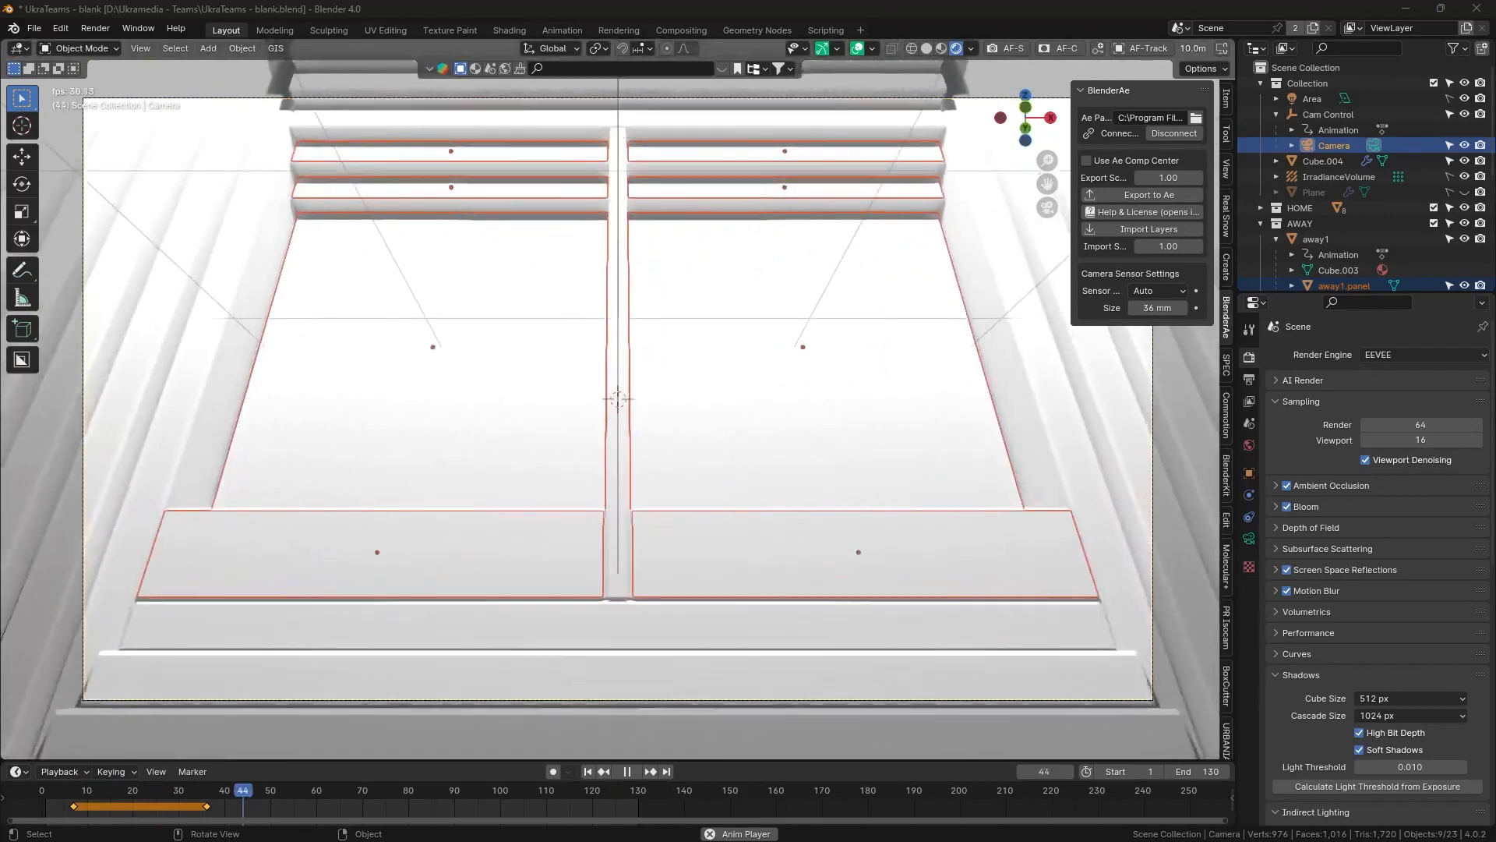
# Stop the animation at frame 99 and switch from the camera to the front orthographic view with the sidebar hidden.
pyautogui.press('space')
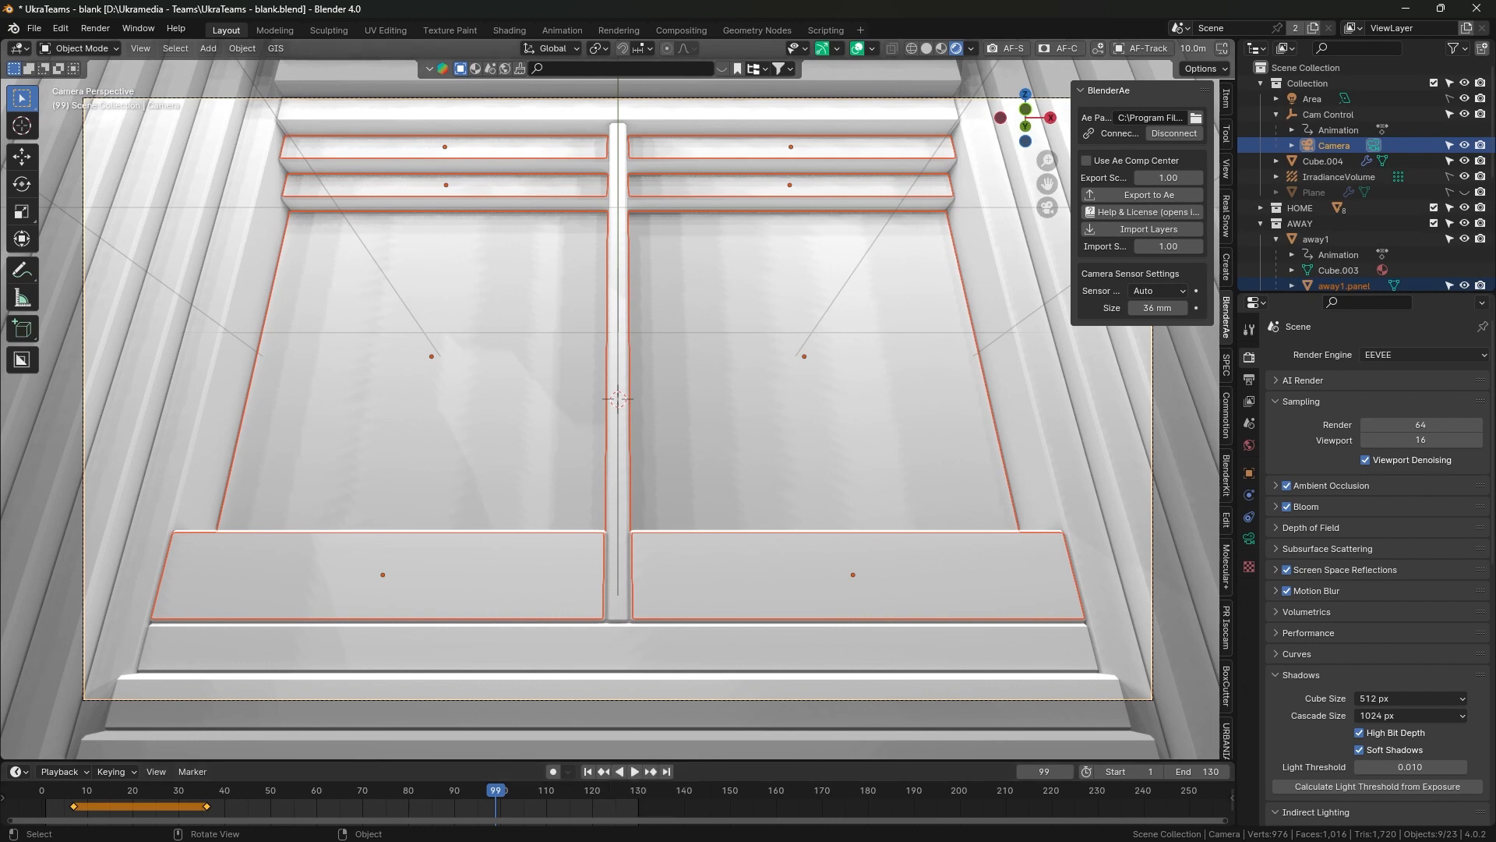
pyautogui.press('n')
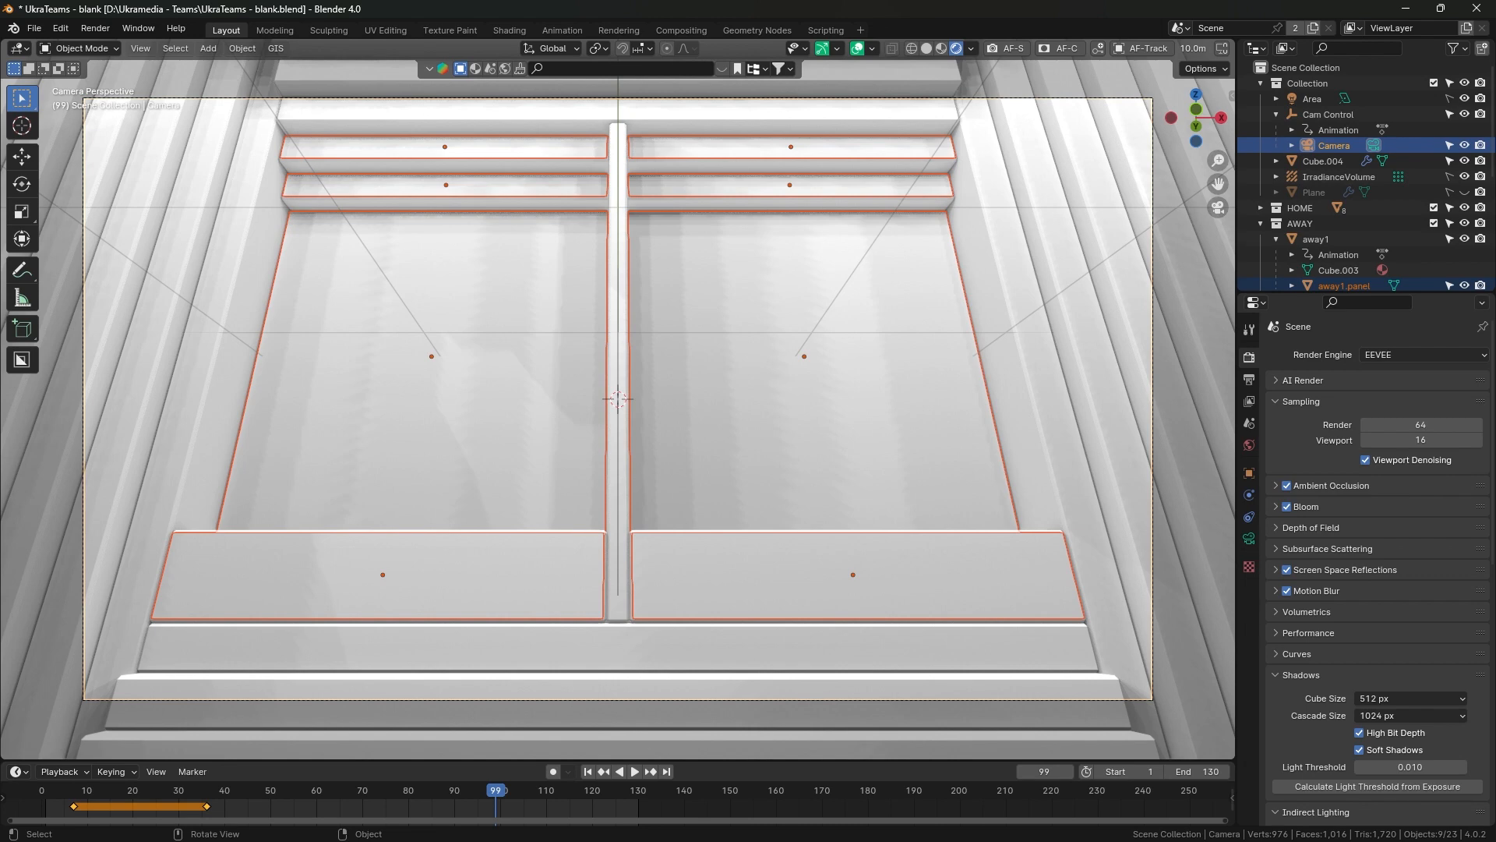
pyautogui.press('KP_0')
pyautogui.scroll(-5, 618, 409)
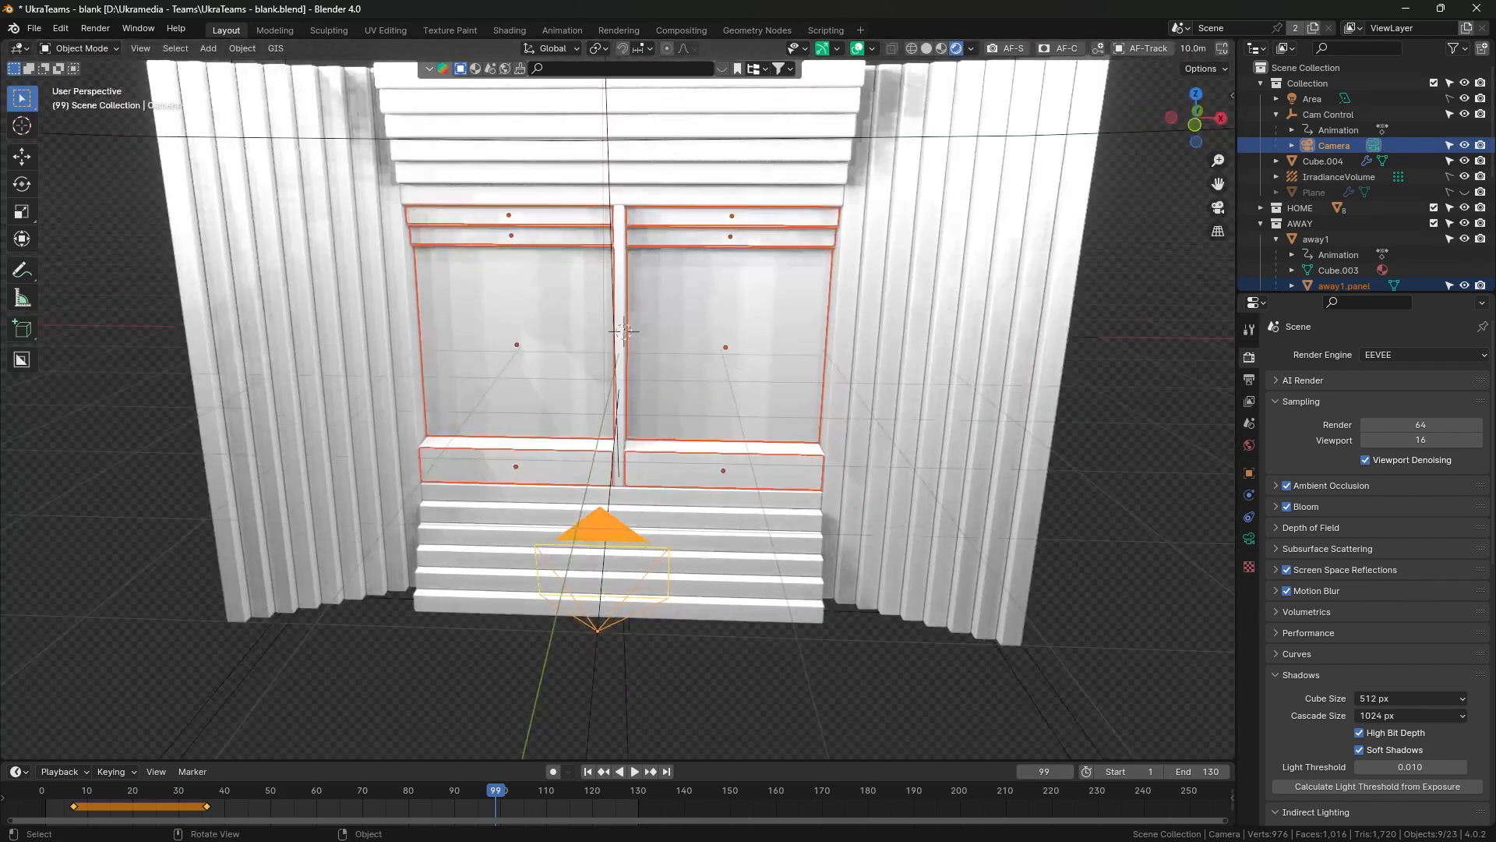
pyautogui.press('KP_1')
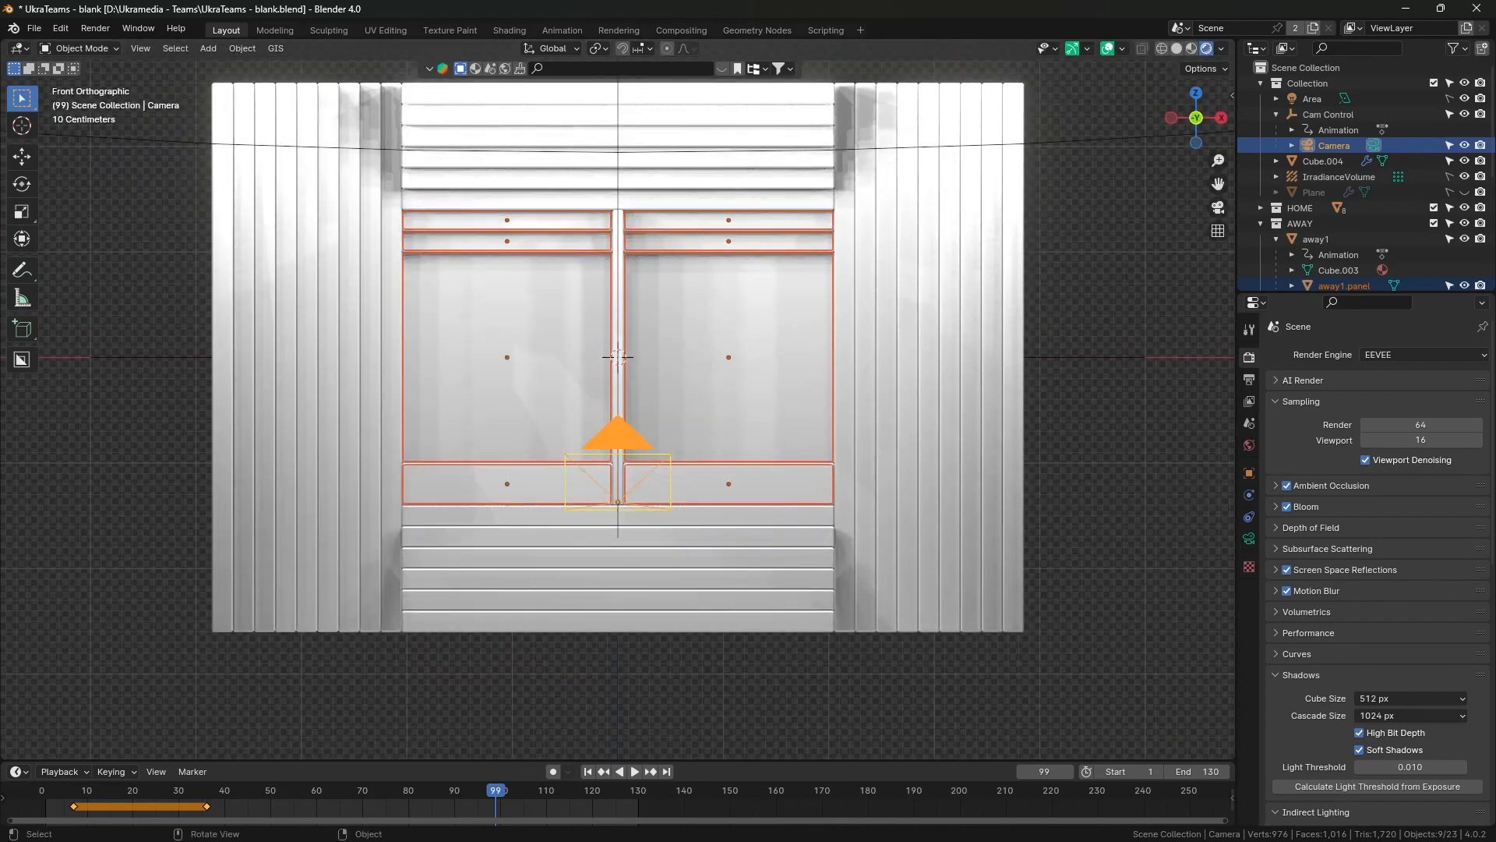
# Select the central panels and blocks inside the striped walls using wireframe display, and isolate them in local view with solid shading.
pyautogui.hotkey('alt', 'z')
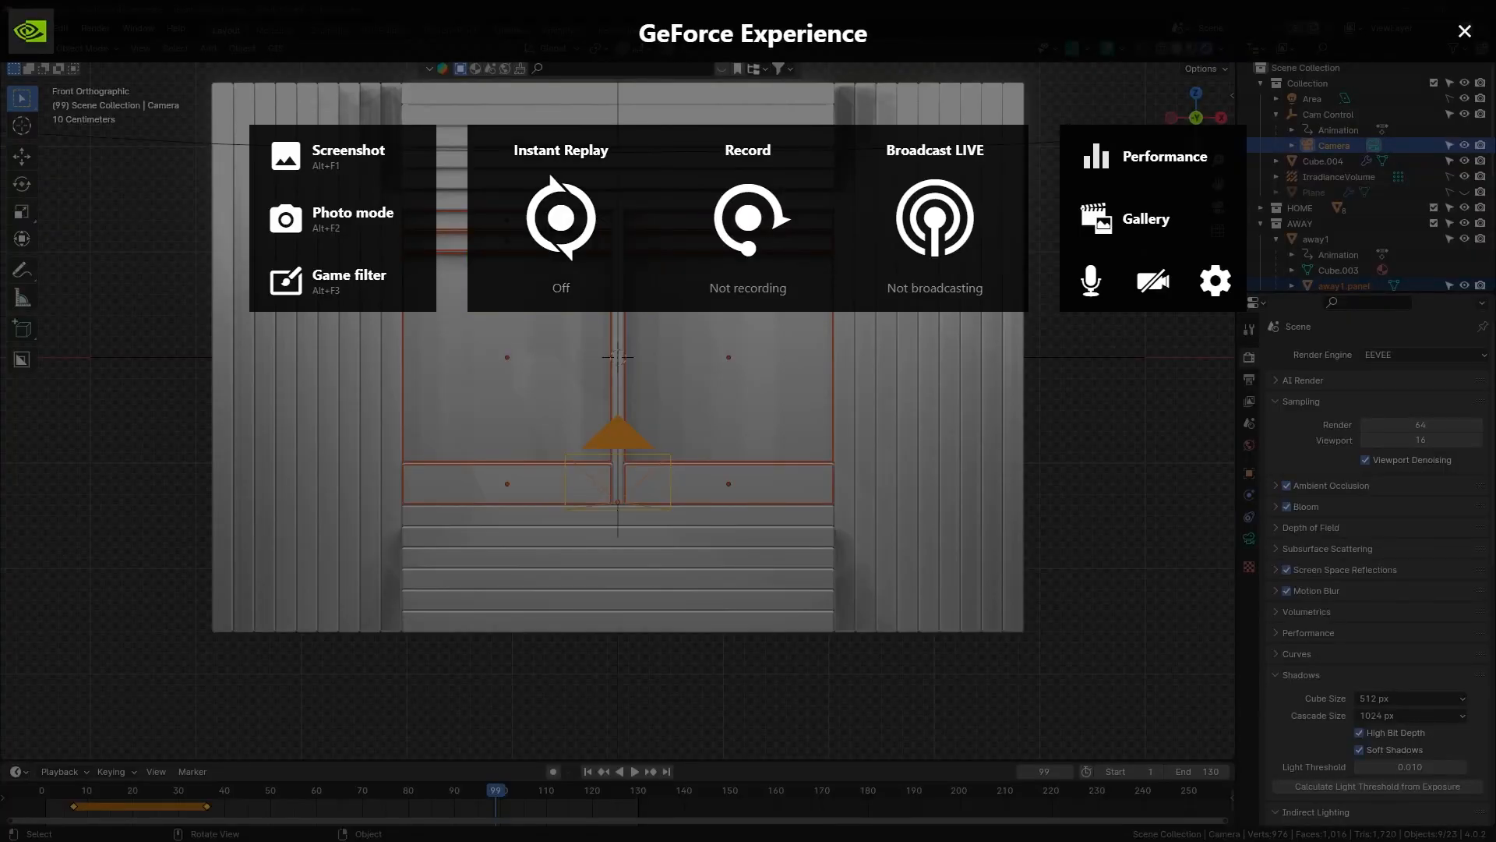
pyautogui.hotkey('alt', 'z')
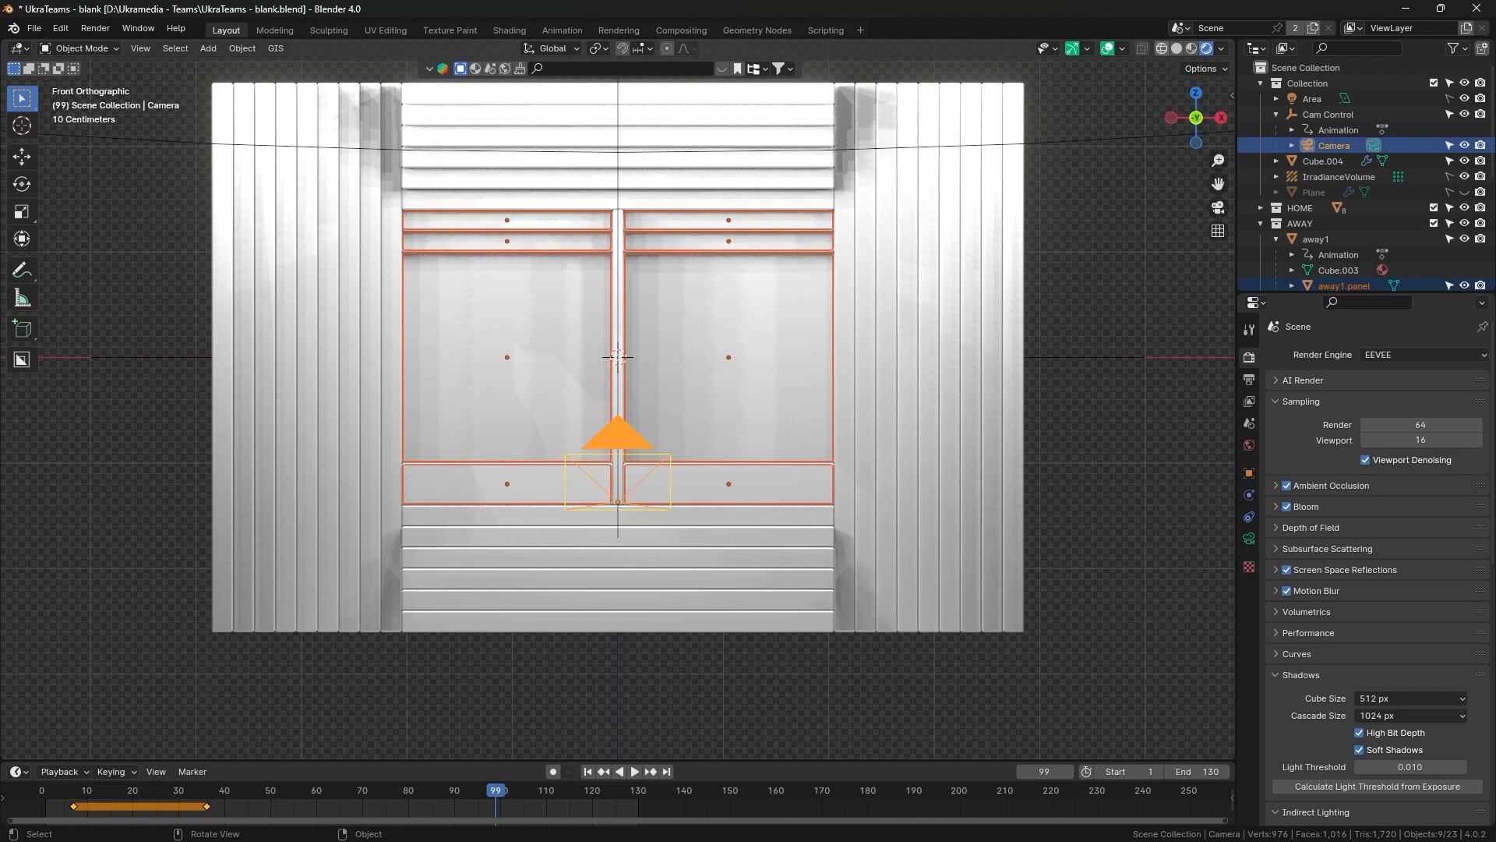
pyautogui.hotkey('shift', 'z')
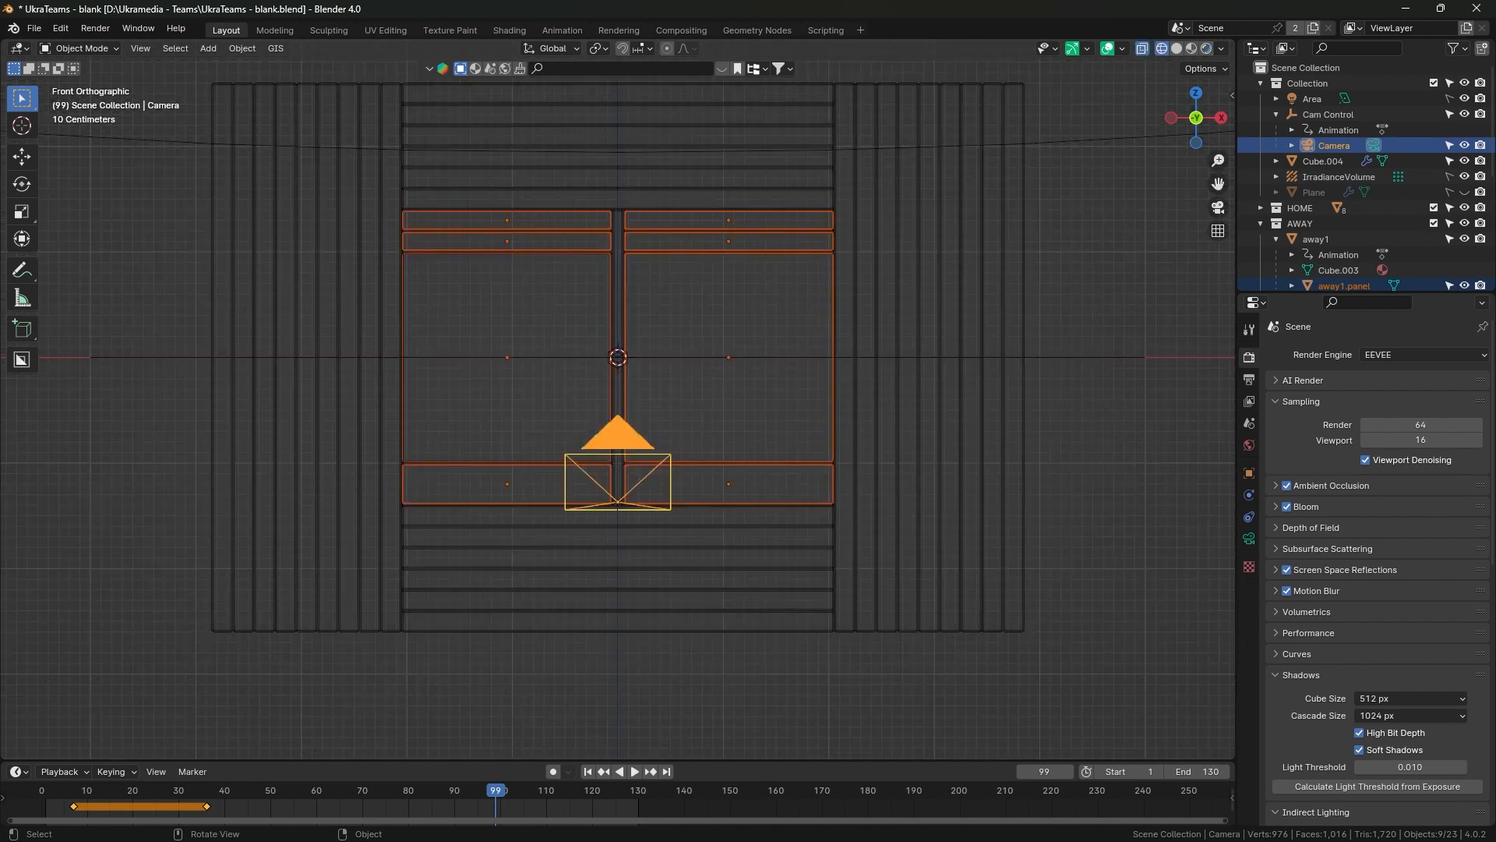
pyautogui.moveTo(438, 215); pyautogui.dragTo(805, 490)
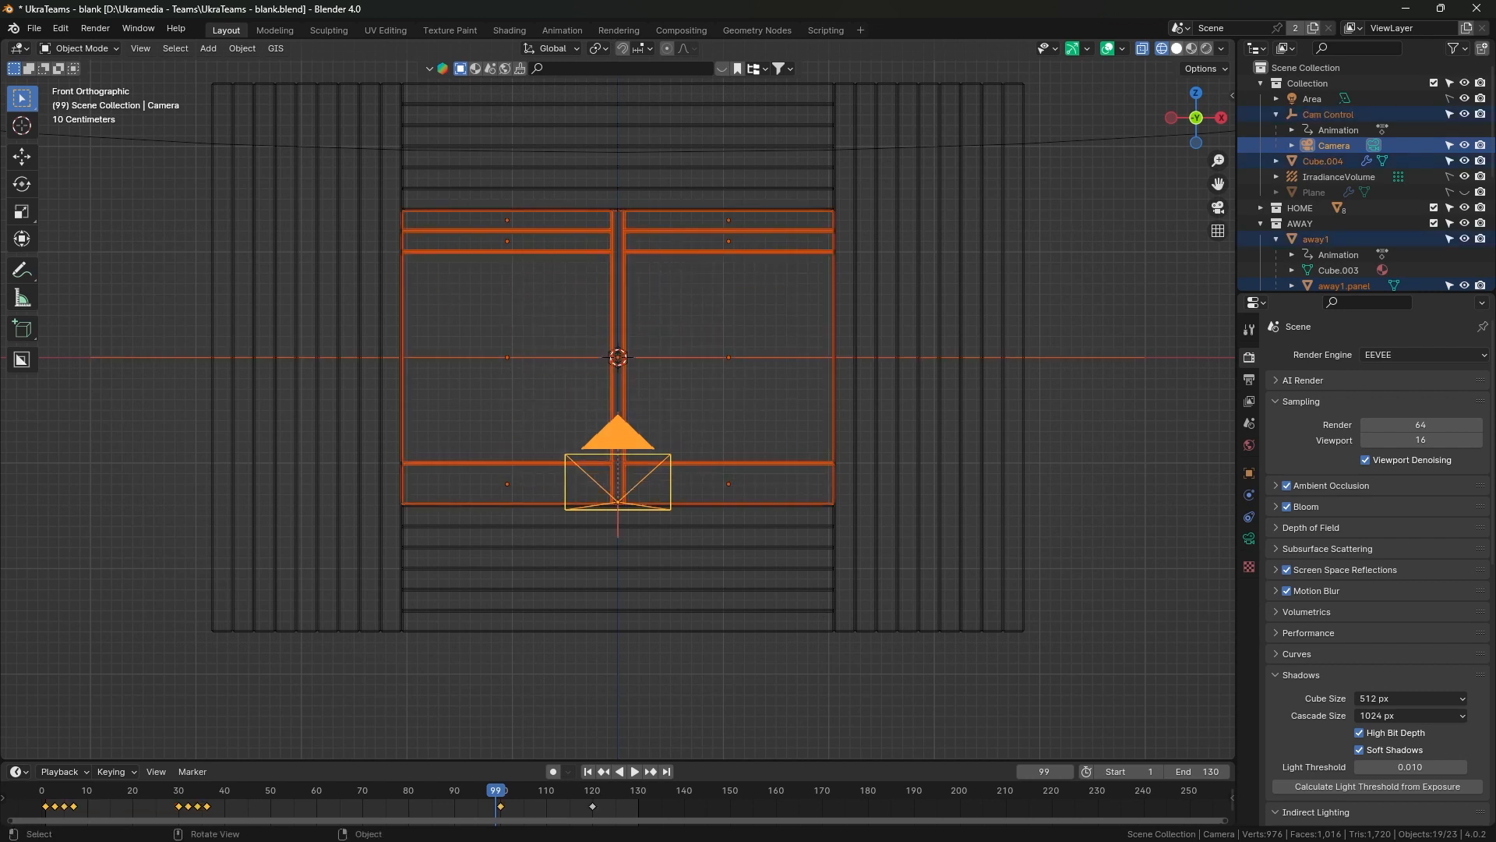
pyautogui.hotkey('shift', 'z')
pyautogui.press('KP_Divide')
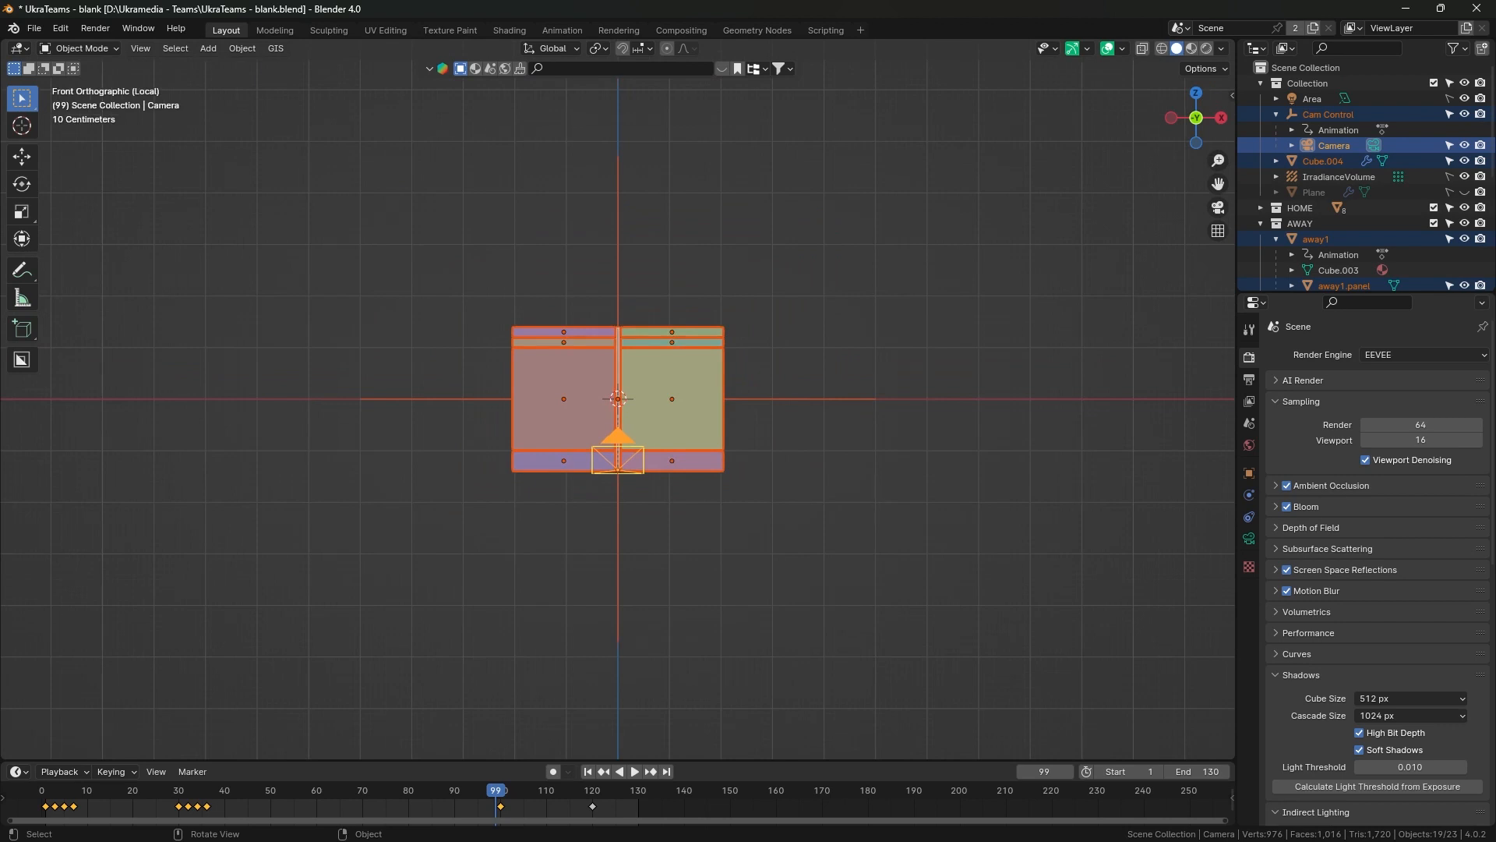
# Clear the selection and examine the isolated blocks from the side while playing the animation, stopping at frame 70.
pyautogui.moveTo(805, 490); pyautogui.dragTo(896, 517)
pyautogui.hotkey('alt', 'a')
pyautogui.scroll(5, 857, 546)
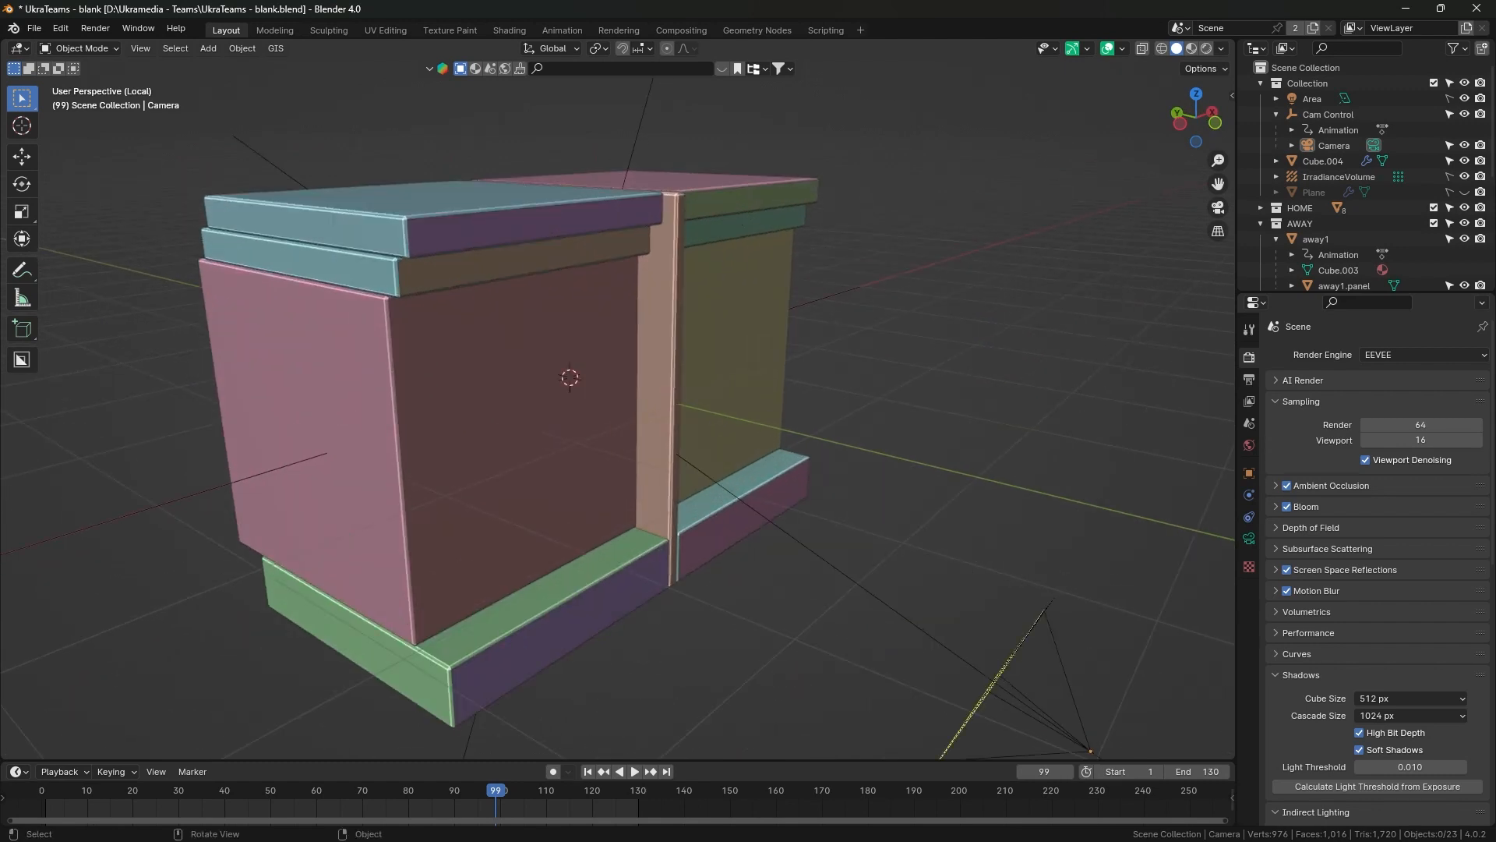
pyautogui.moveTo(896, 530)
pyautogui.mouseDown()
pyautogui.moveTo(811, 573)
pyautogui.moveTo(755, 510)
pyautogui.moveTo(702, 569)
pyautogui.moveTo(838, 501)
pyautogui.moveTo(896, 527)
pyautogui.mouseUp()
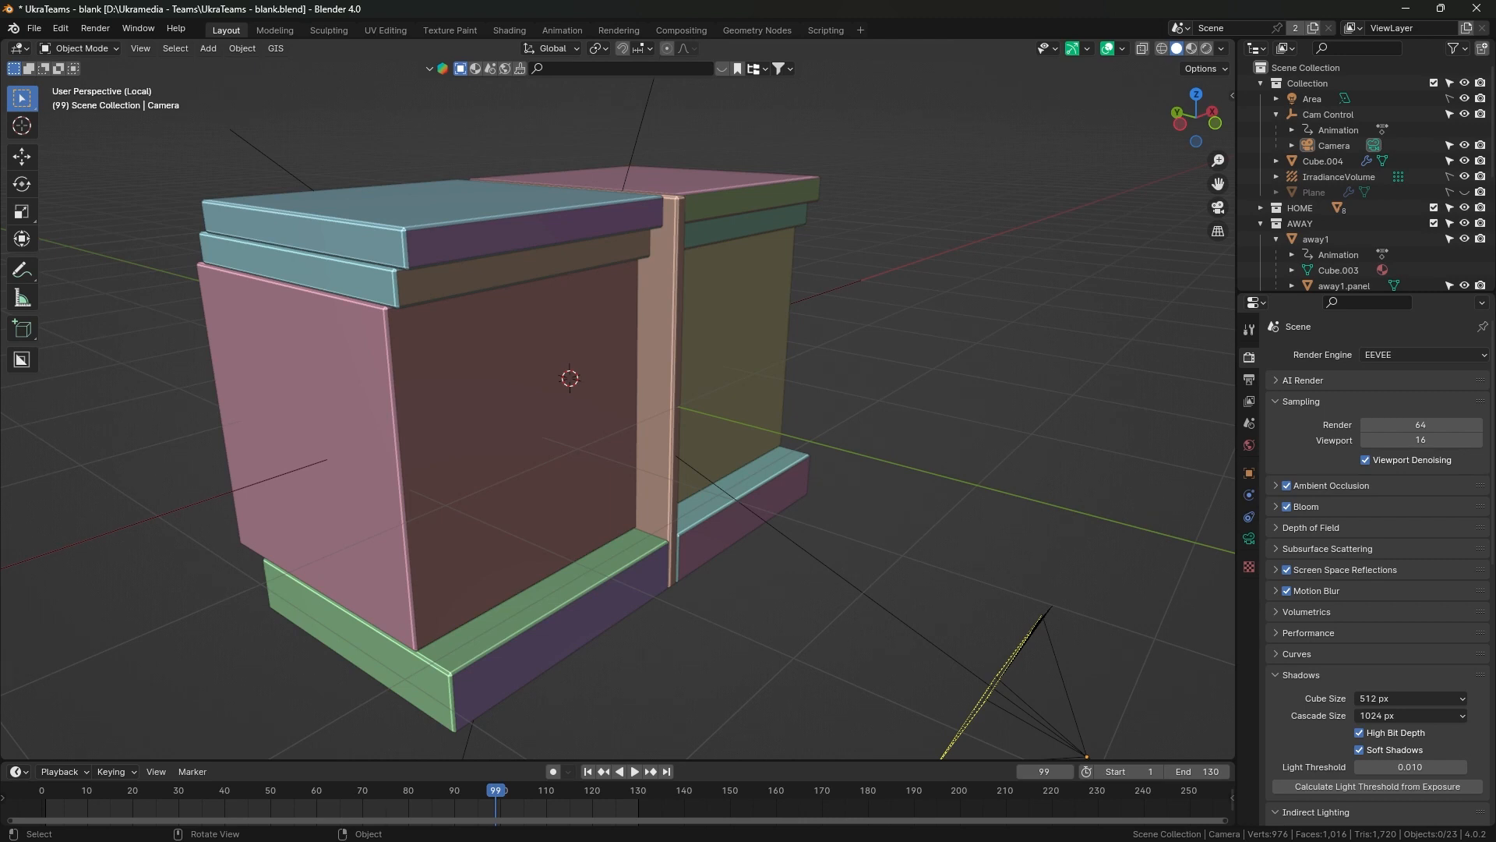
pyautogui.moveTo(896, 527); pyautogui.dragTo(938, 522)
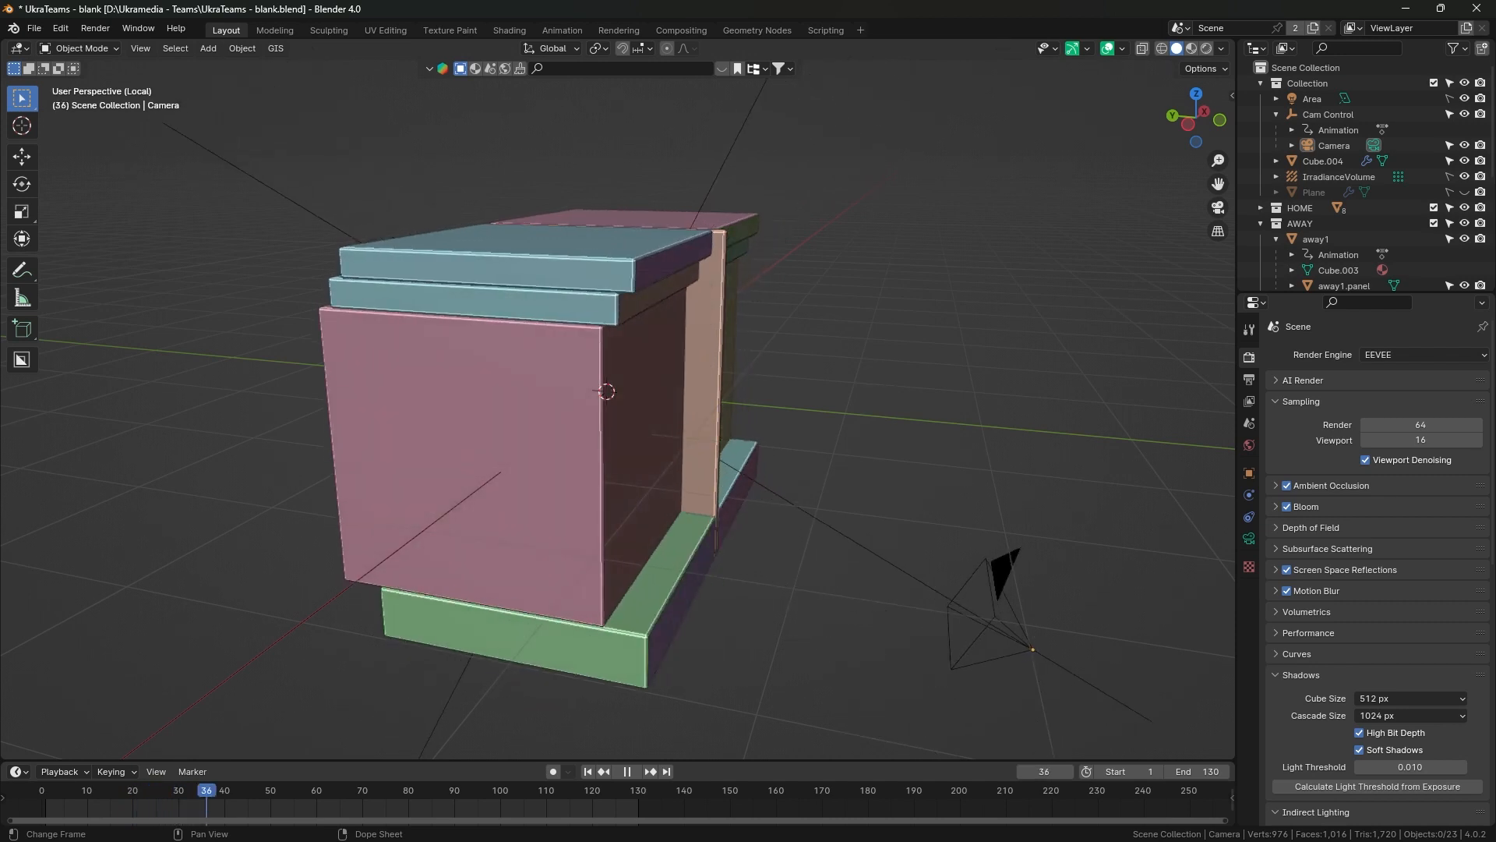
pyautogui.press('space')
pyautogui.moveTo(654, 413); pyautogui.dragTo(586, 420)
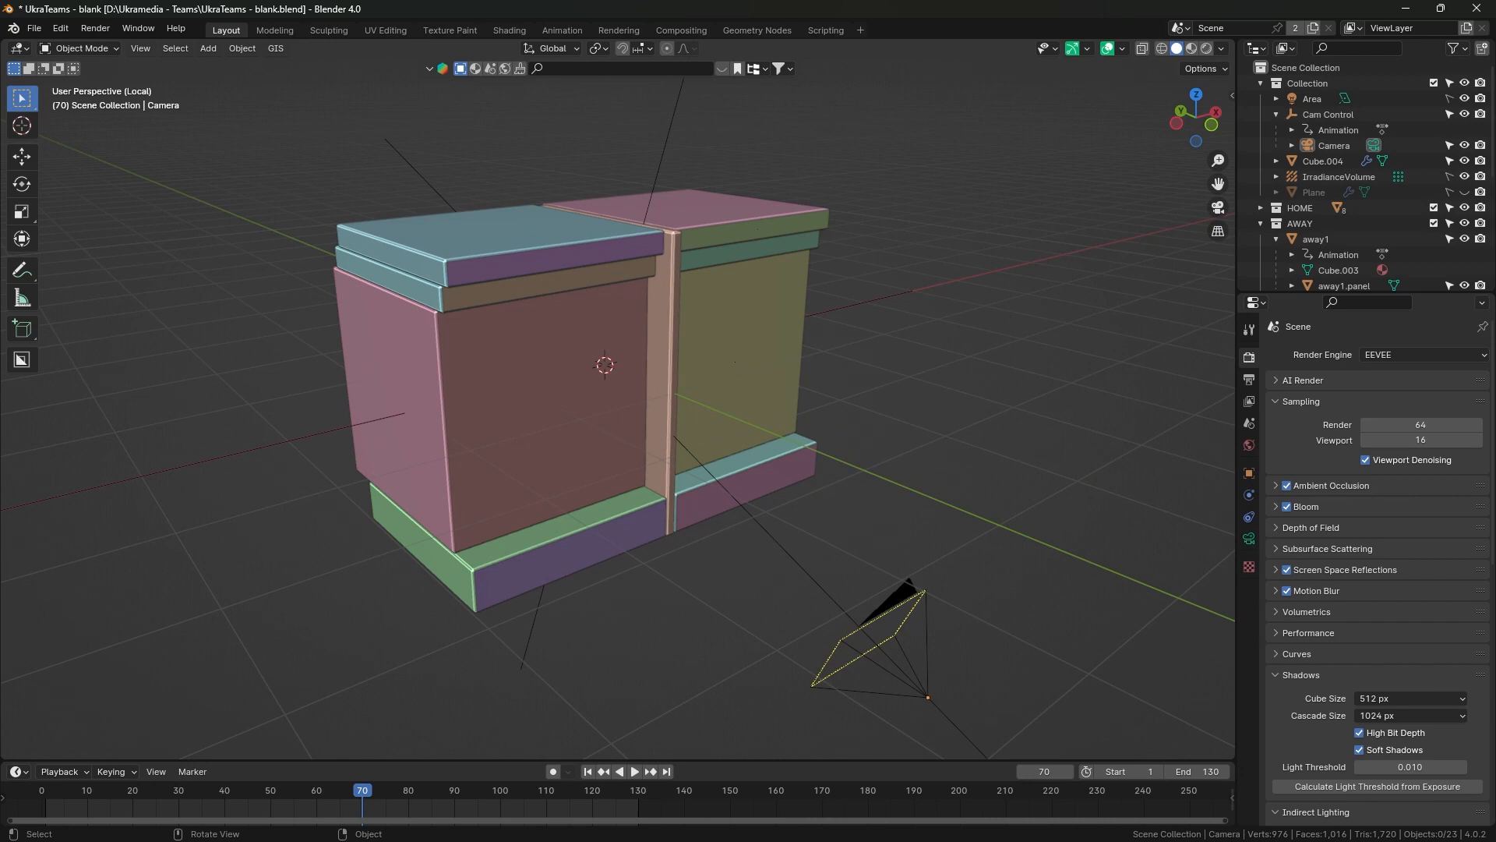
# Select the large awayMain block together with its front panel and isolate the two in local view.
pyautogui.moveTo(306, 391); pyautogui.dragTo(550, 441)
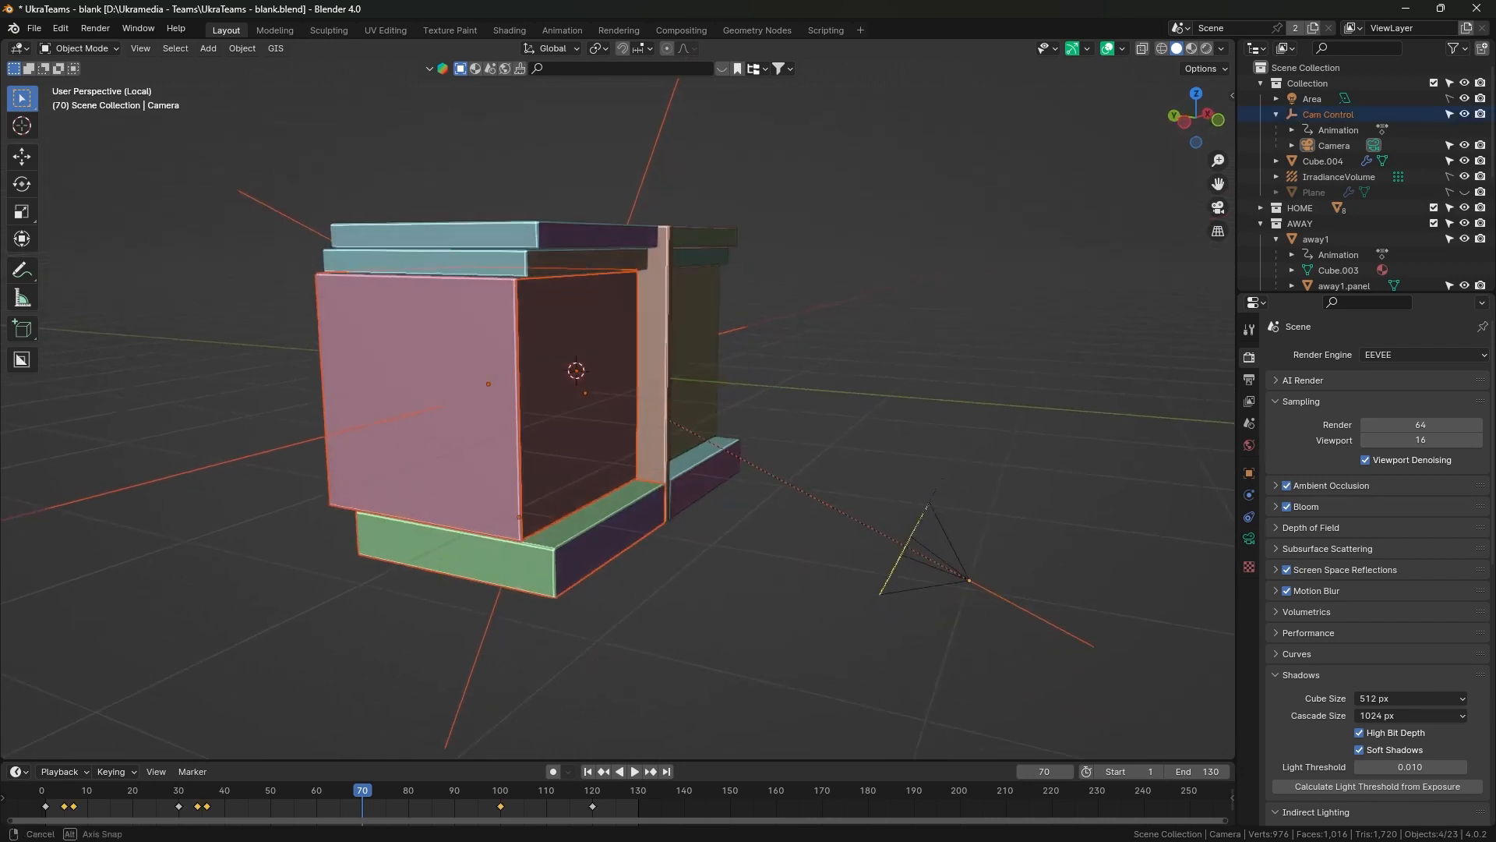
pyautogui.moveTo(303, 473); pyautogui.dragTo(539, 500)
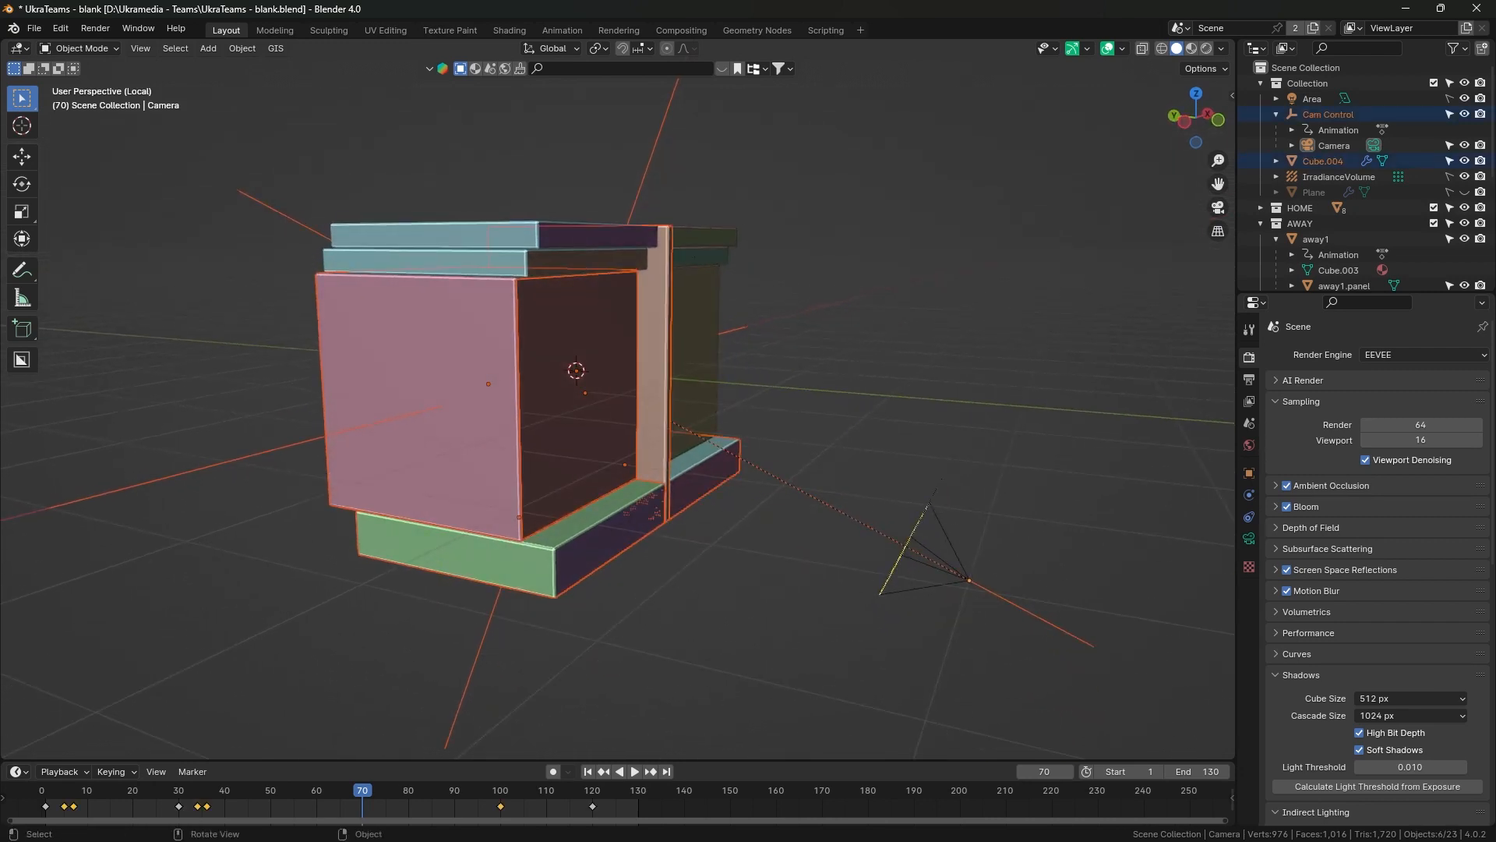
pyautogui.click(275, 459)
pyautogui.click(460, 425)
pyautogui.keyDown('shift'); pyautogui.click(575, 417); pyautogui.keyUp('shift')
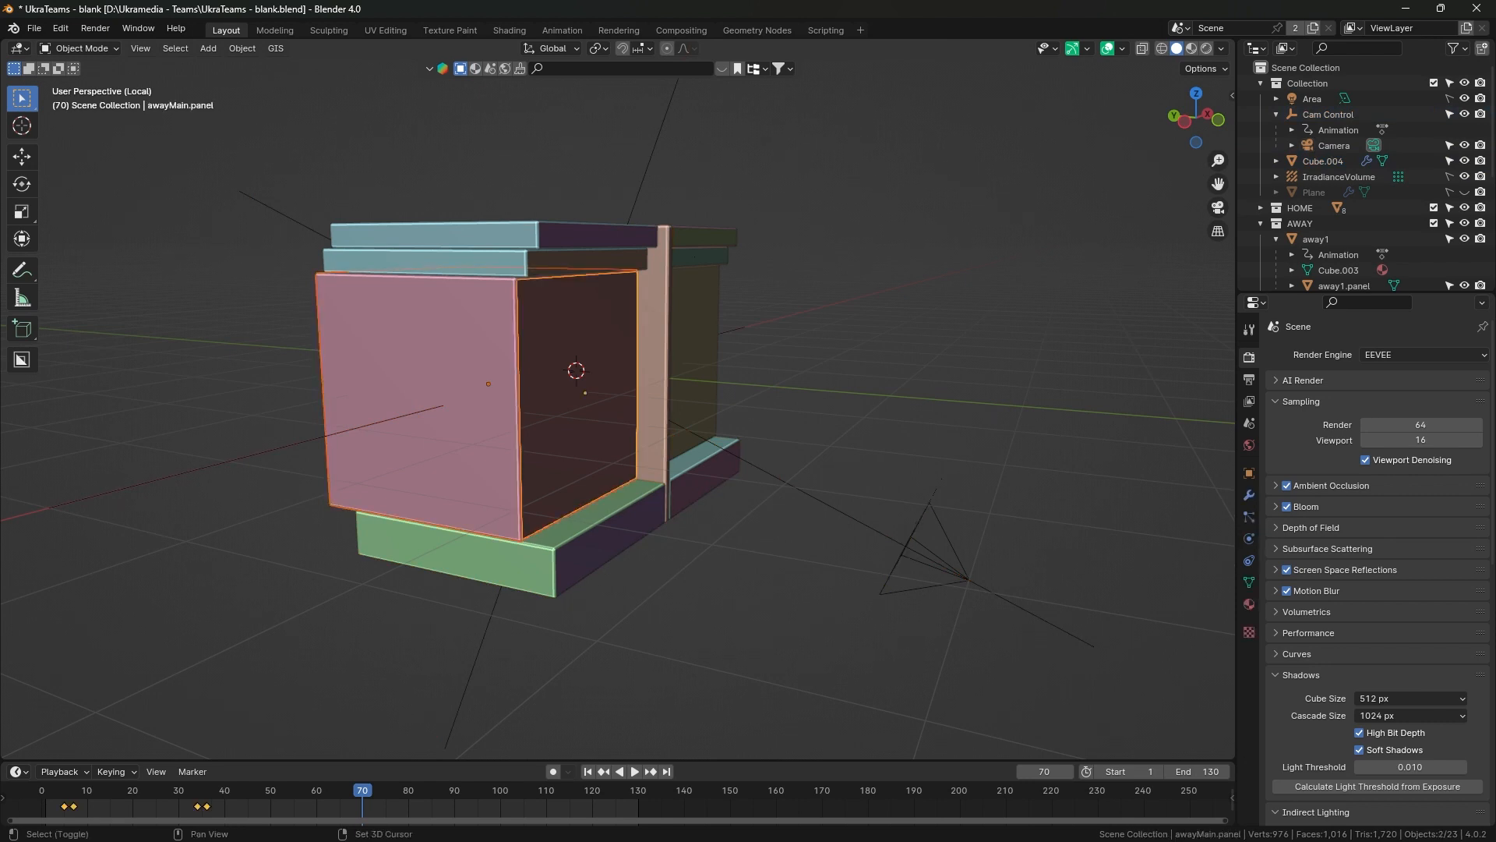
pyautogui.press('KP_Divide')
pyautogui.press('KP_Divide')
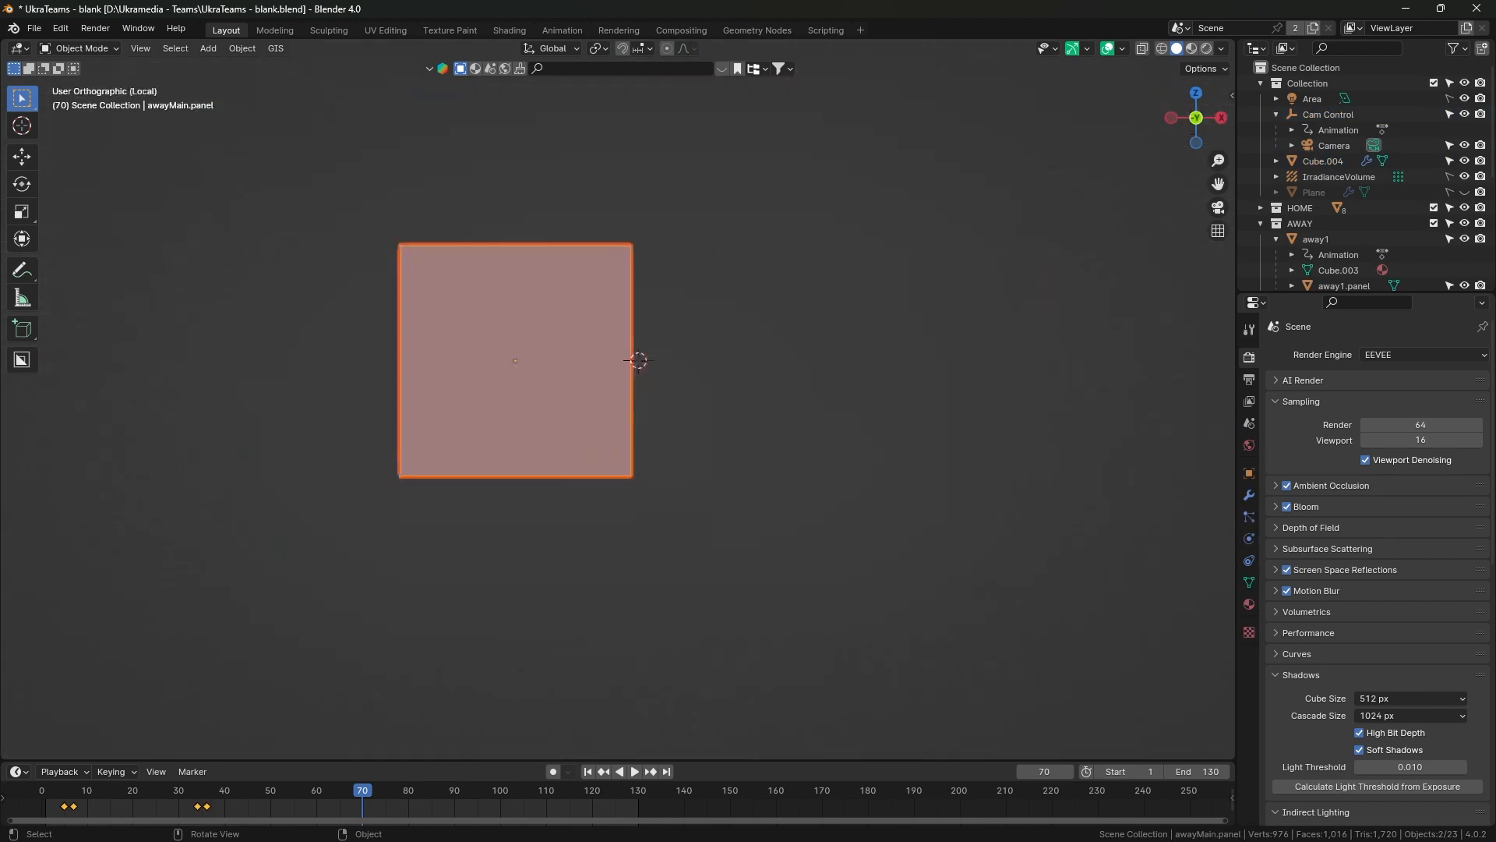
# Temporarily hide the awayMain block to examine awayMain.panel on its own, and make the block visible again.
pyautogui.moveTo(575, 417); pyautogui.dragTo(692, 438)
pyautogui.click(498, 405)
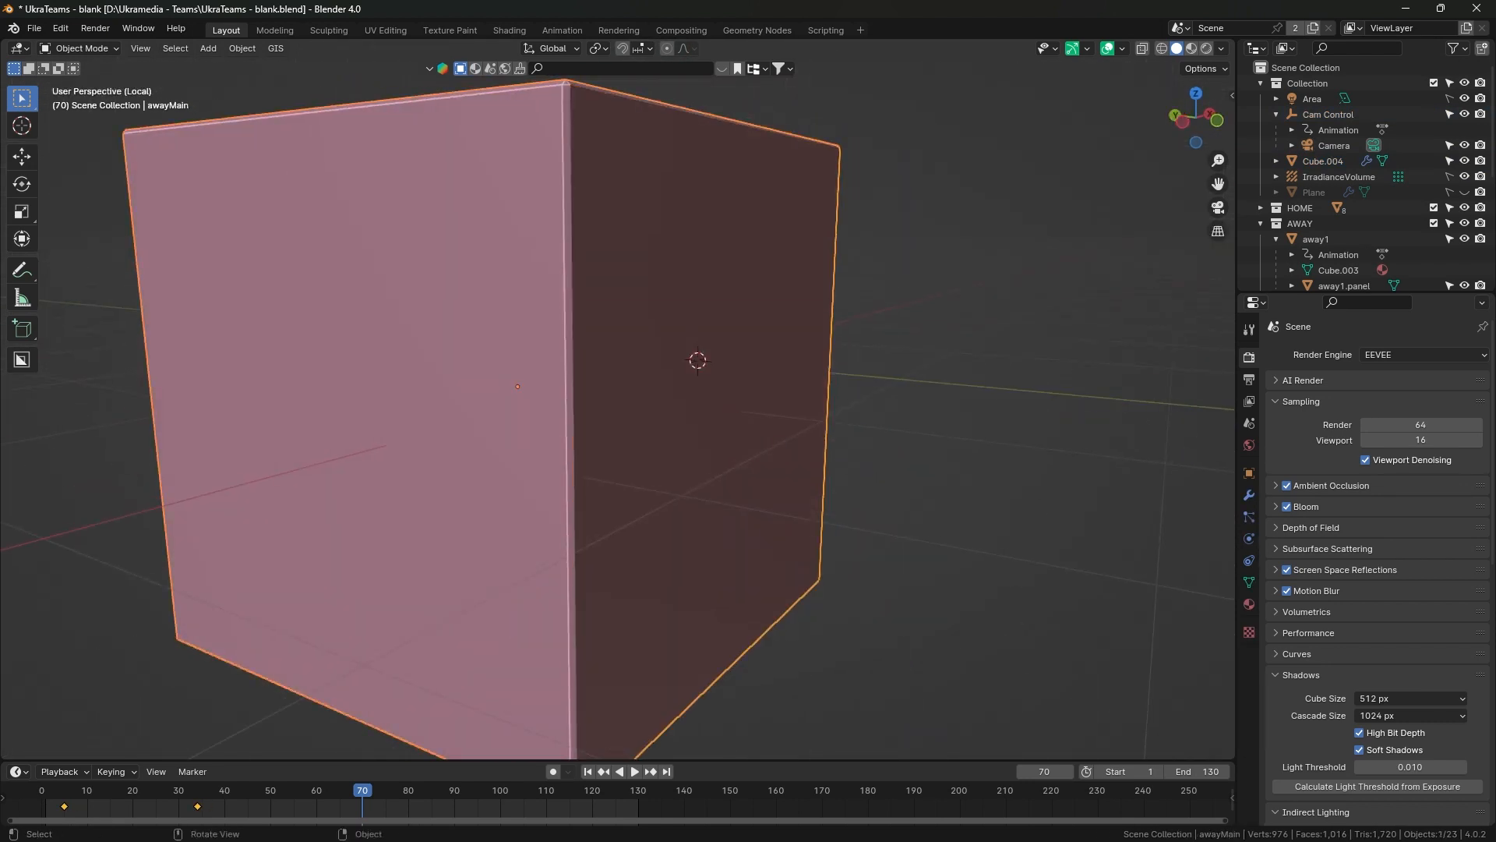
pyautogui.press('KP_Decimal')
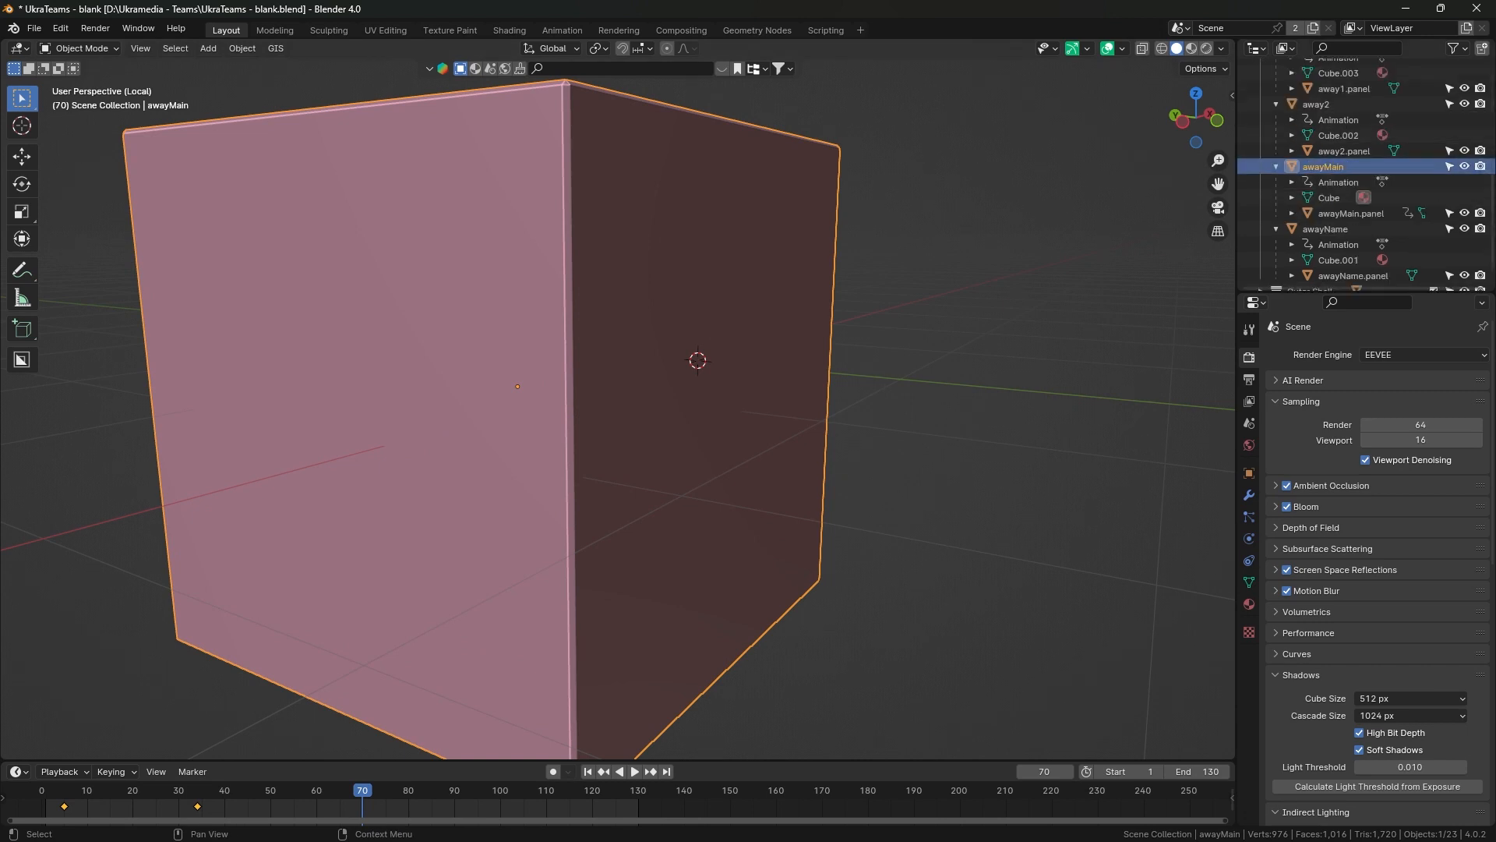
pyautogui.click(1465, 166)
pyautogui.moveTo(780, 374); pyautogui.dragTo(756, 403)
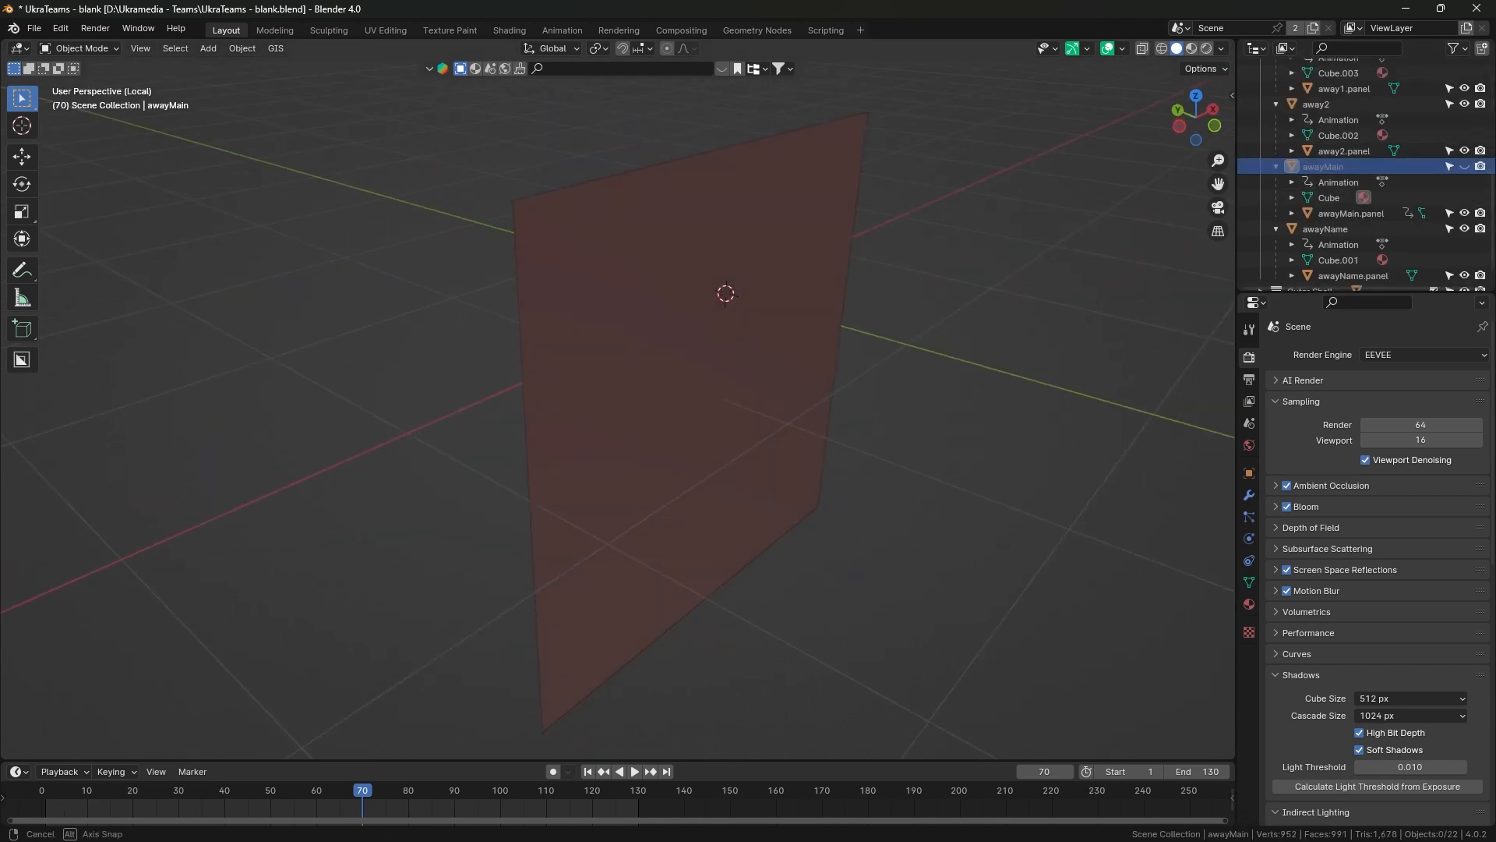
pyautogui.click(1351, 213)
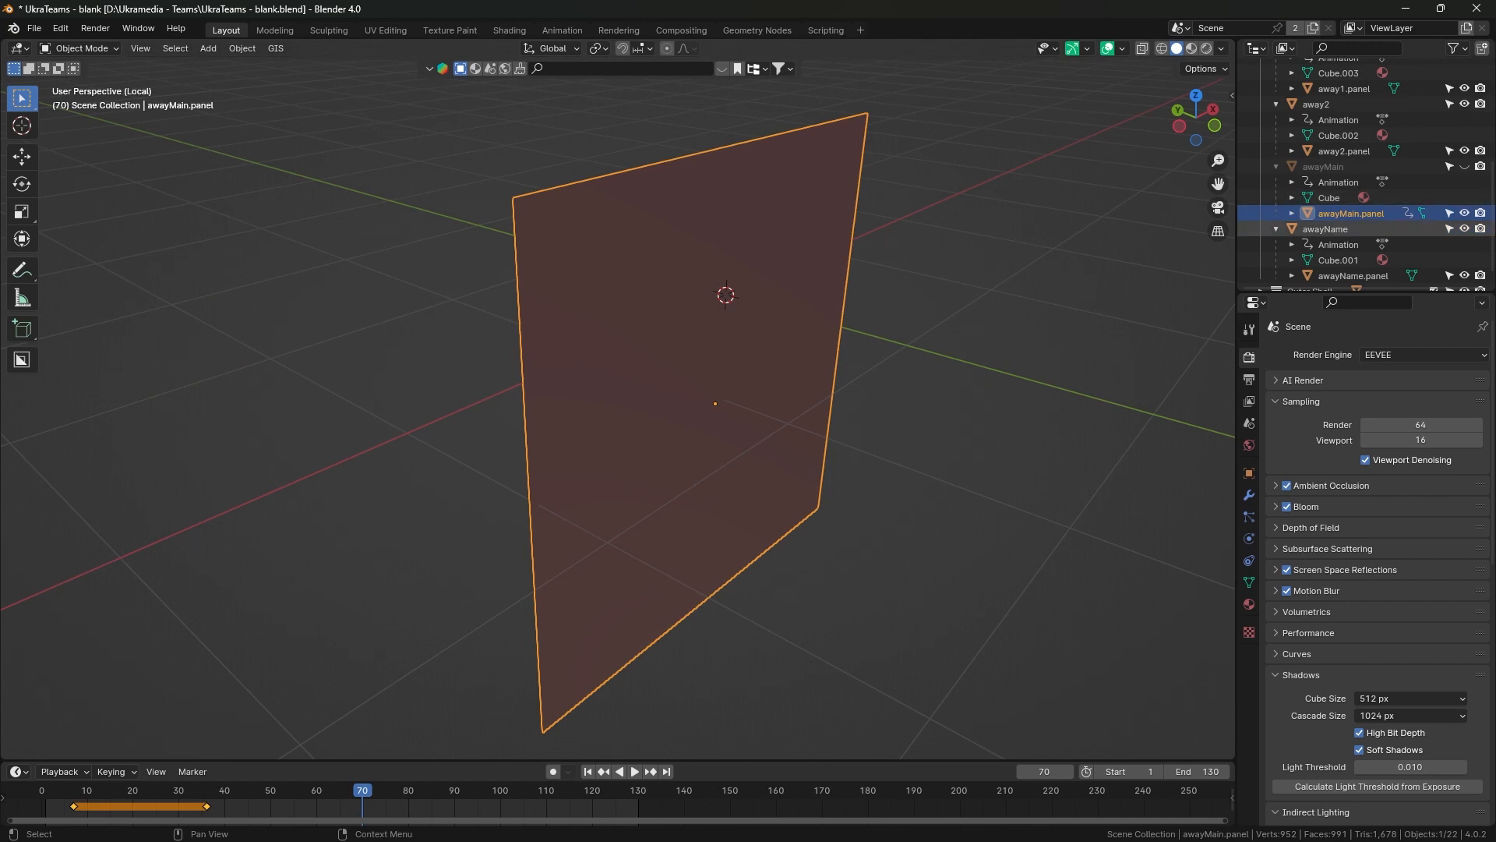
pyautogui.click(1465, 166)
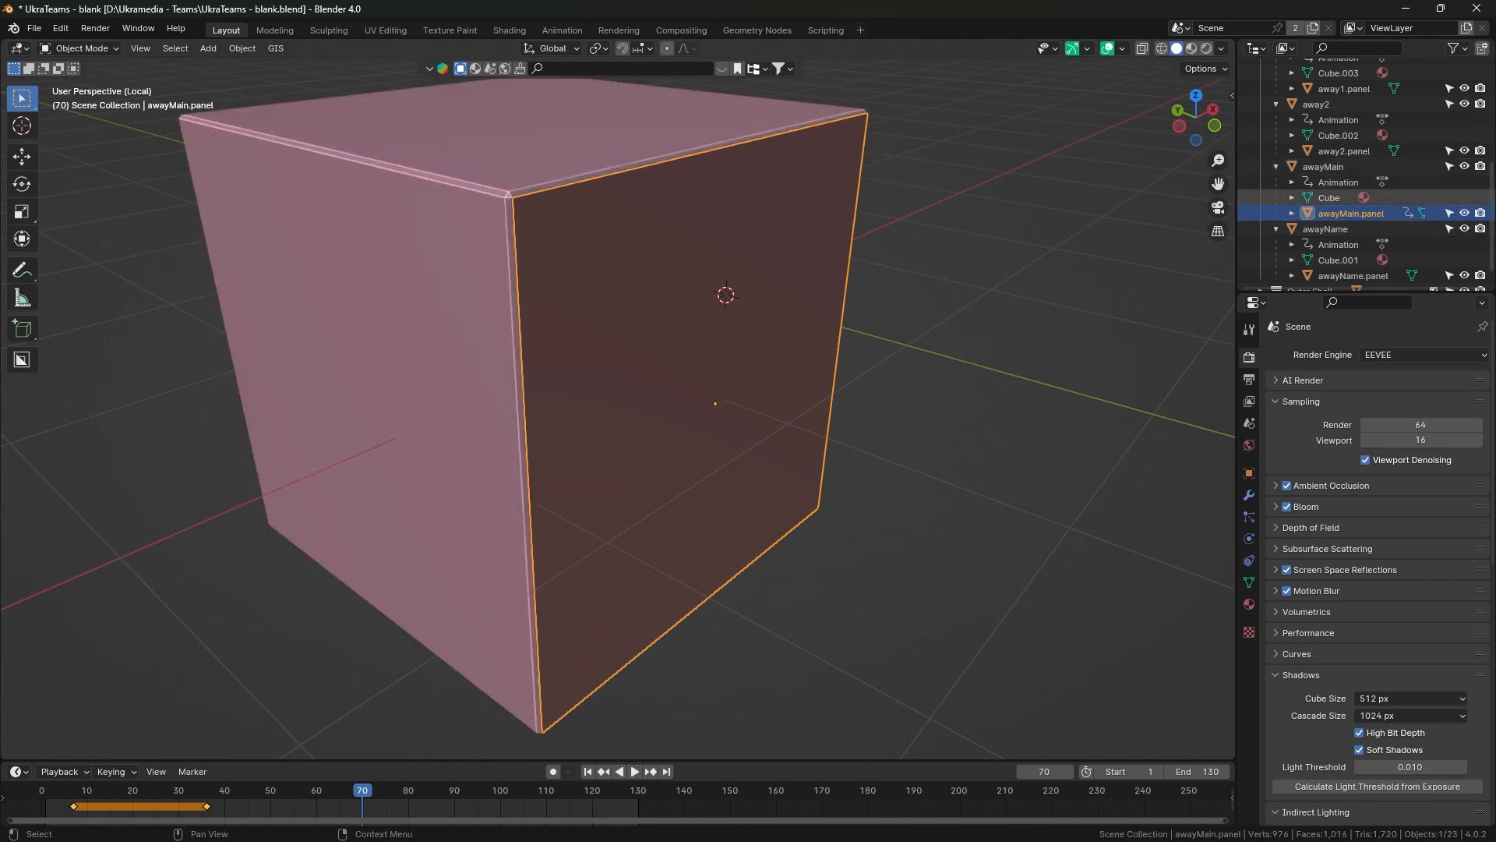
# Temporarily hide awayMain.panel to examine the open front of the awayMain block, and restore the visibility of both objects.
pyautogui.click(1464, 166)
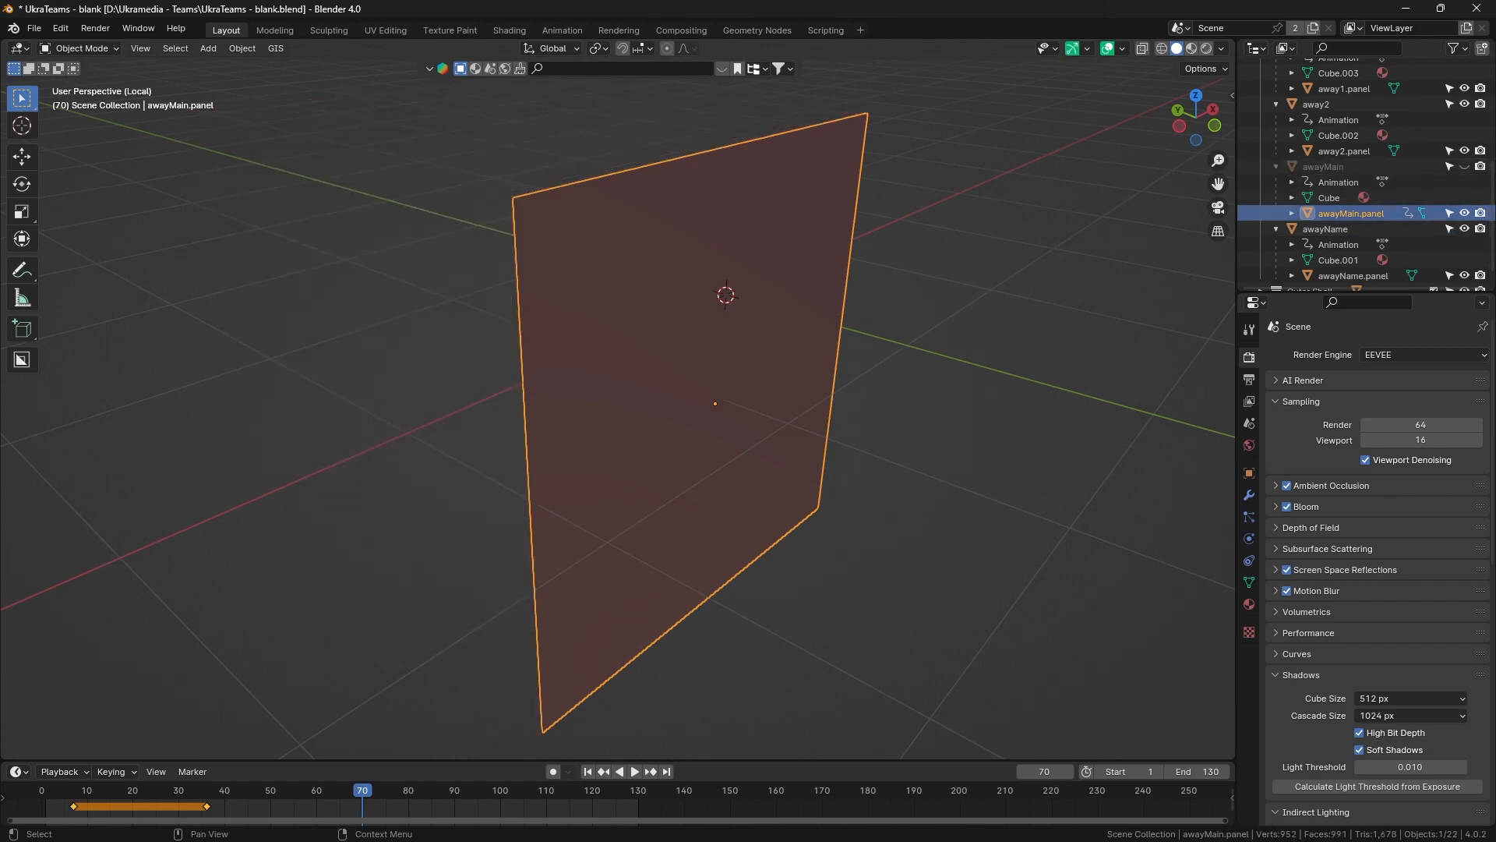
pyautogui.click(1464, 213)
pyautogui.click(1464, 166)
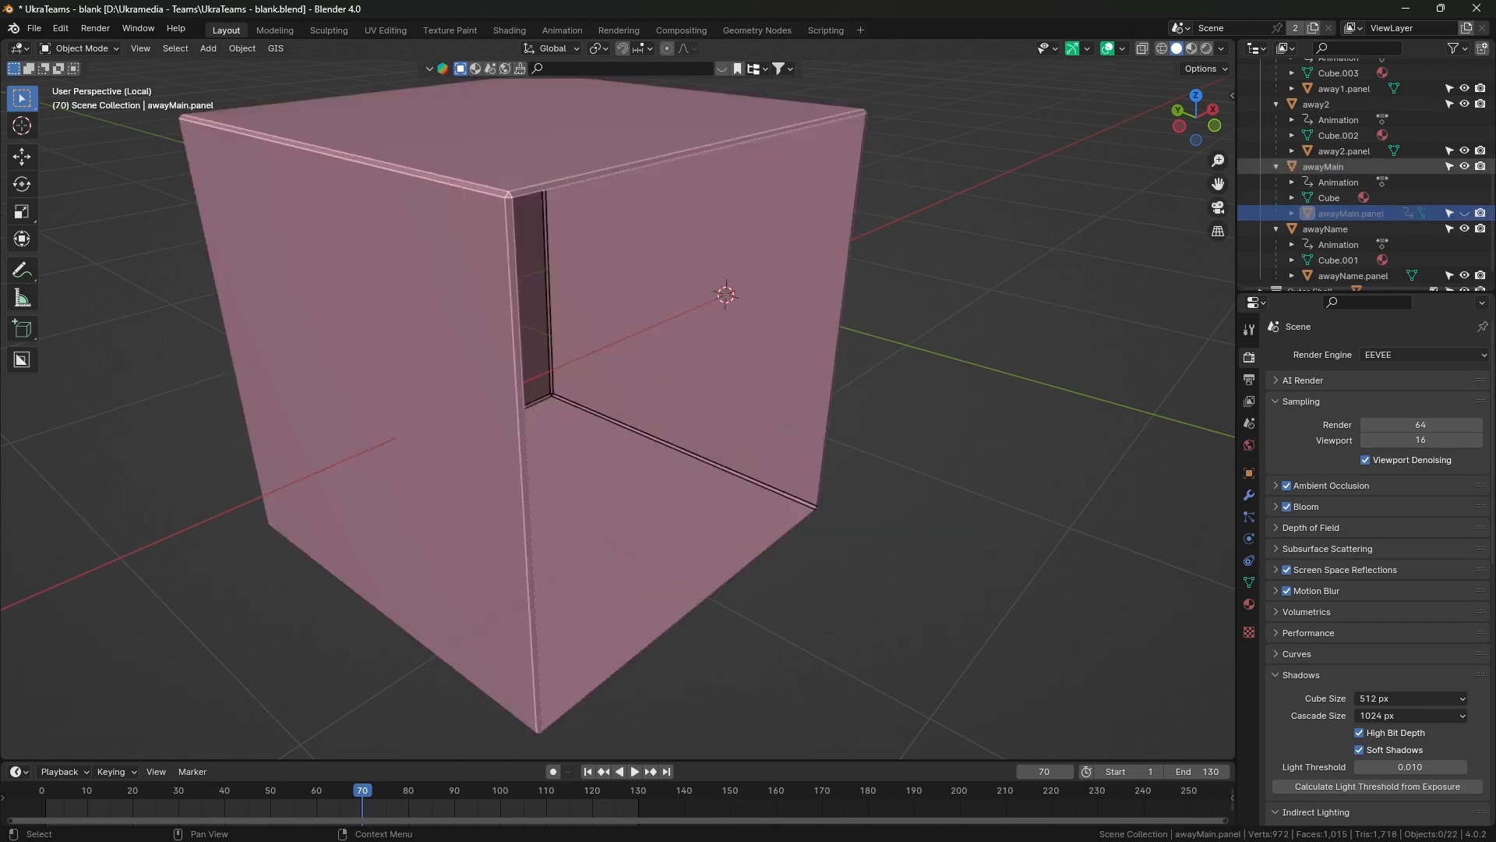
pyautogui.moveTo(780, 405); pyautogui.dragTo(818, 389)
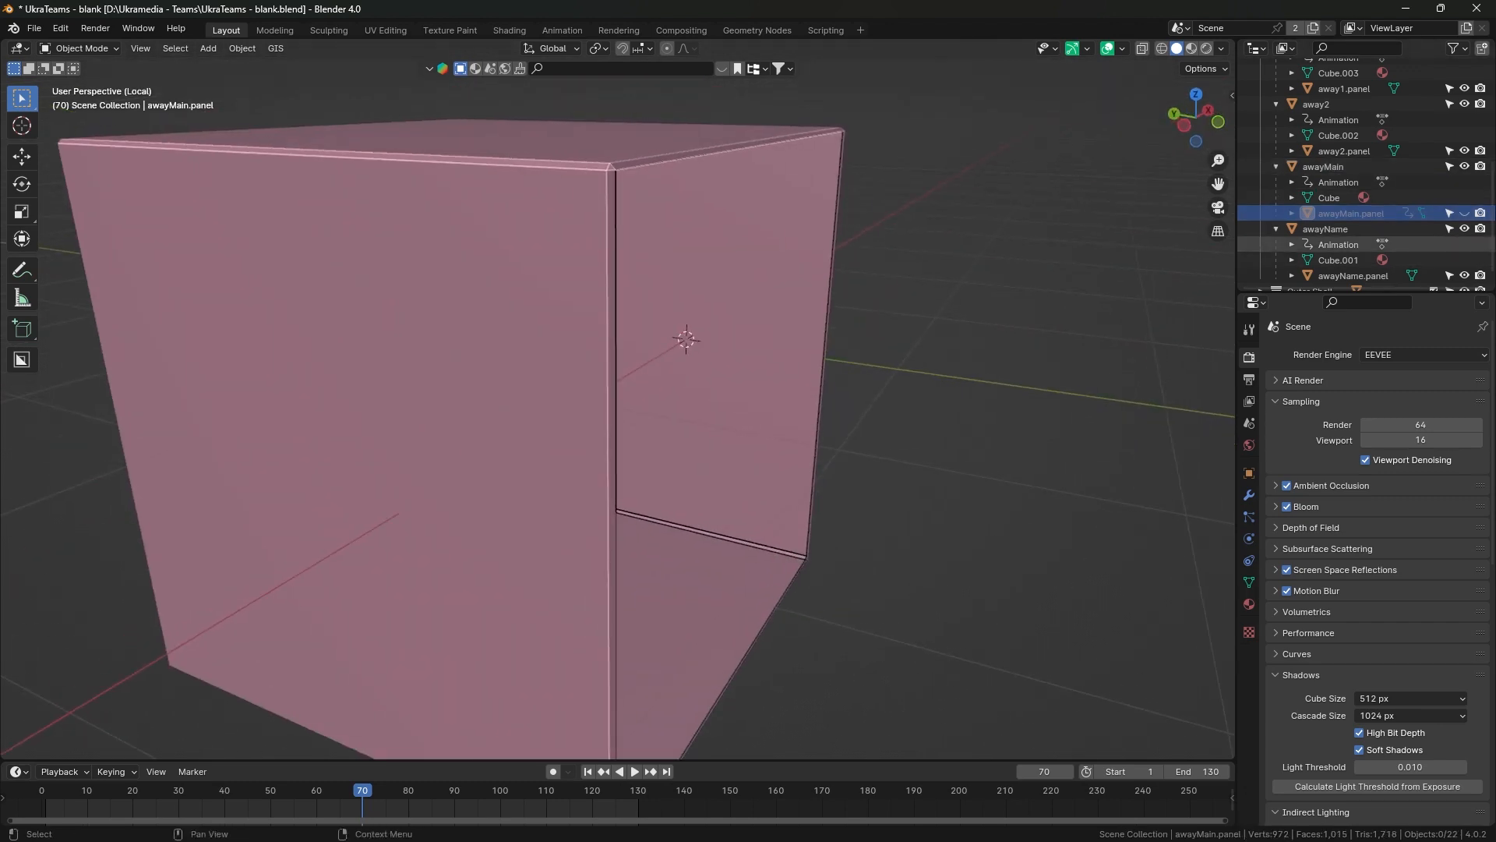
pyautogui.click(1465, 212)
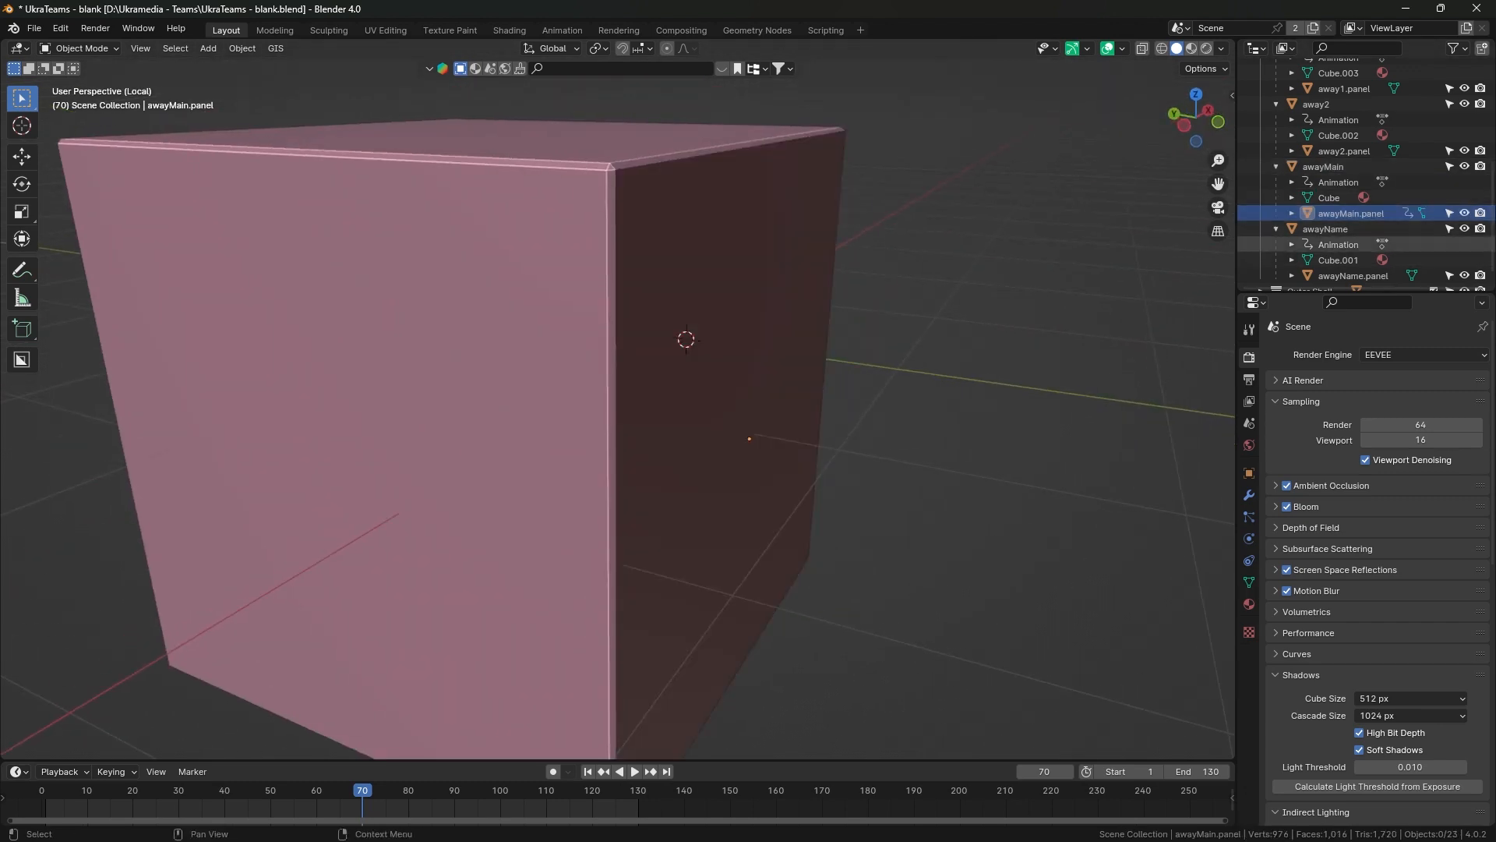
pyautogui.moveTo(810, 389); pyautogui.dragTo(782, 417)
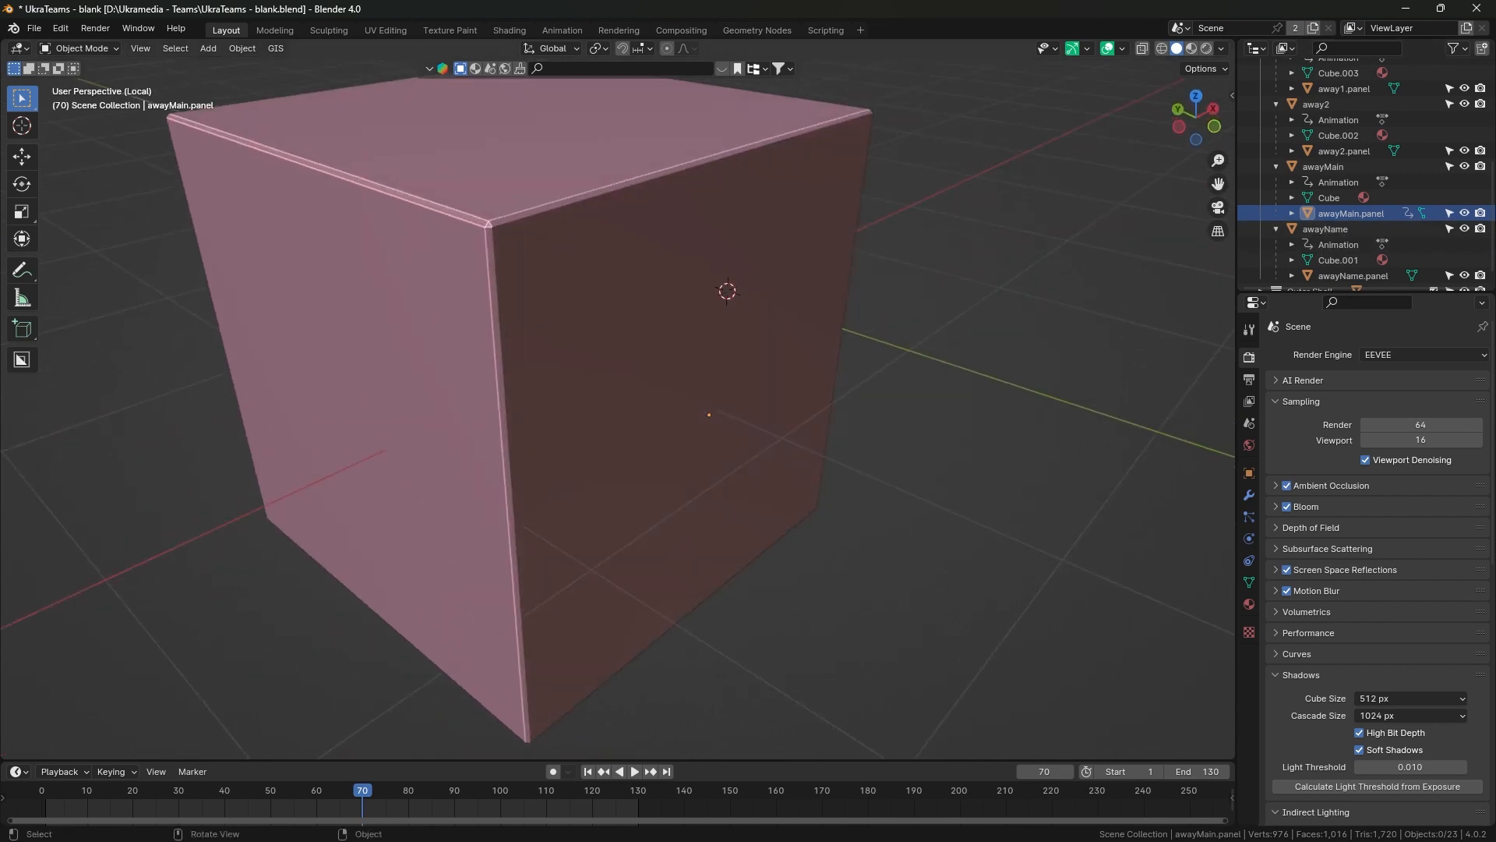
pyautogui.scroll(-2, 617, 409)
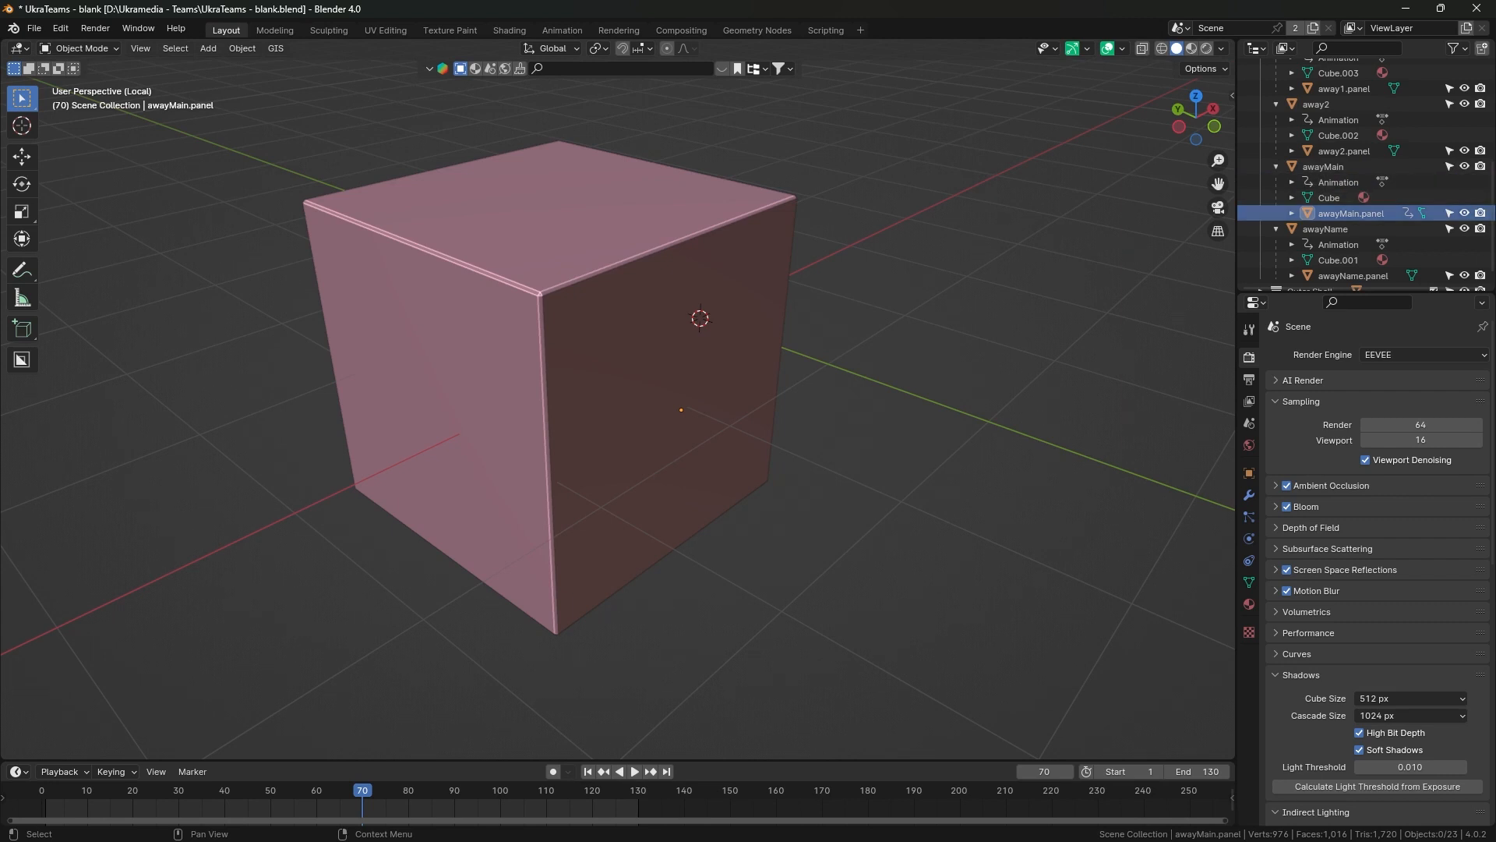
# Highlight awayMain.panel and the awayMain block one after the other, and clear the selection.
pyautogui.click(1350, 212)
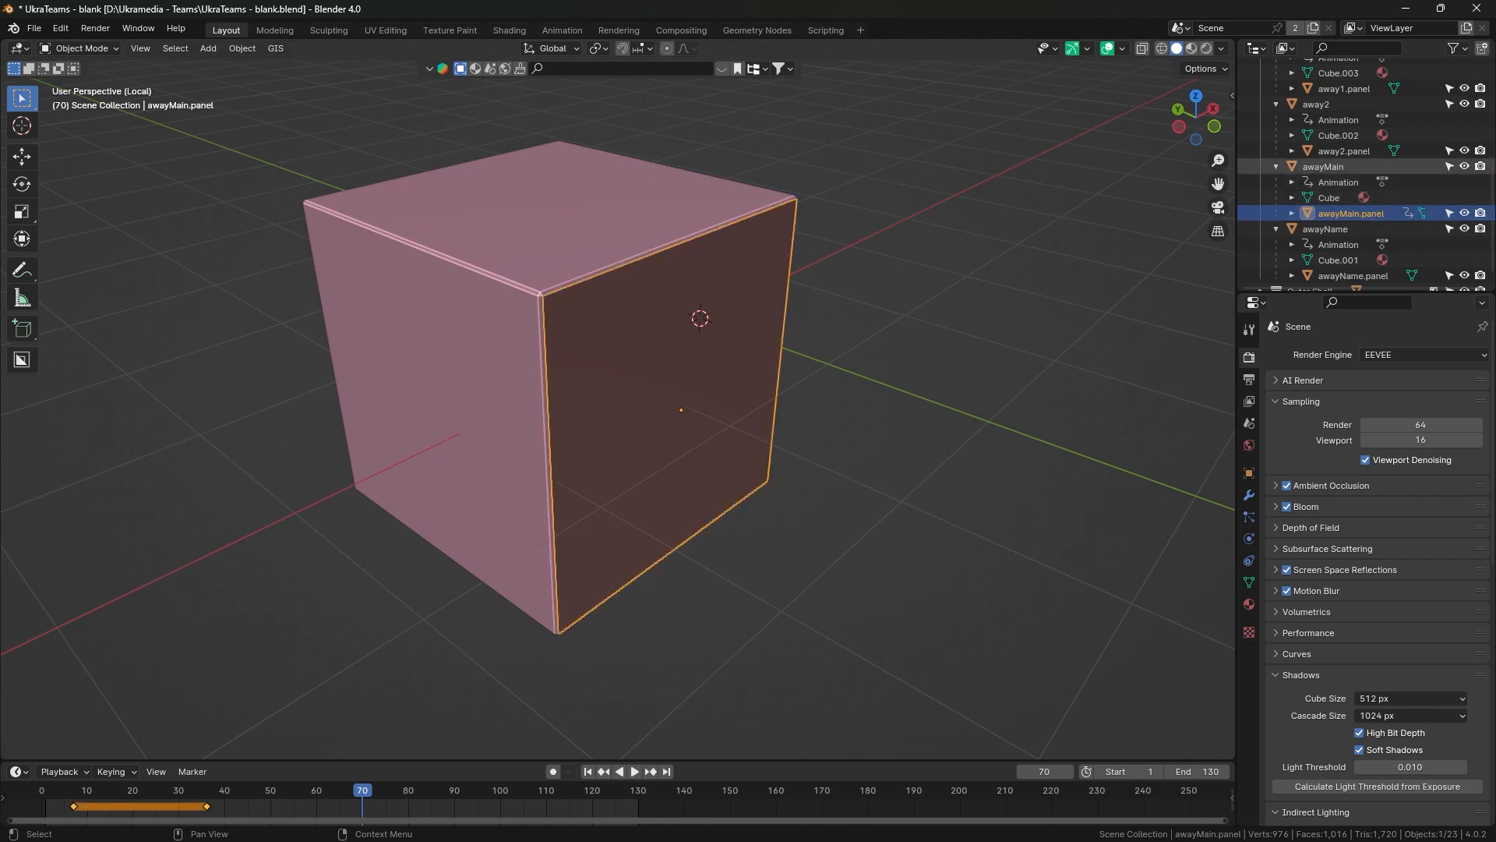
pyautogui.click(1323, 166)
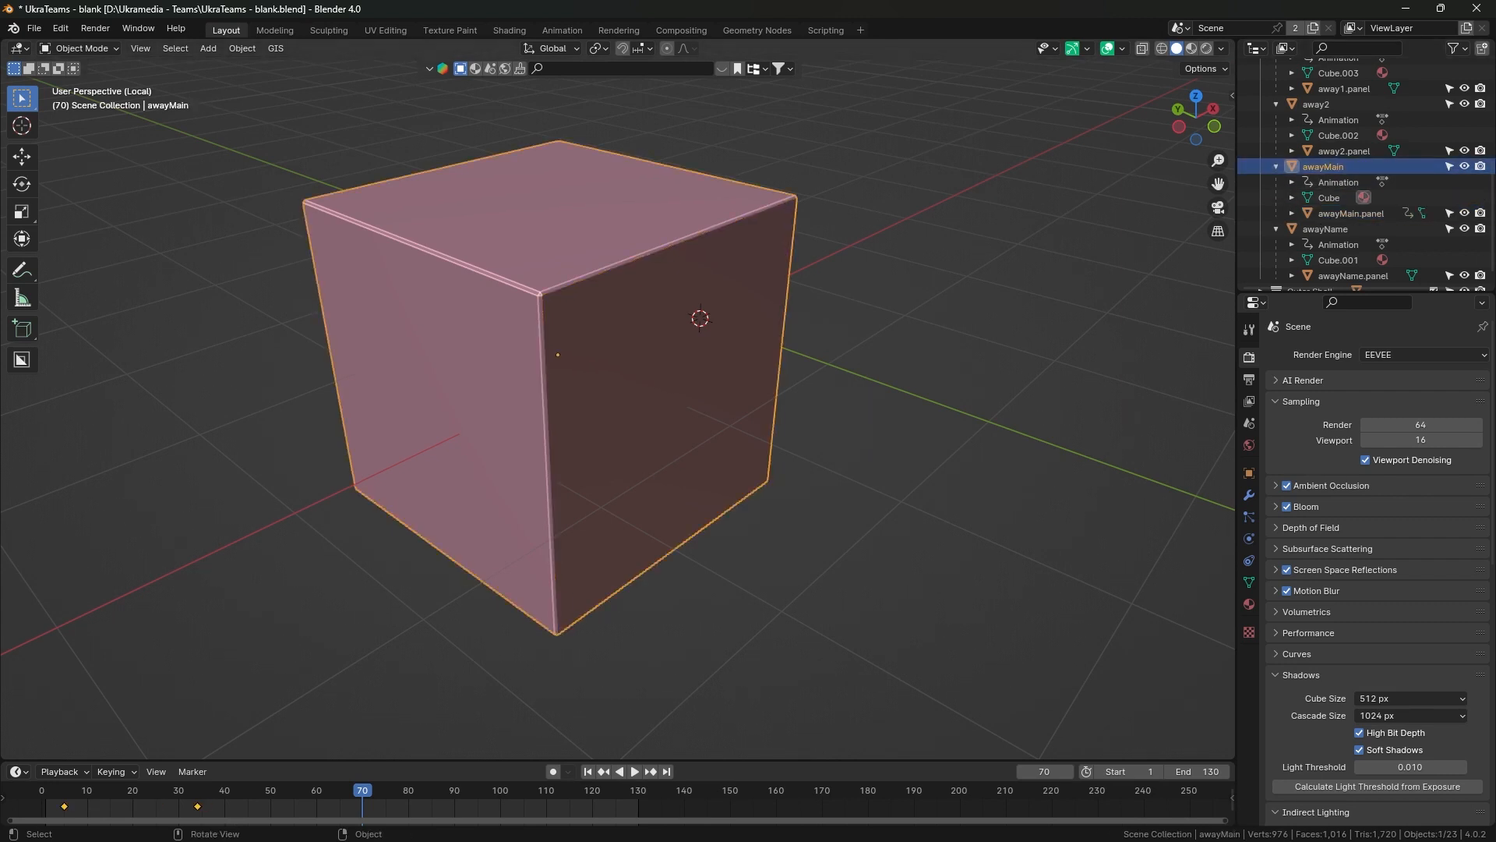
pyautogui.moveTo(623, 390); pyautogui.dragTo(584, 393)
pyautogui.hotkey('alt', 'a')
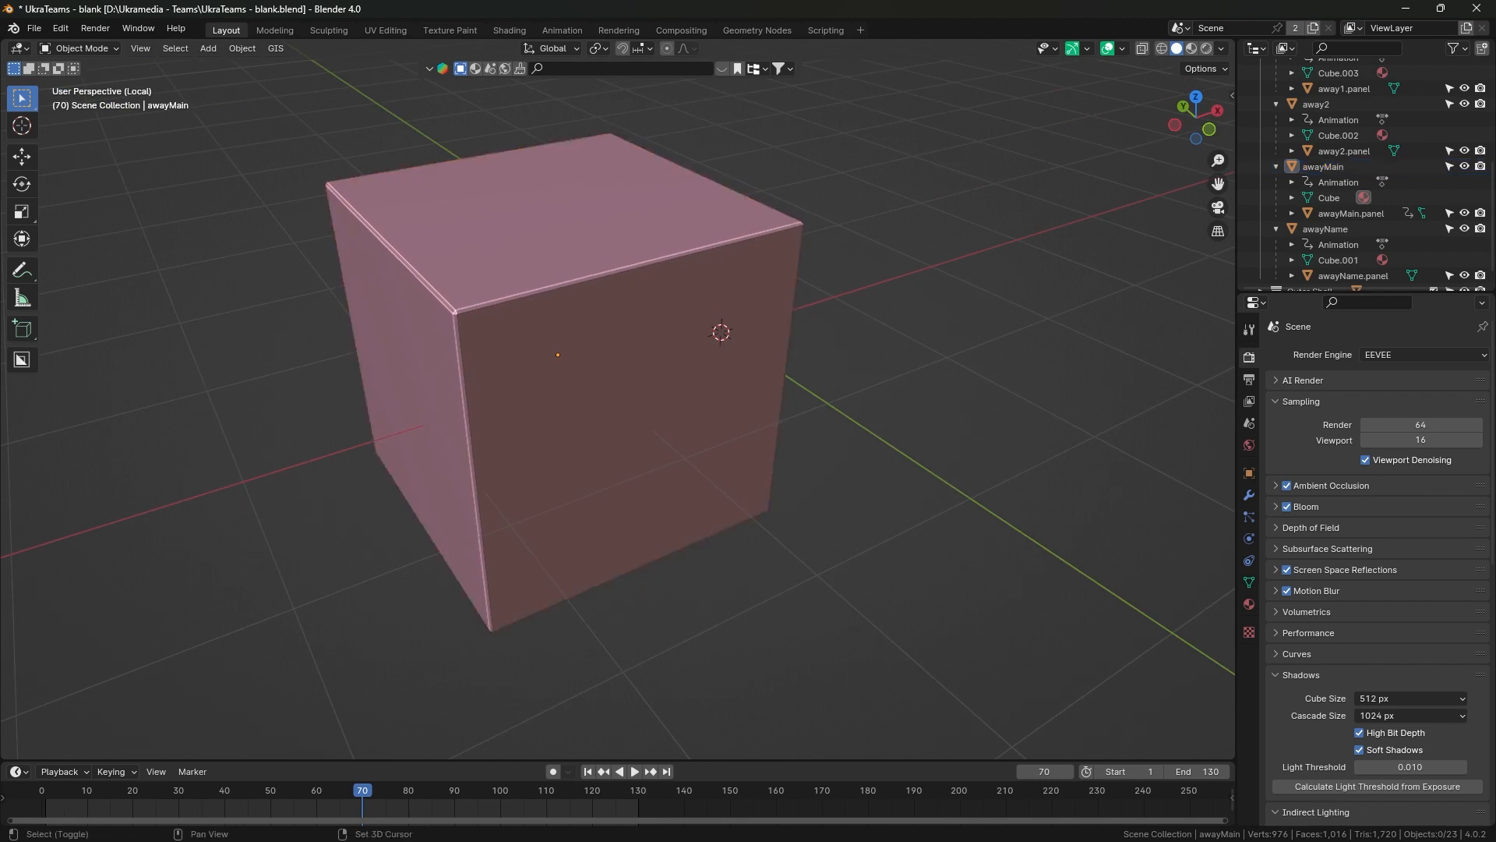
# Add a 2 m mesh cube at the world origin and isolate it in local view.
pyautogui.hotkey('shift', 'a')
pyautogui.moveTo(826, 284)
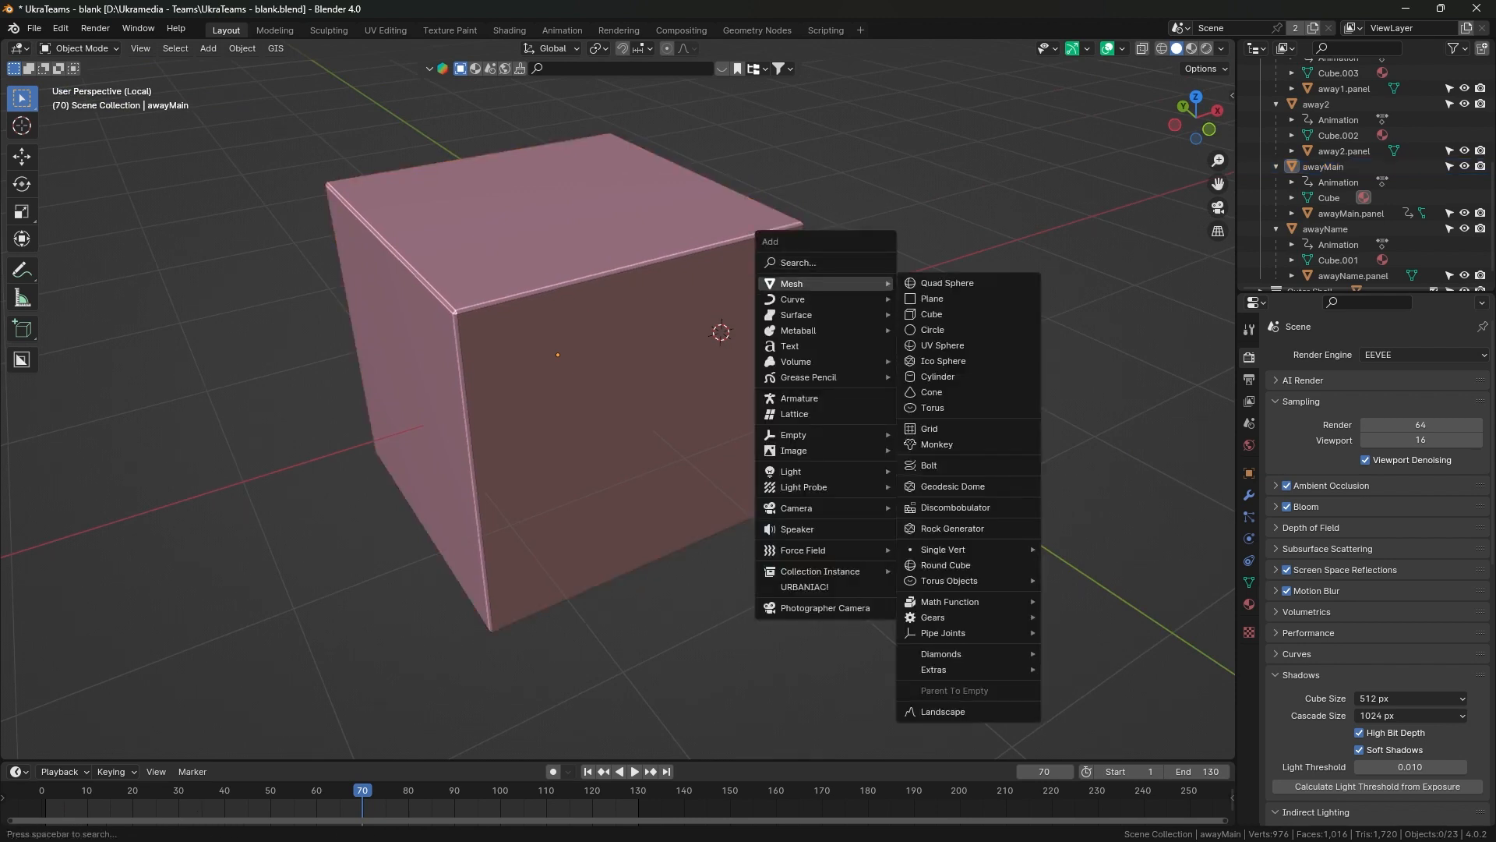
pyautogui.click(932, 314)
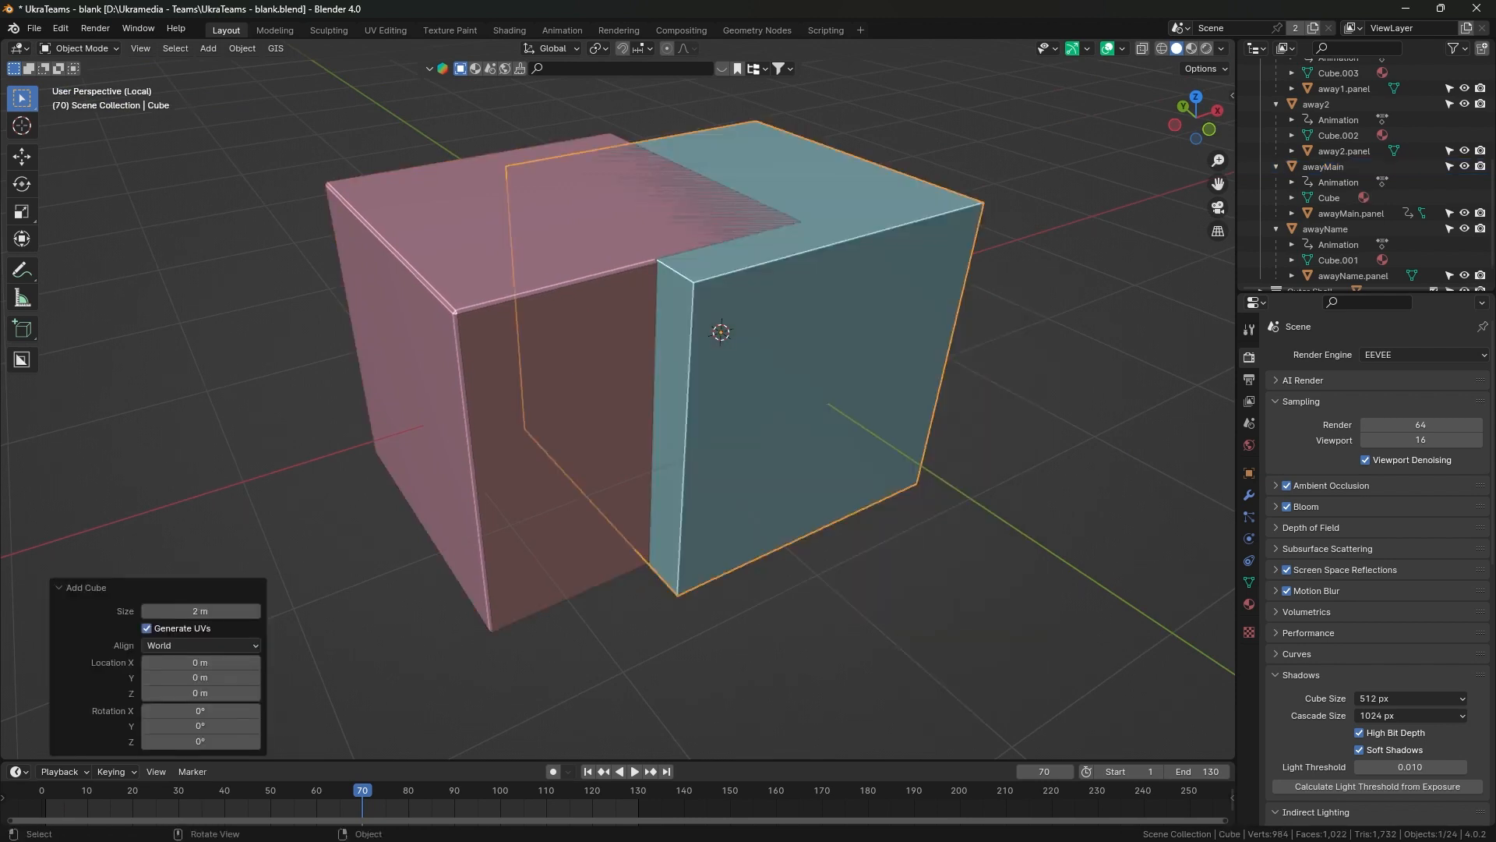
pyautogui.press('KP_1')
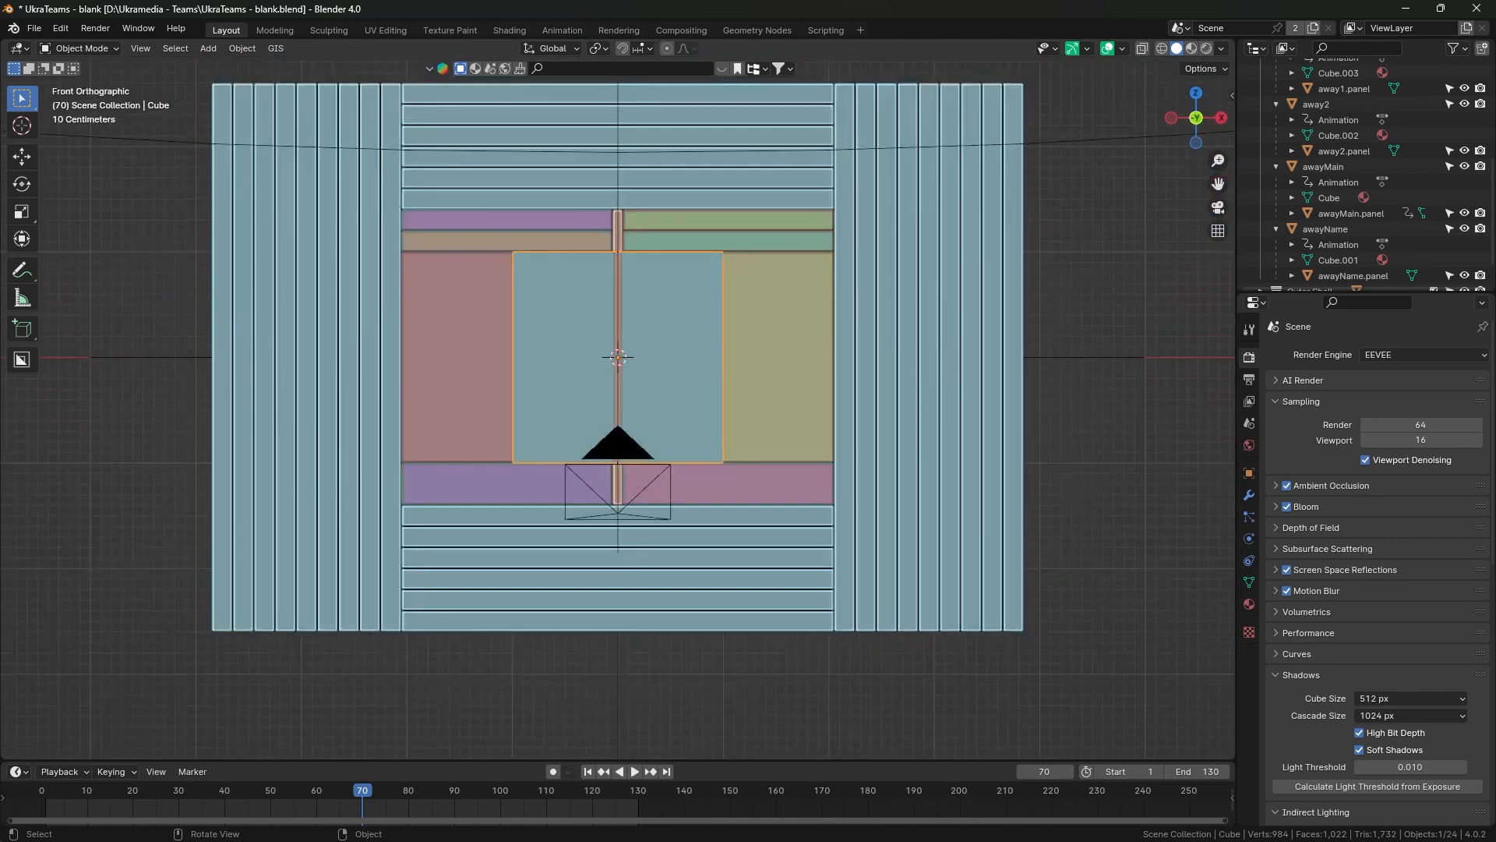
pyautogui.press('KP_Divide')
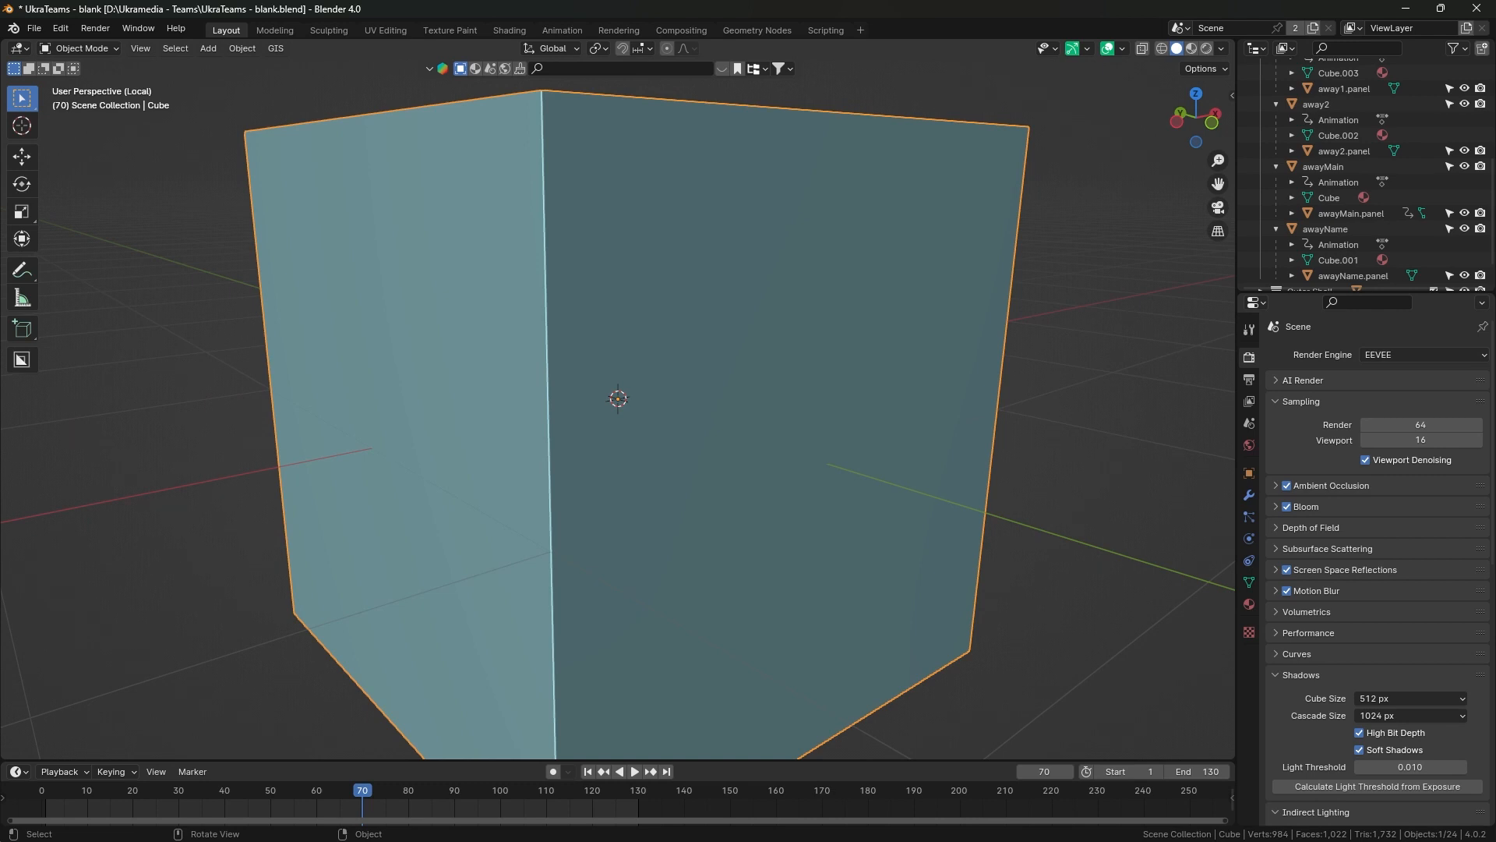
# Switch the new cube to Edit Mode with its front and top in view.
pyautogui.scroll(-6, 618, 399)
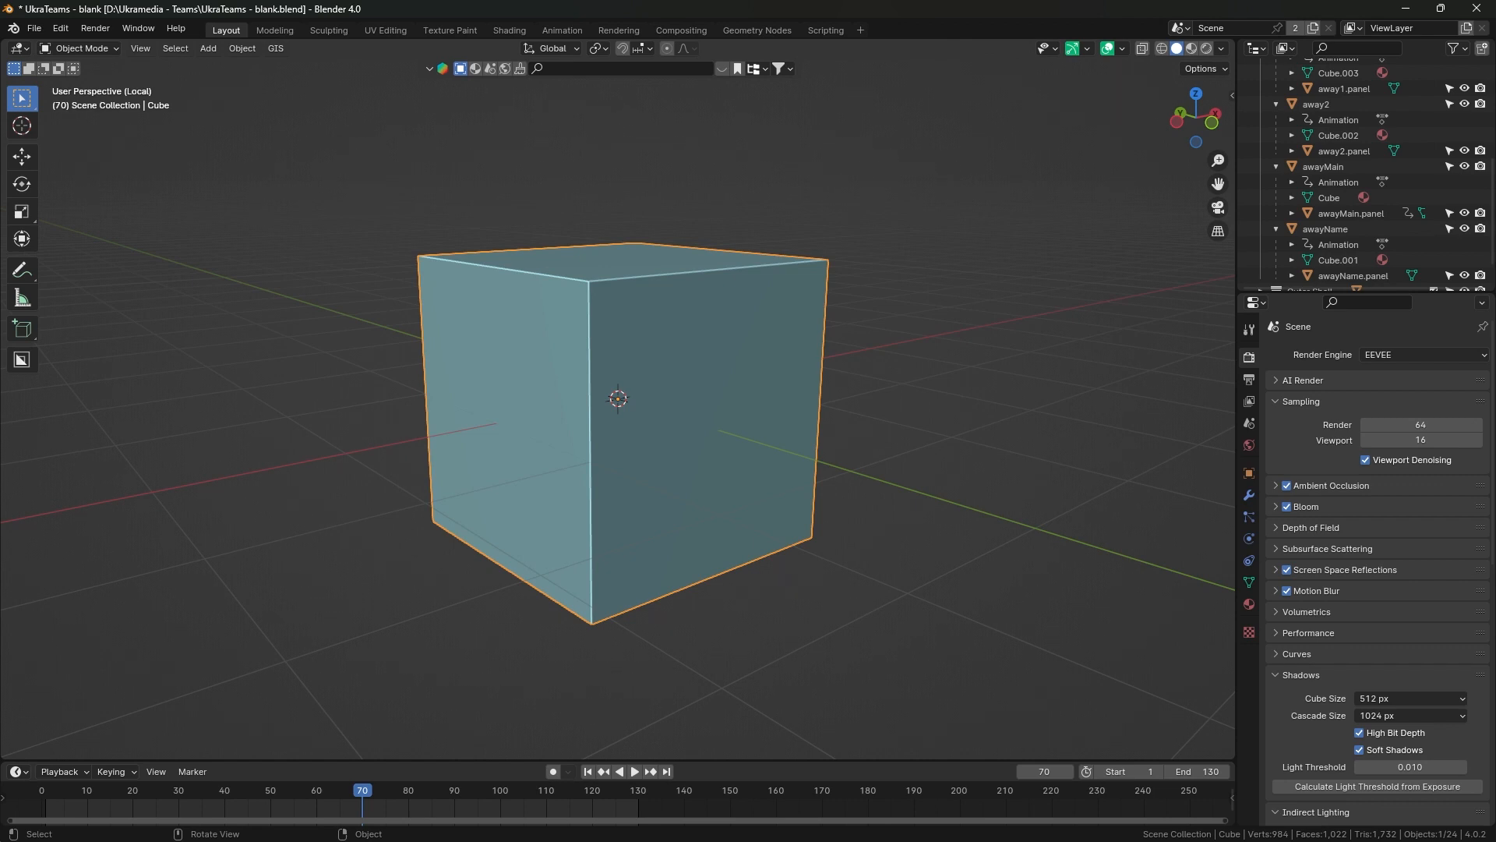
pyautogui.moveTo(618, 398); pyautogui.dragTo(563, 371)
pyautogui.scroll(-2, 618, 398)
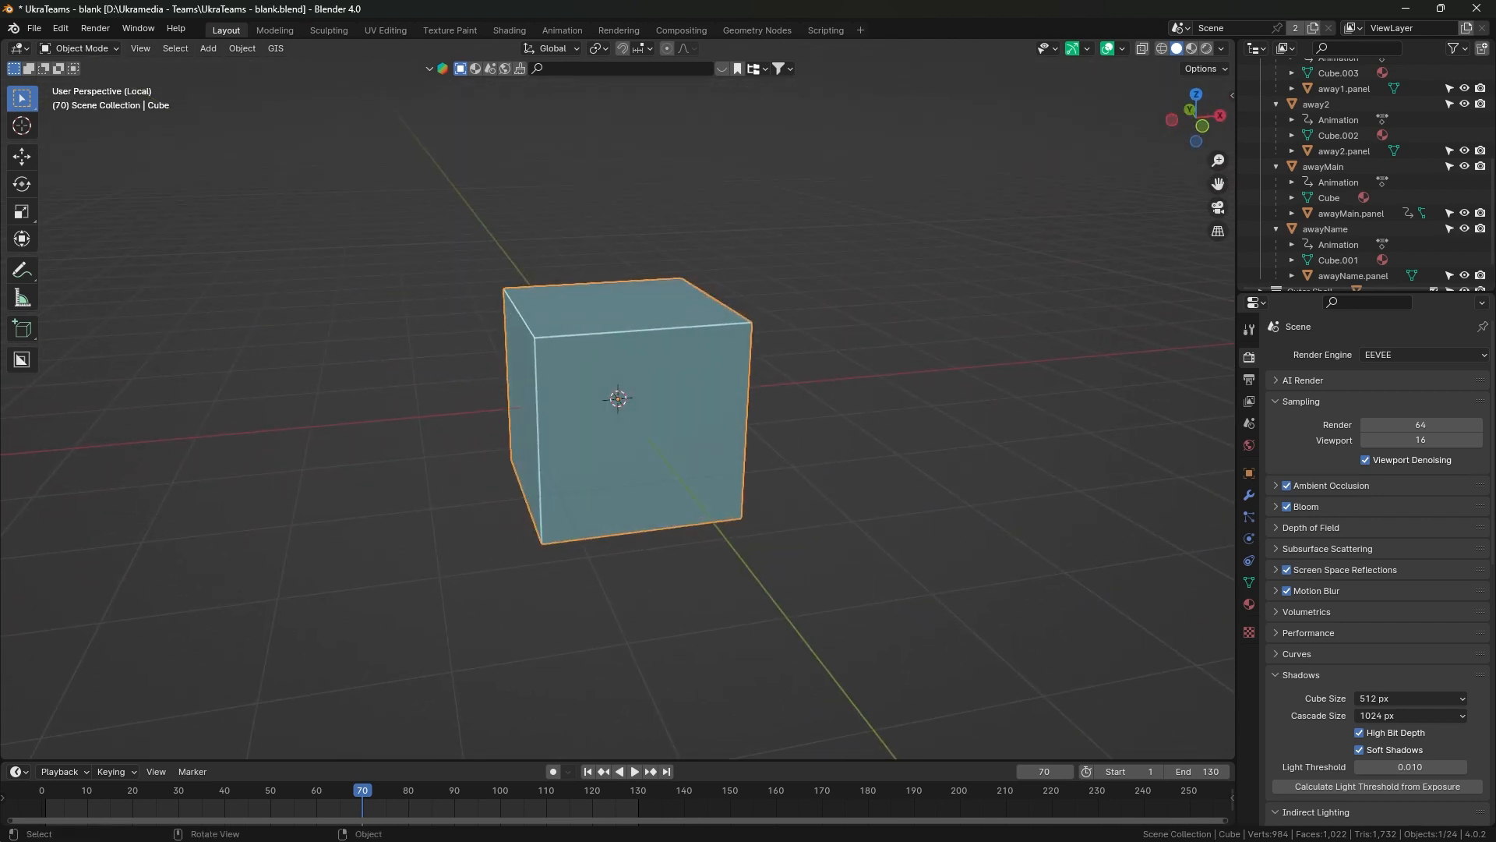
pyautogui.hotkey('ctrl', 'Tab')
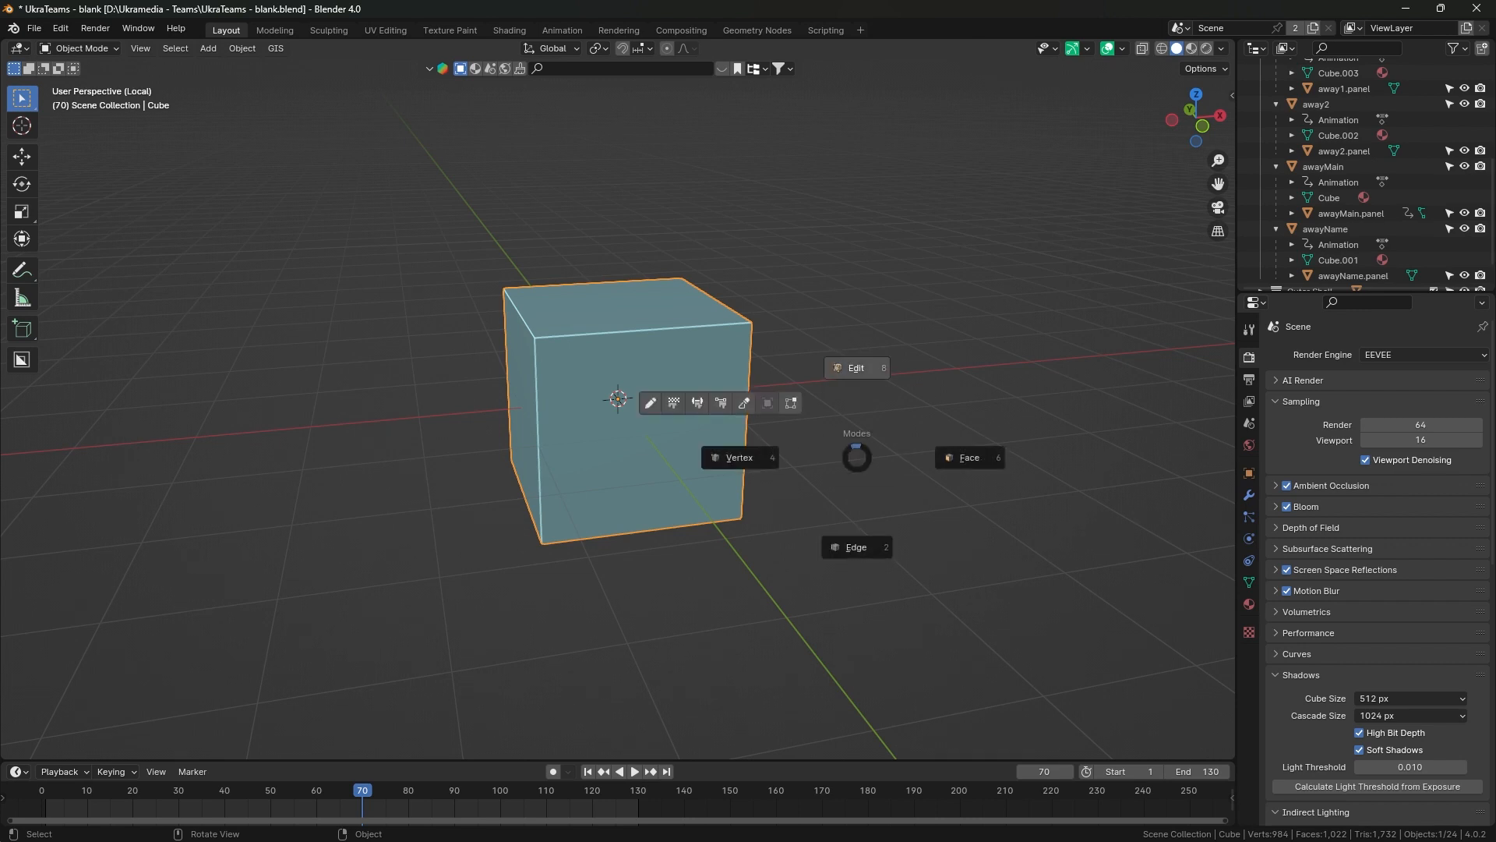
pyautogui.moveTo(618, 398); pyautogui.dragTo(669, 381)
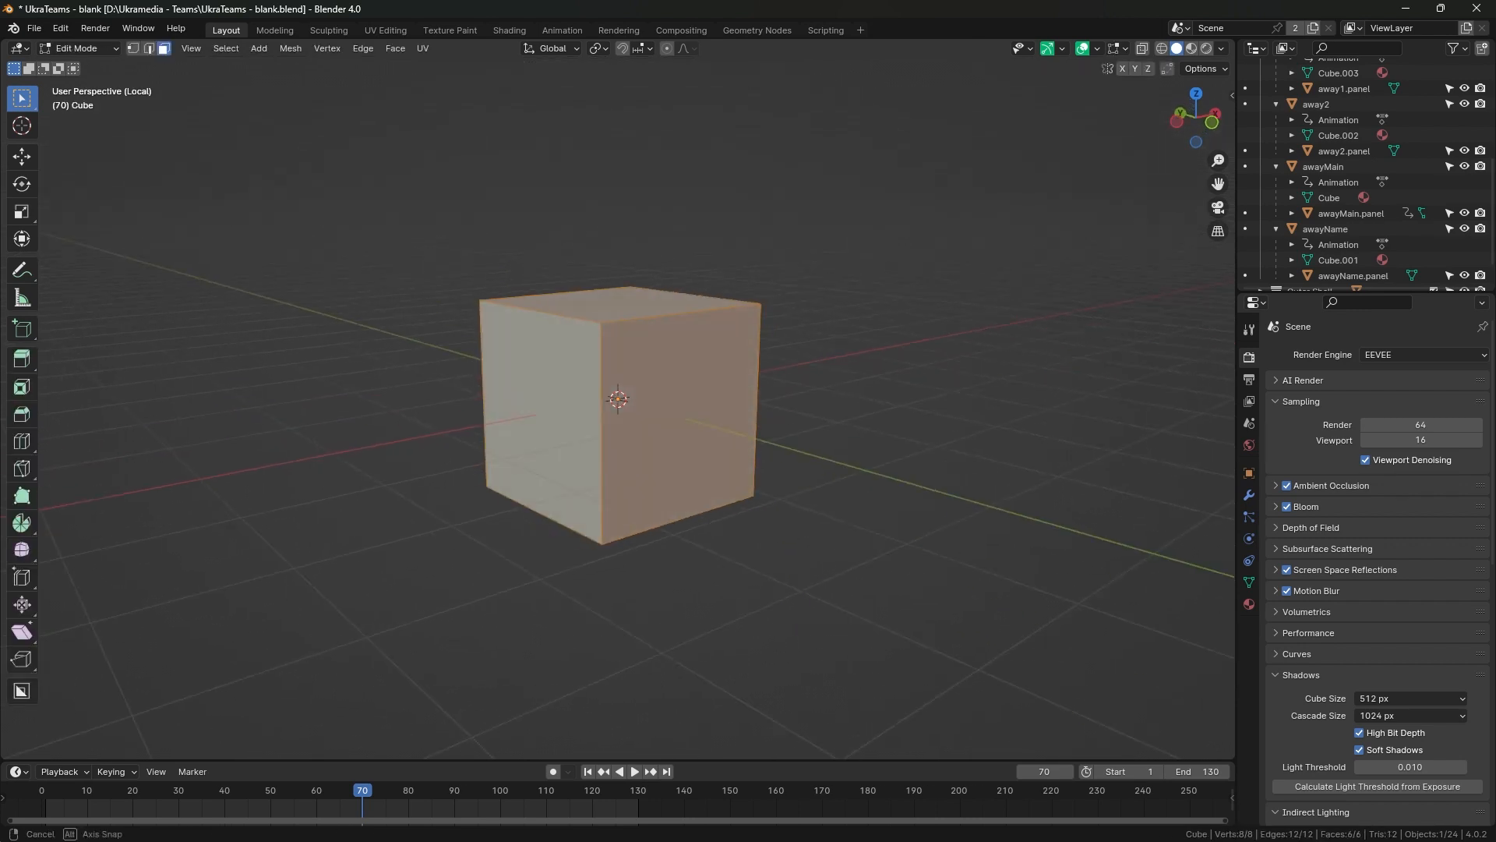
# Try the vertex, edge and face selection modes on the cube, ending in face selection.
pyautogui.click(149, 48)
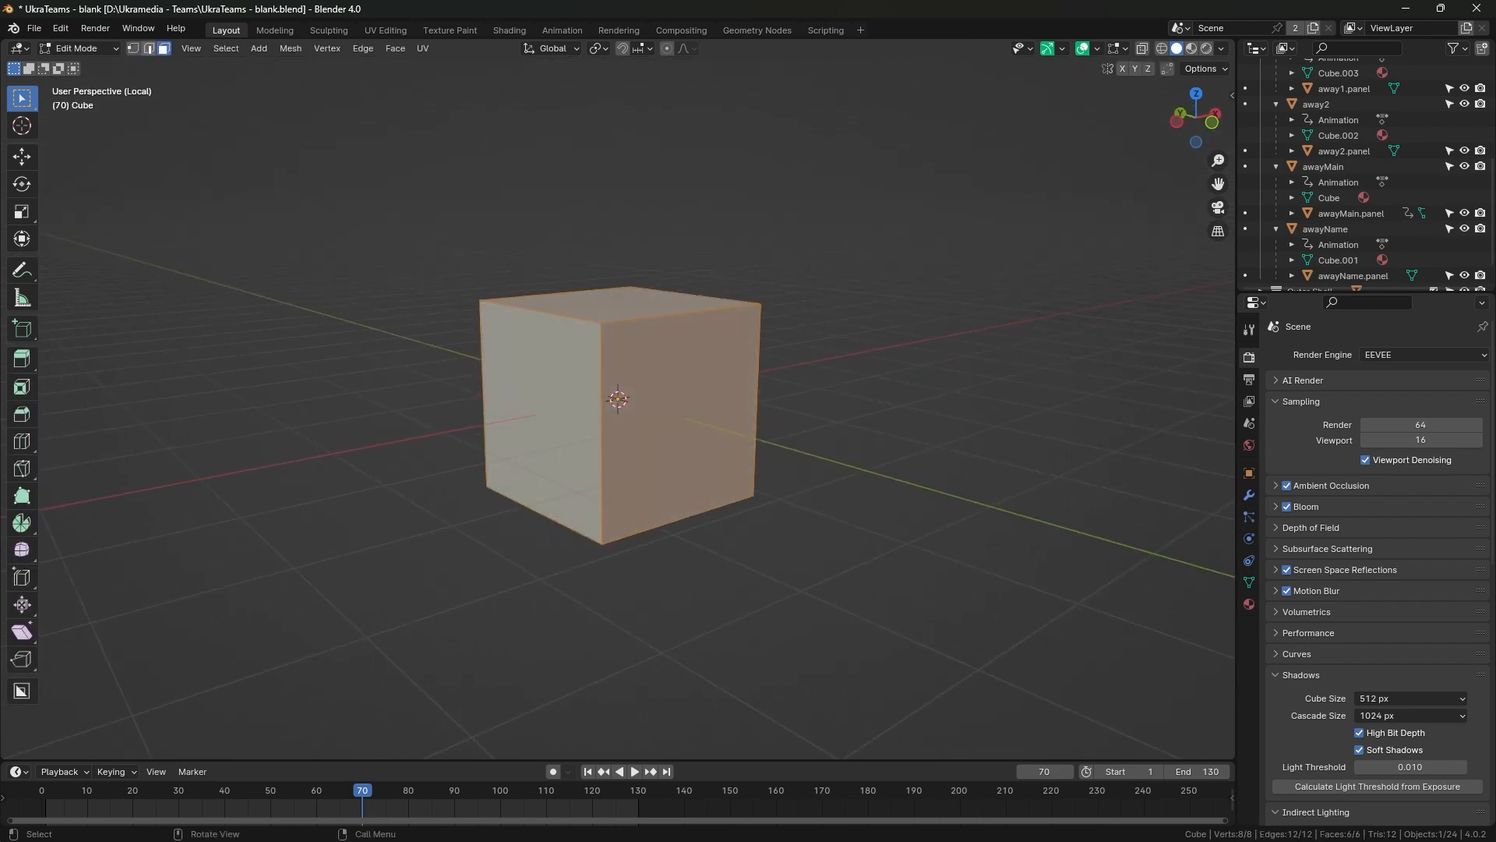
pyautogui.click(133, 48)
pyautogui.click(148, 49)
pyautogui.click(163, 48)
pyautogui.click(149, 49)
pyautogui.press('1')
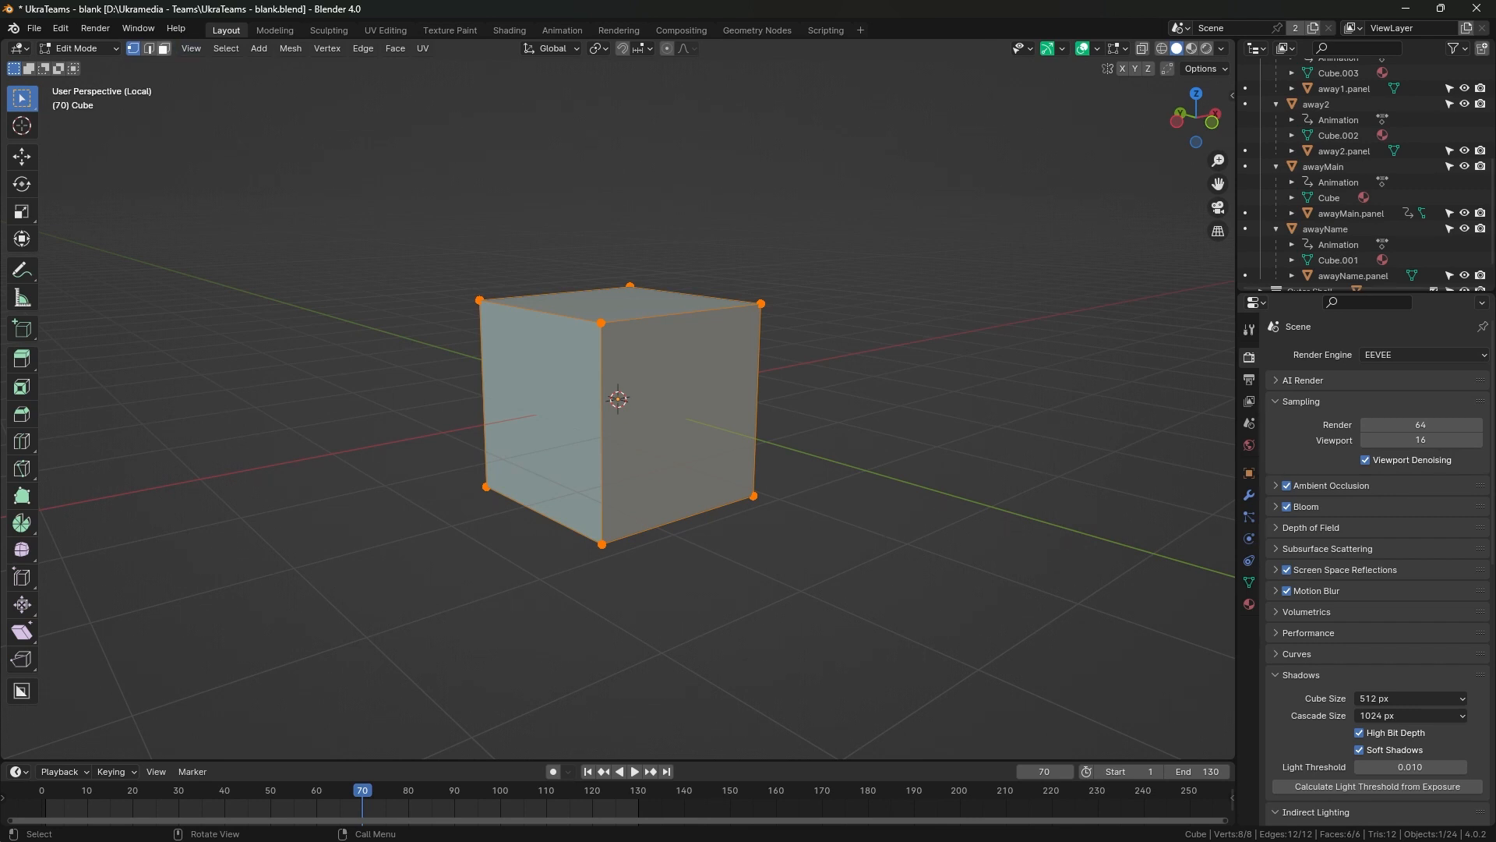
pyautogui.press('3')
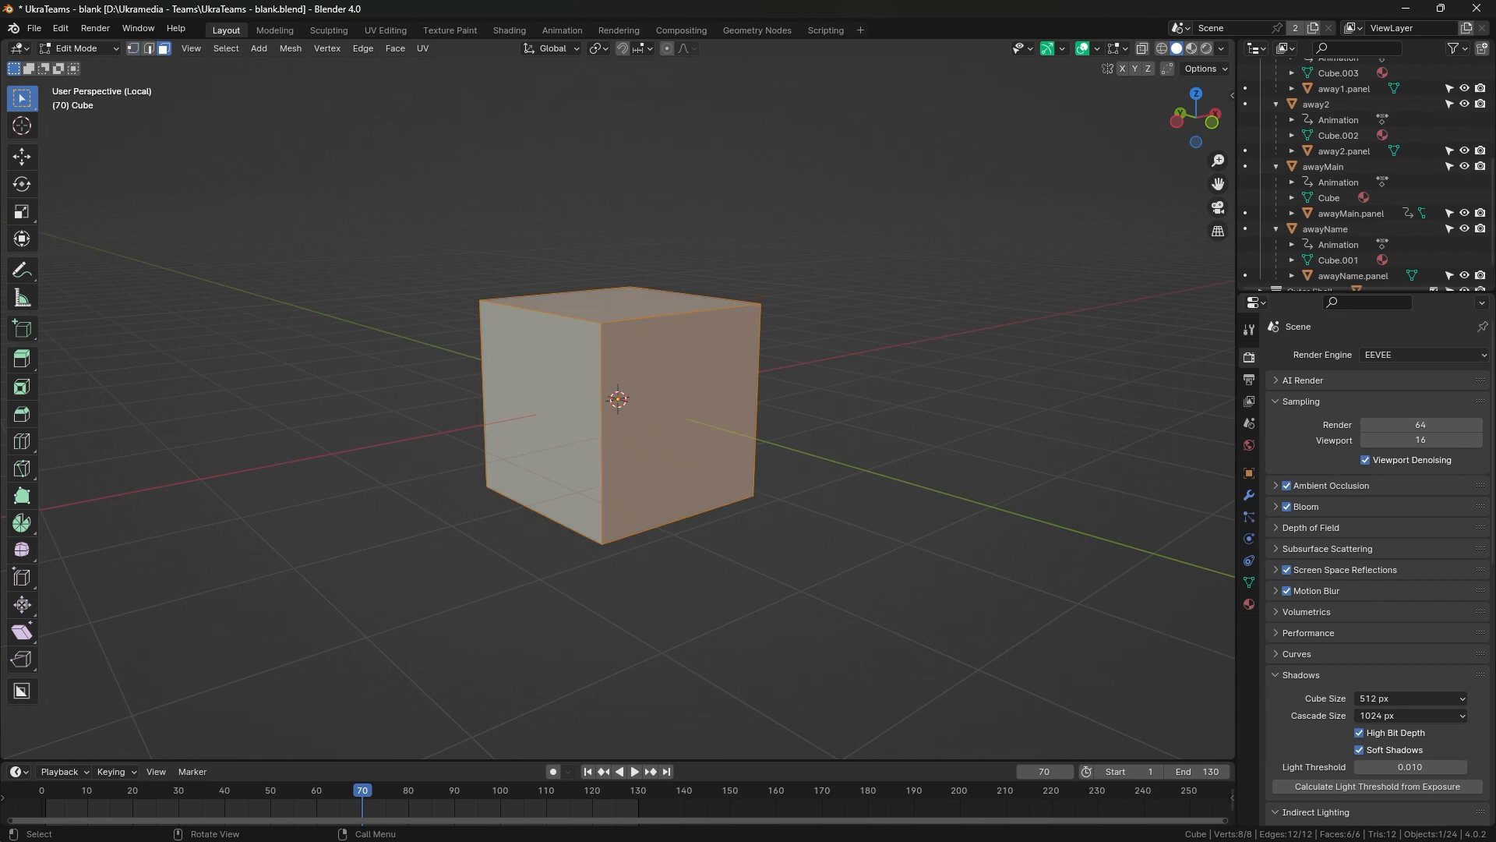
# Select only the cube's front face and separate that selection into its own object.
pyautogui.scroll(5, 618, 399)
pyautogui.scroll(-2, 618, 399)
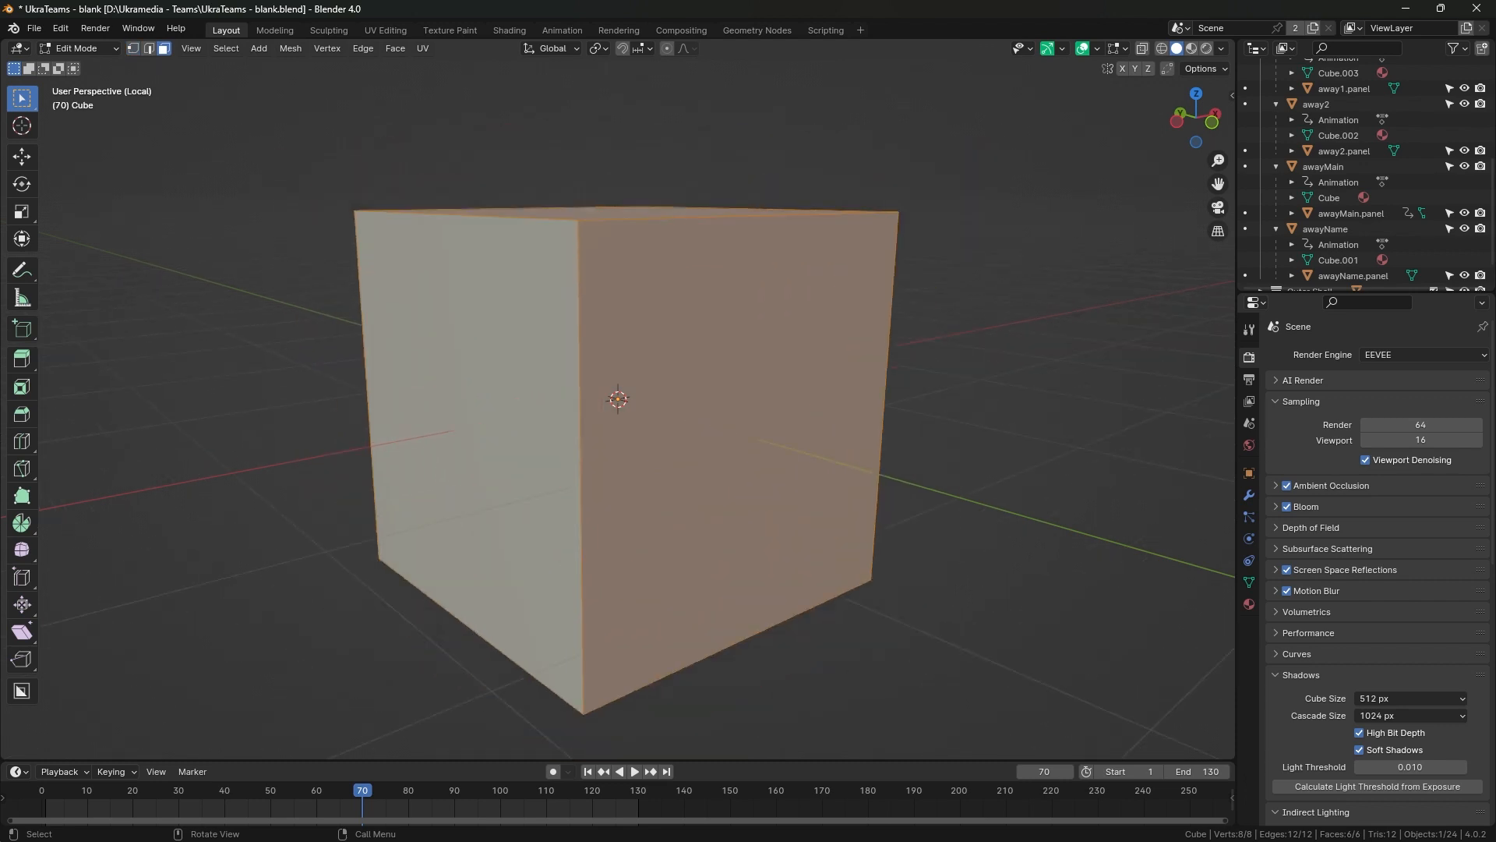
pyautogui.click(733, 436)
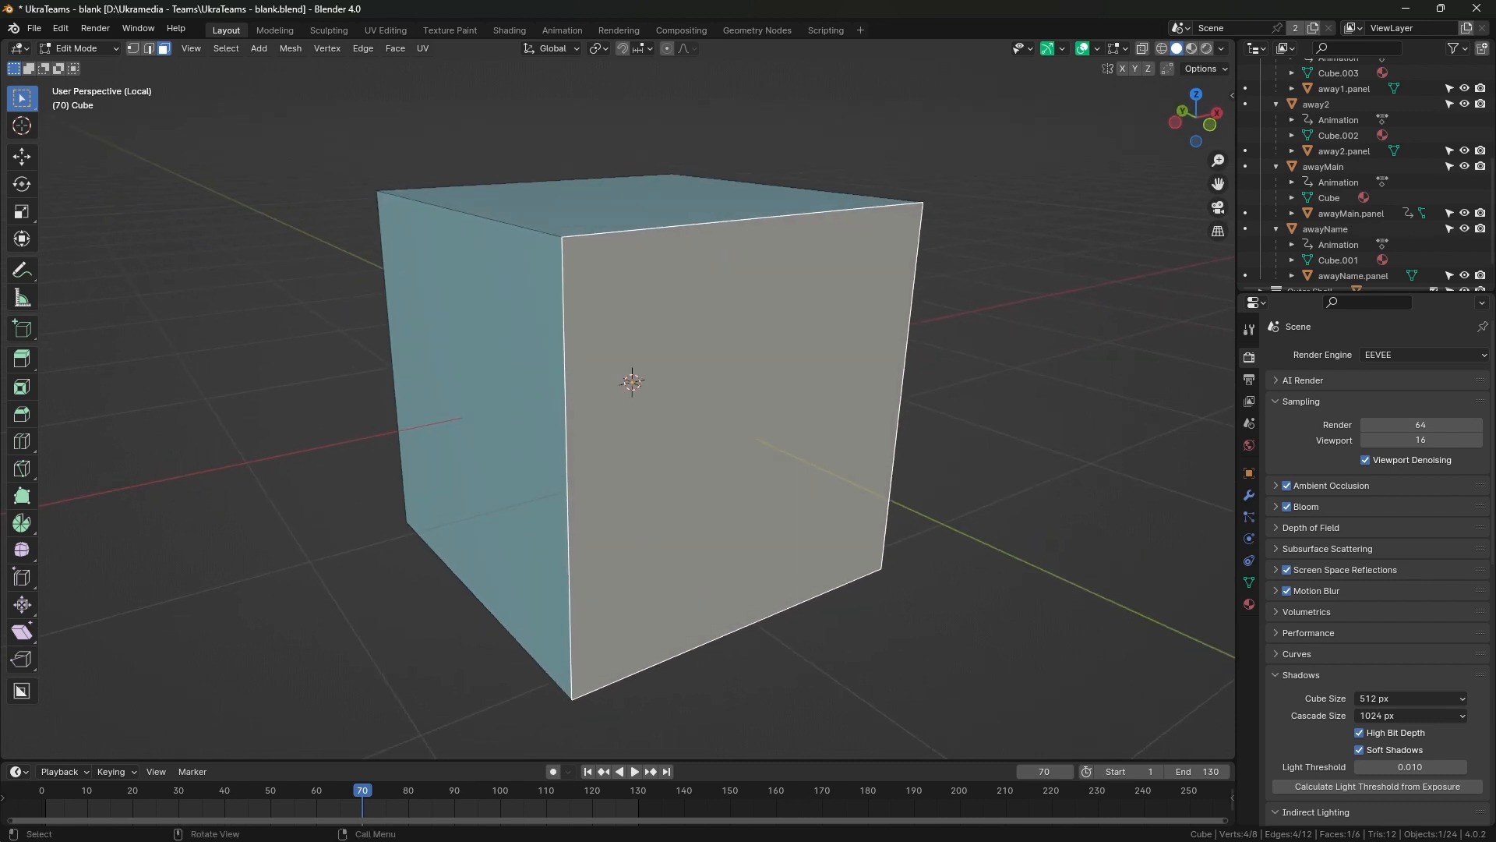
pyautogui.press('p')
pyautogui.press('Return')
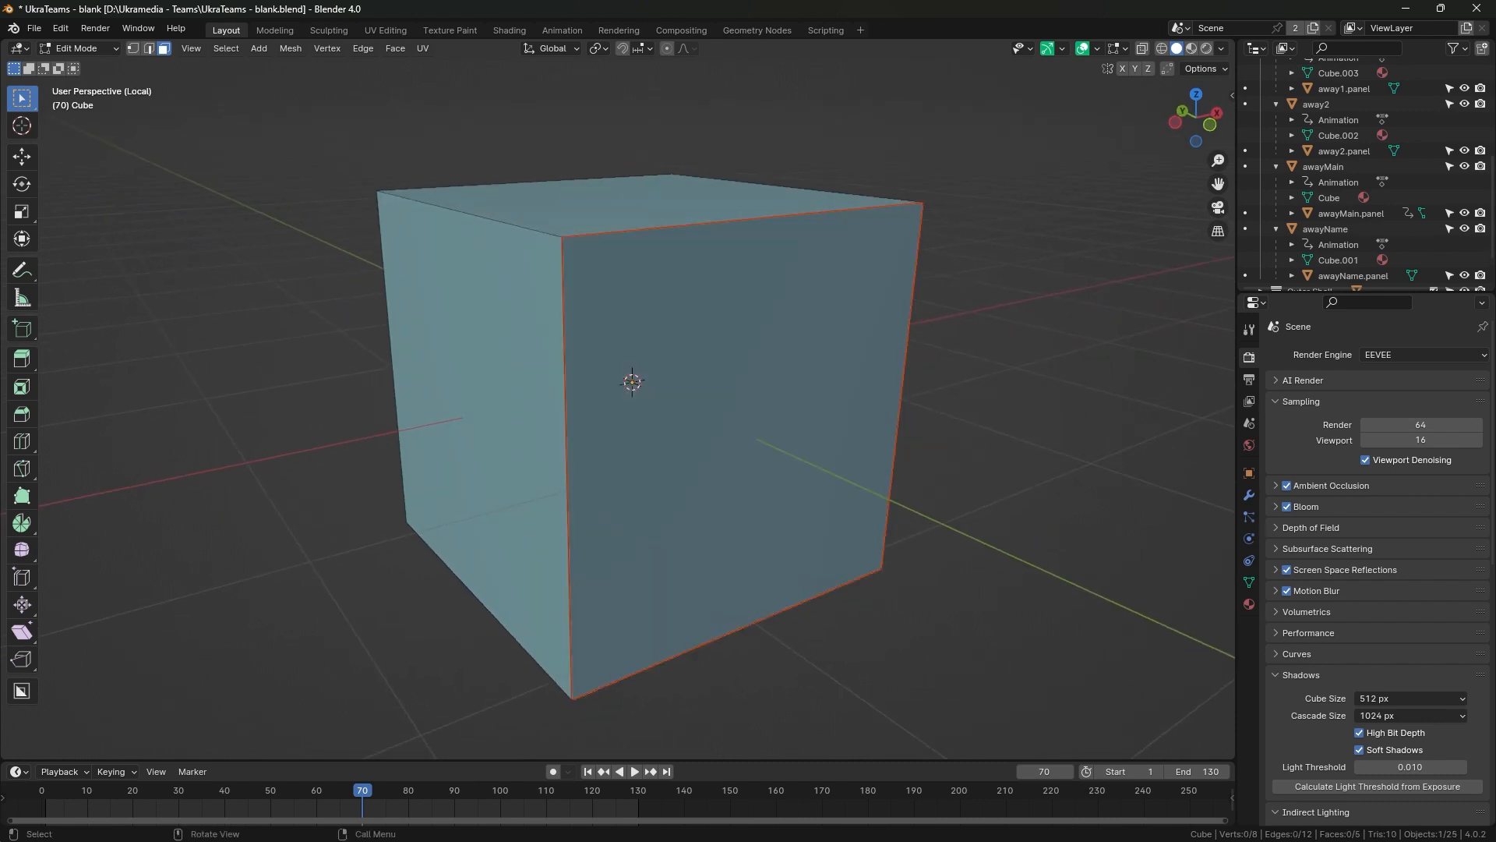
# Highlight the separated face and the cube in turn, and toggle each one's visibility off and on to compare them.
pyautogui.click(1307, 275)
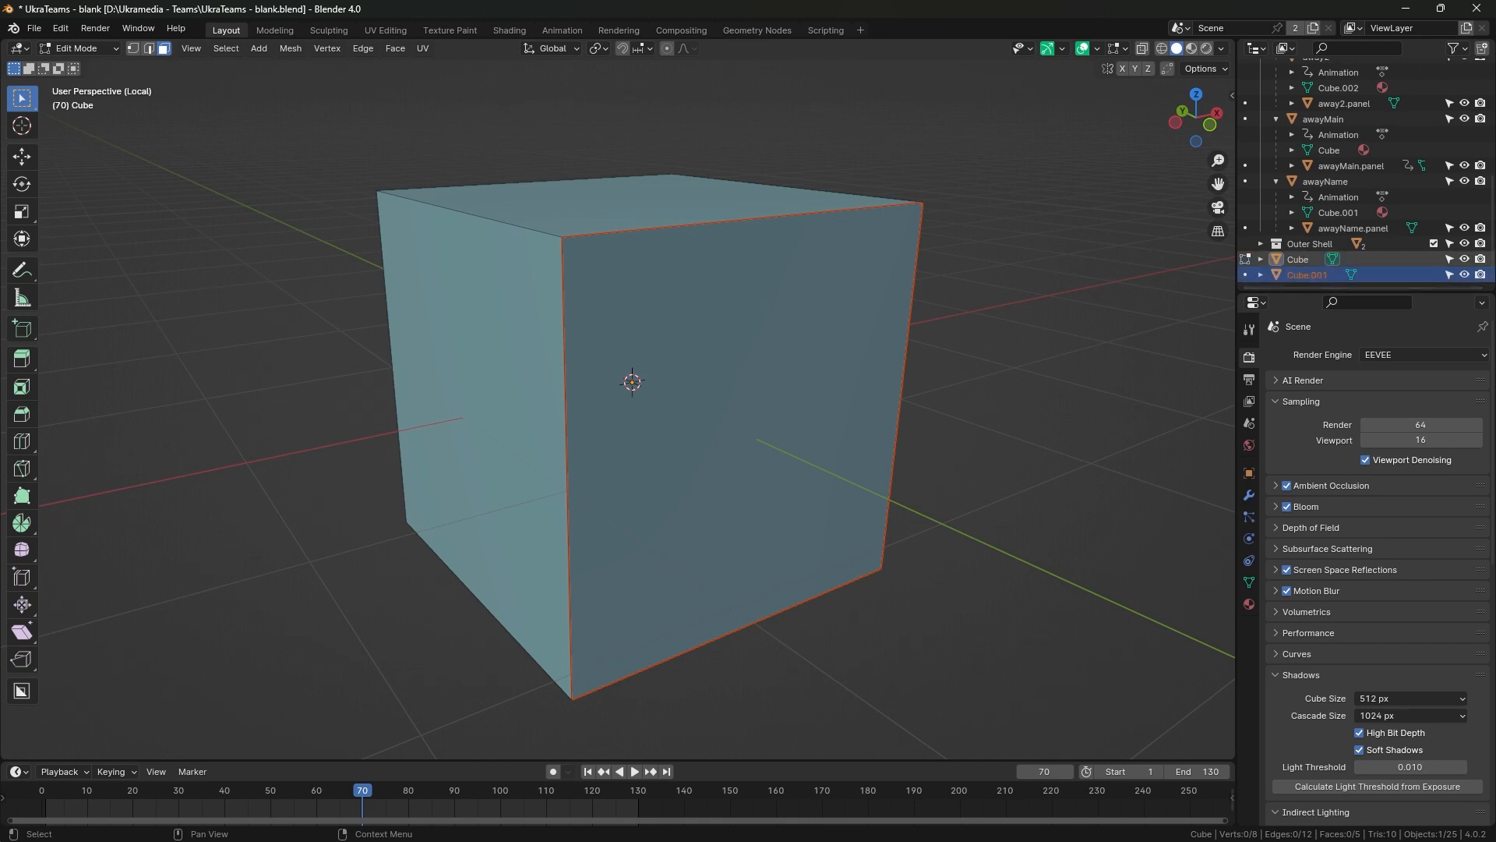
pyautogui.click(1298, 259)
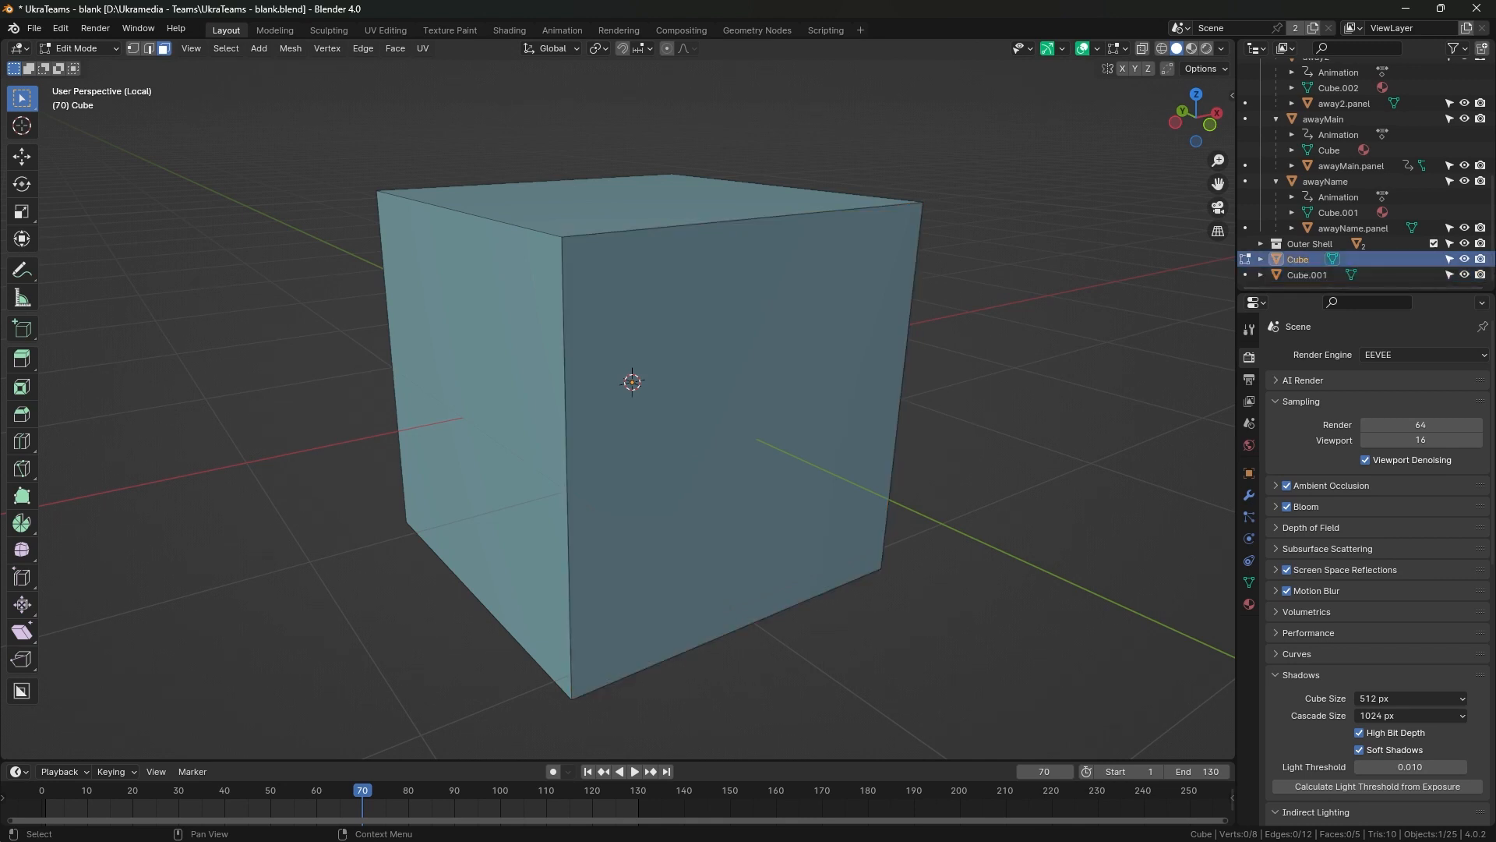
pyautogui.click(1308, 275)
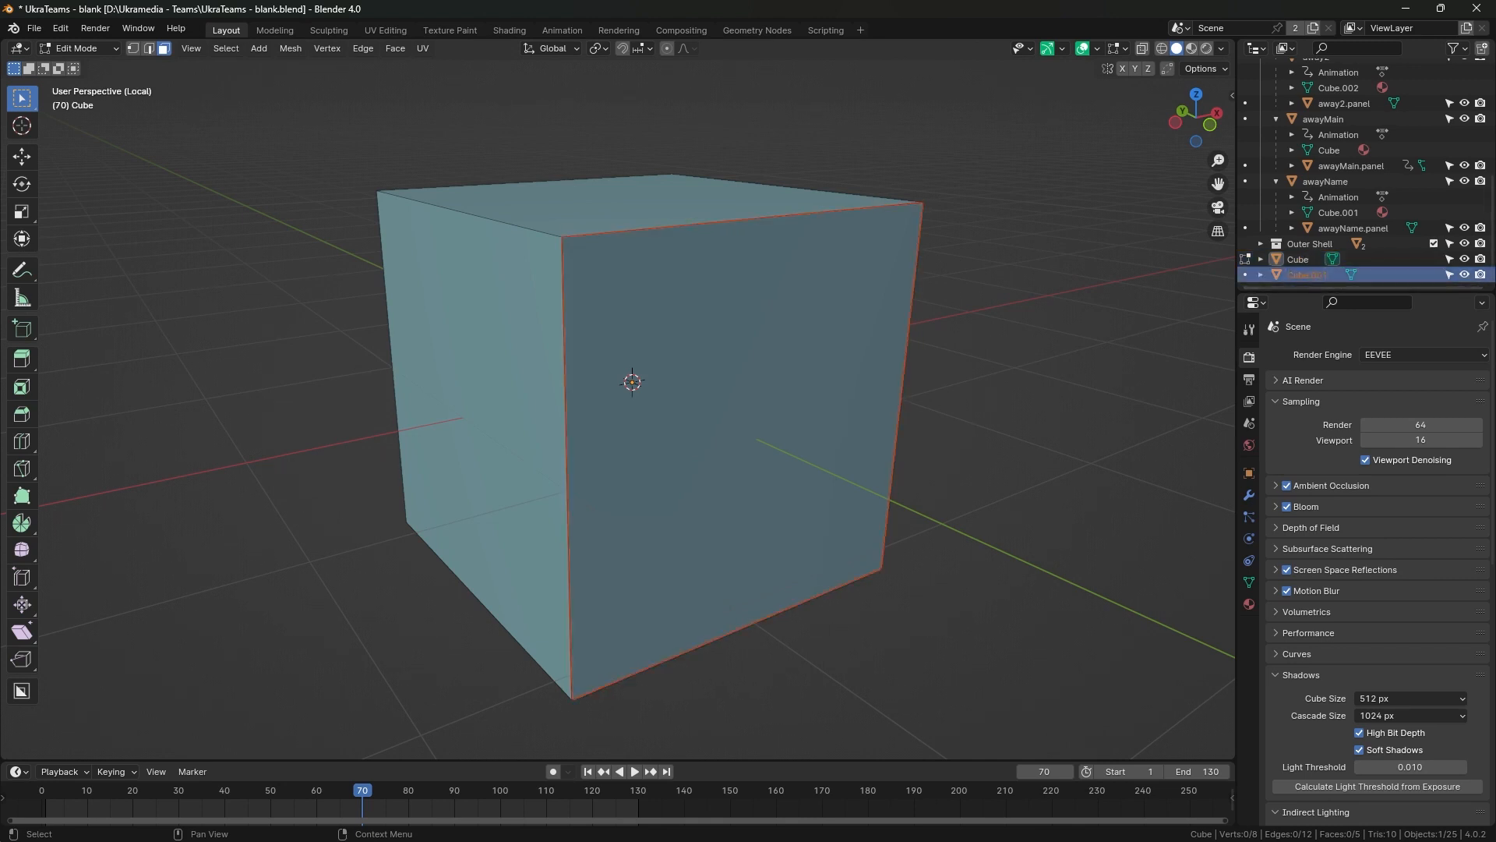
pyautogui.click(1464, 260)
pyautogui.click(1464, 260)
pyautogui.click(1465, 276)
pyautogui.click(1464, 275)
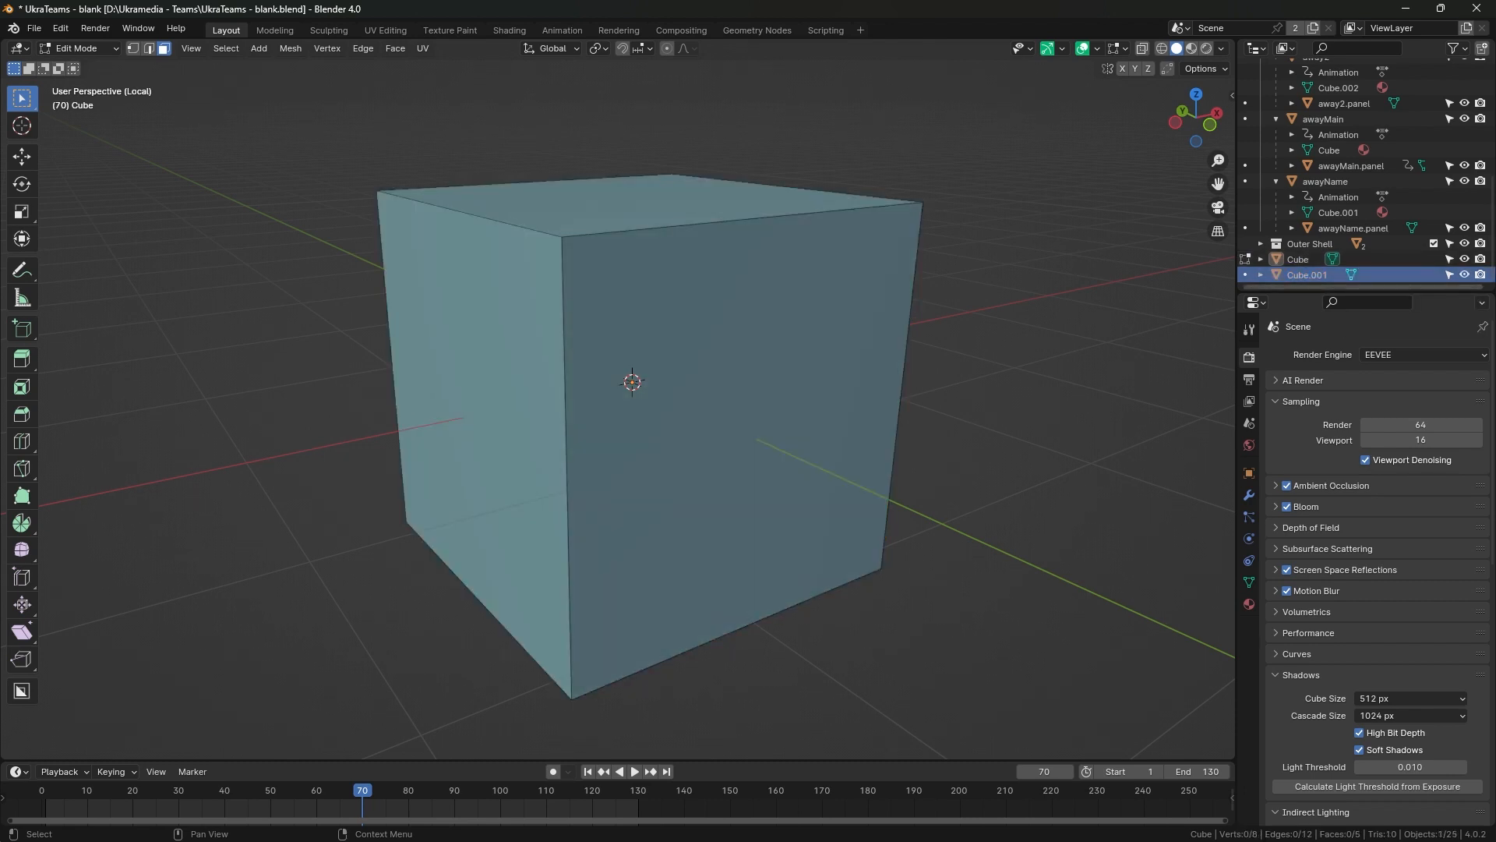
# Return to Object Mode and parent the separated face to the cube with the Object option.
pyautogui.click(1308, 275)
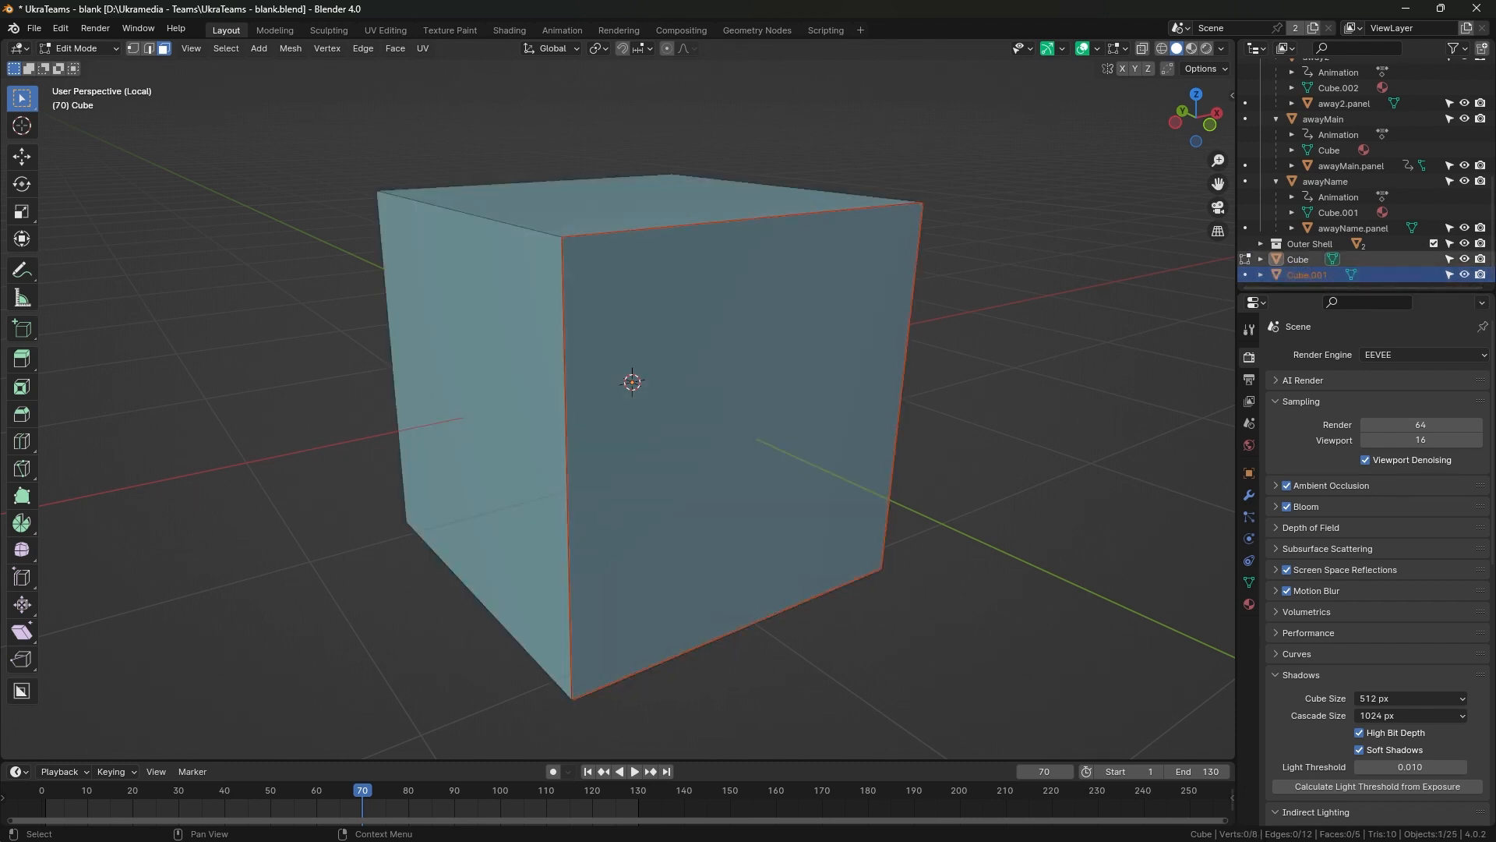
pyautogui.keyDown('ctrl'); pyautogui.click(1299, 260); pyautogui.keyUp('ctrl')
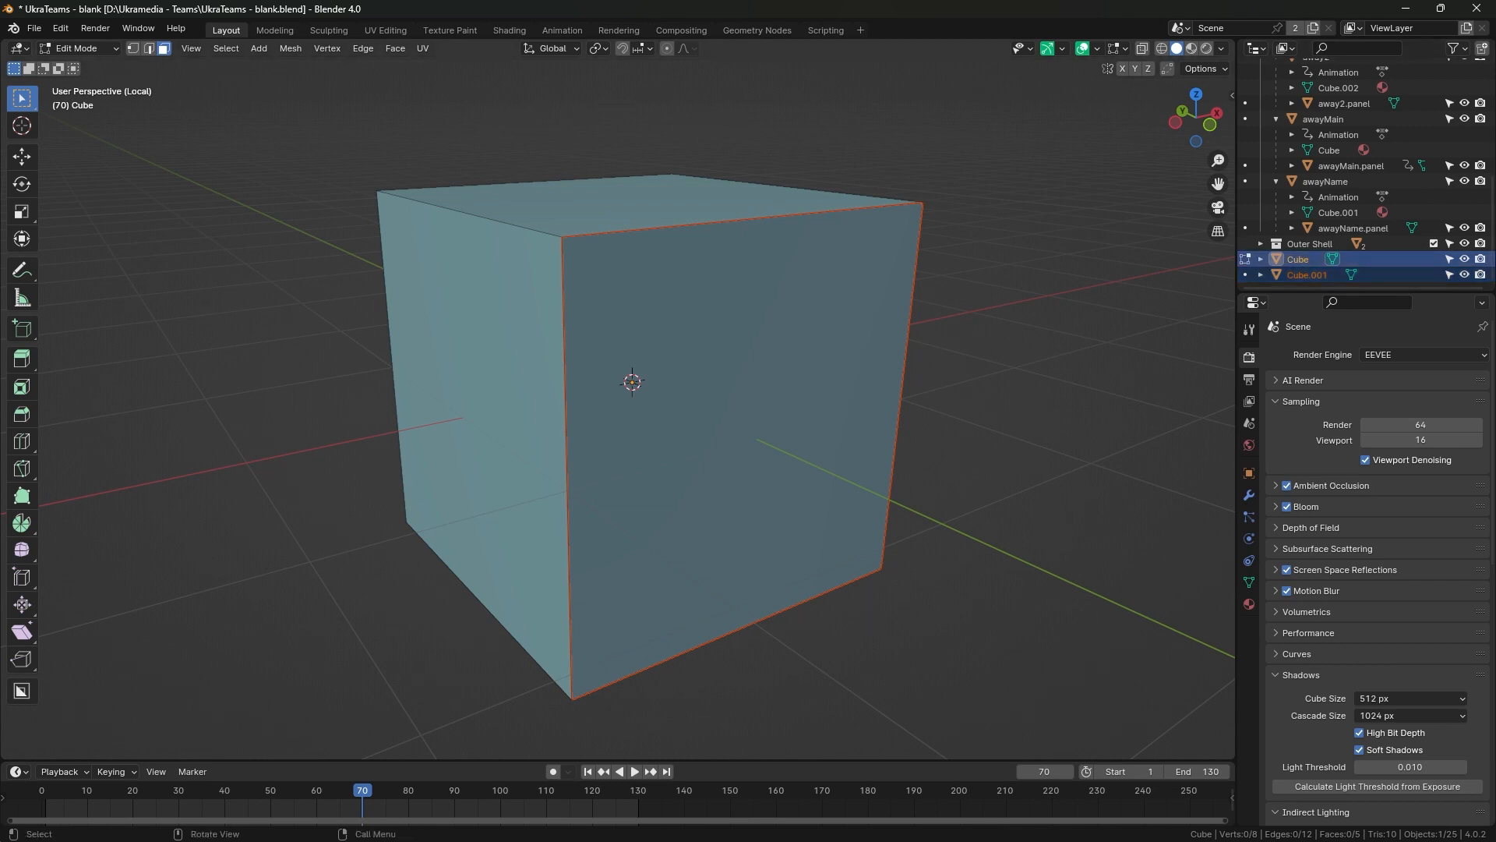
pyautogui.press('Tab')
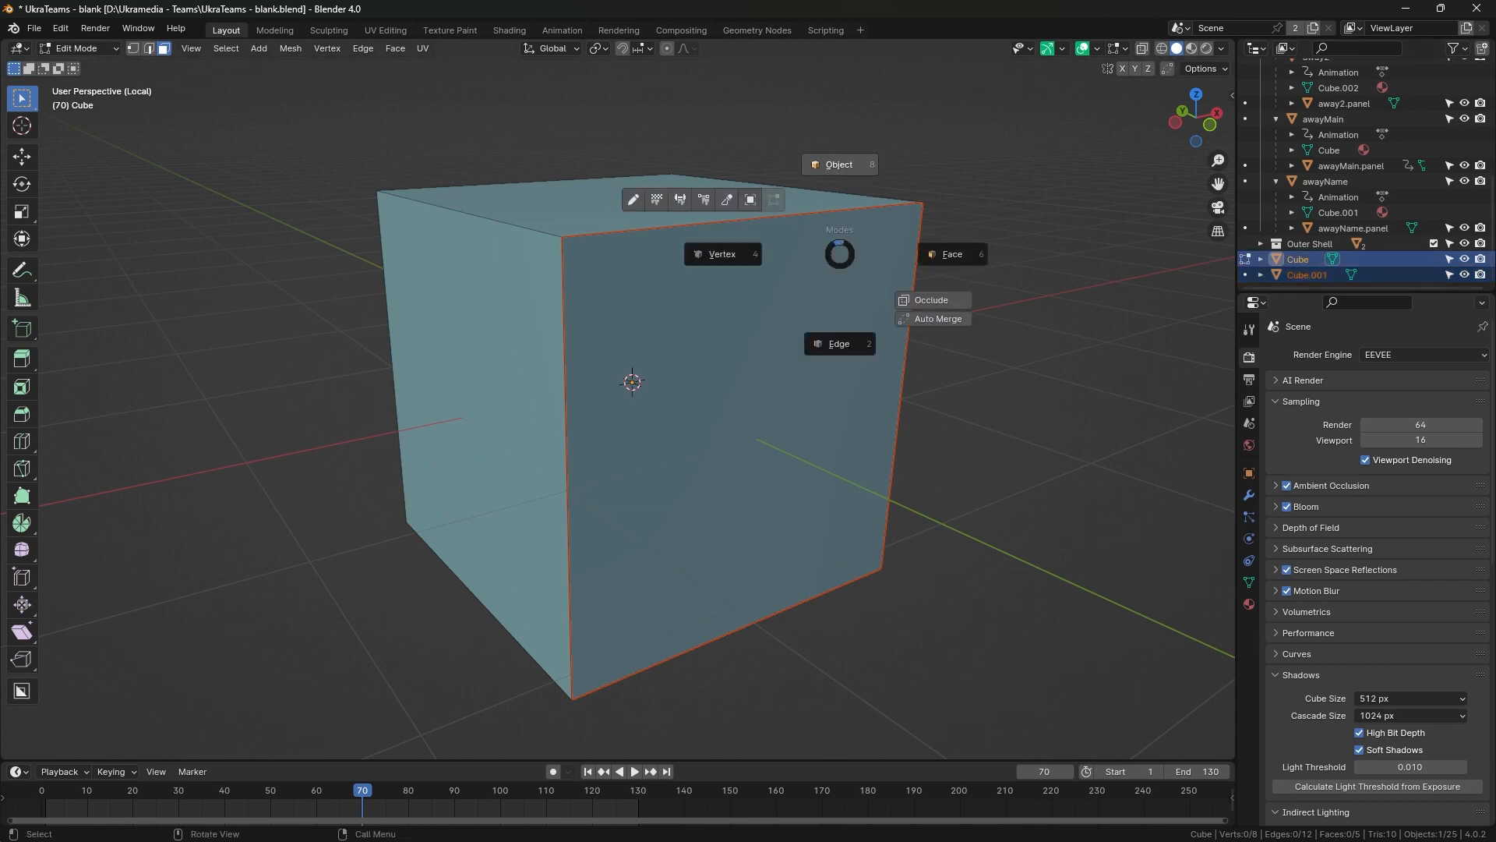
pyautogui.click(840, 164)
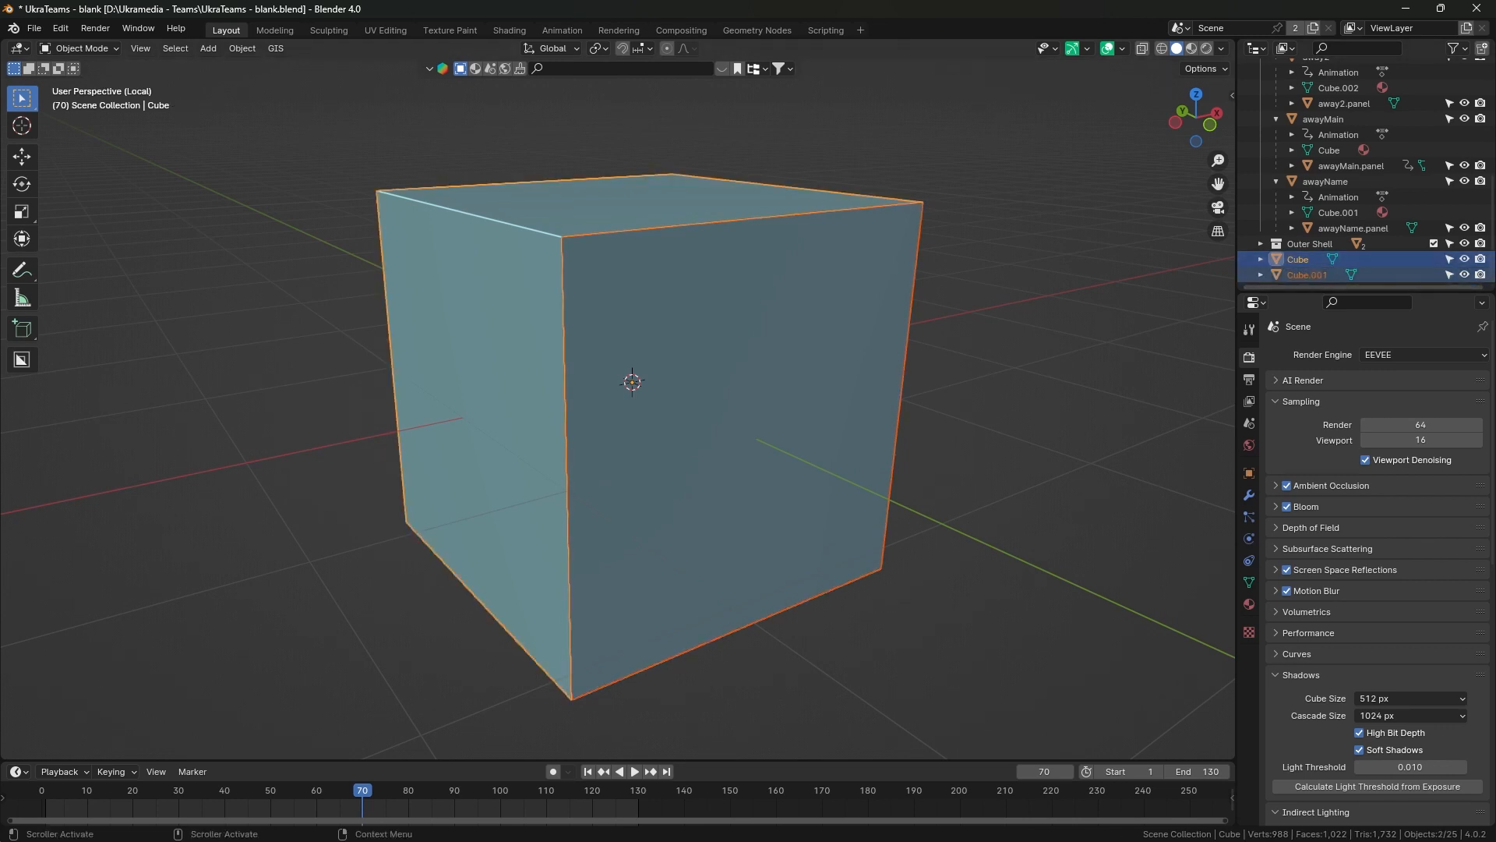
pyautogui.click(1310, 277)
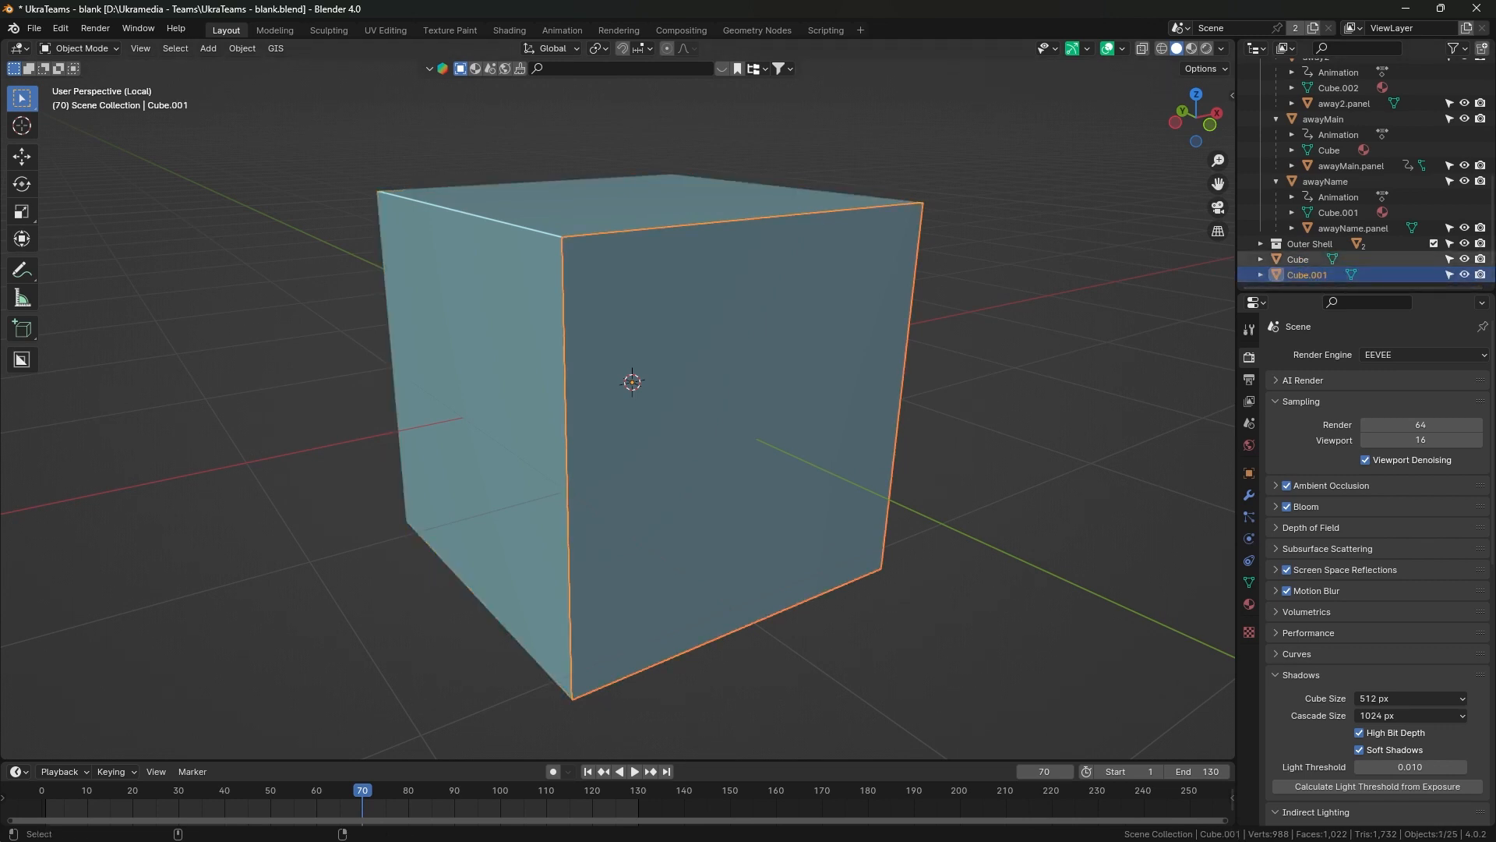
pyautogui.keyDown('ctrl'); pyautogui.click(1299, 260); pyautogui.keyUp('ctrl')
pyautogui.hotkey('ctrl', 'p')
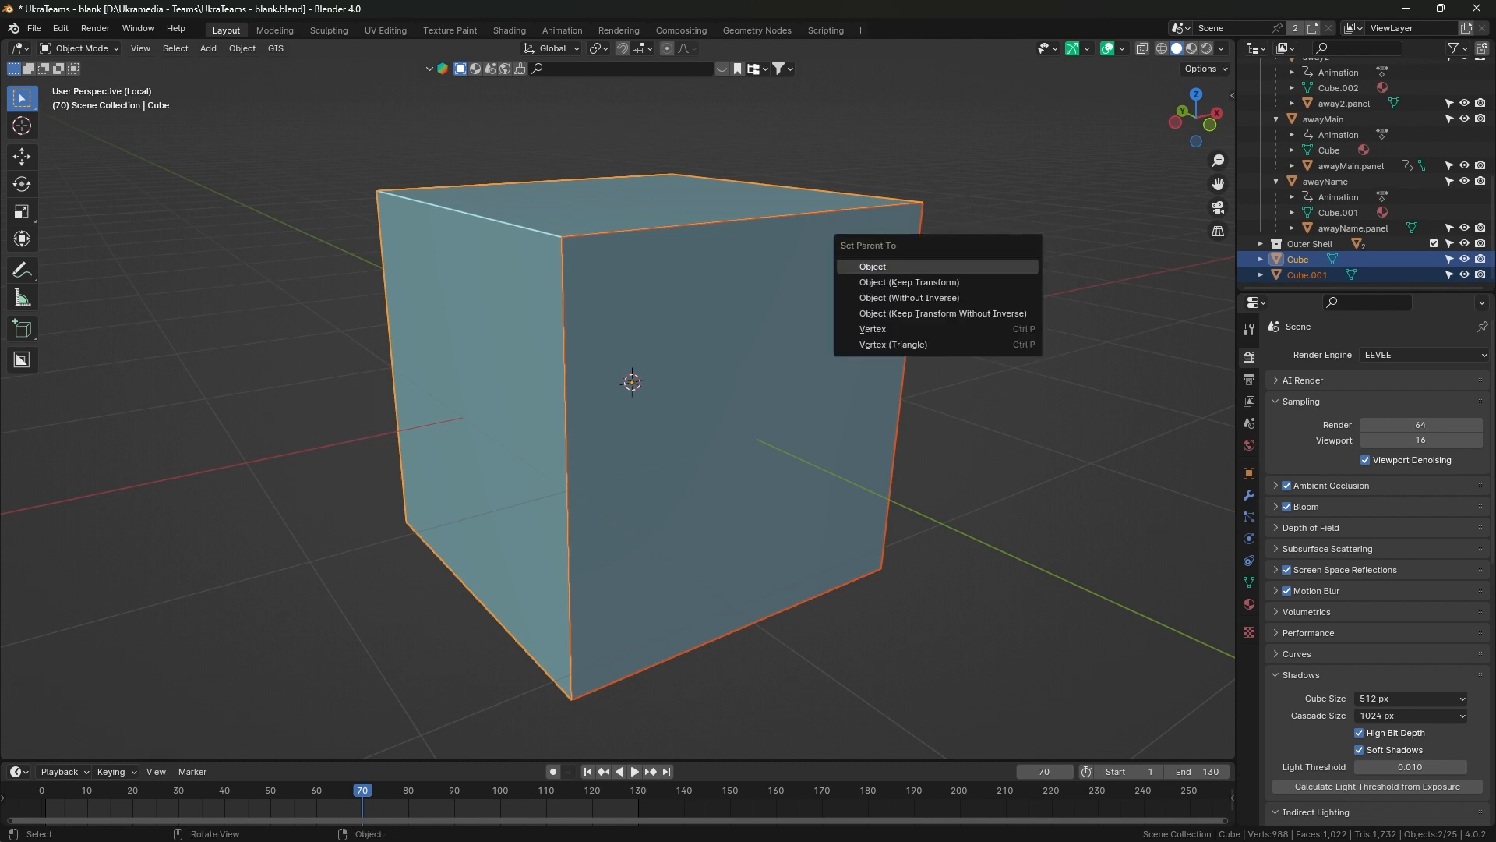
pyautogui.press('Return')
# Expand the cube's hierarchy and rename its child object to face.
pyautogui.scroll(1, 1325, 195)
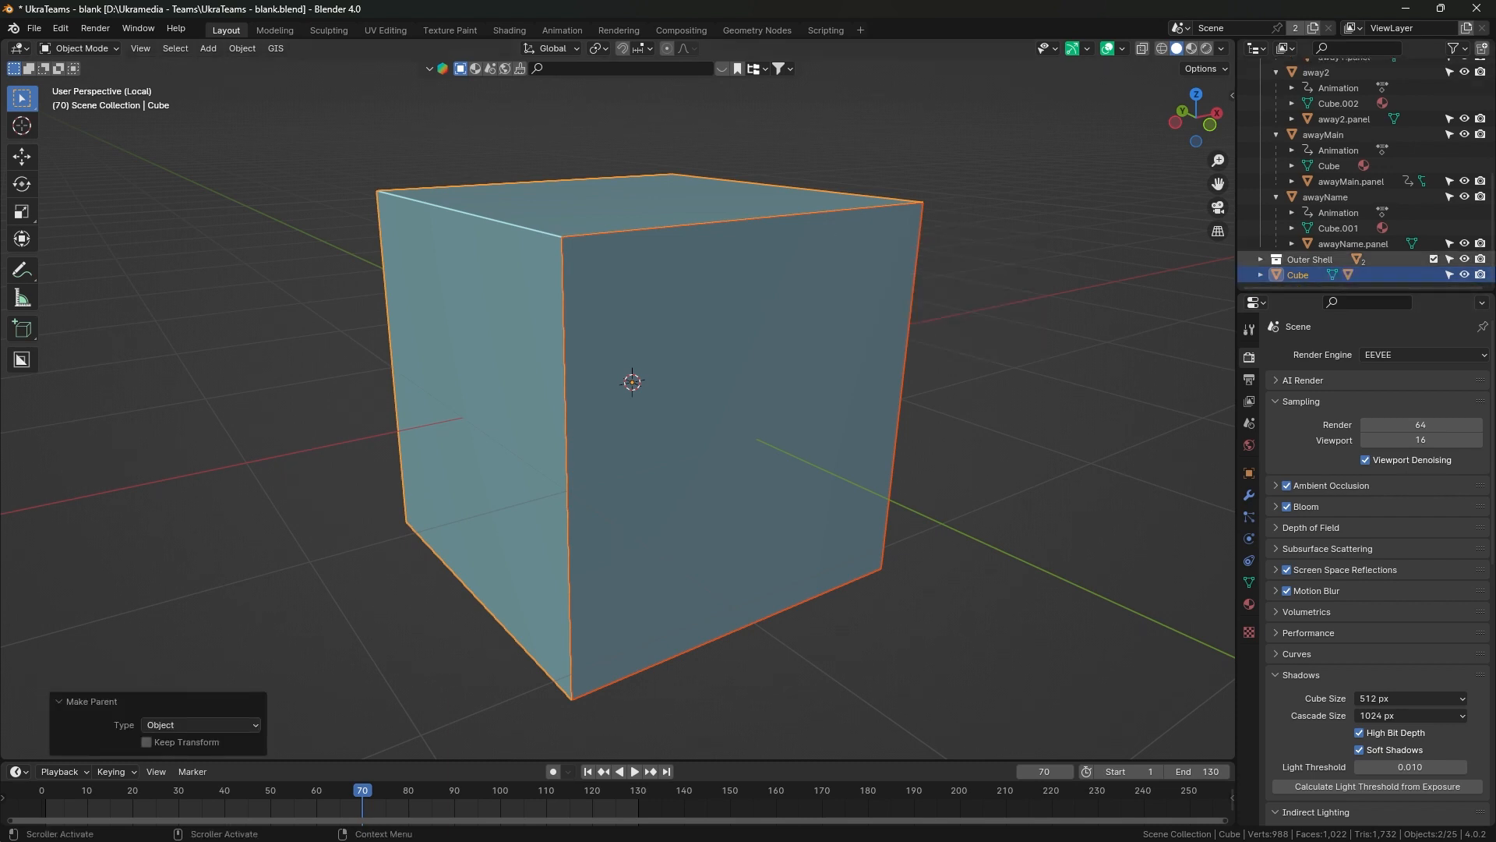
pyautogui.click(1261, 274)
pyautogui.scroll(-1, 1278, 261)
pyautogui.click(1321, 274)
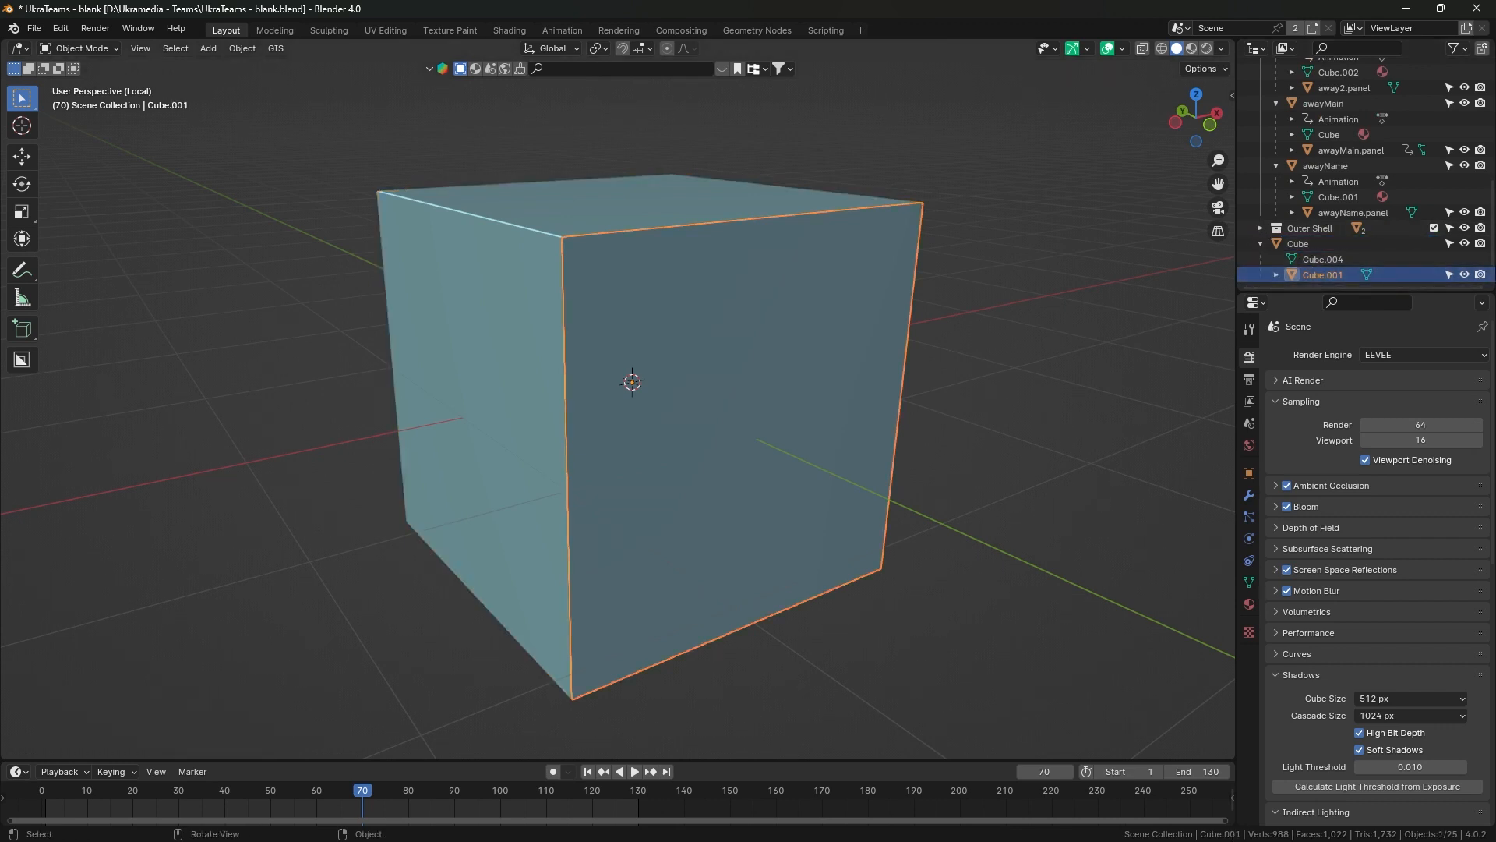
pyautogui.press('F2')
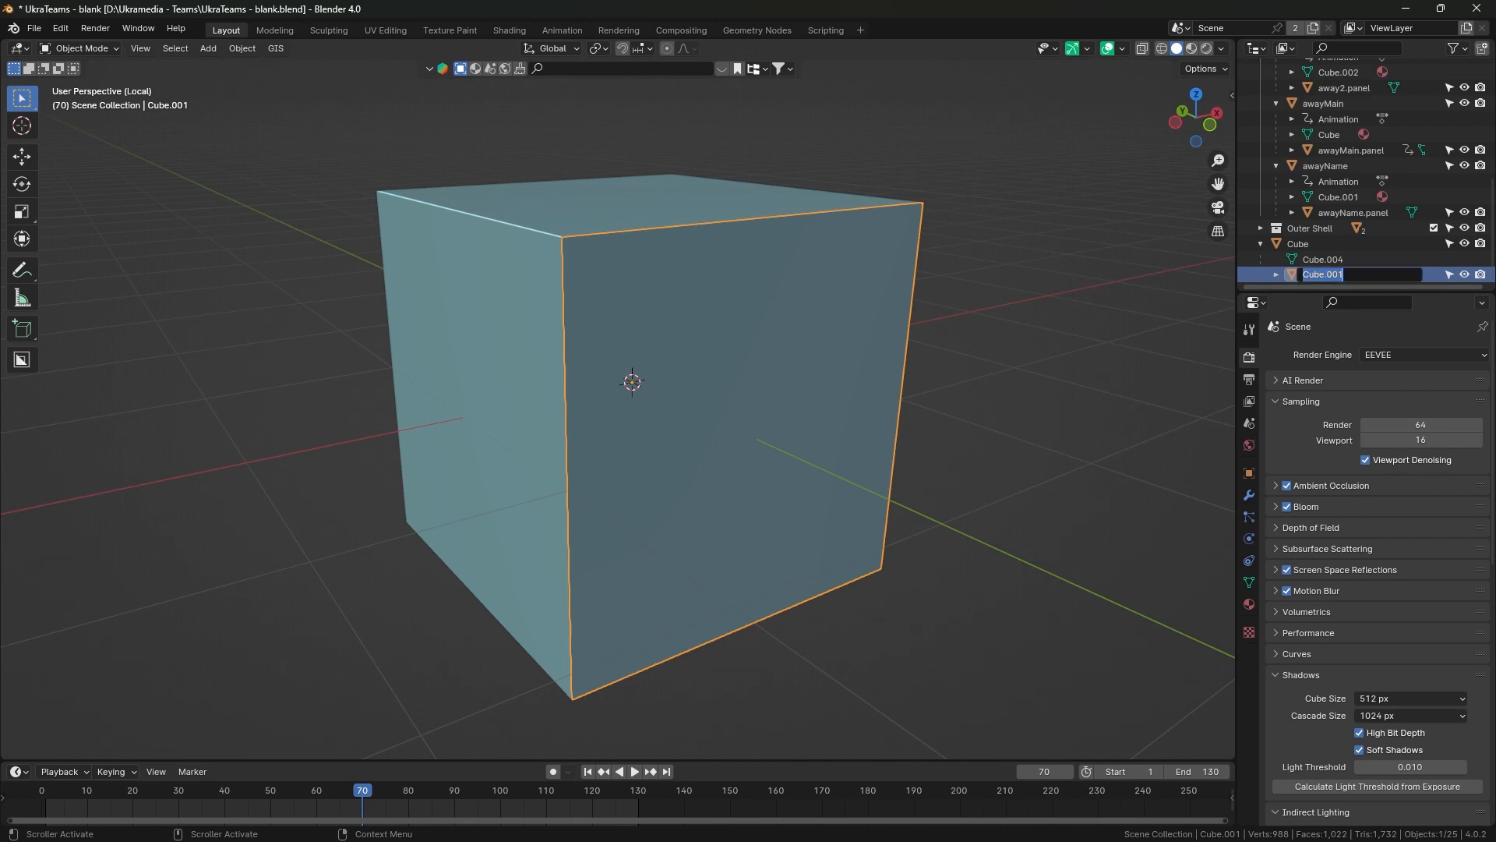
pyautogui.write('face')
pyautogui.press('Return')
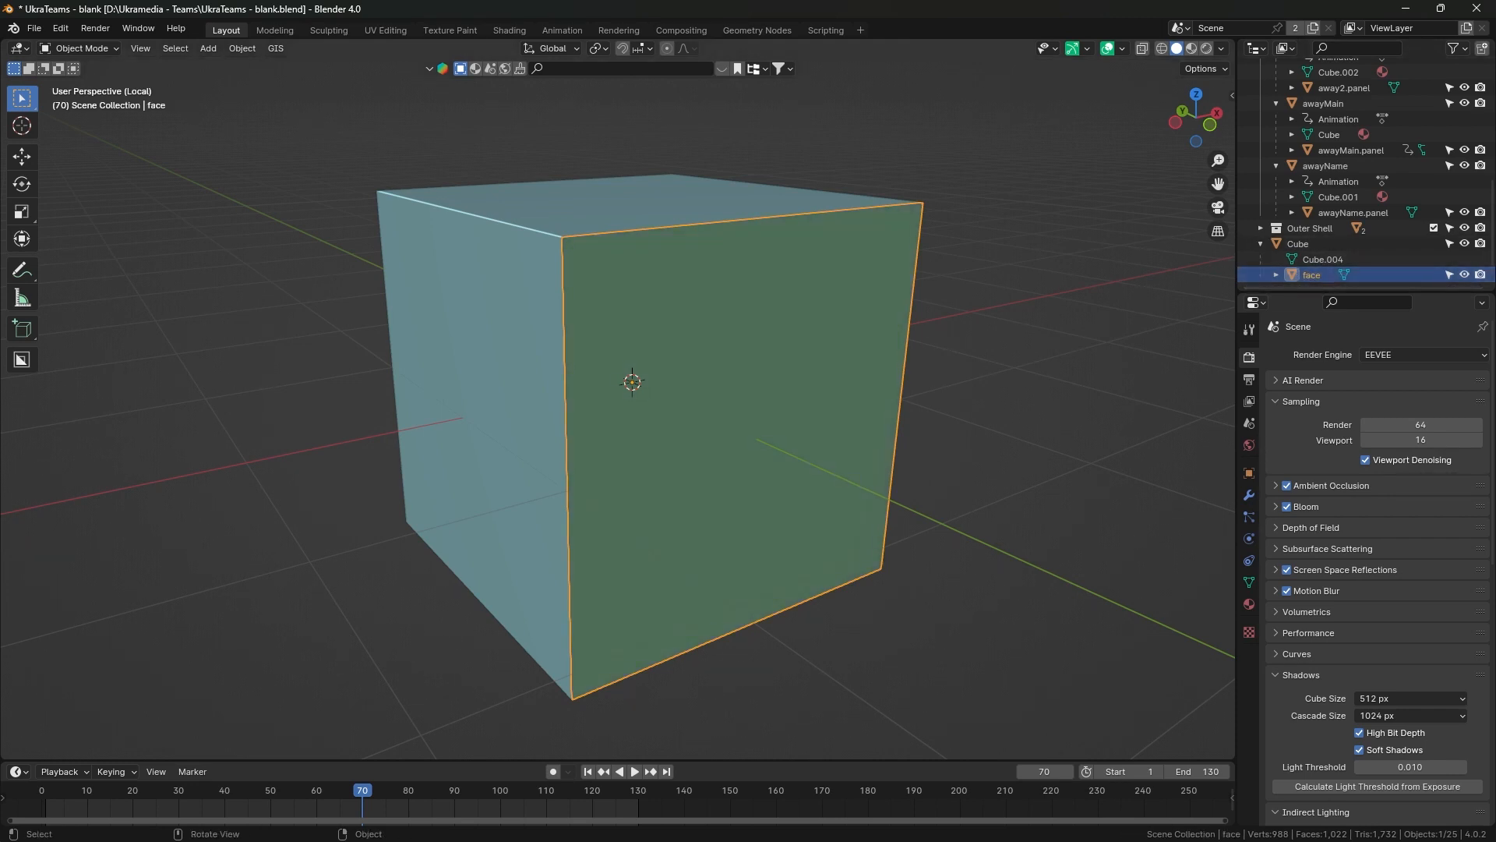
# Set the face object's origin to its geometry.
pyautogui.rightClick(623, 394)
pyautogui.moveTo(623, 461)
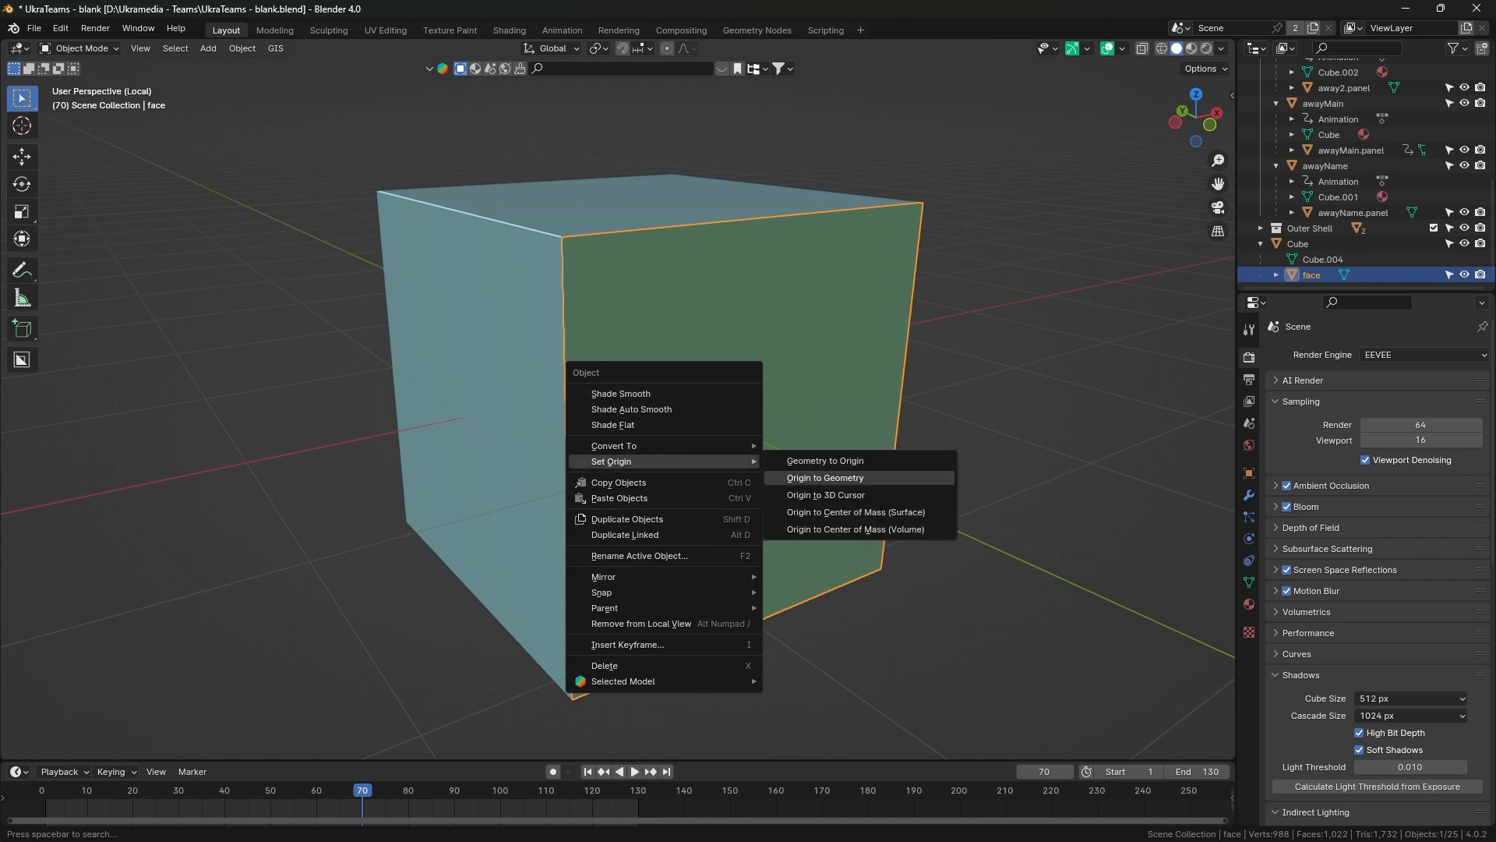
pyautogui.click(826, 477)
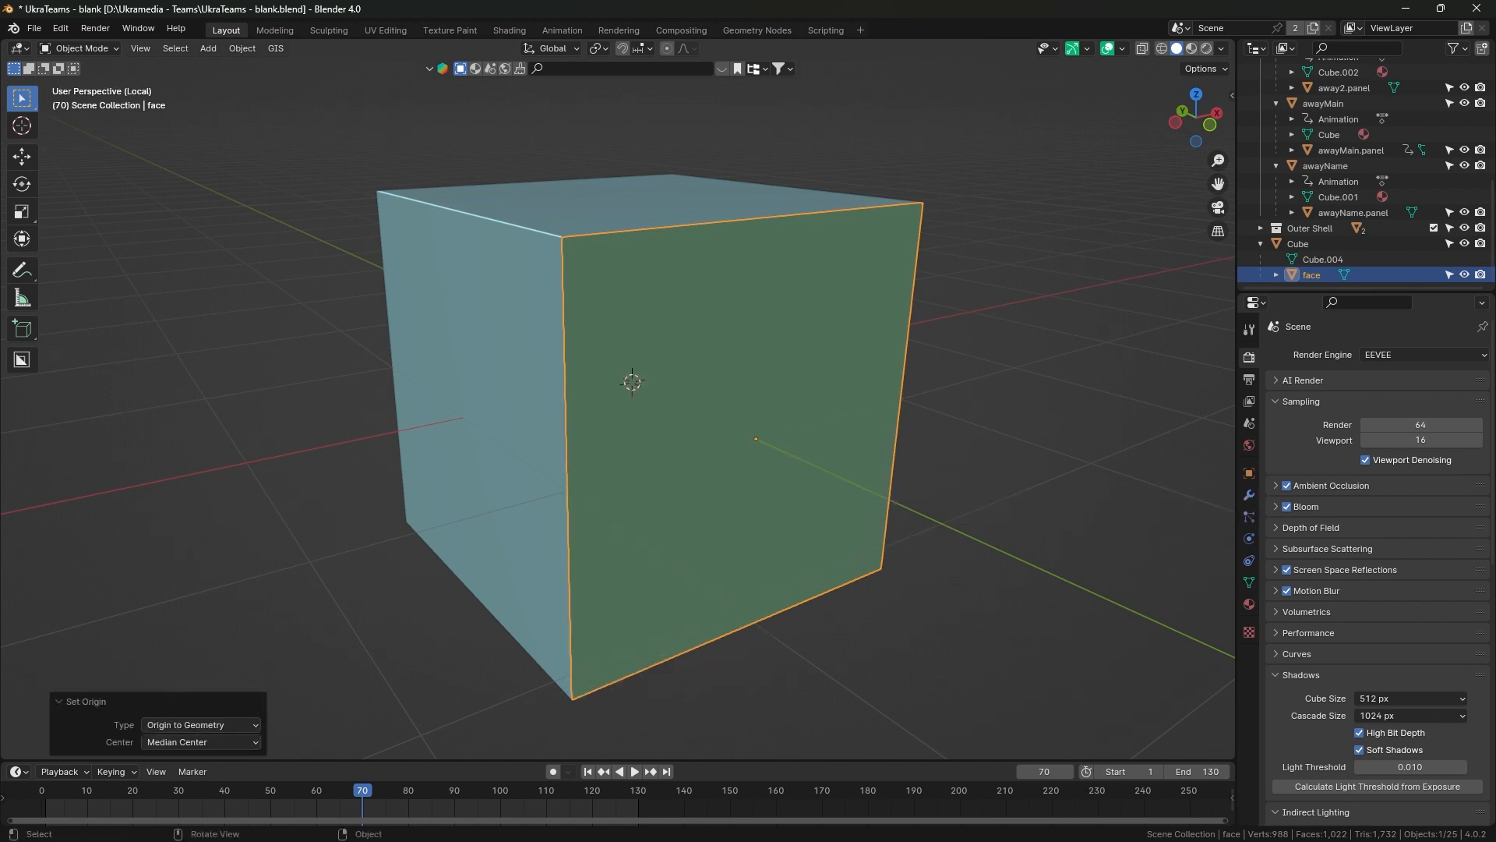
# Try rotating the face object alone by about -35° around the global Z axis, and undo the rotation.
pyautogui.moveTo(826, 478)
pyautogui.mouseDown()
pyautogui.moveTo(804, 494)
pyautogui.moveTo(817, 488)
pyautogui.mouseUp()
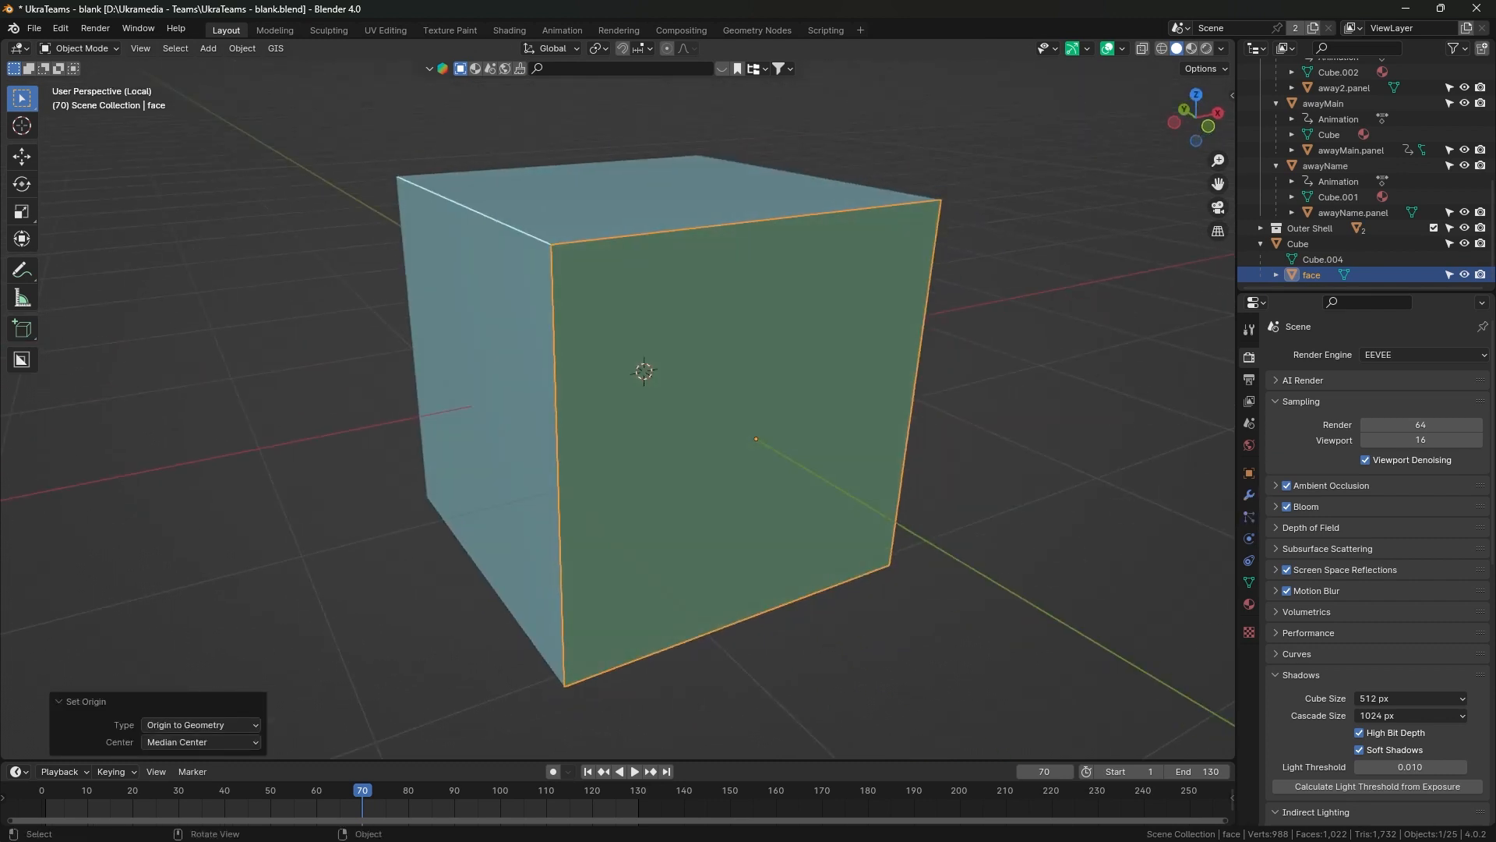
pyautogui.press('r')
pyautogui.press('z')
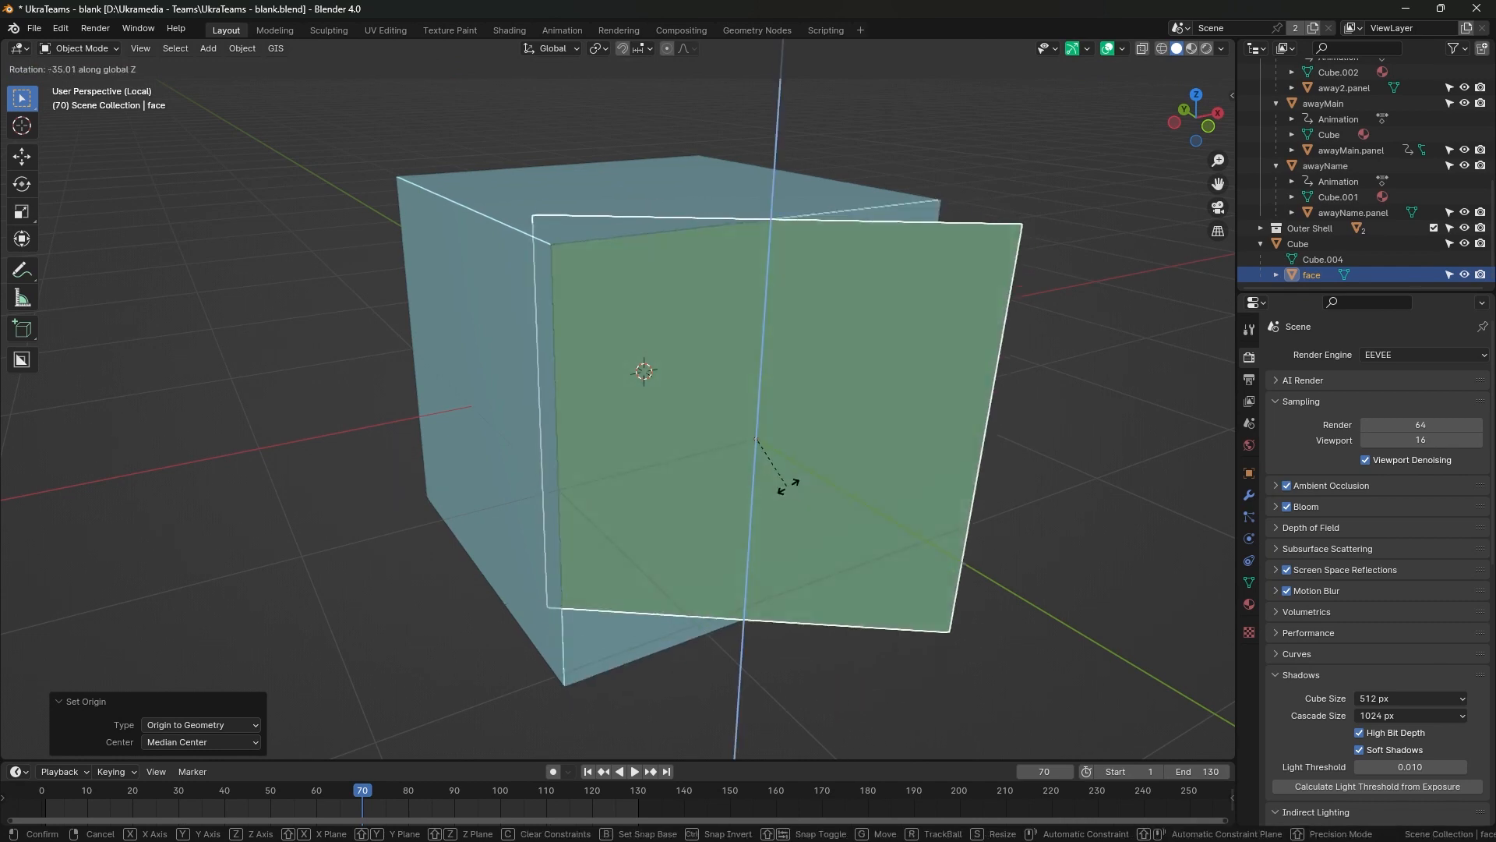
pyautogui.click(792, 494)
pyautogui.hotkey('ctrl', 'z')
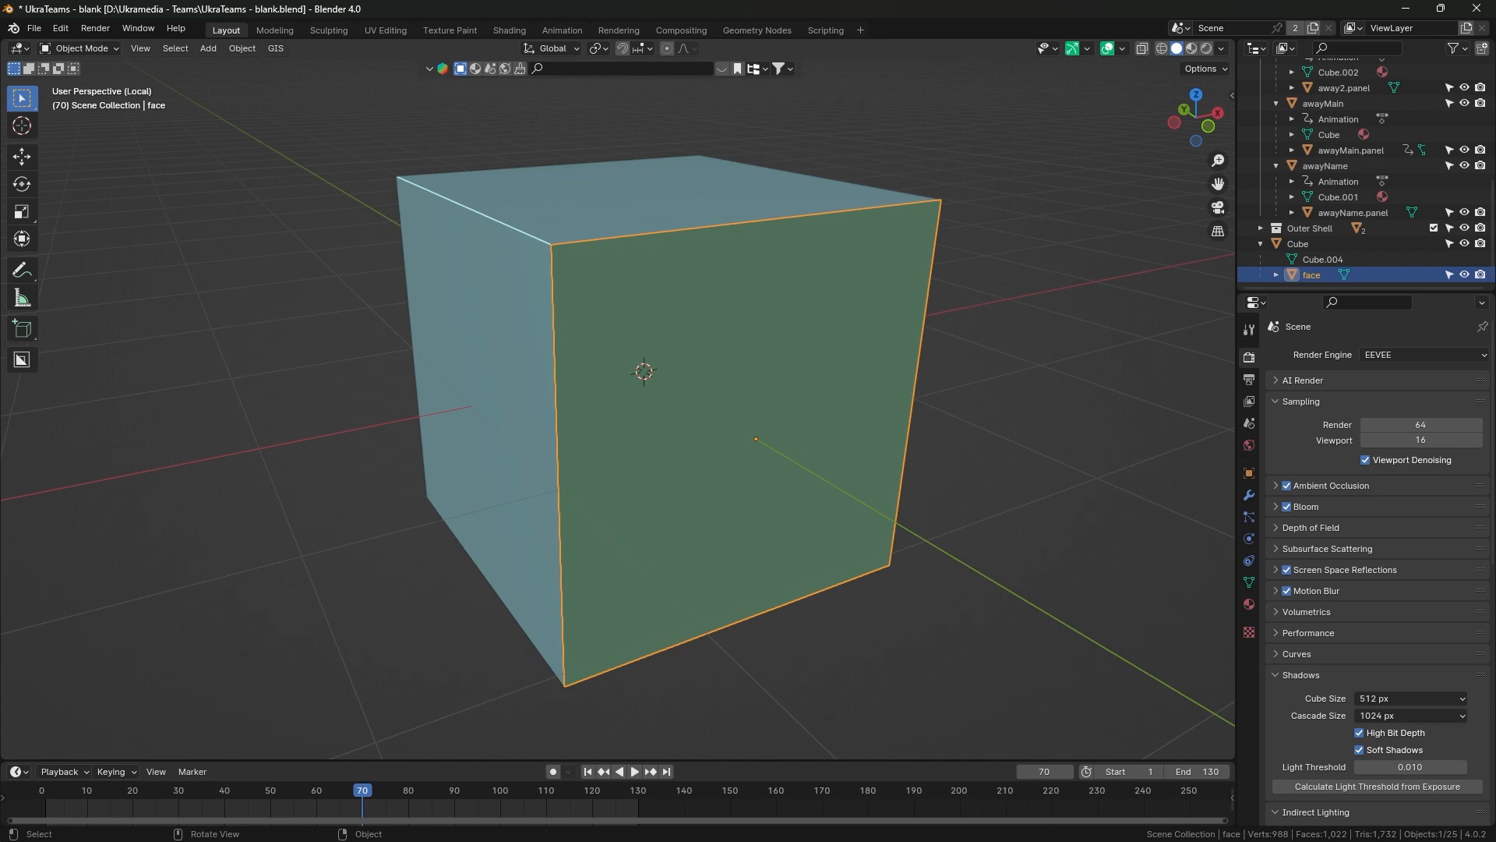
# Try rotating the parent cube about 118° around the global Z axis, inspect it from the front, and undo the rotation.
pyautogui.click(498, 374)
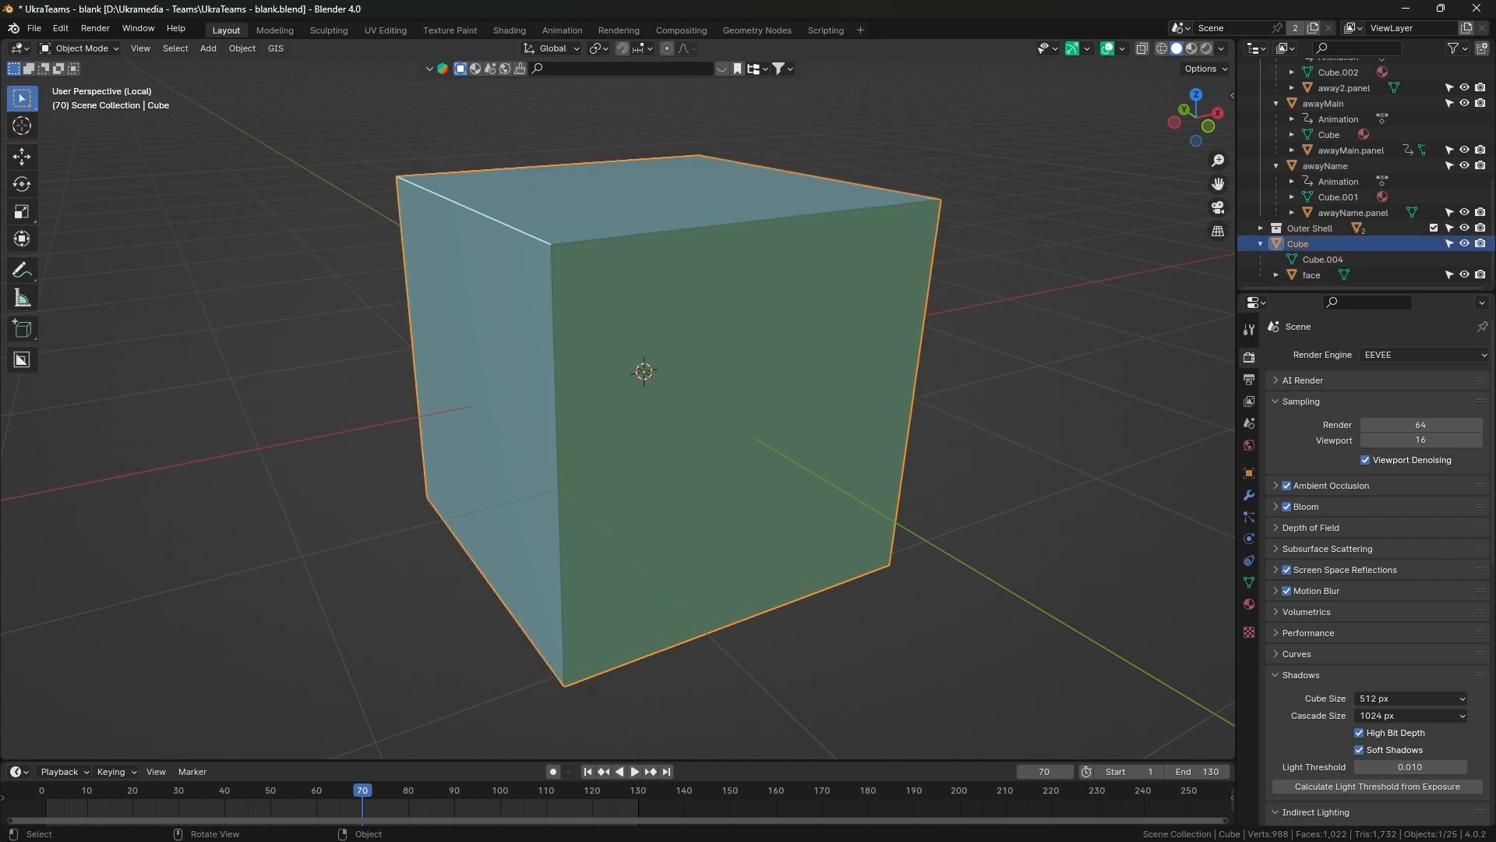
pyautogui.press('r')
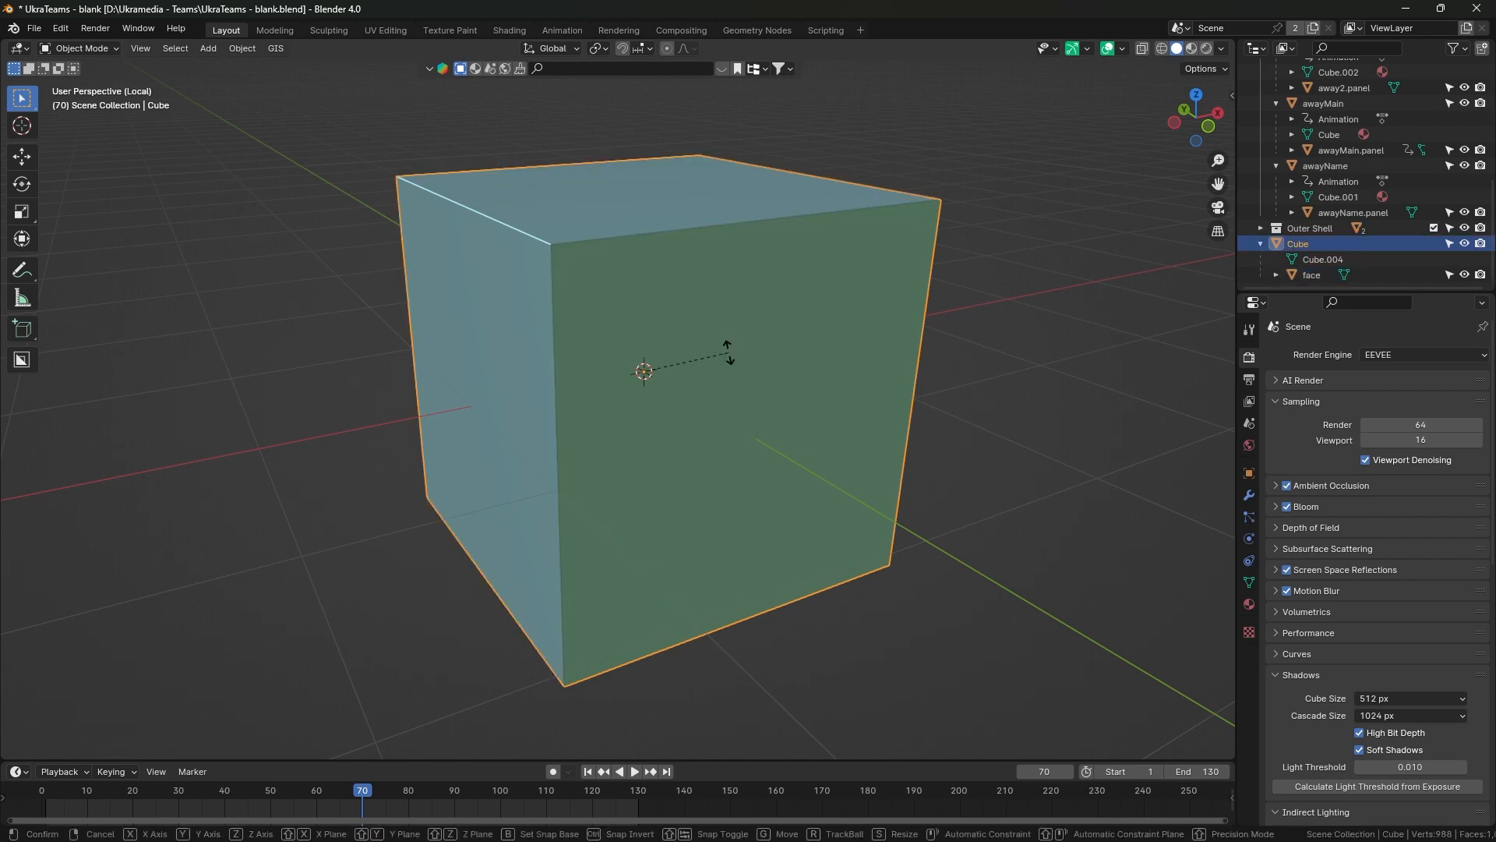
pyautogui.press('z')
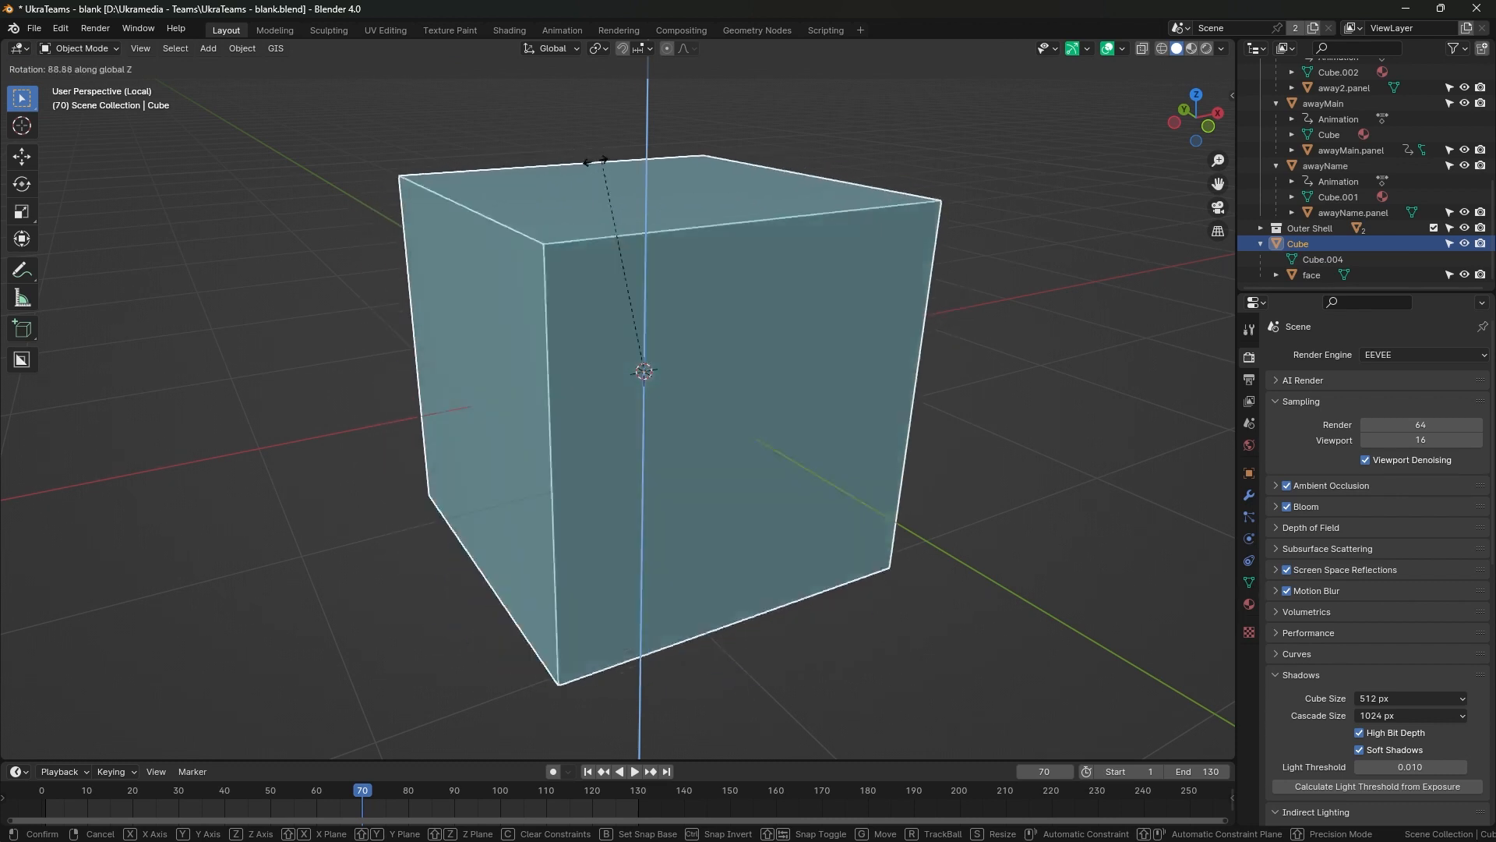
pyautogui.click(475, 176)
pyautogui.press('KP_1')
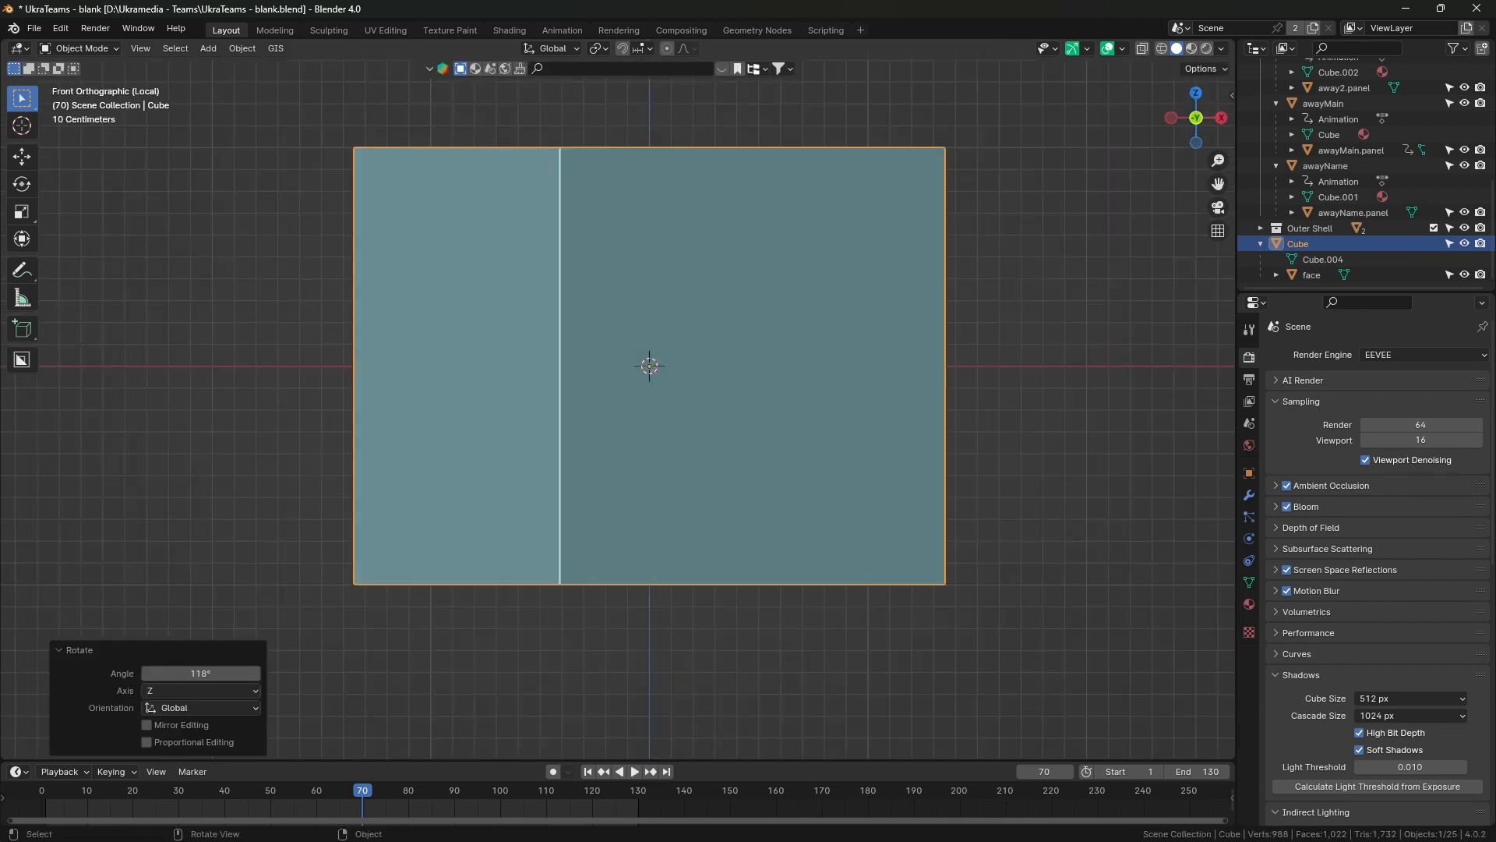
pyautogui.hotkey('ctrl', 'z')
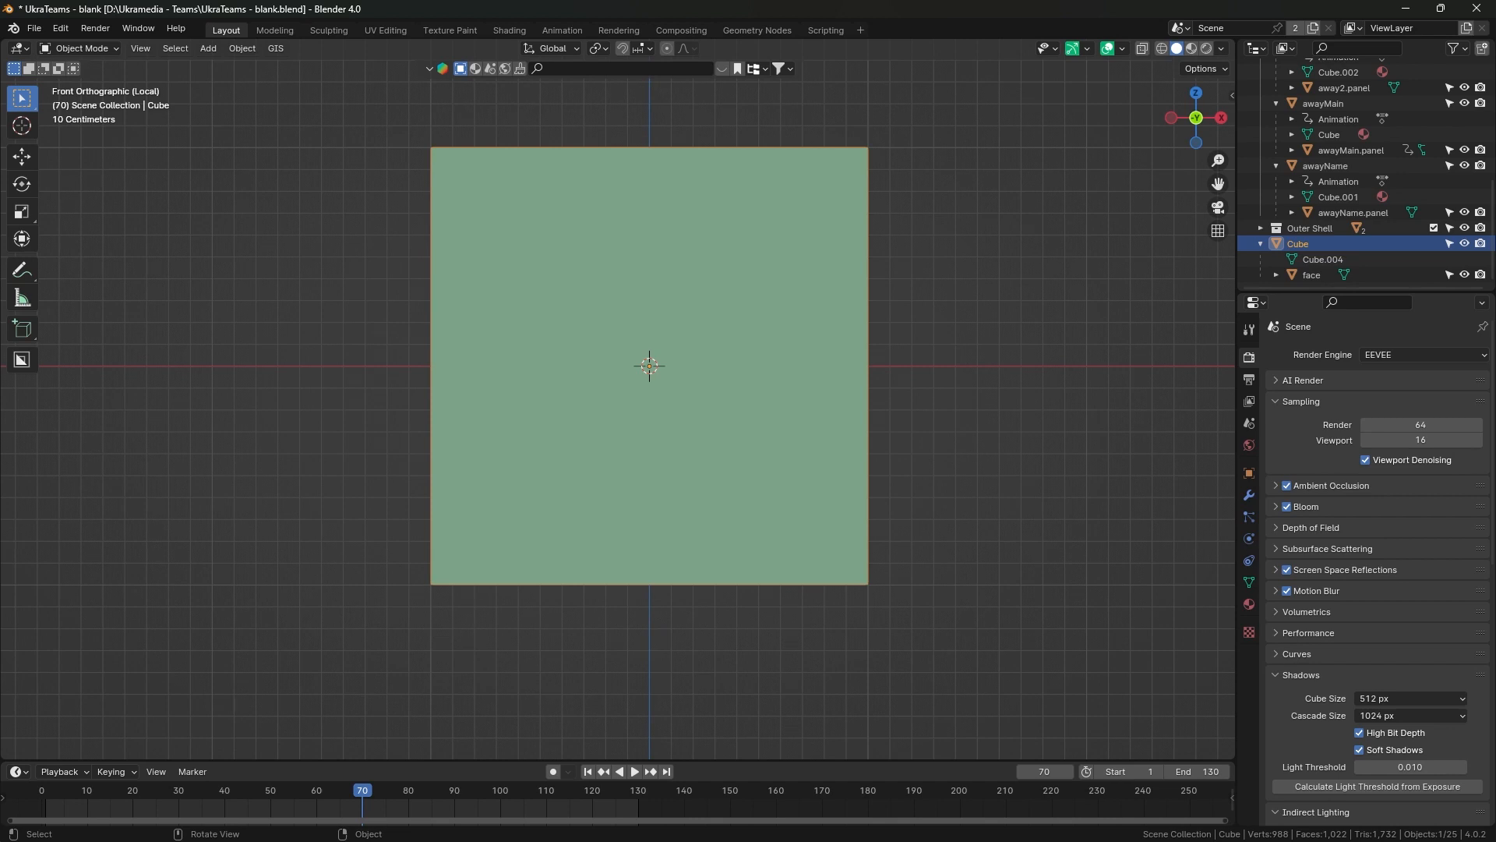
pyautogui.moveTo(649, 390); pyautogui.dragTo(699, 400)
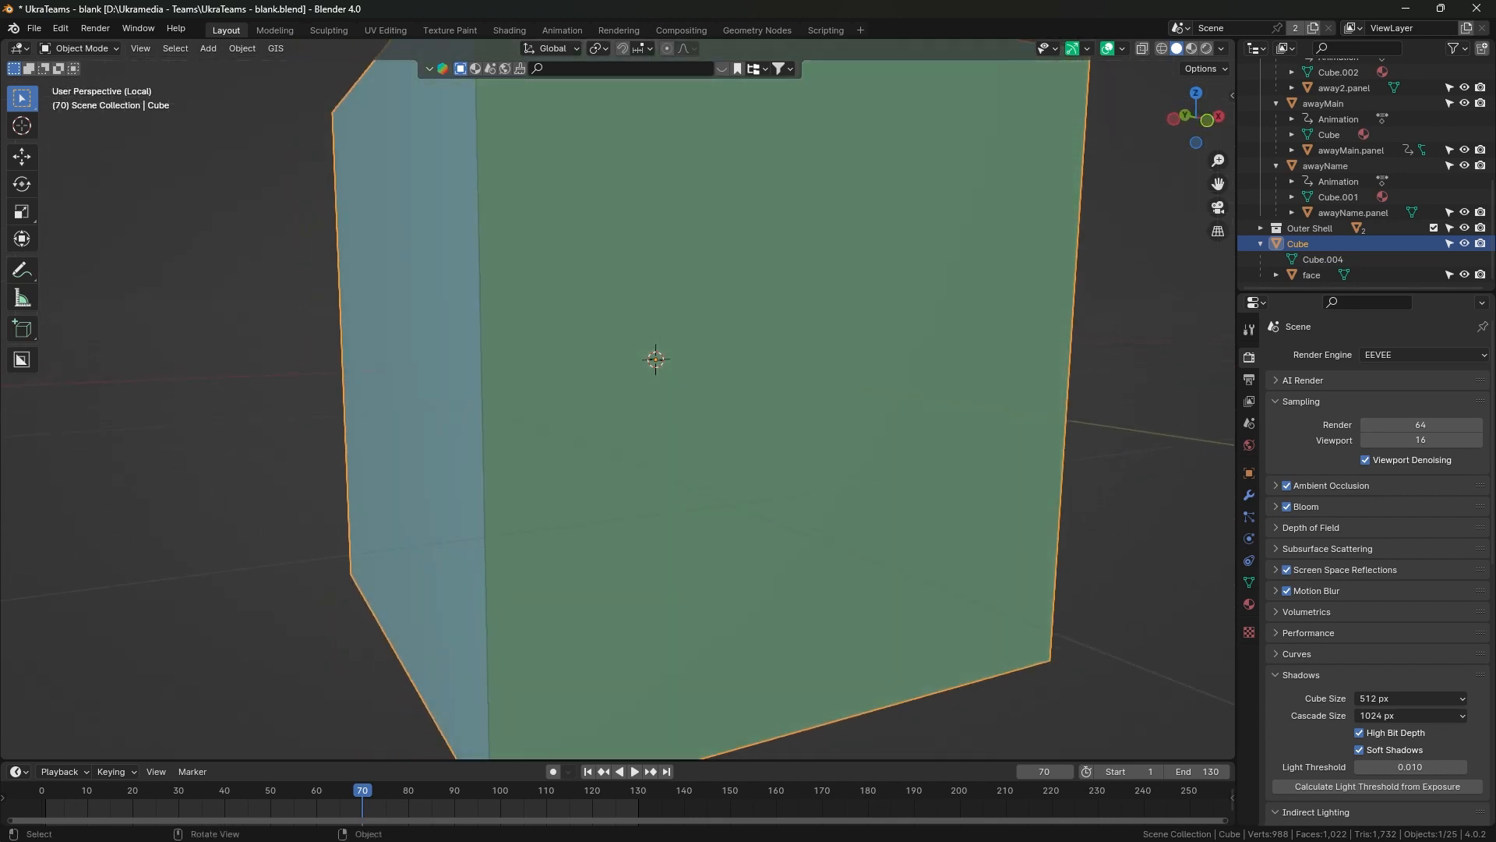
# Try rotating the parent cube about -20° around the global Z axis to view its face head-on, and undo the rotation.
pyautogui.scroll(-2, 699, 401)
pyautogui.press('r')
pyautogui.press('z')
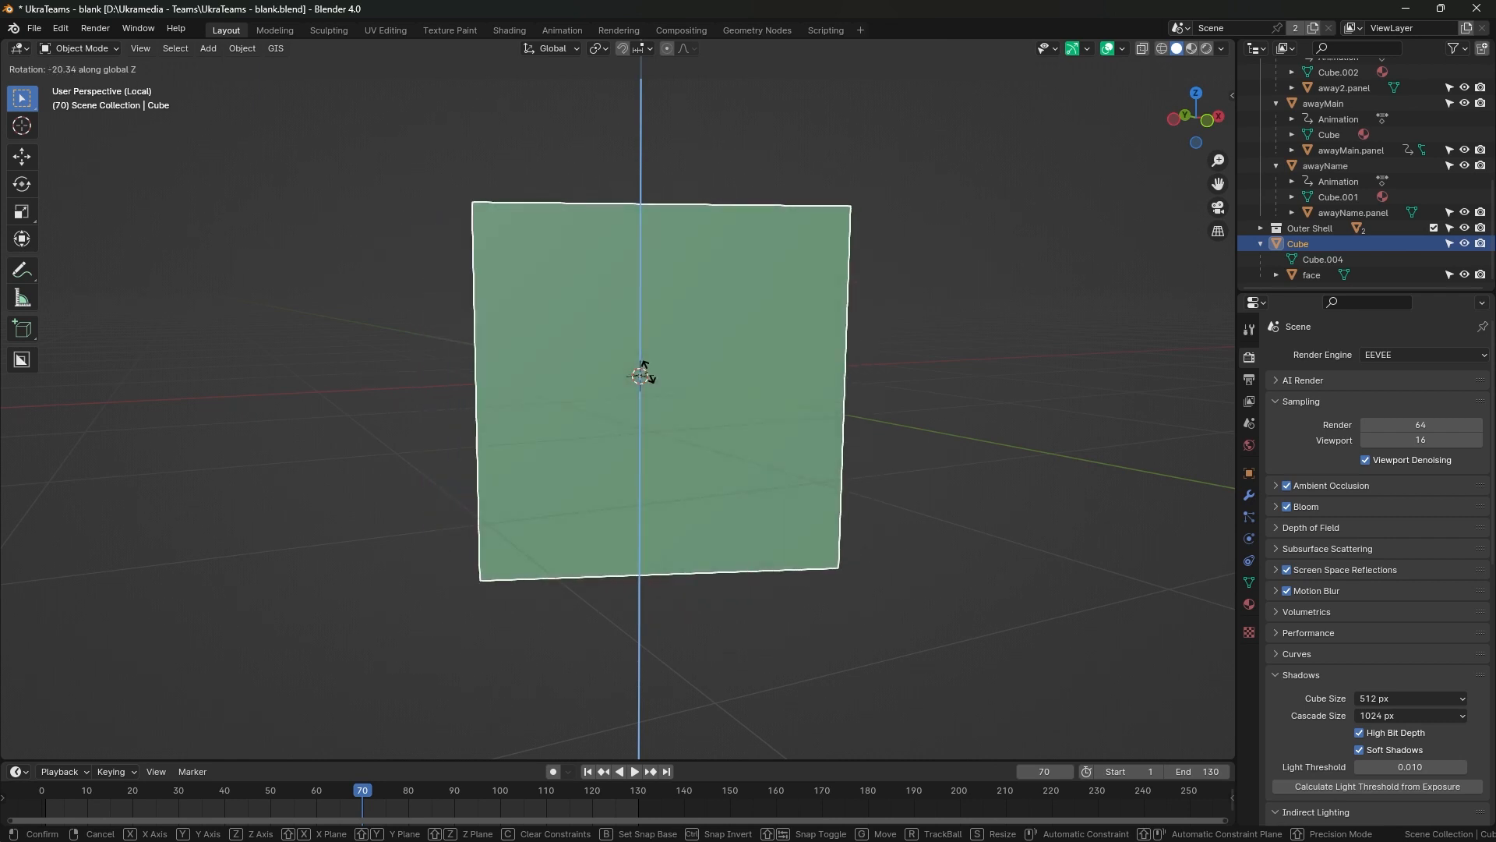
pyautogui.click(640, 376)
pyautogui.hotkey('ctrl', 'z')
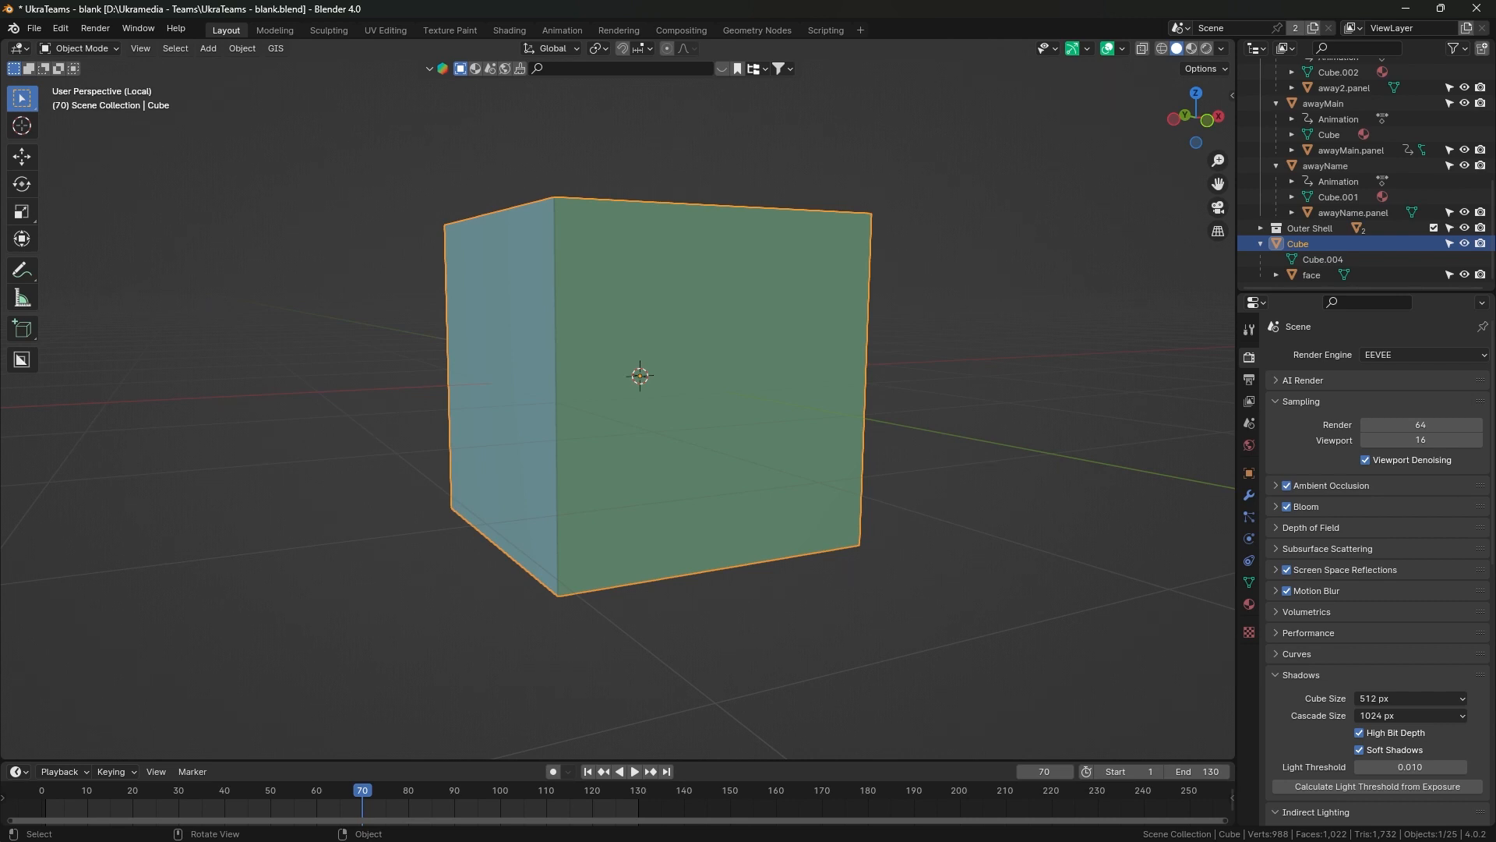
# Delete the demo cube together with its face object and return from local view to the full scoreboard scene.
pyautogui.moveTo(685, 390); pyautogui.dragTo(677, 437)
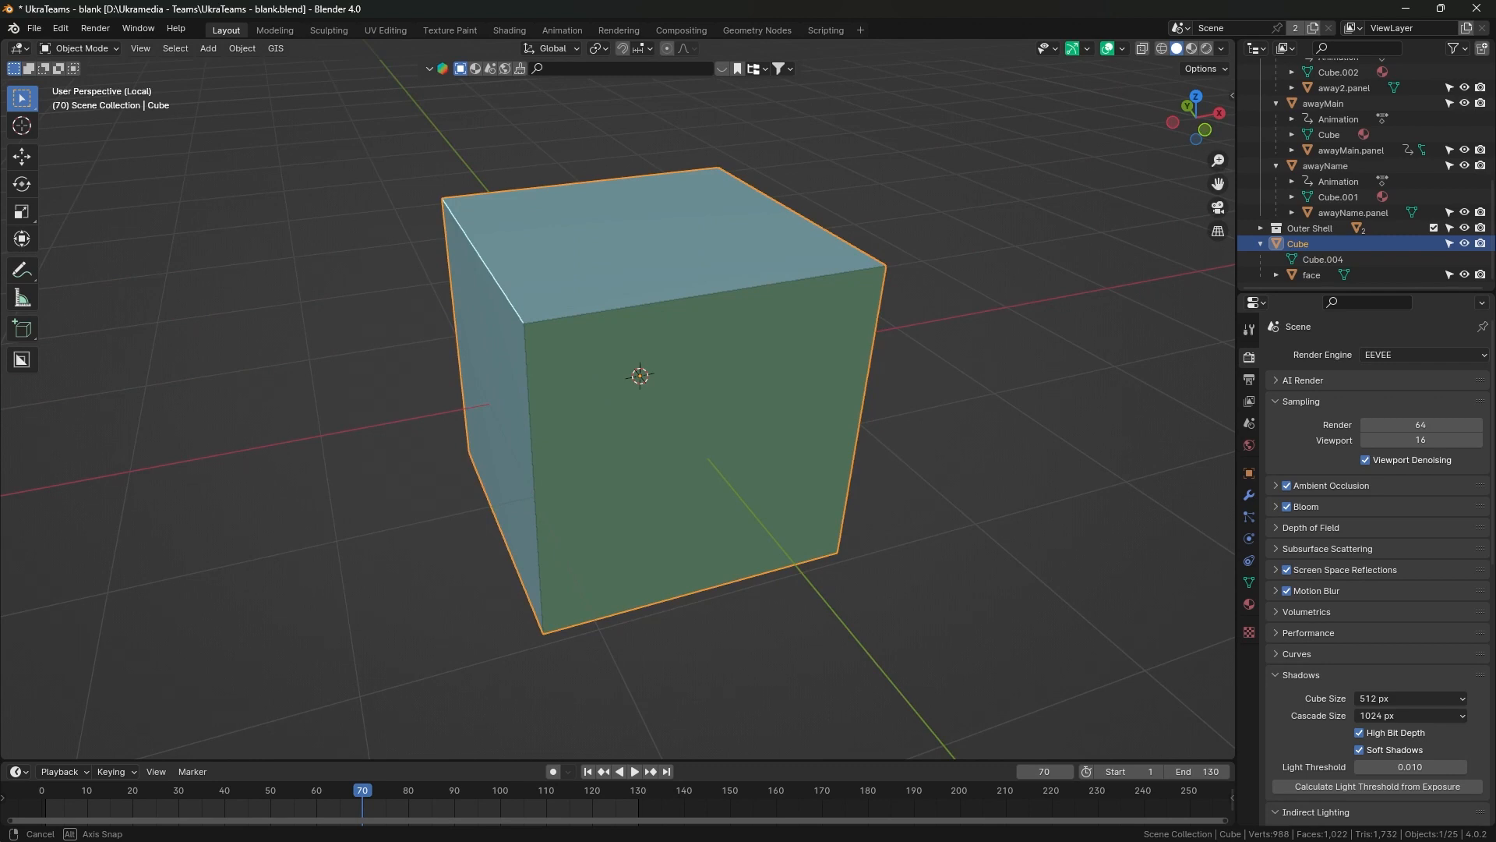
pyautogui.moveTo(639, 436); pyautogui.dragTo(668, 400)
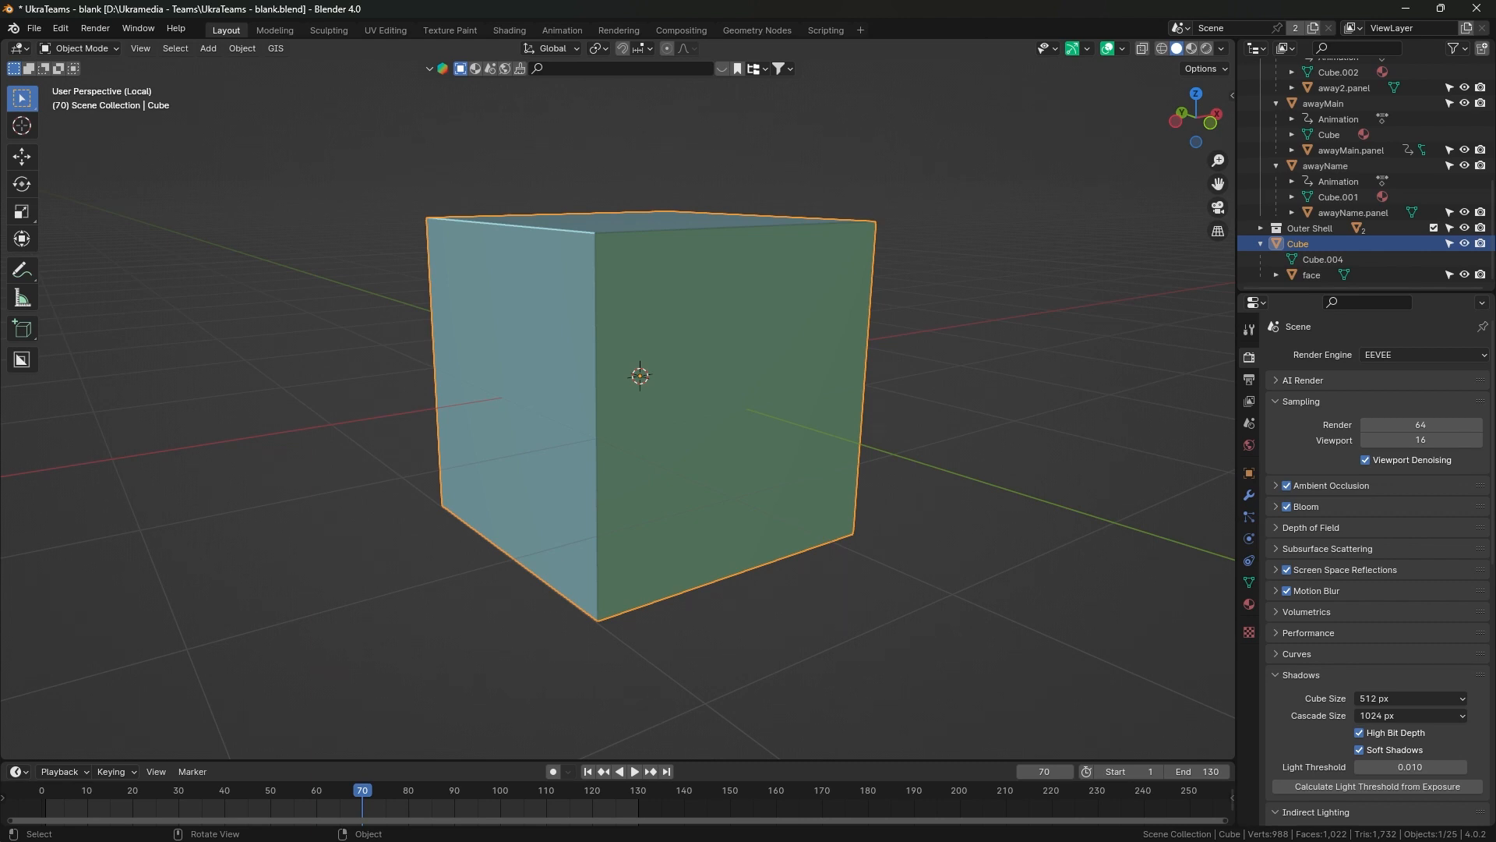
pyautogui.moveTo(668, 399)
pyautogui.mouseDown()
pyautogui.moveTo(600, 451)
pyautogui.moveTo(594, 430)
pyautogui.moveTo(633, 395)
pyautogui.moveTo(664, 414)
pyautogui.moveTo(671, 392)
pyautogui.mouseUp()
pyautogui.click(671, 392)
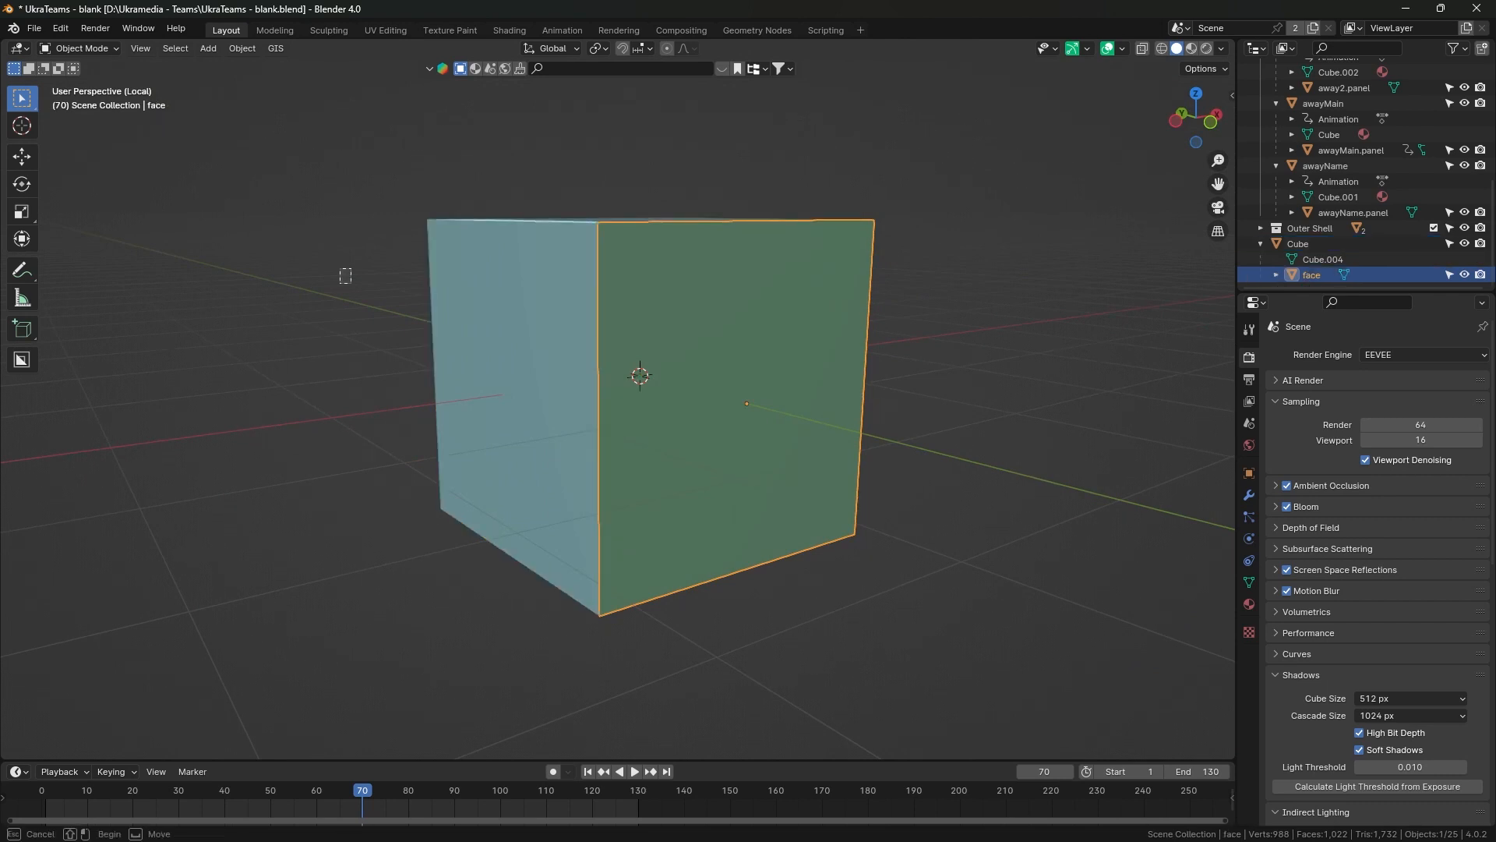
pyautogui.keyDown('shift'); pyautogui.click(437, 421); pyautogui.keyUp('shift')
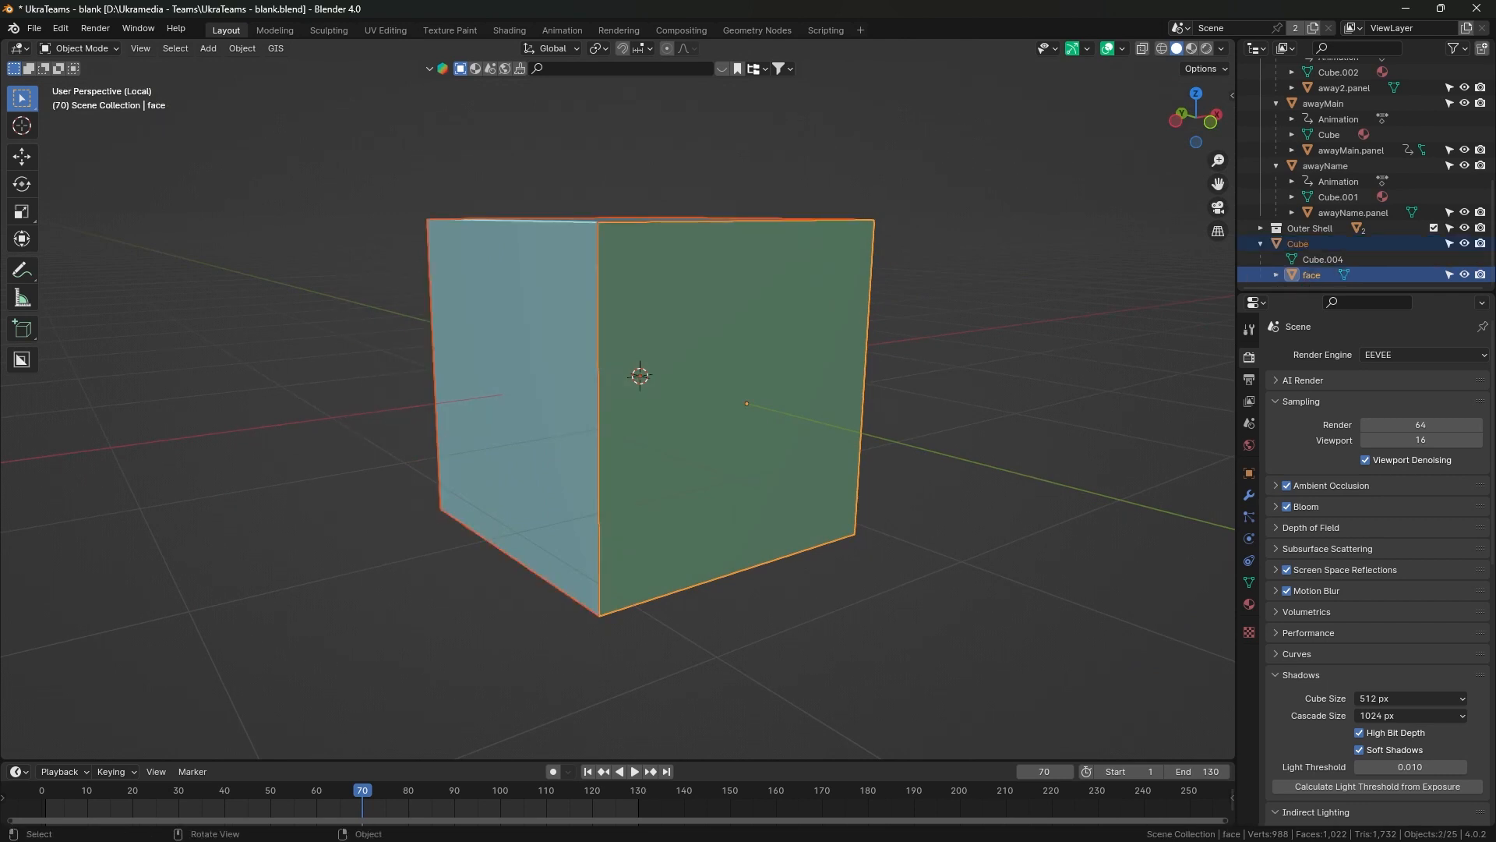
pyautogui.press('x')
pyautogui.press('Return')
pyautogui.press('KP_Divide')
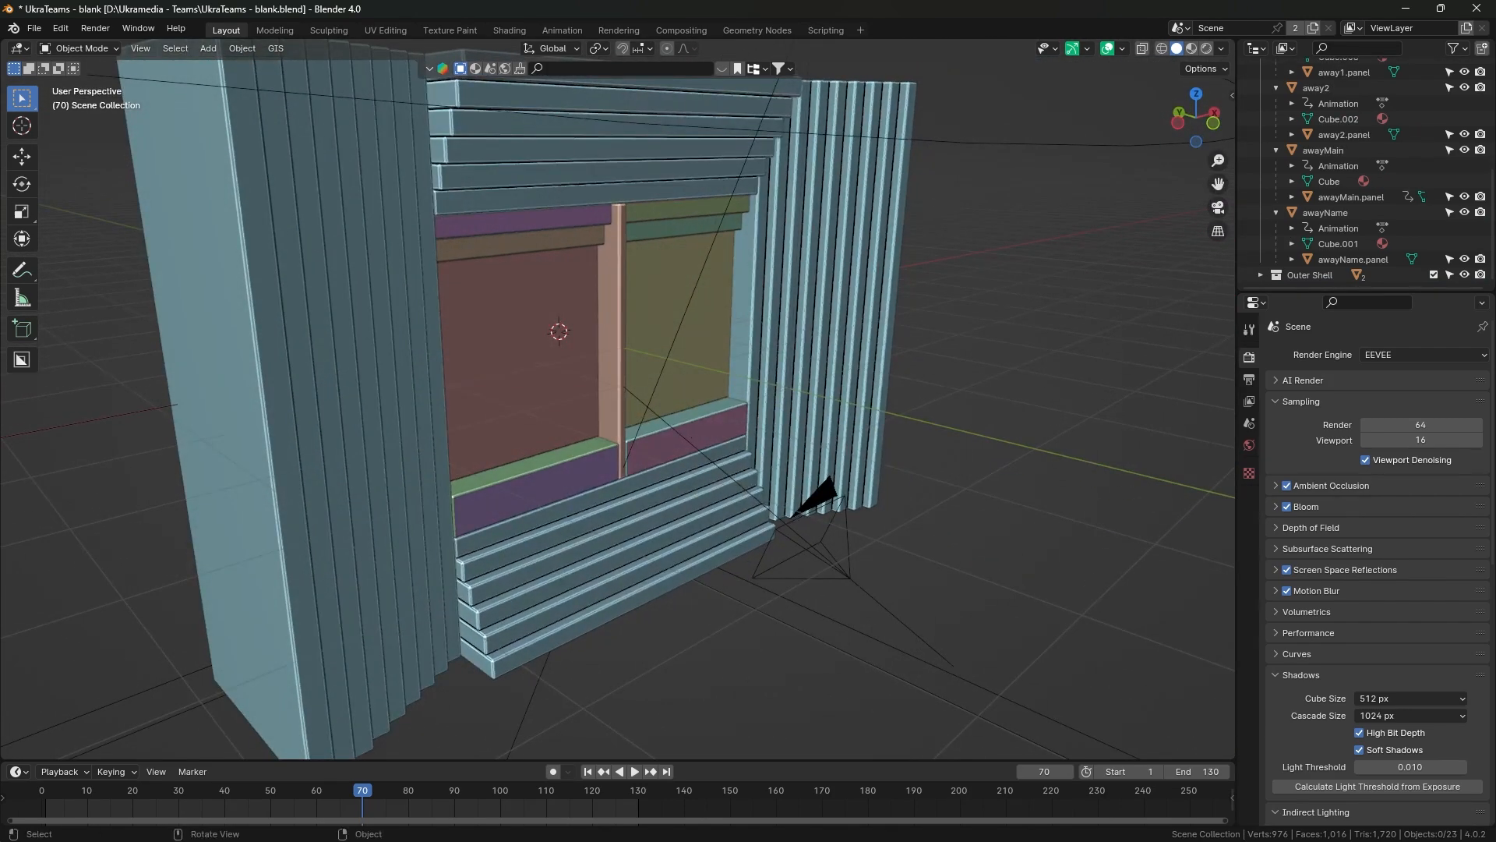
# Select awayMain.panel and play the scoreboard animation through the camera view, stopping at frame 78.
pyautogui.click(520, 367)
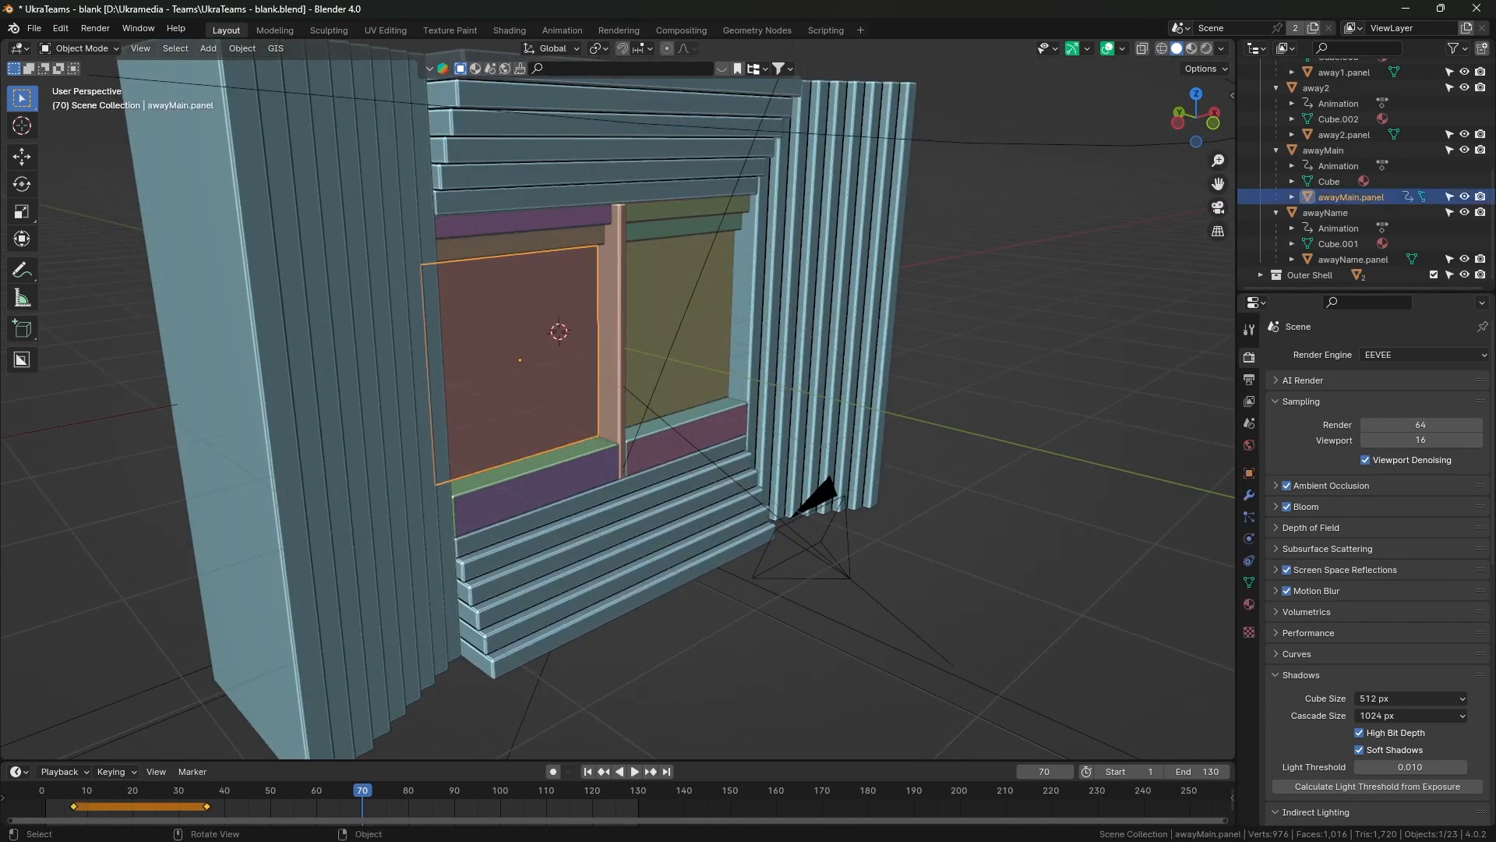
pyautogui.press('KP_0')
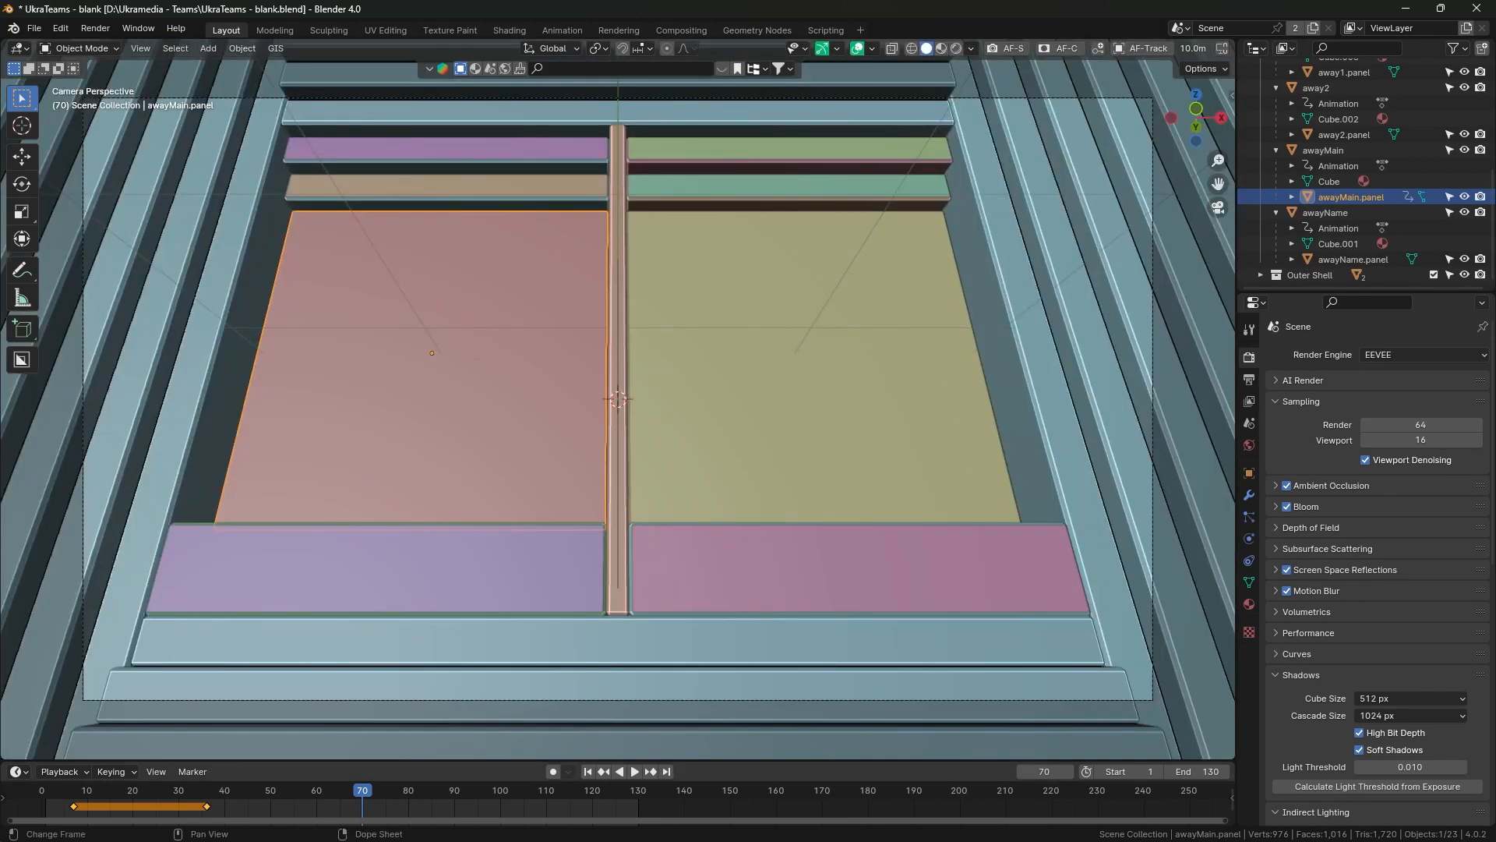
pyautogui.press('space')
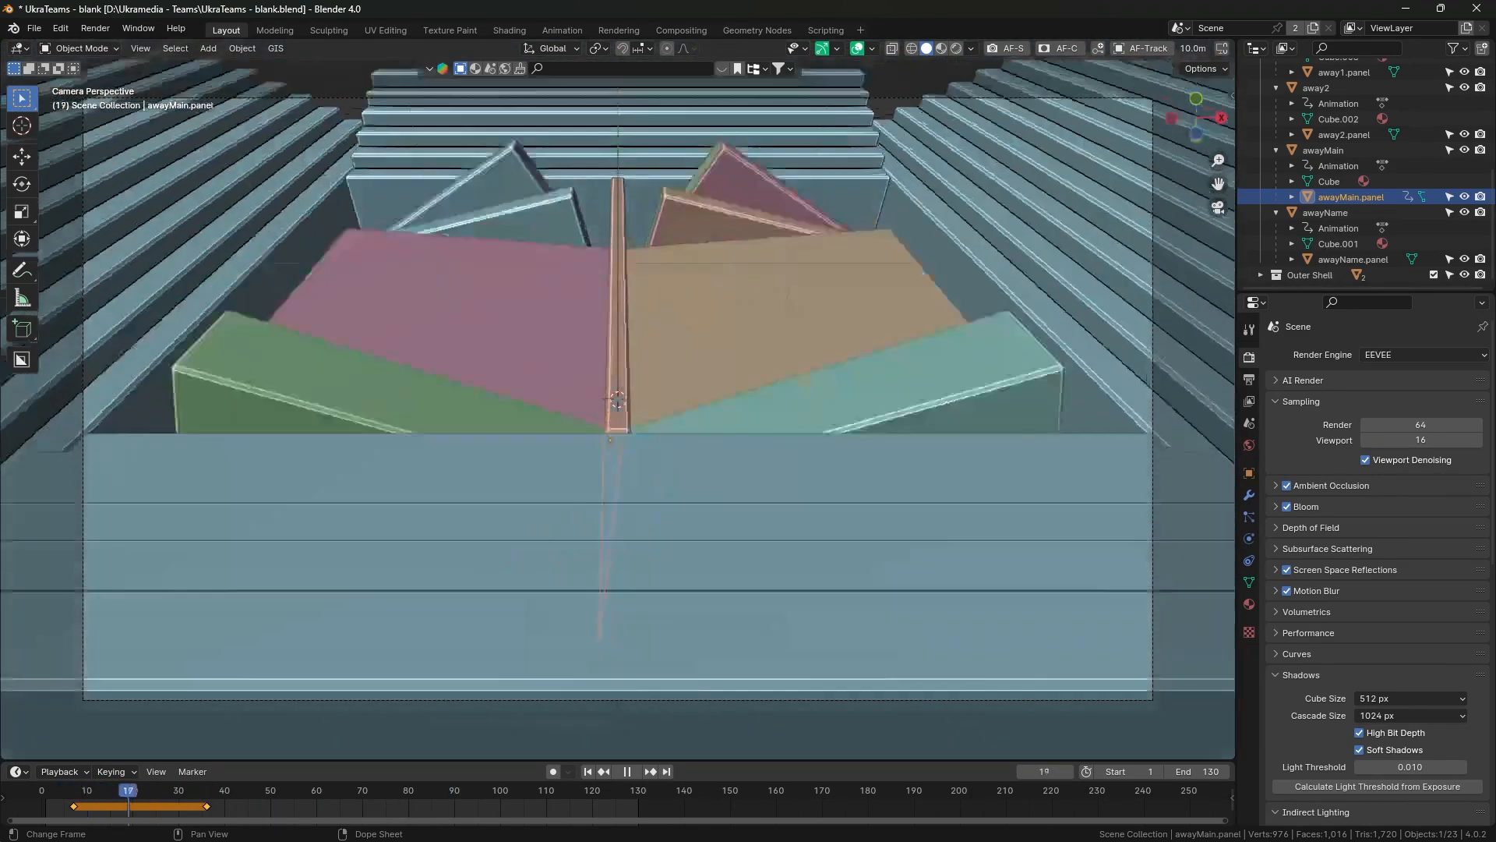
pyautogui.press('space')
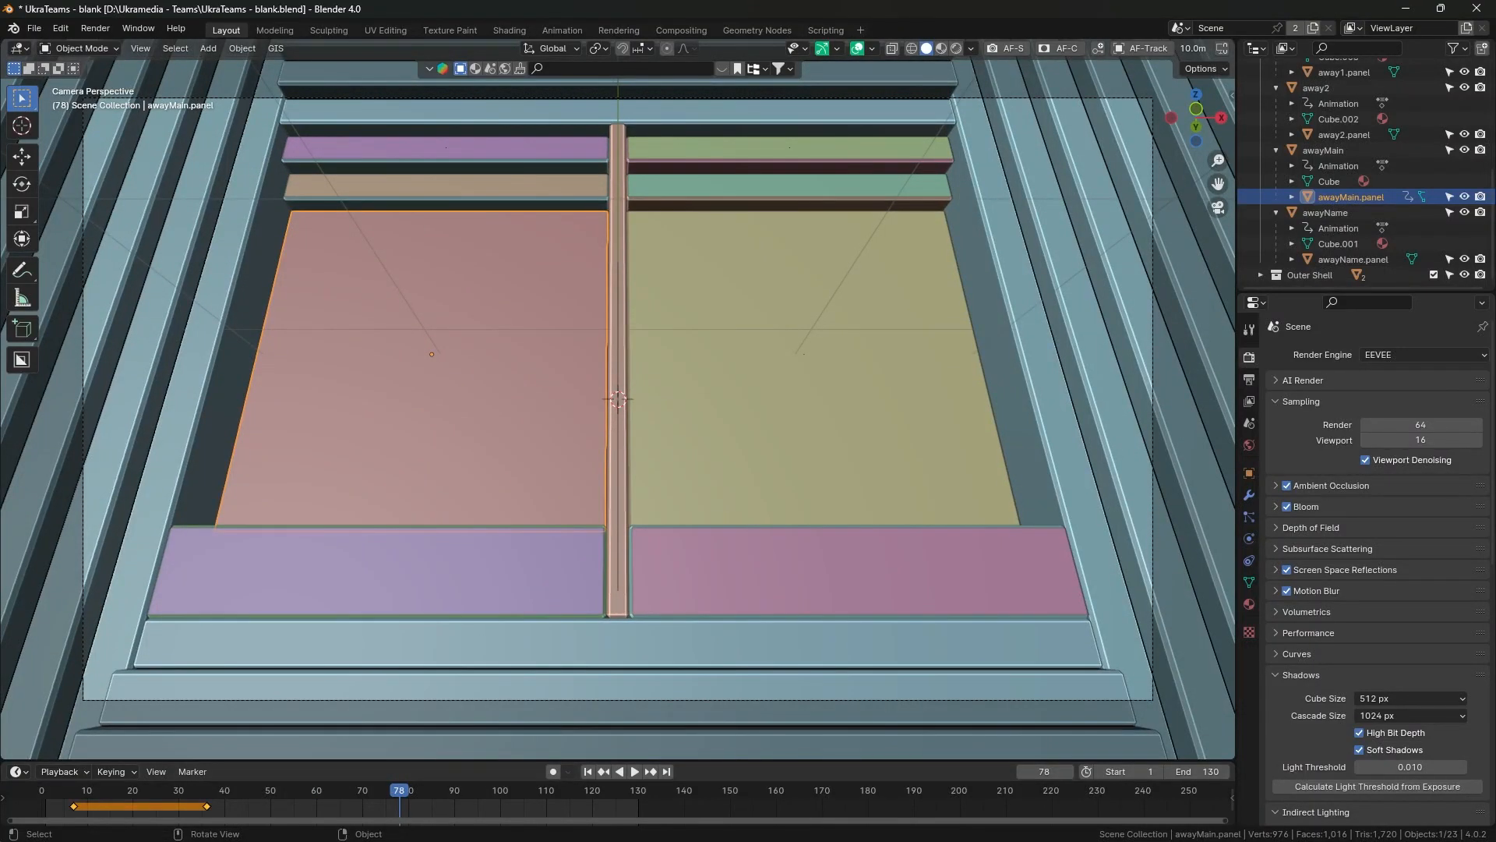
# Point out all eight front panels of the home and away blocks by selecting them together, ending with only homeMain.panel selected.
pyautogui.click(390, 567)
pyautogui.keyDown('shift'); pyautogui.click(406, 452); pyautogui.keyUp('shift')
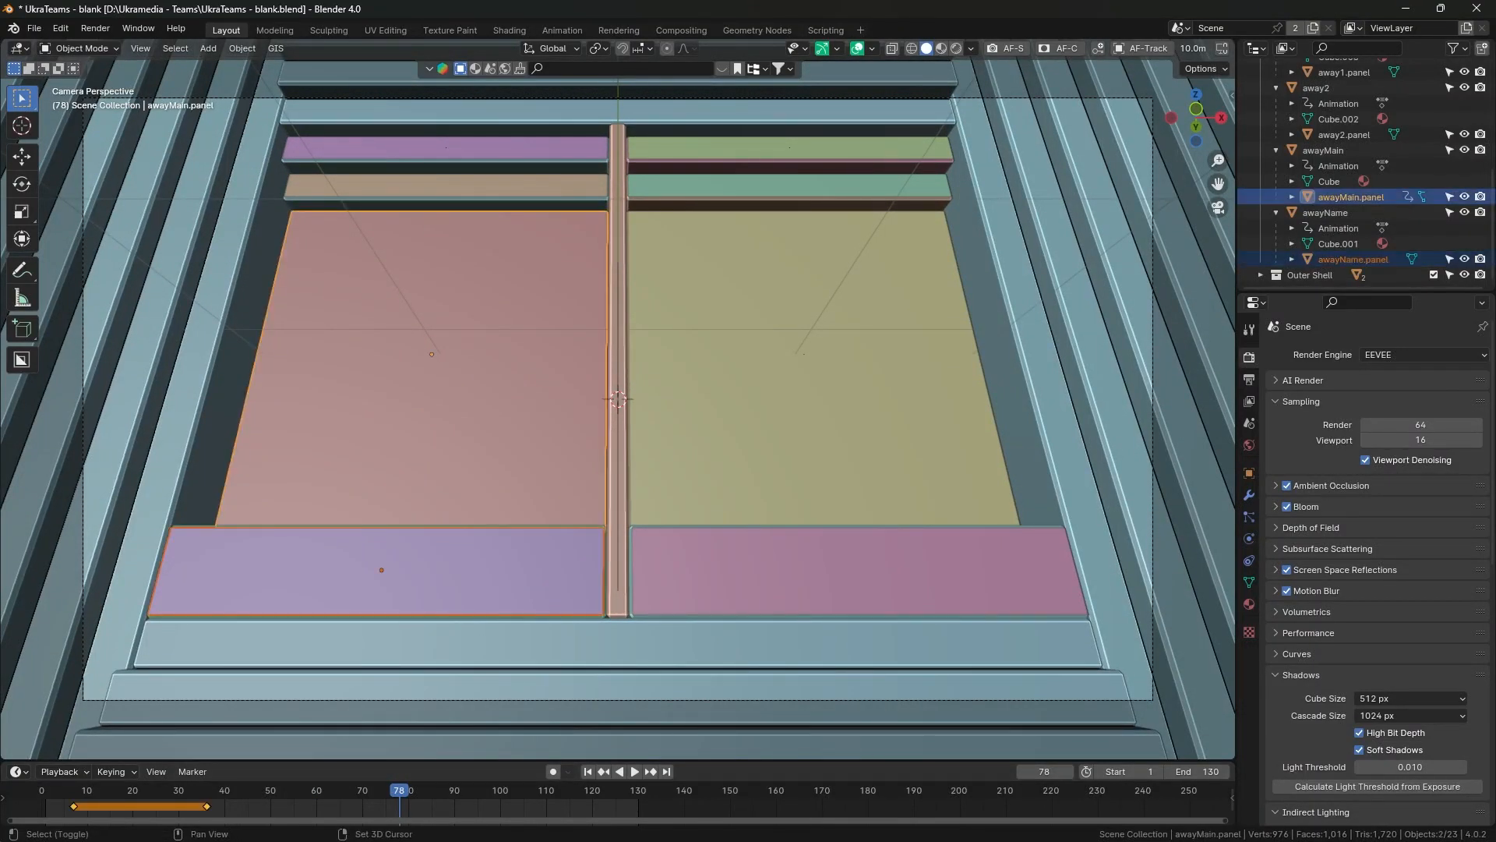
pyautogui.keyDown('shift'); pyautogui.click(437, 188); pyautogui.keyUp('shift')
pyautogui.keyDown('shift'); pyautogui.click(468, 149); pyautogui.keyUp('shift')
pyautogui.keyDown('shift'); pyautogui.click(725, 149); pyautogui.keyUp('shift')
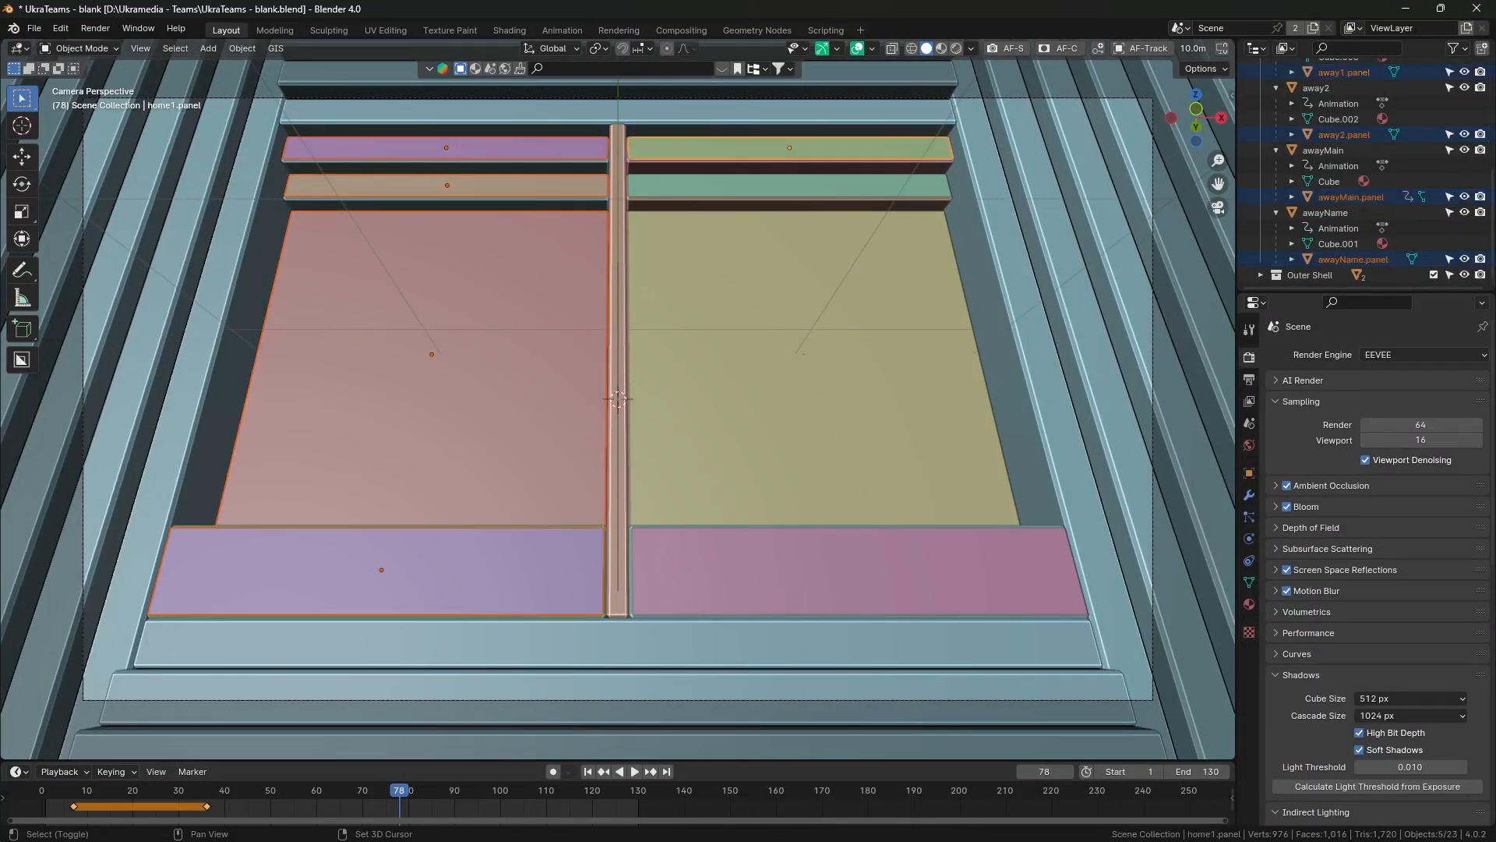
pyautogui.keyDown('shift'); pyautogui.click(729, 185); pyautogui.keyUp('shift')
pyautogui.keyDown('shift'); pyautogui.click(741, 296); pyautogui.keyUp('shift')
pyautogui.keyDown('shift'); pyautogui.click(759, 567); pyautogui.keyUp('shift')
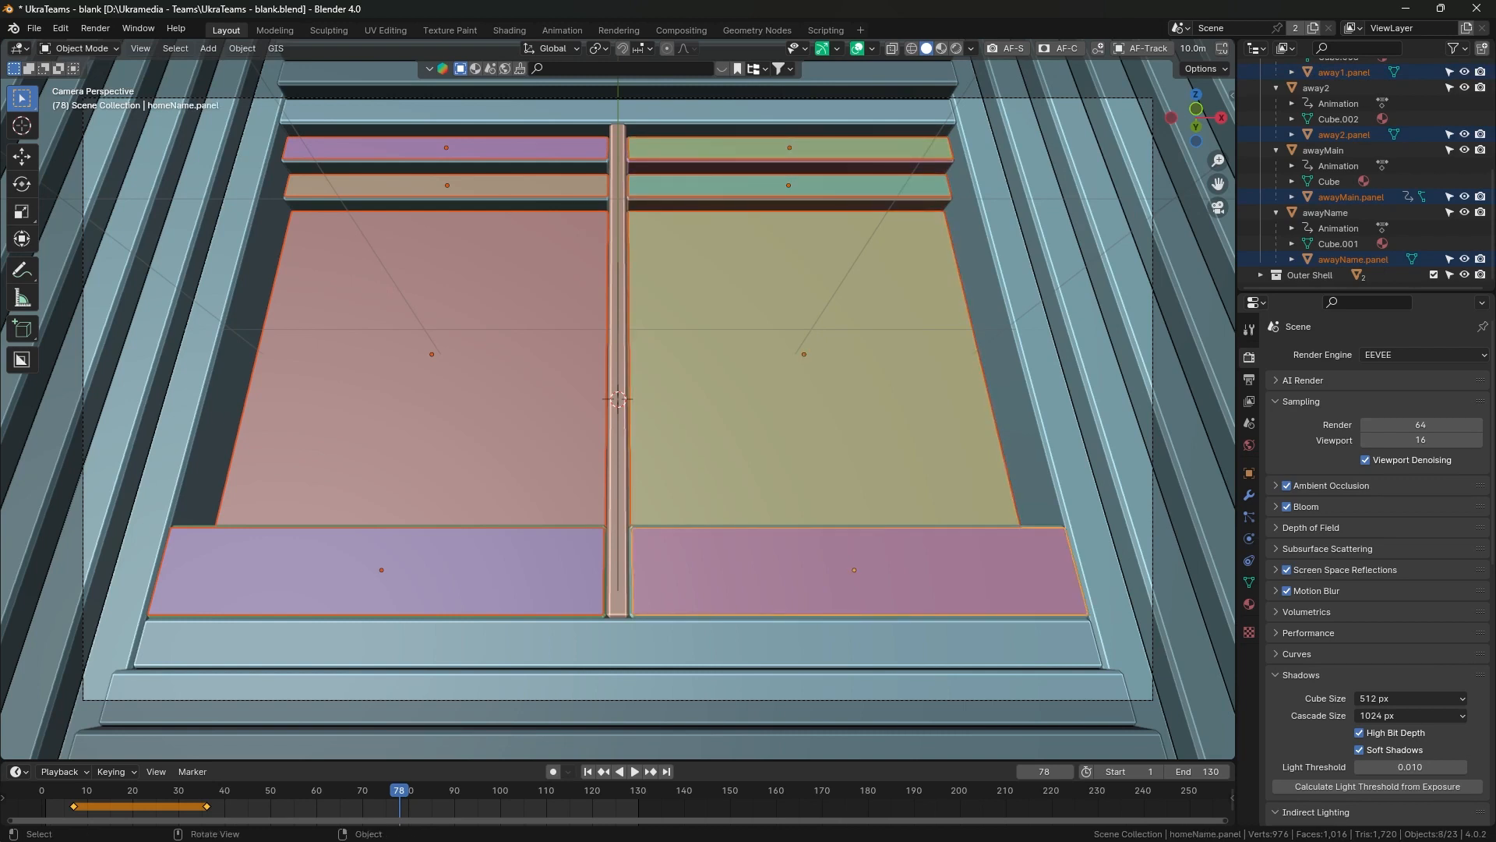
pyautogui.click(768, 421)
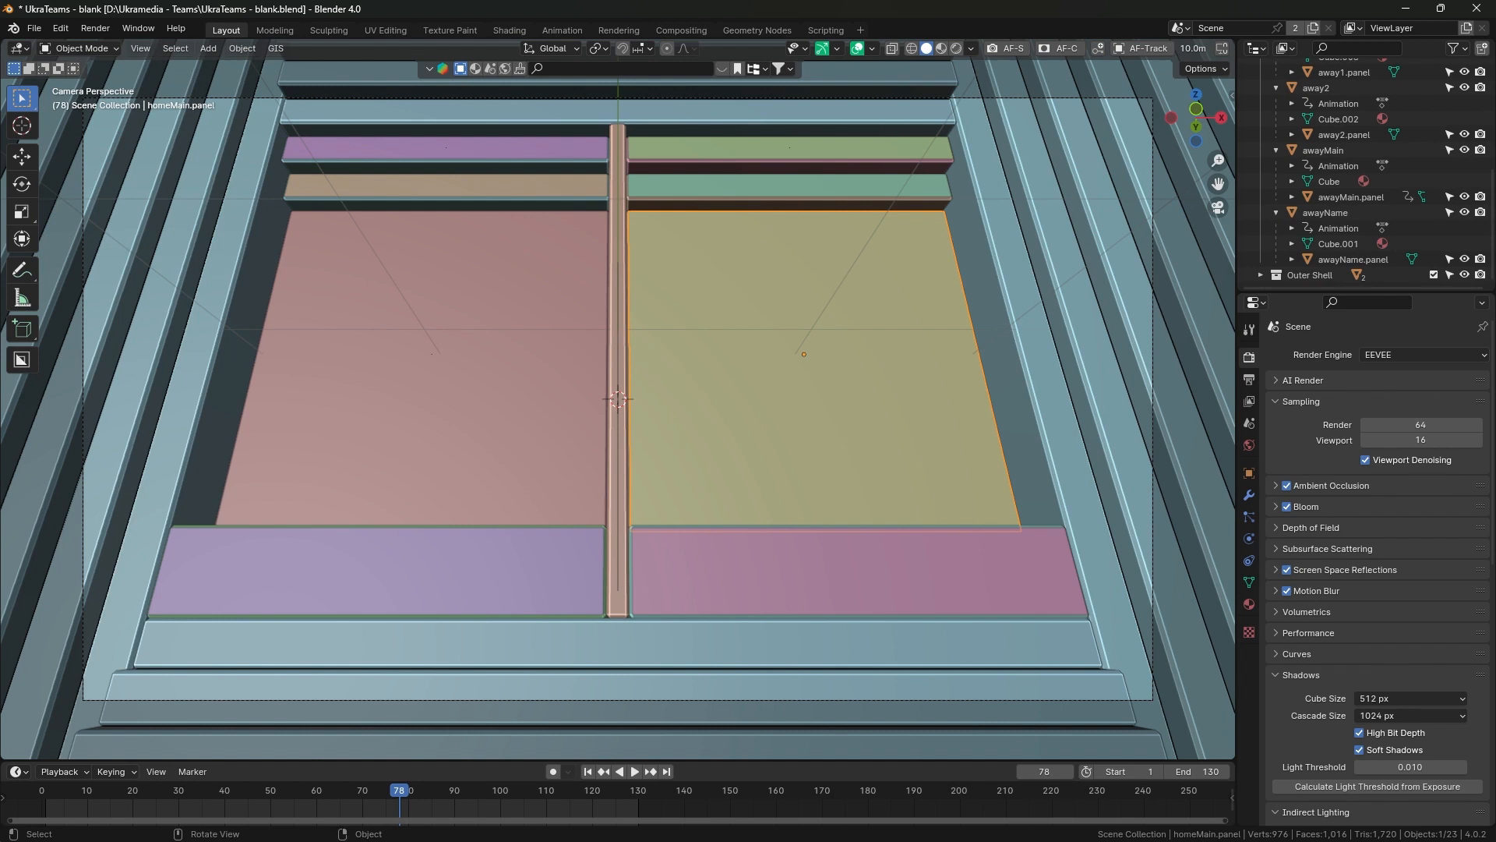
# Render frame 78, close the render result and switch to the Compositing workspace.
pyautogui.press('F12')
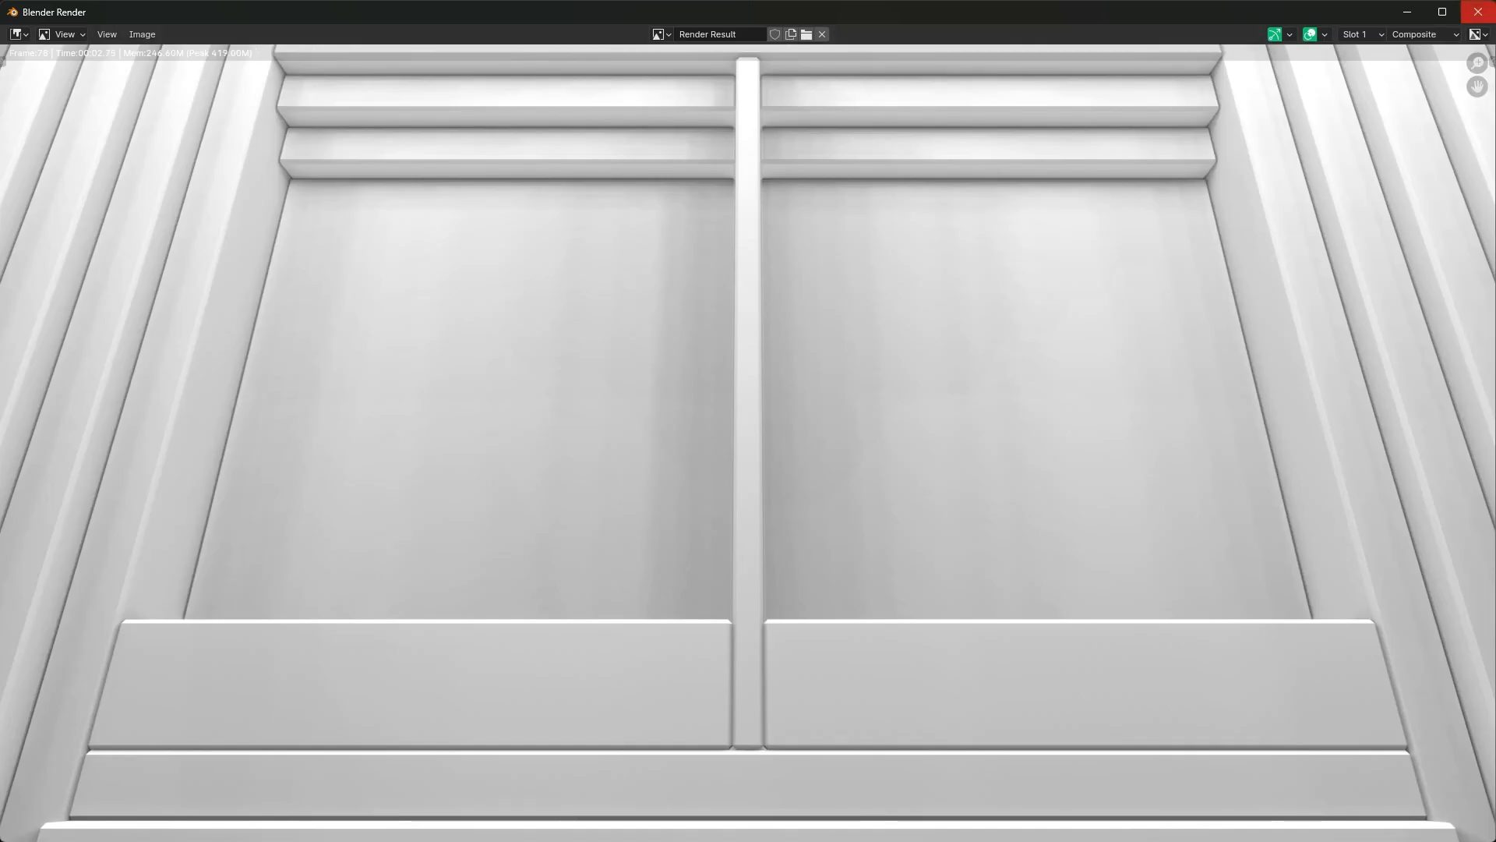
pyautogui.click(1478, 12)
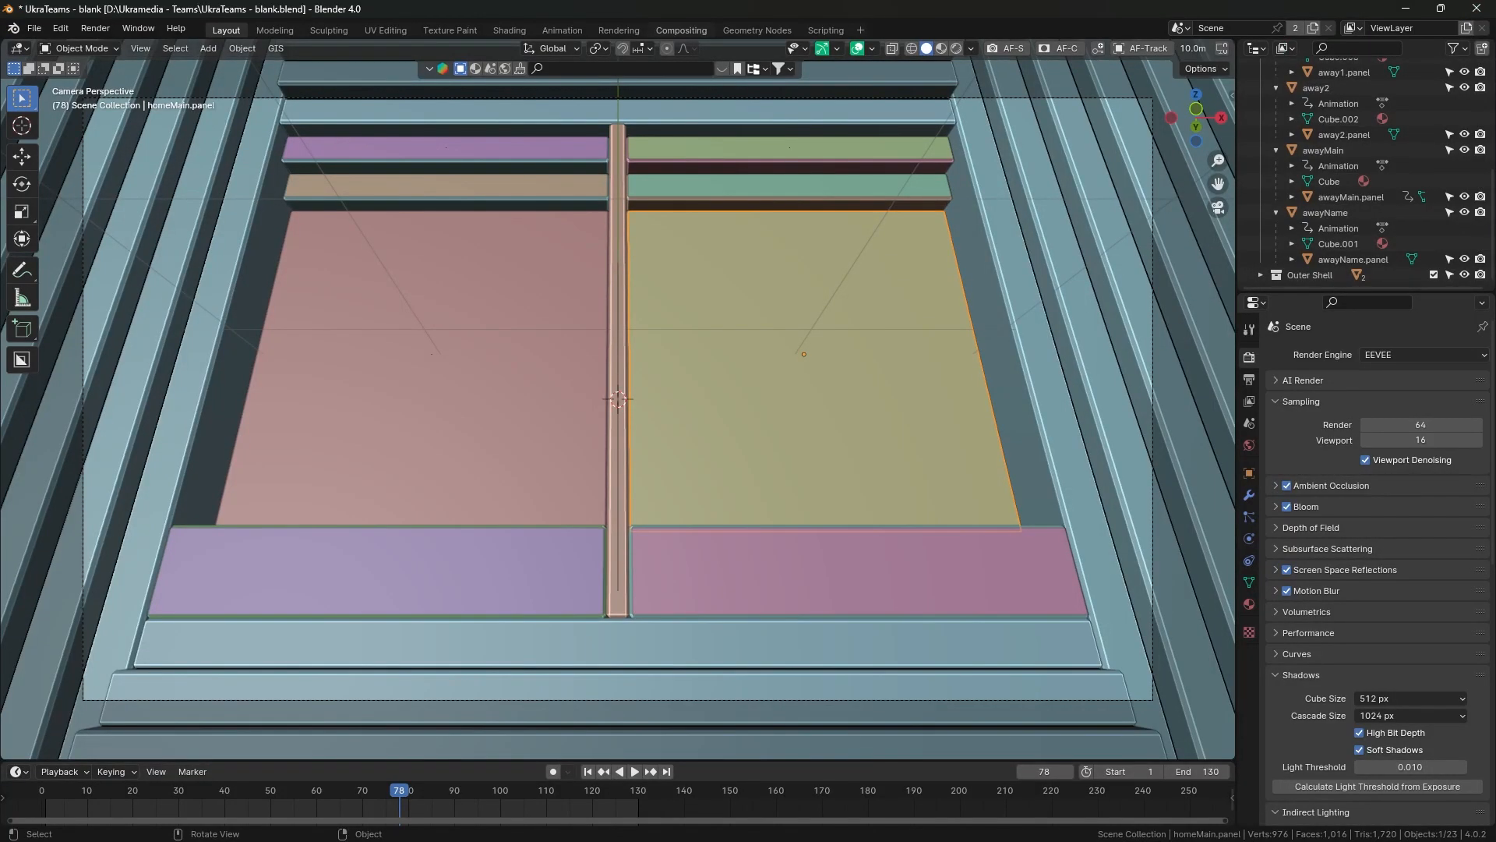
pyautogui.click(681, 30)
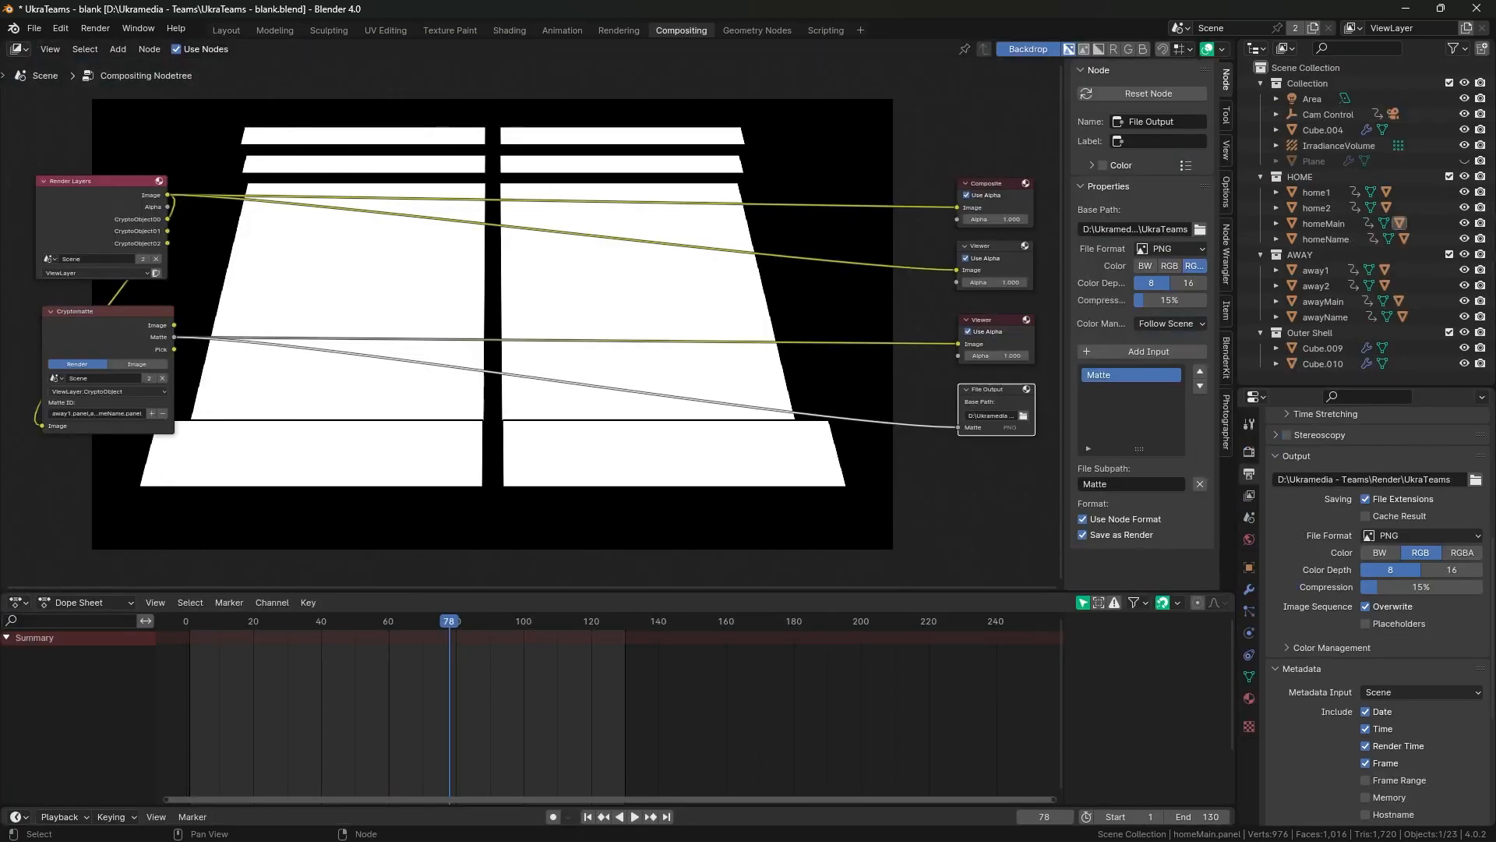
# Delete the Cryptomatte, File Output and both Viewer nodes, leaving only Render Layers connected to Composite.
pyautogui.moveTo(901, 463); pyautogui.dragTo(1013, 245)
pyautogui.press('x')
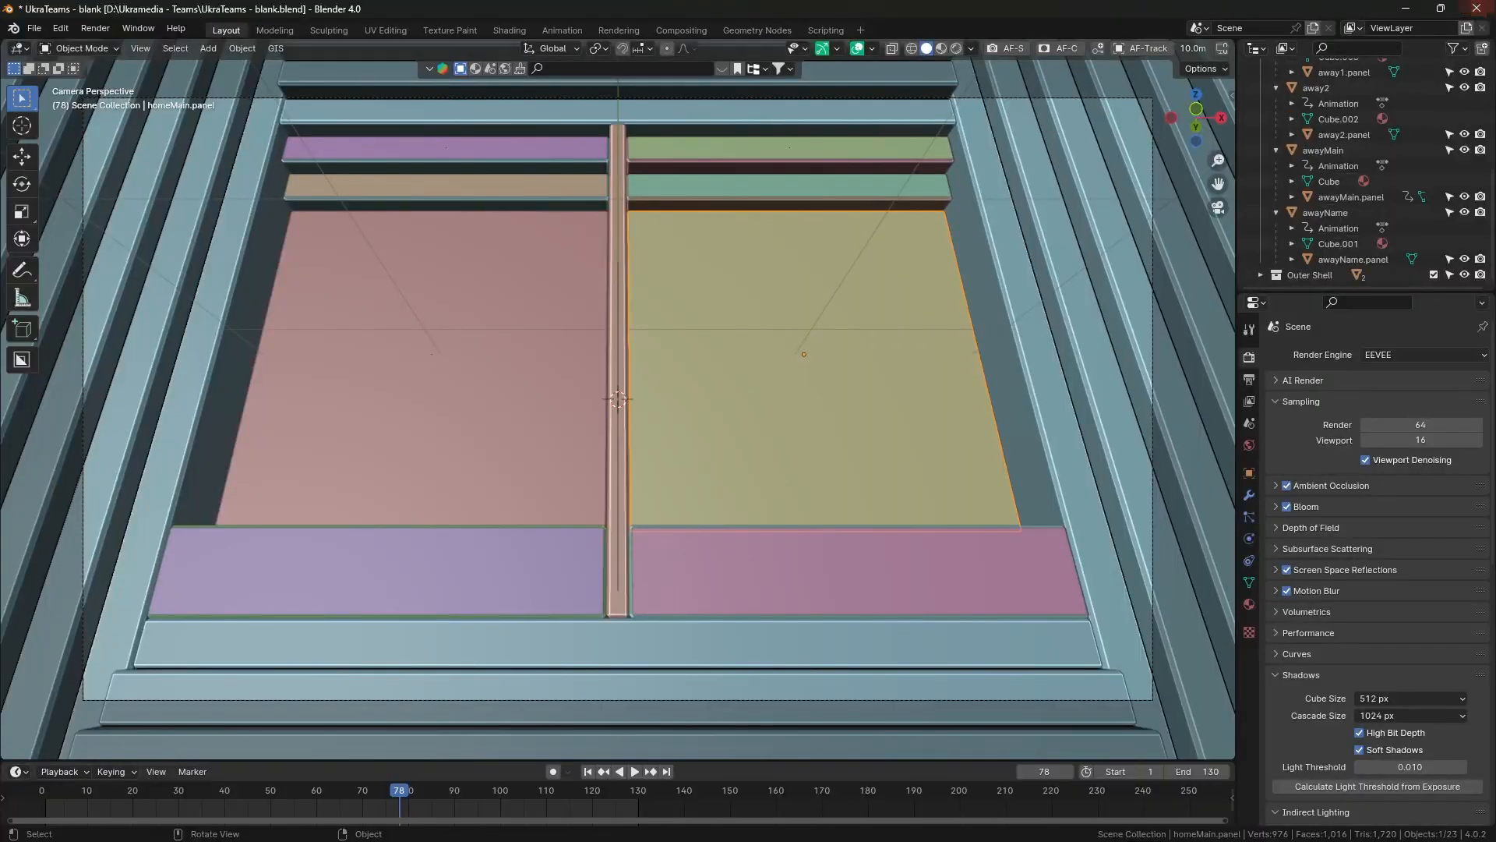
pyautogui.click(681, 30)
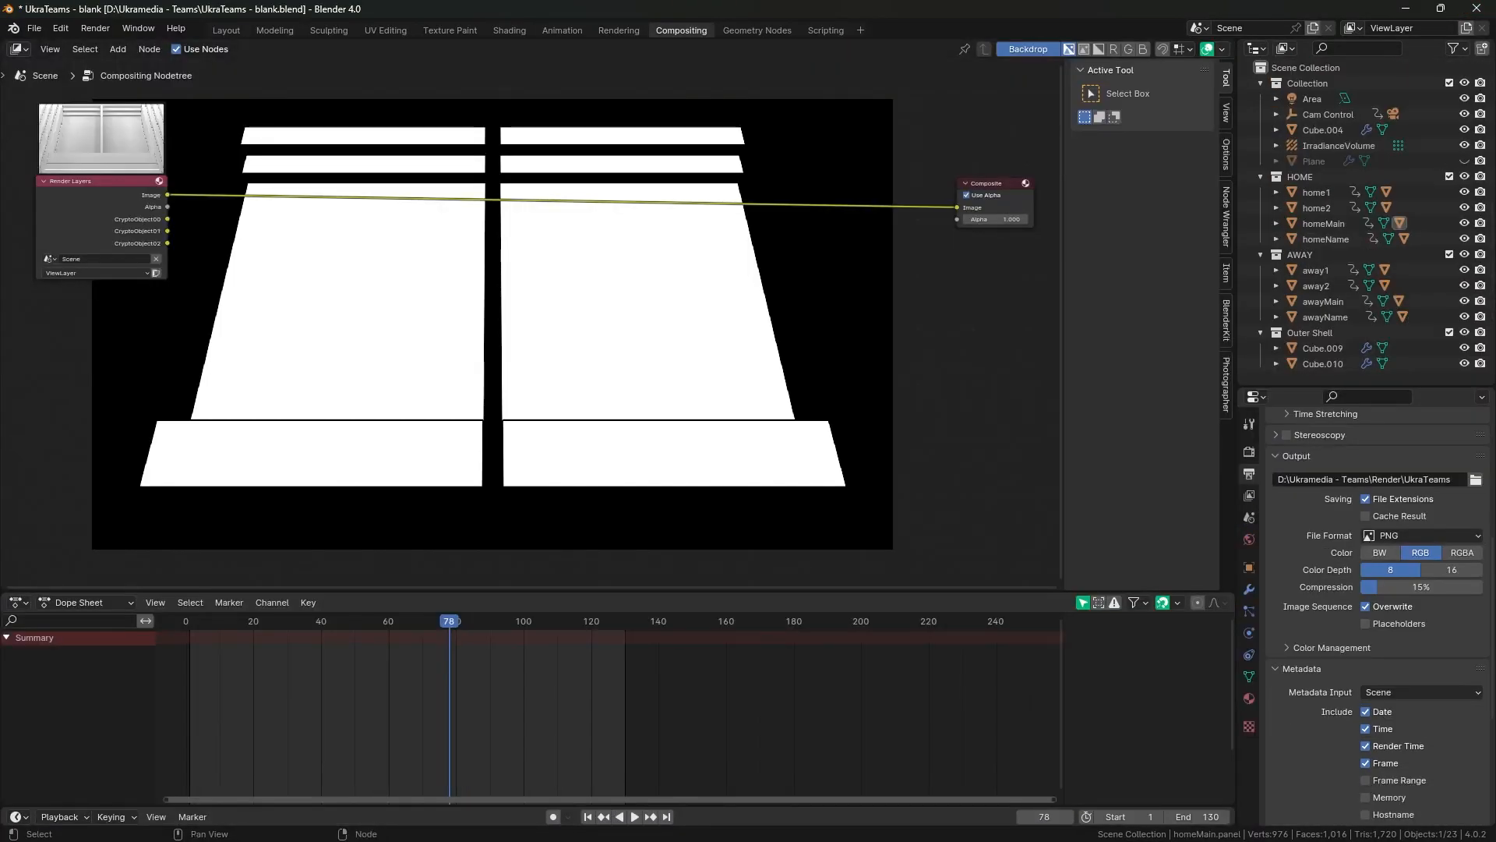
# Add a Viewer node below Composite, connect the Render Layers Image output to it, and place a duplicate Viewer beneath it.
pyautogui.click(990, 184)
pyautogui.hotkey('shift', 'a')
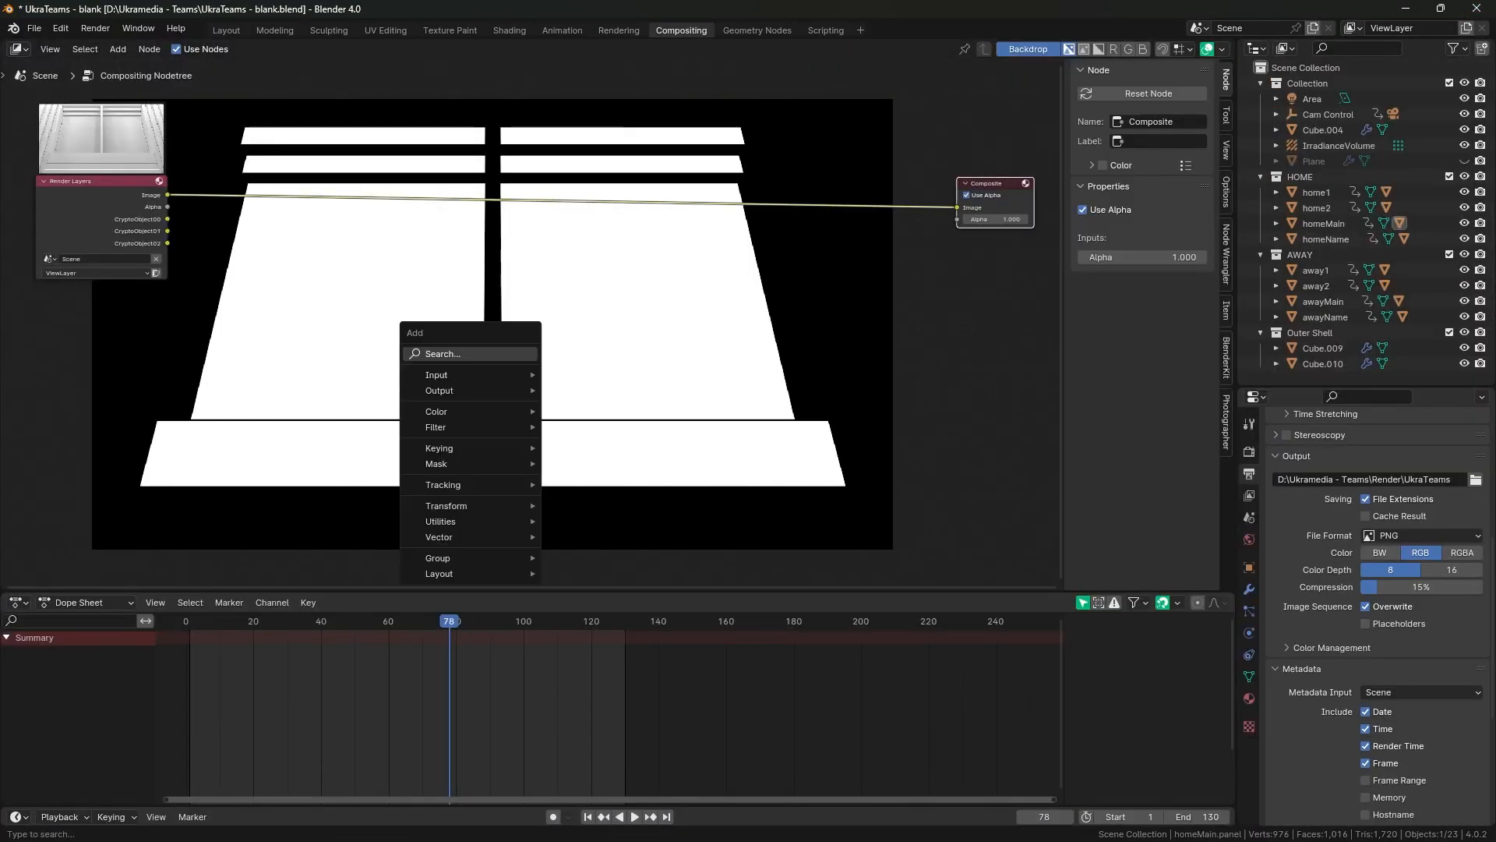
pyautogui.click(504, 354)
pyautogui.press('Down')
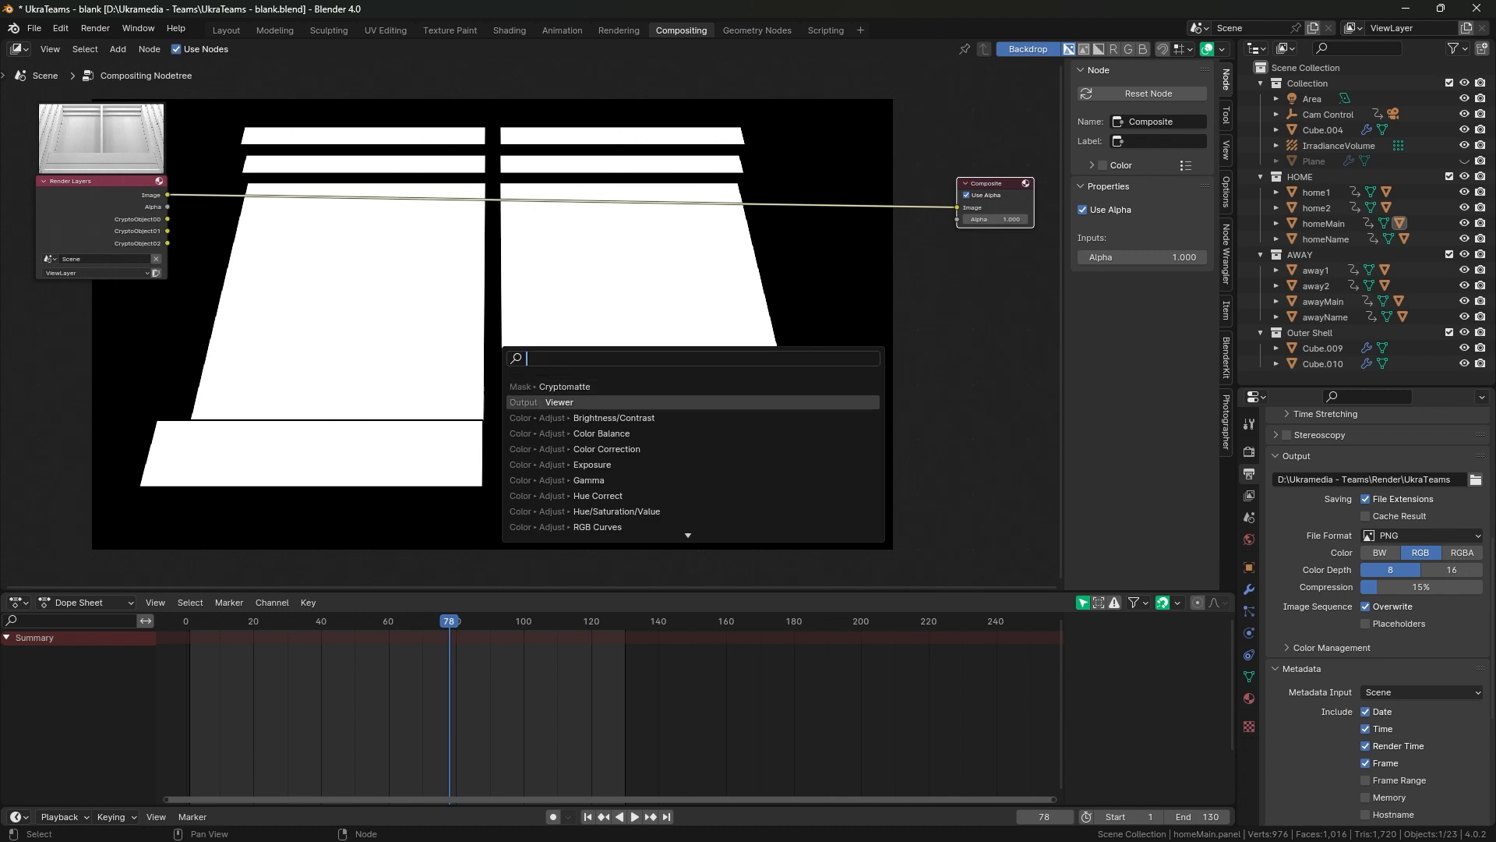
pyautogui.press('Return')
pyautogui.click(957, 244)
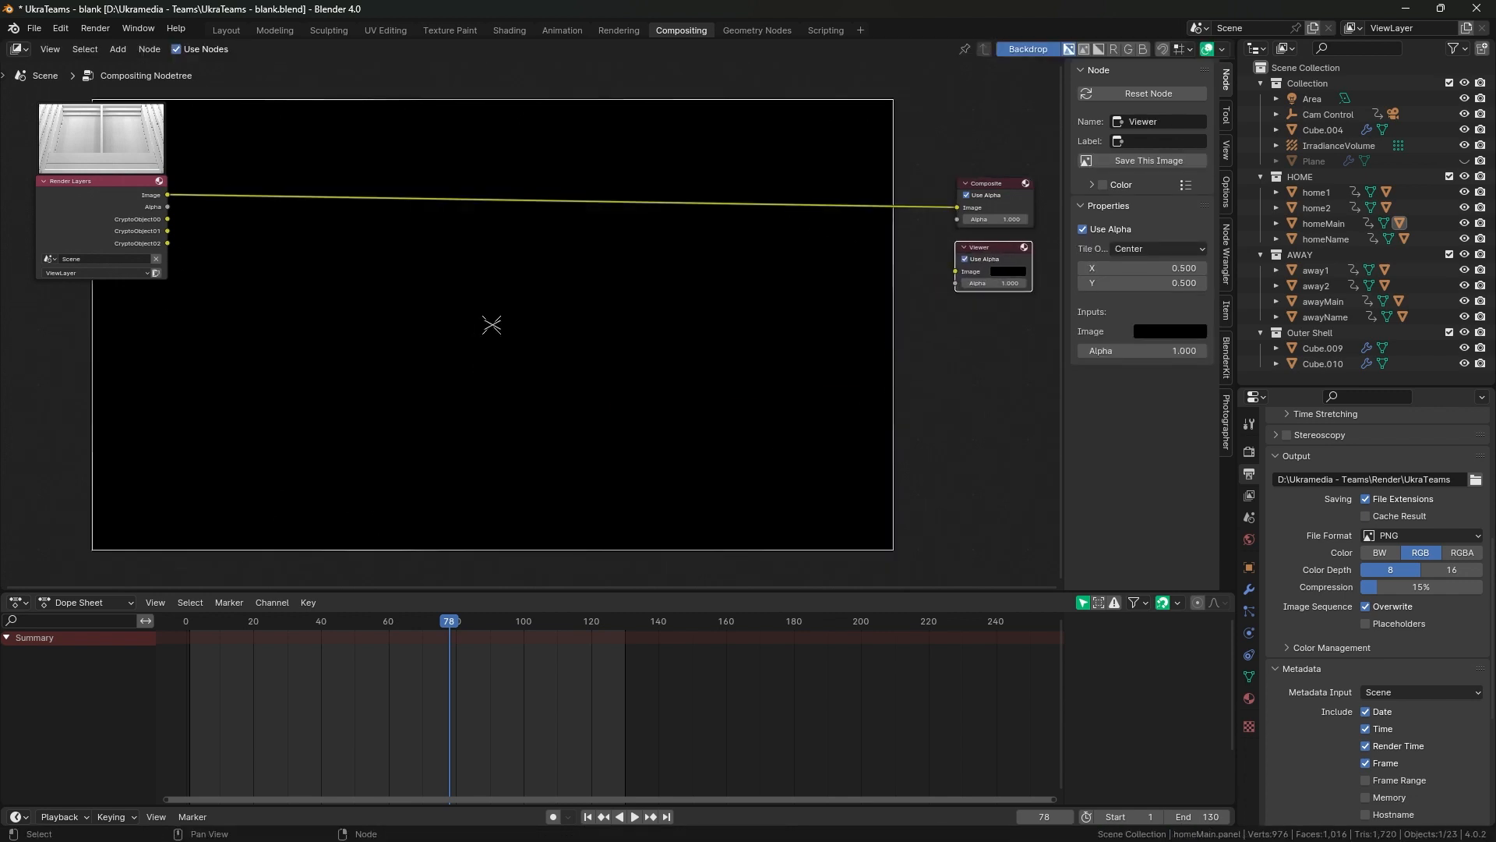
pyautogui.moveTo(167, 195); pyautogui.dragTo(956, 271)
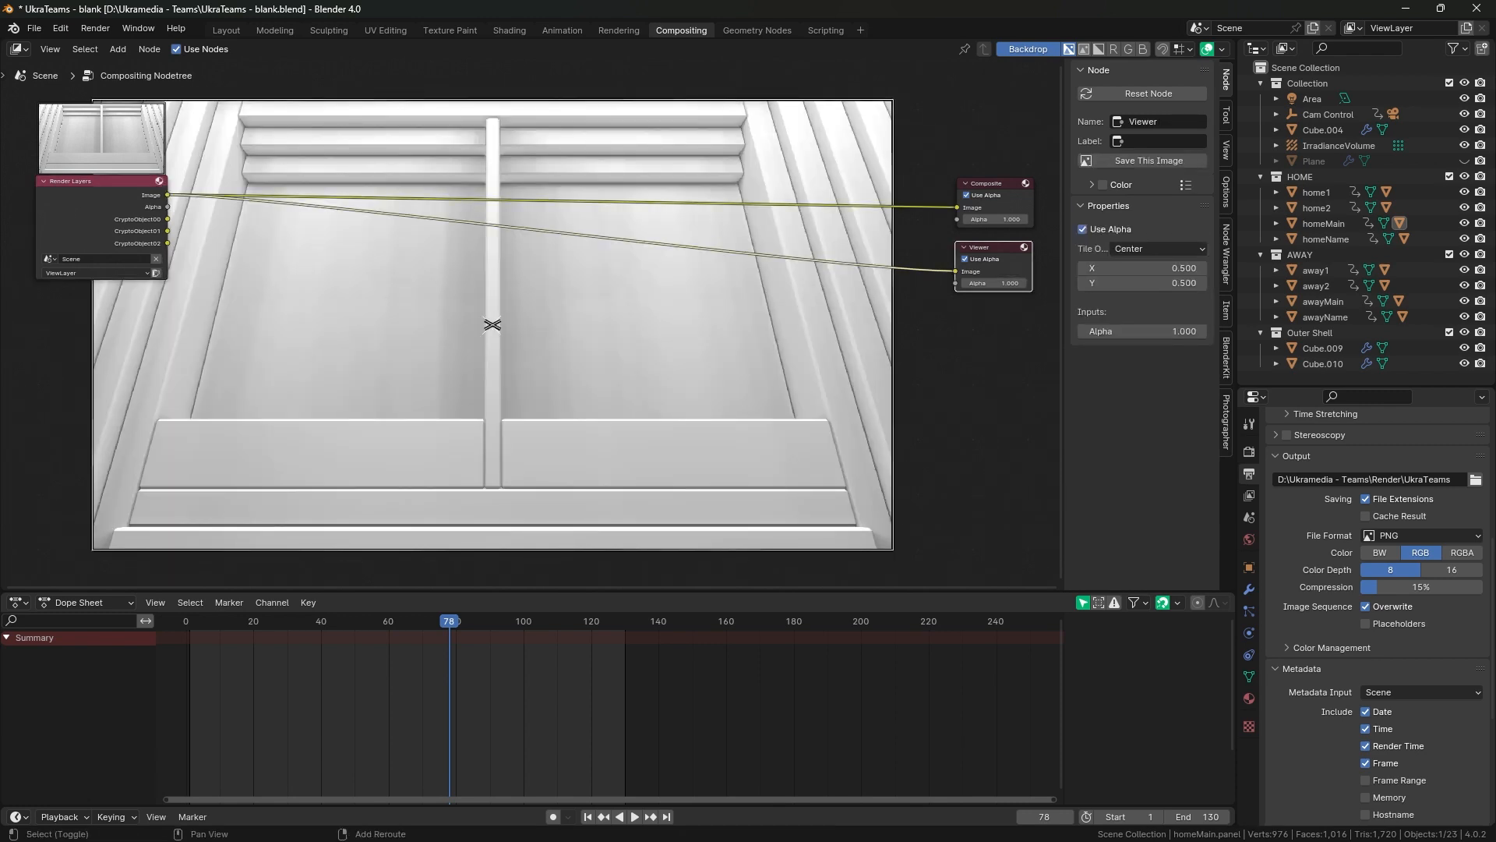
pyautogui.hotkey('shift', 'd')
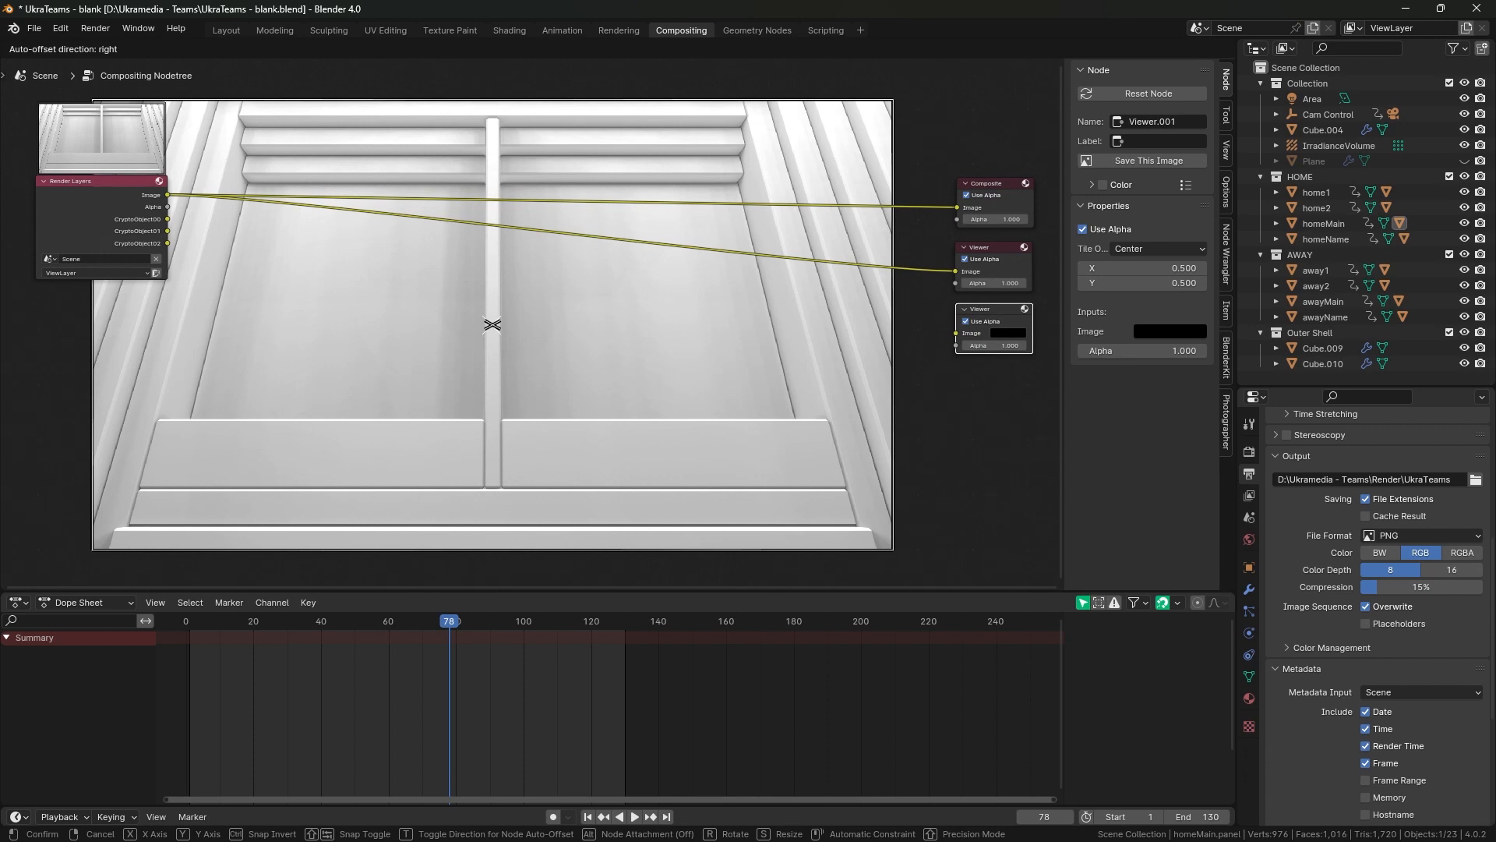
pyautogui.click(491, 324)
# Add a Cryptomatte node directly below Render Layers and connect the Render Layers Image output to its Image input.
pyautogui.hotkey('shift', 'a')
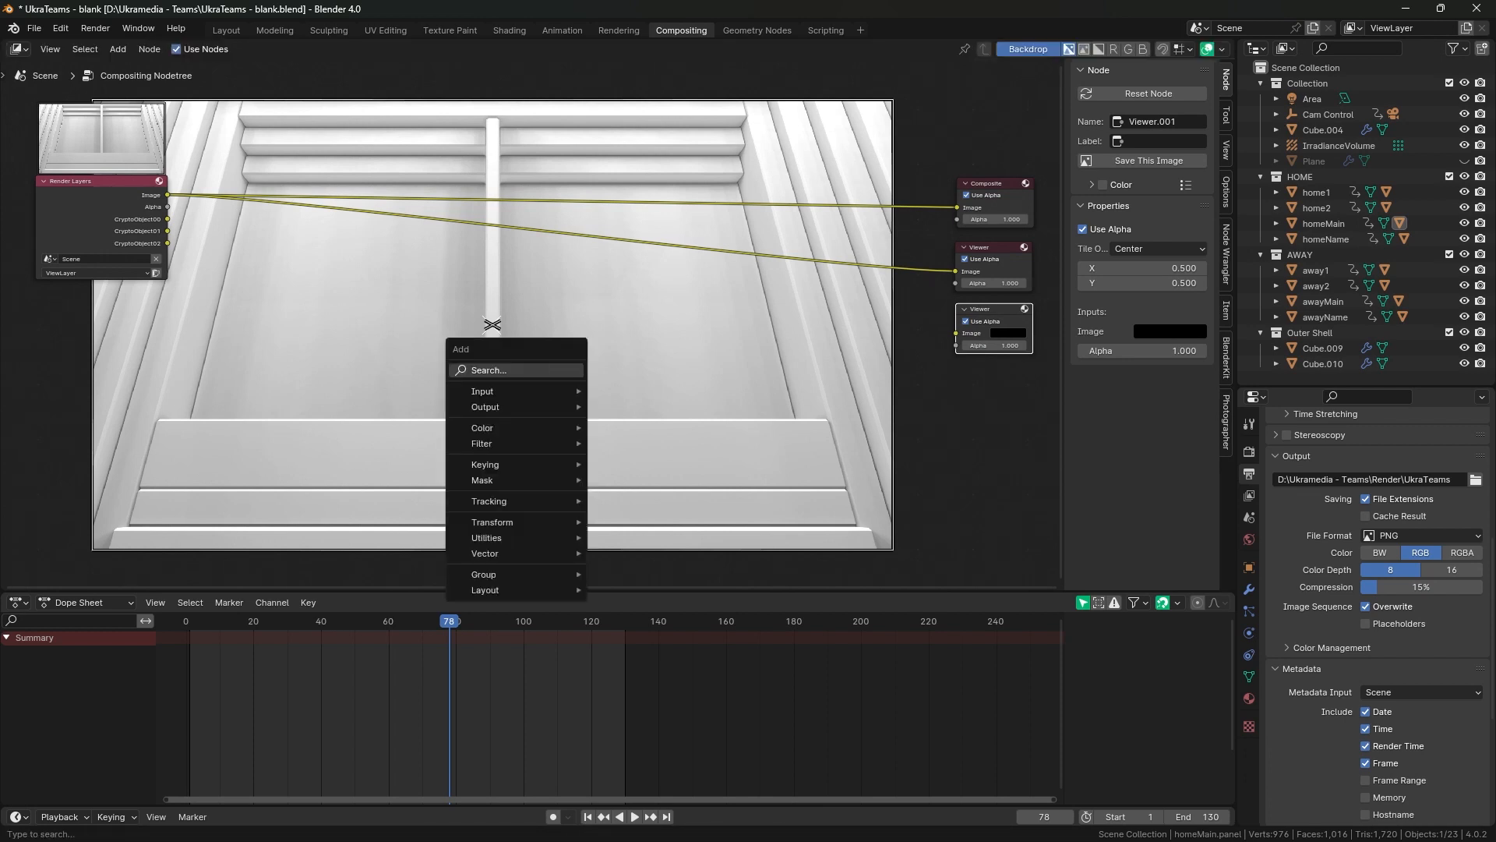
pyautogui.click(556, 370)
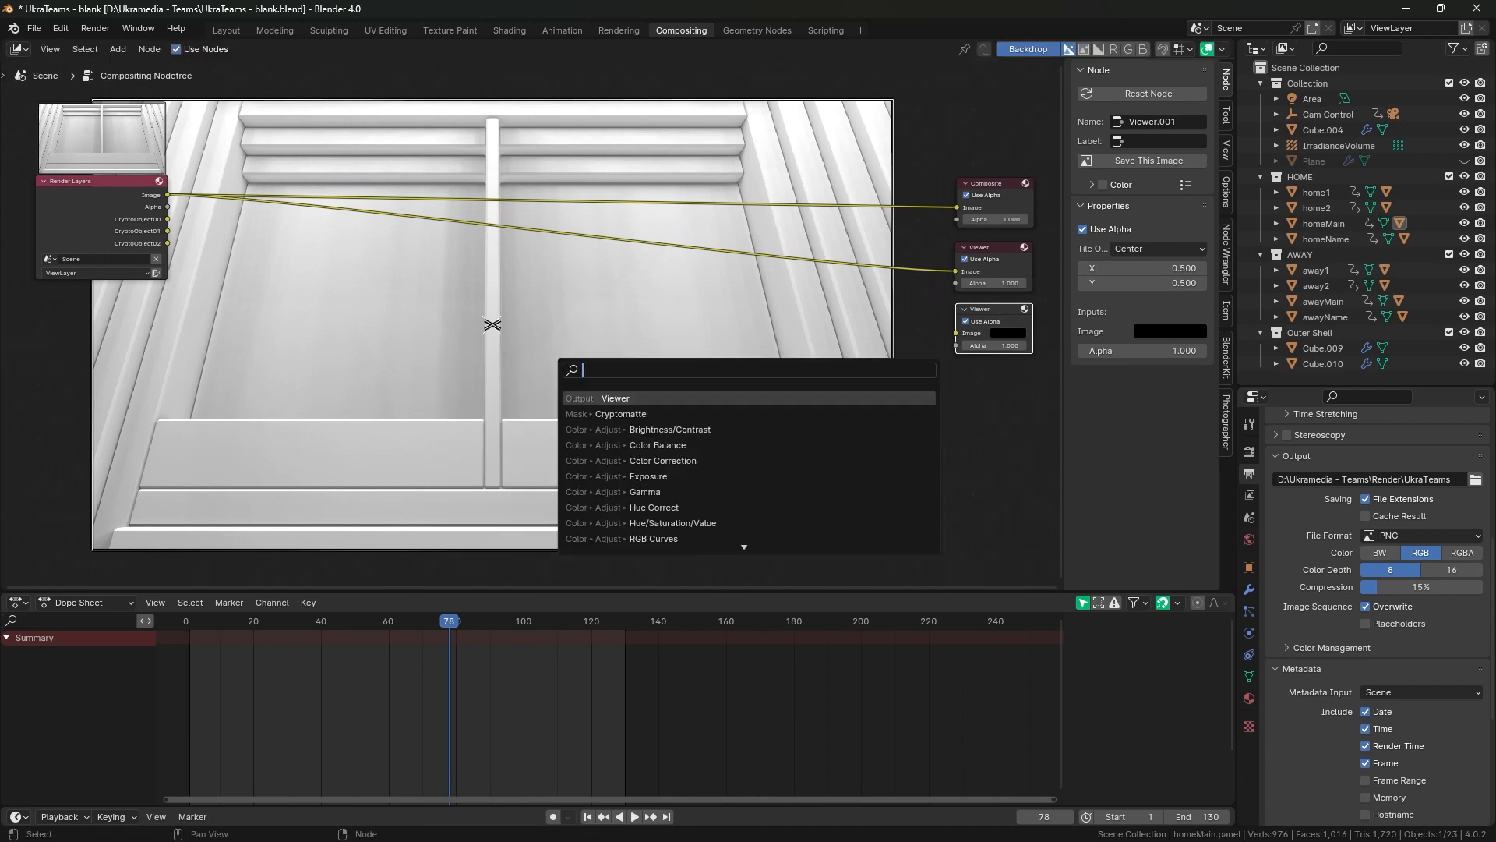
pyautogui.press('Down')
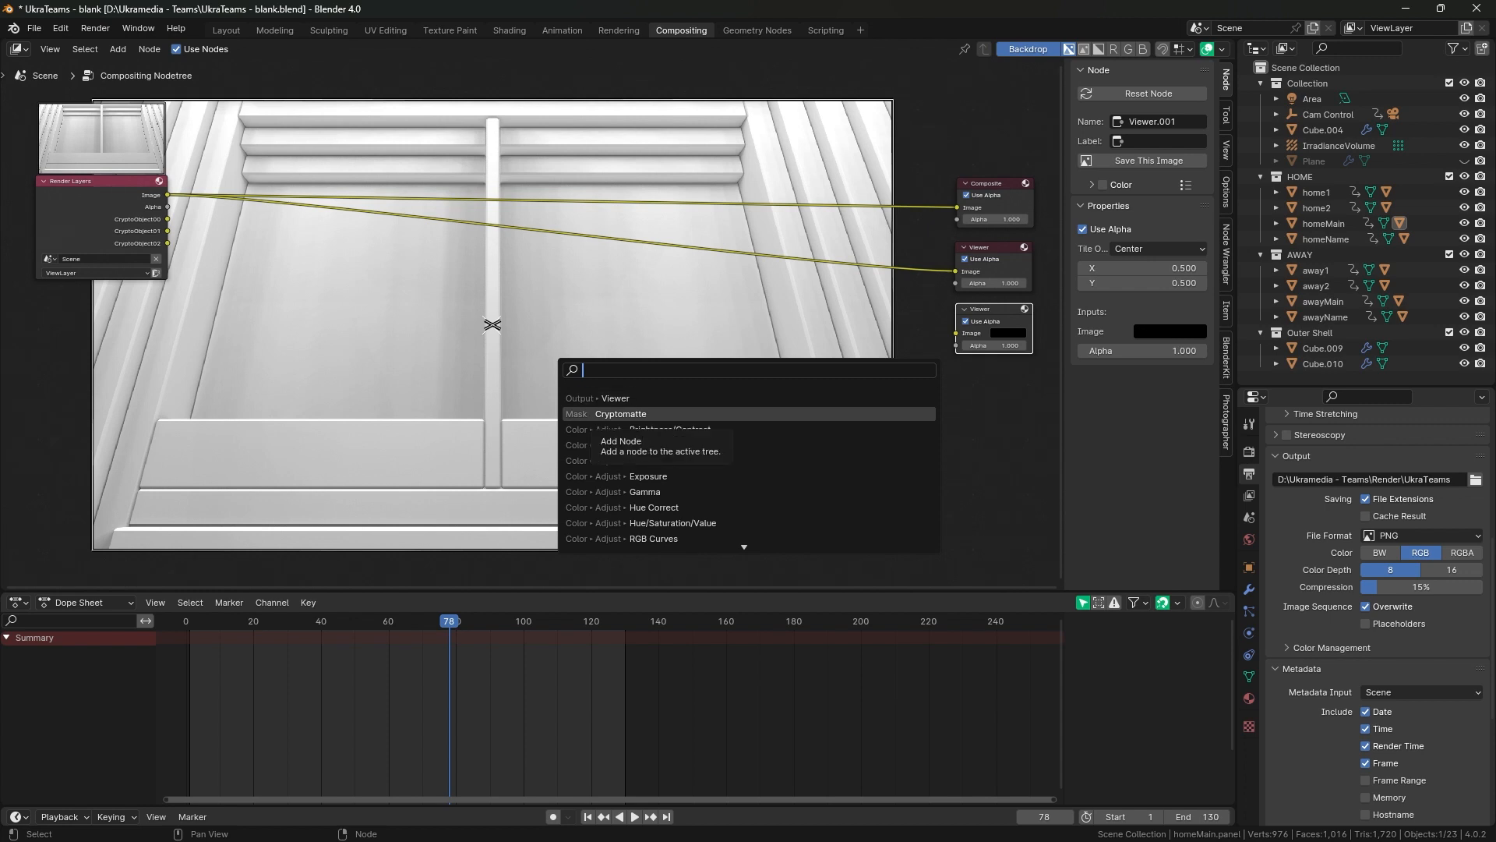
pyautogui.press('Down')
pyautogui.press('Down')
pyautogui.press('Down')
pyautogui.press('Down')
pyautogui.press('Down')
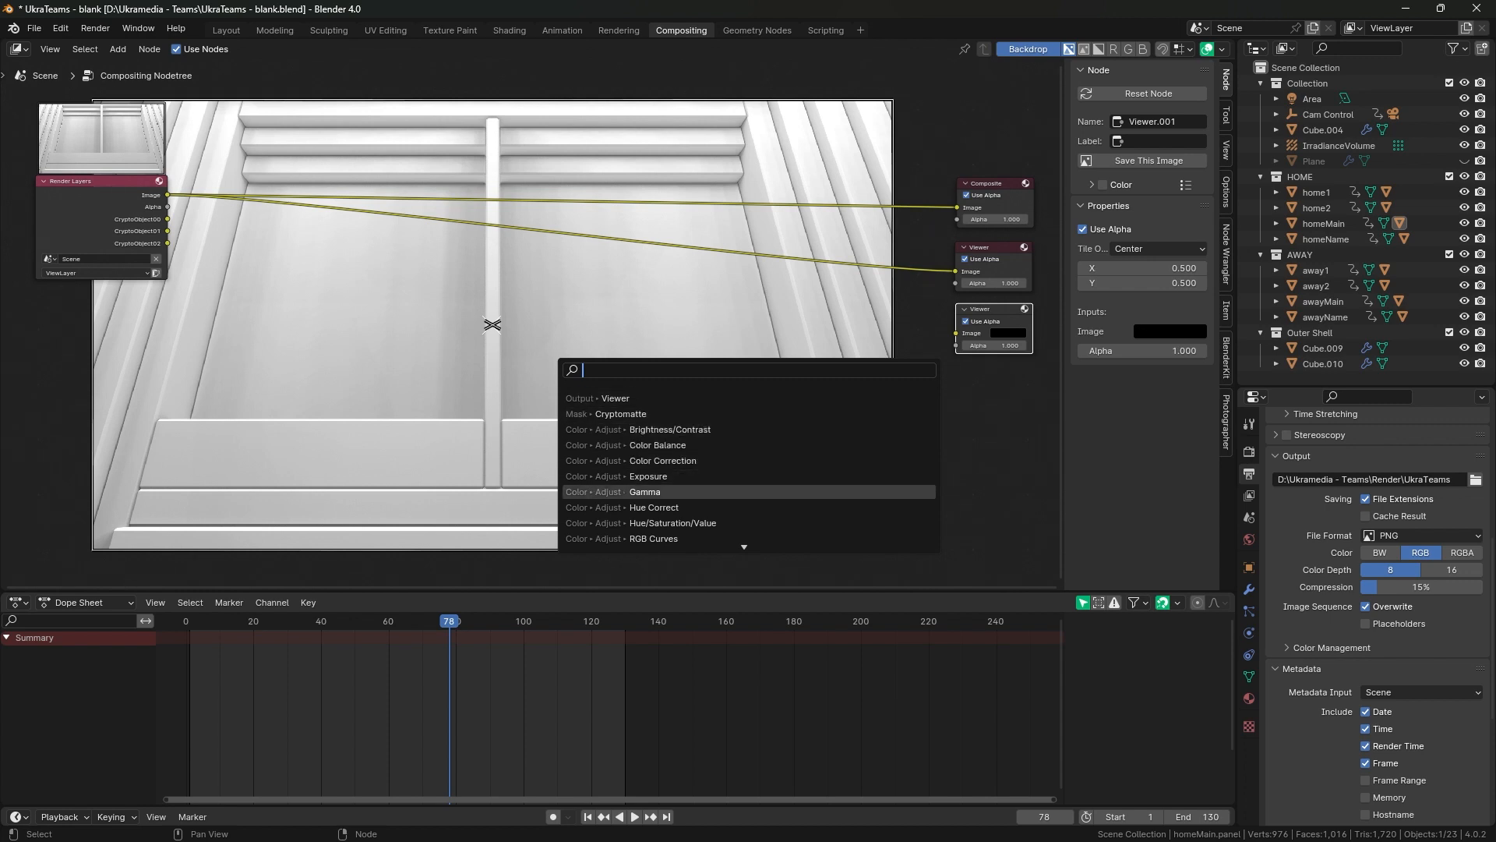
pyautogui.press('Down')
pyautogui.press('Down')
pyautogui.press('Down')
pyautogui.press('Down')
pyautogui.press('Down')
pyautogui.press('Down')
pyautogui.press('Down')
pyautogui.press('Down')
pyautogui.press('Down')
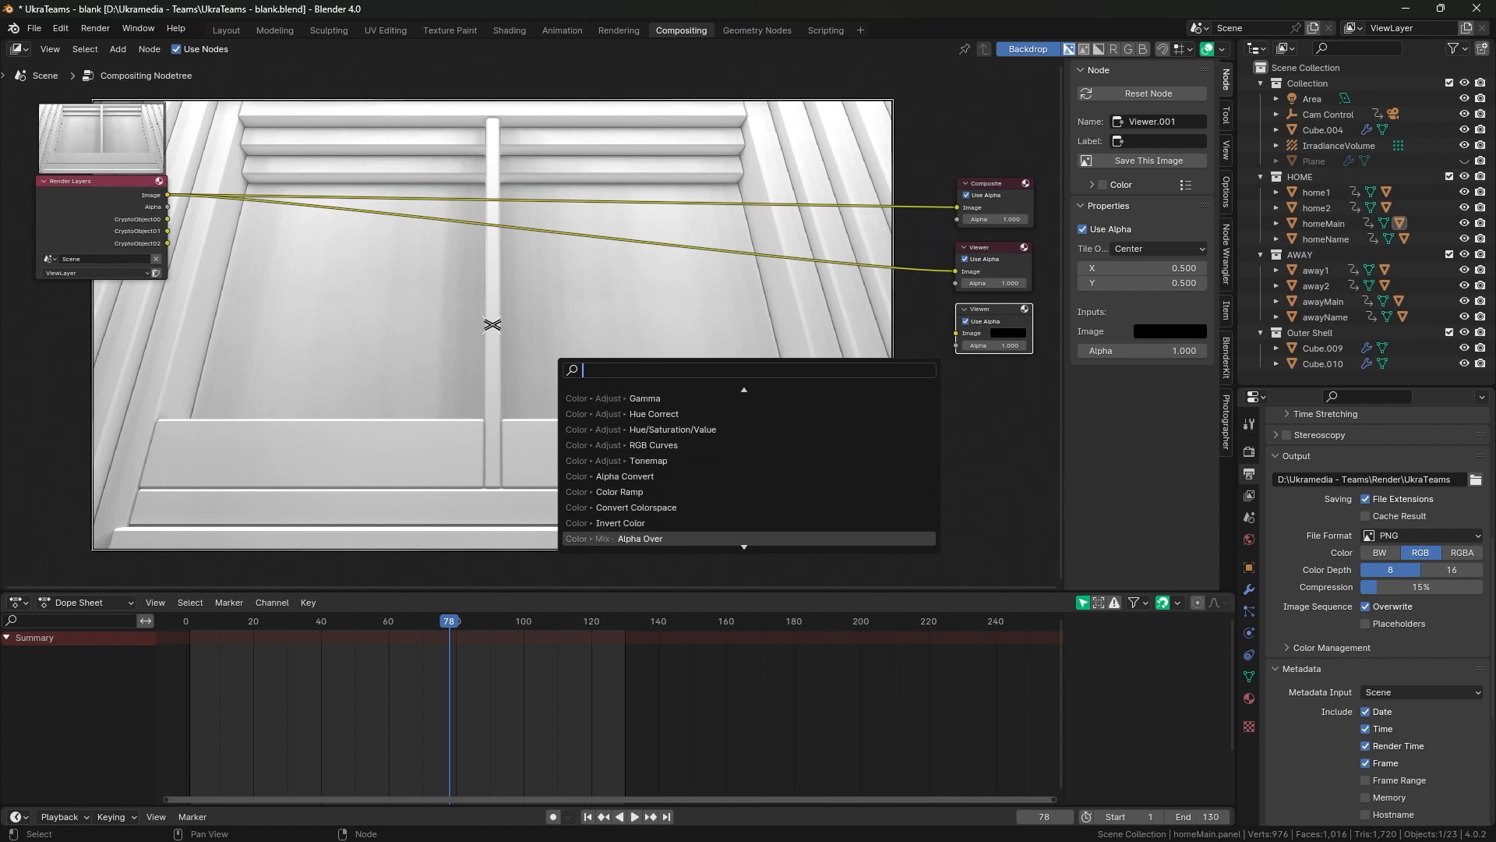
pyautogui.scroll(1, 748, 468)
pyautogui.scroll(-6, 748, 468)
pyautogui.scroll(20, 748, 468)
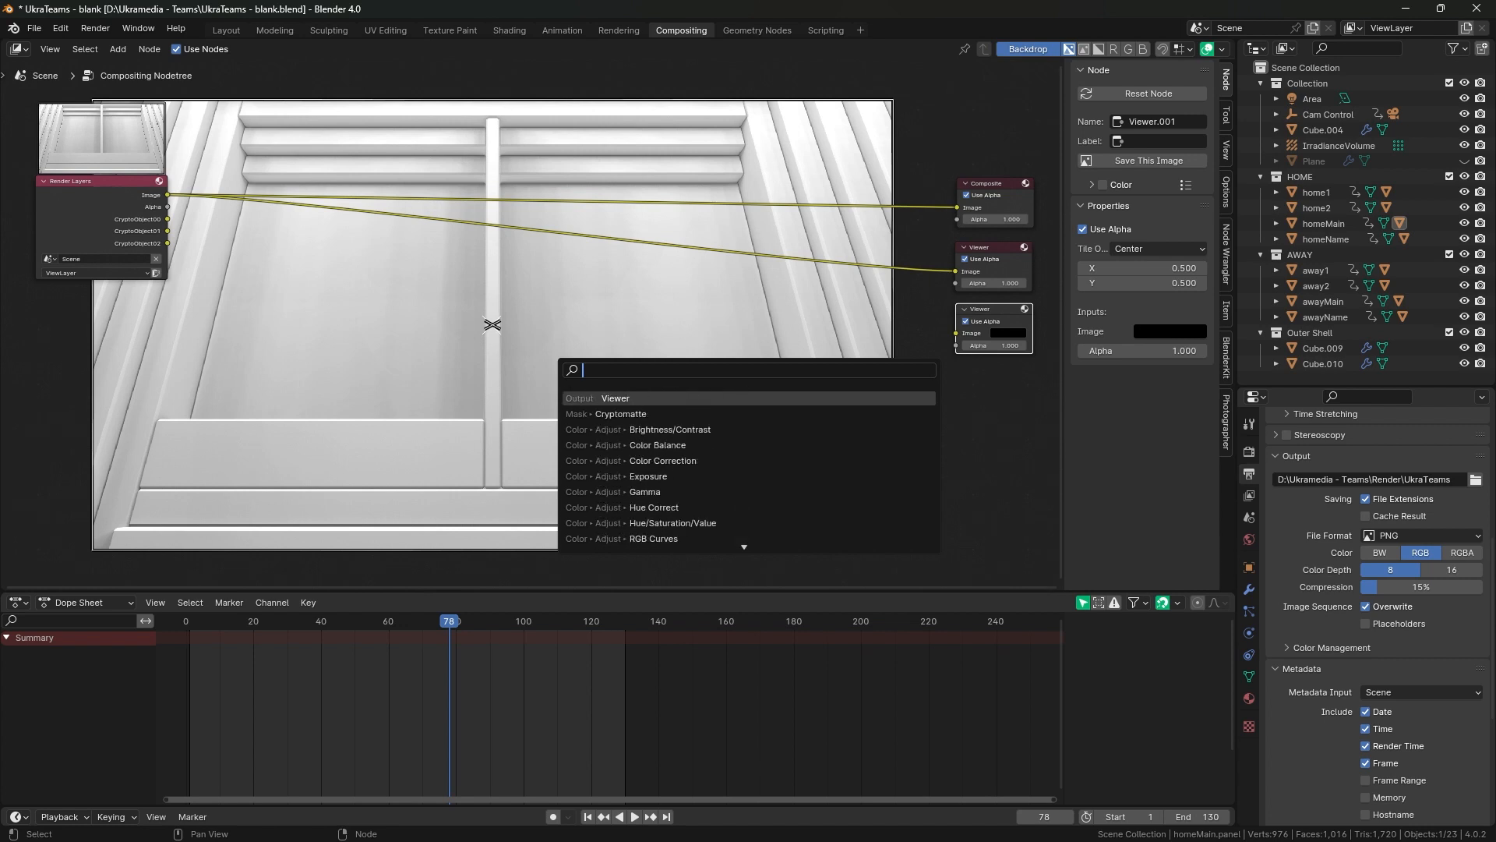
pyautogui.scroll(-1, 748, 468)
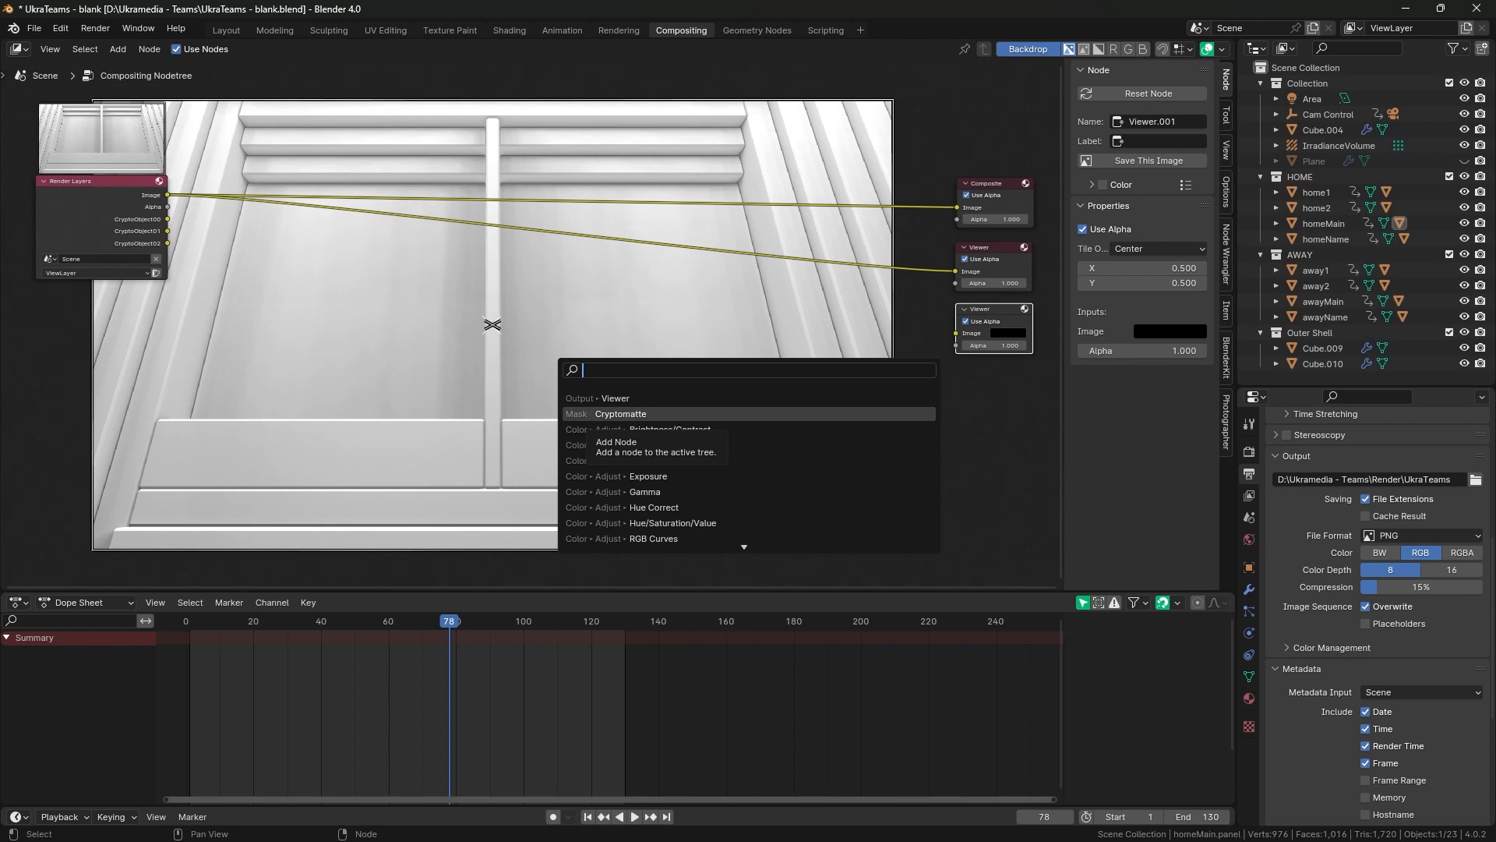
pyautogui.click(595, 414)
pyautogui.click(45, 300)
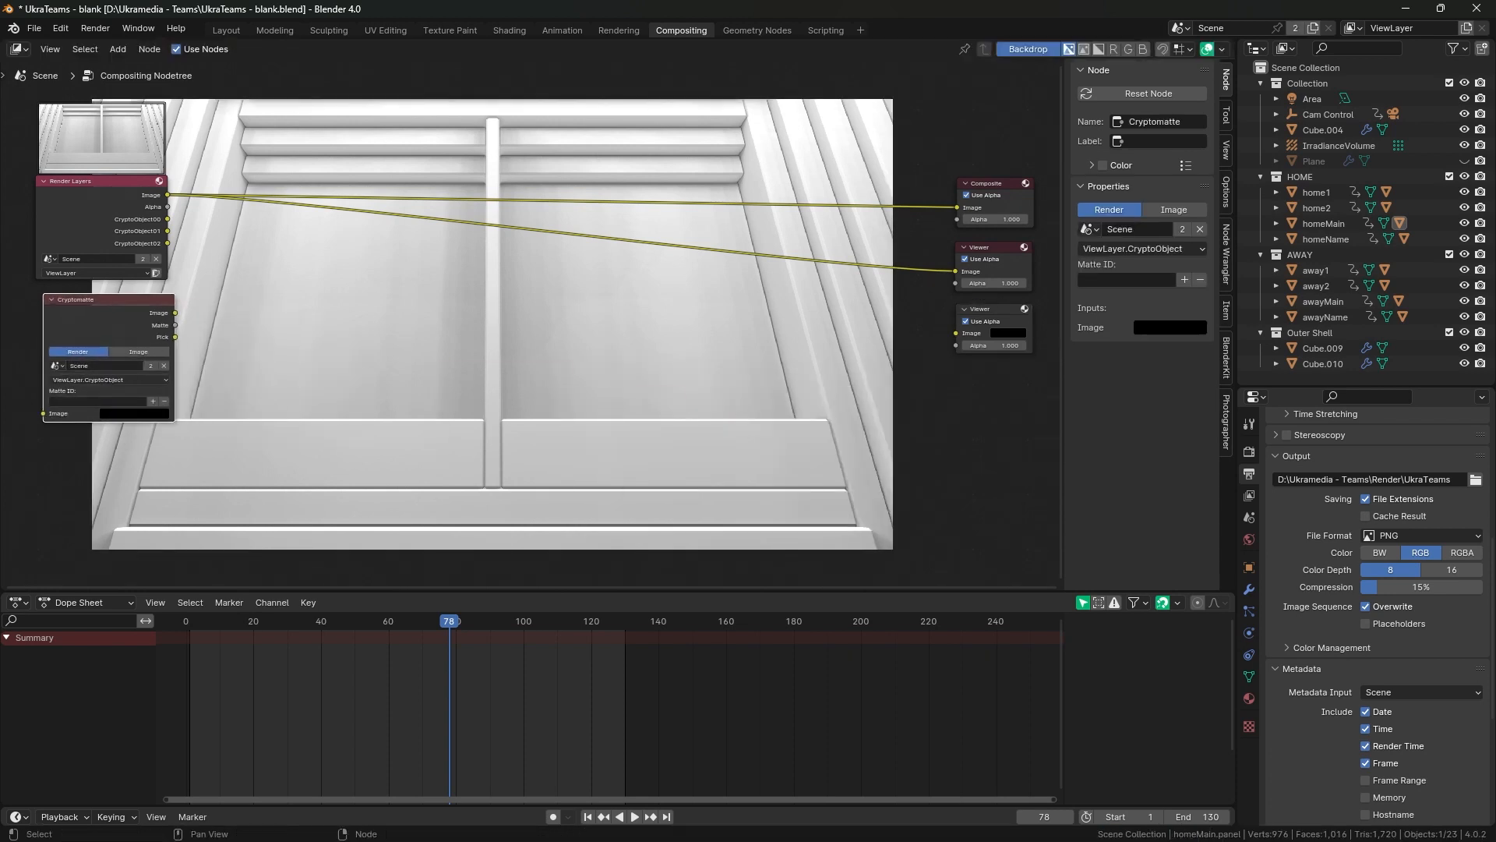
pyautogui.moveTo(96, 300); pyautogui.dragTo(89, 301)
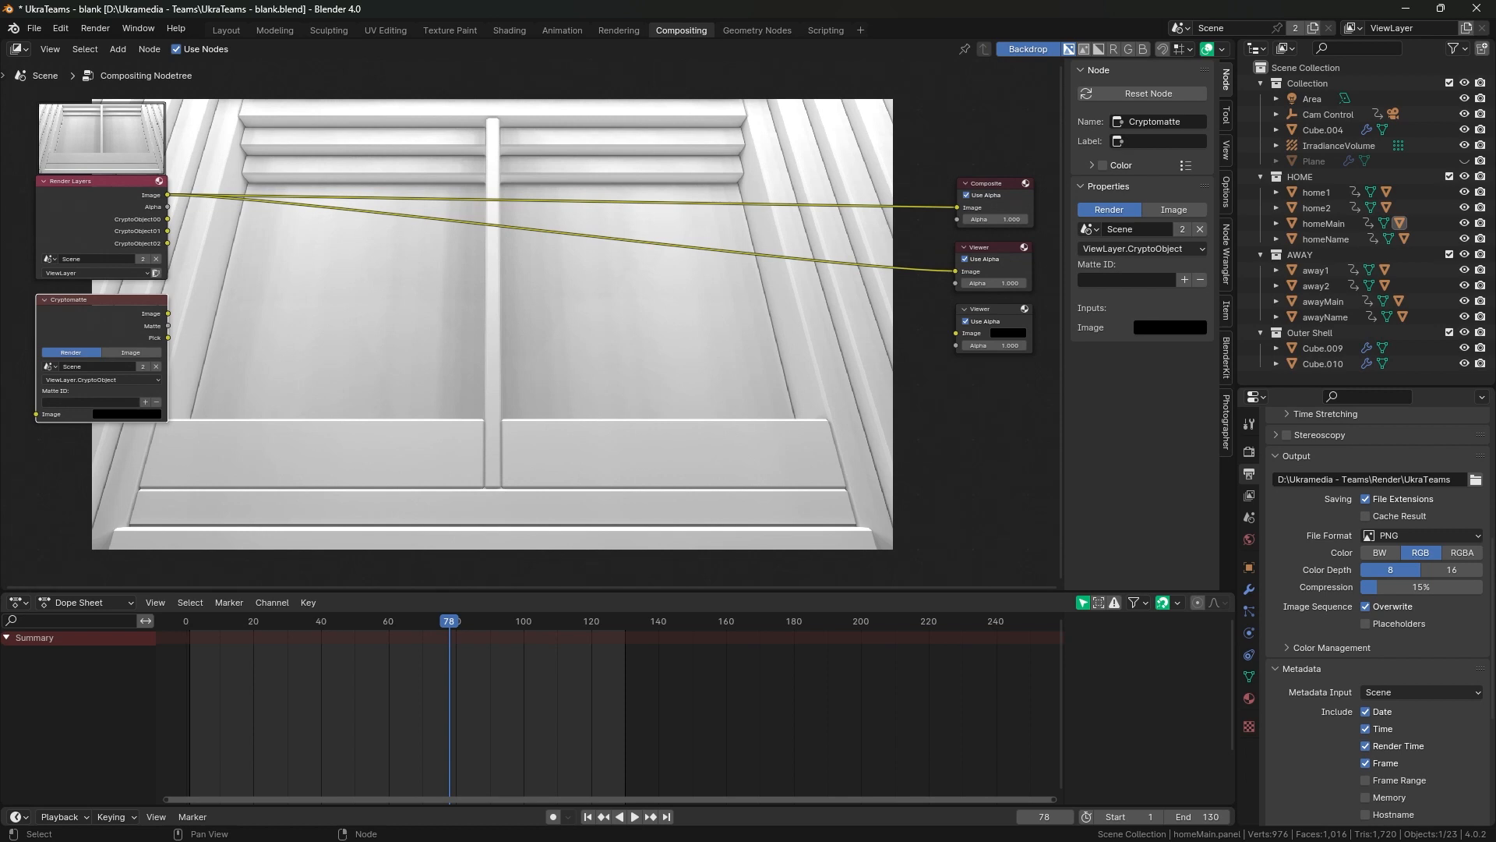
pyautogui.moveTo(167, 195); pyautogui.dragTo(36, 414)
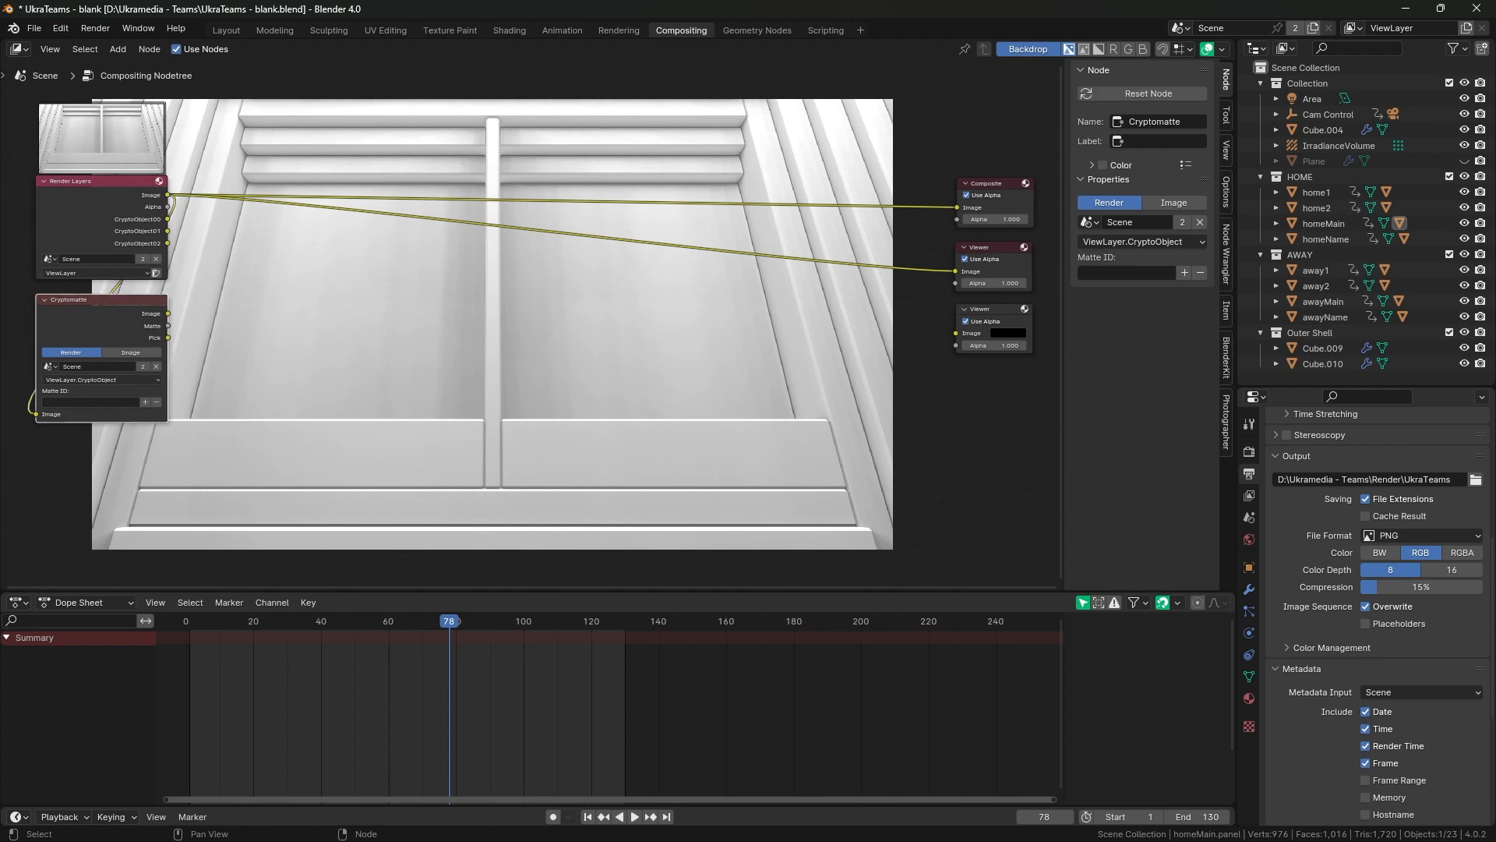
# Connect the Cryptomatte node's Matte output to the Image input of the lower Viewer node.
pyautogui.moveTo(168, 326); pyautogui.dragTo(957, 333)
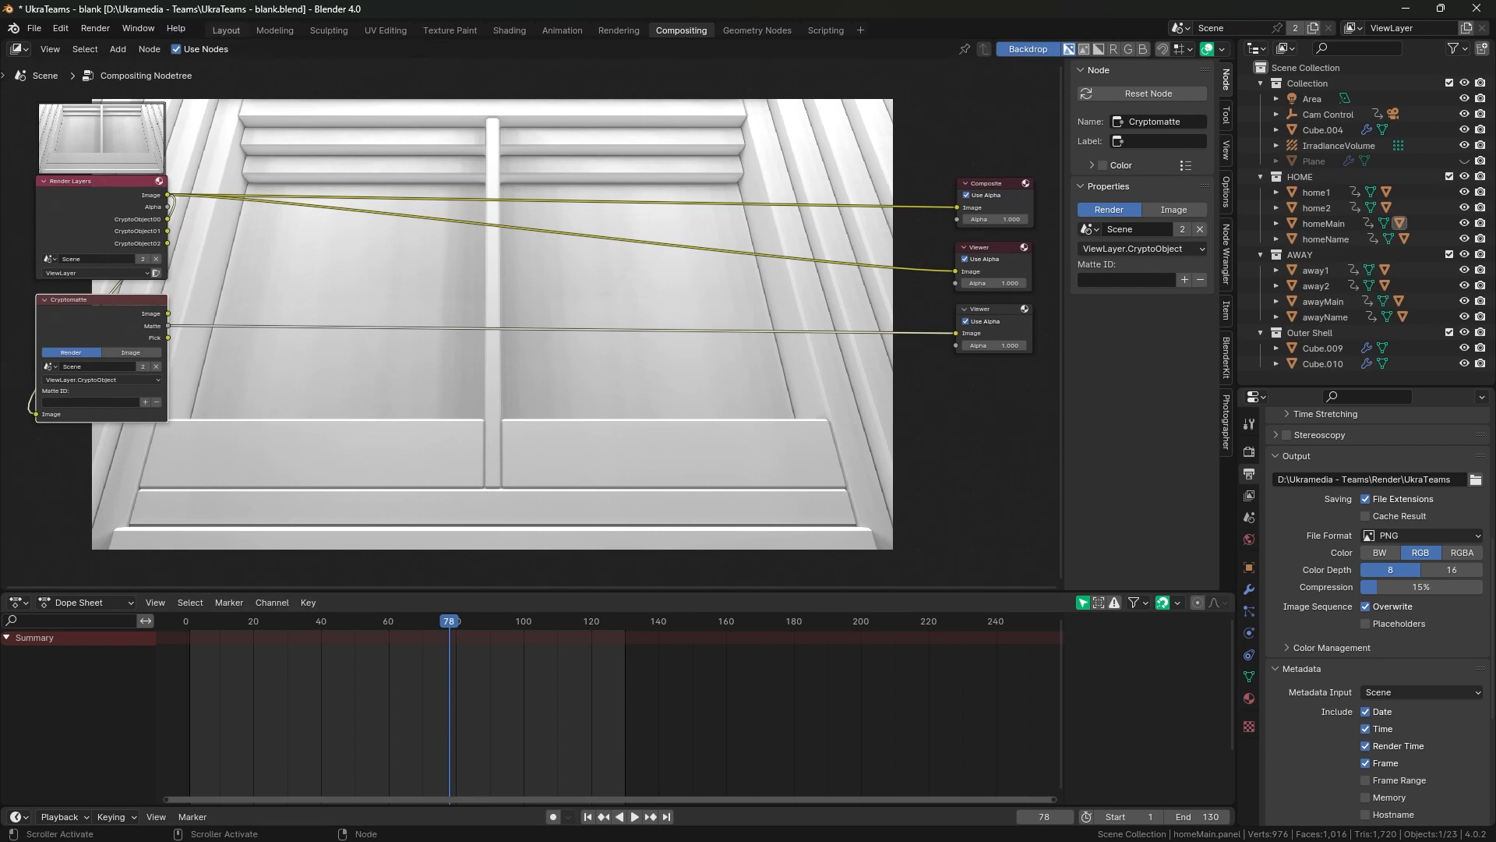
# Play the animation in the Layout workspace, scrub to frame 71 to view the settled panels, and return to the Compositing workspace.
pyautogui.click(226, 30)
pyautogui.hotkey('ctrl', 'shift', 'space')
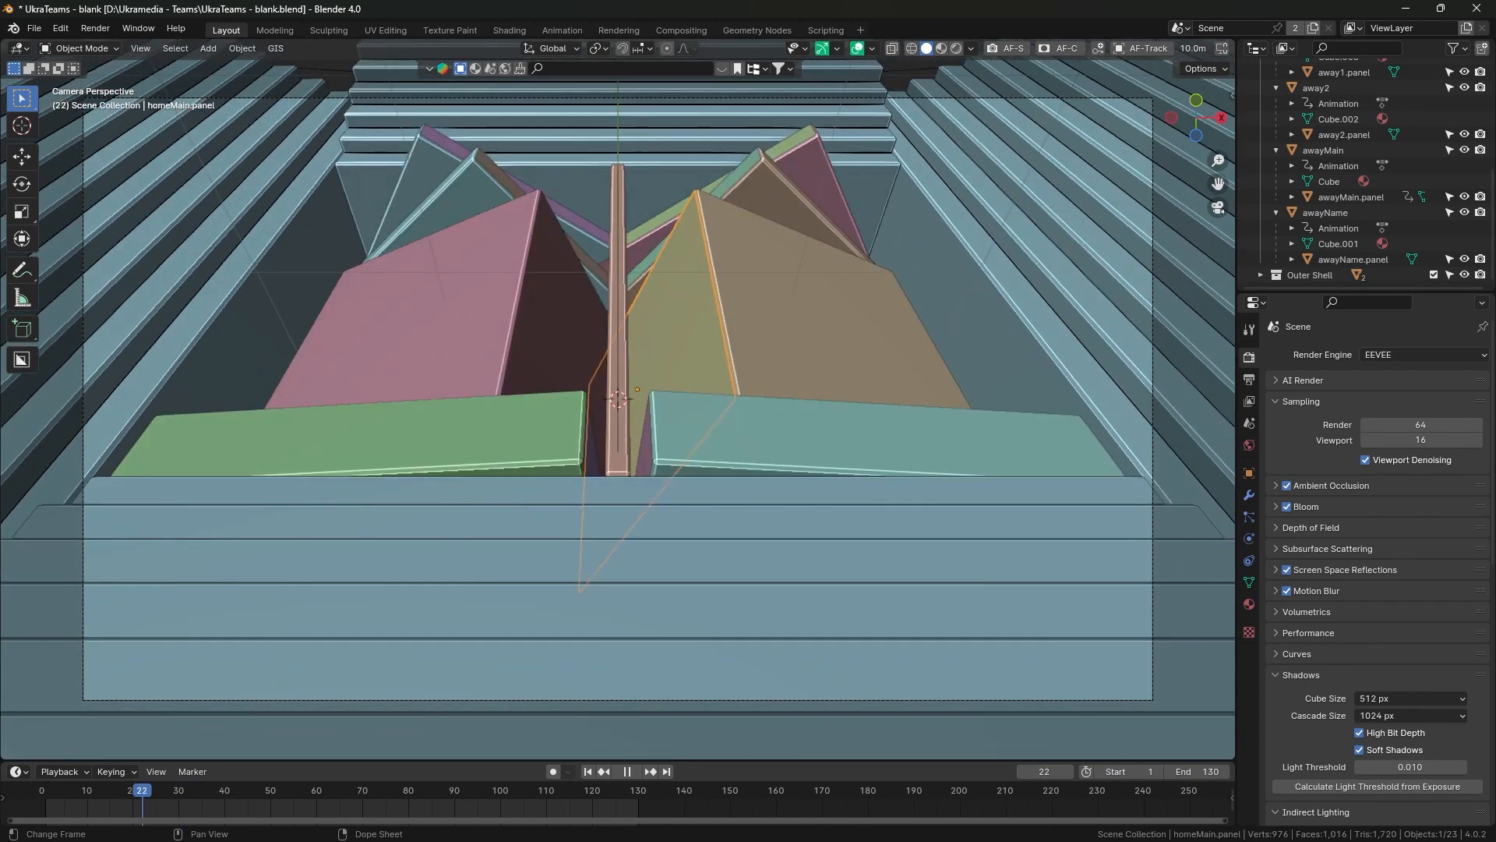
pyautogui.moveTo(142, 790); pyautogui.dragTo(367, 790)
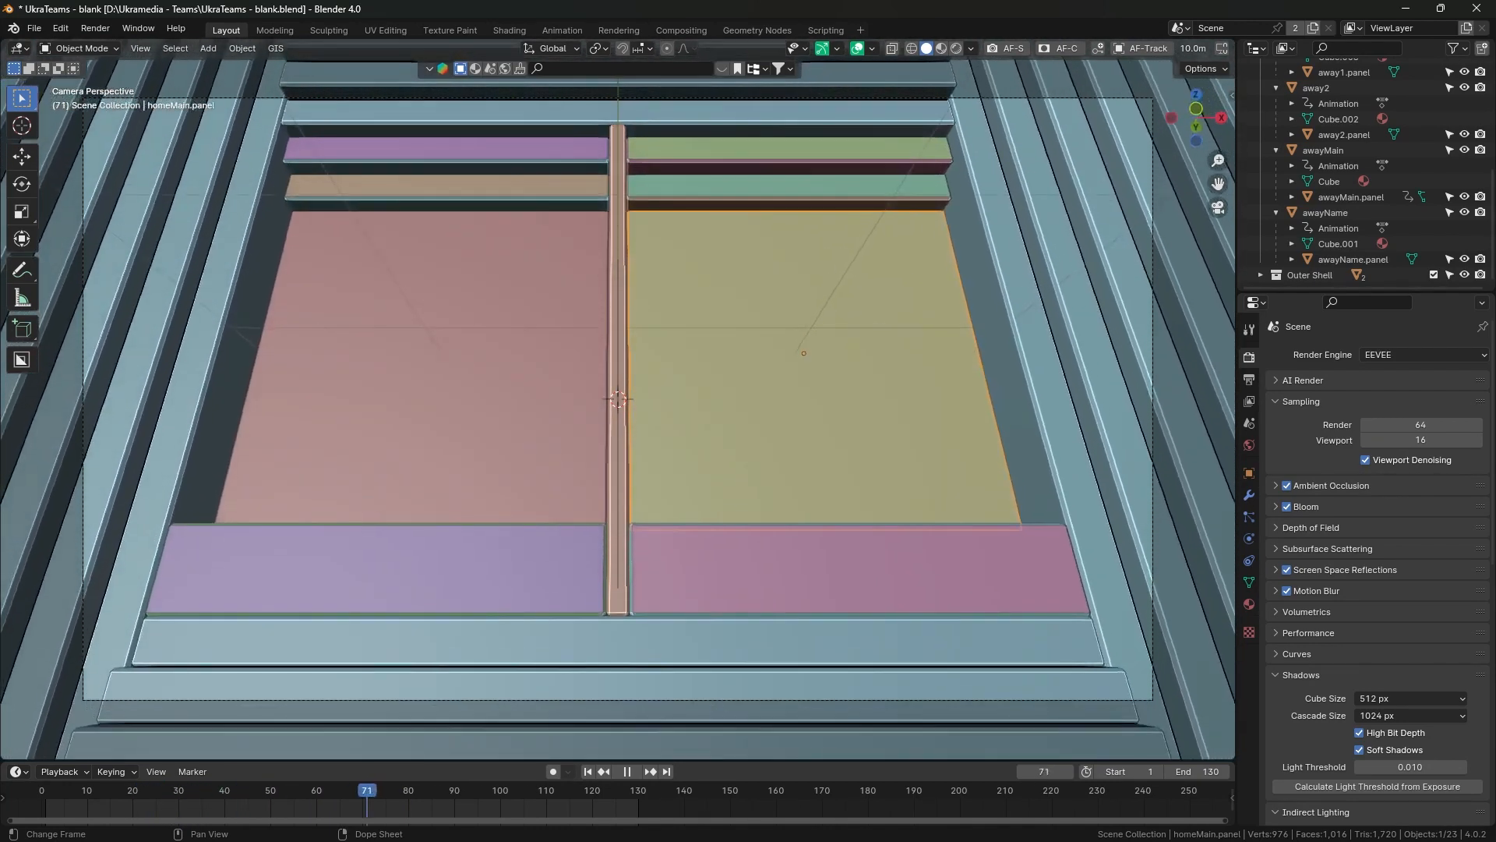
pyautogui.click(681, 31)
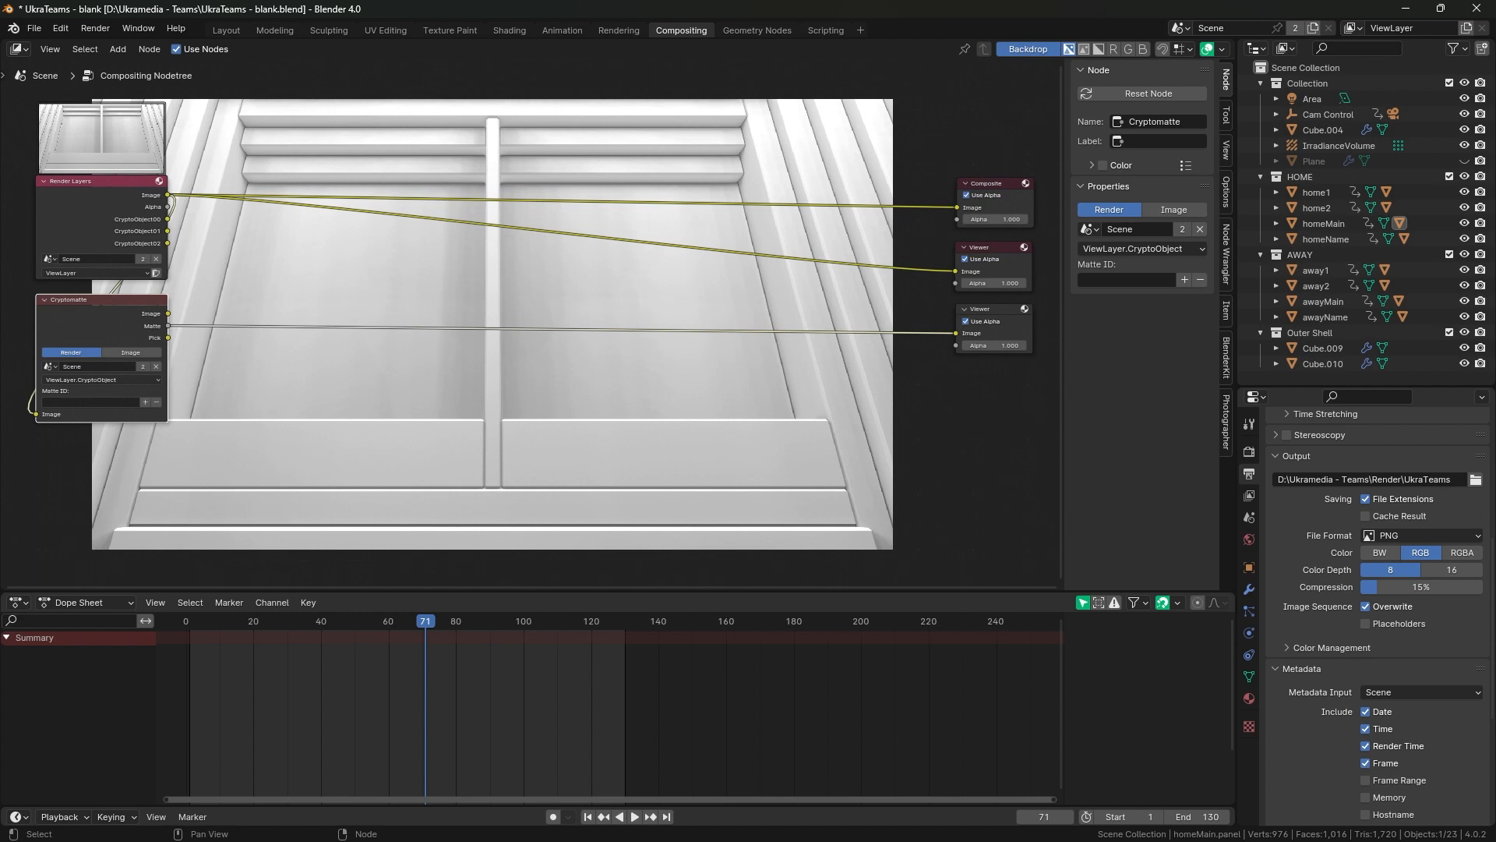
# Reposition the Cryptomatte node slightly and sample away1.panel, away2.panel, awayMain.panel and awayName.panel from the backdrop into its Matte ID.
pyautogui.press('g')
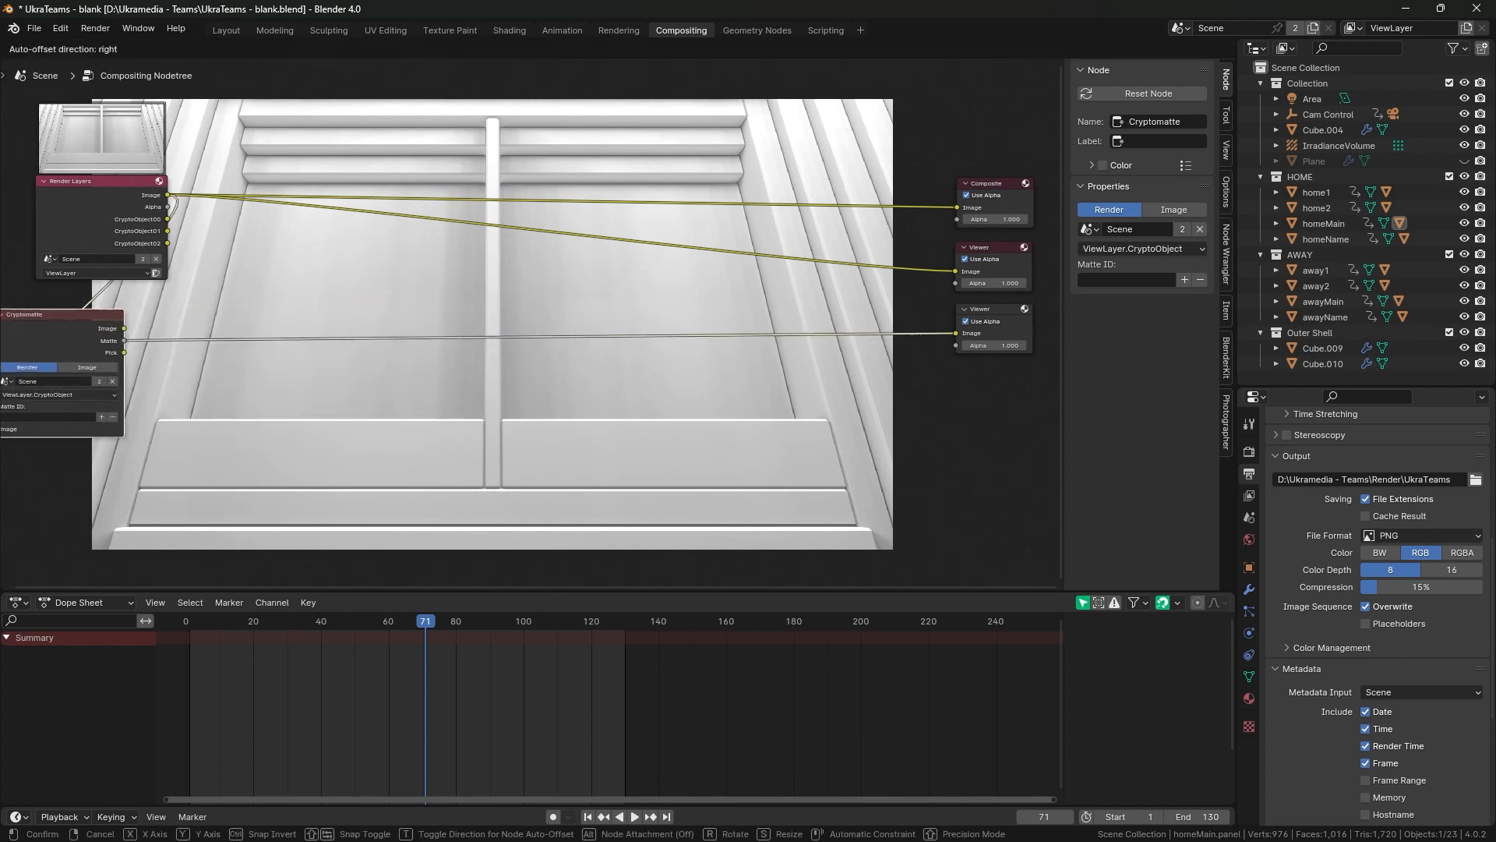
pyautogui.click(104, 302)
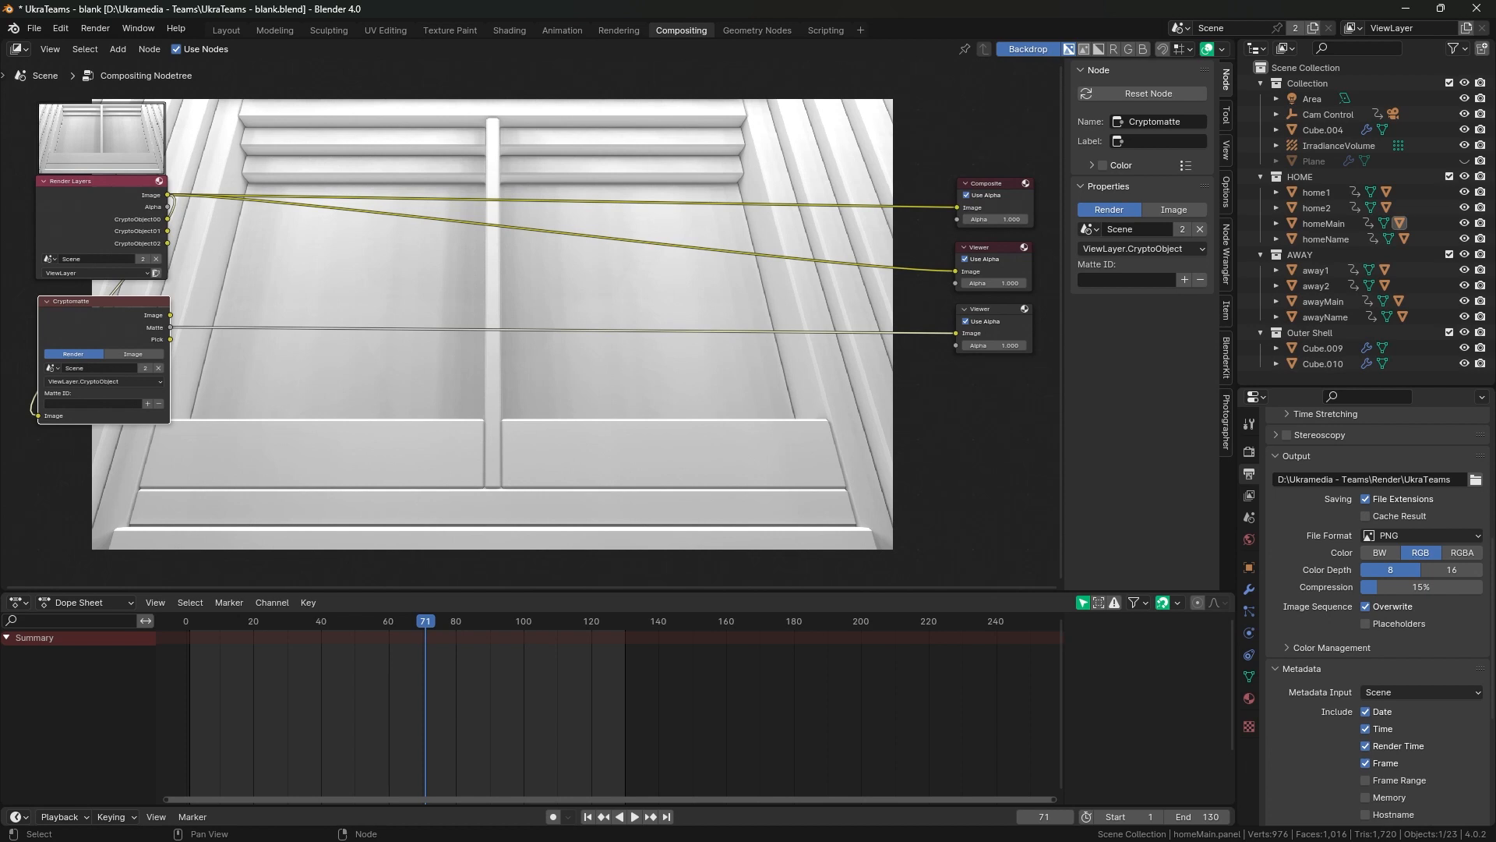
pyautogui.click(147, 403)
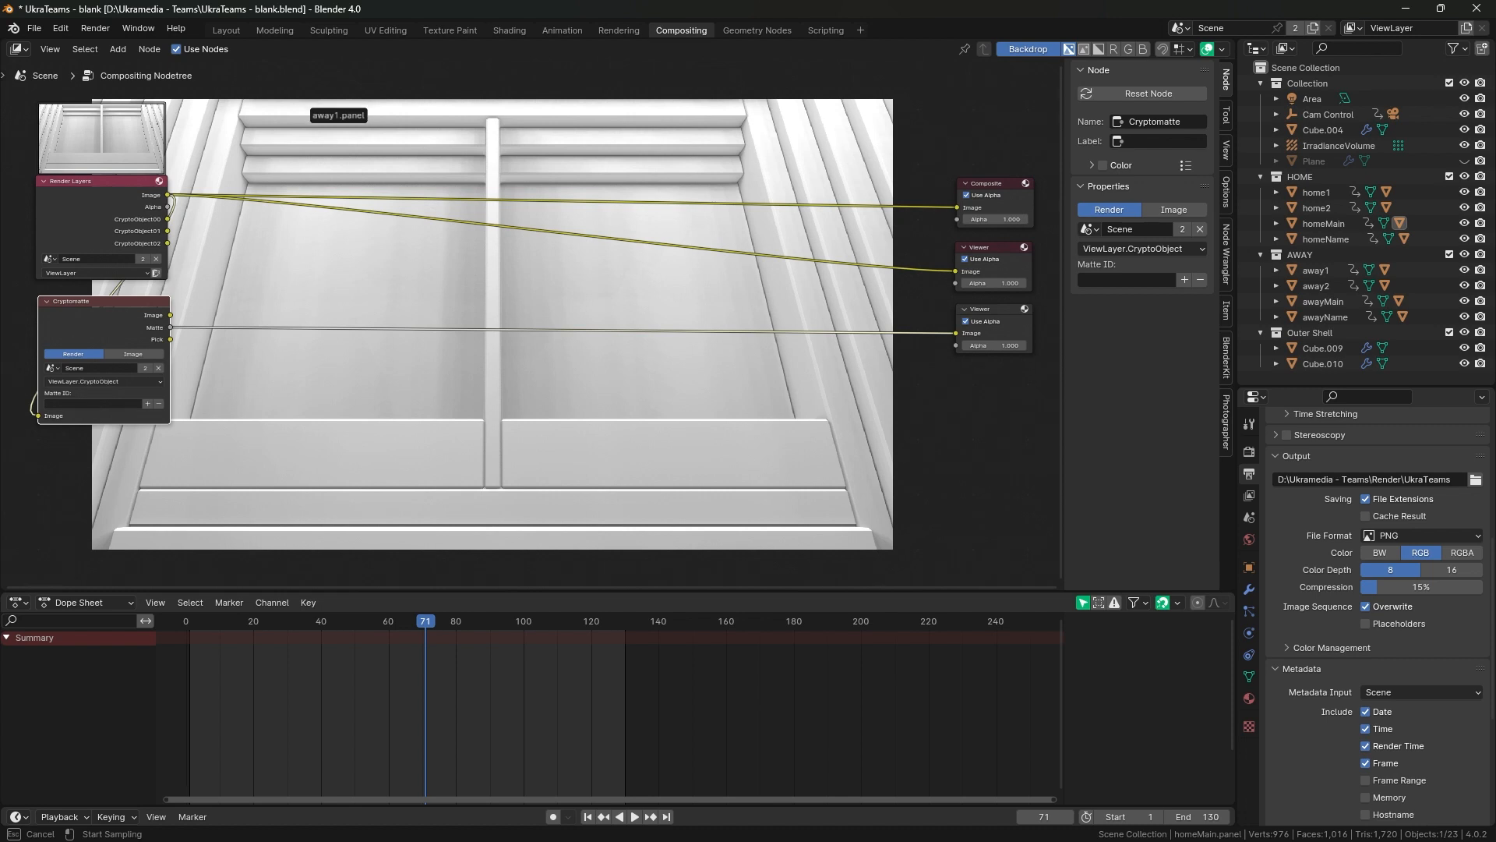
pyautogui.click(341, 123)
pyautogui.click(147, 403)
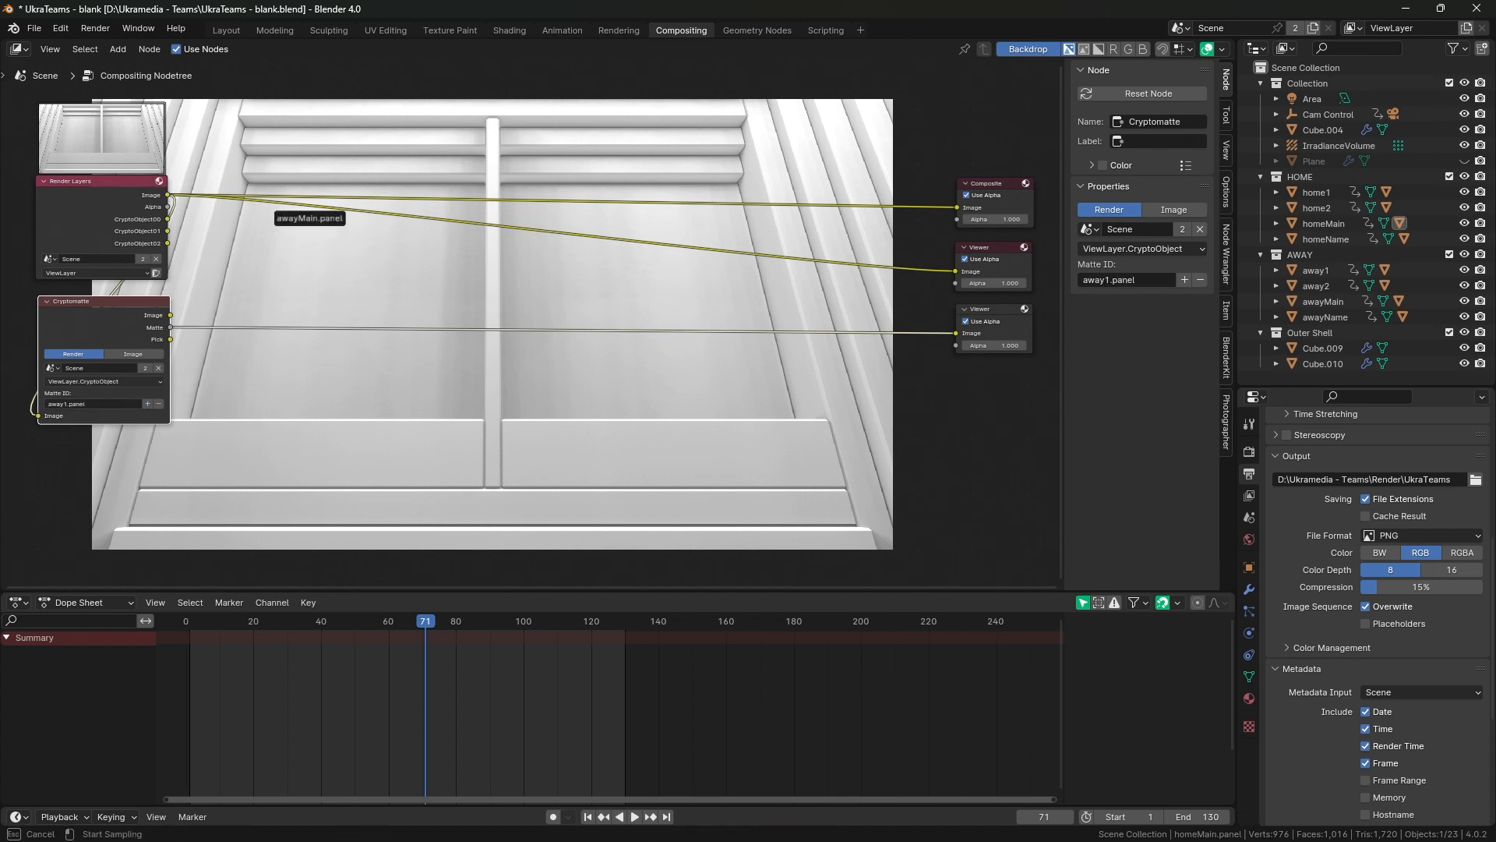
pyautogui.click(342, 131)
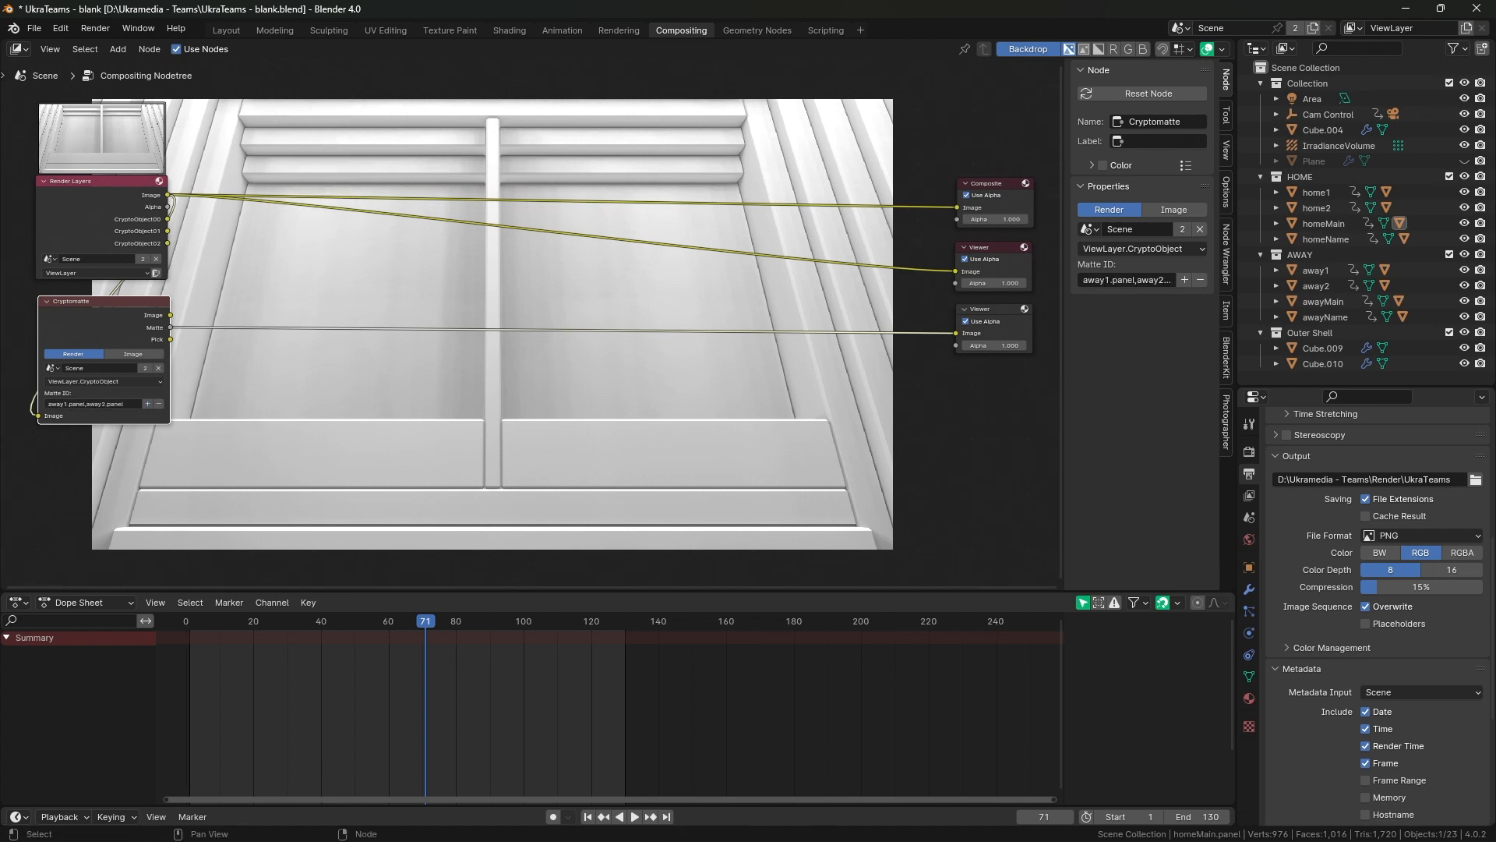
pyautogui.click(147, 403)
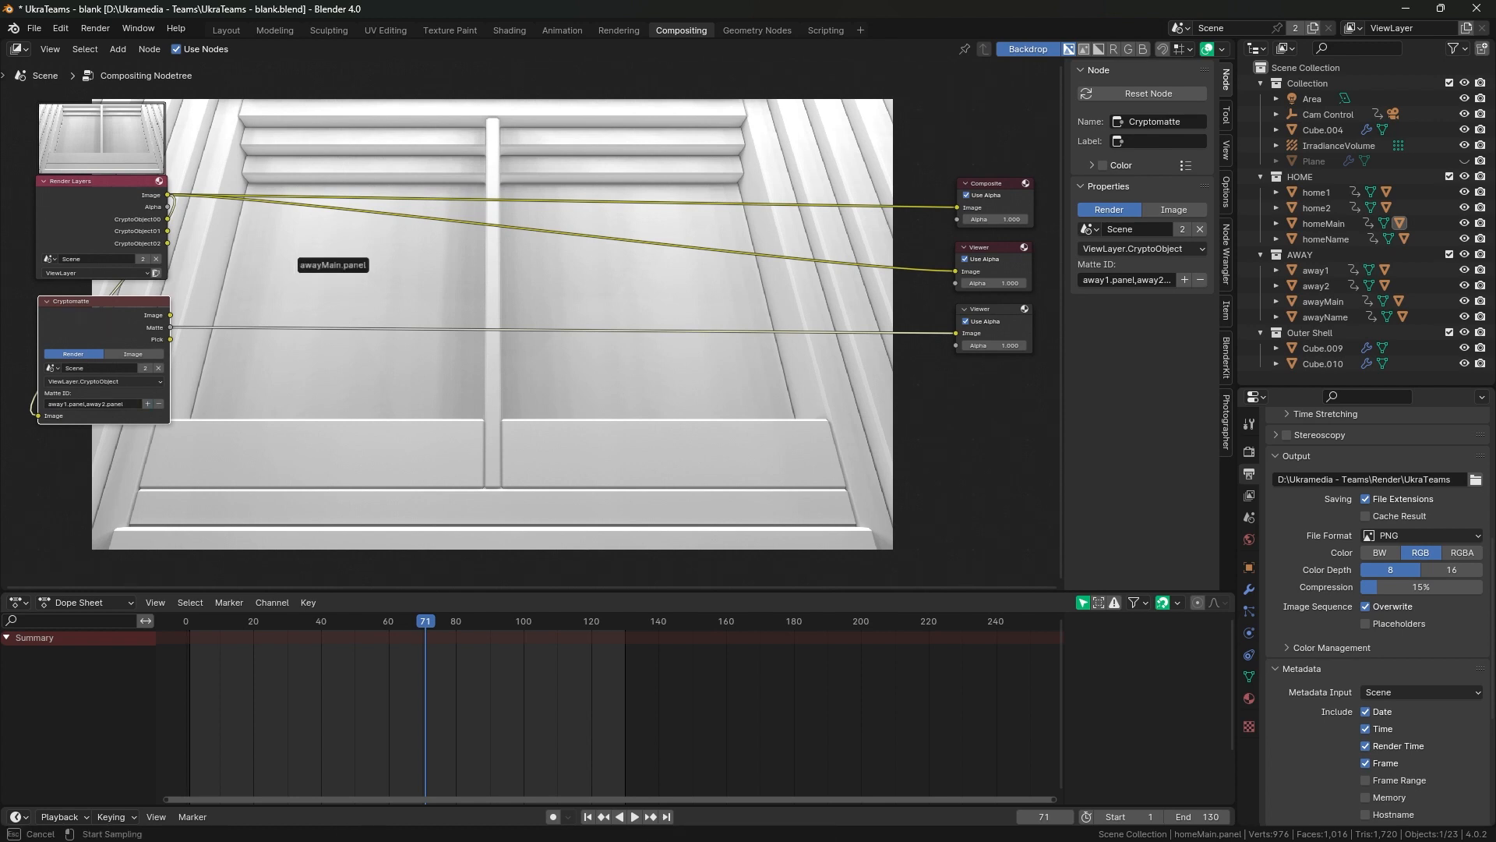
pyautogui.click(334, 257)
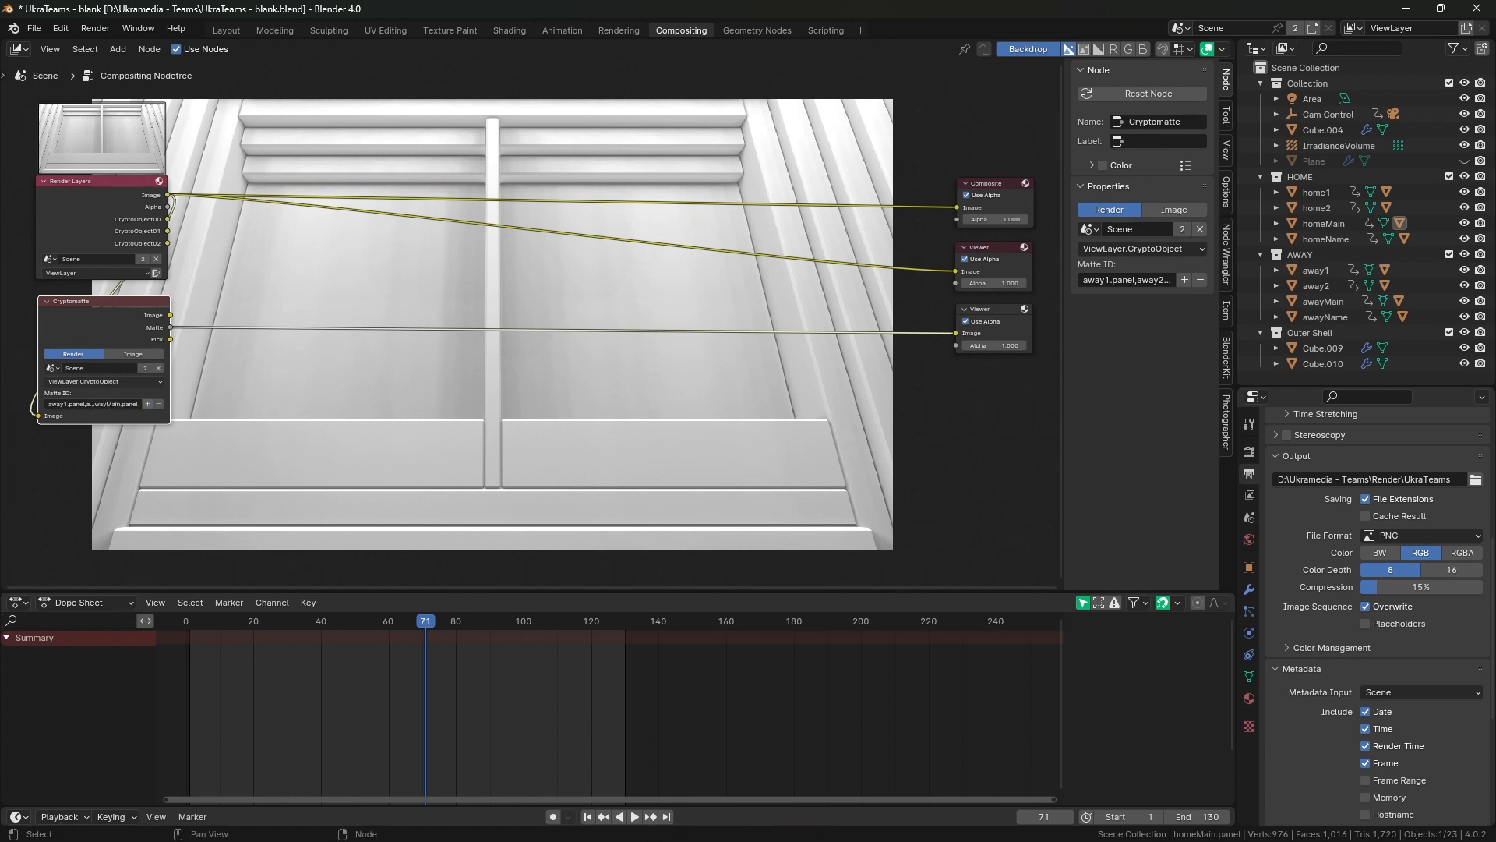
pyautogui.click(147, 403)
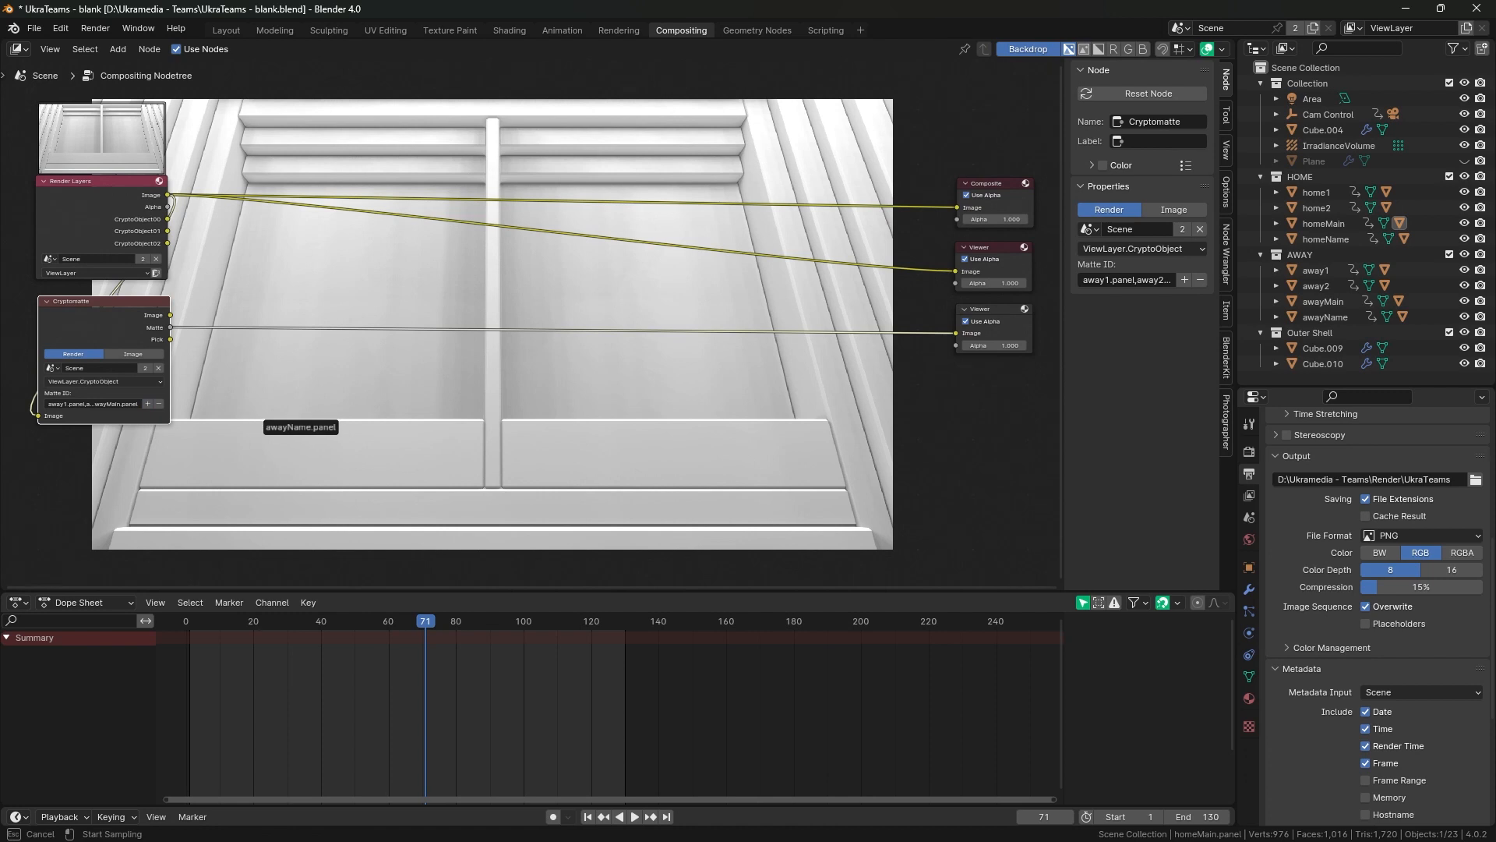
pyautogui.click(301, 413)
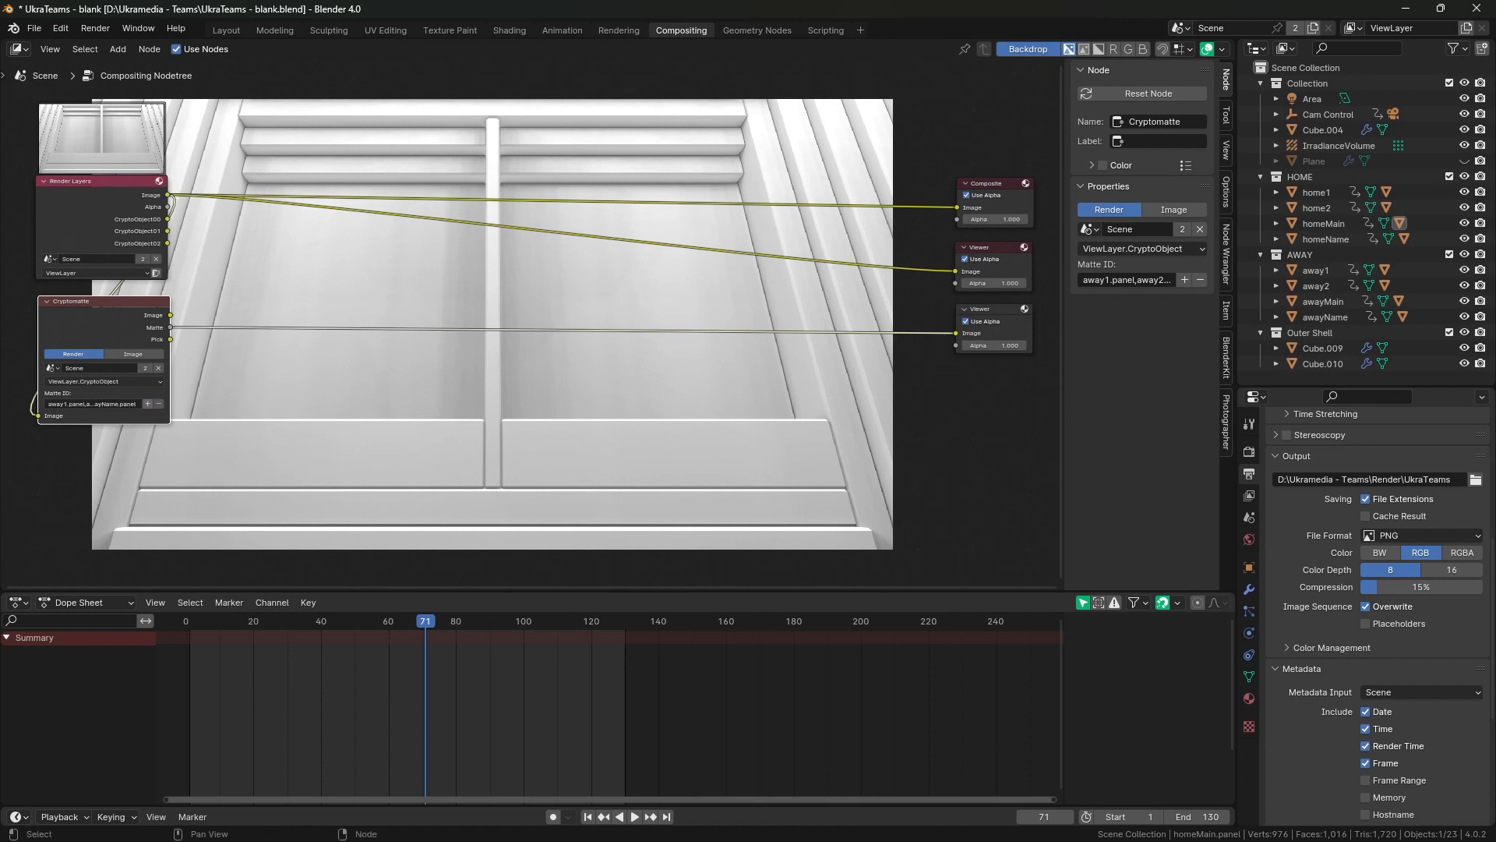
# Add home1.panel, home2.panel, homeMain.panel and homeName.panel to the Cryptomatte Matte ID, and show the matte through the lower Viewer.
pyautogui.click(148, 403)
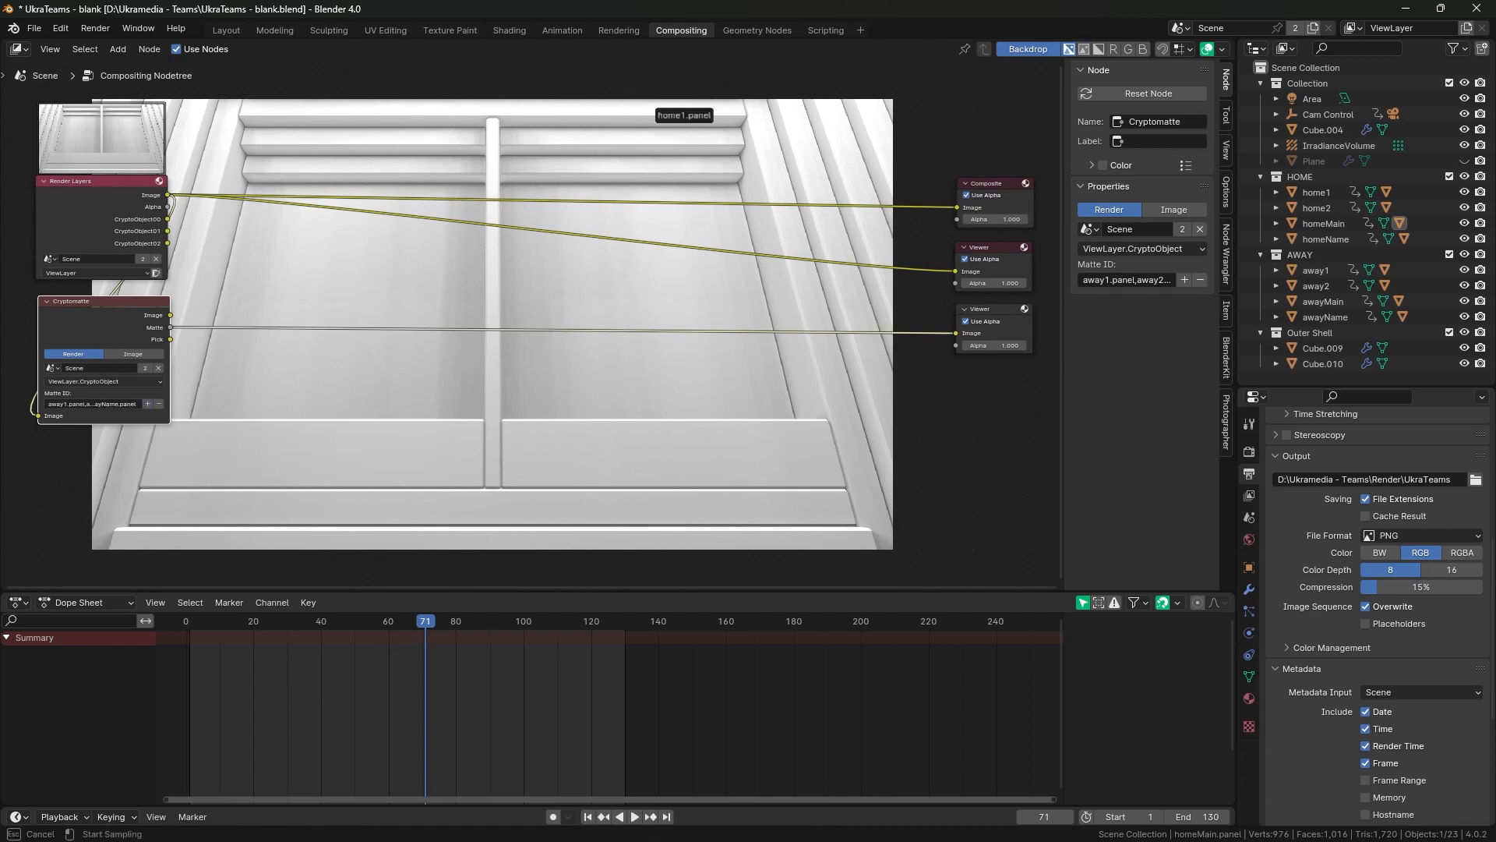
pyautogui.click(635, 156)
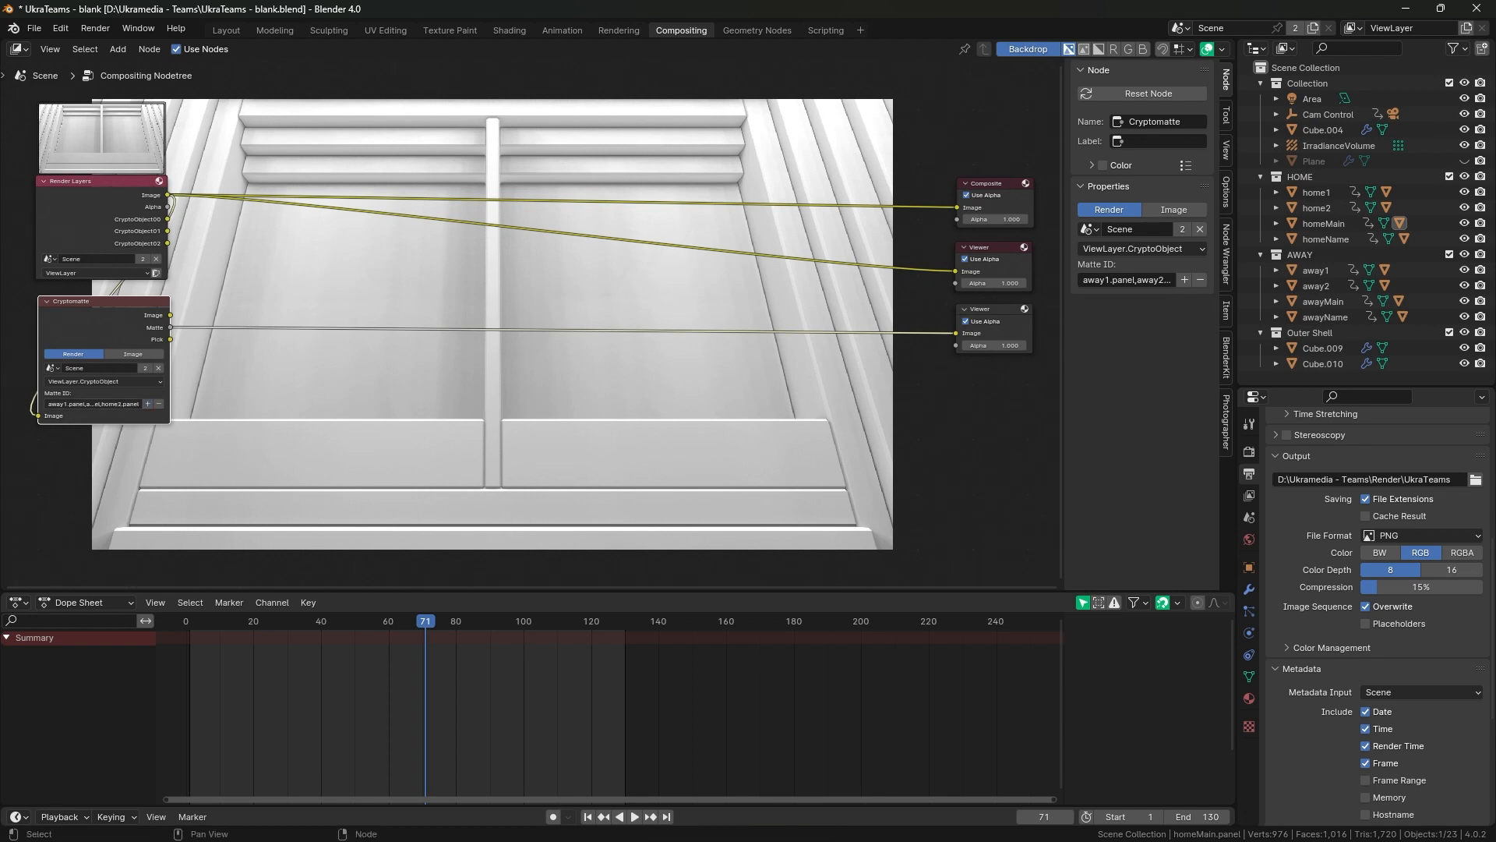
pyautogui.click(148, 403)
pyautogui.click(588, 236)
pyautogui.click(93, 403)
pyautogui.click(147, 404)
pyautogui.click(147, 404)
pyautogui.click(649, 159)
pyautogui.click(148, 404)
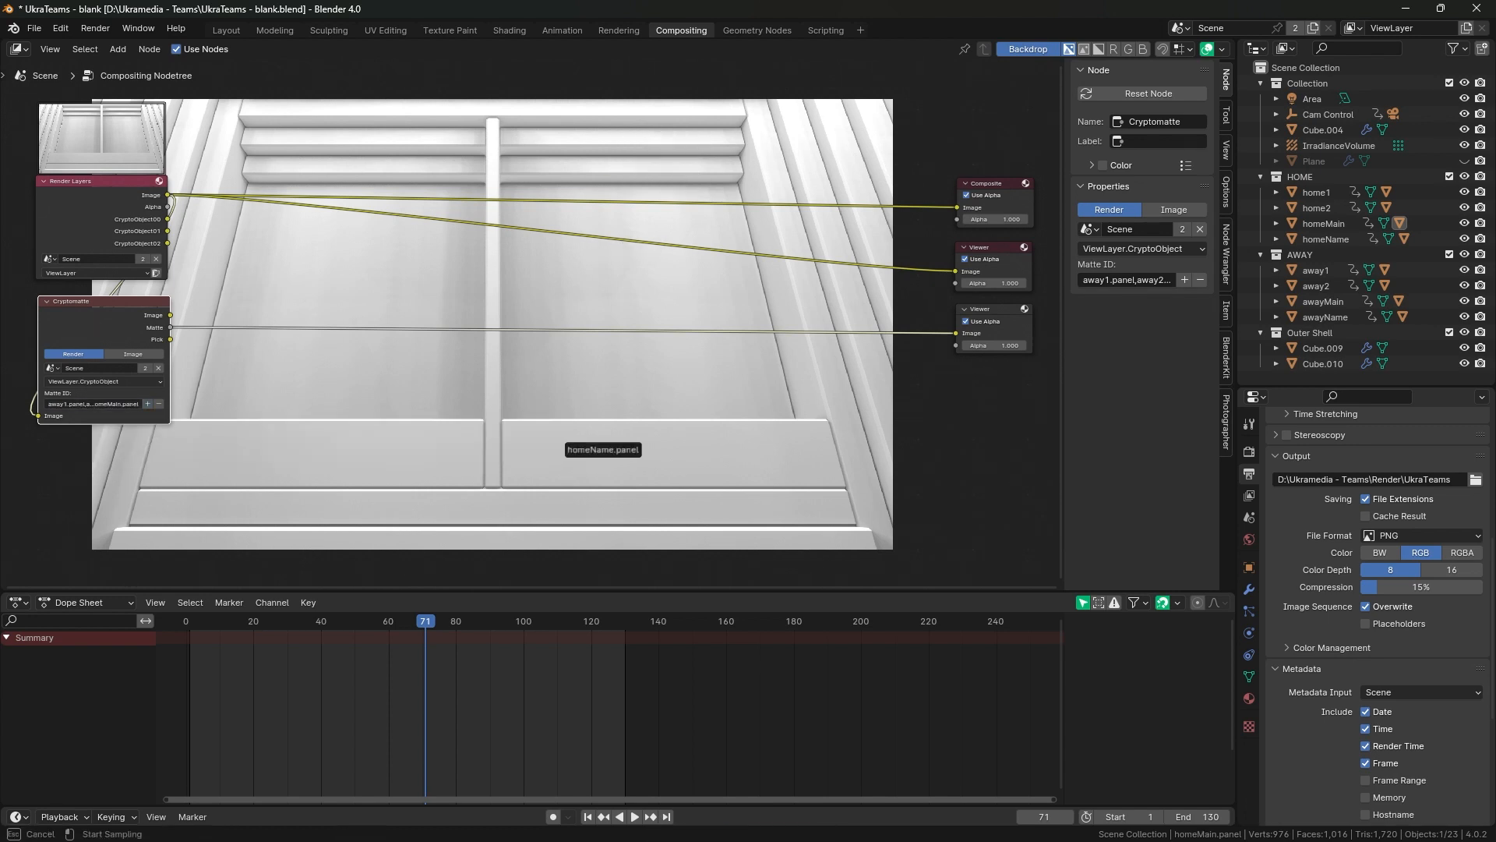
pyautogui.click(582, 461)
pyautogui.click(991, 310)
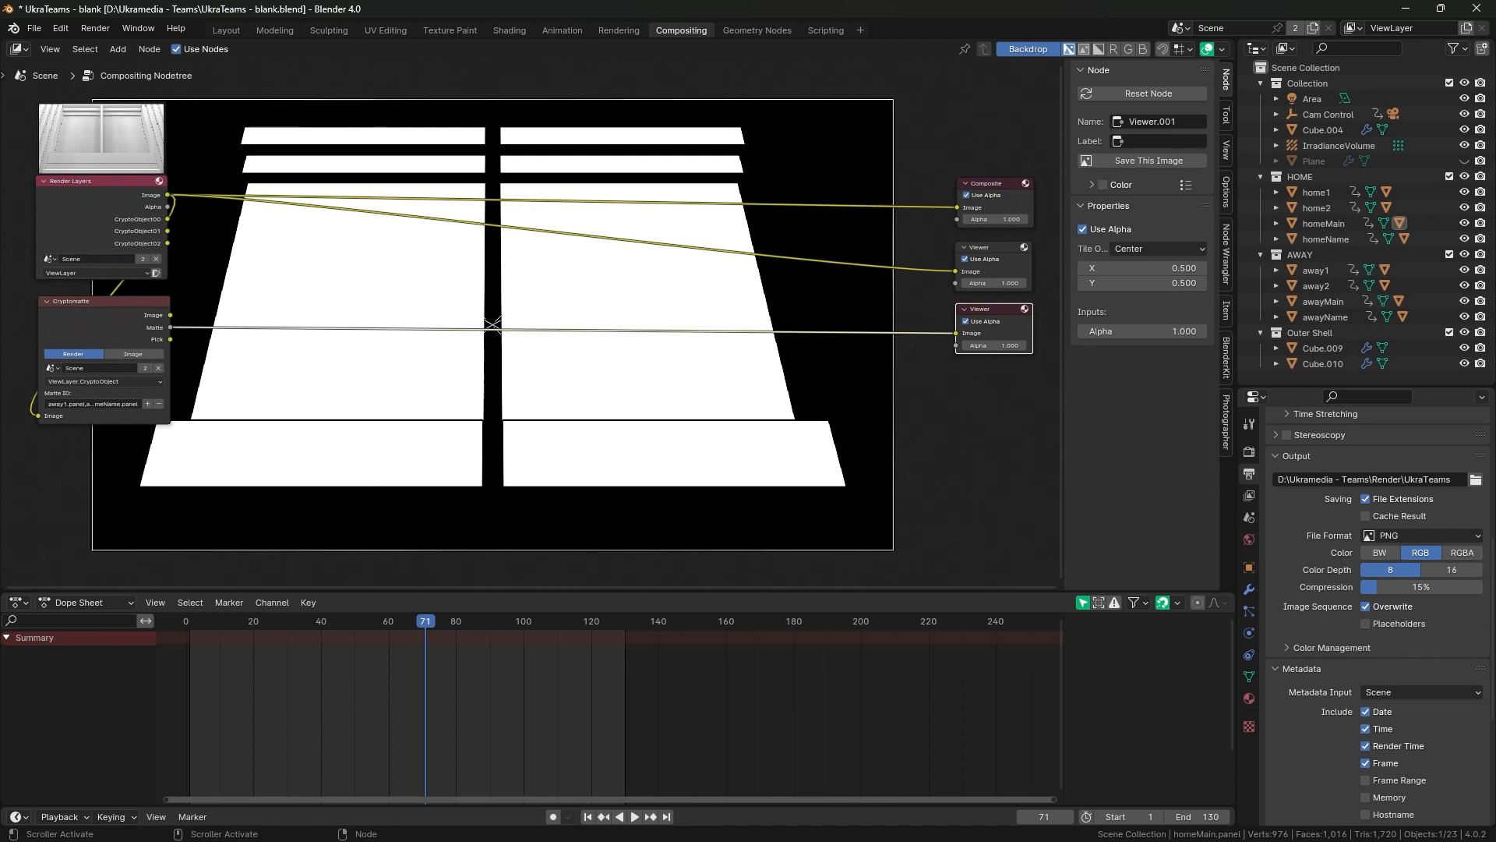
# Add a File Output node below the lower Viewer and connect the Cryptomatte Matte output to its Image input.
pyautogui.hotkey('shift', 'a')
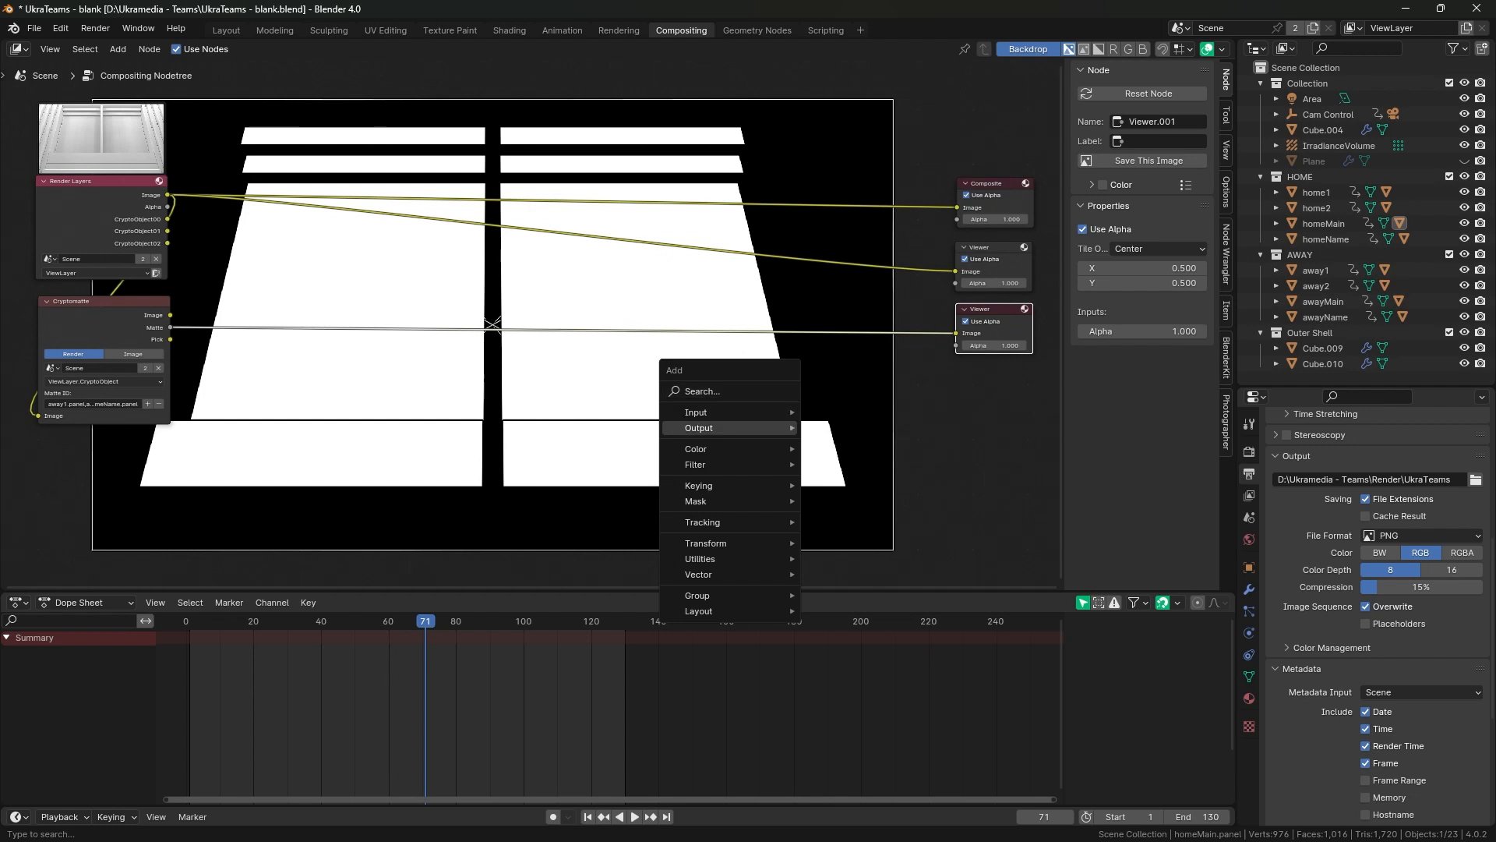
pyautogui.moveTo(749, 428)
pyautogui.click(857, 479)
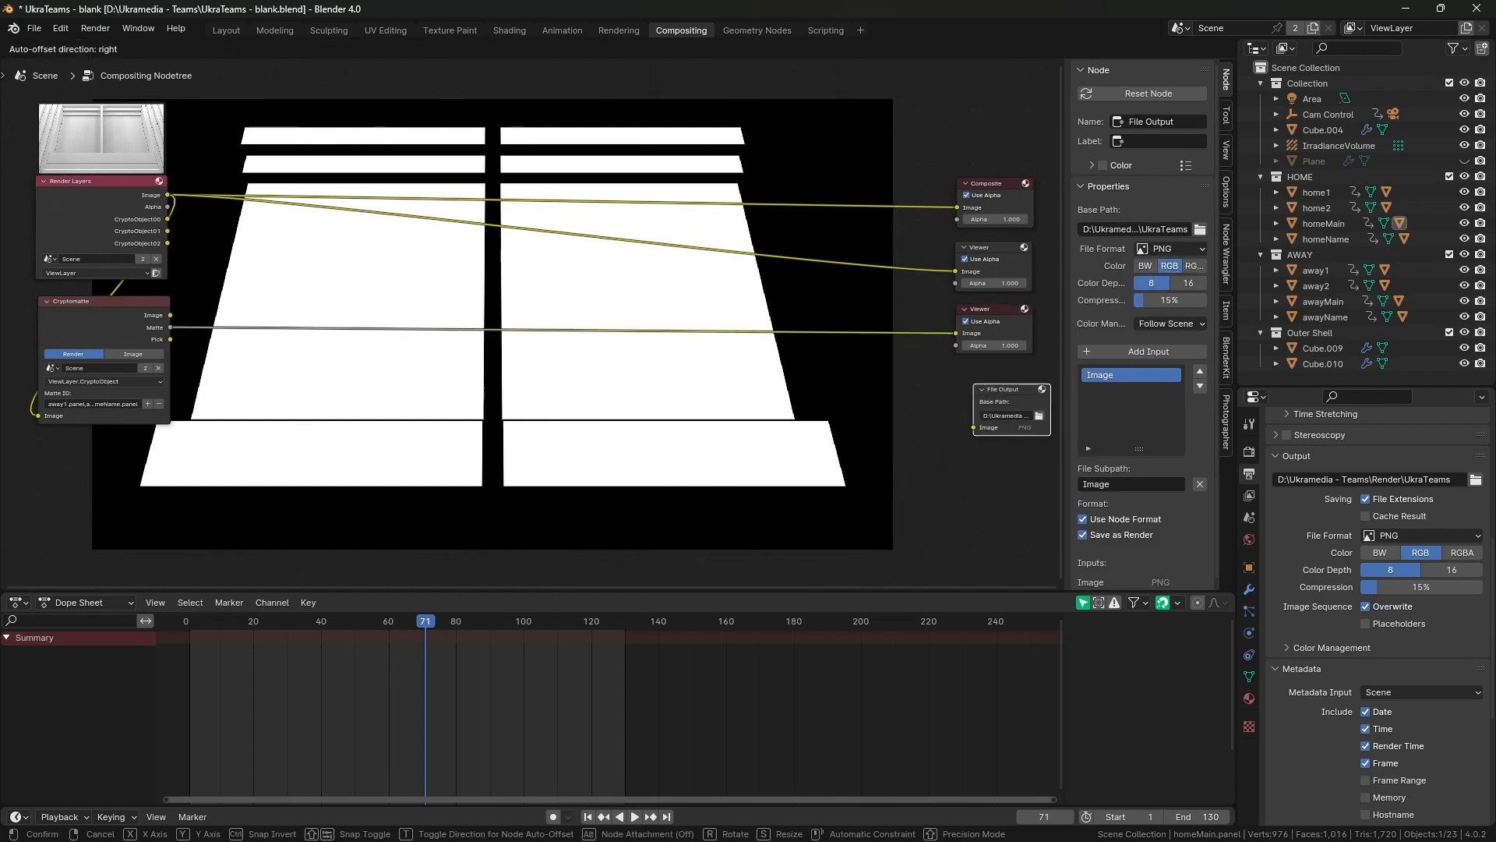
pyautogui.click(949, 367)
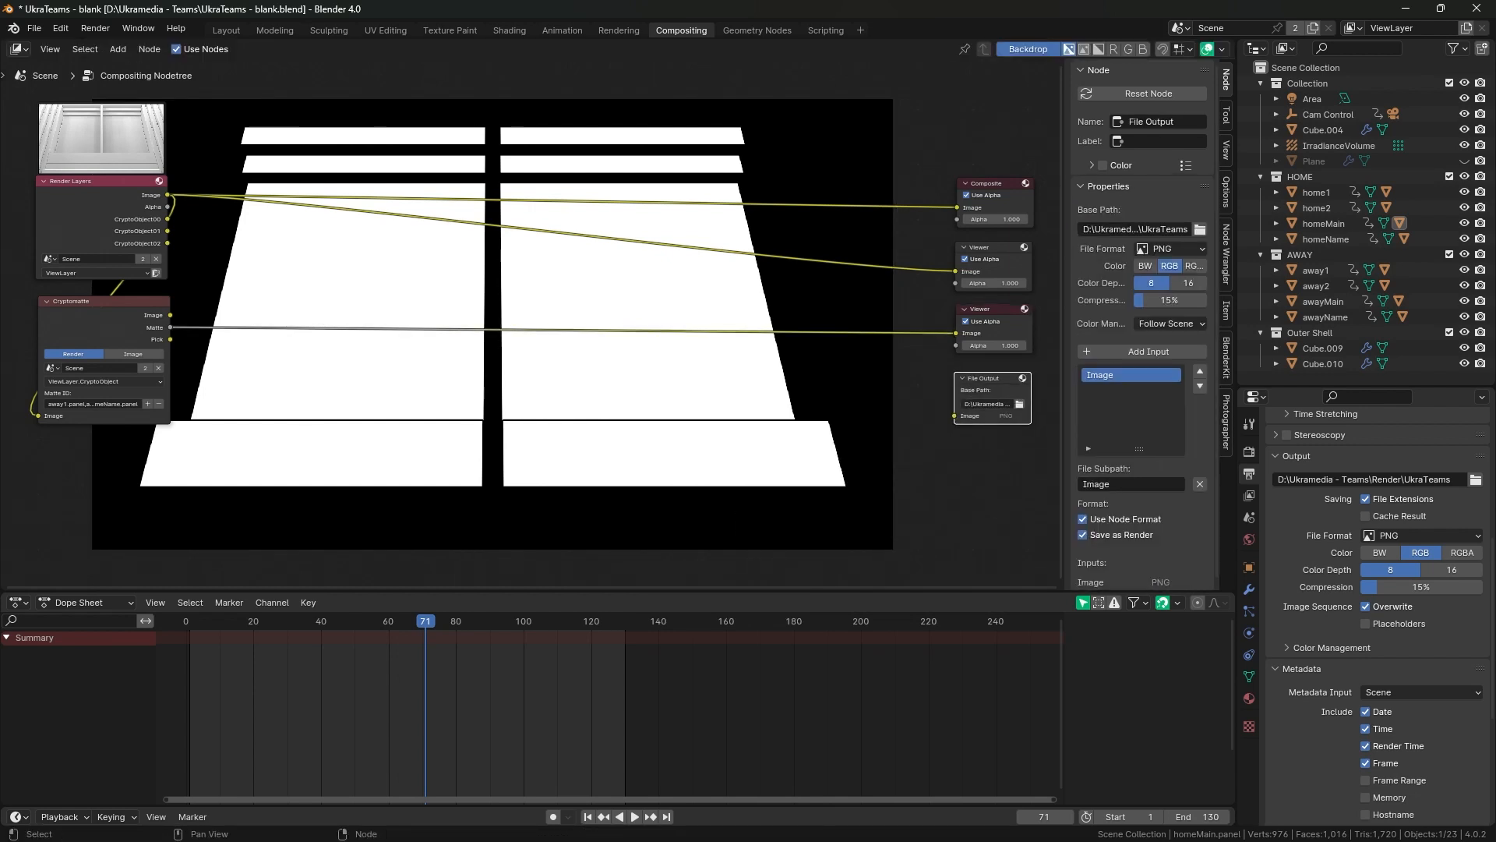
pyautogui.moveTo(170, 327); pyautogui.dragTo(955, 416)
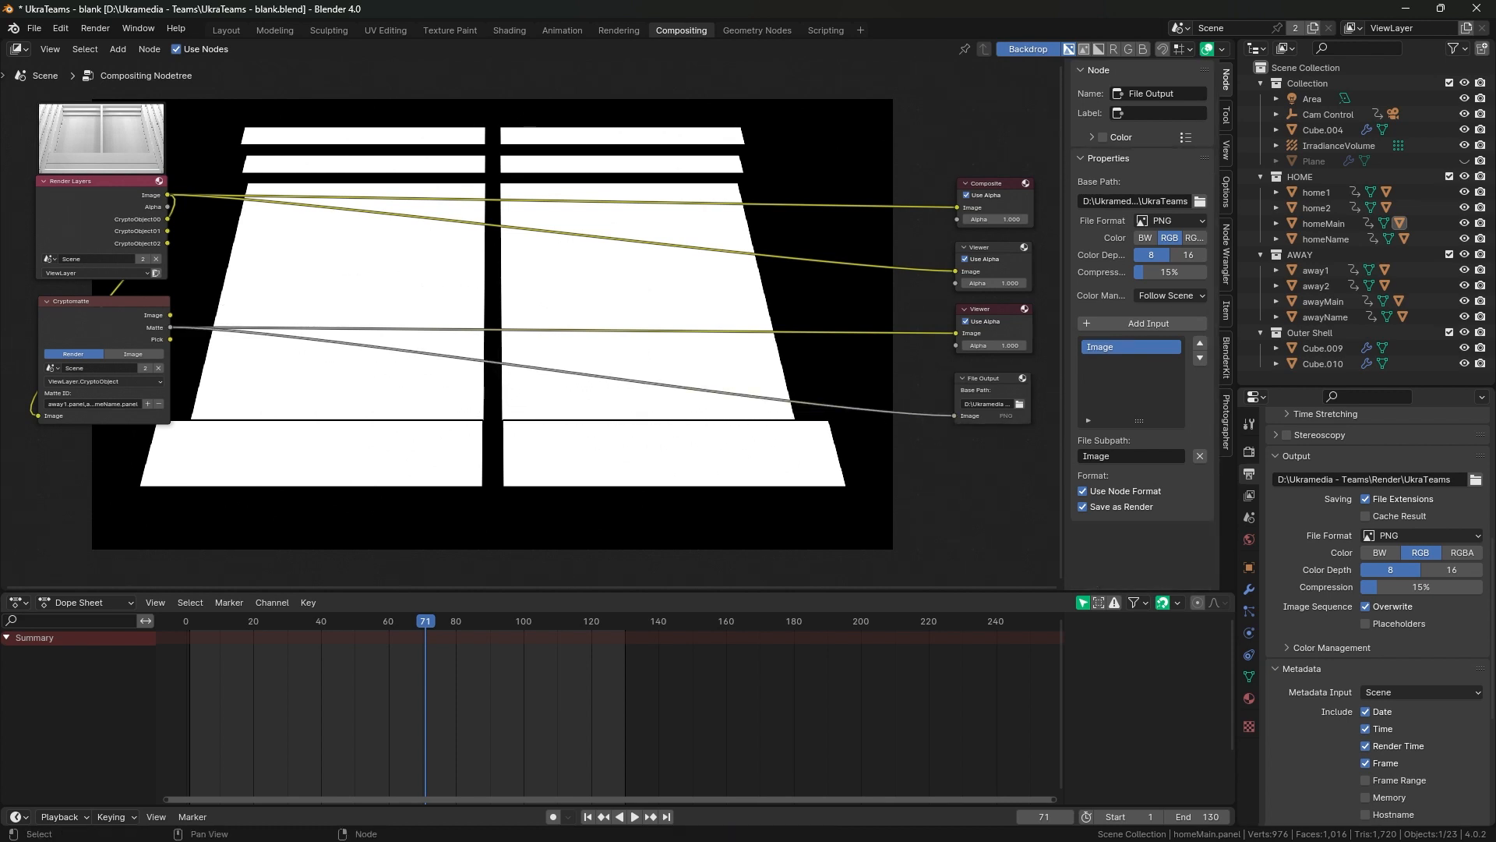
# Set the File Output node's file subpath to "matte".
pyautogui.click(1006, 408)
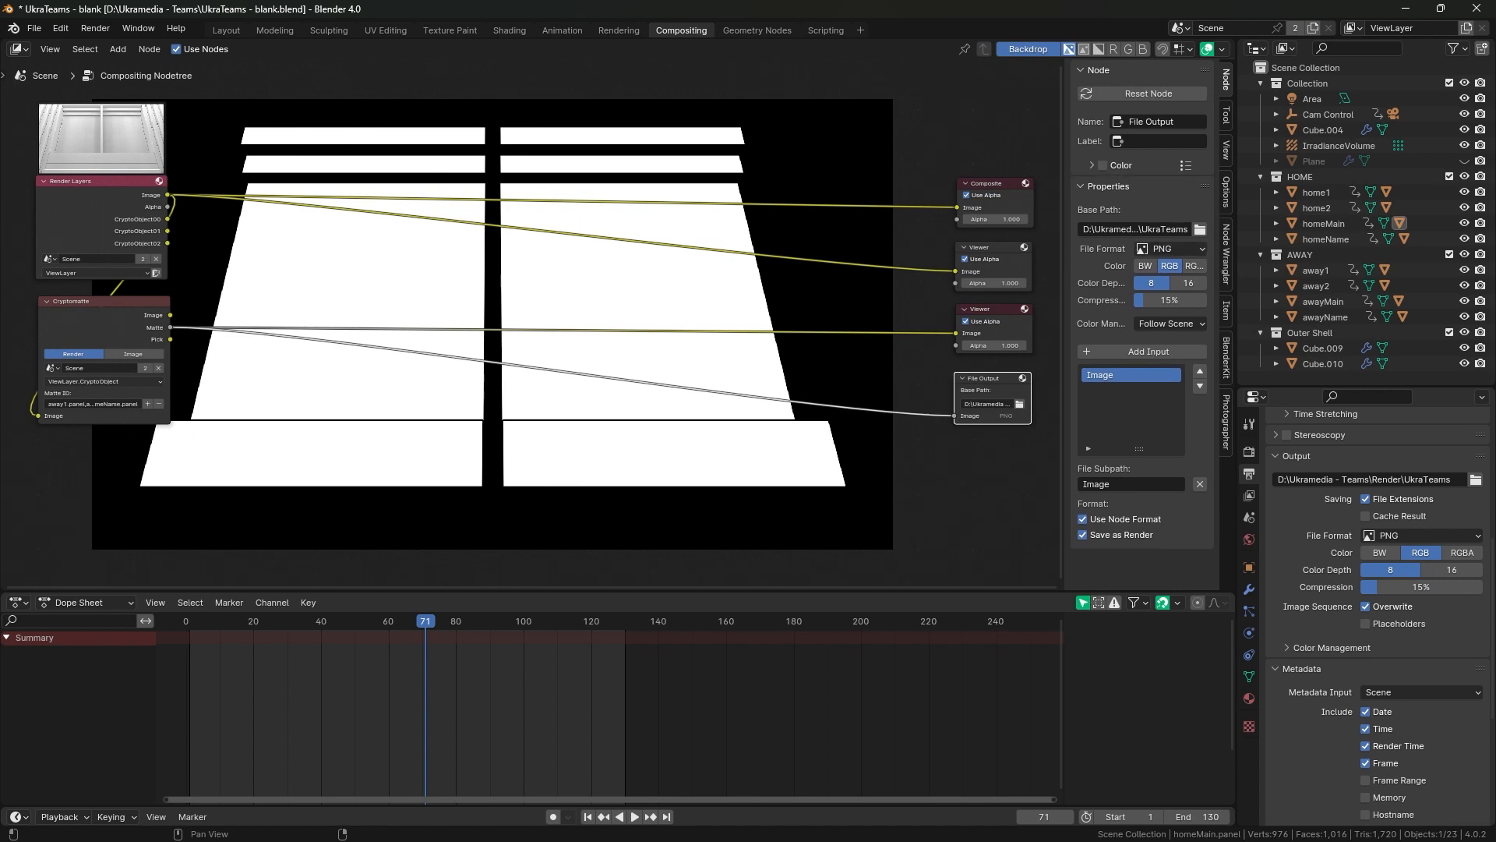
pyautogui.click(1129, 484)
pyautogui.write('matte')
pyautogui.press('Return')
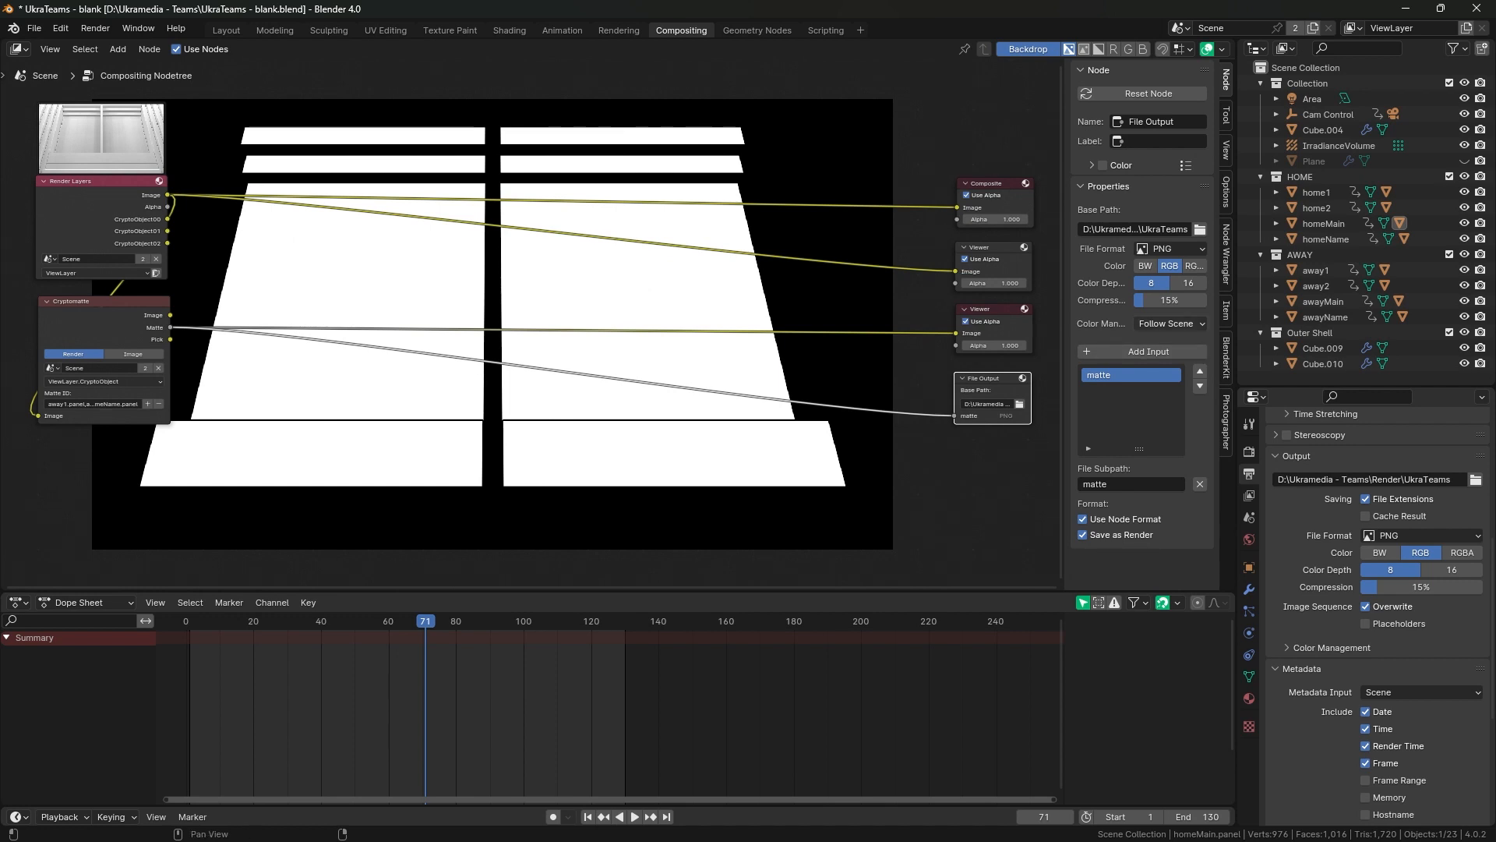
# Switch to the Layout workspace and save the Blender file.
pyautogui.click(226, 29)
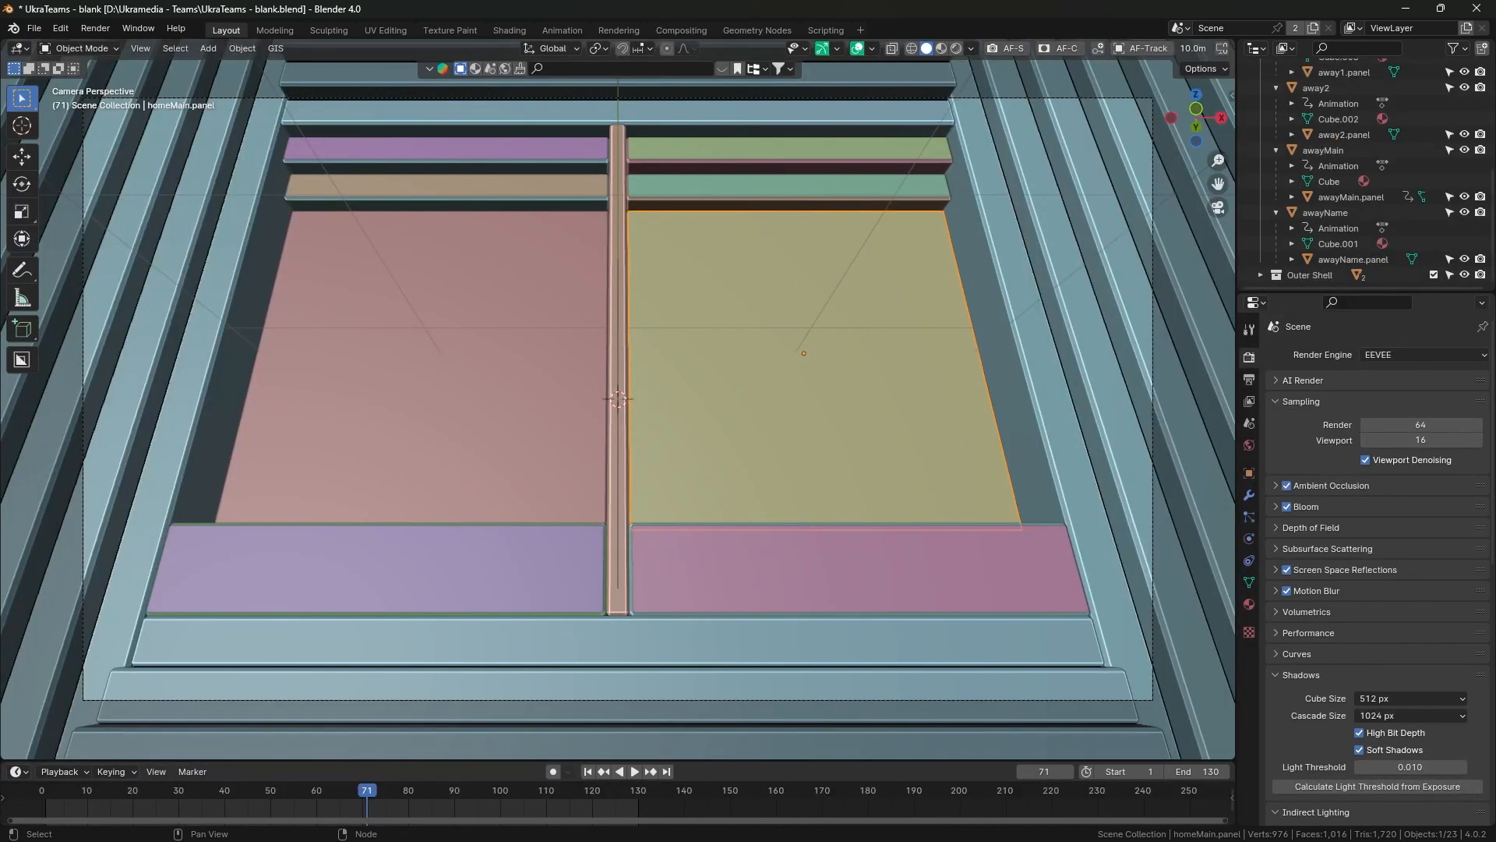
pyautogui.hotkey('ctrl', 's')
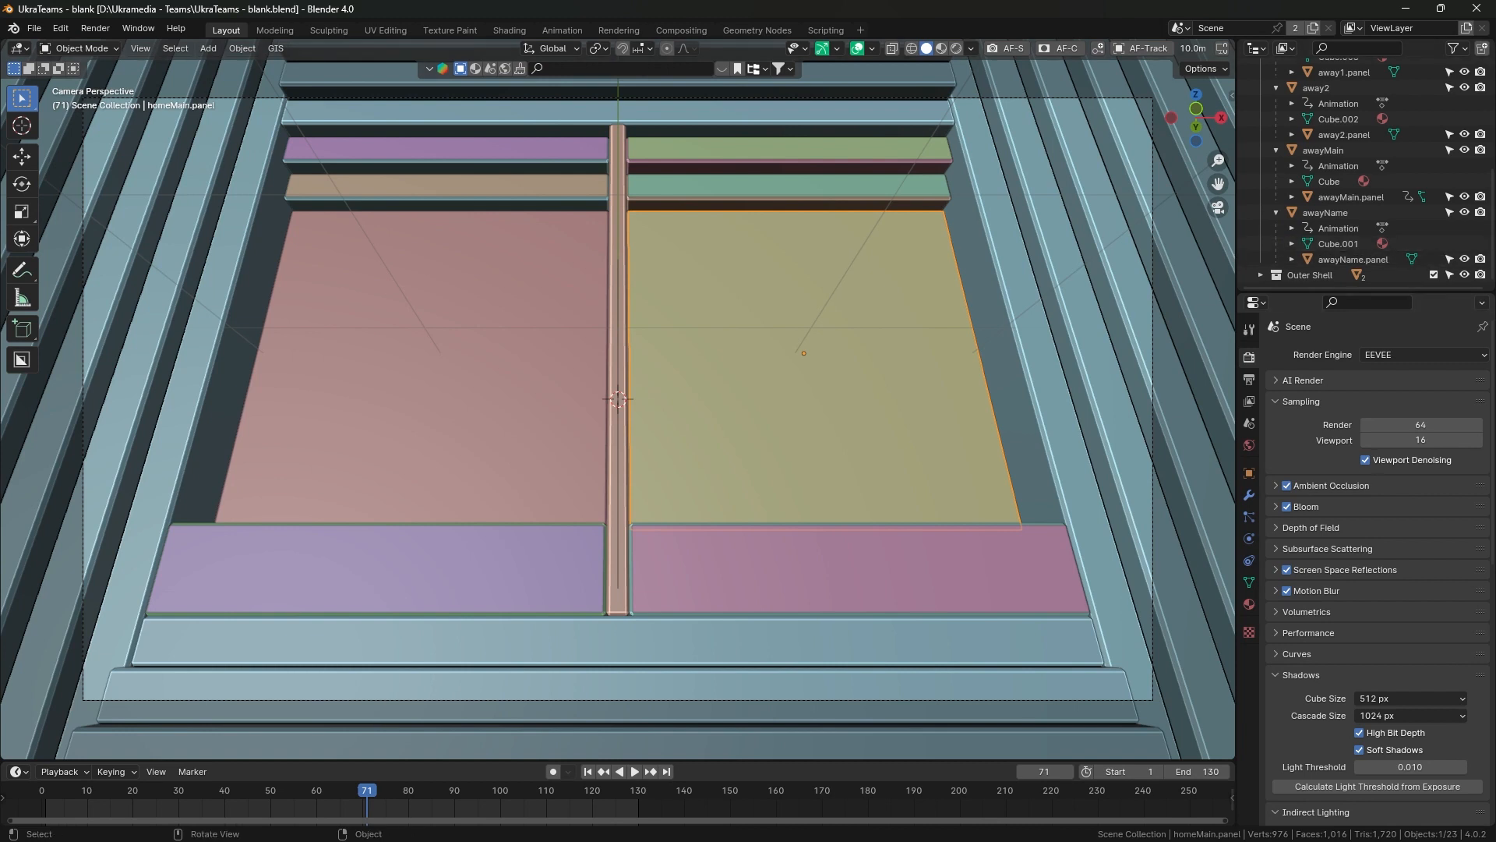
# Select all eight home and away panels together, and add the Camera under Cam Control to the selection.
pyautogui.click(381, 568)
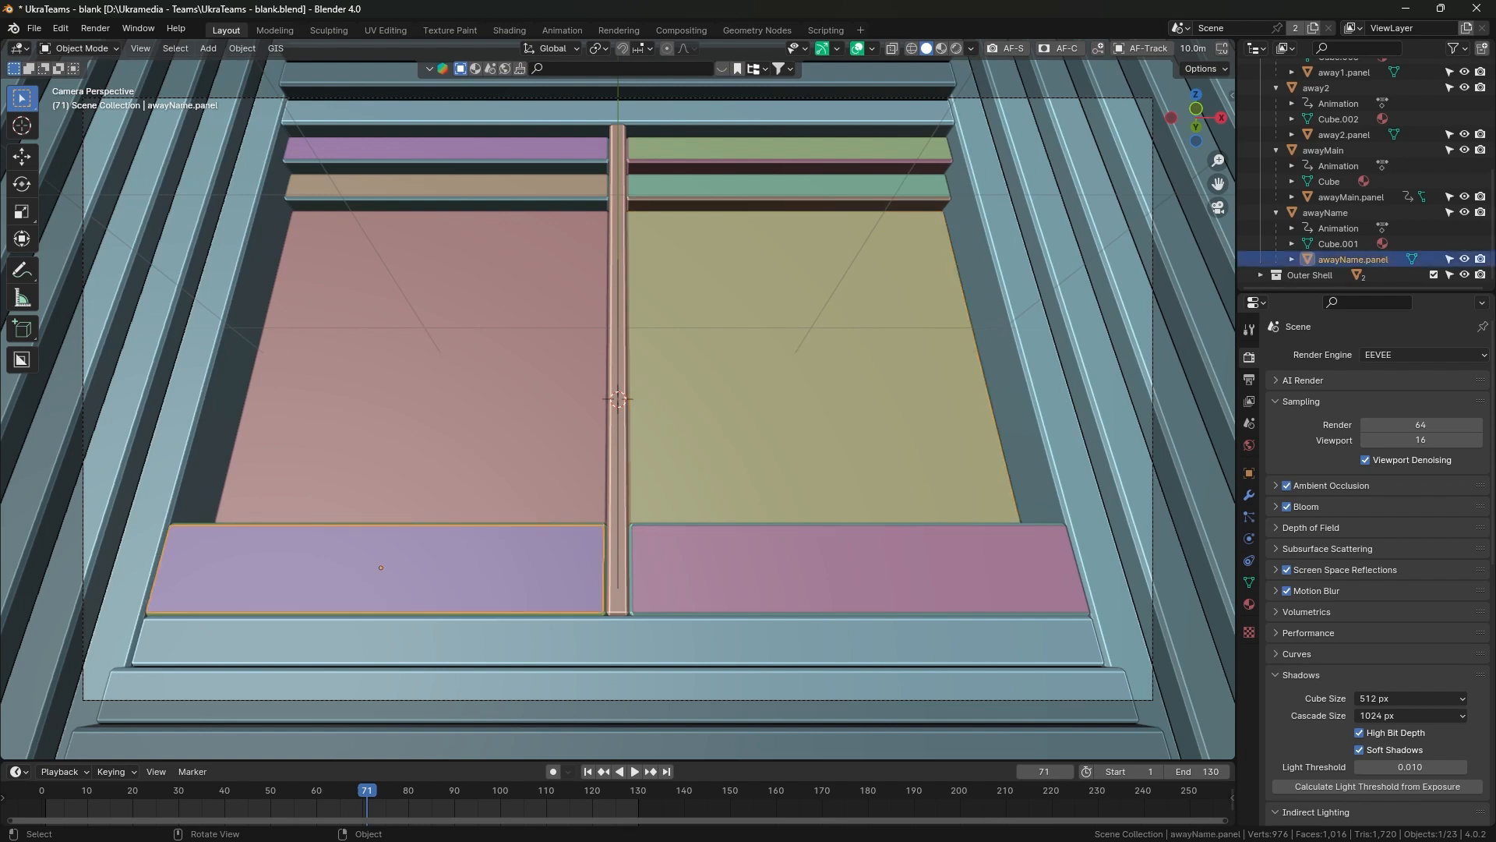
pyautogui.keyDown('shift'); pyautogui.click(421, 405); pyautogui.keyUp('shift')
pyautogui.keyDown('shift'); pyautogui.click(448, 186); pyautogui.keyUp('shift')
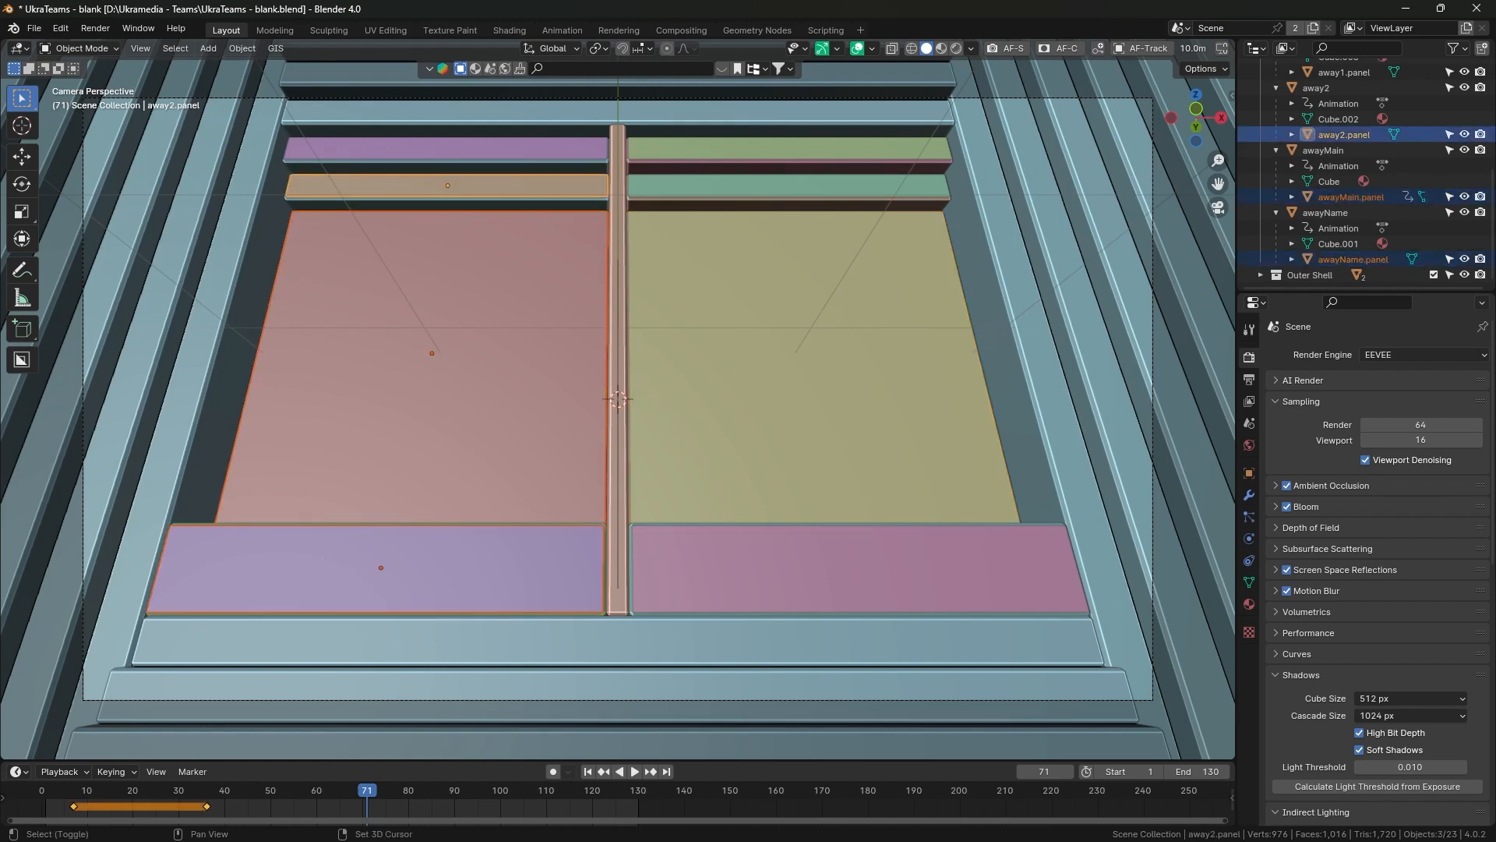
pyautogui.keyDown('shift'); pyautogui.click(447, 149); pyautogui.keyUp('shift')
pyautogui.keyDown('shift'); pyautogui.click(788, 149); pyautogui.keyUp('shift')
pyautogui.keyDown('shift'); pyautogui.click(788, 187); pyautogui.keyUp('shift')
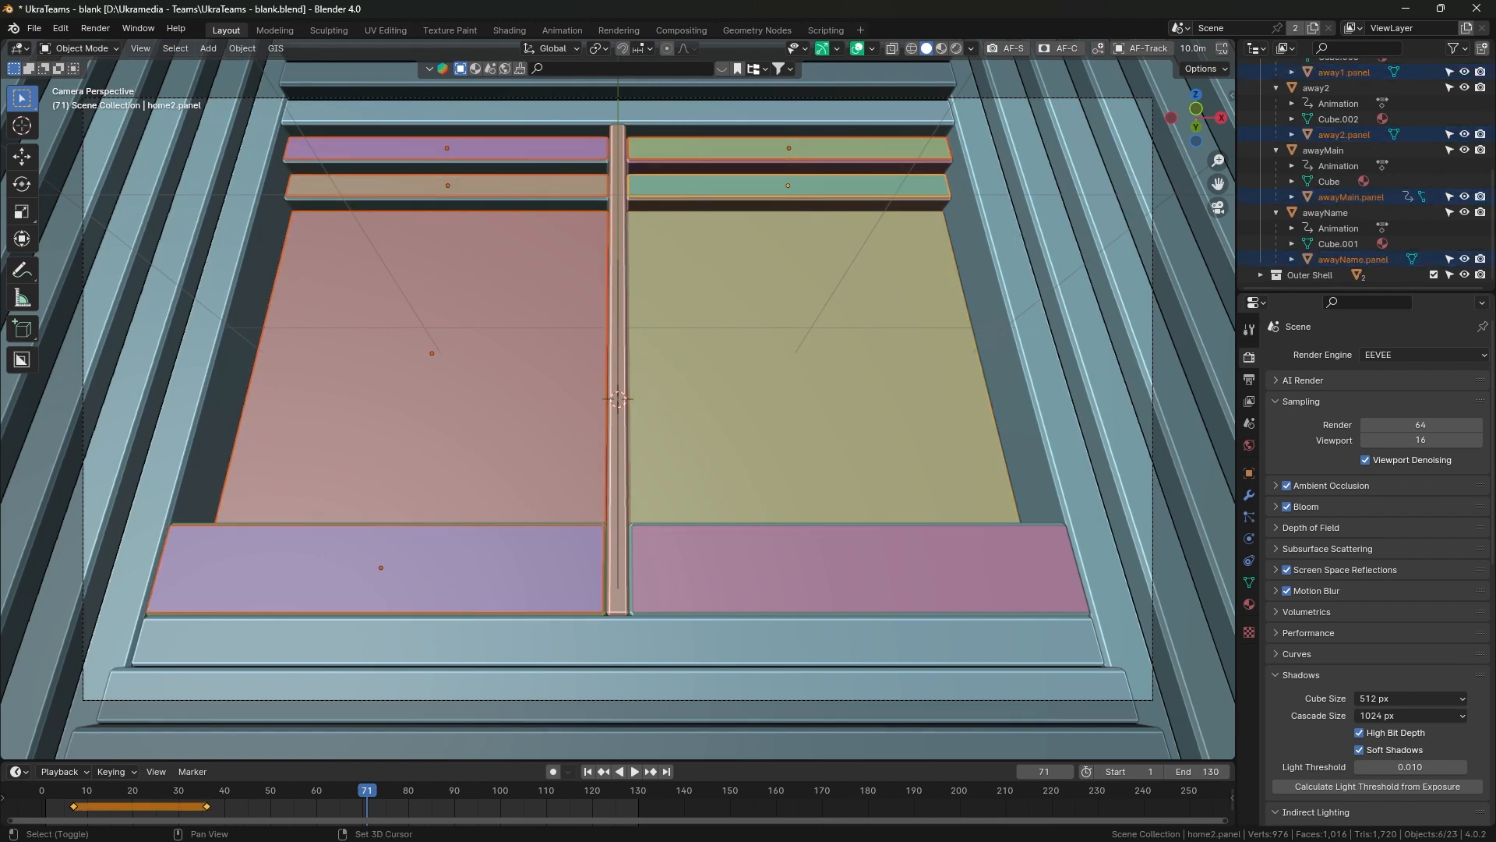
pyautogui.keyDown('shift'); pyautogui.click(803, 351); pyautogui.keyUp('shift')
pyautogui.keyDown('shift'); pyautogui.click(834, 565); pyautogui.keyUp('shift')
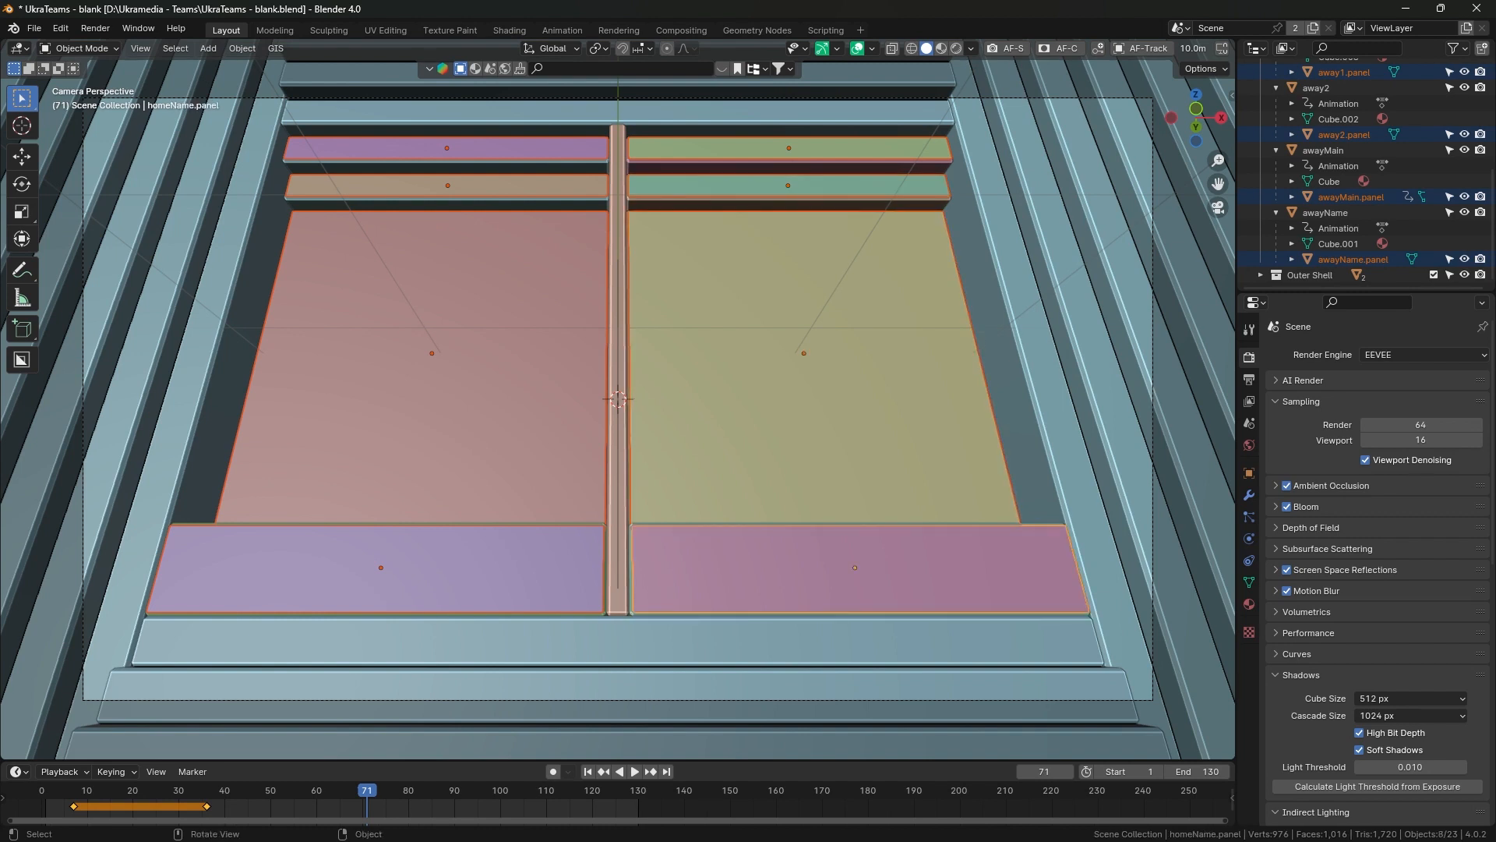
pyautogui.scroll(7, 1364, 193)
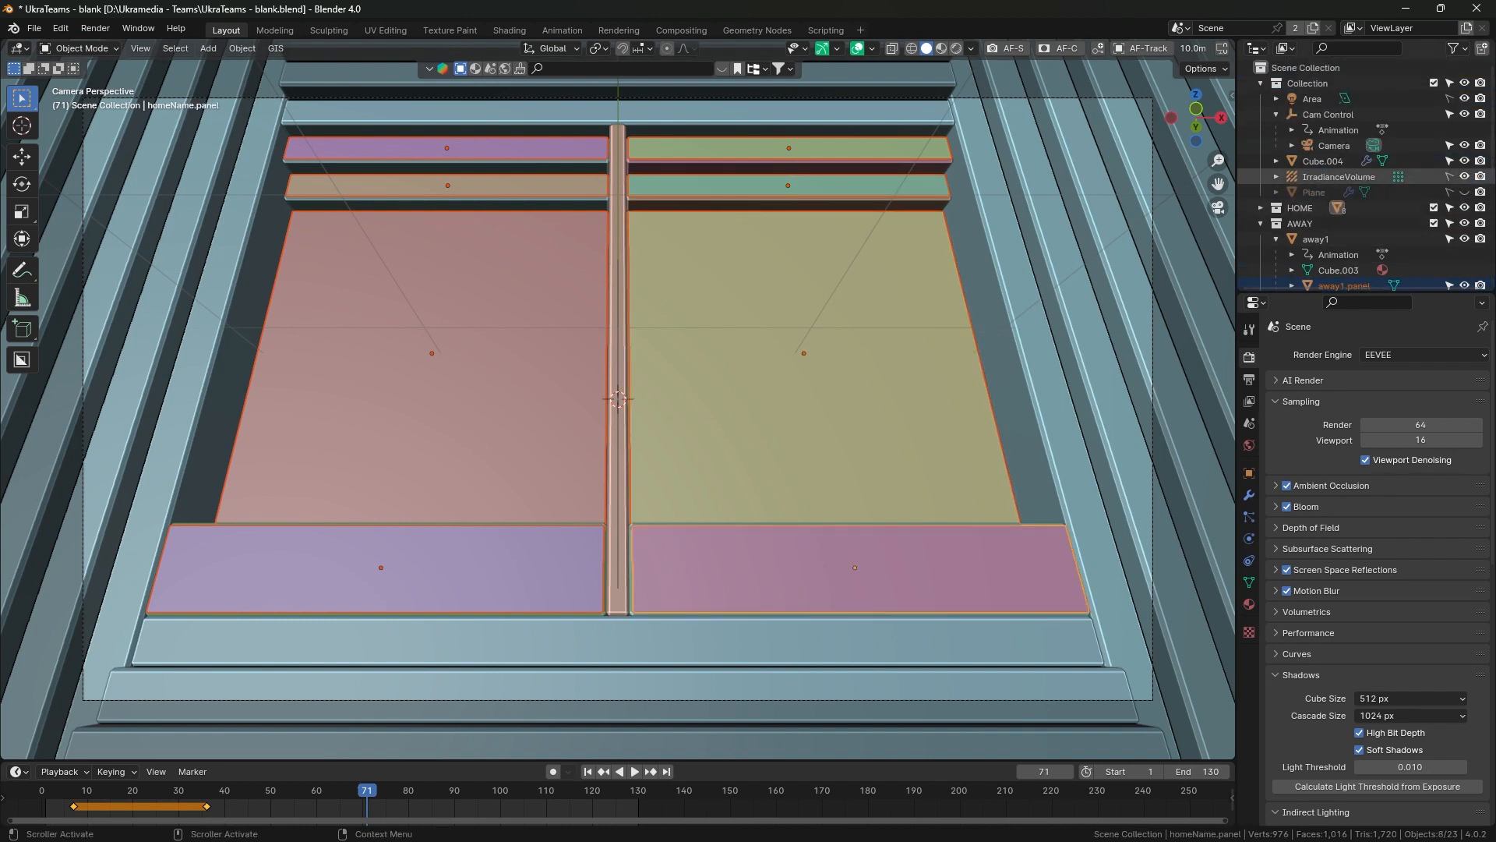
pyautogui.keyDown('ctrl'); pyautogui.click(1335, 145); pyautogui.keyUp('ctrl')
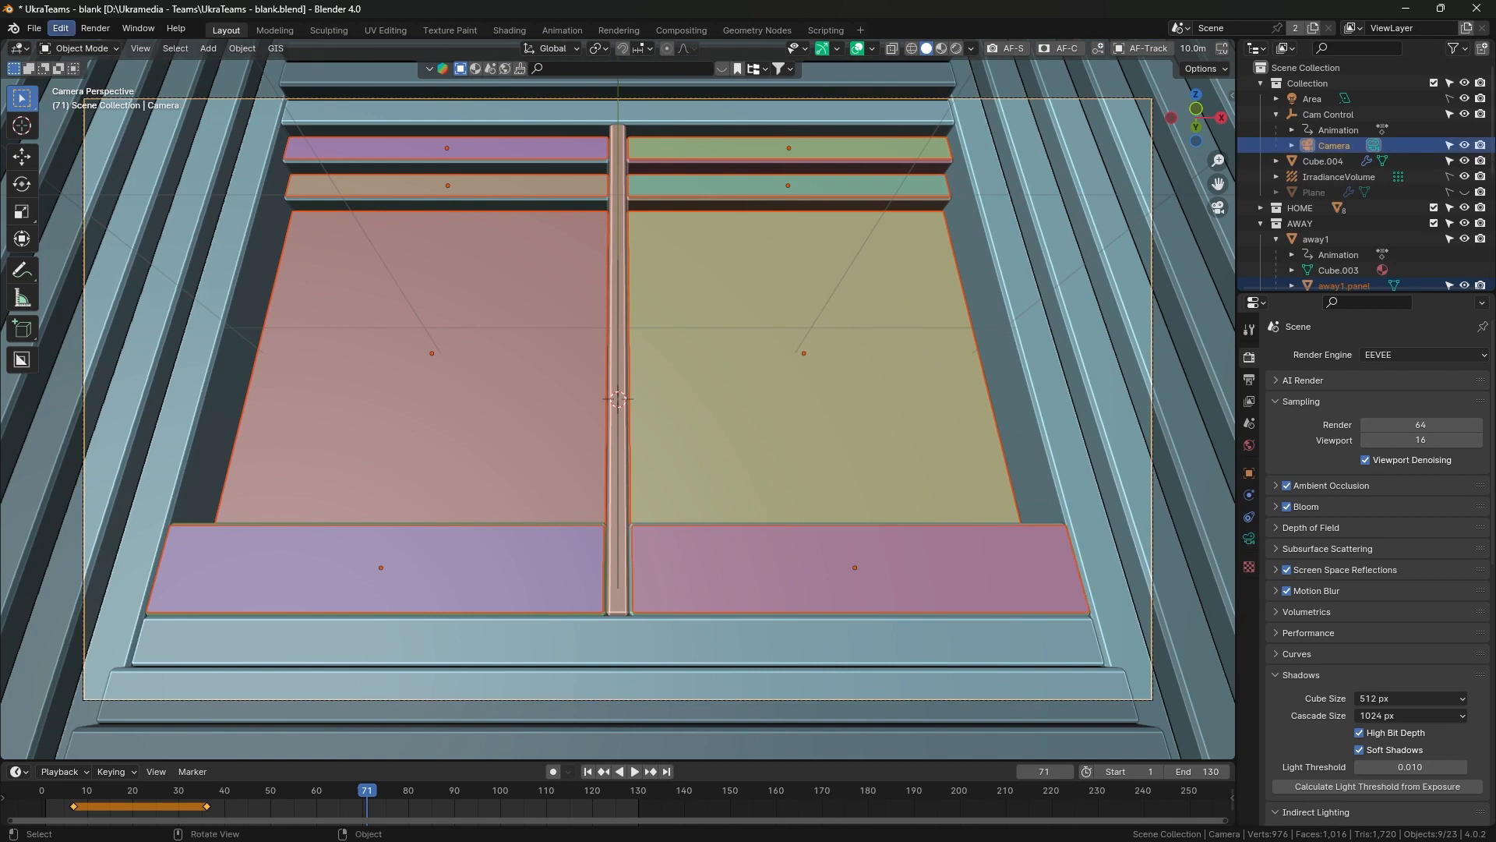
# Examine the Adobe After Effects (.jsx) export options for the selected panels and camera, and close the dialog without exporting.
pyautogui.click(34, 28)
pyautogui.moveTo(60, 265)
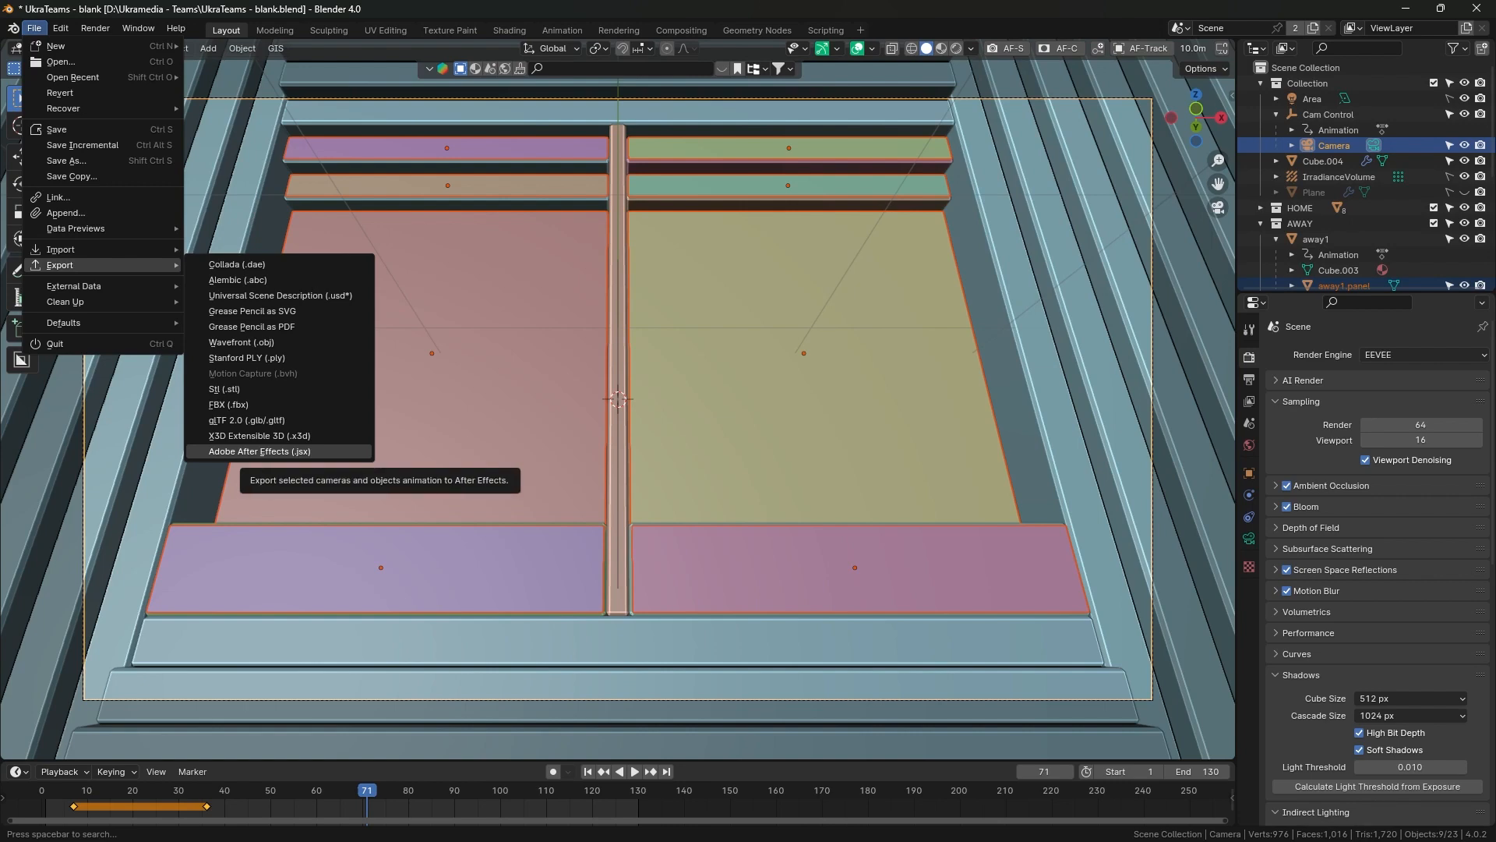
pyautogui.click(257, 451)
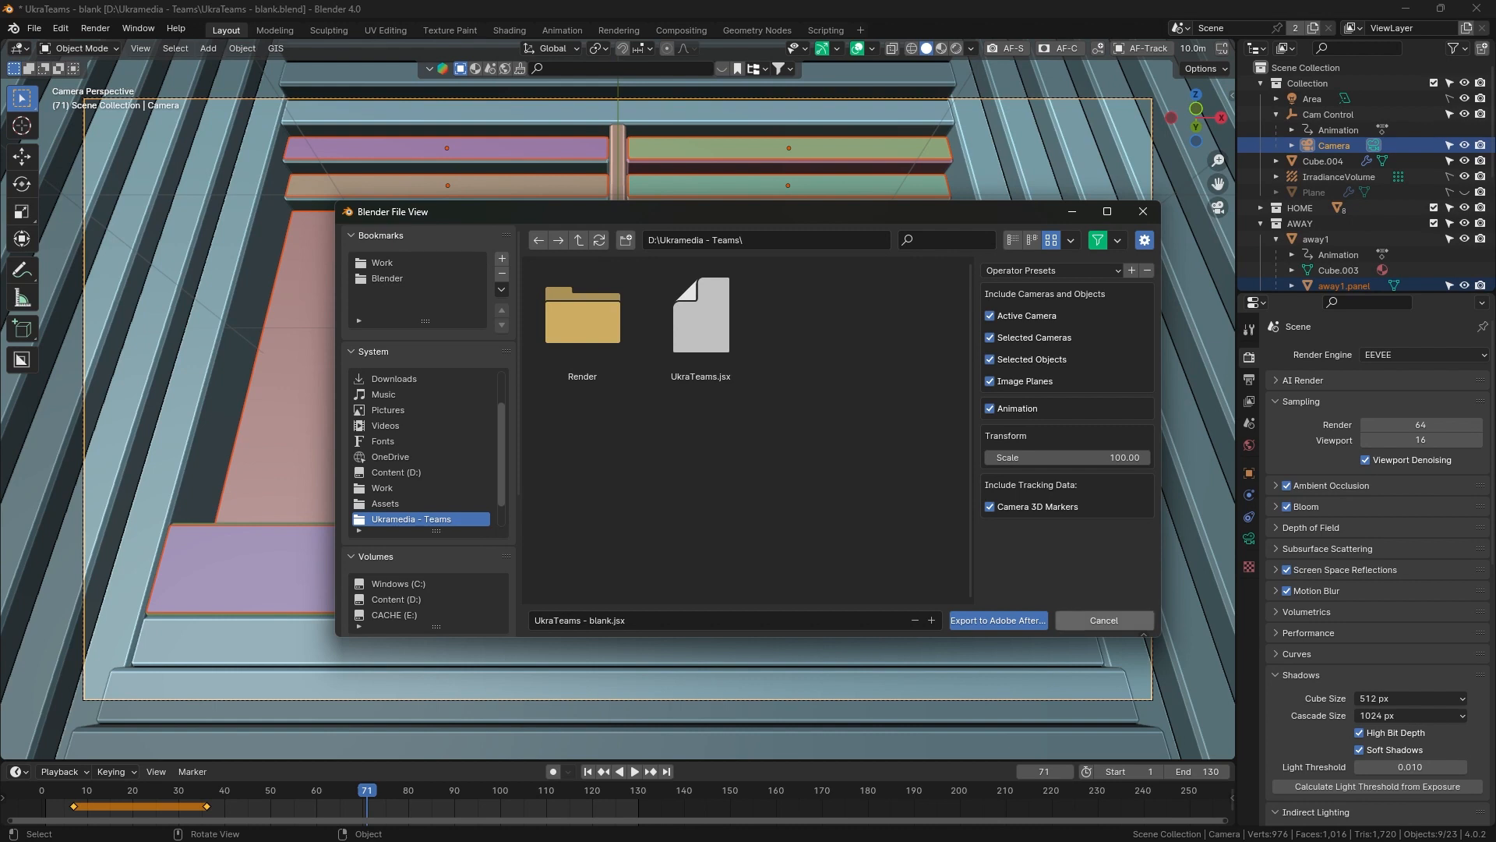
pyautogui.click(1103, 620)
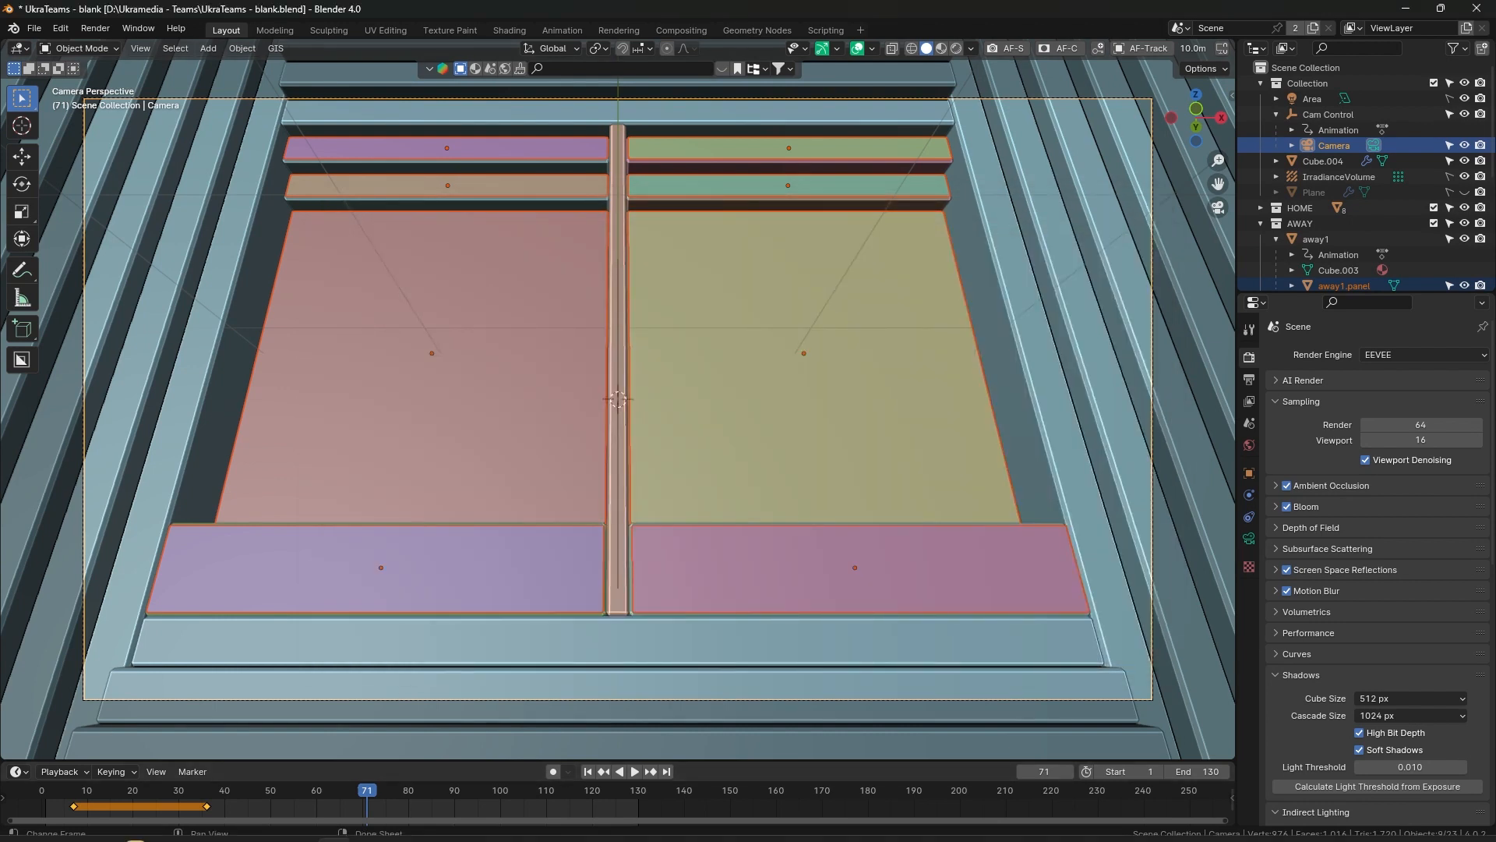
# Switch to the UkraTeams-TUT project in Adobe After Effects.
pyautogui.click(196, 823)
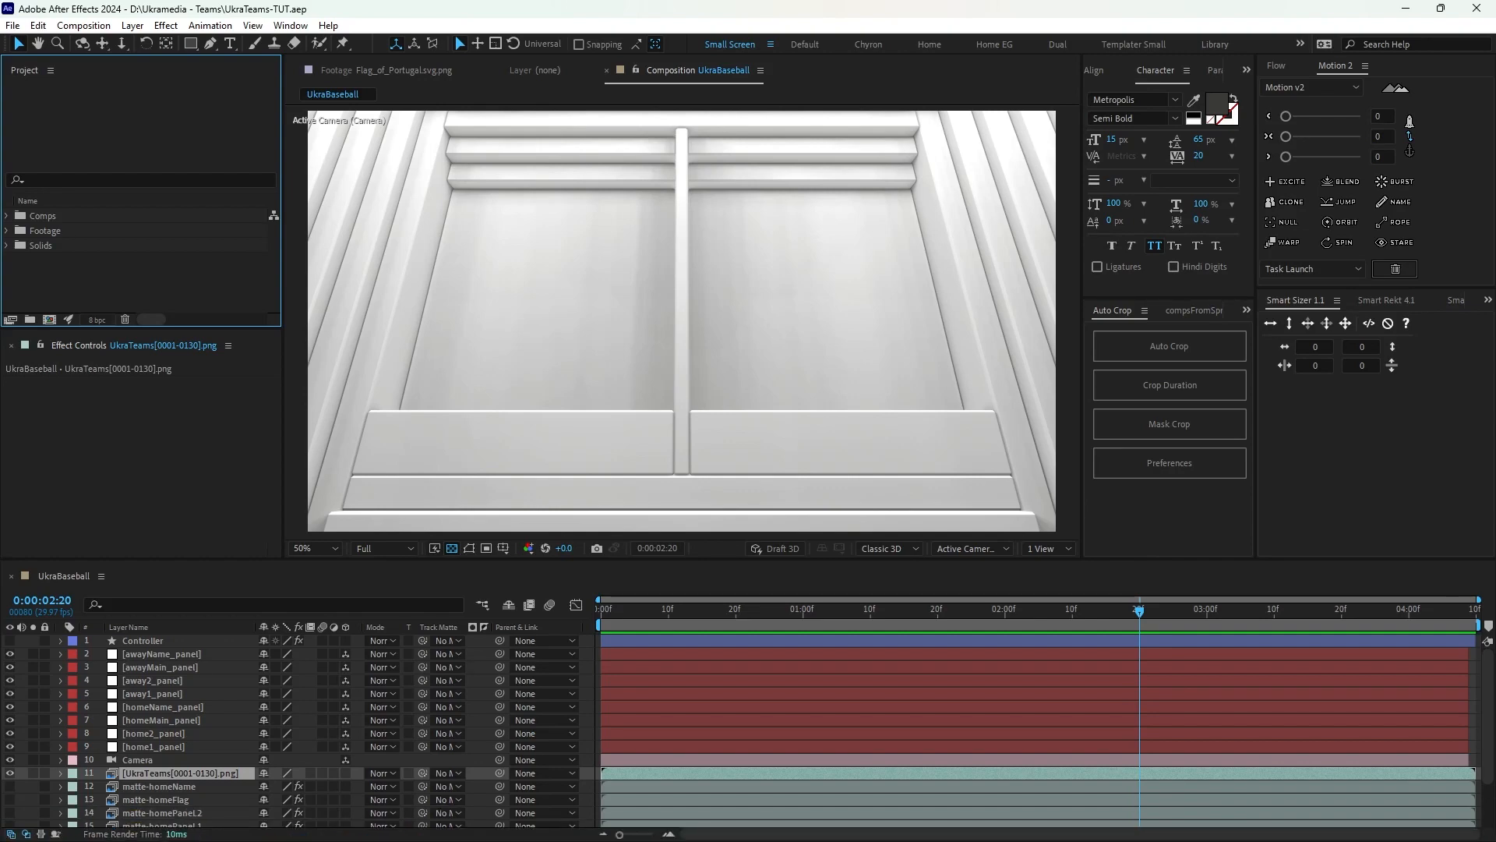
# Run the Blender-exported script file from the Ukramedia - Teams folder and create its composition with the name _UkraTeams.
pyautogui.click(13, 25)
pyautogui.moveTo(47, 460)
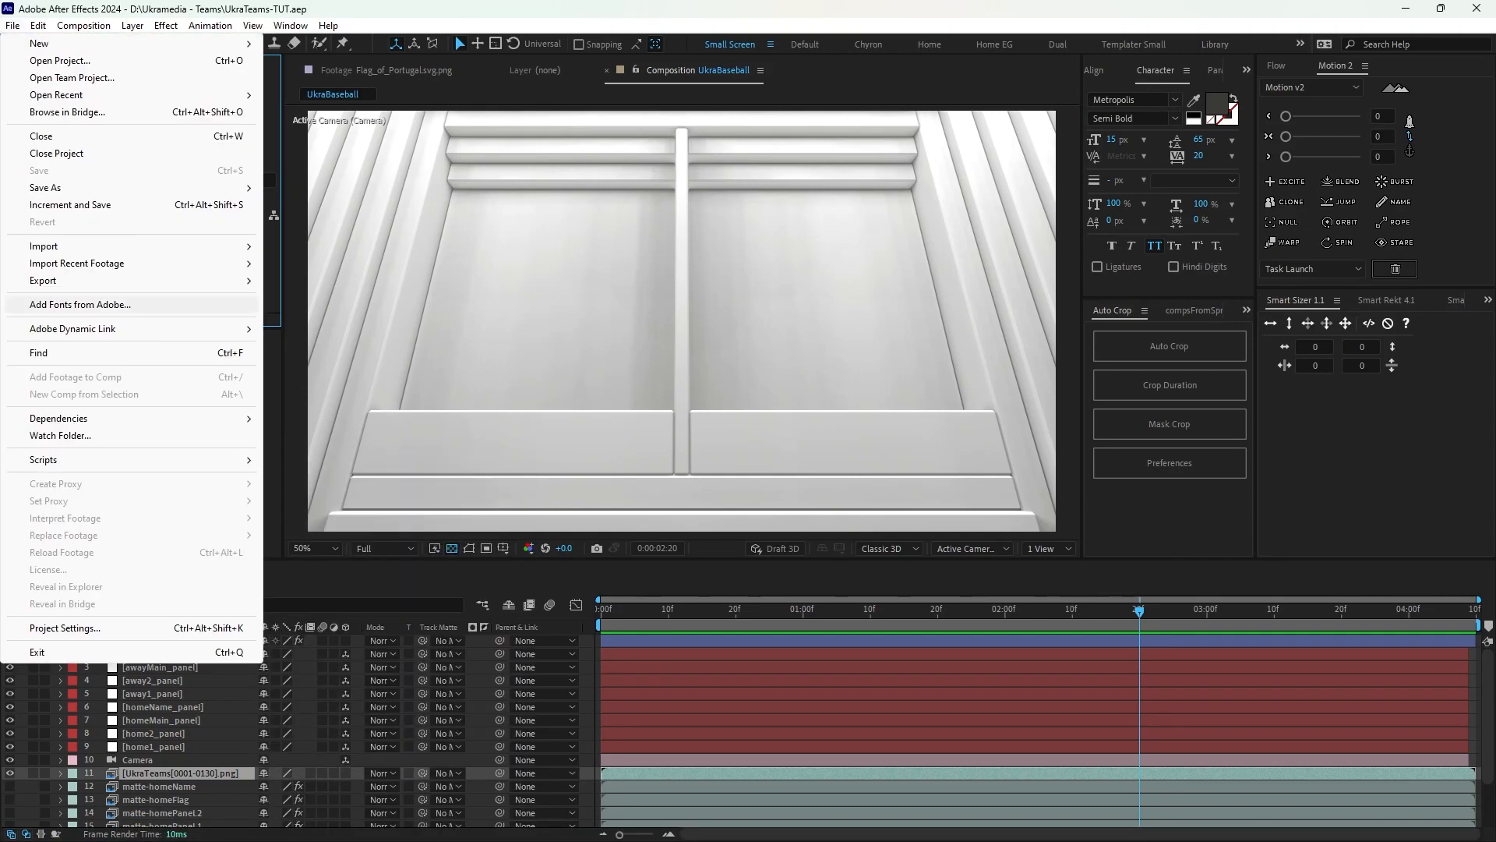
pyautogui.click(321, 459)
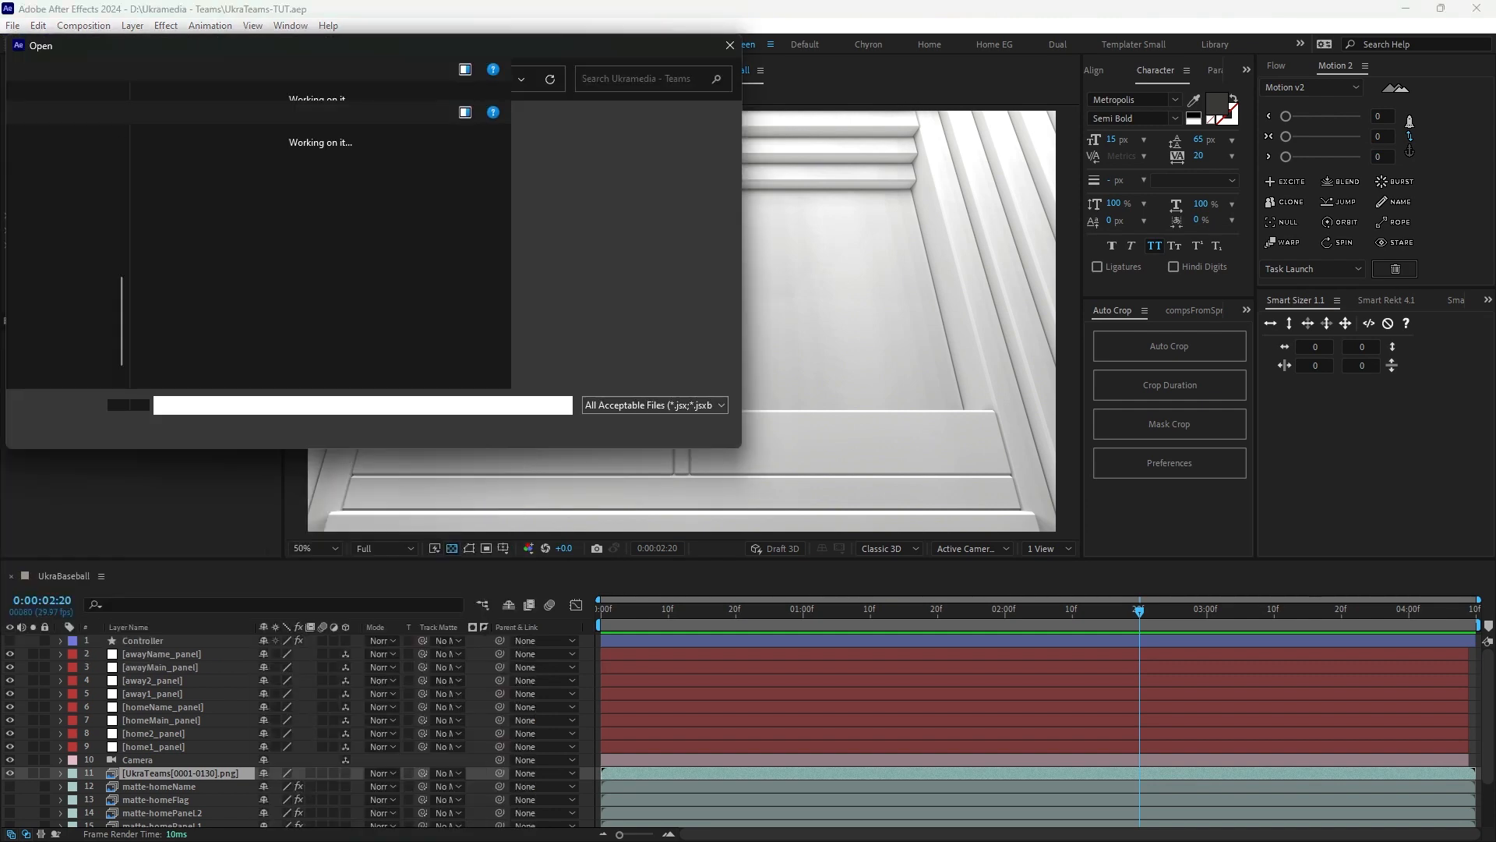
pyautogui.doubleClick(268, 176)
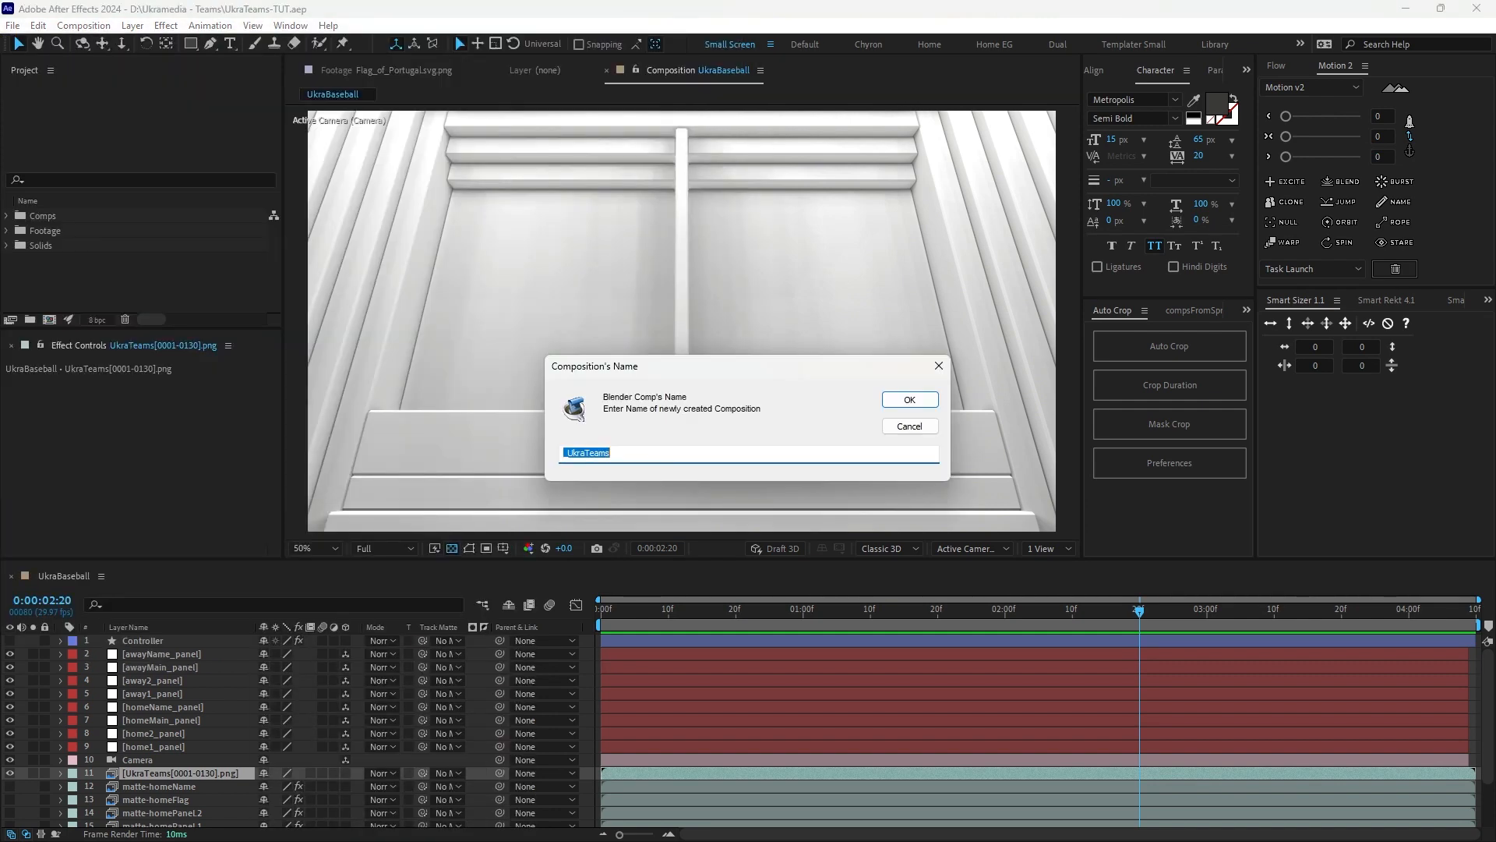
pyautogui.click(910, 399)
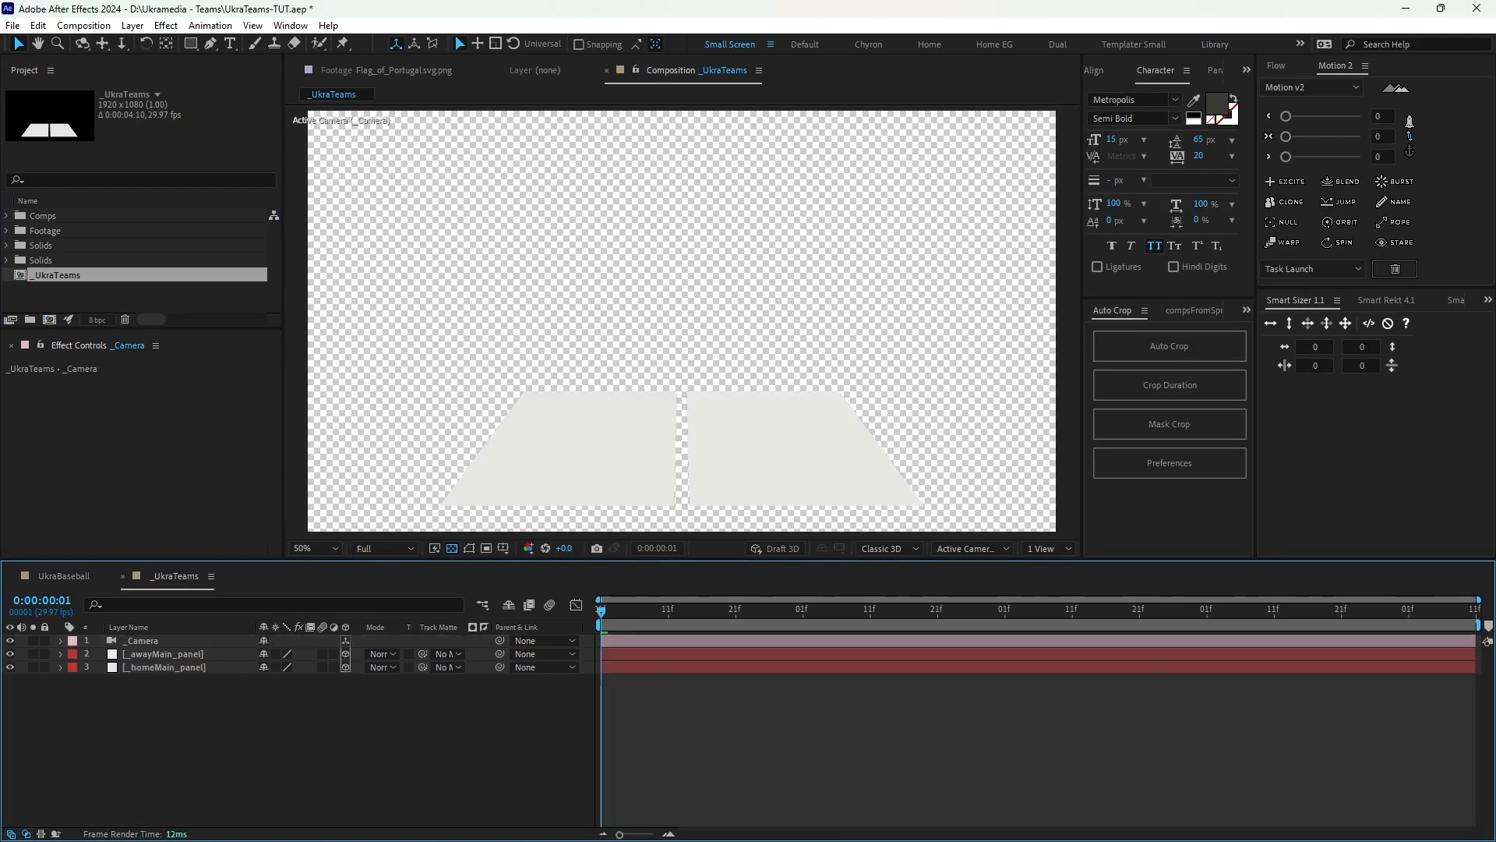
# Preview the imported camera move in the _UkraTeams composition and examine the _awayMain_panel and _homeMain_panel layers.
pyautogui.press('space')
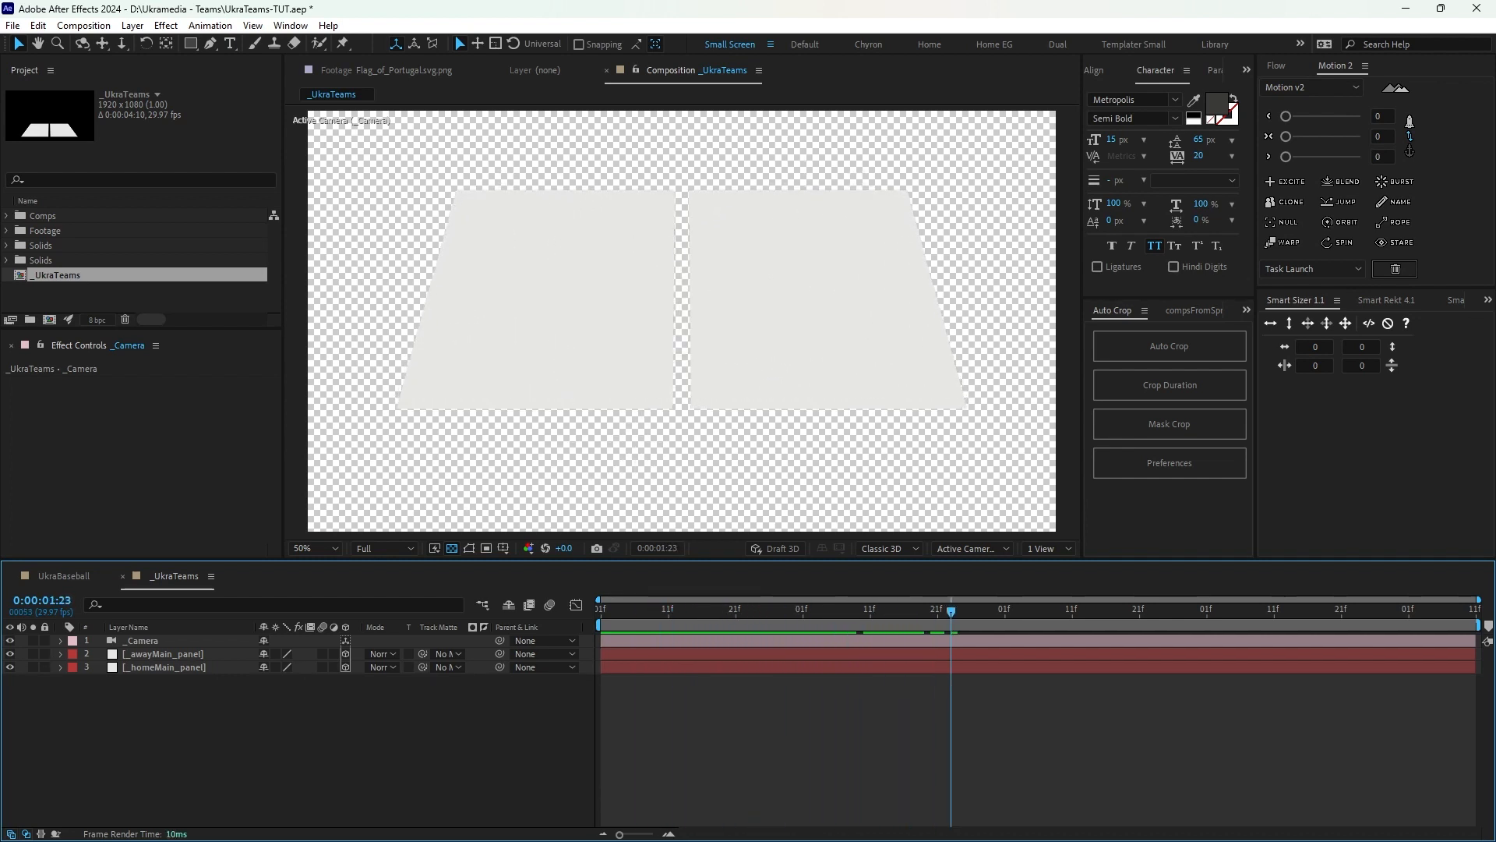
pyautogui.moveTo(951, 611); pyautogui.dragTo(722, 611)
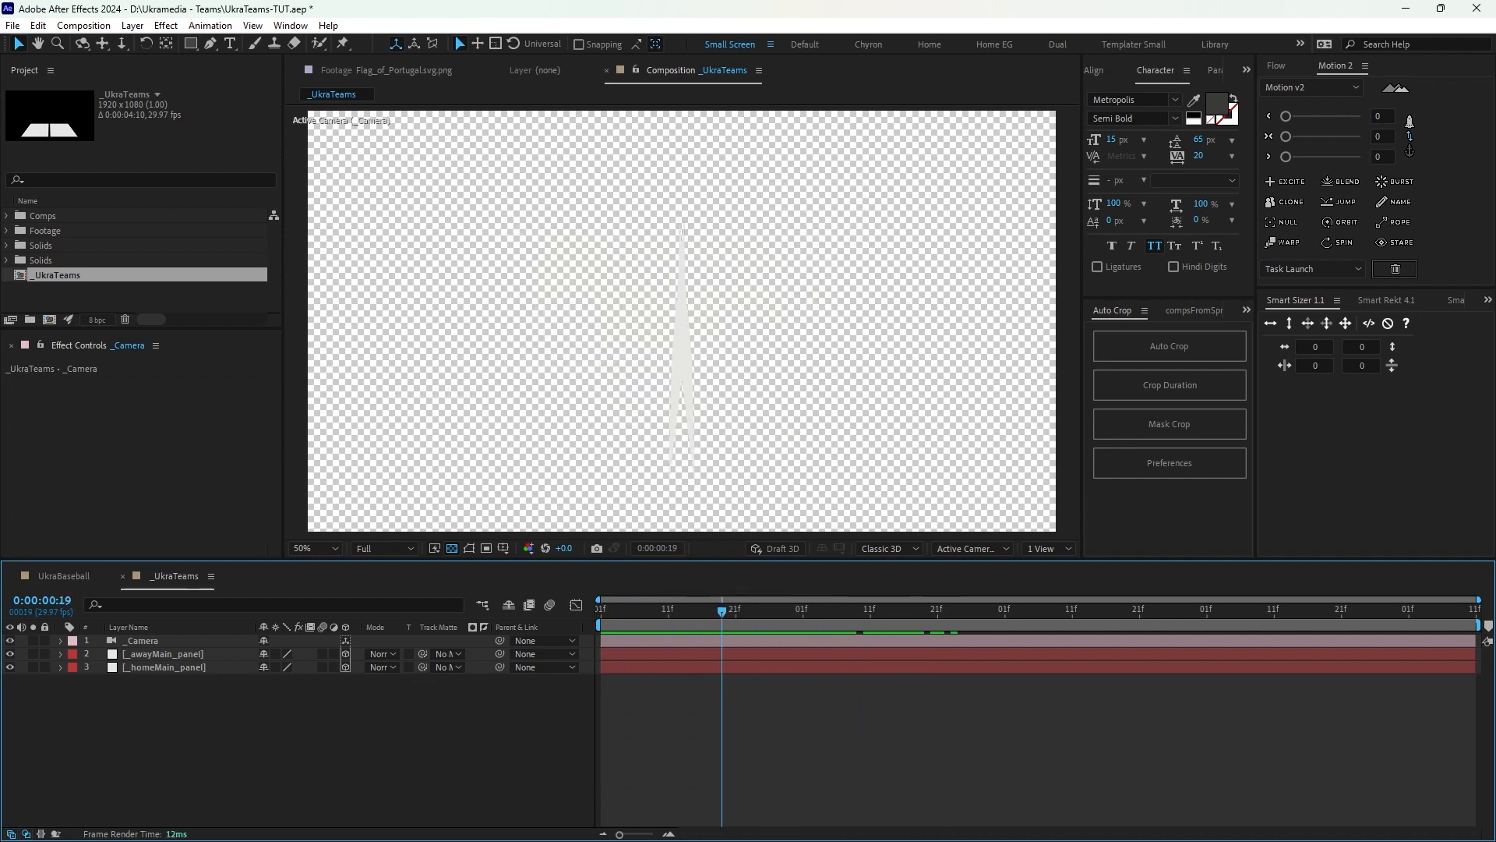
pyautogui.press('space')
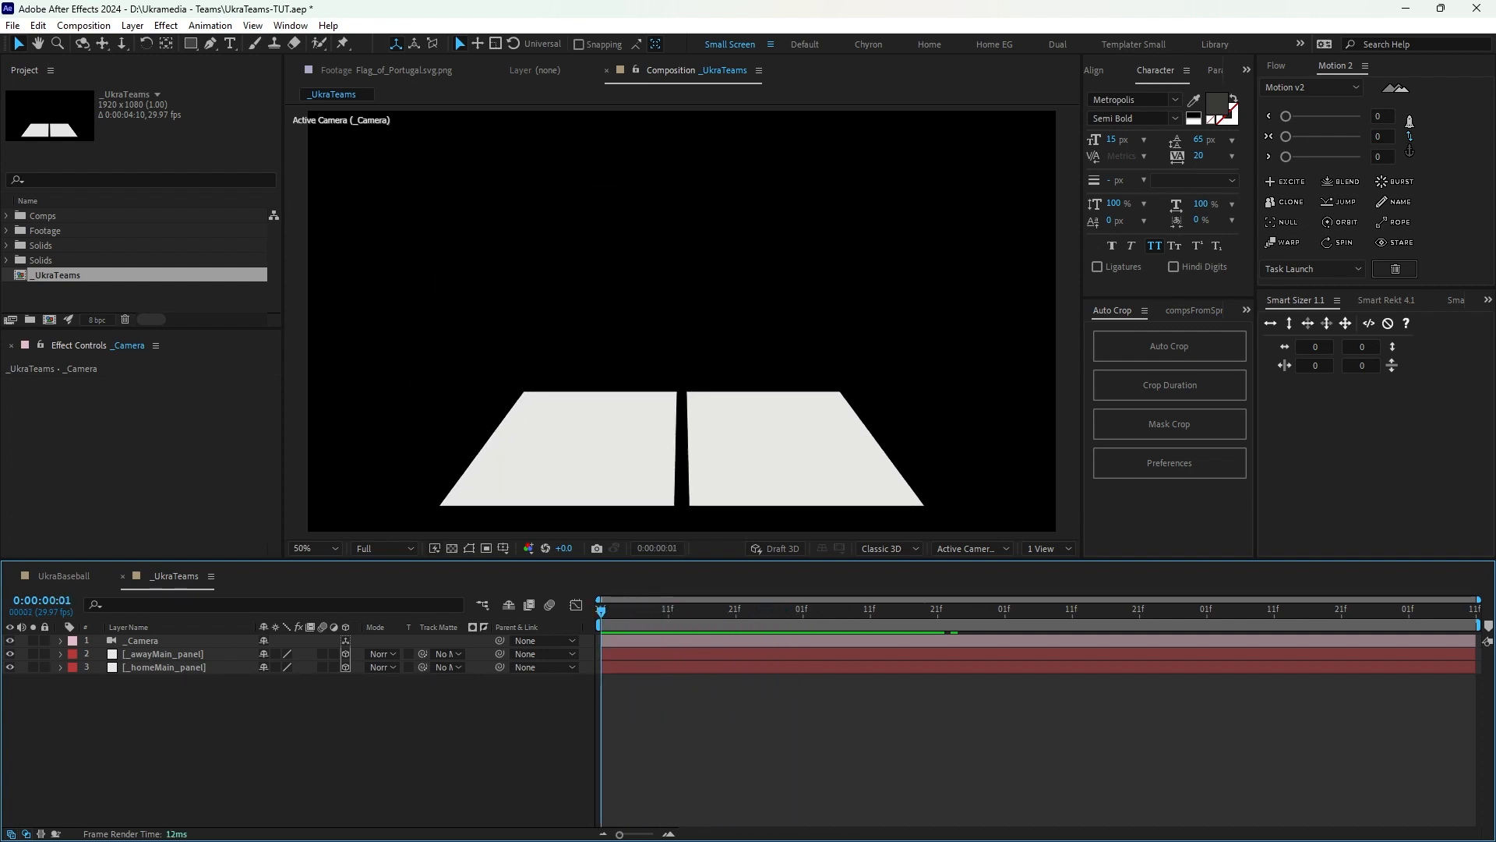
pyautogui.hotkey('ctrl', 'Down')
pyautogui.hotkey('ctrl', 'Down')
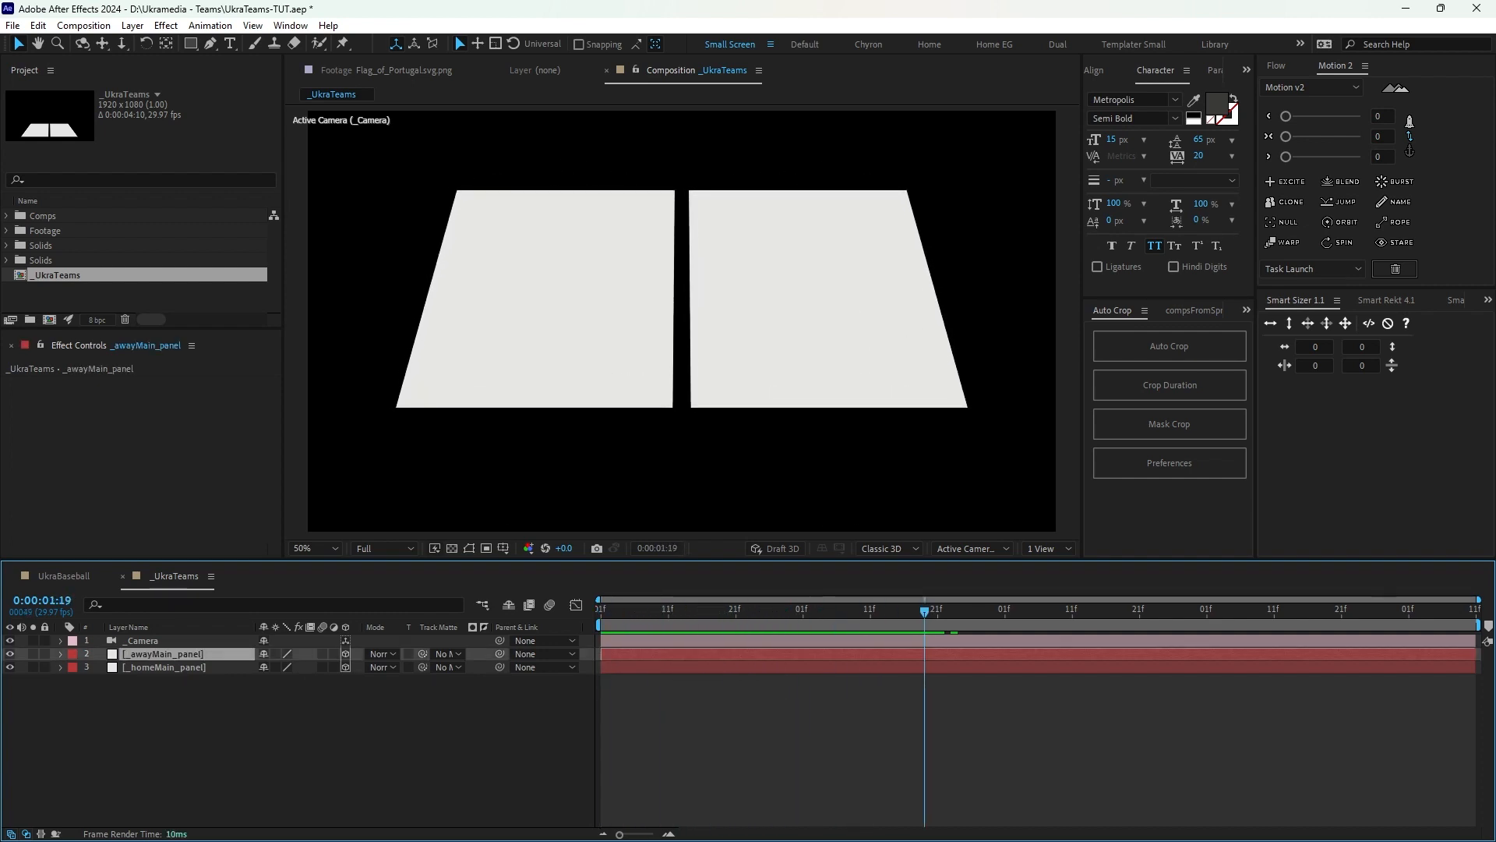
pyautogui.press('F2')
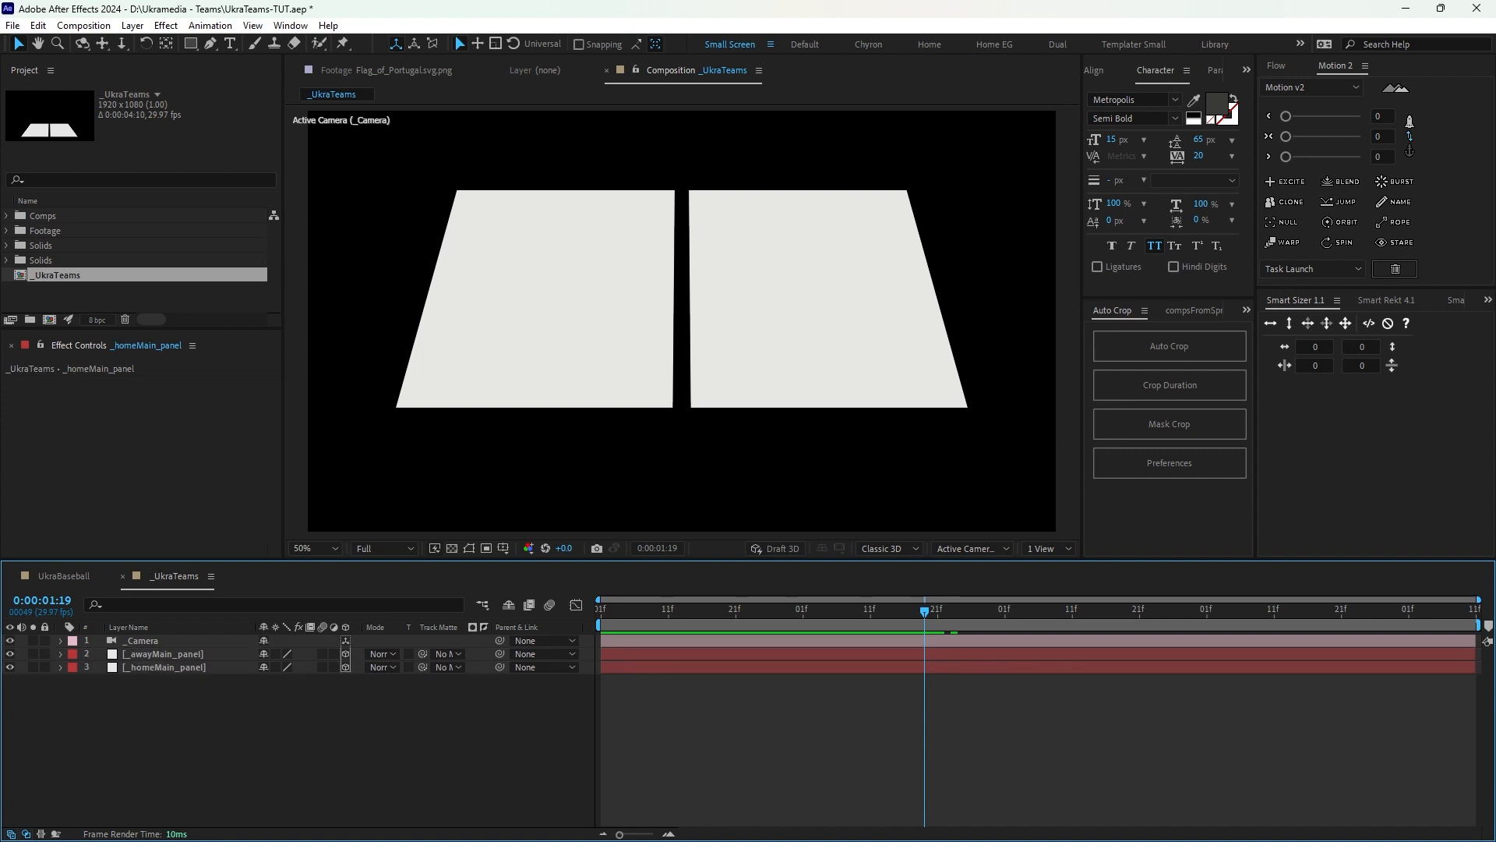
pyautogui.moveTo(924, 611); pyautogui.dragTo(601, 611)
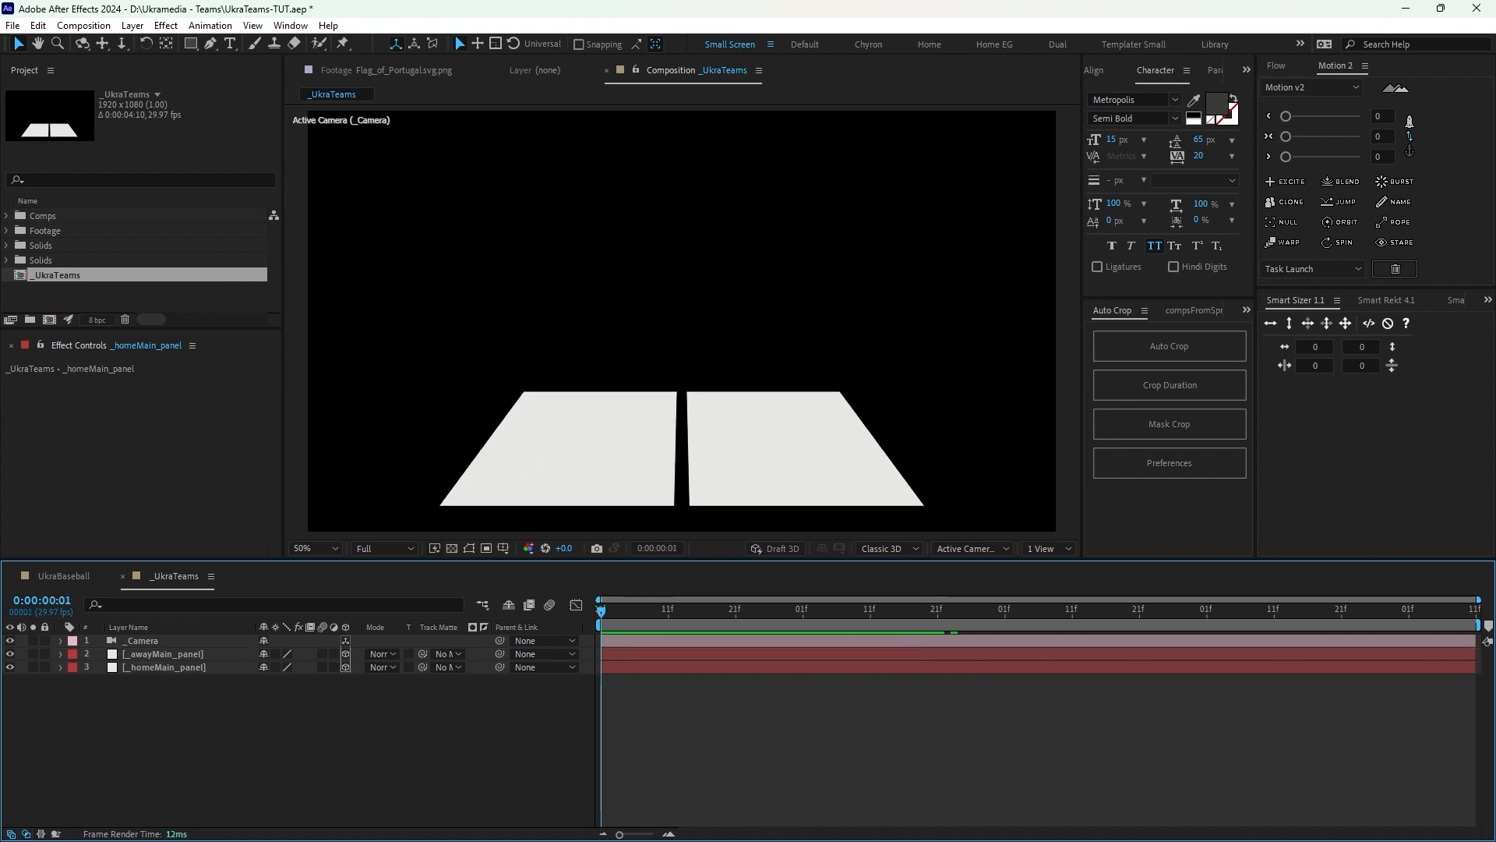
pyautogui.press('space')
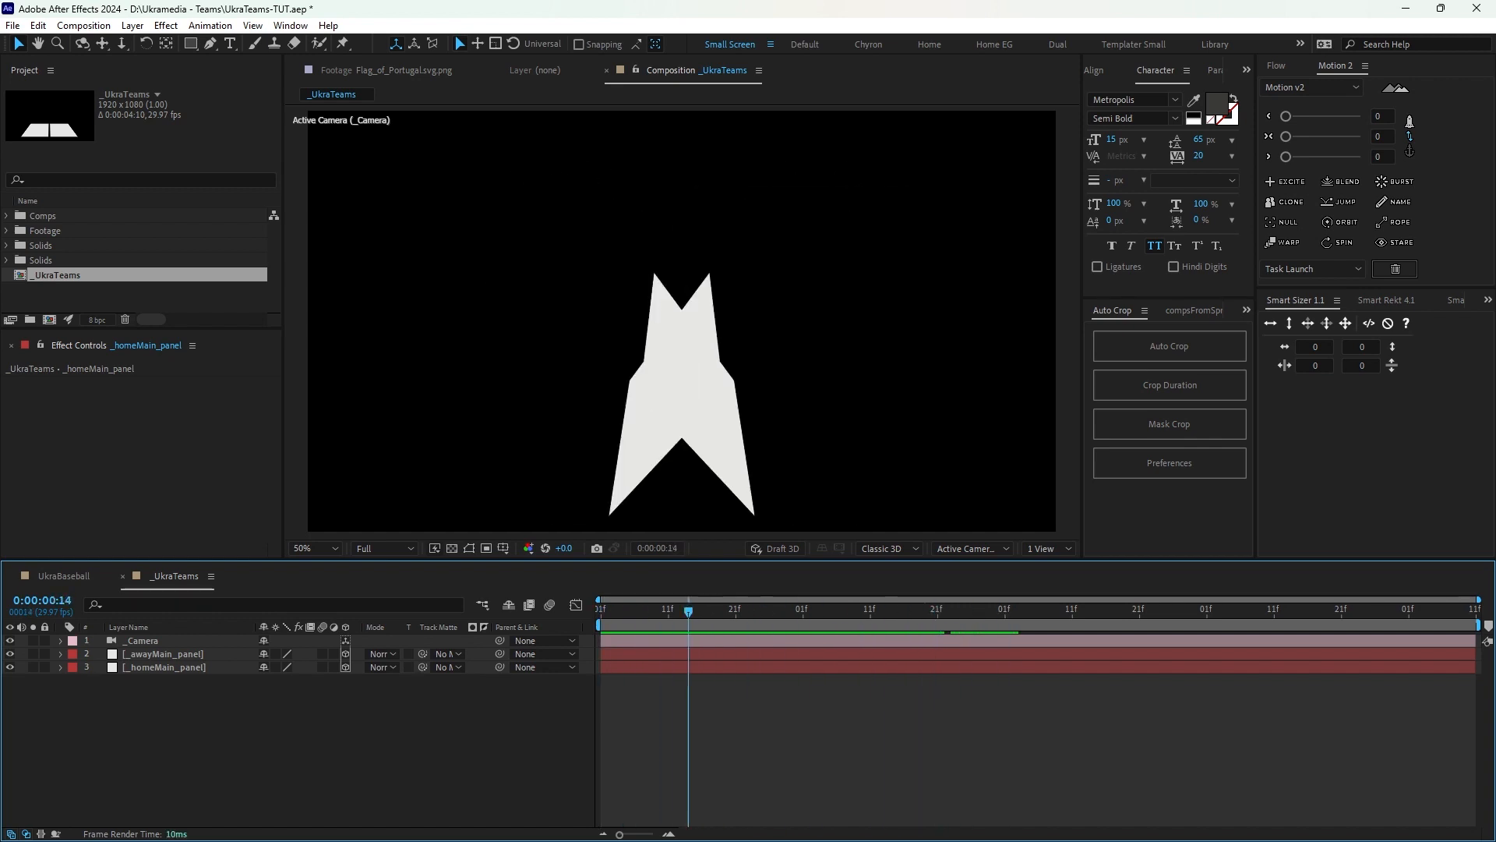
pyautogui.click(163, 654)
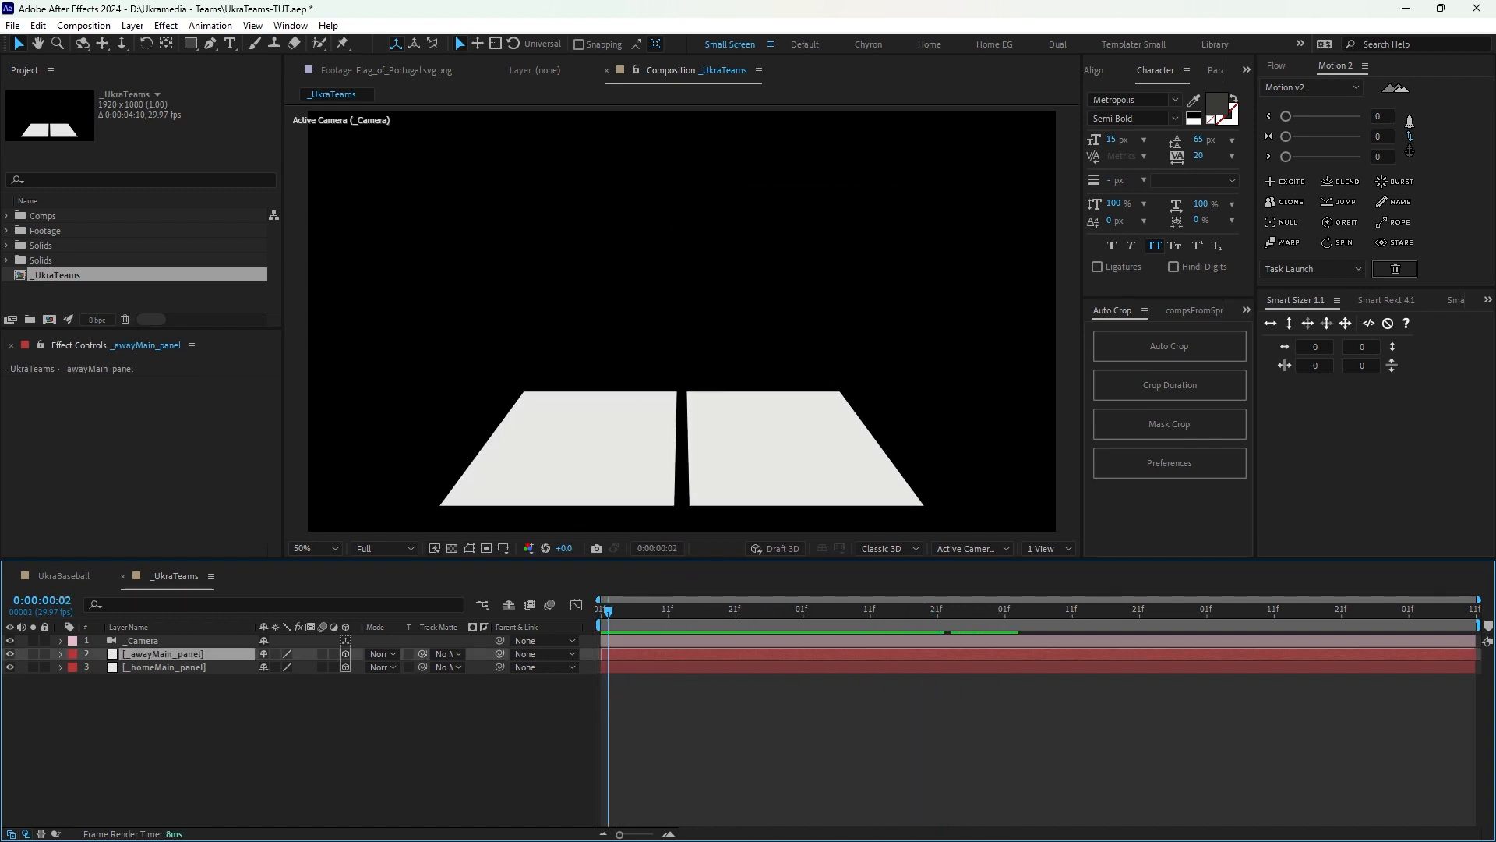
pyautogui.click(165, 667)
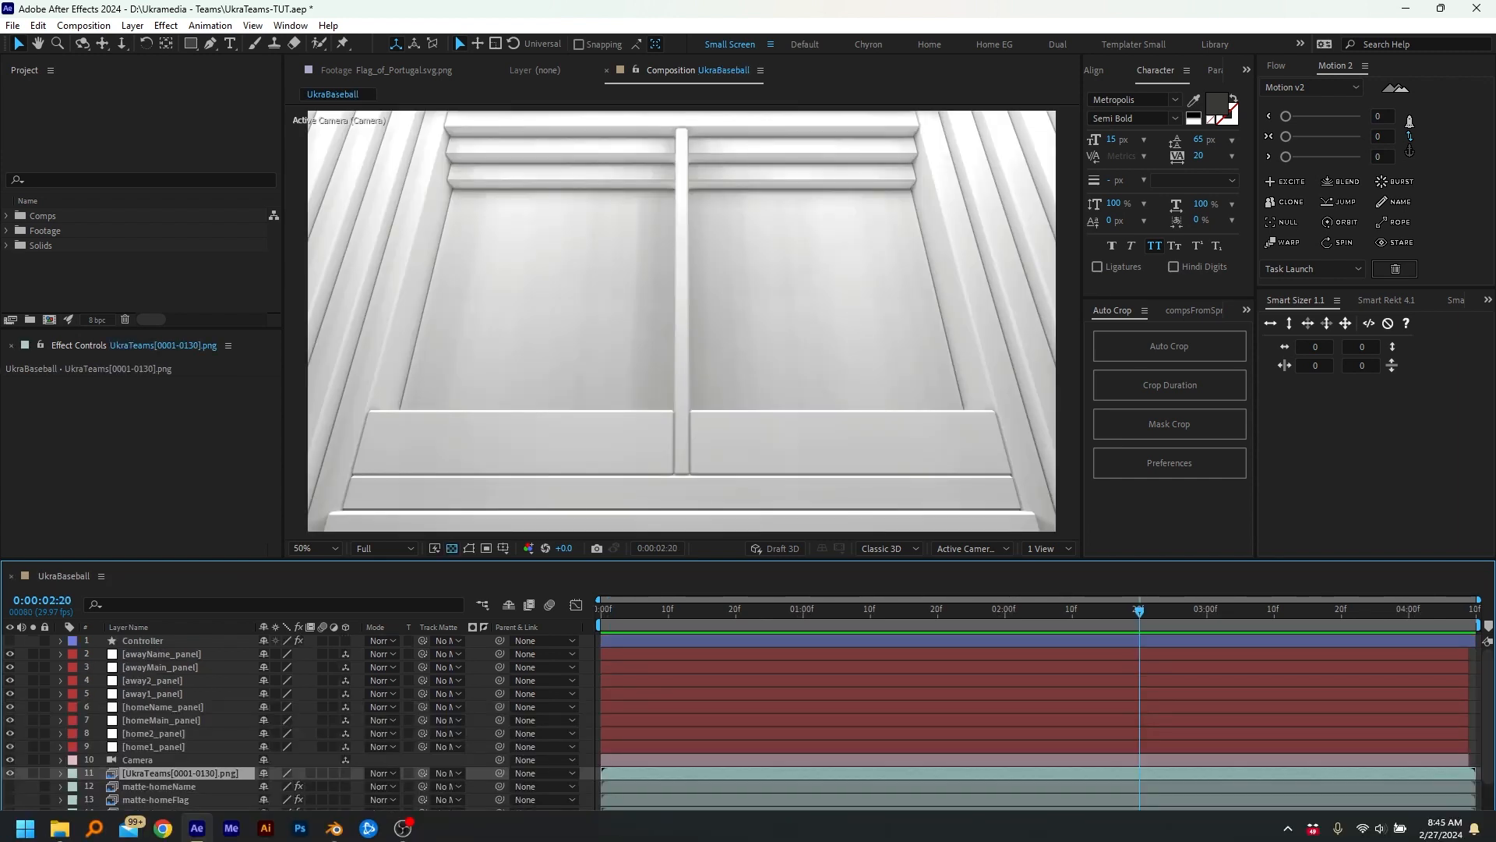
# Switch to Blender and examine the BlenderAe add-on's connection and After Effects path settings, leaving the AfterFX.exe path as it is.
pyautogui.click(334, 822)
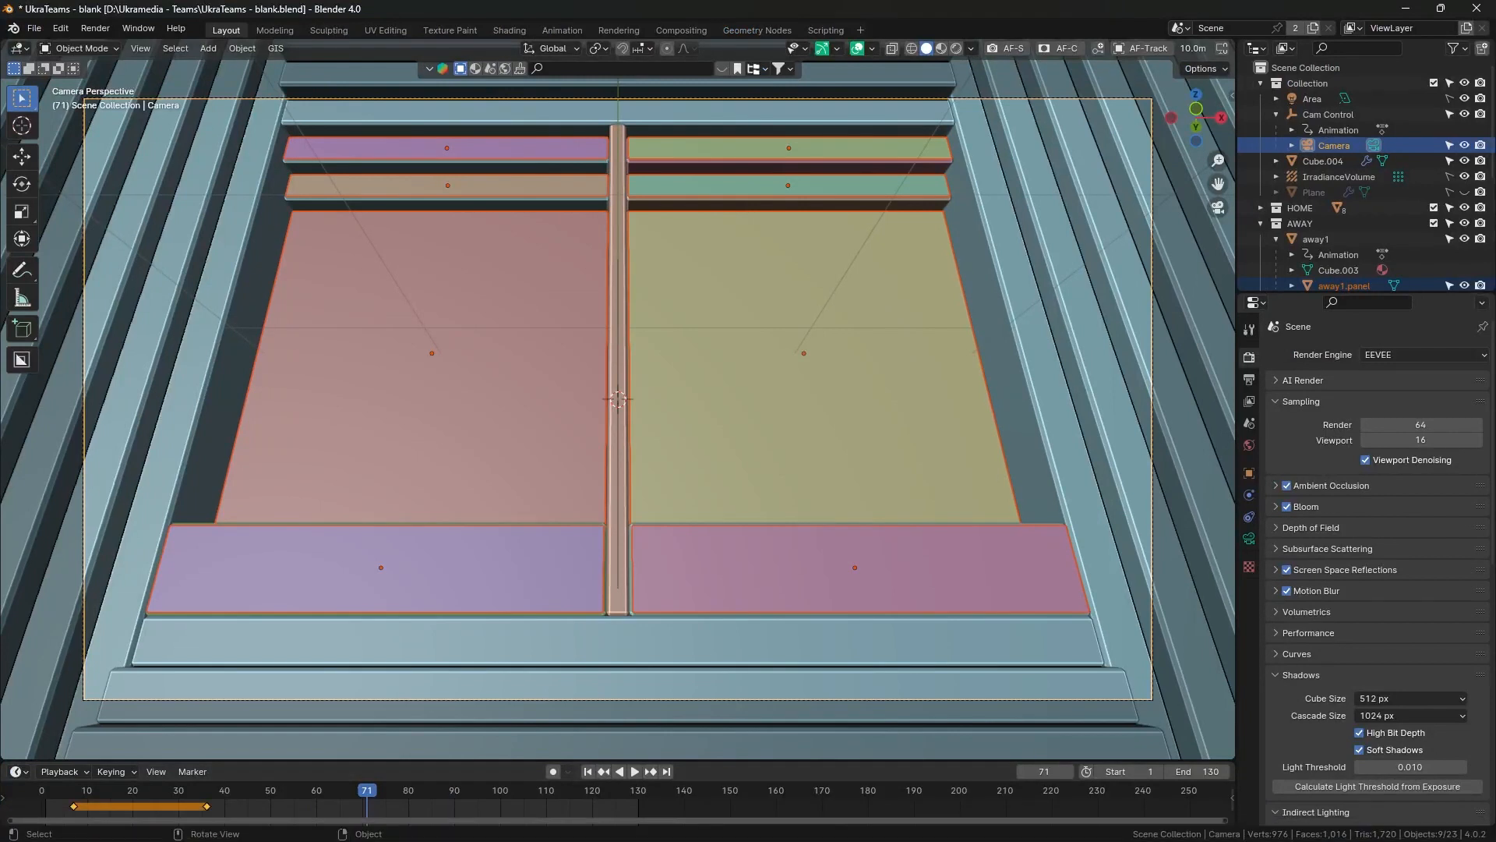
pyautogui.press('n')
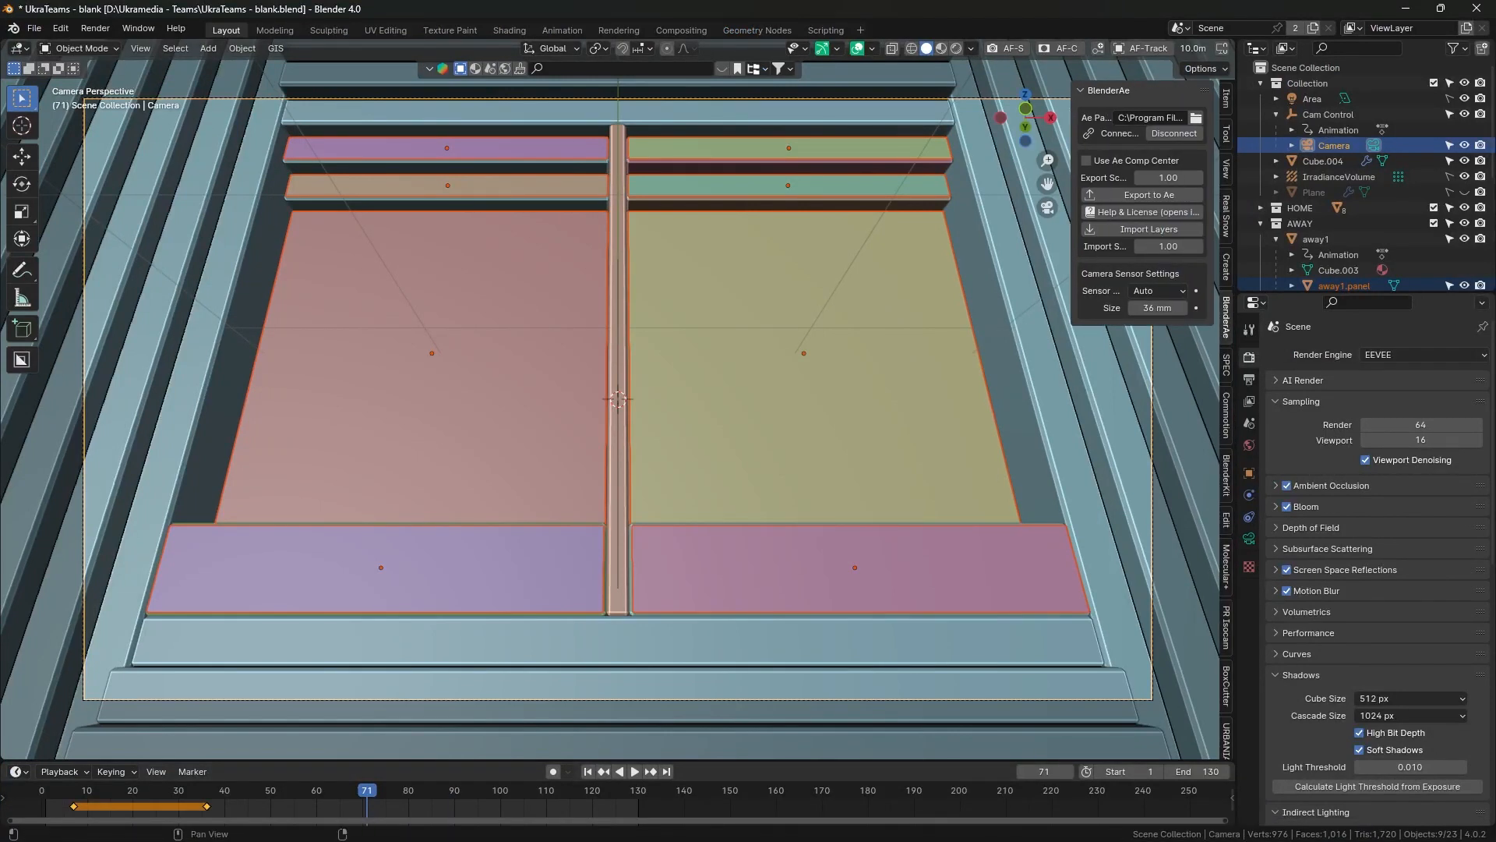
pyautogui.click(1116, 91)
pyautogui.click(1116, 91)
pyautogui.click(1174, 134)
pyautogui.click(1174, 133)
pyautogui.click(1196, 117)
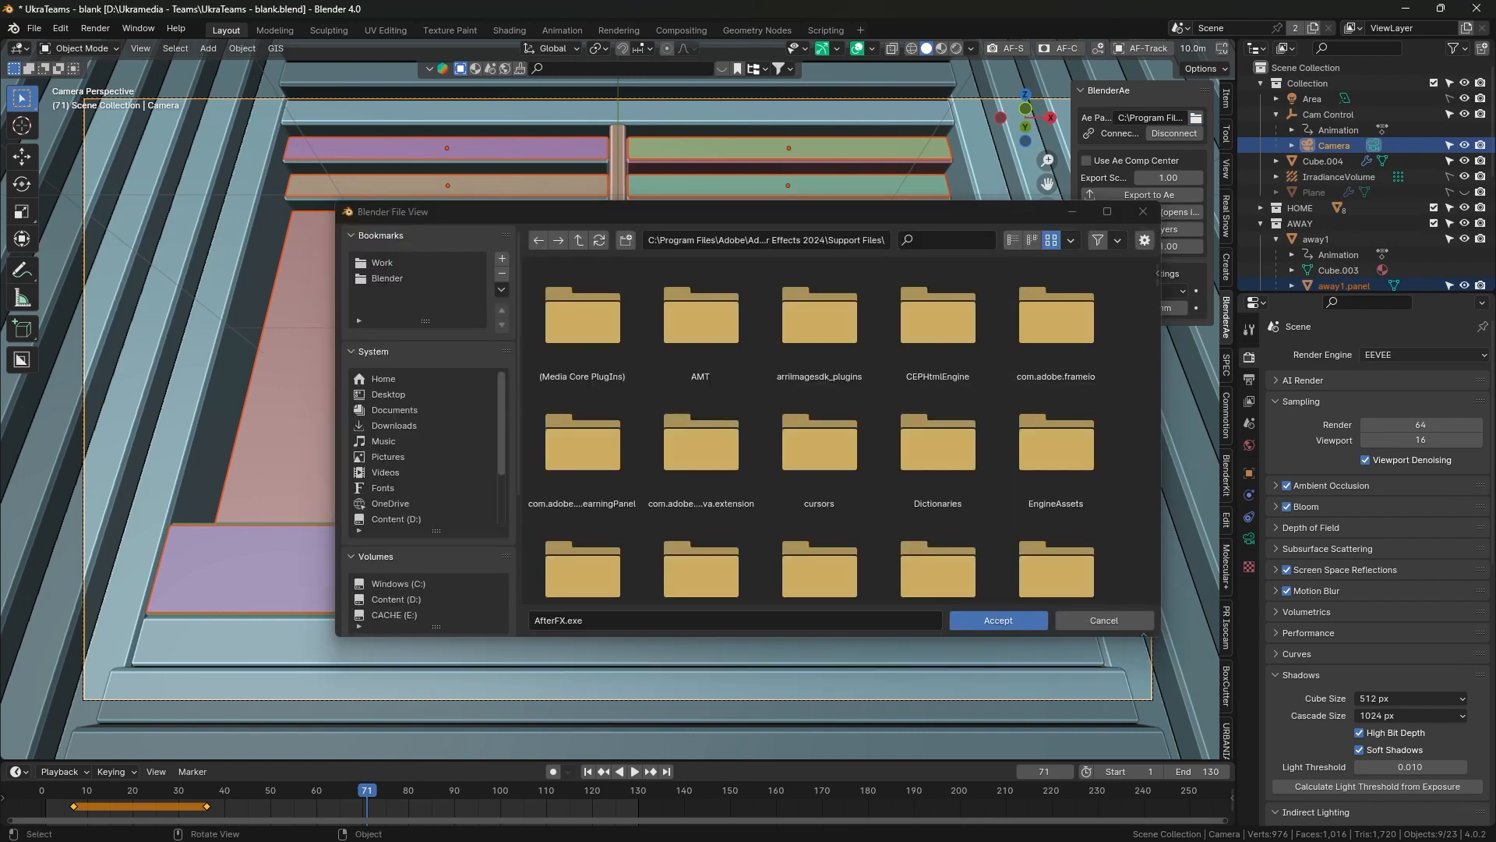
pyautogui.click(1106, 621)
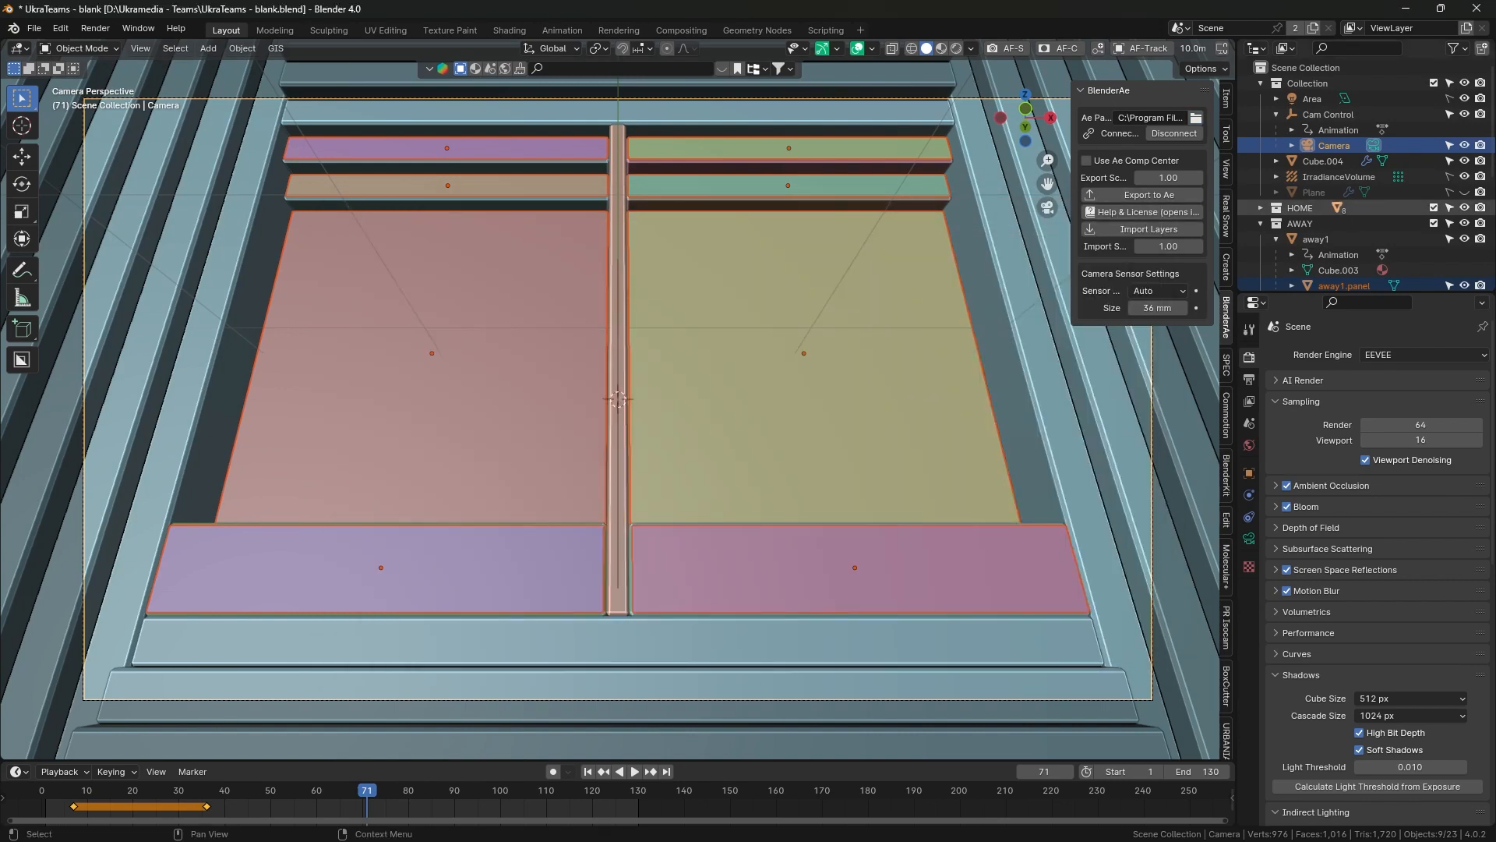
# Export the selected panels and camera to After Effects with BlenderAe, and maximize the After Effects window.
pyautogui.scroll(-6, 1364, 209)
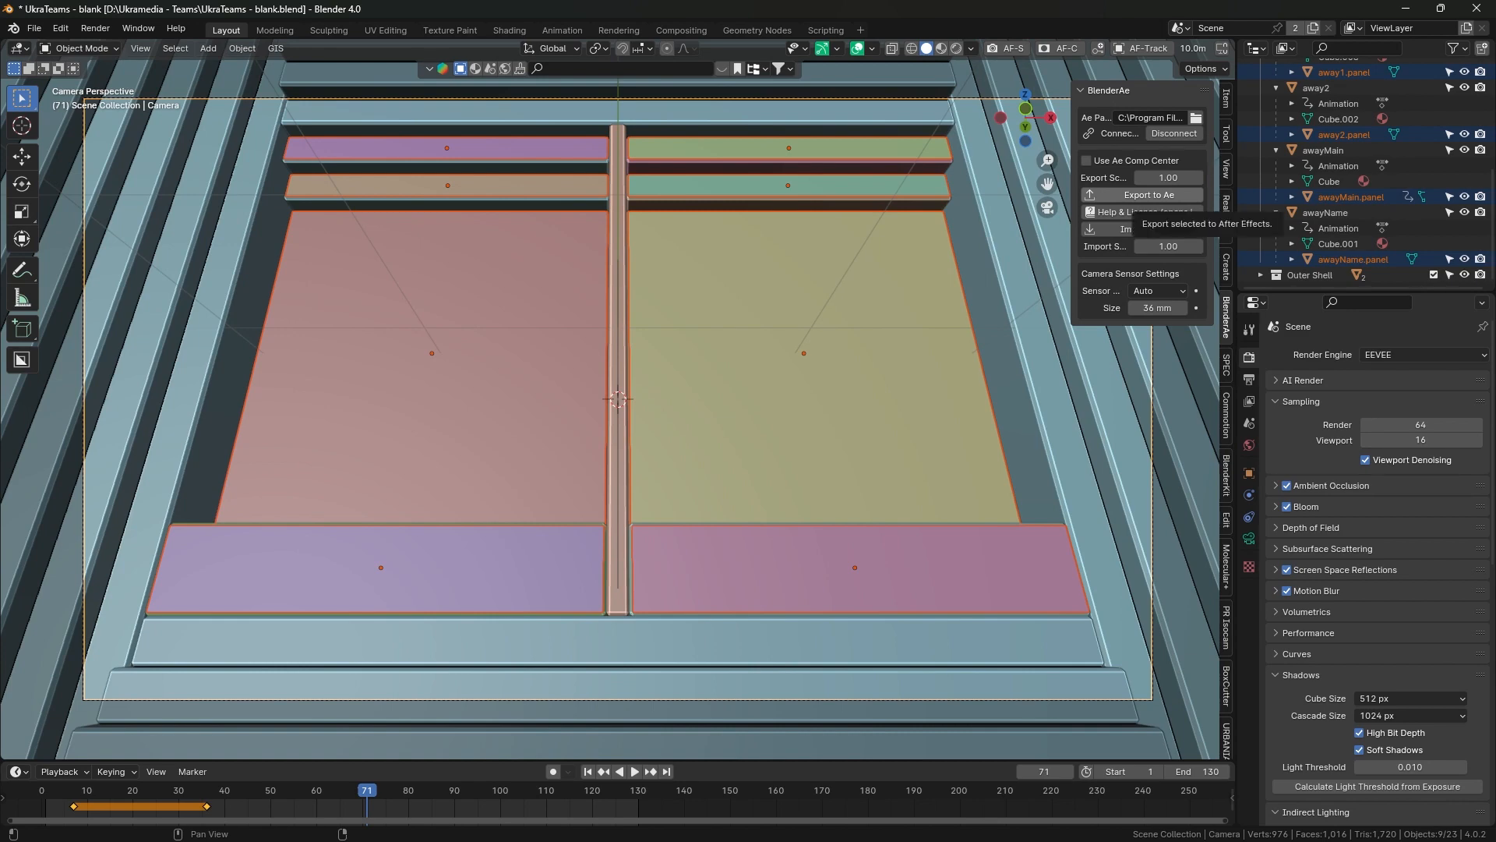
pyautogui.click(1149, 194)
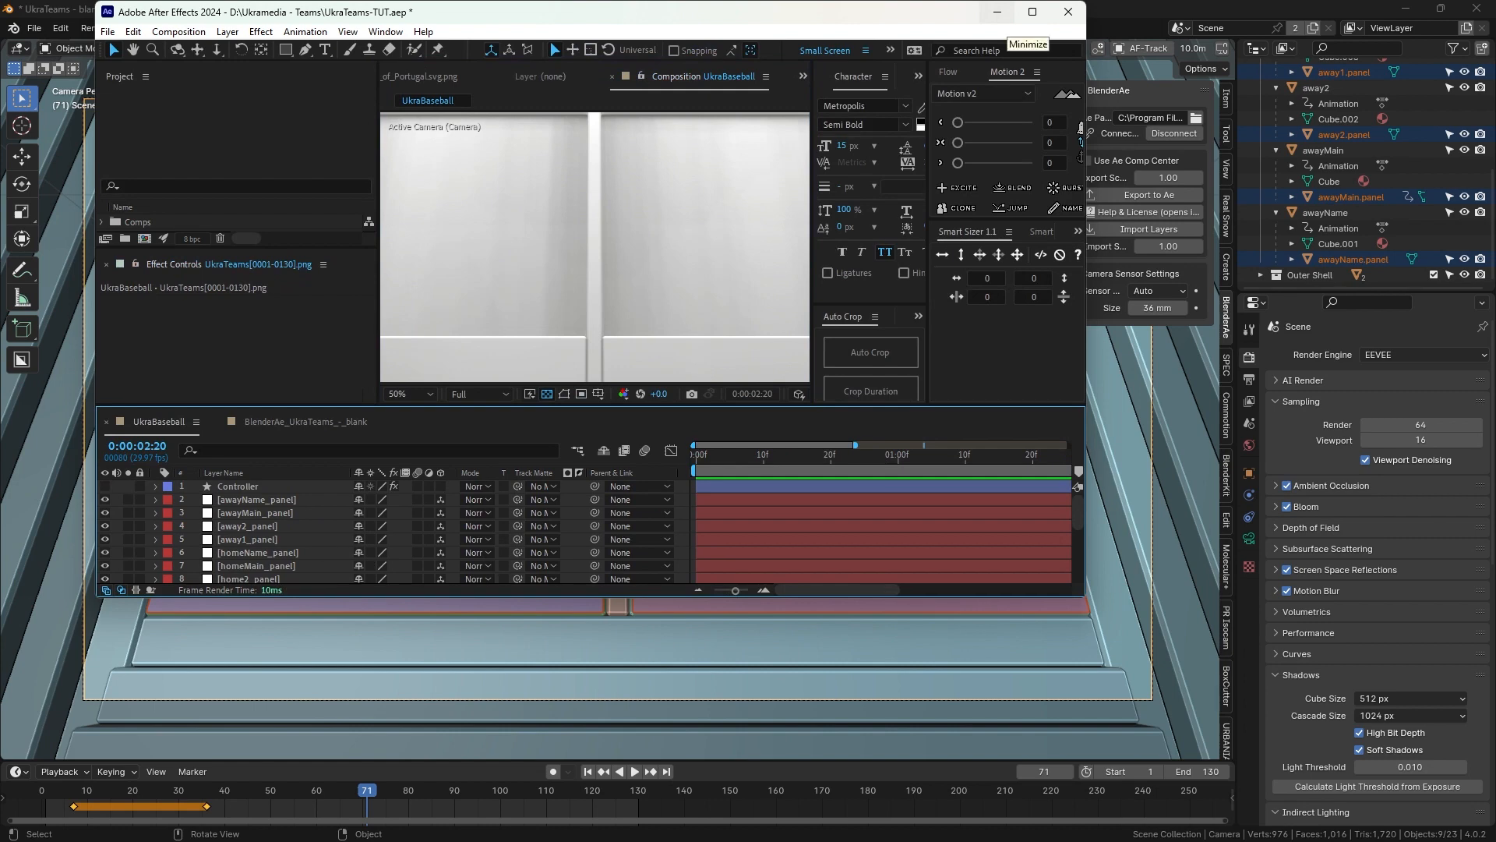
pyautogui.click(1032, 12)
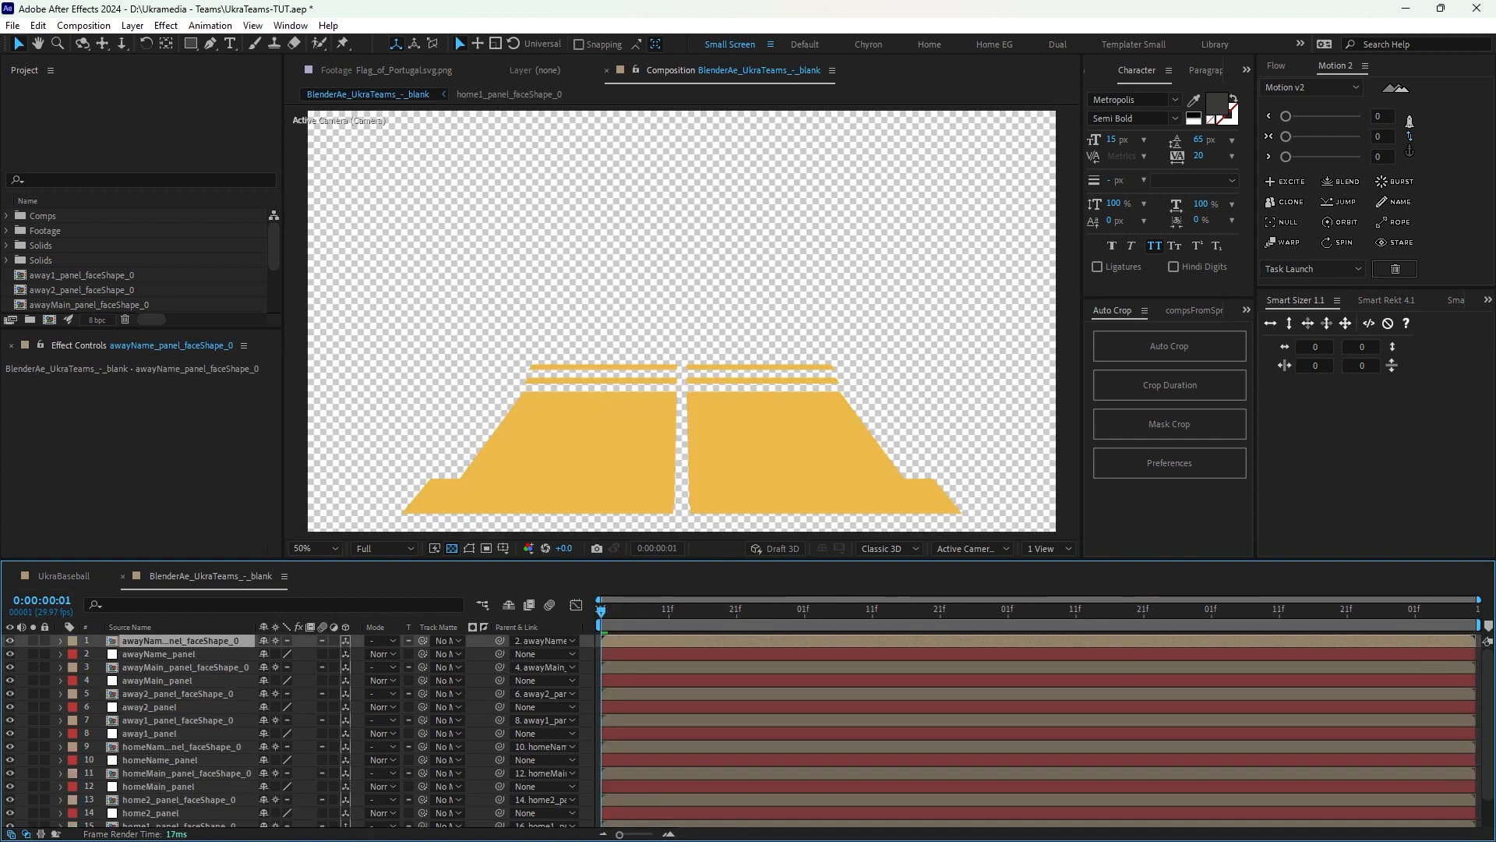
# Preview the BlenderAe_UkraTeams_-_blank composition, and inspect the shape inside the away2_panel_faceShape_0 precomp before returning to the main composition.
pyautogui.click(178, 661)
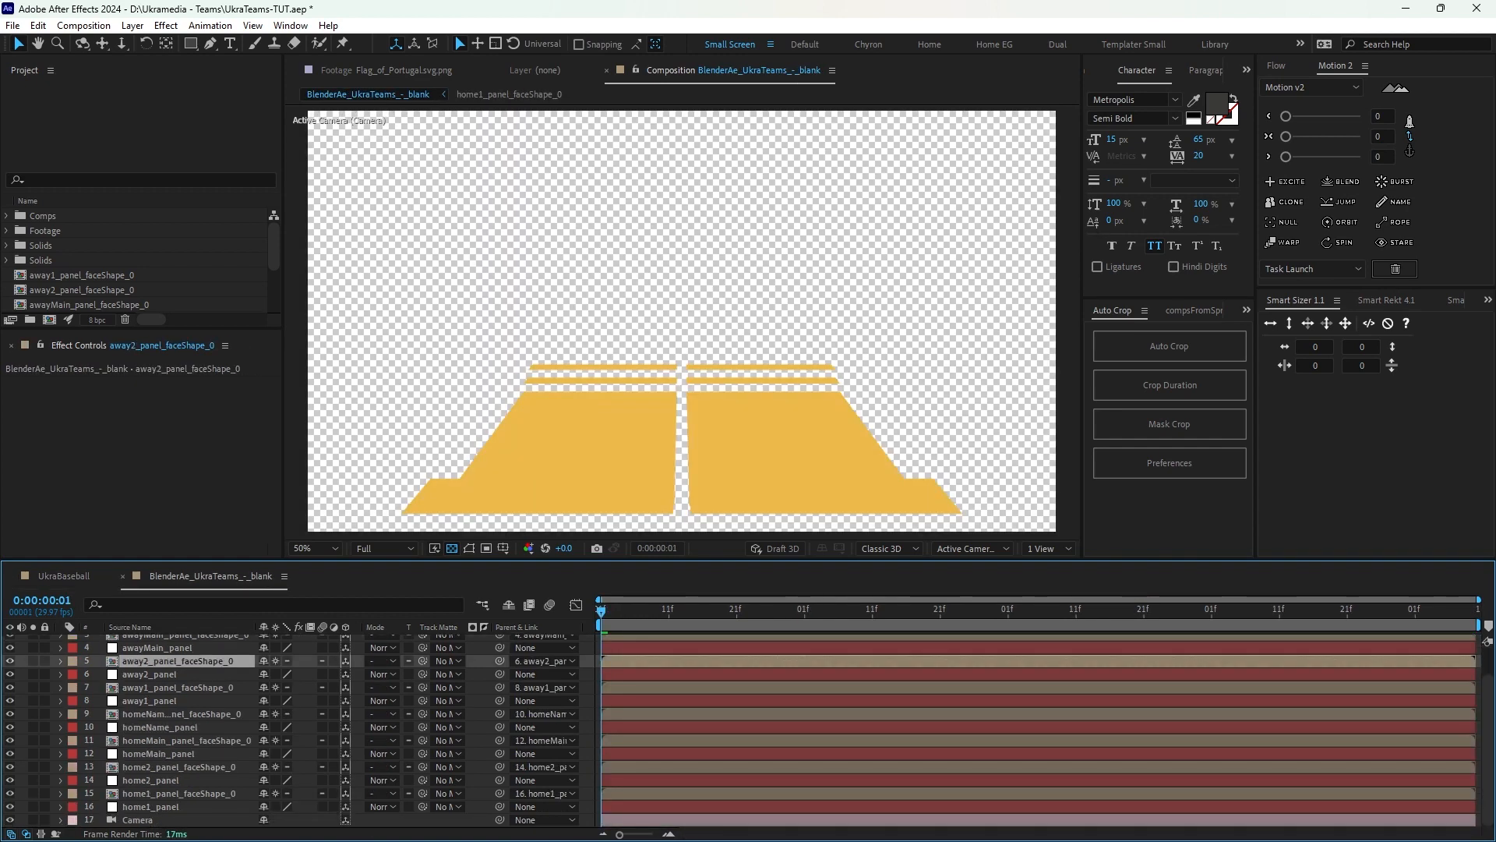
pyautogui.press('space')
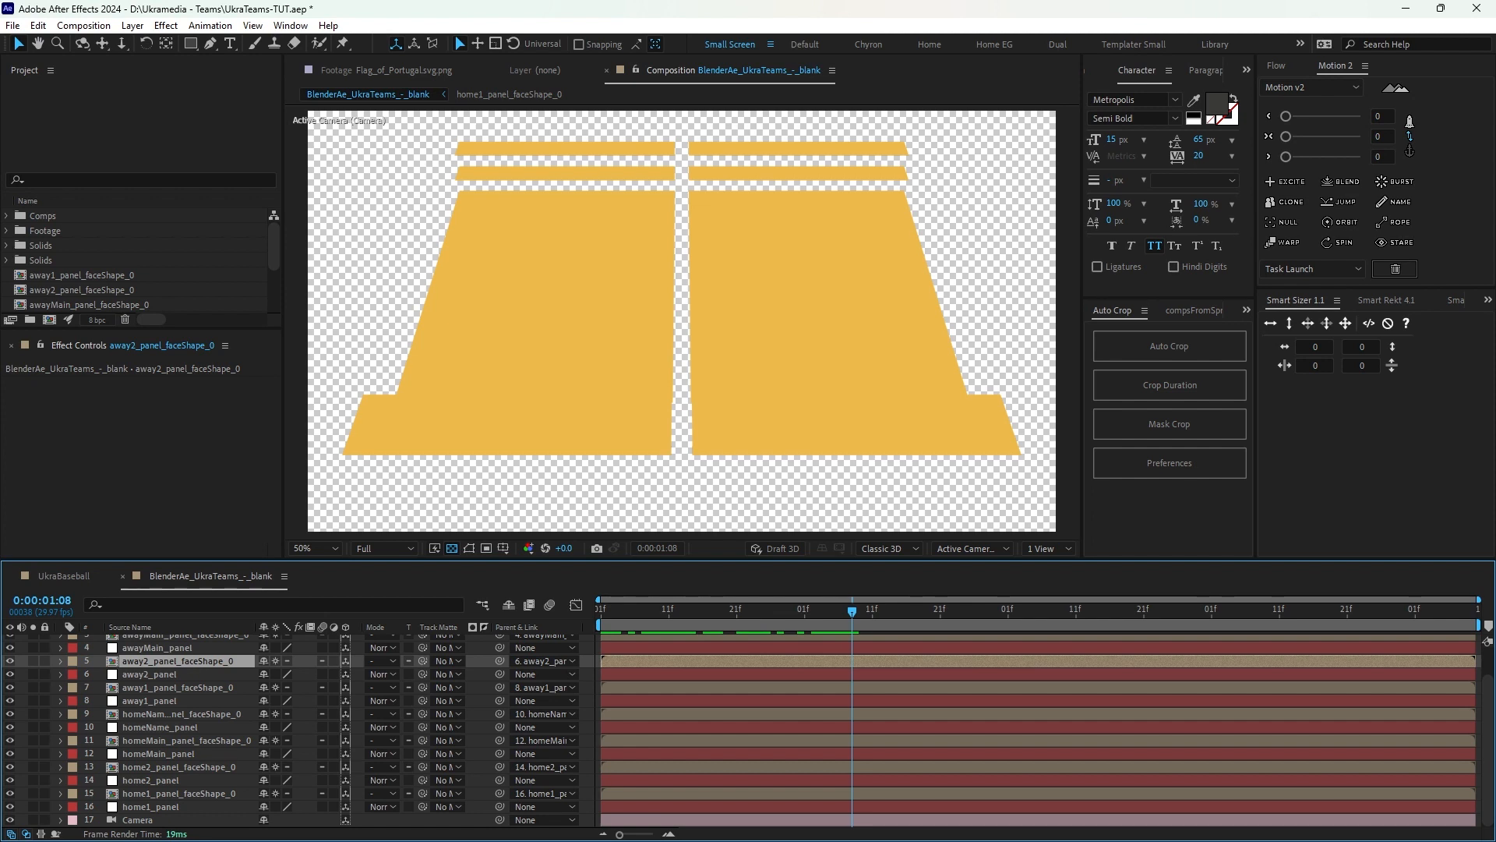
pyautogui.doubleClick(178, 661)
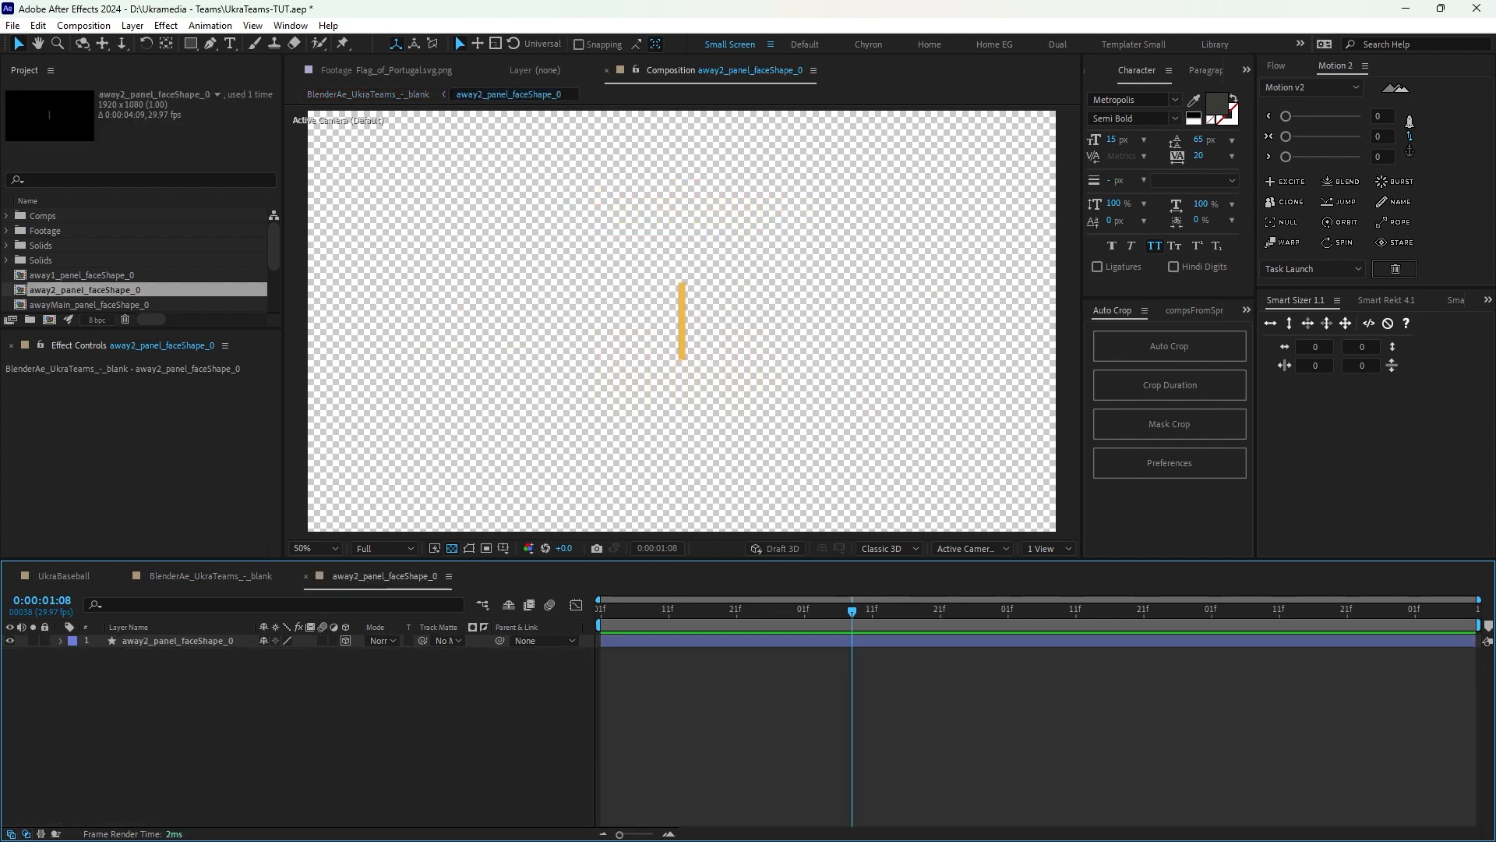
pyautogui.moveTo(852, 611); pyautogui.dragTo(601, 611)
pyautogui.press('.')
pyautogui.press('.')
pyautogui.press('.')
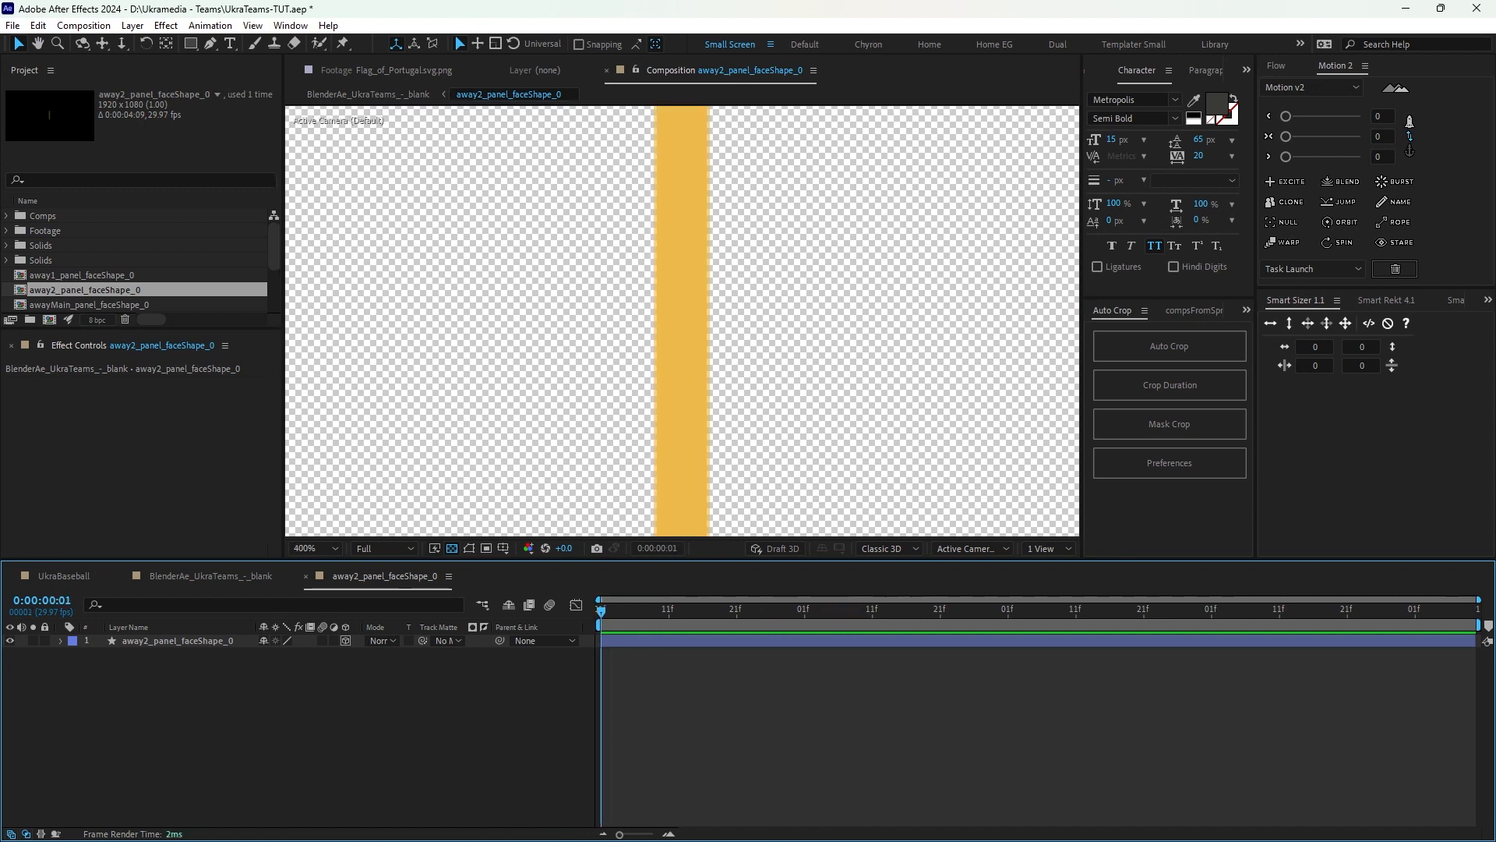
pyautogui.press(',')
pyautogui.hotkey('ctrl', 'w')
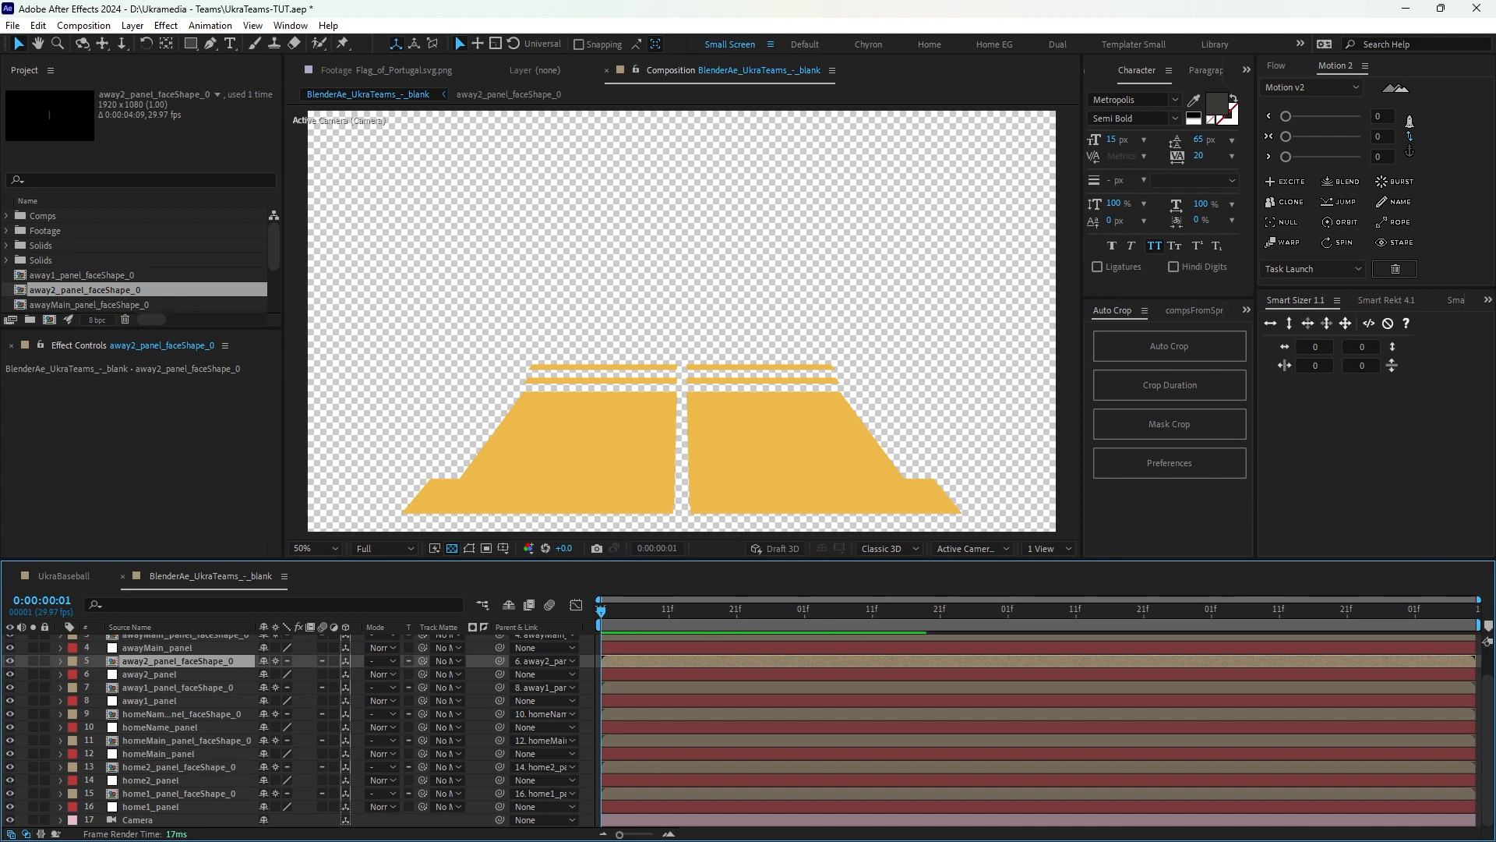
# Add the away1, homeName, homeMain, home2 and home1 faceShape layers to the away2 selection, and show the layer controls.
pyautogui.keyDown('ctrl'); pyautogui.click(178, 687); pyautogui.keyUp('ctrl')
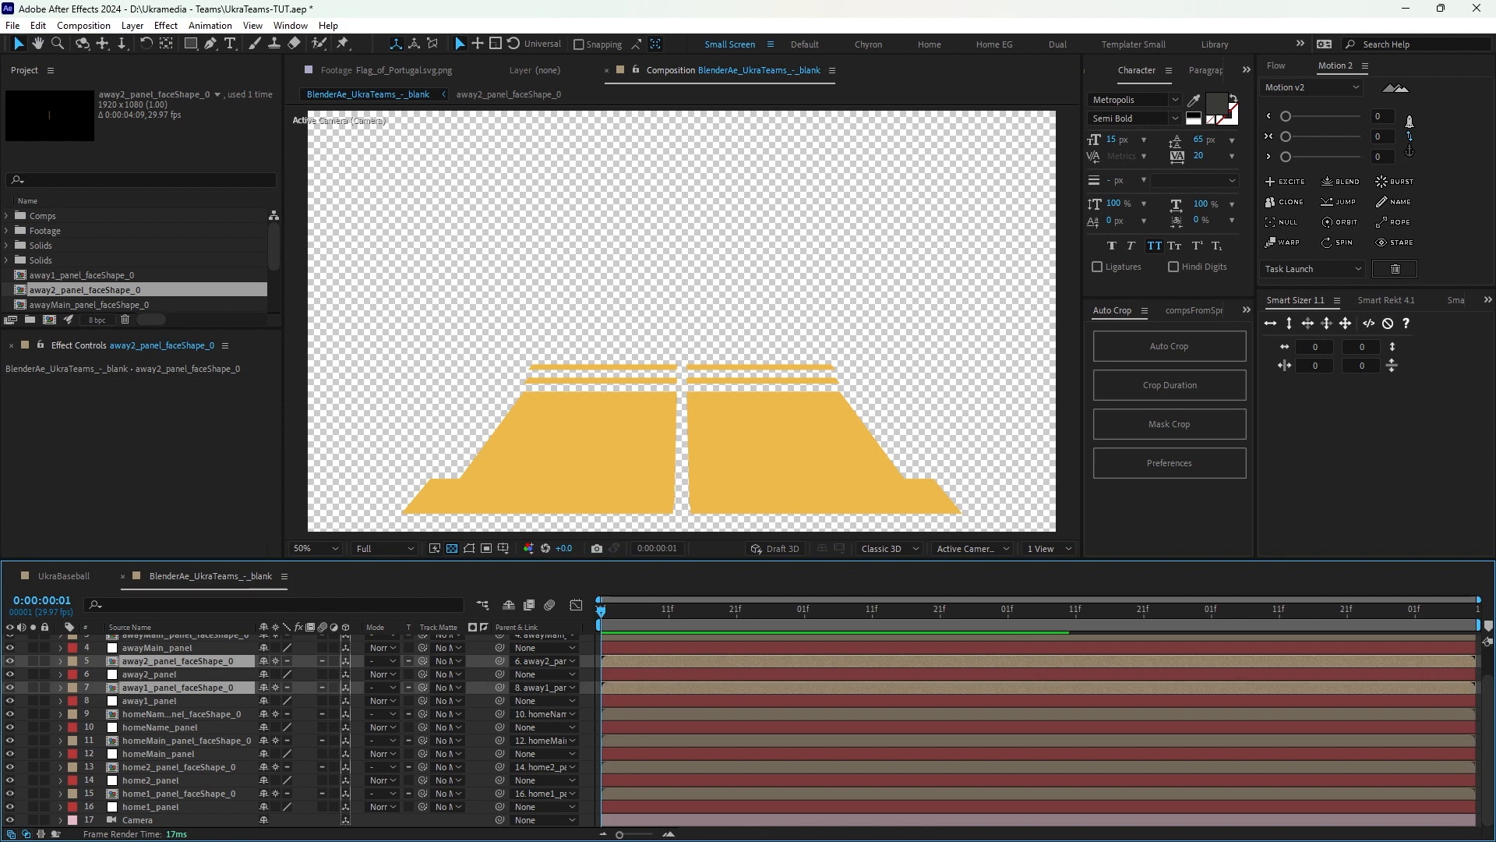
pyautogui.keyDown('ctrl'); pyautogui.click(181, 714); pyautogui.keyUp('ctrl')
pyautogui.keyDown('ctrl'); pyautogui.click(186, 740); pyautogui.keyUp('ctrl')
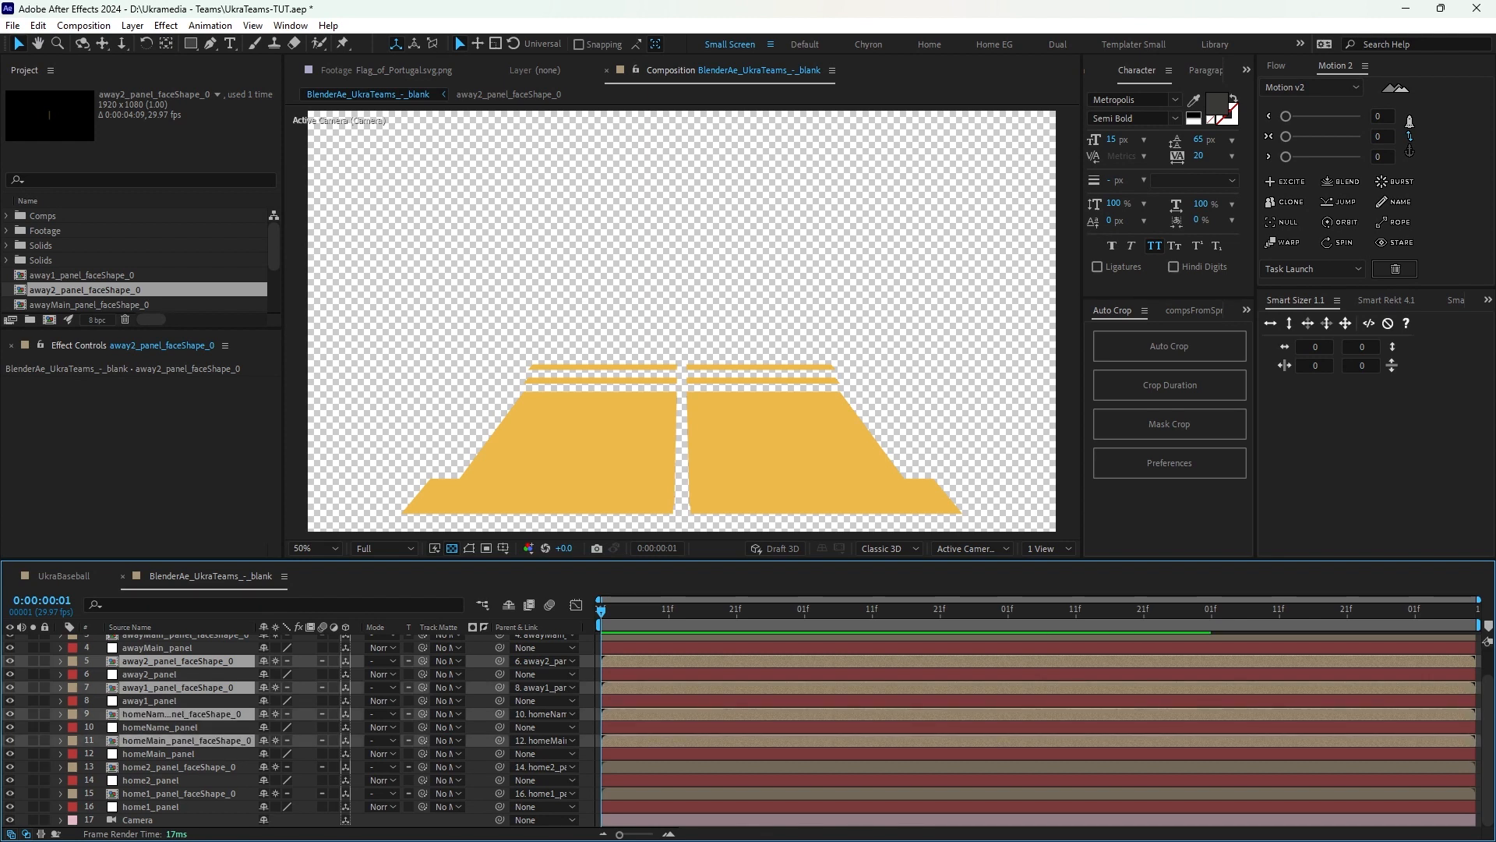
pyautogui.hotkey('ctrl', 'shift', 'h')
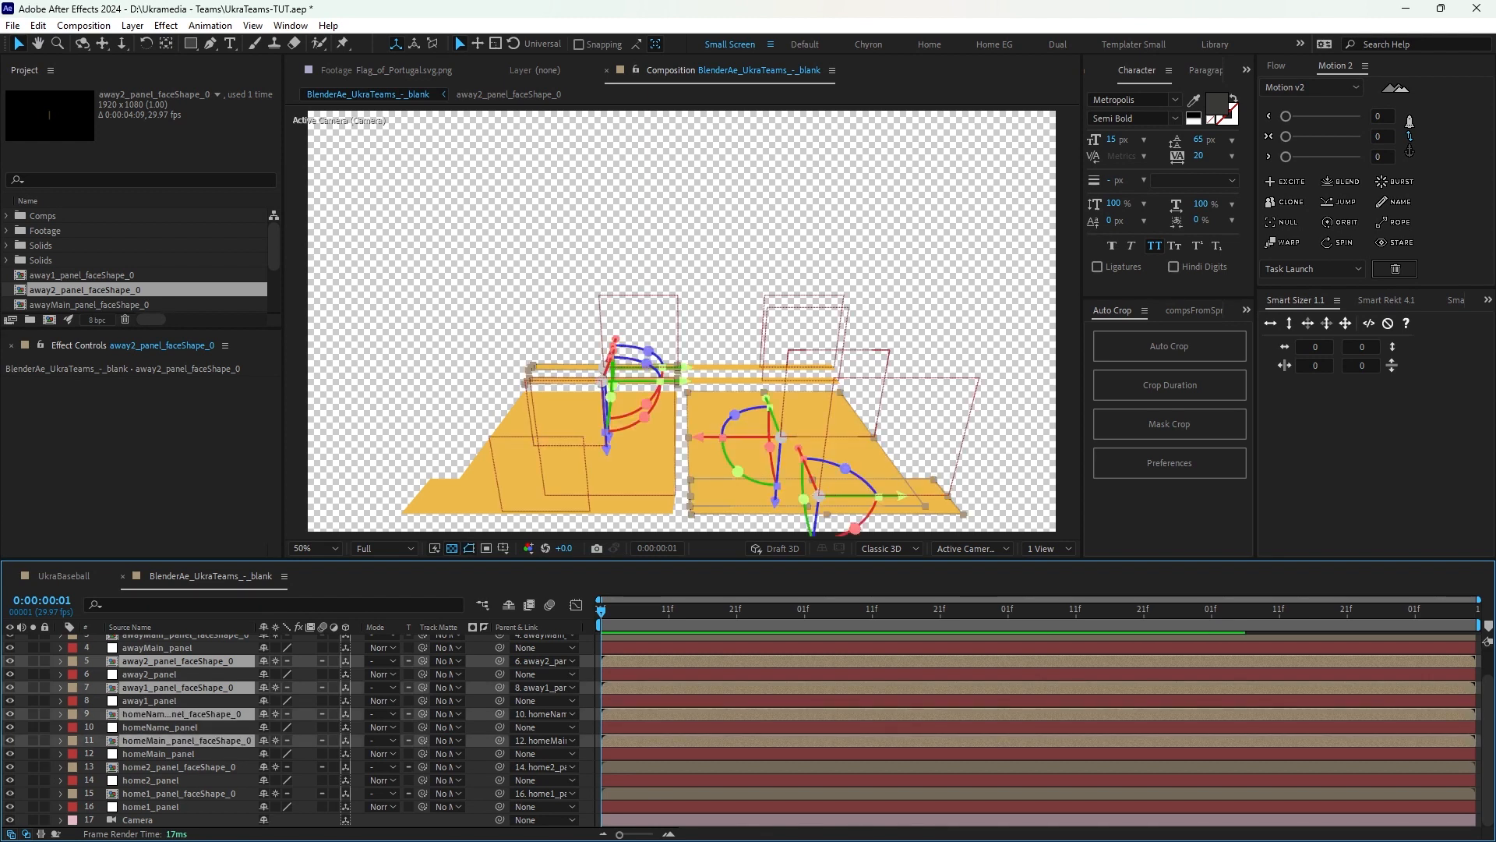
pyautogui.keyDown('ctrl'); pyautogui.click(178, 767); pyautogui.keyUp('ctrl')
pyautogui.keyDown('ctrl'); pyautogui.click(178, 794); pyautogui.keyUp('ctrl')
pyautogui.scroll(2, 178, 768)
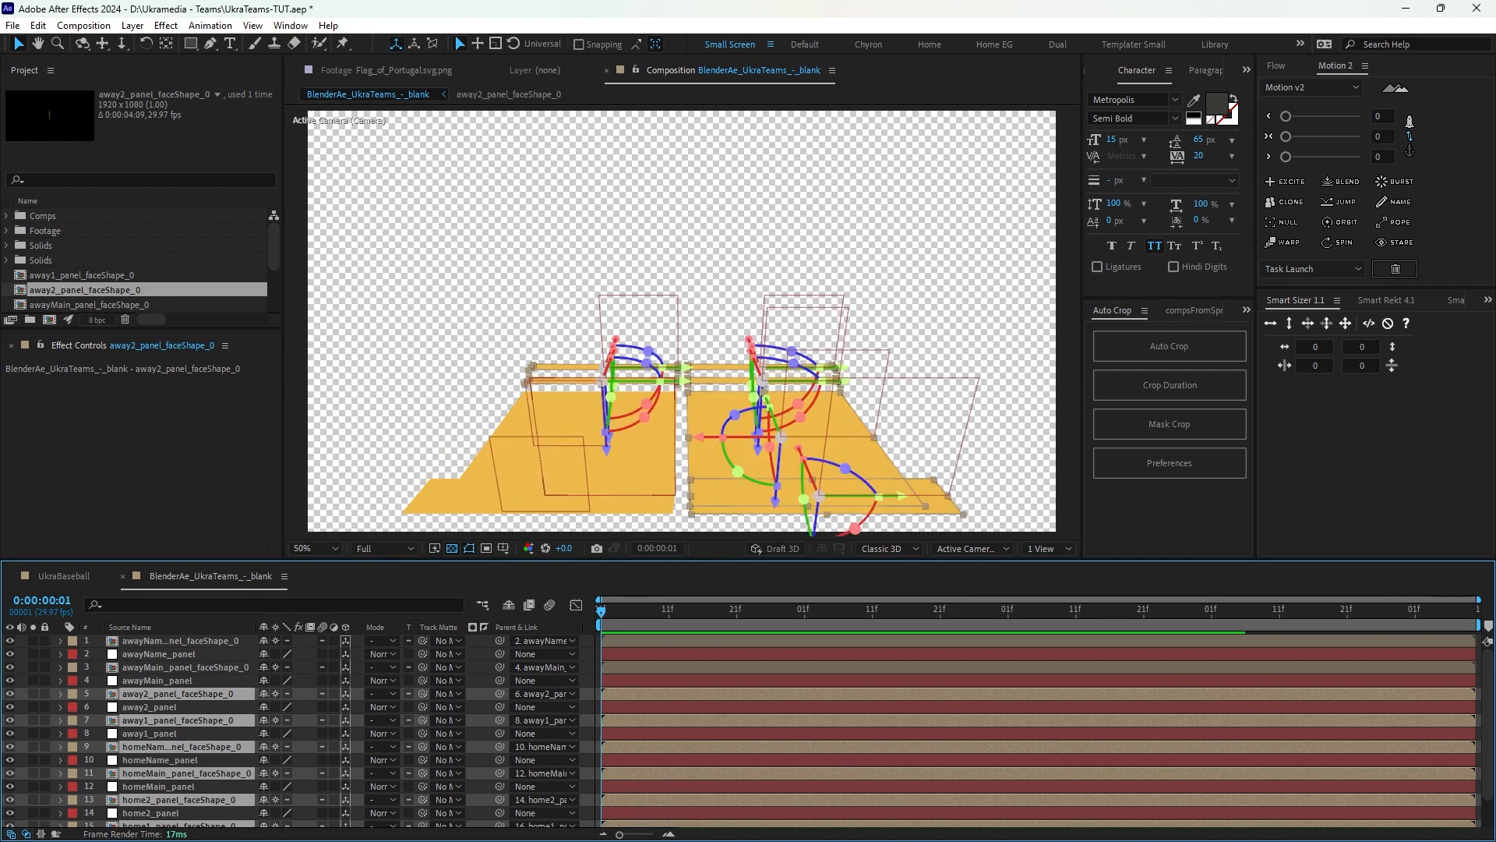
pyautogui.scroll(-2, 296, 733)
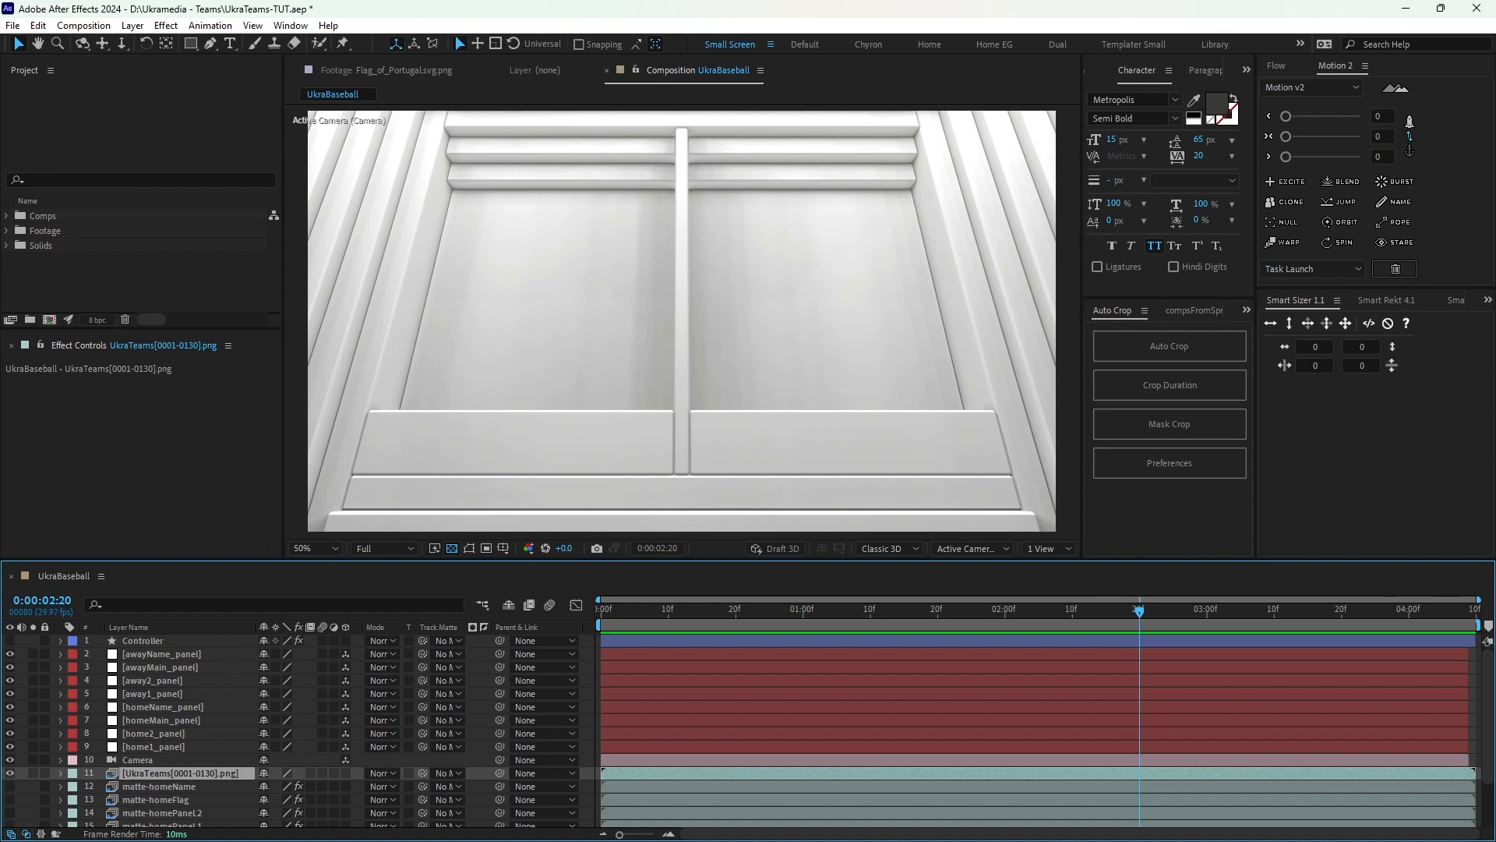
# Show layer controls in the UkraBaseball composition and examine the home and away panel nulls one after another.
pyautogui.press('KP_2')
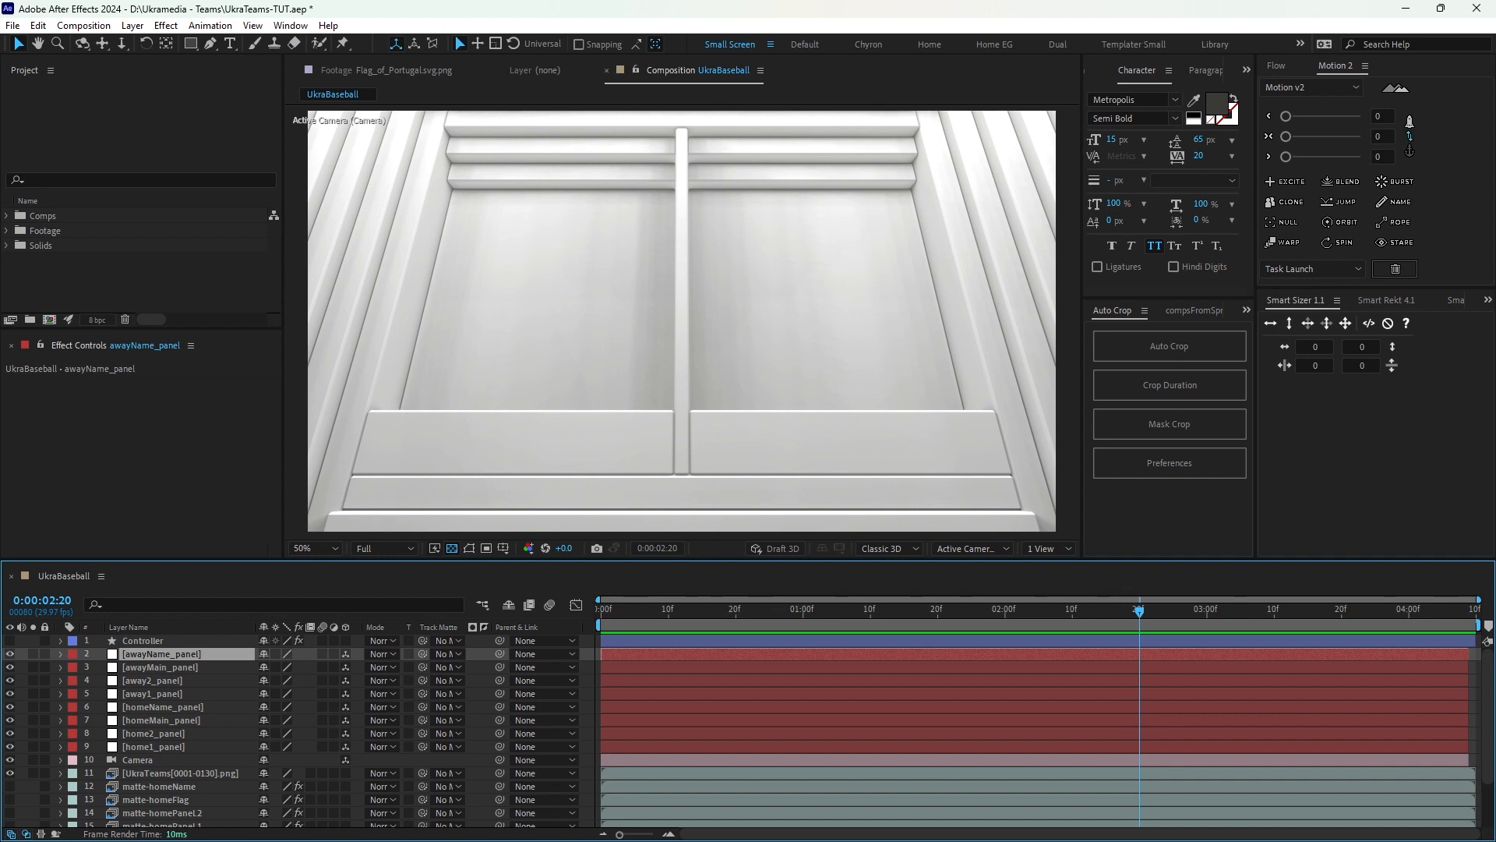
pyautogui.press('KP_9')
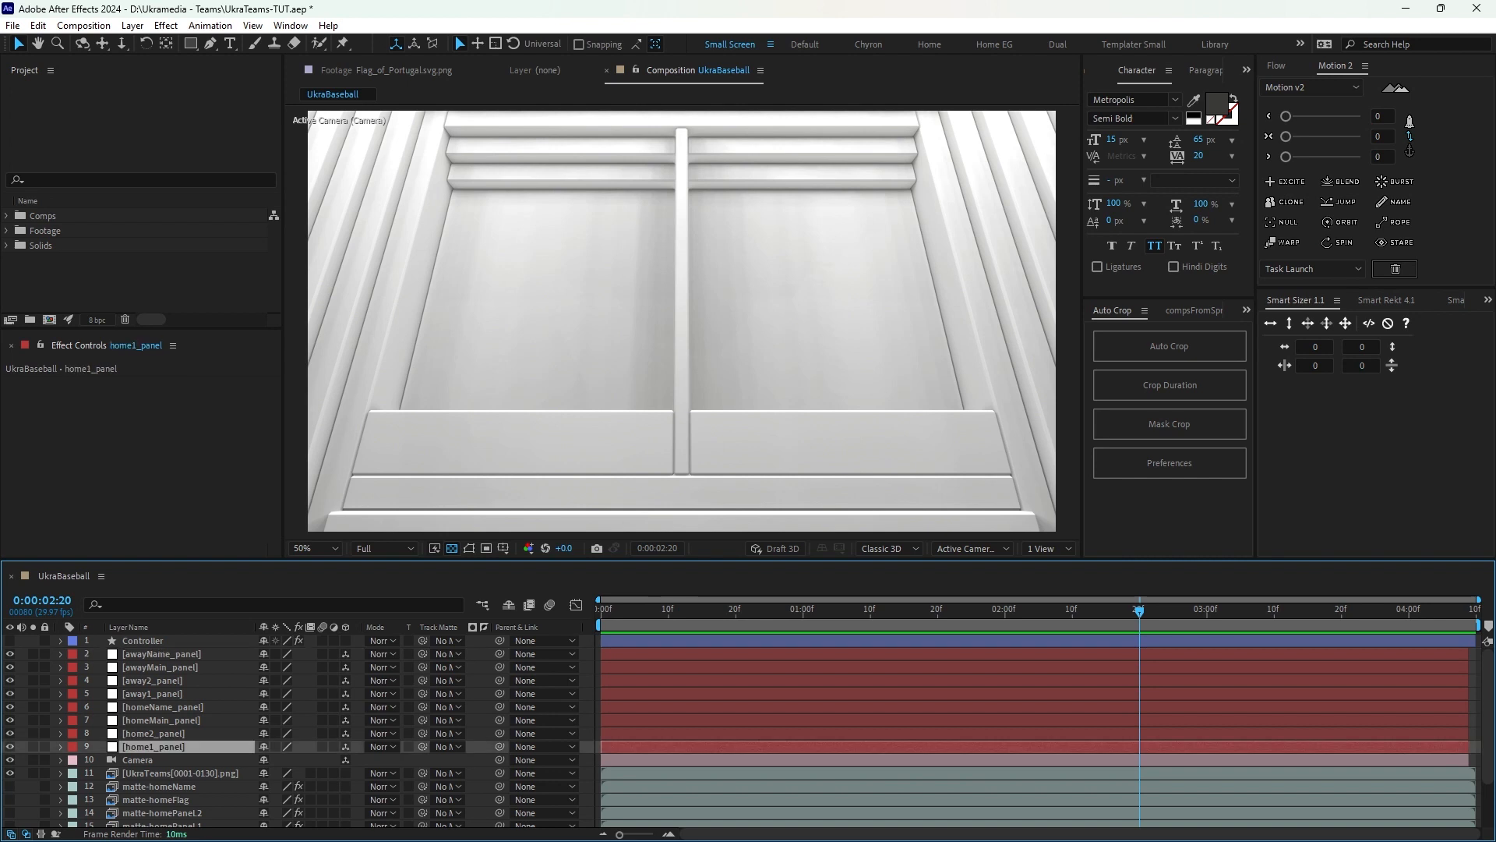
pyautogui.press('KP_8')
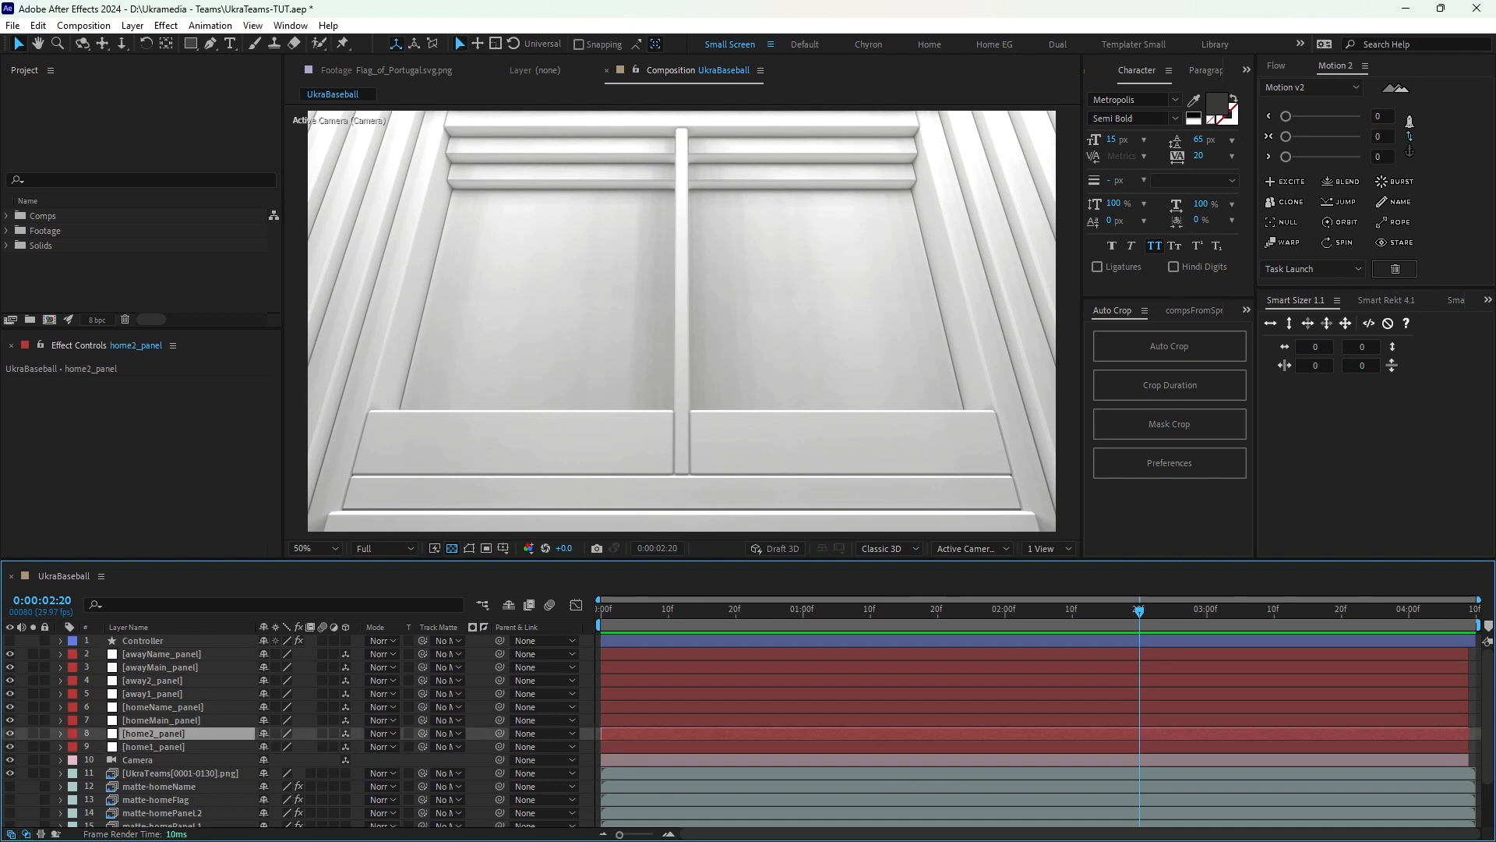
pyautogui.hotkey('ctrl', 'shift', 'h')
pyautogui.press('KP_7')
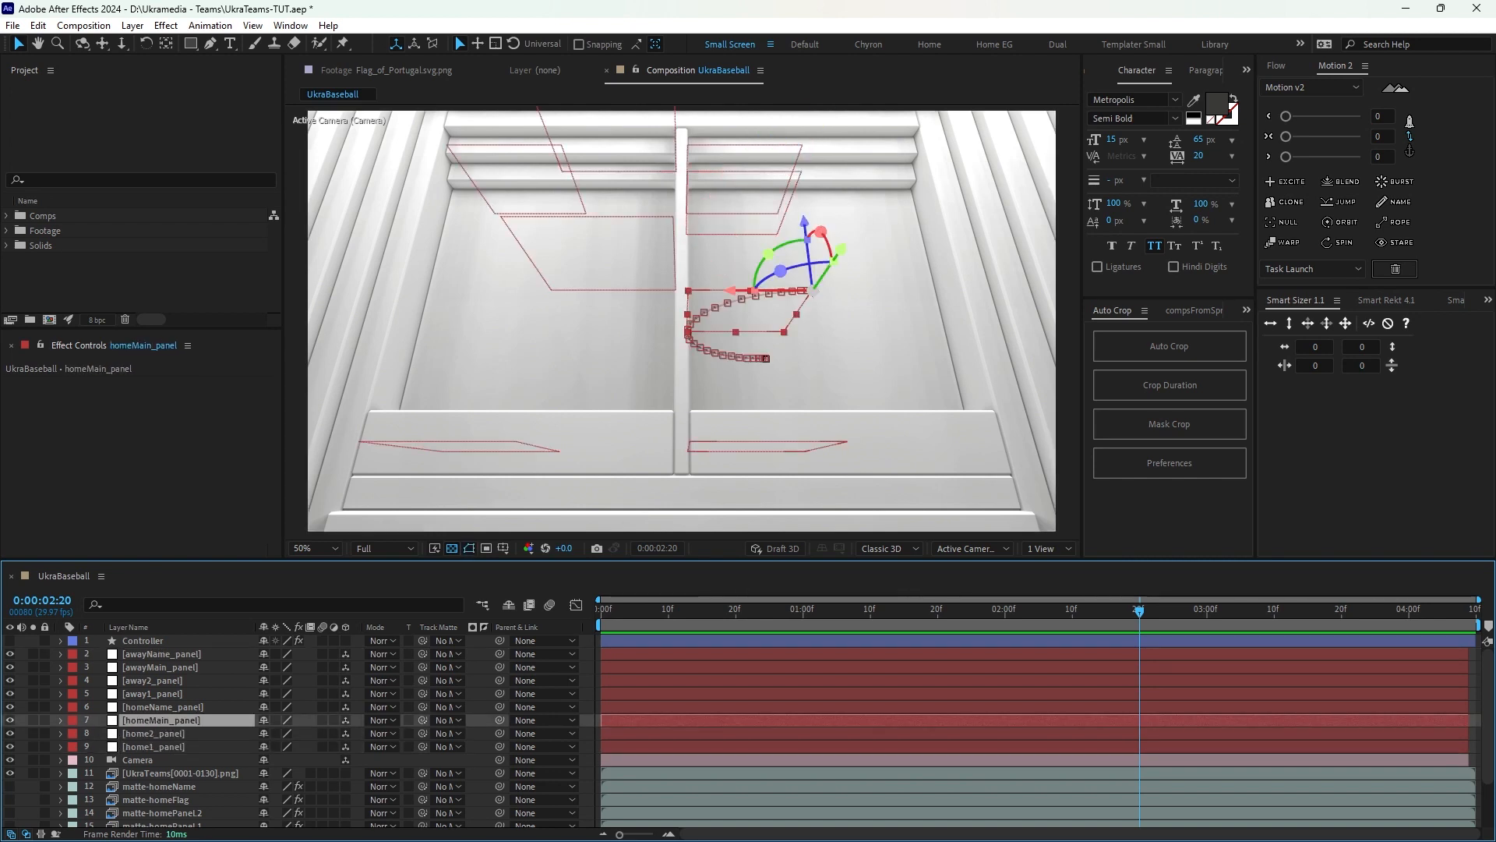
pyautogui.press('KP_6')
pyautogui.press('KP_5')
pyautogui.press('KP_4')
pyautogui.press('KP_3')
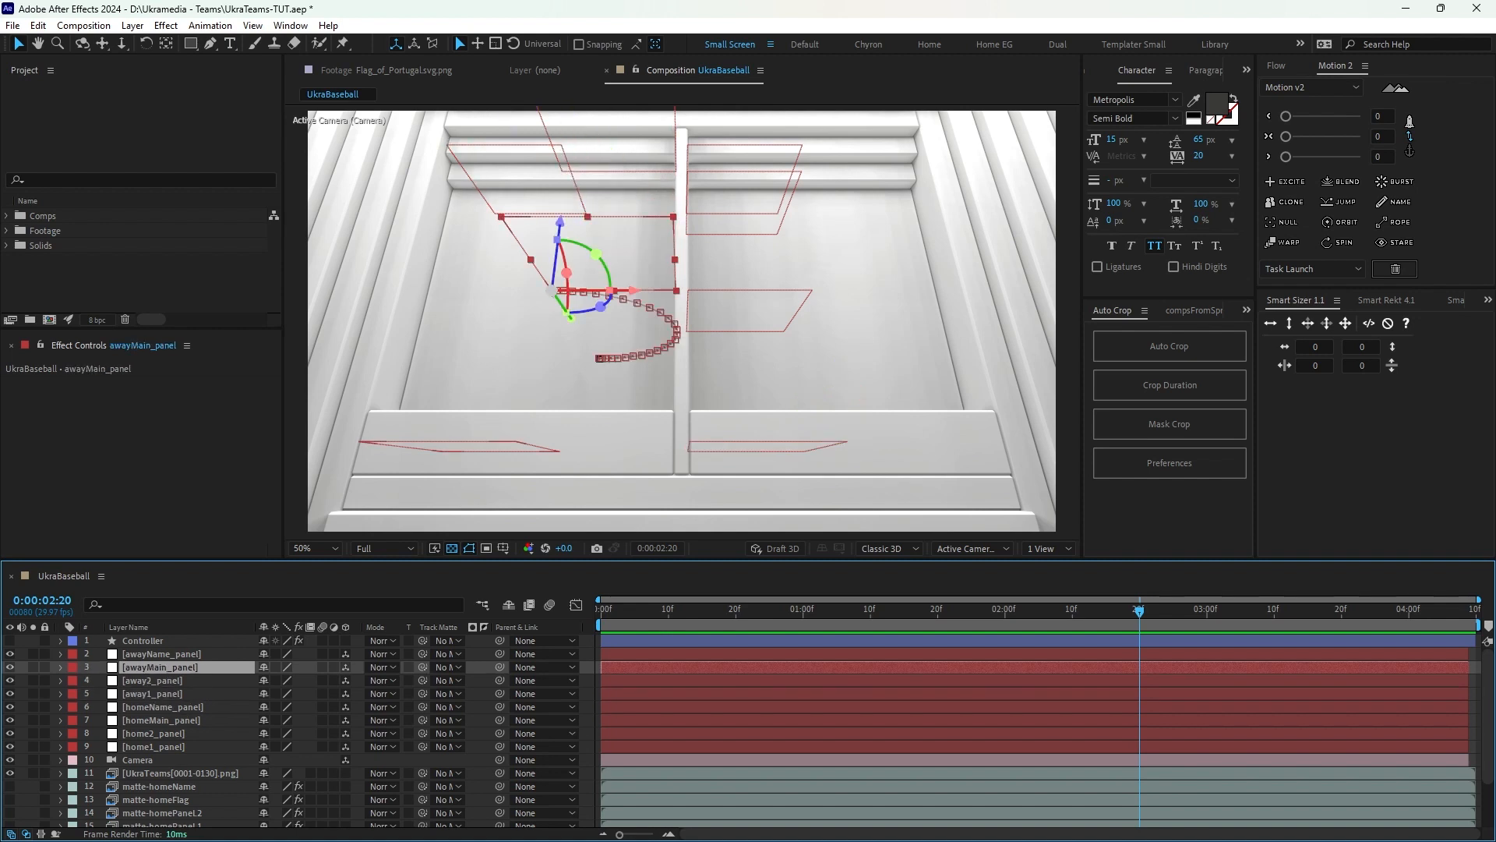
# Select the awayName_panel null and preview the panel animation in the UkraBaseball composition.
pyautogui.press('KP_2')
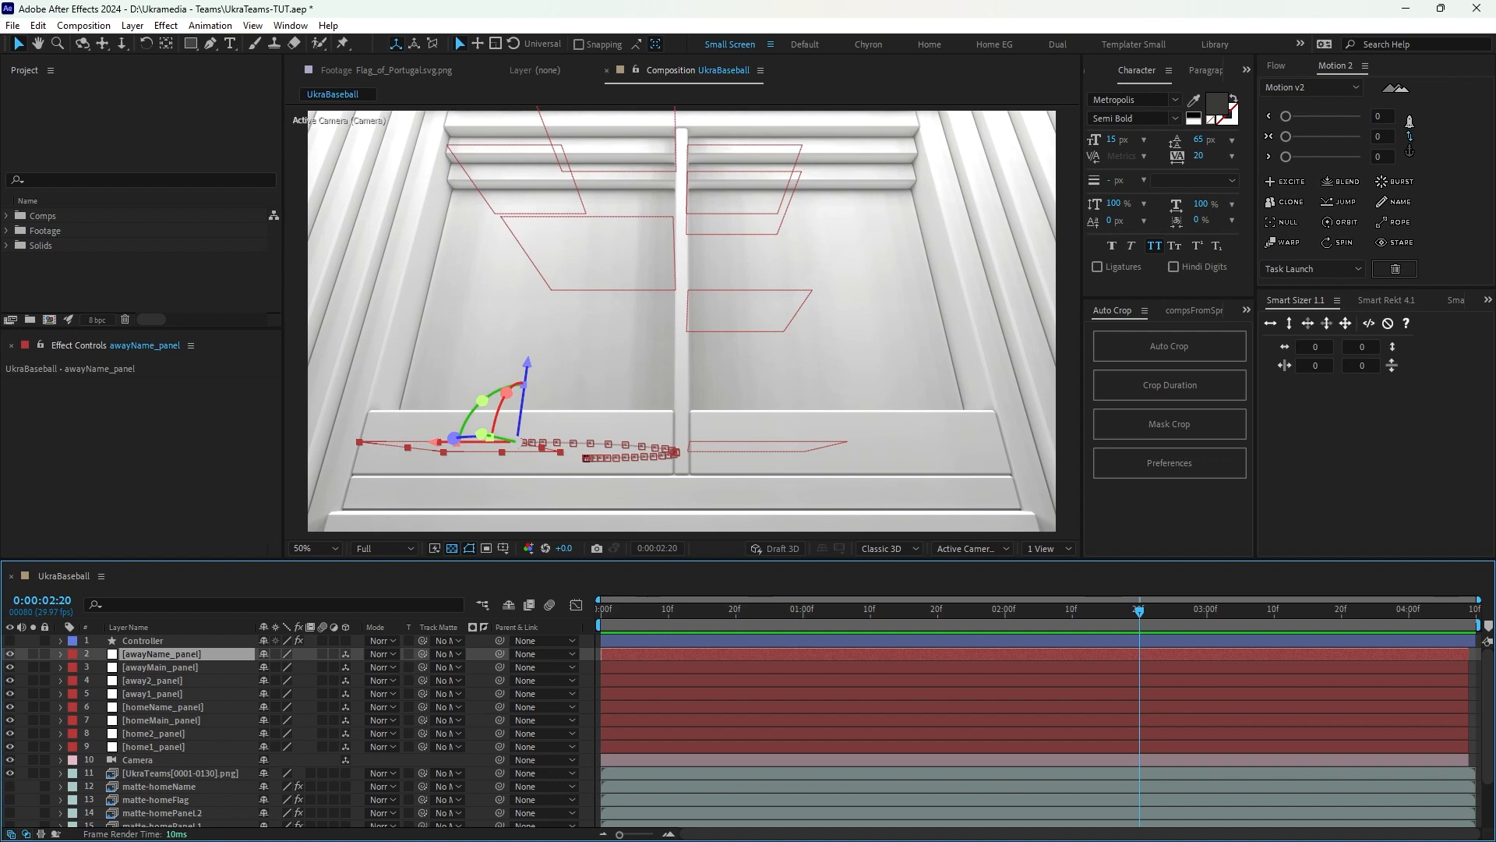
pyautogui.press('space')
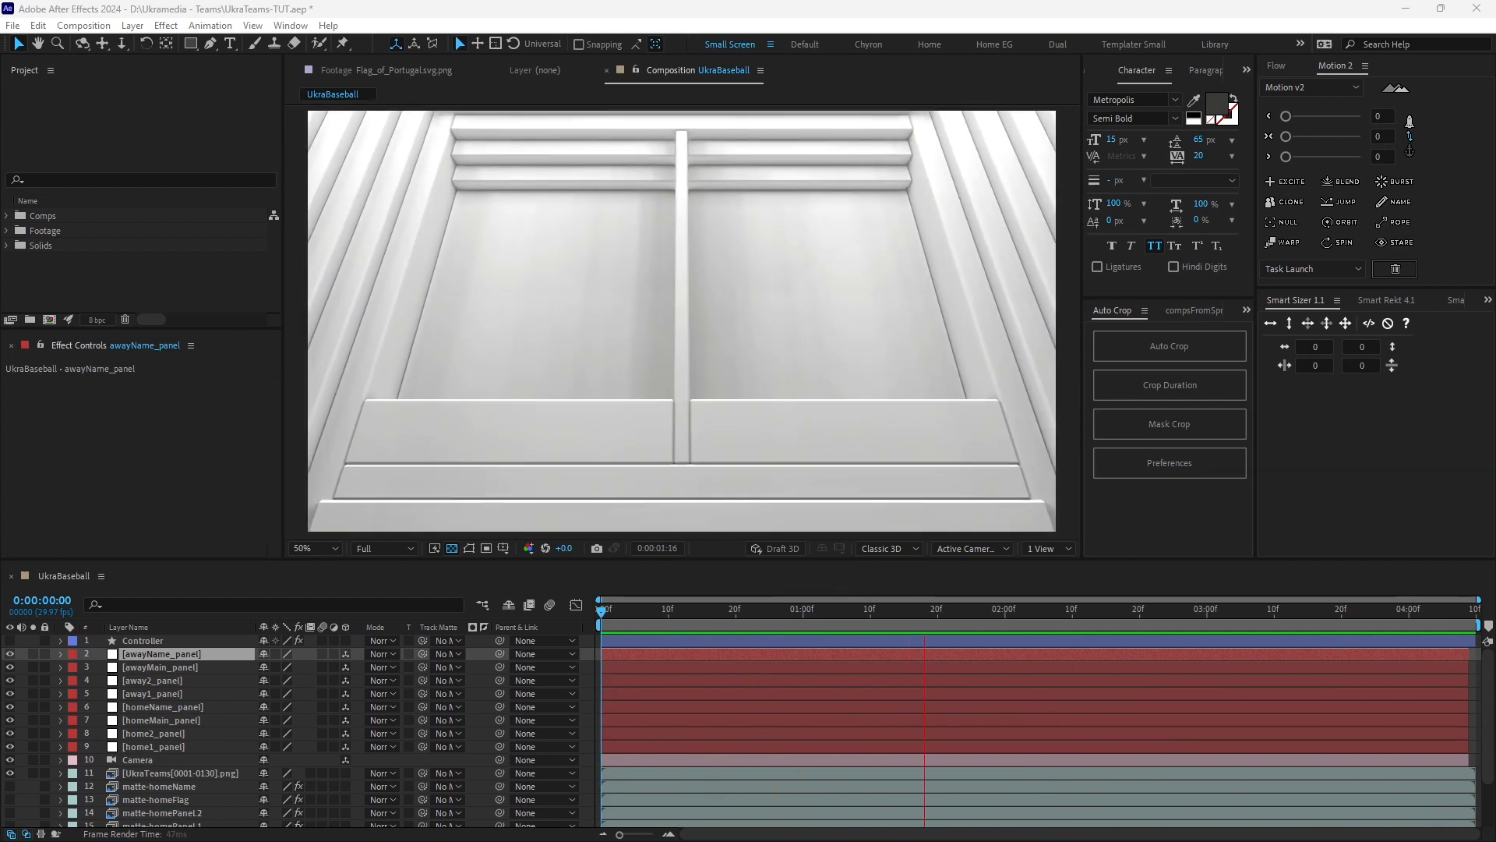
pyautogui.hotkey('alt', 'Tab')
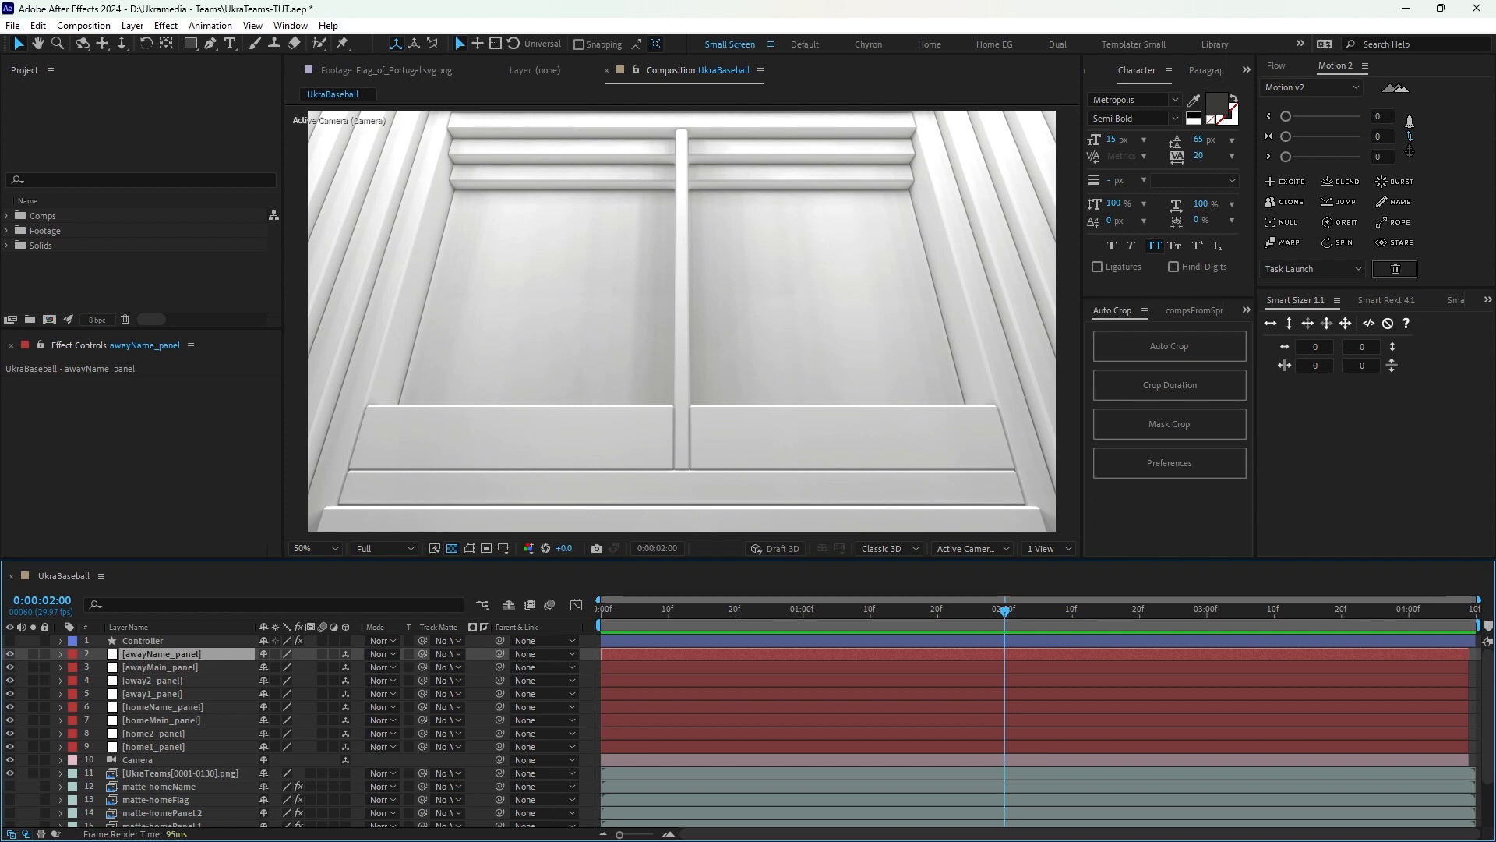
pyautogui.click(120, 279)
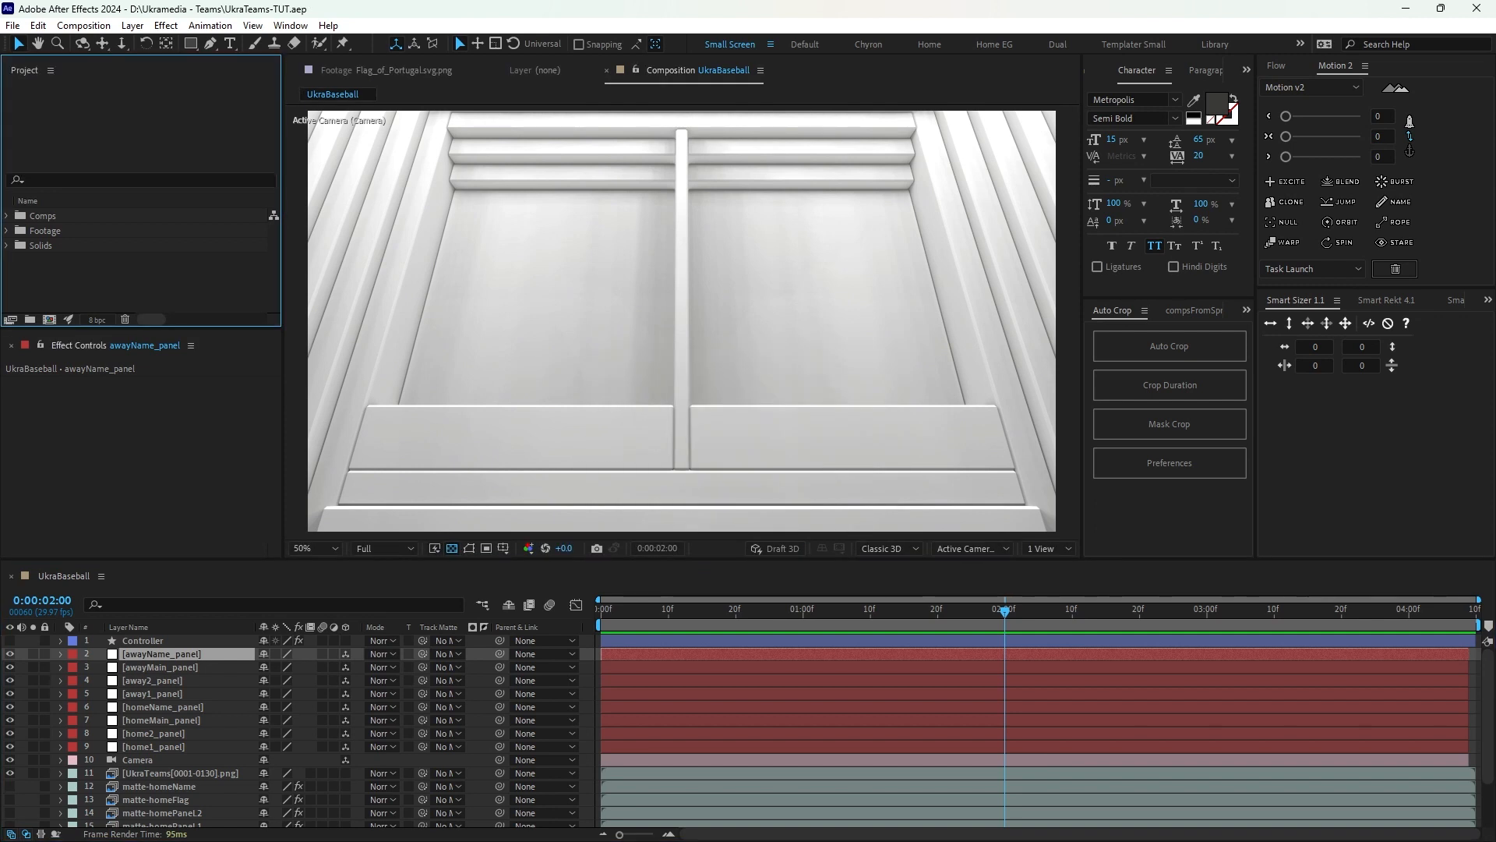
pyautogui.click(131, 440)
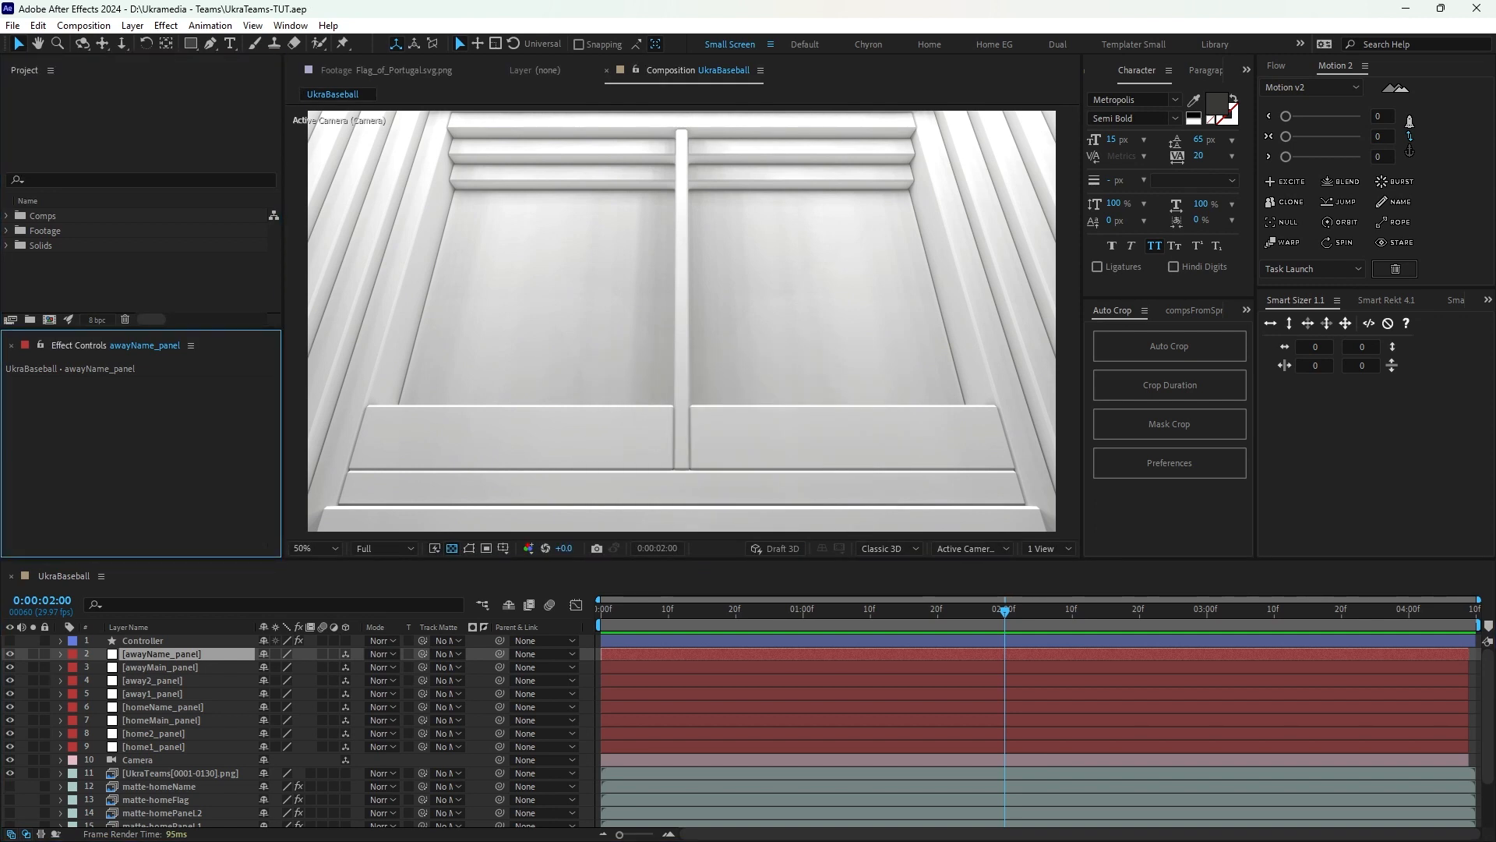
# Show the layer controls and rename the awayName_panel null as leftPanel.Btm.
pyautogui.hotkey('ctrl', 'shift', 'h')
pyautogui.click(160, 667)
pyautogui.click(160, 654)
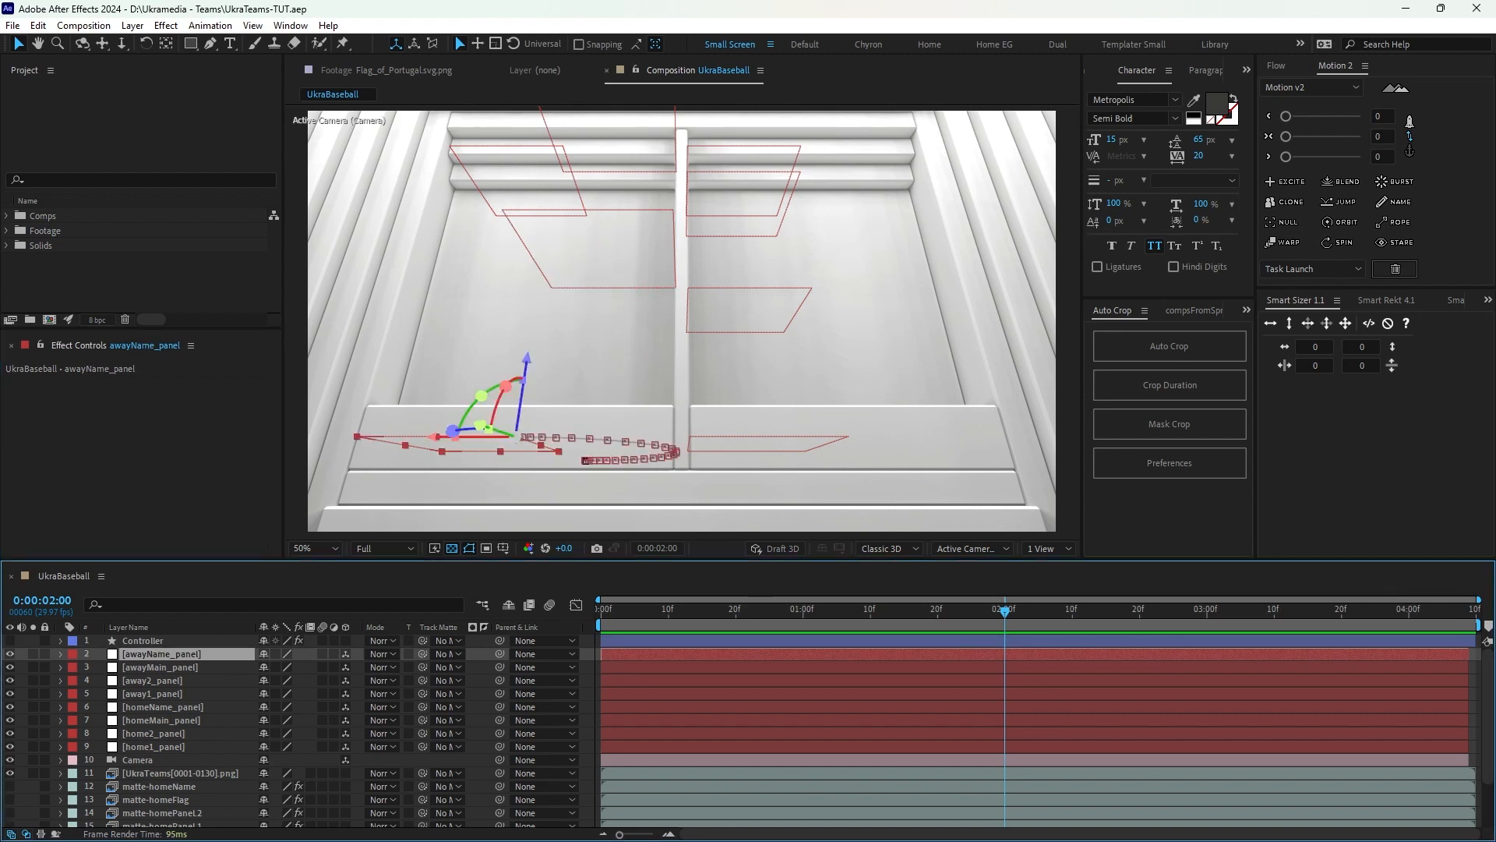
pyautogui.press('Return')
pyautogui.write('leftPa')
pyautogui.write('nel.Btm')
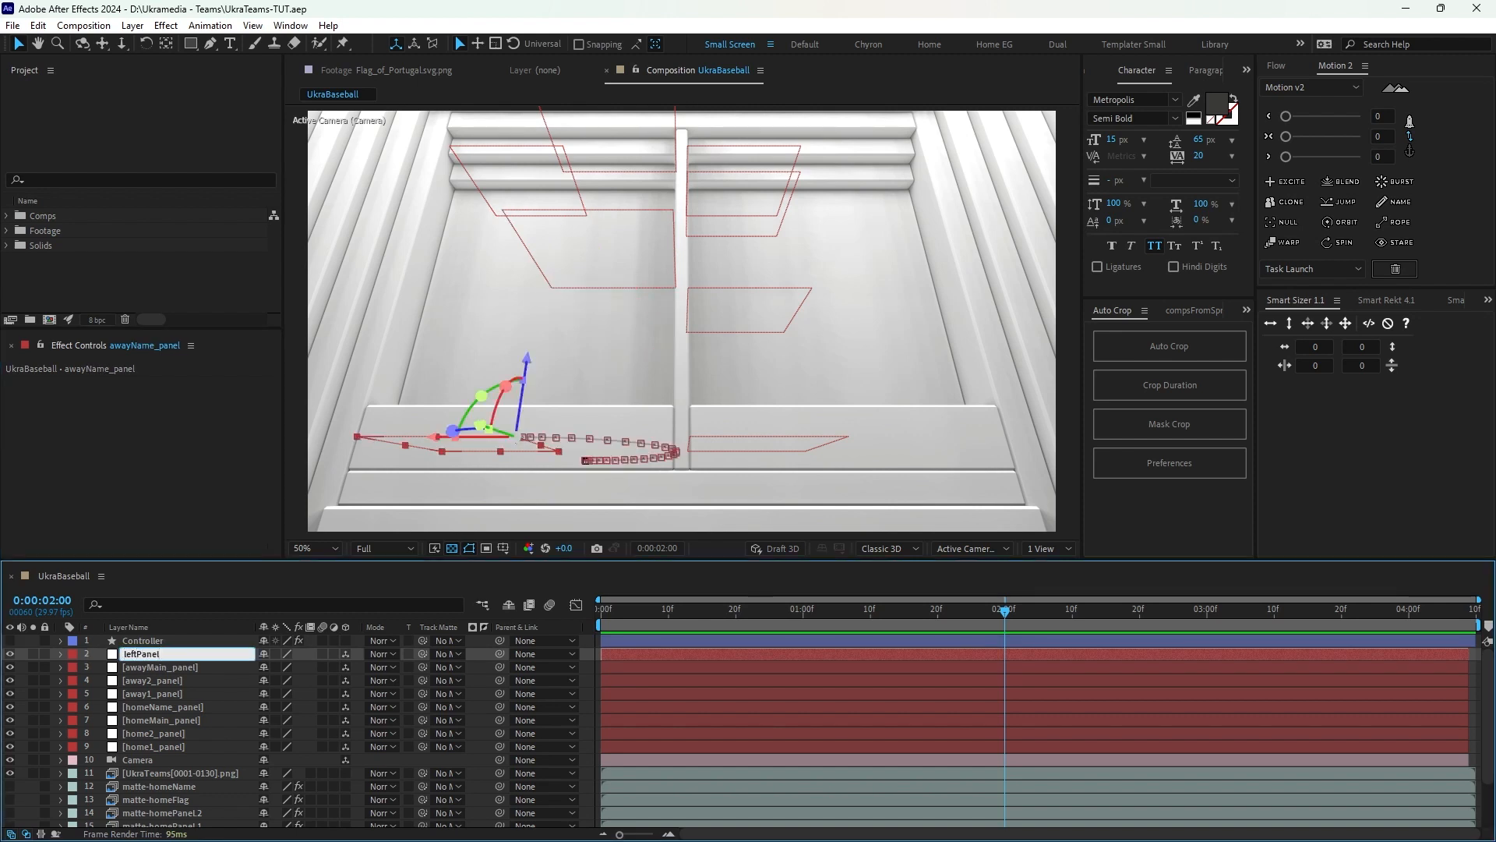
pyautogui.press('Return')
# Rename the awayMain_panel null as leftPanel.Main.
pyautogui.hotkey('ctrl', 'Down')
pyautogui.press('Return')
pyautogui.write('leftPanel.Main')
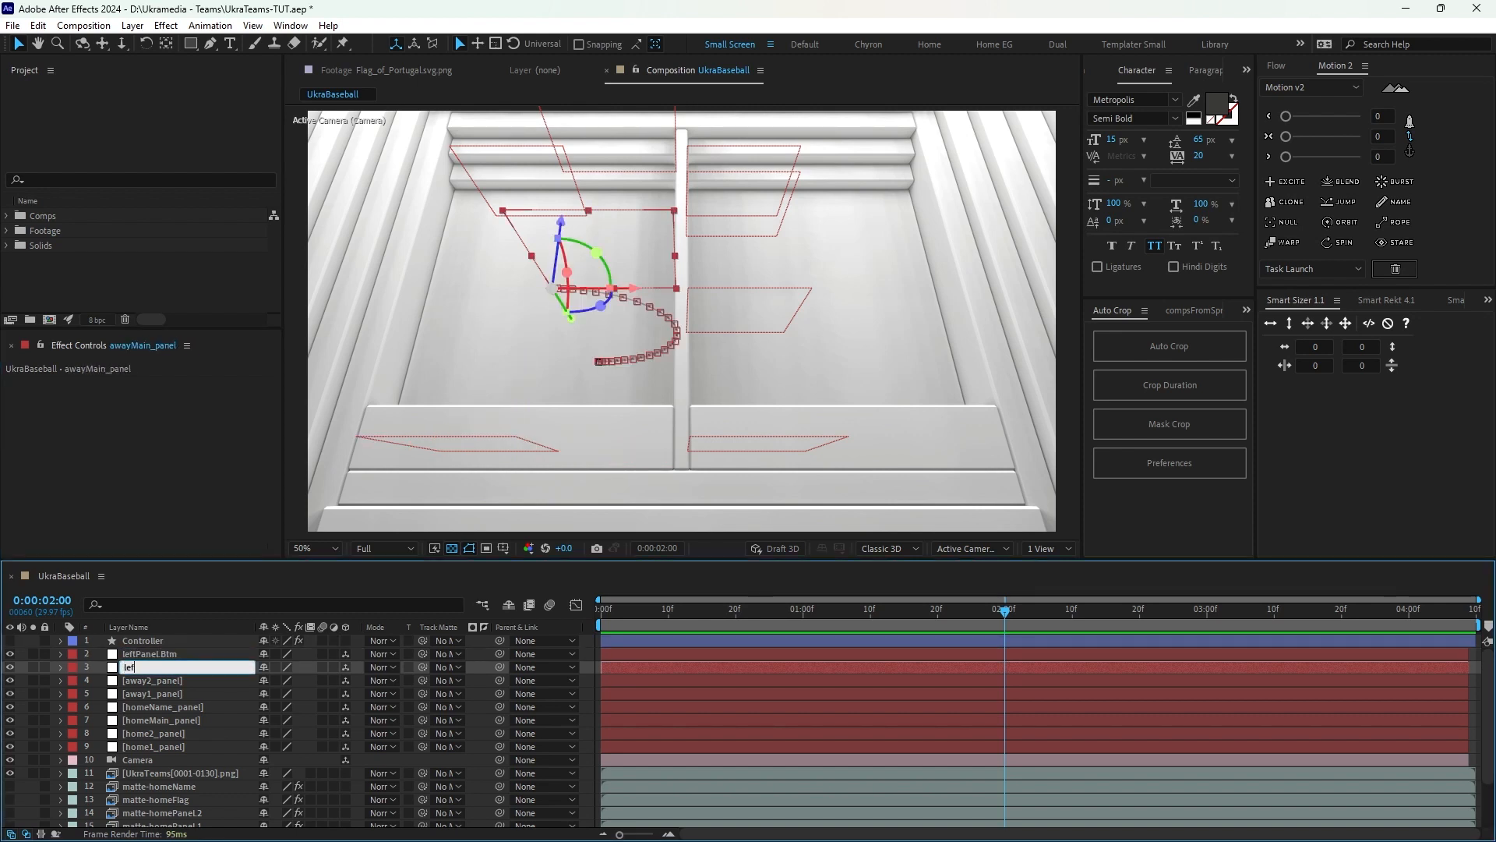
pyautogui.press('Return')
# Rename the away2 and away1 nulls leftPanel.2 and leftPanel.1, and the home nulls rightPanel.Btm, rightPanel.Main, rightPanel.2 and rightPanel.1.
pyautogui.hotkey('ctrl', 'Down')
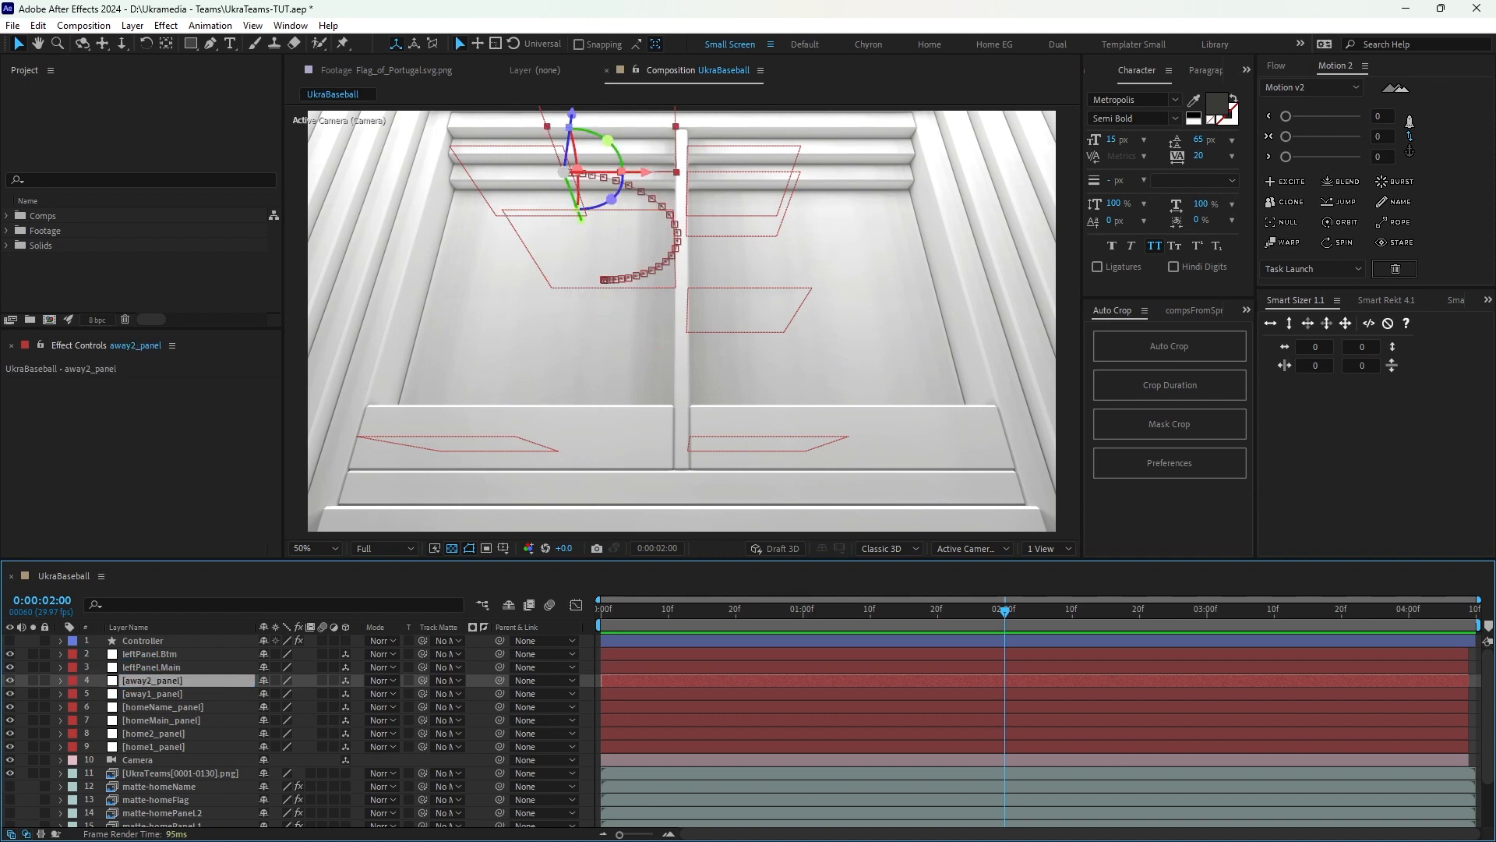
pyautogui.press('Return')
pyautogui.write('leftPanel.2')
pyautogui.press('Return')
pyautogui.hotkey('ctrl', 'Down')
pyautogui.press('Return')
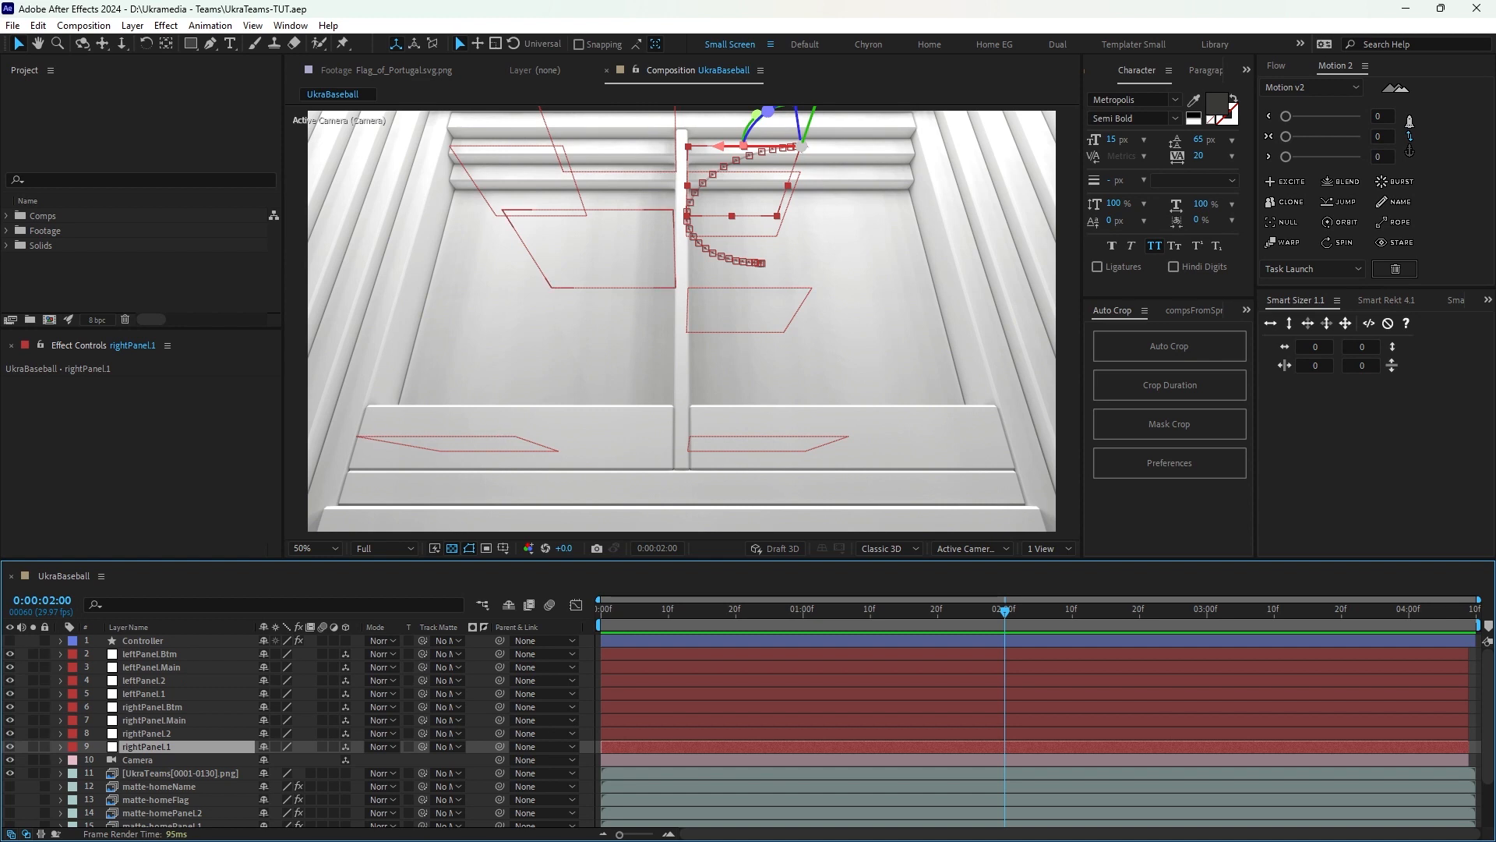
# Make the matte-homeName layer visible and solo it to examine its matte against the full composition.
pyautogui.scroll(-3, 312, 732)
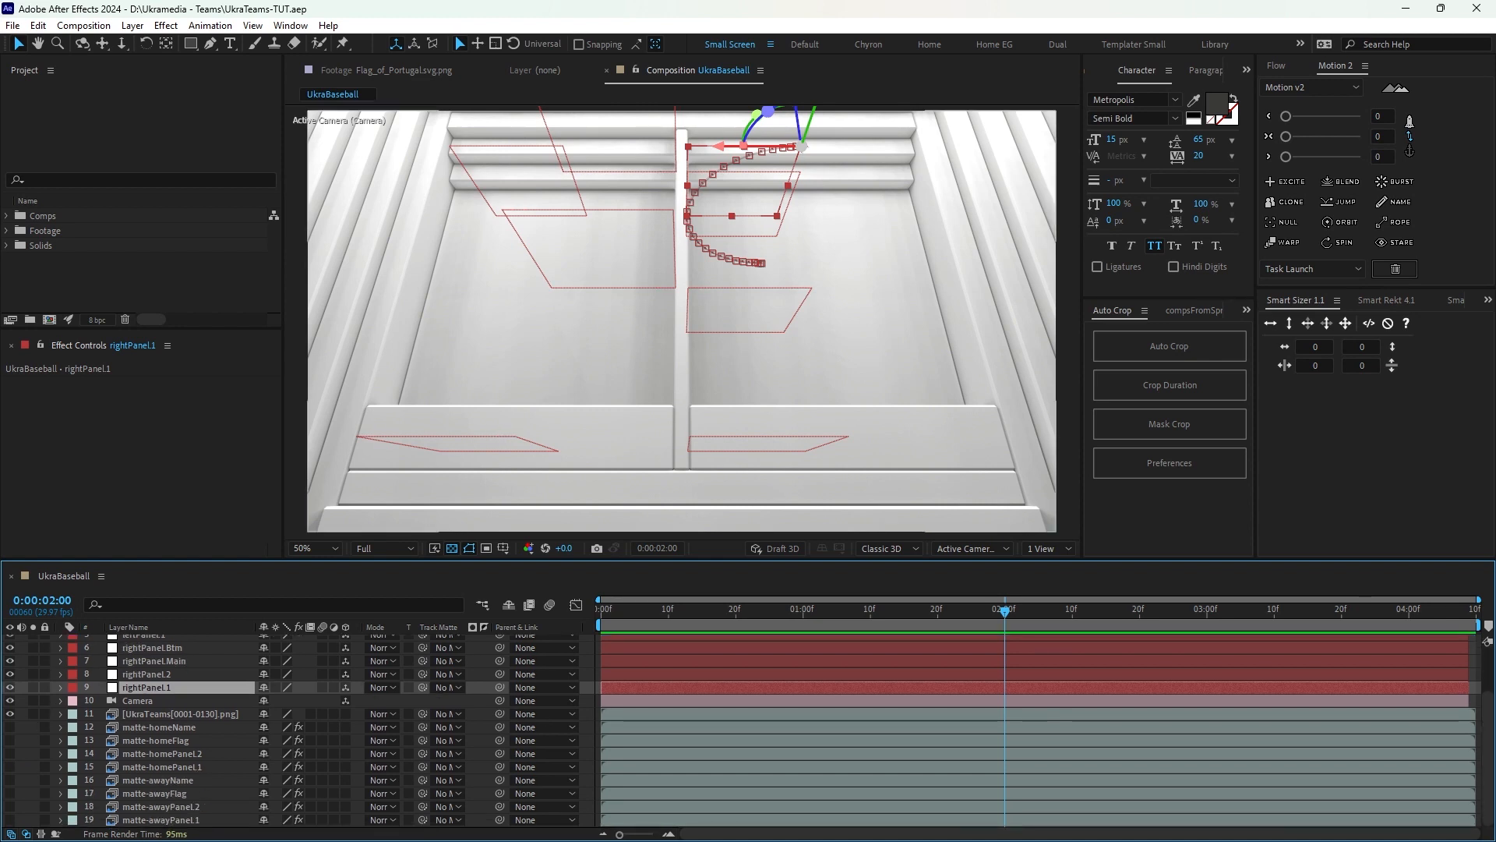
pyautogui.click(159, 727)
pyautogui.hotkey('ctrl', 'Down')
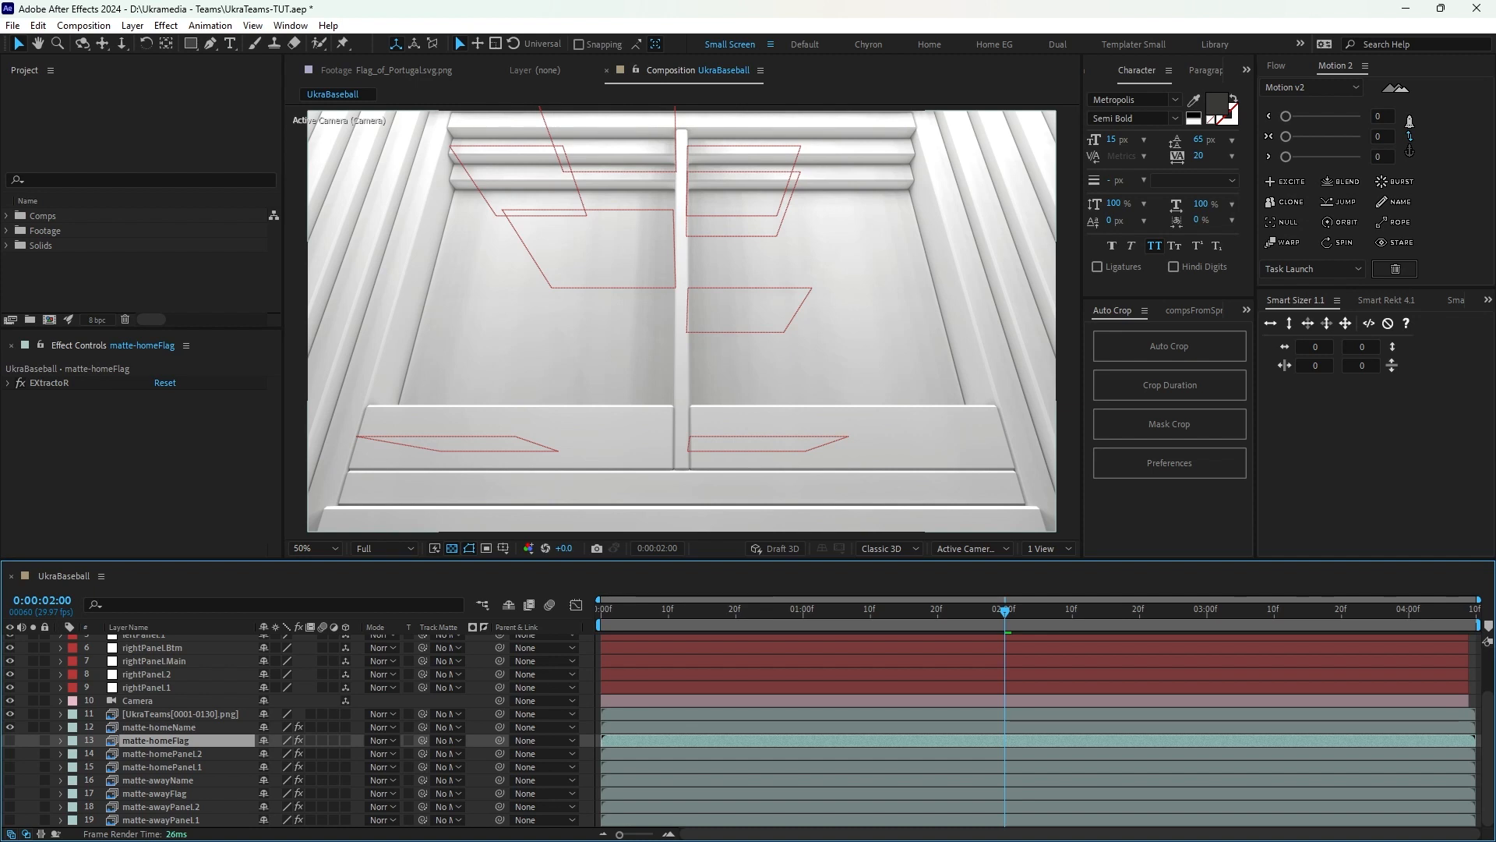
pyautogui.click(33, 727)
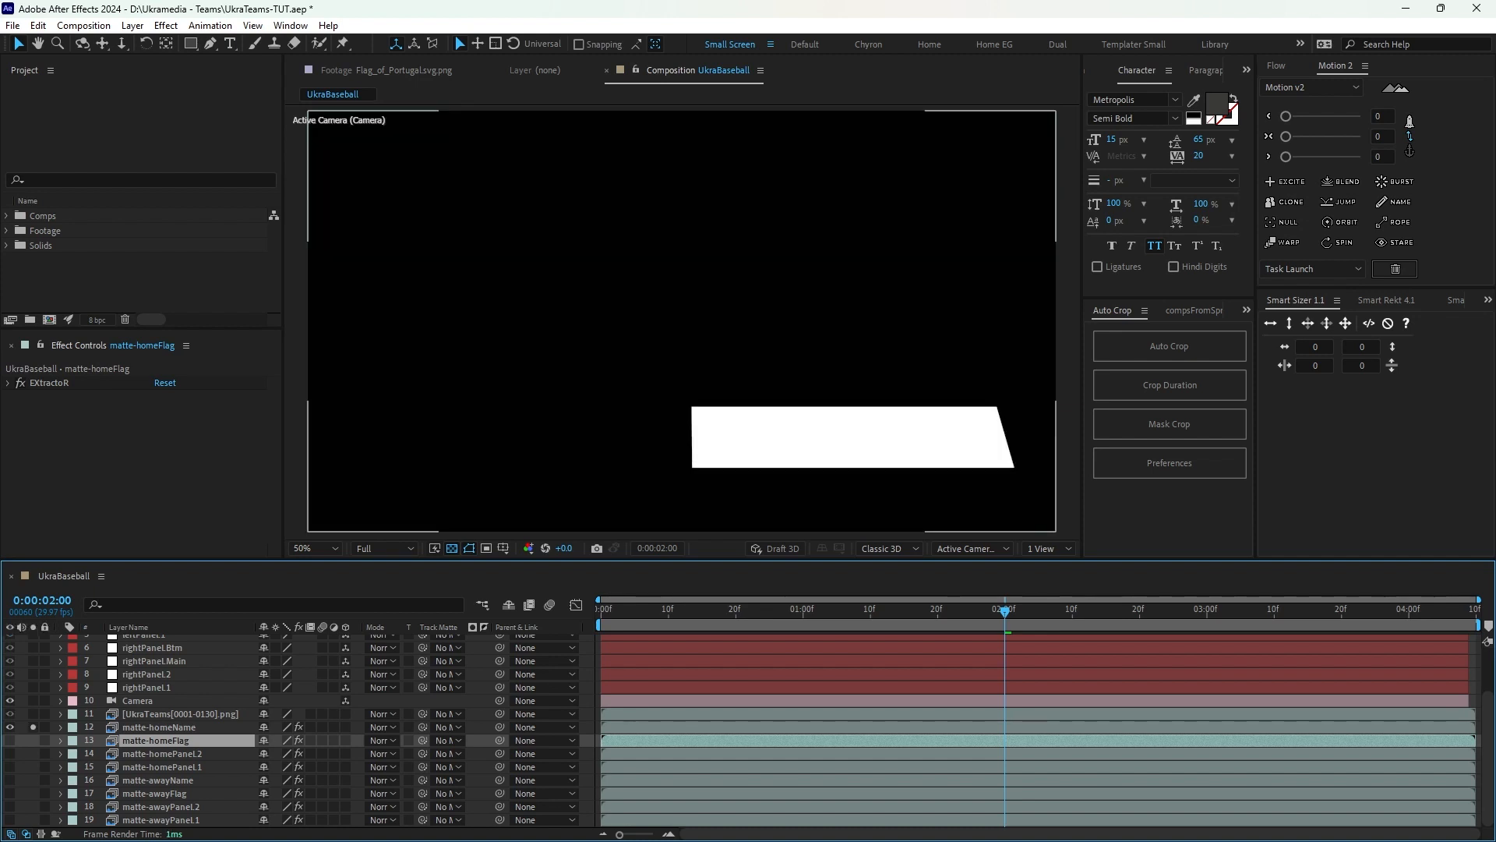
pyautogui.click(33, 727)
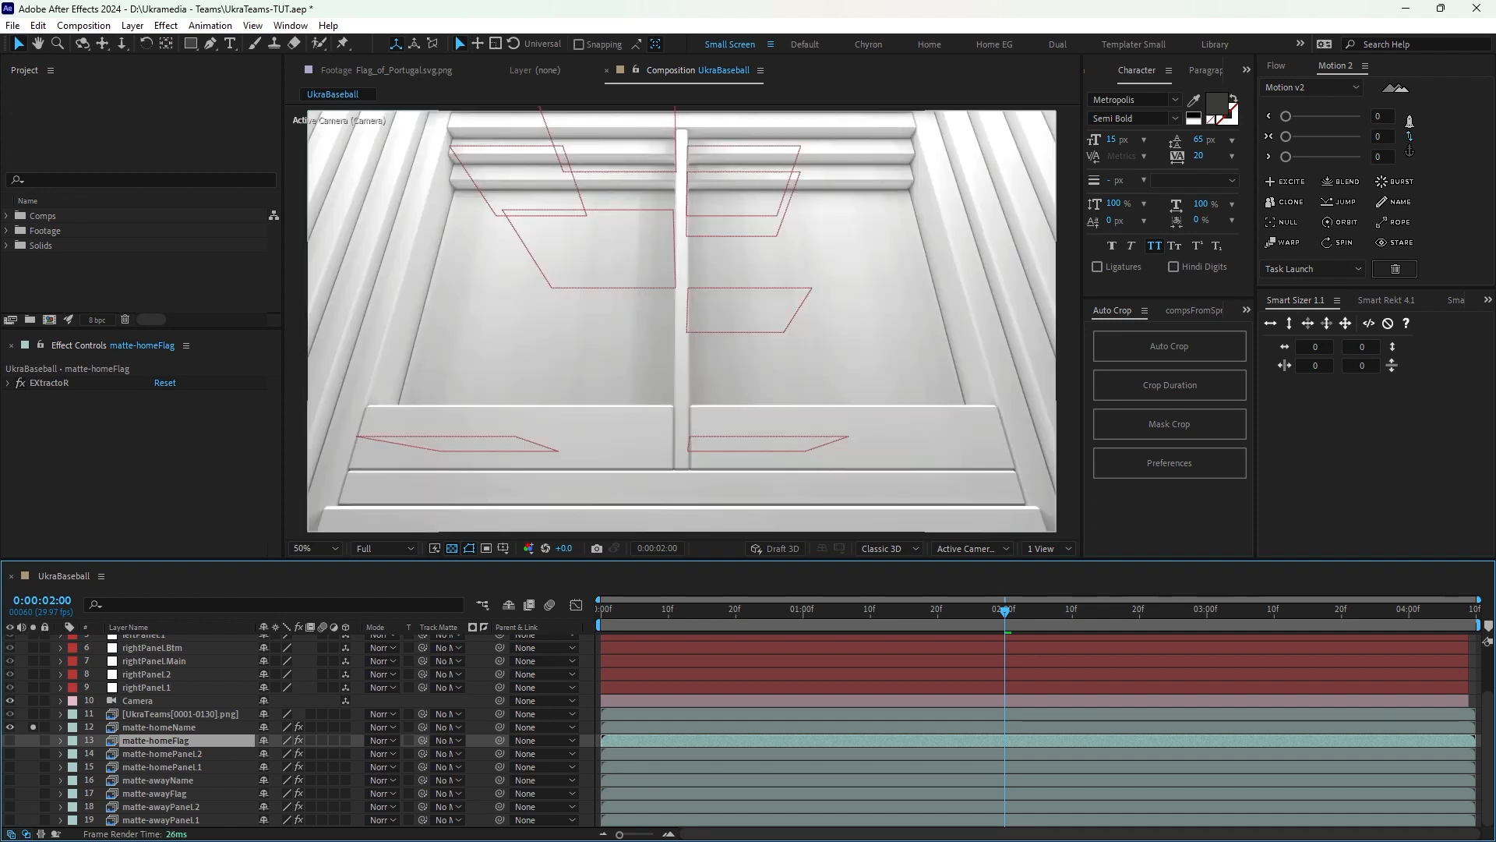
pyautogui.click(33, 727)
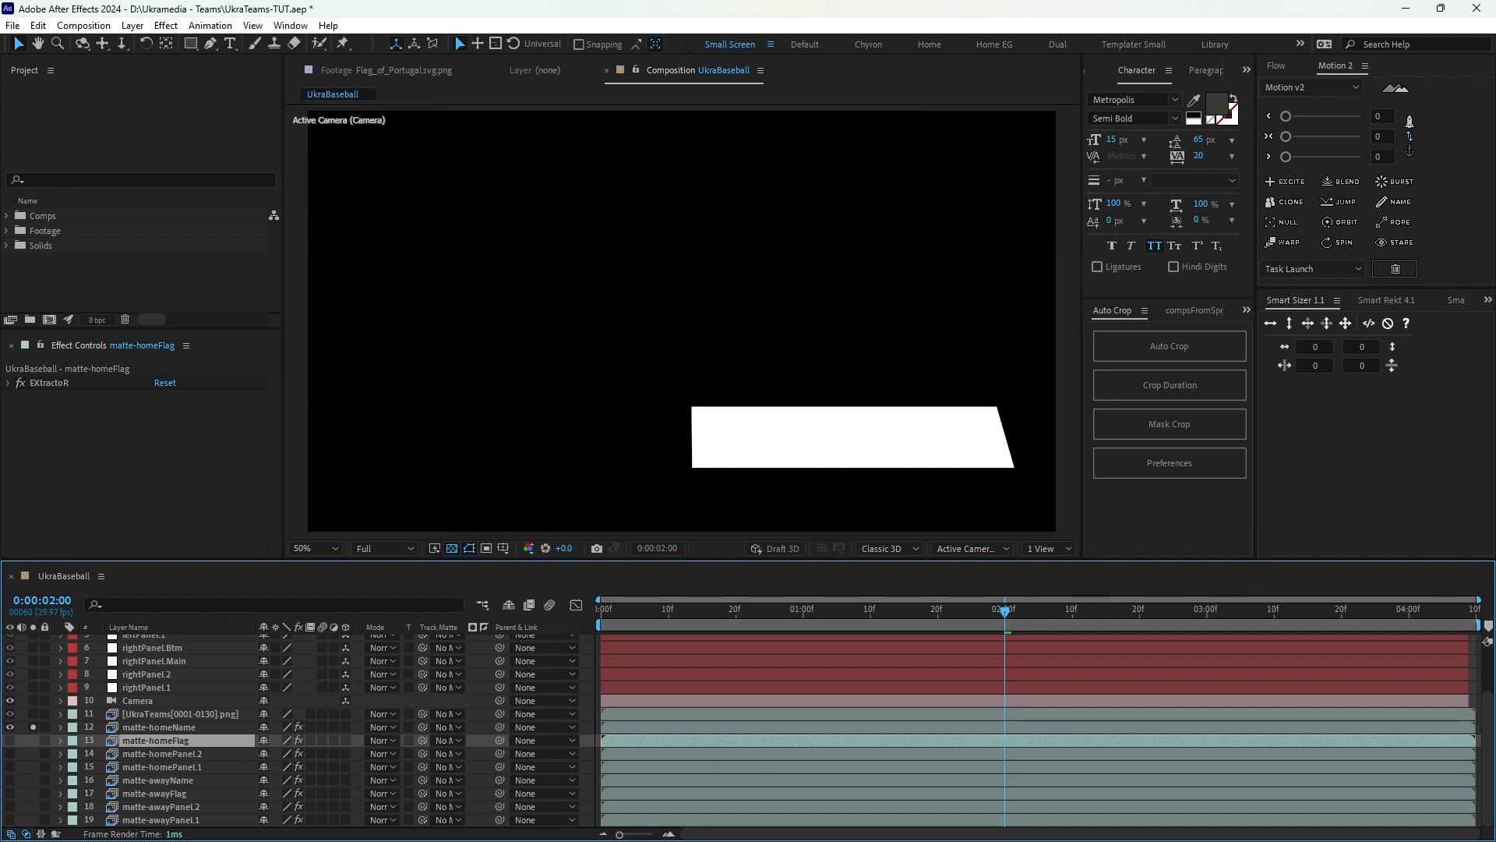
# Inspect the EXtractoR channel assignments of the home and away matte layers, from matte-homeFlag to matte-awayPanel.2.
pyautogui.click(7, 382)
pyautogui.click(49, 383)
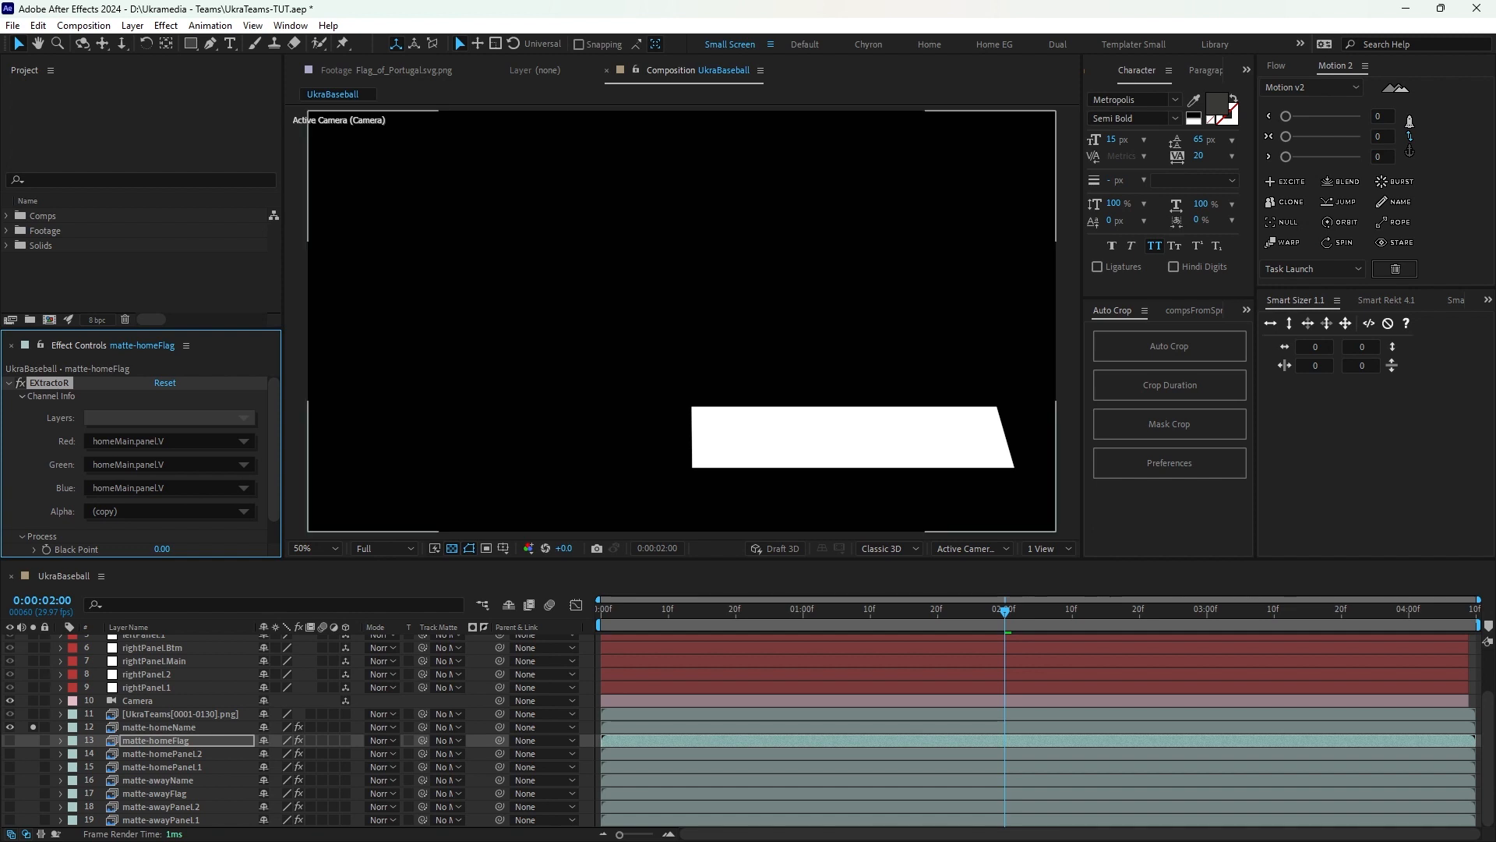
pyautogui.click(159, 727)
pyautogui.click(156, 740)
pyautogui.click(162, 754)
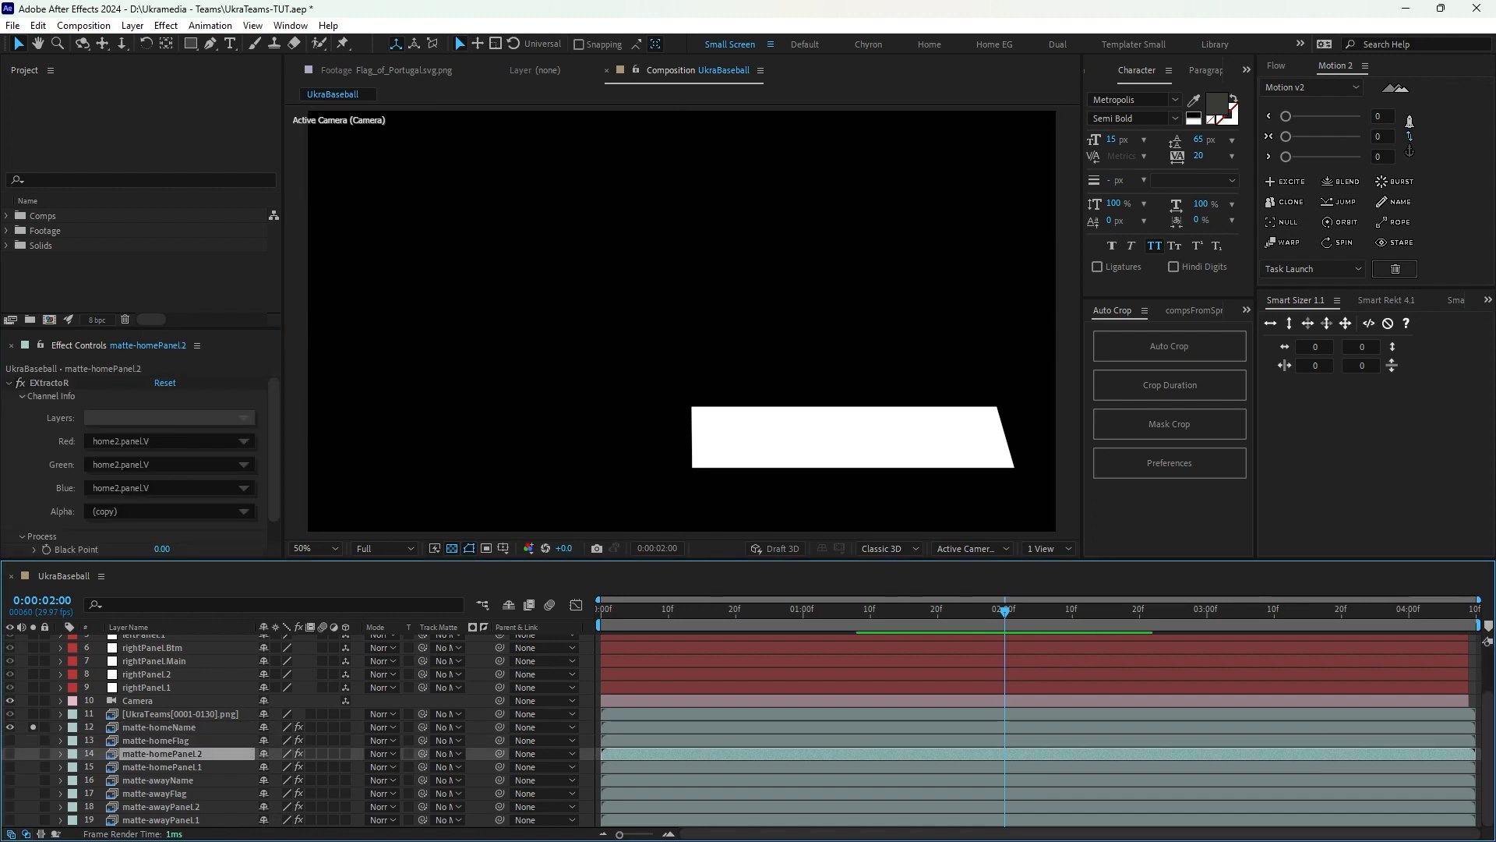
pyautogui.click(158, 780)
pyautogui.click(160, 806)
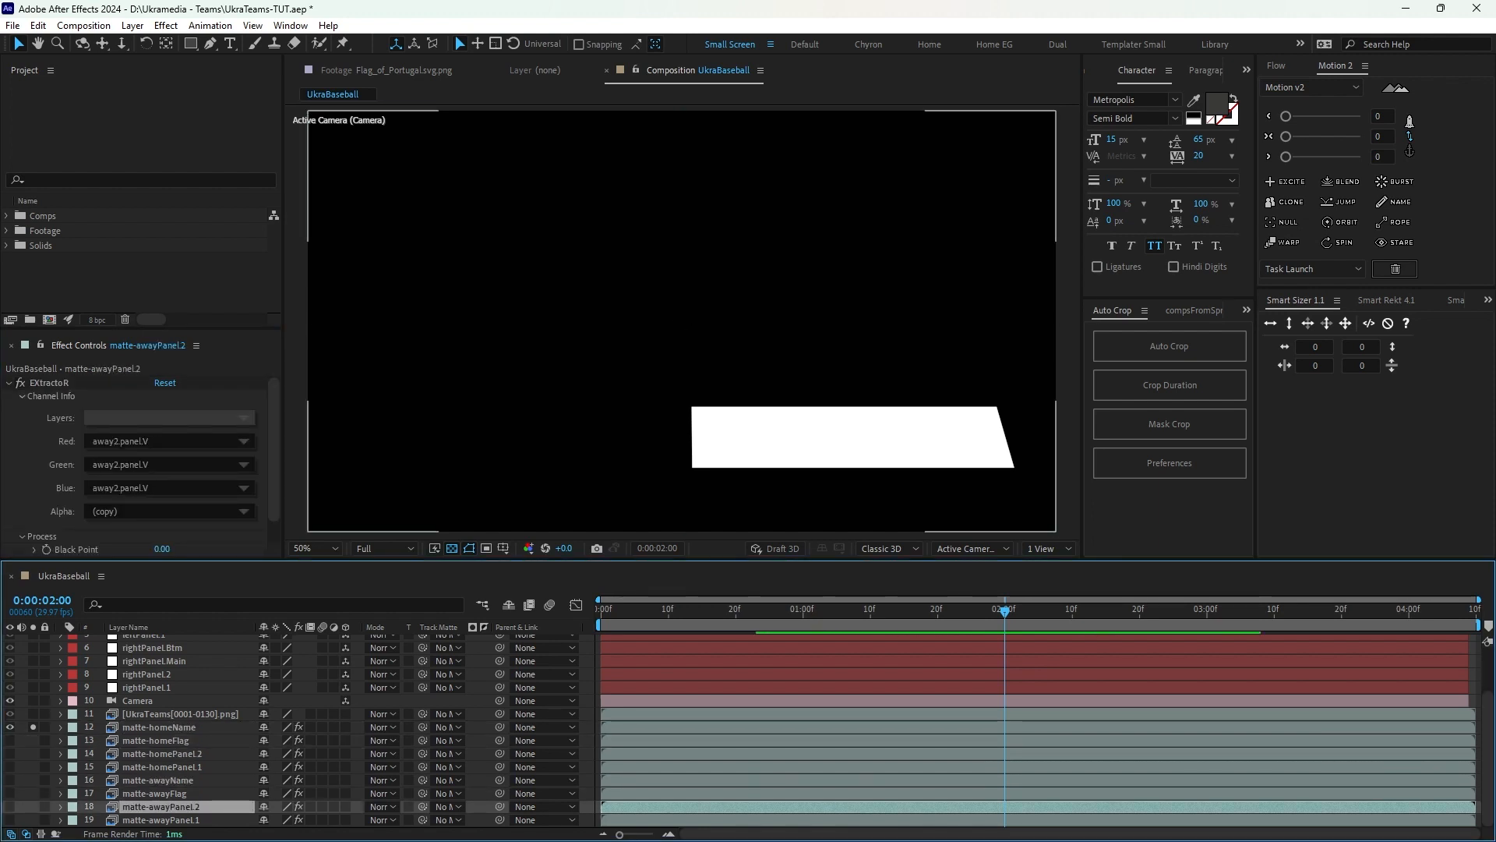
# Scrub the soloed matte-homeName layer to 0:00:03:02 to check its movement, turn off its solo, and hide the layer.
pyautogui.click(159, 728)
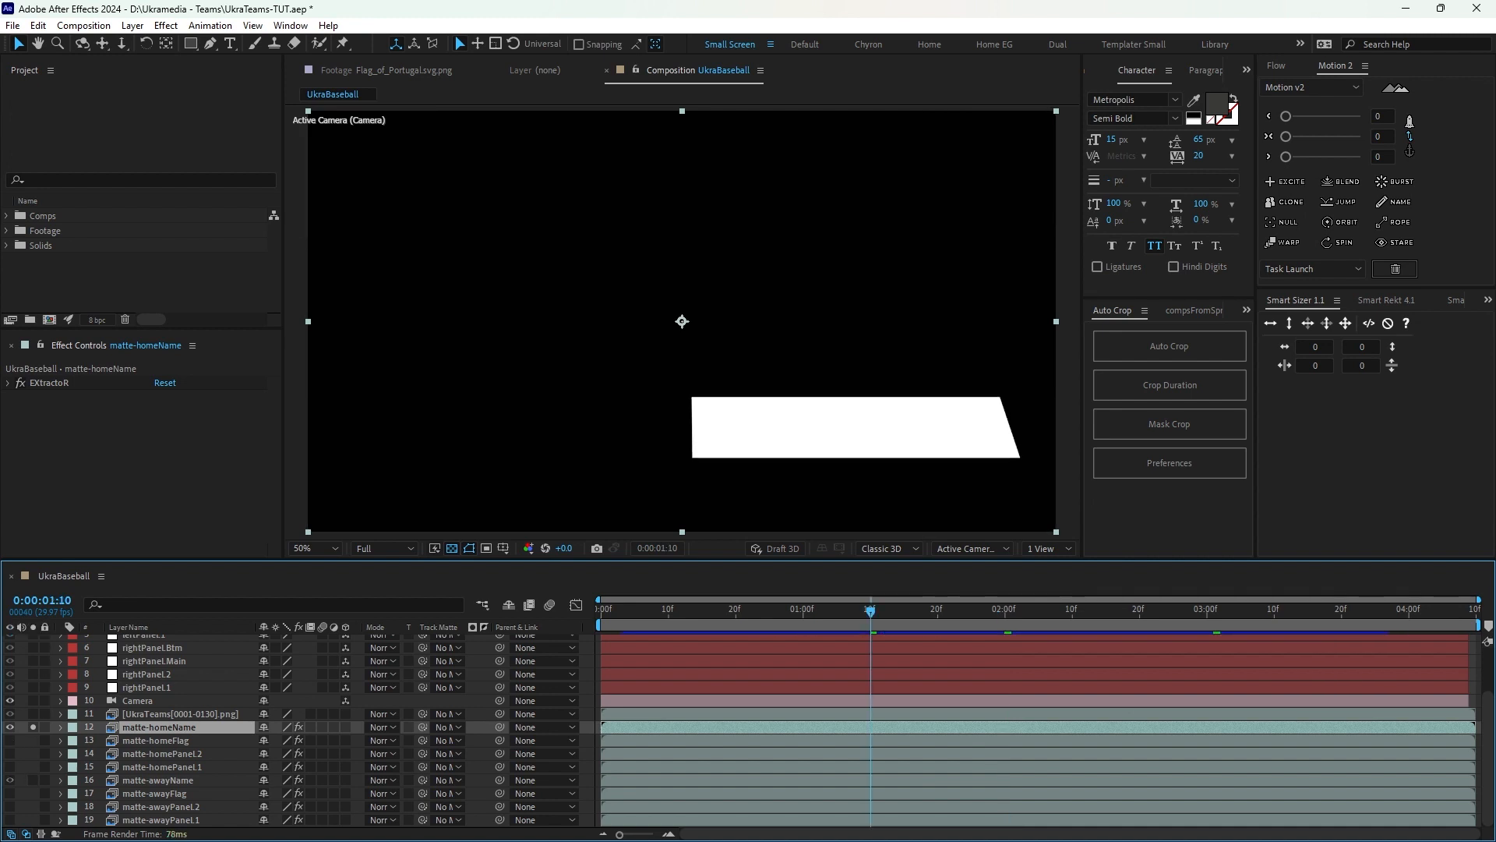
pyautogui.moveTo(871, 611); pyautogui.dragTo(1220, 611)
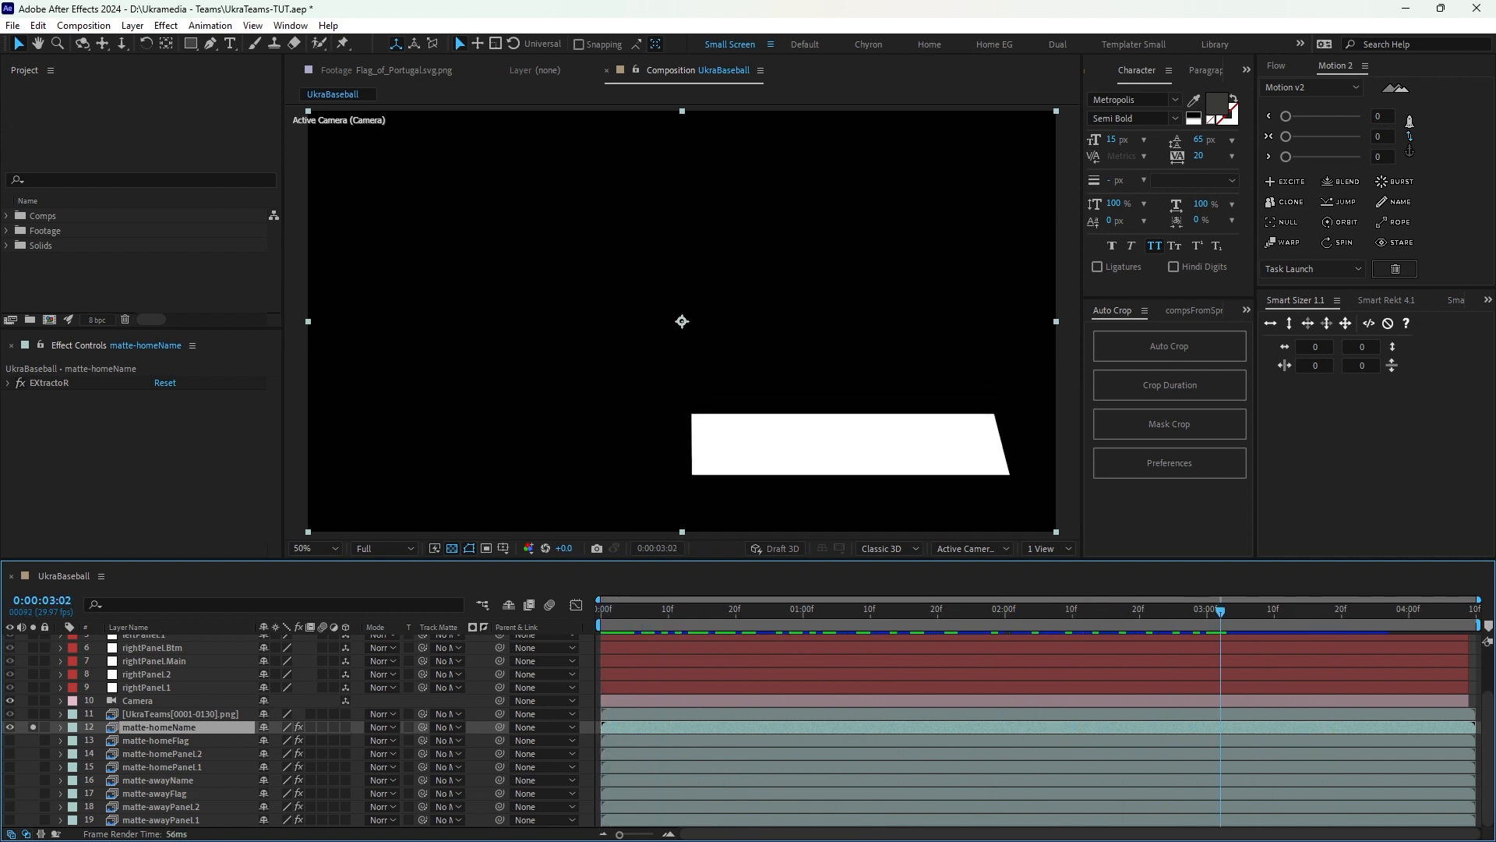
pyautogui.click(33, 727)
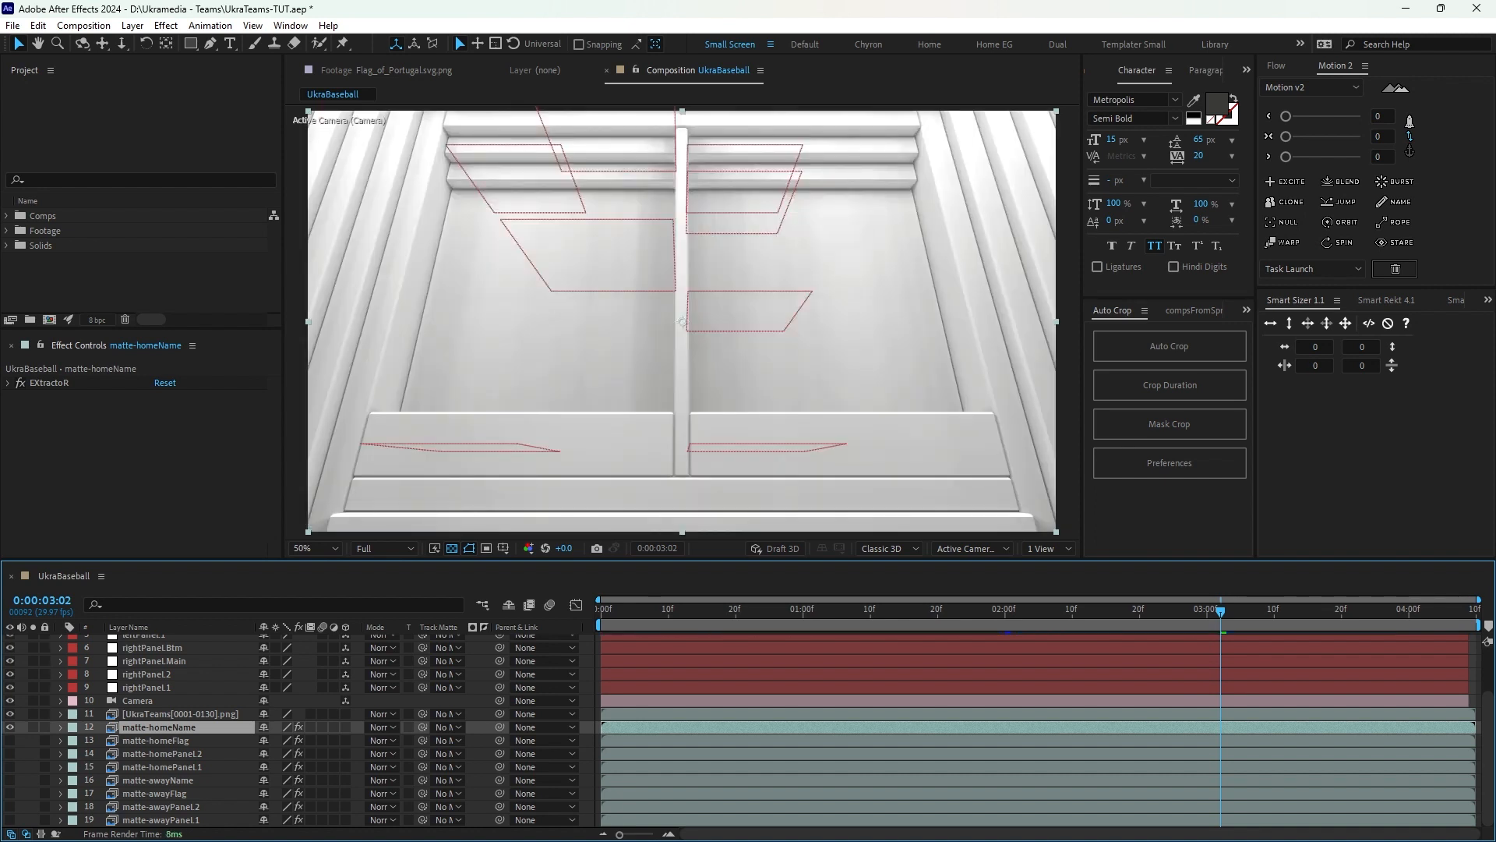
pyautogui.click(10, 727)
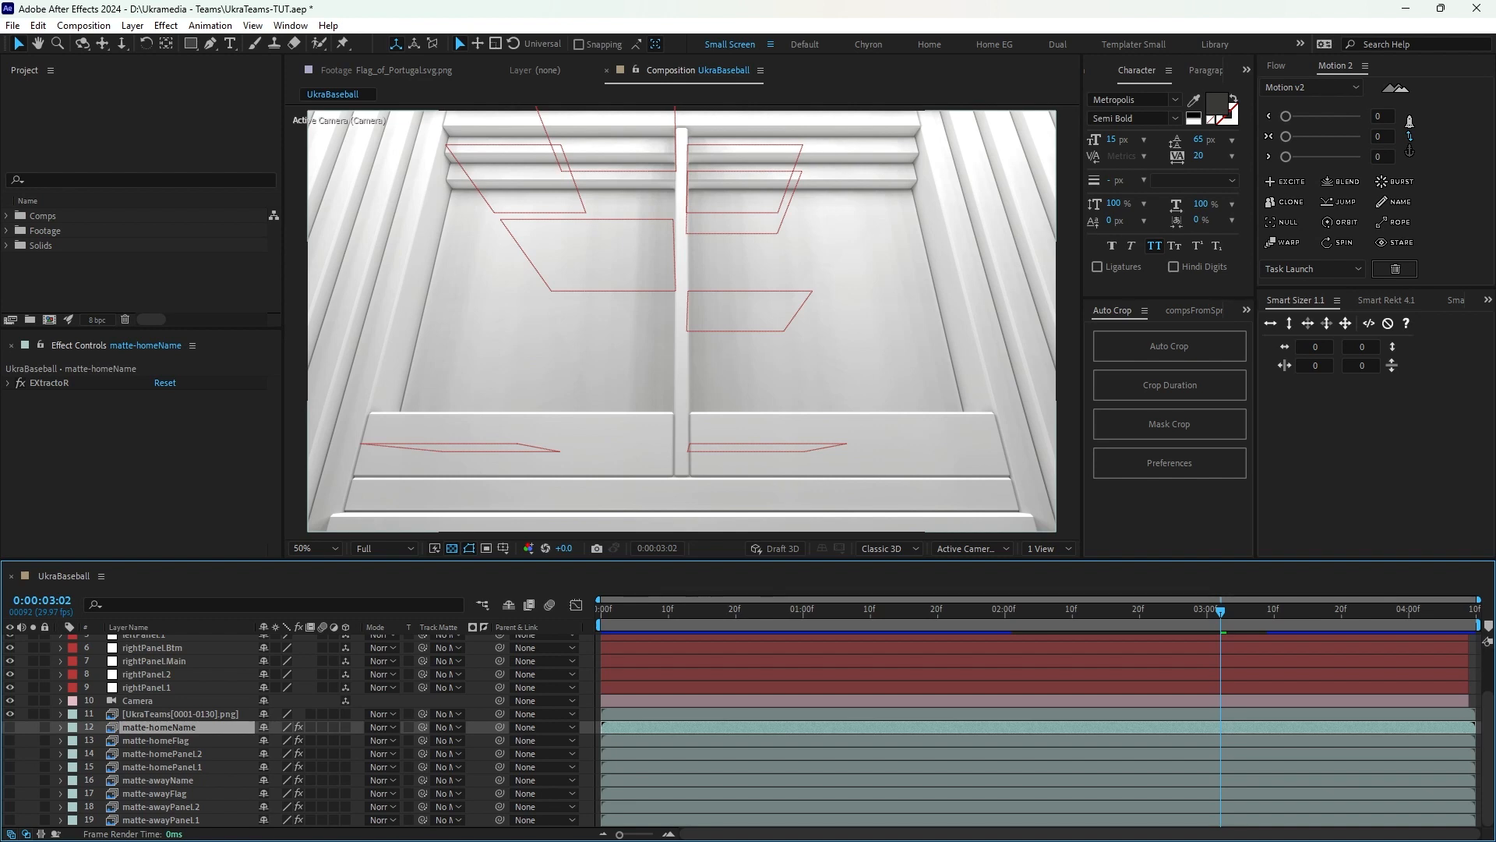
# Move the current time to 0:00:02:14, select the rightPanel.Btm null, and save the project.
pyautogui.scroll(2, 746, 730)
pyautogui.moveTo(772, 610); pyautogui.dragTo(1099, 610)
pyautogui.click(153, 707)
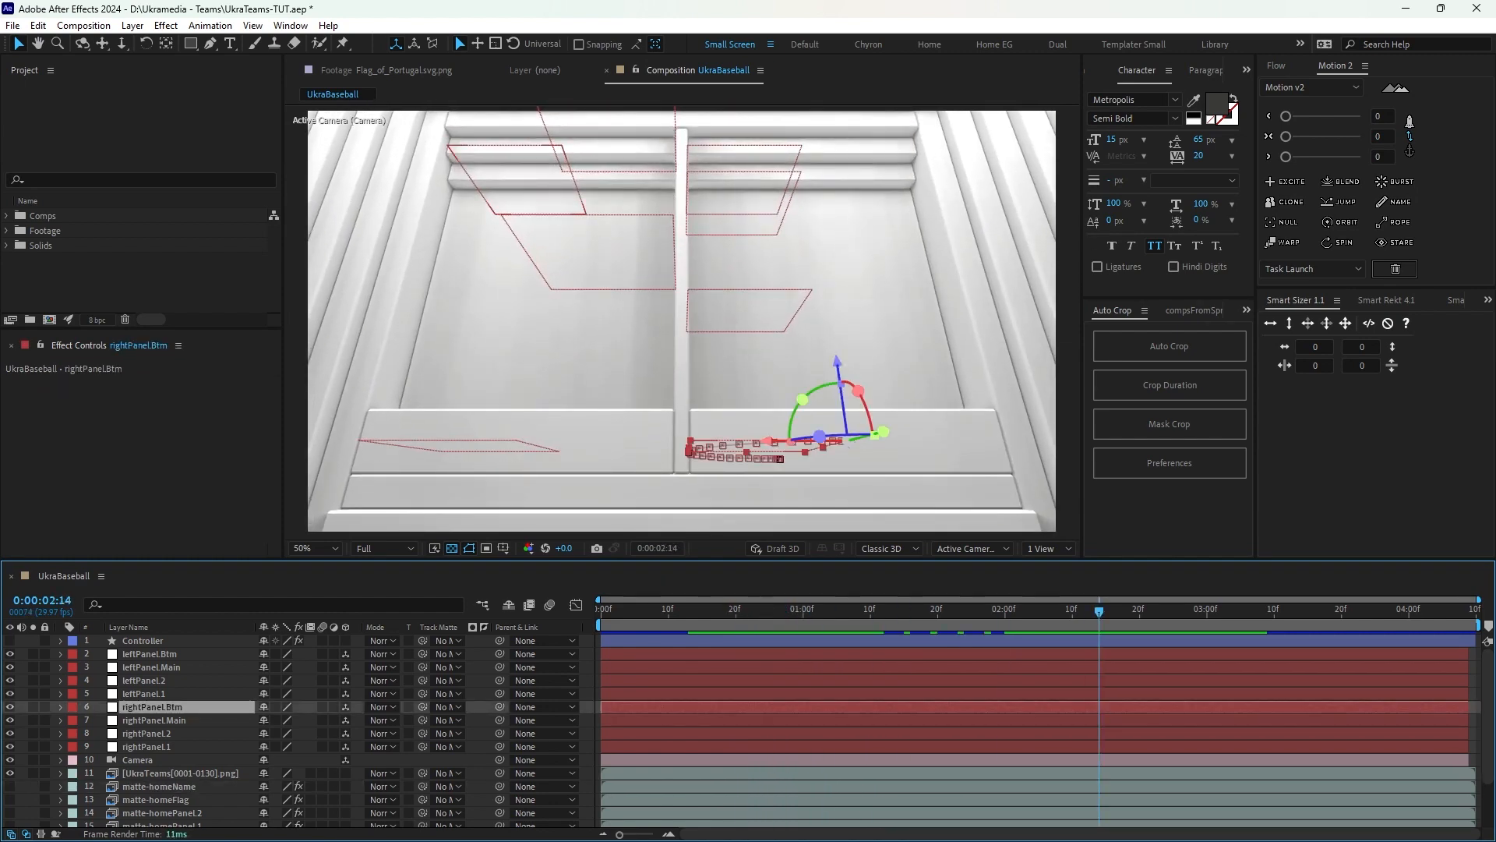
pyautogui.click(140, 282)
pyautogui.hotkey('ctrl', 's')
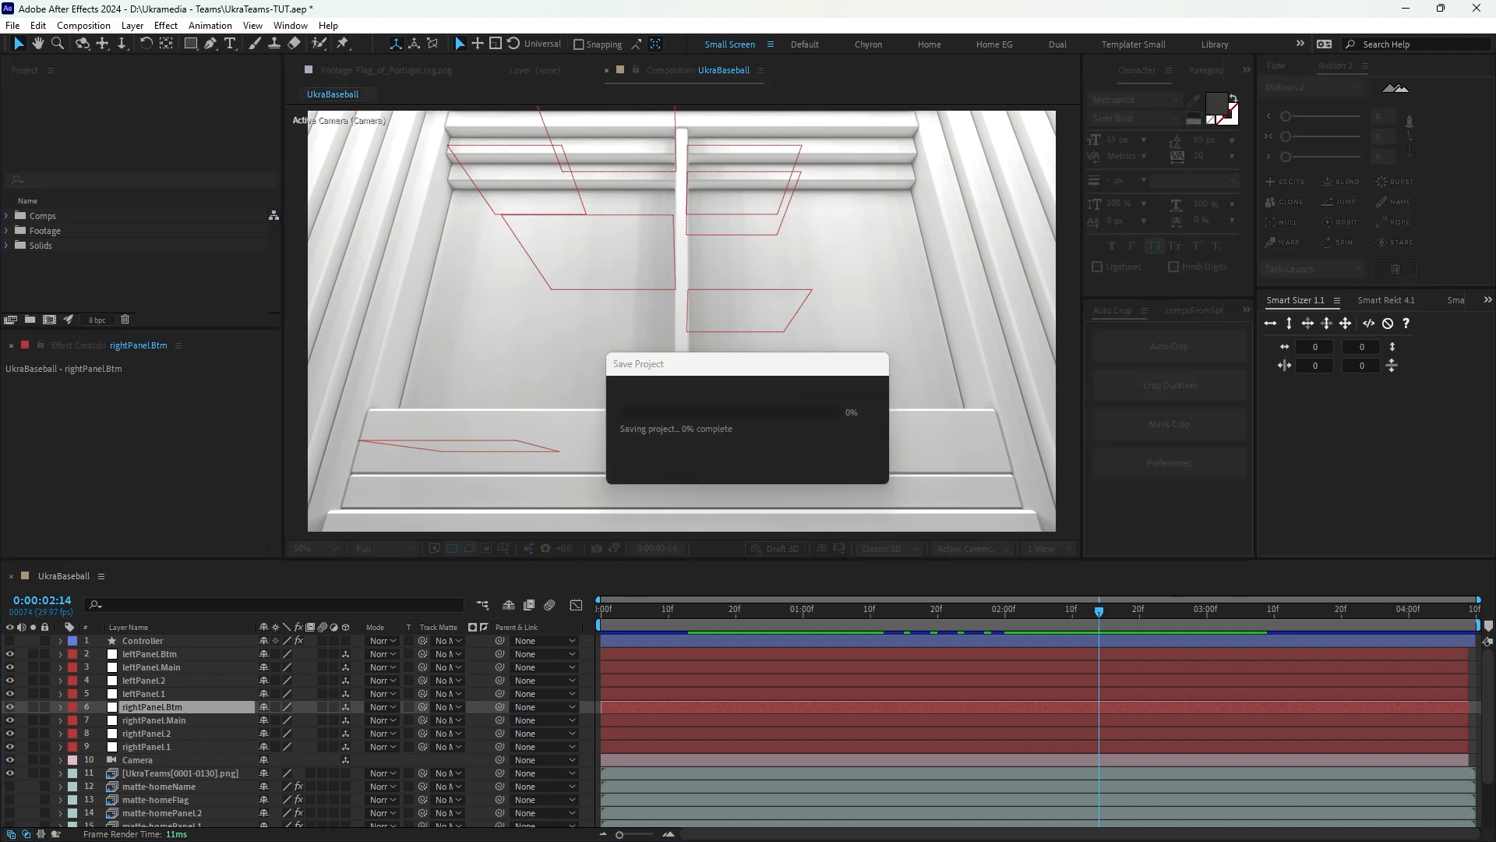
# Look through the png folder inside Footage, collapse both folders, and make the Project panel taller.
pyautogui.click(7, 231)
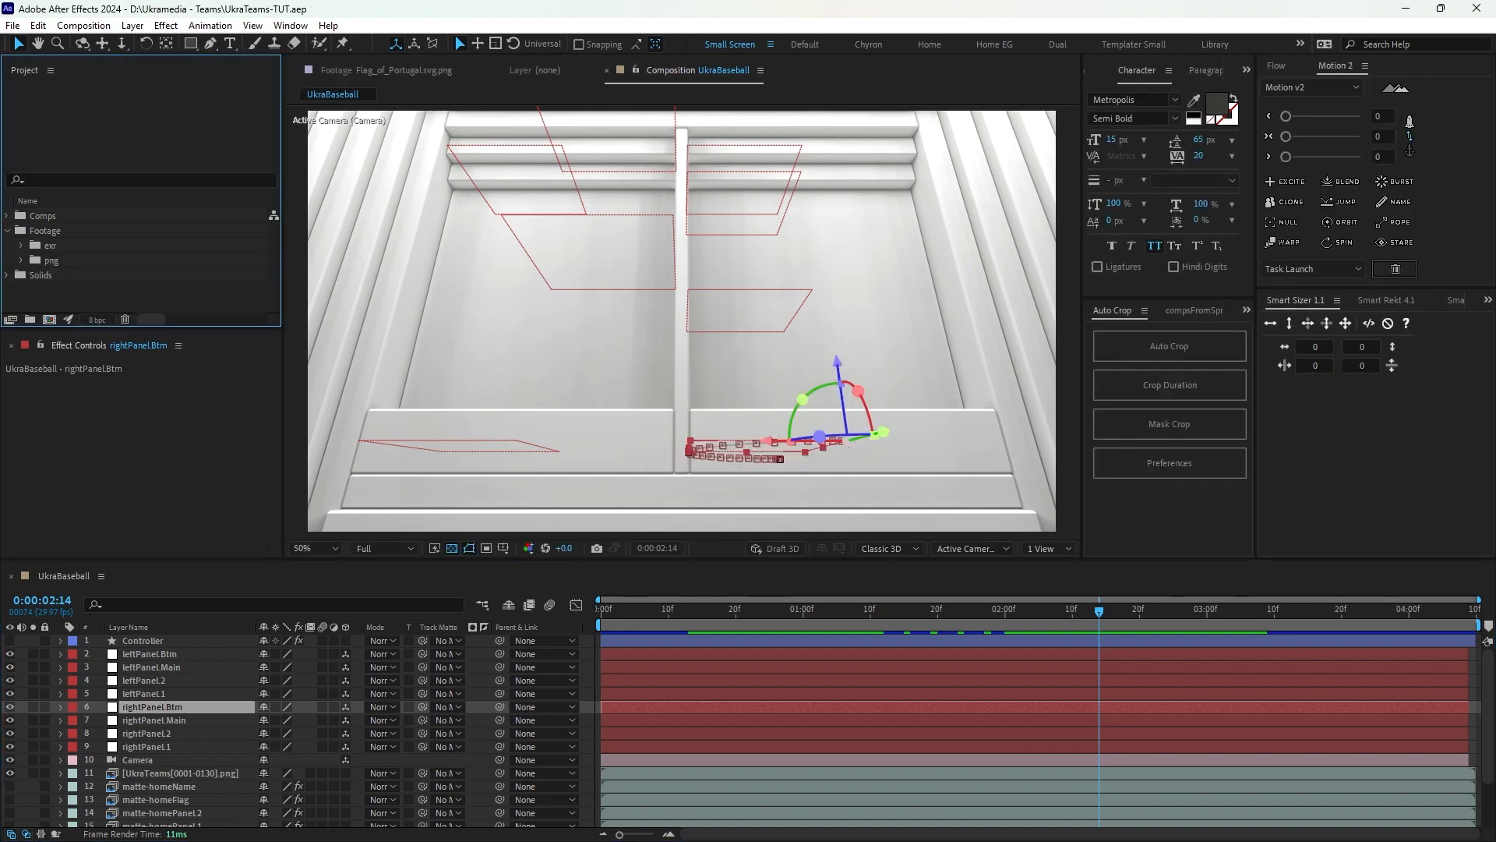
pyautogui.click(21, 260)
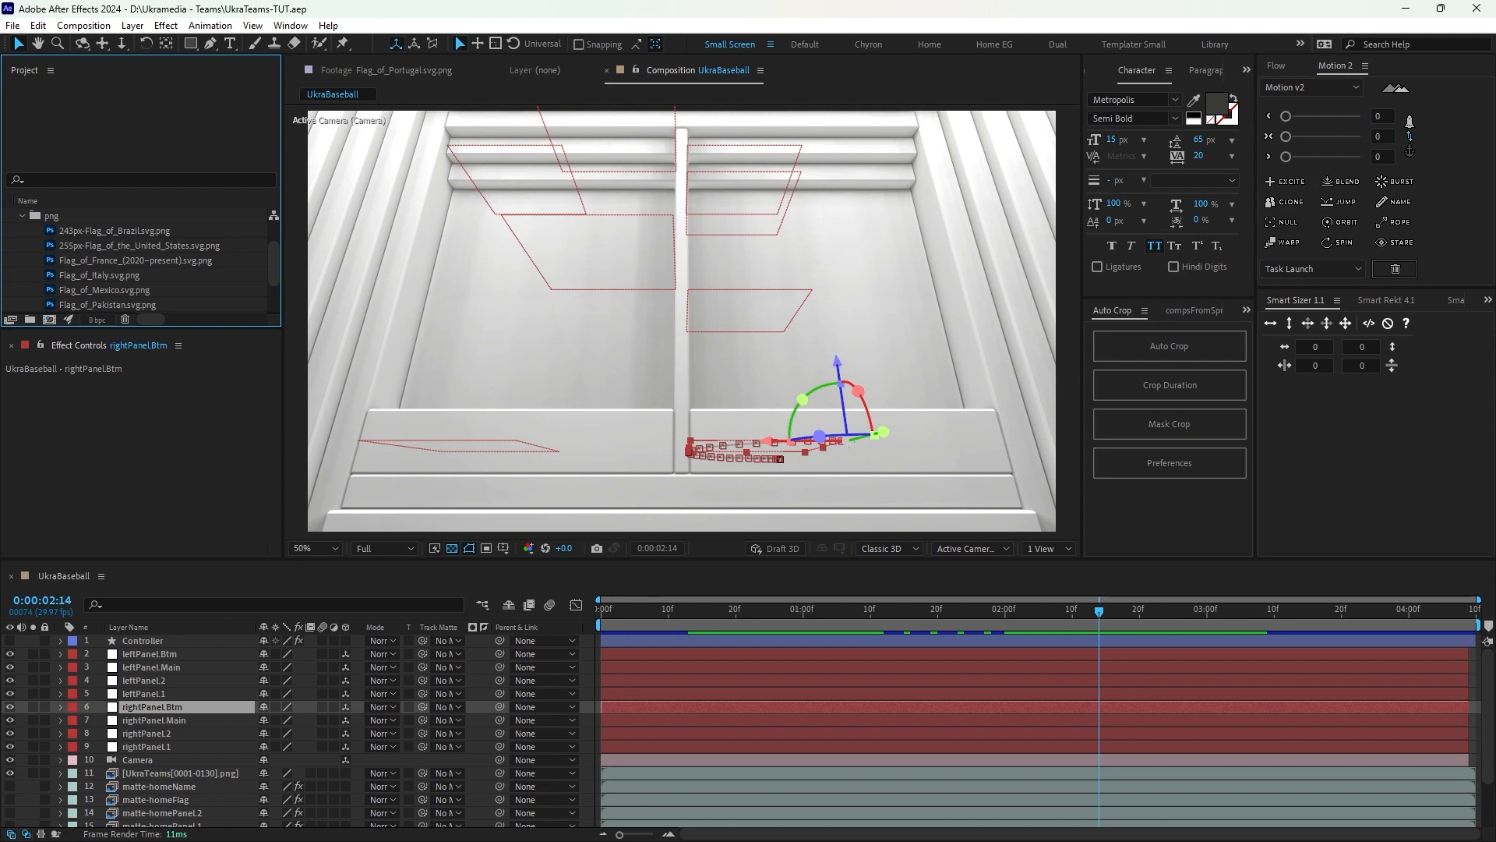
pyautogui.click(22, 216)
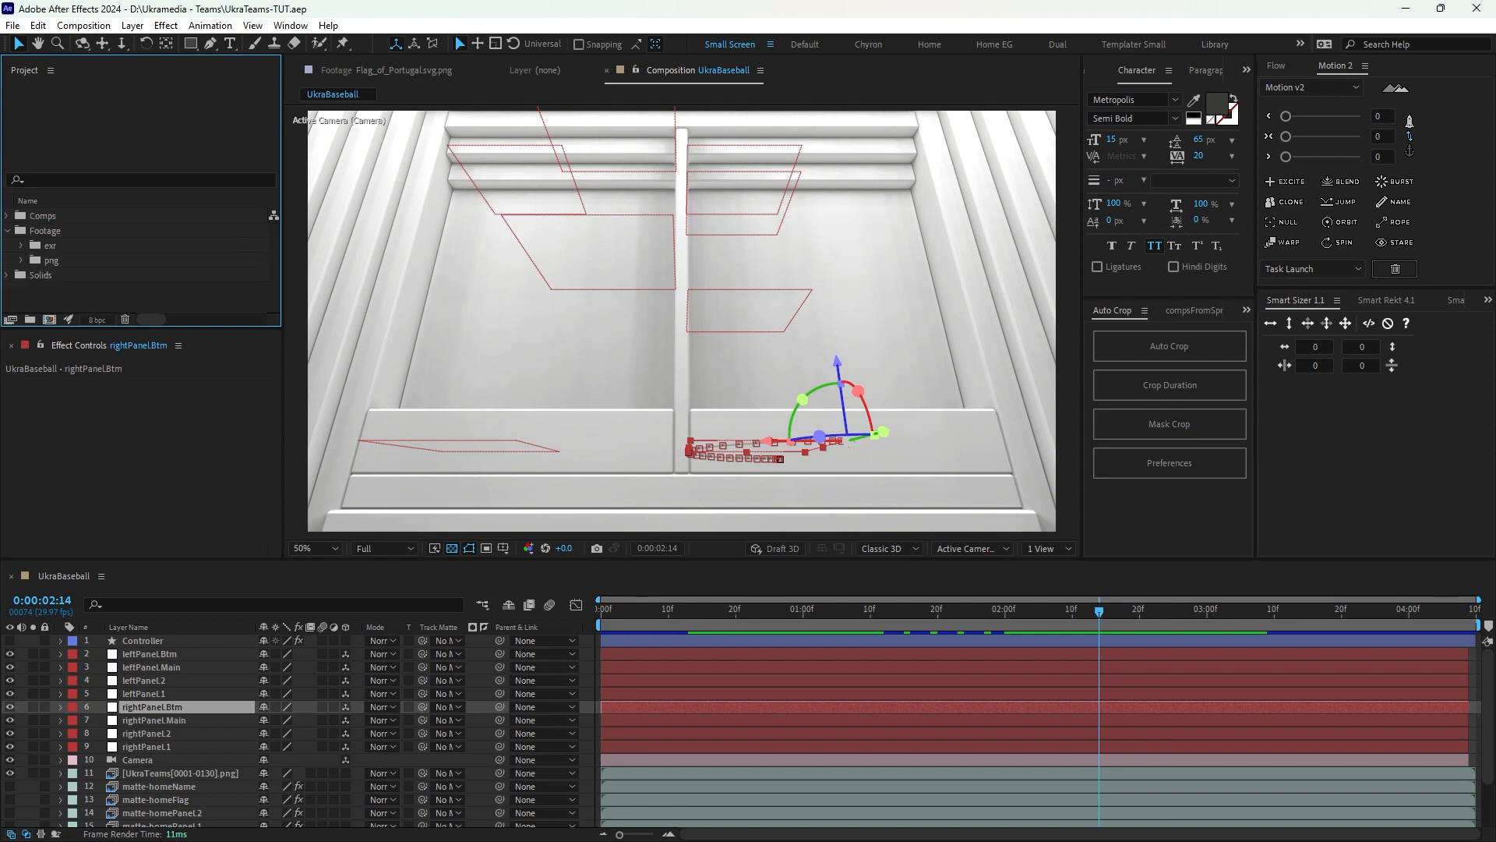
pyautogui.click(7, 231)
pyautogui.moveTo(140, 331); pyautogui.dragTo(140, 439)
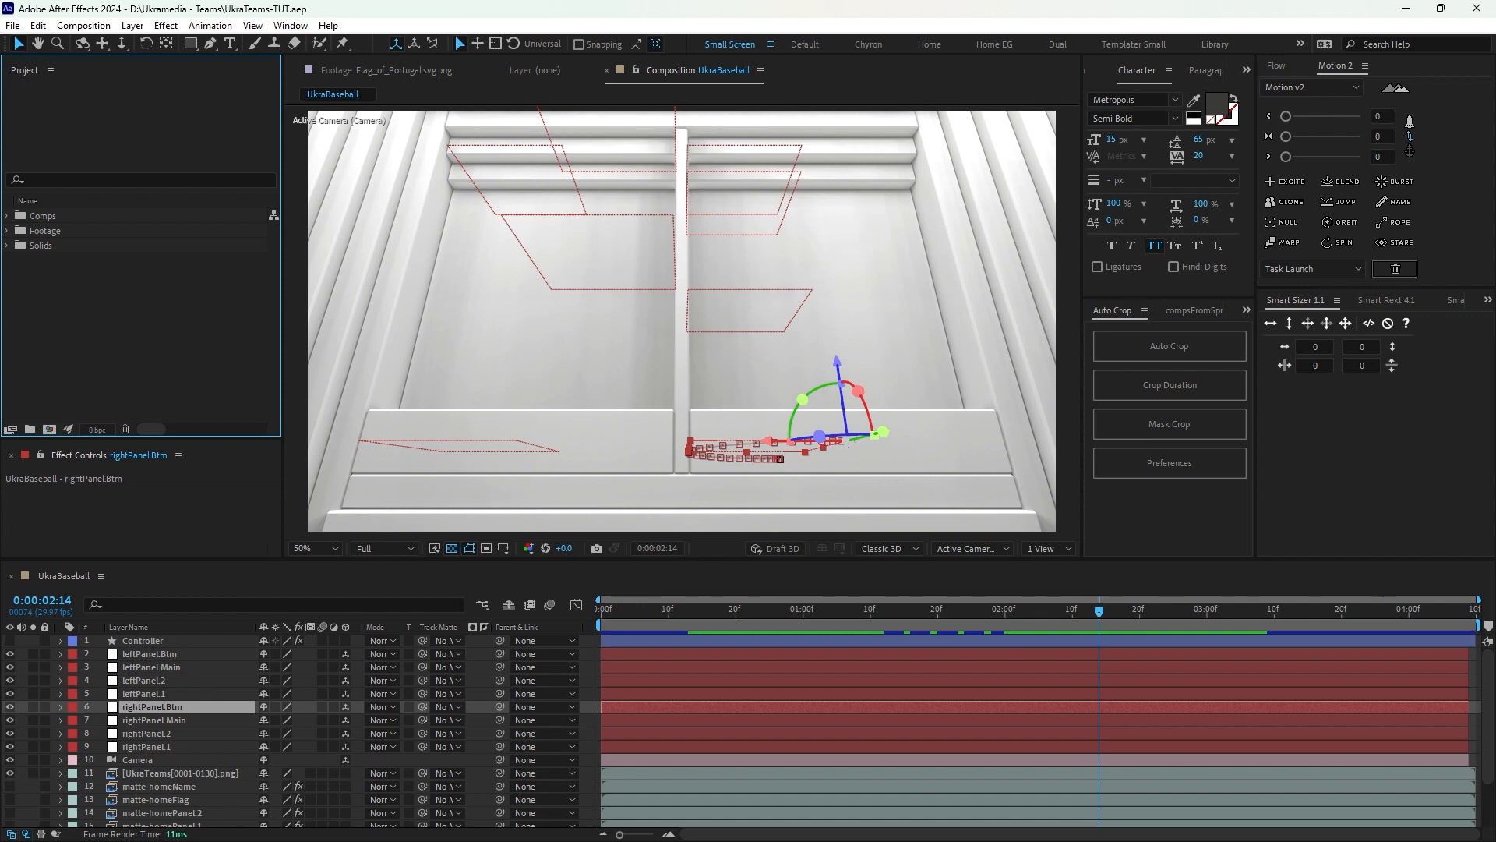
# Import the team logos, player photos and Tutorial - One - Sheet1.csv from the Assets folder, excluding the color reference images and miami-marlins.png.
pyautogui.hotkey('ctrl', 'i')
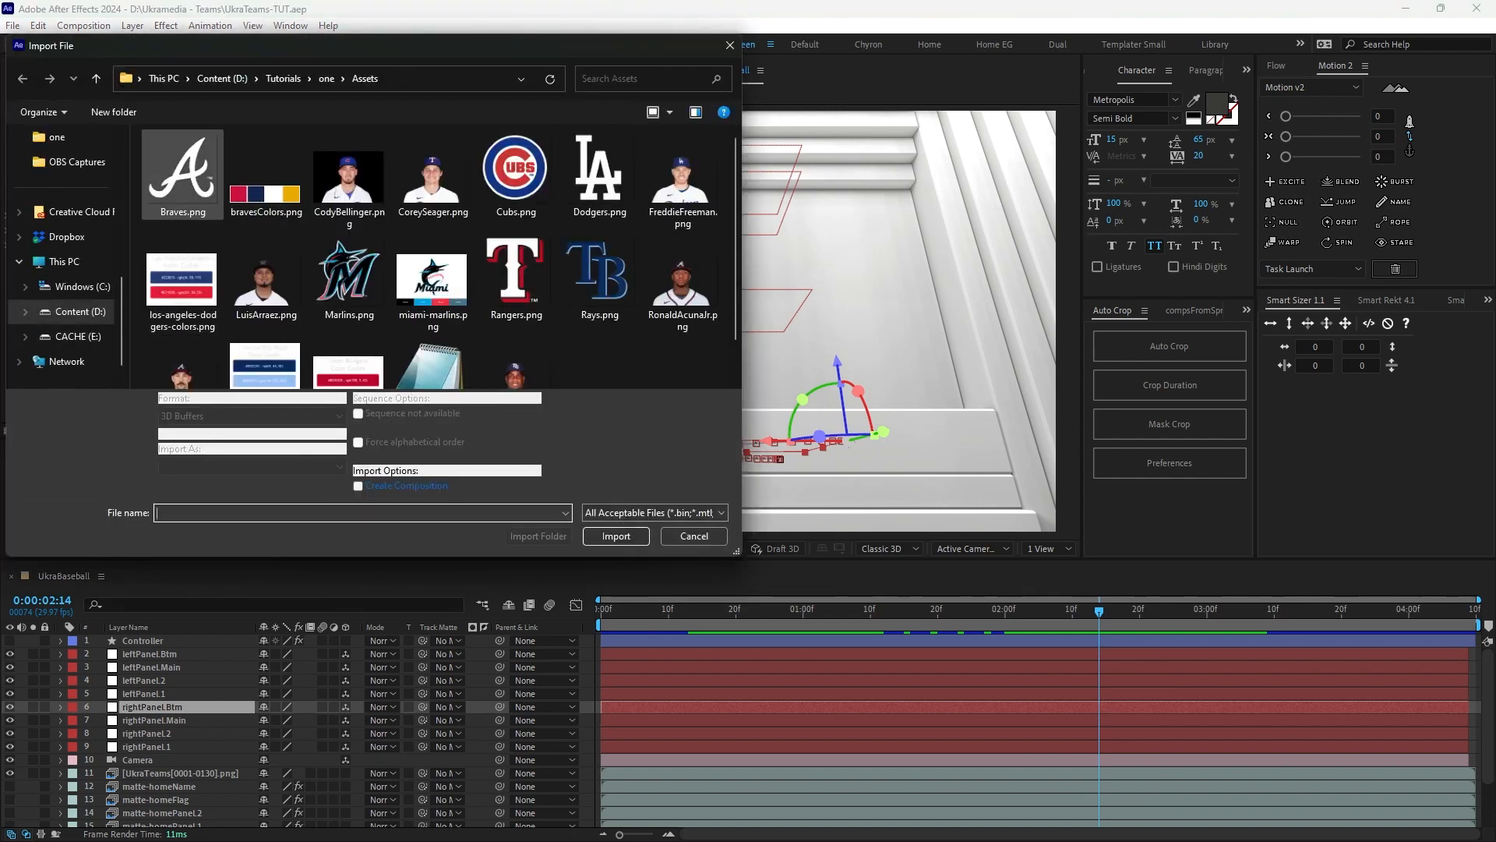
pyautogui.click(184, 176)
pyautogui.scroll(-1, 431, 234)
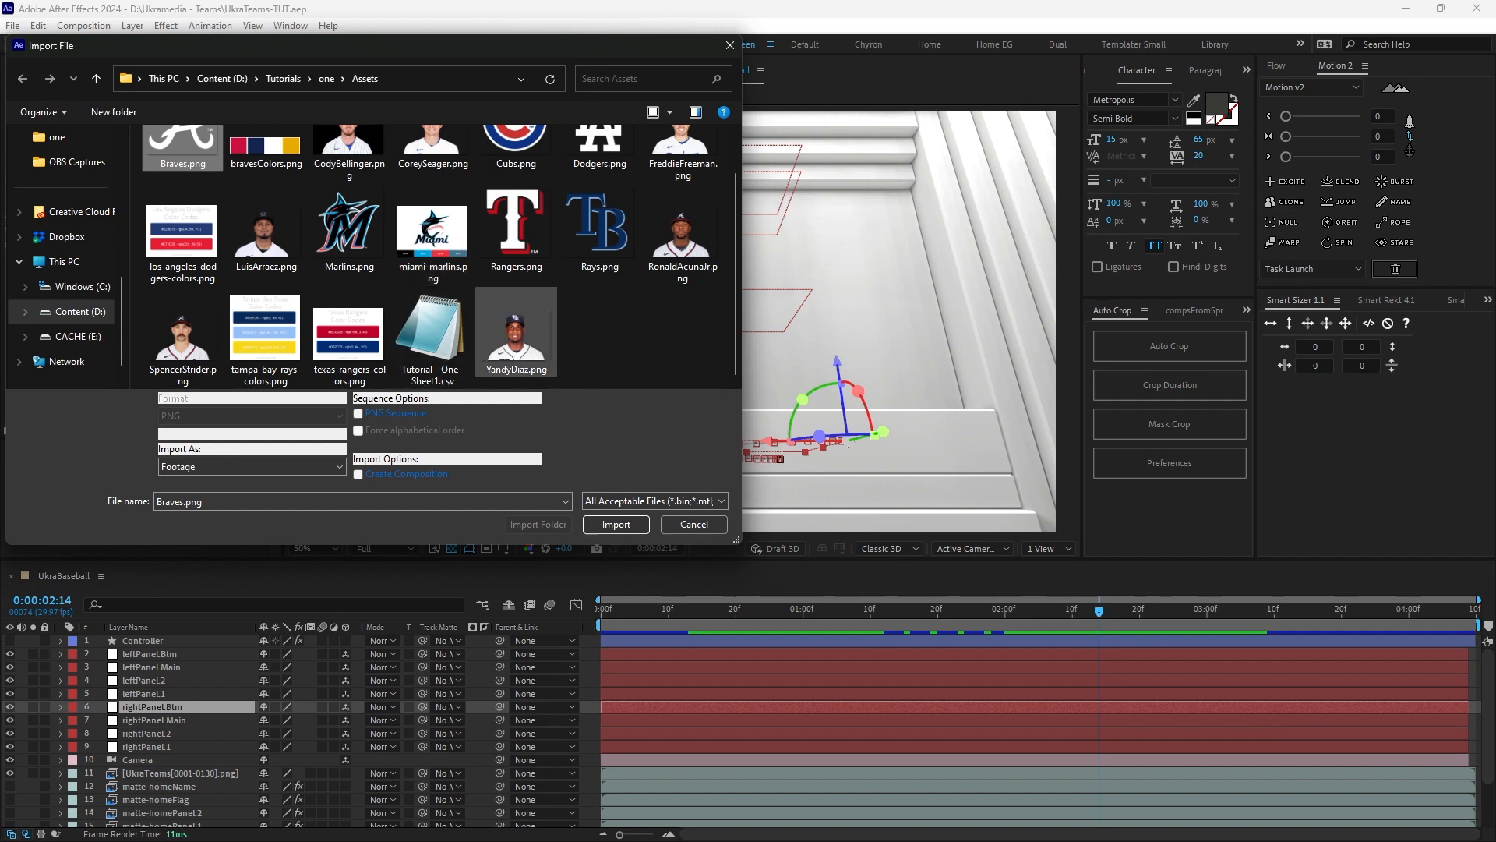
pyautogui.keyDown('shift'); pyautogui.click(515, 335); pyautogui.keyUp('shift')
pyautogui.keyDown('ctrl'); pyautogui.click(182, 234); pyautogui.keyUp('ctrl')
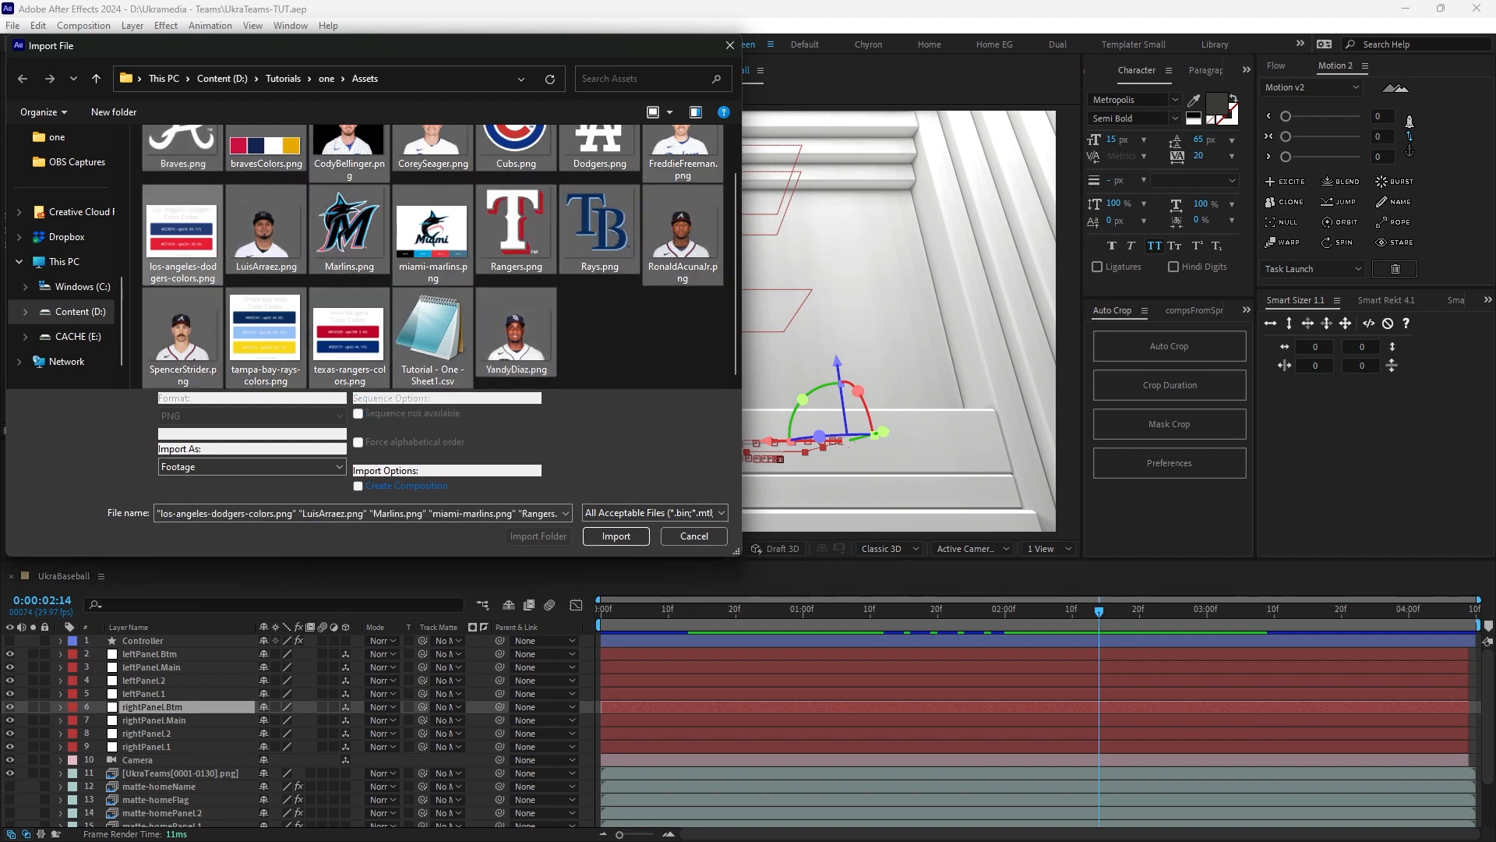
pyautogui.keyDown('ctrl'); pyautogui.click(265, 148); pyautogui.keyUp('ctrl')
pyautogui.keyDown('ctrl'); pyautogui.click(265, 356); pyautogui.keyUp('ctrl')
pyautogui.keyDown('ctrl'); pyautogui.click(349, 340); pyautogui.keyUp('ctrl')
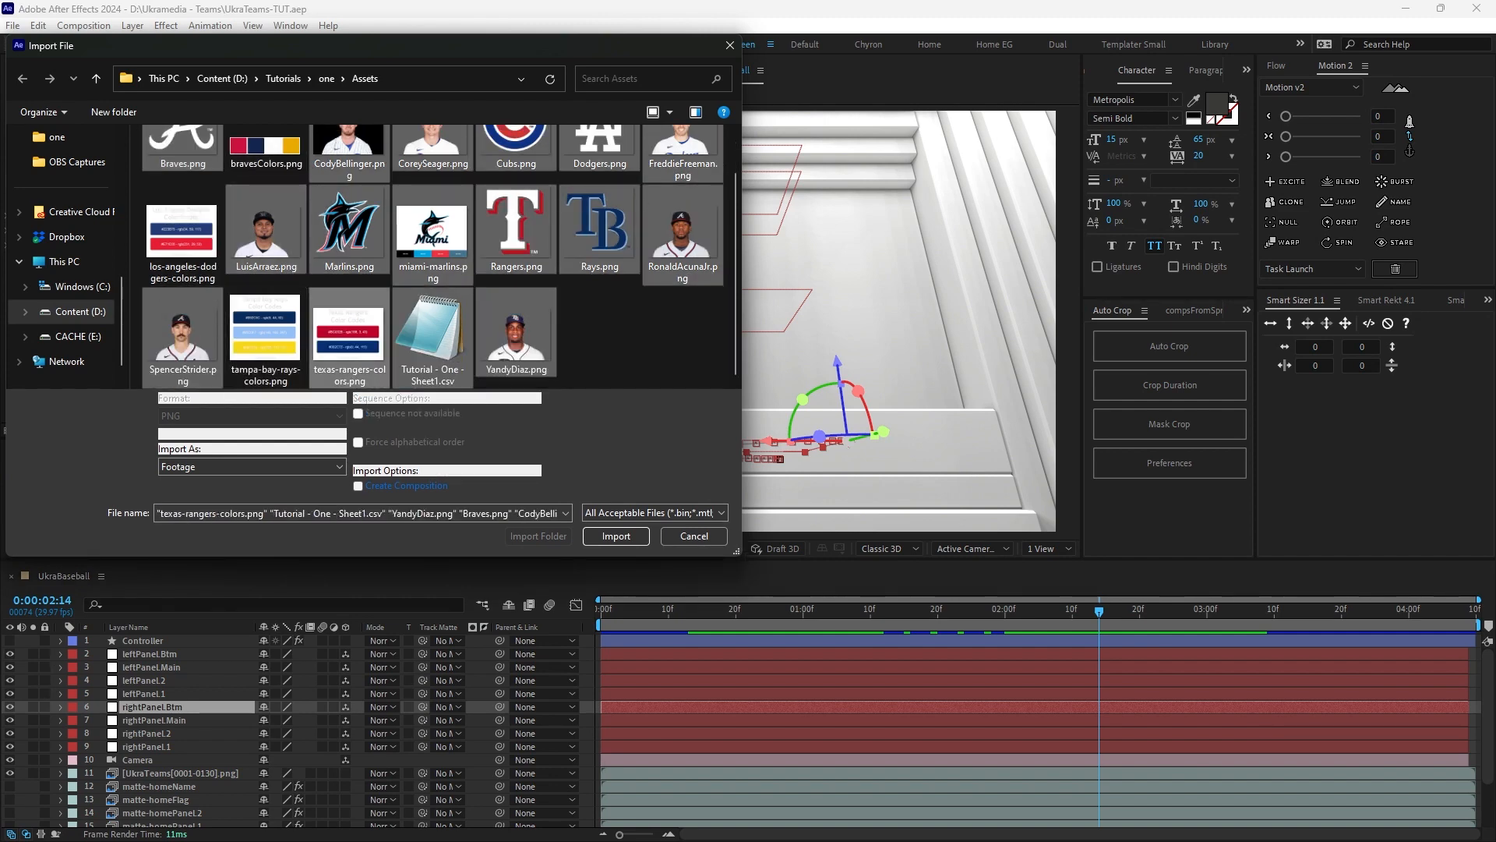
pyautogui.scroll(1, 390, 258)
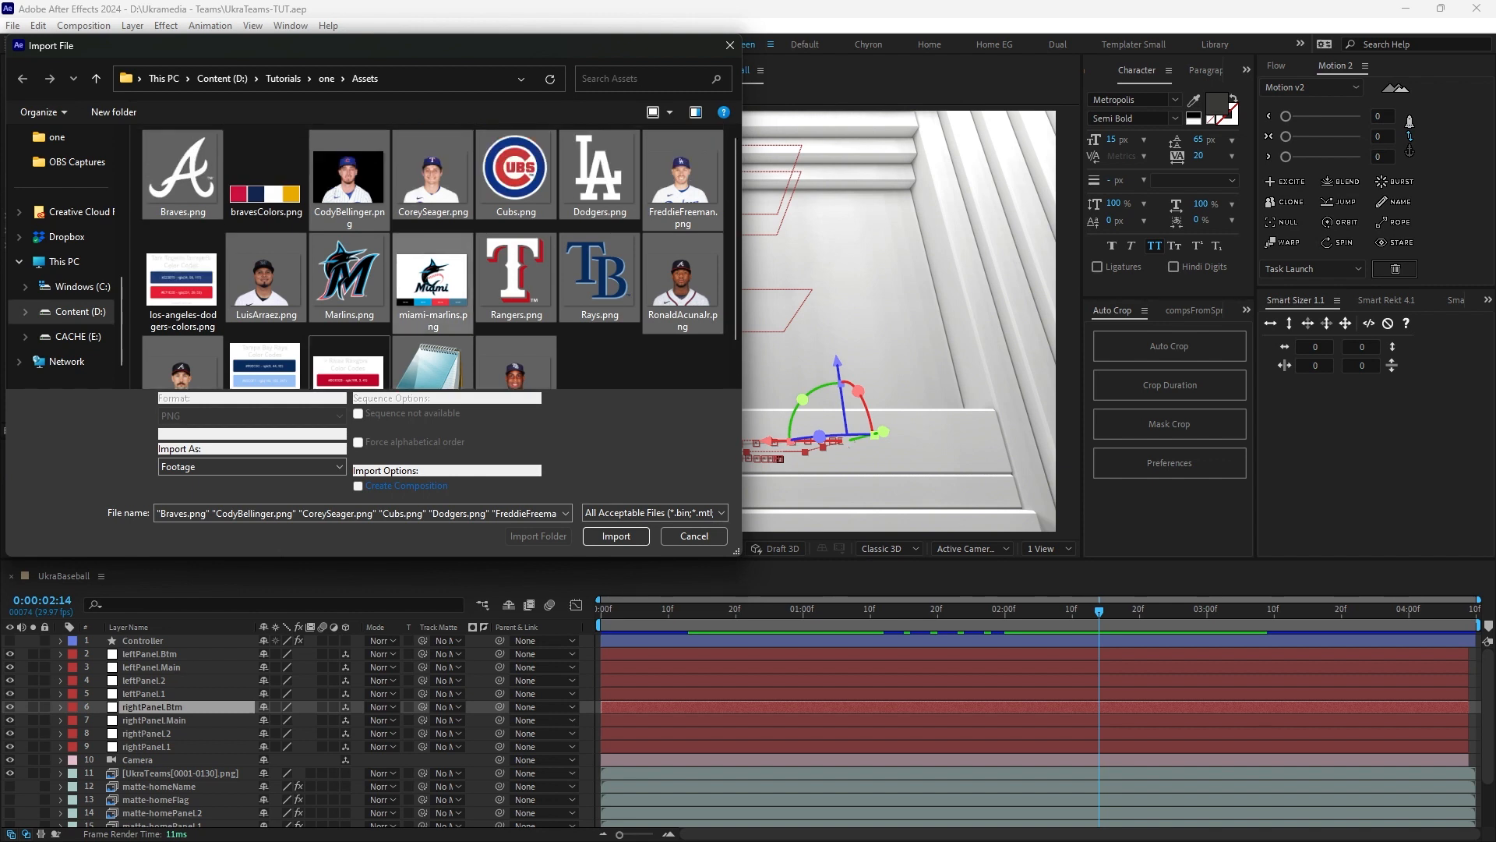
pyautogui.keyDown('ctrl'); pyautogui.click(433, 280); pyautogui.keyUp('ctrl')
pyautogui.scroll(-1, 432, 281)
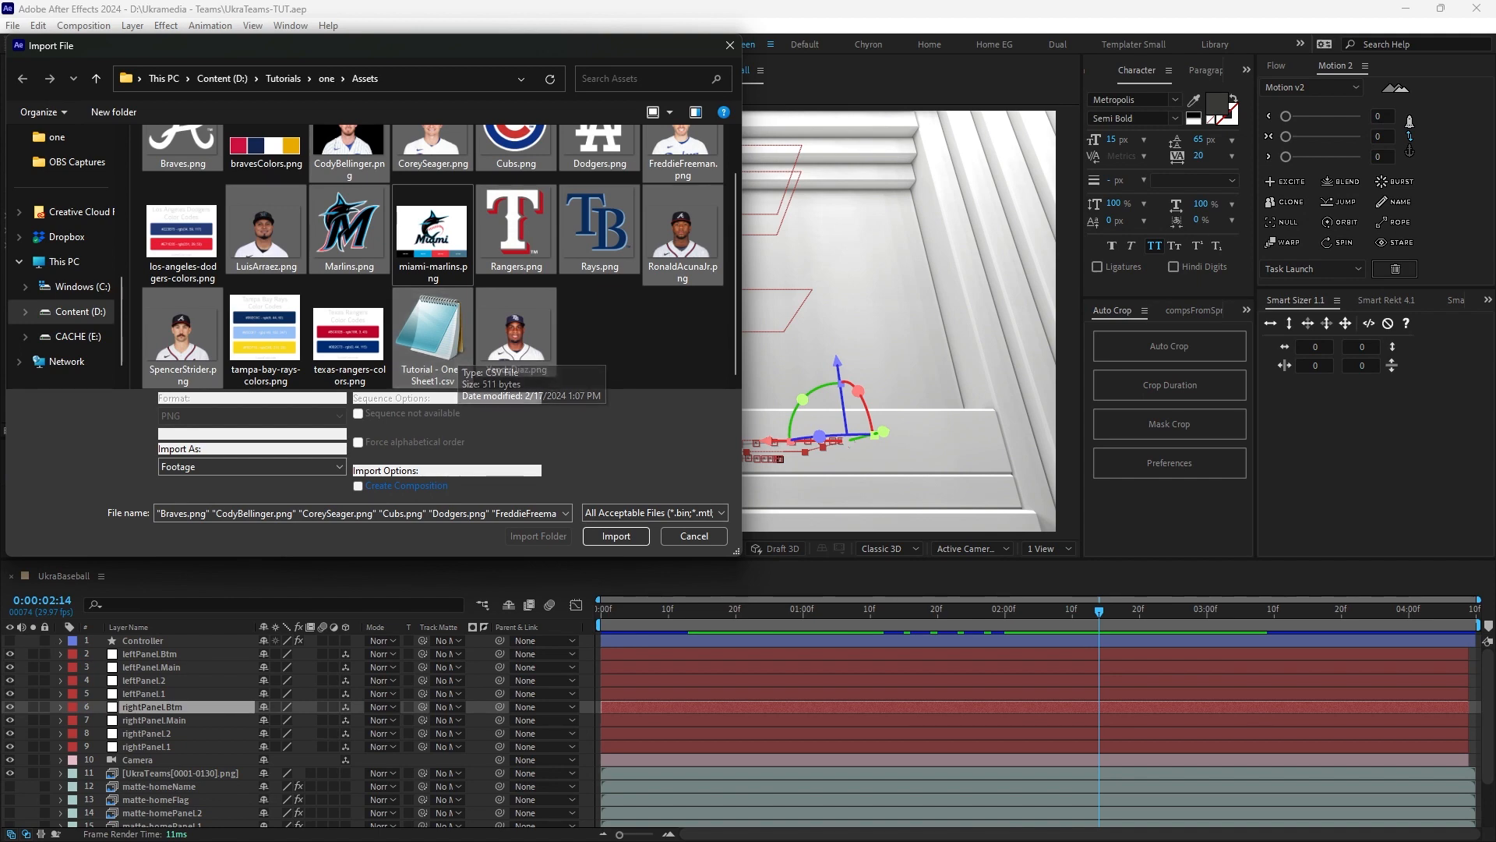
pyautogui.click(615, 536)
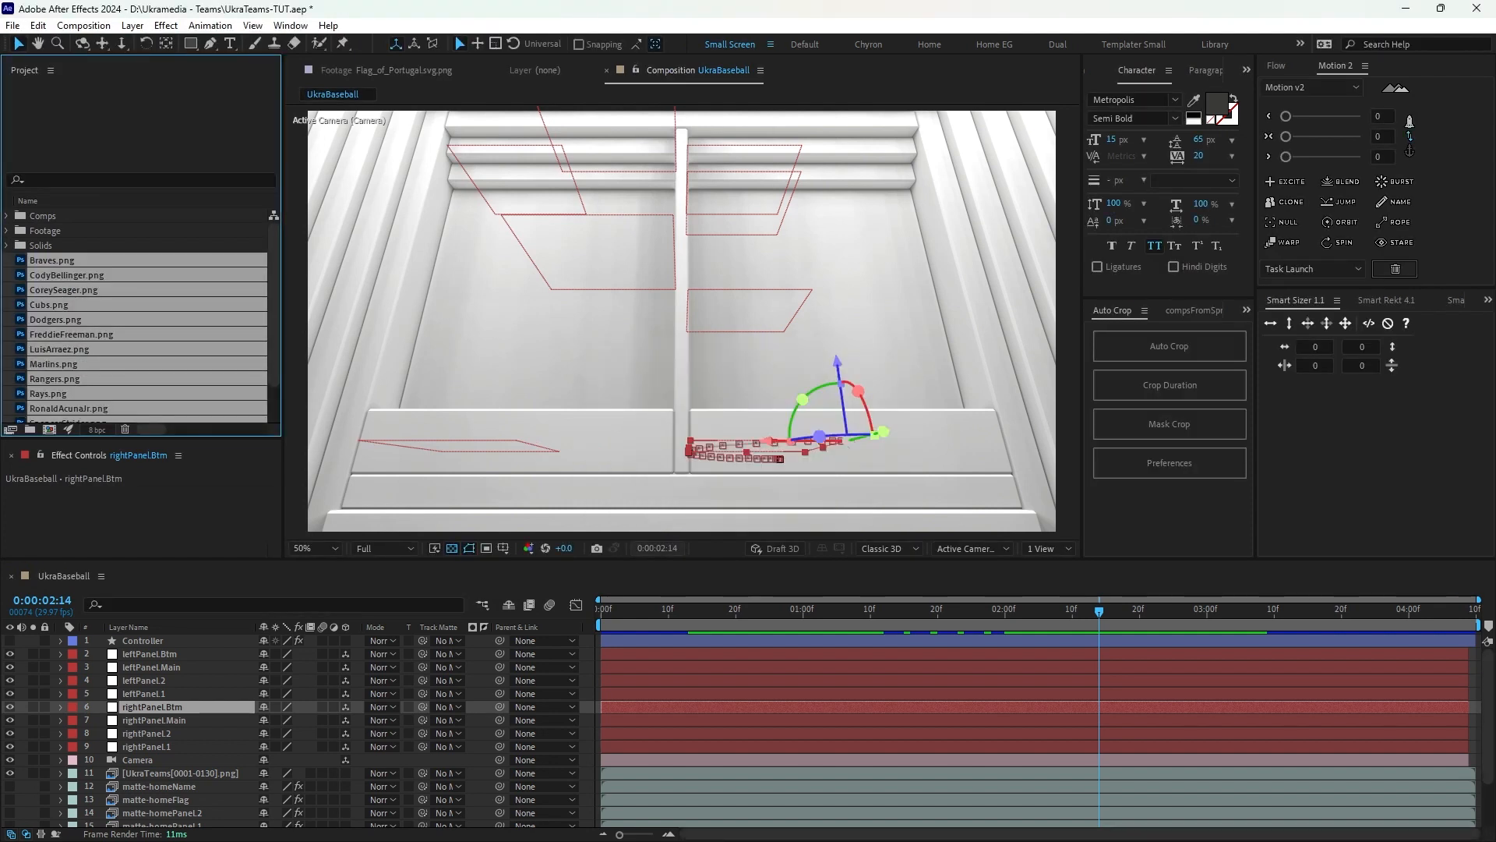
# Preview one imported player photo as footage, select YandyDiaz.png alone, and return to the UkraBaseball composition.
pyautogui.scroll(-1, 140, 315)
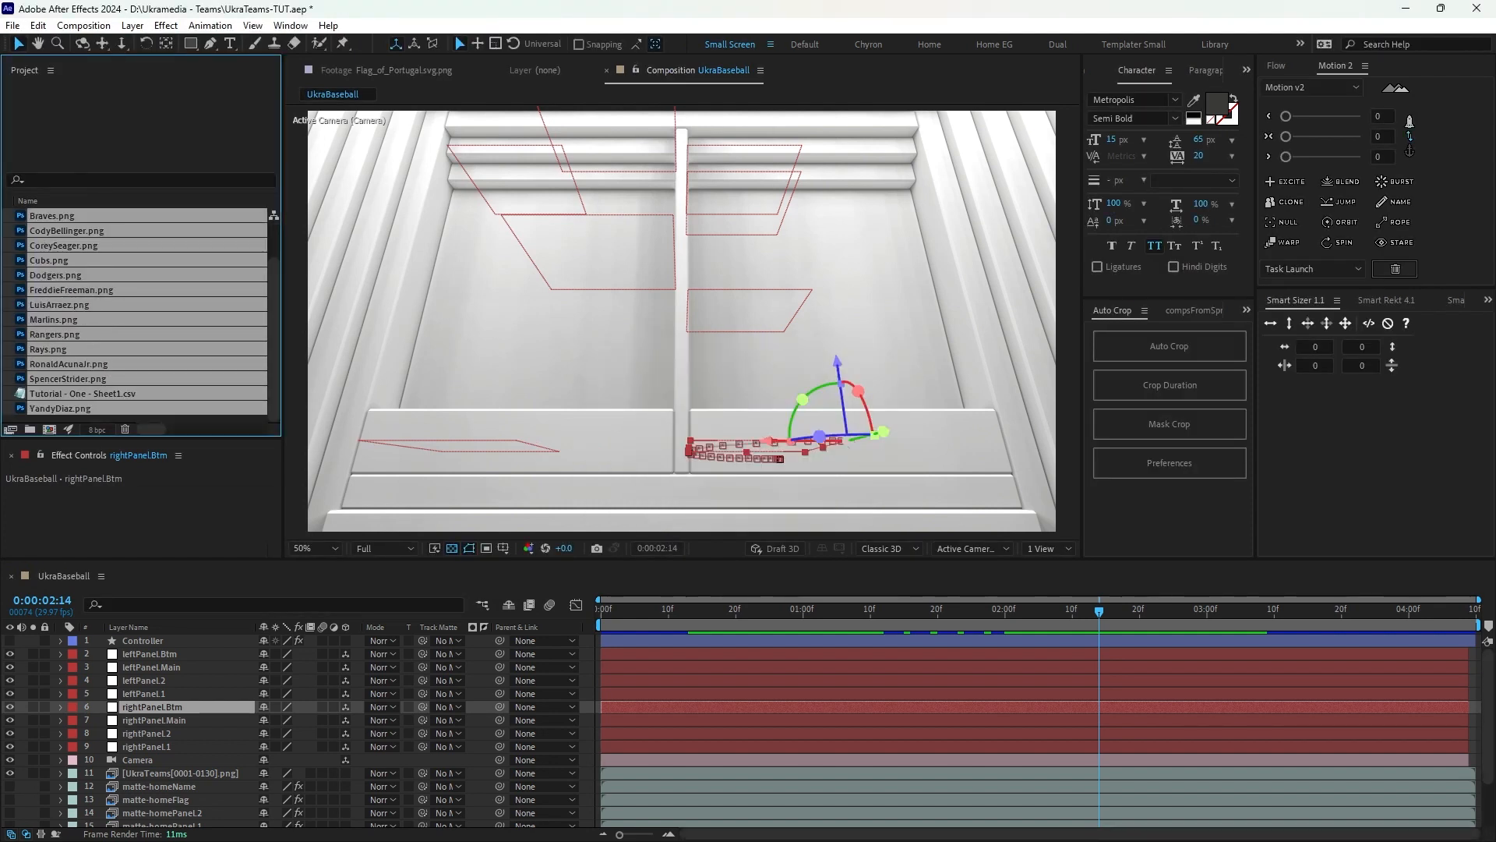
pyautogui.keyDown('ctrl'); pyautogui.doubleClick(59, 409); pyautogui.keyUp('ctrl')
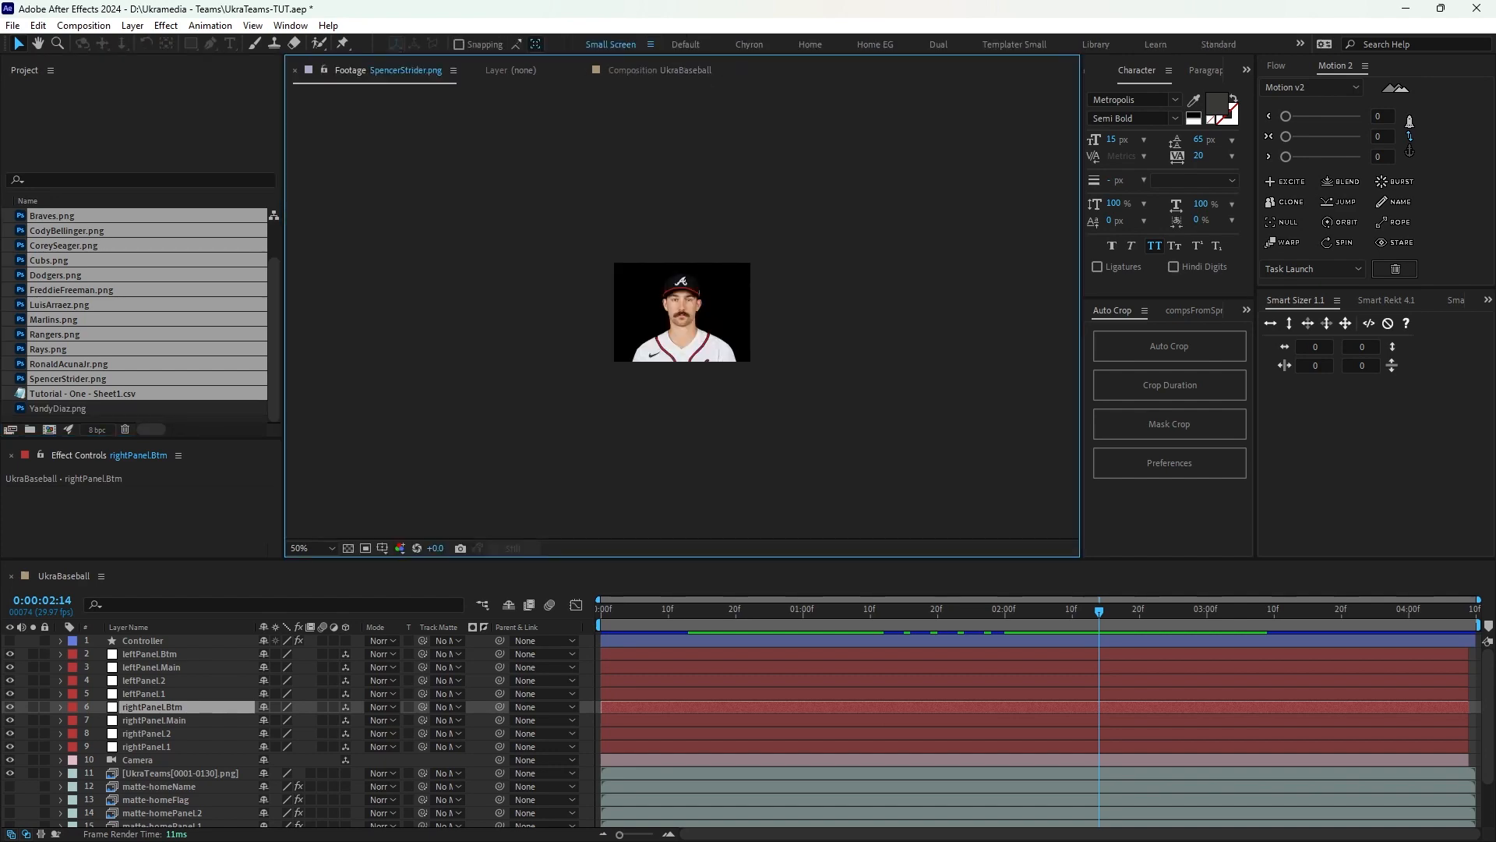
pyautogui.click(60, 409)
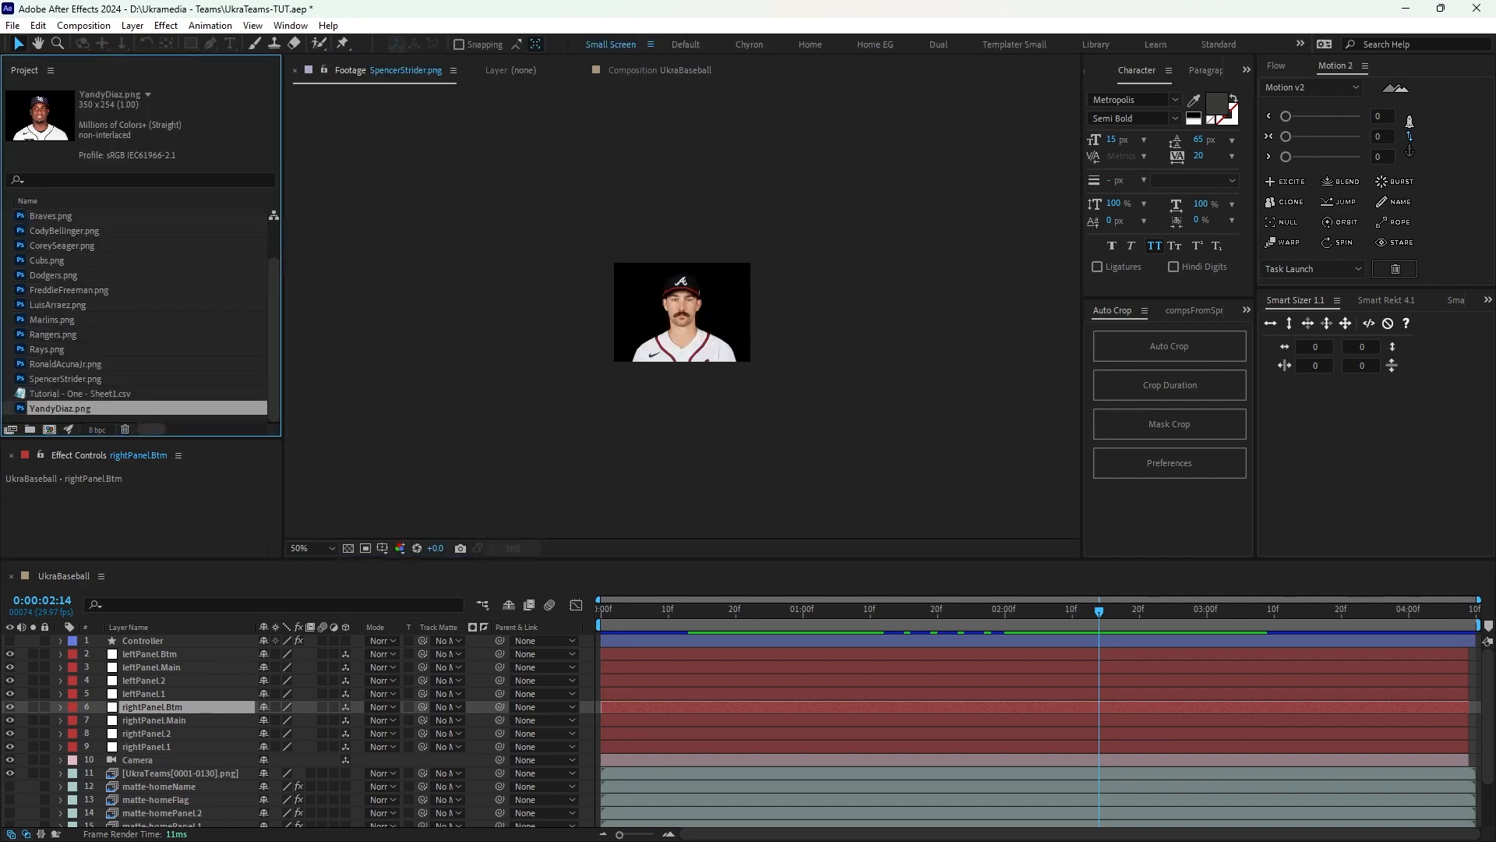
pyautogui.click(64, 575)
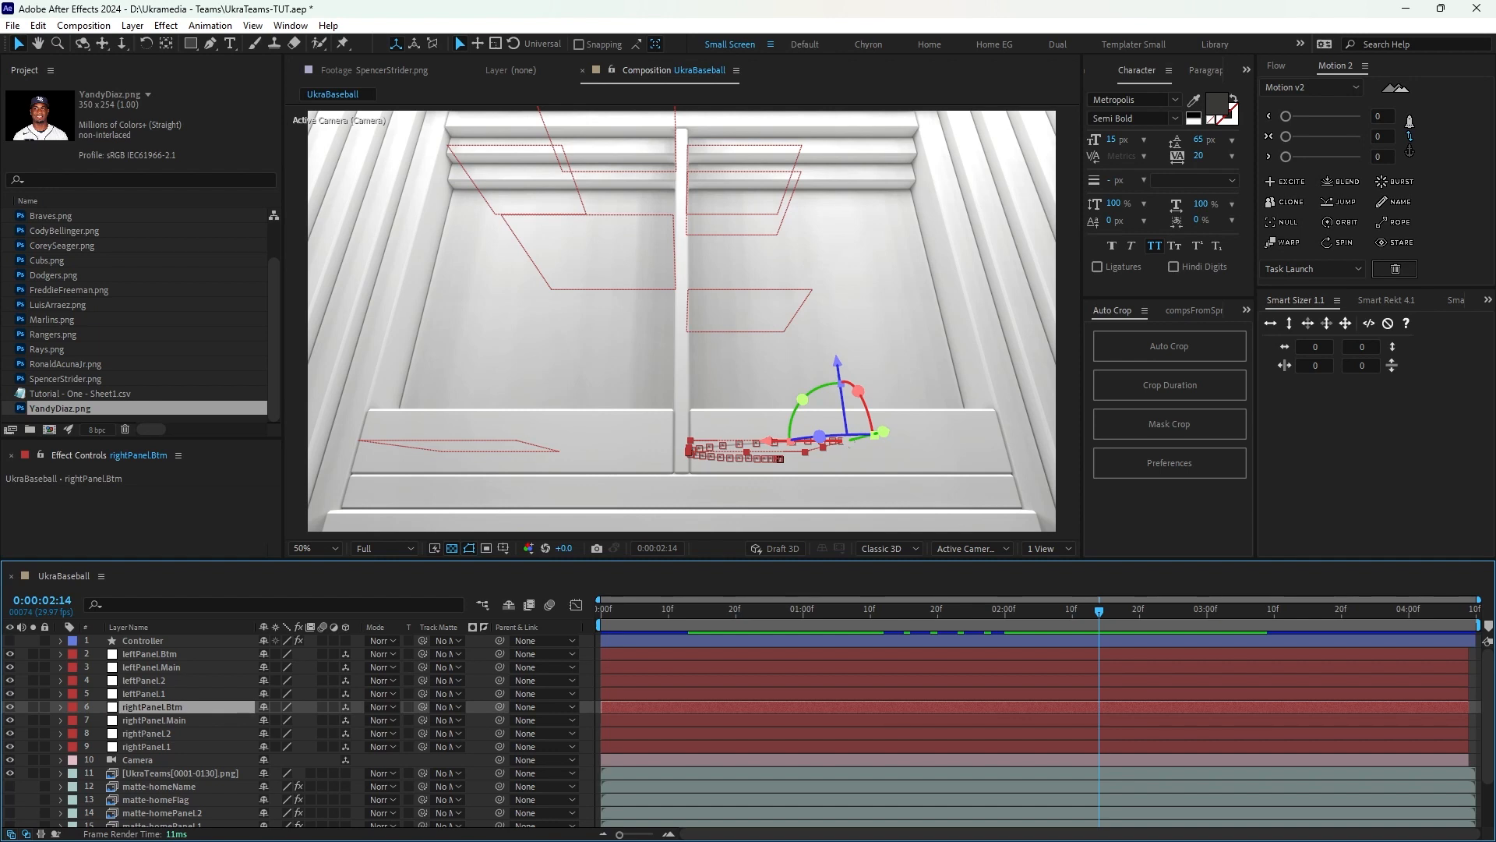
# Try adding Tutorial - One - Sheet1.csv as the bottom layer of the UkraBaseball composition, and delete it from the layer stack again.
pyautogui.click(78, 392)
pyautogui.moveTo(78, 393); pyautogui.dragTo(92, 821)
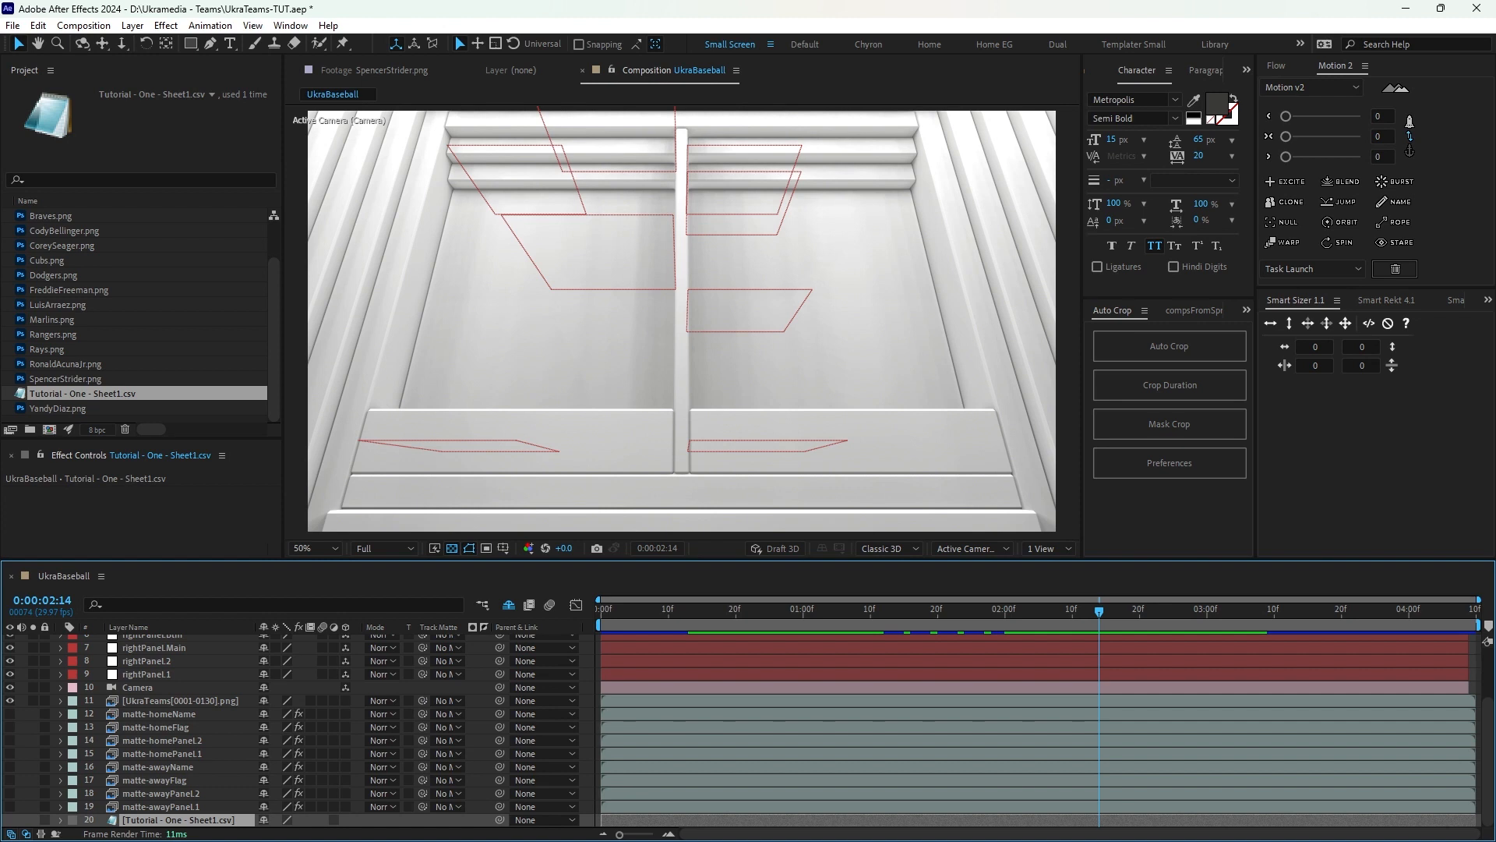
pyautogui.press('Delete')
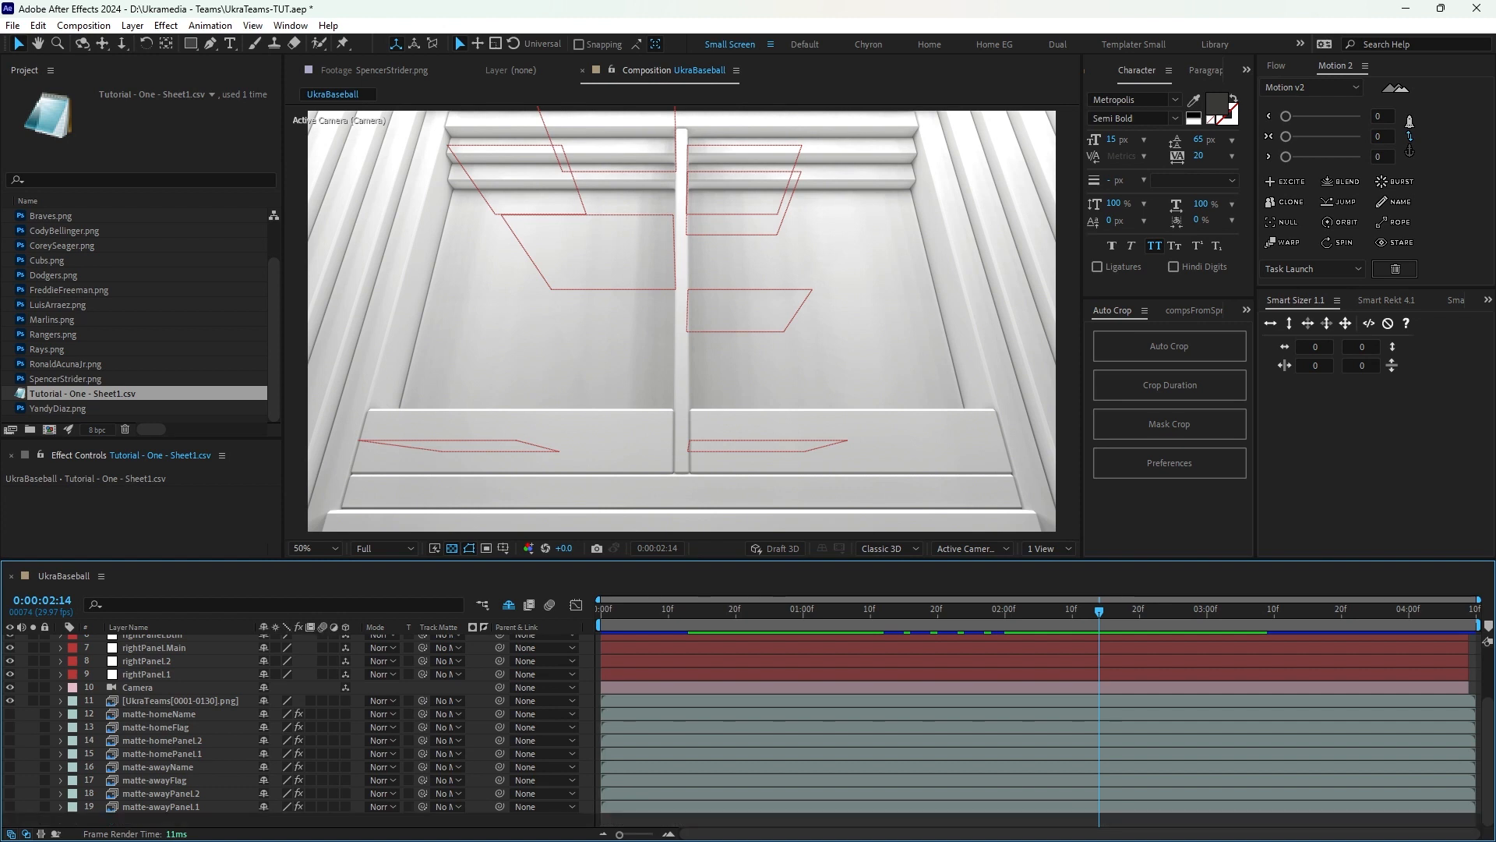
# Delete the Controller layer at the start of the UkraBaseball layer stack.
pyautogui.scroll(3, 311, 729)
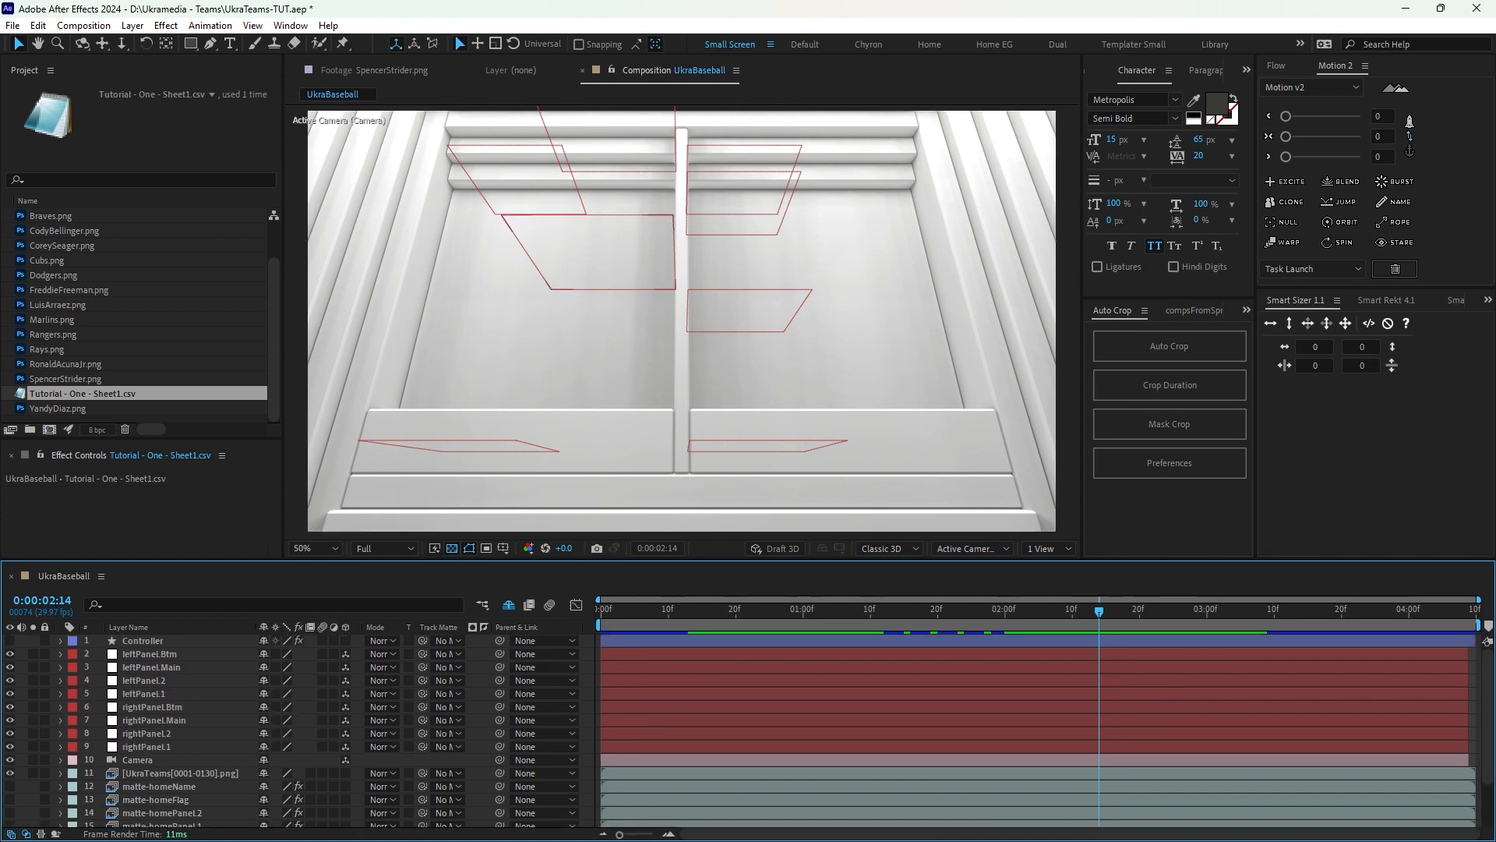
pyautogui.click(143, 641)
pyautogui.press('Delete')
# Examine the left and right panel nulls, the camera, the UkraTeams sequence and the home and away matte layers one after another.
pyautogui.click(148, 641)
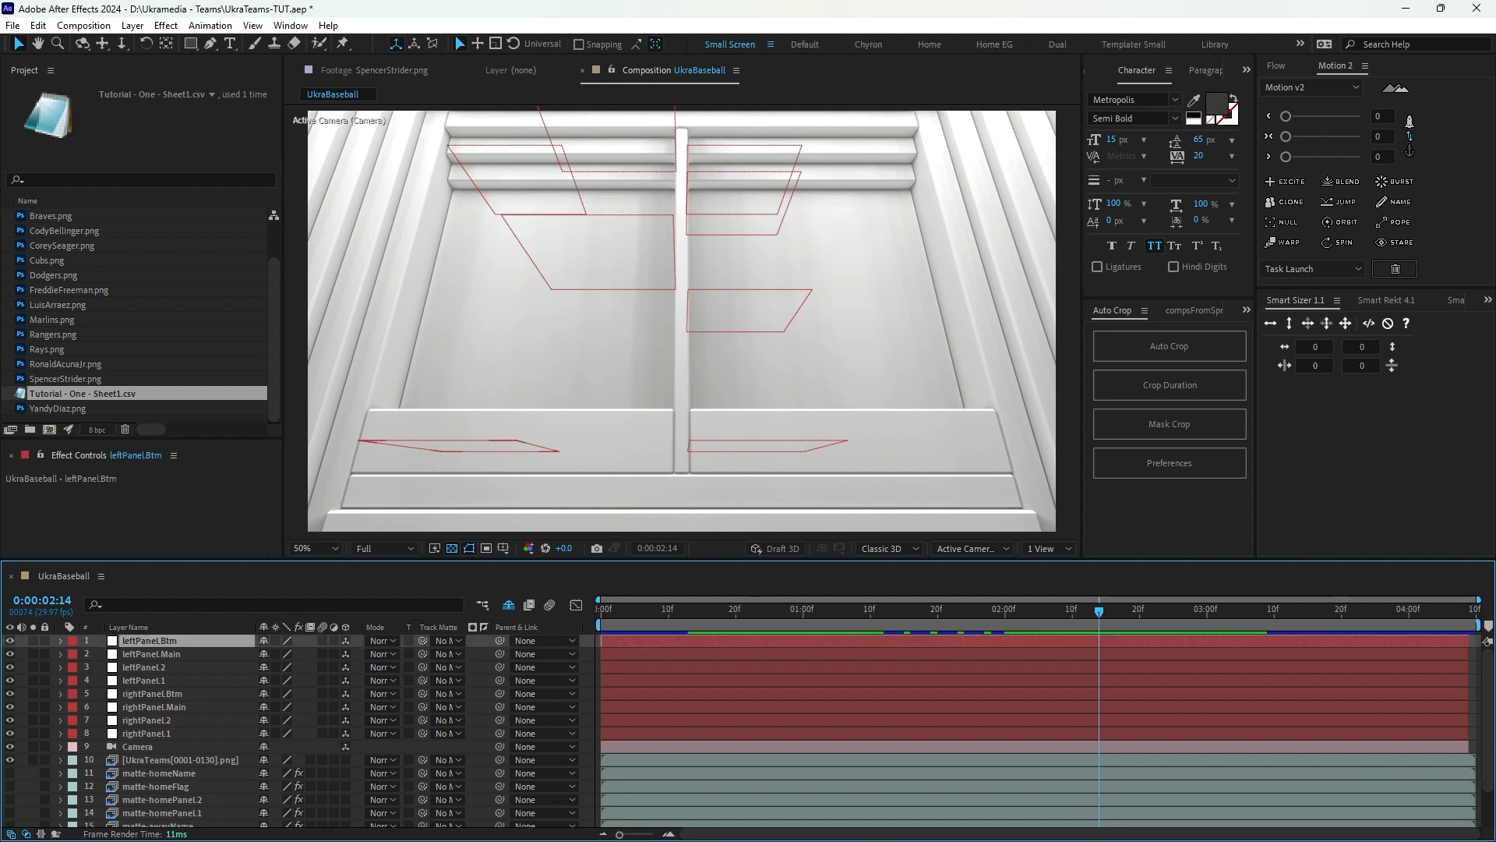
pyautogui.click(145, 668)
pyautogui.click(152, 693)
pyautogui.click(146, 733)
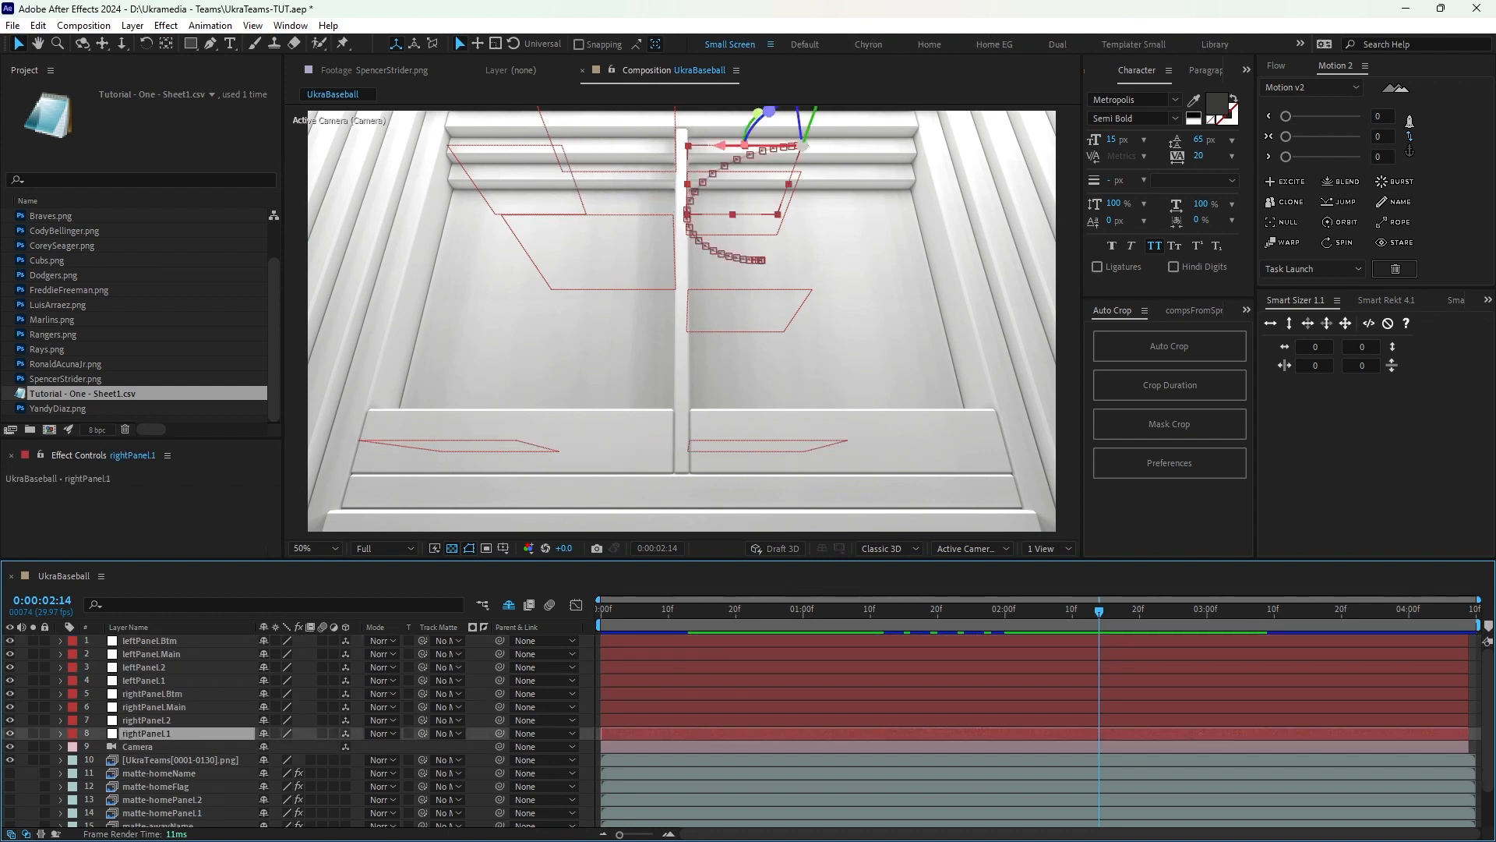
pyautogui.scroll(-2, 296, 732)
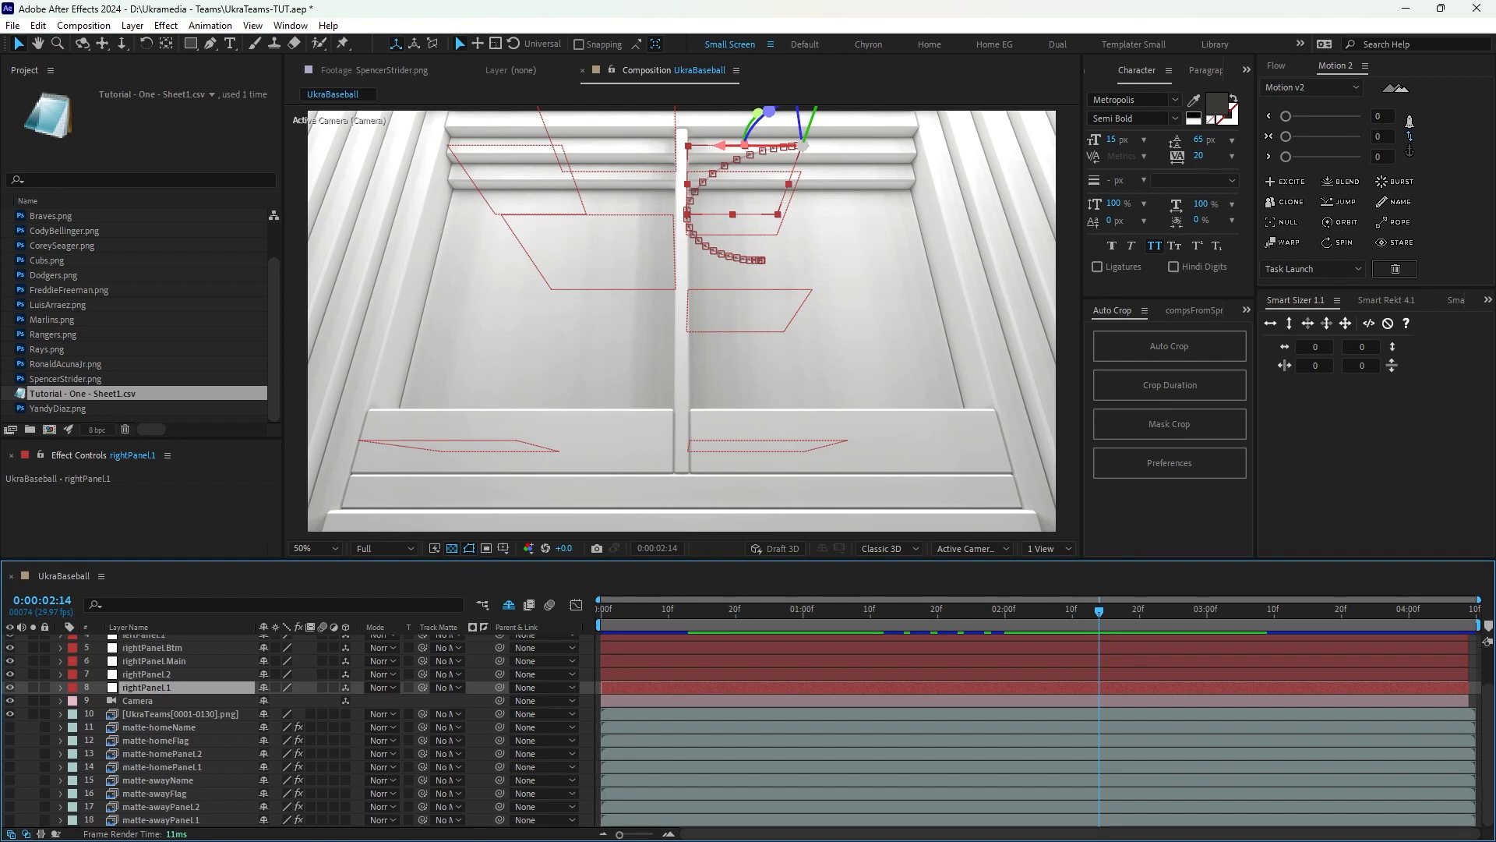
pyautogui.scroll(2, 746, 731)
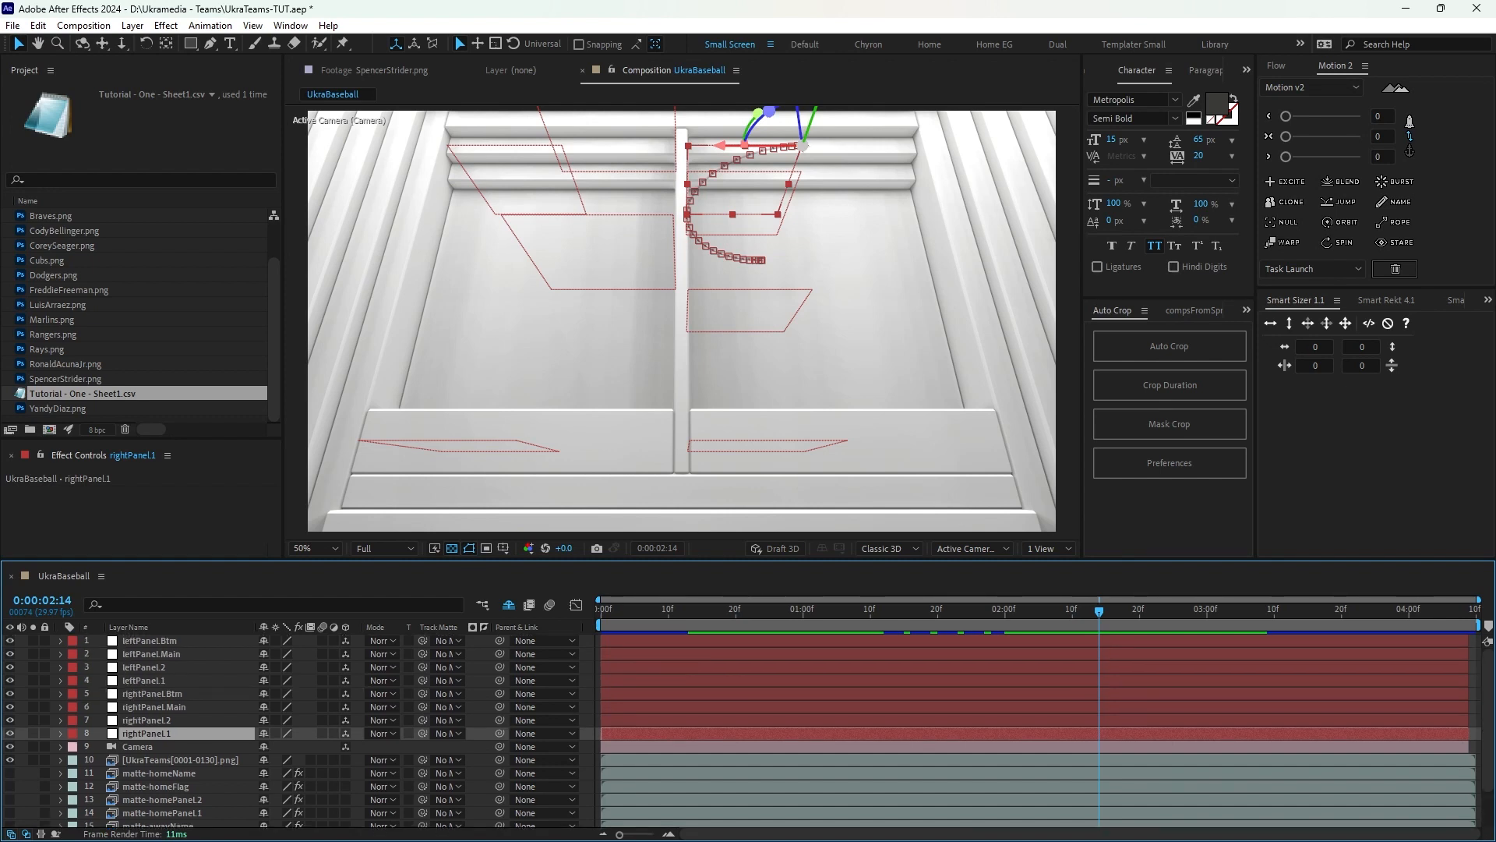
pyautogui.scroll(-2, 746, 731)
pyautogui.hotkey('ctrl', 'Down')
pyautogui.hotkey('ctrl', 'Down')
pyautogui.hotkey('ctrl', 'Down')
pyautogui.hotkey('ctrl', 'Down')
pyautogui.hotkey('ctrl', 'Down')
pyautogui.hotkey('ctrl', 'Down')
pyautogui.hotkey('ctrl', 'Down')
pyautogui.hotkey('ctrl', 'Down')
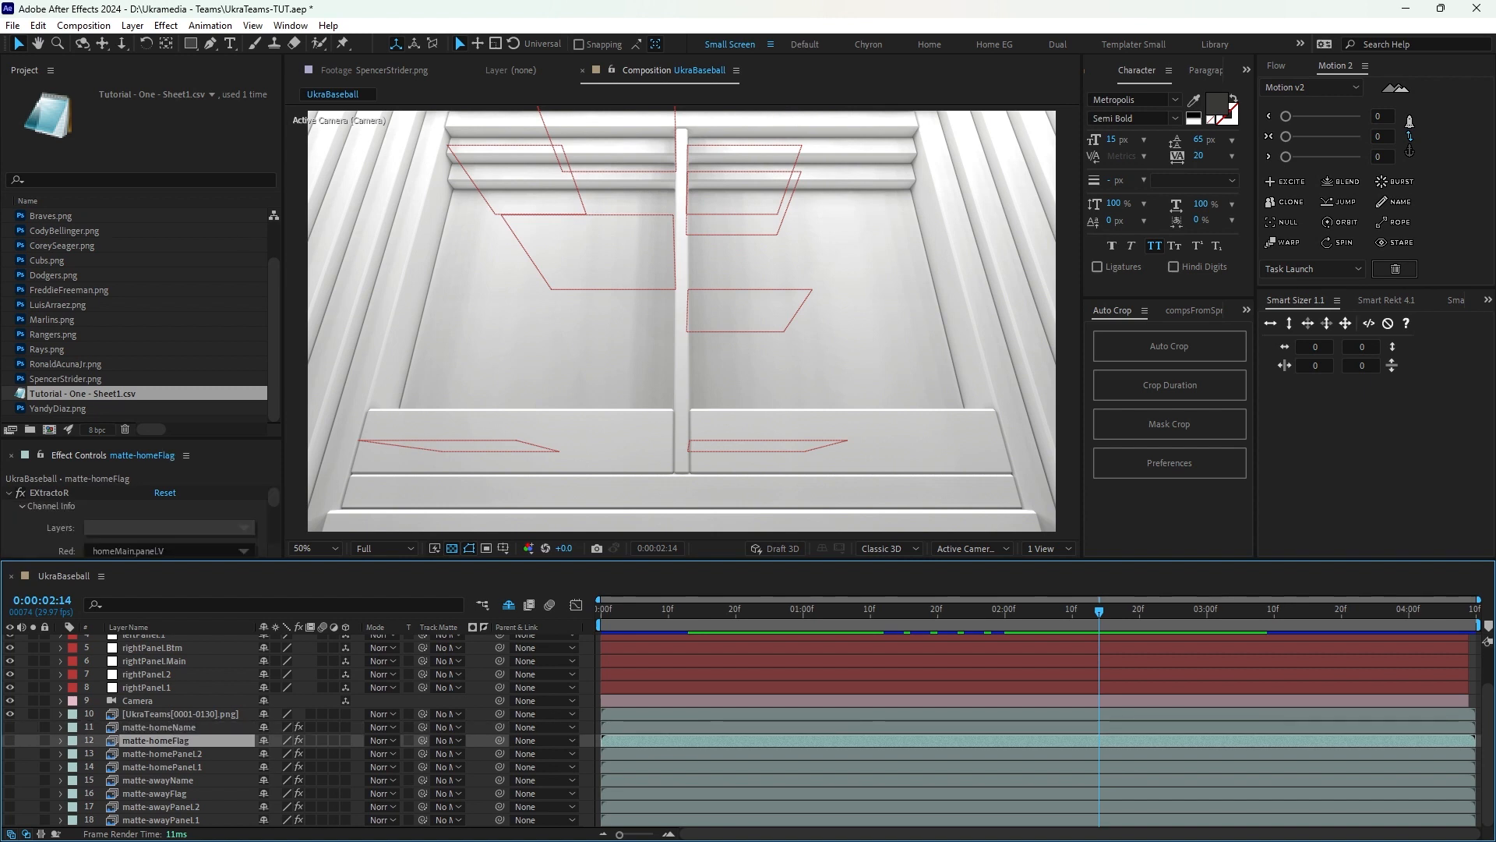
pyautogui.hotkey('ctrl', 'Down')
pyautogui.hotkey('ctrl', 'Down')
pyautogui.scroll(2, 746, 731)
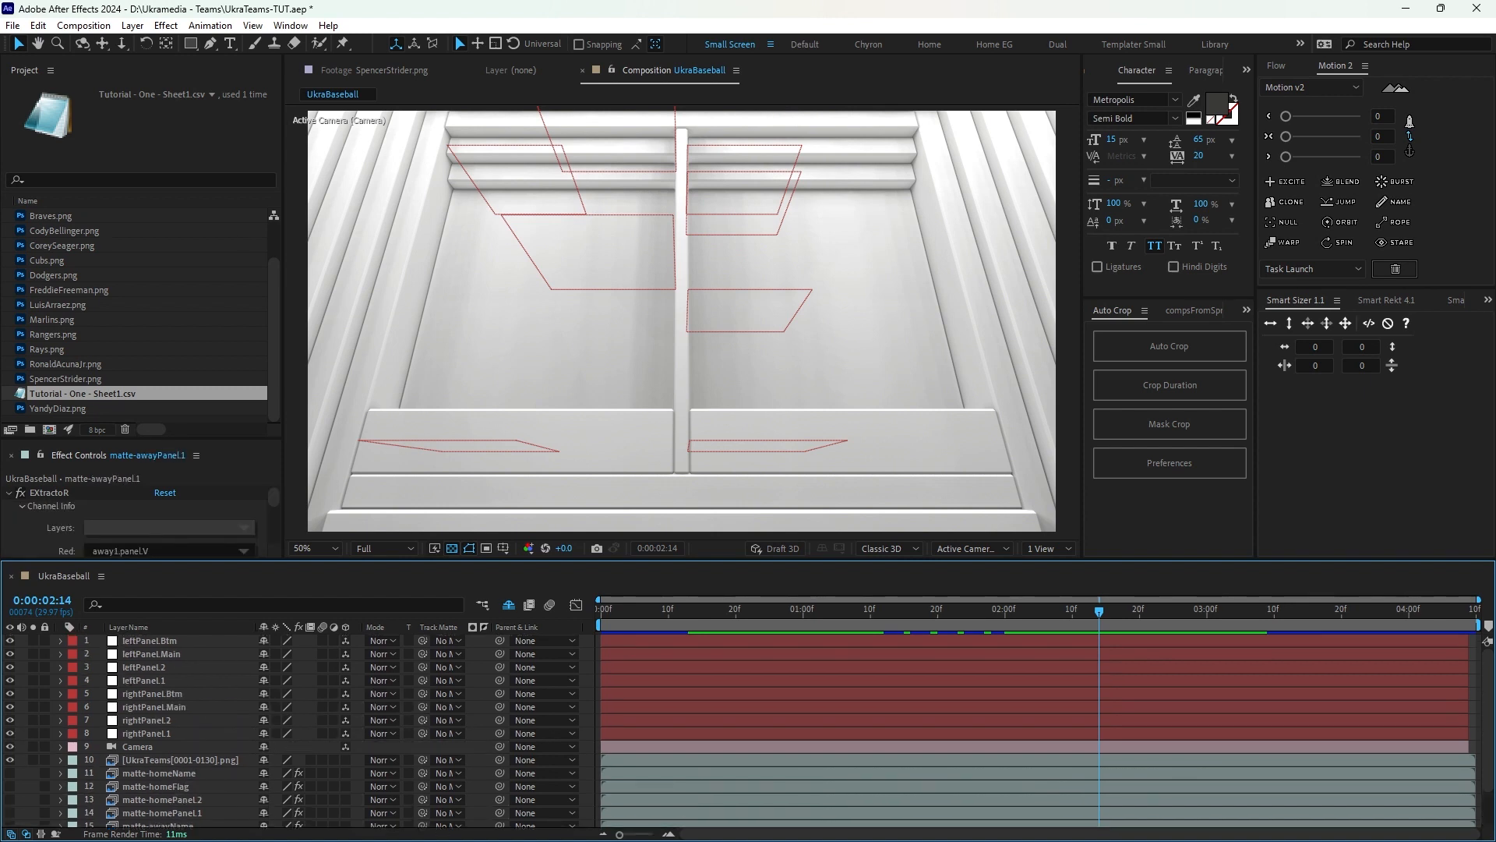
# Preview the imported team logos and player photos in the project, from Braves.png down to Rays.png.
pyautogui.scroll(1, 141, 312)
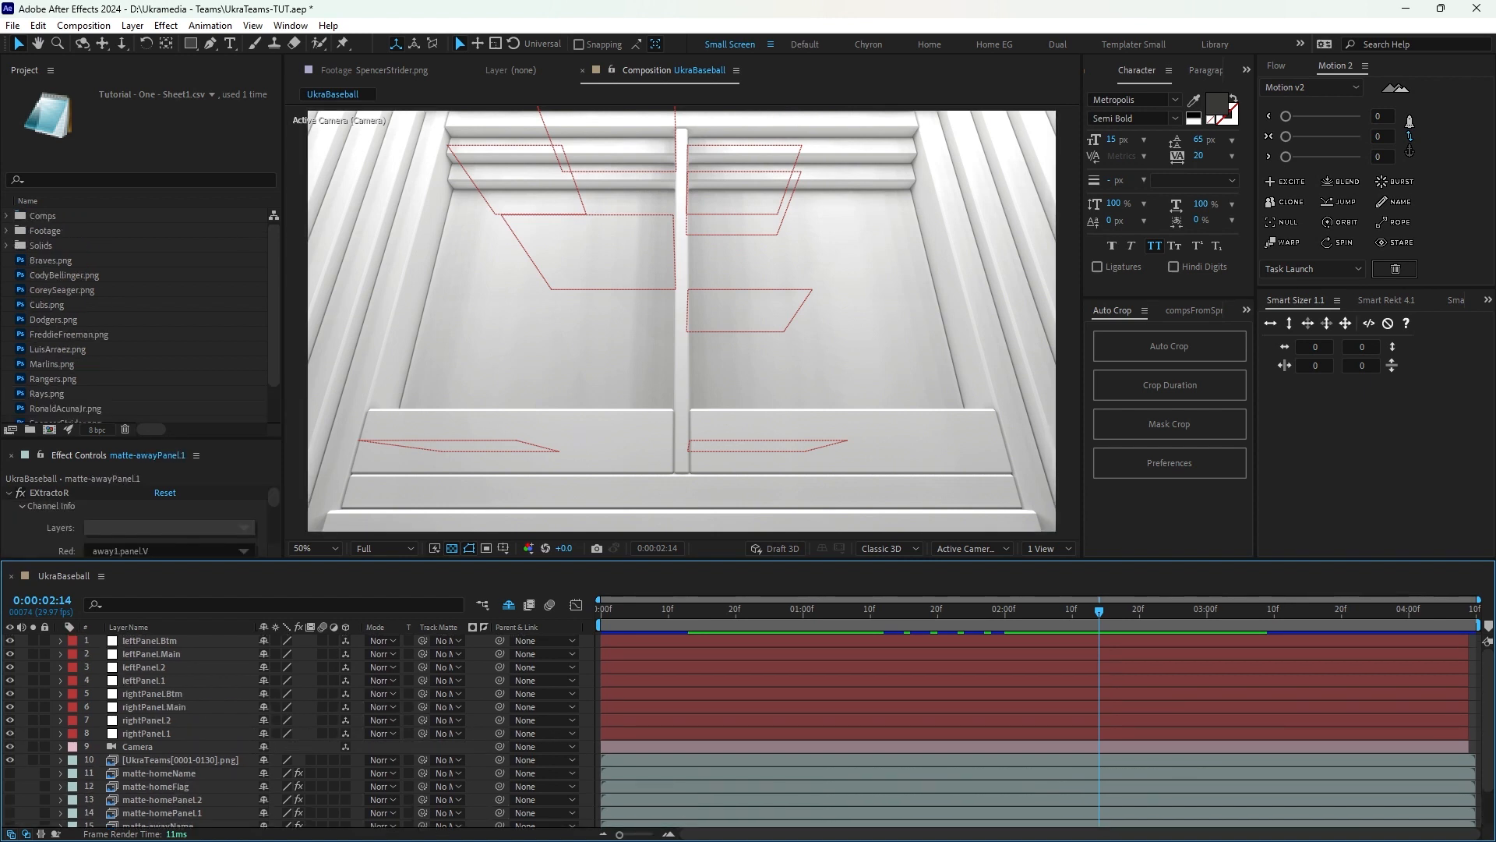
pyautogui.click(51, 261)
pyautogui.press('Down')
pyautogui.press('Down')
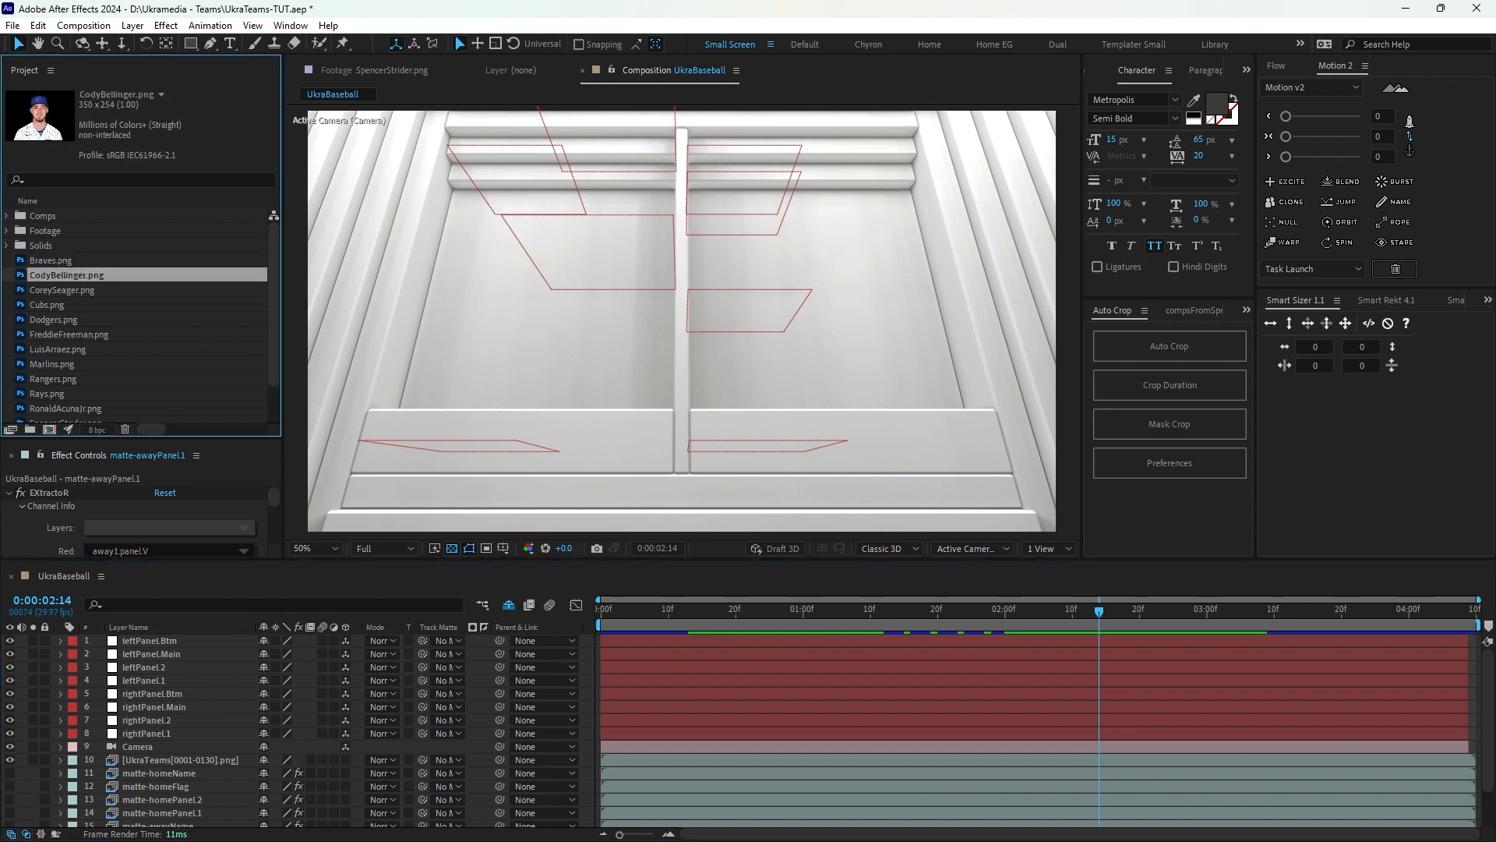
pyautogui.press('Down')
pyautogui.press('Down')
pyautogui.press('Down')
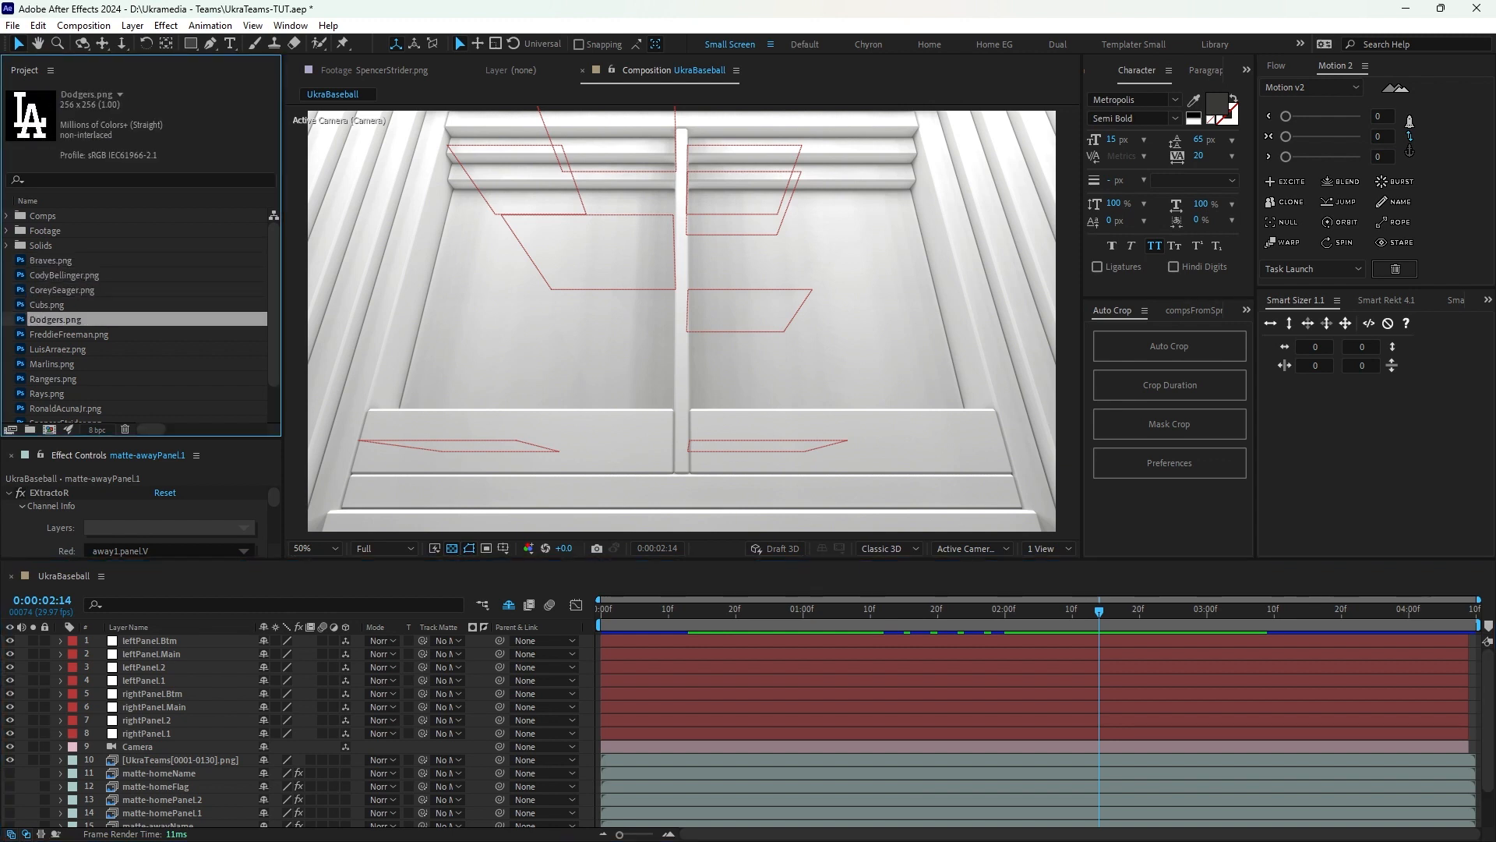
pyautogui.press('Down')
pyautogui.press('Down')
pyautogui.press('Down')
pyautogui.press('Down')
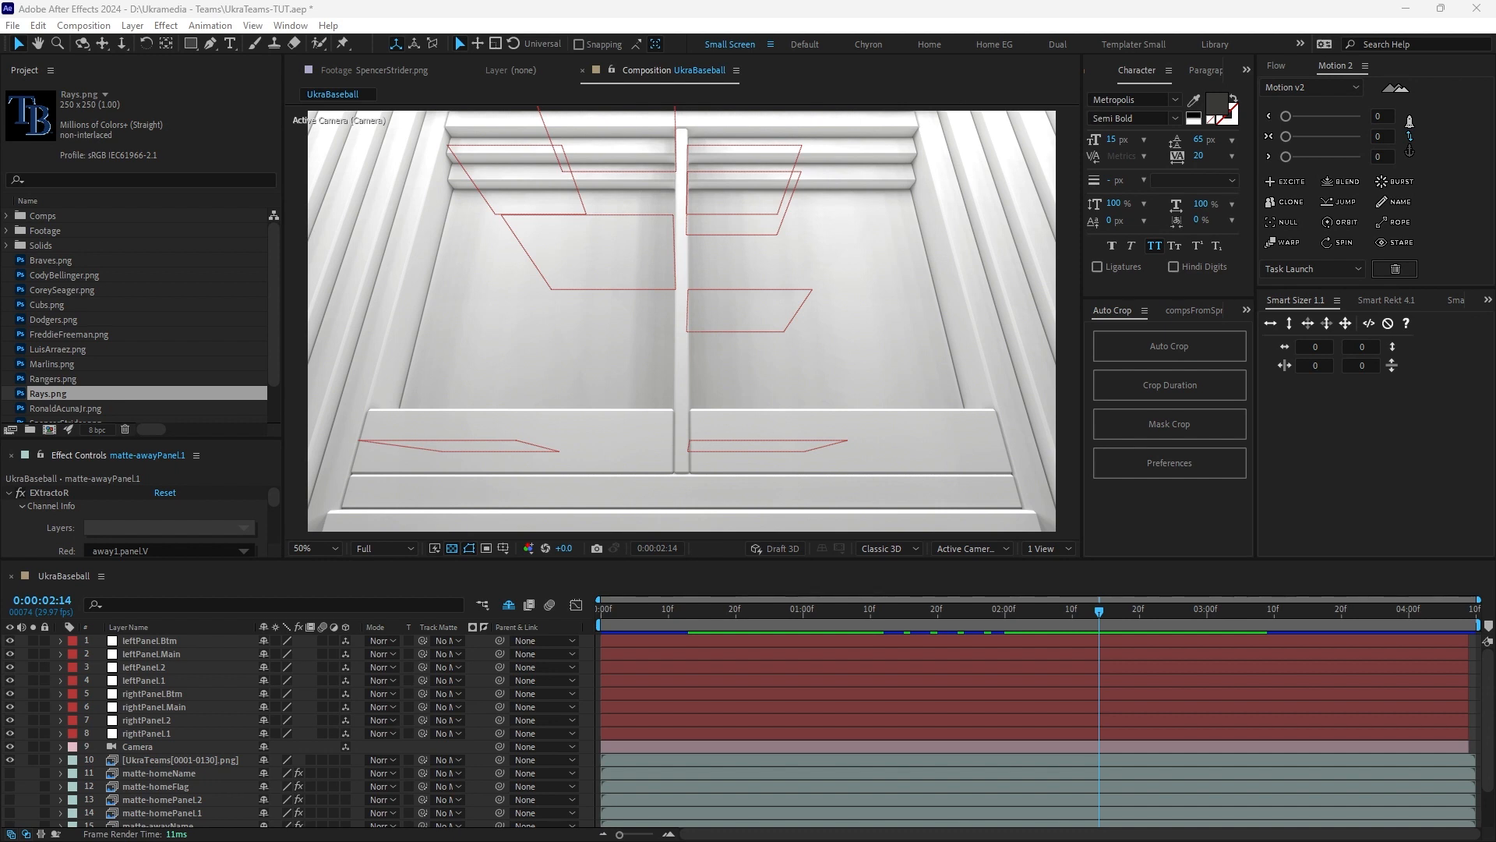
# Switch to Notepad with Tutorial - One - Sheet1.csv, move its window over the composition view and enlarge it.
pyautogui.hotkey('alt', 'Tab')
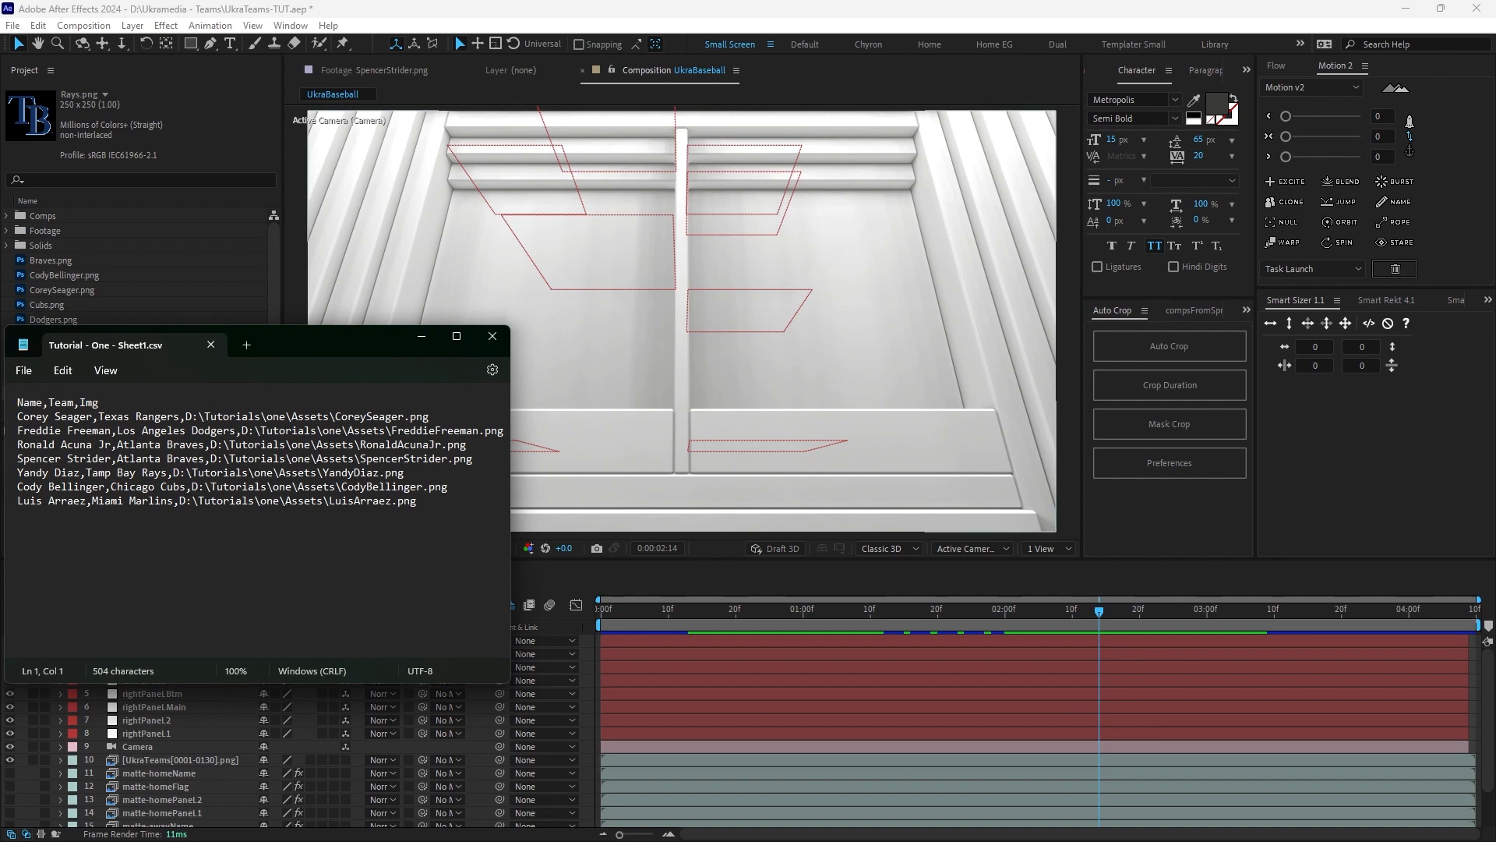
pyautogui.moveTo(328, 343); pyautogui.dragTo(857, 290)
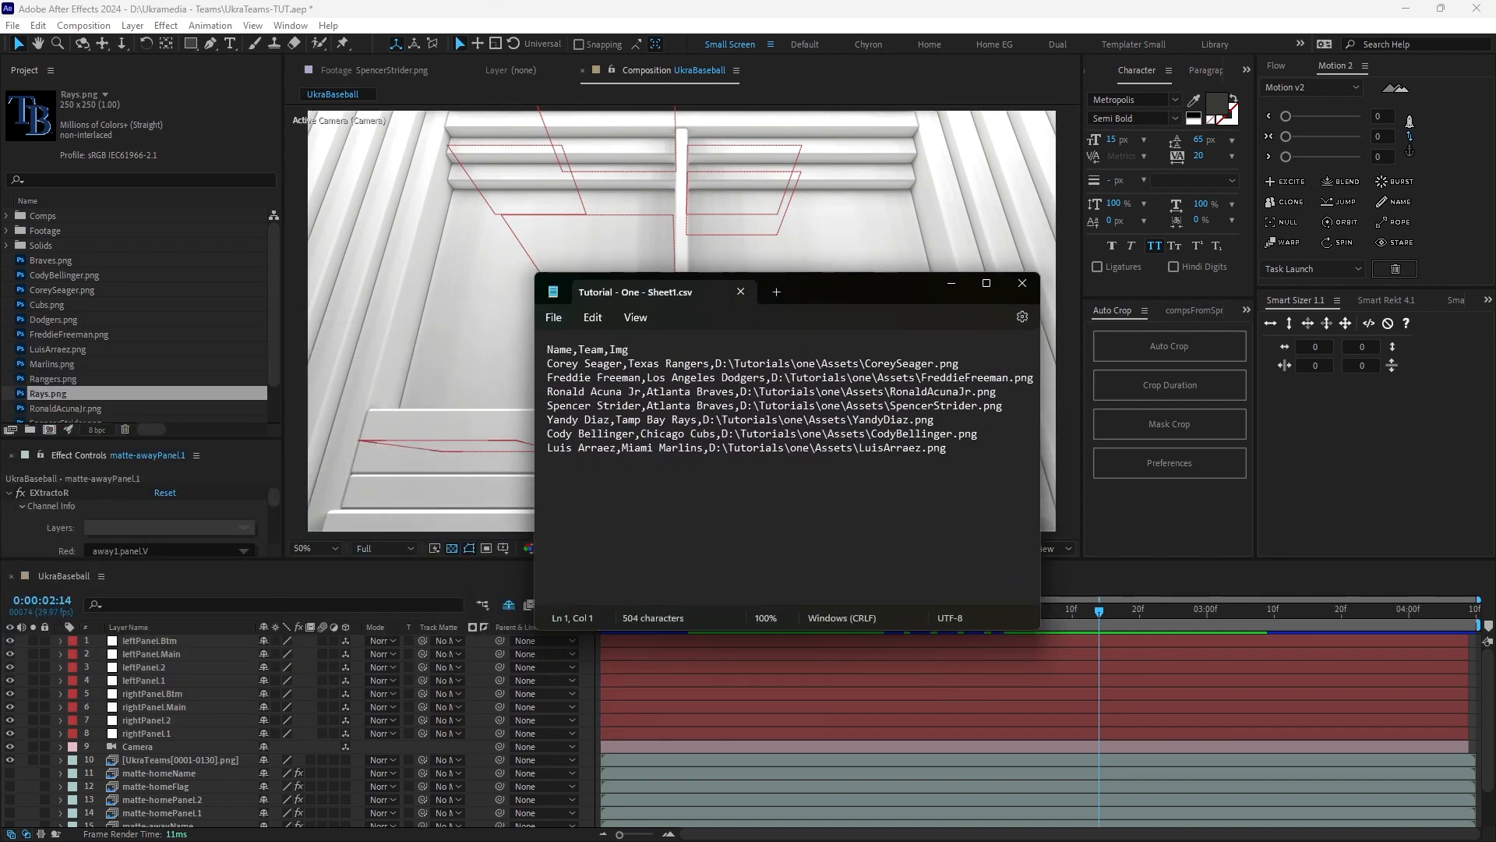
pyautogui.moveTo(1040, 628); pyautogui.dragTo(1367, 713)
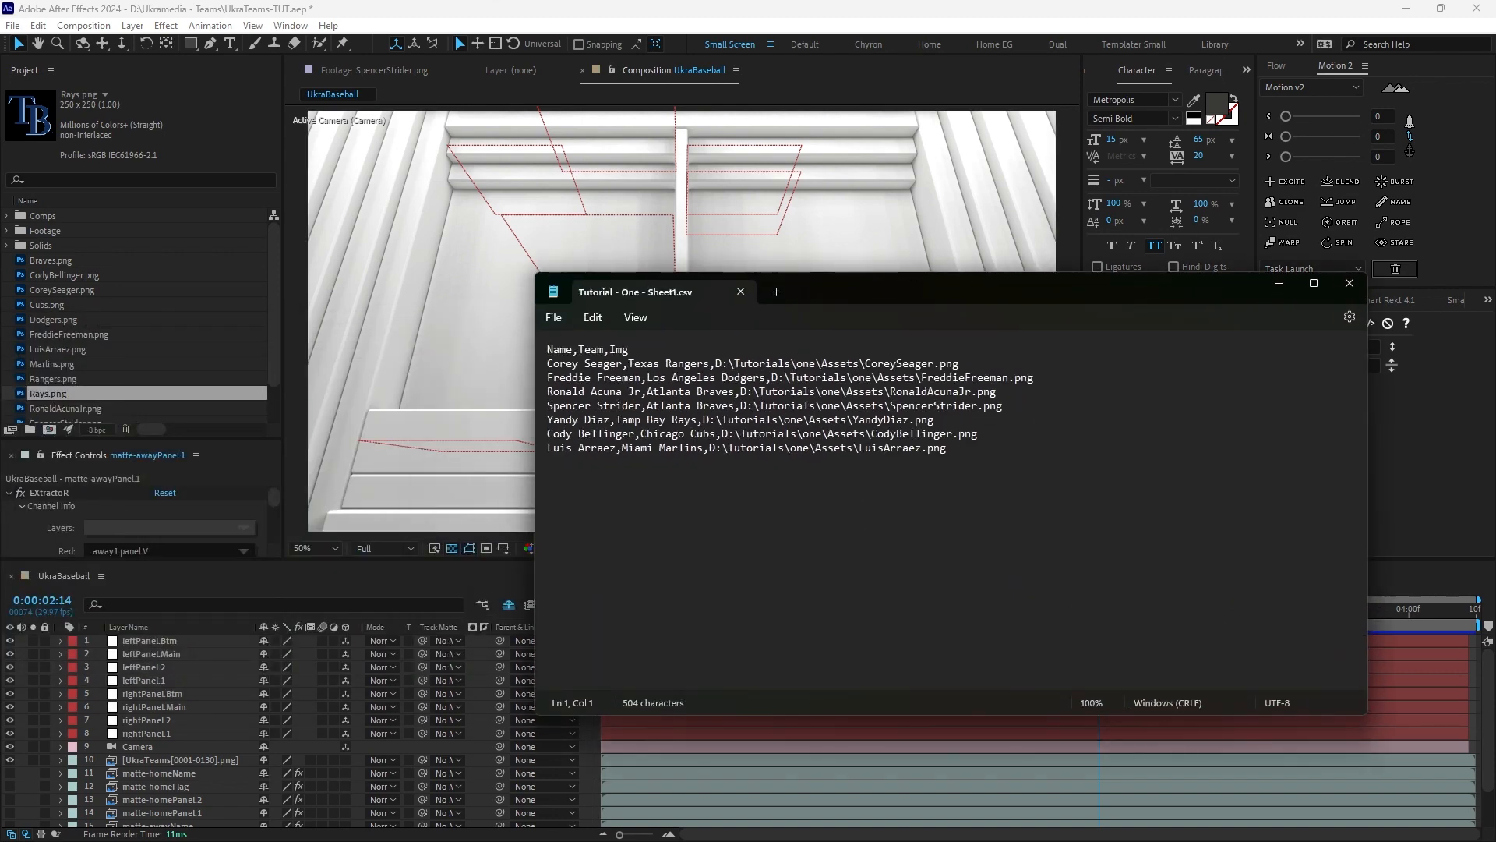
# Highlight all data rows below the CSV header to examine the Name, Team and Img columns, repositioning the window for reading.
pyautogui.moveTo(865, 363); pyautogui.dragTo(1008, 378)
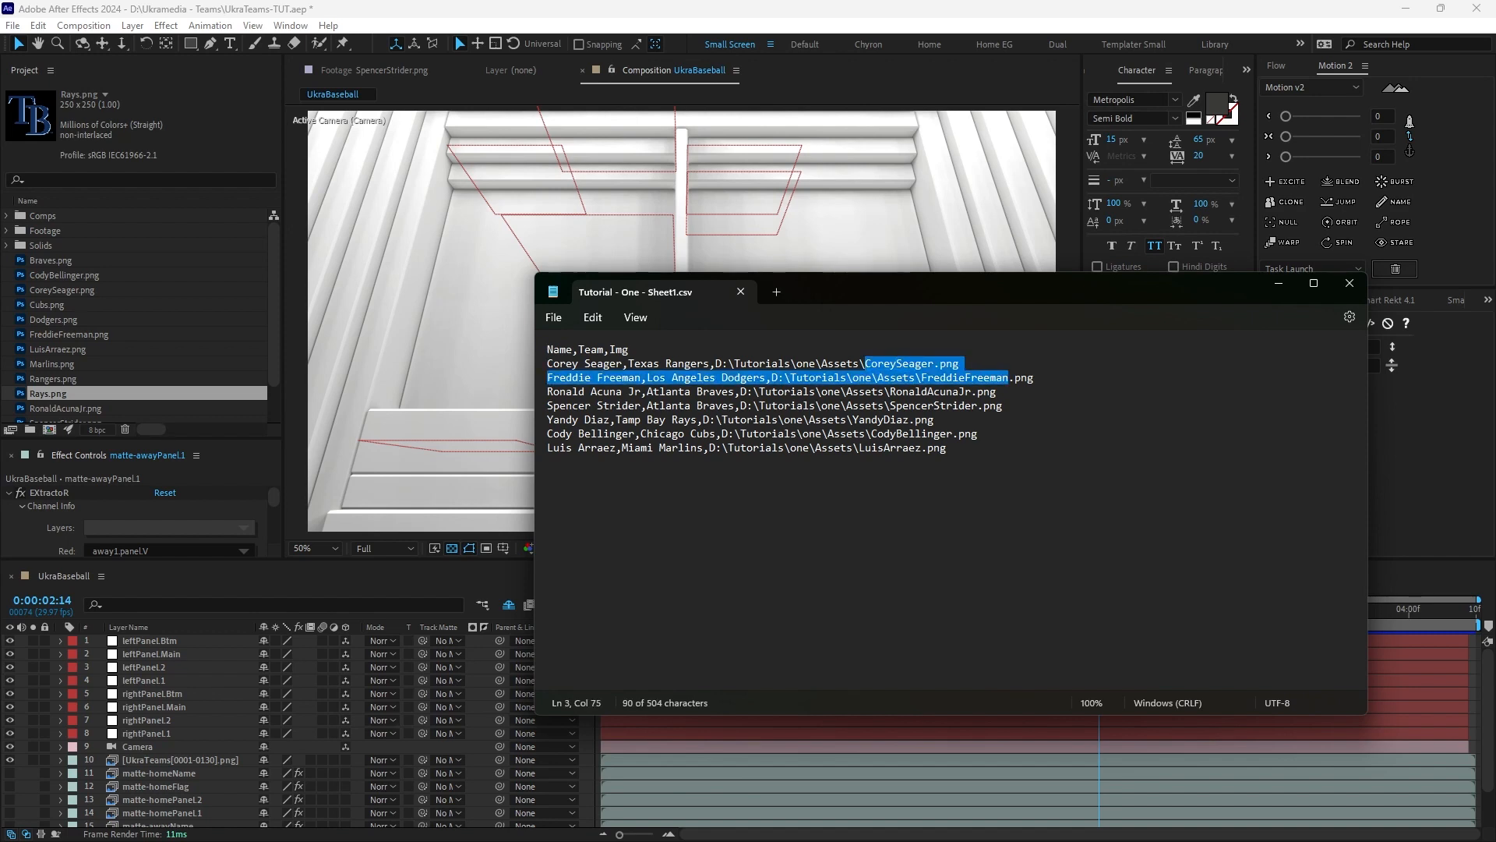
pyautogui.click(948, 448)
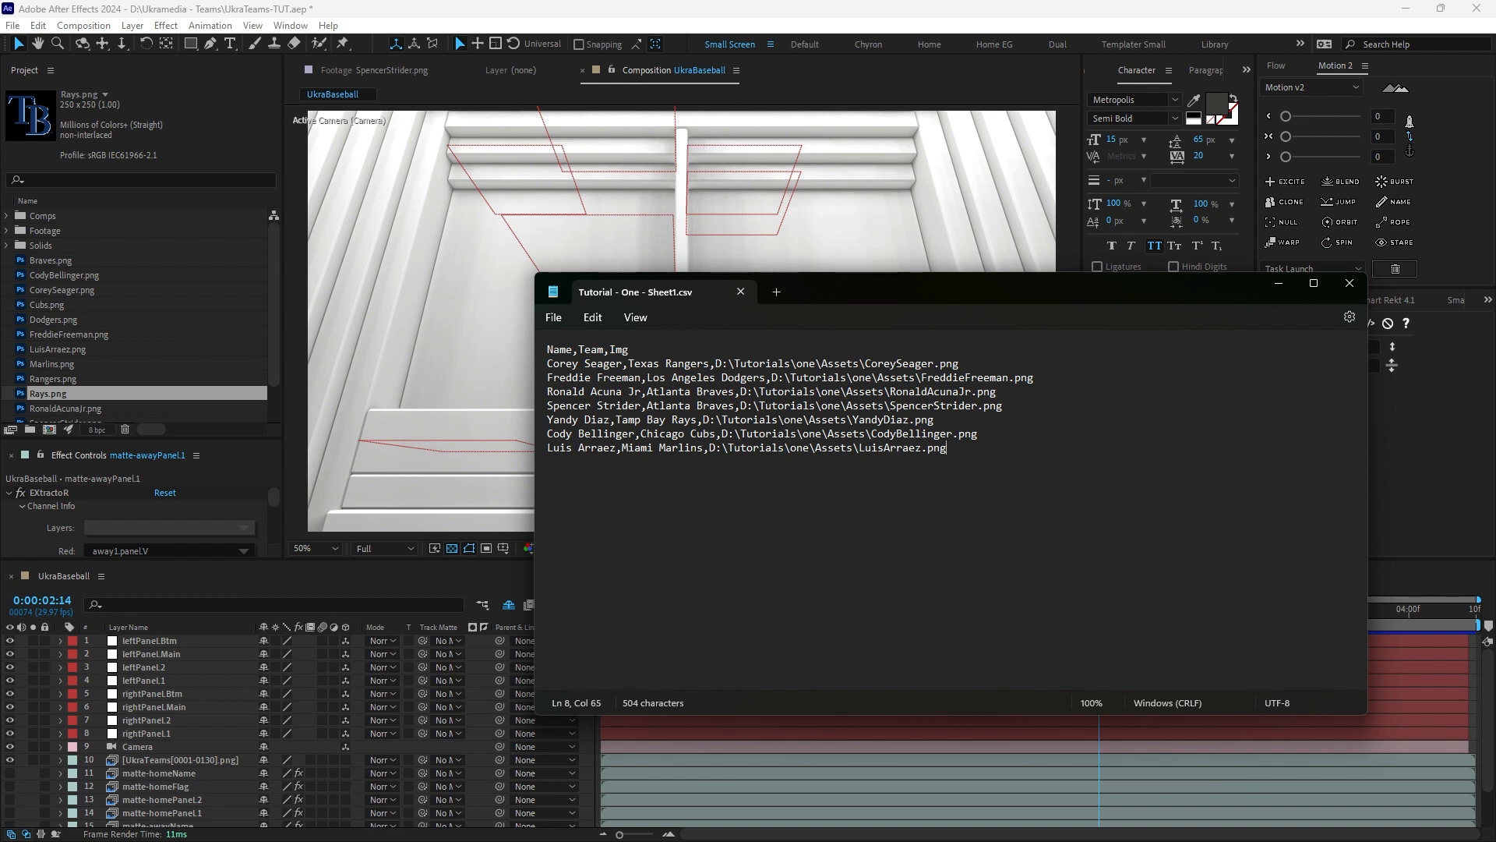
pyautogui.moveTo(547, 363); pyautogui.dragTo(946, 448)
pyautogui.moveTo(920, 288); pyautogui.dragTo(787, 282)
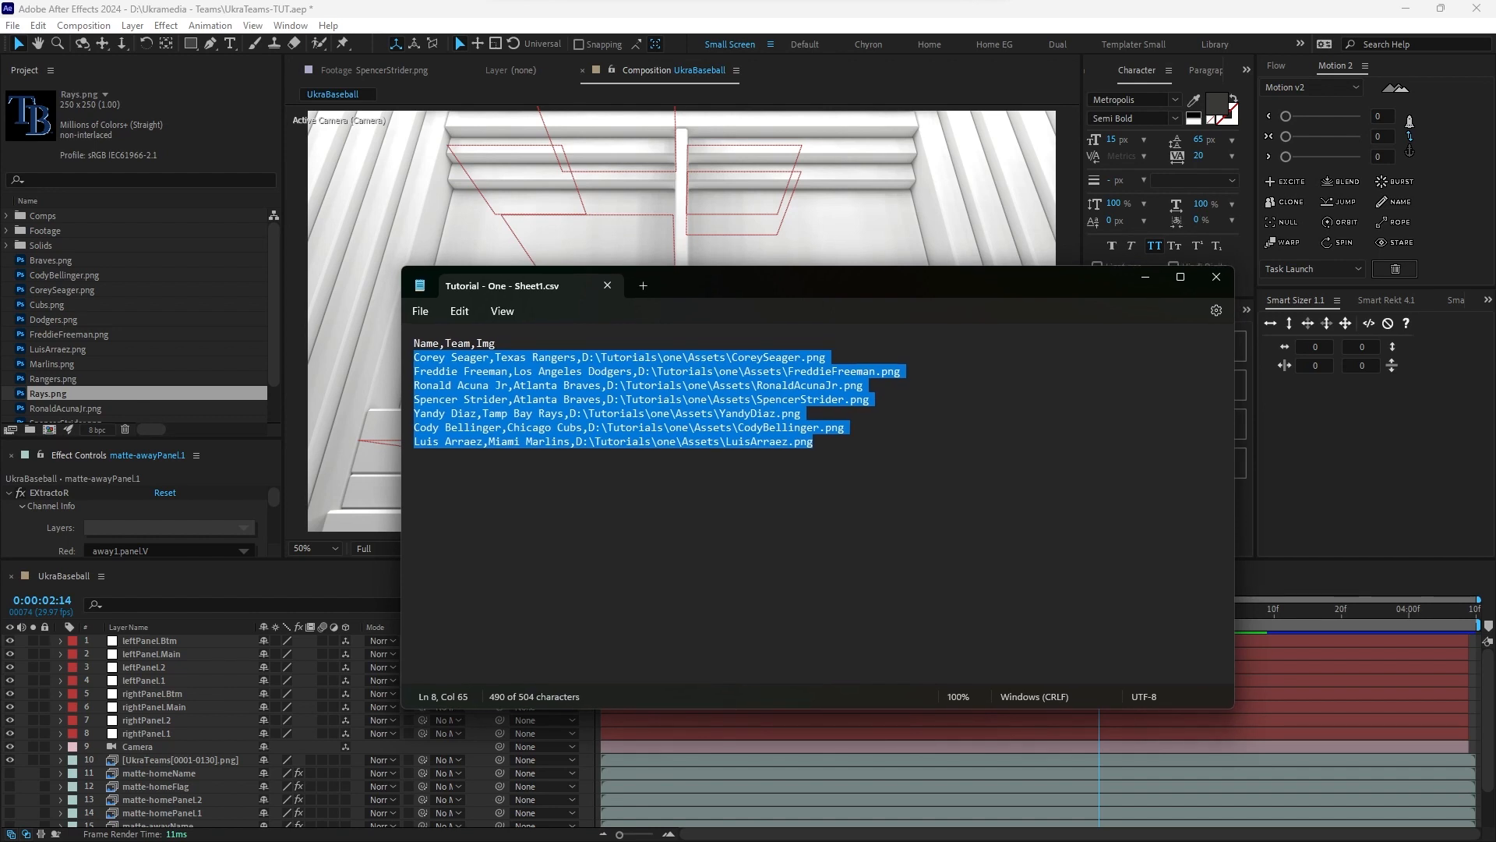
pyautogui.moveTo(786, 282); pyautogui.dragTo(785, 283)
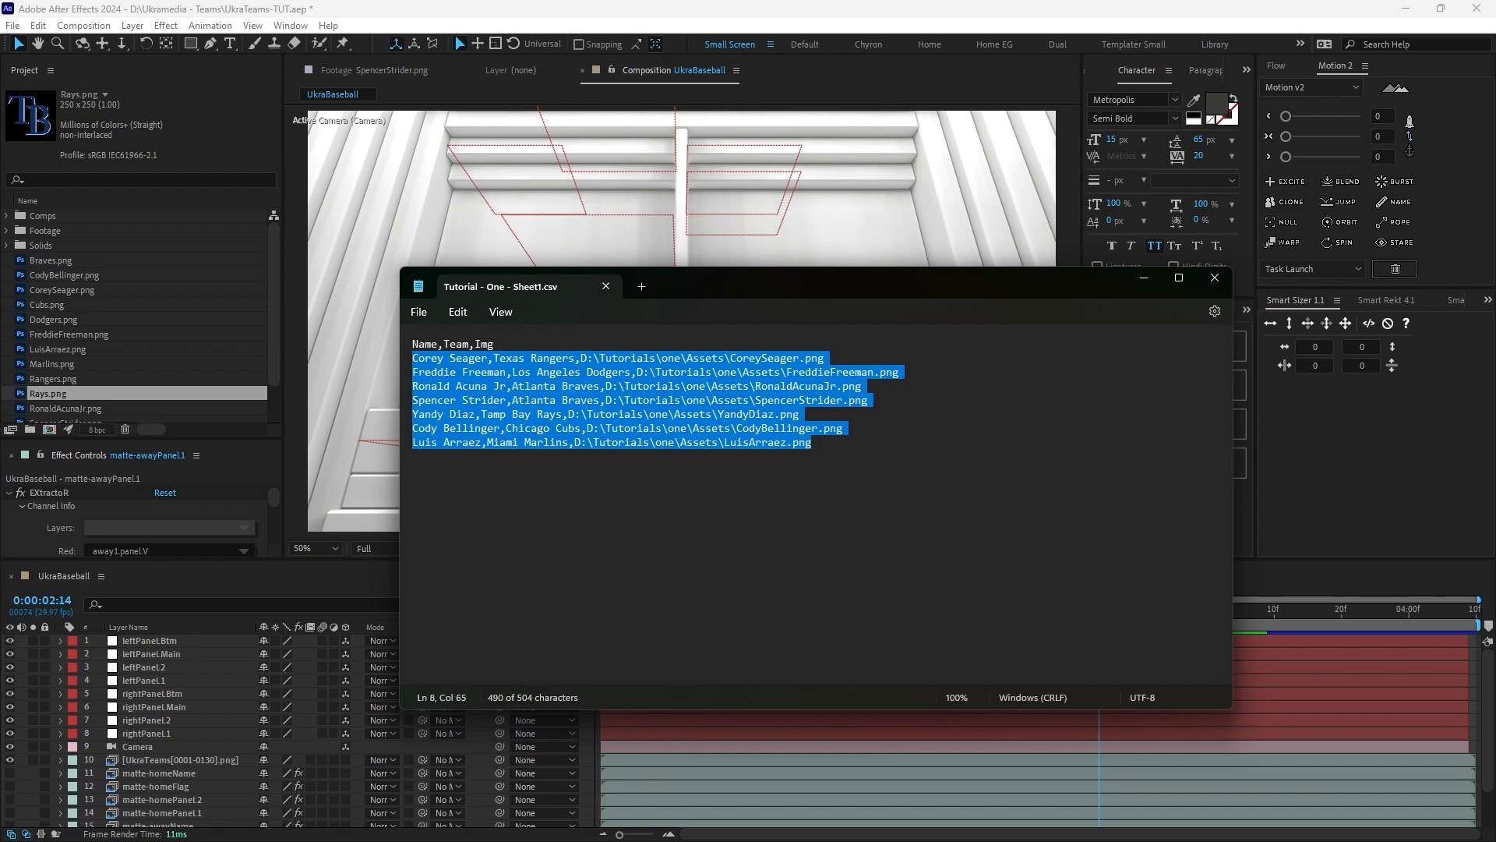
pyautogui.moveTo(819, 282); pyautogui.dragTo(838, 253)
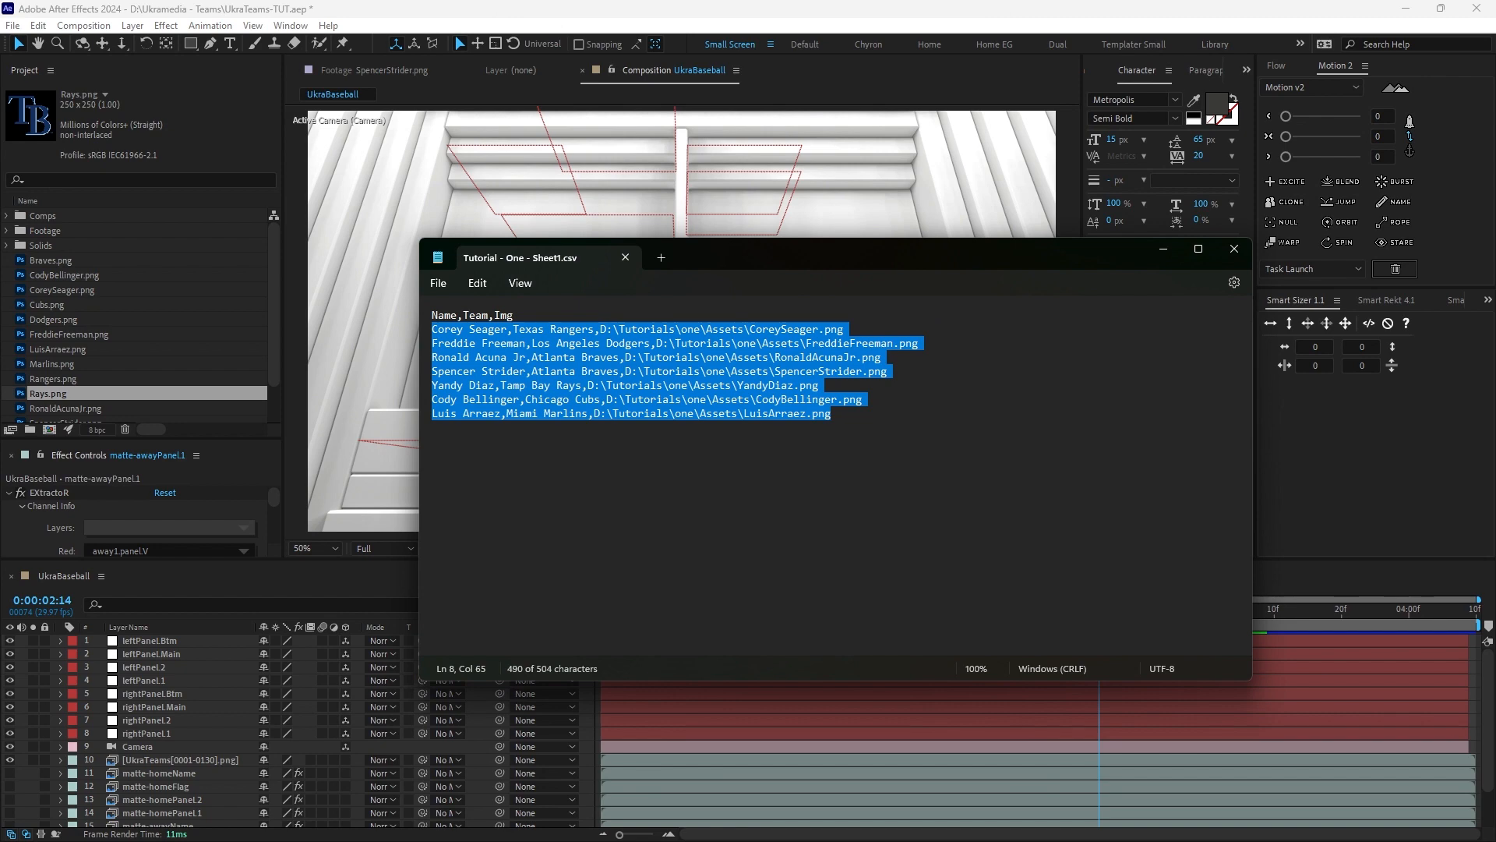
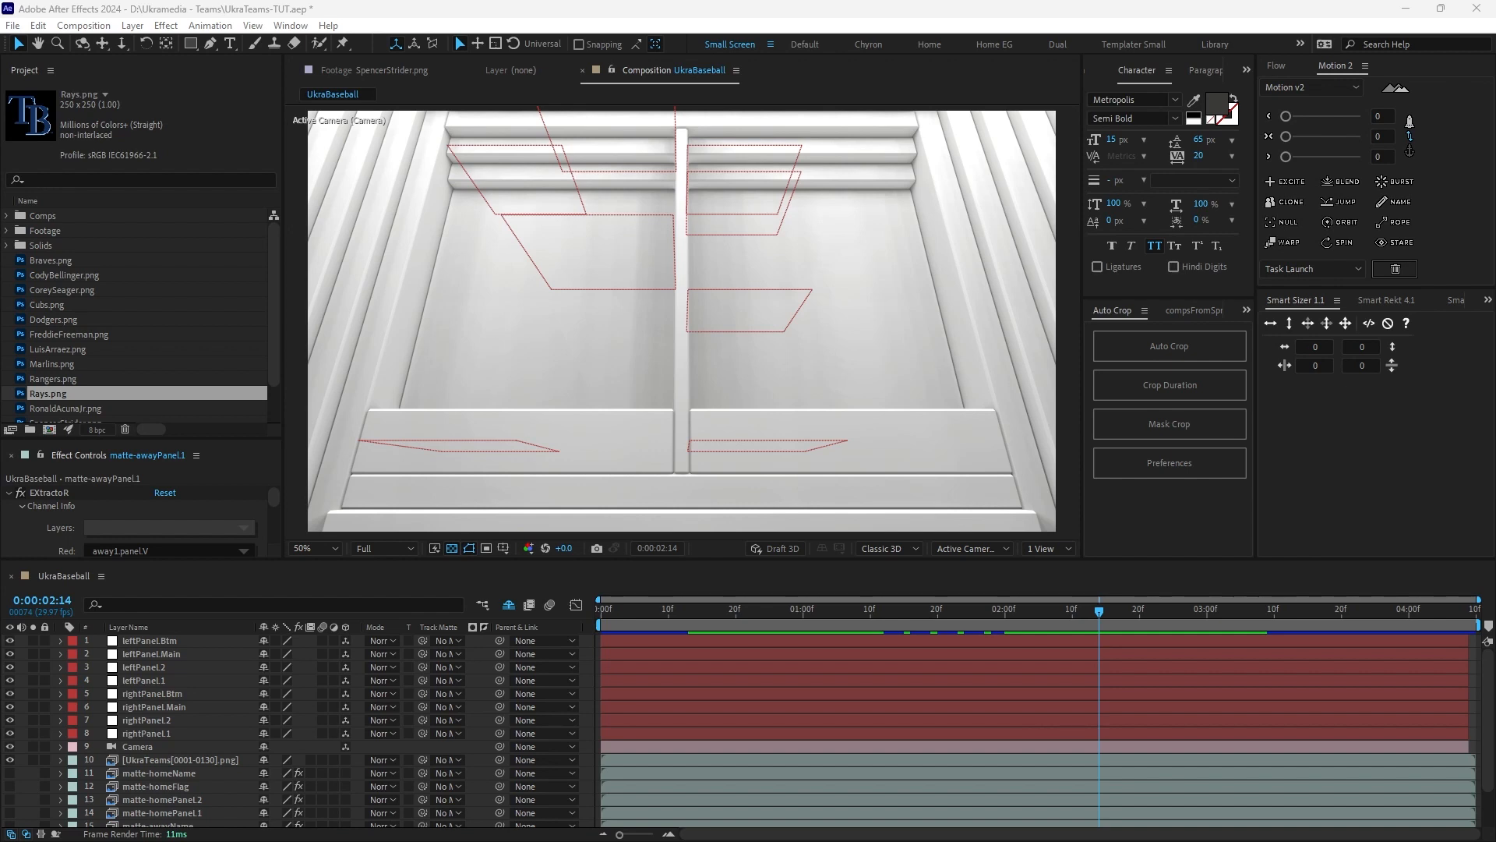
# Switch back to After Effects and try to generate a Smart Rekt shape from the leftPanel.Main null, and undo it.
pyautogui.click(66, 275)
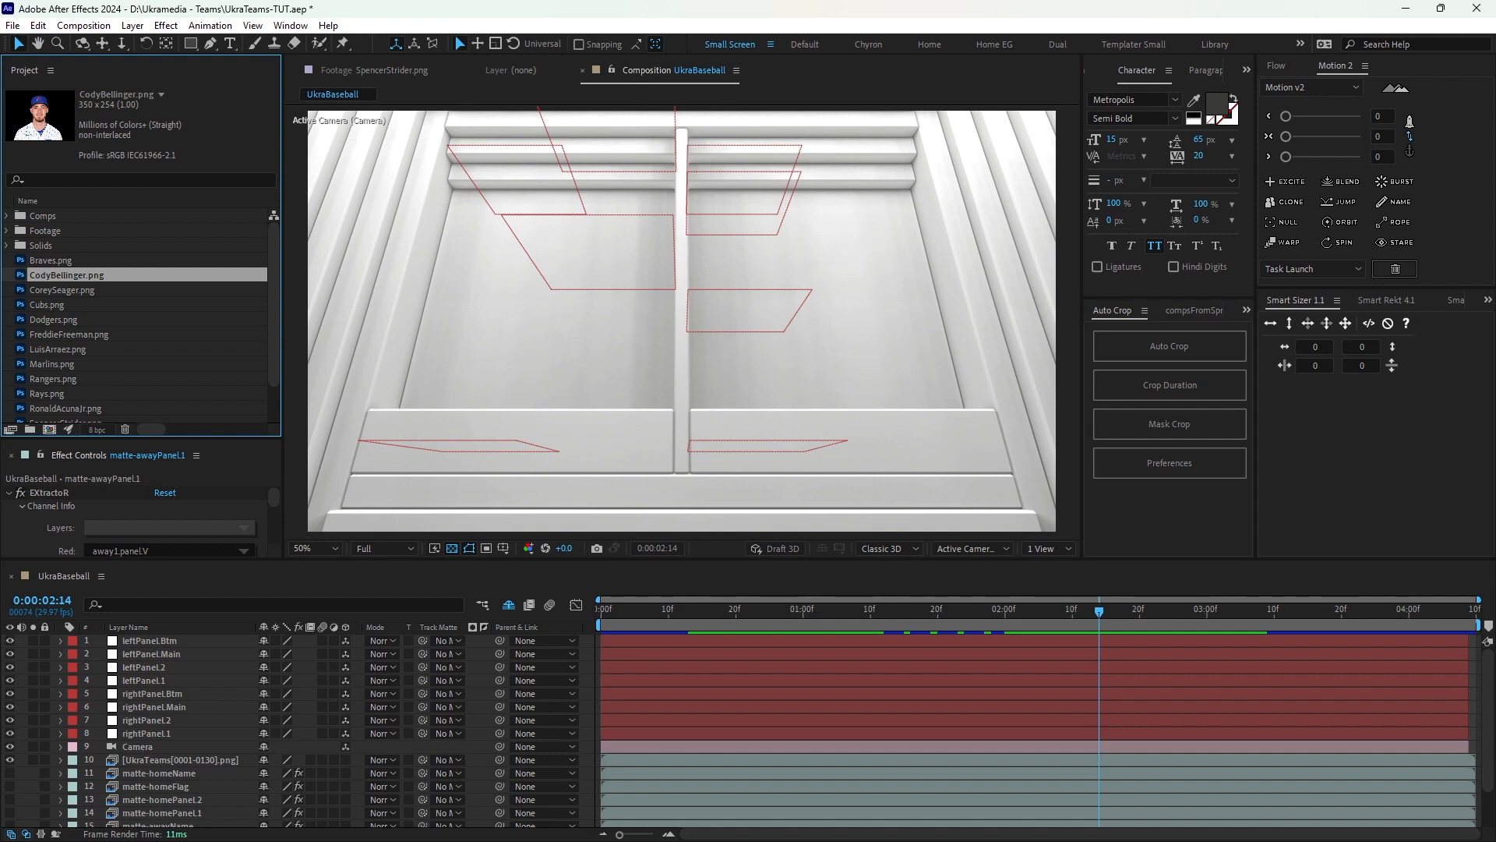
pyautogui.click(149, 641)
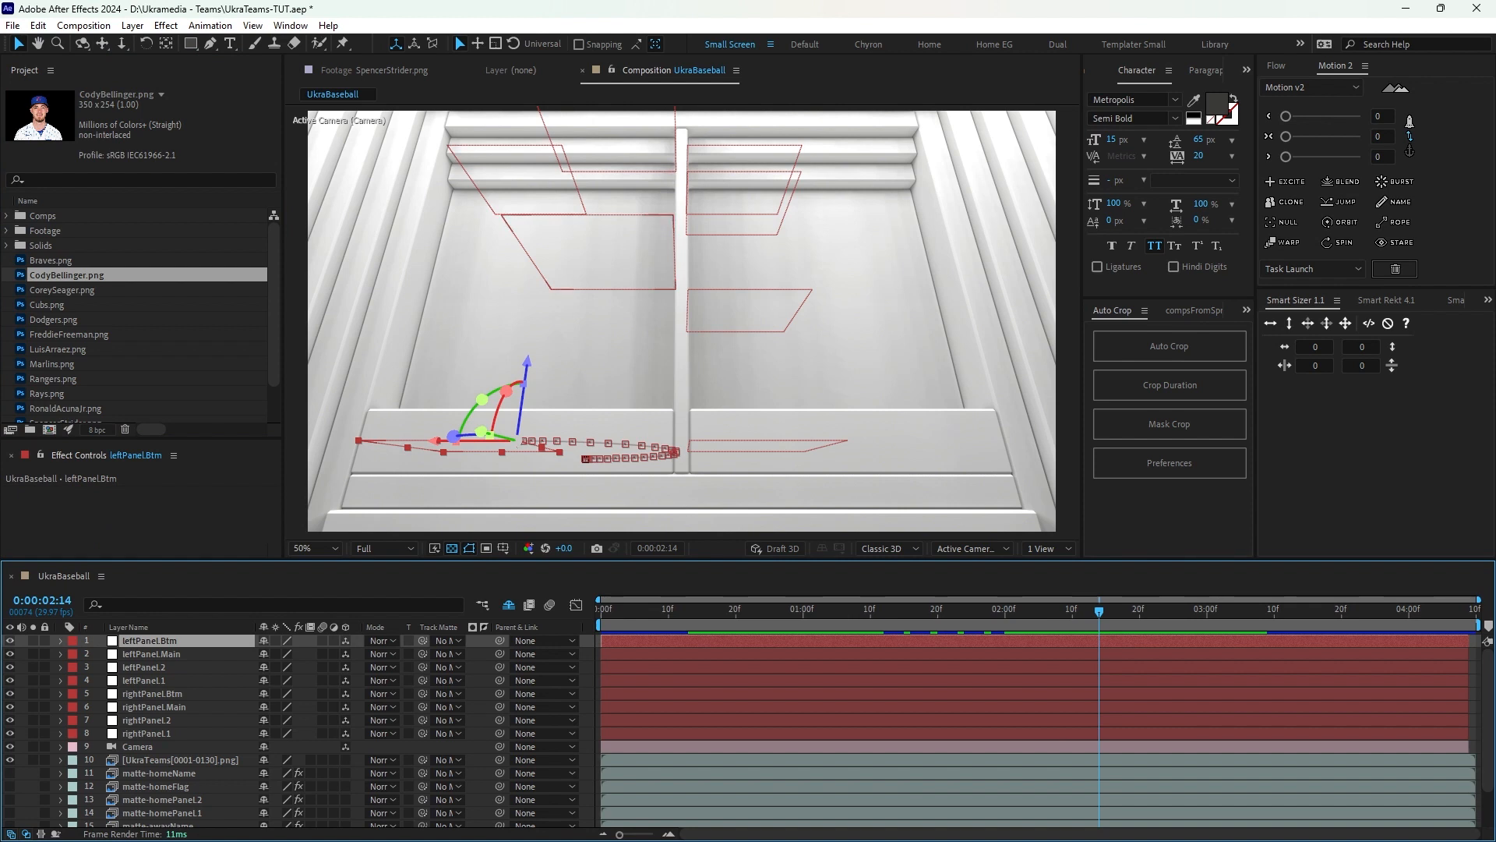
pyautogui.click(151, 654)
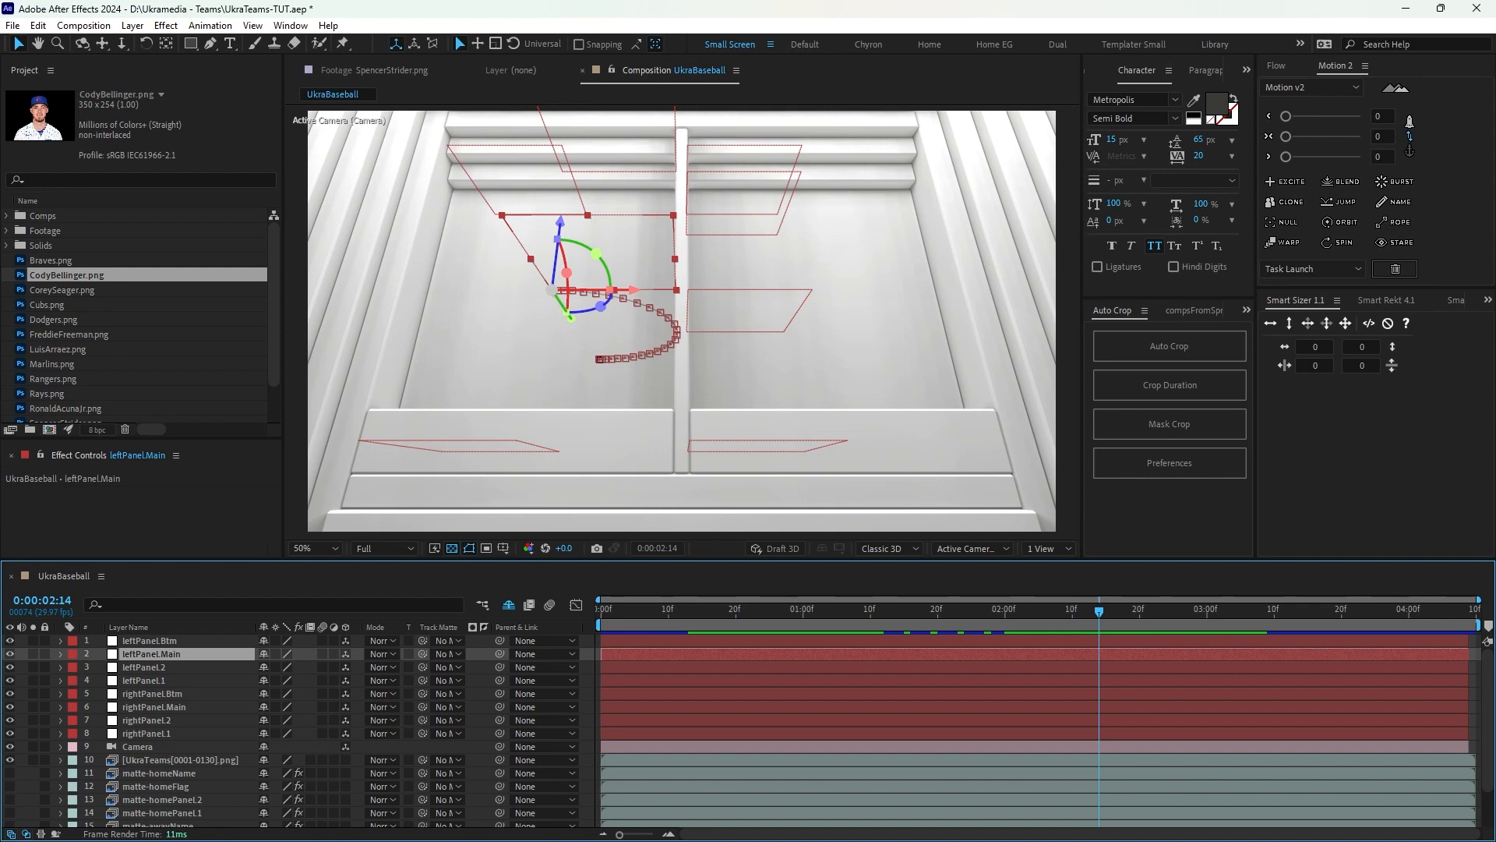
pyautogui.click(1386, 300)
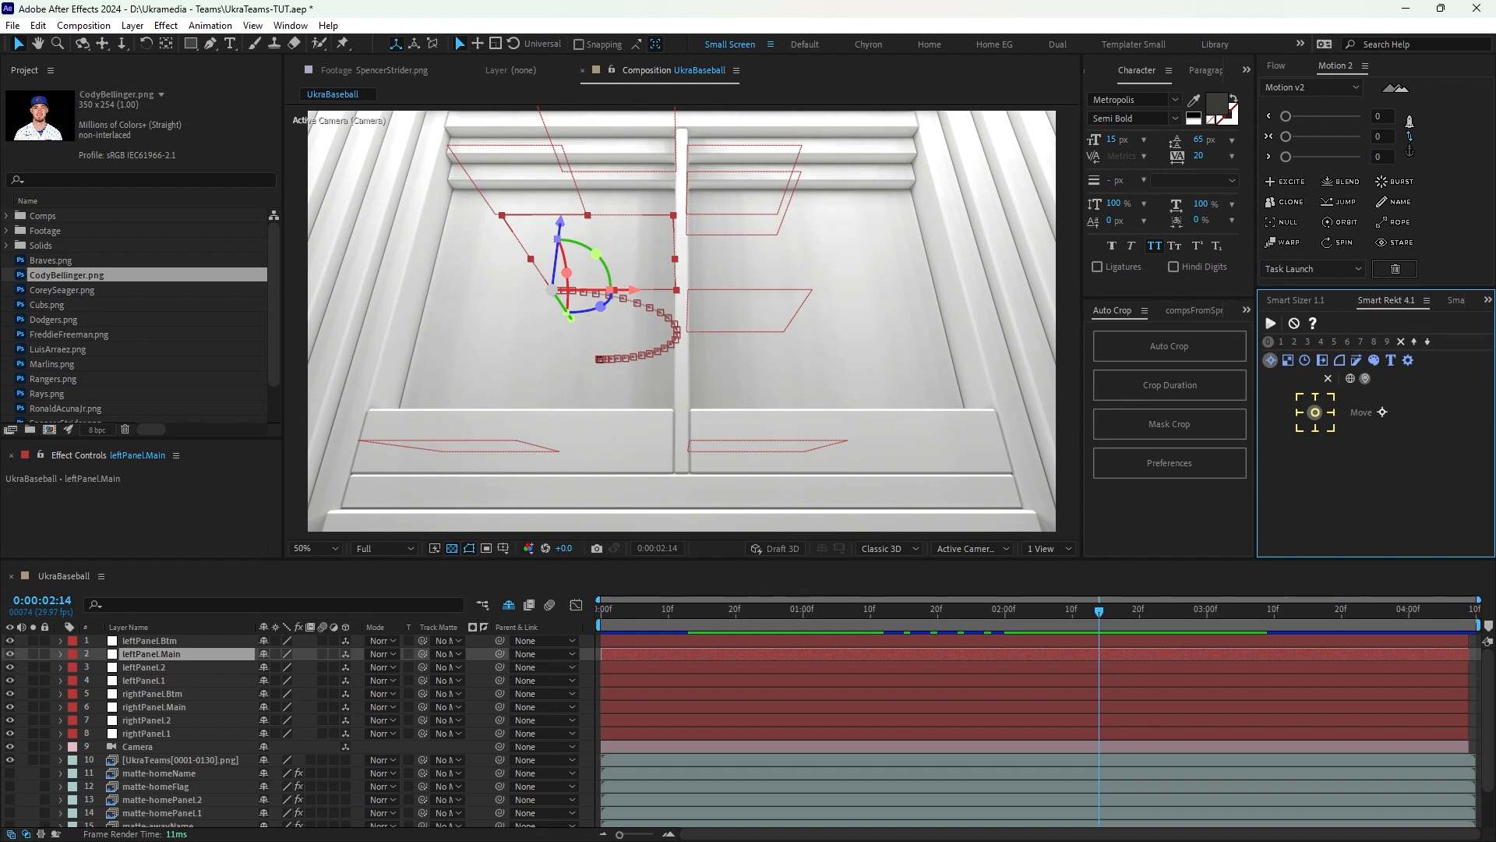
pyautogui.click(1271, 323)
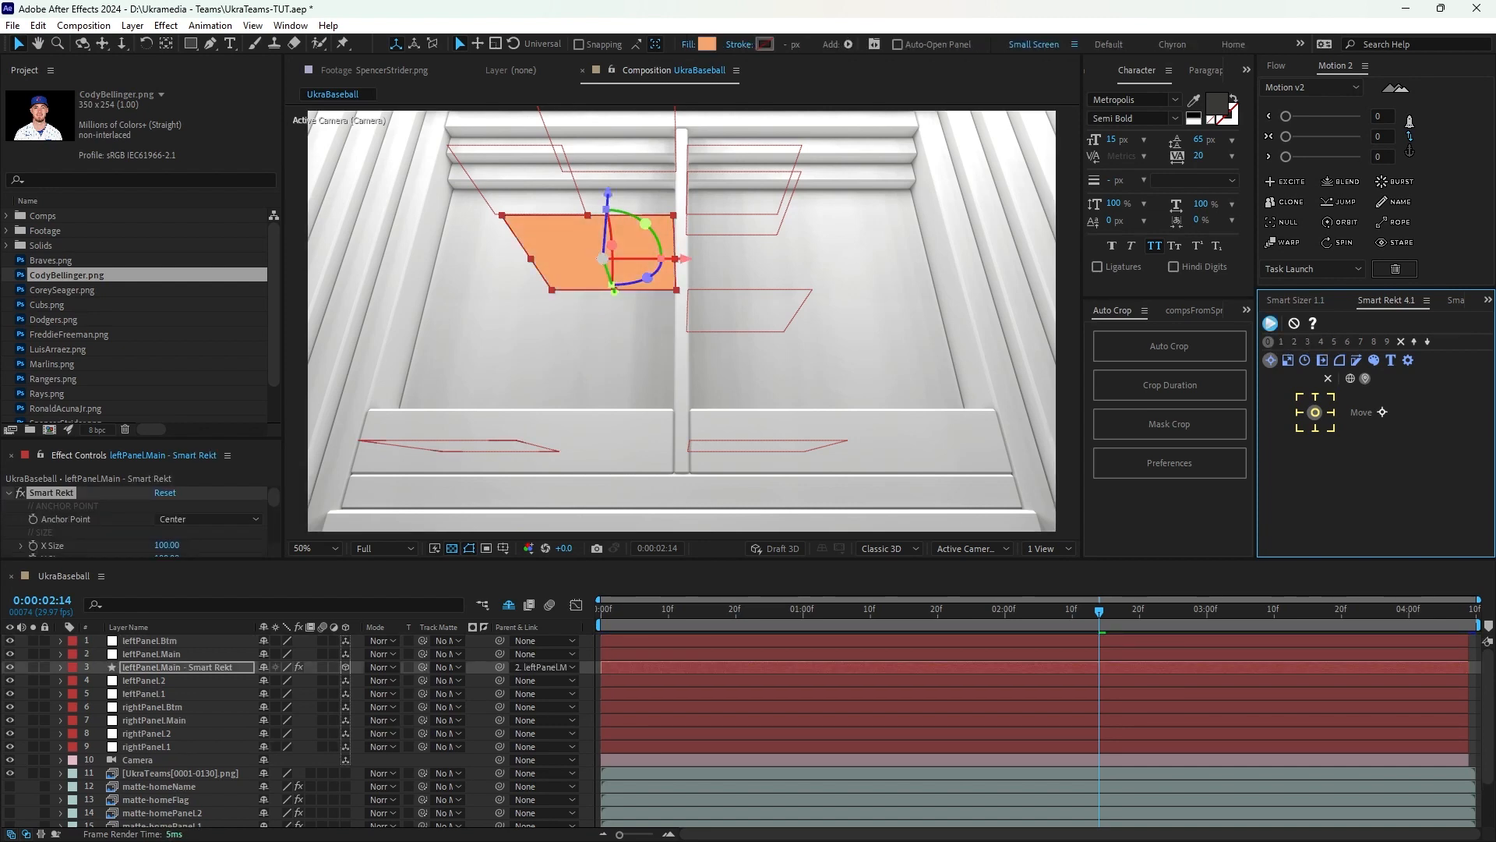
pyautogui.hotkey('ctrl', 'z')
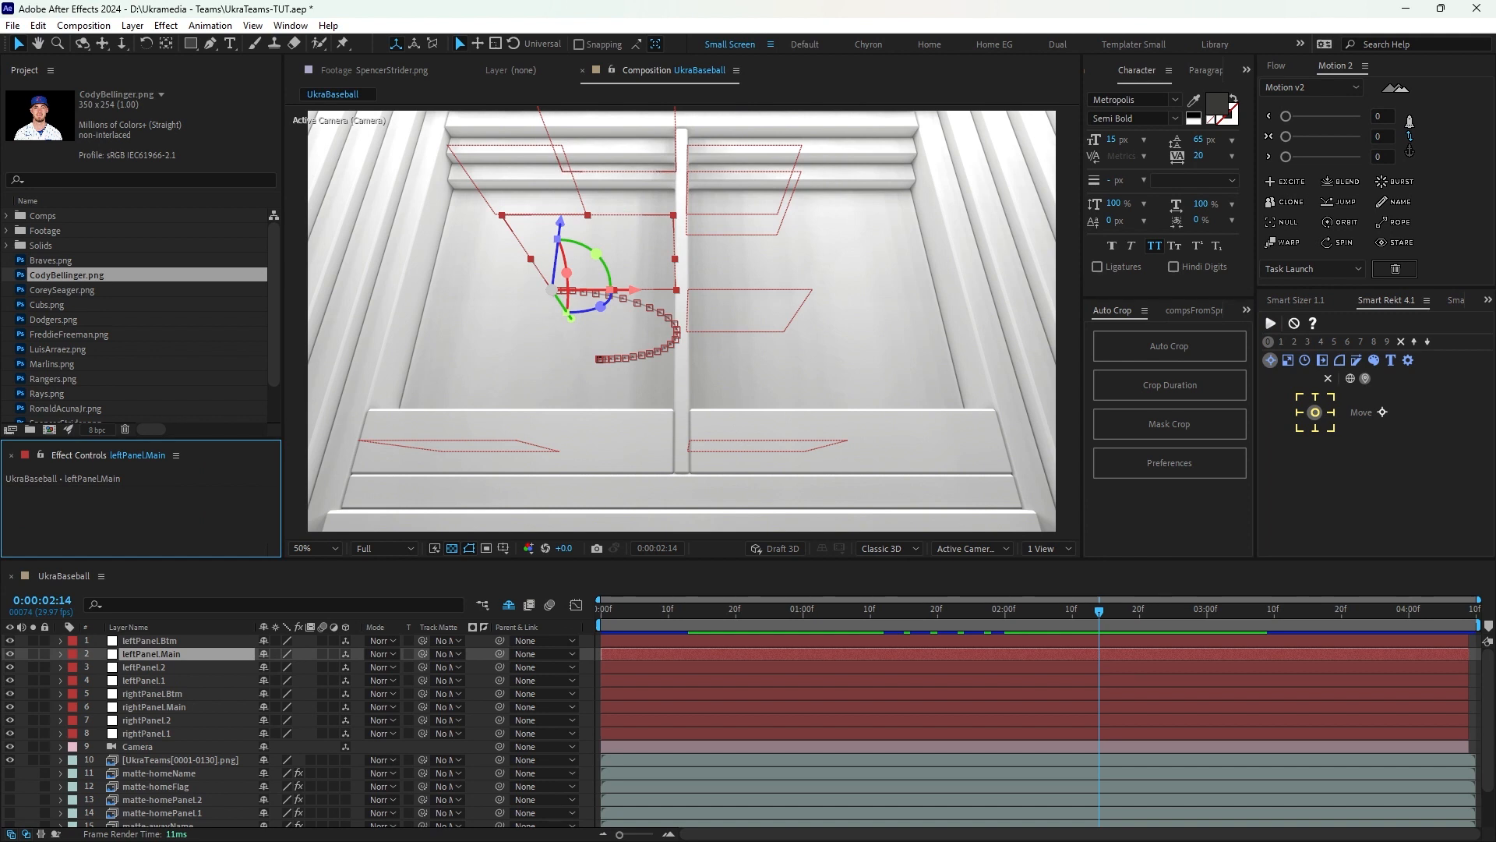
# Deselect all layers and create a standalone, composition-sized Smart Rekt shape layer.
pyautogui.click(608, 362)
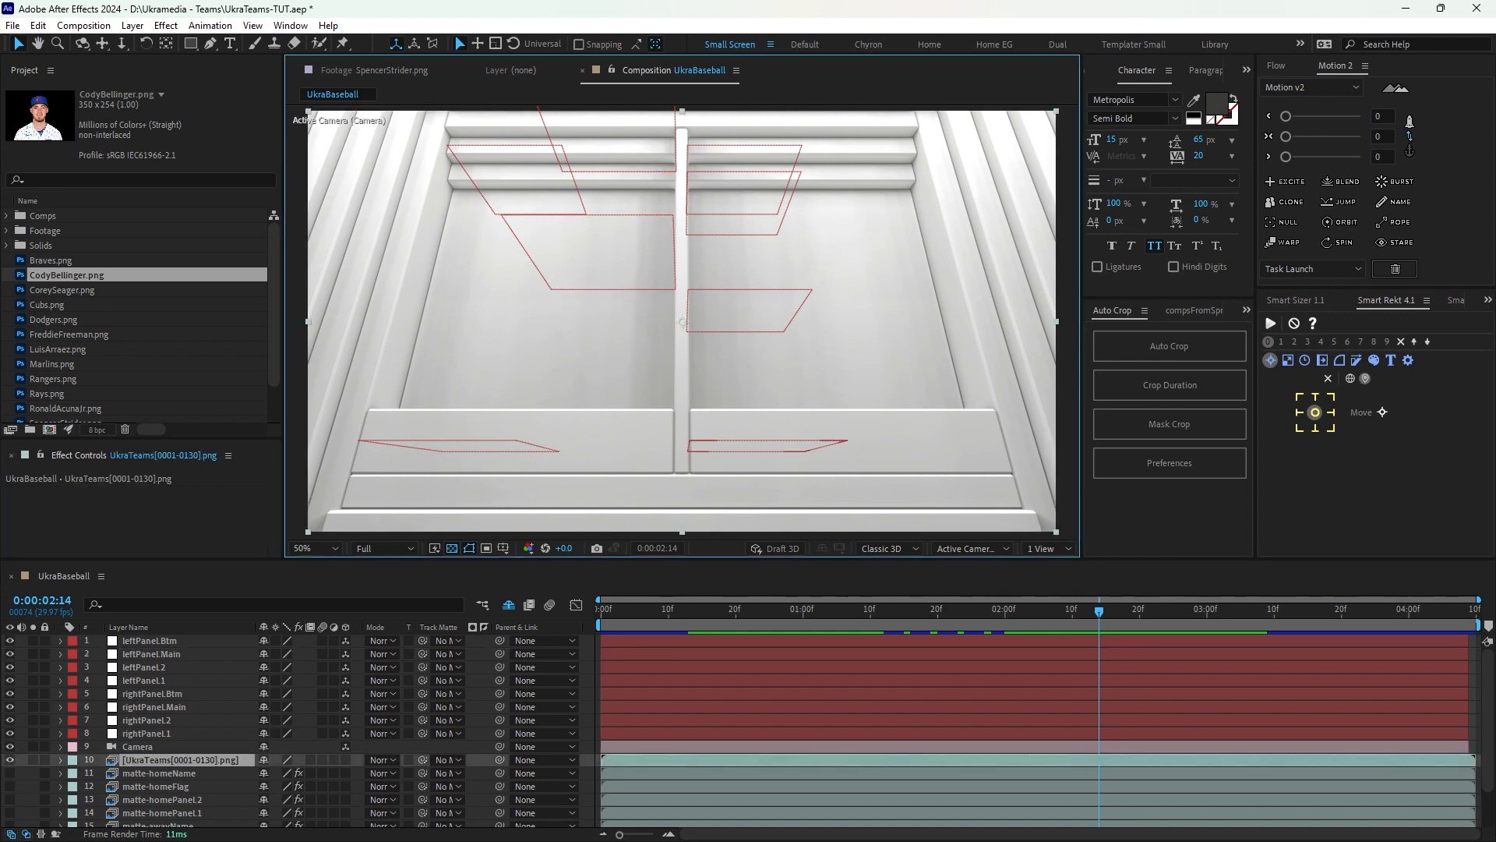
pyautogui.click(545, 577)
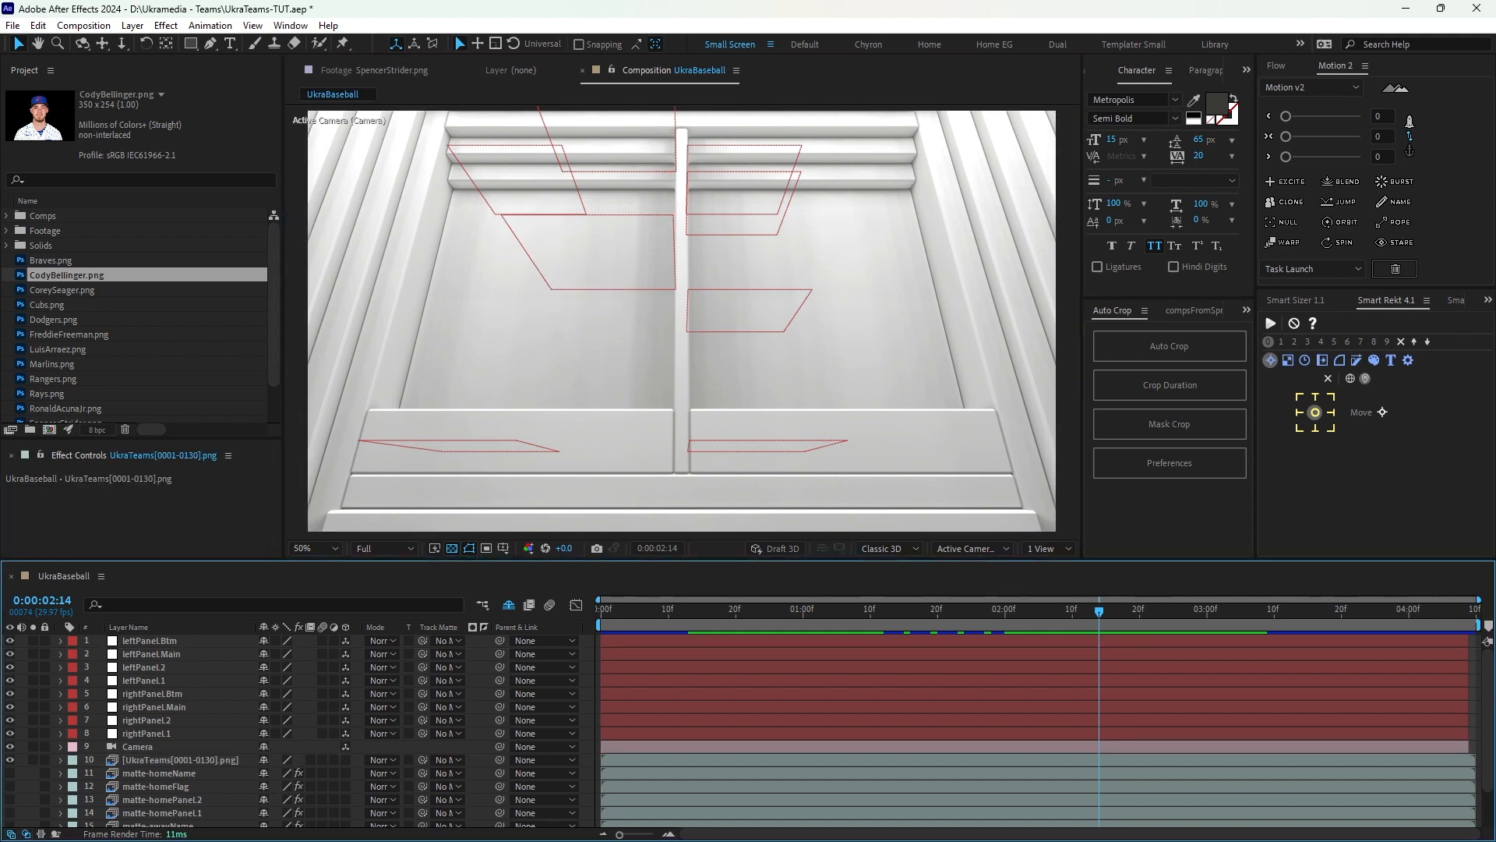
pyautogui.click(1270, 322)
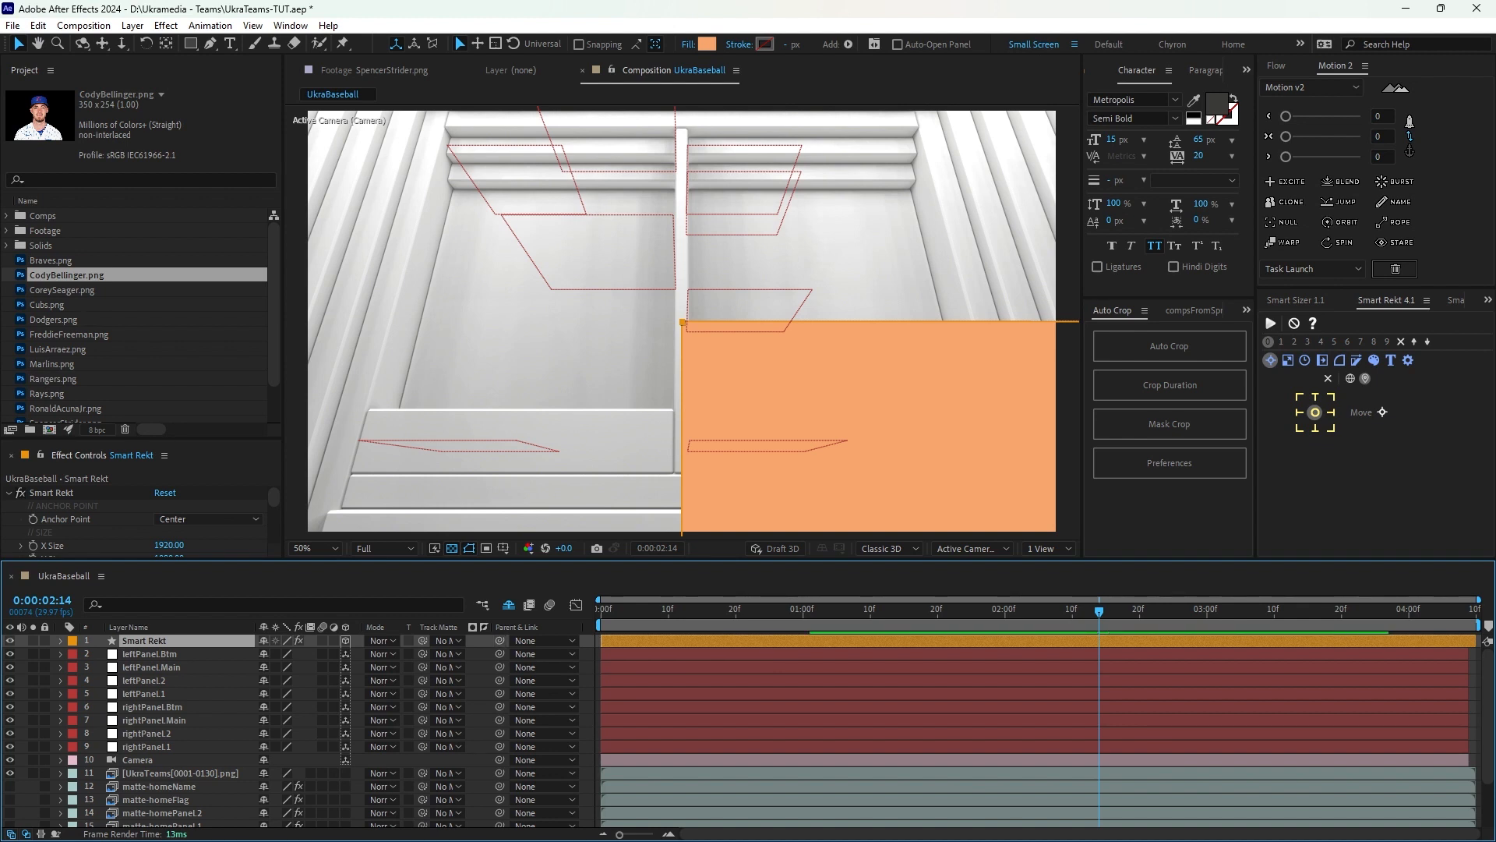
# Pre-compose the Smart Rekt layer into a new composition named leftPanel.Main, moving all attributes.
pyautogui.hotkey('ctrl', 'shift', 'c')
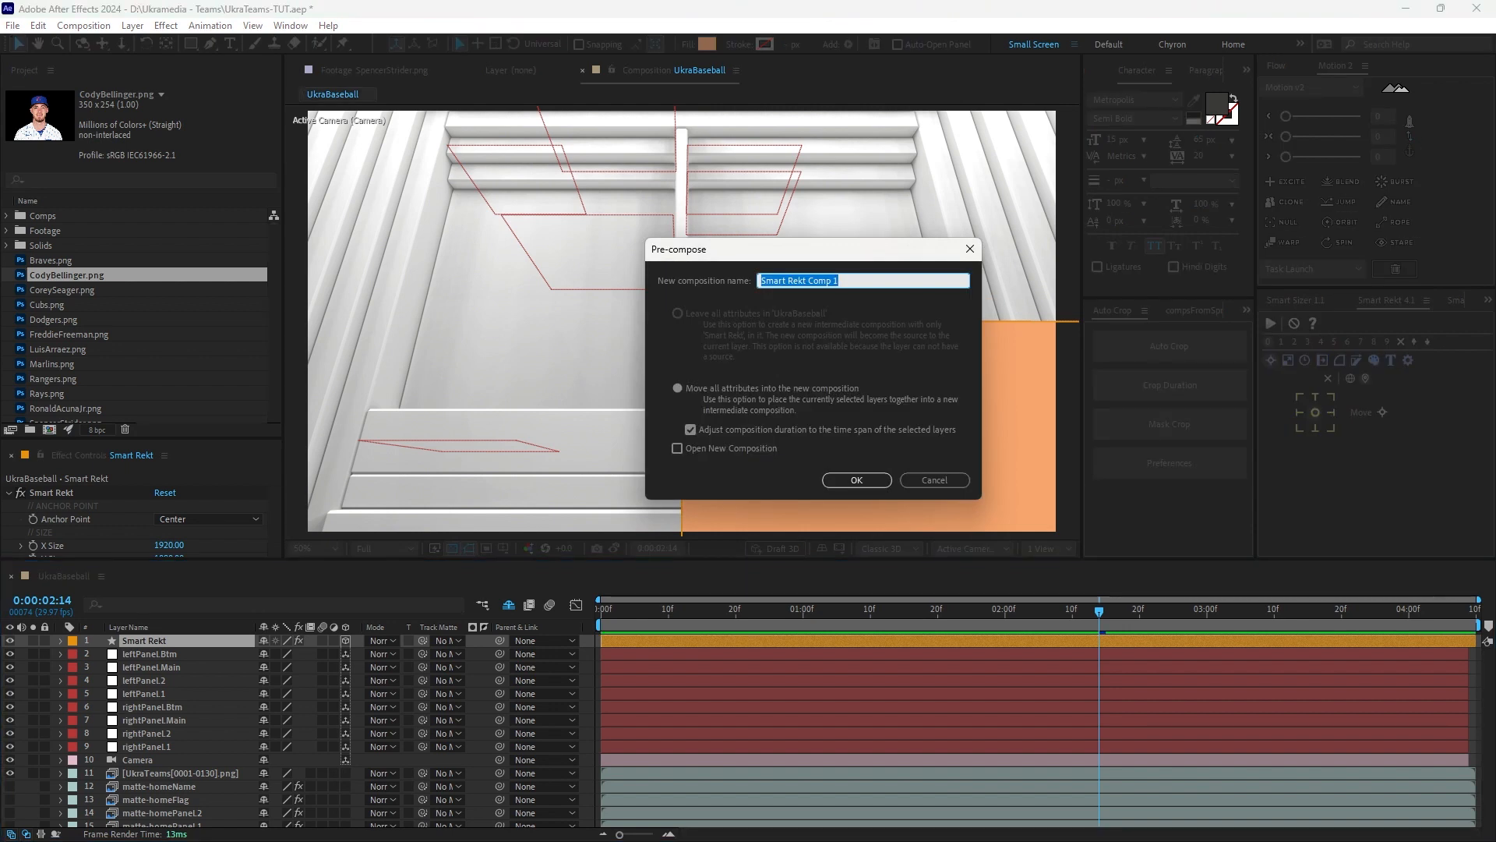
pyautogui.write('leftPanel.Main')
pyautogui.press('Return')
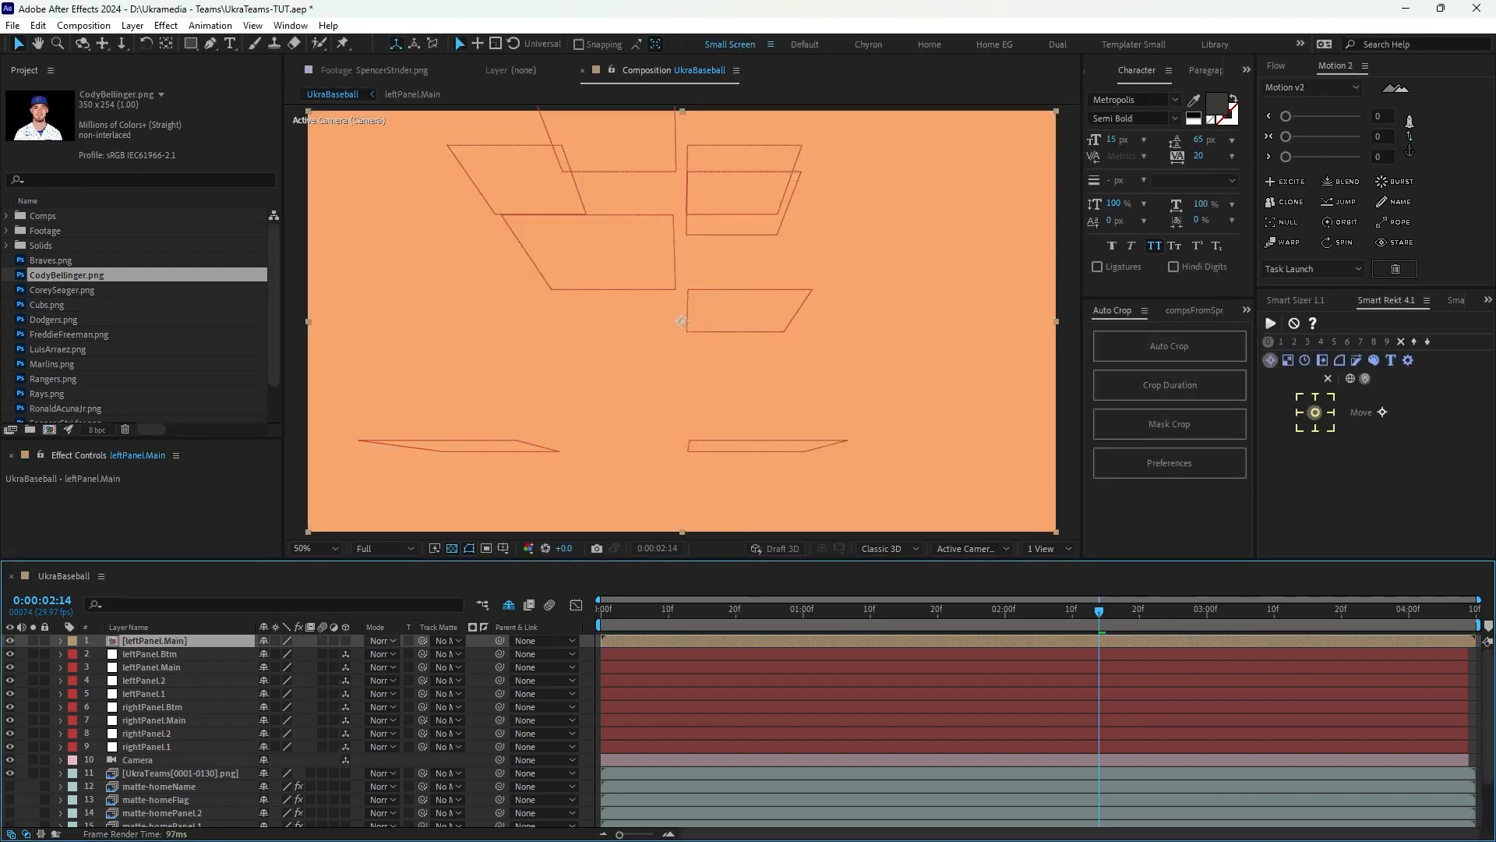
# Make the leftPanel.Main precomp a 3D layer and parent it to the leftPanel.Main null, snapping it to the null's position.
pyautogui.click(345, 640)
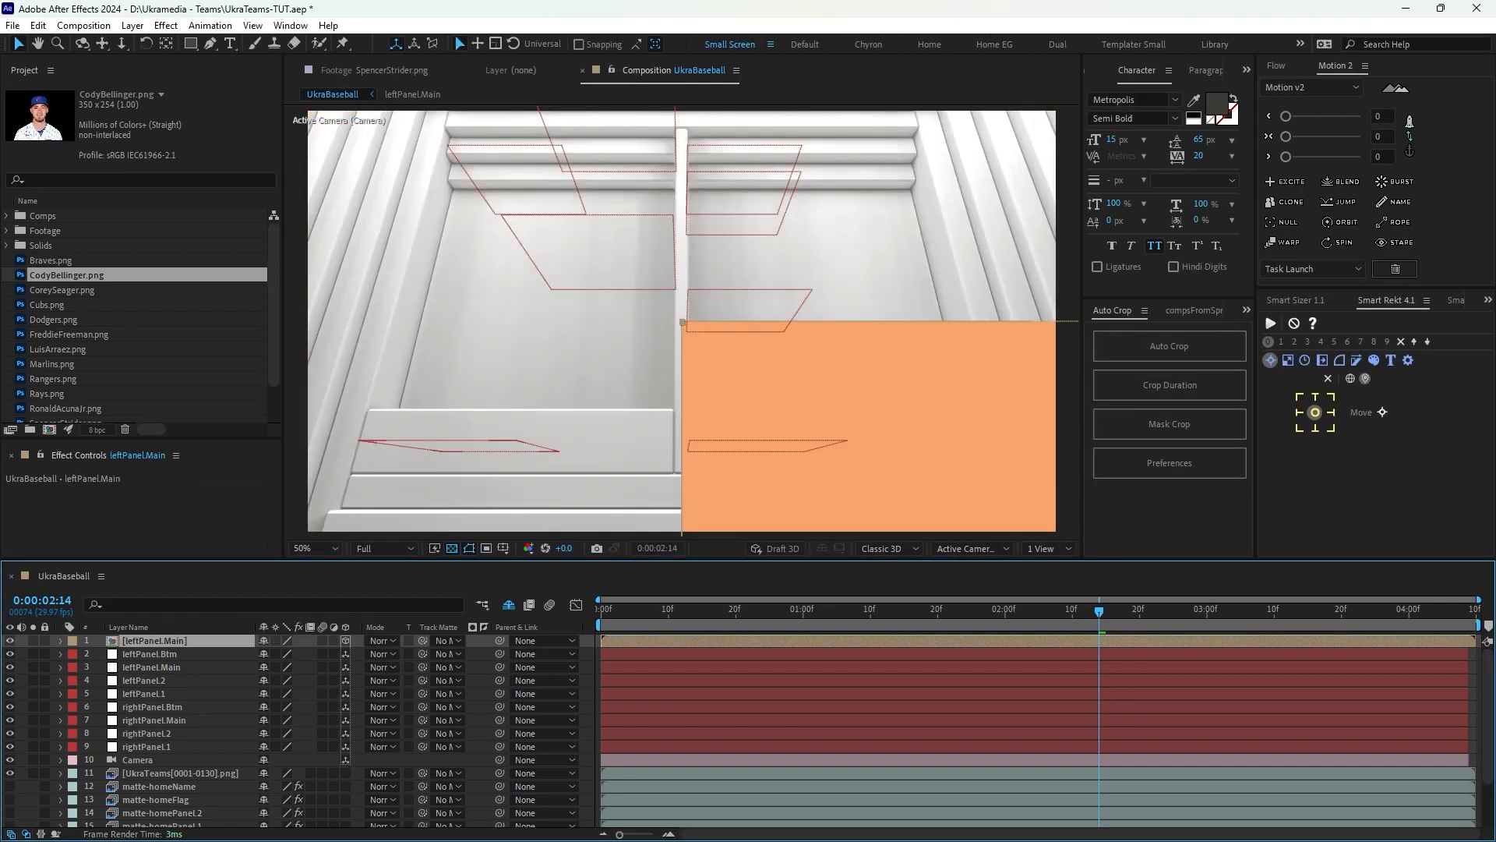
pyautogui.moveTo(500, 642); pyautogui.dragTo(162, 667)
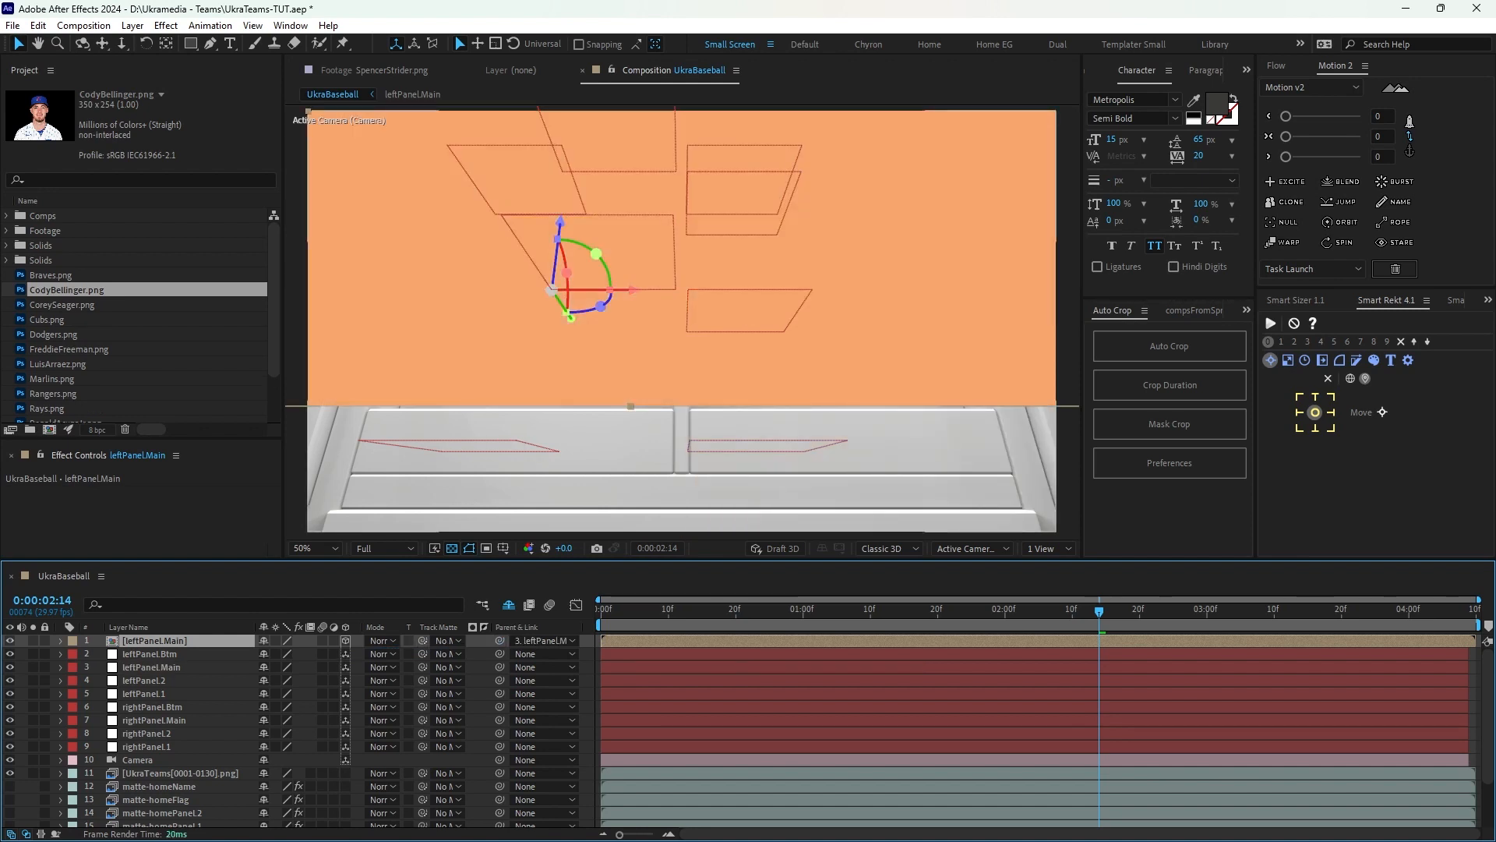
pyautogui.scroll(-3, 682, 347)
pyautogui.scroll(4, 682, 323)
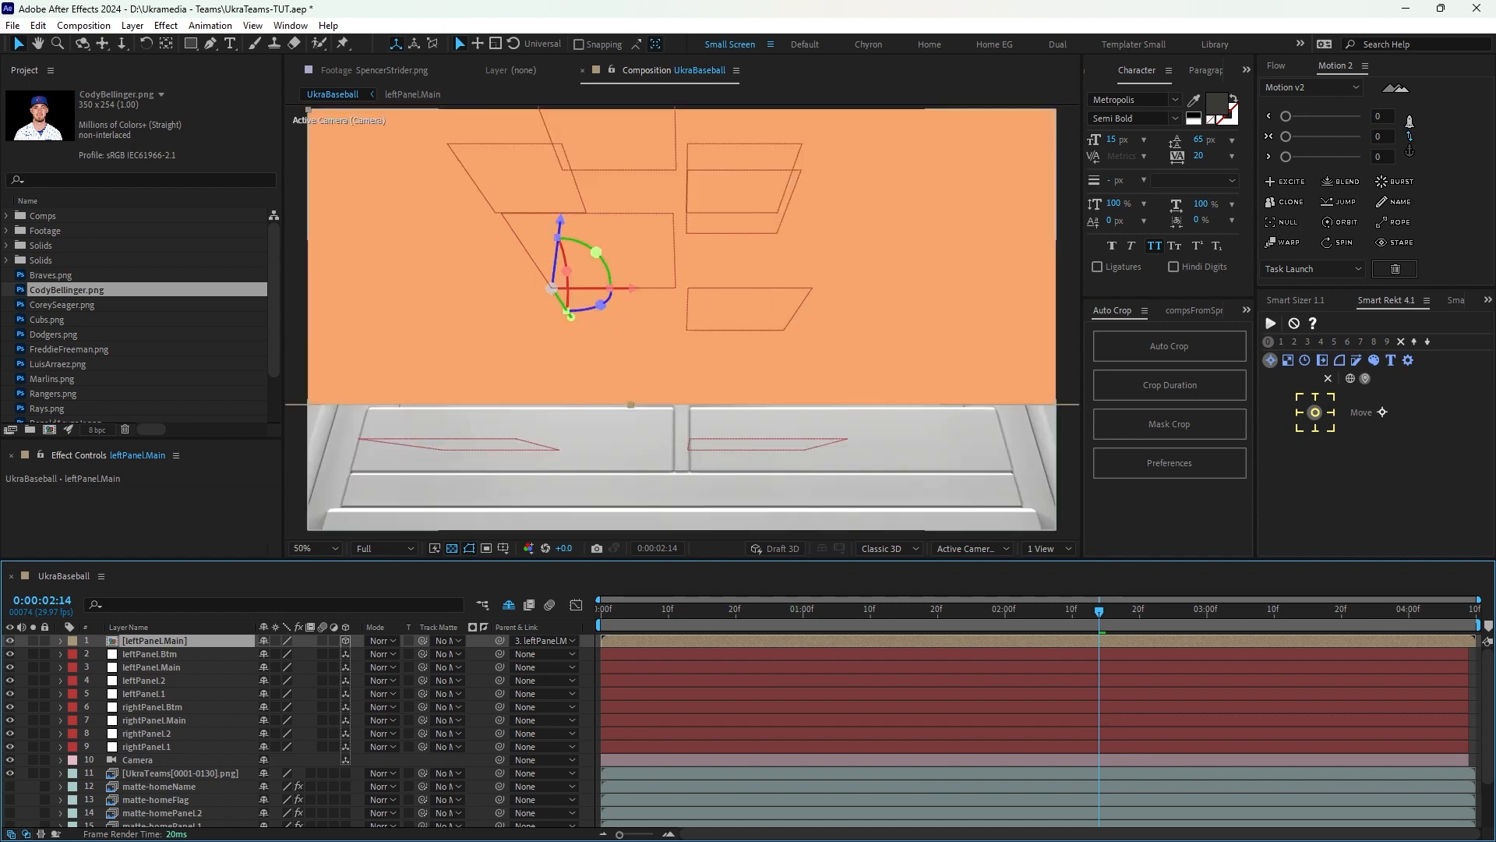
pyautogui.scroll(-2, 682, 323)
pyautogui.scroll(2, 682, 323)
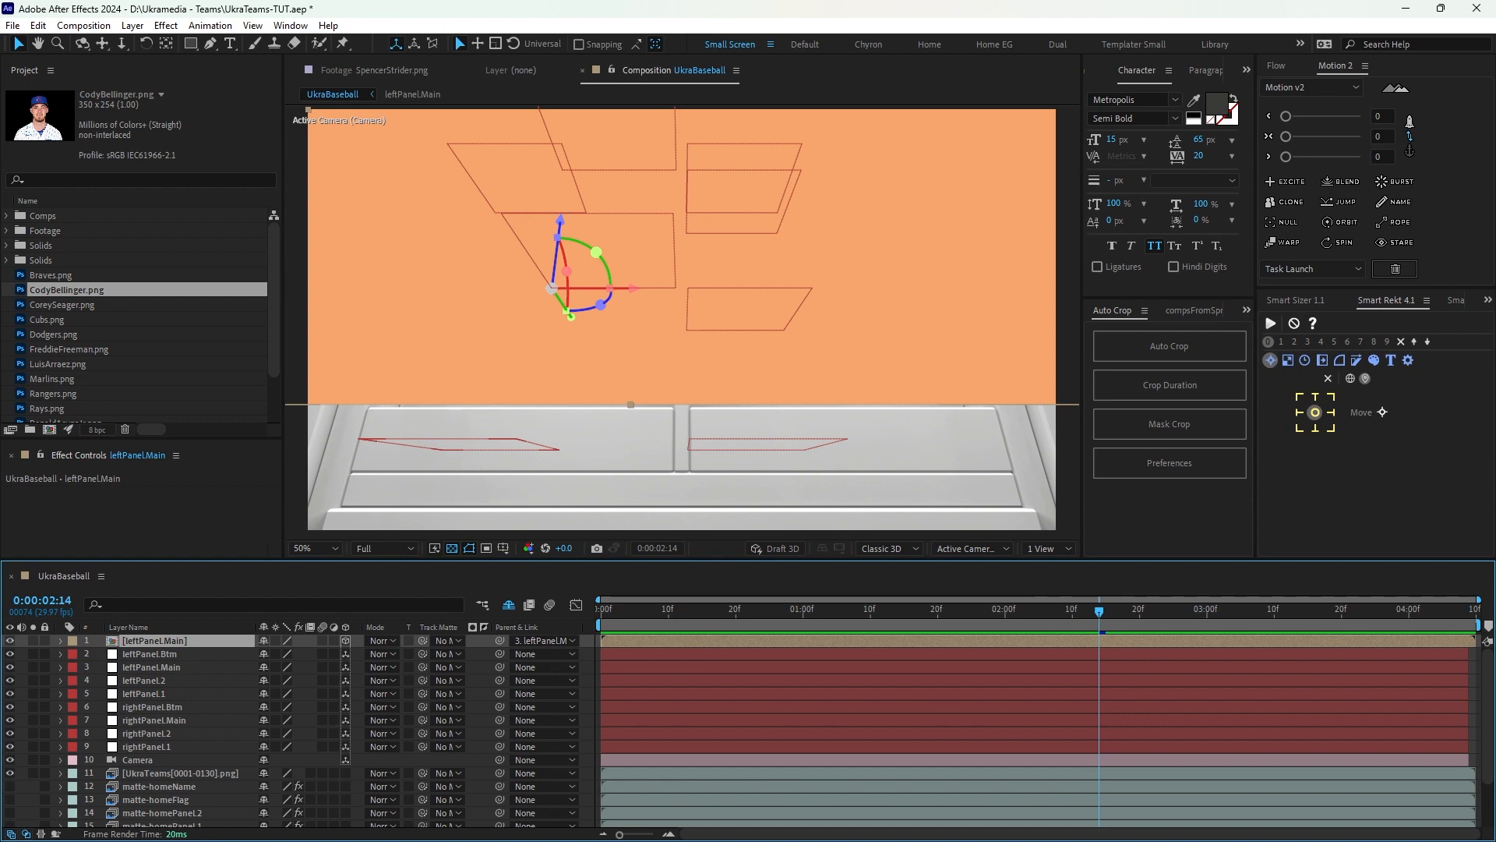
# Try tilting the leftPanel.Main precomp about its X axis in the view, and reset its X orientation to 0°.
pyautogui.click(150, 654)
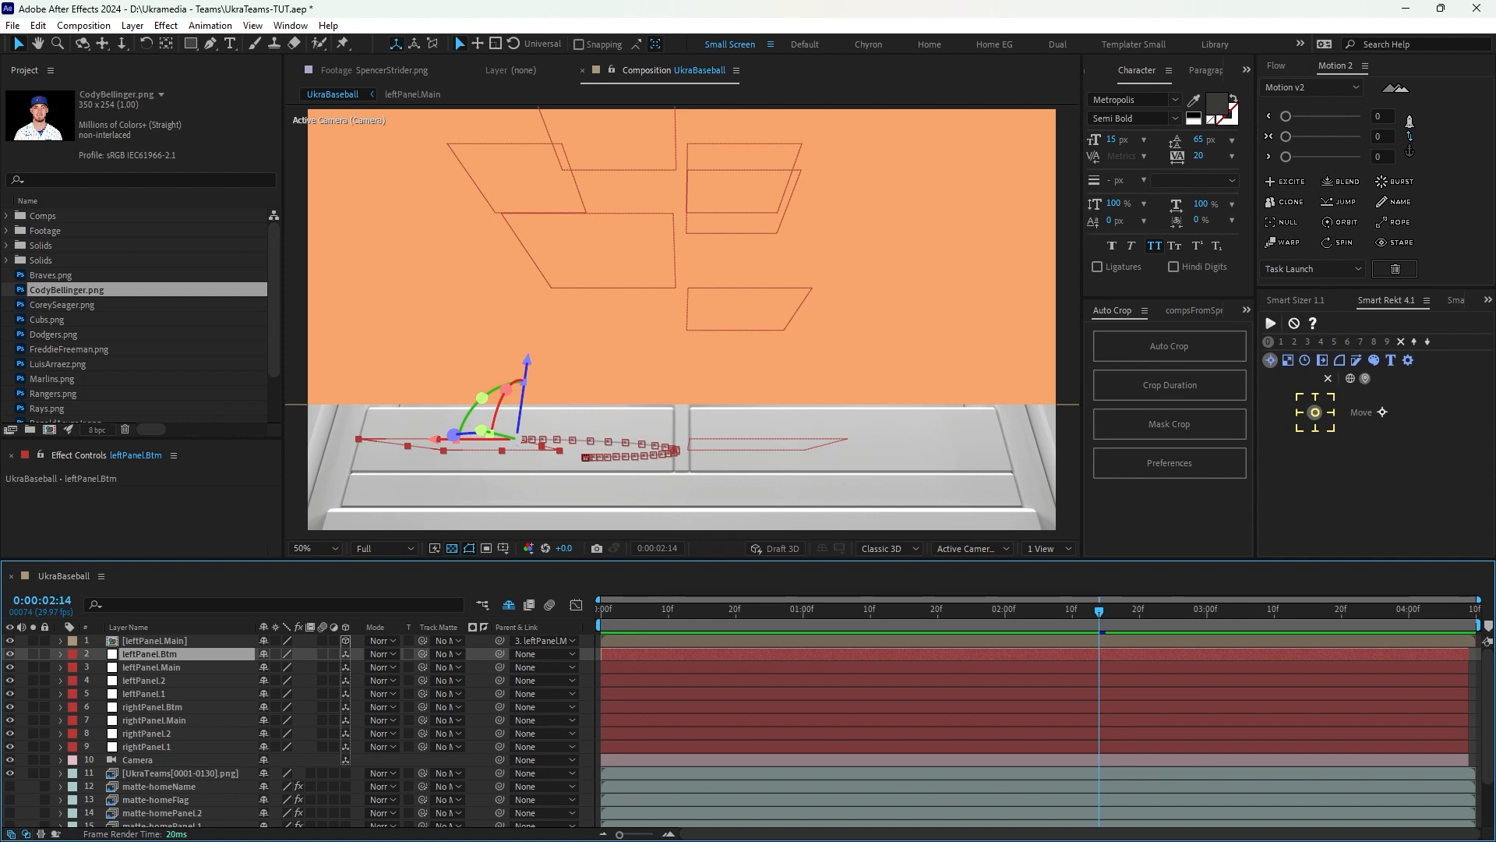
pyautogui.click(155, 640)
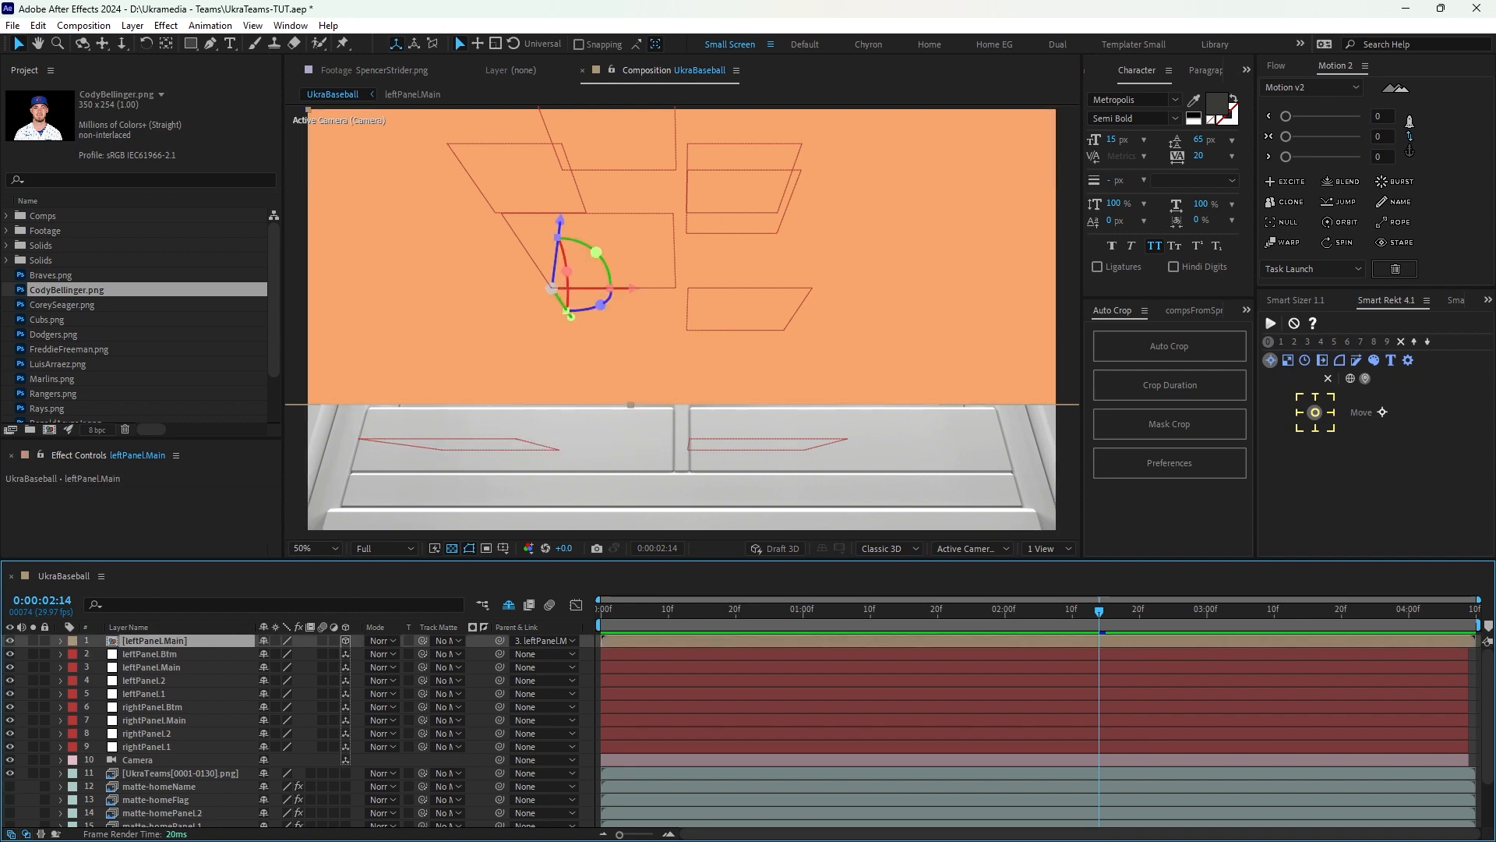
pyautogui.moveTo(567, 271); pyautogui.dragTo(555, 234)
pyautogui.press('r')
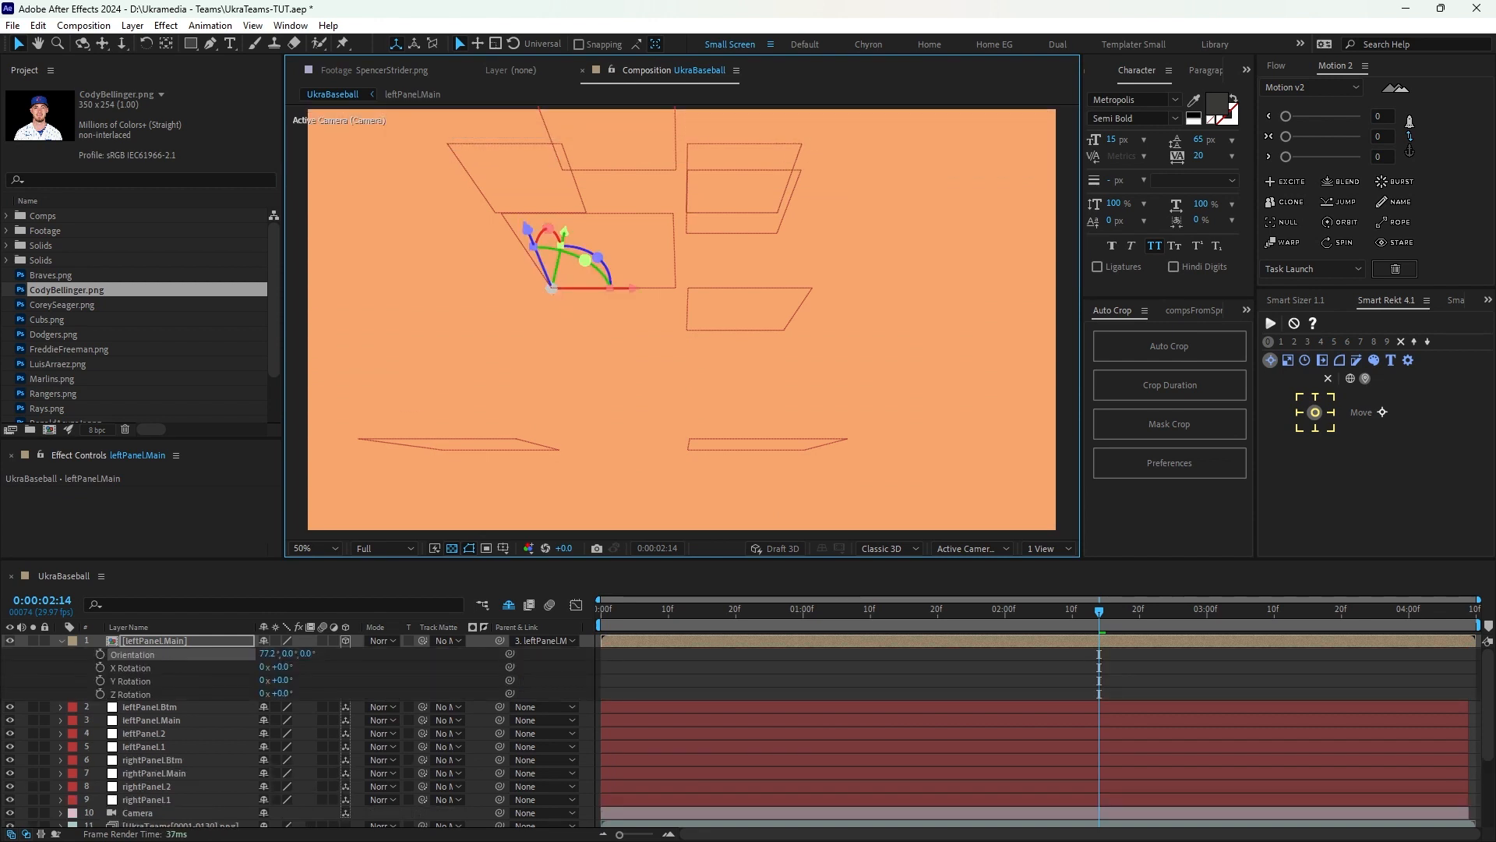
pyautogui.click(268, 654)
pyautogui.write('0')
pyautogui.press('Return')
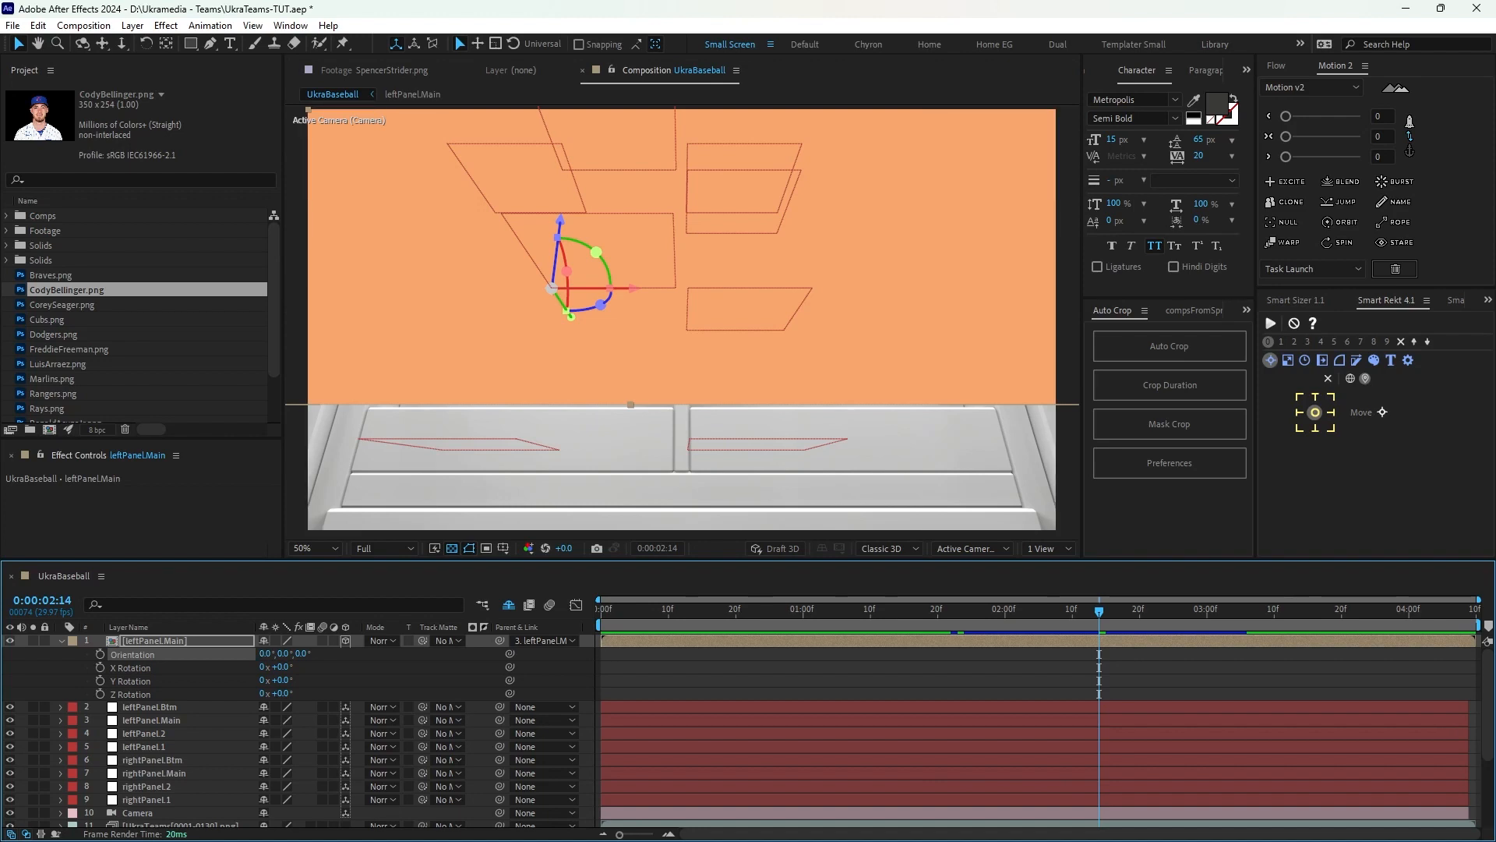
# Set the leftPanel.Main precomp's X Rotation to 90°.
pyautogui.moveTo(281, 666); pyautogui.dragTo(332, 666)
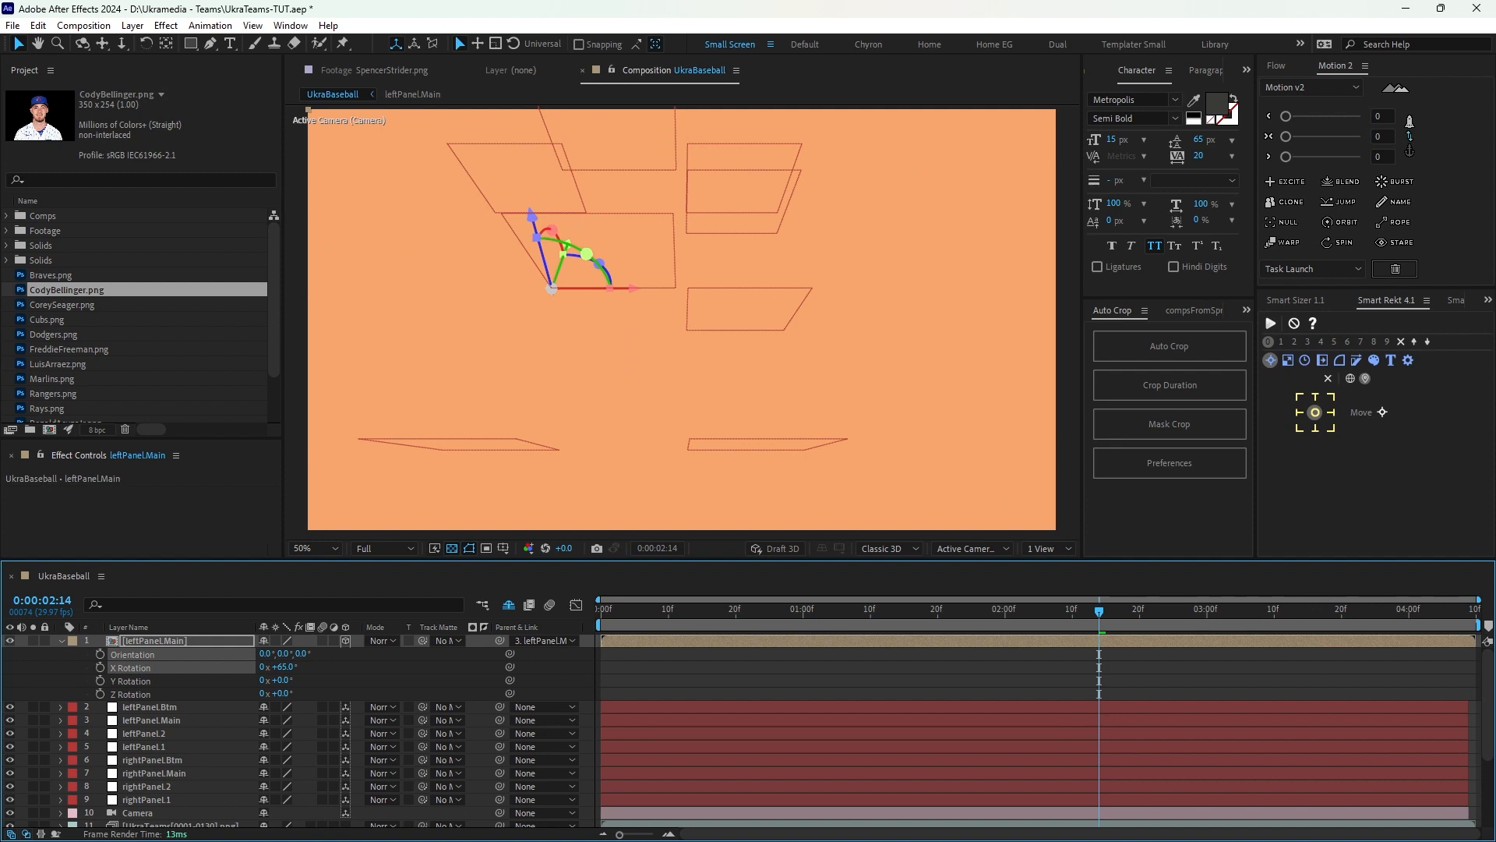
pyautogui.click(284, 668)
pyautogui.write('90')
pyautogui.press('Return')
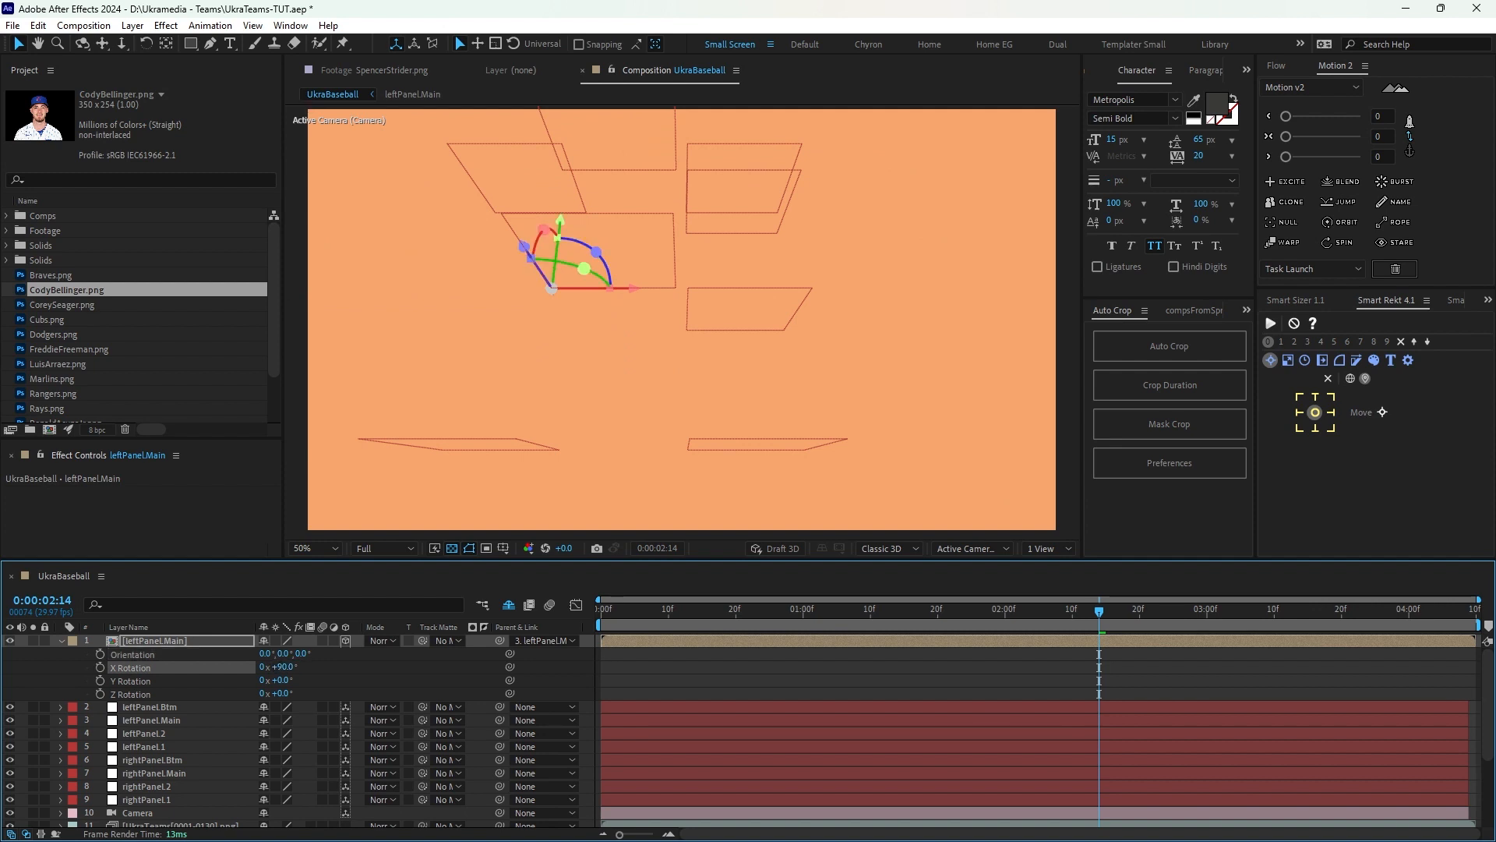
pyautogui.press('r')
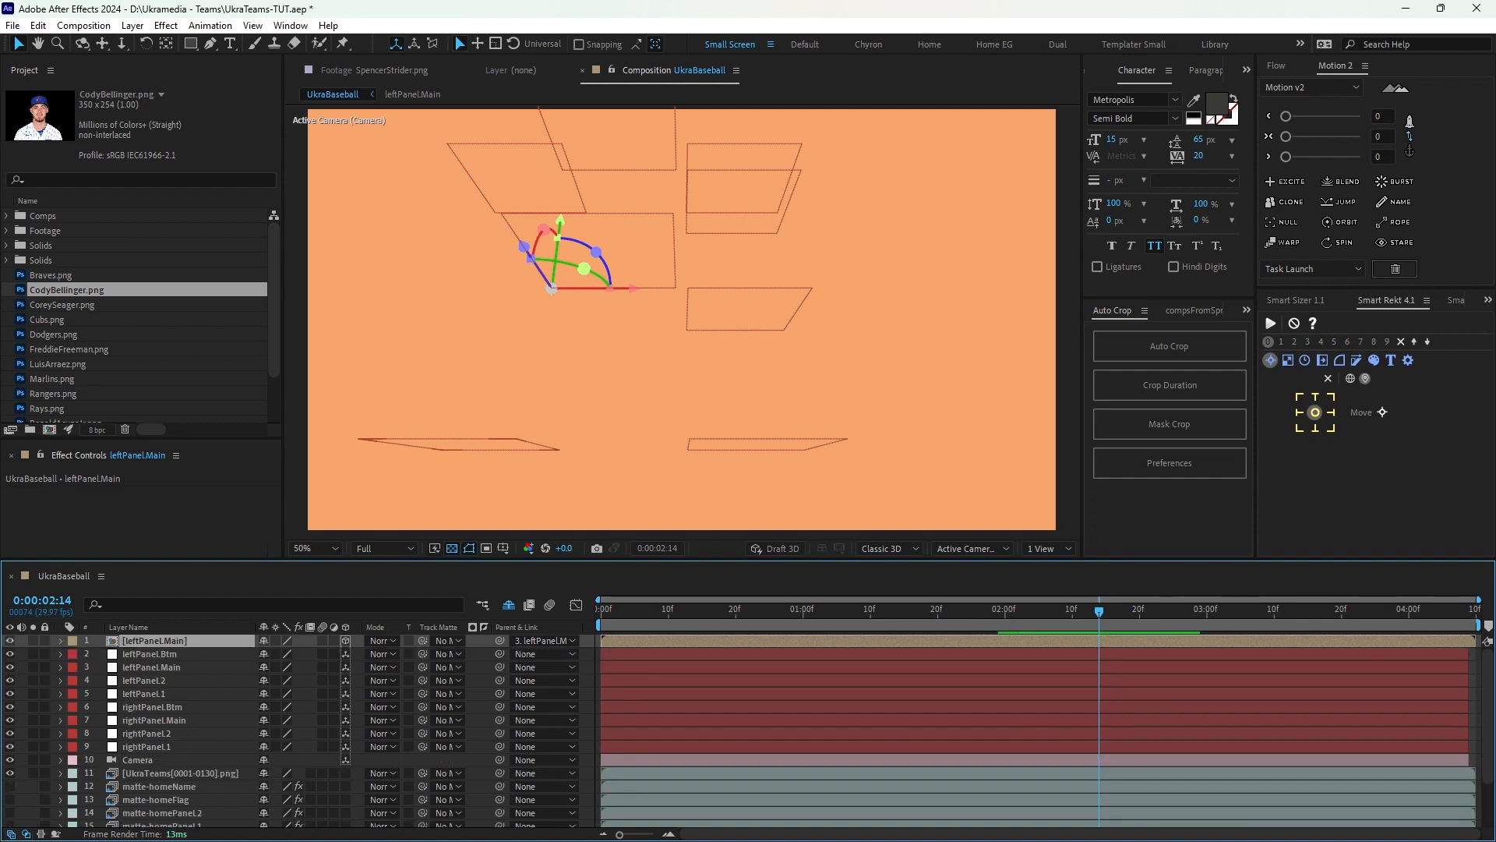
# Scale the leftPanel.Main precomp down to 18% so its height fits the left main panel.
pyautogui.press('s')
pyautogui.moveTo(280, 654); pyautogui.dragTo(224, 654)
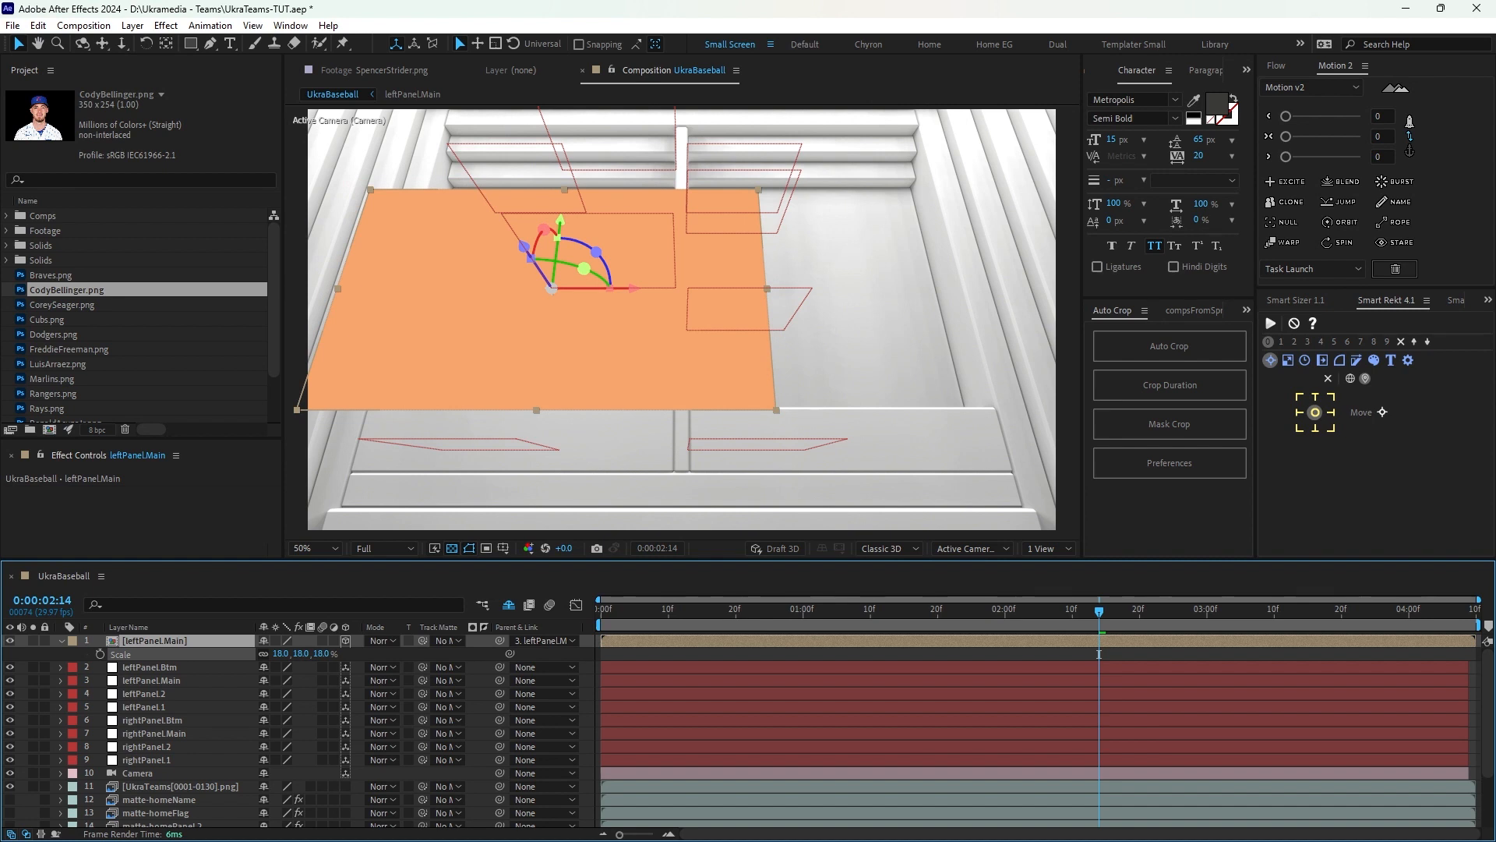
pyautogui.moveTo(223, 654); pyautogui.dragTo(225, 654)
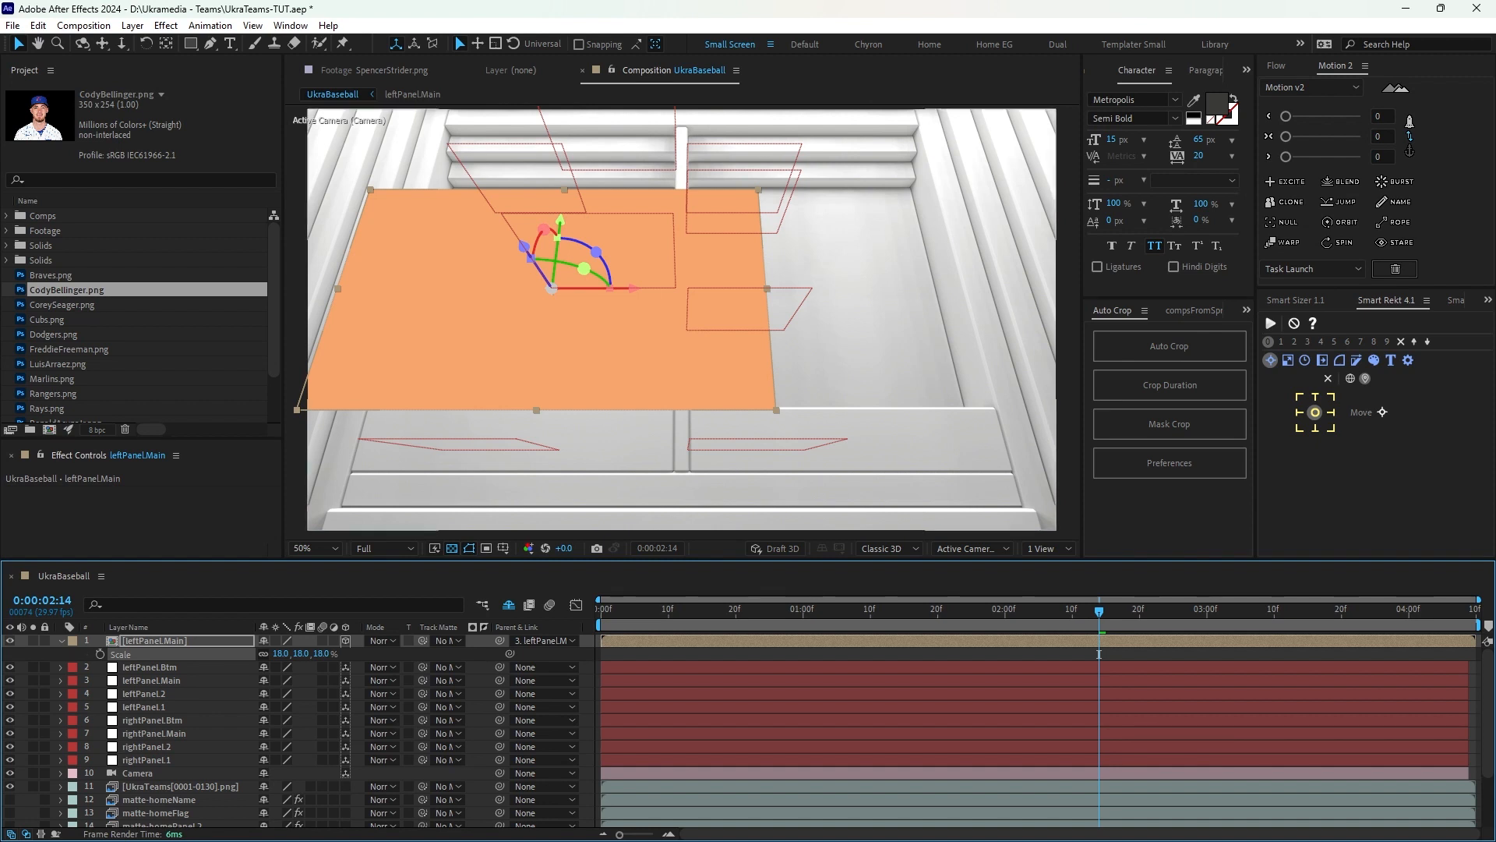
# Open the leftPanel.Main precomp's timeline while keeping the UkraBaseball composition displayed in the viewer.
pyautogui.click(551, 336)
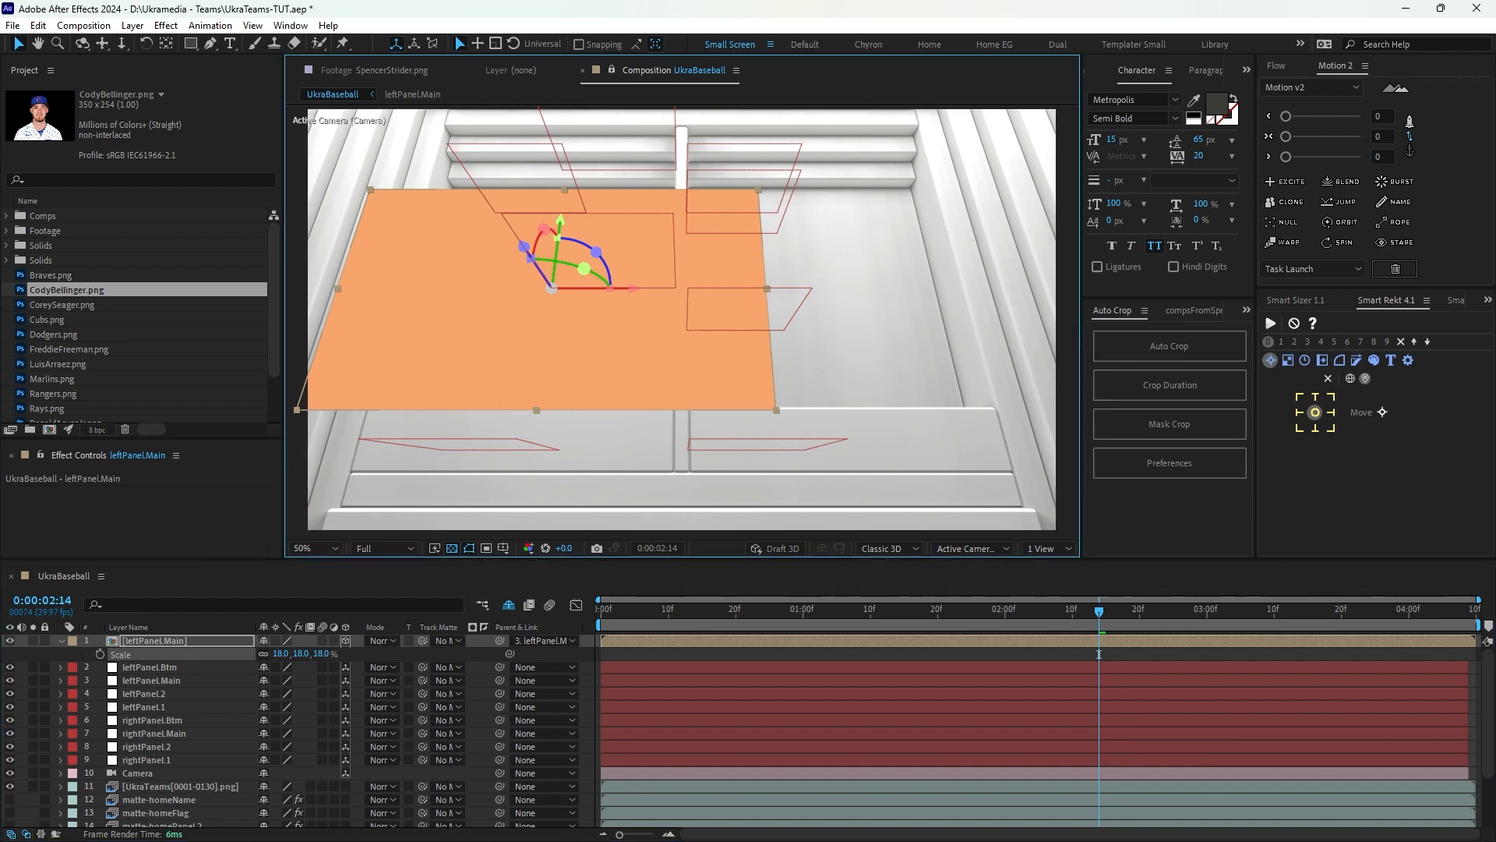
pyautogui.doubleClick(552, 335)
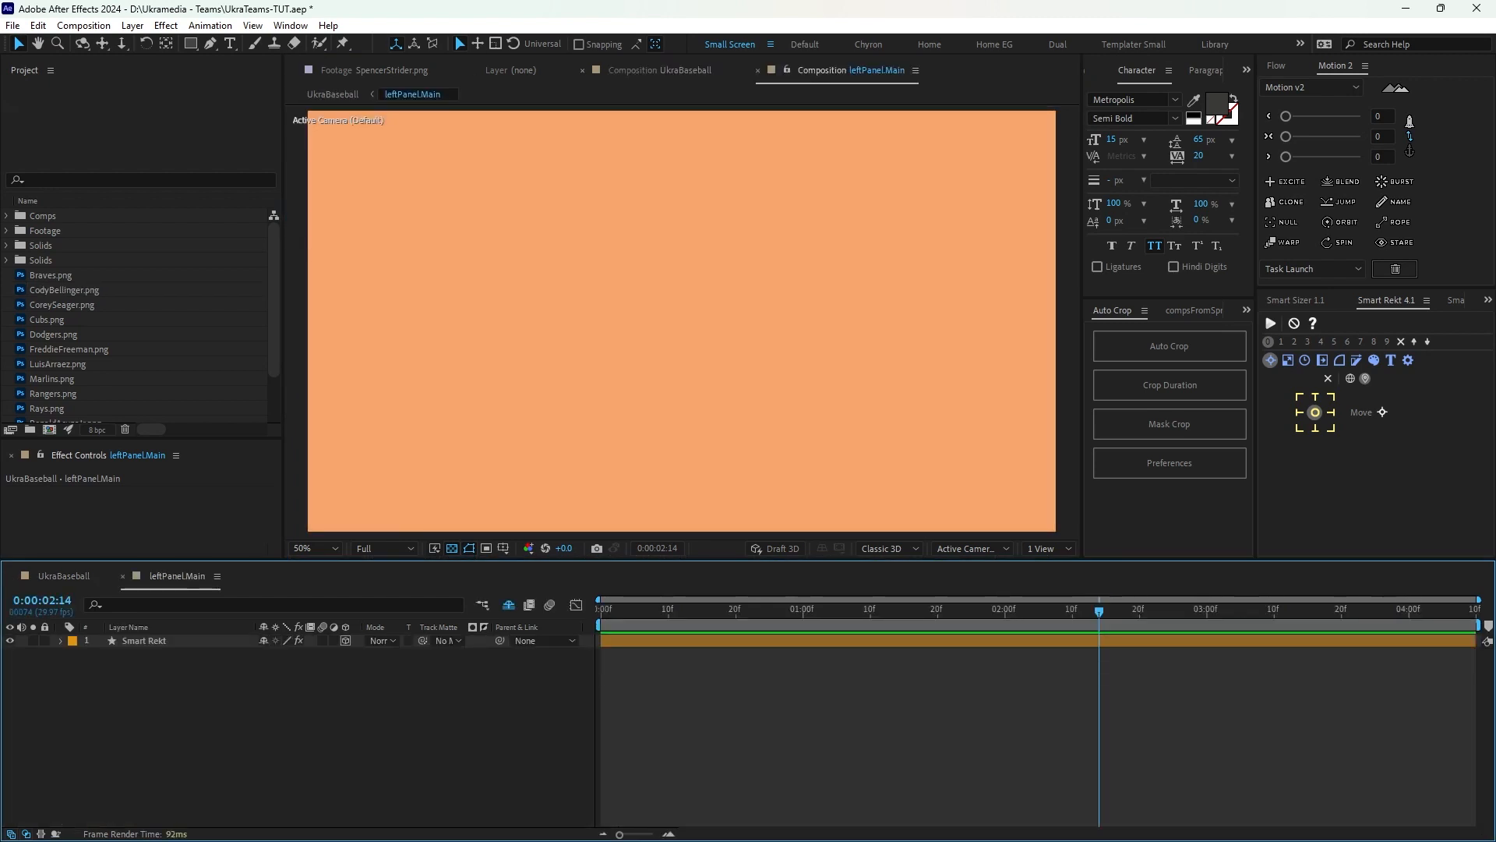
pyautogui.click(659, 70)
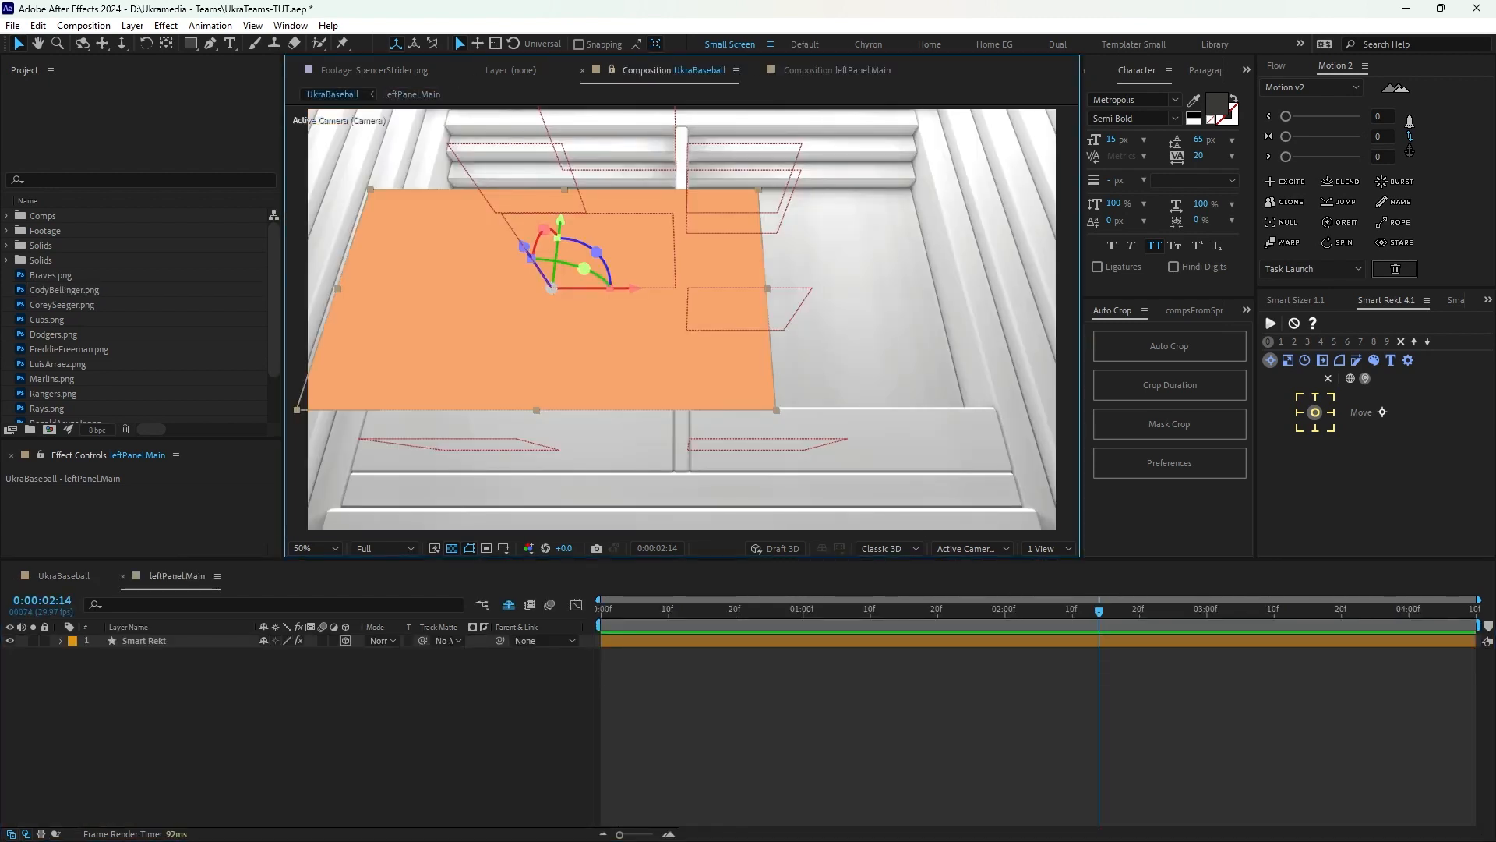
# Set the Smart Rekt shape's X Size to 1092 to fit the left main panel's width, and unlock the composition viewer.
pyautogui.click(144, 641)
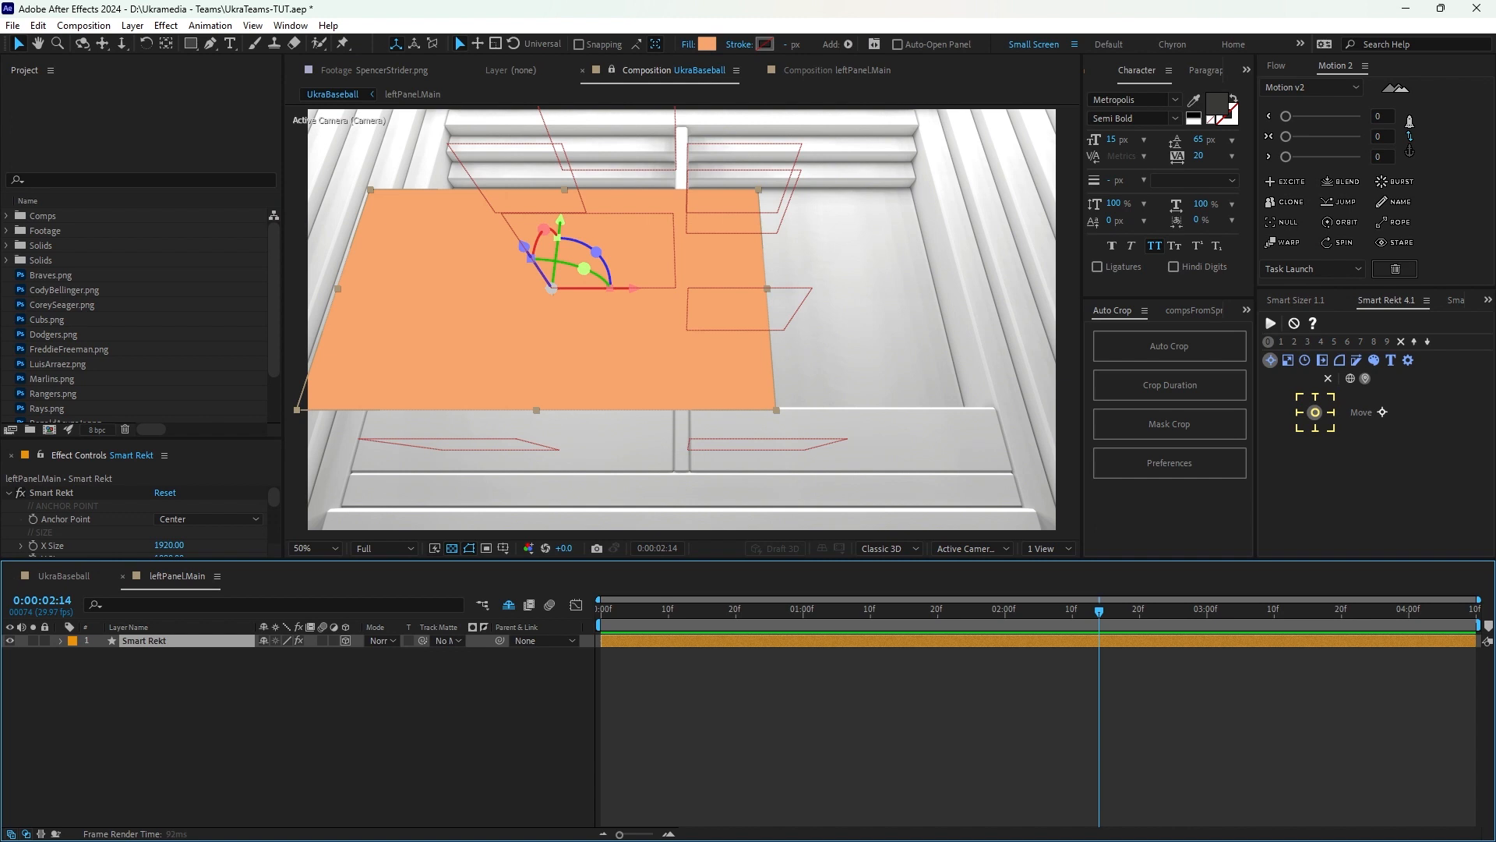
pyautogui.moveTo(165, 439); pyautogui.dragTo(166, 262)
pyautogui.moveTo(169, 369); pyautogui.dragTo(2, 369)
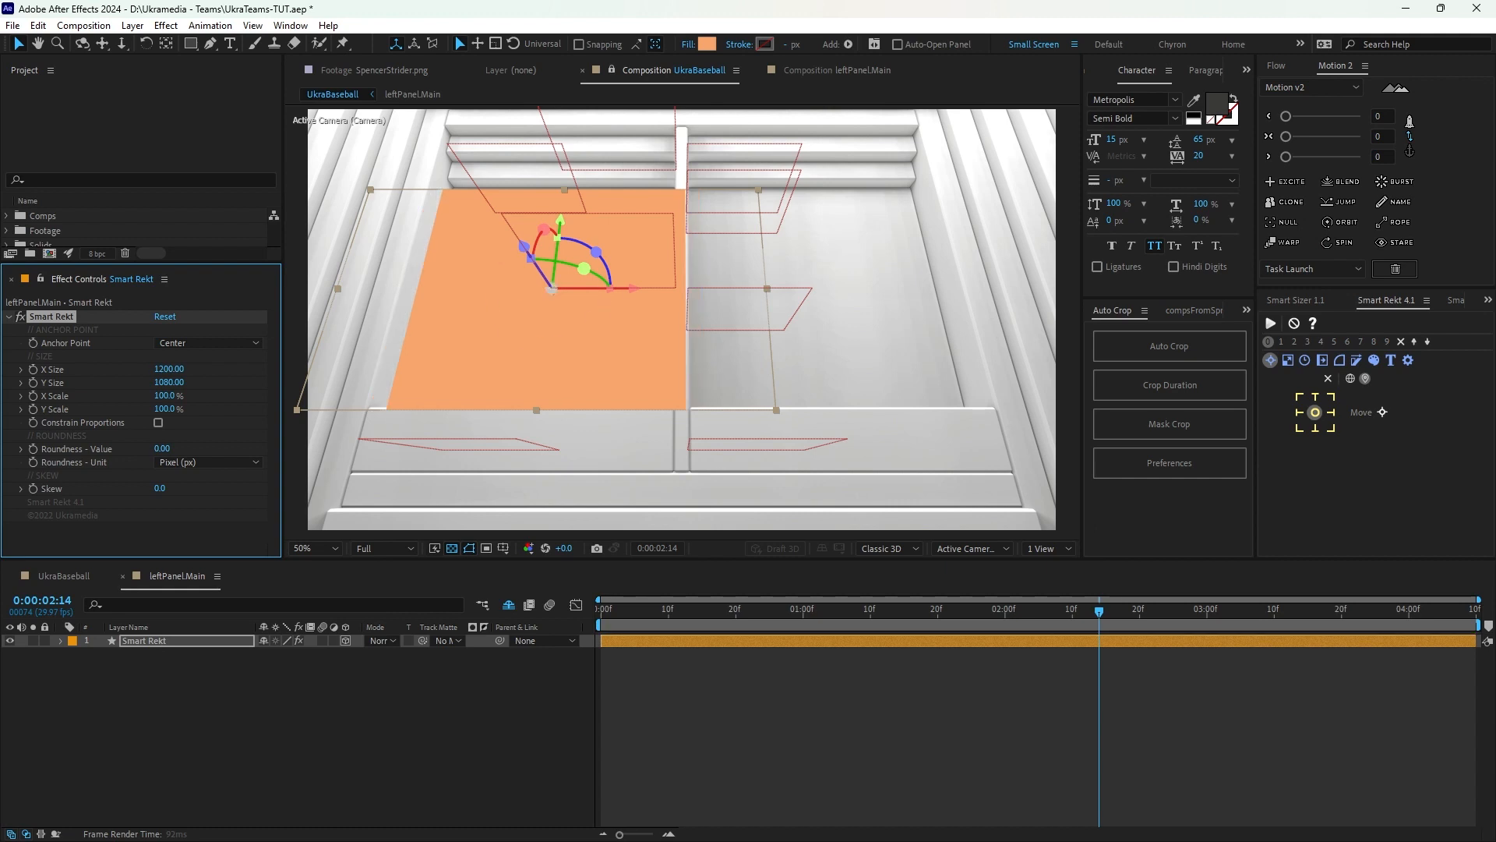
pyautogui.moveTo(169, 369); pyautogui.dragTo(144, 369)
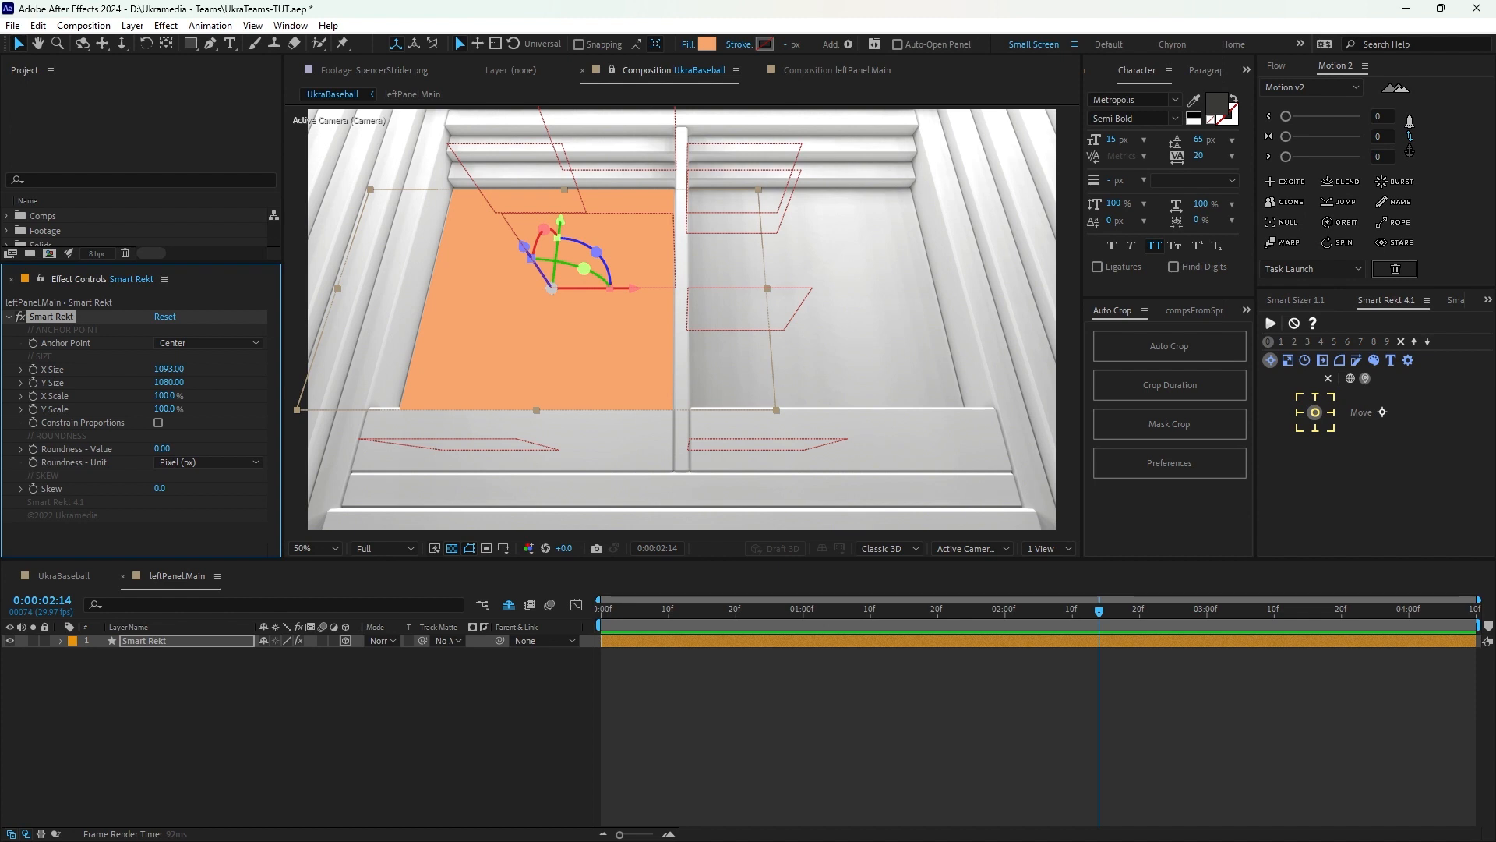
pyautogui.click(169, 369)
pyautogui.write('1092')
pyautogui.press('Return')
pyautogui.click(611, 70)
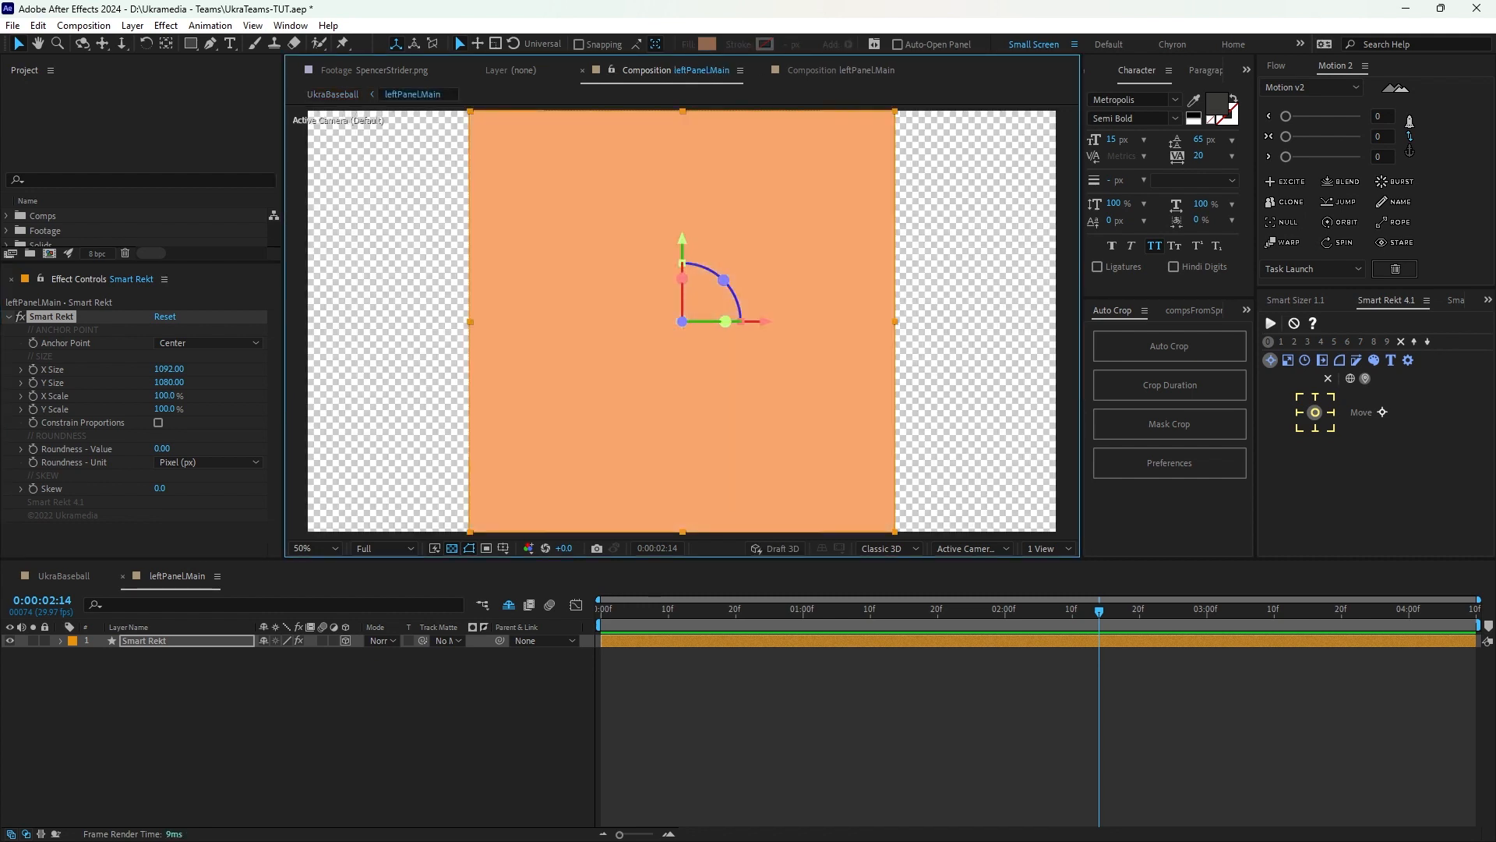
# Auto-crop the leftPanel.Main precomp in UkraBaseball, pre-composing its 3D contents to avoid layer shifting.
pyautogui.click(64, 576)
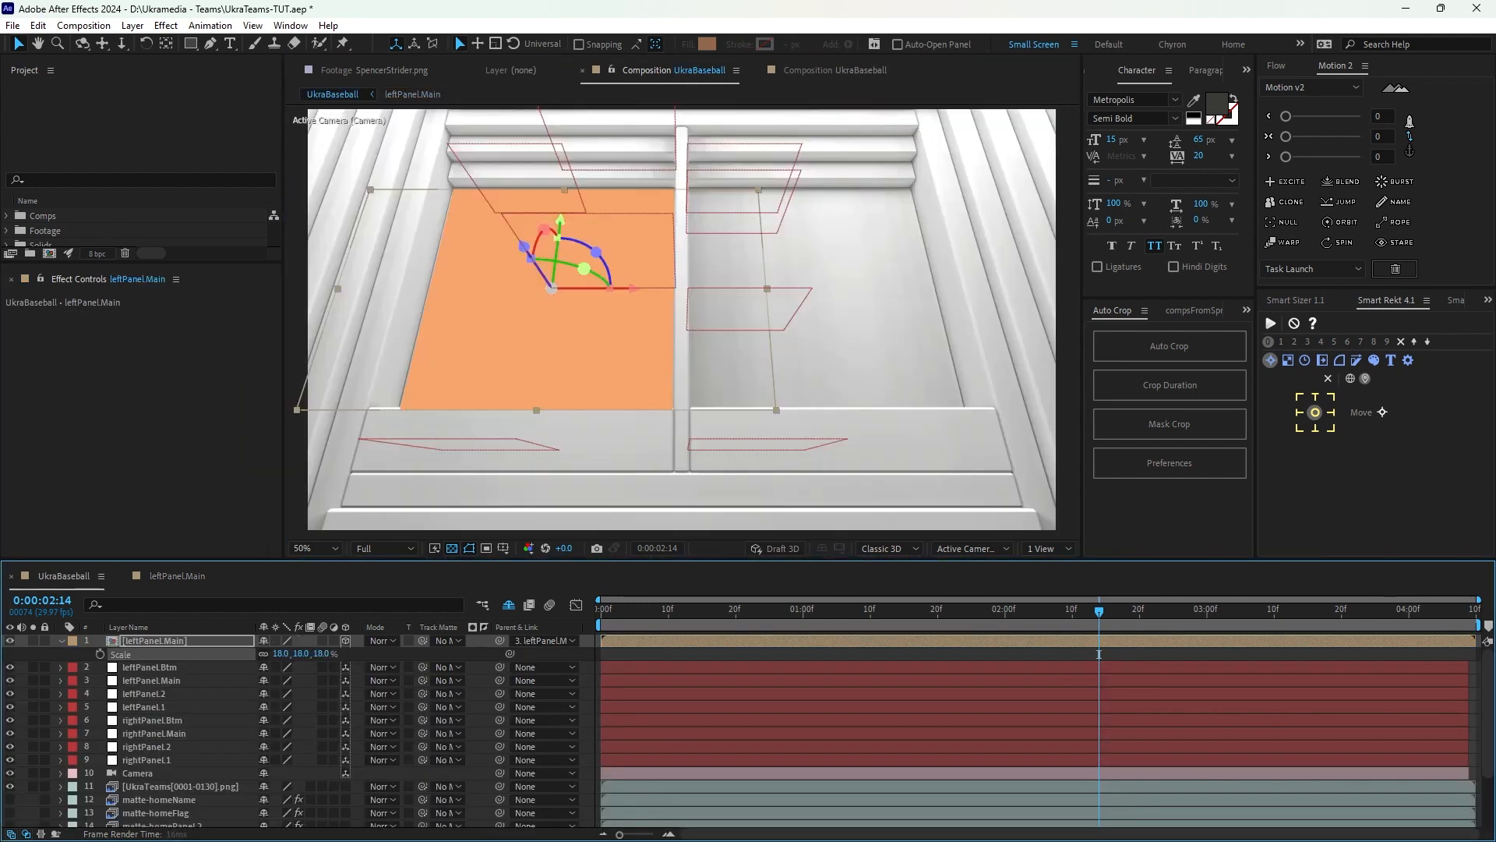
pyautogui.click(155, 641)
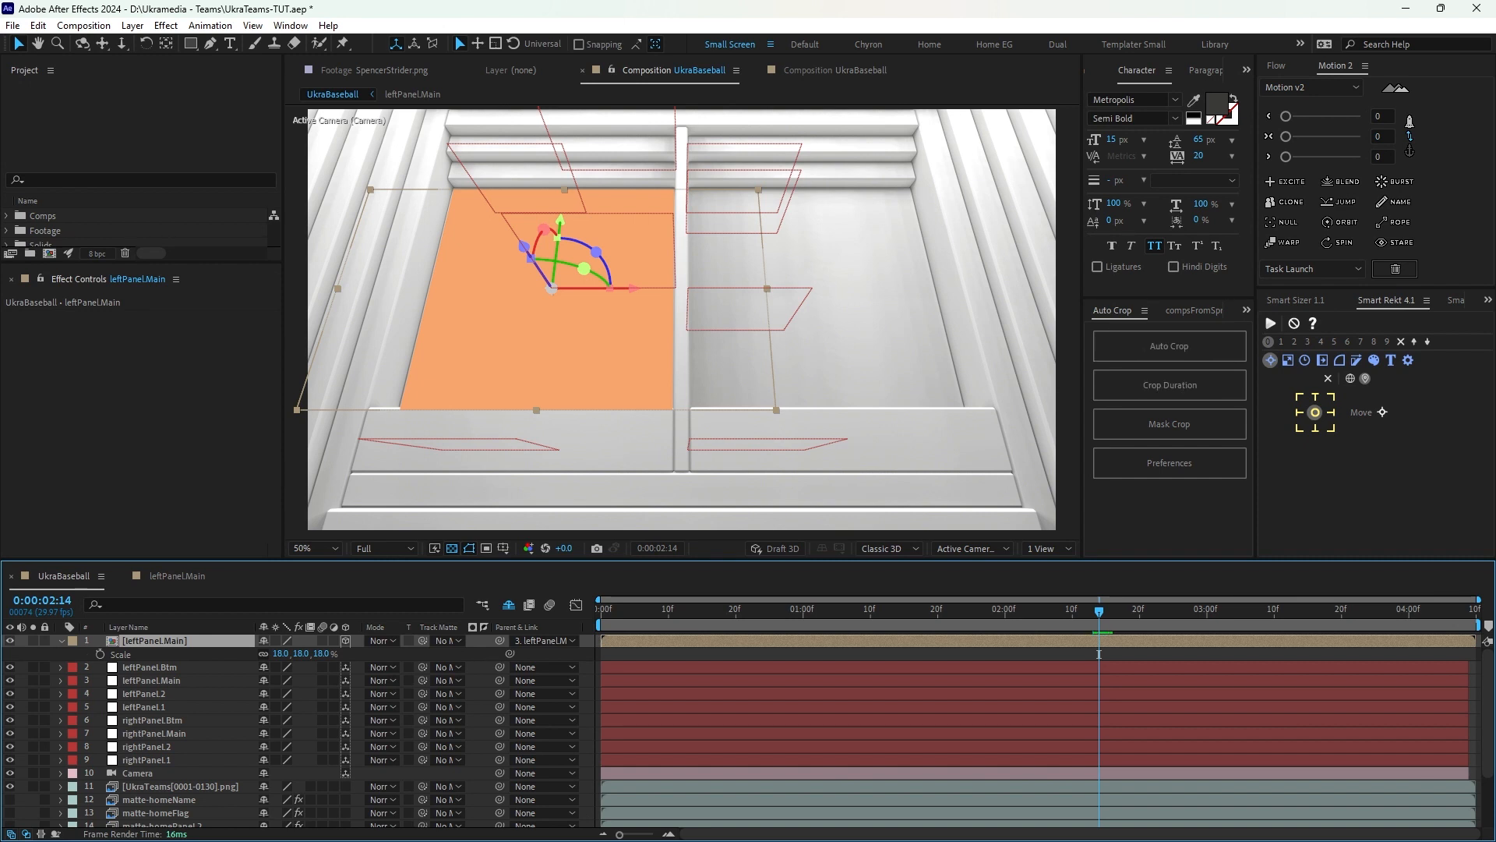
pyautogui.click(1169, 346)
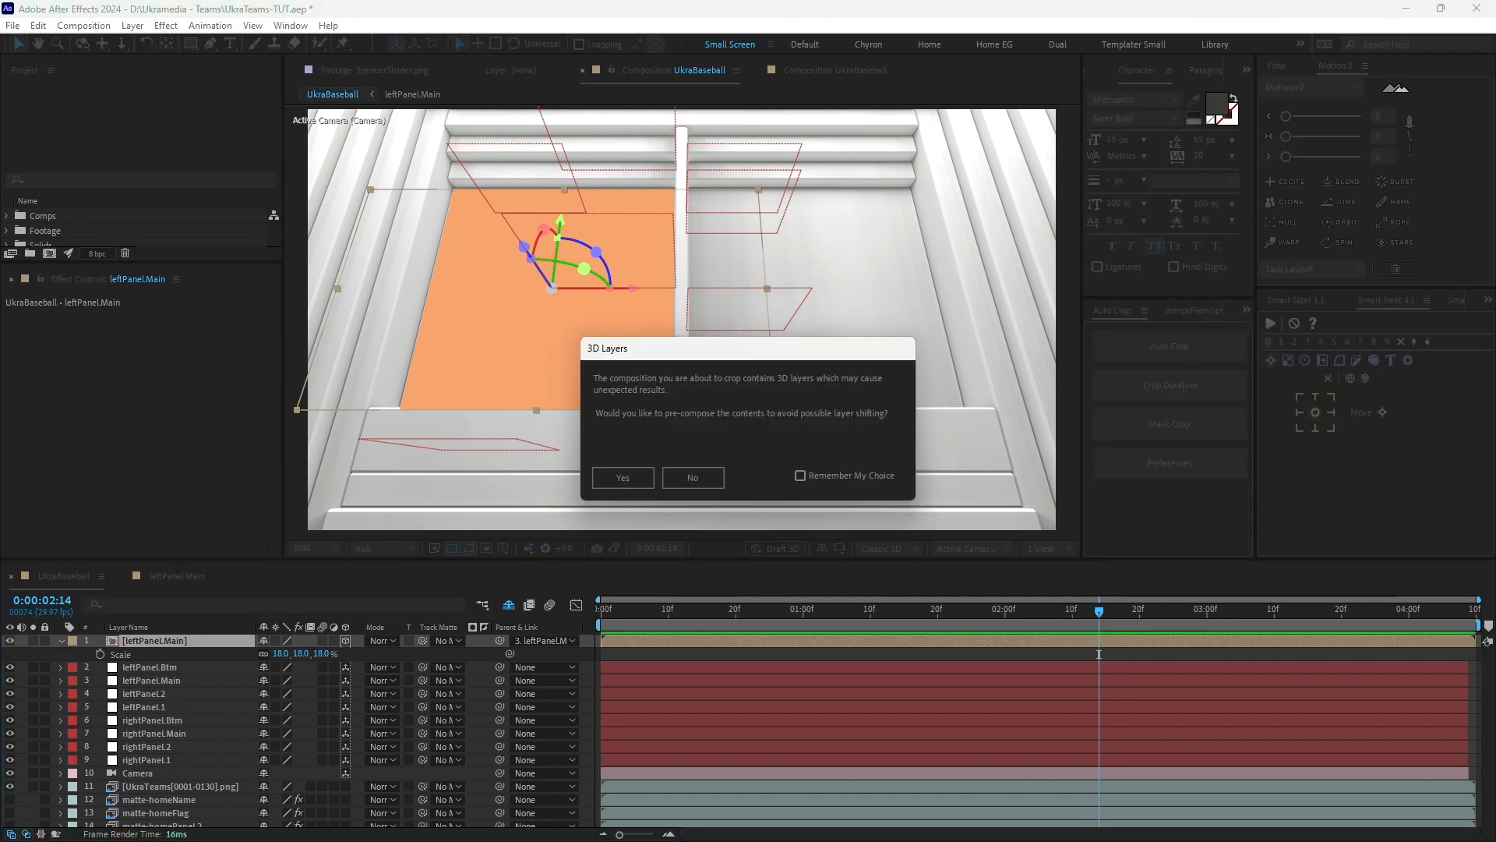
pyautogui.click(623, 477)
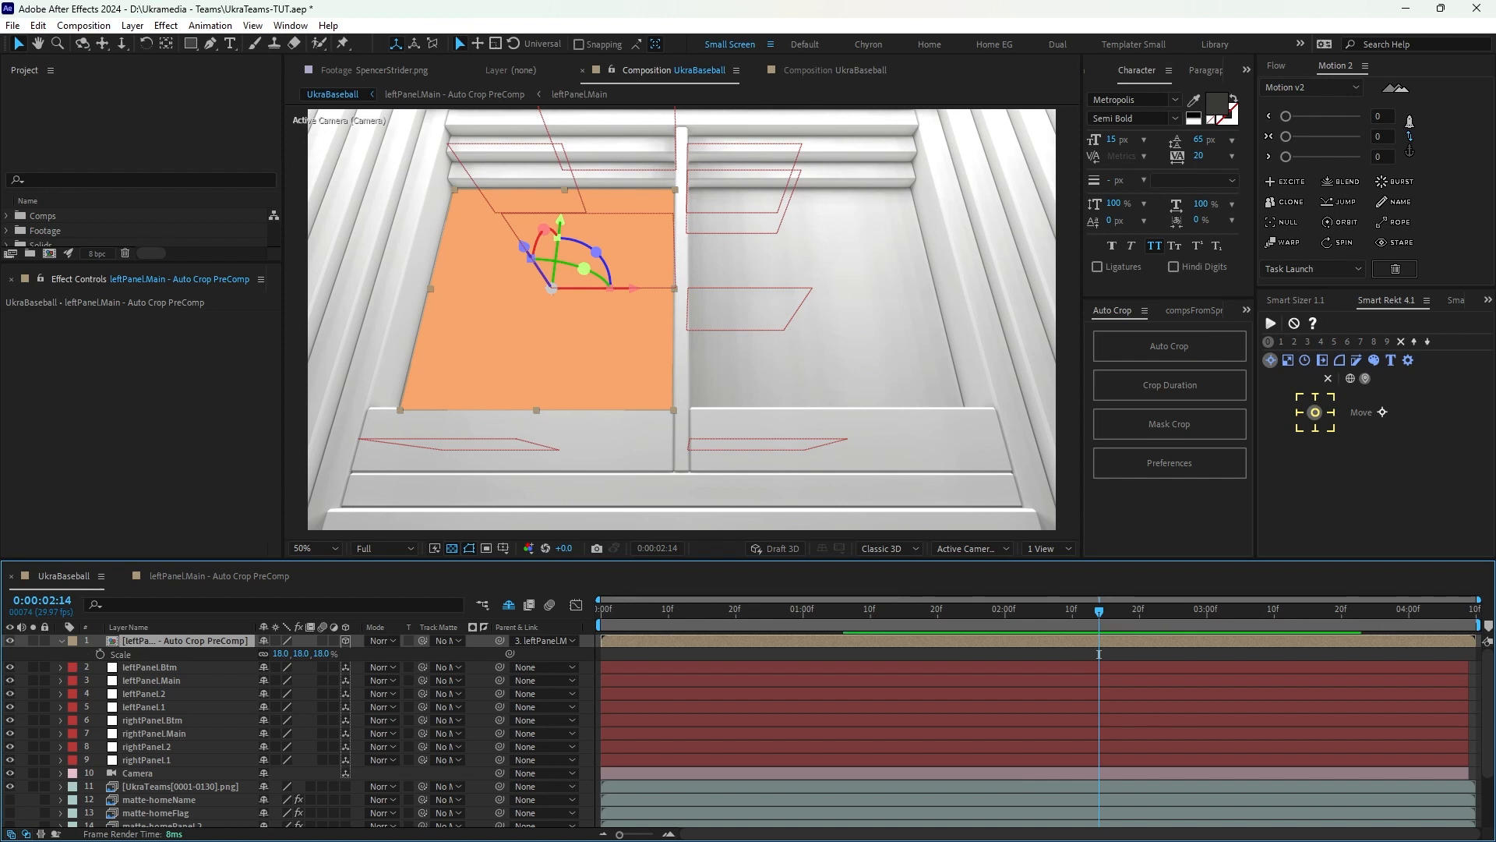
# Rename the auto-cropped precomp layer in UkraBaseball as leftPanel.Main.
pyautogui.press('Return')
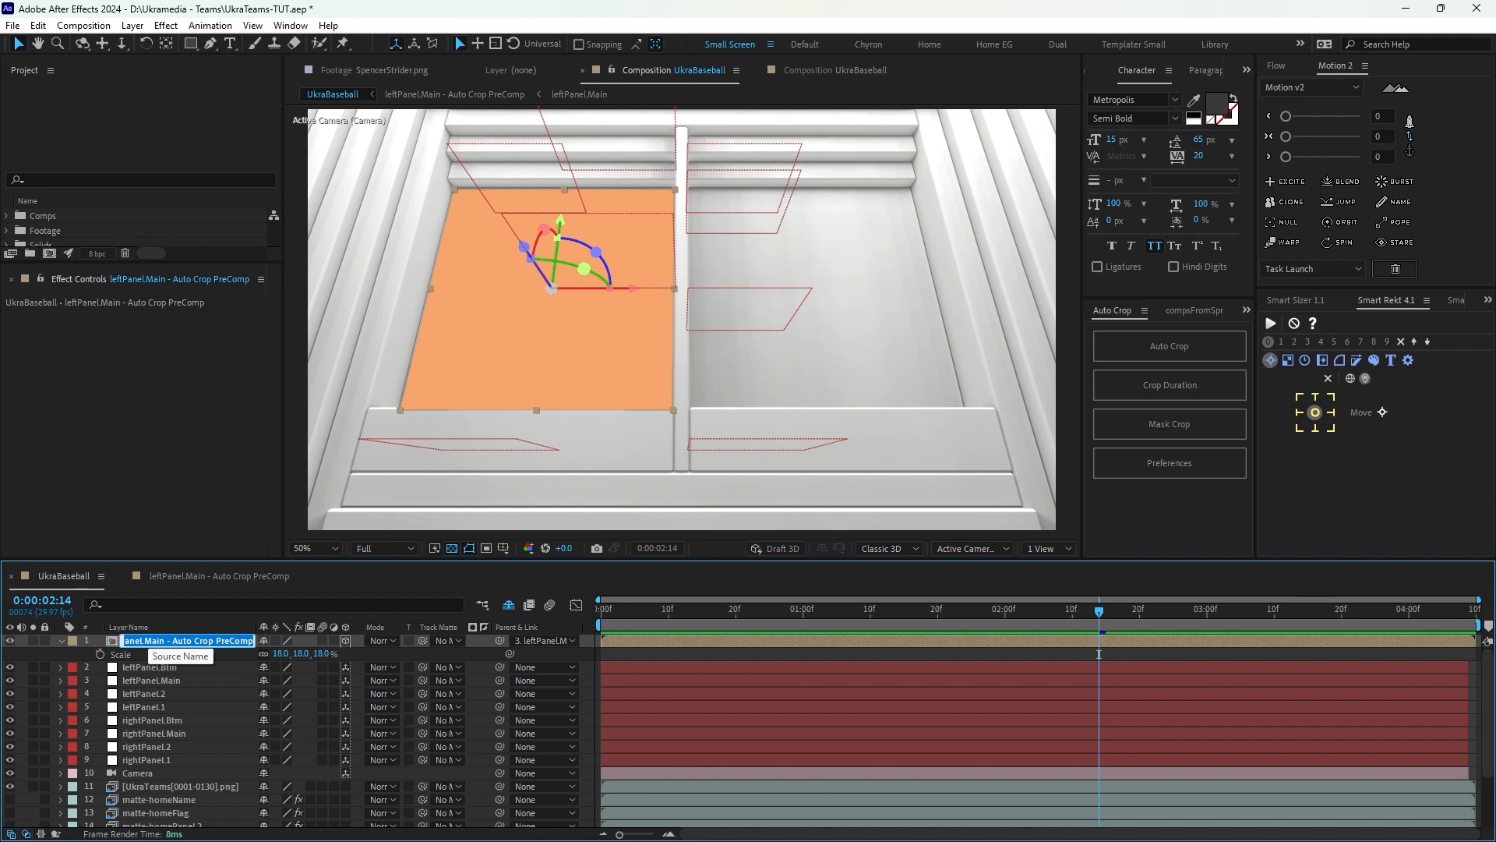
pyautogui.write('leftPan')
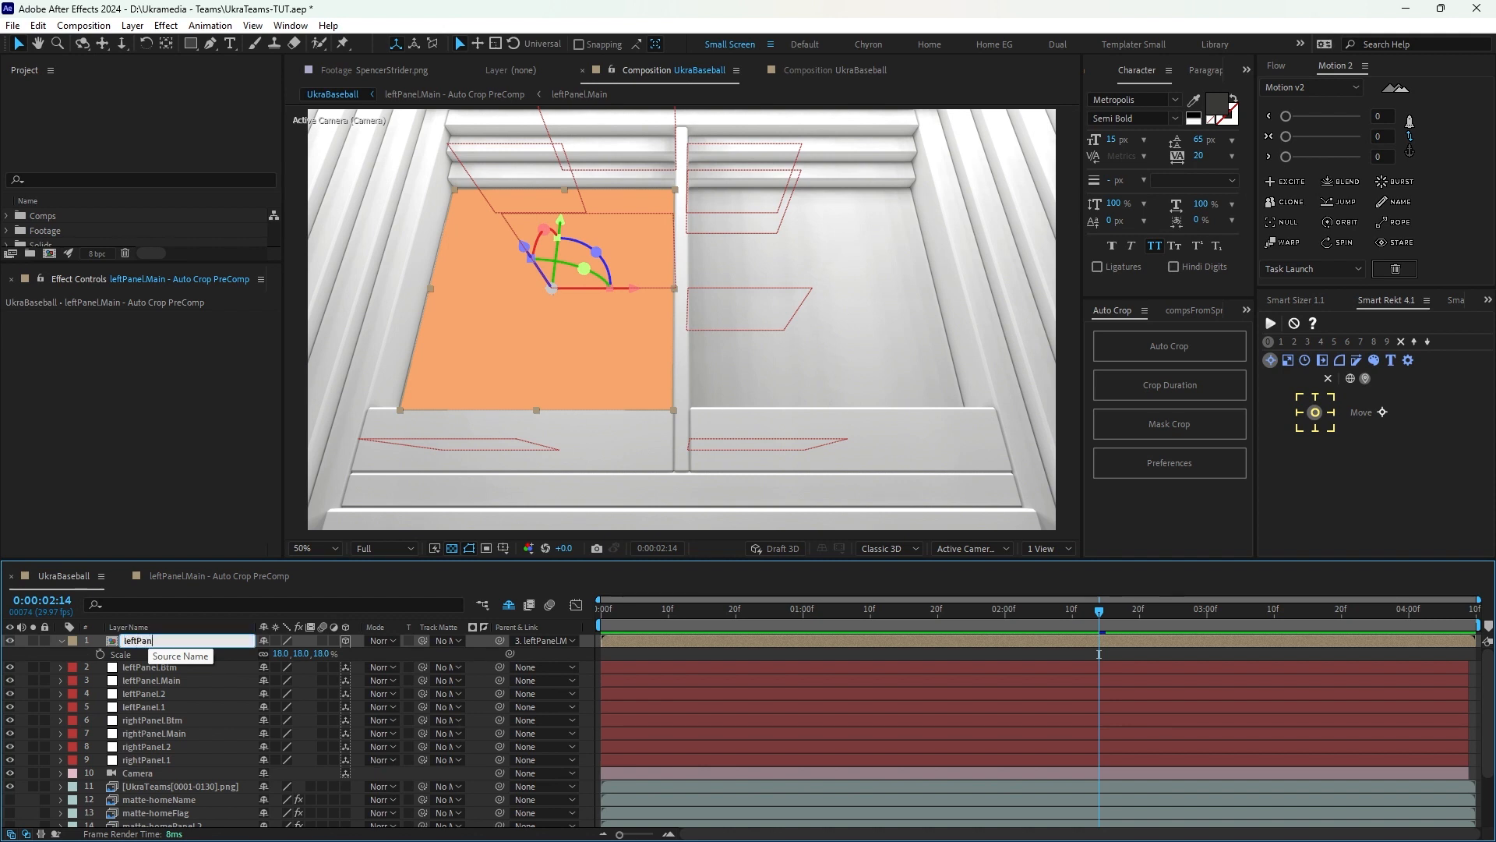
pyautogui.write('leel.Main')
pyautogui.press('Return')
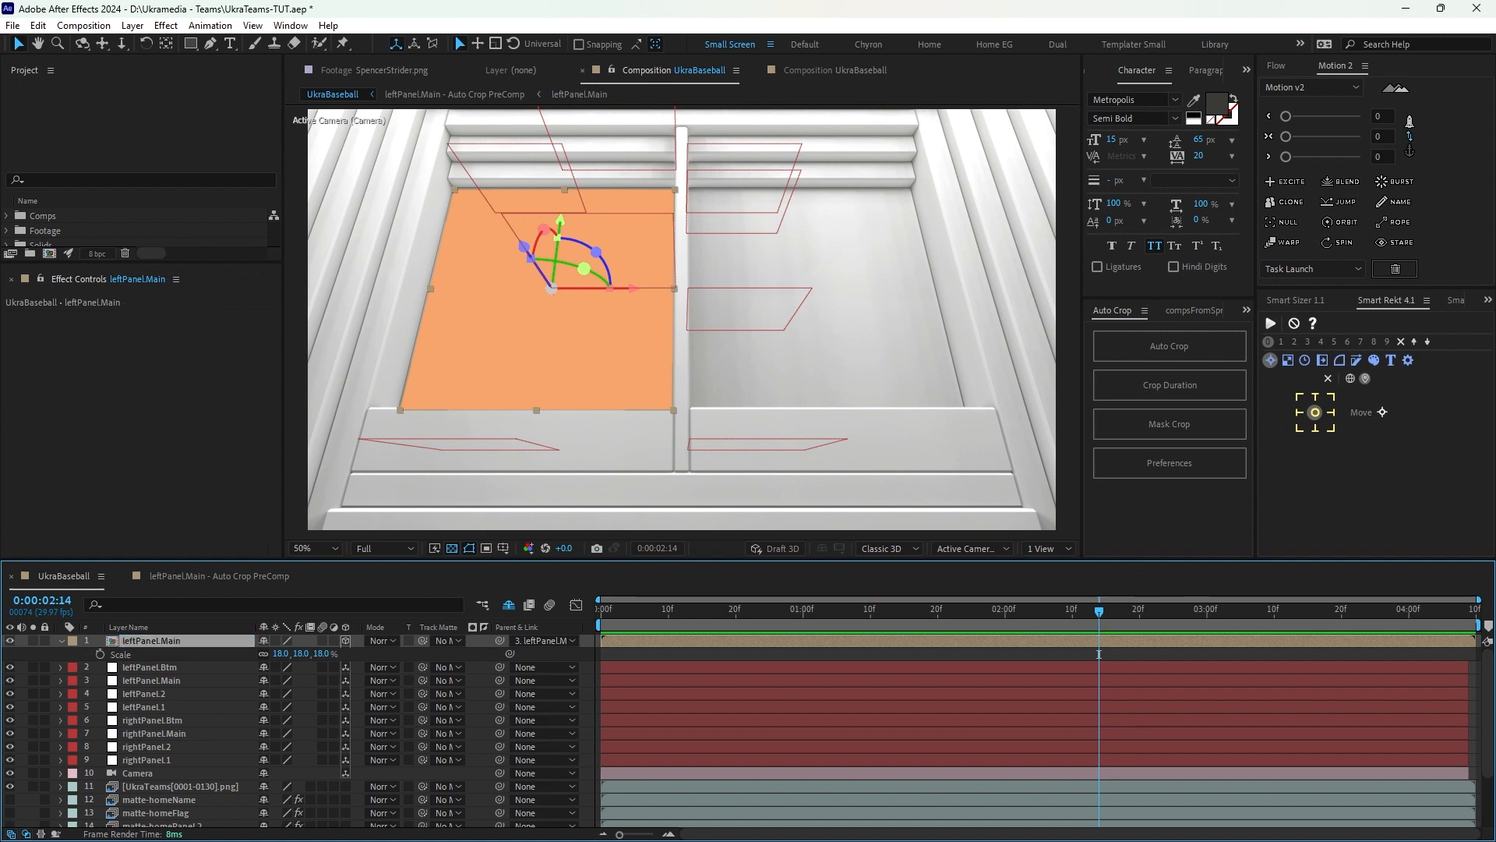
# Move the leftPanel.Main precomp directly above its parent null in the layer stack and collapse its Scale property.
pyautogui.moveTo(152, 640); pyautogui.dragTo(150, 676)
pyautogui.press('s')
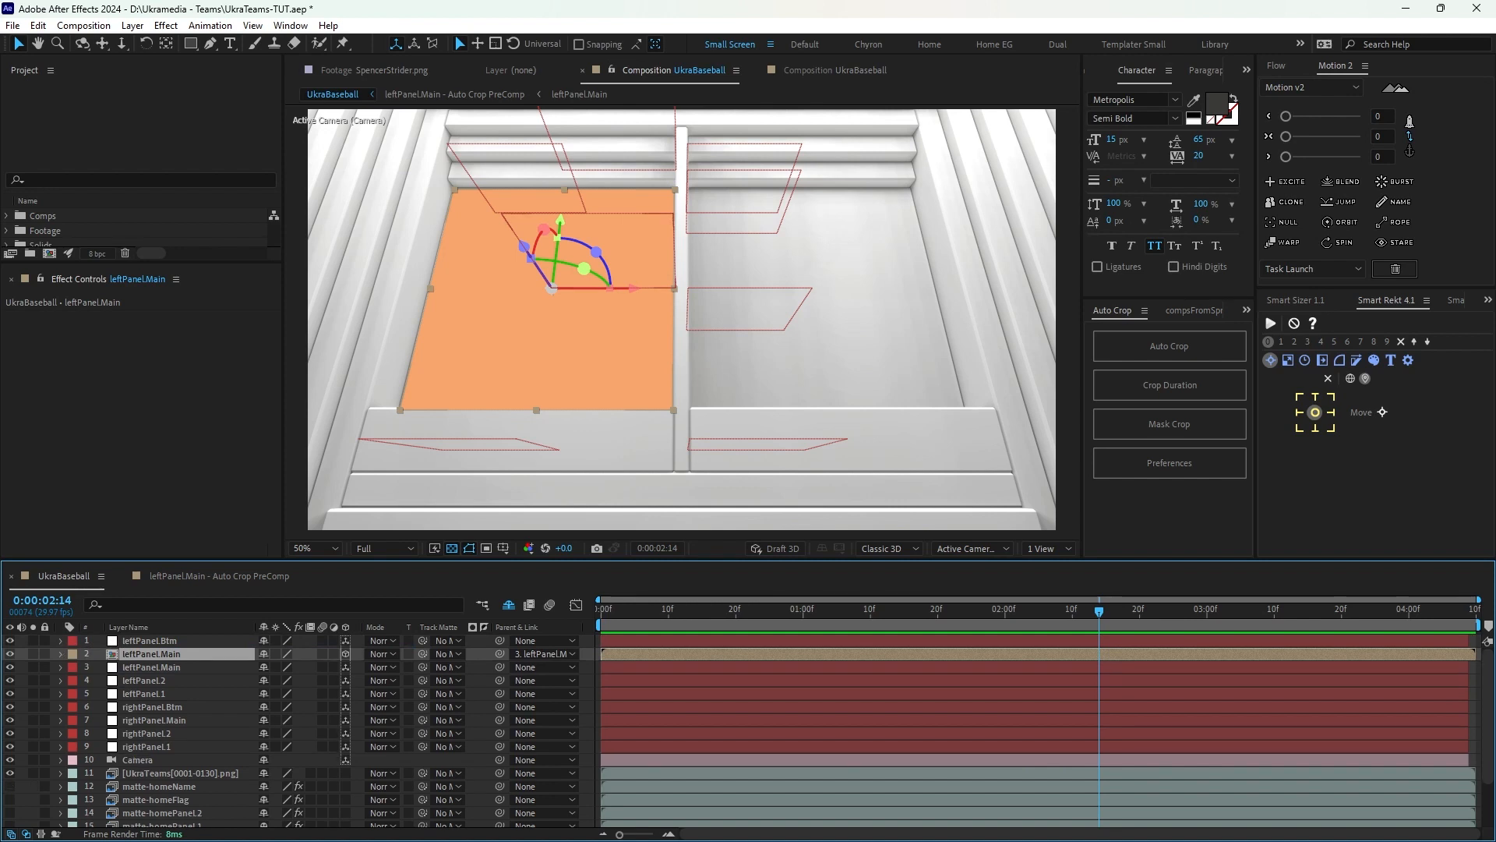
pyautogui.click(151, 667)
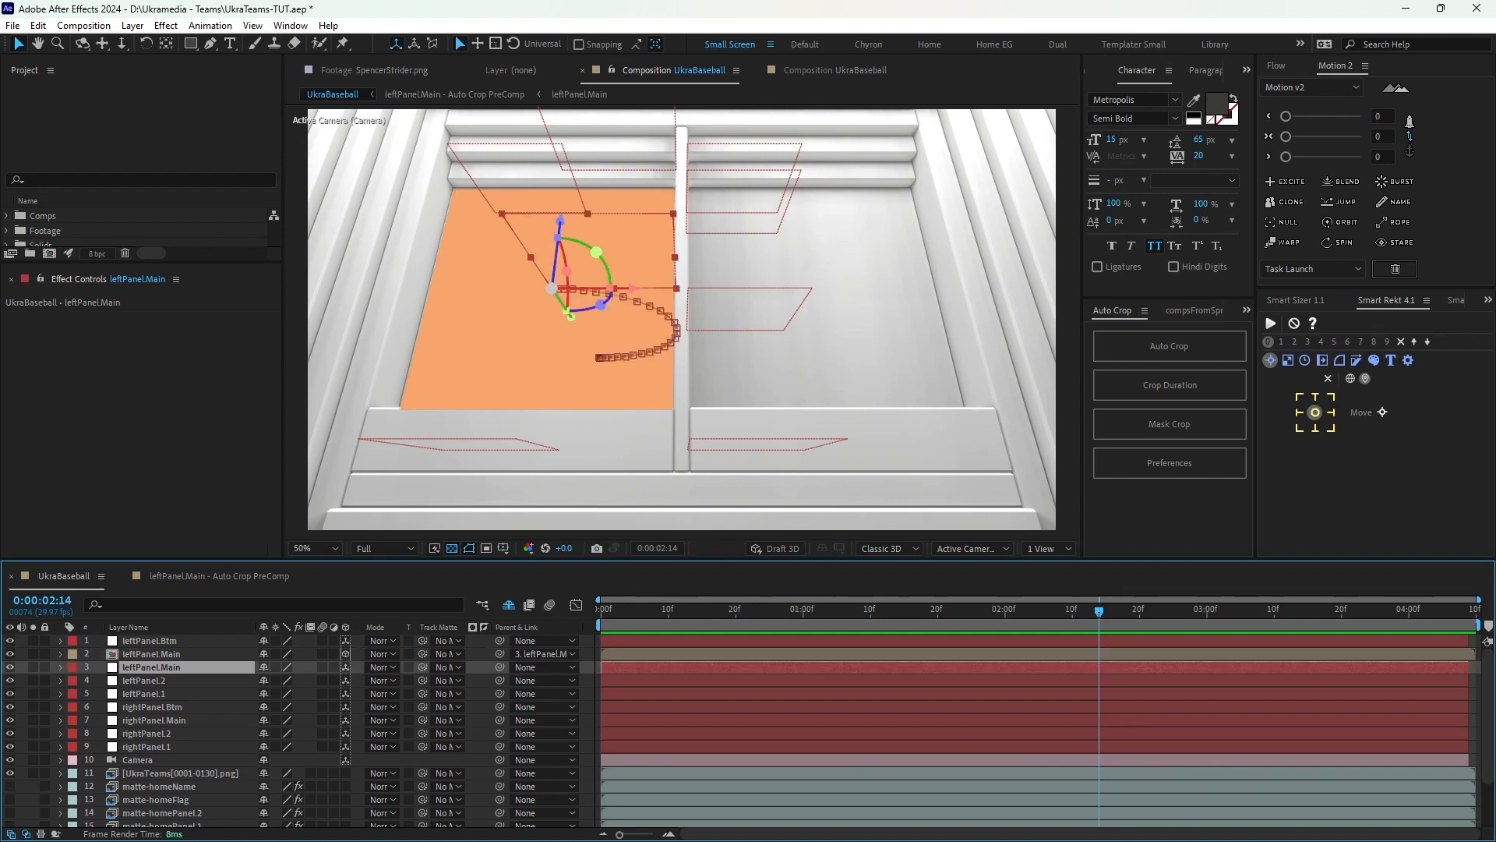
pyautogui.click(151, 654)
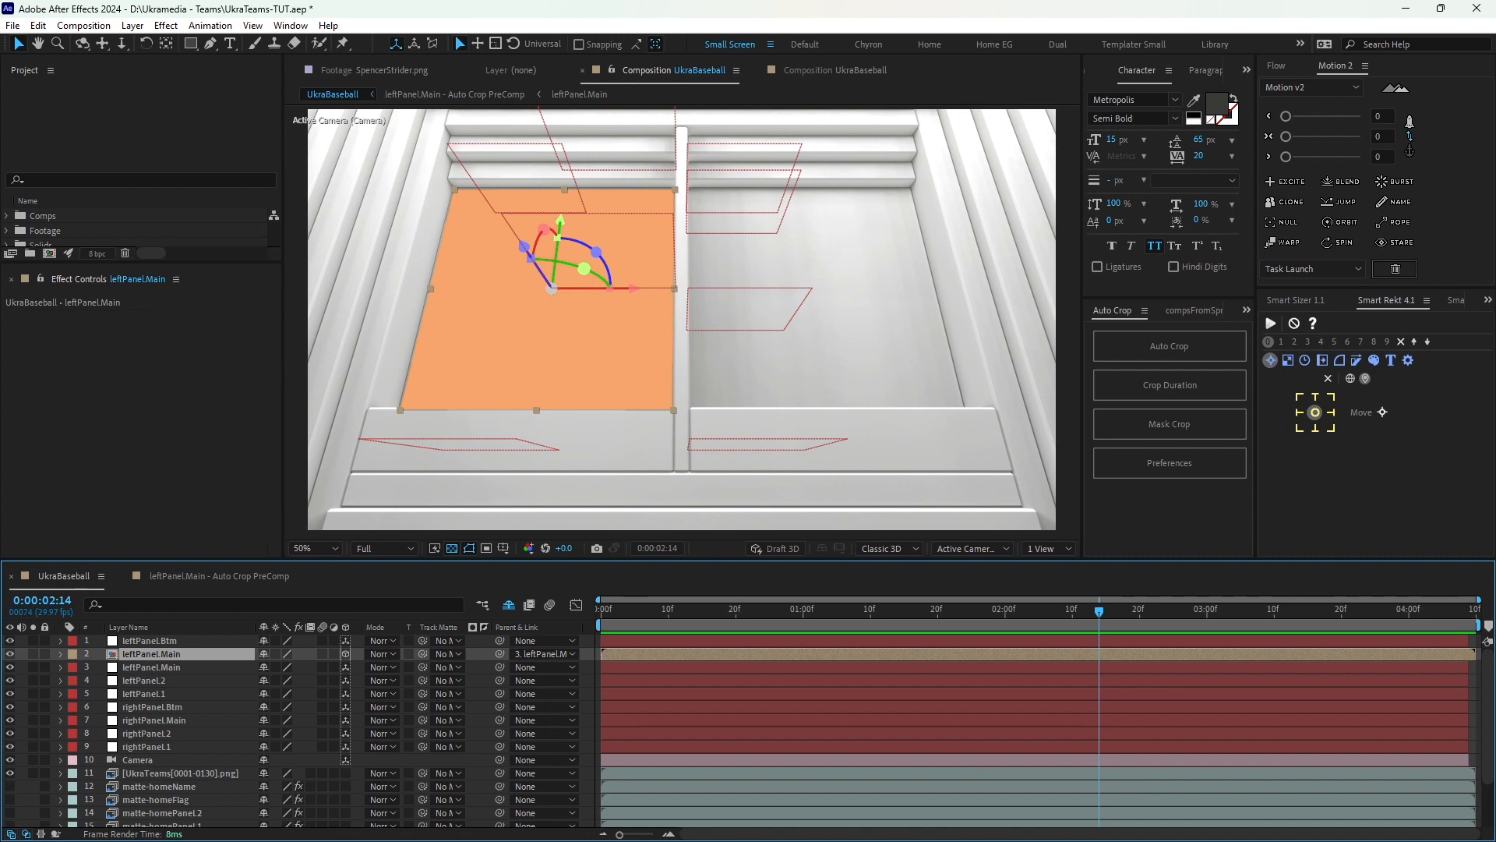
# Open the auto-cropped leftPanel.Main precomp and select its nested leftPanel.Main layer to examine the cropped bounds.
pyautogui.doubleClick(152, 654)
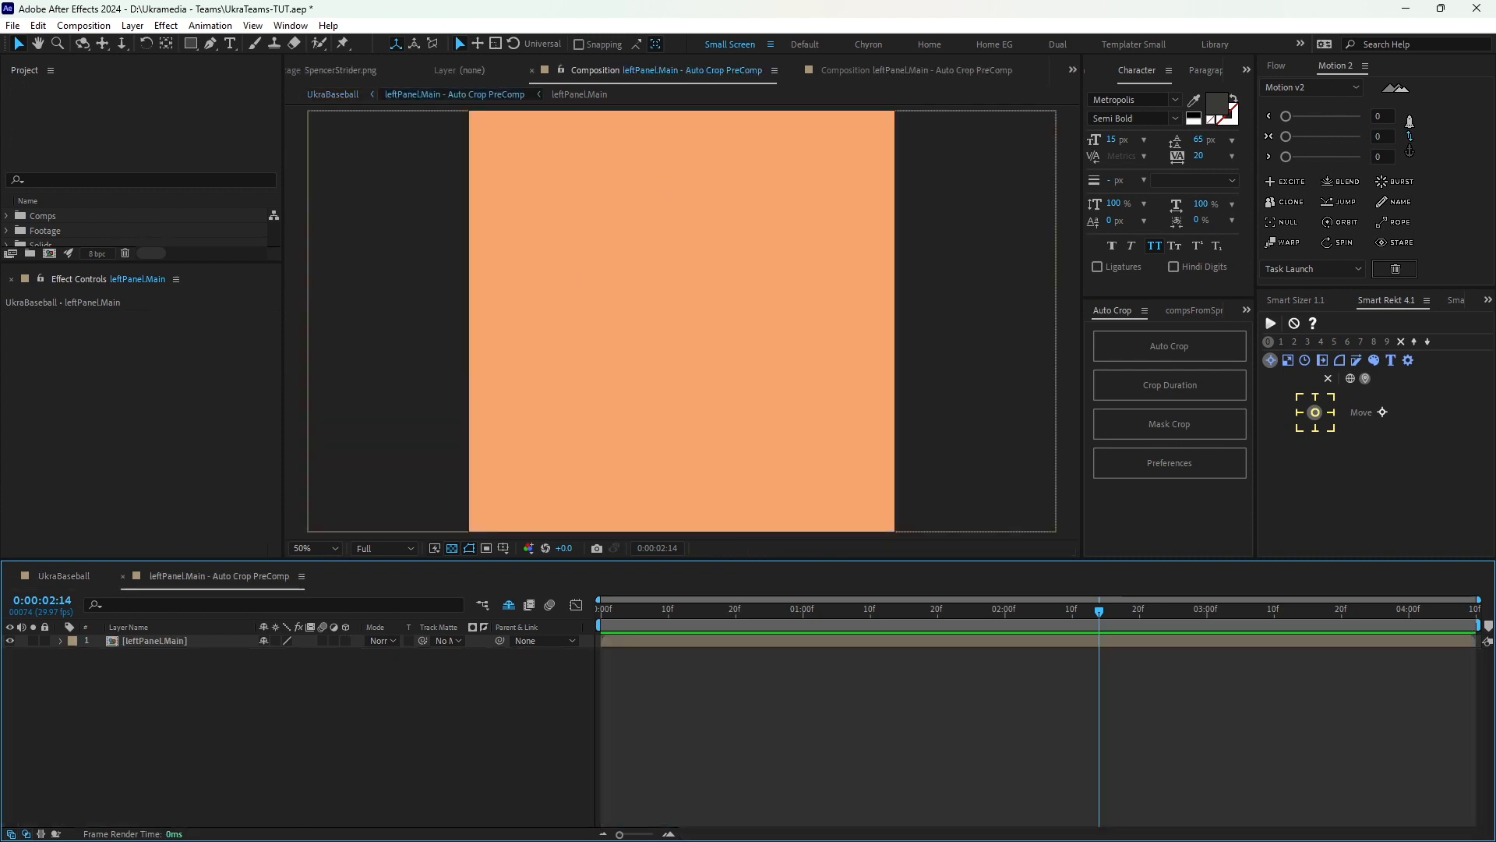
pyautogui.scroll(-2, 682, 320)
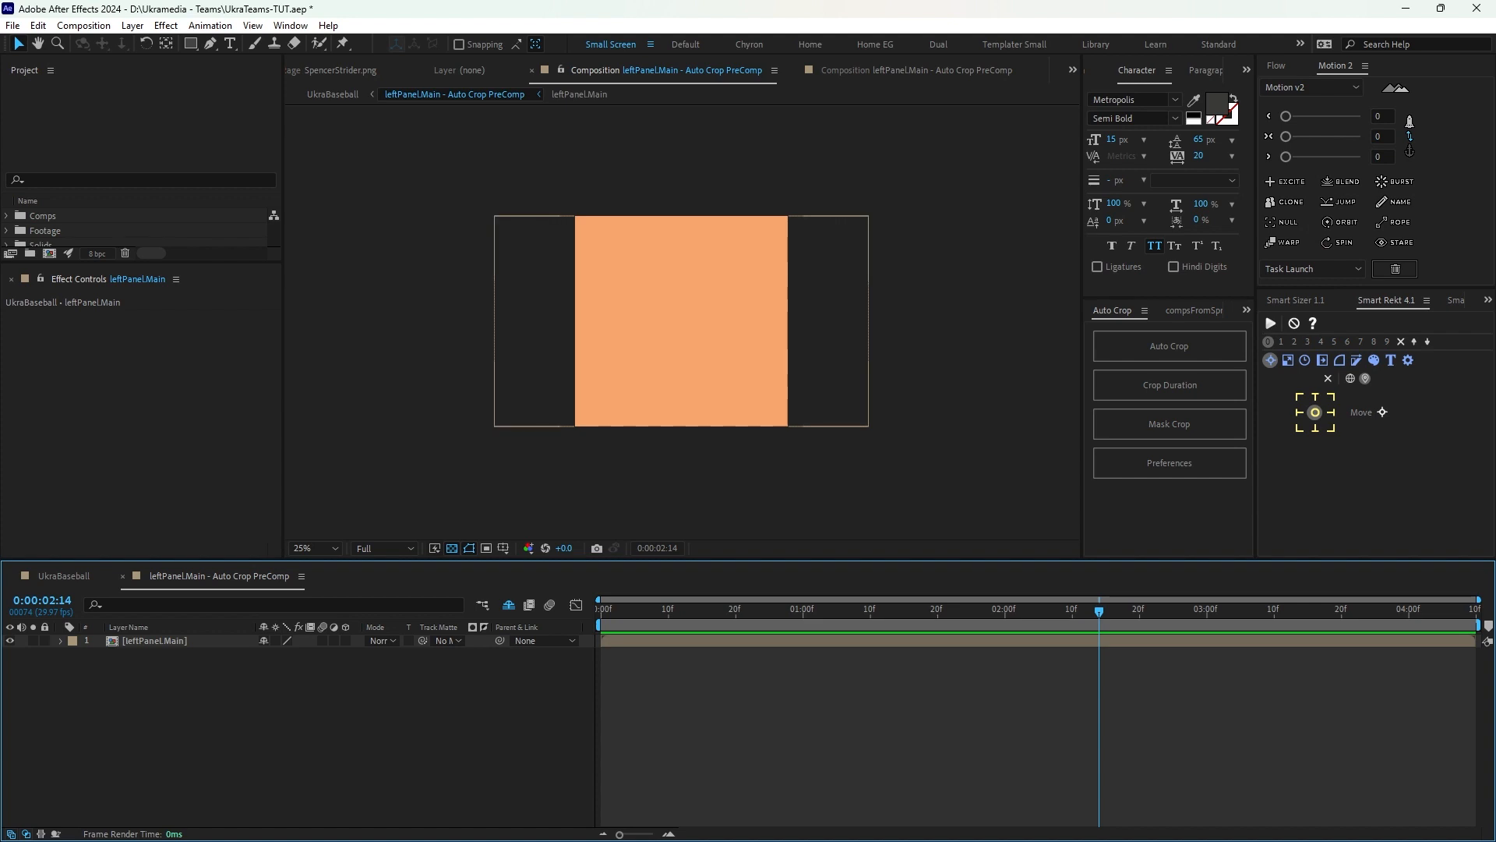
pyautogui.click(154, 640)
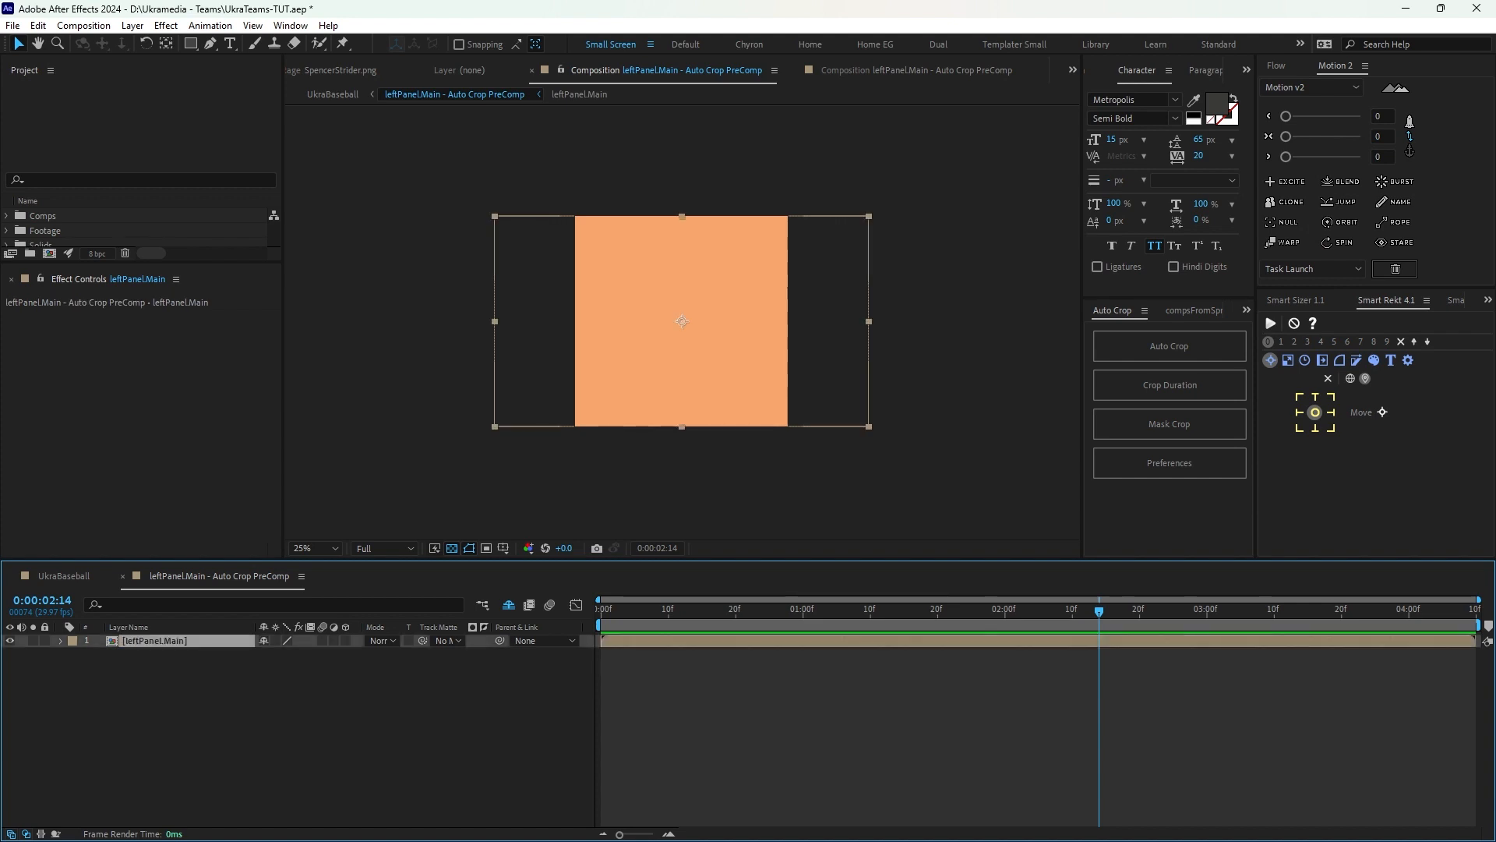
# Compare the nested leftPanel.Main composition with its auto-cropped precomp, and check the cropped precomp's dimensions in the Comps folder.
pyautogui.doubleClick(154, 640)
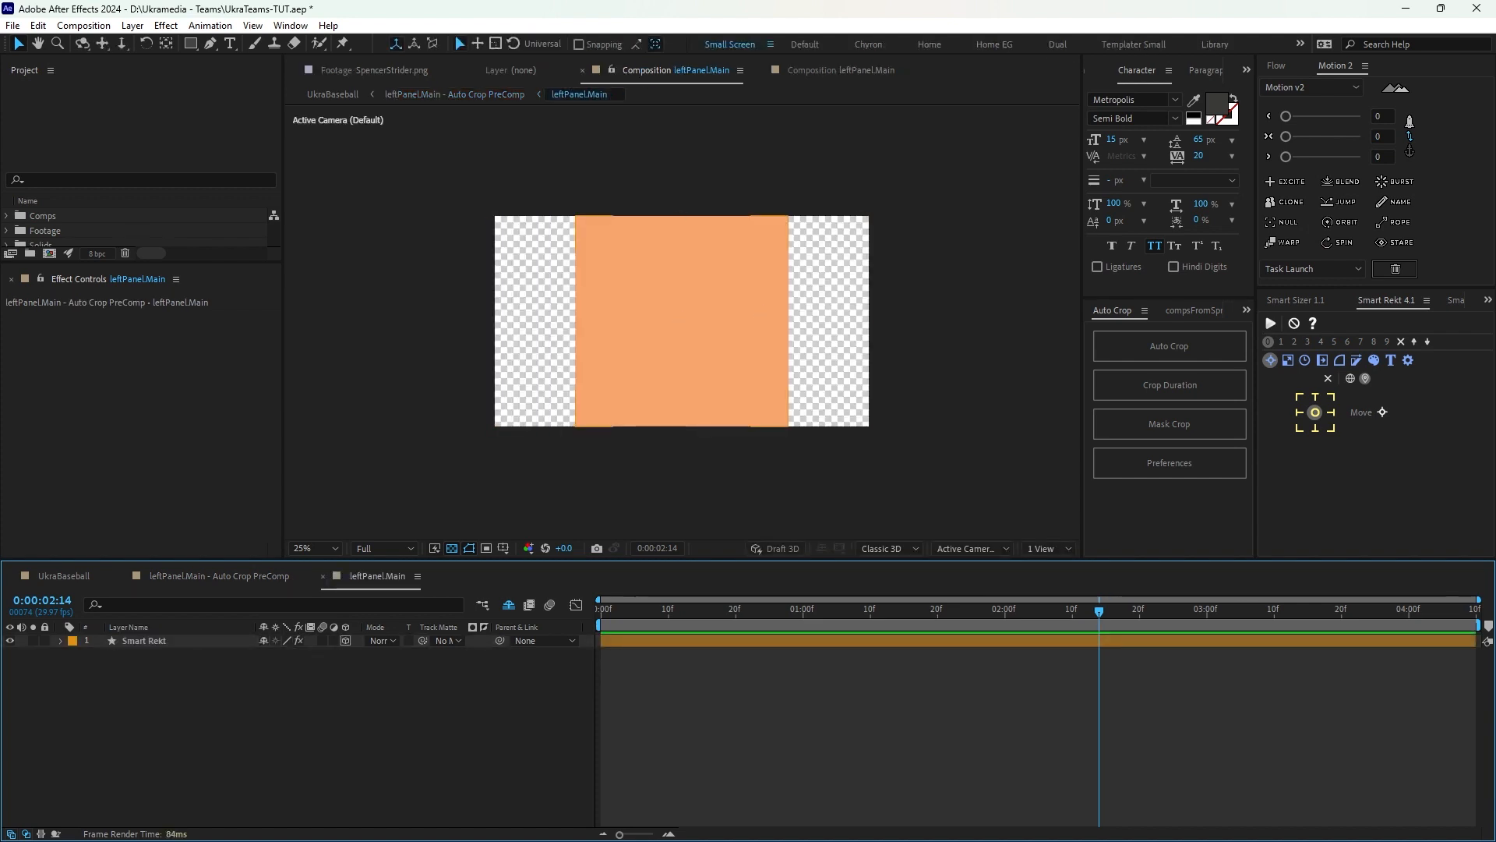
pyautogui.click(64, 576)
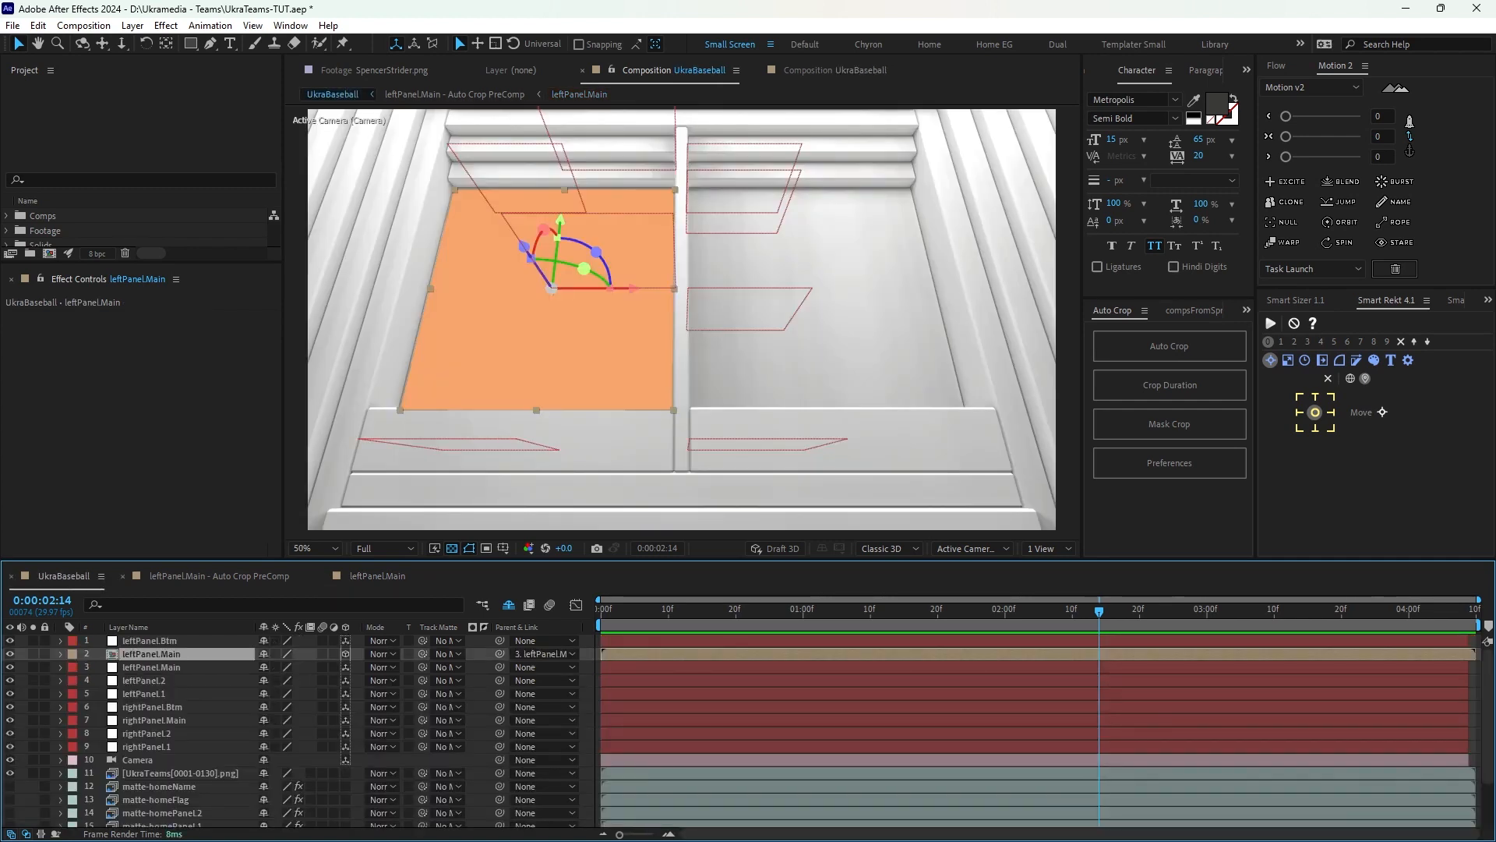
pyautogui.click(467, 95)
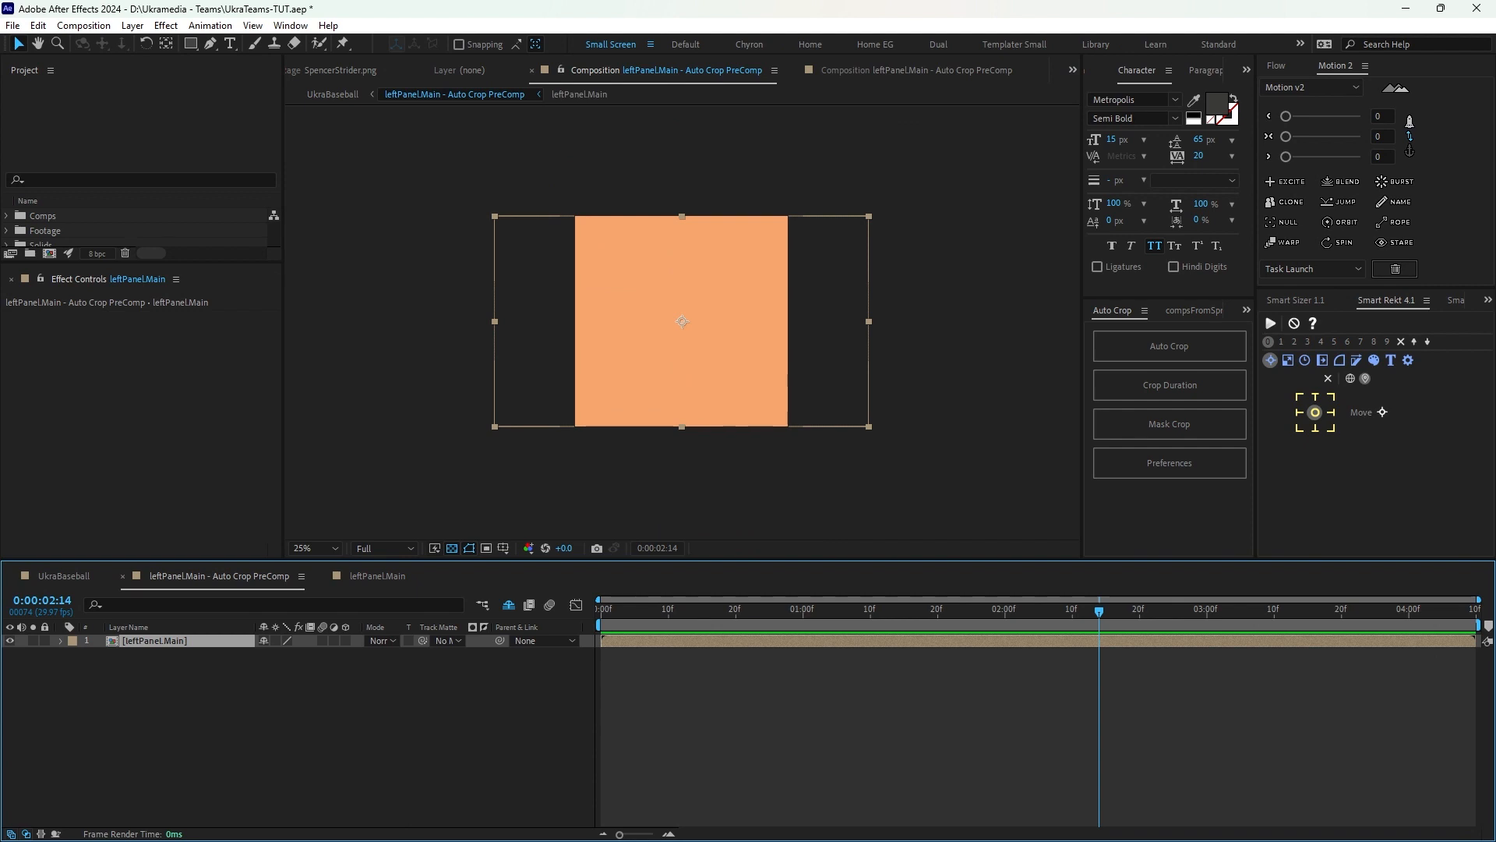
pyautogui.hotkey('ctrl', 'shift', 'a')
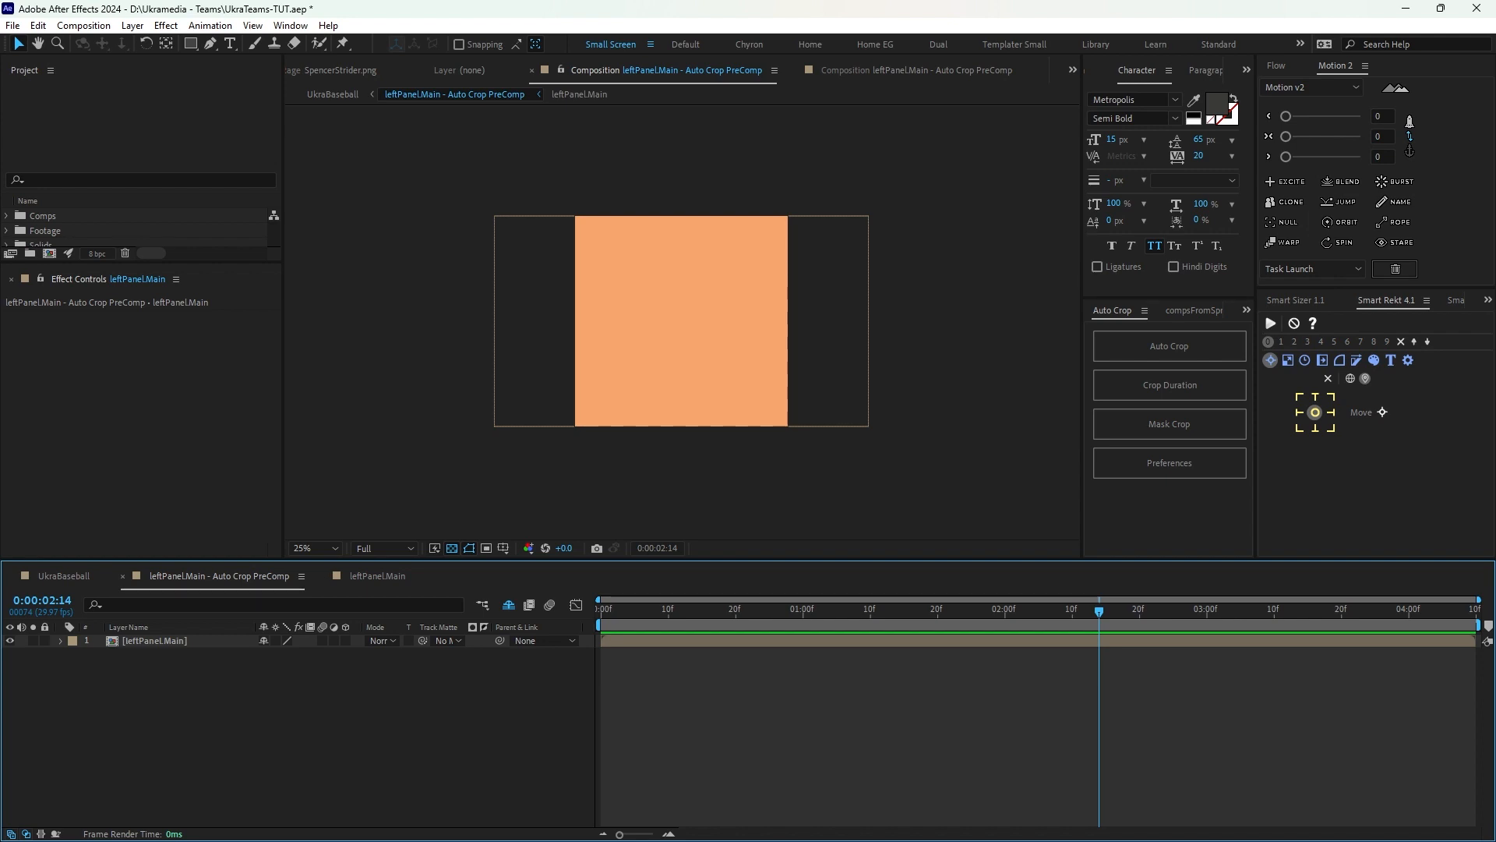
pyautogui.moveTo(148, 262); pyautogui.dragTo(148, 407)
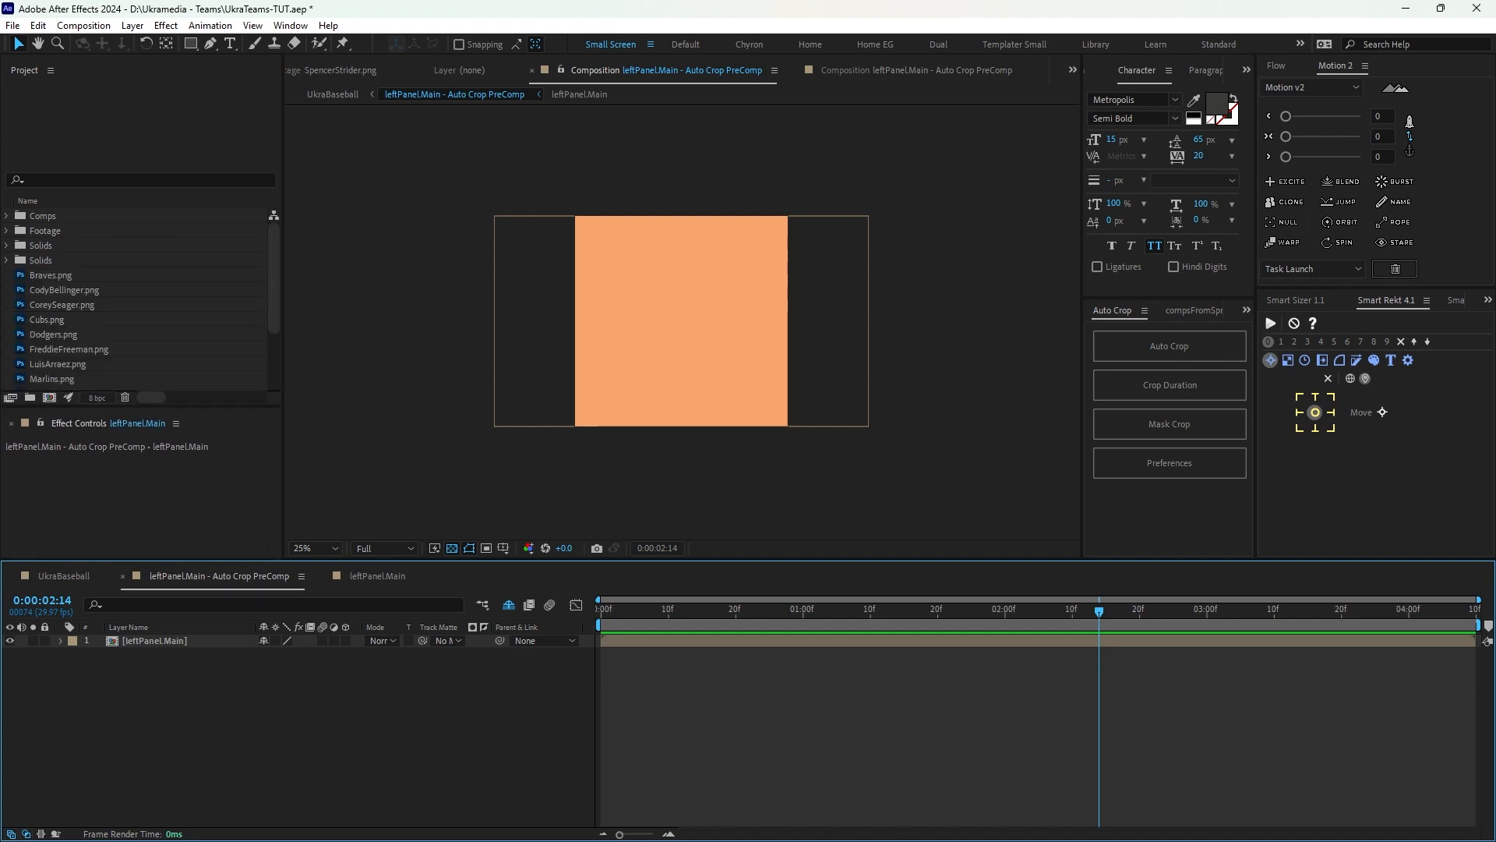
pyautogui.click(7, 216)
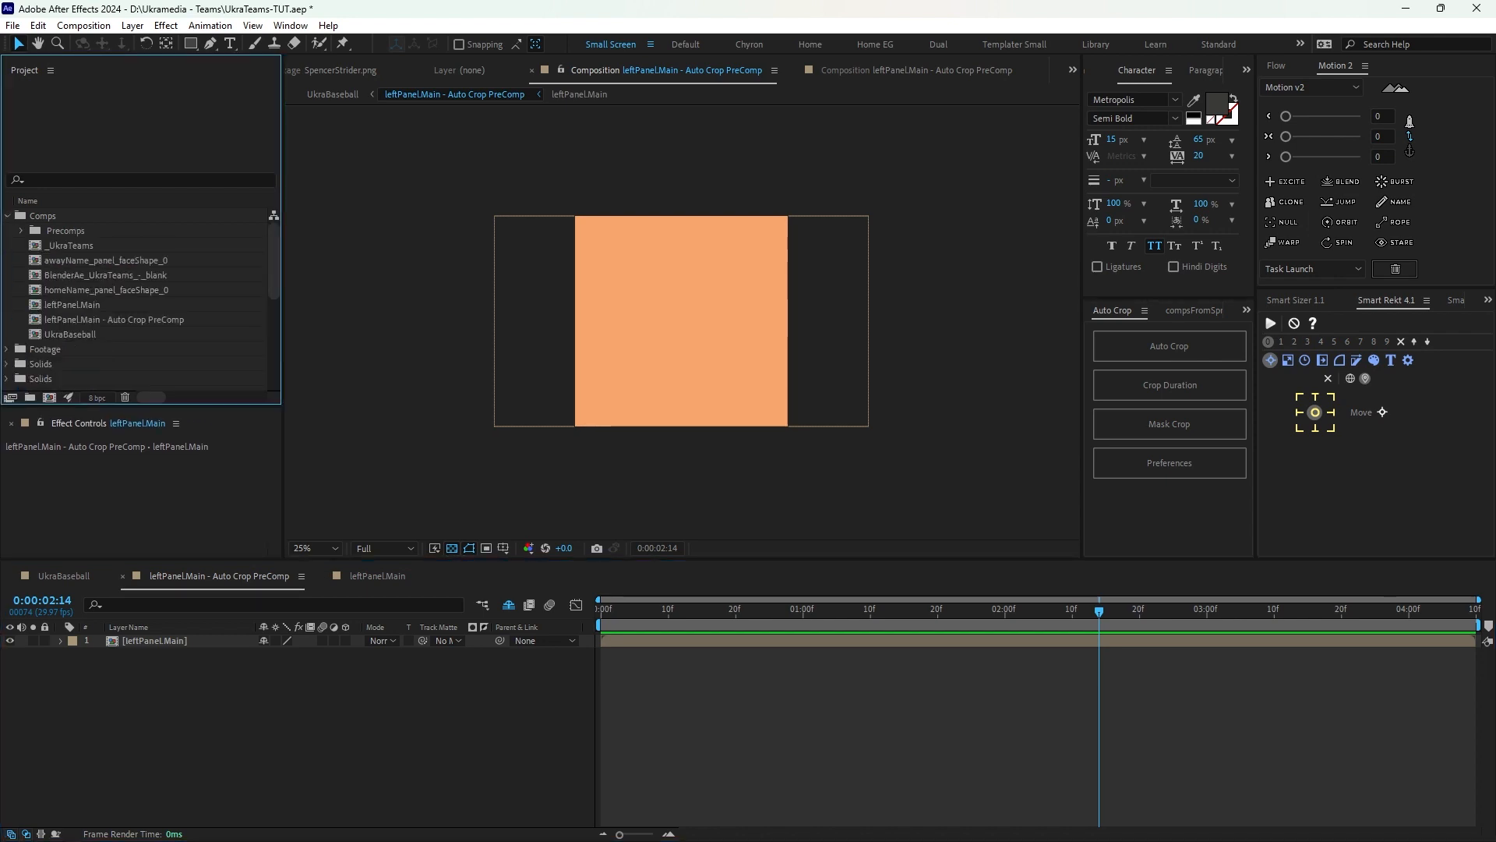
pyautogui.click(114, 320)
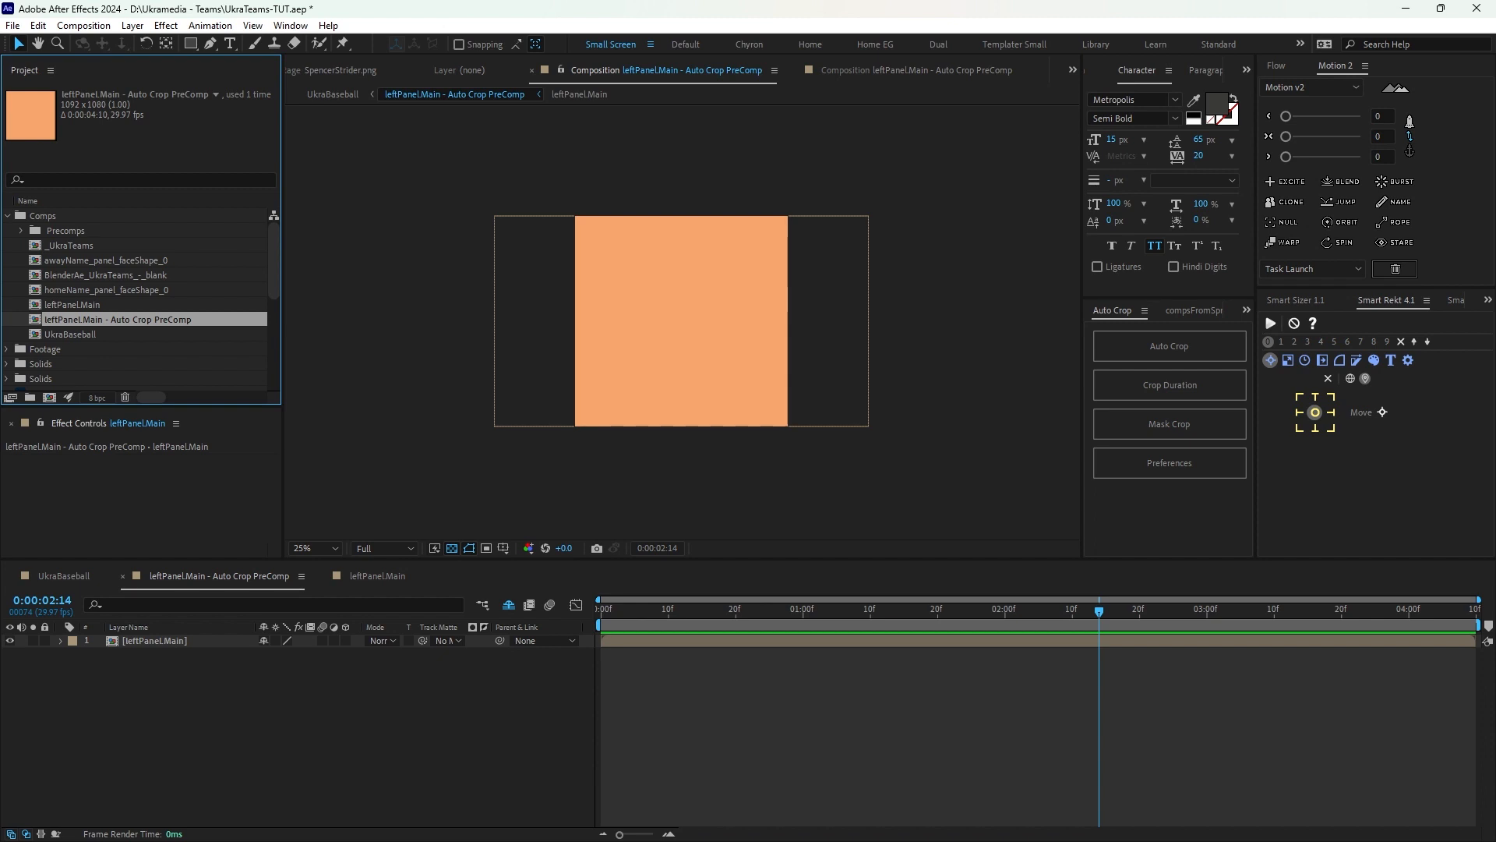
# Replace the source of the leftPanel.Main precomp layer in UkraBaseball with the original leftPanel.Main composition.
pyautogui.click(64, 576)
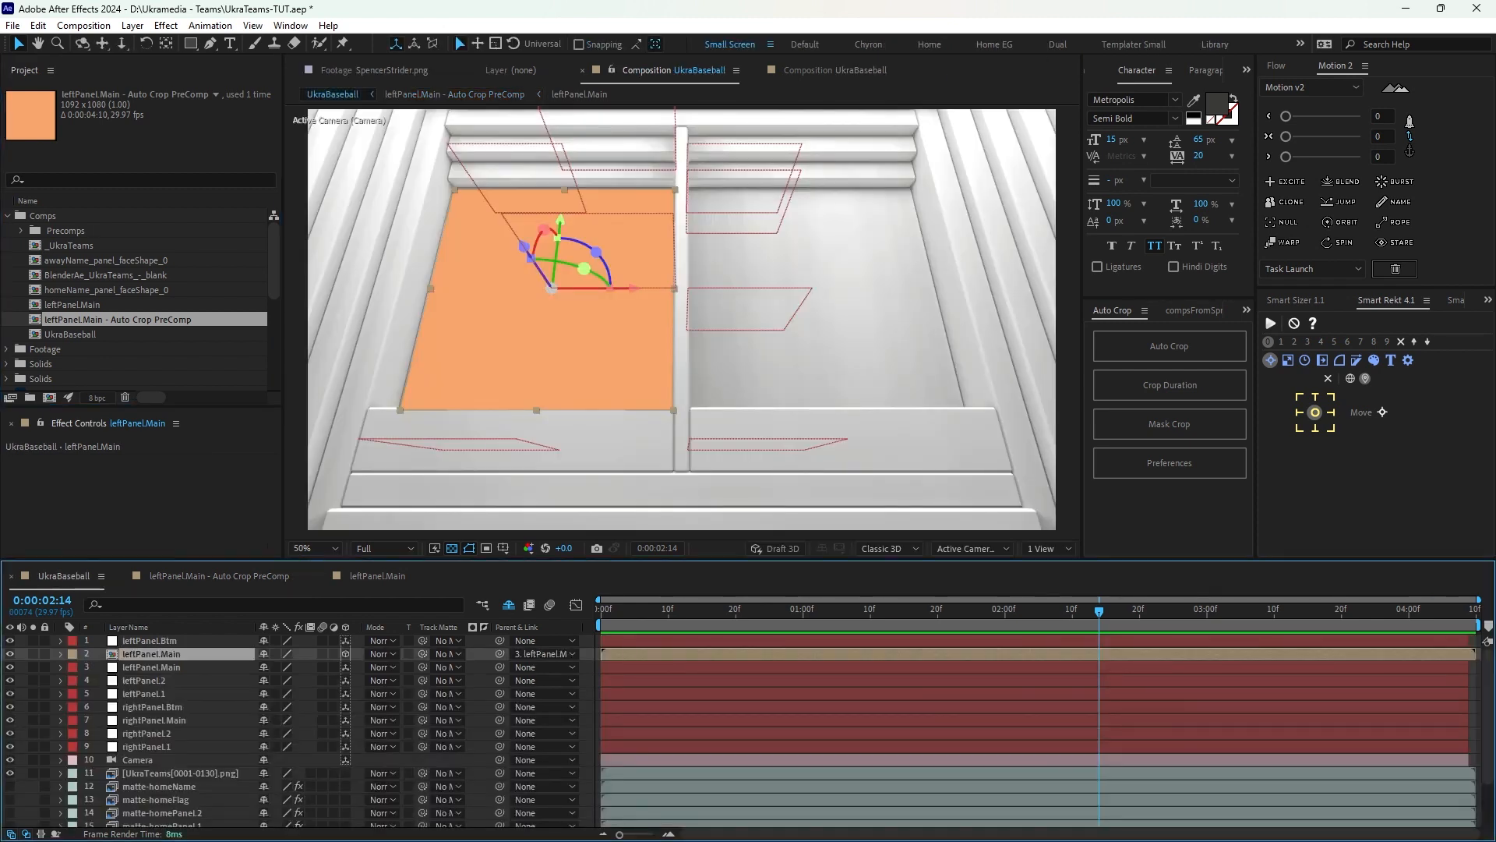
pyautogui.click(73, 305)
pyautogui.moveTo(73, 305); pyautogui.dragTo(138, 654)
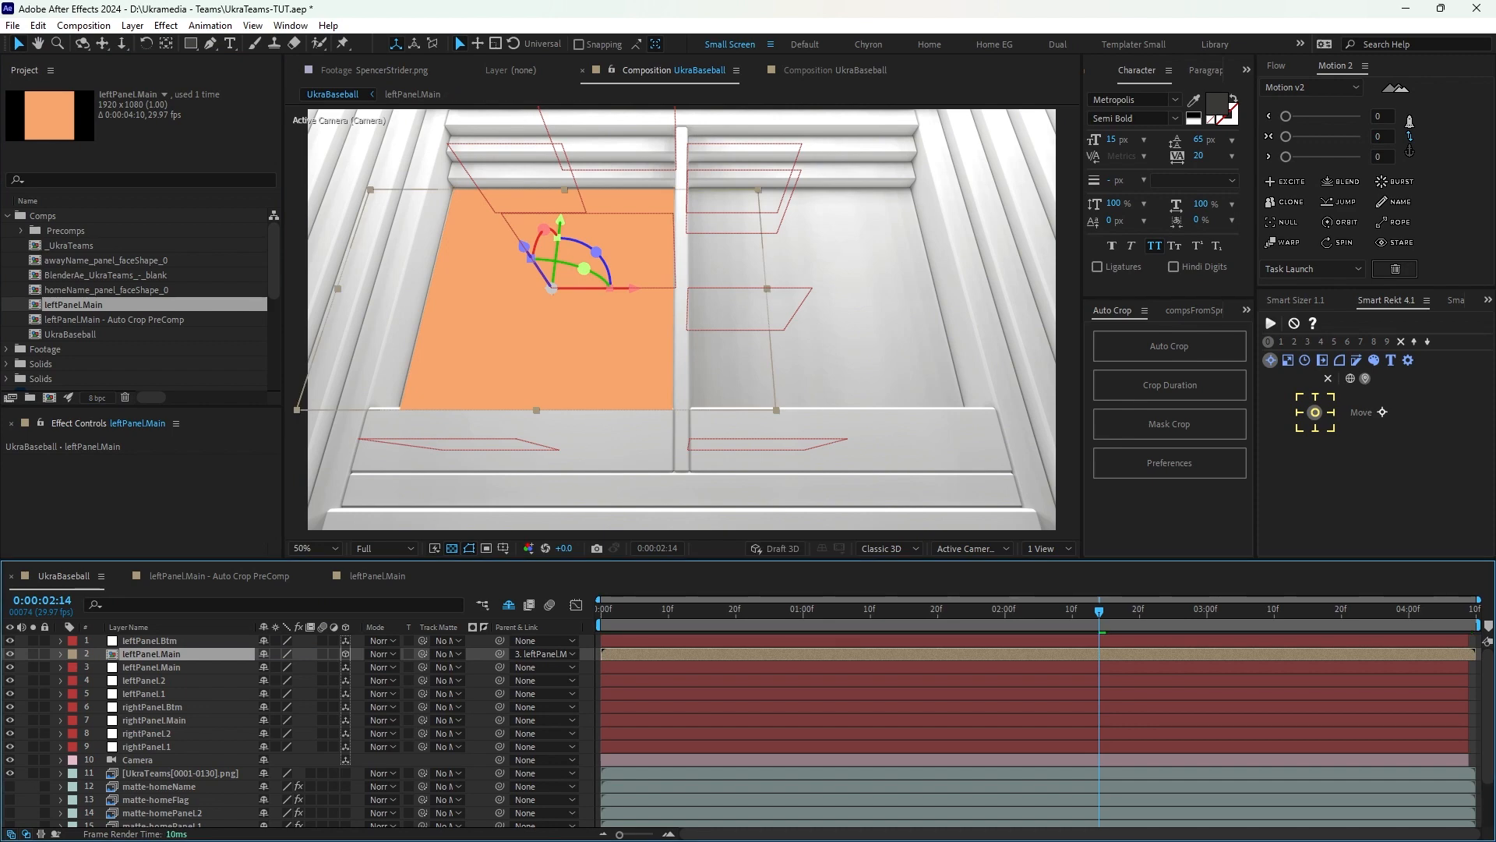
# Open the leftPanel.Main composition and set its width to 1092 px to match the Smart Rekt layer's X Size.
pyautogui.doubleClick(138, 653)
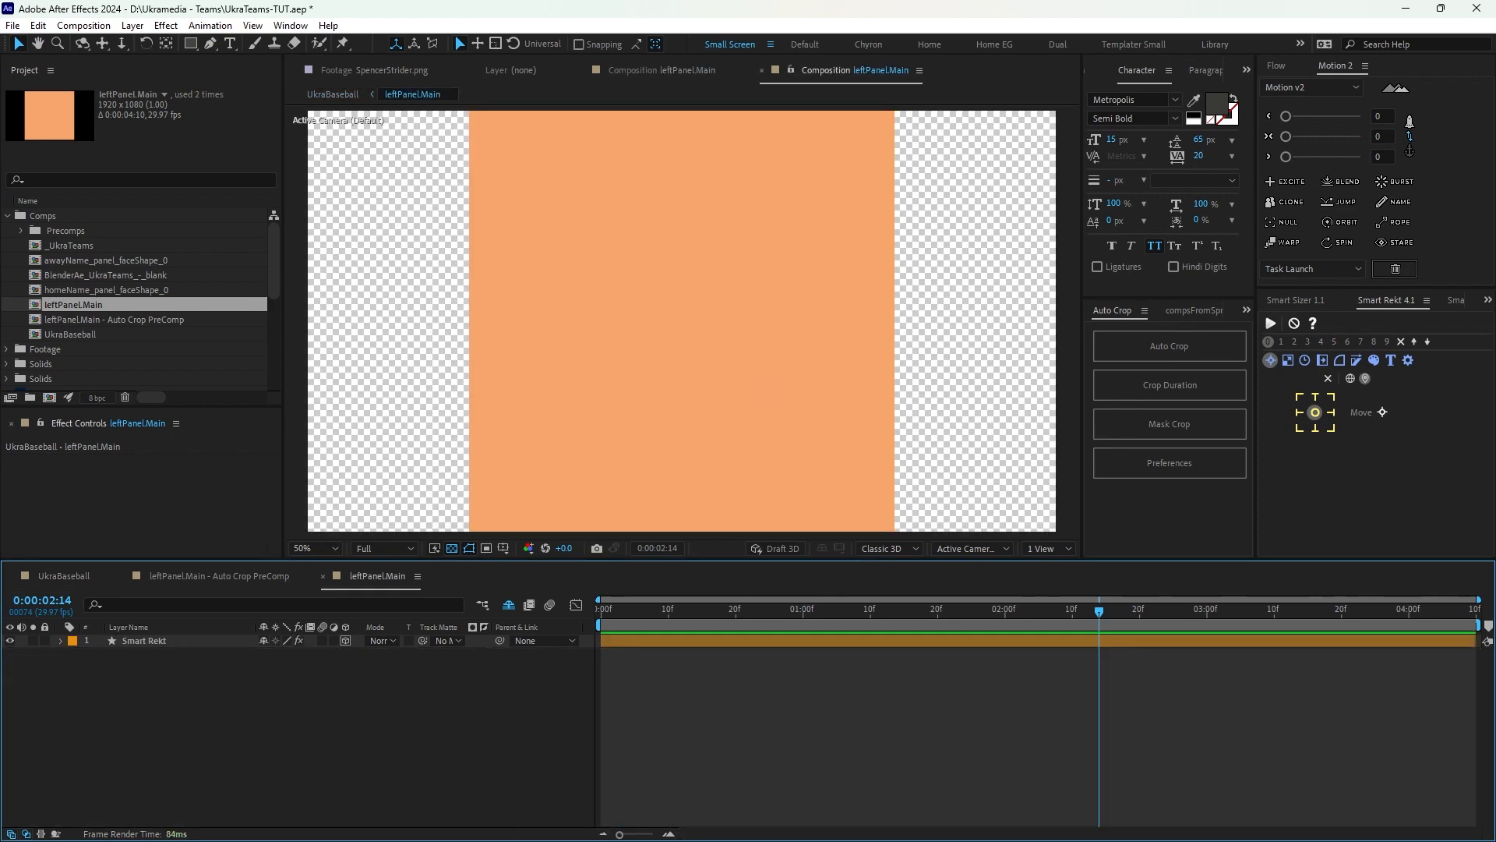
pyautogui.press(',')
pyautogui.press('.')
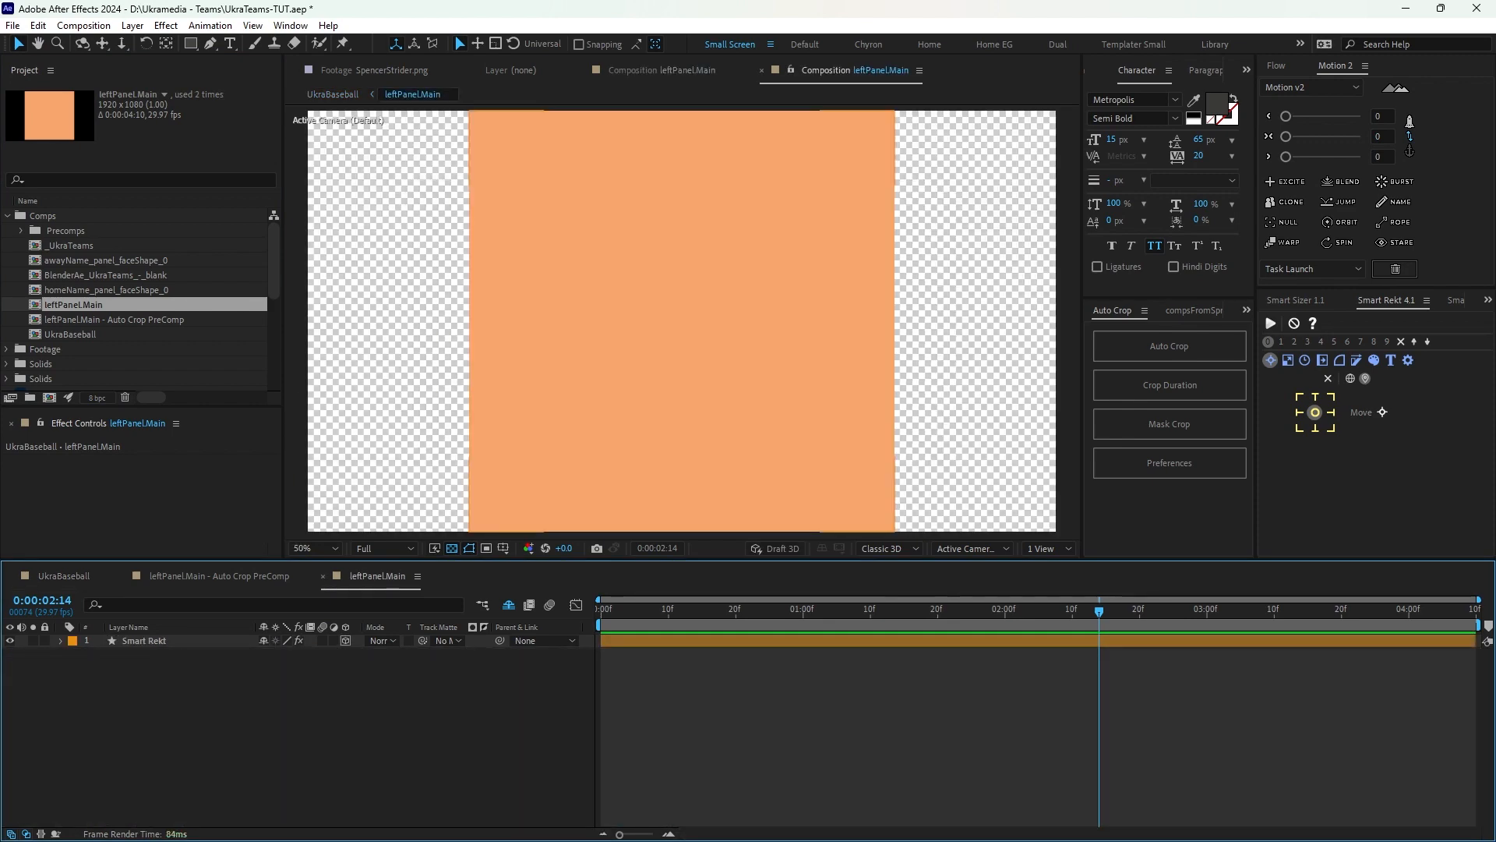
pyautogui.press(',')
pyautogui.click(144, 640)
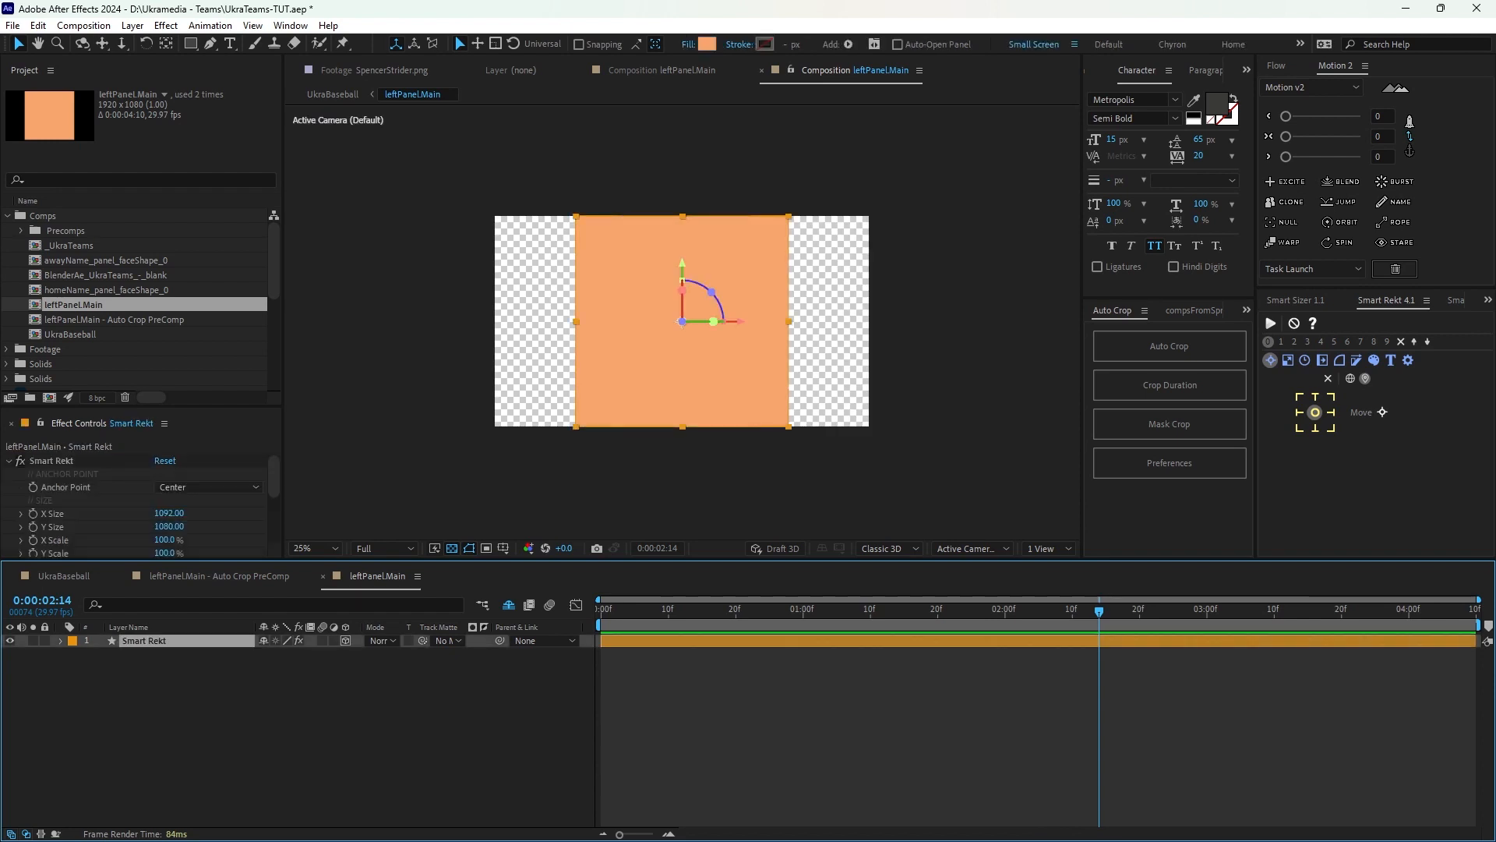
pyautogui.hotkey('ctrl', 'k')
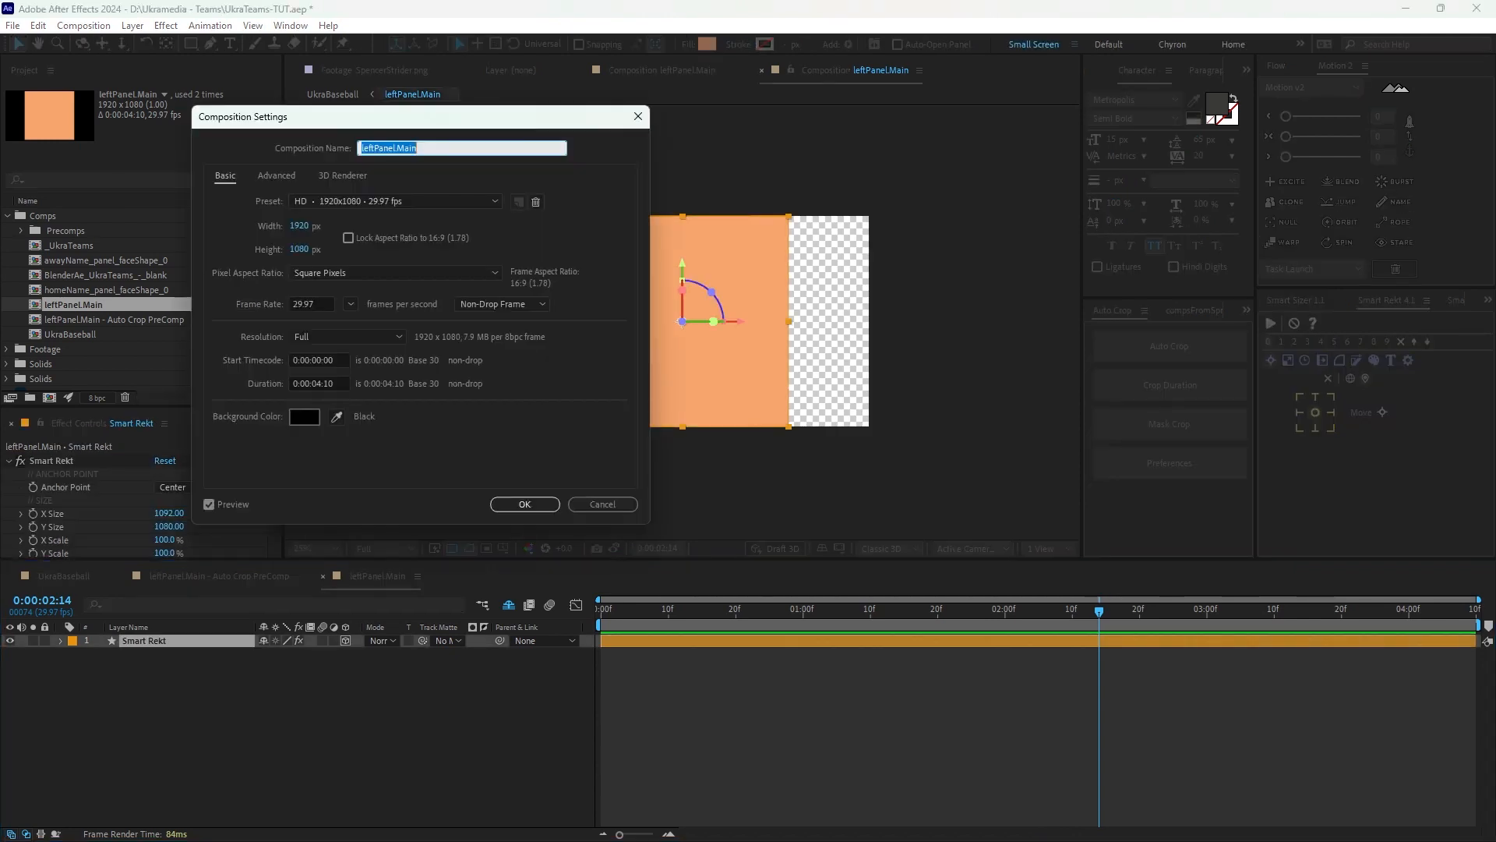
pyautogui.moveTo(483, 126); pyautogui.dragTo(582, 137)
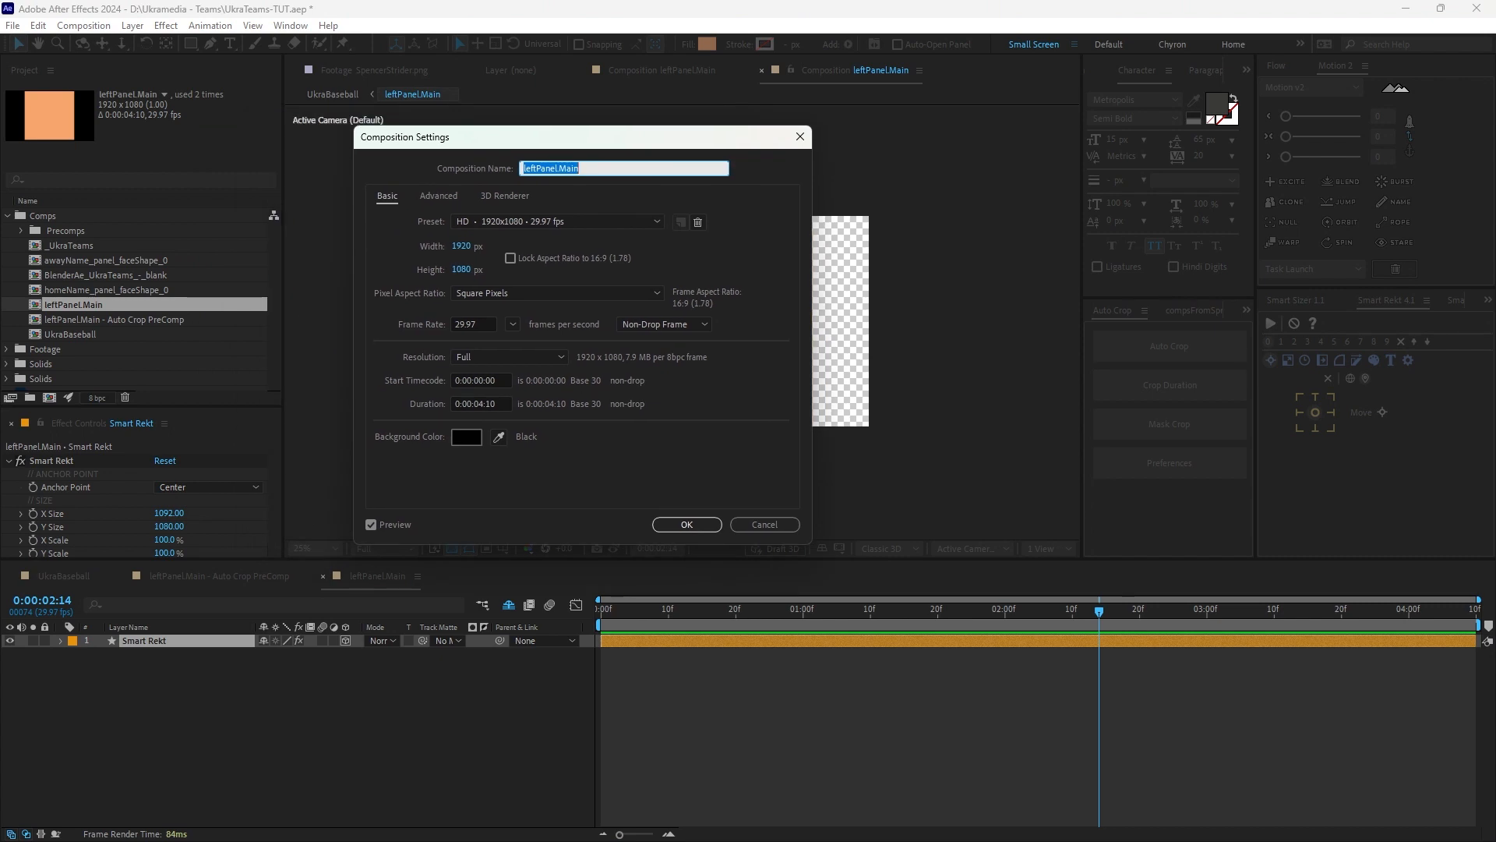
pyautogui.press('Tab')
pyautogui.write('10')
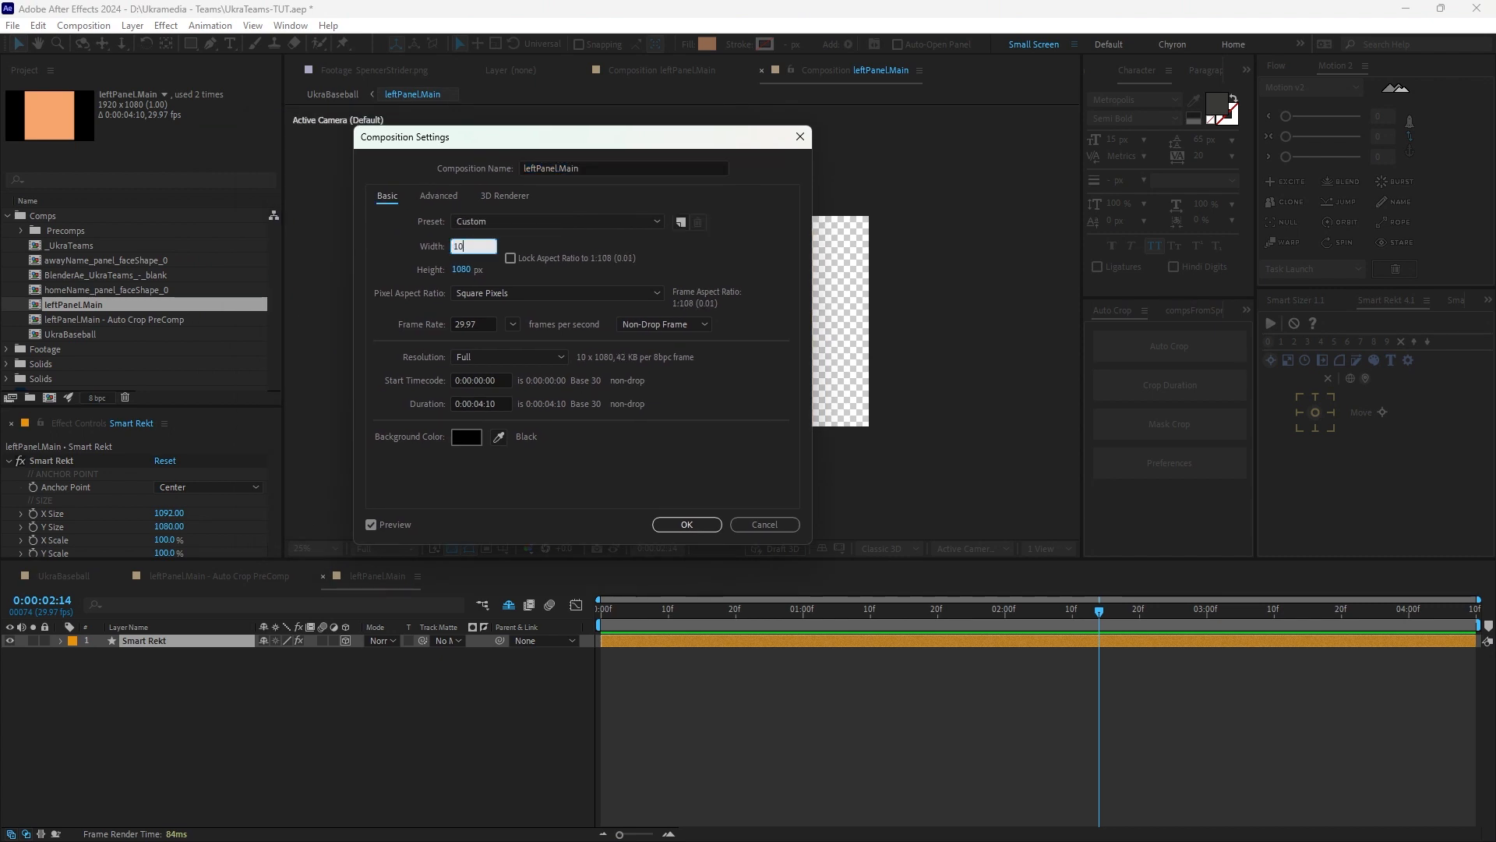
pyautogui.write('92')
pyautogui.press('Return')
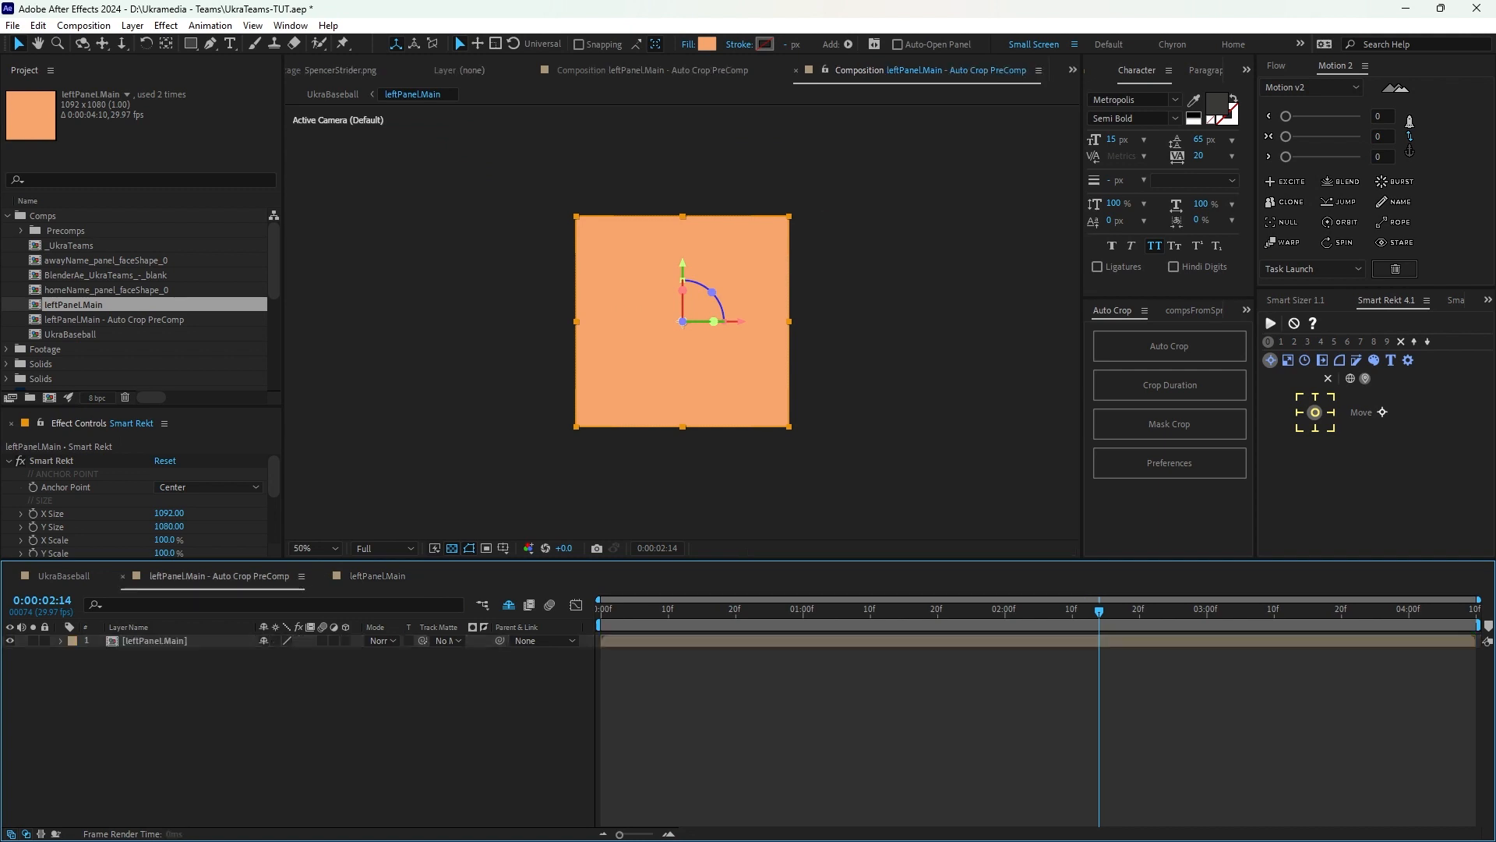
# Delete the leftPanel.Main - Auto Crop PreComp composition from the project.
pyautogui.click(114, 320)
pyautogui.press('Delete')
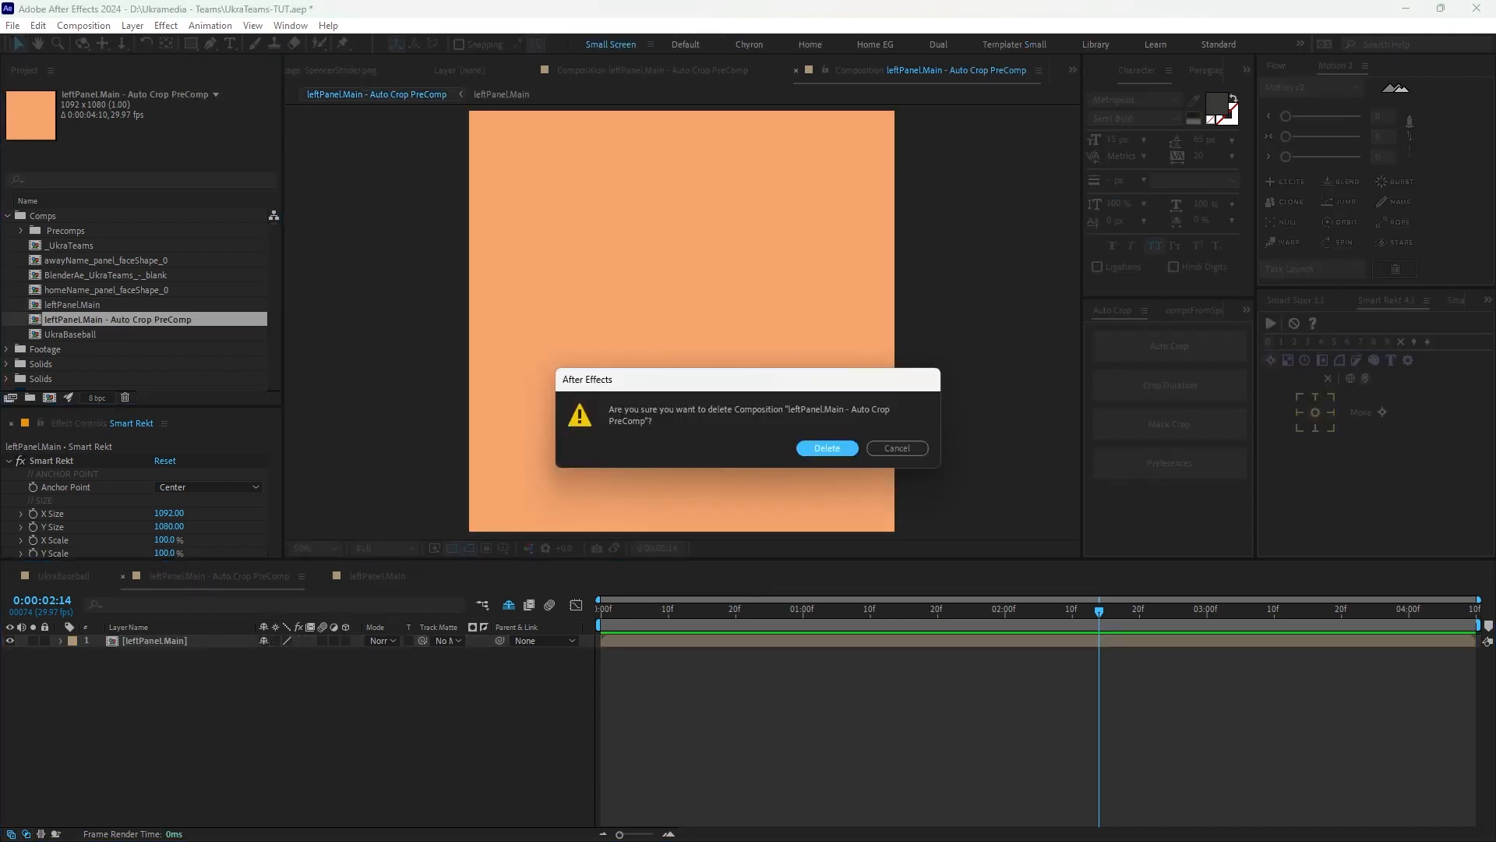
pyautogui.press('Return')
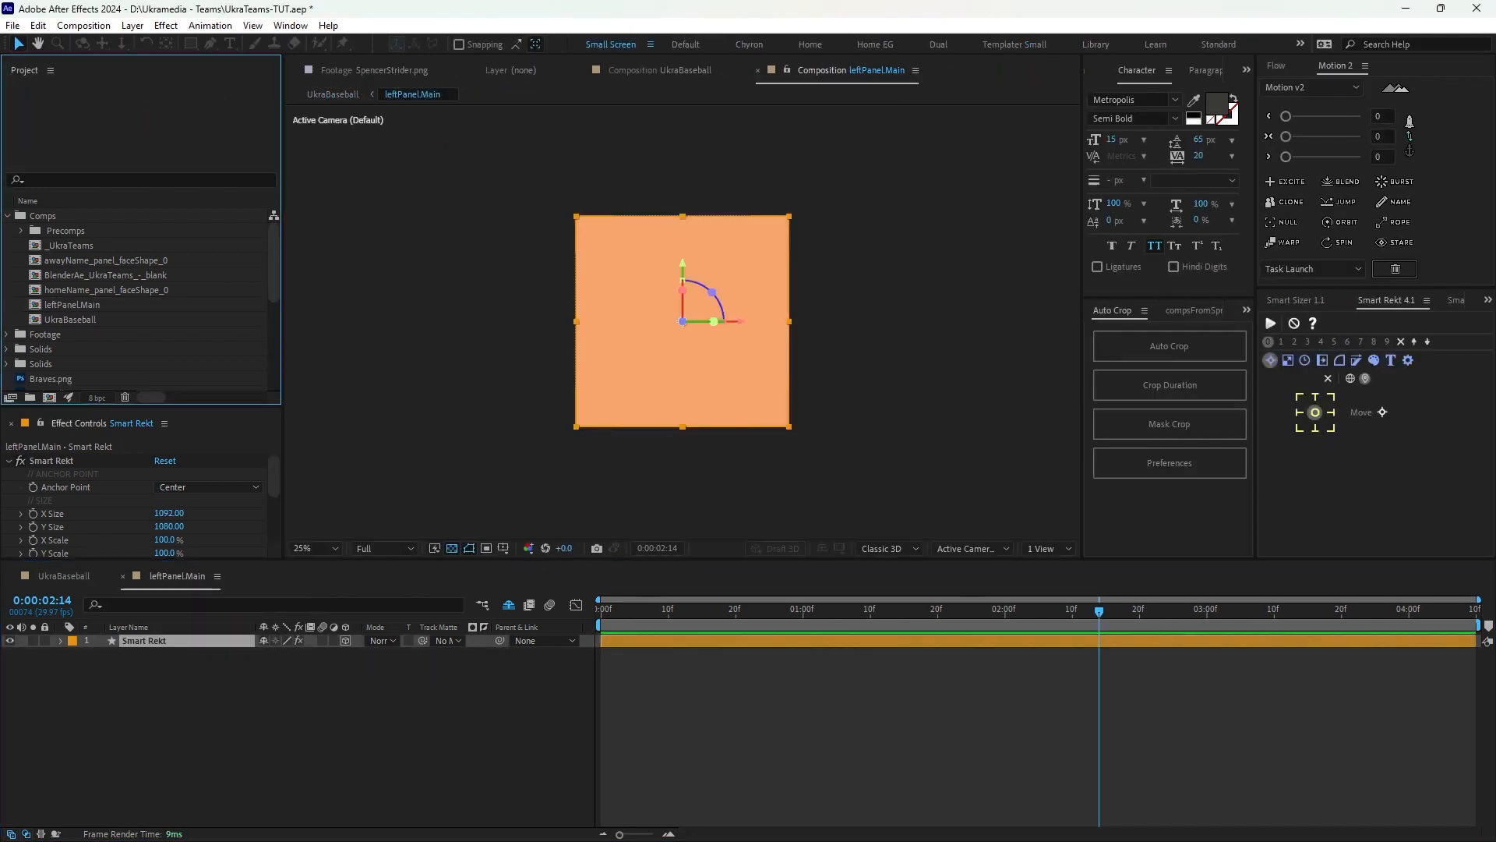
# Open leftPanel.Main from UkraBaseball, add CodyBellinger.png as a layer, and delete the Smart Rekt layer.
pyautogui.click(64, 576)
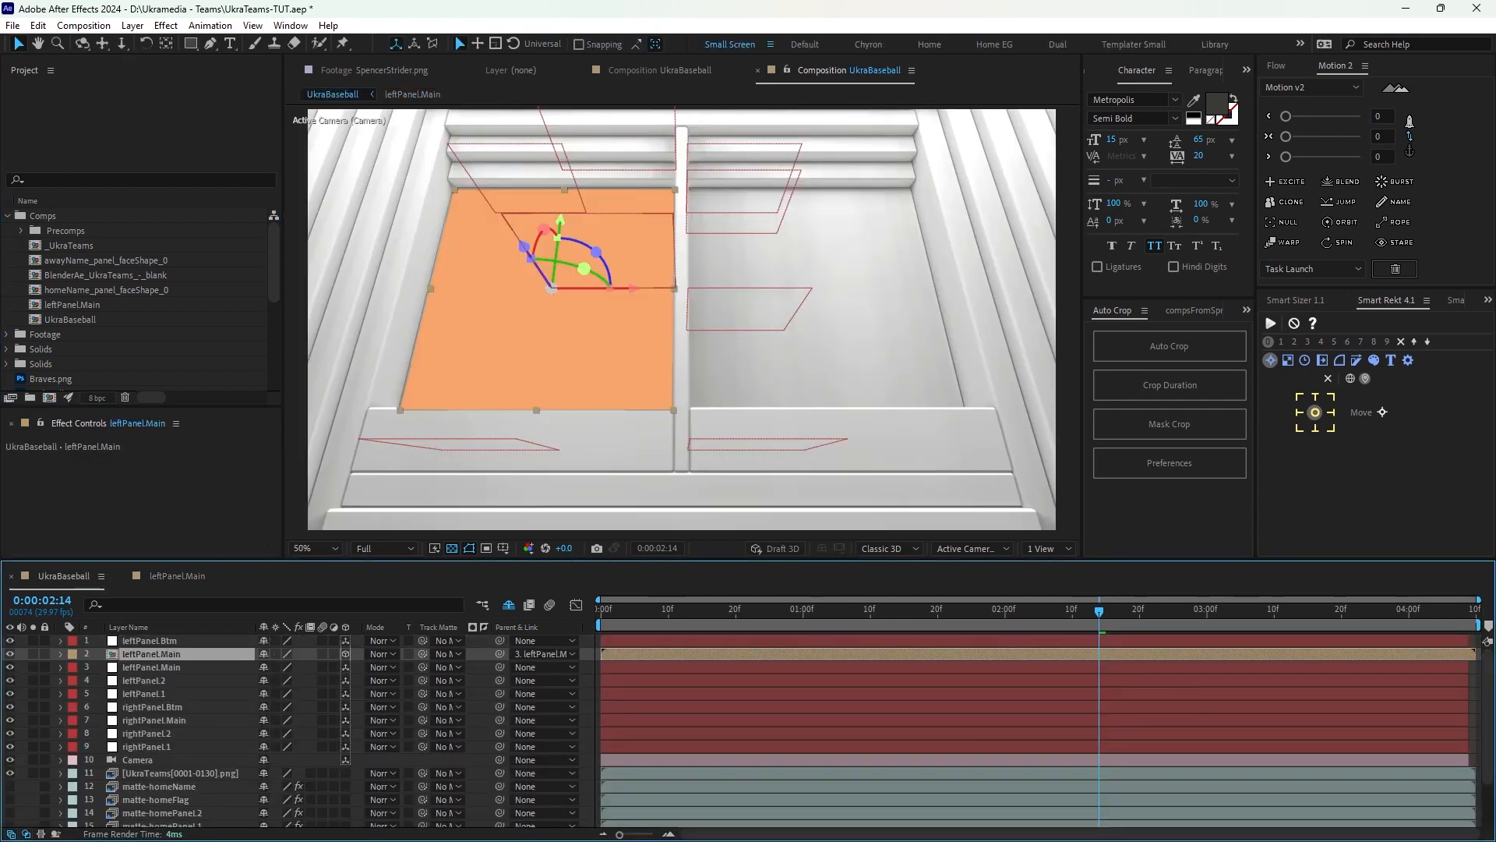
pyautogui.doubleClick(151, 654)
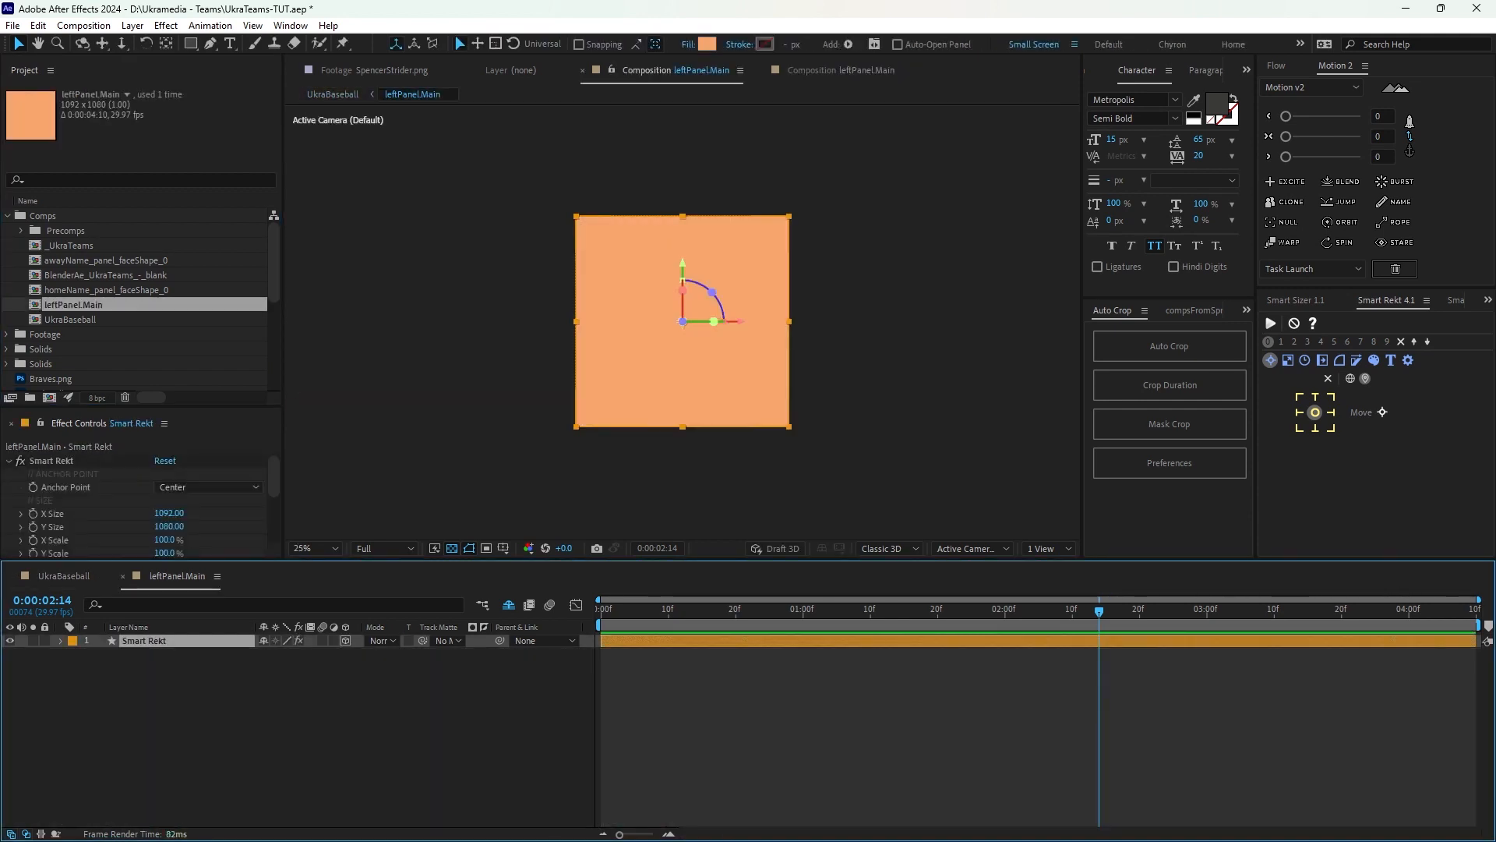
pyautogui.hotkey('ctrl', 'shift', 'a')
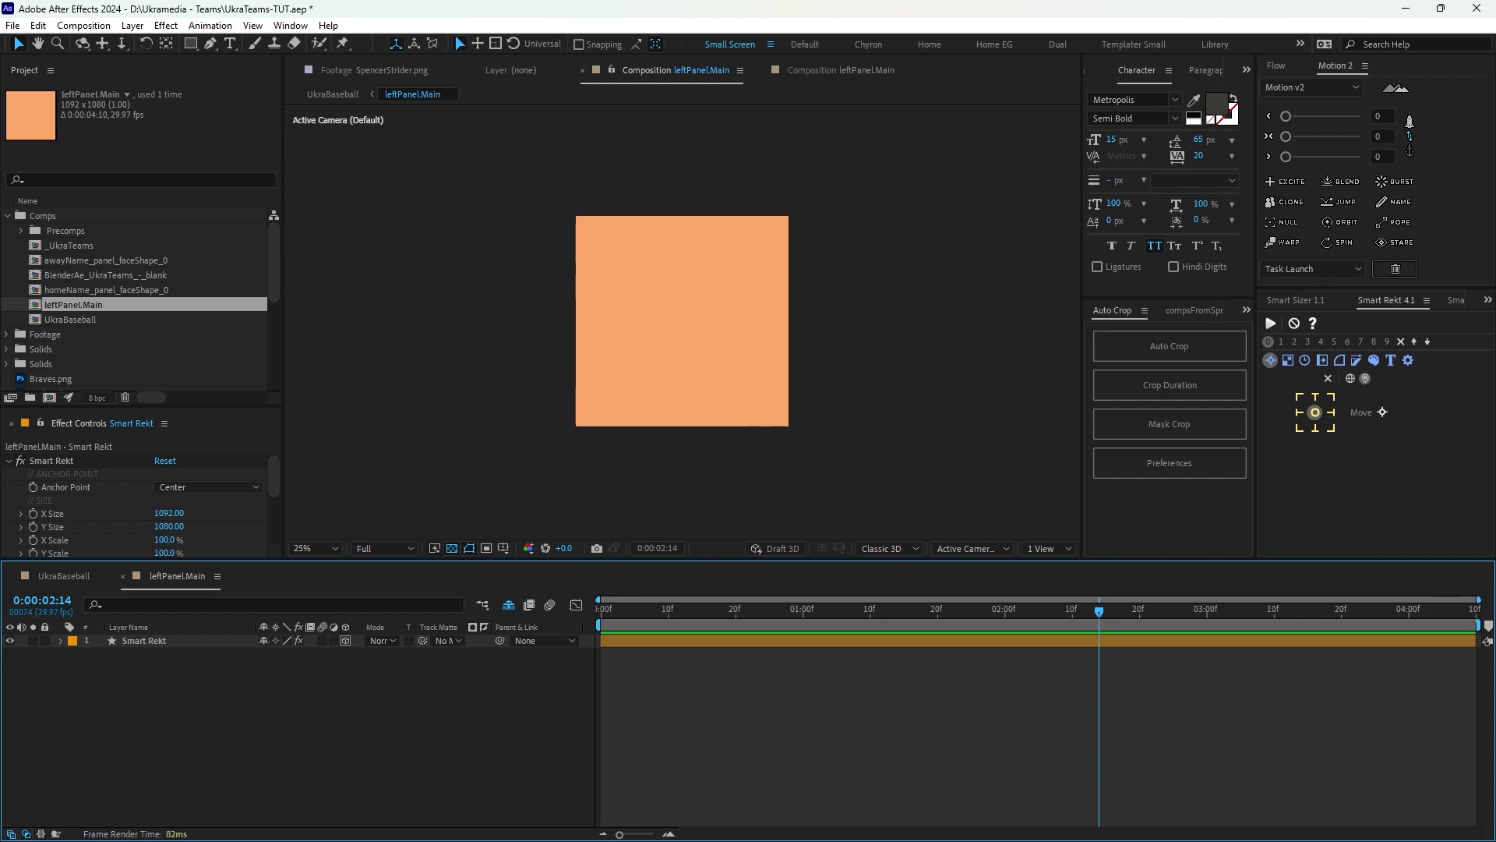
pyautogui.scroll(-3, 140, 304)
pyautogui.click(67, 290)
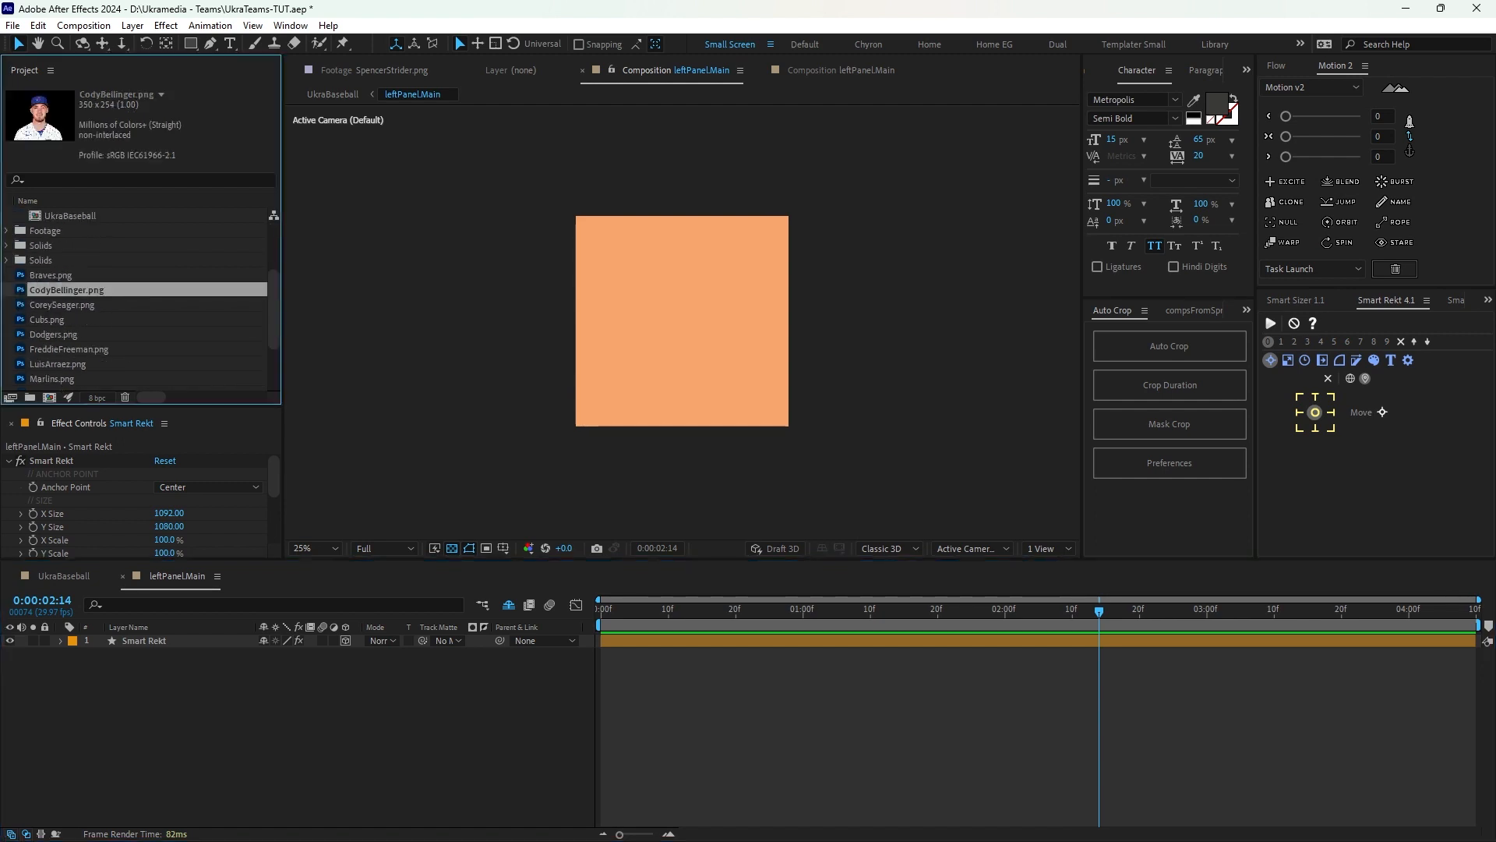
pyautogui.moveTo(66, 290); pyautogui.dragTo(154, 639)
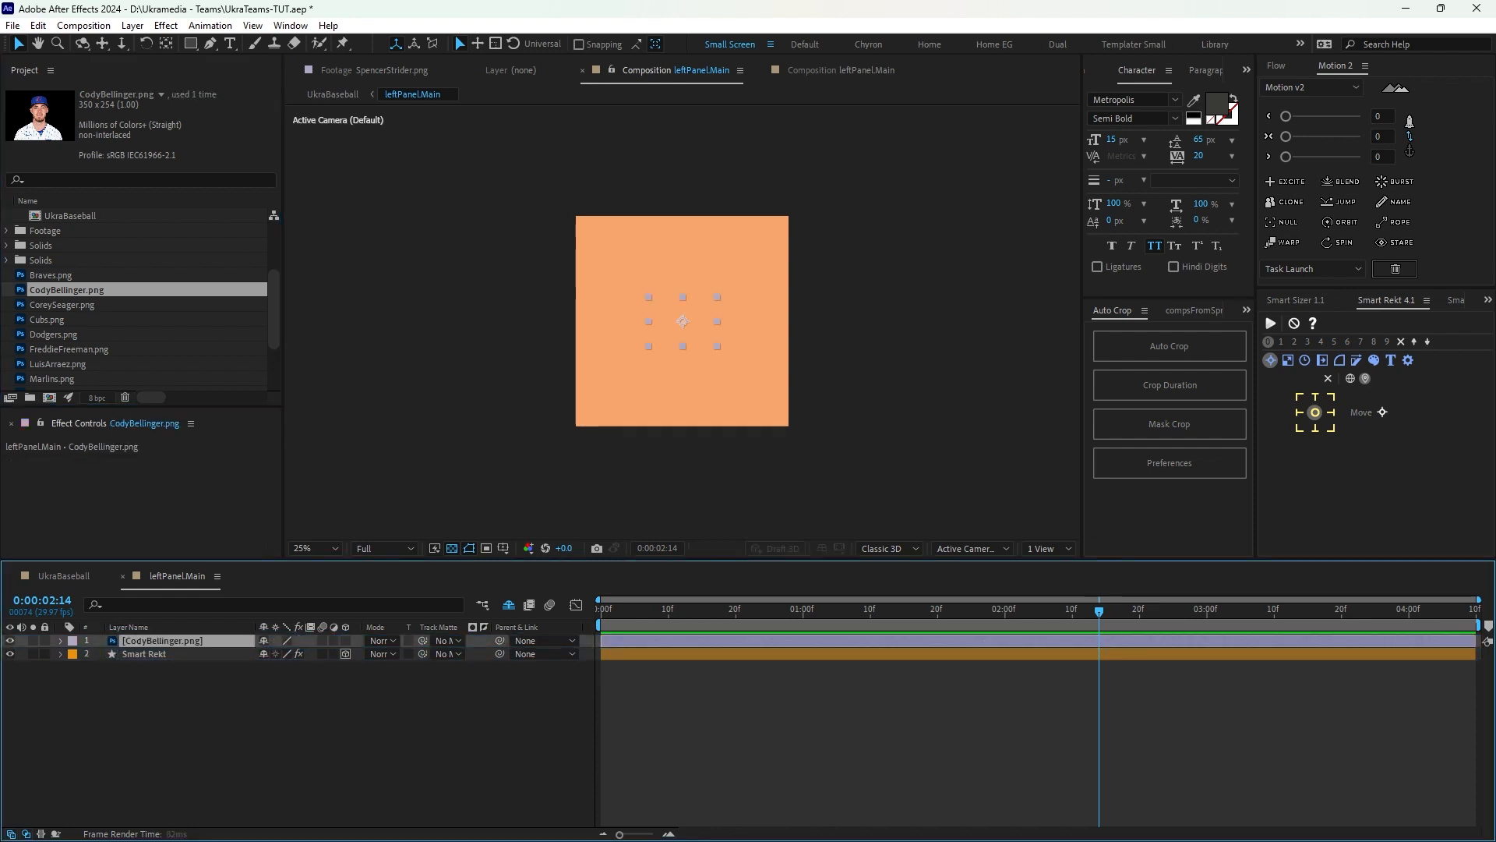
pyautogui.press('F2')
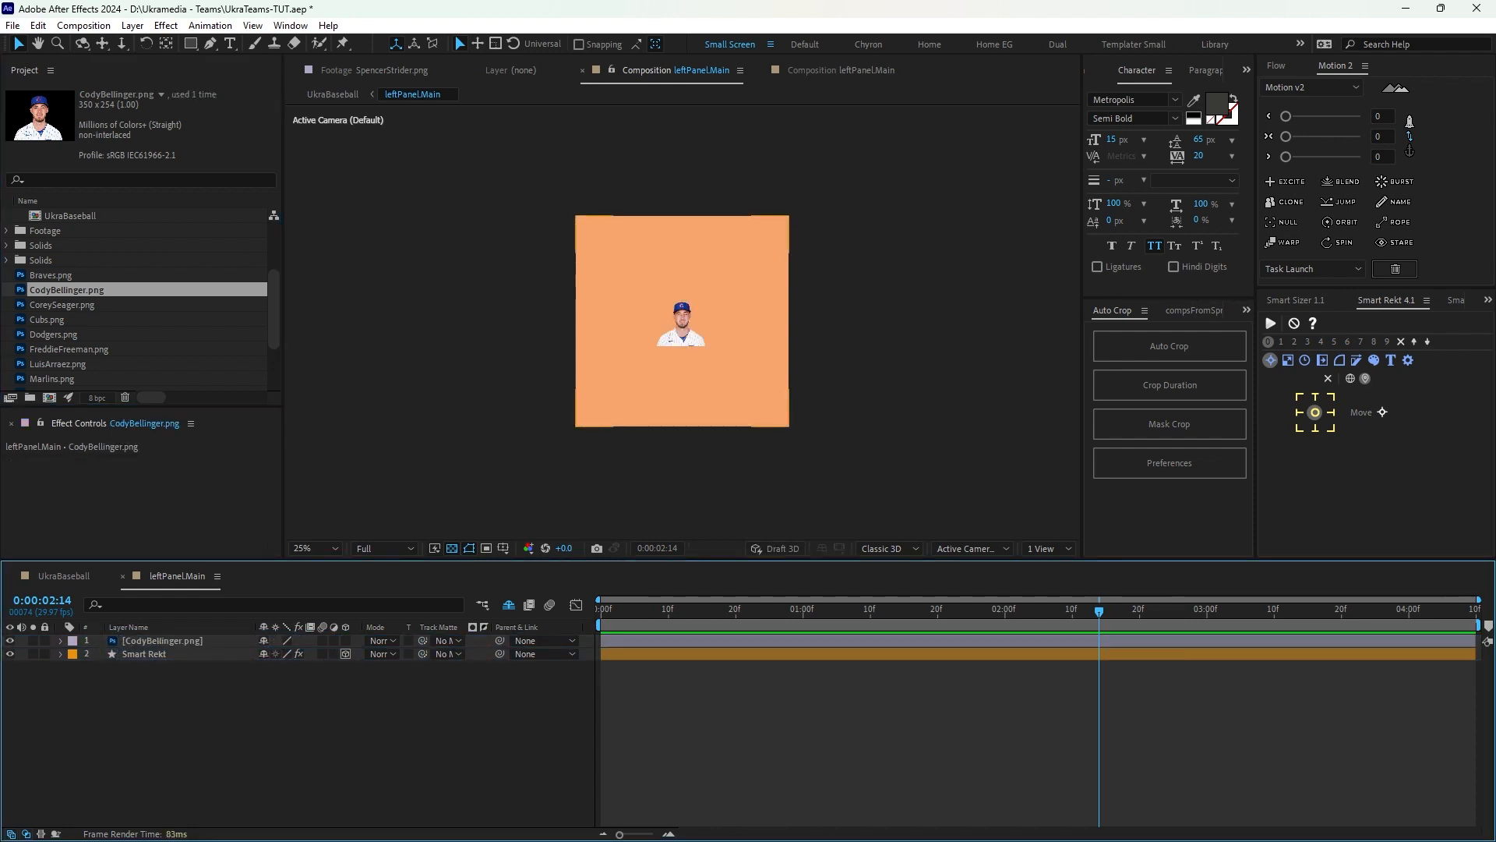
pyautogui.click(144, 654)
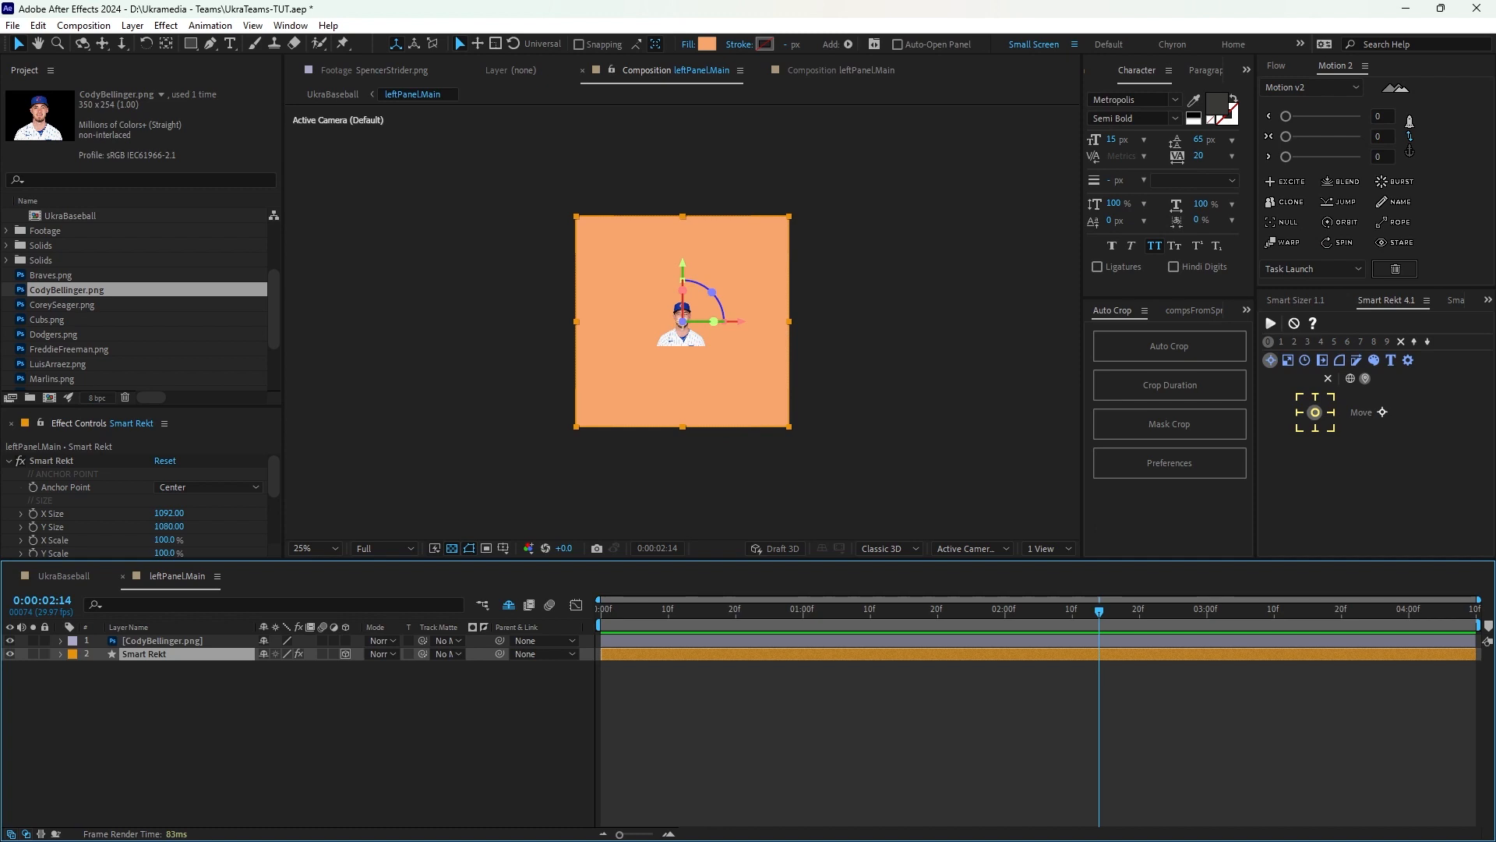
pyautogui.press('Delete')
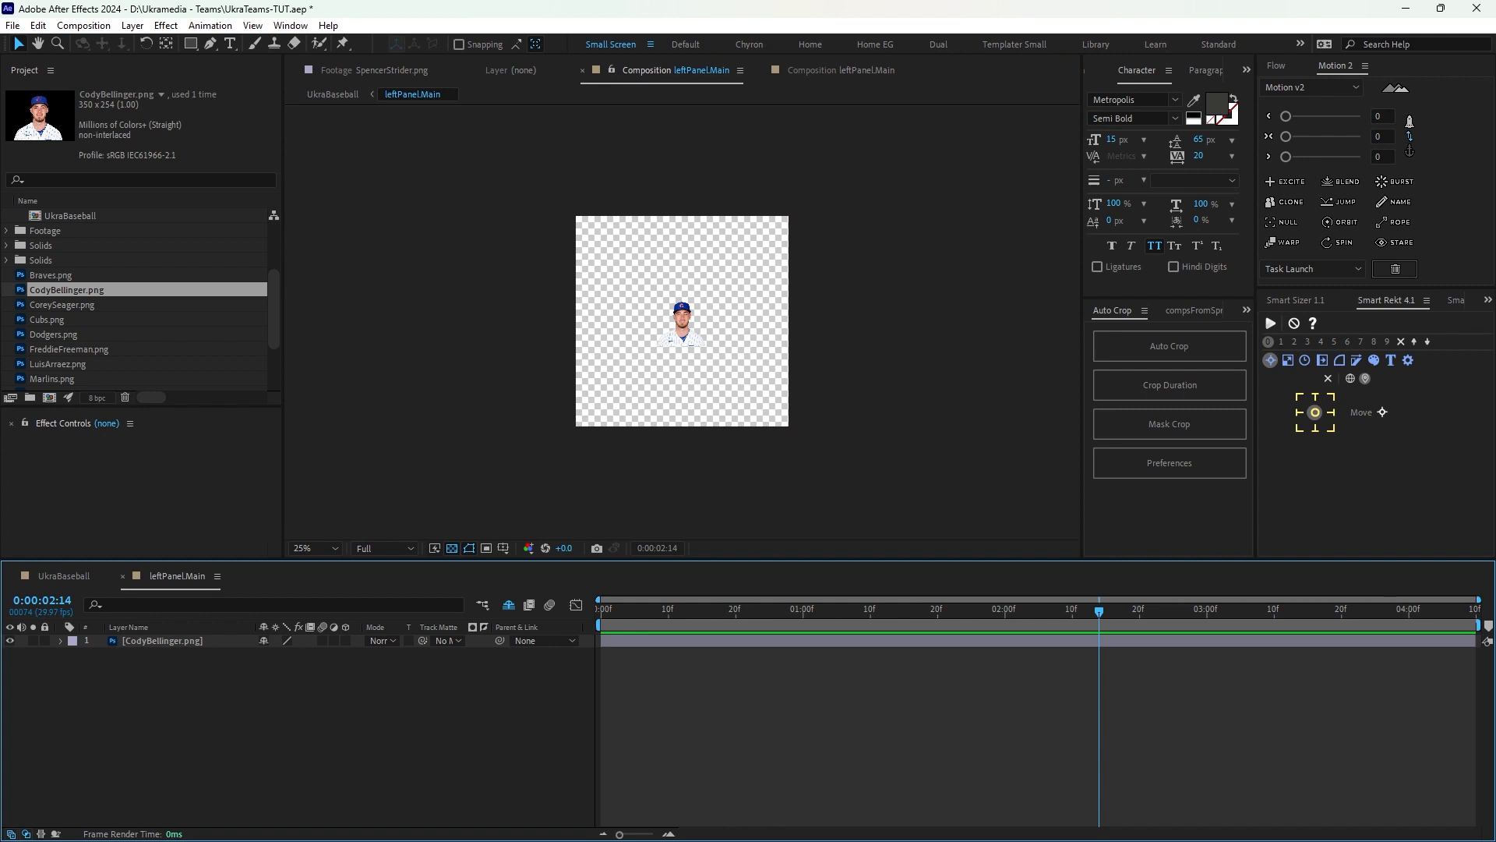
# Set the CodyBellinger.png layer's anchor point to its bottom center, using Motion 2 and the Smart Anchor 1.0 script.
pyautogui.click(162, 640)
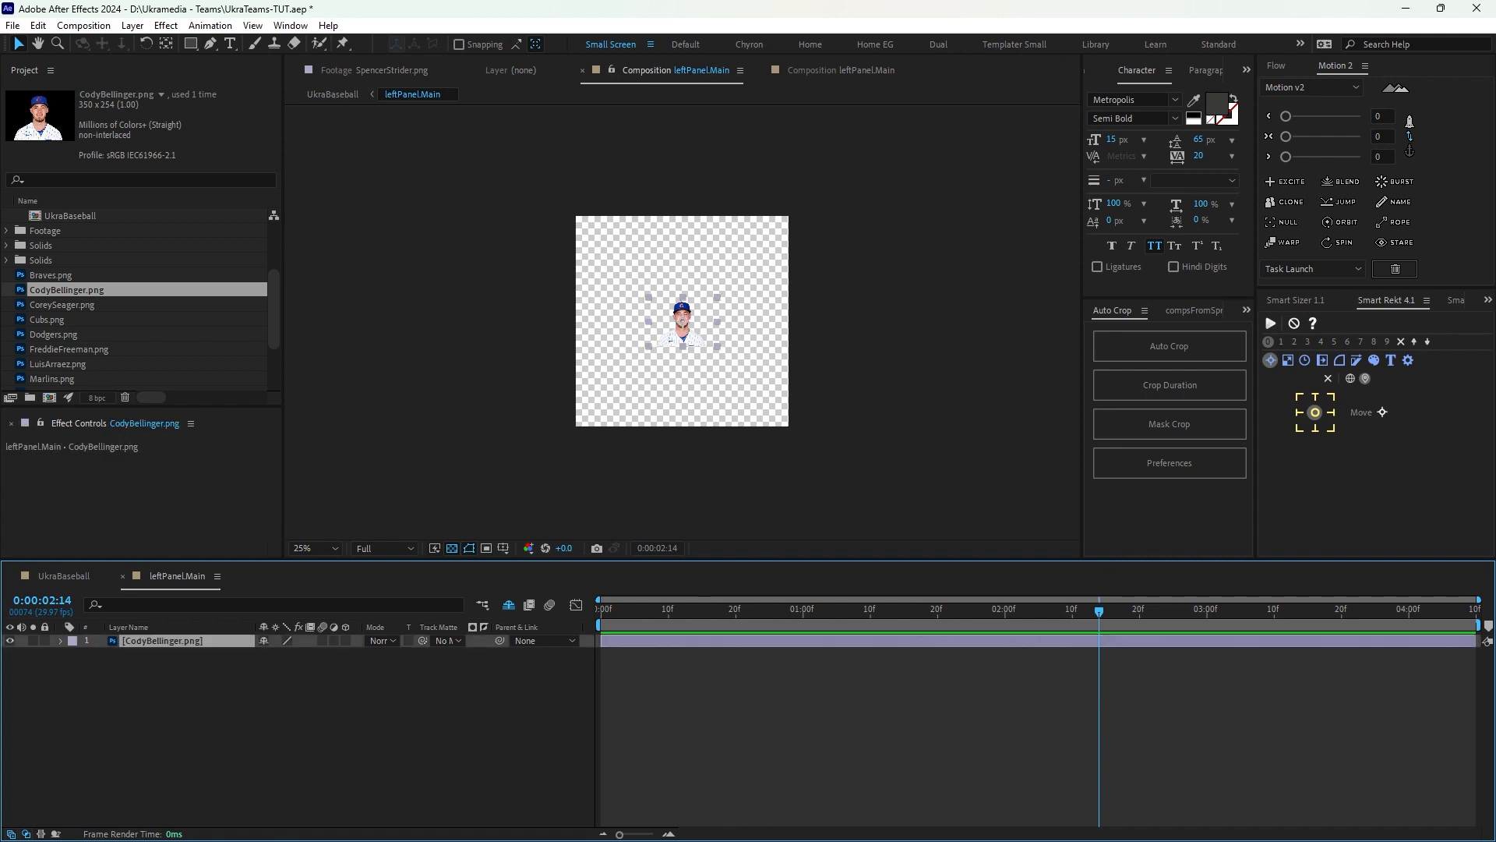
pyautogui.click(1410, 151)
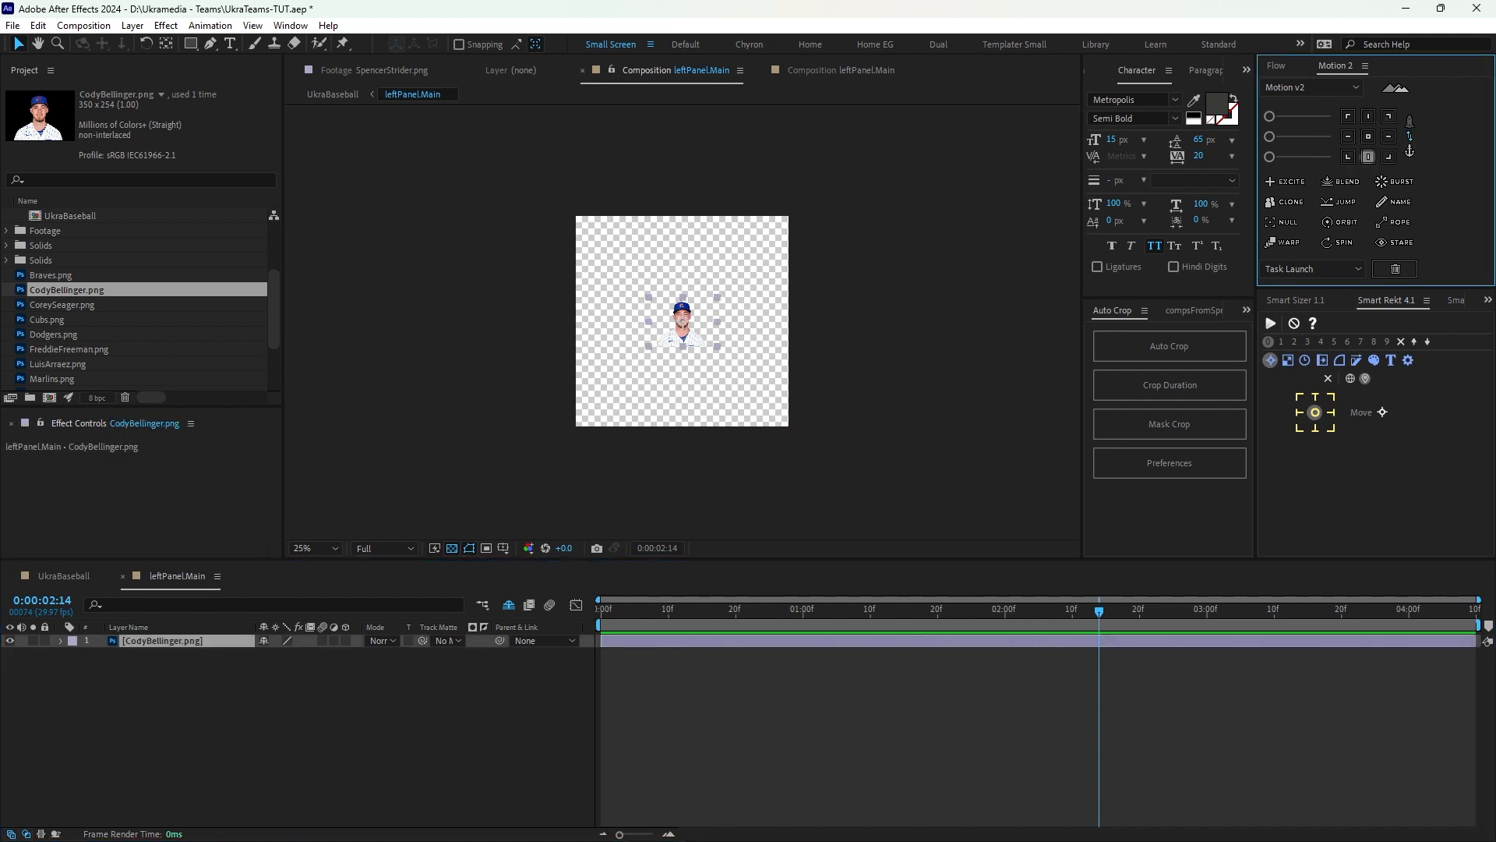
pyautogui.click(1368, 157)
pyautogui.moveTo(1256, 199)
pyautogui.mouseDown()
pyautogui.moveTo(1305, 199)
pyautogui.moveTo(1284, 198)
pyautogui.mouseUp()
pyautogui.click(291, 25)
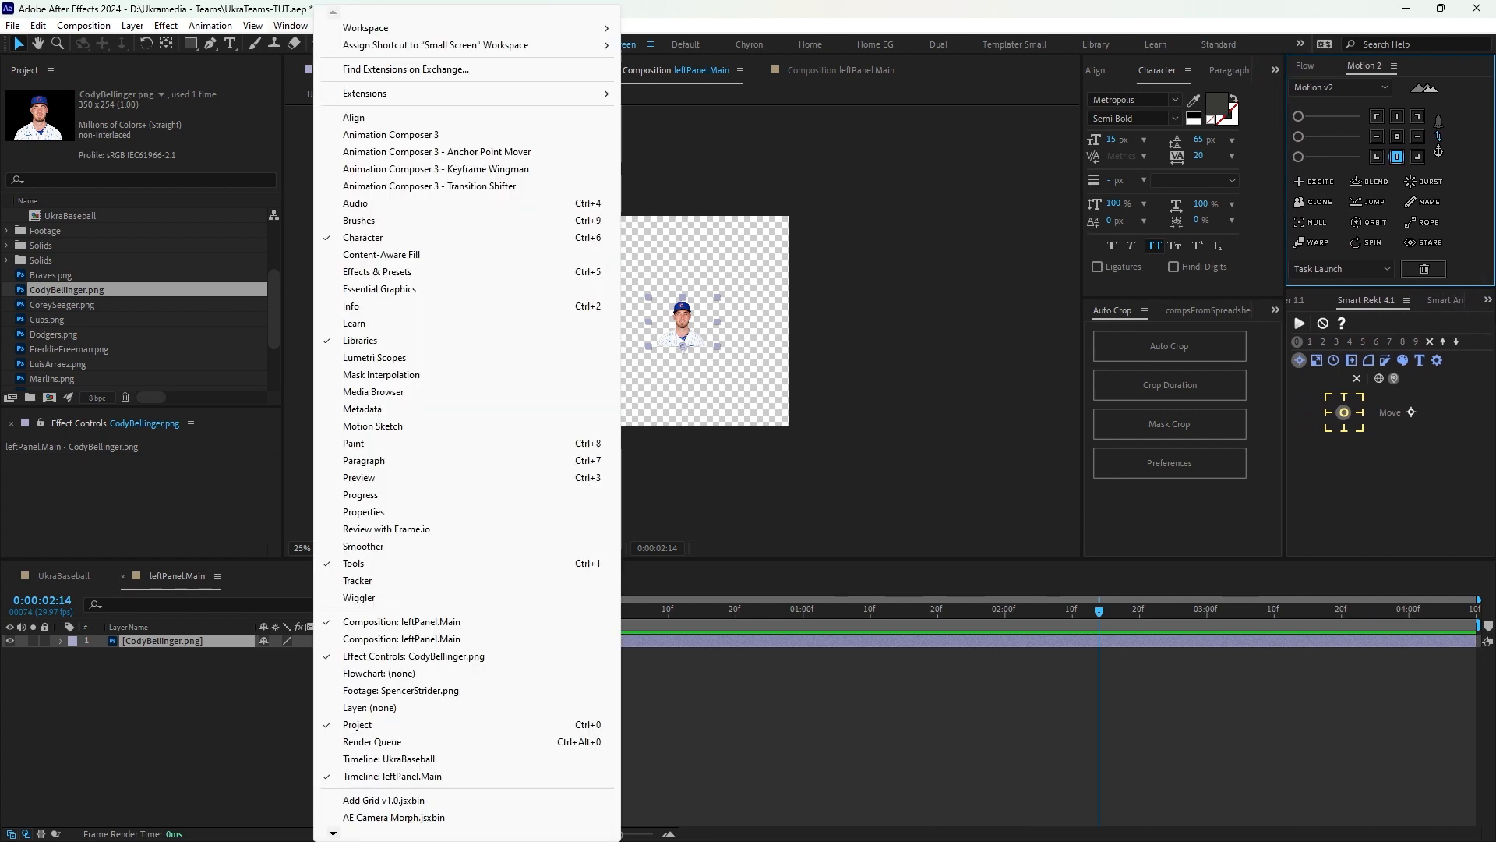
pyautogui.moveTo(332, 833)
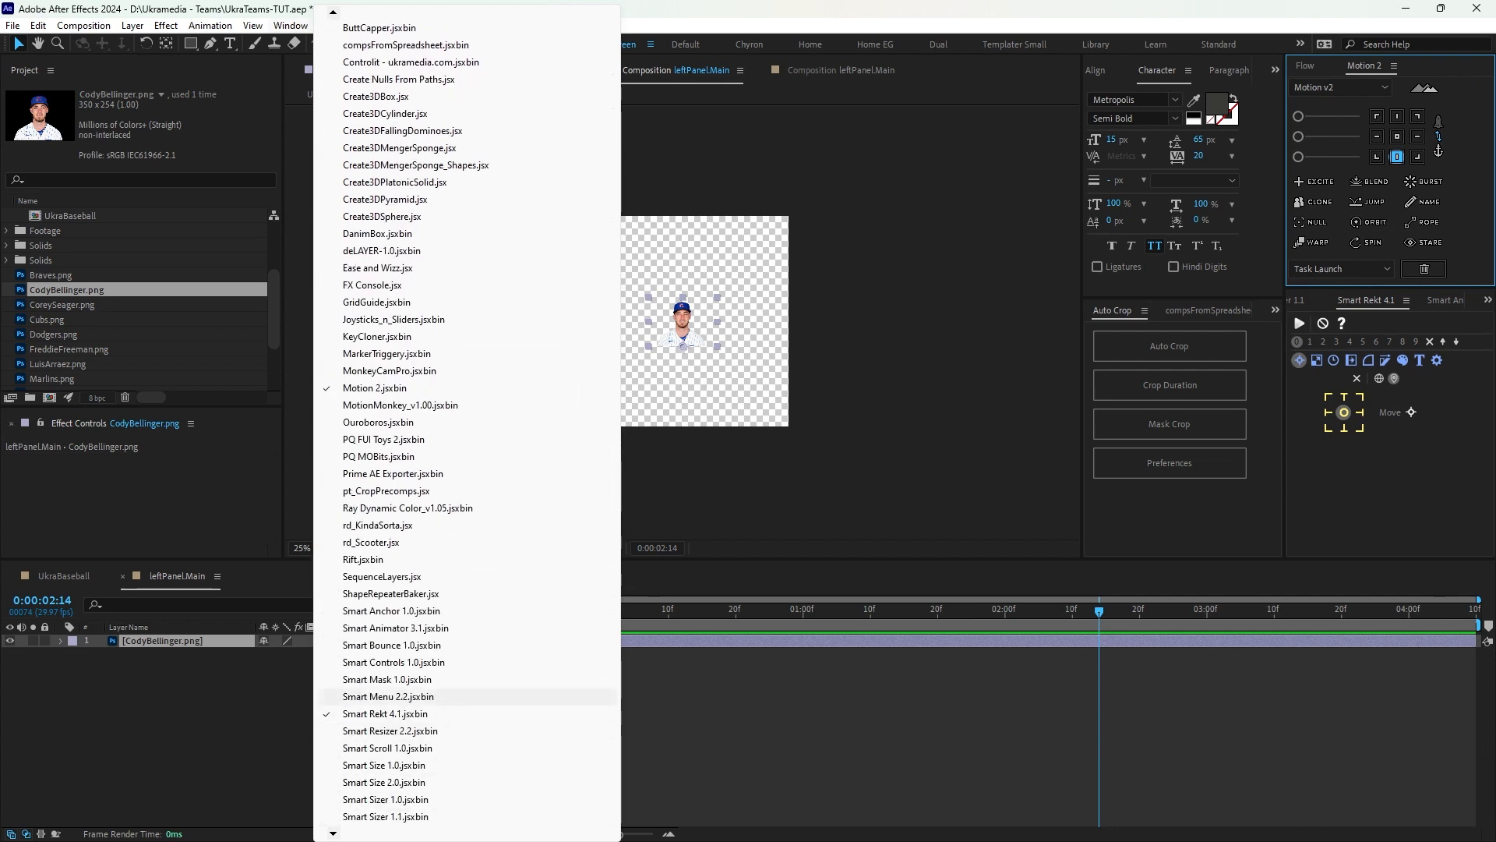
pyautogui.click(386, 627)
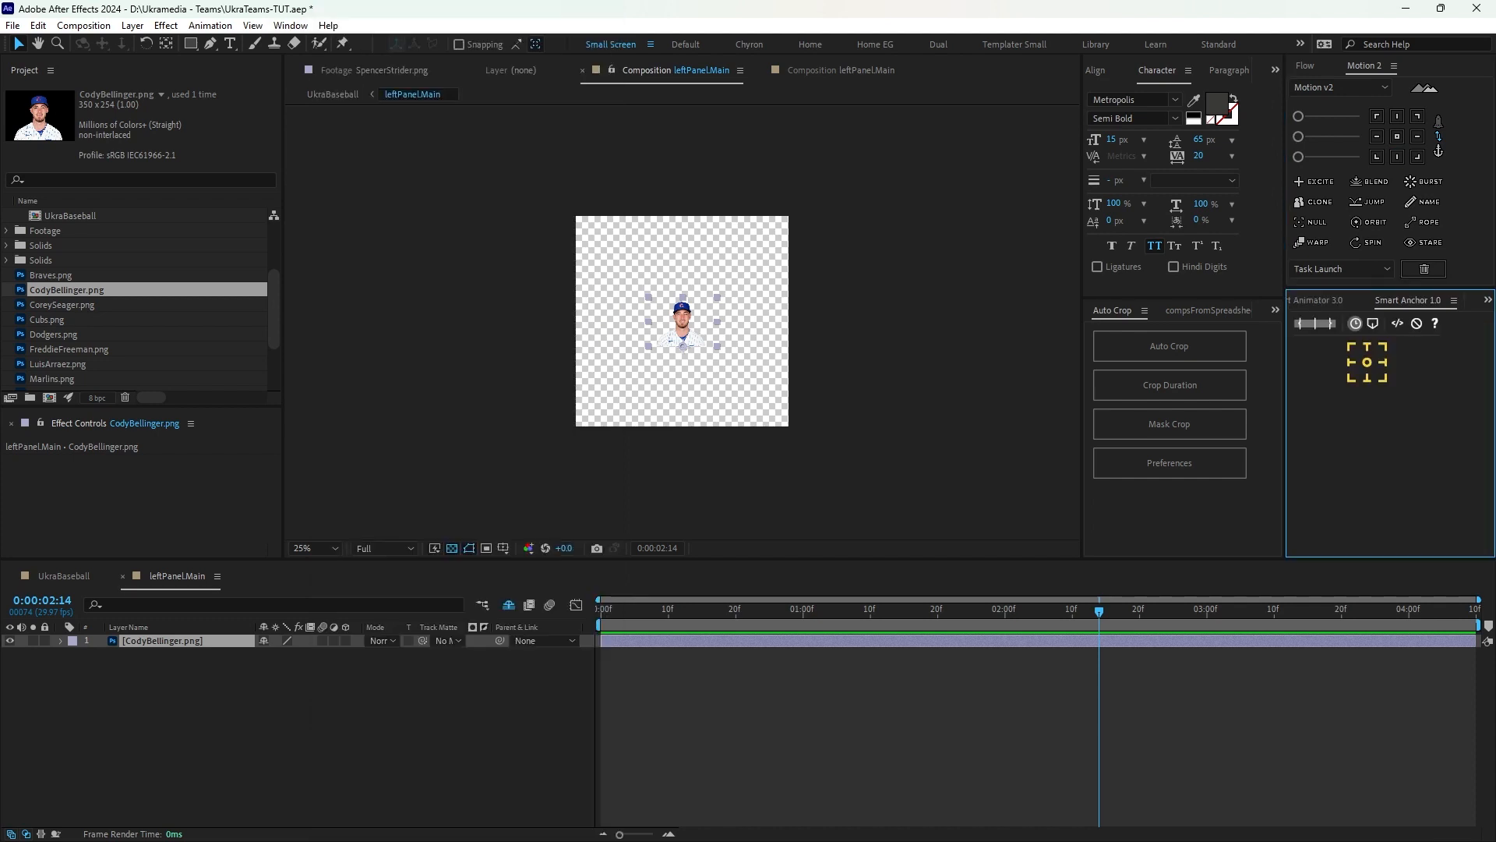
pyautogui.click(1367, 348)
pyautogui.click(1367, 378)
pyautogui.click(1239, 717)
# Align the CodyBellinger.png layer to the bottom of the composition and set its scale to 312%.
pyautogui.click(1097, 70)
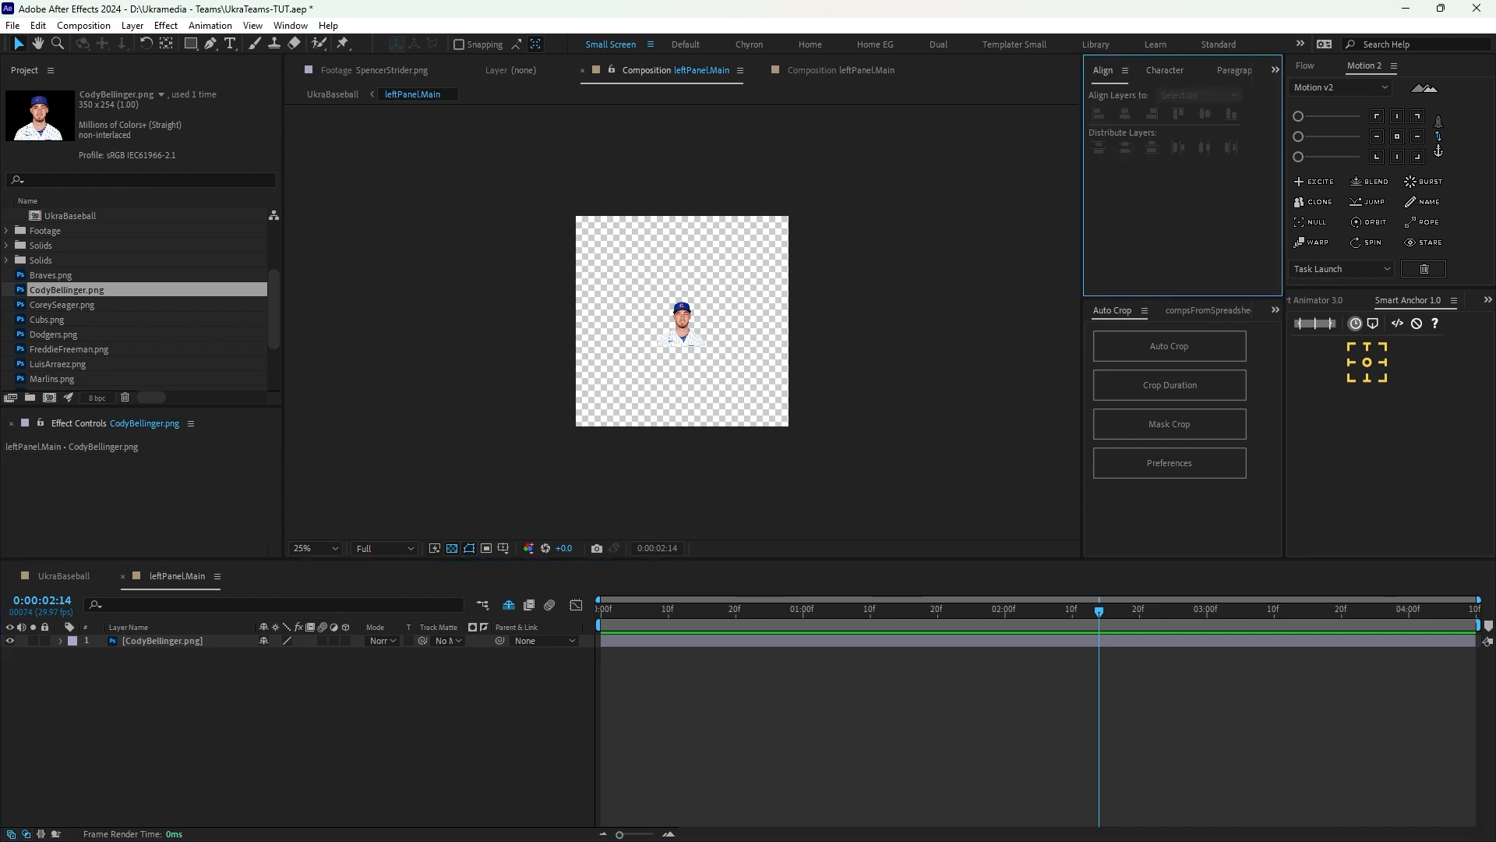
pyautogui.click(1169, 640)
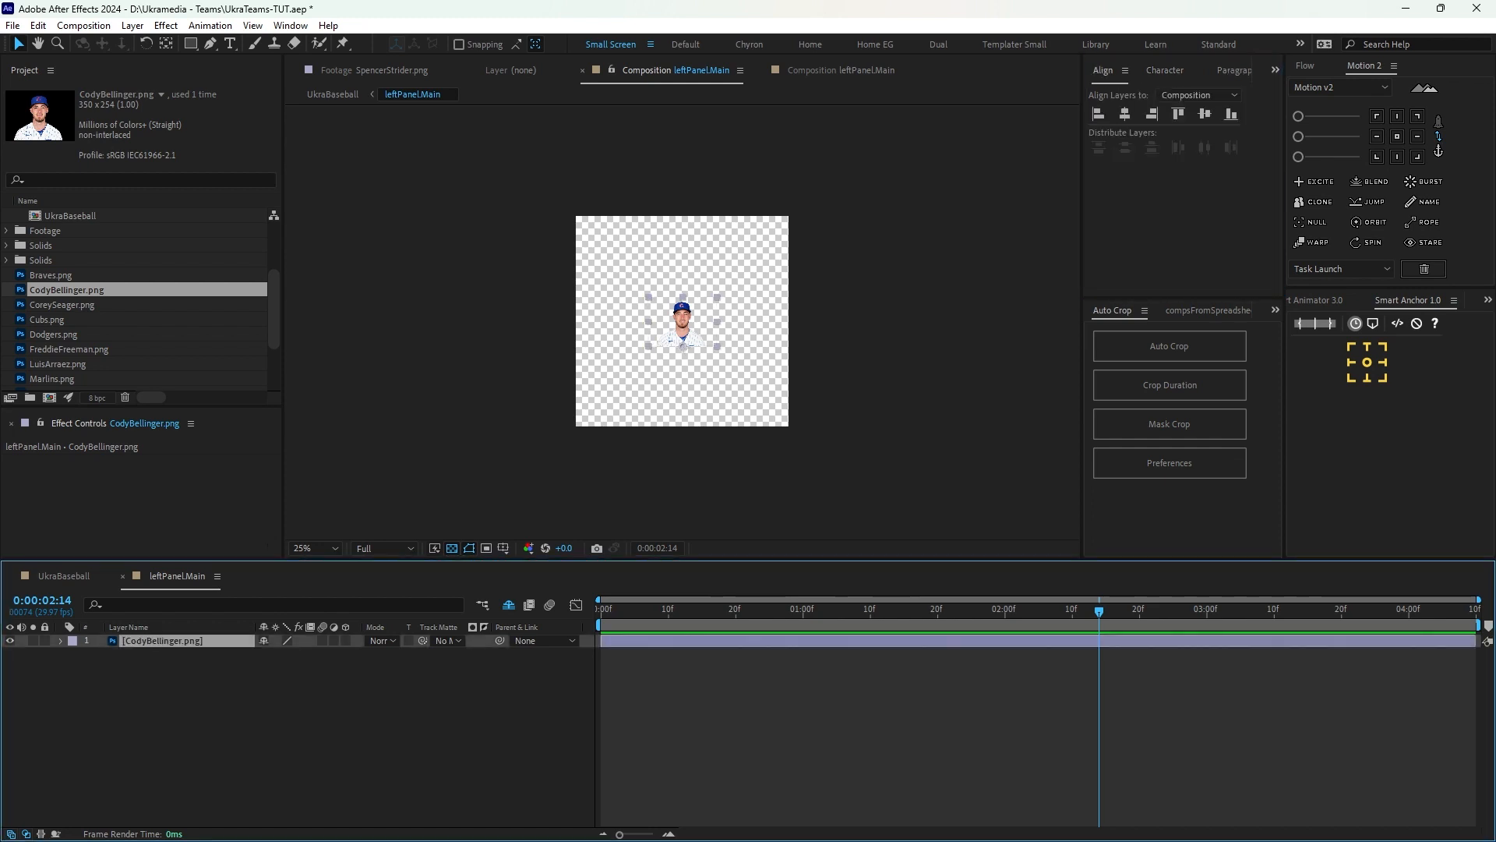
pyautogui.click(1231, 114)
pyautogui.press('s')
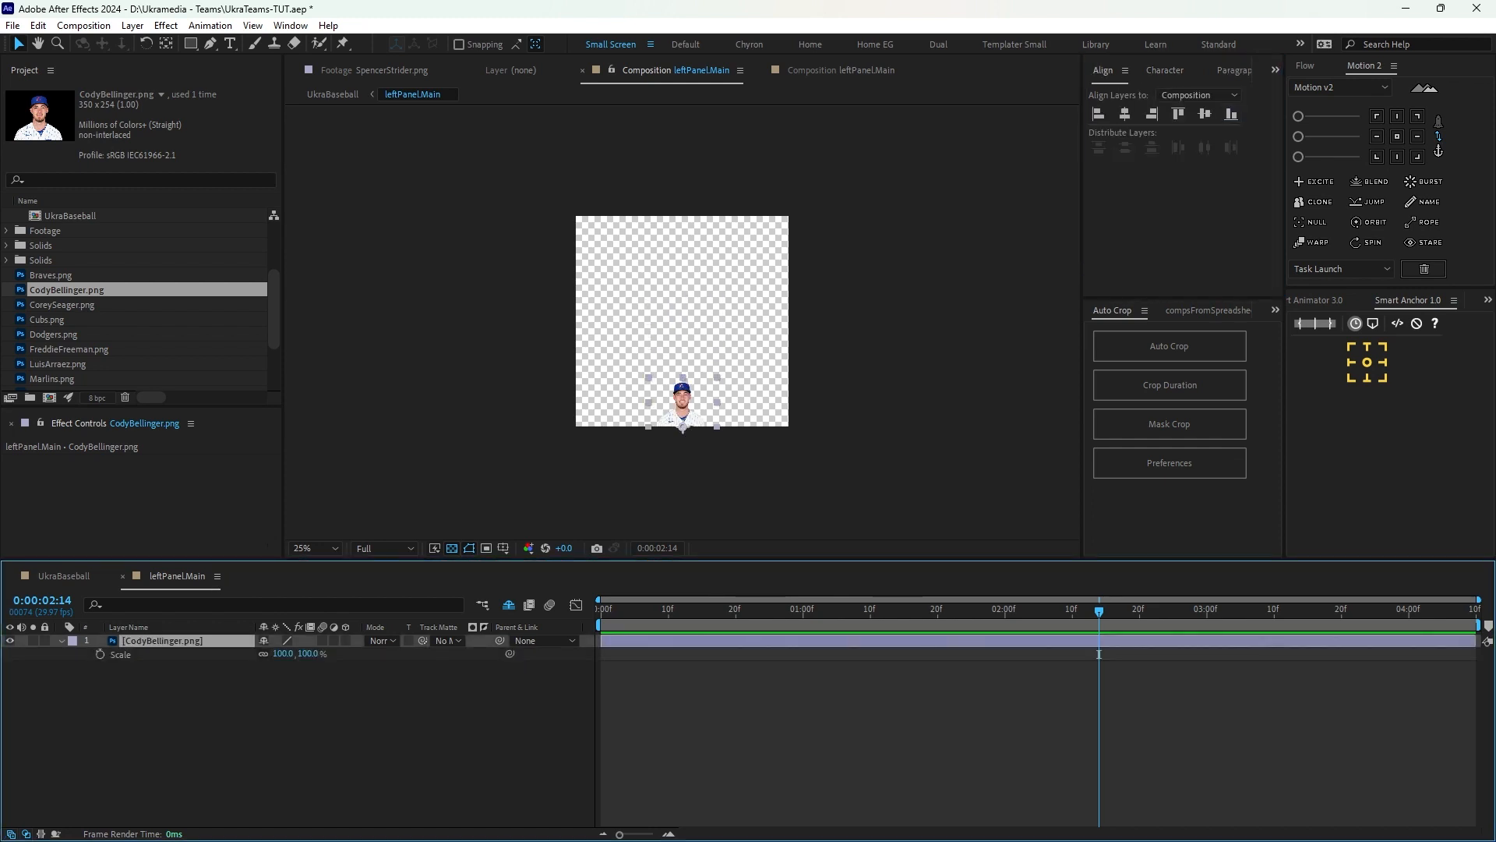
pyautogui.moveTo(309, 654); pyautogui.dragTo(474, 653)
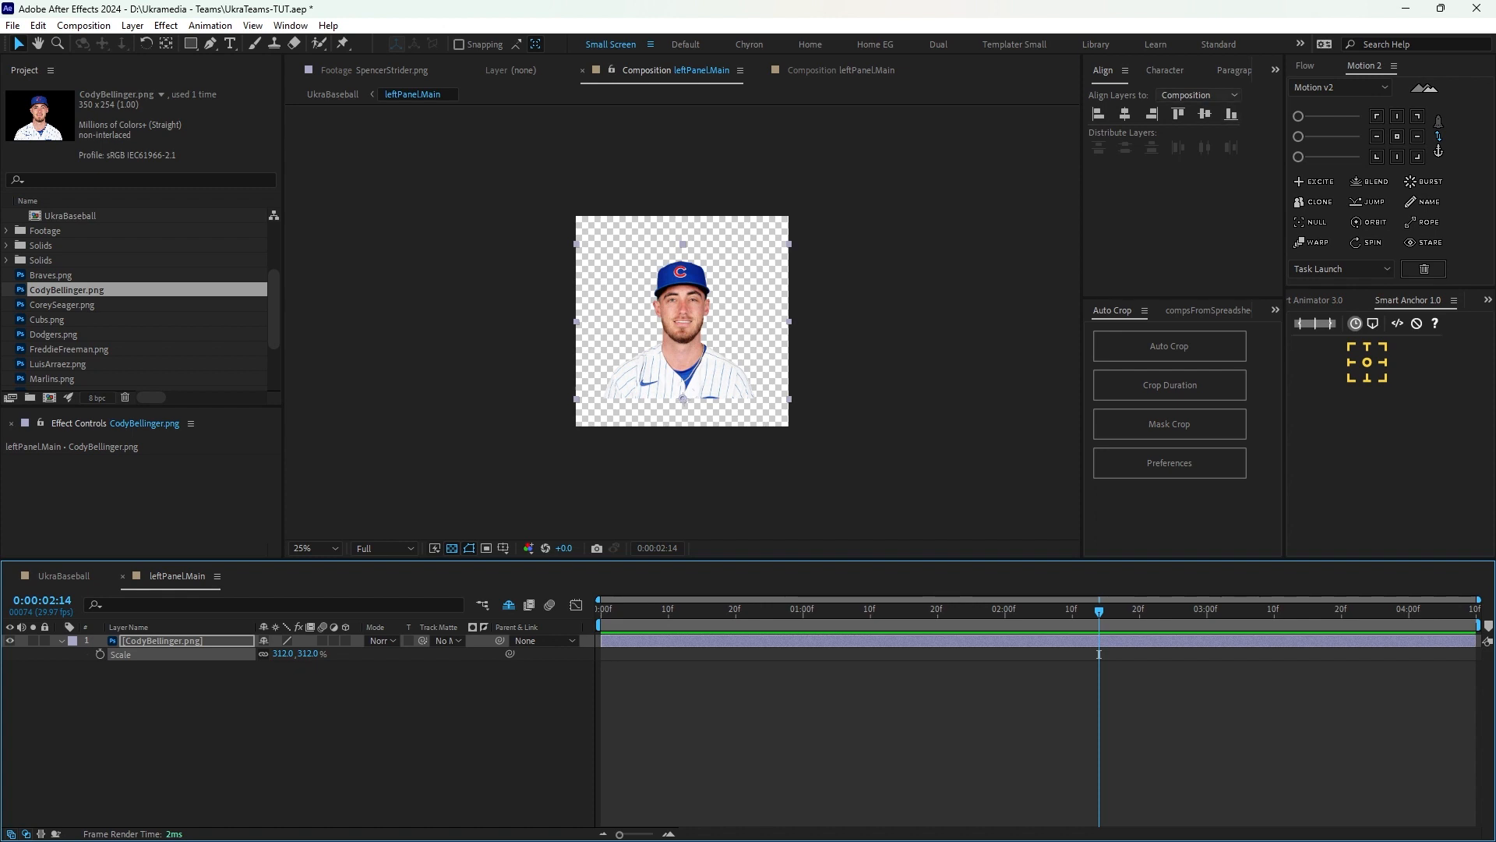
# Align the CodyBellinger.png layer to the bottom of leftPanel.Main and enlarge it to a scale of 432%.
pyautogui.click(1231, 114)
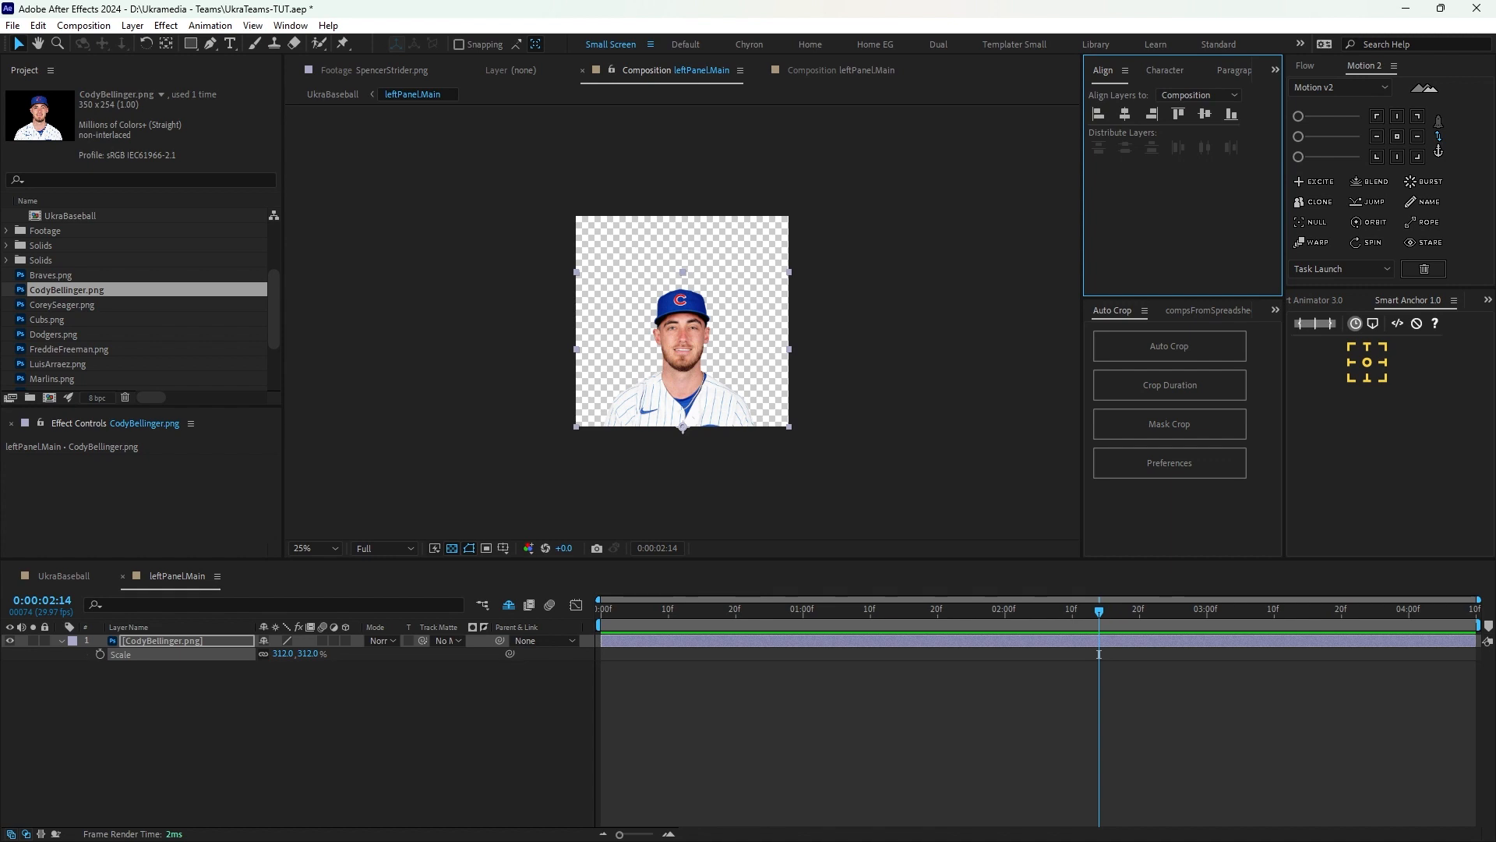
pyautogui.click(1099, 653)
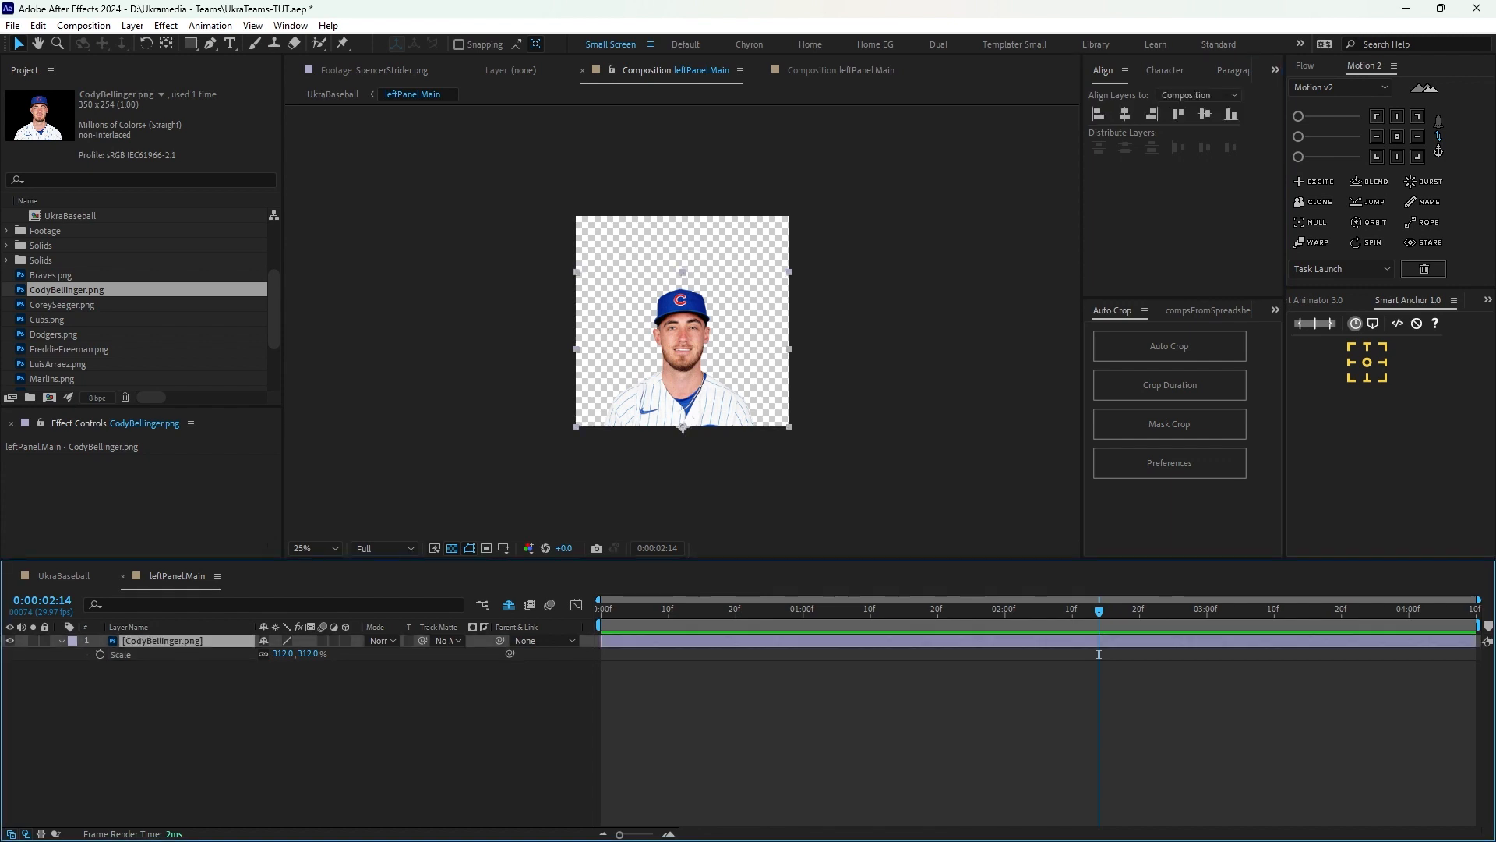
pyautogui.moveTo(284, 654); pyautogui.dragTo(377, 654)
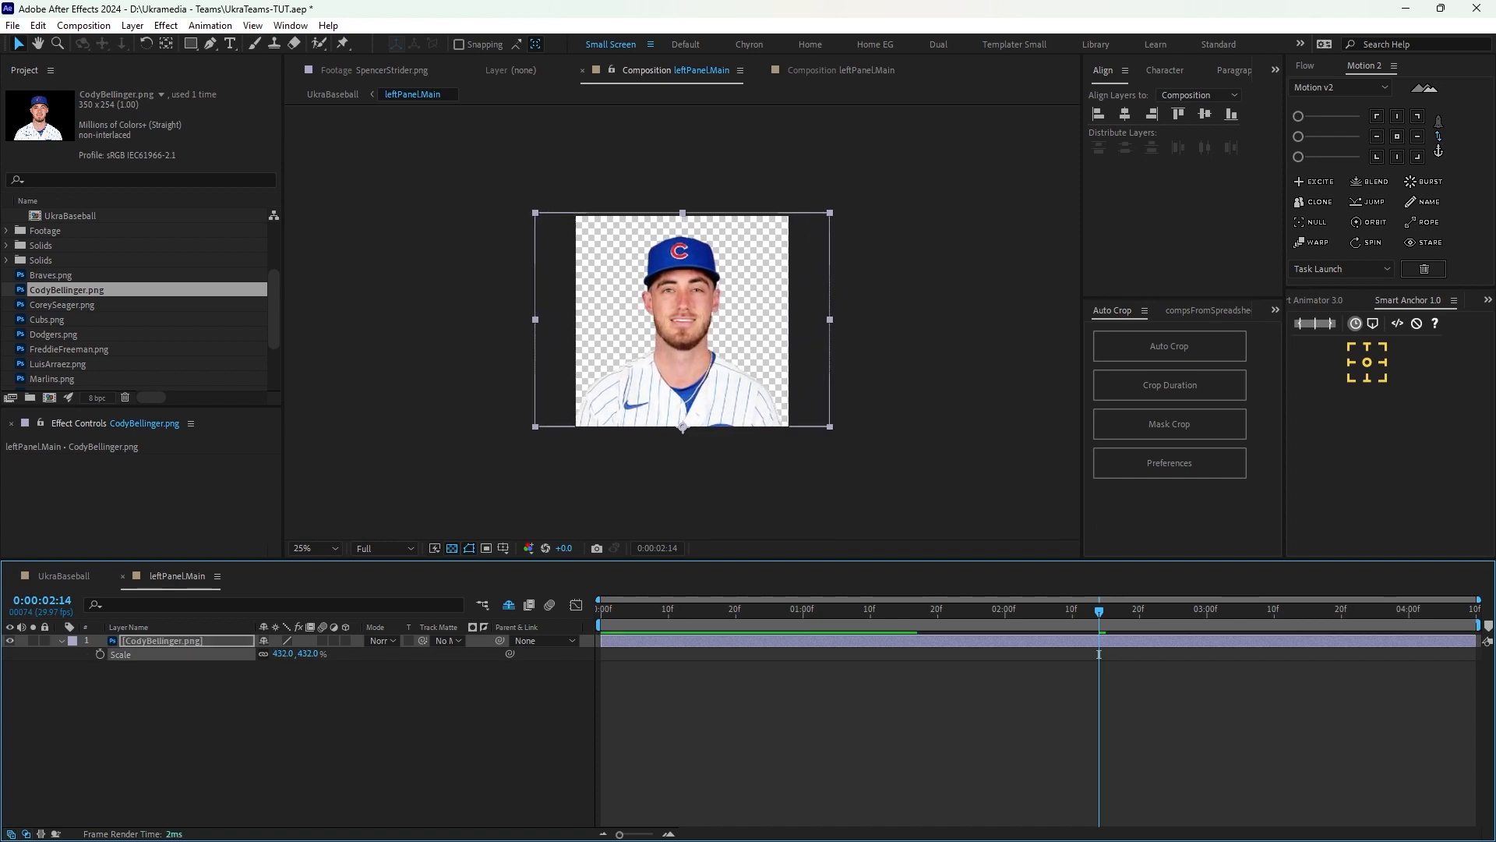
# Shift the CodyBellinger.png layer slightly to the right within the leftPanel.Main composition.
pyautogui.moveTo(682, 342); pyautogui.dragTo(688, 343)
pyautogui.press('Left')
pyautogui.press('Left')
pyautogui.press('Left')
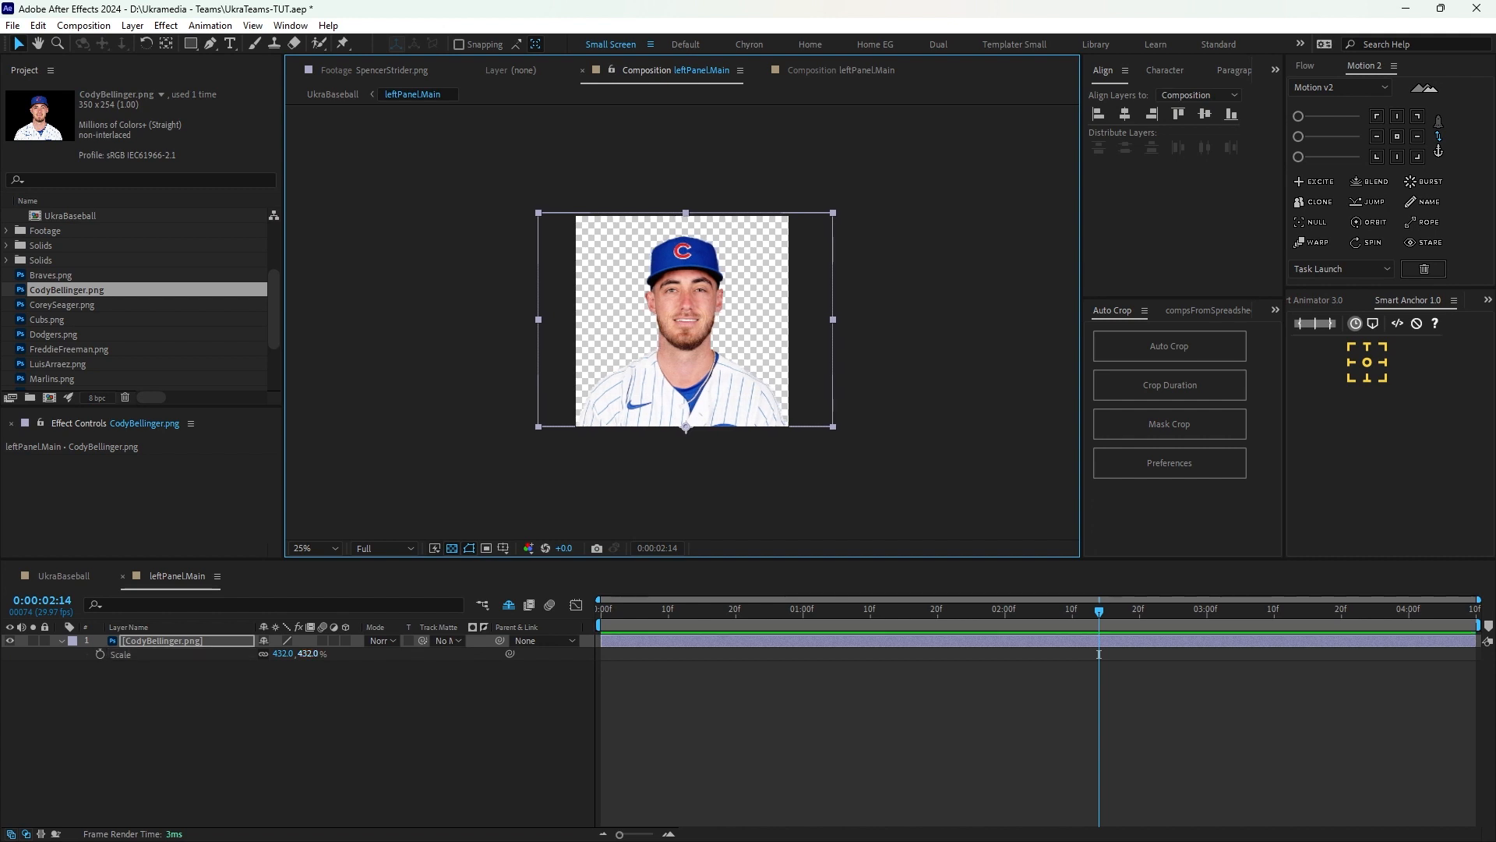
# Set the CodyBellinger.png layer's scale to 430% and realign it to the composition's bottom edge.
pyautogui.click(307, 654)
pyautogui.write('430')
pyautogui.press('Return')
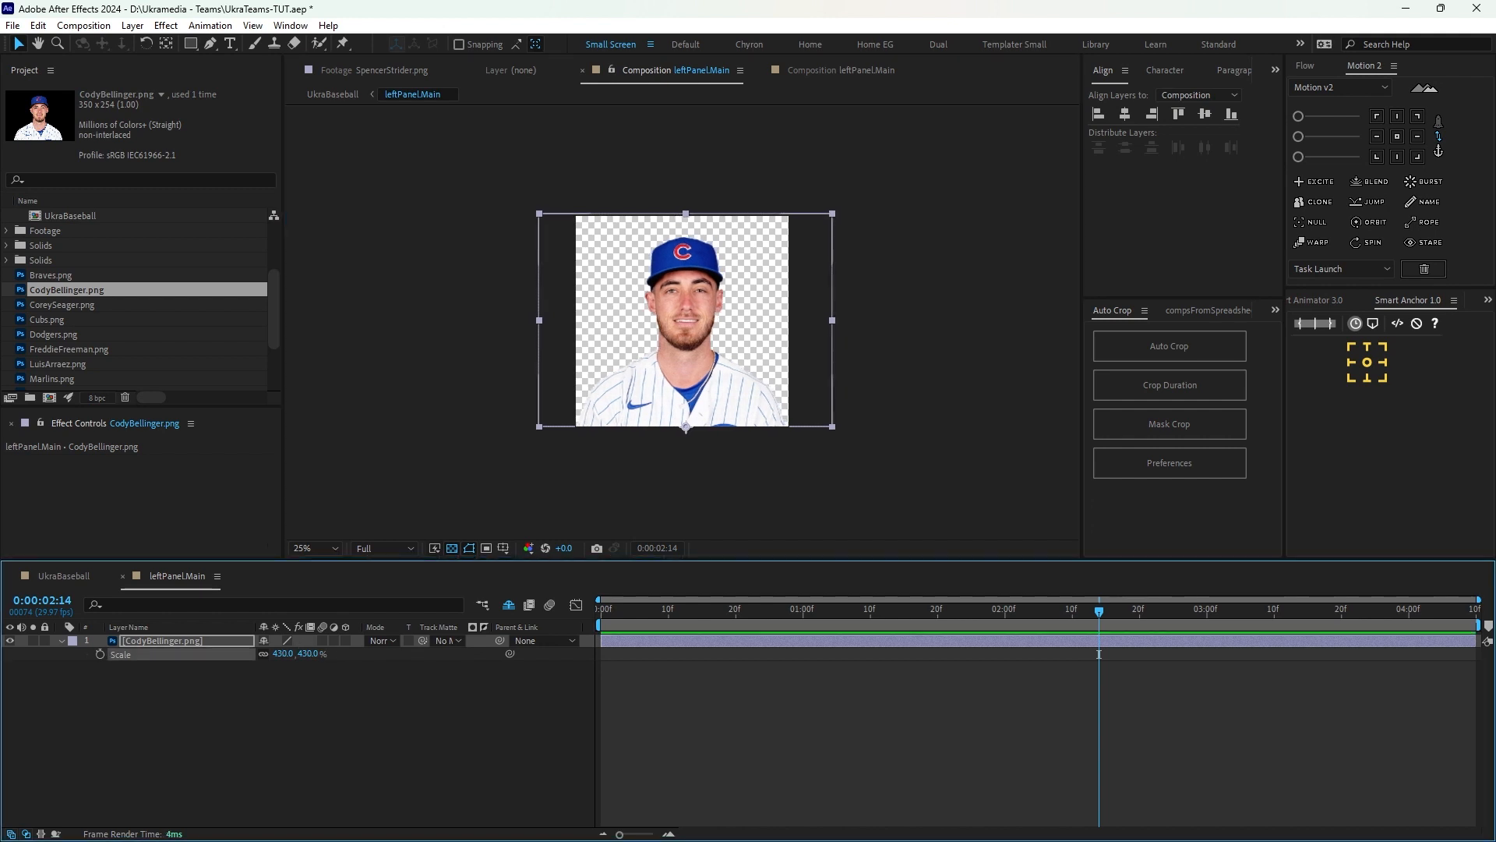
pyautogui.click(1231, 114)
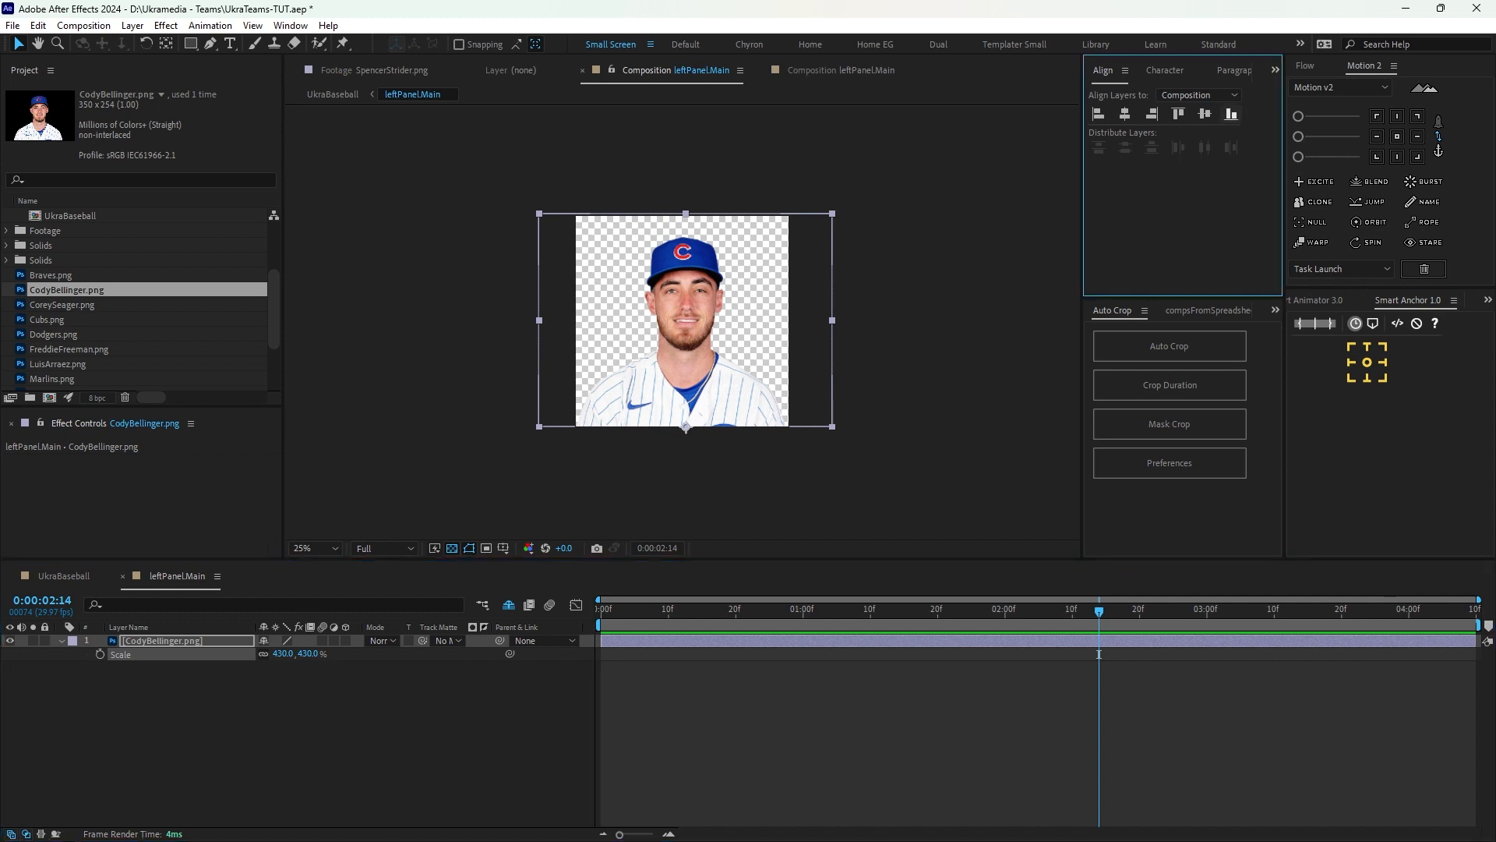
pyautogui.click(1099, 654)
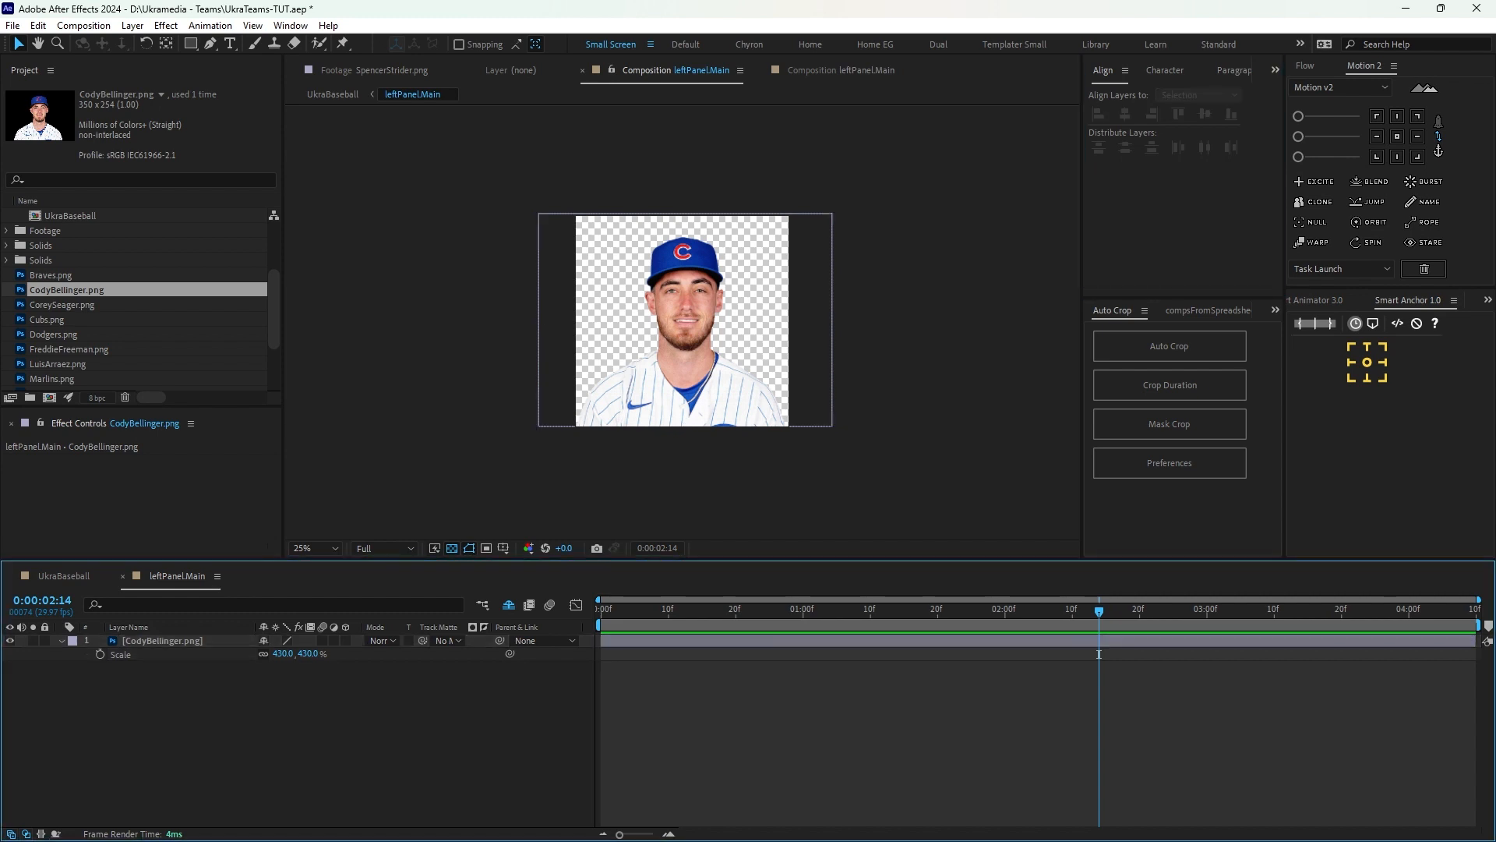
# Return to UkraBaseball and solo the matte-homeFlag and matte-awayFlag layers in turn to check which panel each covers.
pyautogui.hotkey('shift', 'Escape')
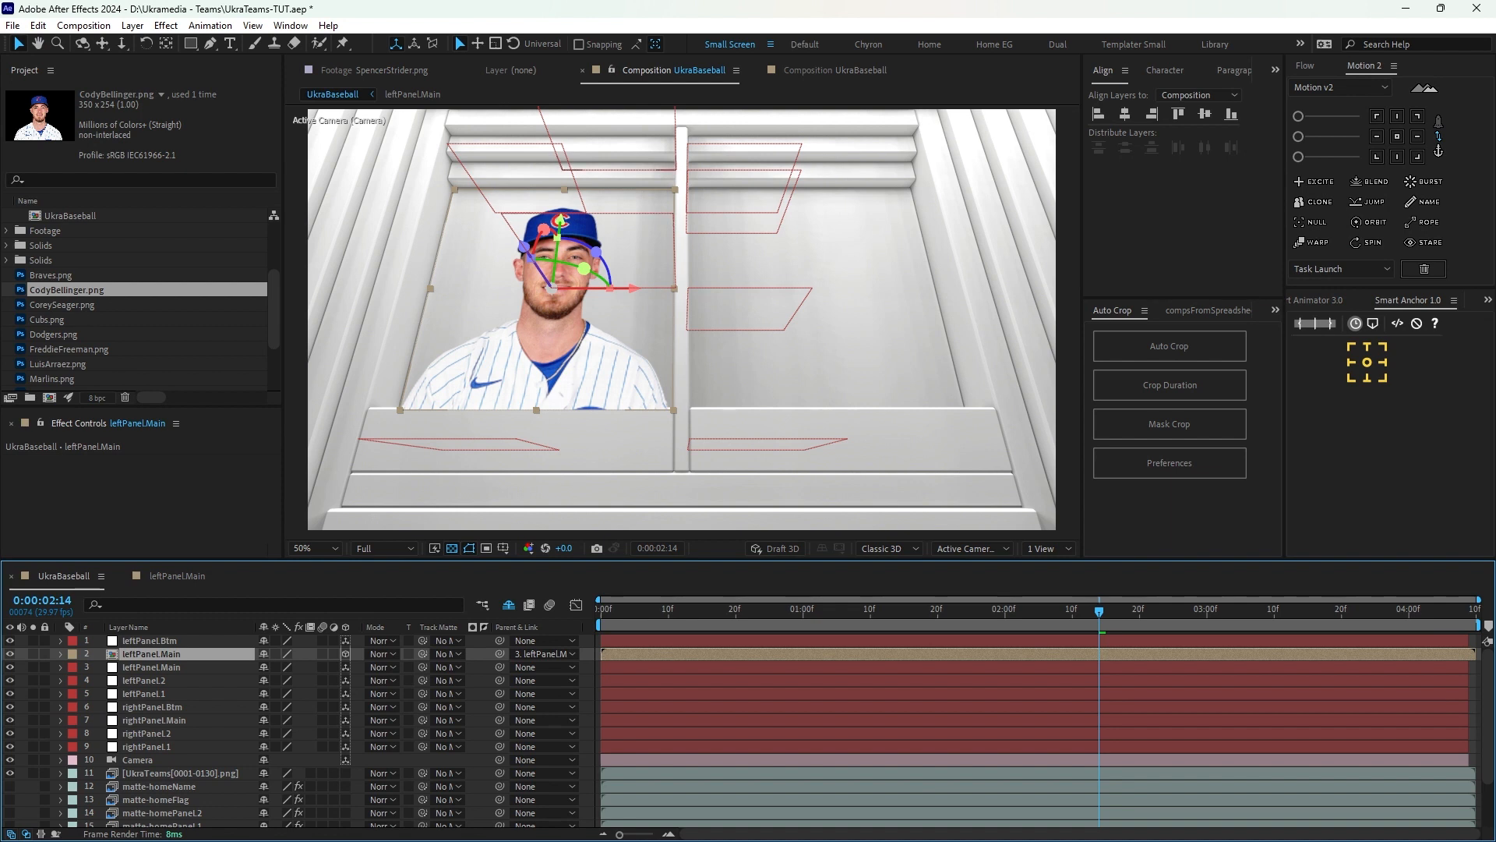
pyautogui.scroll(-1, 312, 733)
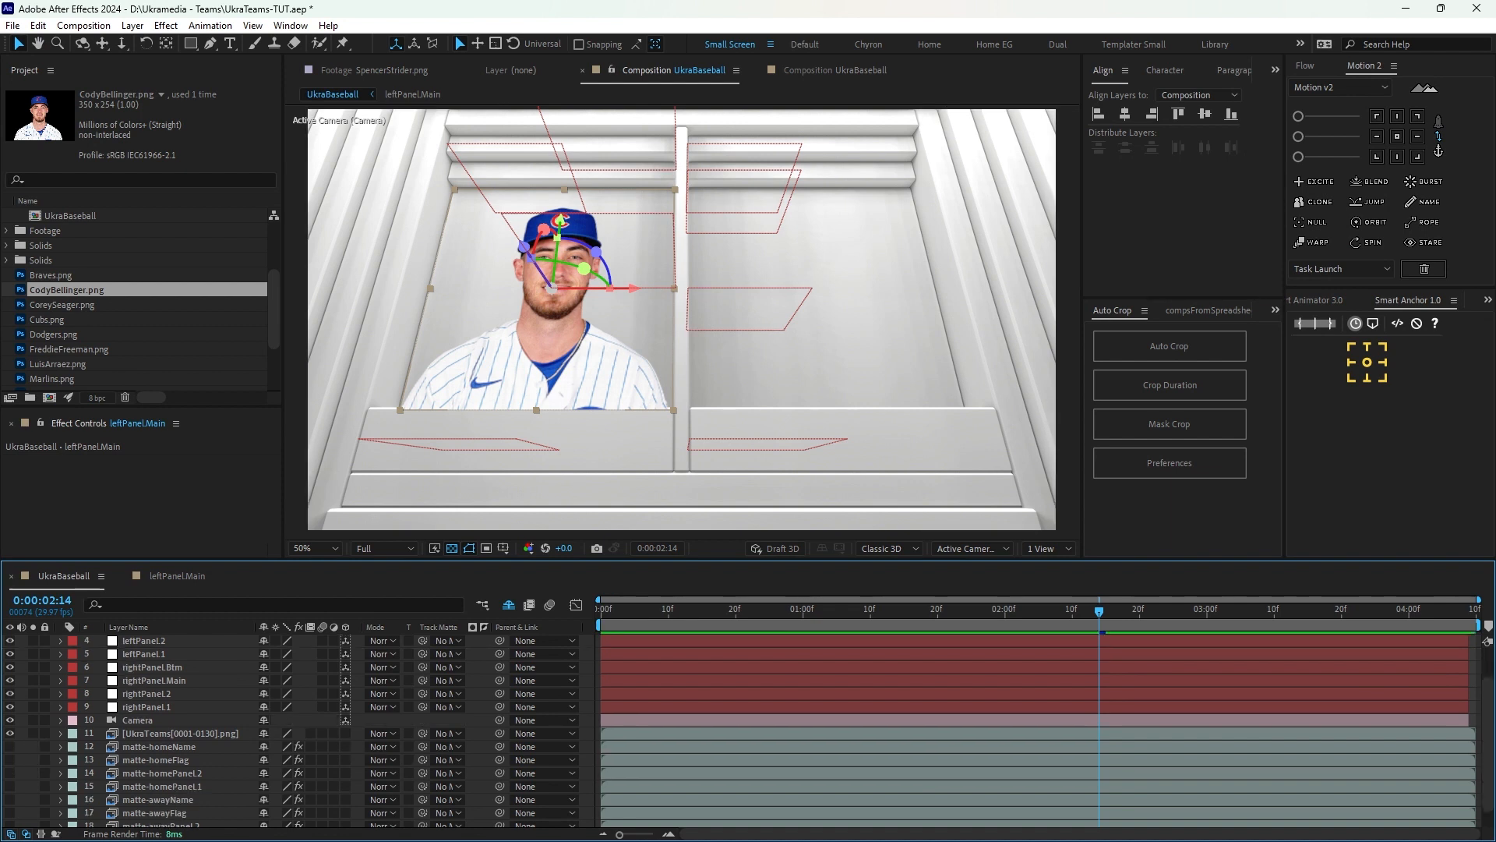
pyautogui.click(155, 760)
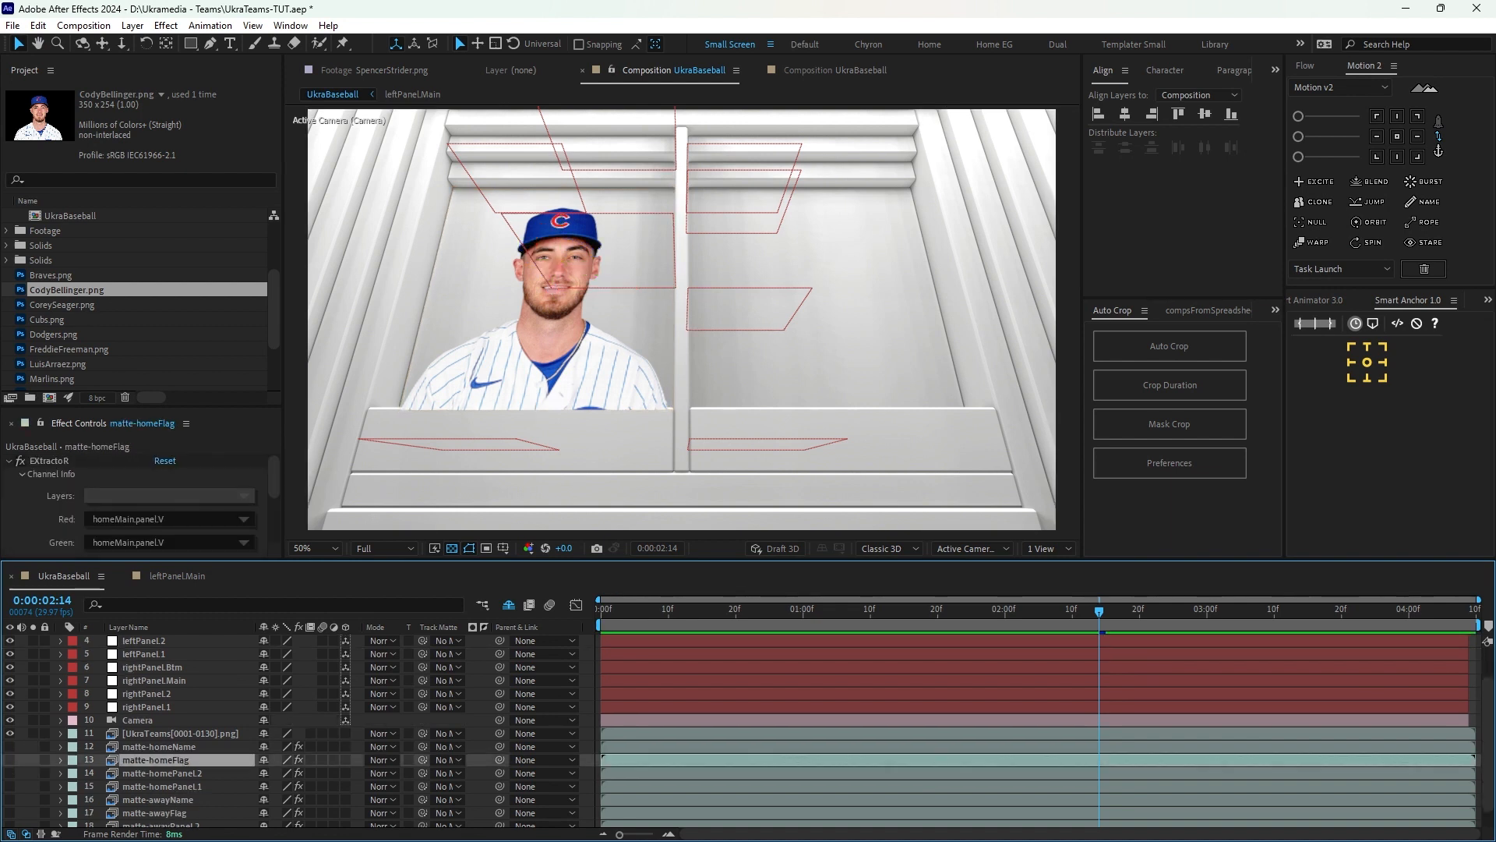
pyautogui.click(10, 760)
pyautogui.click(33, 760)
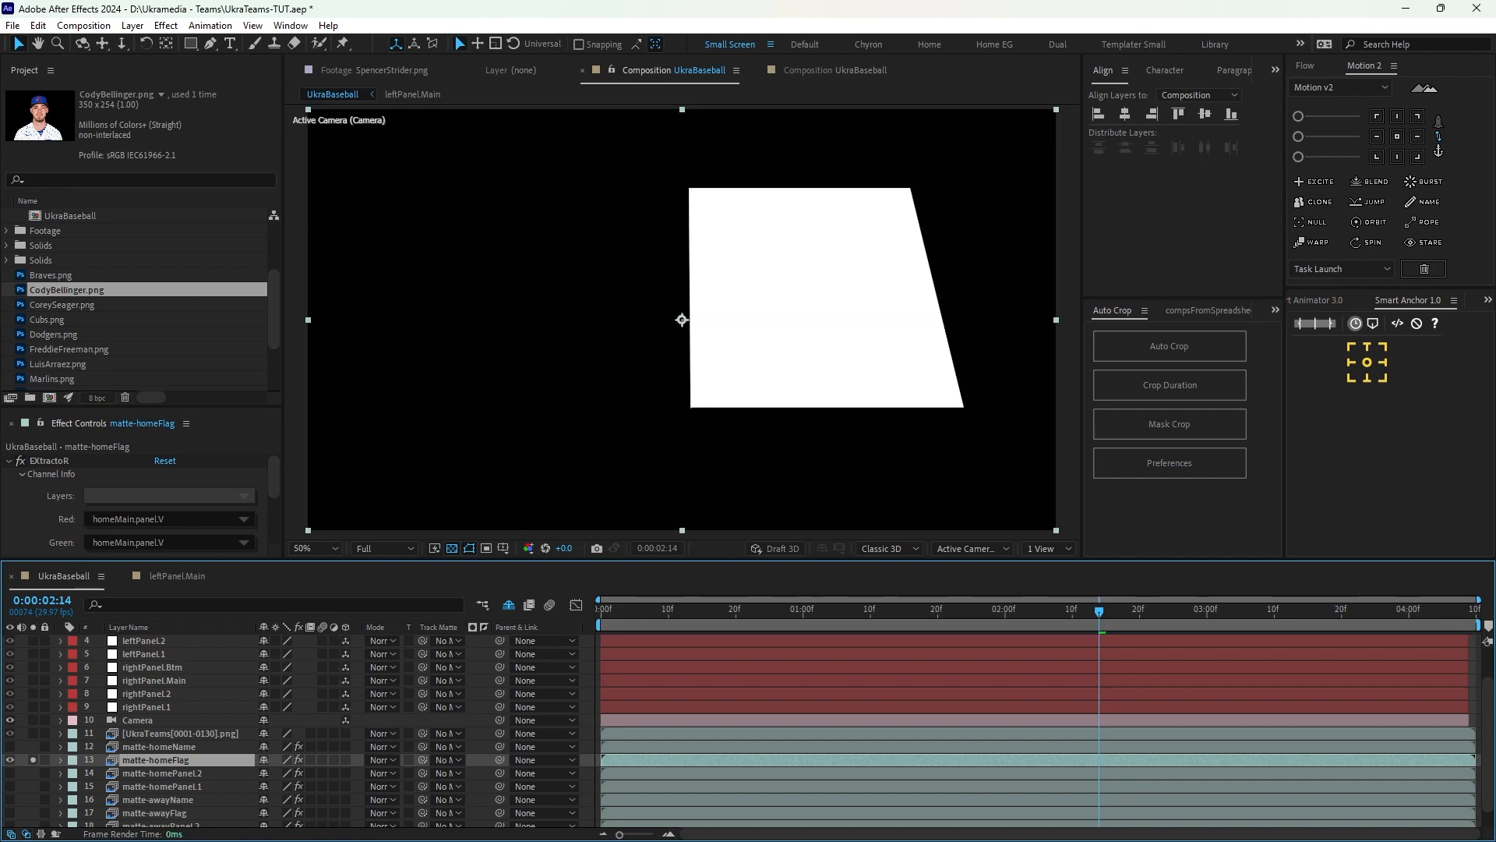
pyautogui.click(33, 760)
pyautogui.click(10, 760)
pyautogui.scroll(-1, 296, 729)
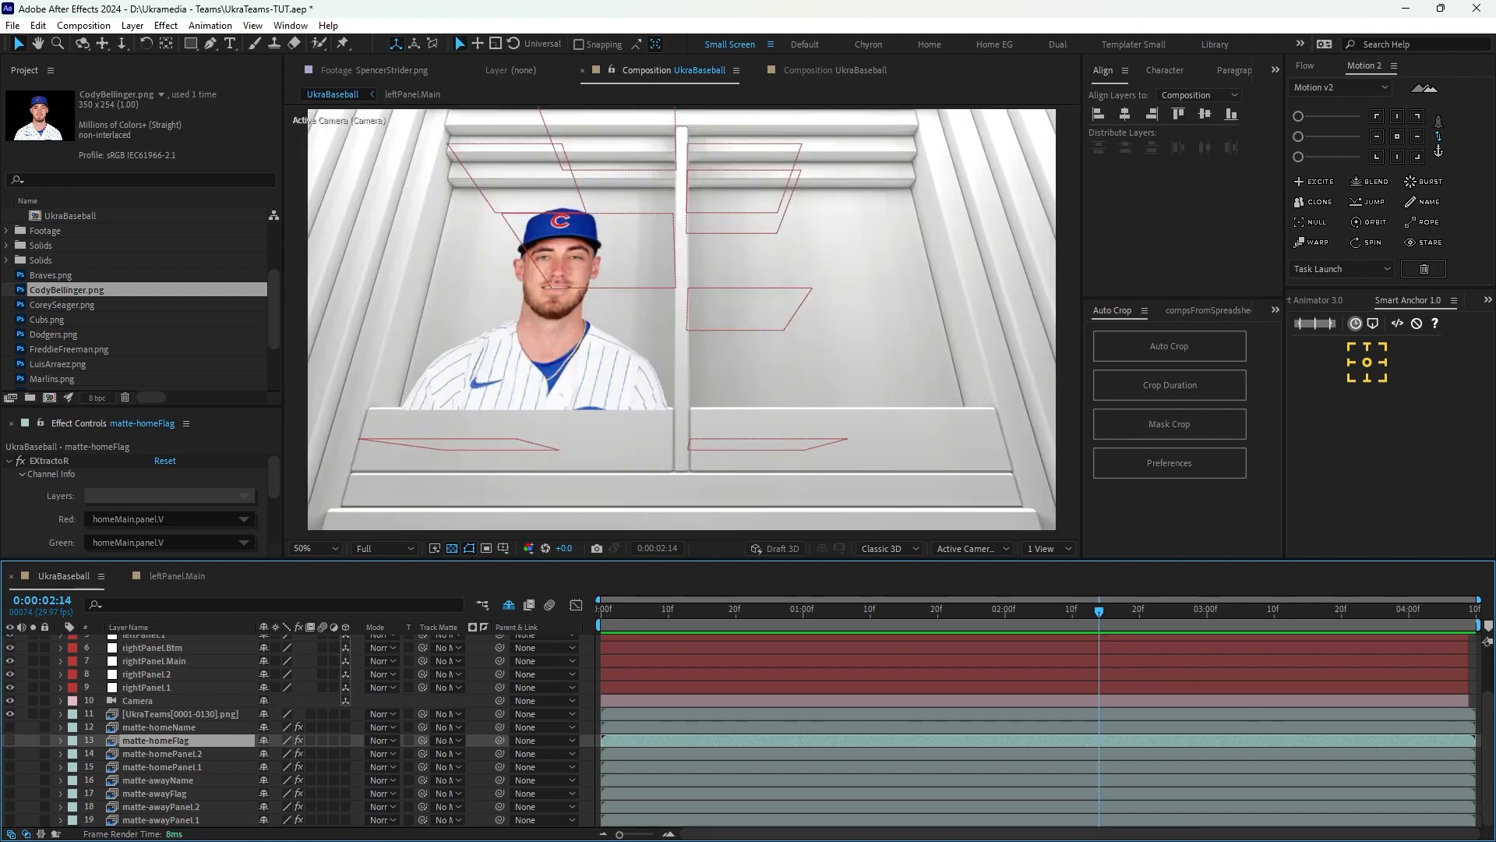
pyautogui.click(154, 793)
pyautogui.click(33, 793)
pyautogui.click(32, 793)
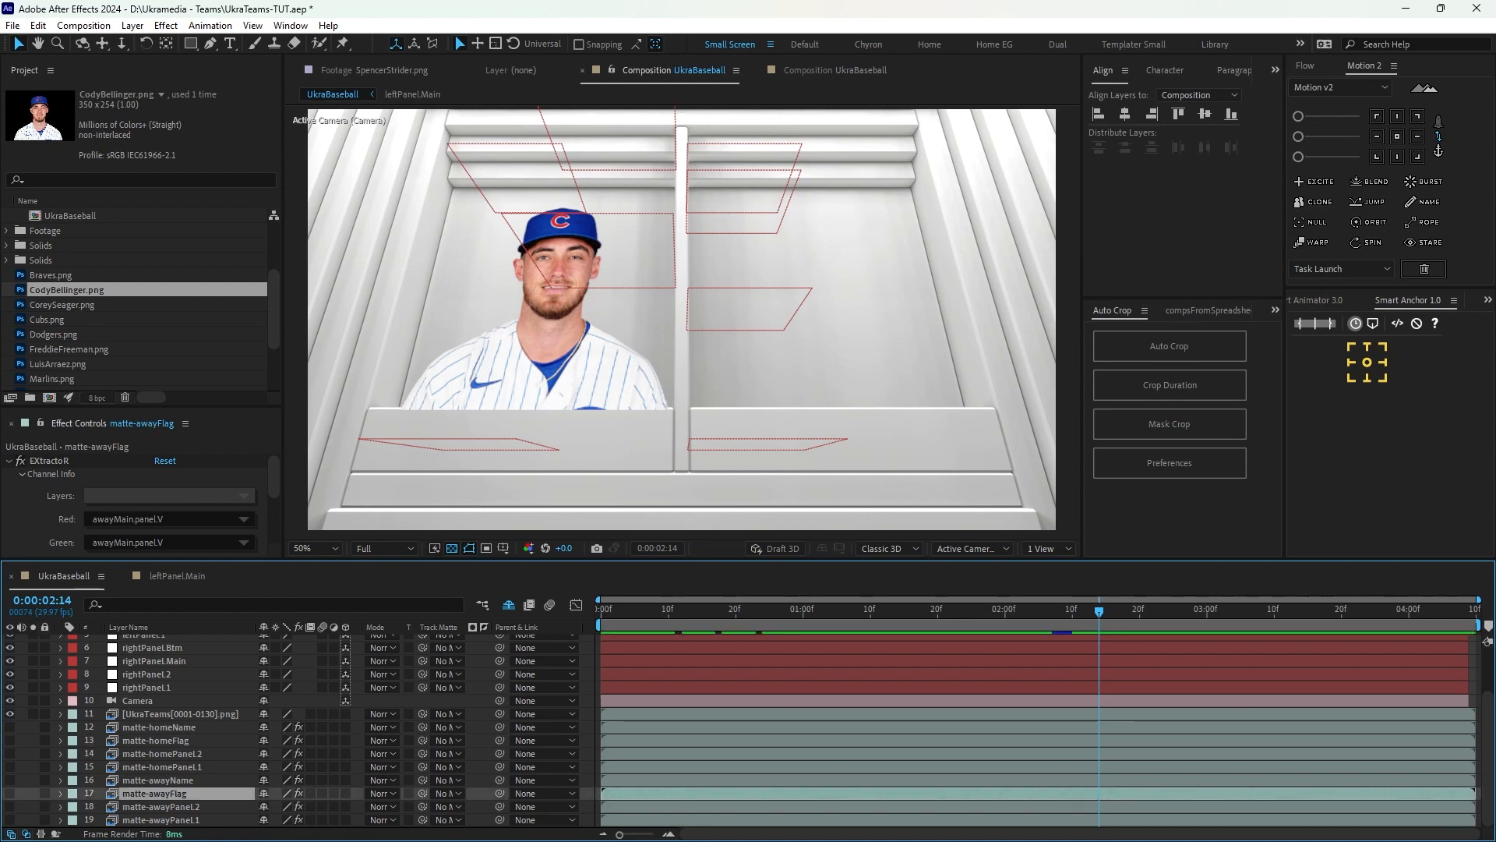
pyautogui.scroll(3, 296, 732)
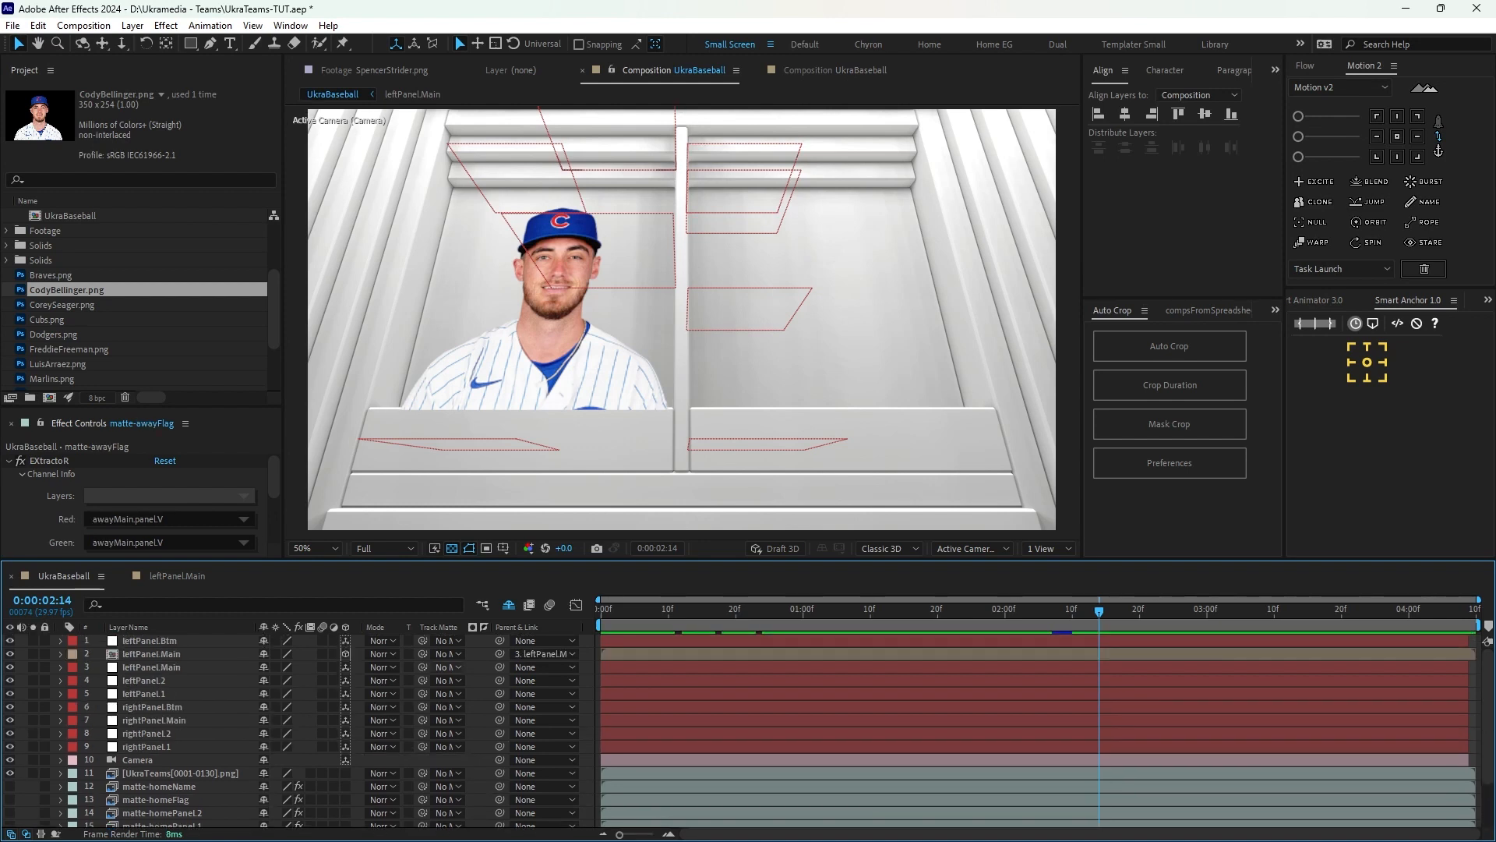
# Assign matte-awayFlag as the leftPanel.Main precomp layer's track matte and switch it to a luma matte.
pyautogui.click(448, 654)
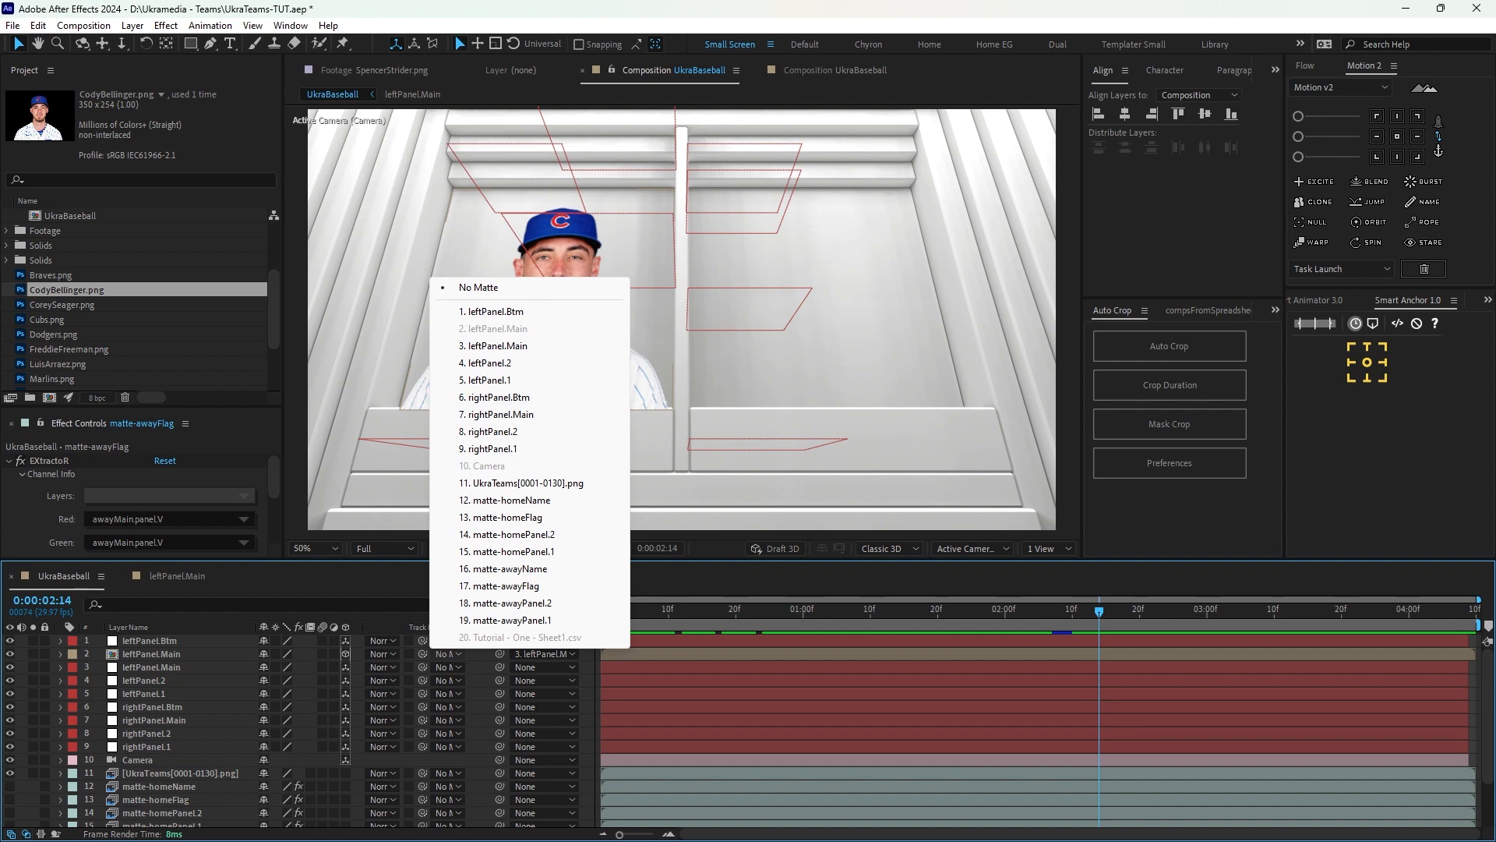
pyautogui.click(537, 586)
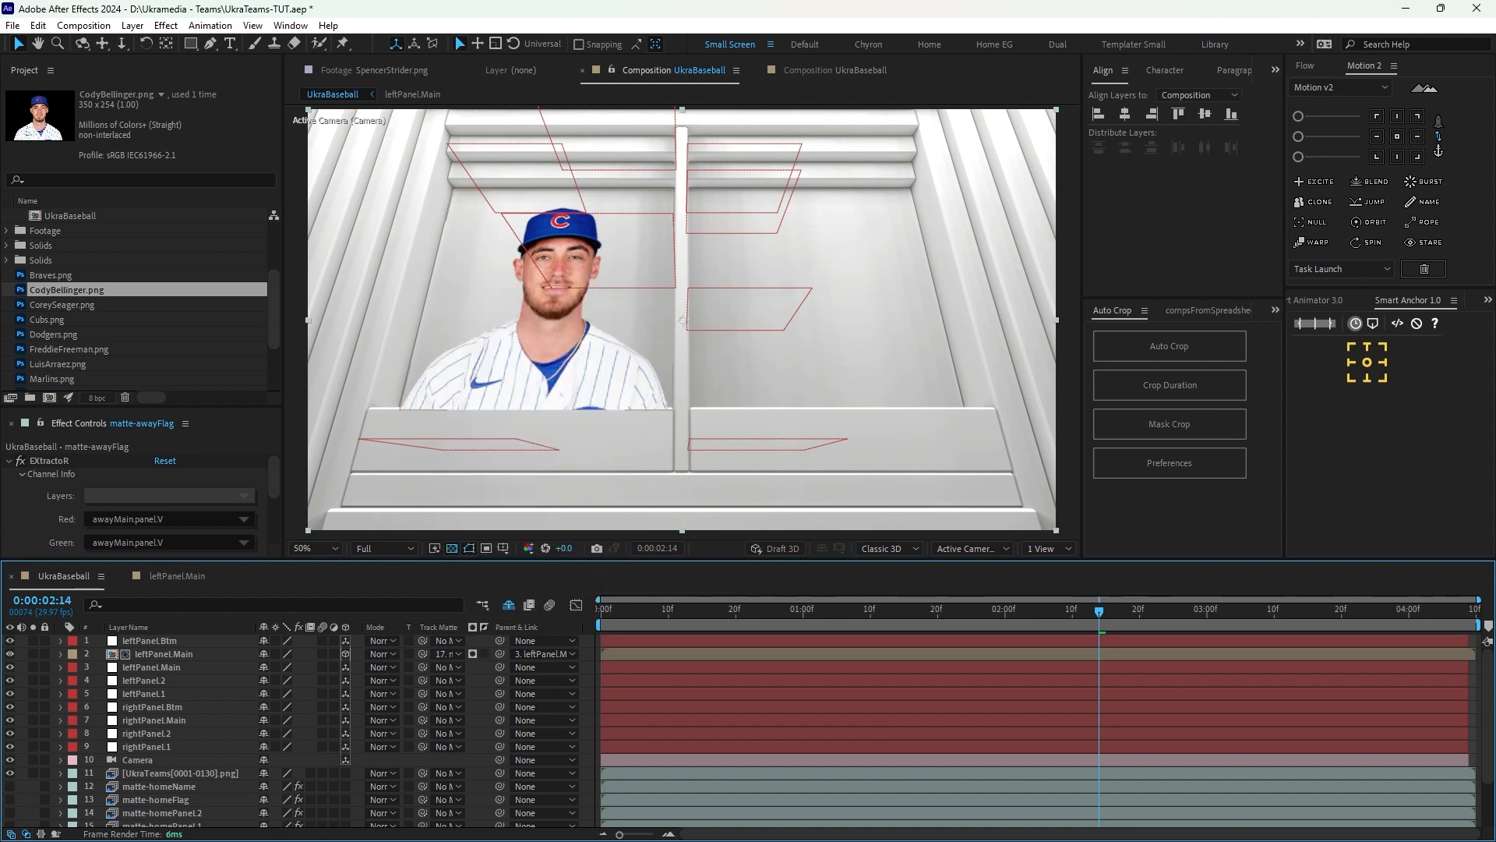
pyautogui.click(473, 654)
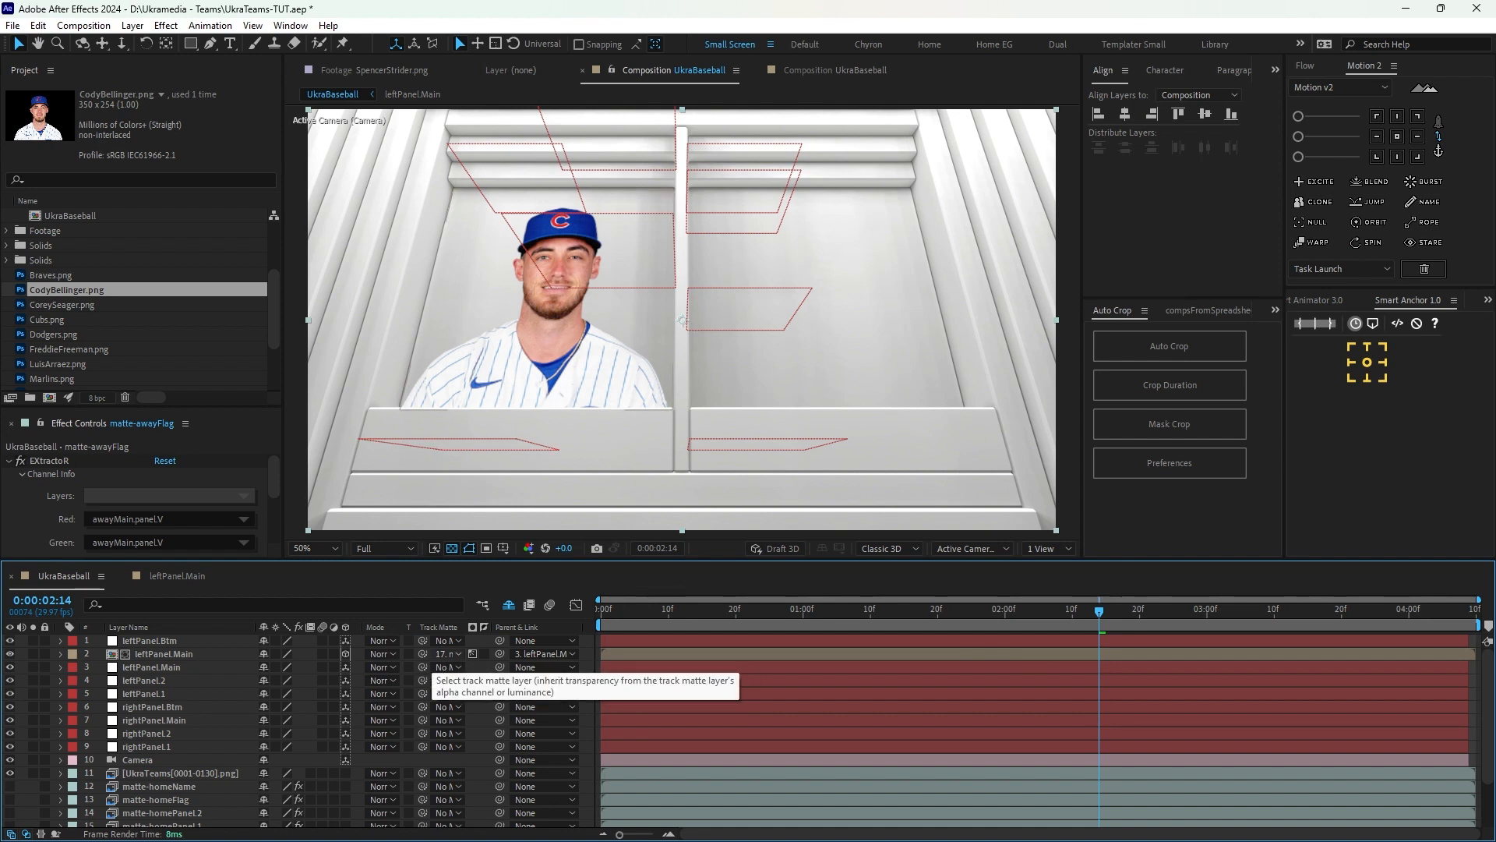
# Try scaling the leftPanel.Main precomp layer to 35% to test the matte's clipping, and undo the scaling.
pyautogui.click(165, 654)
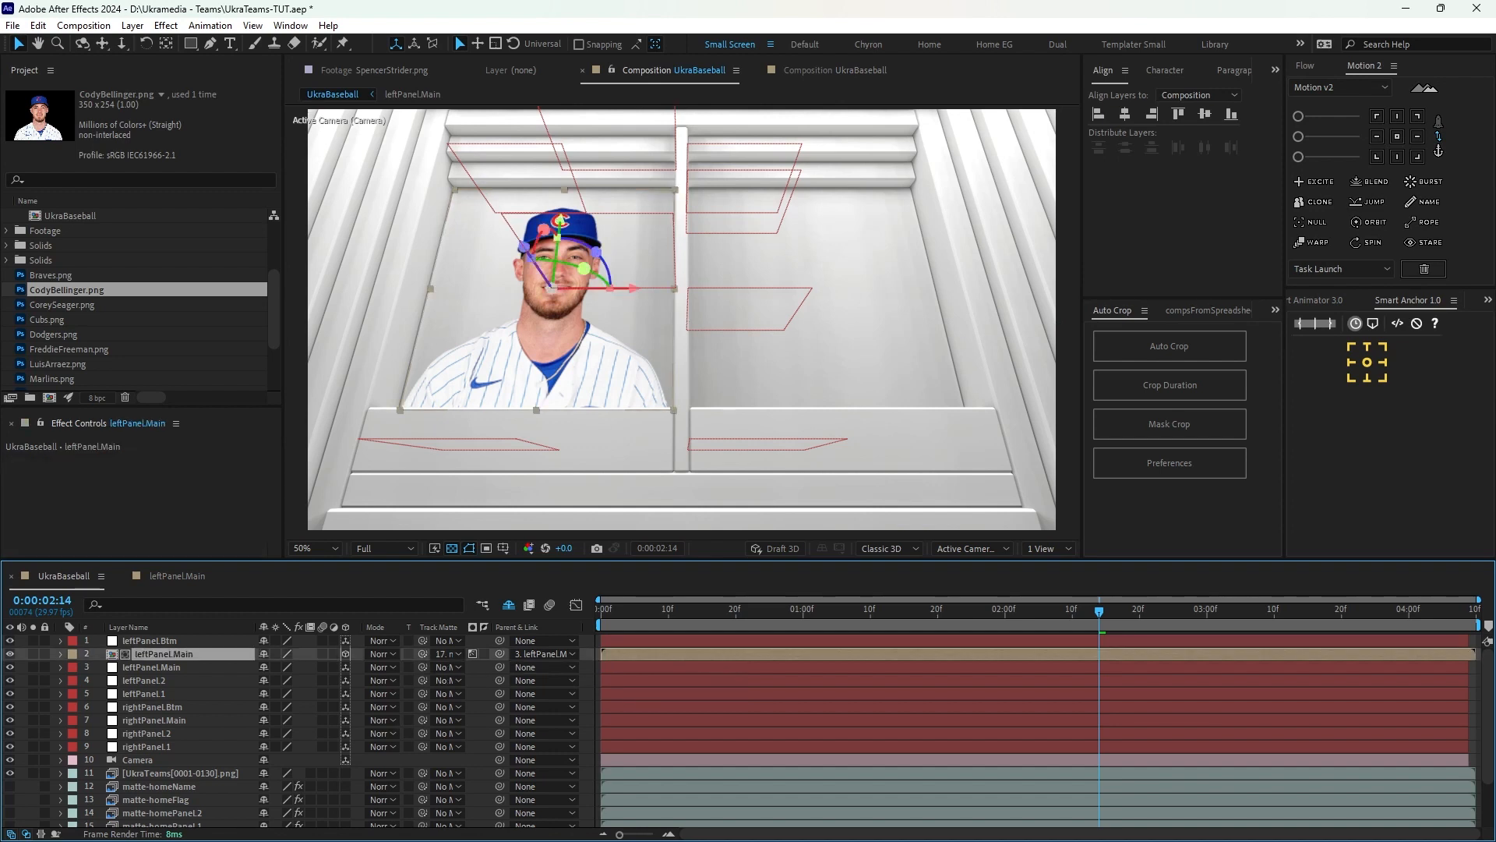
pyautogui.press('s')
pyautogui.moveTo(321, 667); pyautogui.dragTo(334, 667)
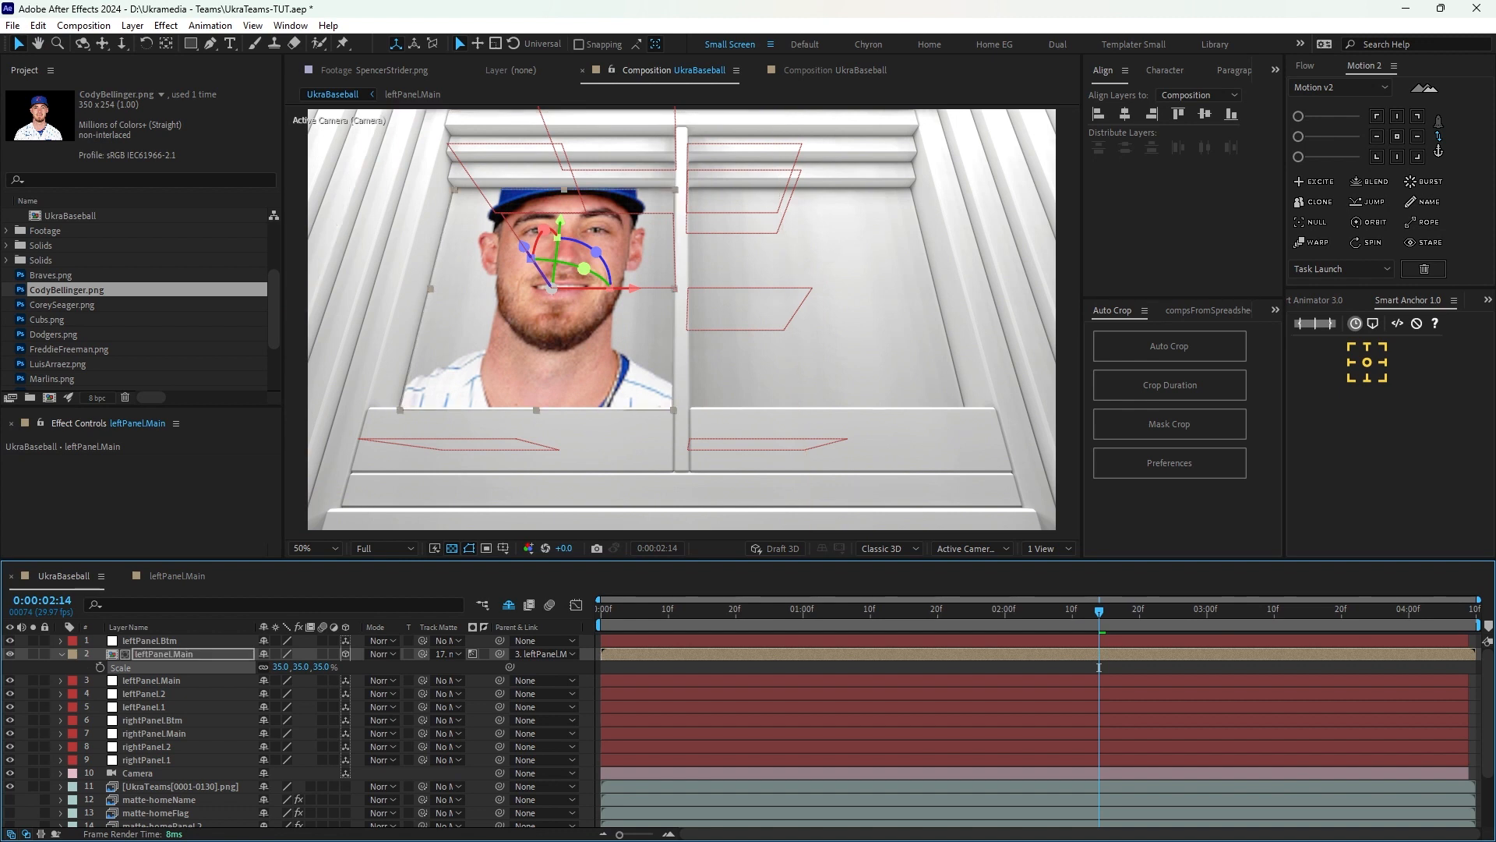
pyautogui.hotkey('ctrl', 'z')
pyautogui.press('s')
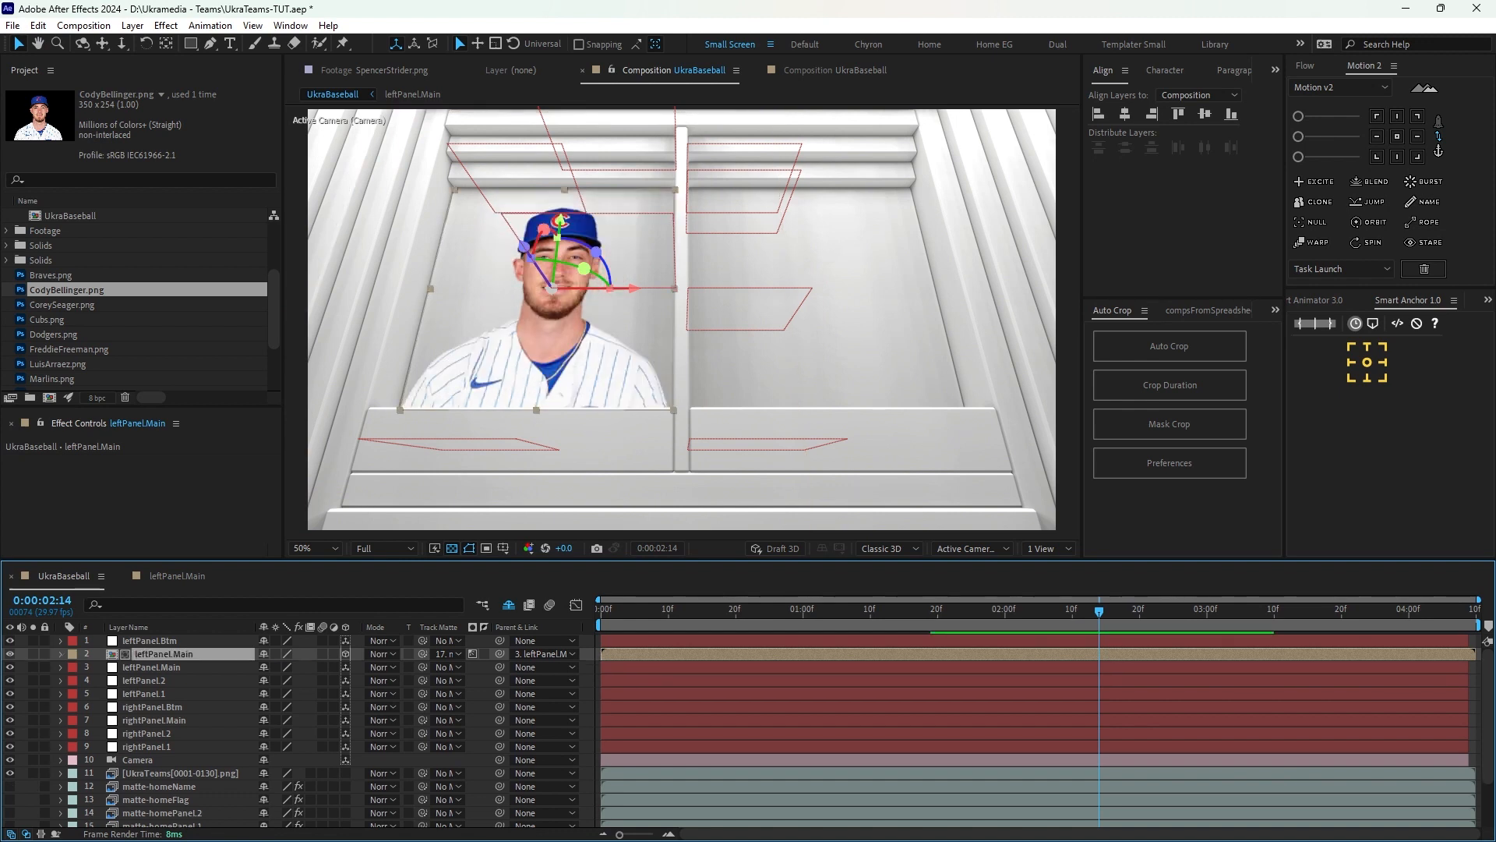
# Duplicate the leftPanel.Main composition in the project and rename the copy leftPanel.MainBG.
pyautogui.click(152, 707)
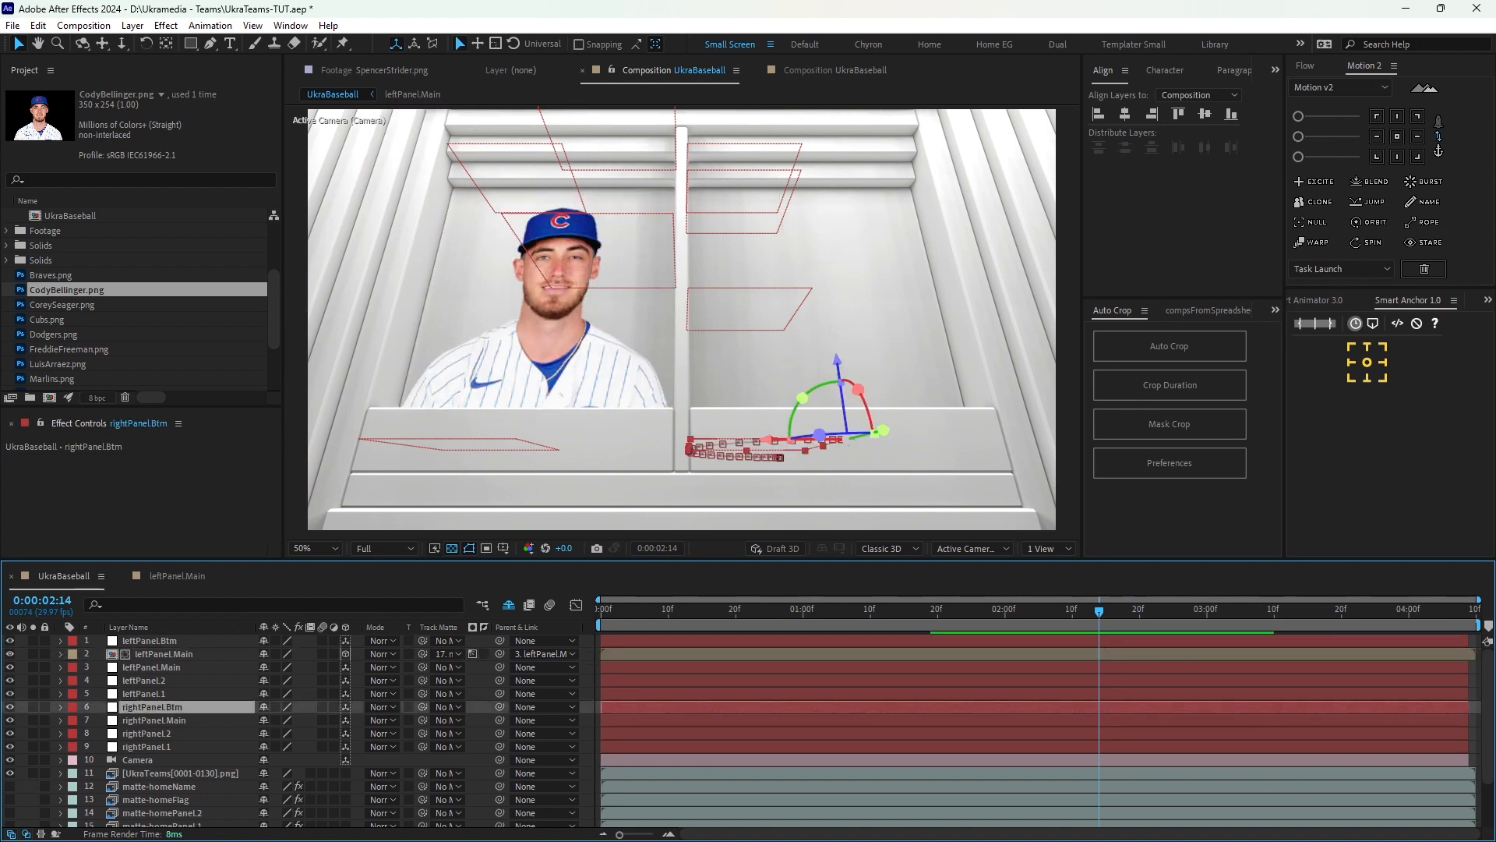
pyautogui.scroll(3, 141, 296)
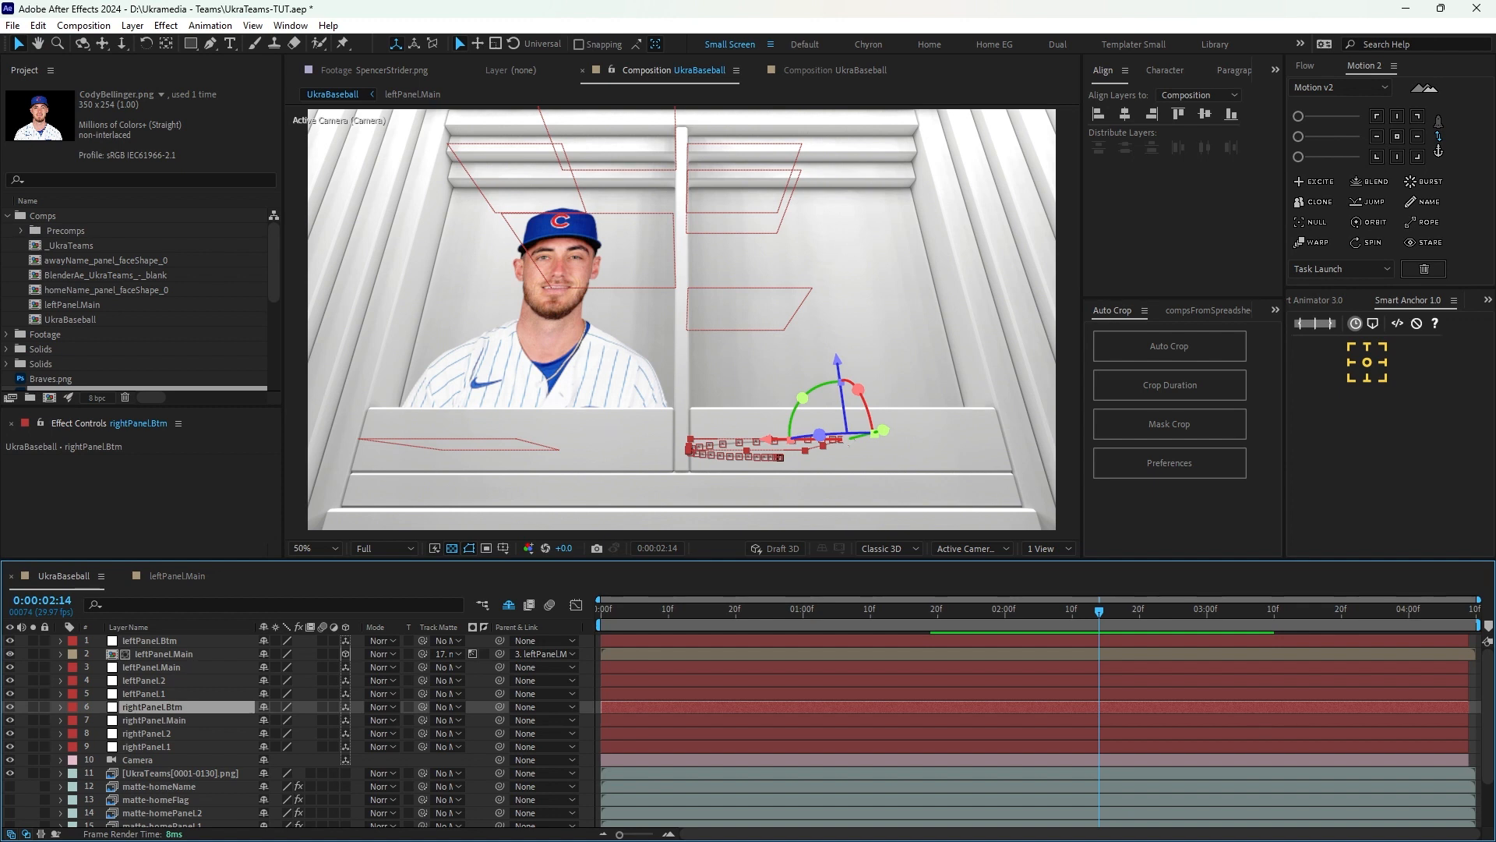
pyautogui.click(73, 304)
pyautogui.hotkey('ctrl', 'd')
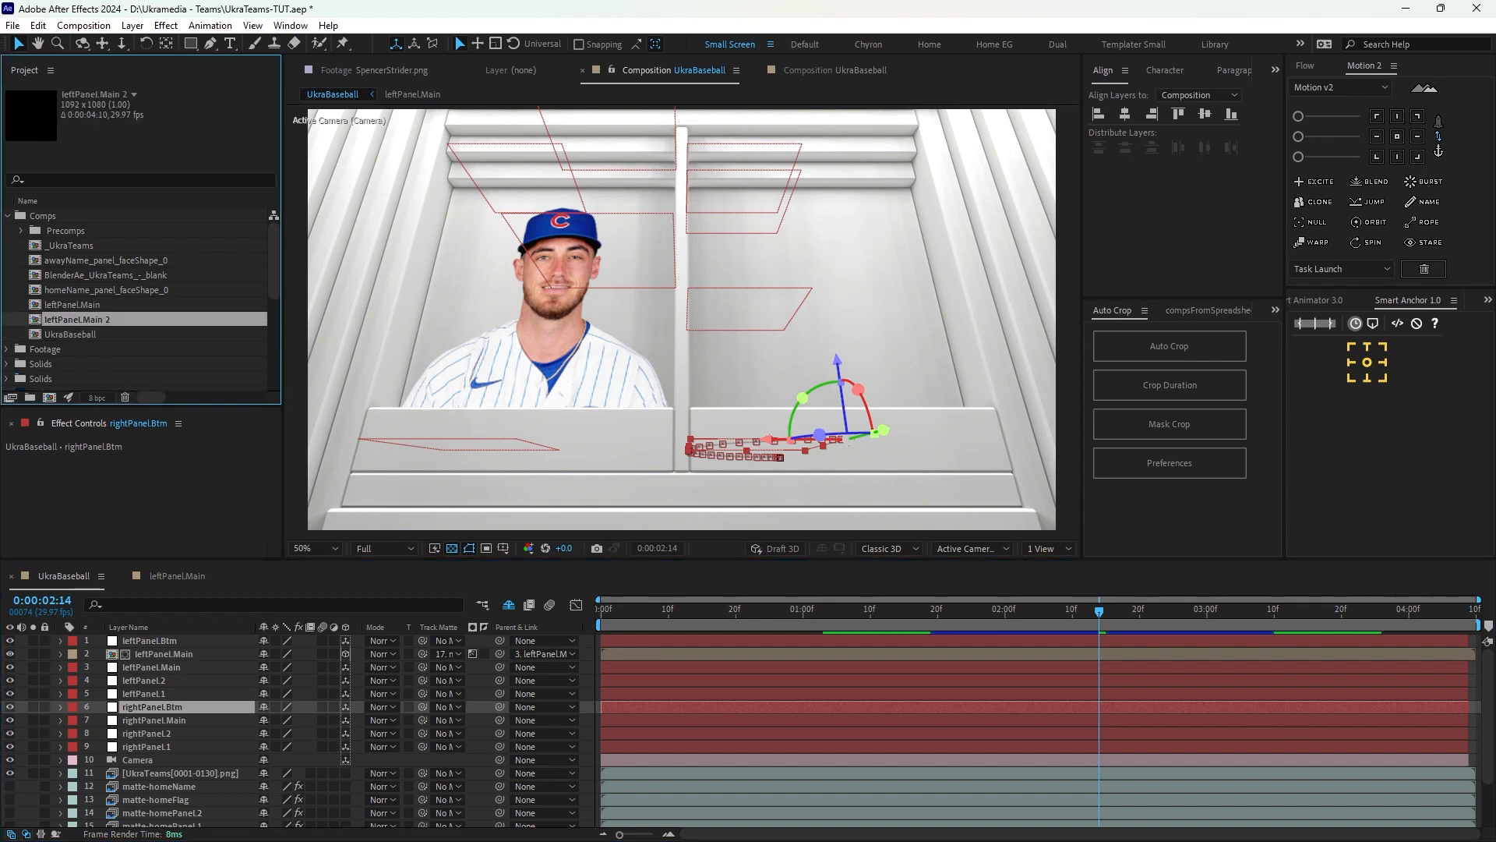
pyautogui.press('Return')
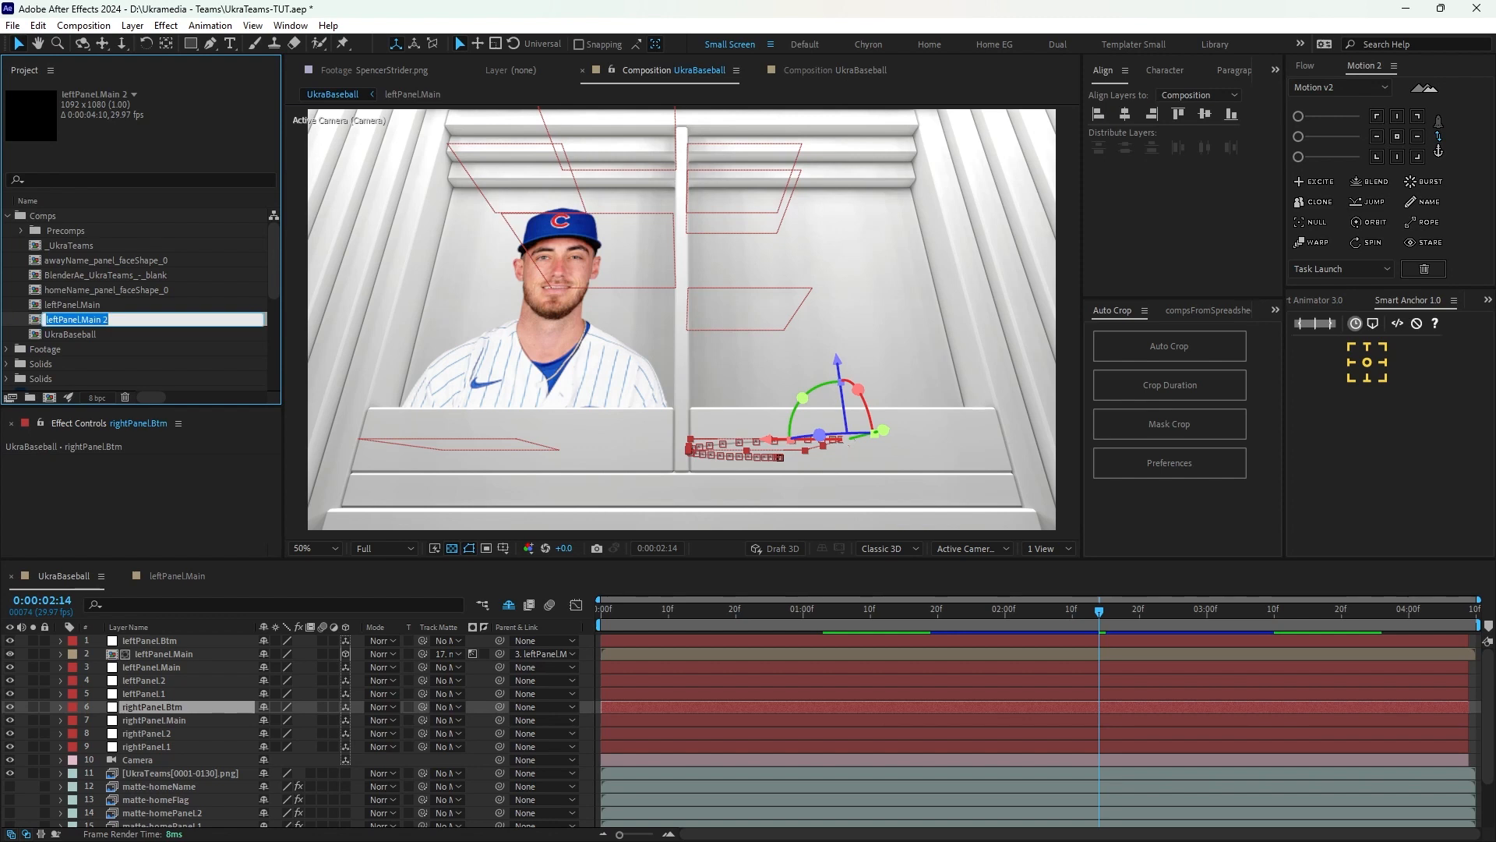
pyautogui.press('End')
pyautogui.hotkey('shift', 'Left')
pyautogui.hotkey('shift', 'Left')
pyautogui.write('BG')
pyautogui.press('Return')
# Duplicate the leftPanel.Main precomp layer, place the copy directly below the original, and replace its source with leftPanel.MainBG.
pyautogui.click(163, 653)
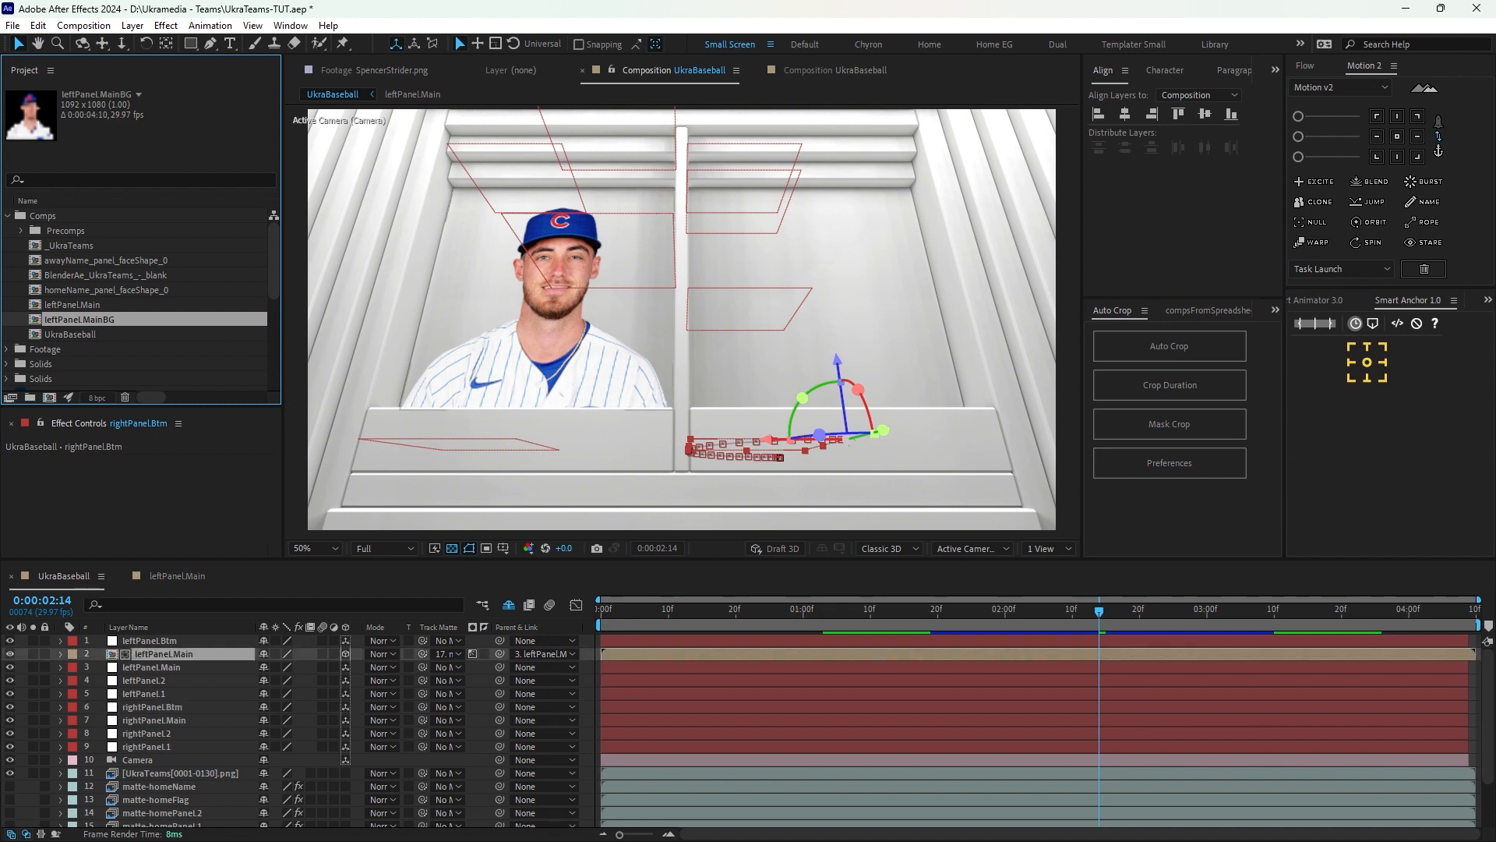
pyautogui.hotkey('ctrl', 'd')
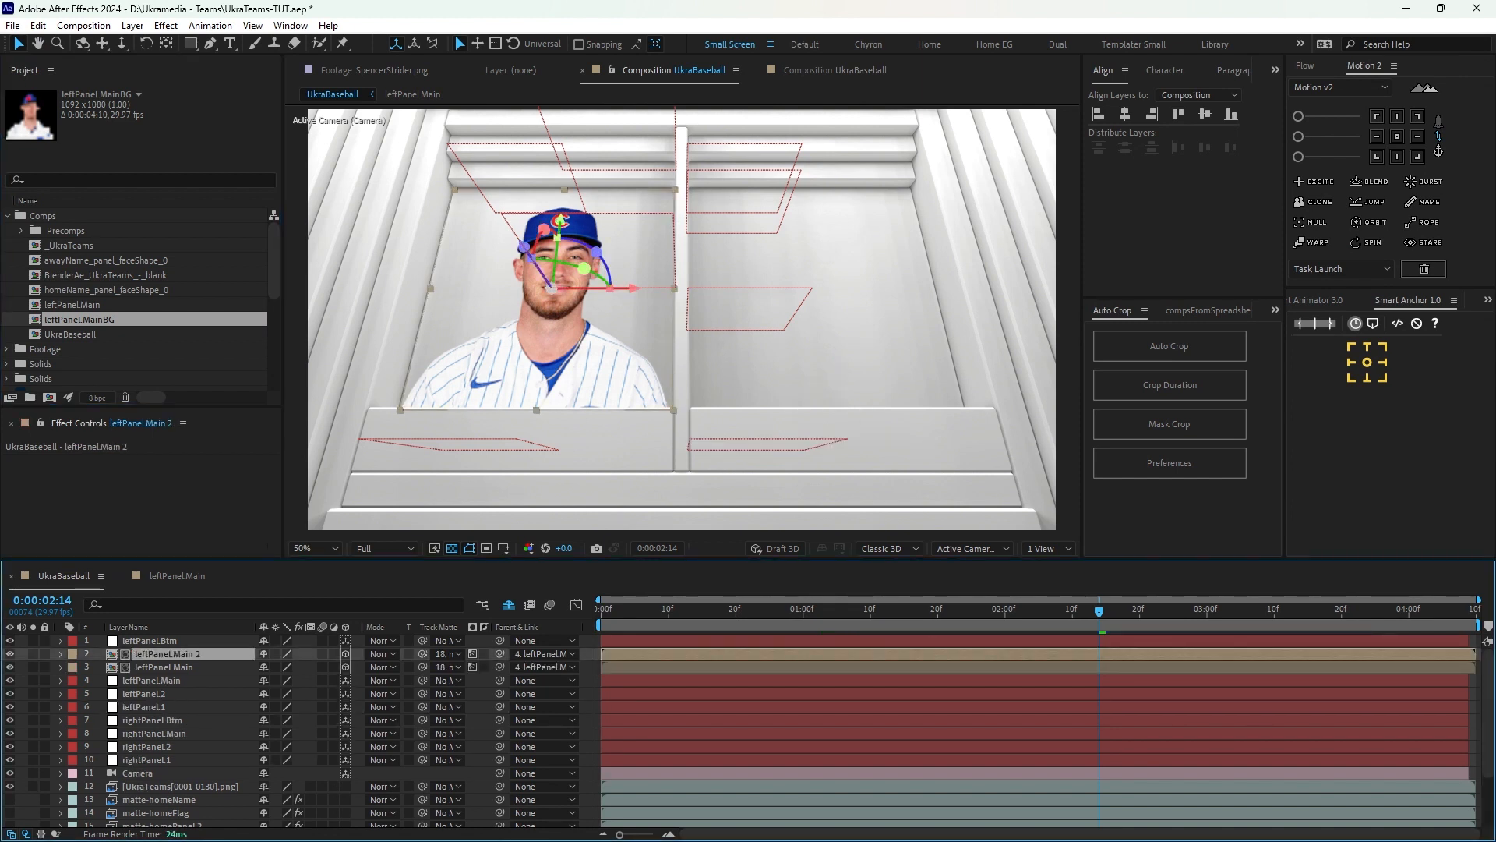
pyautogui.hotkey('ctrl', '[')
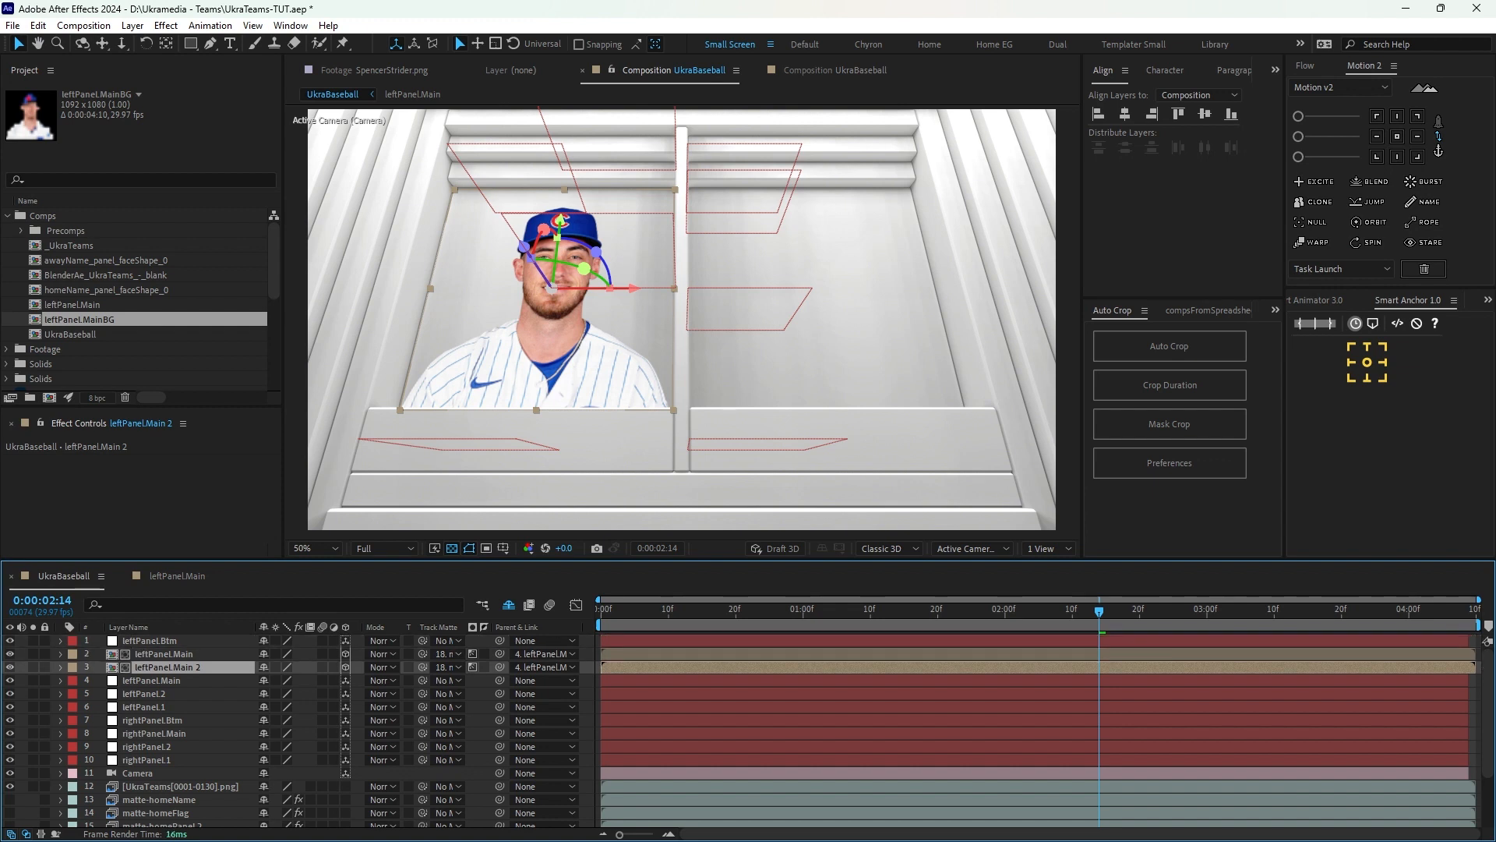
pyautogui.click(79, 320)
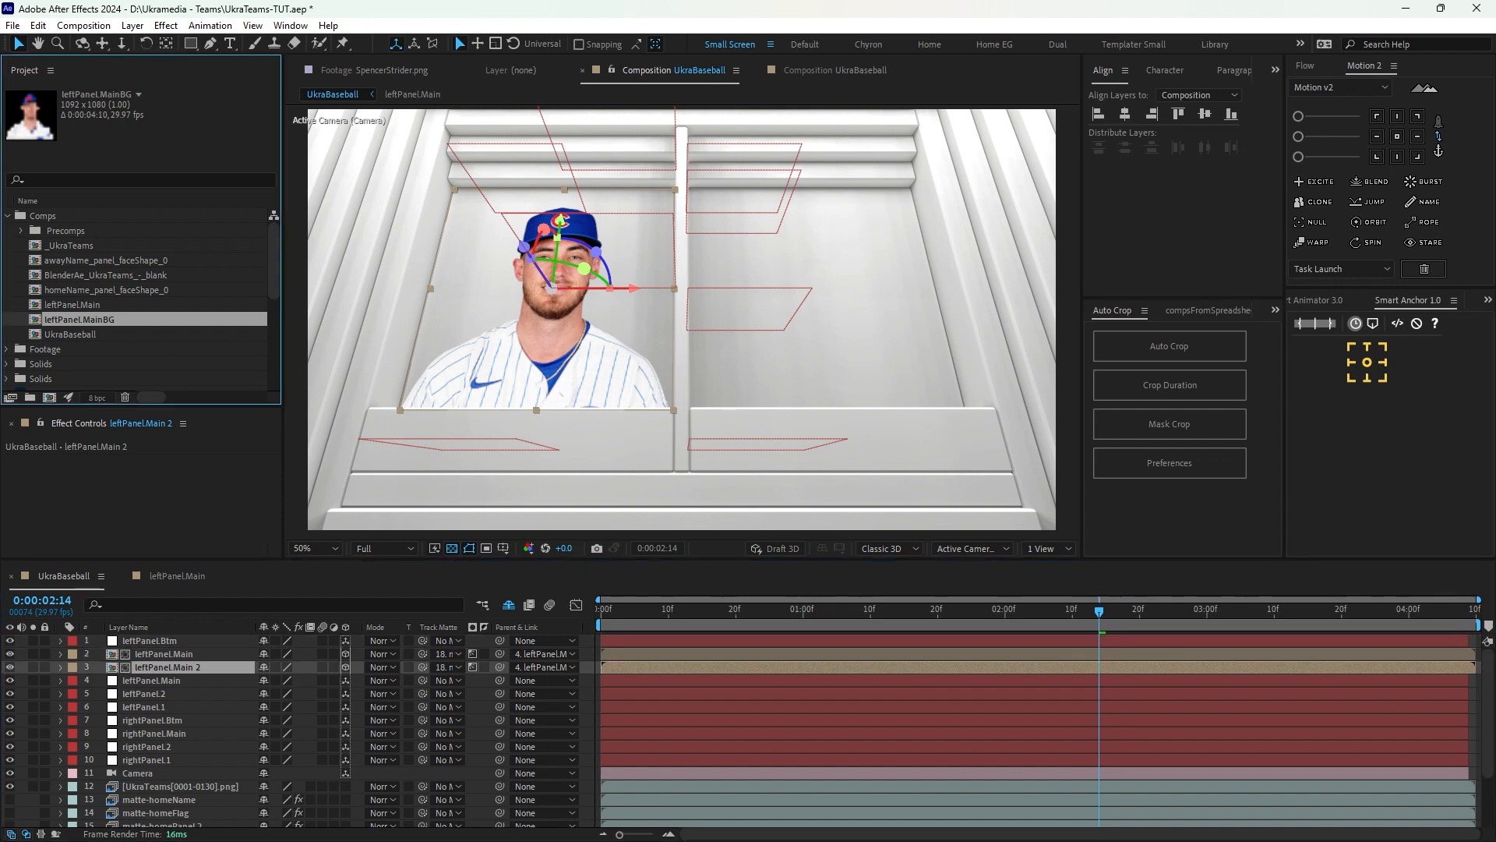
pyautogui.moveTo(79, 320); pyautogui.dragTo(168, 667)
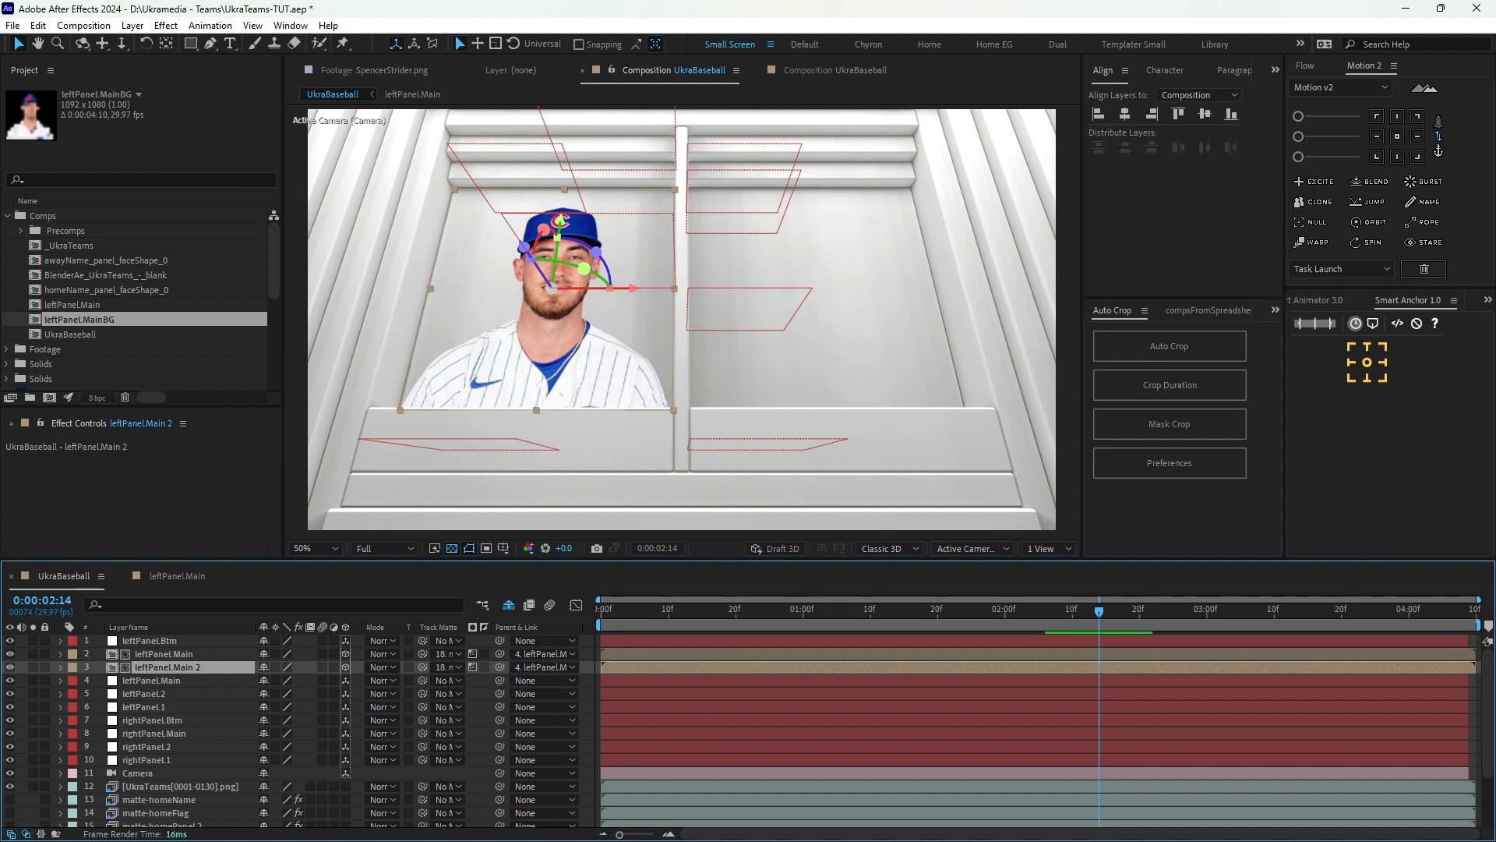
# Open leftPanel.MainBG and replace the CodyBellinger.png layer with Cubs.png, fitted to the composition's size.
pyautogui.doubleClick(167, 667)
pyautogui.hotkey('ctrl', 'a')
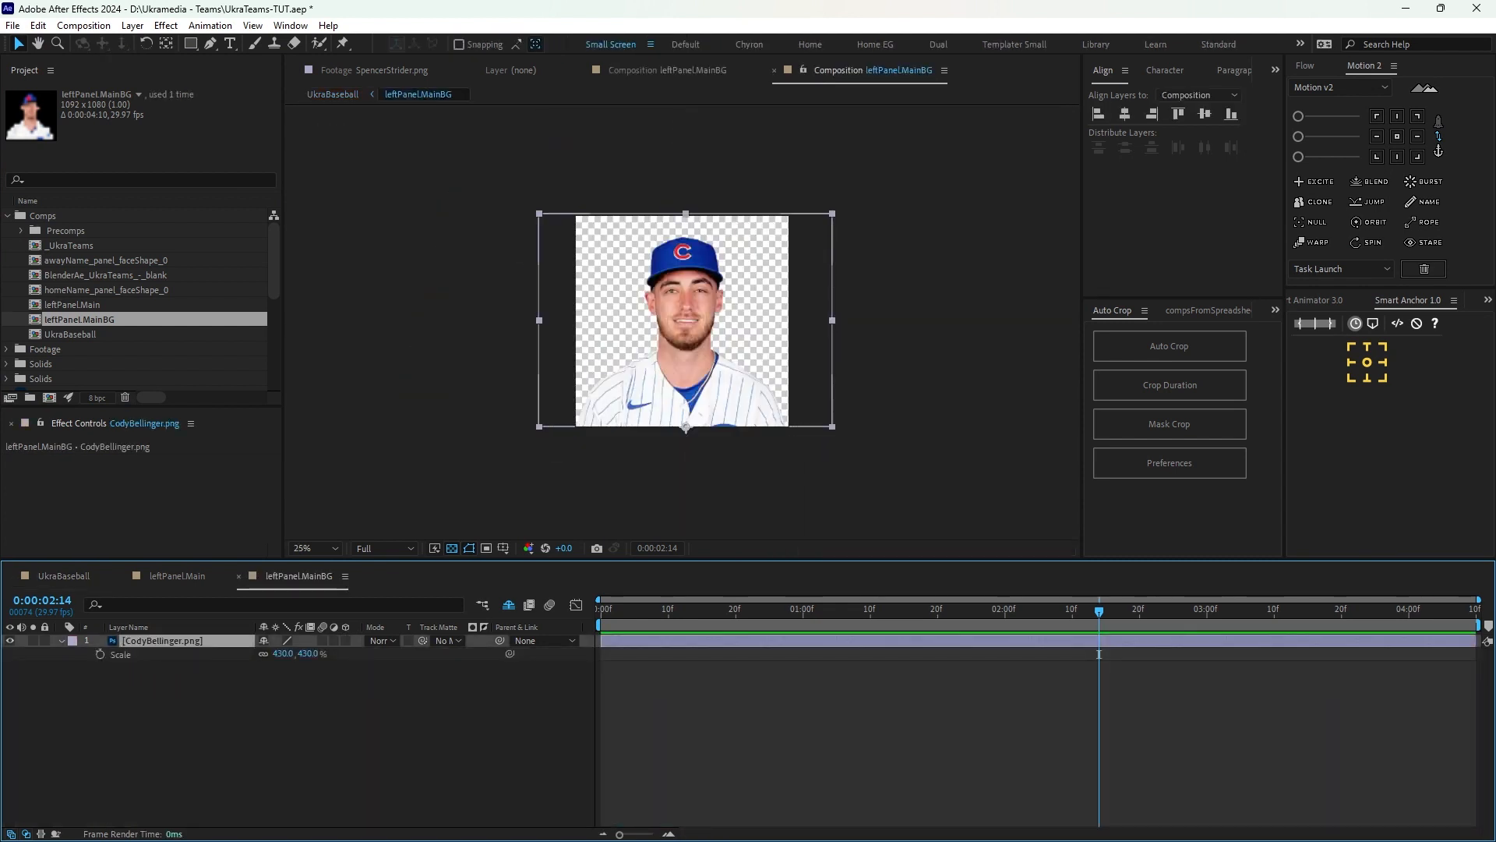
pyautogui.press('Delete')
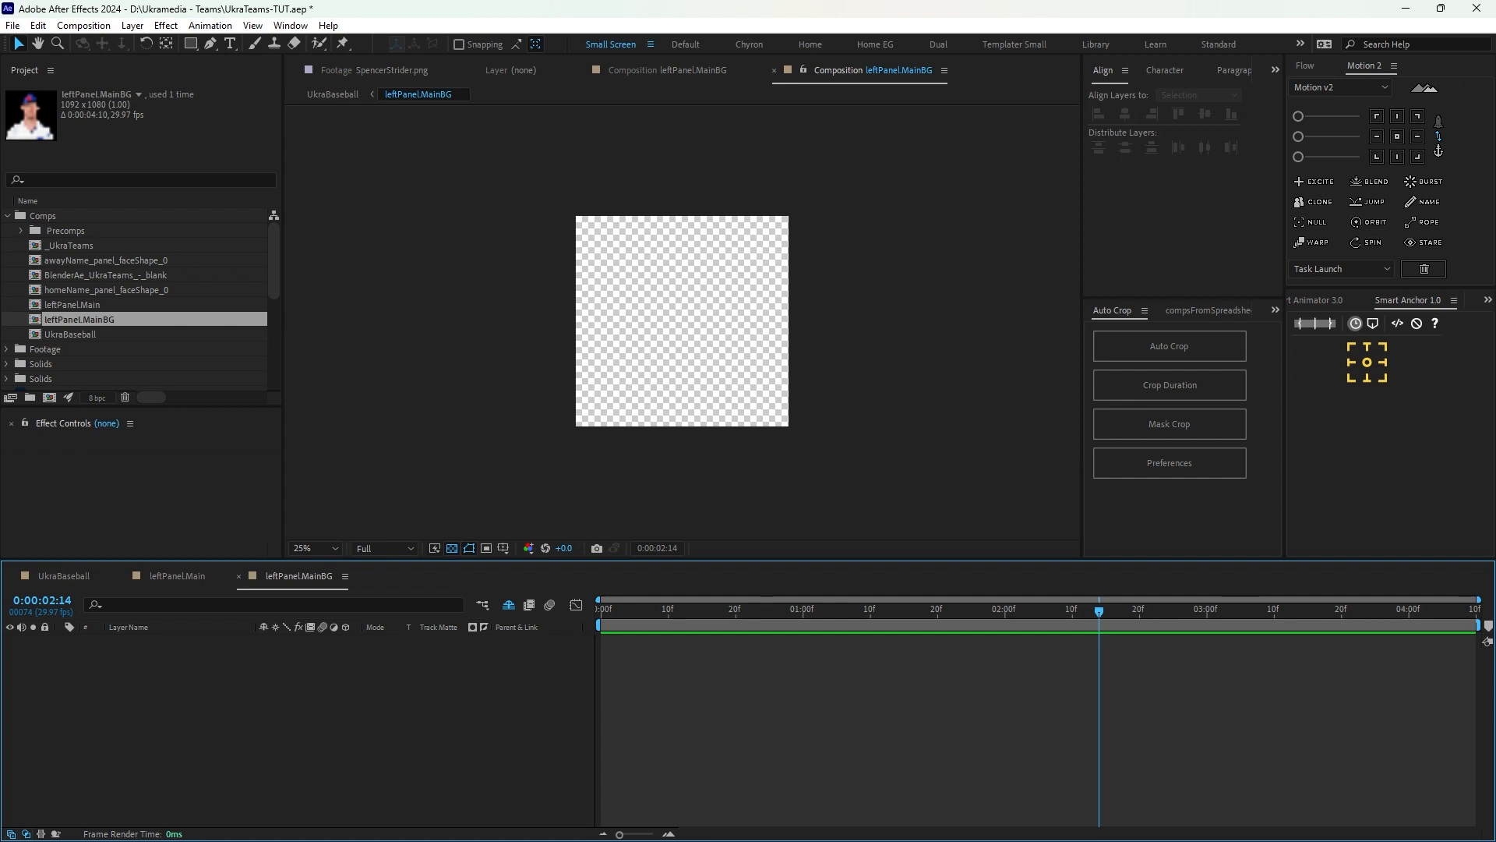
pyautogui.scroll(-4, 140, 304)
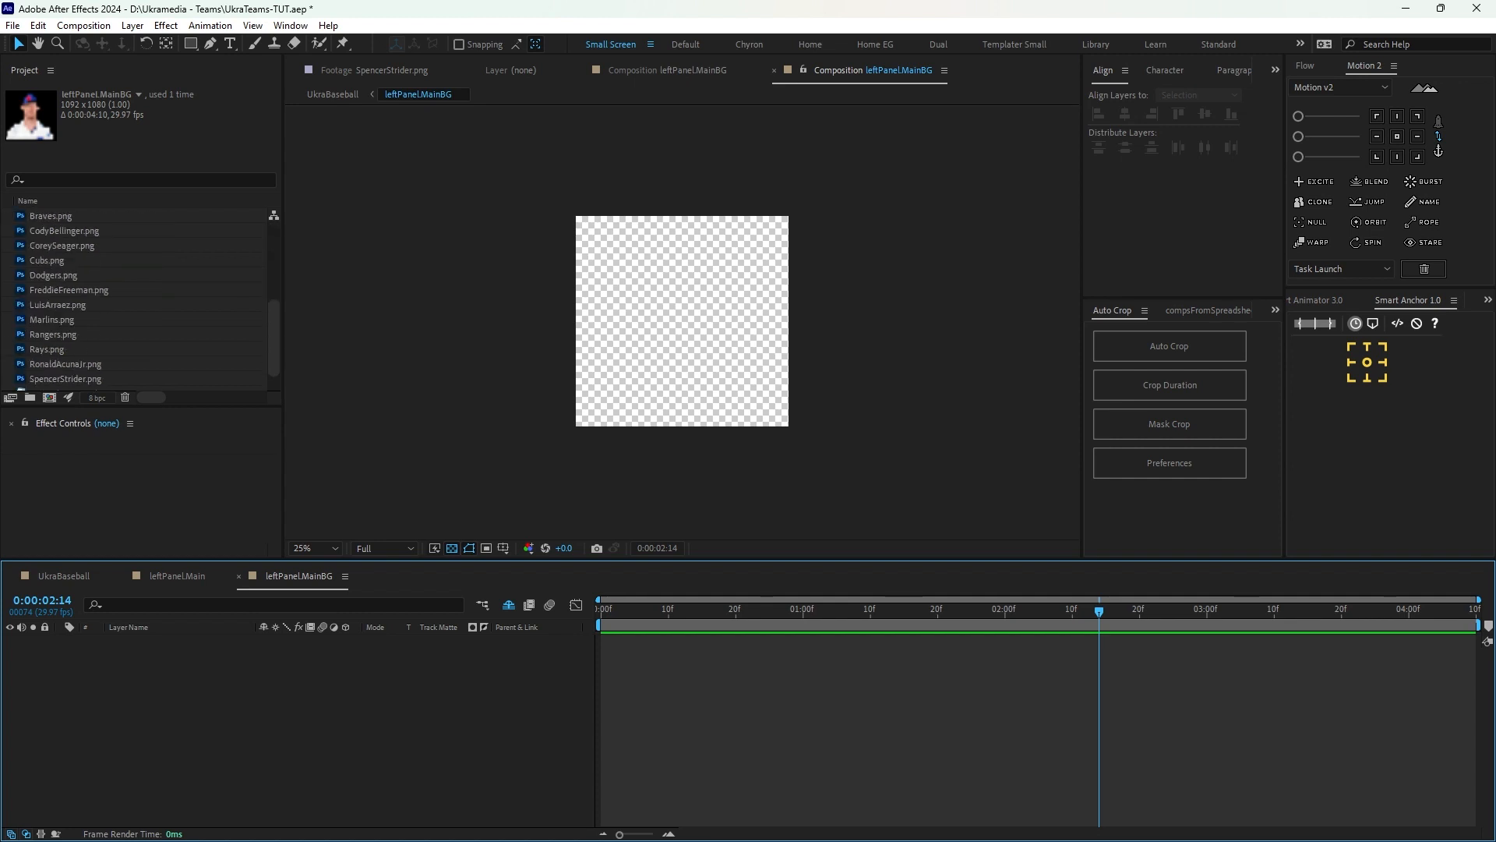
pyautogui.moveTo(49, 259); pyautogui.dragTo(104, 670)
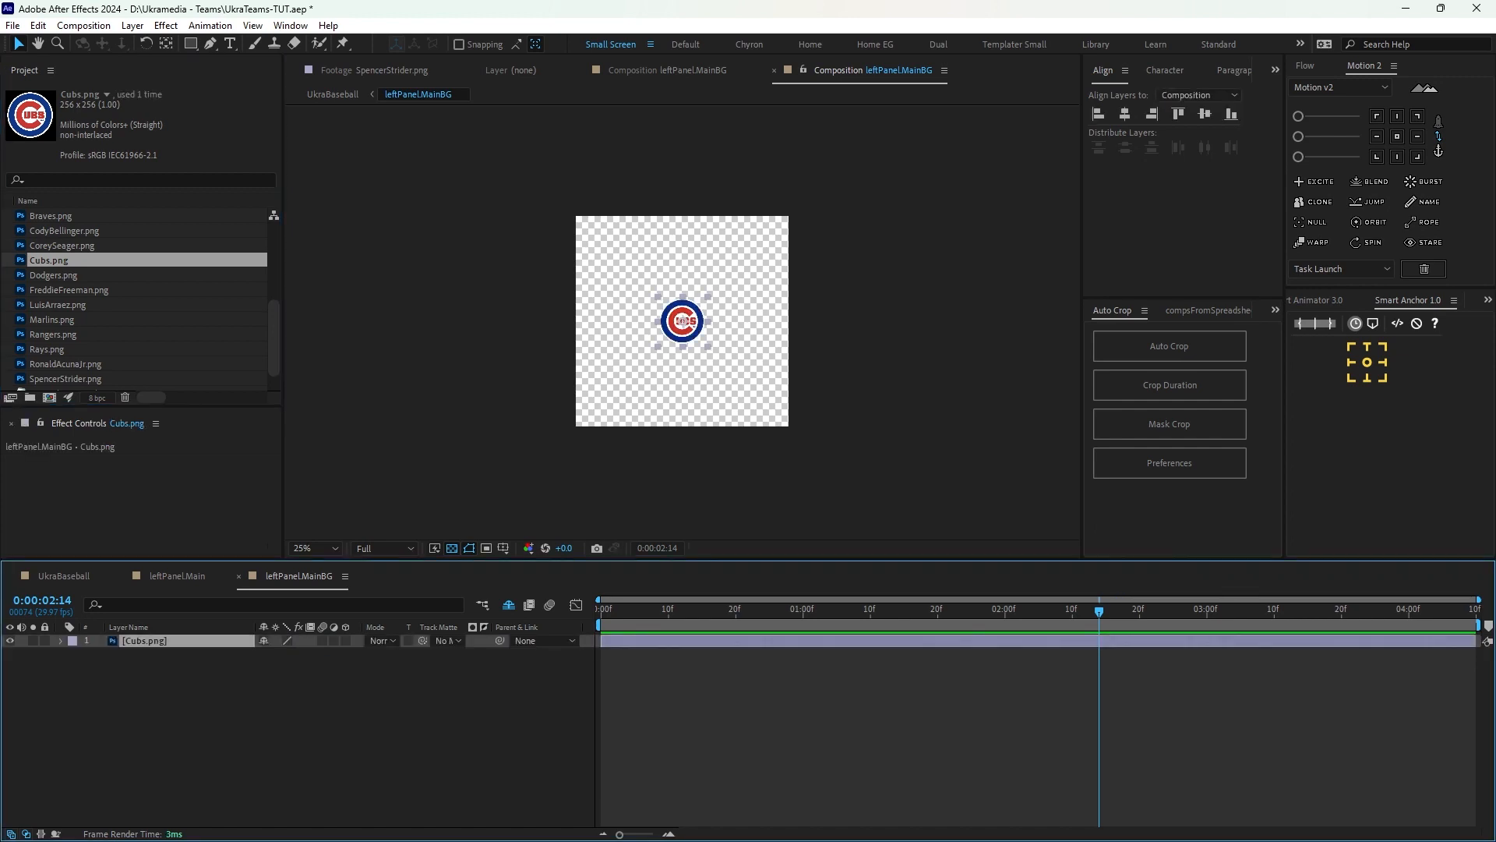
pyautogui.hotkey('ctrl', 'alt', 'f')
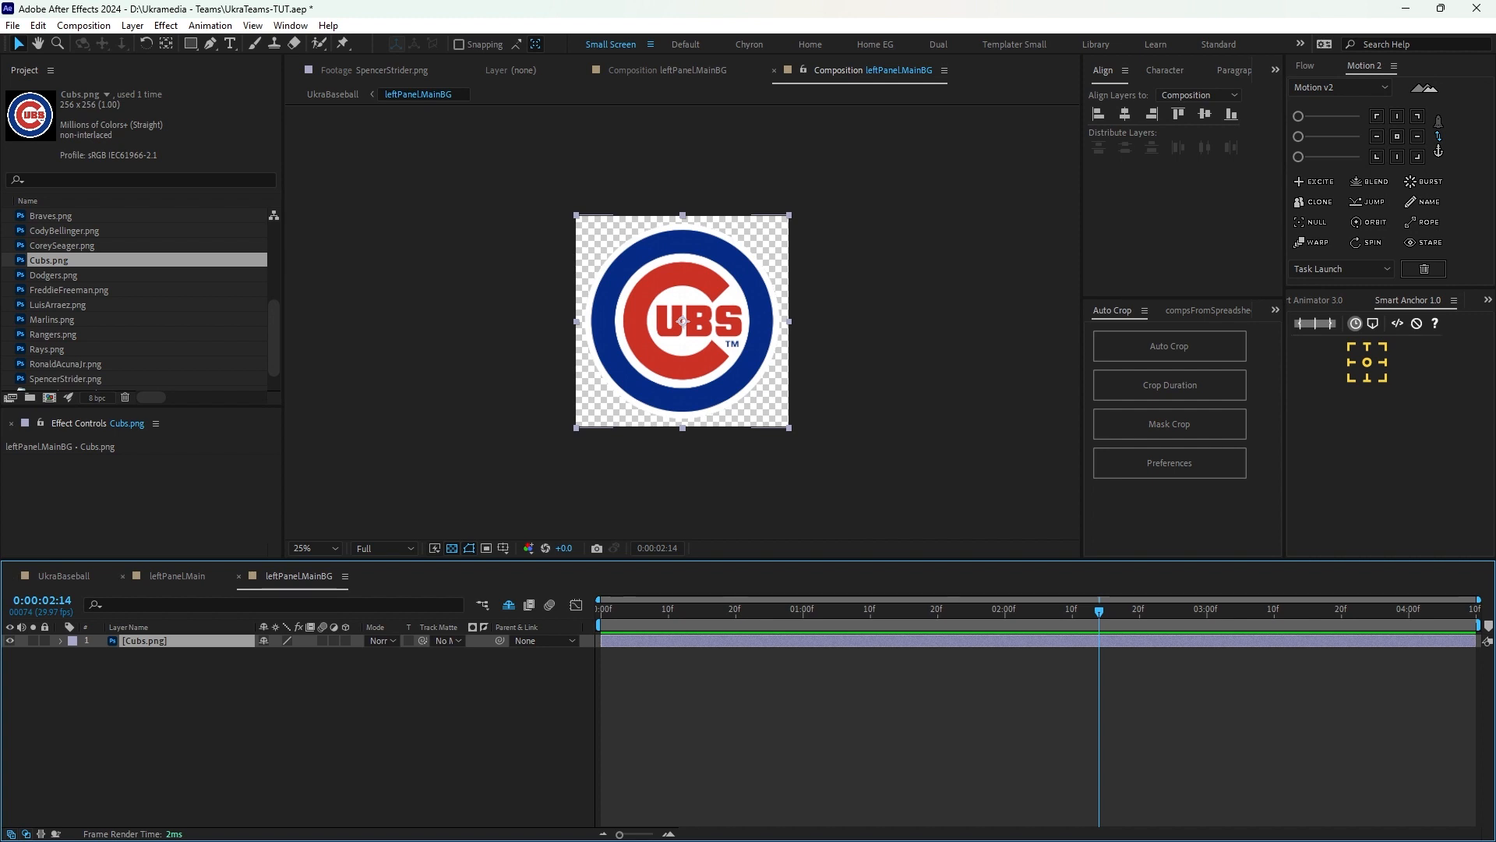
# Check the Cubs logo behind the player in UkraBaseball, review the player layer in leftPanel.Main, and return to UkraBaseball.
pyautogui.click(177, 577)
pyautogui.click(64, 576)
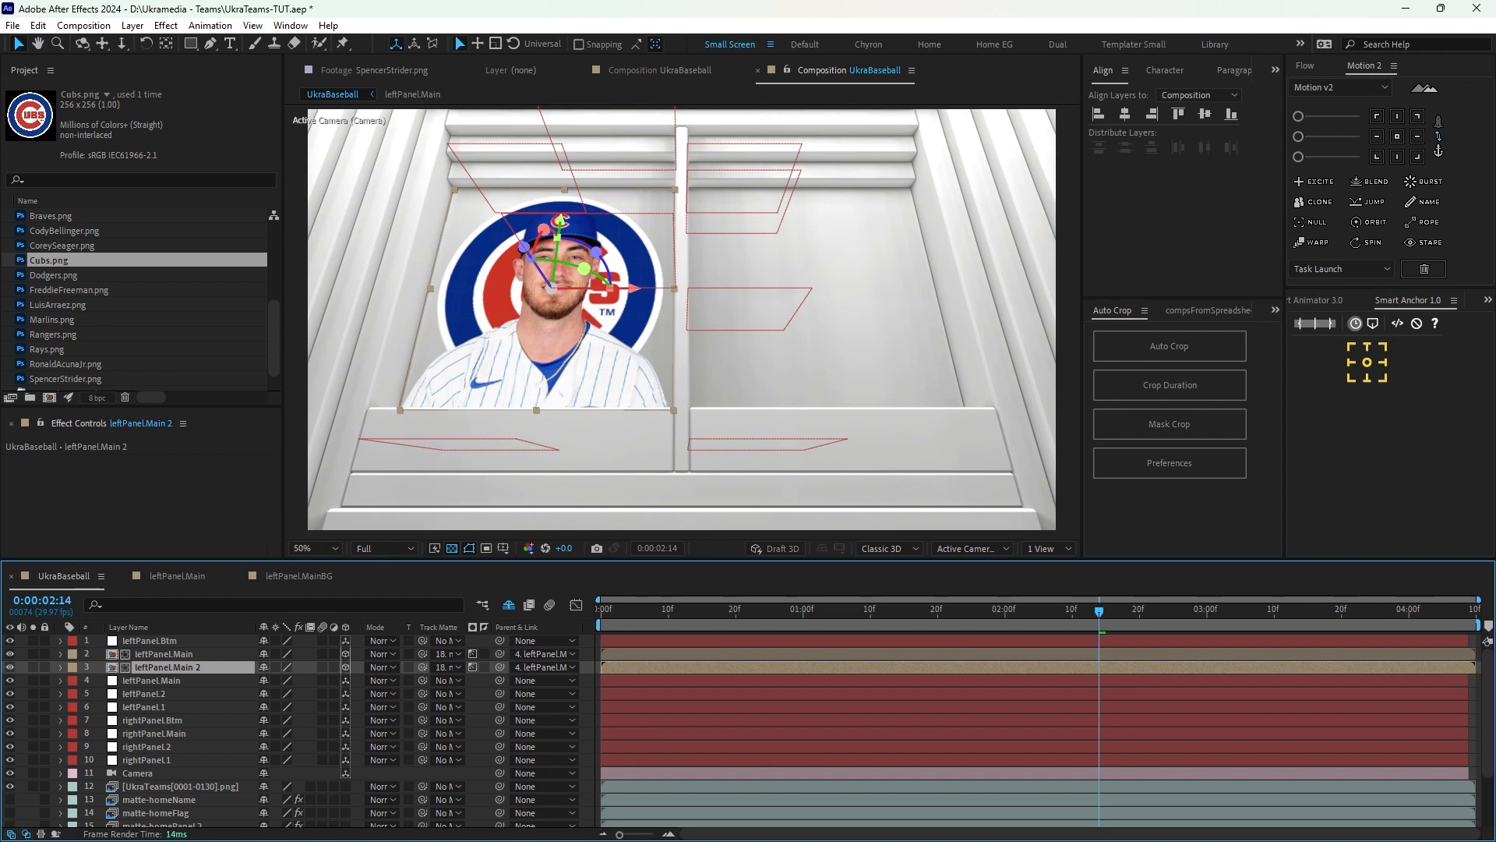
pyautogui.click(177, 576)
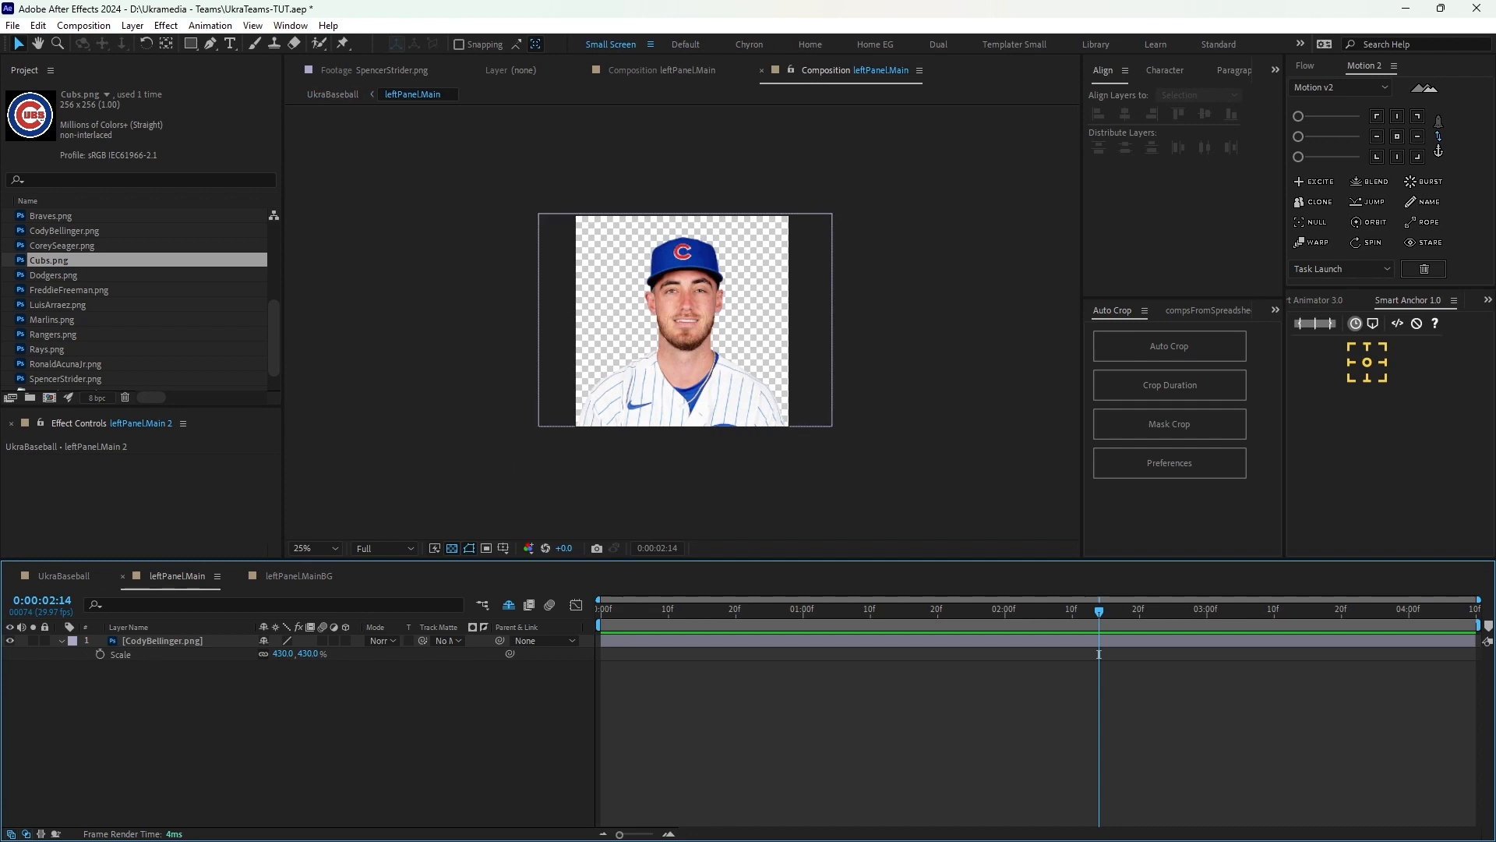
pyautogui.press('s')
pyautogui.click(162, 640)
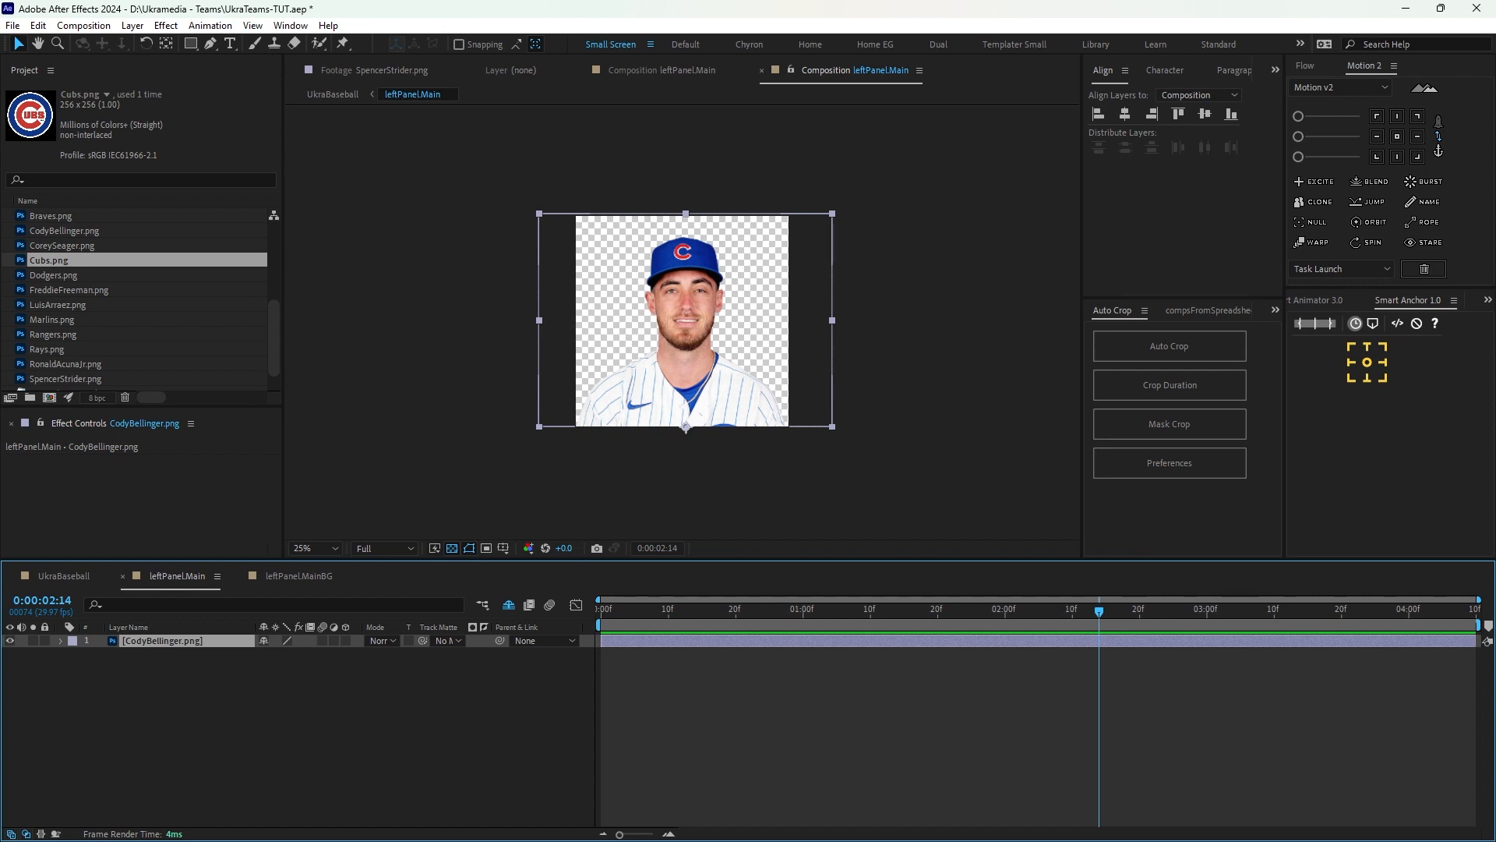
pyautogui.hotkey('shift', 'Escape')
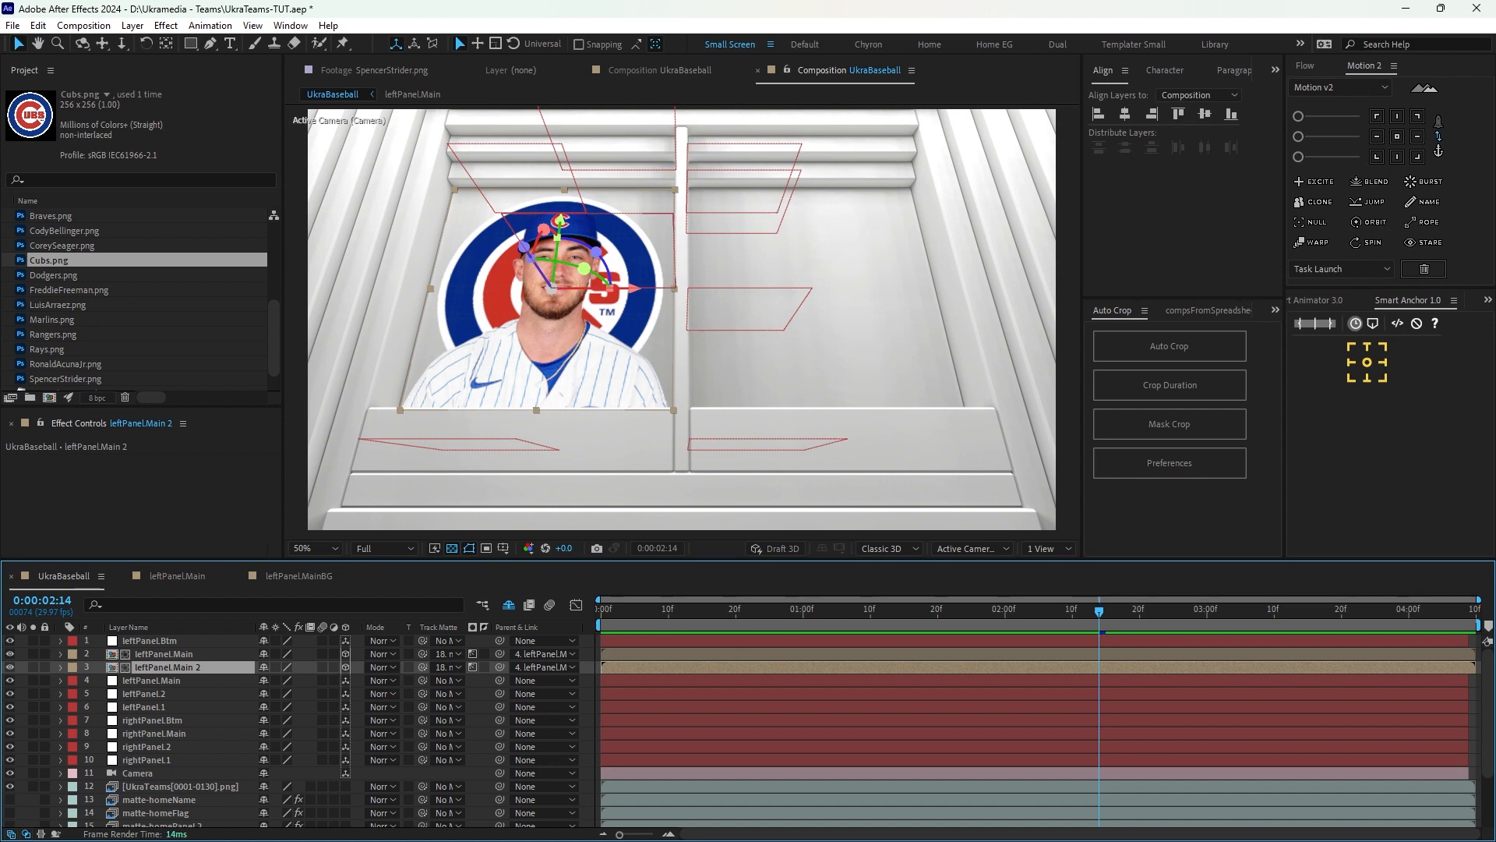
pyautogui.click(144, 707)
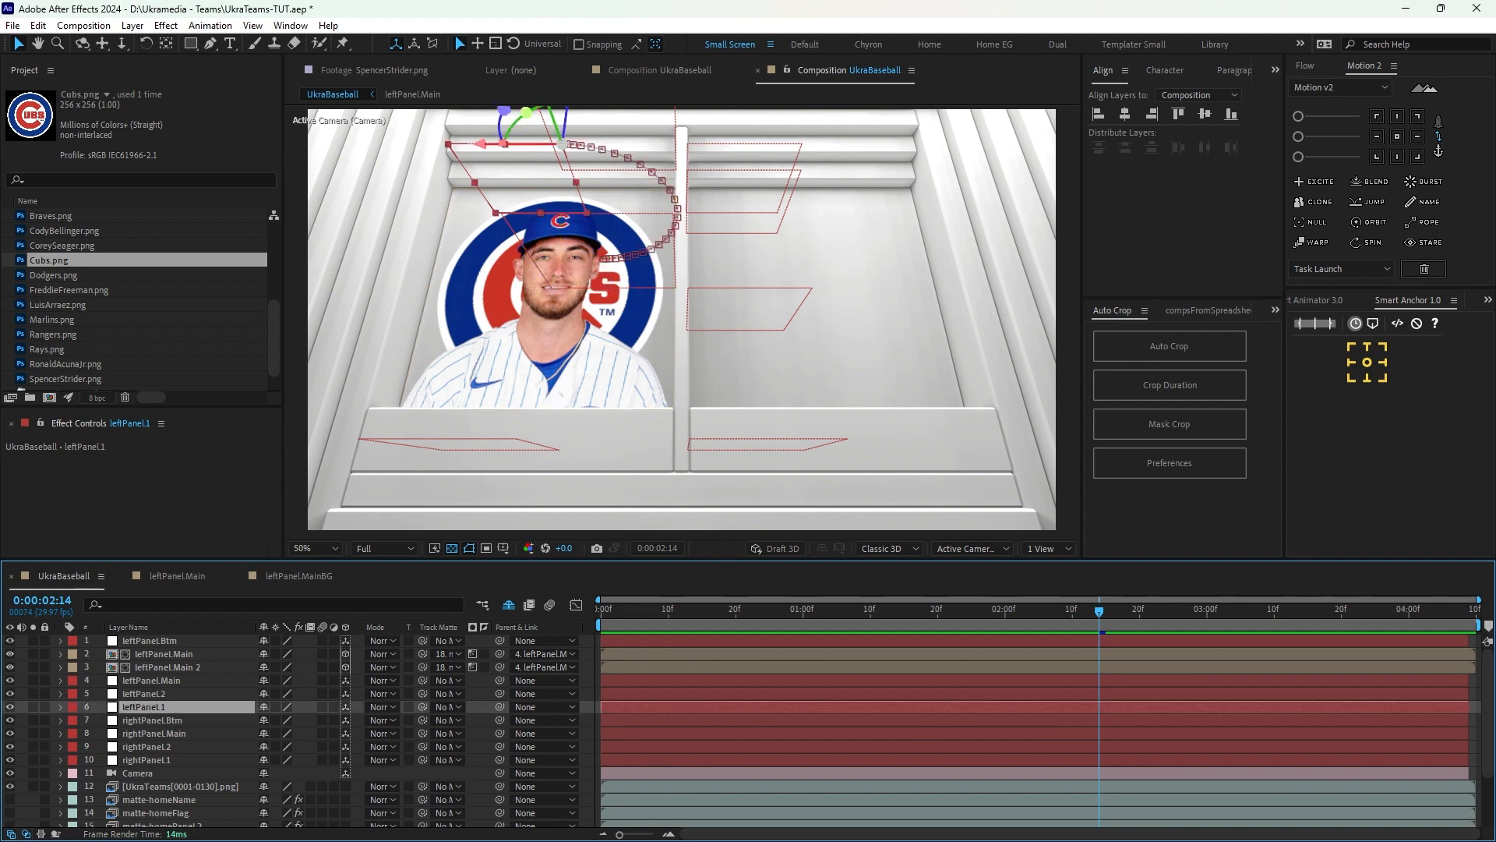
pyautogui.click(144, 693)
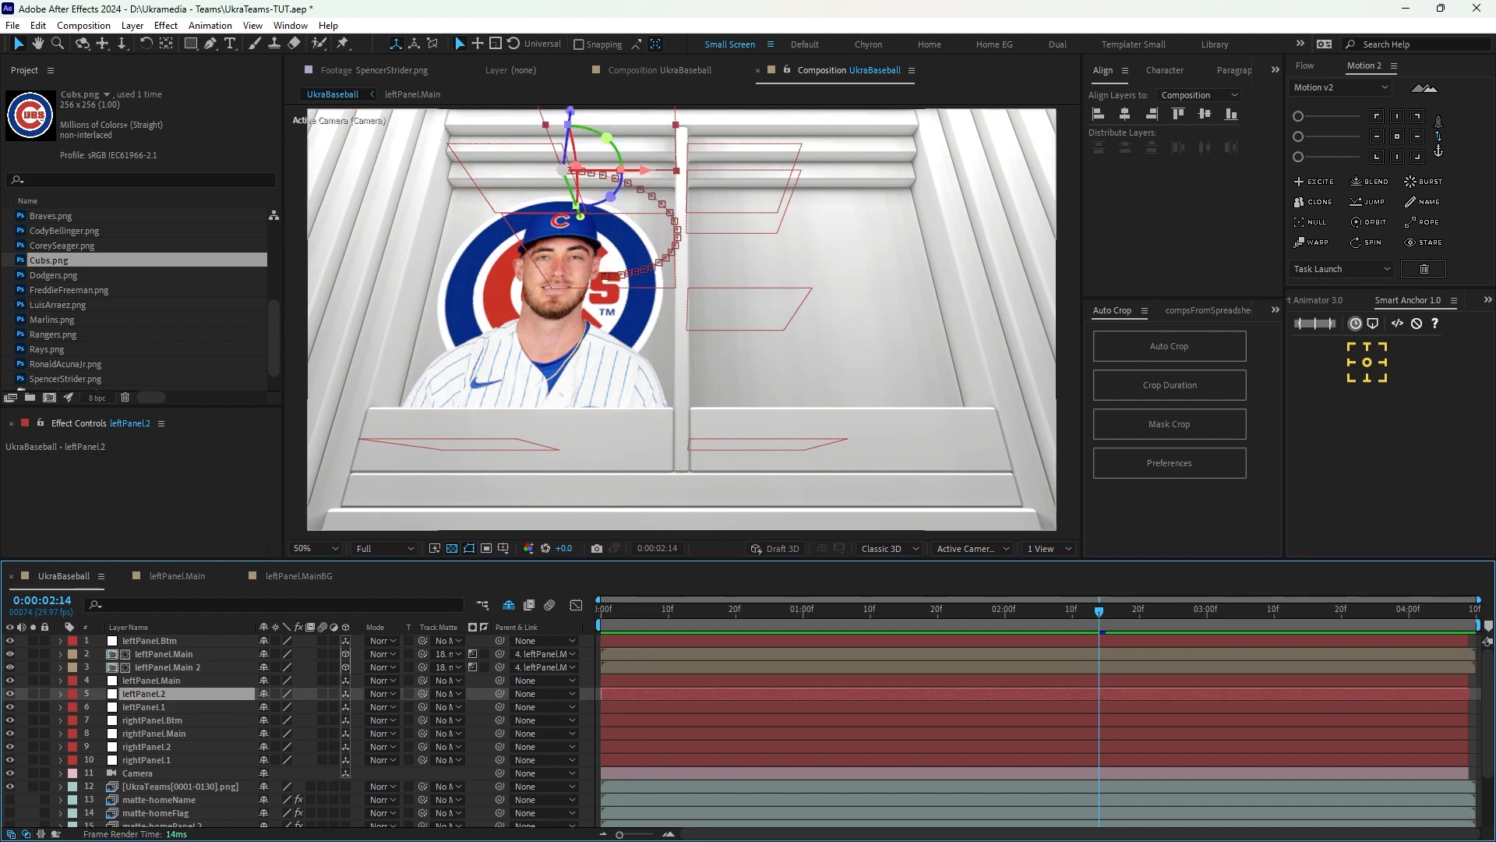
pyautogui.click(857, 374)
pyautogui.click(857, 584)
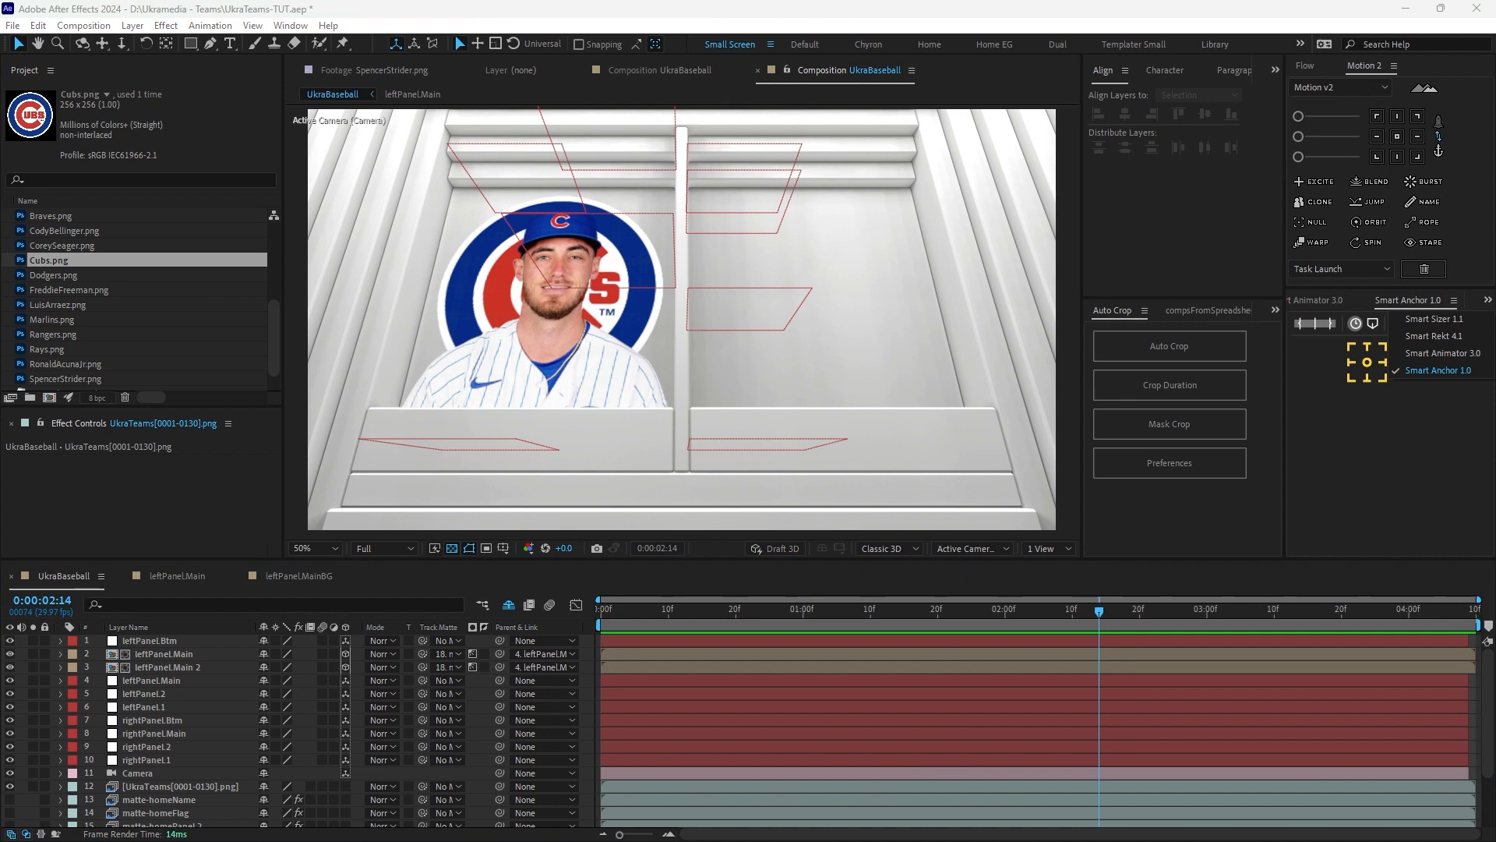
# Create a rectangle shape layer with Smart Rekt 4.1 and turn it into a 3D layer.
pyautogui.click(1488, 299)
pyautogui.click(1434, 336)
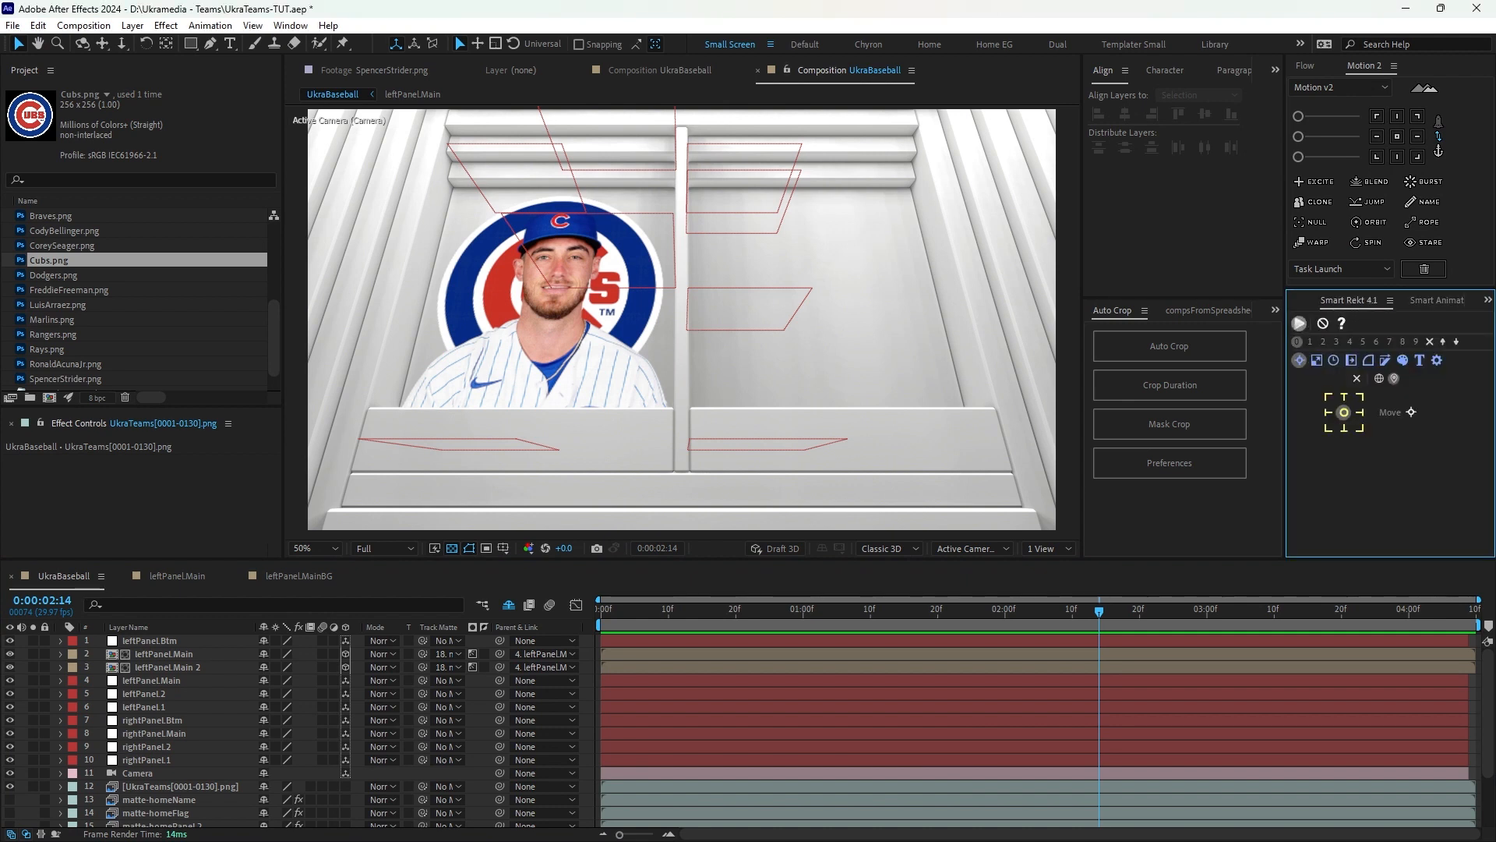
pyautogui.click(1299, 323)
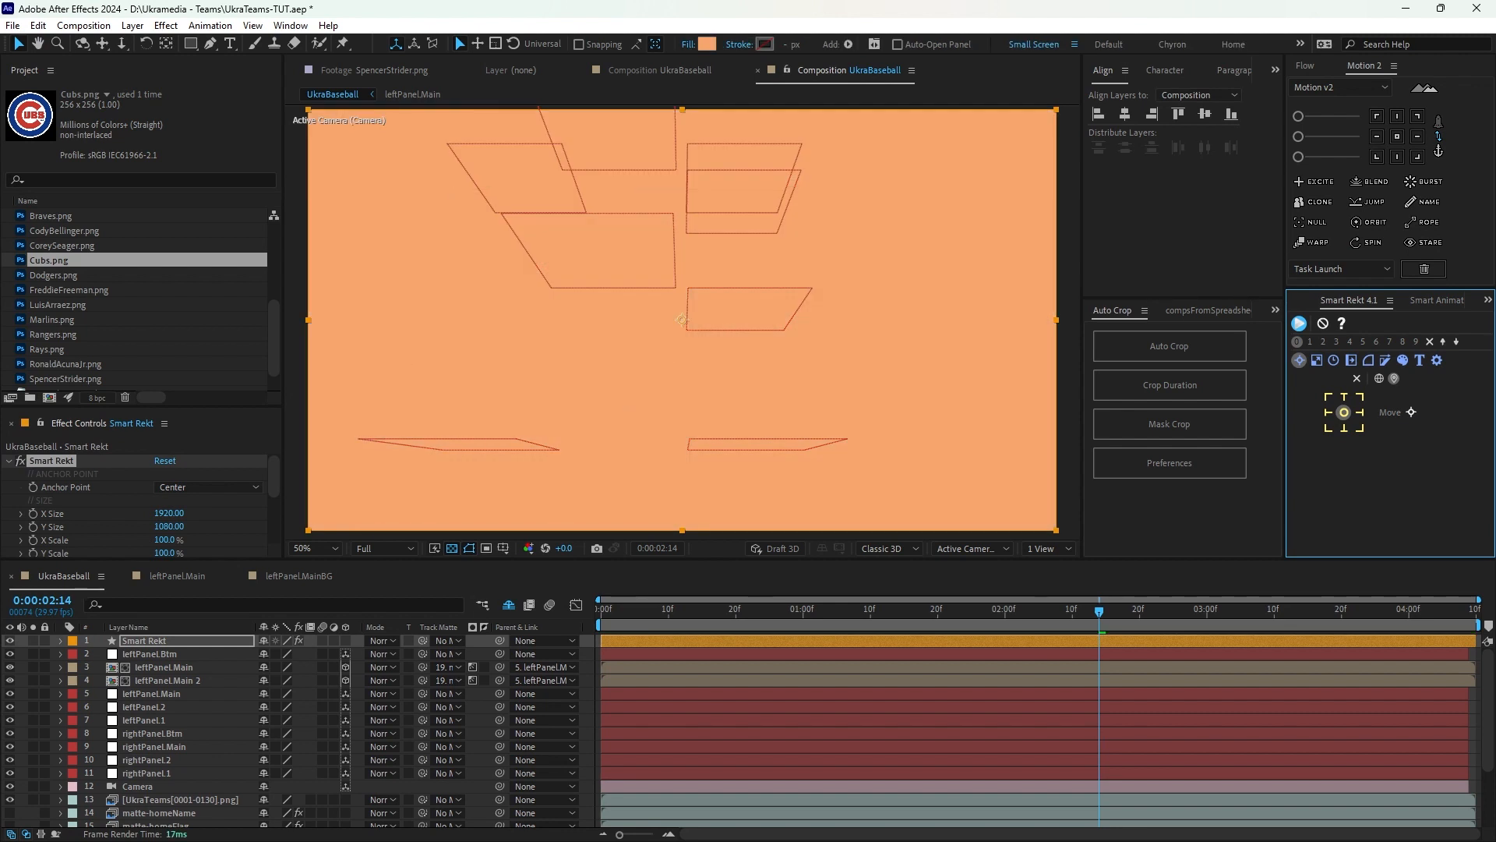
pyautogui.click(144, 640)
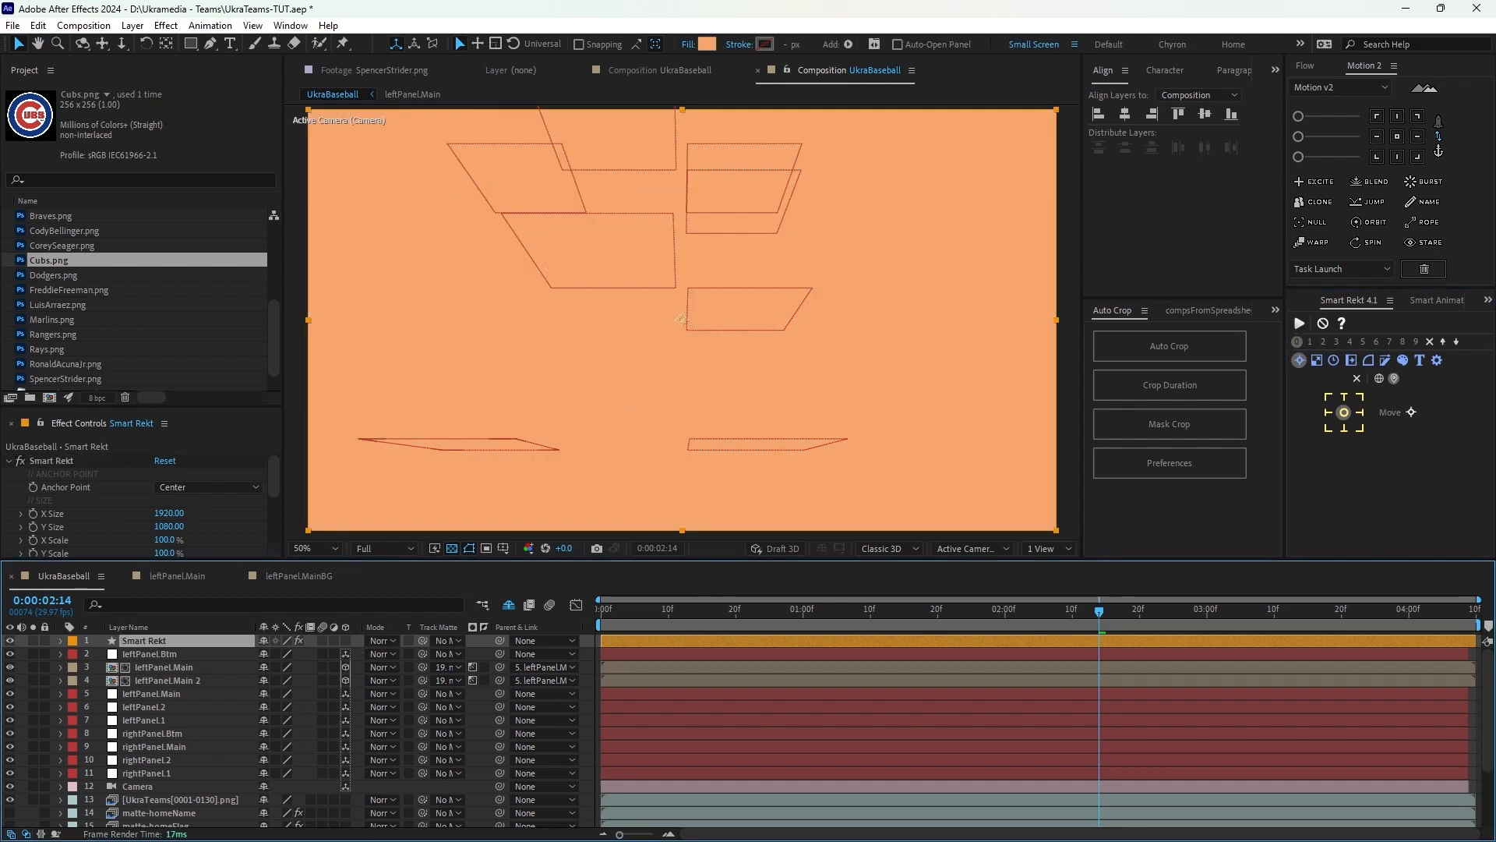
pyautogui.click(345, 641)
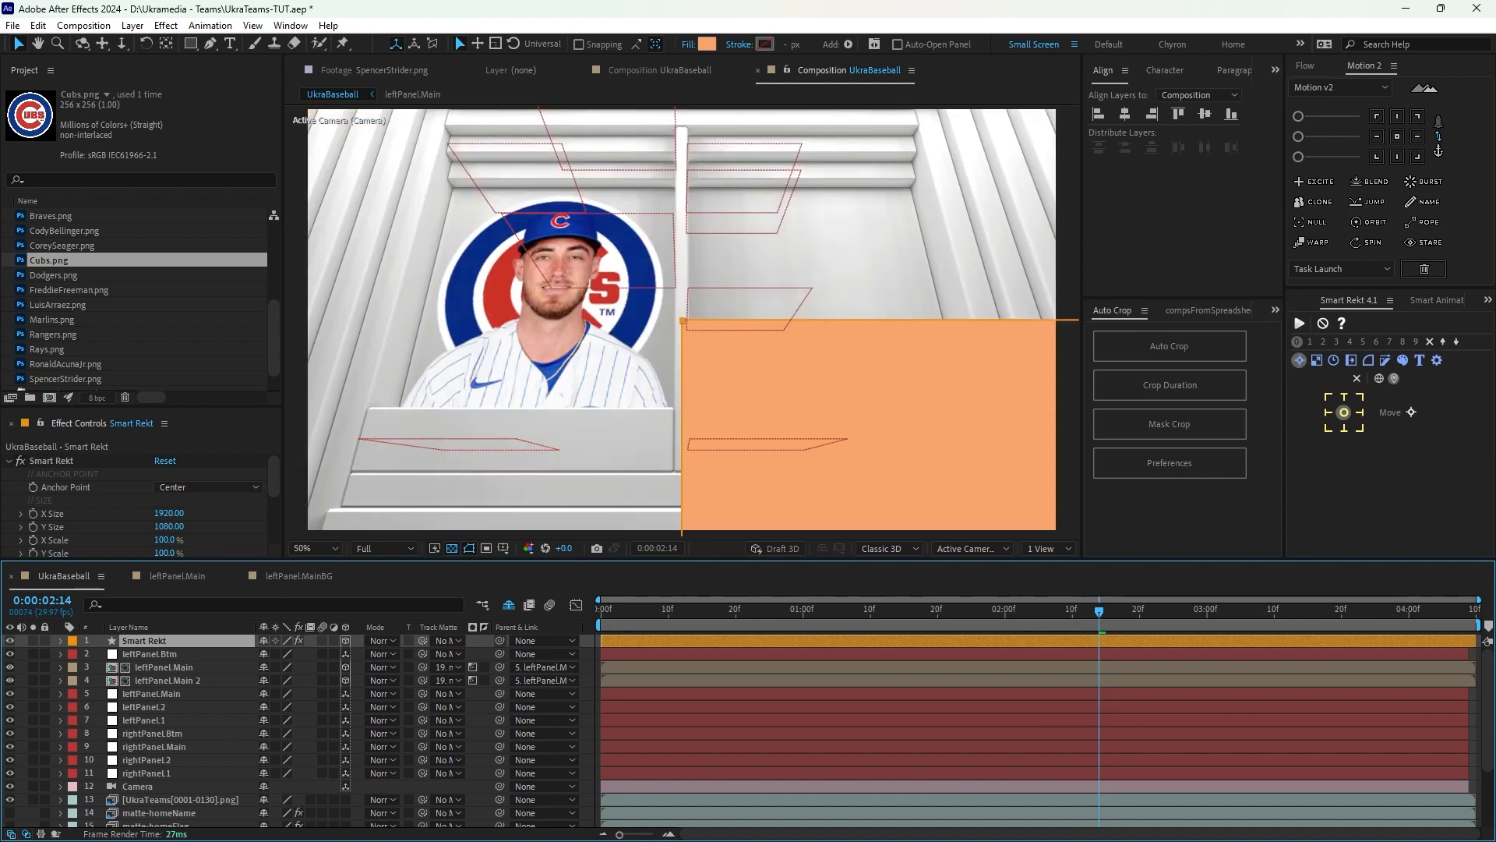
# Parent the Smart Rekt layer to the leftPanel.1 null, snapped to its position, and place it directly above that null in the stack.
pyautogui.moveTo(499, 640); pyautogui.dragTo(159, 719)
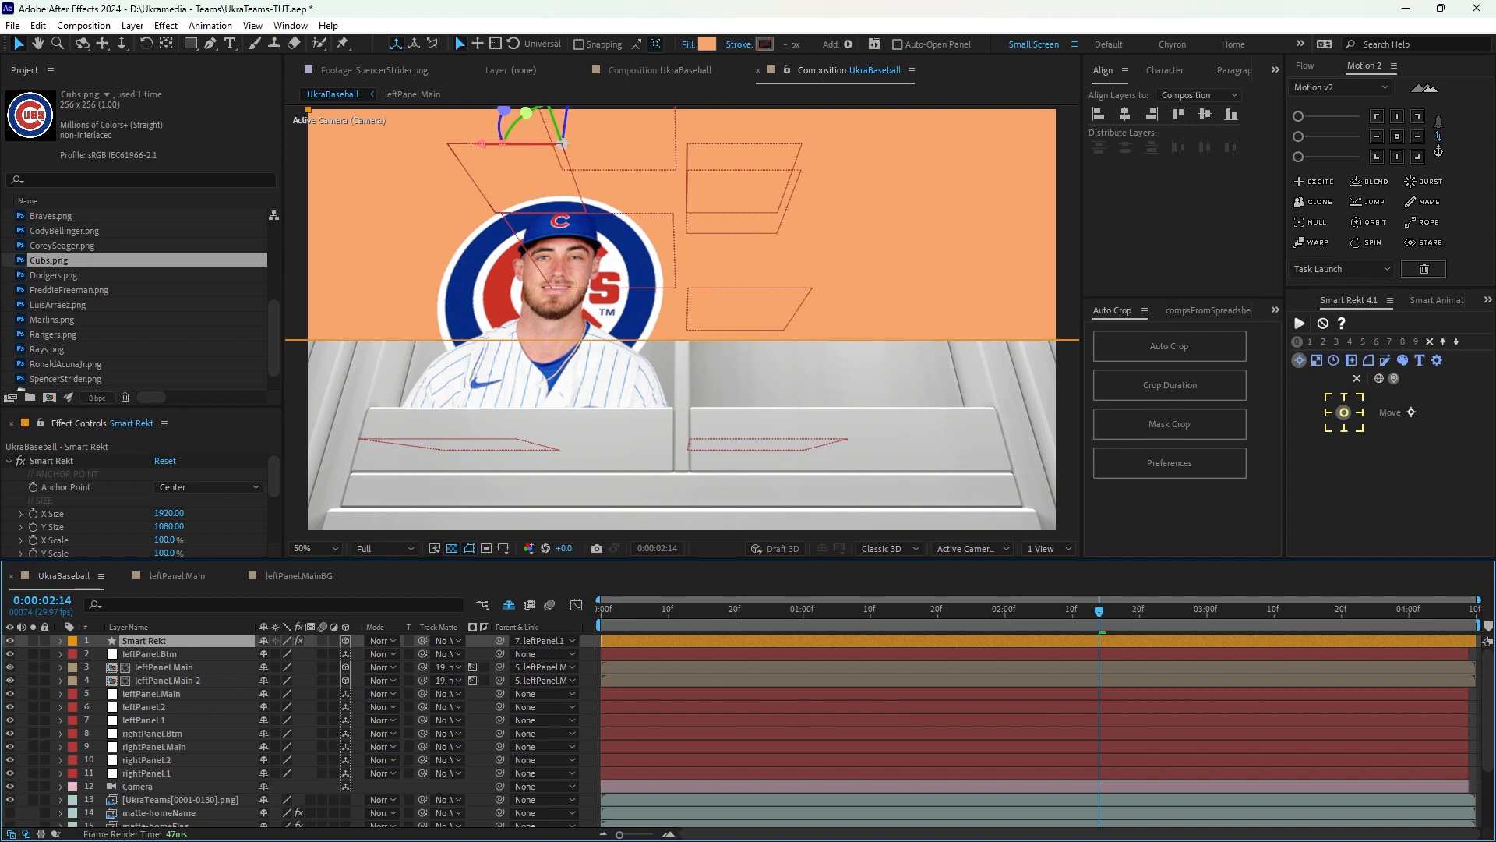
pyautogui.click(148, 720)
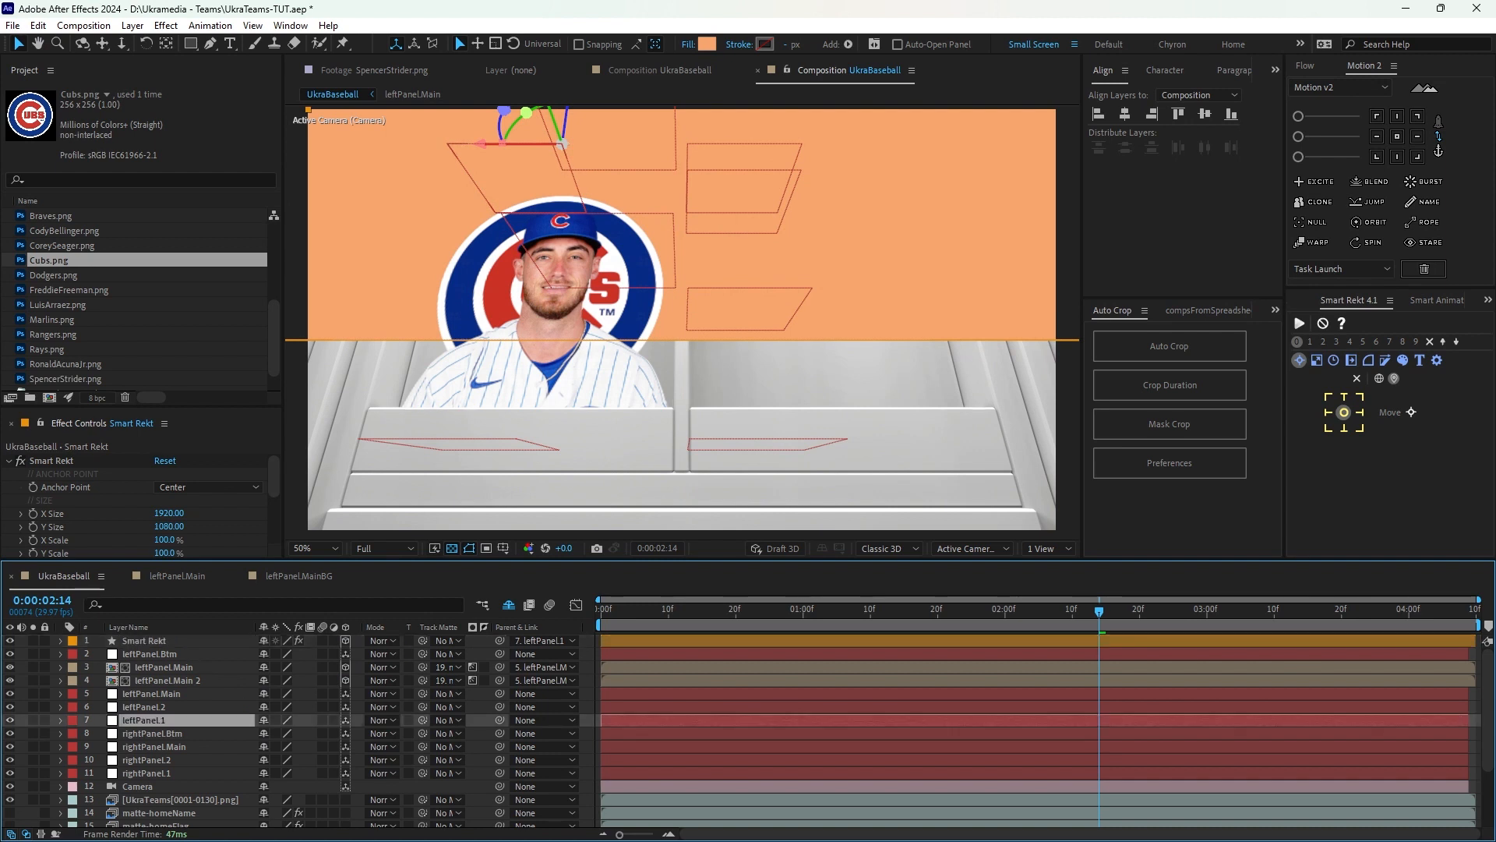
pyautogui.moveTo(148, 640); pyautogui.dragTo(146, 713)
pyautogui.click(148, 720)
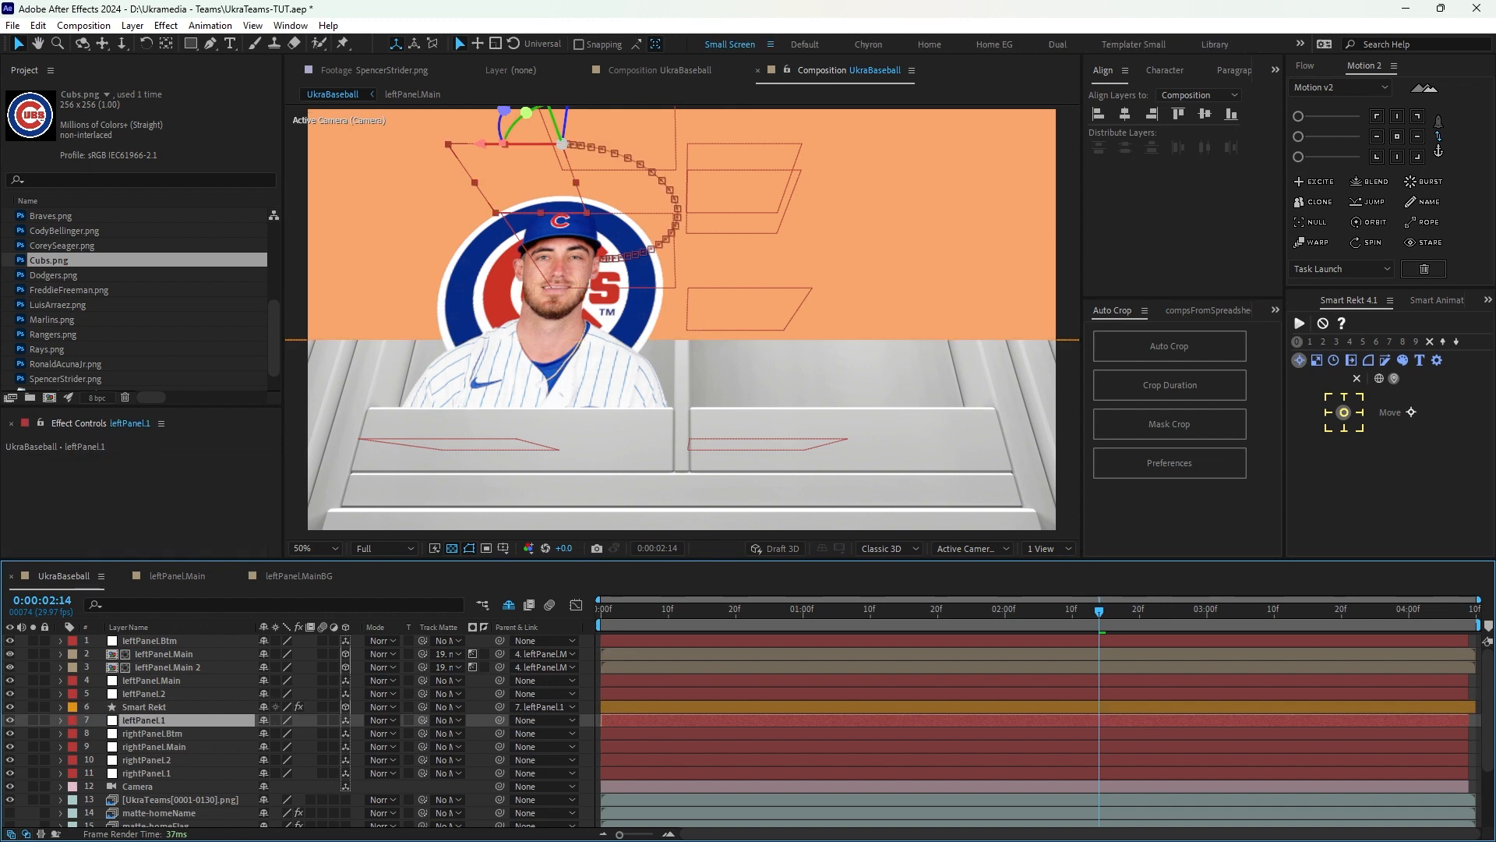
# Set the Smart Rekt layer's X Rotation to 90°.
pyautogui.click(147, 707)
pyautogui.press('r')
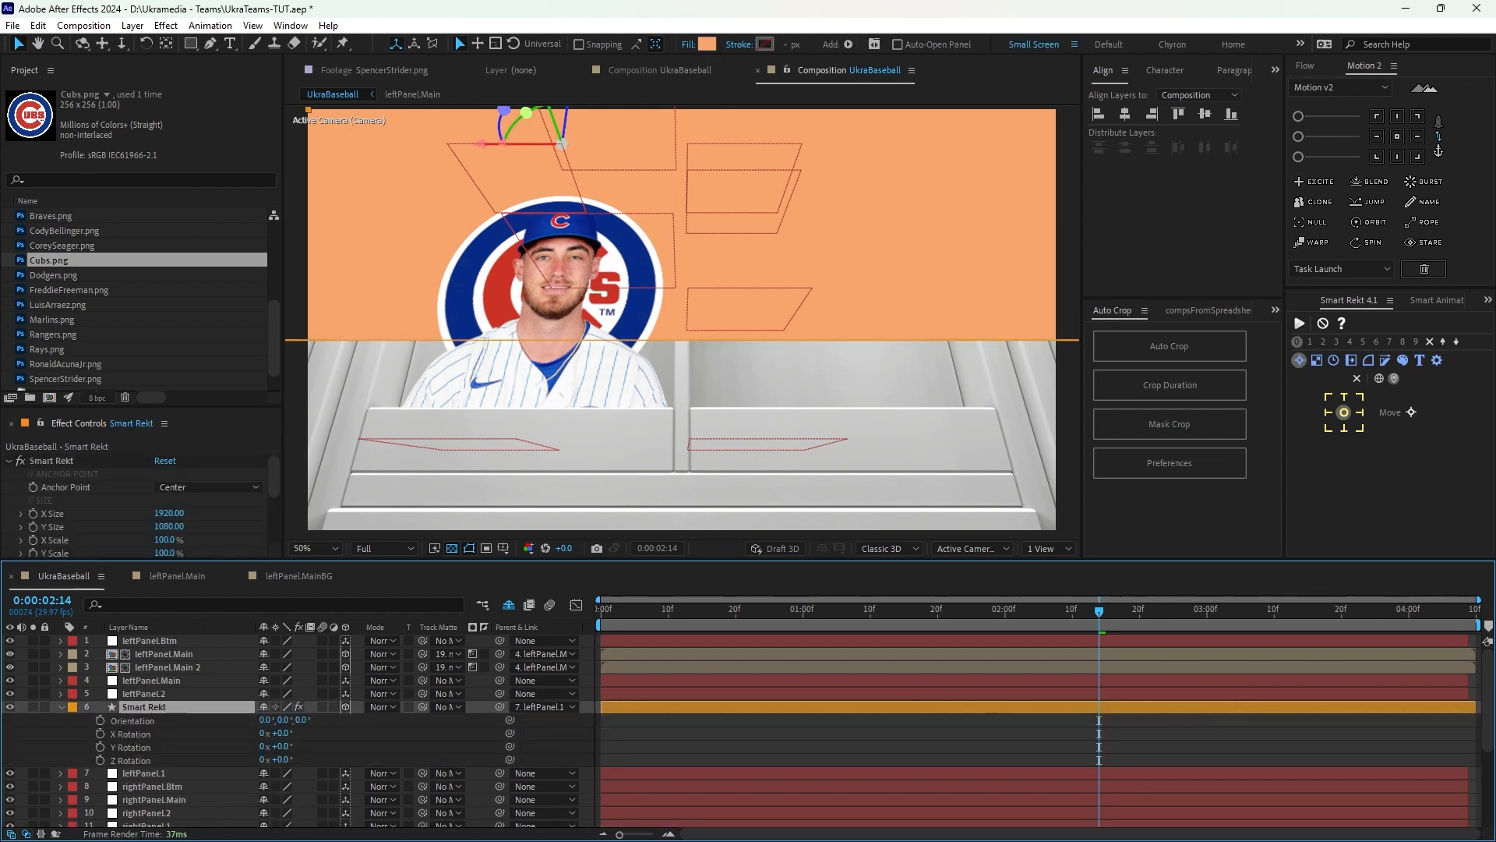
pyautogui.click(281, 734)
pyautogui.write('90')
pyautogui.press('Return')
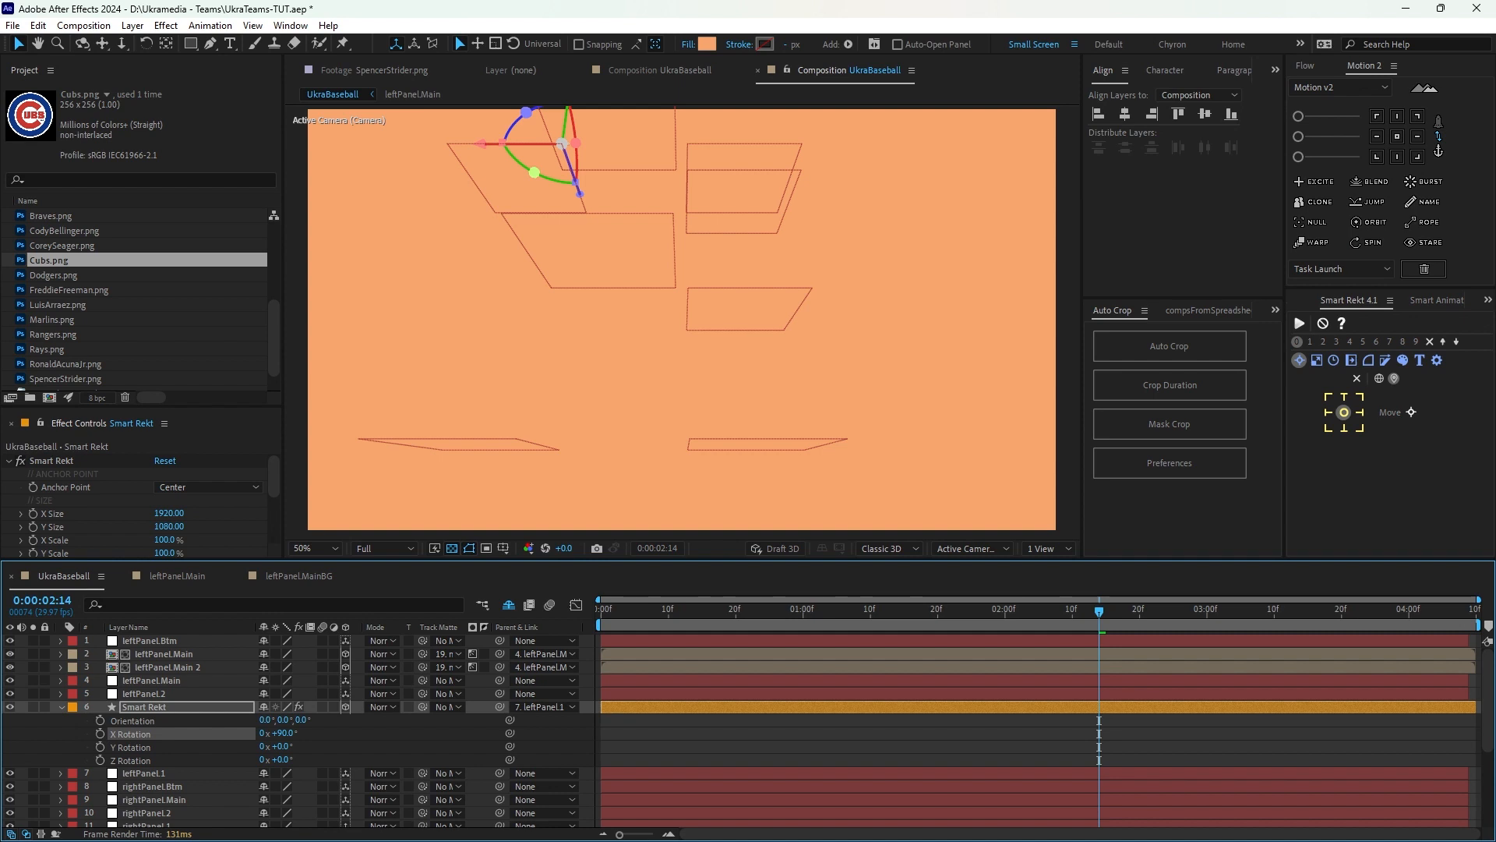
# Try a Y Rotation of 180° on the Smart Rekt layer and undo it.
pyautogui.click(281, 747)
pyautogui.write('180')
pyautogui.press('Return')
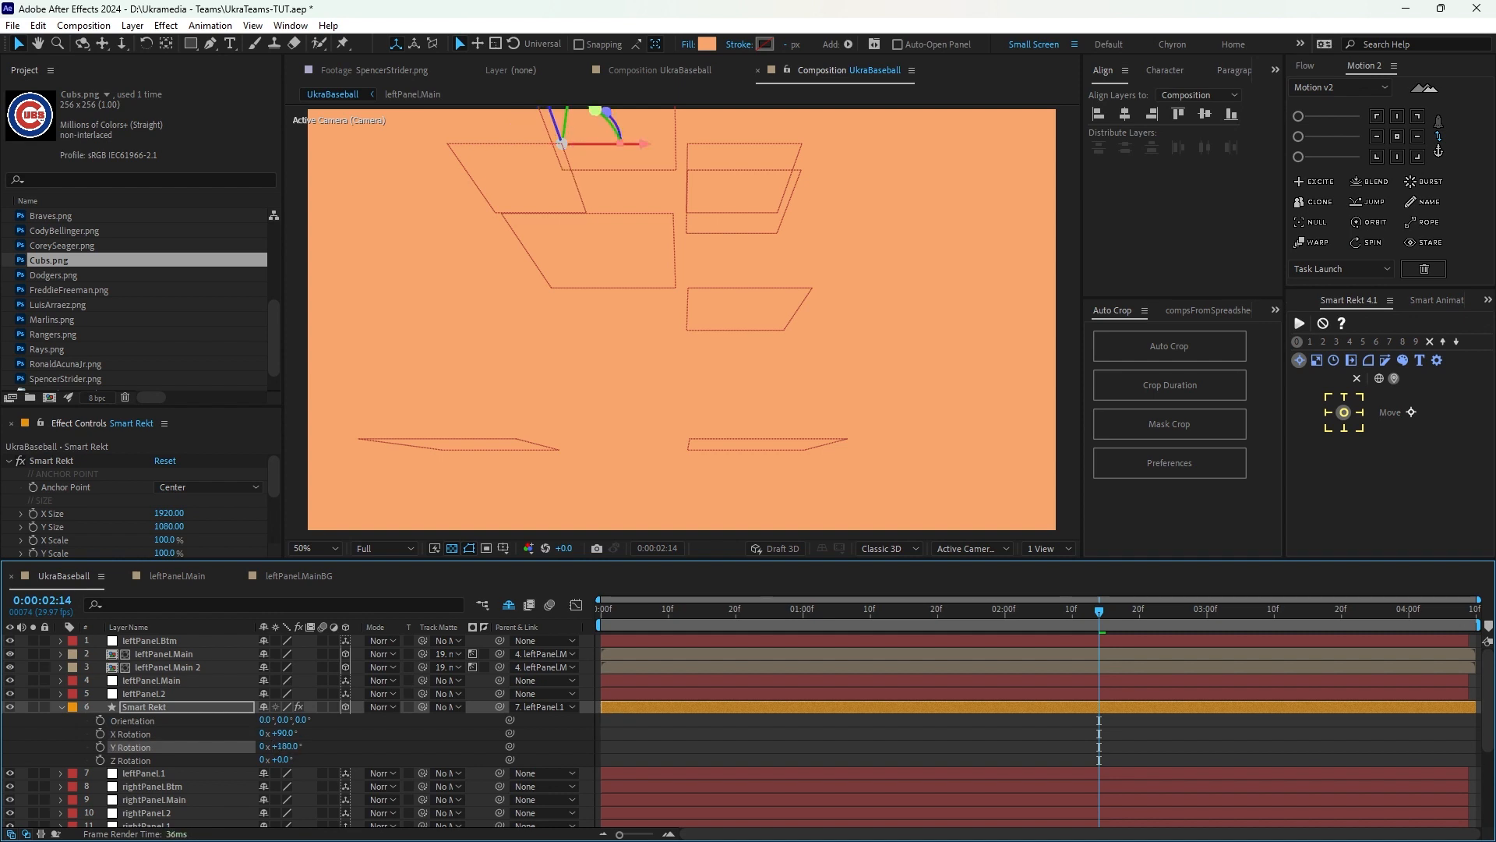
pyautogui.hotkey('ctrl', 'z')
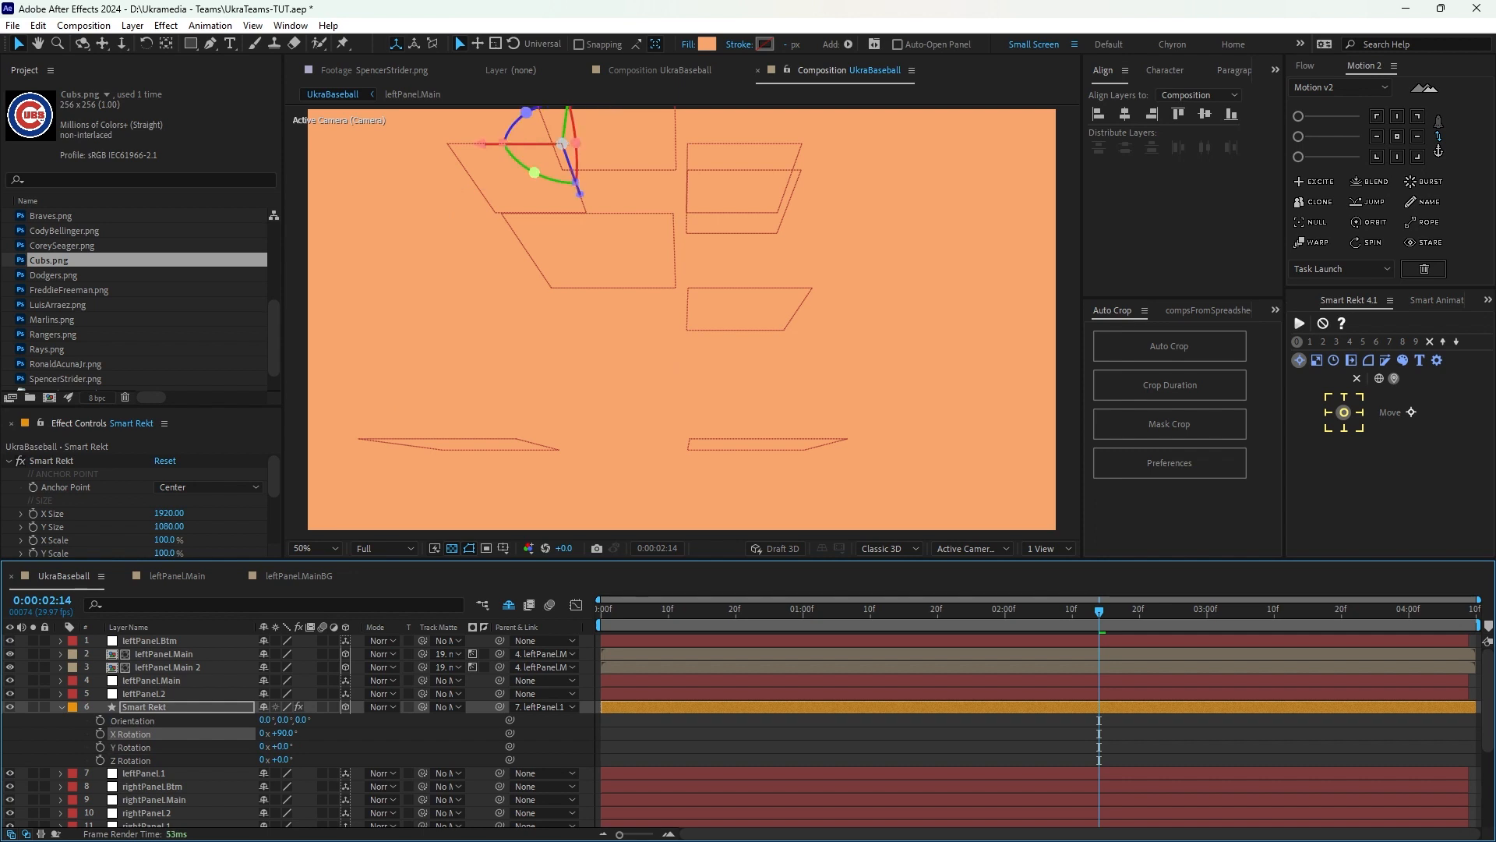
# Reduce the Smart Rekt rectangle's X Size, trying 500 first and settling on 250.
pyautogui.press('r')
pyautogui.click(156, 707)
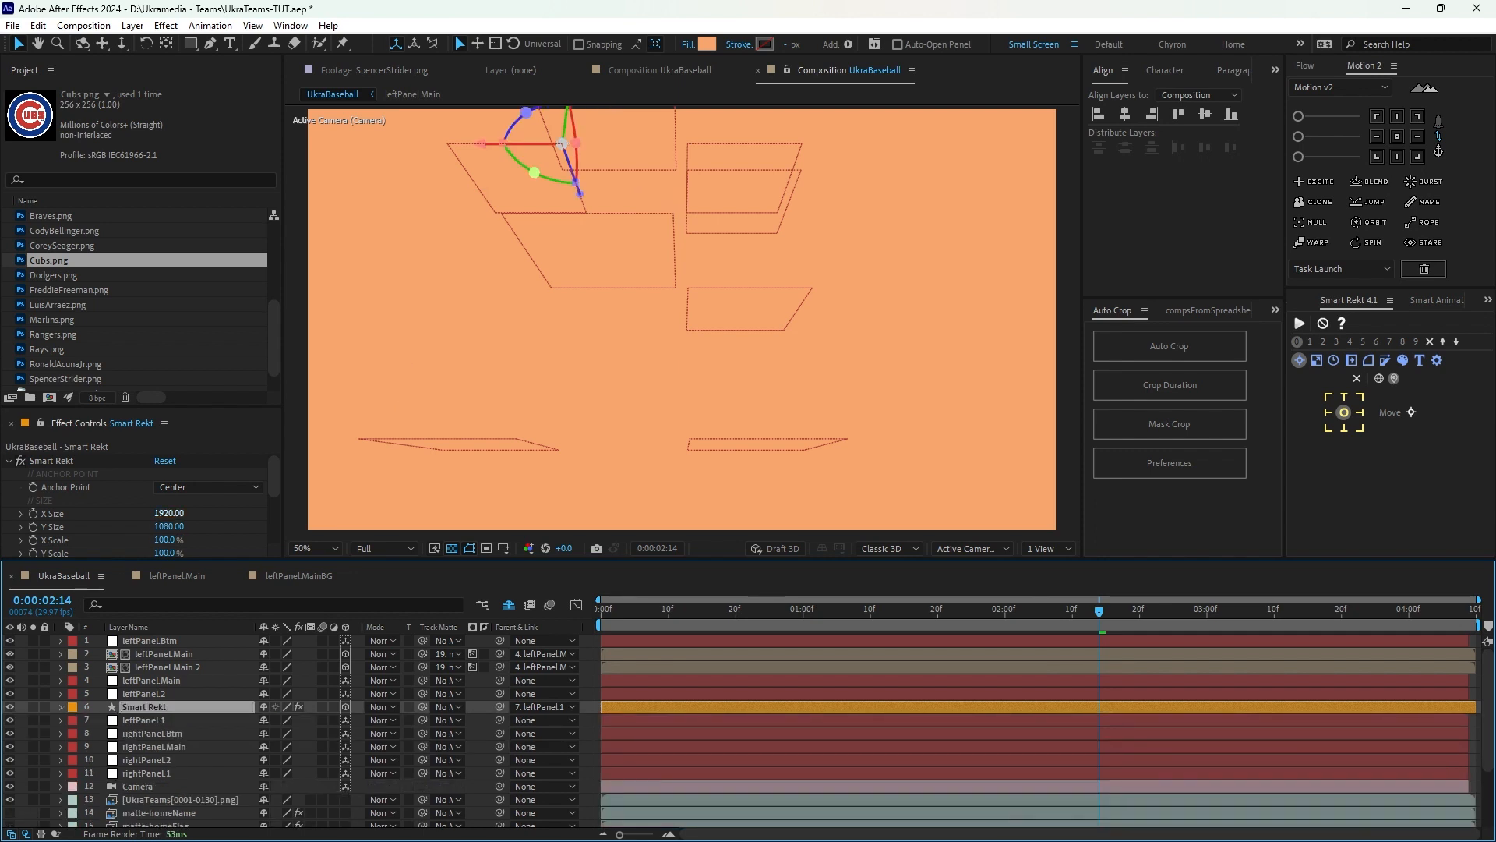
pyautogui.moveTo(169, 513); pyautogui.dragTo(0, 514)
pyautogui.click(169, 513)
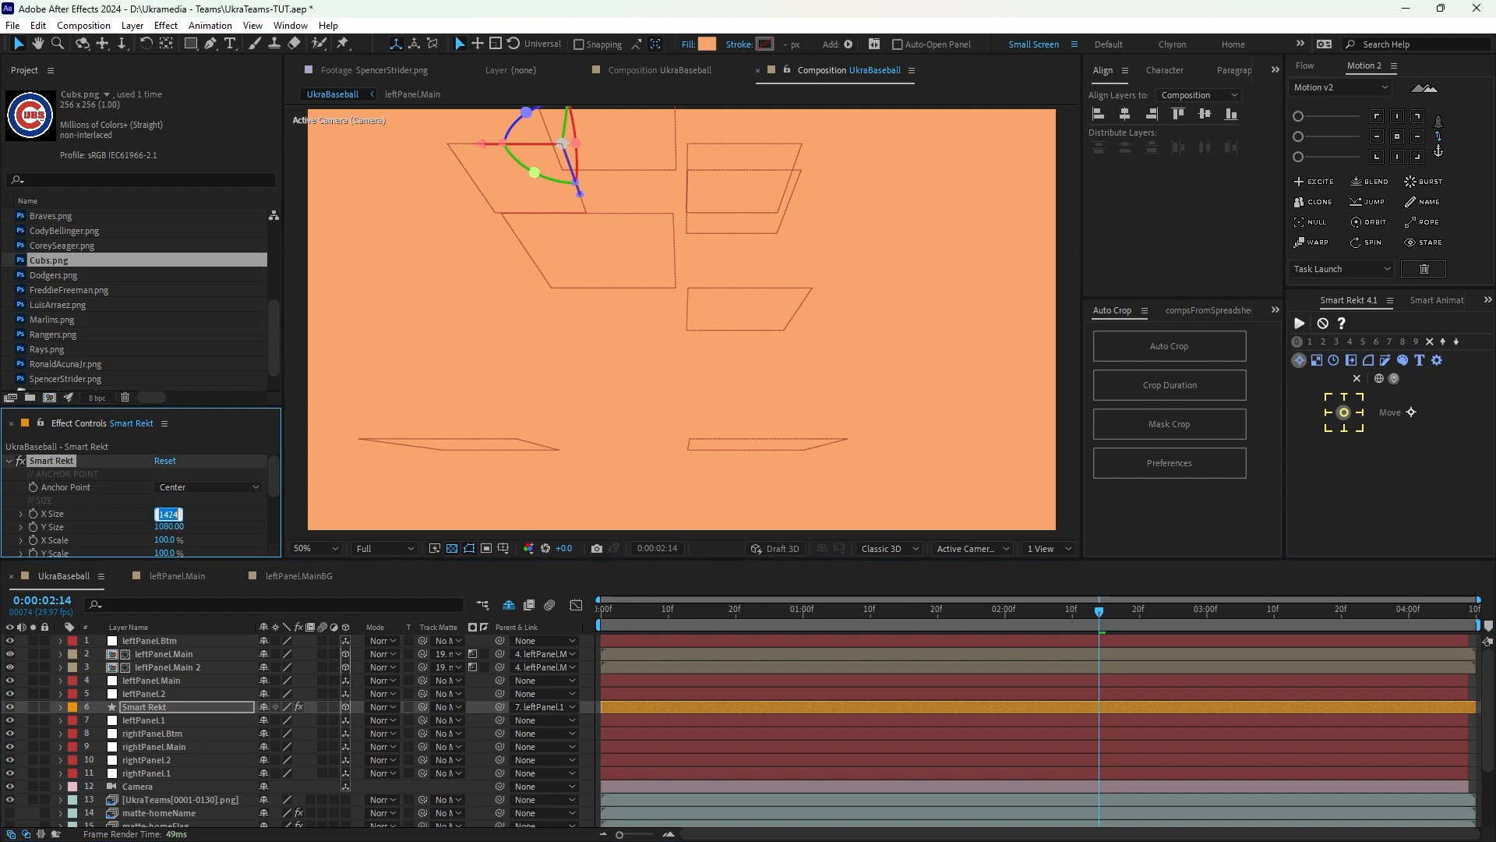
pyautogui.write('500')
pyautogui.press('Return')
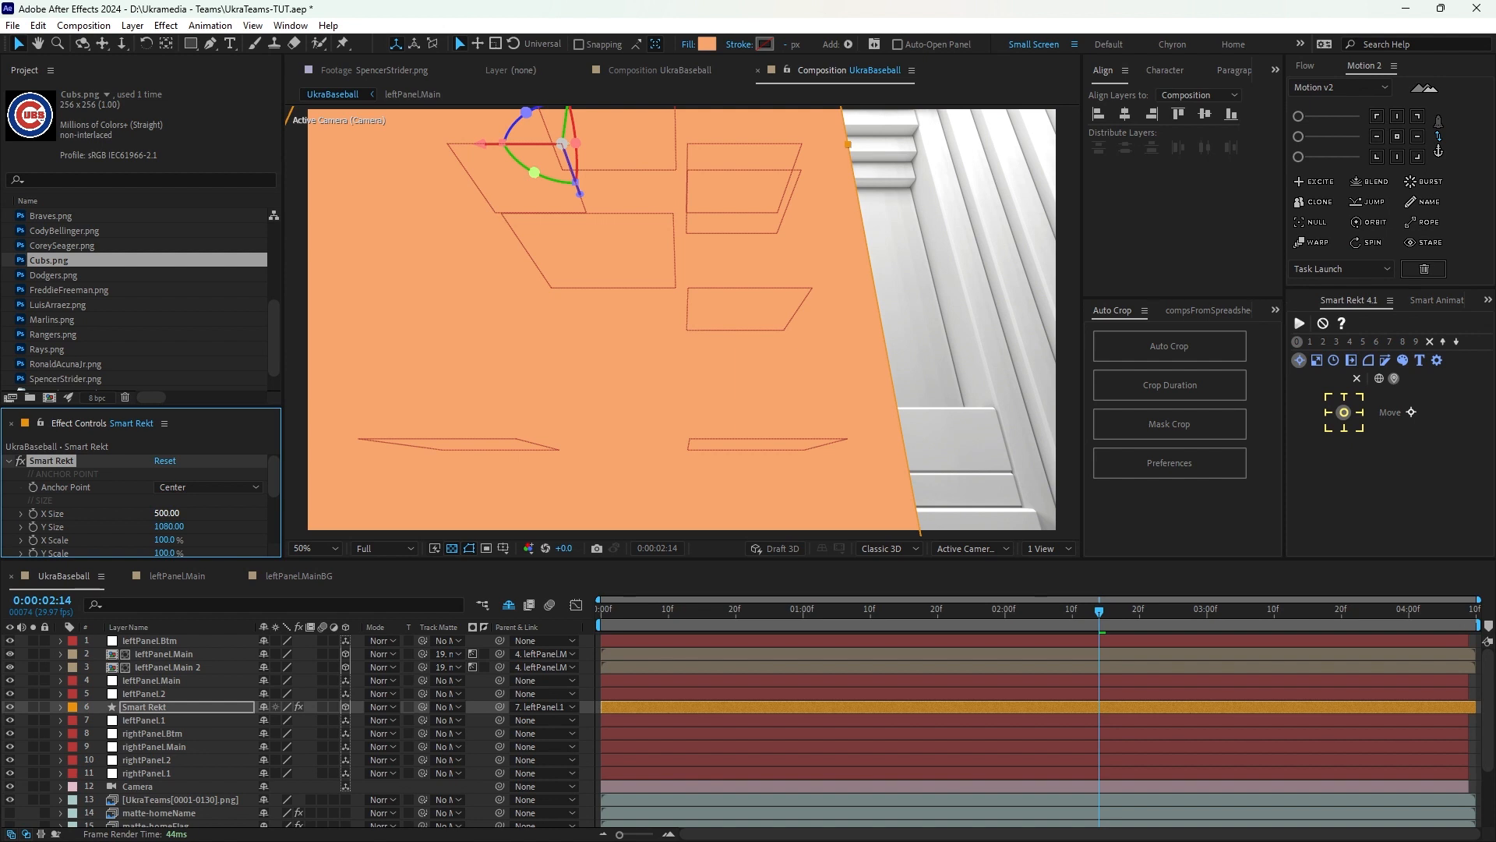
pyautogui.click(167, 514)
pyautogui.write('250')
pyautogui.press('Return')
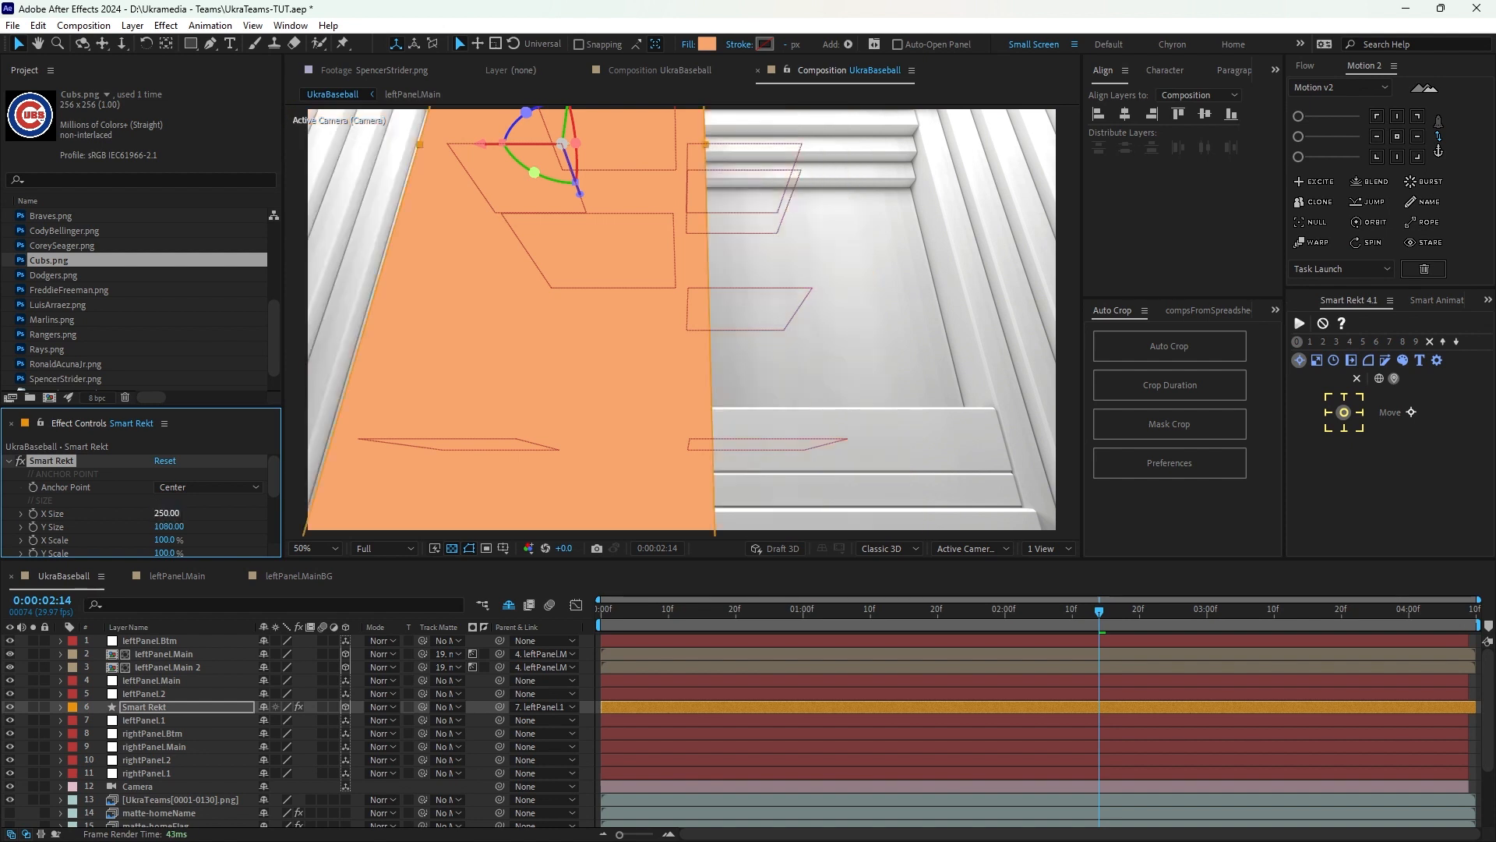
# Reduce the Smart Rekt rectangle's Y Size, trying 100 first and settling on 50.
pyautogui.click(169, 527)
pyautogui.write('100')
pyautogui.press('Return')
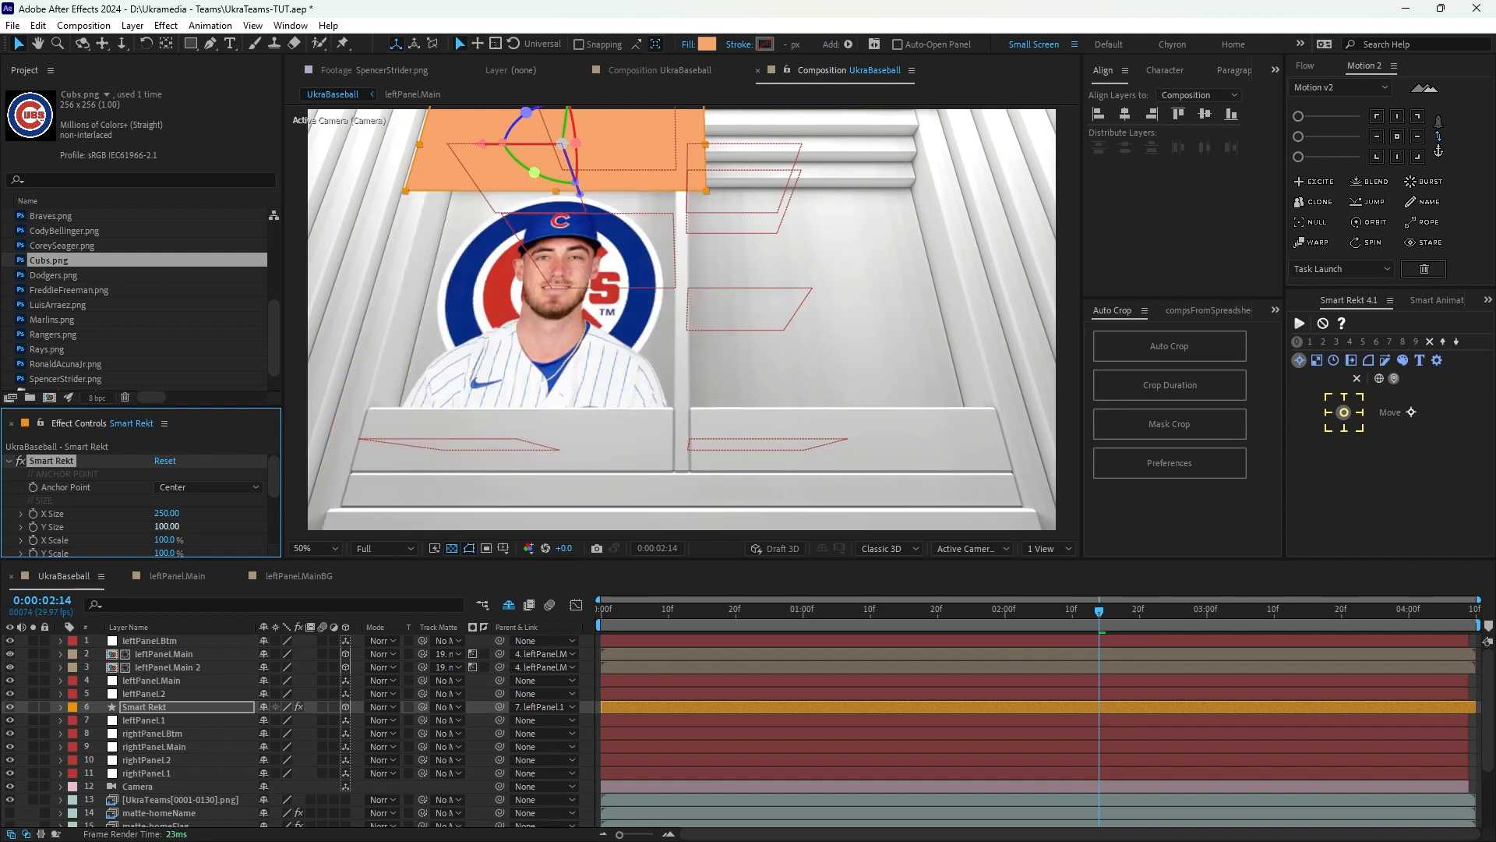
pyautogui.click(167, 527)
pyautogui.write('50')
pyautogui.press('Return')
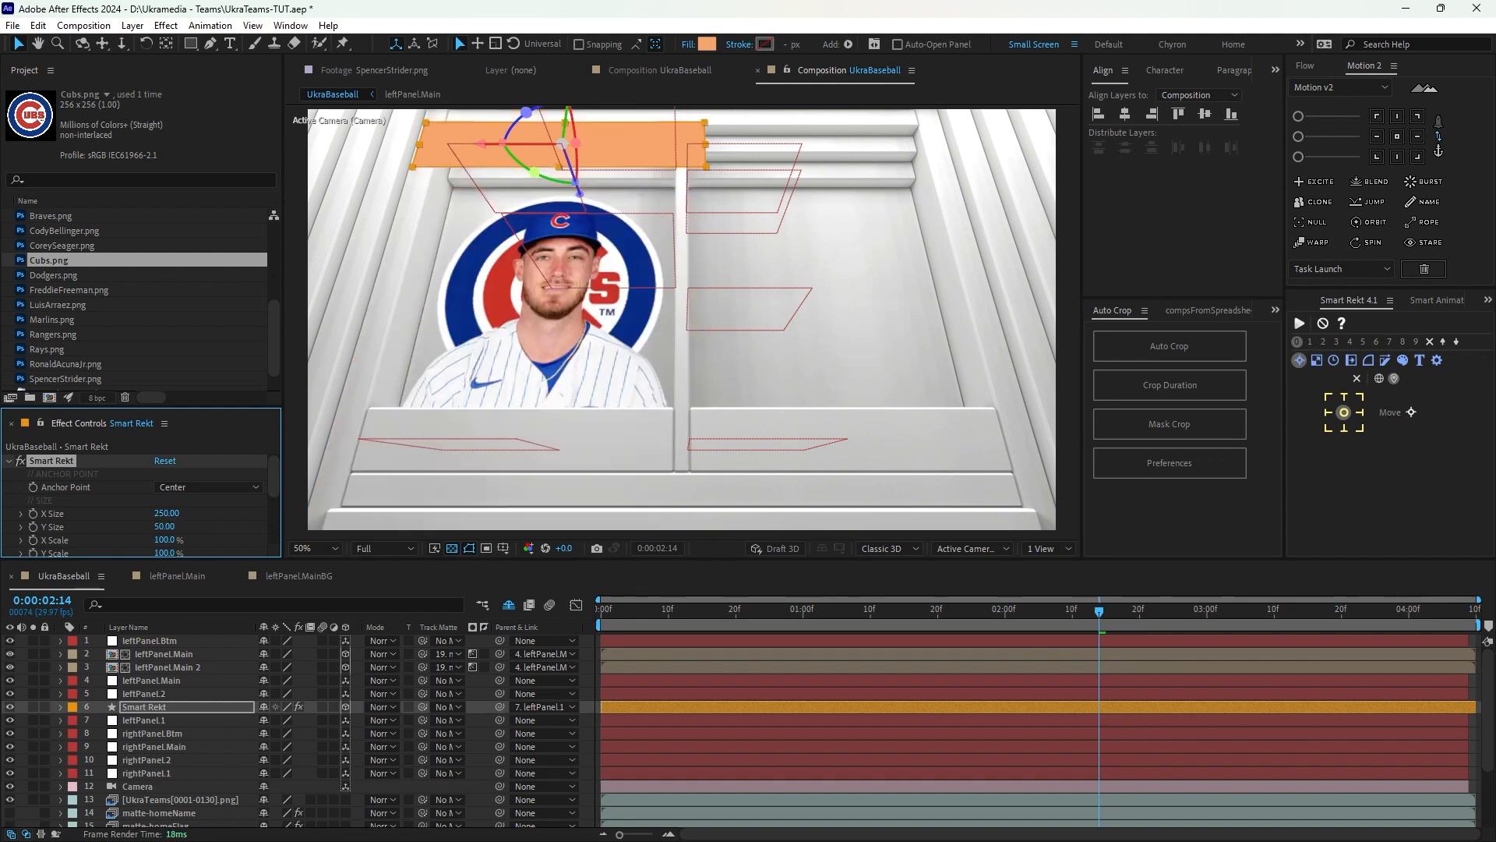
# Assign matte-awayPanel.1 as the Smart Rekt layer's track matte and switch it to a luma matte.
pyautogui.click(148, 706)
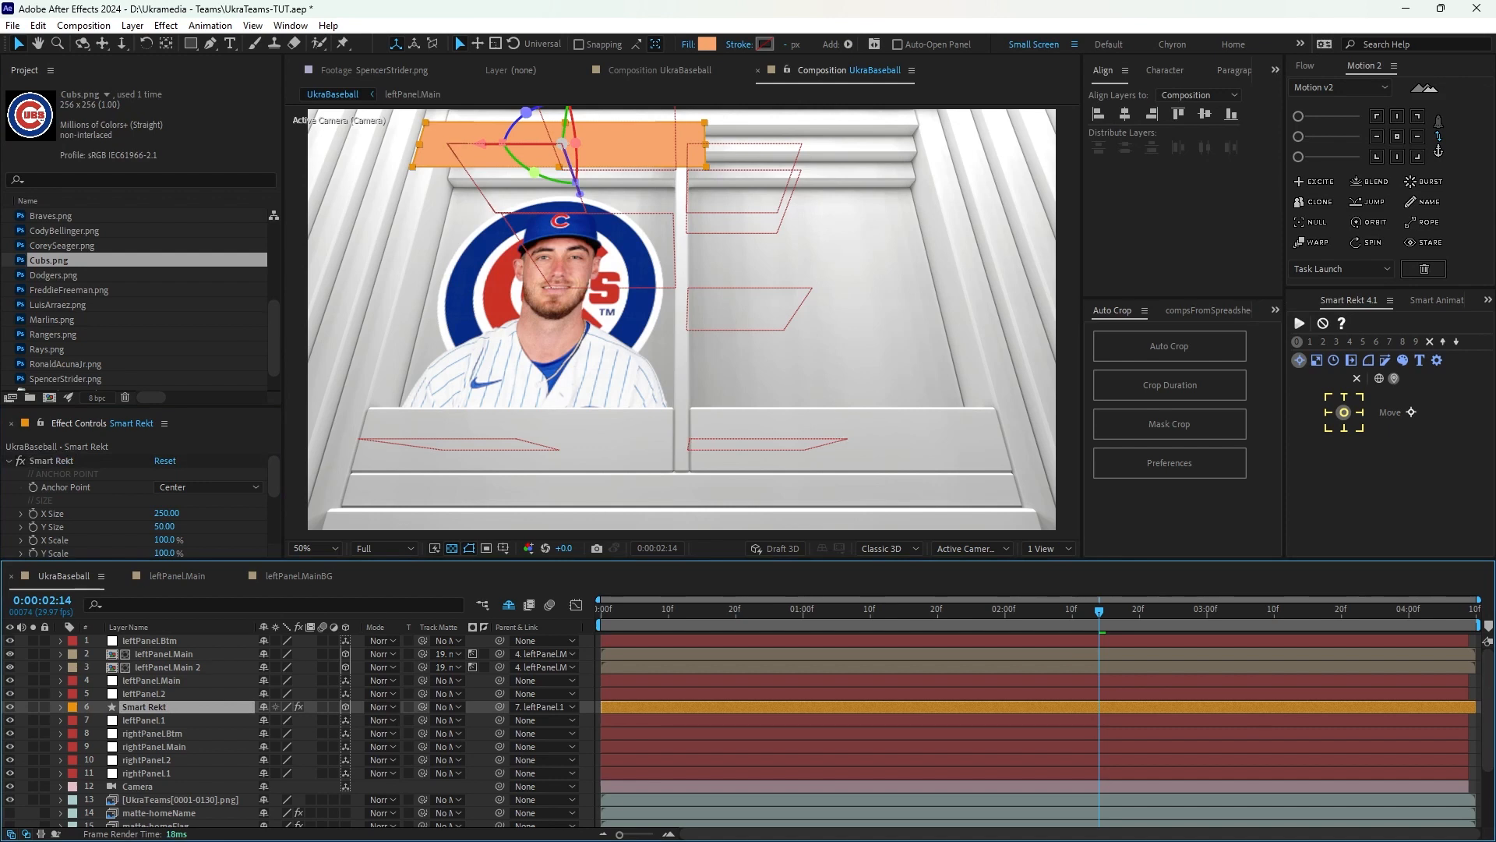
pyautogui.click(446, 707)
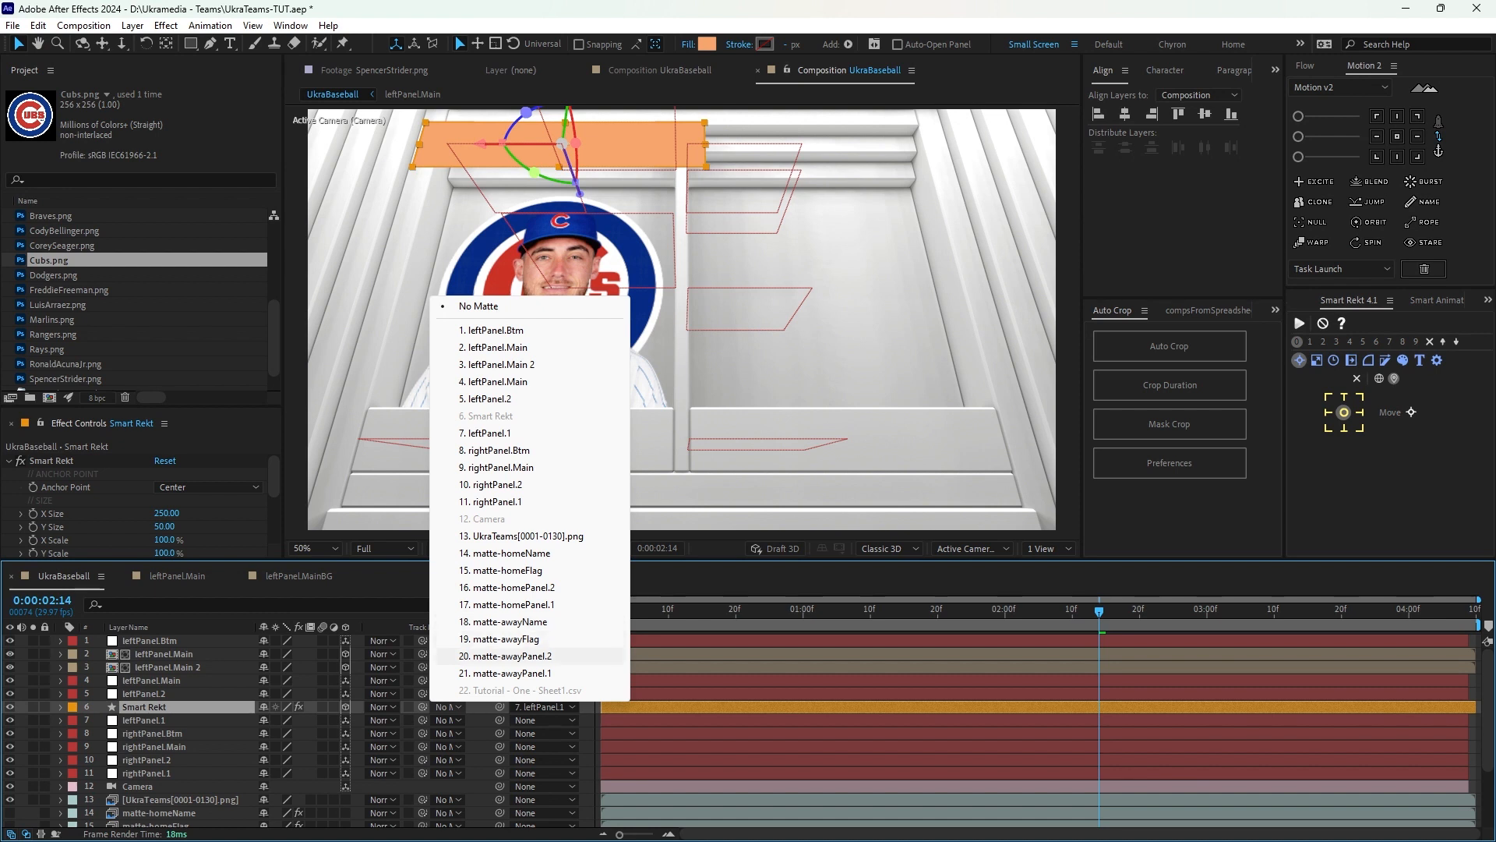
pyautogui.click(511, 673)
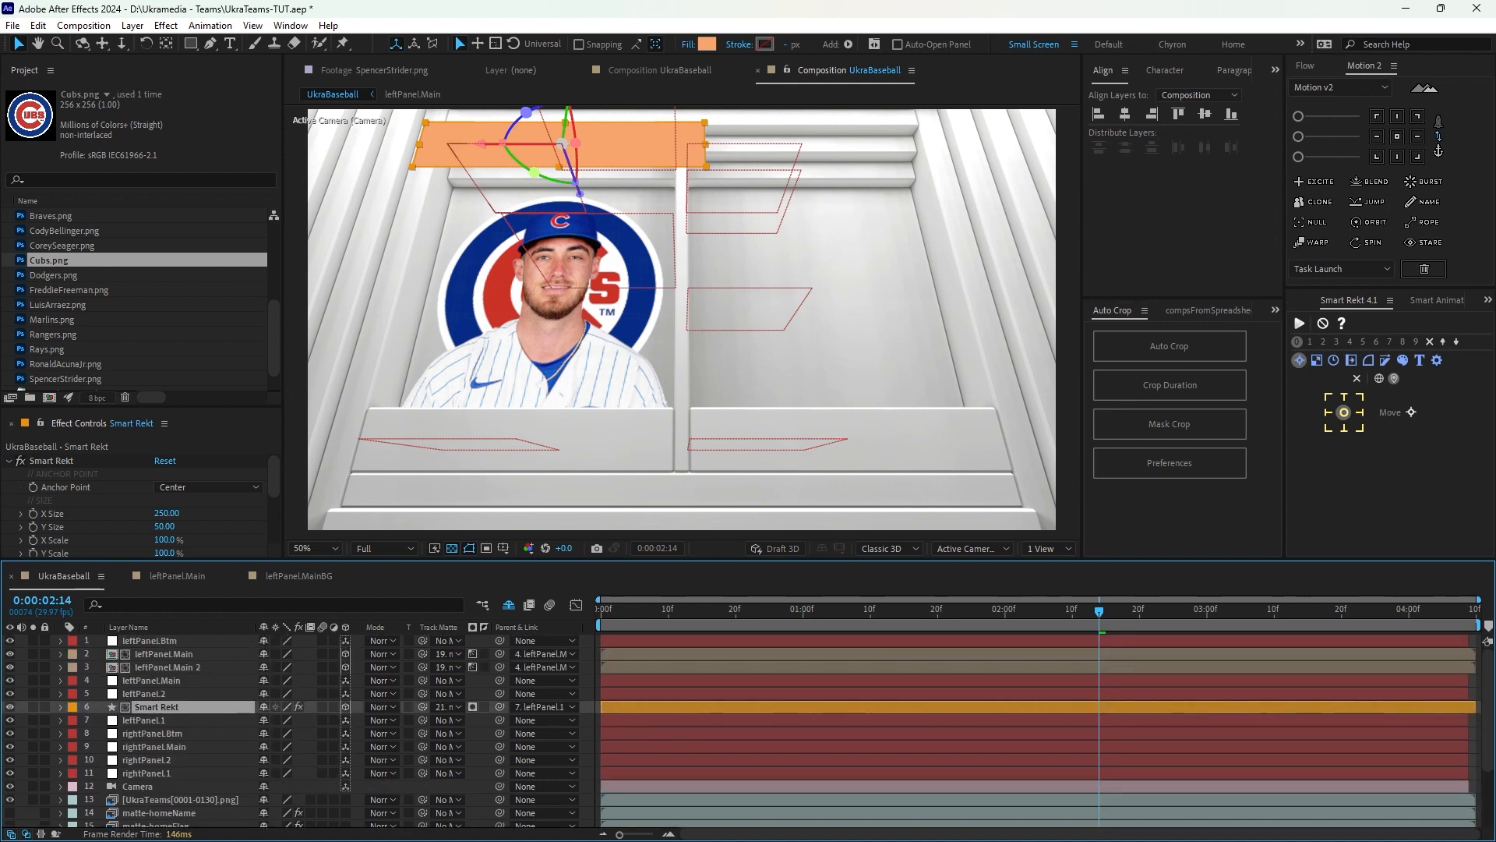
pyautogui.click(472, 706)
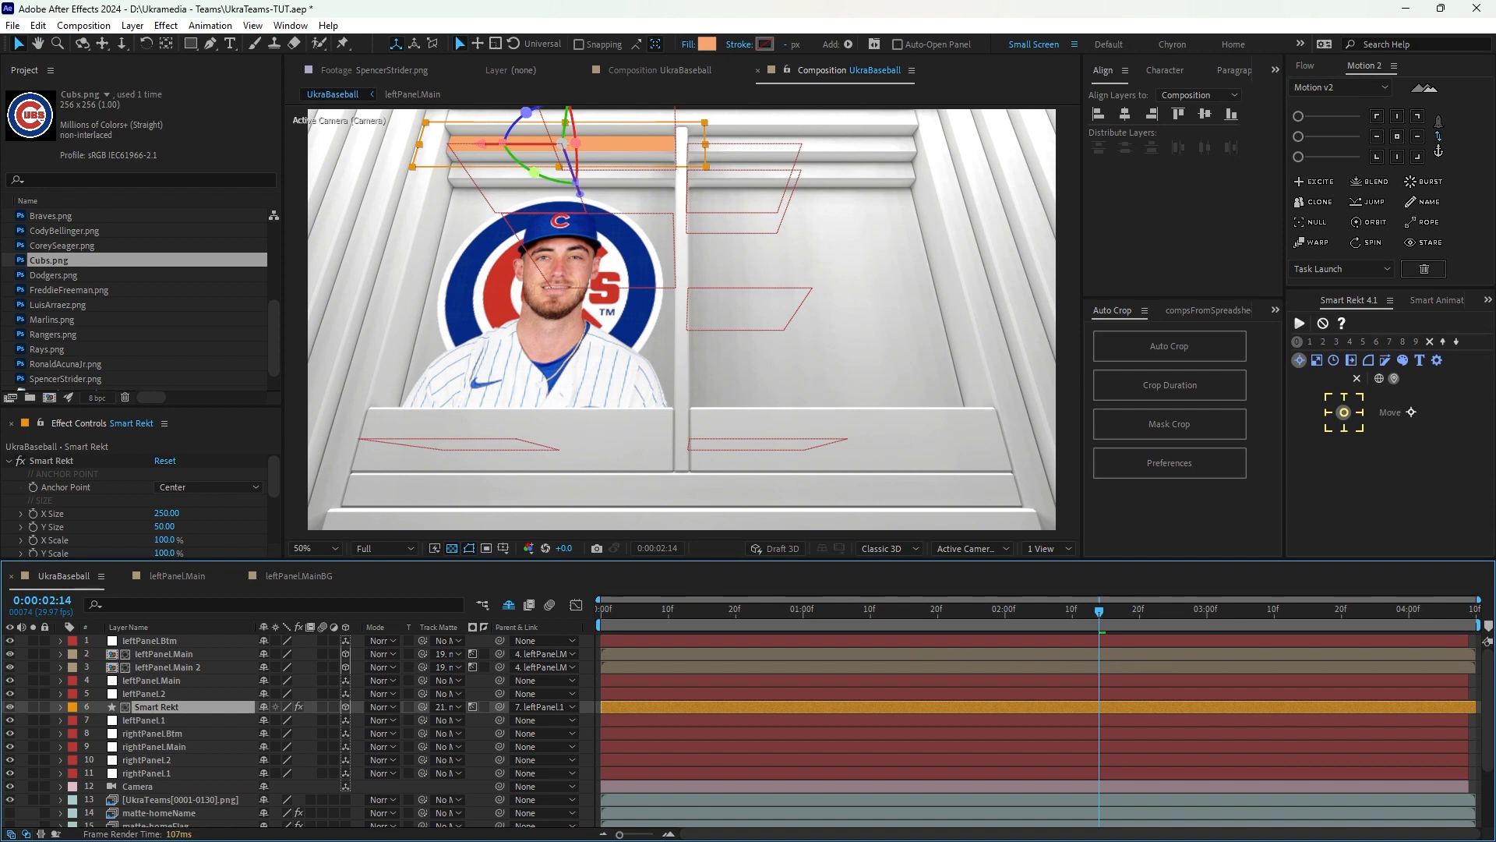
# Duplicate the Smart Rekt layer and place the copy directly above the leftPanel.2 null in the layer stack.
pyautogui.hotkey('ctrl', 'd')
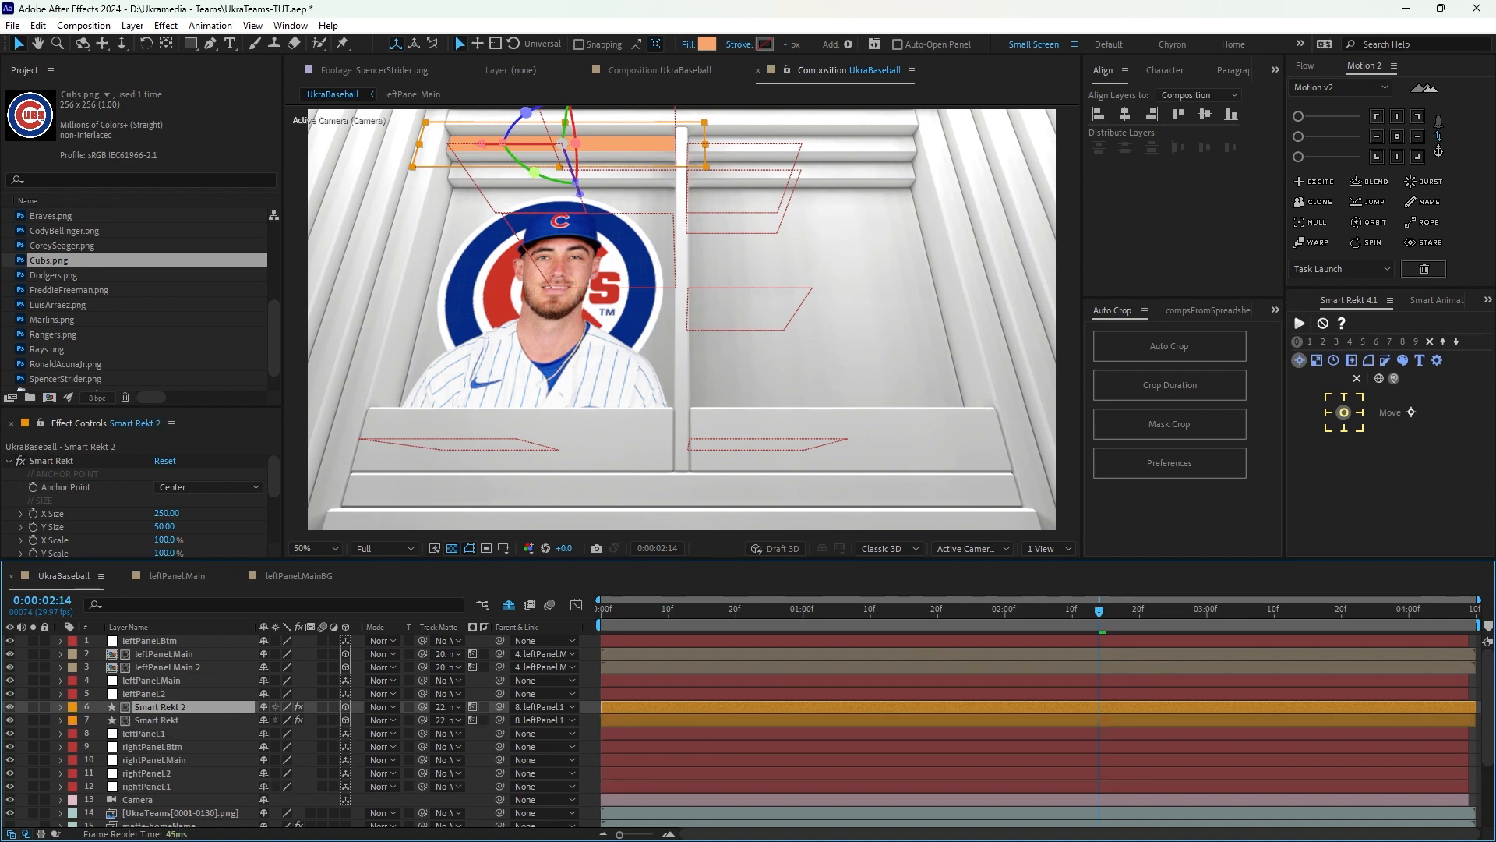
pyautogui.hotkey('ctrl', '[')
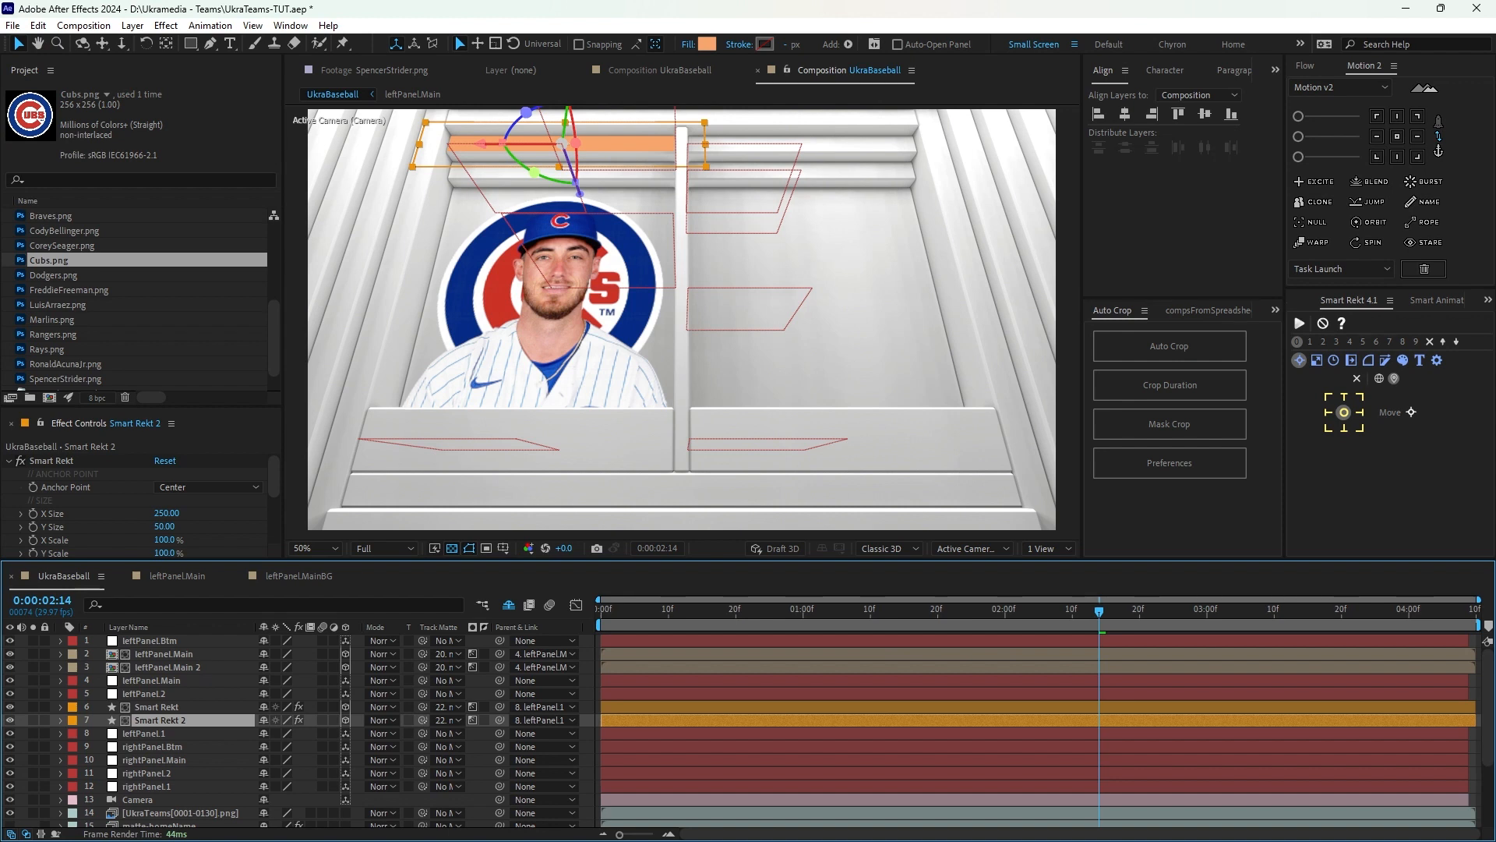
pyautogui.hotkey('ctrl', ']')
pyautogui.hotkey('ctrl', ']')
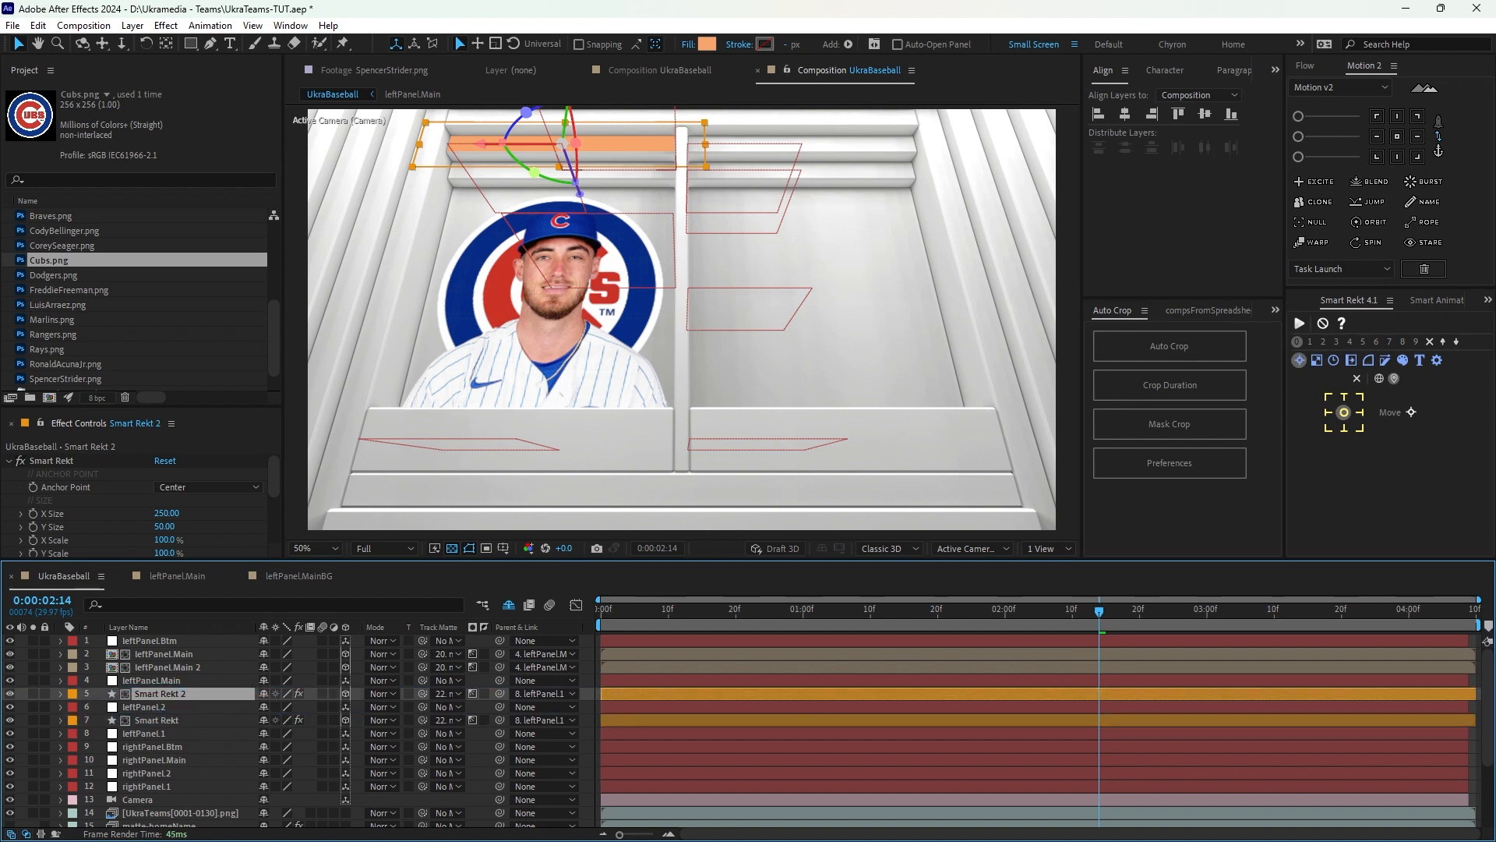
pyautogui.hotkey('ctrl', 'Down')
pyautogui.hotkey('ctrl', 'Up')
# Parent the duplicated Smart Rekt layer to the leftPanel.2 null, snapped to the null's position.
pyautogui.click(567, 132)
pyautogui.scroll(3, 566, 133)
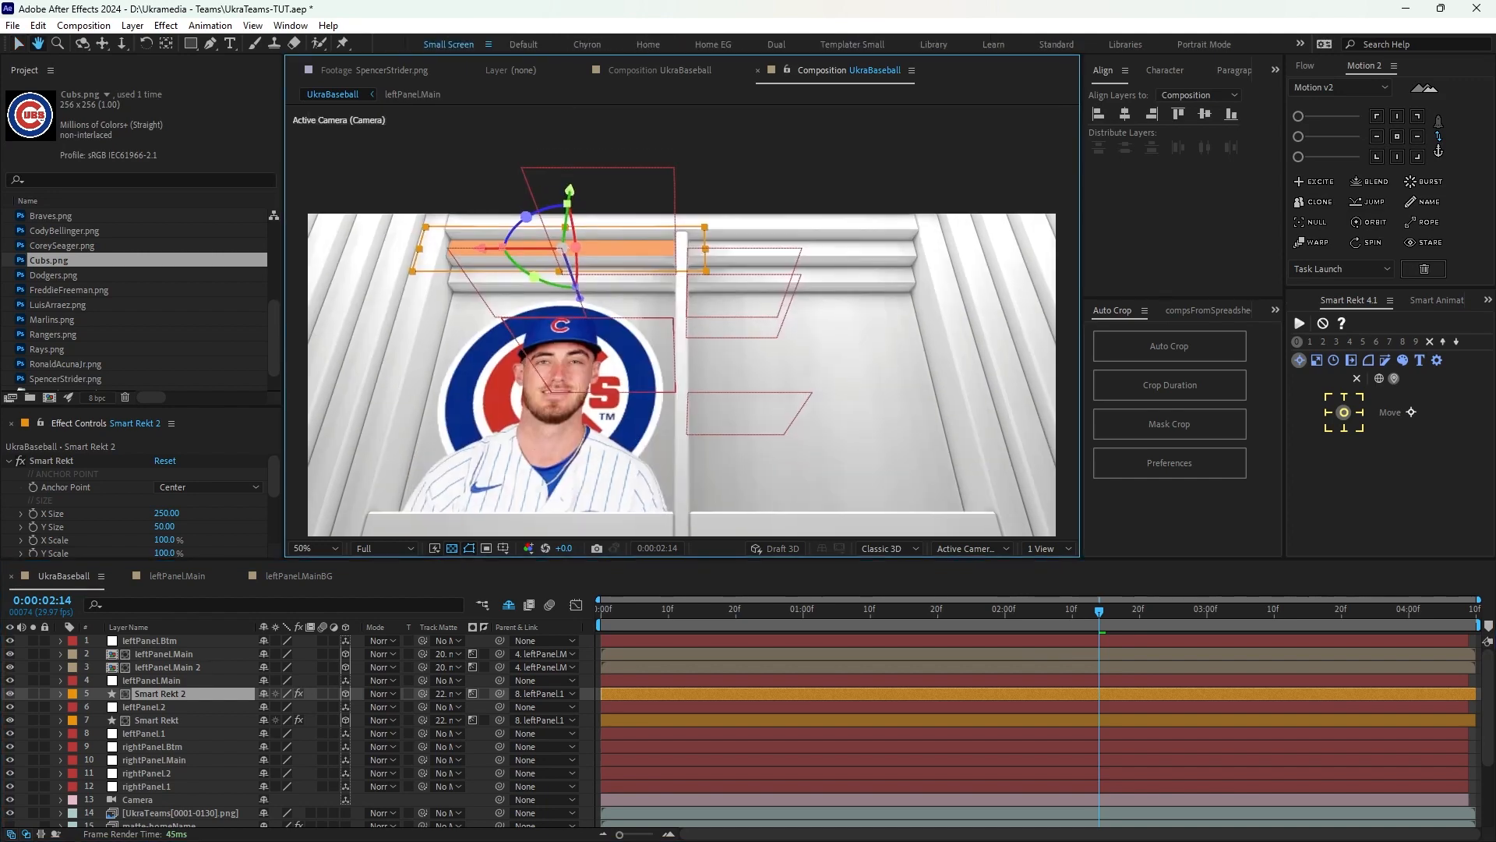
pyautogui.moveTo(575, 247); pyautogui.dragTo(584, 237)
pyautogui.click(160, 694)
pyautogui.moveTo(500, 694); pyautogui.dragTo(140, 707)
pyautogui.click(140, 707)
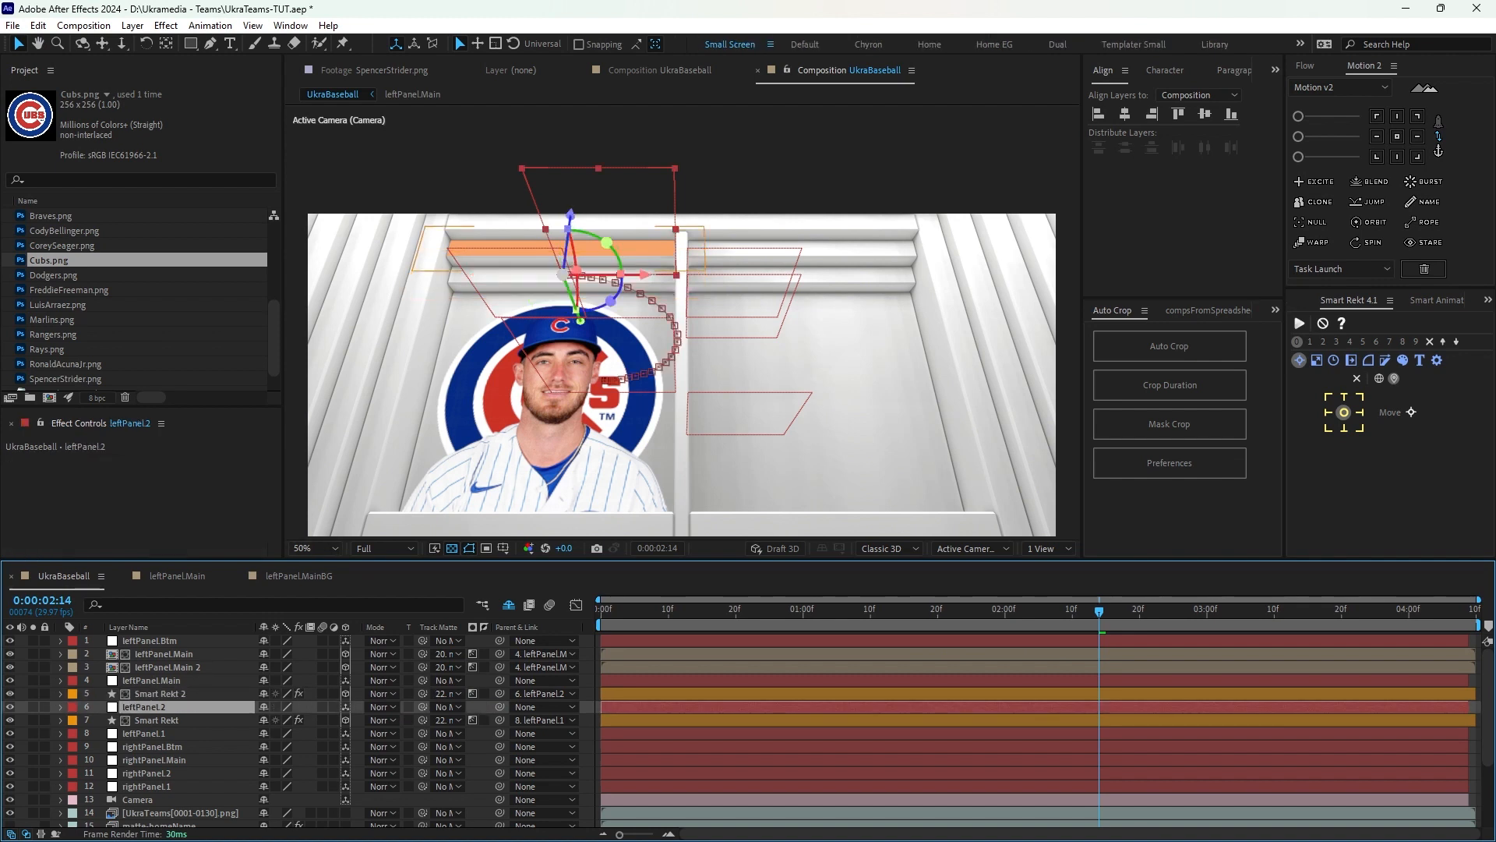
# Change the duplicated Smart Rekt layer's track matte to matte-awayPanel.2.
pyautogui.click(160, 693)
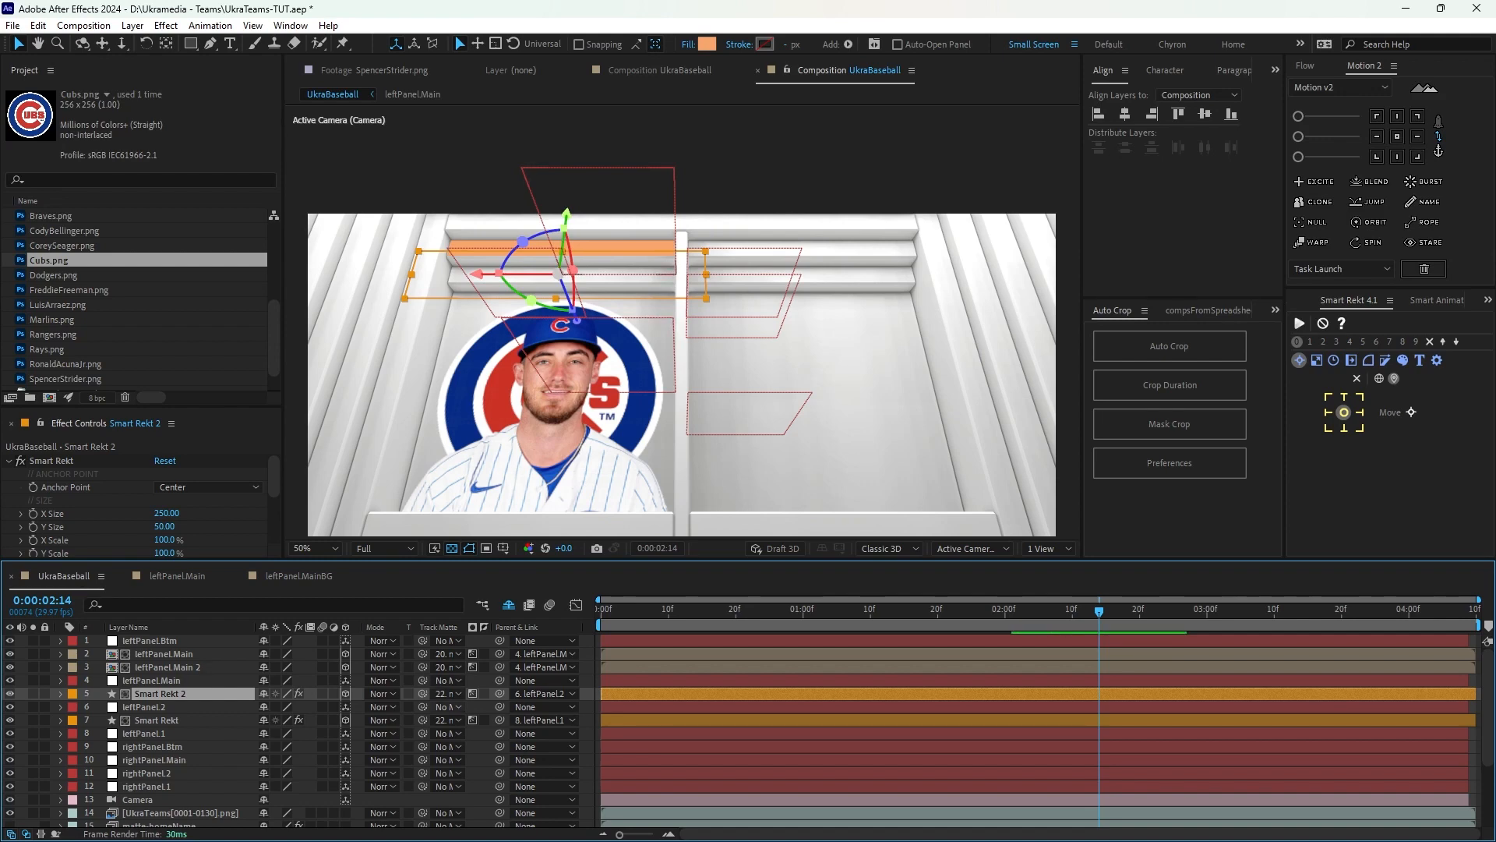
pyautogui.click(448, 694)
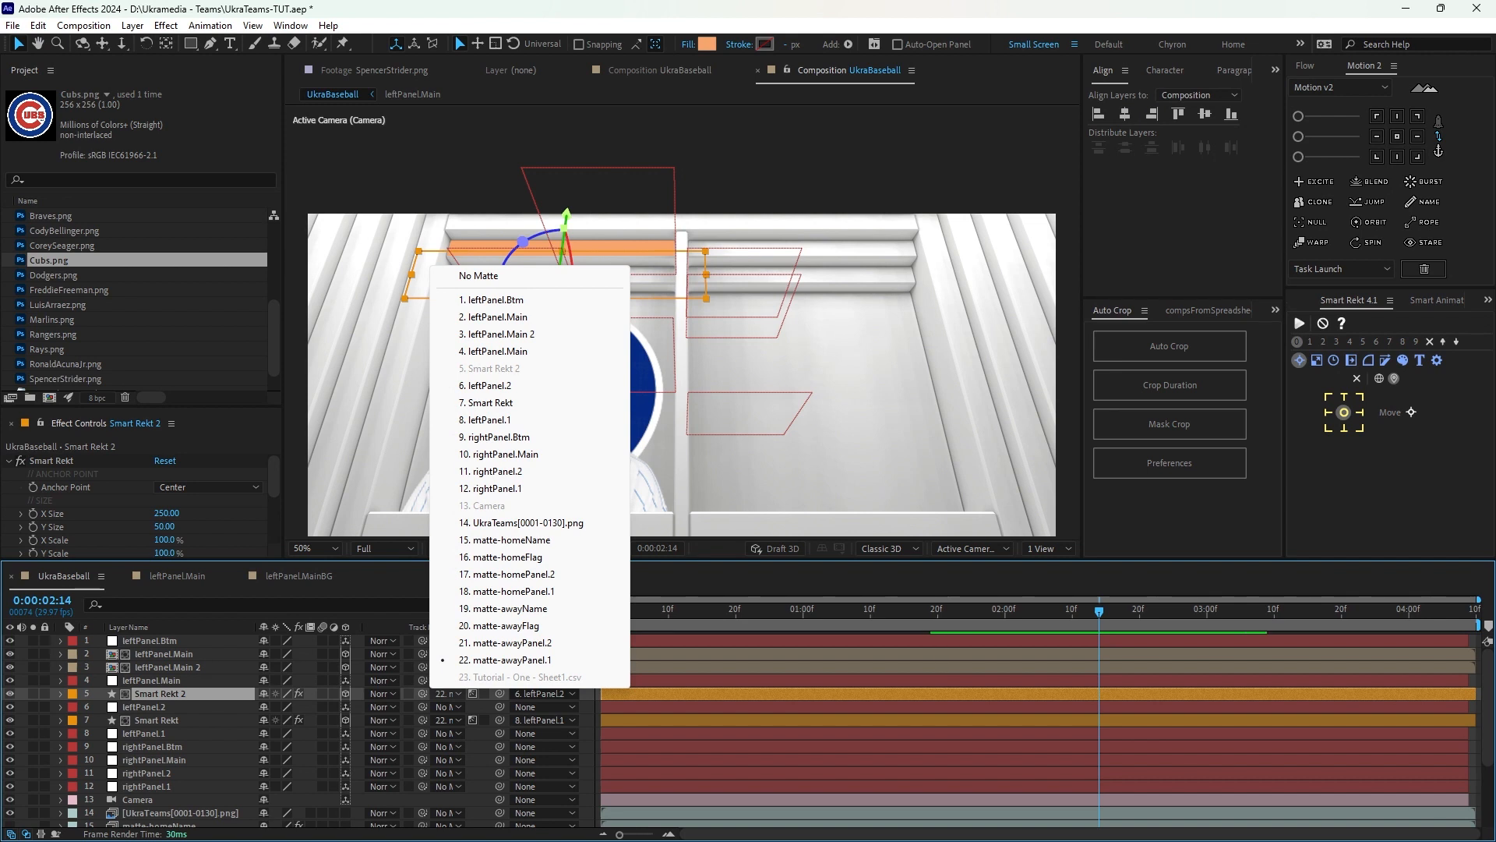
pyautogui.click(502, 643)
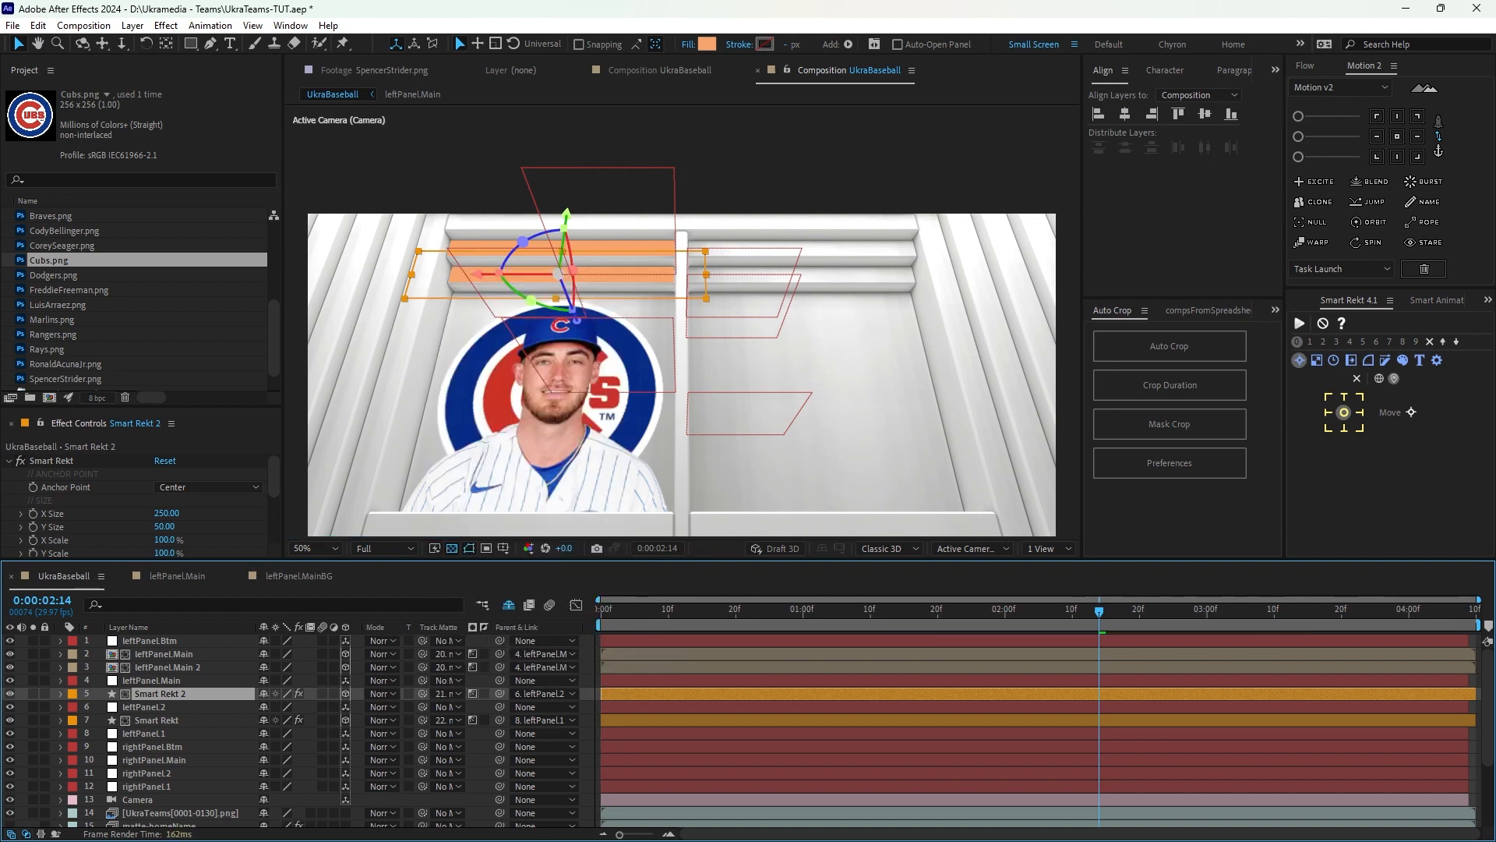
# Filter both Smart Rekt layers' properties by "color" and link Smart Rekt 2's fill color to the original Smart Rekt layer's fill color.
pyautogui.keyDown('ctrl'); pyautogui.click(157, 720); pyautogui.keyUp('ctrl')
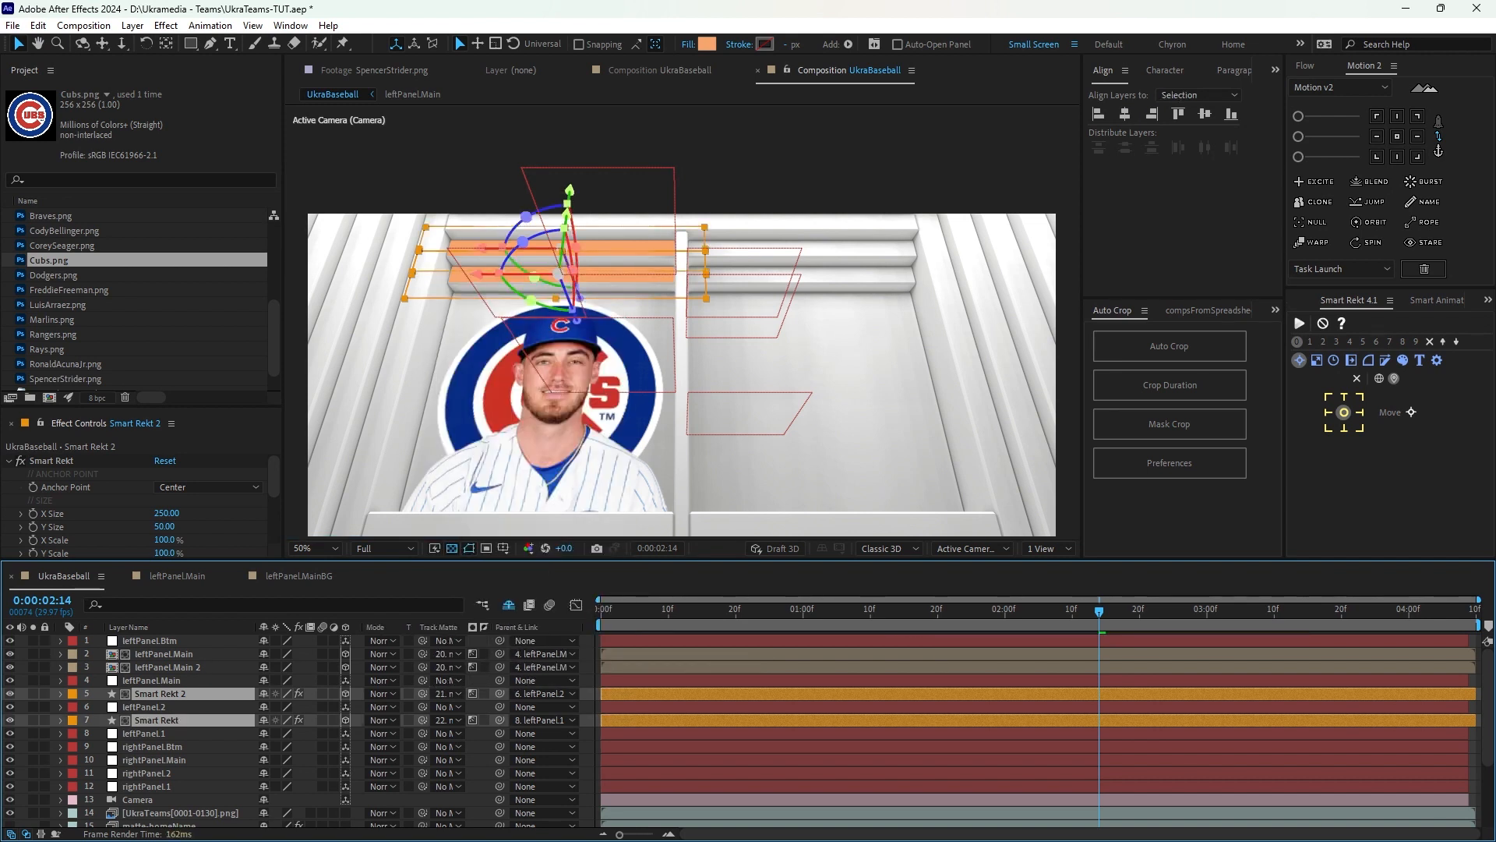
pyautogui.hotkey('ctrl', 'f')
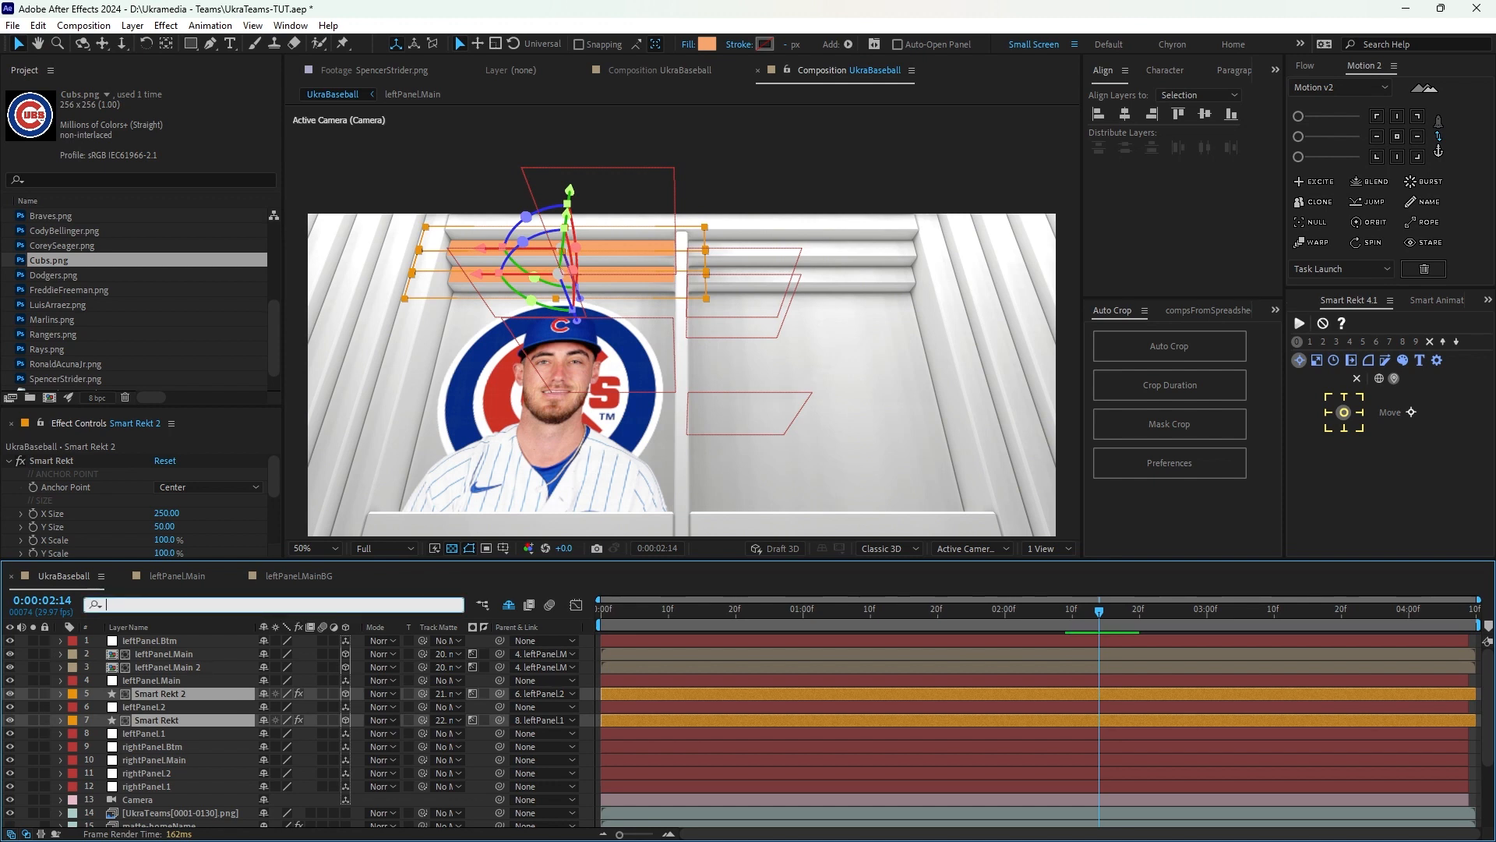
pyautogui.write('color')
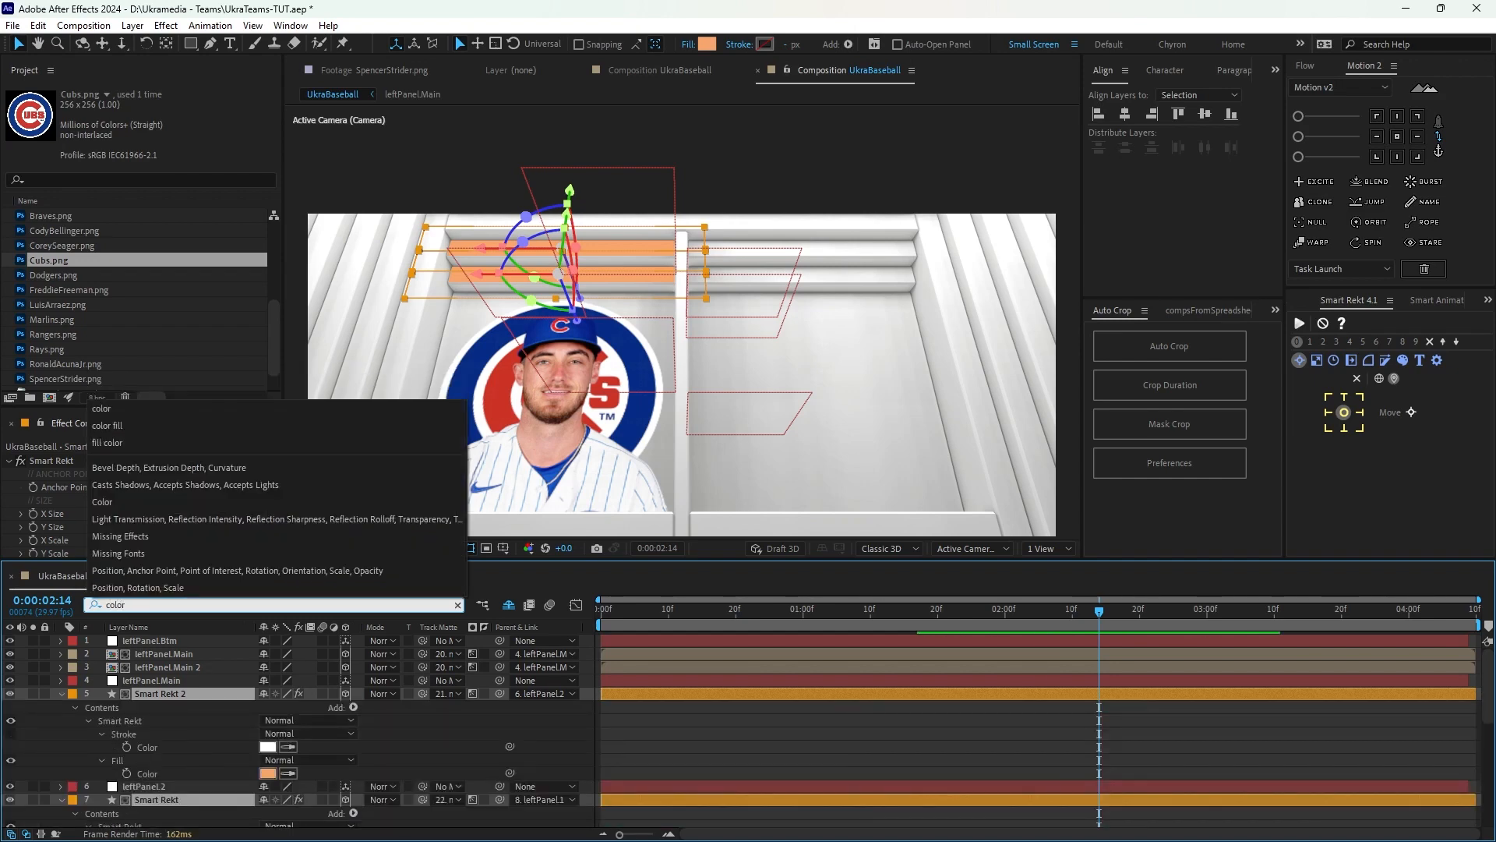
pyautogui.press('Return')
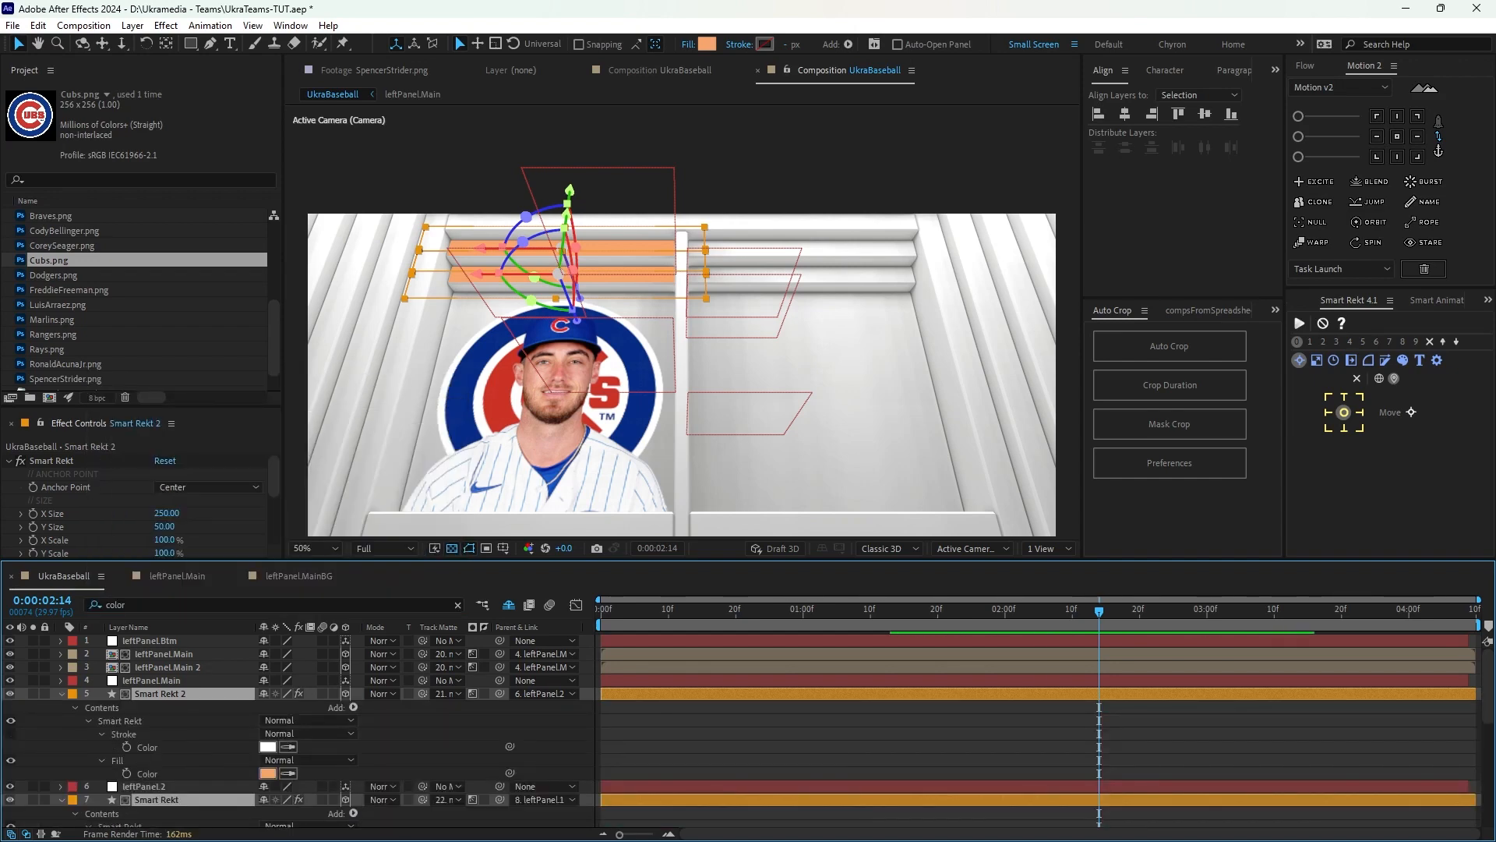
pyautogui.scroll(-3, 296, 733)
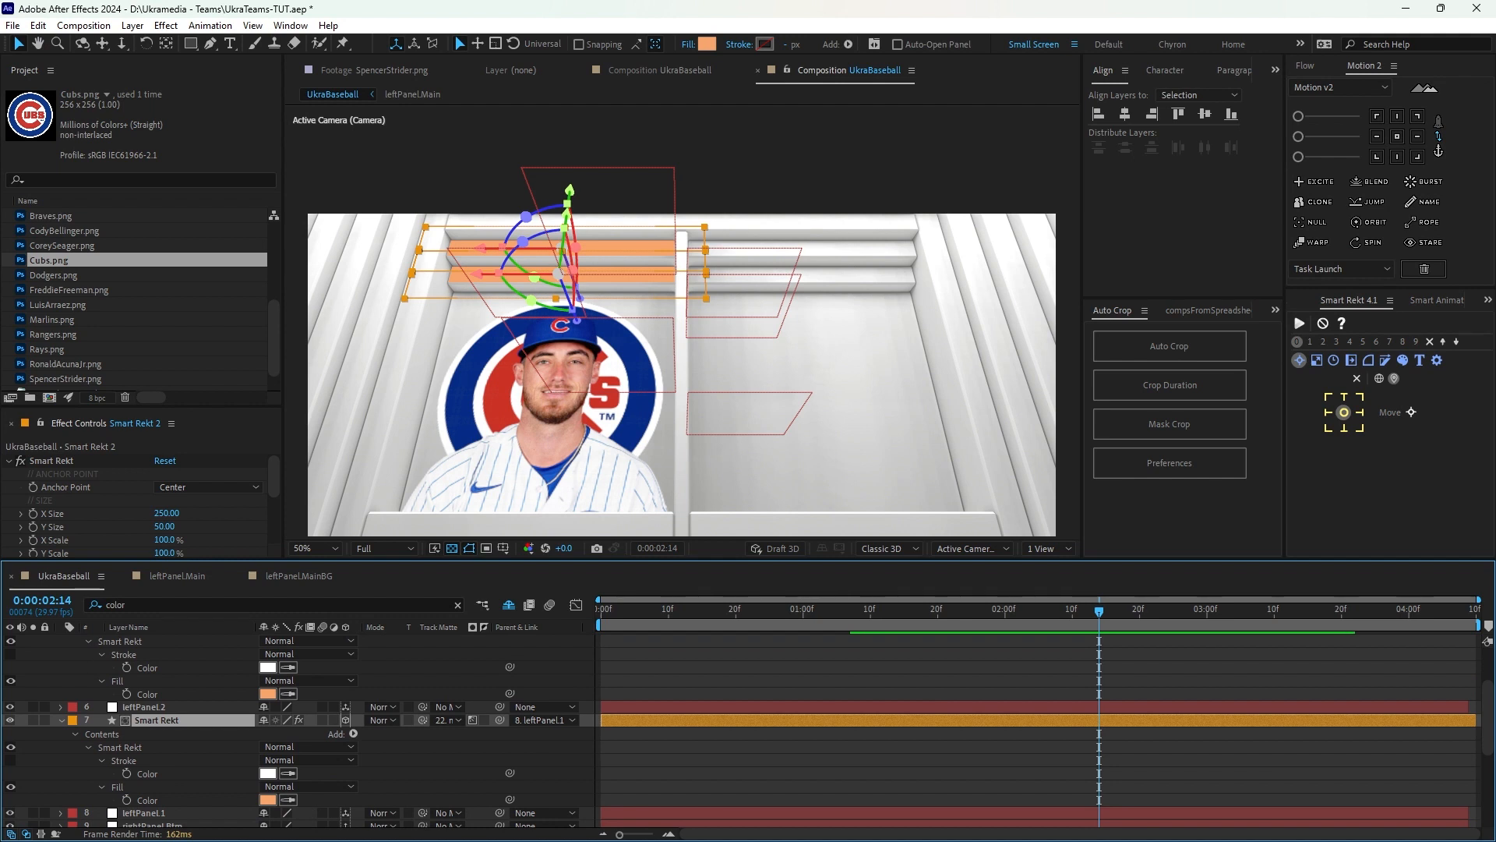
pyautogui.click(118, 681)
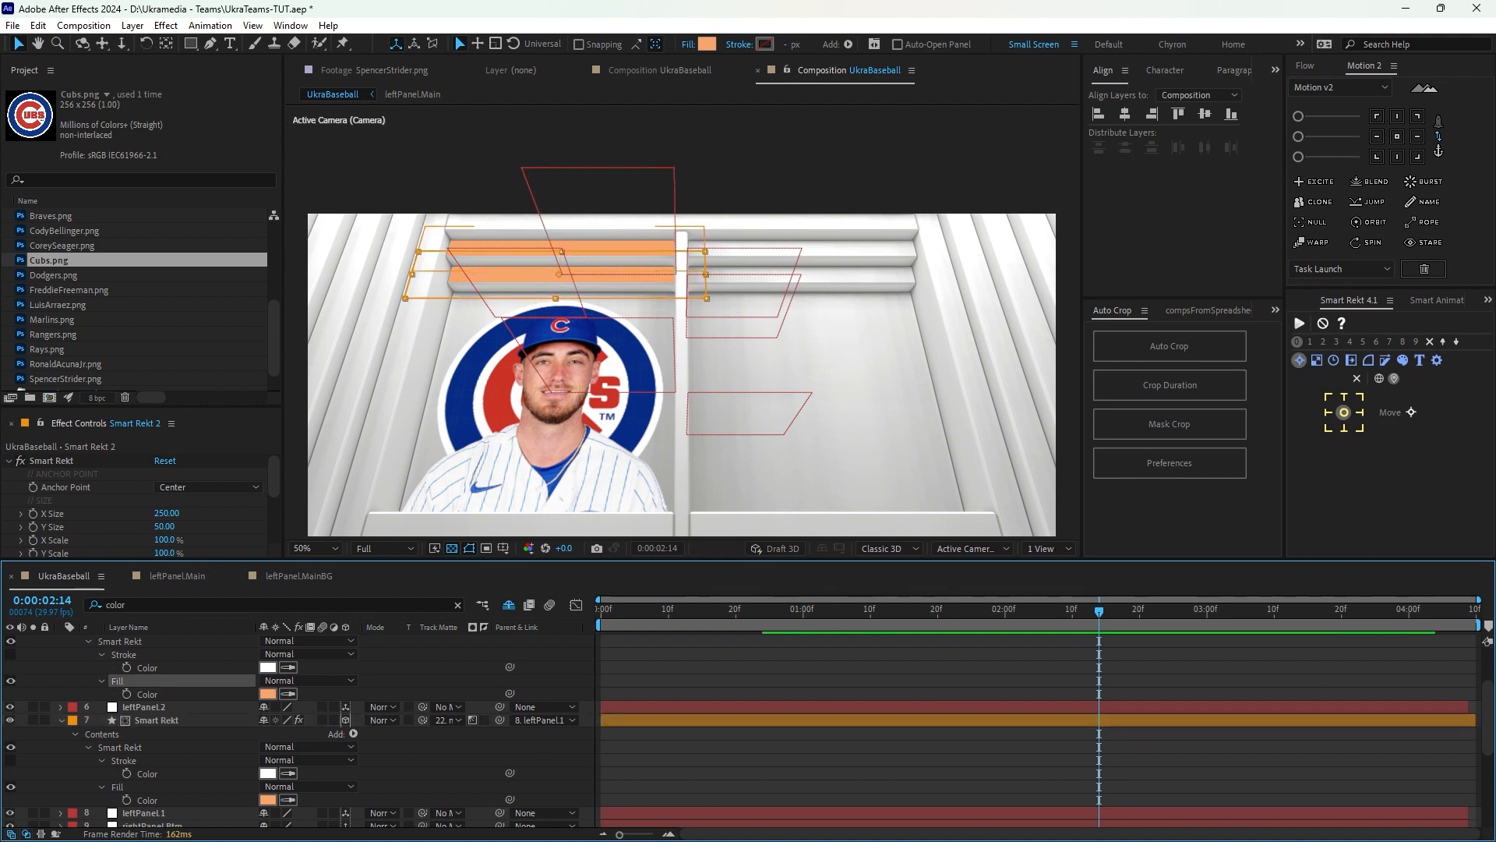
pyautogui.moveTo(509, 692); pyautogui.dragTo(191, 768)
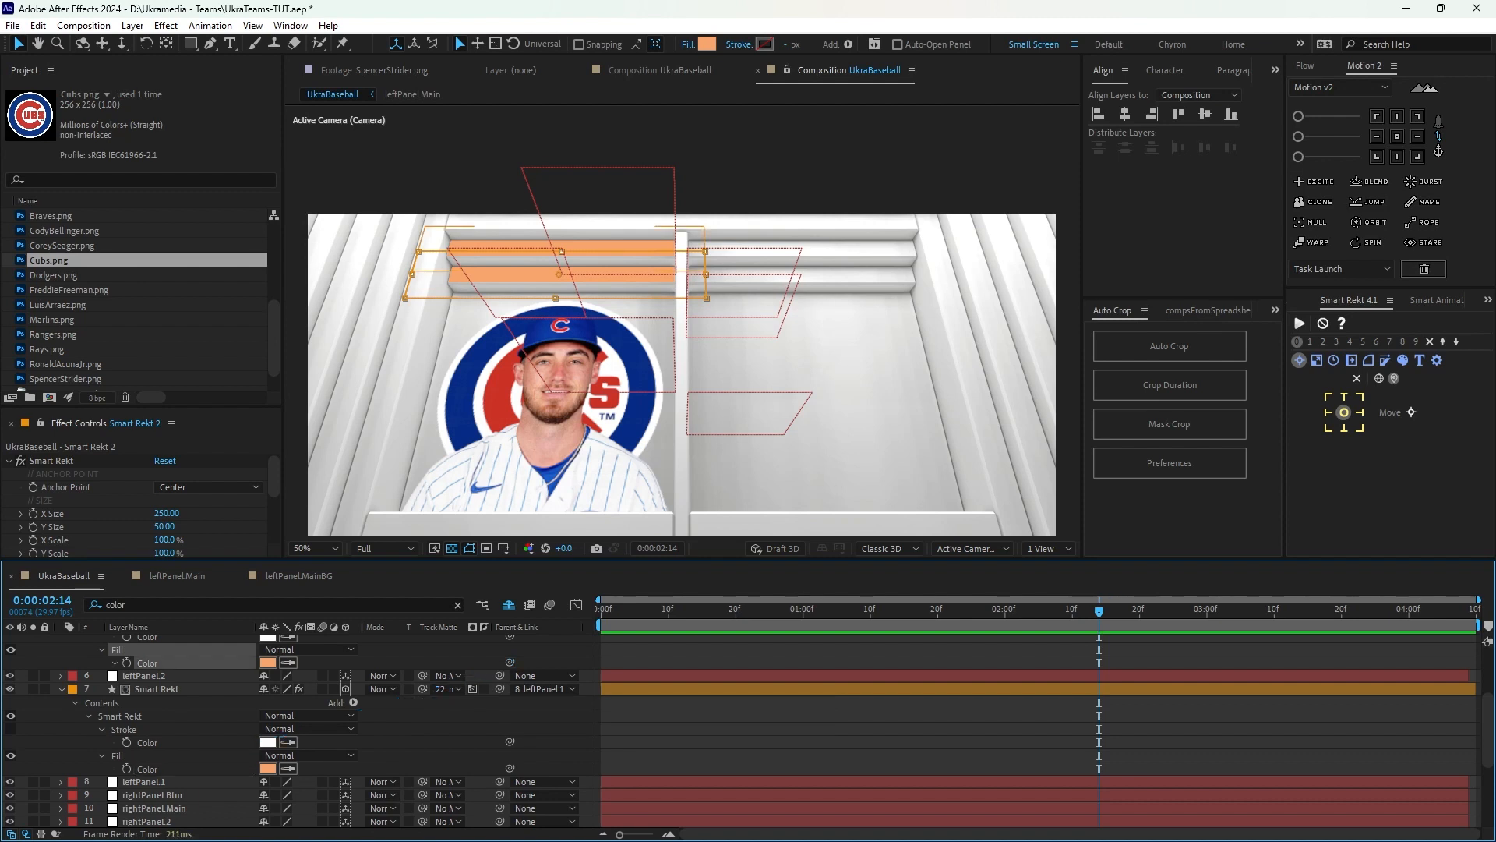
pyautogui.scroll(2, 191, 760)
pyautogui.click(61, 663)
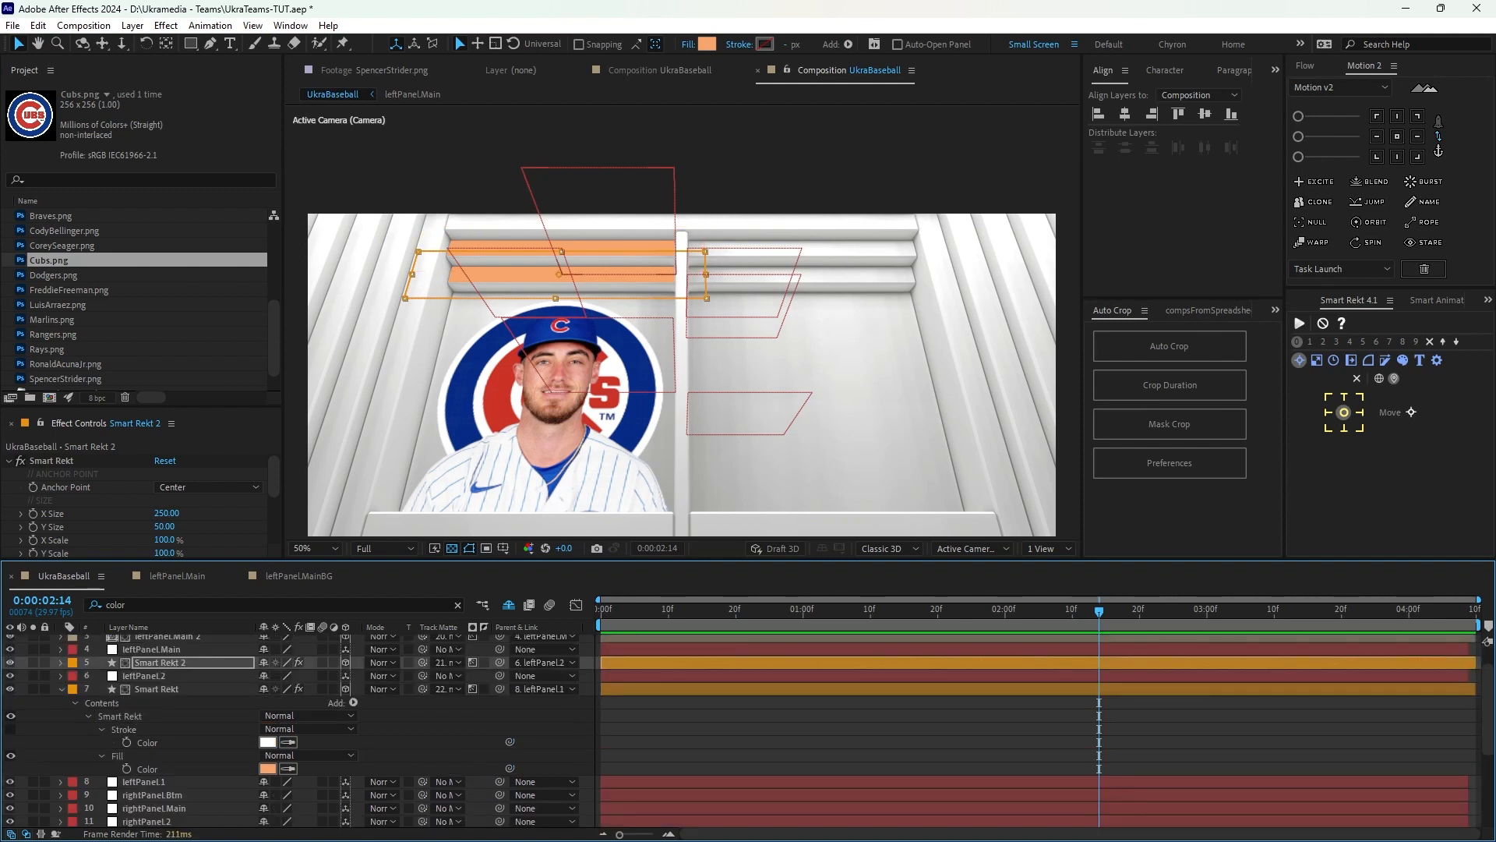
# Try the Cubs logo's blue as the sampled fill color of the Smart Rekt layer.
pyautogui.click(126, 729)
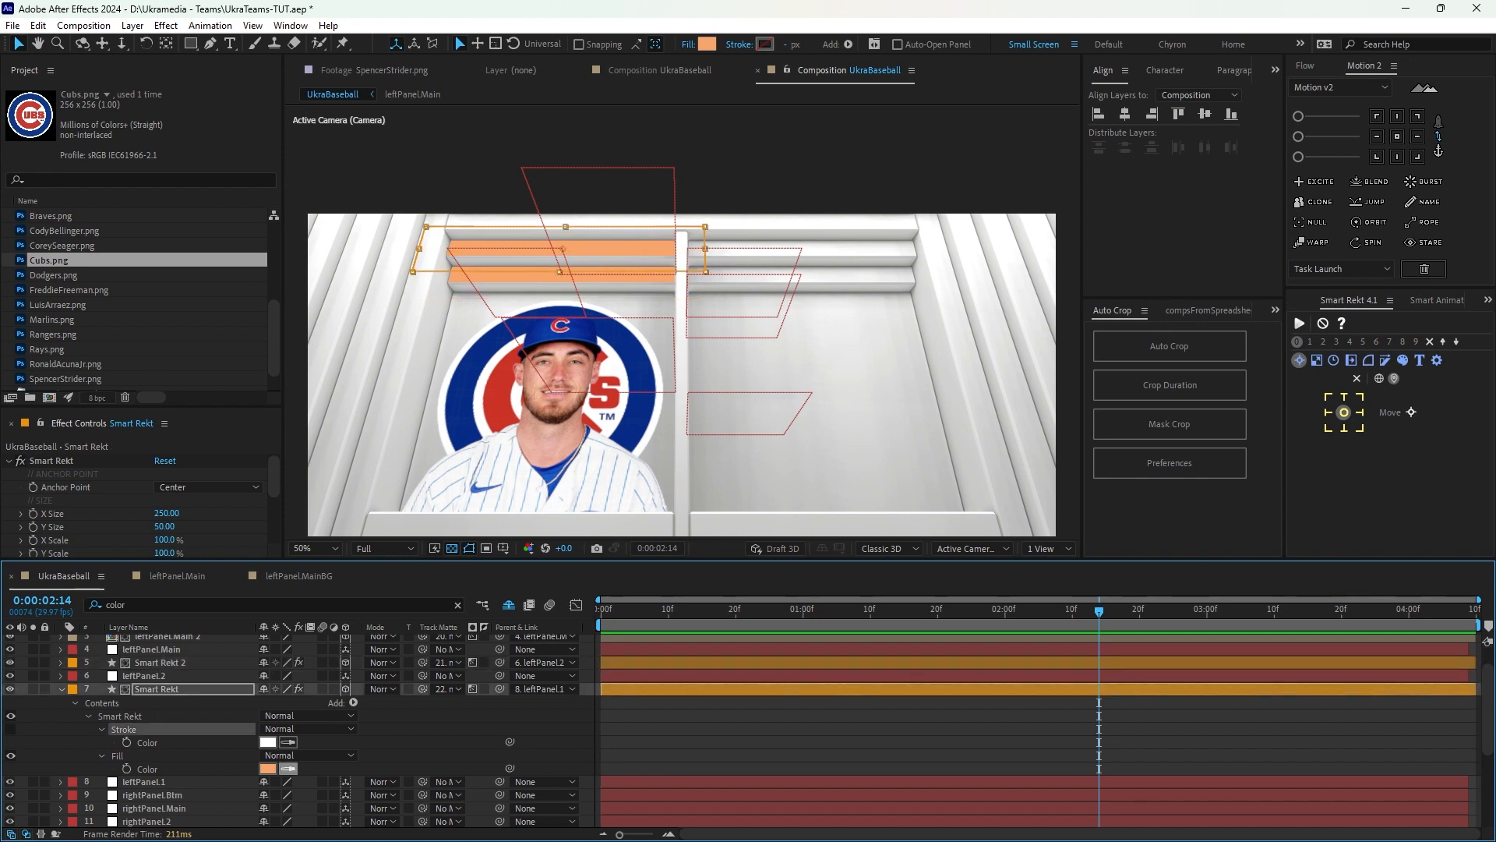
pyautogui.click(288, 769)
pyautogui.click(463, 397)
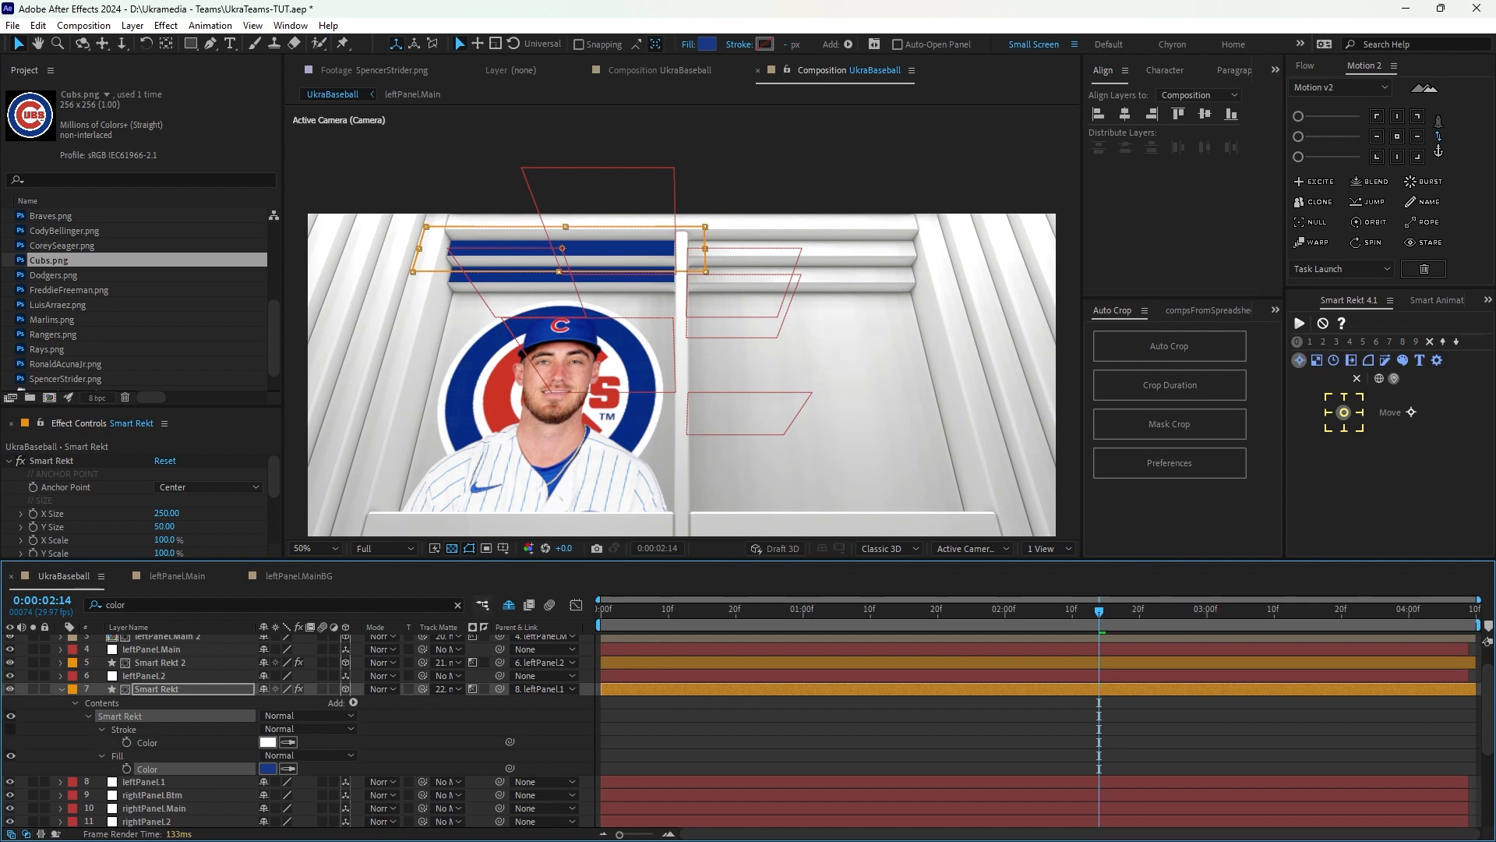
# Sample the red from the Cubs logo as the Smart Rekt layer's fill color and collapse the layer's properties.
pyautogui.click(288, 769)
pyautogui.click(501, 396)
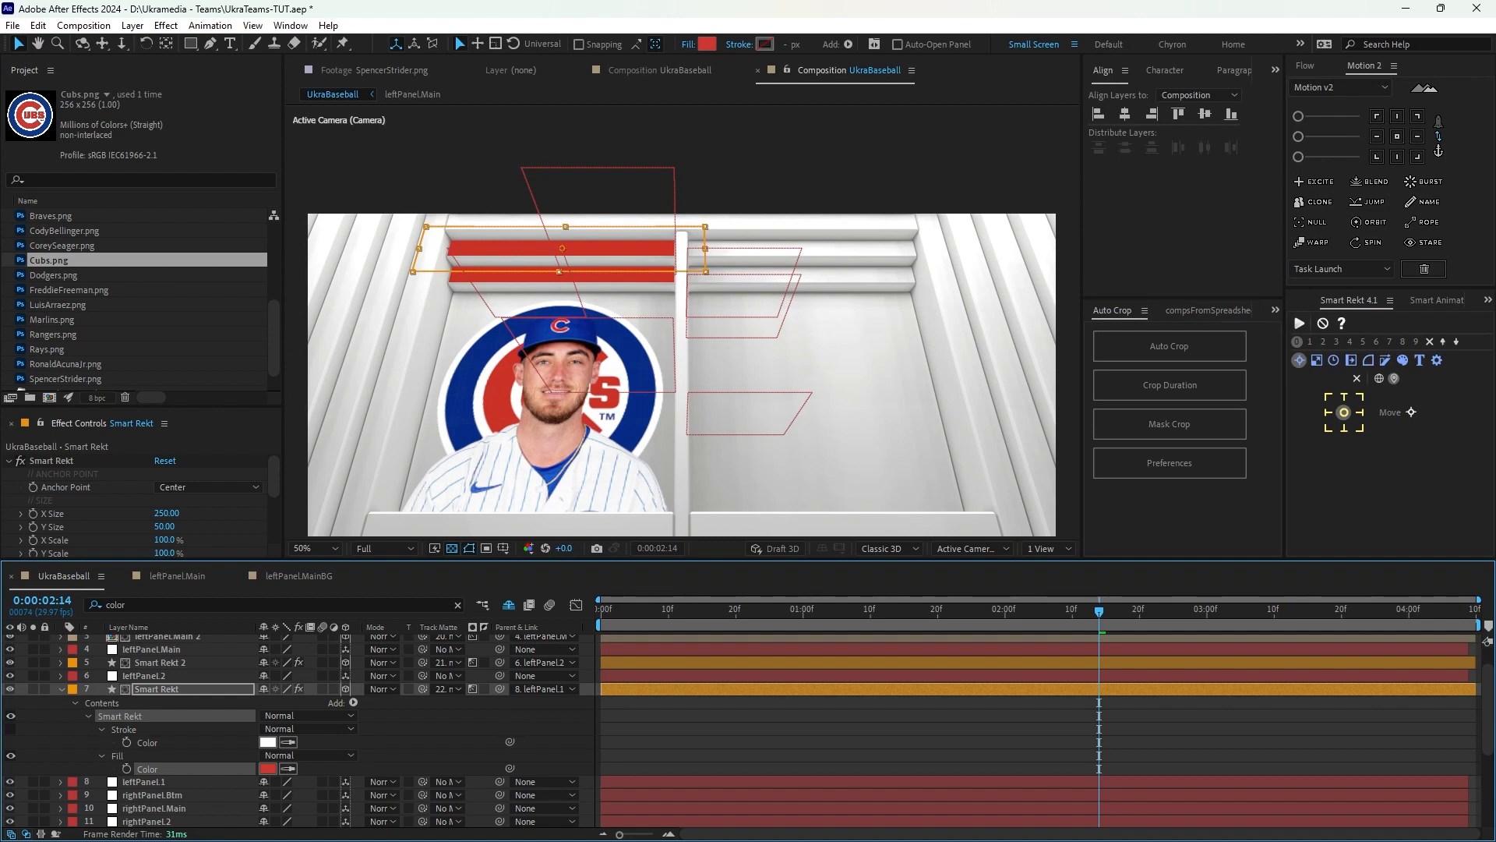
pyautogui.click(61, 689)
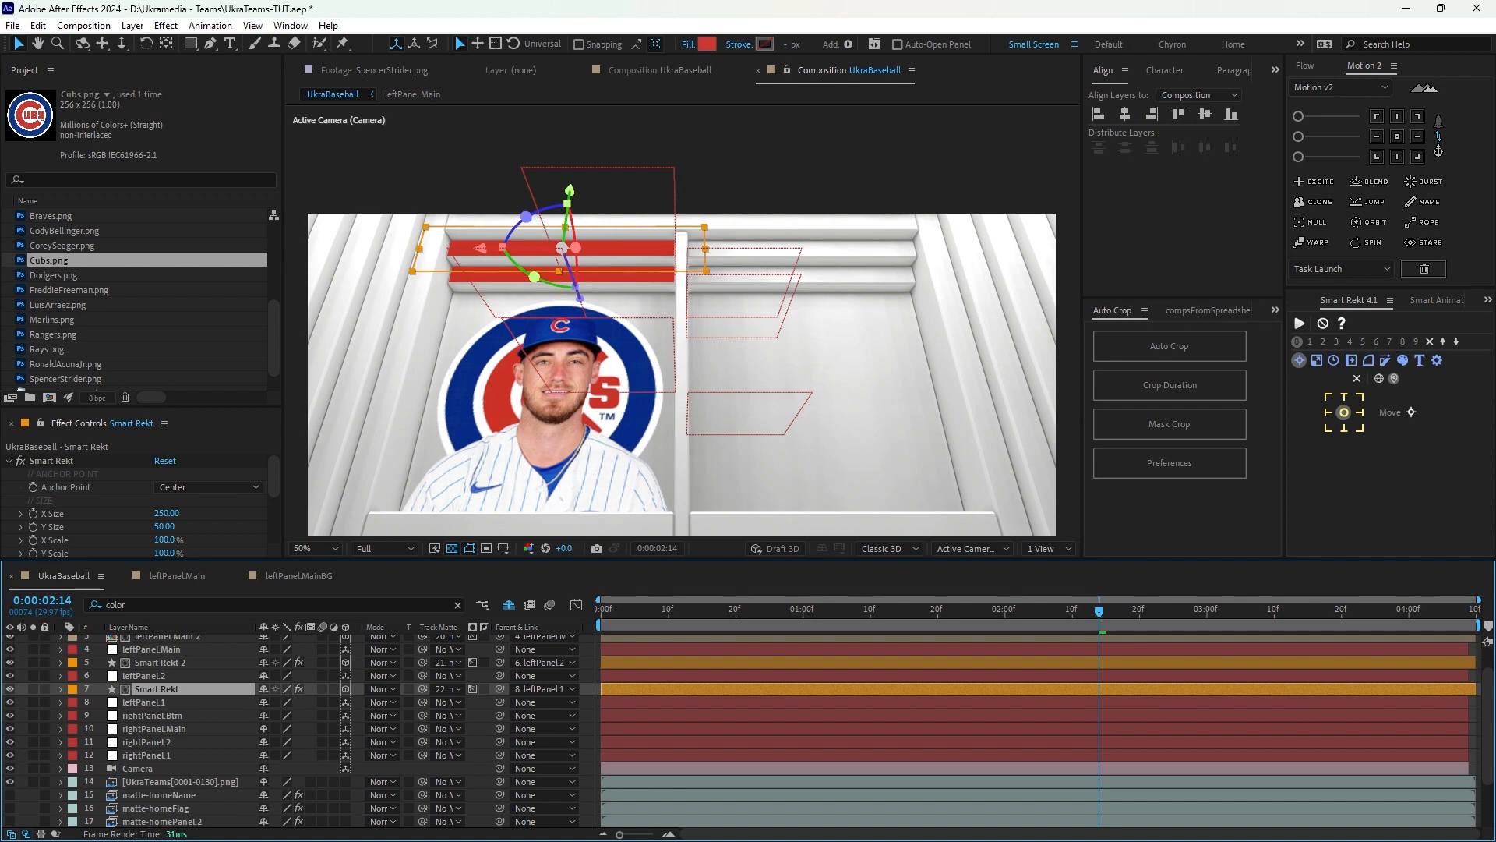
# Rename the Smart Rekt layer to leftPanel.1 and the Smart Rekt 2 layer to leftPanel.2.
pyautogui.press('Return')
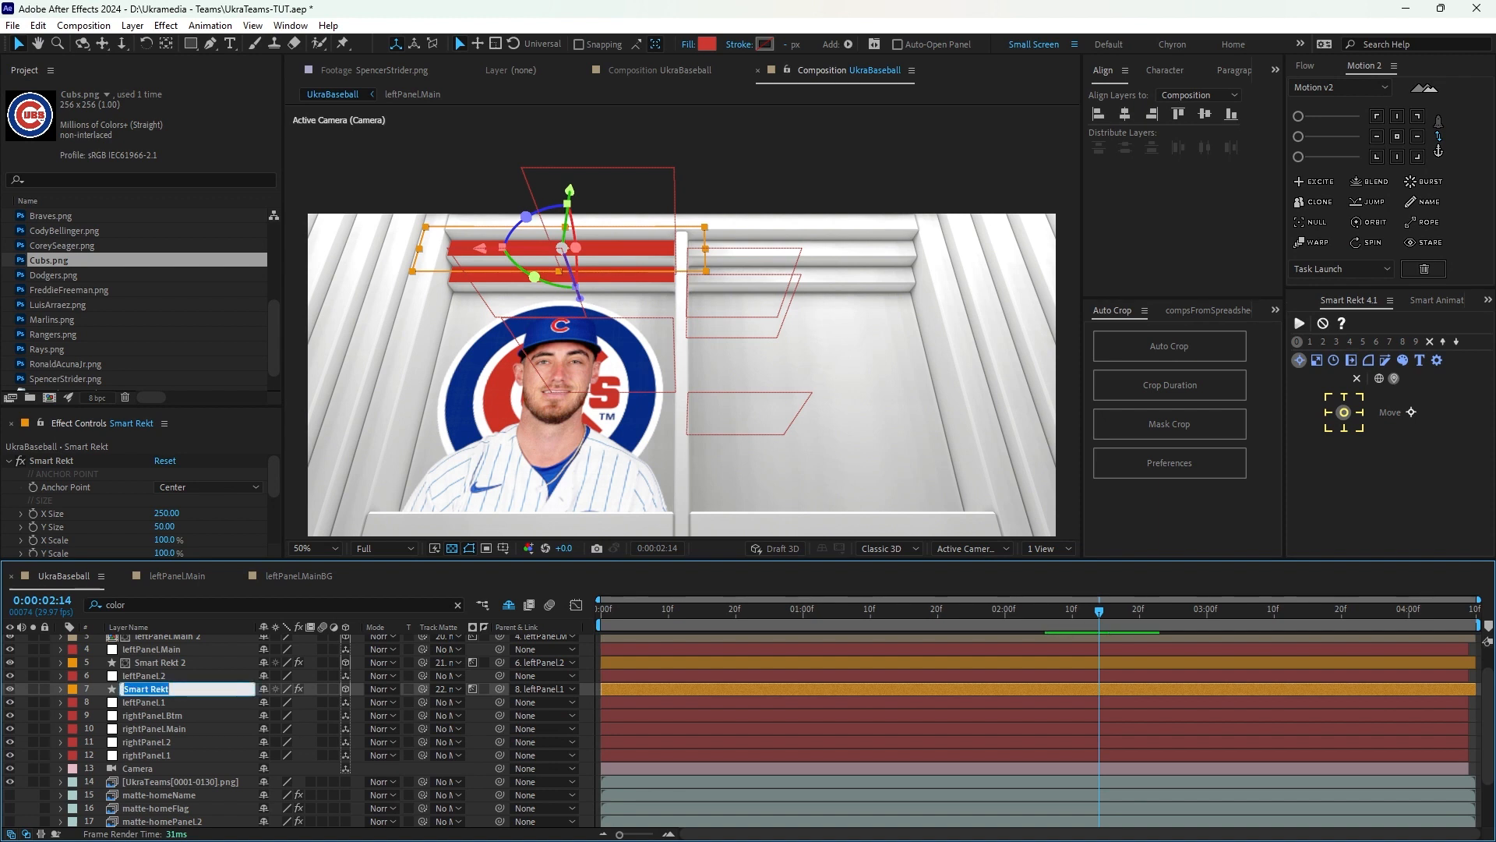
pyautogui.write('leftPanel.1')
pyautogui.press('Return')
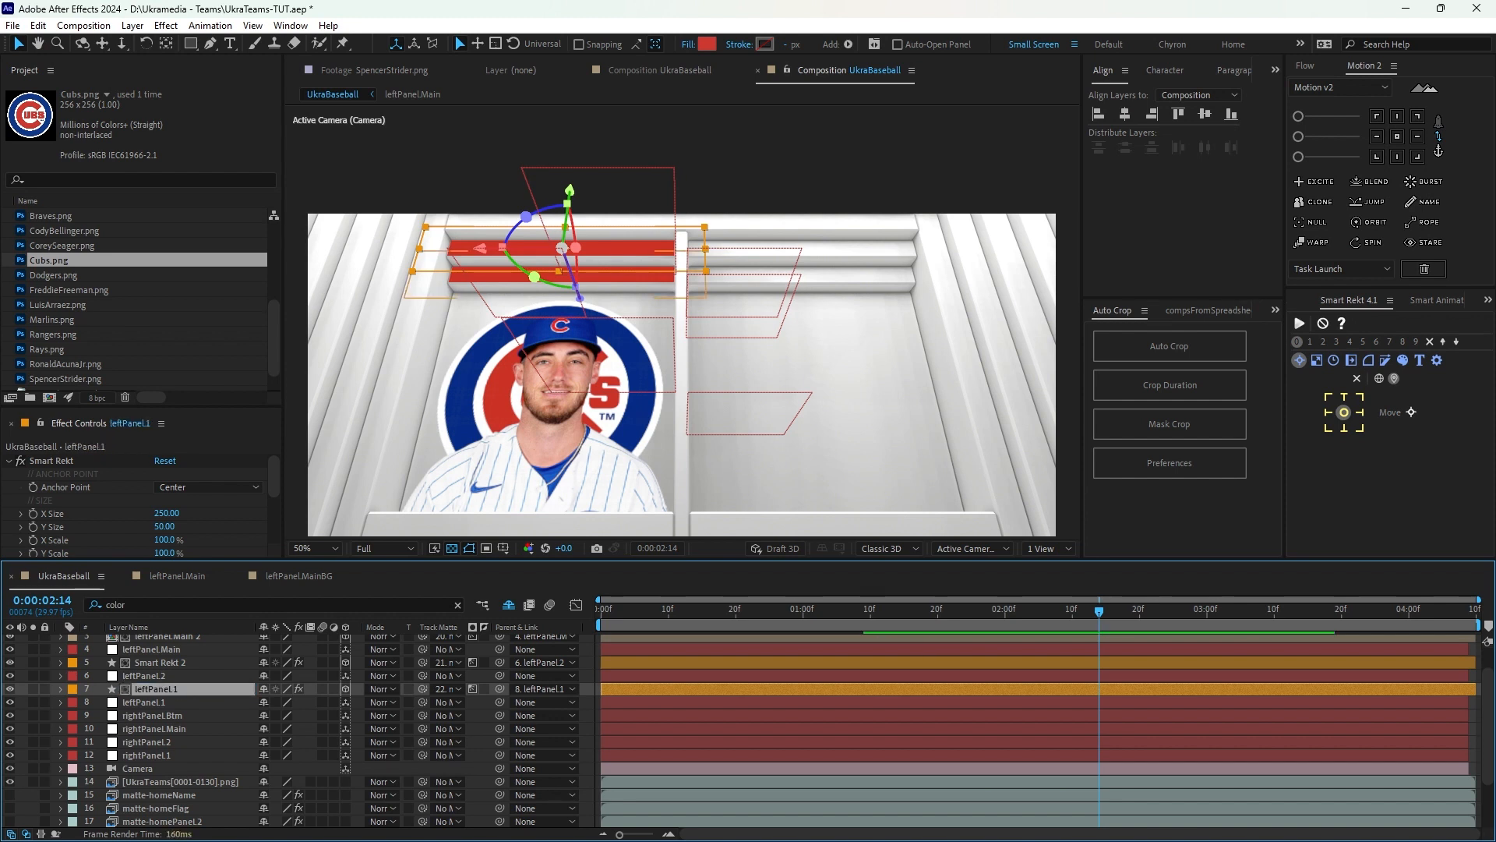
pyautogui.click(160, 662)
pyautogui.press('Return')
pyautogui.write('leftPanel')
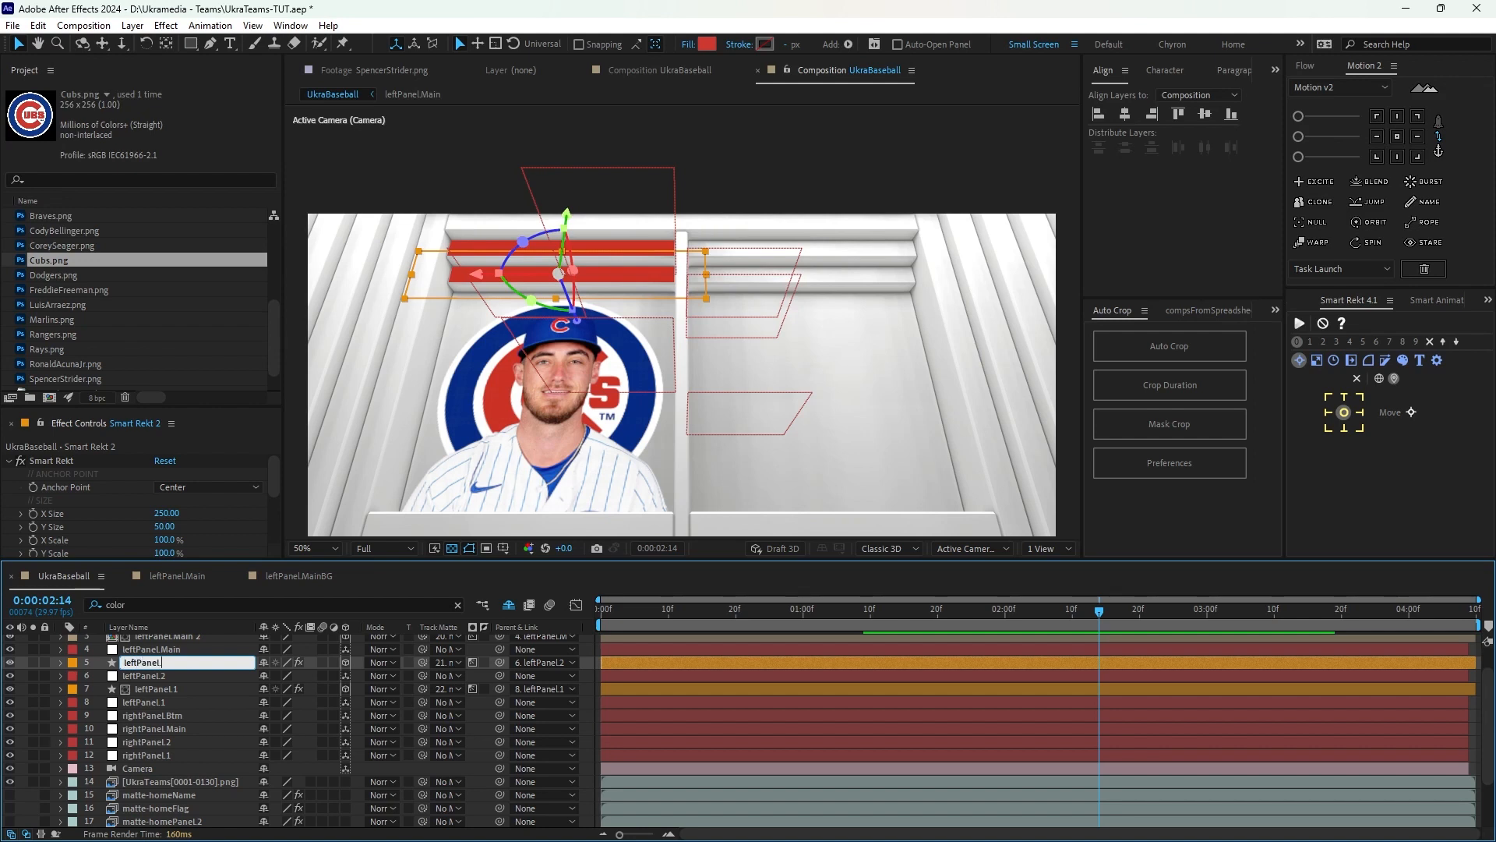
pyautogui.write('.2')
pyautogui.press('Return')
# Create a new text layer reading "some name" directly above the leftPanel.1 rectangle layer.
pyautogui.click(624, 248)
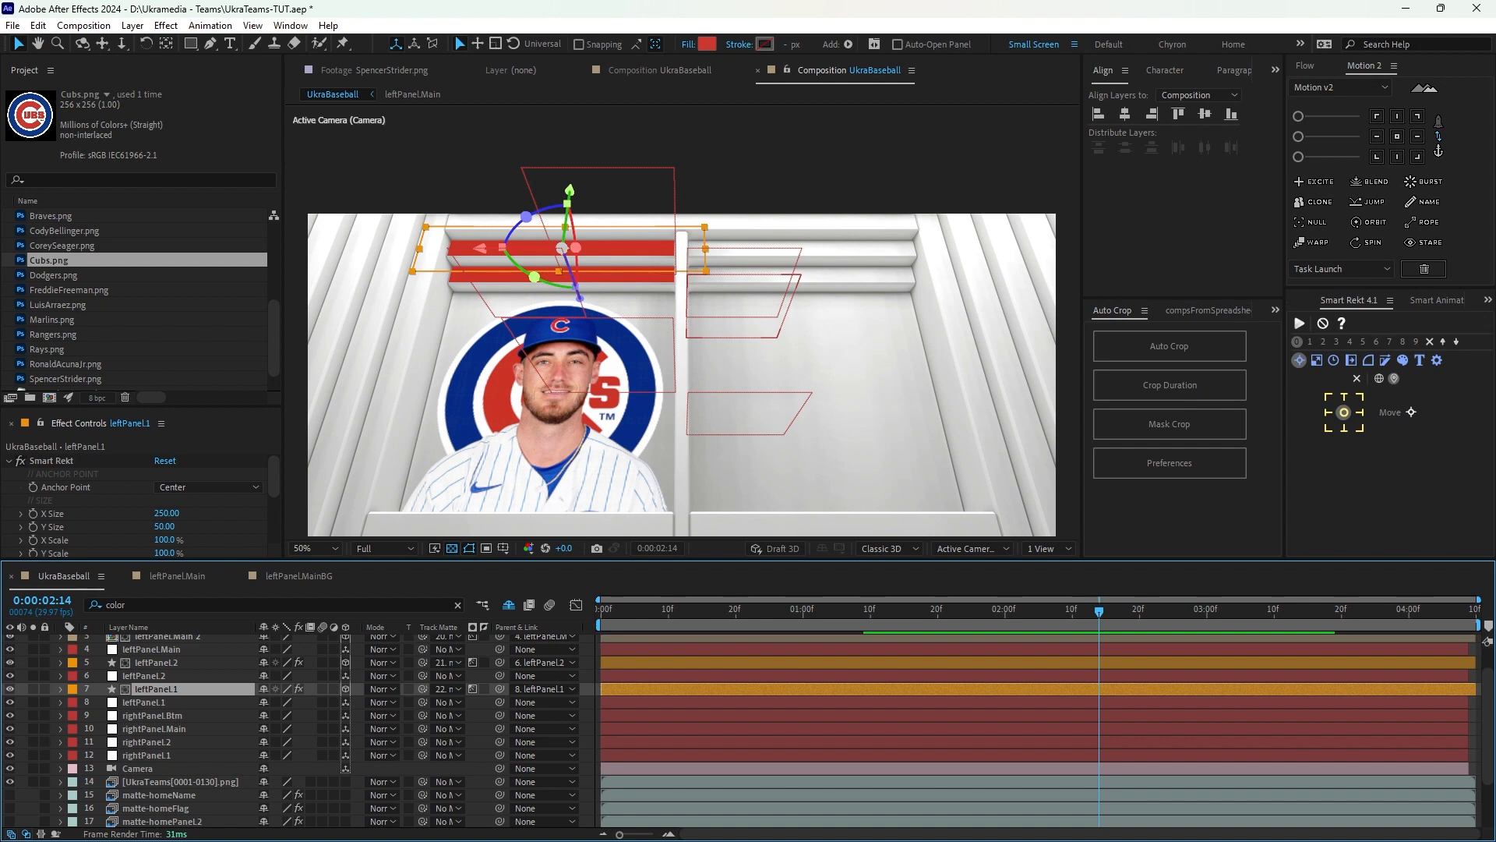
pyautogui.moveTo(678, 374); pyautogui.dragTo(686, 271)
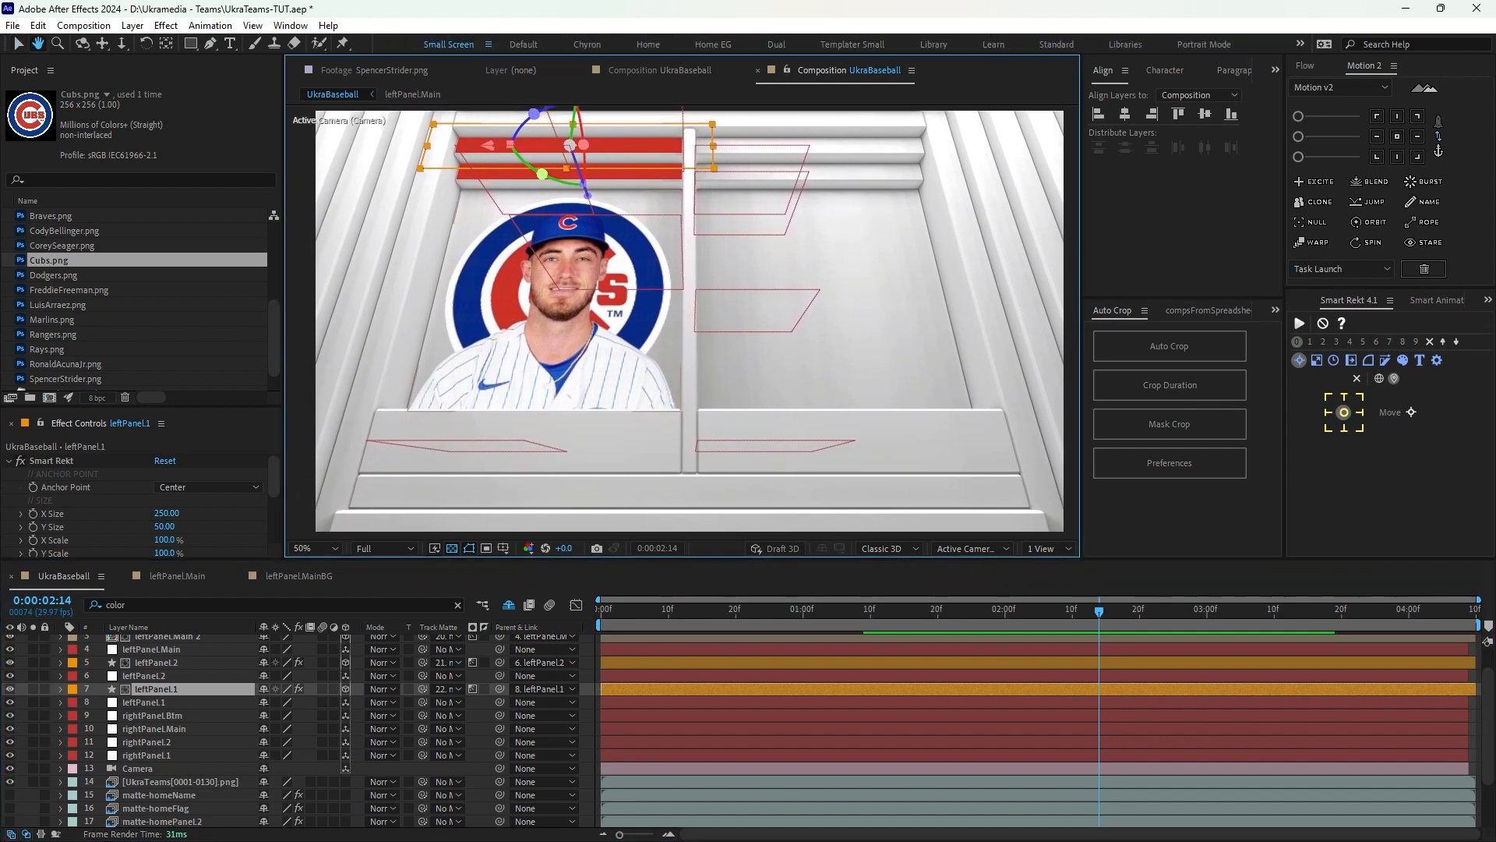
pyautogui.press('v')
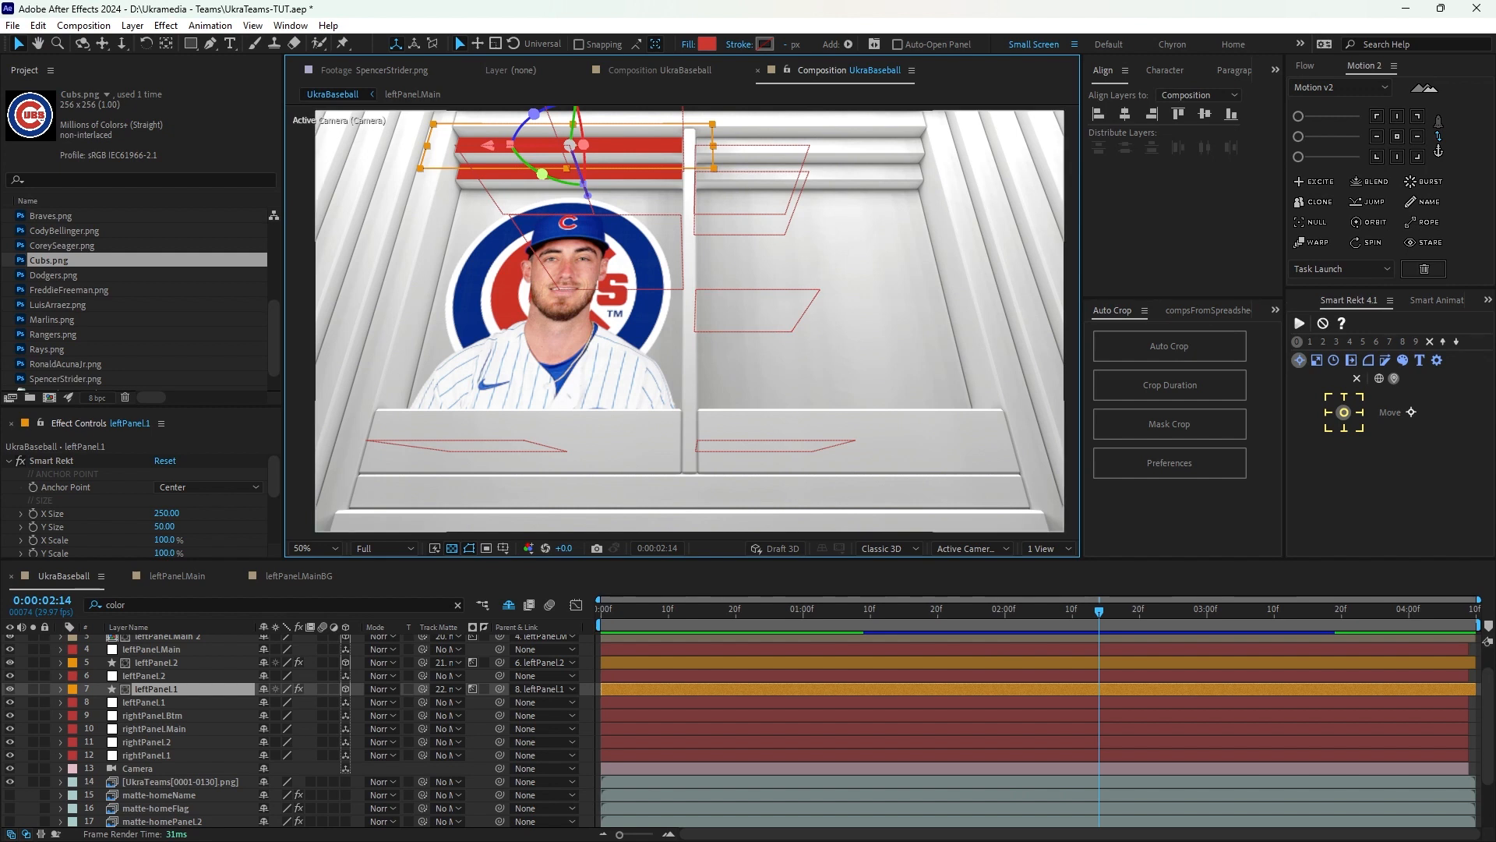
pyautogui.hotkey('ctrl', 'alt', 'shift', 't')
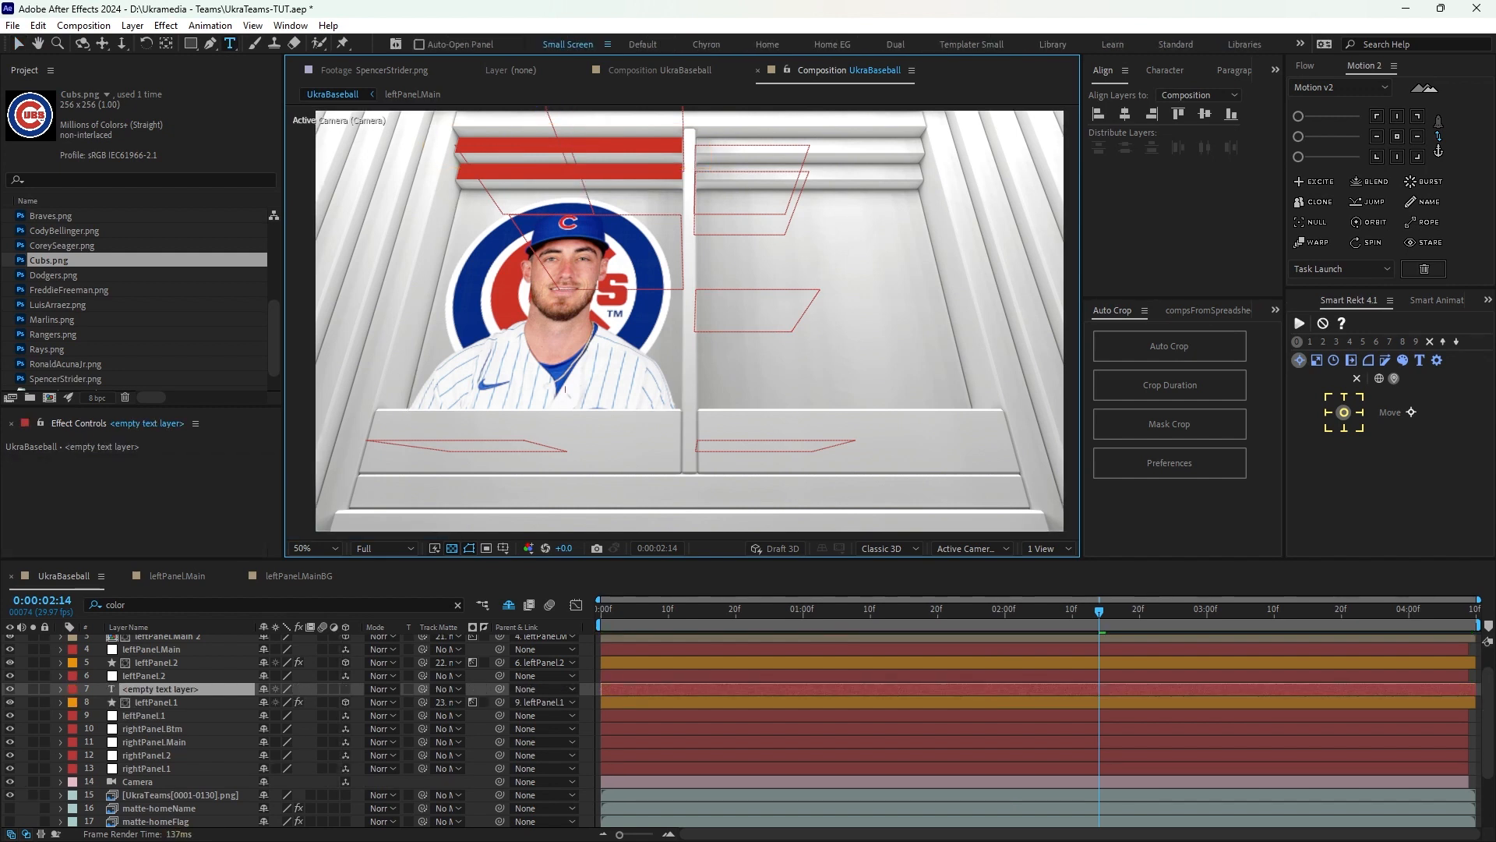
pyautogui.write('some name')
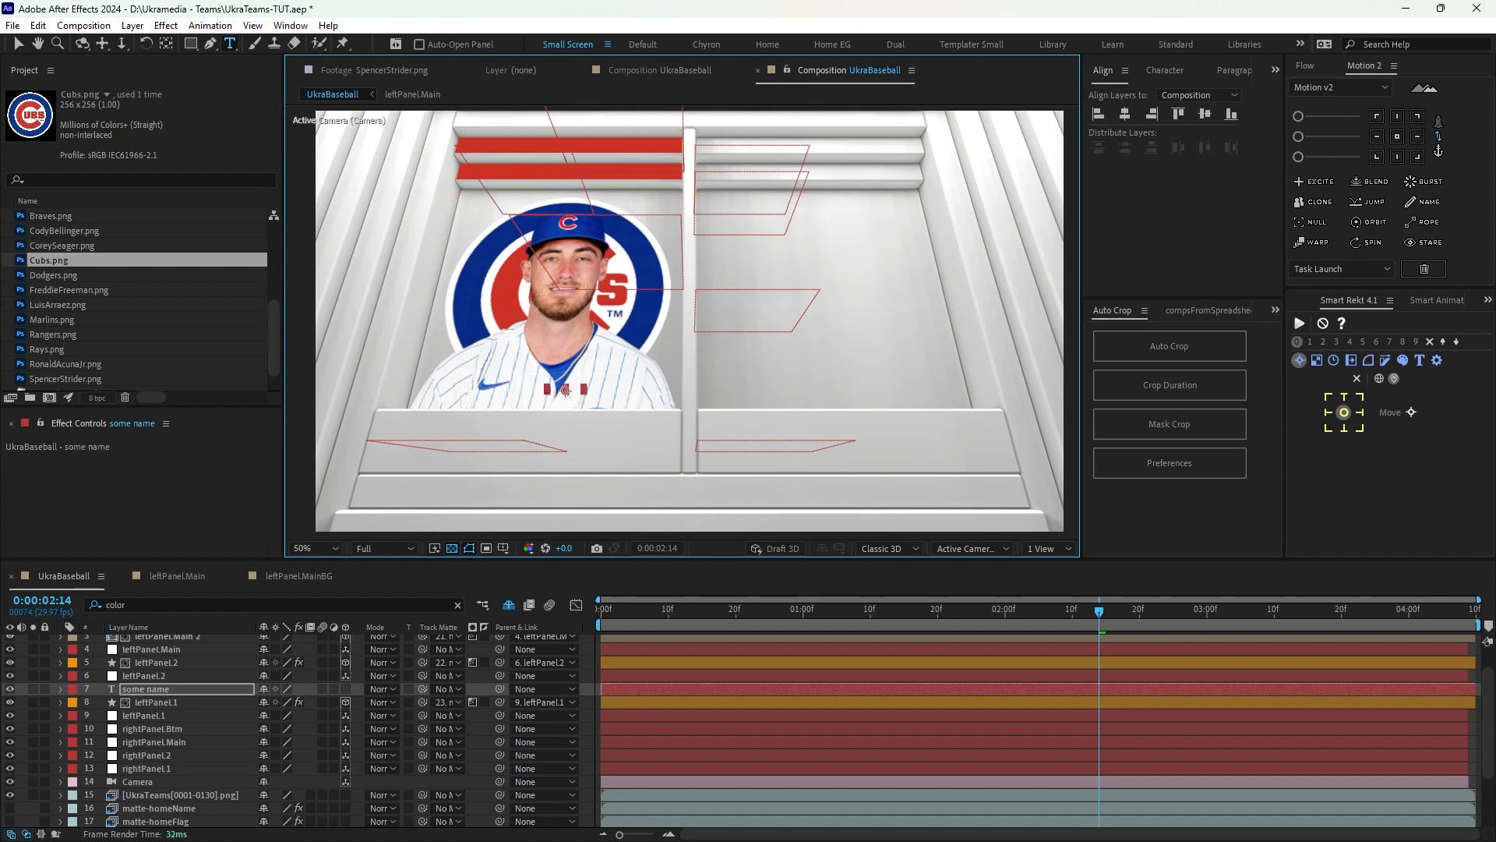
pyautogui.press('Escape')
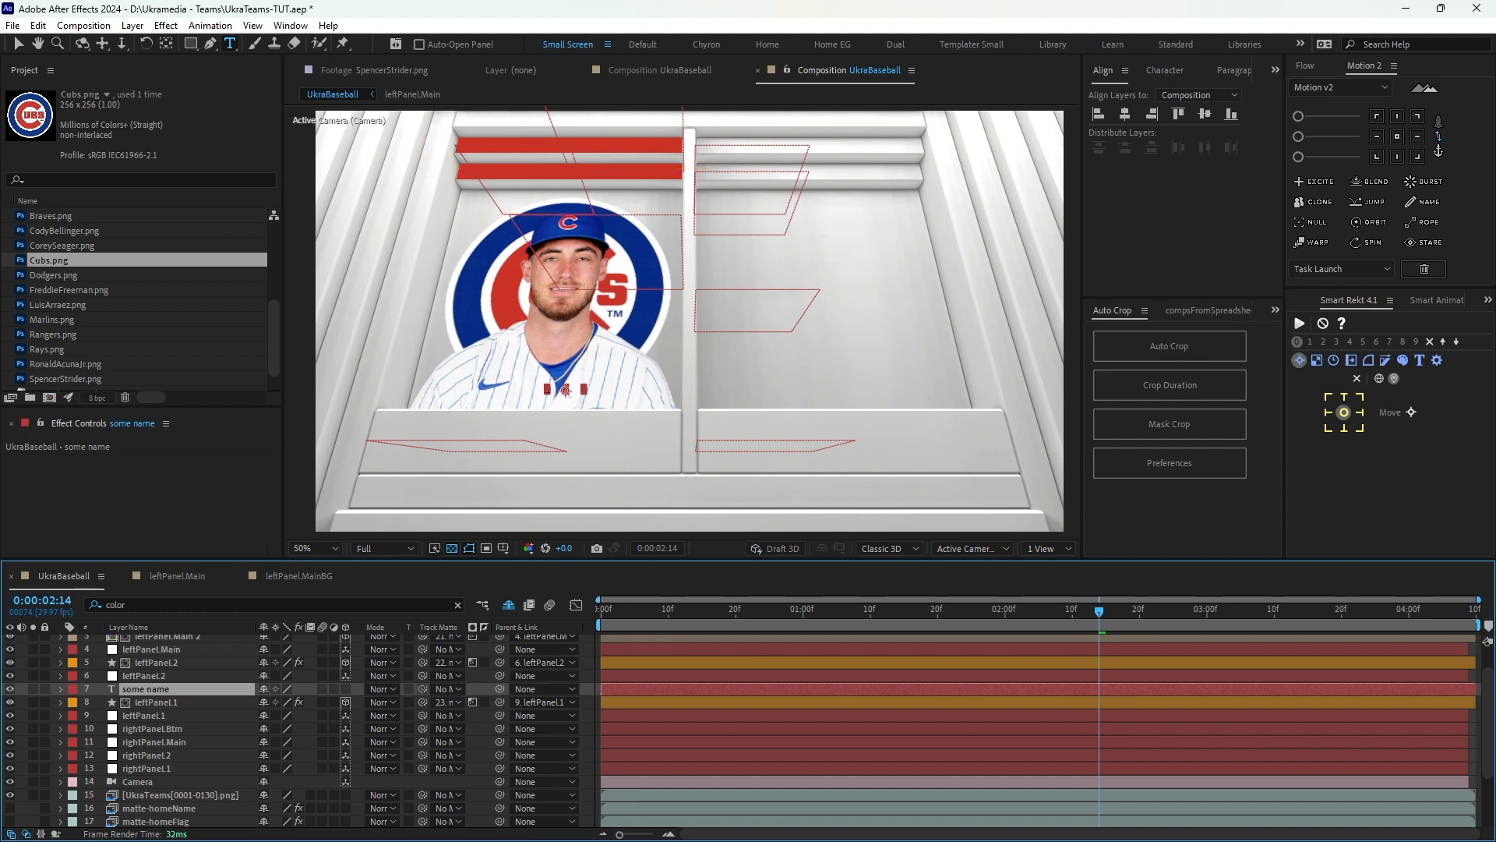
# Center the anchor point of the "some name" text layer and make it a 3D layer.
pyautogui.click(1397, 137)
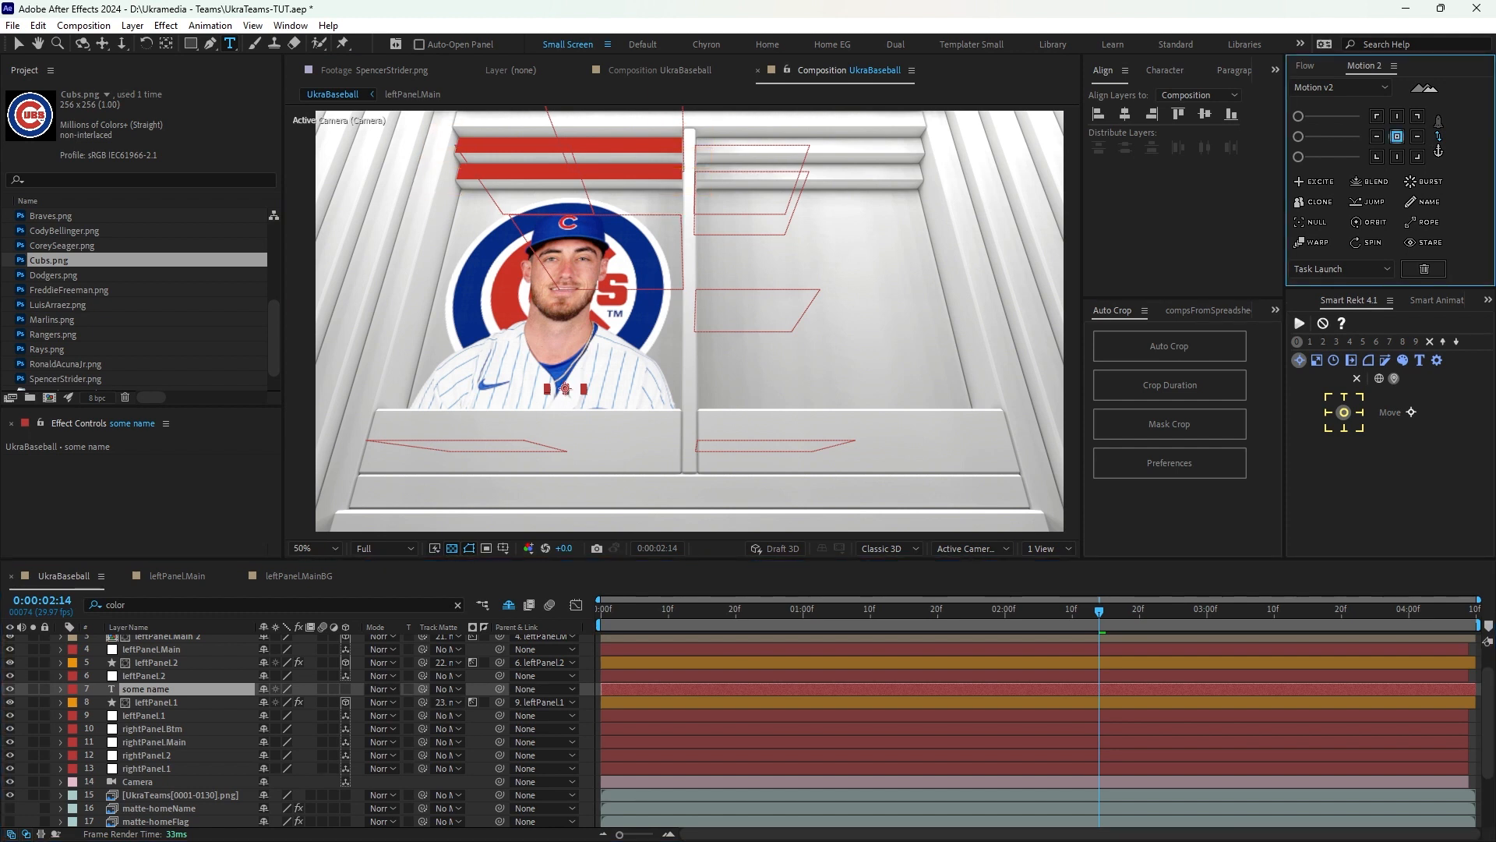
pyautogui.press('v')
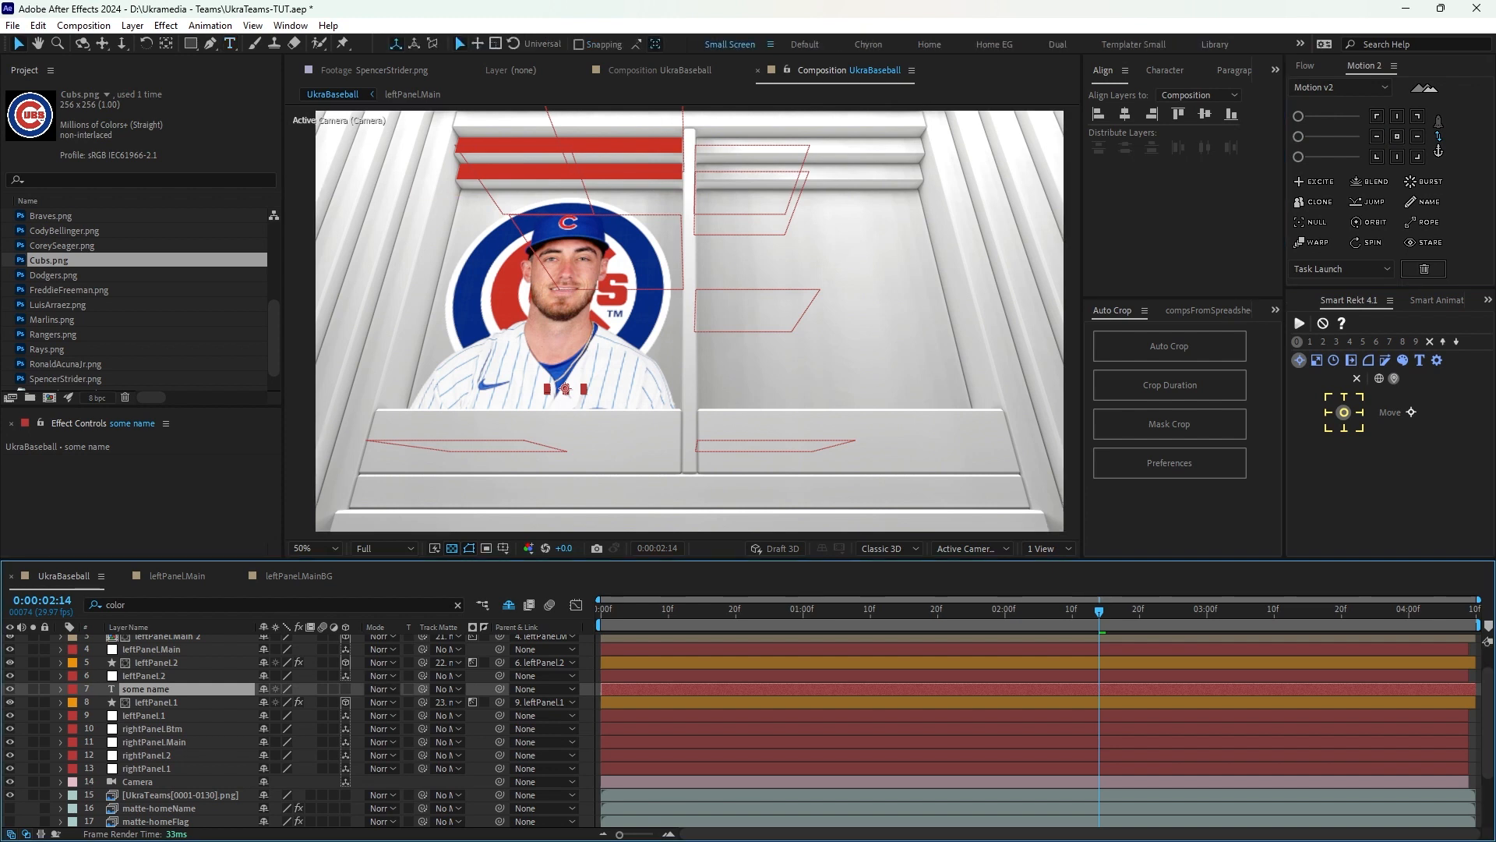
pyautogui.click(345, 688)
# Parent the "some name" layer to the leftPanel.Btm null, snapped to its position, and move it to the top of the layer stack.
pyautogui.moveTo(499, 689); pyautogui.dragTo(176, 640)
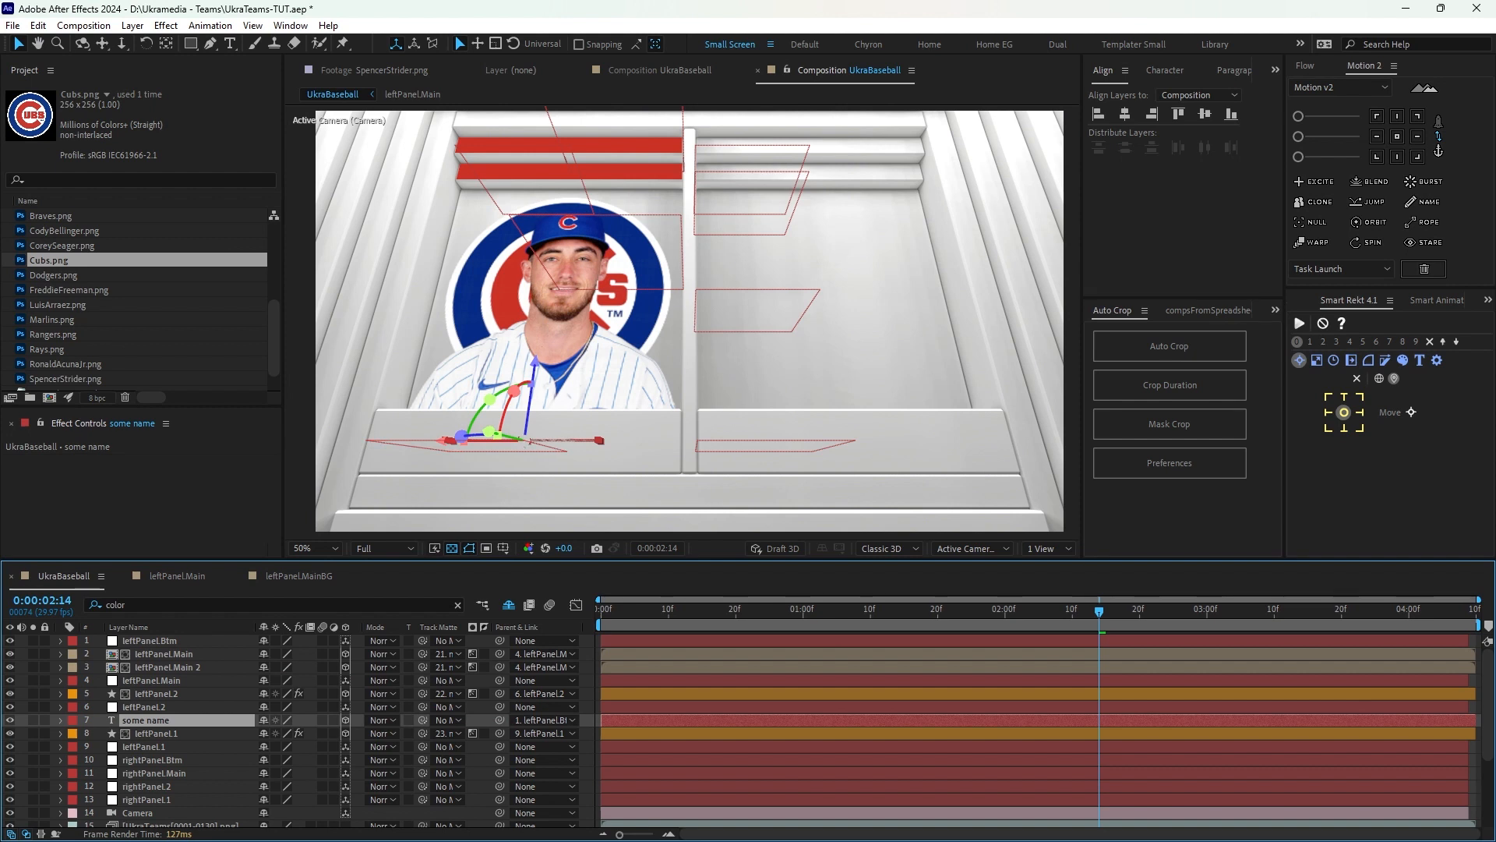
pyautogui.moveTo(157, 721); pyautogui.dragTo(158, 635)
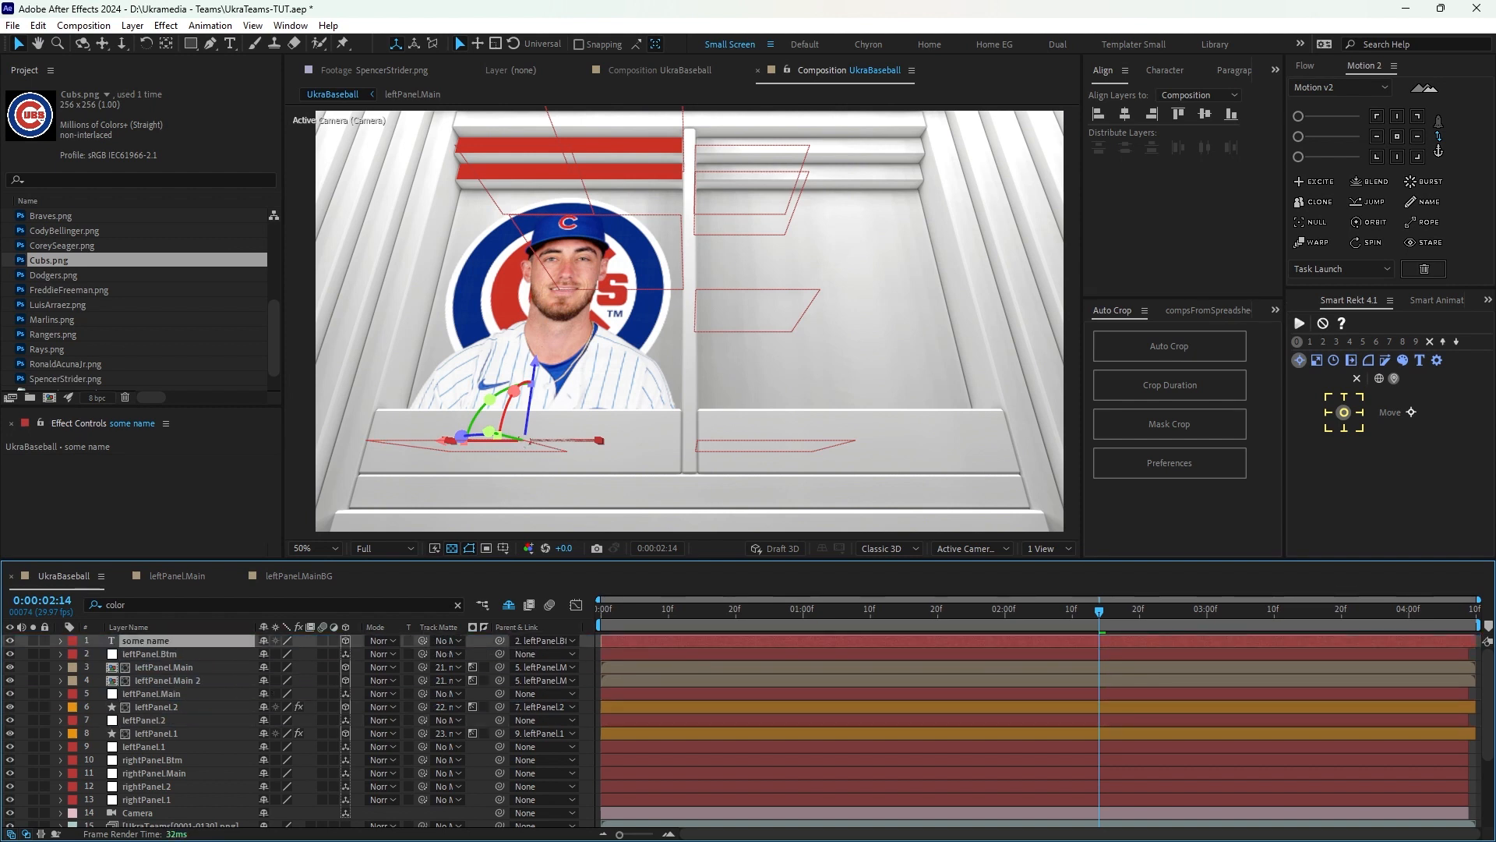
pyautogui.moveTo(1099, 611); pyautogui.dragTo(884, 611)
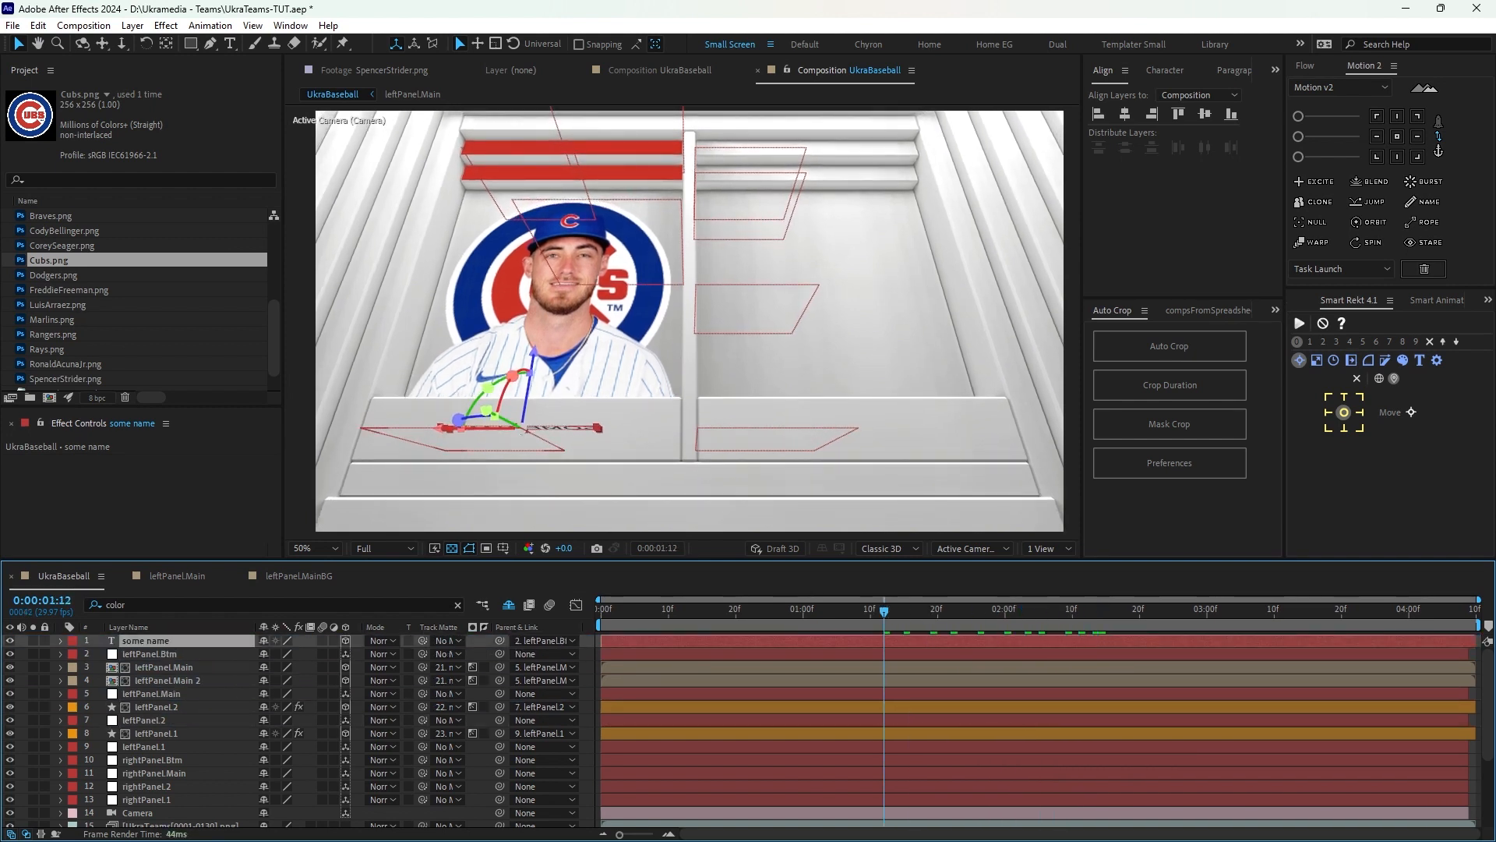
# Place the "some name" layer directly above the leftPanel.Btm null and assign leftPanel.Btm as its track matte.
pyautogui.moveTo(515, 627); pyautogui.dragTo(226, 627)
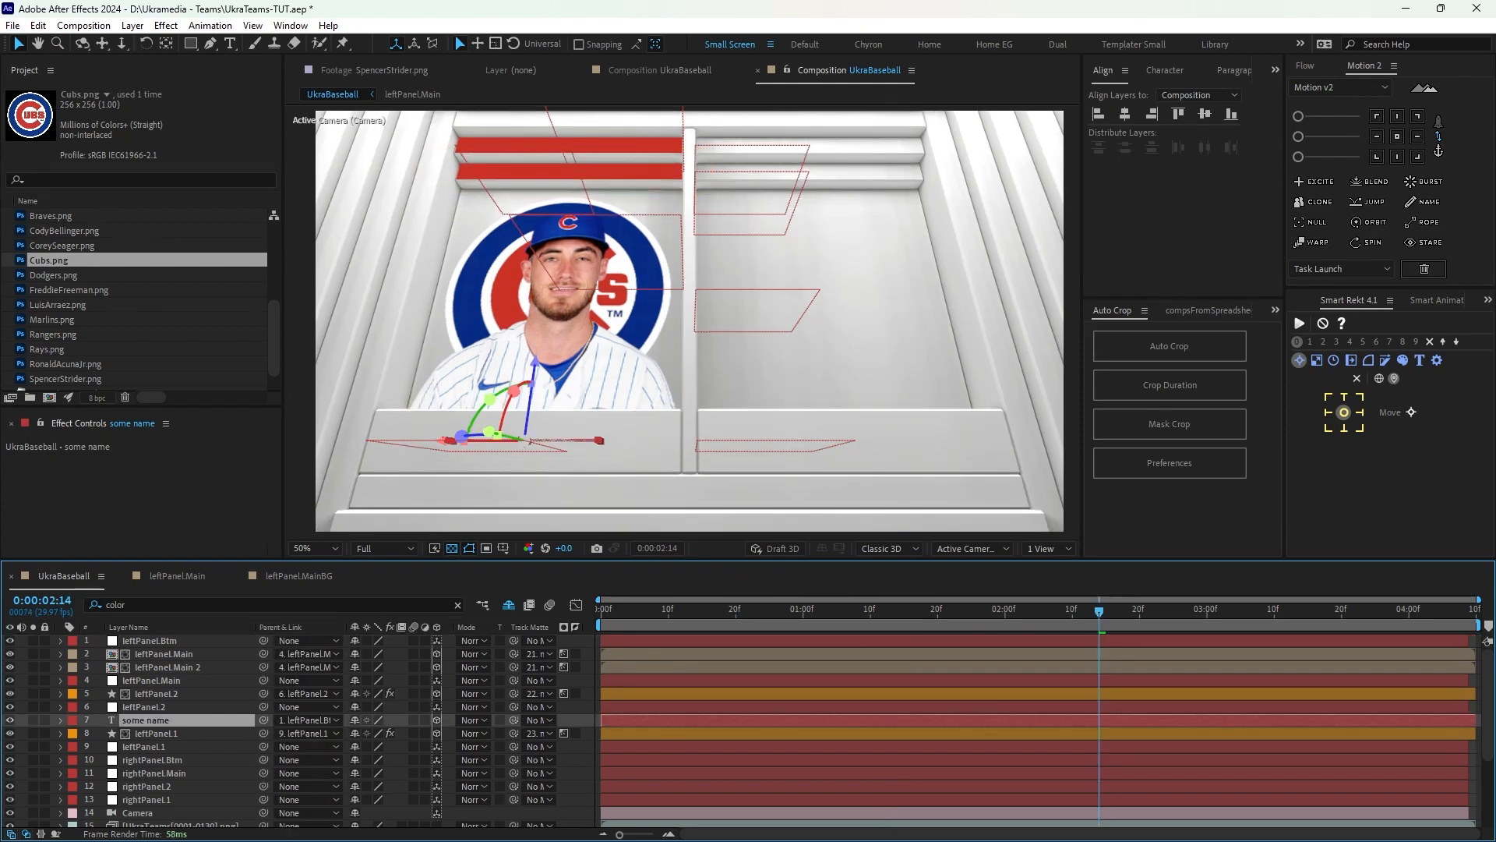
pyautogui.moveTo(146, 720); pyautogui.dragTo(145, 635)
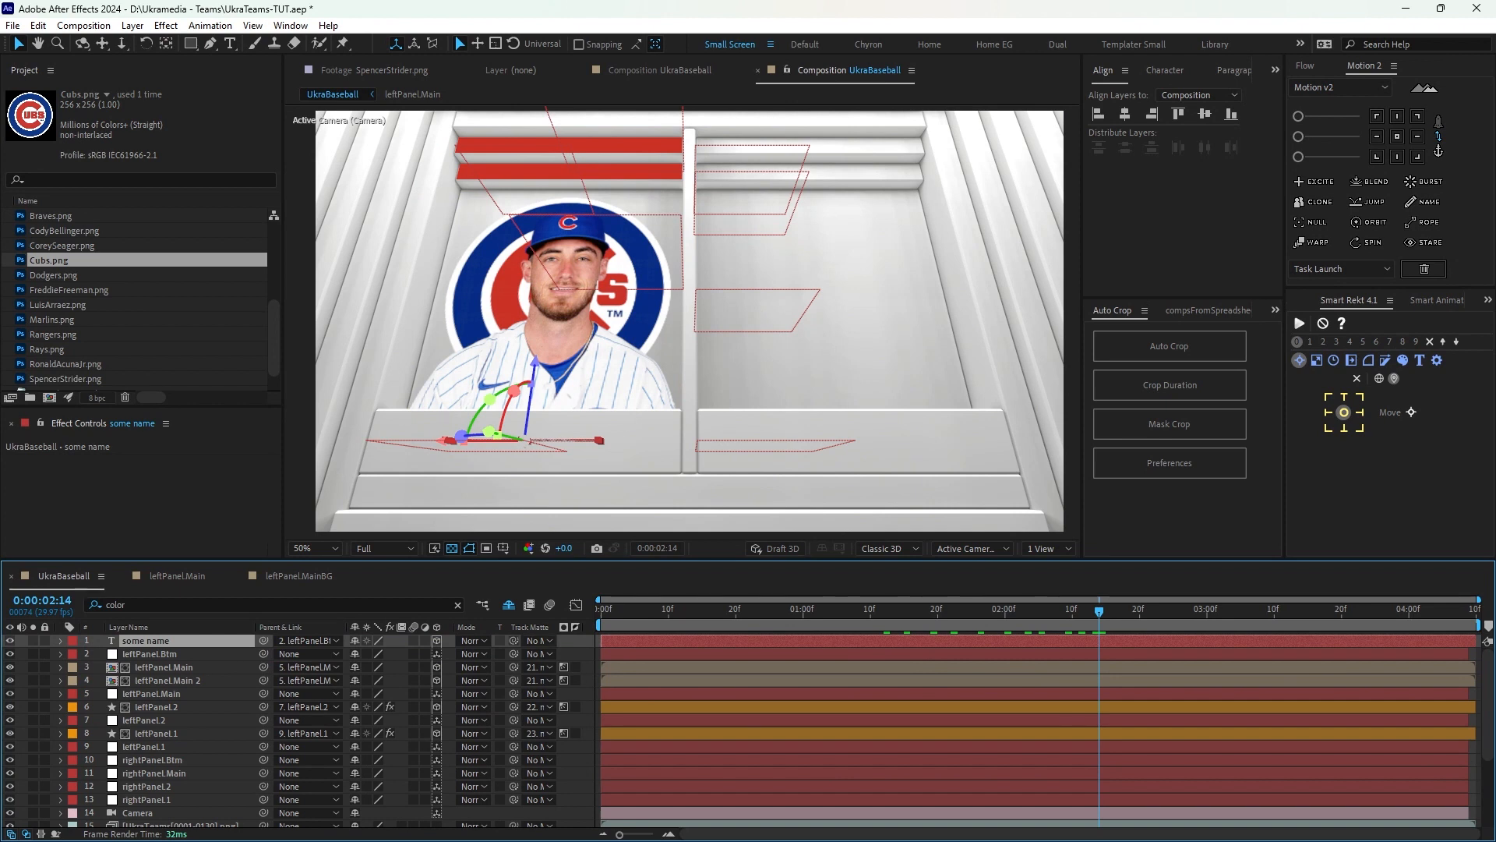
pyautogui.moveTo(514, 640); pyautogui.dragTo(170, 653)
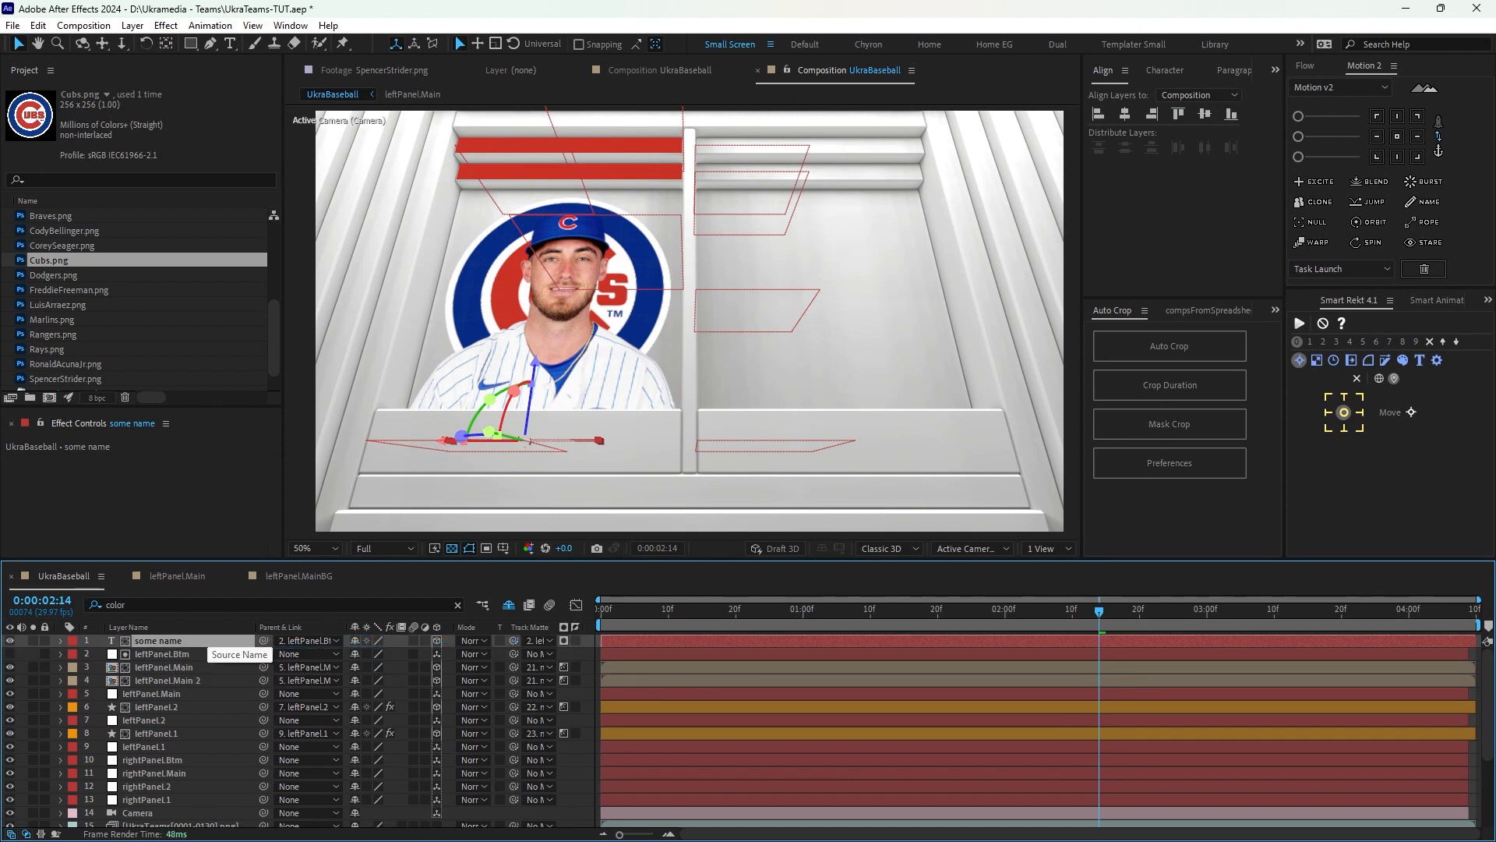
# Try setting the "some name" layer's X Rotation to 90°.
pyautogui.press('r')
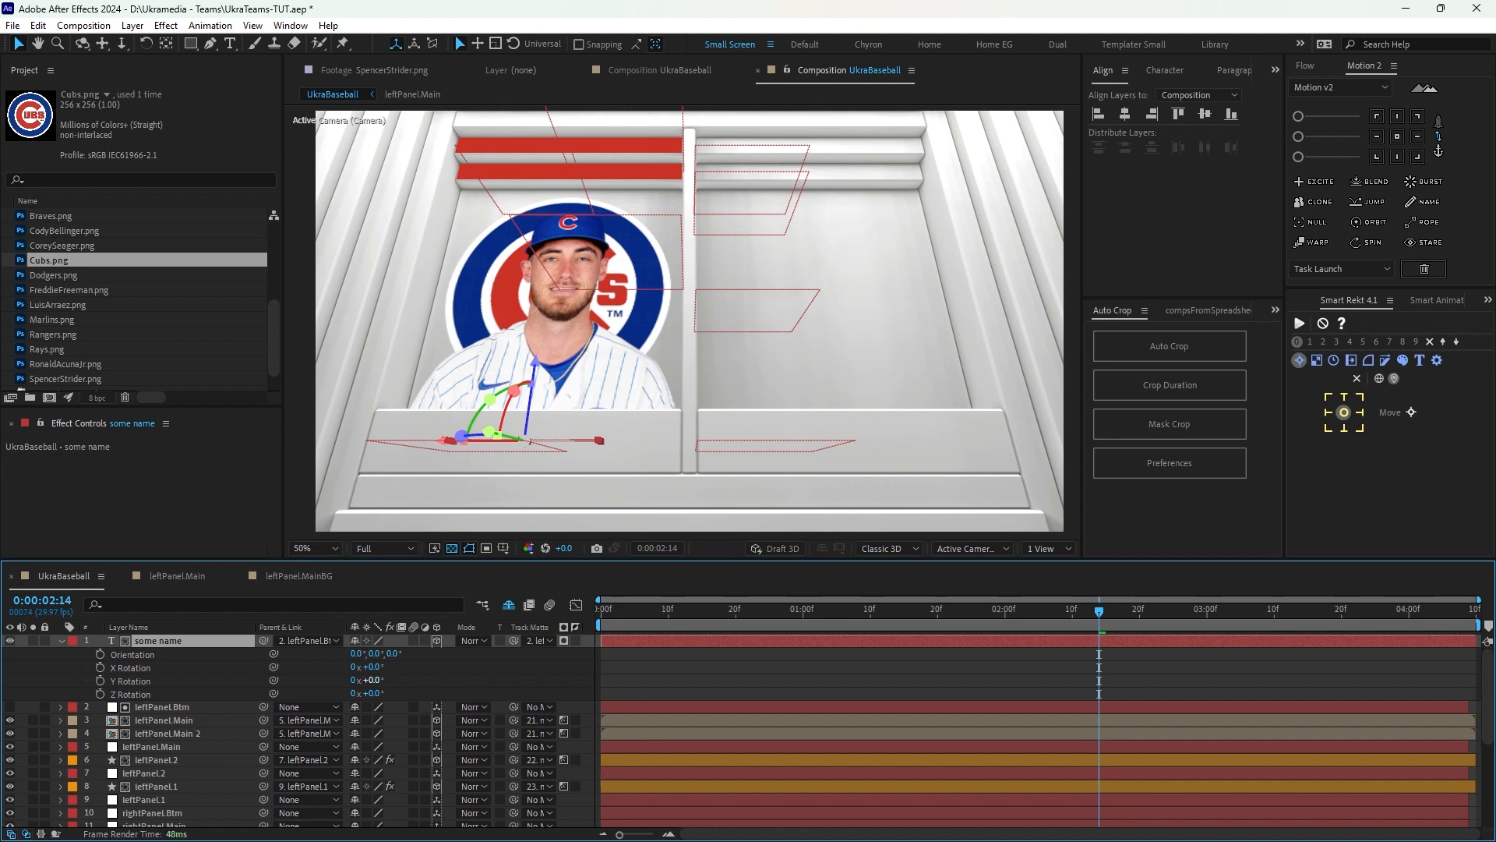
pyautogui.click(373, 667)
pyautogui.write('90')
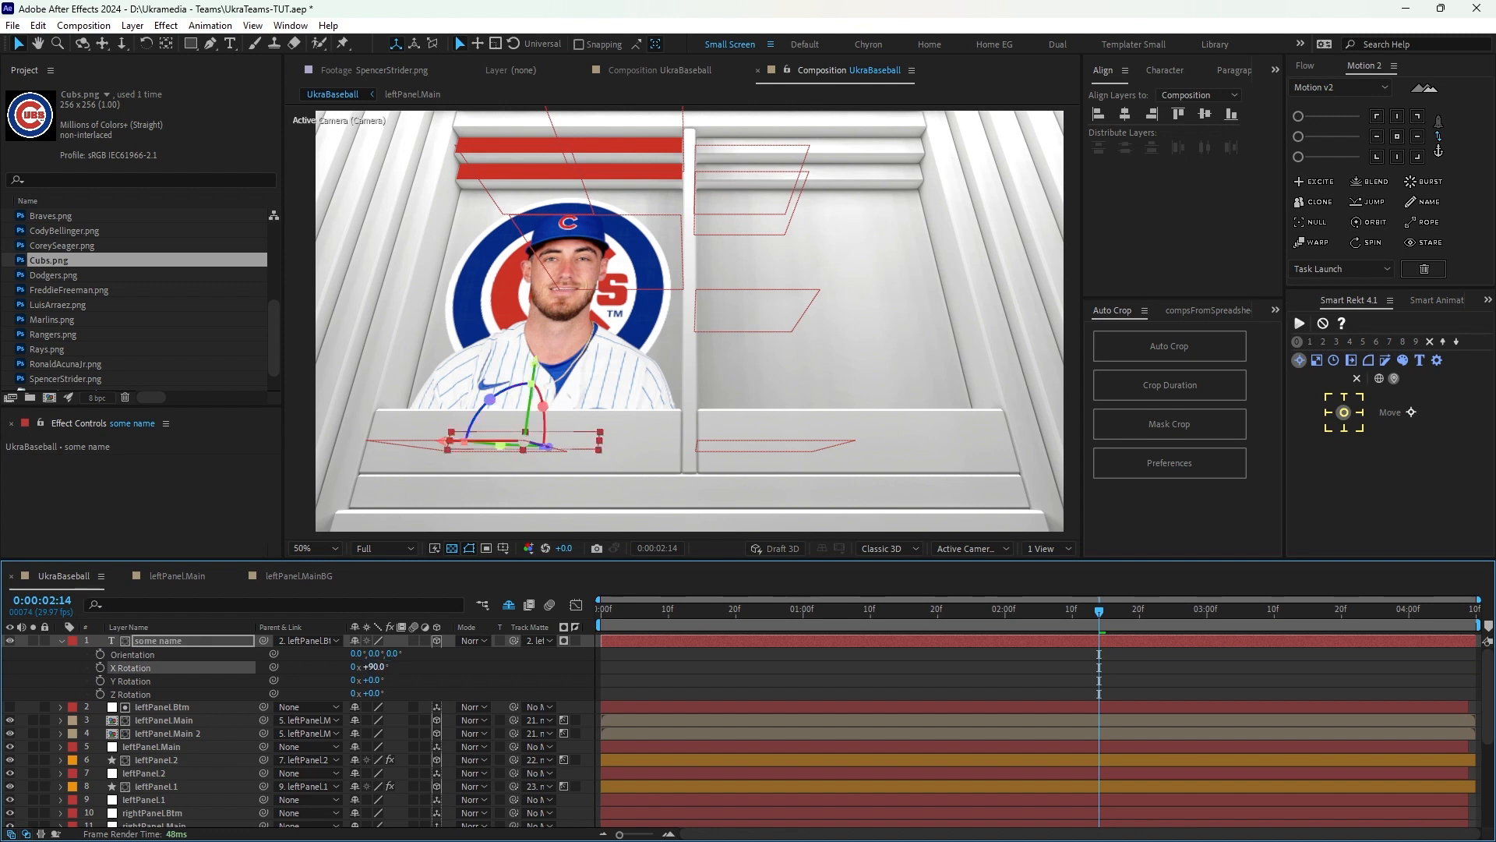
pyautogui.press('Return')
pyautogui.hotkey('ctrl', 'z')
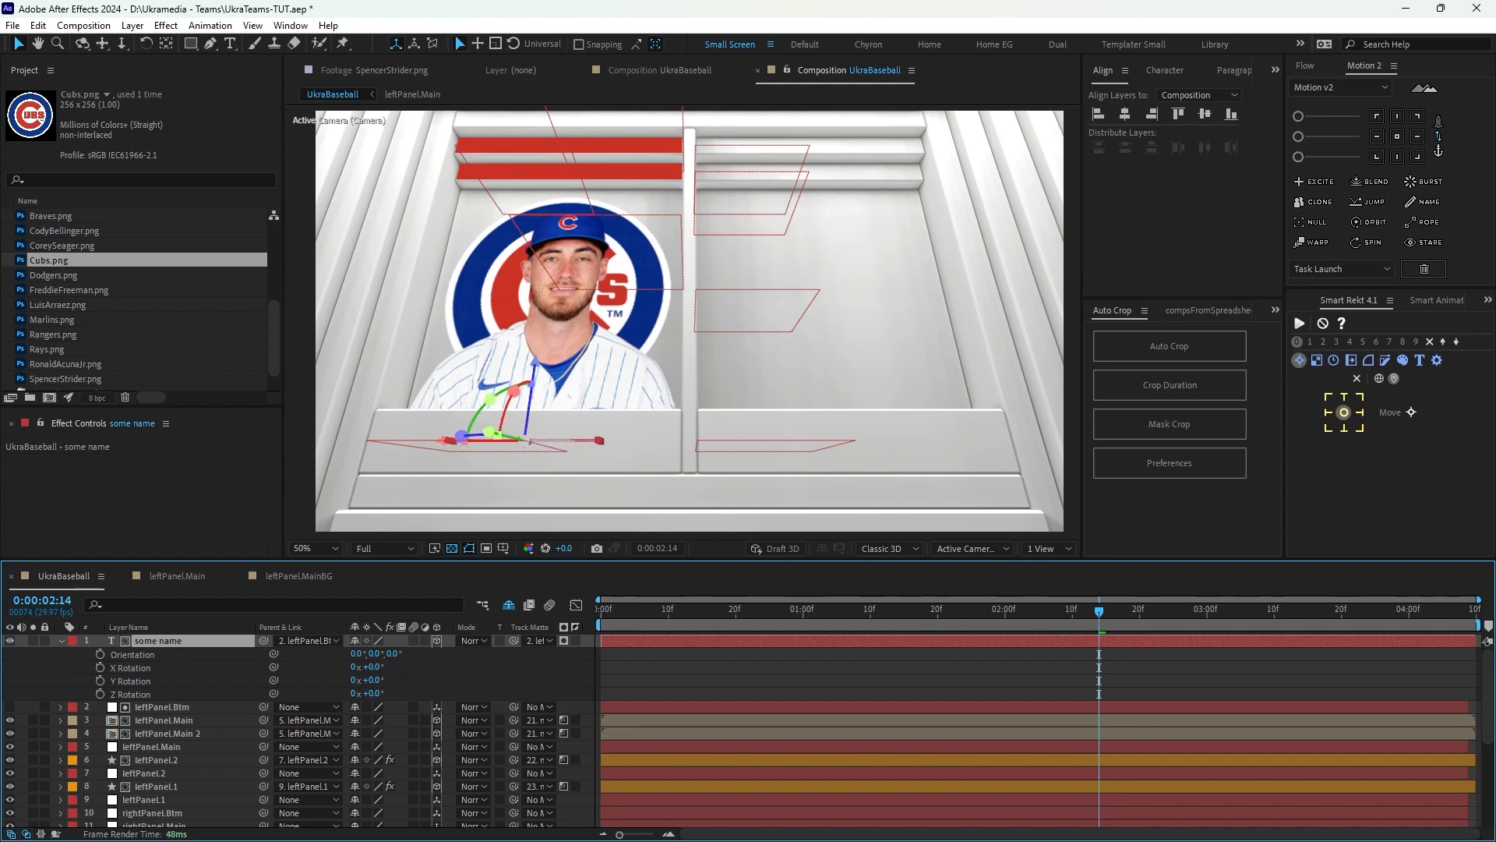
# Rearrange the timeline columns so Parent & Link comes last, and parent the "some name" layer to the leftPanel.Btm null again.
pyautogui.moveTo(524, 627); pyautogui.dragTo(335, 627)
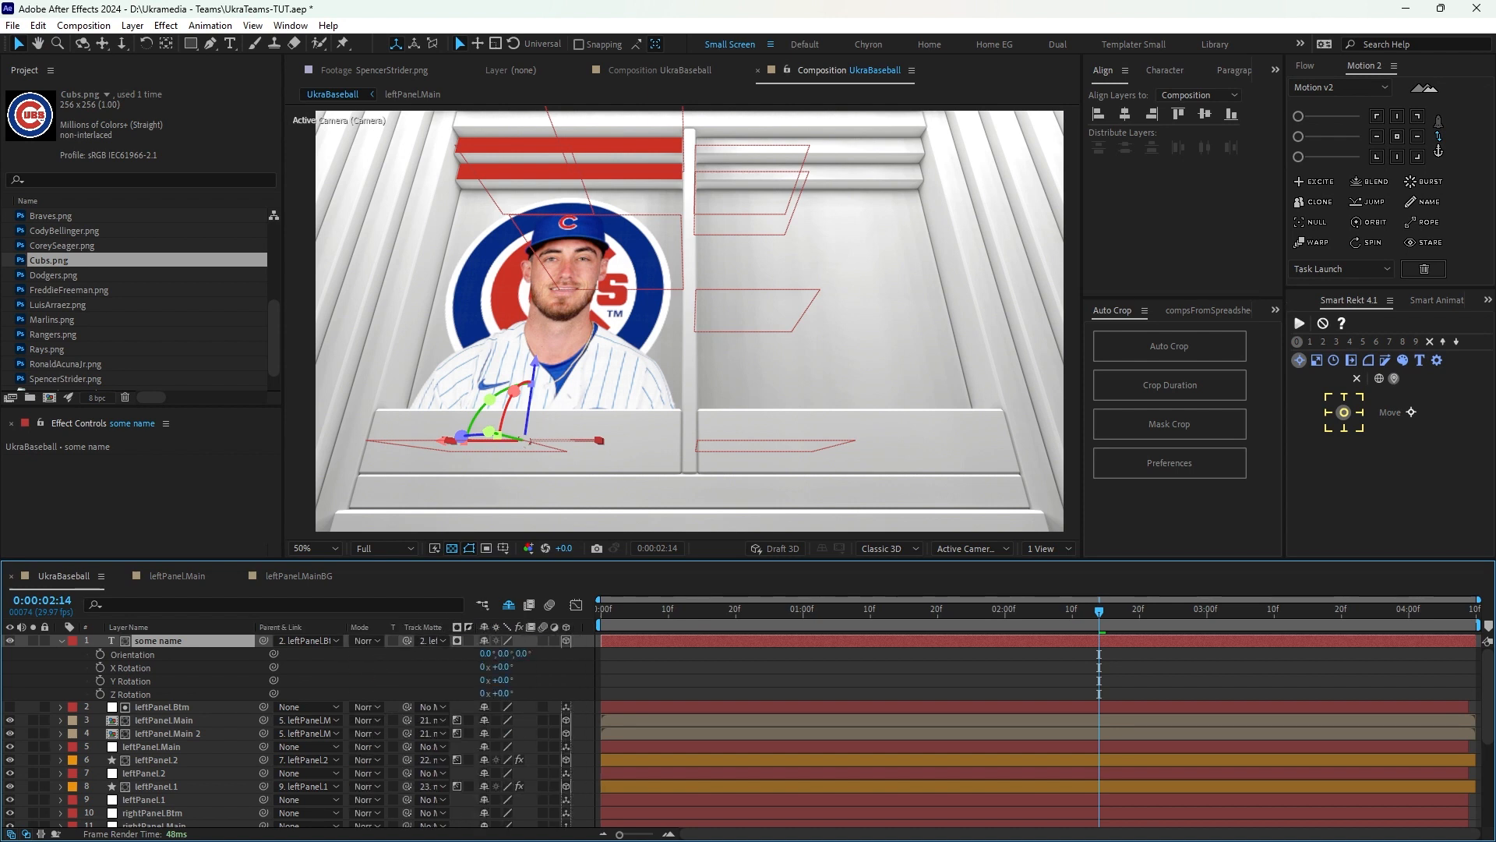
pyautogui.moveTo(289, 626); pyautogui.dragTo(588, 627)
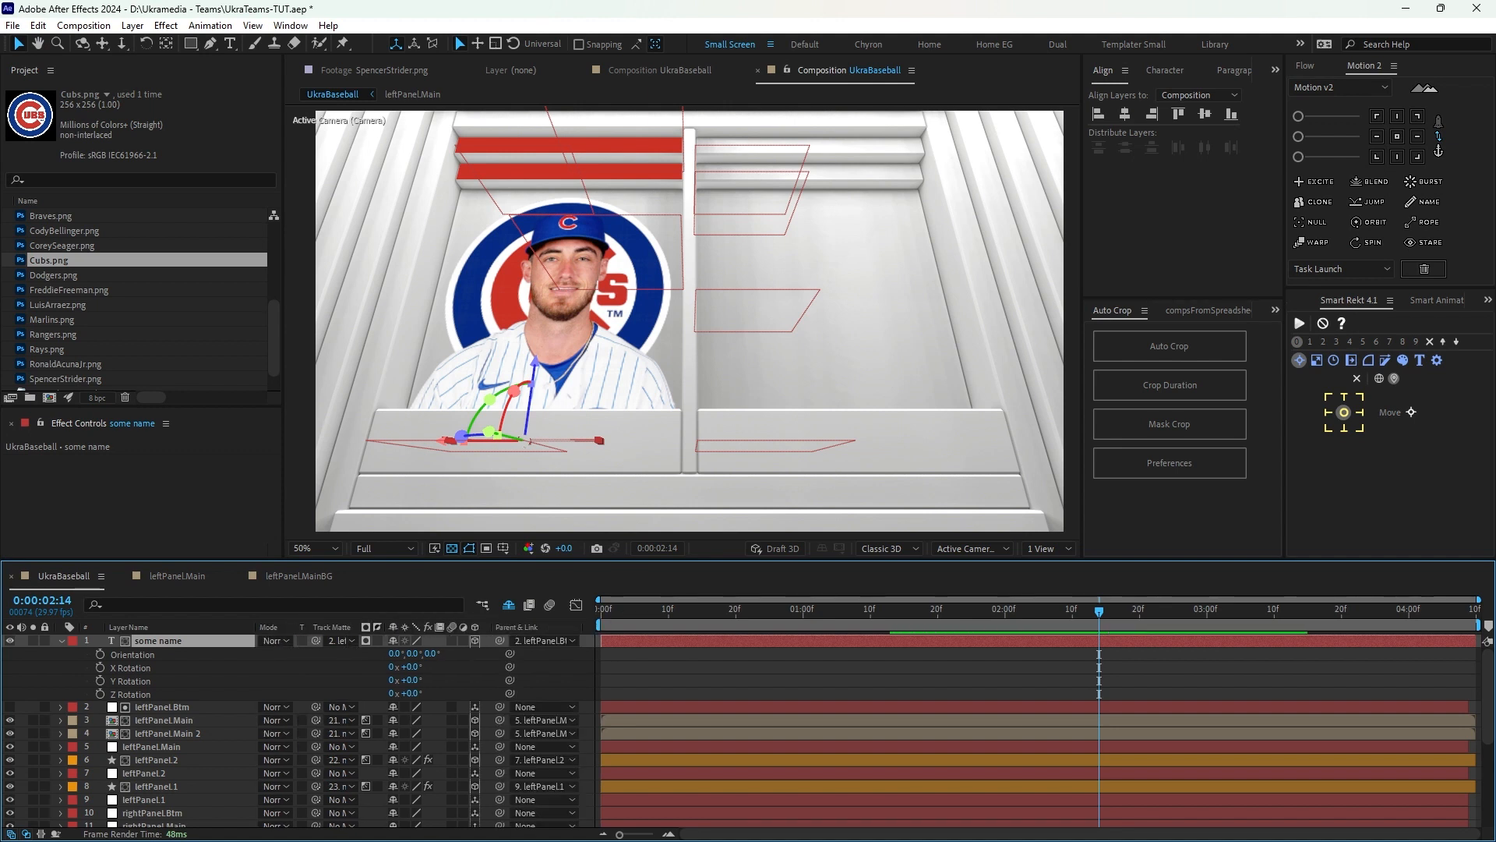
pyautogui.moveTo(500, 640); pyautogui.dragTo(208, 702)
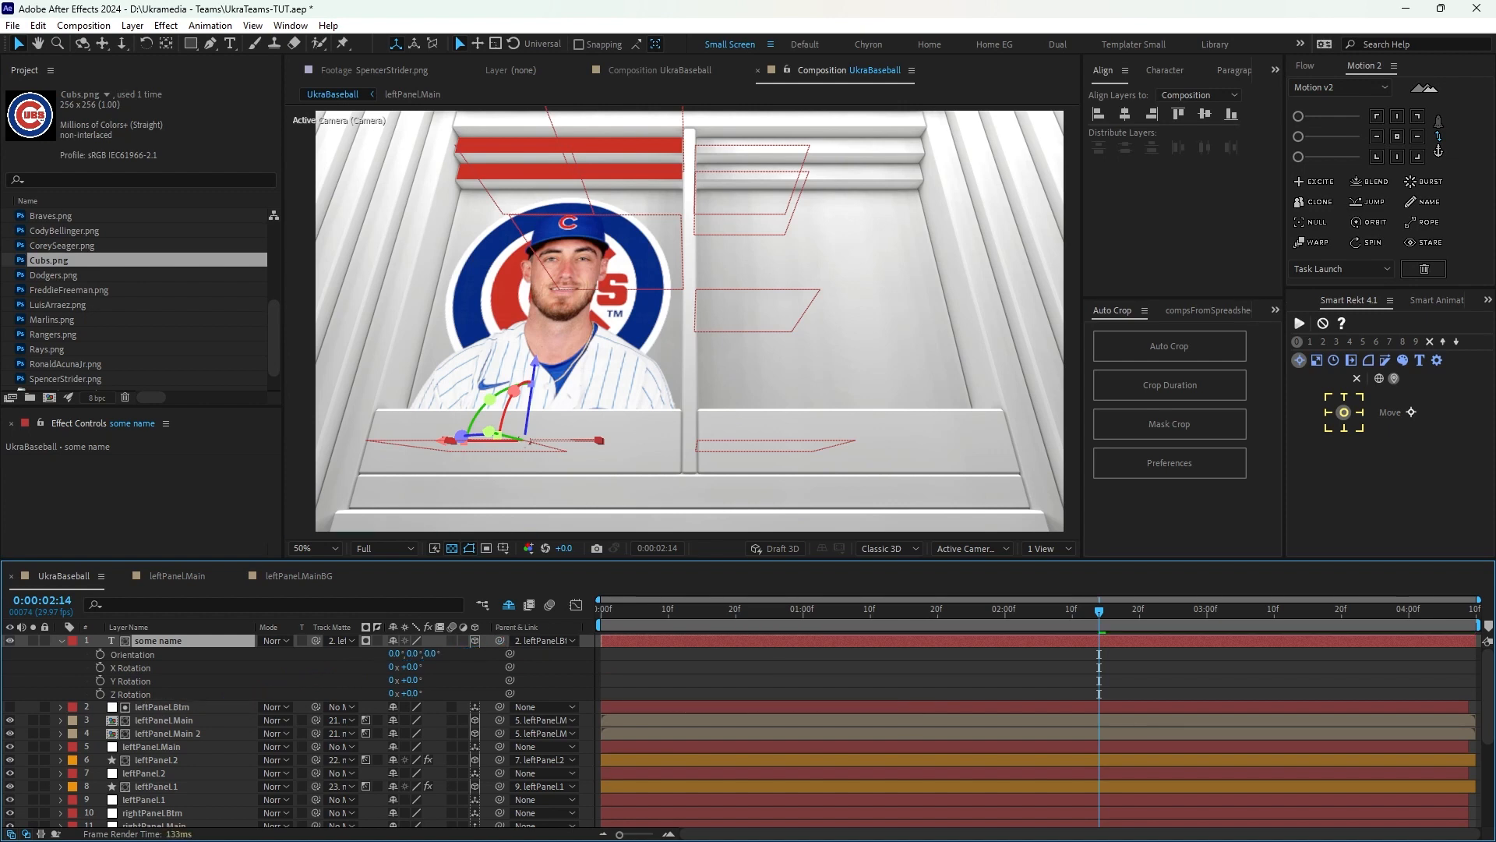
# Remove the track matte from the "some name" layer and set its X Rotation to 90° and Y Rotation to 180°.
pyautogui.click(340, 639)
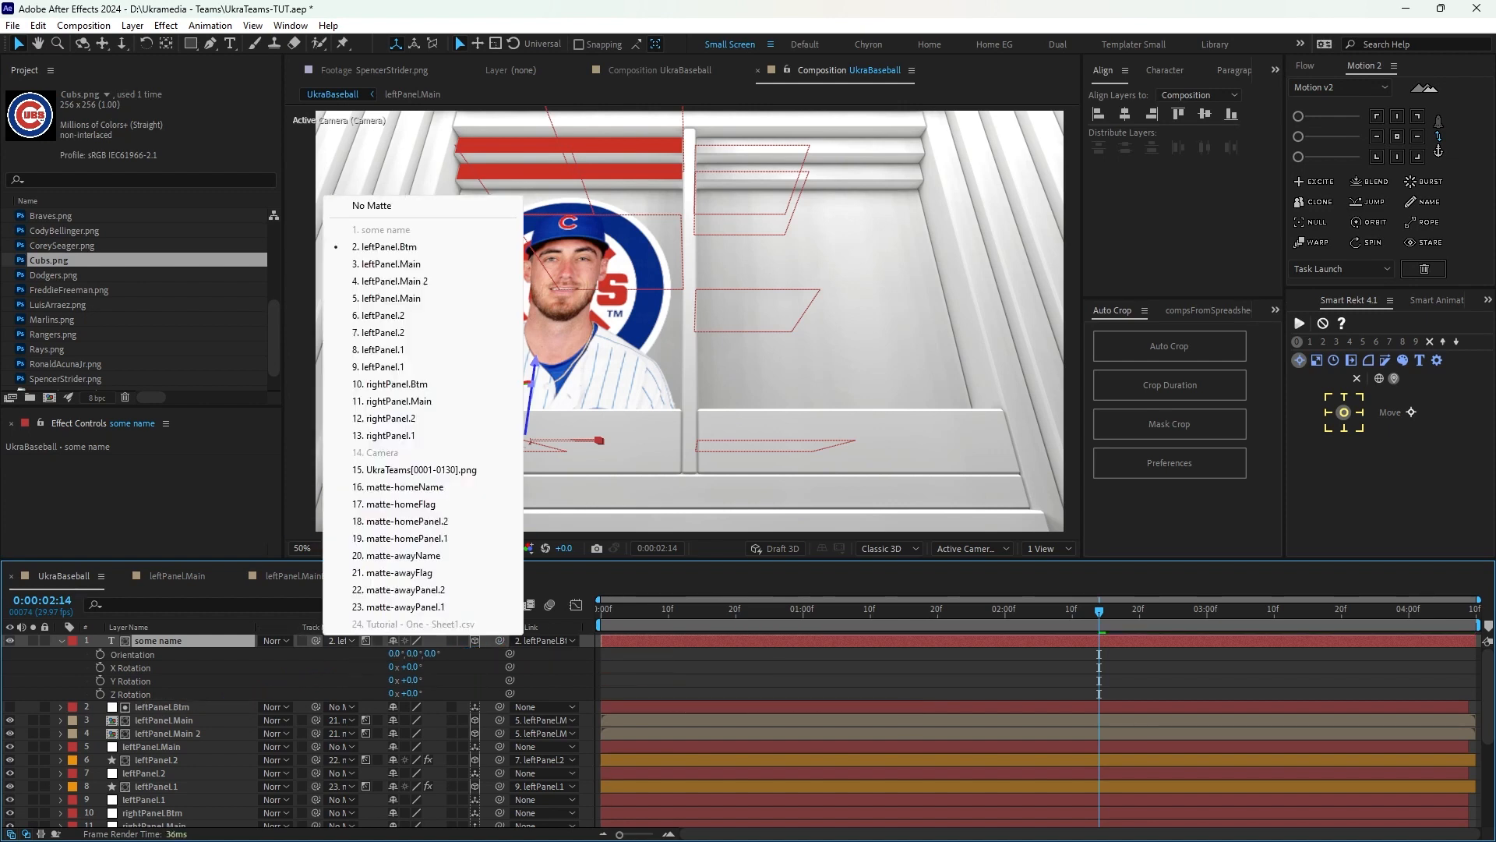
pyautogui.click(372, 206)
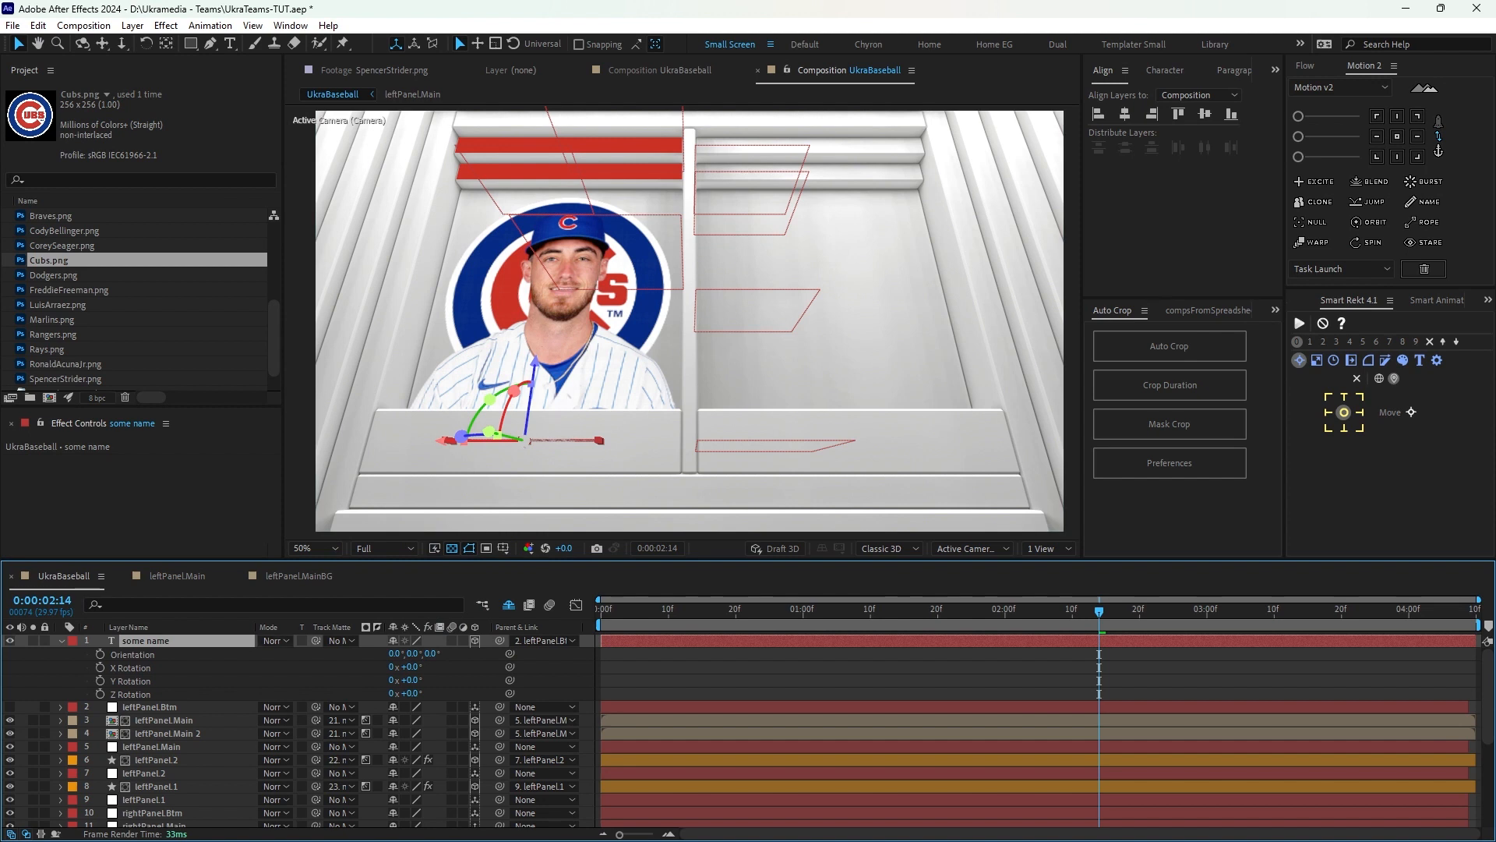
pyautogui.click(411, 667)
pyautogui.write('90')
pyautogui.press('Return')
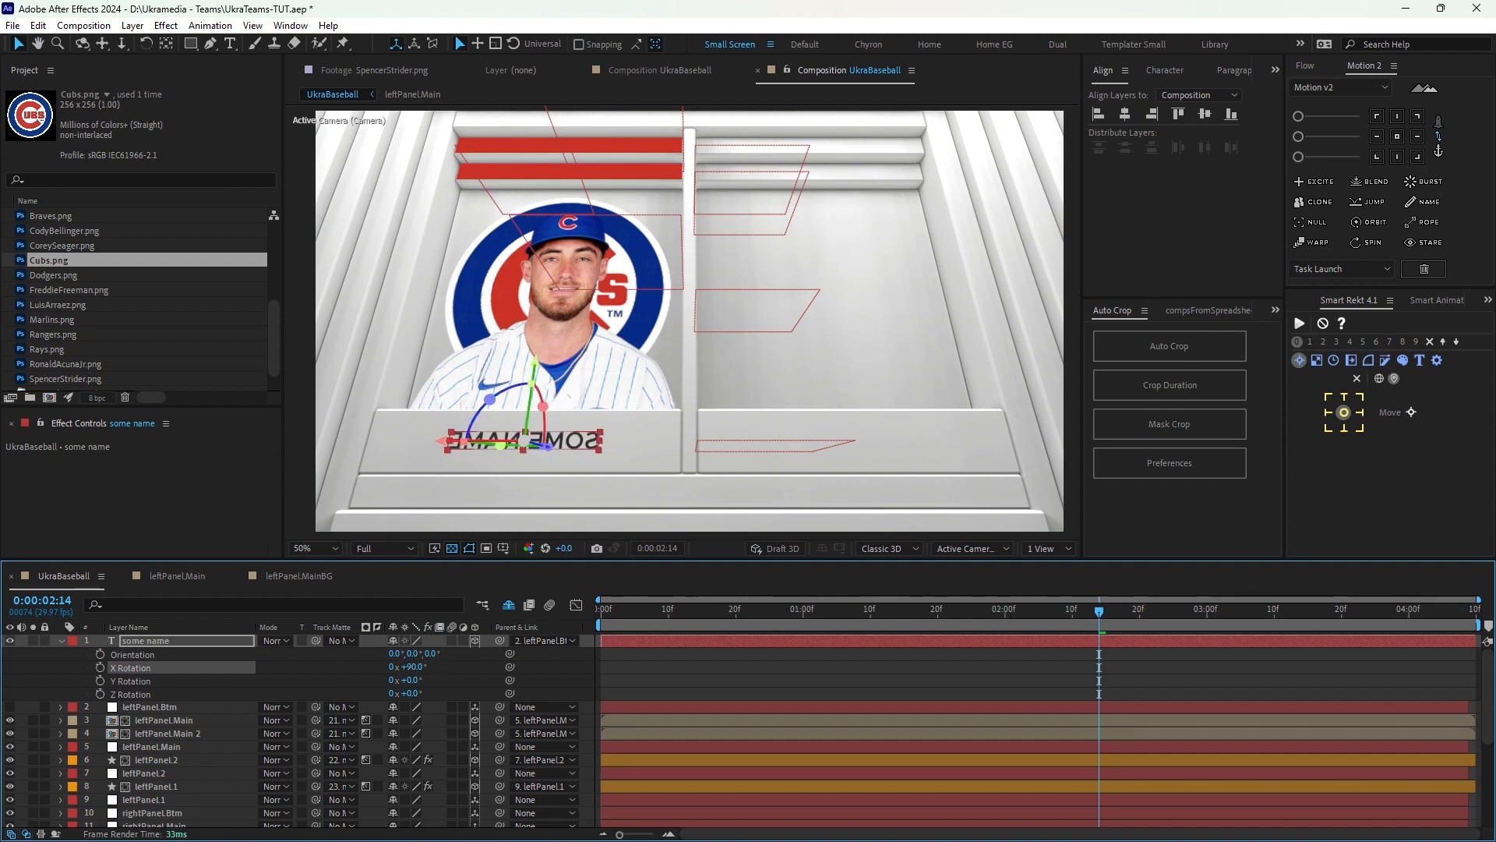
pyautogui.click(406, 679)
pyautogui.write('180')
pyautogui.press('Return')
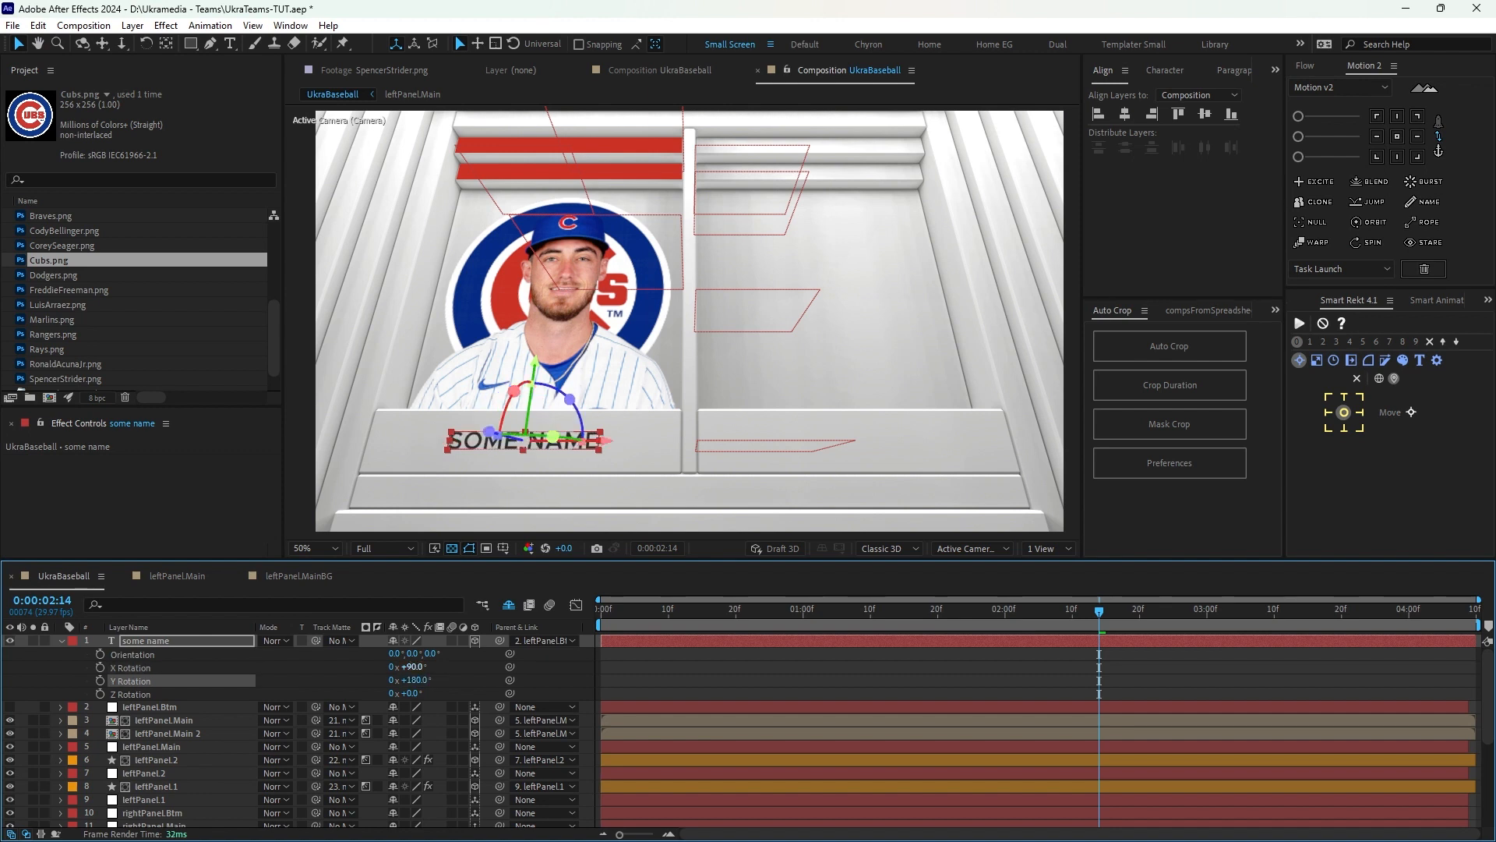
# Set the "some name" text size to 30 px and move it slightly upward on the bottom panel, by about 1.5 along Y.
pyautogui.click(146, 640)
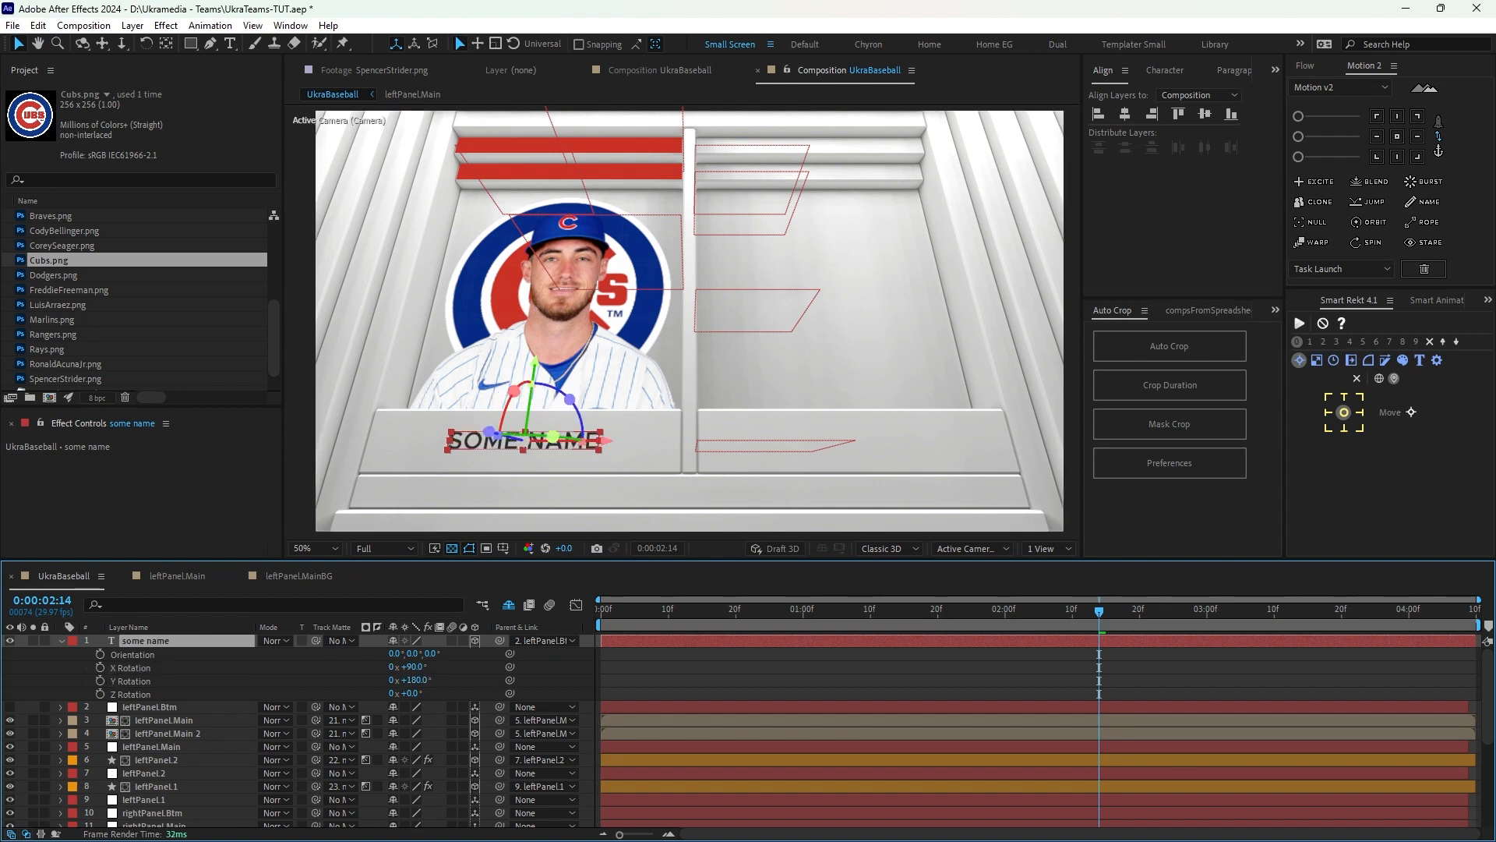
pyautogui.click(1165, 70)
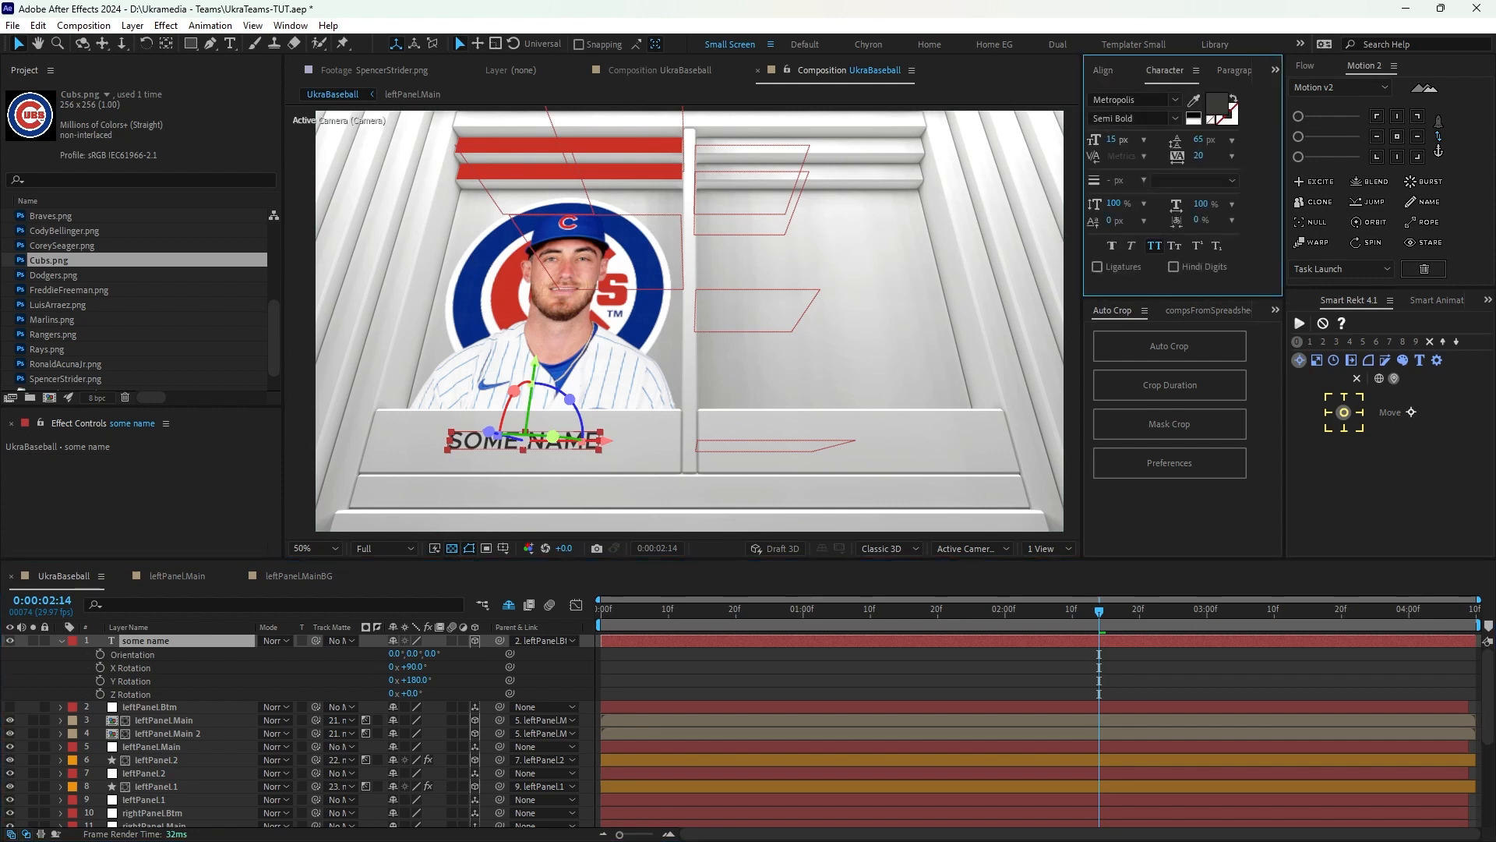
pyautogui.moveTo(1111, 140); pyautogui.dragTo(1123, 139)
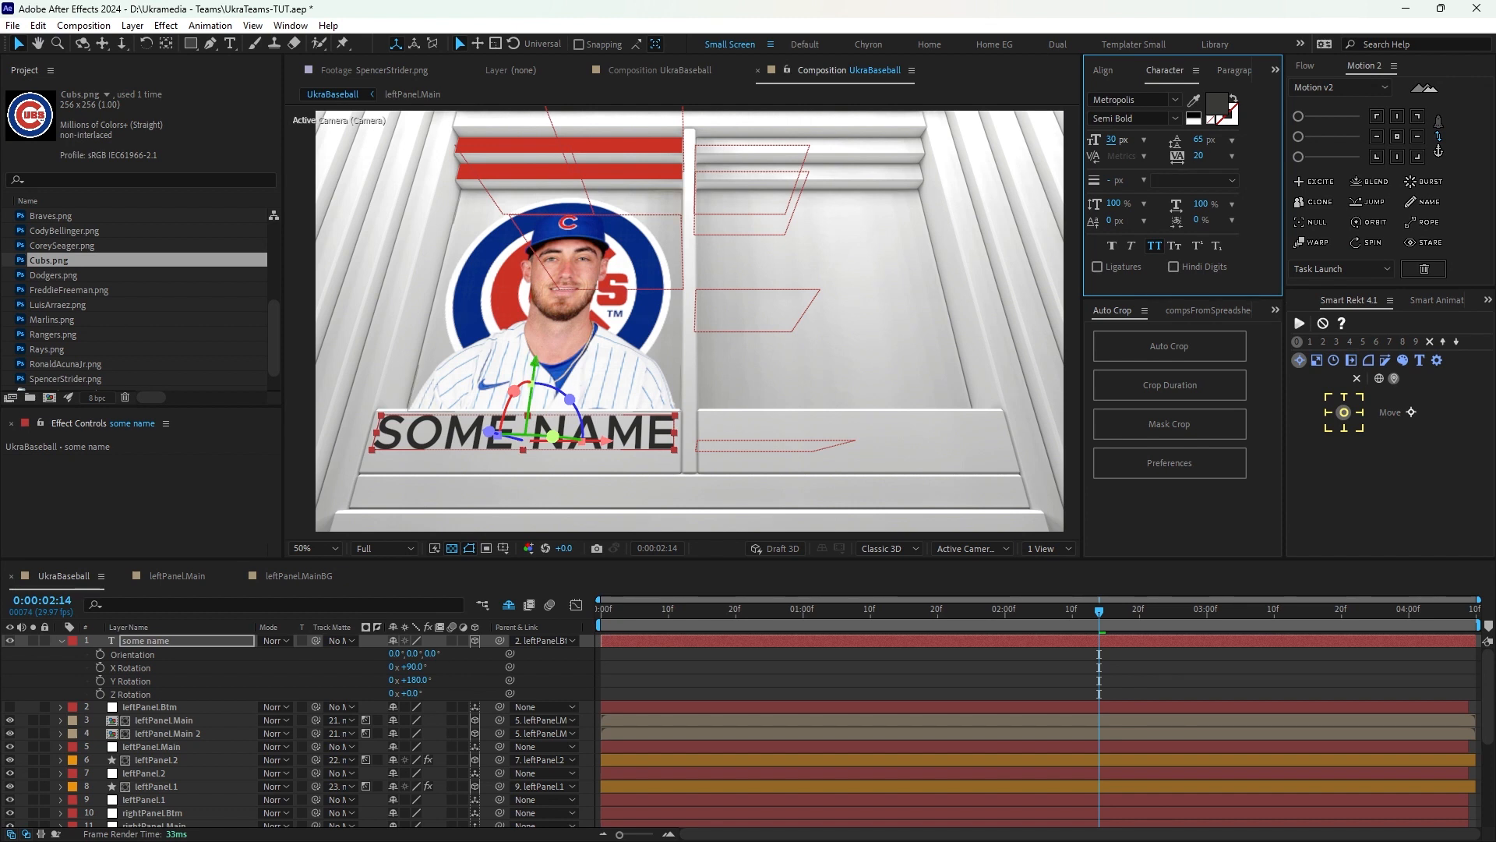
pyautogui.moveTo(536, 362); pyautogui.dragTo(535, 360)
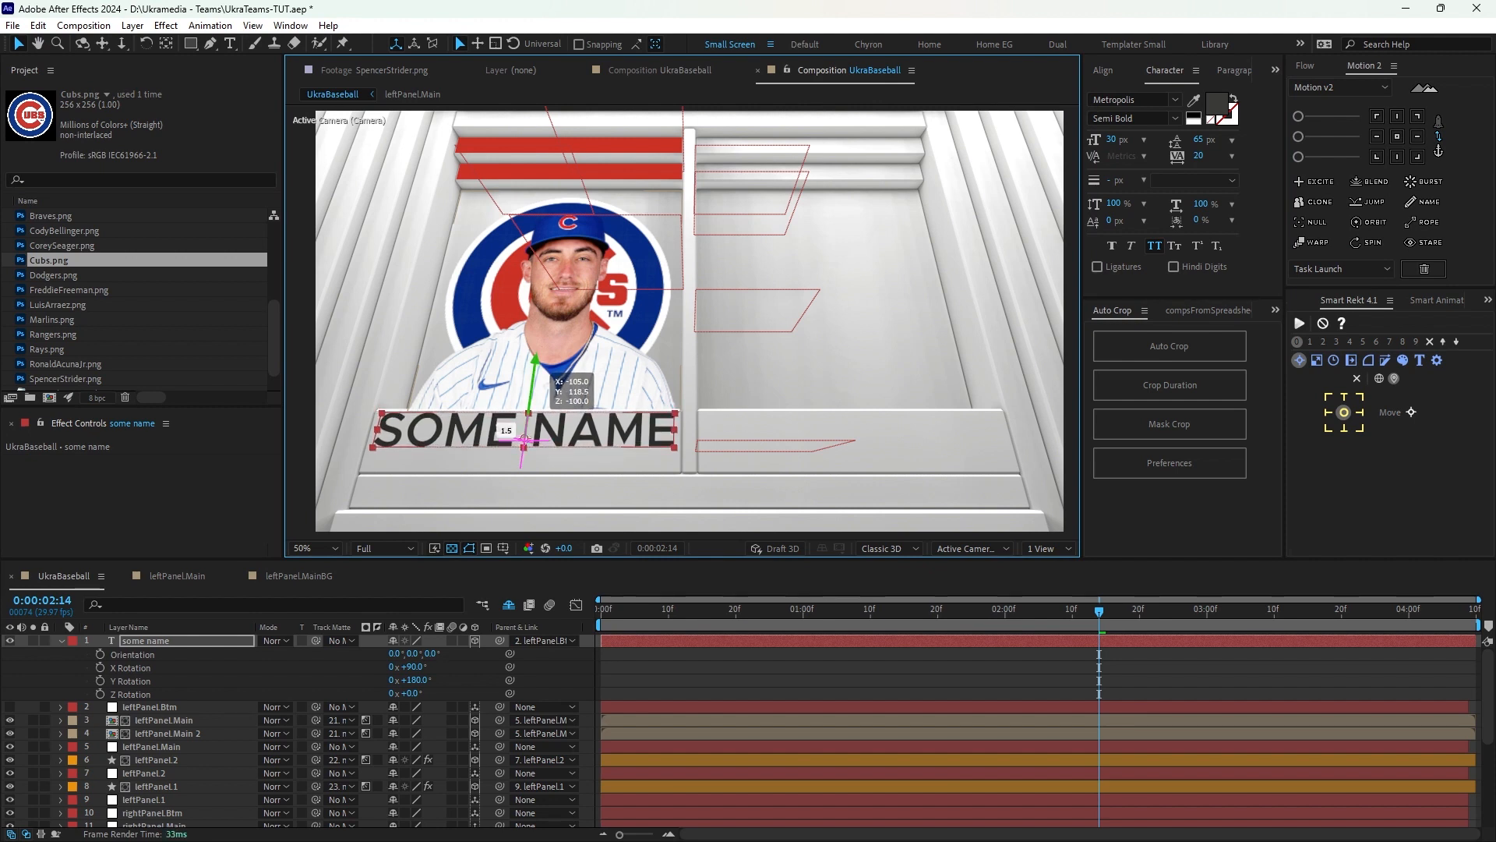
pyautogui.press('w')
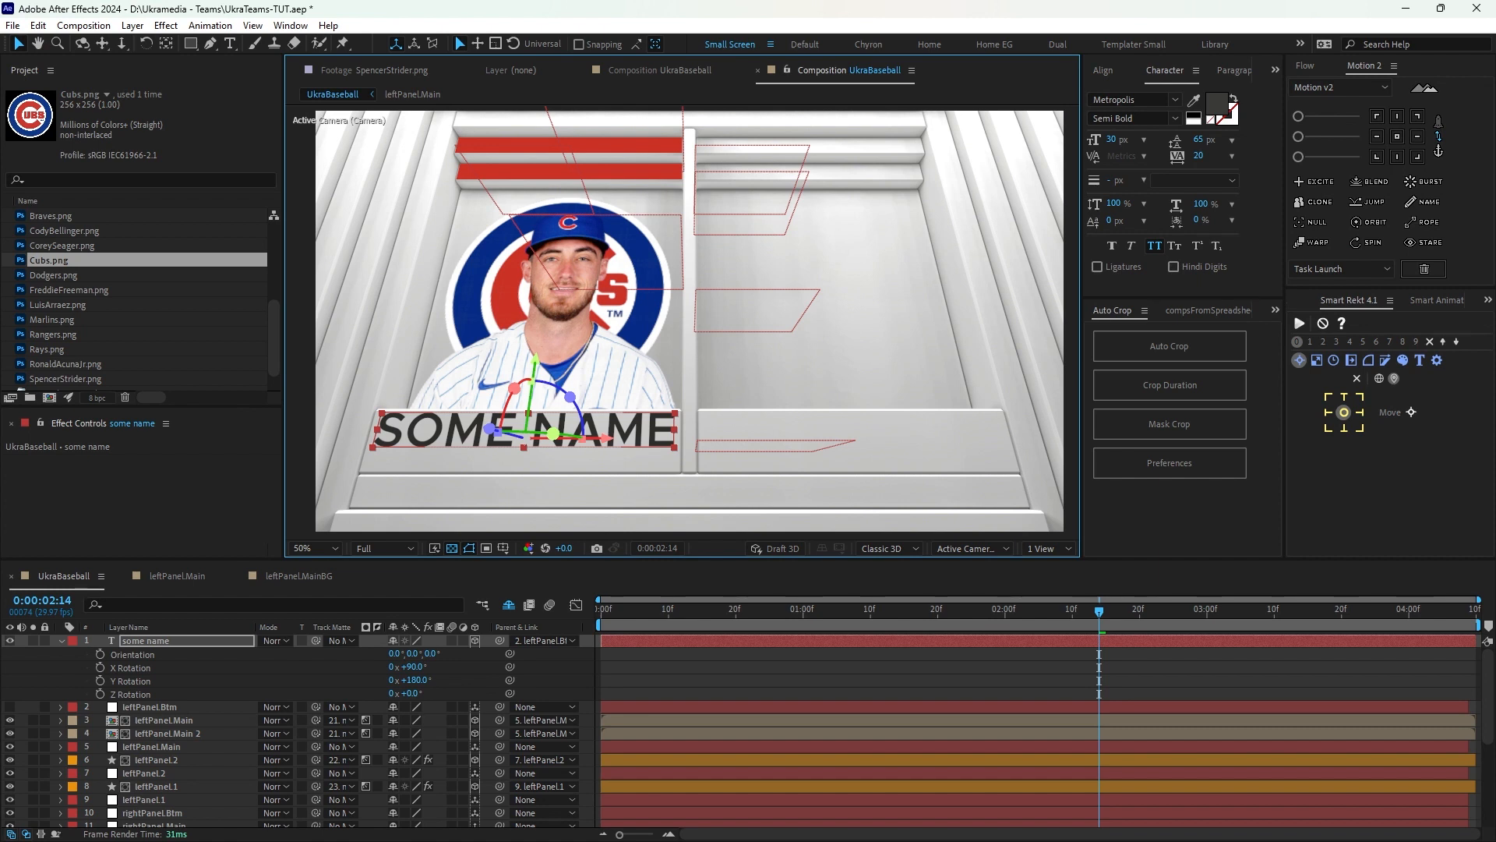
# Collapse the "some name" layer's properties and rename the layer leftName.Main.
pyautogui.click(62, 640)
pyautogui.click(147, 641)
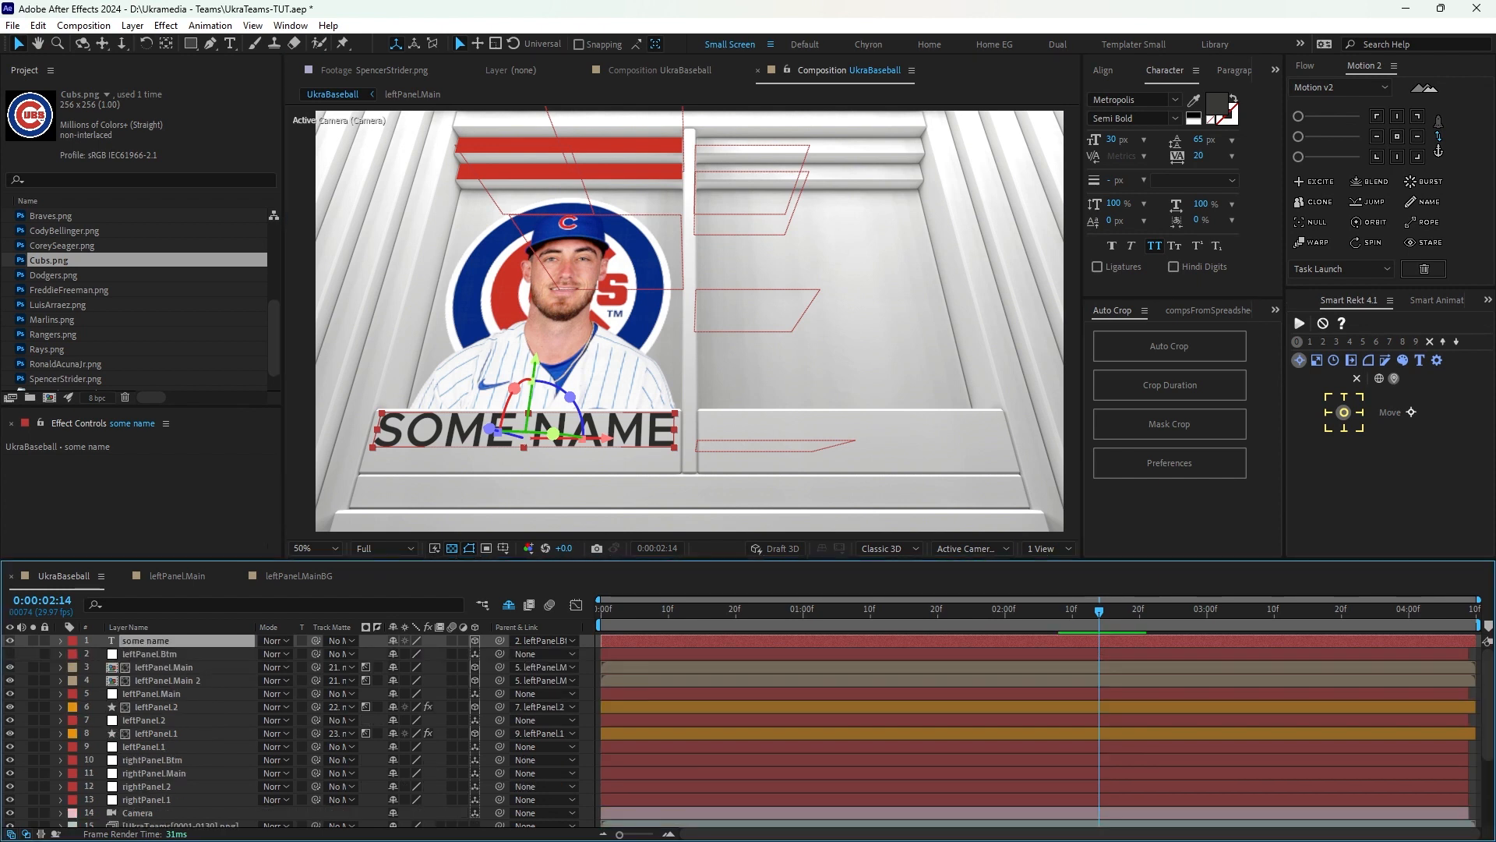
pyautogui.press('Return')
pyautogui.write('left')
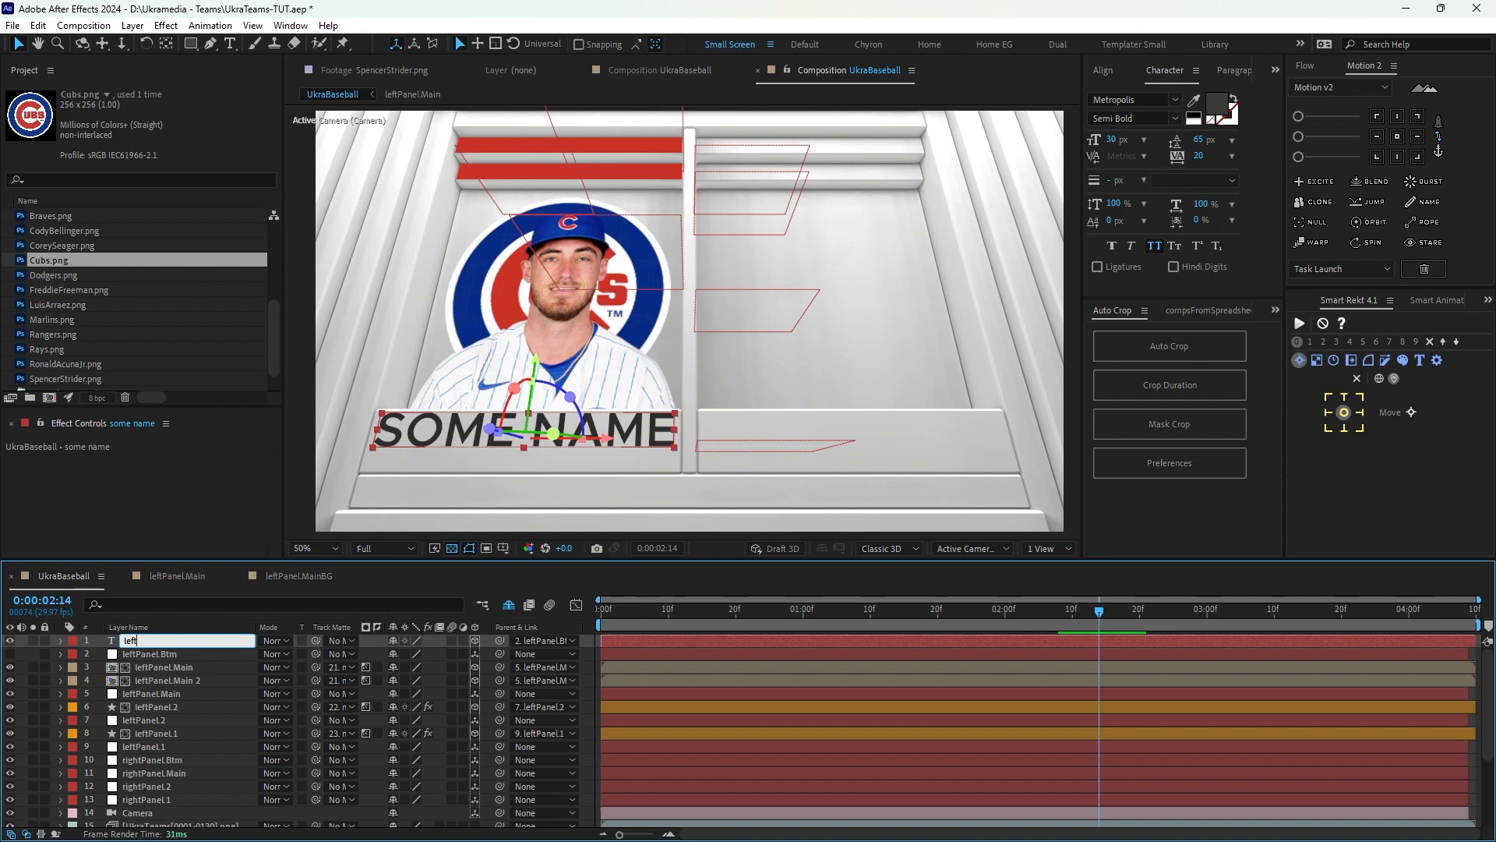
pyautogui.write('Name.Main')
pyautogui.press('Return')
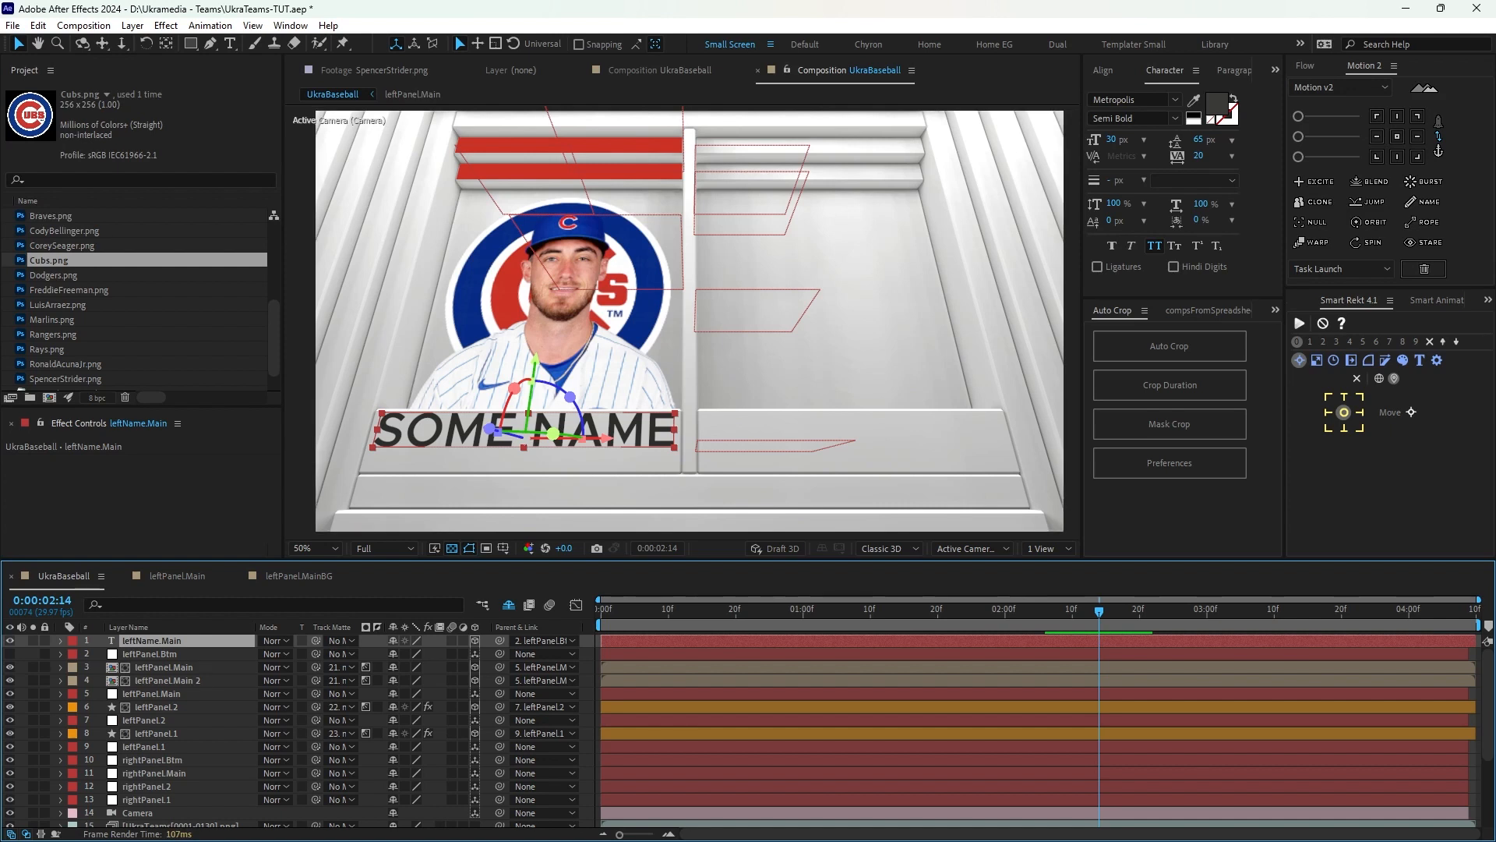
# Duplicate leftName.Main, place the copy below the original in the layer stack, and set its text size to 15 px.
pyautogui.hotkey('ctrl', 'd')
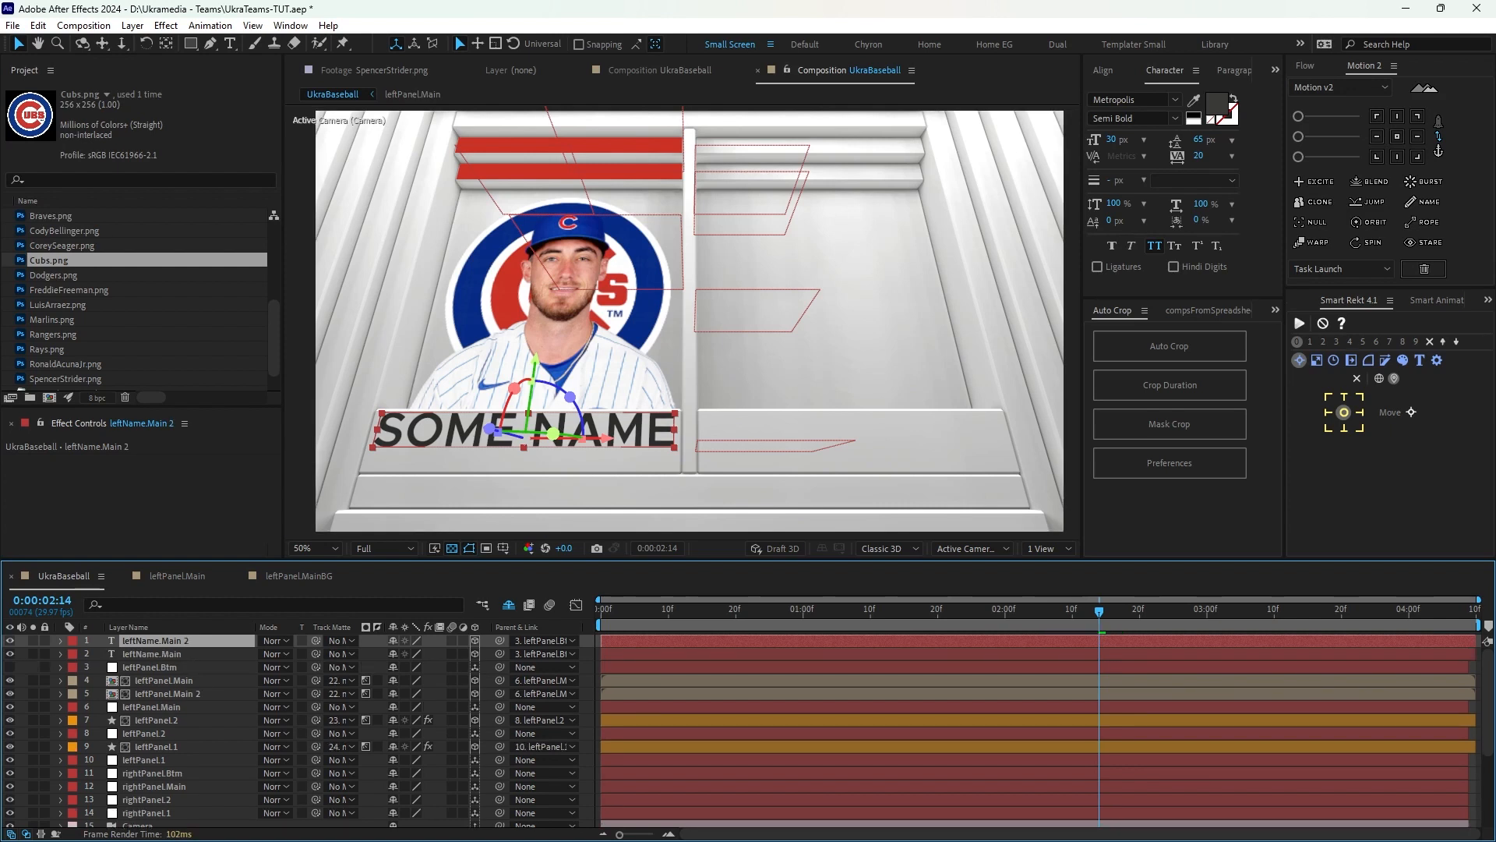
pyautogui.hotkey('ctrl', '[')
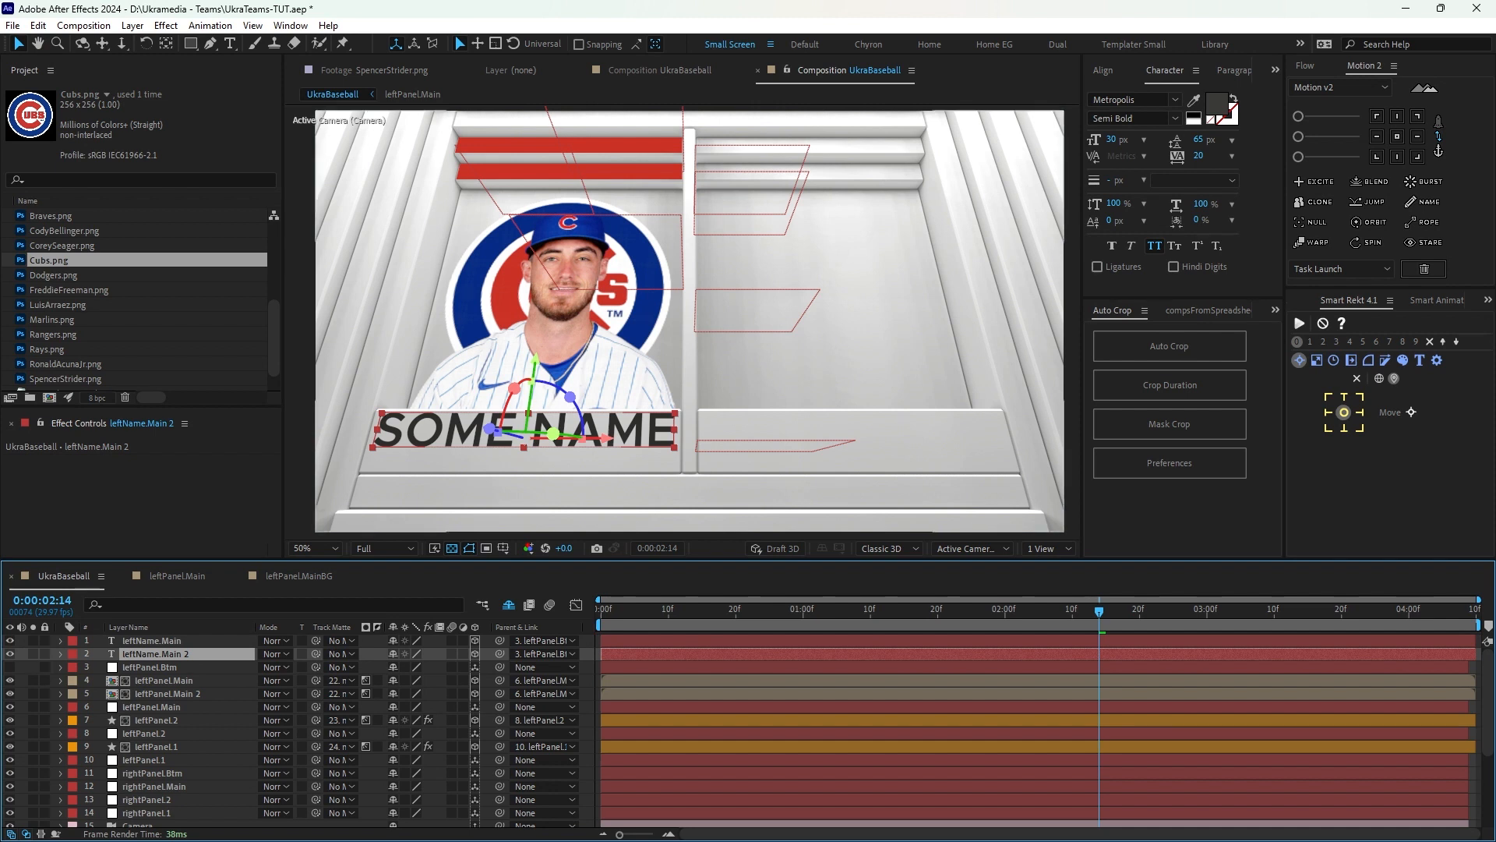
pyautogui.click(1112, 139)
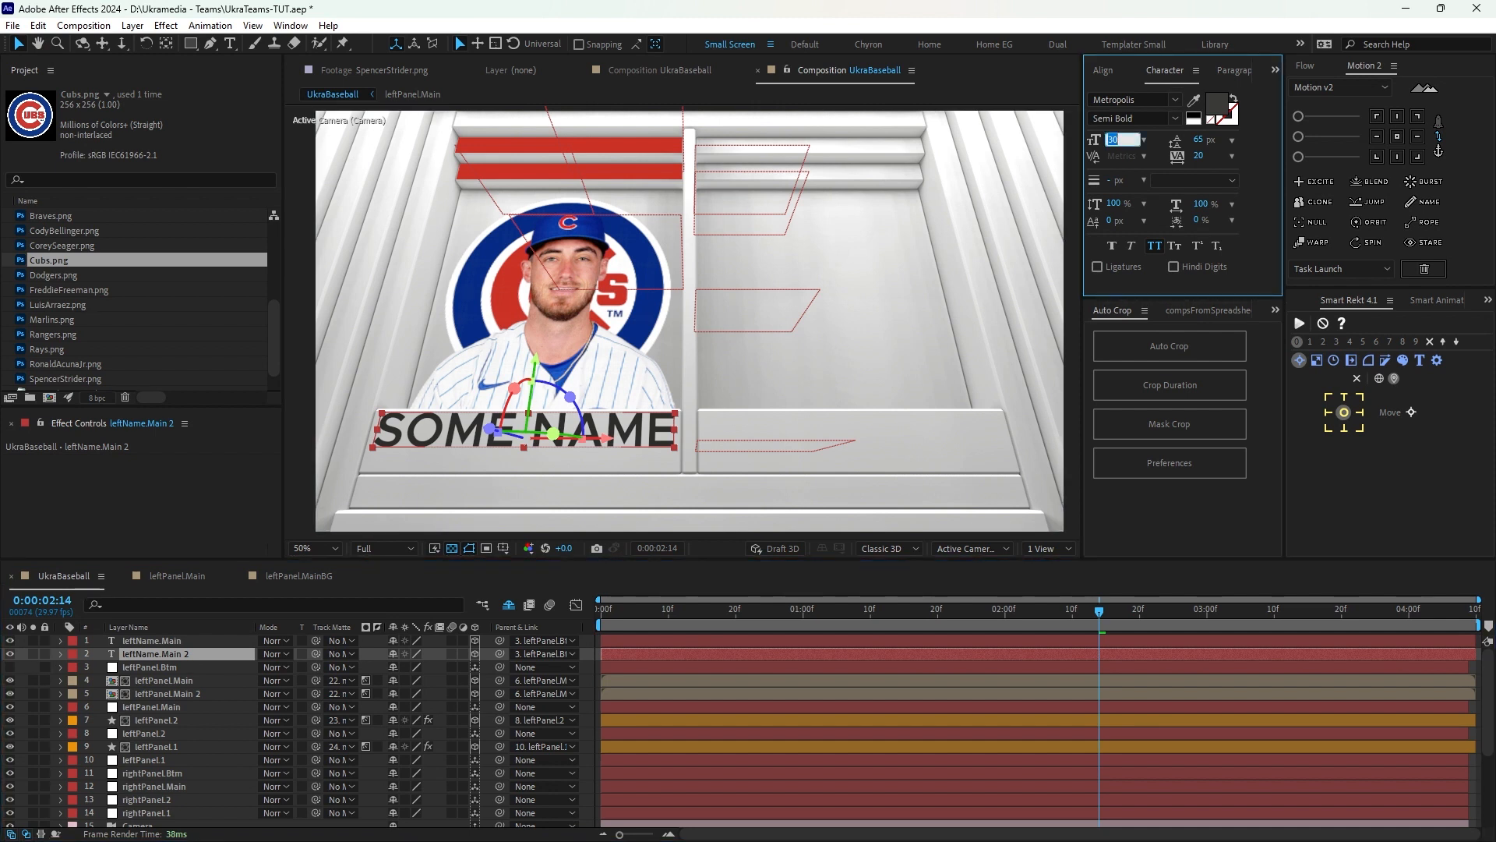
pyautogui.write('15')
pyautogui.press('Return')
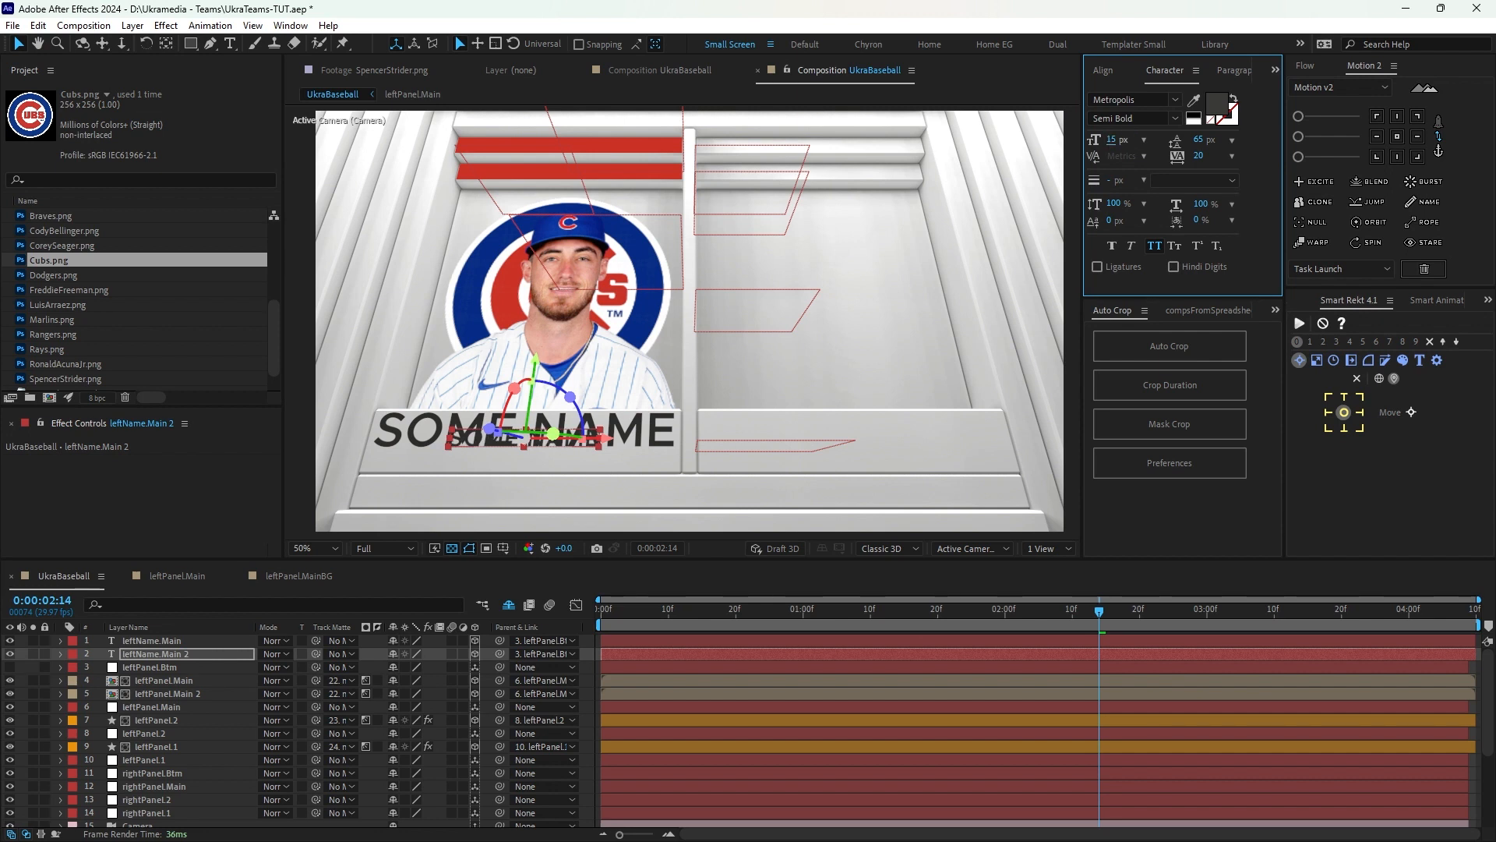
# Move the duplicated text about 12 down along Y beneath the main name and append "asdfasfad" to it.
pyautogui.moveTo(534, 361); pyautogui.dragTo(534, 380)
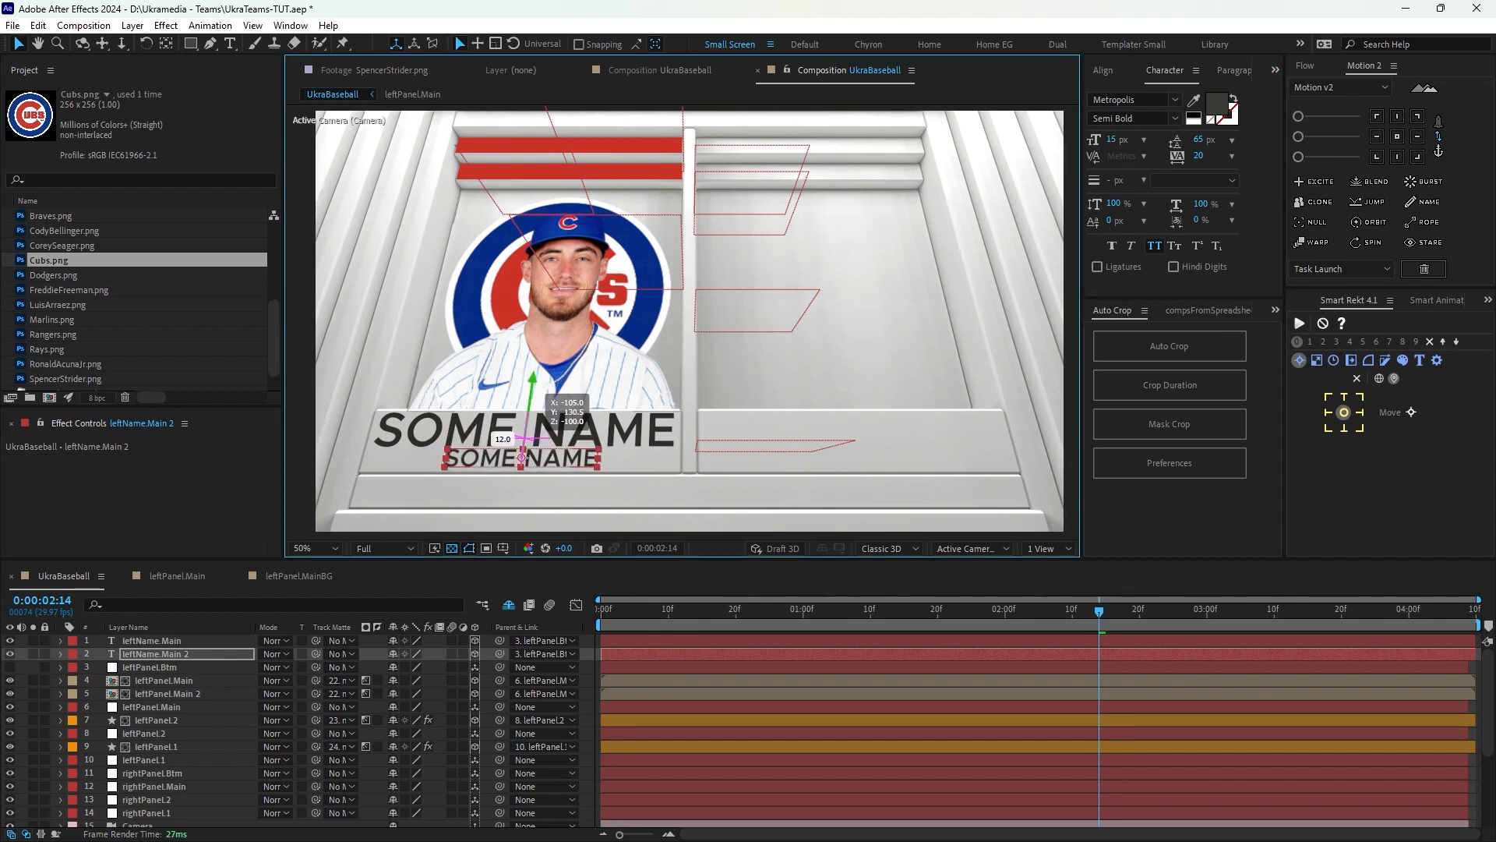
pyautogui.moveTo(525, 459); pyautogui.dragTo(525, 459)
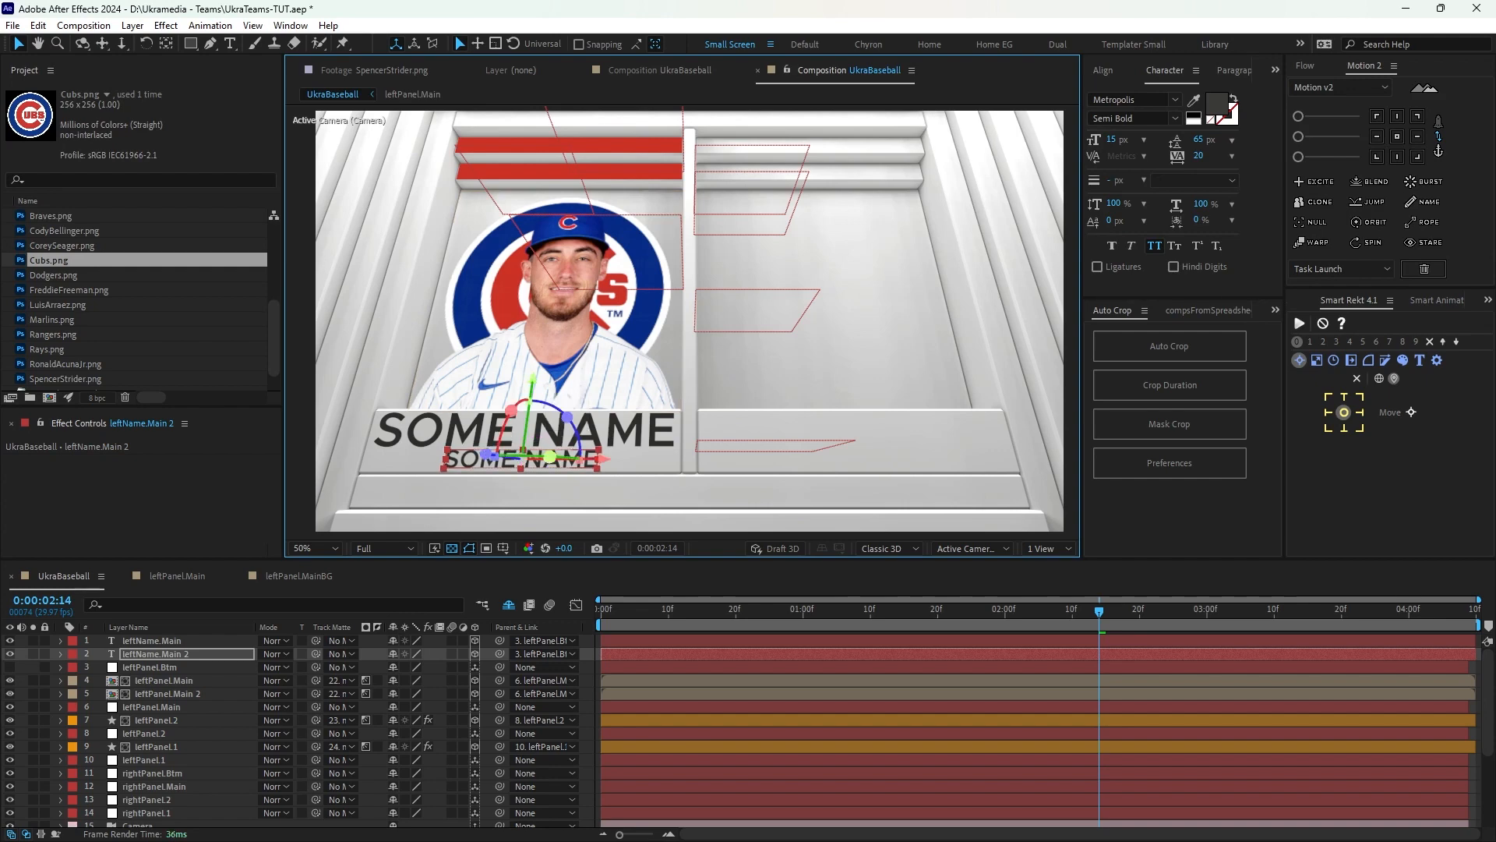
pyautogui.doubleClick(155, 653)
pyautogui.click(598, 459)
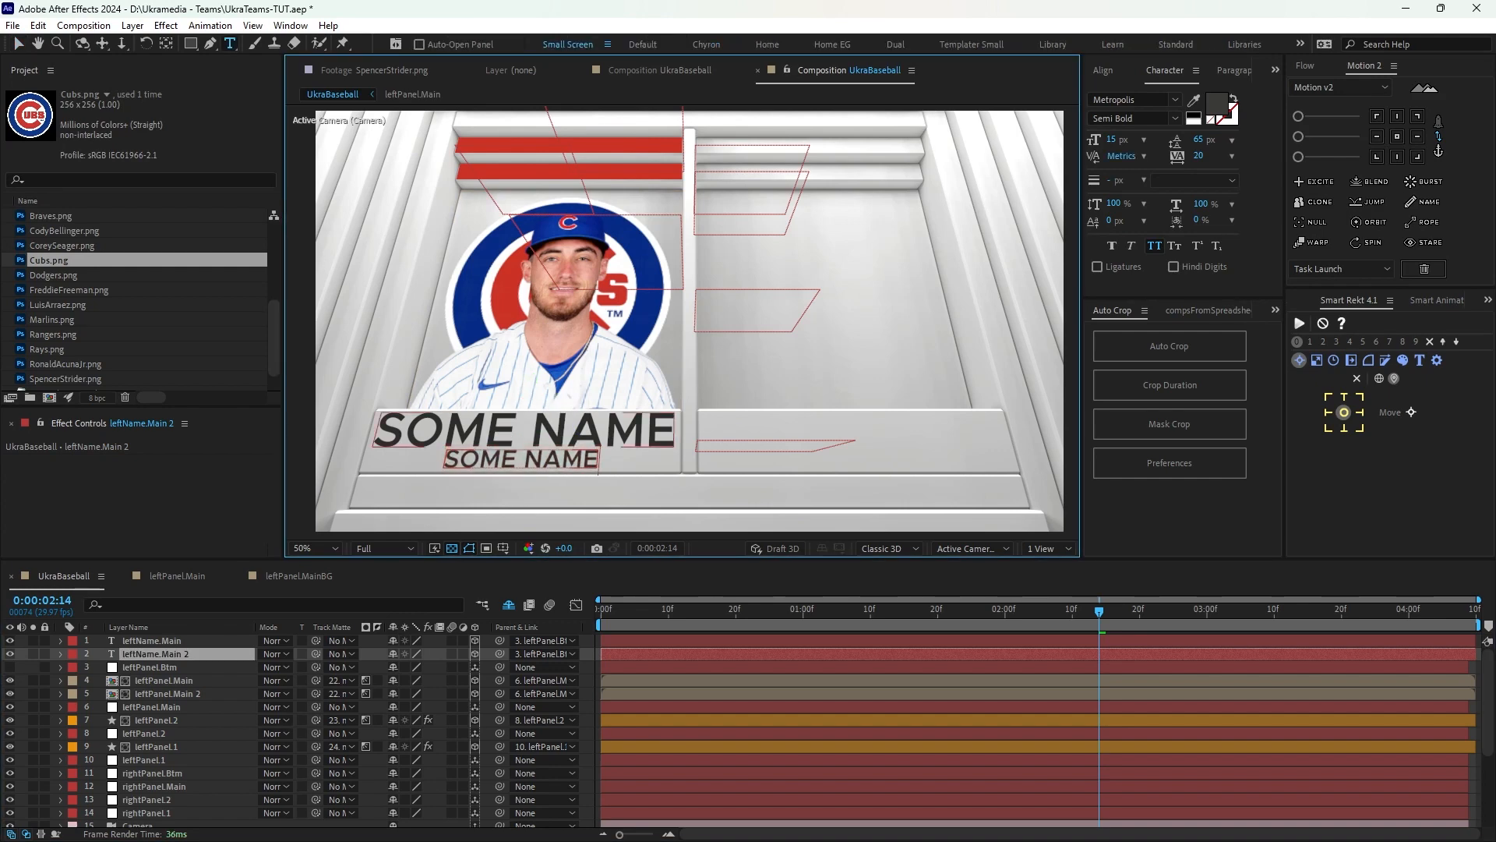
pyautogui.write('asdfasfad')
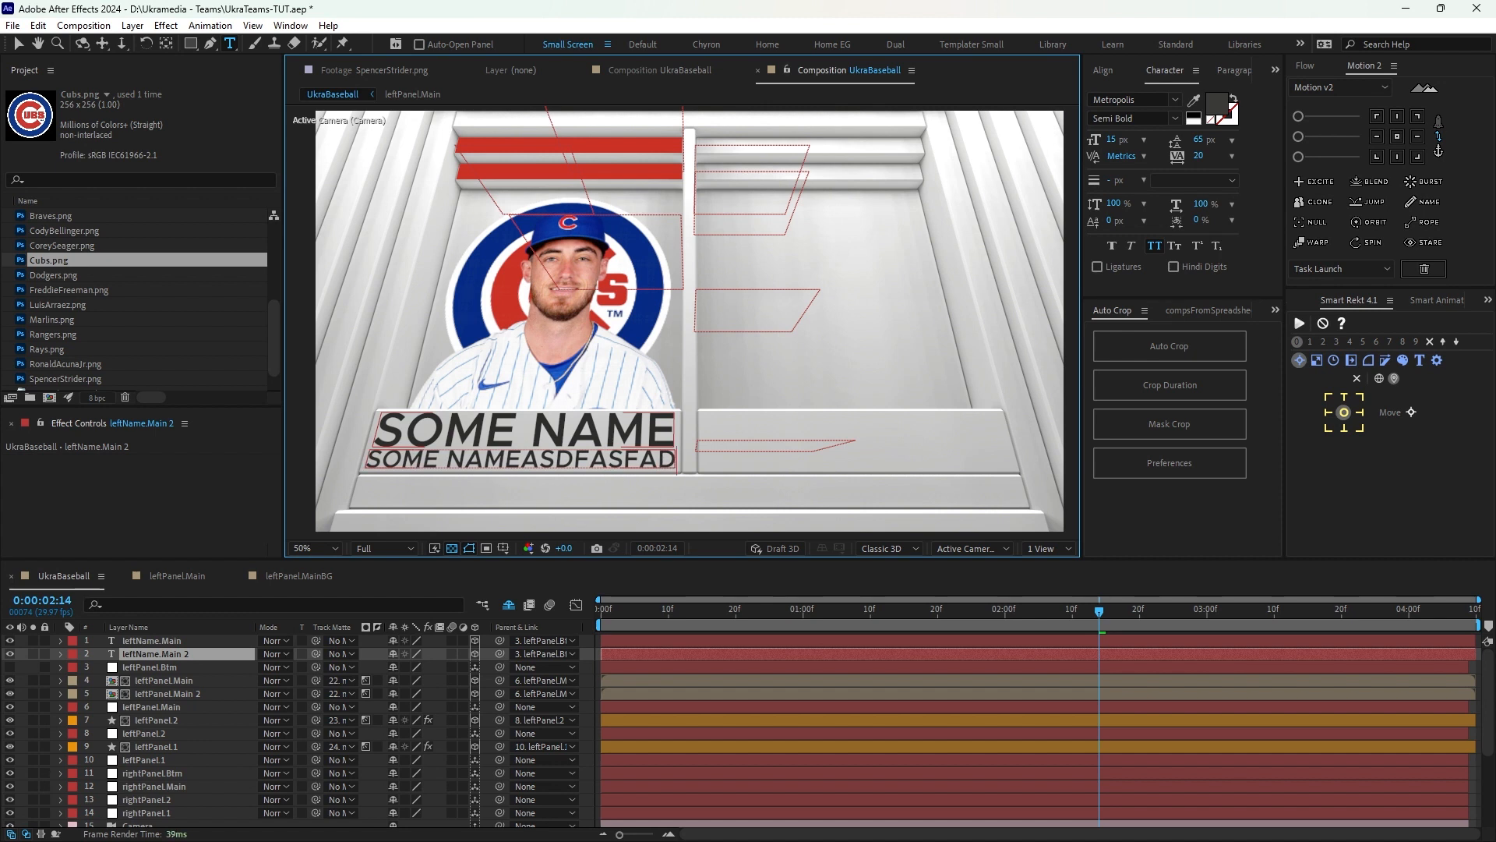
pyautogui.press('Escape')
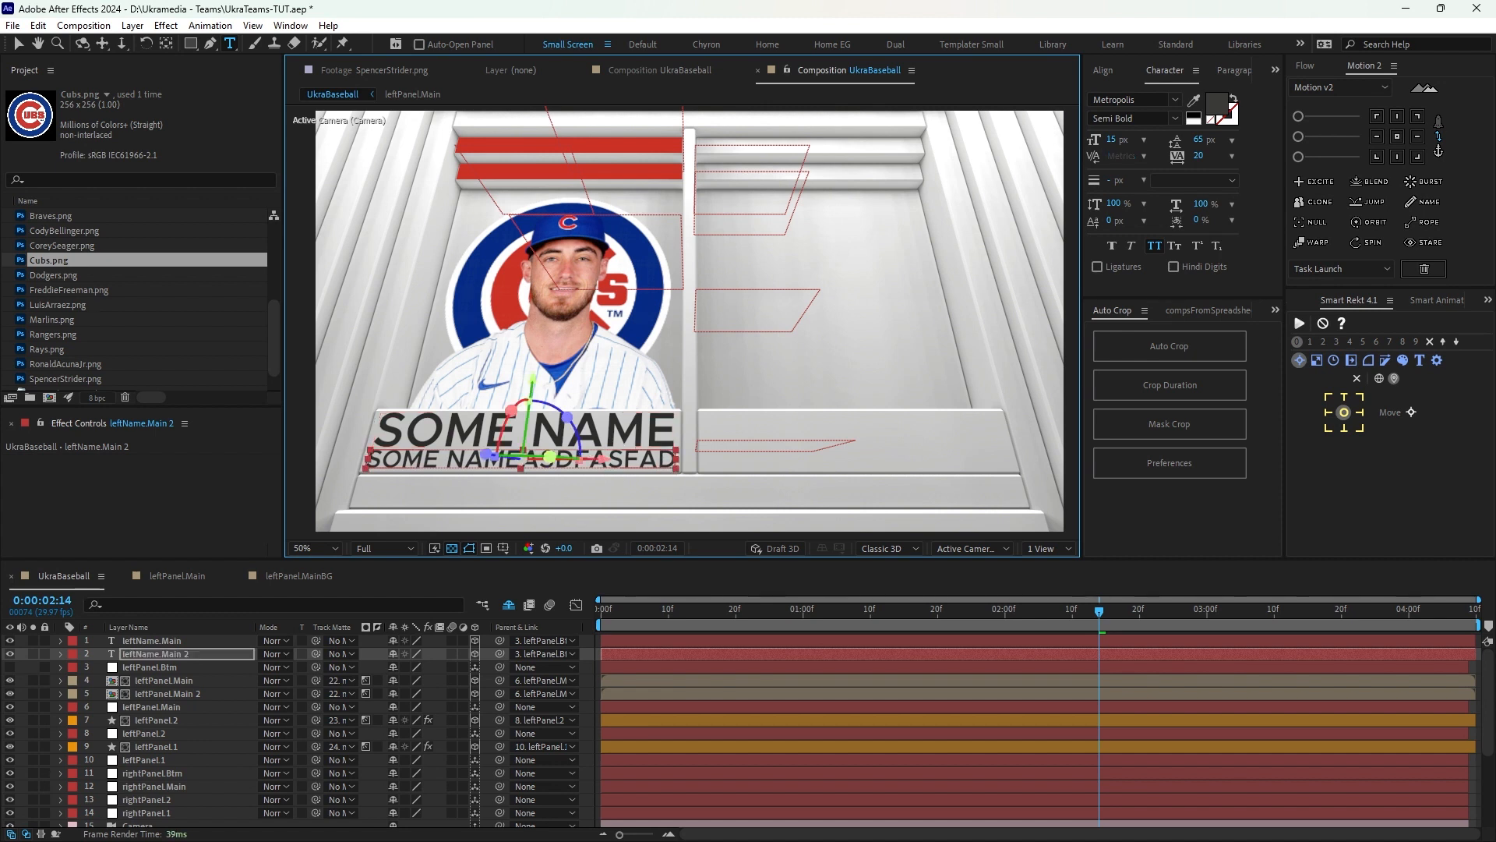
# Rename the duplicated text layer leftName.Subline.
pyautogui.click(155, 654)
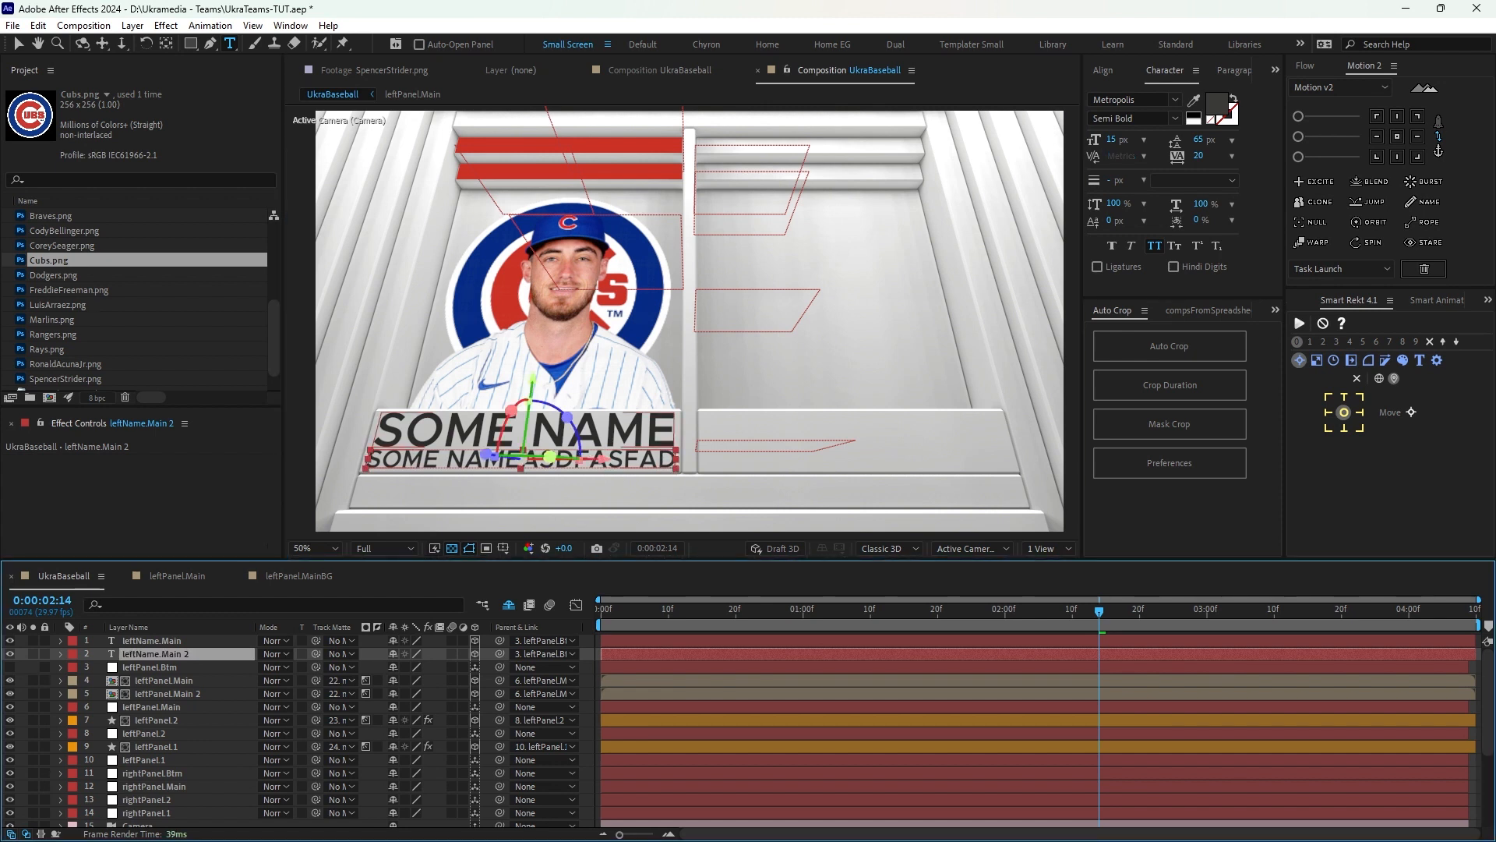
pyautogui.press('Return')
pyautogui.moveTo(192, 654); pyautogui.dragTo(162, 654)
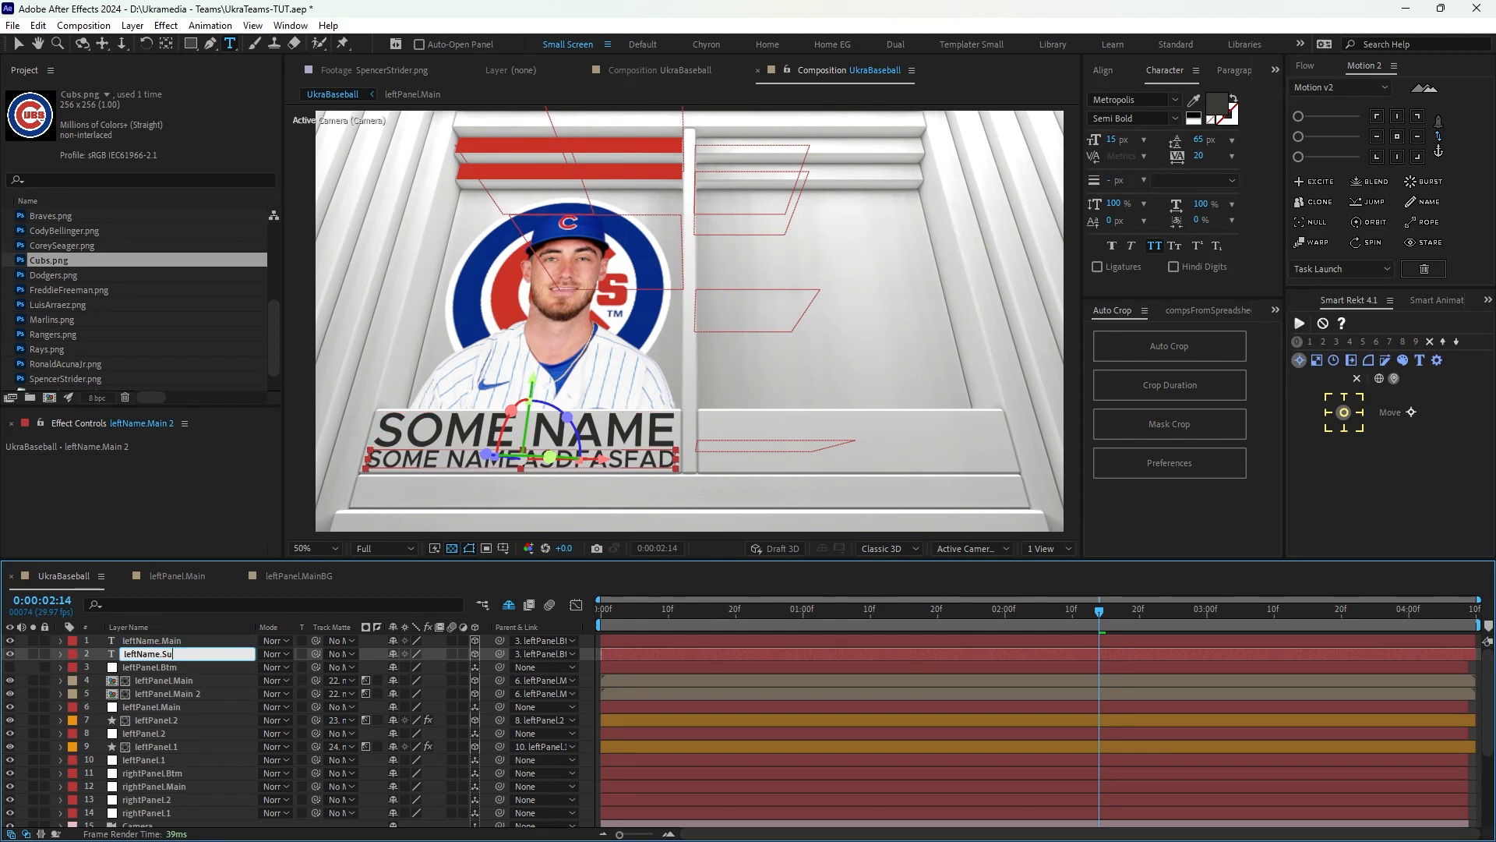
pyautogui.write('ubline')
pyautogui.press('Return')
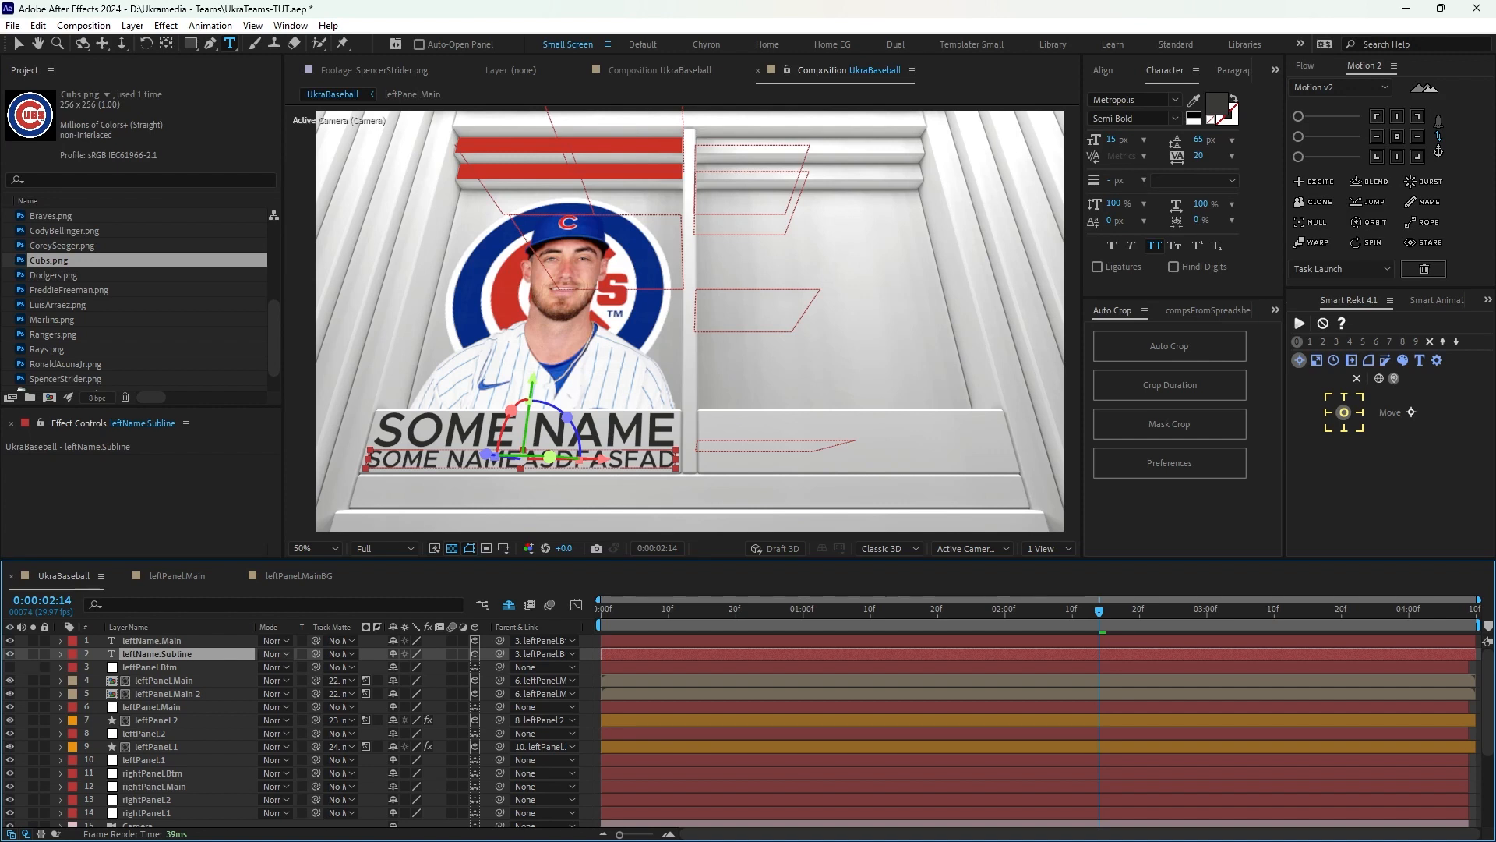
# Assign matte-awayName as the track matte of both leftName.Main and leftName.Subline.
pyautogui.click(152, 640)
pyautogui.keyDown('shift'); pyautogui.click(157, 654); pyautogui.keyUp('shift')
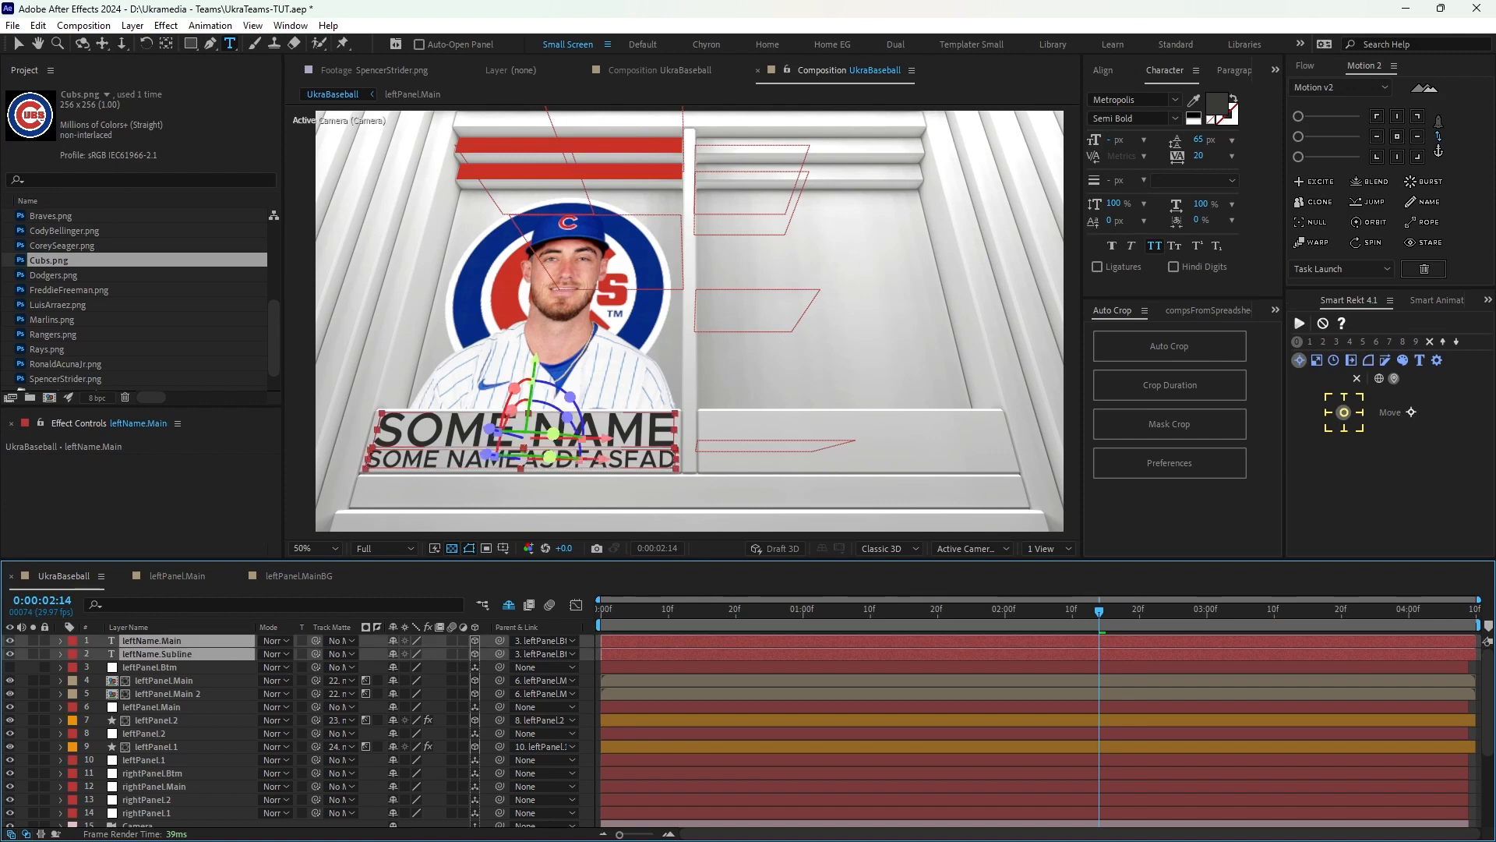
pyautogui.click(342, 641)
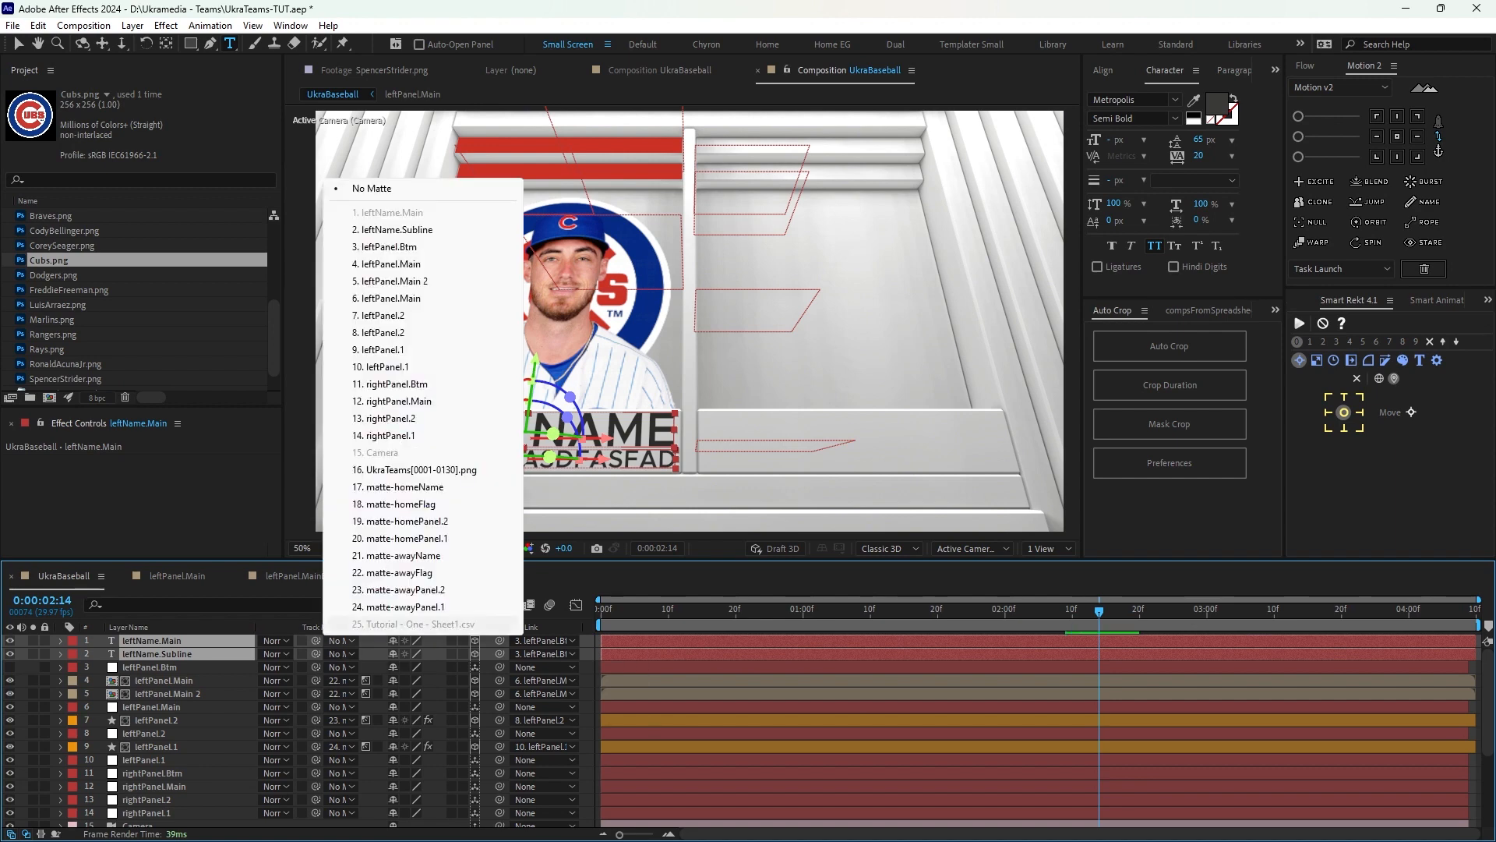
pyautogui.click(397, 555)
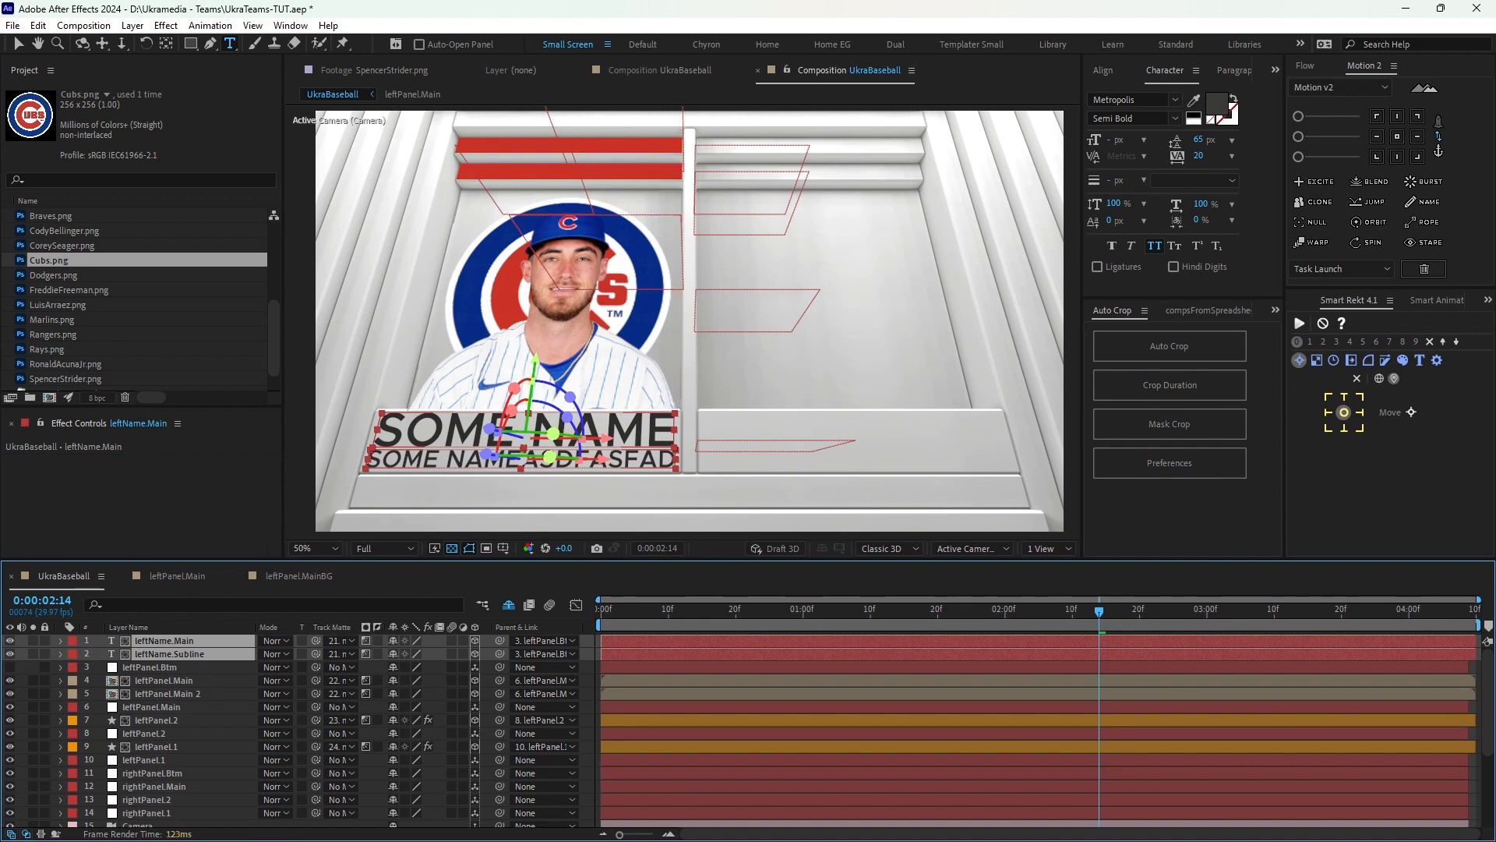
# Preview the composition, hide the layer controls in the viewer, and set the current time to 0:00:00:22.
pyautogui.press('space')
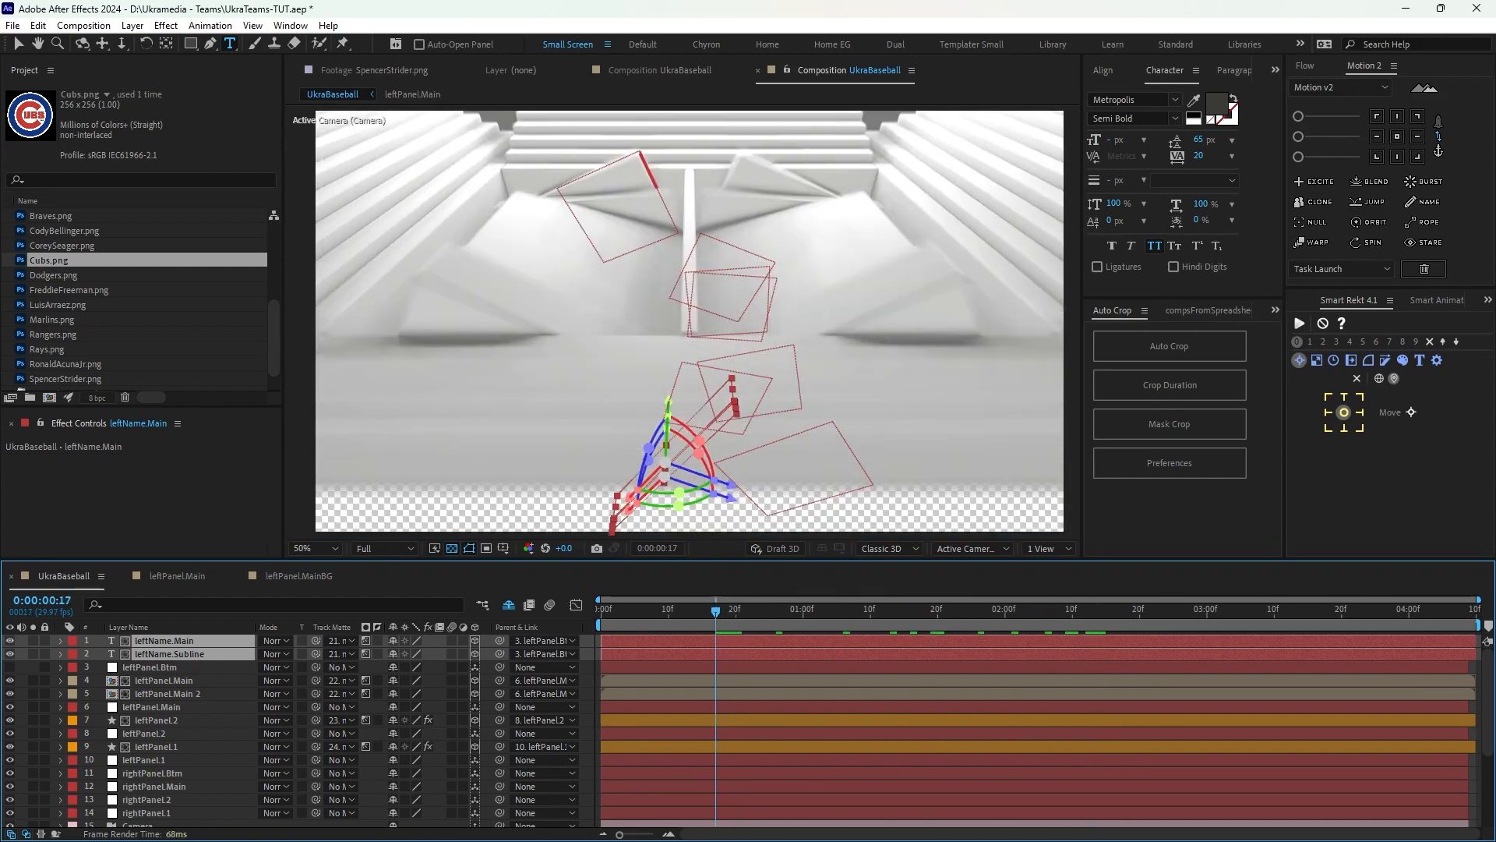
pyautogui.hotkey('ctrl', 'shift', 'h')
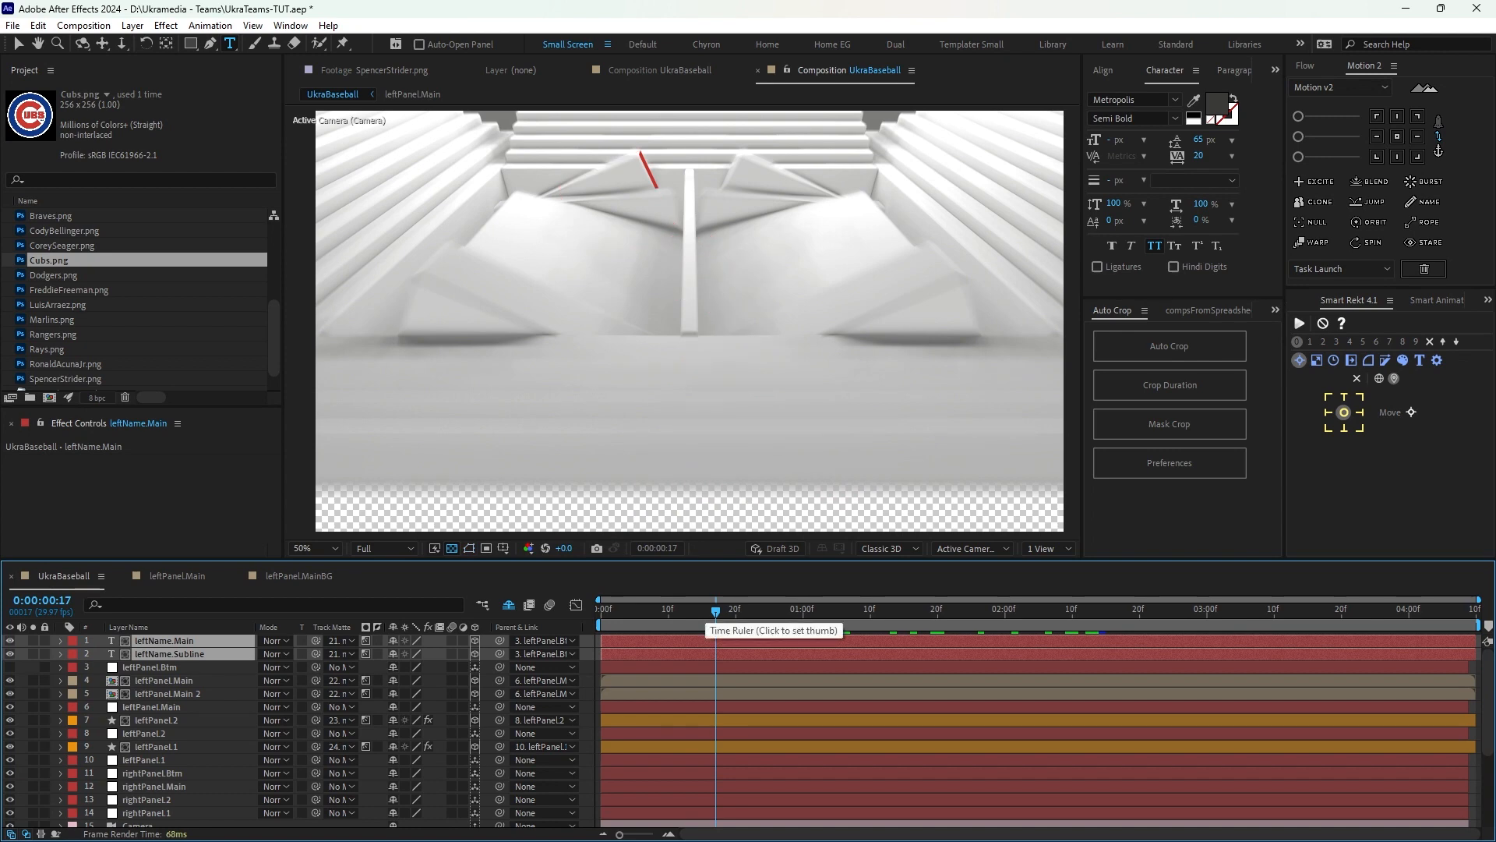
pyautogui.moveTo(715, 610); pyautogui.dragTo(749, 610)
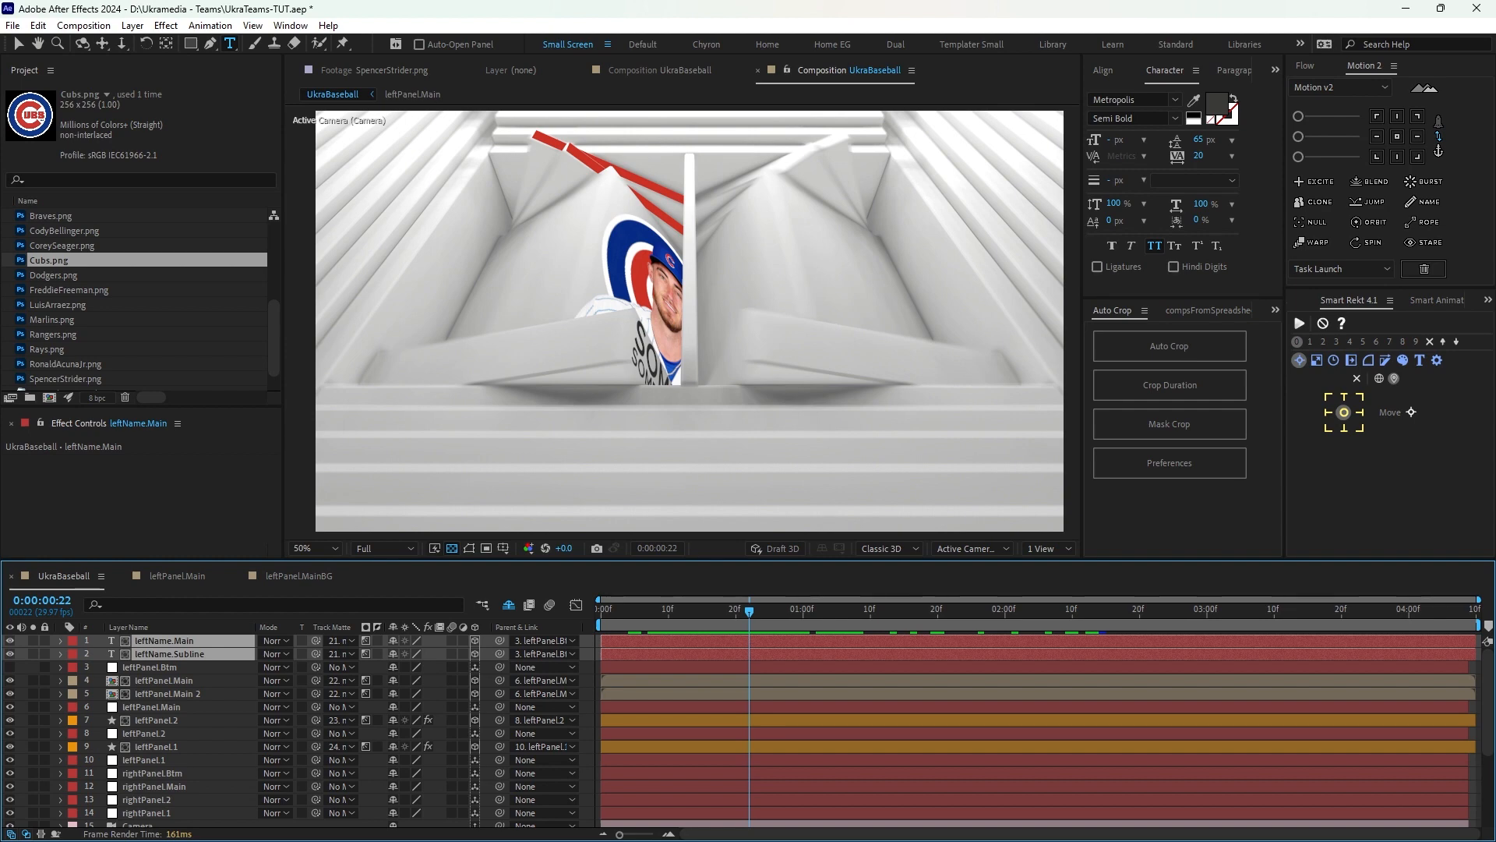
# Step back and forth through the panel animation to examine how the matted name and subline text follow the bottom panel.
pyautogui.press('pagedown')
pyautogui.press('pagedown')
pyautogui.press('pagedown')
pyautogui.press('pageup')
pyautogui.press('pageup')
pyautogui.press('pageup')
pyautogui.press('v')
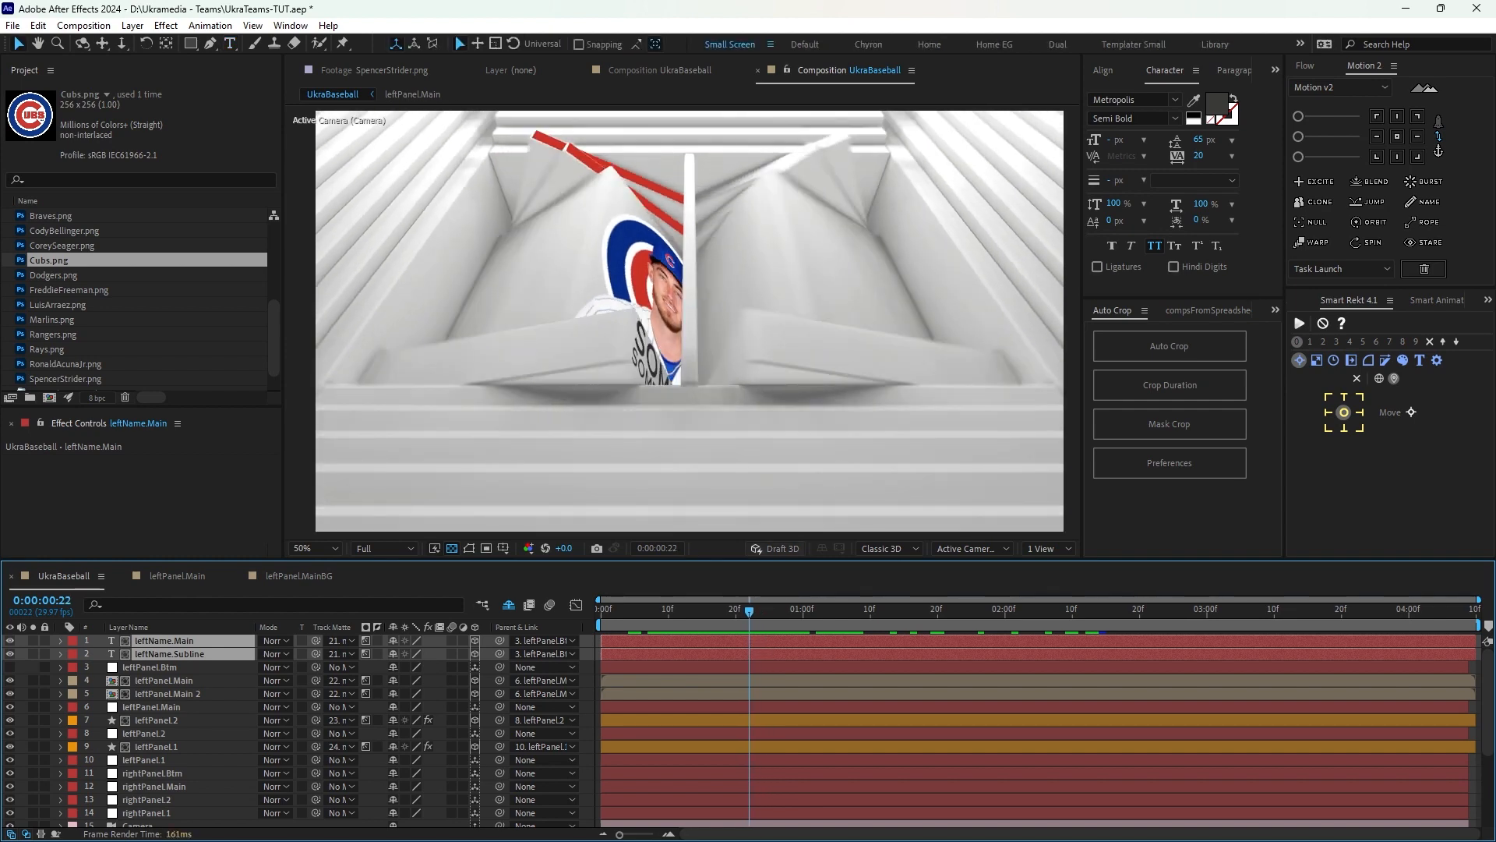
pyautogui.press('pagedown')
pyautogui.press('pagedown')
pyautogui.press('pagedown')
pyautogui.press('pagedown')
pyautogui.press('pagedown')
pyautogui.press('pagedown')
pyautogui.press('pagedown')
pyautogui.press('pagedown')
pyautogui.press('pagedown')
pyautogui.press('pageup')
pyautogui.press('pageup')
pyautogui.press('pageup')
pyautogui.press('pageup')
pyautogui.press('pageup')
pyautogui.press('pageup')
pyautogui.press('pageup')
pyautogui.press('pageup')
pyautogui.press('pageup')
pyautogui.press('pageup')
pyautogui.press('pageup')
pyautogui.press('pageup')
pyautogui.press('pageup')
pyautogui.press('pageup')
pyautogui.press('pageup')
pyautogui.press('pageup')
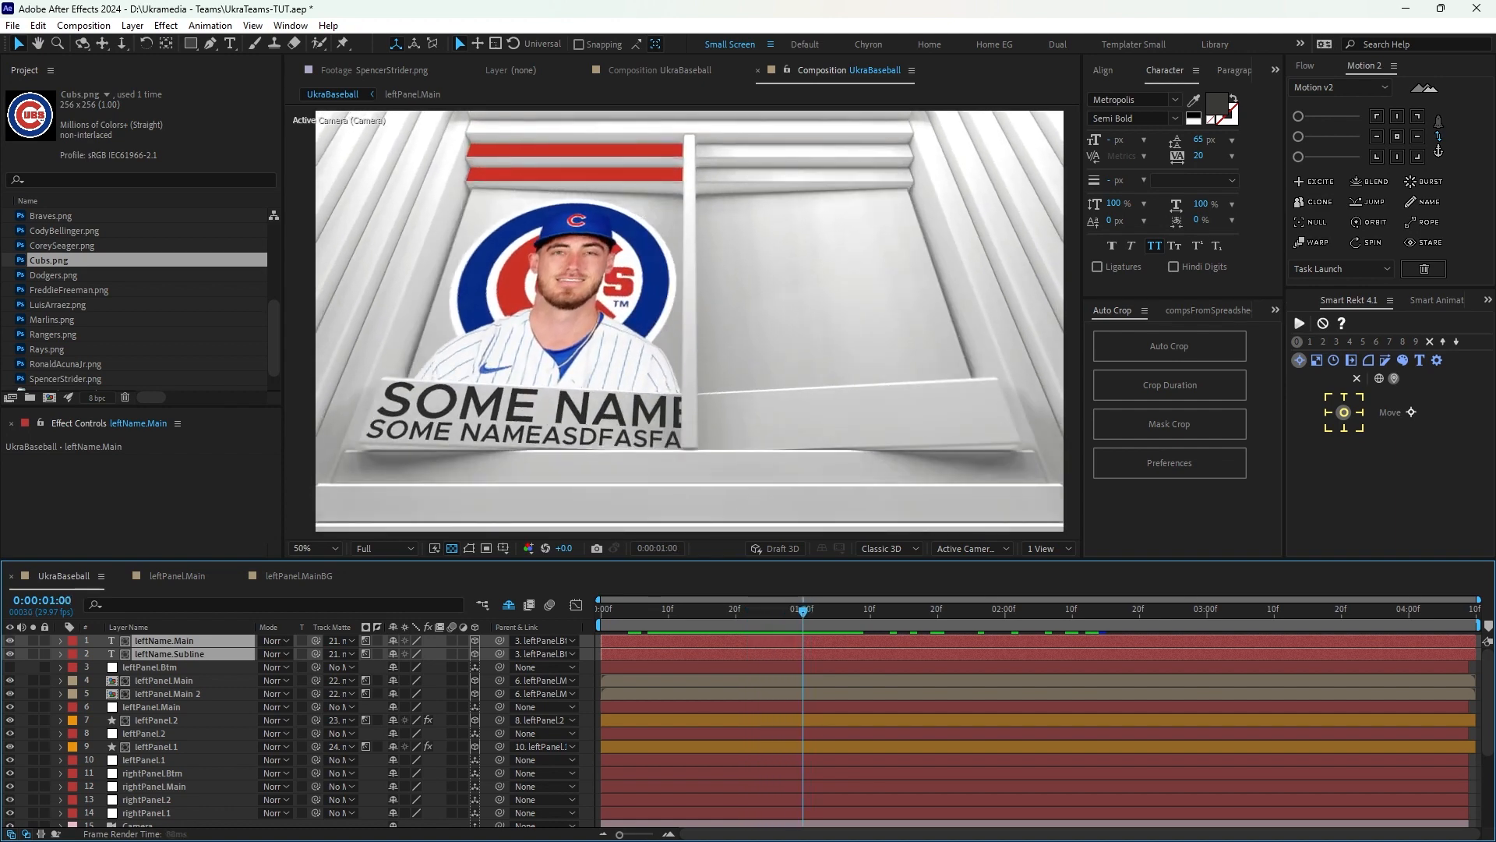
pyautogui.press('pagedown')
pyautogui.press('pagedown')
pyautogui.press('pagedown')
pyautogui.press('pagedown')
pyautogui.press('pagedown')
pyautogui.press('pagedown')
pyautogui.press('pagedown')
pyautogui.press('pagedown')
pyautogui.press('pagedown')
pyautogui.press('pagedown')
pyautogui.press('pagedown')
pyautogui.press('pagedown')
pyautogui.press('pagedown')
pyautogui.press('pagedown')
pyautogui.press('pagedown')
pyautogui.press('pagedown')
pyautogui.press('pagedown')
pyautogui.press('pagedown')
pyautogui.press('pagedown')
pyautogui.press('pagedown')
pyautogui.press('pagedown')
pyautogui.press('pagedown')
pyautogui.press('pagedown')
pyautogui.press('pagedown')
pyautogui.press('pagedown')
pyautogui.press('pagedown')
pyautogui.press('pagedown')
pyautogui.press('pagedown')
pyautogui.press('pagedown')
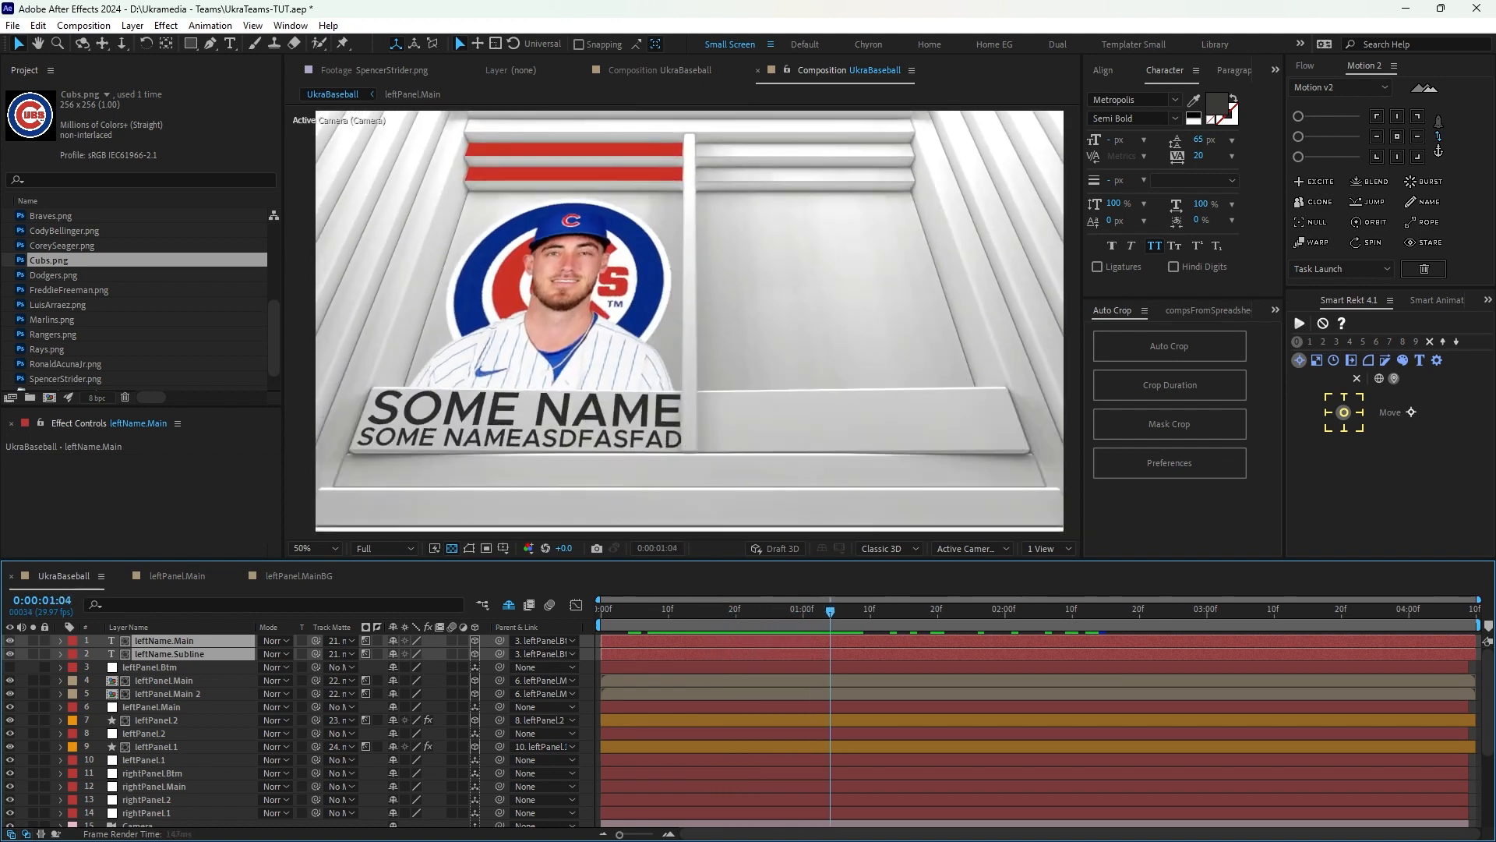
pyautogui.press('pagedown')
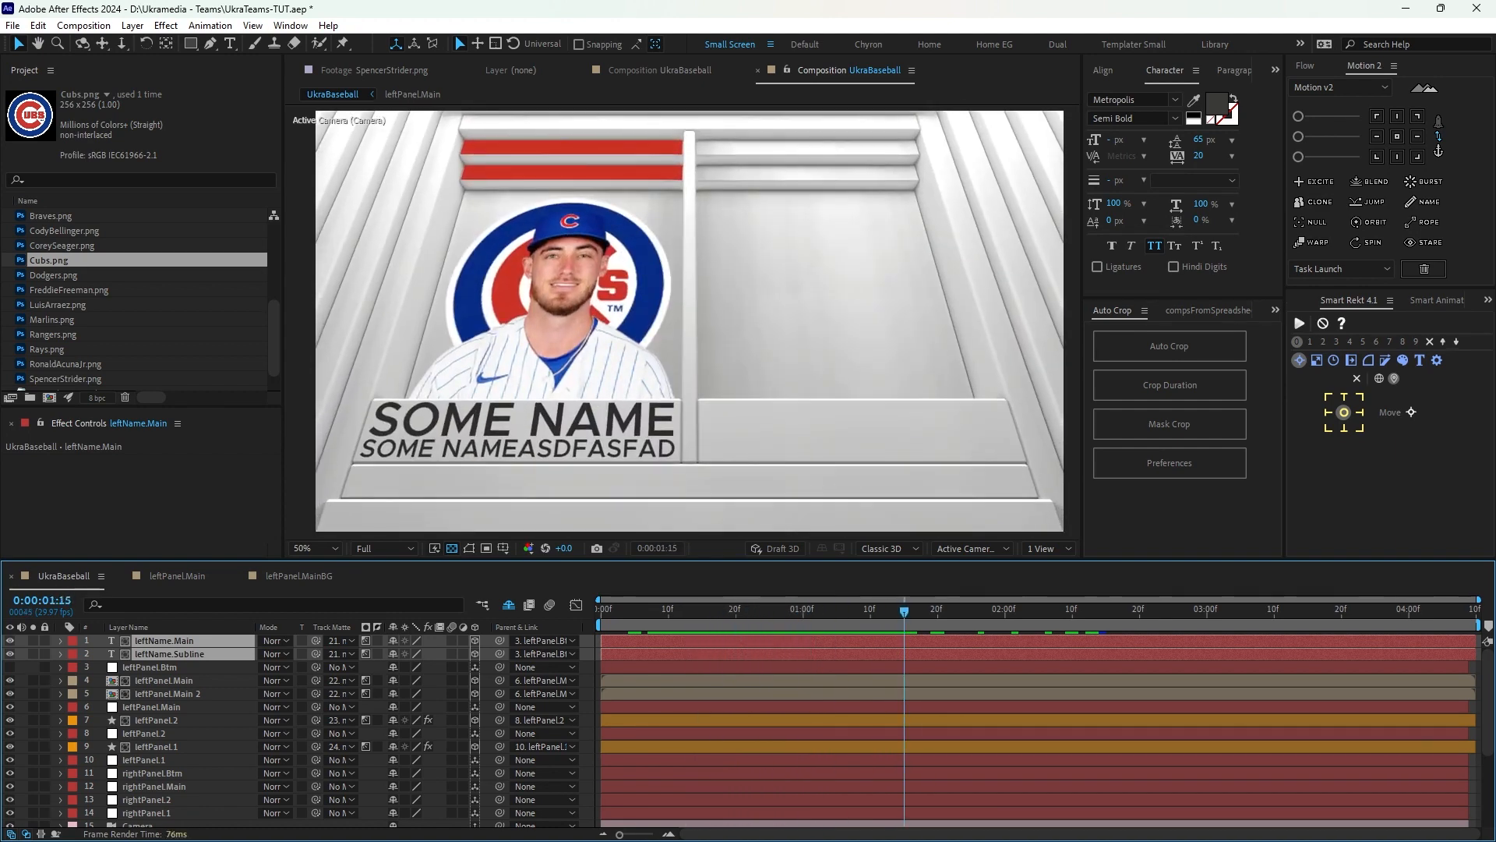
# Open Smart Sizer 1.1 and apply its Limit to Width sizing to leftName.Main.
pyautogui.click(150, 667)
pyautogui.click(163, 640)
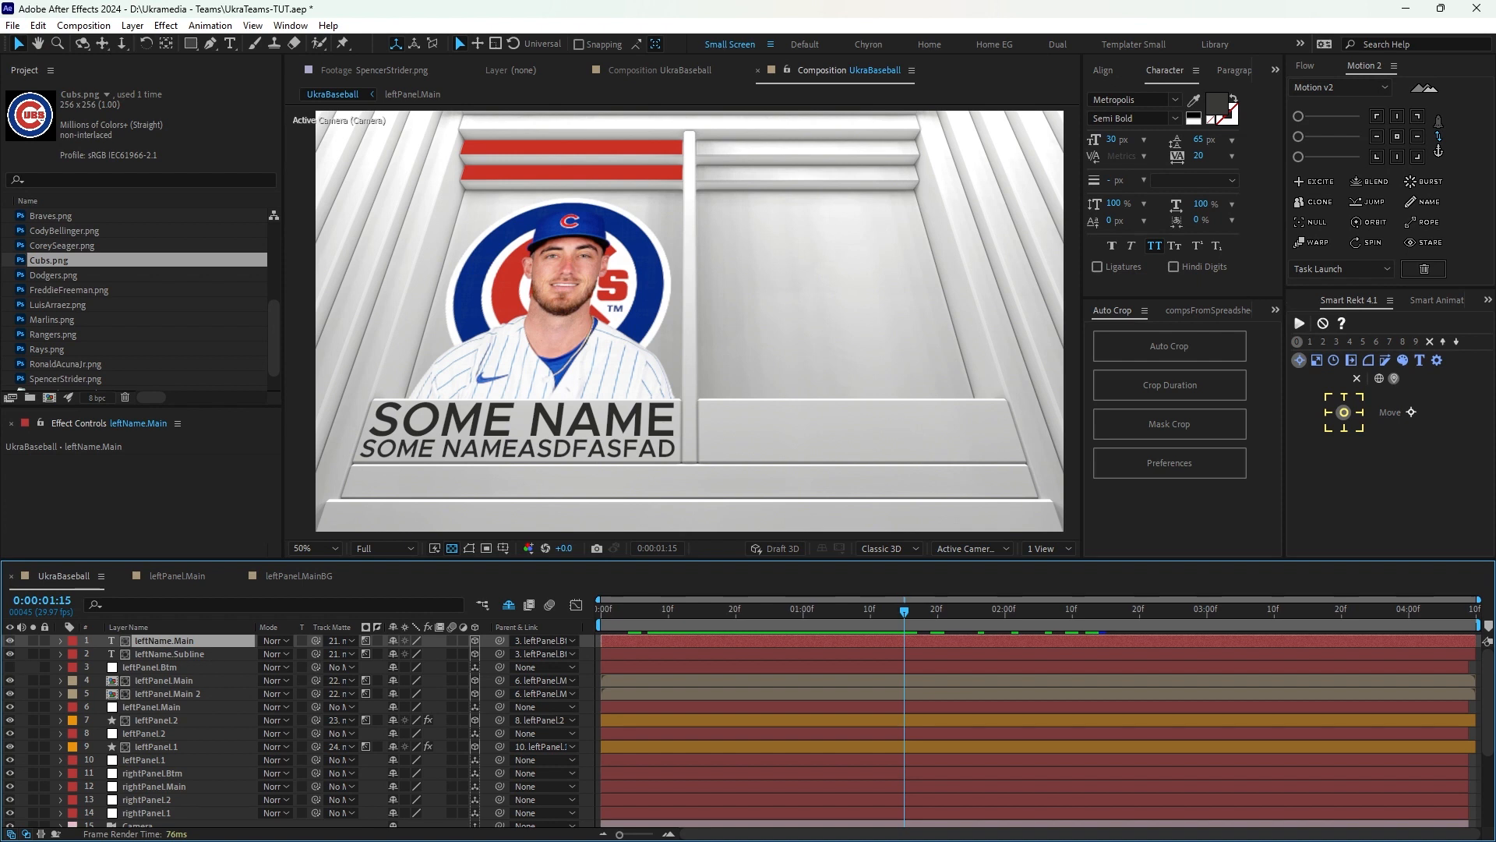
pyautogui.click(1487, 300)
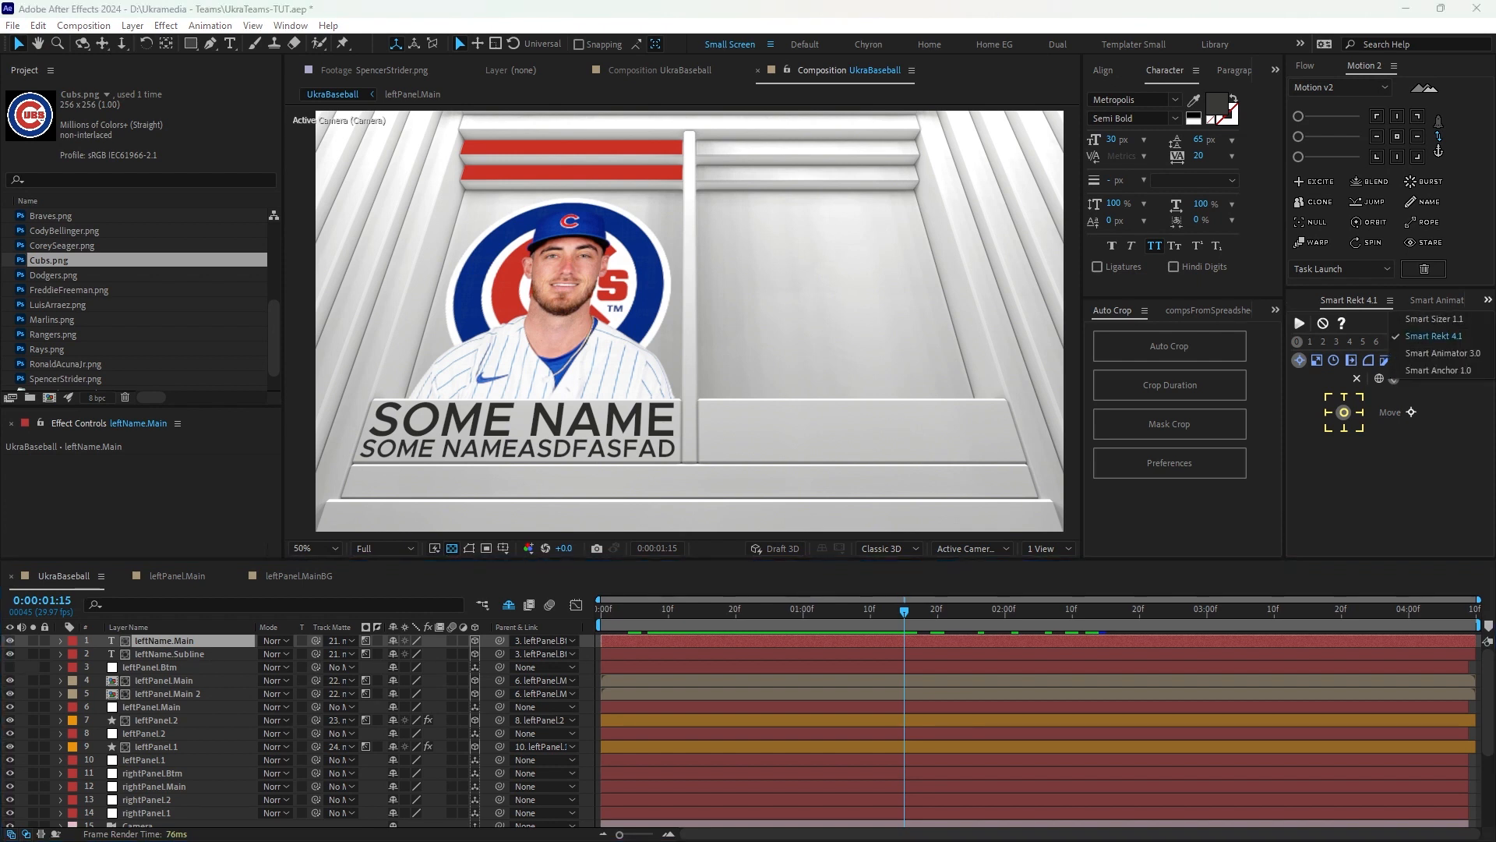
pyautogui.click(1434, 318)
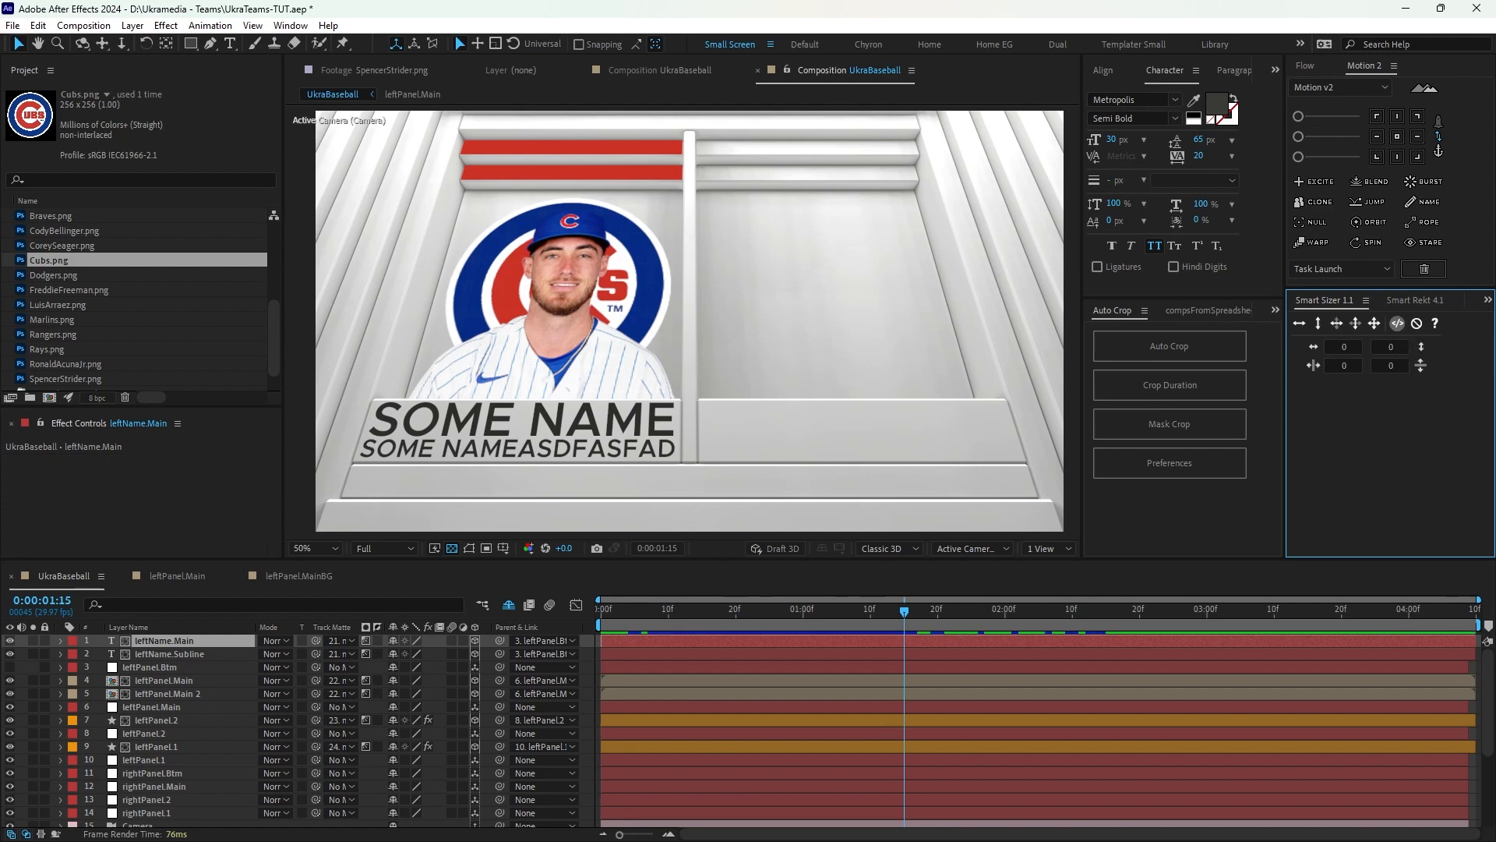
pyautogui.click(1488, 300)
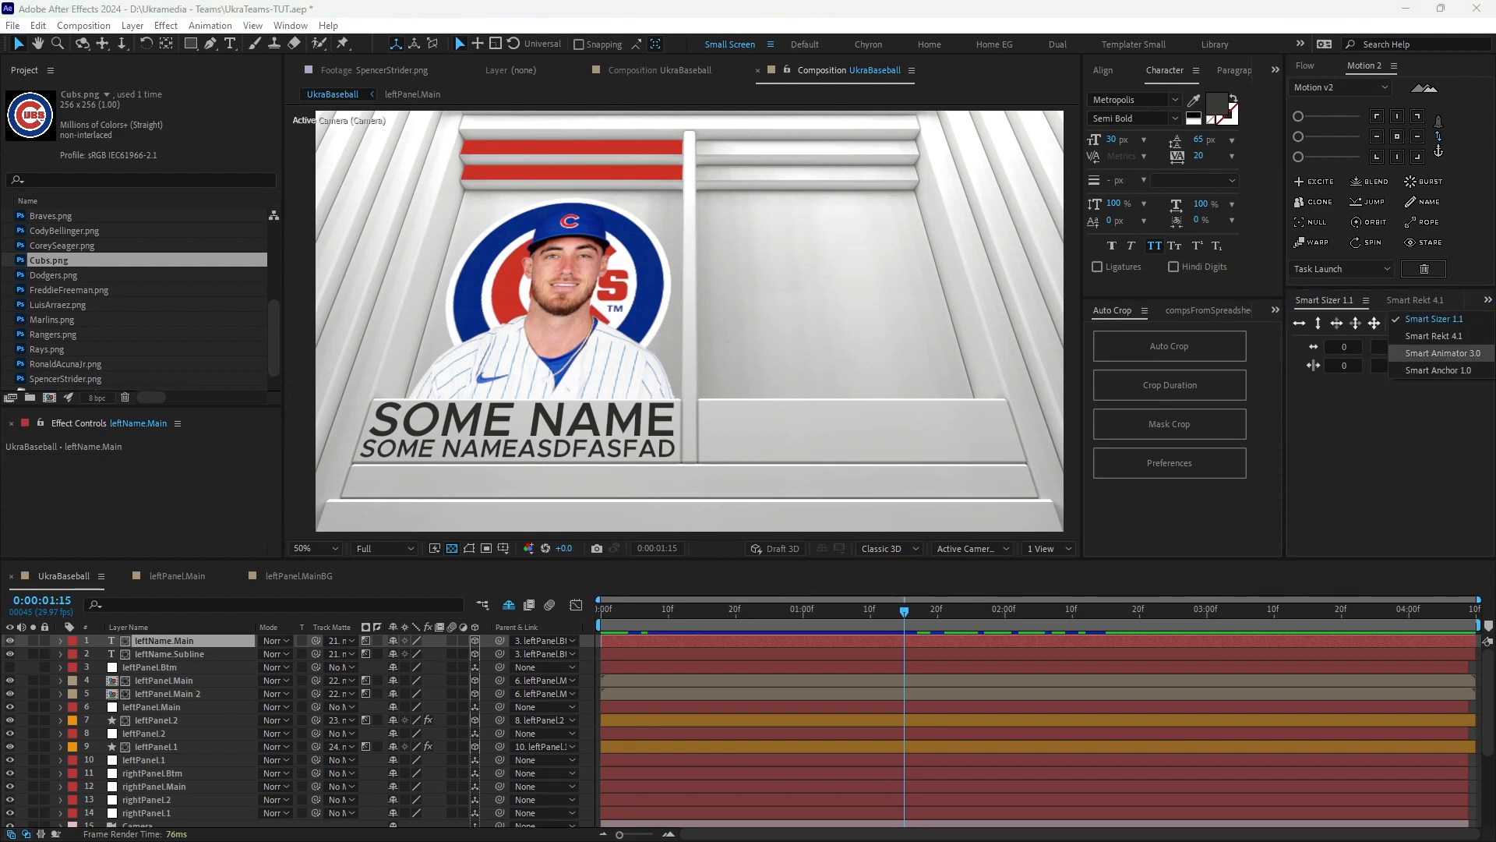
pyautogui.click(1394, 428)
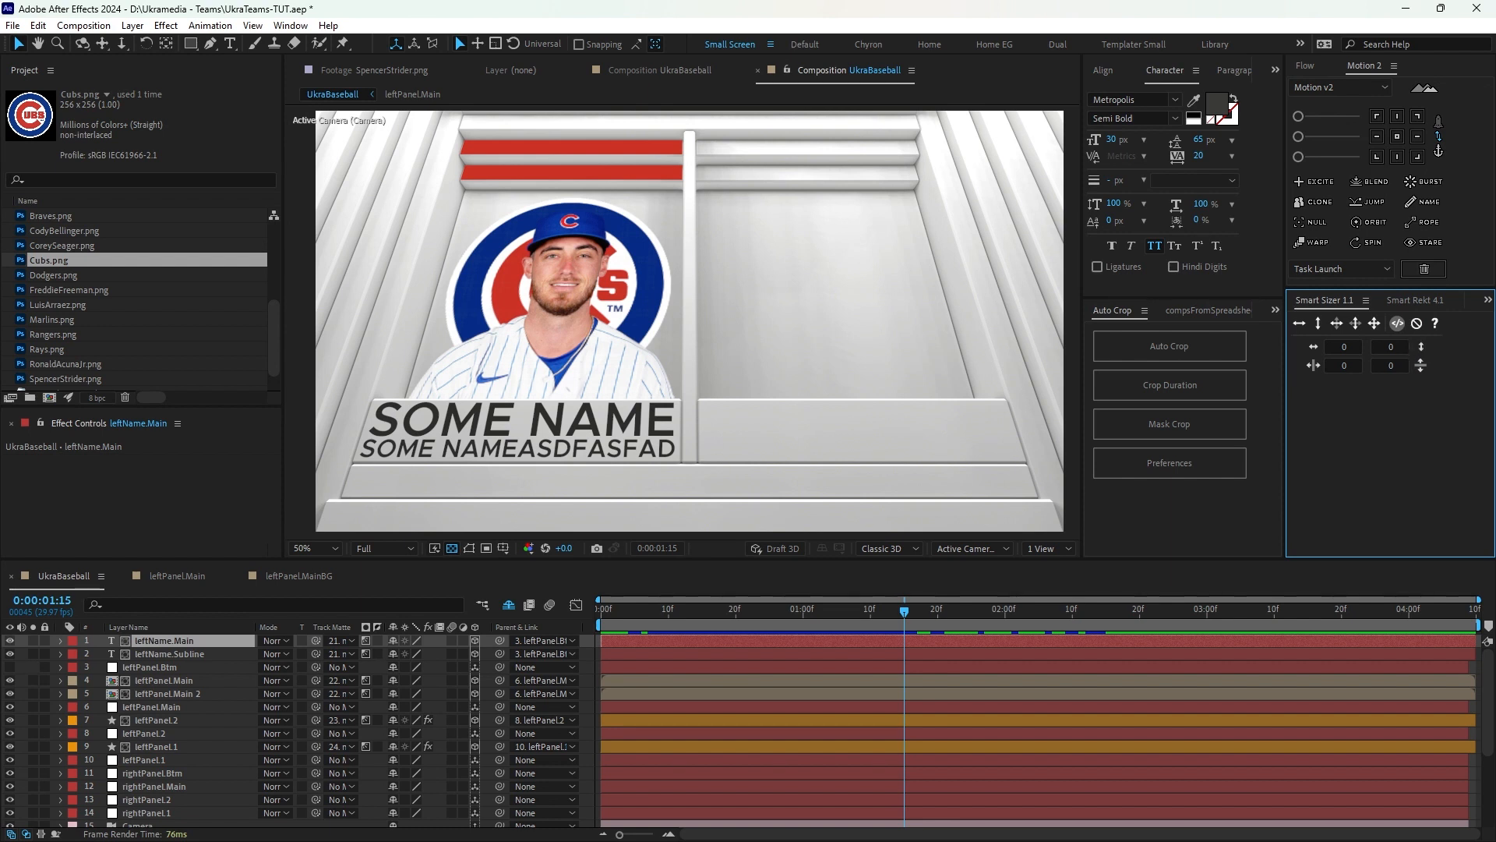
pyautogui.click(165, 641)
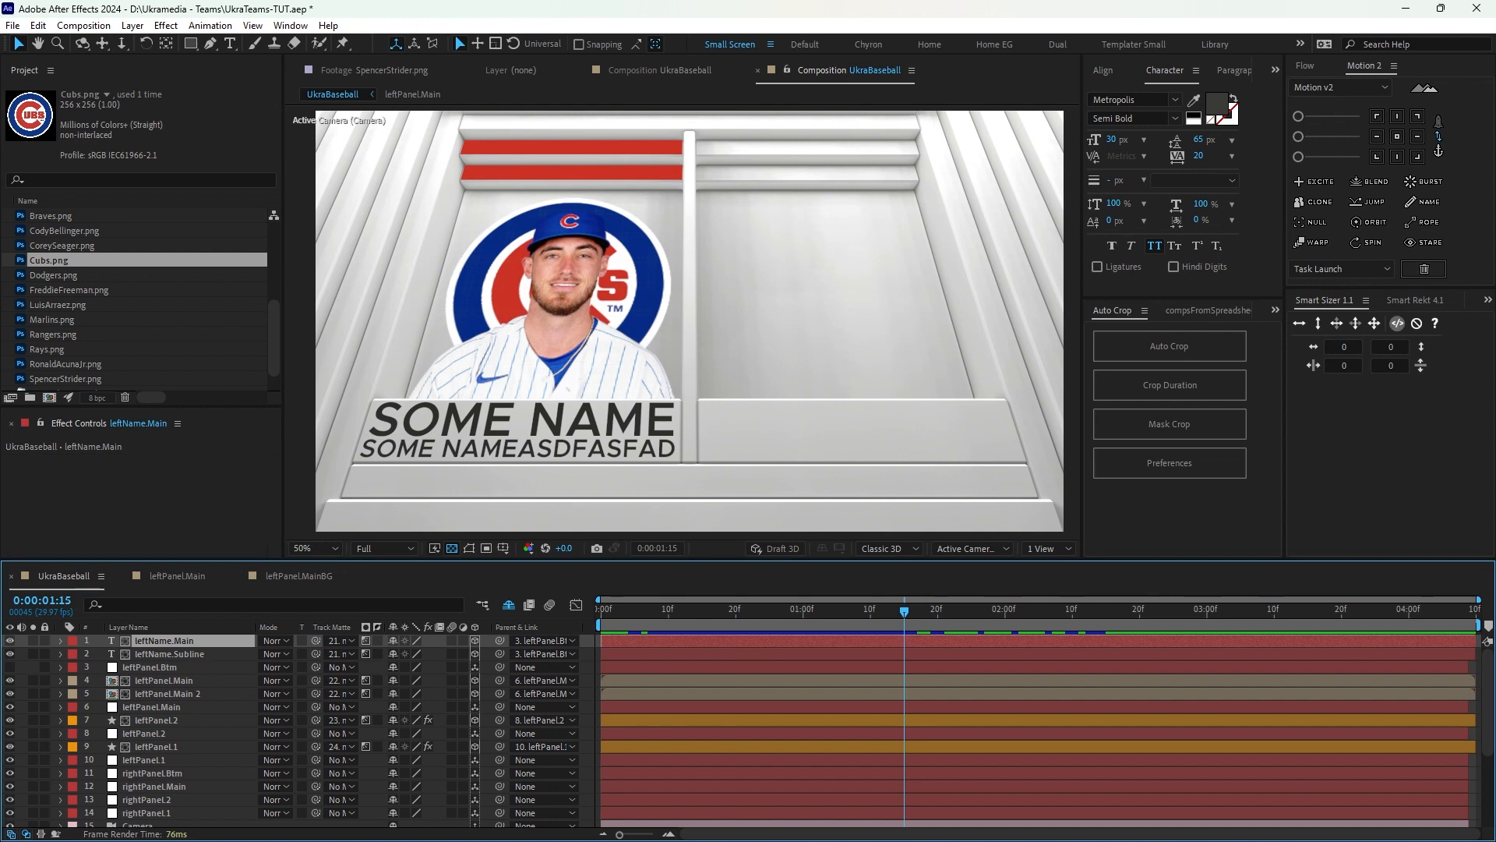
pyautogui.click(1397, 322)
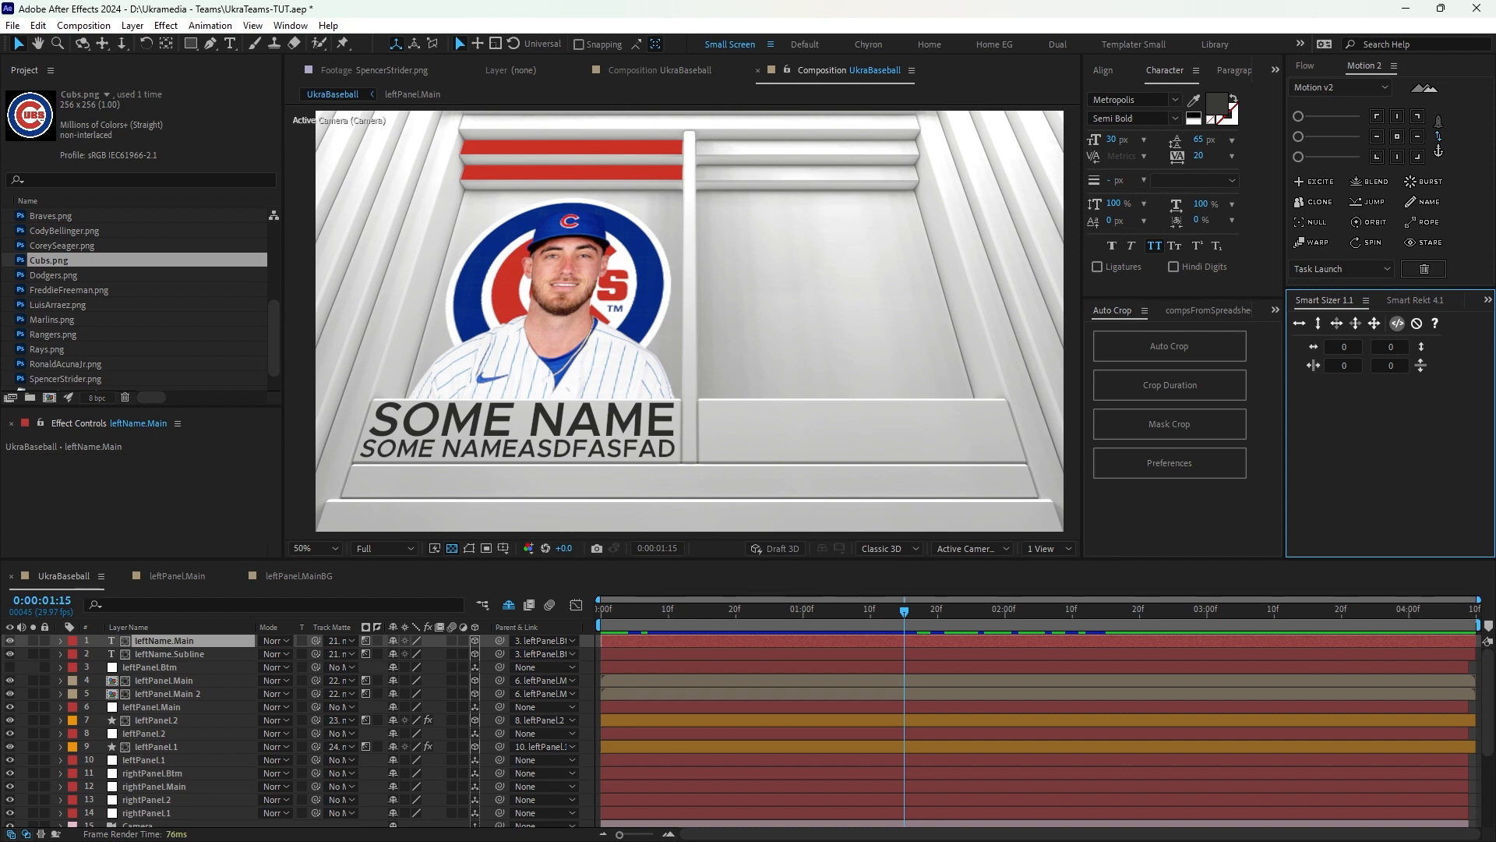
pyautogui.click(1335, 323)
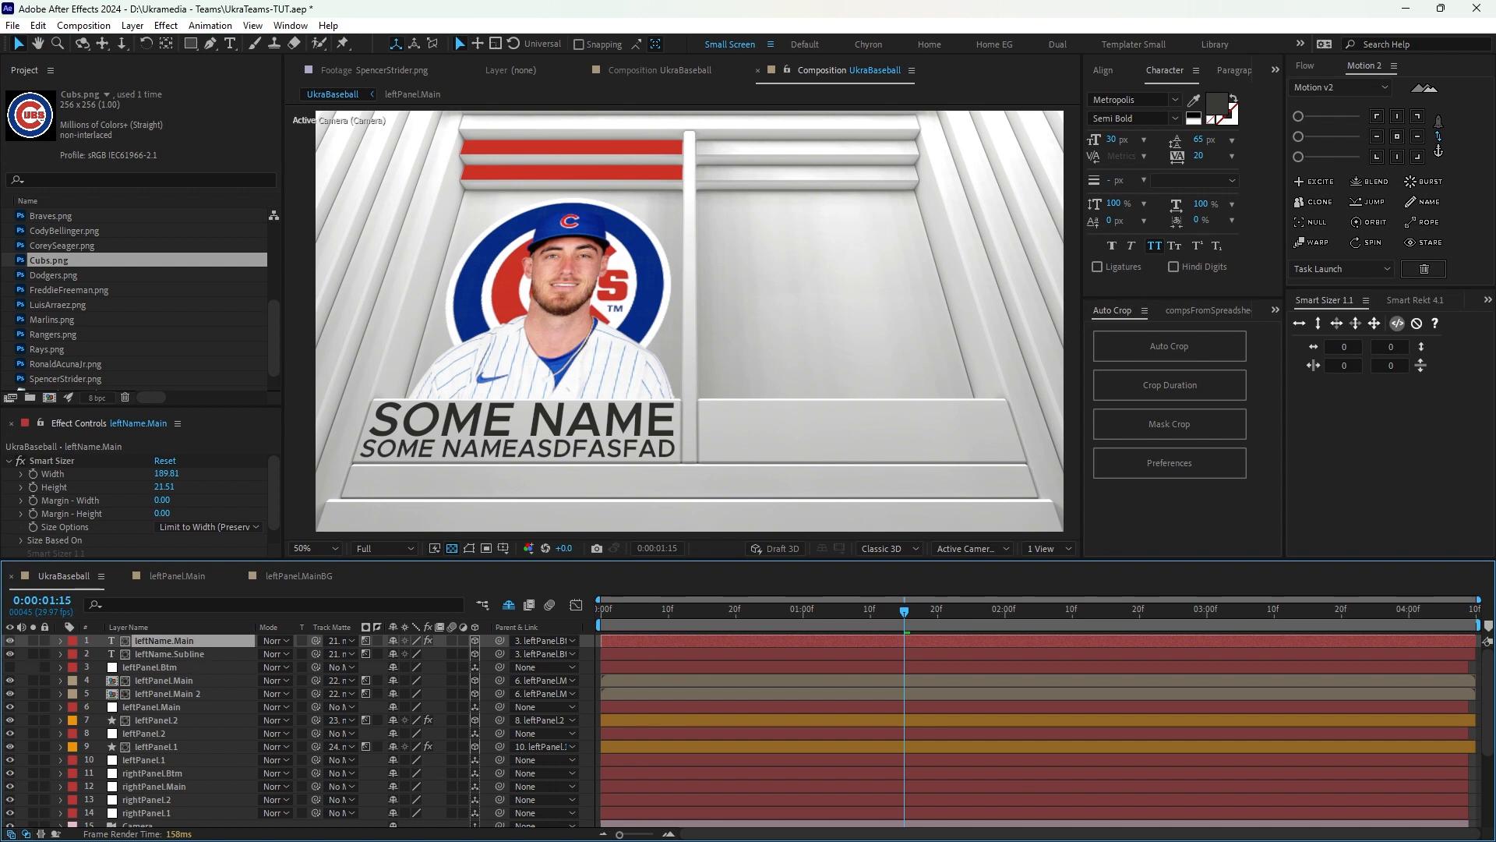
# Test leftName.Main's width limit by replacing its text with a long run of ASDF characters, and undo the text change.
pyautogui.press('KP_Enter')
pyautogui.write('asdfasdfasdfasdfa')
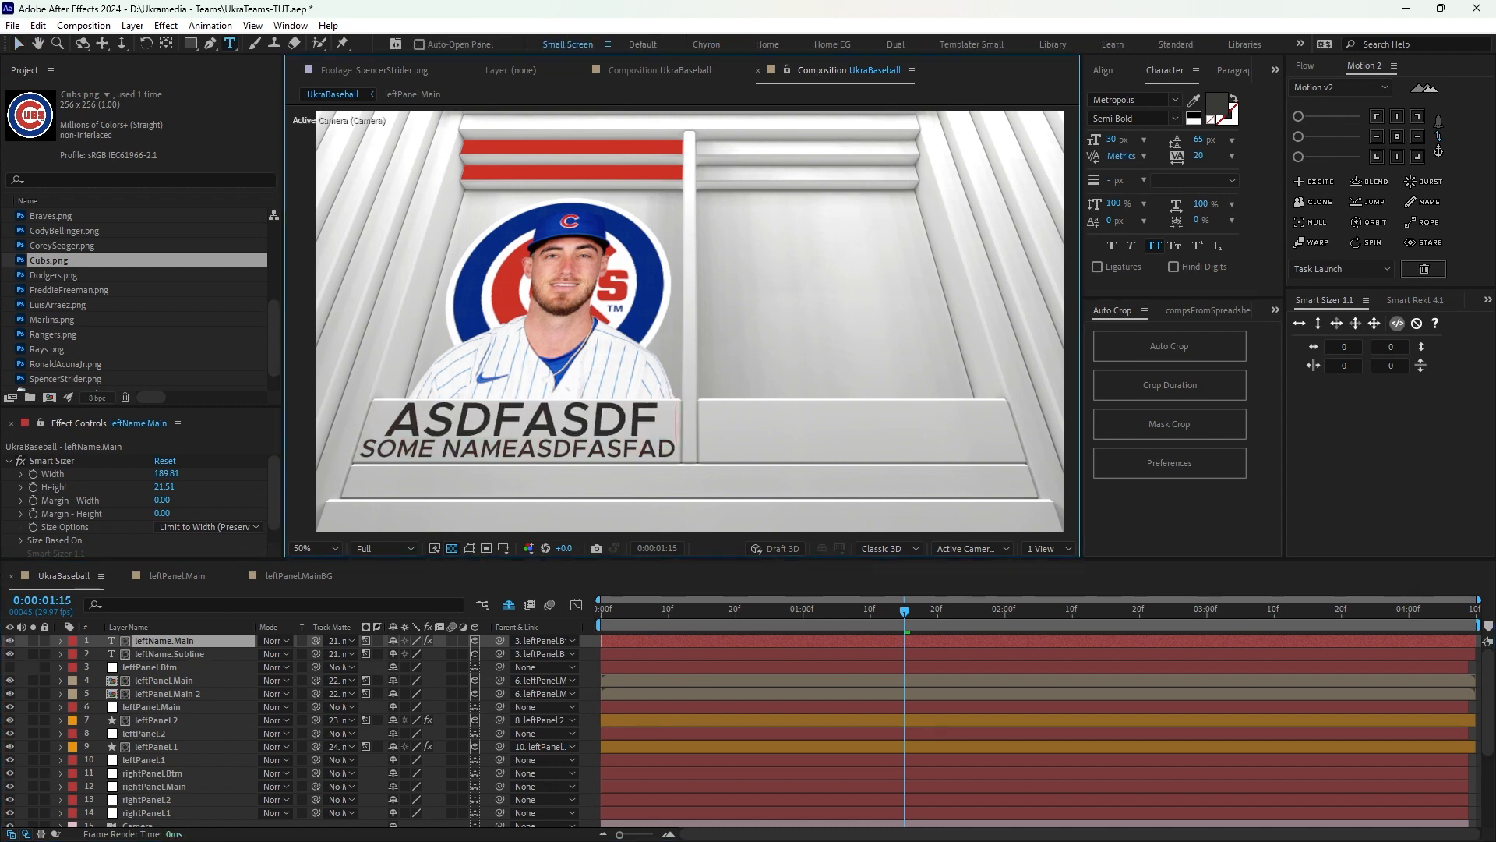
pyautogui.write('sdfasdfasdfasdfasfs')
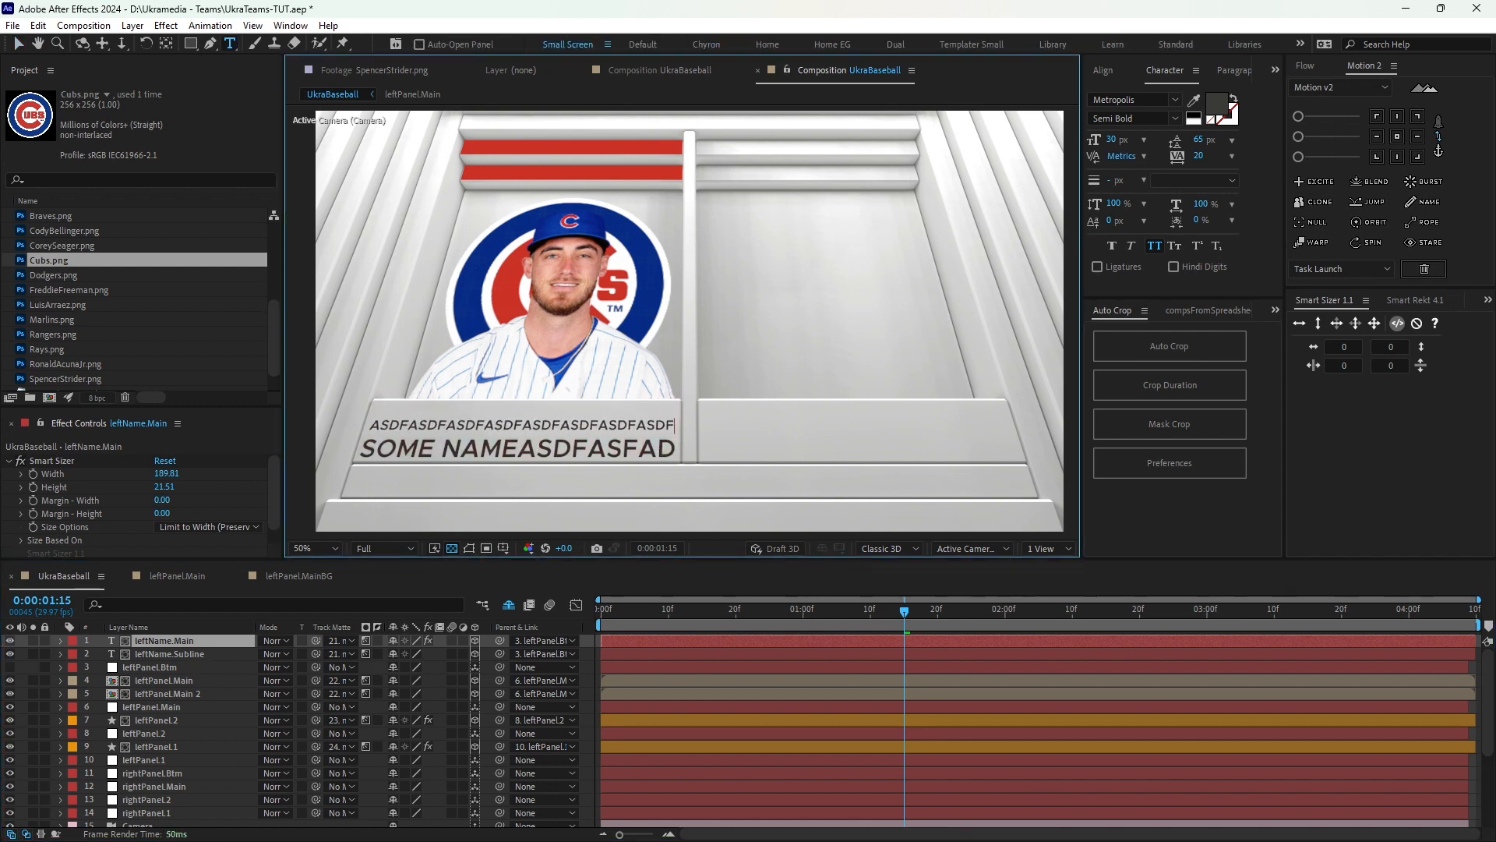
pyautogui.write('dfdasdfasdf')
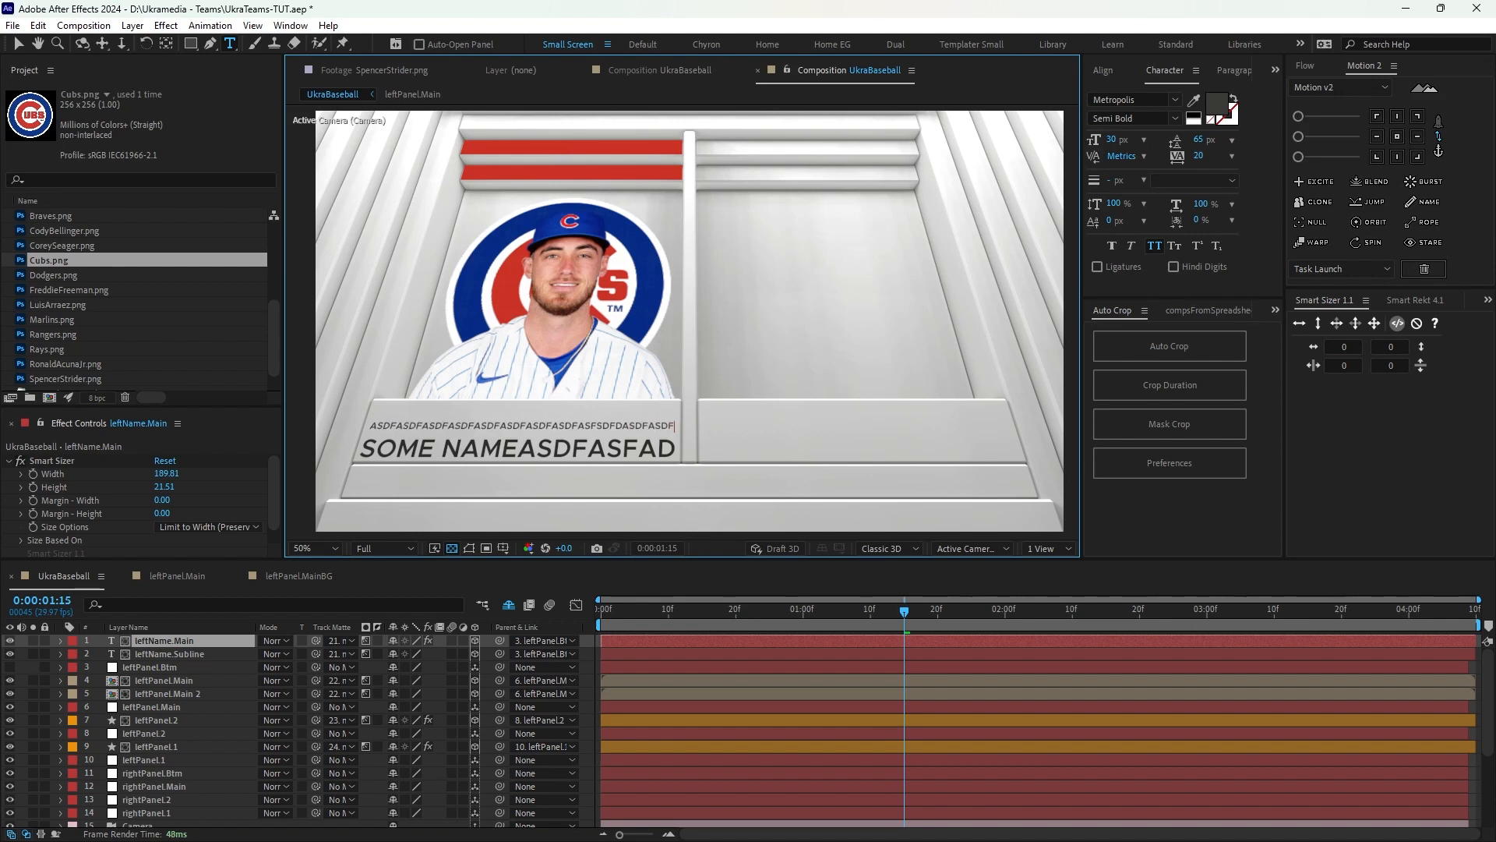
pyautogui.hotkey('ctrl', 'z')
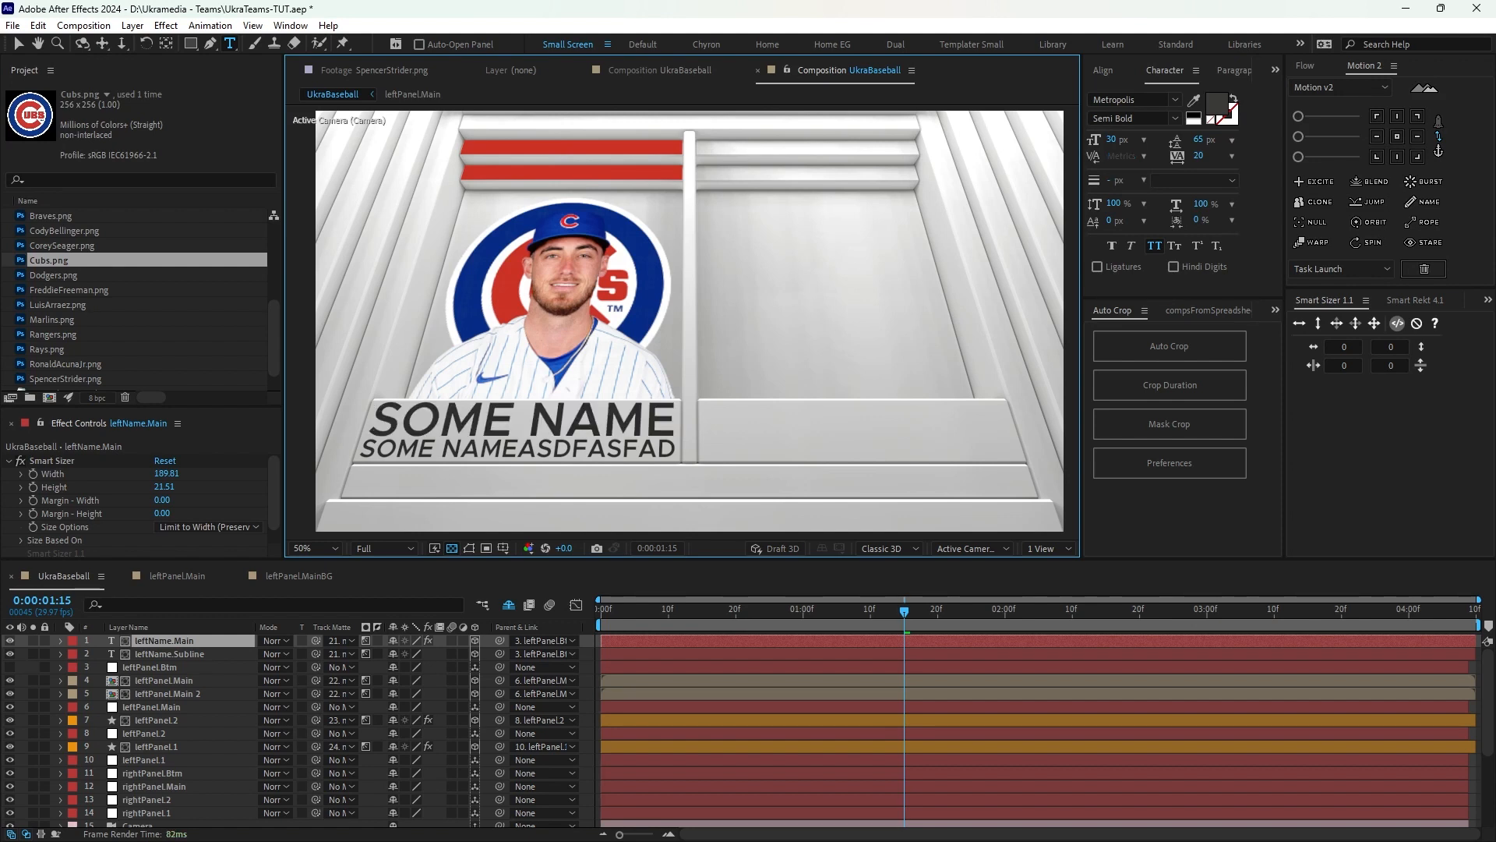
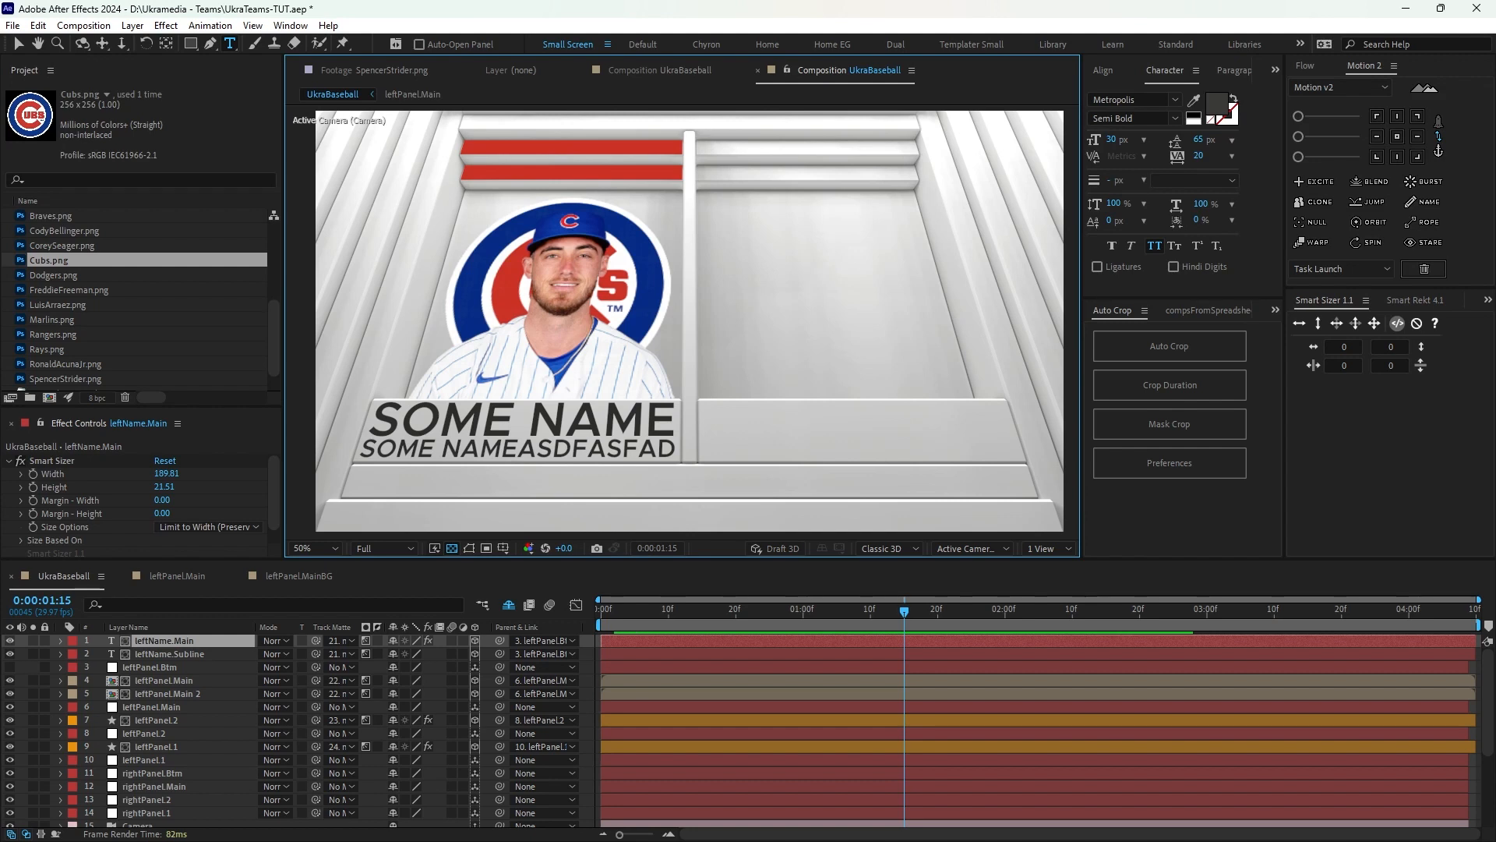
# Apply Smart Sizer's Limit to Width sizing to leftName.Subline.
pyautogui.scroll(-1, 140, 304)
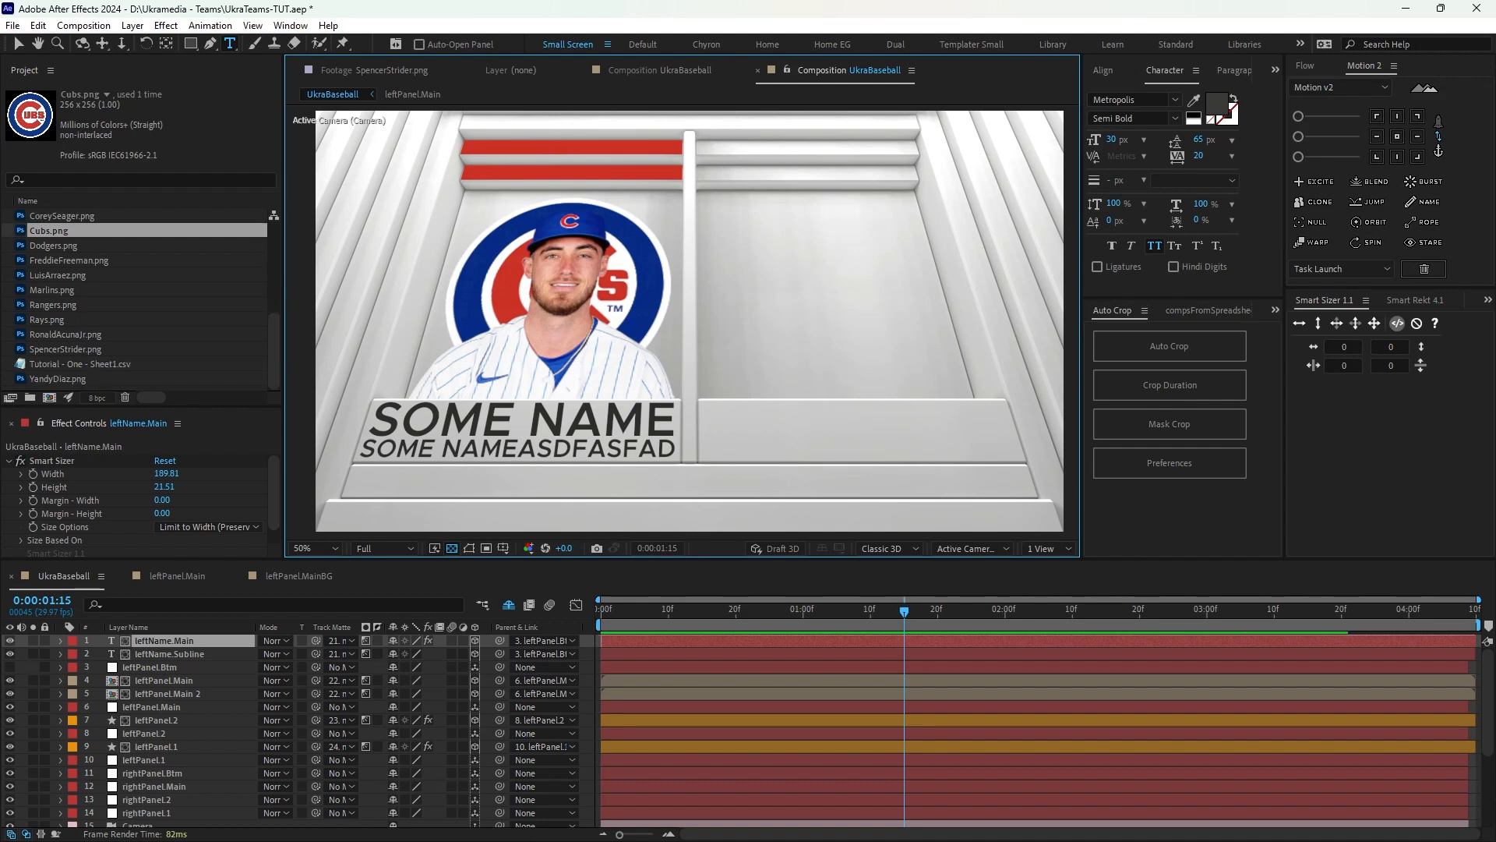
pyautogui.scroll(3, 140, 300)
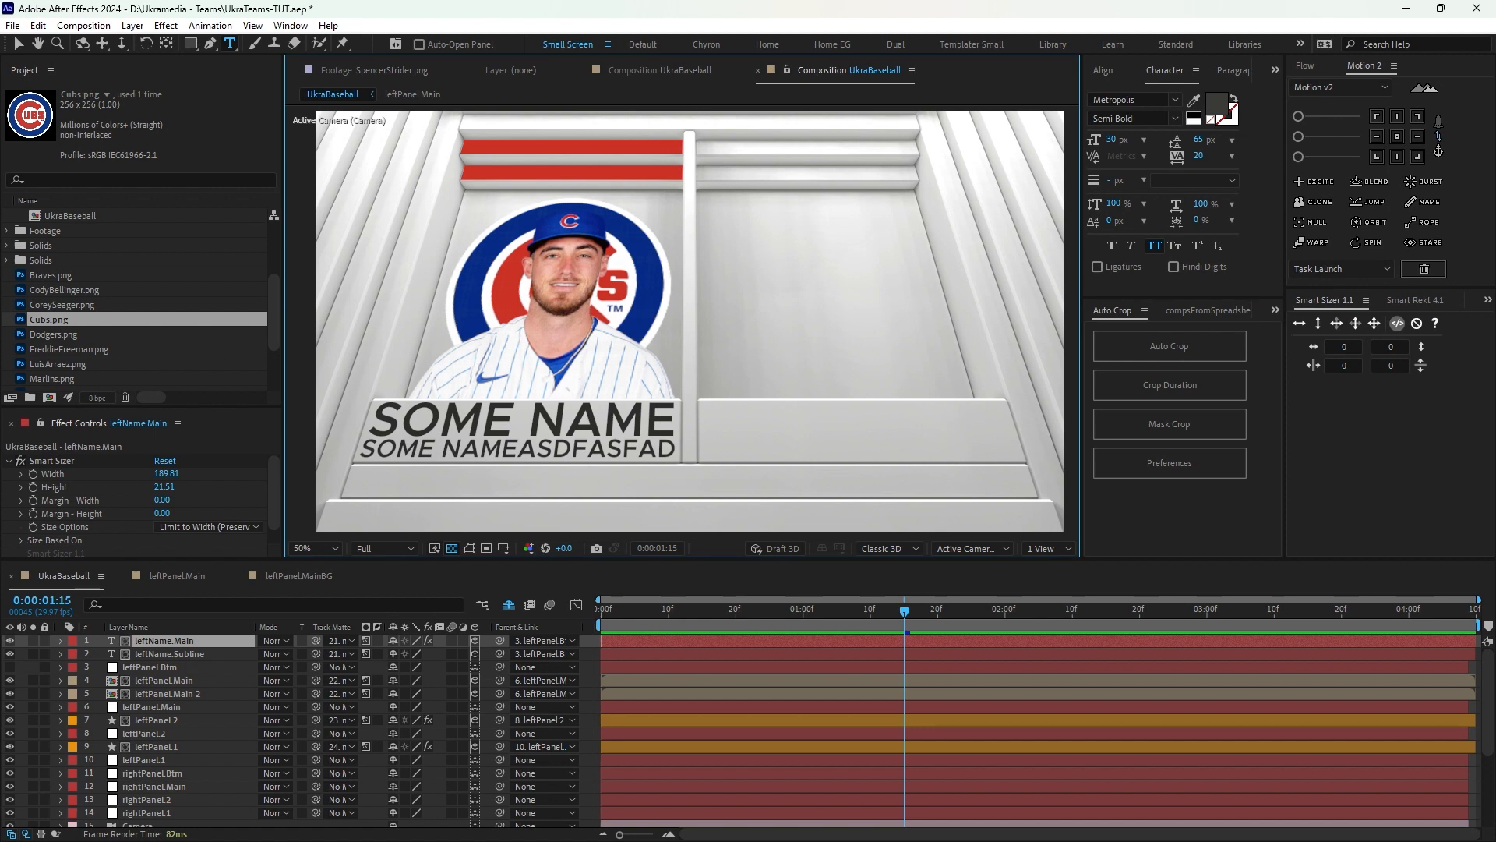
pyautogui.click(169, 654)
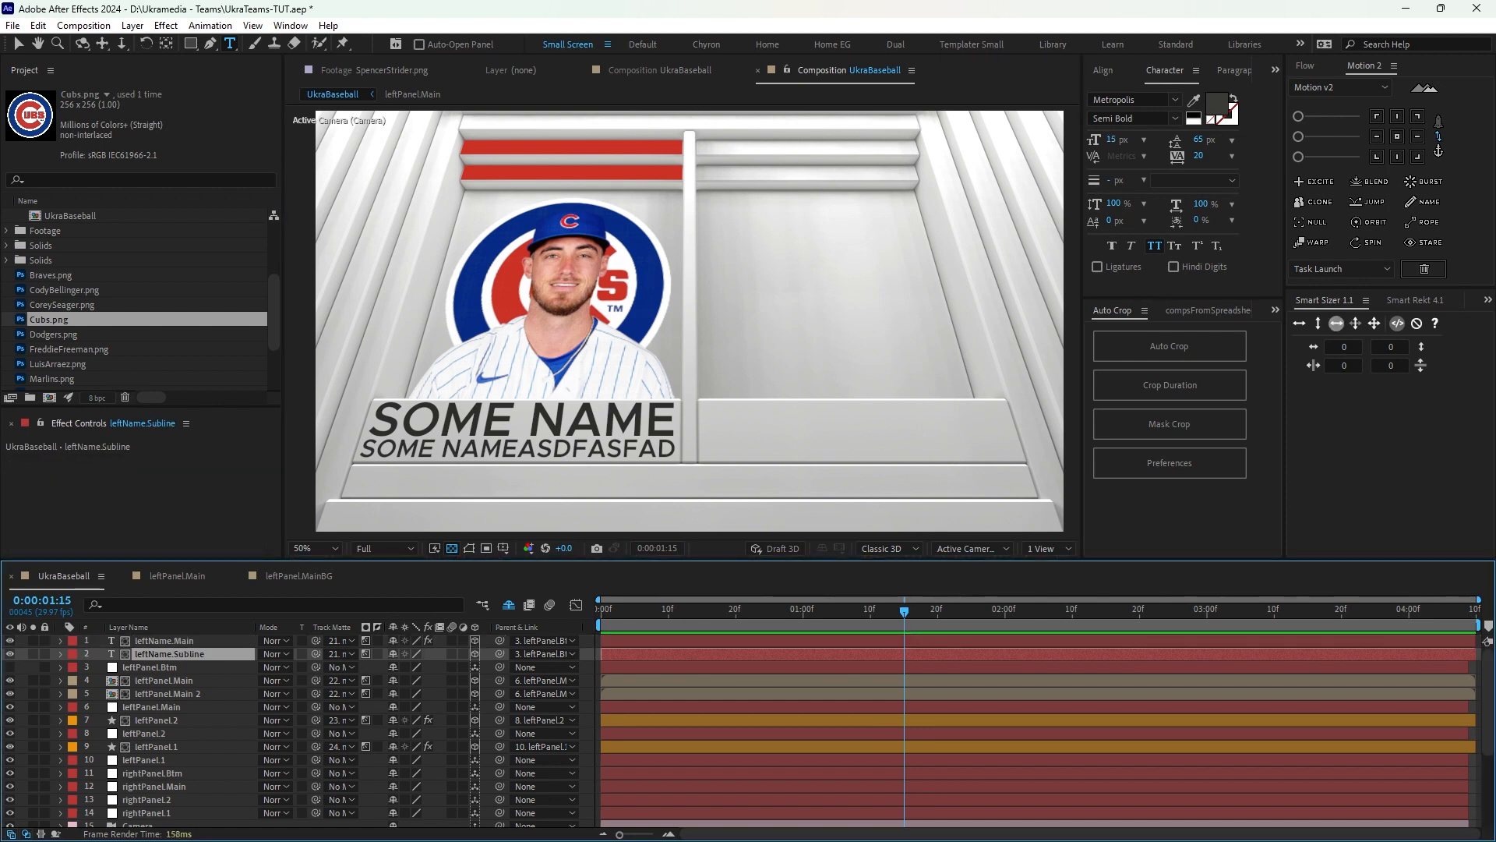
pyautogui.click(1336, 323)
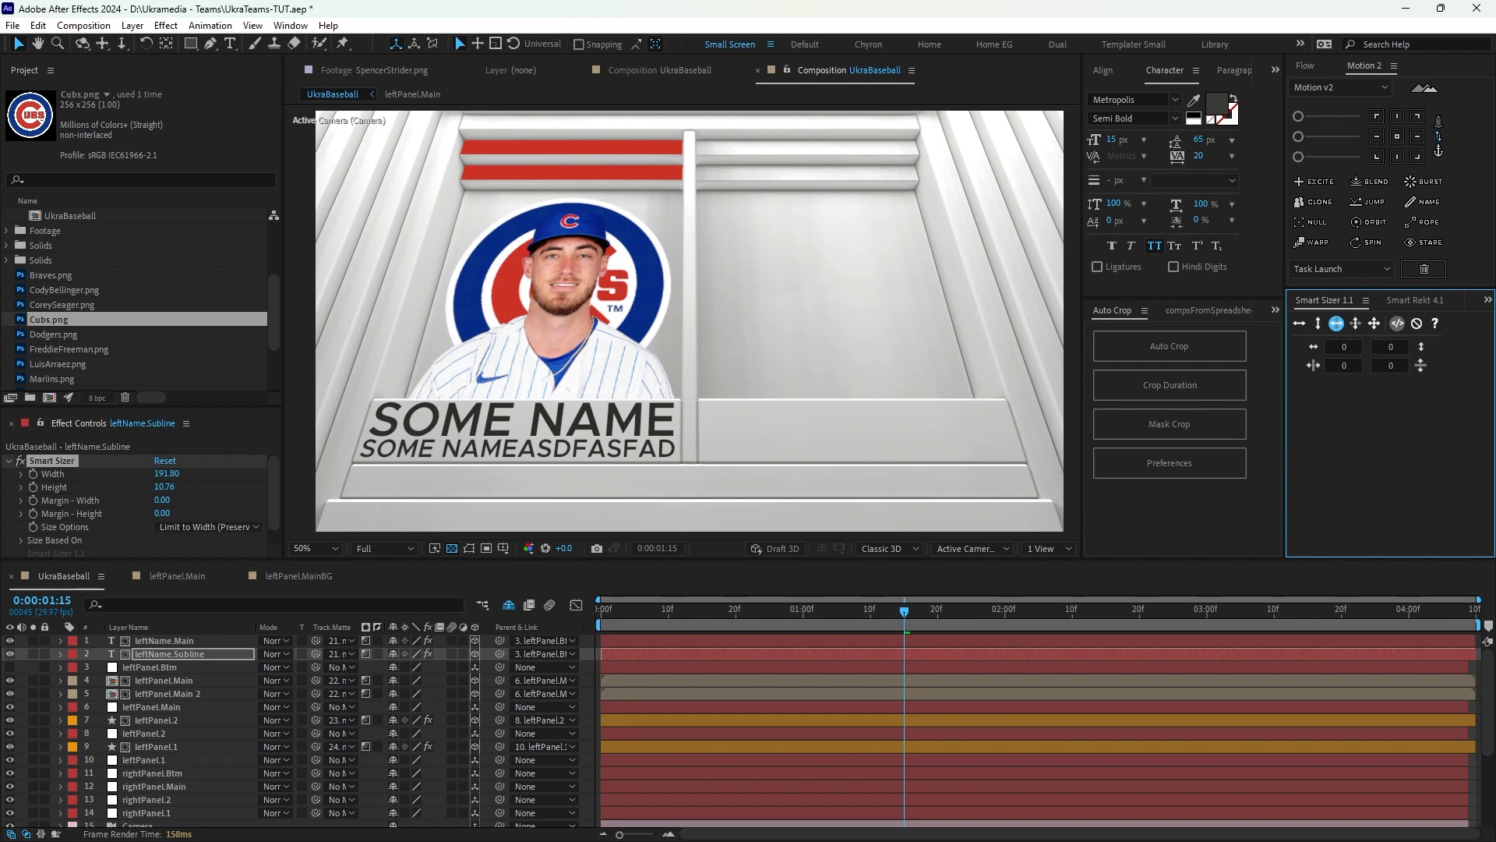
# Test leftName.Subline's width limit by appending a run of ASDF characters to its text, and undo the addition.
pyautogui.doubleClick(518, 448)
pyautogui.press('Right')
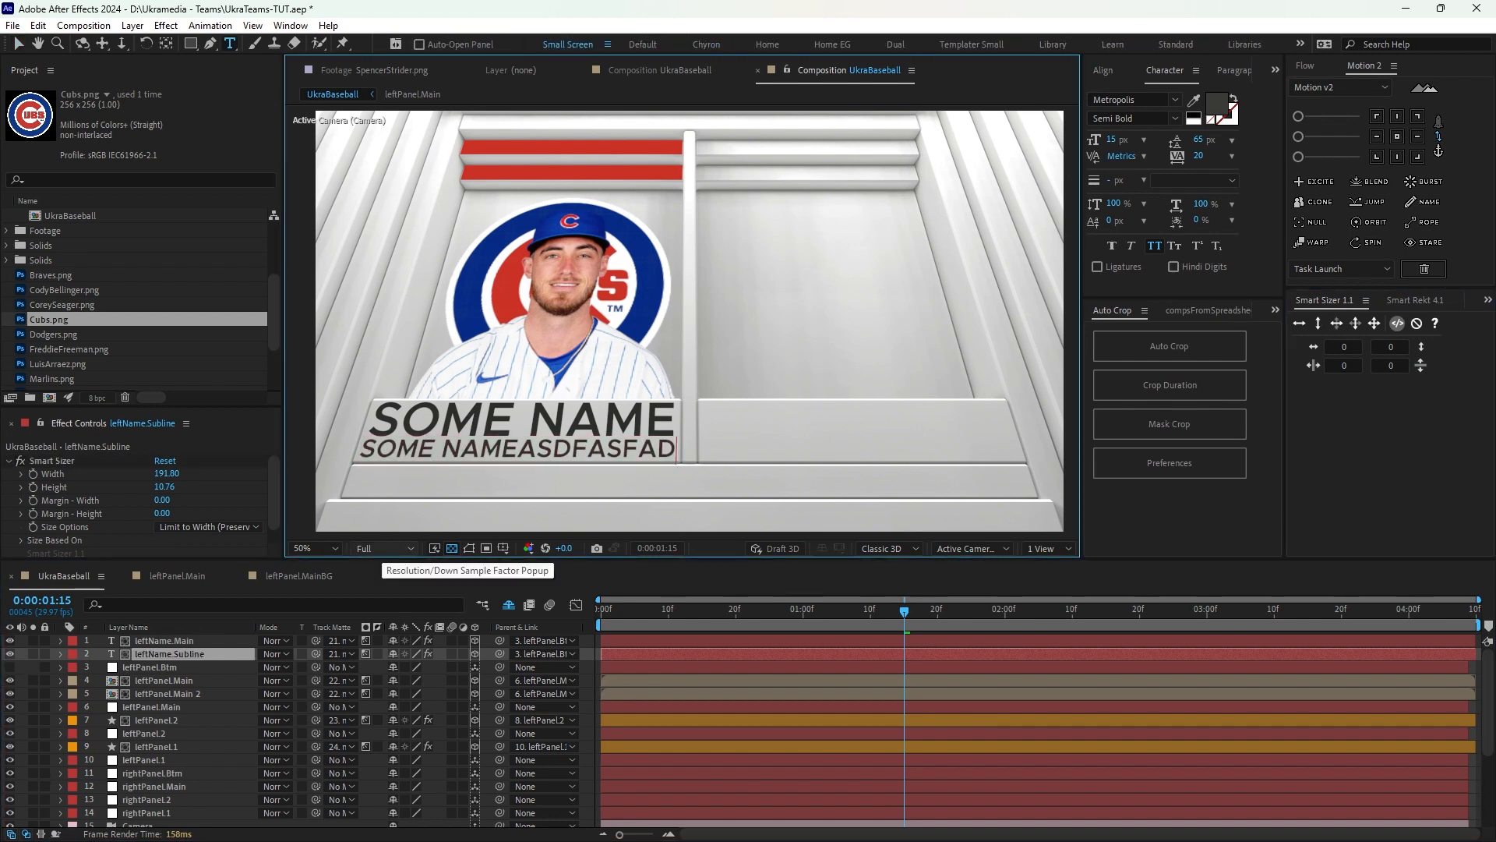
pyautogui.write('ASDFASDFASDFASDFASDFASDF')
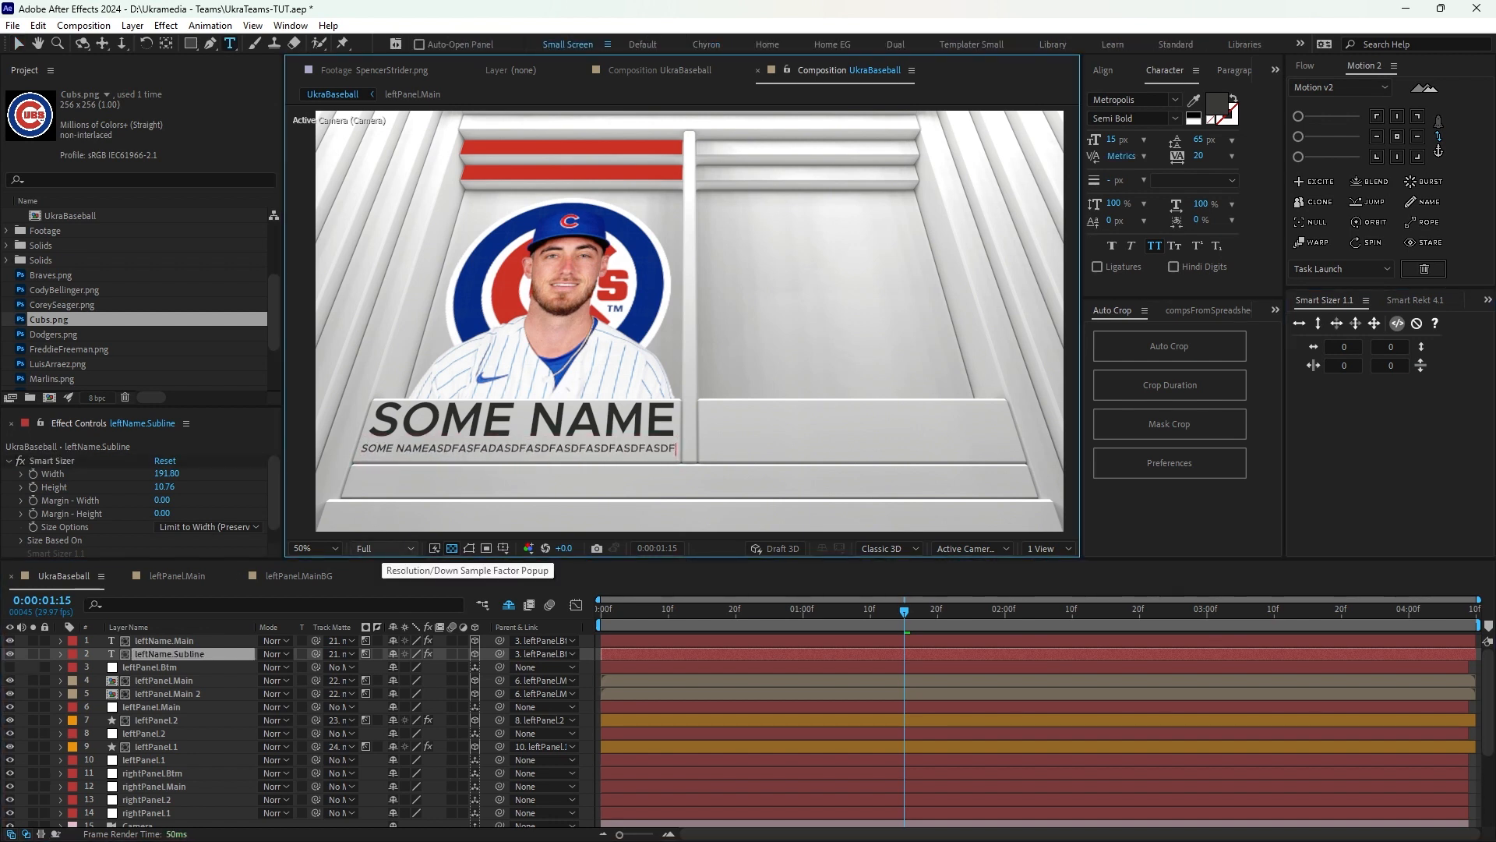
pyautogui.hotkey('ctrl', 'z')
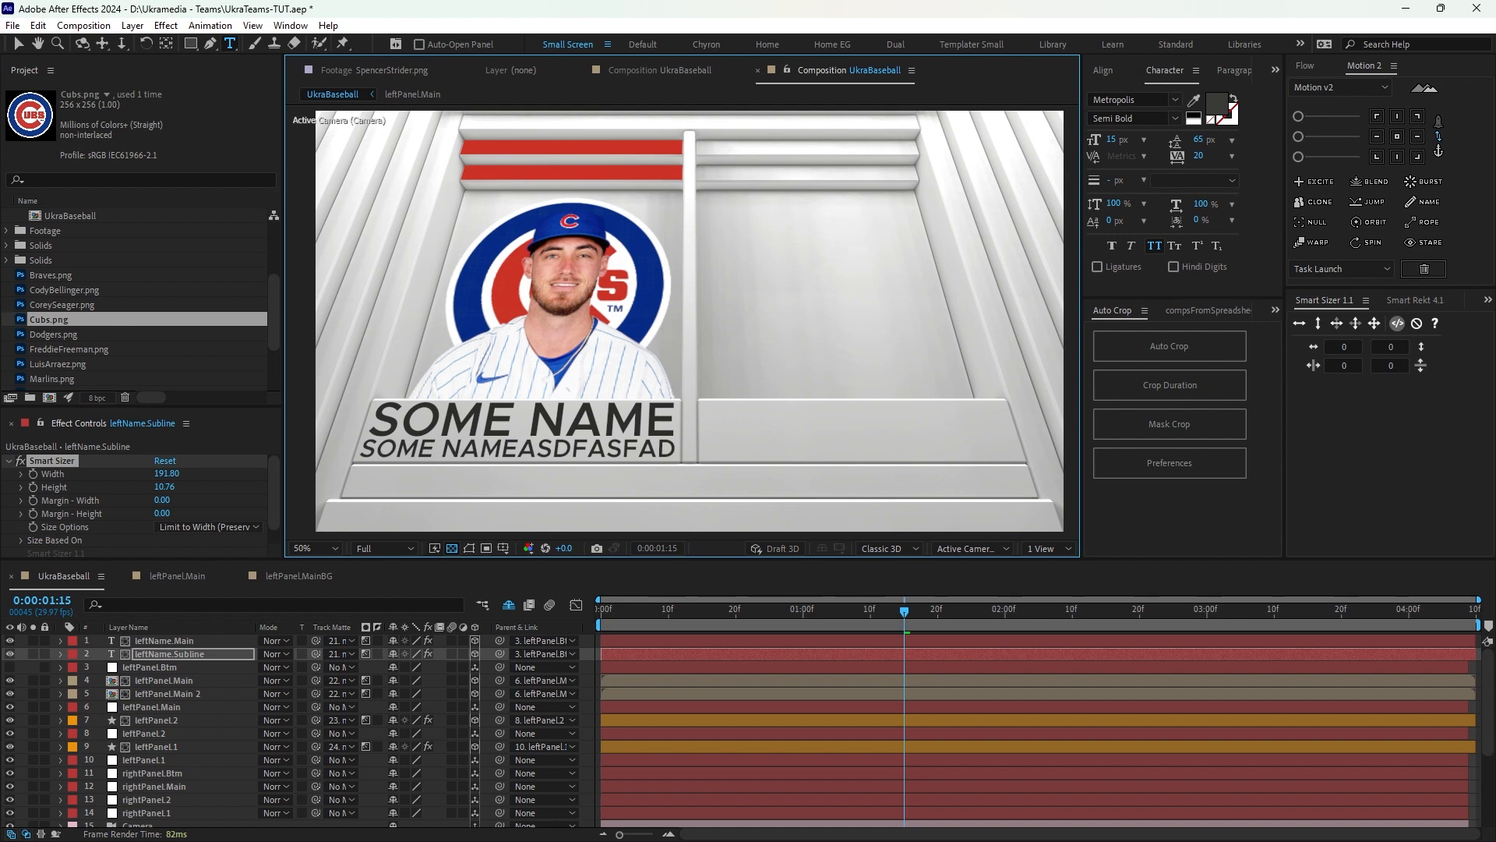
# Reveal leftName.Subline's Scale expression, examine the Smart Sizer code from start to end, and collapse the layer.
pyautogui.press('s')
pyautogui.press('e')
pyautogui.press('e')
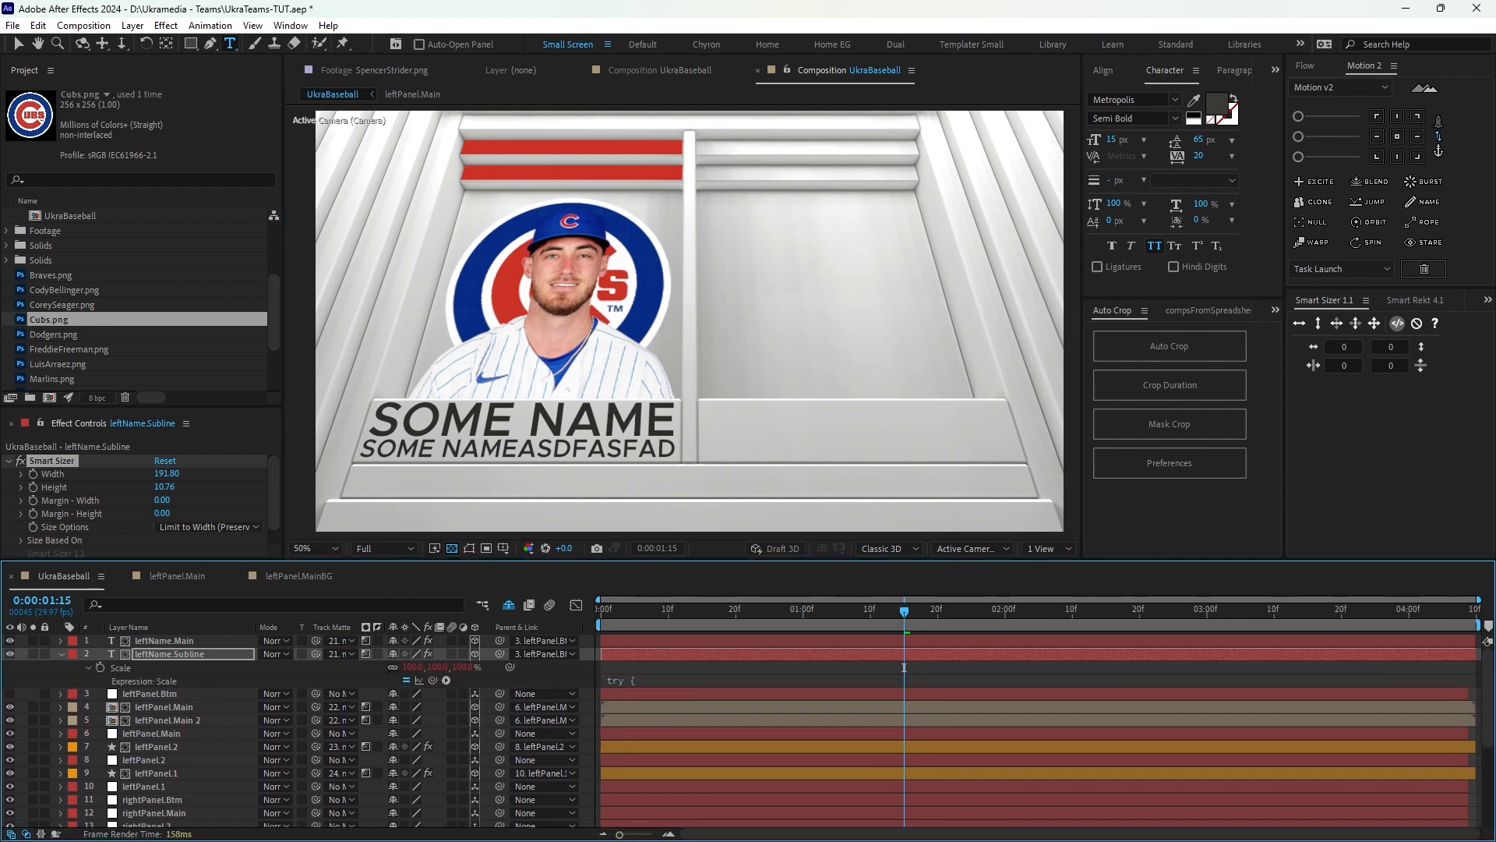
pyautogui.click(904, 668)
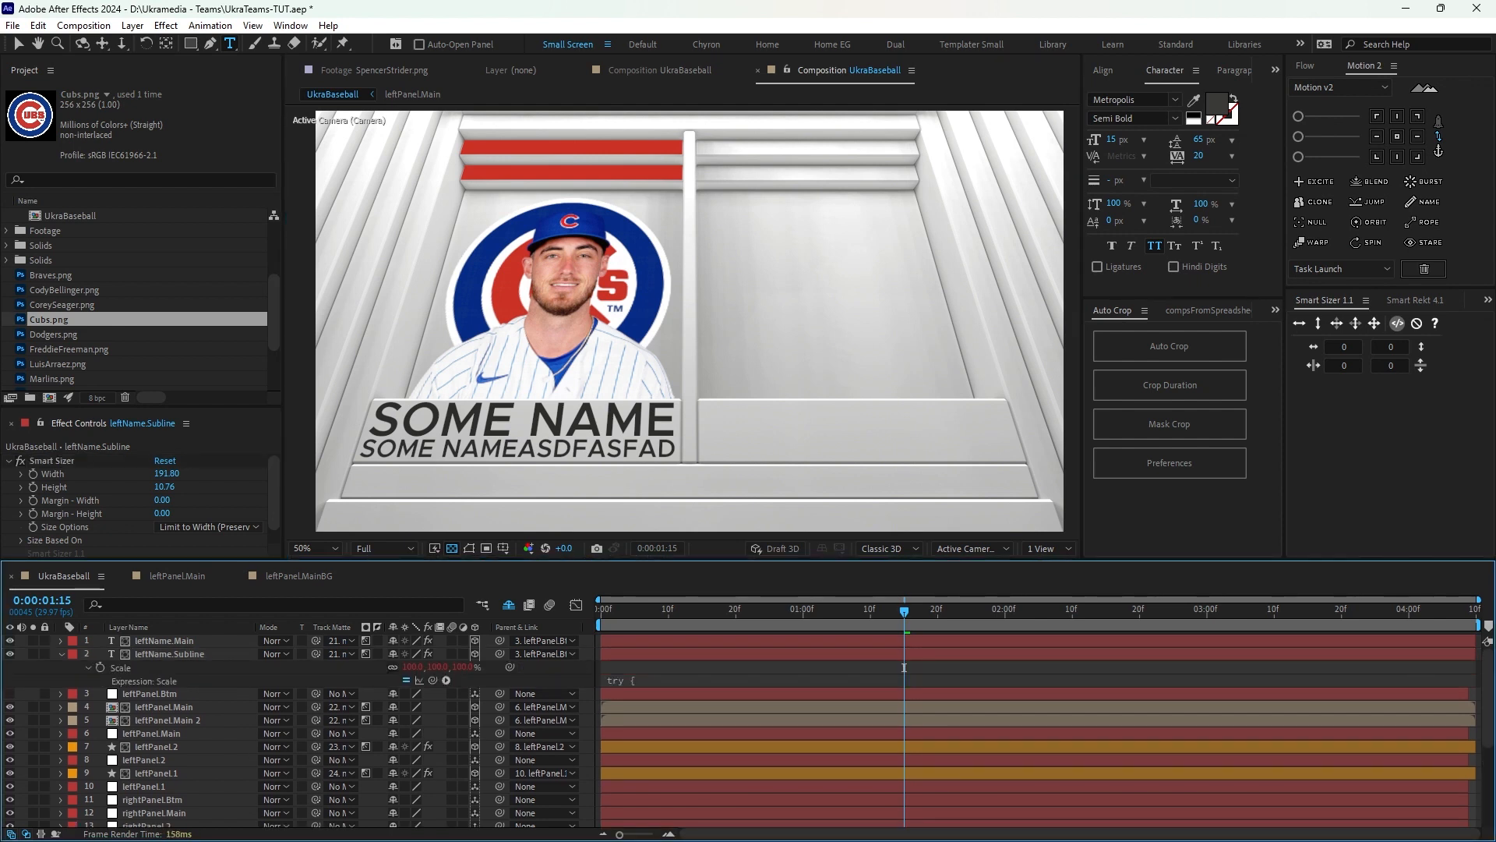
pyautogui.click(904, 676)
pyautogui.scroll(-20, 904, 676)
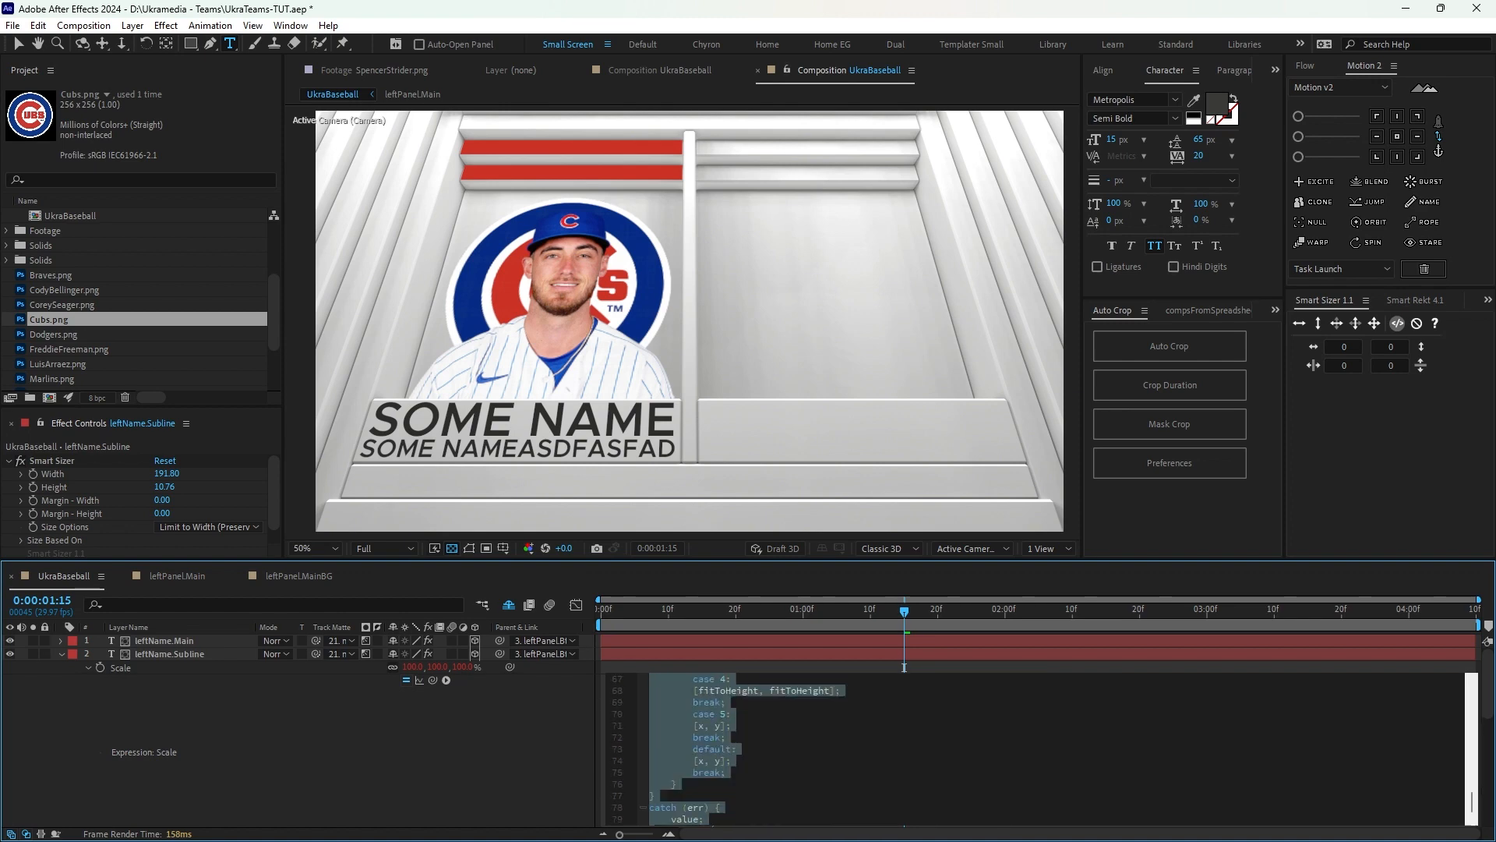
pyautogui.scroll(20, 904, 667)
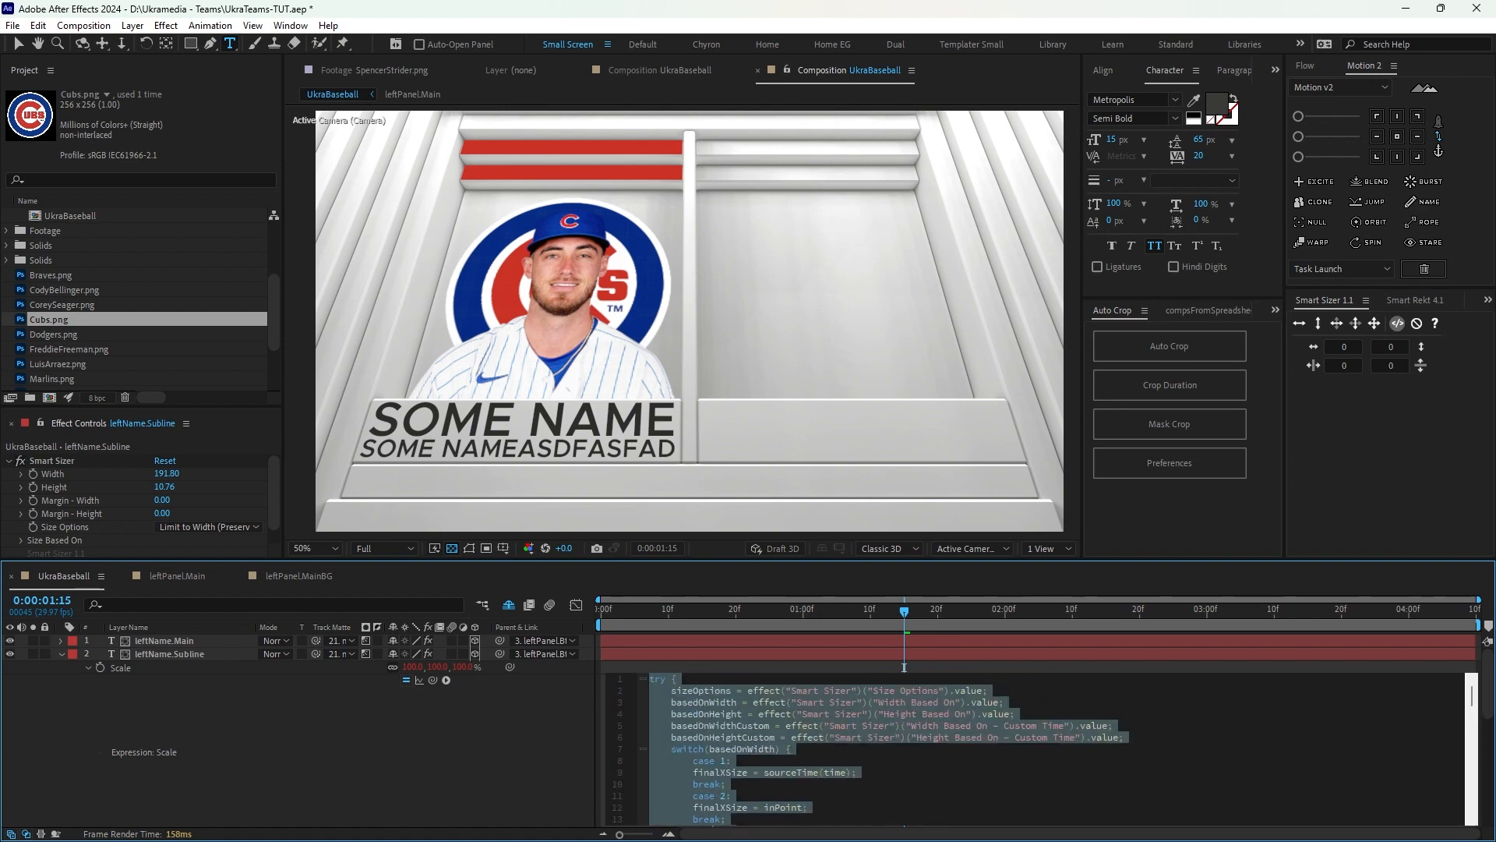
pyautogui.click(61, 654)
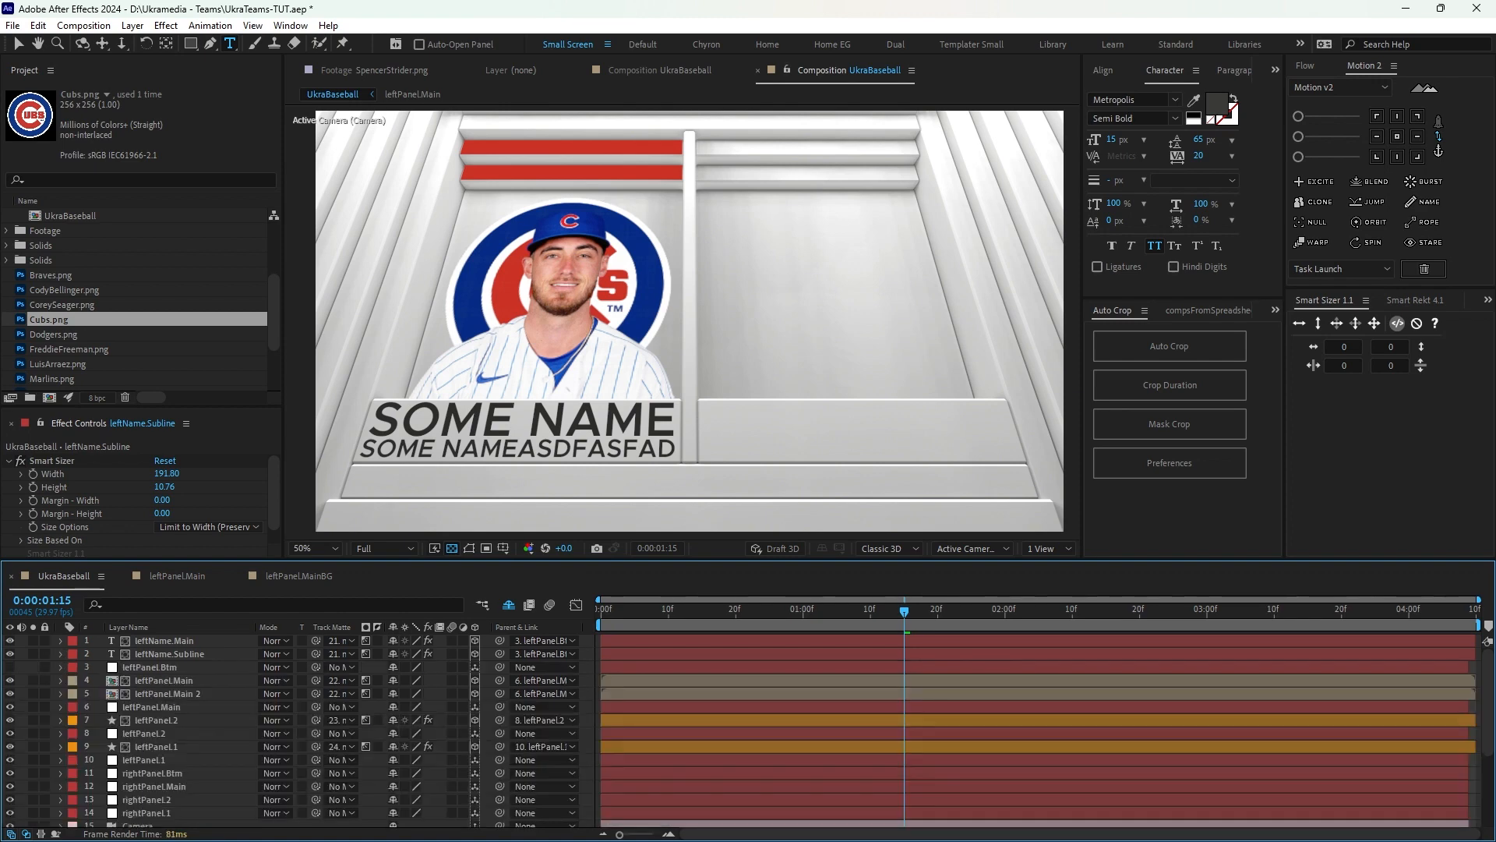
# Enlarge the effect controls area to examine leftName.Main's Smart Sizer settings.
pyautogui.click(169, 654)
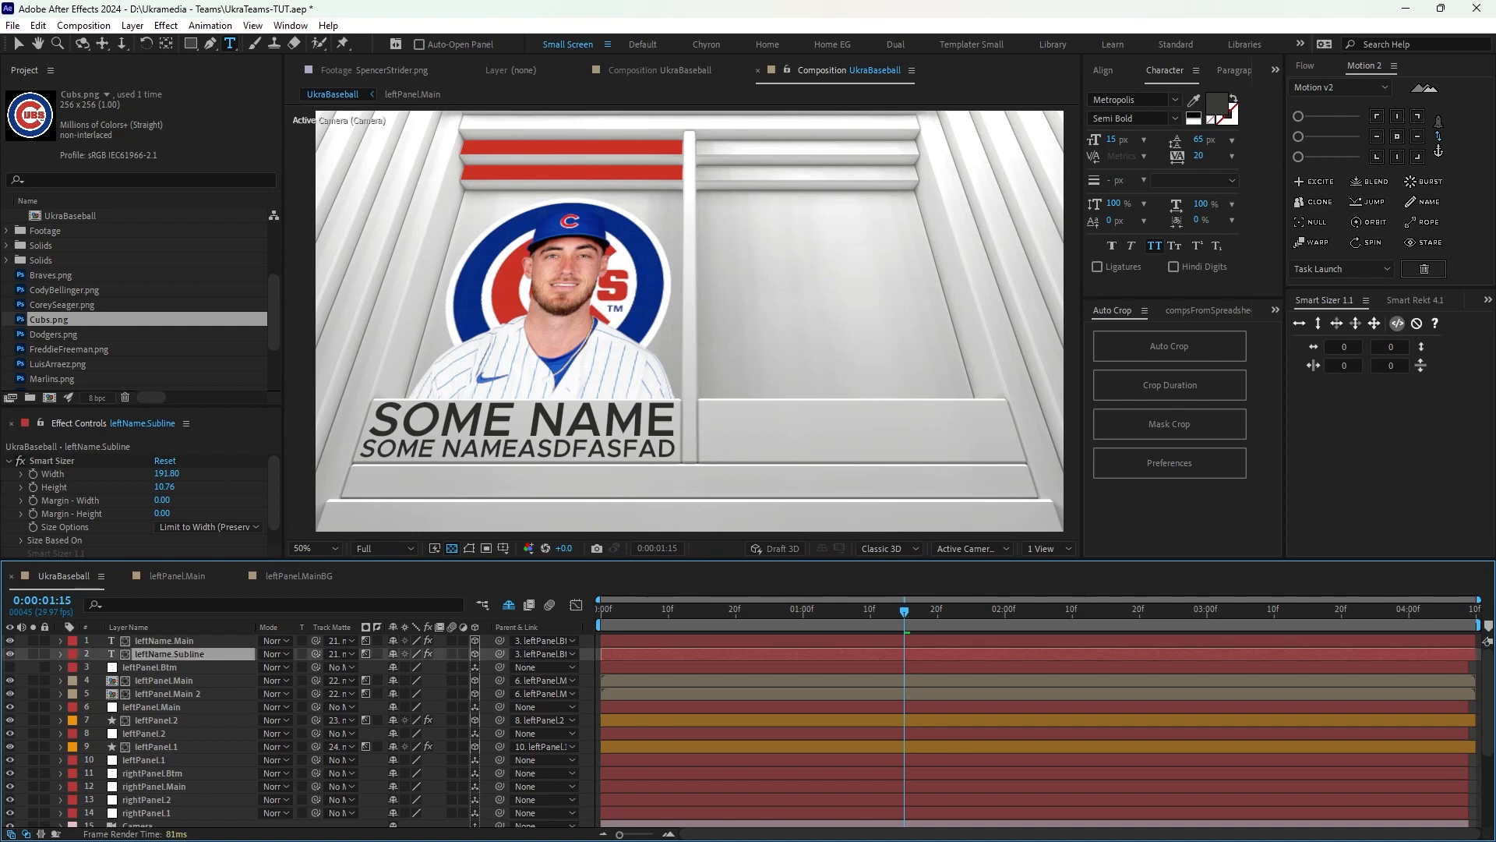
pyautogui.click(164, 641)
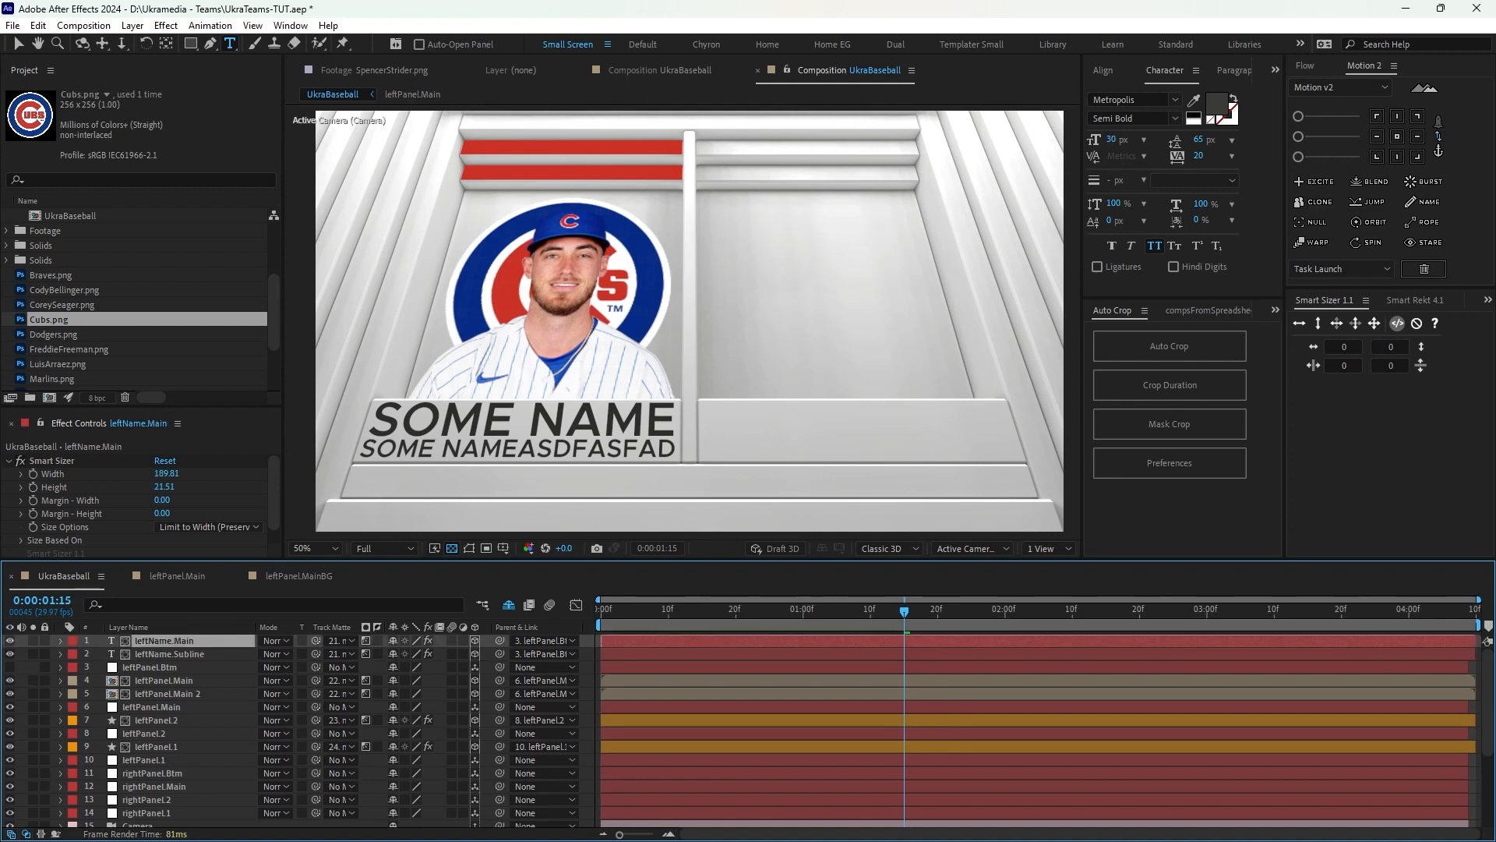
pyautogui.moveTo(179, 407); pyautogui.dragTo(180, 365)
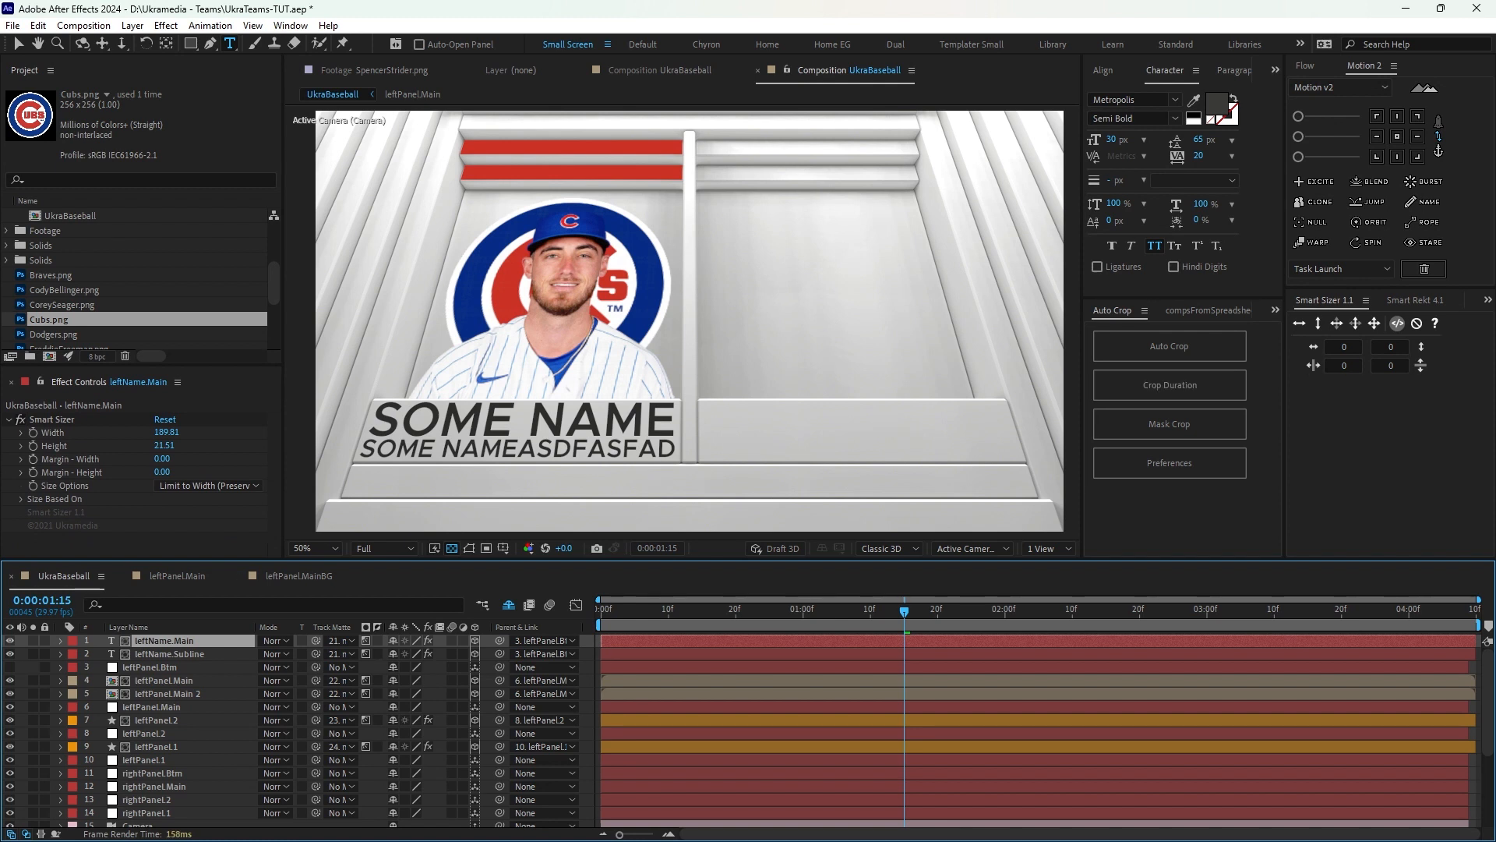
# Show the layer controls in the viewer and nudge leftName.Main and leftName.Subline slightly down along their vertical axes.
pyautogui.press('v')
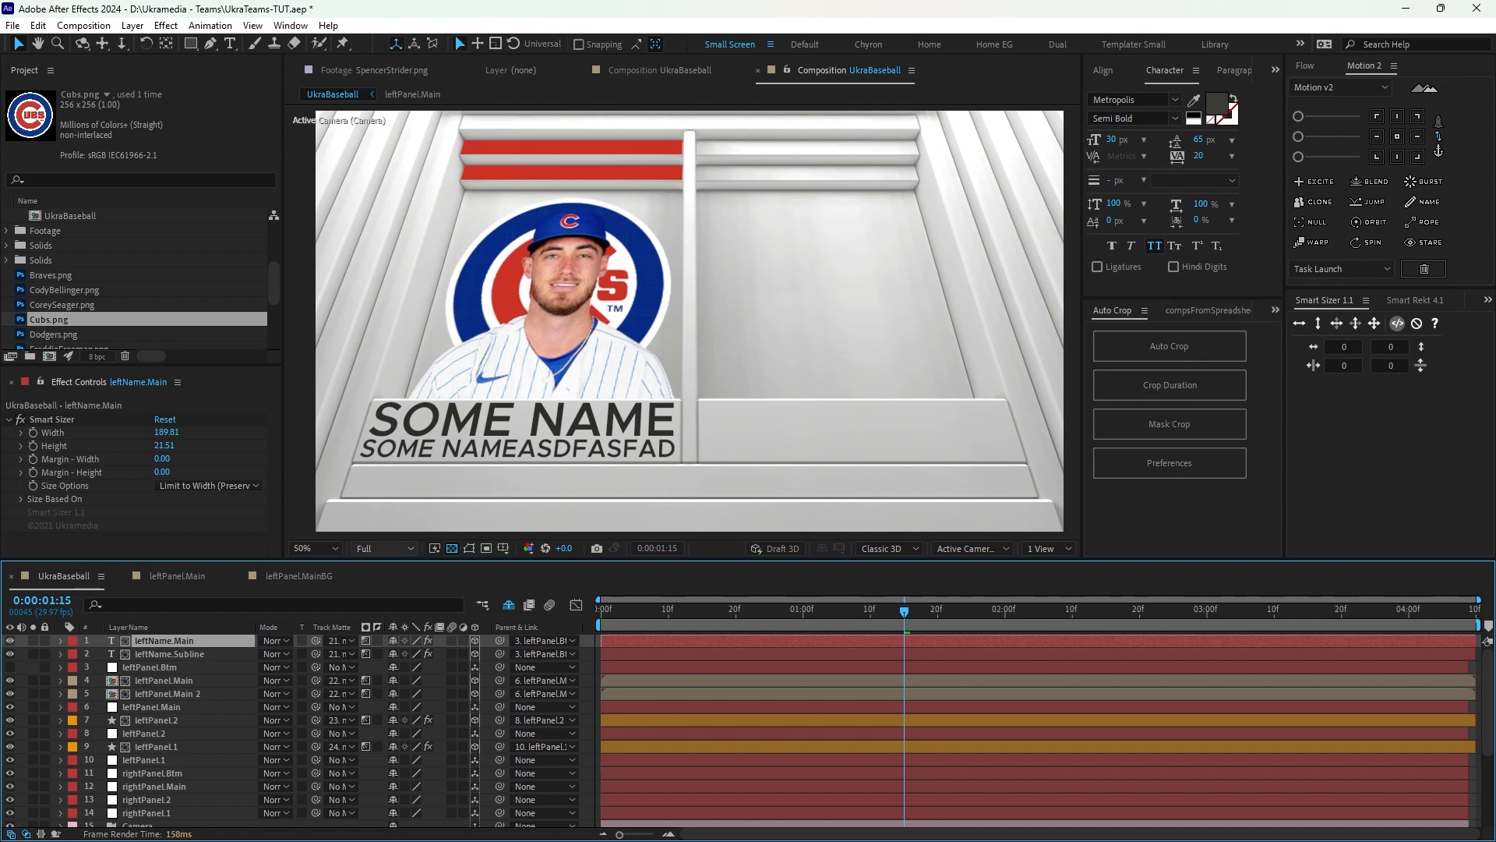
pyautogui.click(469, 548)
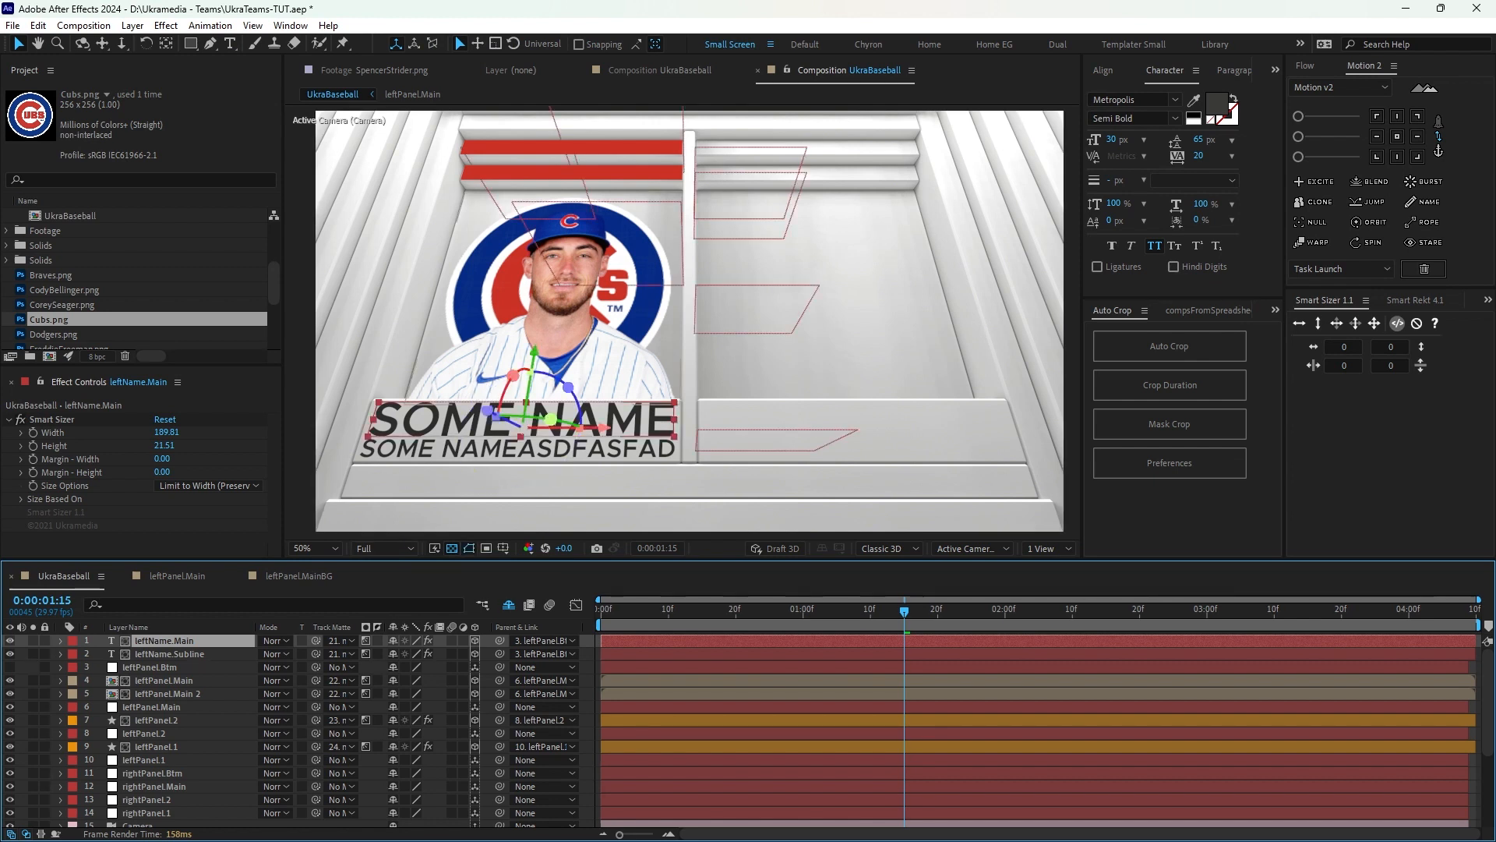
pyautogui.moveTo(534, 353); pyautogui.dragTo(533, 355)
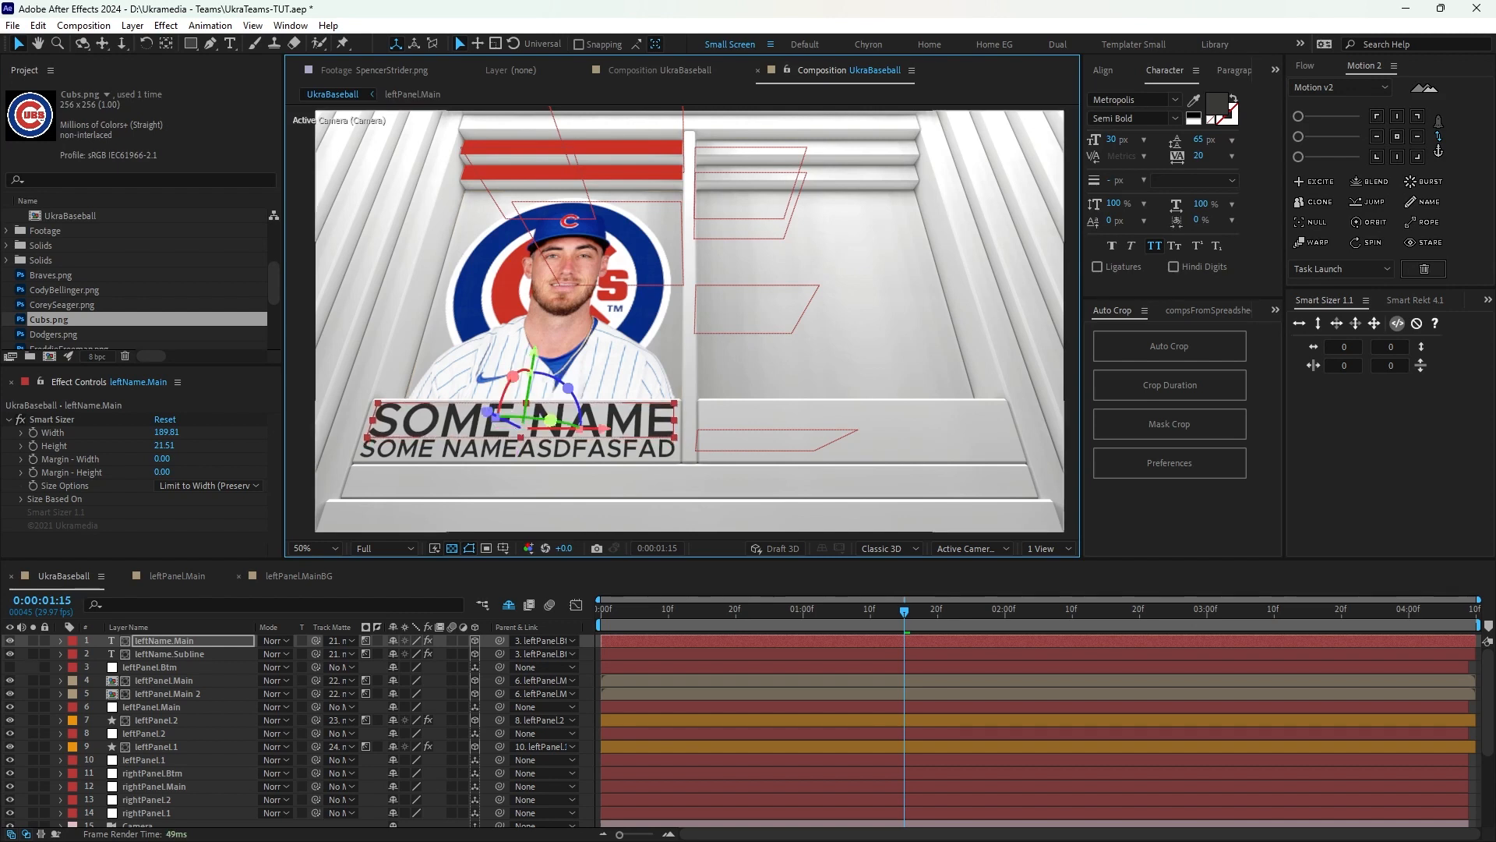
pyautogui.click(538, 449)
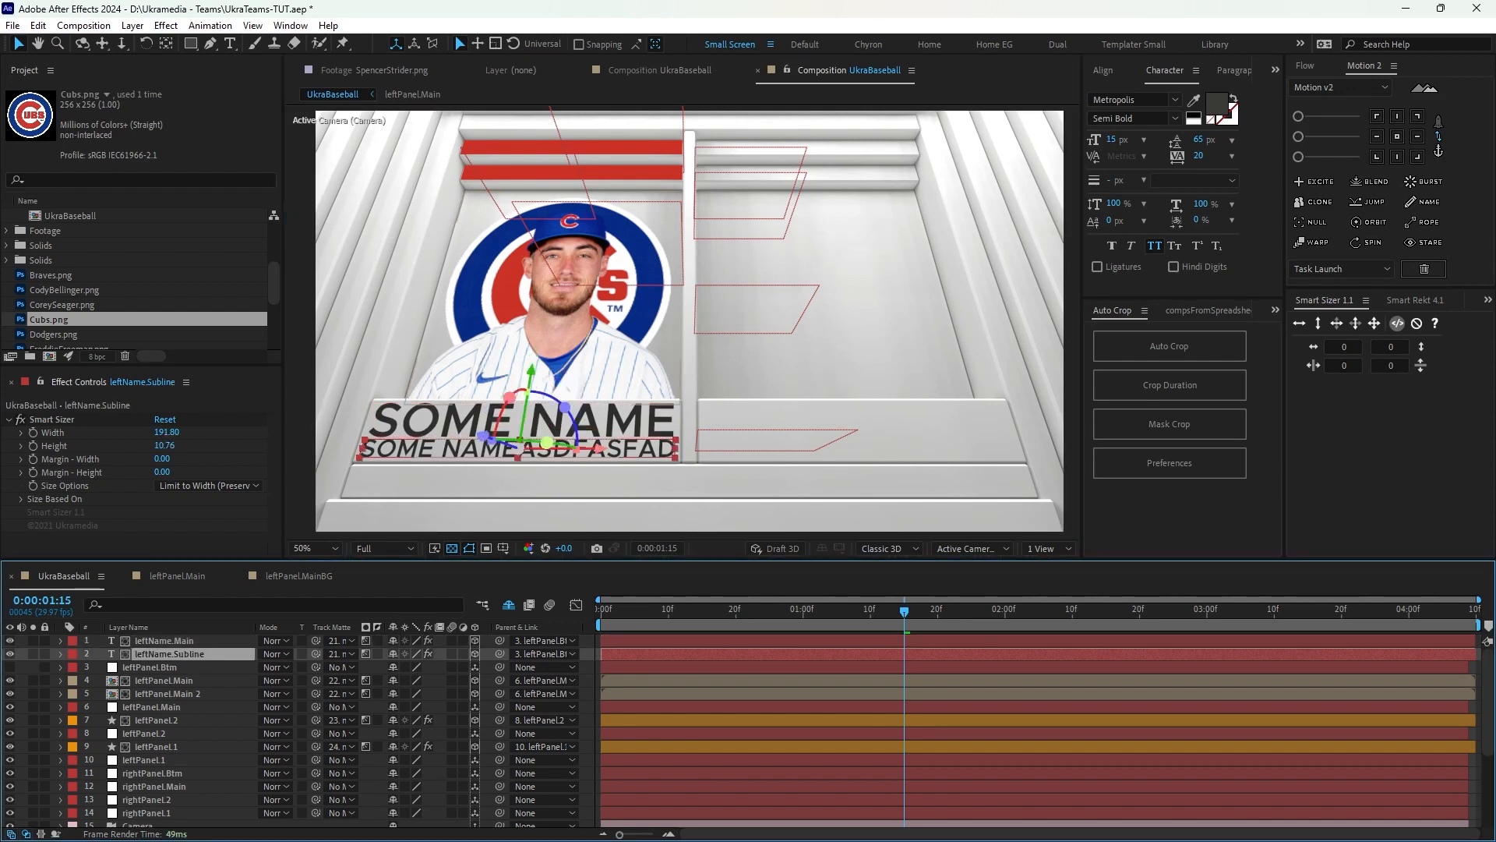
pyautogui.moveTo(532, 370); pyautogui.dragTo(532, 372)
# Set leftName.Main's Metropolis font style to Regular.
pyautogui.click(164, 641)
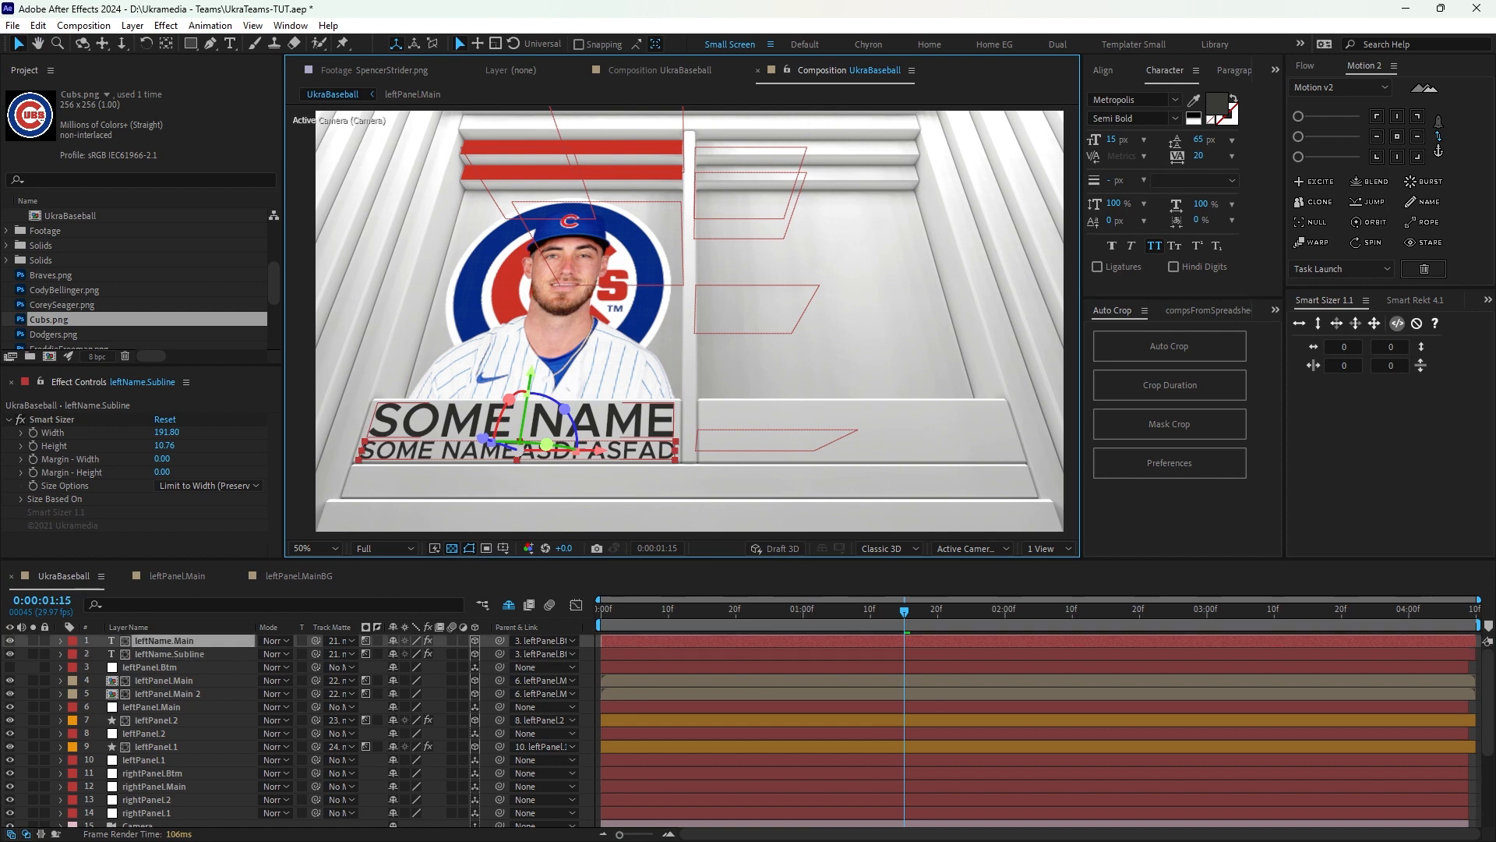
pyautogui.click(1174, 119)
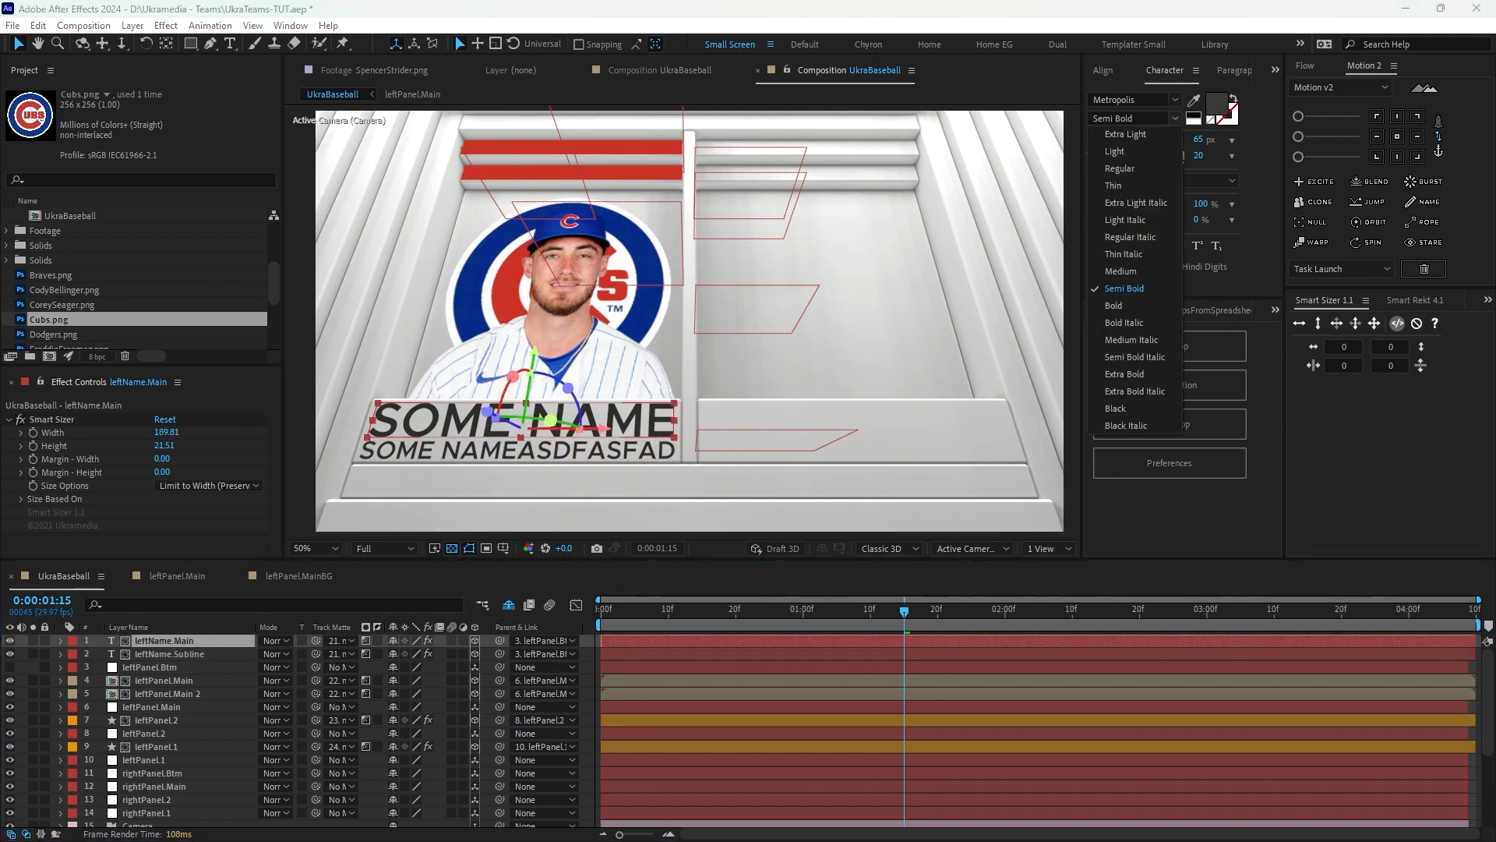
pyautogui.click(1120, 169)
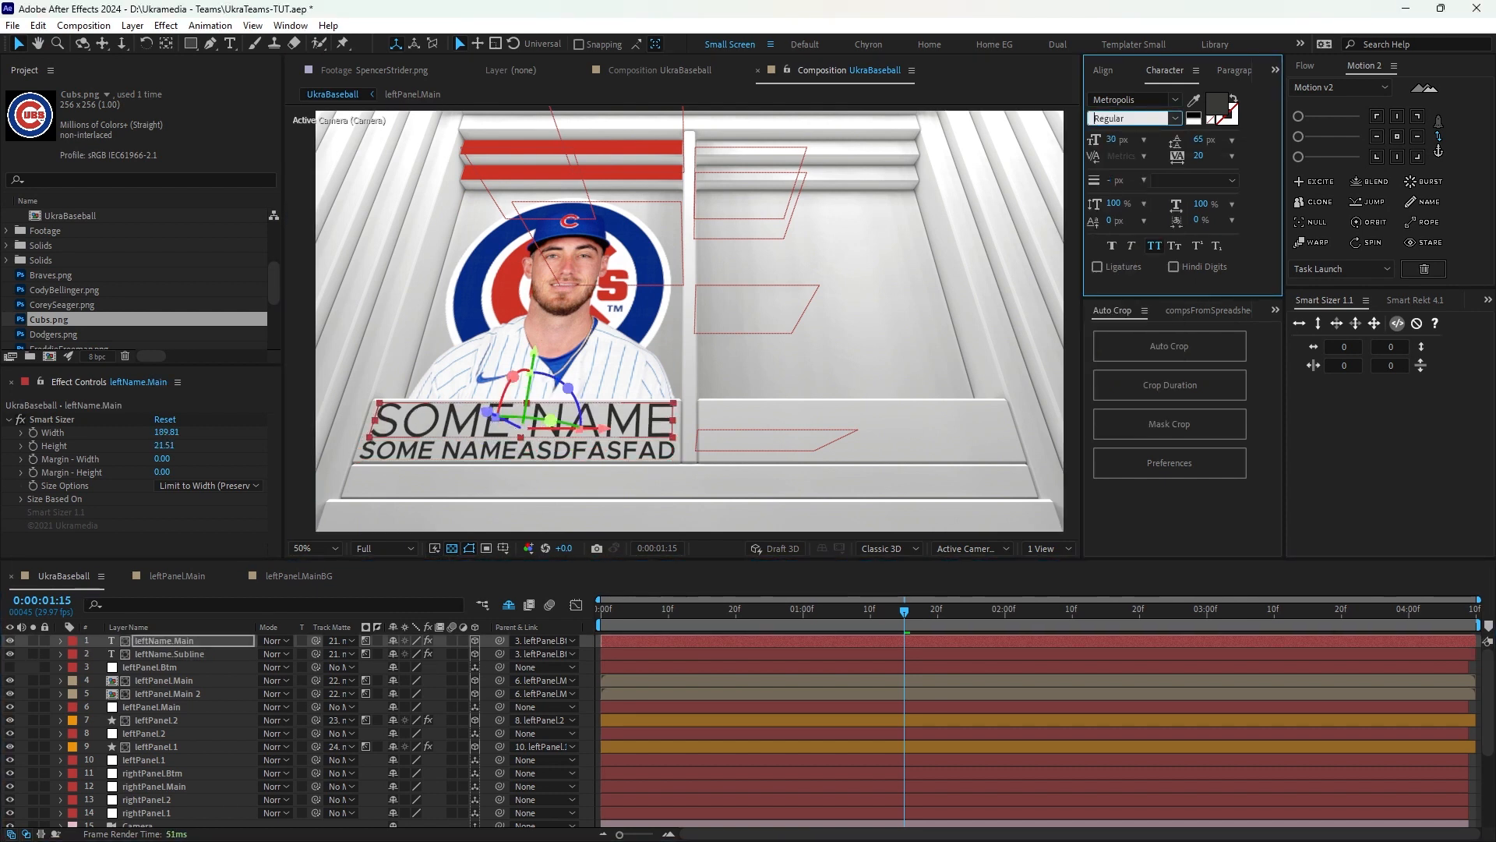
pyautogui.click(169, 654)
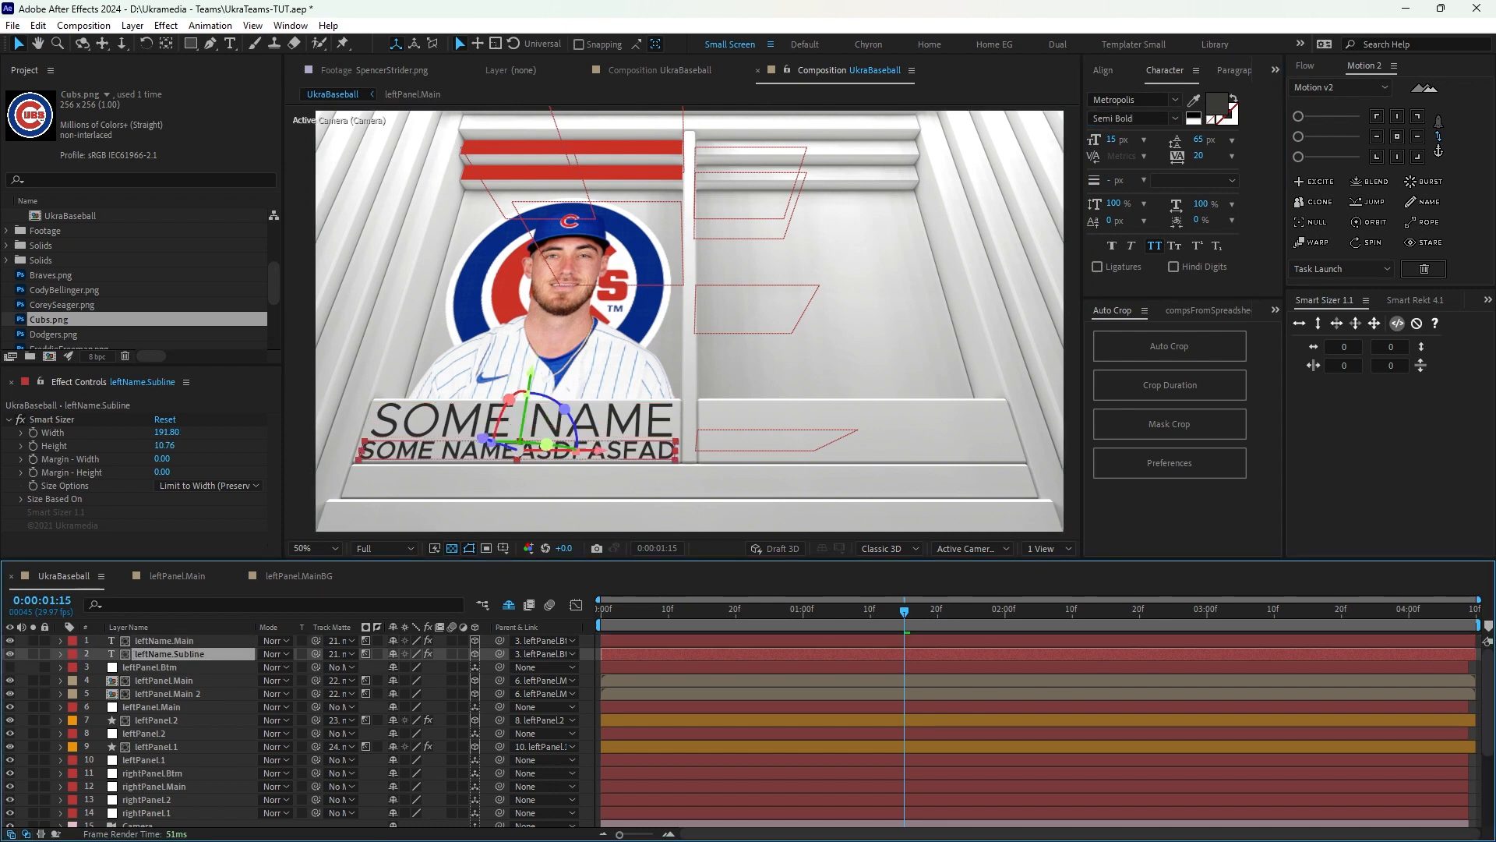
pyautogui.click(129, 627)
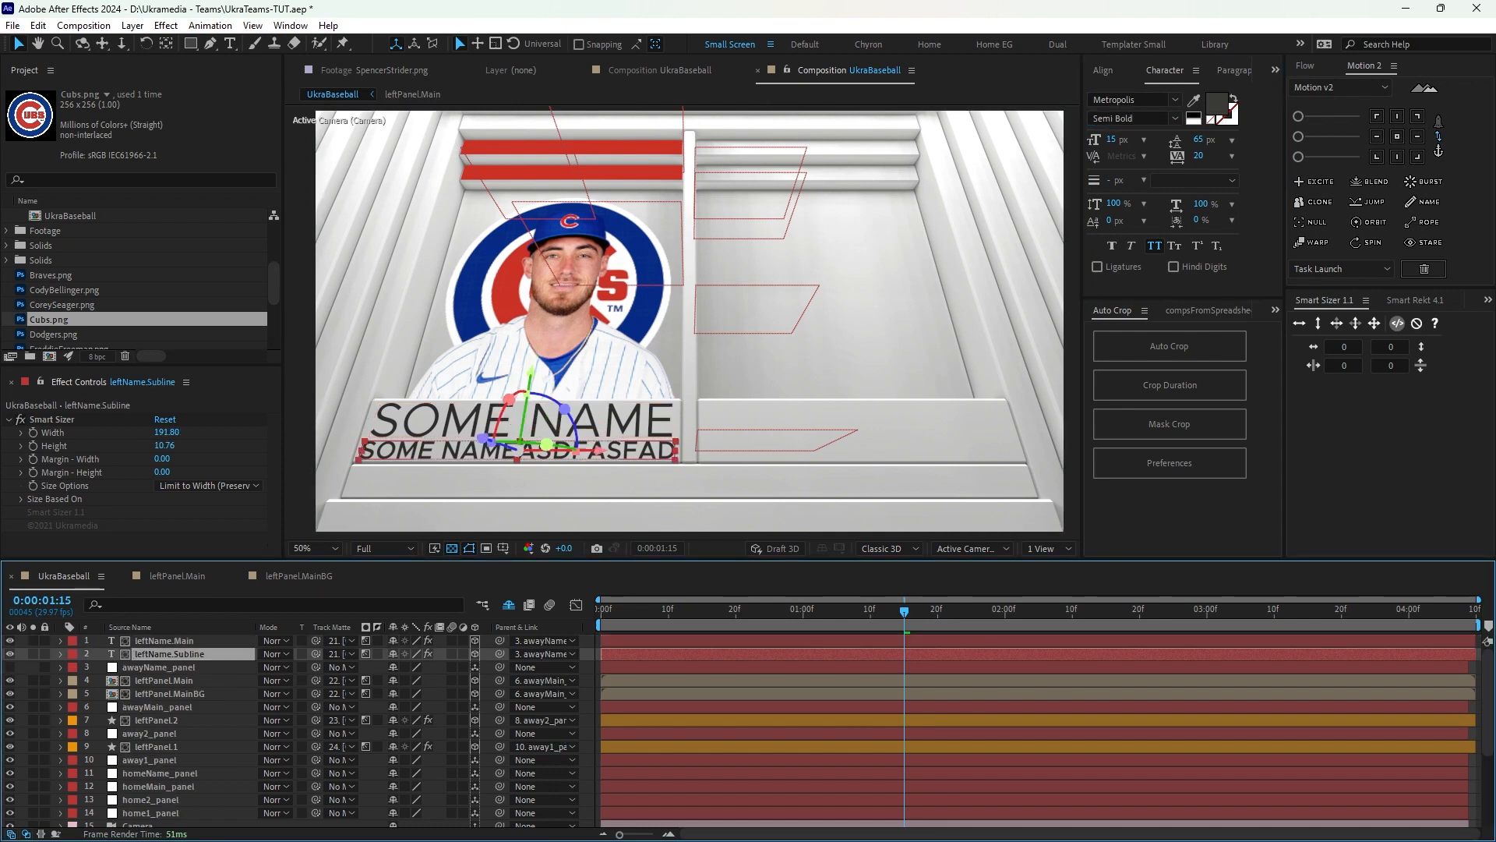
pyautogui.click(129, 627)
pyautogui.click(163, 641)
pyautogui.click(169, 654)
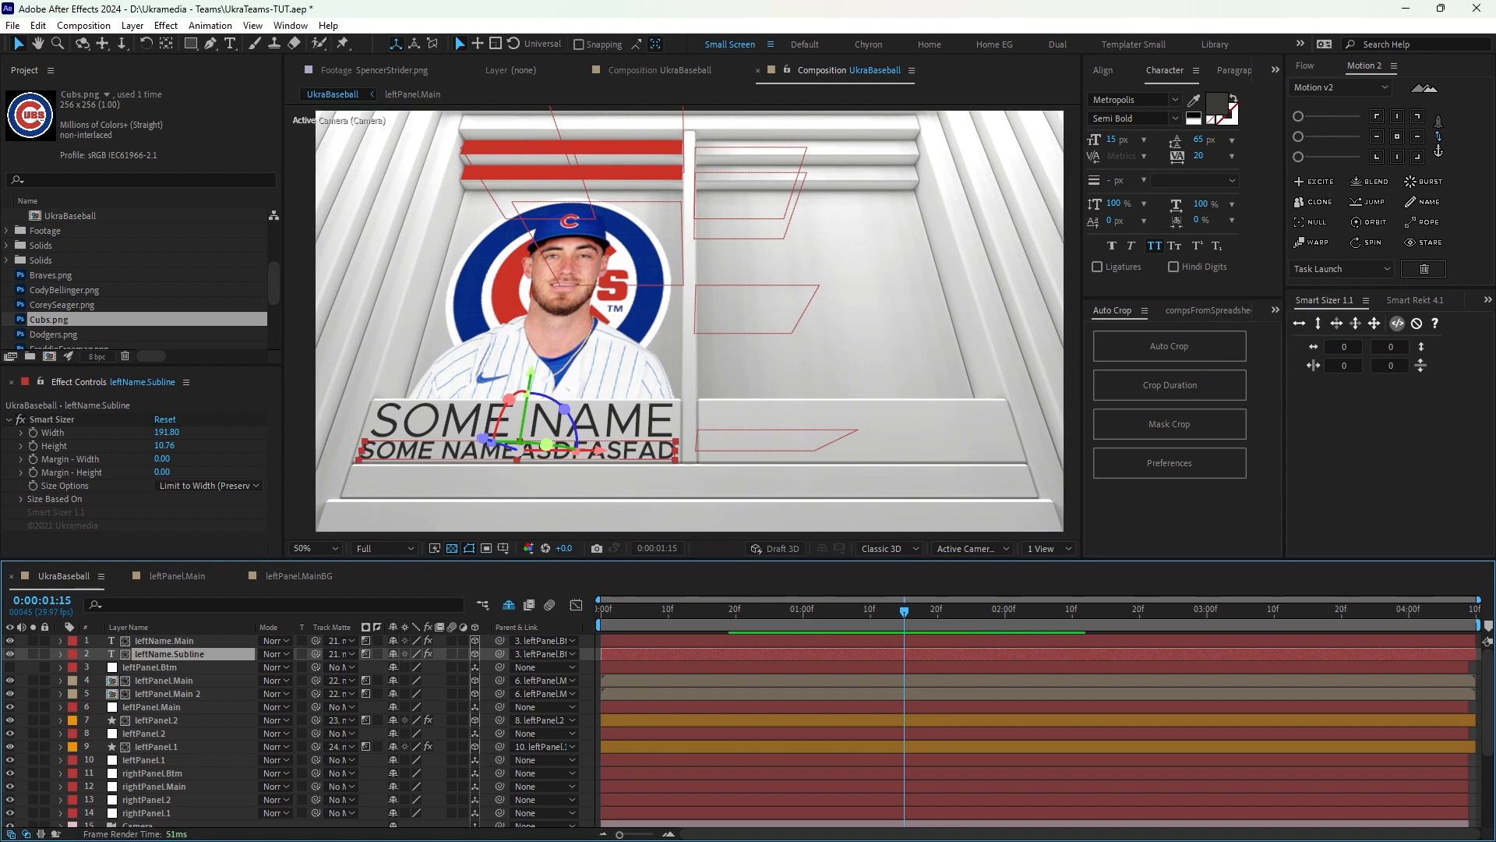
# Duplicate leftName.Main, leftName.Subline, both leftPanel.Main precomps and the two red bar shapes, and move the copies below the rightPanel.1 null.
pyautogui.click(623, 422)
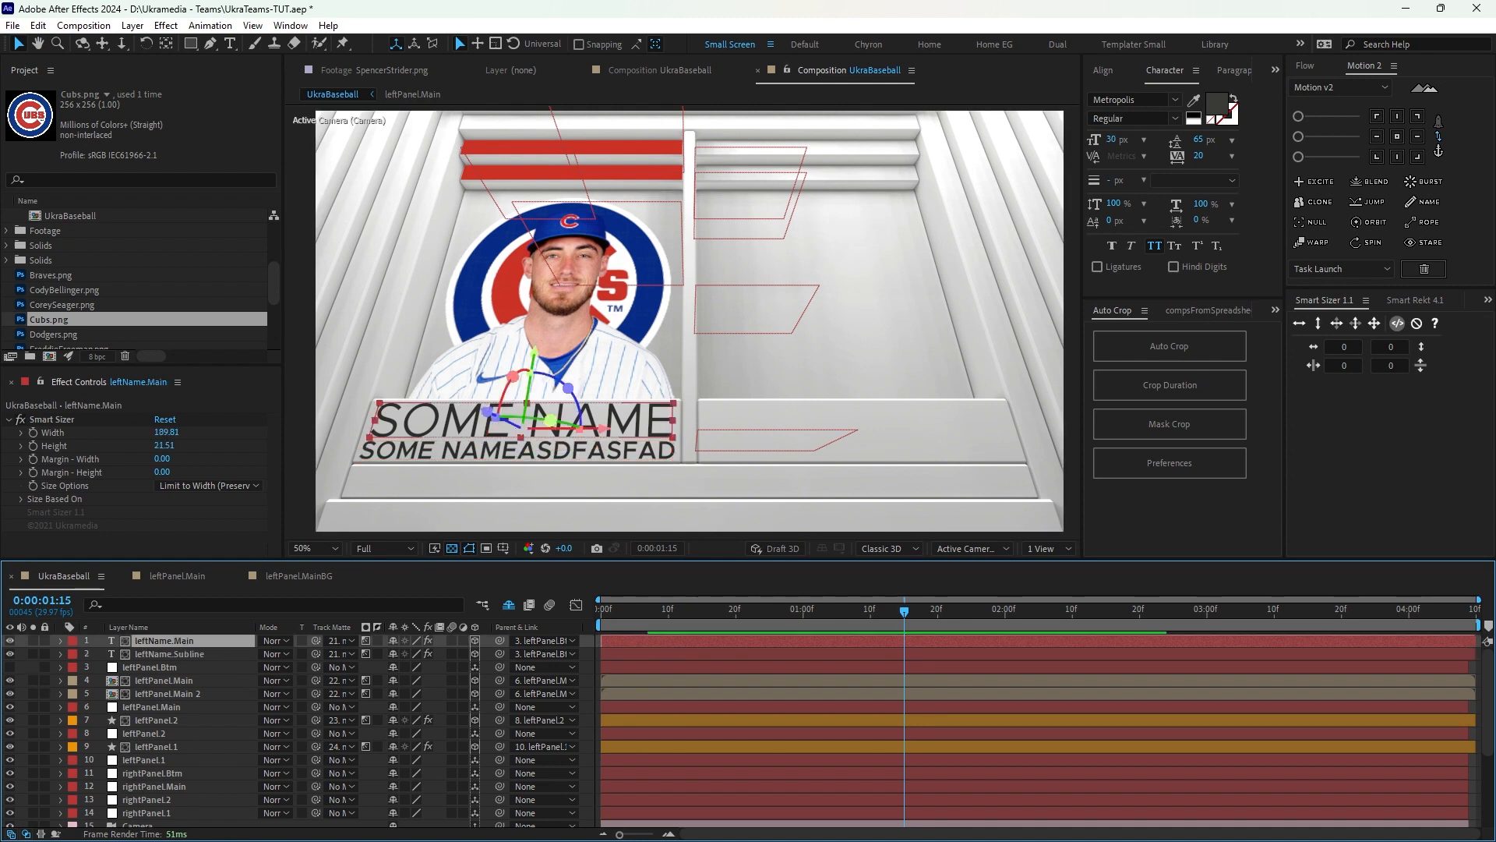
pyautogui.keyDown('shift'); pyautogui.click(624, 451); pyautogui.keyUp('shift')
pyautogui.keyDown('shift'); pyautogui.click(623, 371); pyautogui.keyUp('shift')
pyautogui.keyDown('shift'); pyautogui.click(640, 300); pyautogui.keyUp('shift')
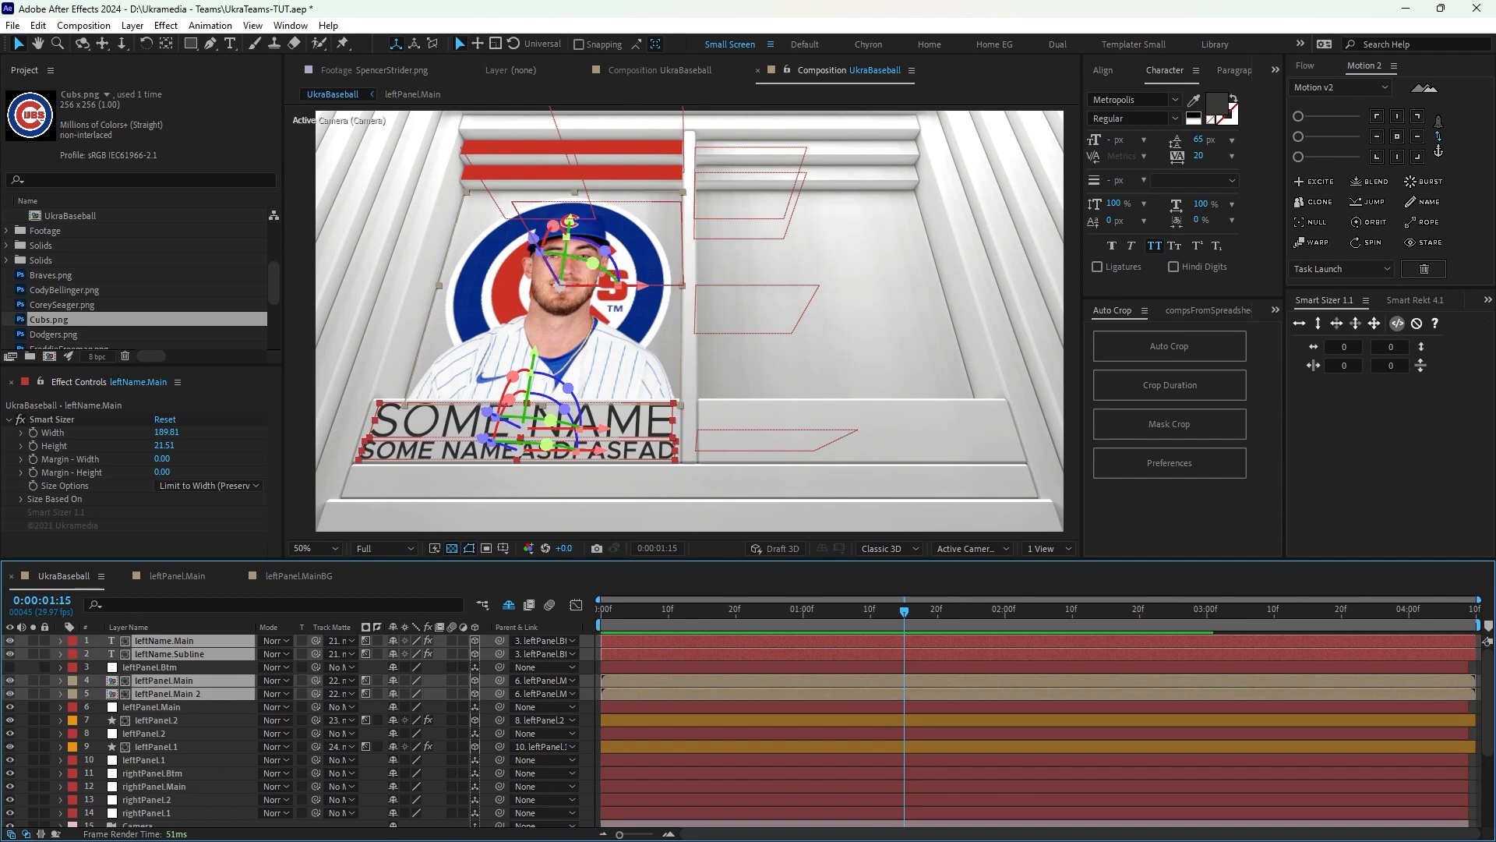
pyautogui.keyDown('shift'); pyautogui.click(631, 172); pyautogui.keyUp('shift')
pyautogui.keyDown('shift'); pyautogui.click(631, 148); pyautogui.keyUp('shift')
pyautogui.scroll(-3, 623, 729)
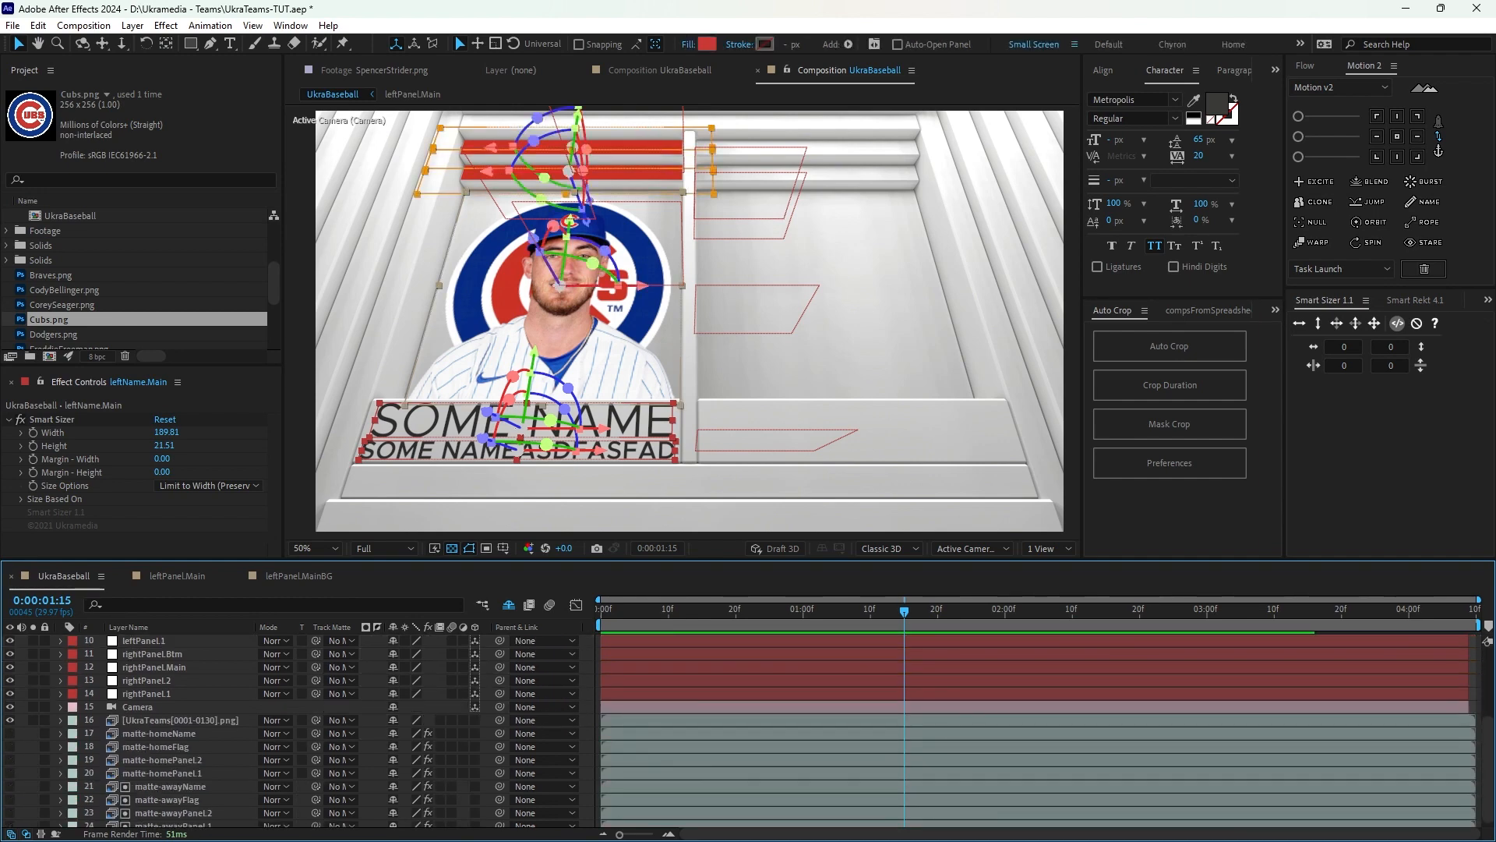
pyautogui.hotkey('ctrl', 'd')
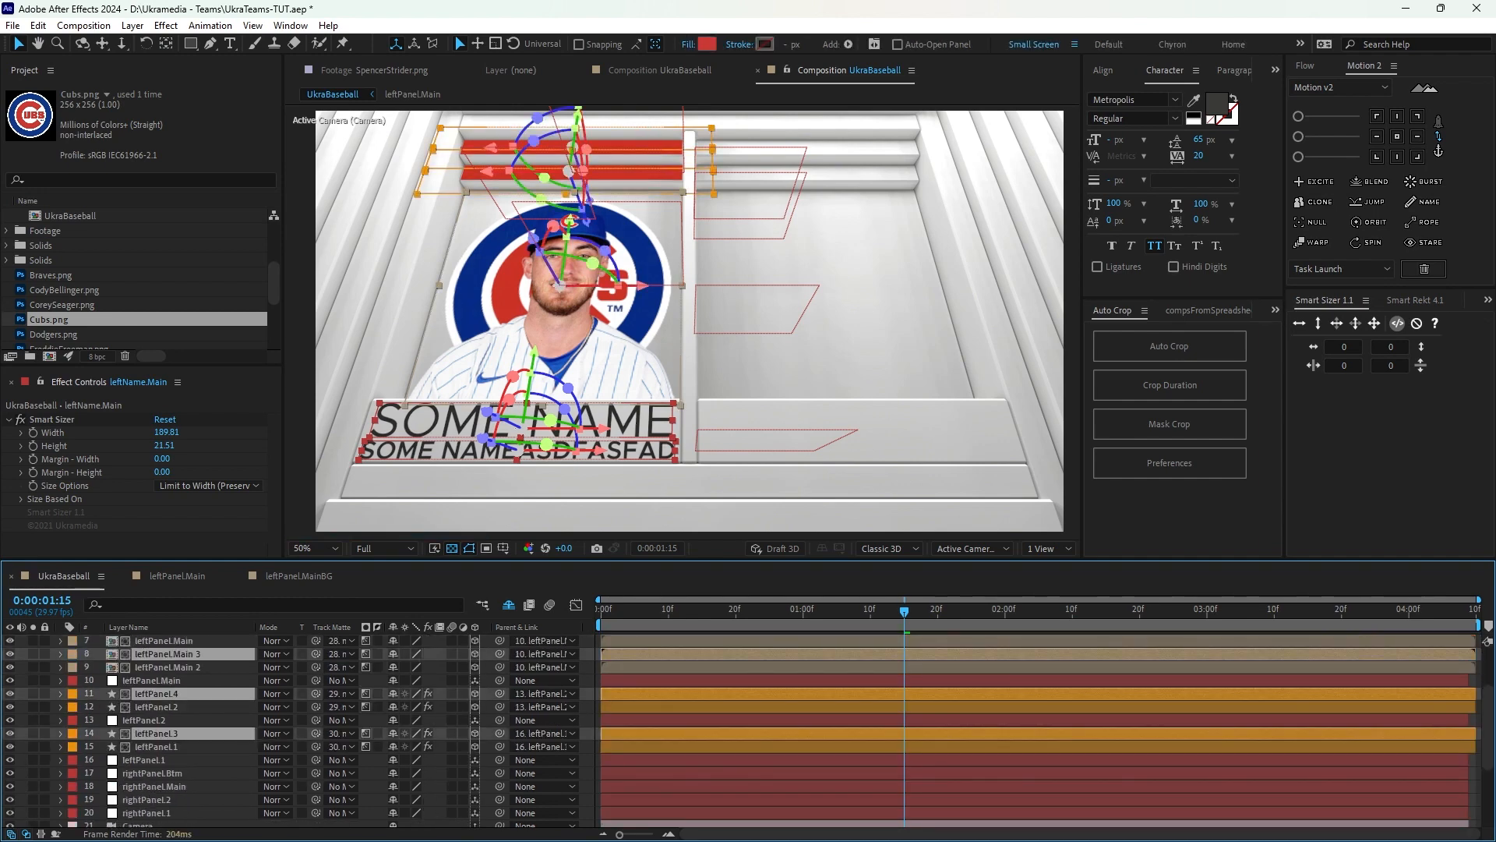
pyautogui.moveTo(159, 733); pyautogui.dragTo(159, 817)
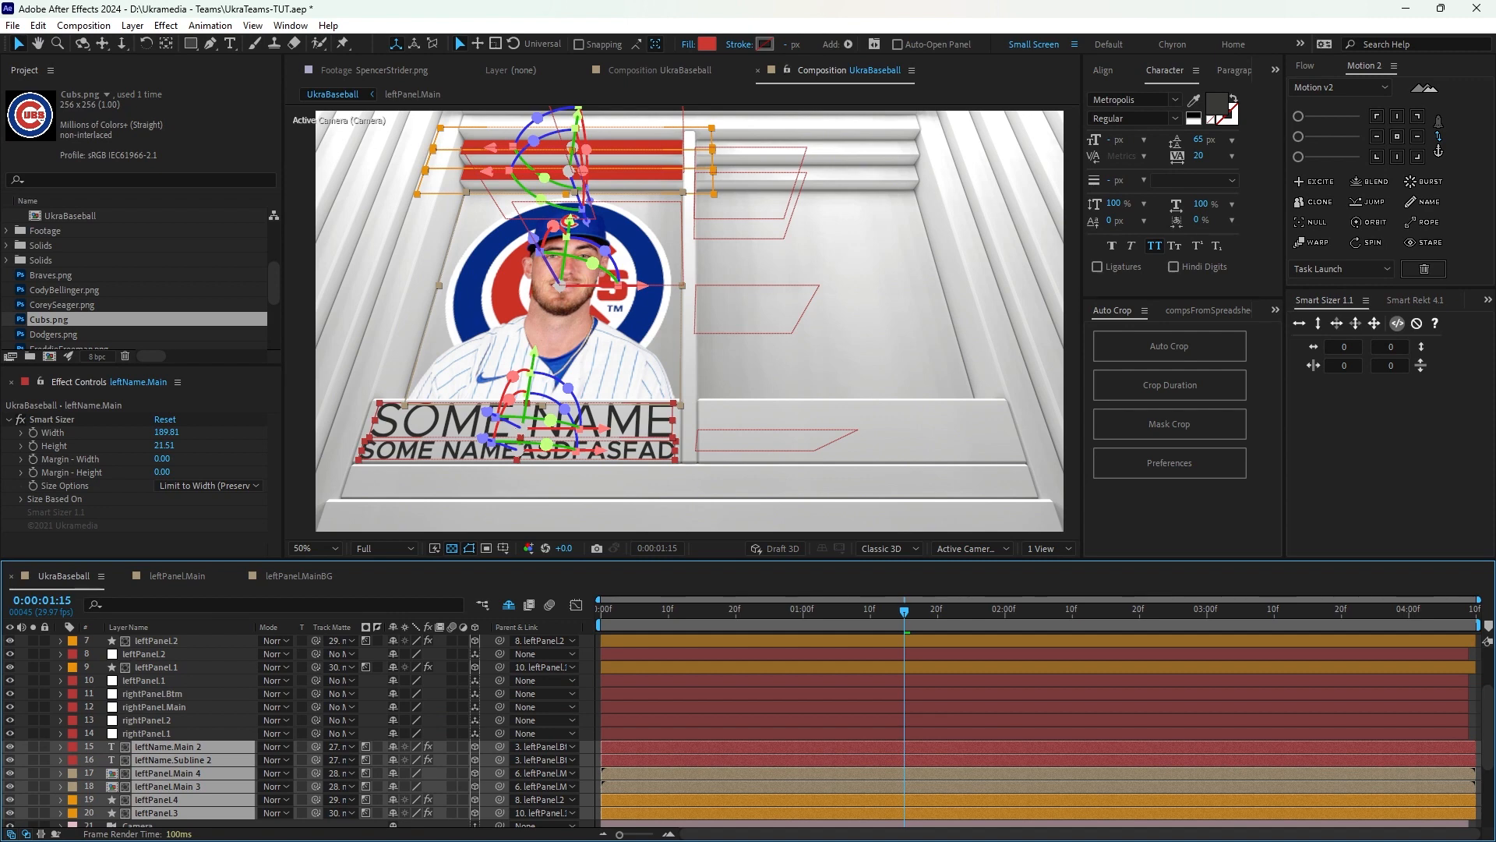
# Move leftName.Main 2 and leftName.Subline 2 together along their horizontal axis onto the right-hand name panel of the set.
pyautogui.click(744, 200)
pyautogui.click(167, 747)
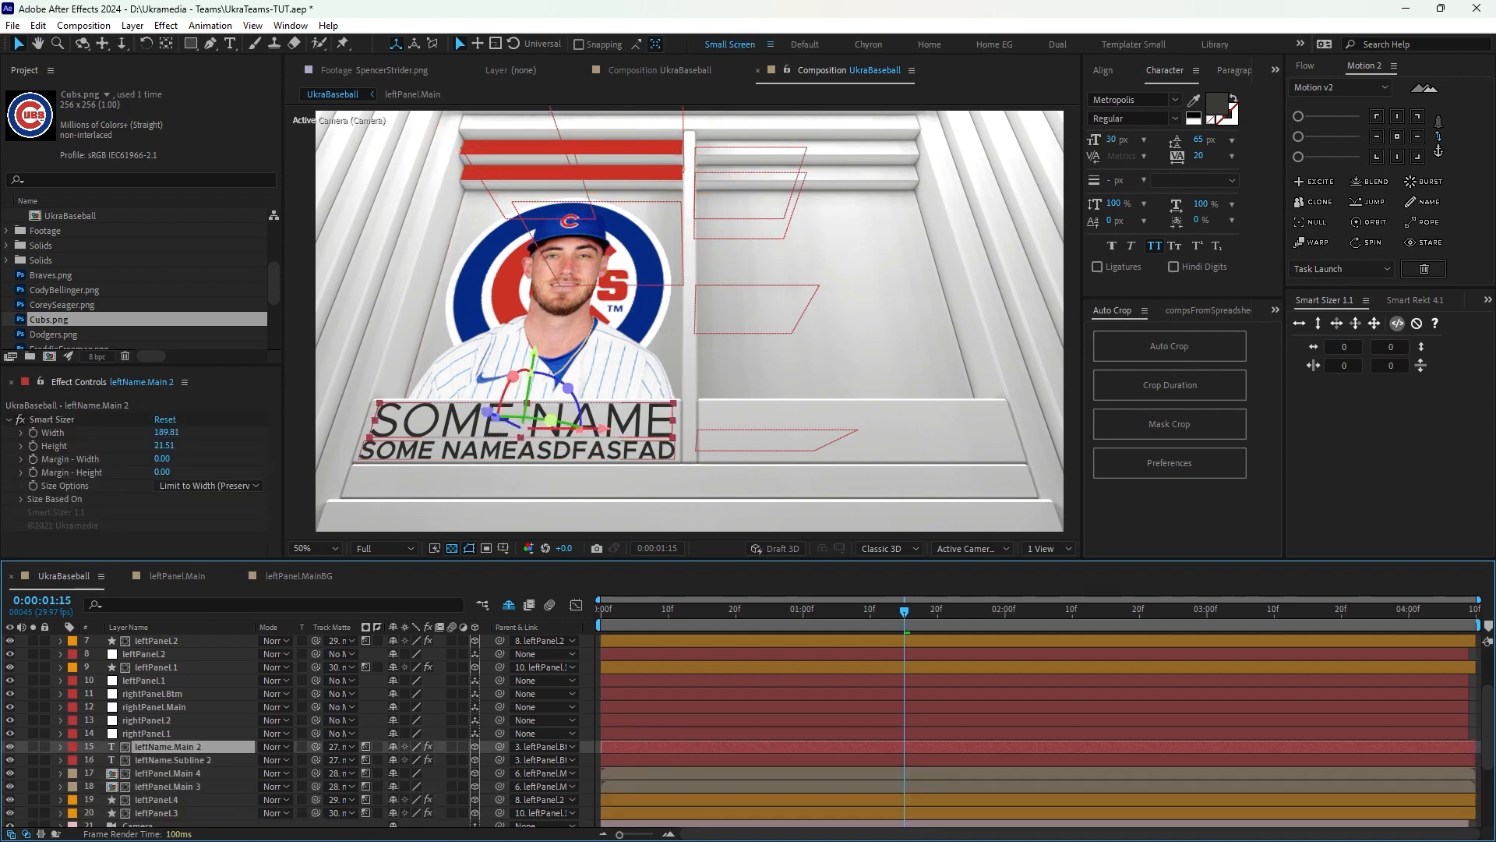
pyautogui.keyDown('shift'); pyautogui.click(173, 760); pyautogui.keyUp('shift')
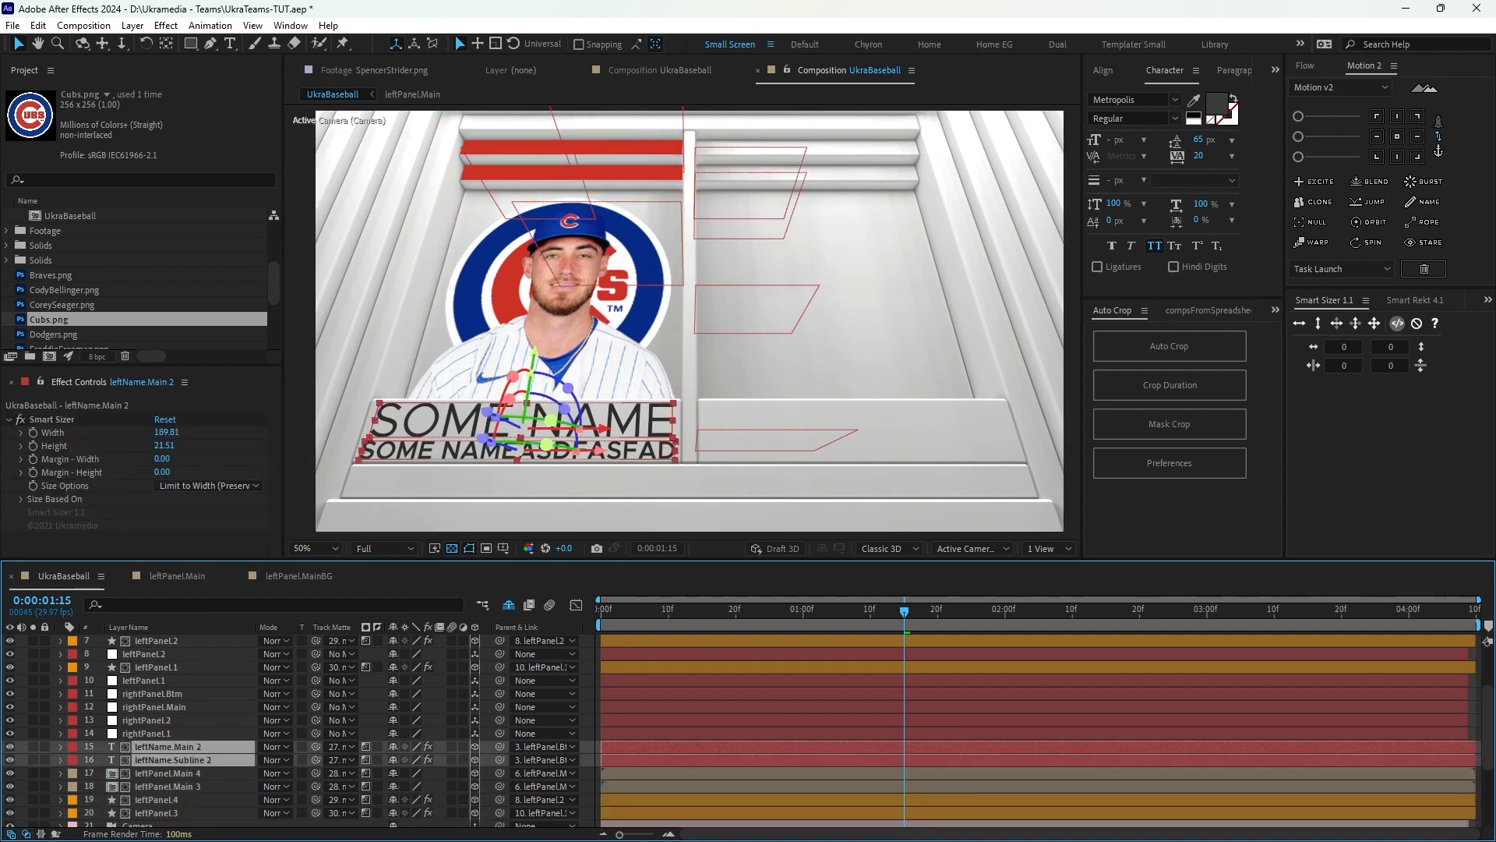
pyautogui.moveTo(538, 437); pyautogui.dragTo(879, 438)
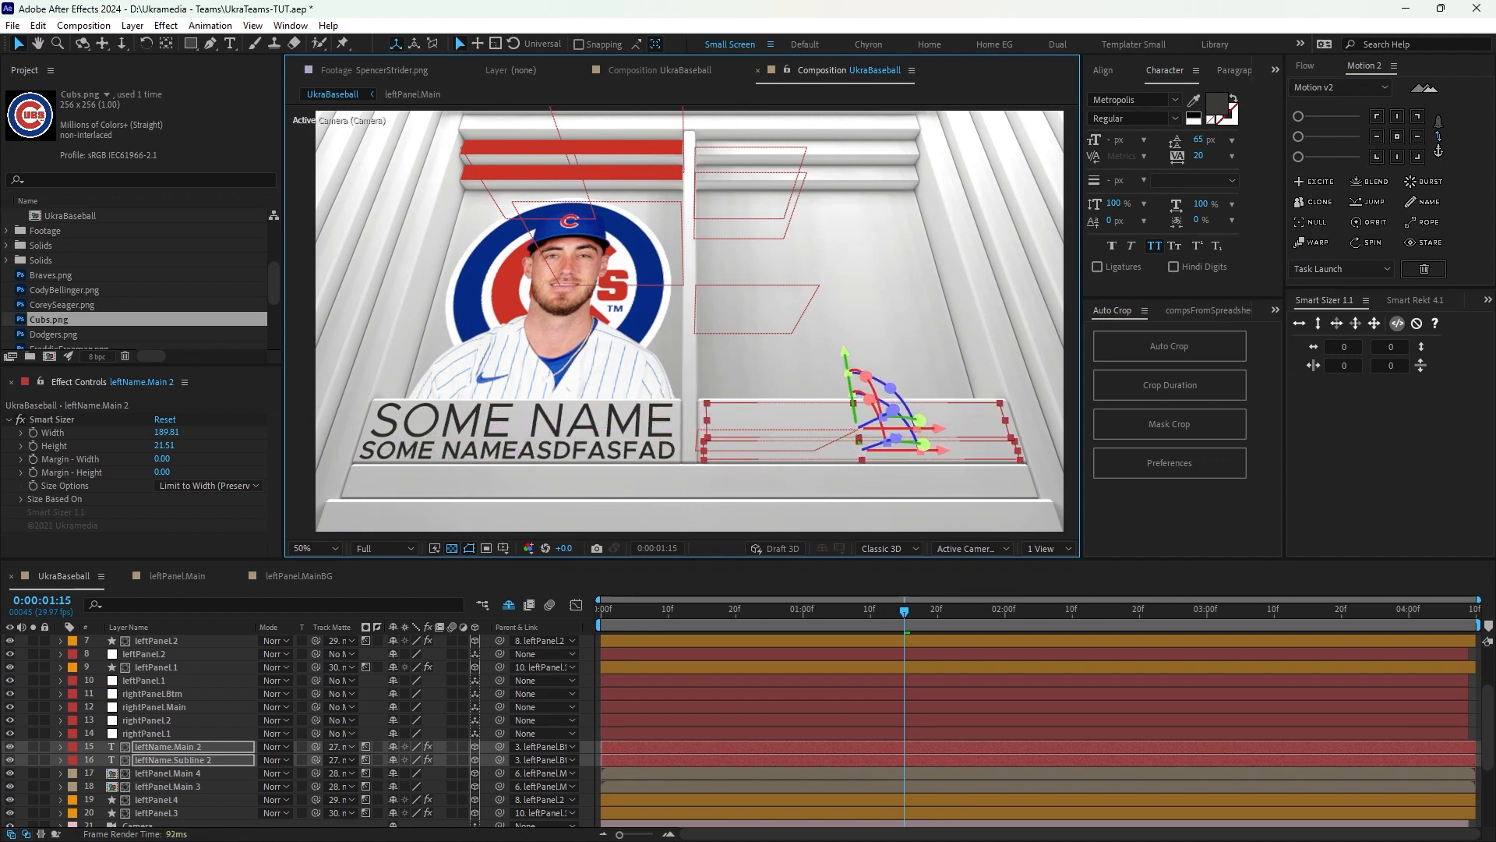
# Set both copied name texts' track matte to matte-homeName, place them above rightPanel.Btm and parent them to that null.
pyautogui.click(341, 747)
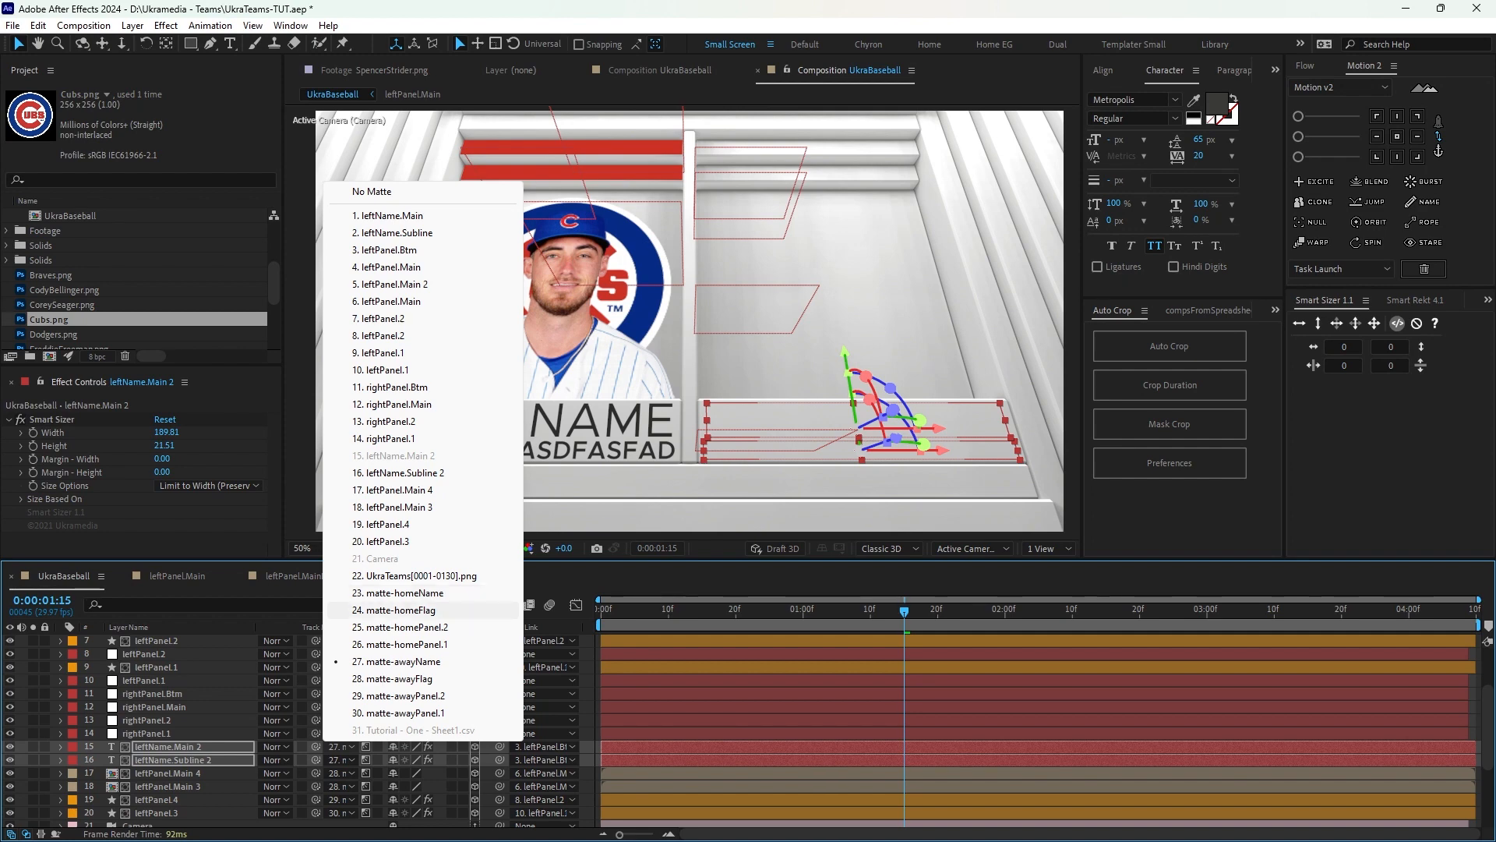
pyautogui.click(398, 593)
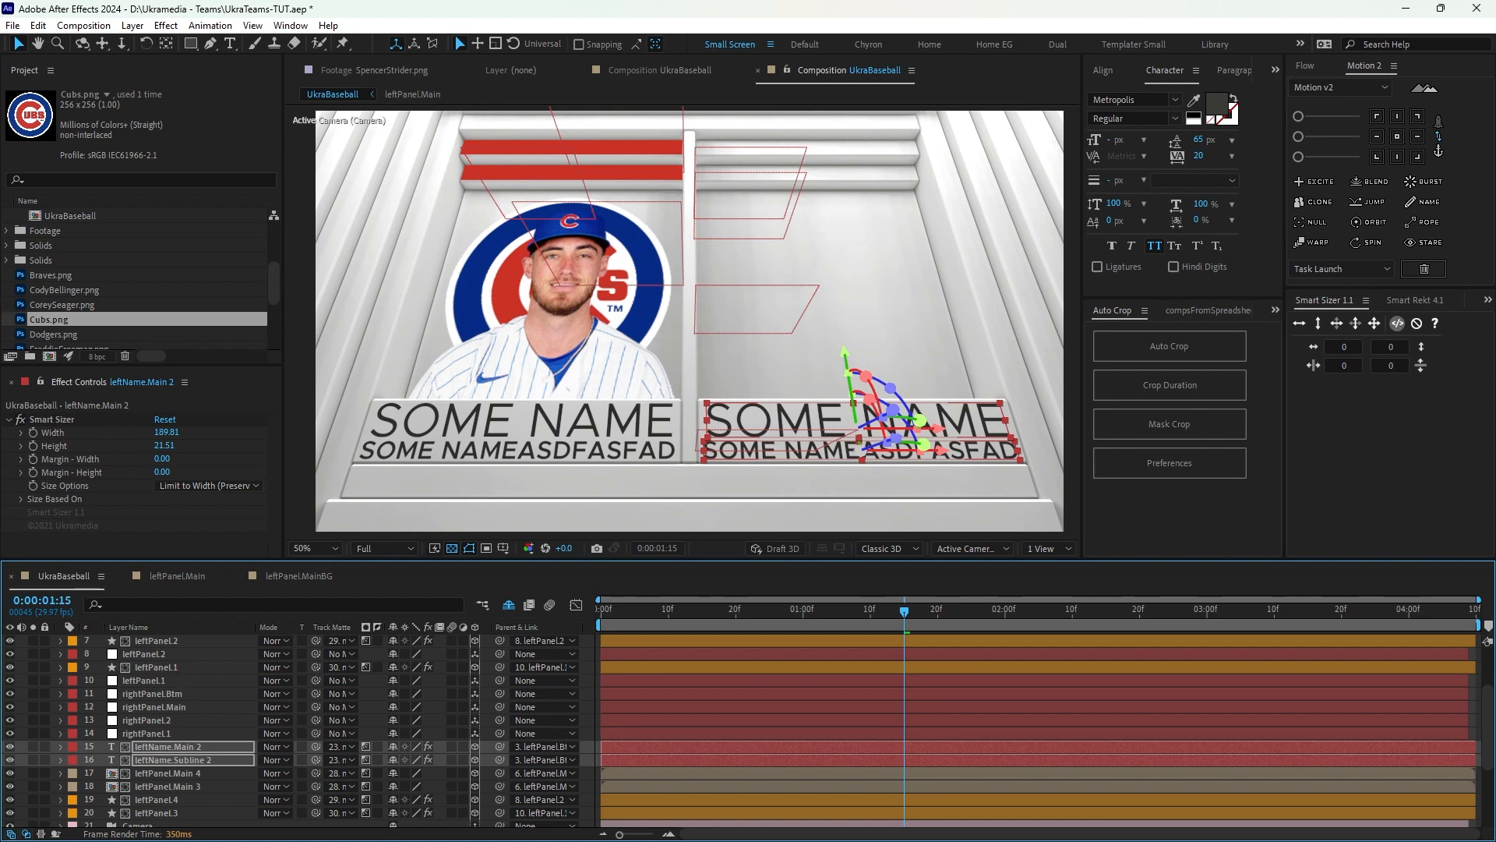
pyautogui.moveTo(167, 748); pyautogui.dragTo(167, 690)
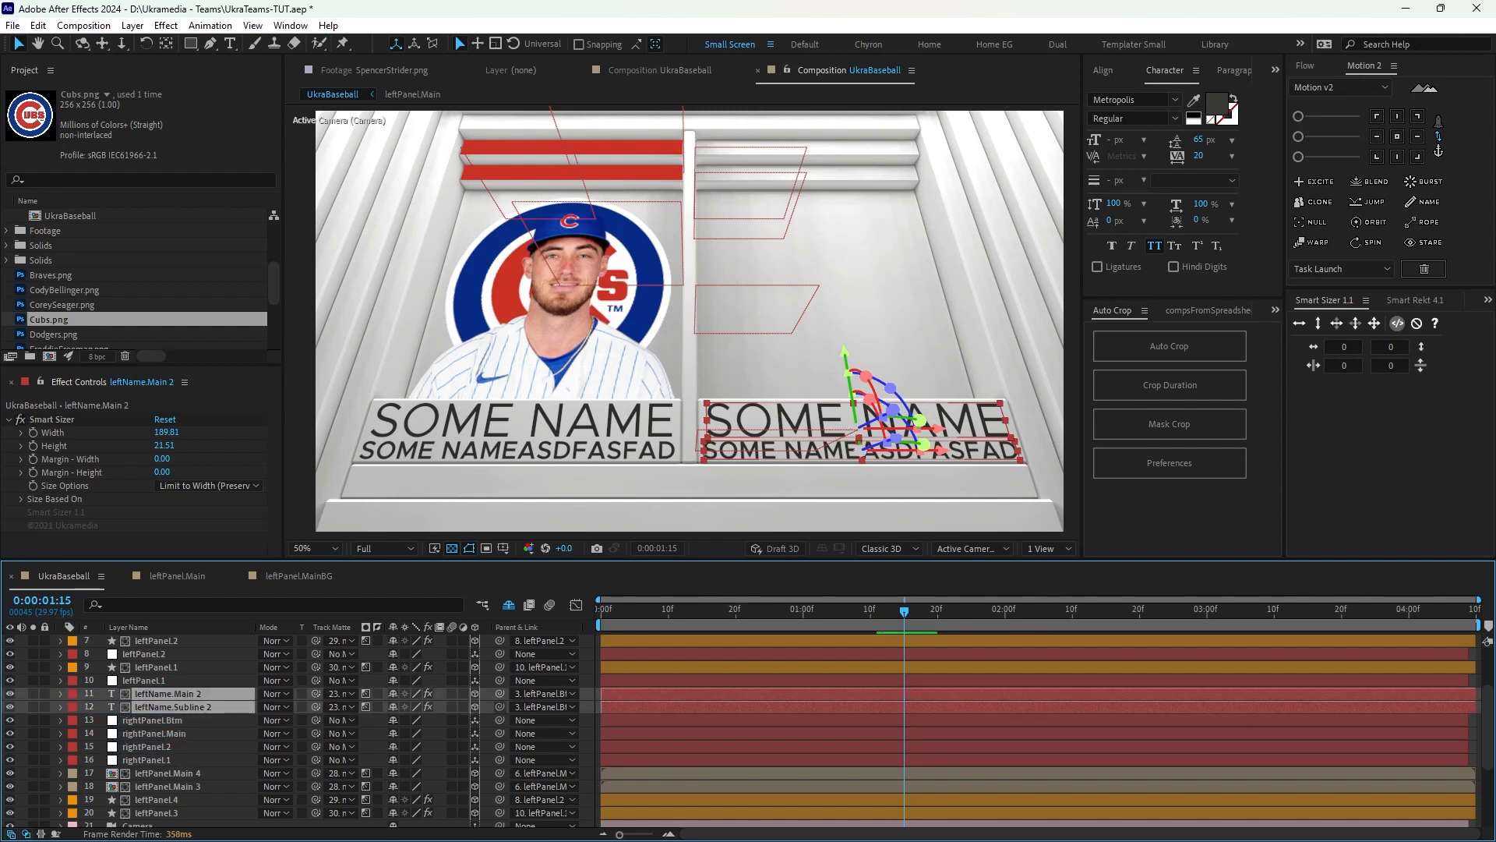
pyautogui.moveTo(500, 706); pyautogui.dragTo(257, 717)
# Move leftPanel.Main 4 and leftPanel.Main 3 horizontally onto the right main panel and set their track matte to matte-homeFlag.
pyautogui.click(167, 772)
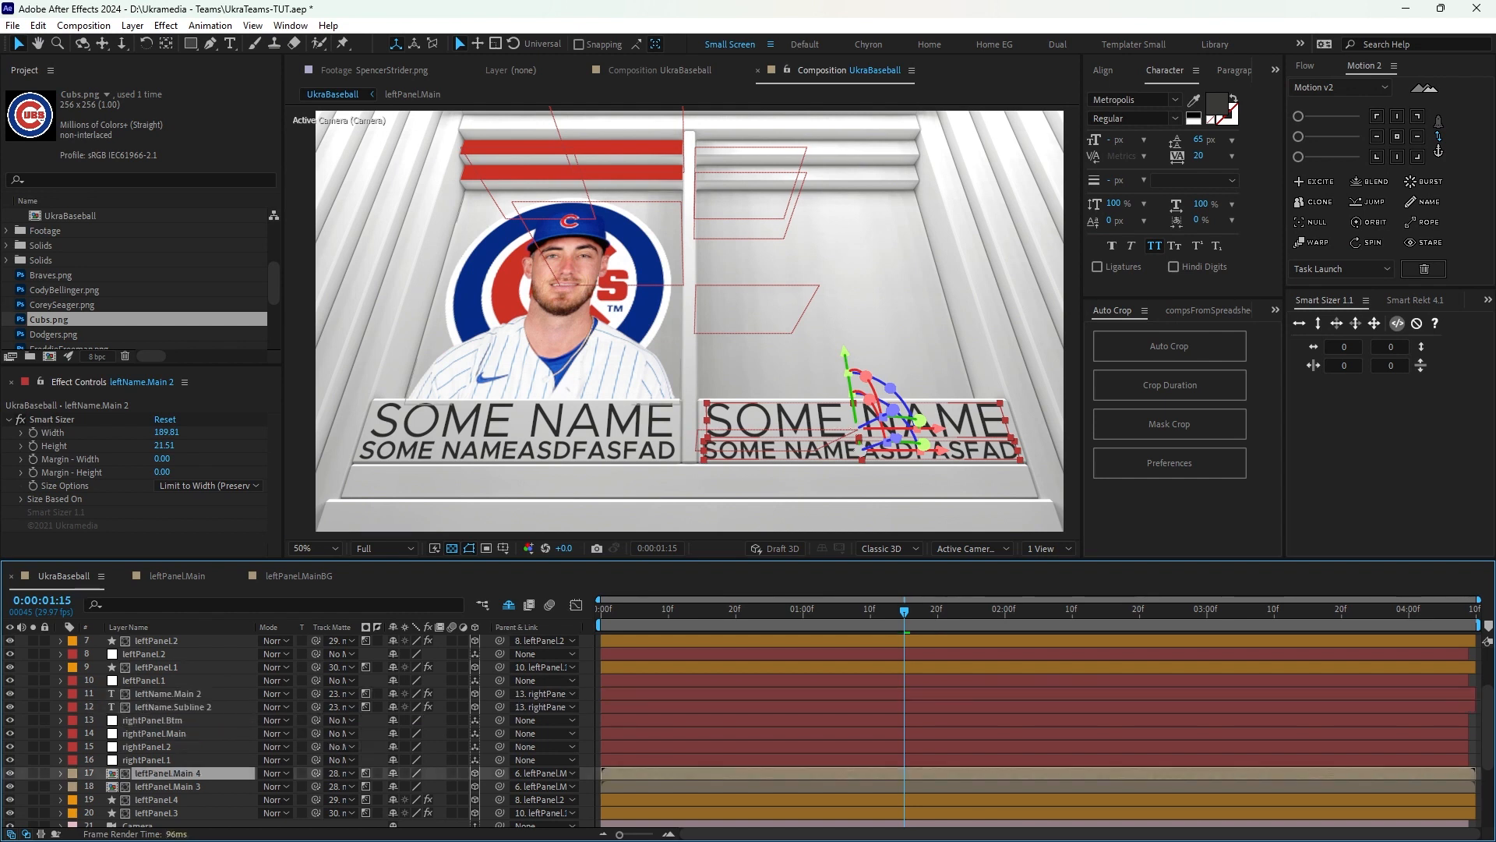
pyautogui.keyDown('shift'); pyautogui.click(168, 786); pyautogui.keyUp('shift')
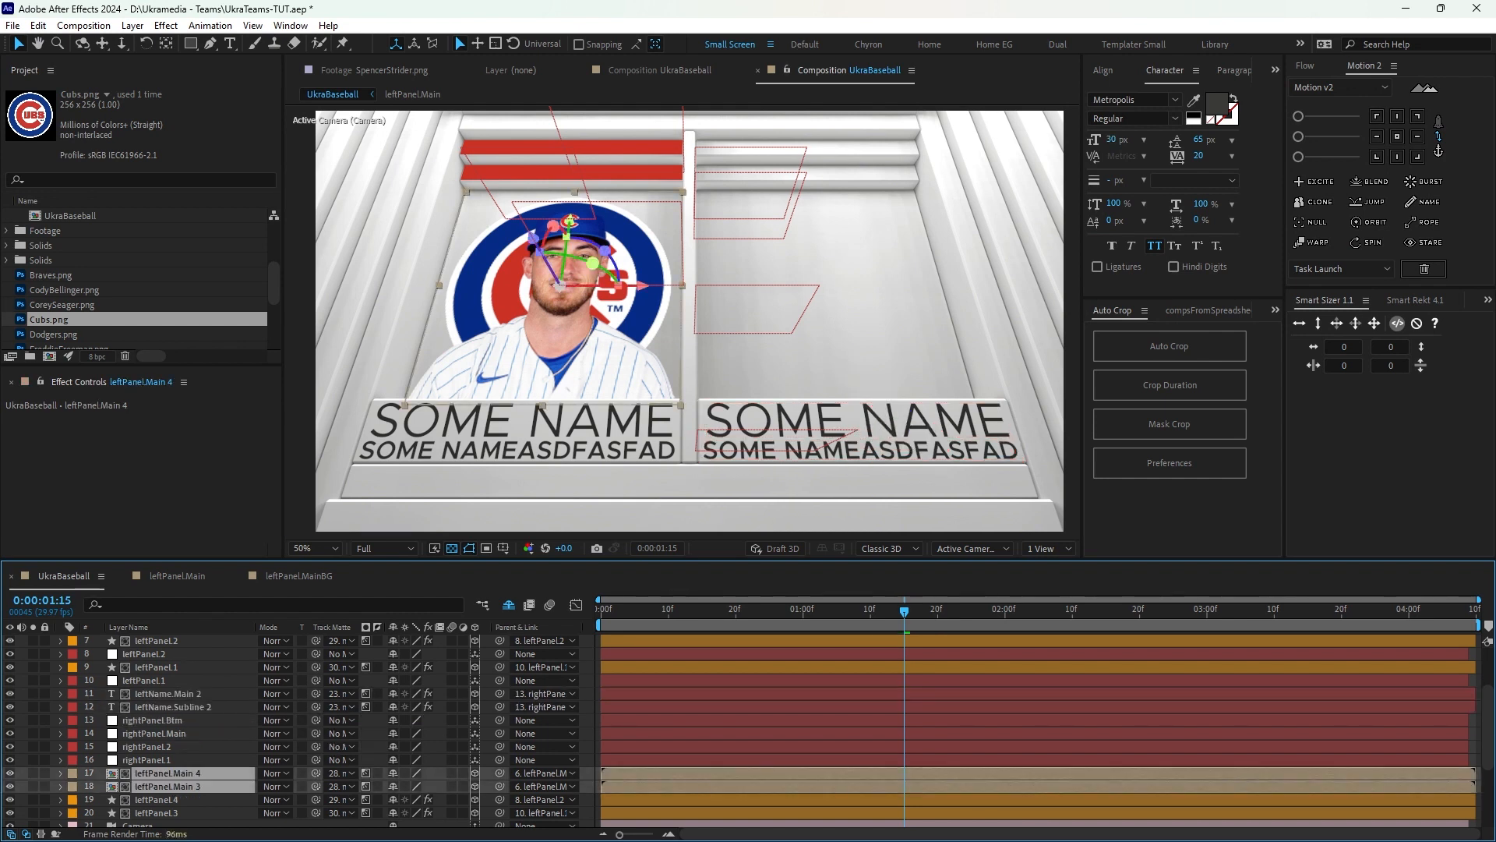
pyautogui.moveTo(634, 285); pyautogui.dragTo(892, 285)
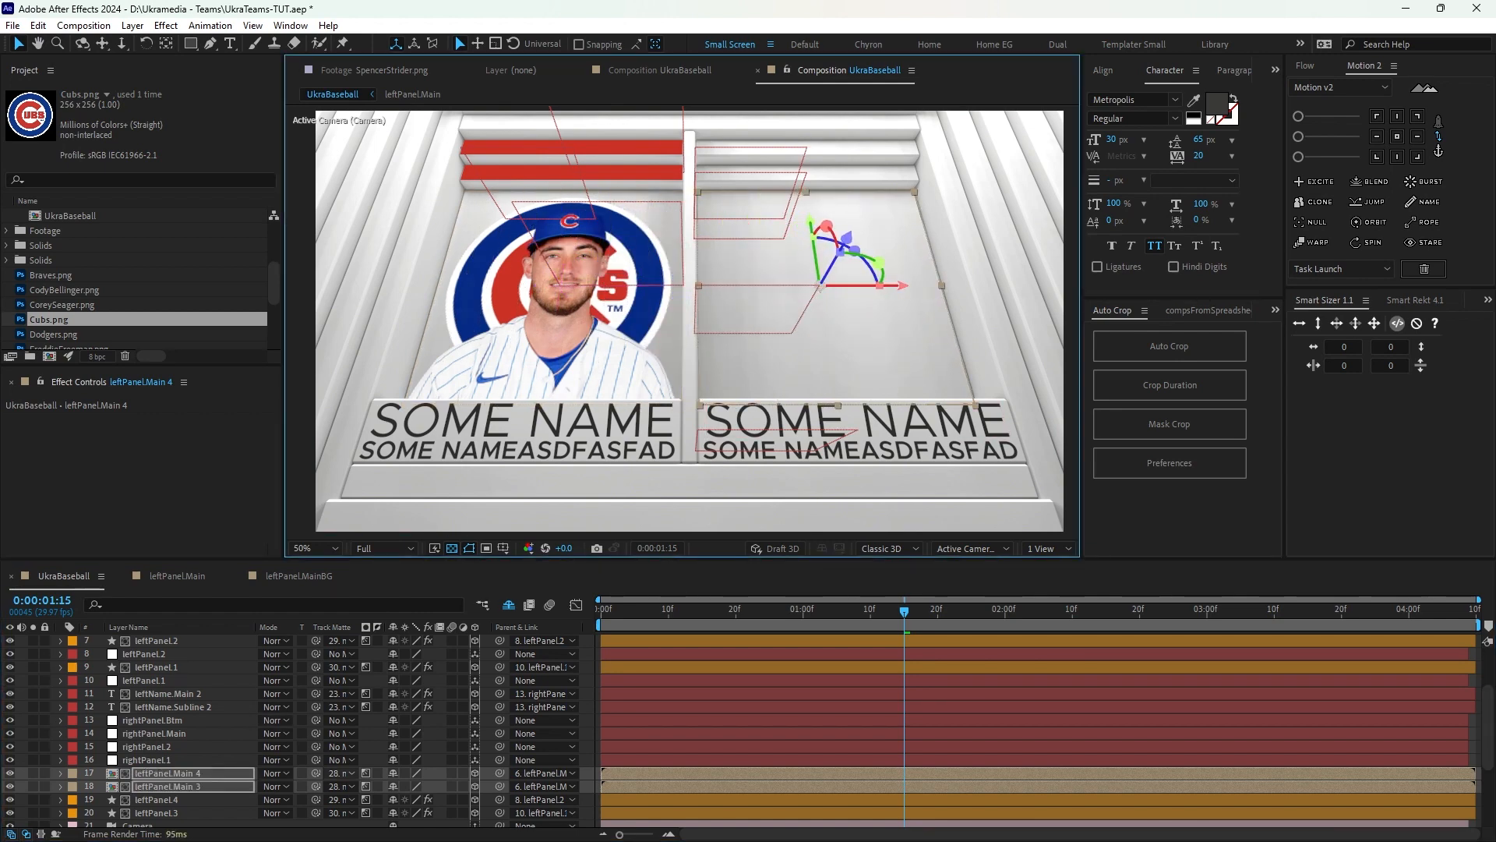
pyautogui.click(341, 773)
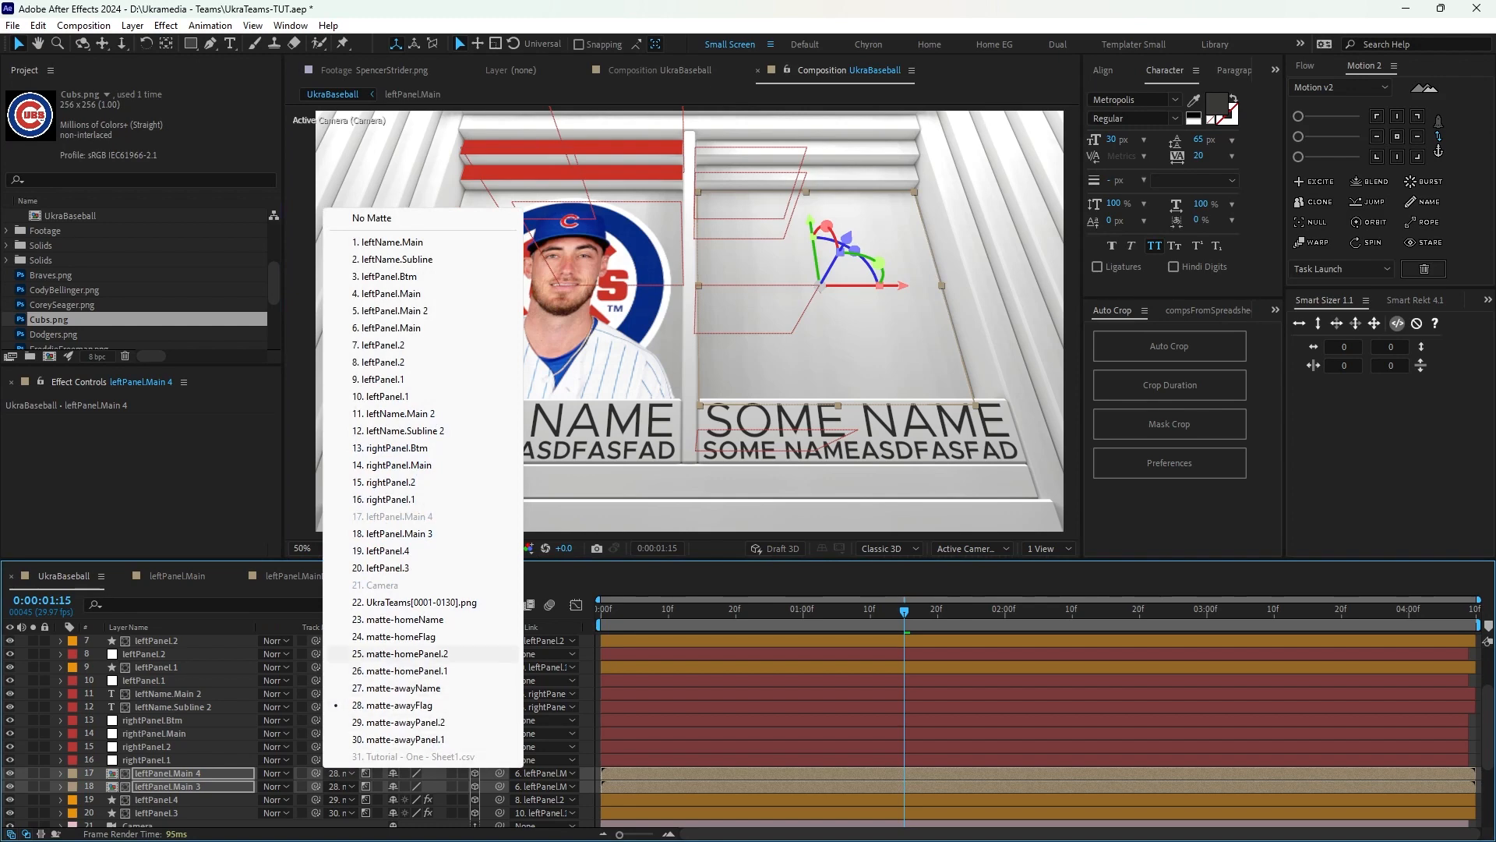
pyautogui.click(401, 636)
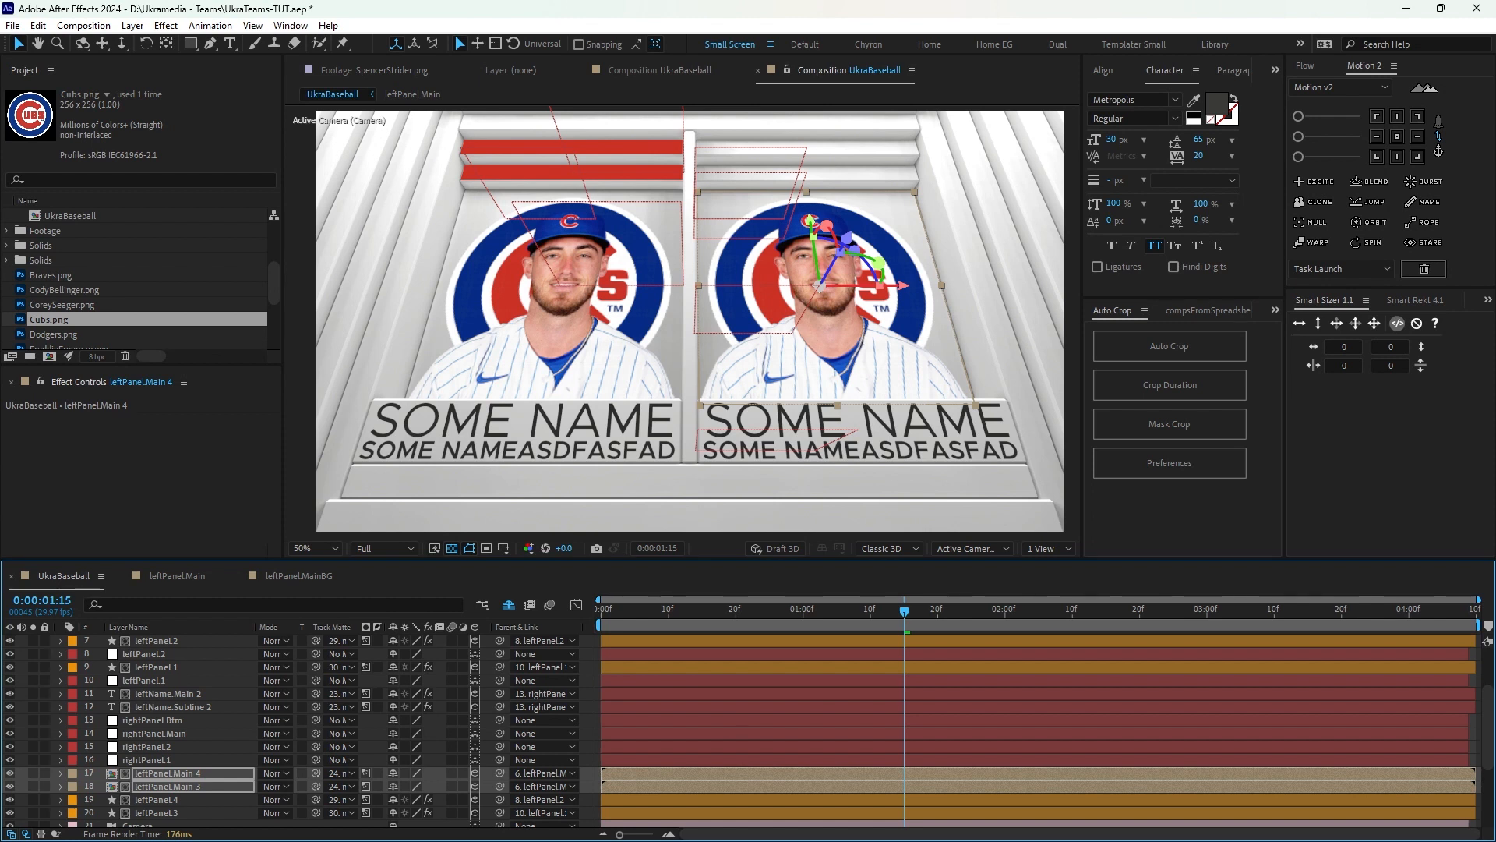
# Place leftPanel.Main 4 and leftPanel.Main 3 directly above rightPanel.Main and parent them to that null.
pyautogui.moveTo(156, 773); pyautogui.dragTo(160, 728)
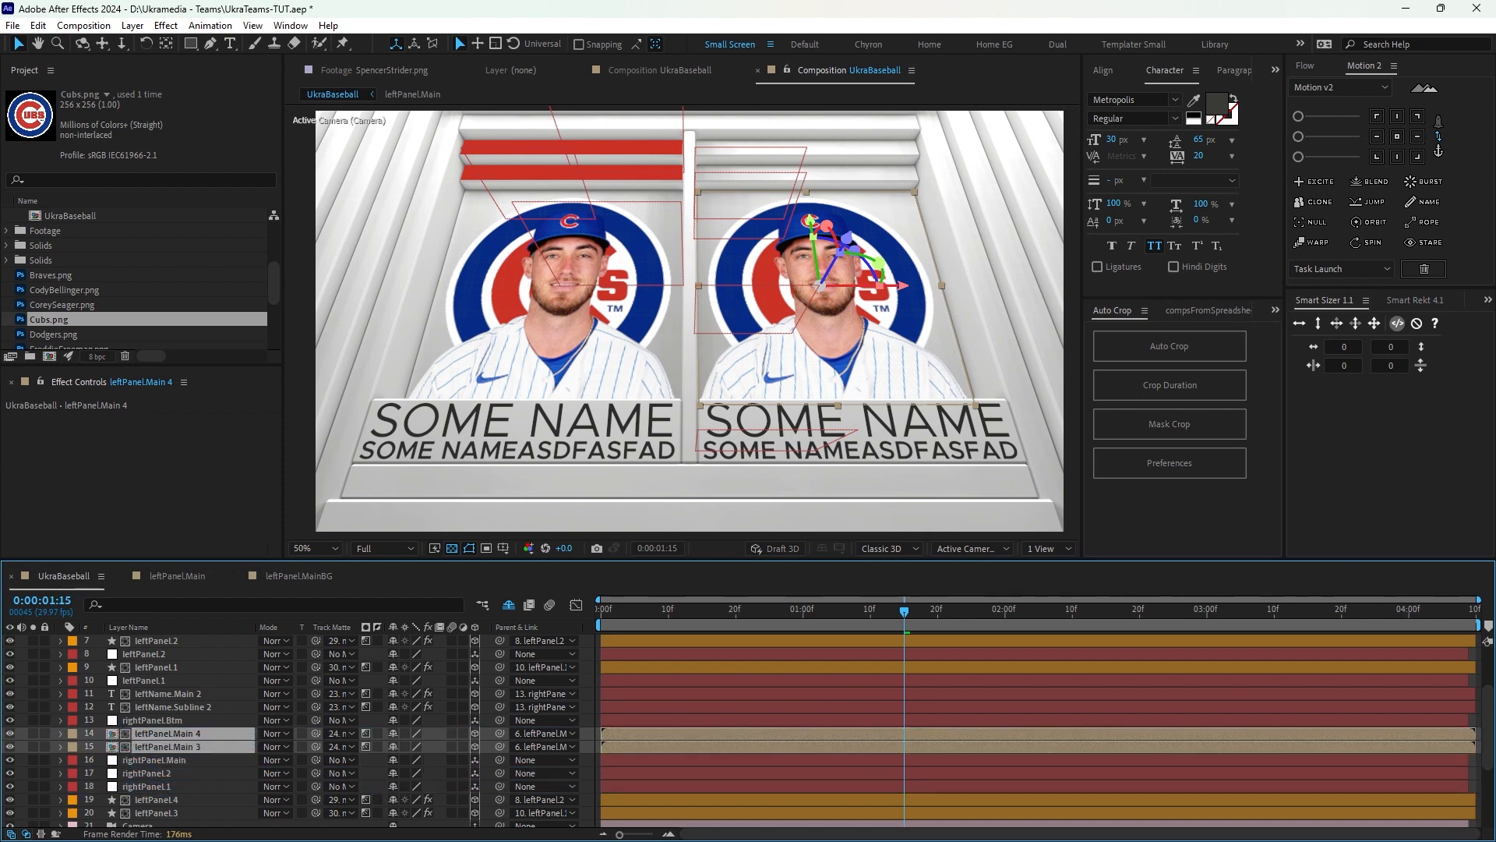
pyautogui.moveTo(499, 747); pyautogui.dragTo(180, 761)
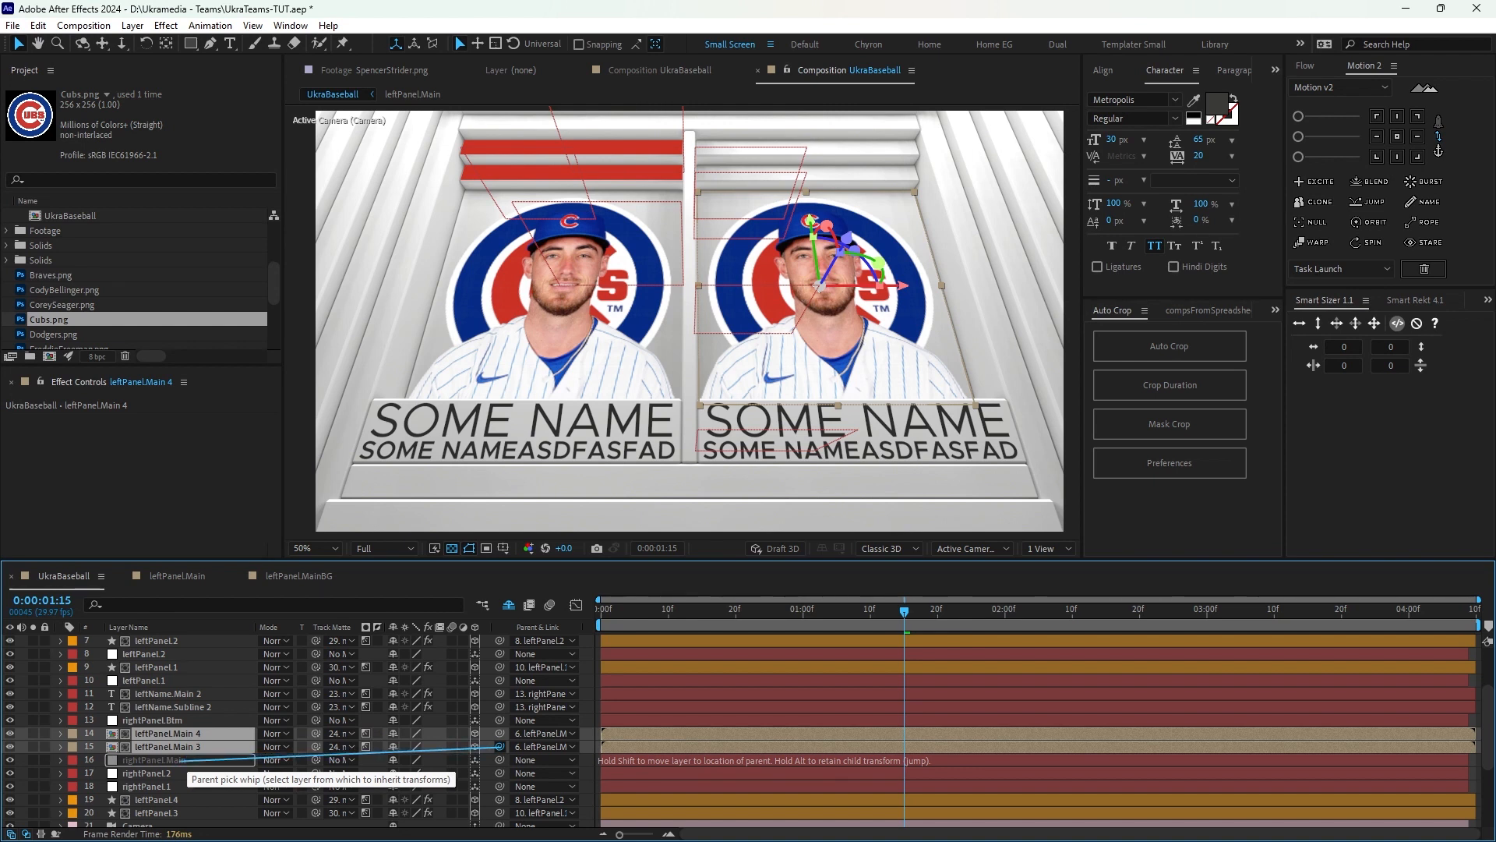
pyautogui.moveTo(181, 760); pyautogui.dragTo(181, 760)
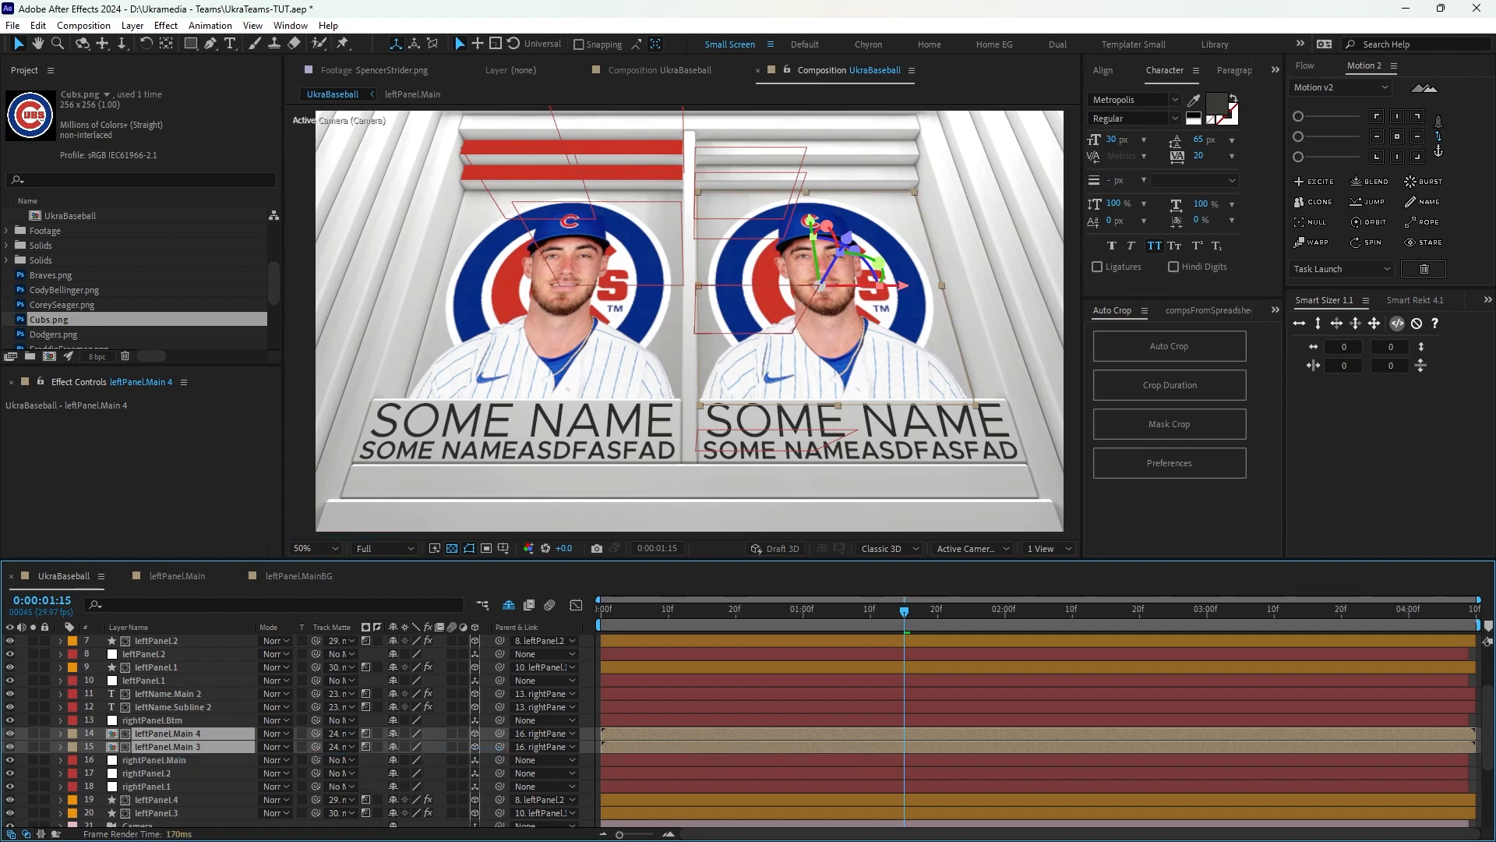
pyautogui.click(167, 799)
pyautogui.keyDown('shift'); pyautogui.click(162, 812); pyautogui.keyUp('shift')
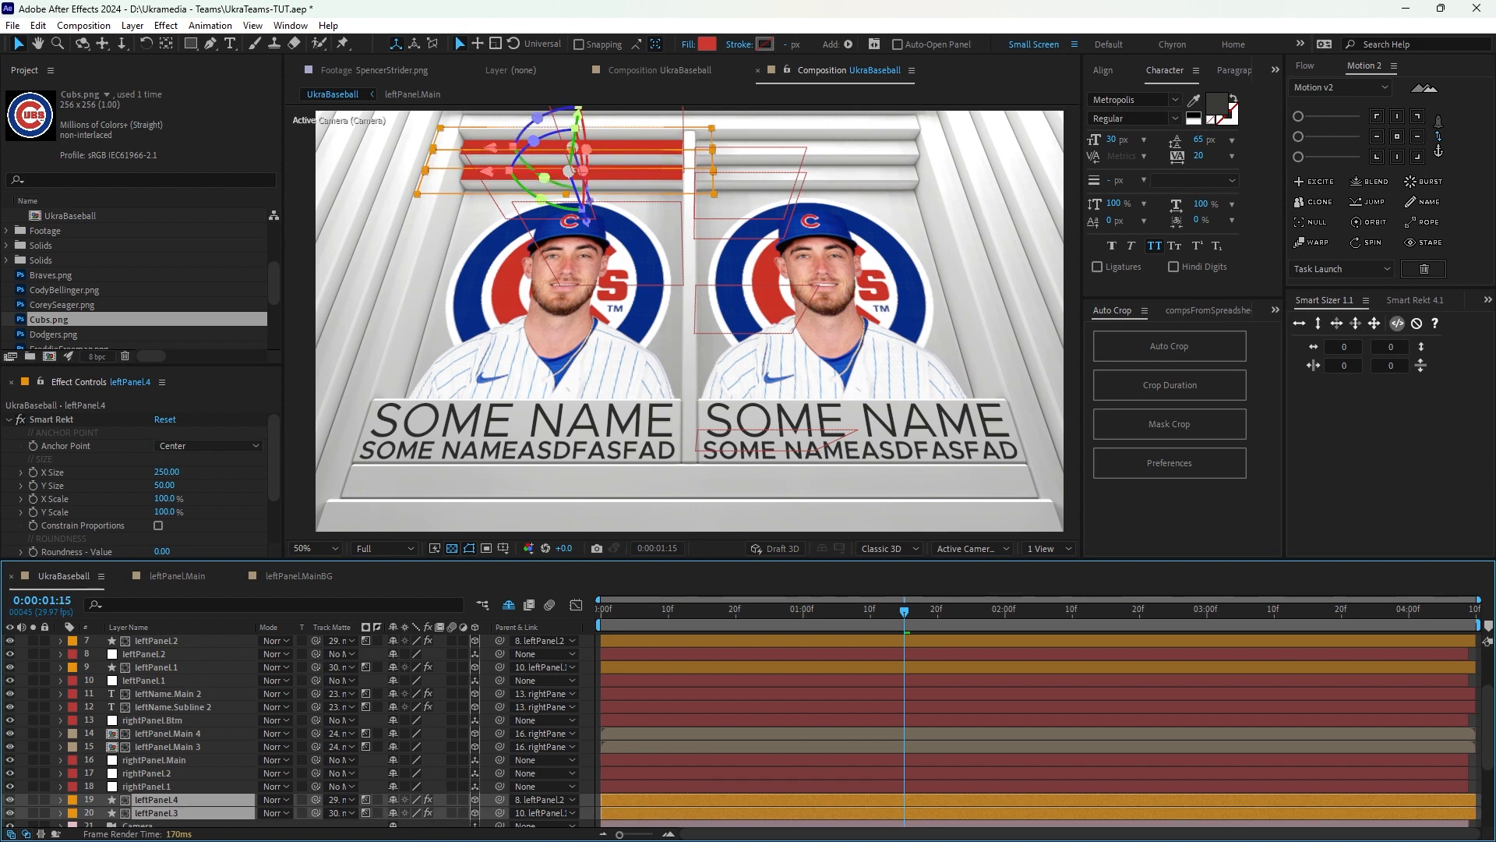
pyautogui.moveTo(487, 170); pyautogui.dragTo(627, 170)
pyautogui.hotkey('ctrl', 'z')
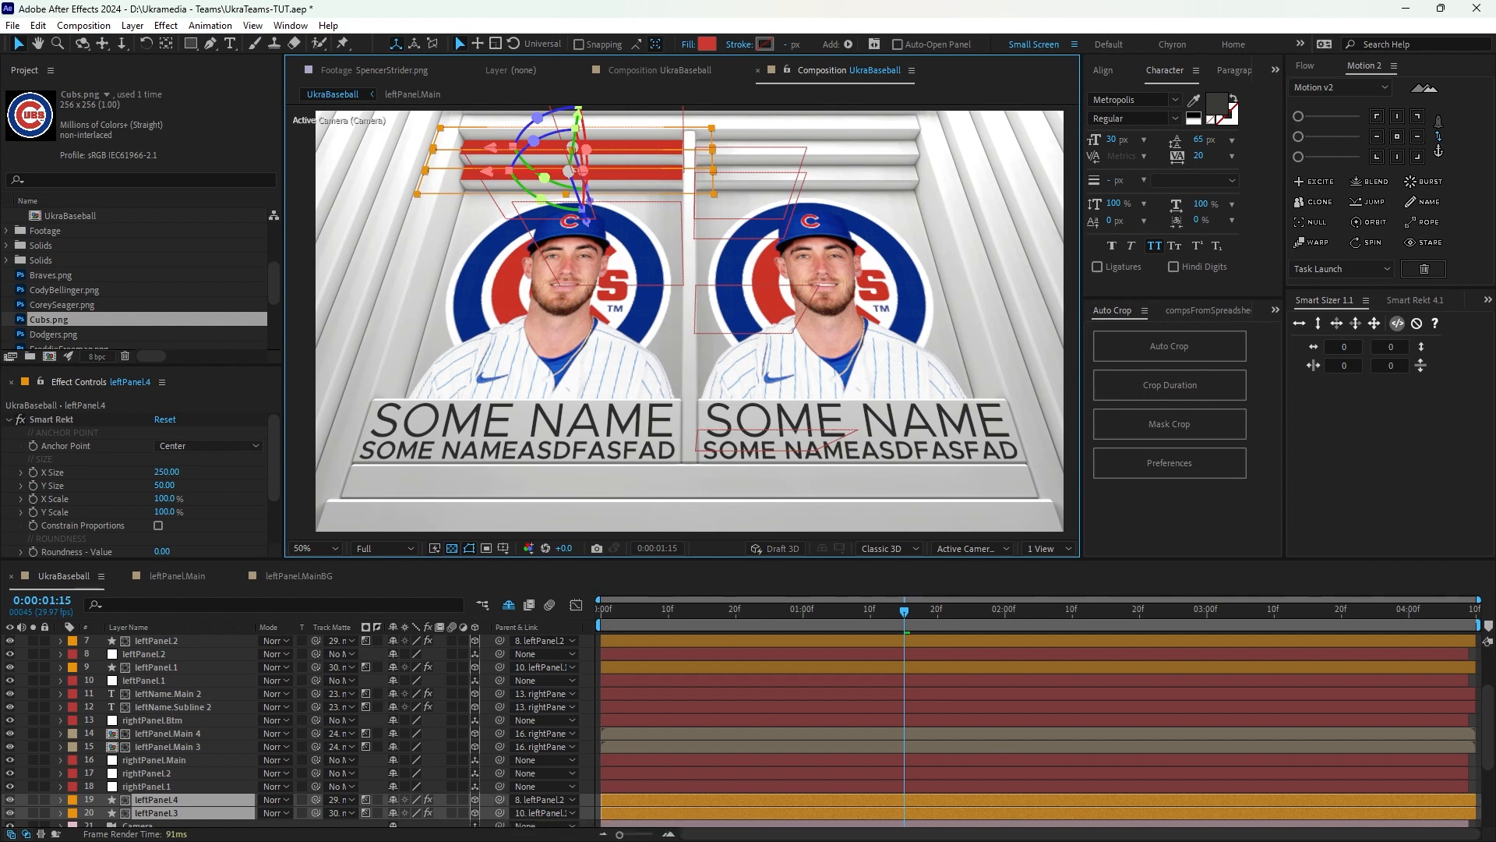
pyautogui.click(500, 800)
pyautogui.click(146, 786)
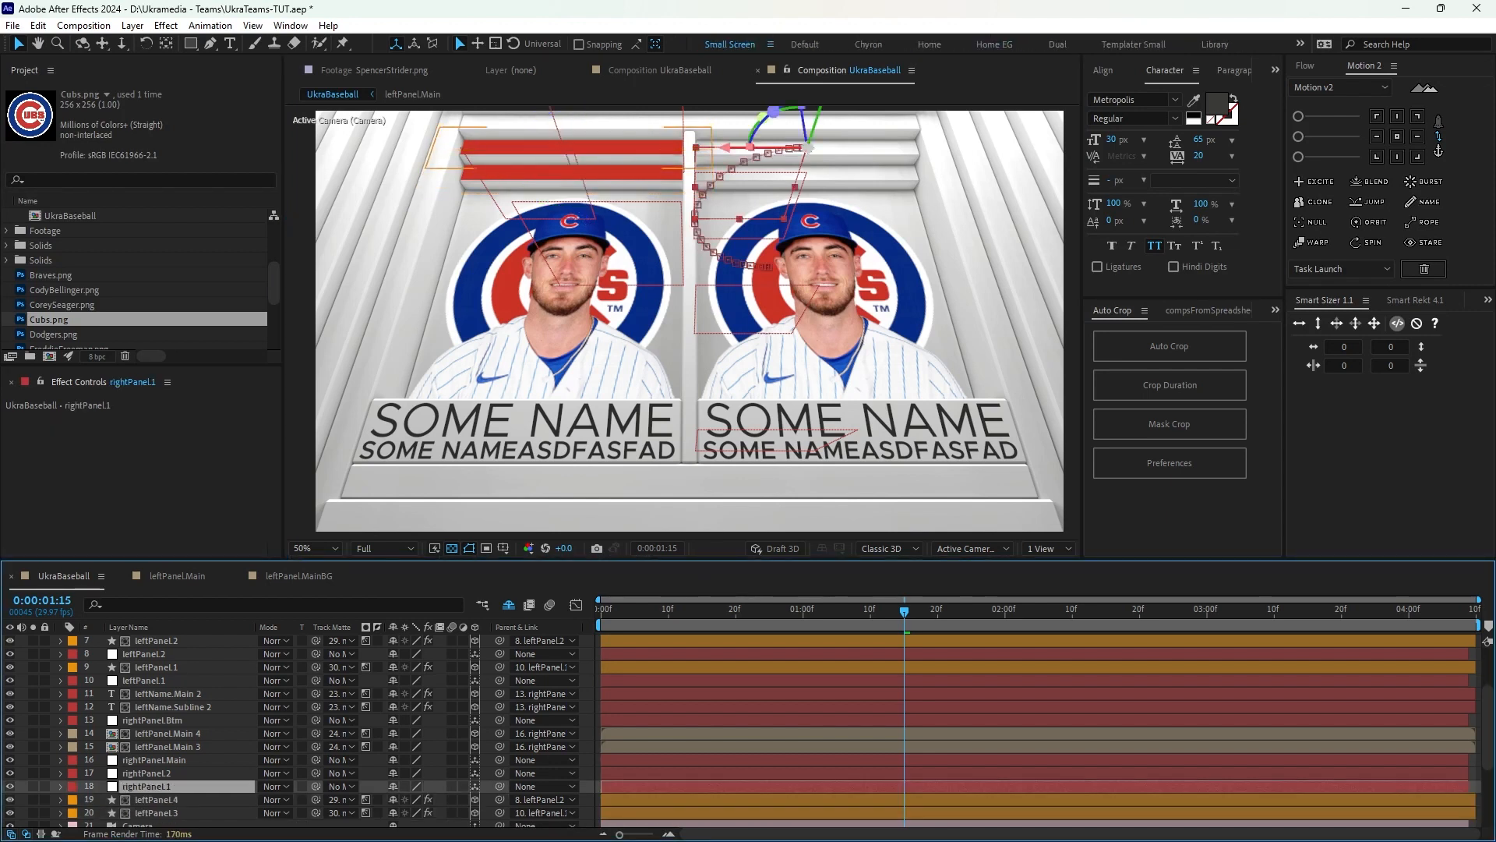
# Parent the leftPanel.3 shape to the rightPanel.1 null and the leftPanel.4 shape to the rightPanel.2 null.
pyautogui.click(156, 813)
pyautogui.moveTo(500, 812); pyautogui.dragTo(171, 787)
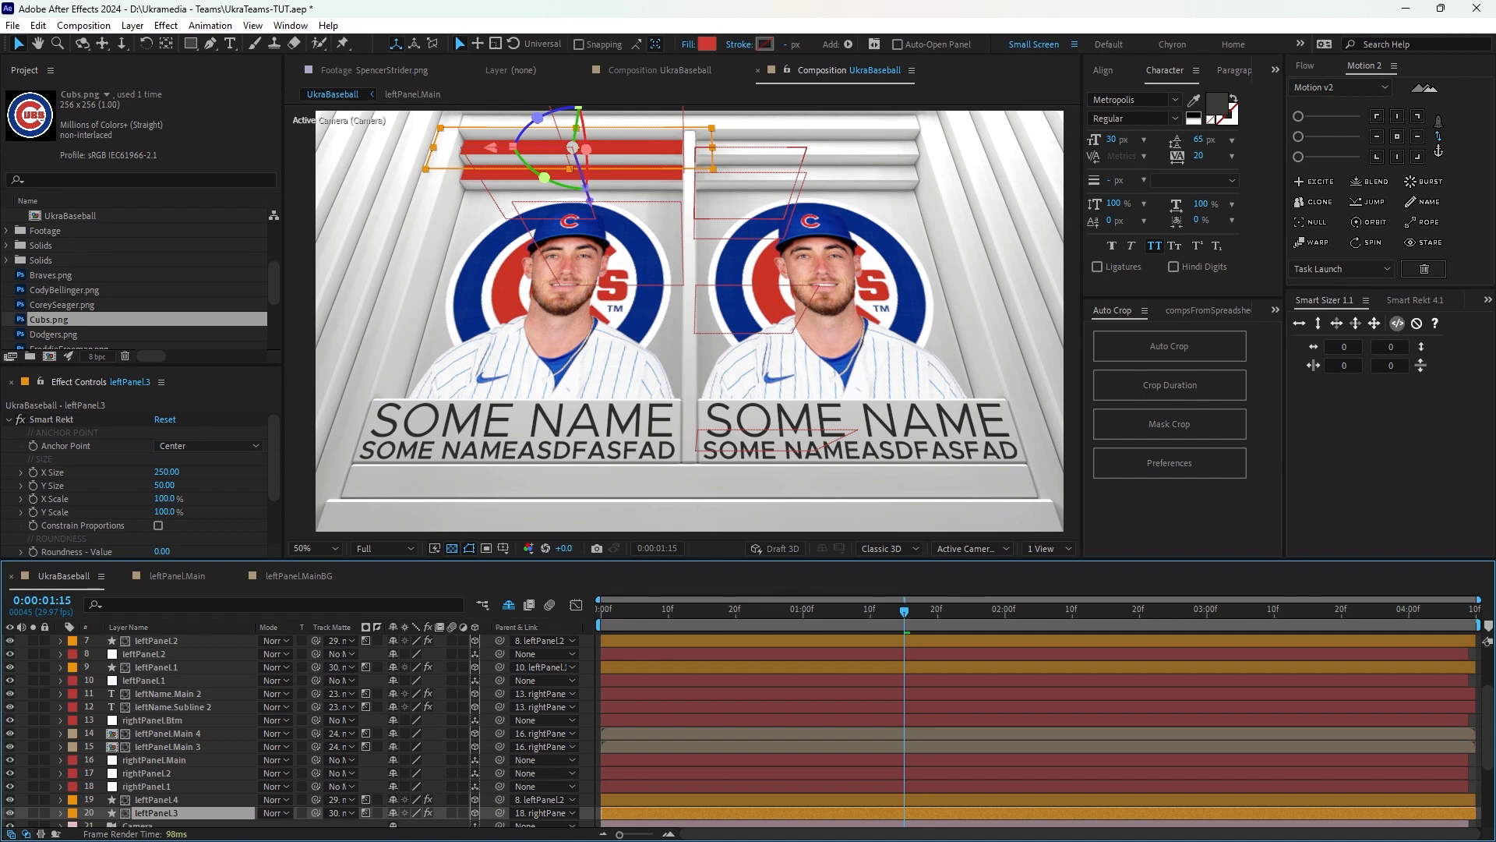
pyautogui.click(168, 800)
pyautogui.moveTo(499, 800); pyautogui.dragTo(226, 774)
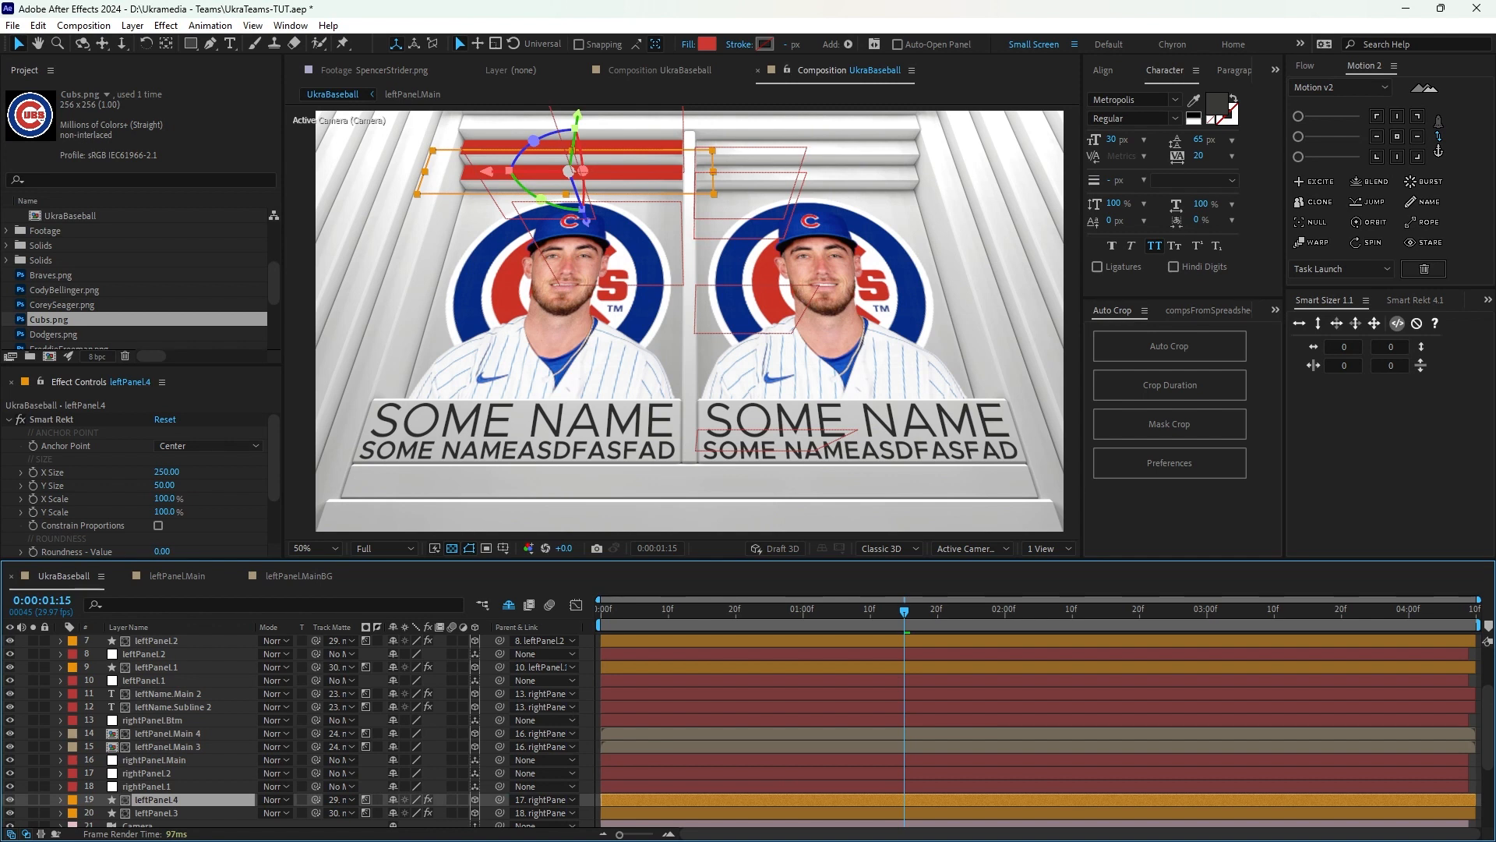
# Move the leftPanel.4 and leftPanel.3 shapes horizontally over the two upper bars on the right side of the set.
pyautogui.moveTo(487, 171); pyautogui.dragTo(661, 172)
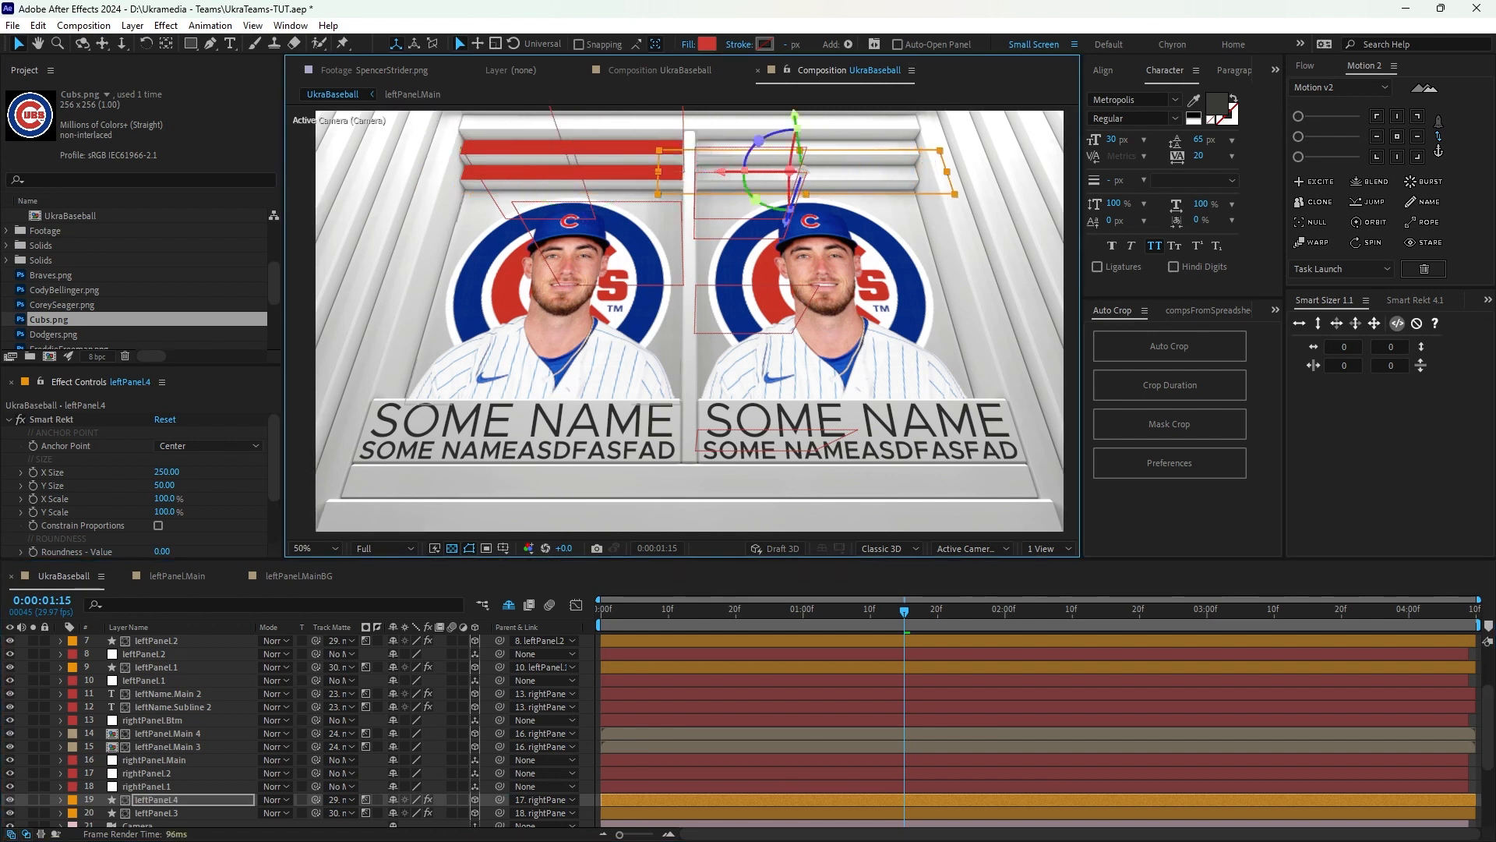
pyautogui.click(157, 813)
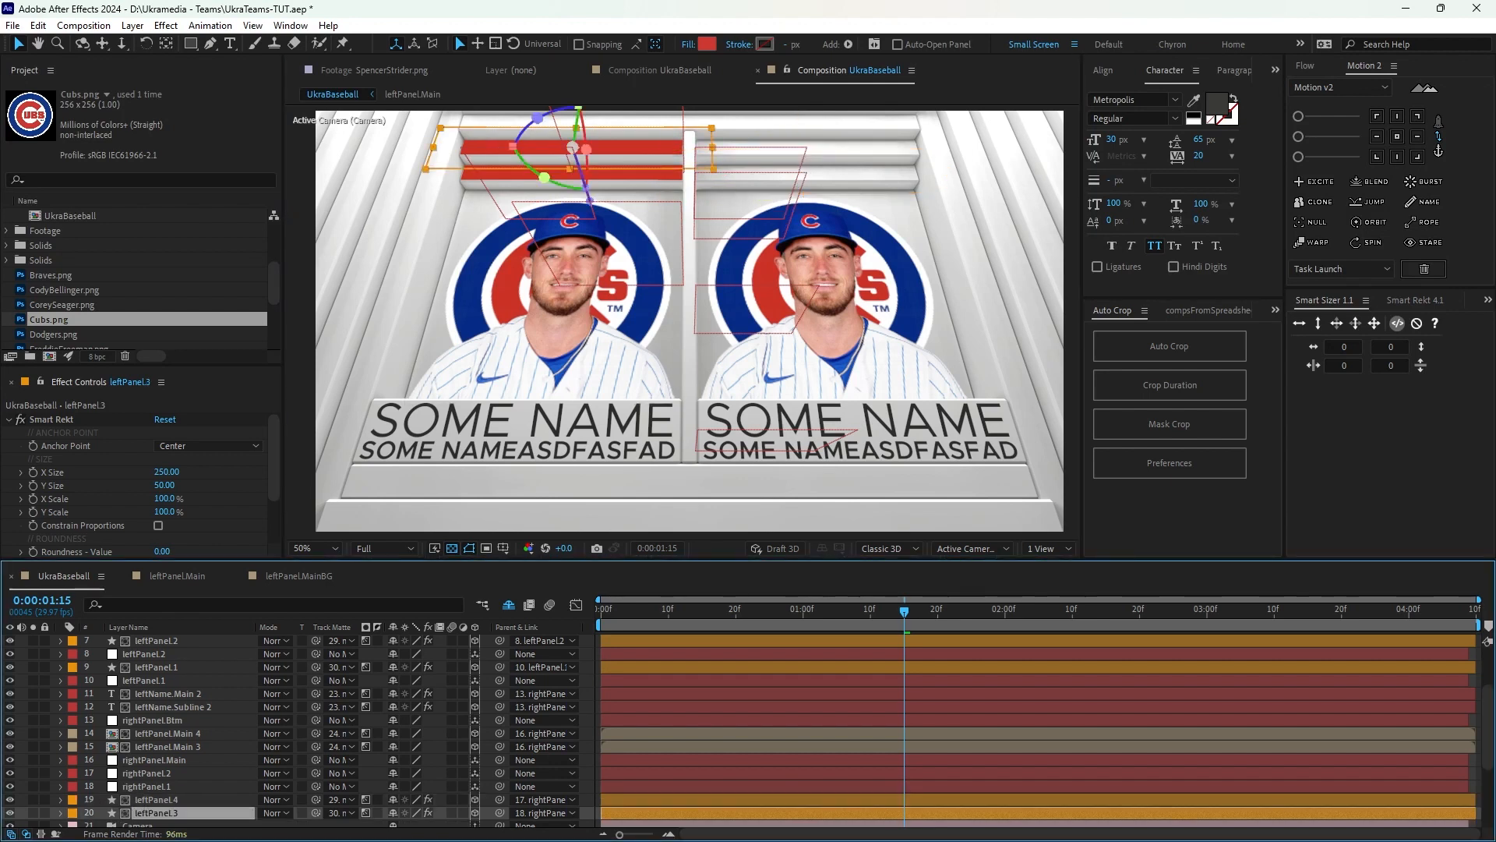
pyautogui.moveTo(488, 147); pyautogui.dragTo(725, 147)
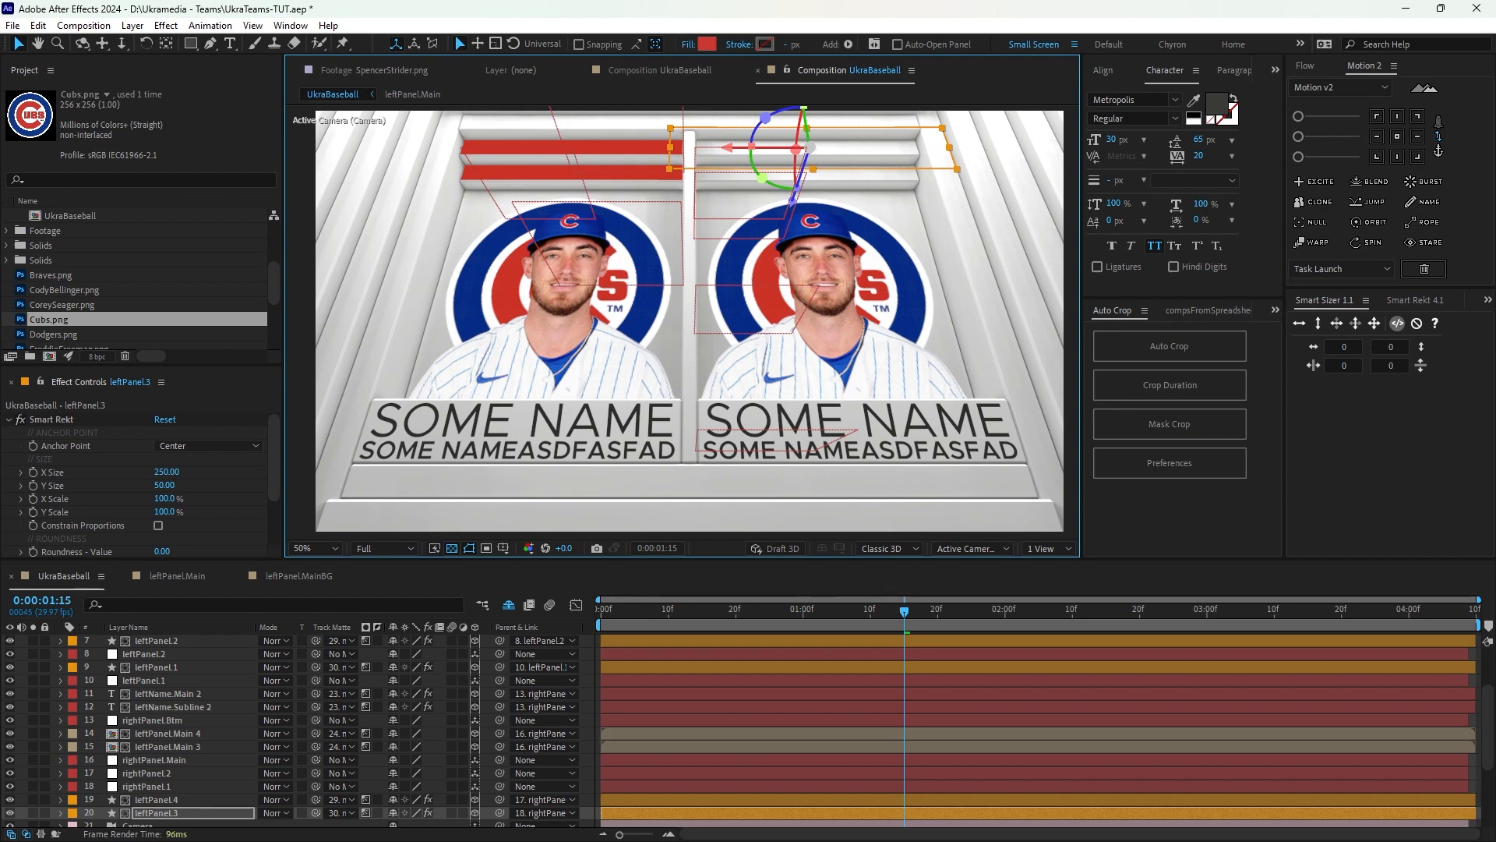
# Set leftPanel.3's track matte to matte-homePanel.1 and leftPanel.4's track matte to matte-homePanel.2.
pyautogui.click(343, 813)
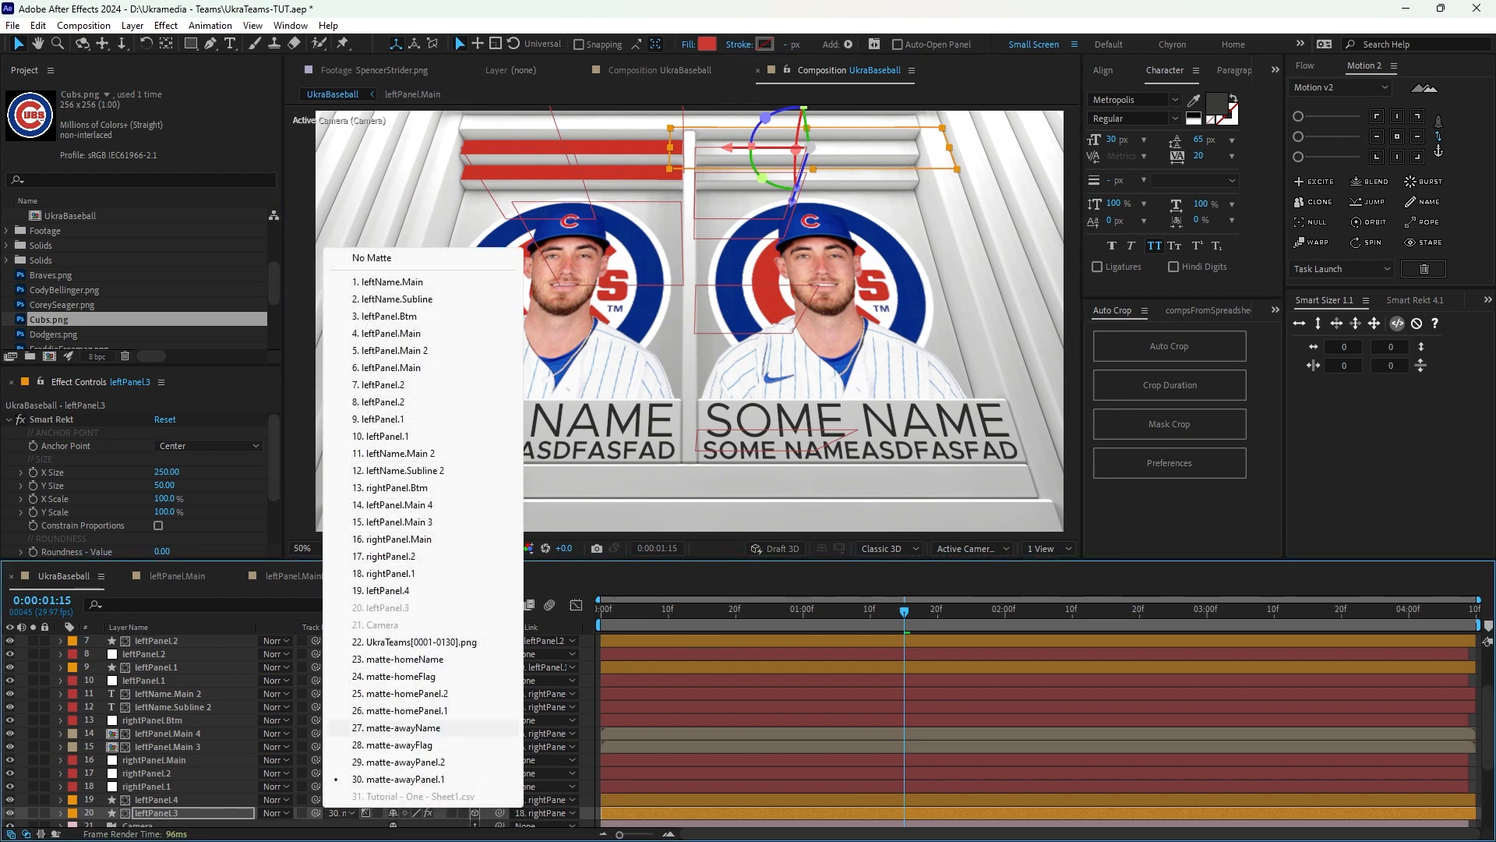
pyautogui.click(402, 710)
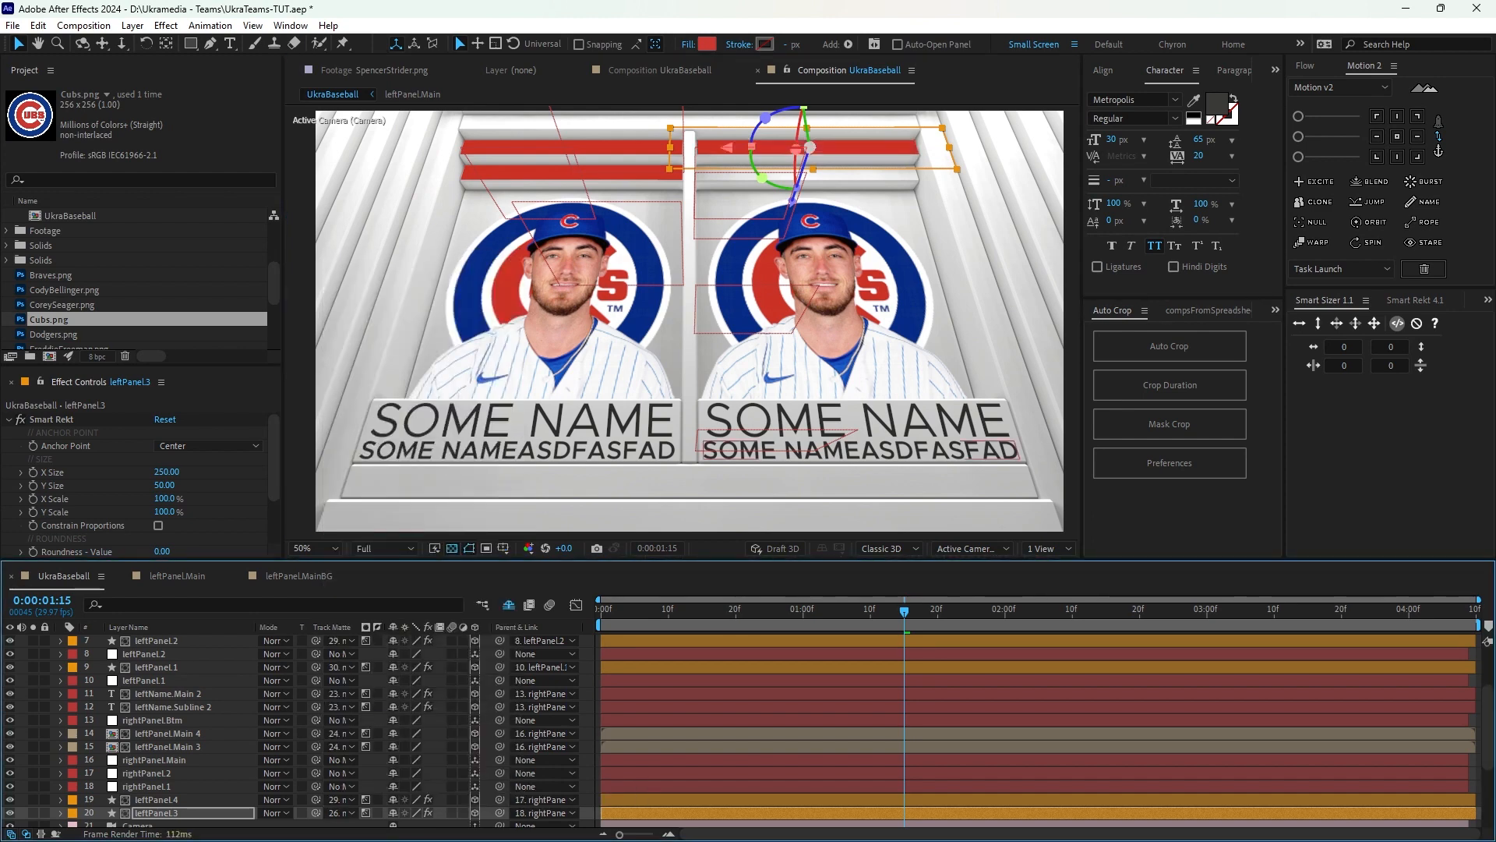
pyautogui.click(343, 800)
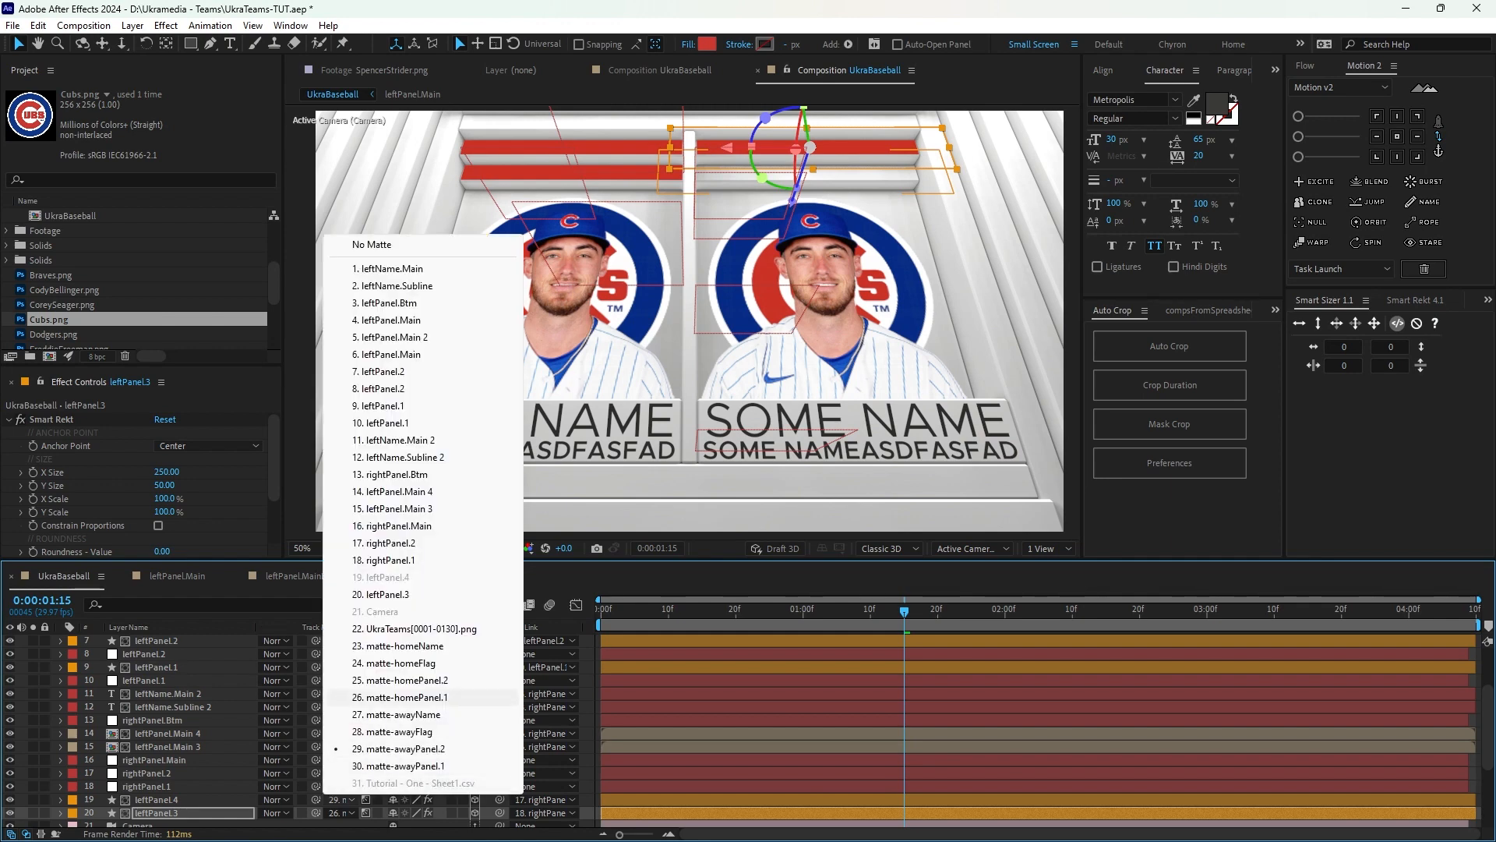
pyautogui.click(405, 679)
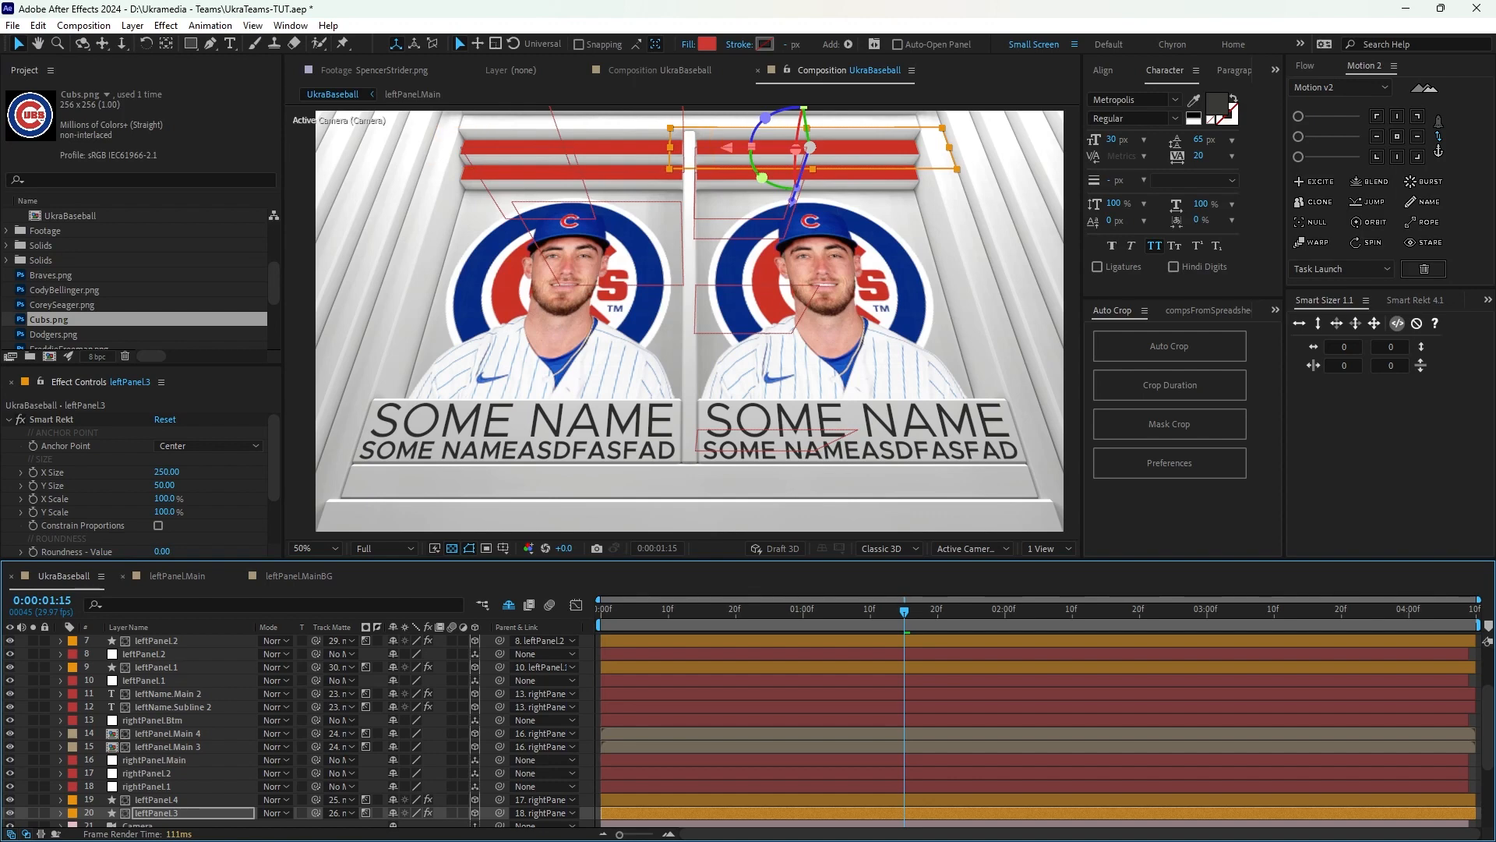
# Open the leftPanel.Main composition and apply a Drop Shadow effect to the CodyBellinger.png layer.
pyautogui.click(177, 576)
pyautogui.click(296, 721)
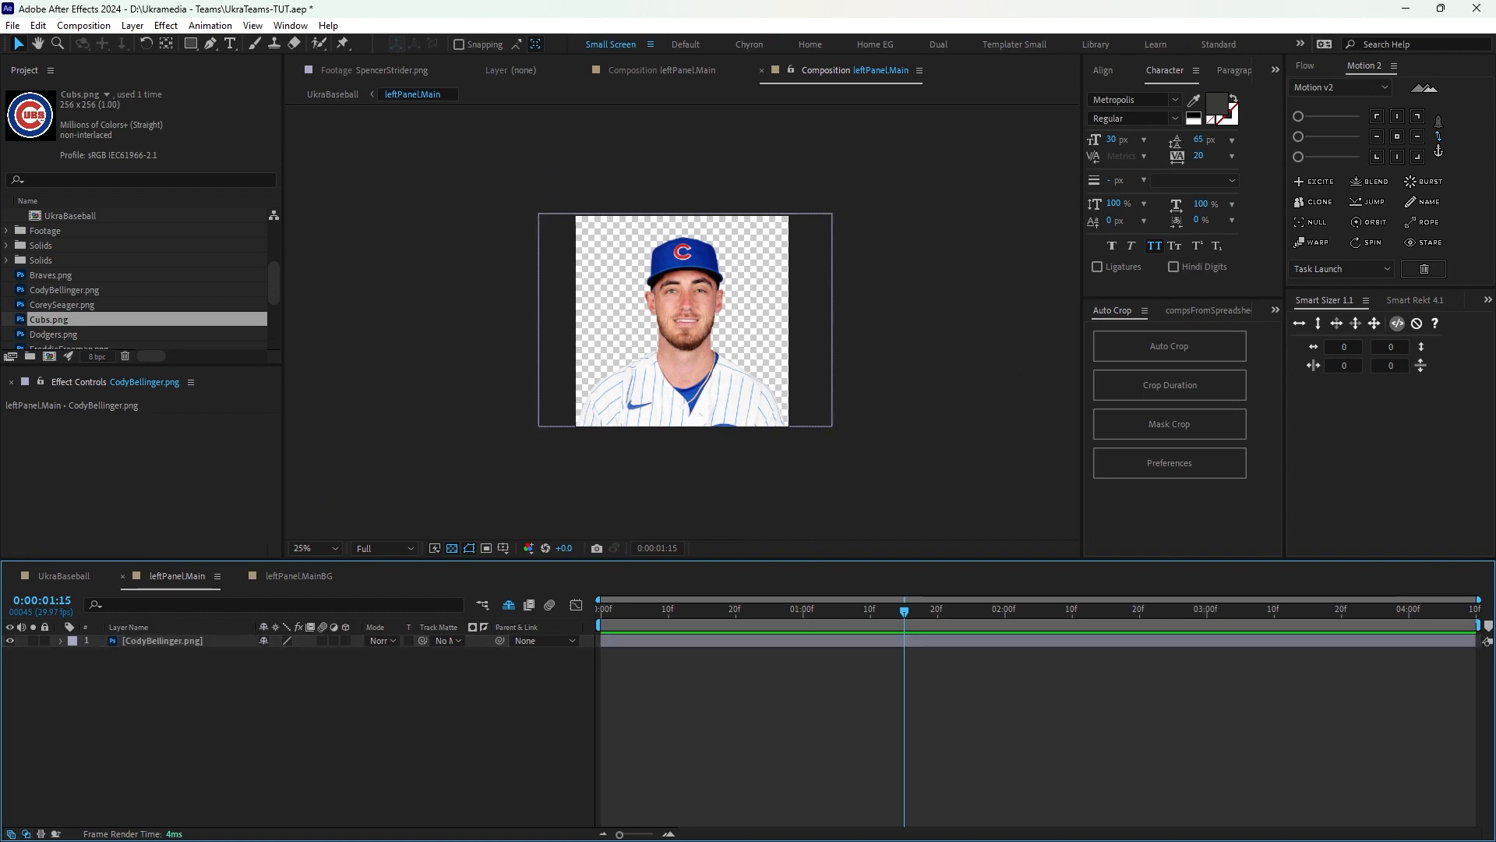
pyautogui.click(168, 641)
pyautogui.hotkey('ctrl', 'space')
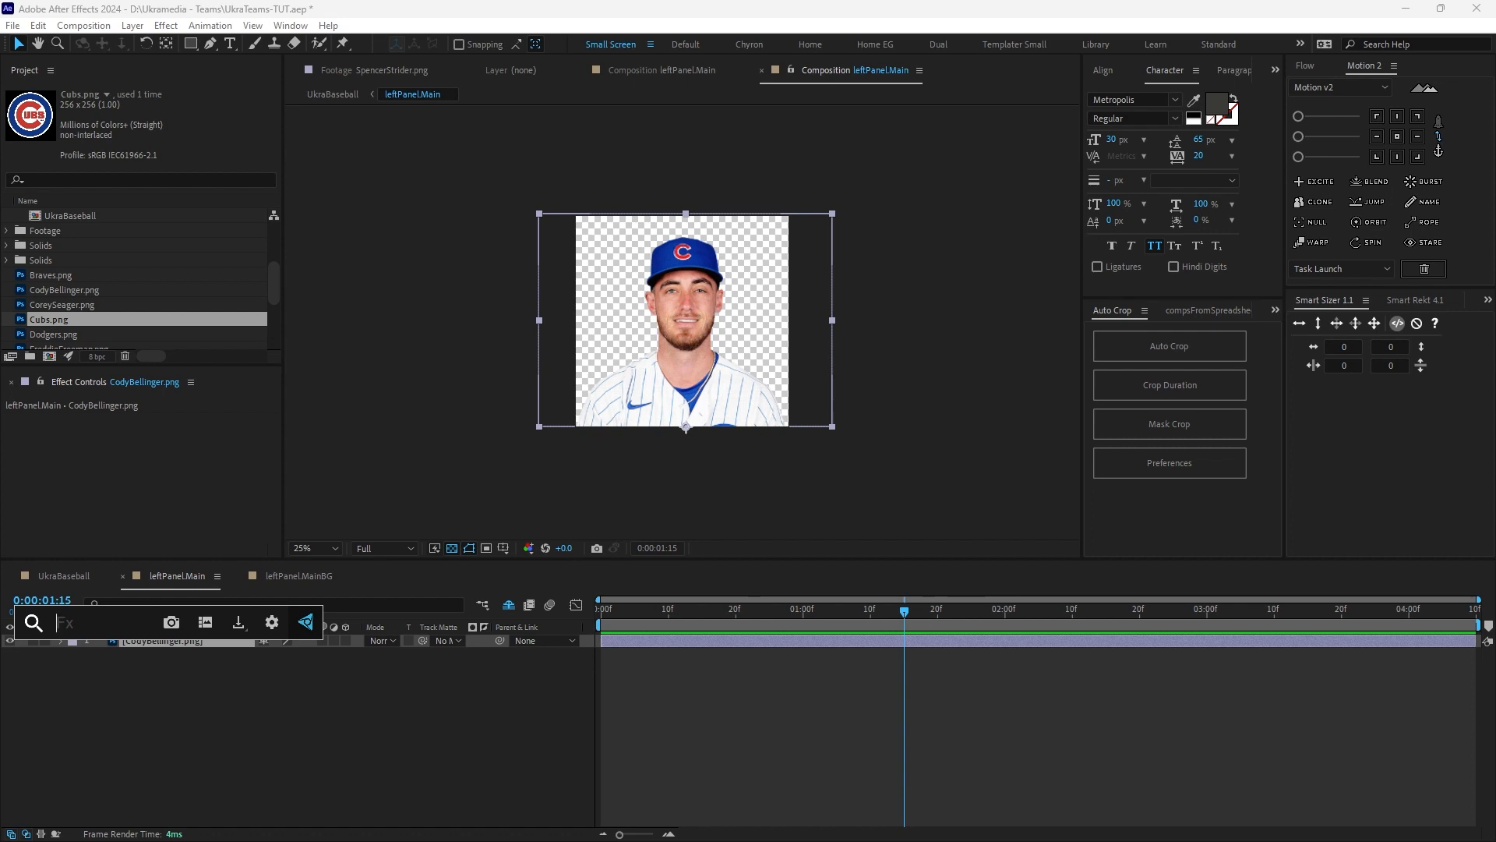
pyautogui.click(297, 720)
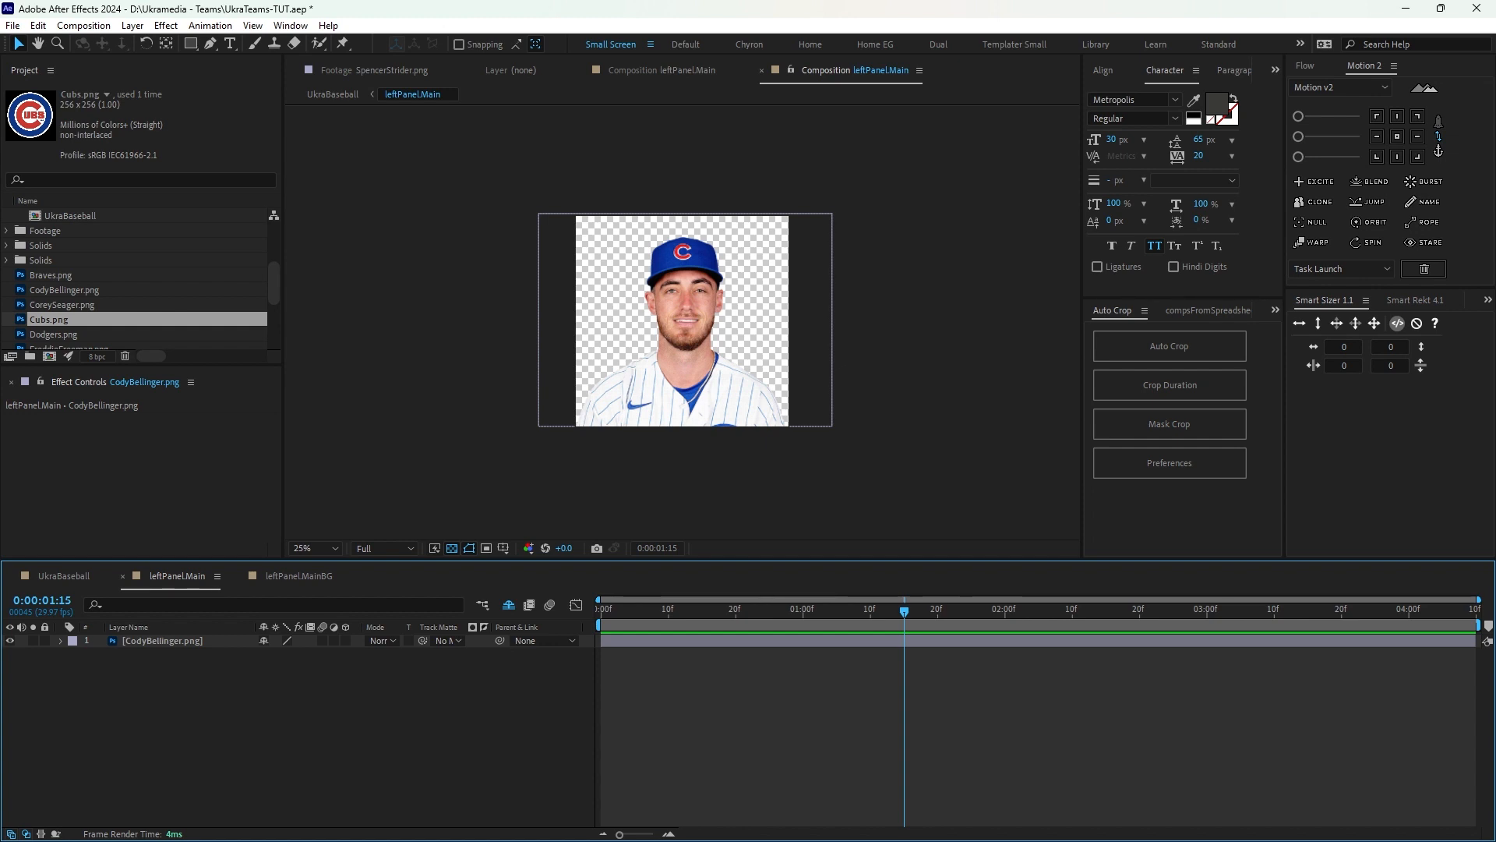
pyautogui.hotkey('ctrl', 'space')
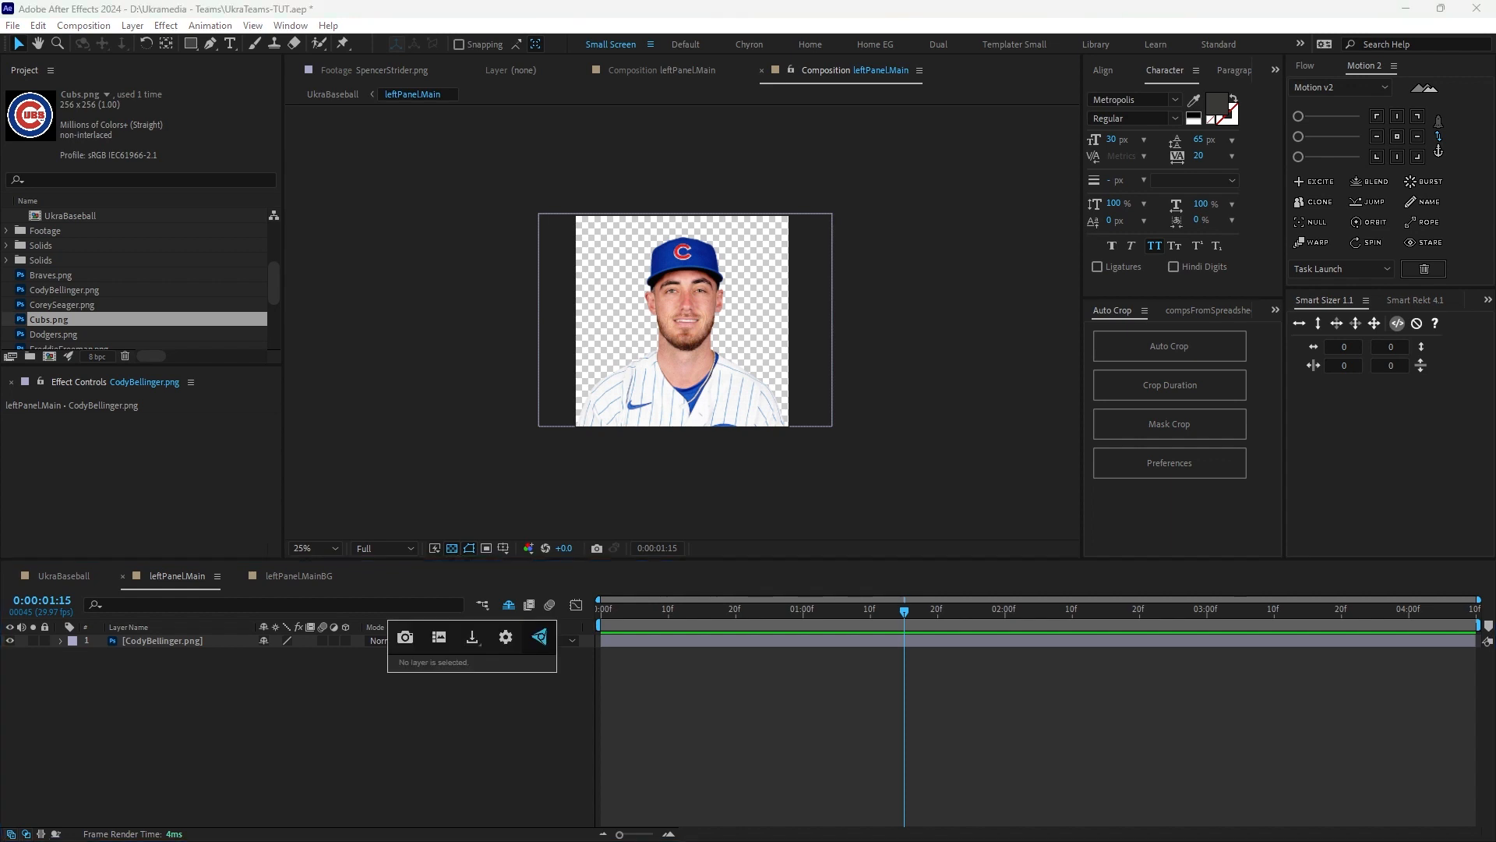
pyautogui.press('Escape')
pyautogui.hotkey('ctrl', 'a')
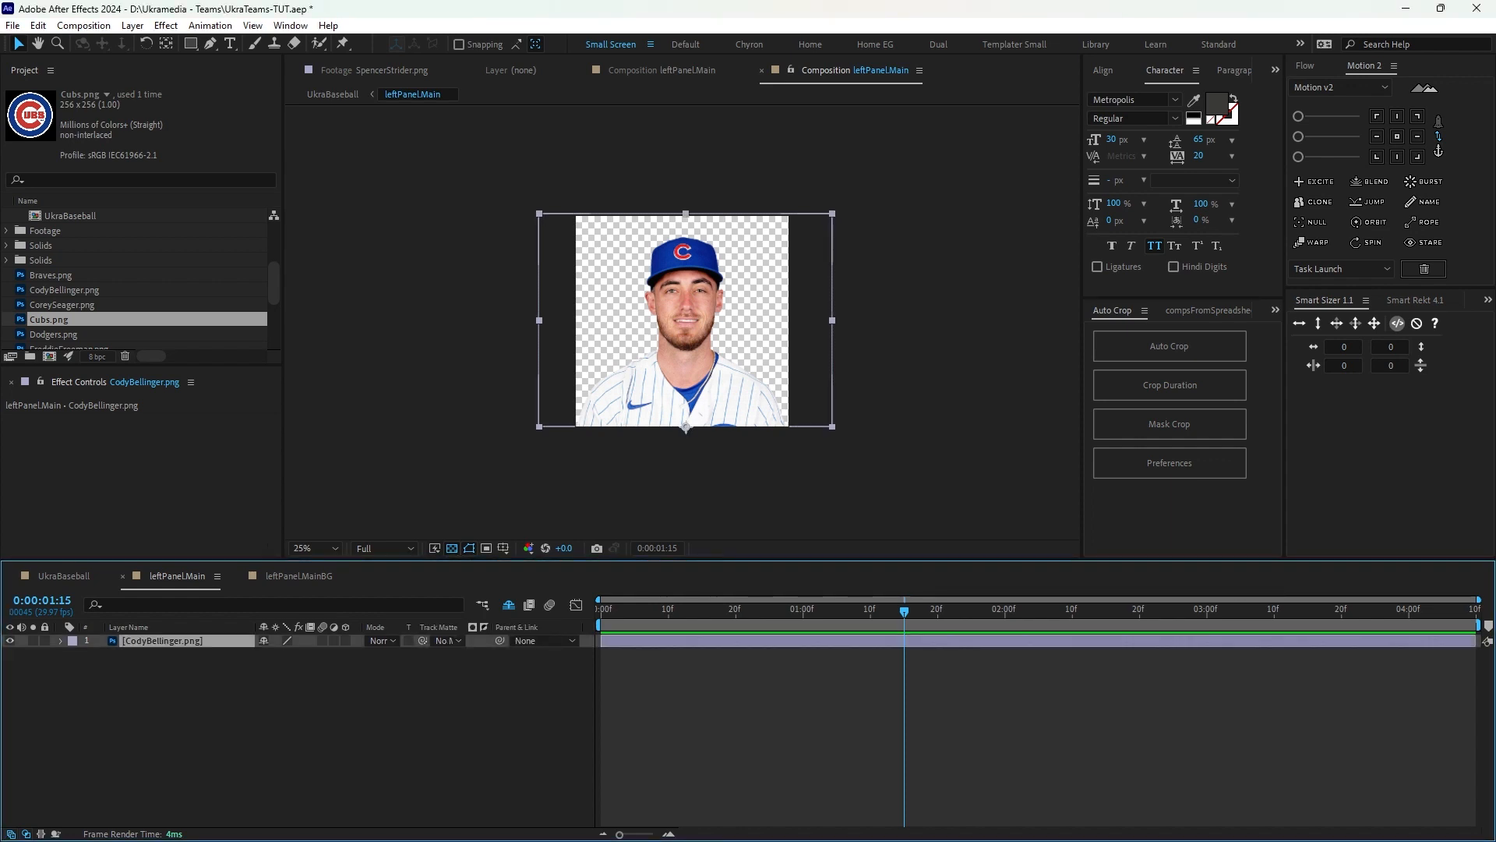
pyautogui.hotkey('ctrl', 'space')
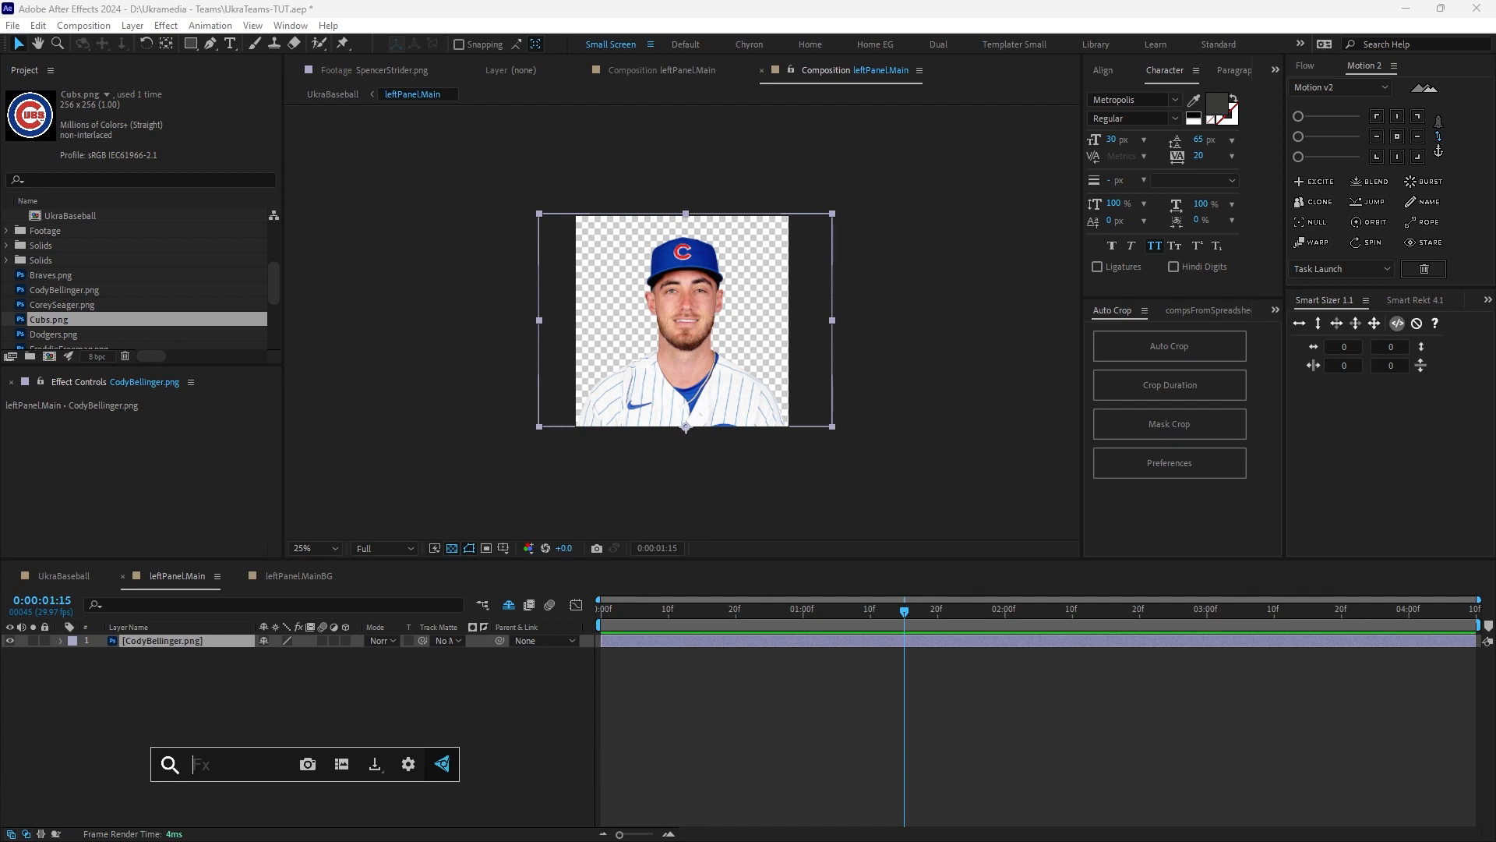
pyautogui.write('drop')
pyautogui.press('Return')
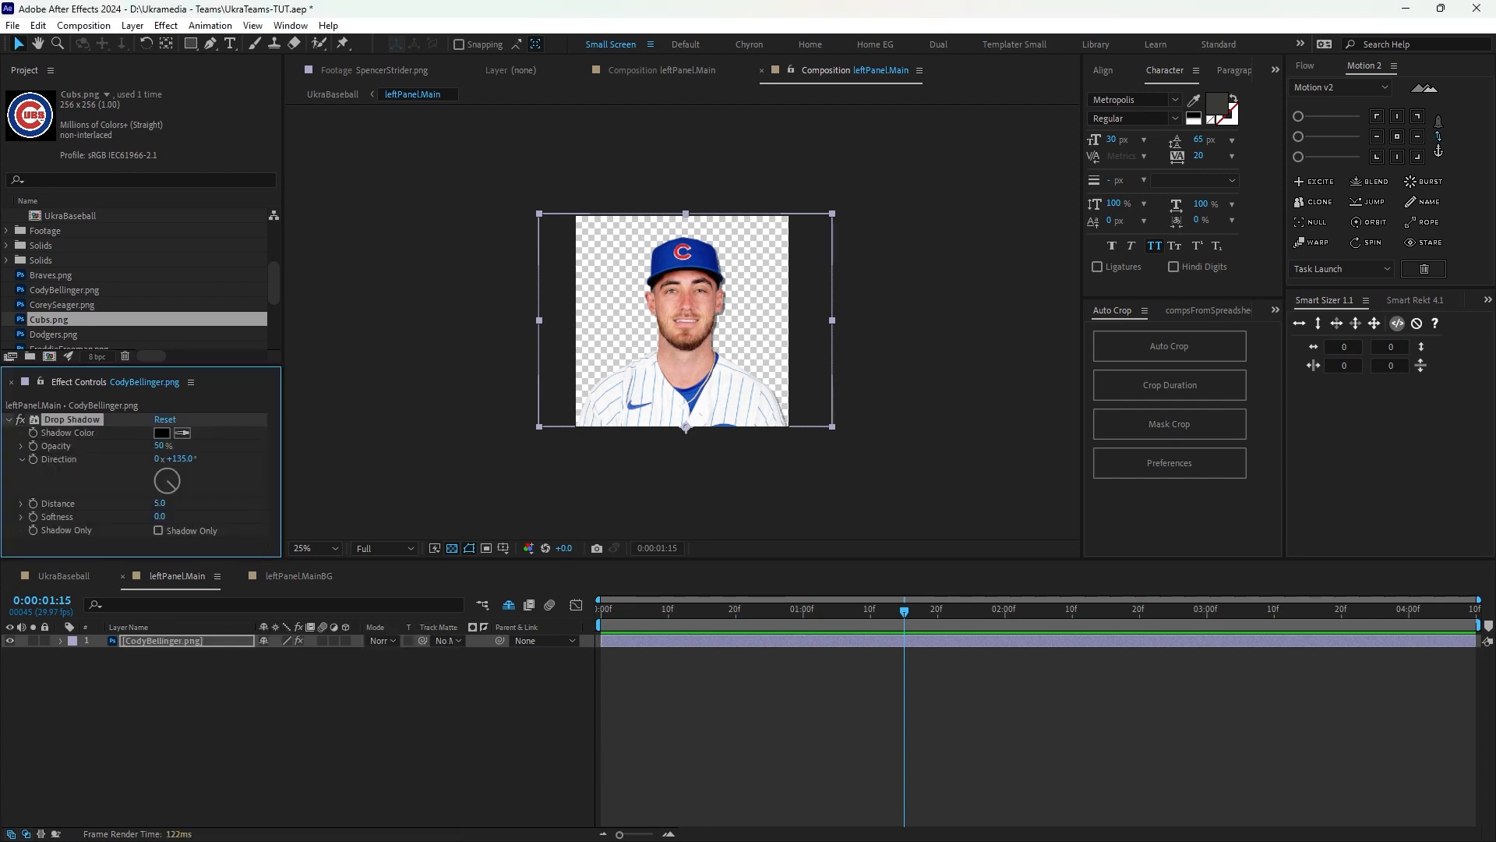
# Set the drop shadow's softness to 15 and check the look in the UkraBaseball composition.
pyautogui.click(160, 516)
pyautogui.write('15')
pyautogui.press('Return')
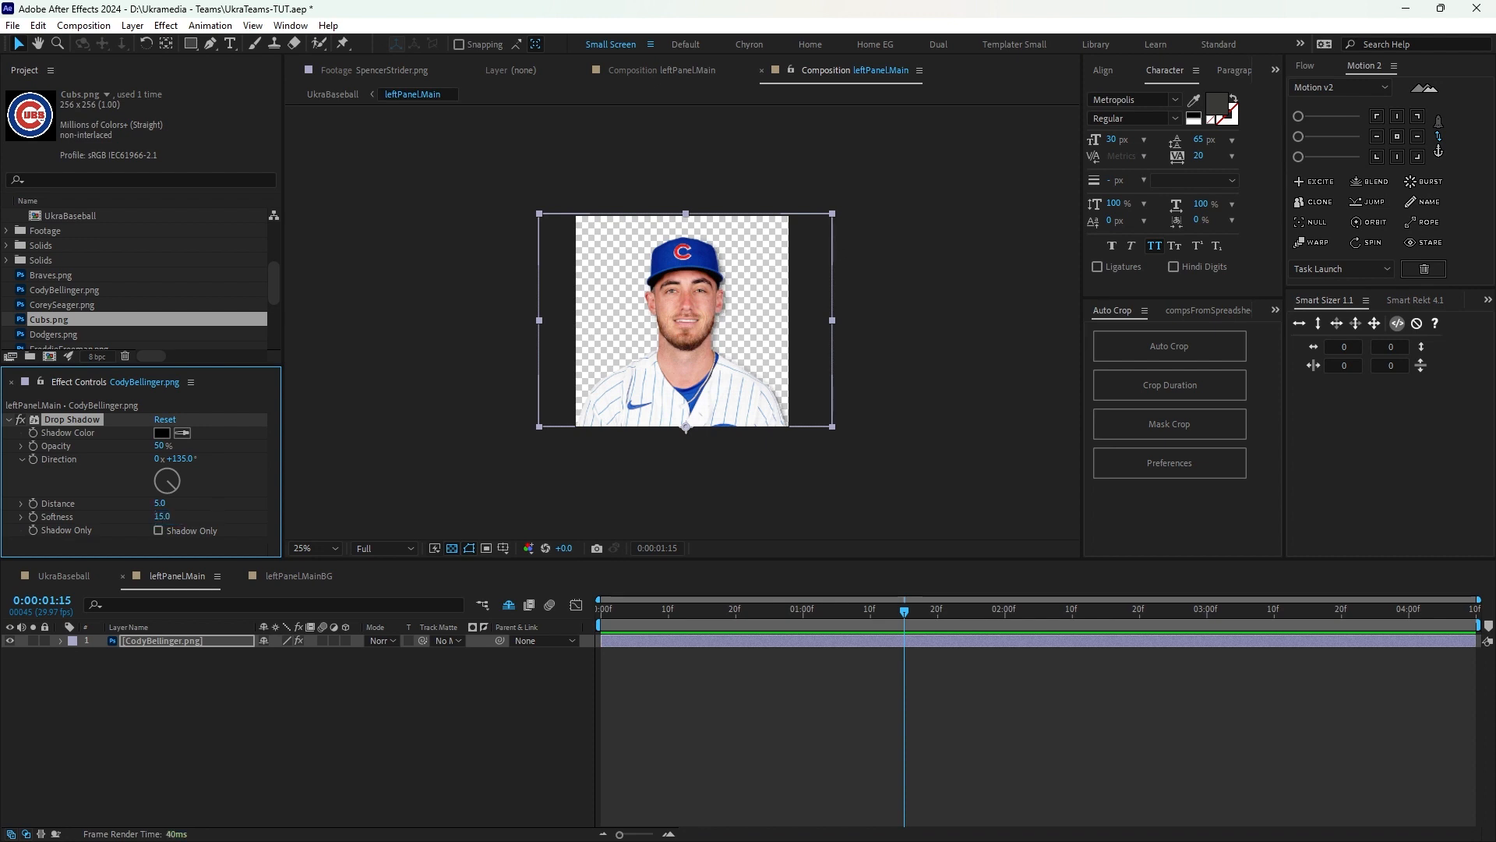
pyautogui.click(64, 576)
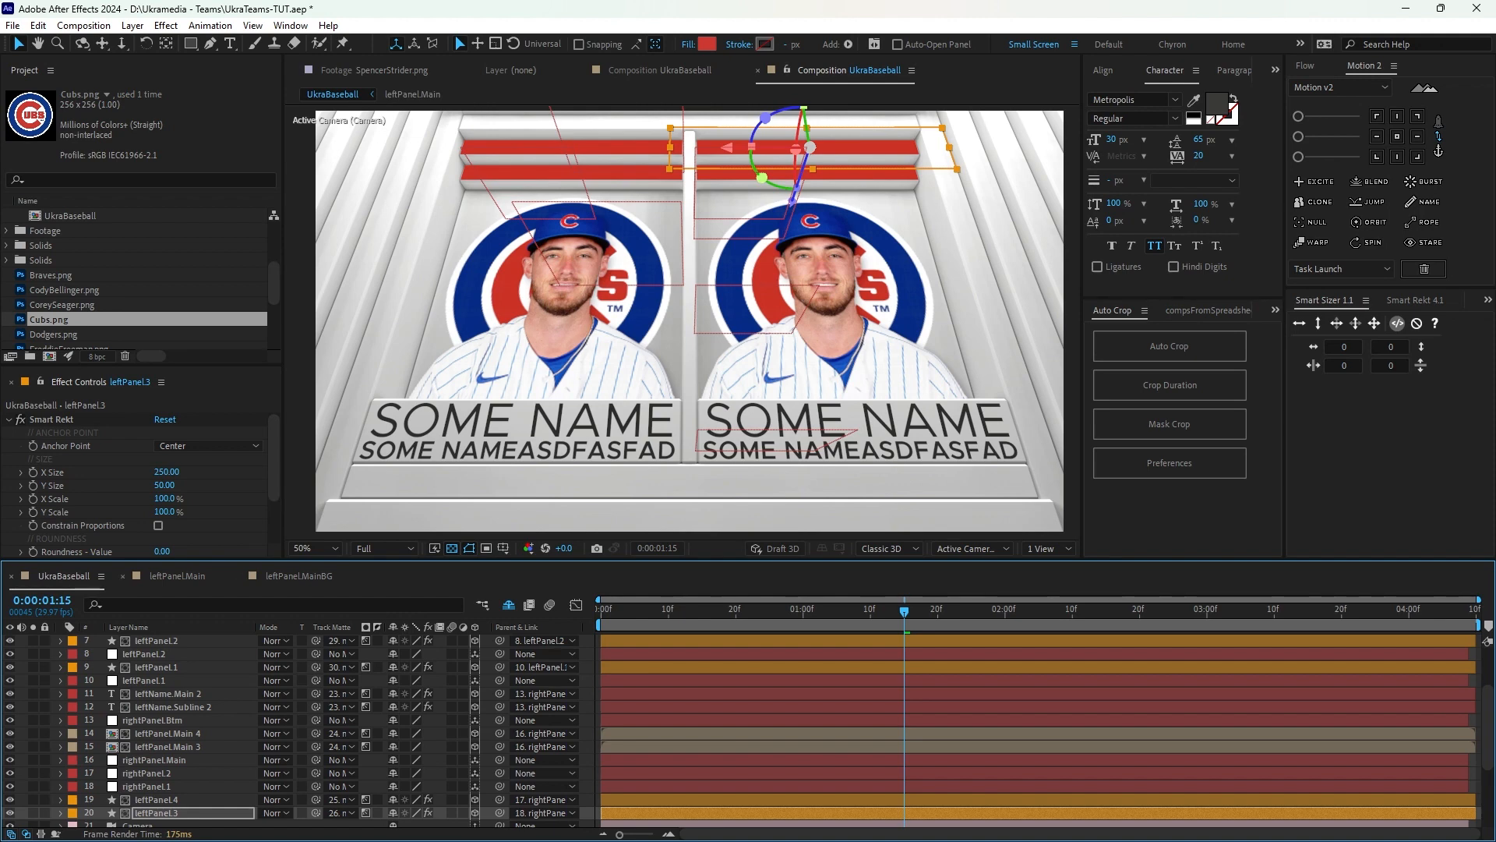
# Set the player layer's drop shadow distance to 10 and softness to 30 in leftPanel.Main.
pyautogui.click(177, 576)
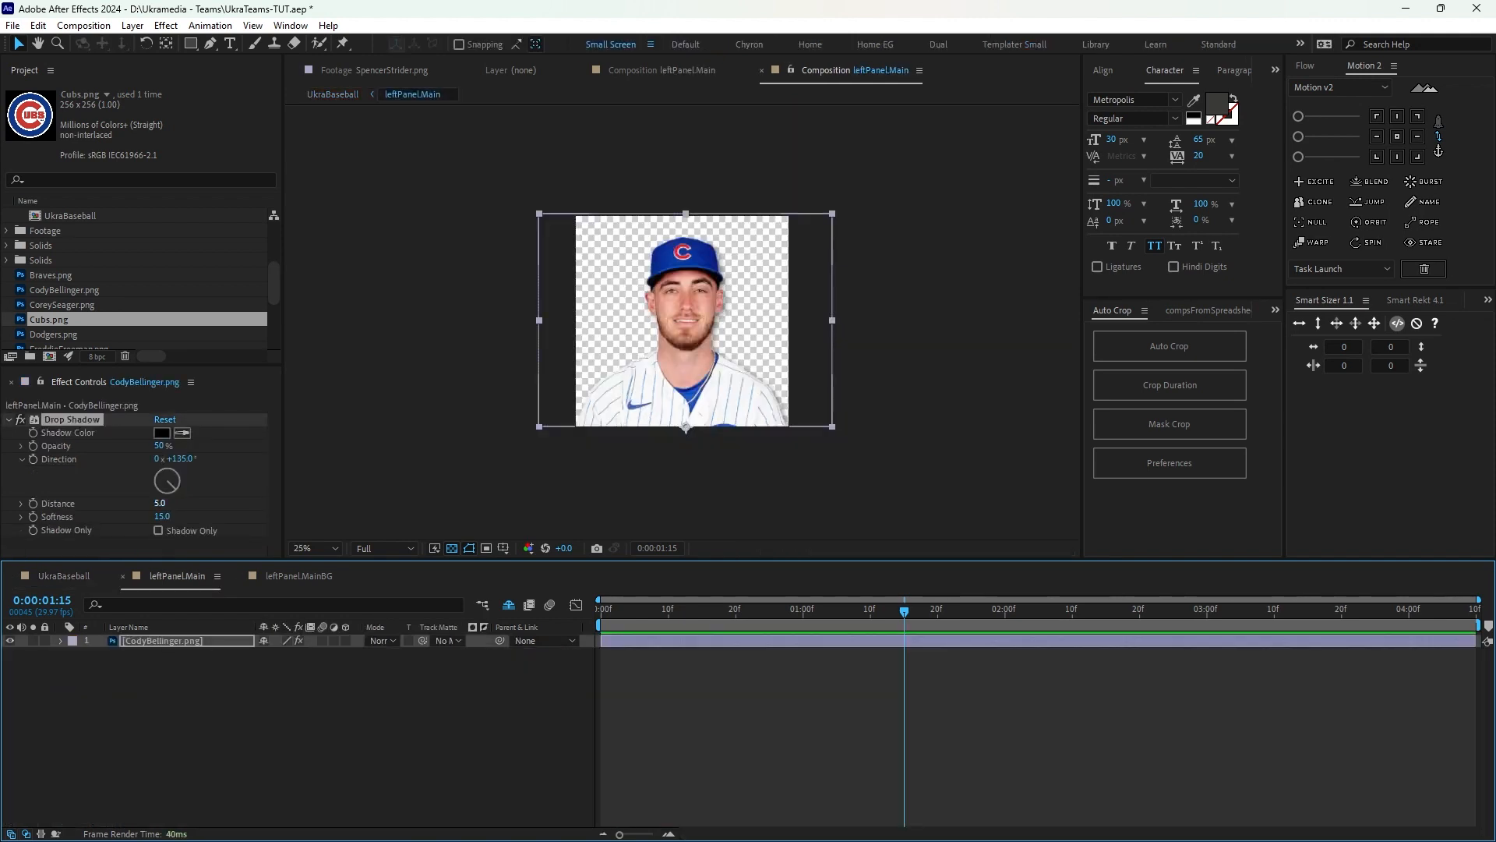
pyautogui.click(160, 503)
pyautogui.write('10')
pyautogui.press('Tab')
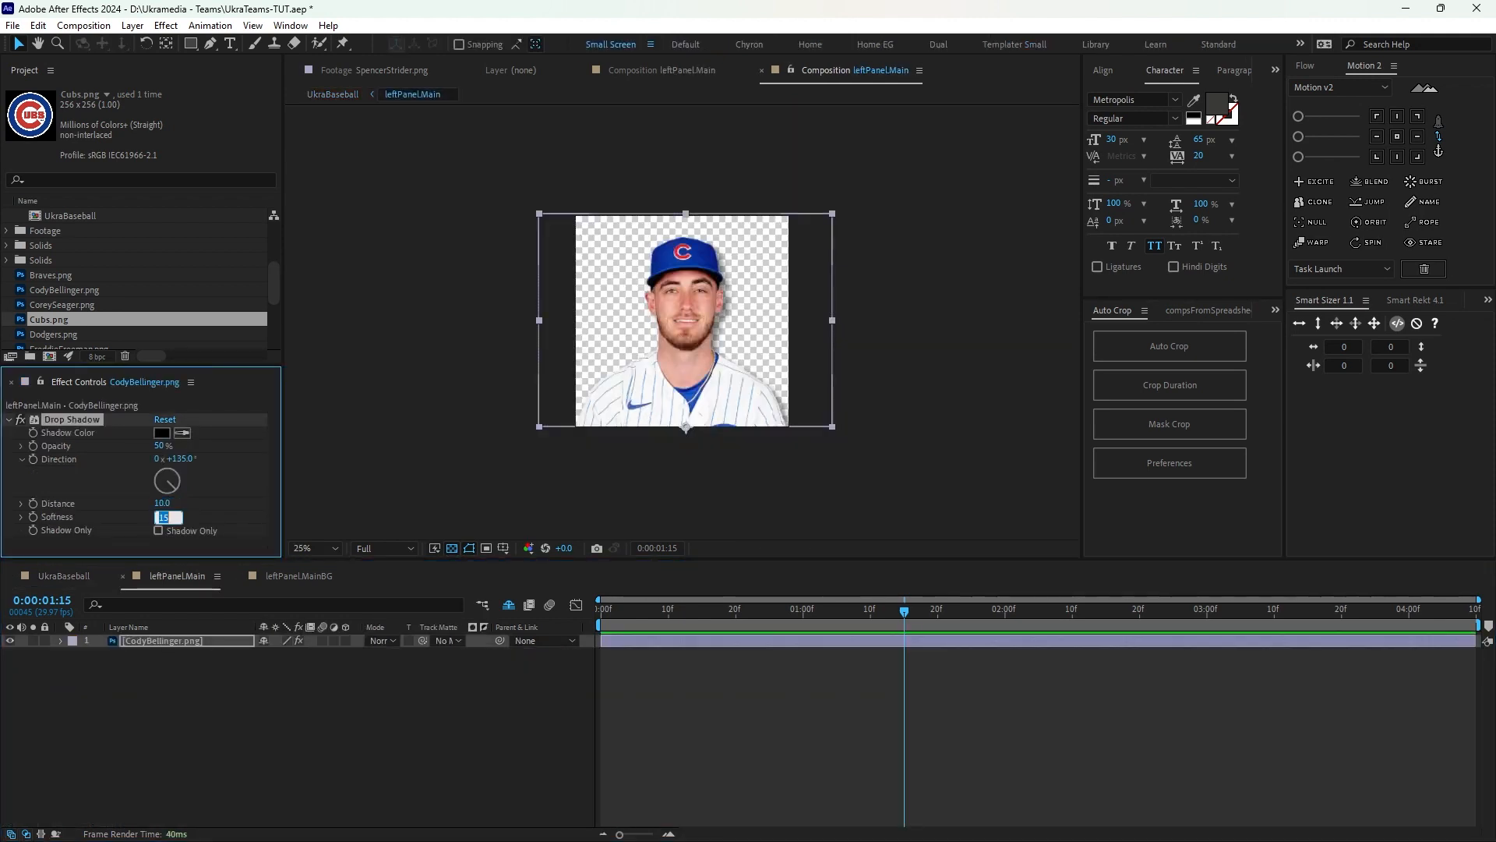
pyautogui.write('30')
pyautogui.press('Return')
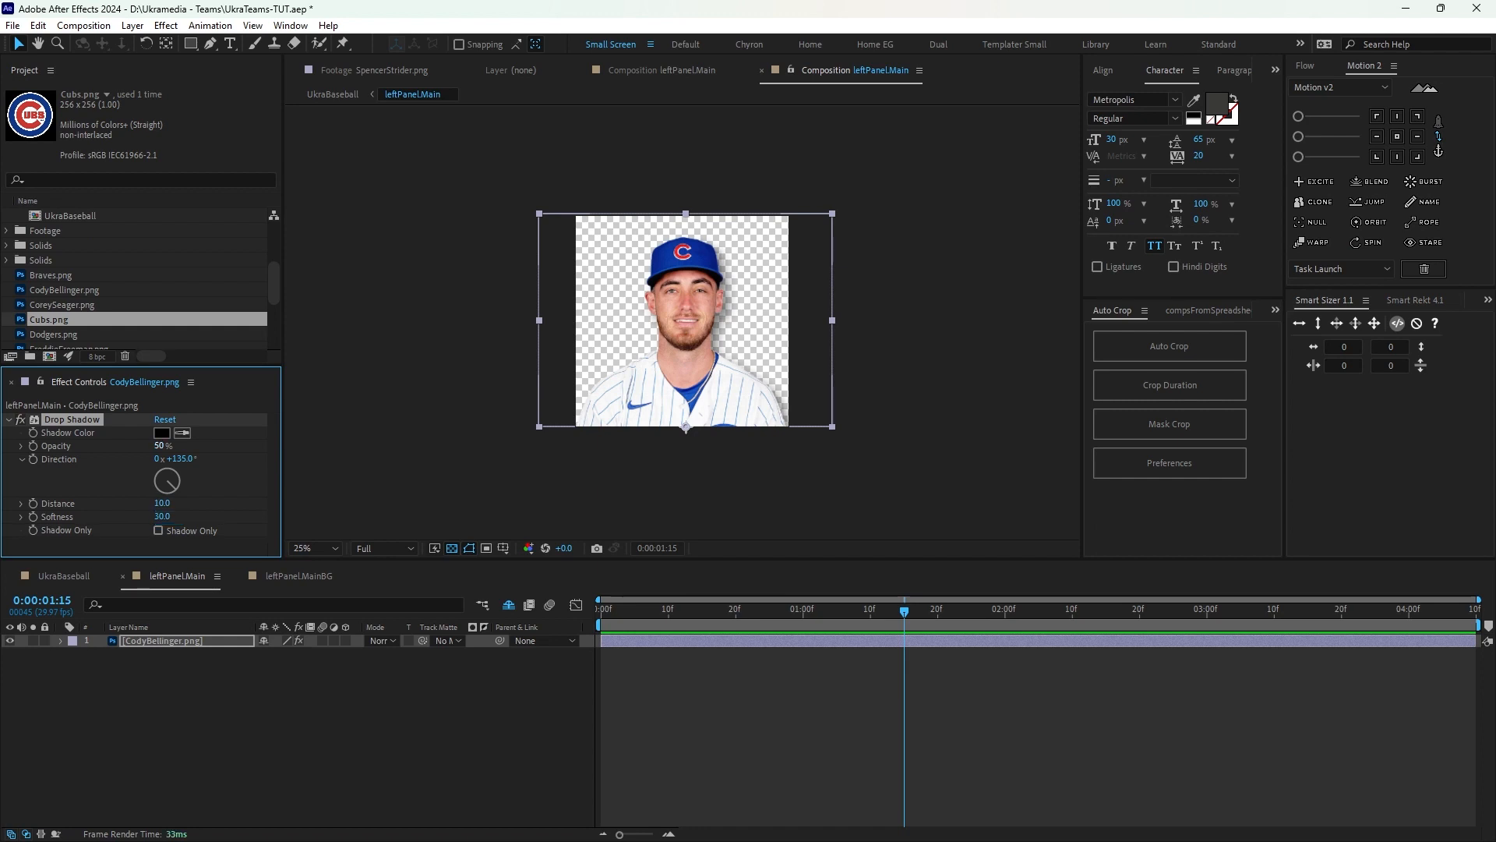
pyautogui.click(160, 445)
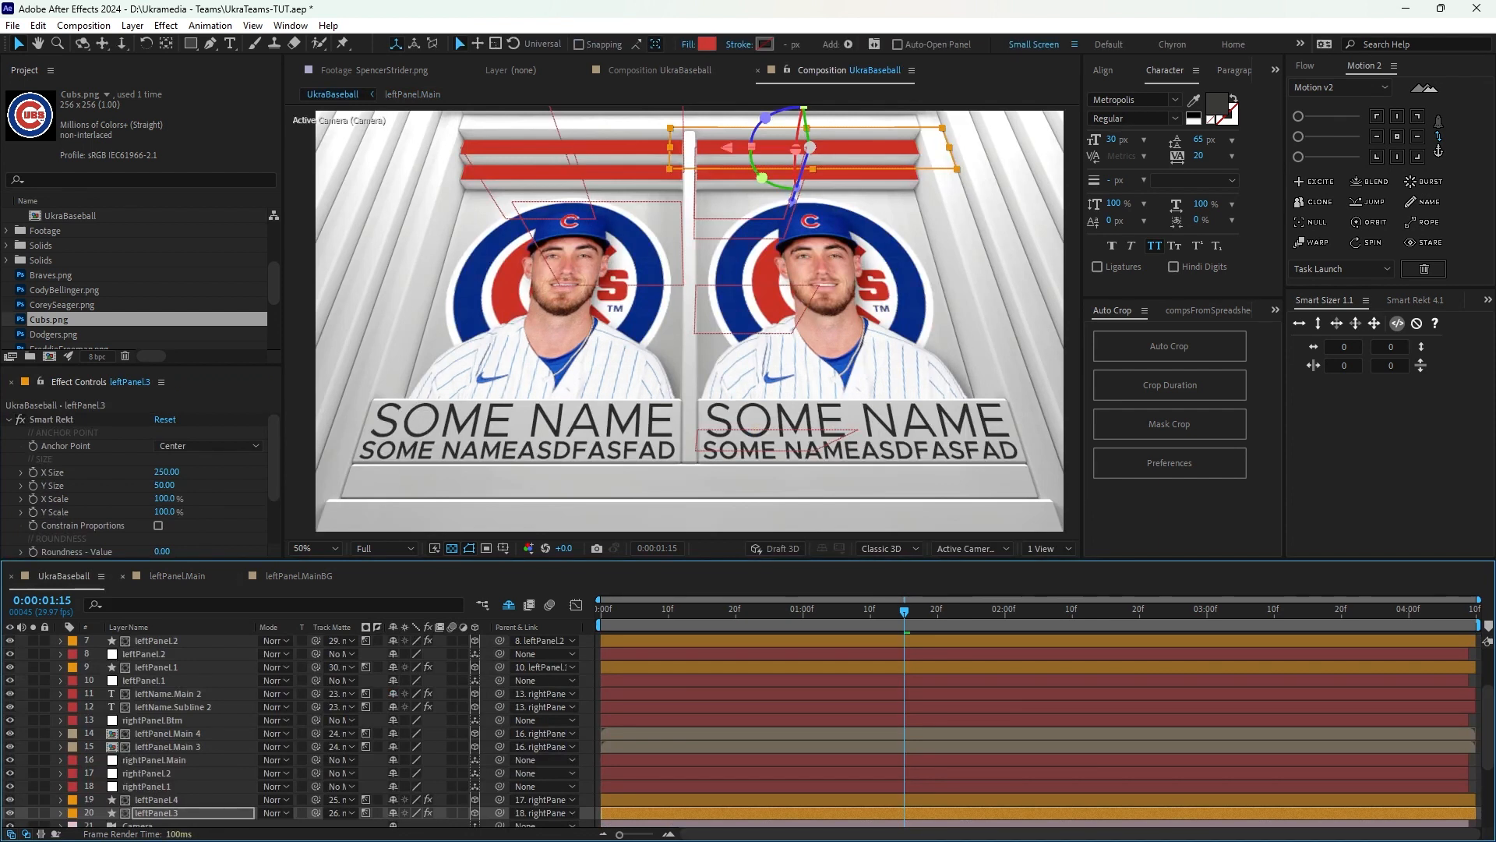
# Close the leftPanel.Main and leftPanel.MainBG timelines and review the layer stack of UkraBaseball.
pyautogui.click(122, 577)
pyautogui.click(122, 576)
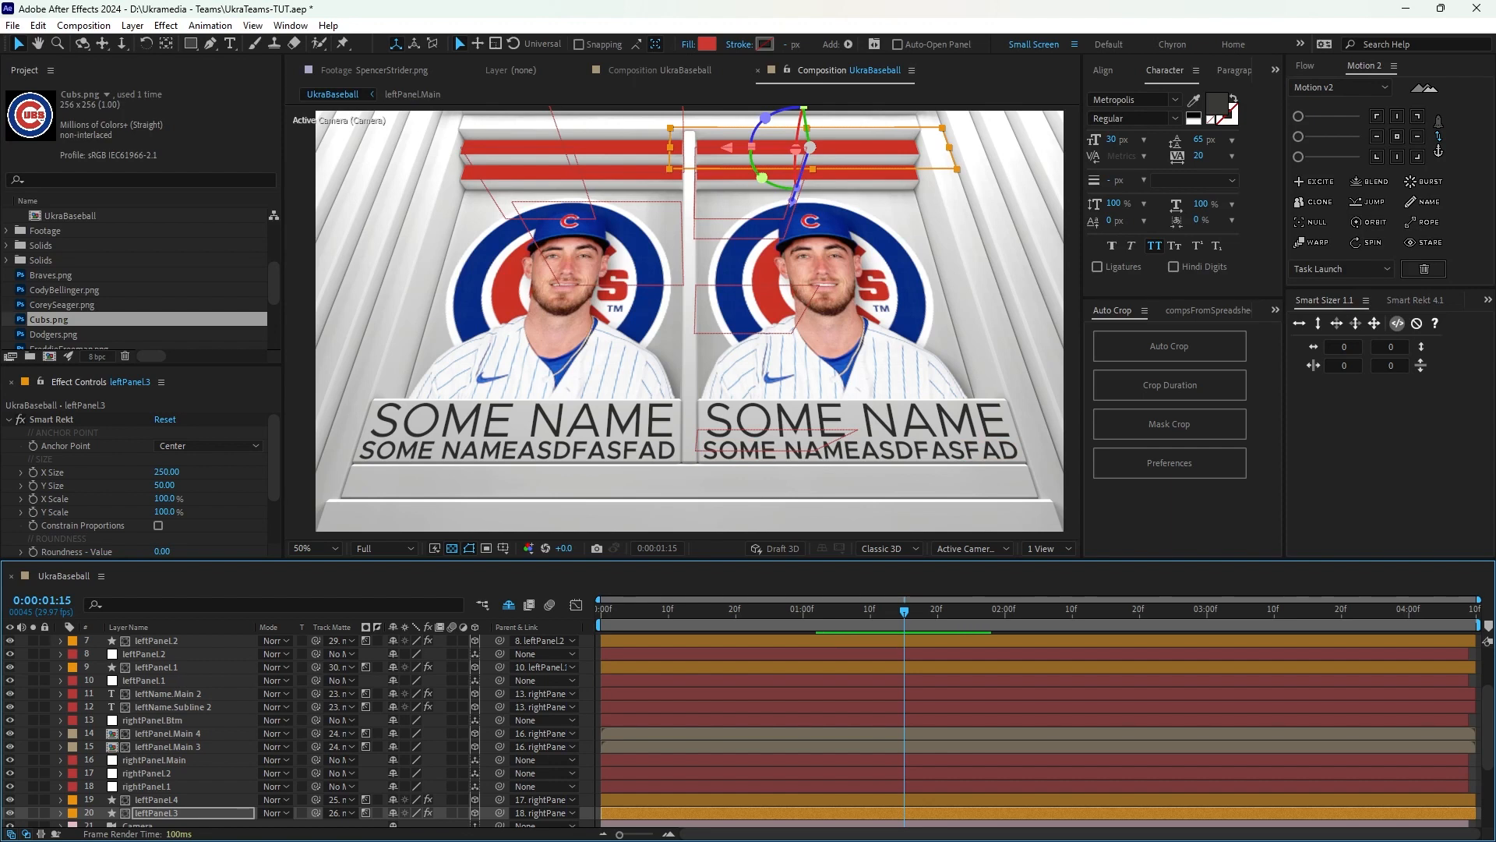
pyautogui.scroll(4, 140, 280)
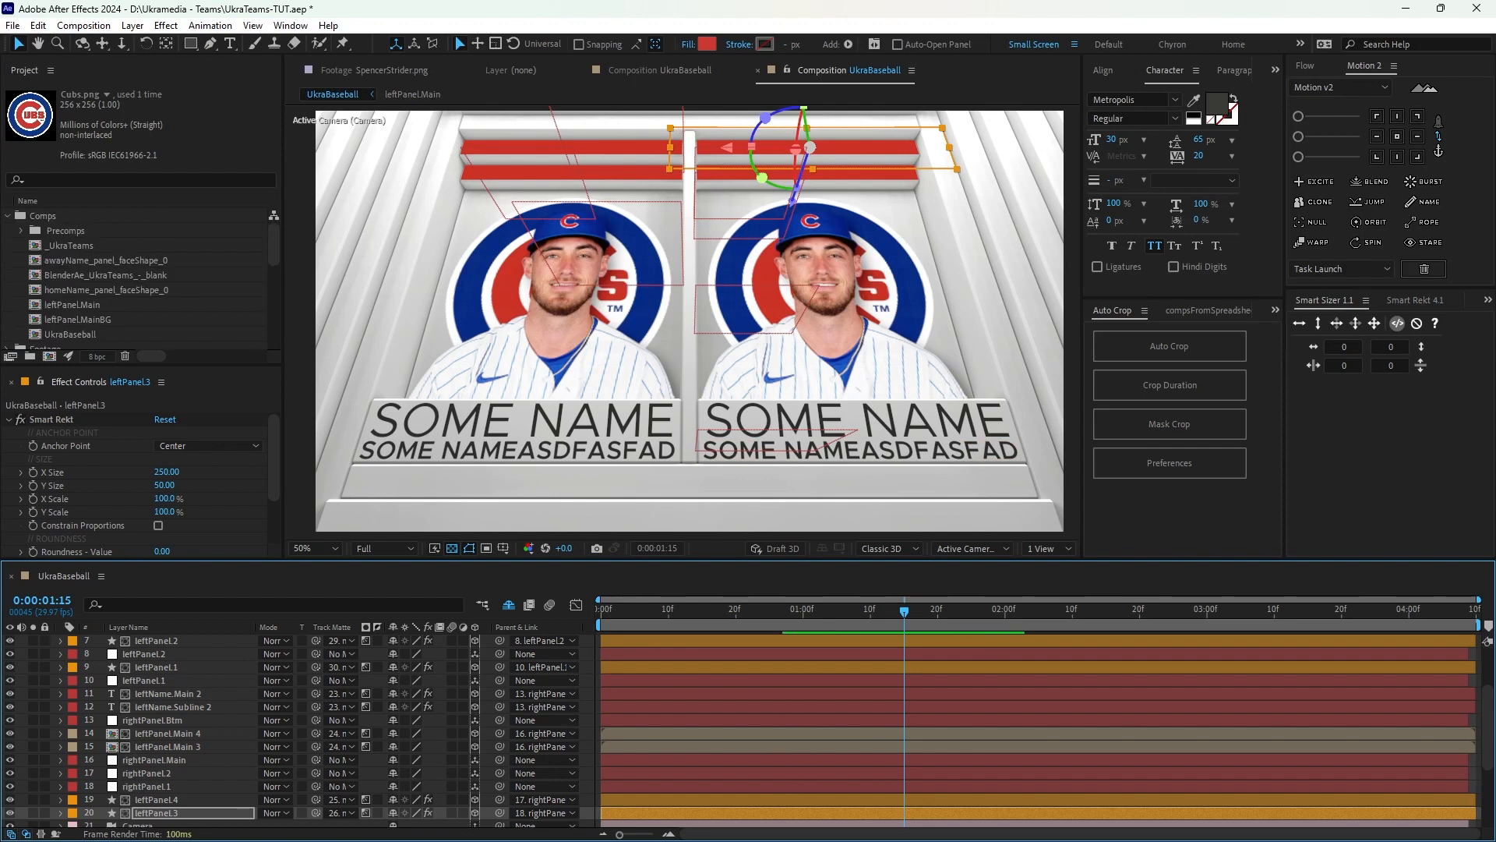
pyautogui.scroll(-3, 312, 732)
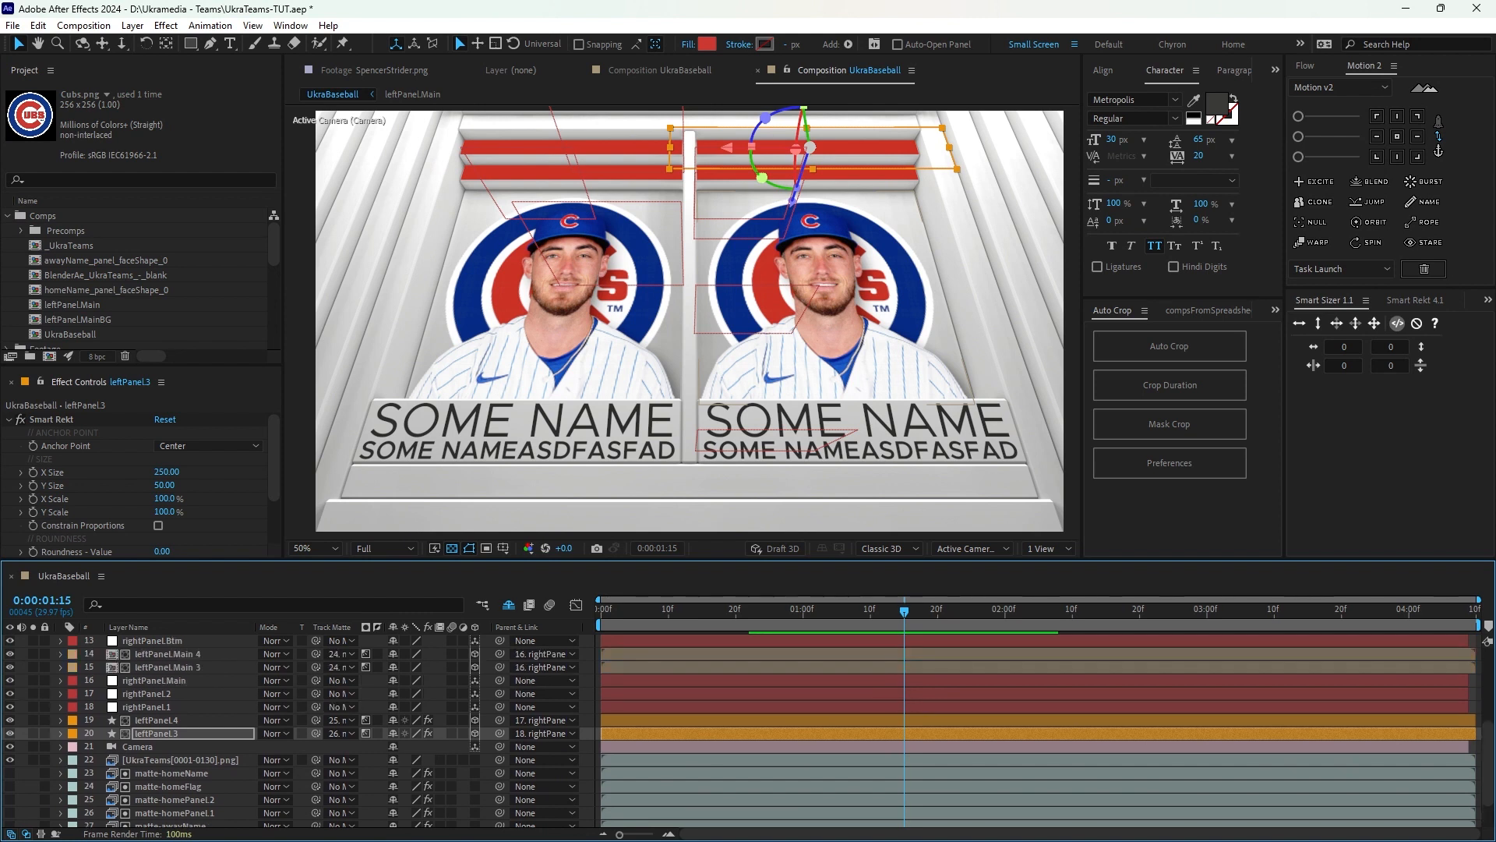
pyautogui.scroll(2, 311, 733)
pyautogui.scroll(-3, 312, 733)
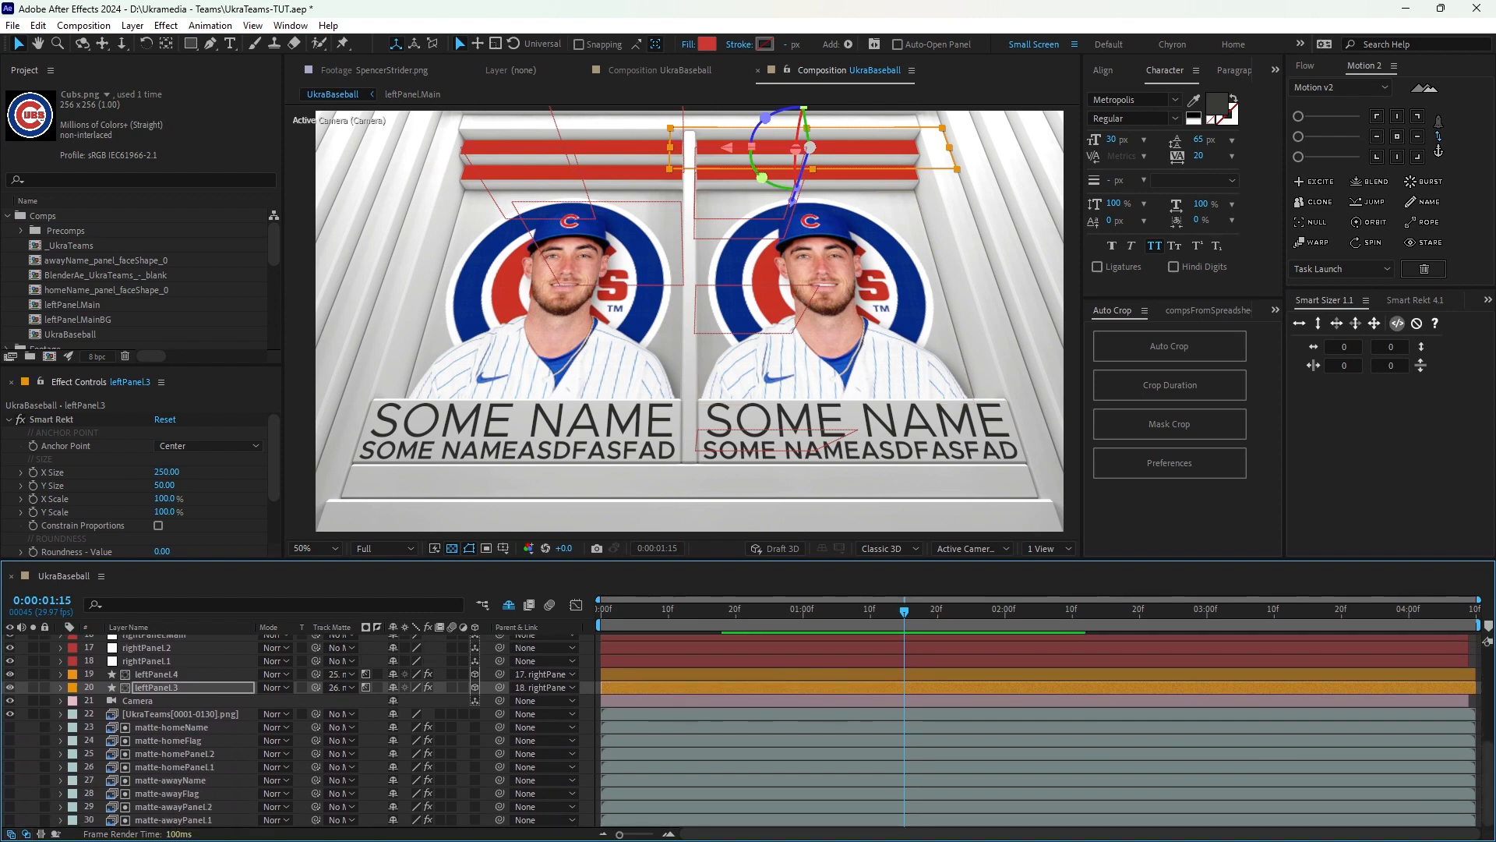
pyautogui.scroll(2, 312, 733)
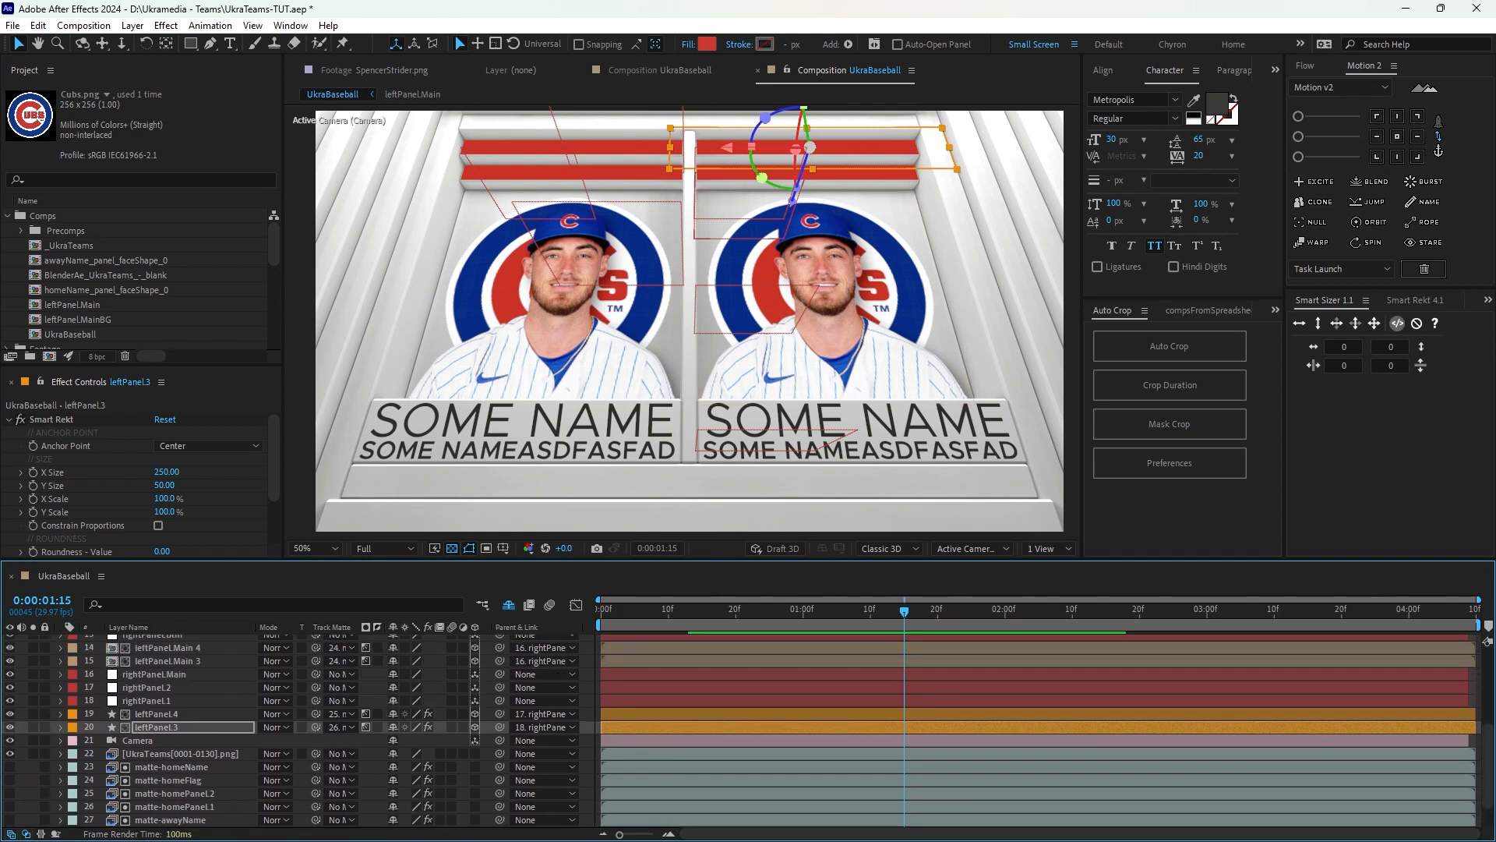
pyautogui.scroll(2, 312, 733)
pyautogui.scroll(2, 311, 733)
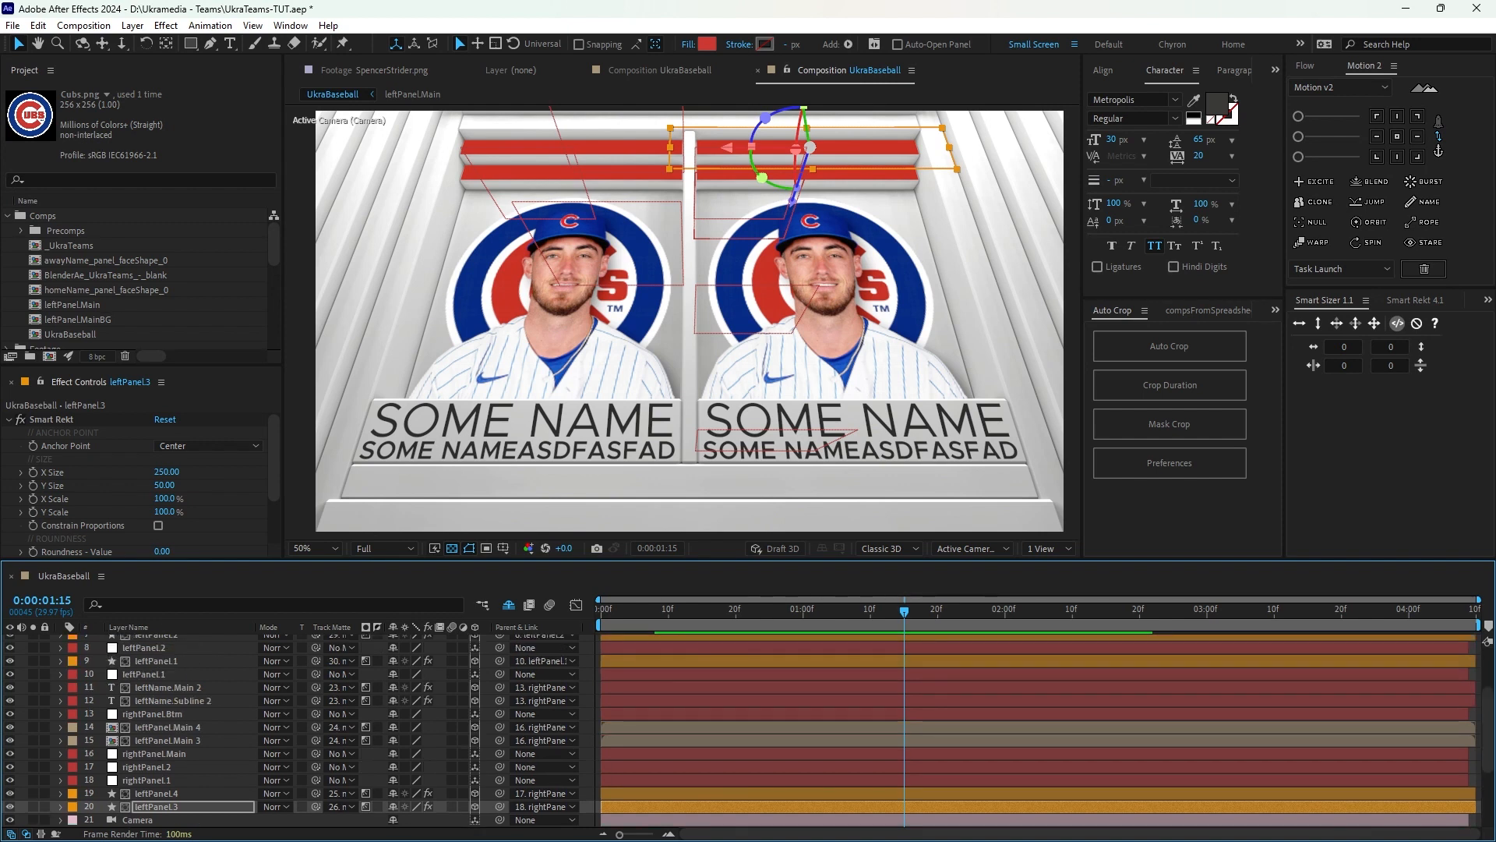
pyautogui.scroll(3, 311, 733)
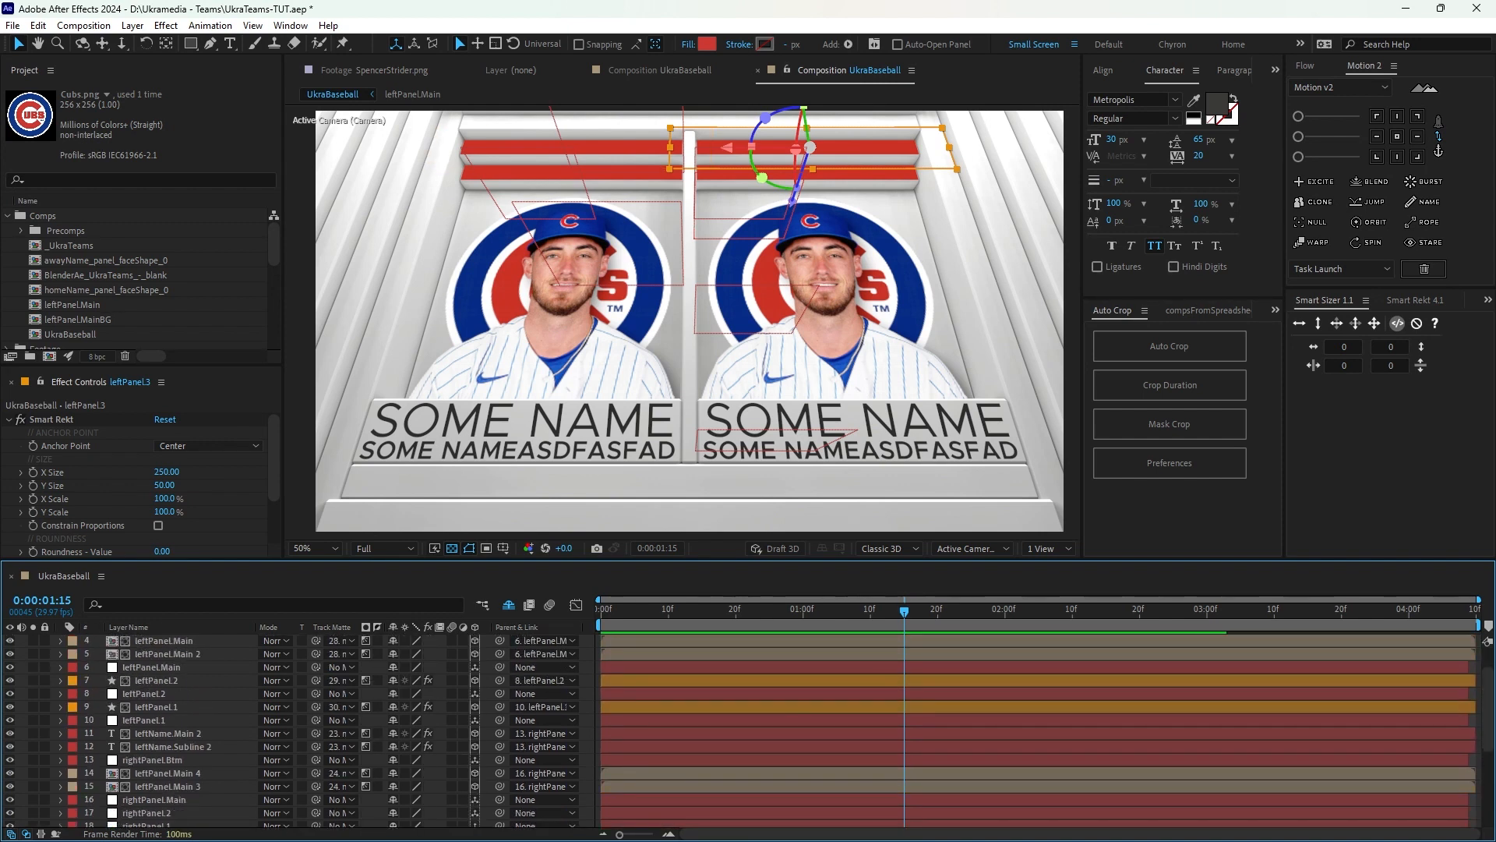
pyautogui.scroll(-2, 141, 280)
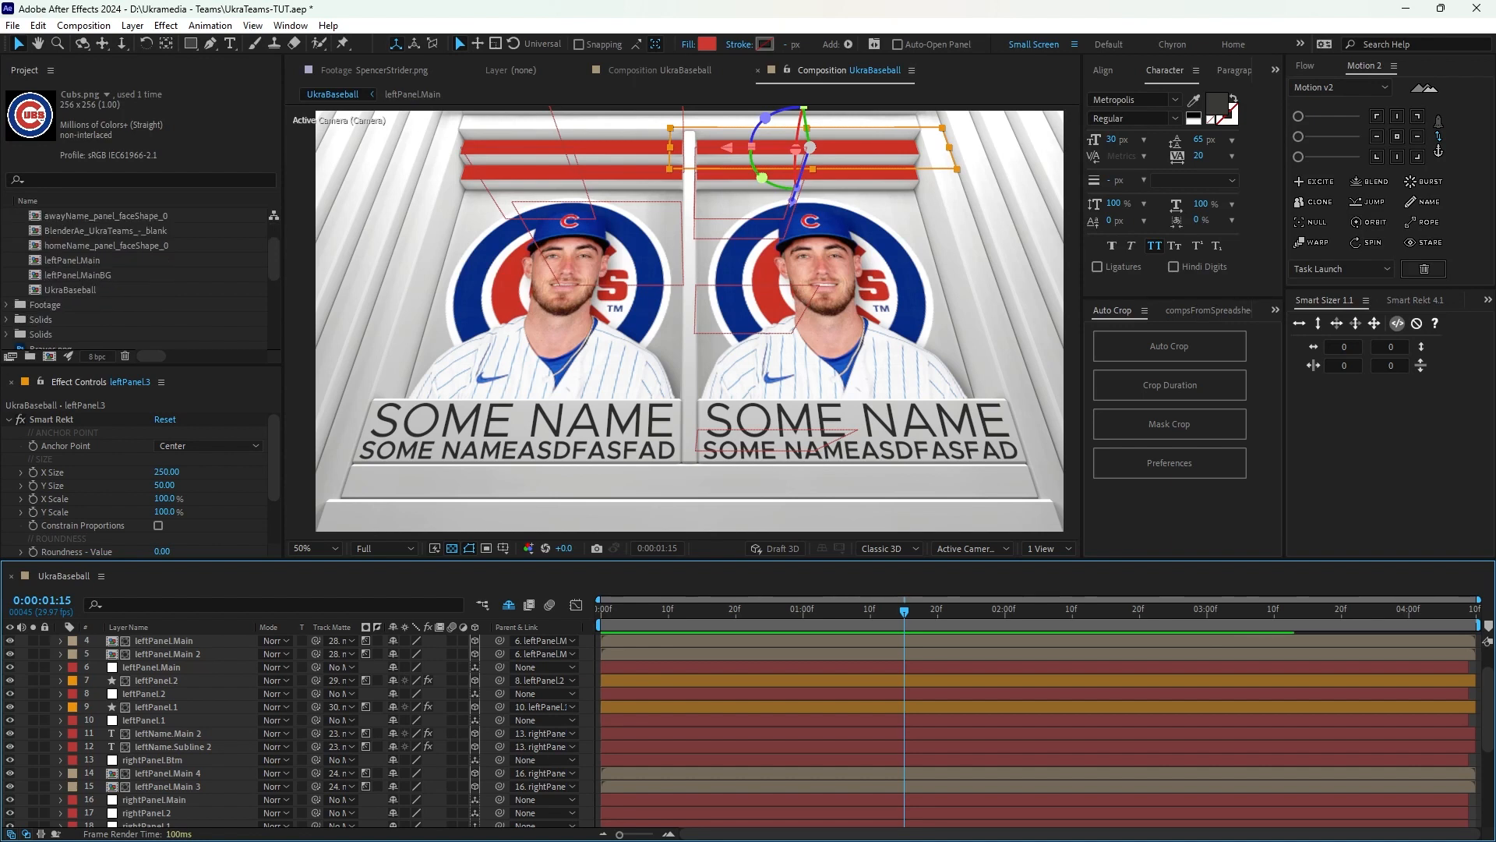
# Duplicate the leftPanel.Main and leftPanel.MainBG compositions in the project.
pyautogui.click(71, 261)
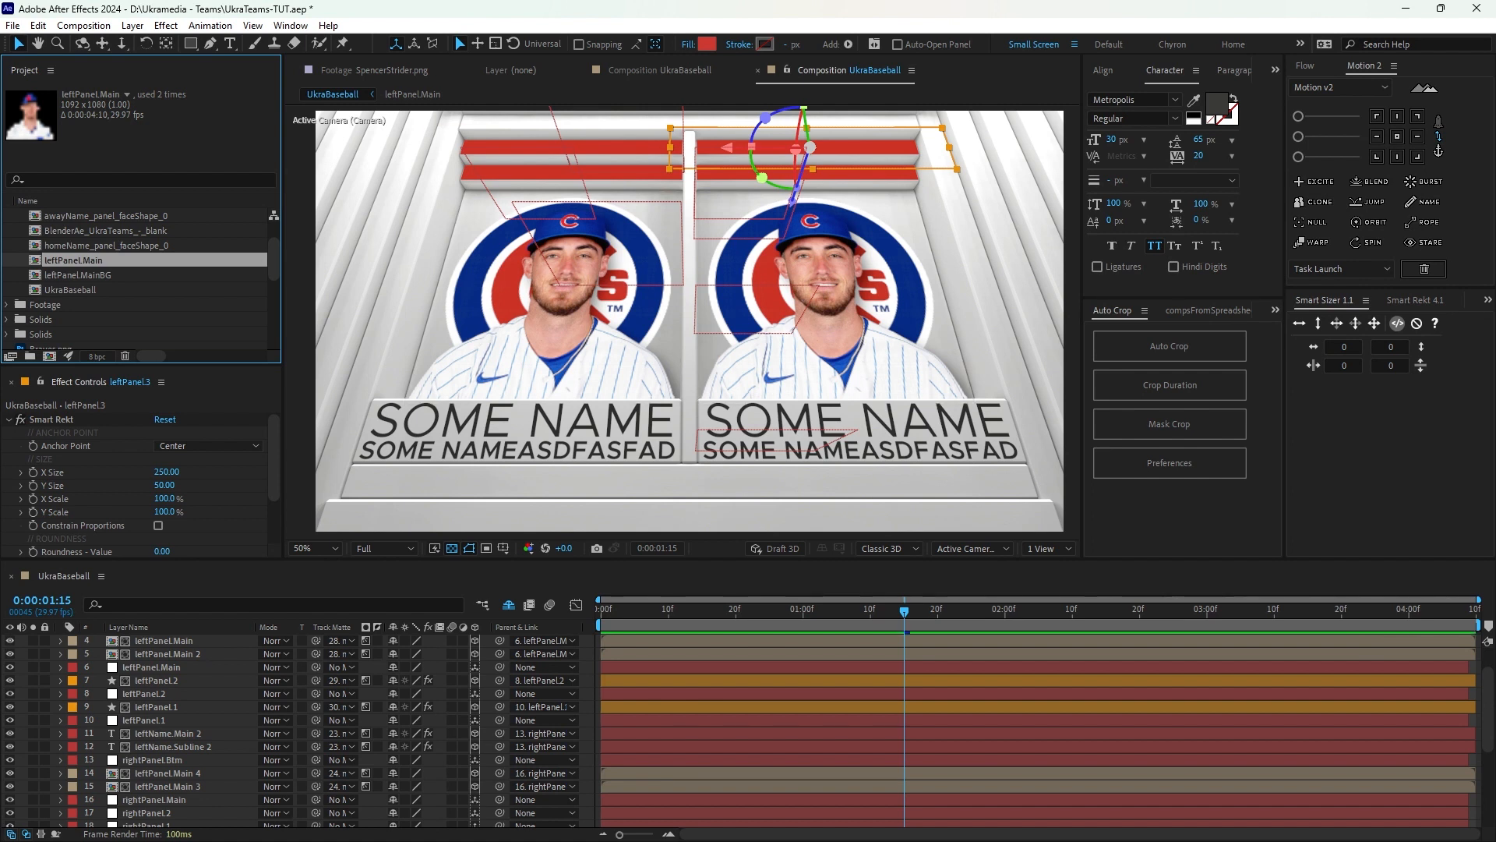
pyautogui.scroll(-1, 312, 731)
pyautogui.scroll(-1, 312, 731)
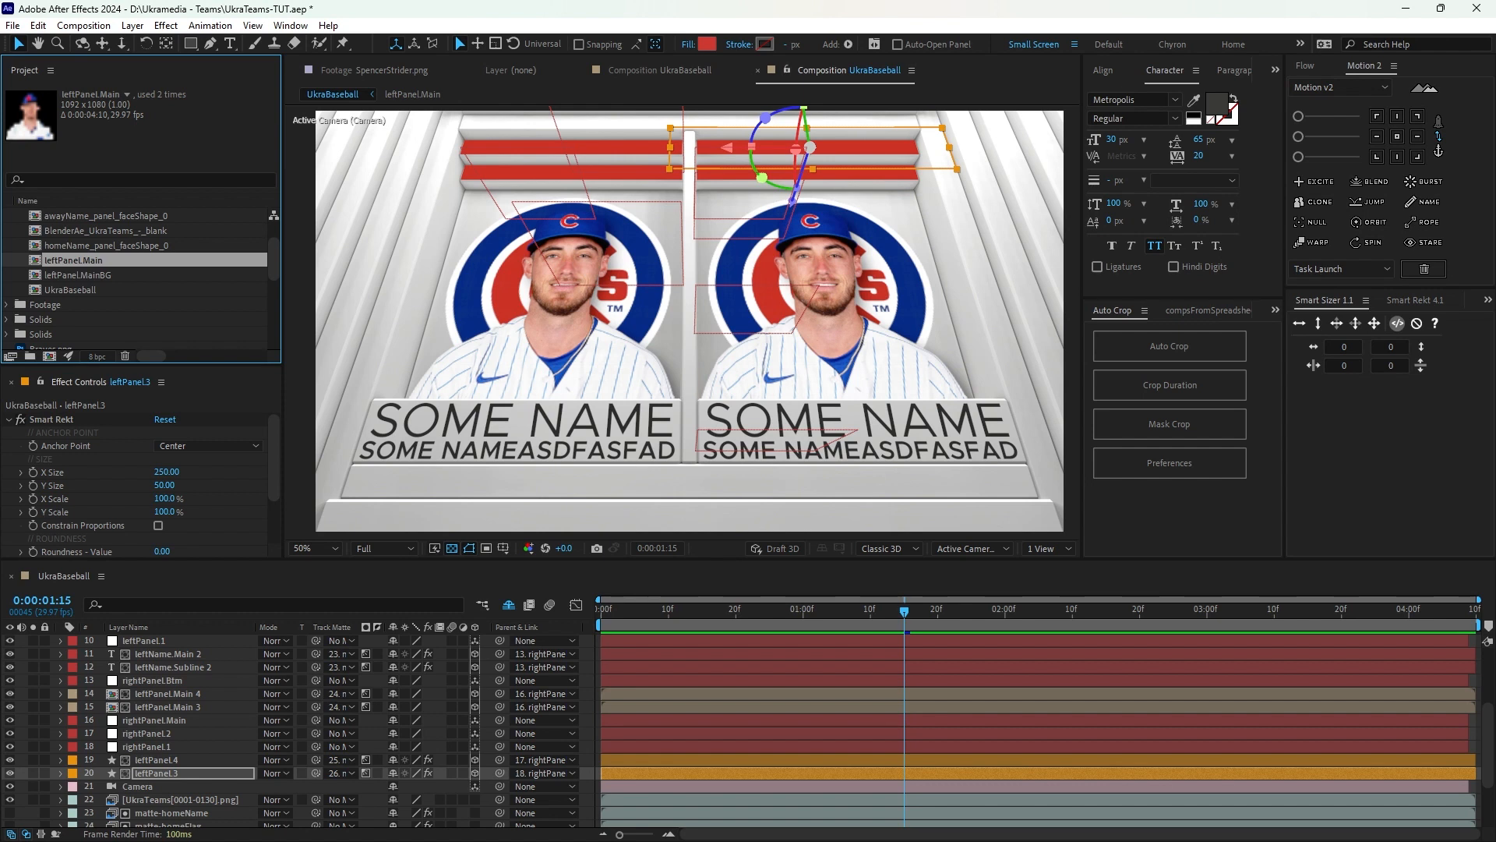
pyautogui.keyDown('shift'); pyautogui.click(79, 275); pyautogui.keyUp('shift')
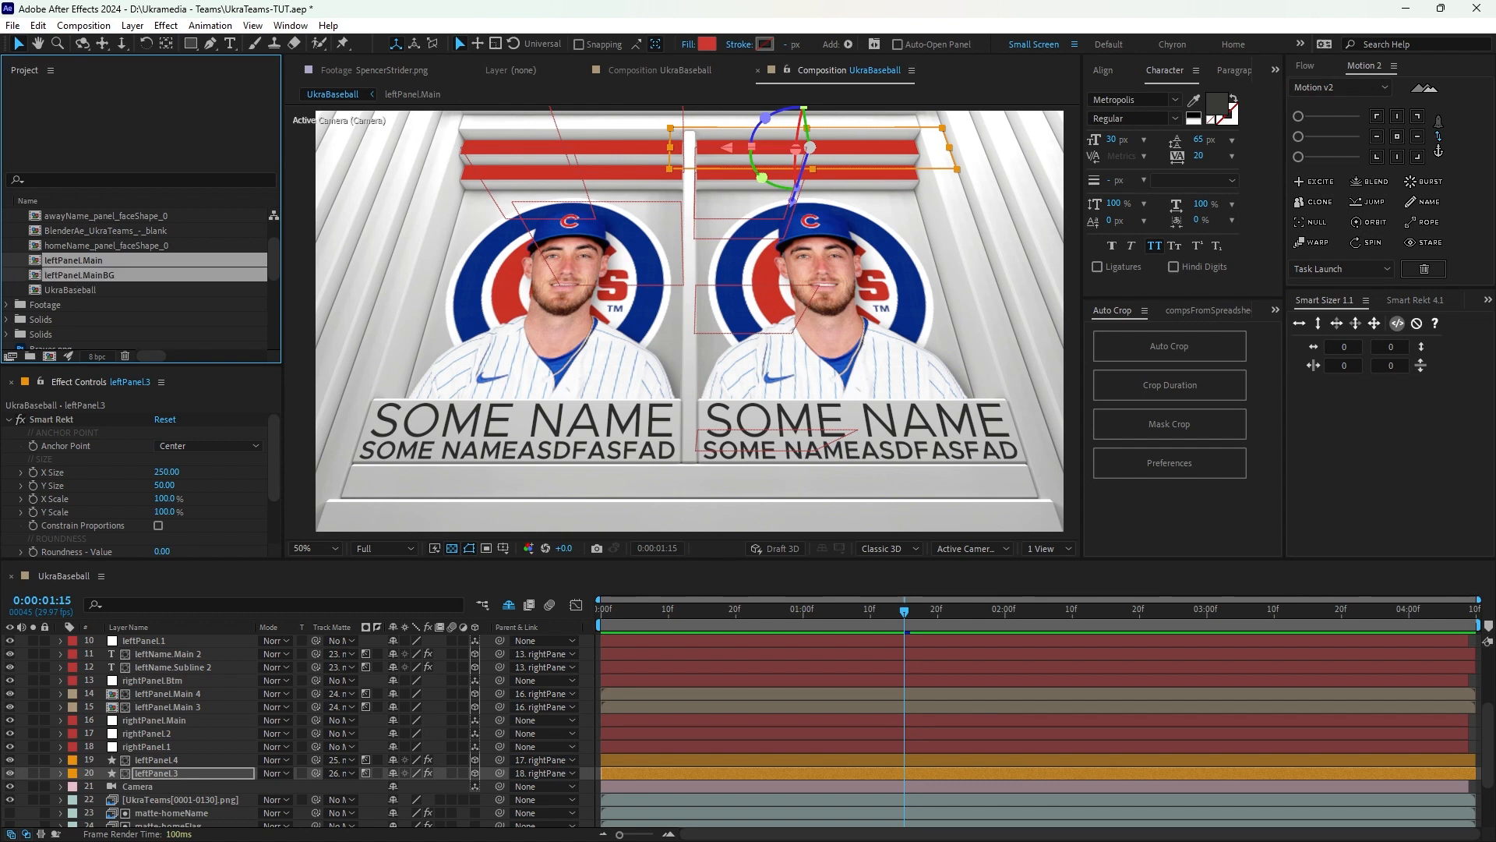
pyautogui.hotkey('ctrl', 'd')
# Rename the duplicate of the leftPanel.Main composition as rightPanel.Main.
pyautogui.click(72, 260)
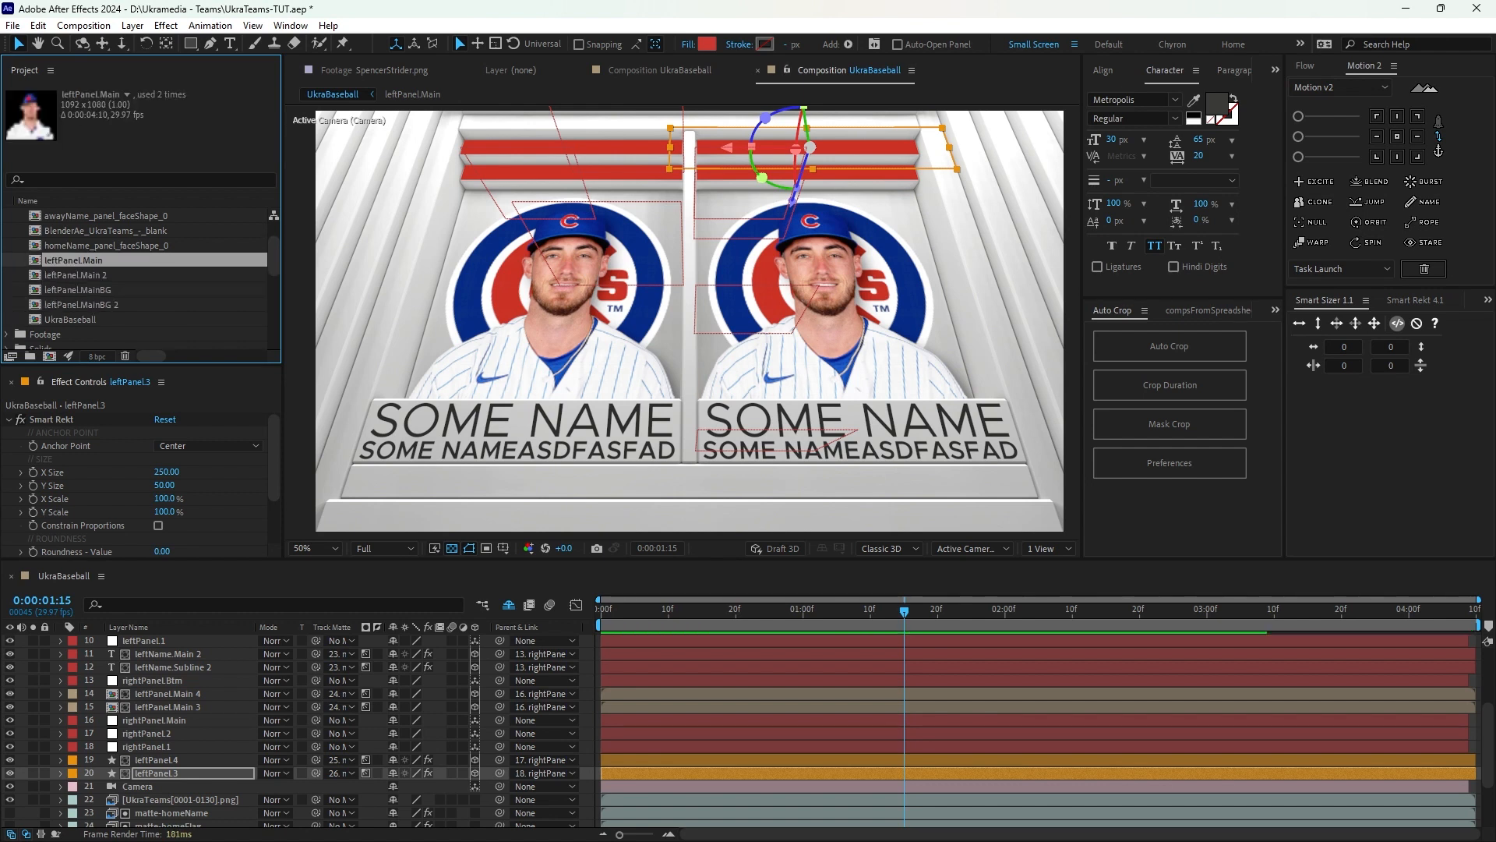
pyautogui.click(76, 275)
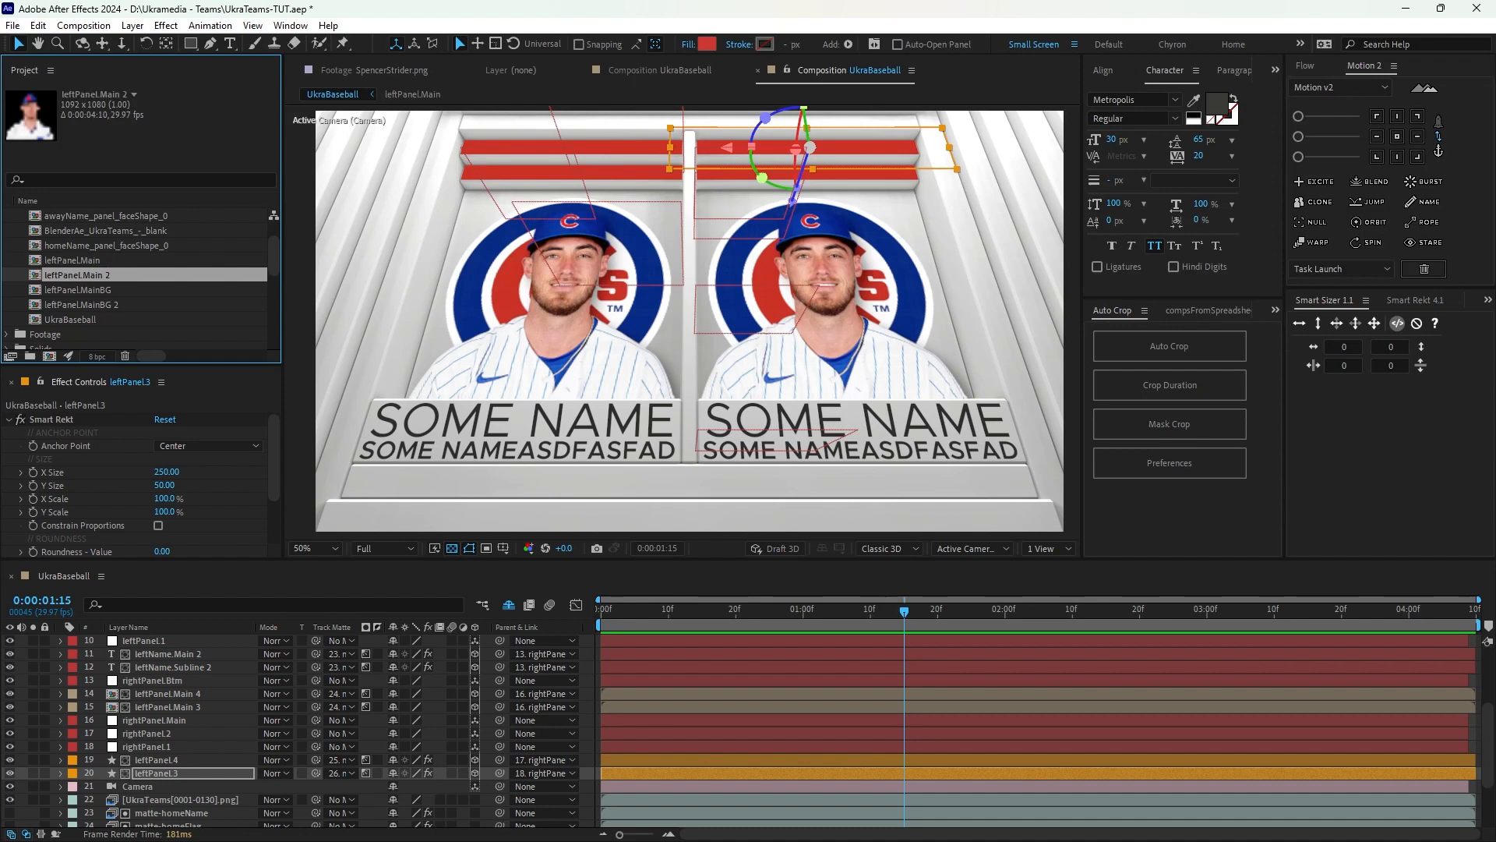
pyautogui.press('Return')
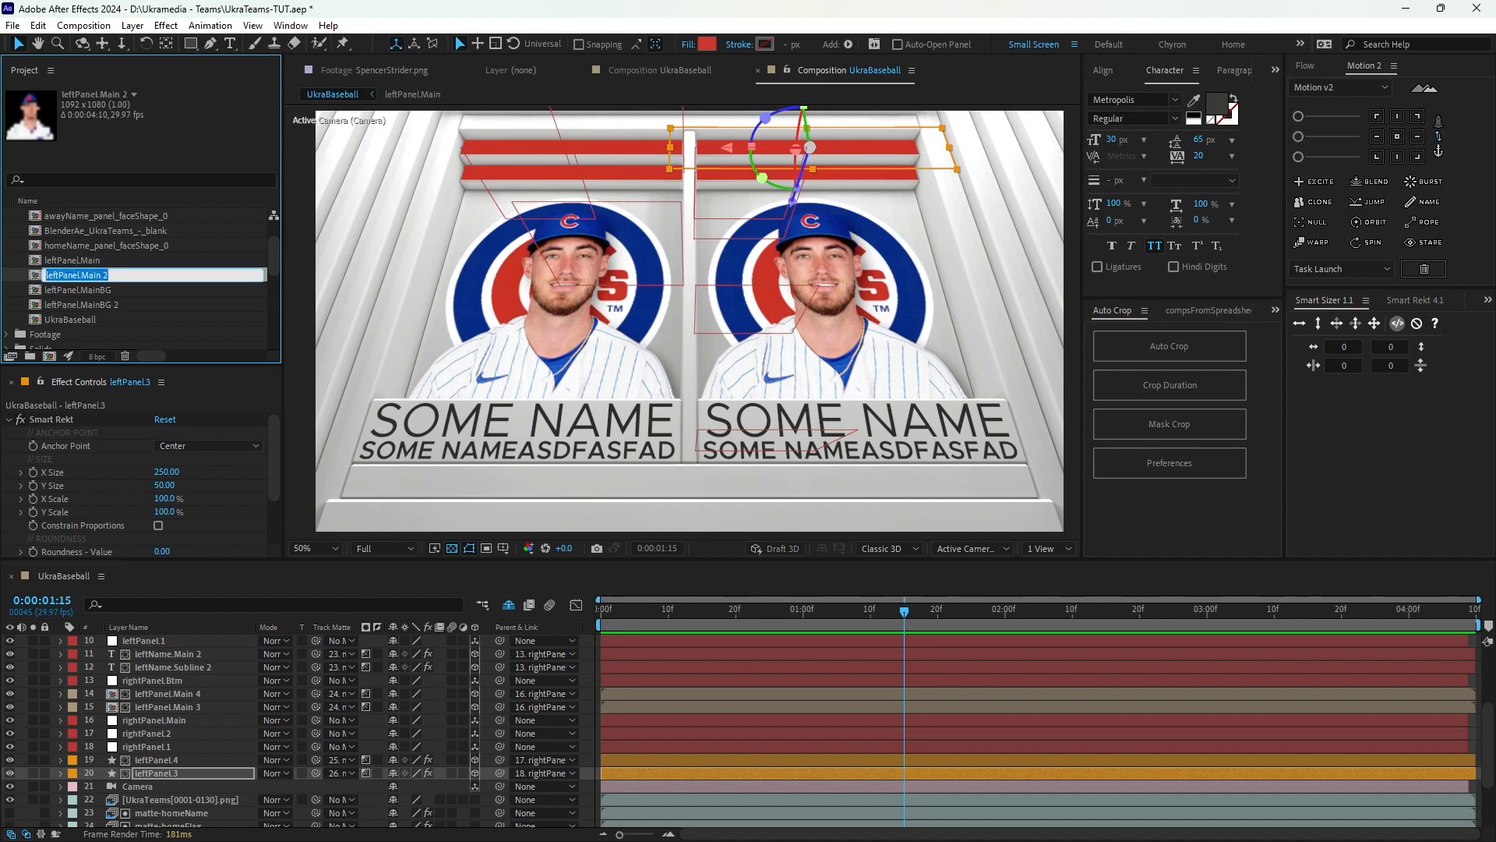
pyautogui.write('rightPanel.Main')
pyautogui.press('Return')
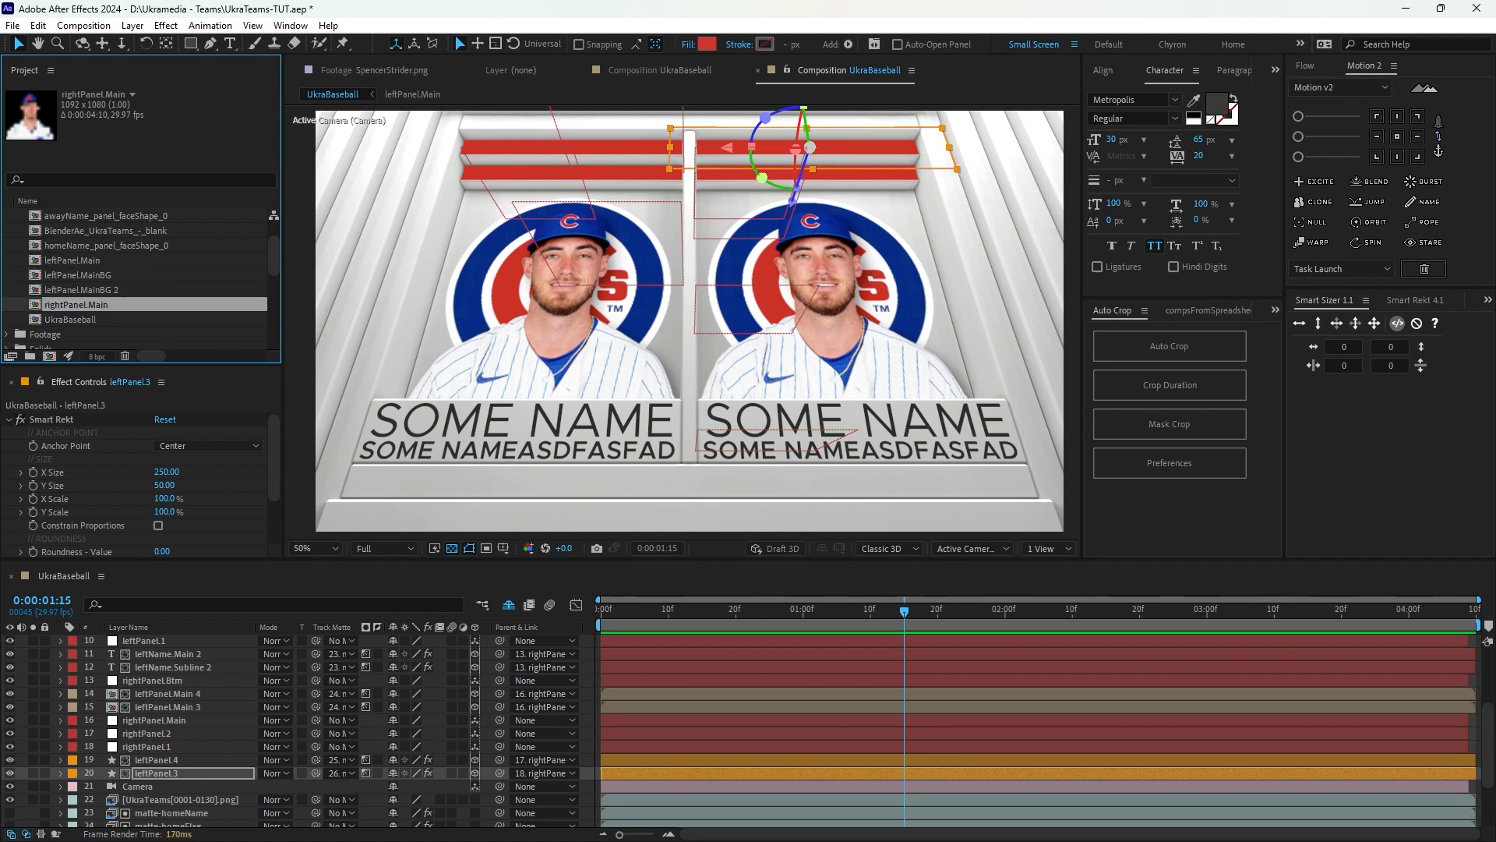
# Rename the duplicate of the leftPanel.MainBG composition as rightPanel.MainBG.
pyautogui.click(82, 290)
pyautogui.press('Return')
pyautogui.write('r')
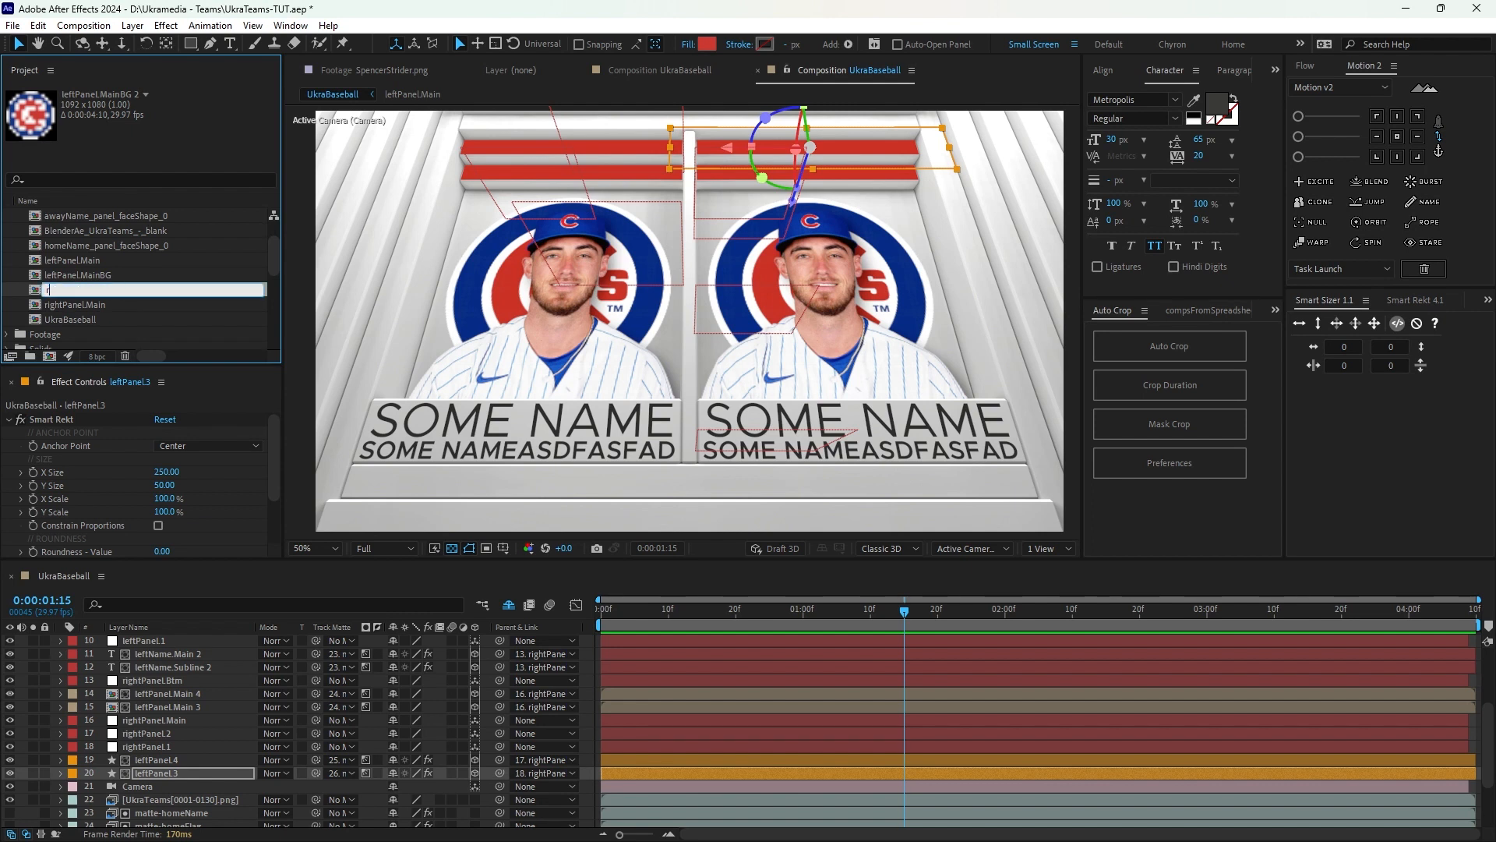
pyautogui.write('ightPanel.MainBG')
pyautogui.press('Return')
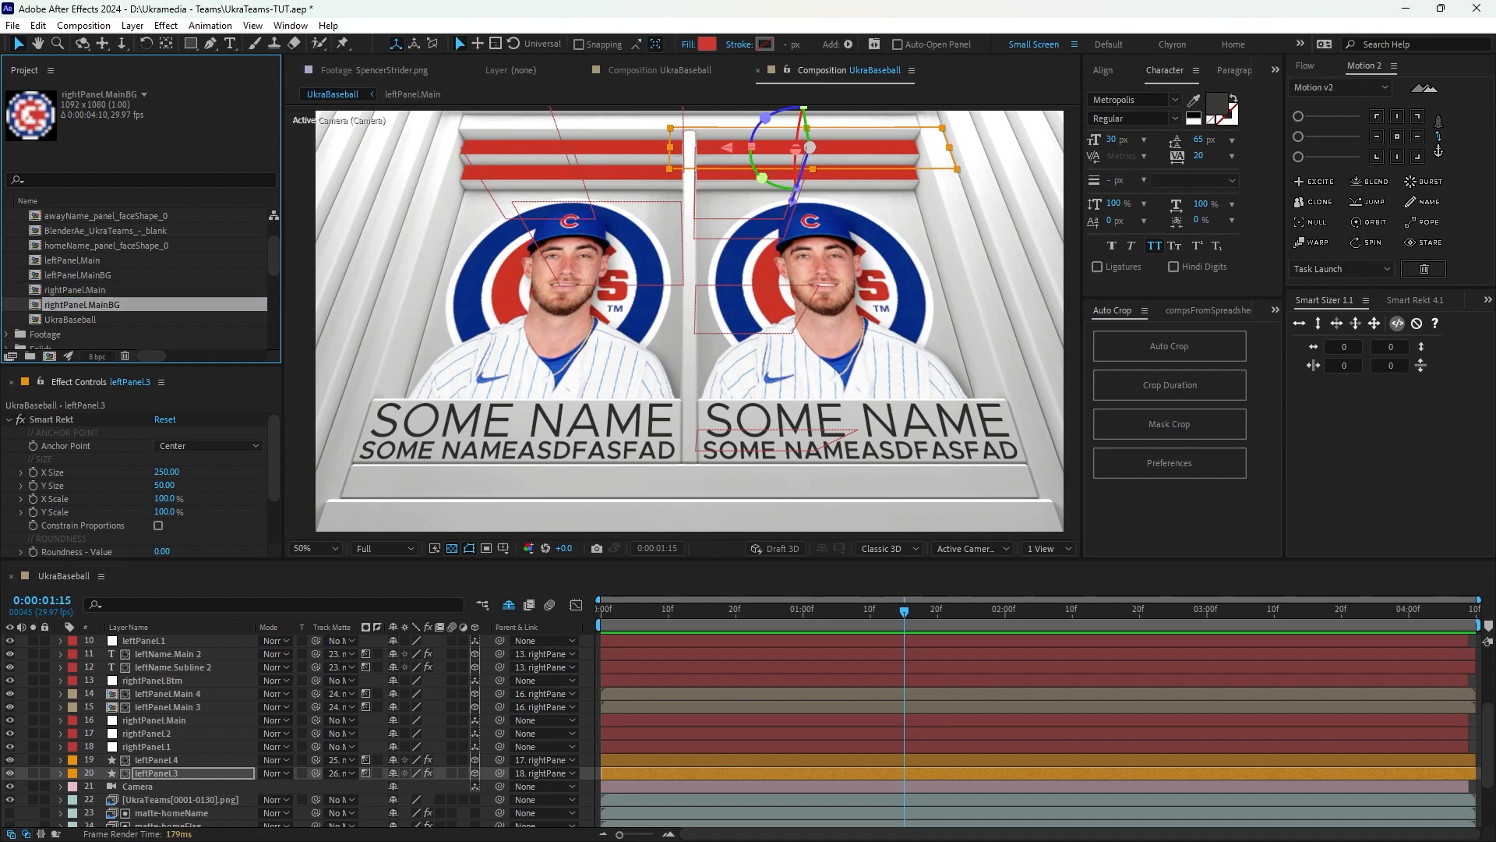
# Replace the source of the leftPanel.Main 2 layer in UkraBaseball with the leftPanel.MainBG composition.
pyautogui.click(829, 340)
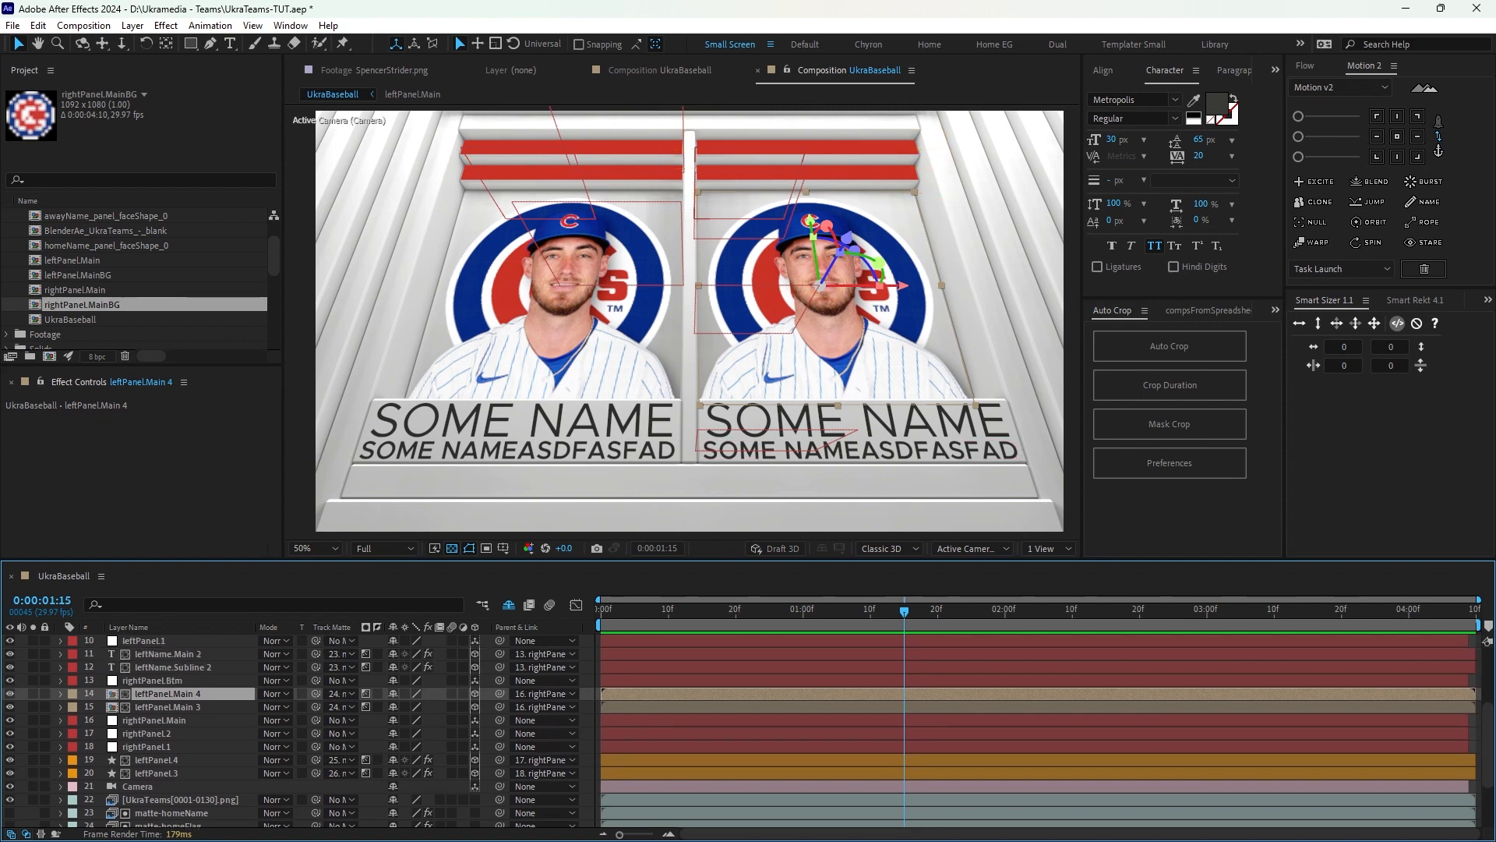
pyautogui.scroll(1, 312, 733)
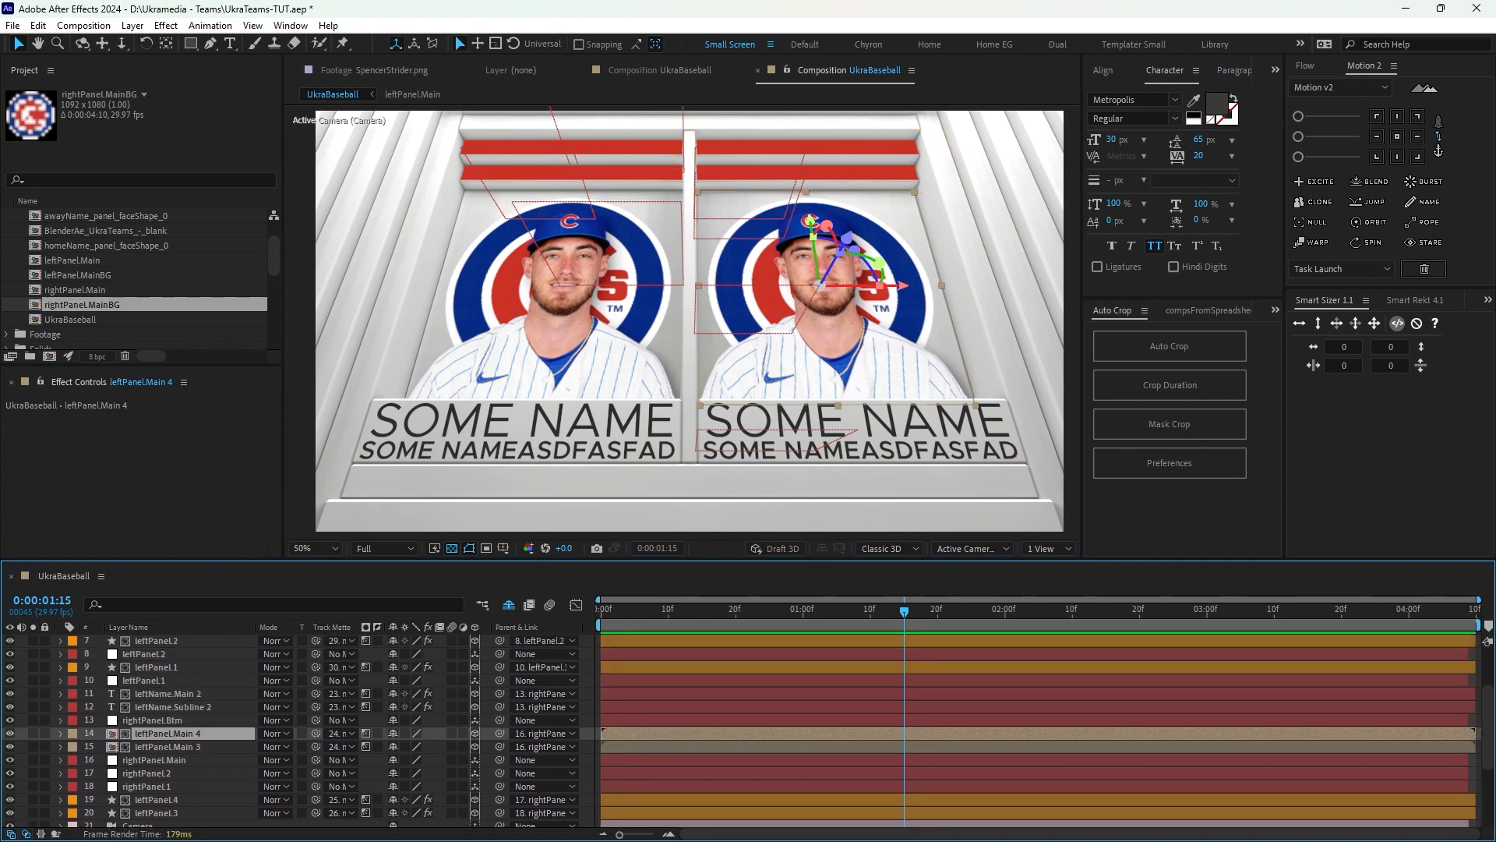
pyautogui.scroll(2, 312, 732)
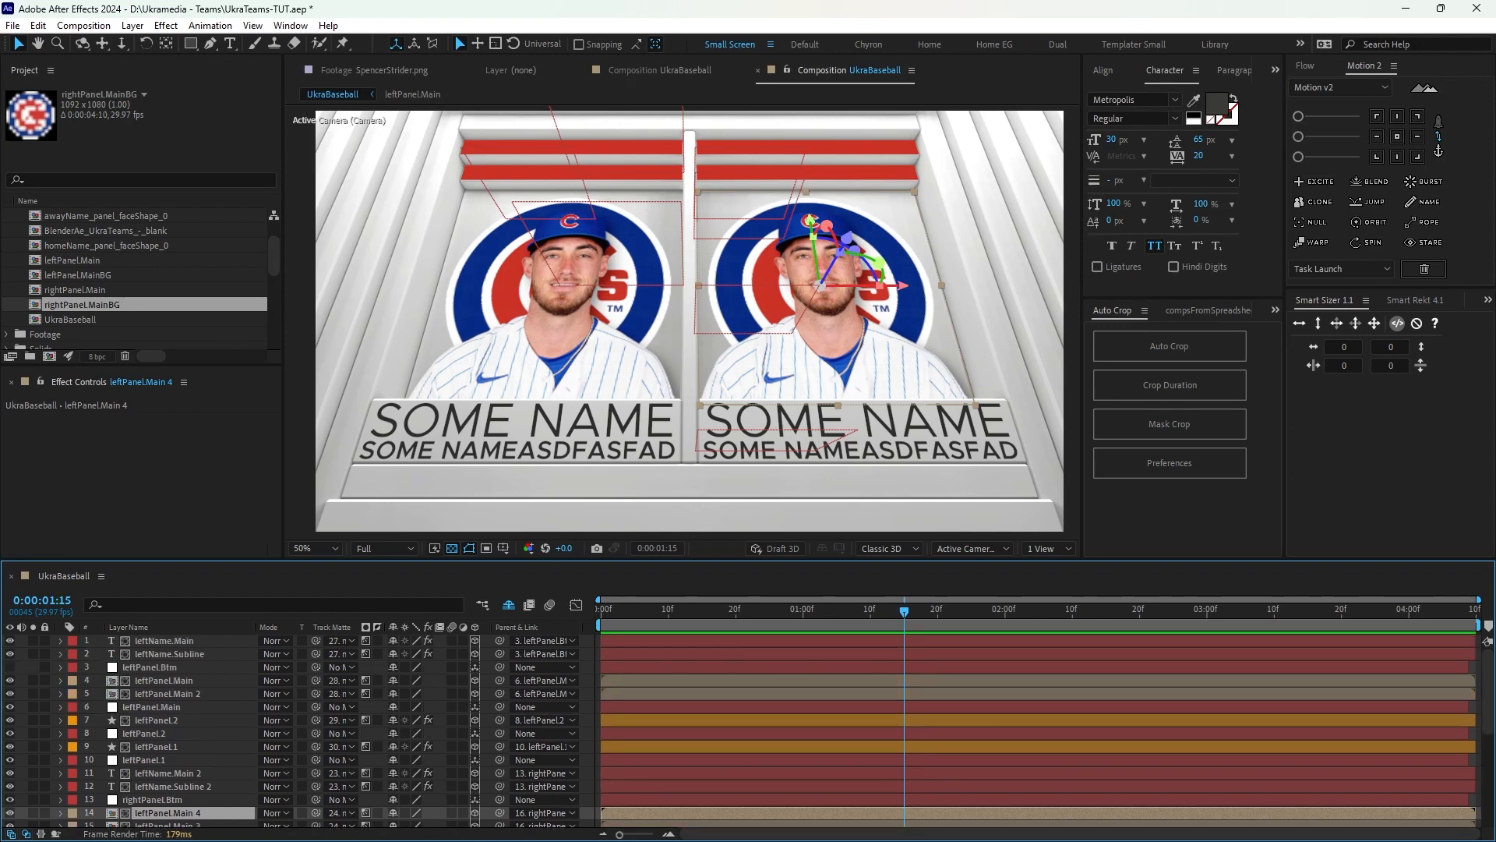
pyautogui.click(168, 694)
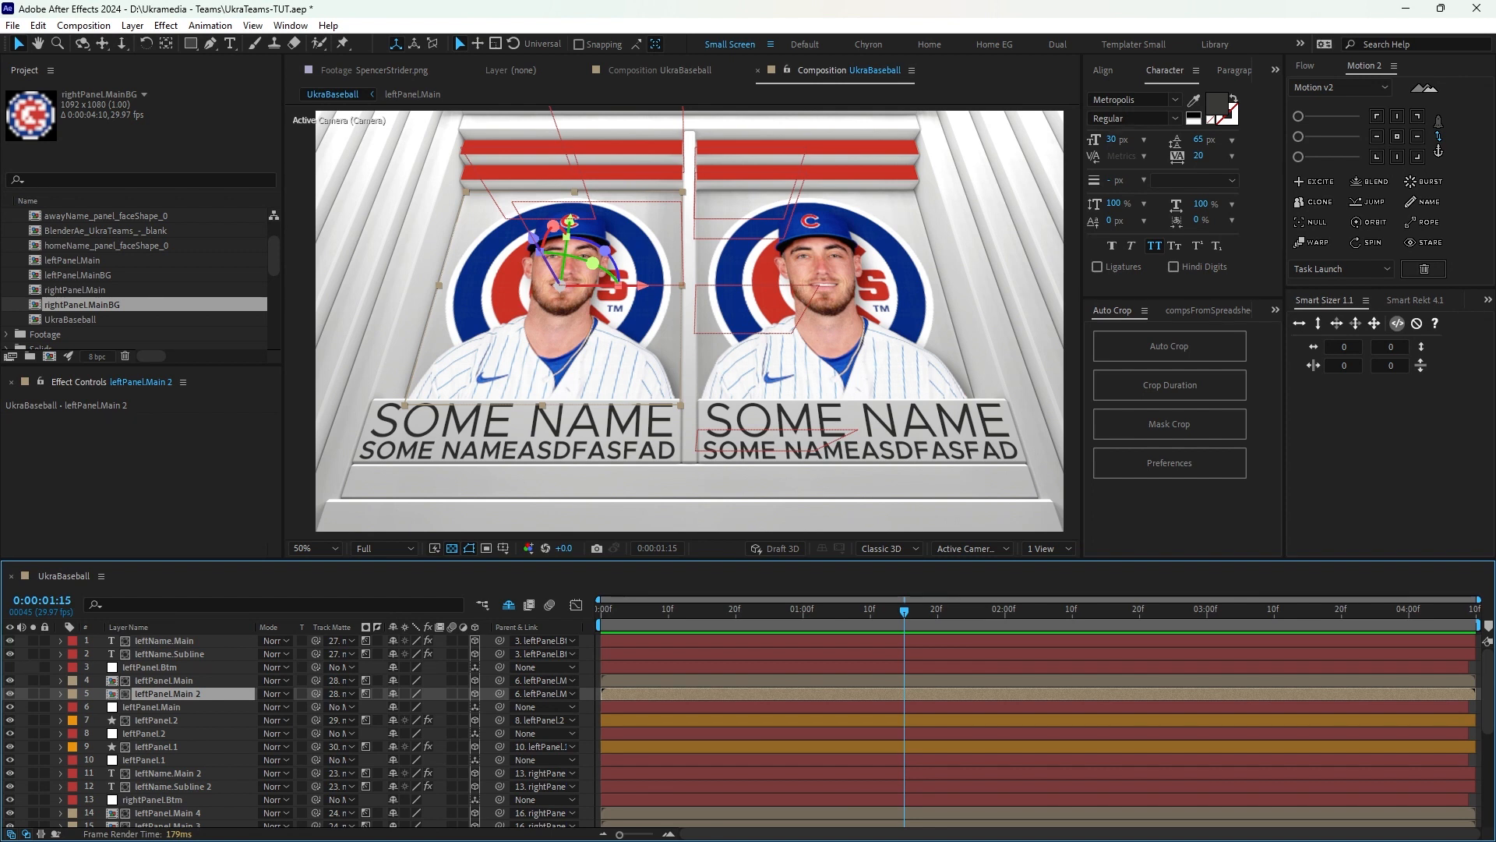
pyautogui.moveTo(78, 275); pyautogui.dragTo(150, 694)
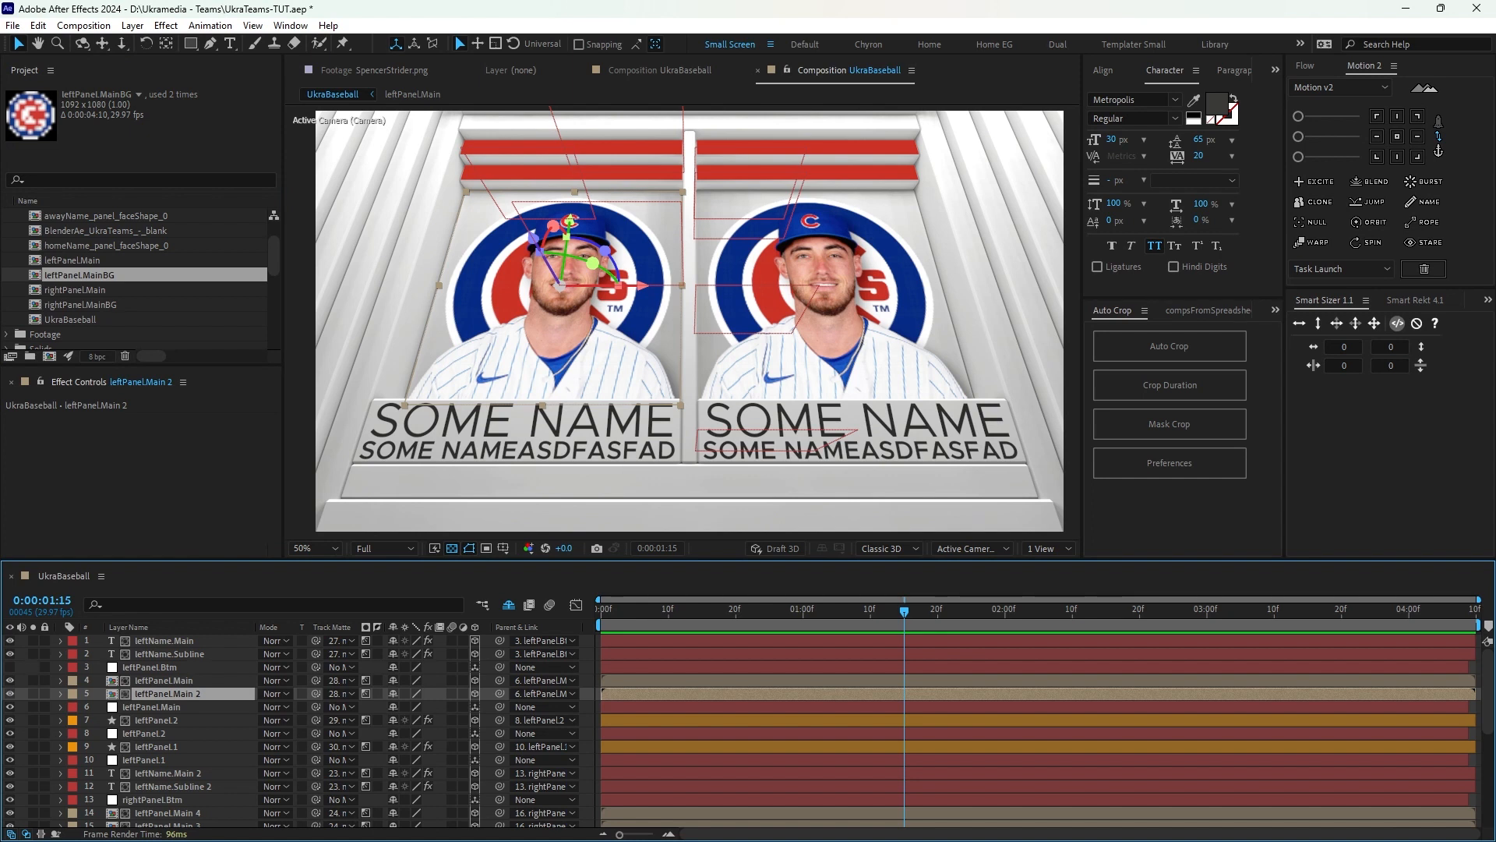
# Clear the custom name of the leftPanel.Main 2 layer so it takes its source composition's name.
pyautogui.press('Return')
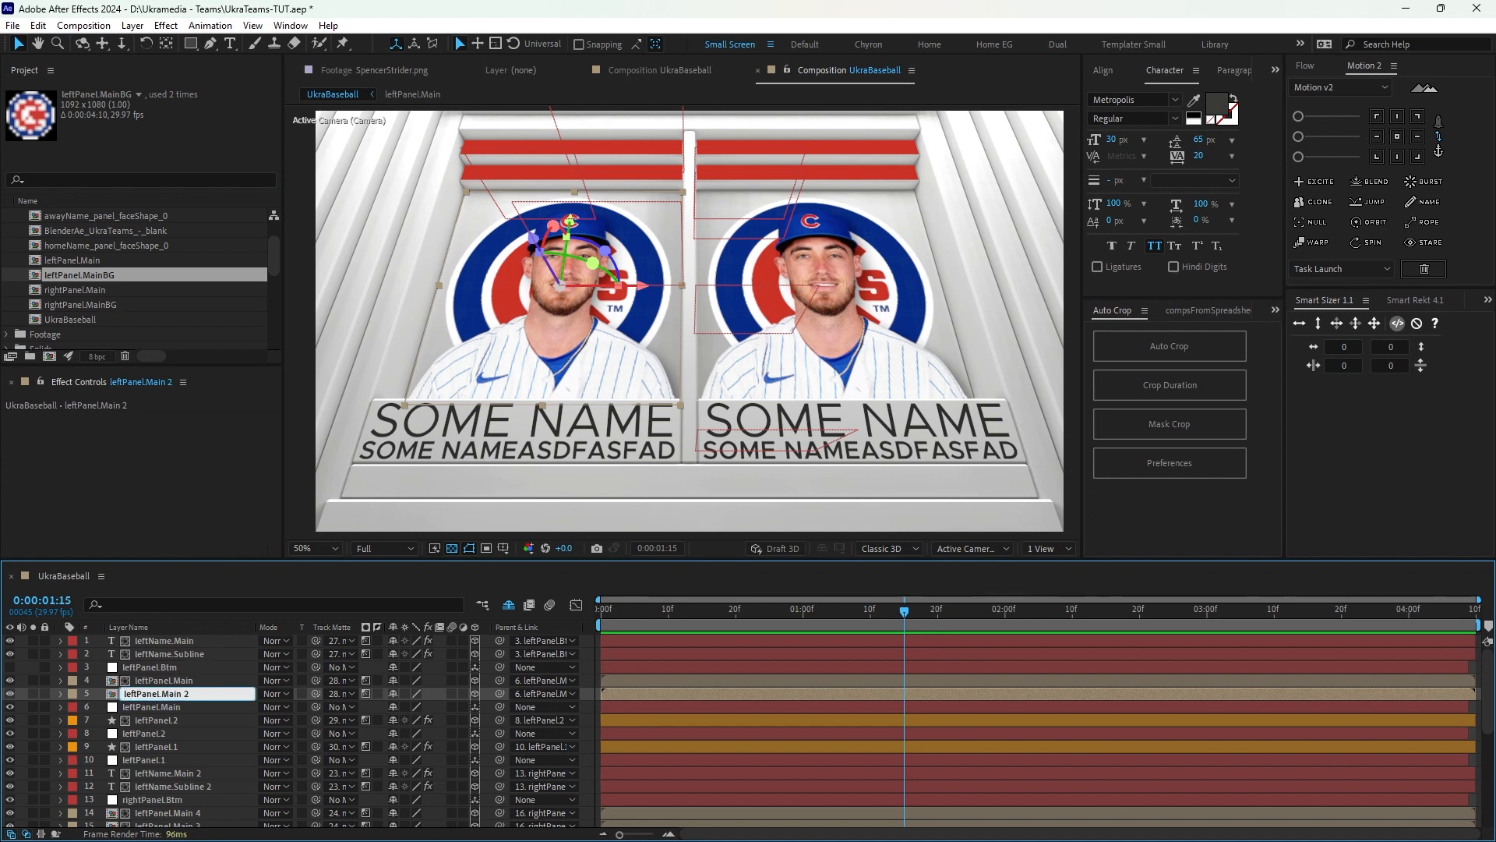
pyautogui.press('BackSpace')
pyautogui.press('BackSpace')
pyautogui.press('BackSpace')
pyautogui.press('BackSpace')
pyautogui.press('BackSpace')
pyautogui.press('BackSpace')
pyautogui.press('BackSpace')
pyautogui.press('BackSpace')
pyautogui.press('BackSpace')
pyautogui.press('BackSpace')
pyautogui.press('BackSpace')
pyautogui.press('BackSpace')
pyautogui.press('BackSpace')
pyautogui.press('BackSpace')
pyautogui.press('BackSpace')
pyautogui.press('BackSpace')
pyautogui.press('Return')
# Replace the sources of the leftPanel.Main 4 and leftPanel.Main 3 layers with rightPanel.Main and rightPanel.MainBG respectively.
pyautogui.scroll(-1, 297, 732)
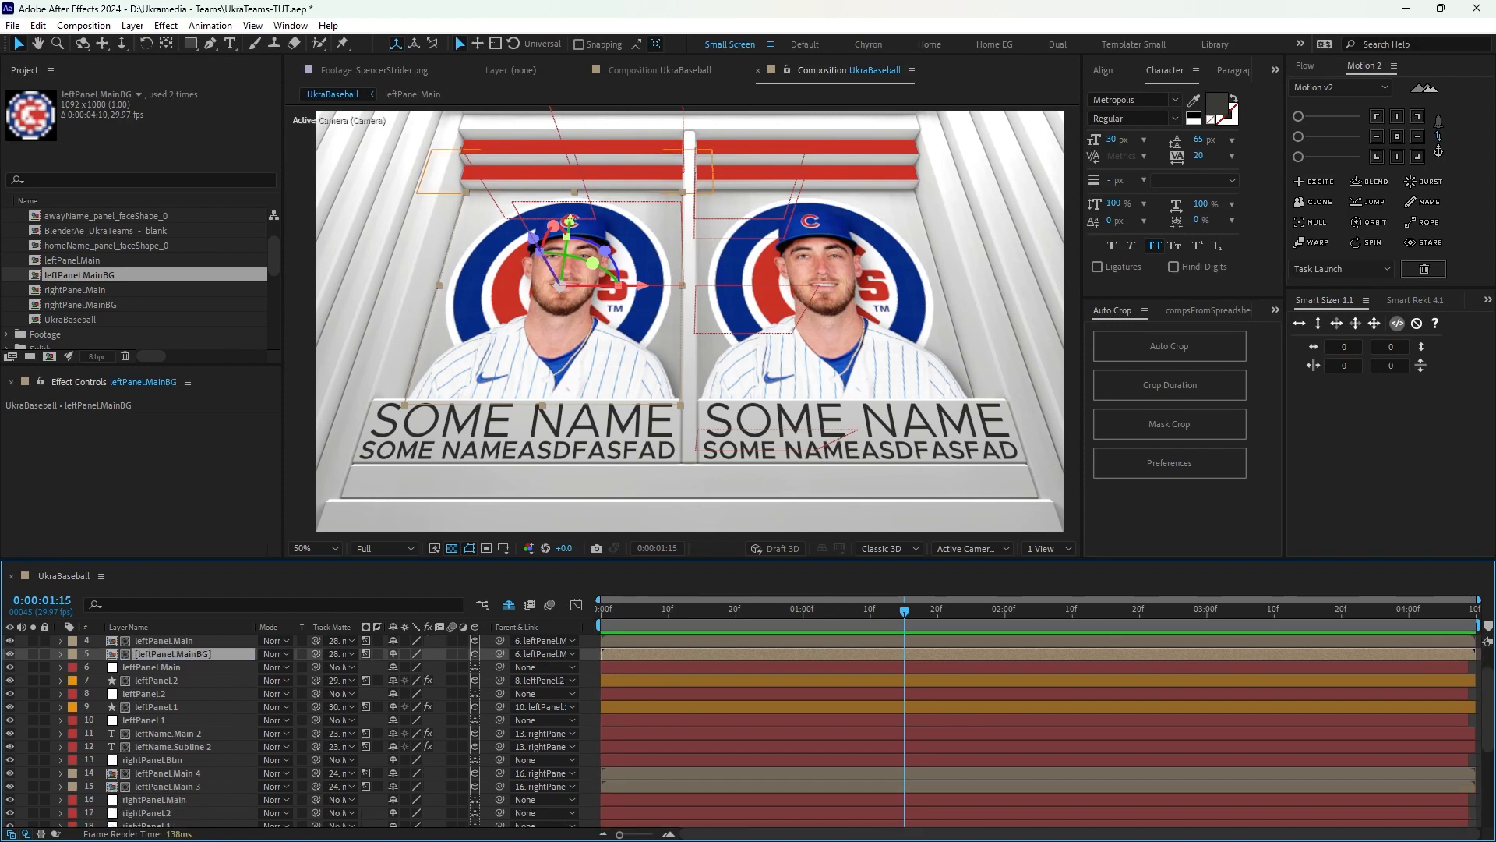
pyautogui.click(167, 773)
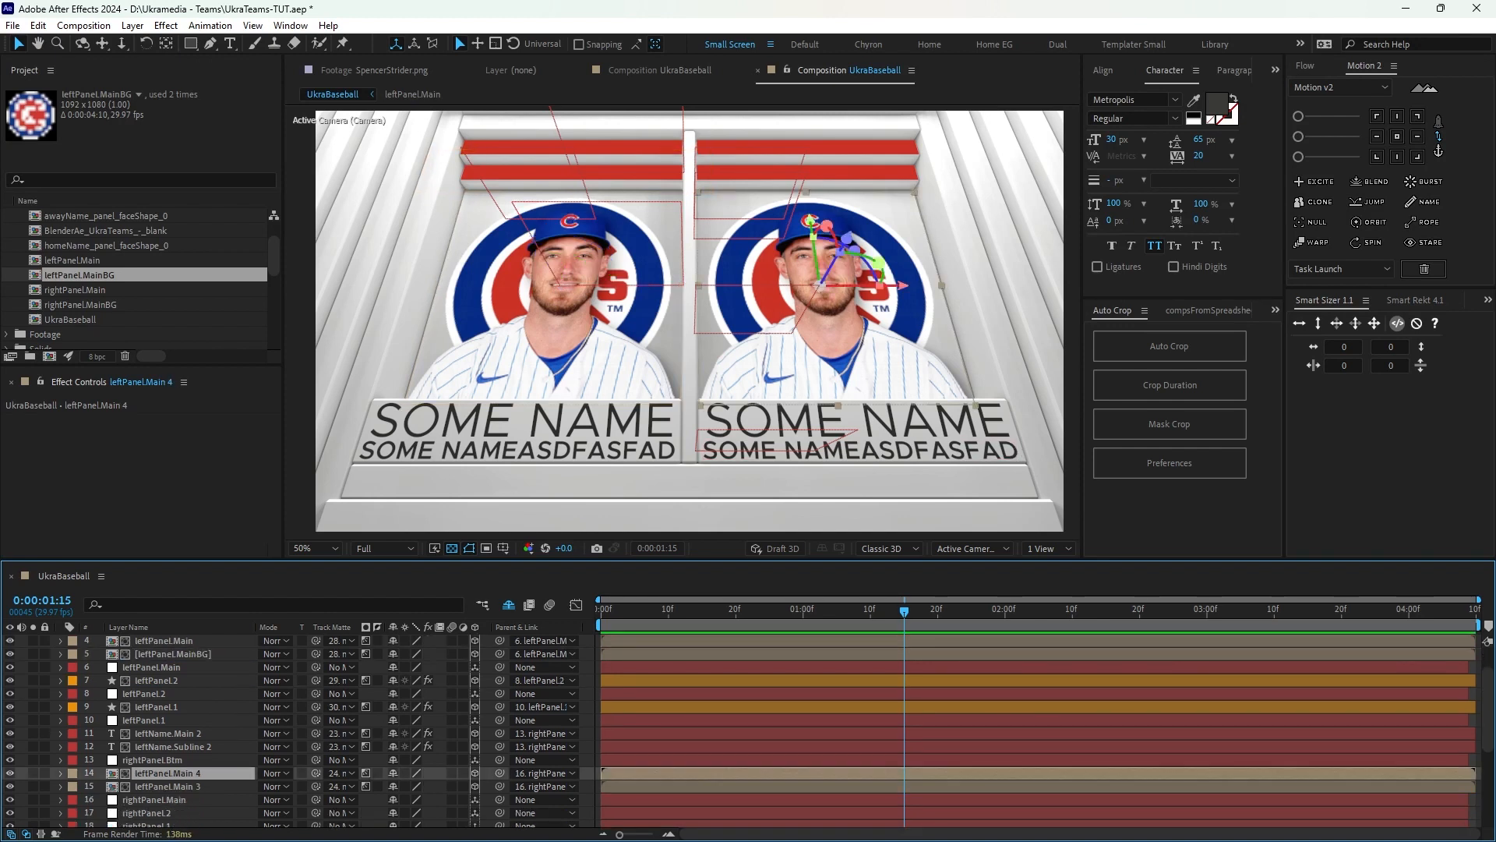
pyautogui.click(10, 773)
pyautogui.click(10, 773)
pyautogui.click(79, 275)
pyautogui.click(76, 290)
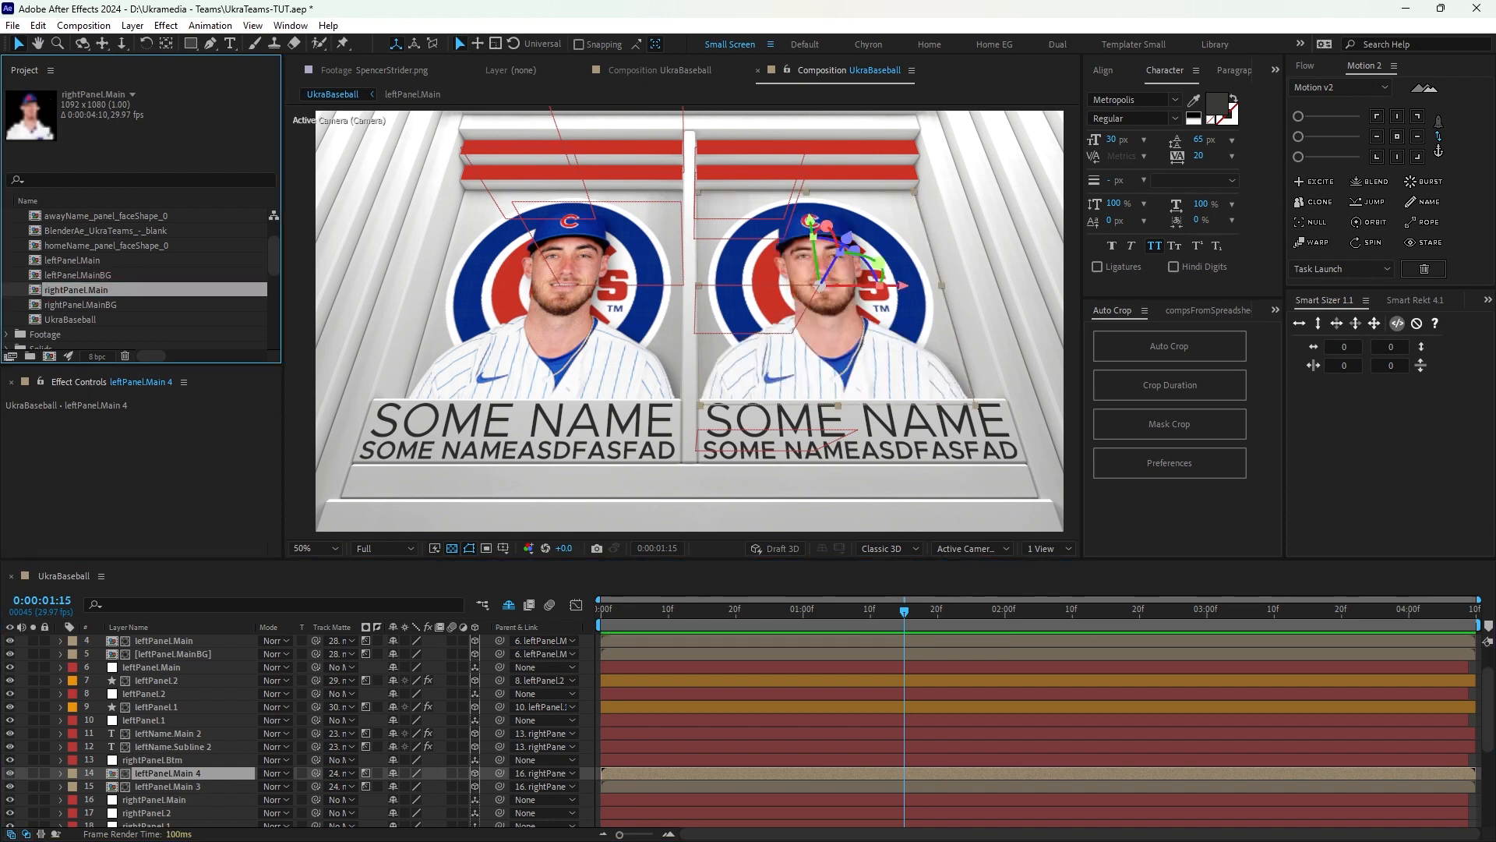
pyautogui.moveTo(75, 290); pyautogui.dragTo(132, 773)
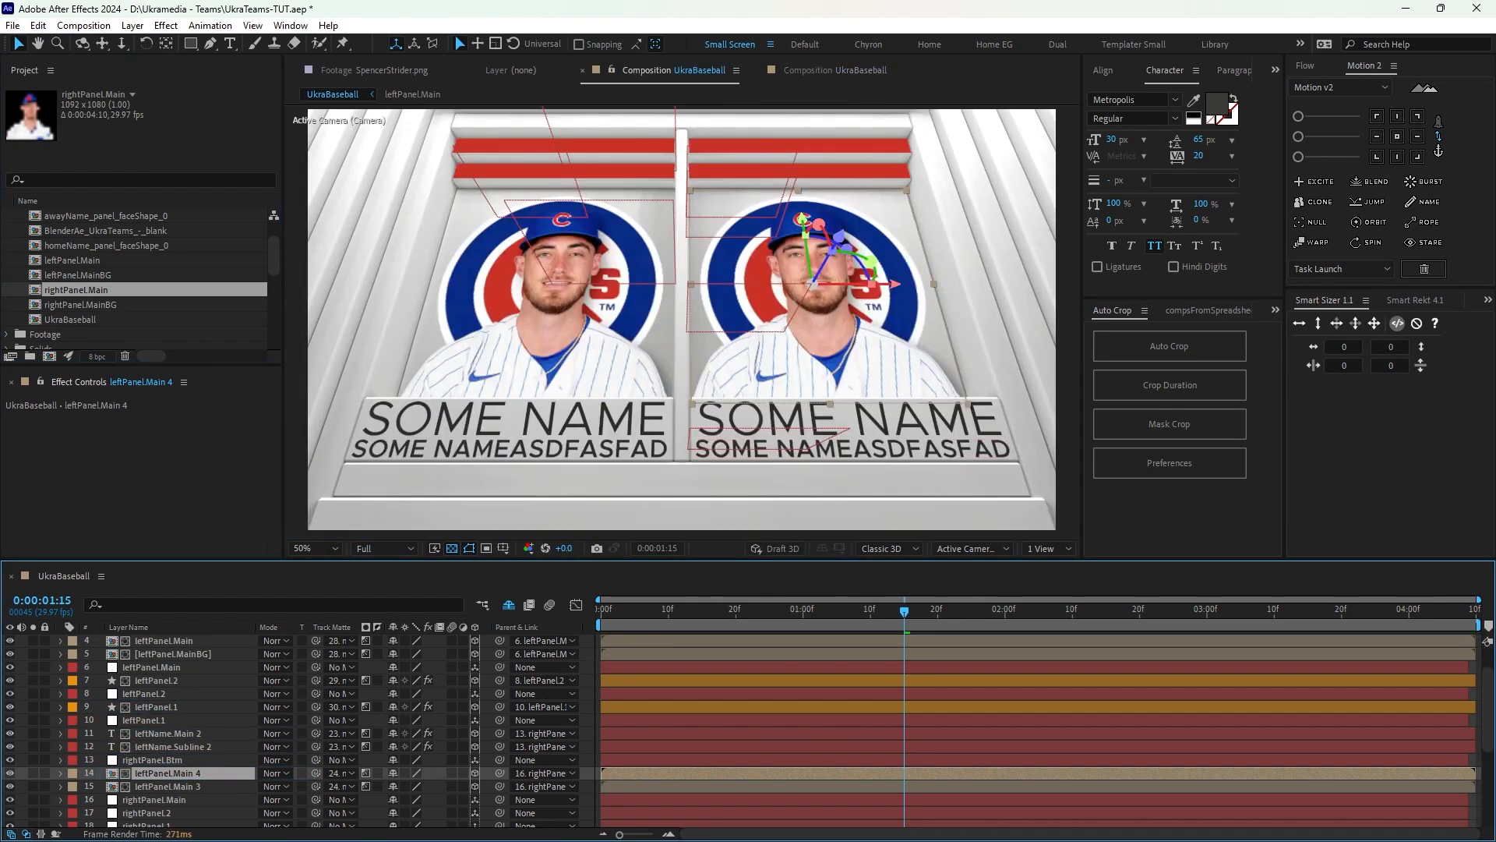
pyautogui.click(166, 786)
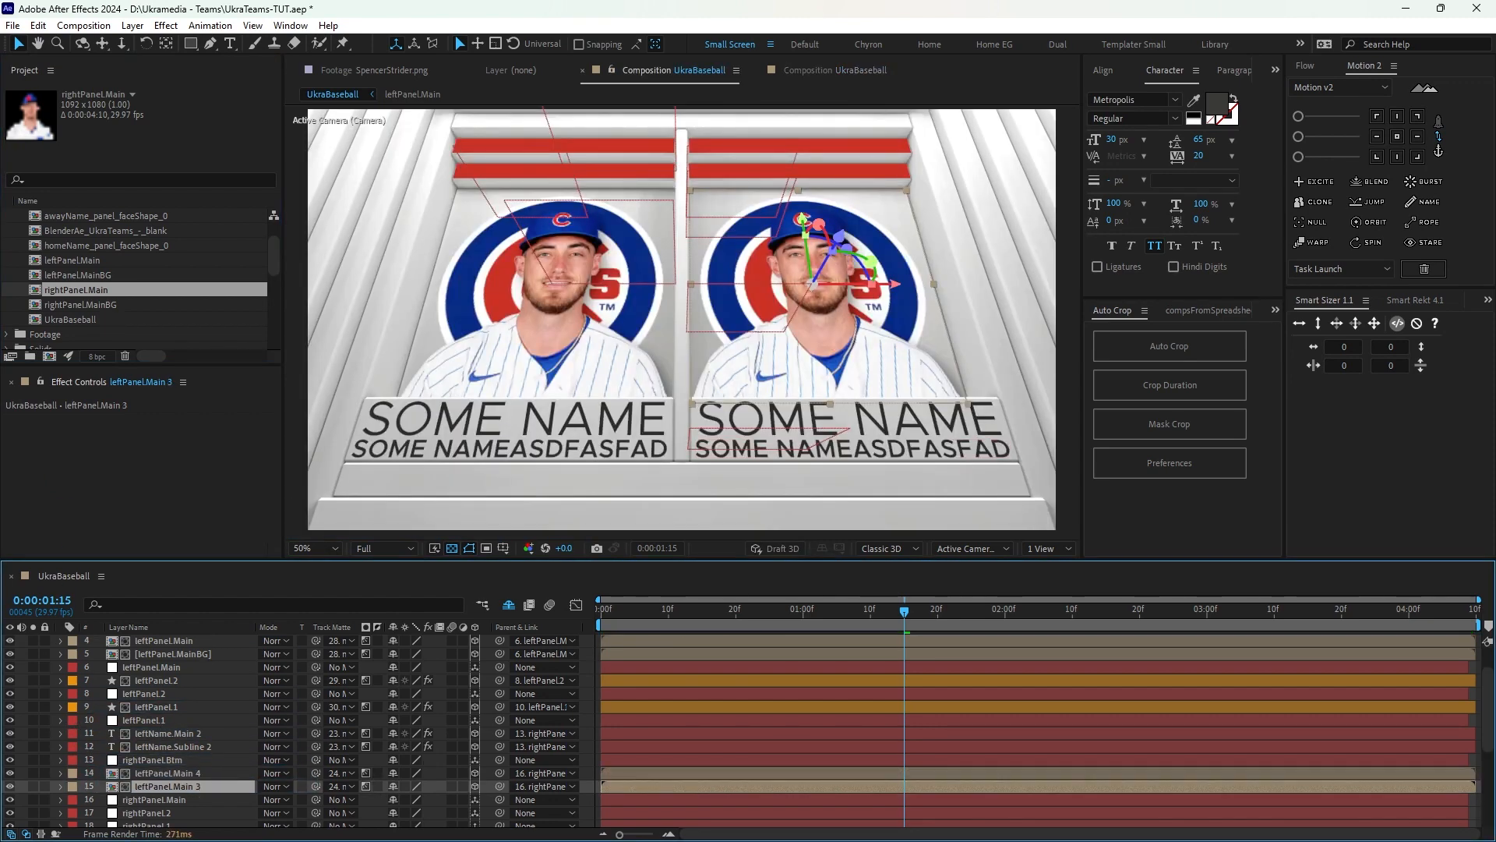
pyautogui.moveTo(81, 305); pyautogui.dragTo(117, 787)
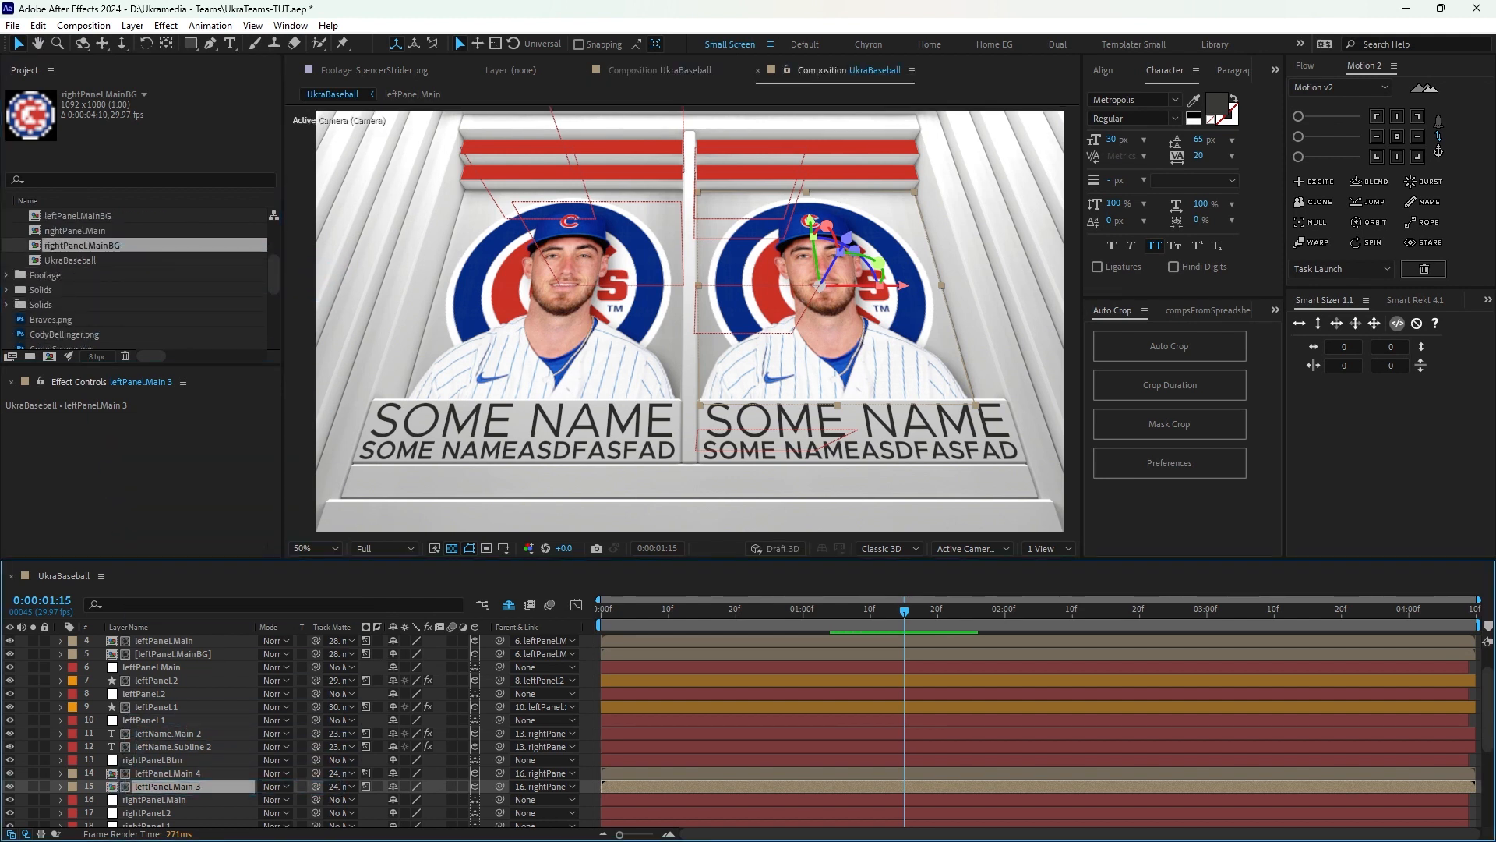
# Show source names instead of layer names in the timeline and save the project.
pyautogui.click(129, 627)
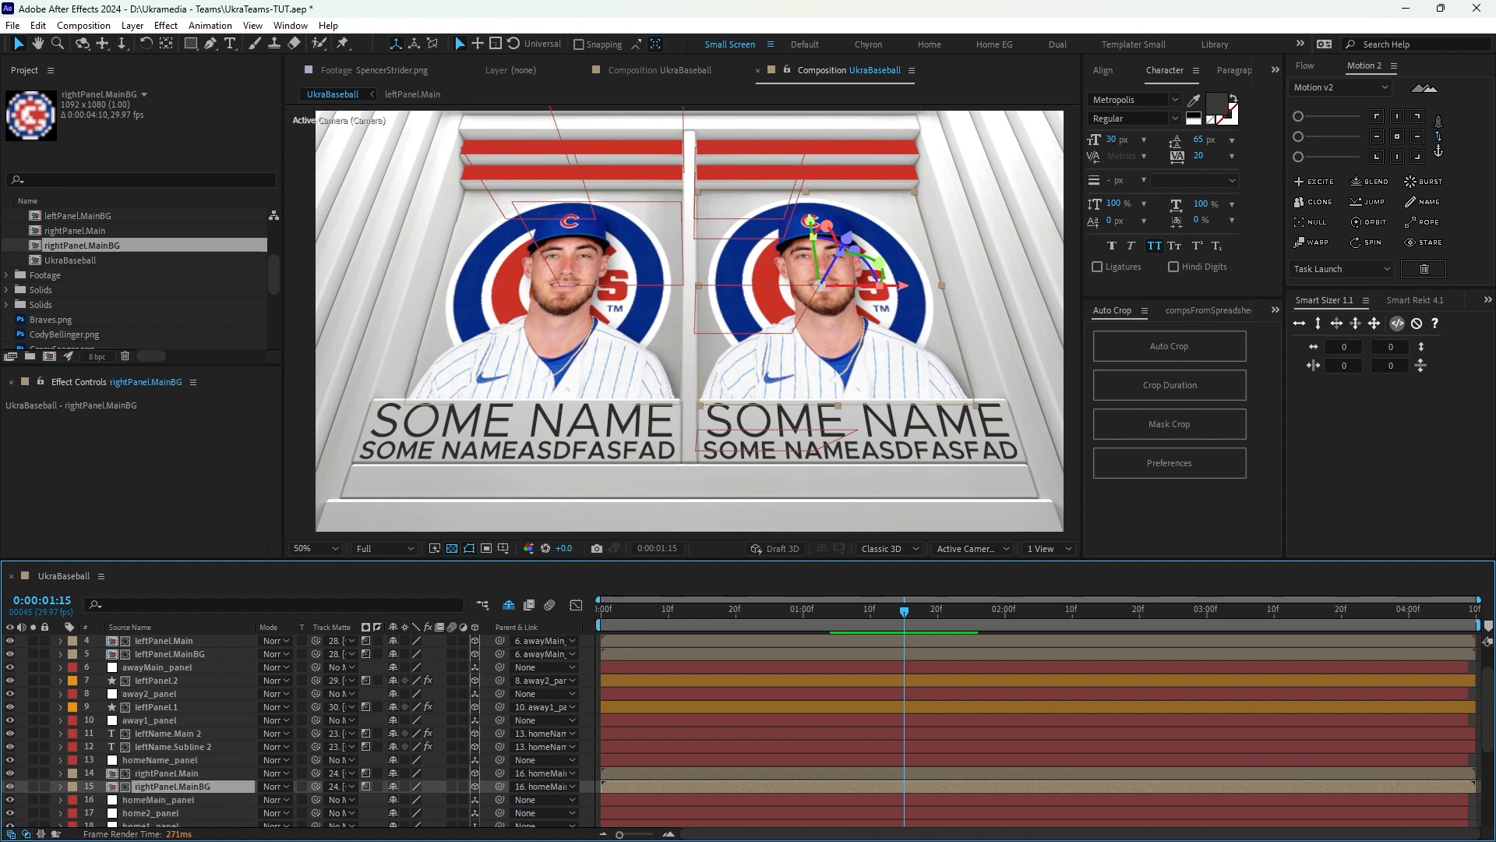
pyautogui.scroll(3, 296, 732)
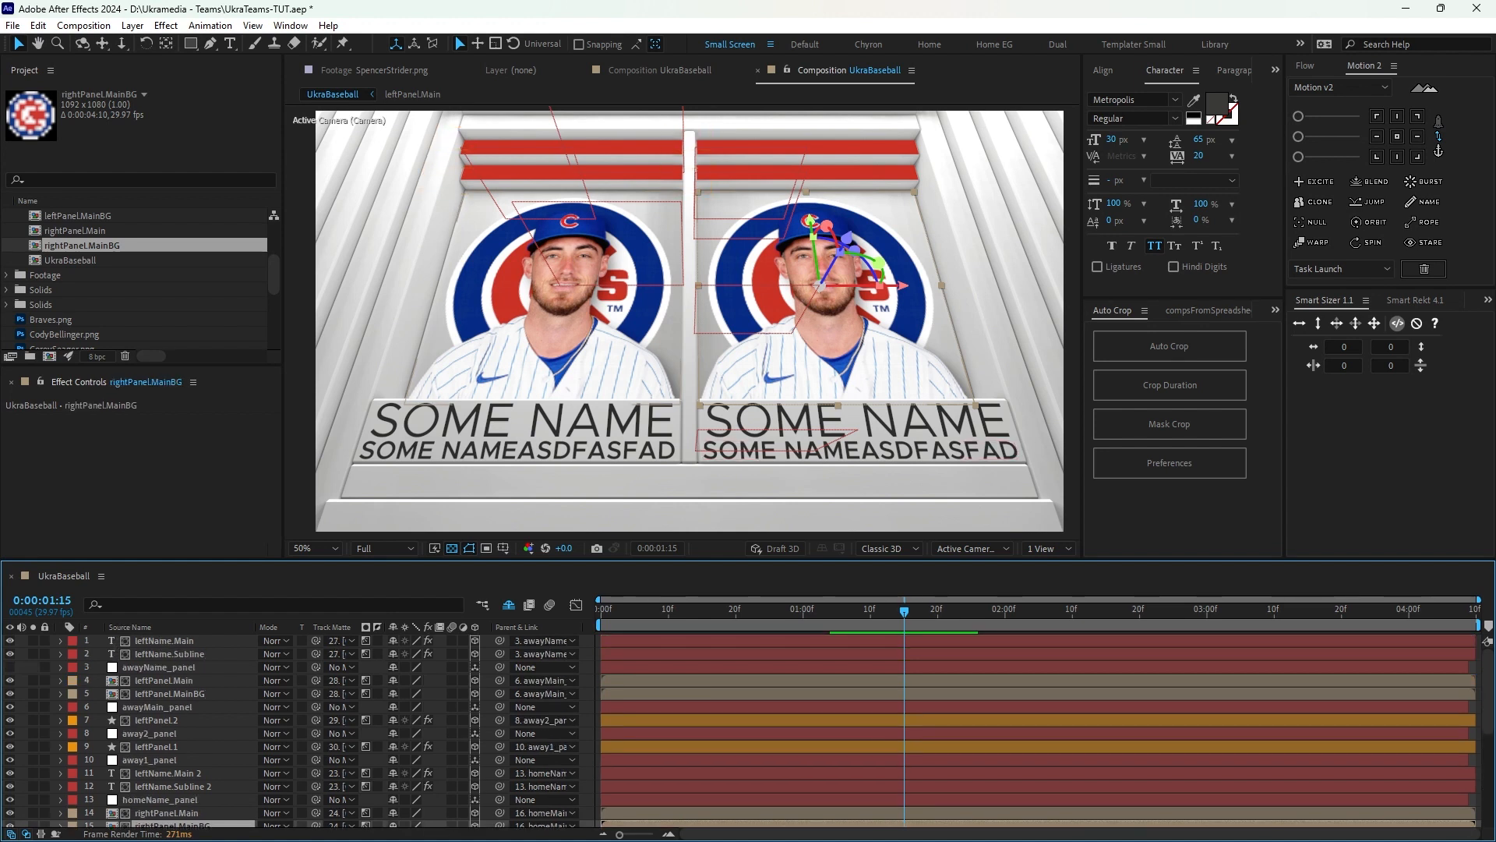
pyautogui.hotkey('ctrl', 's')
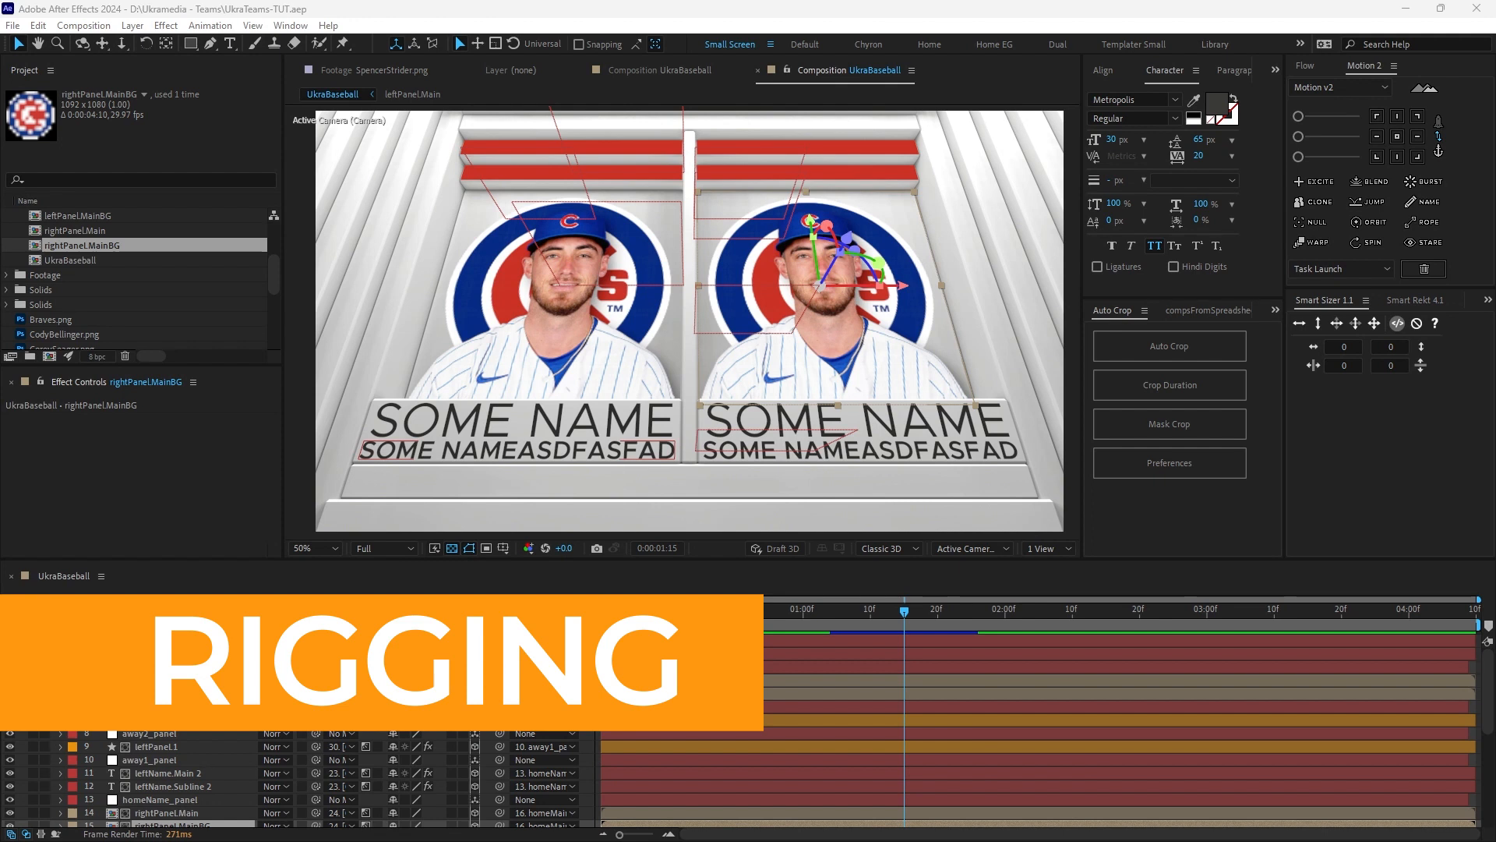
# Hide the [0001-0130].exr matte layers, numbers 23 to 30, from the timeline's layer list without deleting them.
pyautogui.click(160, 641)
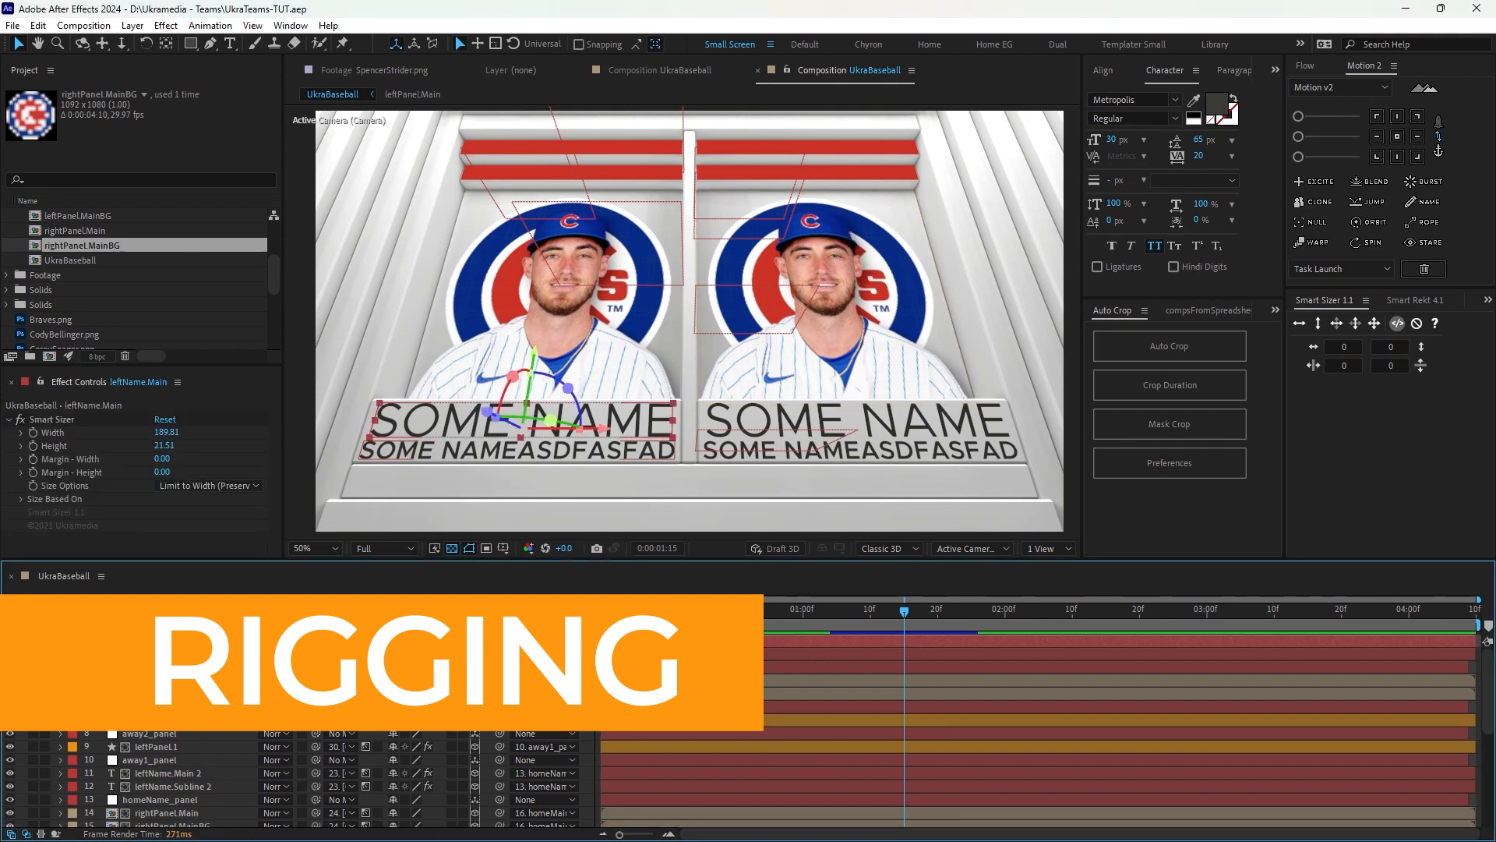
pyautogui.click(162, 654)
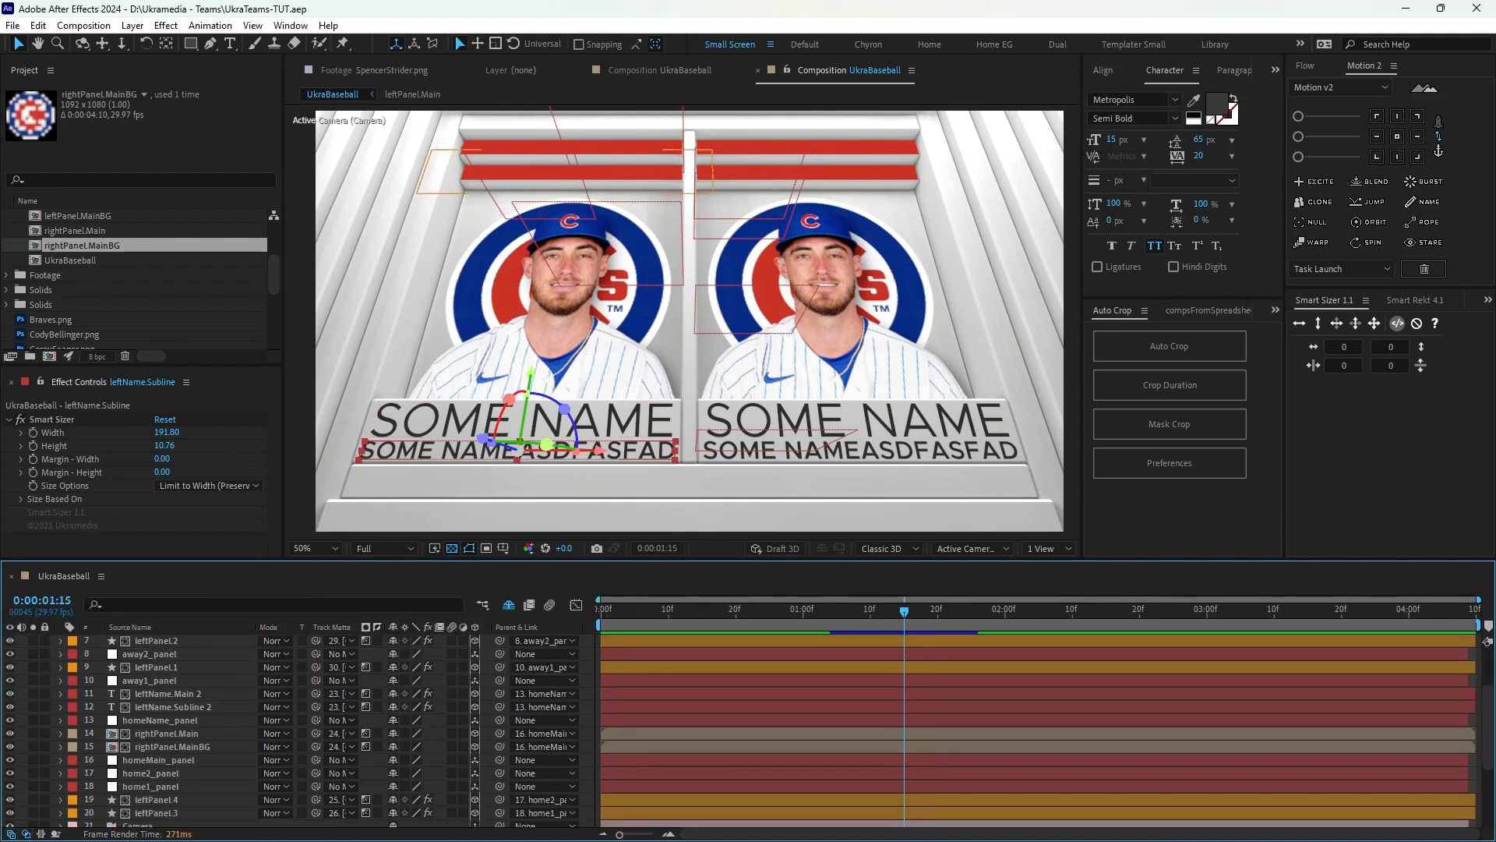
pyautogui.scroll(-5, 296, 733)
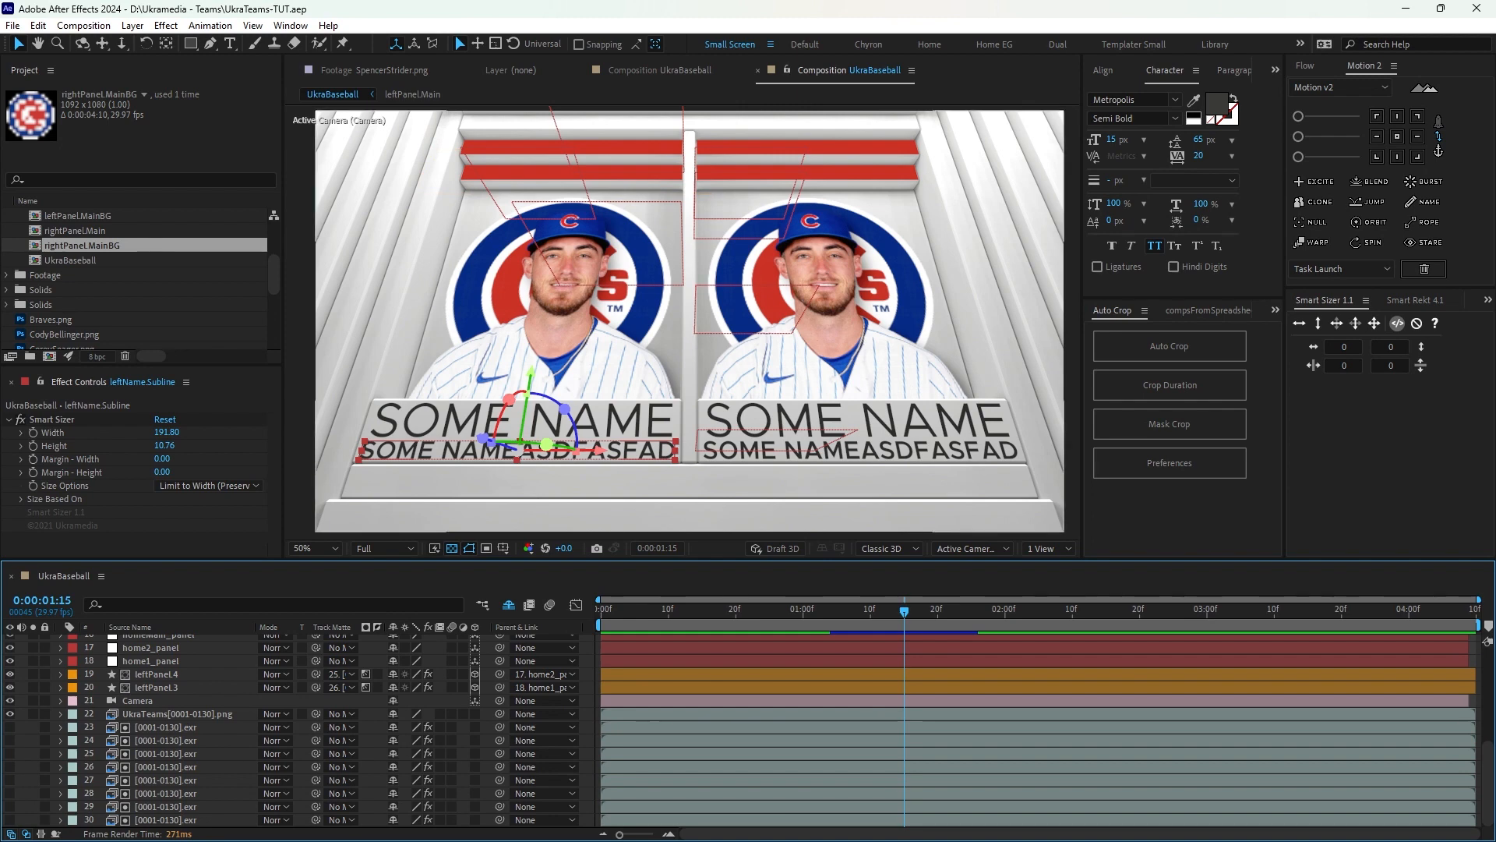
pyautogui.click(166, 727)
pyautogui.keyDown('shift'); pyautogui.click(166, 820); pyautogui.keyUp('shift')
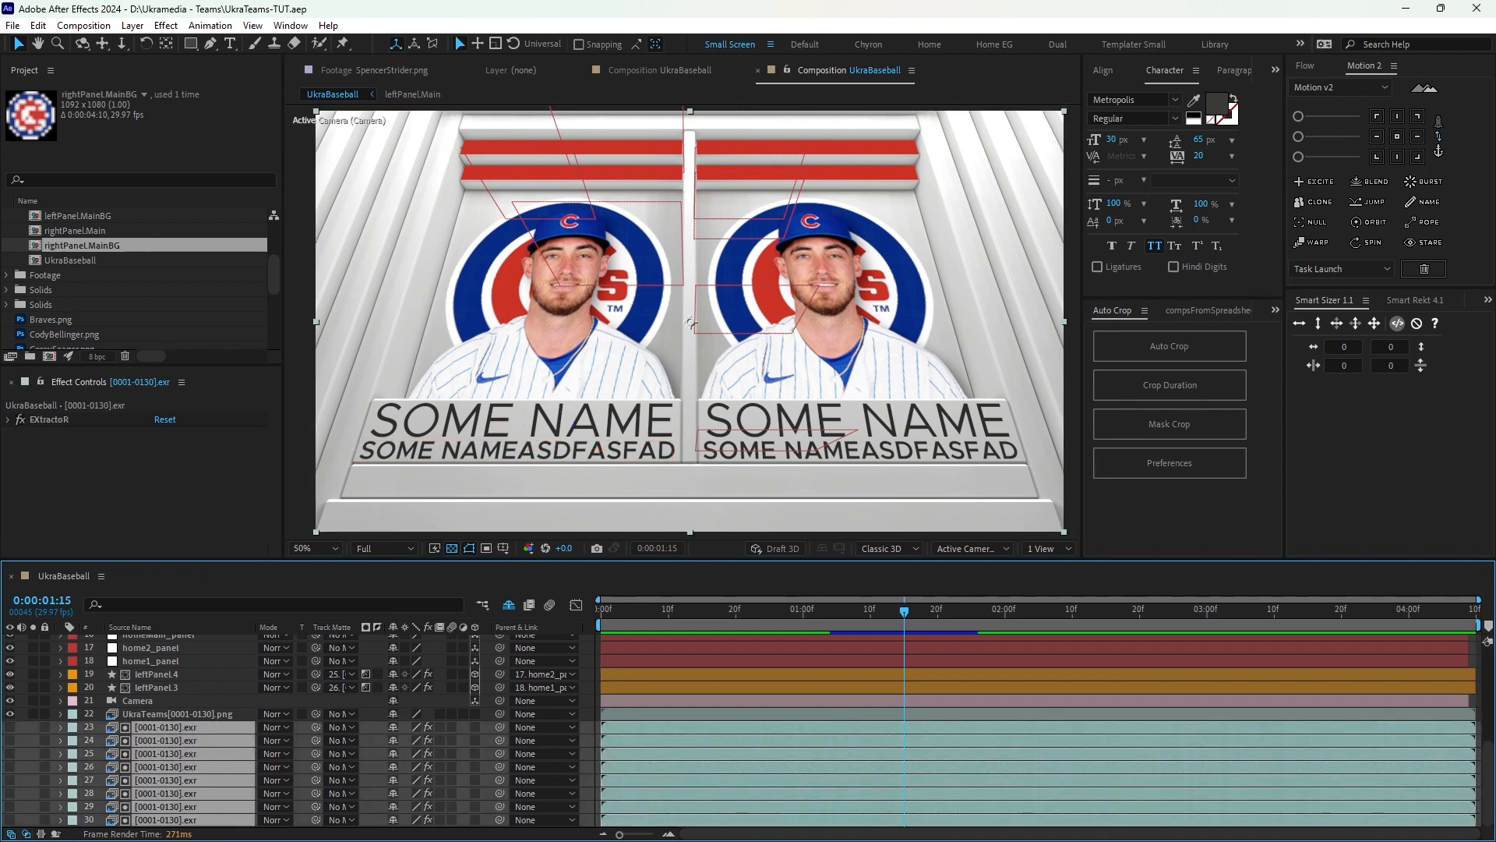
pyautogui.press('Delete')
pyautogui.scroll(5, 296, 733)
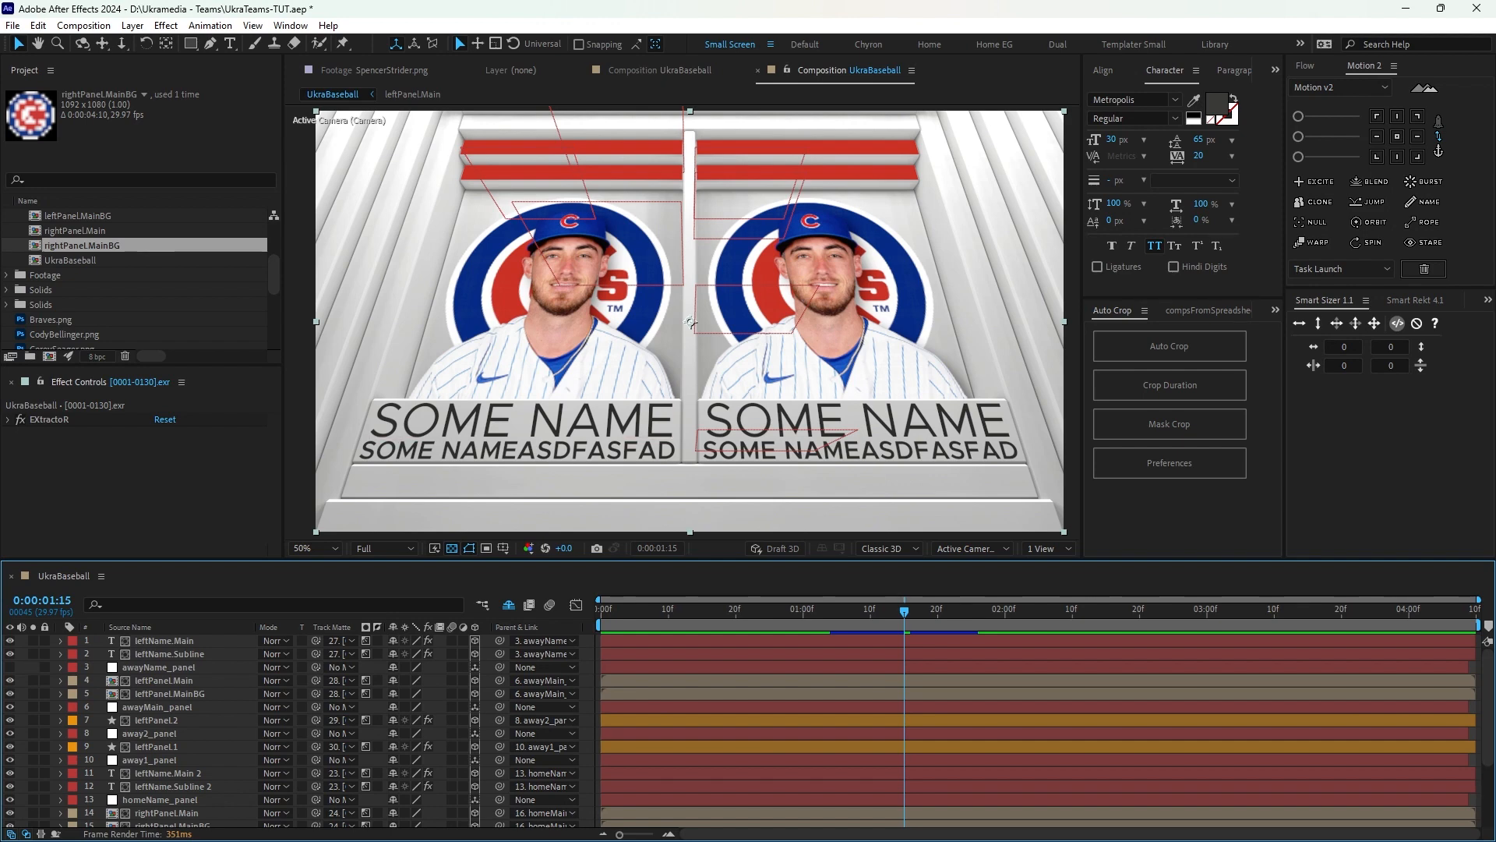
# Collapse the Comps folder in the project and enlarge the Effect Controls area.
pyautogui.moveTo(545, 558)
pyautogui.mouseDown()
pyautogui.moveTo(546, 504)
pyautogui.moveTo(546, 560)
pyautogui.mouseUp()
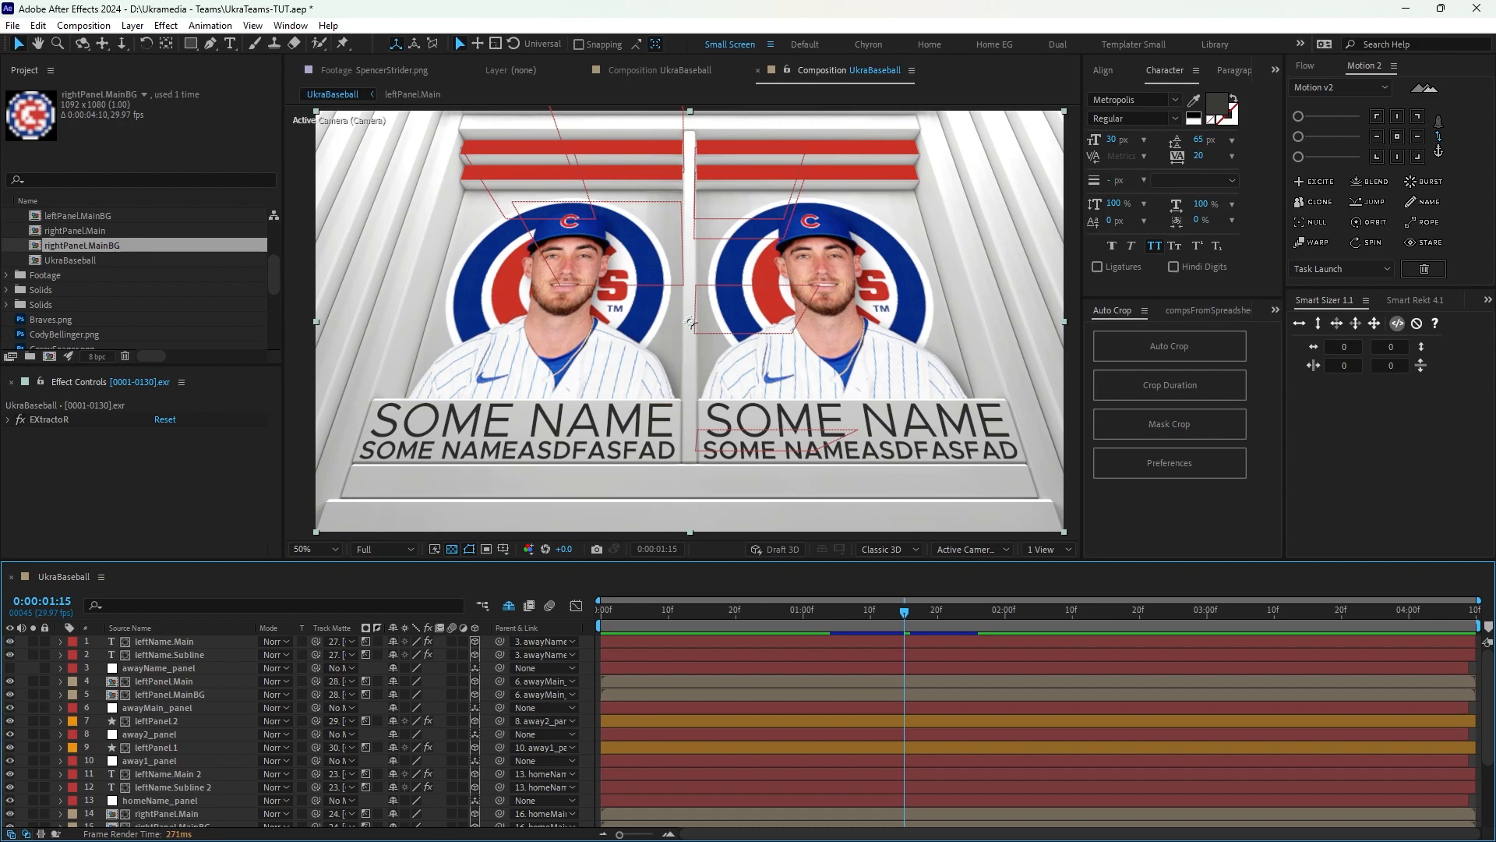
pyautogui.scroll(3, 140, 281)
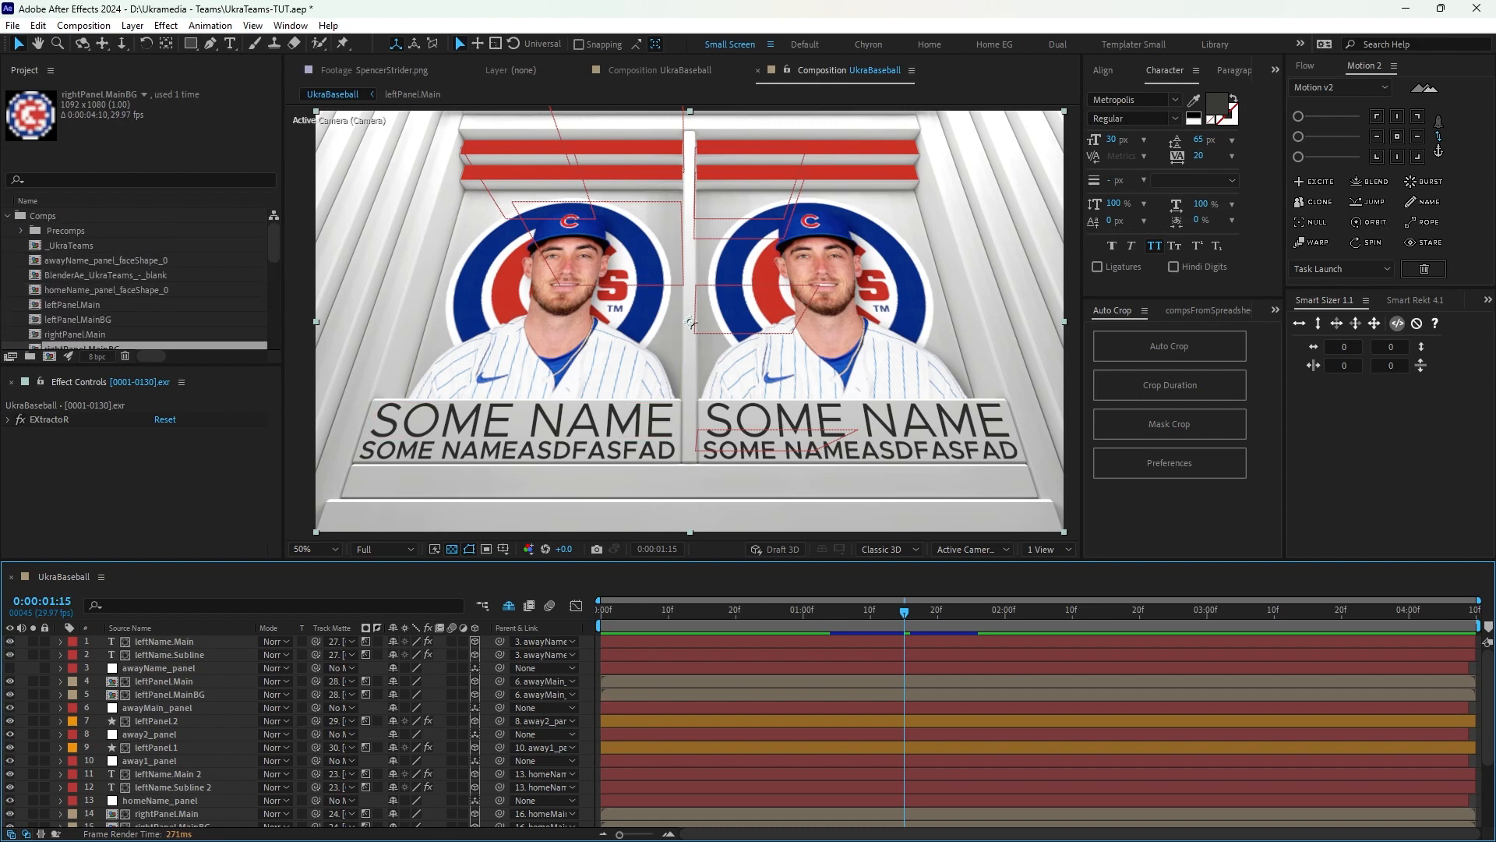
pyautogui.click(7, 216)
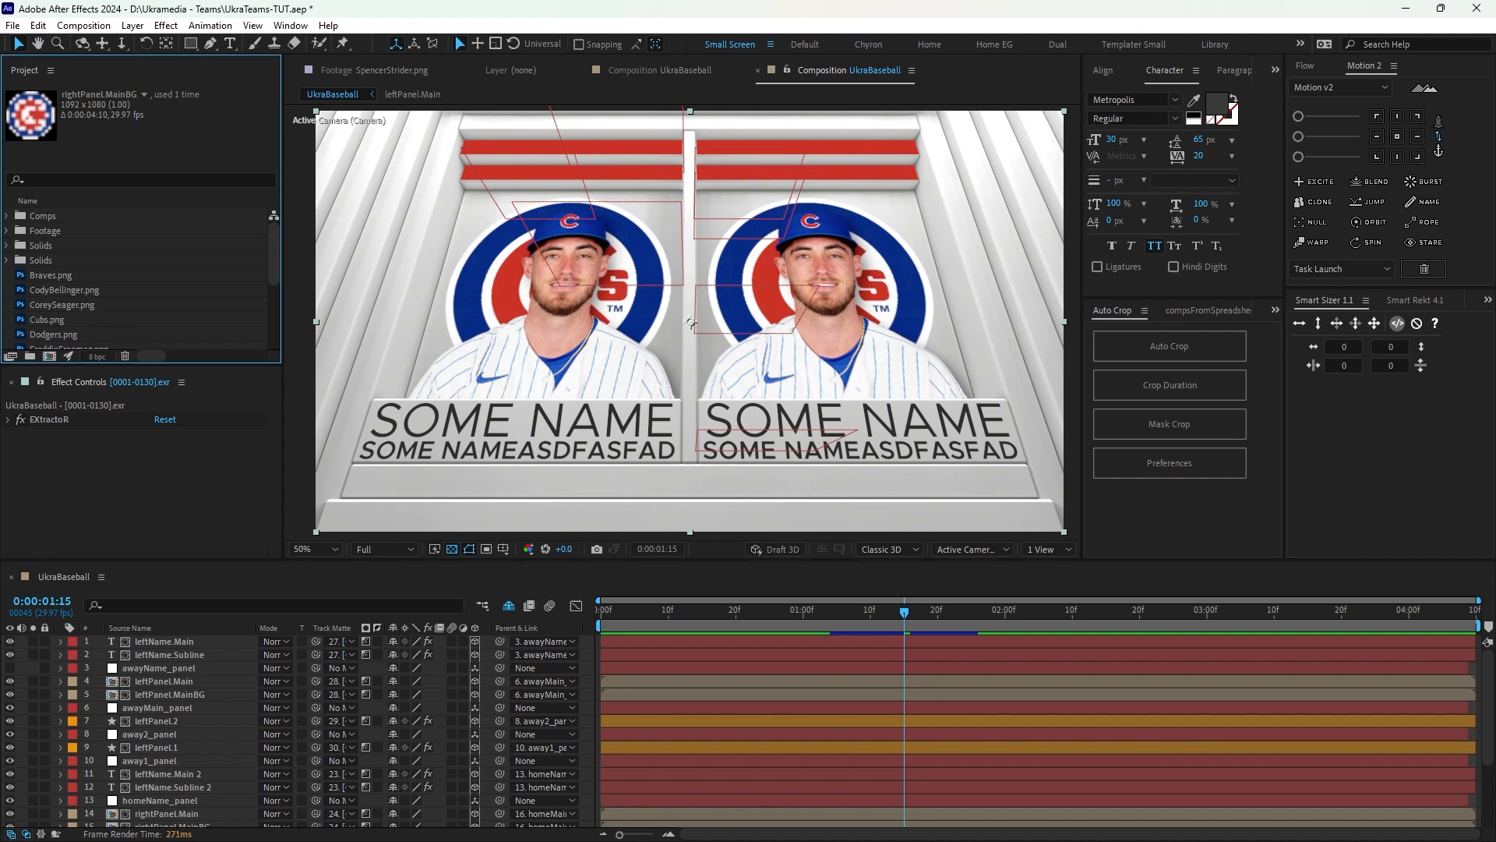
pyautogui.moveTo(141, 364); pyautogui.dragTo(141, 331)
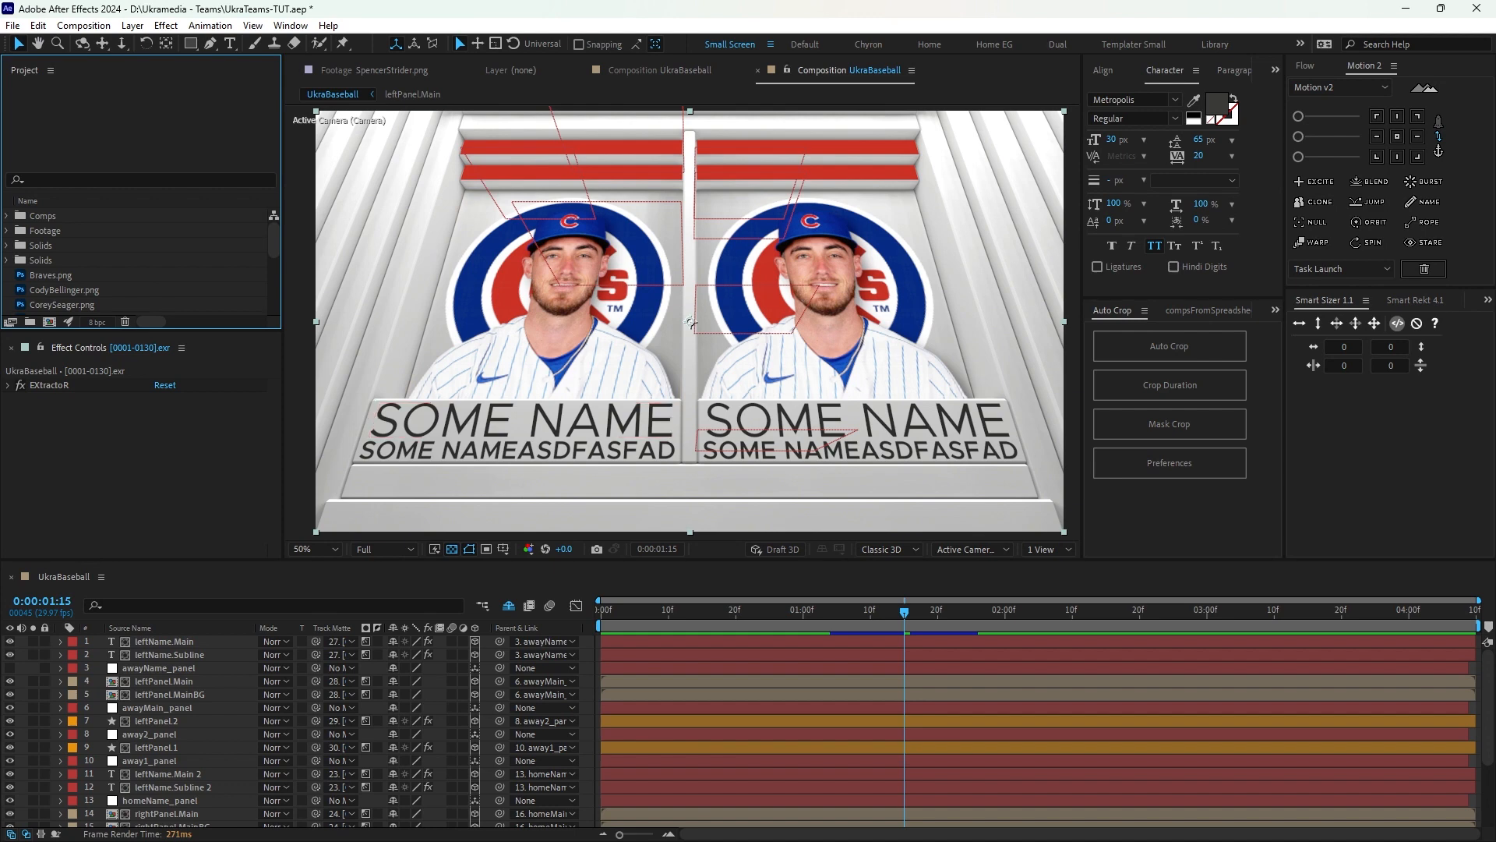
# Add an empty shape layer directly above the awayMain_panel layer in UkraBaseball and return to the Selection tool.
pyautogui.rightClick(691, 322)
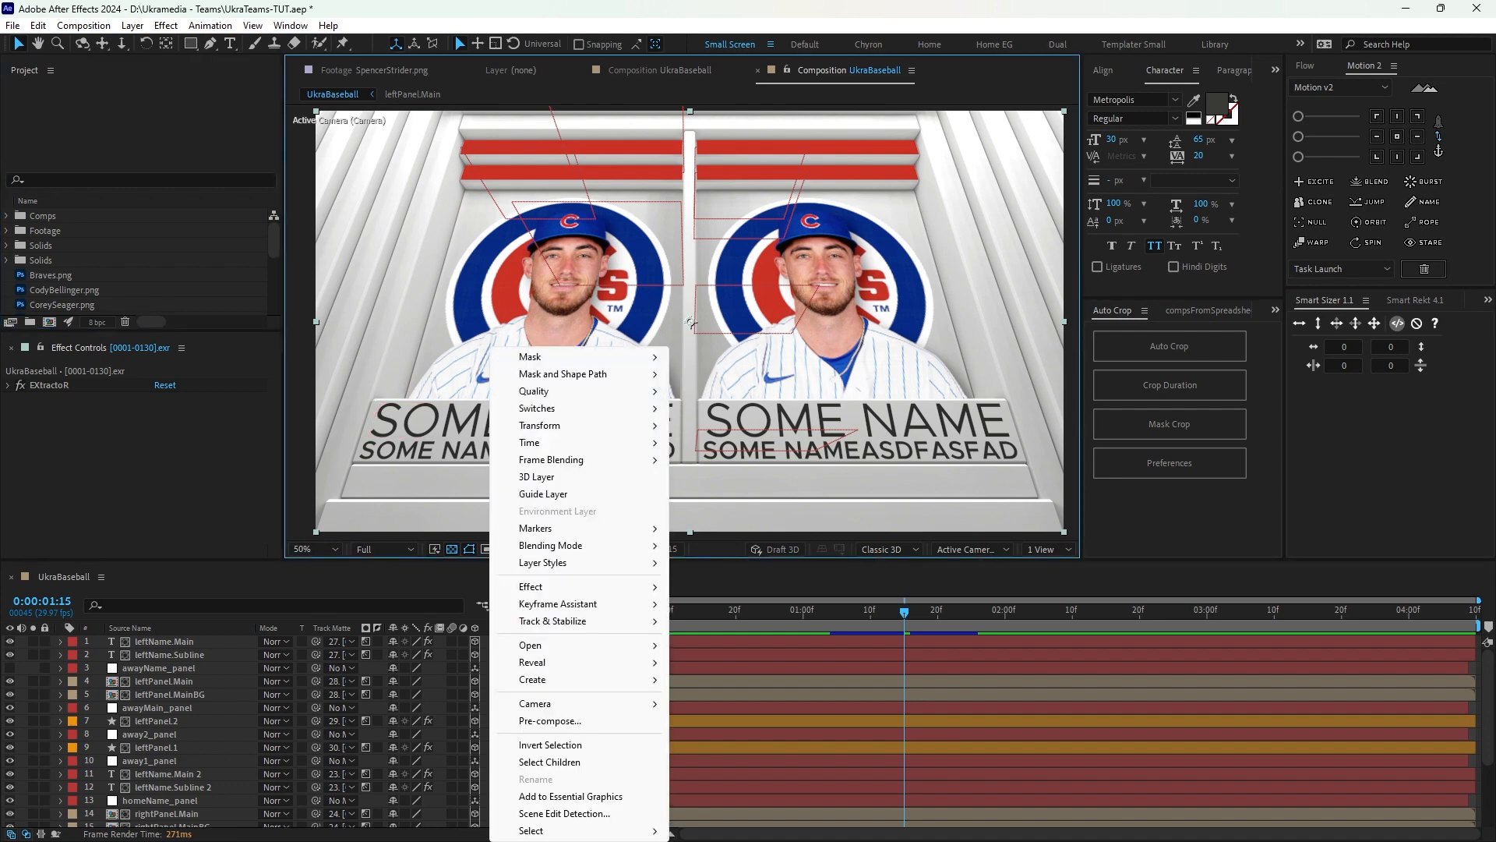
pyautogui.click(158, 708)
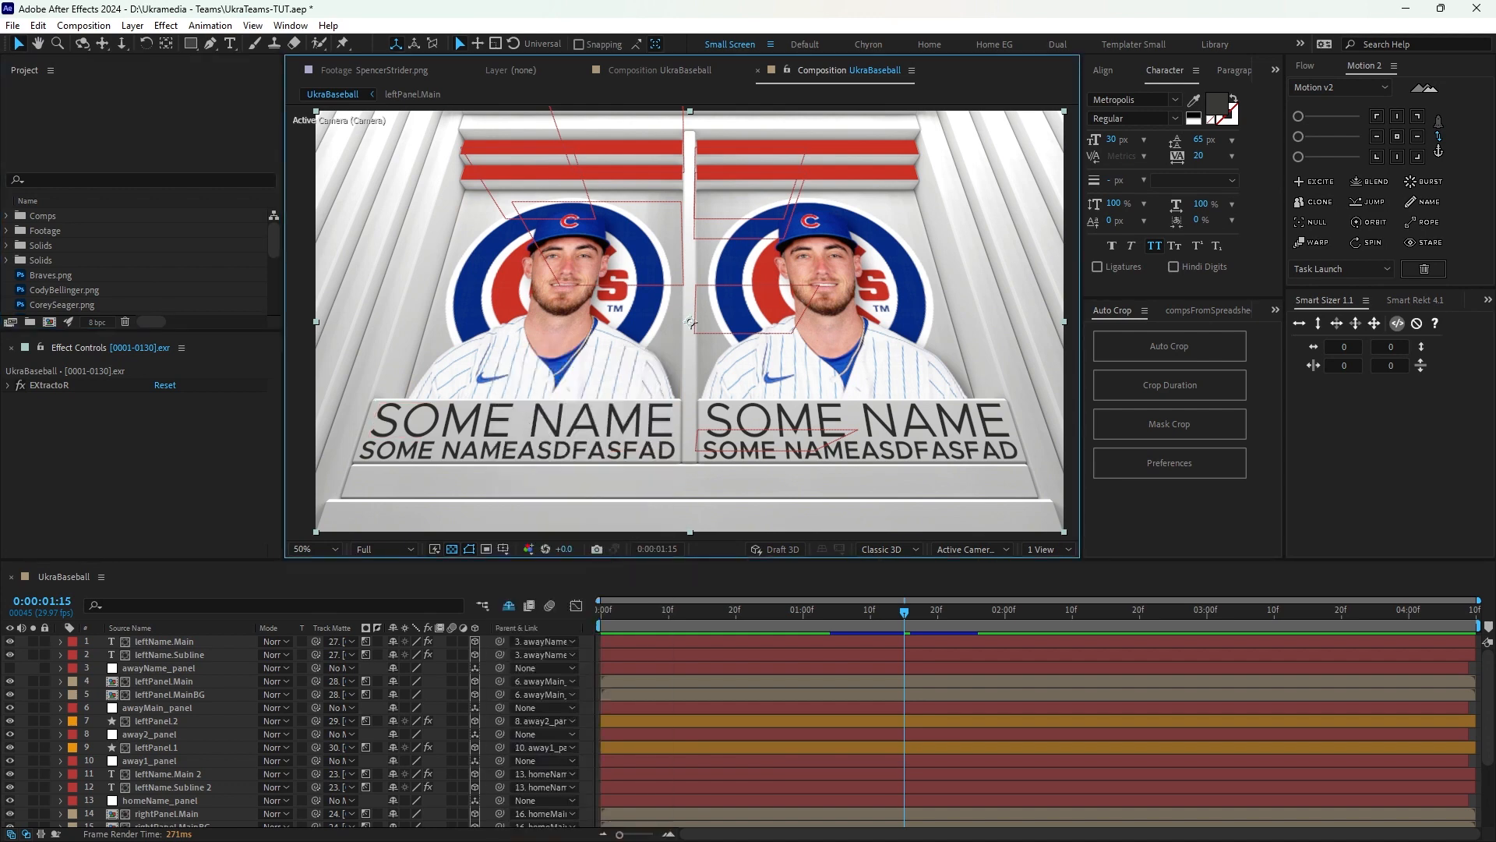
pyautogui.scroll(-3, 158, 708)
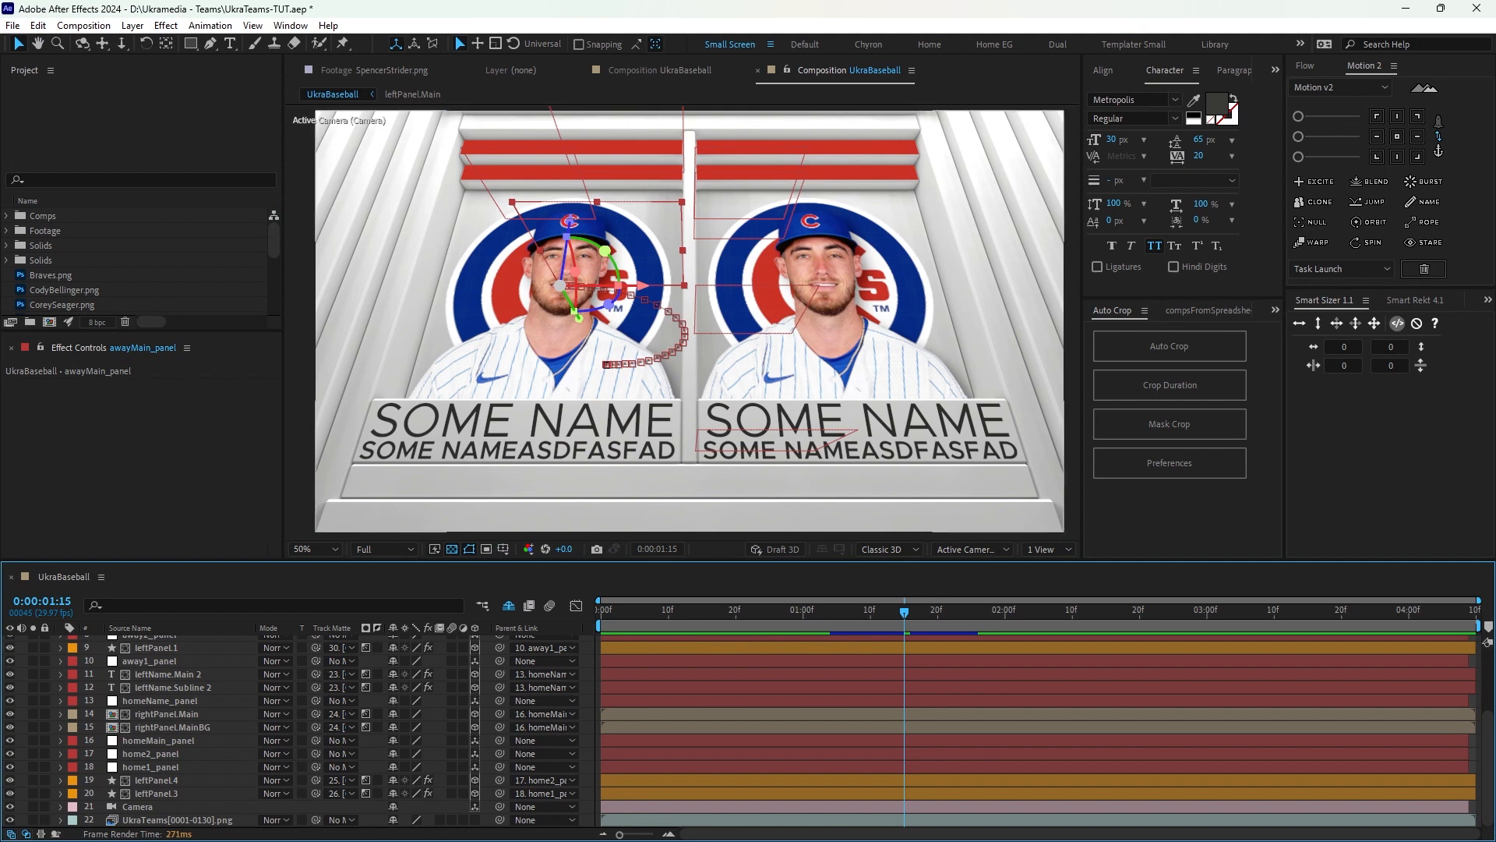
pyautogui.rightClick(306, 513)
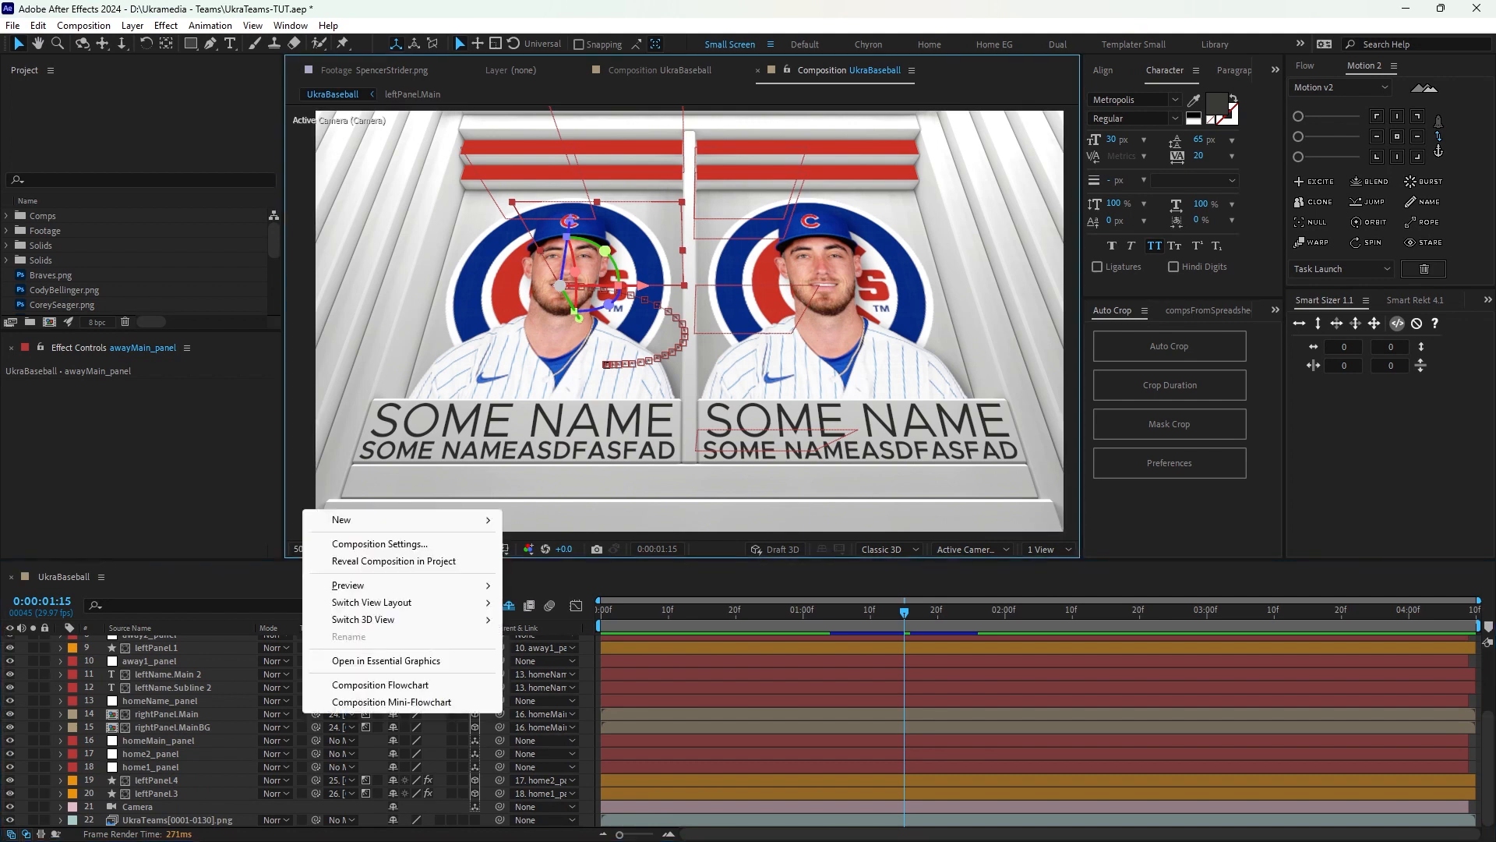
pyautogui.moveTo(405, 520)
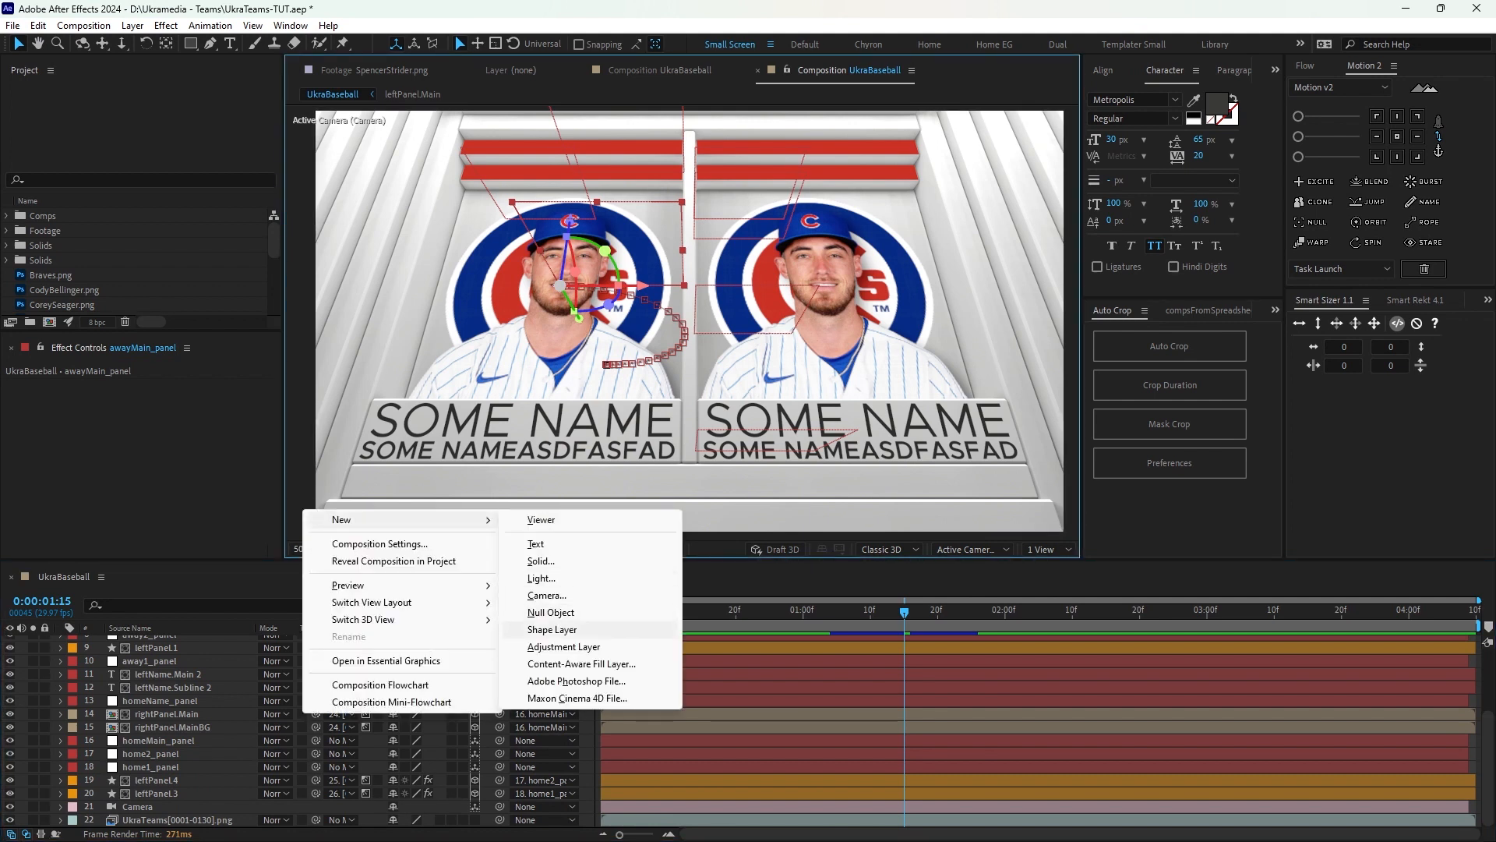
pyautogui.click(552, 629)
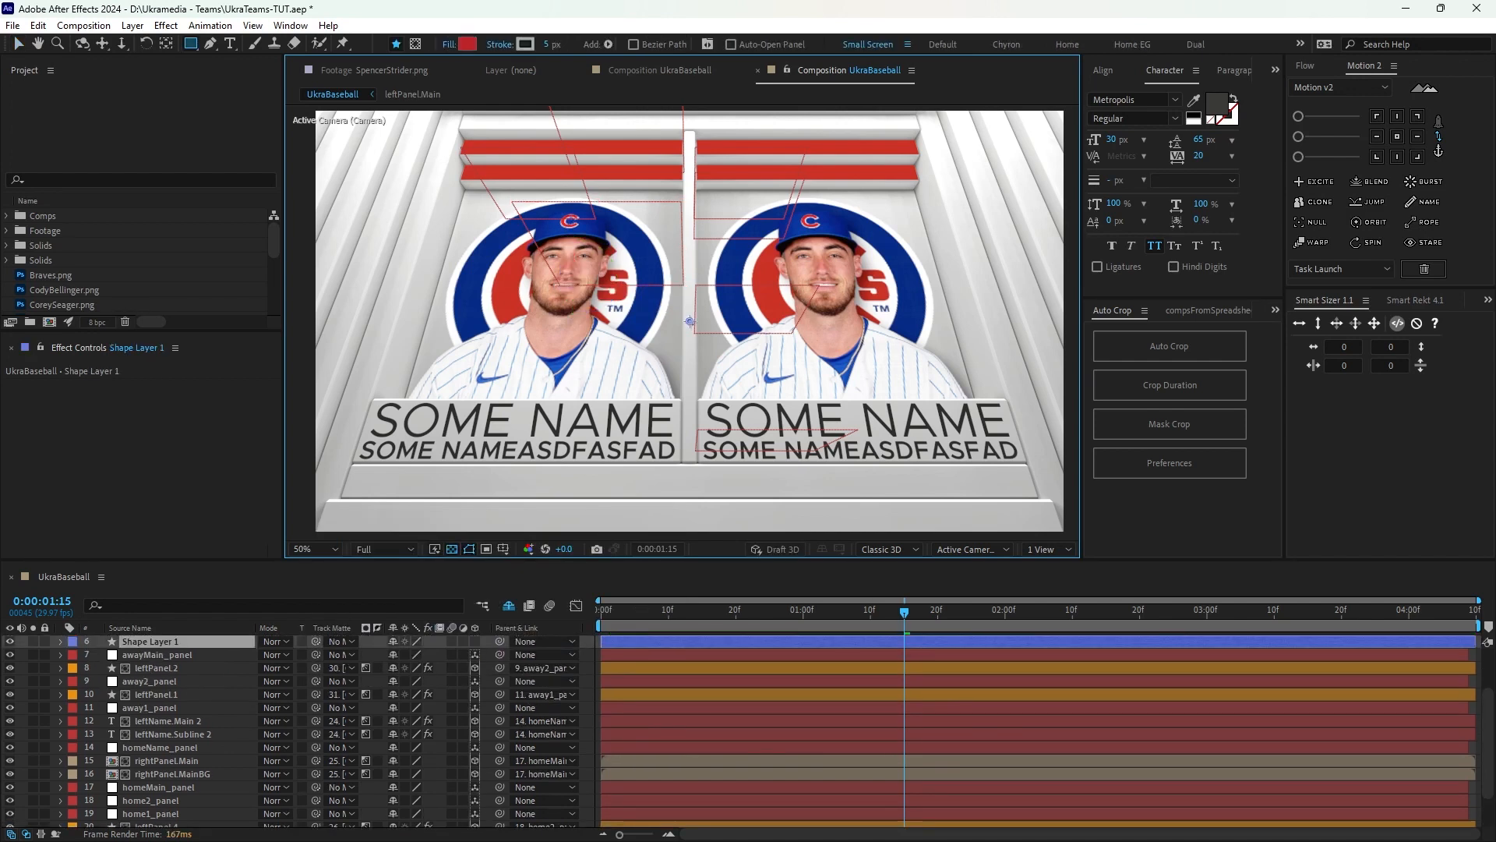
pyautogui.press('v')
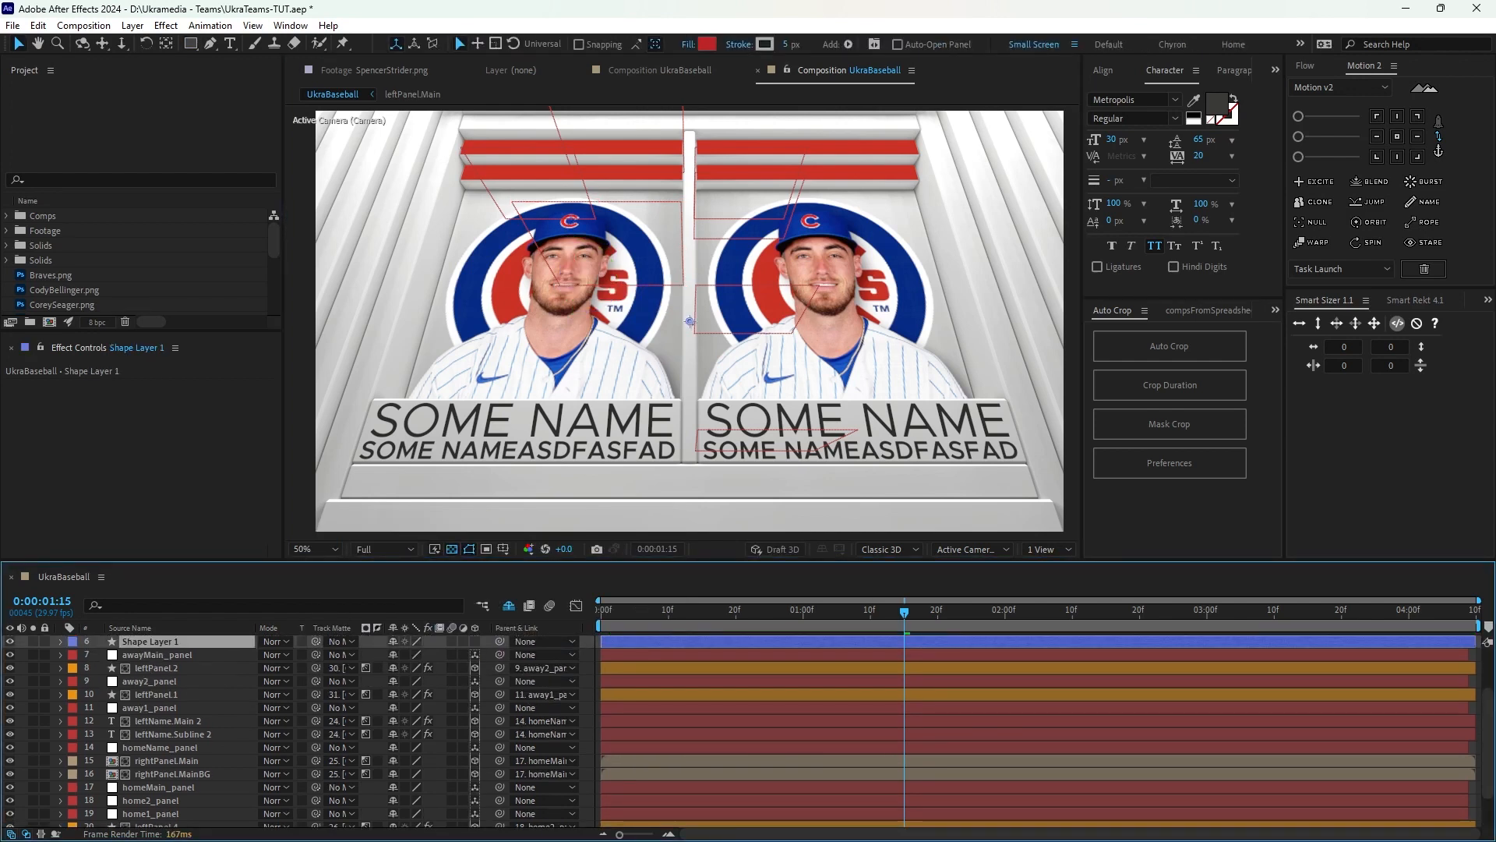
# Rename the new shape layer as Menu.
pyautogui.press('Return')
pyautogui.write('Con')
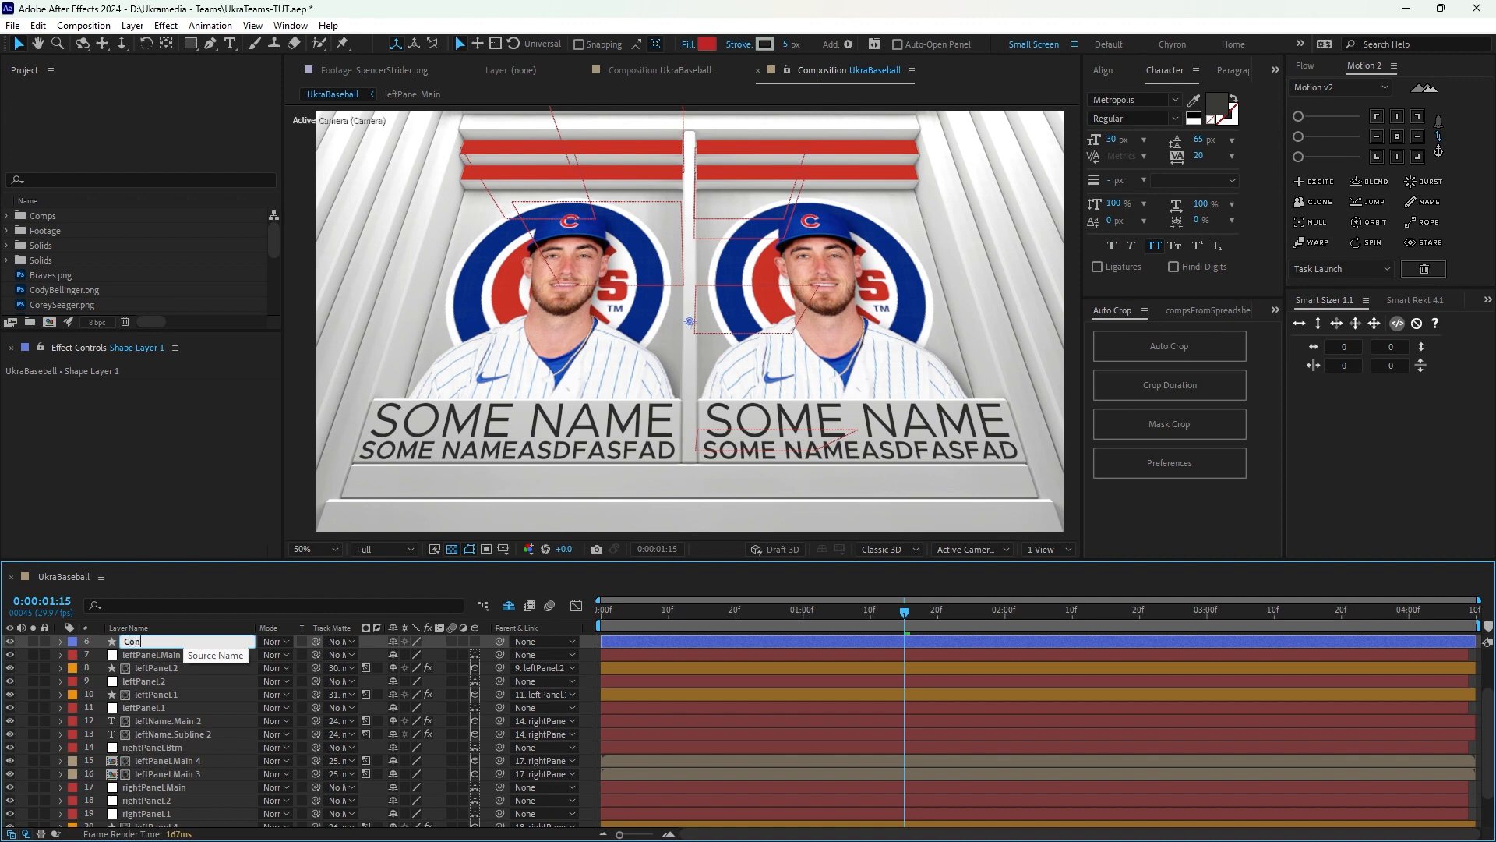
pyautogui.press('BackSpace')
pyautogui.press('BackSpace')
pyautogui.press('BackSpace')
pyautogui.write('Menu')
pyautogui.press('Return')
# Apply the Dropdown Menu Control effect to the Menu layer.
pyautogui.hotkey('ctrl', 'space')
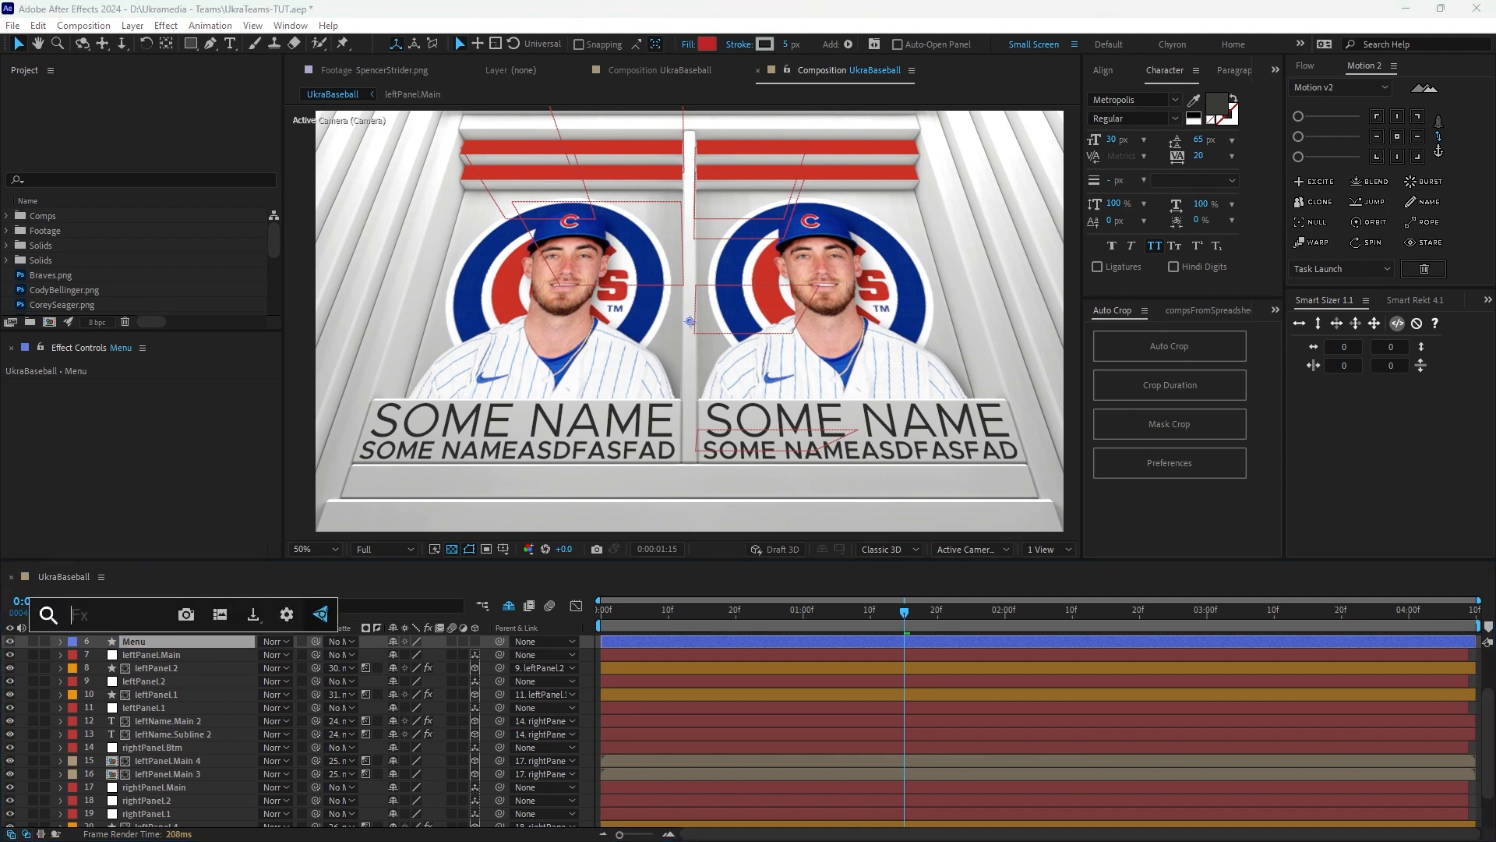
pyautogui.write('drop')
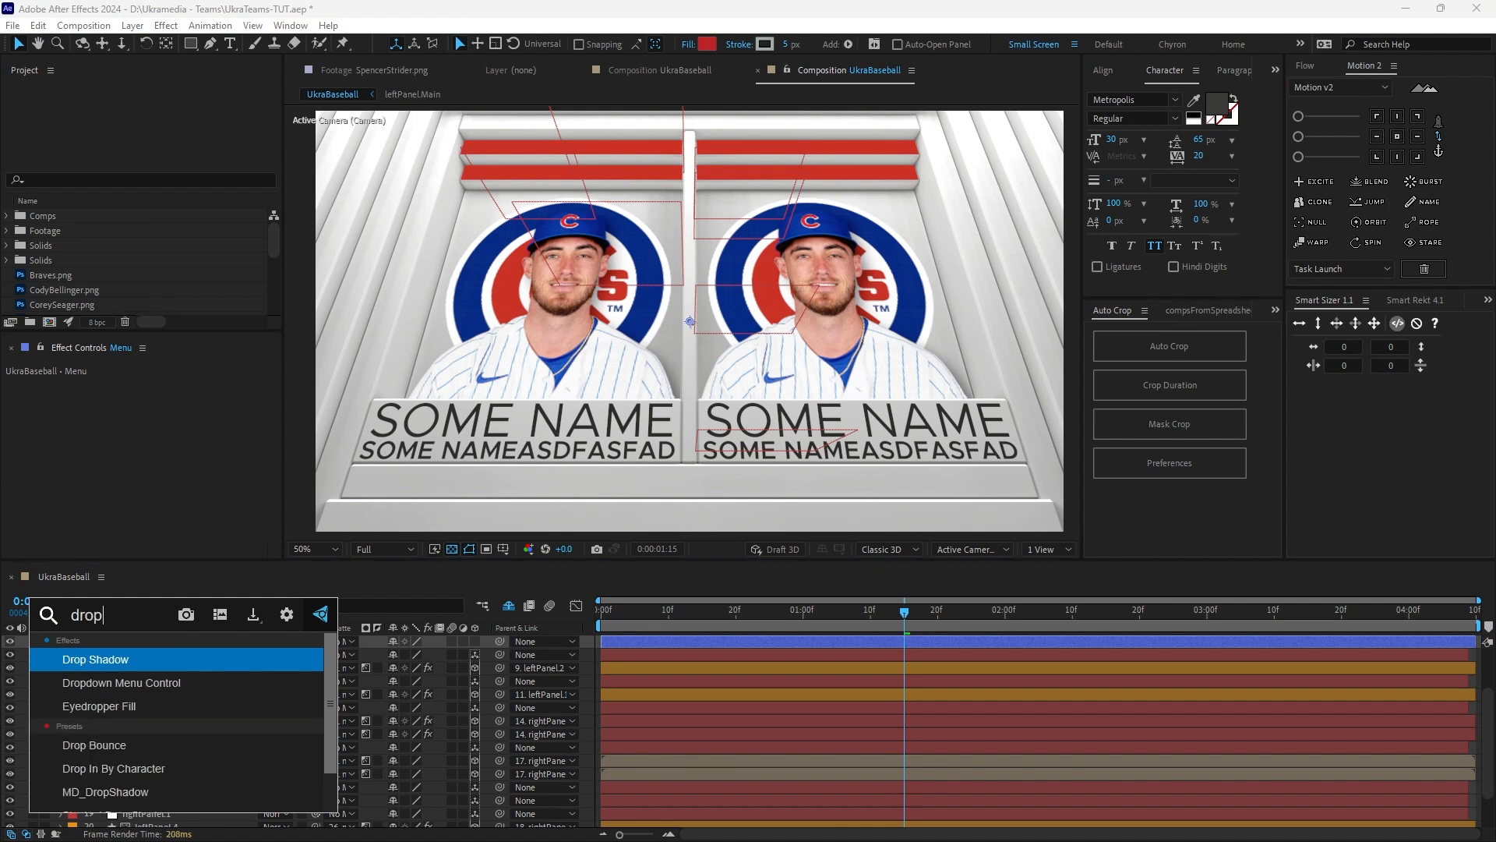
pyautogui.write('d')
pyautogui.press('Return')
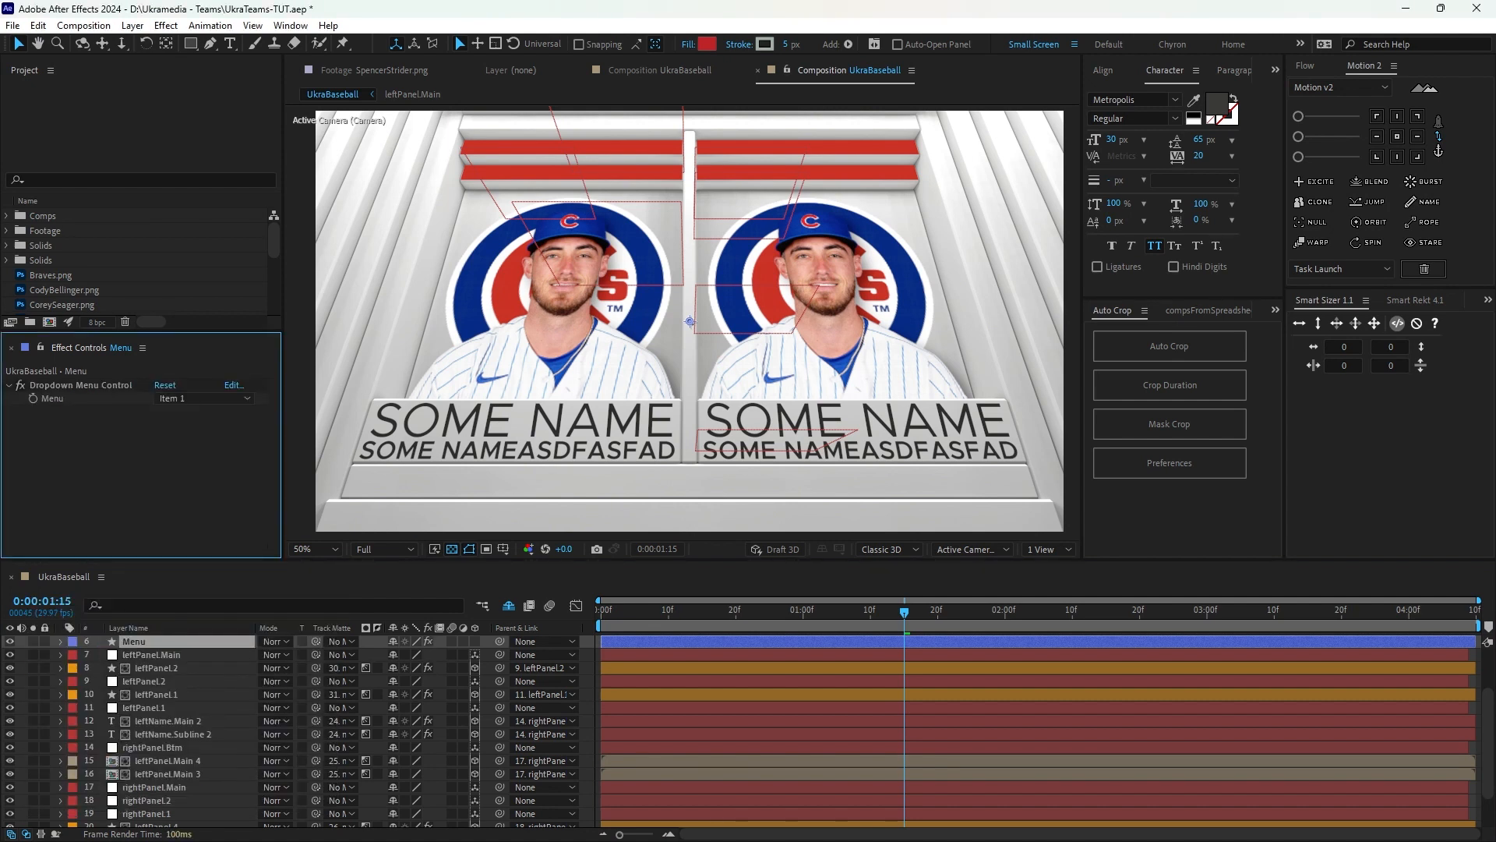
# Rename the Dropdown Menu Control effect on the Menu layer as Left Player.
pyautogui.click(81, 385)
pyautogui.press('Return')
pyautogui.write('Left')
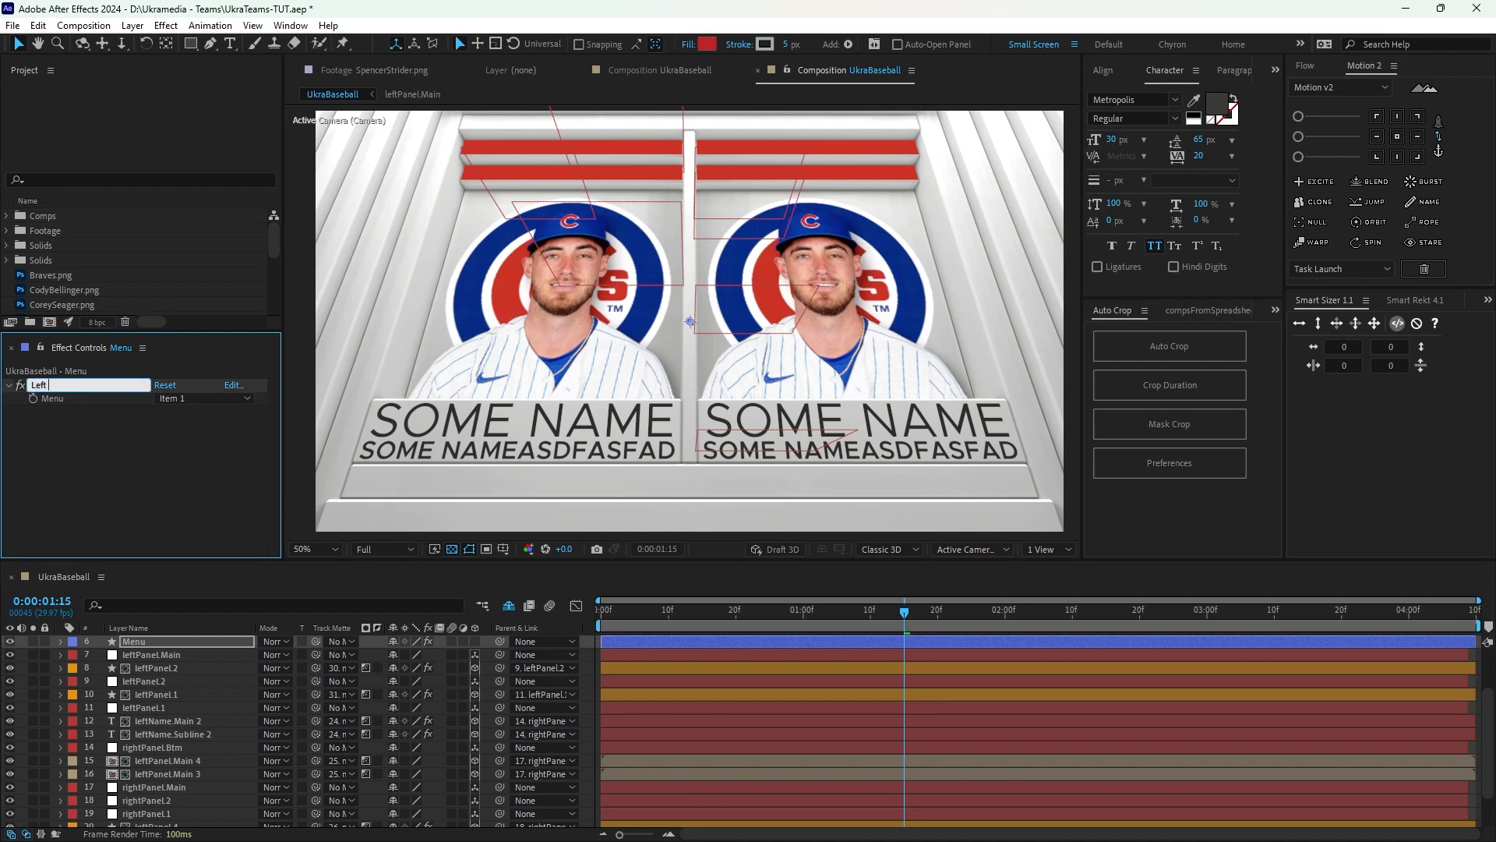
pyautogui.write(' Player')
pyautogui.press('Return')
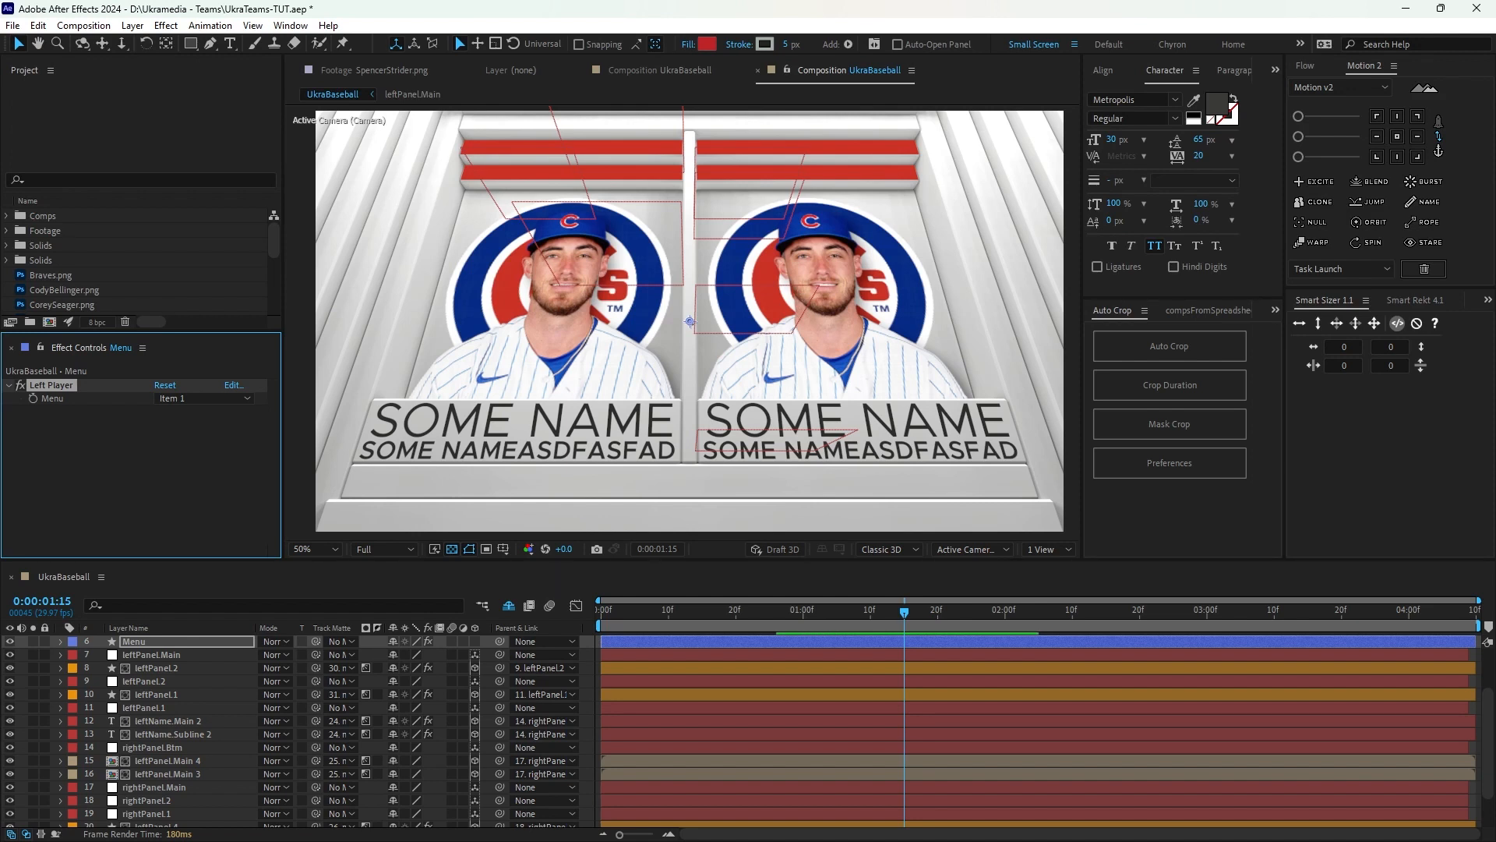
# Open the Smart Menu 2.2 script for editing dropdown menus.
pyautogui.hotkey('alt', 'Tab')
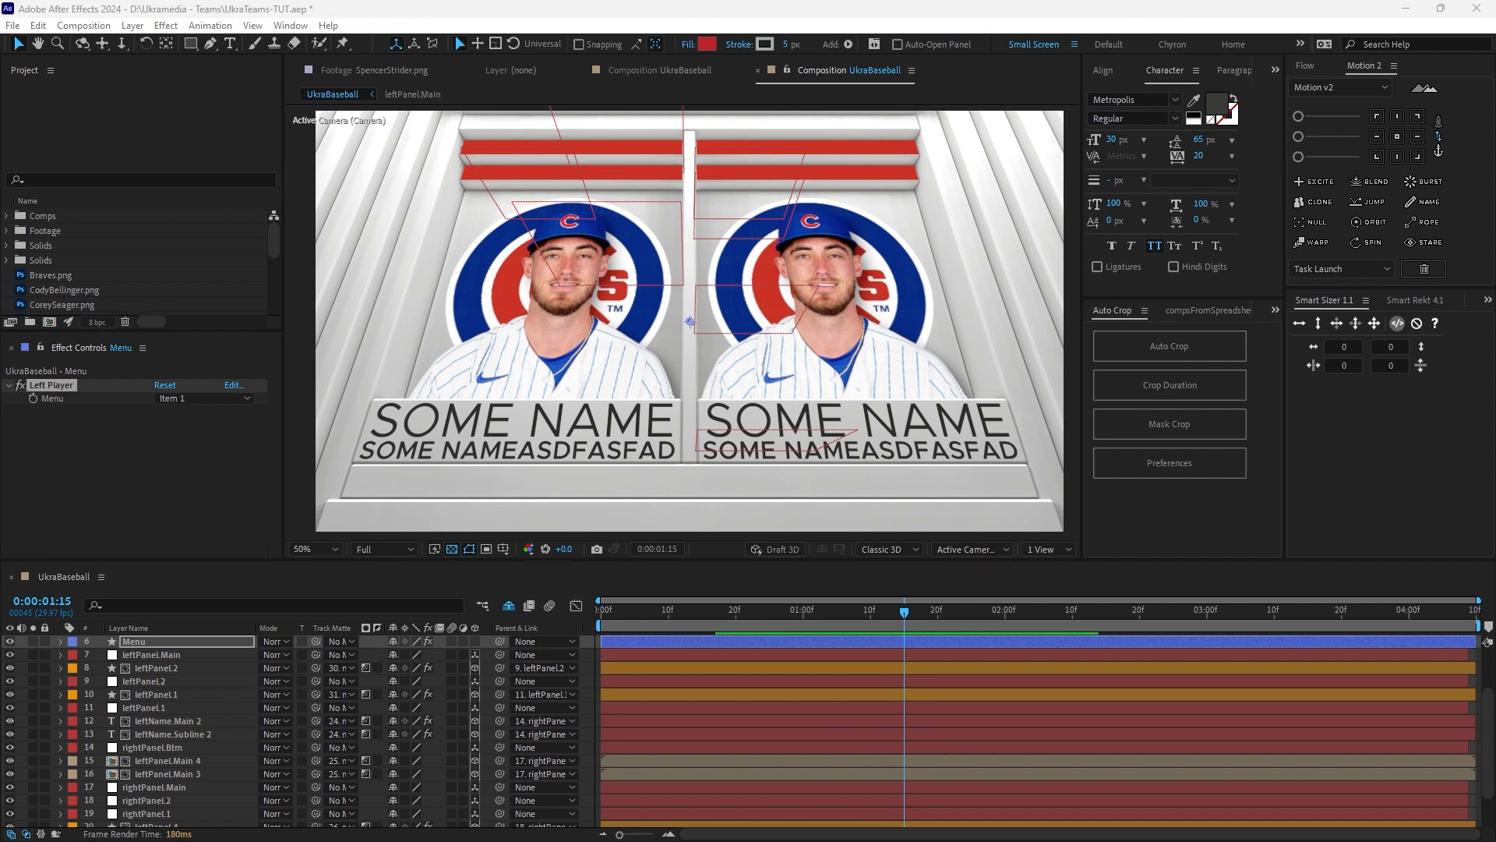
pyautogui.click(291, 26)
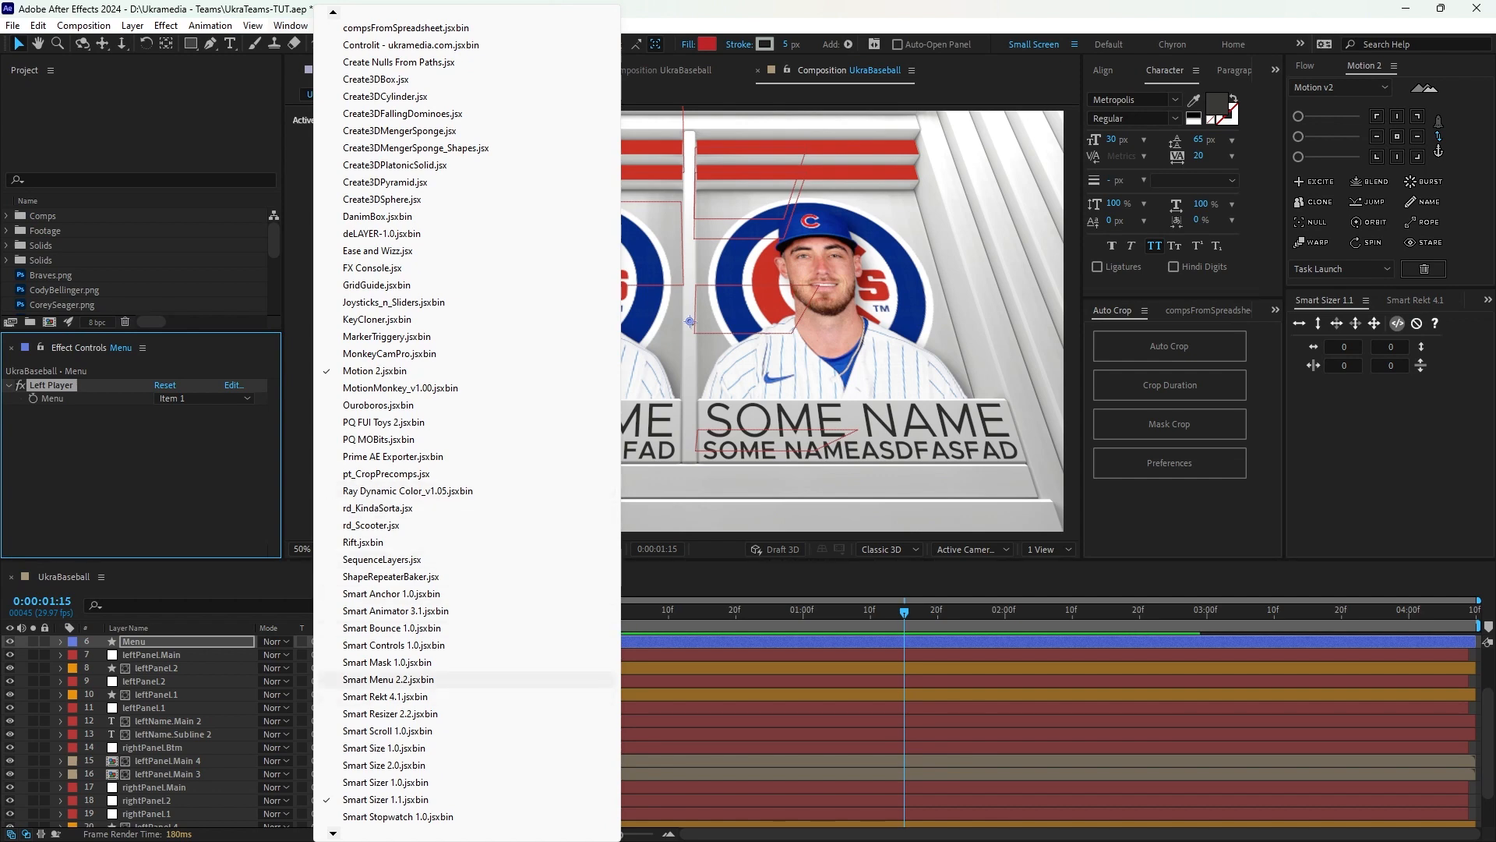
pyautogui.click(388, 678)
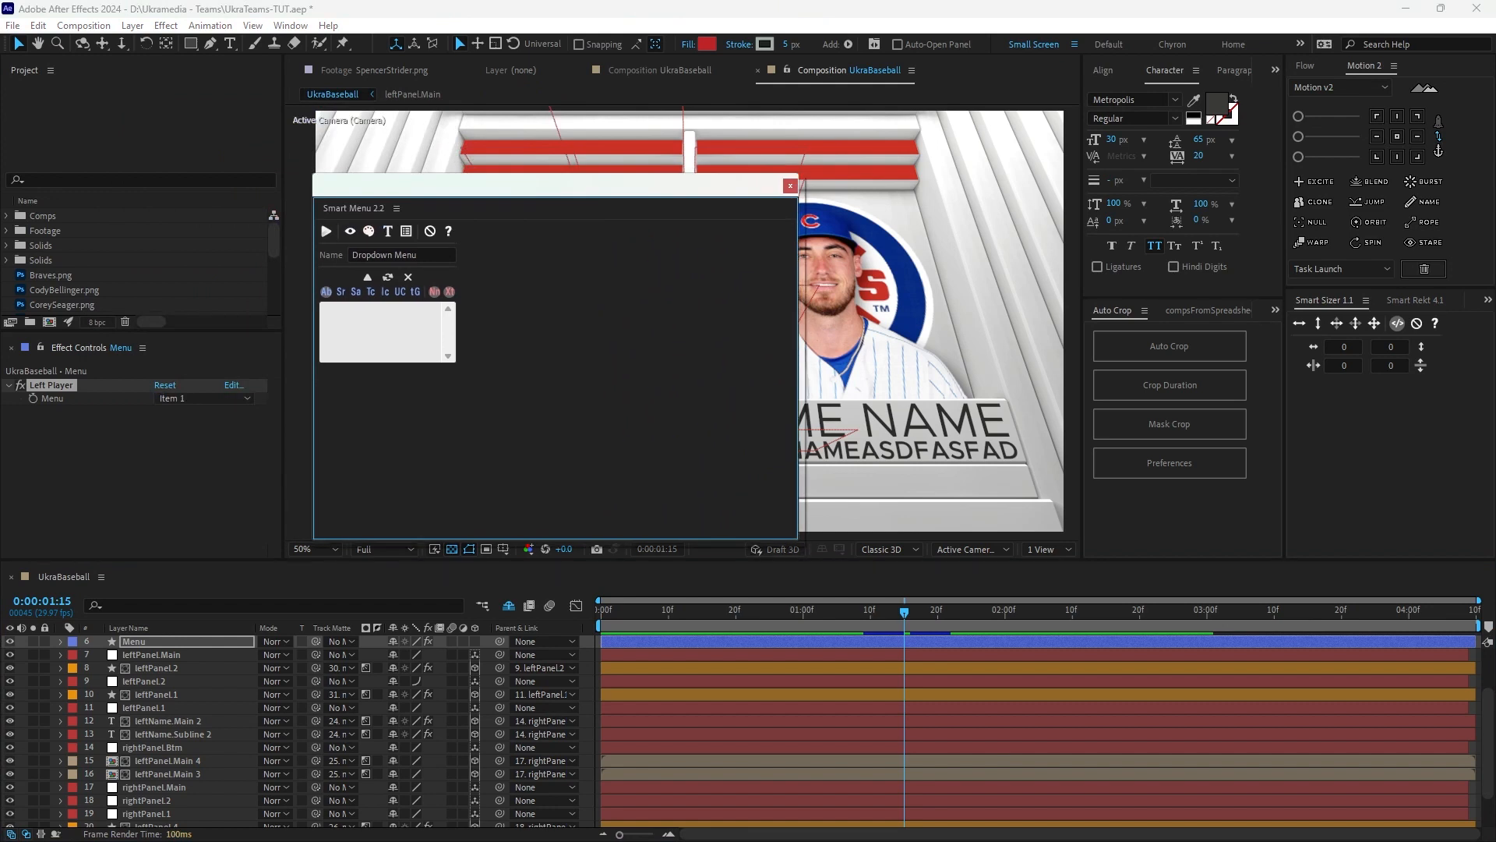
# Enlarge the Smart Menu window and enter Cody Bellinger and Corey Seager as the first two dropdown items.
pyautogui.moveTo(798, 539); pyautogui.dragTo(581, 431)
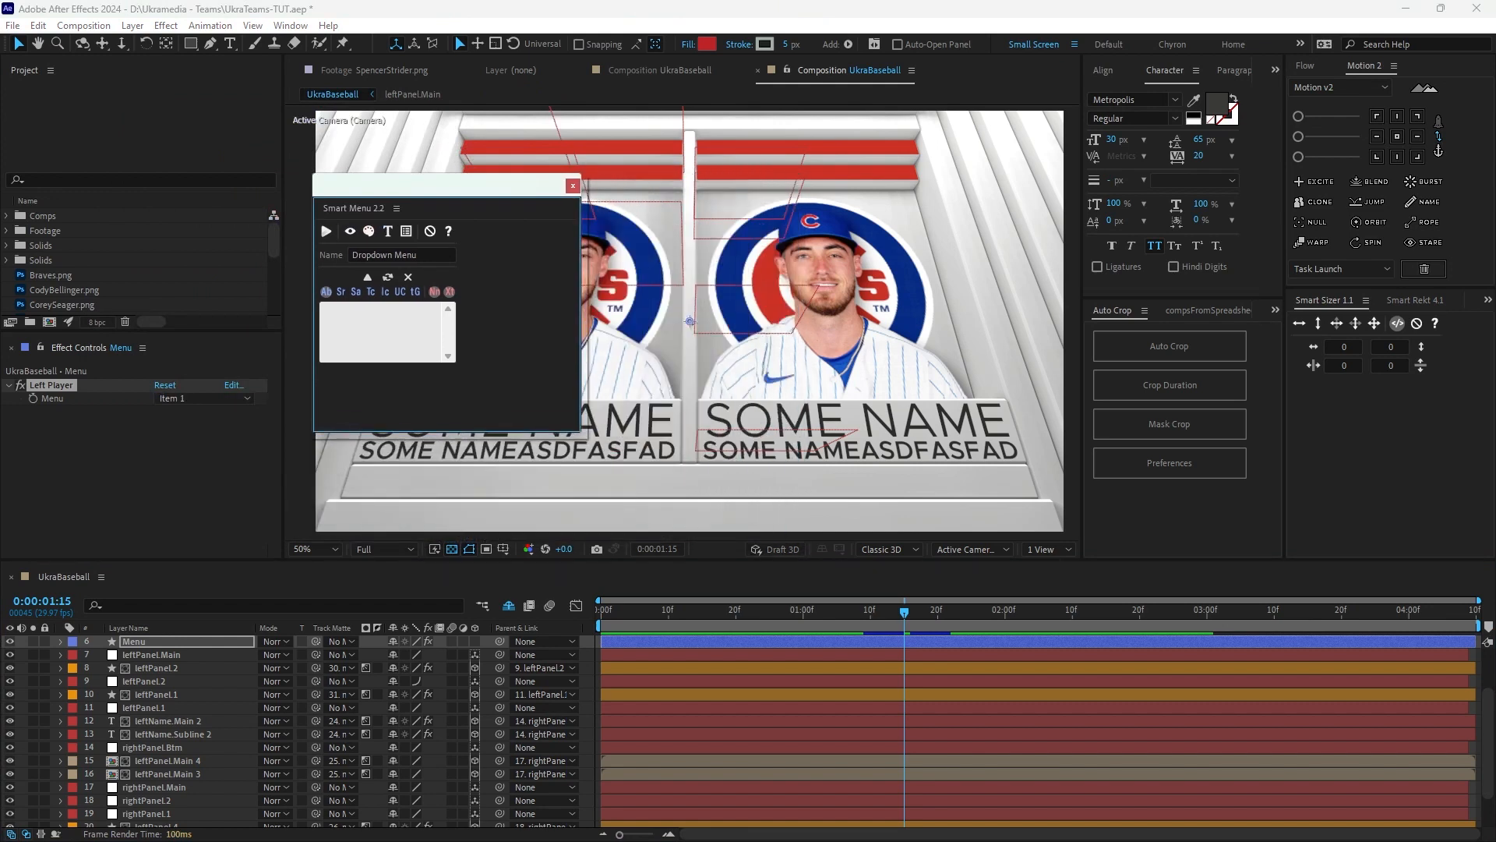
pyautogui.moveTo(436, 185); pyautogui.dragTo(588, 191)
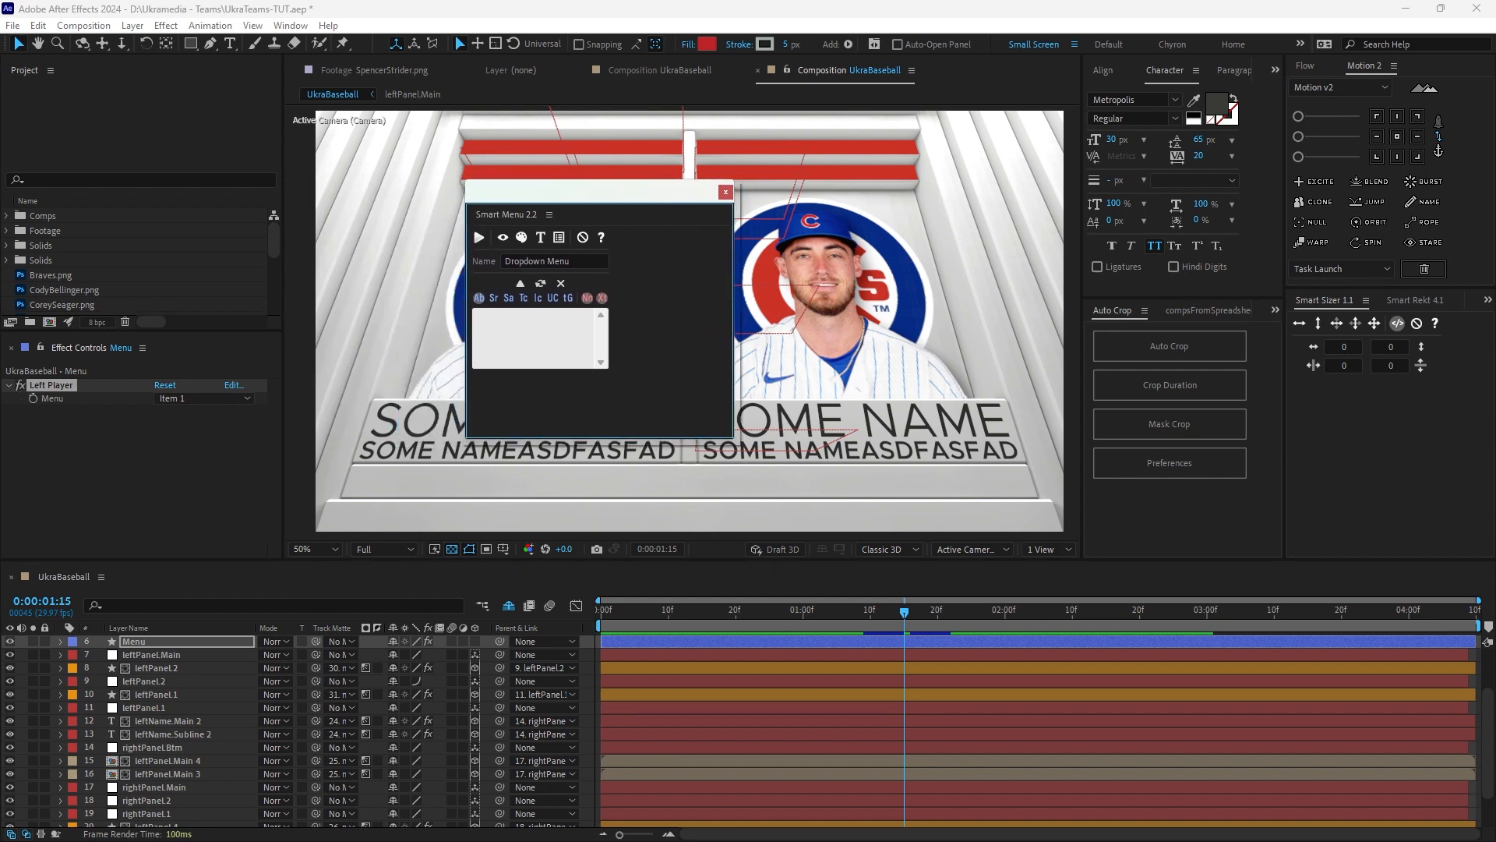
pyautogui.moveTo(733, 437); pyautogui.dragTo(904, 596)
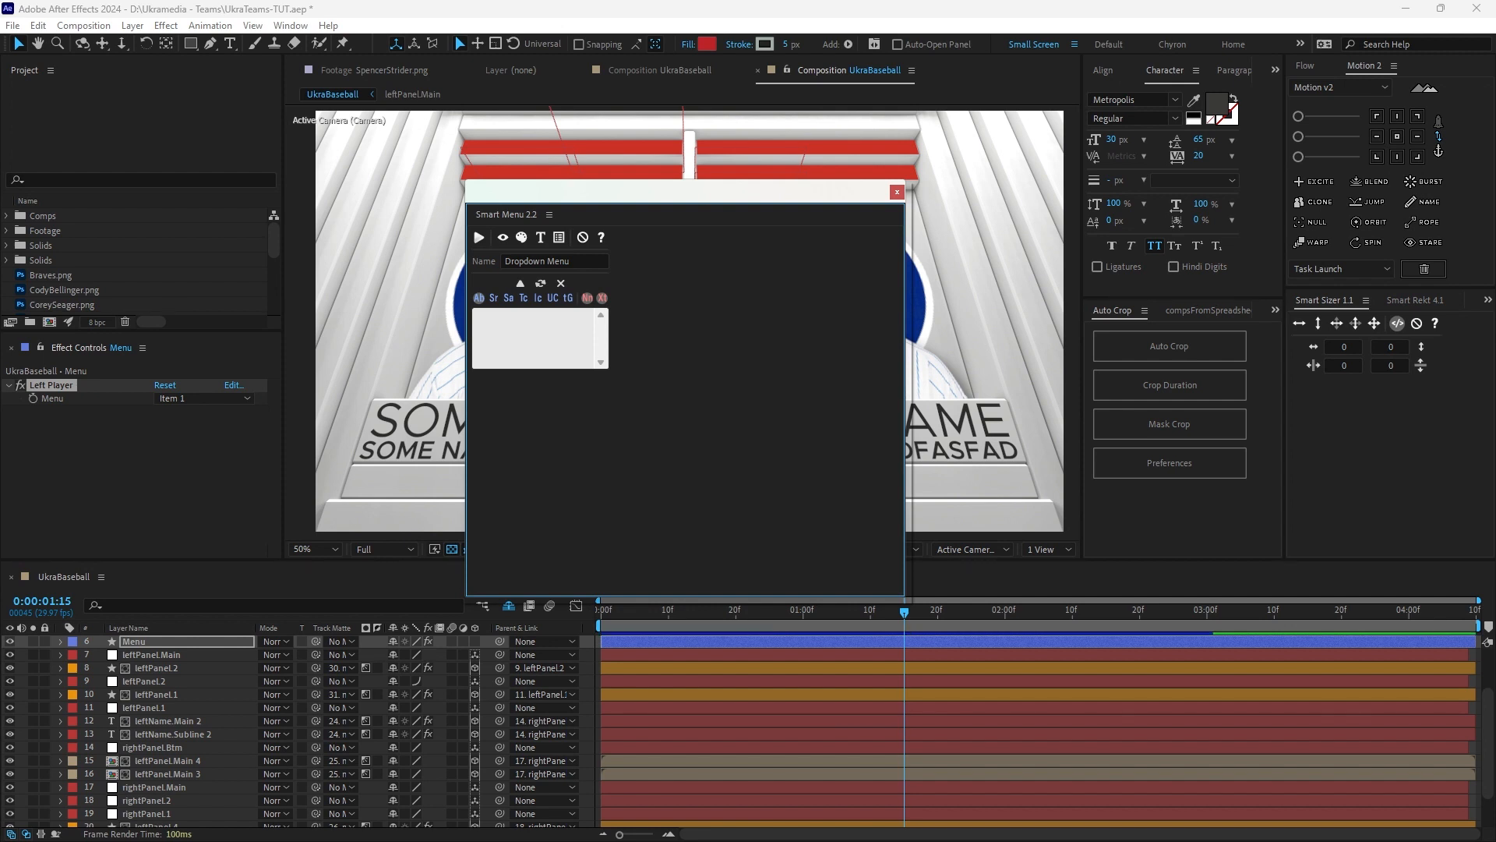
pyautogui.hotkey('alt', 'Tab')
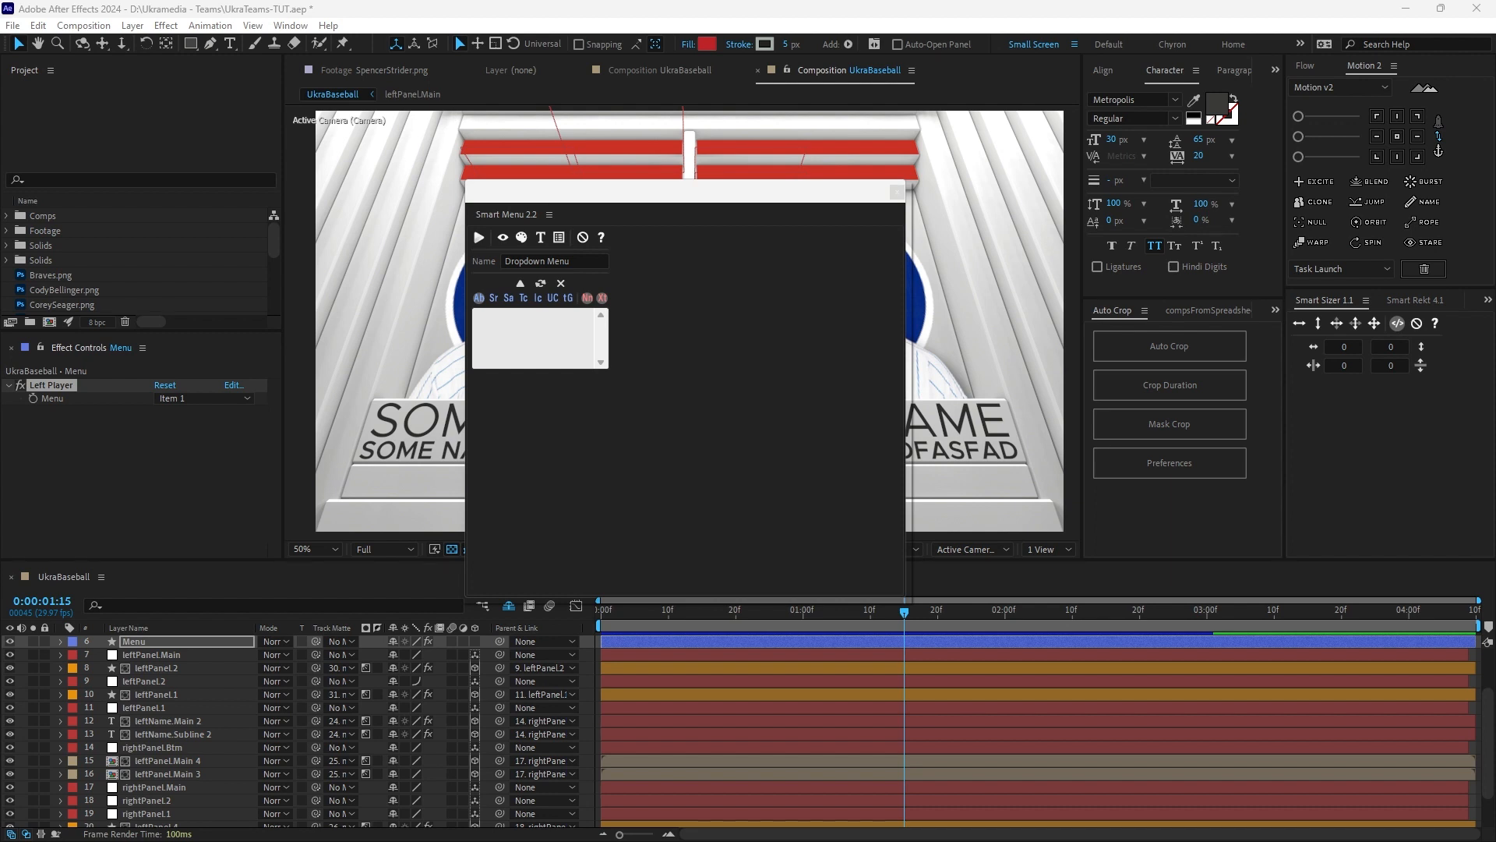
pyautogui.hotkey('alt', 'Tab')
pyautogui.write('Cody Bellinger')
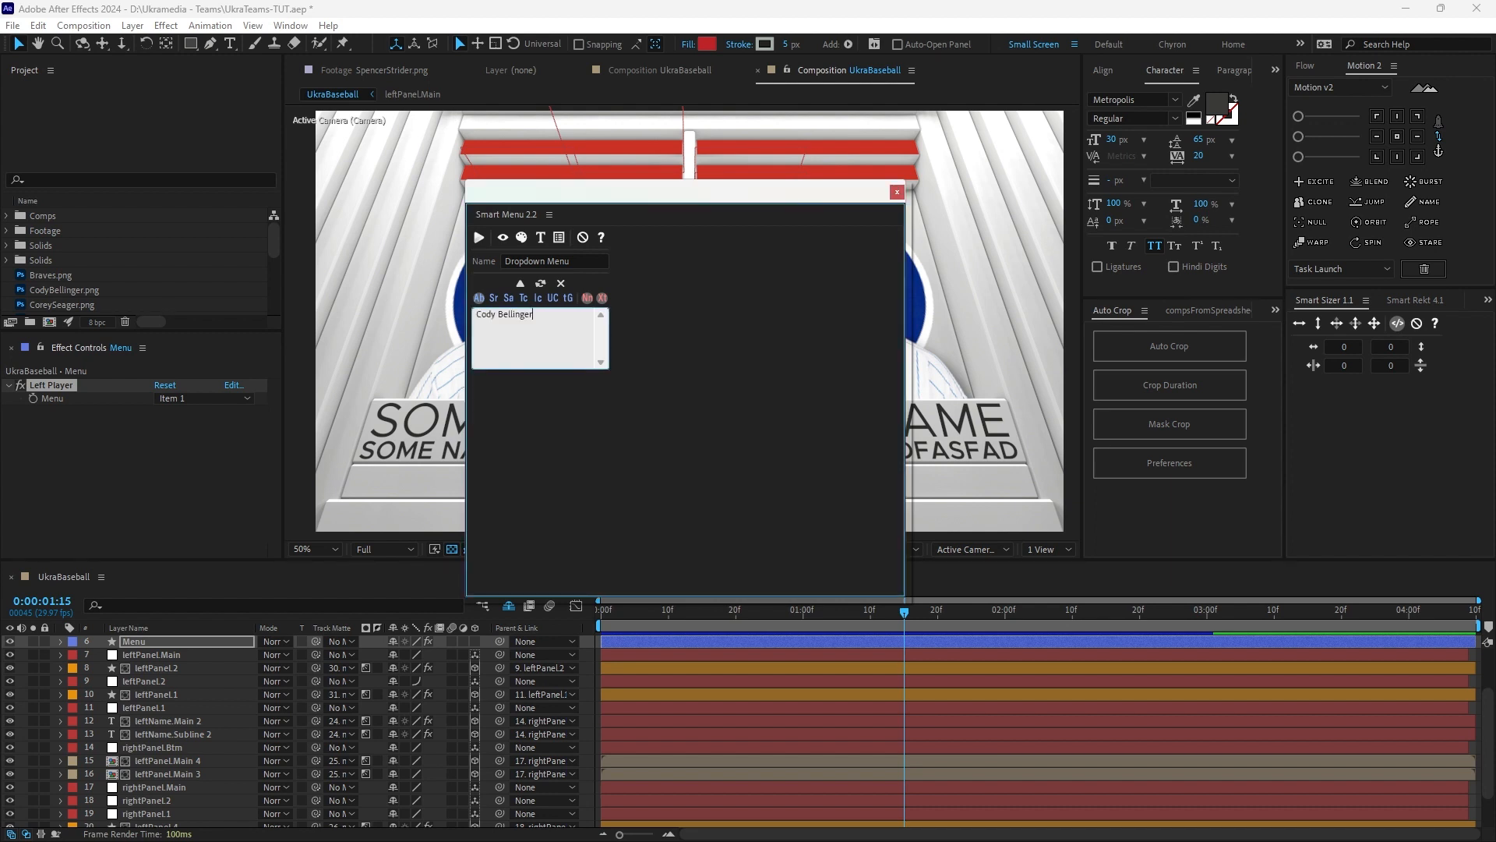
pyautogui.hotkey('alt', 'Tab')
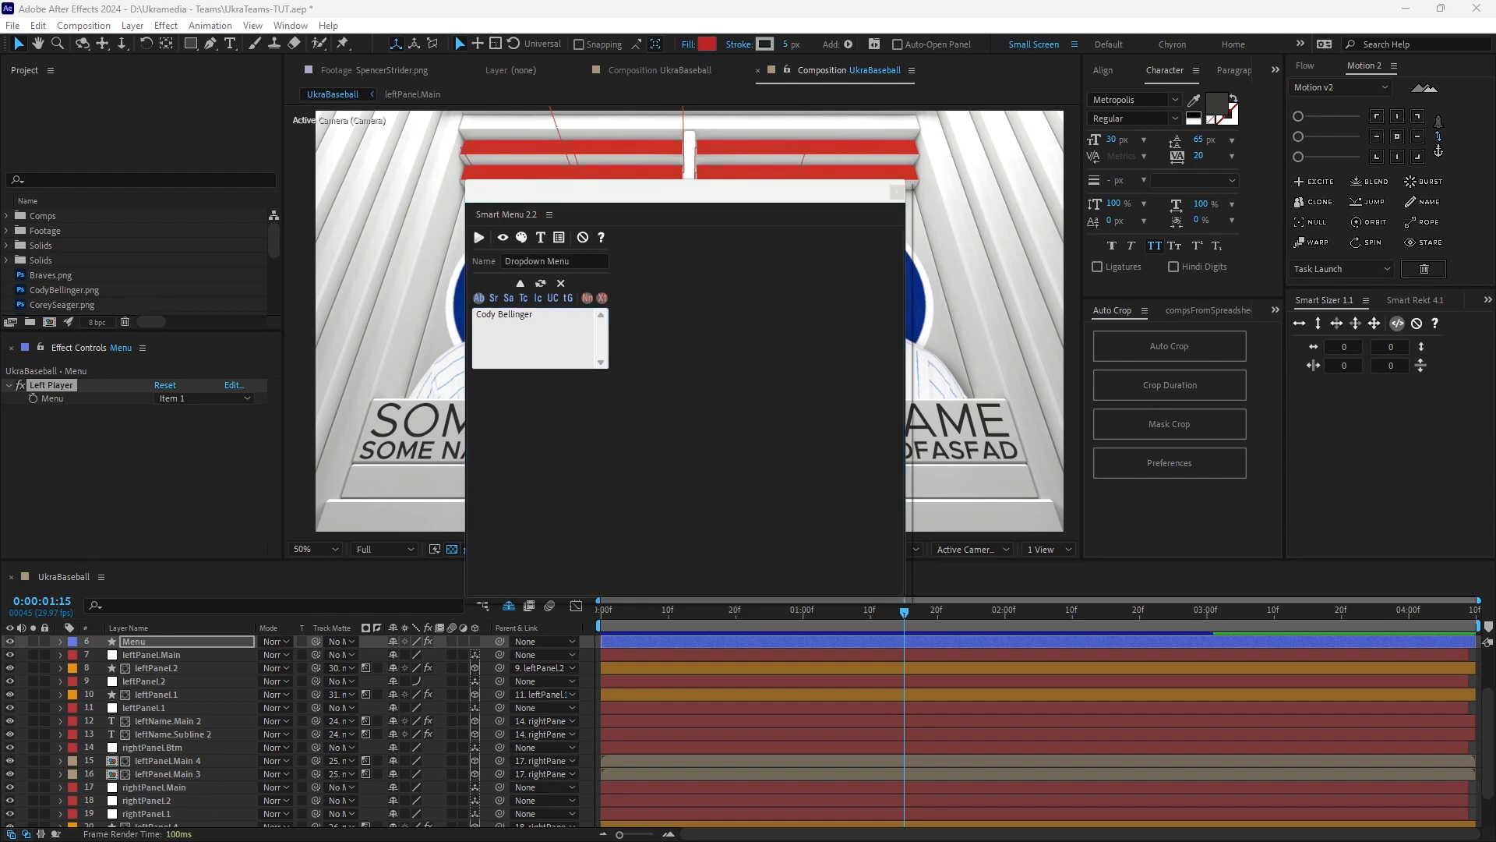
pyautogui.hotkey('alt', 'Tab')
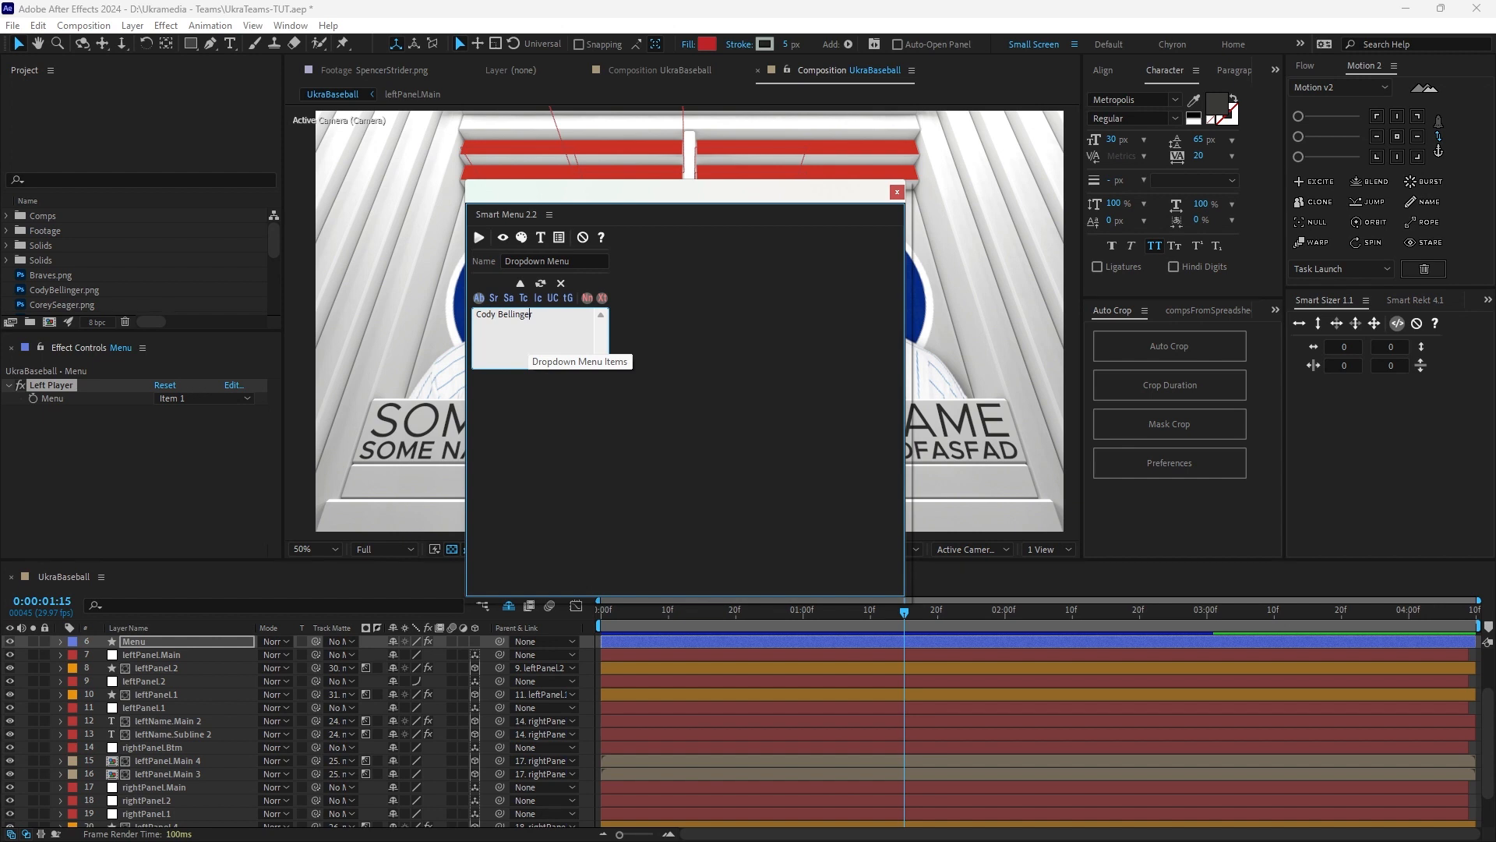
pyautogui.write('Corey Seager')
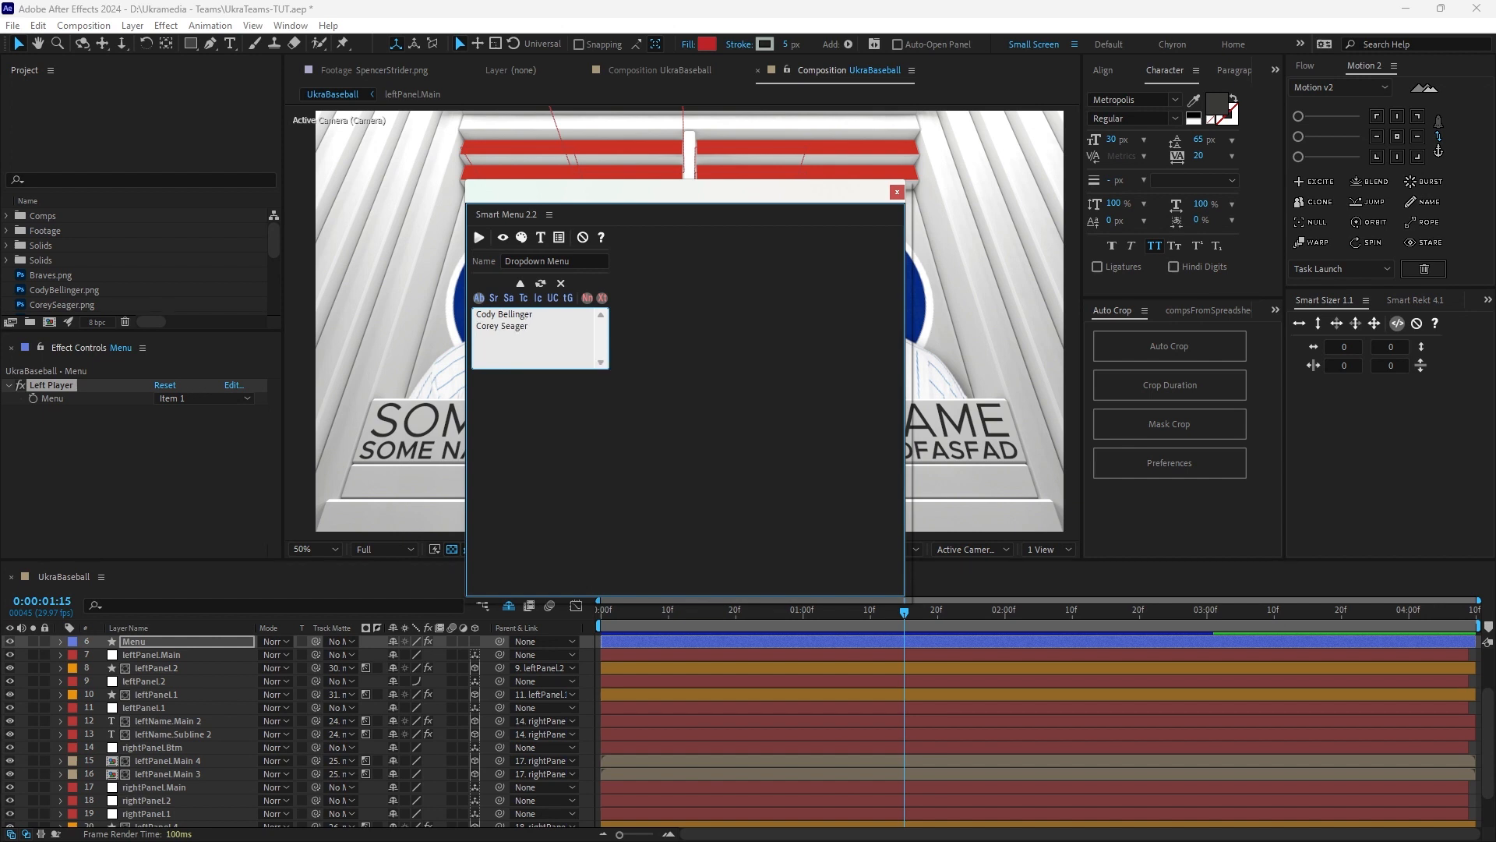
# Add Freddie Freeman, Luis Arraez and Ronald Acuna Jr on separate lines of the Smart Menu item list.
pyautogui.hotkey('alt', 'Tab')
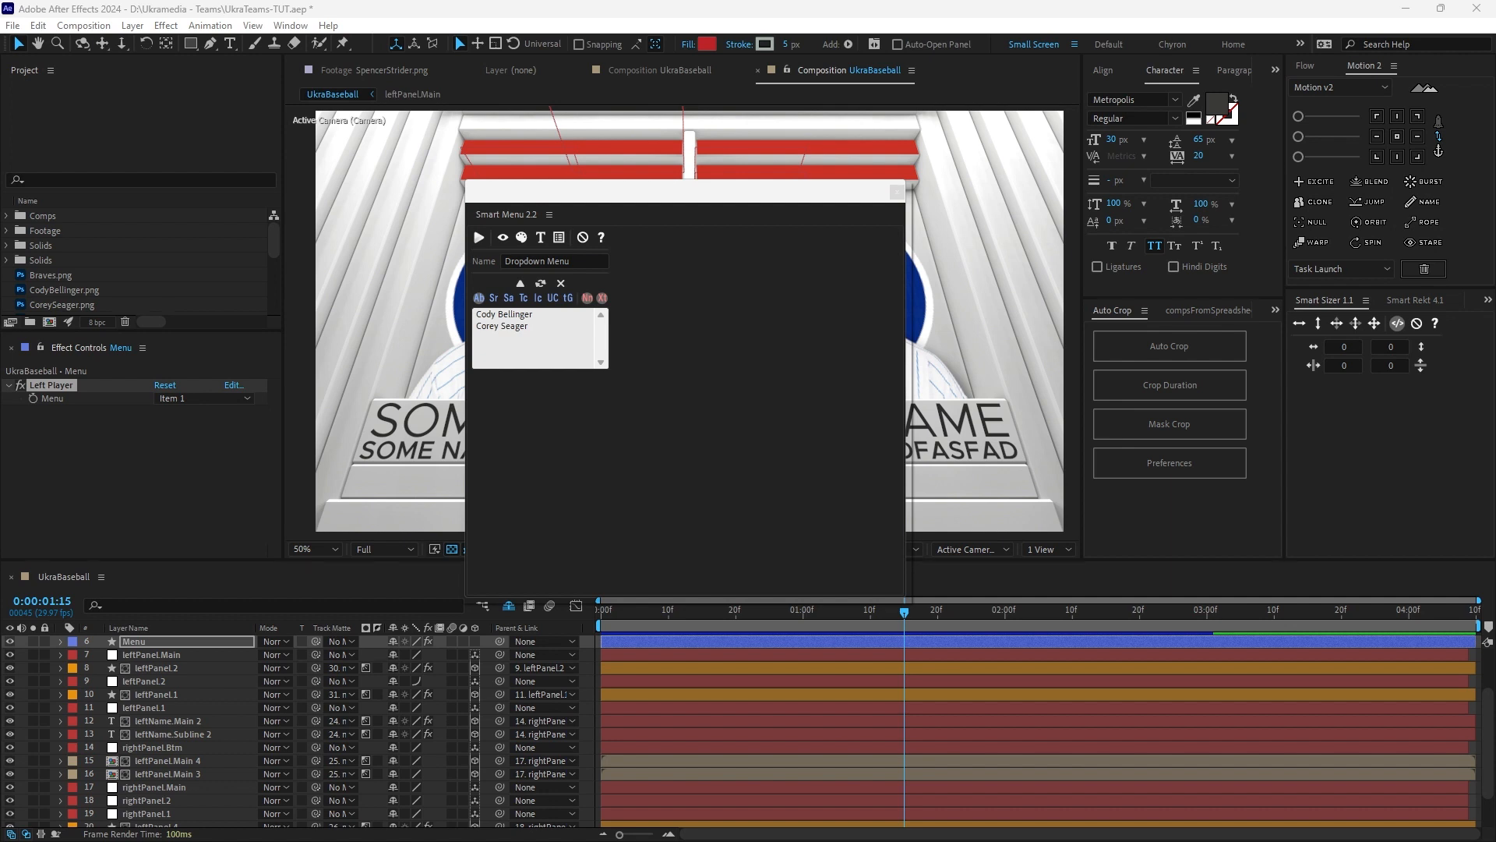
pyautogui.hotkey('alt', 'Tab')
pyautogui.write('Freddie Freeman')
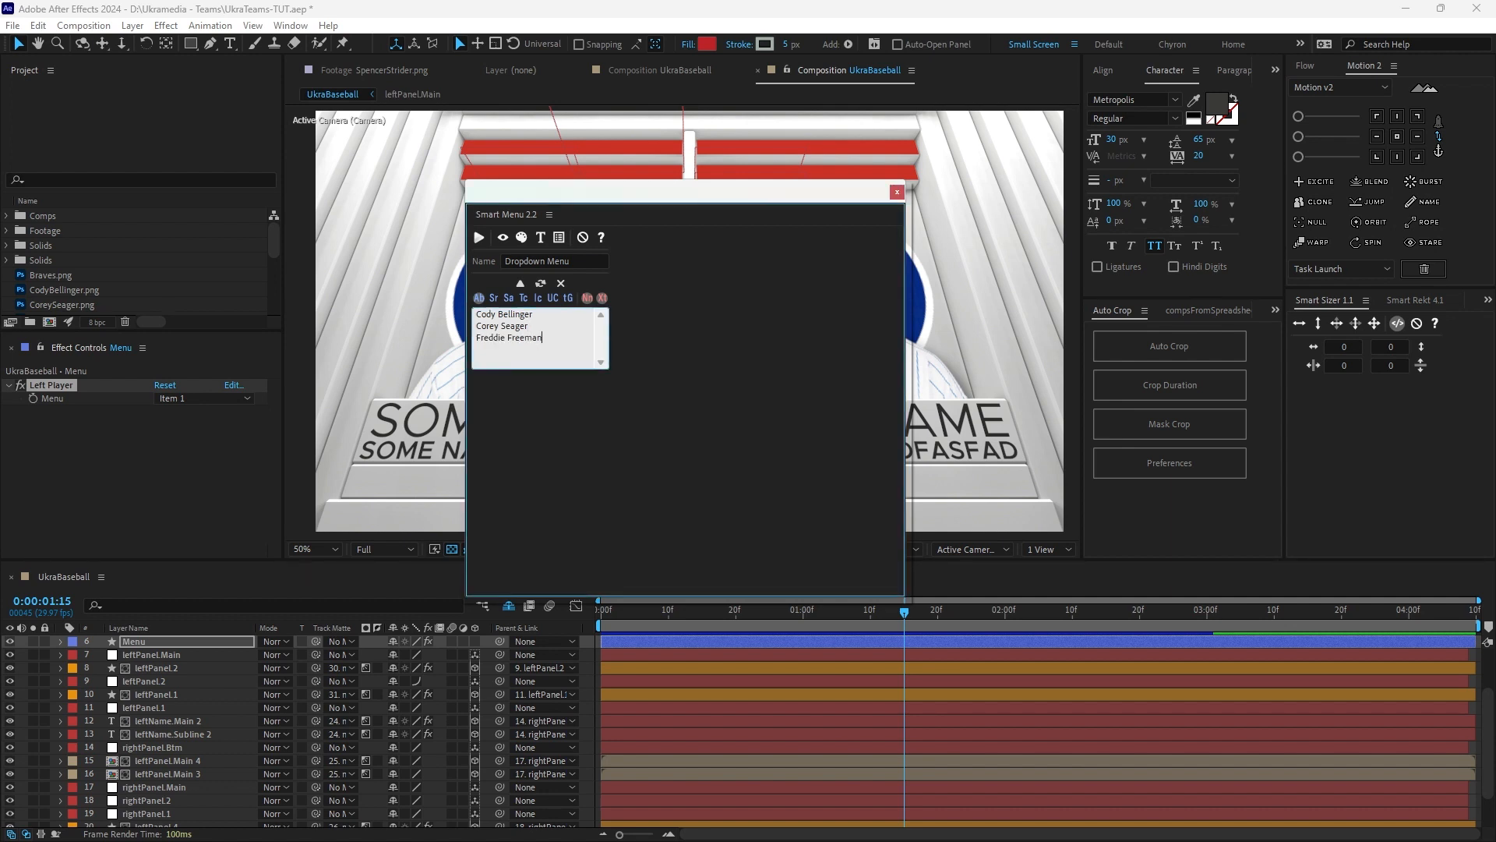
pyautogui.hotkey('alt', 'Tab')
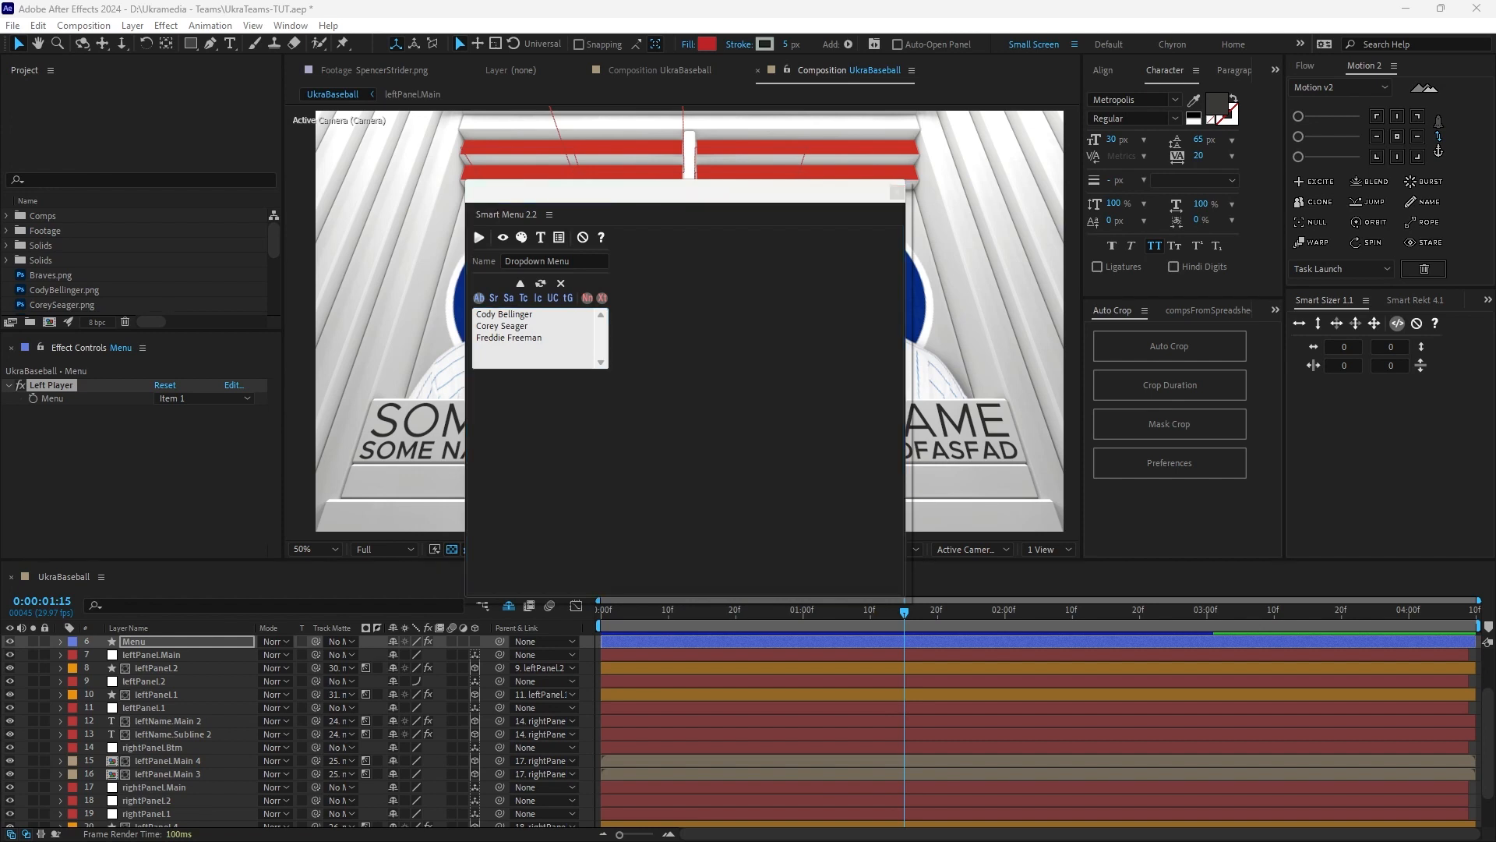
pyautogui.hotkey('alt', 'Tab')
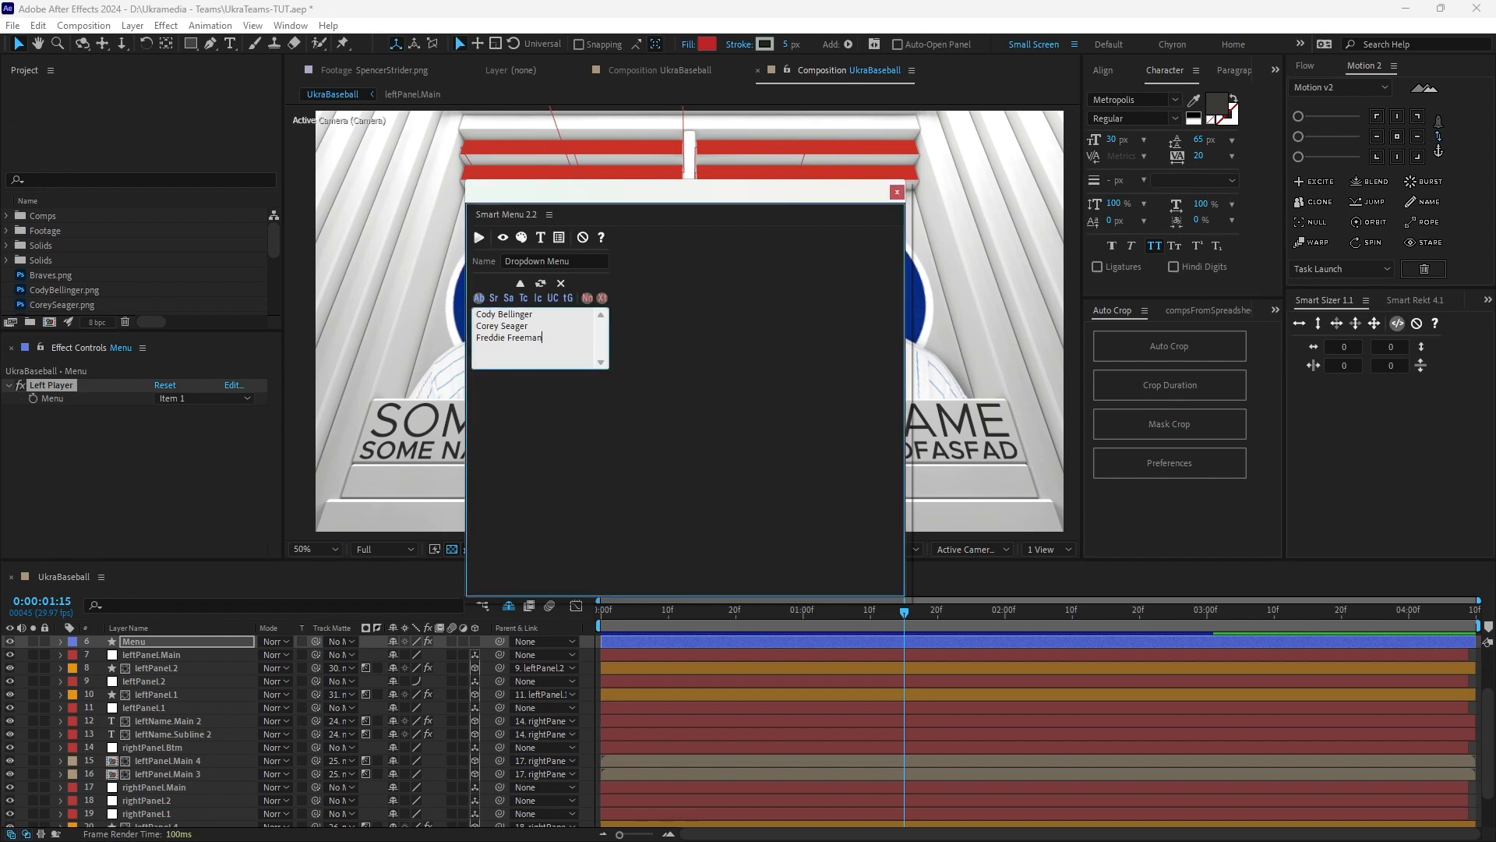
pyautogui.write('Luis Arraez')
pyautogui.hotkey('alt', 'Tab')
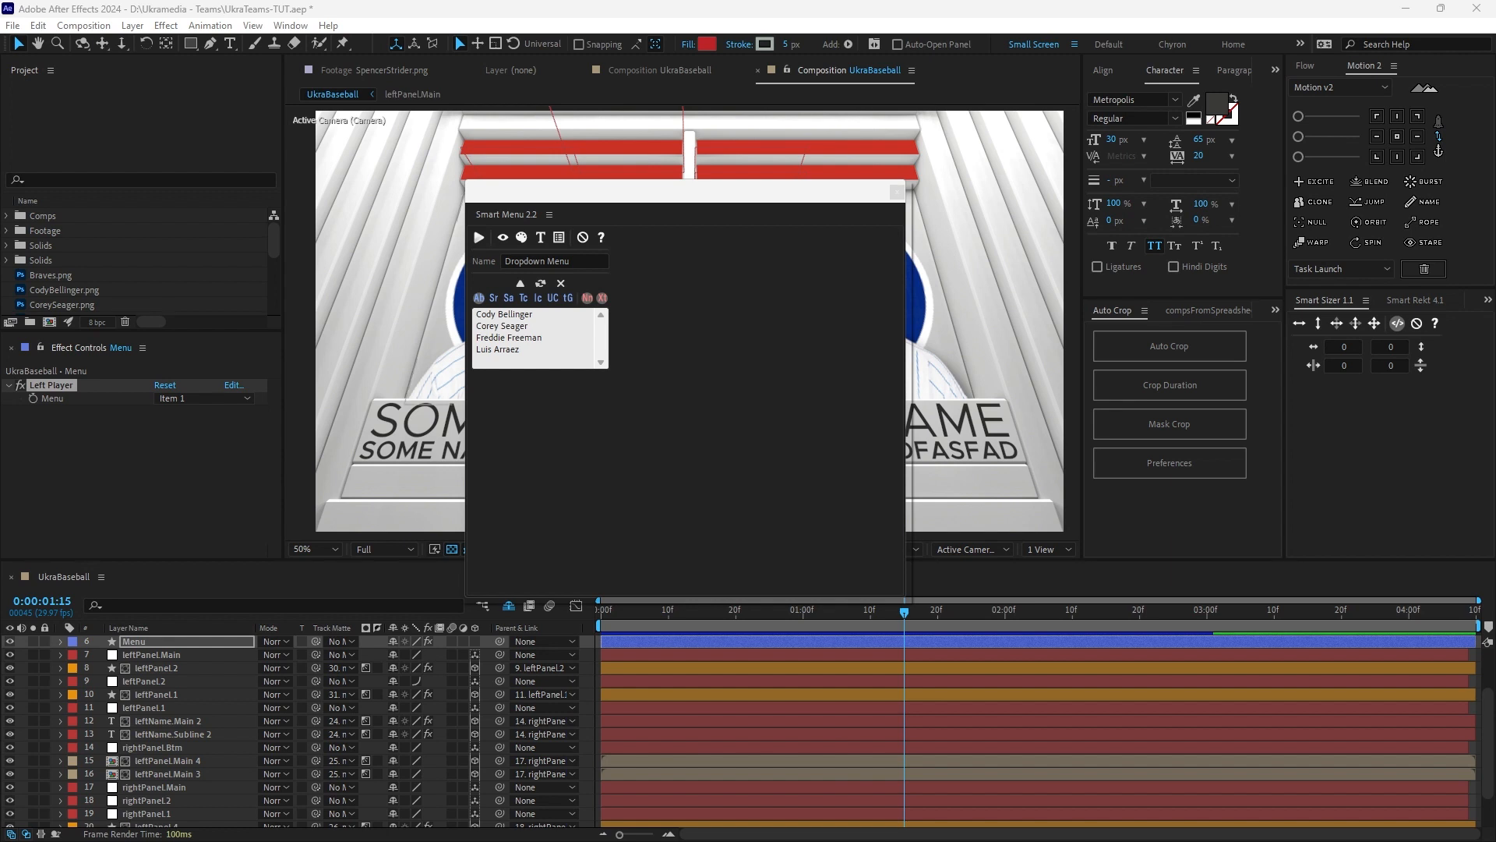
pyautogui.hotkey('alt', 'Tab')
pyautogui.press('Return')
pyautogui.write('Ronald Acuna Jr')
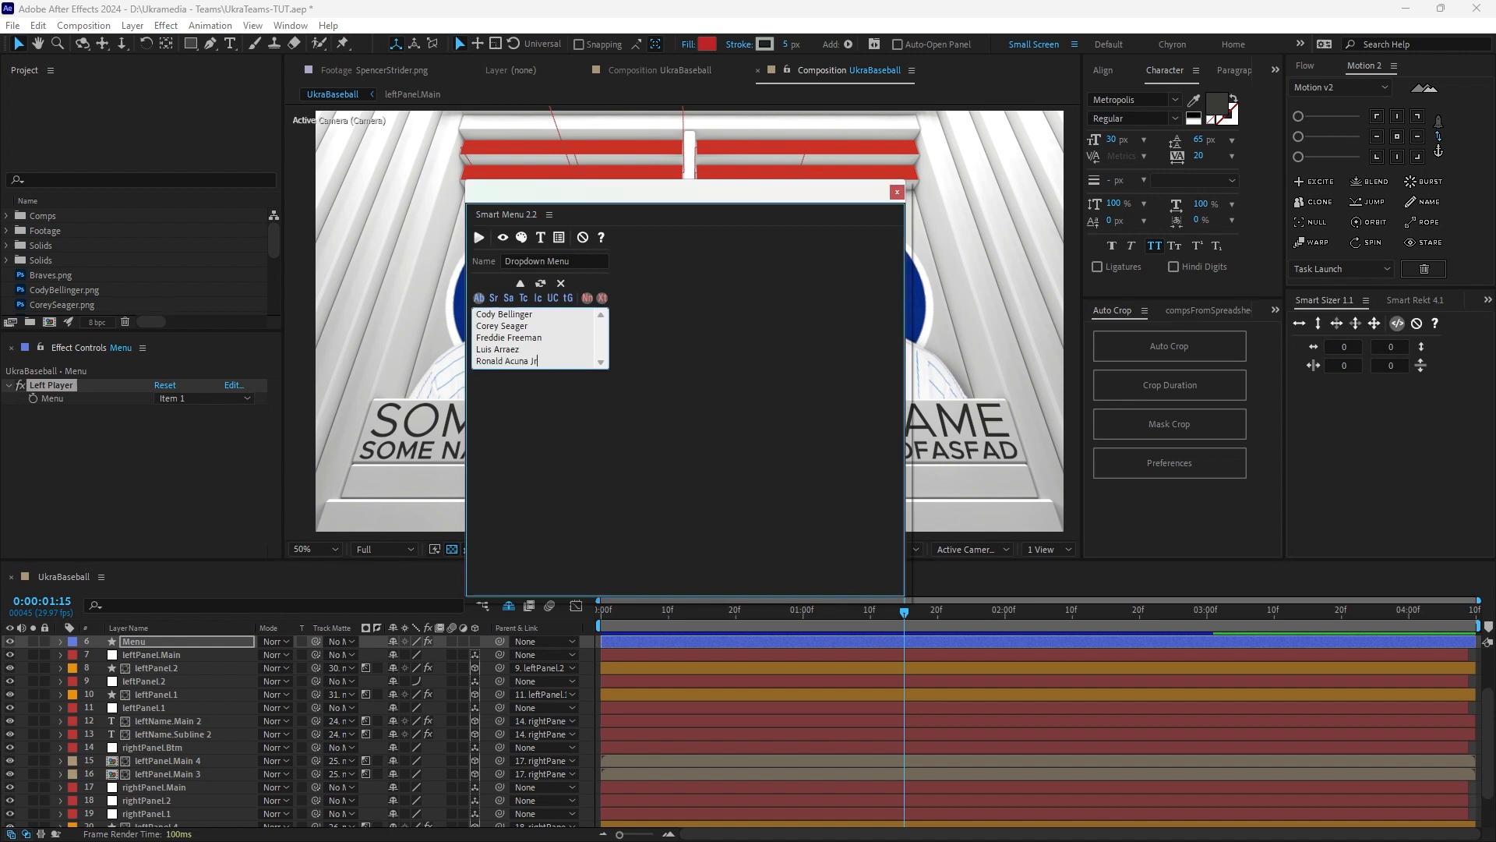
pyautogui.press('Return')
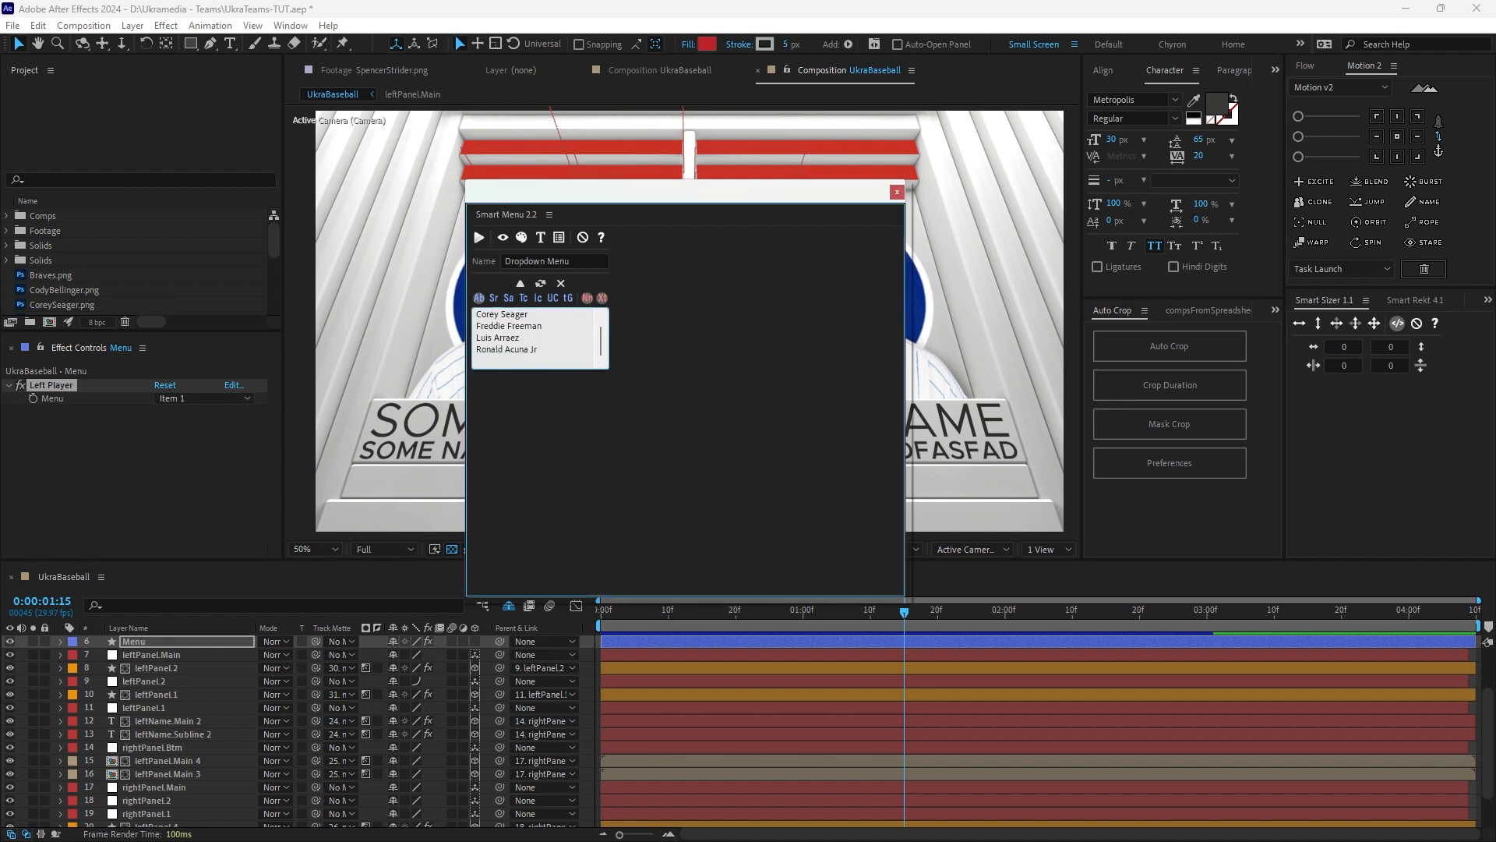
# Add Spencer Strider and Yandy Diaz at the end of the Smart Menu item list.
pyautogui.hotkey('alt', 'Tab')
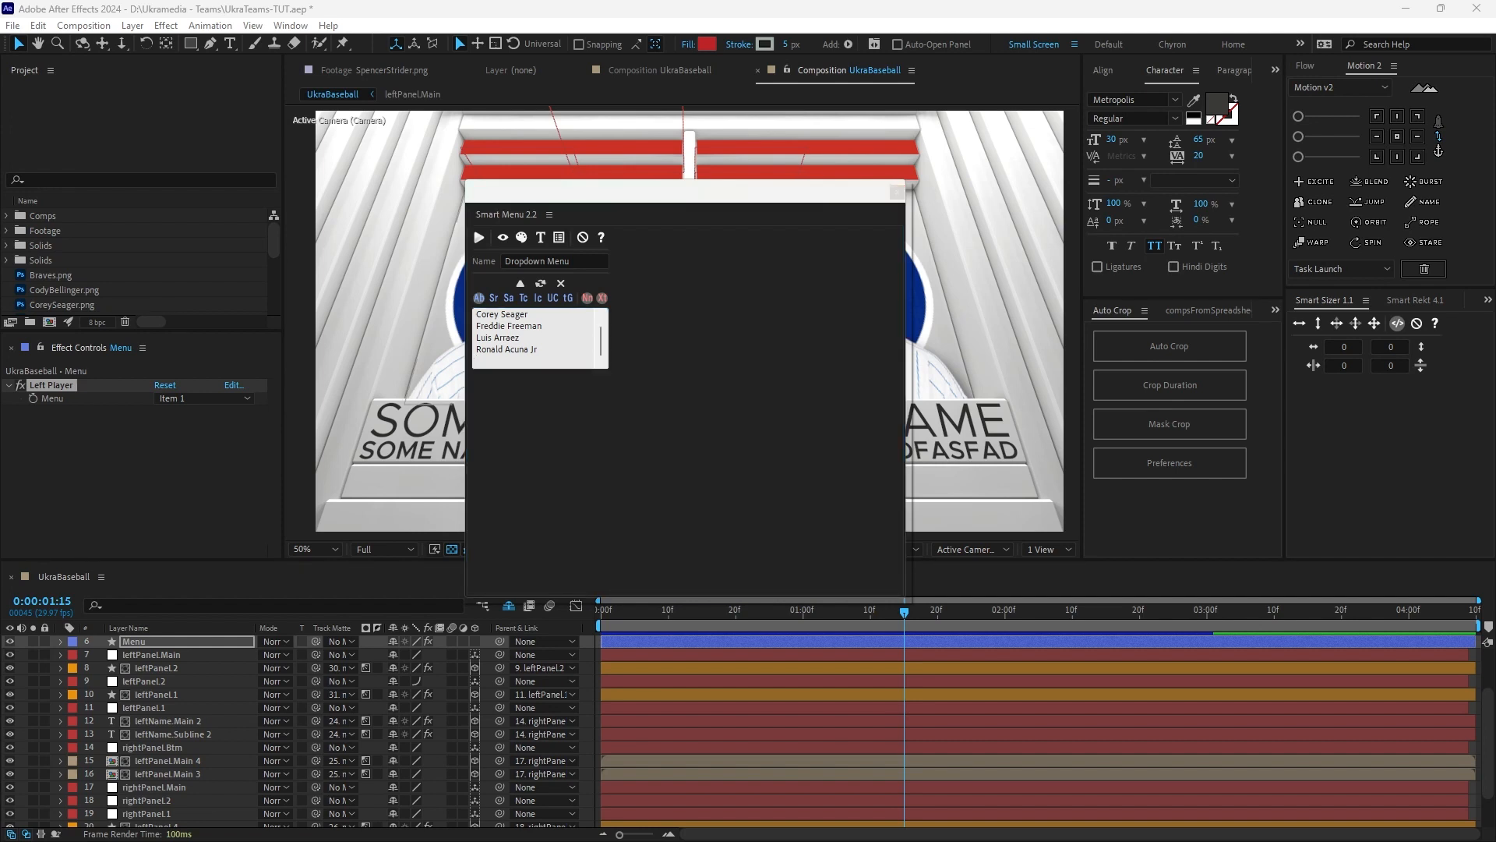
pyautogui.hotkey('alt', 'Tab')
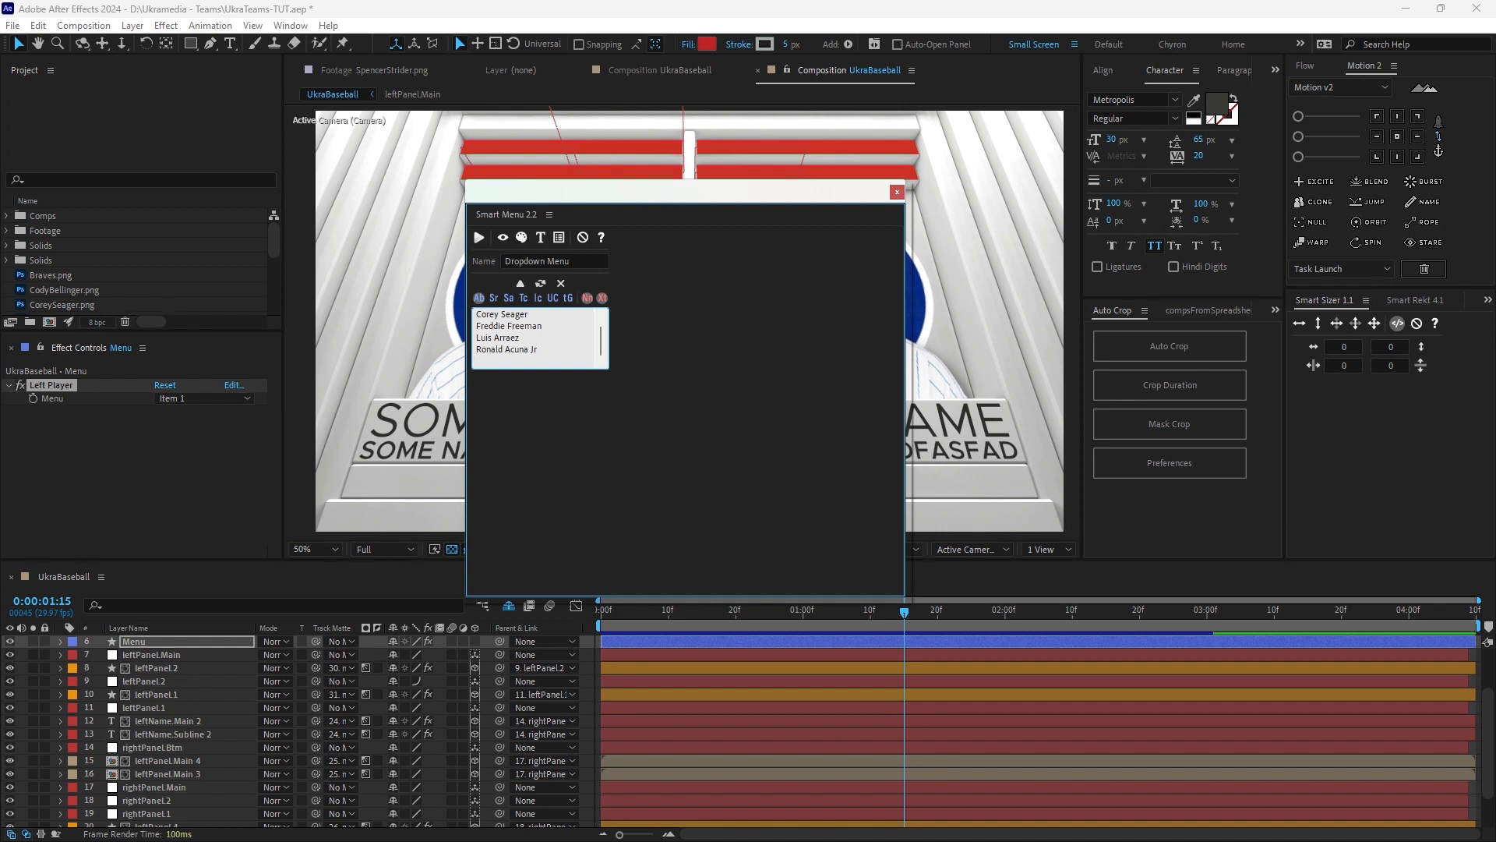
pyautogui.write('Spencer Strider')
pyautogui.hotkey('alt', 'Tab')
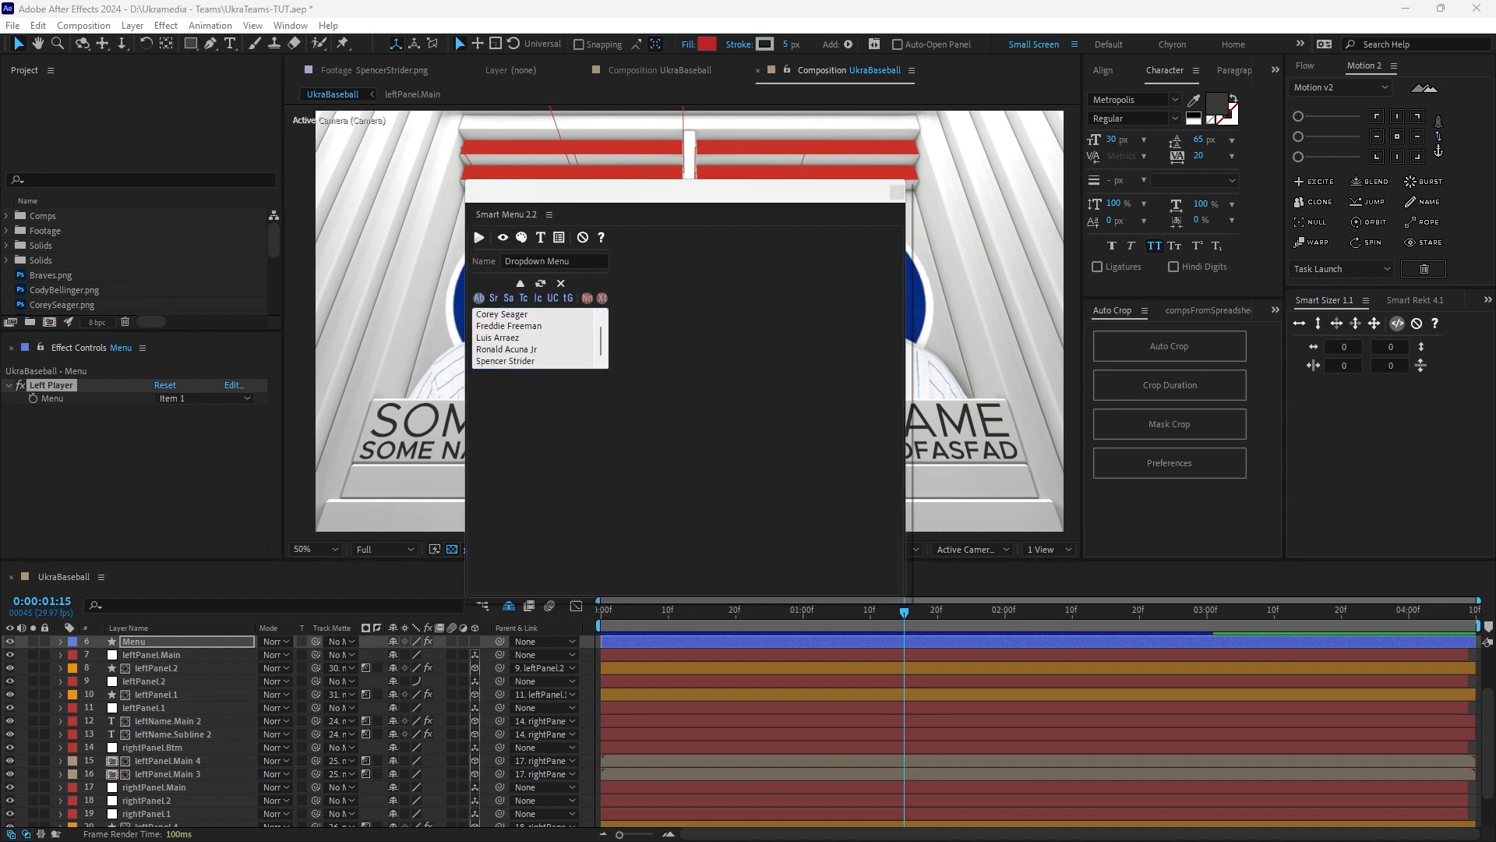
pyautogui.hotkey('alt', 'Tab')
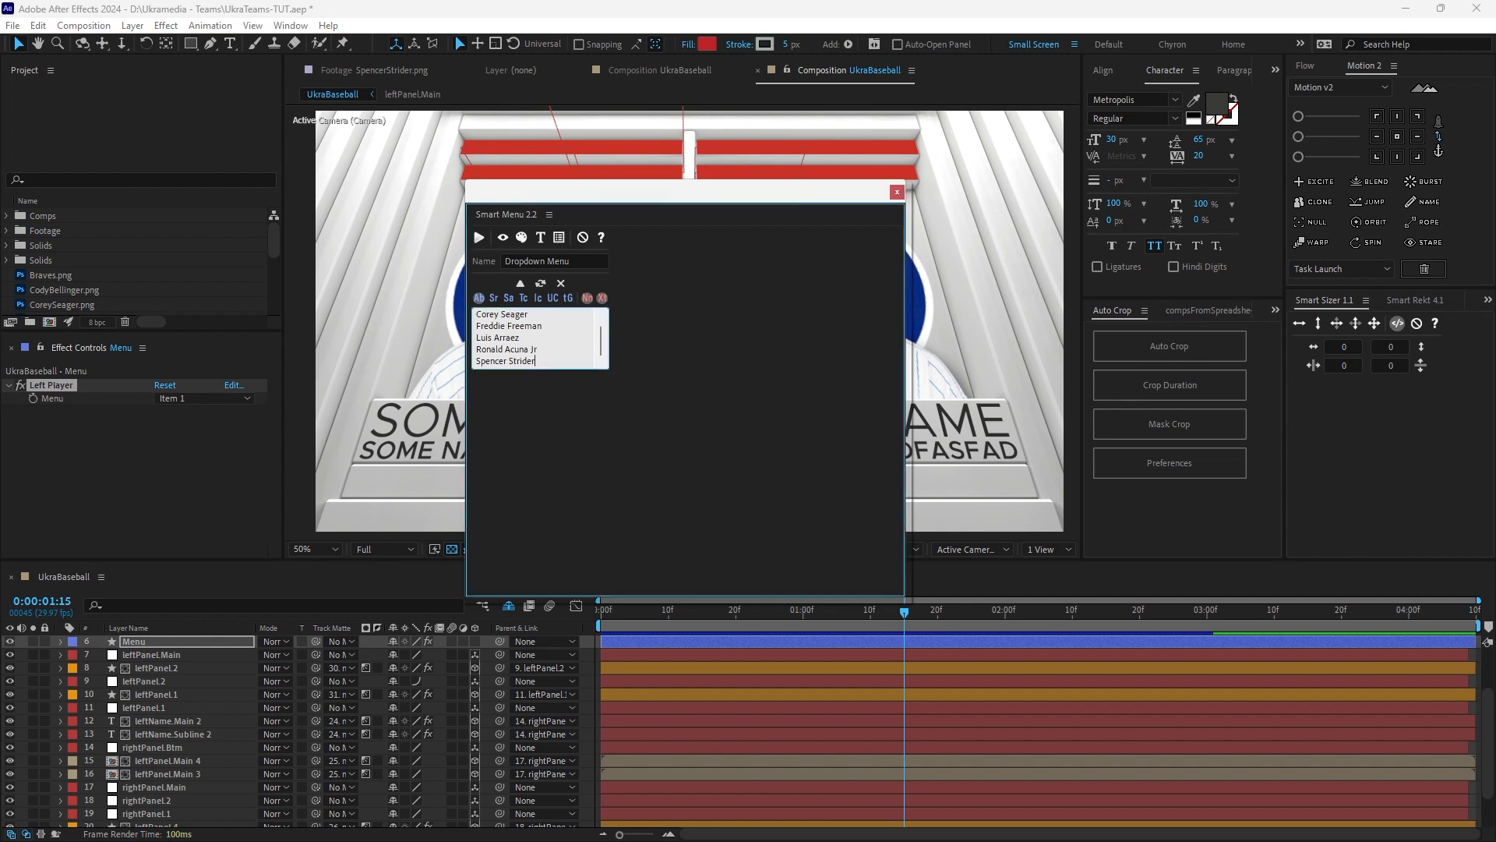
pyautogui.press('Return')
pyautogui.write('Yandy Diaz')
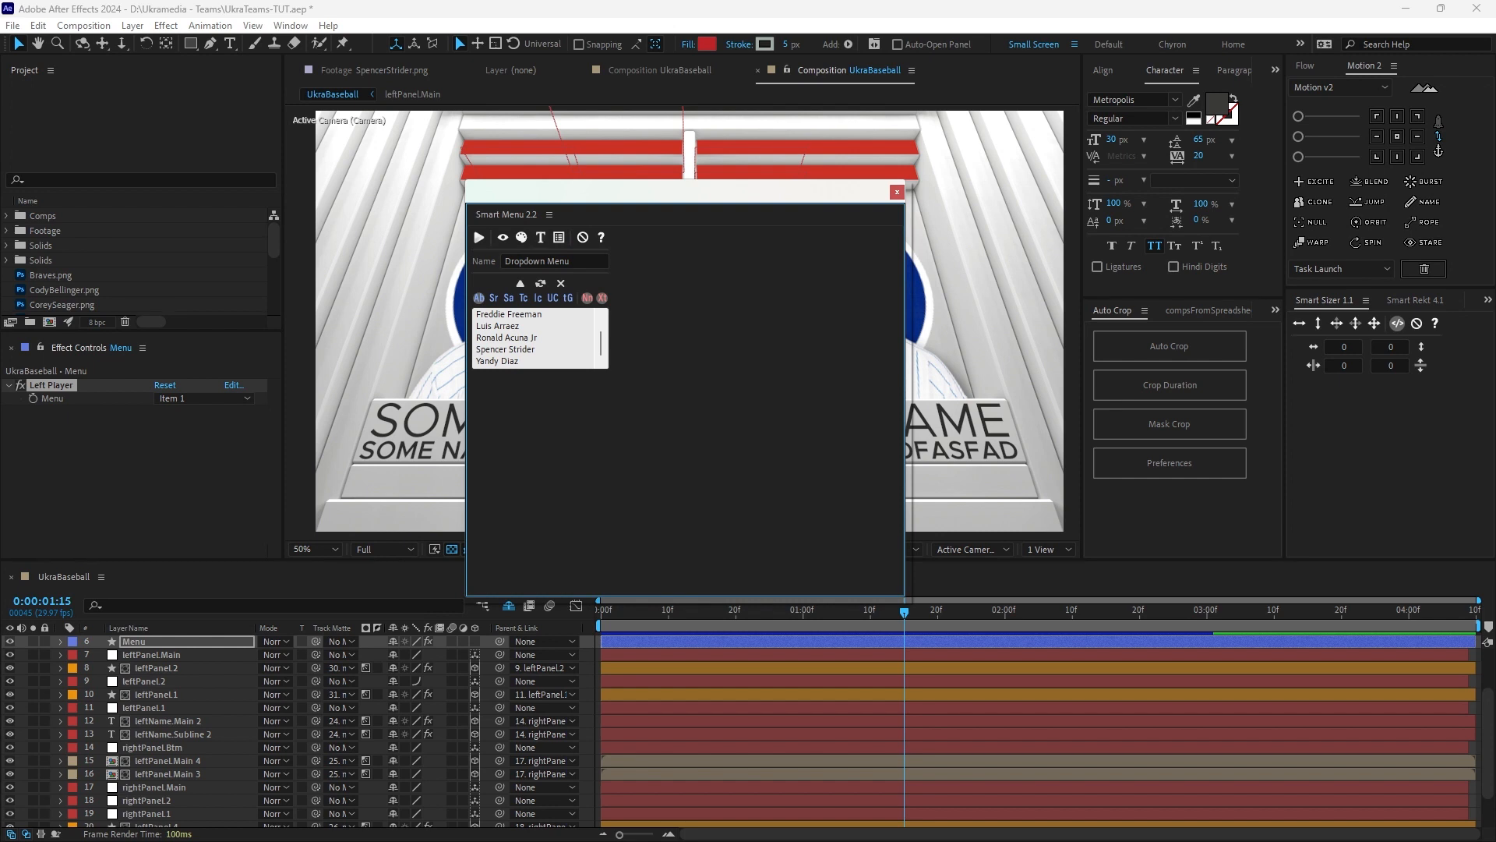
# Generate the Smart Menu dropdown effect on the Menu layer and review its list of player options.
pyautogui.moveTo(686, 192); pyautogui.dragTo(424, 316)
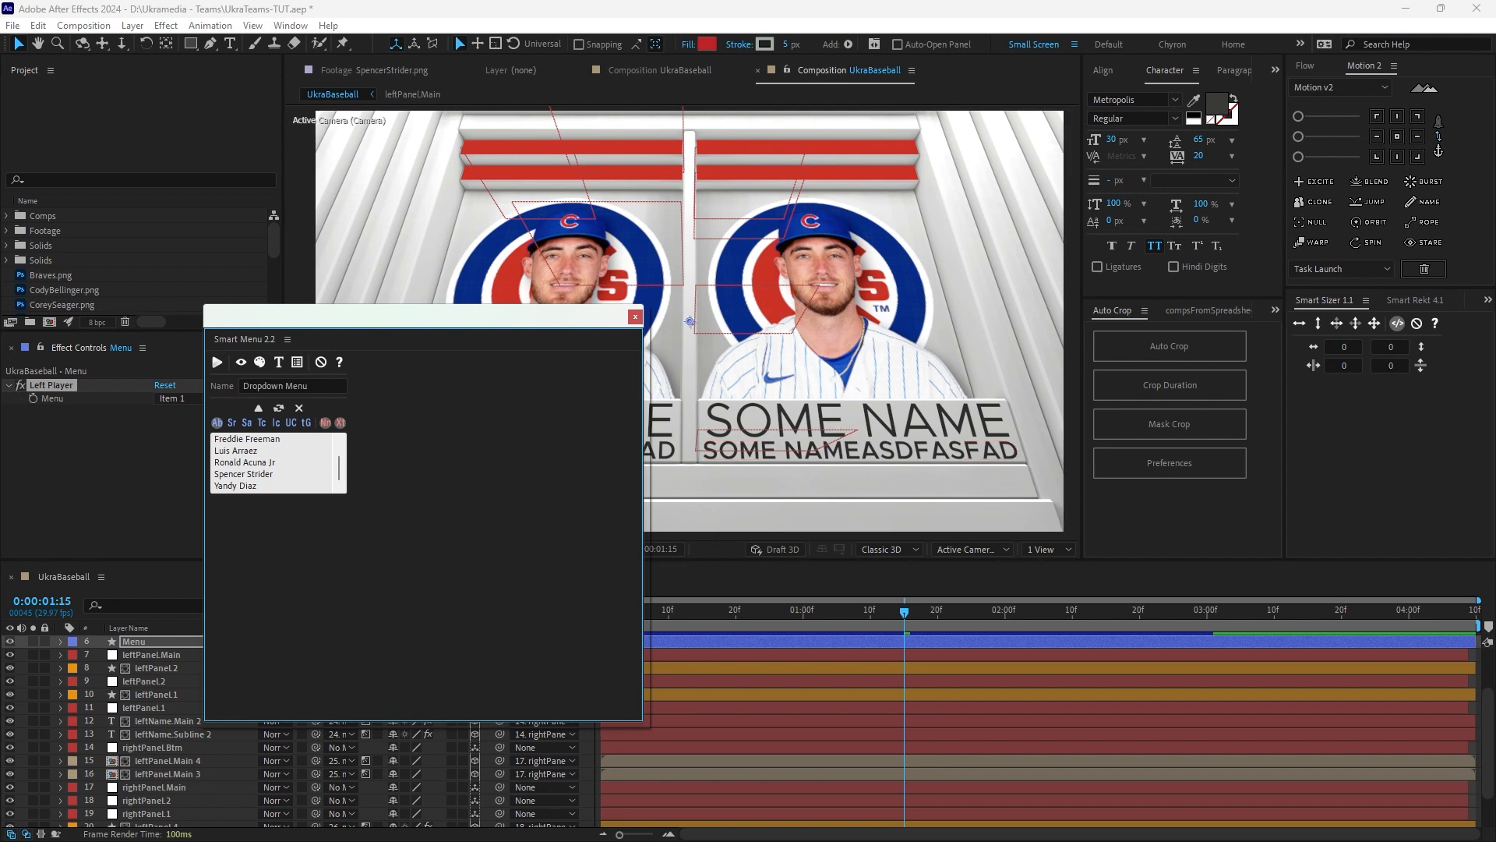
pyautogui.moveTo(407, 316); pyautogui.dragTo(686, 210)
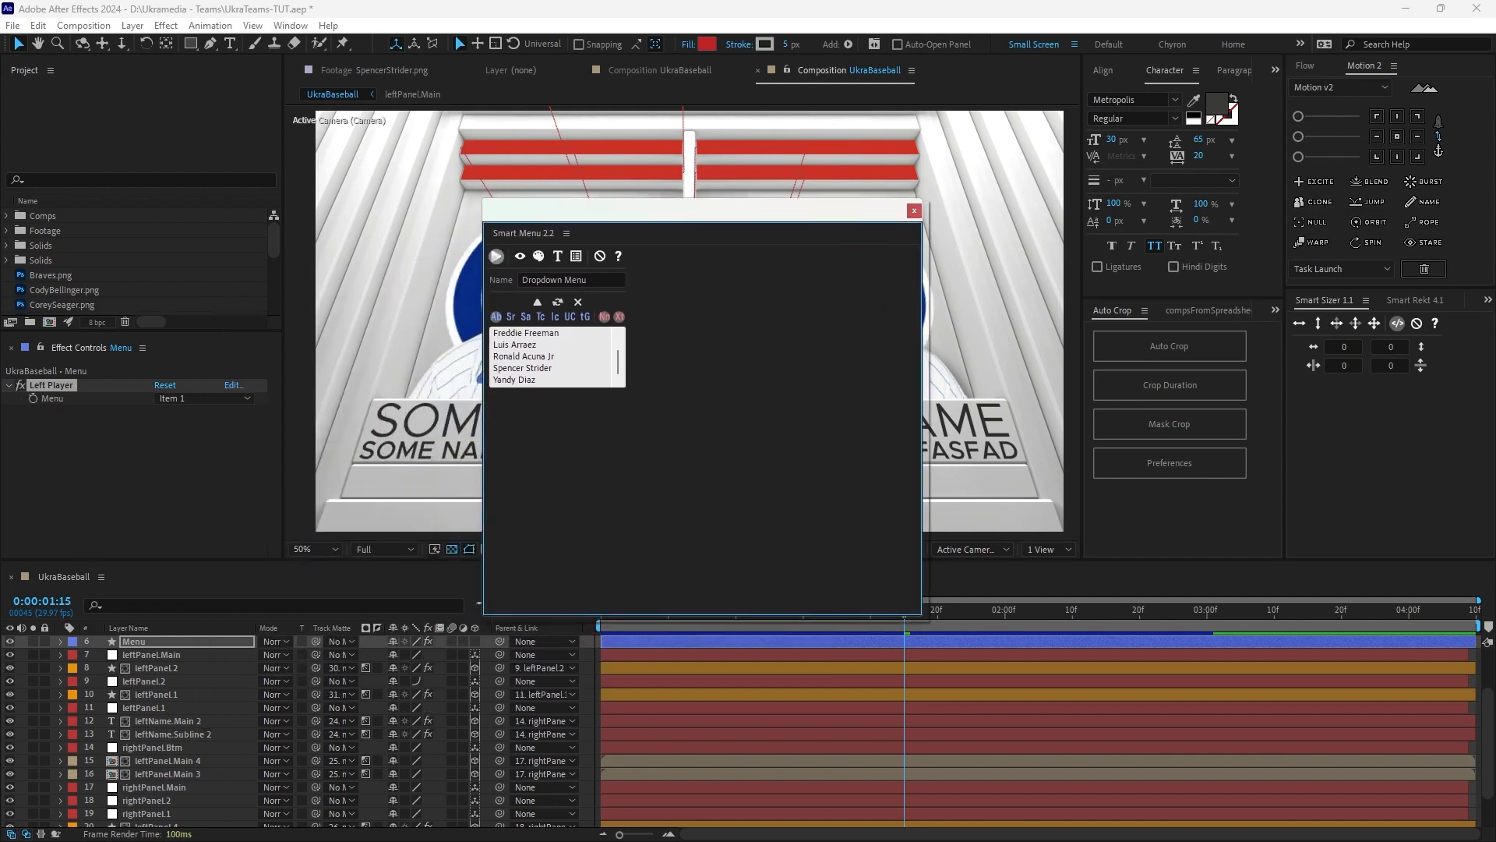
pyautogui.click(497, 256)
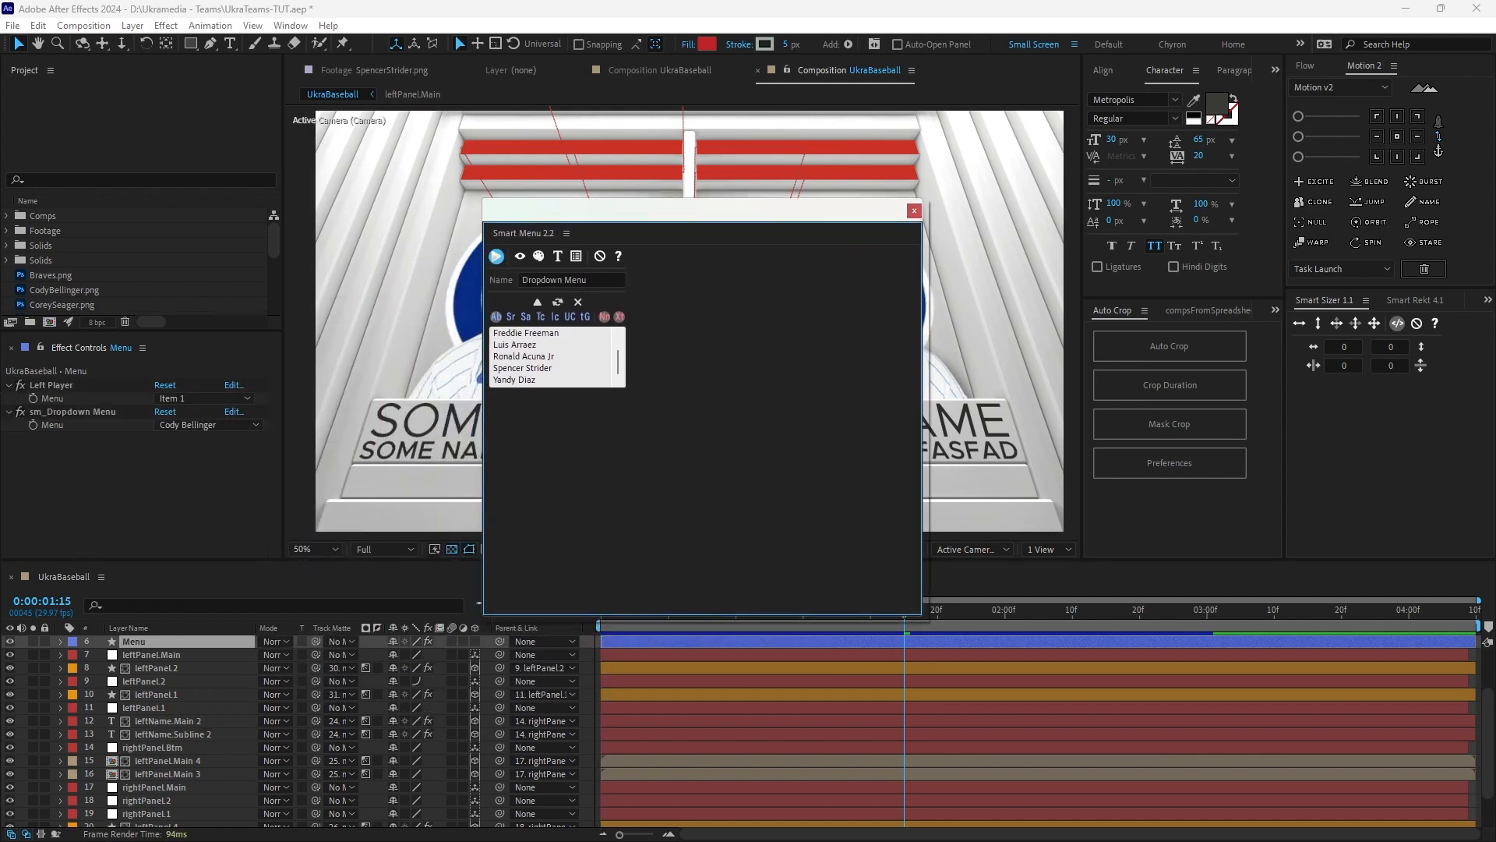
pyautogui.click(208, 425)
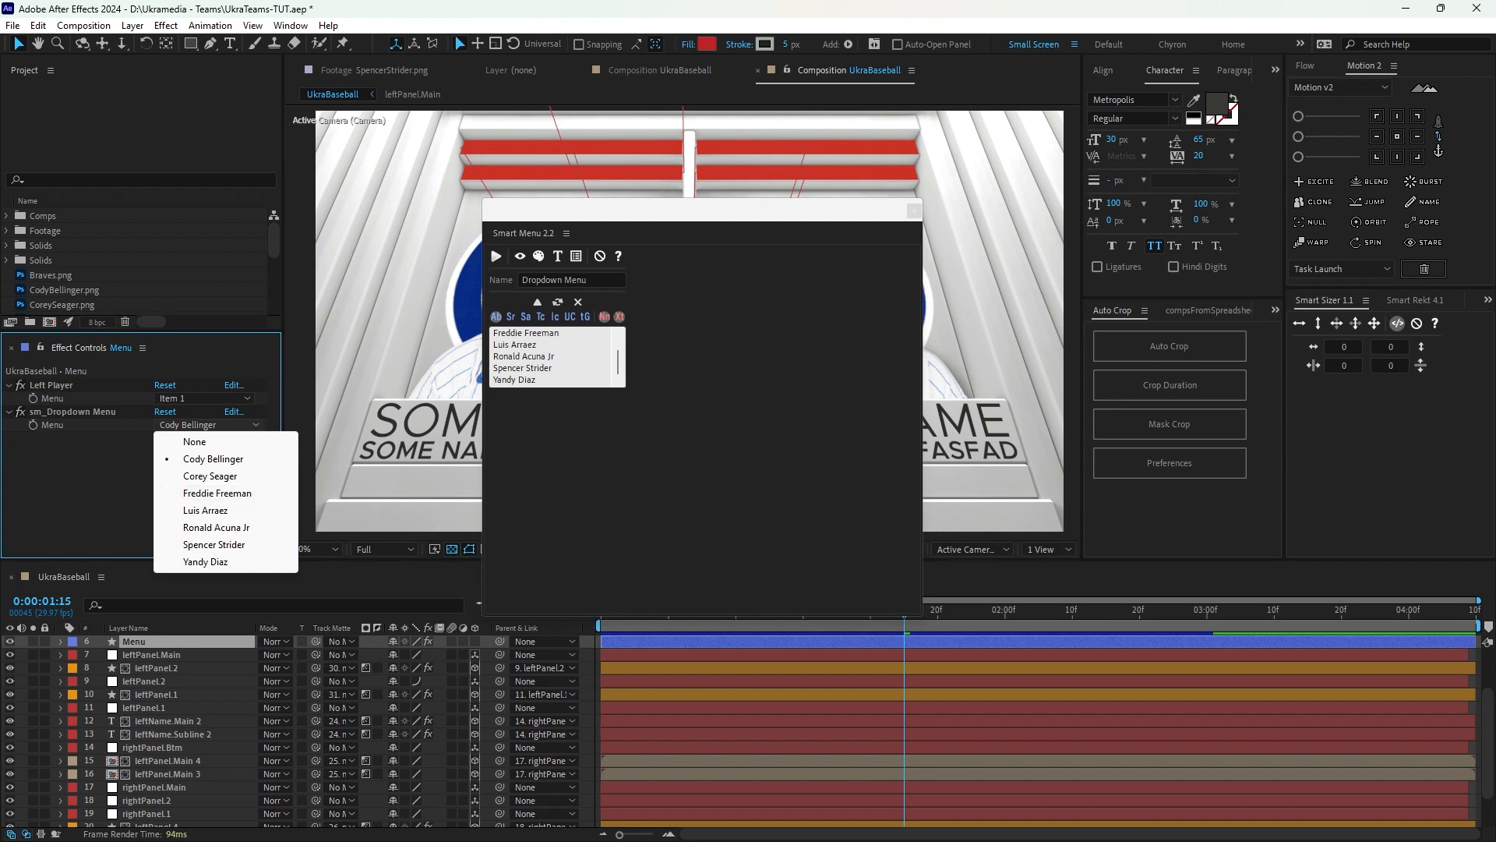
pyautogui.press('Escape')
# Delete the sm_Dropdown Menu effect from the Menu layer and close the Smart Menu window.
pyautogui.click(73, 412)
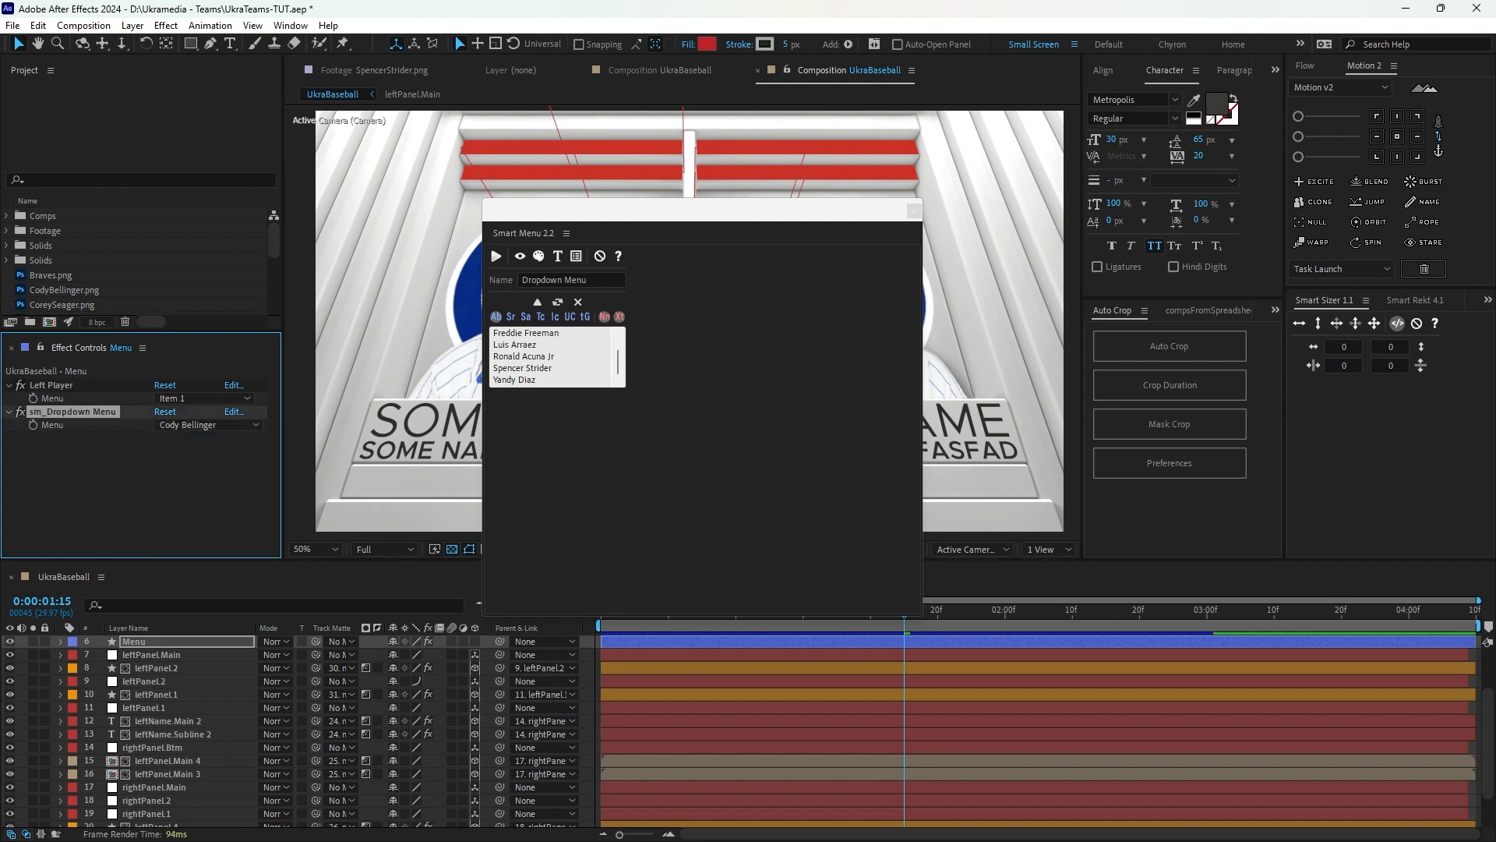
pyautogui.press('Delete')
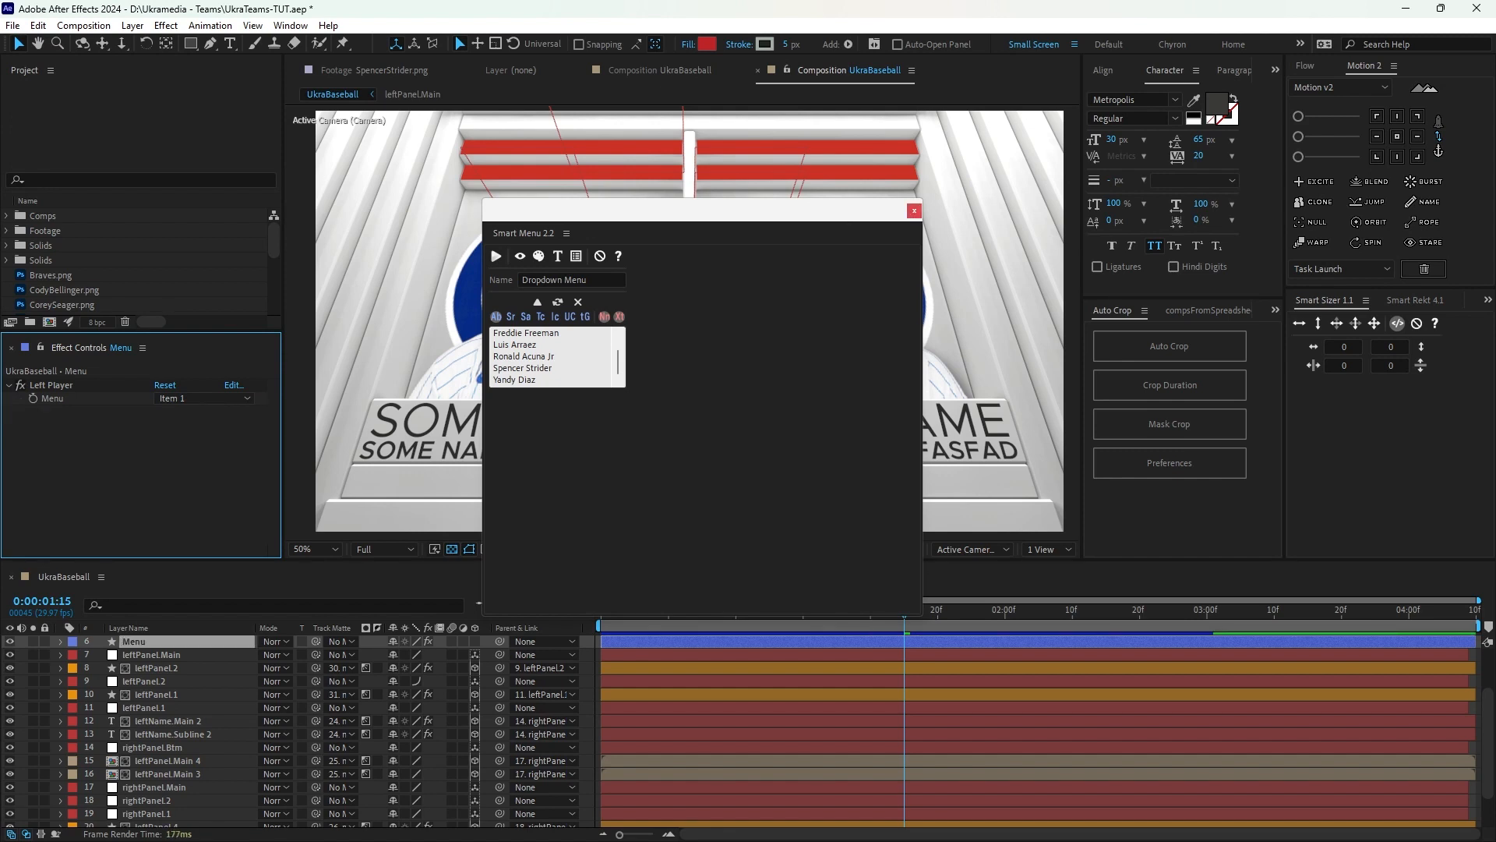
pyautogui.click(913, 210)
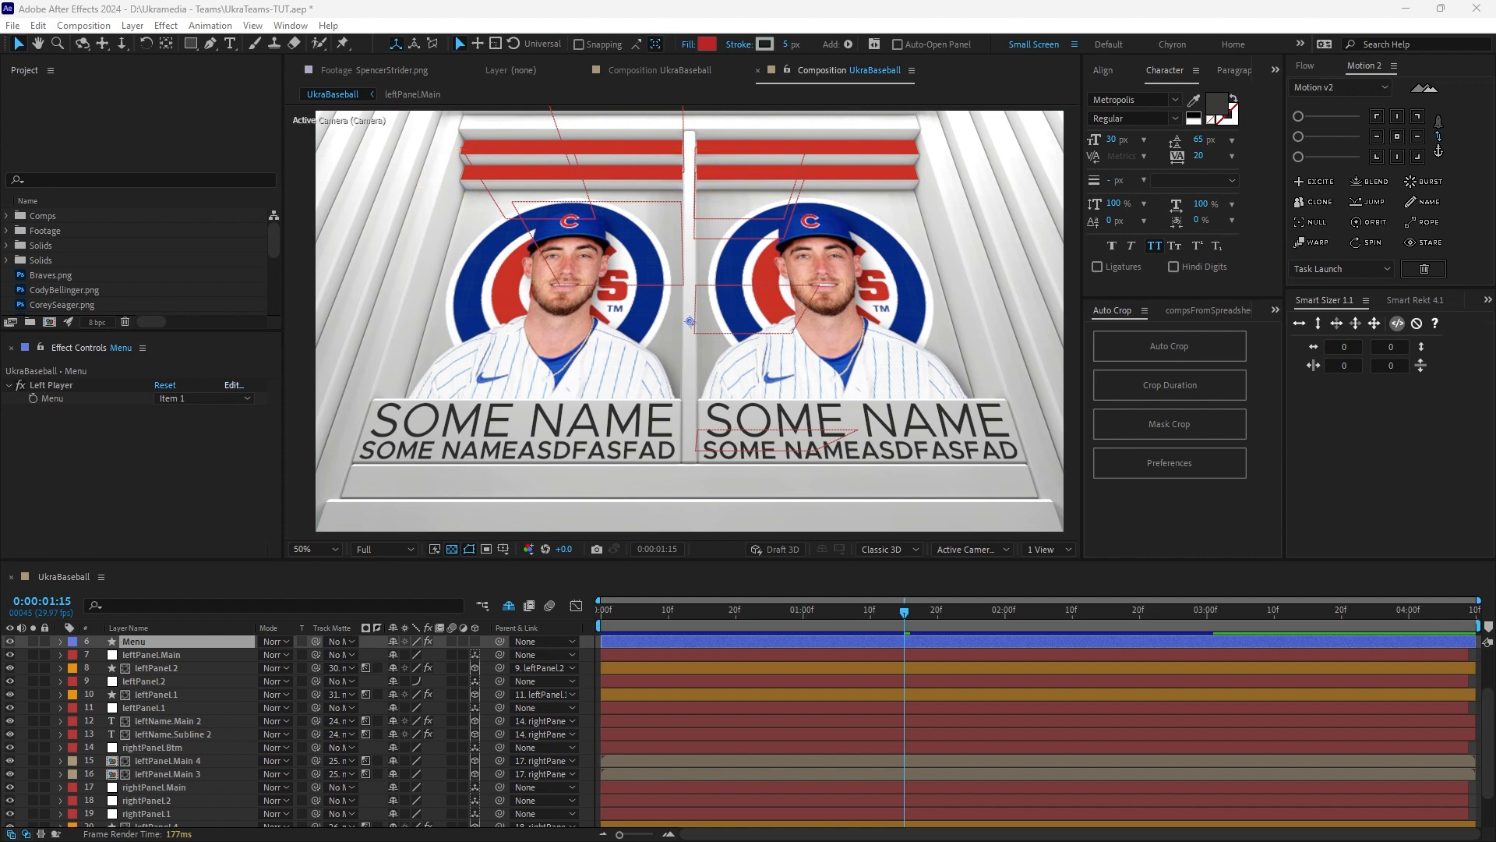
# Rename the first two items of the Left Player dropdown as Cody Bellinger and Corey Seager.
pyautogui.click(234, 385)
pyautogui.doubleClick(500, 368)
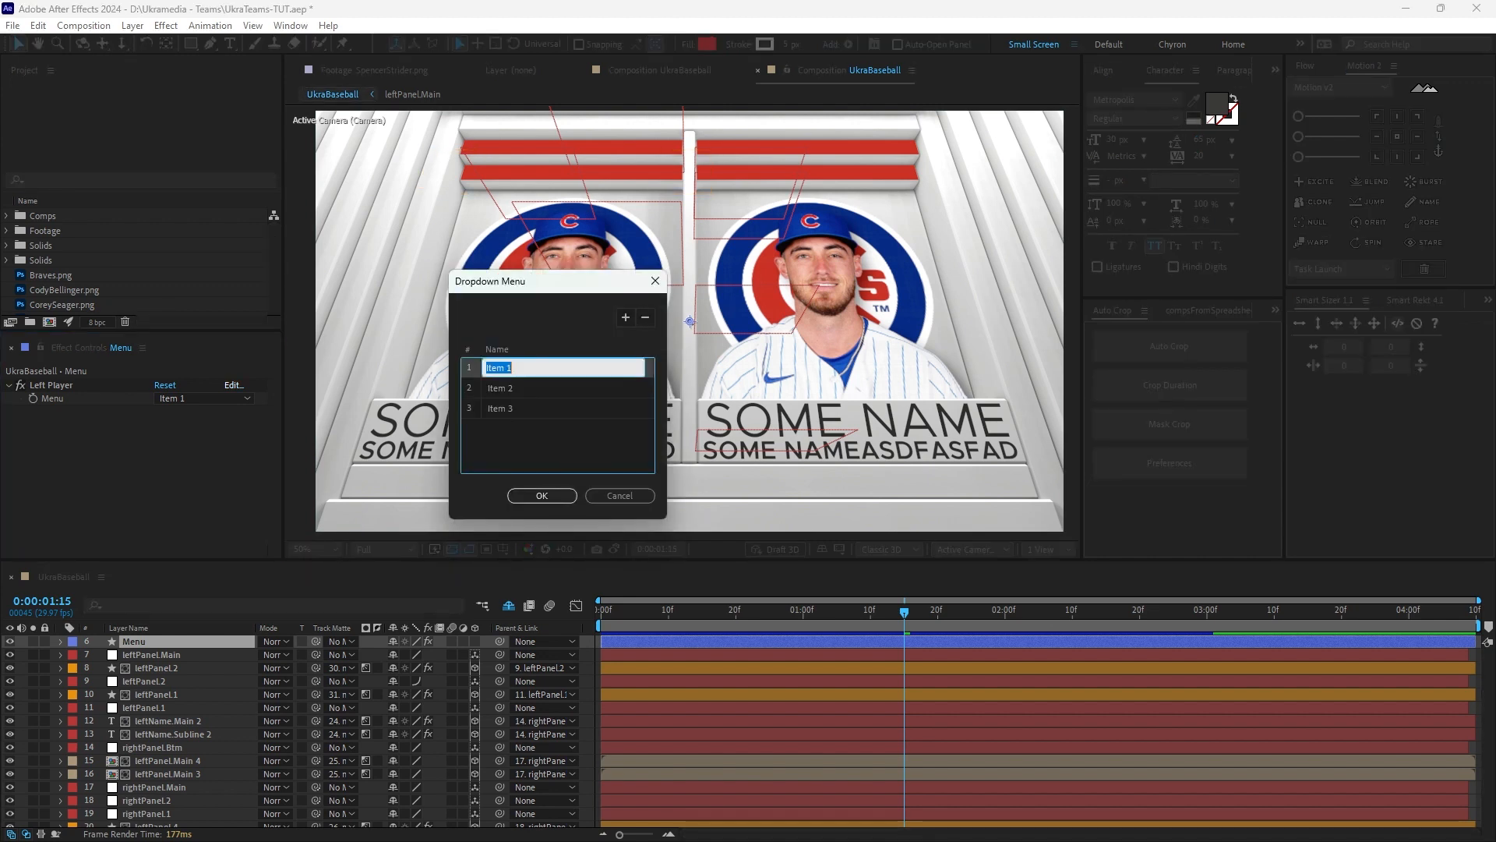
pyautogui.write('Cody Bellinger')
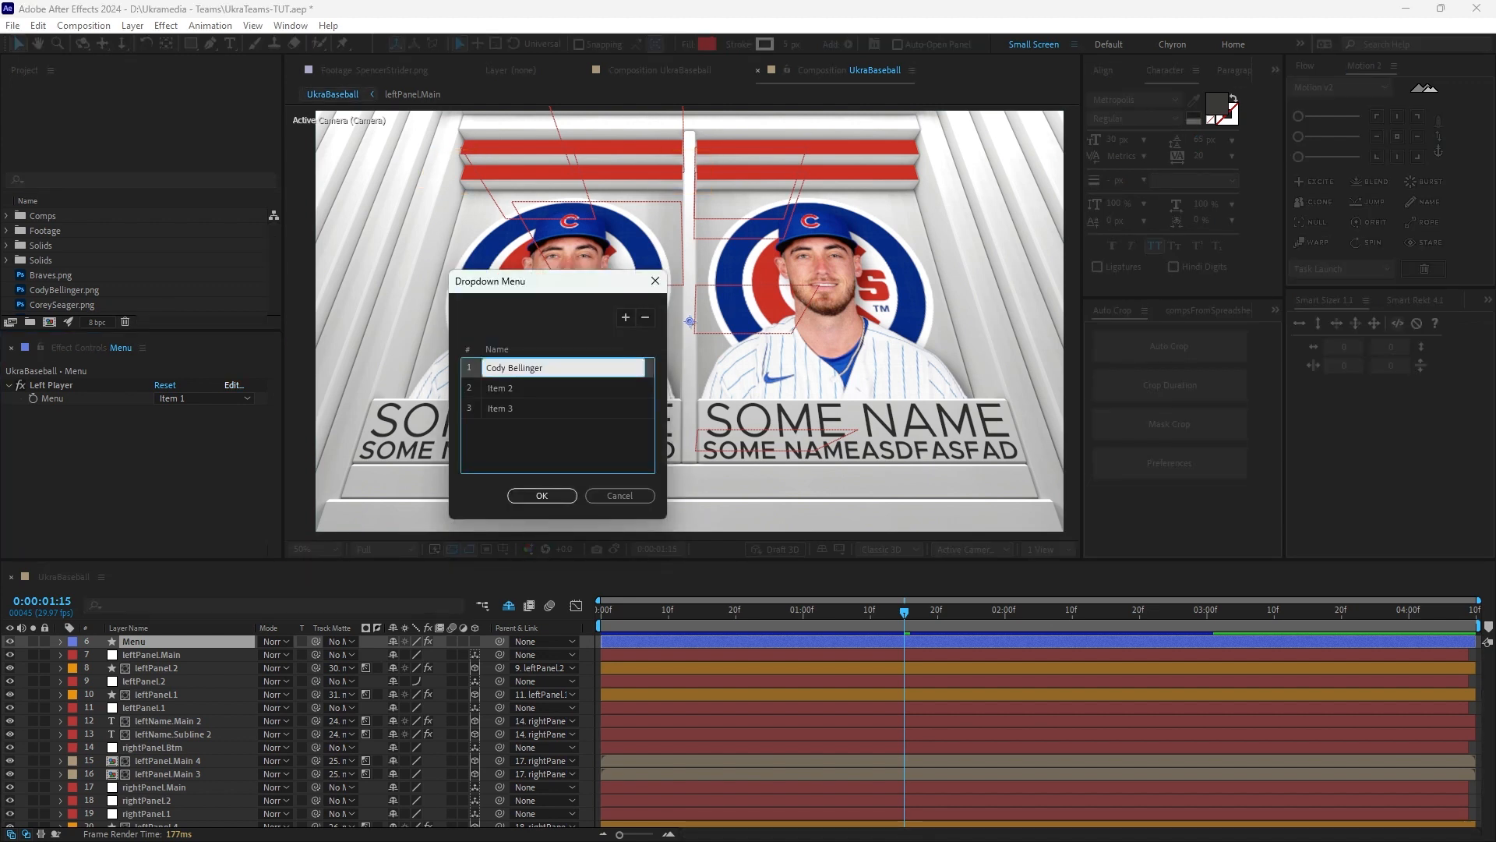
pyautogui.press('Tab')
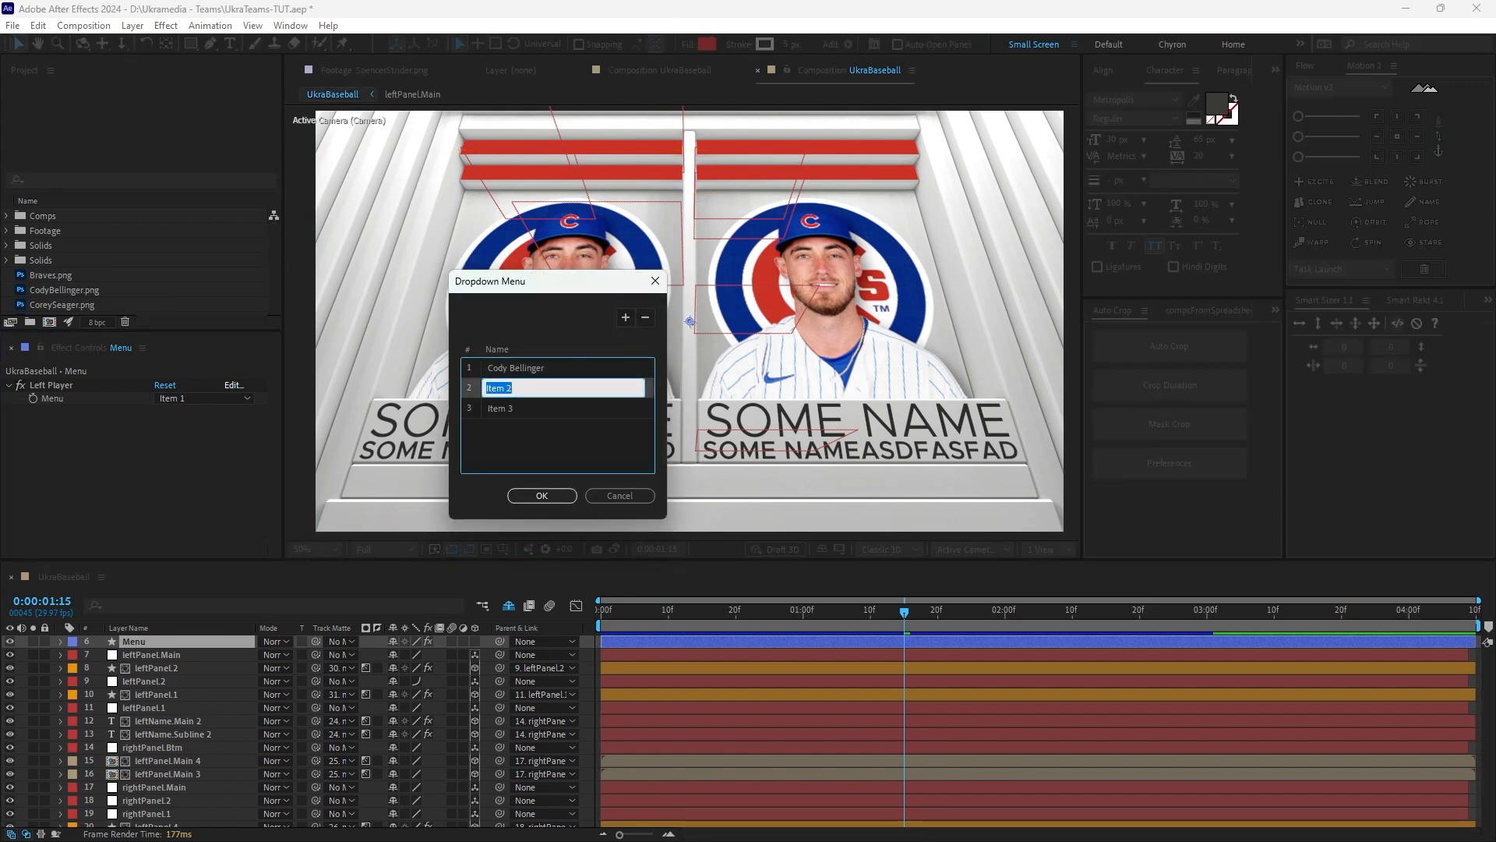
pyautogui.hotkey('alt', 'Tab')
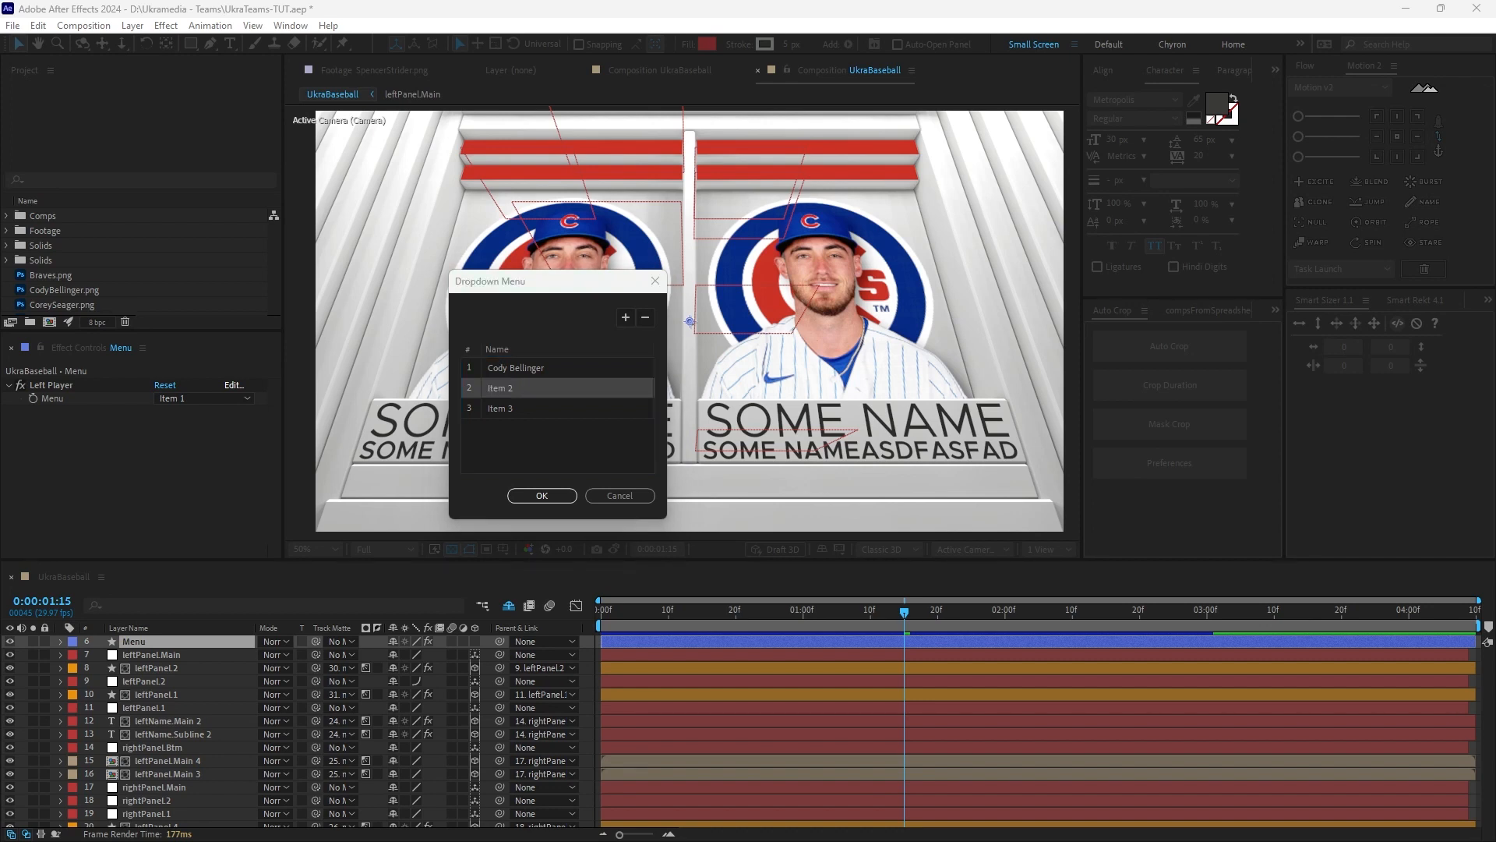
pyautogui.hotkey('alt', 'Tab')
pyautogui.write('Corey Seager')
pyautogui.press('Tab')
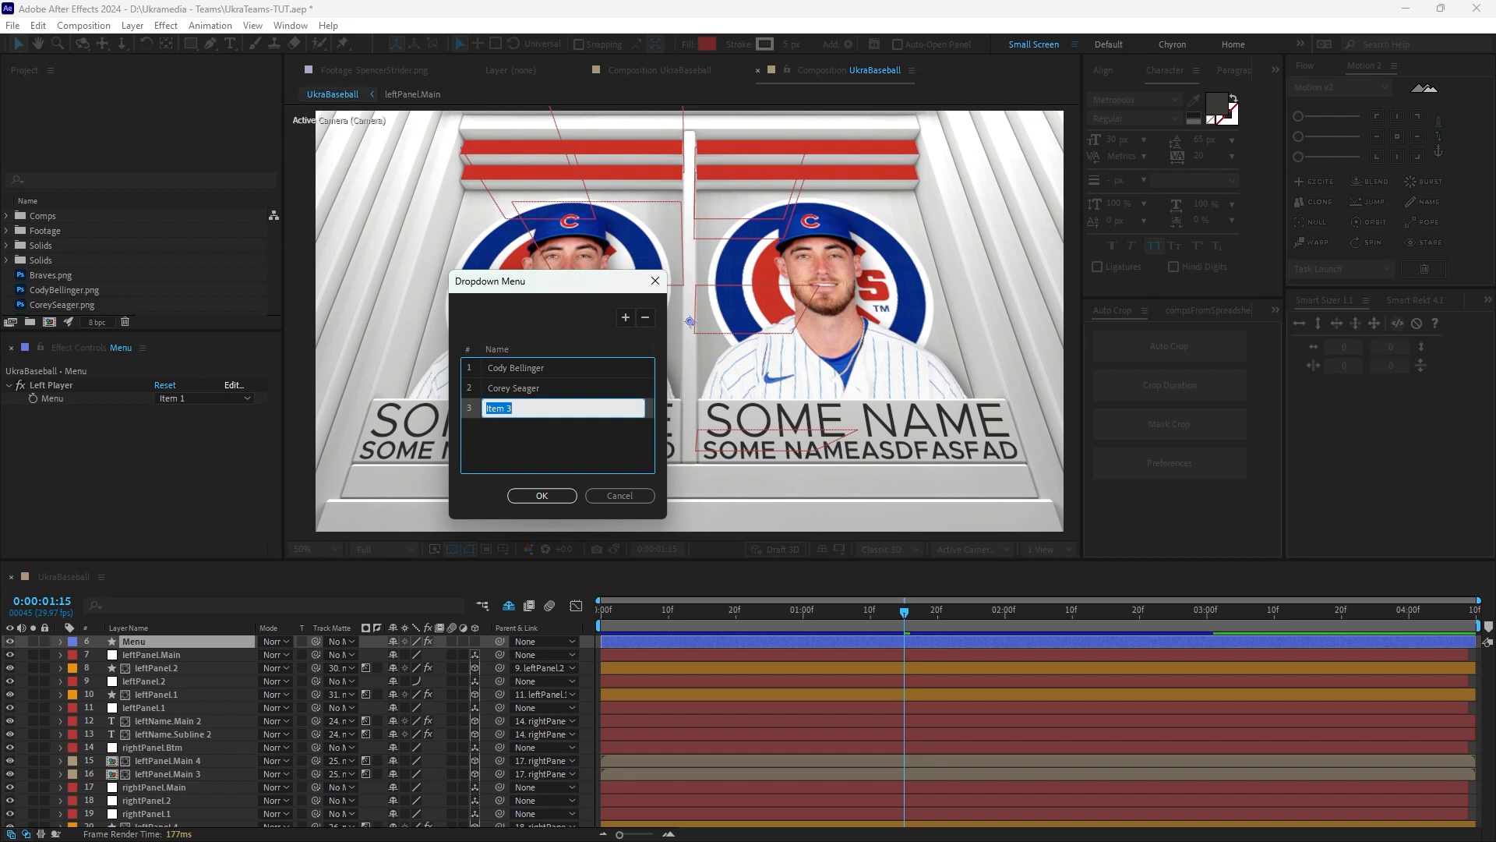
# Rename the third Left Player dropdown item as Freddie Freeman and add a fourth item.
pyautogui.hotkey('alt', 'Tab')
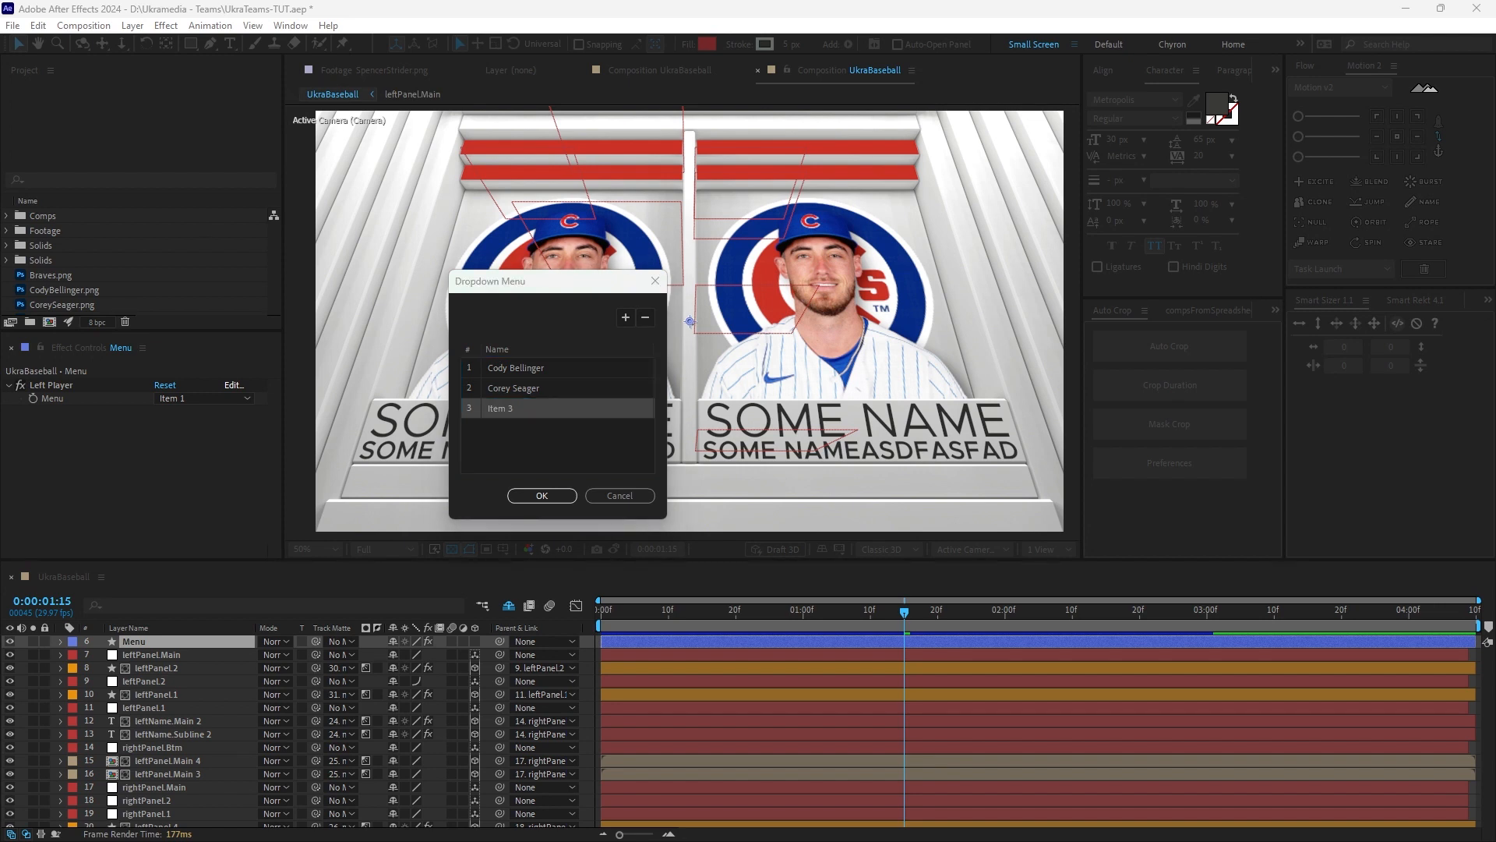
pyautogui.hotkey('alt', 'Tab')
pyautogui.write('Freddie Freeman')
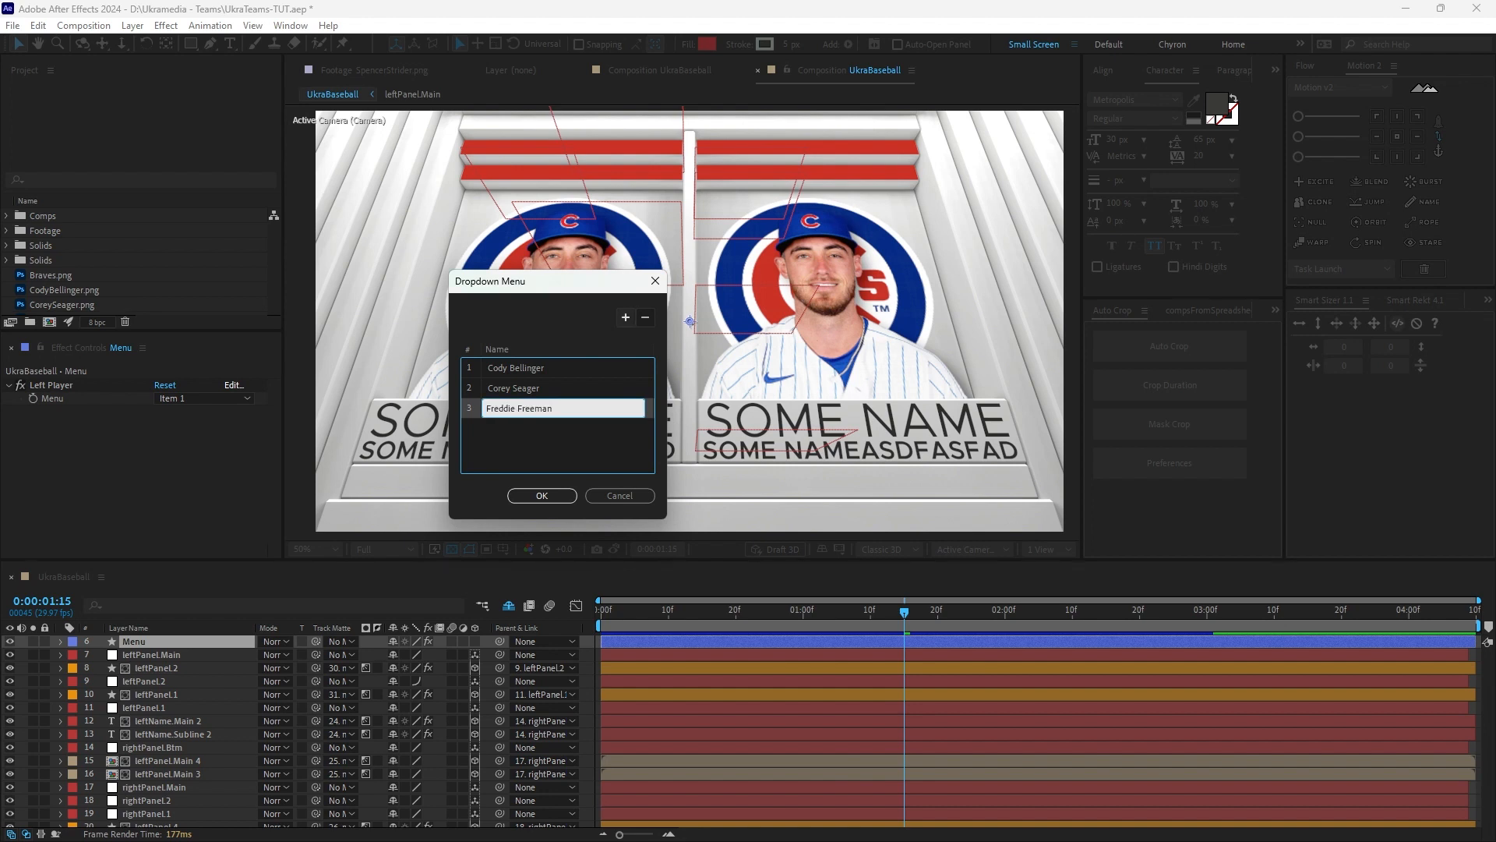
pyautogui.press('Tab')
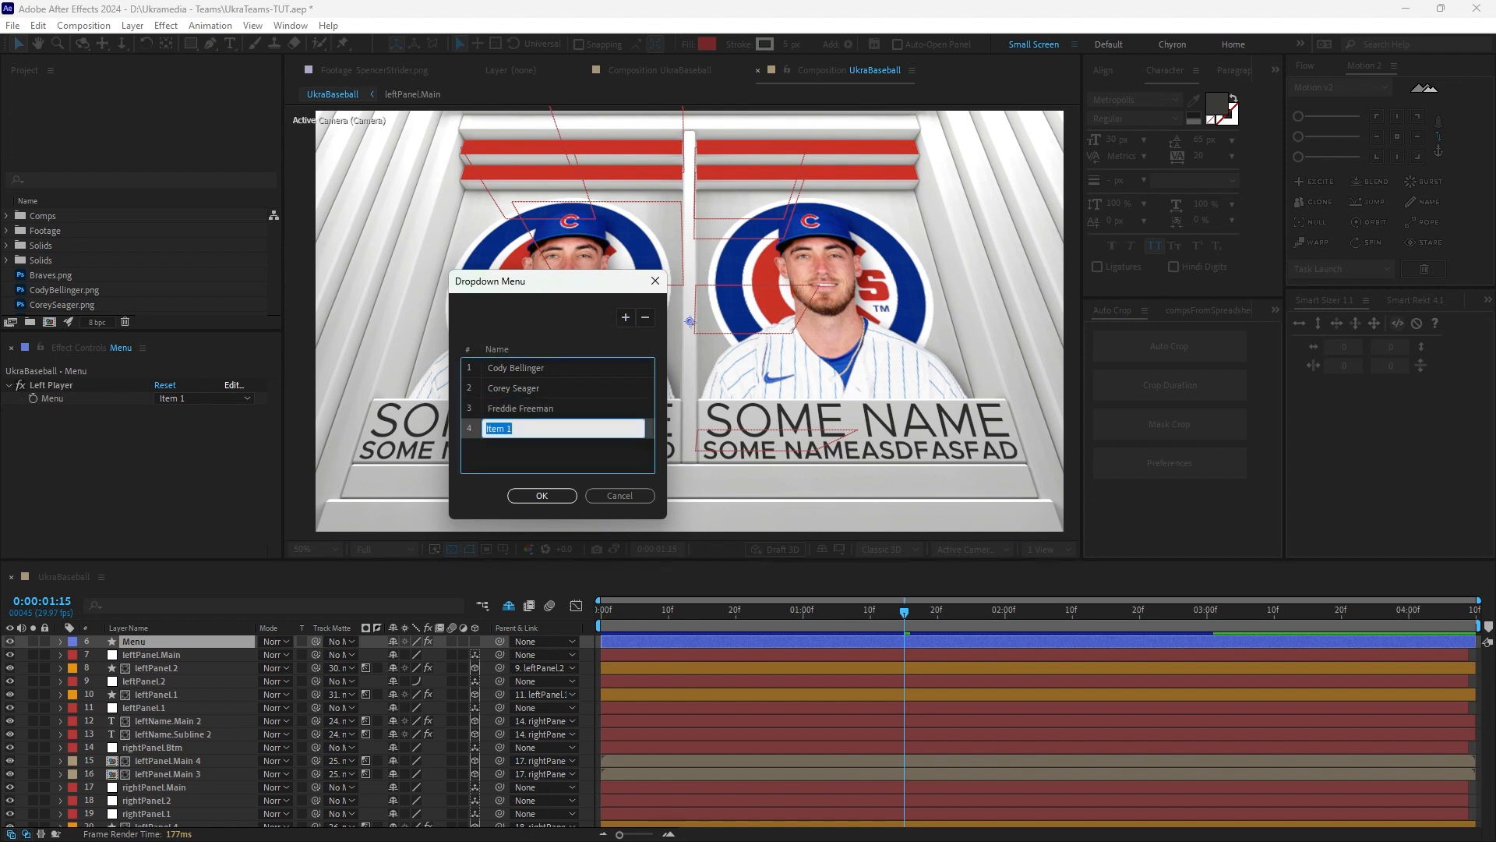
# Name the fourth and fifth Left Player dropdown items Luis Arraez and Ronald Acuna Jr.
pyautogui.hotkey('alt', 'Tab')
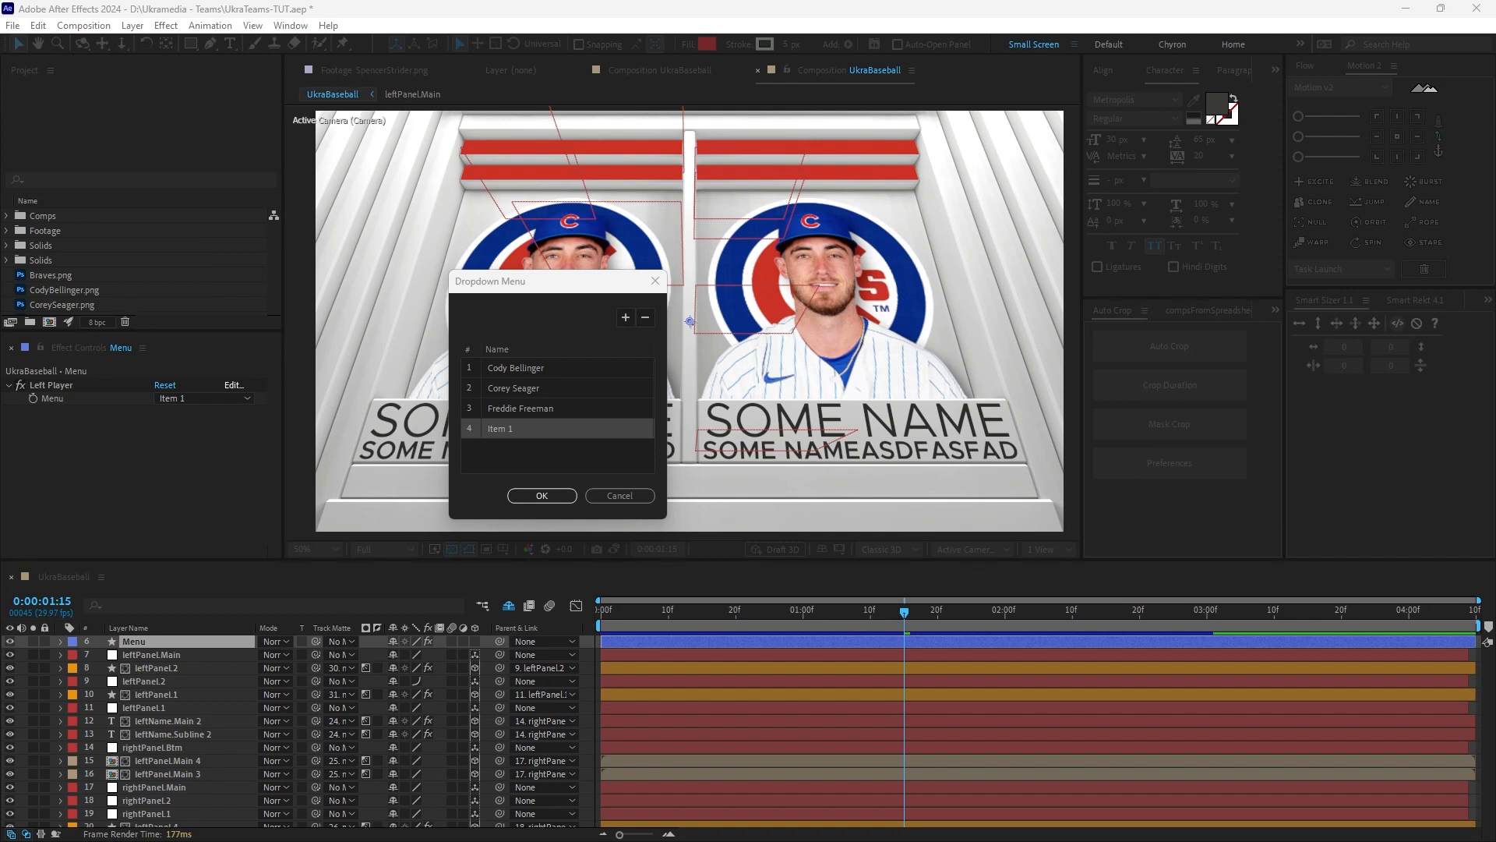
pyautogui.hotkey('alt', 'Tab')
pyautogui.write('Luis Arraez')
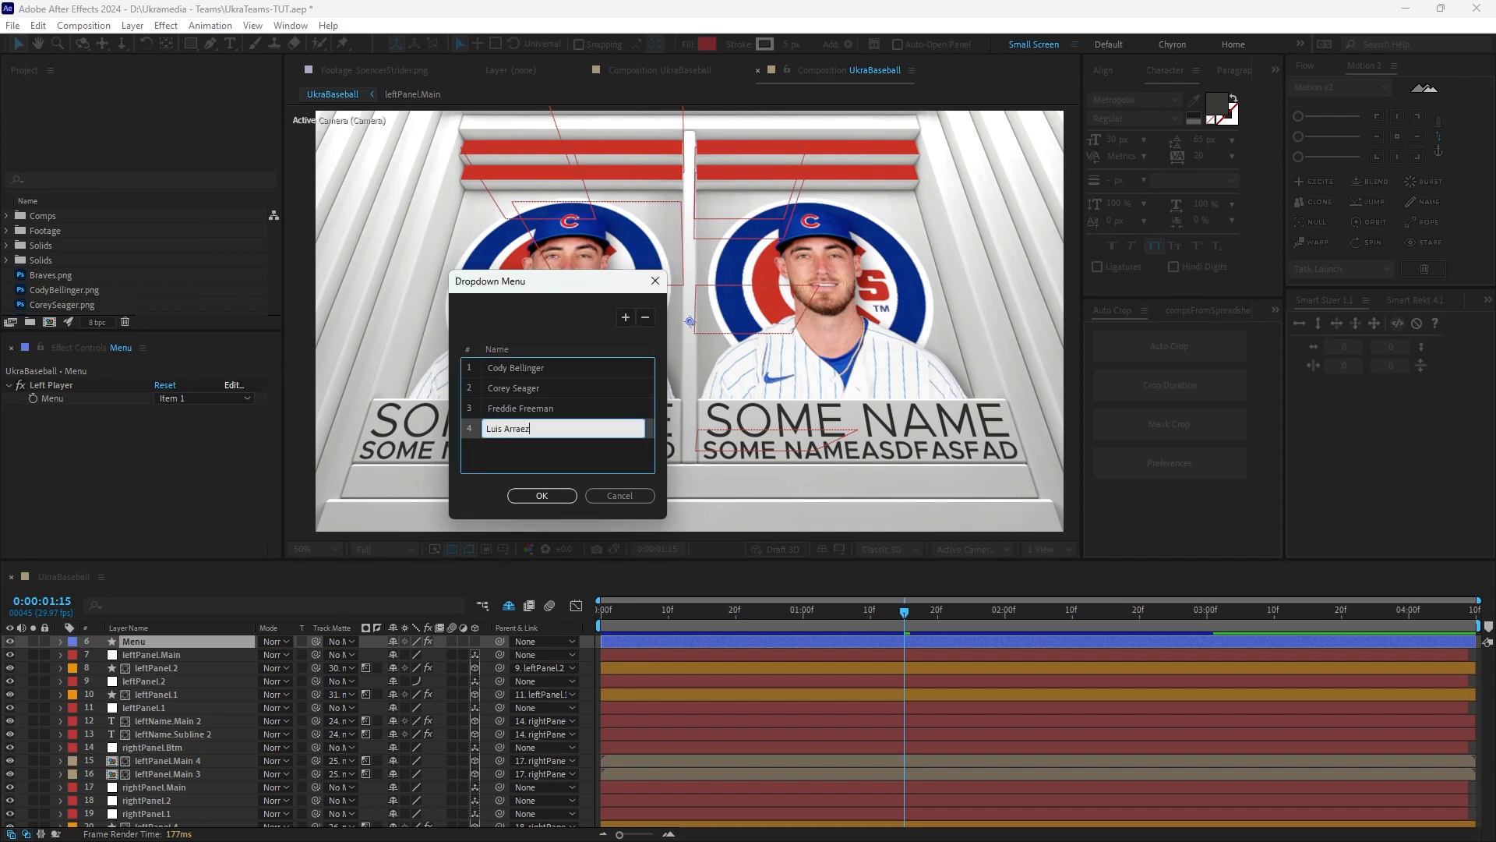
pyautogui.press('Tab')
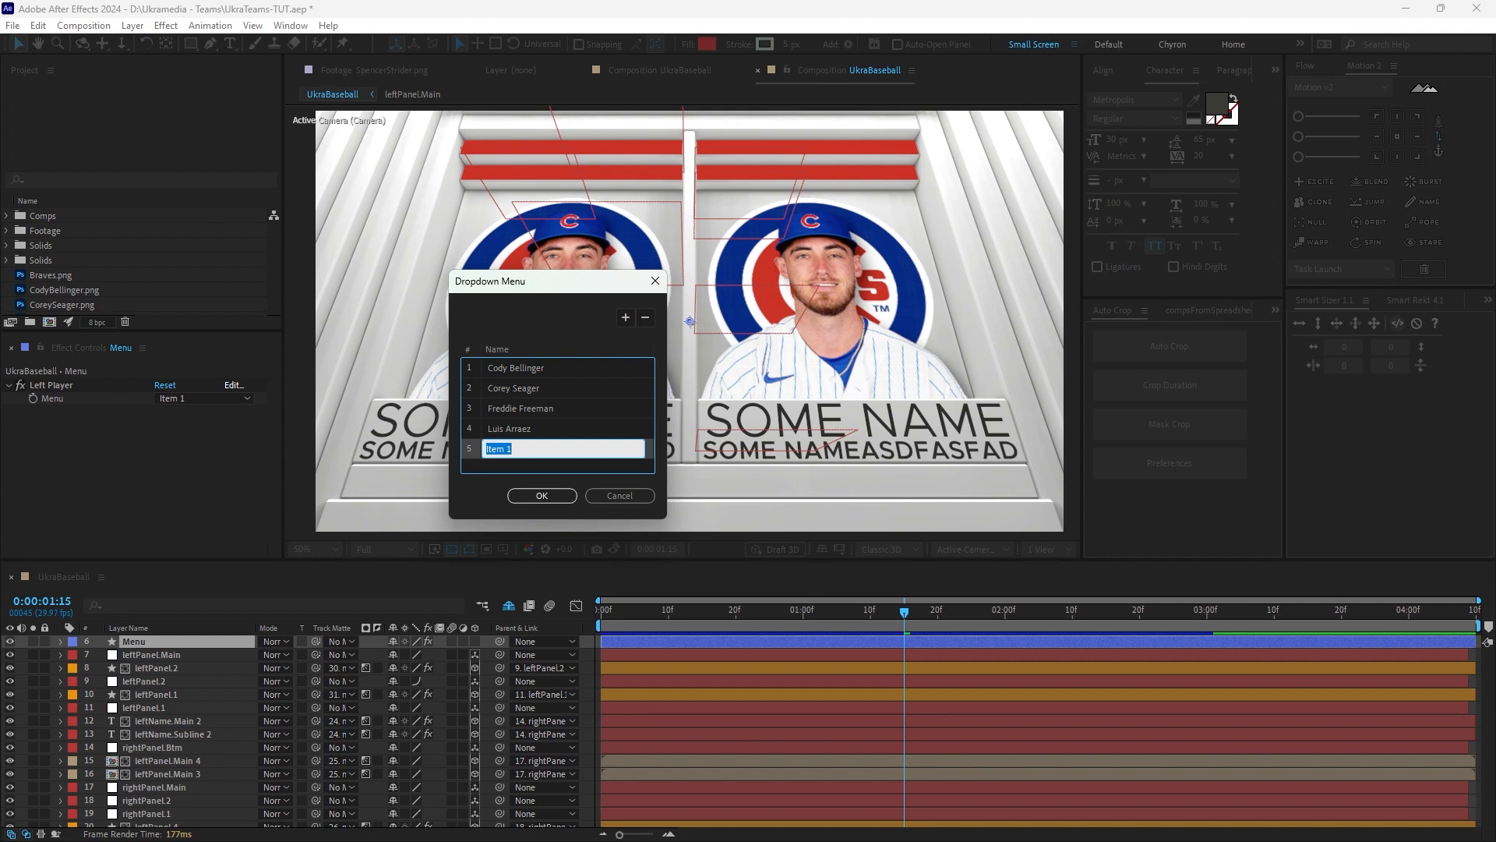
pyautogui.hotkey('alt', 'Tab')
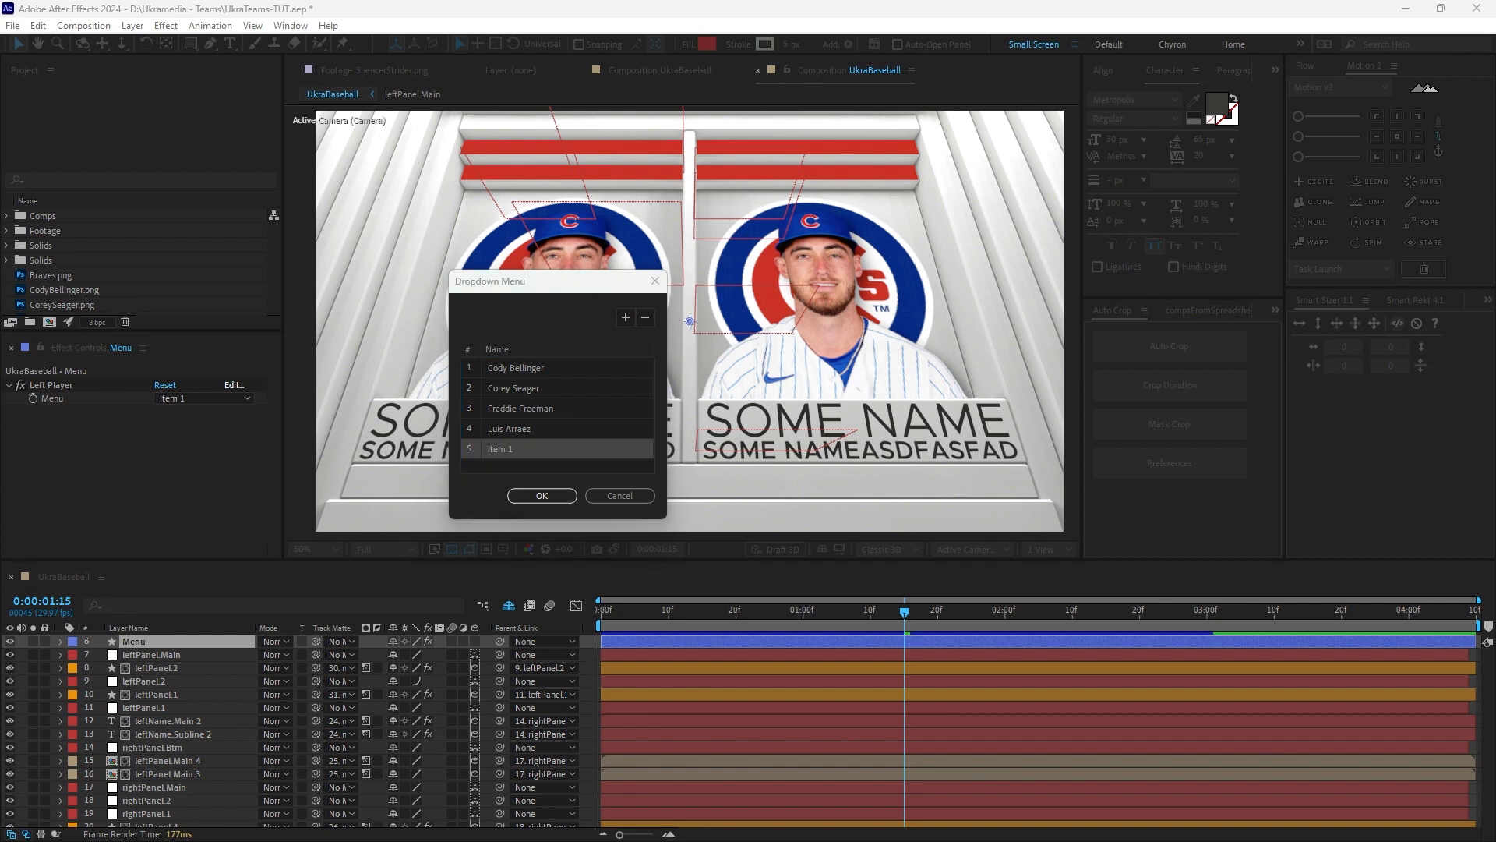
pyautogui.hotkey('alt', 'Tab')
pyautogui.write('Ronald Acuna Jr')
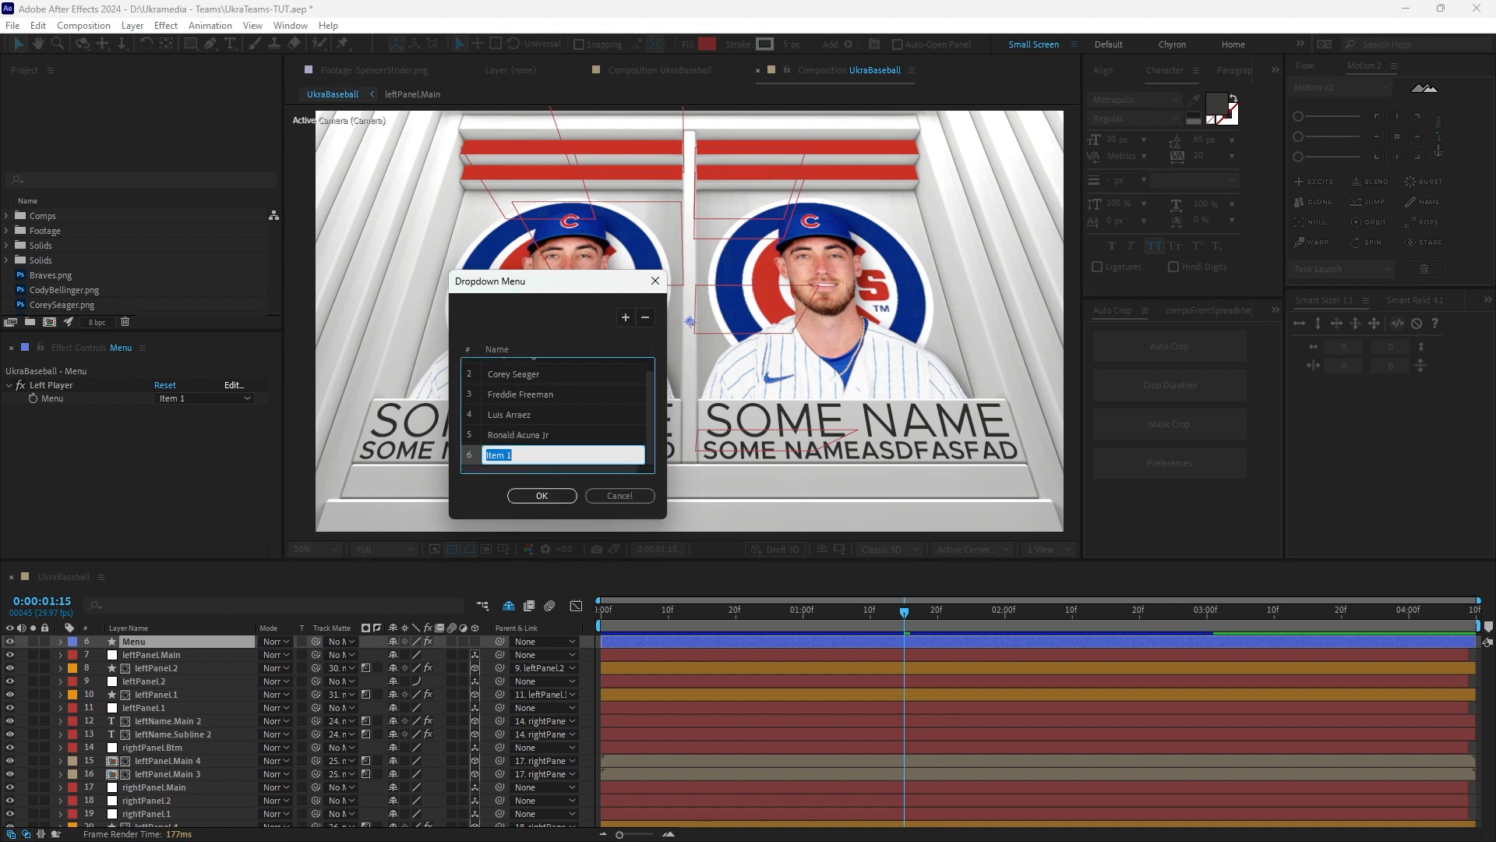
# Name the sixth and seventh Left Player dropdown items Spencer Strider and Yandy Diaz, and accept the item list.
pyautogui.hotkey('alt', 'Tab')
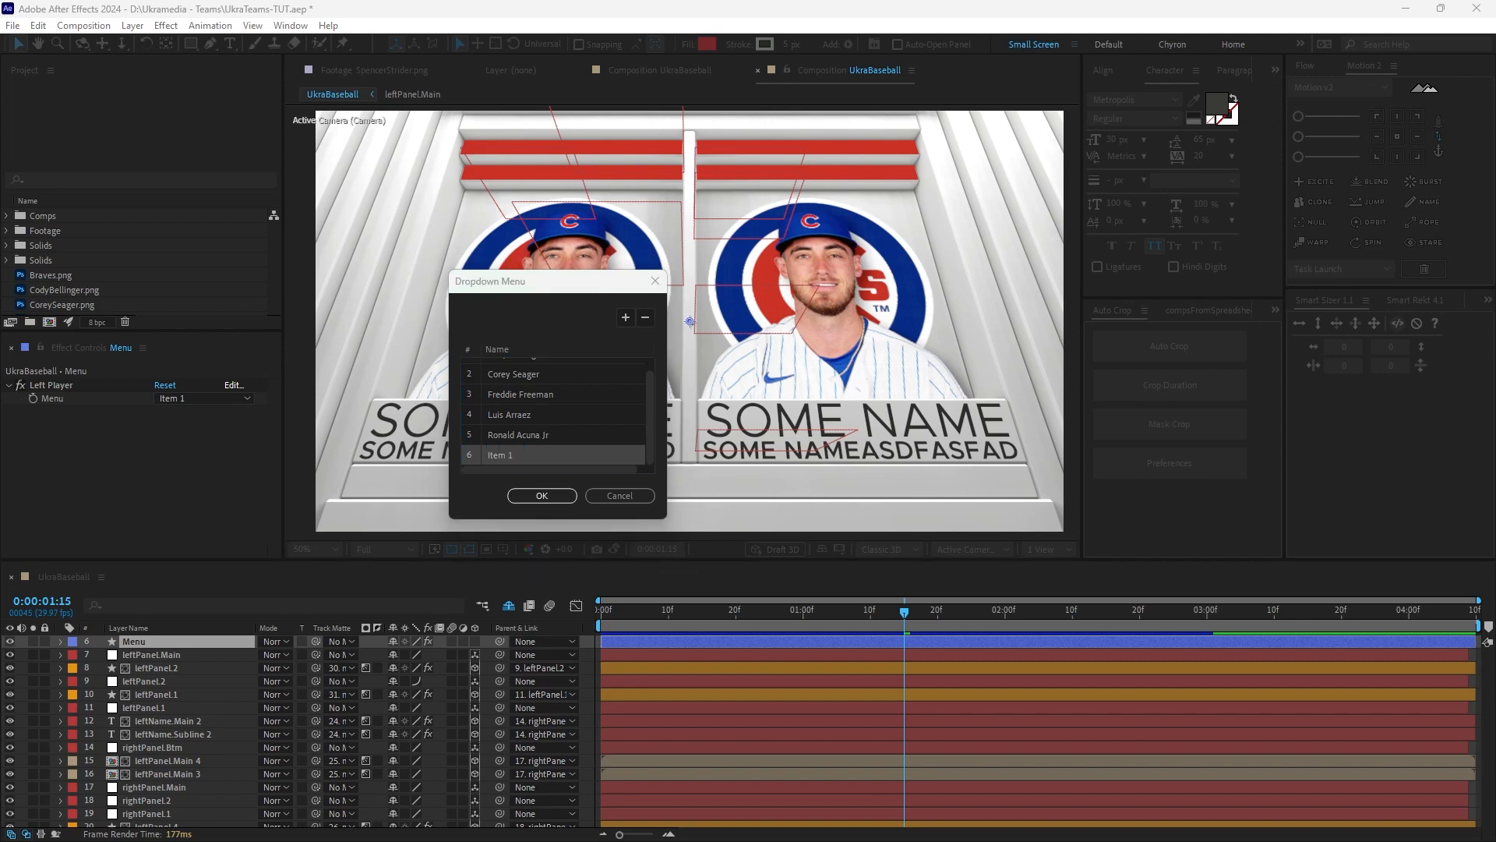
pyautogui.doubleClick(524, 455)
pyautogui.write('Spencer Strider')
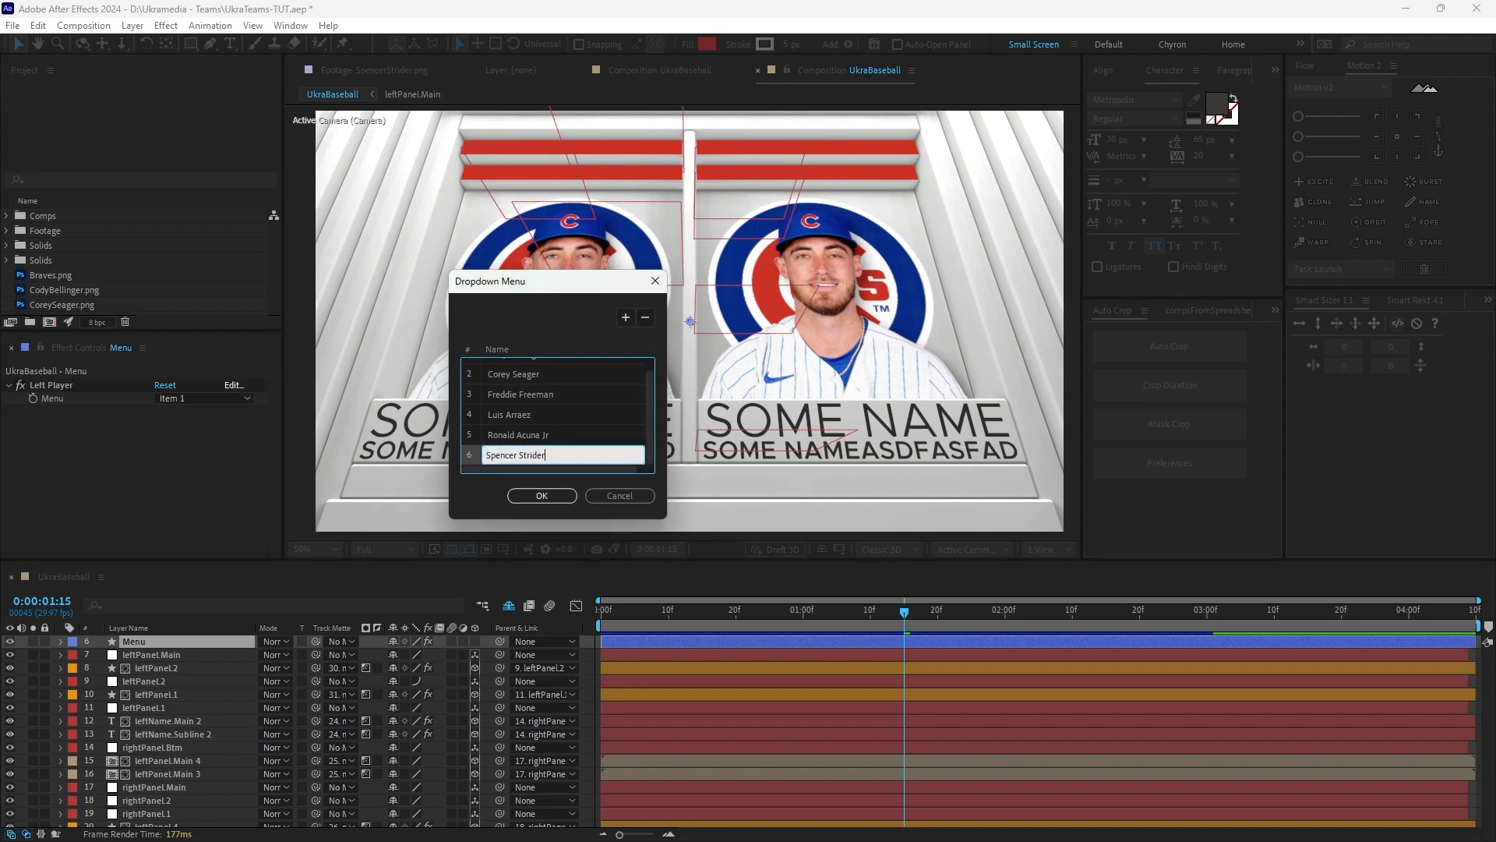
pyautogui.click(626, 318)
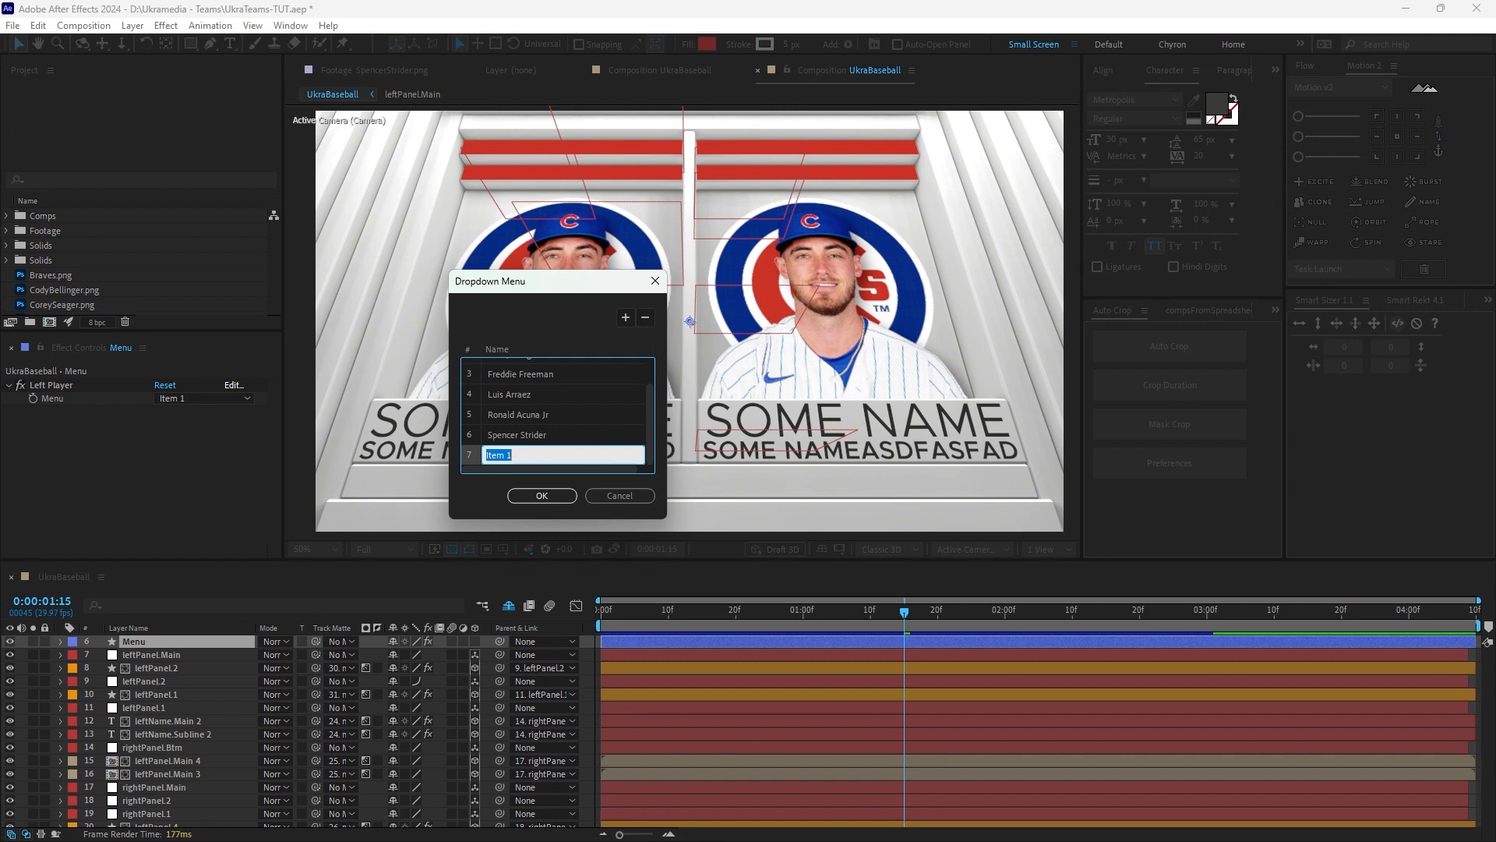
pyautogui.hotkey('alt', 'Tab')
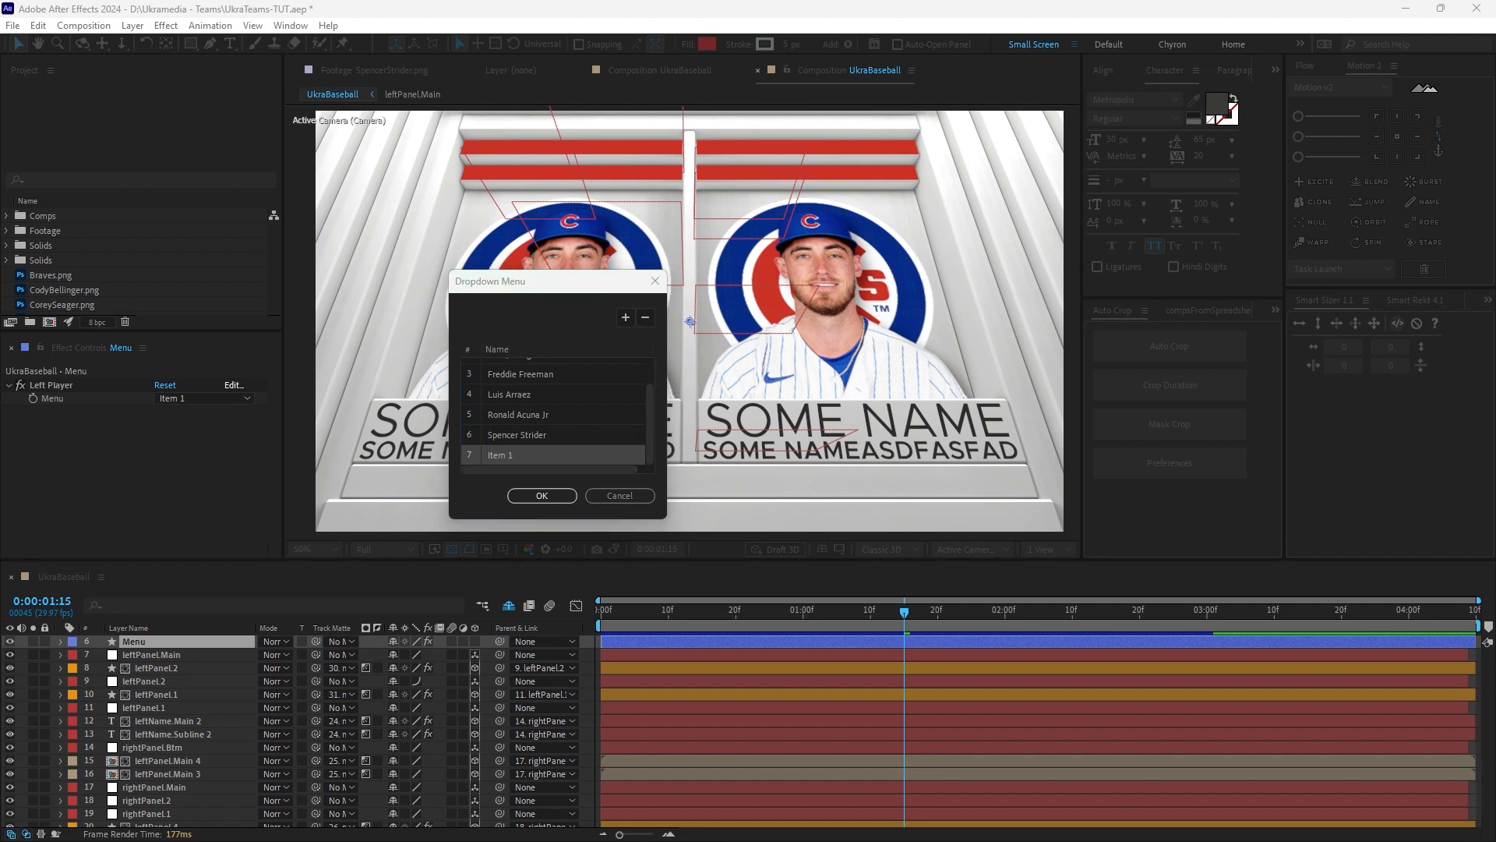
pyautogui.doubleClick(523, 455)
pyautogui.write('Yandy Diaz')
pyautogui.click(542, 495)
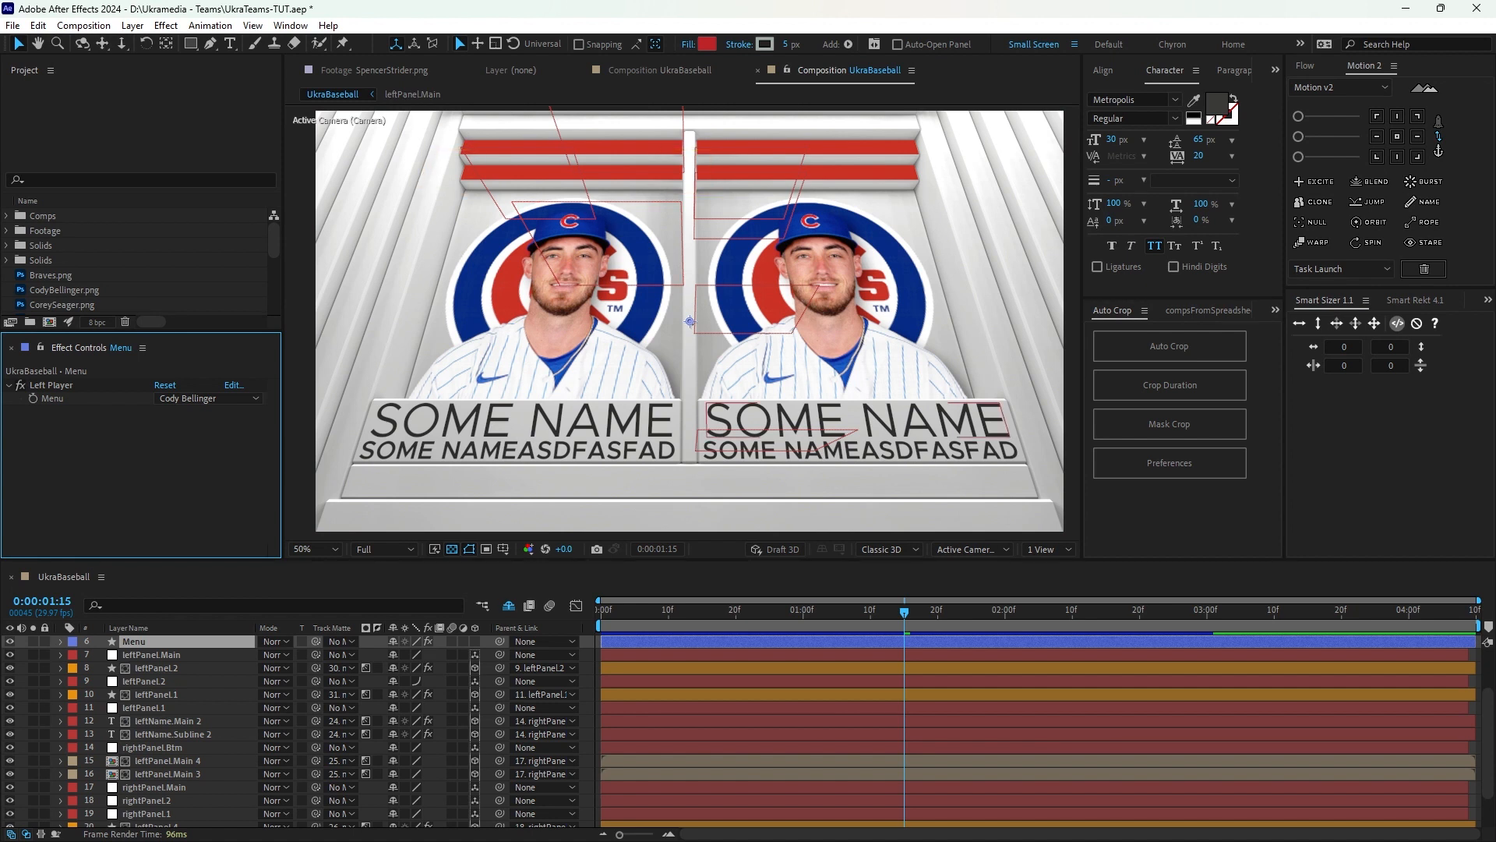
# Rename the main name text layer of the right player as rightName.Main.
pyautogui.click(857, 421)
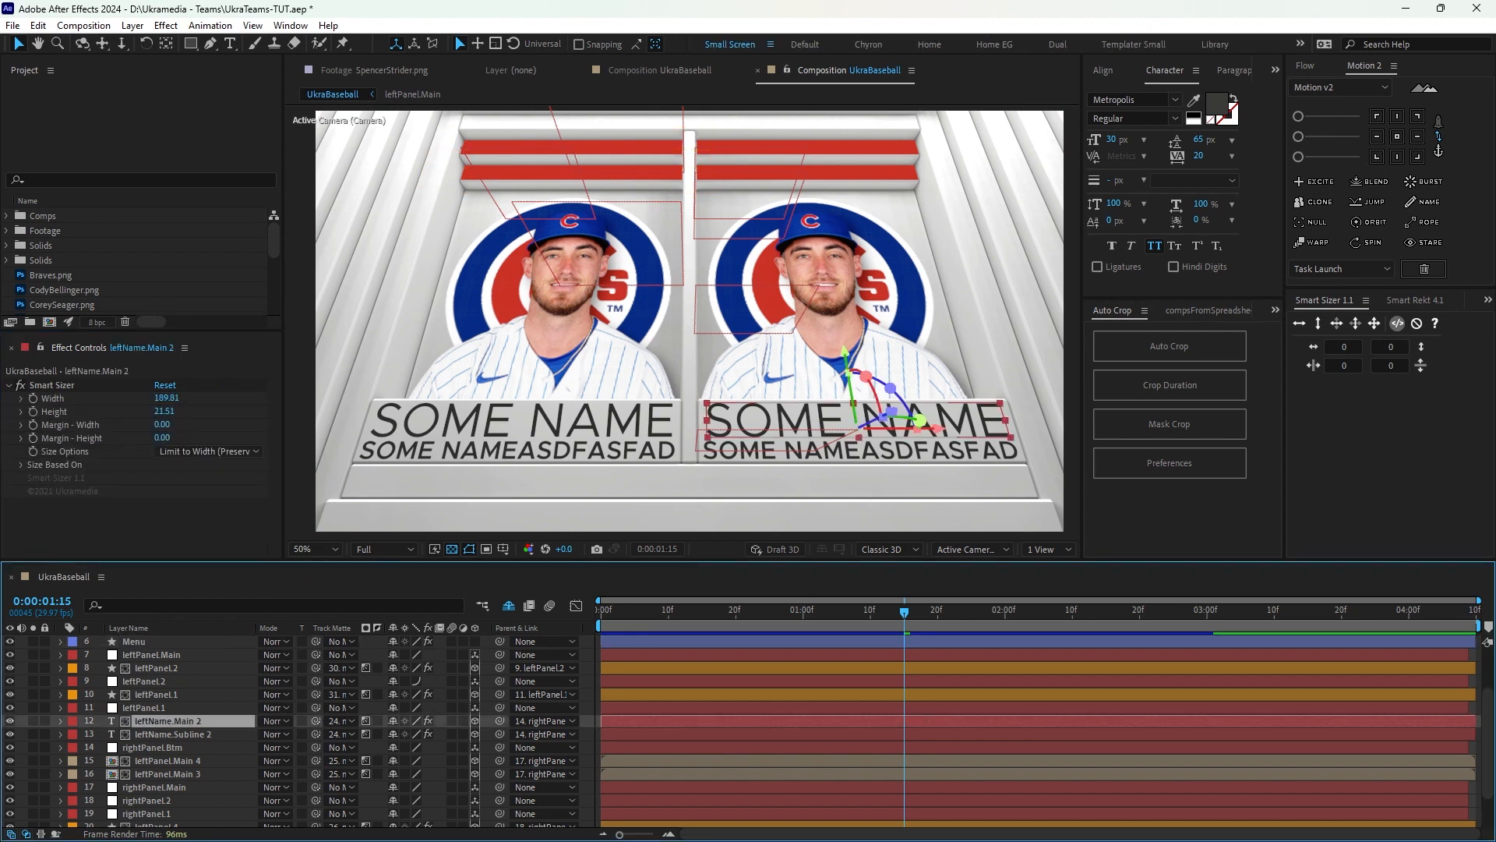
pyautogui.press('Return')
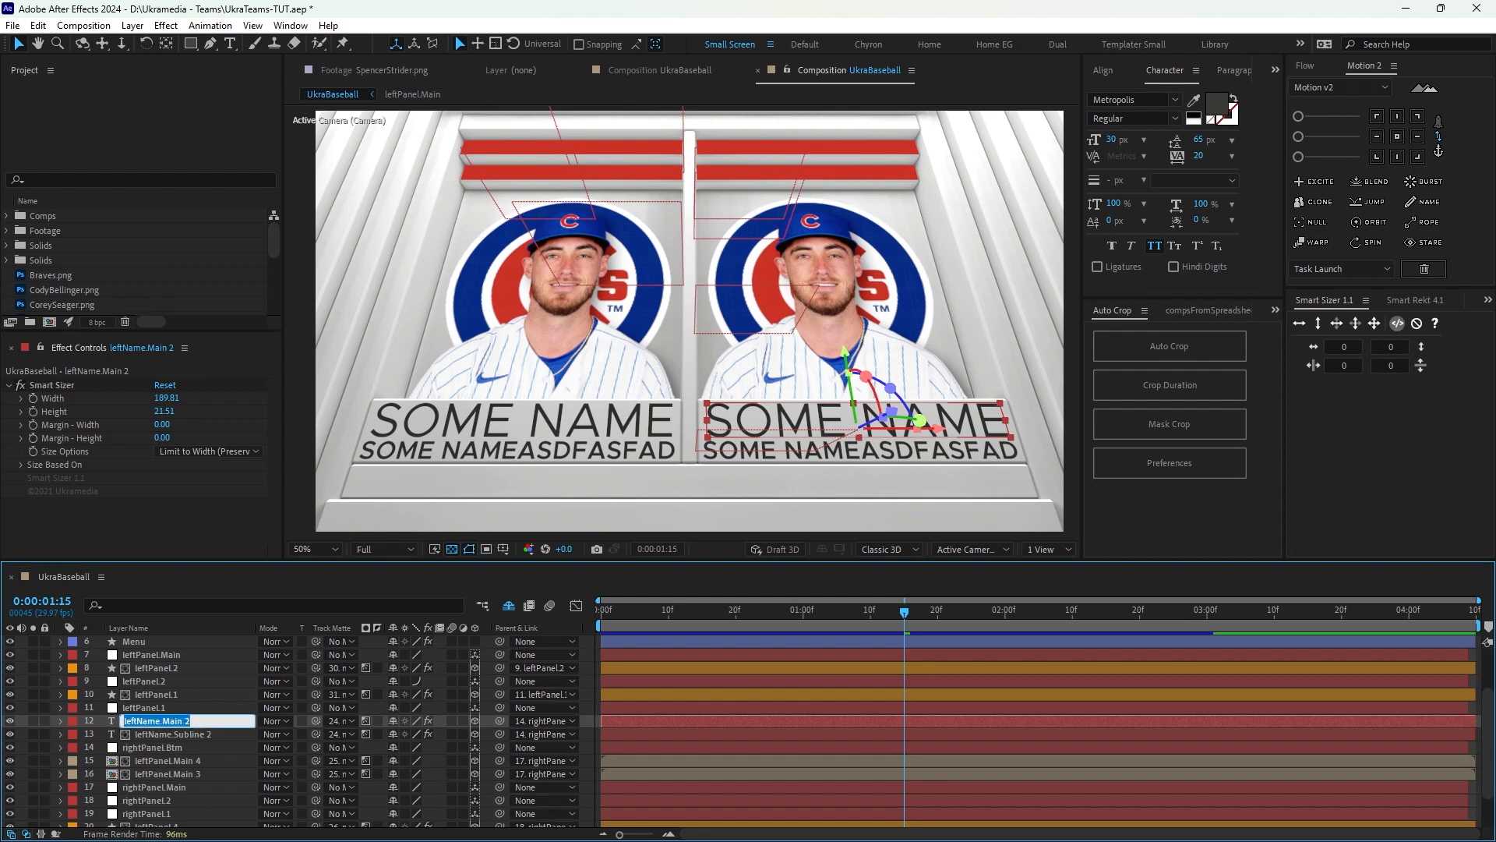
pyautogui.write('Righ')
pyautogui.press('BackSpace')
pyautogui.press('BackSpace')
pyautogui.press('BackSpace')
pyautogui.press('BackSpace')
pyautogui.write('rightName.Main')
pyautogui.press('Return')
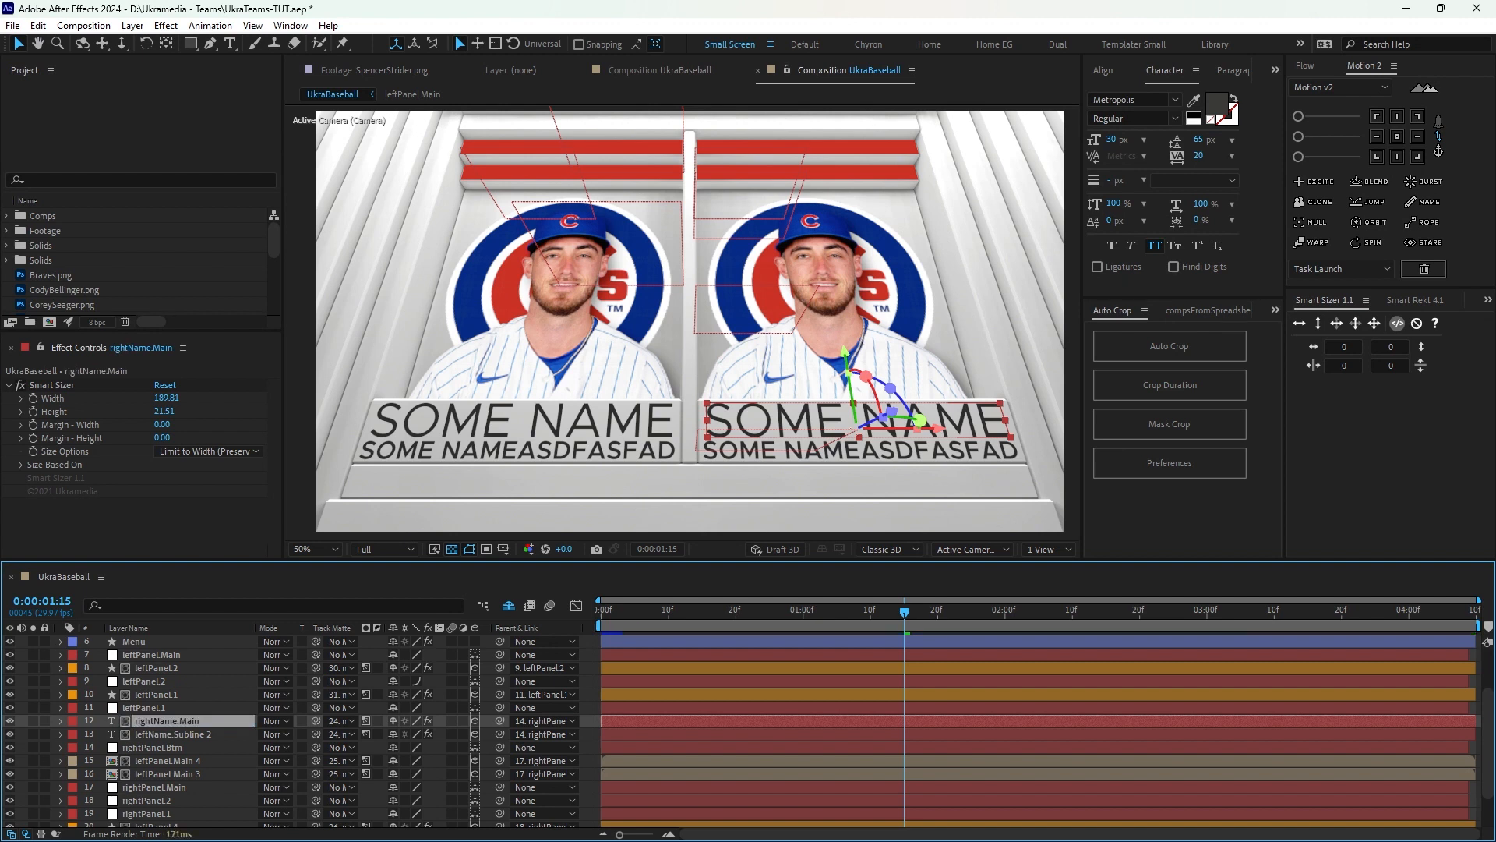
# Rename the leftName.Subline 2 text layer as rightName.Subline.
pyautogui.hotkey('ctrl', 'Down')
pyautogui.press('Return')
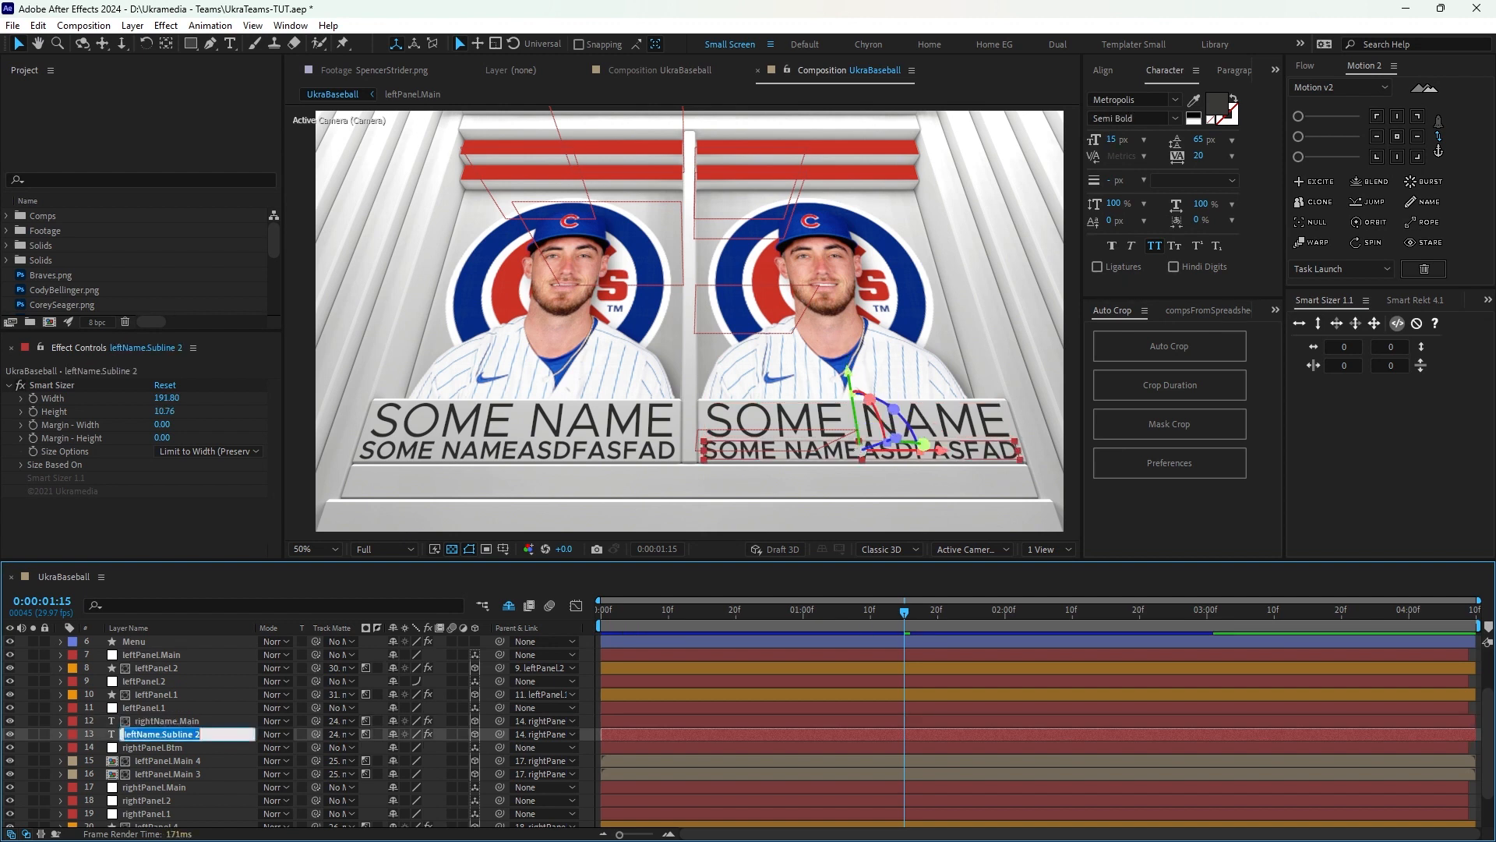
pyautogui.write('rightName.Subline')
pyautogui.press('Return')
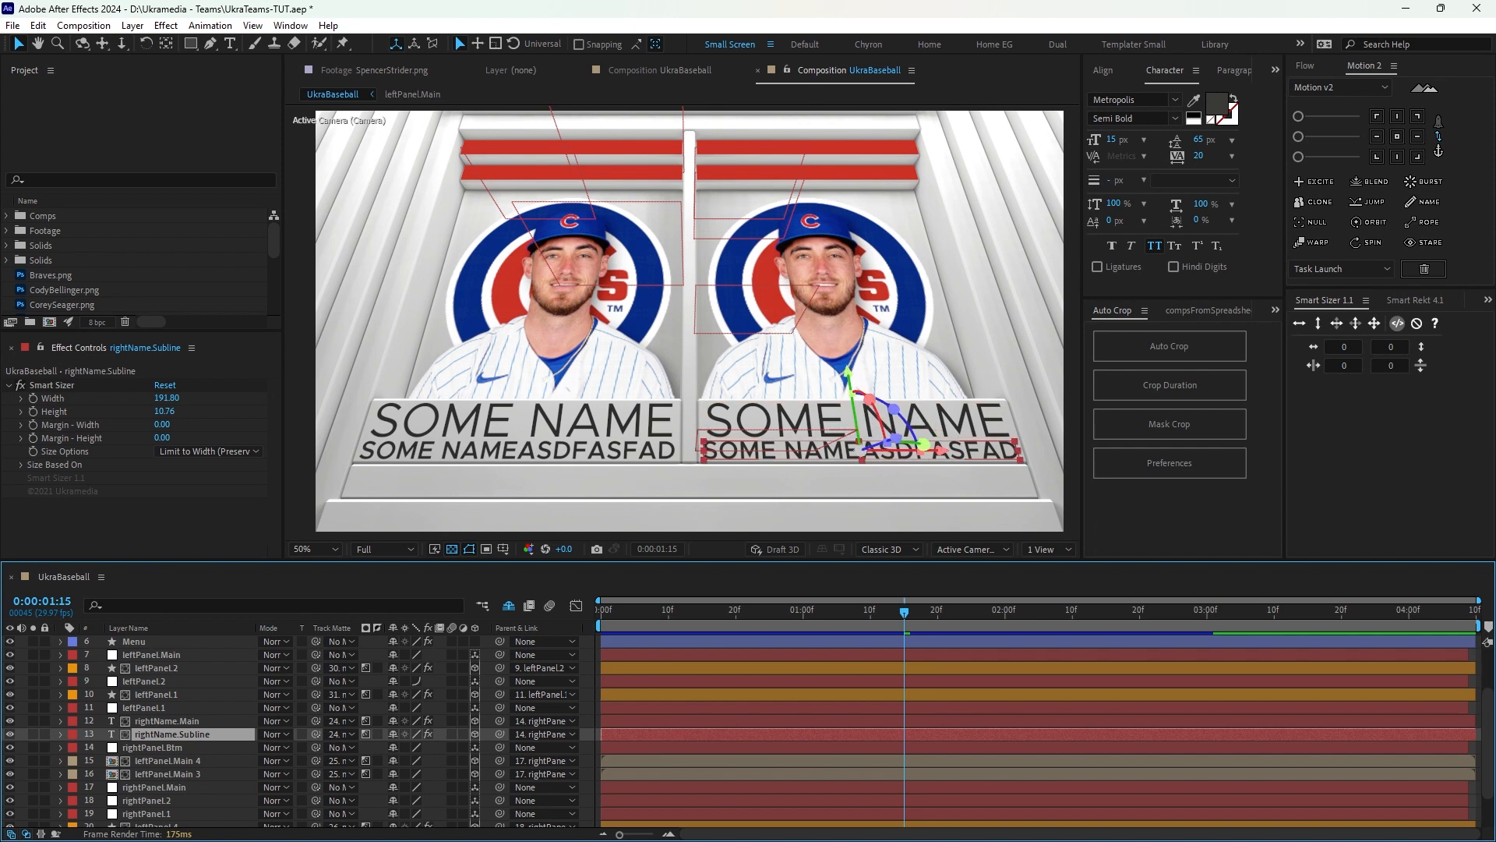
# Examine the layer stack down to the Tutorial - One - Sheet1.csv layer and the four name and subline text layers.
pyautogui.scroll(2, 748, 732)
pyautogui.scroll(-1, 748, 732)
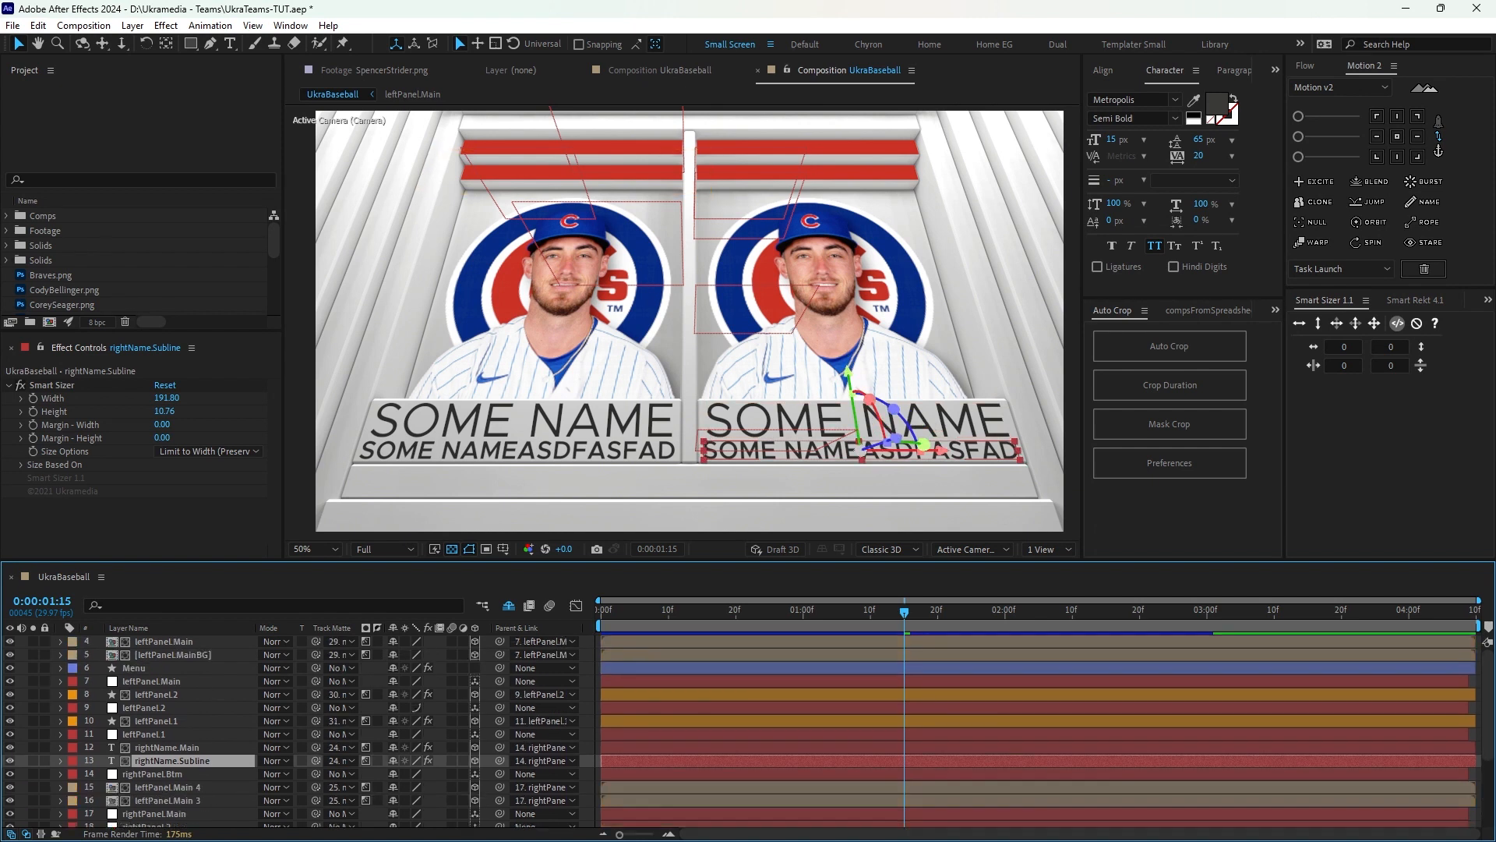
pyautogui.scroll(-2, 748, 732)
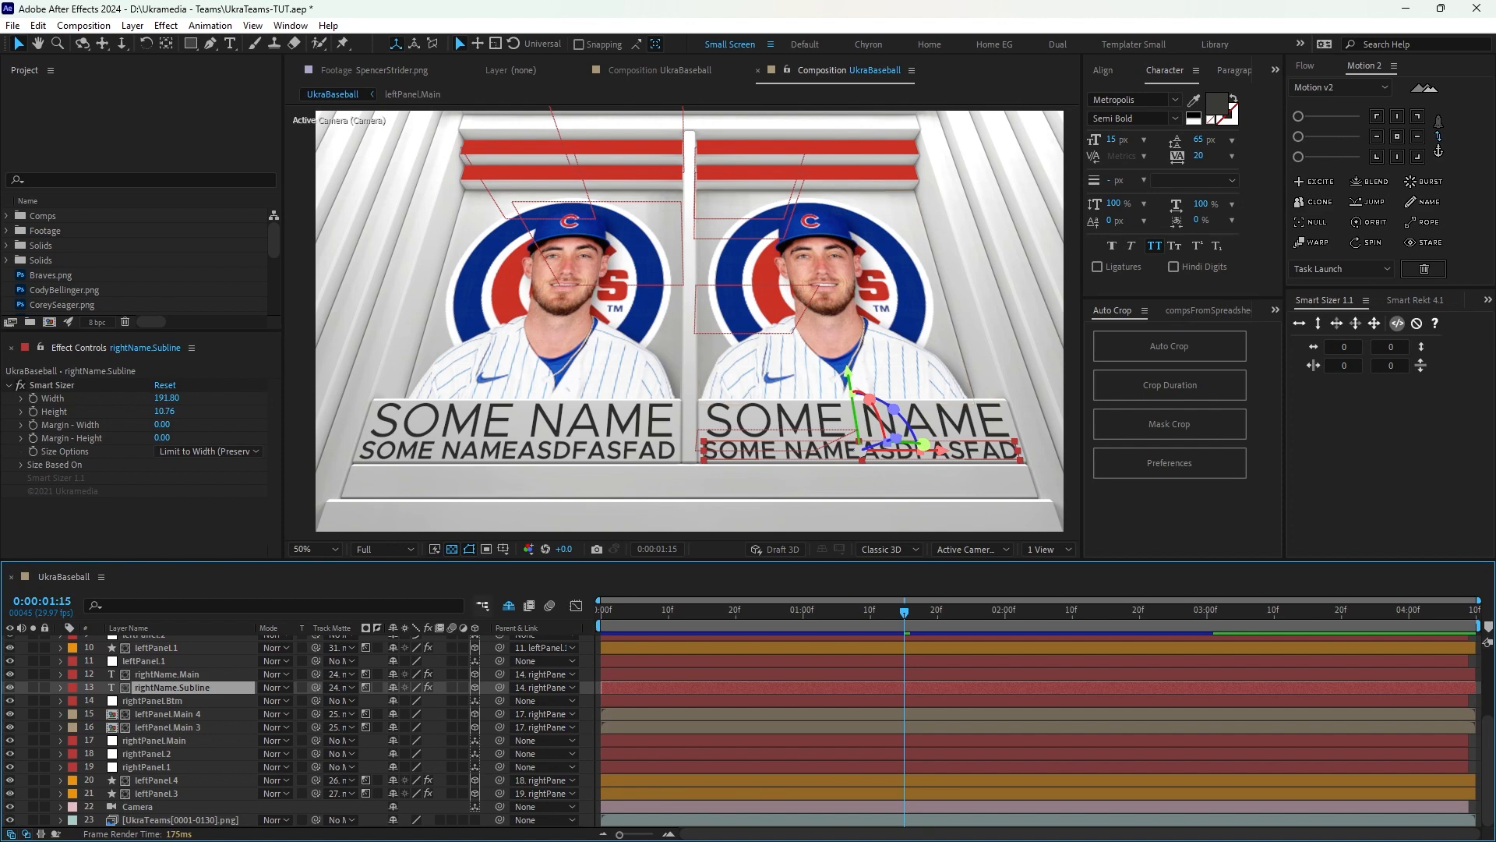
pyautogui.scroll(-3, 748, 733)
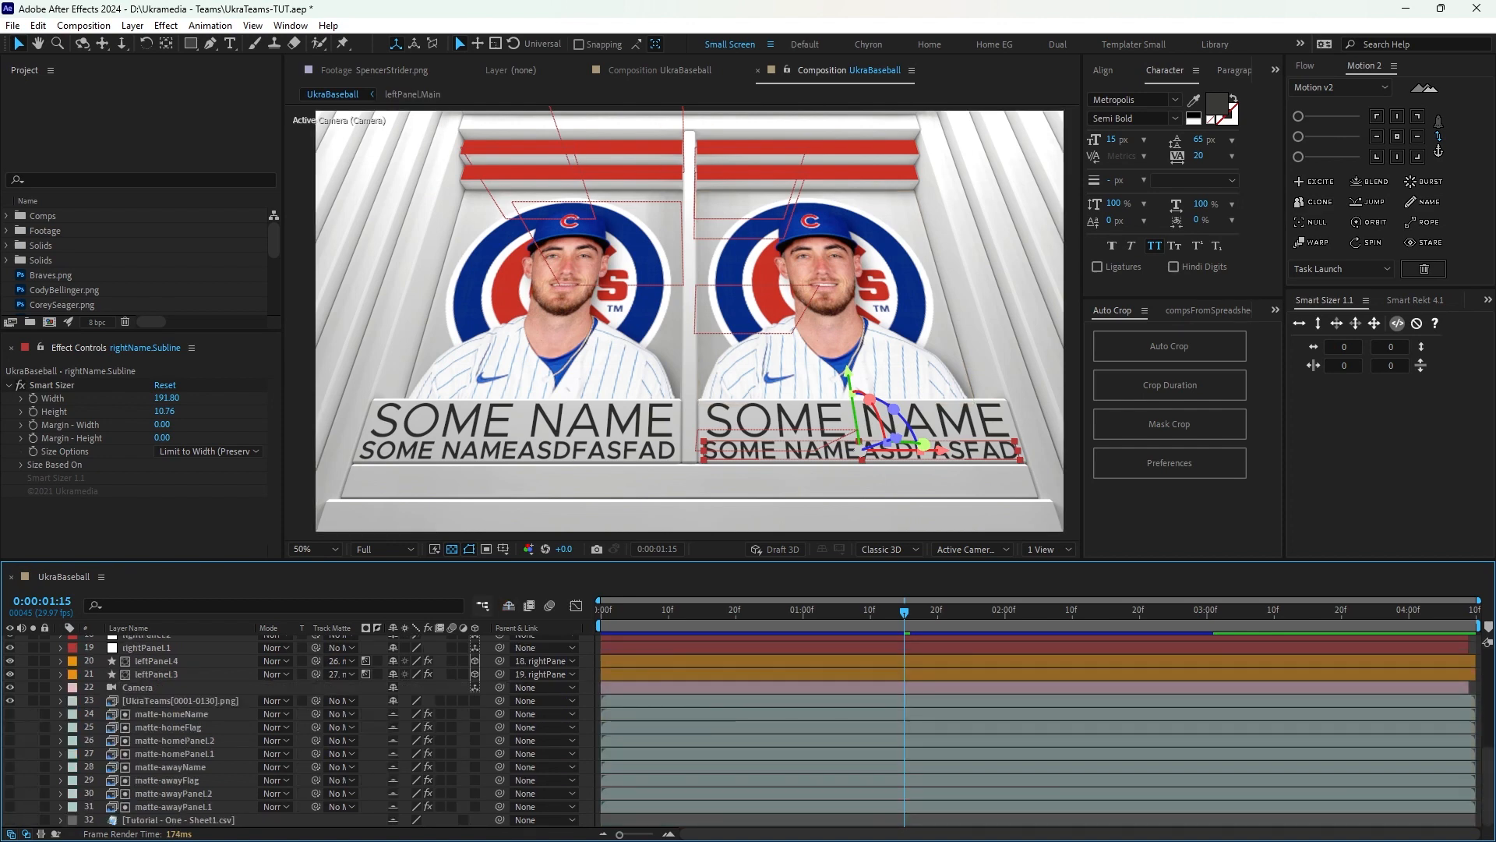
pyautogui.click(178, 820)
pyautogui.scroll(6, 178, 811)
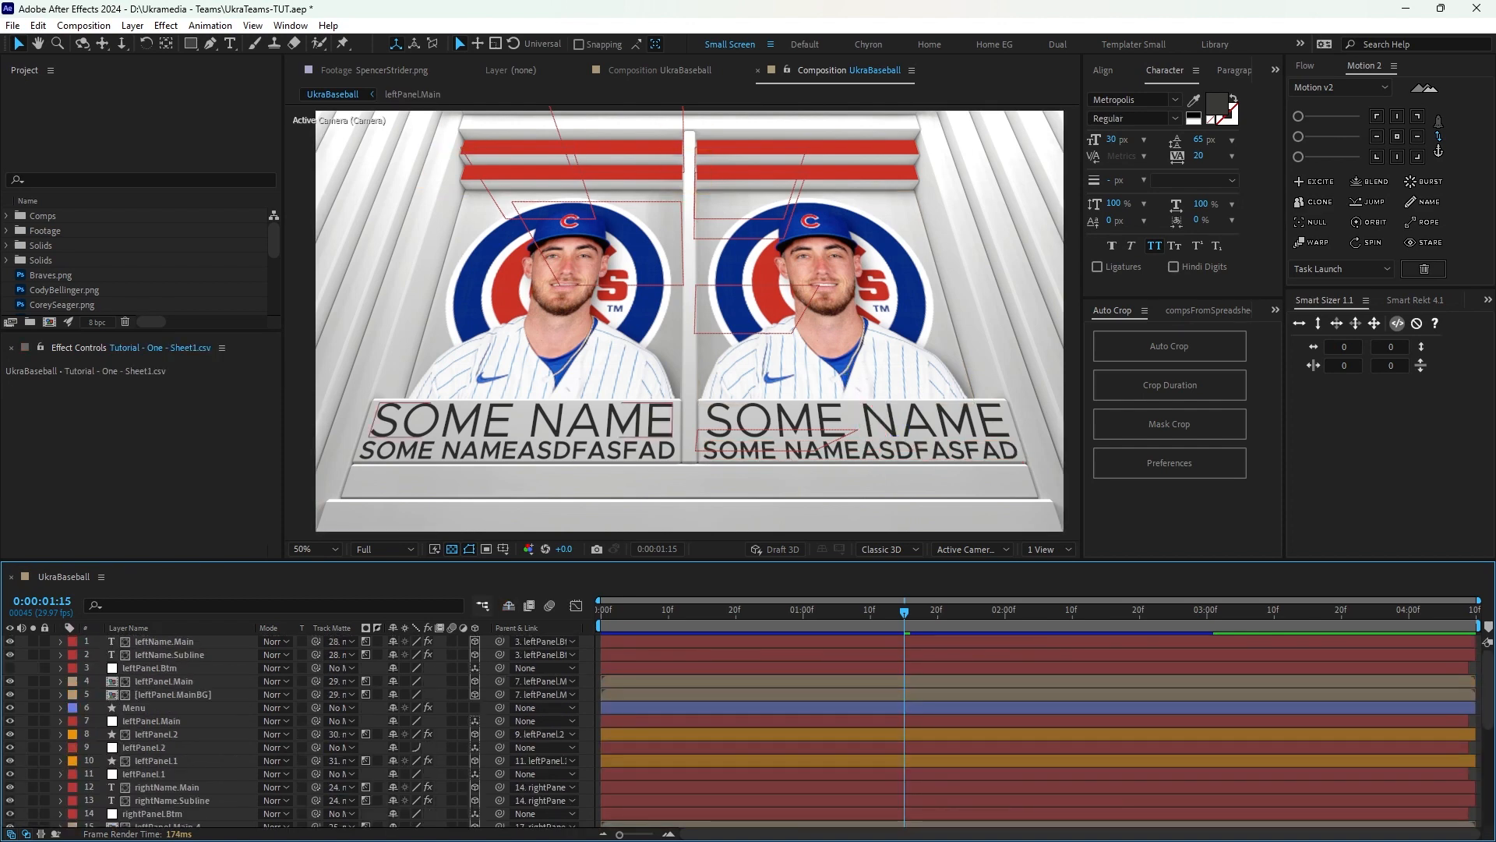
pyautogui.click(165, 641)
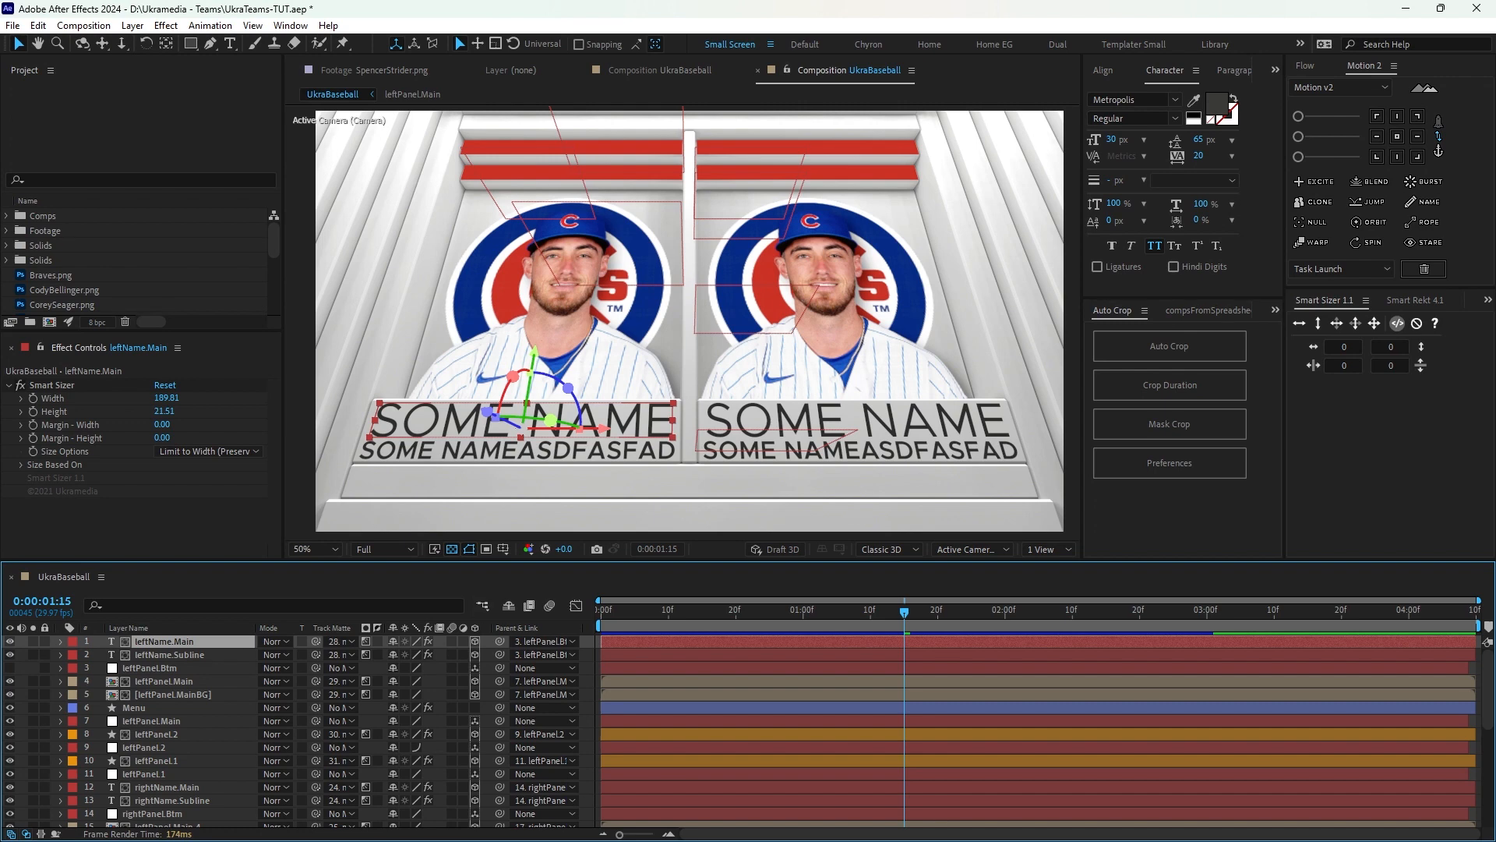
pyautogui.moveTo(904, 612)
pyautogui.mouseDown()
pyautogui.moveTo(655, 611)
pyautogui.moveTo(904, 612)
pyautogui.mouseUp()
pyautogui.keyDown('shift'); pyautogui.click(517, 451); pyautogui.keyUp('shift')
pyautogui.keyDown('shift'); pyautogui.click(857, 422); pyautogui.keyUp('shift')
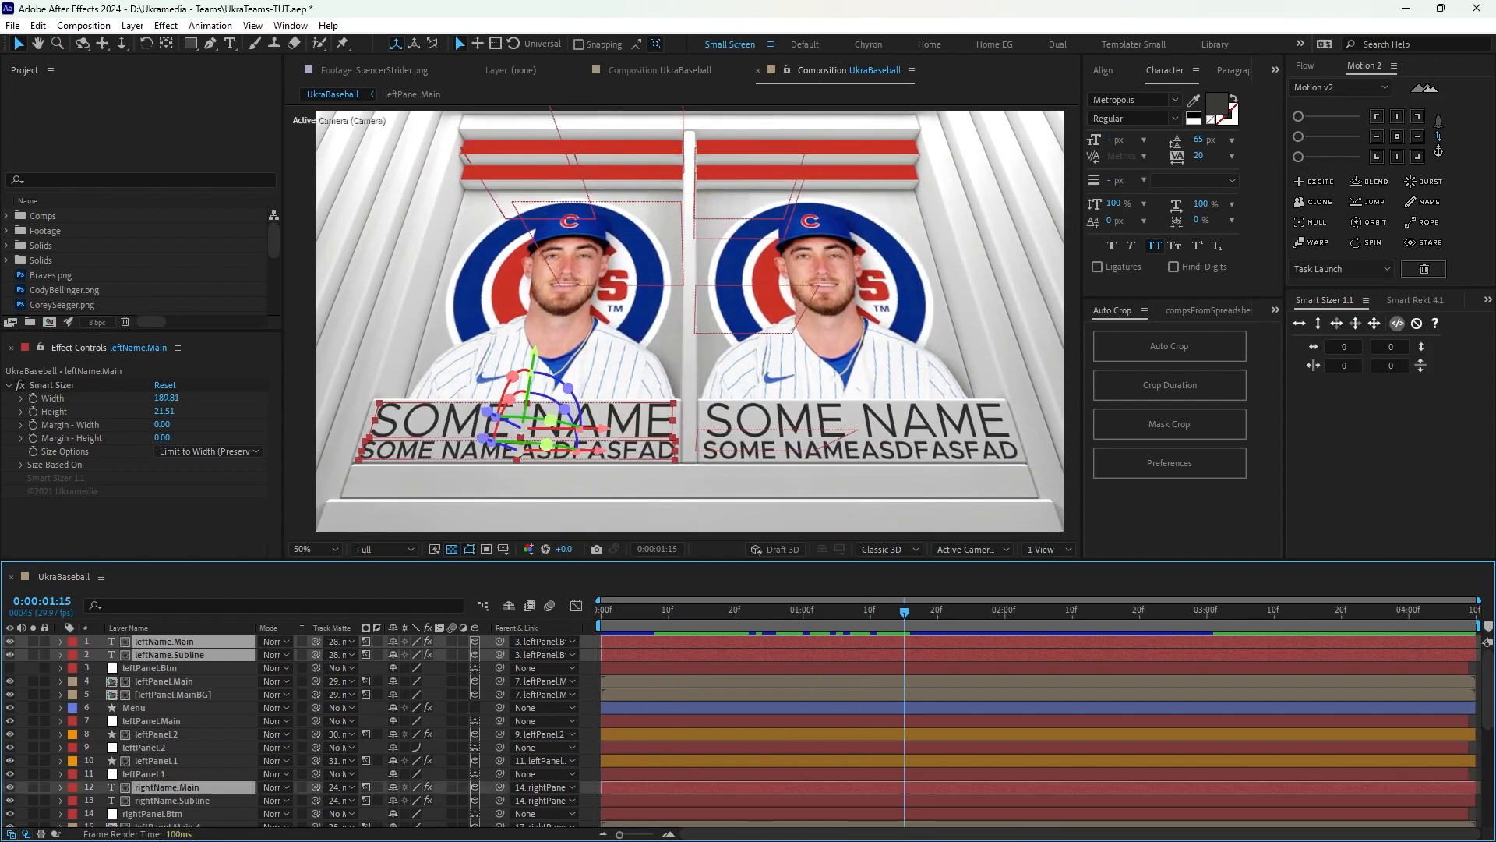
pyautogui.keyDown('shift'); pyautogui.click(861, 451); pyautogui.keyUp('shift')
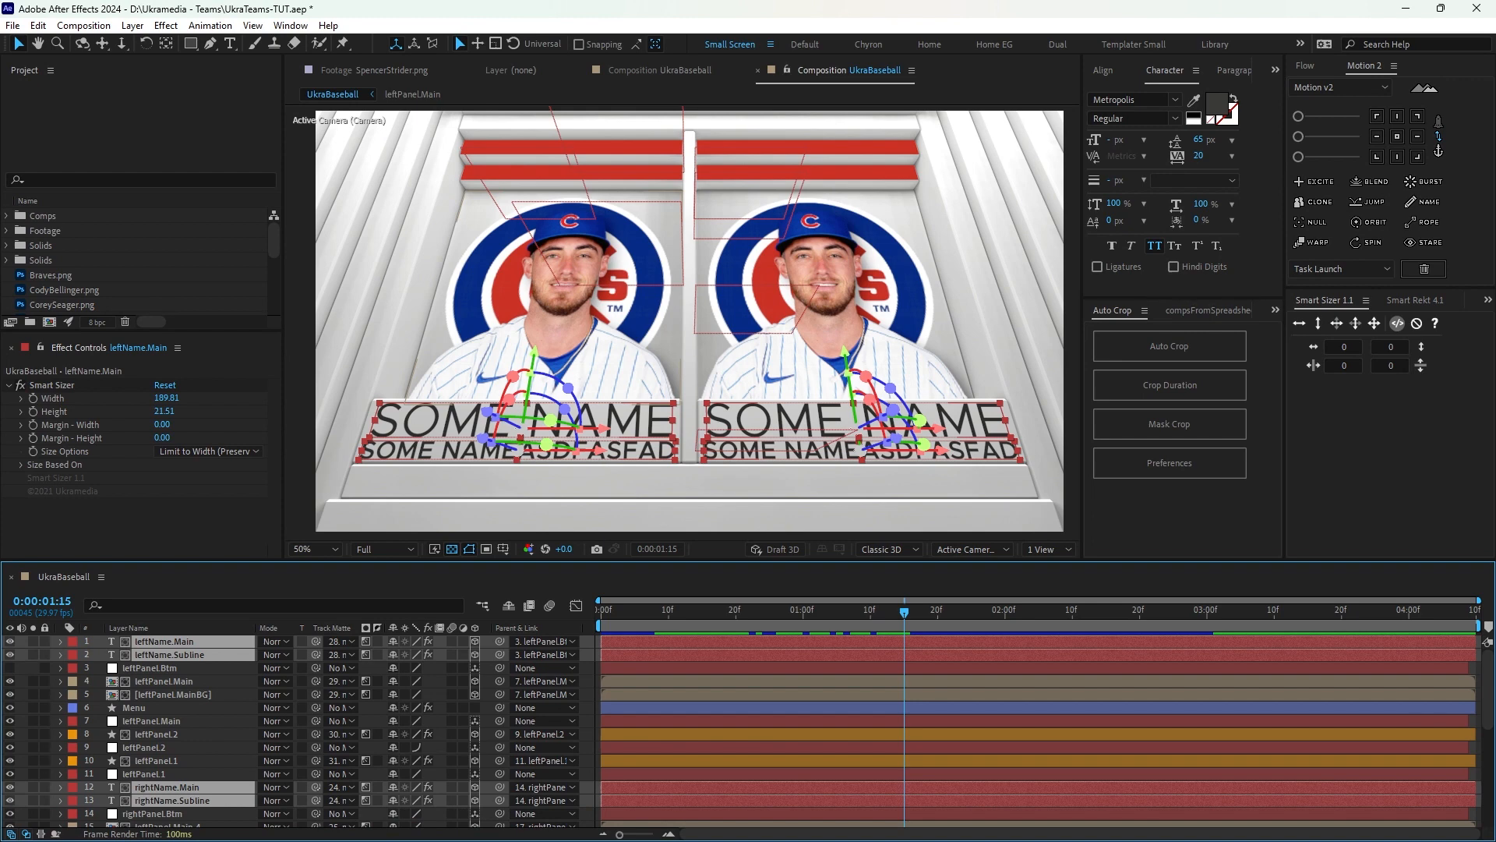
pyautogui.click(483, 312)
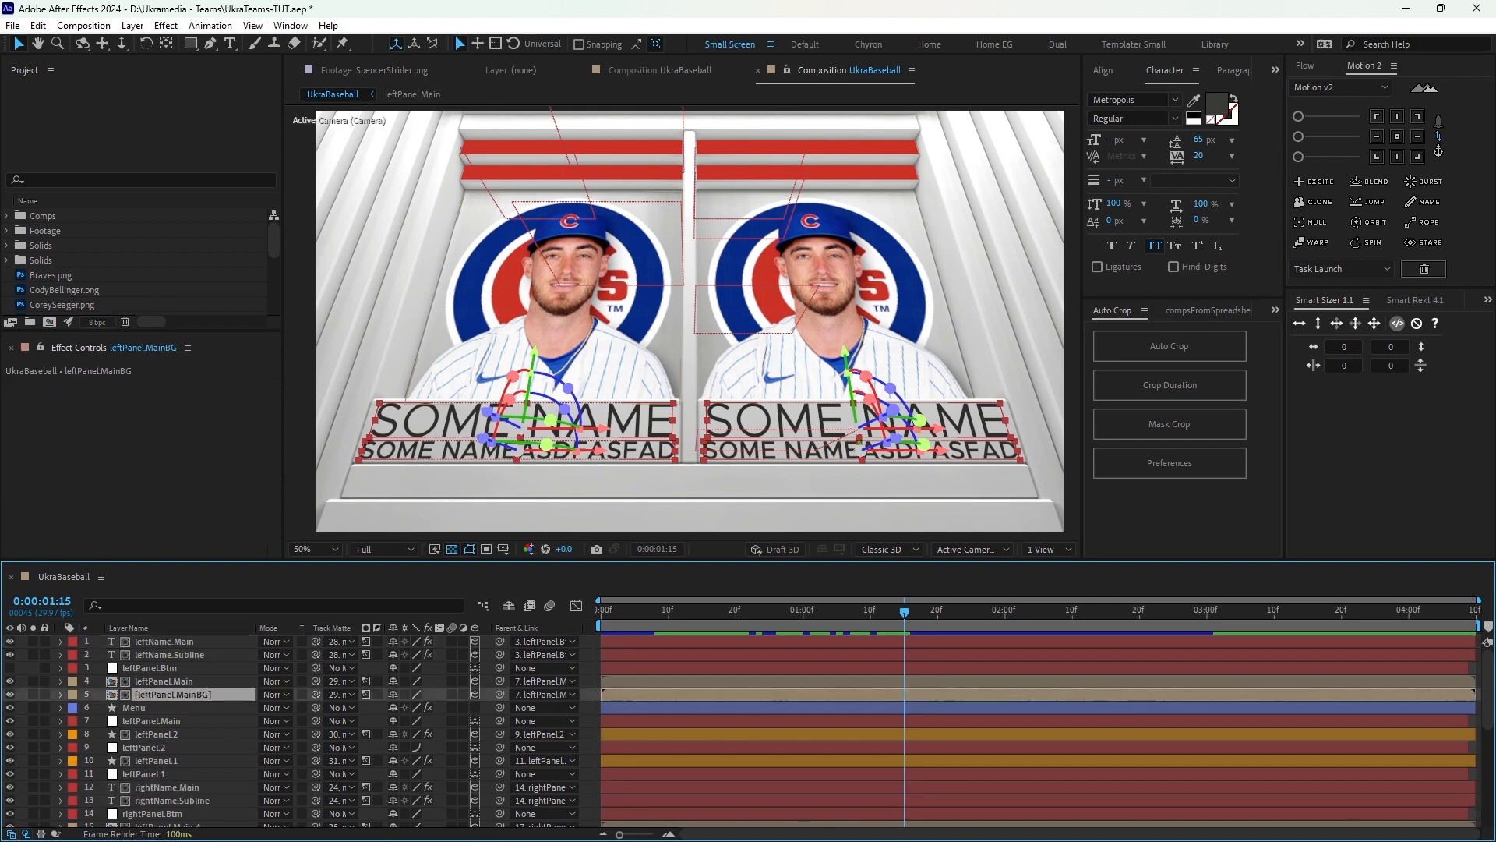
# Link the Source Text property of the leftName.Main layer to the Tutorial - One - Sheet1.csv file in the project.
pyautogui.click(520, 422)
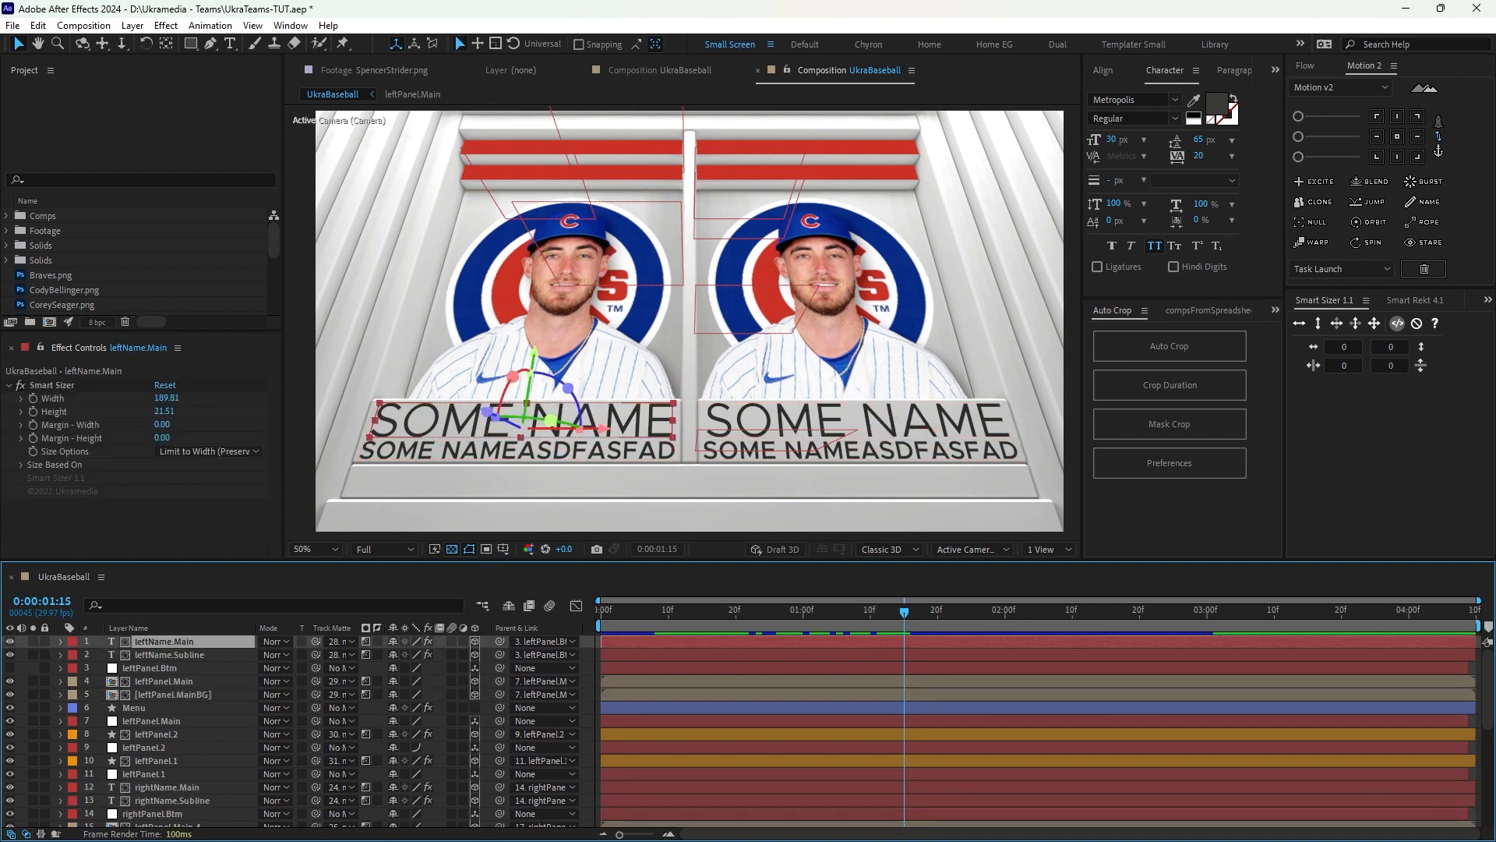
pyautogui.click(61, 642)
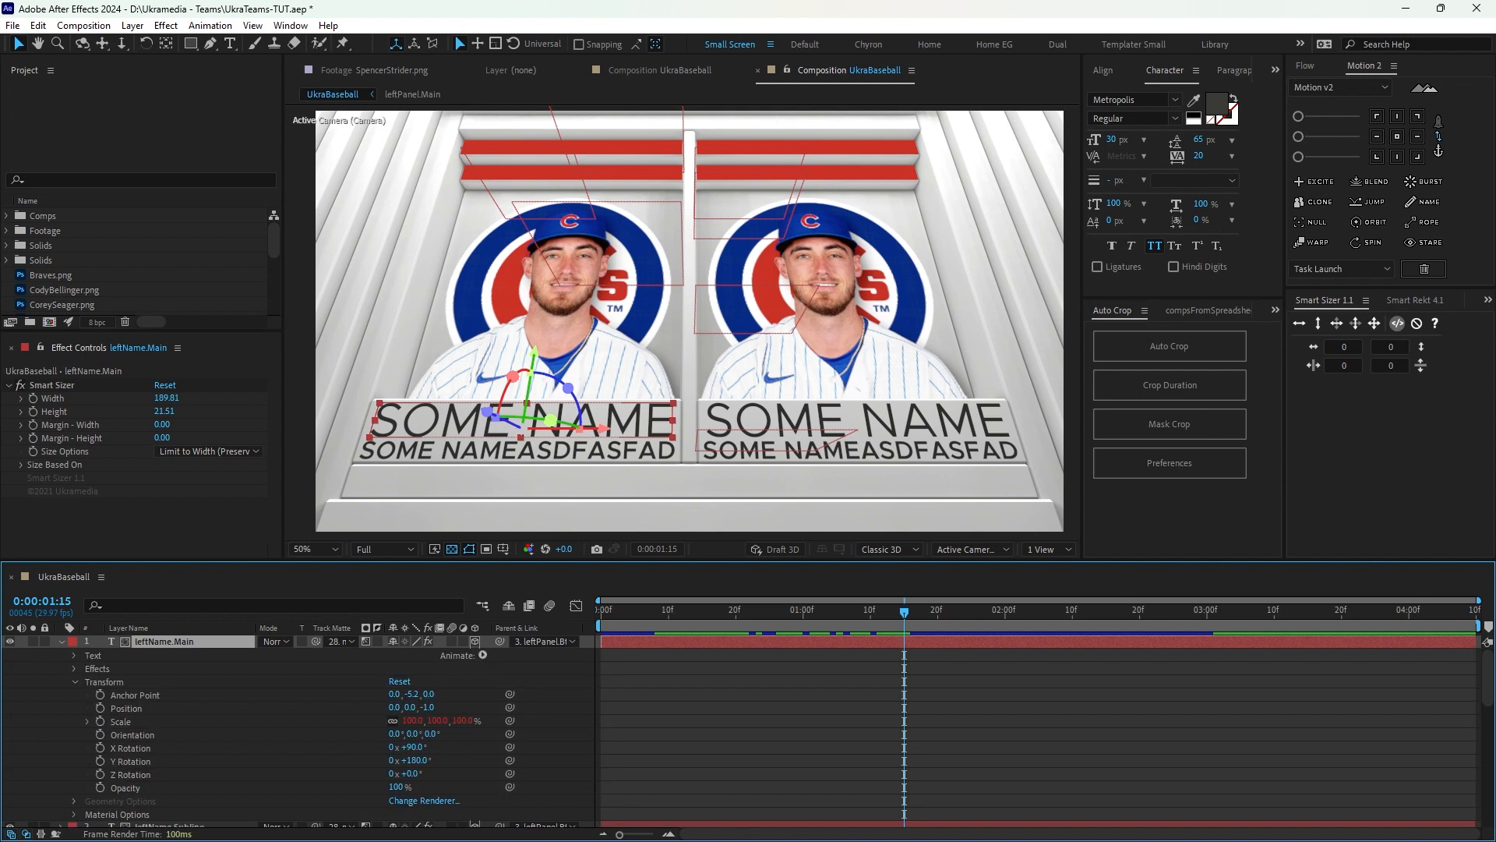
pyautogui.click(75, 682)
pyautogui.click(74, 655)
pyautogui.click(133, 669)
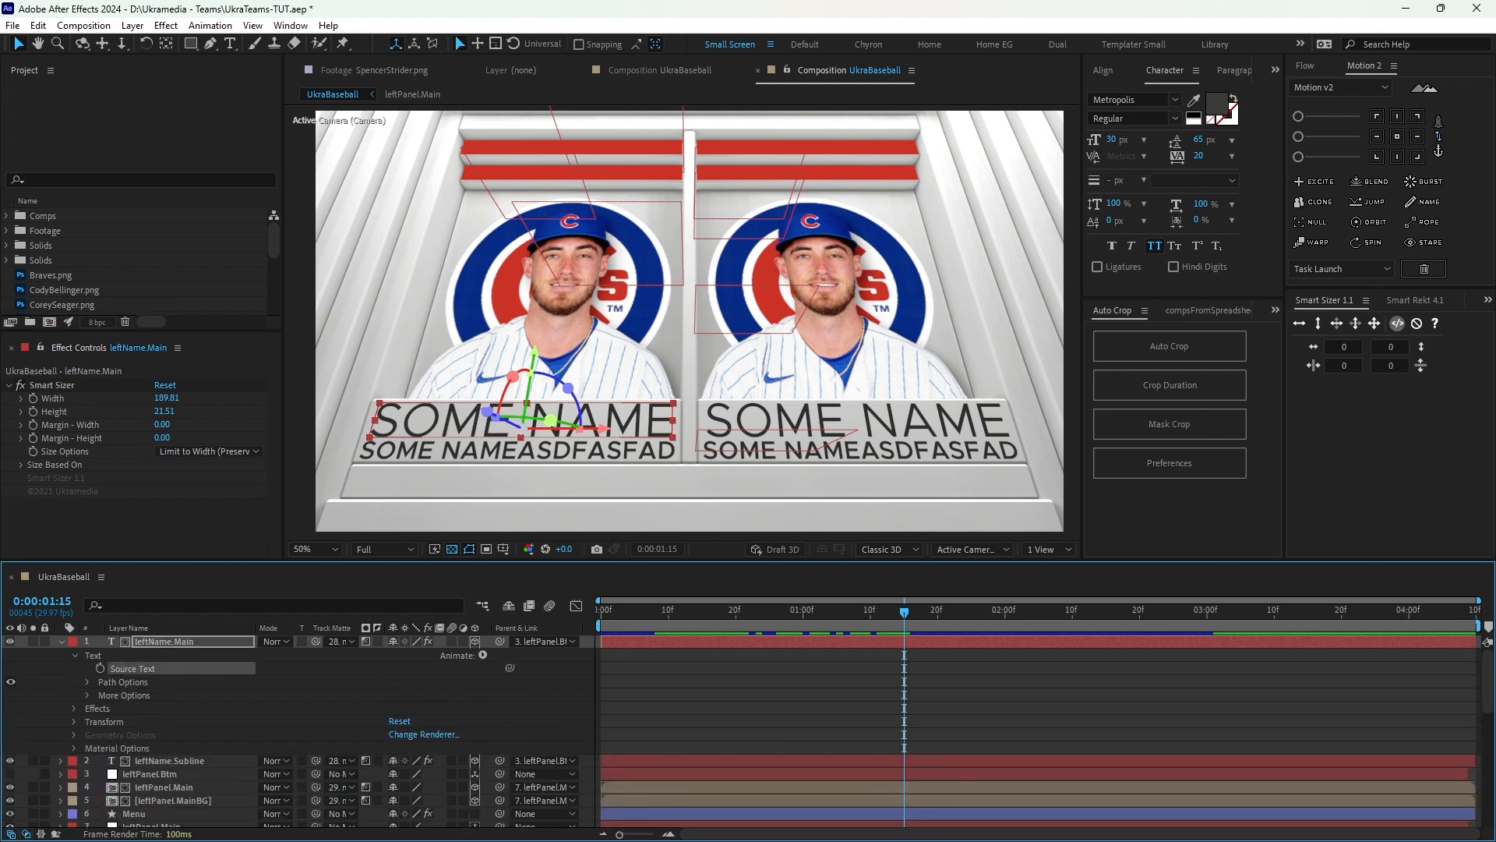
pyautogui.scroll(-5, 101, 269)
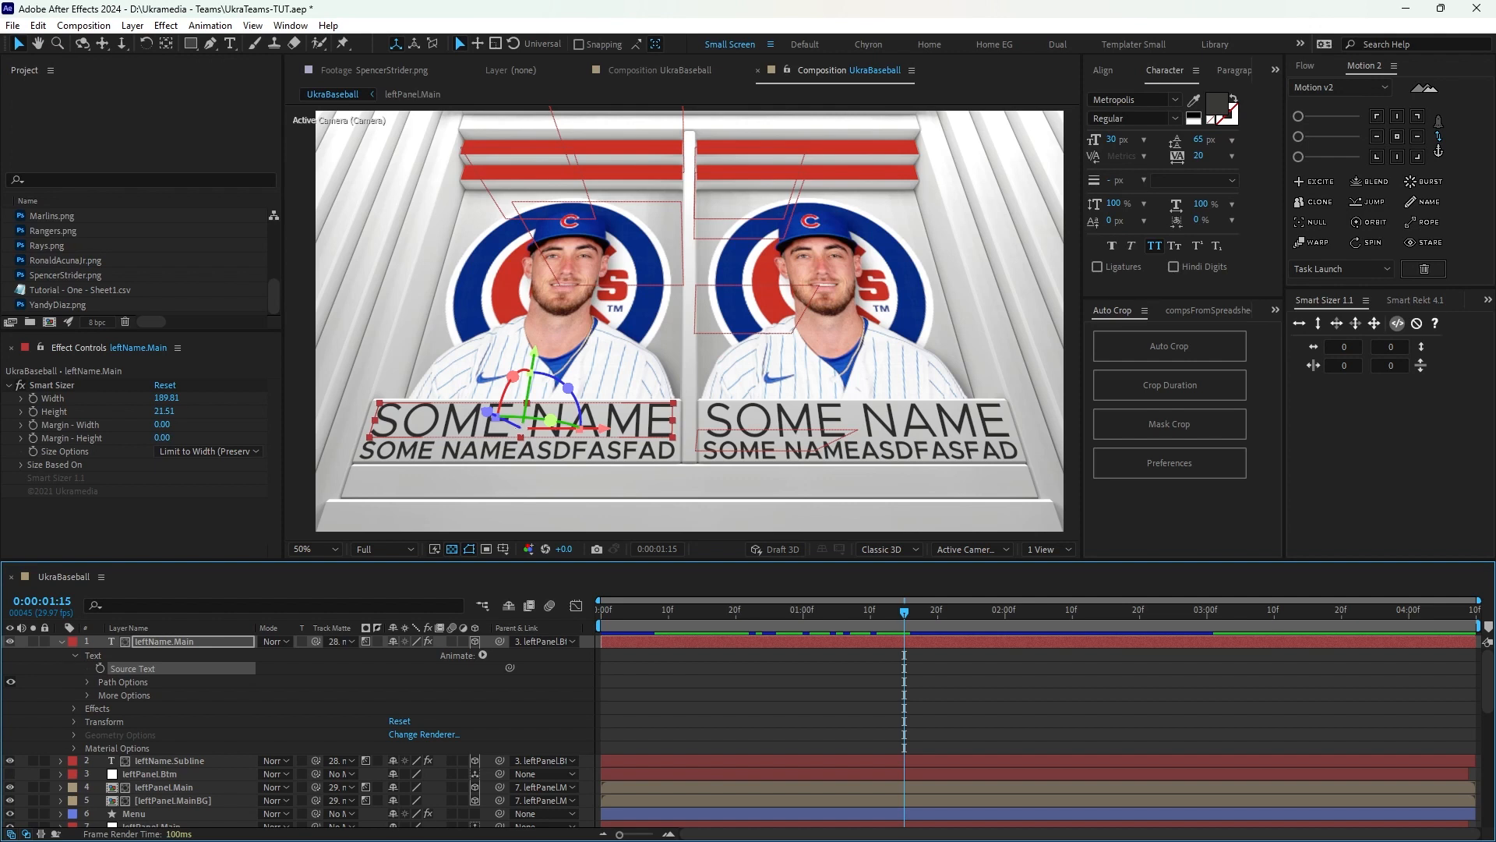
pyautogui.click(164, 641)
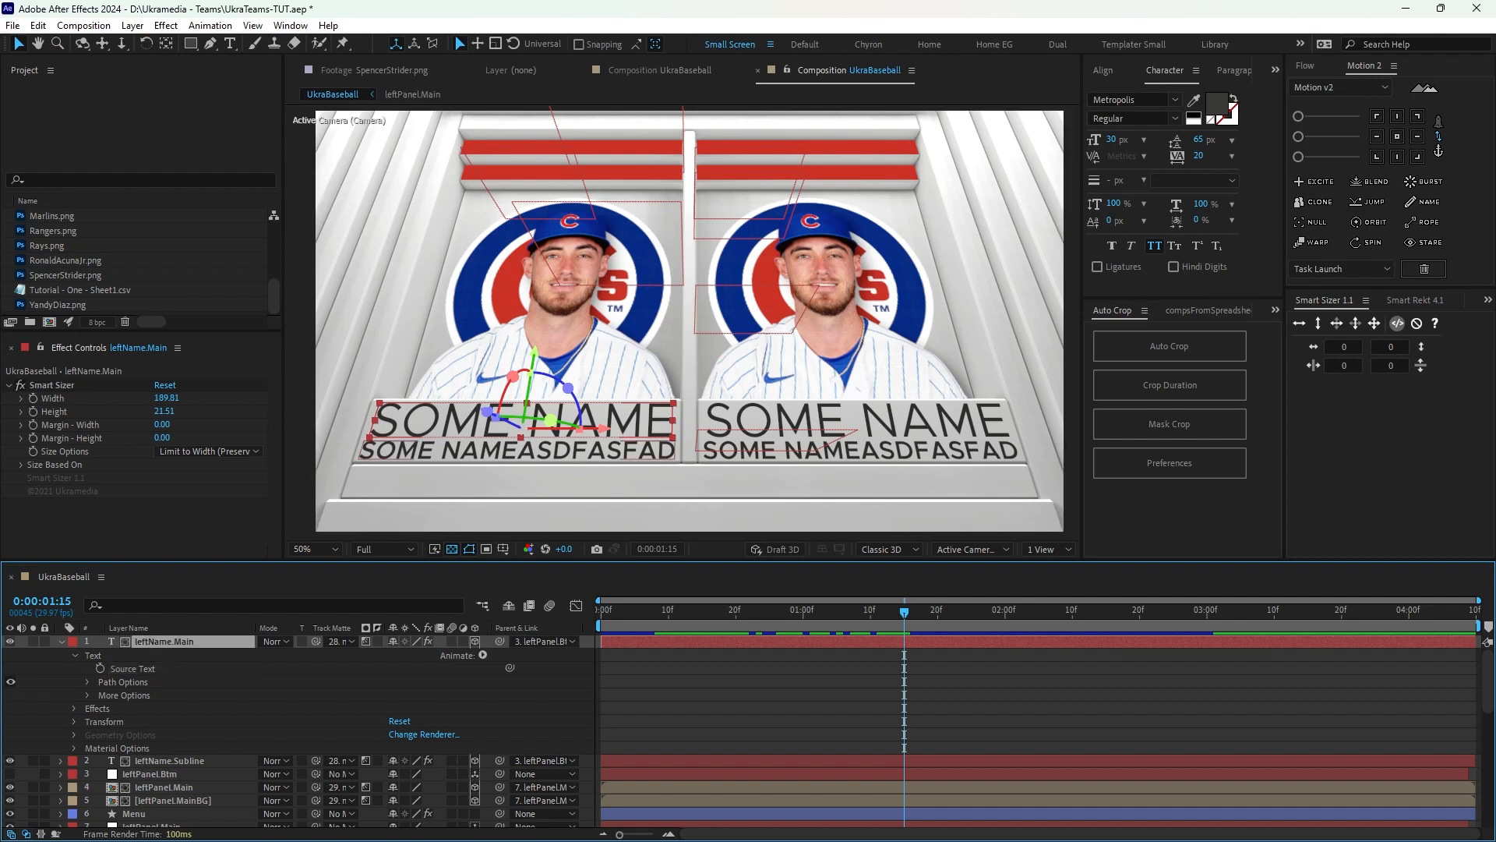
pyautogui.moveTo(510, 668); pyautogui.dragTo(111, 291)
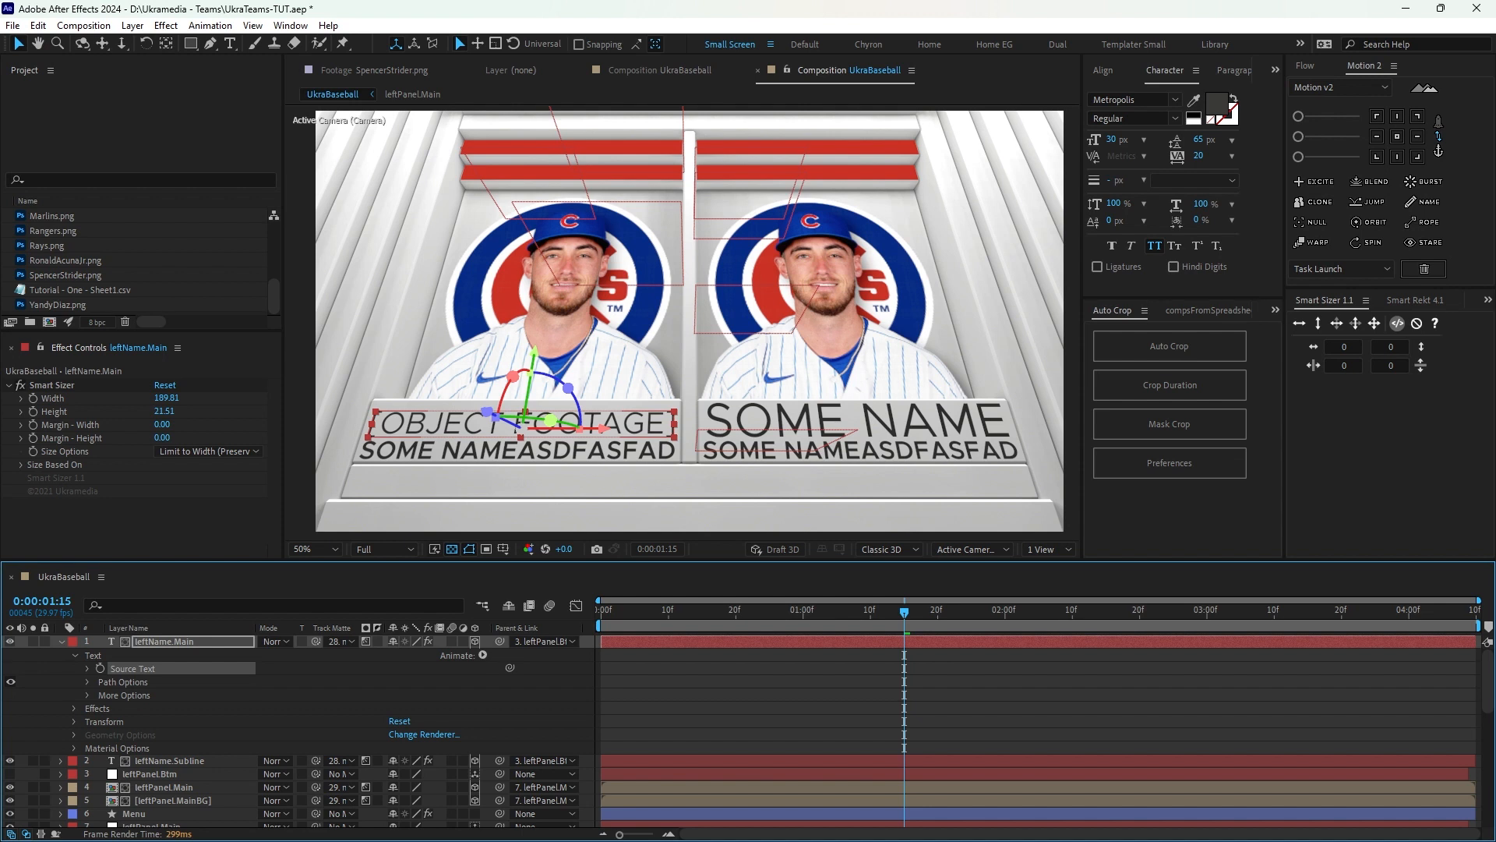
# Append .dataValue([0,0]) to the footage expression on leftName.Main's Source Text and apply it.
pyautogui.click(857, 682)
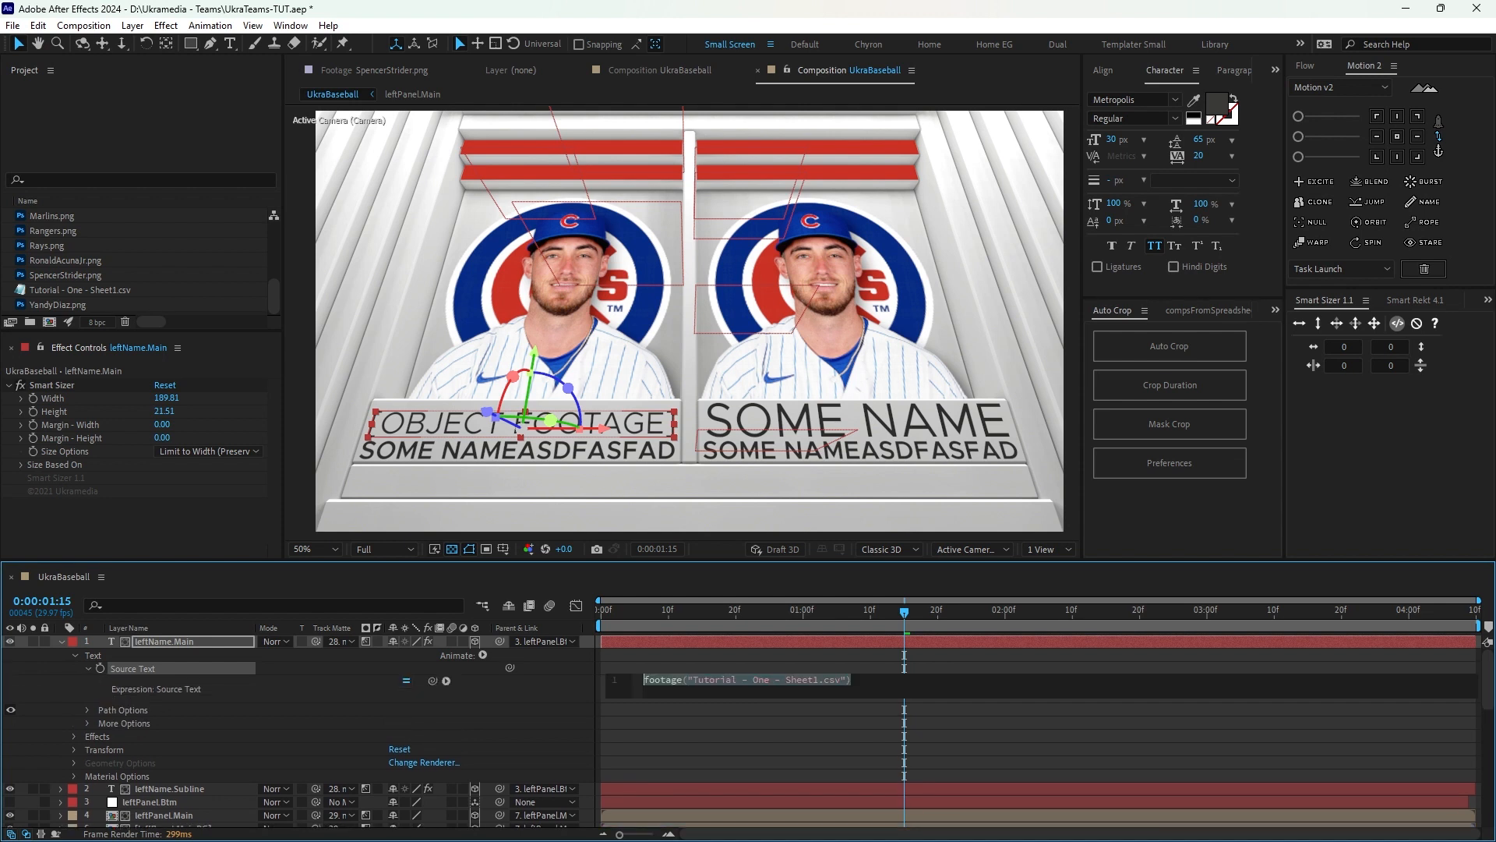
pyautogui.click(857, 680)
pyautogui.write('.d')
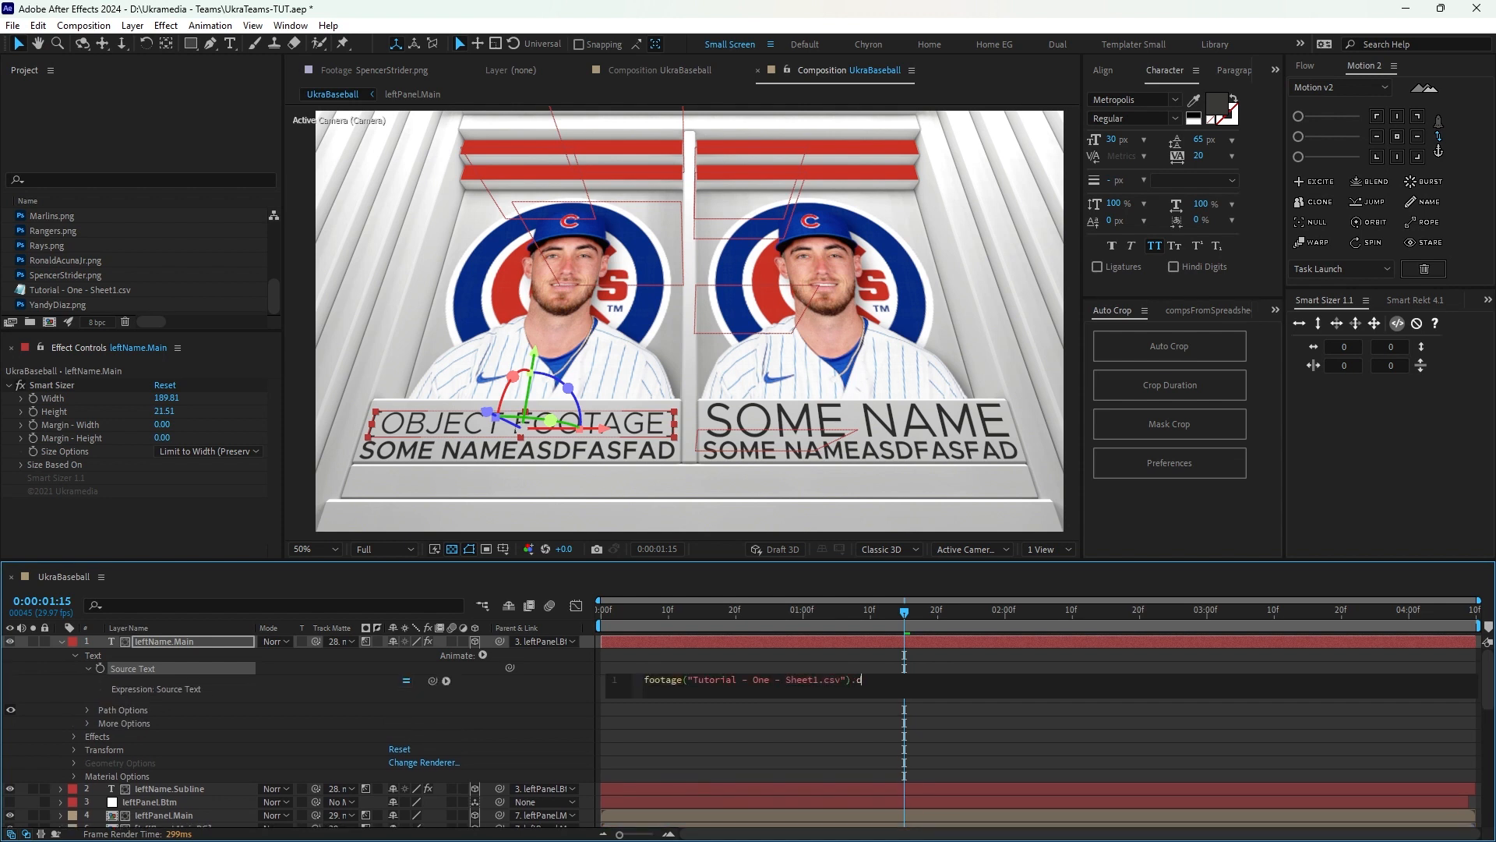
pyautogui.write('ataVa')
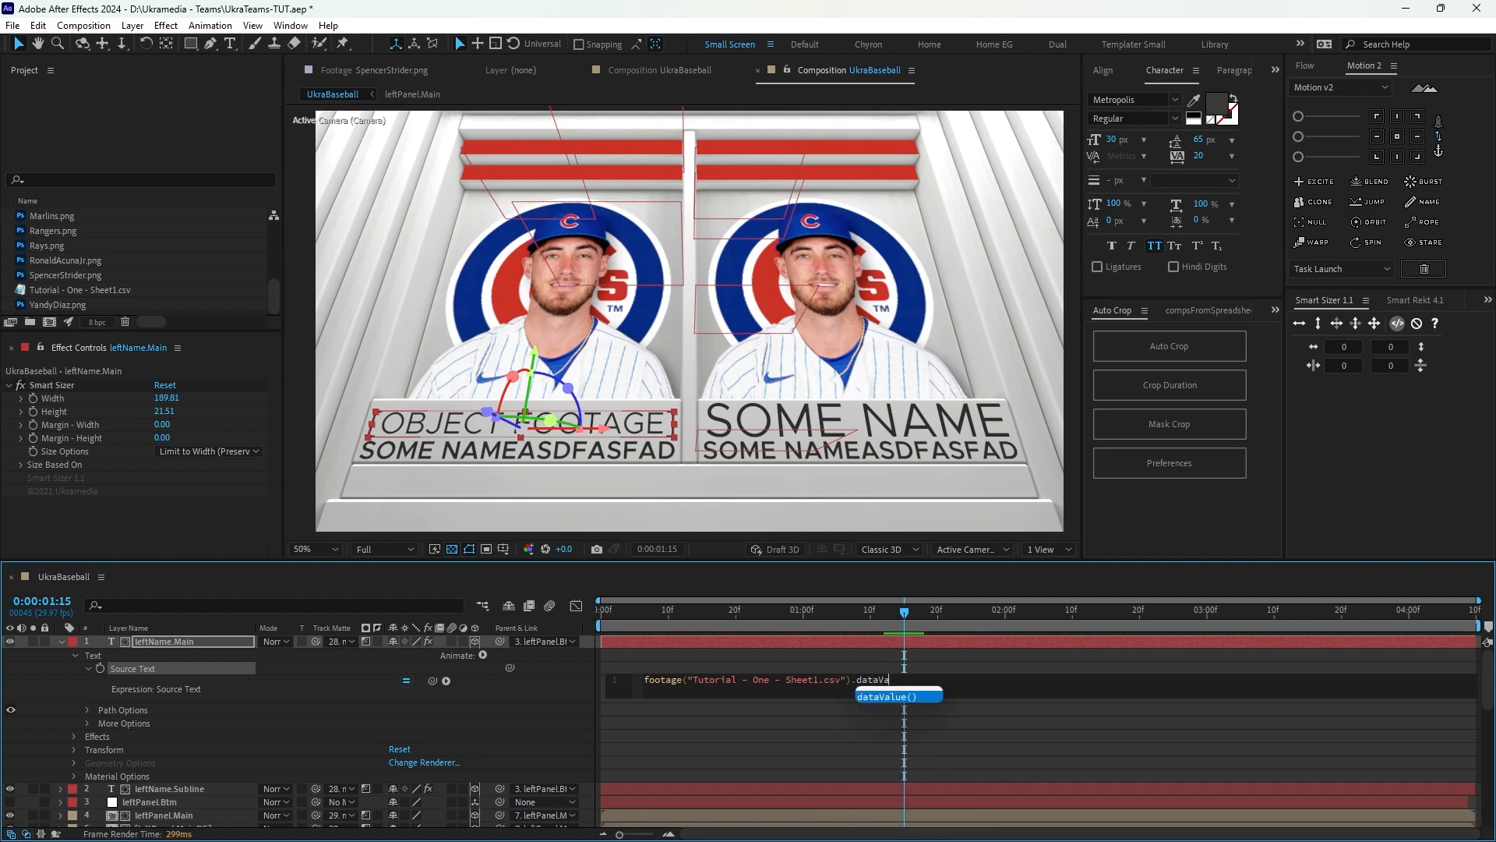
pyautogui.press('Return')
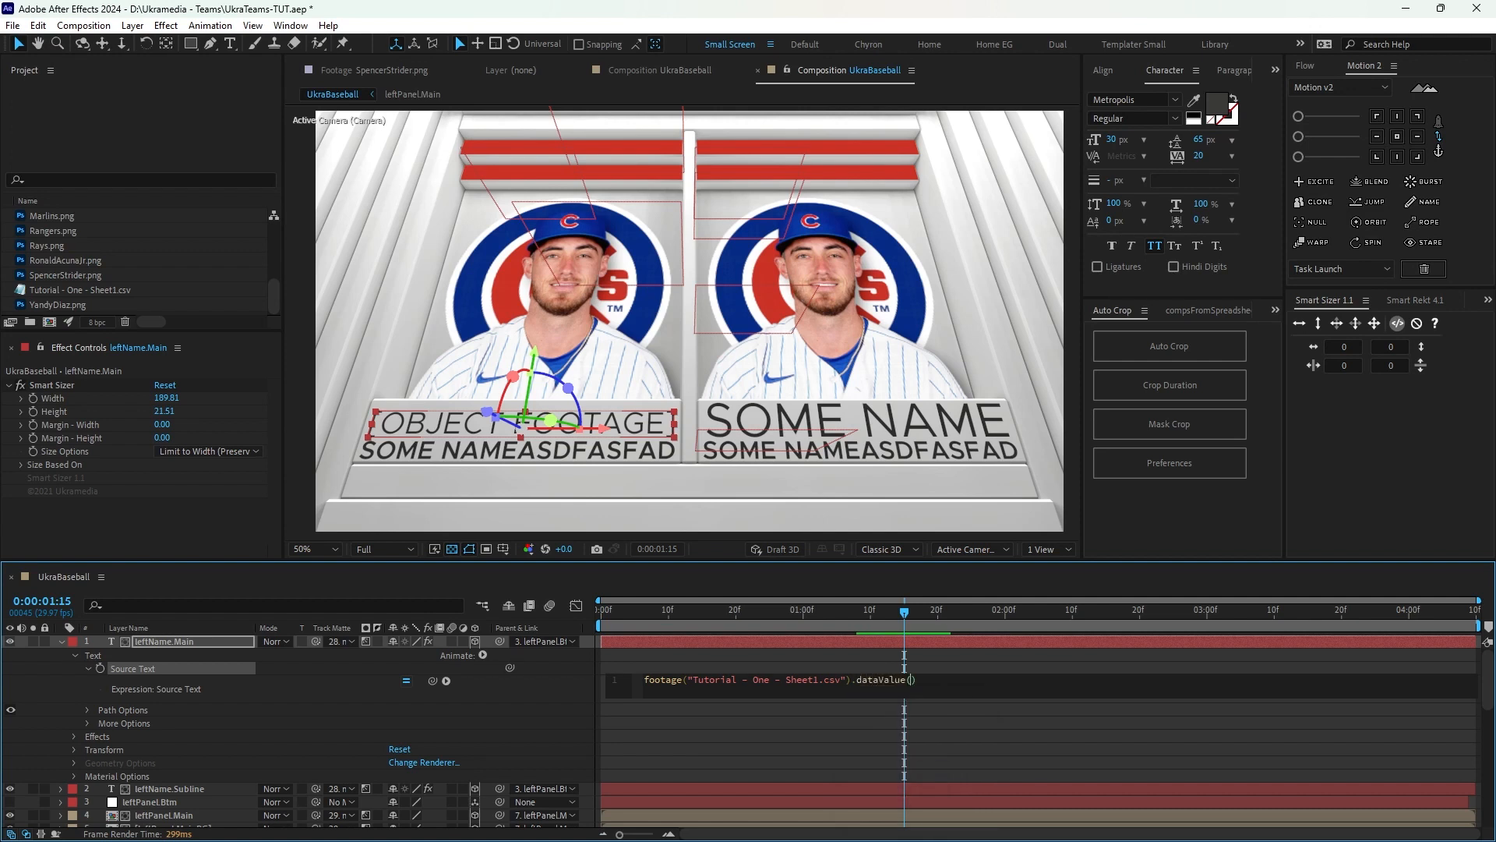
pyautogui.write('[0')
pyautogui.press('BackSpace')
pyautogui.write('0,0')
pyautogui.press('KP_Enter')
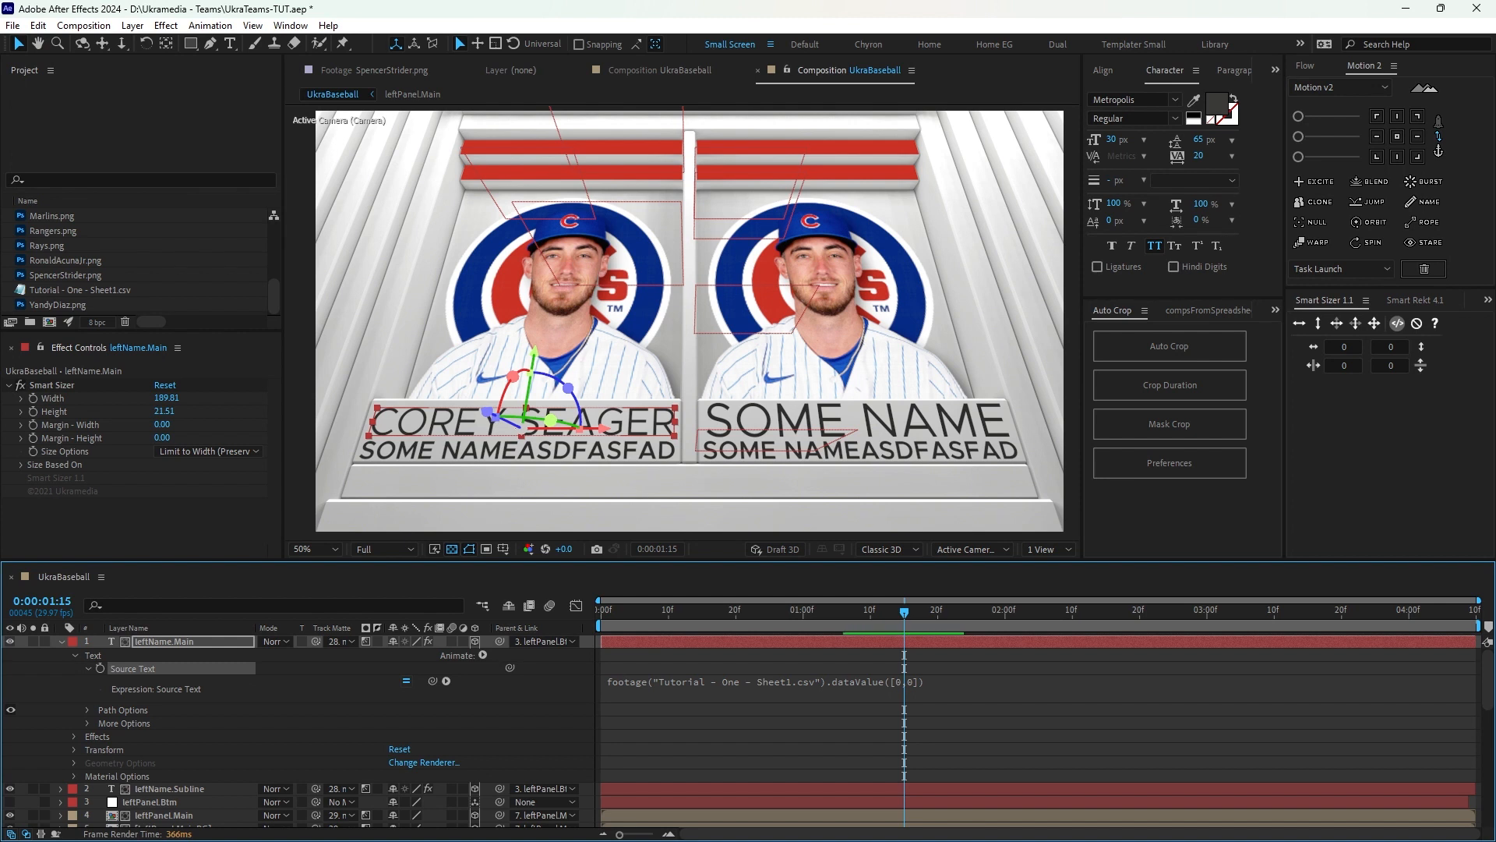
# Open Tutorial - One - Sheet1.csv in its original text editor and reload the footage in the project.
pyautogui.click(81, 290)
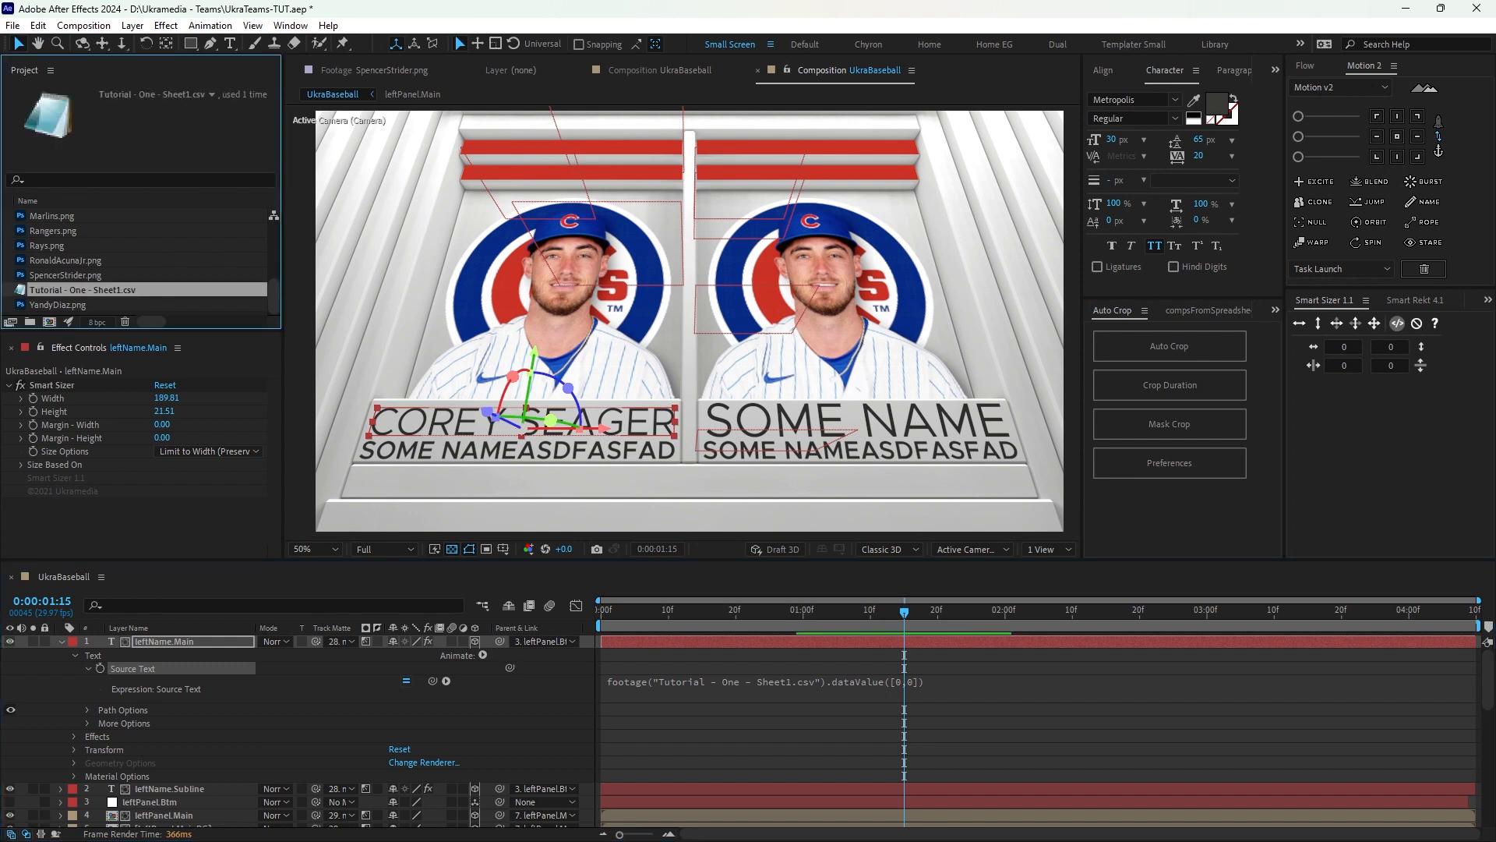
pyautogui.hotkey('ctrl', 'e')
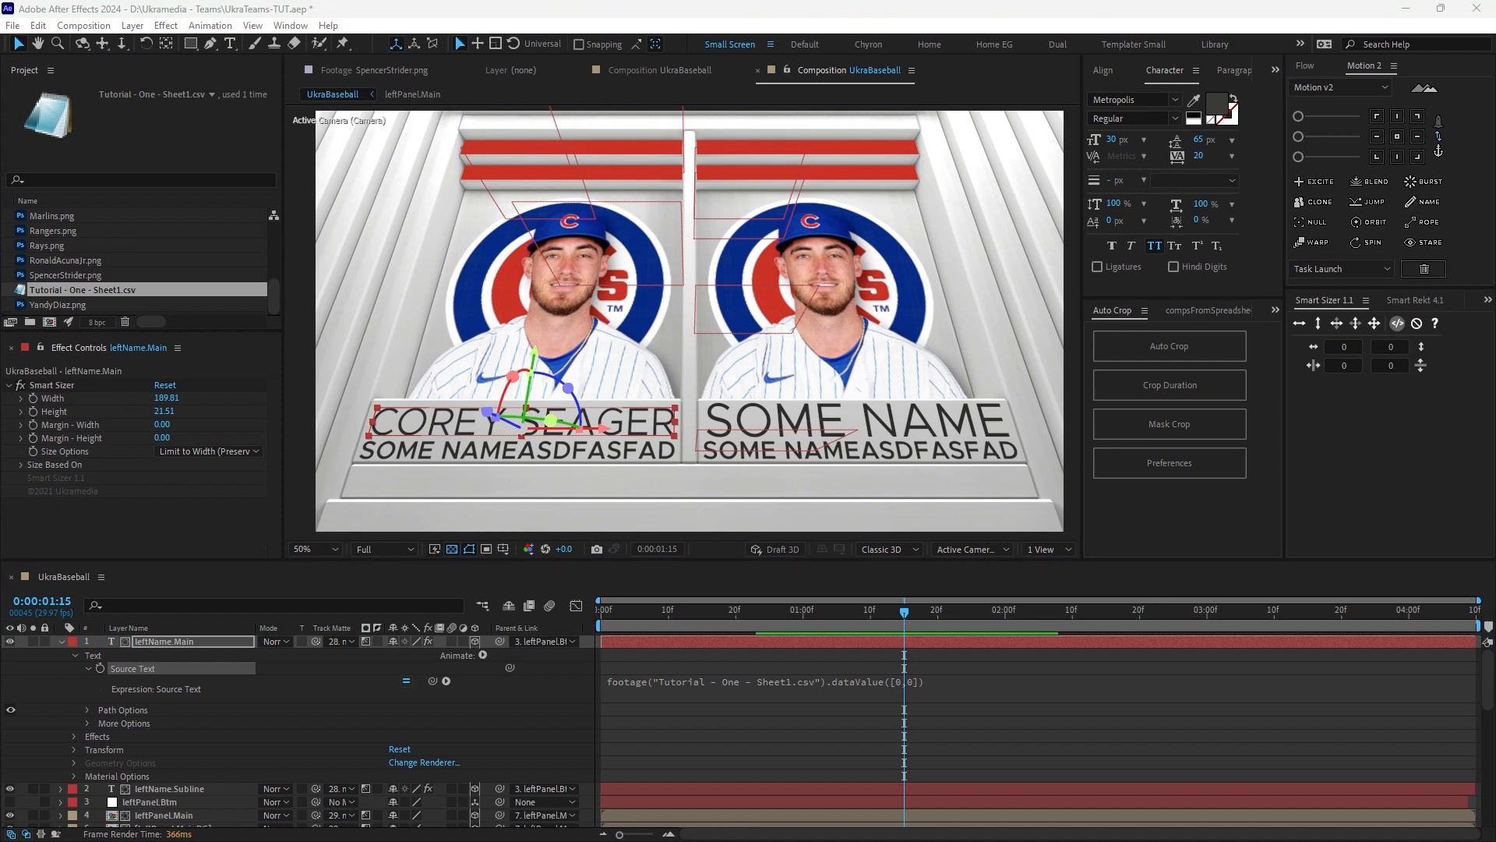
pyautogui.rightClick(84, 292)
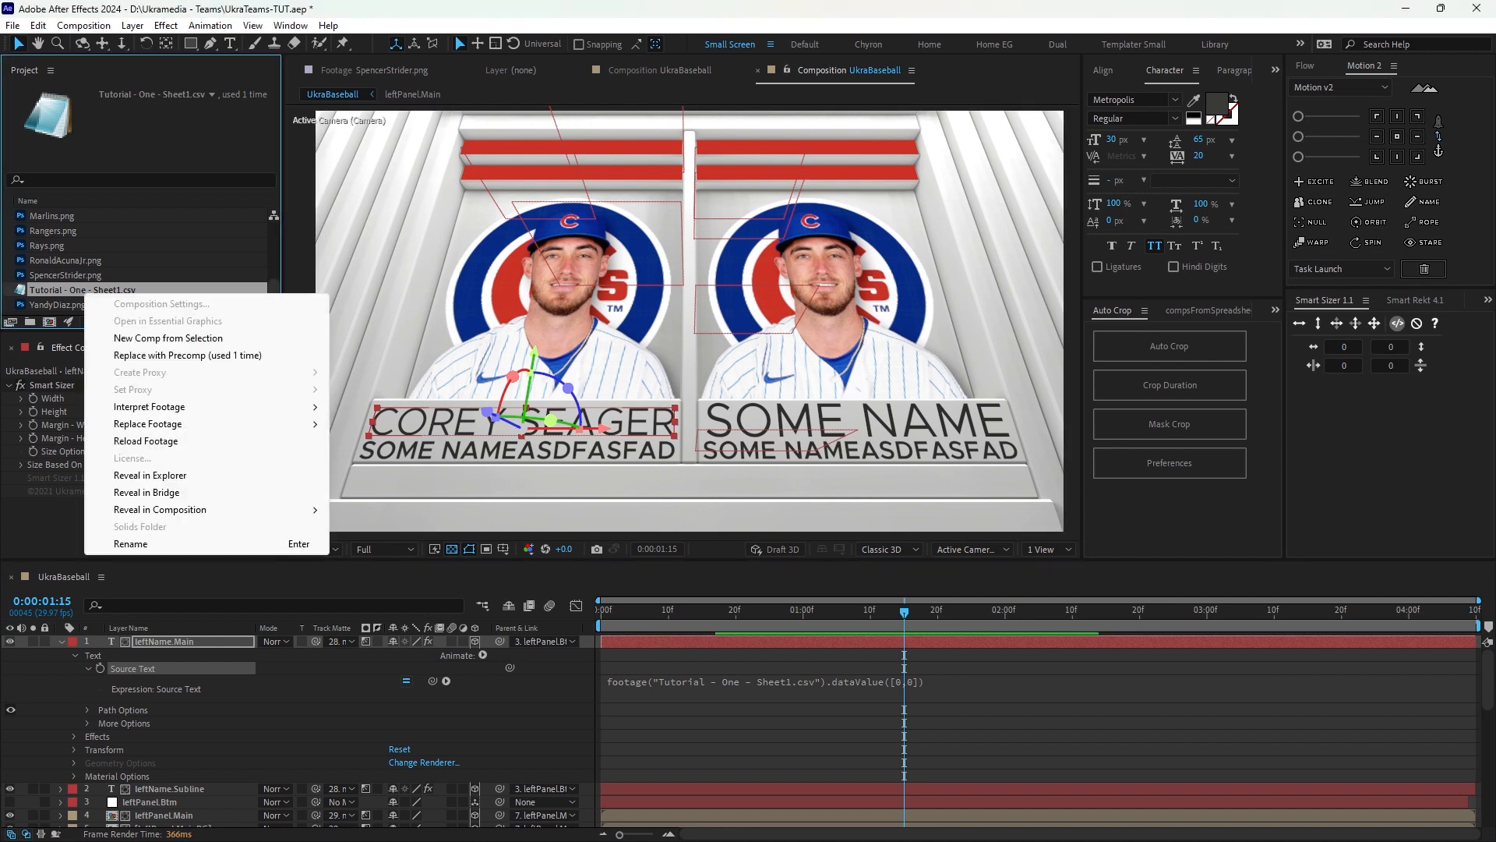
pyautogui.click(146, 440)
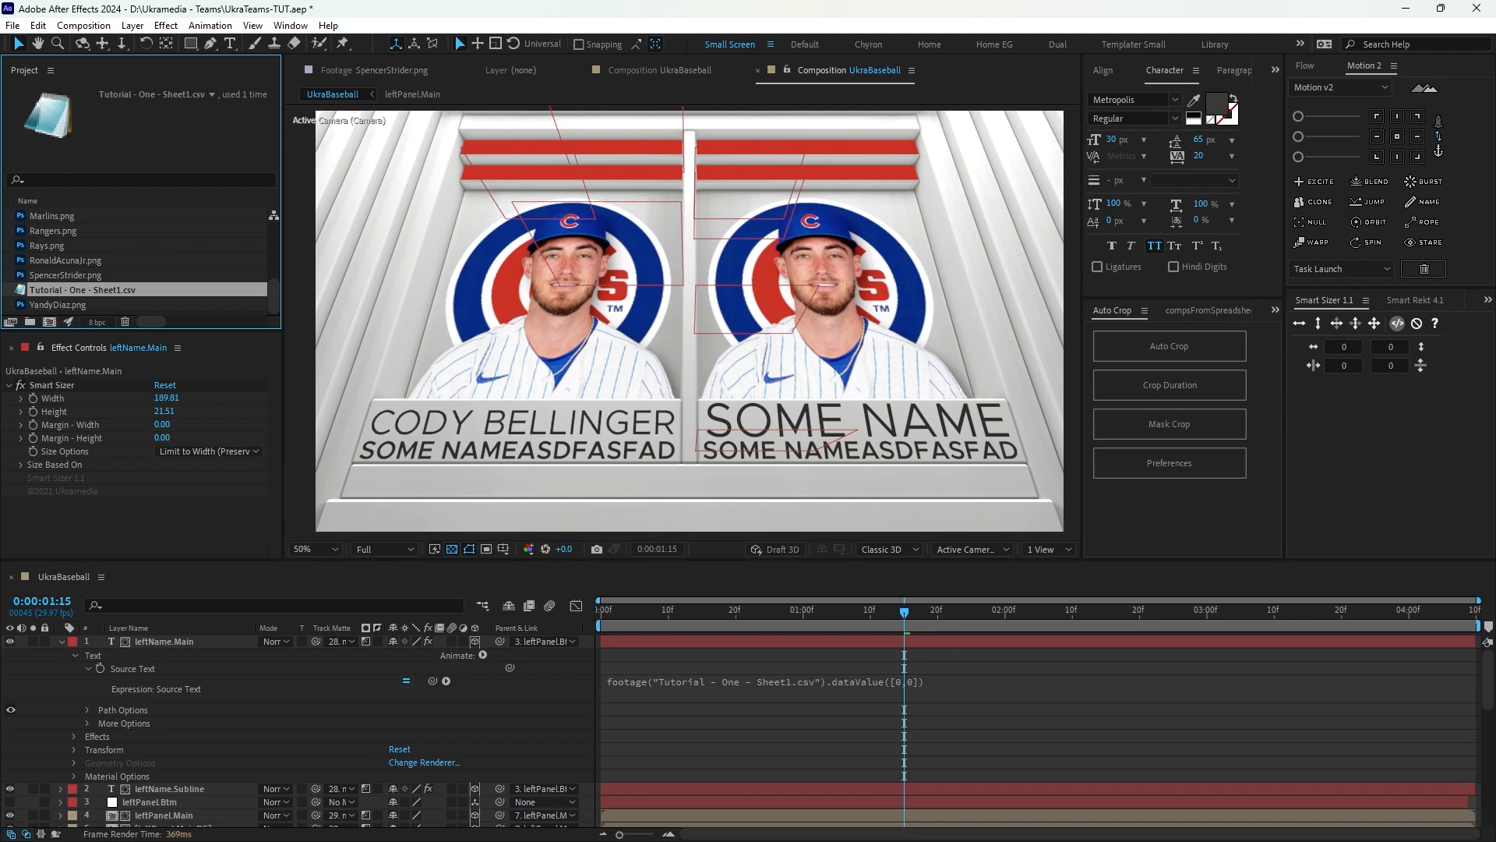
# Go back to the CSV in the text editor, and reload its project footage once more.
pyautogui.hotkey('alt', 'Tab')
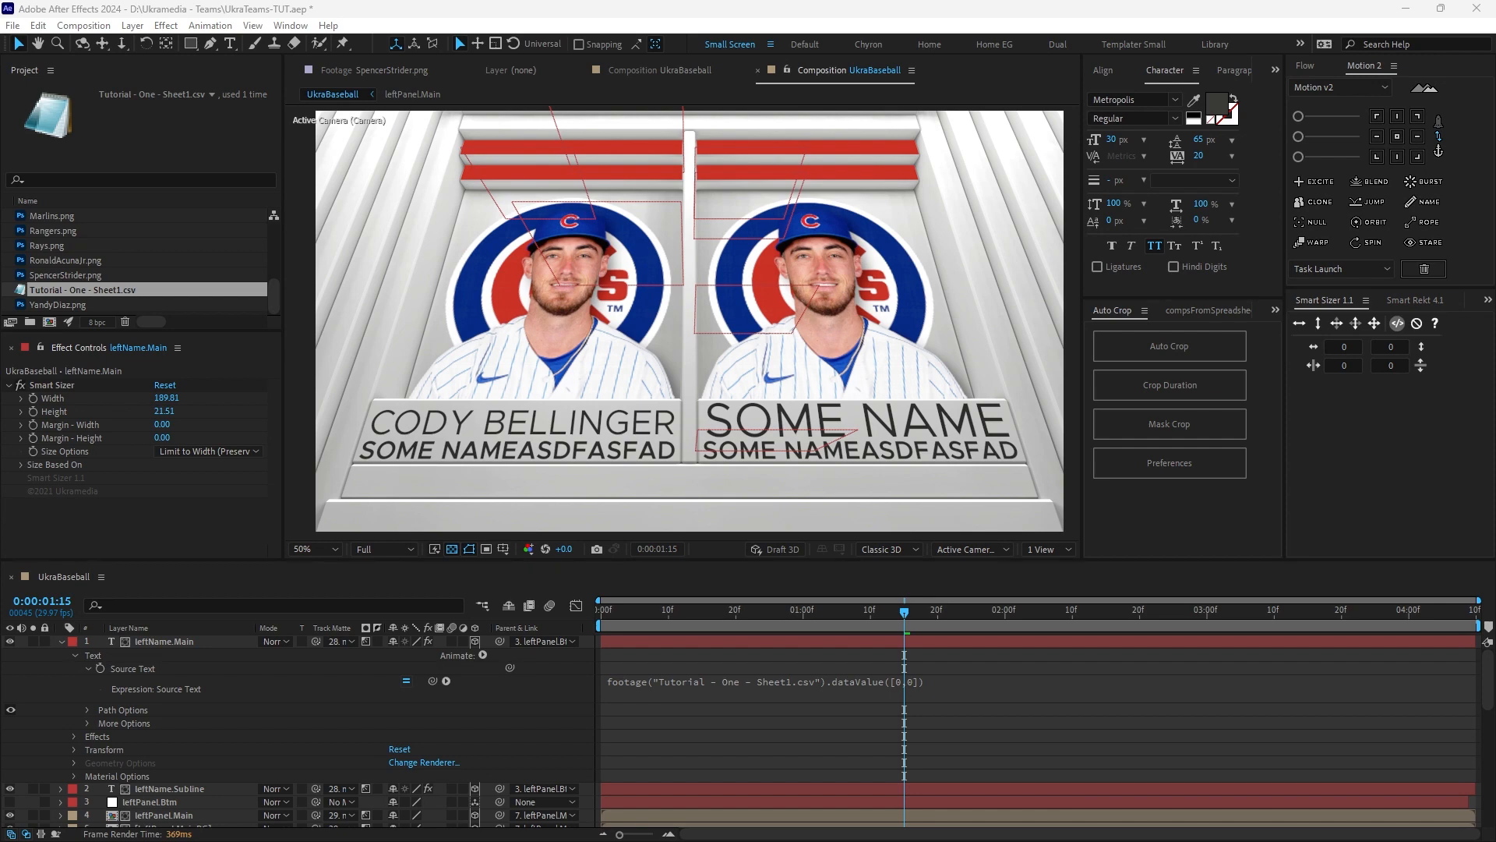
pyautogui.moveTo(0, 253); pyautogui.dragTo(0, 177)
pyautogui.rightClick(110, 290)
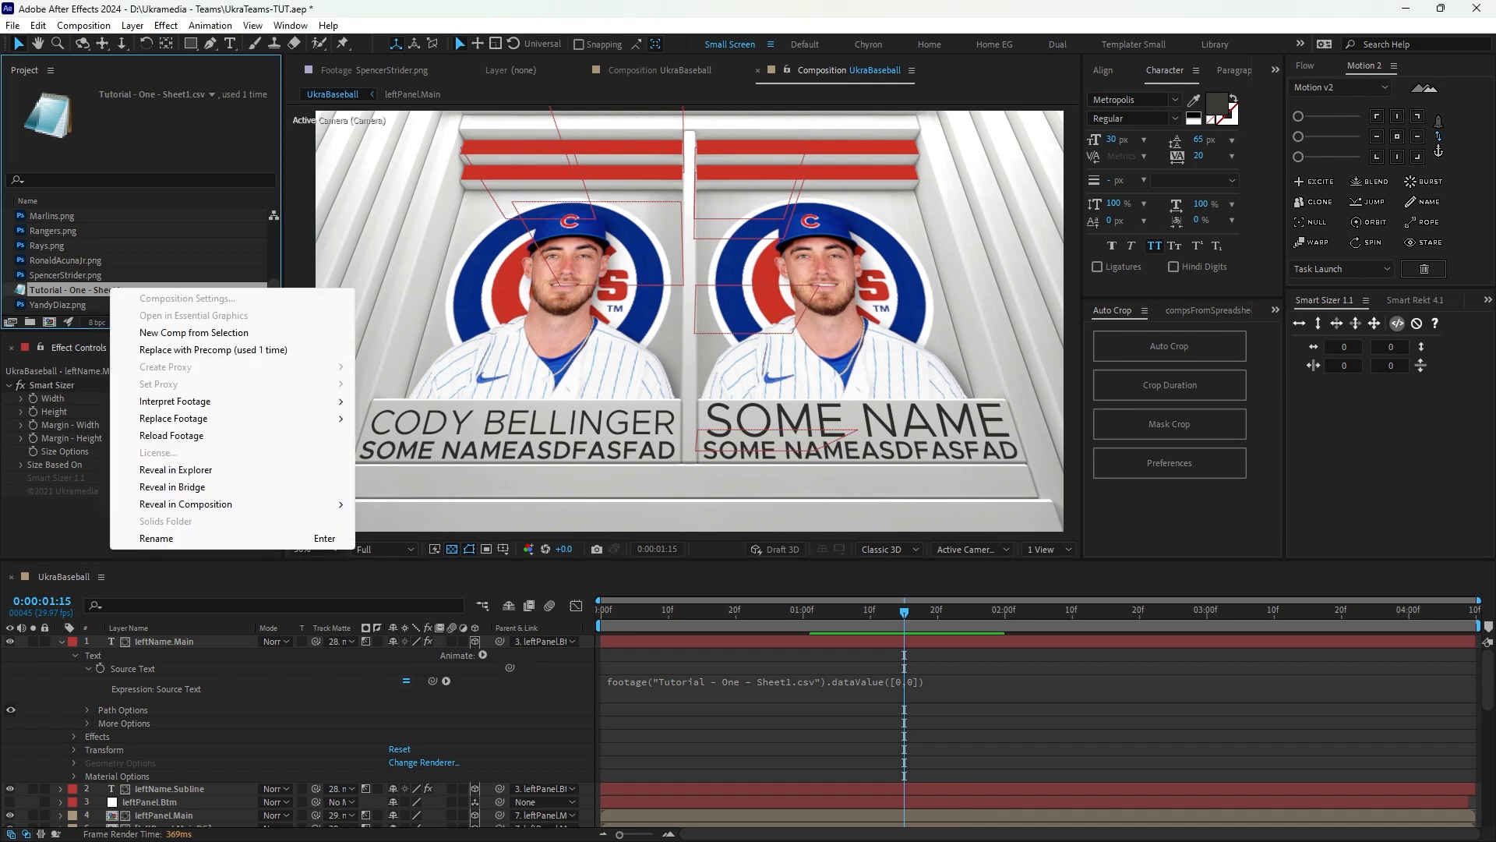
pyautogui.click(233, 435)
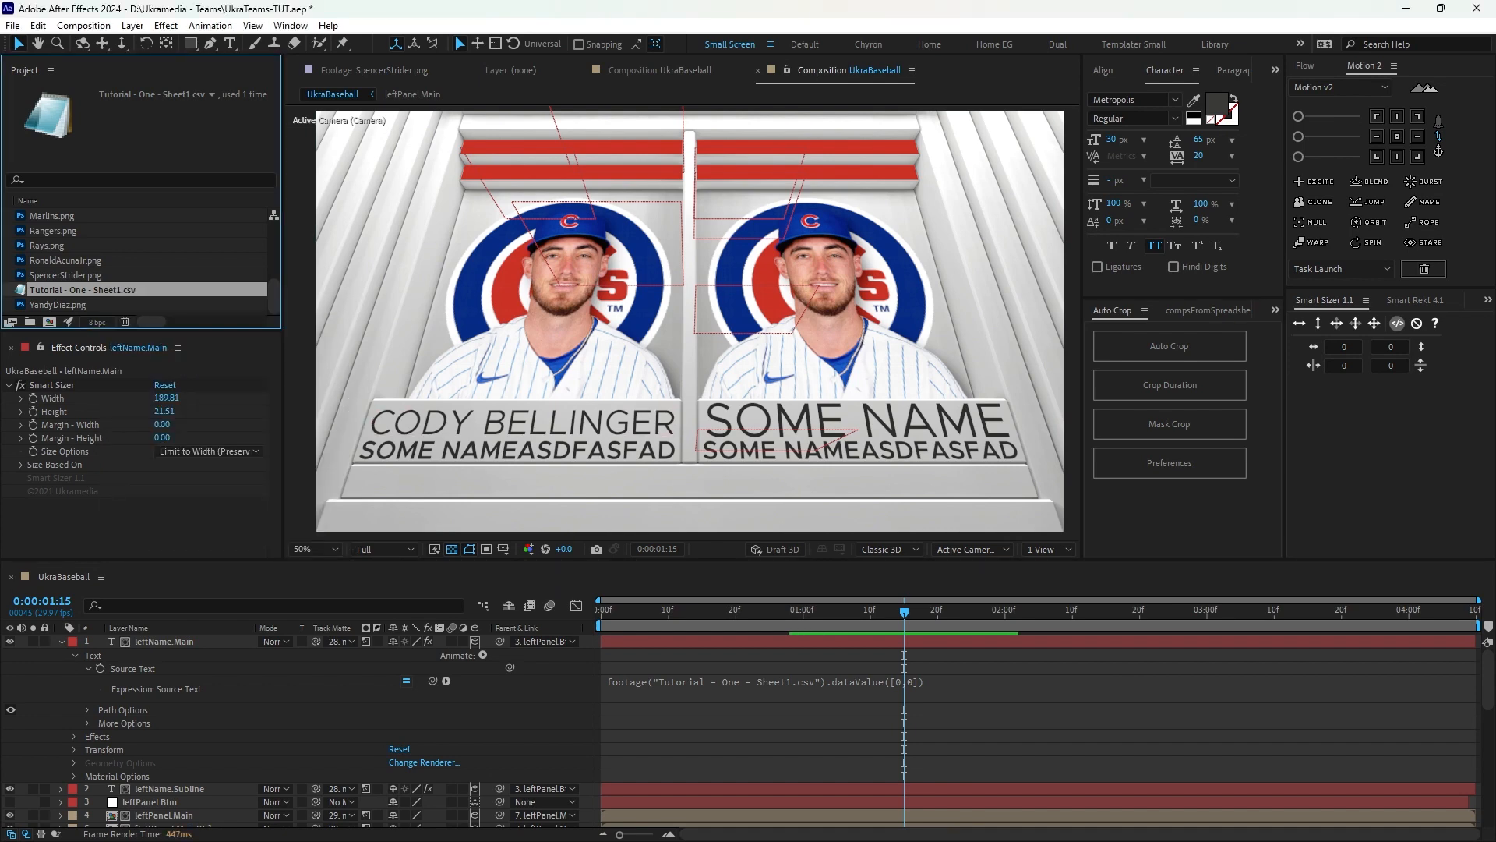
# Preview the UkraBaseball animation up to 0:00:01:14 and collapse the leftName.Main layer's properties.
pyautogui.press('space')
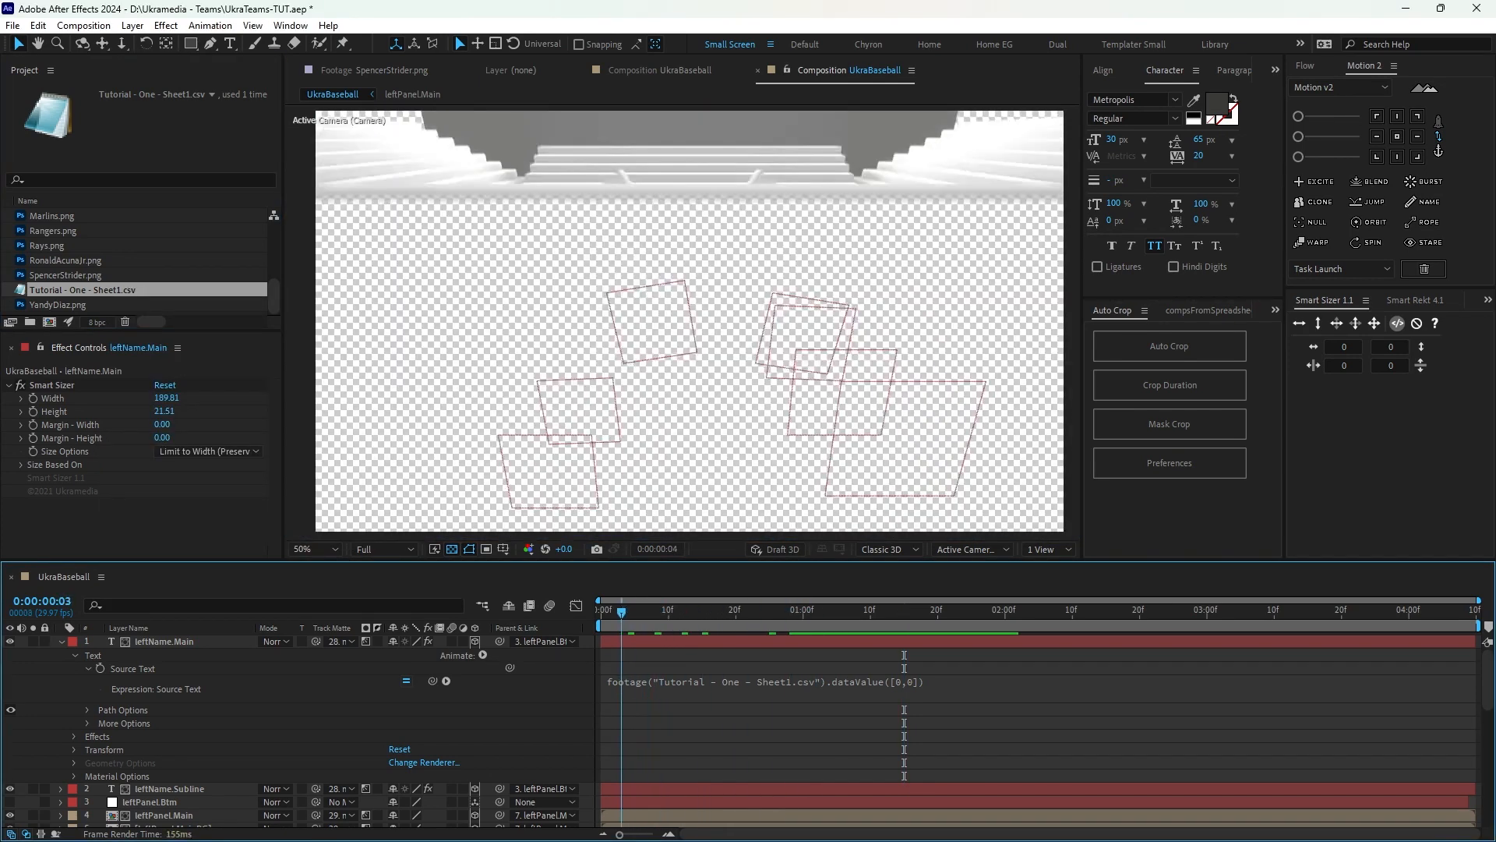
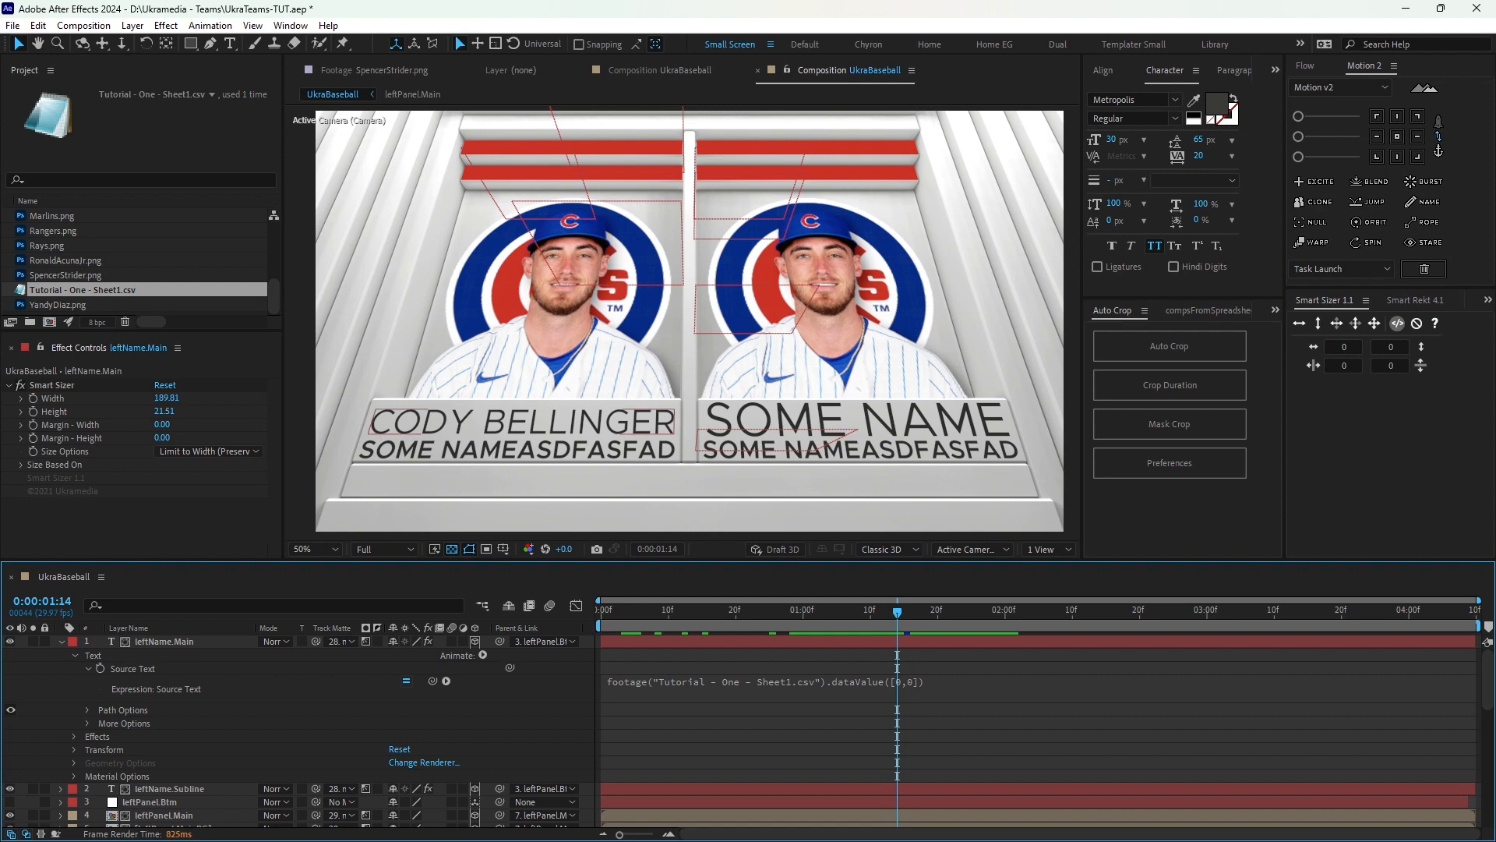
pyautogui.click(165, 641)
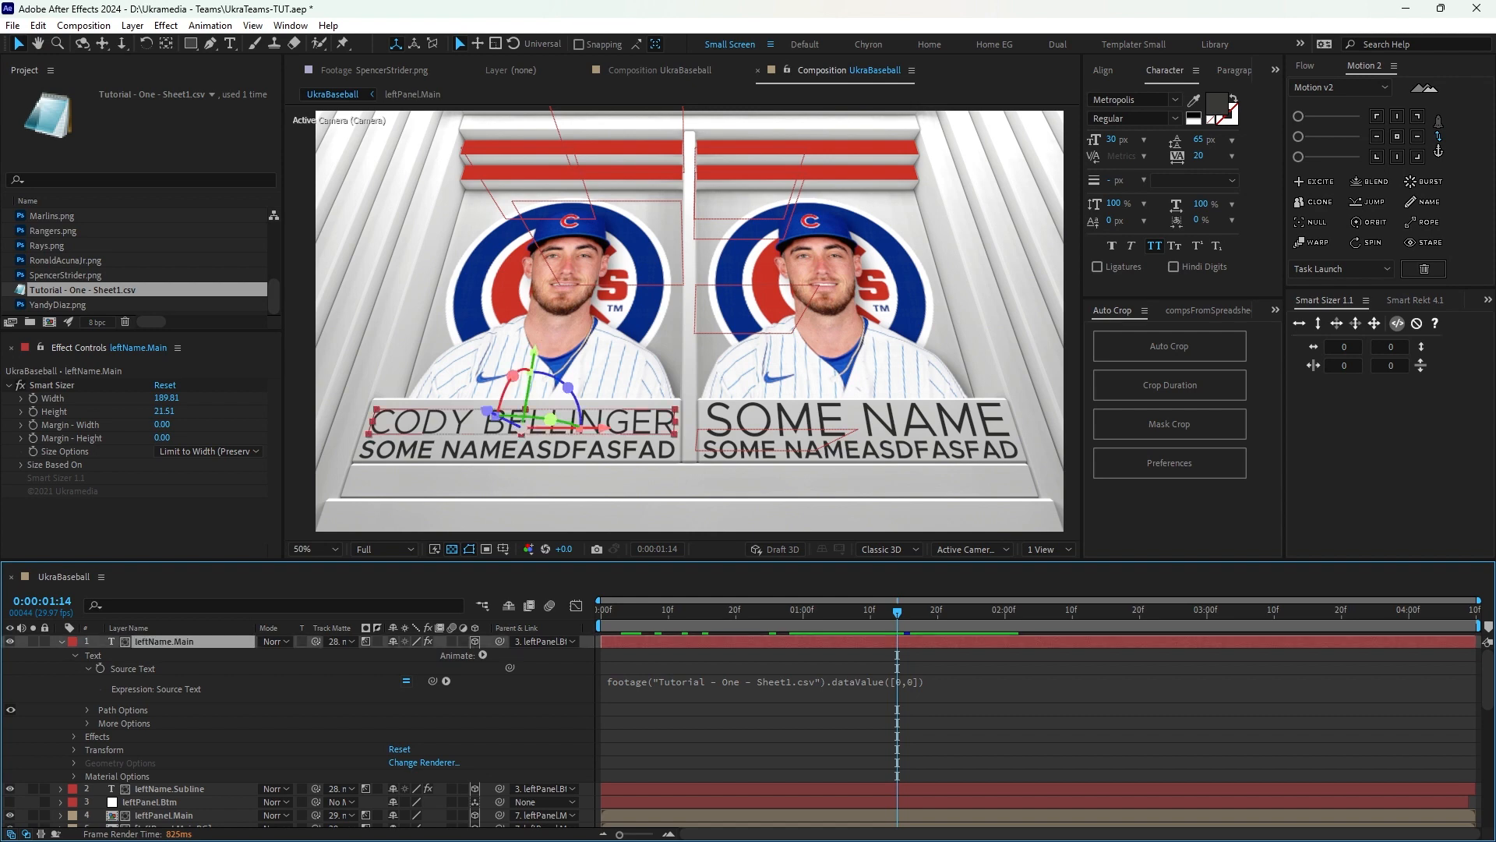
pyautogui.press('u')
pyautogui.scroll(-6, 164, 658)
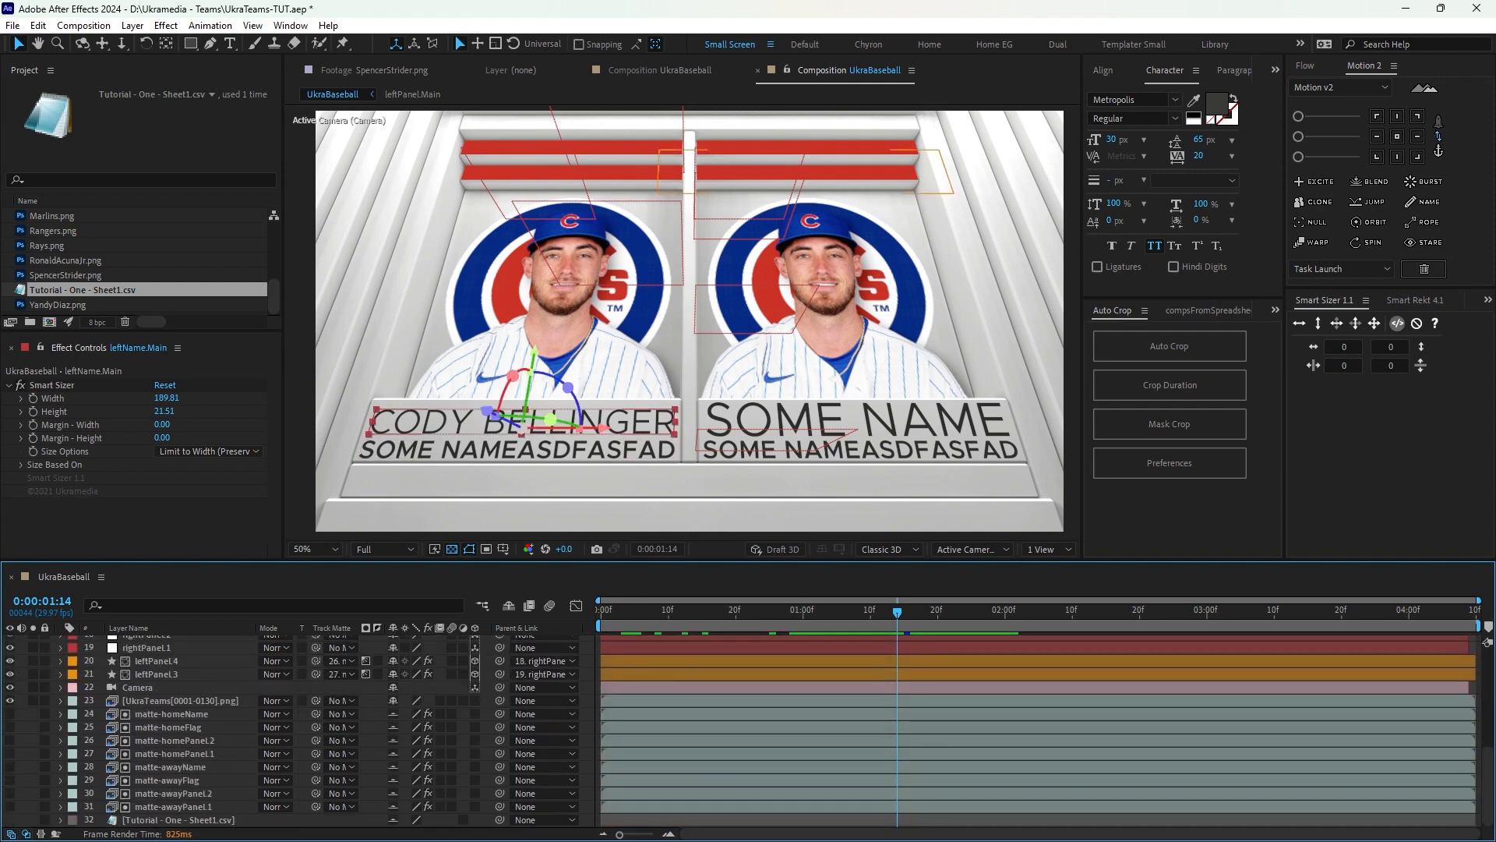
pyautogui.scroll(6, 165, 659)
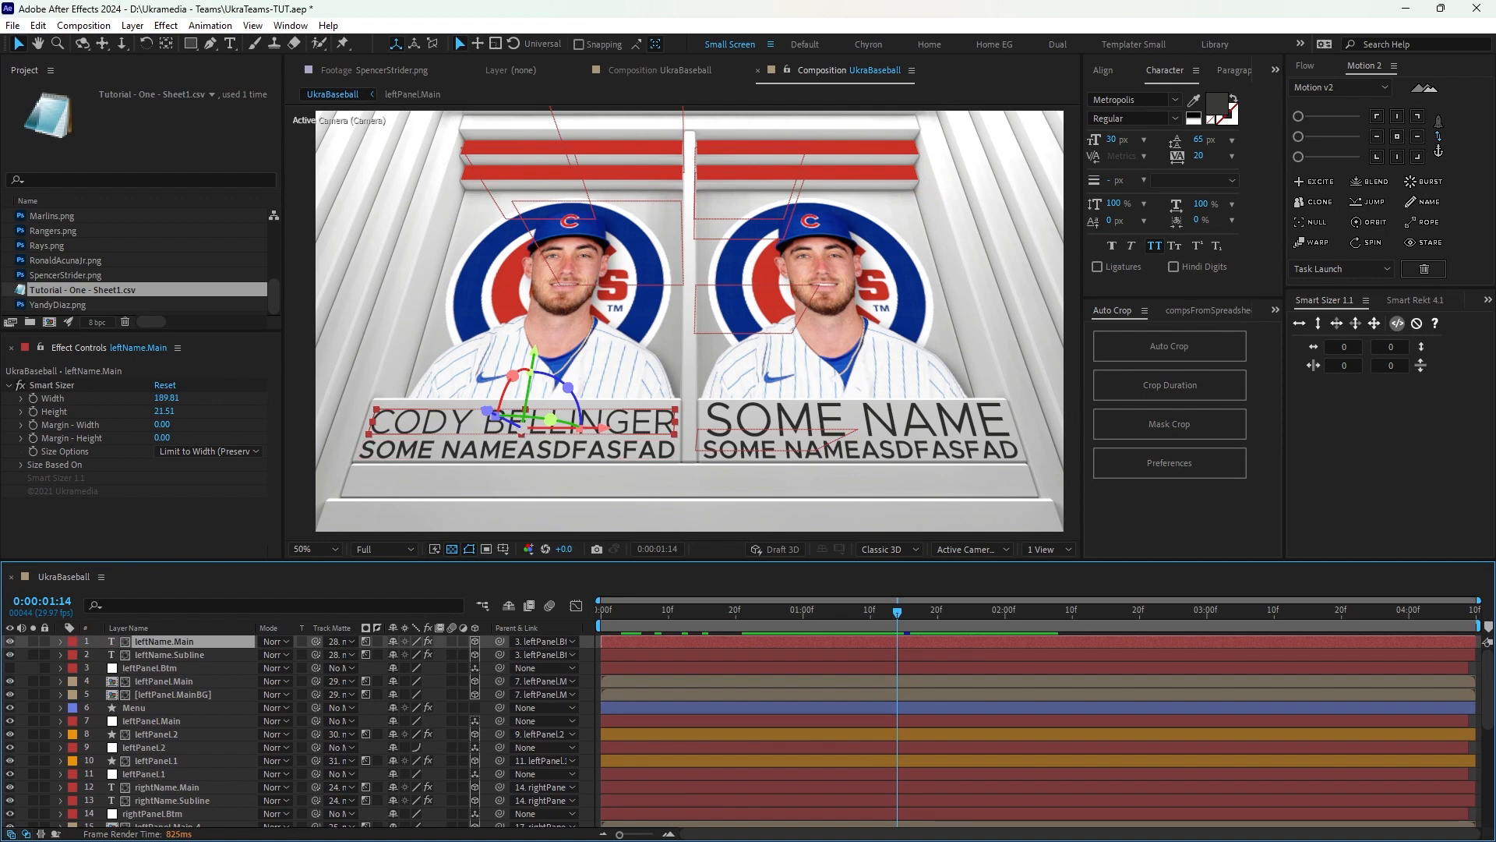
# Create an empty shape layer above leftName.Main in the UkraBaseball composition and name it Menu.
pyautogui.click(150, 668)
pyautogui.click(164, 641)
pyautogui.press(',')
pyautogui.press(',')
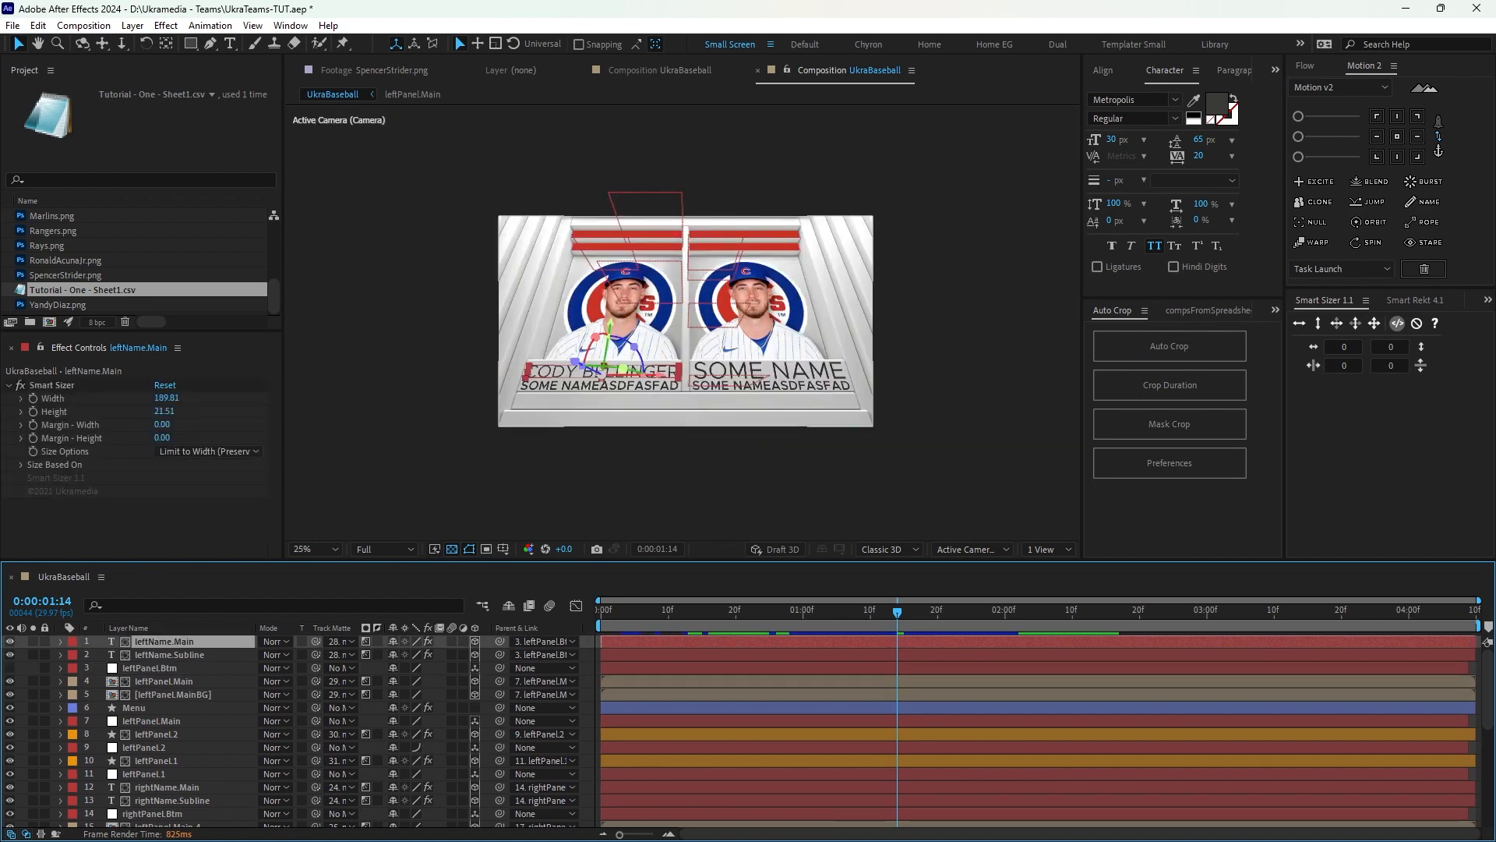
pyautogui.rightClick(373, 465)
pyautogui.moveTo(411, 476)
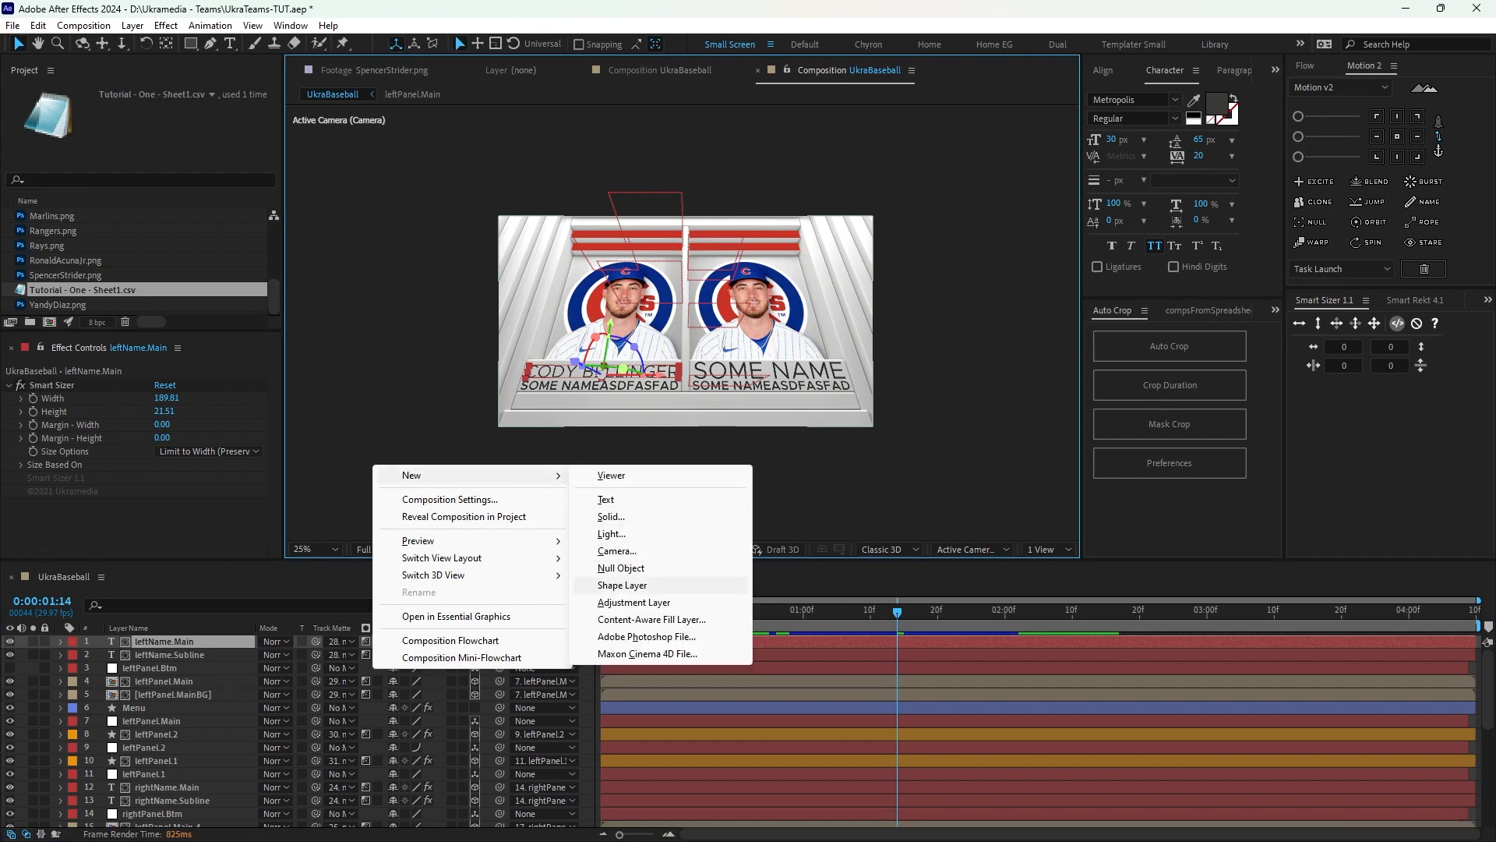
pyautogui.click(620, 585)
pyautogui.press('q')
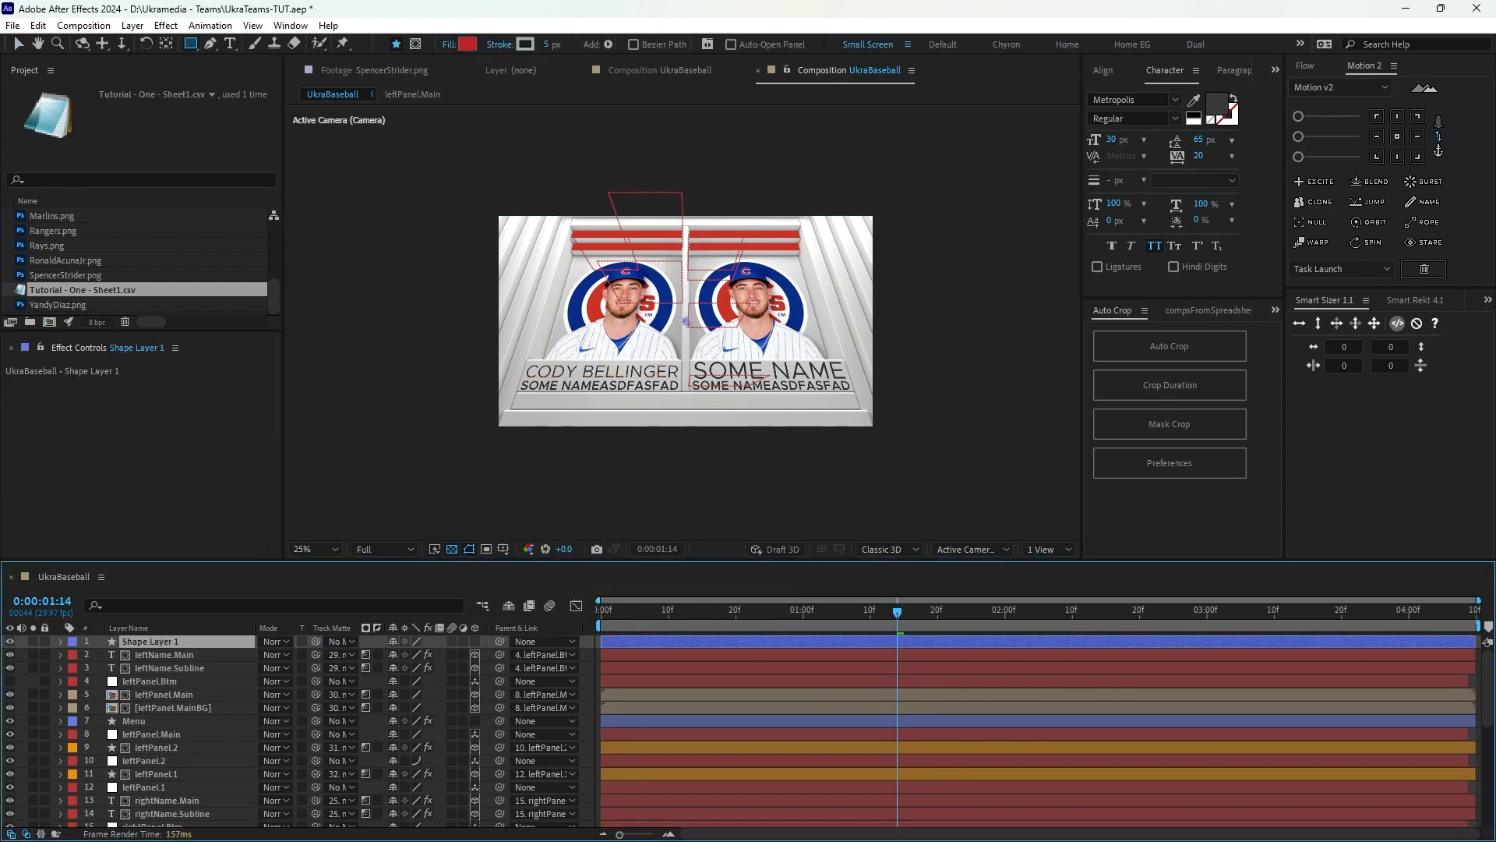
pyautogui.press('Return')
pyautogui.write('Menu')
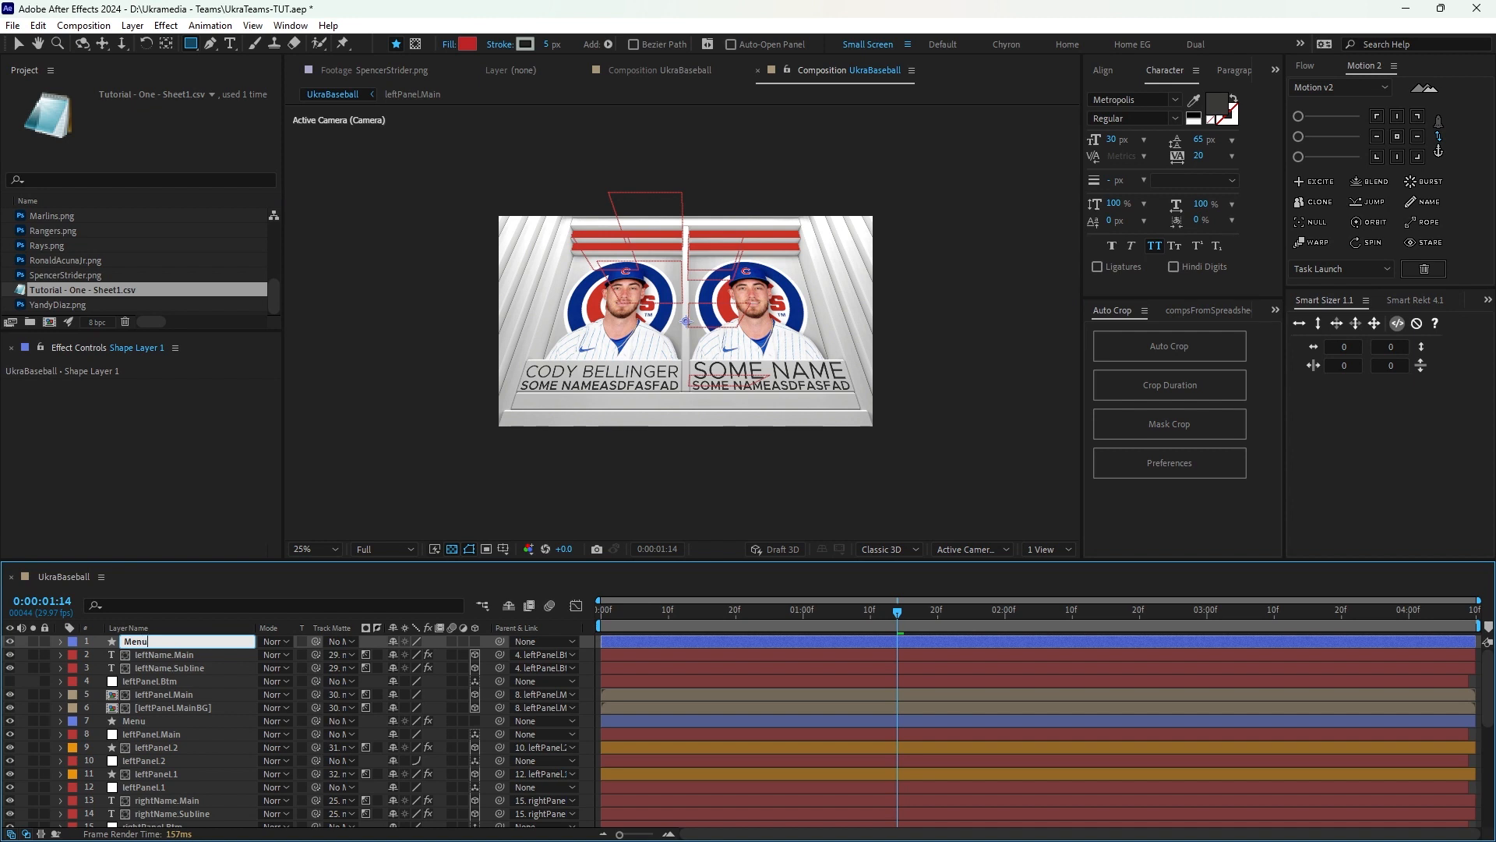
pyautogui.press('Return')
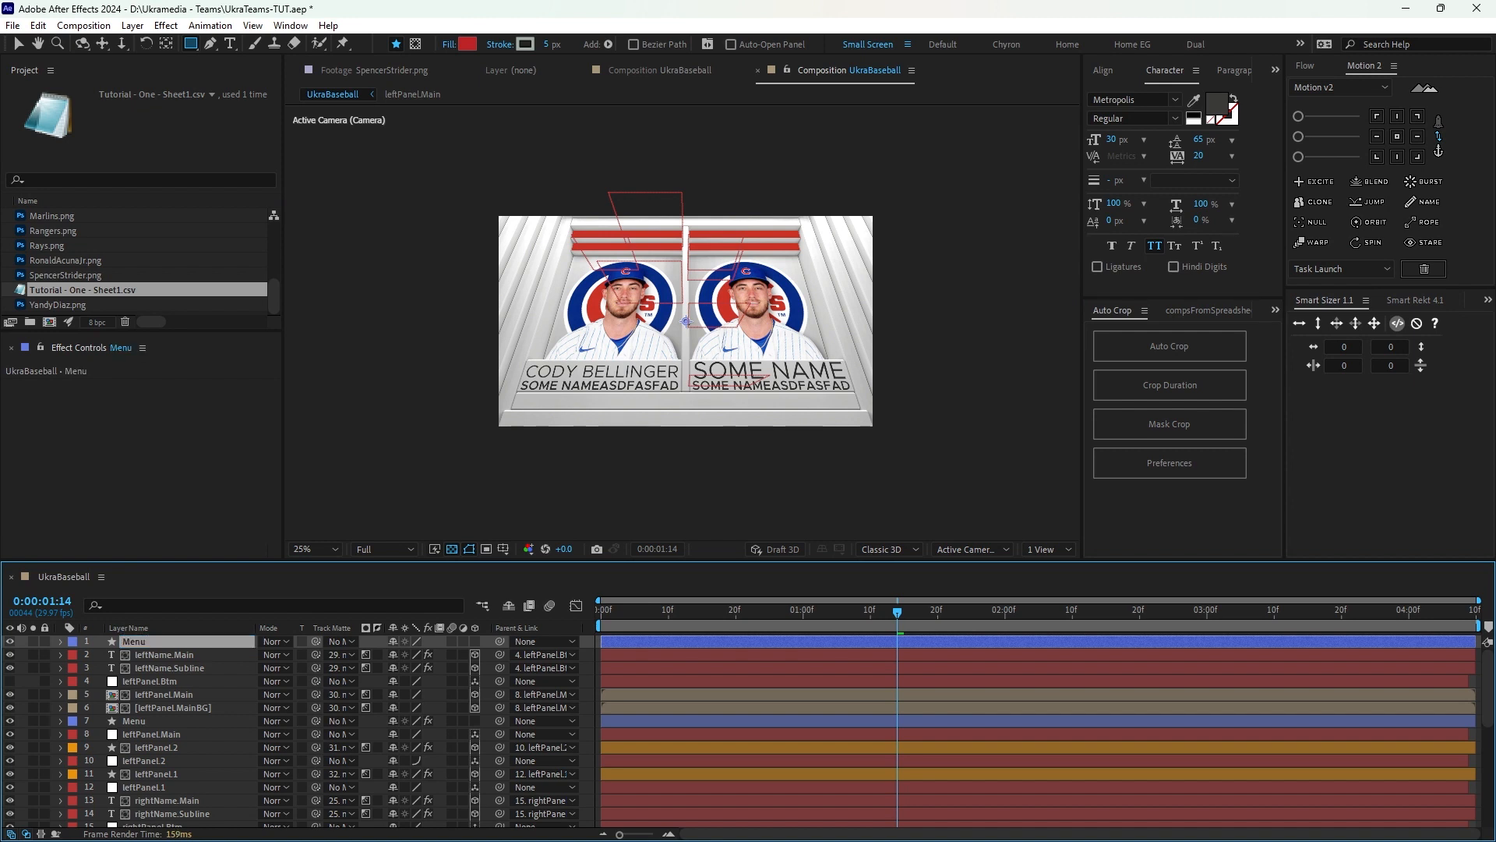
# Apply a Dropdown Menu Control effect to the new Menu layer and rename the effect Left Player.
pyautogui.hotkey('ctrl', 'space')
pyautogui.write('dro')
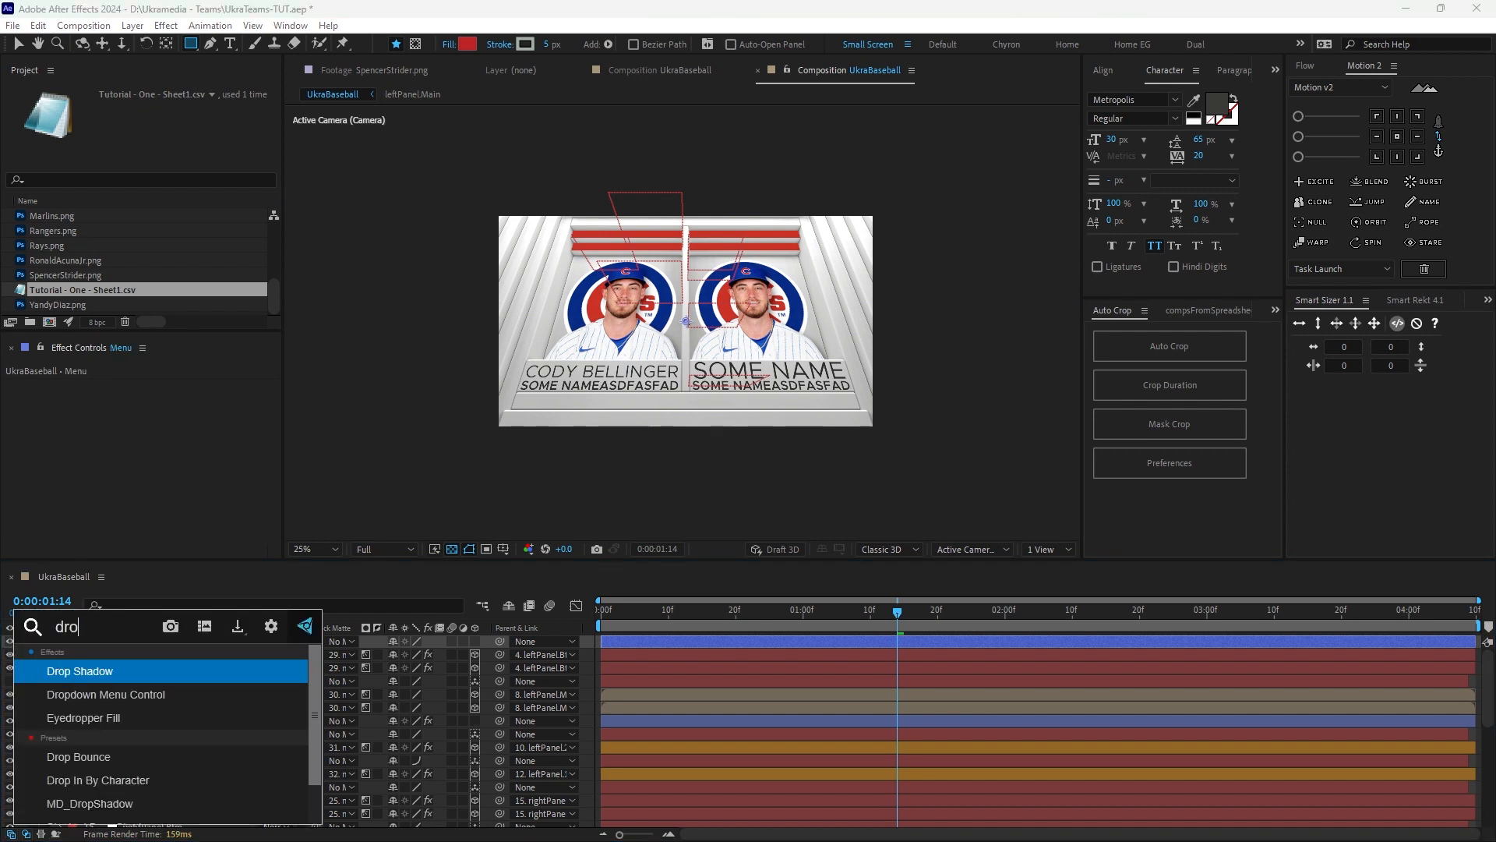
pyautogui.write('pd')
pyautogui.press('Return')
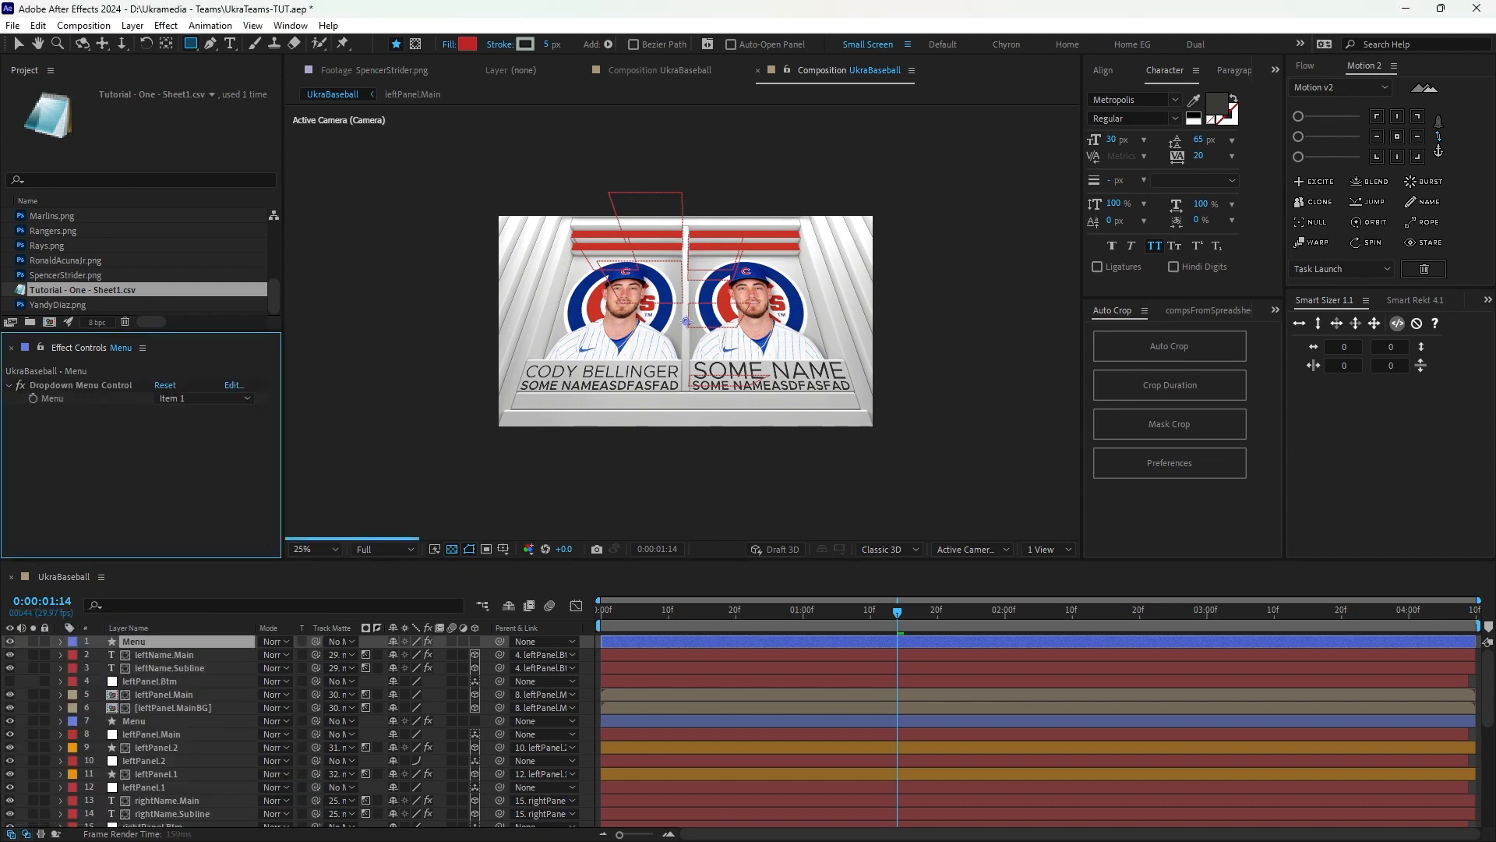
pyautogui.press('Return')
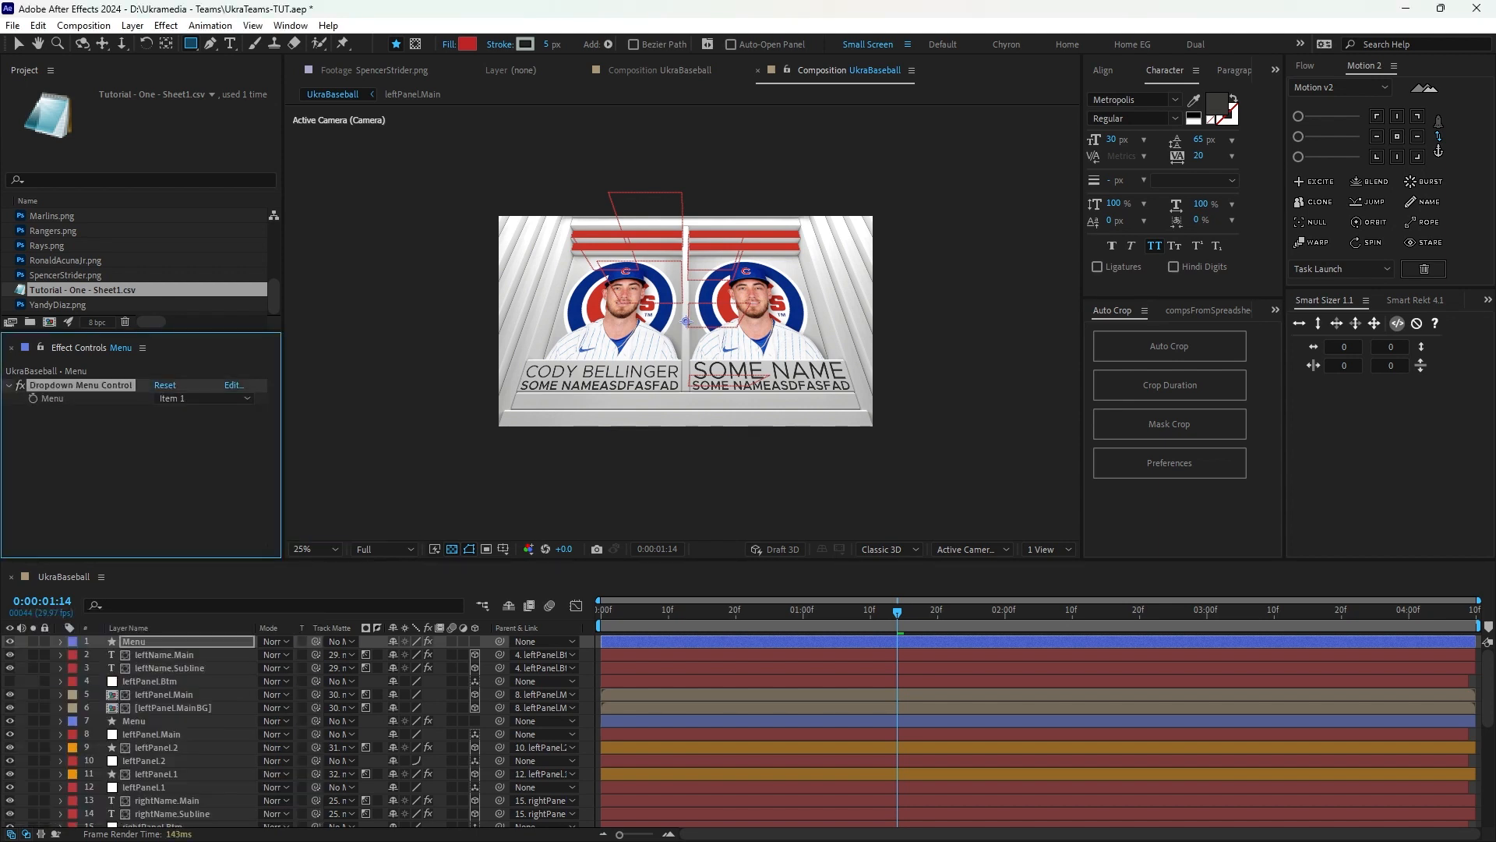
pyautogui.write('Left P')
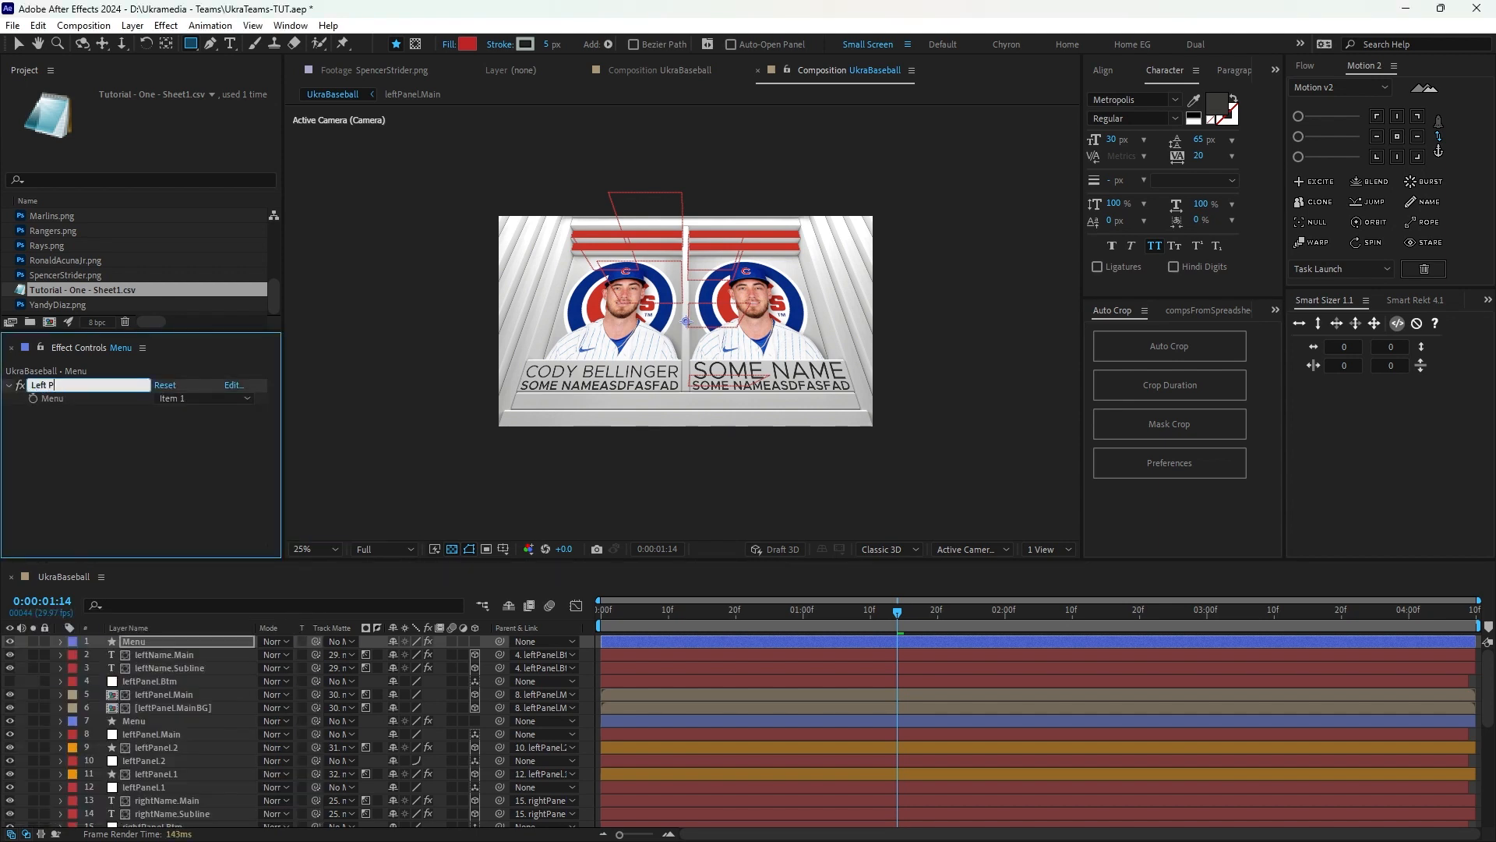
pyautogui.write('layer')
pyautogui.press('Return')
pyautogui.press('.')
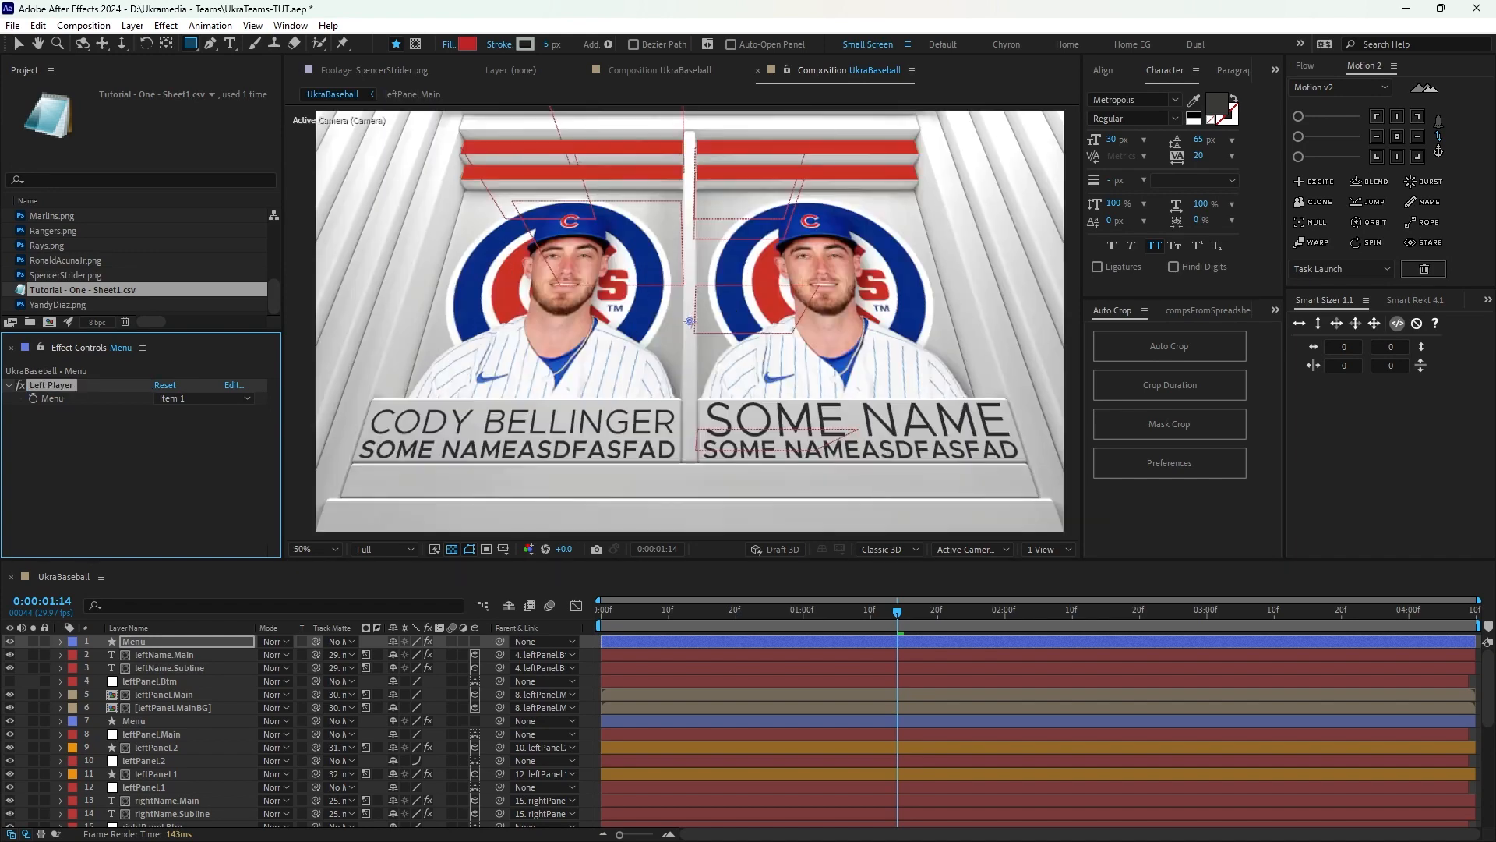
pyautogui.press('v')
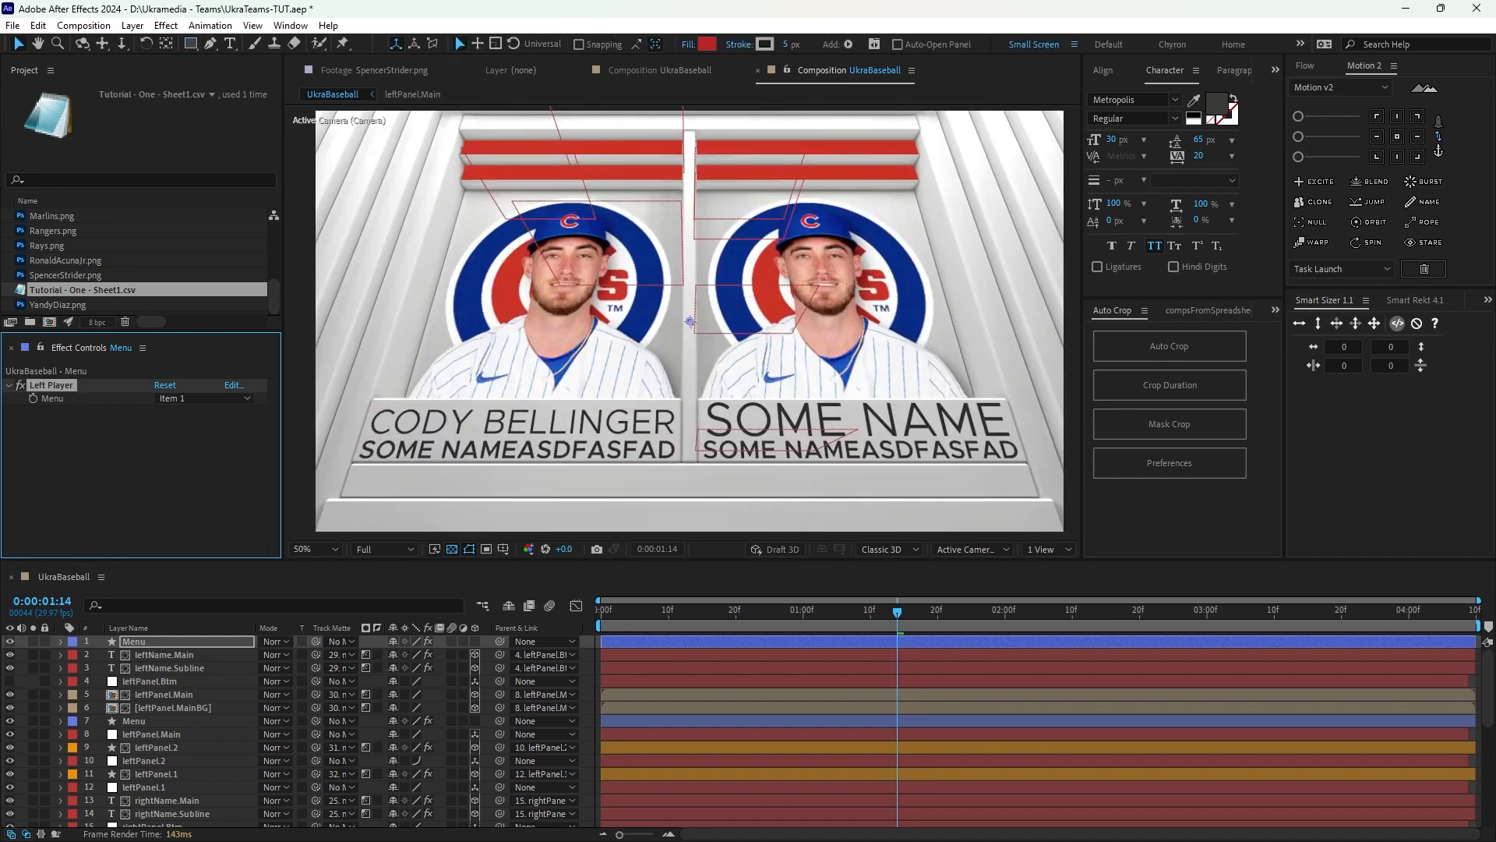
# Isolate the Source Text property of leftName.Main in the timeline and open its CSV dataValue expression for editing.
pyautogui.click(164, 655)
pyautogui.press('u')
pyautogui.press('u')
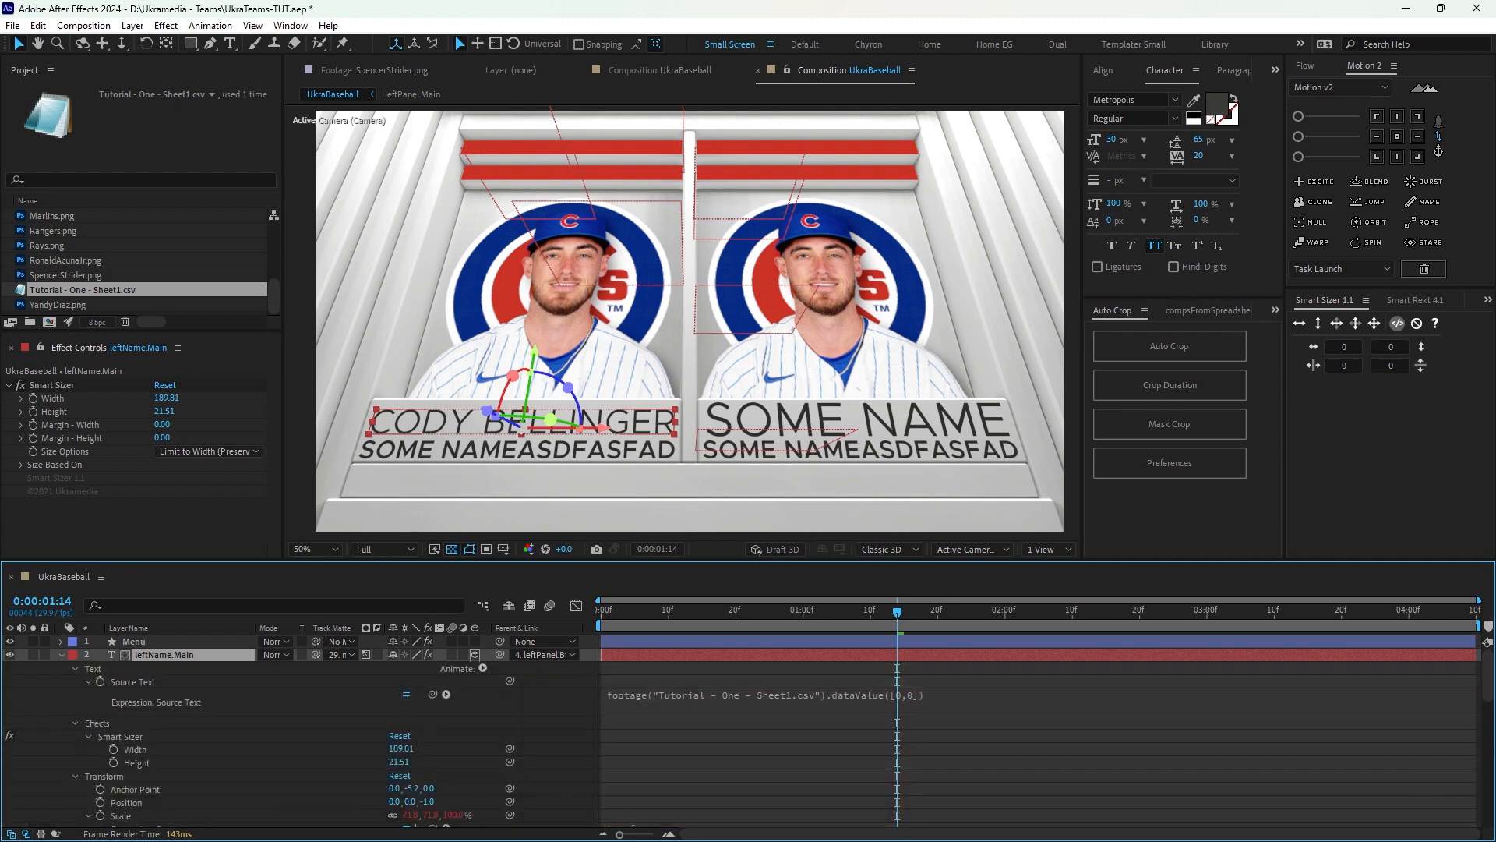
pyautogui.click(779, 695)
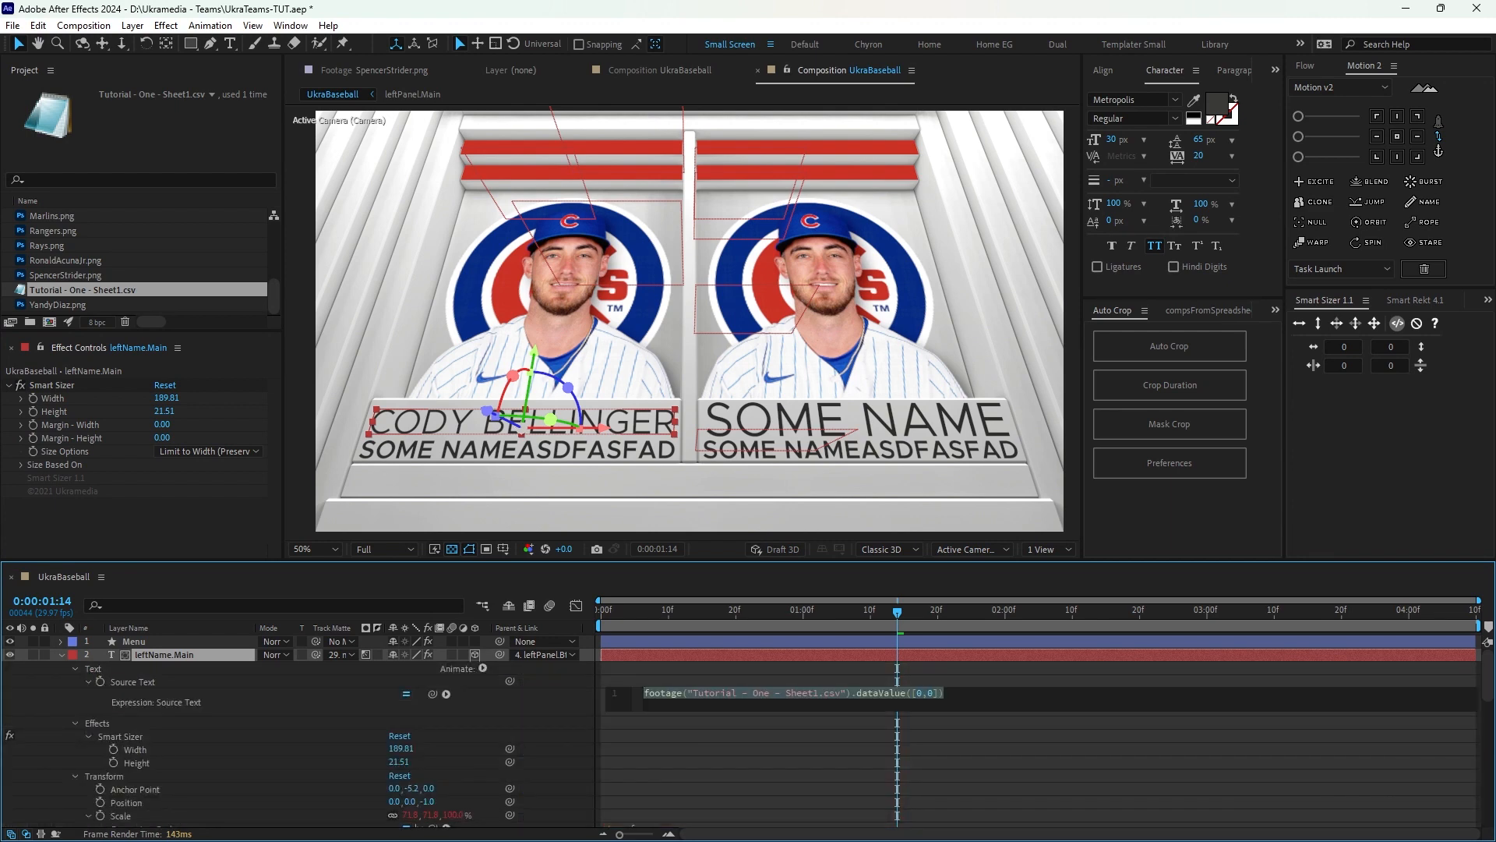
pyautogui.click(133, 682)
pyautogui.press('u')
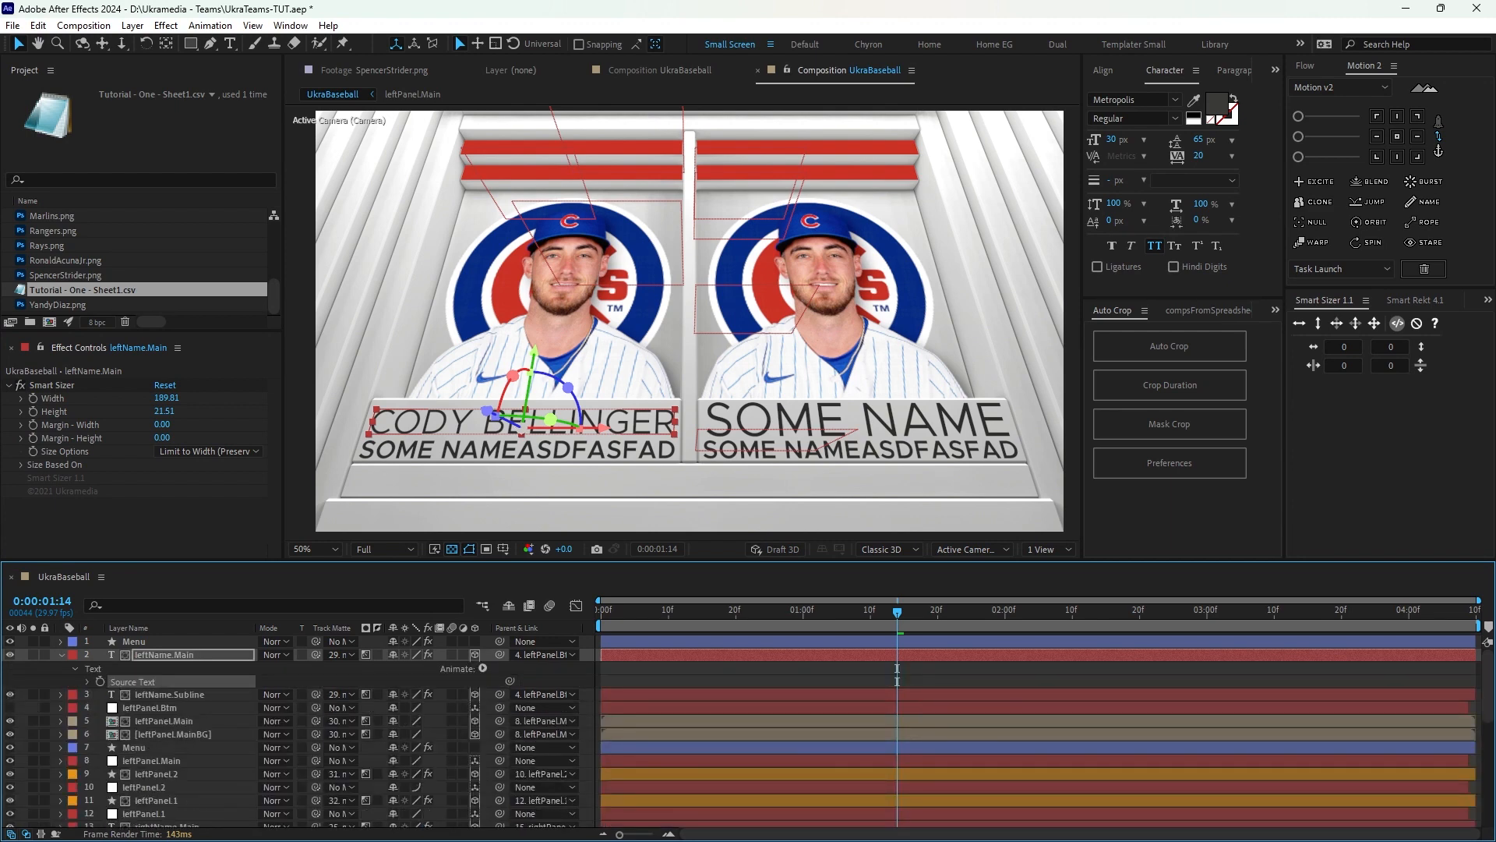
pyautogui.click(88, 682)
pyautogui.click(779, 705)
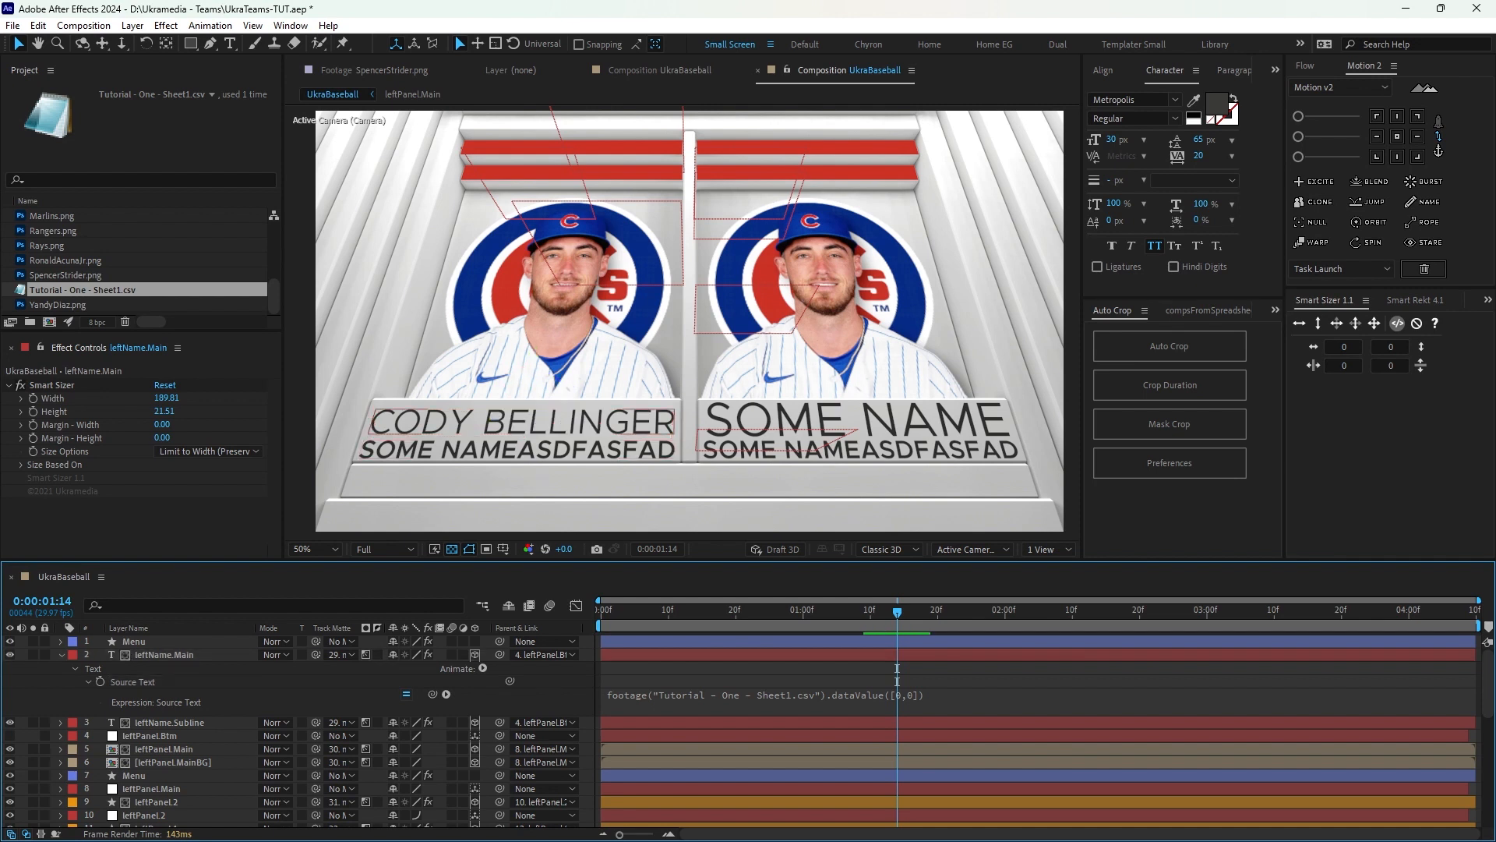
pyautogui.click(779, 693)
pyautogui.click(933, 693)
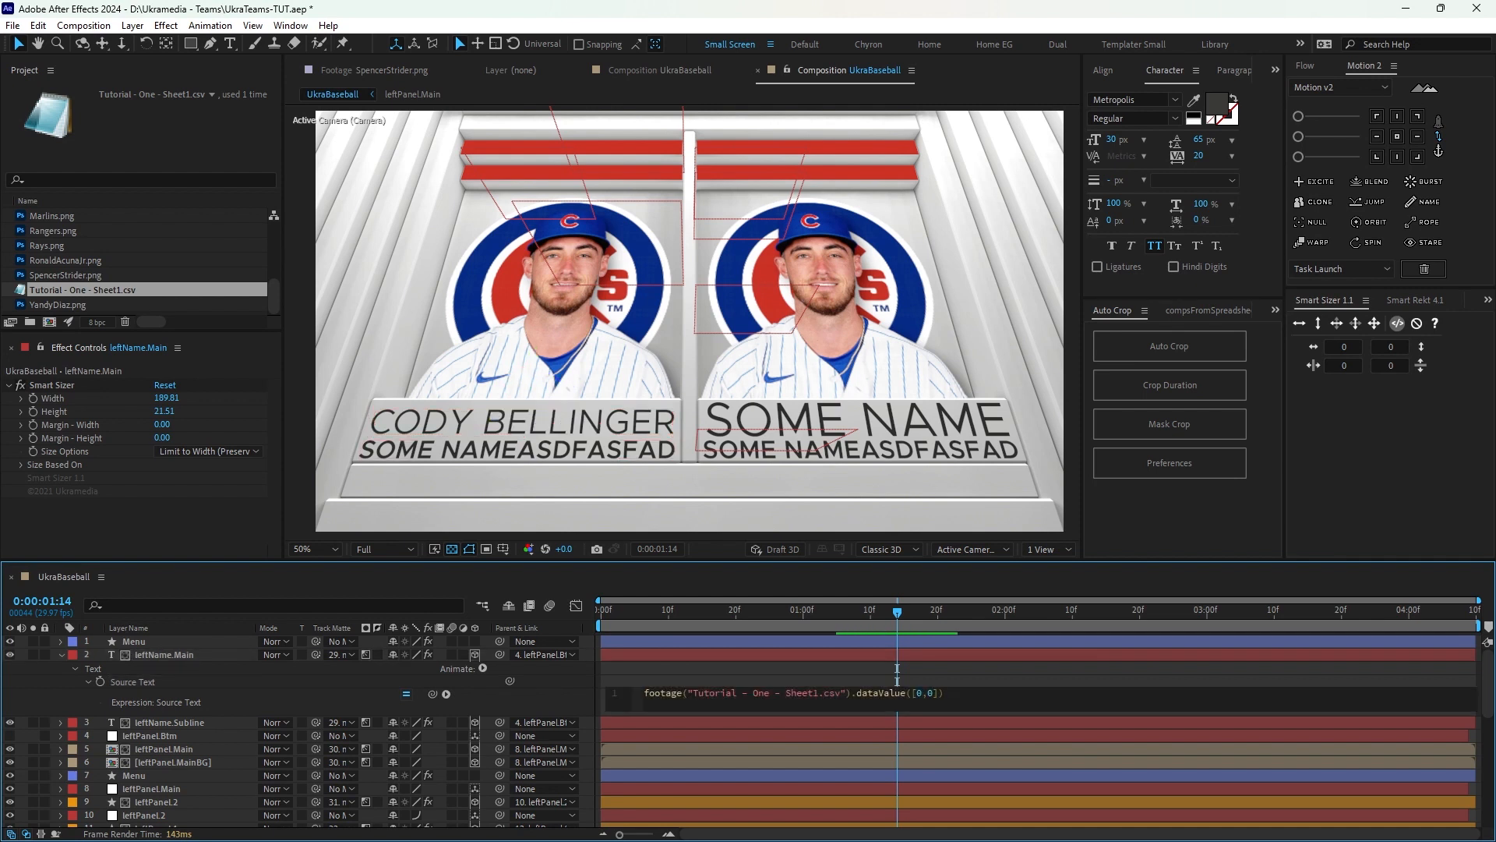
pyautogui.hotkey('shift', 'Right')
# Switch to the CSV in the text editor and examine its header line and the player name starting each row.
pyautogui.hotkey('alt', 'Tab')
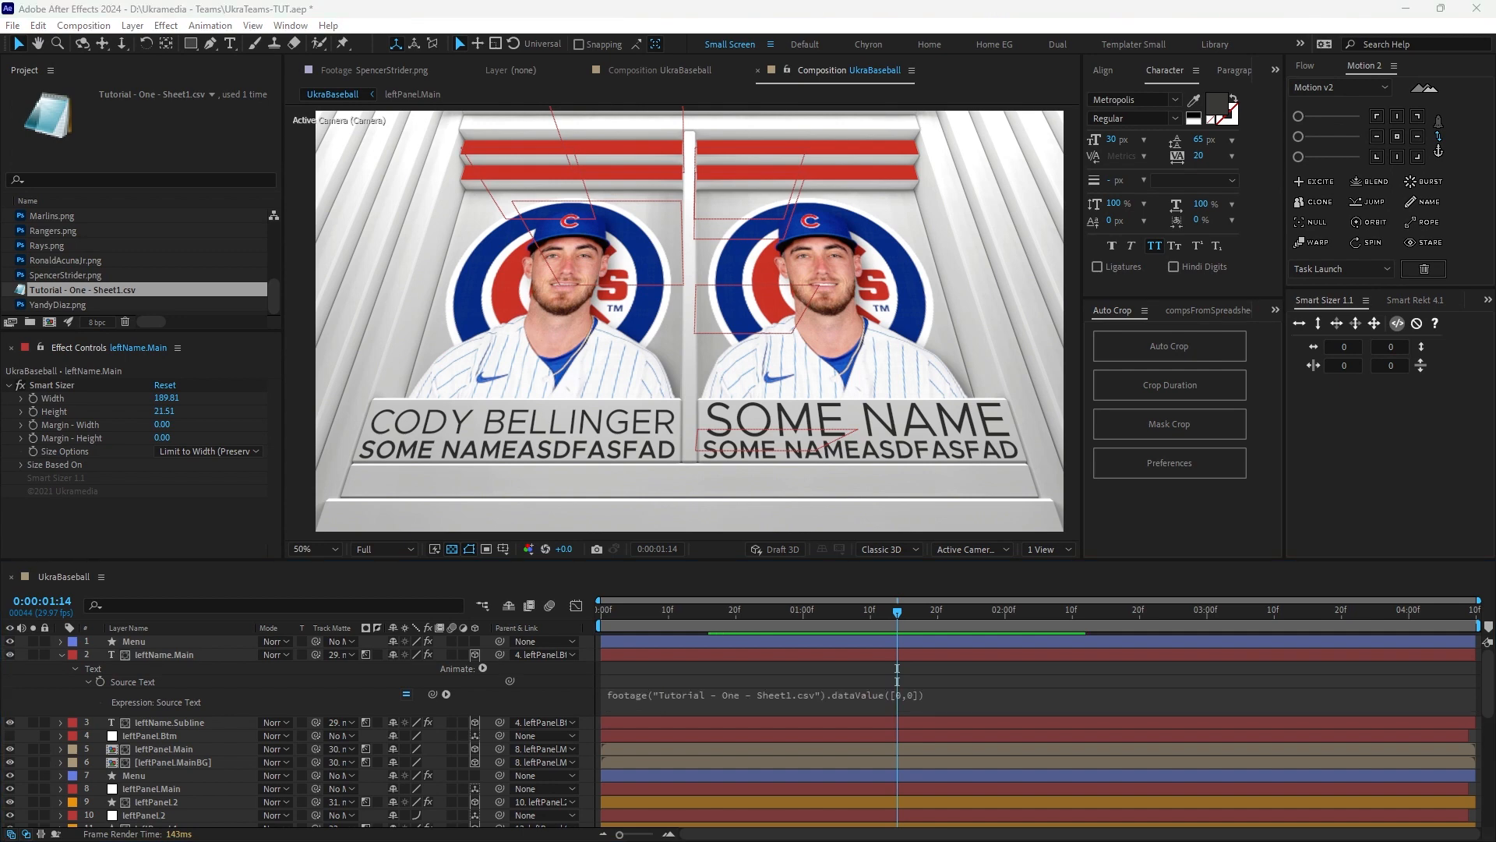
pyautogui.moveTo(0, 327); pyautogui.dragTo(784, 199)
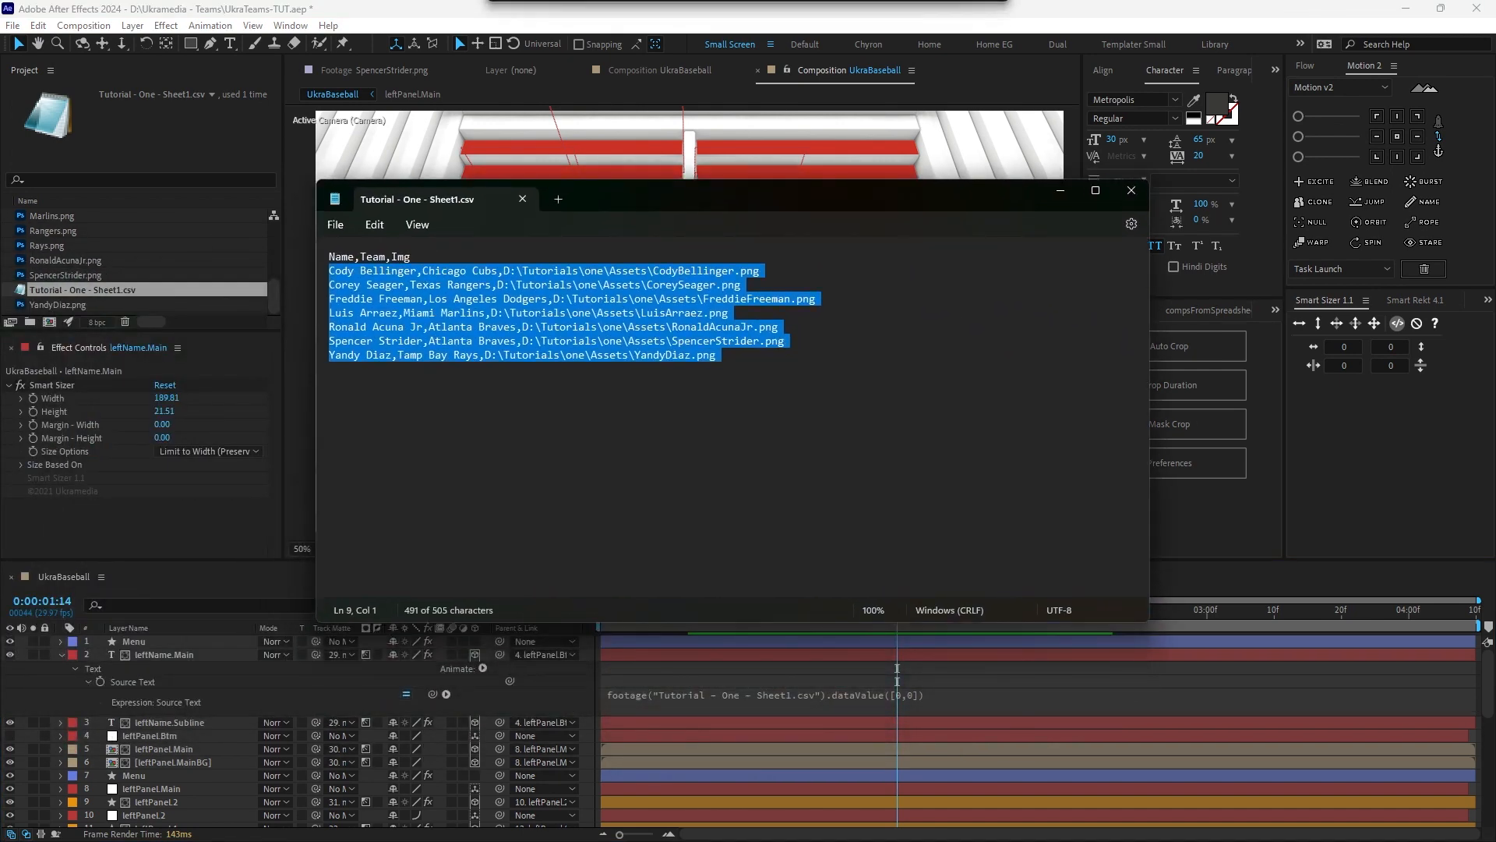
pyautogui.click(330, 369)
pyautogui.click(324, 256)
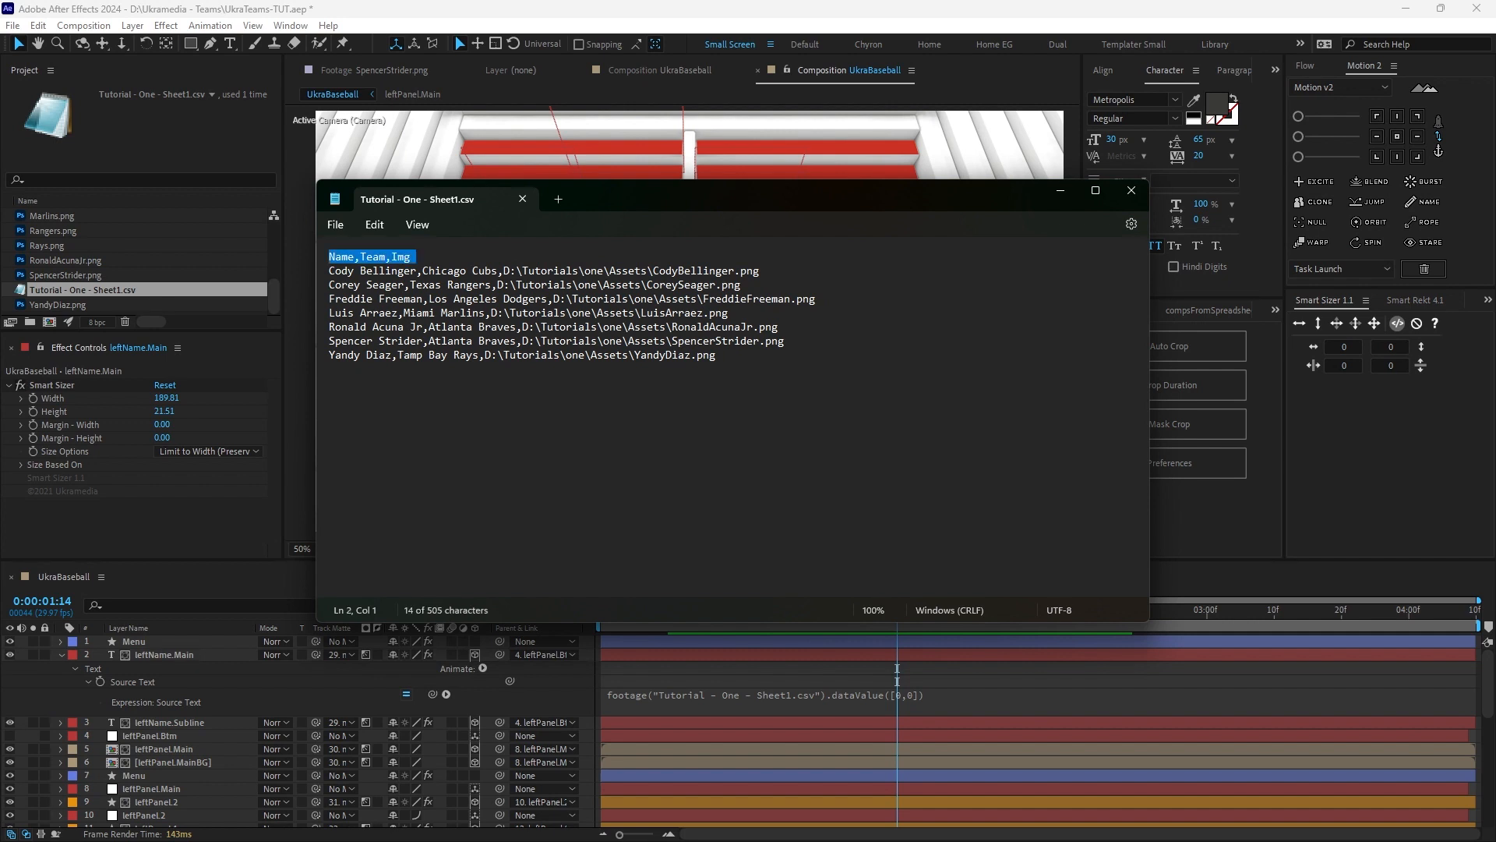
pyautogui.moveTo(330, 257)
pyautogui.mouseDown()
pyautogui.moveTo(411, 257)
pyautogui.moveTo(331, 257)
pyautogui.moveTo(355, 256)
pyautogui.moveTo(355, 271)
pyautogui.moveTo(348, 257)
pyautogui.moveTo(411, 256)
pyautogui.moveTo(354, 270)
pyautogui.mouseUp()
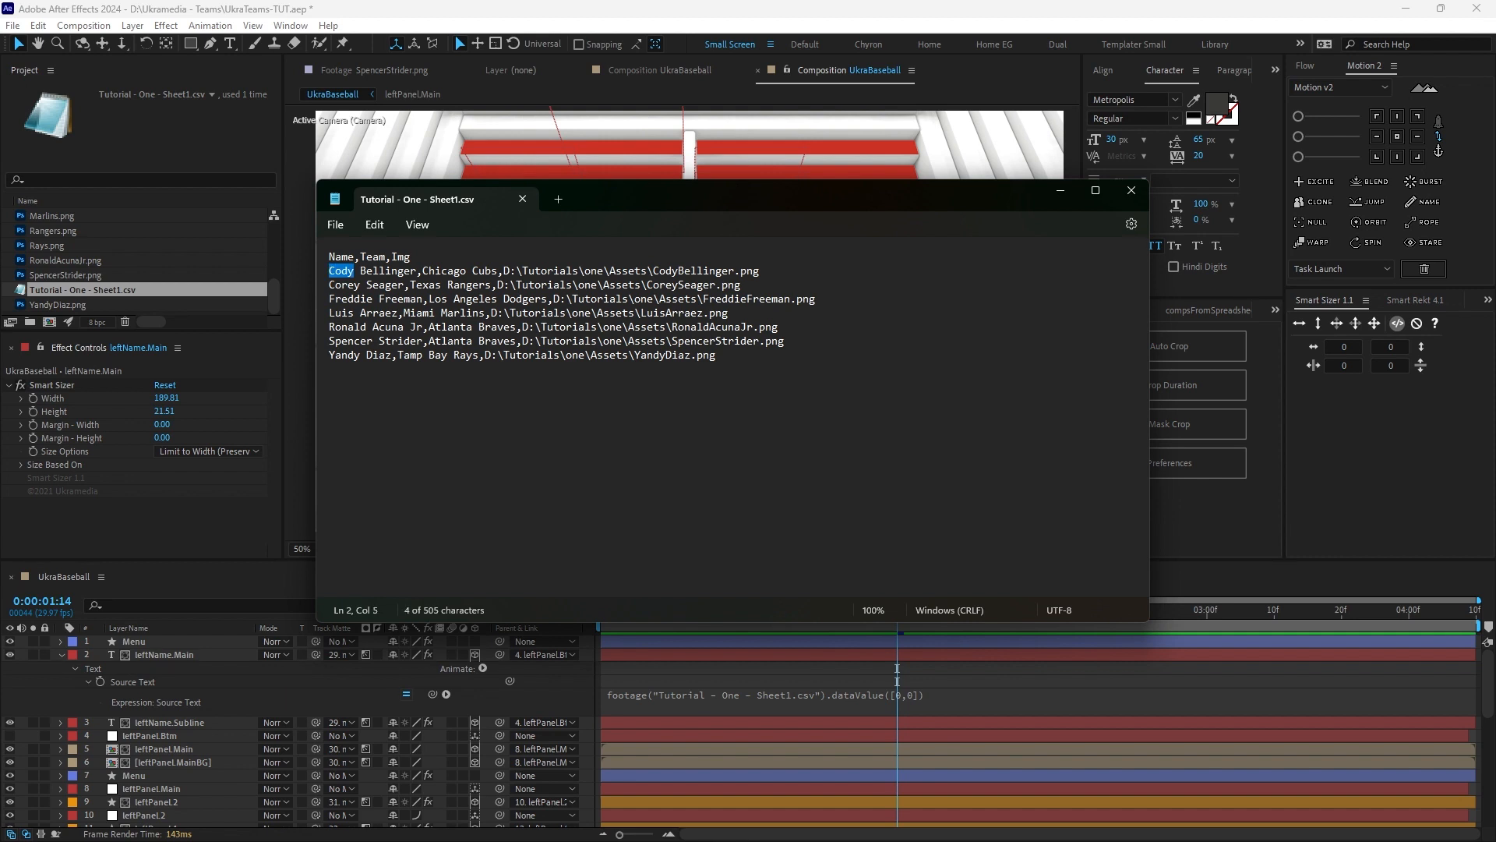
pyautogui.doubleClick(343, 285)
pyautogui.doubleClick(347, 299)
pyautogui.doubleClick(342, 313)
pyautogui.doubleClick(347, 328)
pyautogui.doubleClick(349, 341)
pyautogui.doubleClick(344, 356)
pyautogui.click(355, 298)
# Return to After Effects and lock the effect controls on the top Menu layer so its Left Player dropdown stays in view.
pyautogui.click(897, 675)
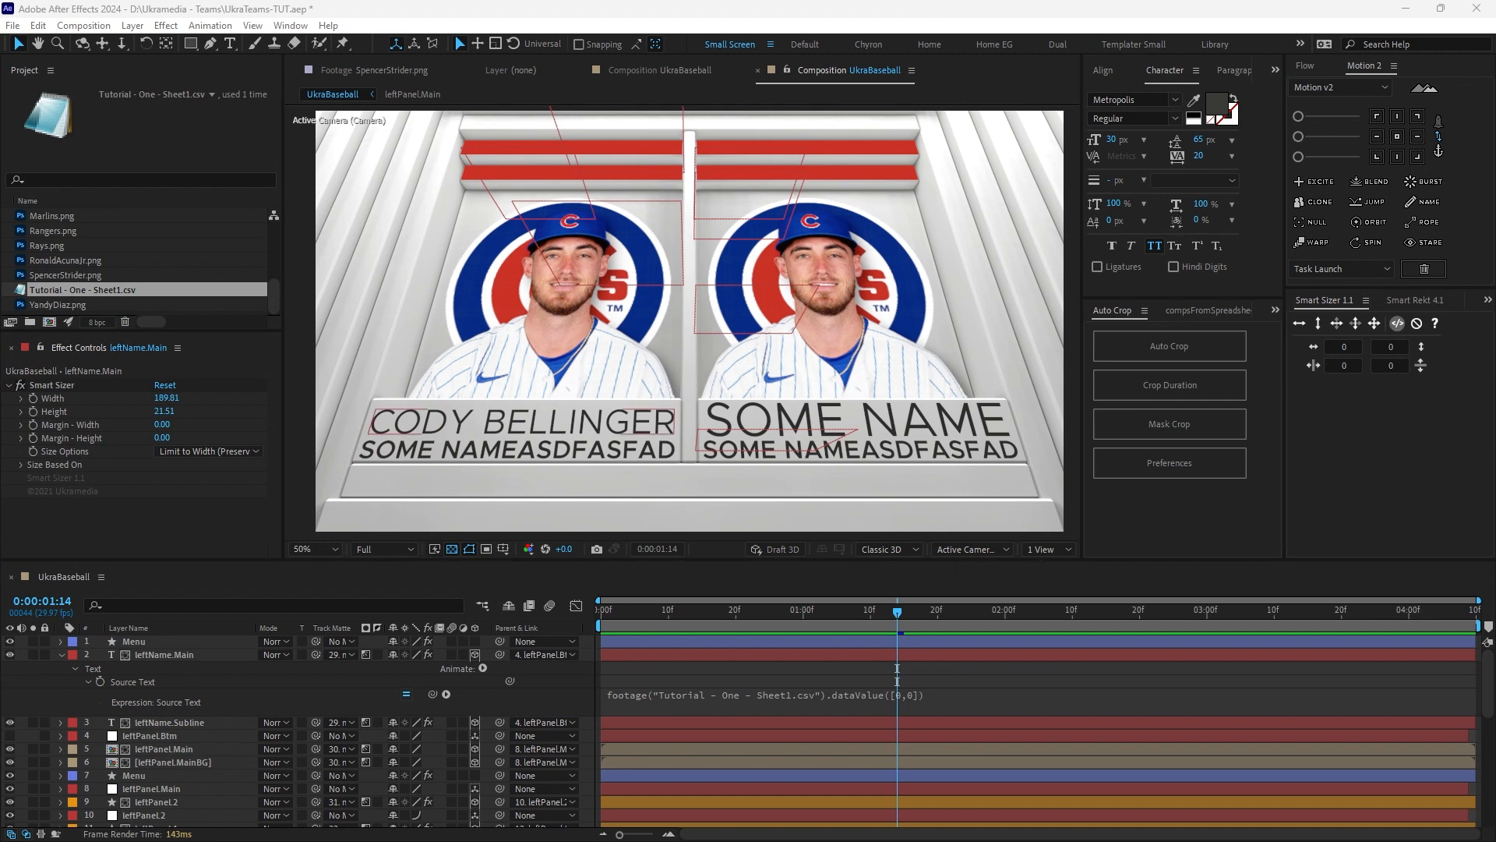
pyautogui.click(897, 675)
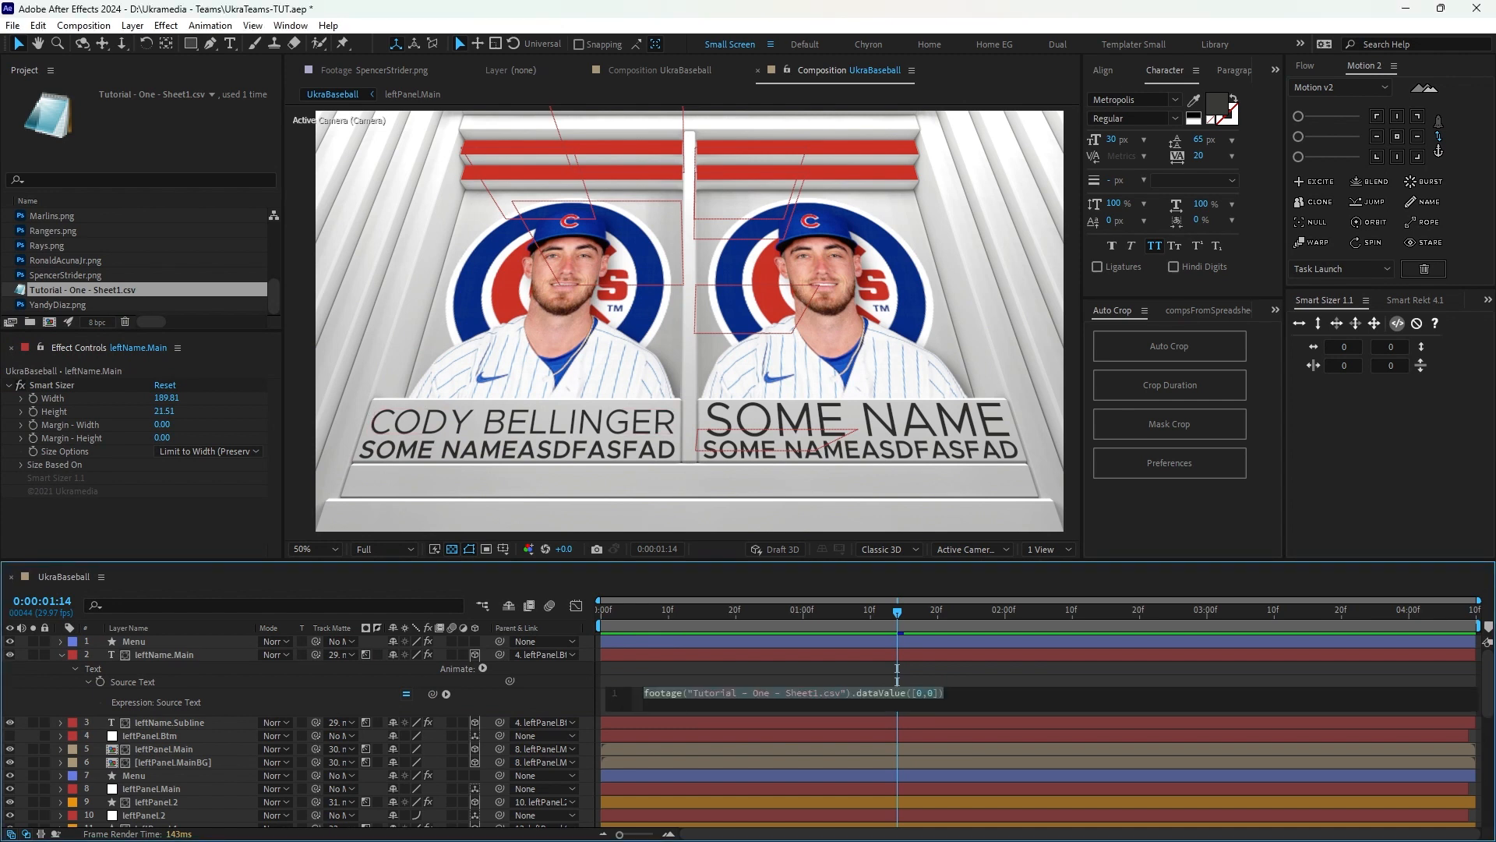
pyautogui.click(927, 692)
pyautogui.doubleClick(919, 693)
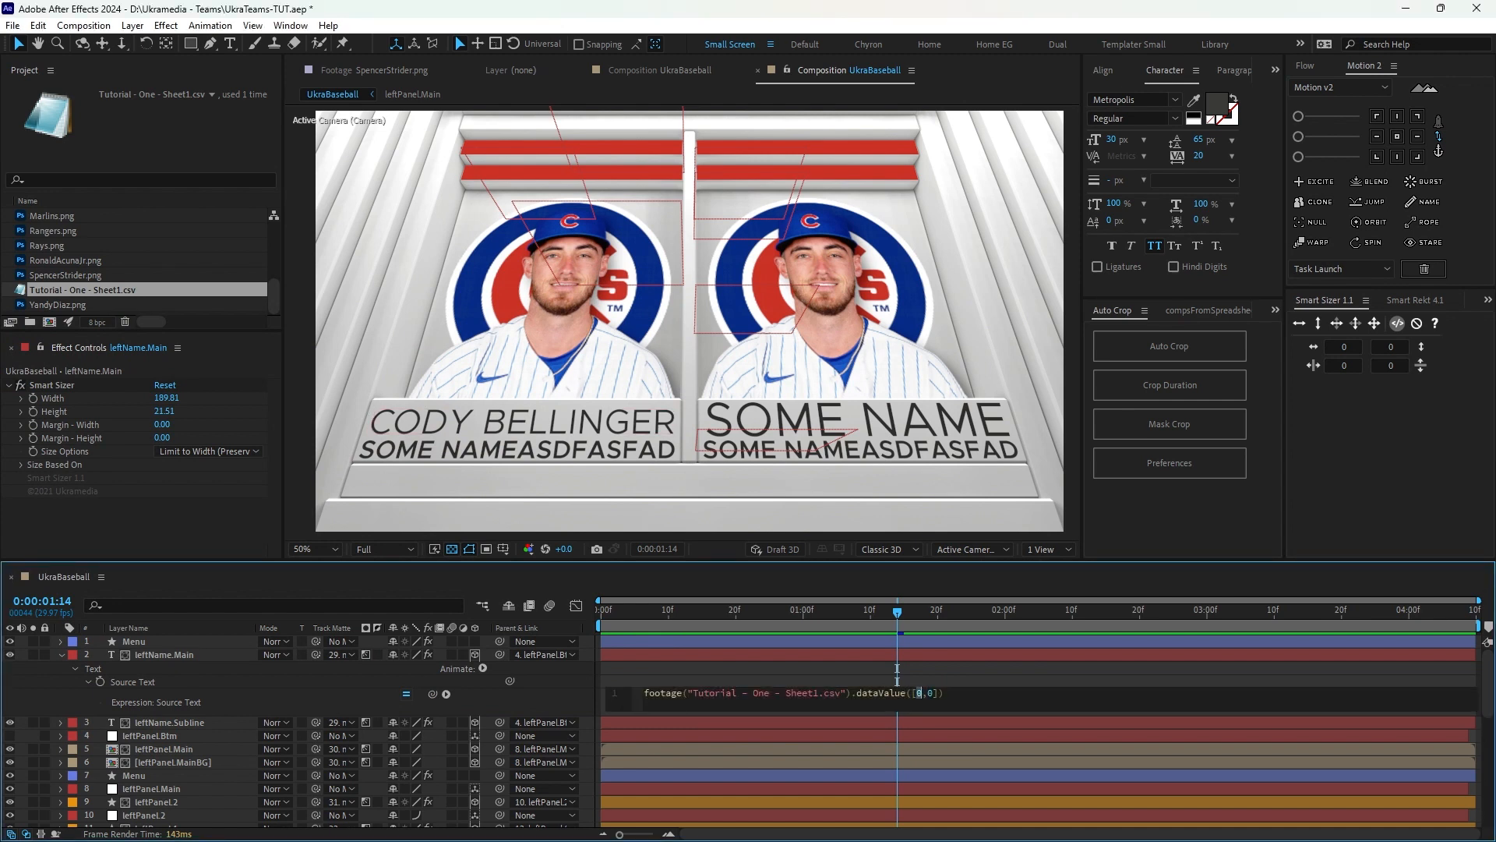
pyautogui.doubleClick(929, 693)
pyautogui.click(134, 641)
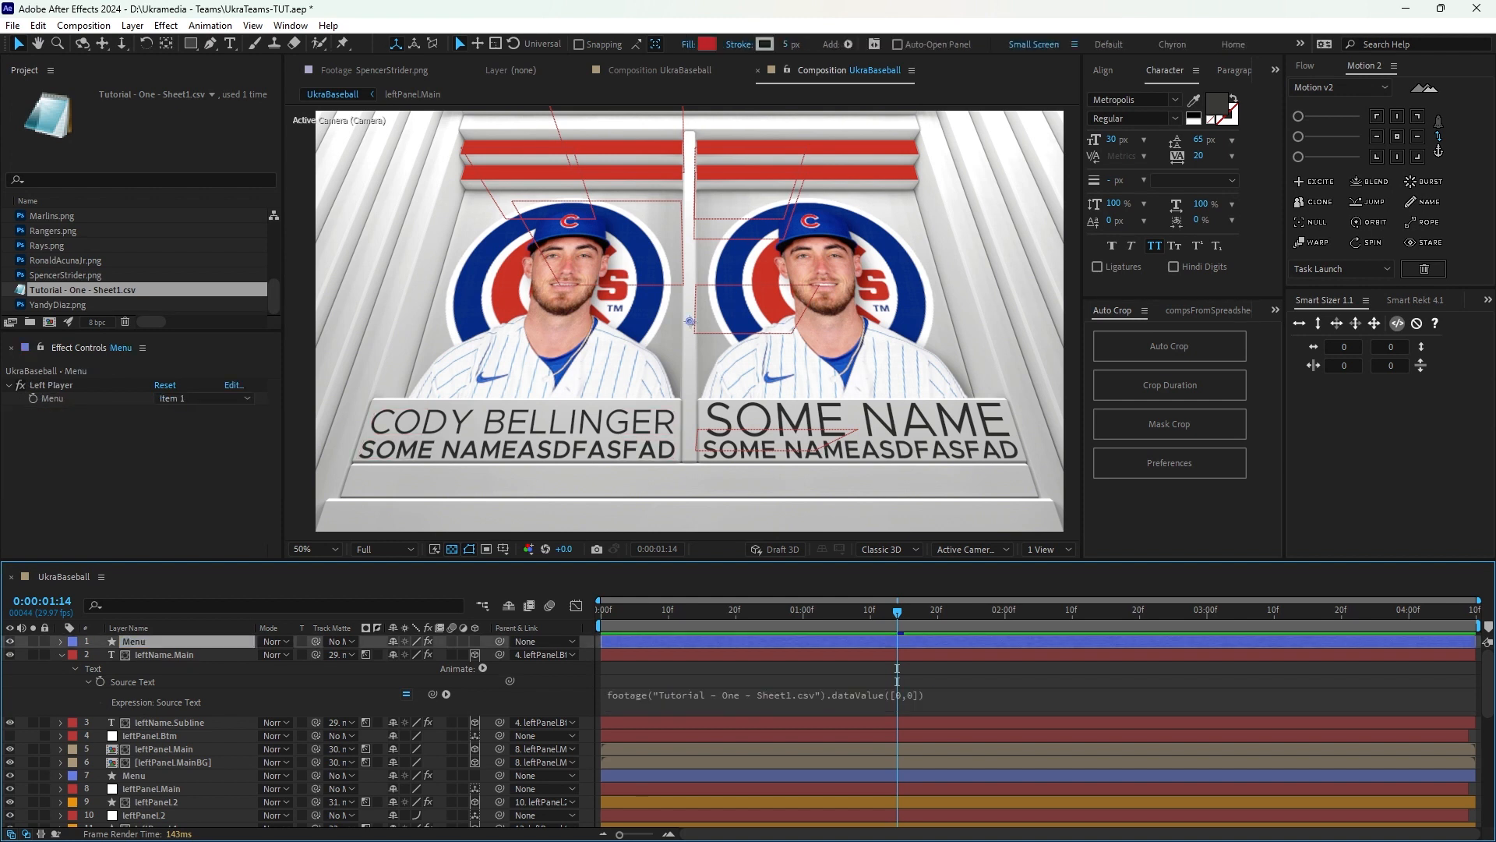
pyautogui.click(40, 347)
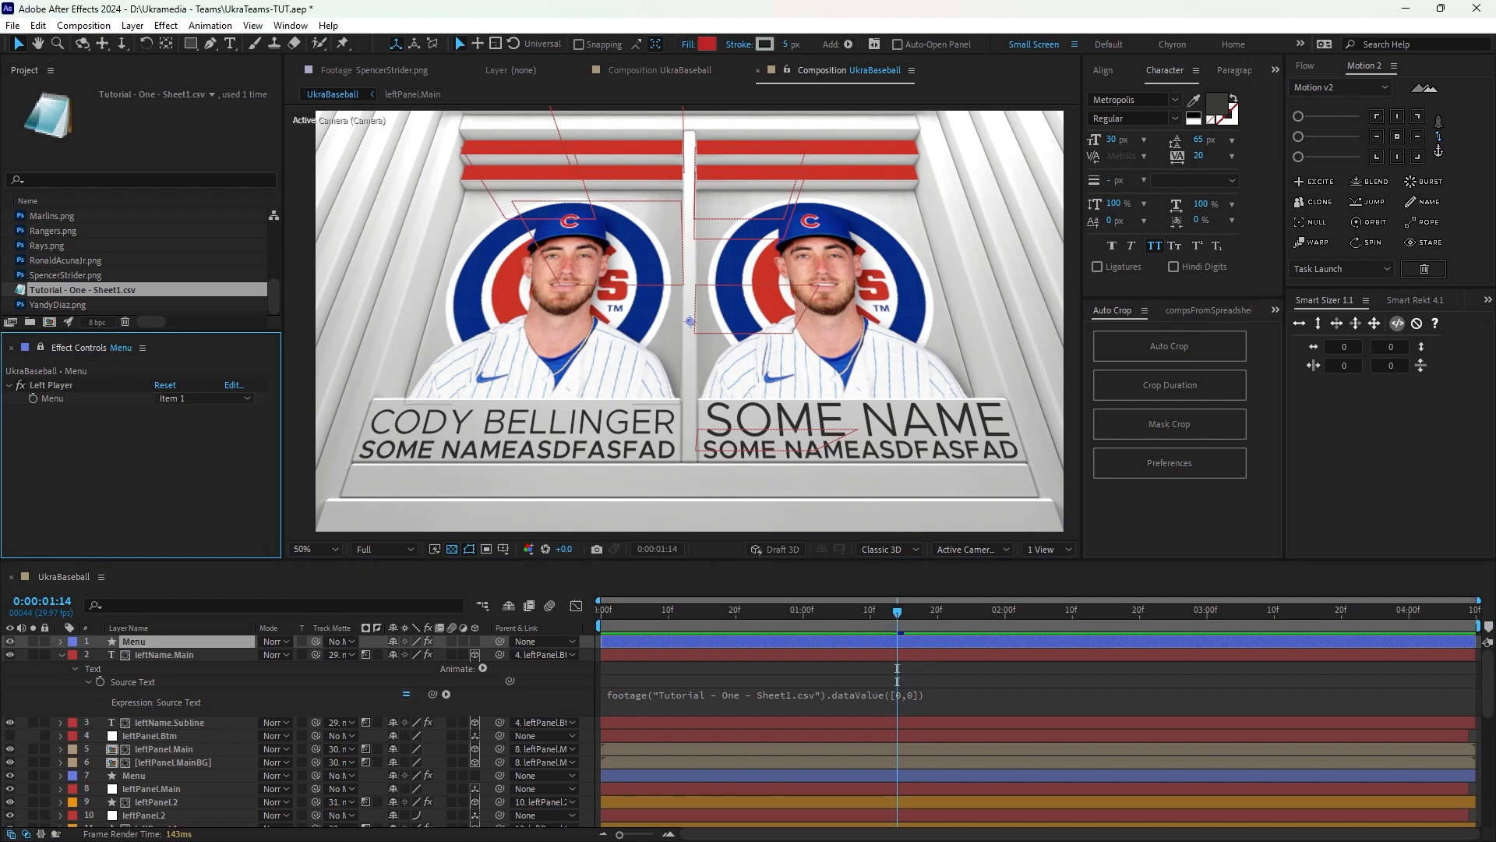
# Replace the second dataValue index in leftName.Main's Source Text expression with a link to the Left Player dropdown, and set the dropdown to Item 2.
pyautogui.click(911, 695)
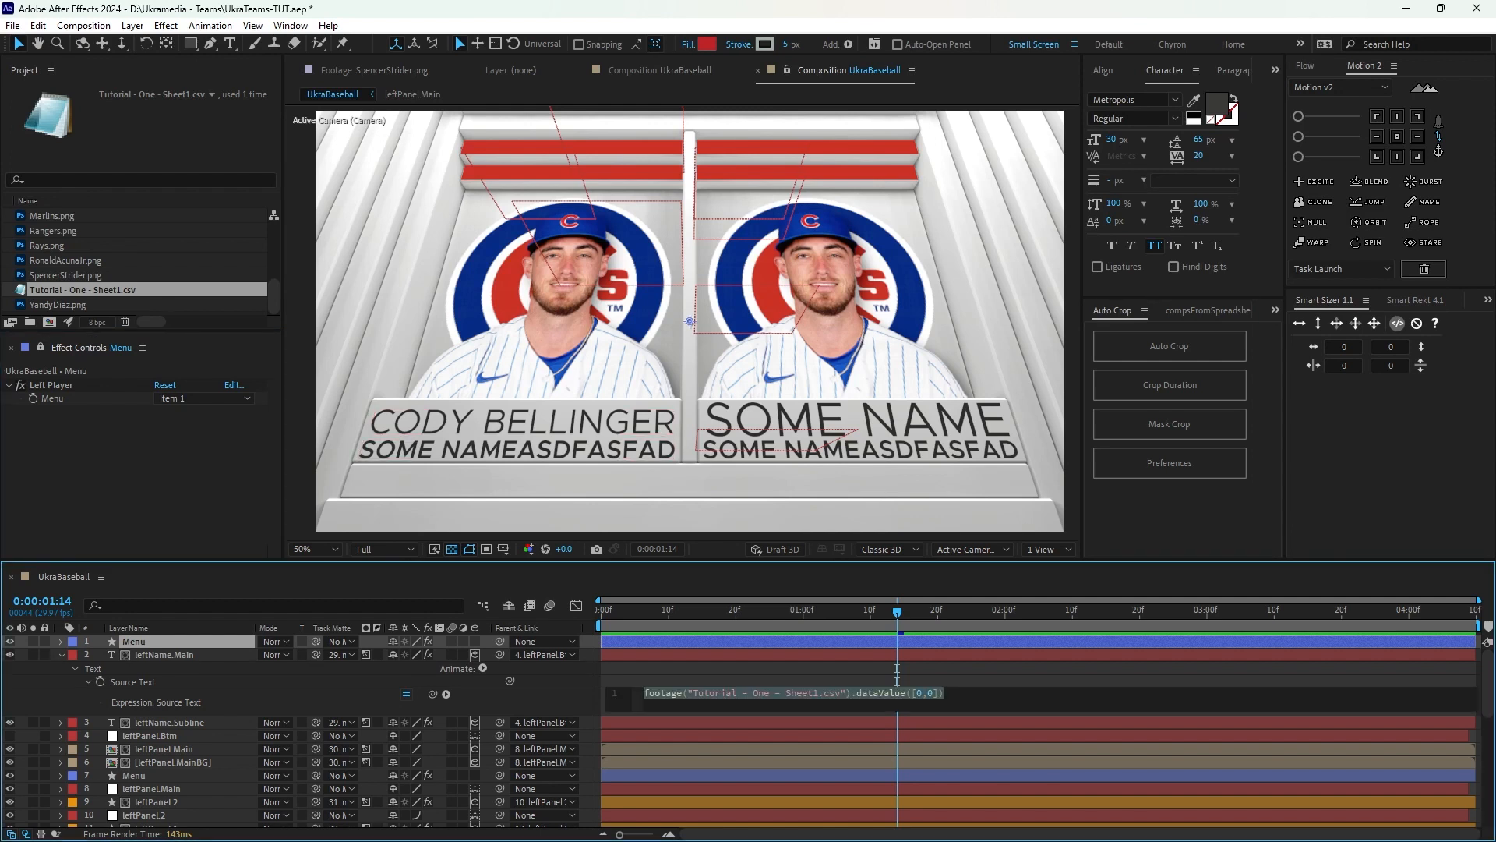
pyautogui.doubleClick(930, 693)
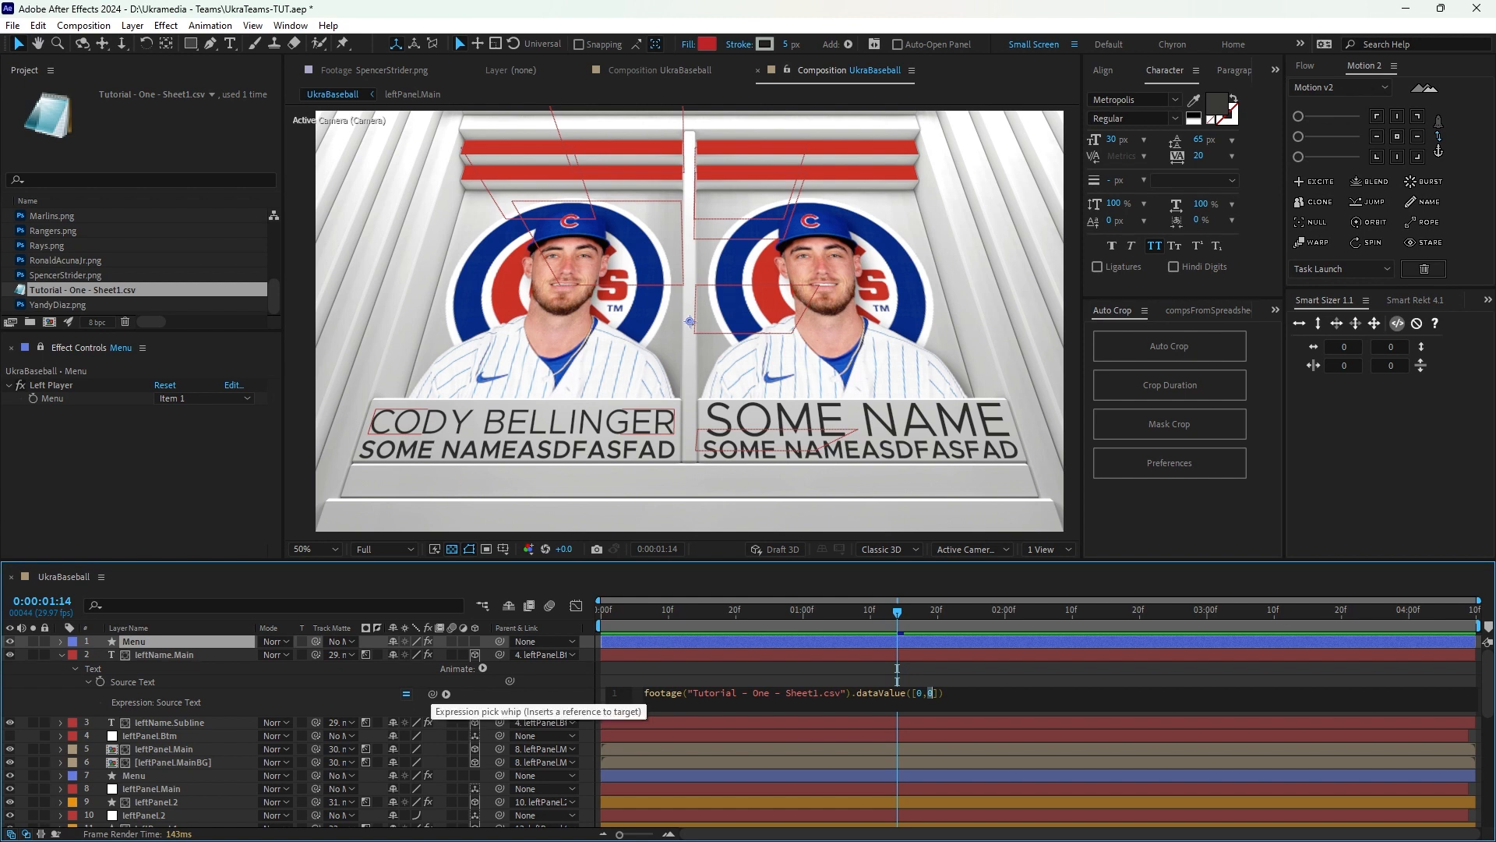
pyautogui.moveTo(433, 694); pyautogui.dragTo(70, 399)
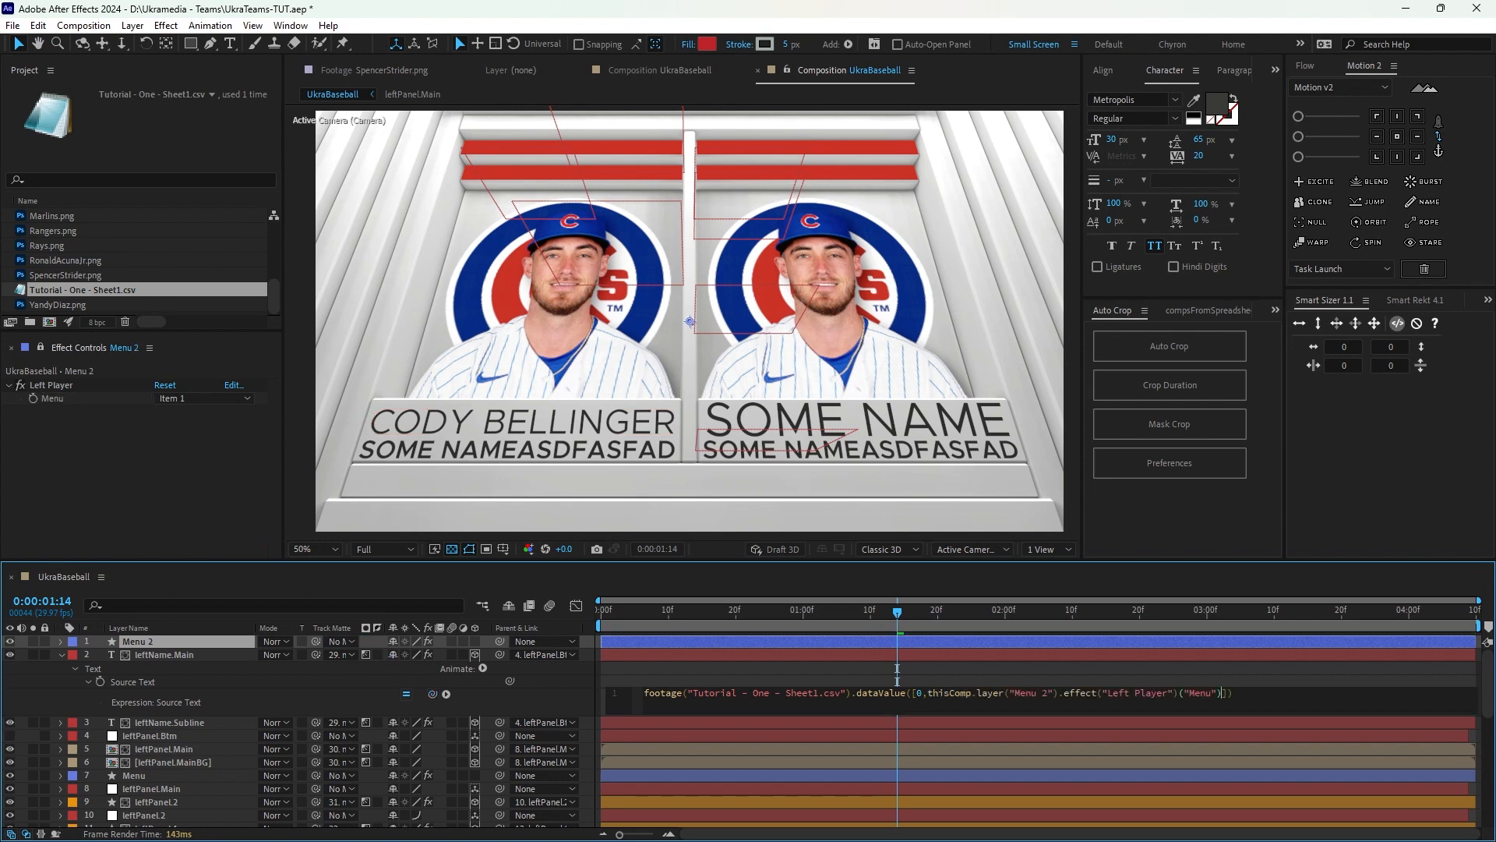
pyautogui.press('KP_Enter')
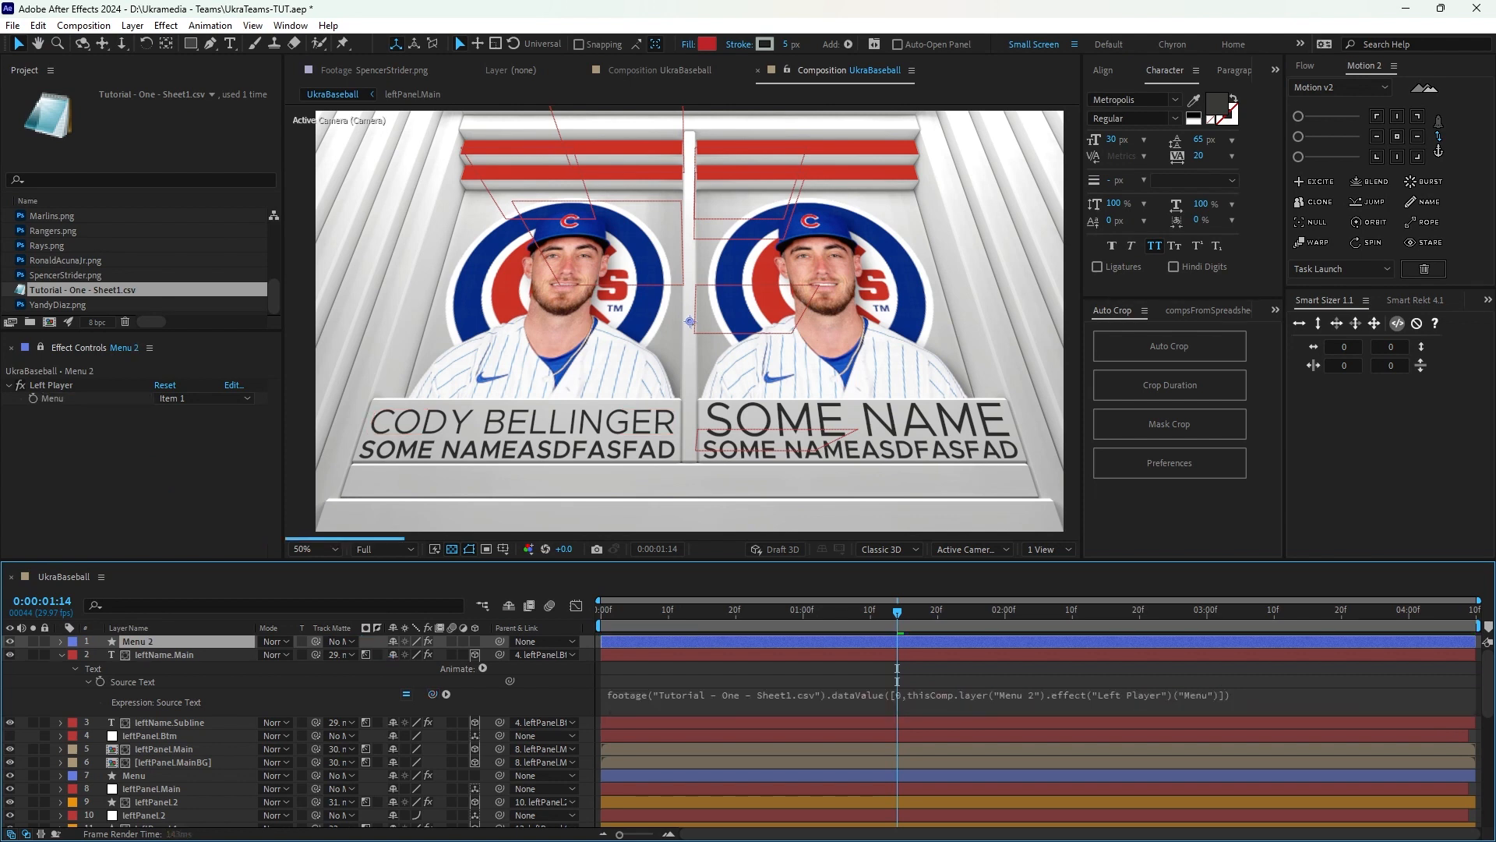
pyautogui.click(202, 398)
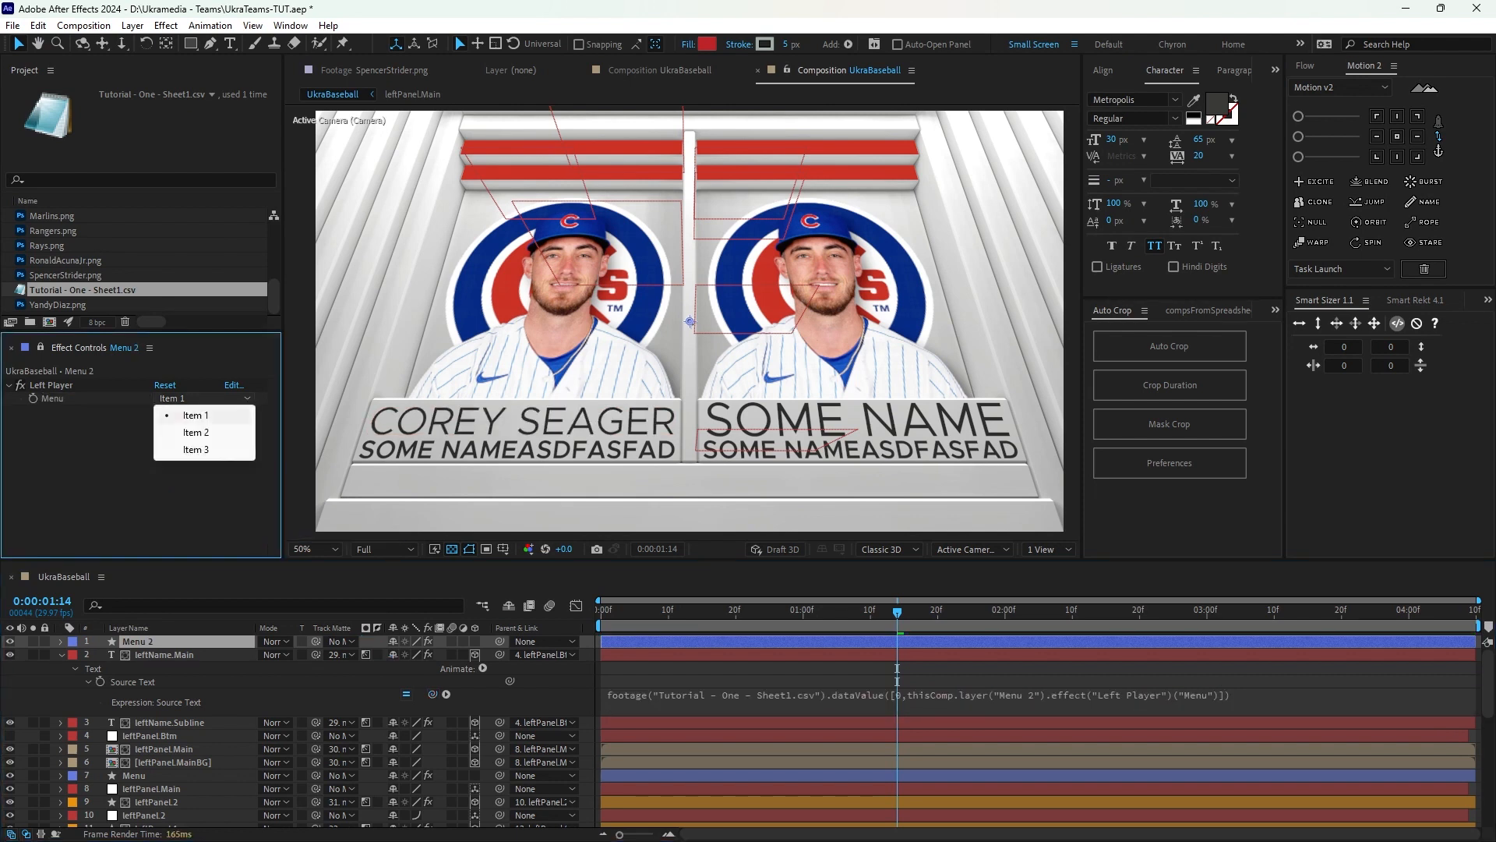
pyautogui.click(195, 432)
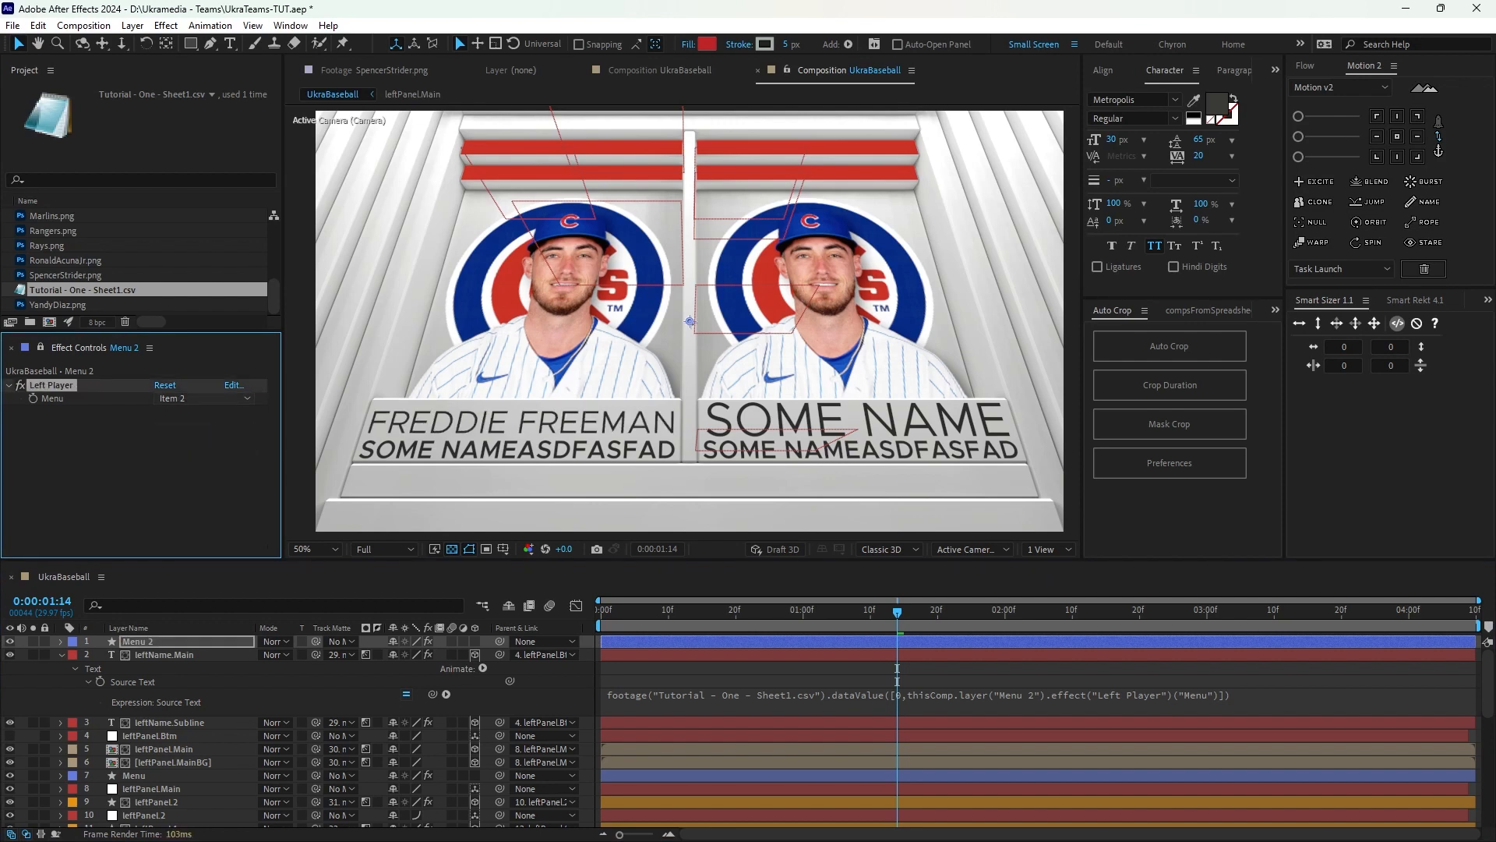
# Set the Left Player dropdown menu to Item 3 to test which name the left panel shows.
pyautogui.click(203, 398)
pyautogui.click(195, 449)
pyautogui.click(203, 398)
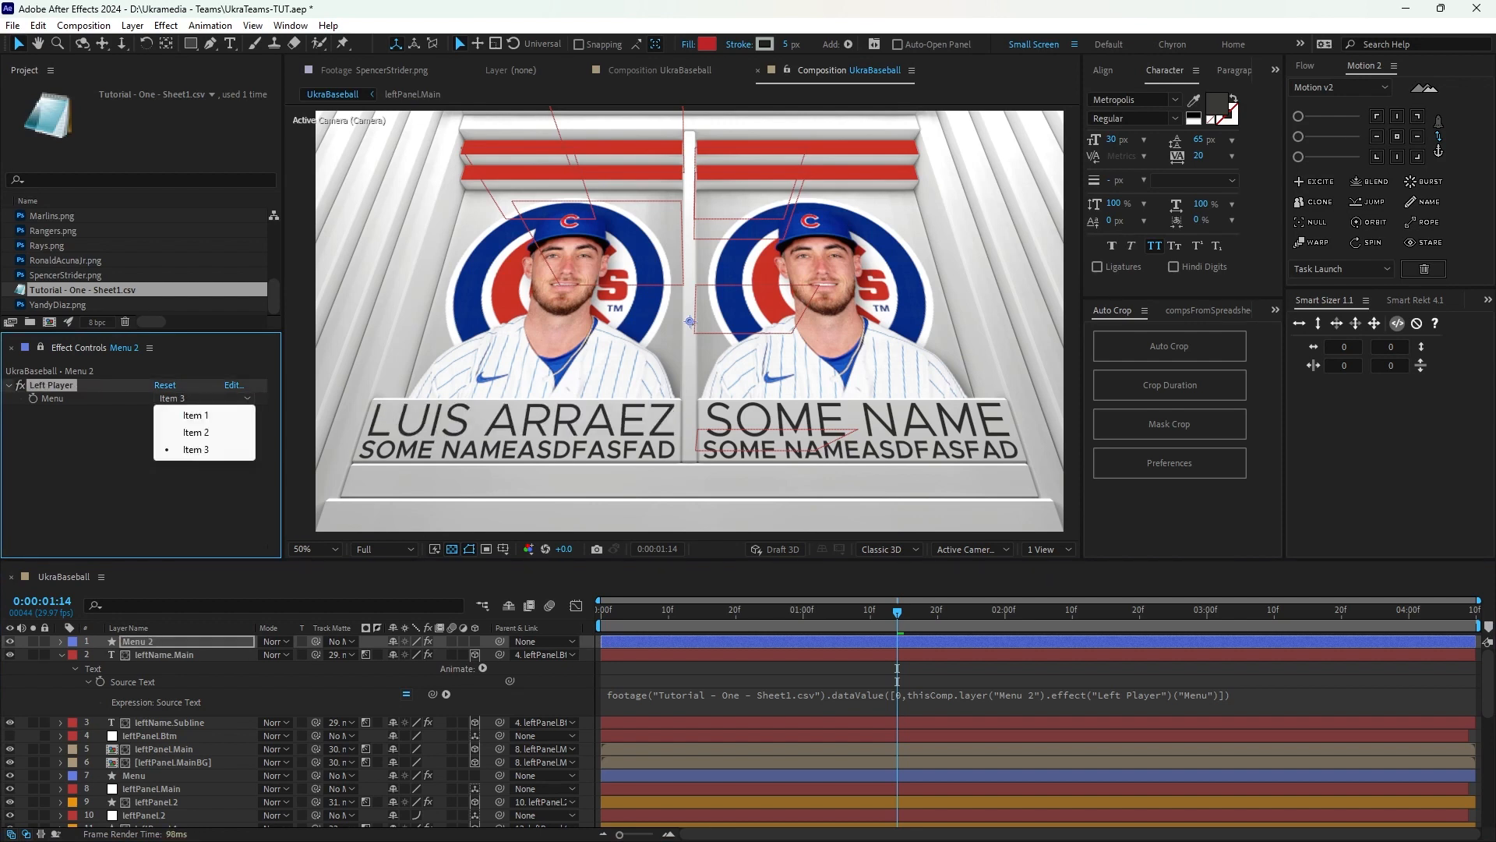
# Append "- 1" to the Left Player Menu reference in the Source Text expression of leftName.Main.
pyautogui.click(897, 675)
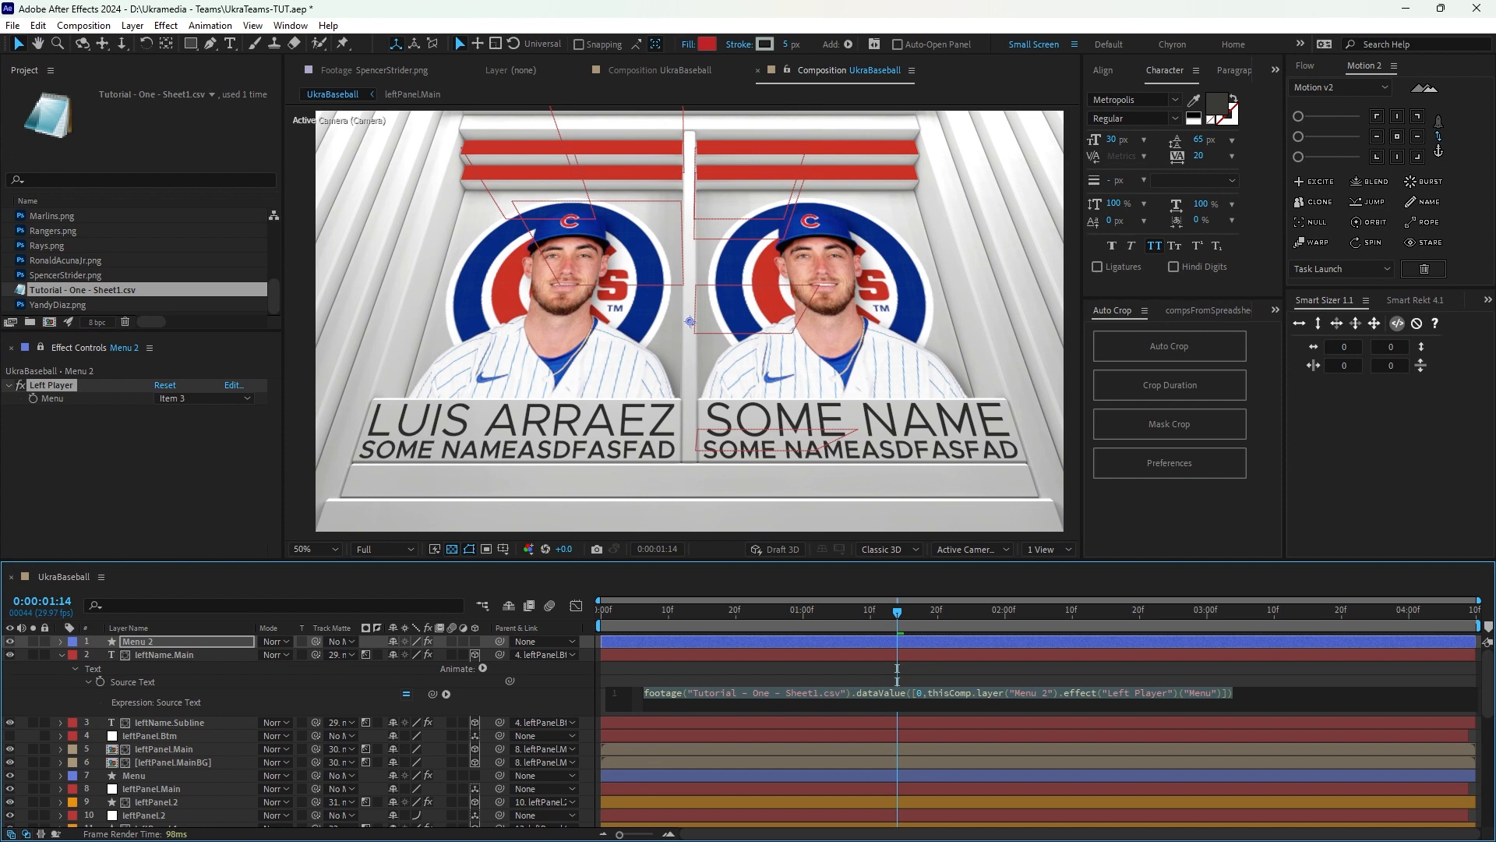
pyautogui.press('Right')
pyautogui.press('Left')
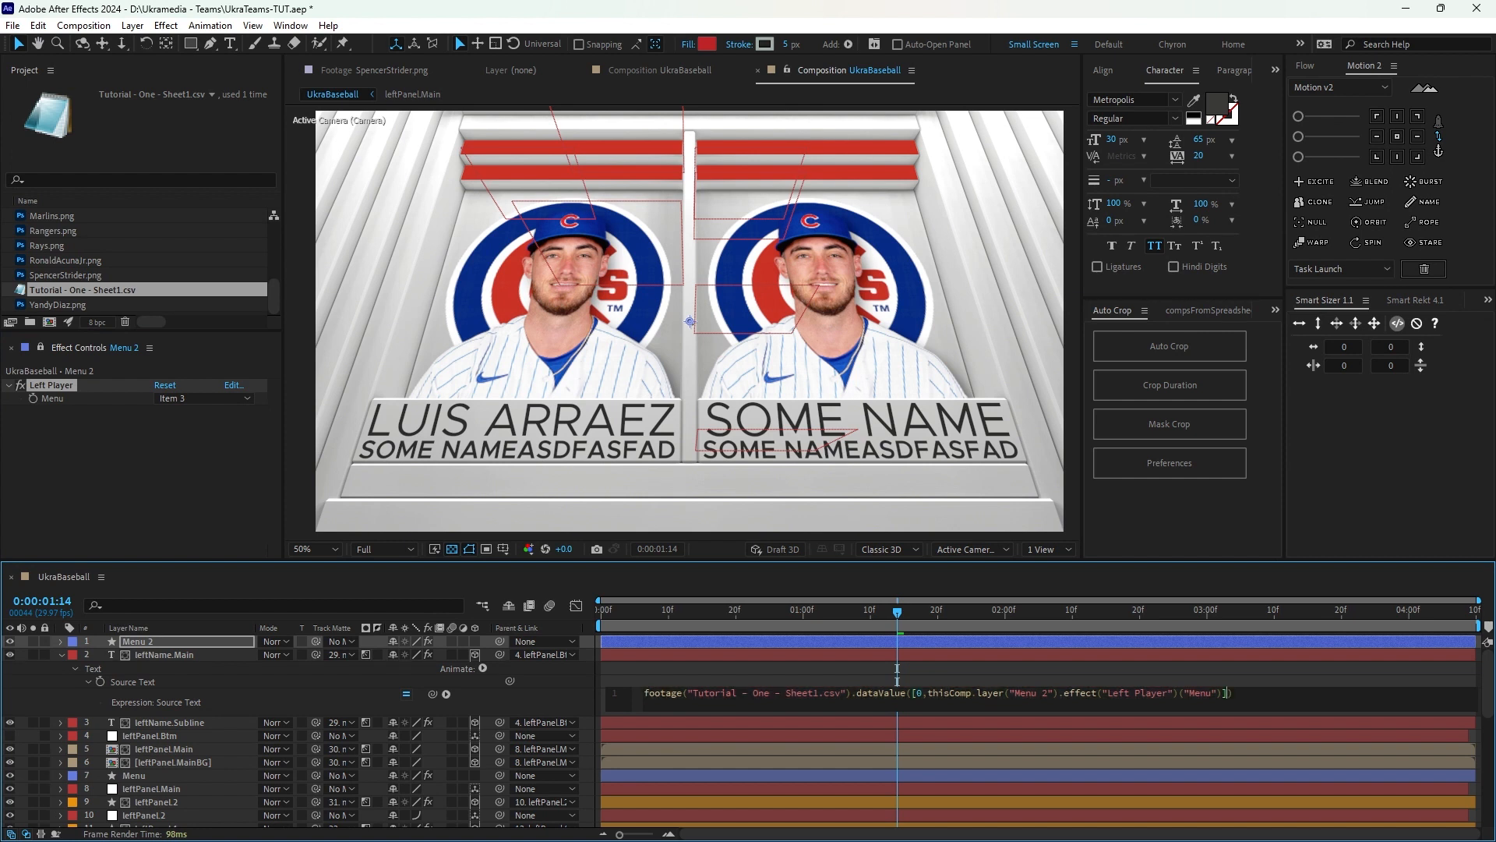
pyautogui.press('Left')
pyautogui.write('- 1')
pyautogui.press('KP_Enter')
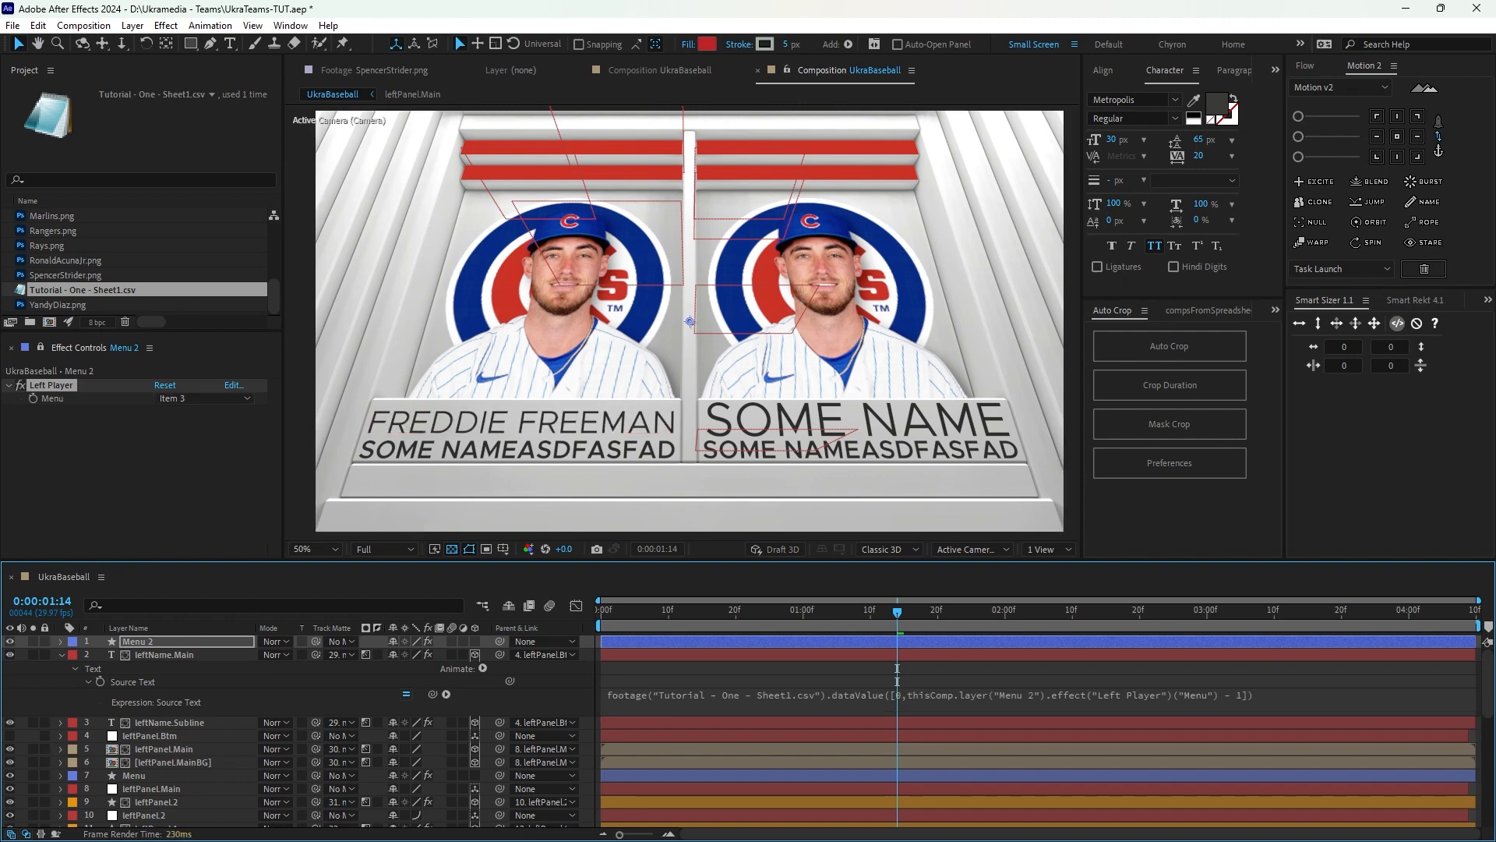
# Check the header line and the order of the player names in Tutorial - One - Sheet1.csv in Notepad.
pyautogui.moveTo(2, 372); pyautogui.dragTo(780, 271)
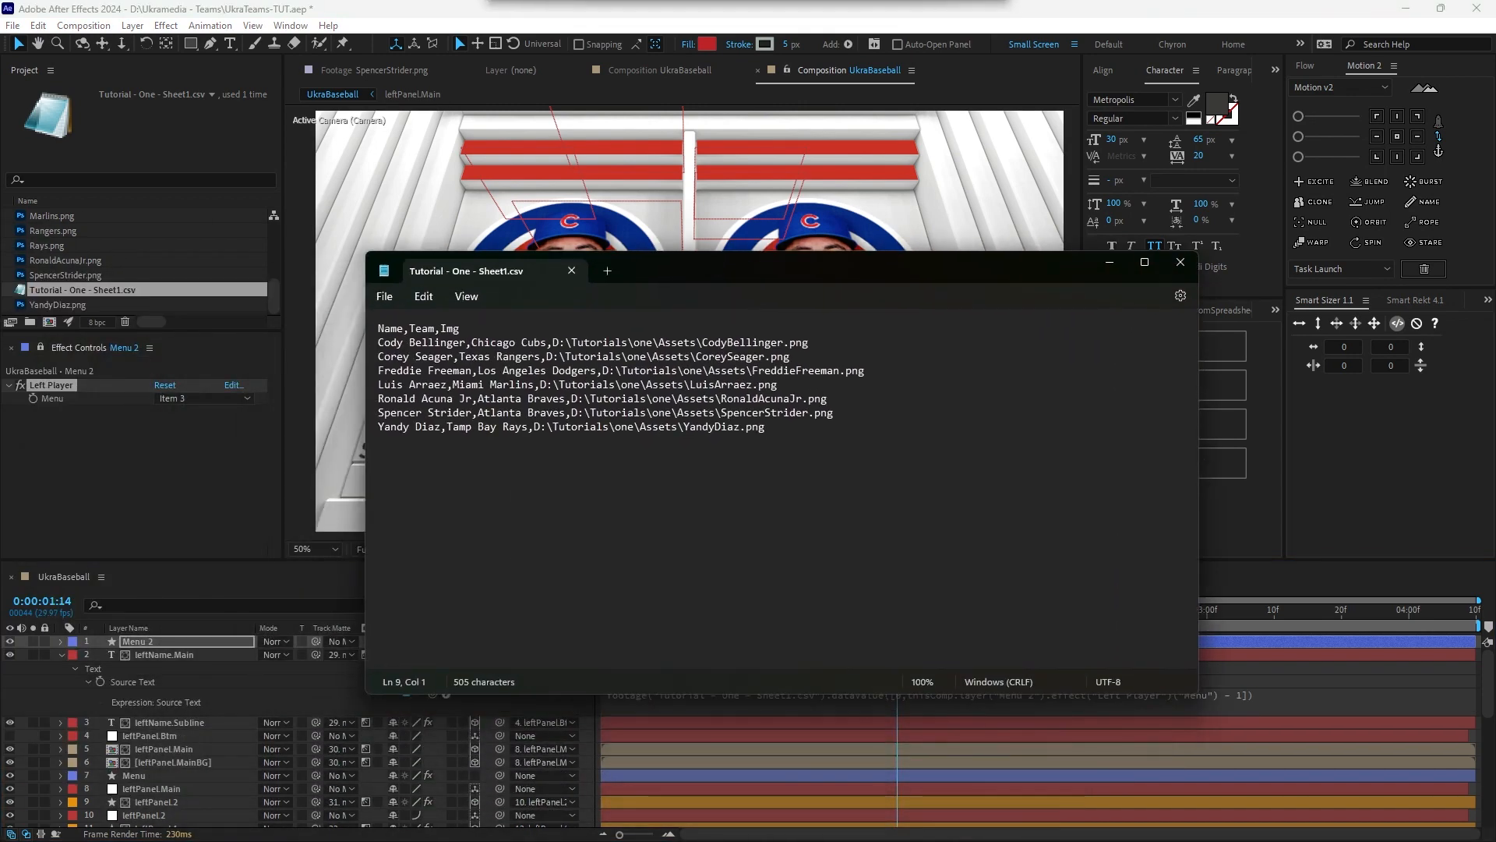
pyautogui.moveTo(384, 329); pyautogui.dragTo(428, 427)
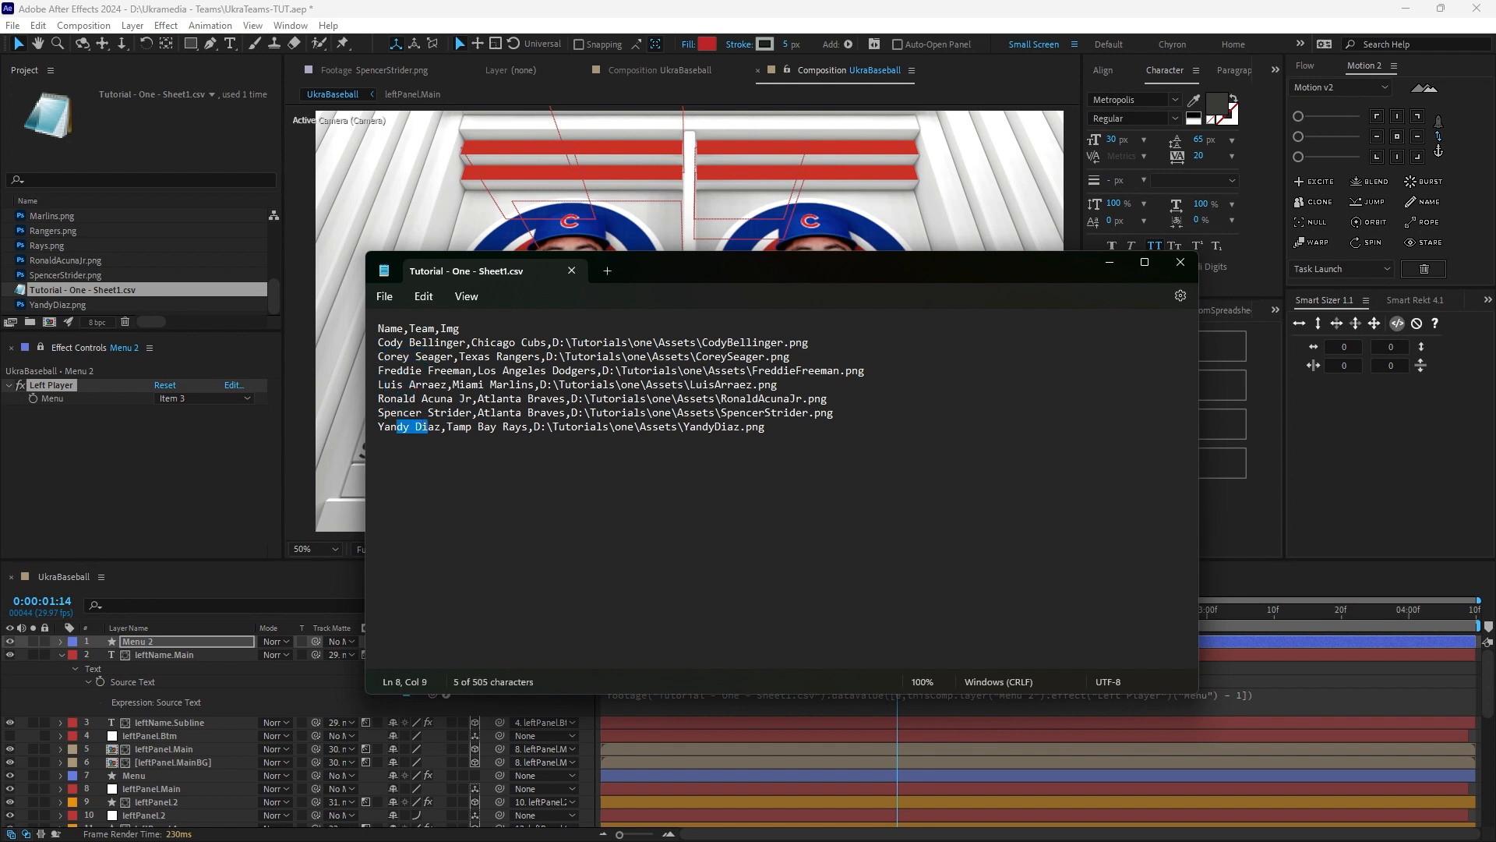
pyautogui.moveTo(378, 328); pyautogui.dragTo(465, 343)
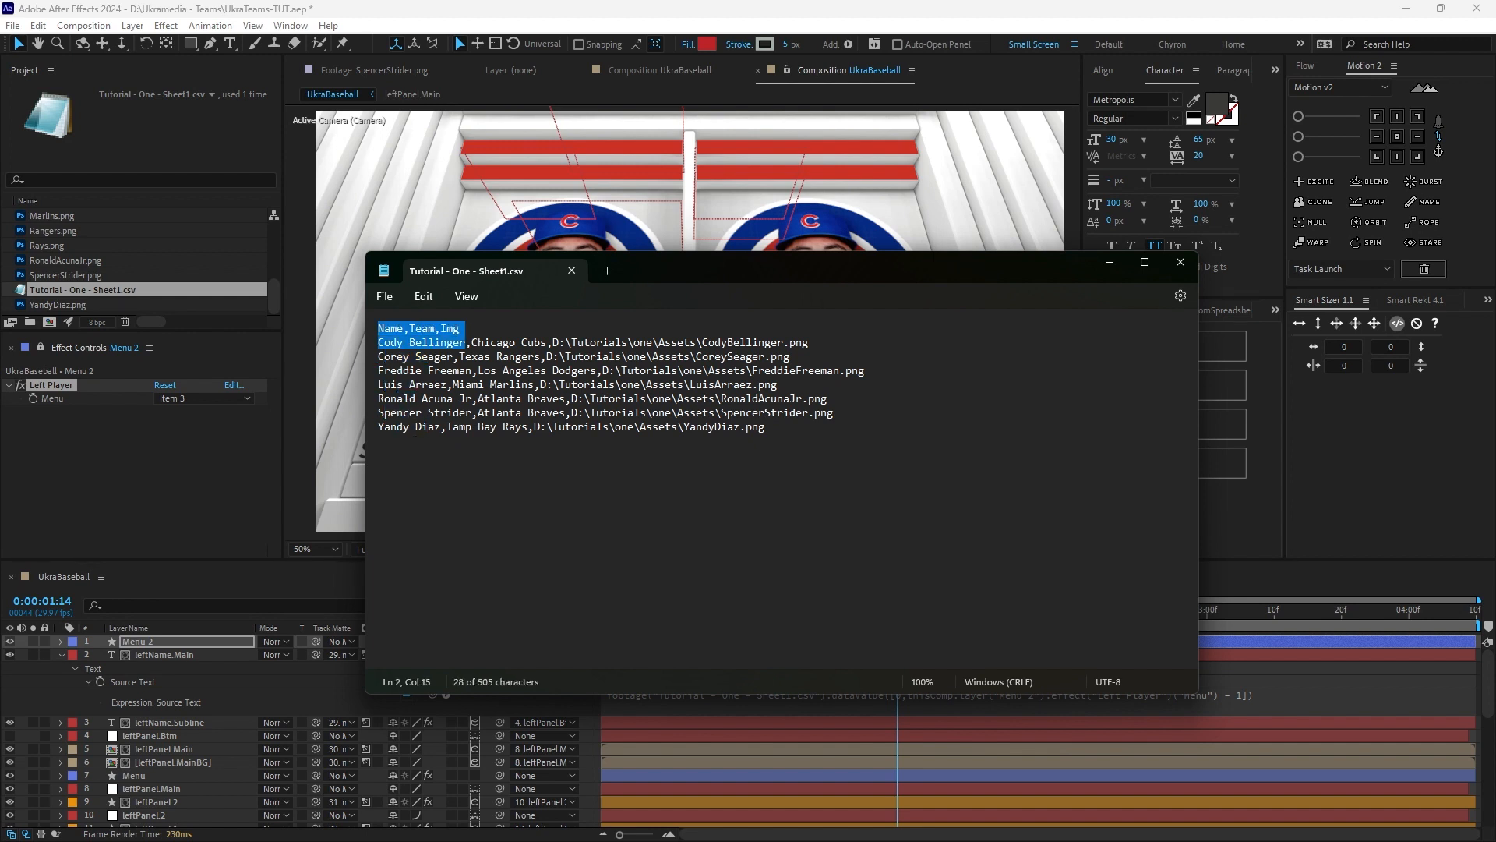
pyautogui.click(1109, 261)
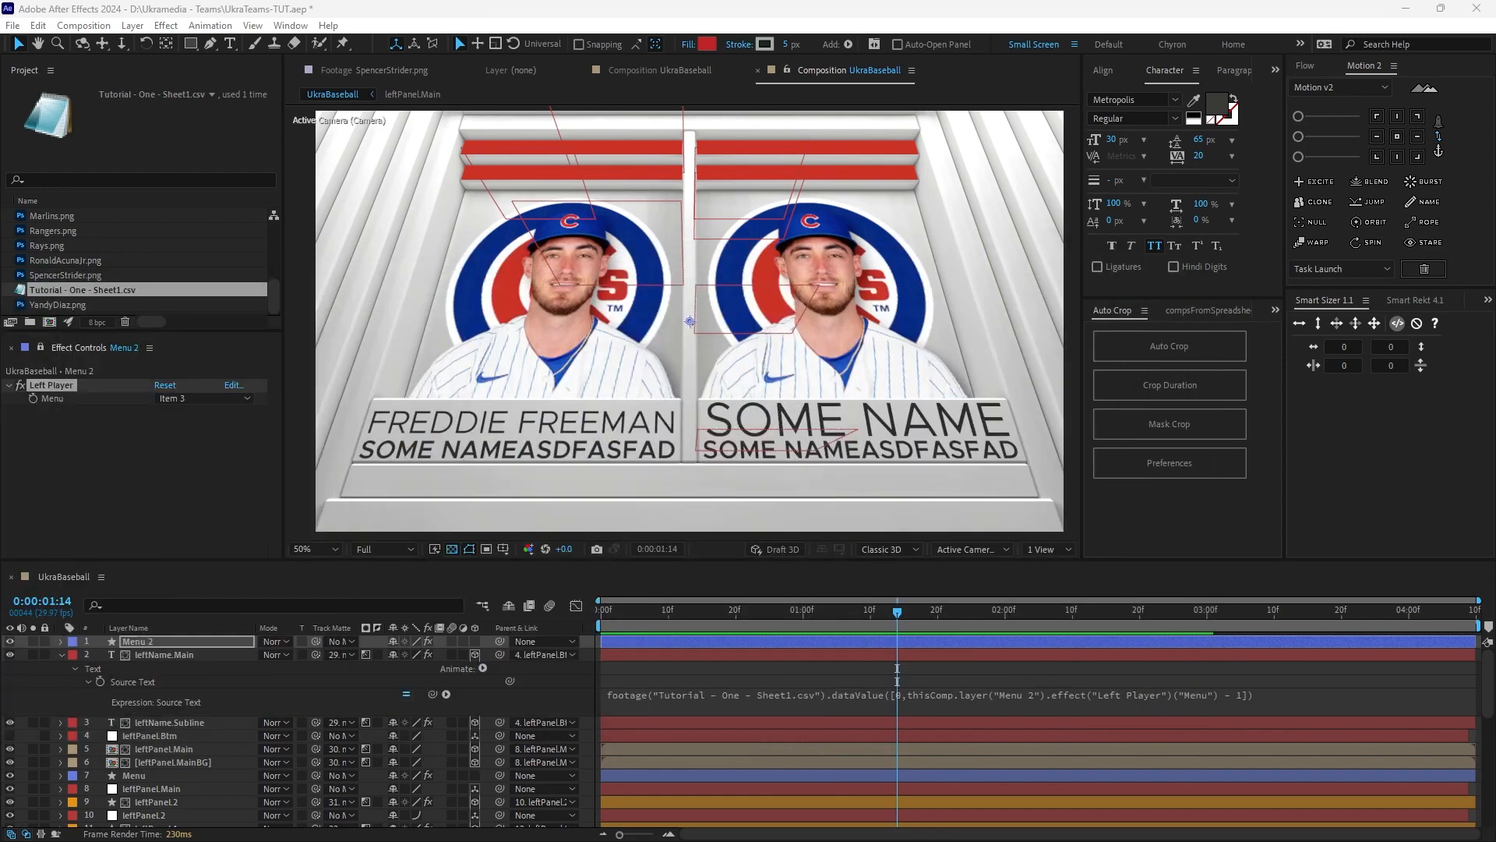
# Set the Left Player menu to Item 1 and rename its first option as Cody Bellinger.
pyautogui.click(204, 398)
pyautogui.click(181, 416)
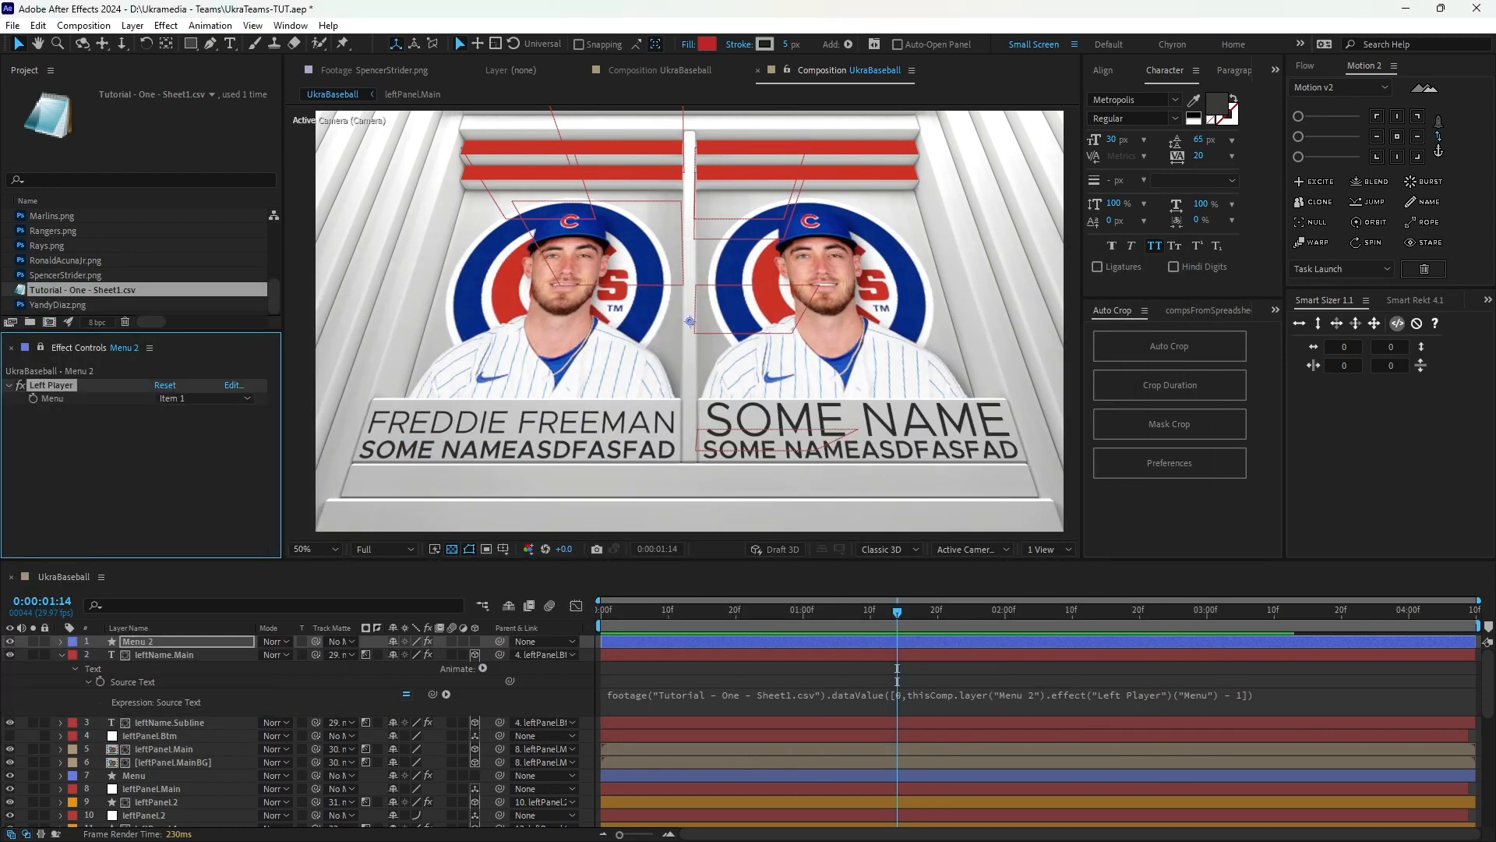
pyautogui.click(234, 385)
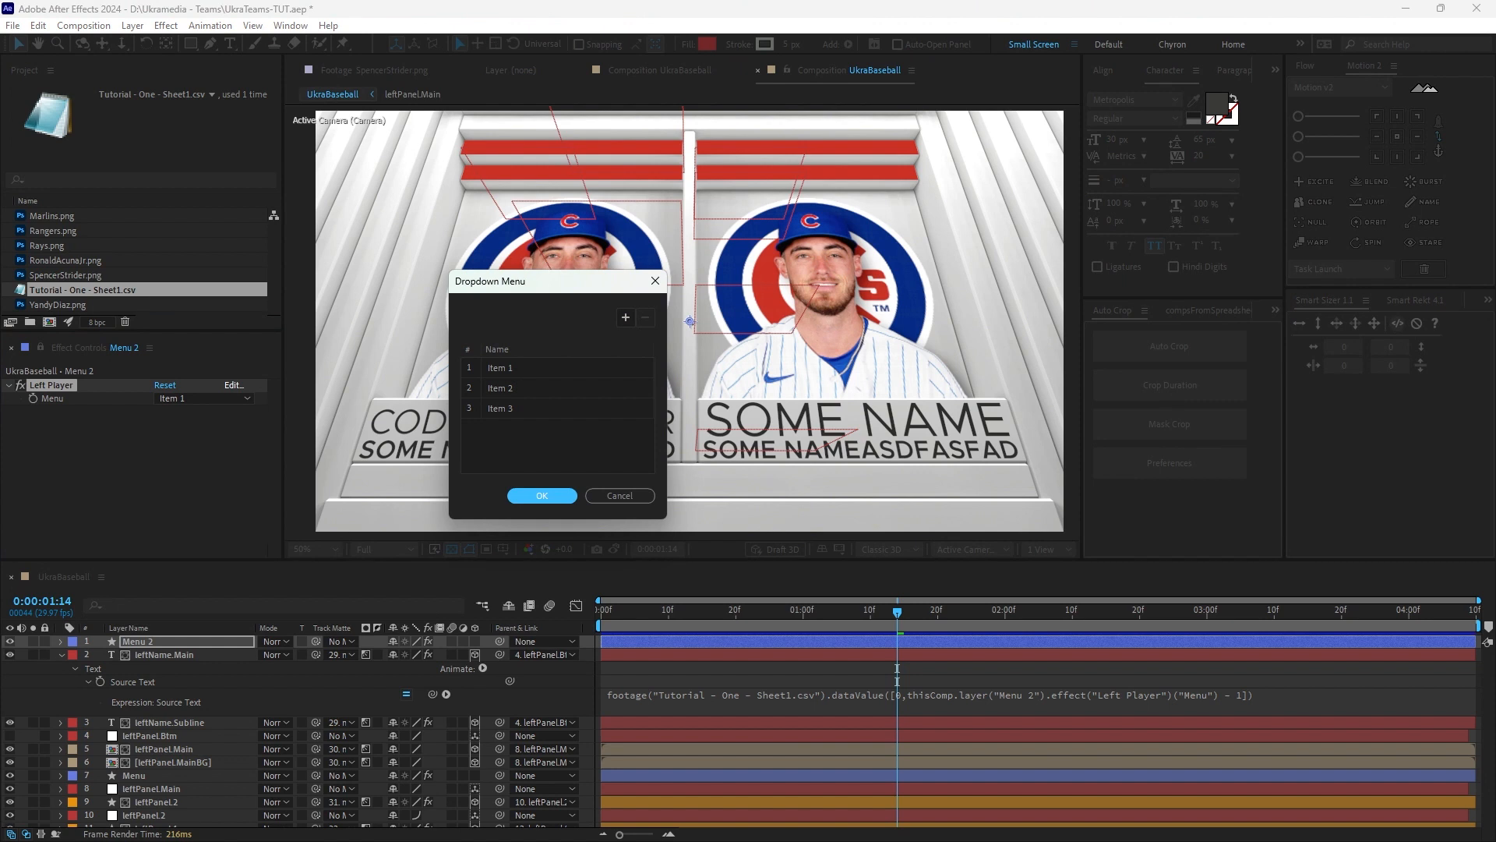
pyautogui.doubleClick(500, 368)
pyautogui.write('Cody')
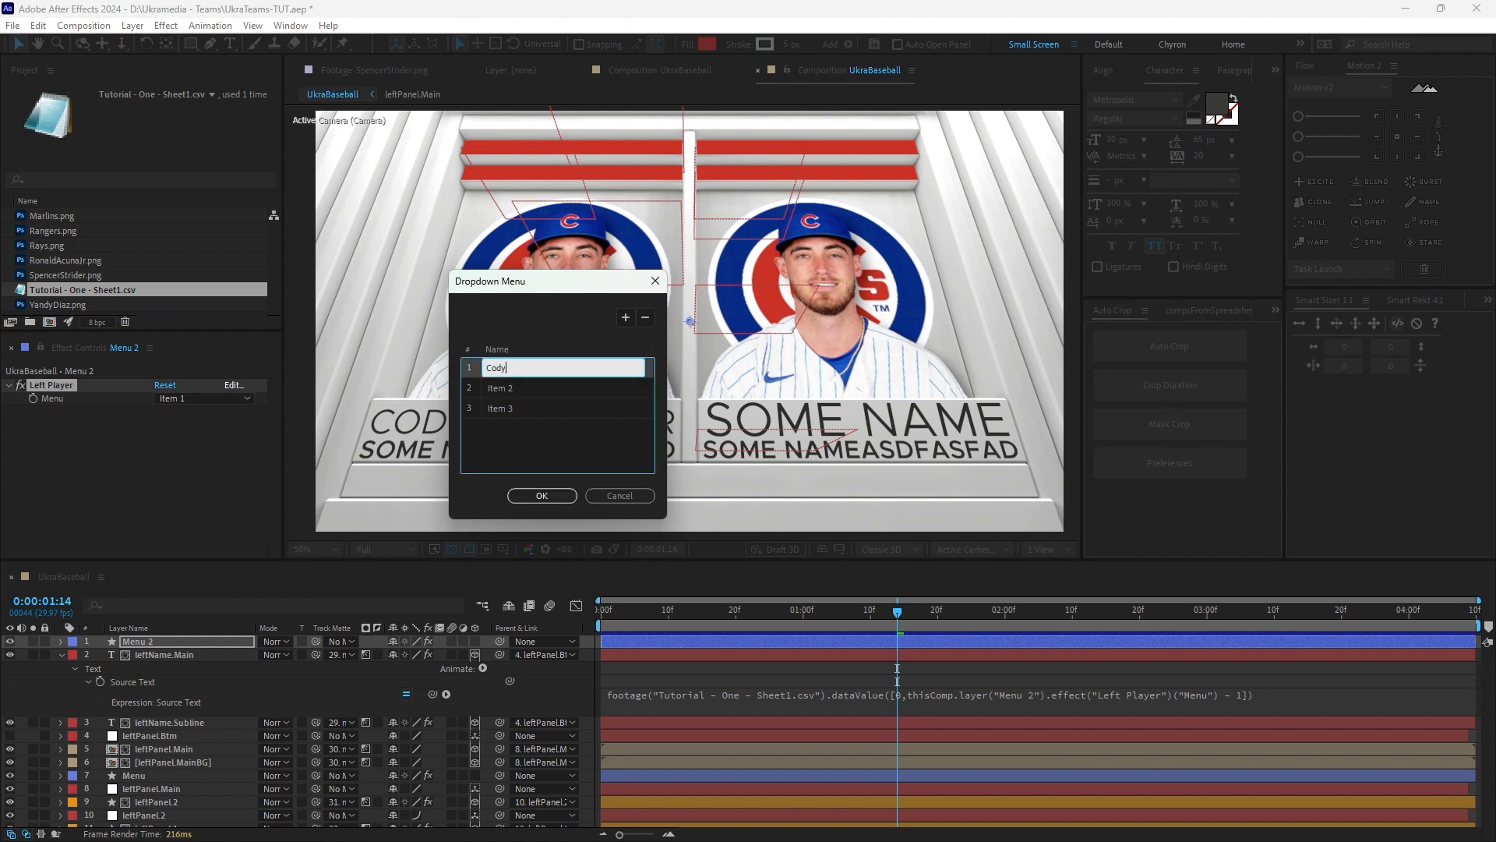
pyautogui.write(' Bellinger')
pyautogui.press('Return')
# Rename the second option of the Left Player dropdown menu as Corey Seager.
pyautogui.doubleClick(500, 388)
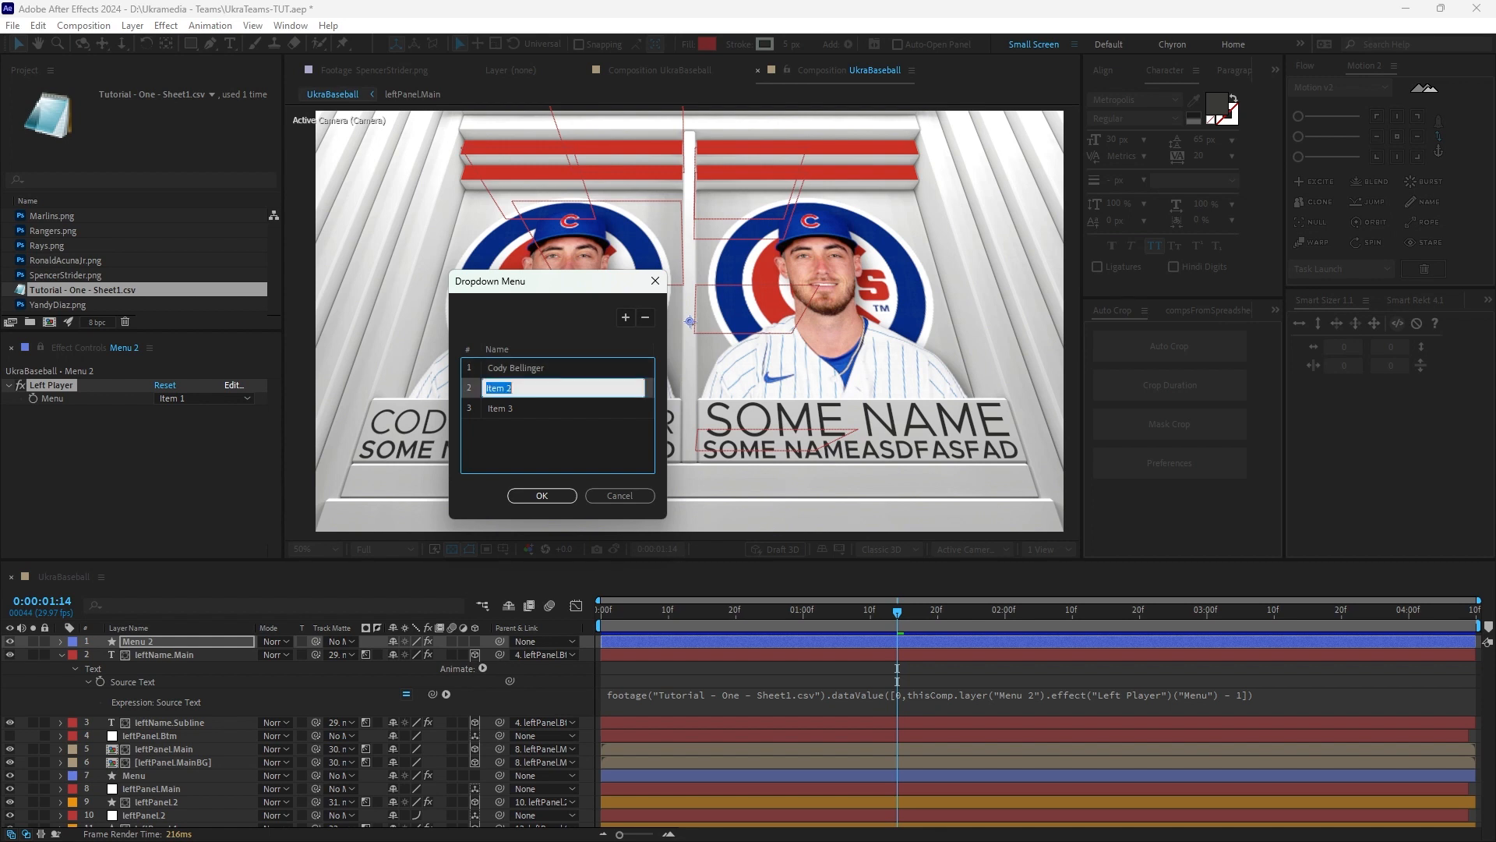
pyautogui.write('Corey Seager')
pyautogui.press('Return')
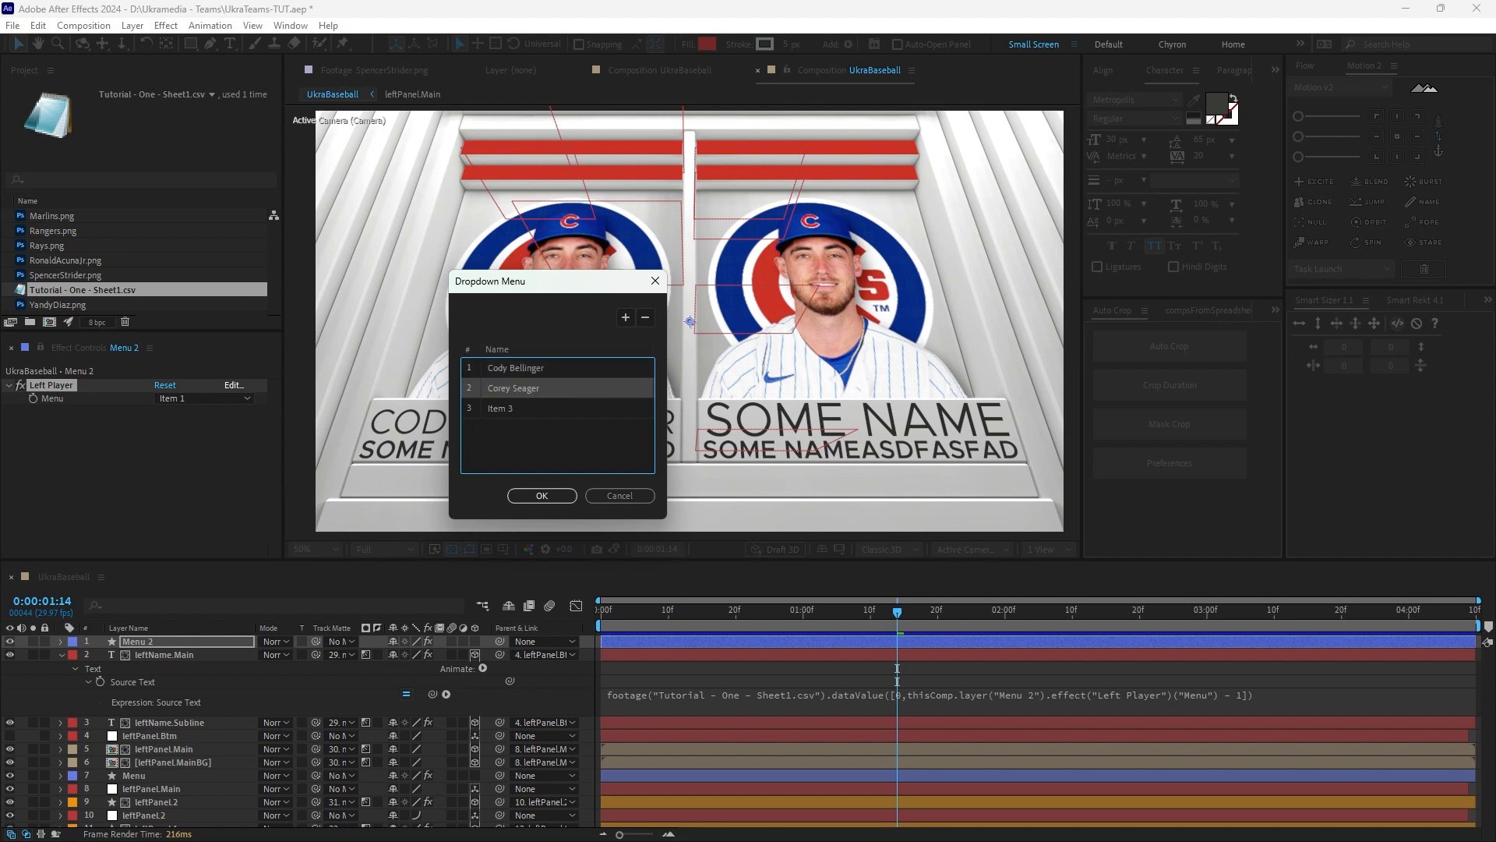
# Replace the third option of the dropdown menu with a new one named Freddie Freeman.
pyautogui.doubleClick(500, 408)
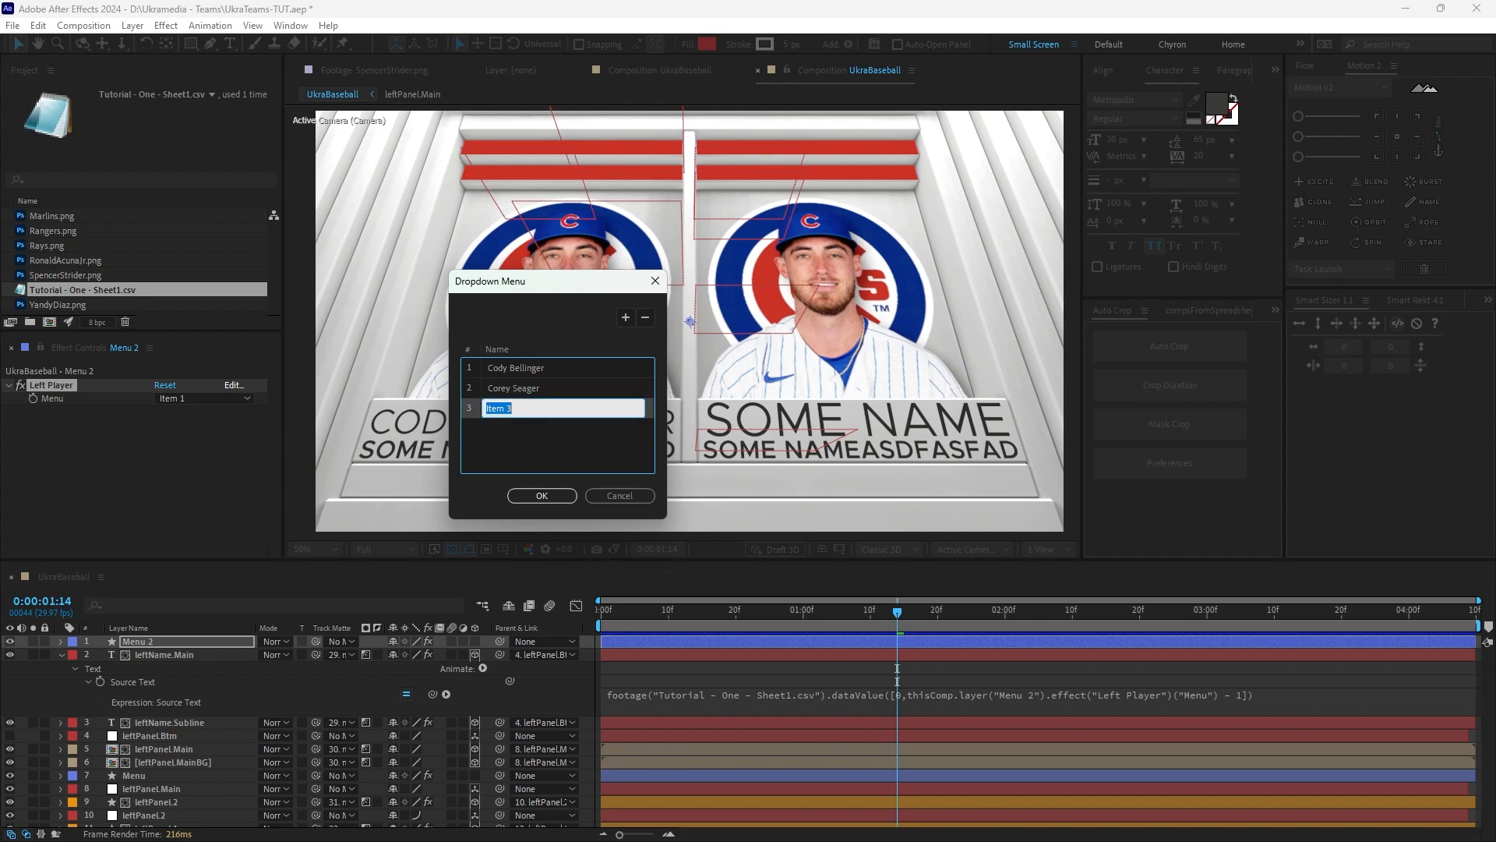
pyautogui.press('Return')
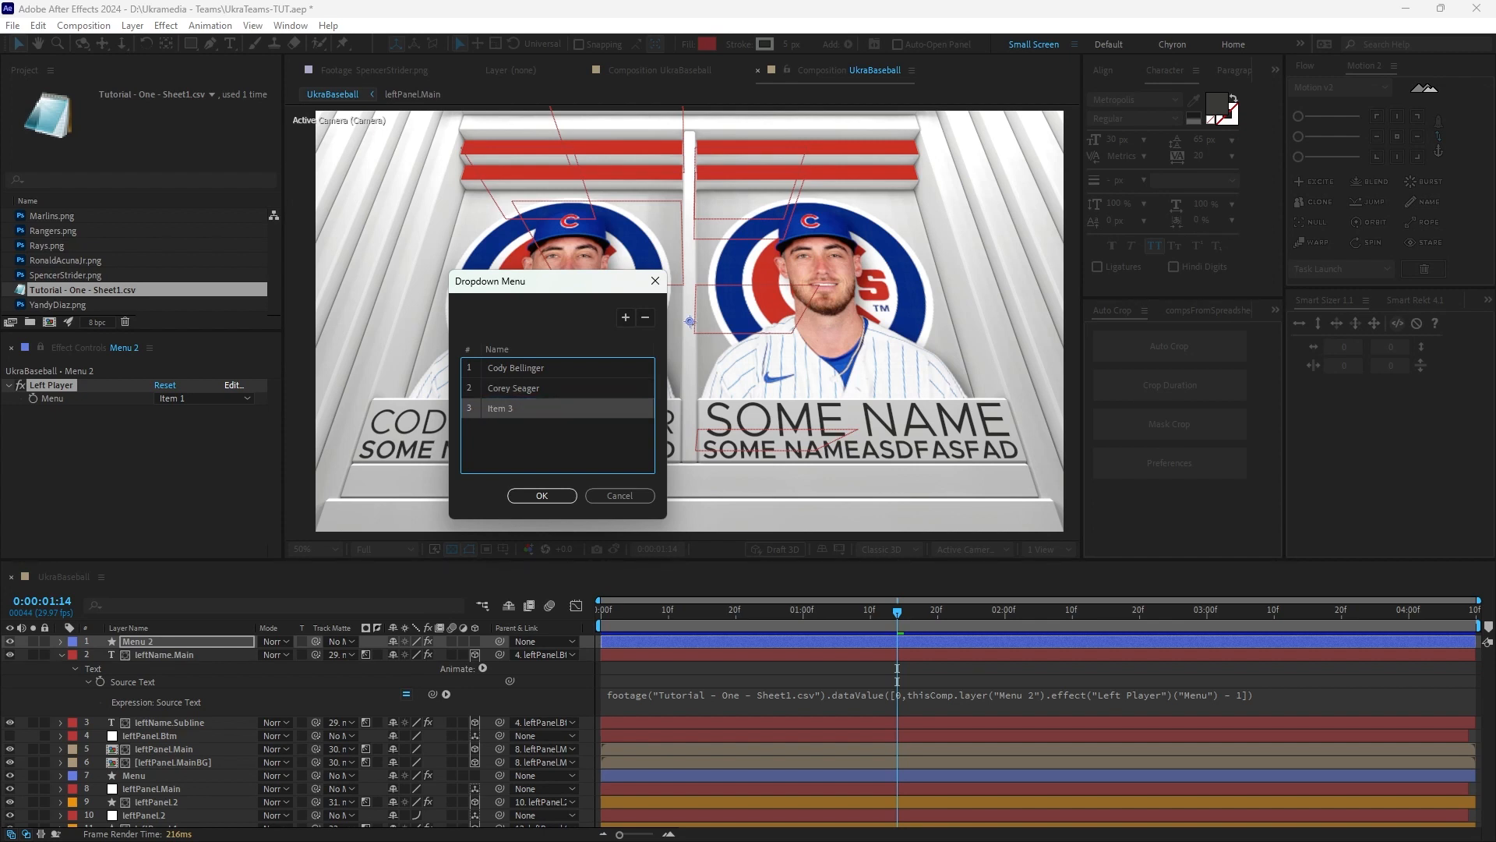
pyautogui.press('Delete')
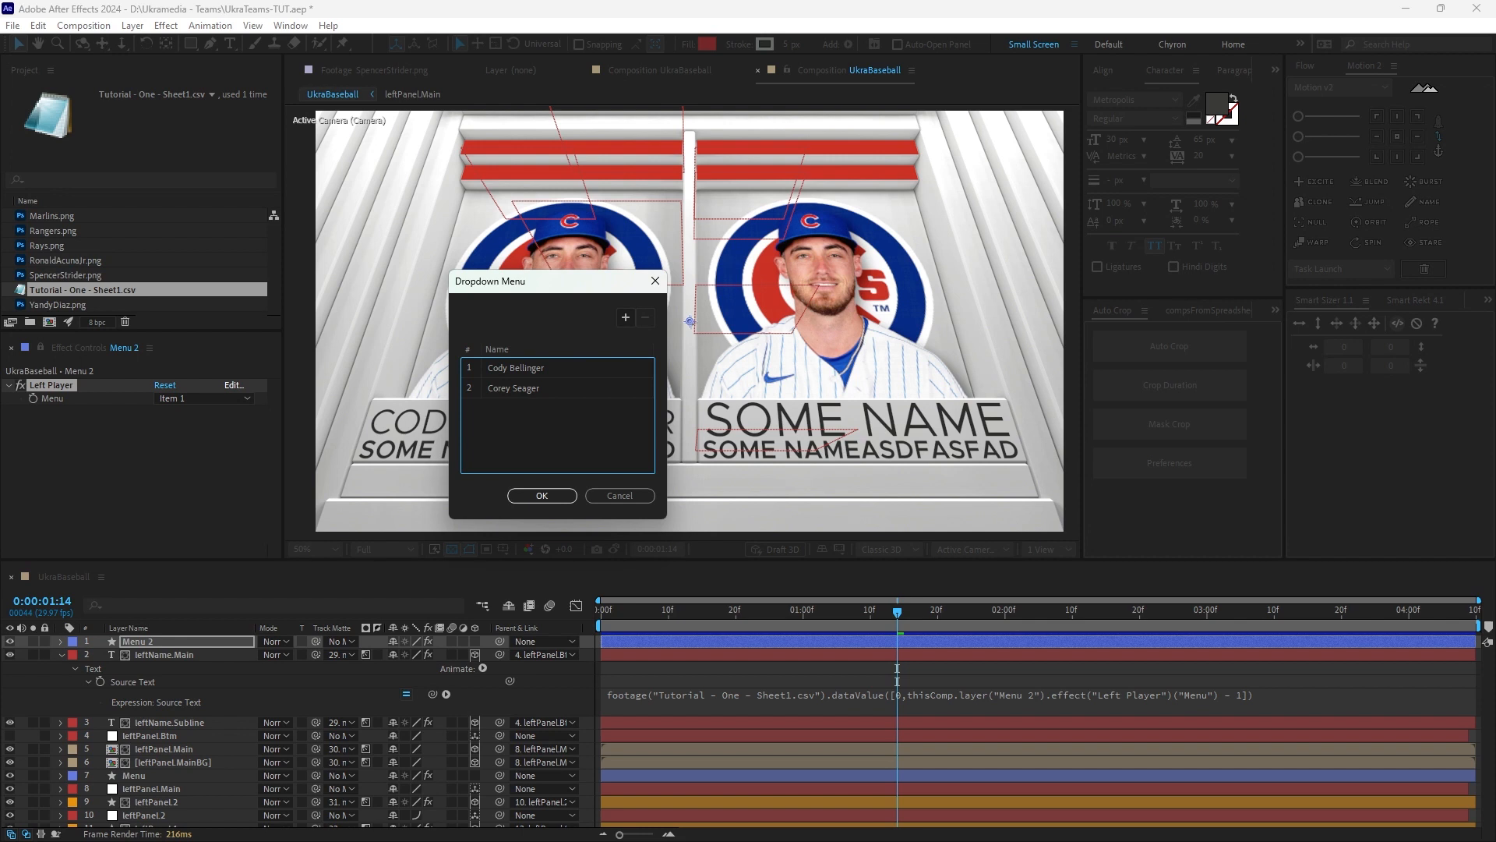
pyautogui.click(626, 317)
pyautogui.write('Freddie')
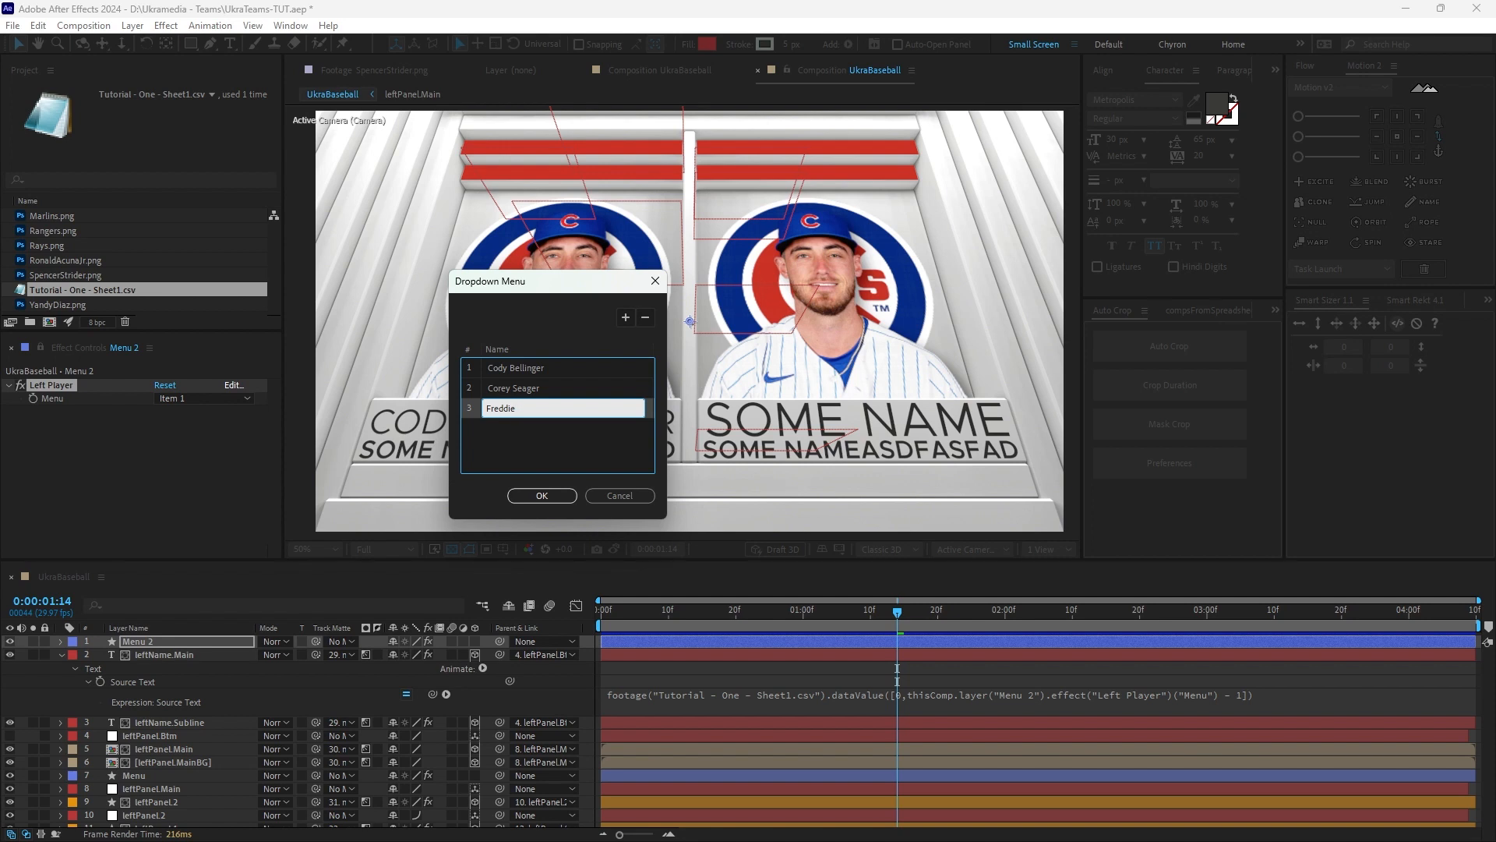
pyautogui.write(' Freeman')
pyautogui.press('Return')
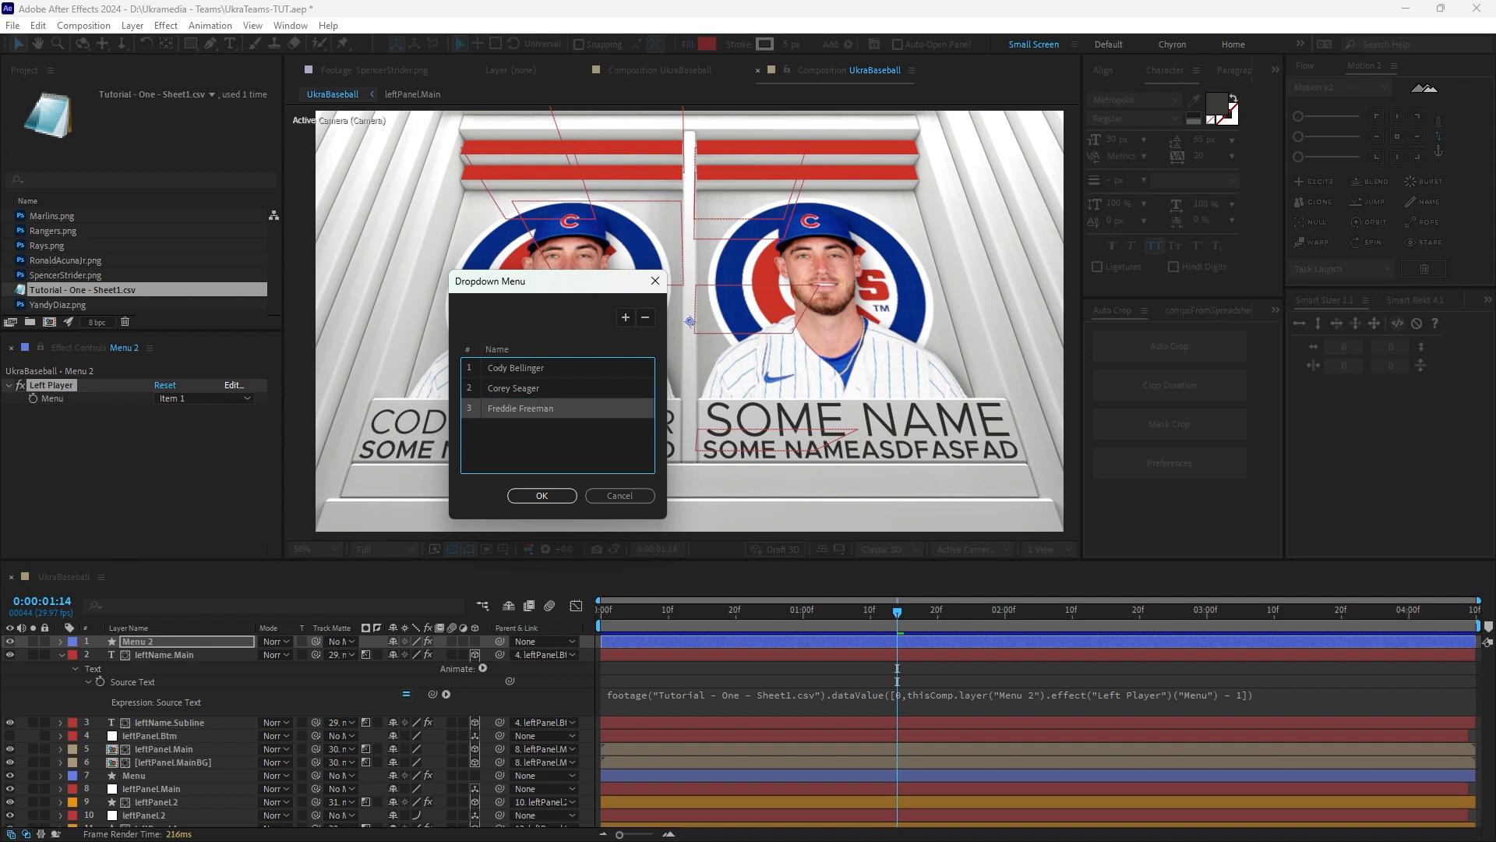
# Add a fourth option named Luis Arraez and a fifth named Ronald Acuna Jr to the dropdown menu.
pyautogui.click(625, 317)
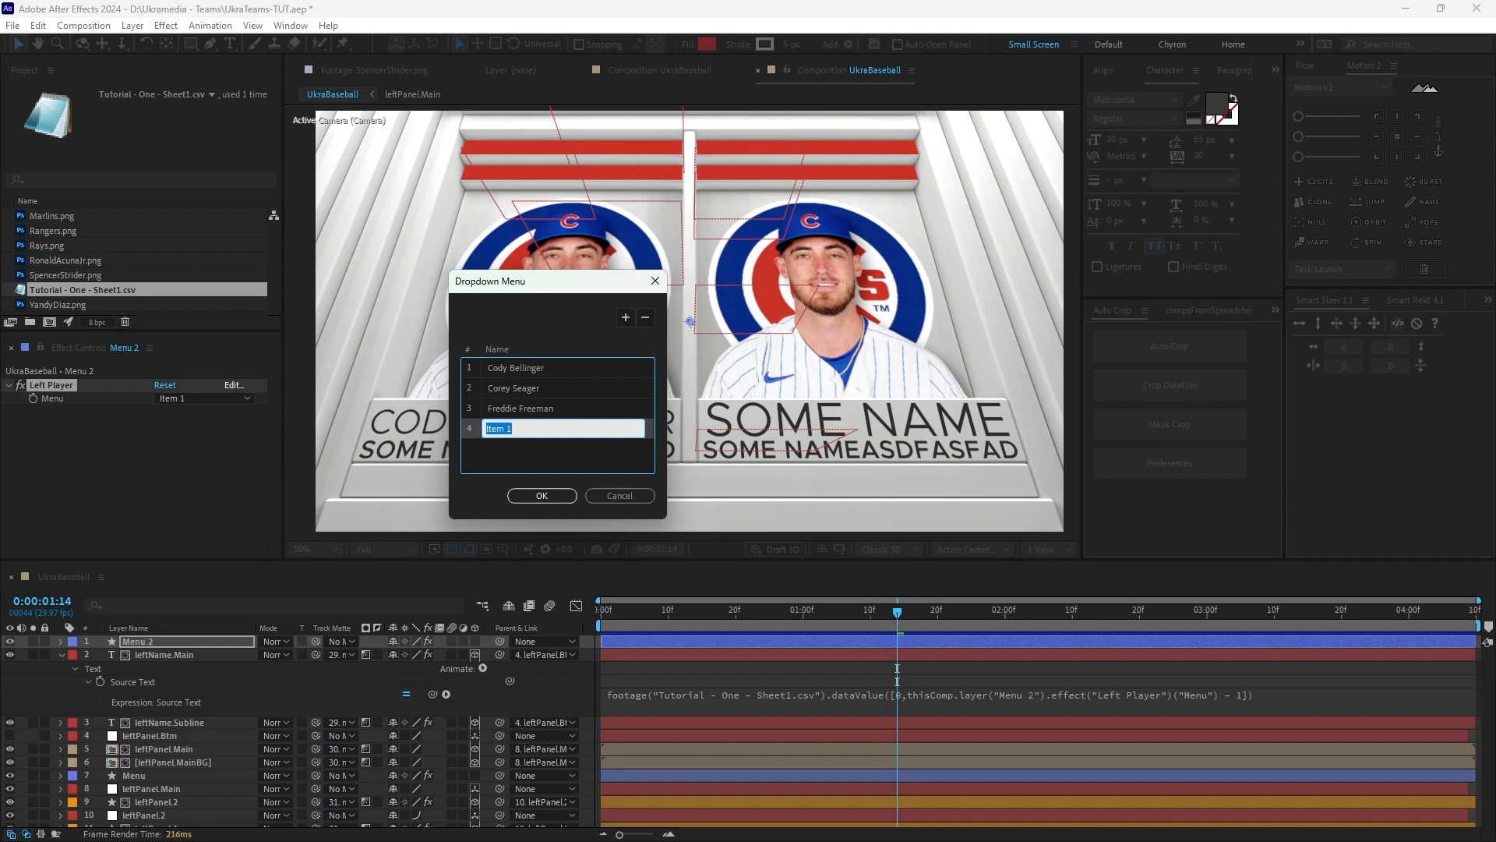
pyautogui.hotkey('alt', 'Tab')
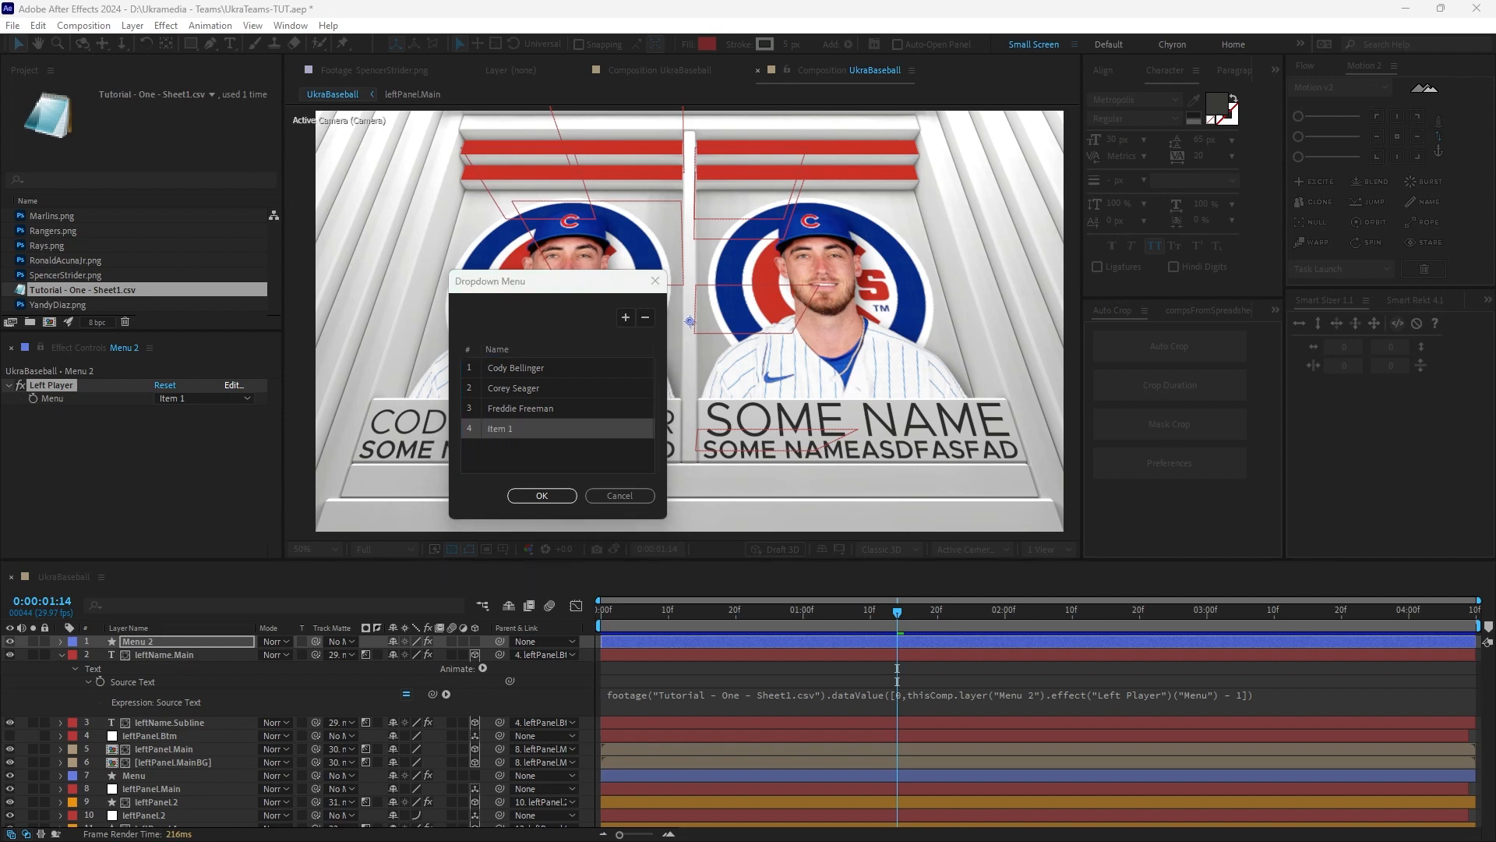
pyautogui.doubleClick(510, 429)
pyautogui.write('Luis Arraez')
pyautogui.click(625, 317)
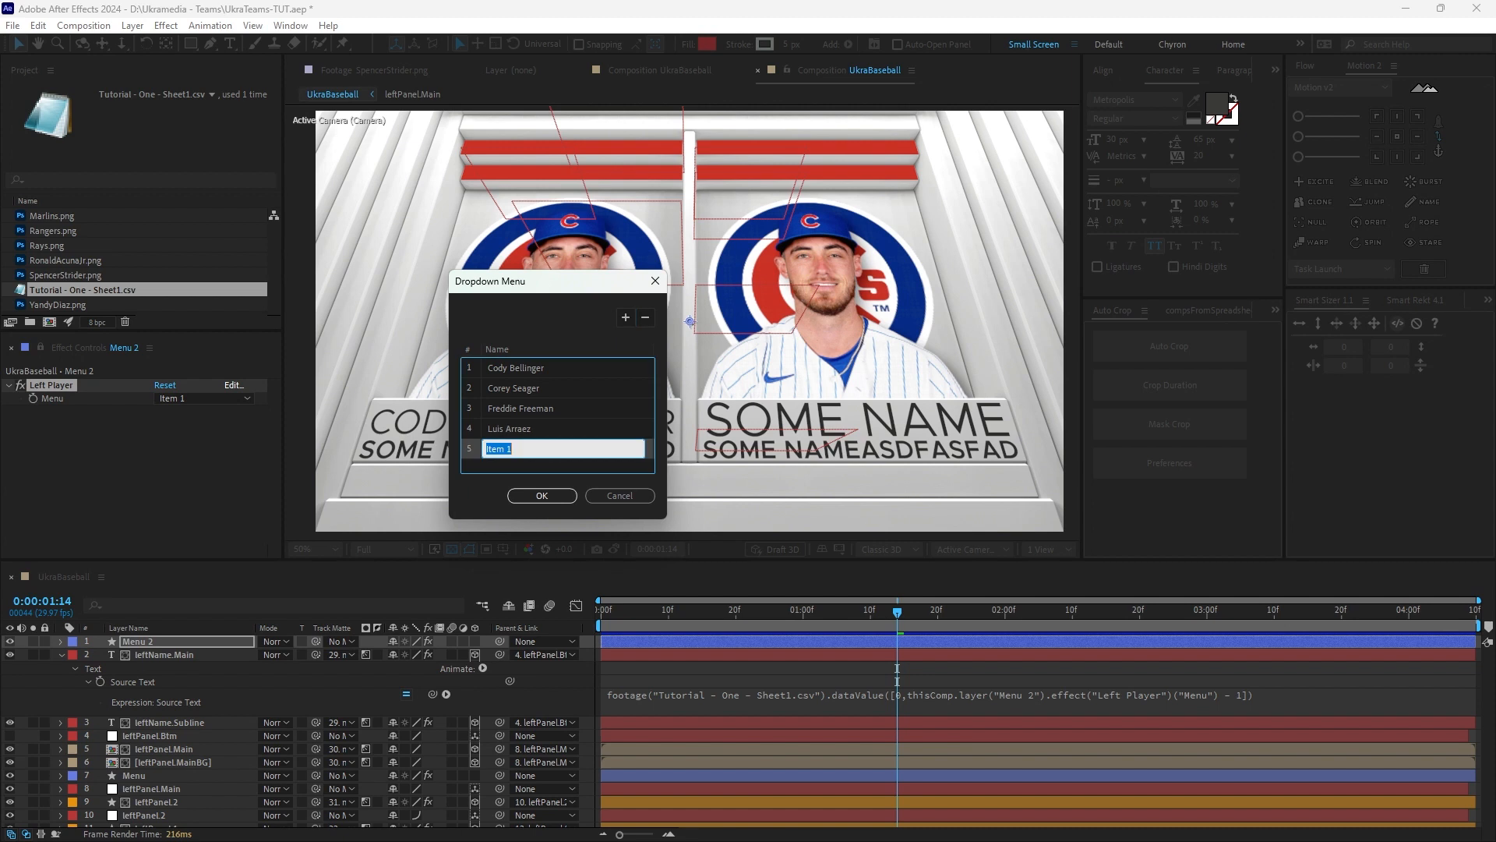
pyautogui.hotkey('alt', 'Tab')
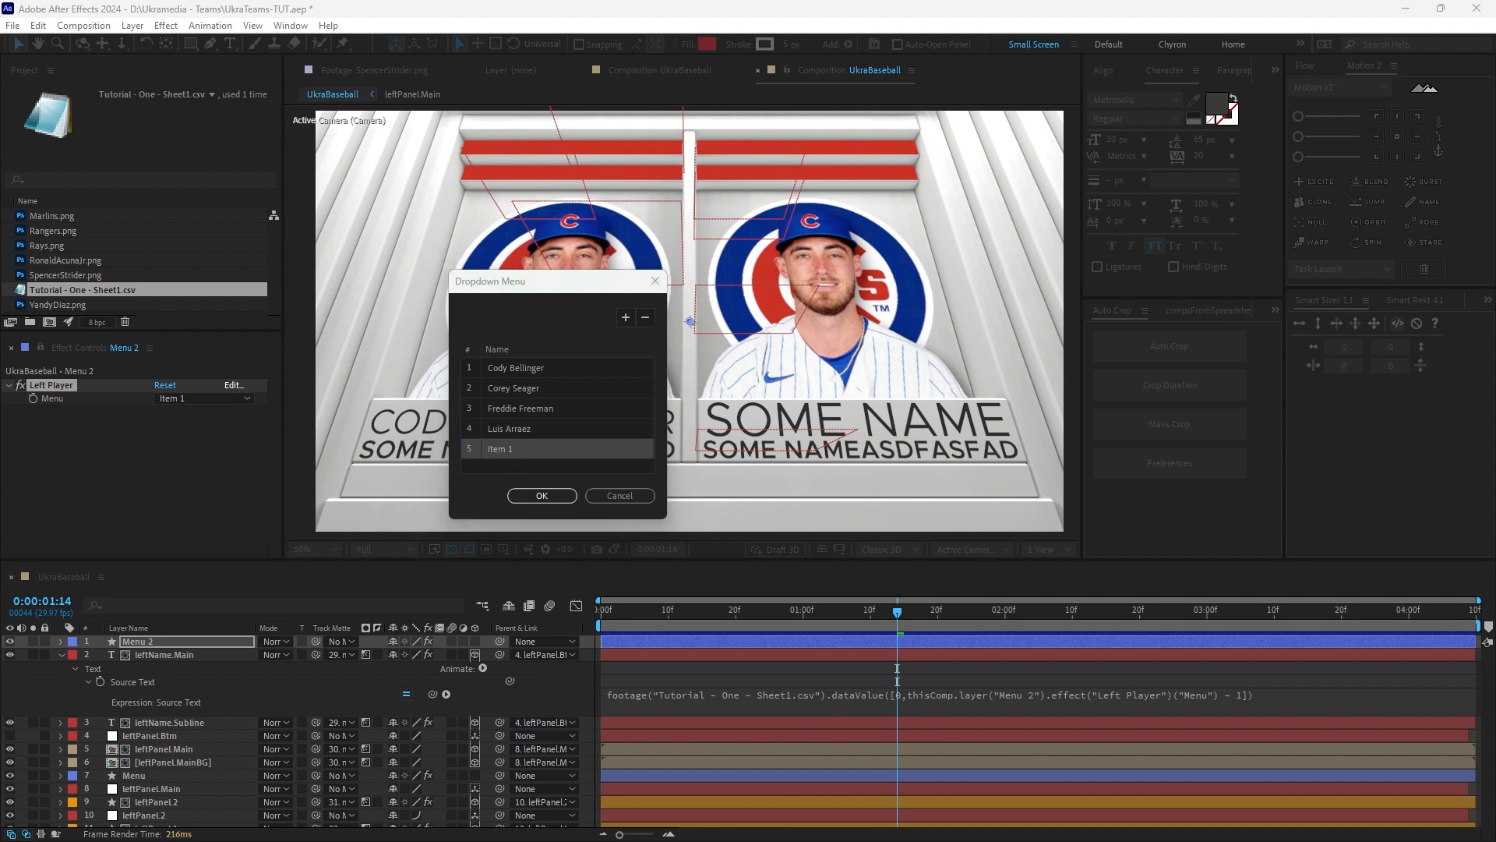
pyautogui.doubleClick(510, 449)
pyautogui.write('Ronald Acuna Jr')
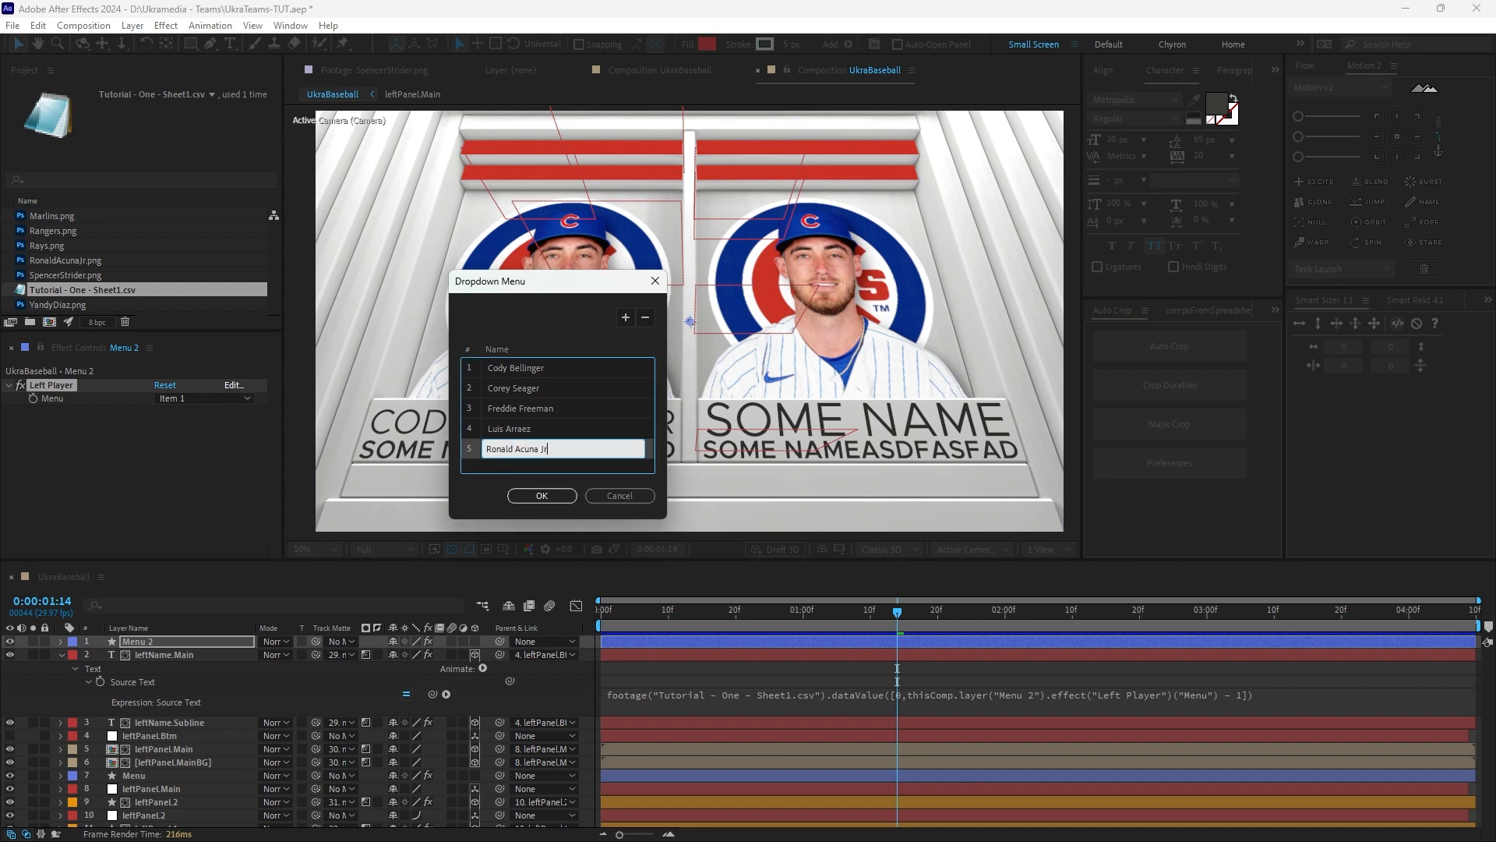
# Add a sixth option named Spencer Strider and a seventh named Yandy Diaz, and apply the dropdown menu edits.
pyautogui.click(625, 317)
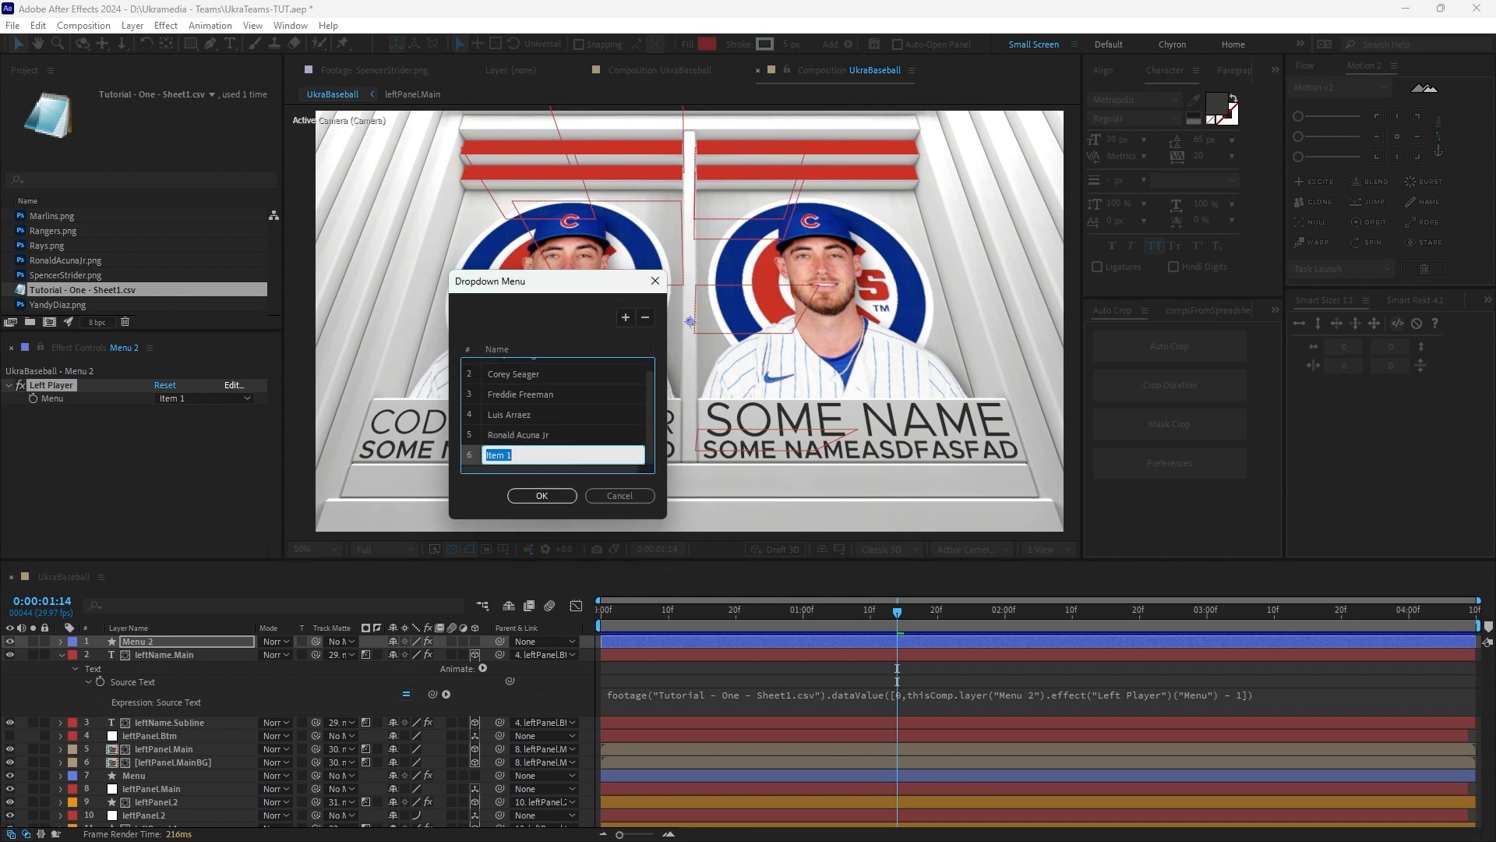
pyautogui.hotkey('alt', 'Tab')
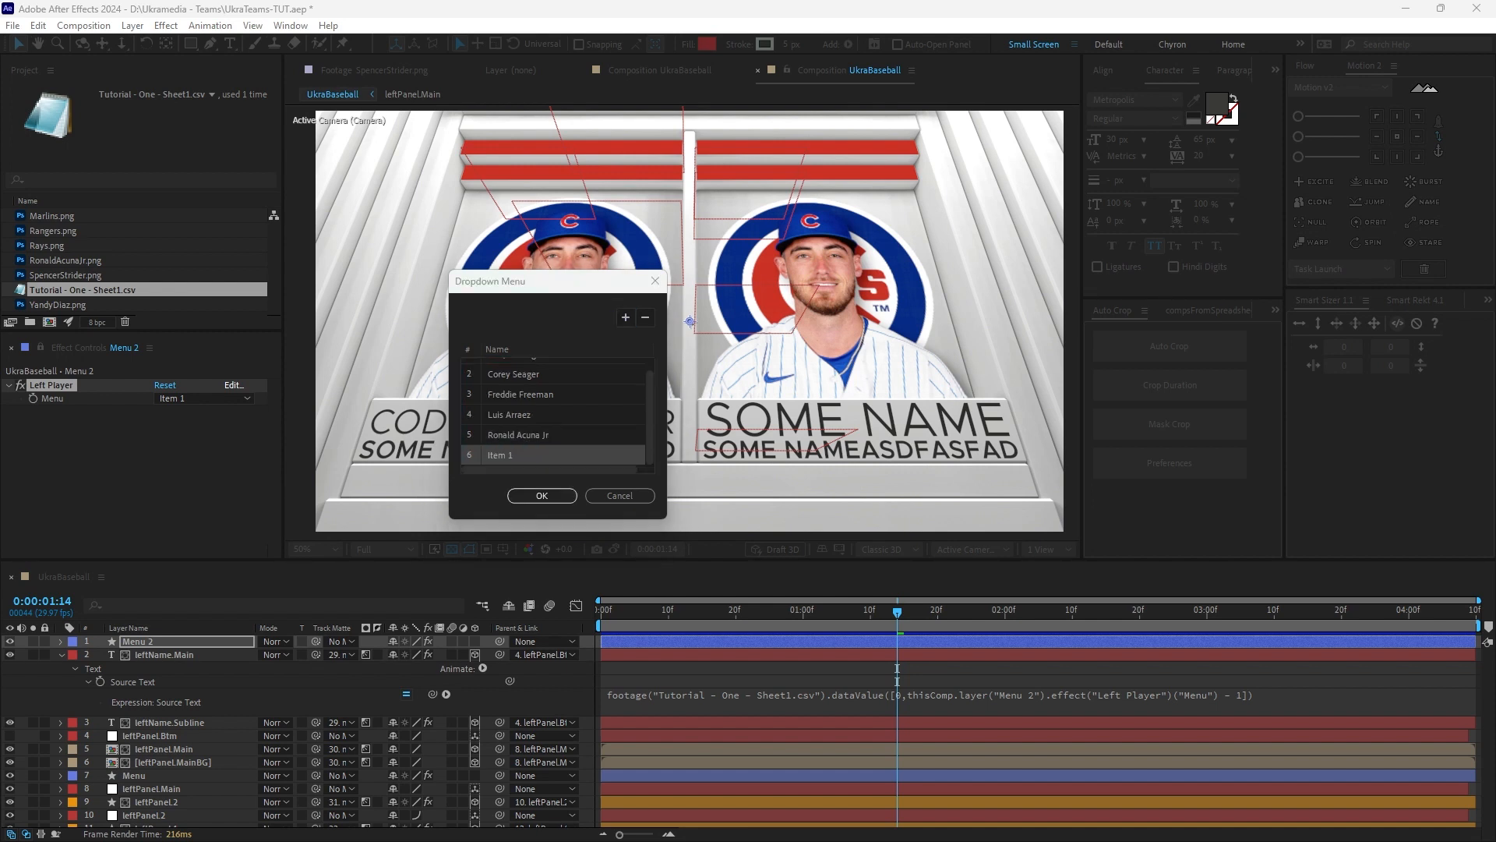
pyautogui.doubleClick(512, 455)
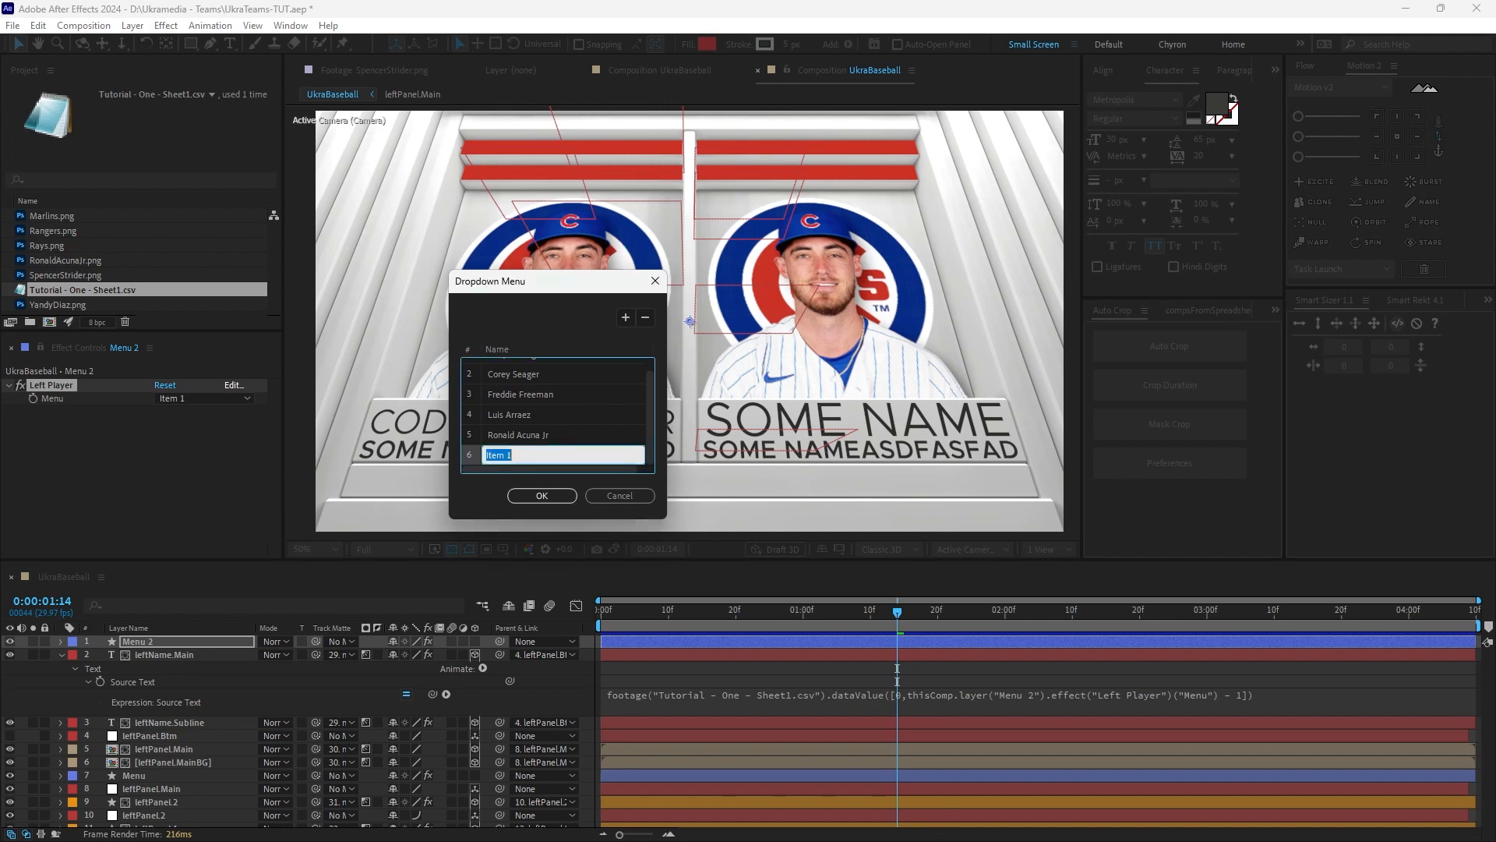
pyautogui.write('Spencer Strider')
pyautogui.click(625, 317)
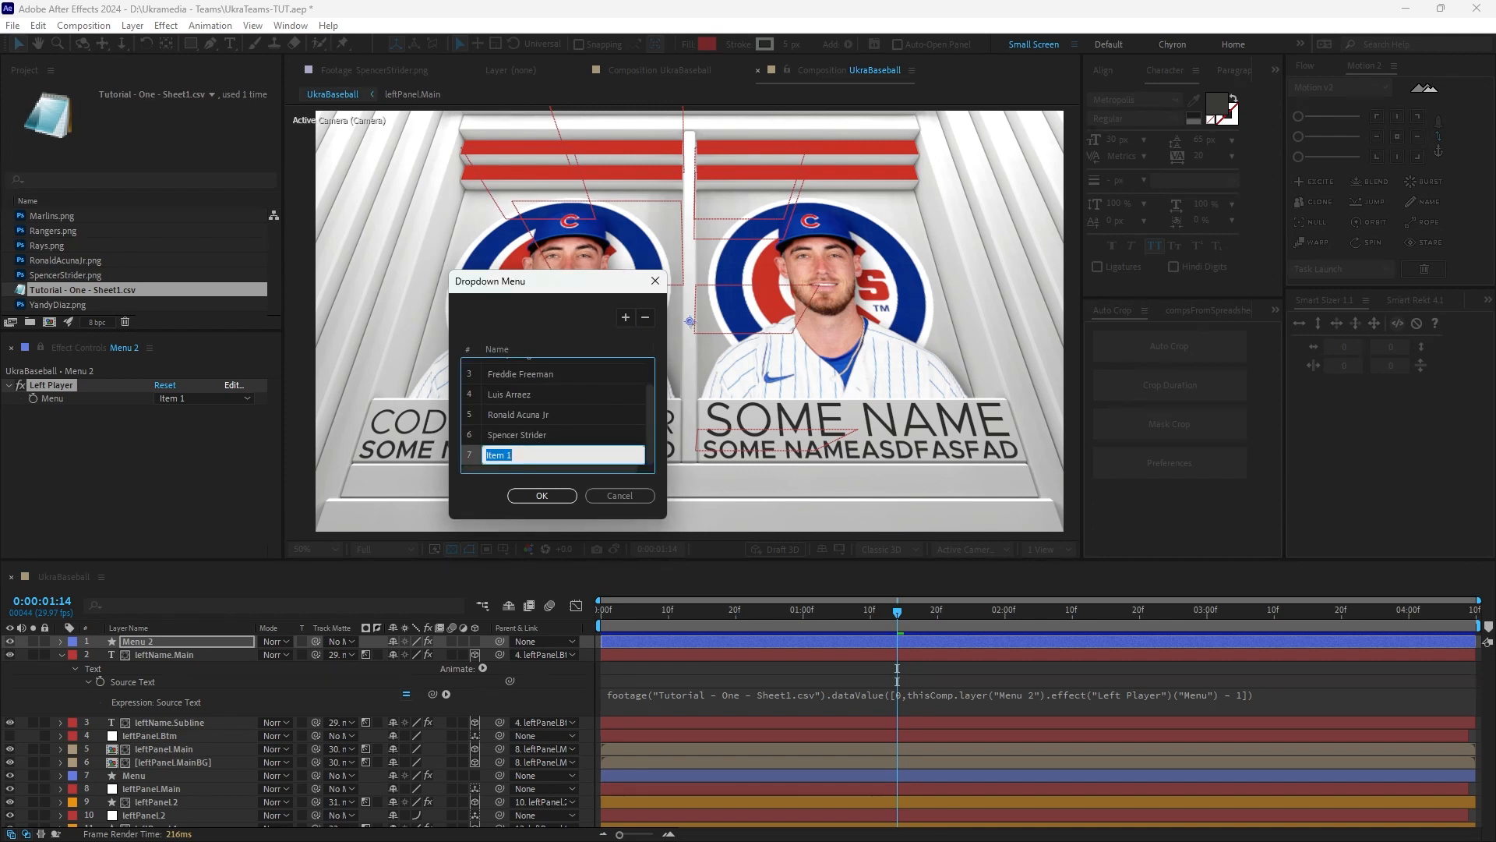
pyautogui.hotkey('alt', 'Tab')
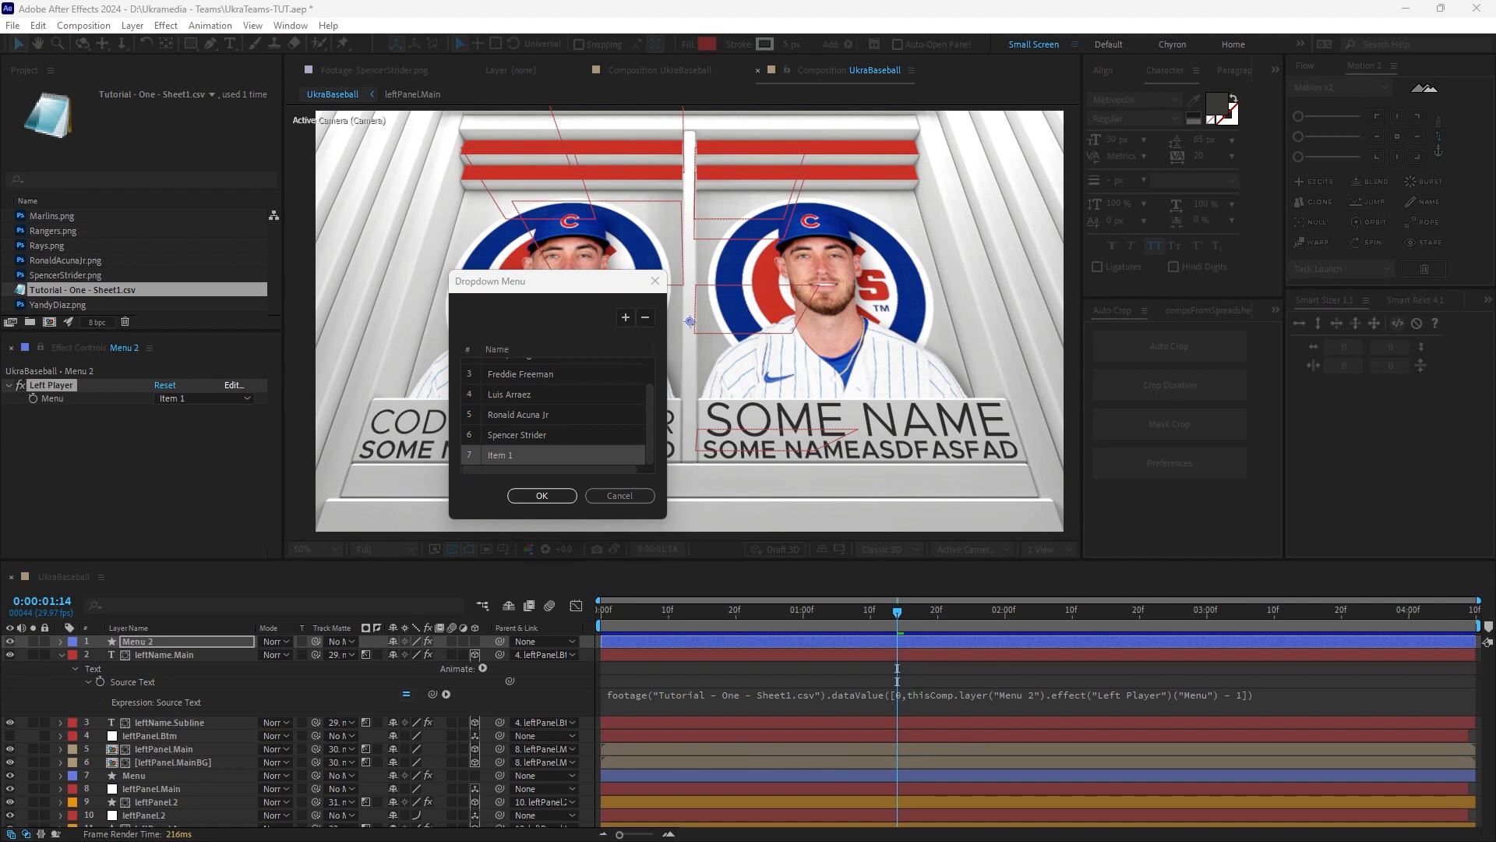
pyautogui.doubleClick(512, 455)
pyautogui.write('Yandy Diaz')
pyautogui.click(543, 495)
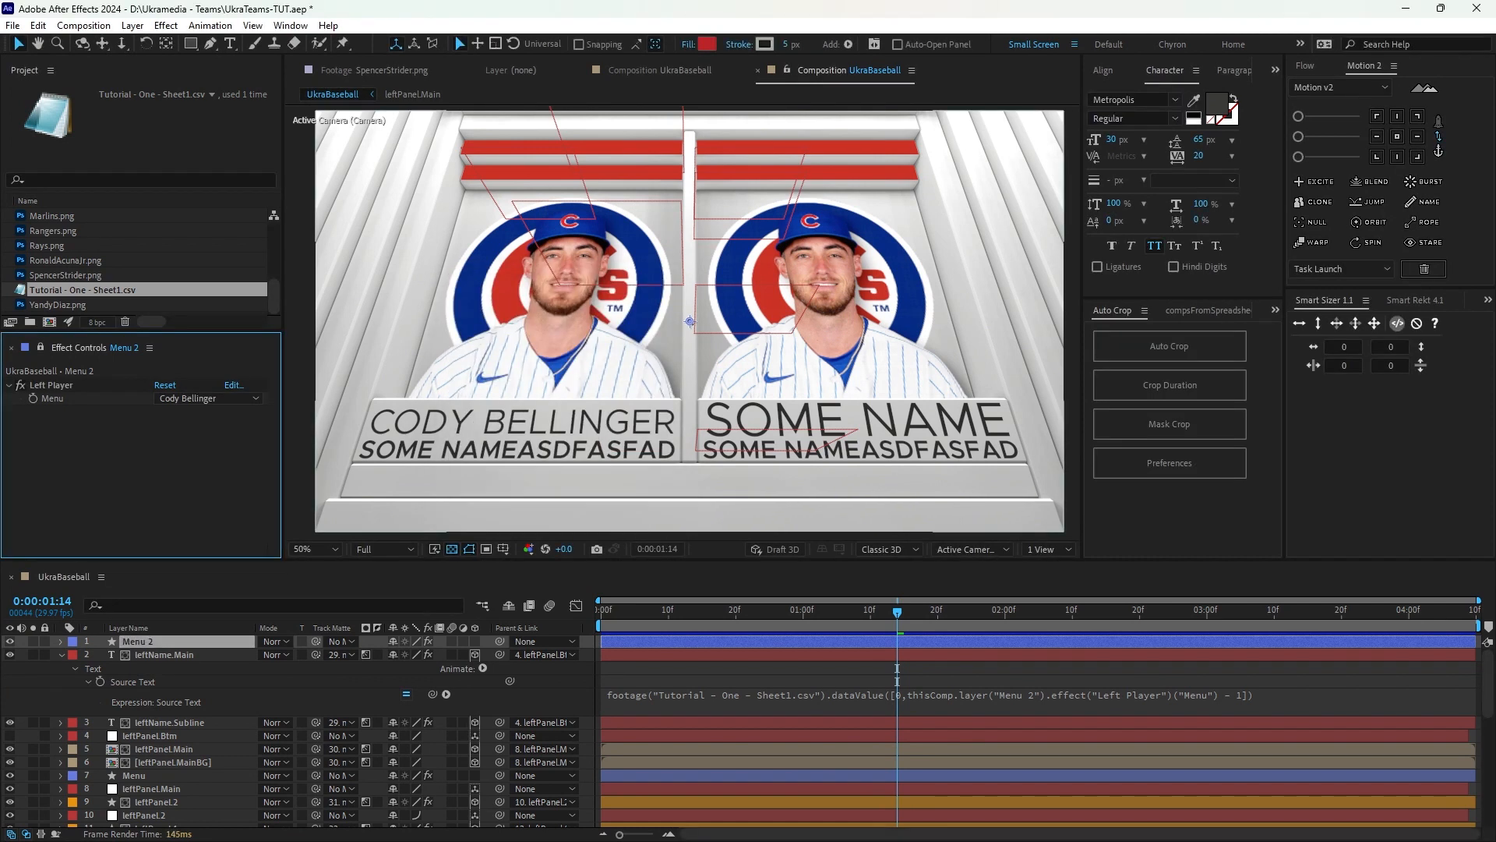
# Test the Left Player dropdown by choosing each player from Corey Seager through Yandy Diaz, ending on Cody Bellinger.
pyautogui.click(209, 399)
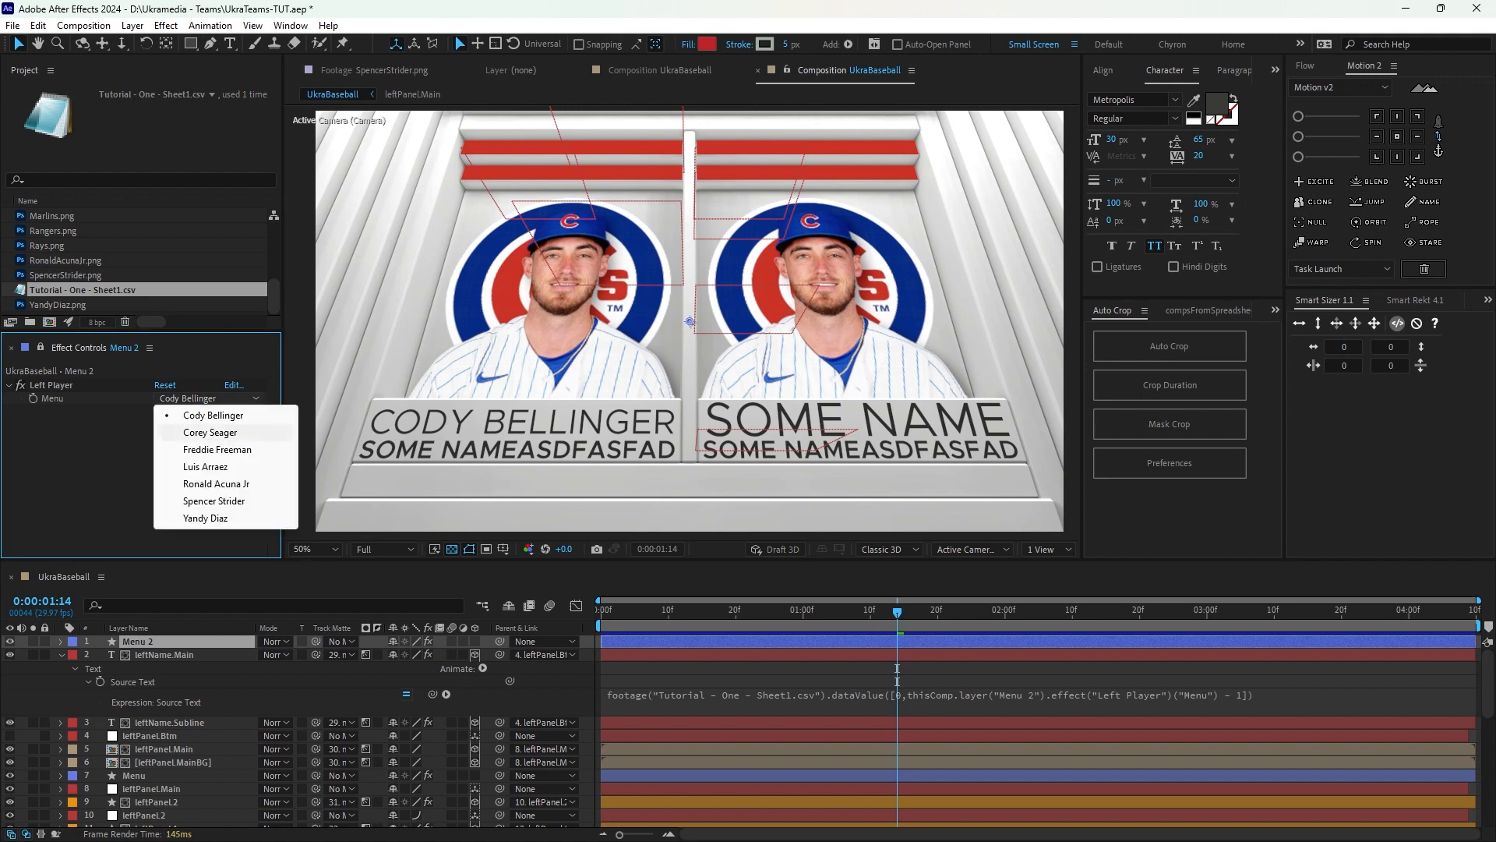
pyautogui.click(187, 433)
pyautogui.click(209, 398)
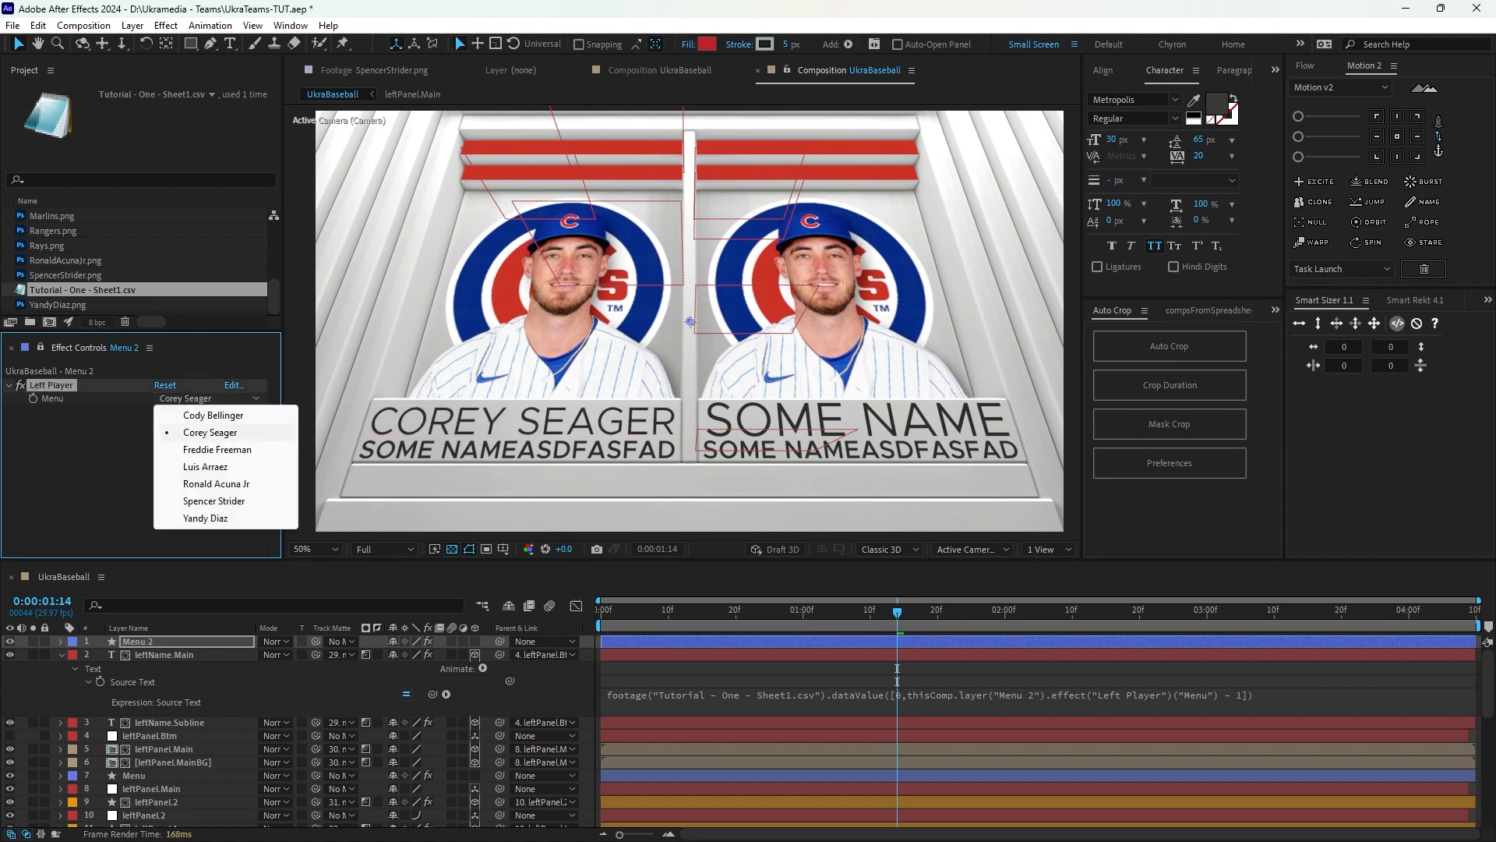
pyautogui.click(191, 448)
pyautogui.click(209, 398)
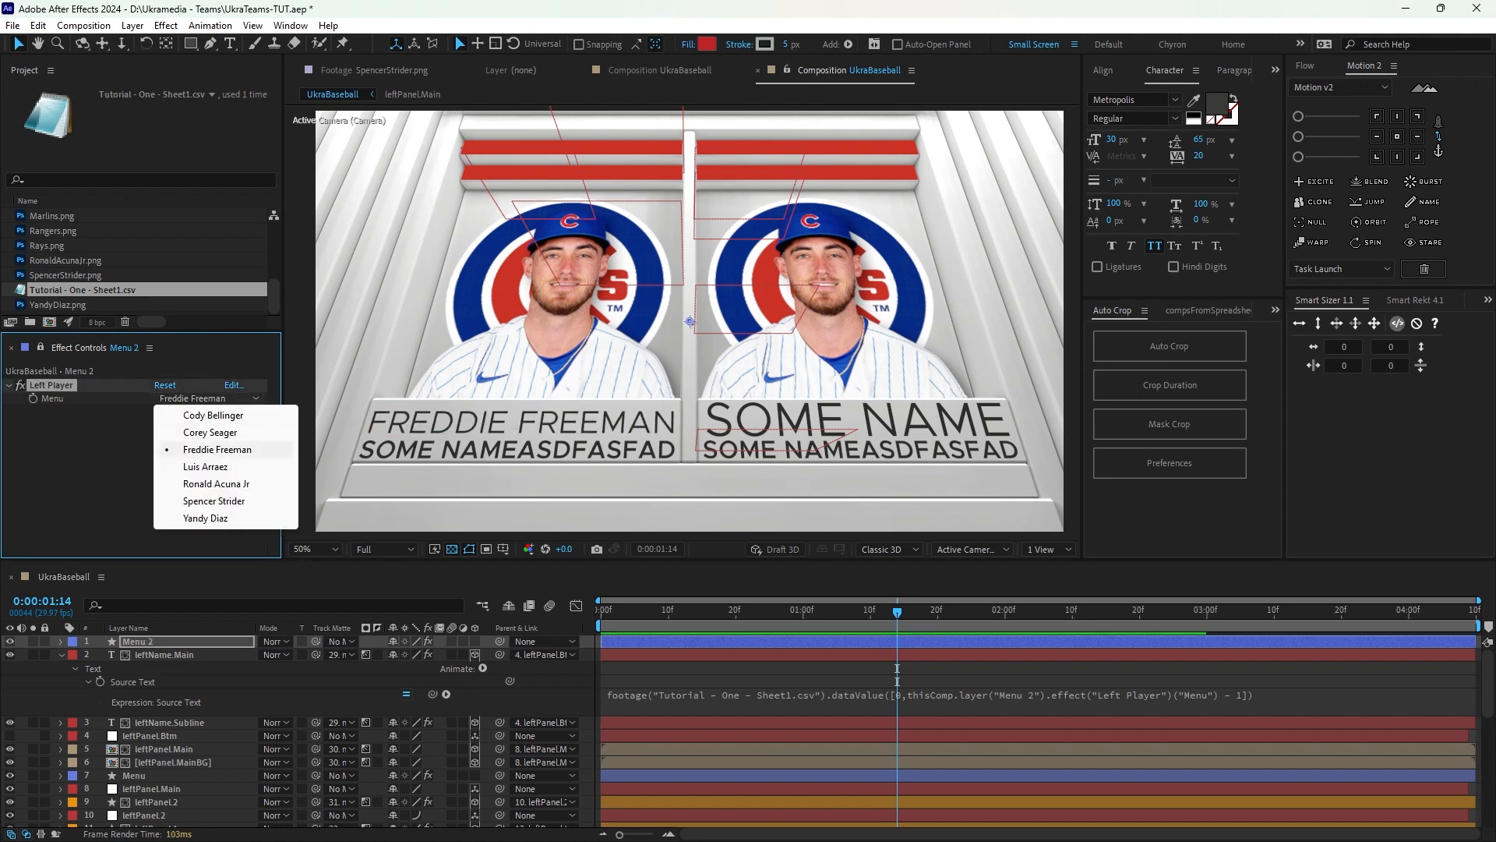
pyautogui.click(191, 466)
pyautogui.click(209, 399)
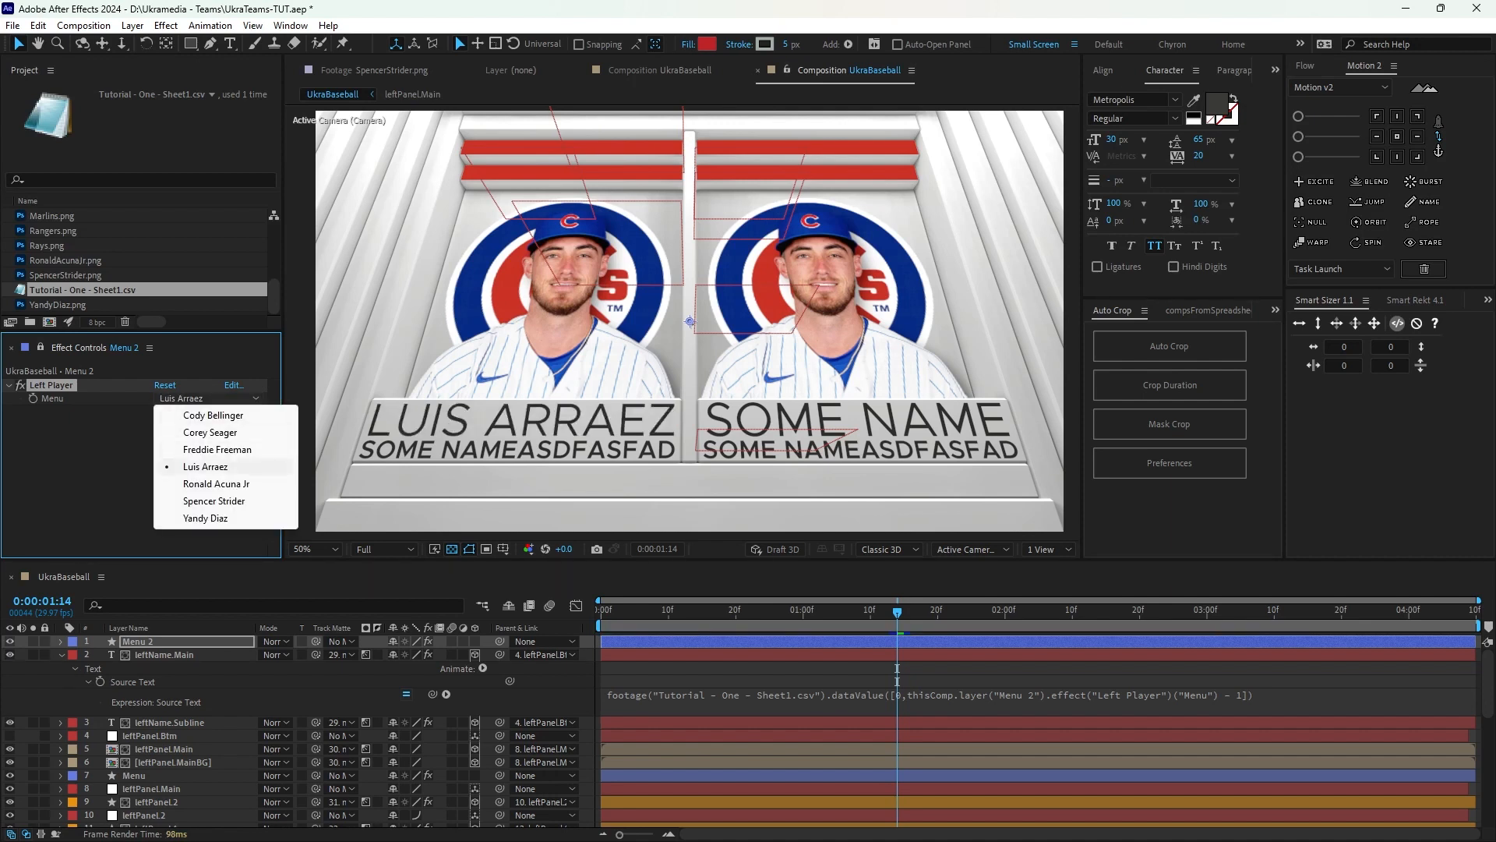
pyautogui.click(191, 484)
pyautogui.click(209, 398)
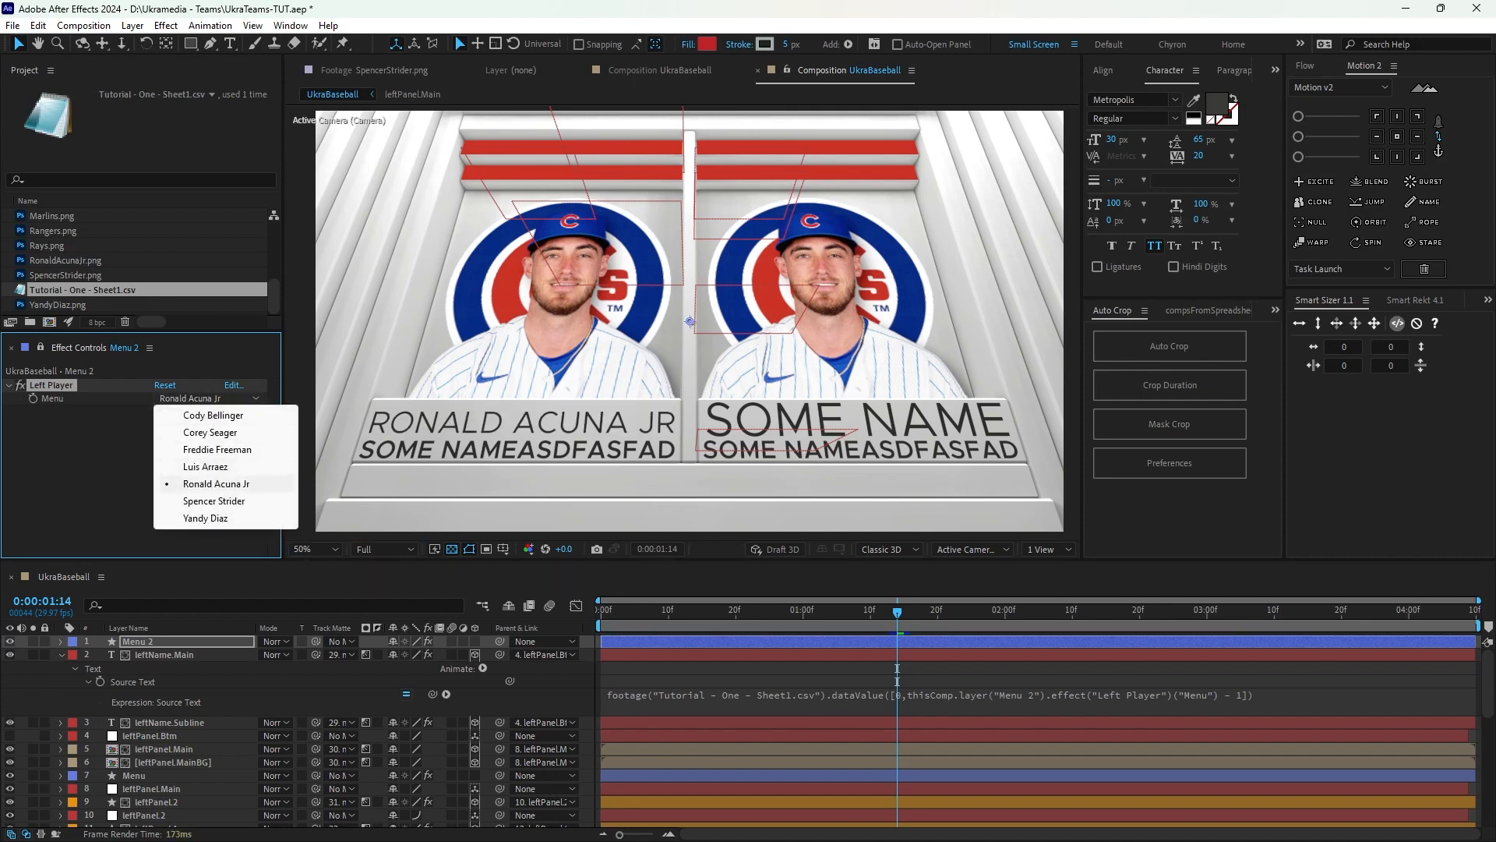
pyautogui.click(191, 484)
pyautogui.click(208, 398)
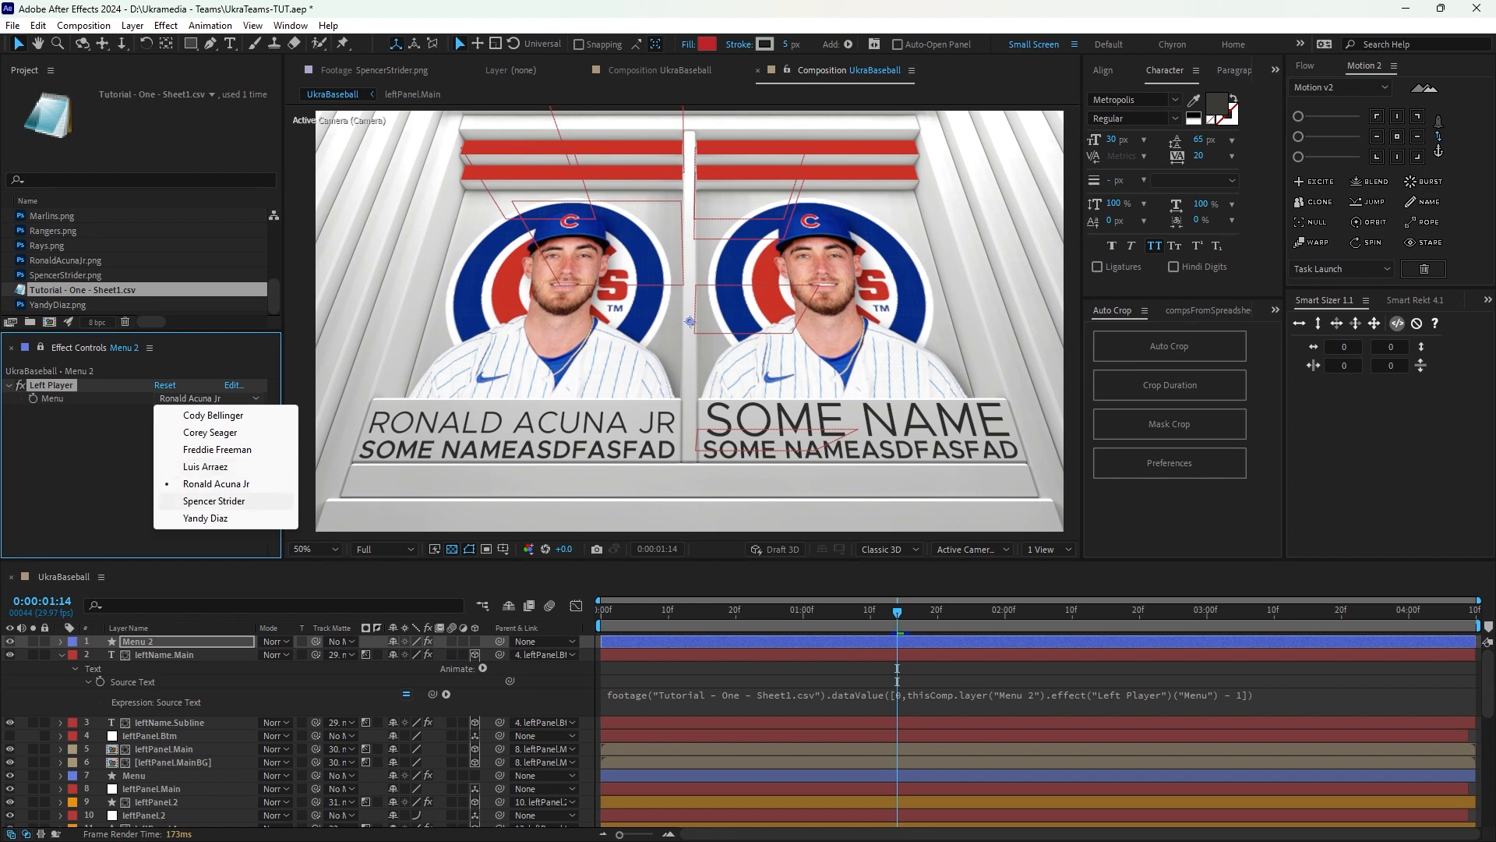
pyautogui.click(215, 501)
pyautogui.click(209, 398)
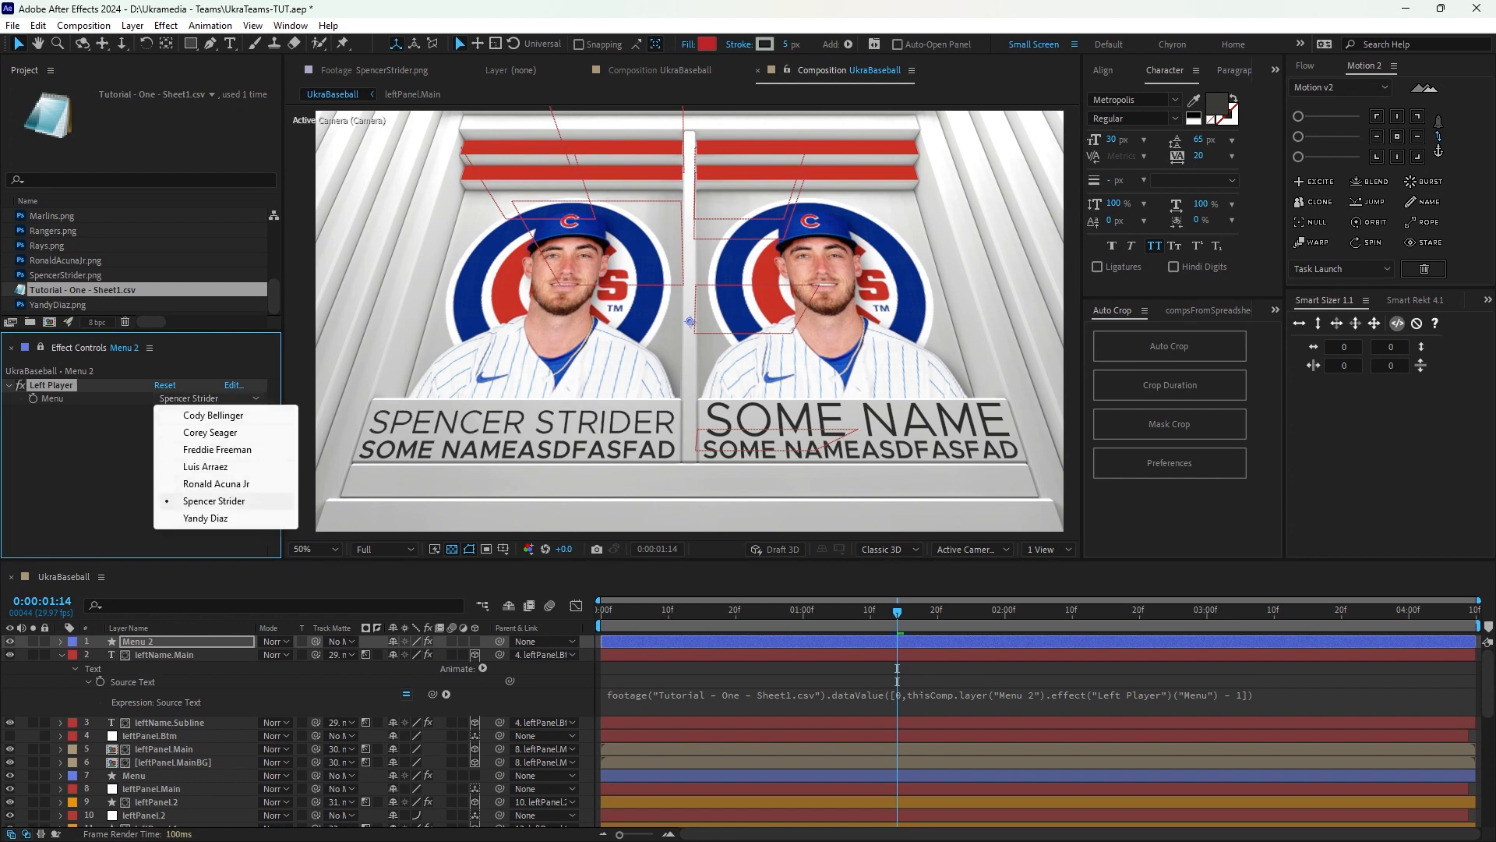
pyautogui.click(205, 519)
pyautogui.click(209, 398)
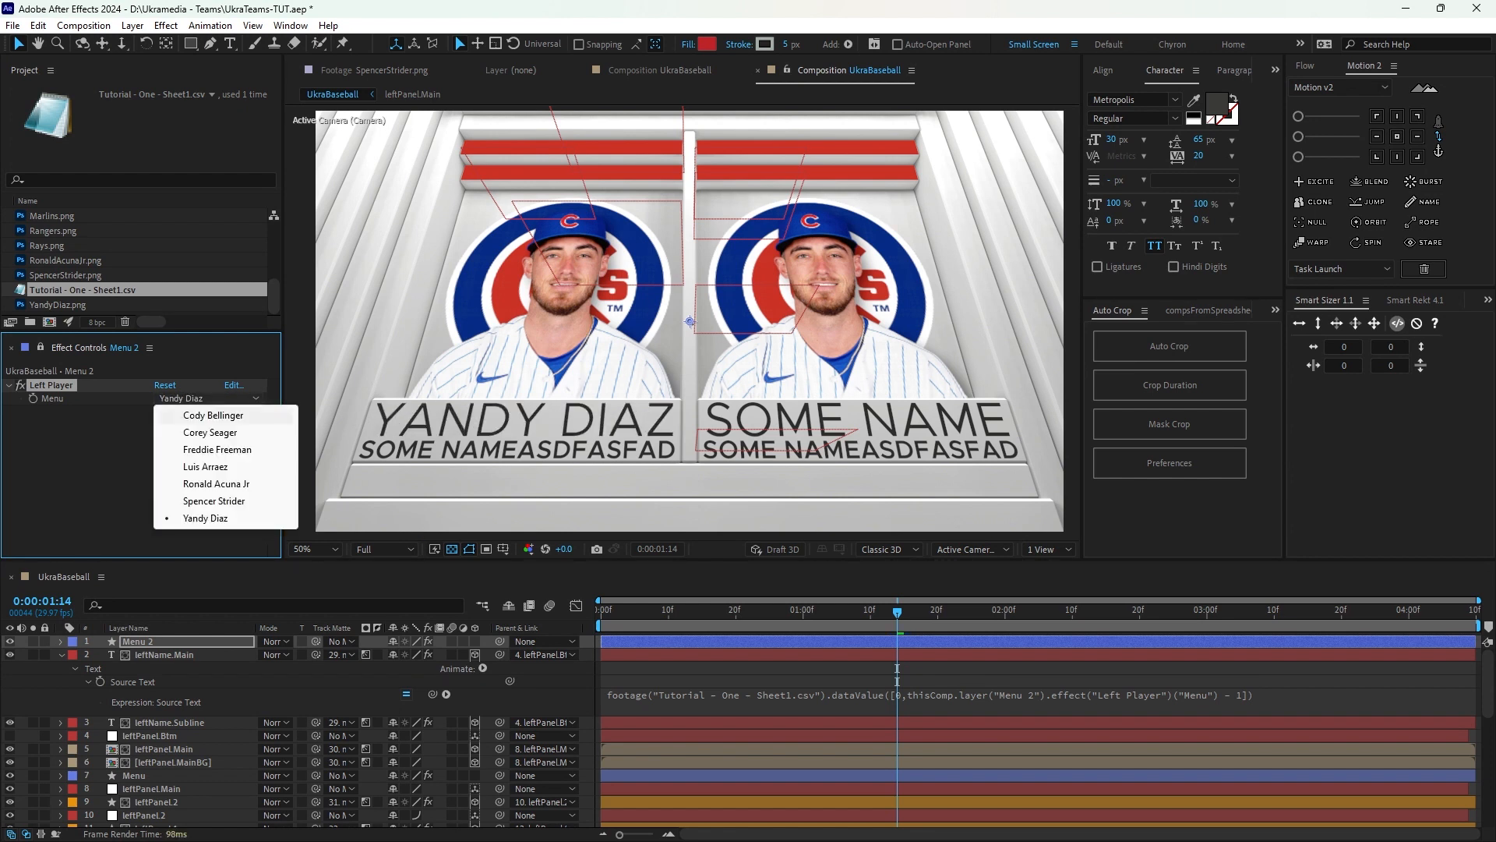
pyautogui.click(191, 414)
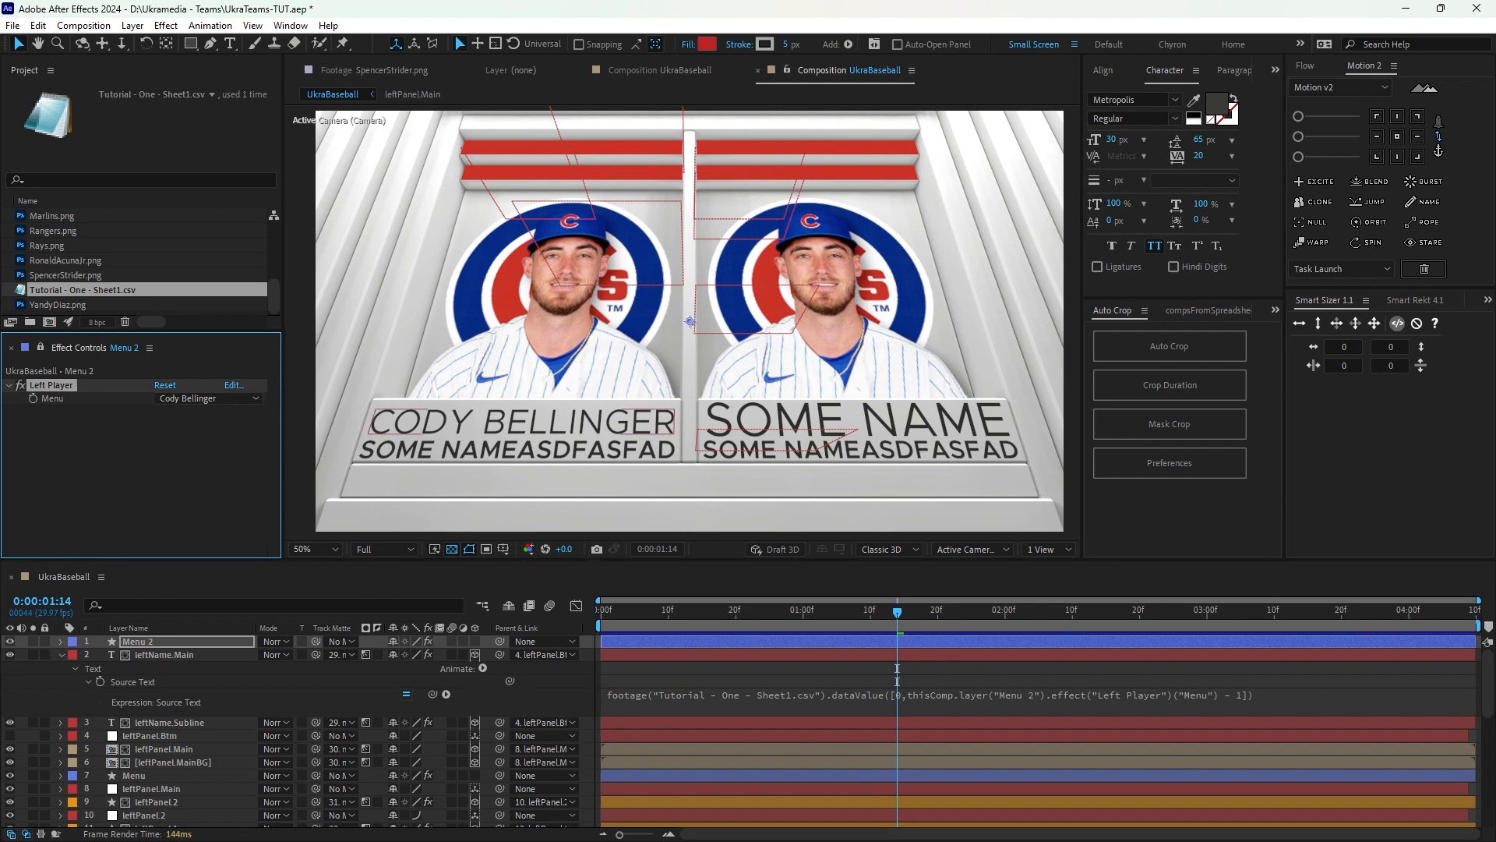
# Copy only the Source Text expression of leftName.Main and paste it onto the leftName.Subline layer.
pyautogui.click(61, 655)
pyautogui.click(61, 654)
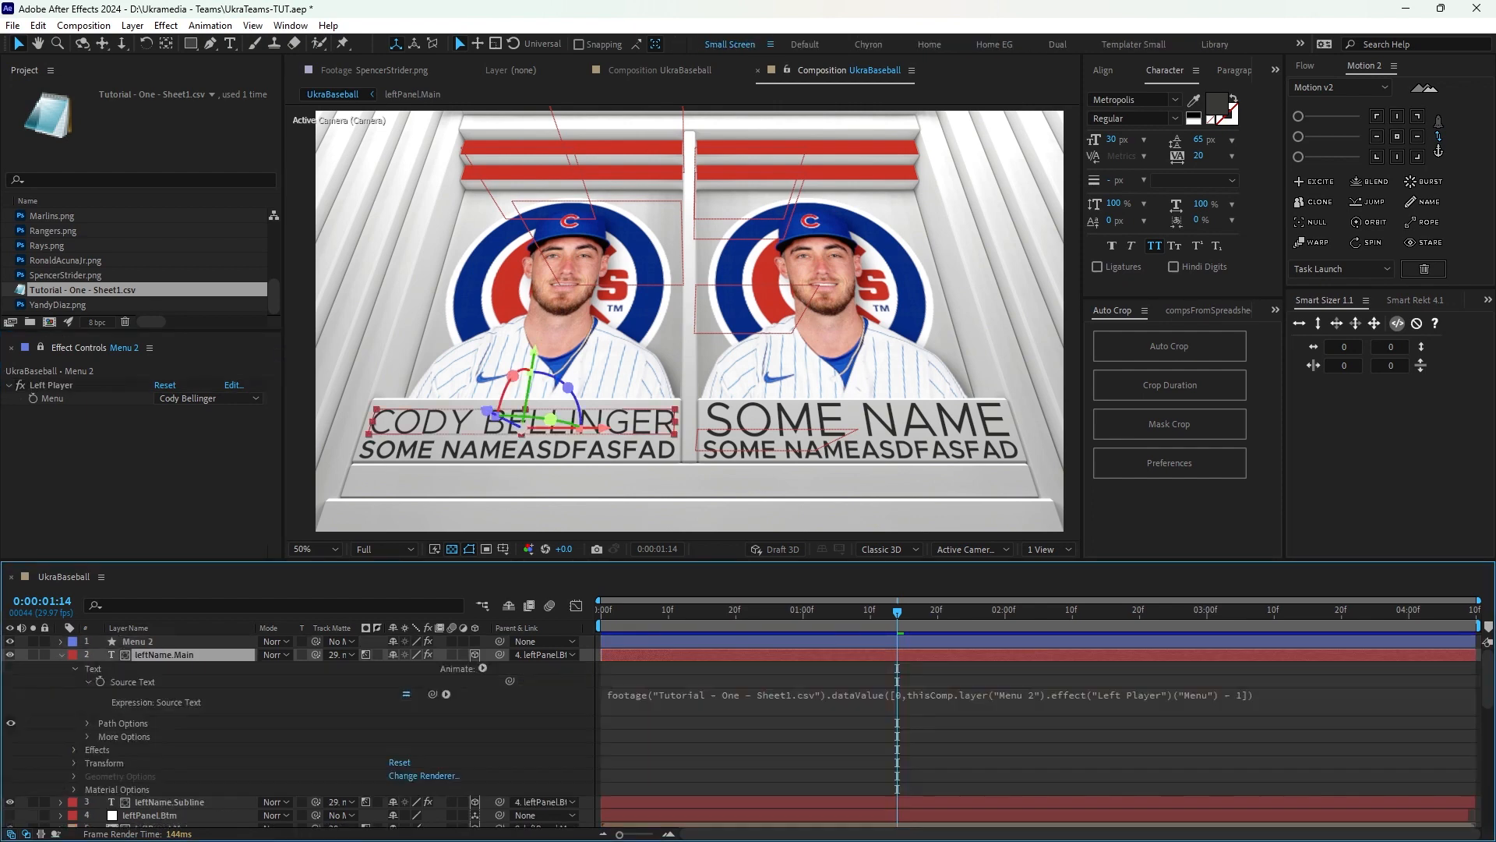
pyautogui.click(132, 682)
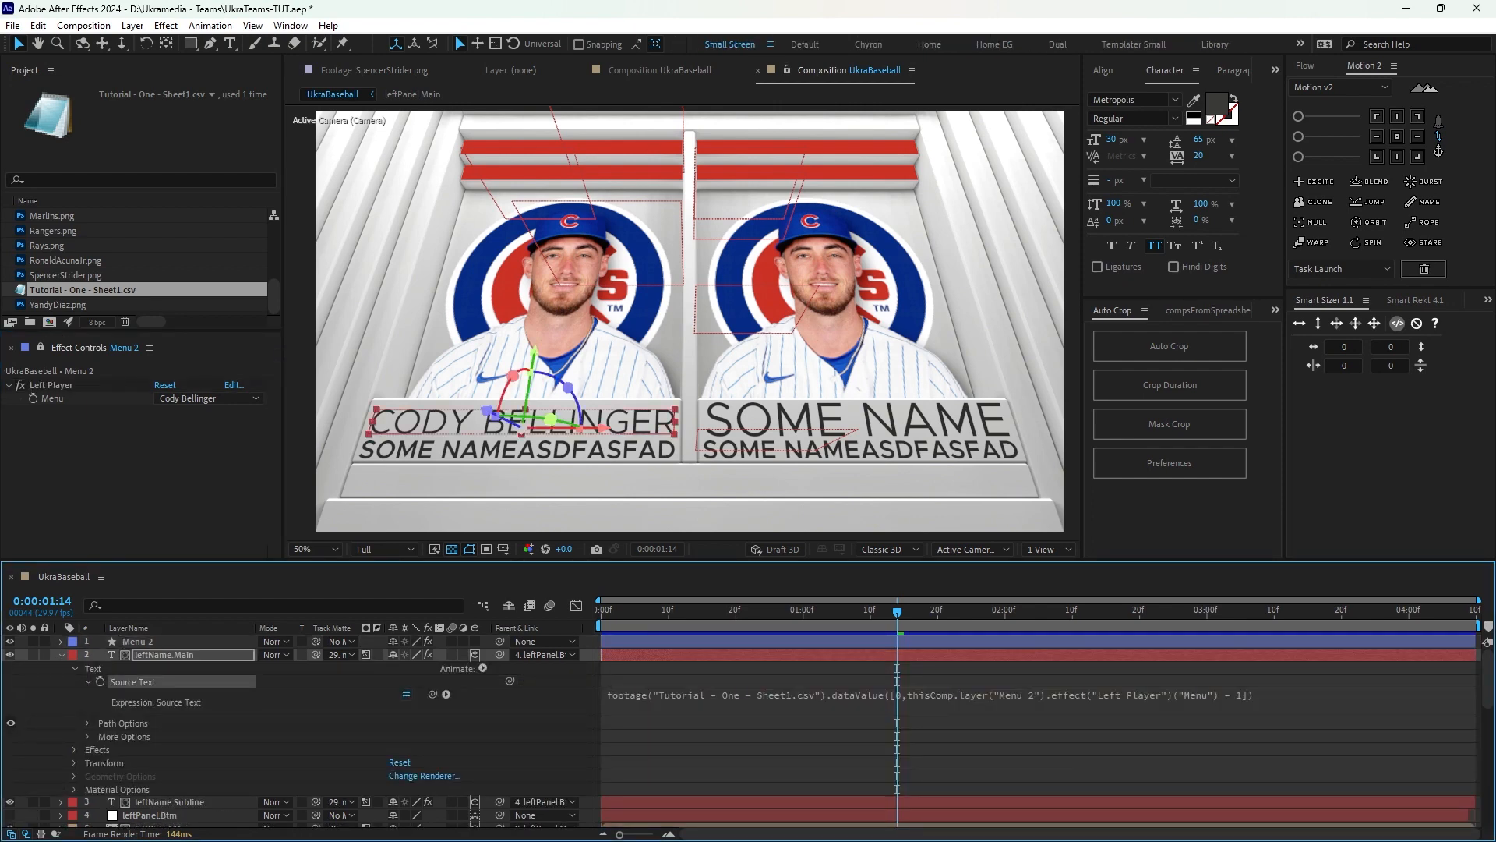
pyautogui.rightClick(146, 682)
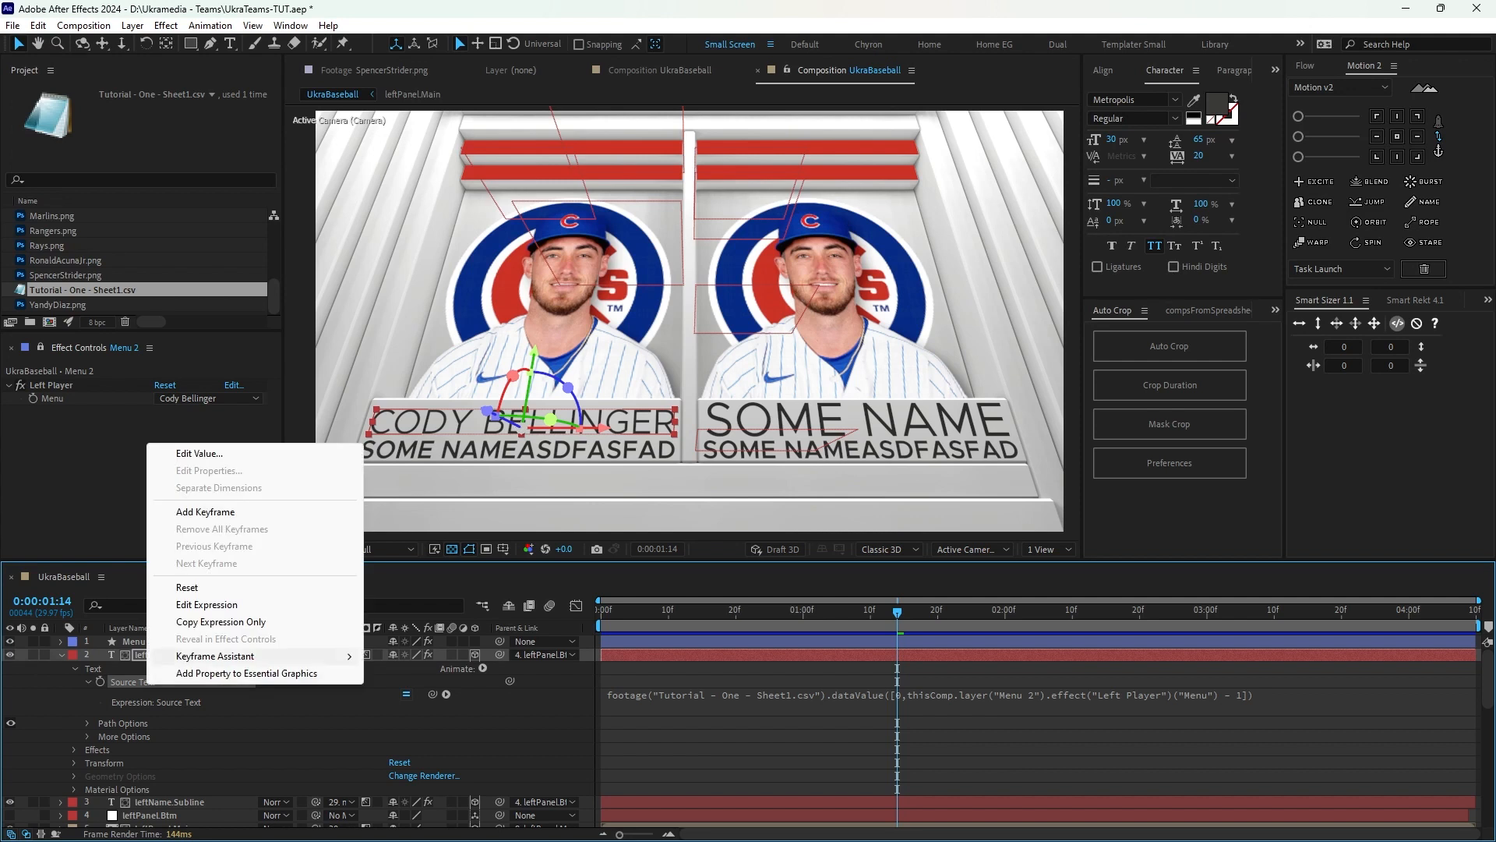
pyautogui.click(219, 622)
pyautogui.click(61, 655)
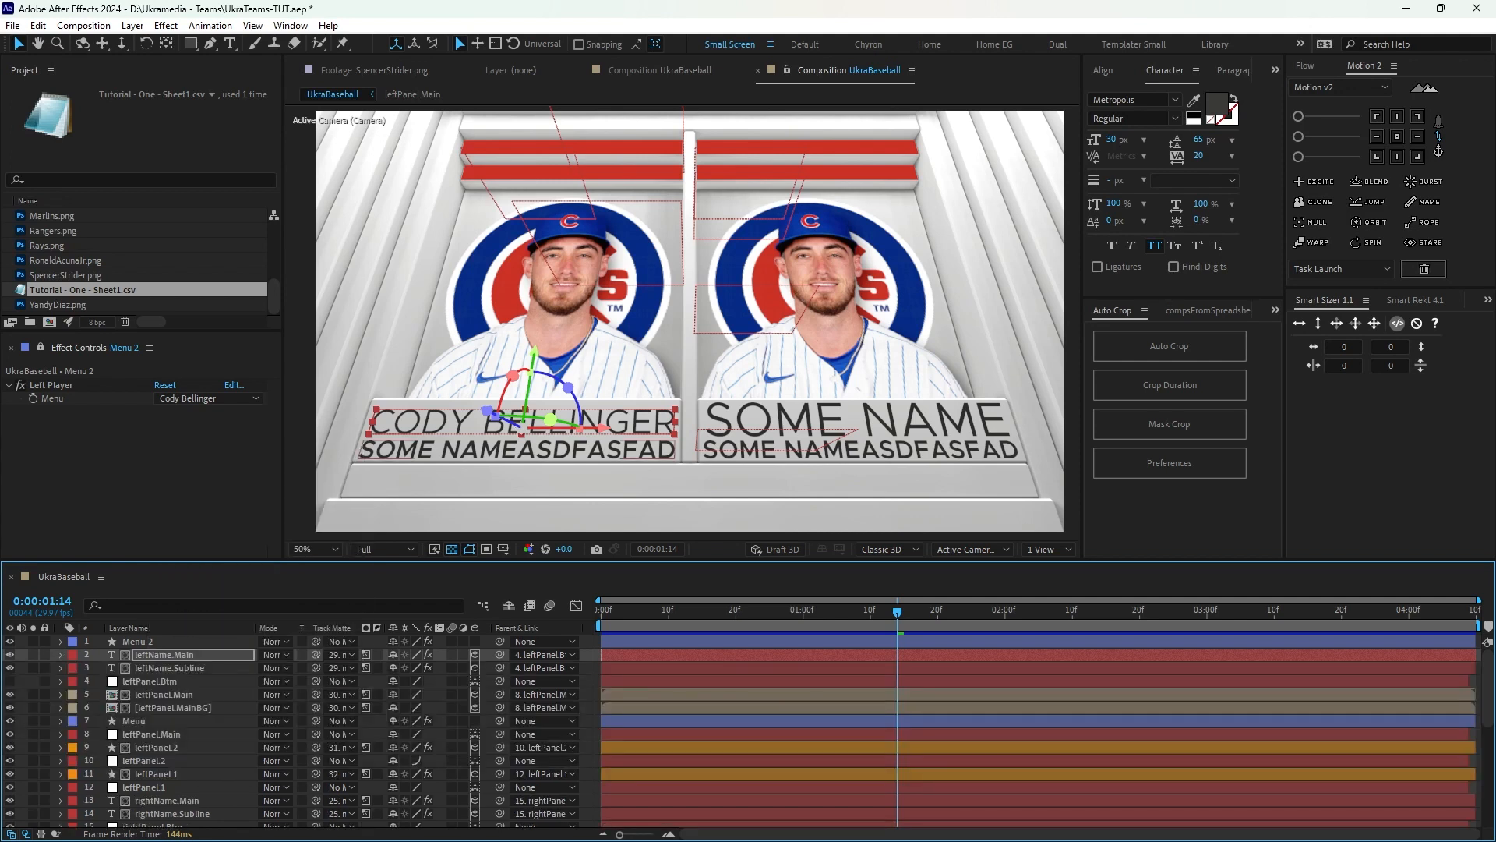
pyautogui.click(169, 668)
pyautogui.hotkey('ctrl', 'v')
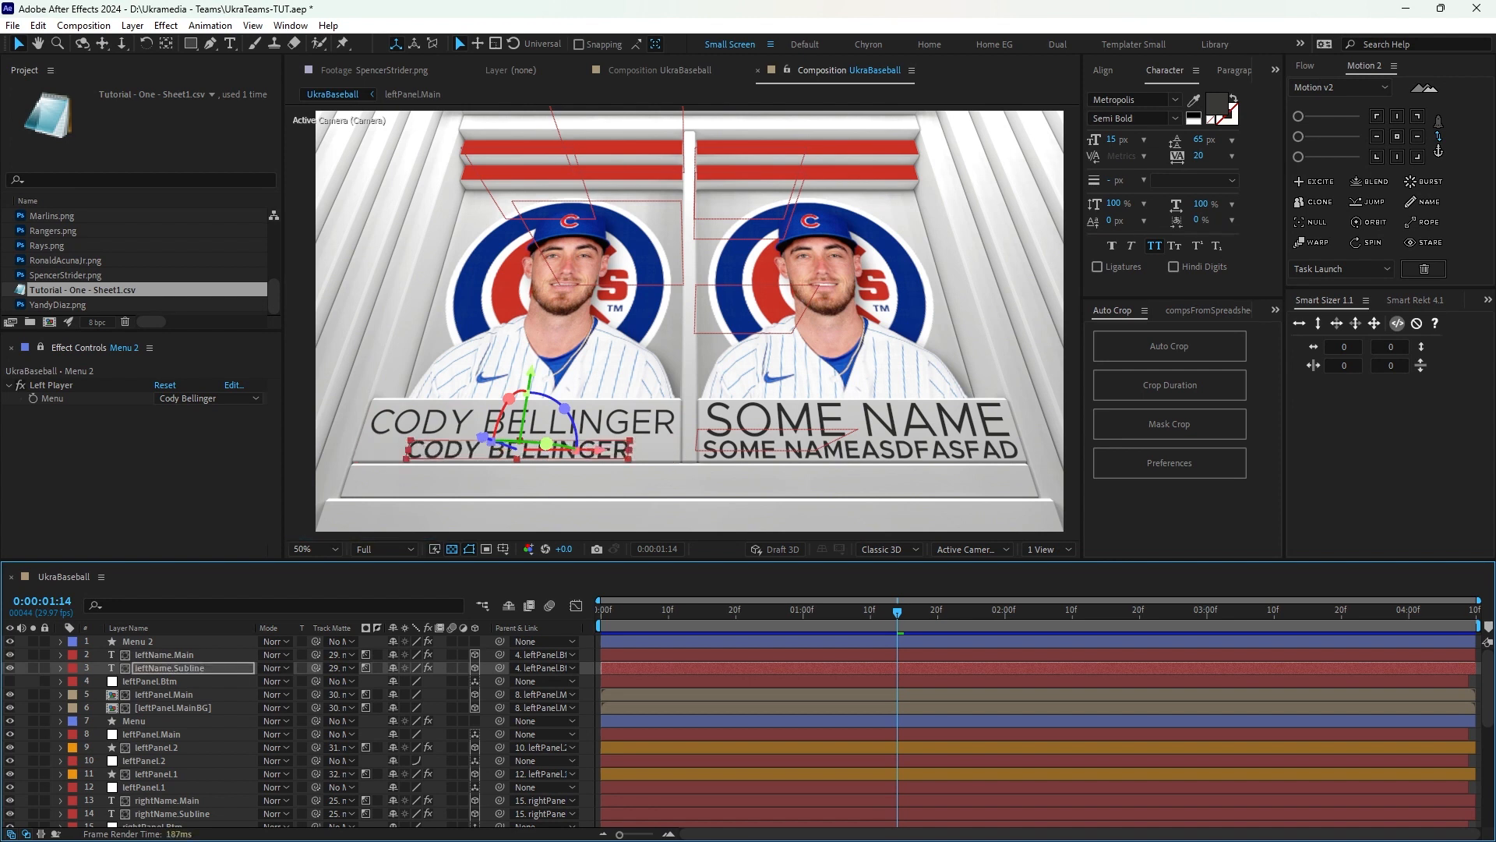
# Change the first dataValue index in leftName.Subline's Source Text expression to 1 so it reads the CSV's team column.
pyautogui.click(61, 668)
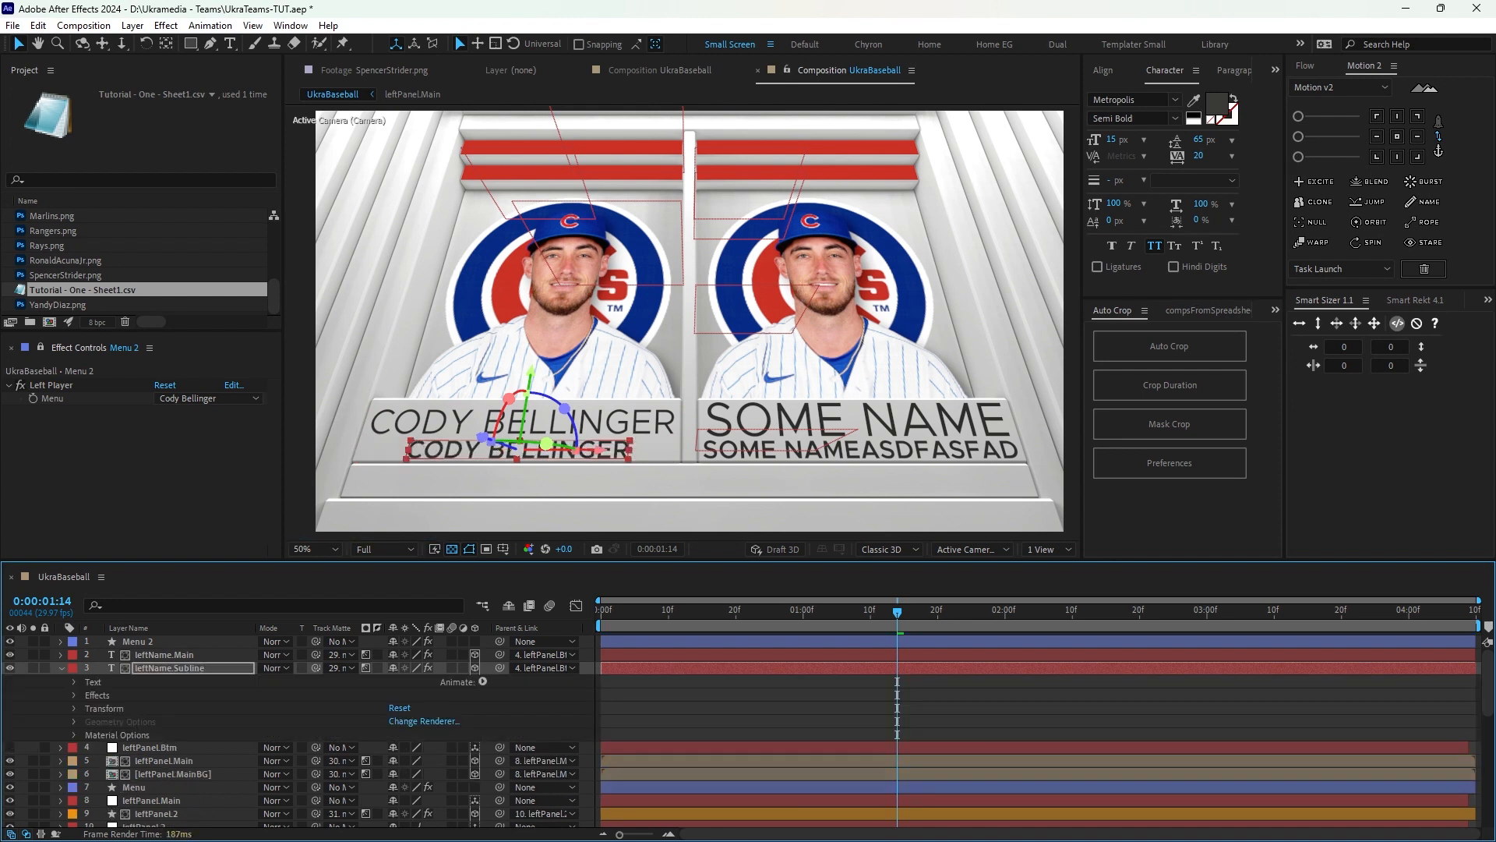
pyautogui.click(74, 682)
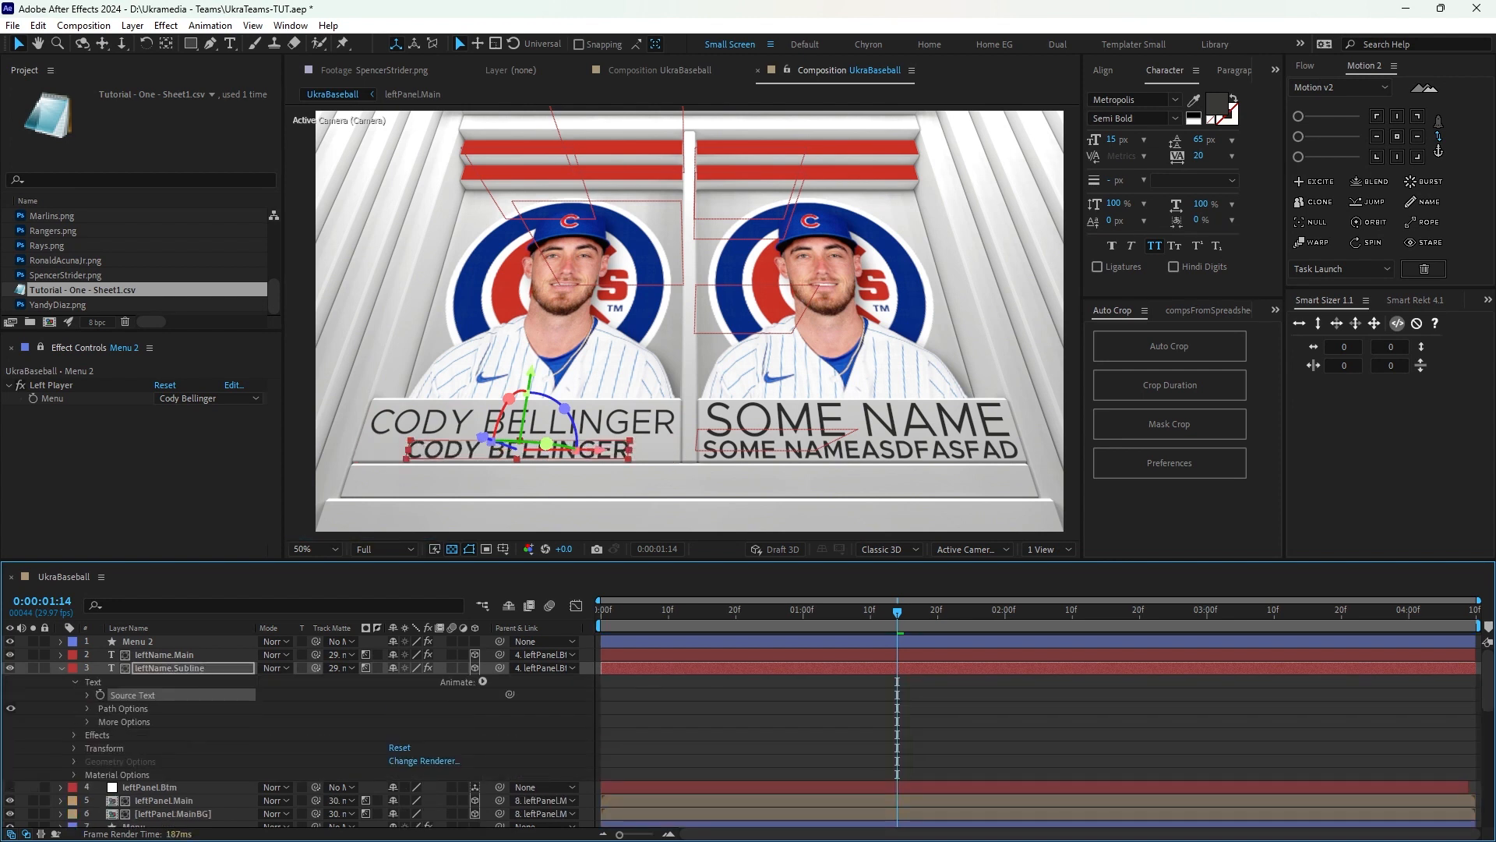
pyautogui.click(87, 695)
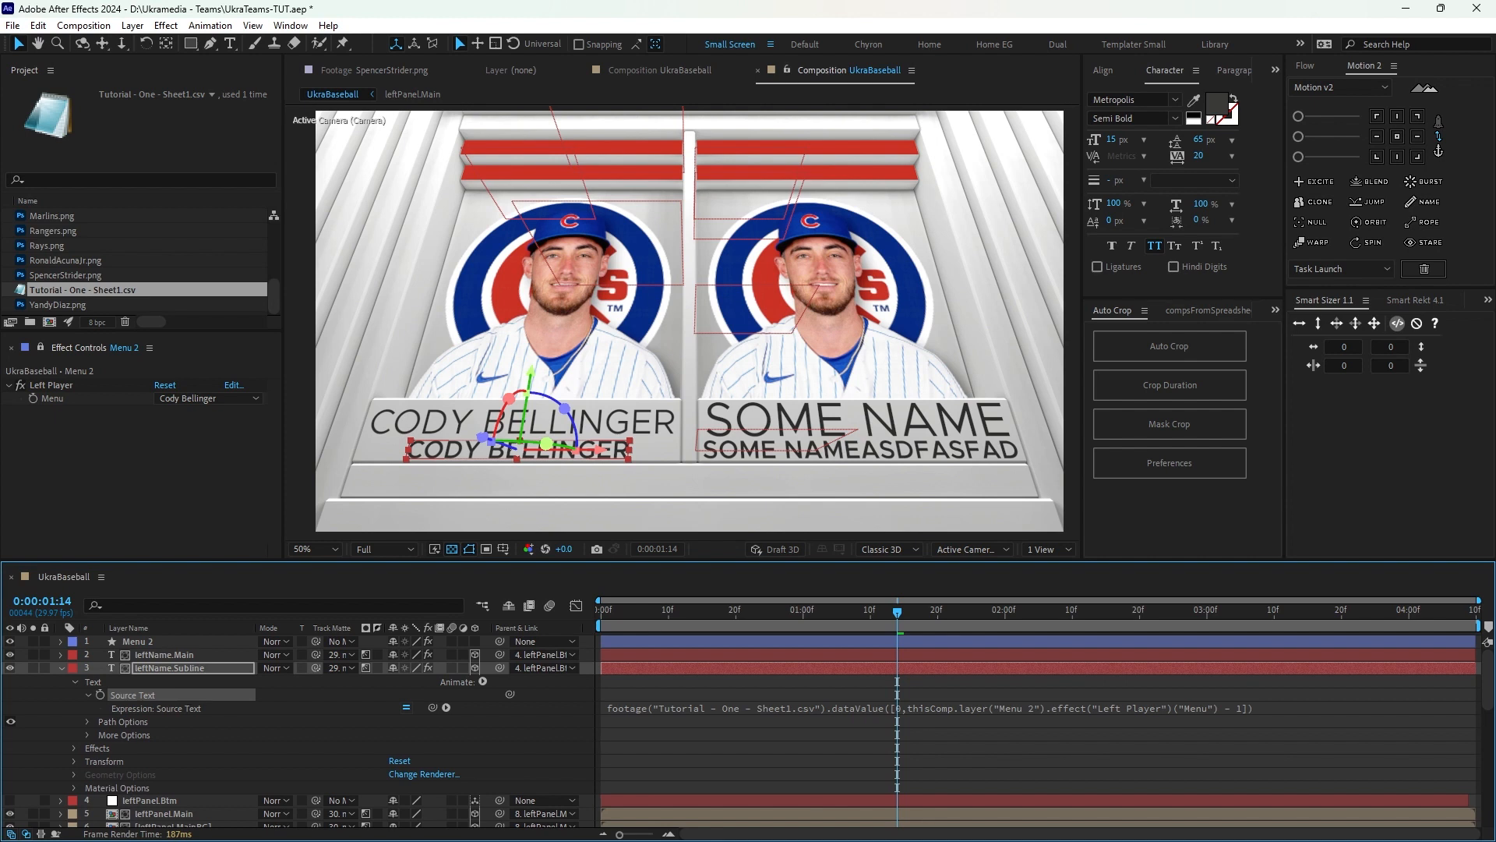
pyautogui.click(898, 707)
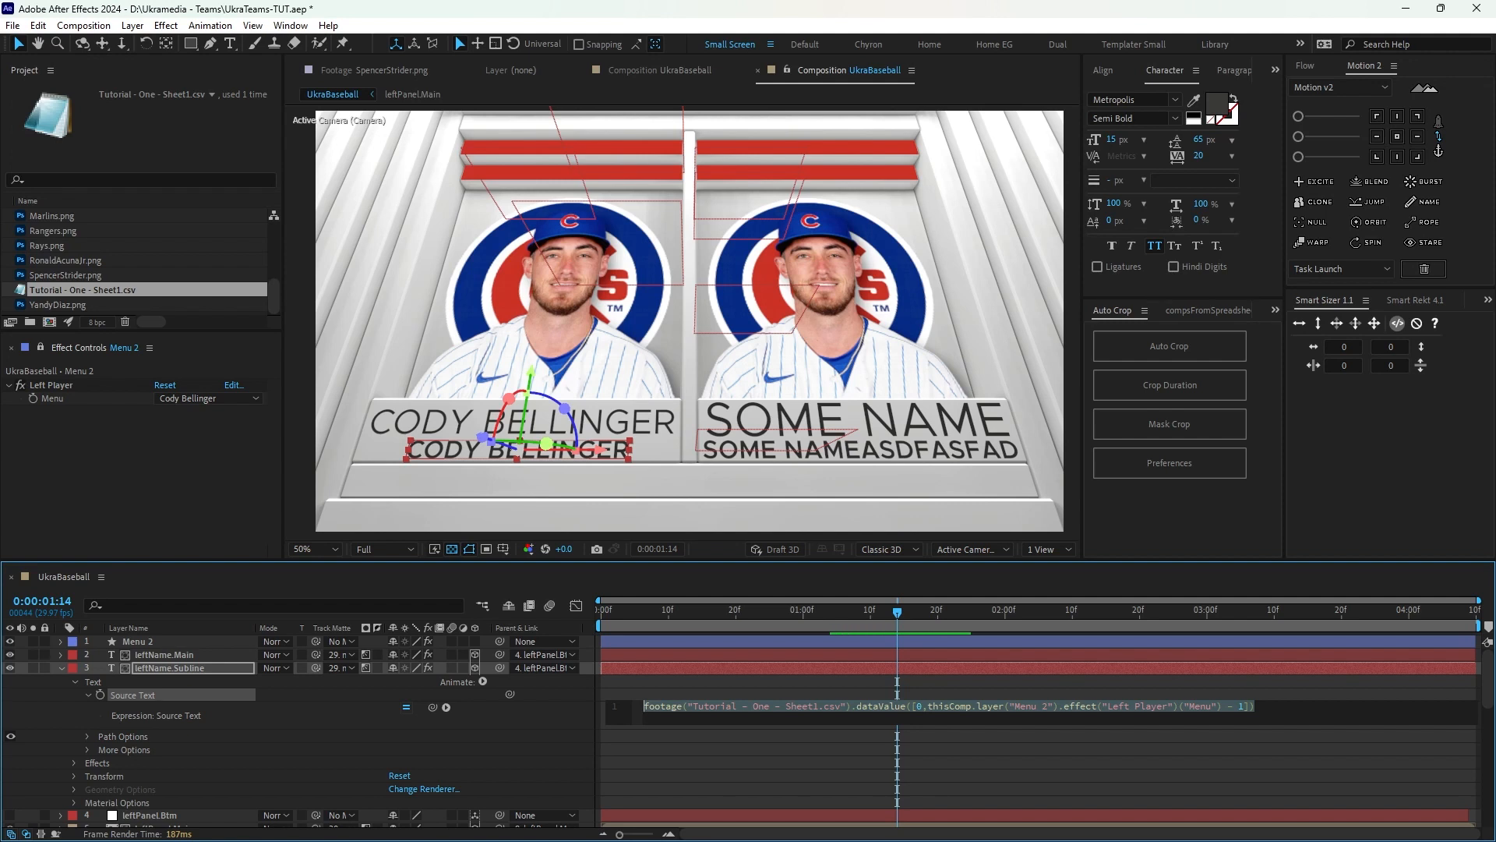
pyautogui.click(828, 707)
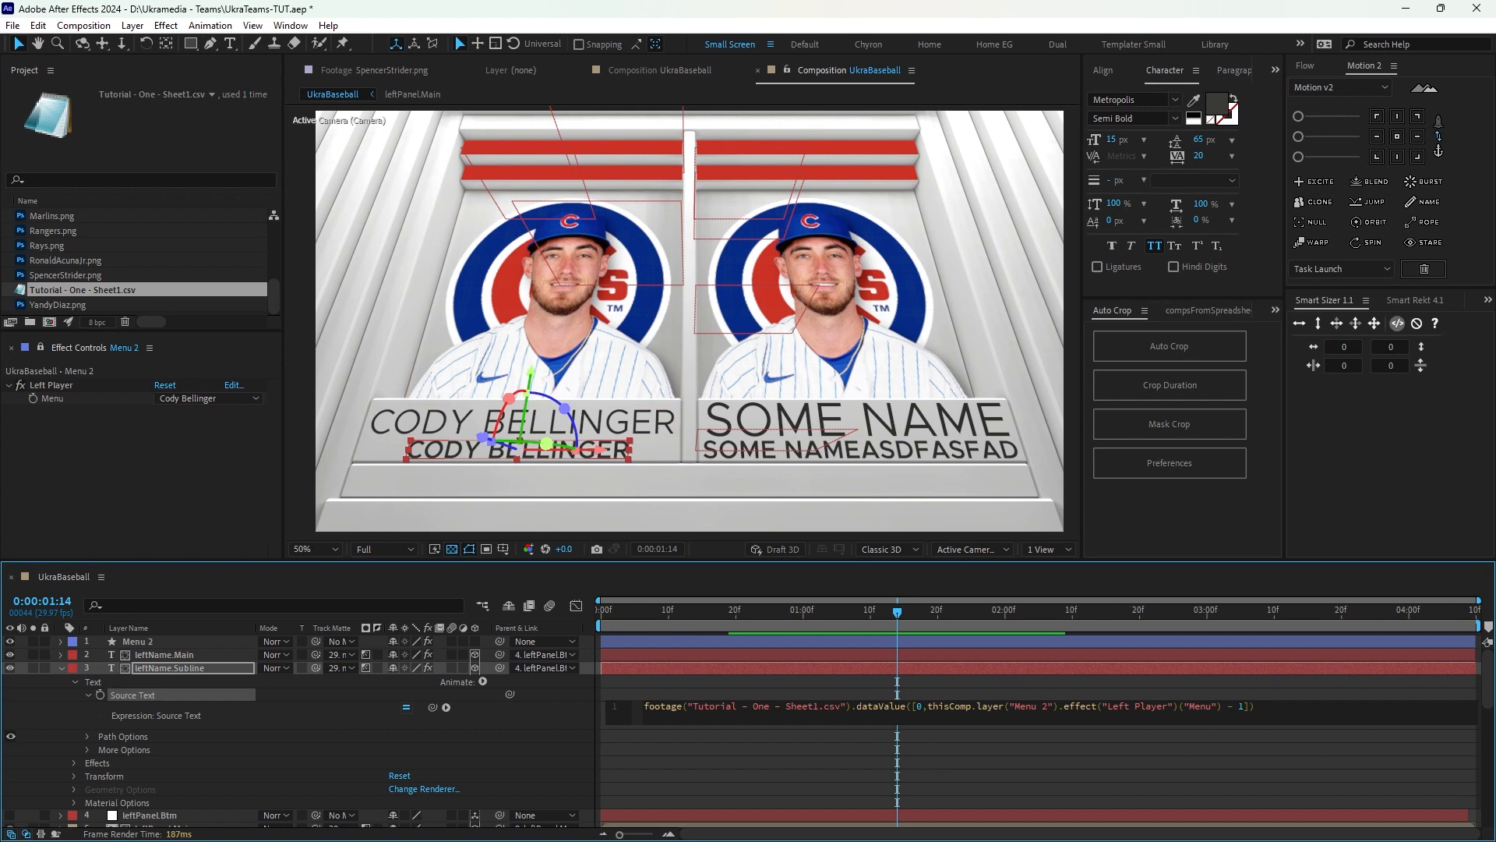
pyautogui.doubleClick(918, 706)
pyautogui.write('1')
pyautogui.press('KP_Enter')
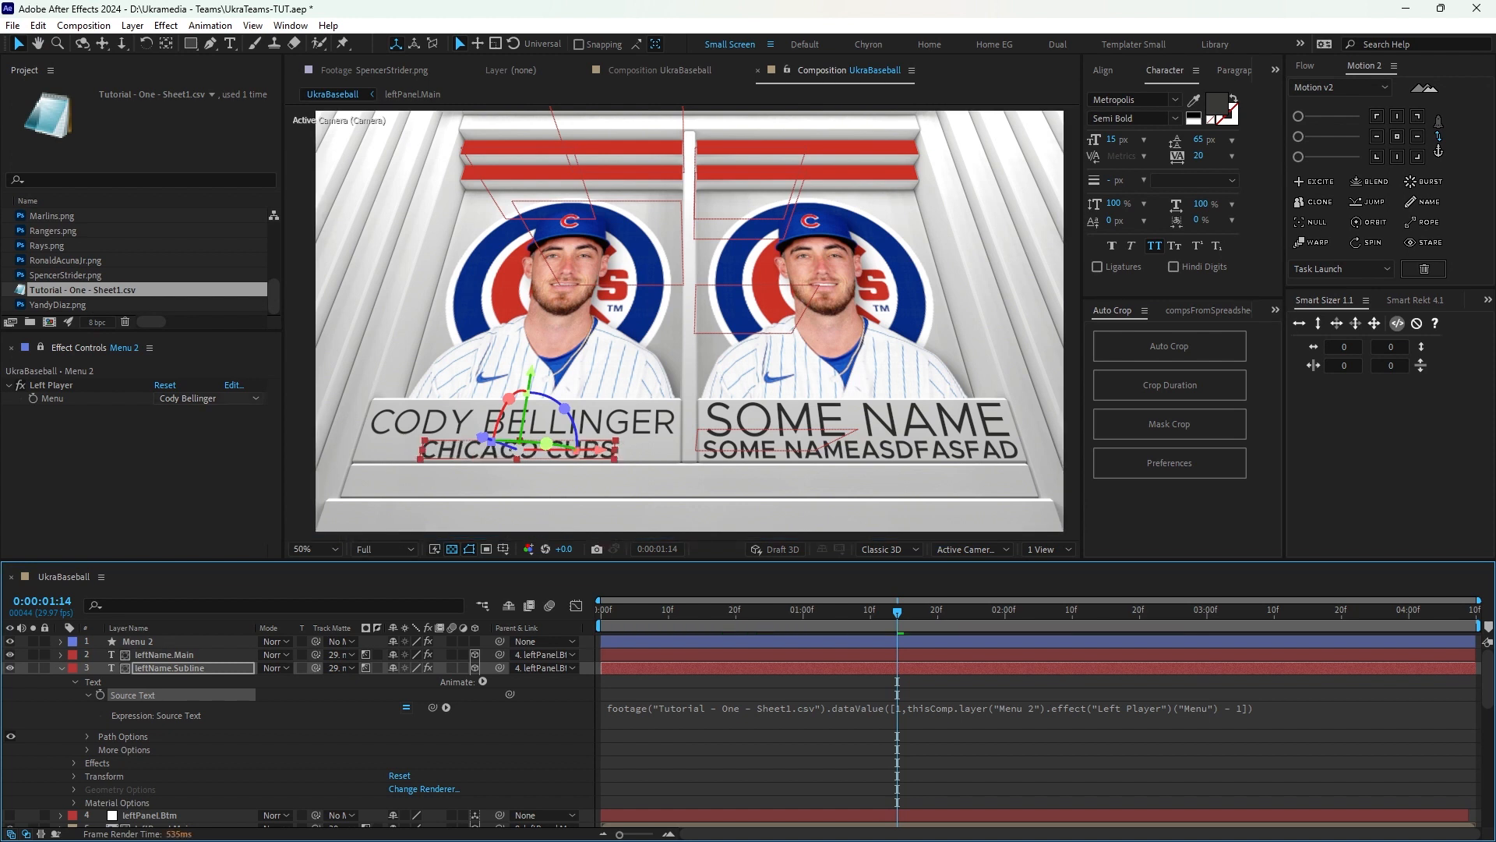
# Check the left name and team lines by choosing every other player in the Left Player dropdown, ending on Cody Bellinger.
pyautogui.click(207, 398)
pyautogui.click(210, 432)
pyautogui.click(207, 398)
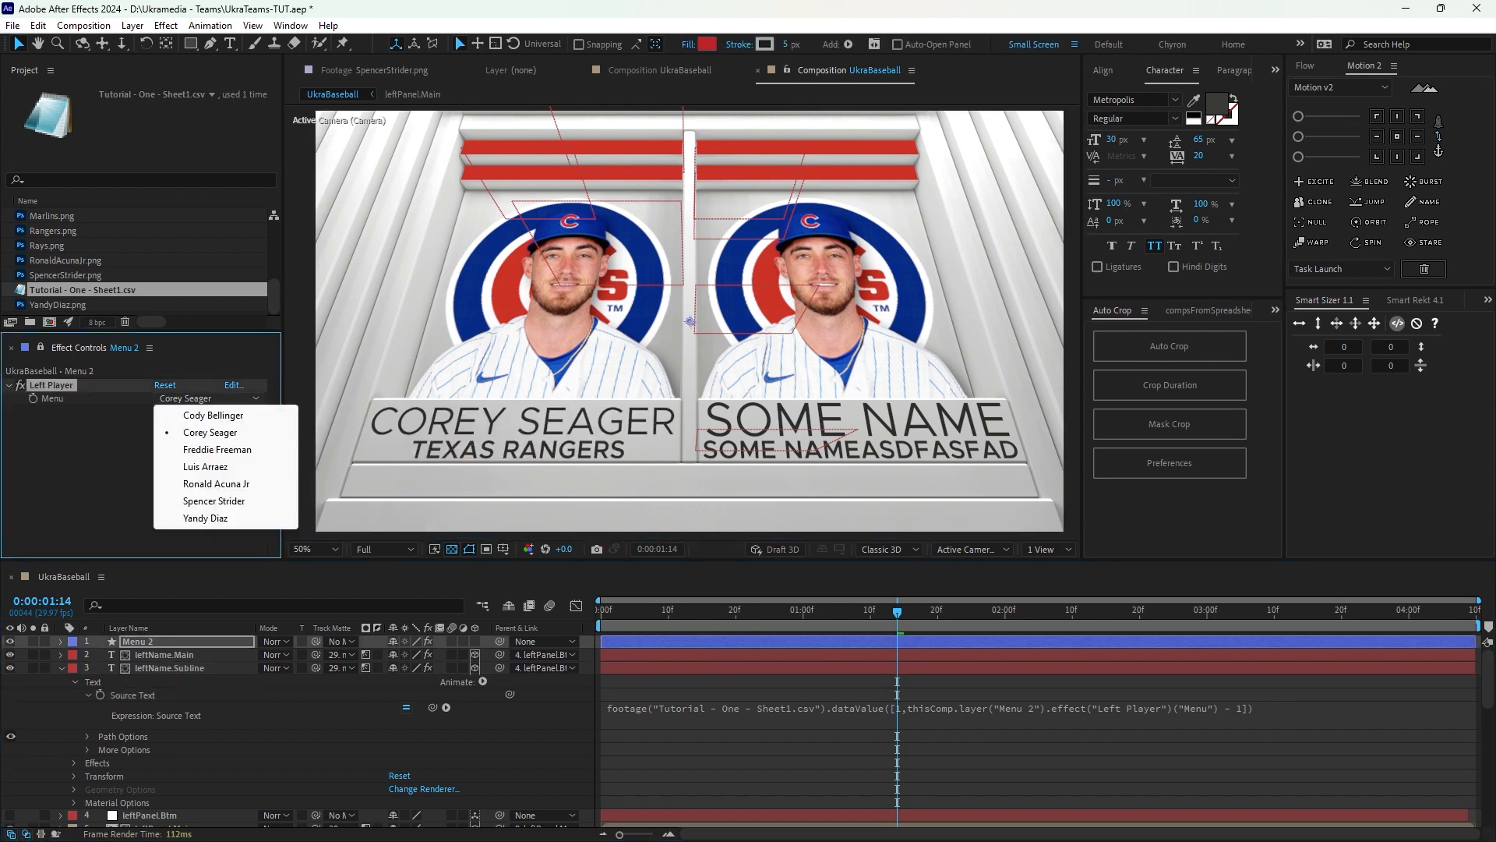
pyautogui.click(217, 450)
pyautogui.click(207, 398)
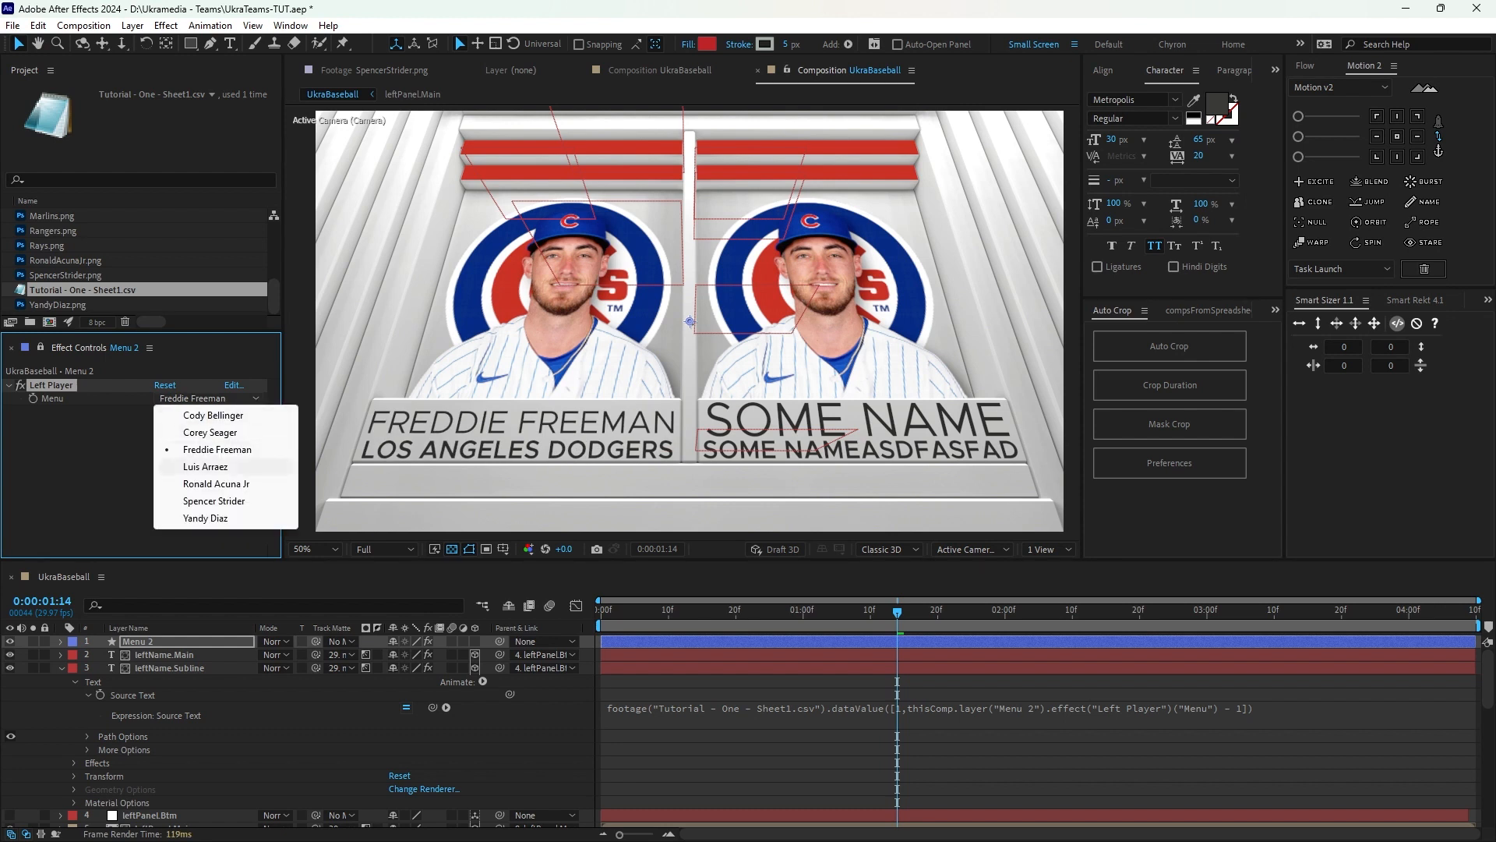
pyautogui.click(205, 466)
pyautogui.click(208, 398)
pyautogui.click(216, 484)
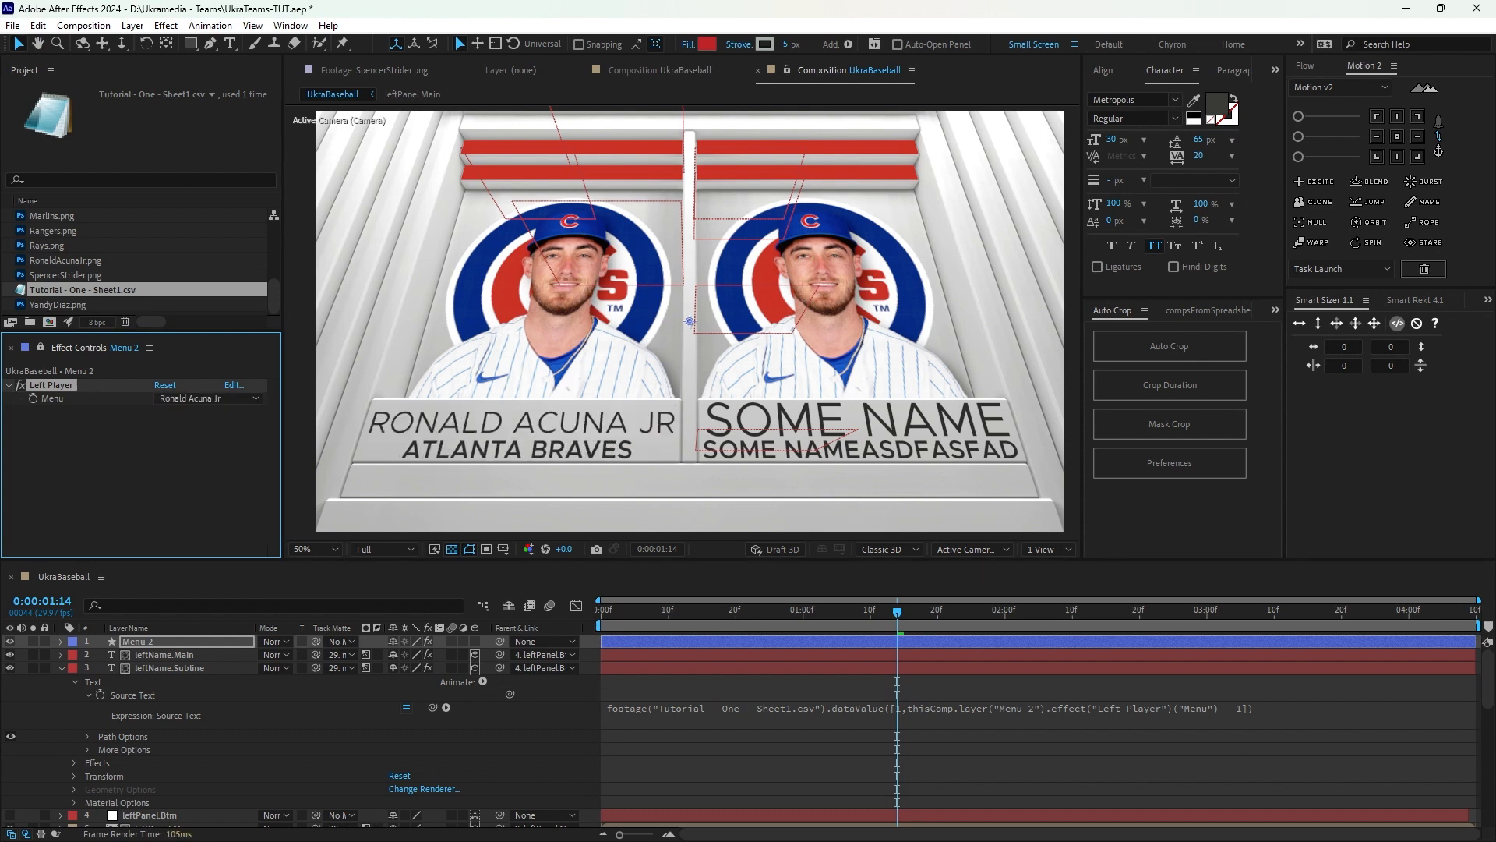
pyautogui.click(207, 398)
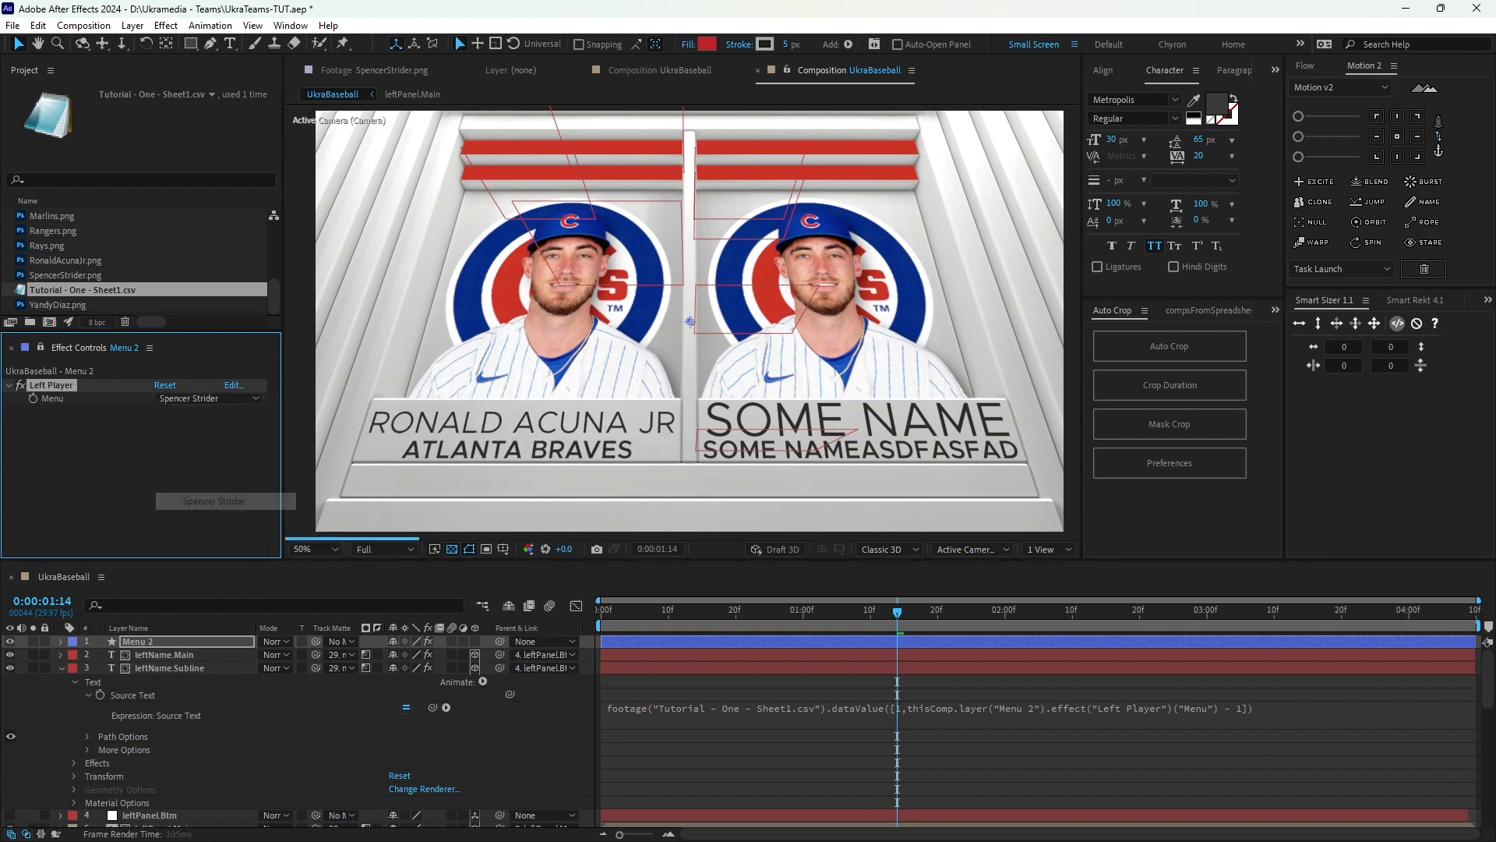
pyautogui.click(214, 501)
pyautogui.click(207, 399)
pyautogui.click(205, 518)
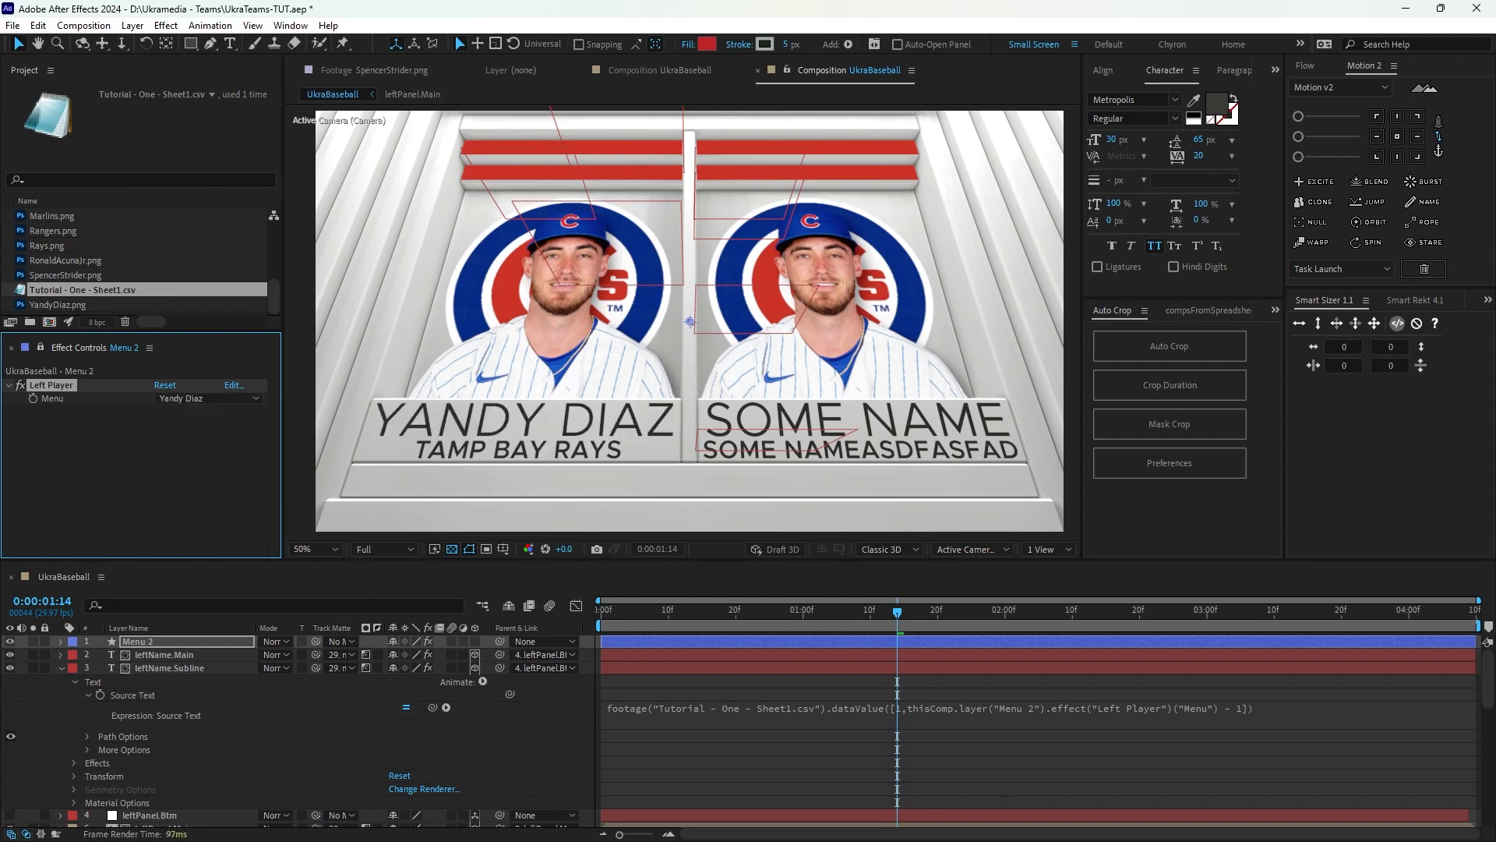
pyautogui.click(207, 398)
pyautogui.click(213, 415)
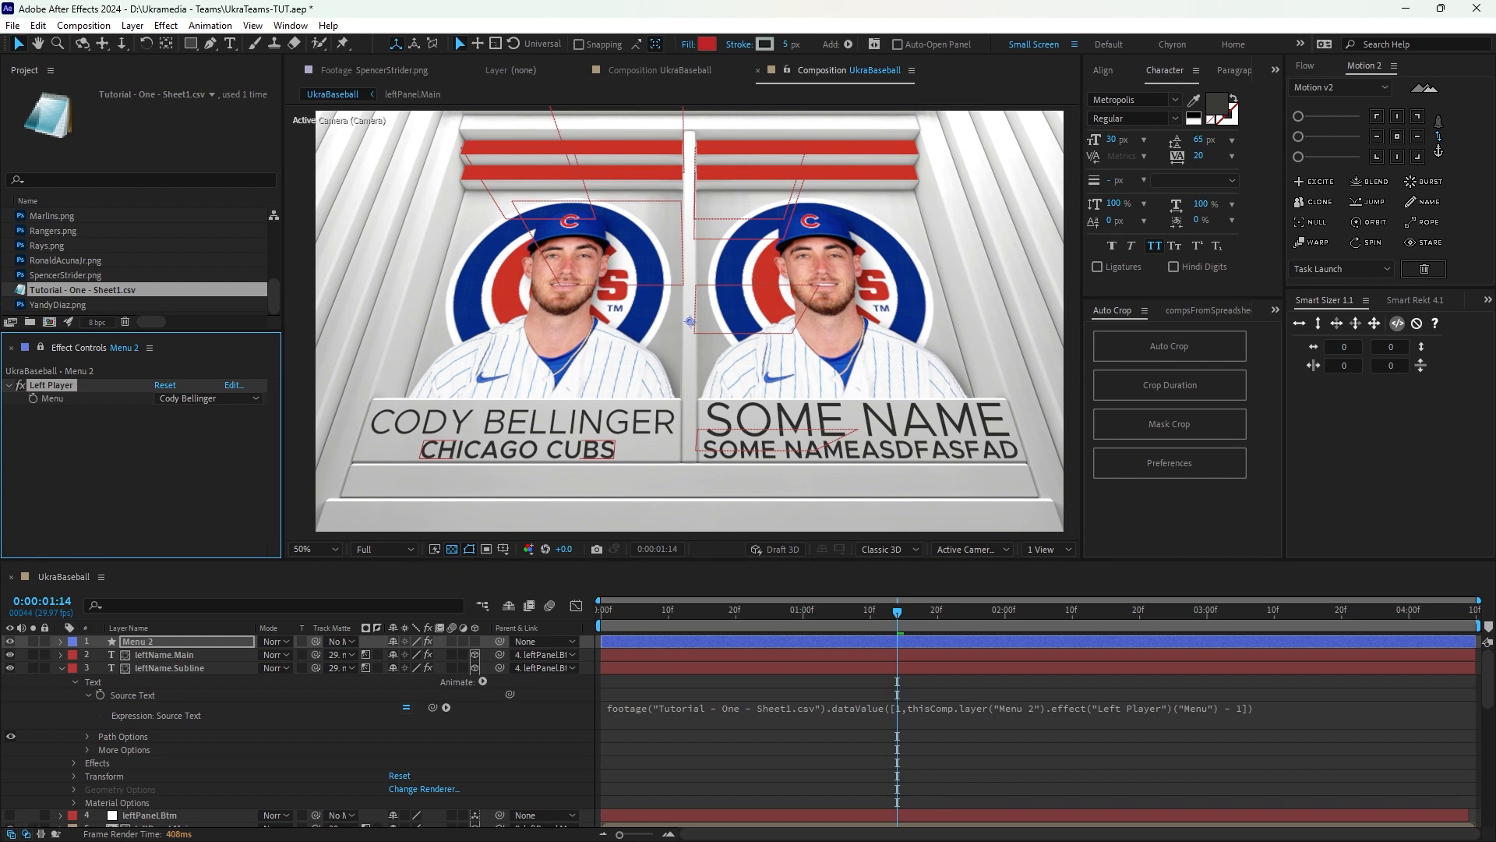
# Collapse the leftName.Subline properties and paste the copied Source Text expression onto the rightName.Main layer.
pyautogui.click(62, 668)
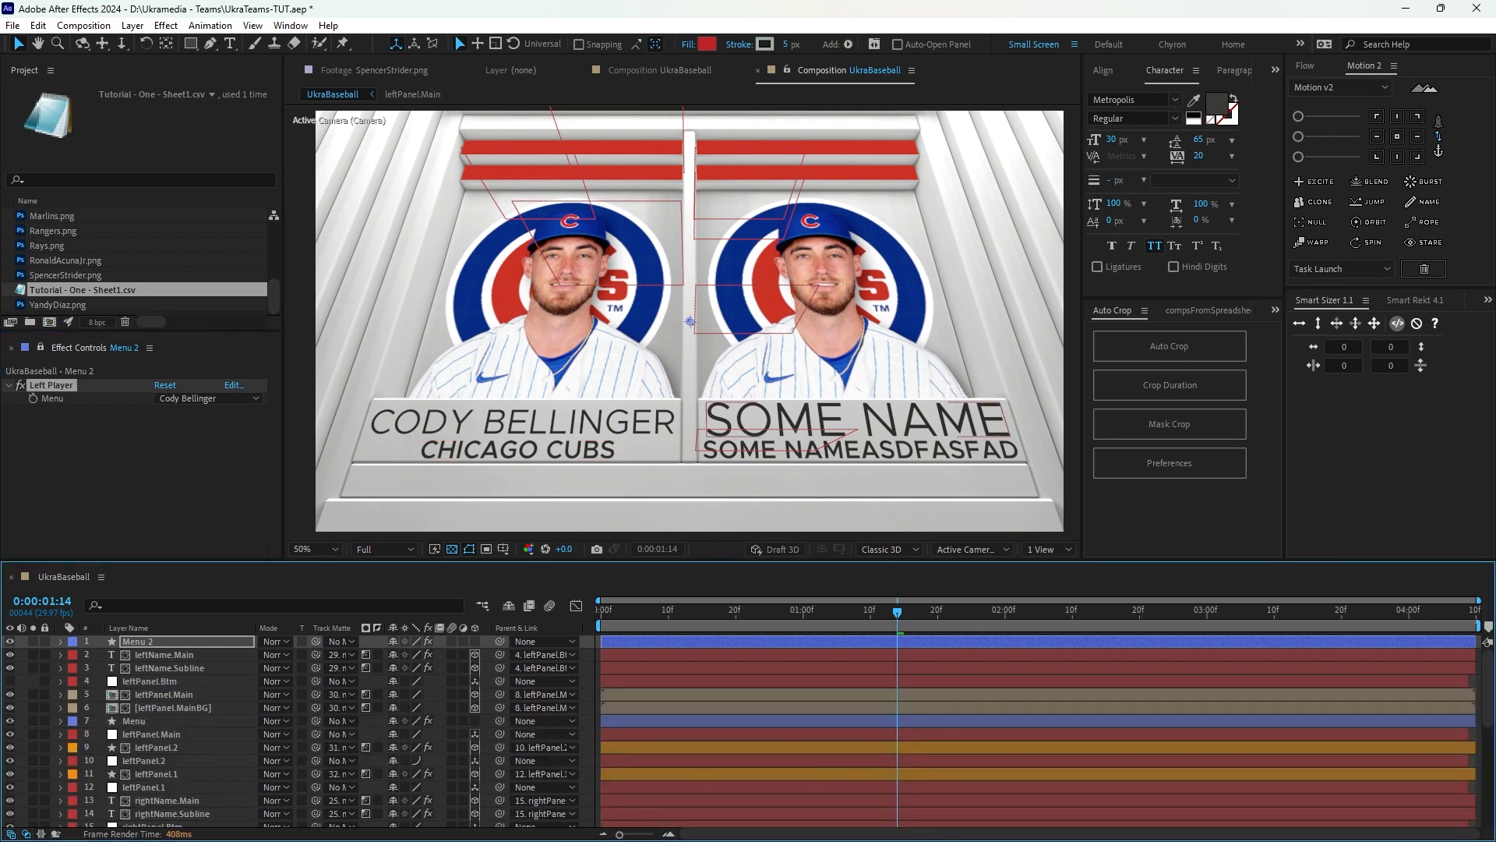
pyautogui.click(166, 800)
pyautogui.scroll(-2, 167, 761)
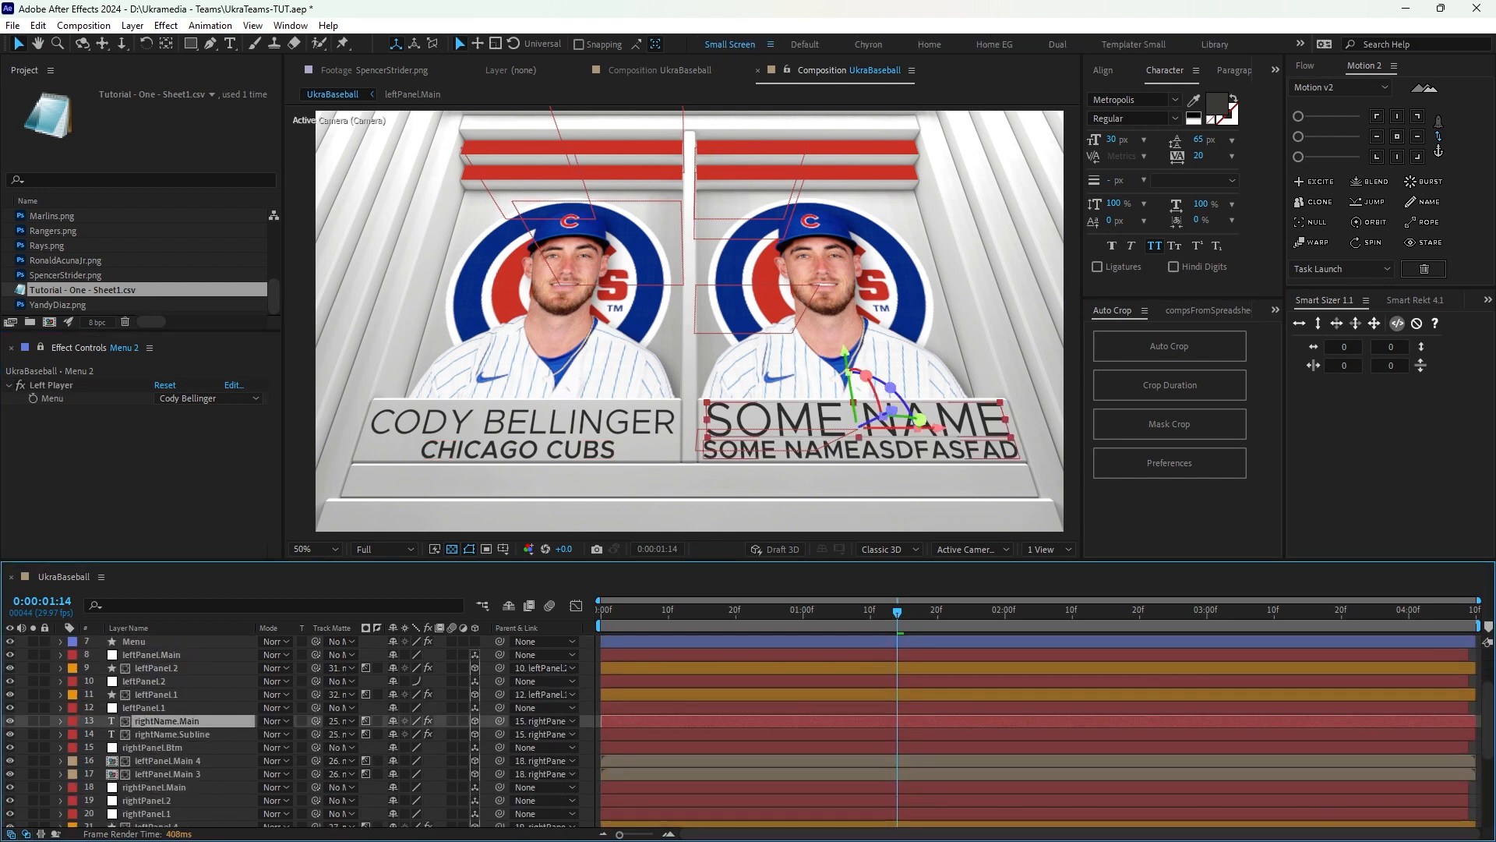
pyautogui.hotkey('ctrl', 'v')
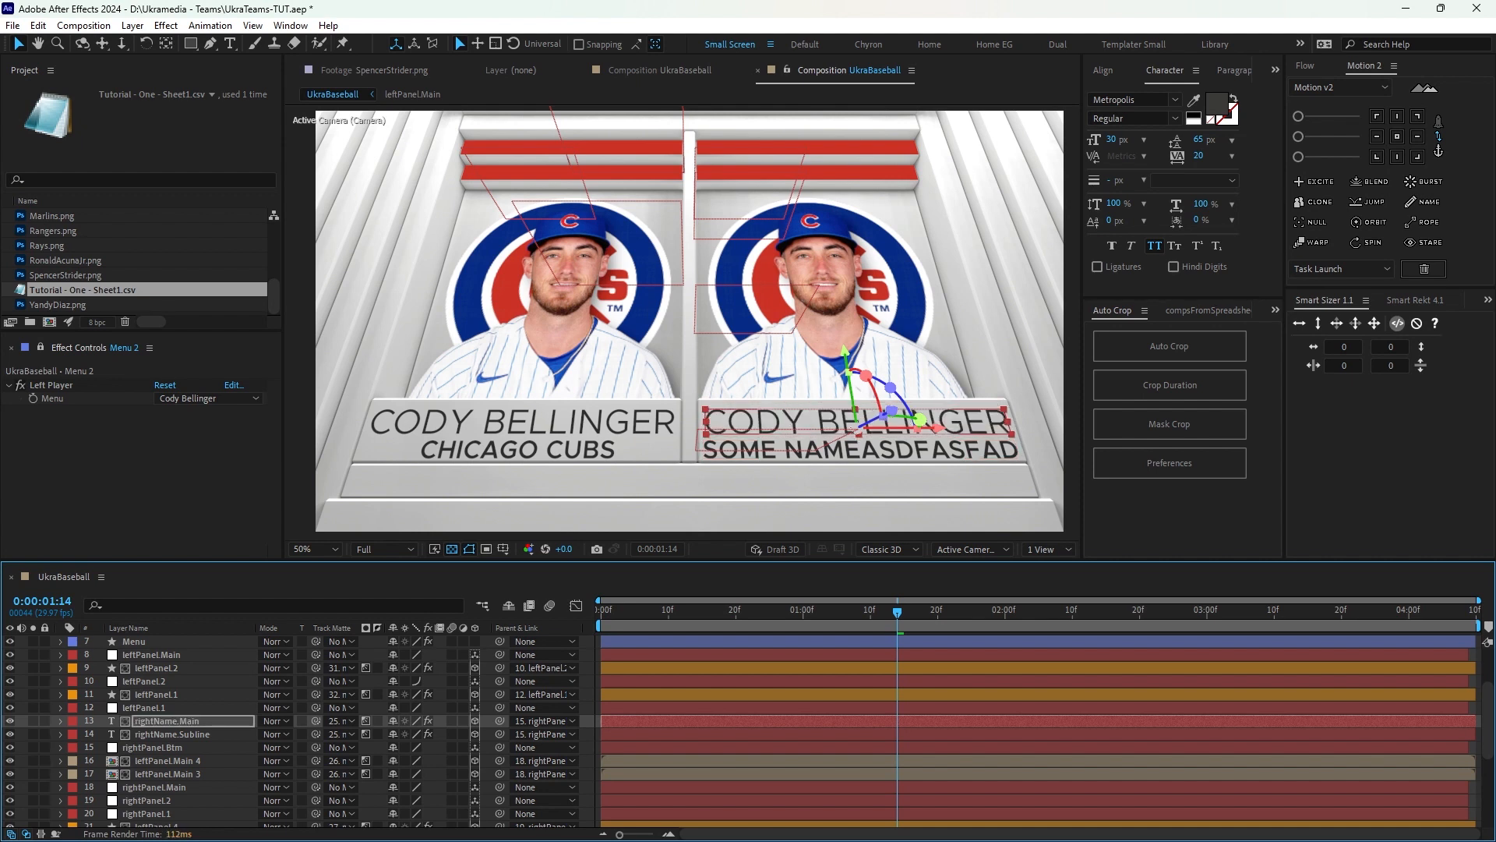
# Duplicate the Left Player dropdown effect on Menu 2 and rename the copy Right Player.
pyautogui.click(50, 385)
pyautogui.hotkey('ctrl', 'd')
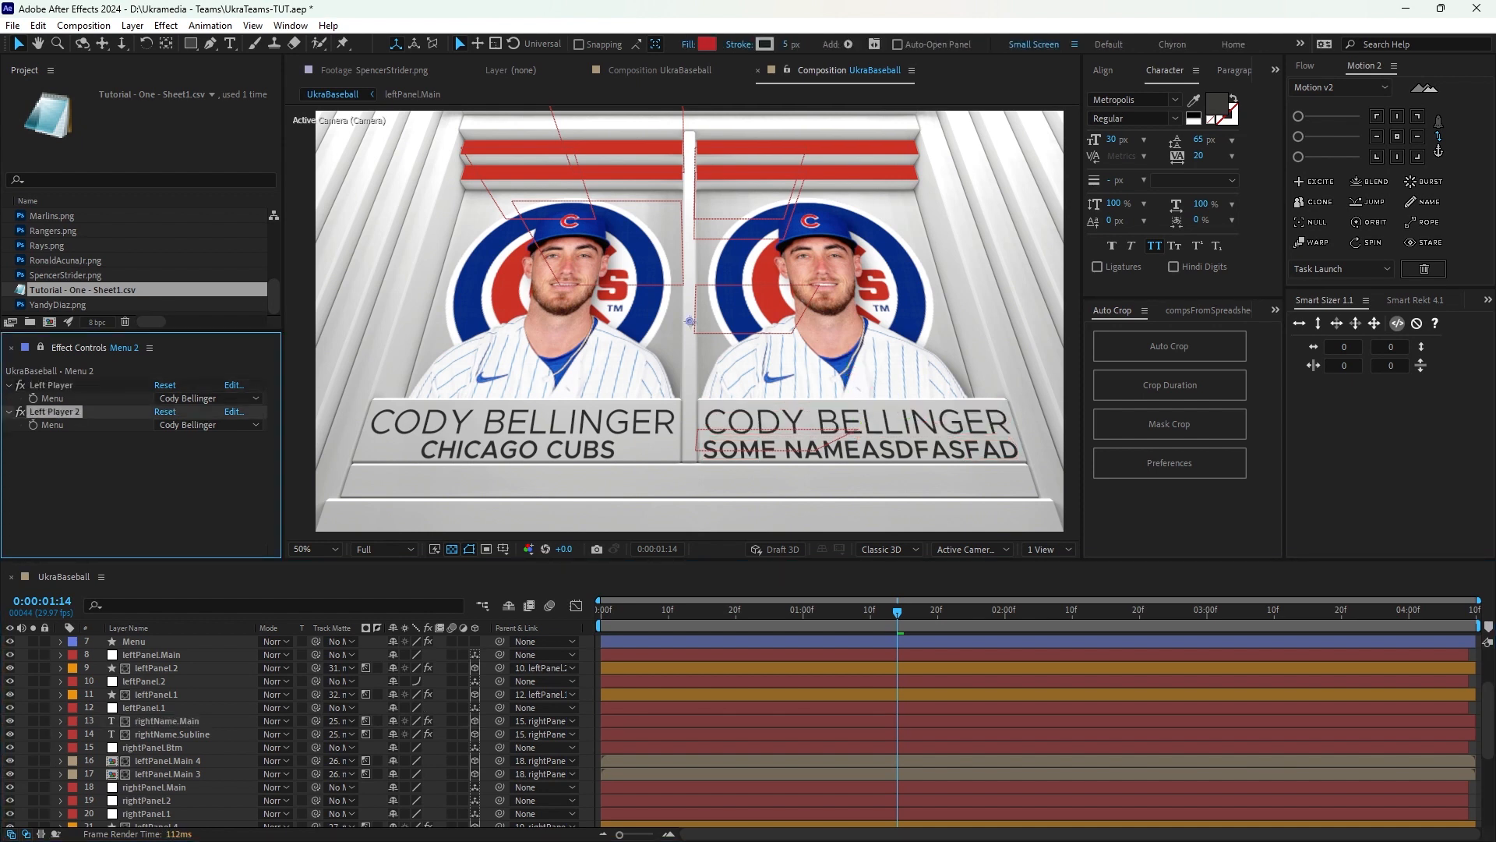
pyautogui.press('Return')
pyautogui.write('R')
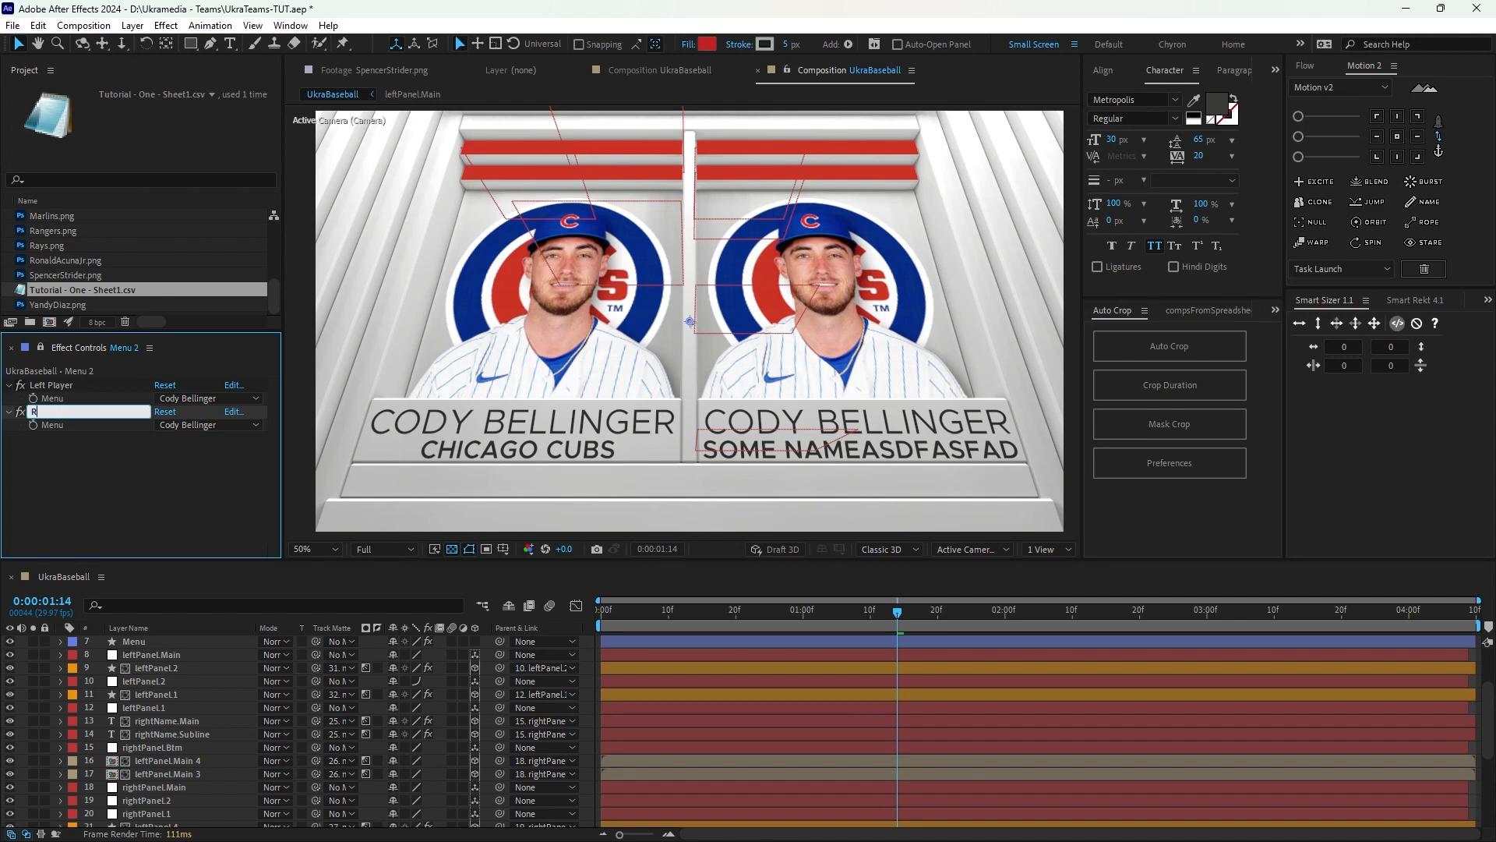
pyautogui.write('ight Player')
pyautogui.press('Return')
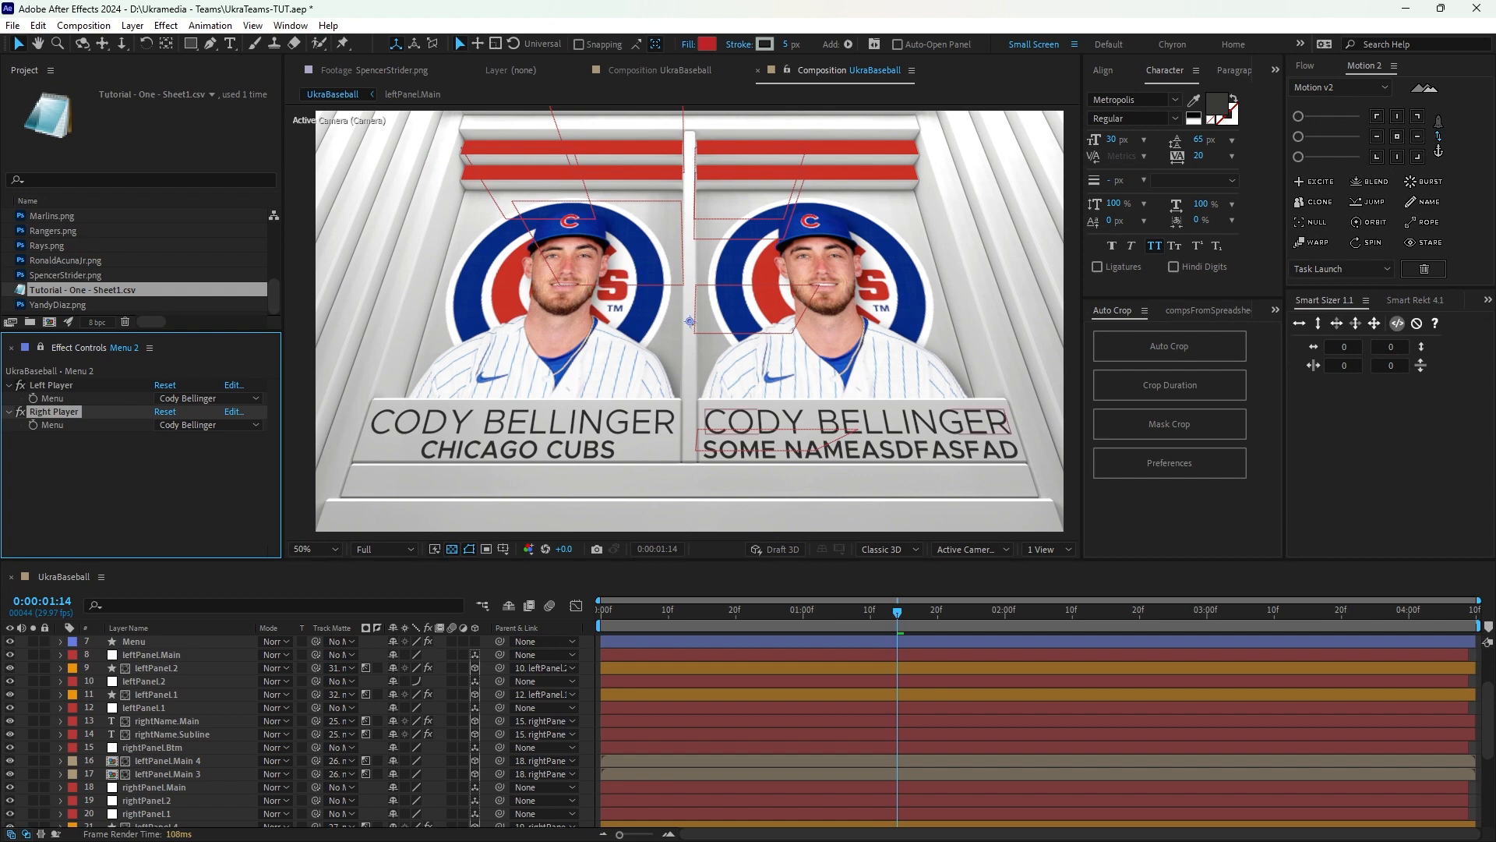
# Relink the menu reference in rightName.Main's Source Text expression to the Right Player effect's Menu on Menu 2.
pyautogui.click(873, 422)
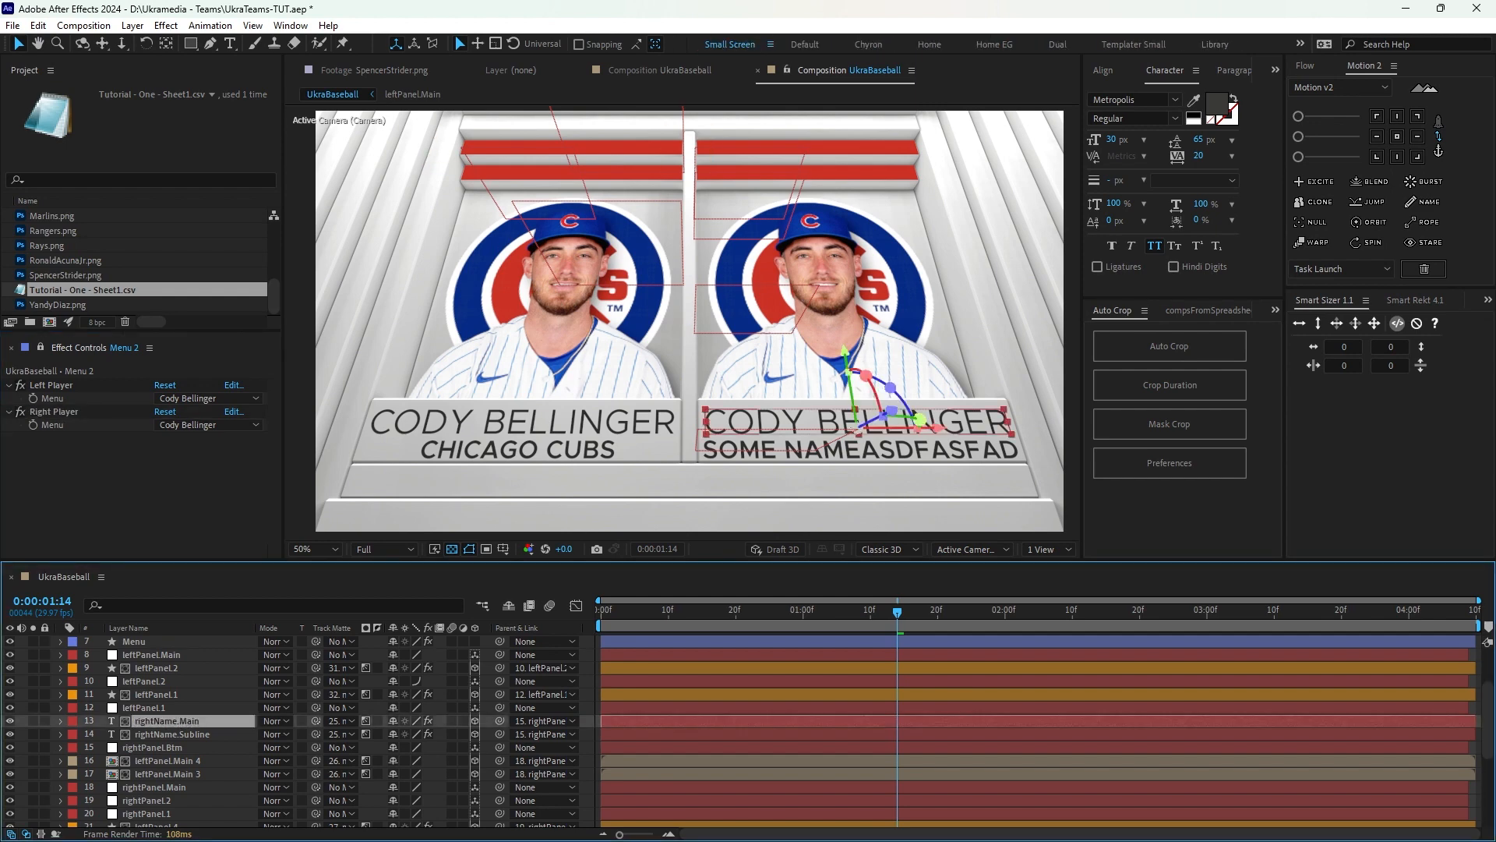
pyautogui.press('e')
pyautogui.press('e')
pyautogui.click(133, 748)
pyautogui.press('s')
pyautogui.press('s')
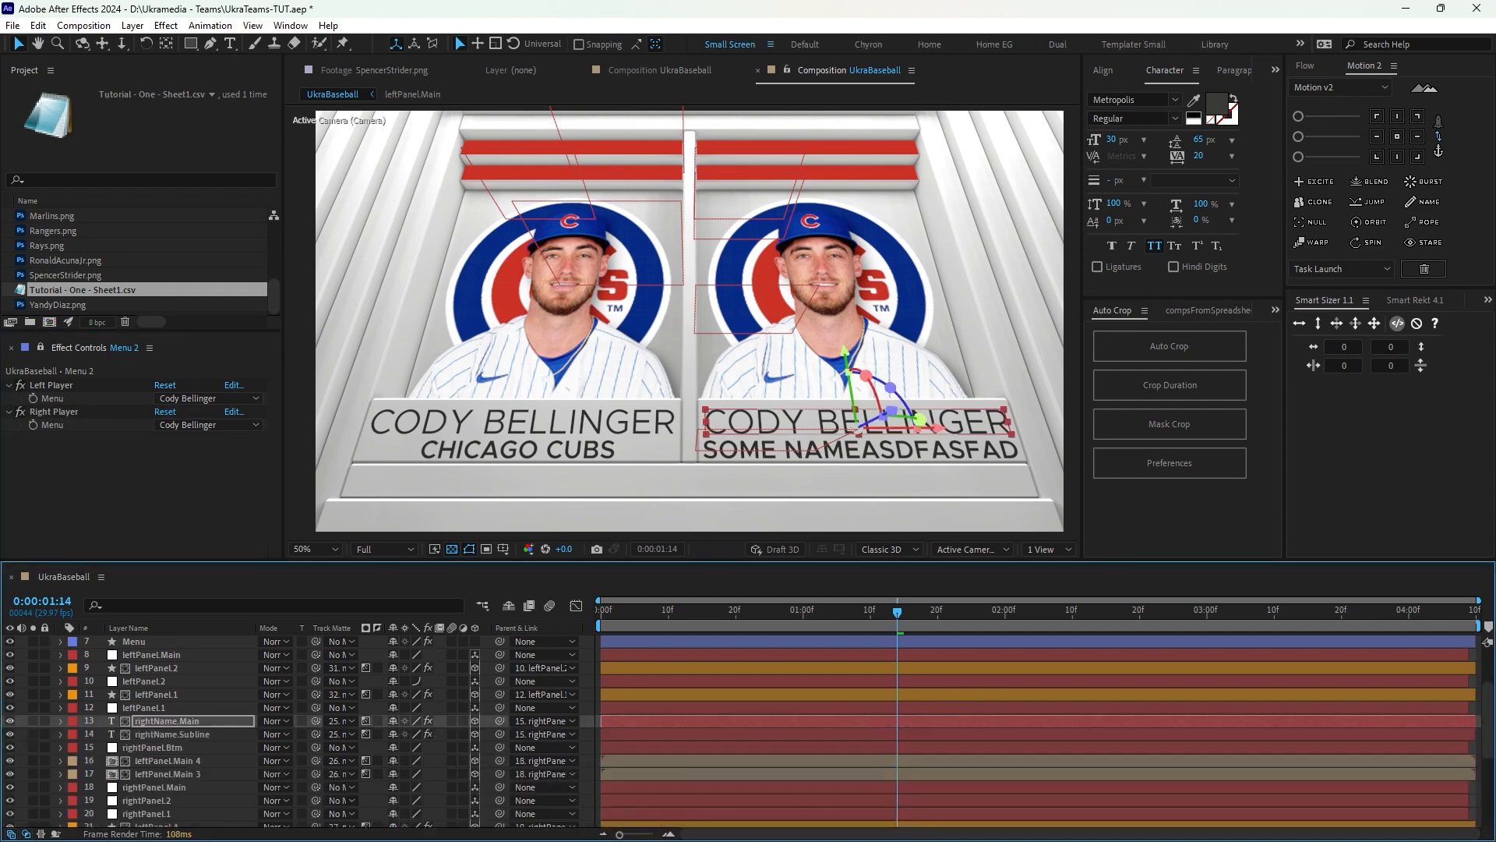
pyautogui.click(87, 748)
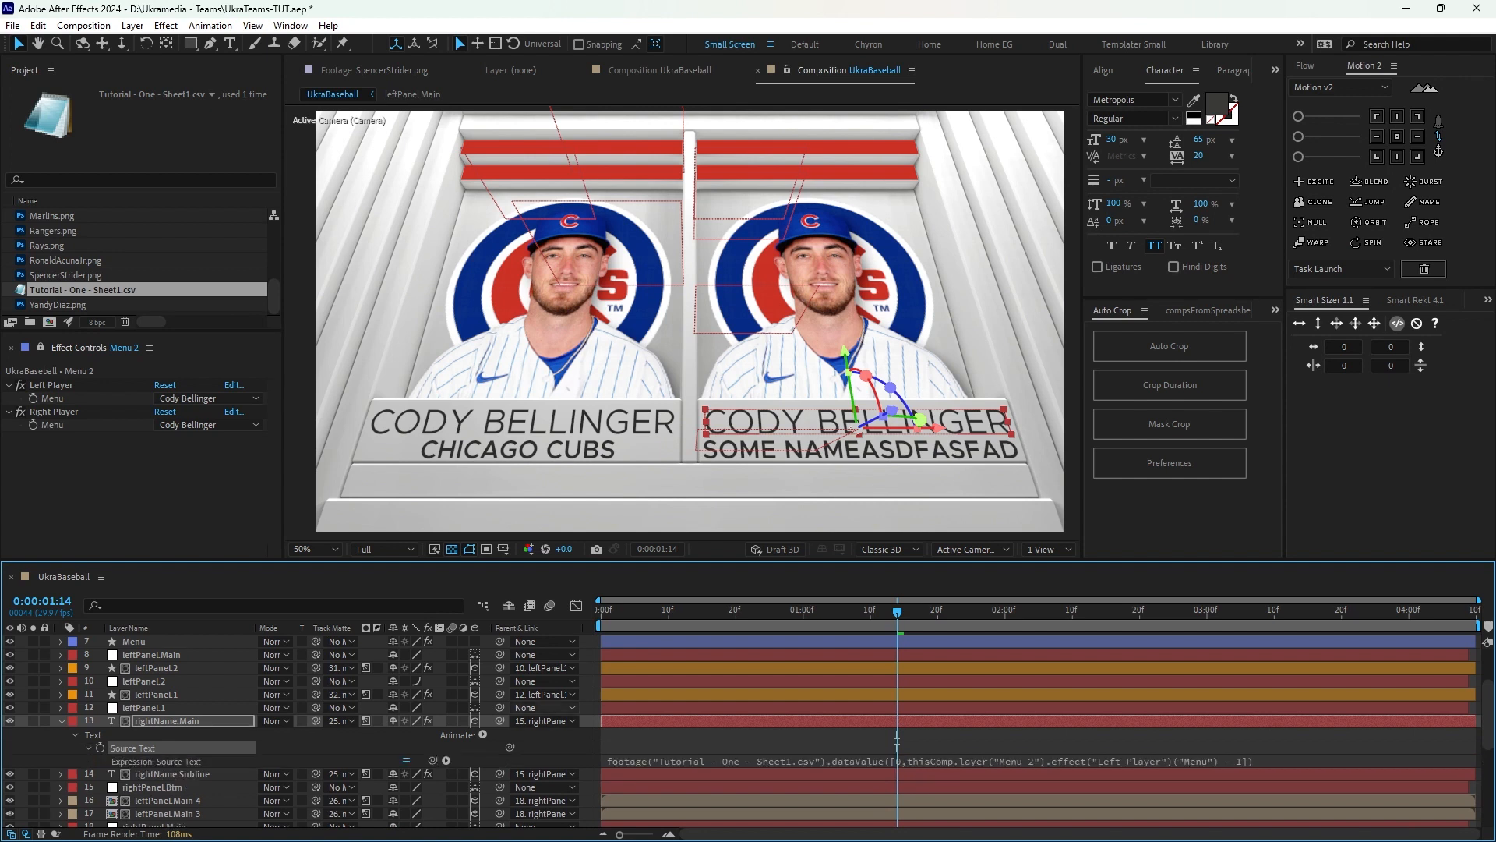
pyautogui.click(897, 740)
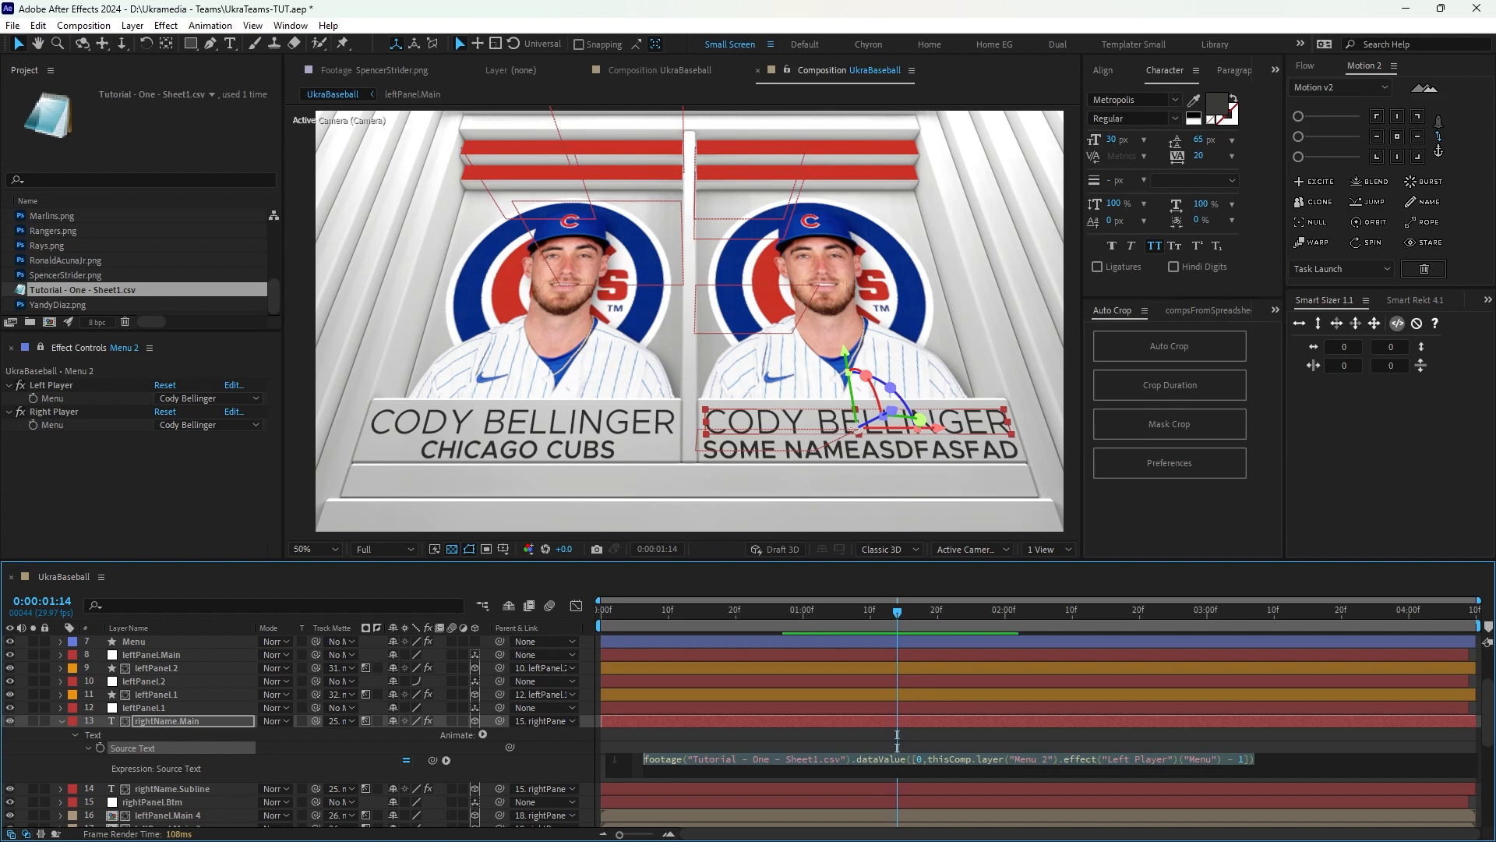
pyautogui.click(897, 741)
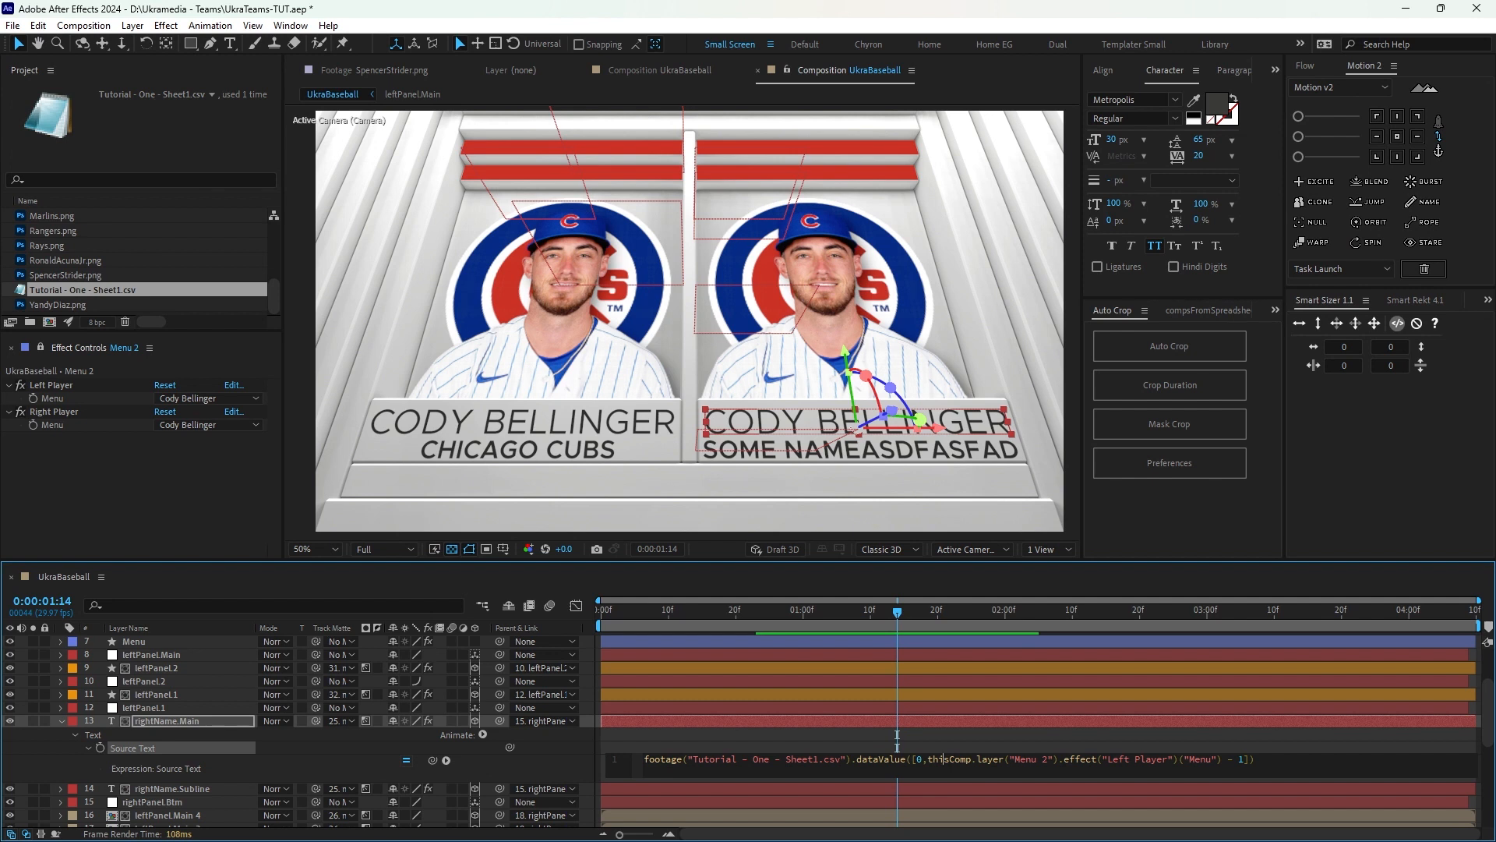
pyautogui.moveTo(927, 760); pyautogui.dragTo(1026, 759)
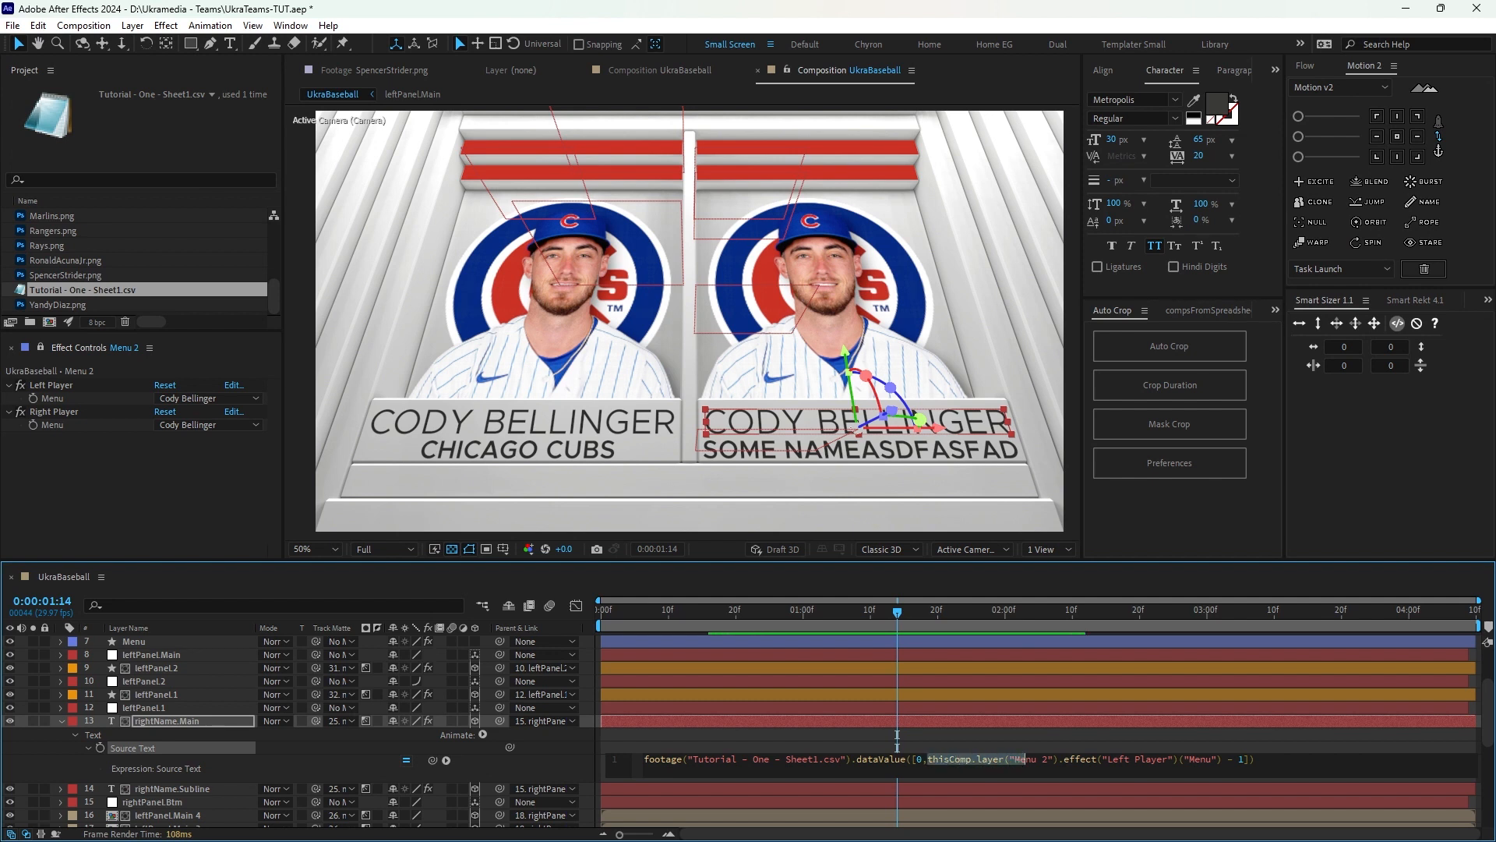
pyautogui.moveTo(927, 759); pyautogui.dragTo(1221, 759)
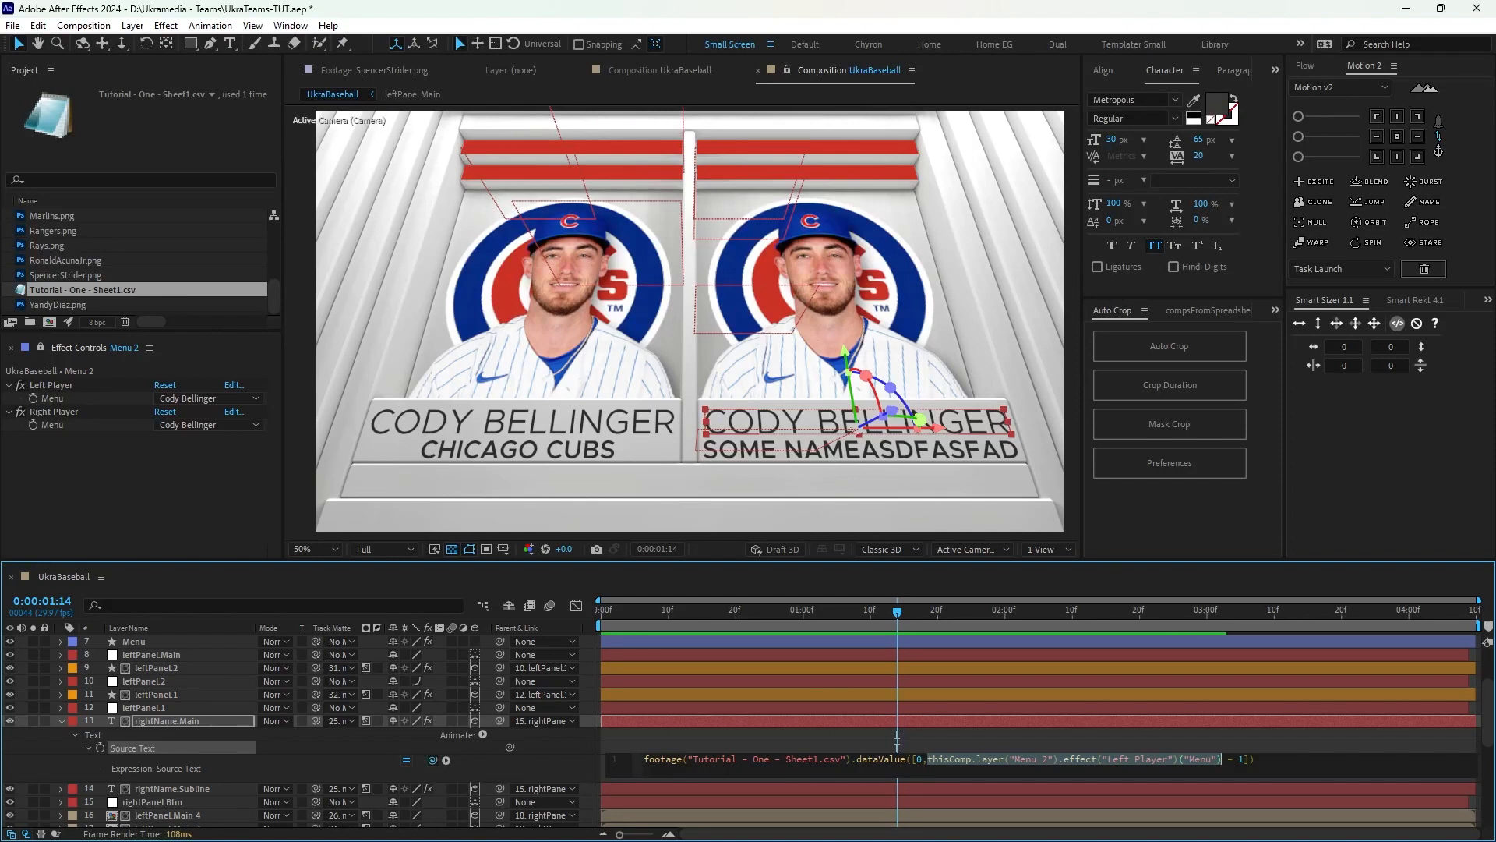
pyautogui.moveTo(433, 760); pyautogui.dragTo(48, 424)
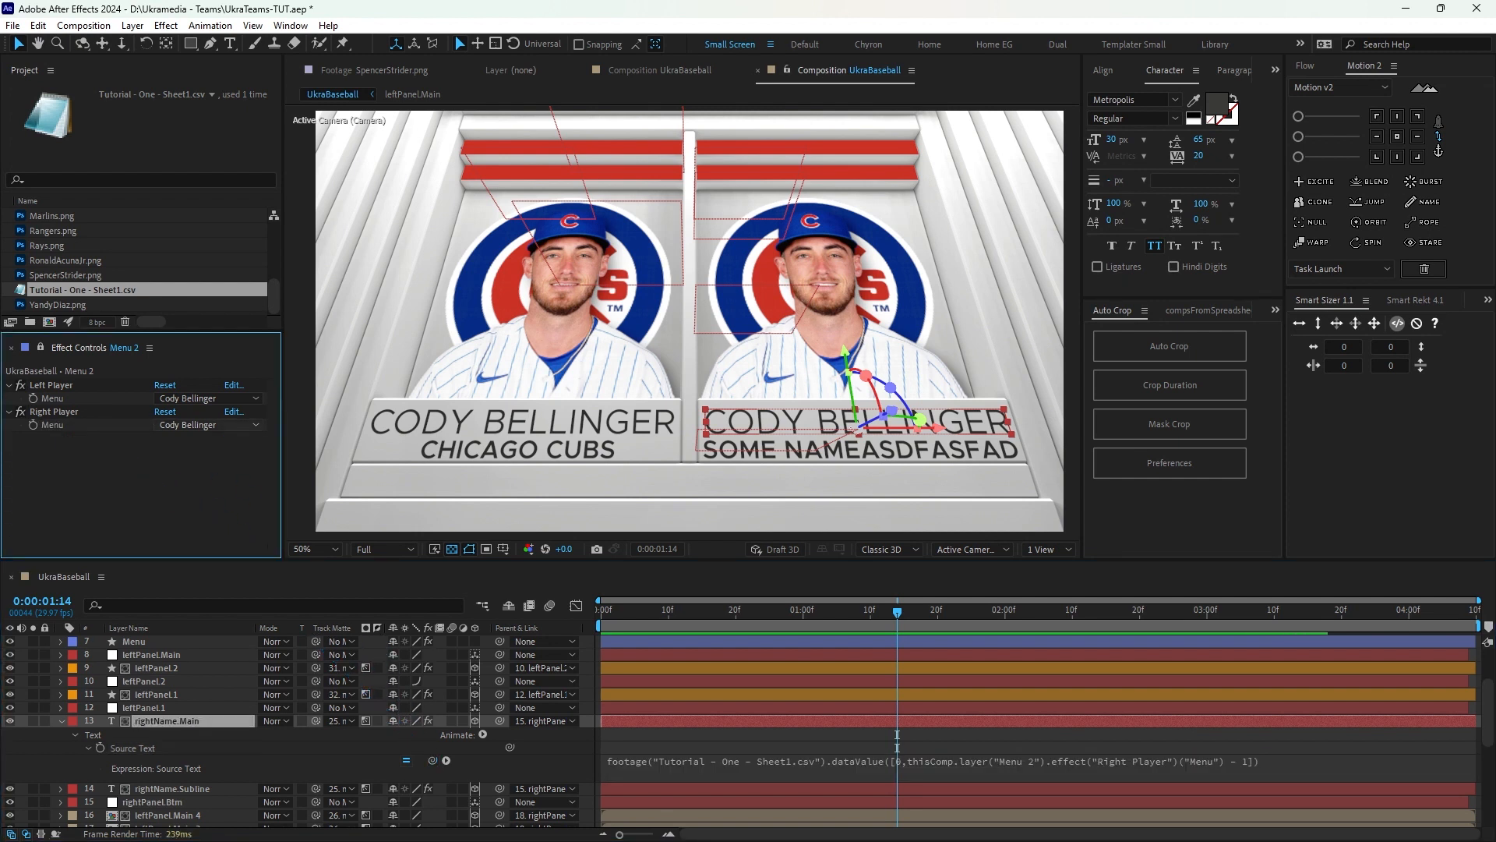
# Check the right name line by choosing Freddie Freeman, Luis Arraez, Ronald Acuna Jr and Spencer Strider in the Right Player dropdown.
pyautogui.click(208, 425)
pyautogui.click(217, 476)
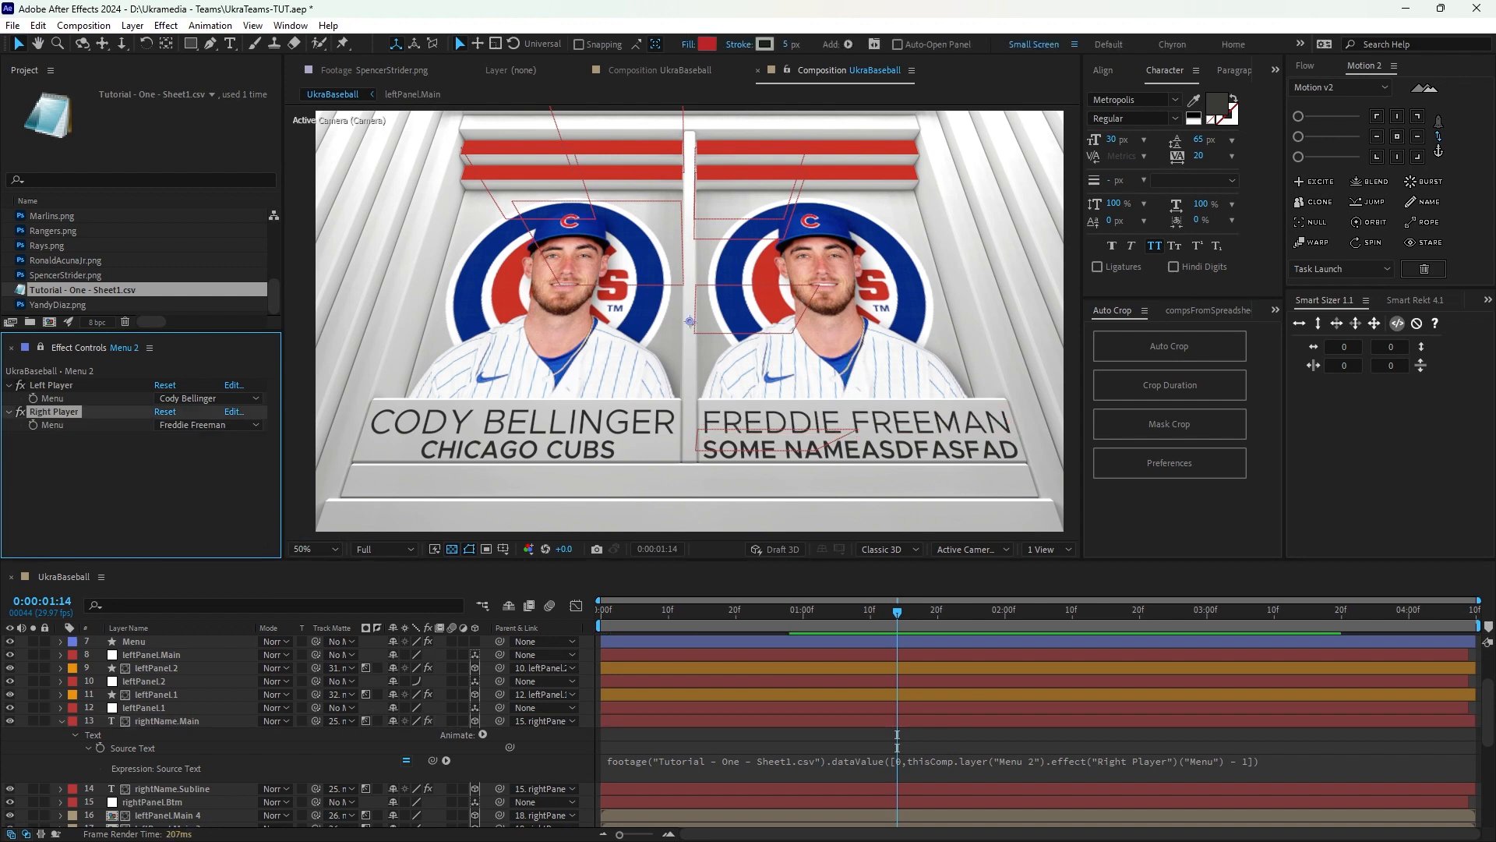
pyautogui.click(208, 425)
pyautogui.click(205, 493)
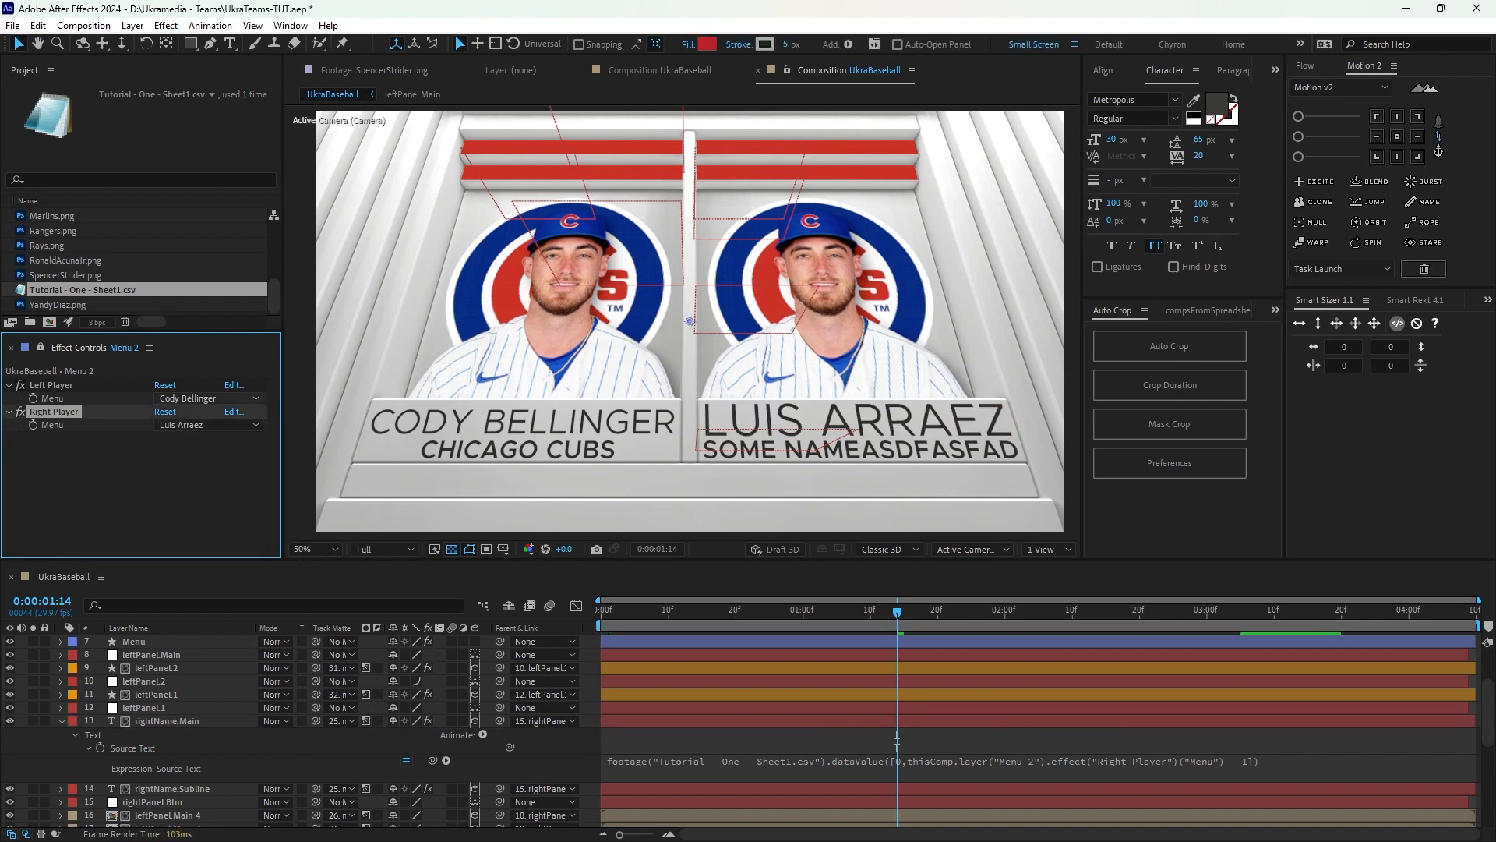
pyautogui.click(209, 424)
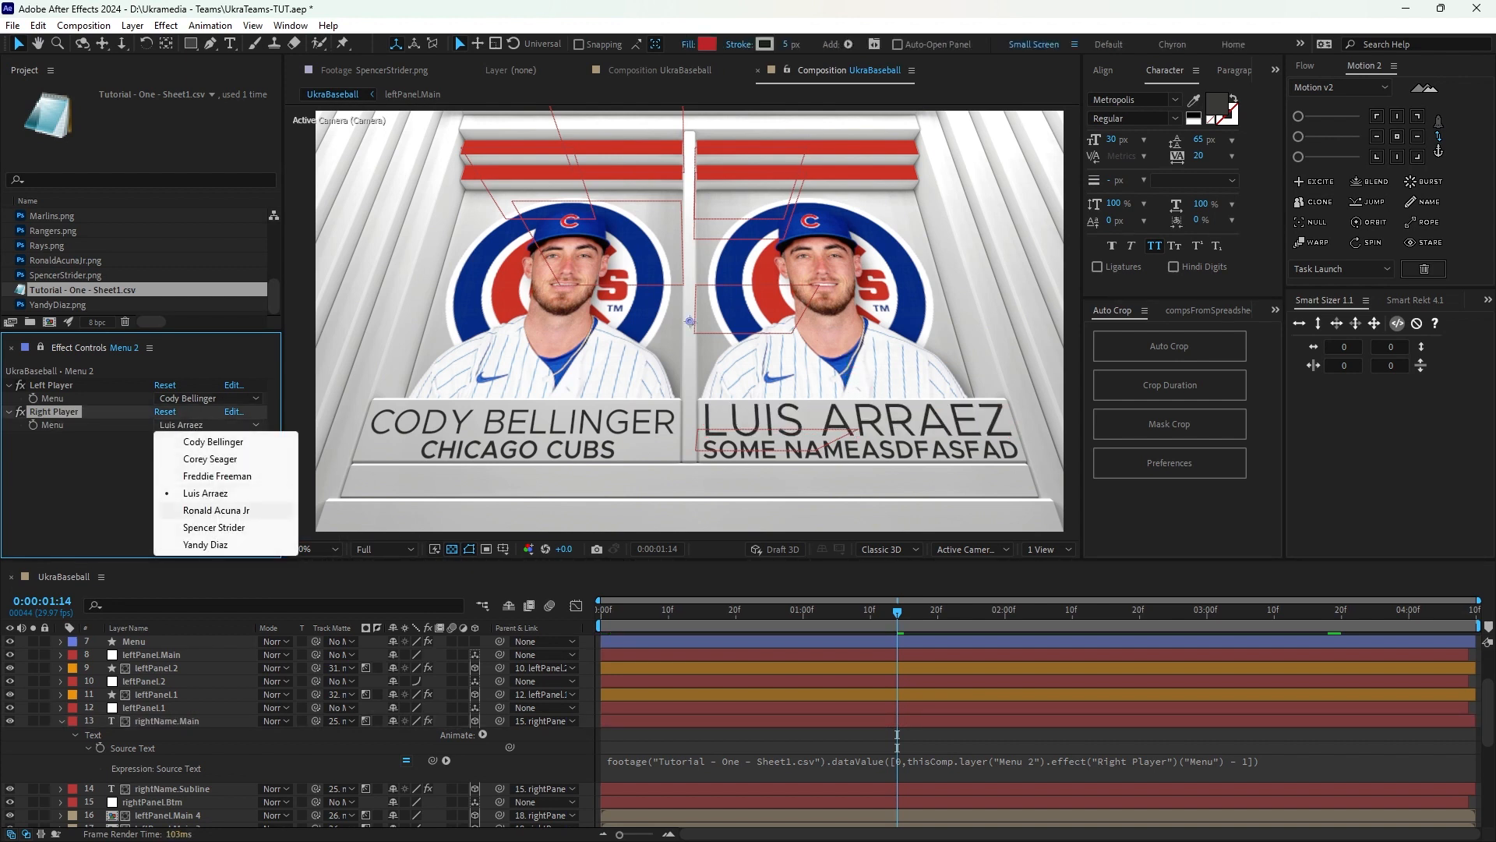
pyautogui.click(209, 510)
pyautogui.click(209, 424)
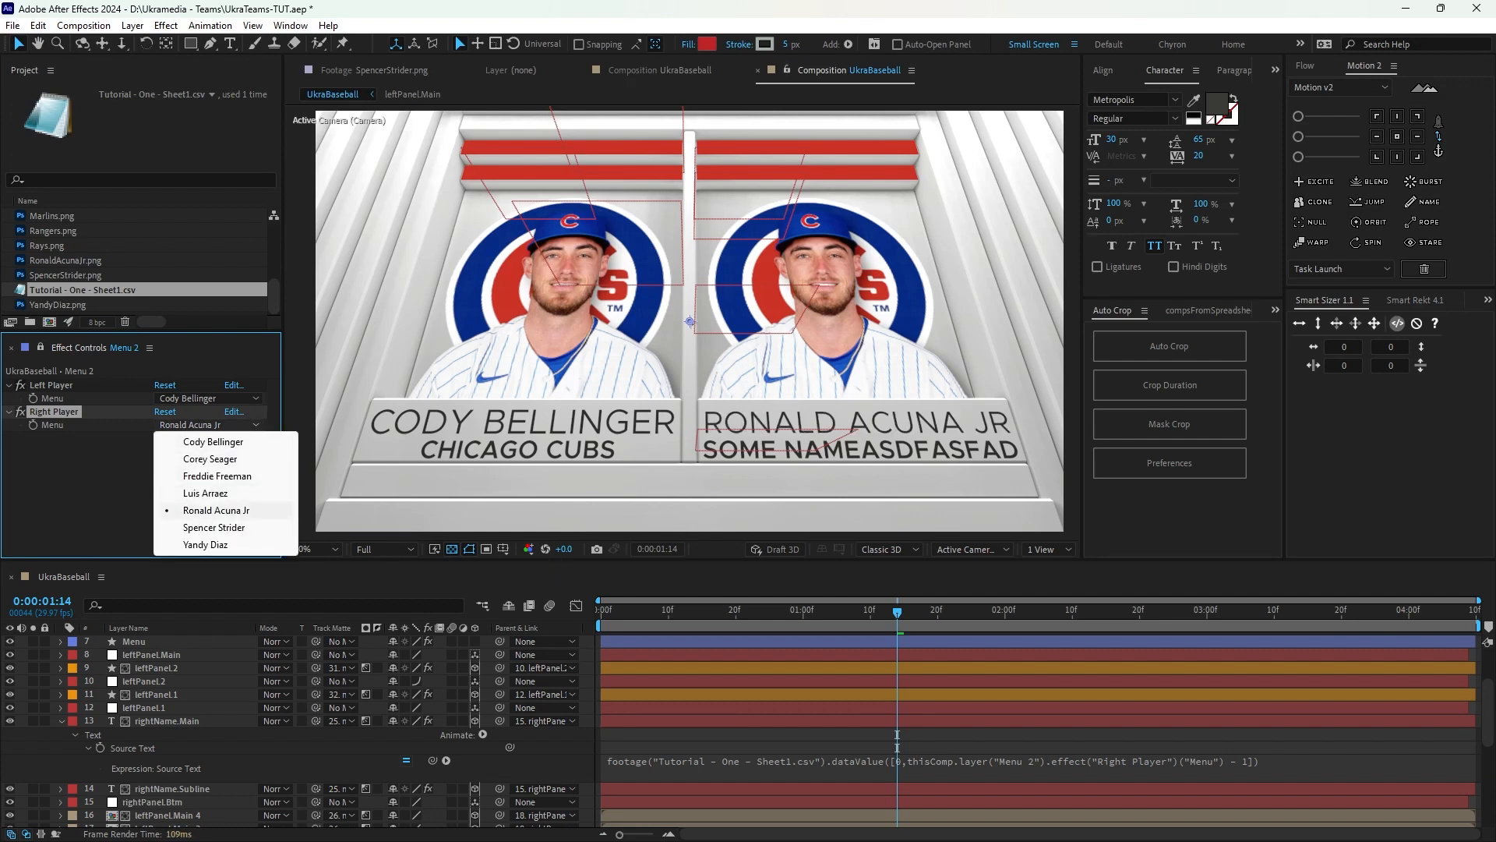
pyautogui.click(209, 528)
# Collapse rightName.Main's properties, and paste the copied Source Text expression onto rightName.Subline and reveal it there.
pyautogui.click(167, 720)
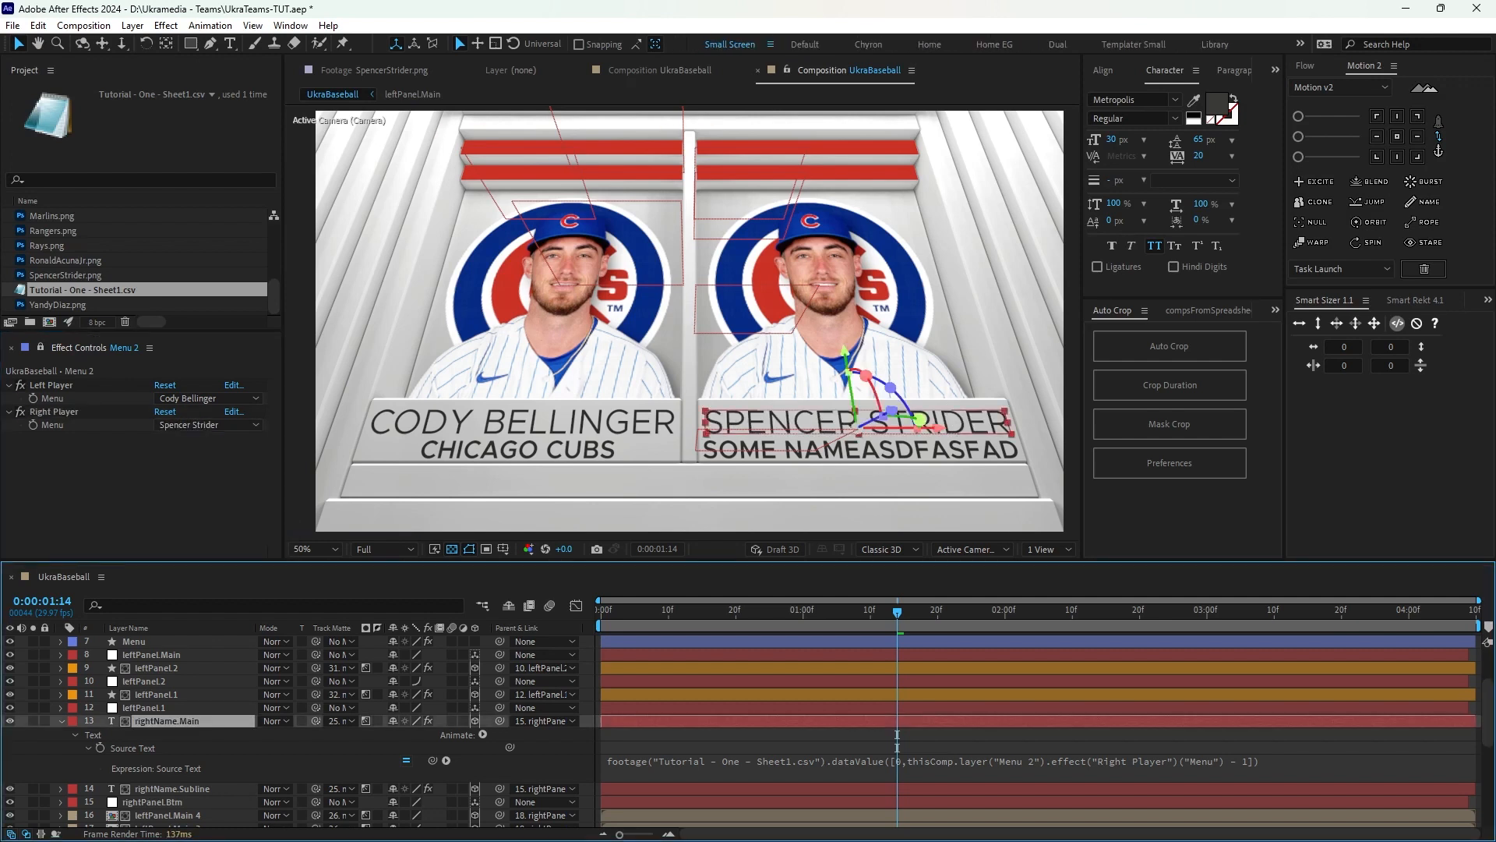
pyautogui.press('u')
pyautogui.click(173, 734)
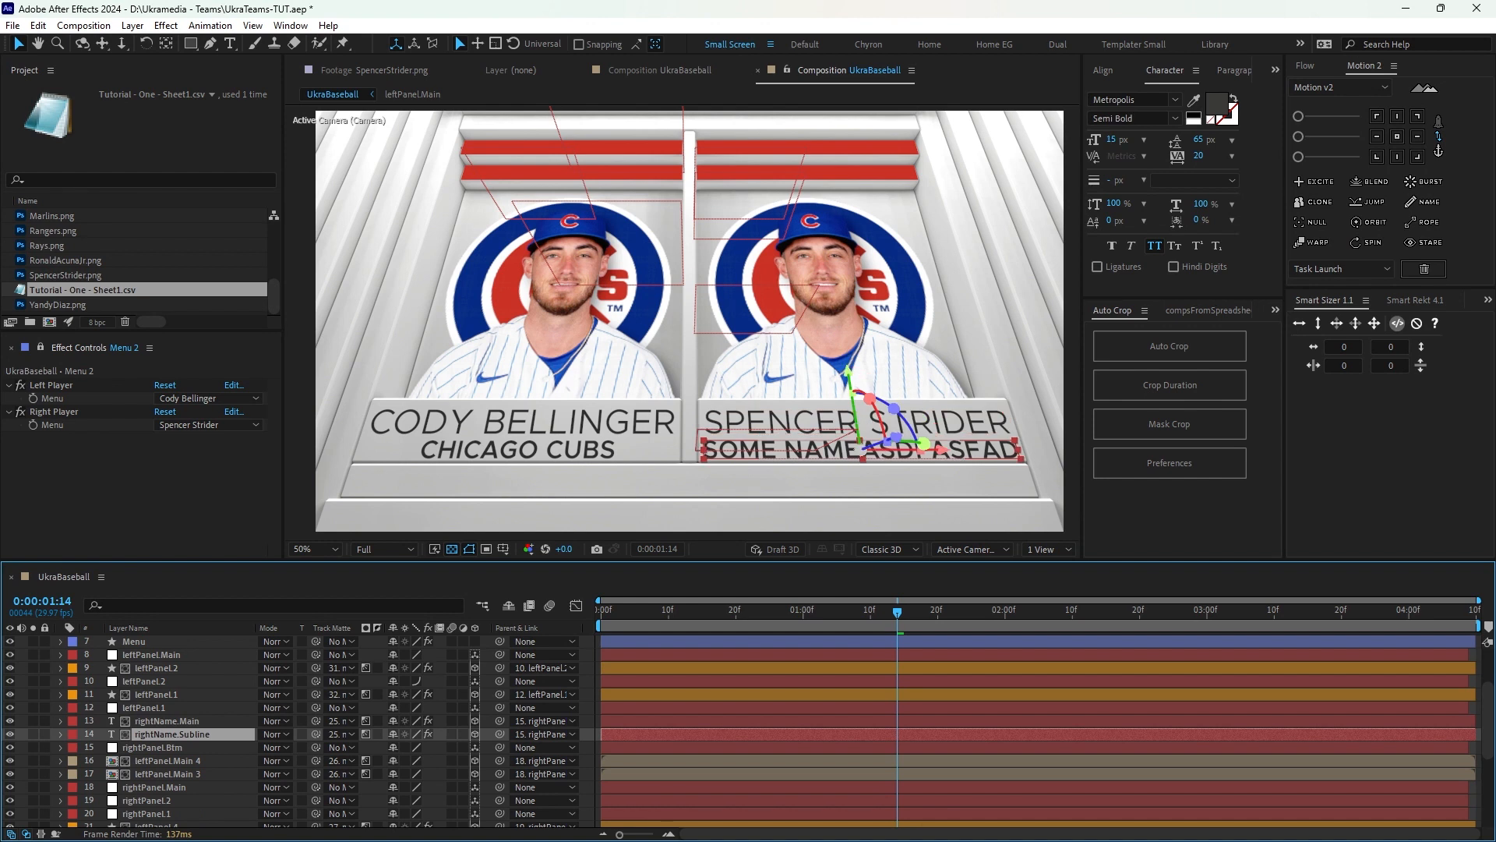
pyautogui.hotkey('ctrl', 'v')
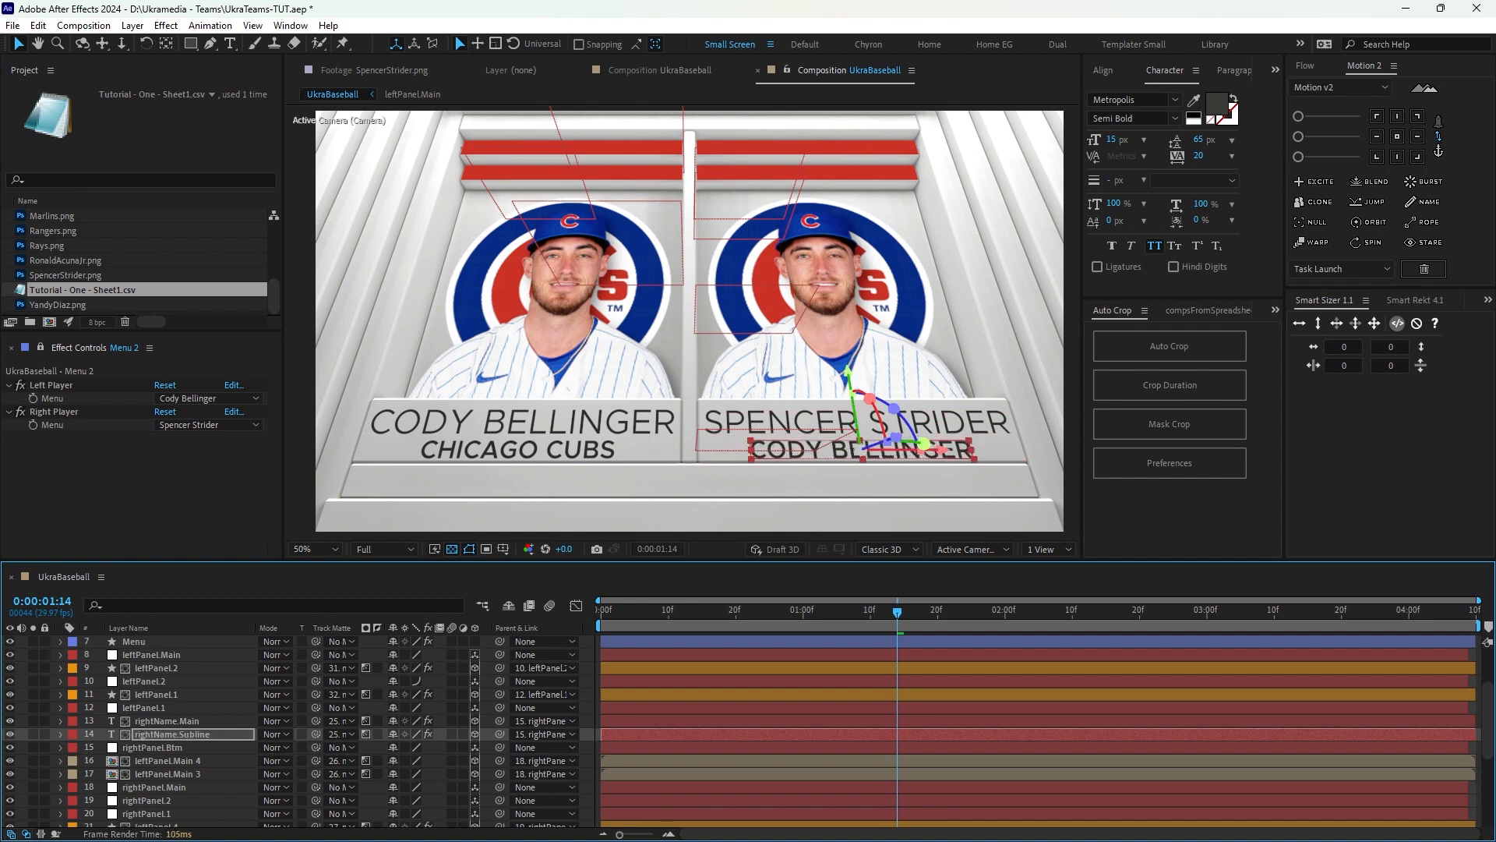
pyautogui.press('u')
pyautogui.press('s')
pyautogui.press('s')
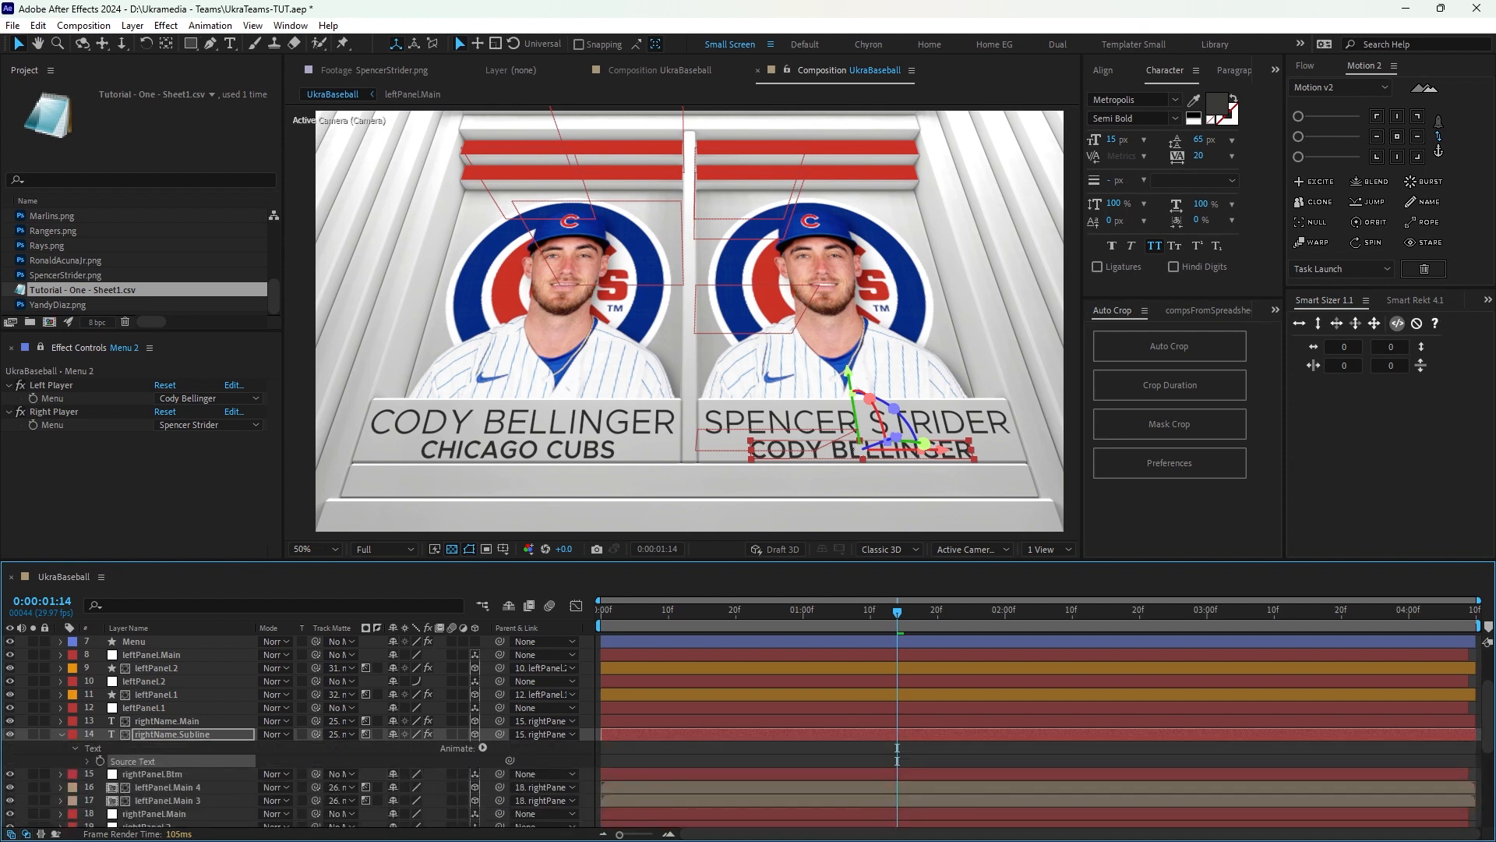
pyautogui.press('e')
pyautogui.press('e')
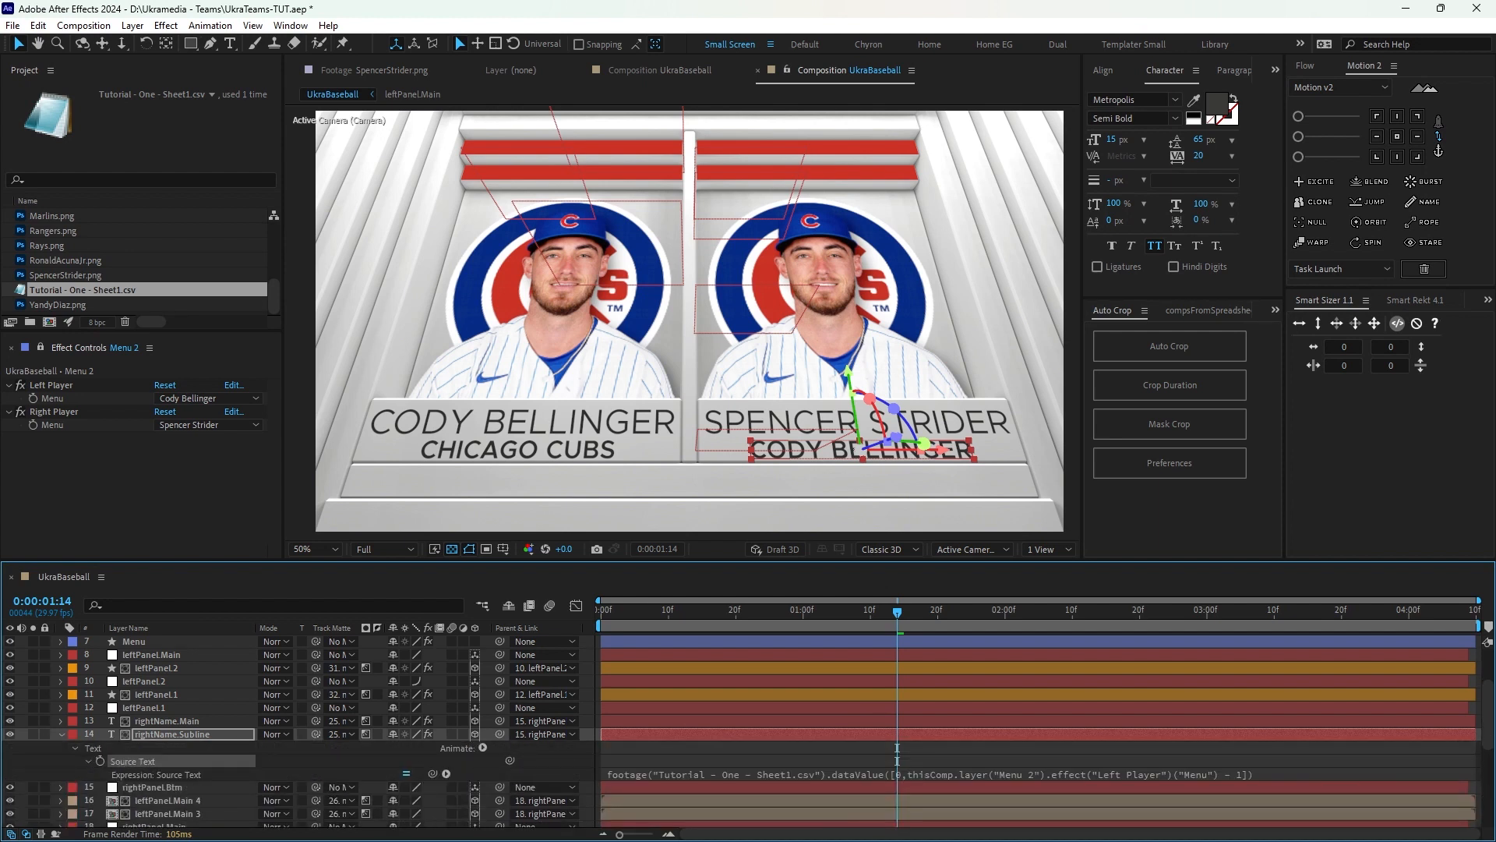
# Try to relink rightName.Subline's Source Text expression to the Right Player menu with the pick whip, and undo the change.
pyautogui.click(897, 761)
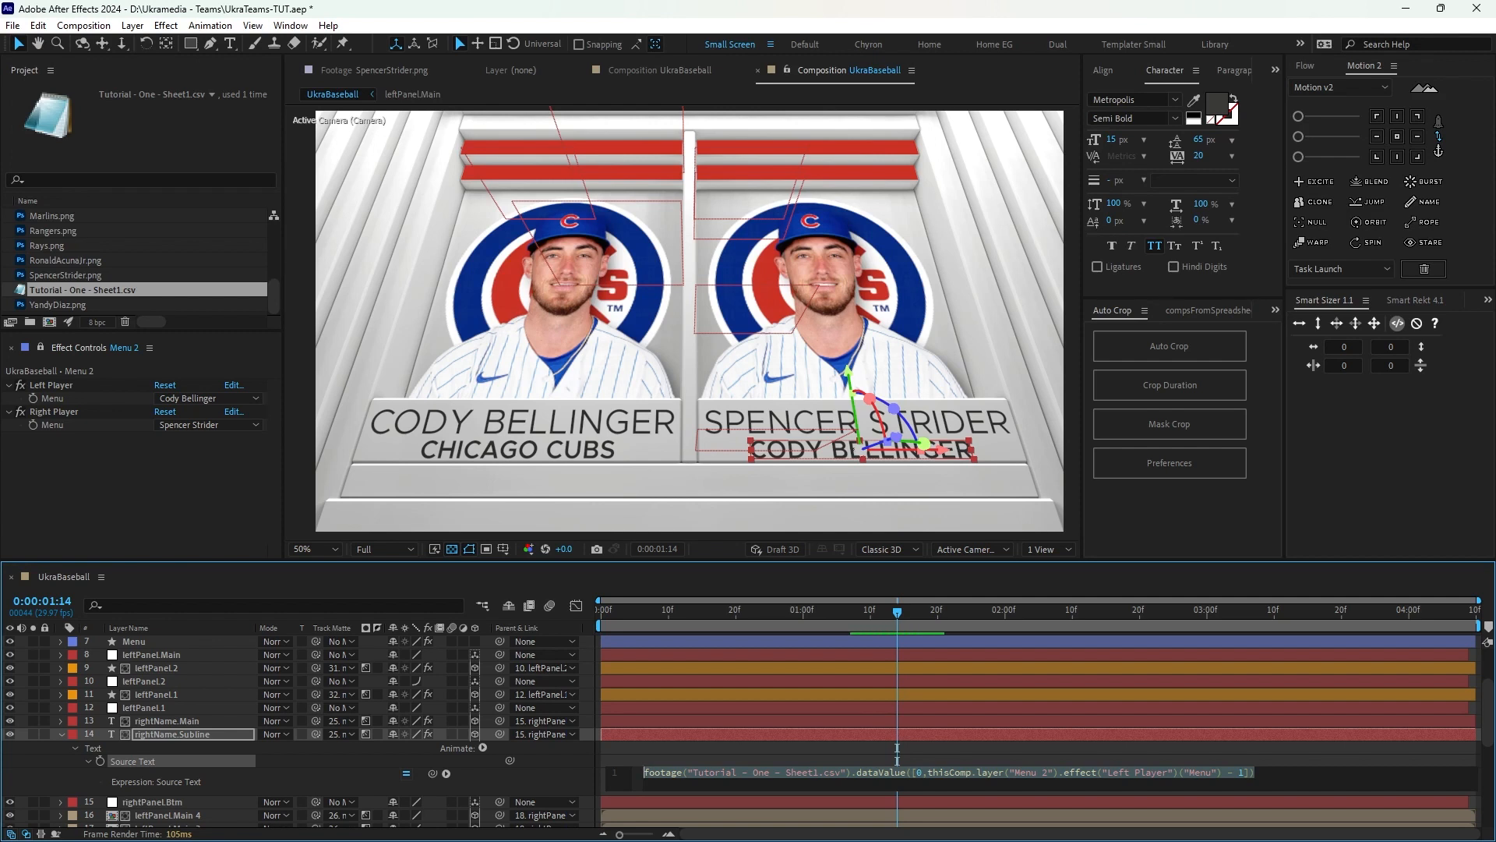
pyautogui.click(926, 772)
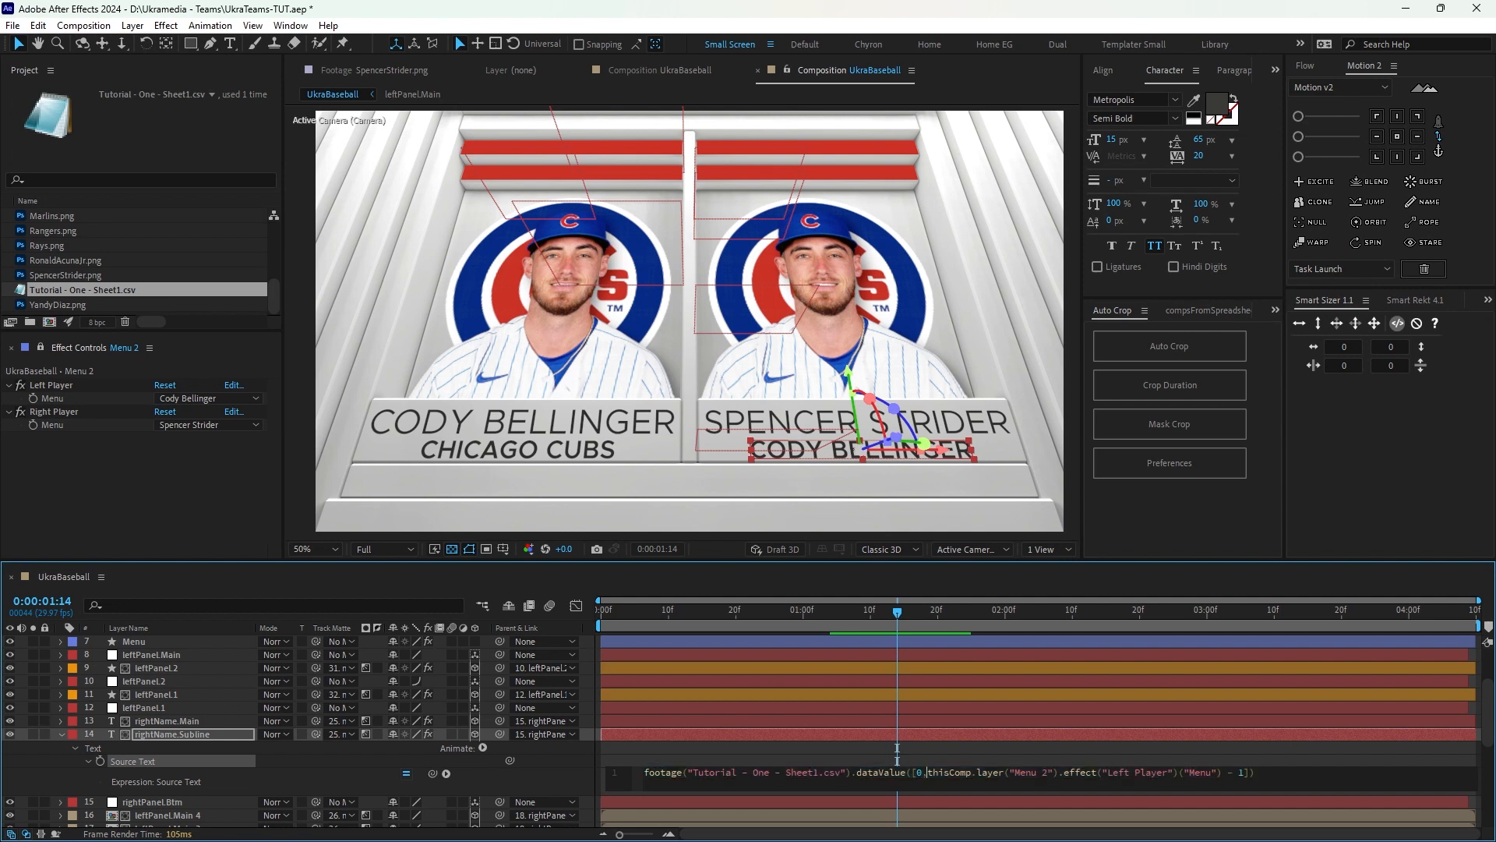
pyautogui.moveTo(927, 773); pyautogui.dragTo(1217, 773)
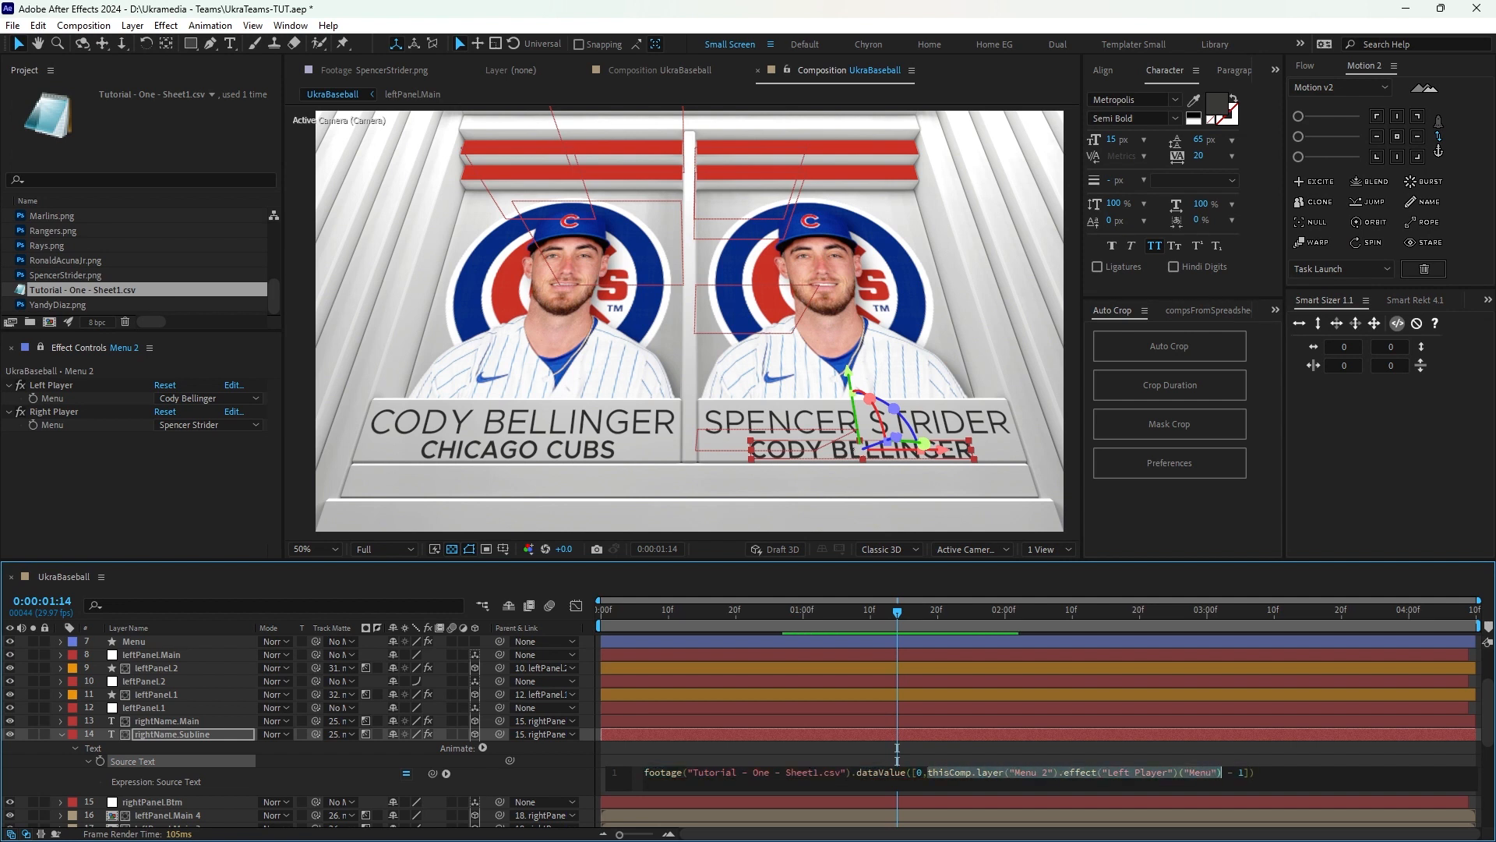
pyautogui.moveTo(432, 773); pyautogui.dragTo(94, 424)
pyautogui.click(327, 782)
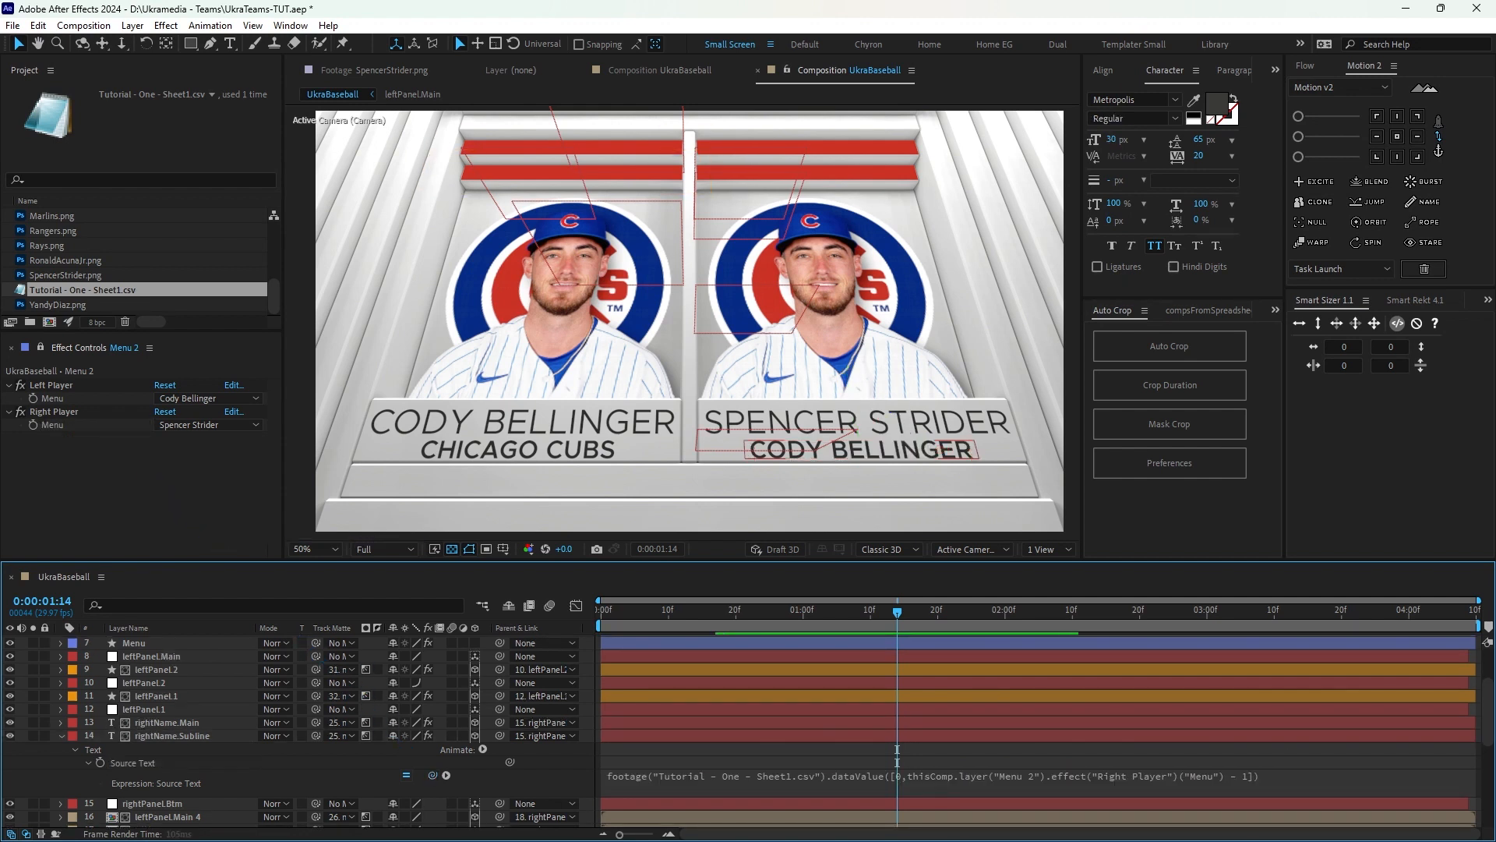
pyautogui.hotkey('ctrl', 'z')
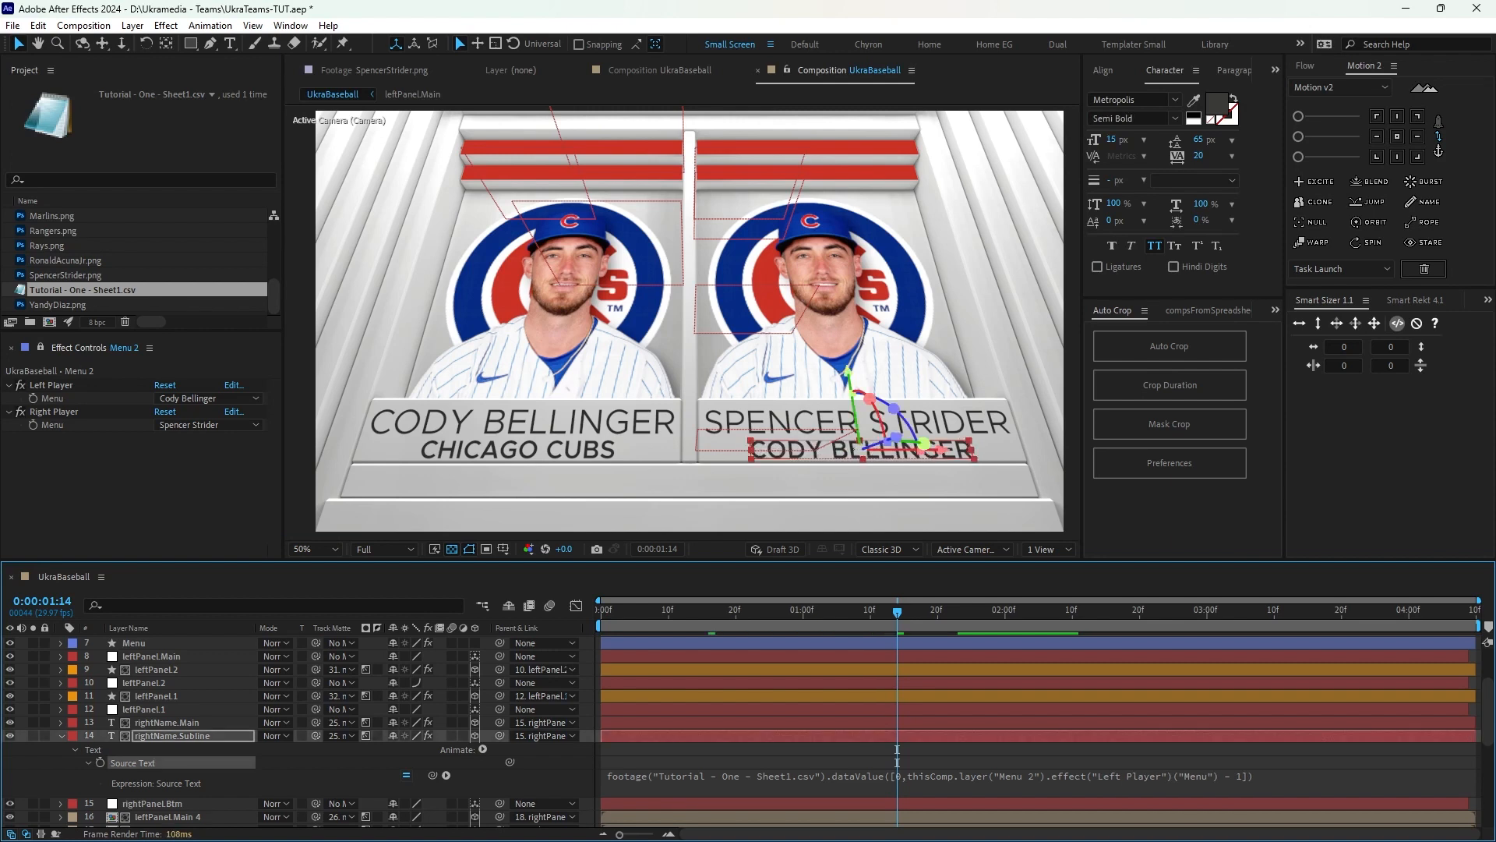
# Replace "Left" with "Right" in rightName.Subline's Source Text expression so it references the Right Player effect.
pyautogui.click(897, 756)
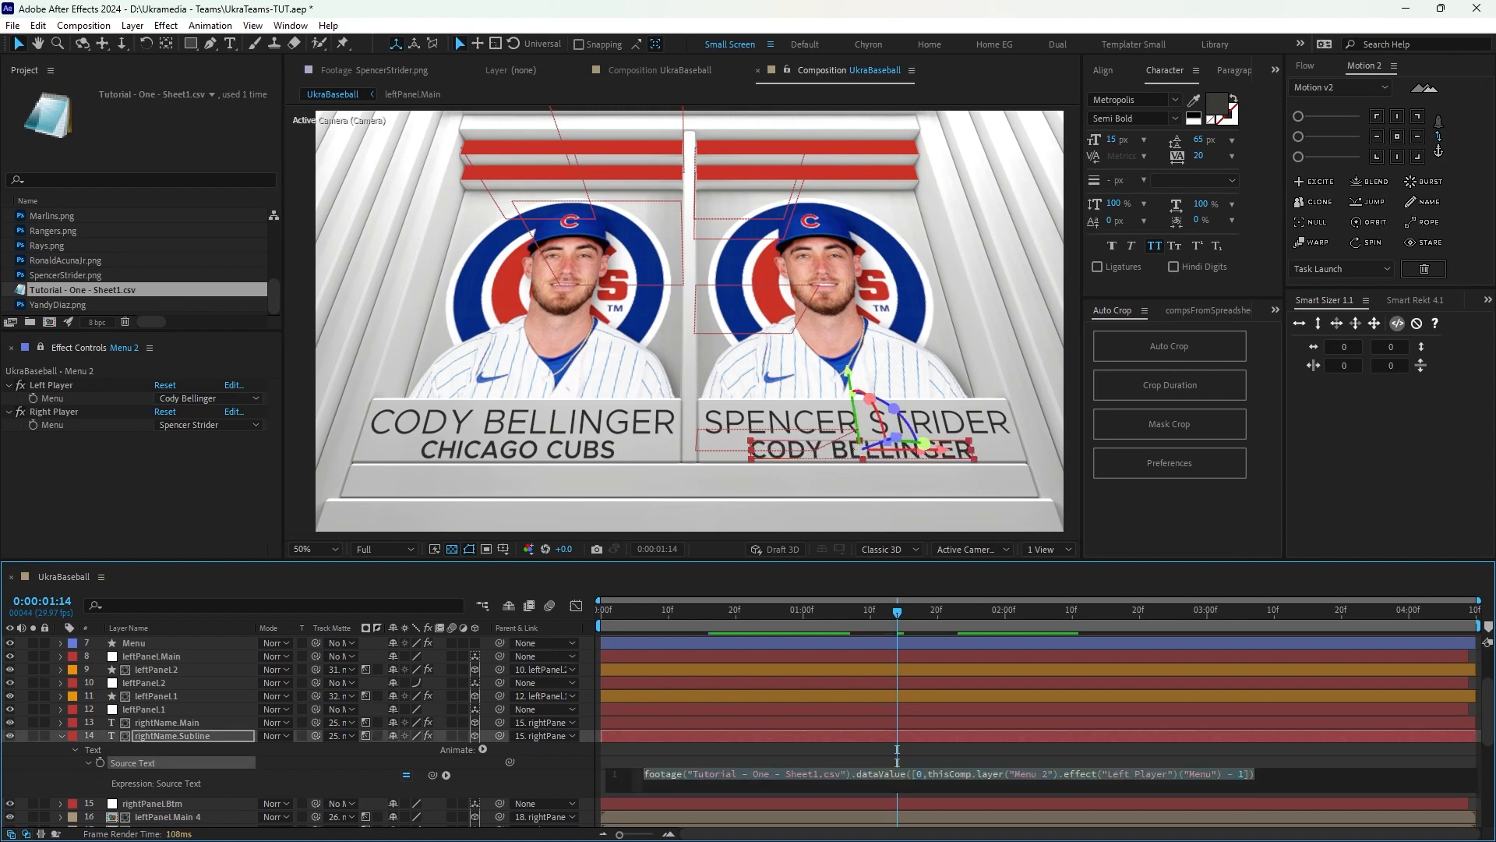
pyautogui.click(52, 385)
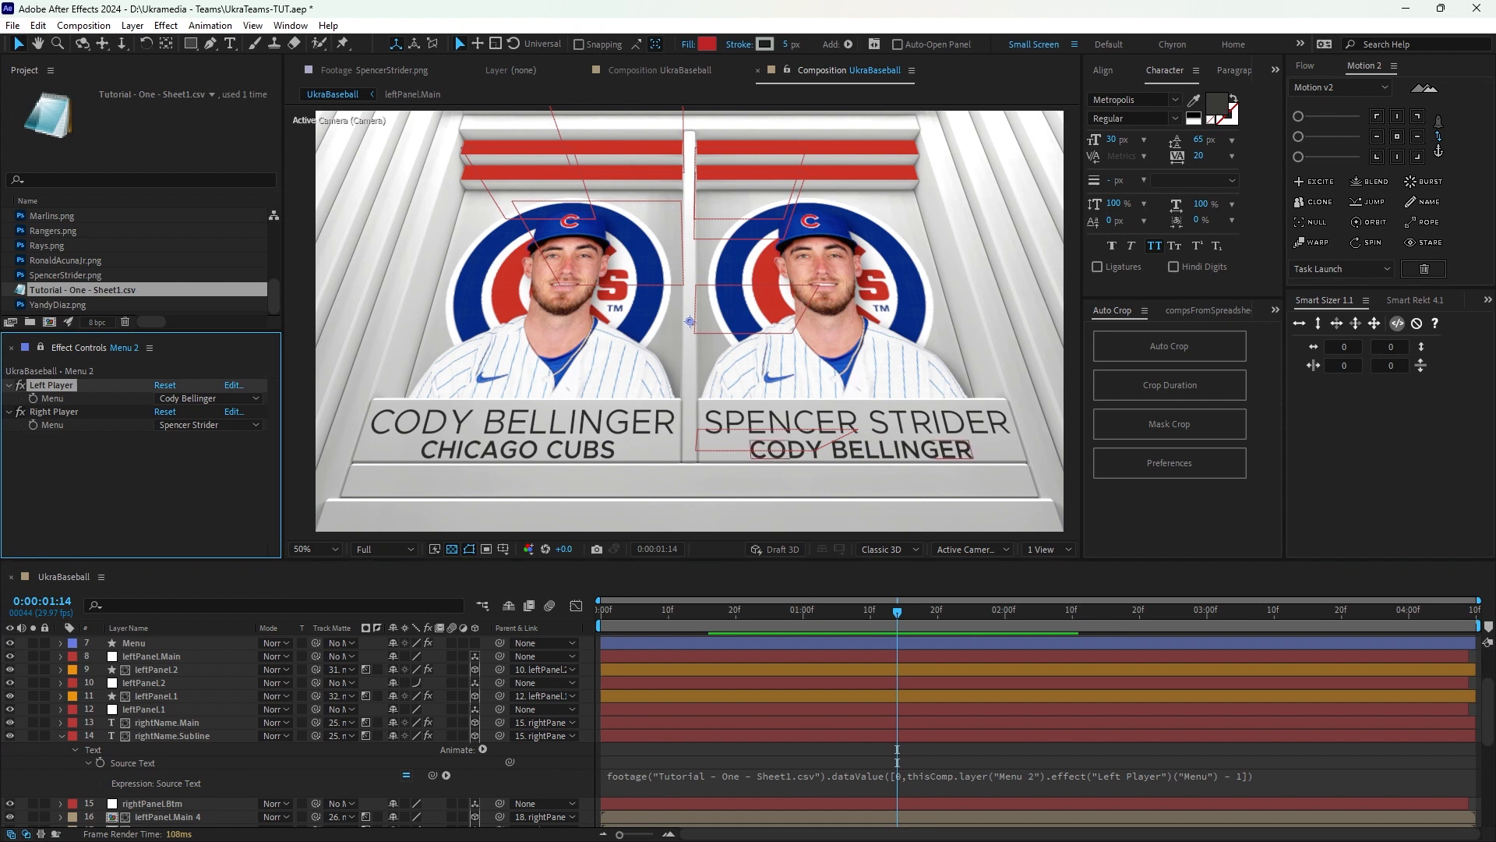
pyautogui.click(1111, 775)
pyautogui.press('BackSpace')
pyautogui.press('Delete')
pyautogui.press('Delete')
pyautogui.press('Delete')
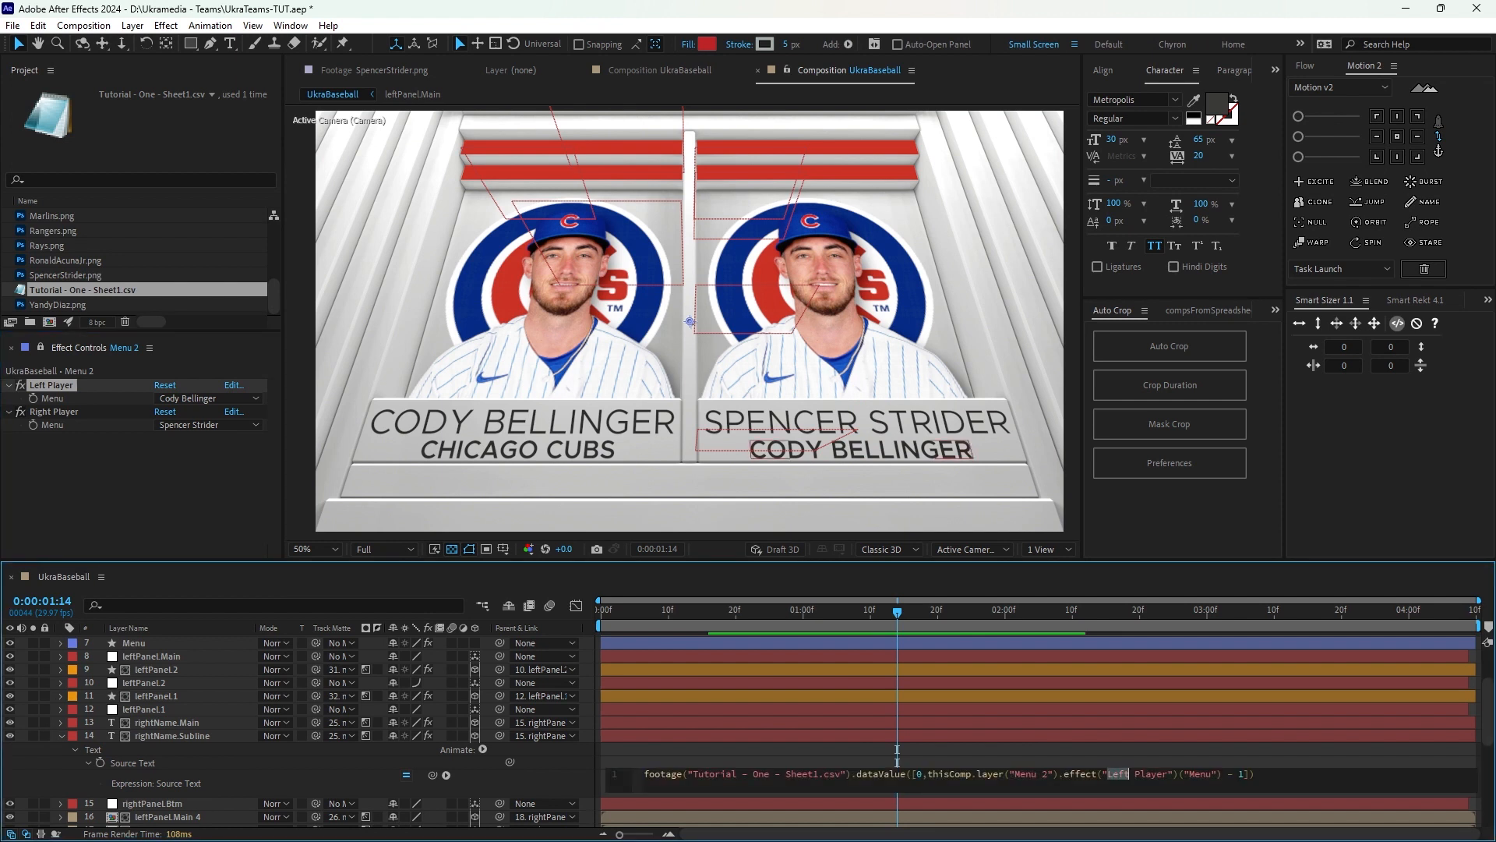
pyautogui.write('Right')
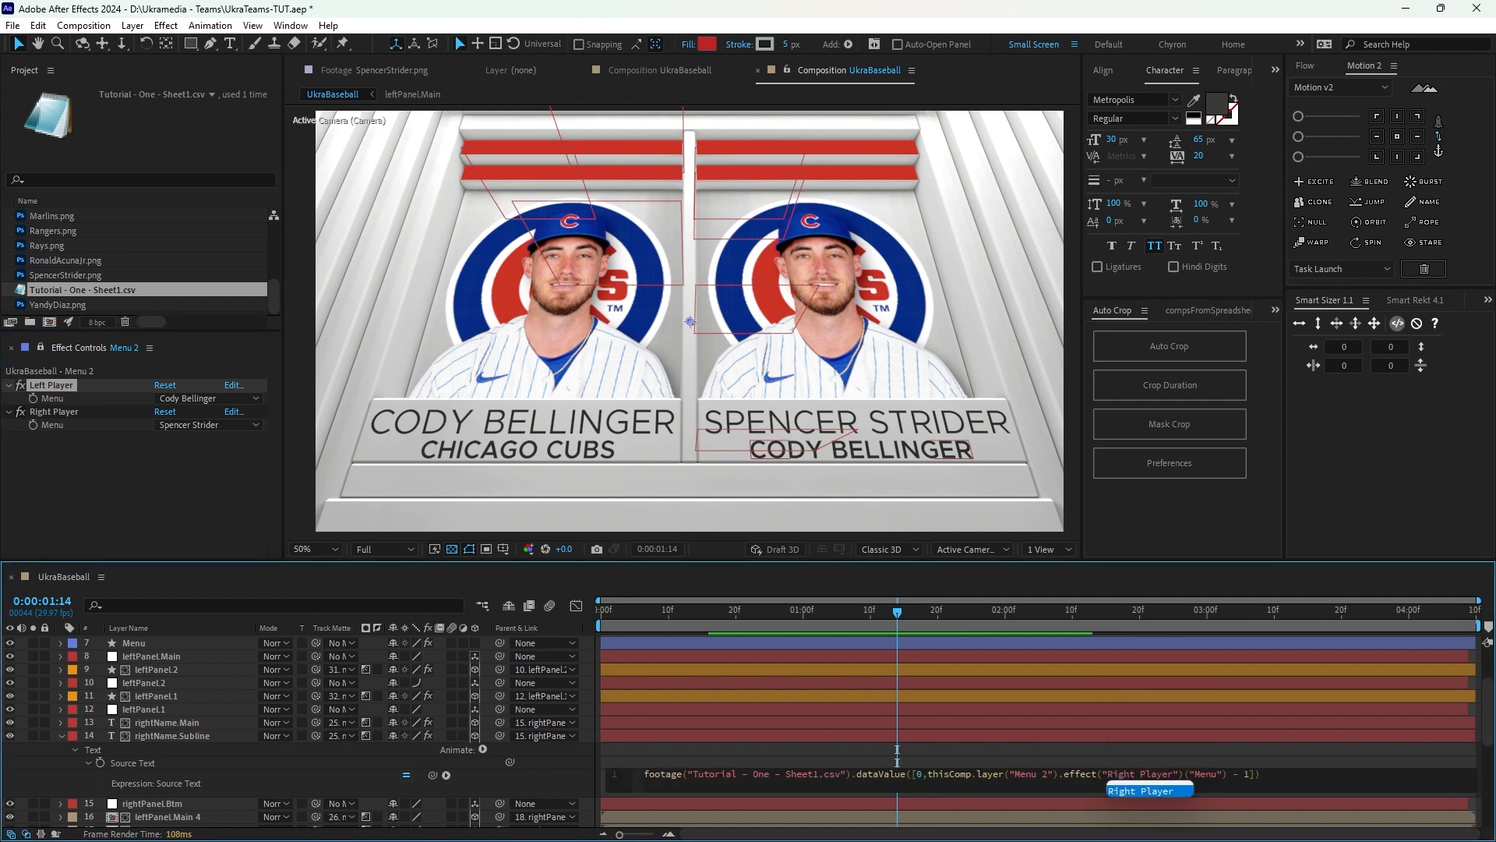
pyautogui.press('Escape')
pyautogui.press('KP_Enter')
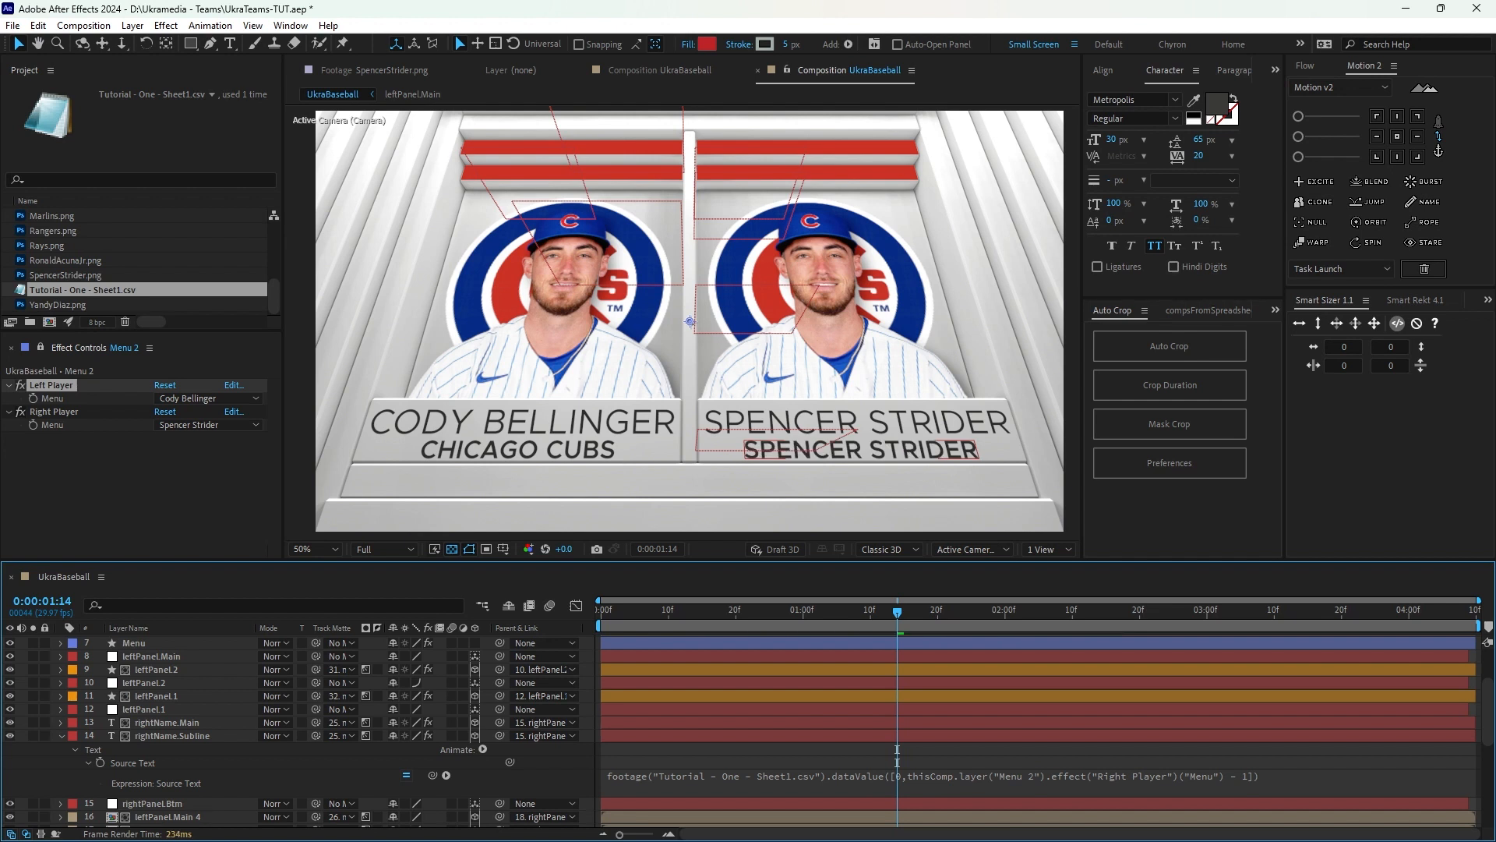
# Change the first dataValue index in rightName.Subline's Source Text expression to 1 so it reads the CSV's team column.
pyautogui.click(897, 760)
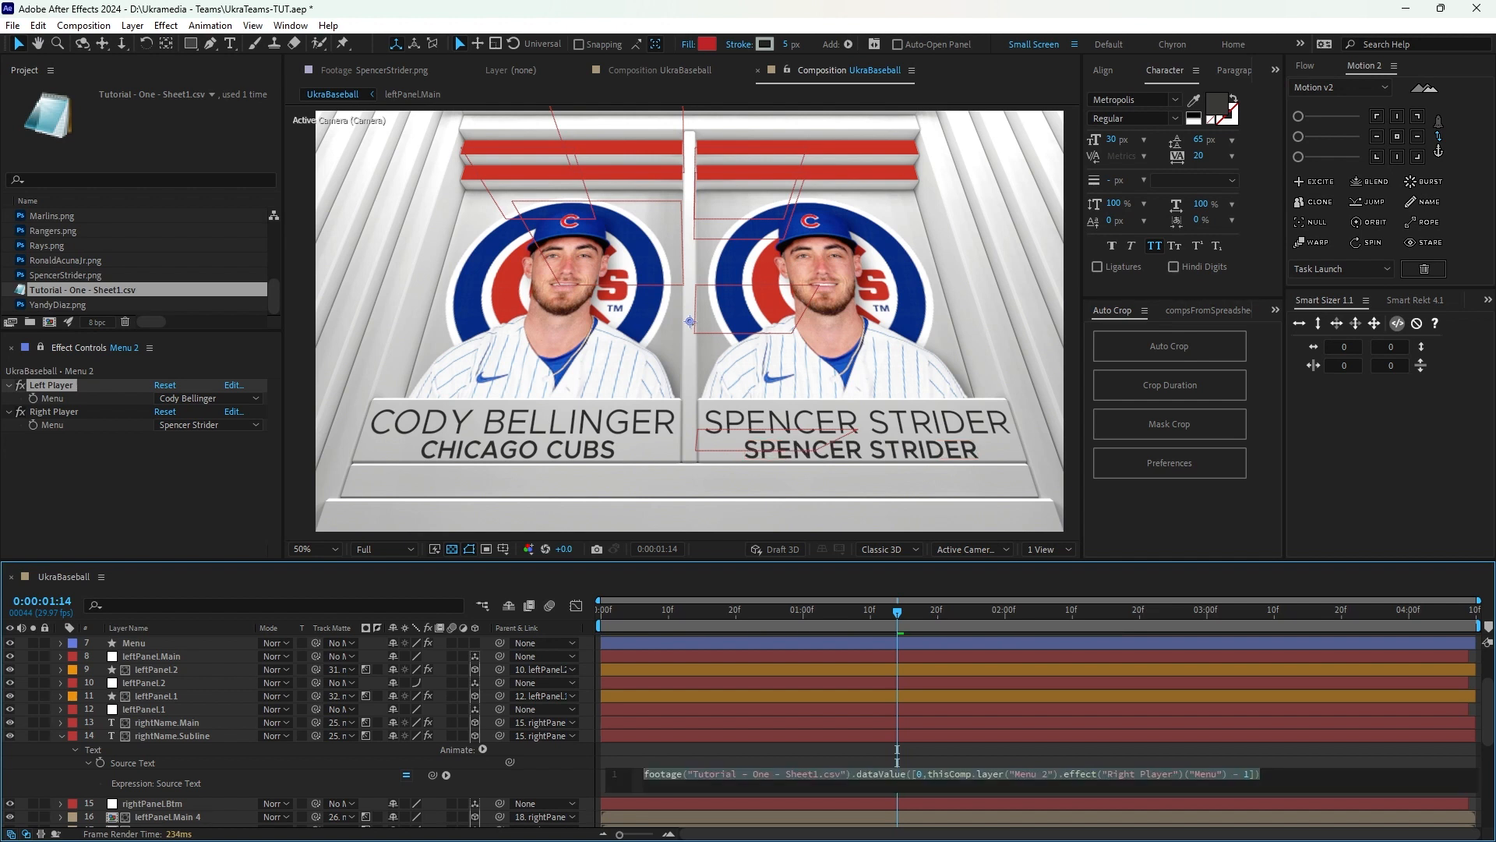
pyautogui.doubleClick(918, 774)
pyautogui.write('1')
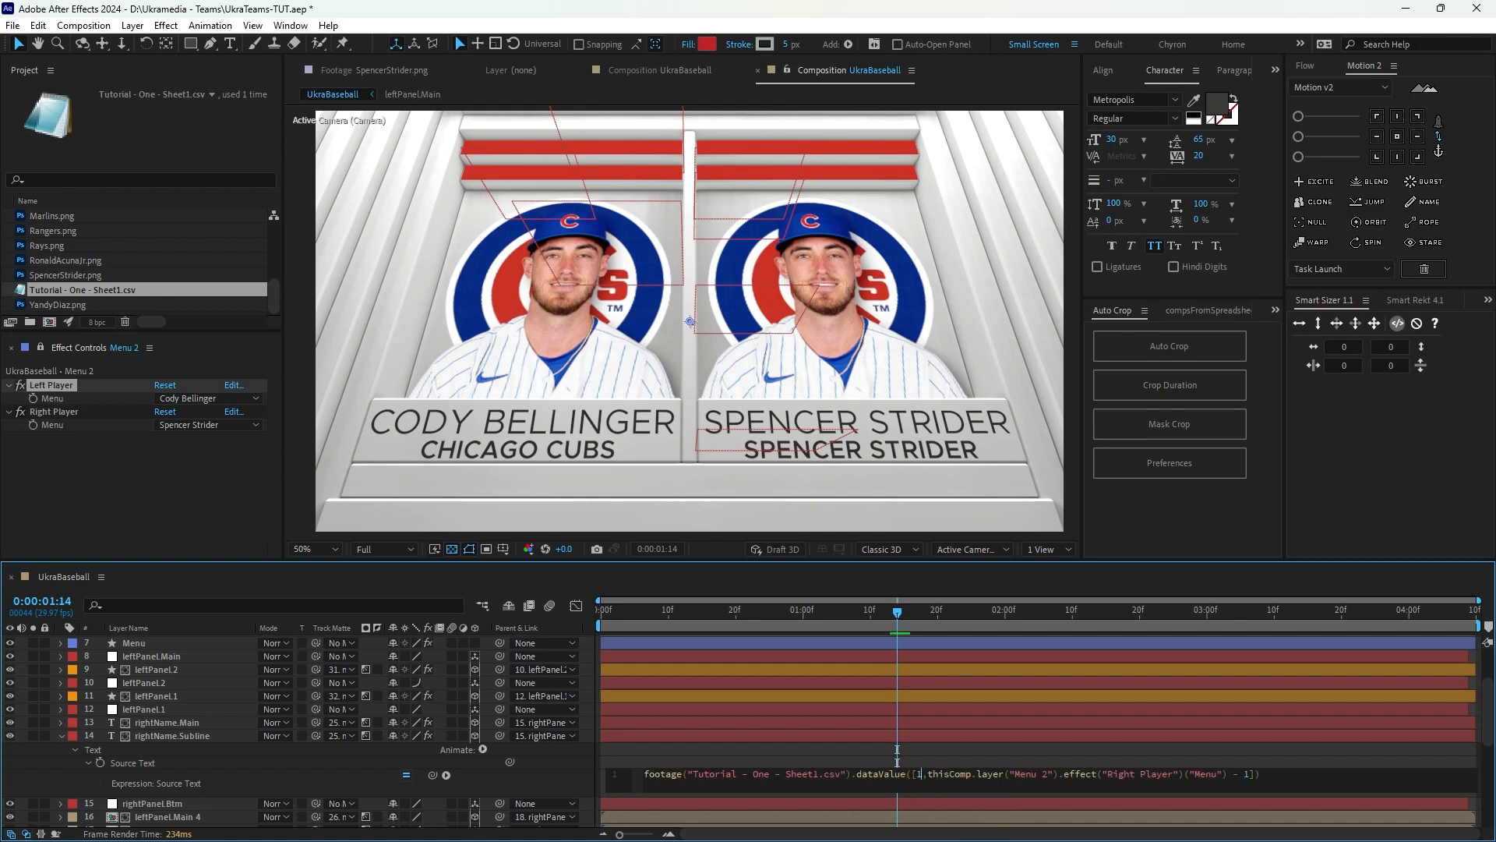
pyautogui.click(897, 756)
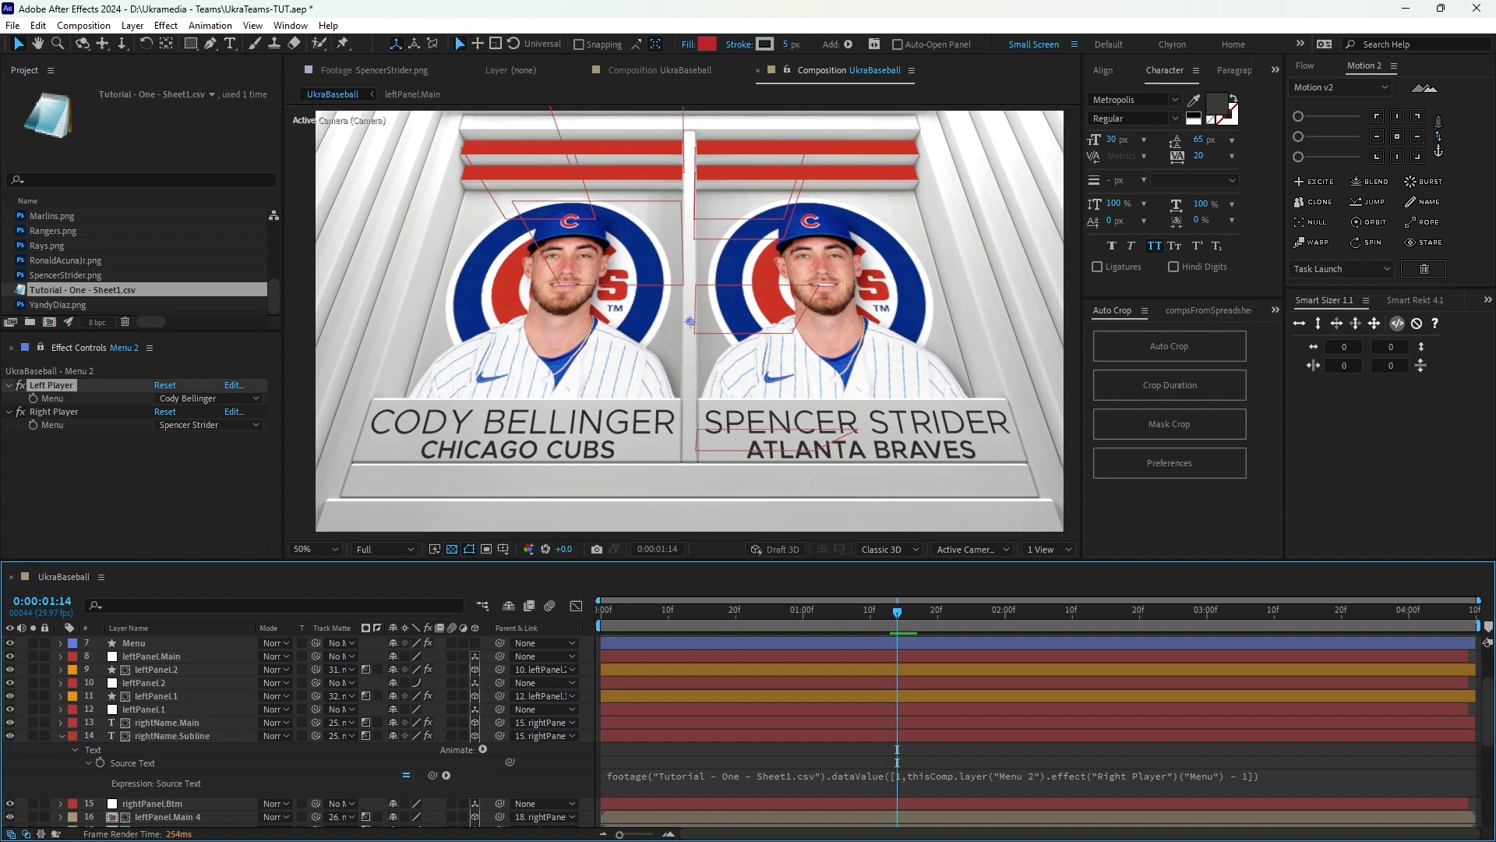
# Test the right name and team lines by setting Right Player to Yandy Diaz and Corey Seager, and save the project.
pyautogui.click(208, 425)
pyautogui.click(195, 545)
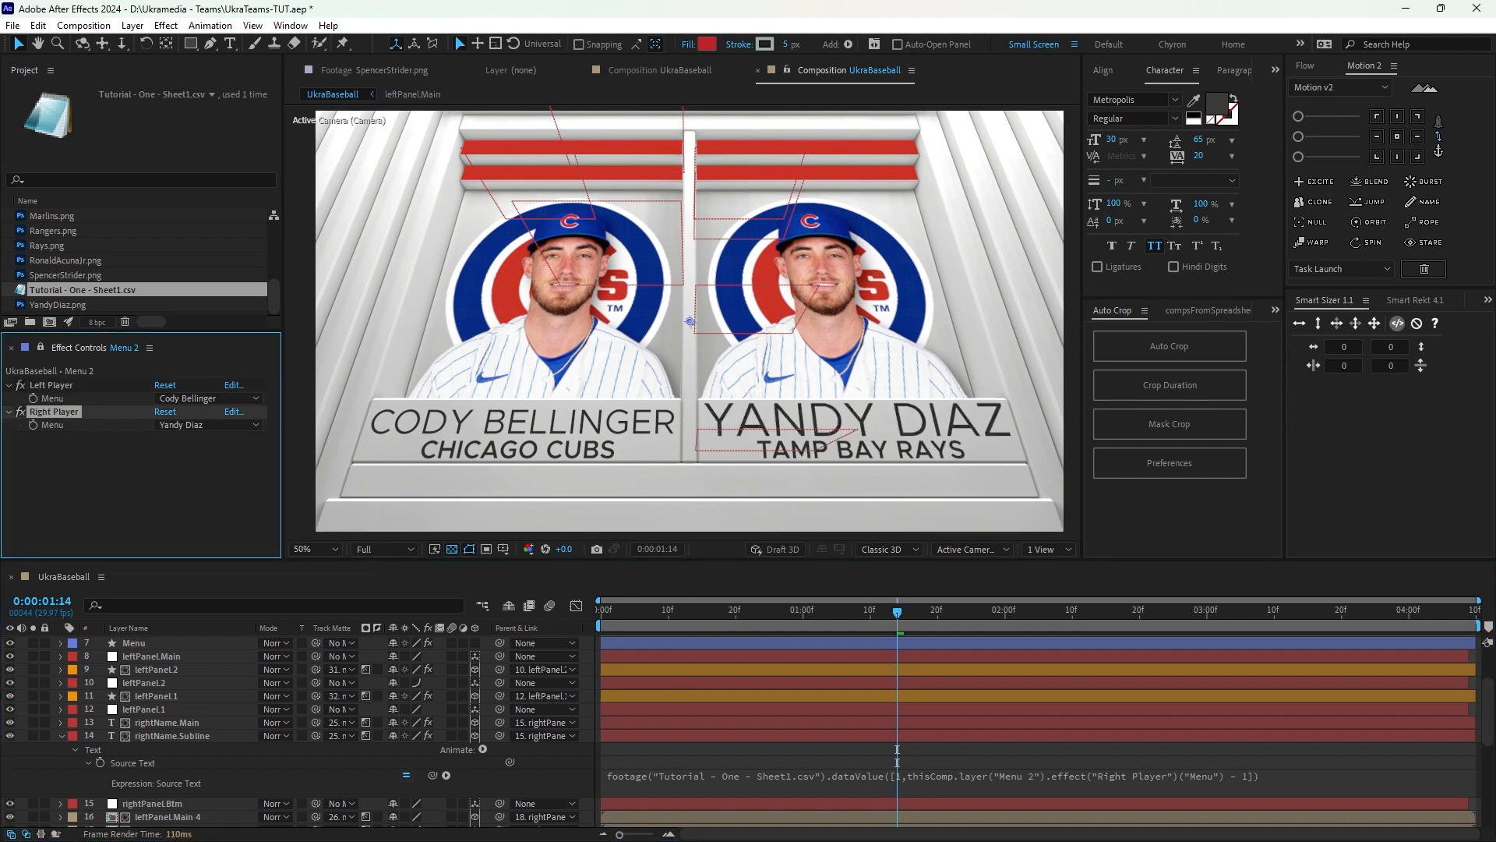
pyautogui.click(208, 425)
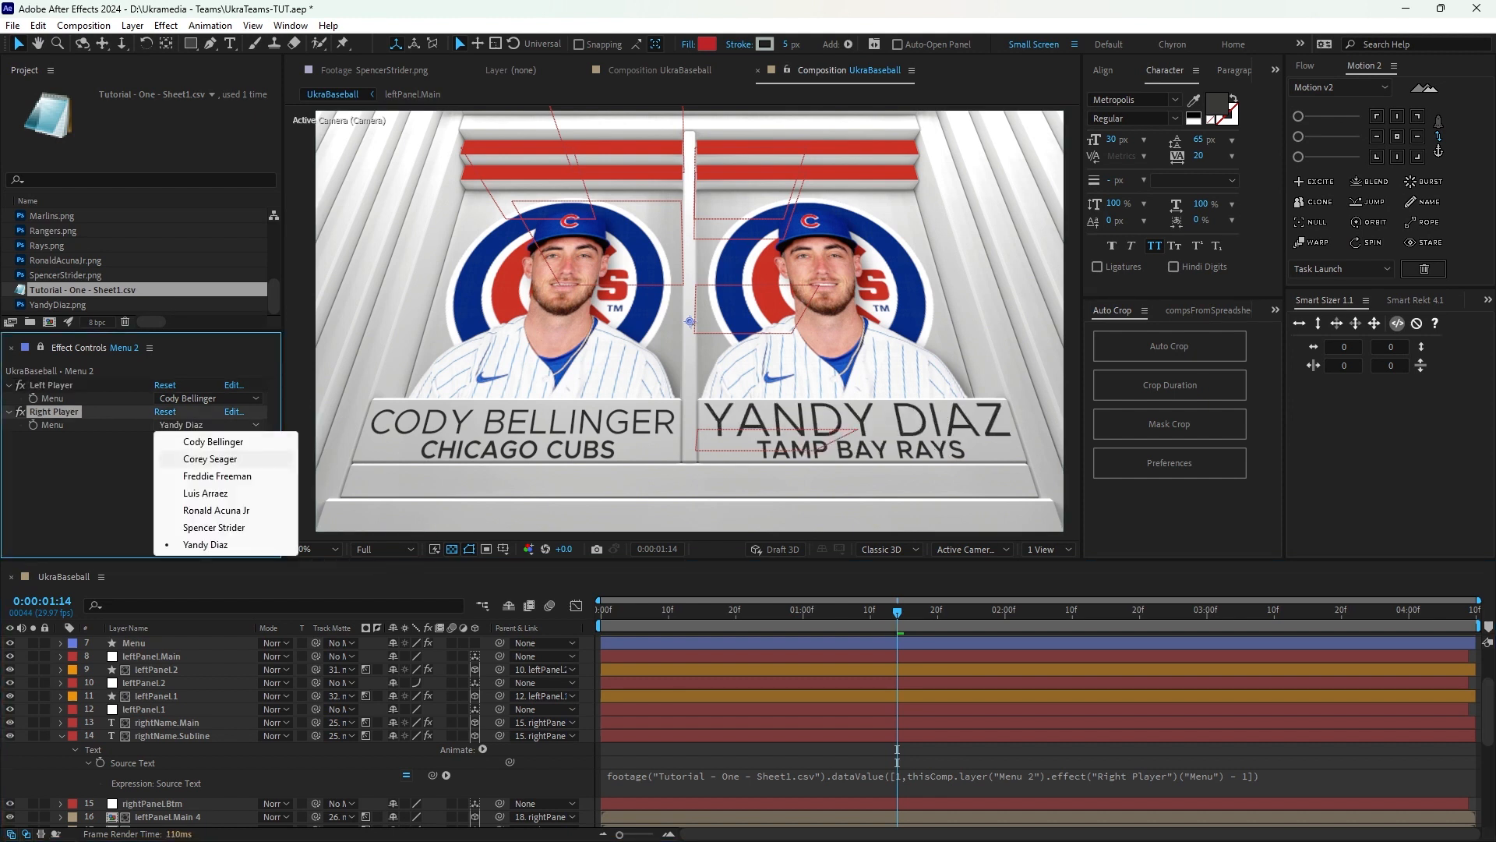
pyautogui.click(195, 457)
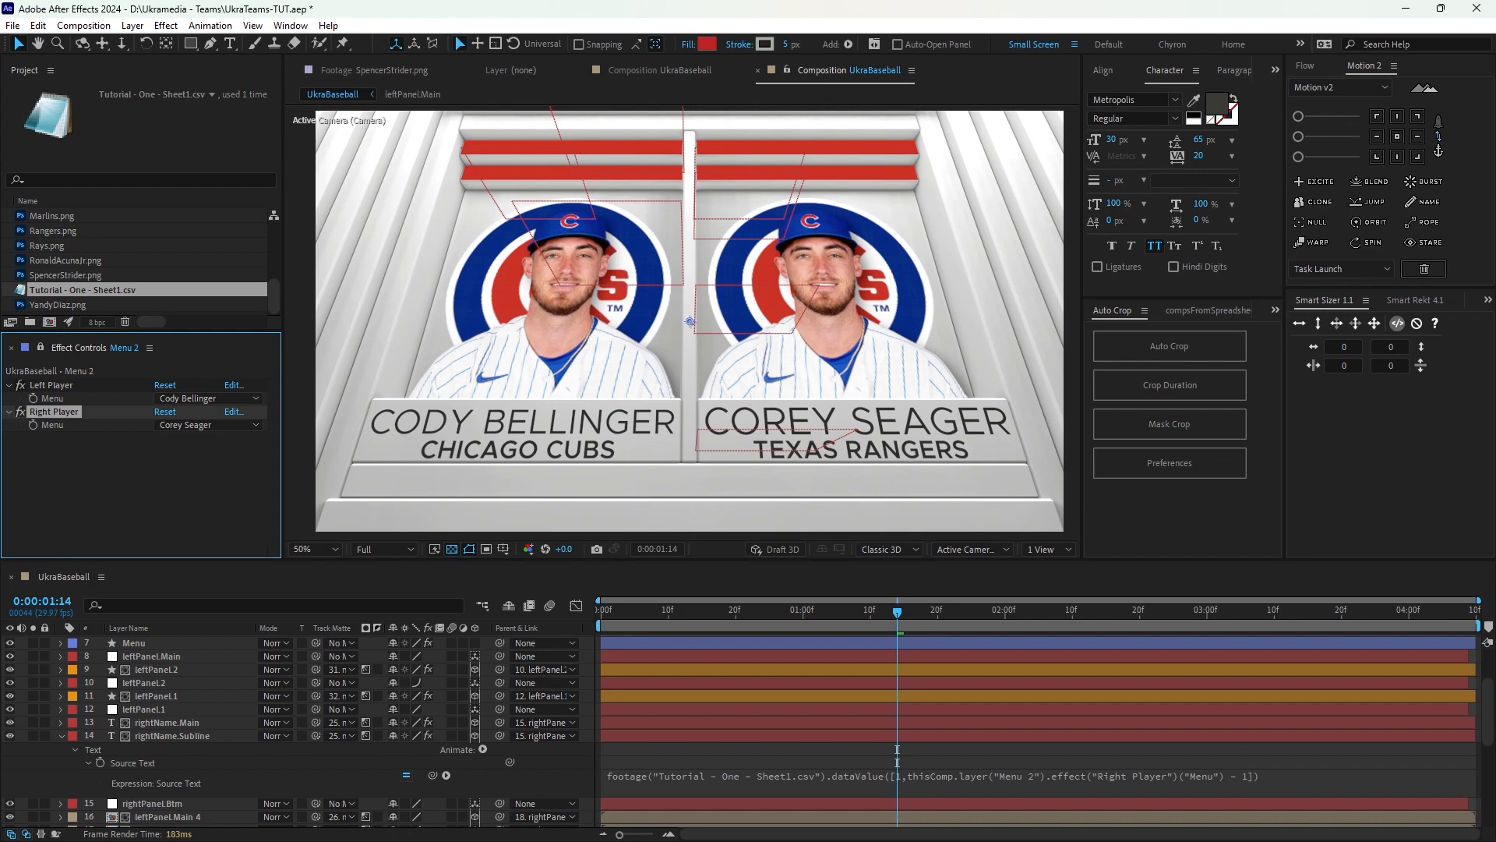
pyautogui.click(61, 736)
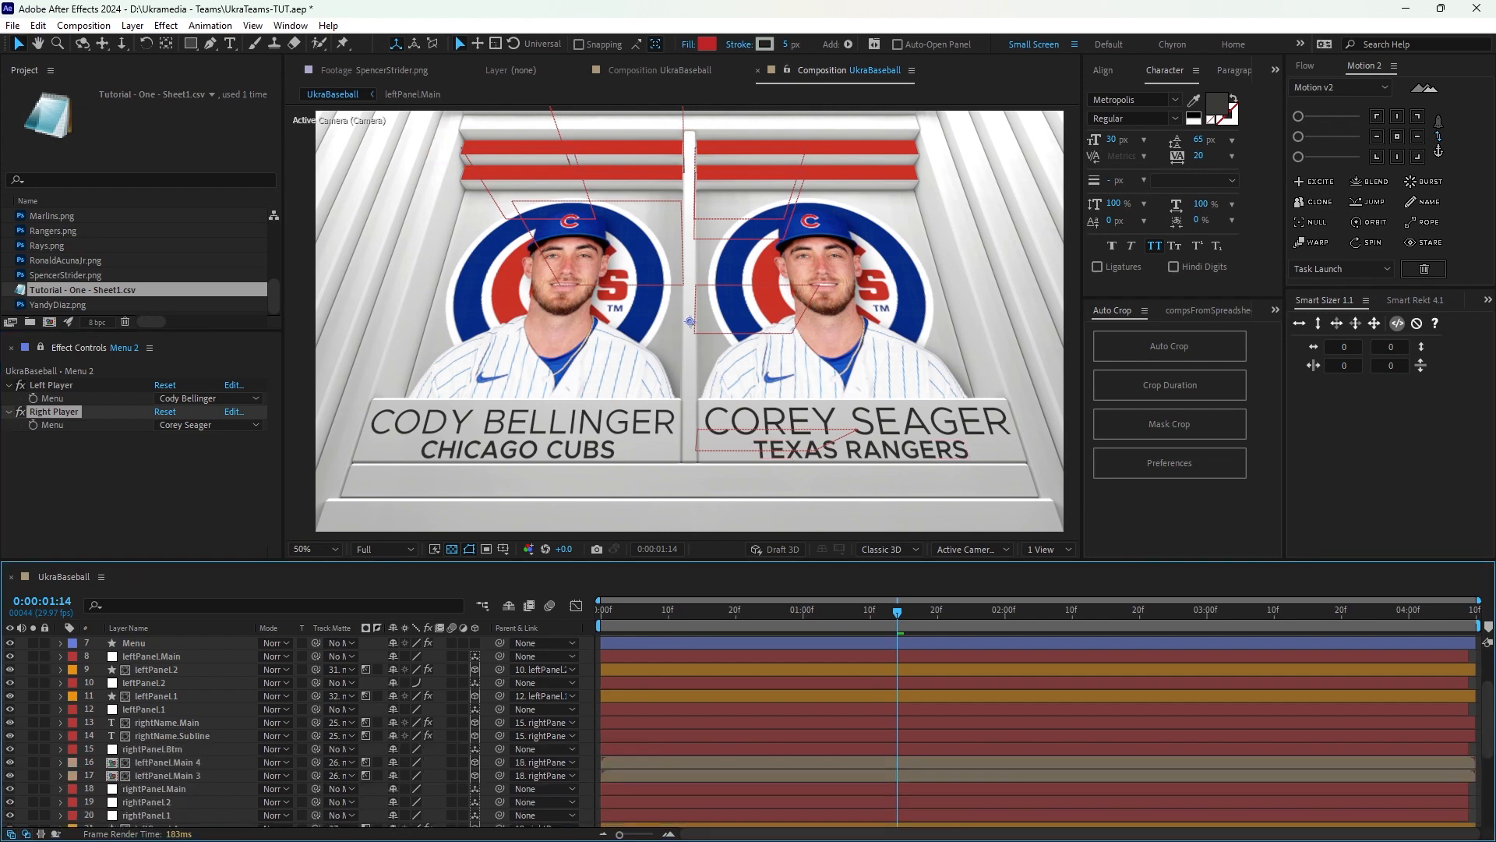
pyautogui.hotkey('ctrl', 's')
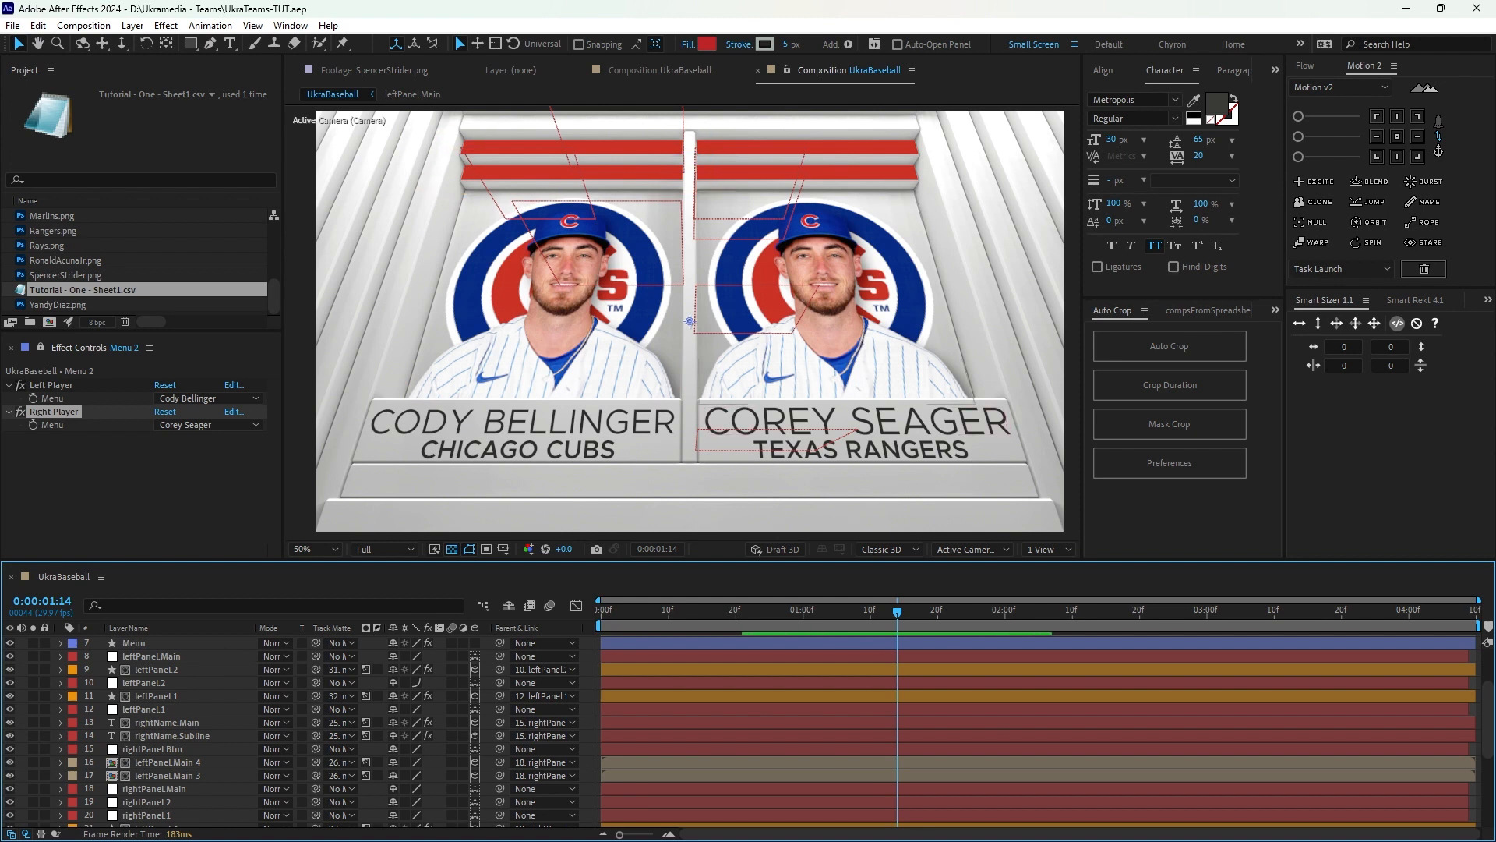
# Show the layers' source names in the timeline and open the leftPanel.Main precomposition holding the left player's photo.
pyautogui.click(167, 762)
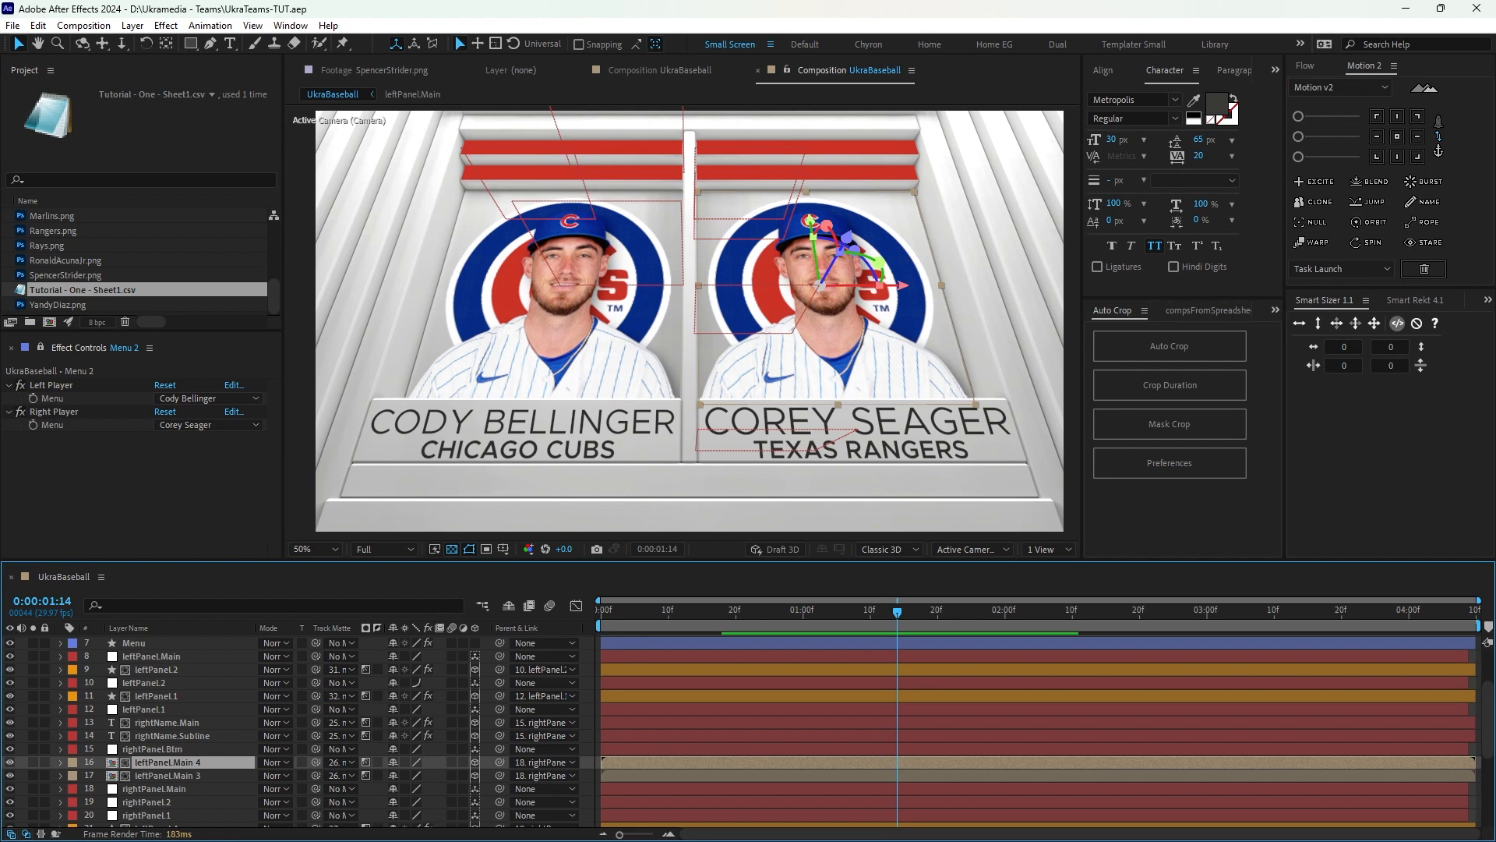
pyautogui.click(128, 628)
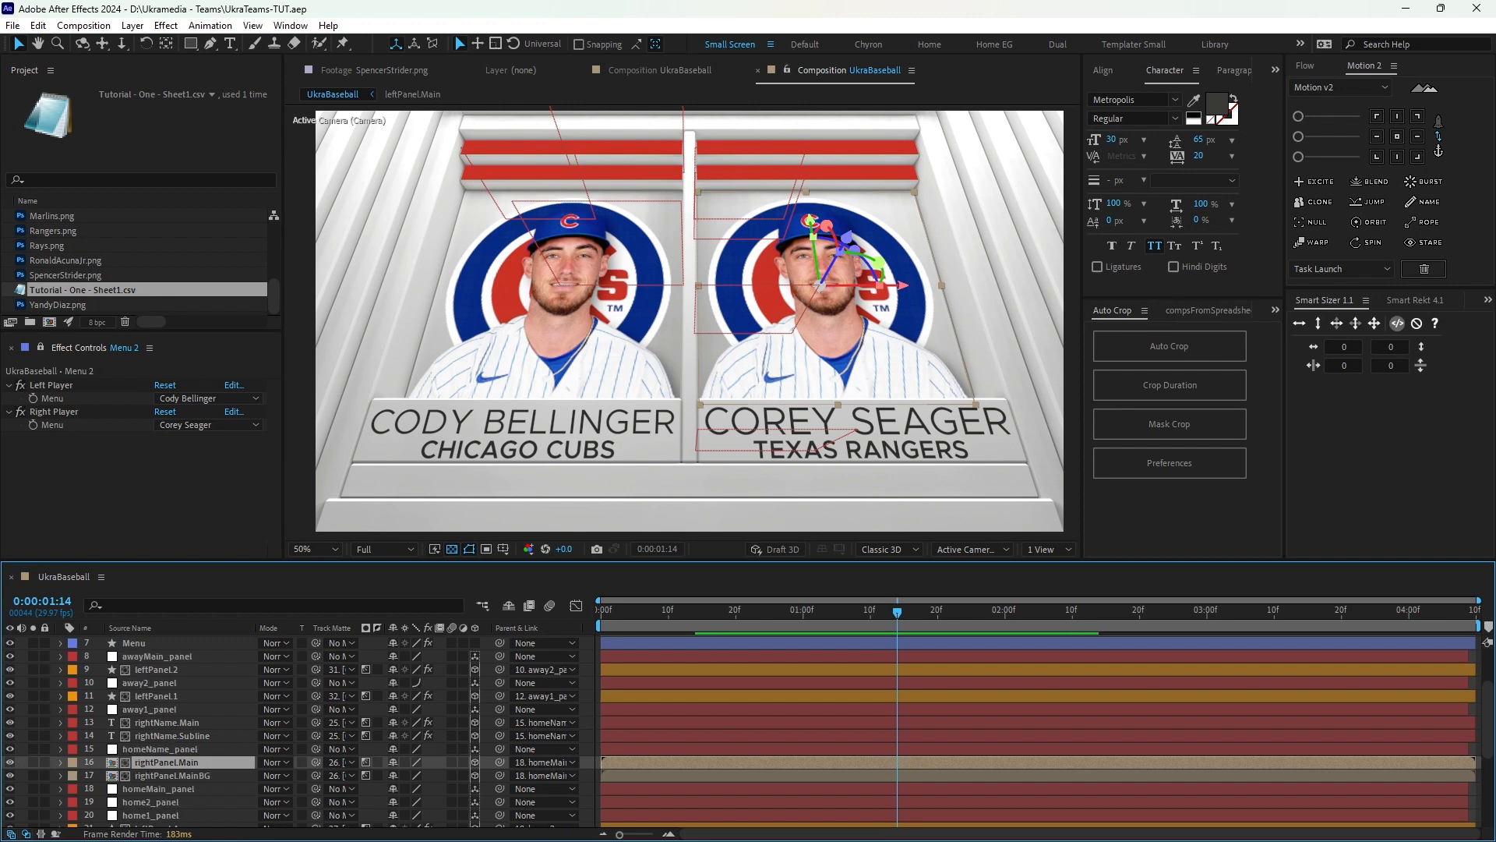
pyautogui.scroll(3, 312, 733)
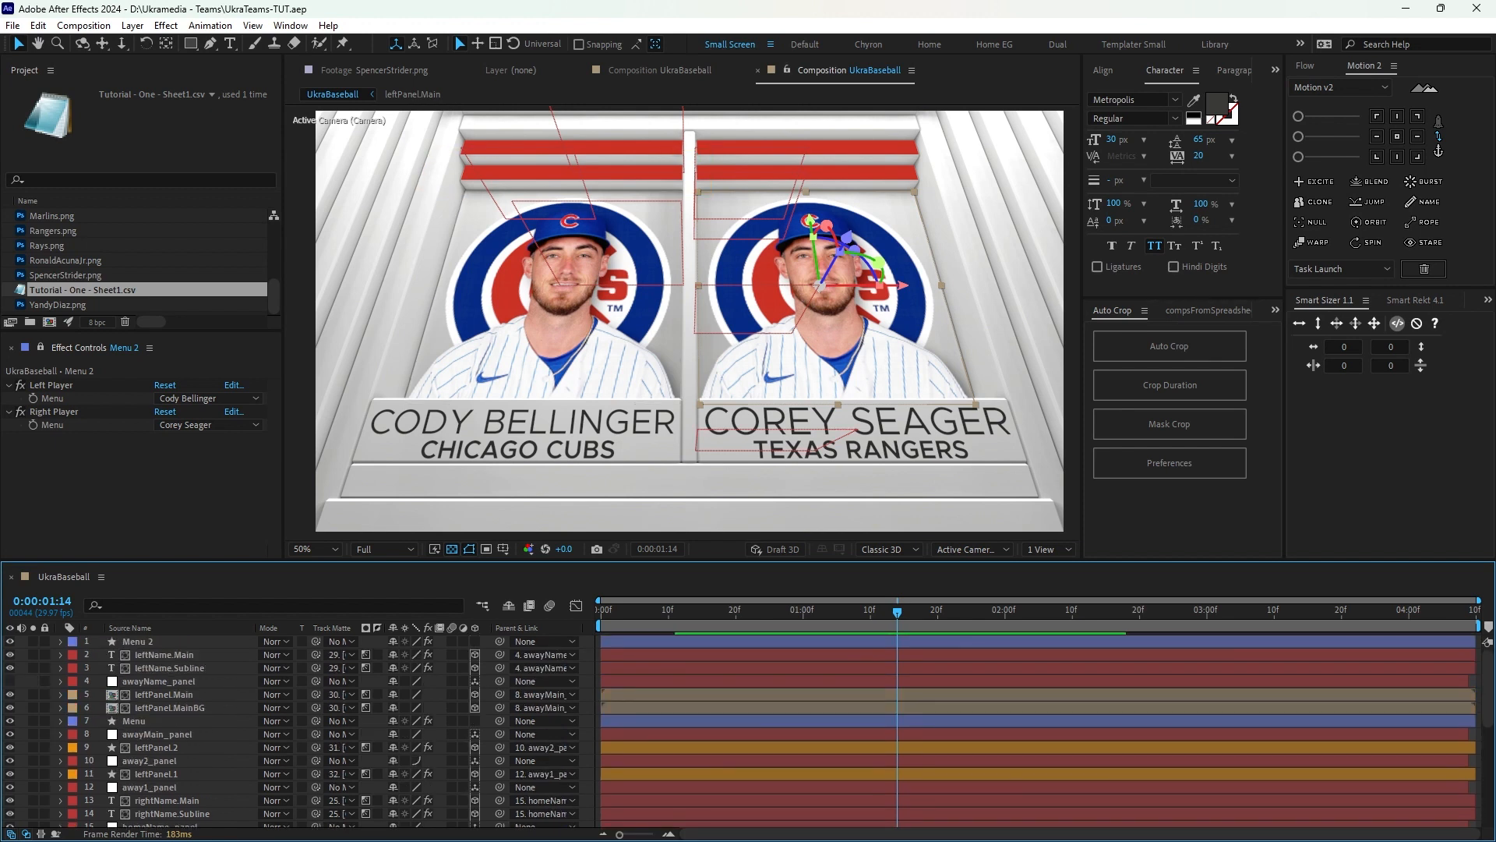
pyautogui.doubleClick(164, 694)
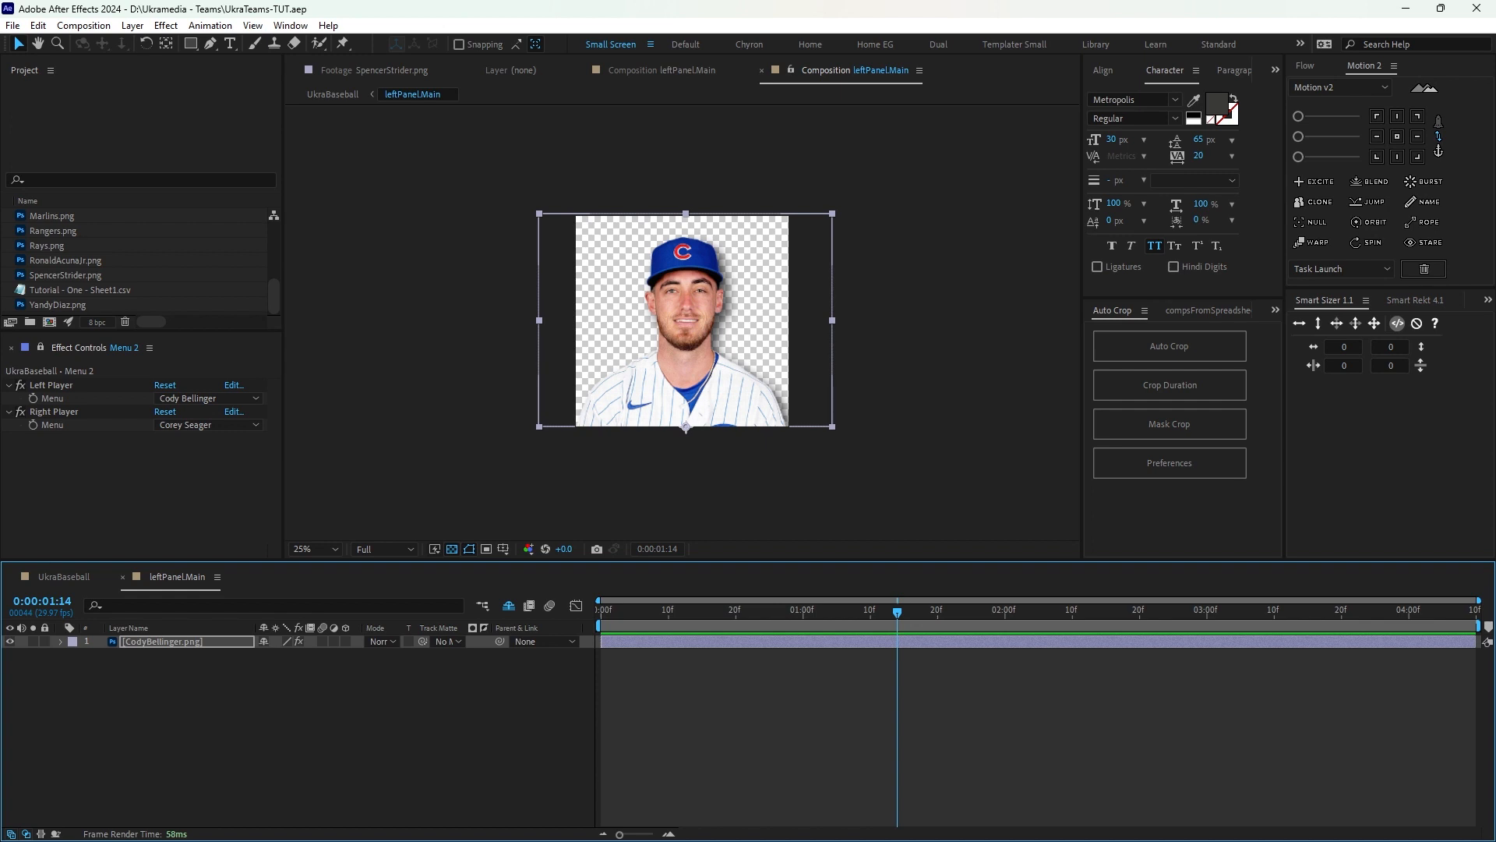
pyautogui.click(187, 717)
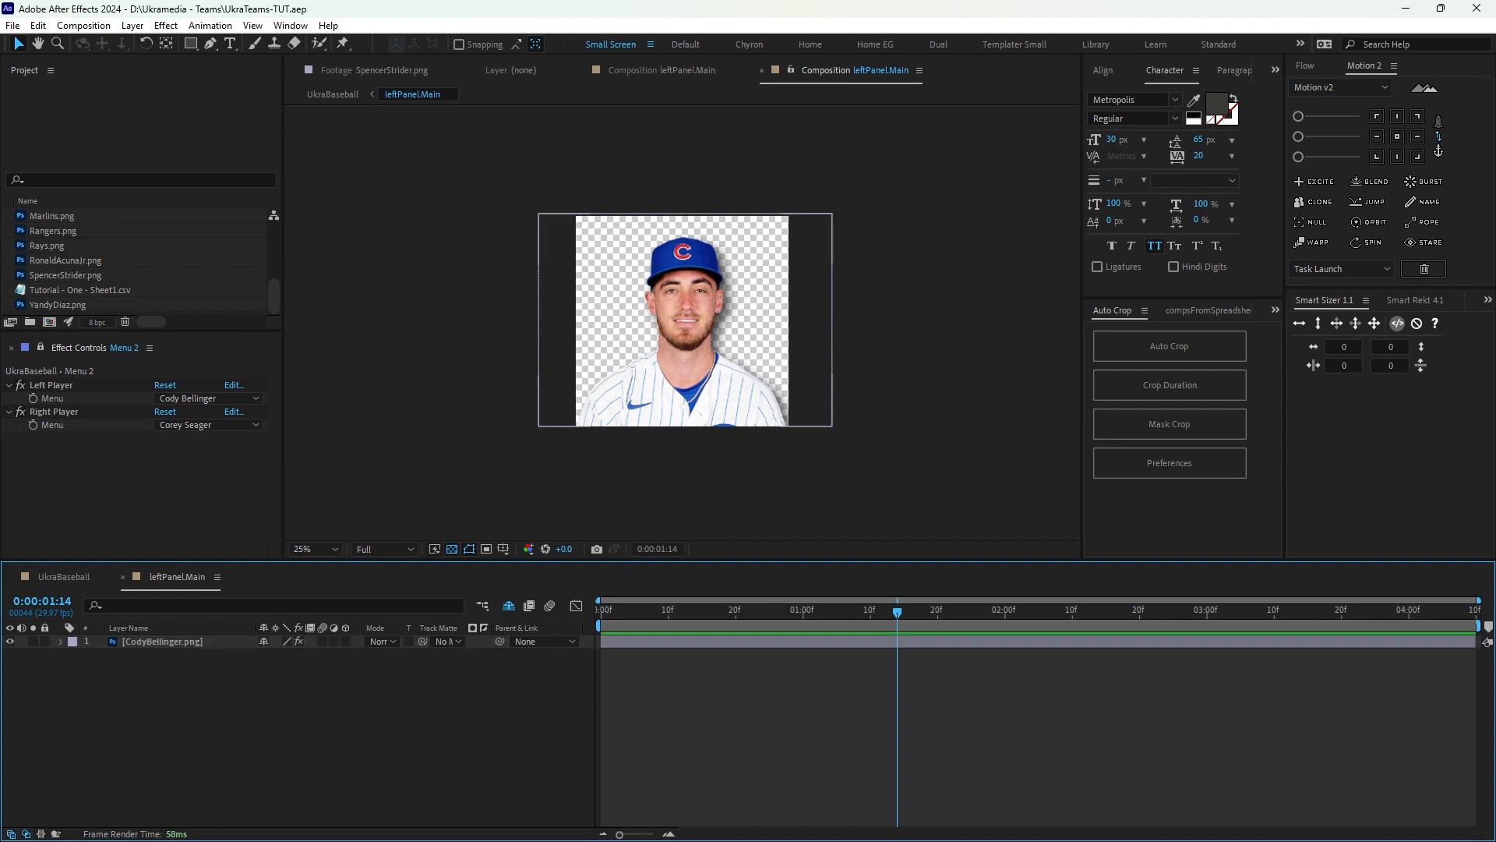
# Add an Opacity expression to CodyBellinger.png that defines player as the Left Player menu of Menu 2 in UkraBaseball.
pyautogui.click(162, 642)
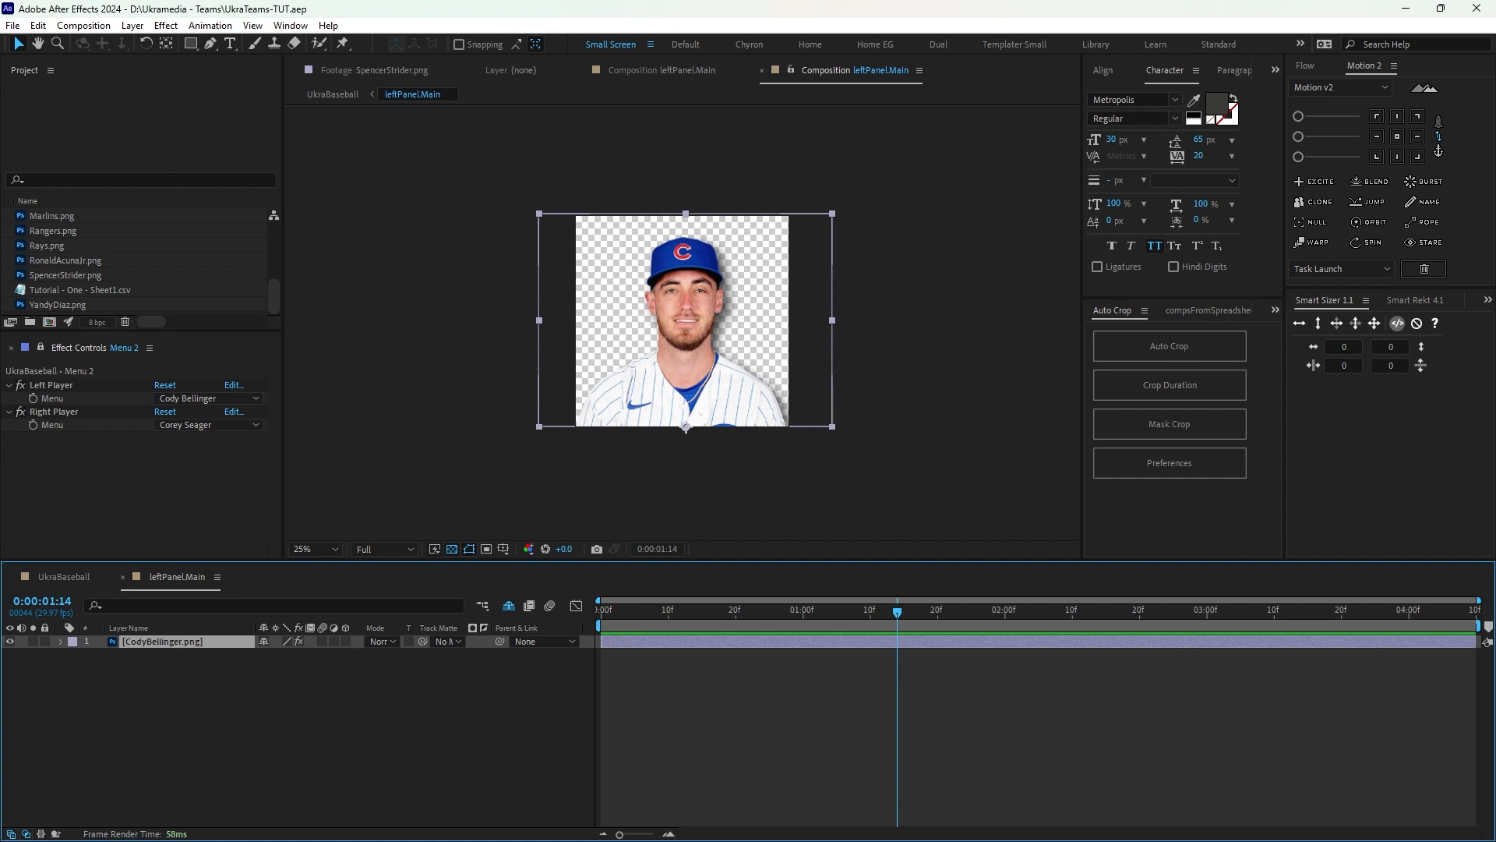
pyautogui.press('t')
pyautogui.keyDown('alt'); pyautogui.click(100, 656); pyautogui.keyUp('alt')
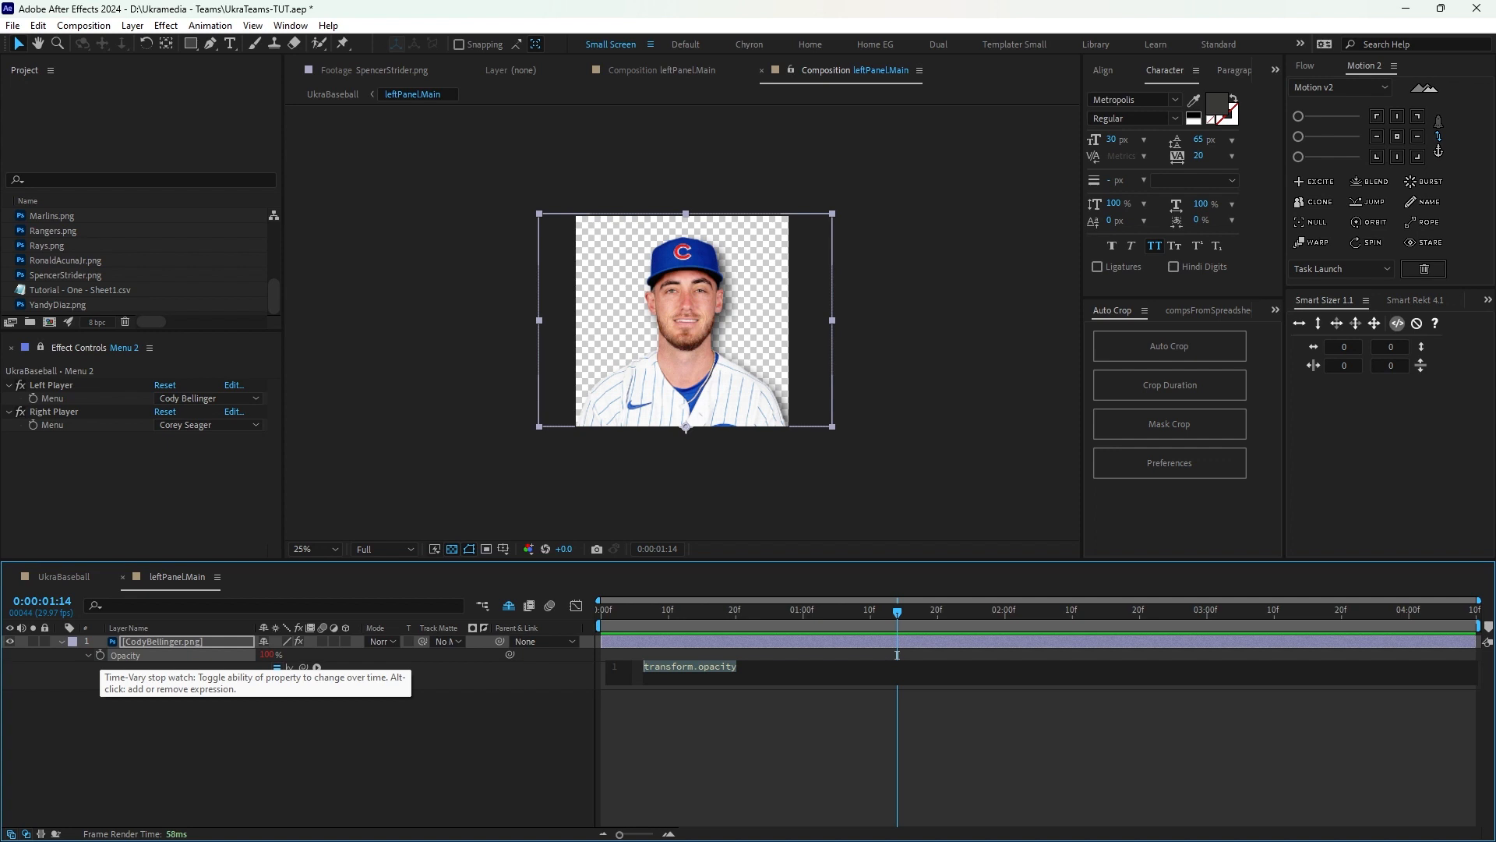
pyautogui.write('player =')
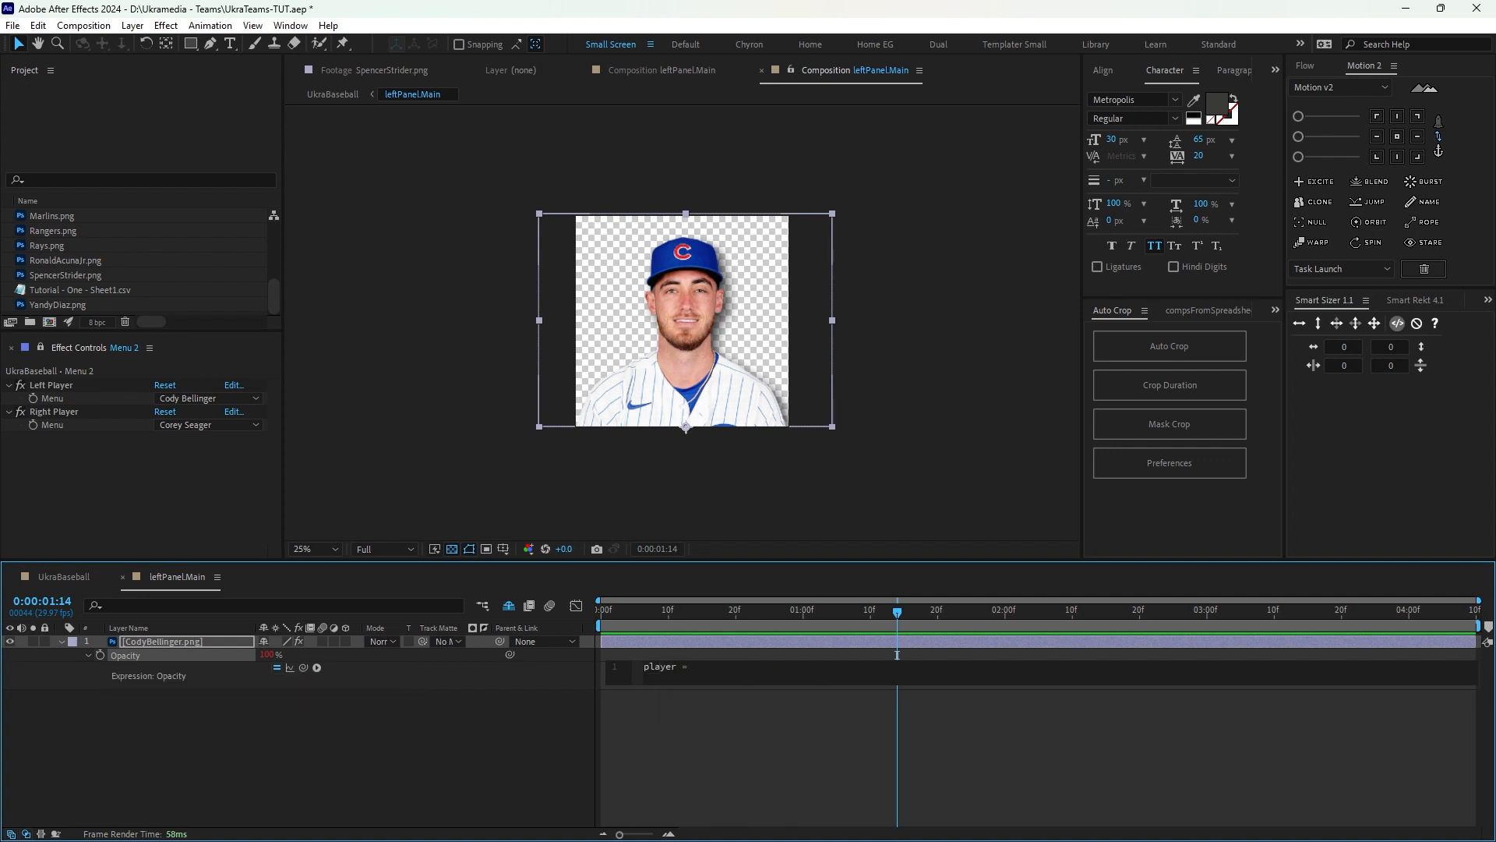
pyautogui.moveTo(303, 667); pyautogui.dragTo(61, 397)
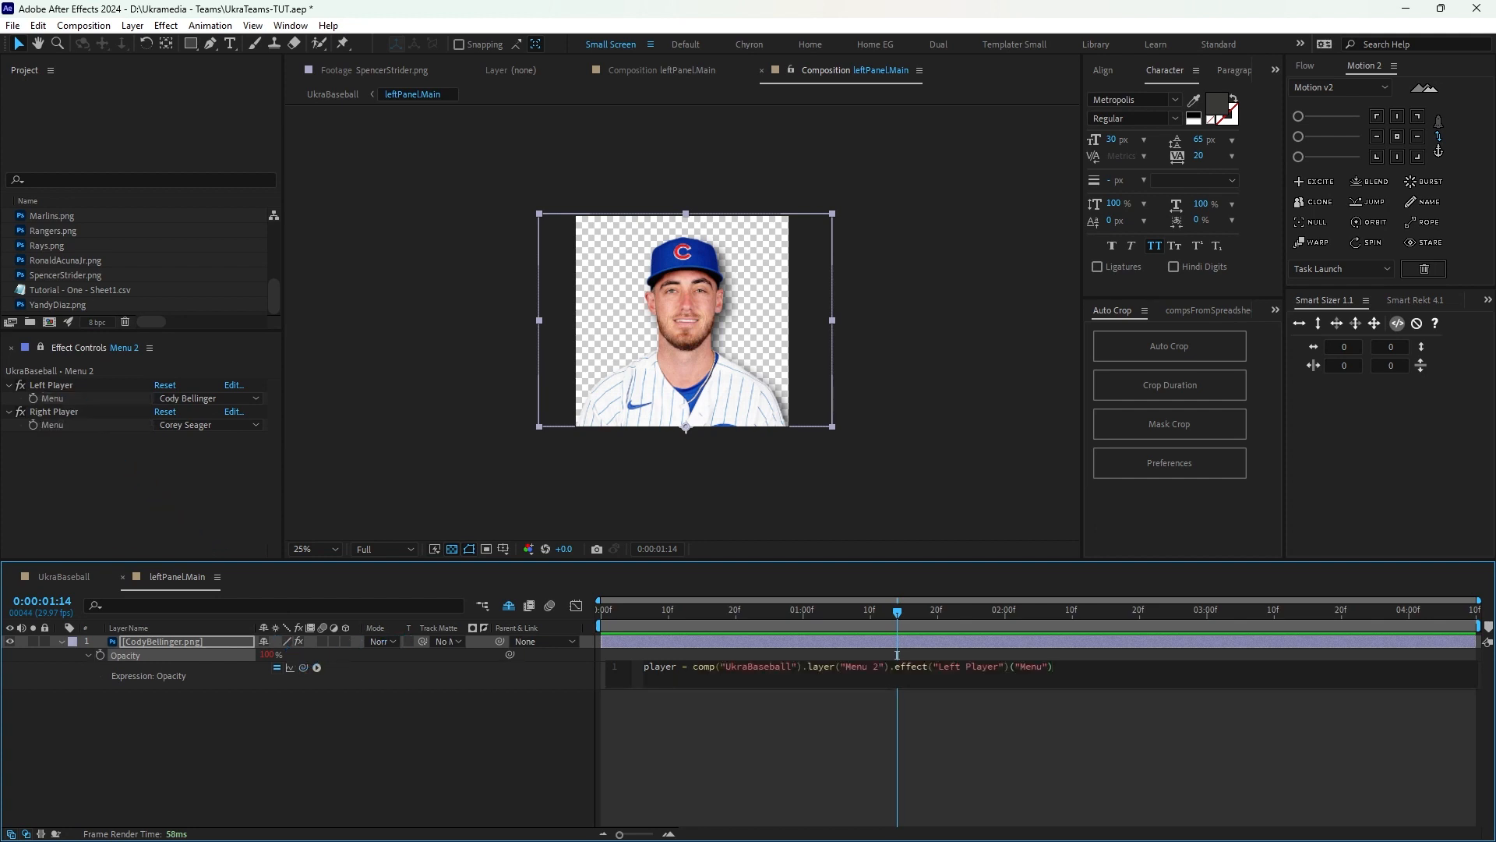
pyautogui.write(';')
pyautogui.press('KP_Enter')
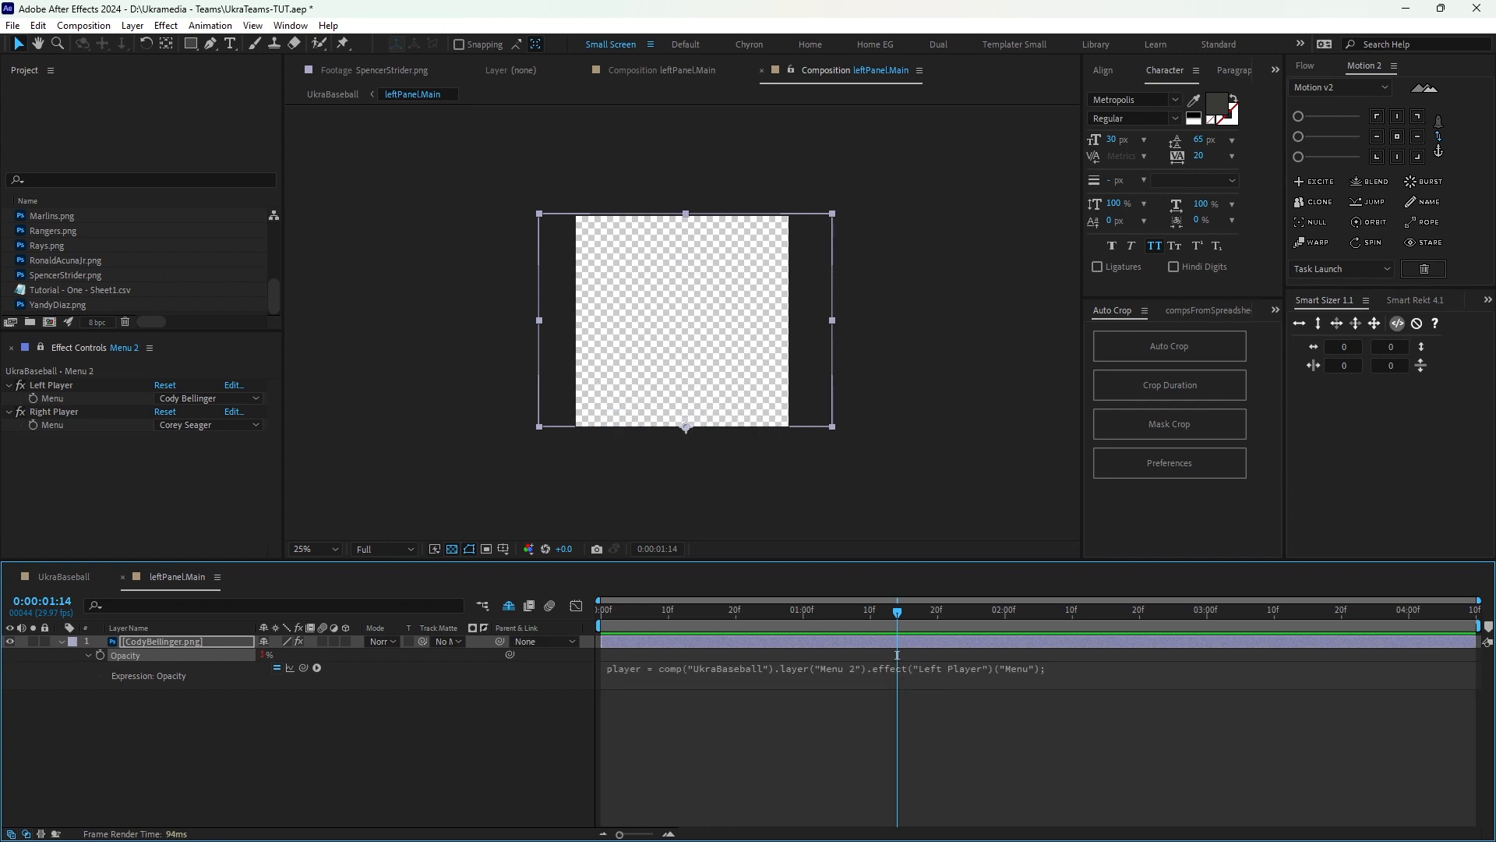
# Extend the Opacity expression of CodyBellinger.png with an if condition comparing player to index.
pyautogui.click(897, 655)
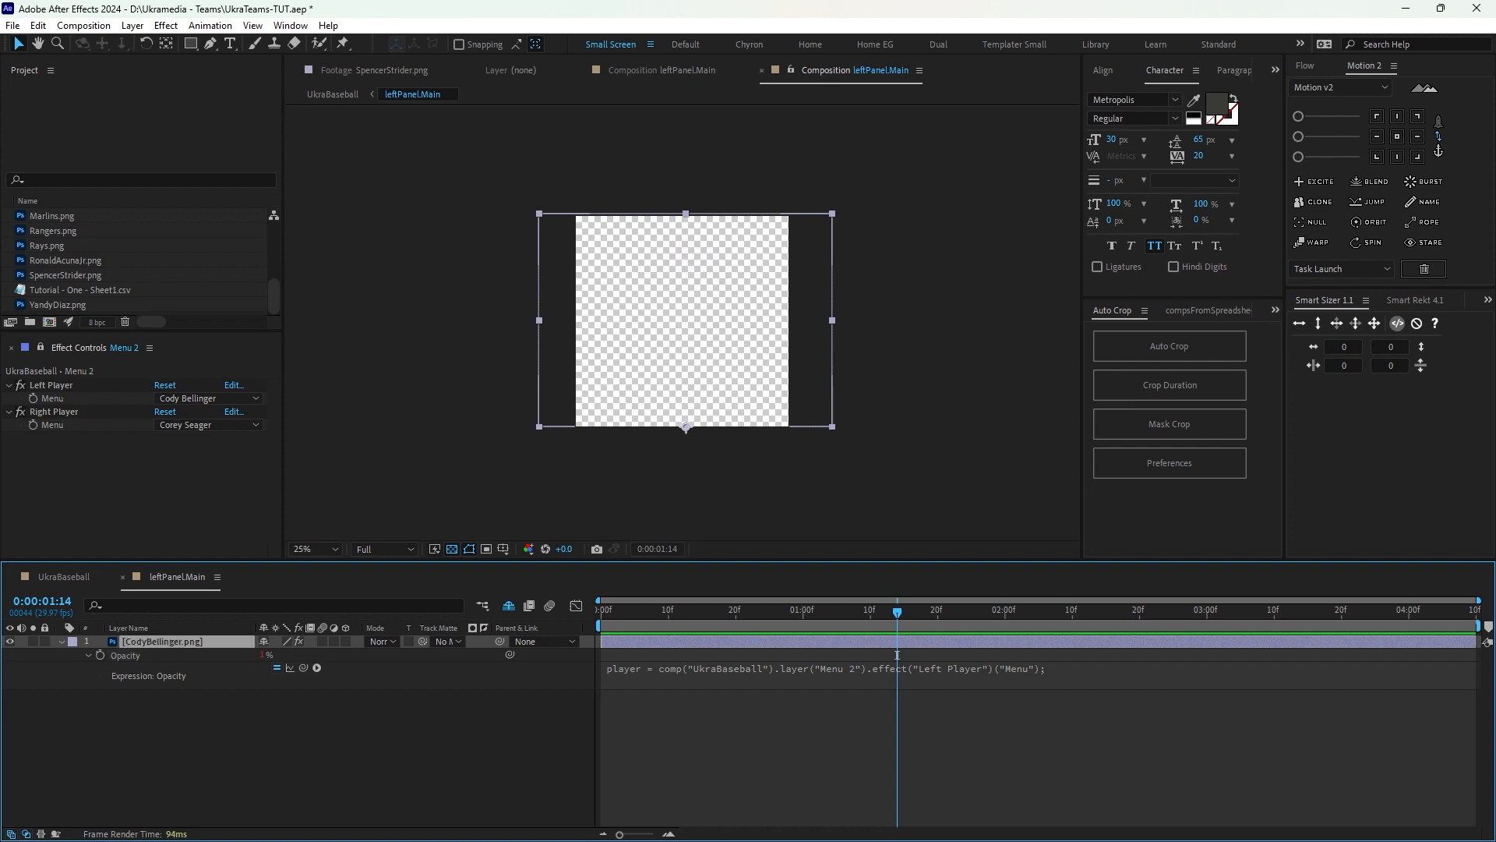
pyautogui.click(897, 657)
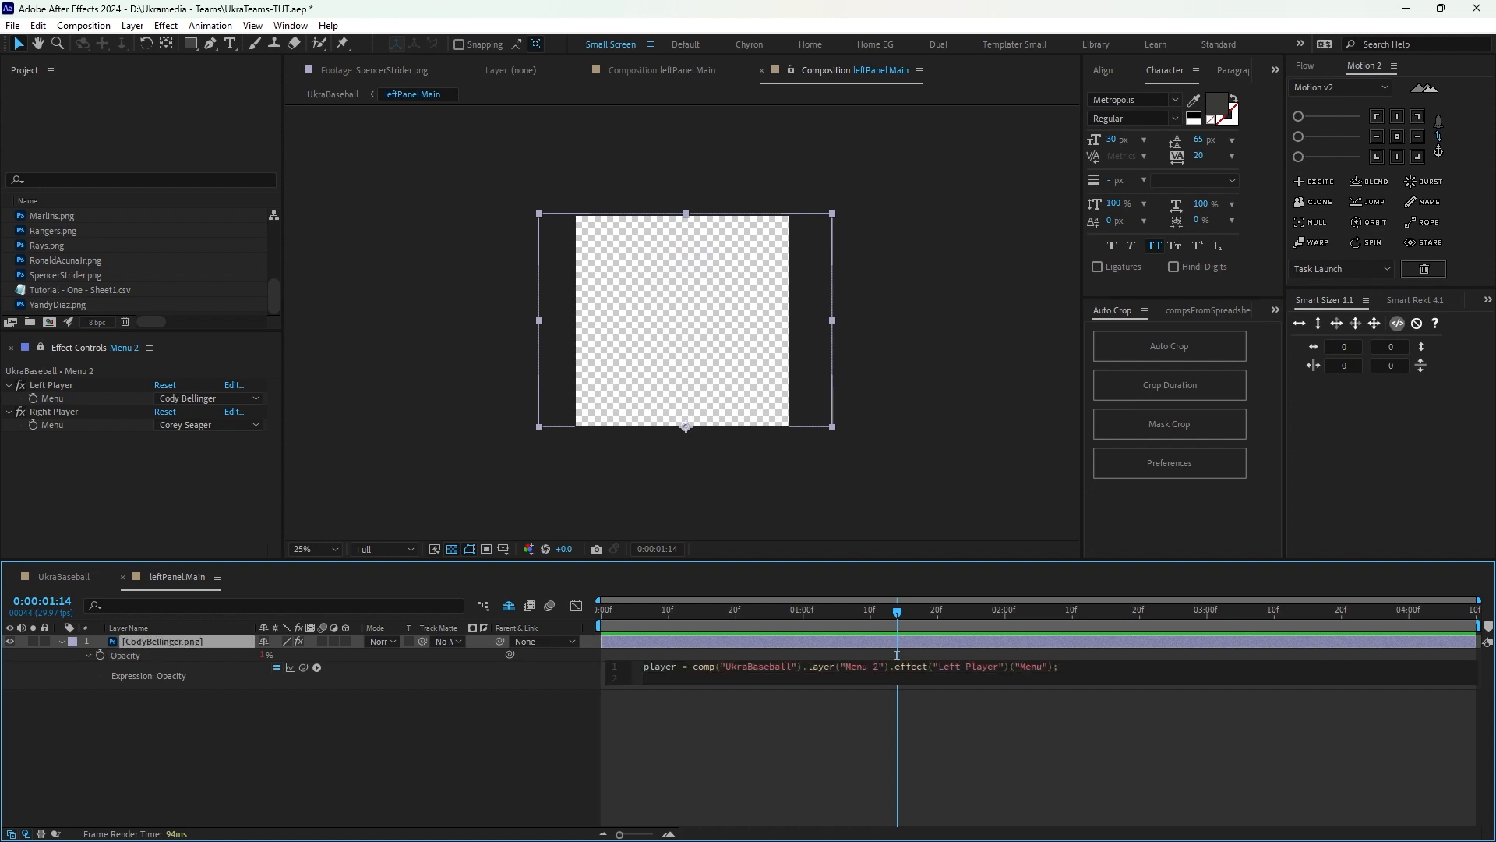
pyautogui.press('Return')
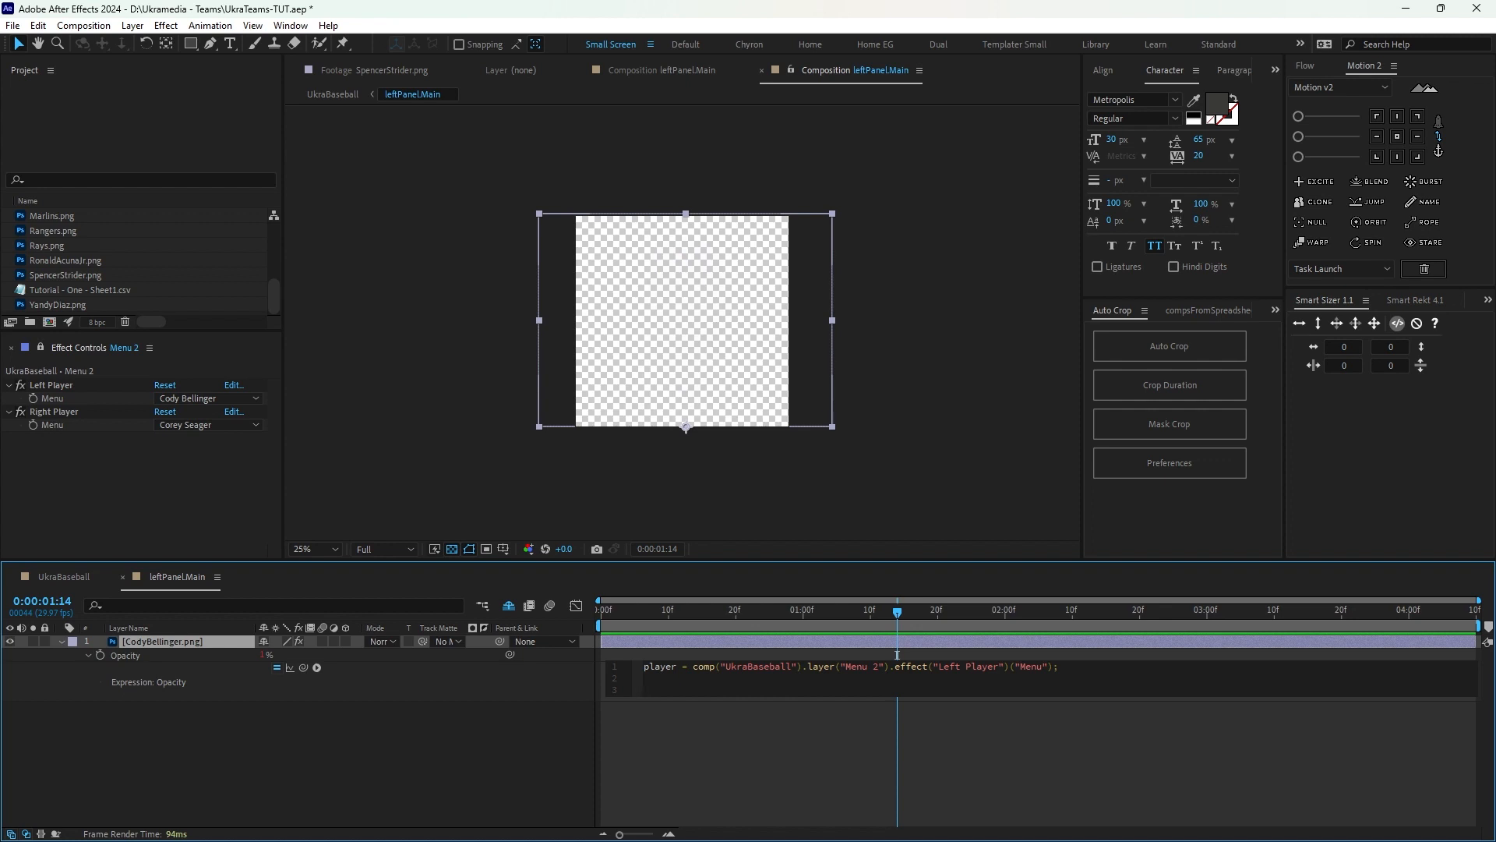
pyautogui.write('if (pla')
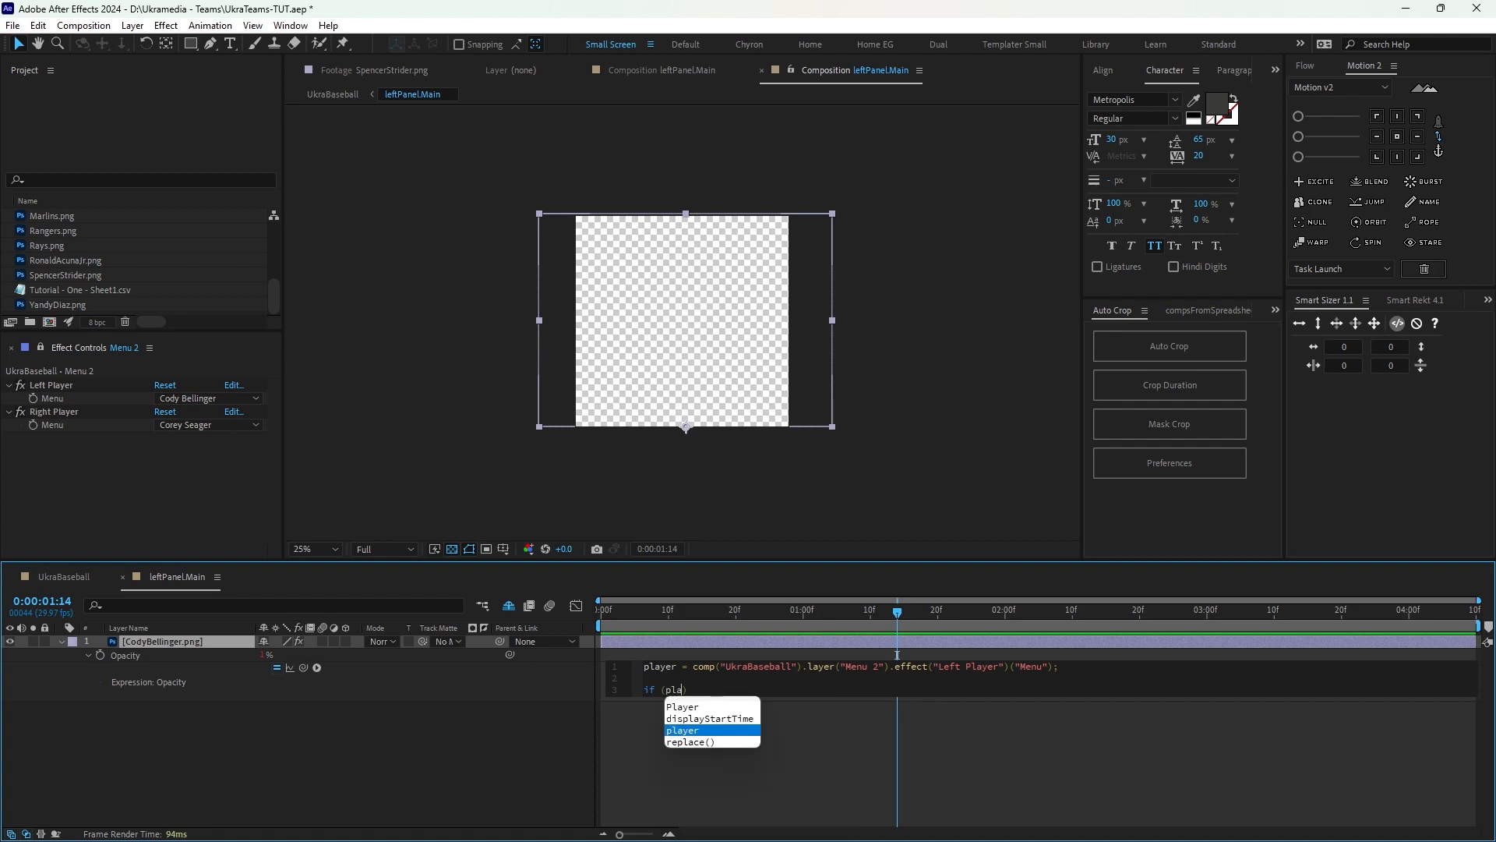
pyautogui.write('yer')
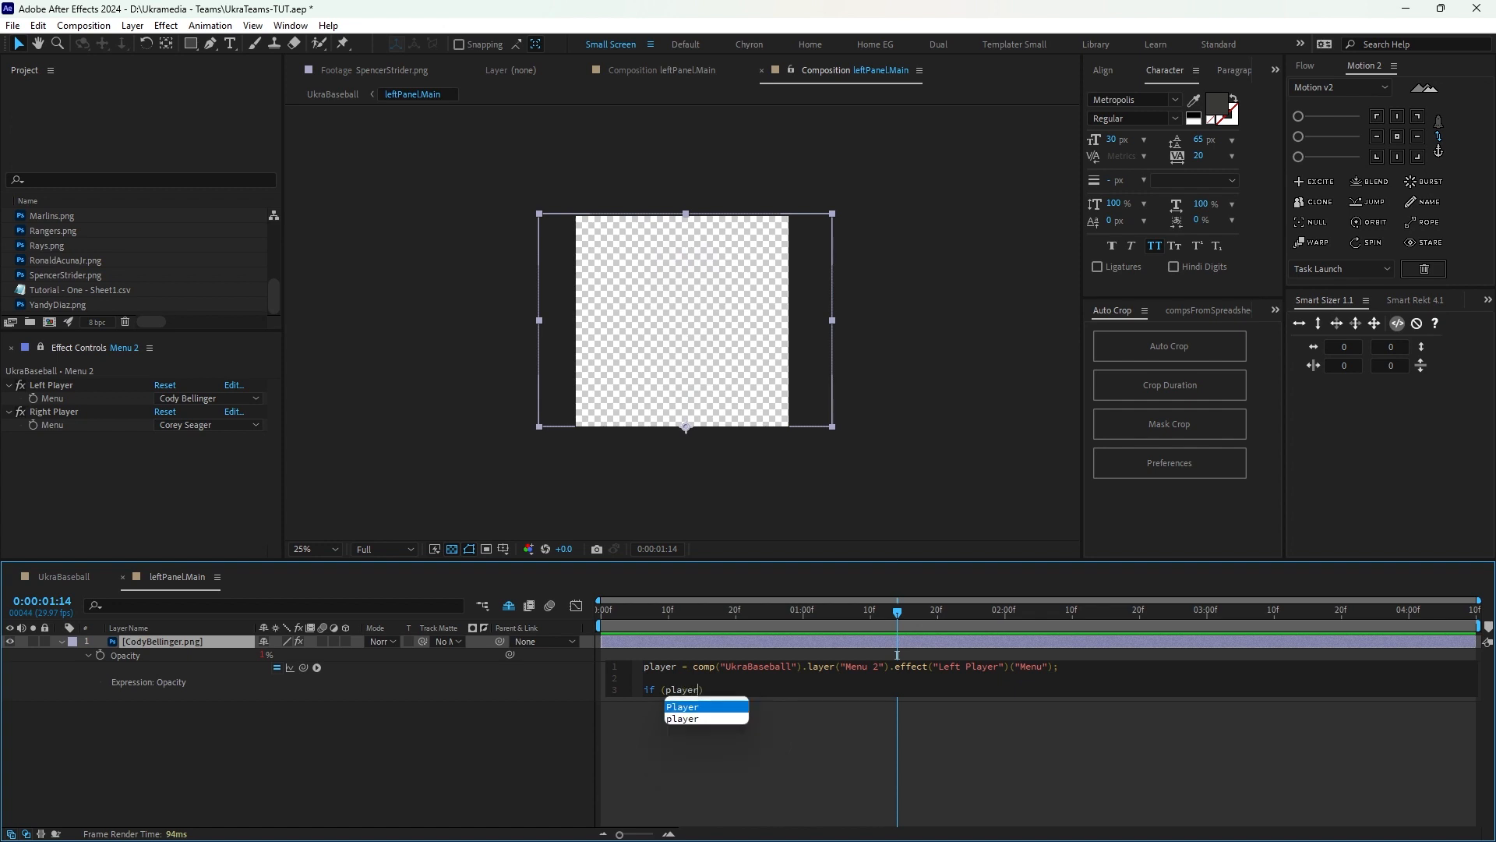
pyautogui.write(' == ind')
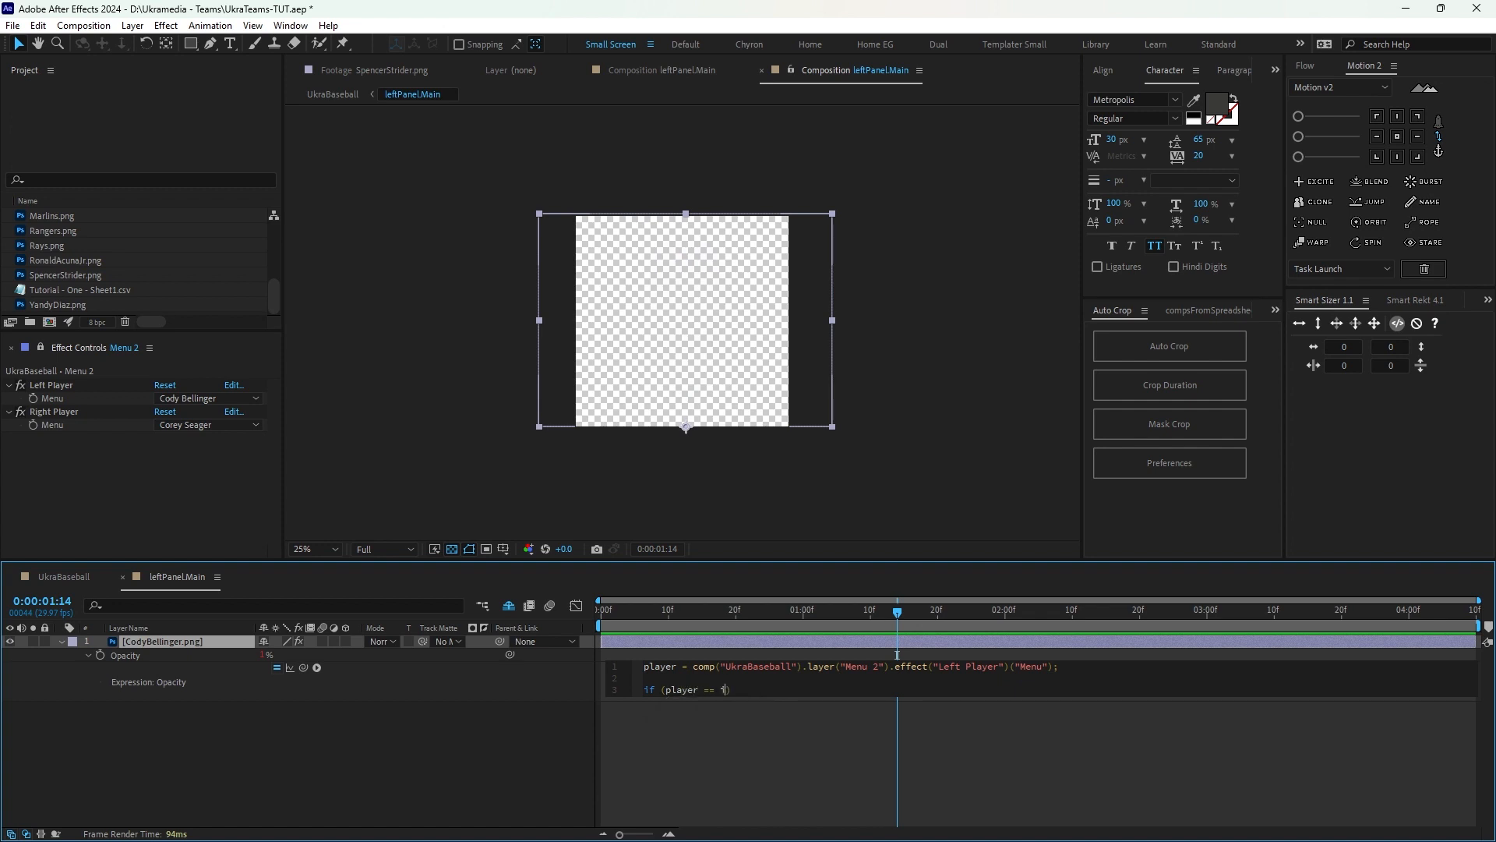
pyautogui.write('ex')
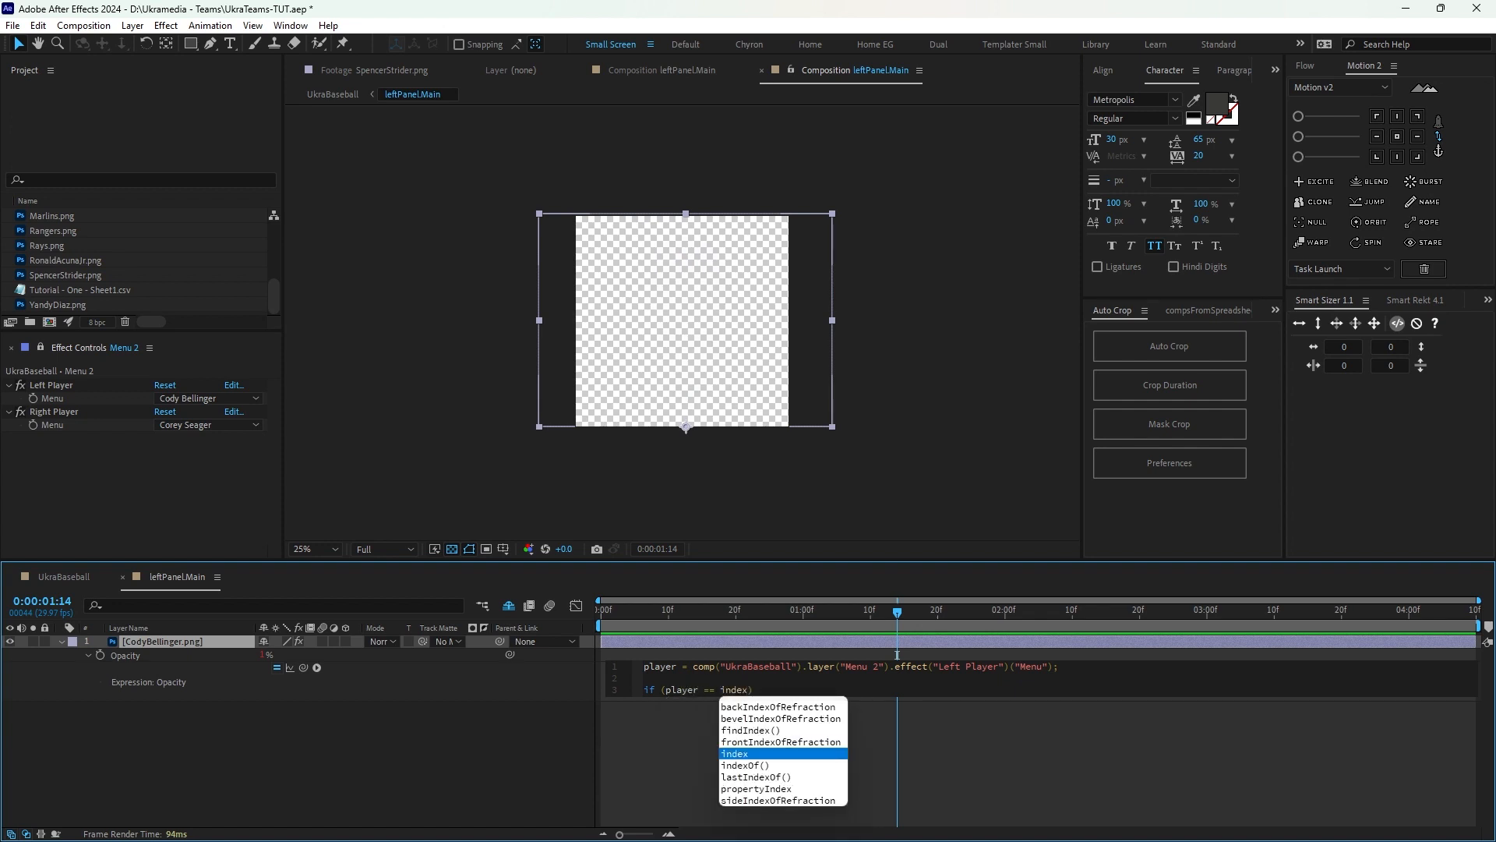
pyautogui.write(') {')
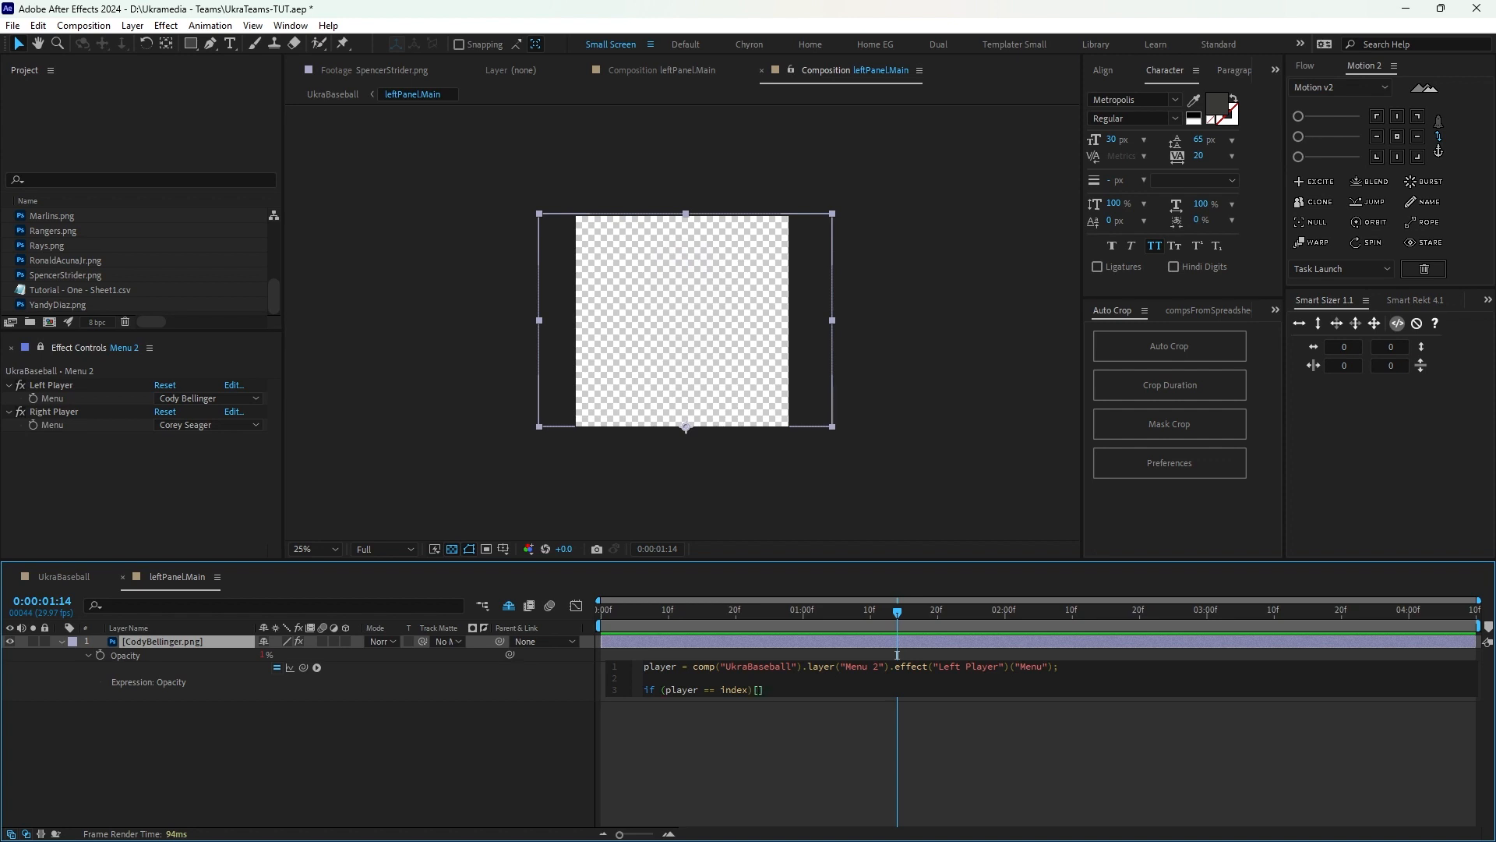
pyautogui.press('BackSpace')
pyautogui.press('Right')
pyautogui.press('Return')
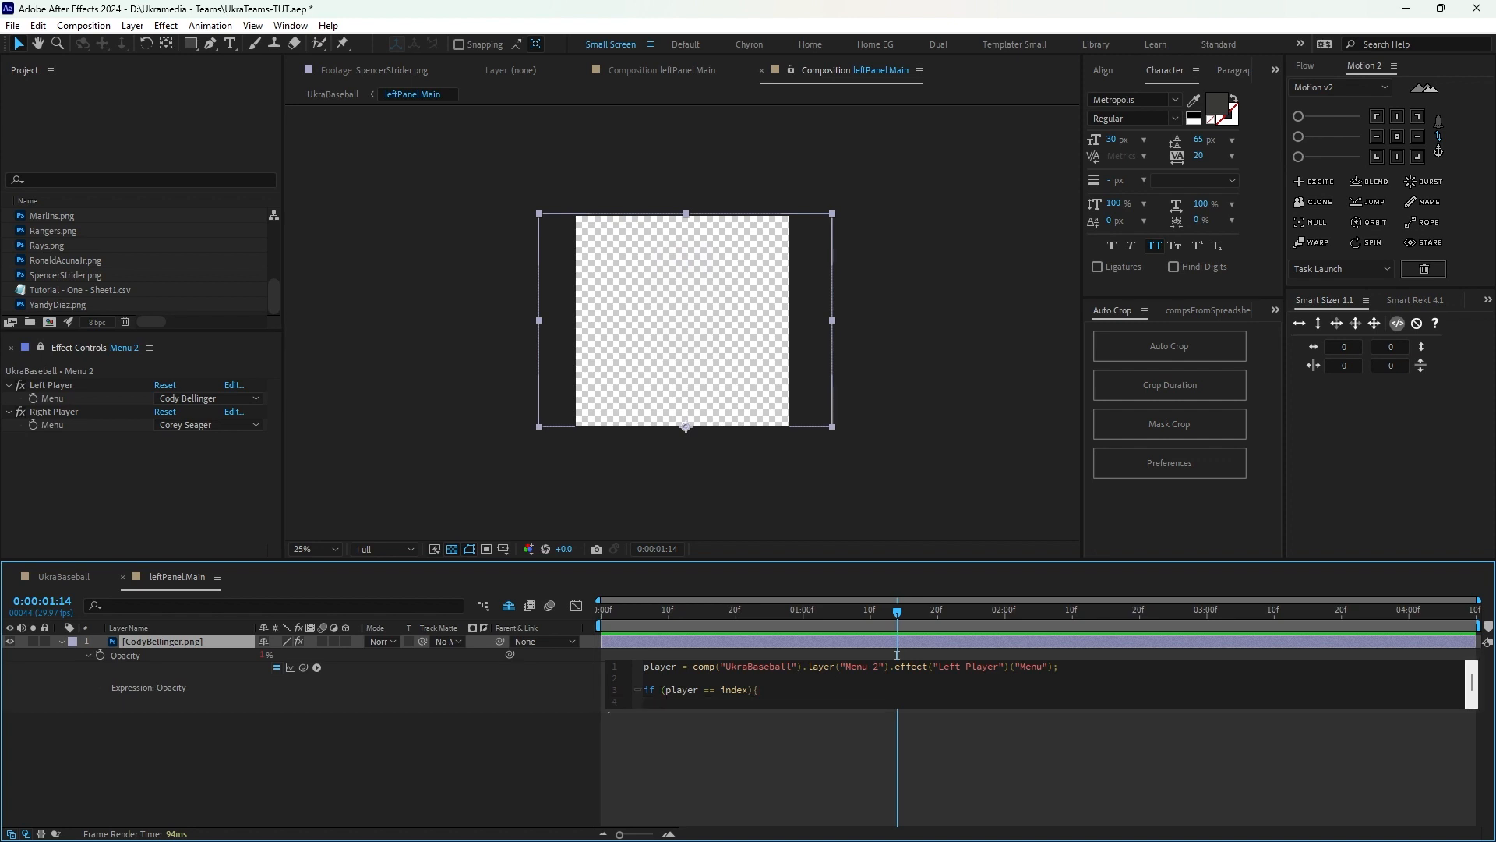
# Complete the Opacity expression so it returns 100 when the condition is met and 0 otherwise, and collapse the layer's properties.
pyautogui.write('100')
pyautogui.press('Return')
pyautogui.write('}')
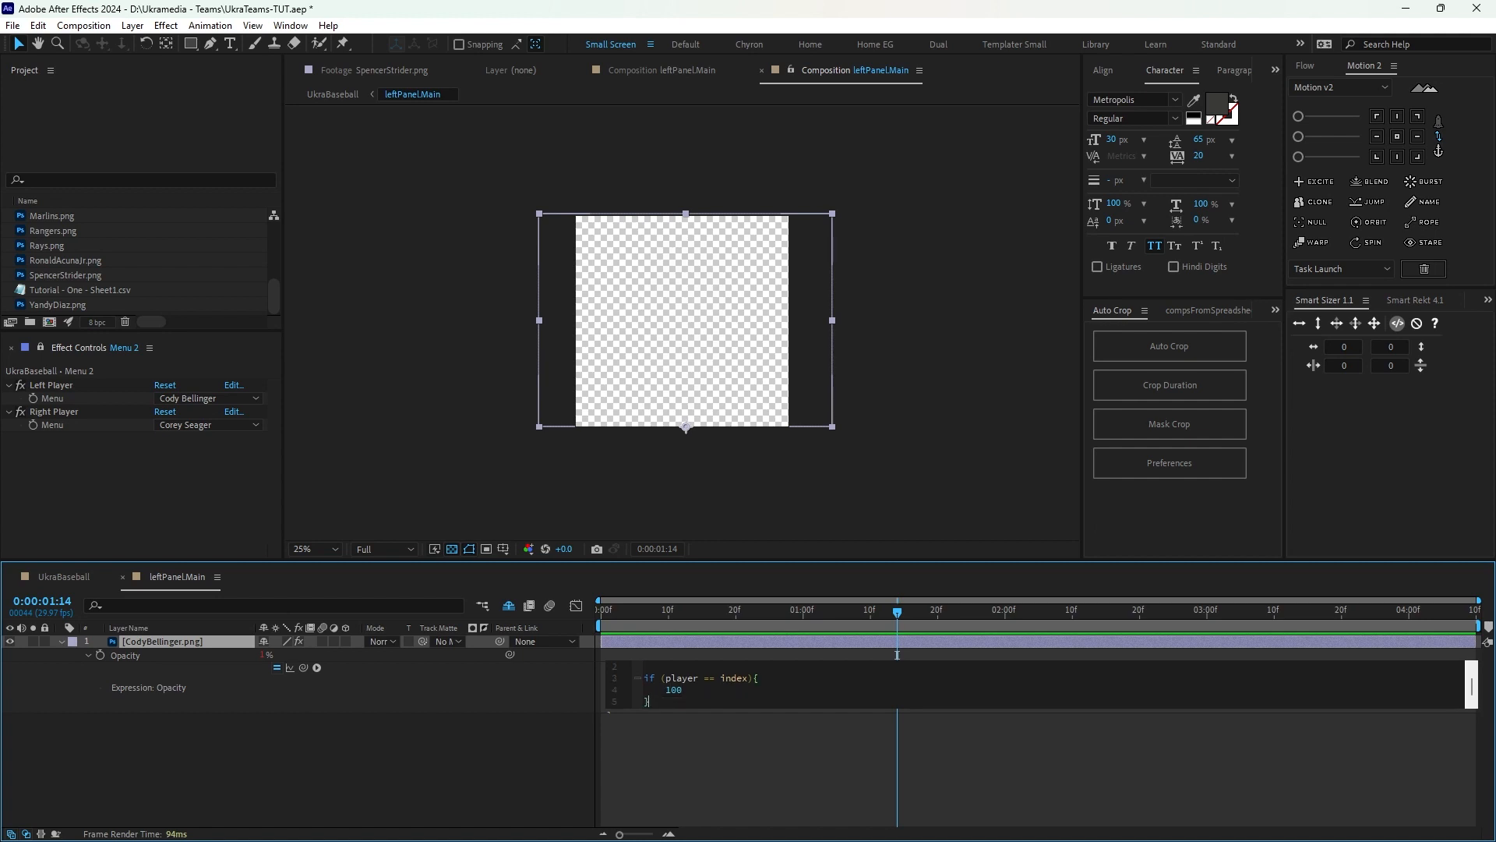
pyautogui.write('else{')
pyautogui.press('Return')
pyautogui.write('0')
pyautogui.click(897, 654)
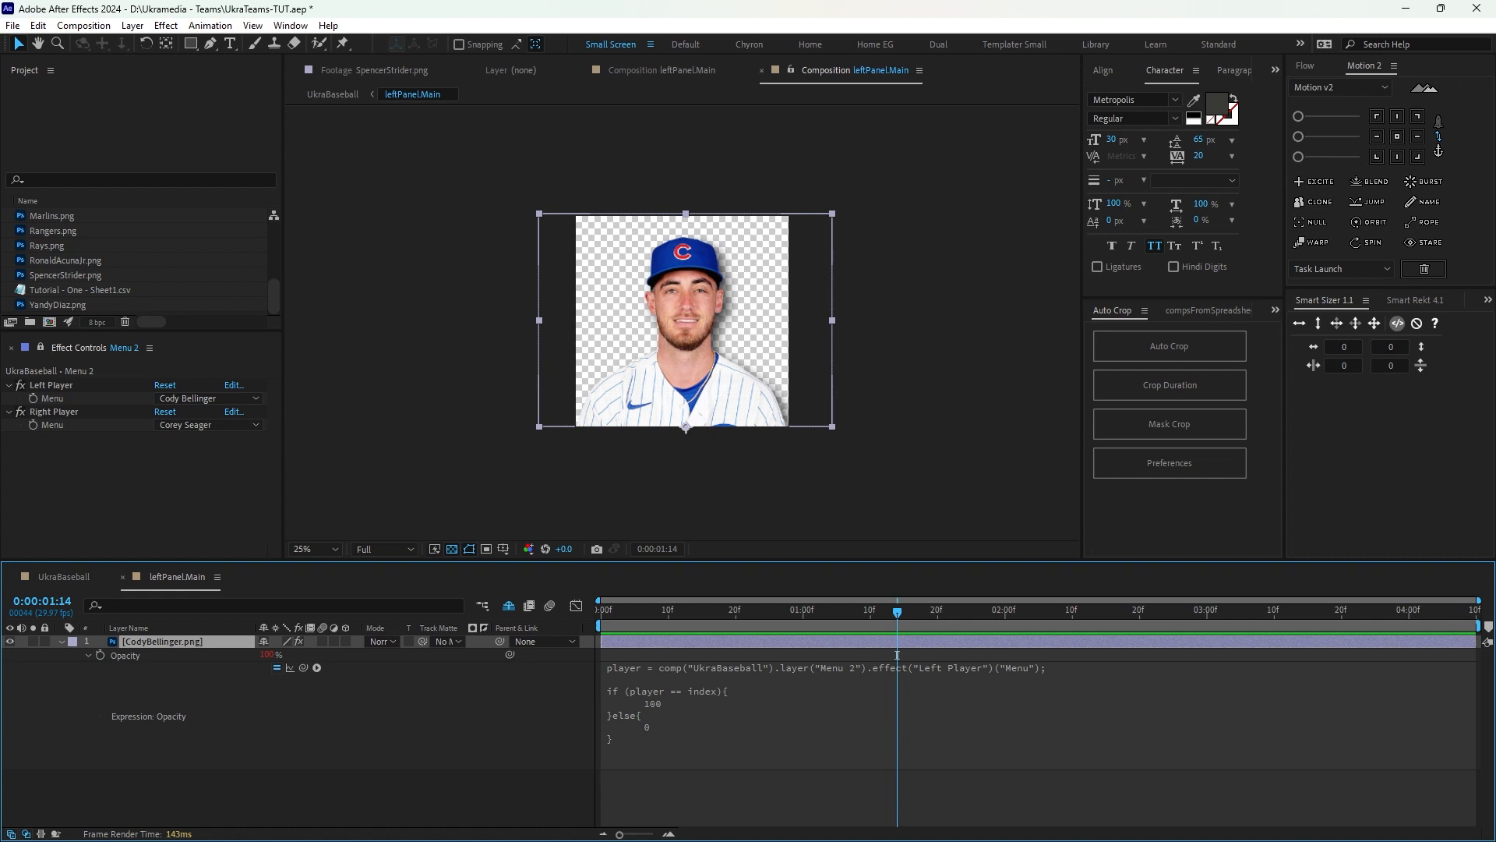
pyautogui.press('u')
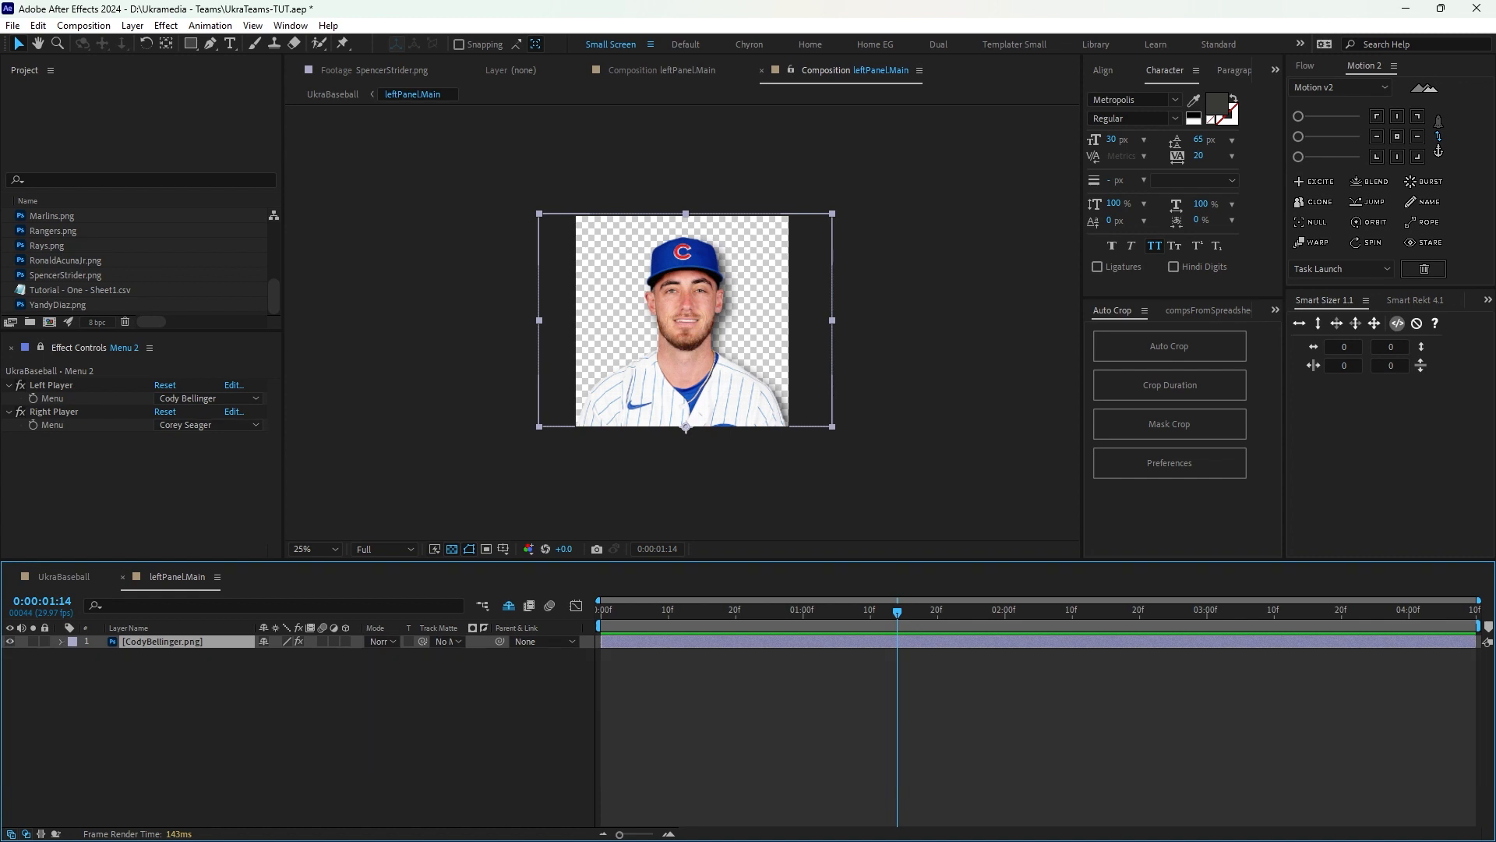
# Test the opacity expression by switching Left Player to Corey Seager and back to Cody Bellinger.
pyautogui.click(206, 398)
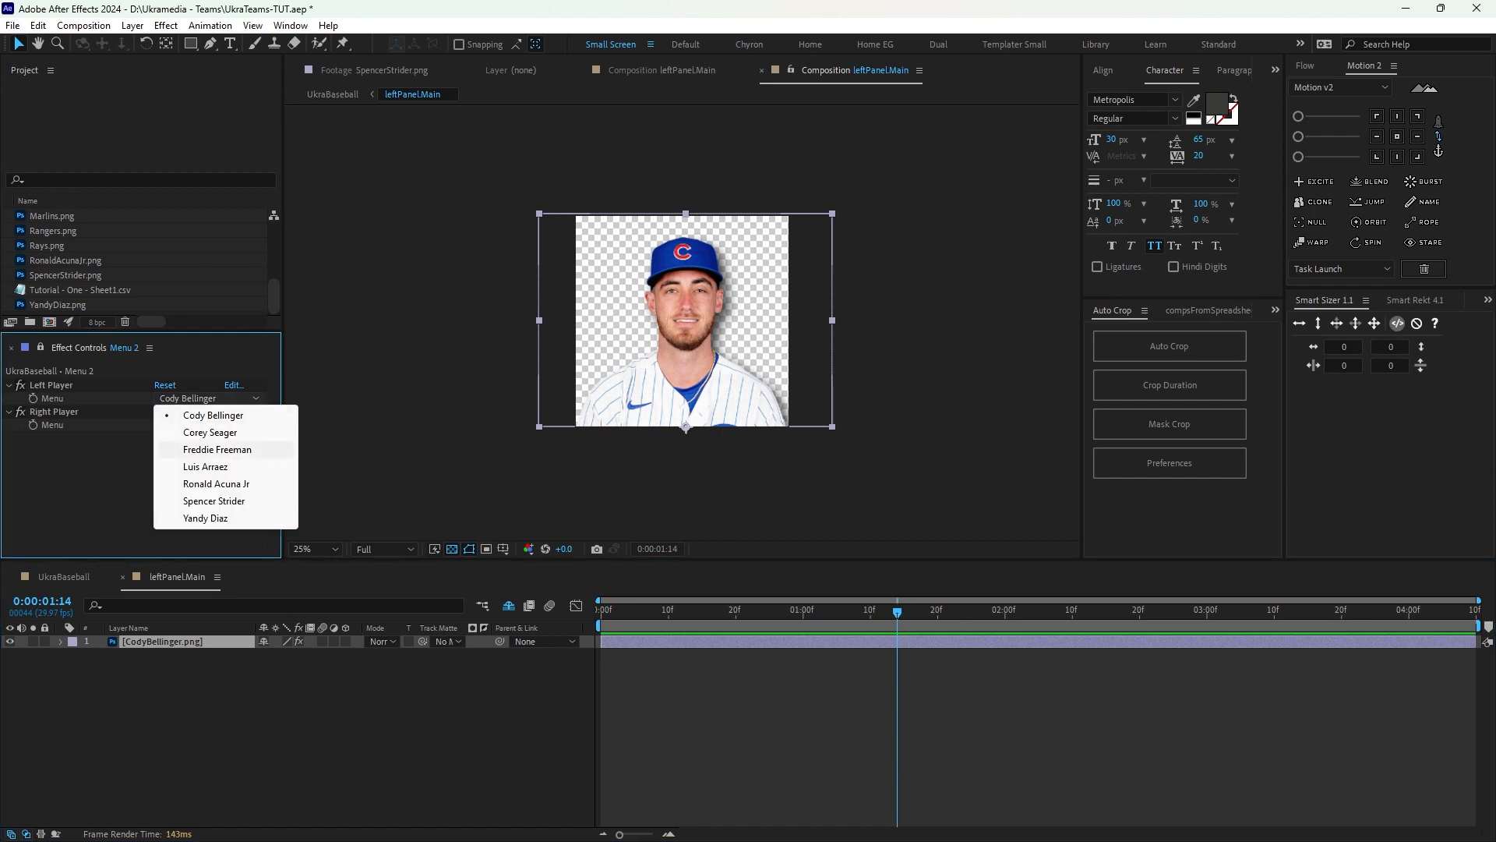
pyautogui.click(210, 433)
pyautogui.click(206, 398)
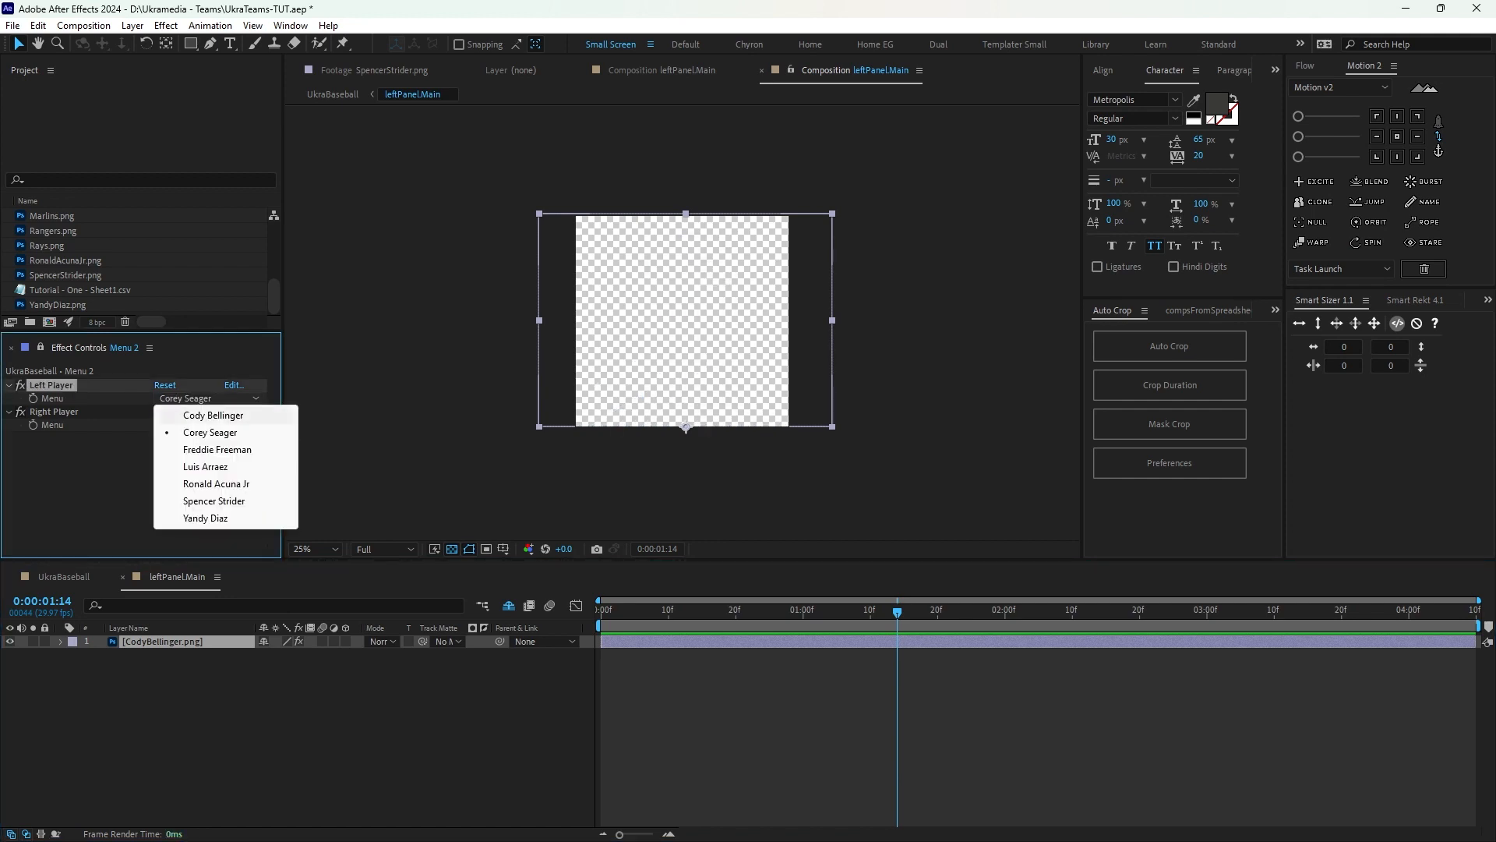
pyautogui.click(213, 415)
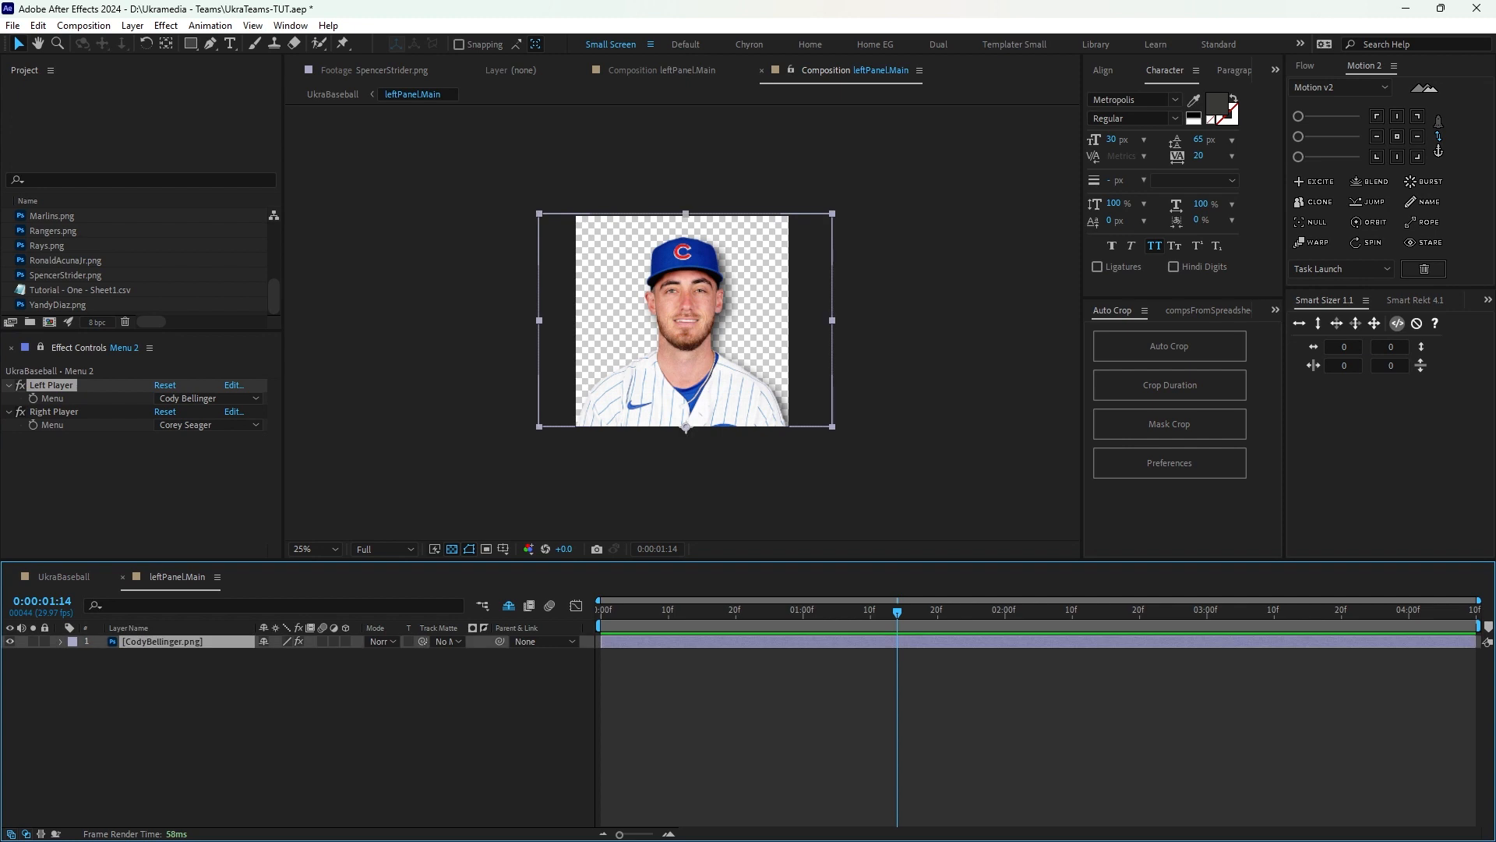
# Duplicate the CodyBellinger.png layer six times so there is one layer per player, and clear the selection.
pyautogui.hotkey('ctrl', 'd')
pyautogui.hotkey('ctrl', 'd')
pyautogui.hotkey('ctrl', 'd')
pyautogui.hotkey('ctrl', 'd')
pyautogui.hotkey('ctrl', 'd')
pyautogui.hotkey('ctrl', 'd')
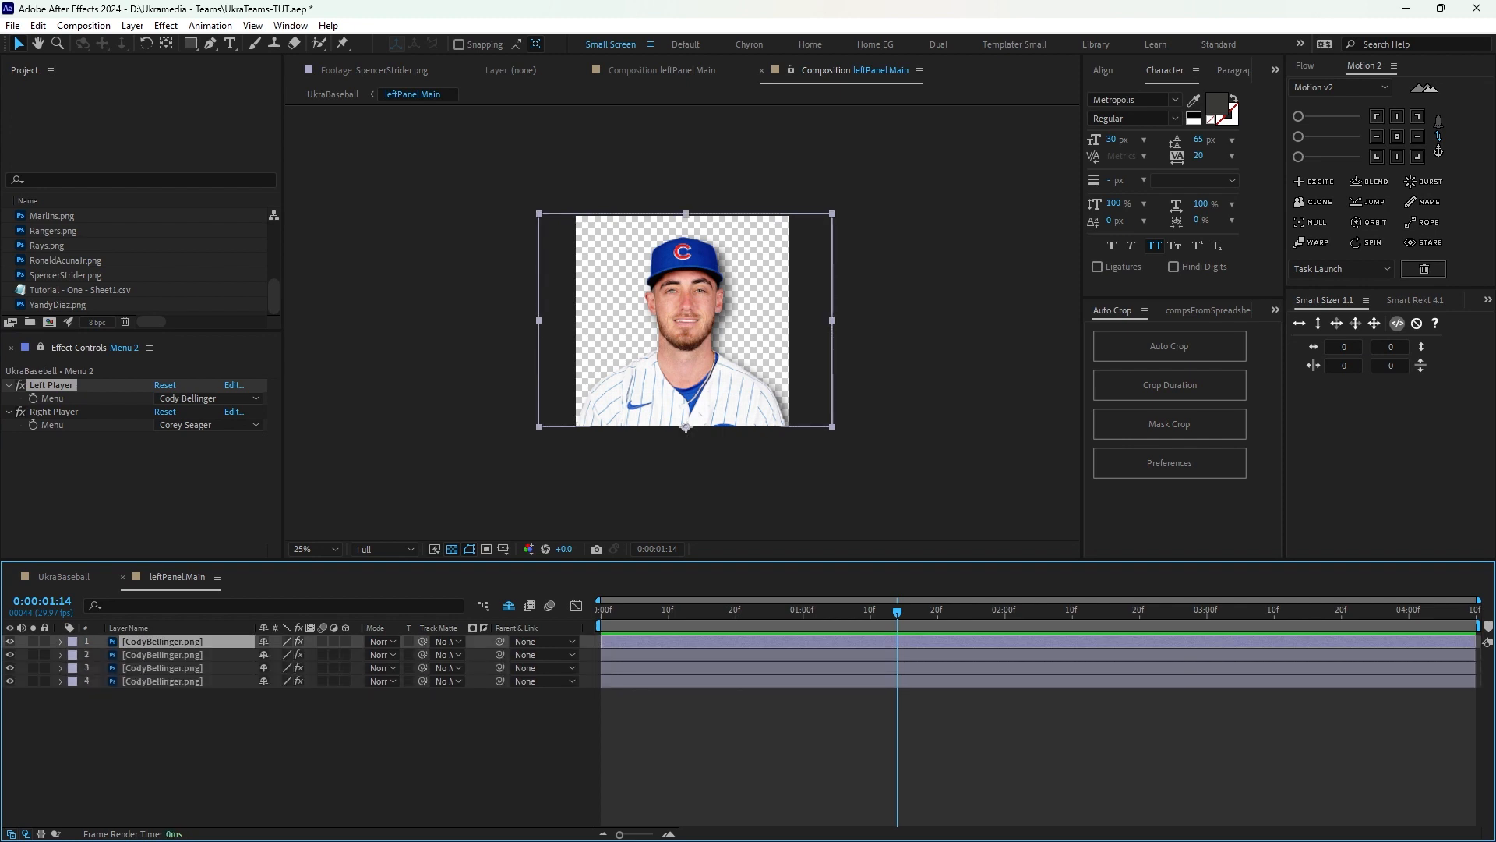
pyautogui.hotkey('ctrl', 'shift', 'a')
# Replace the second layer's source with CoreySeager.png and check it by setting Left Player to Corey Seager.
pyautogui.click(163, 655)
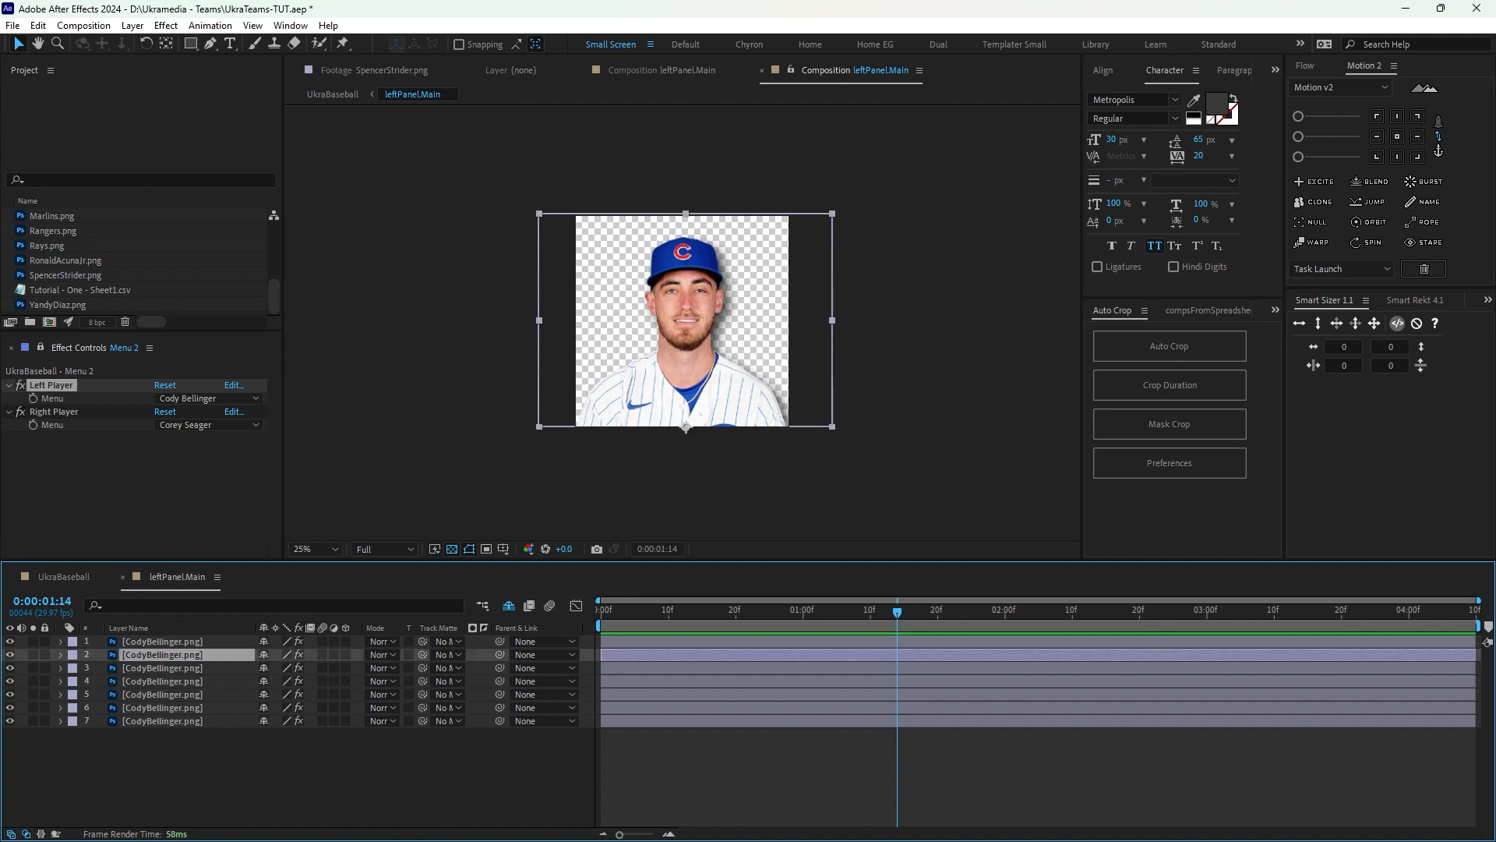
pyautogui.moveTo(166, 332); pyautogui.dragTo(166, 410)
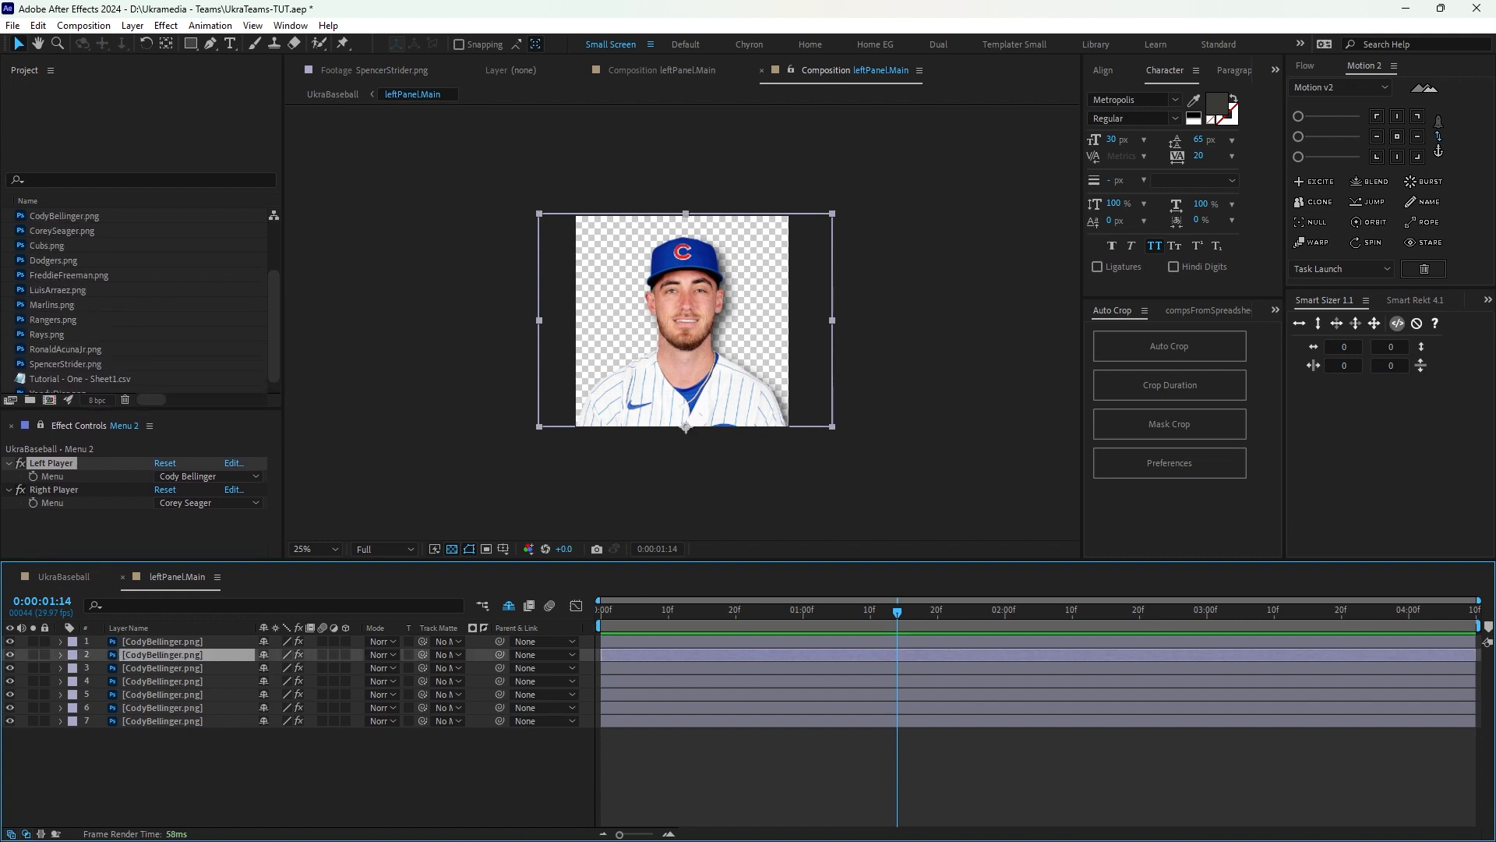
pyautogui.click(64, 230)
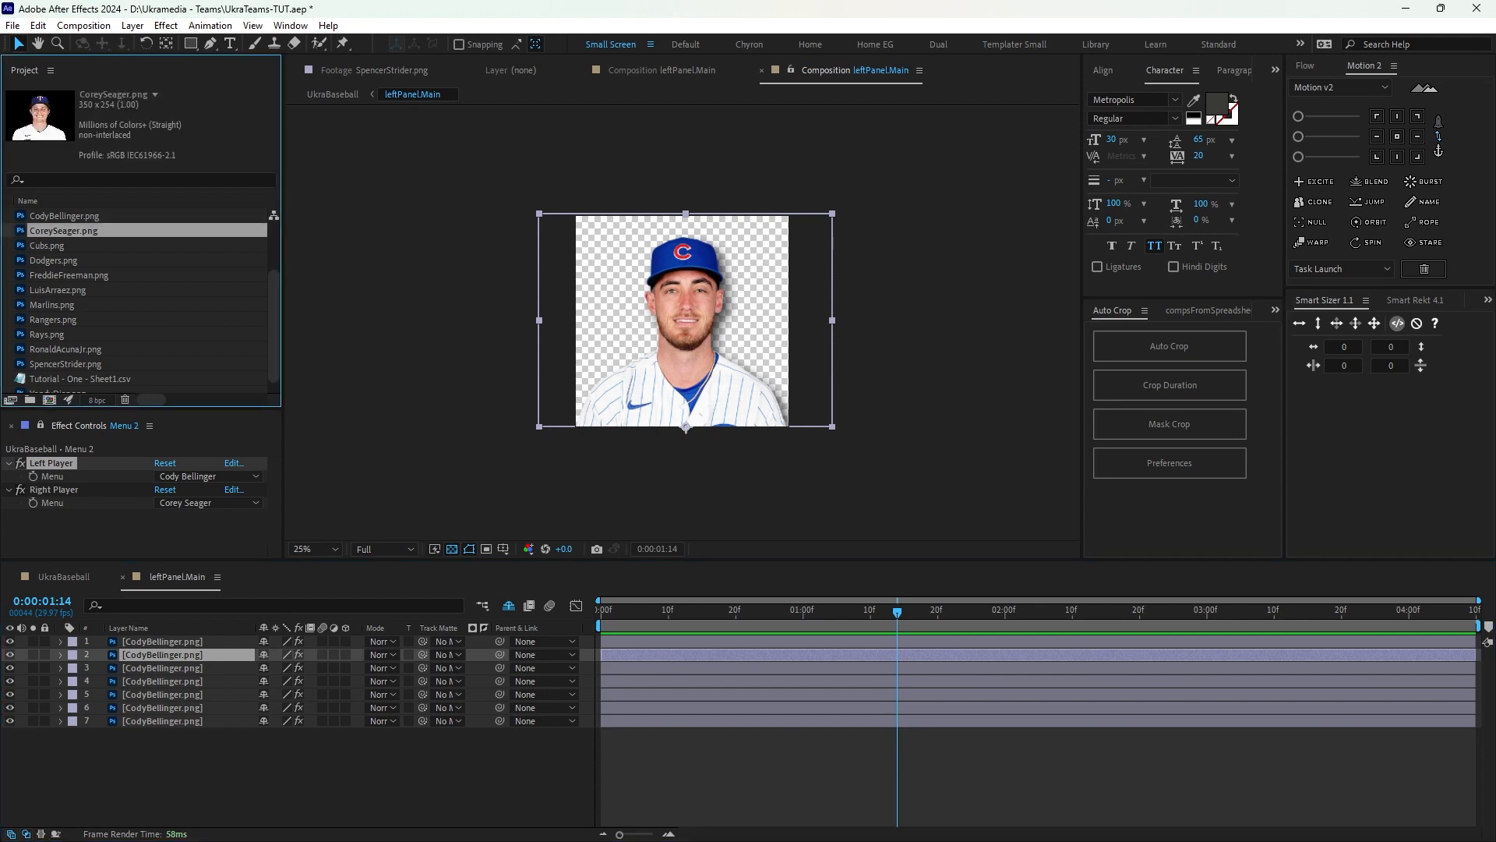
pyautogui.moveTo(64, 231); pyautogui.dragTo(160, 655)
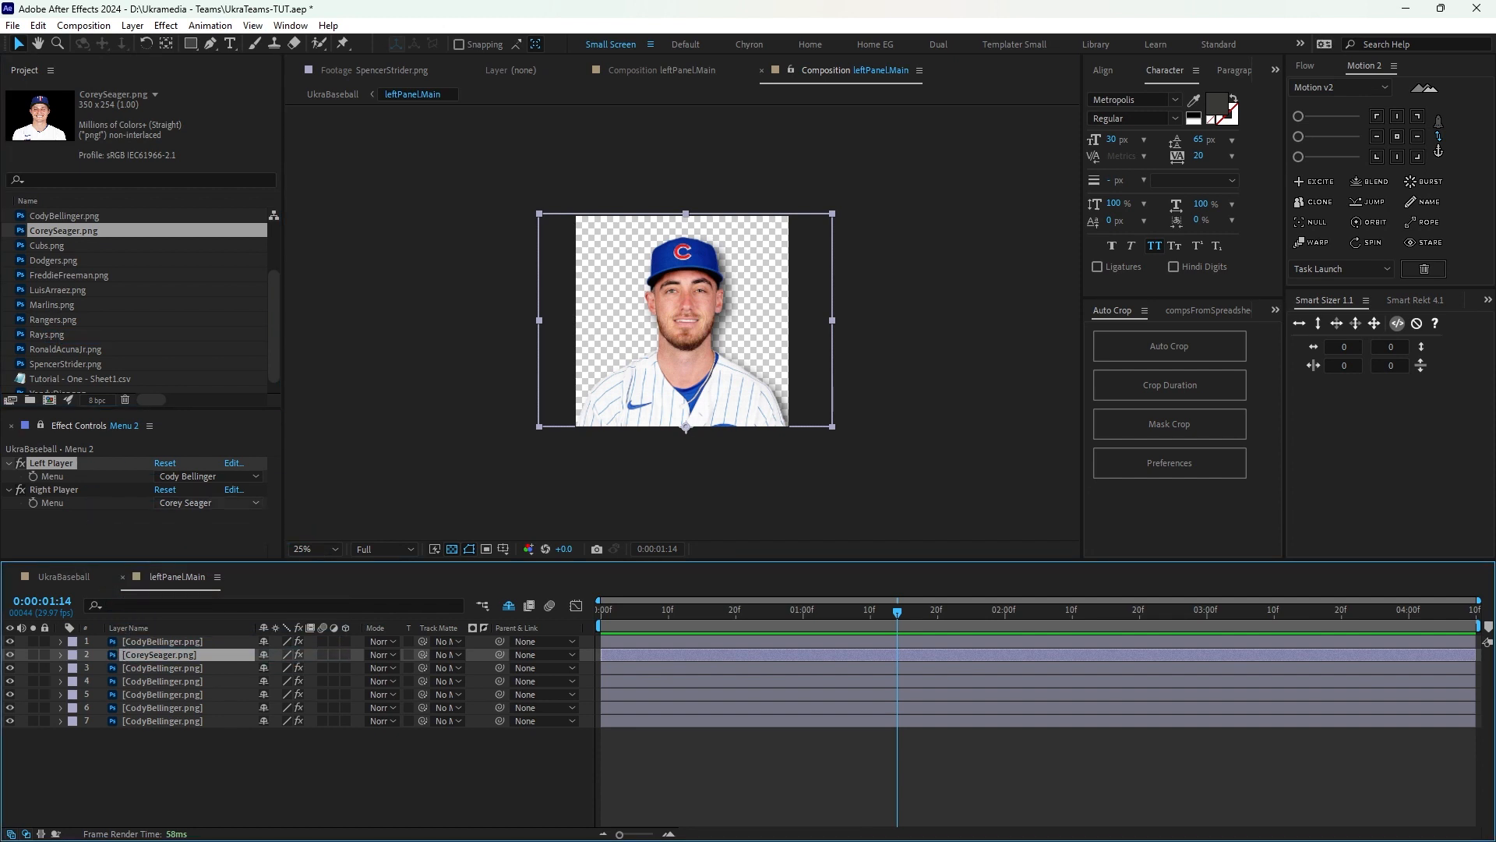
pyautogui.click(206, 477)
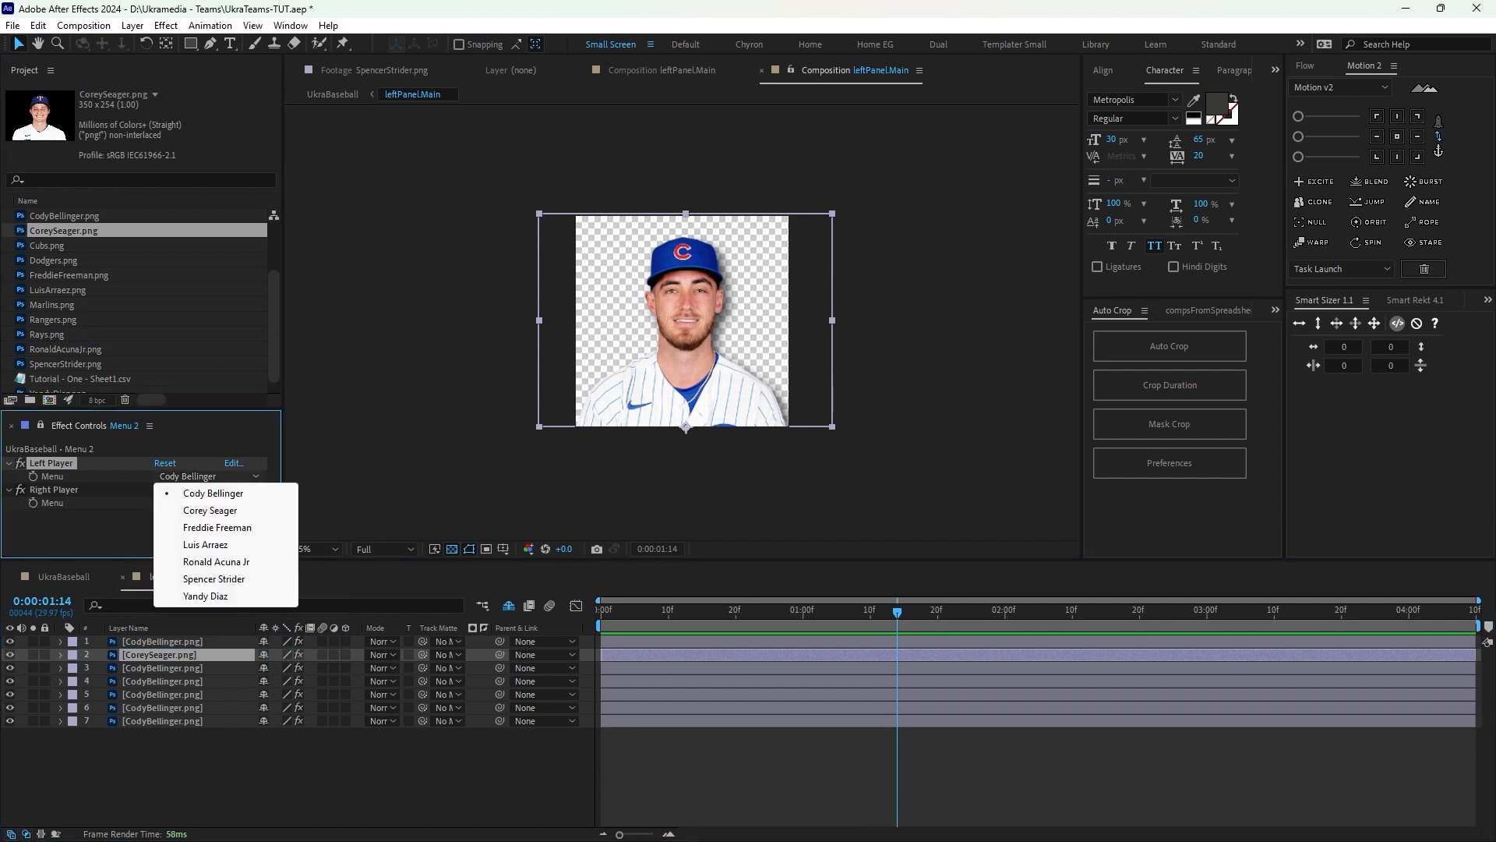
pyautogui.click(187, 511)
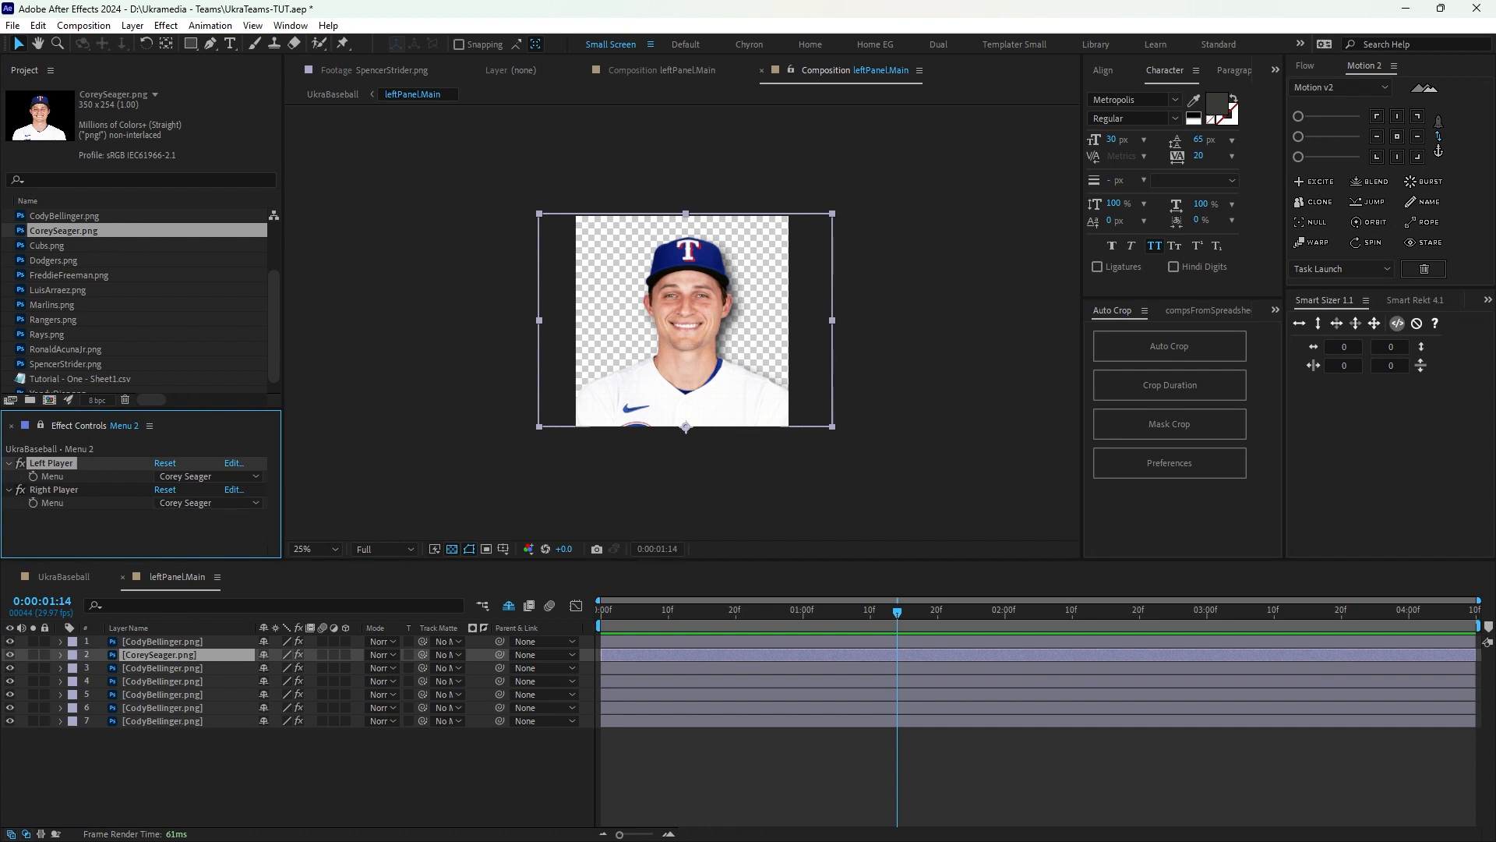
# Replace the third layer's source with FreddieFreeman.png and check it by setting Left Player to Freddie Freeman.
pyautogui.click(162, 668)
pyautogui.click(71, 275)
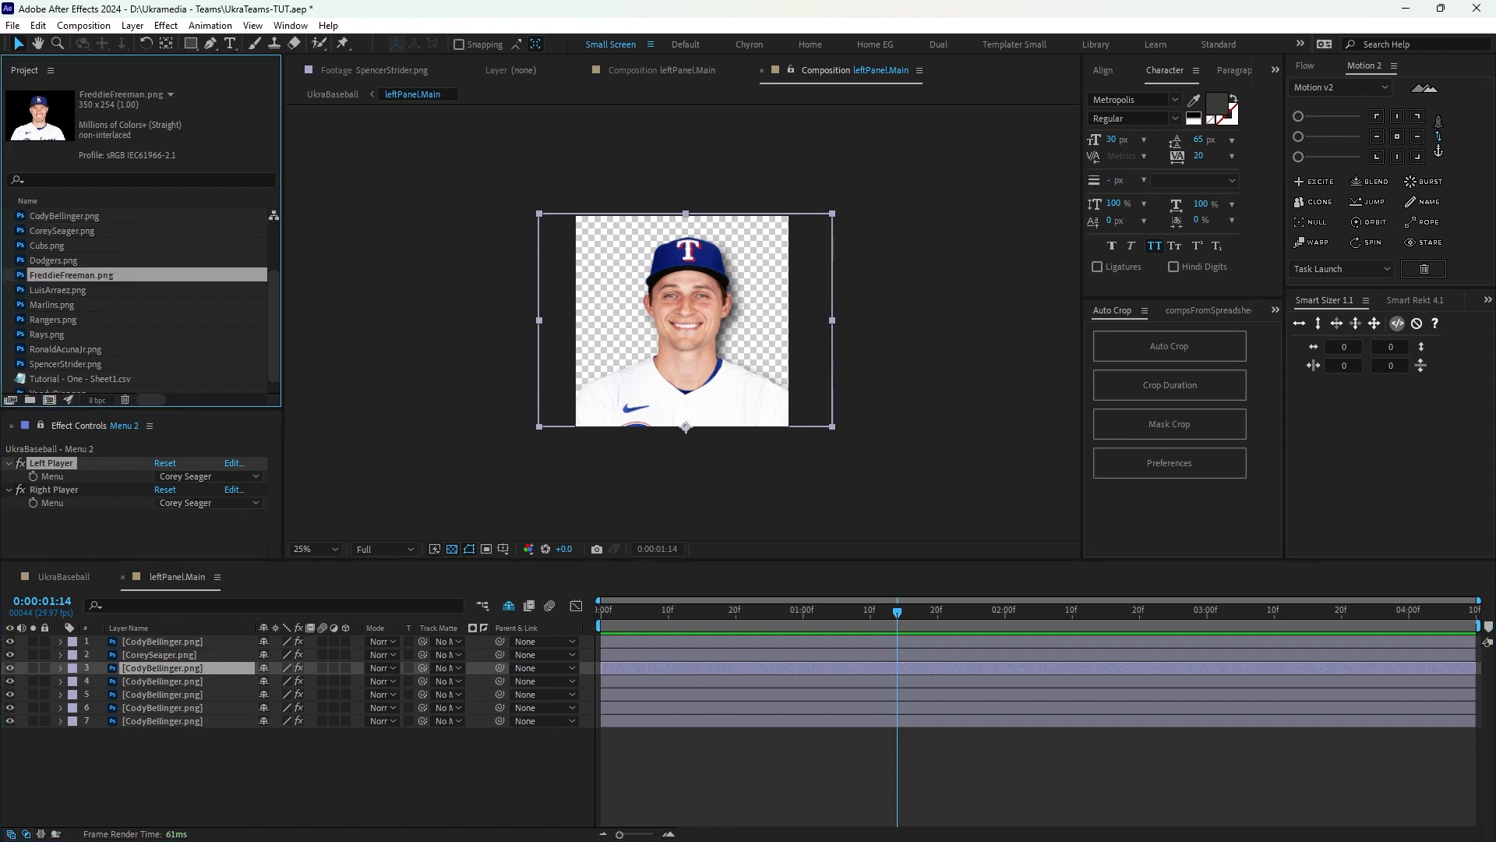
pyautogui.moveTo(71, 275); pyautogui.dragTo(127, 667)
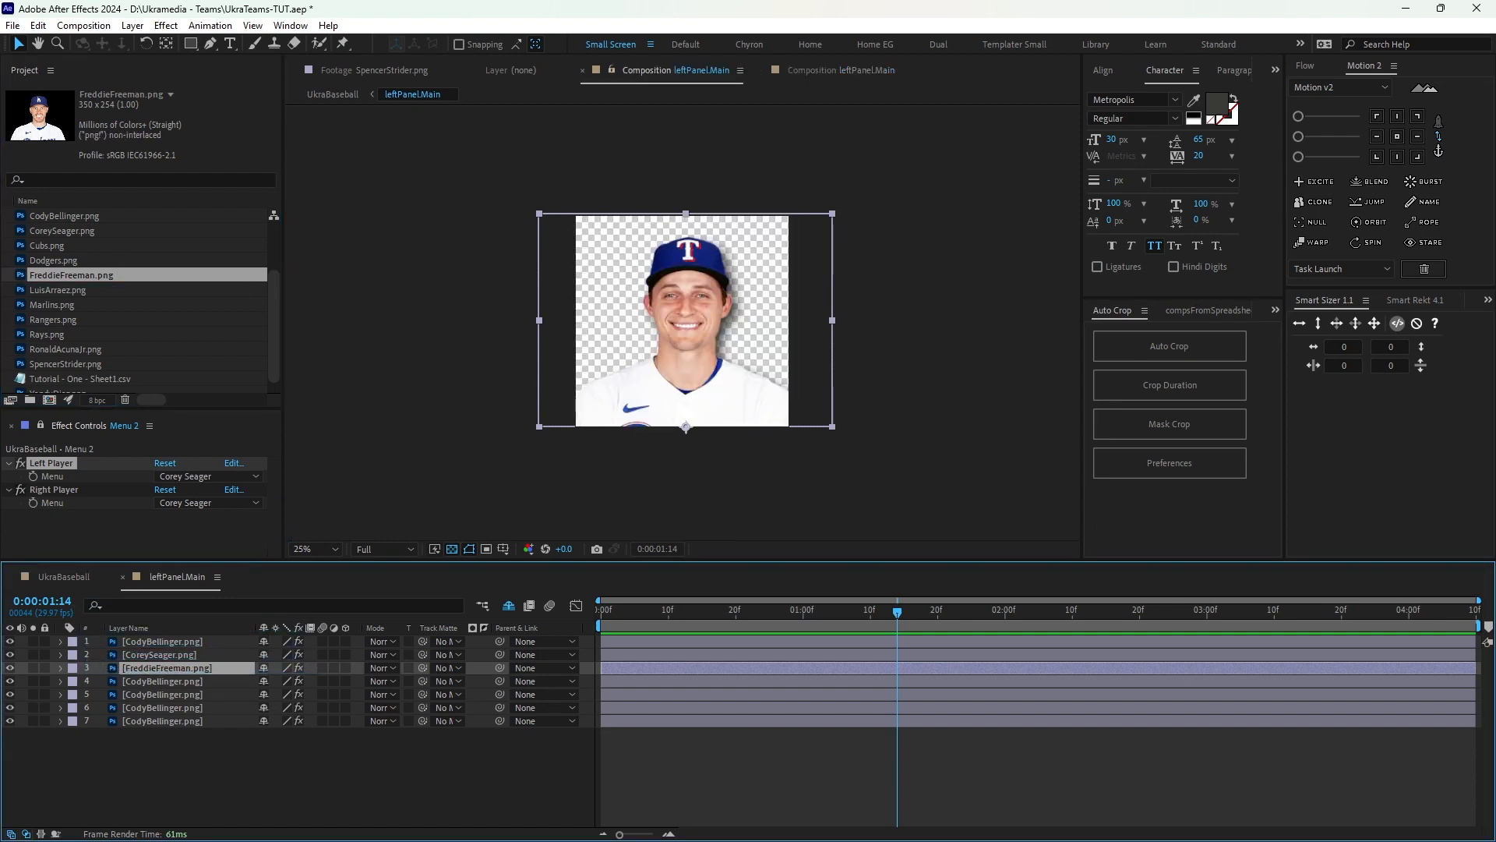
pyautogui.click(206, 476)
pyautogui.click(210, 529)
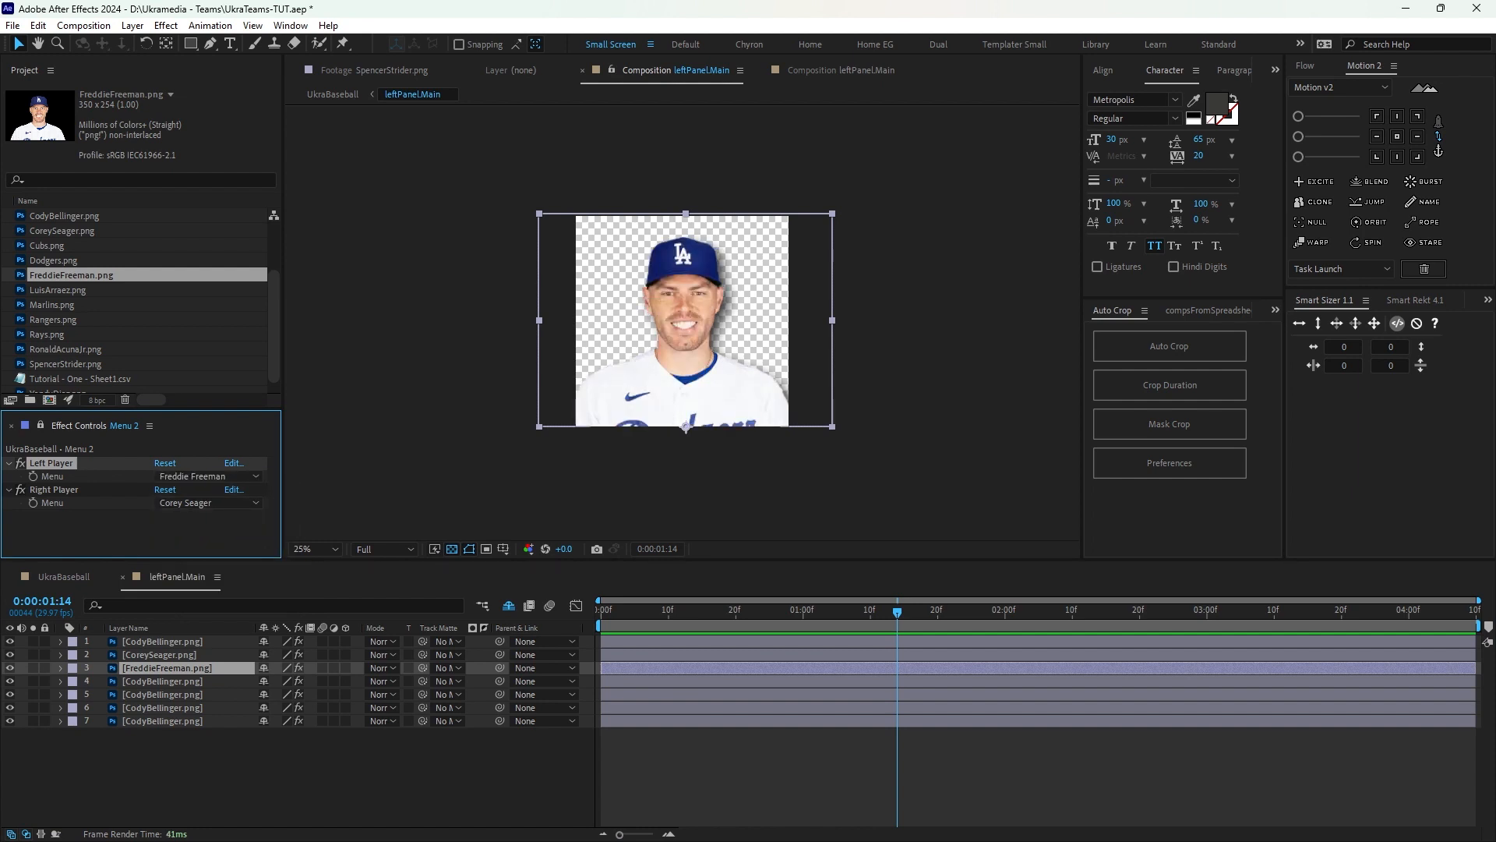
# Replace the fourth layer's source with LuisArraez.png and check it by setting Left Player to Luis Arraez.
pyautogui.click(162, 681)
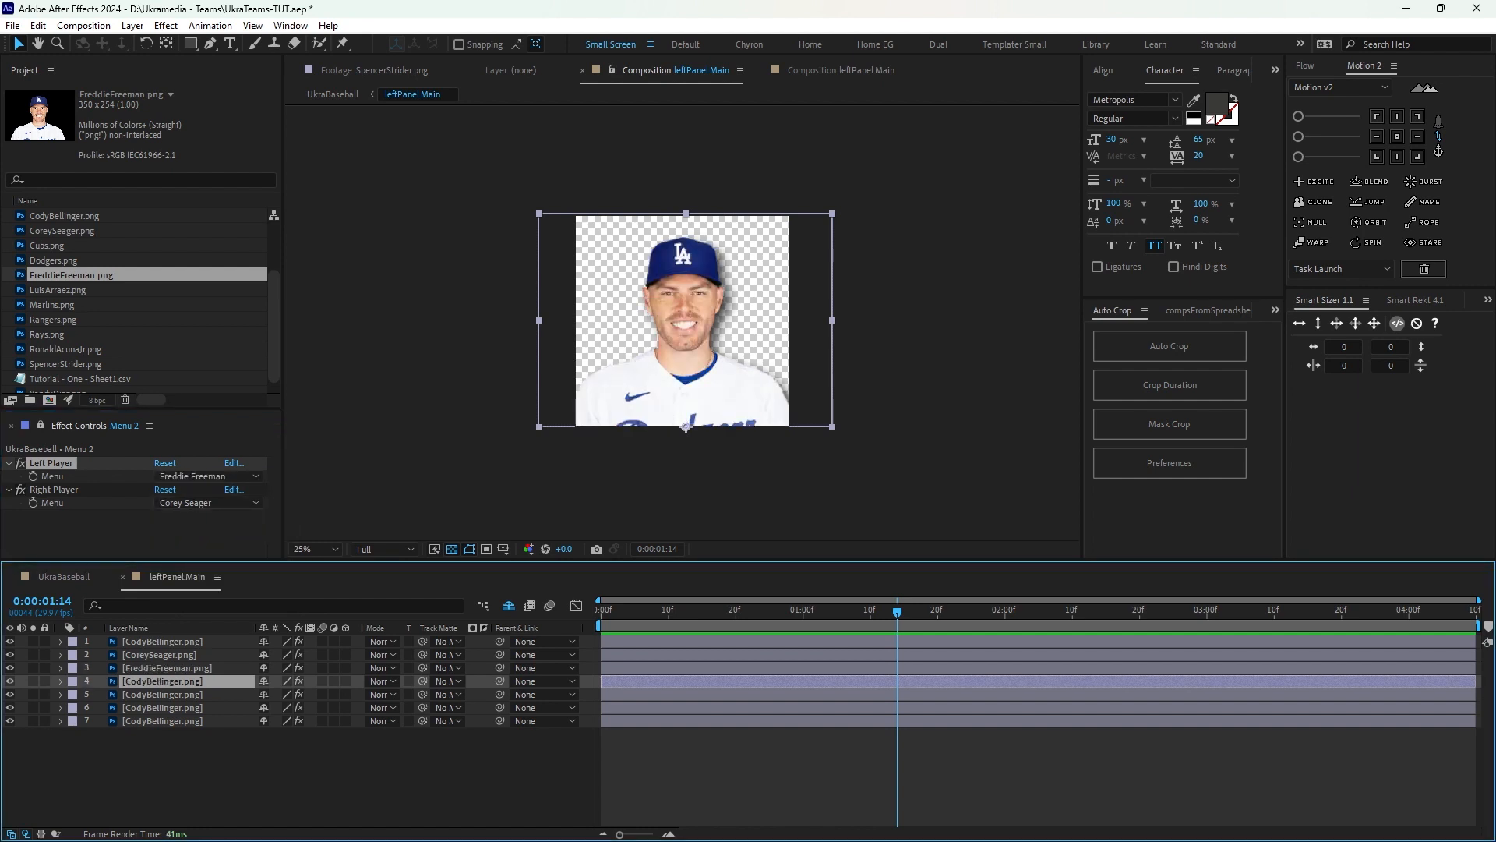
pyautogui.click(60, 290)
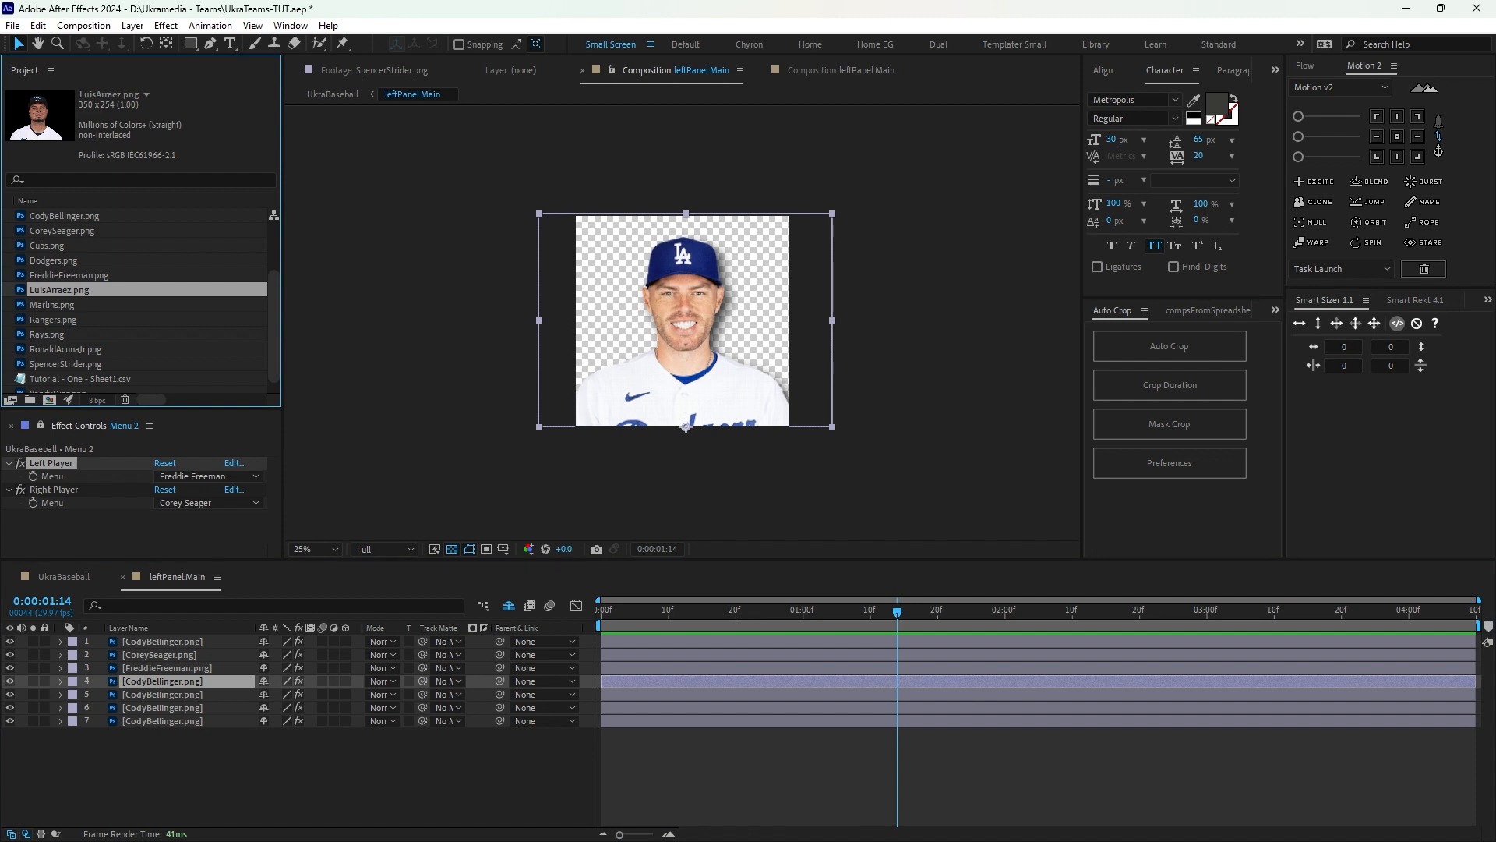
pyautogui.moveTo(59, 290); pyautogui.dragTo(120, 681)
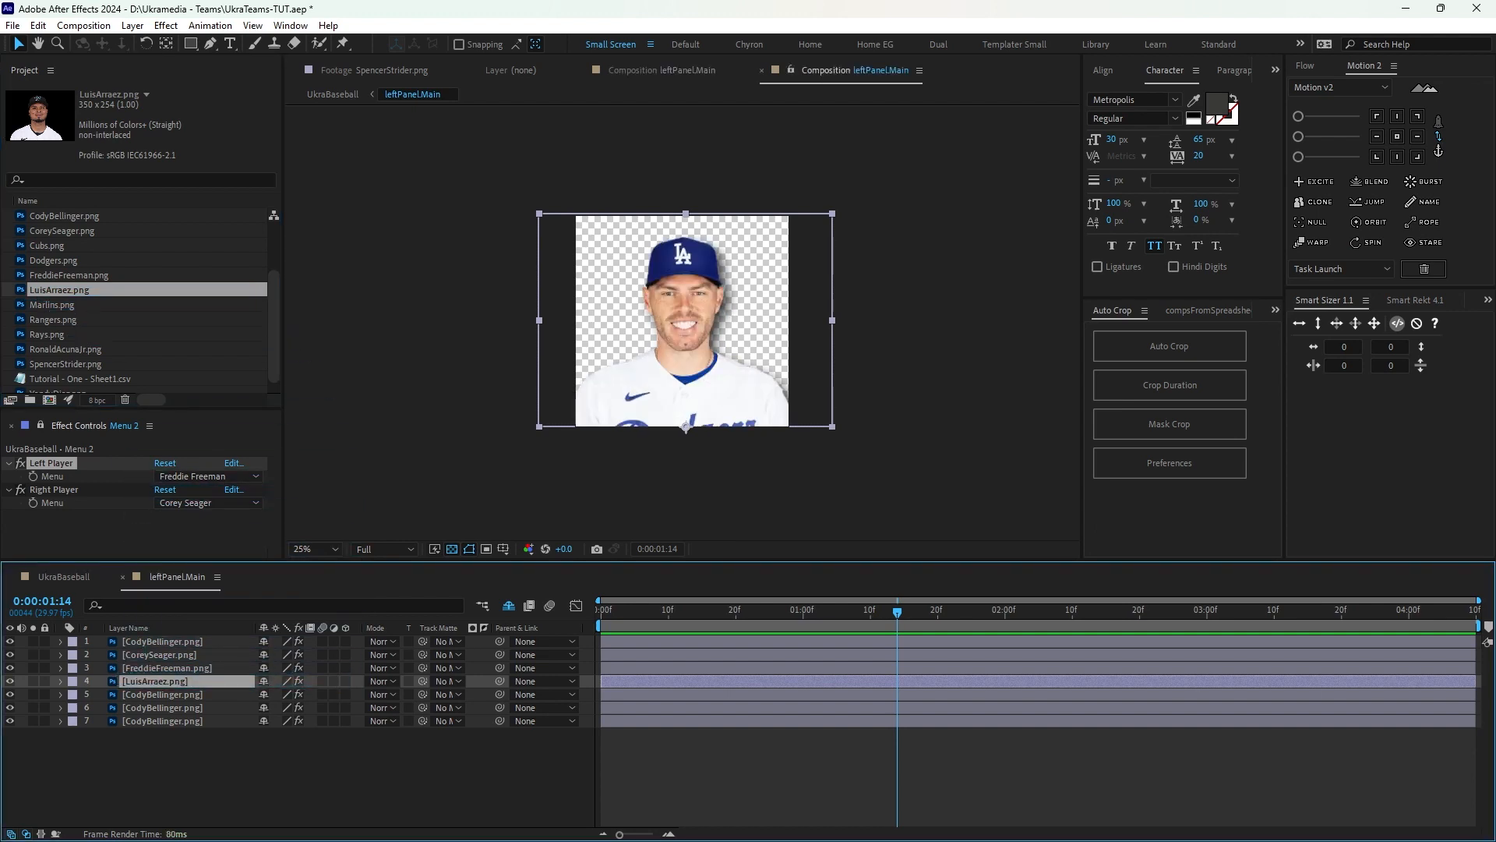
pyautogui.click(207, 476)
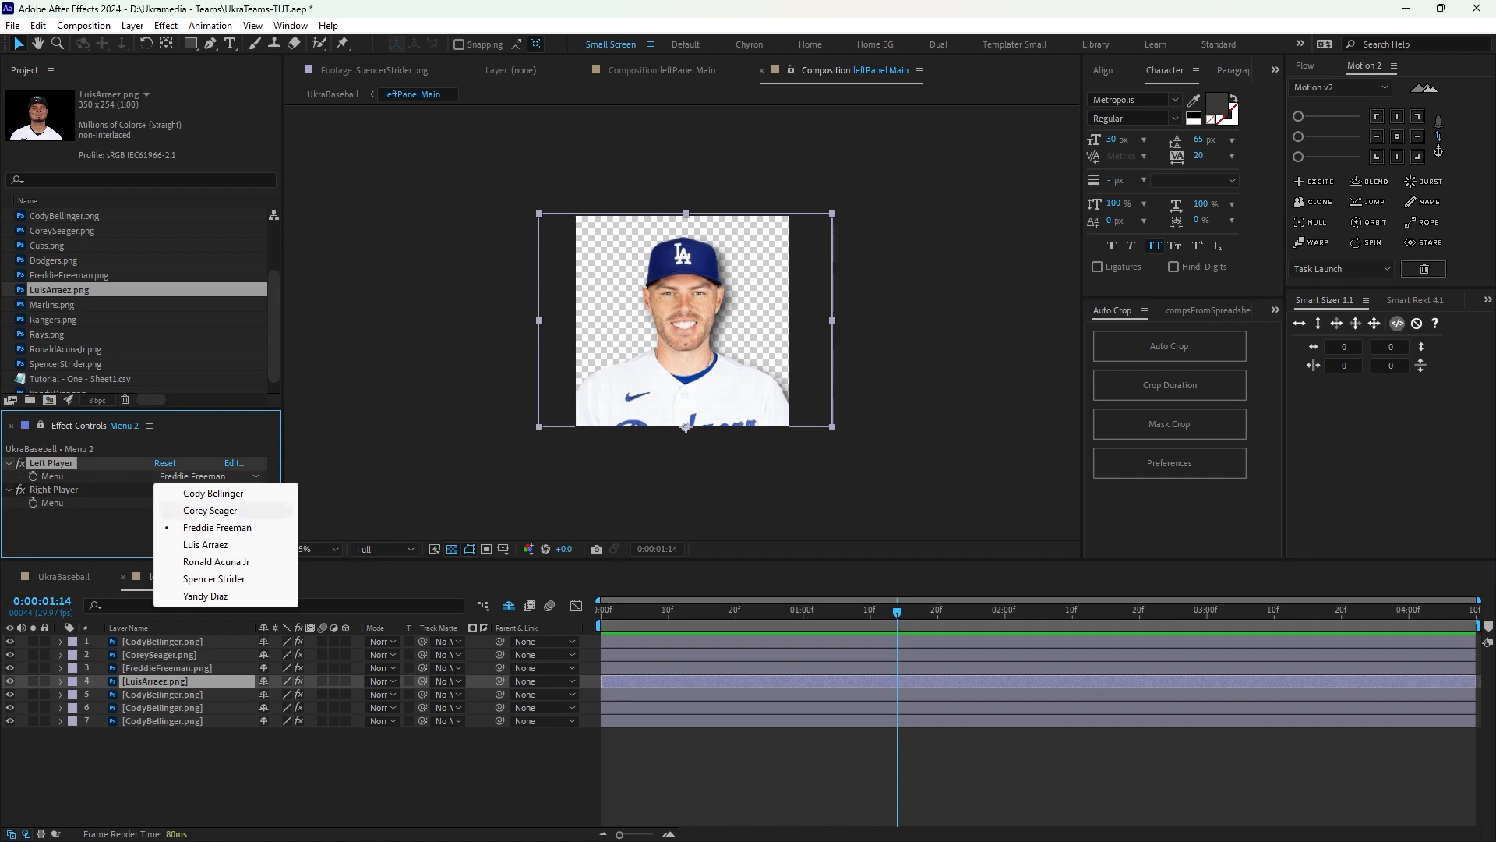
pyautogui.click(234, 545)
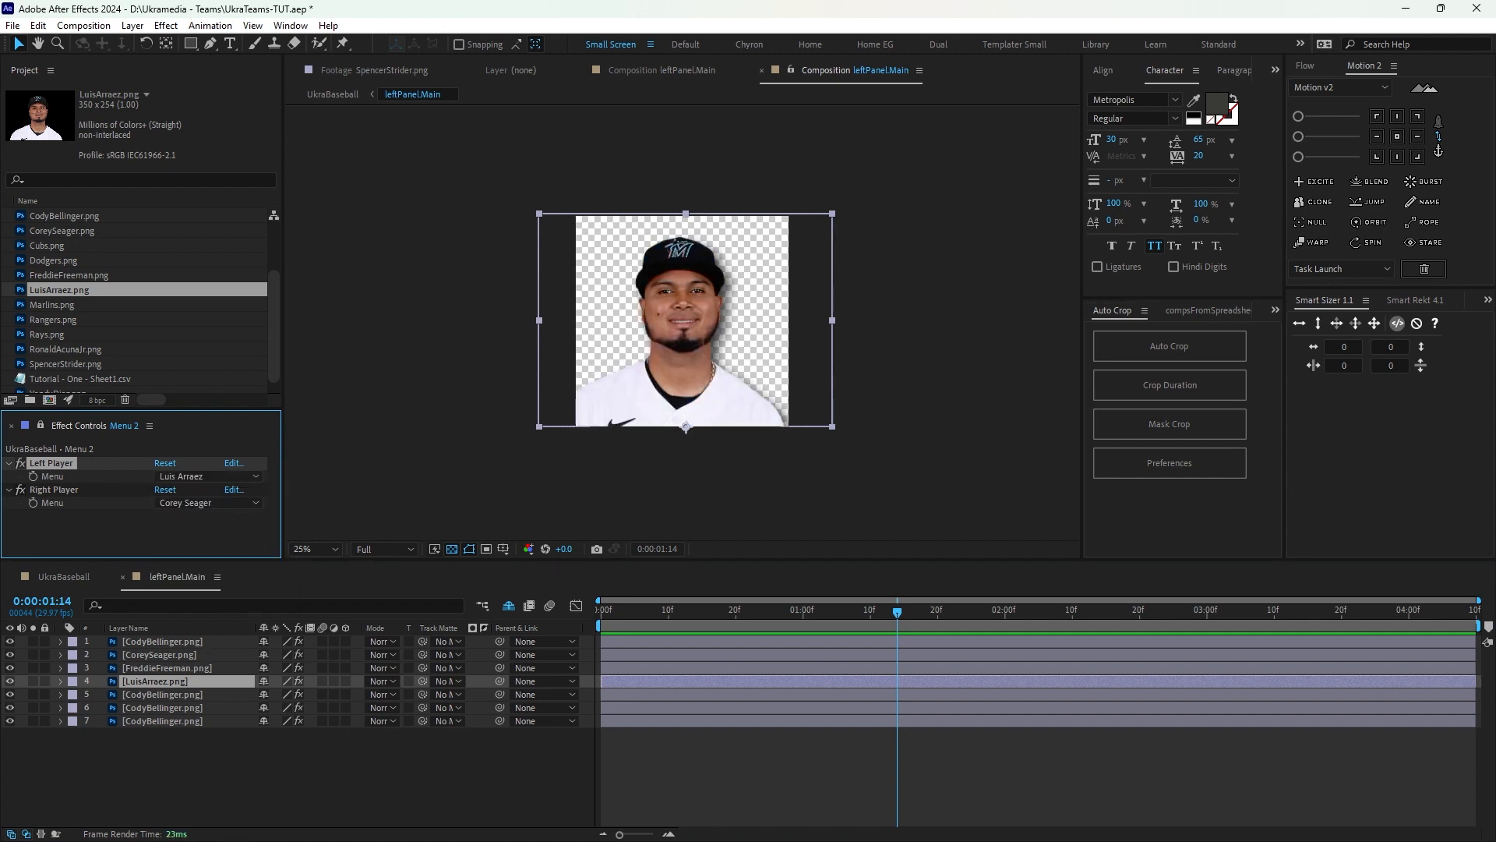
# Replace the fifth layer's source with RonaldAcunaJr.png and check it by setting Left Player to Ronald Acuna Jr.
pyautogui.click(163, 694)
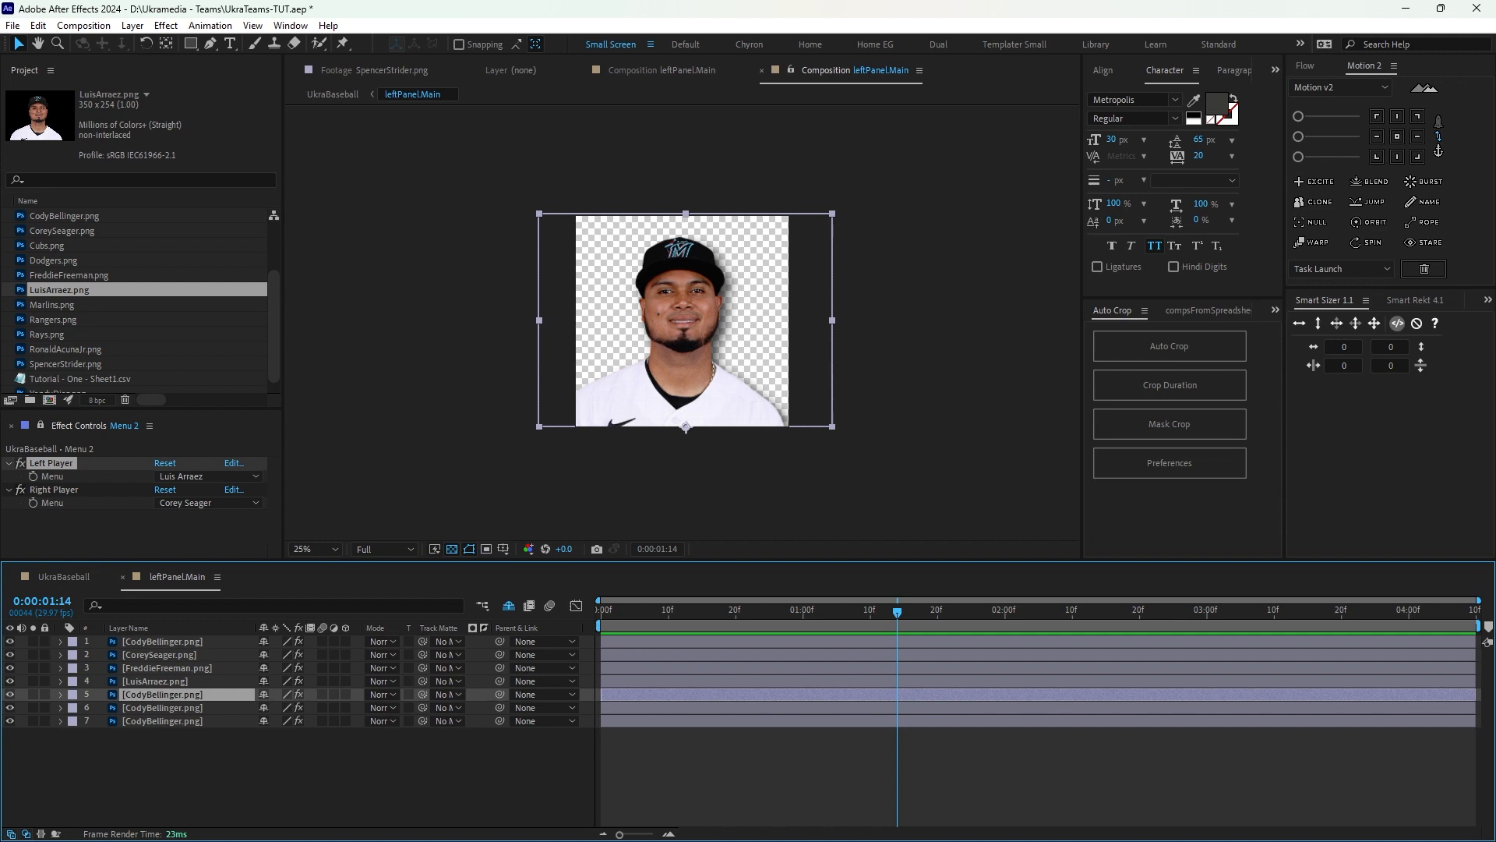
pyautogui.click(69, 349)
pyautogui.moveTo(68, 350); pyautogui.dragTo(135, 694)
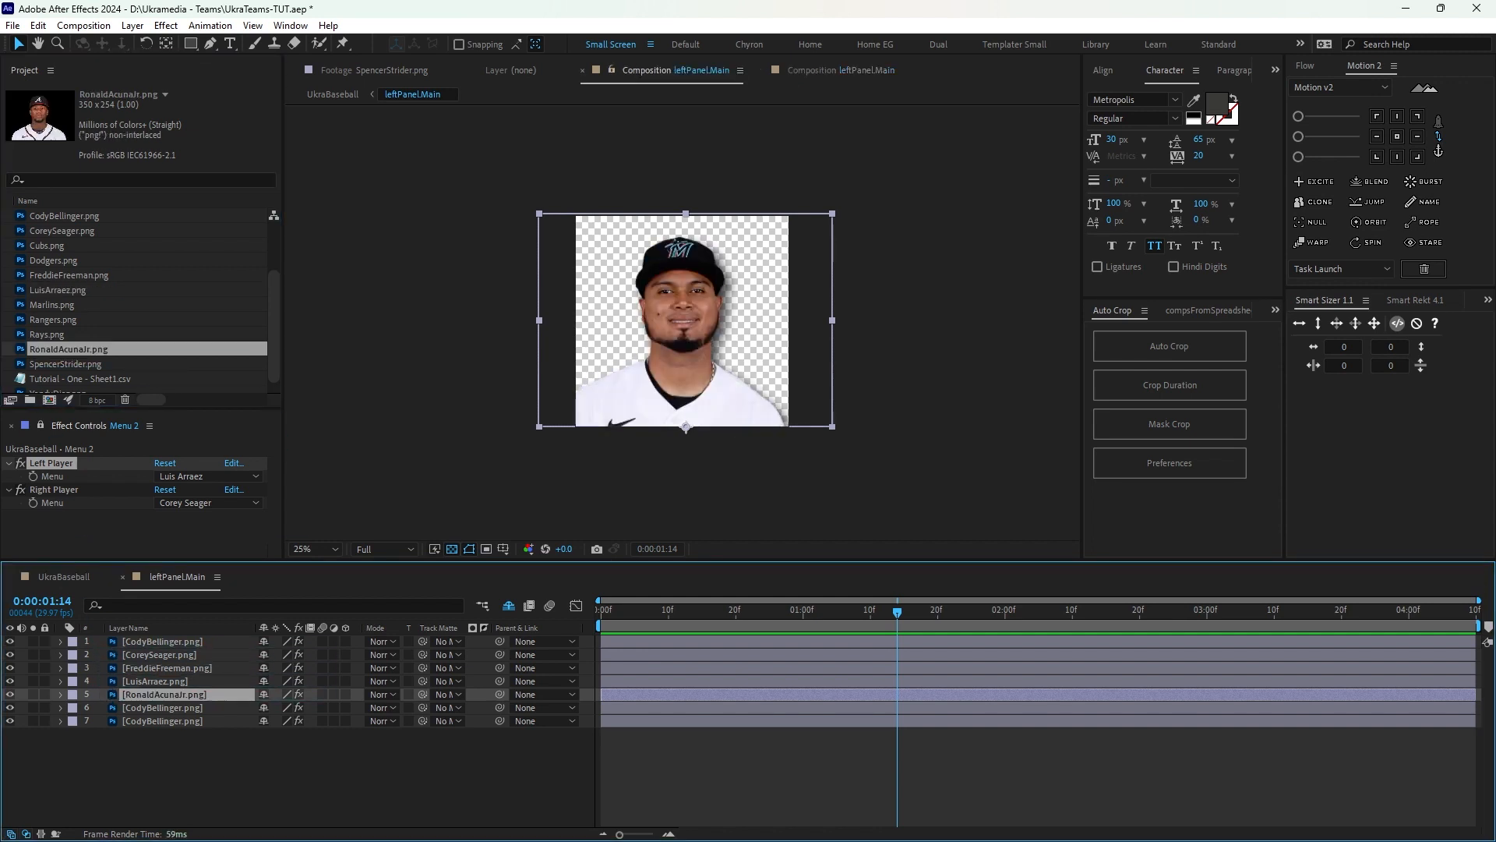
pyautogui.click(207, 476)
pyautogui.click(234, 562)
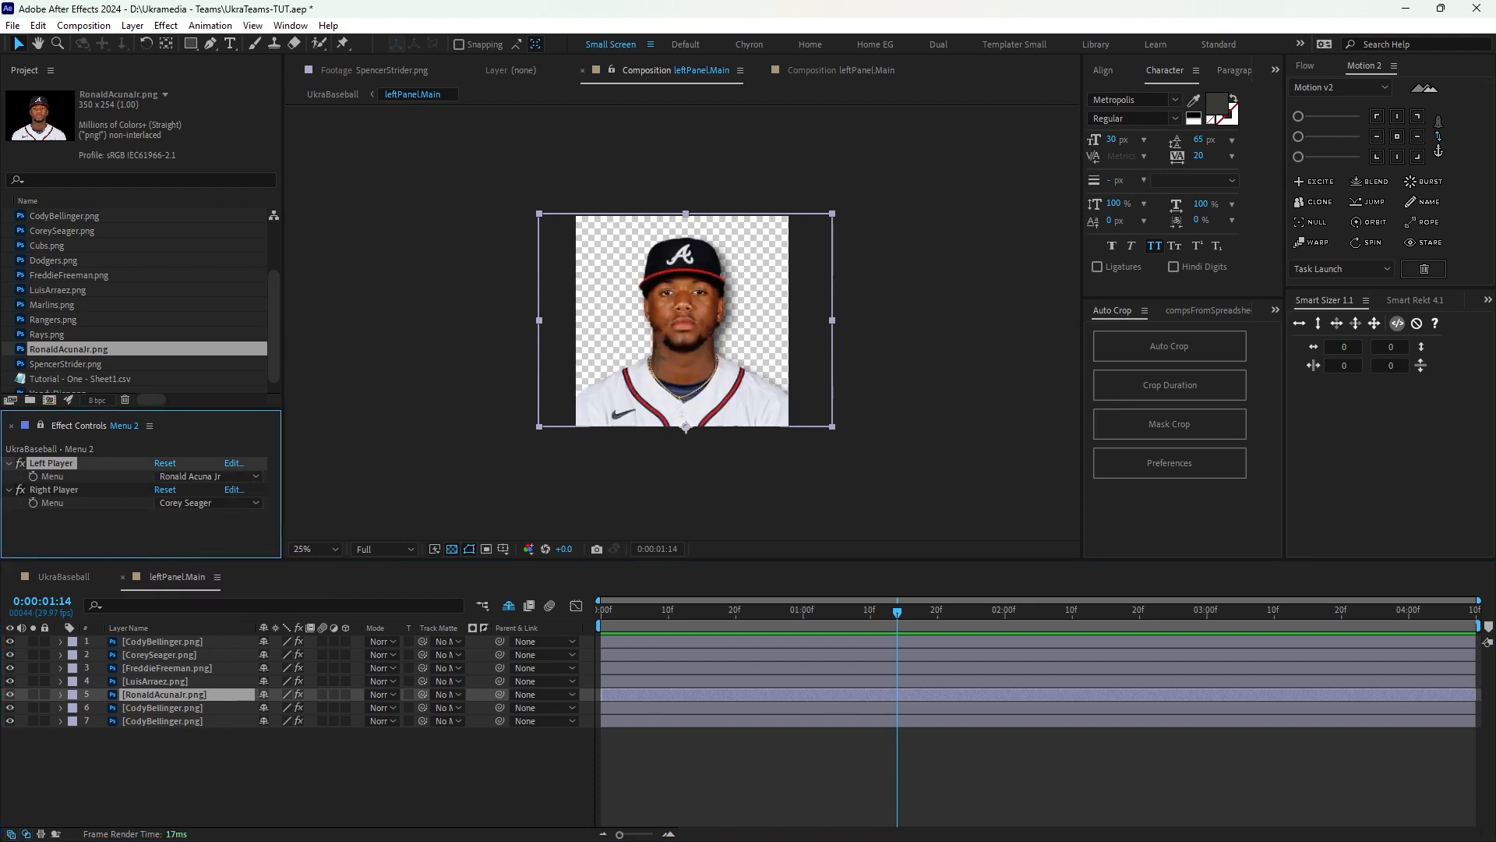
# Replace the sixth layer's source with SpencerStrider.png and the seventh layer's with YandyDiaz.png, and clear the selection.
pyautogui.click(162, 708)
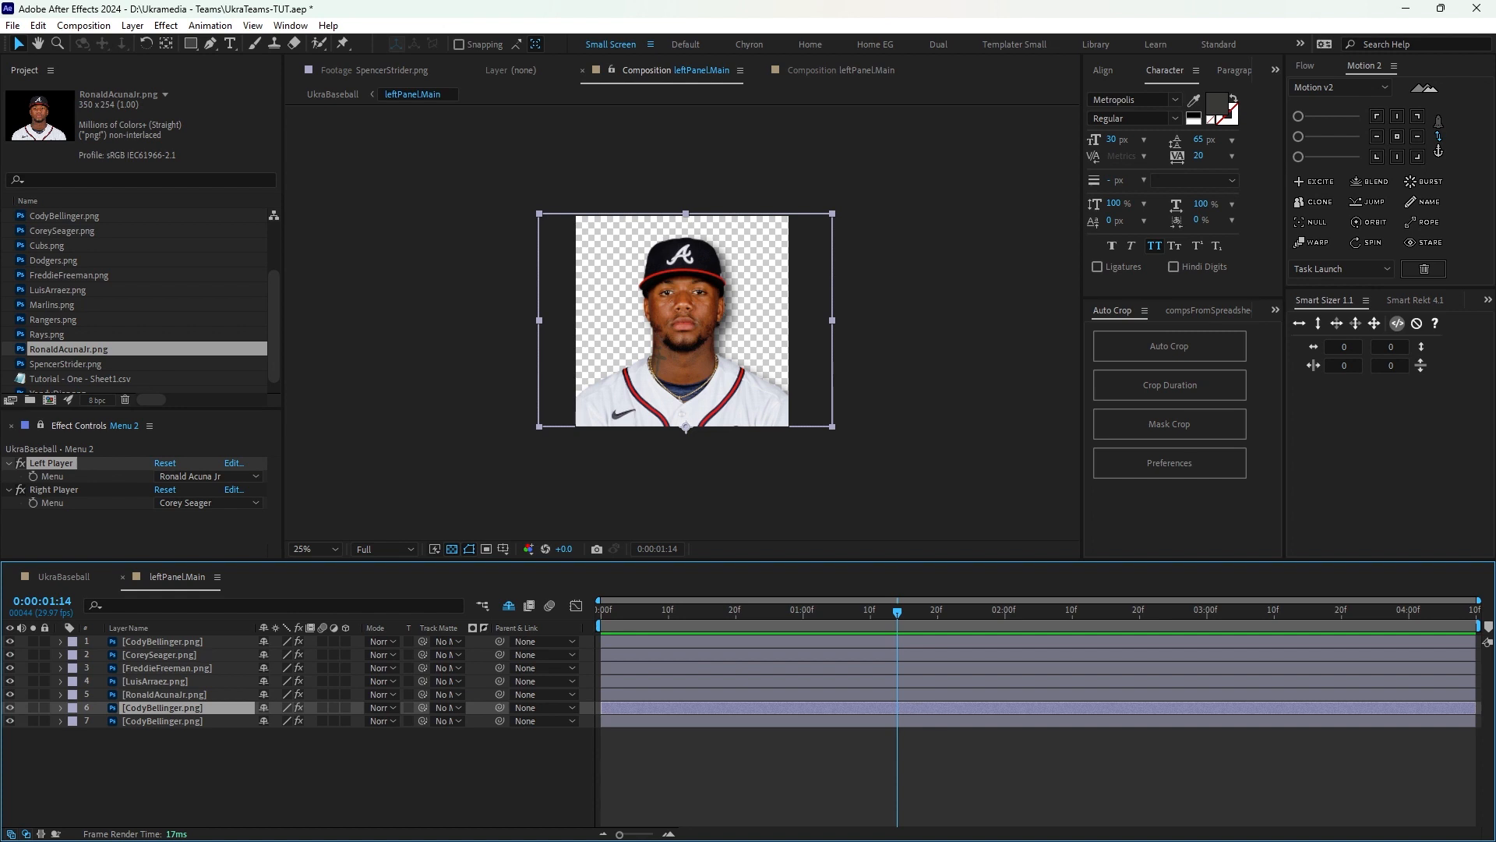
pyautogui.click(66, 364)
pyautogui.keyDown('alt'); pyautogui.moveTo(67, 364); pyautogui.dragTo(162, 708); pyautogui.keyUp('alt')
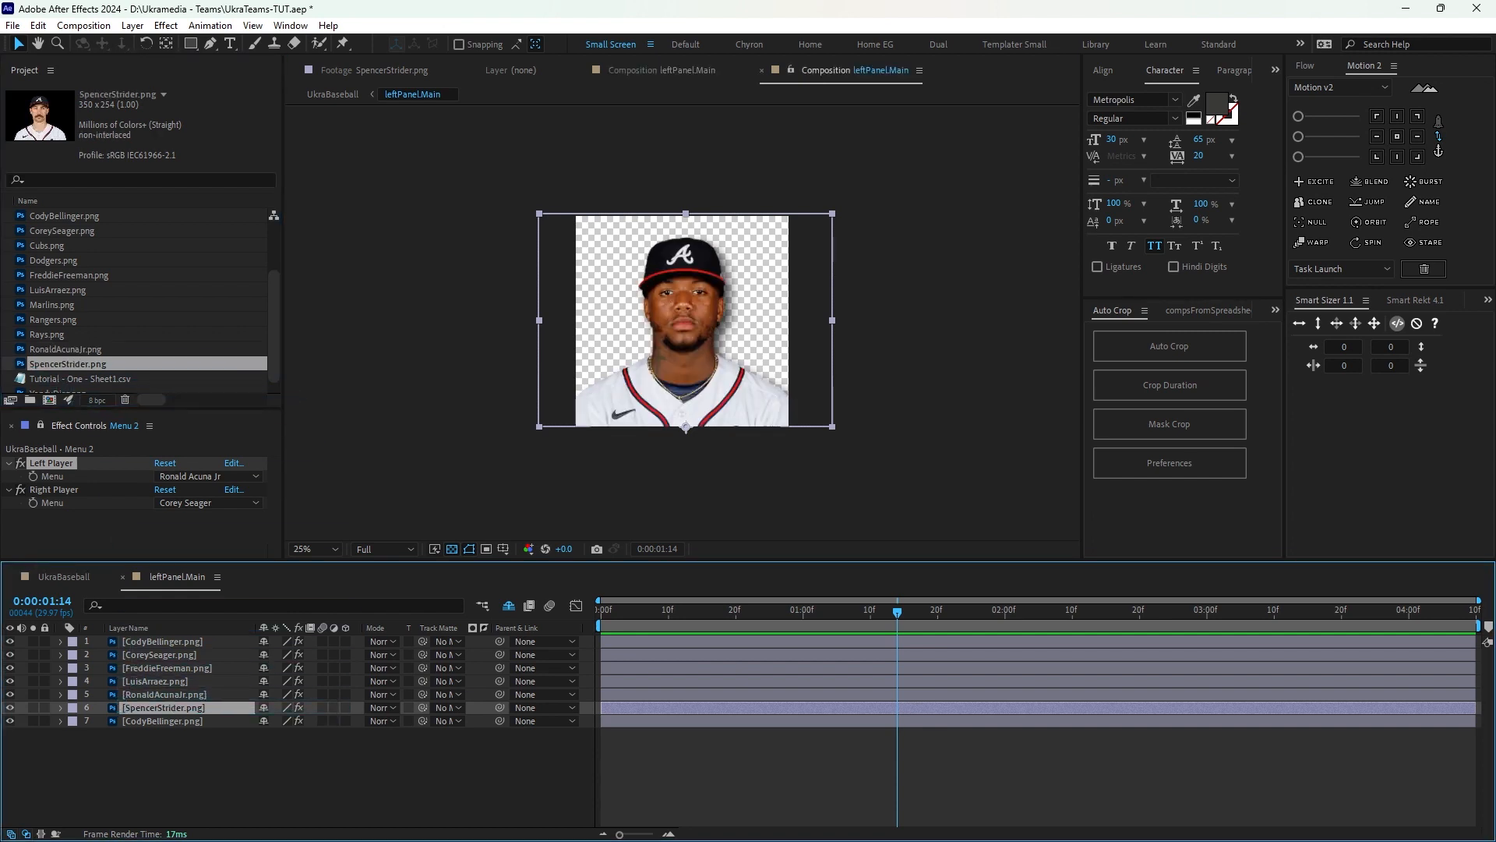
pyautogui.click(162, 721)
pyautogui.scroll(-1, 141, 300)
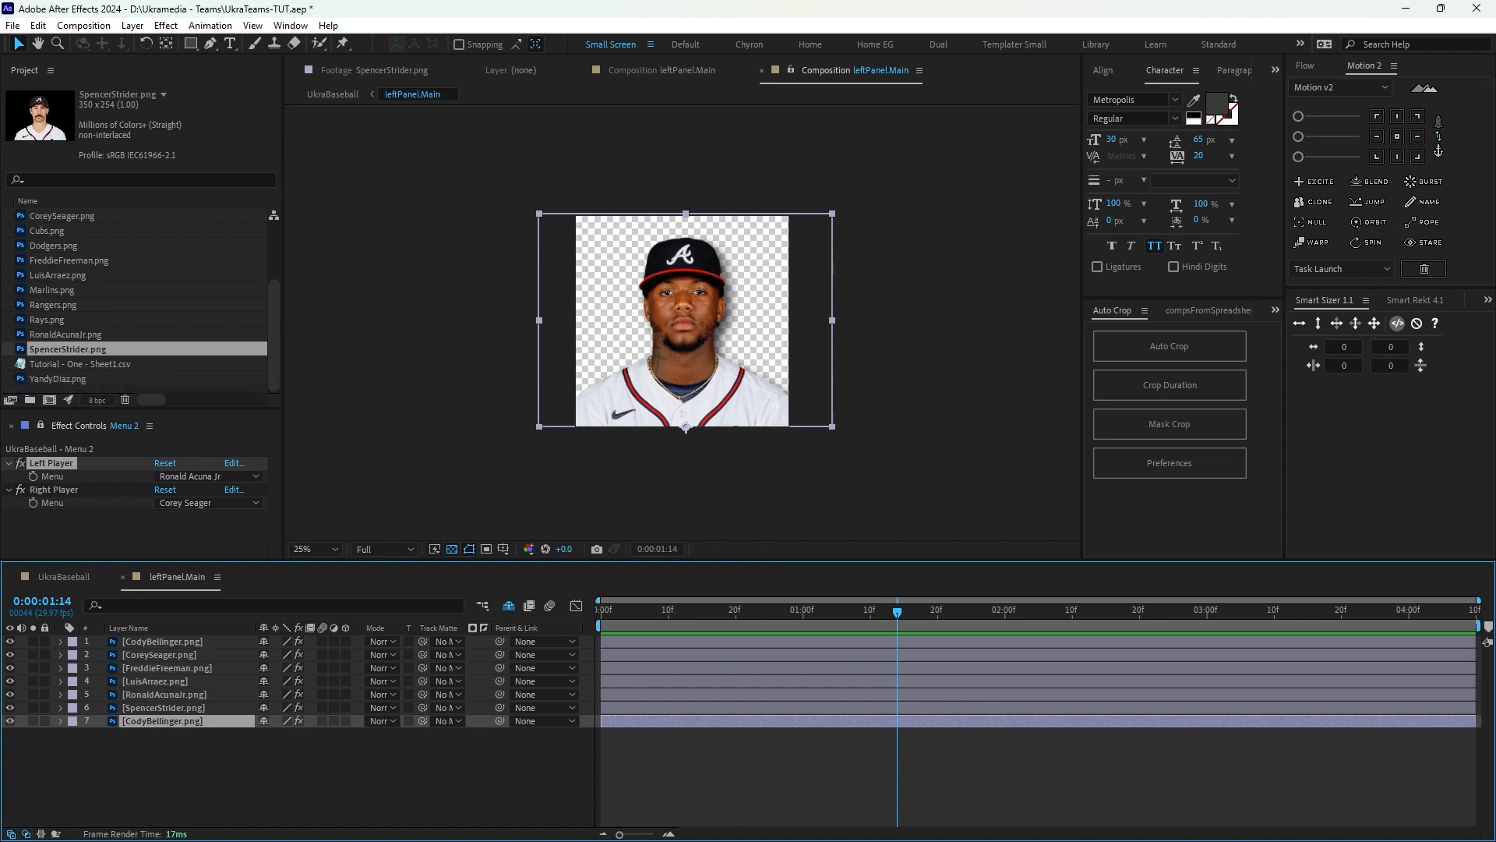
pyautogui.click(60, 379)
pyautogui.moveTo(60, 379); pyautogui.dragTo(147, 722)
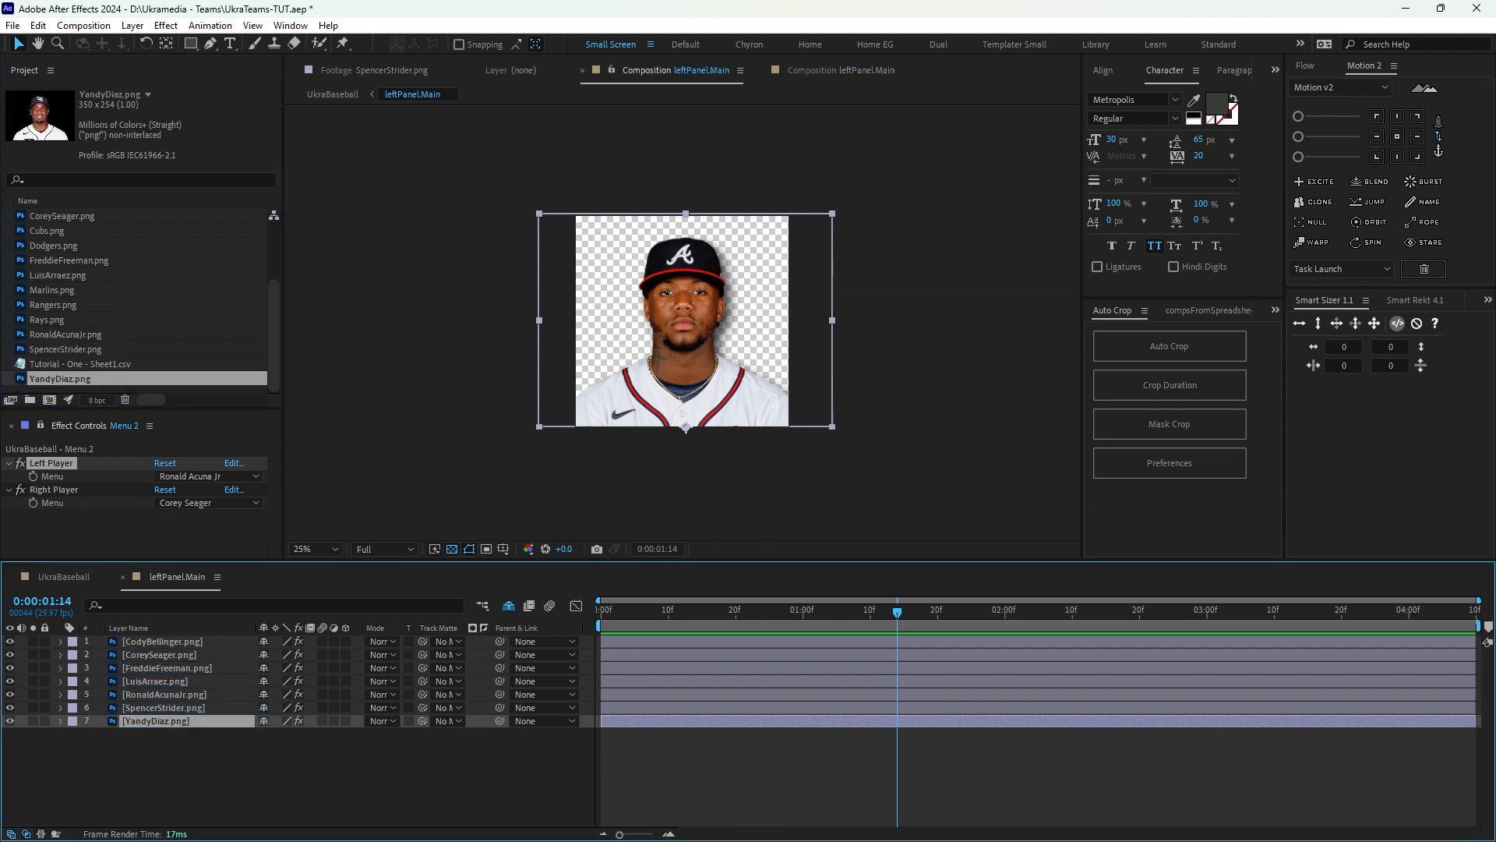
pyautogui.click(185, 761)
# Return to the start of the composition and check the last two photos by setting Left Player to Spencer Strider and Yandy Diaz.
pyautogui.press('Home')
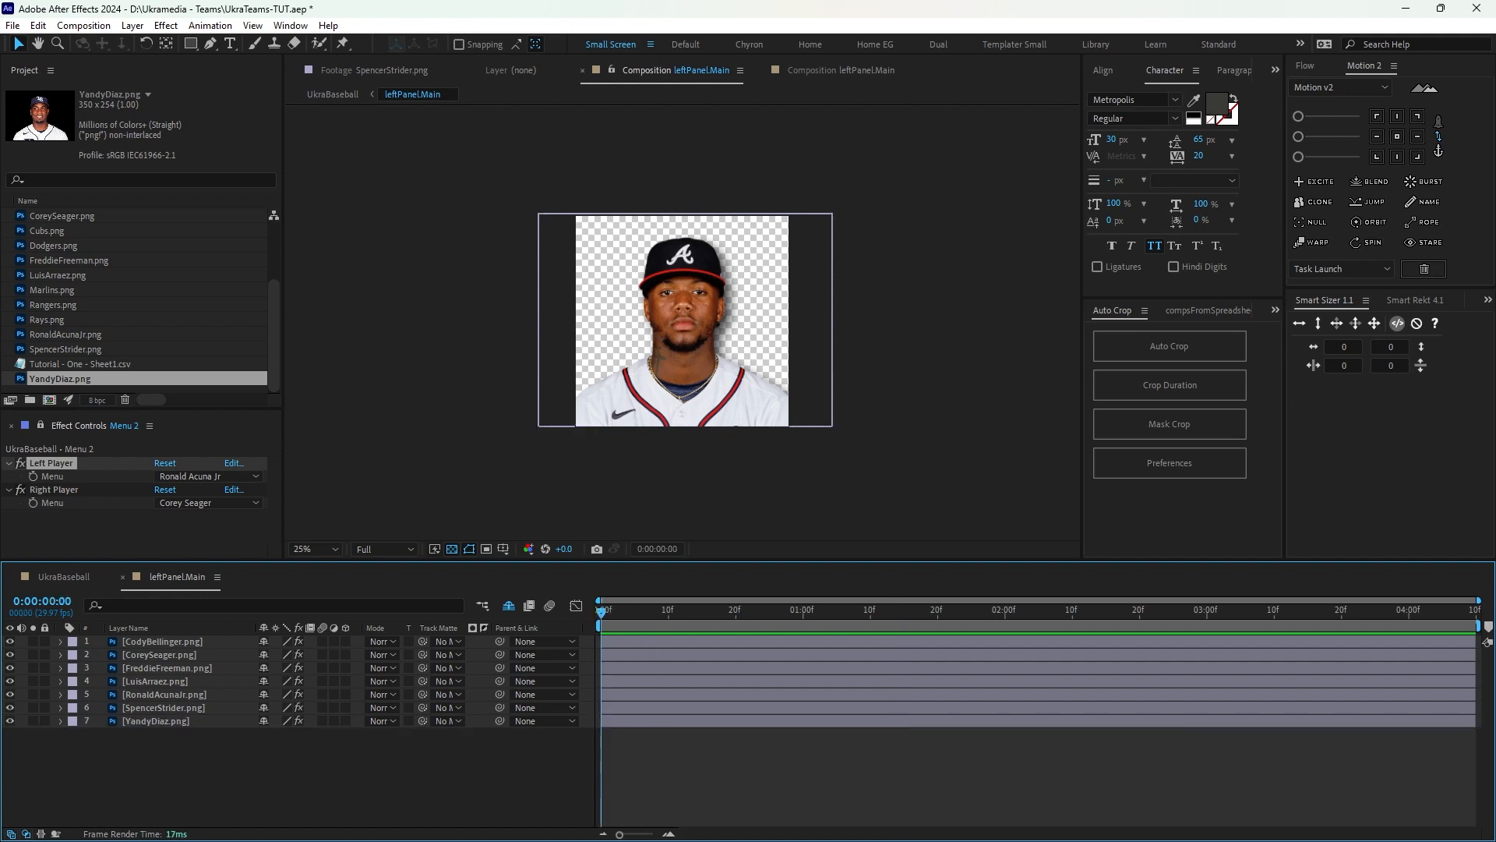
pyautogui.click(209, 477)
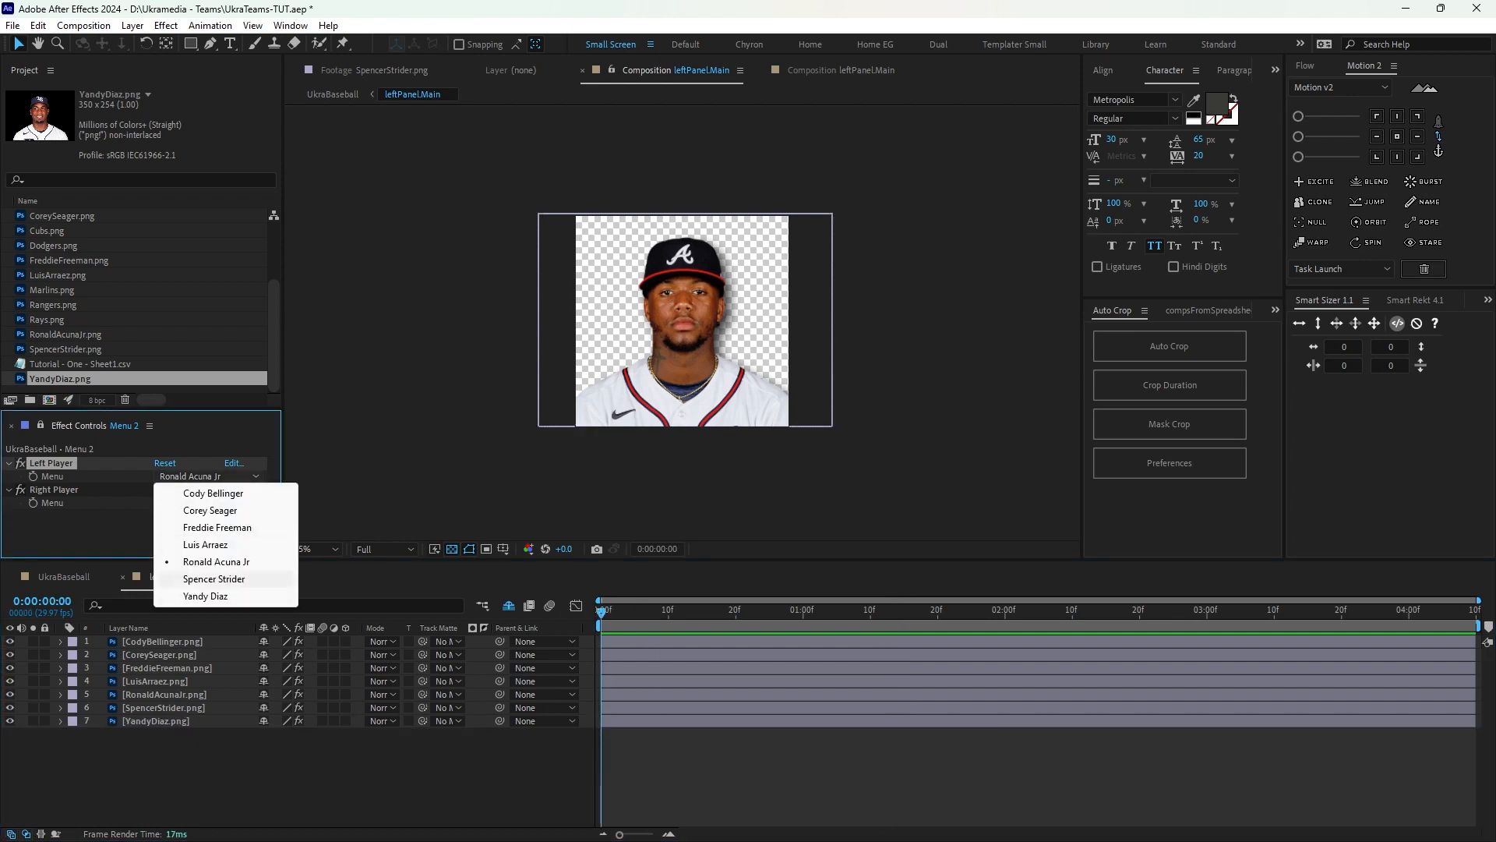
pyautogui.click(187, 580)
pyautogui.click(209, 477)
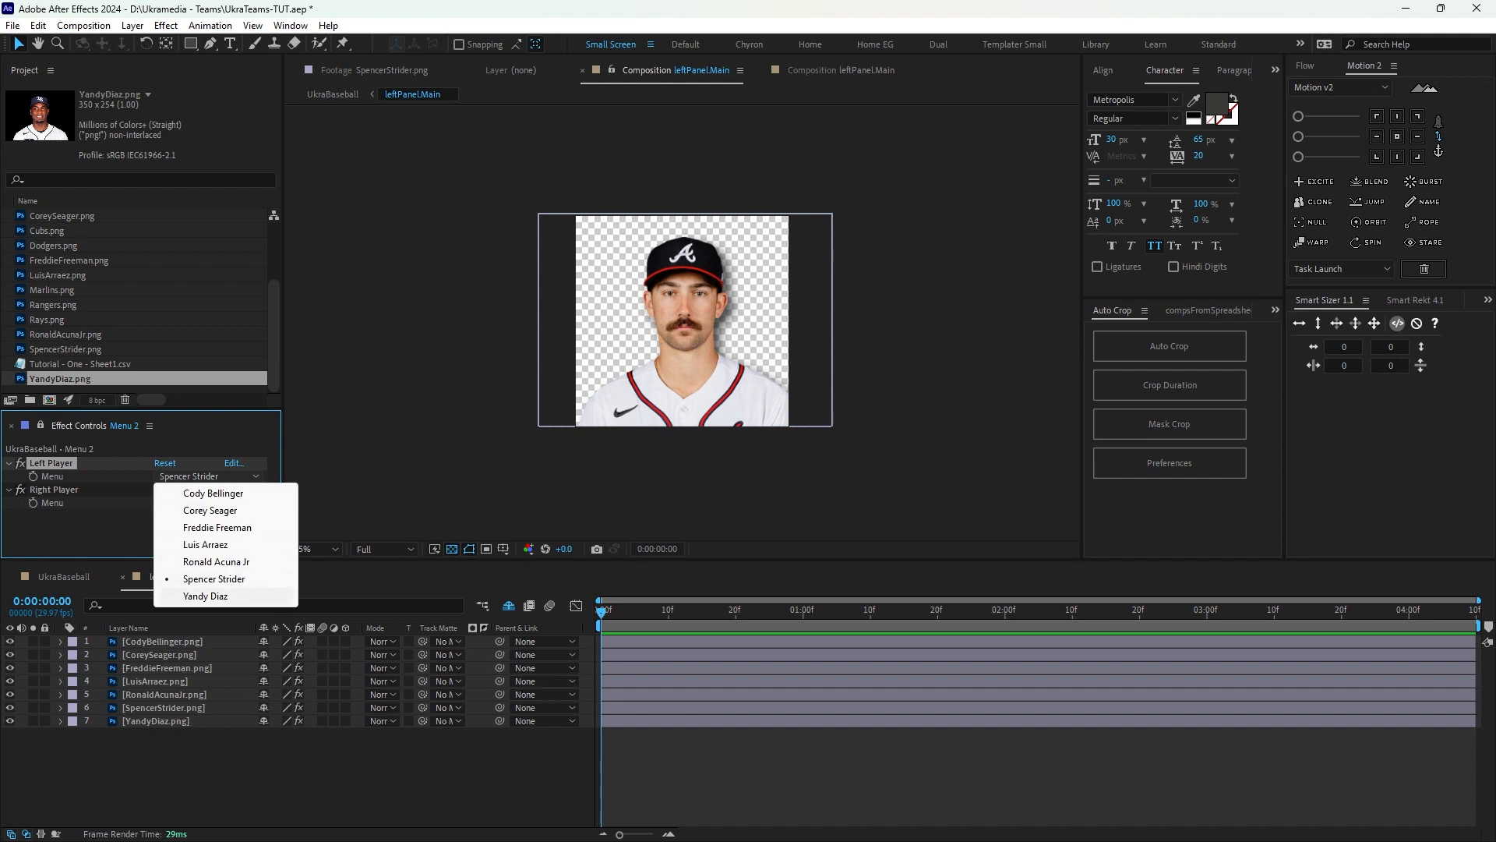
pyautogui.click(205, 596)
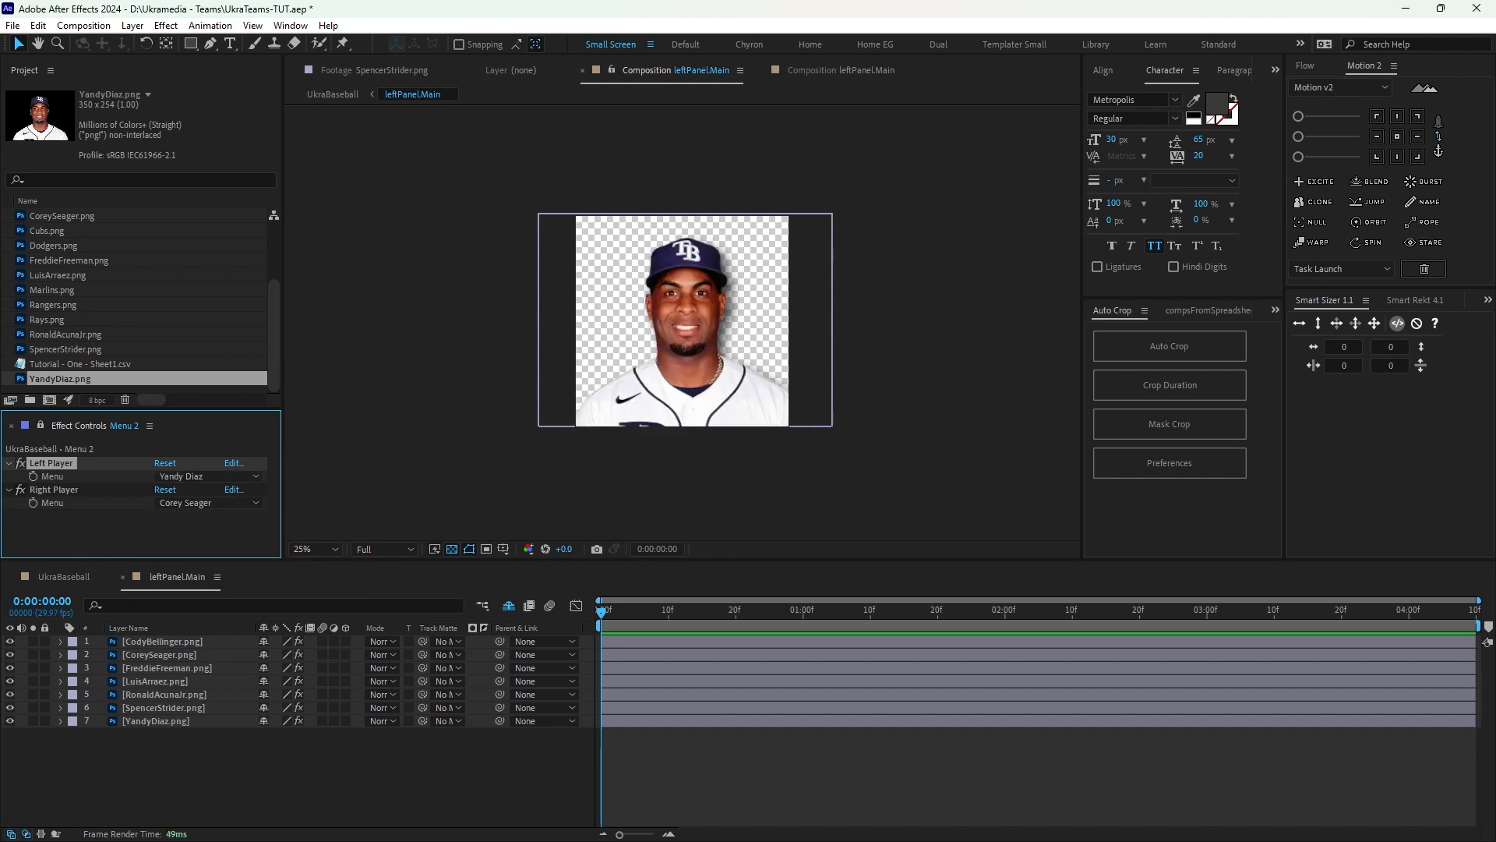
# Preview the UkraBaseball composition and test Left Player with Cody Bellinger, Corey Seager, Freddie Freeman and Luis Arraez.
pyautogui.click(64, 576)
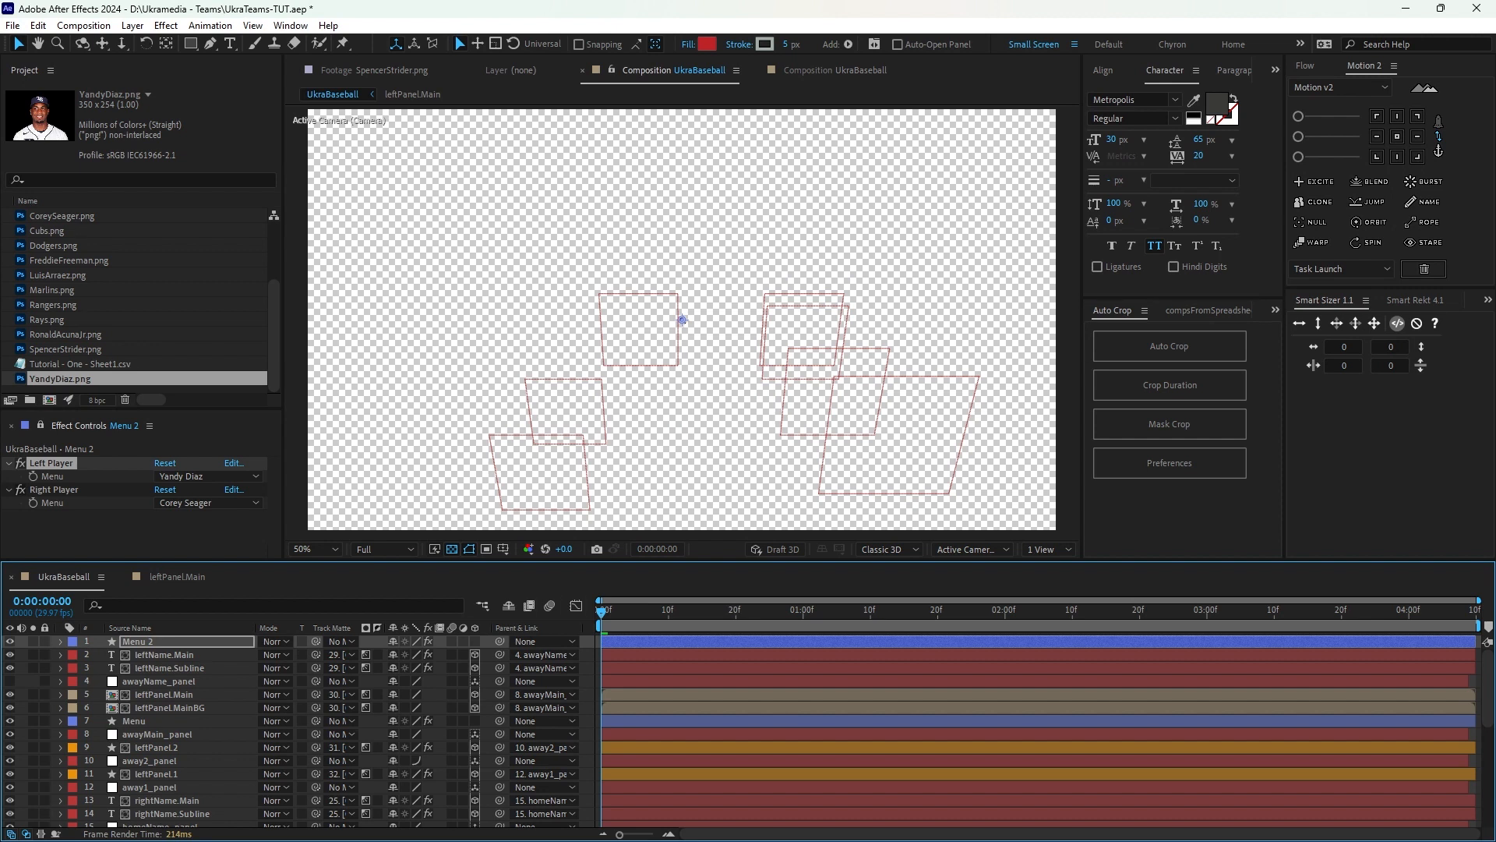
pyautogui.press('space')
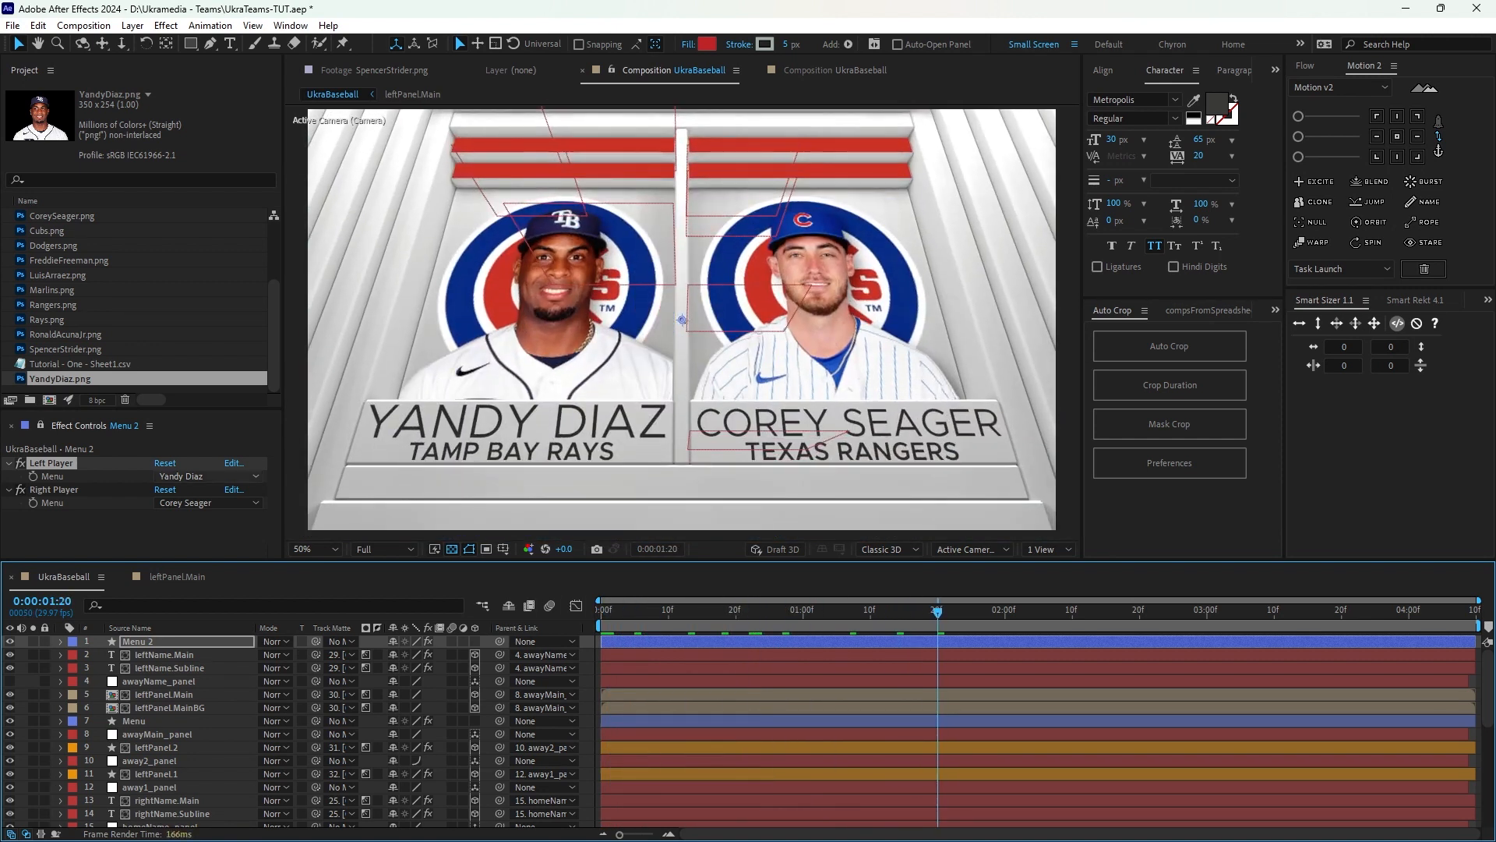
pyautogui.click(207, 476)
pyautogui.click(213, 493)
pyautogui.click(206, 476)
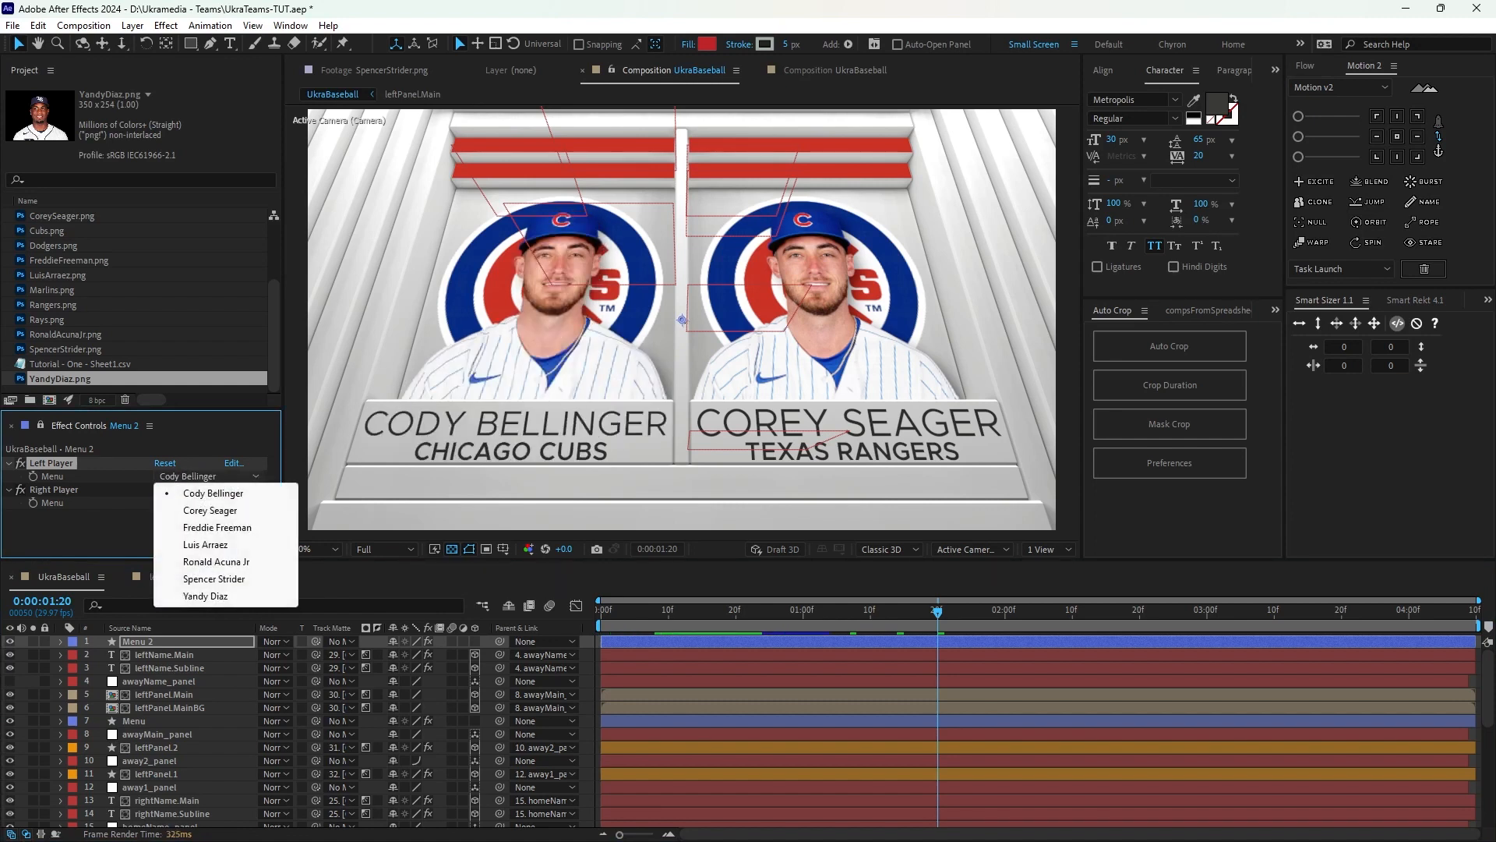
pyautogui.click(211, 510)
pyautogui.click(206, 476)
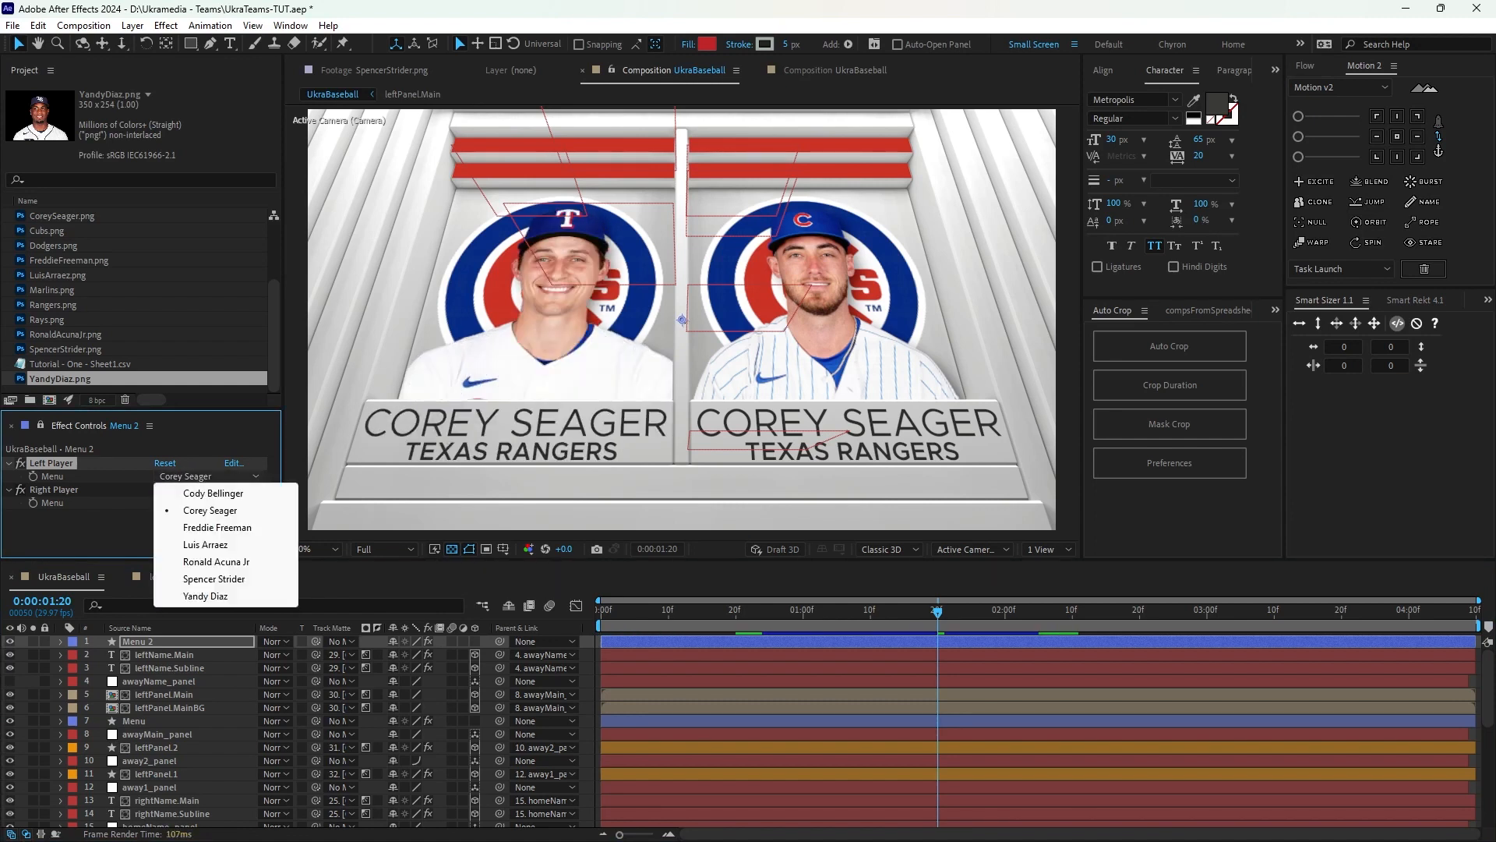
pyautogui.click(218, 527)
pyautogui.click(206, 476)
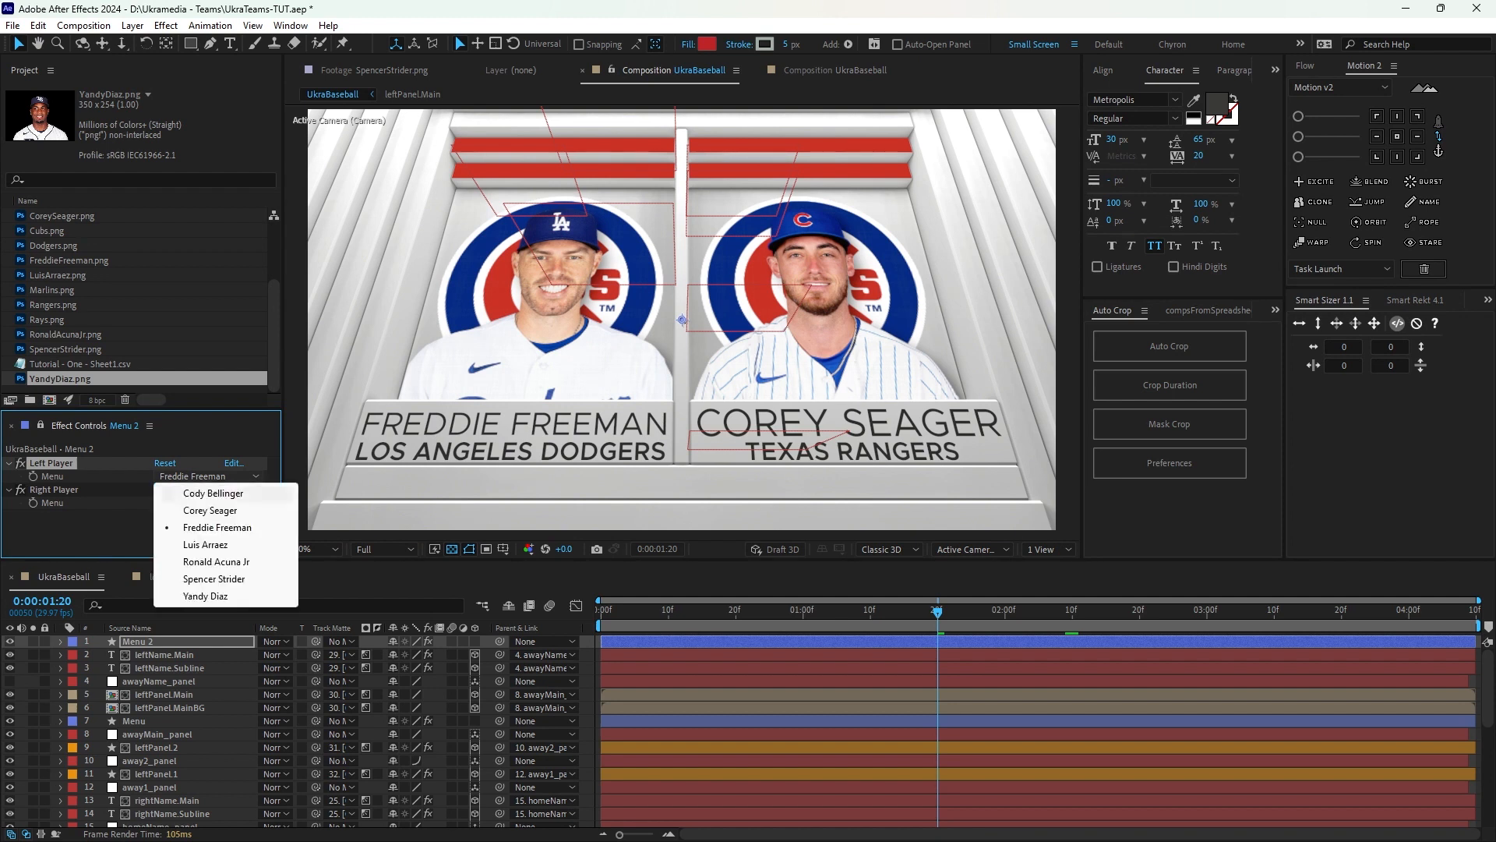
pyautogui.click(205, 544)
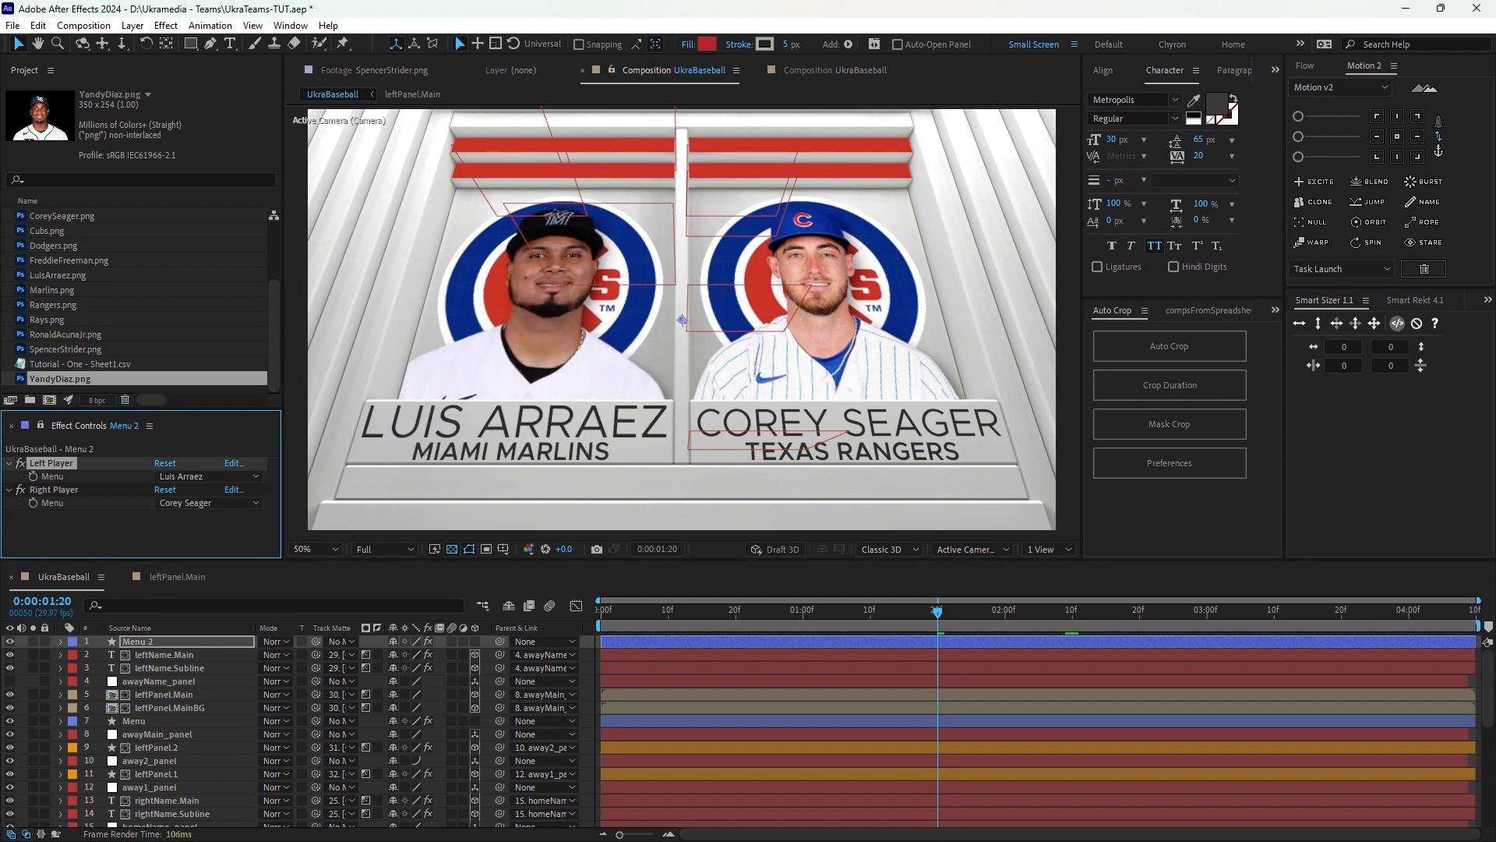
# Test Left Player again in the main composition with Cody Bellinger and Ronald Acuna Jr.
pyautogui.click(207, 477)
pyautogui.click(213, 494)
pyautogui.click(206, 476)
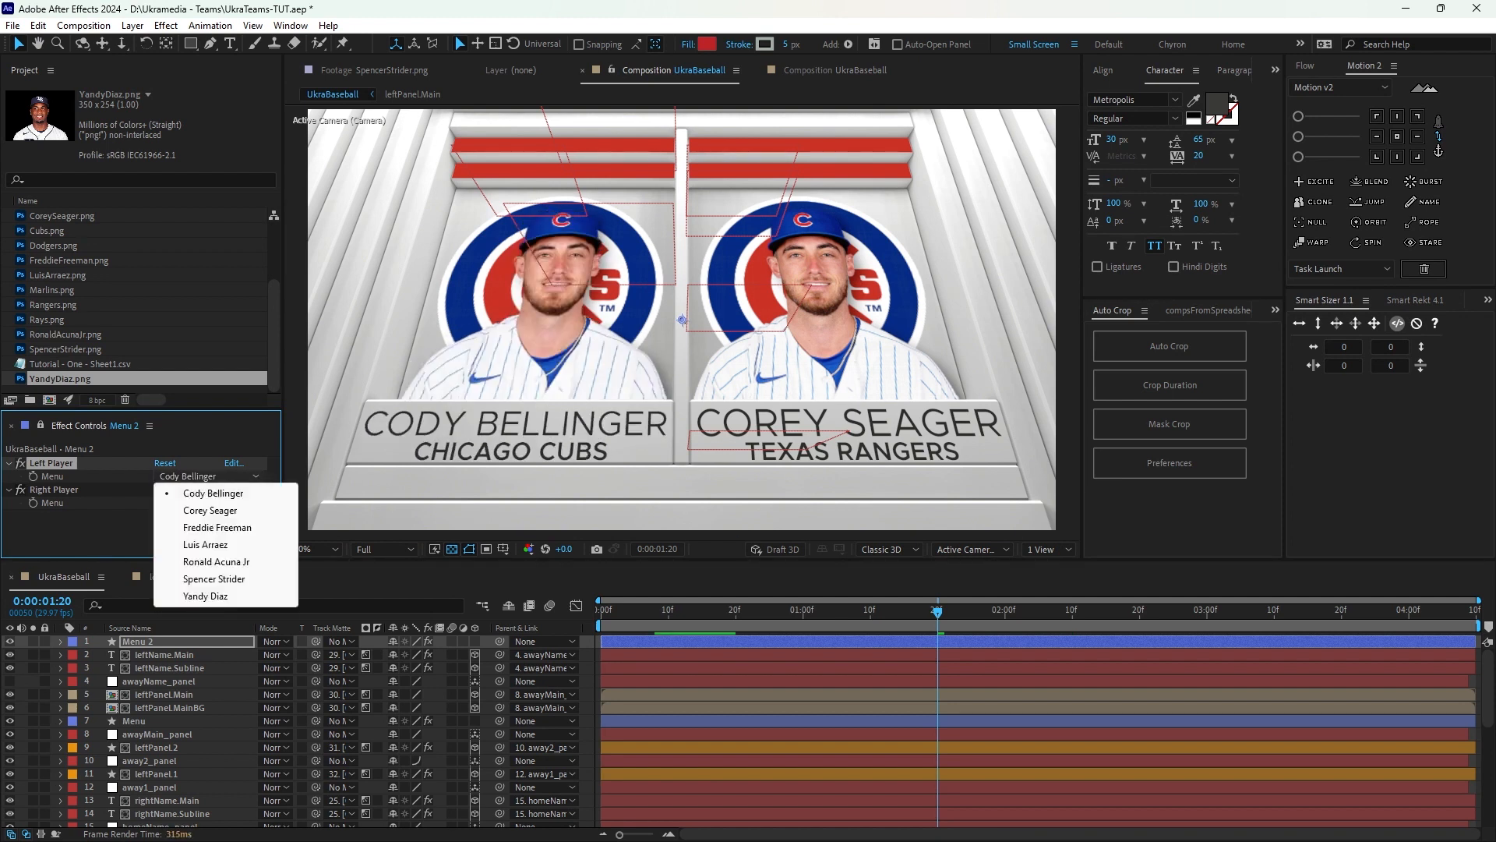
pyautogui.click(214, 562)
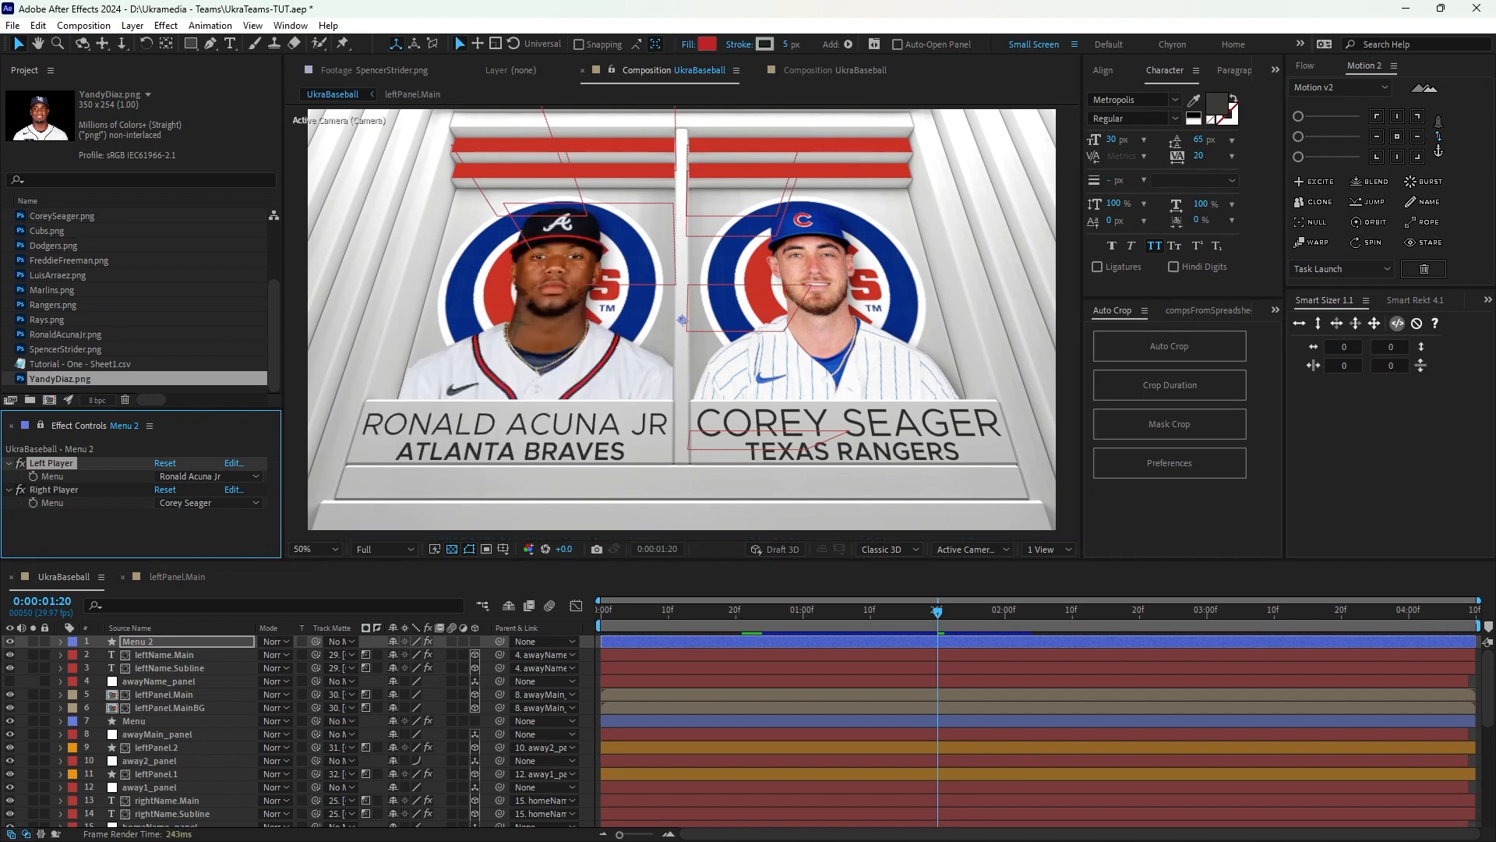
# Open the leftPanel.MainBG composition and add an expression to the opacity of the Cubs.png layer.
pyautogui.click(177, 577)
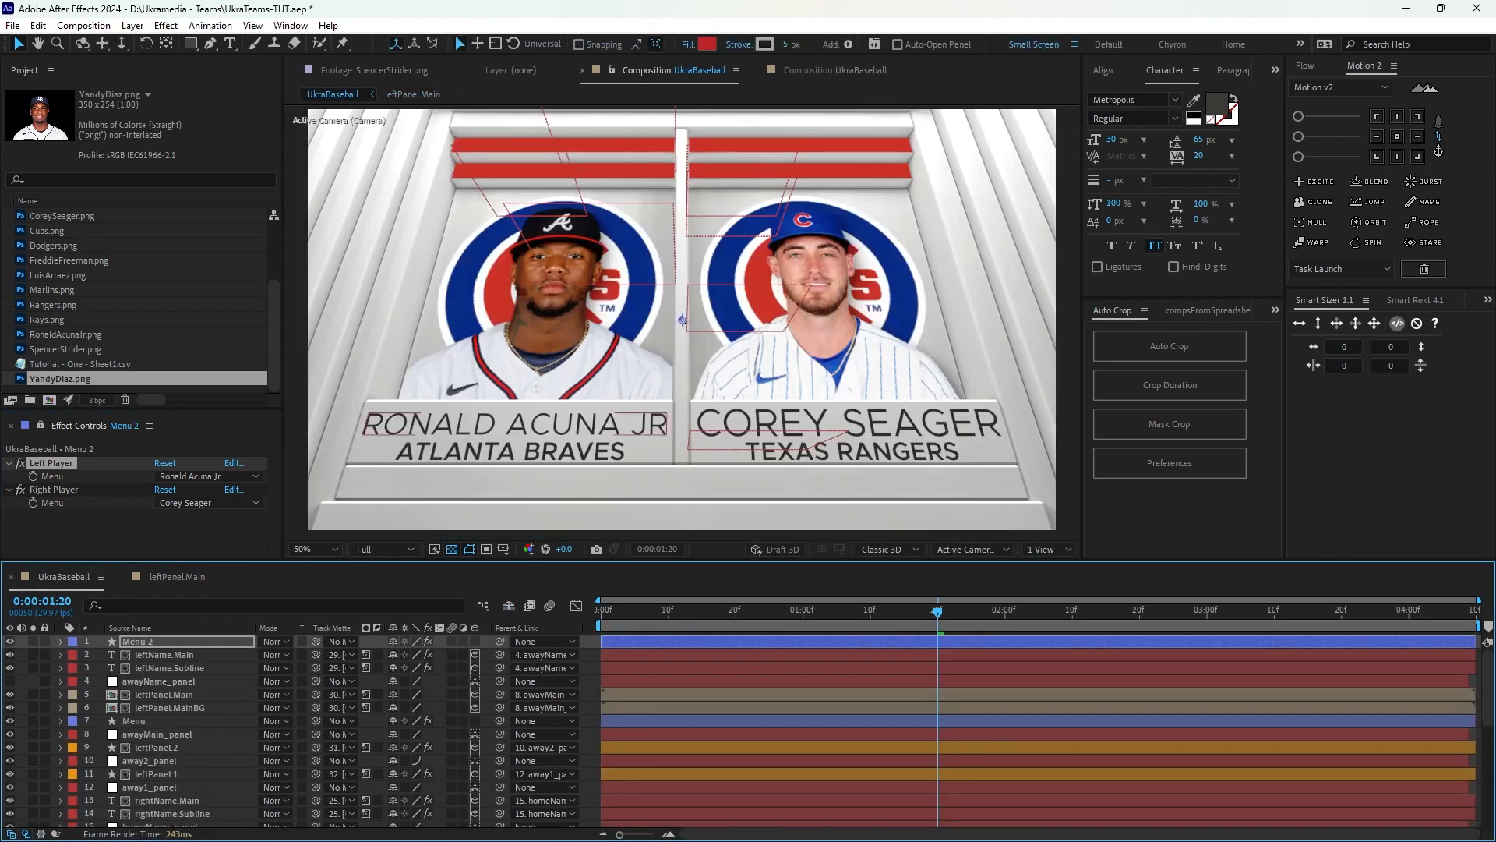
pyautogui.click(170, 707)
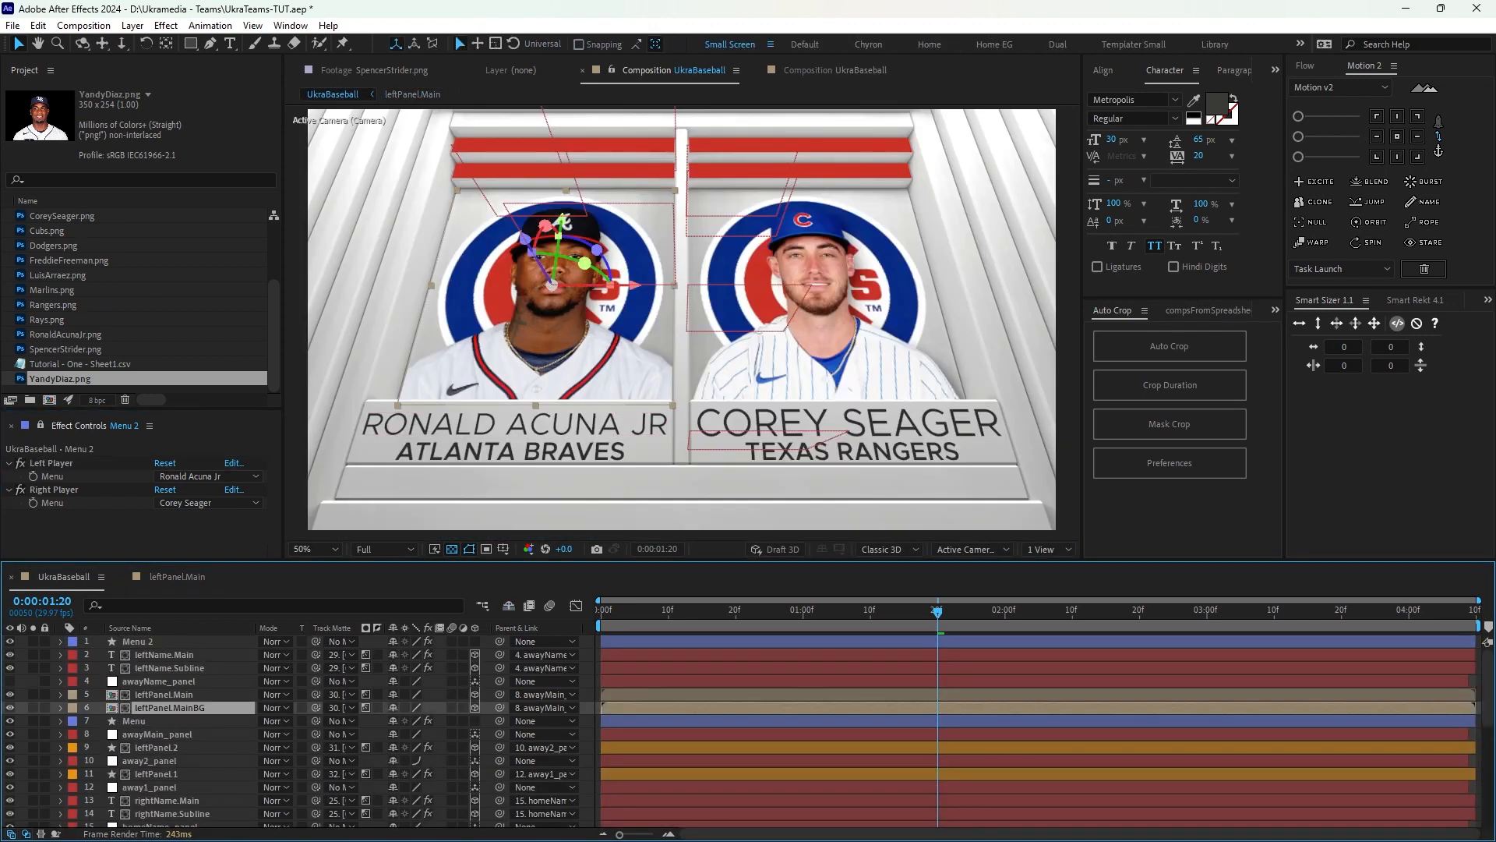
pyautogui.doubleClick(170, 707)
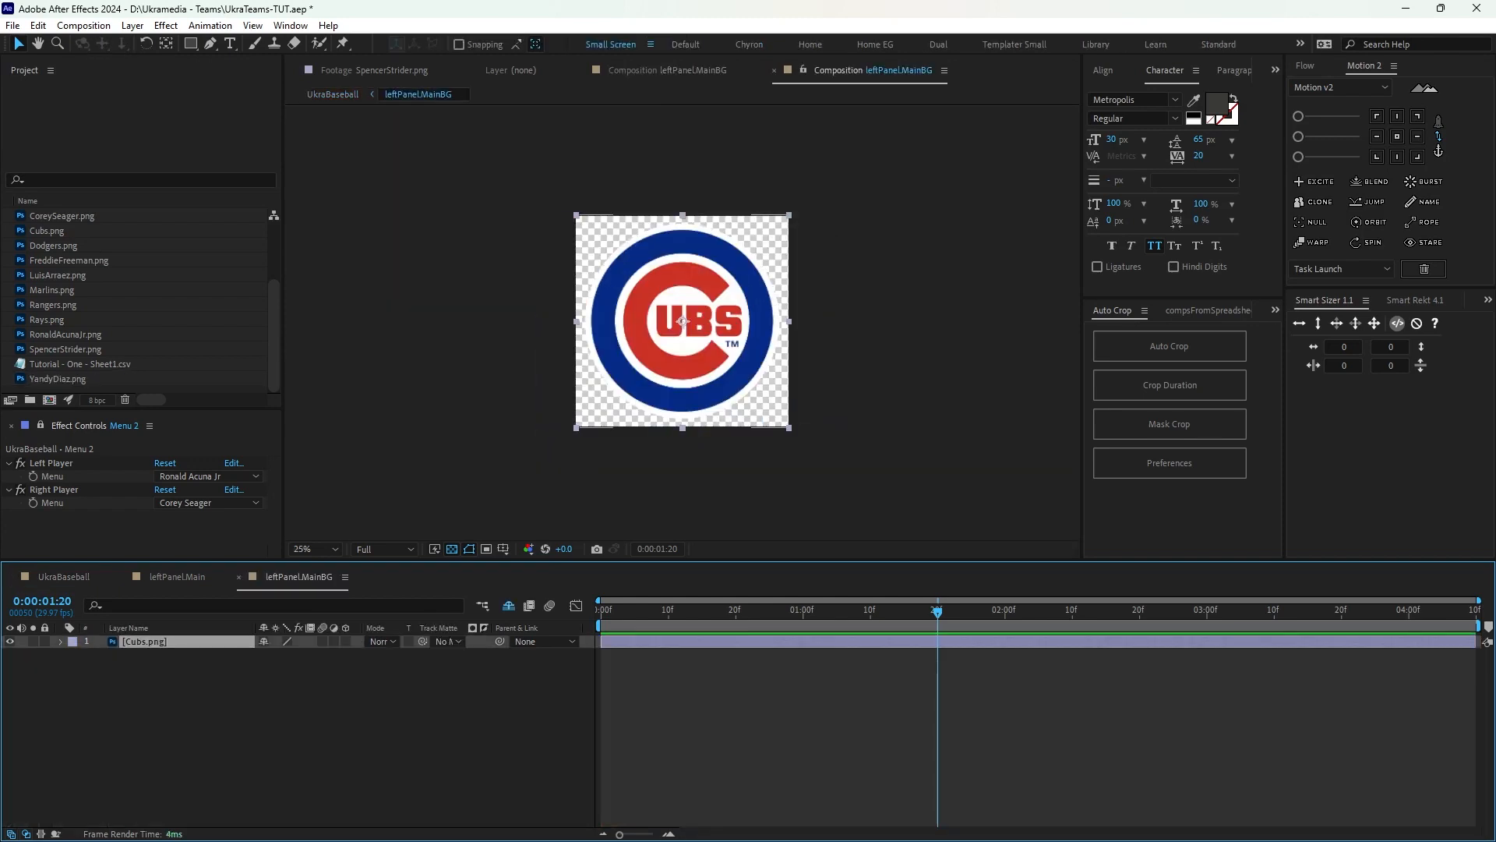
pyautogui.press('t')
pyautogui.hotkey('alt', 'shift', '=')
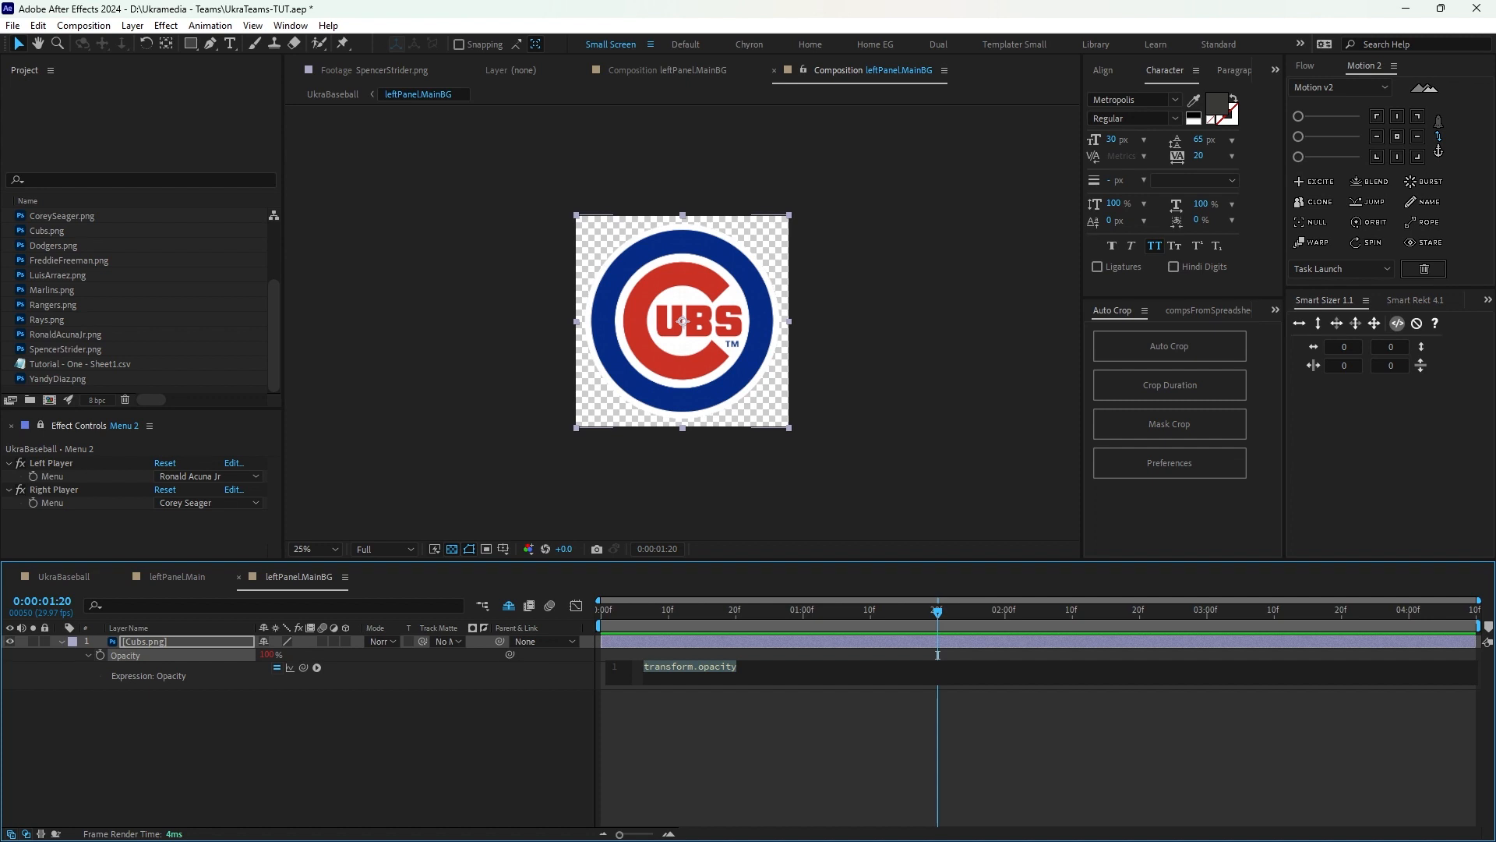
# In the Cubs.png opacity expression, define the variable logo as the Left Player Menu value of UkraBaseball's Menu 2 layer.
pyautogui.write('logo=')
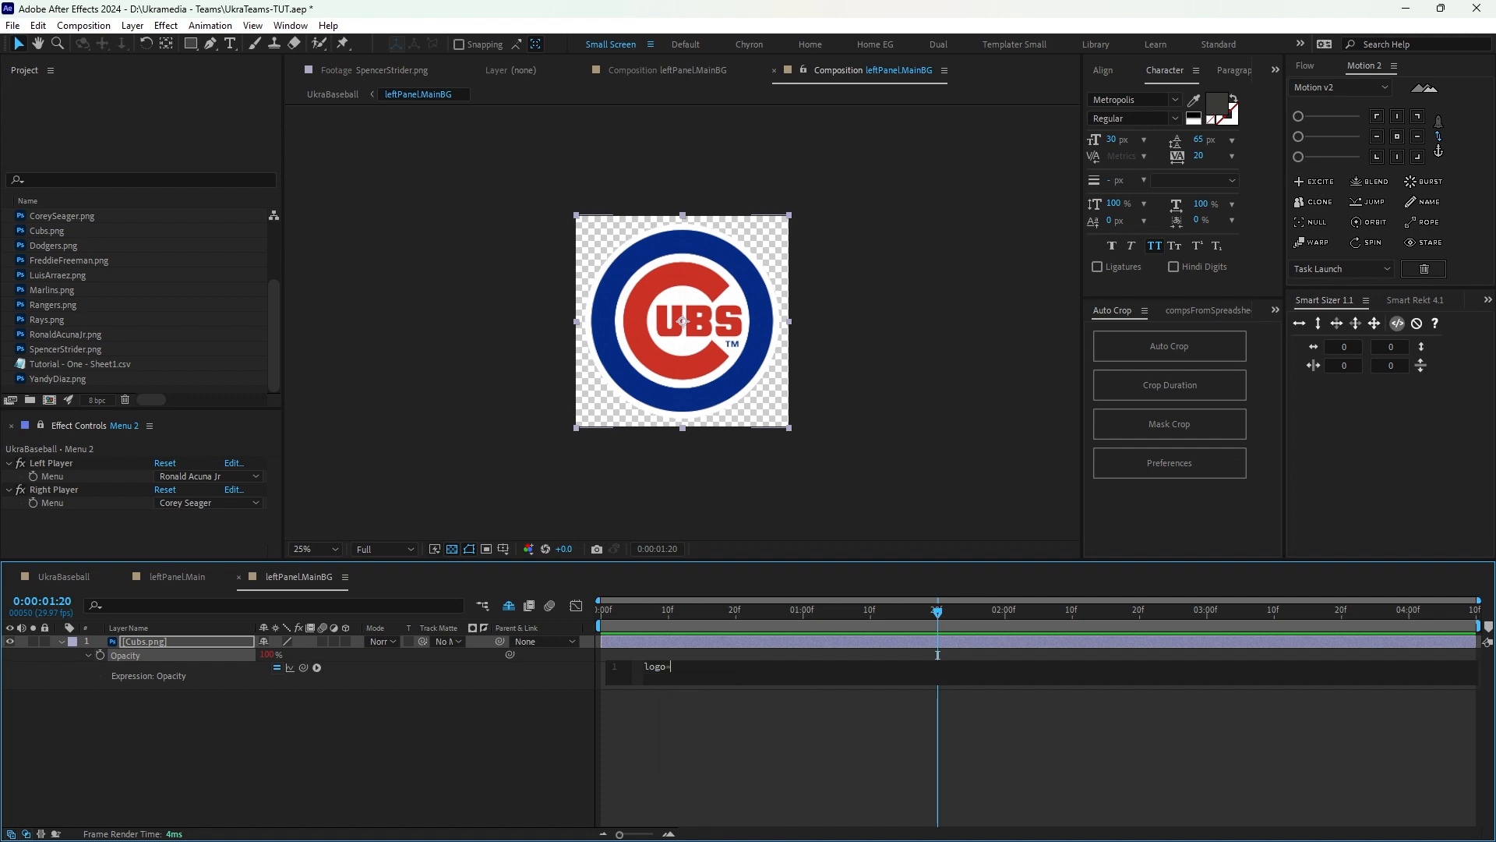
pyautogui.press('BackSpace')
pyautogui.write('=')
pyautogui.moveTo(303, 667); pyautogui.dragTo(70, 477)
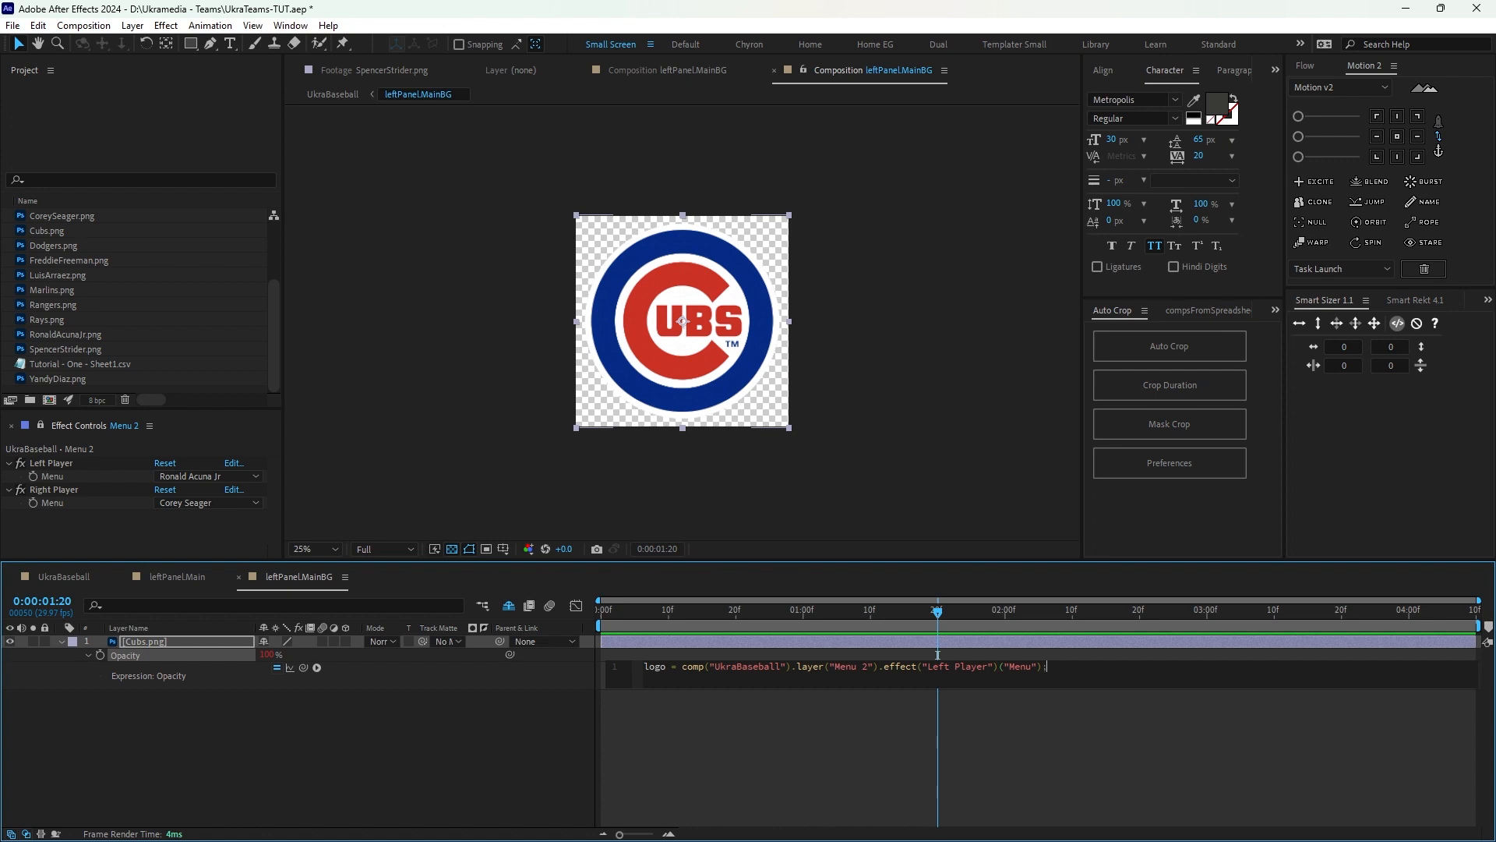
pyautogui.press('Return')
pyautogui.press('Return')
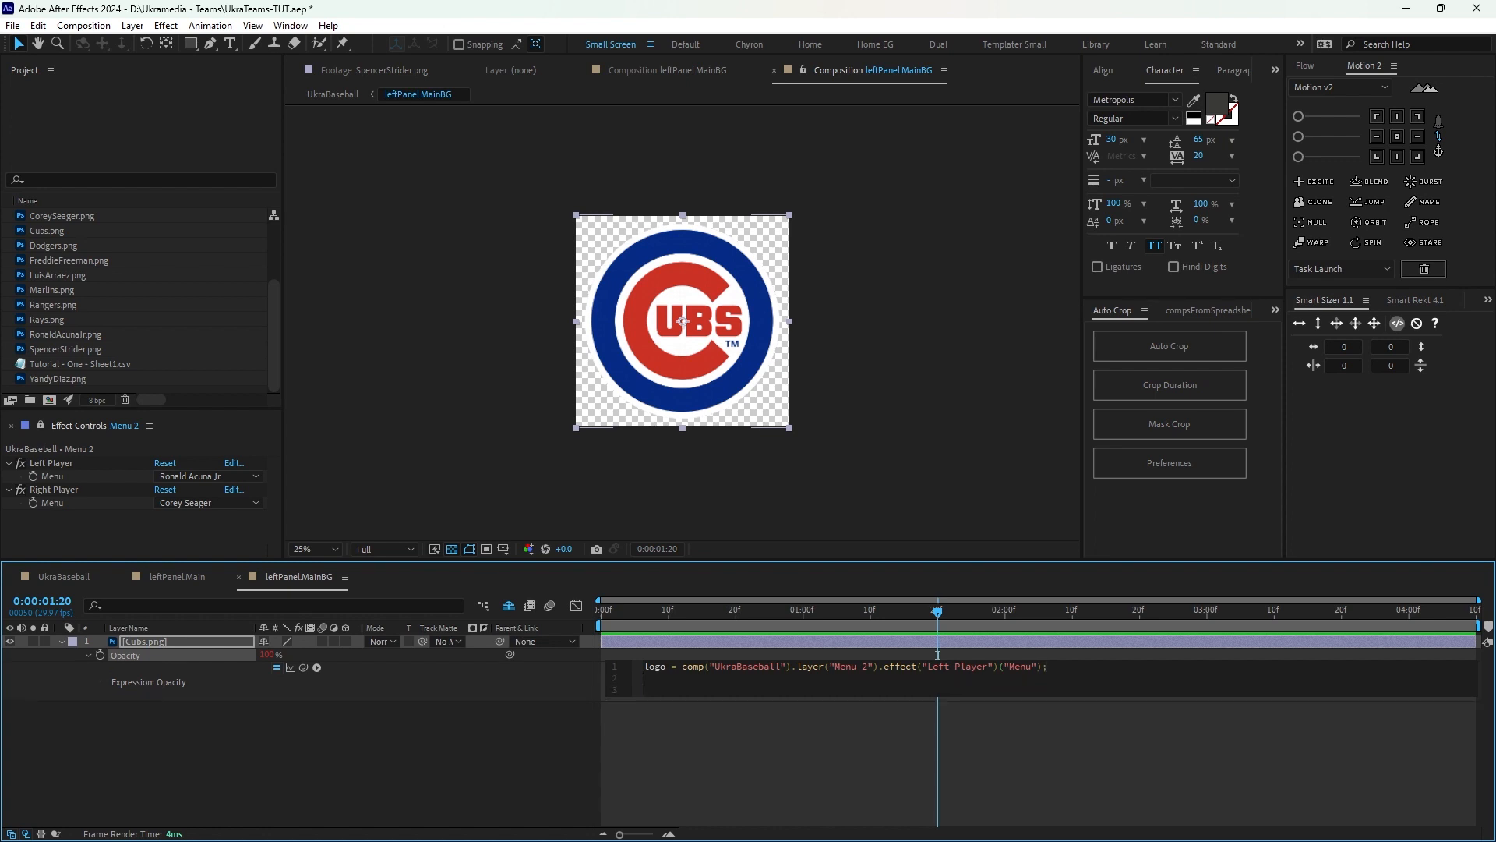
# Extend the Cubs.png opacity expression with an if condition that returns 100 when logo equals the layer index.
pyautogui.write('if ')
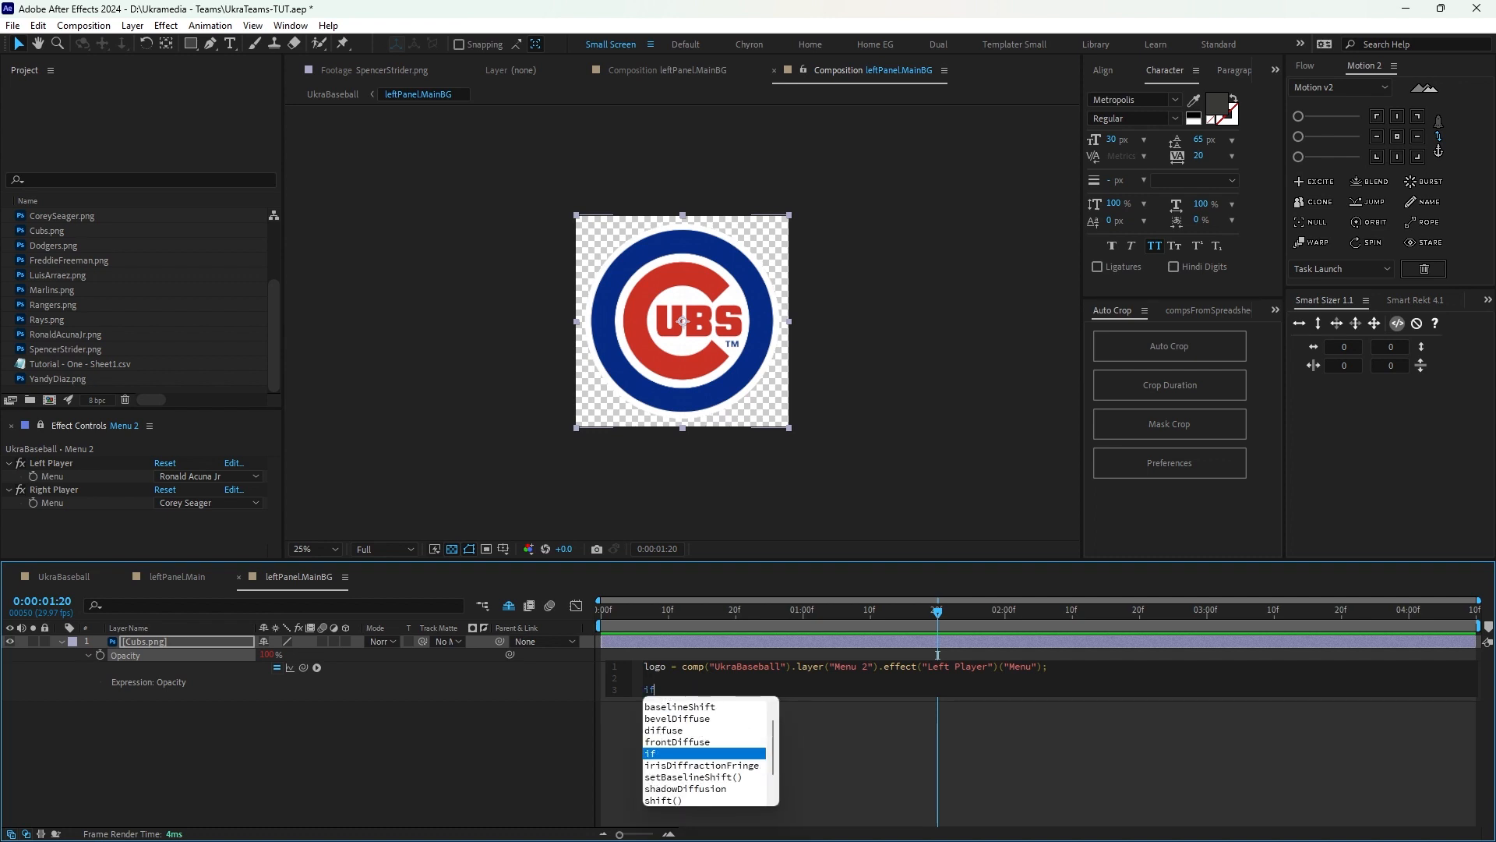
pyautogui.write('(')
pyautogui.write('logo ')
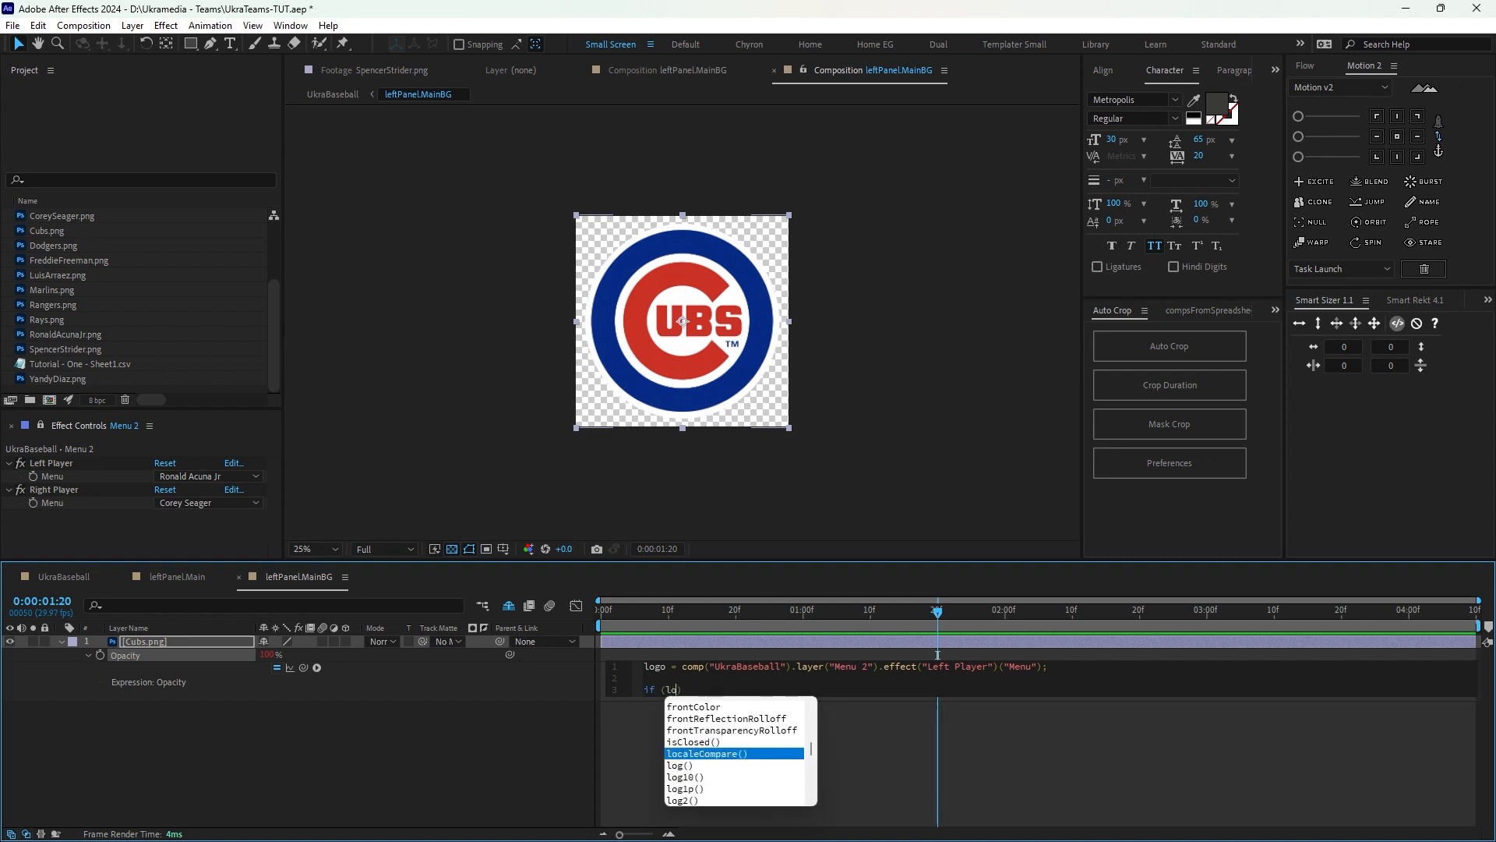
pyautogui.write('==')
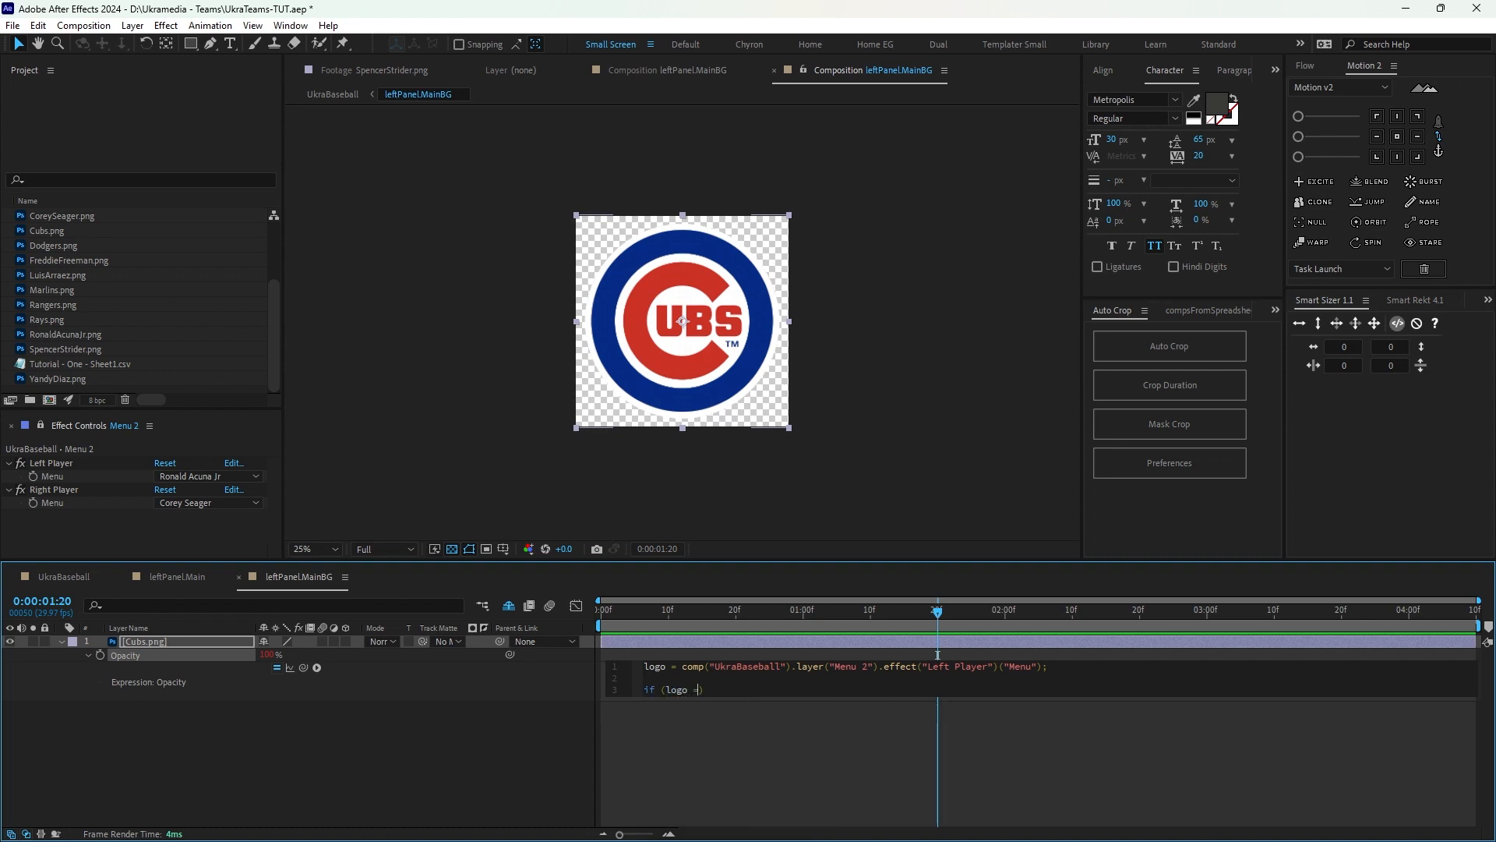
pyautogui.write(' index')
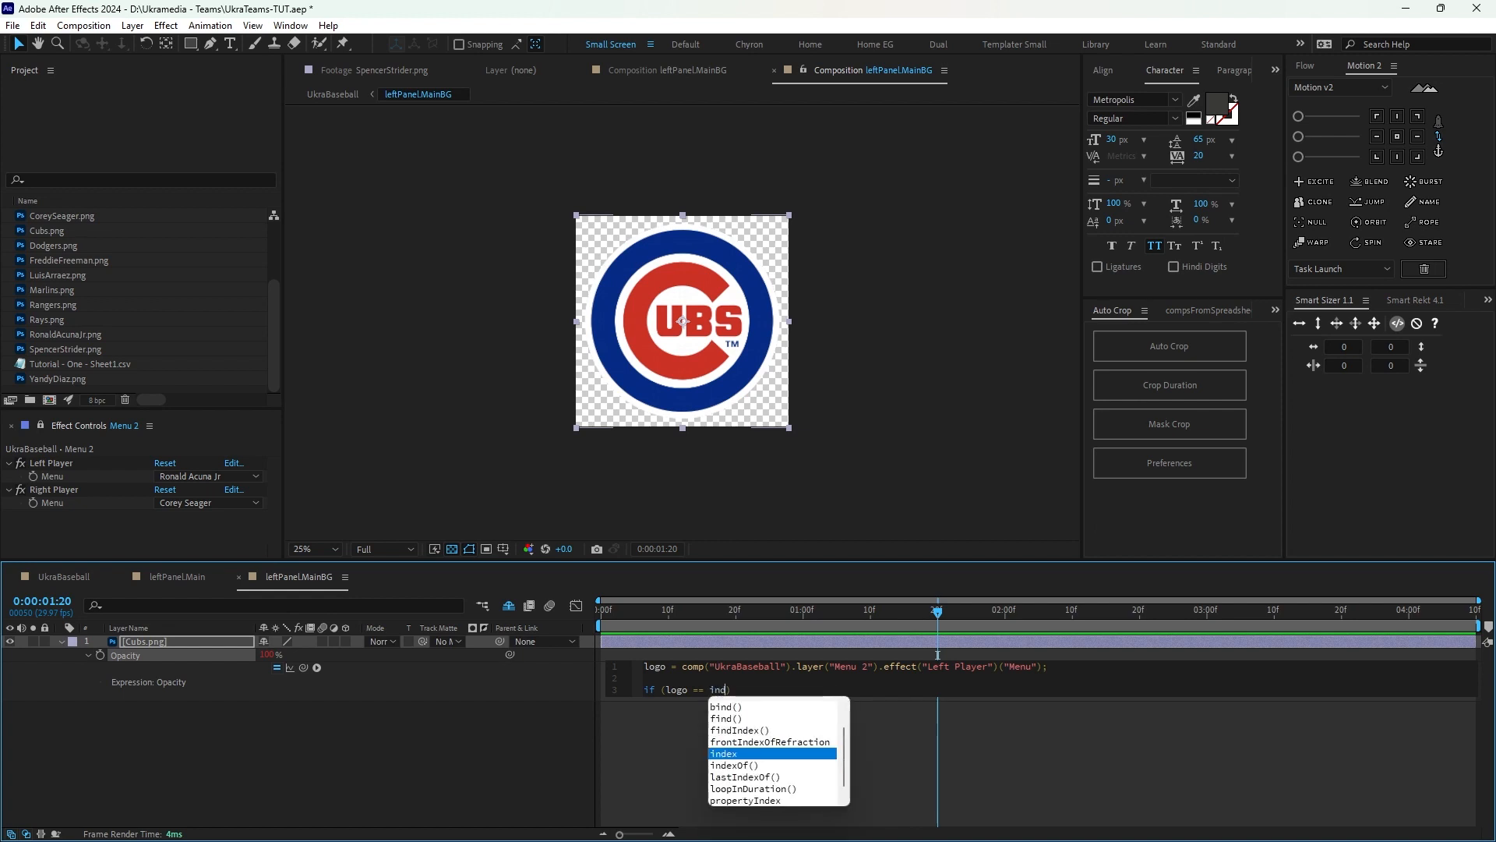
pyautogui.press('Right')
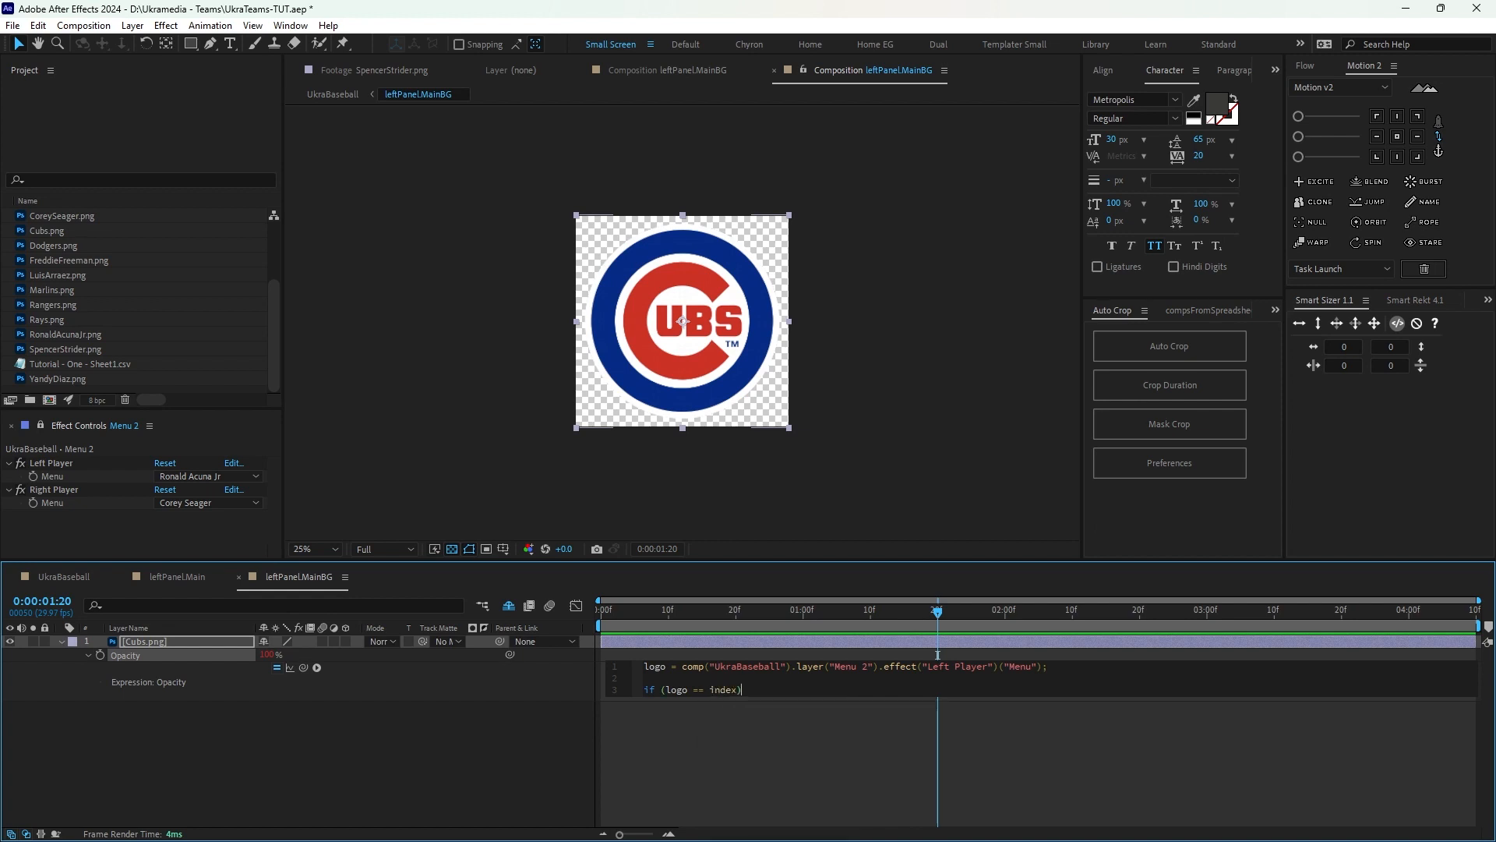
pyautogui.write('{')
pyautogui.press('Return')
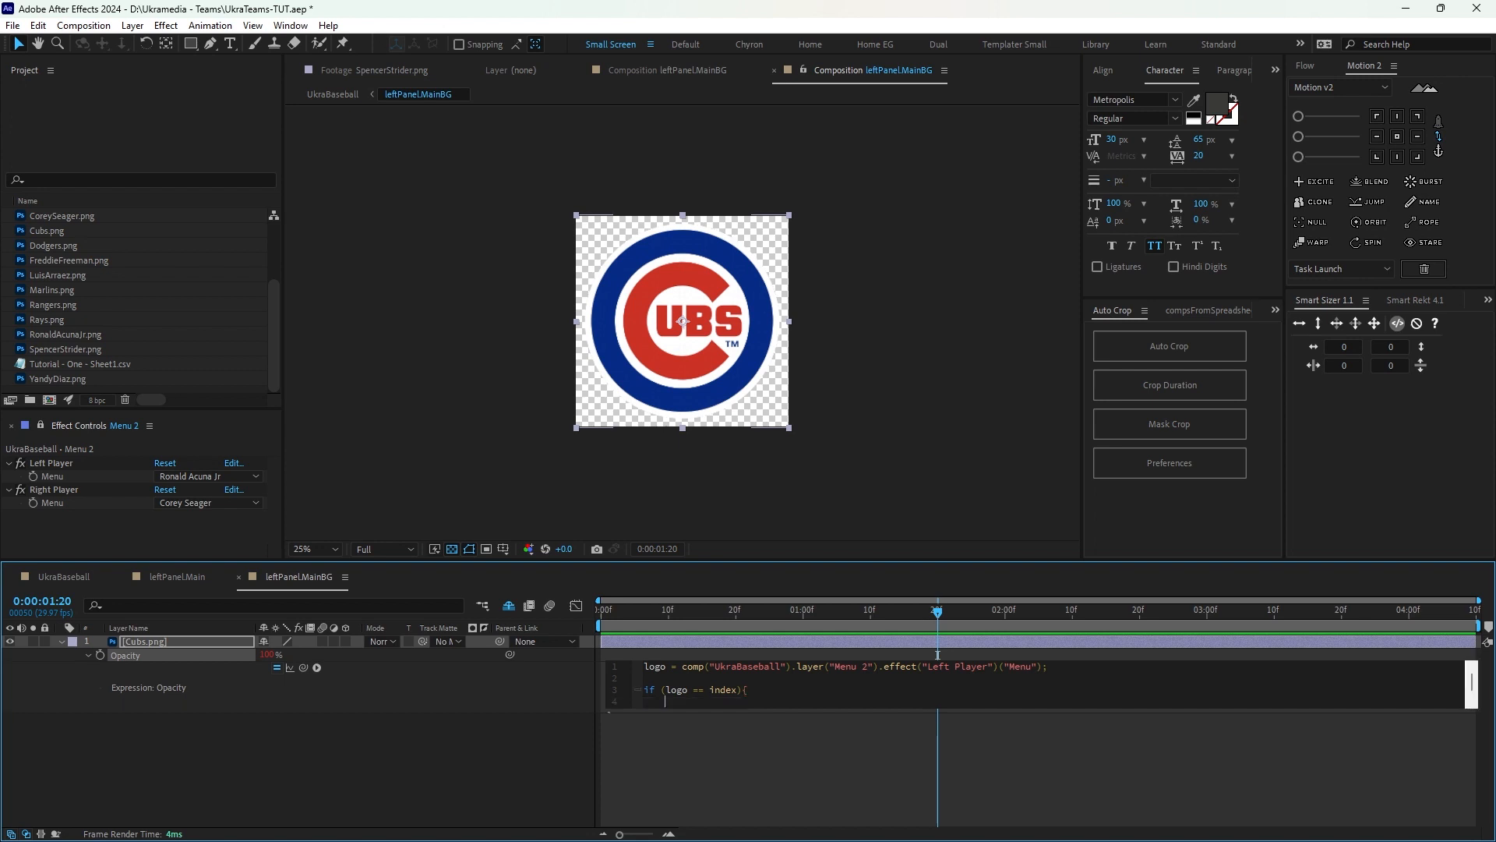
pyautogui.write('100')
pyautogui.press('Return')
pyautogui.write('}')
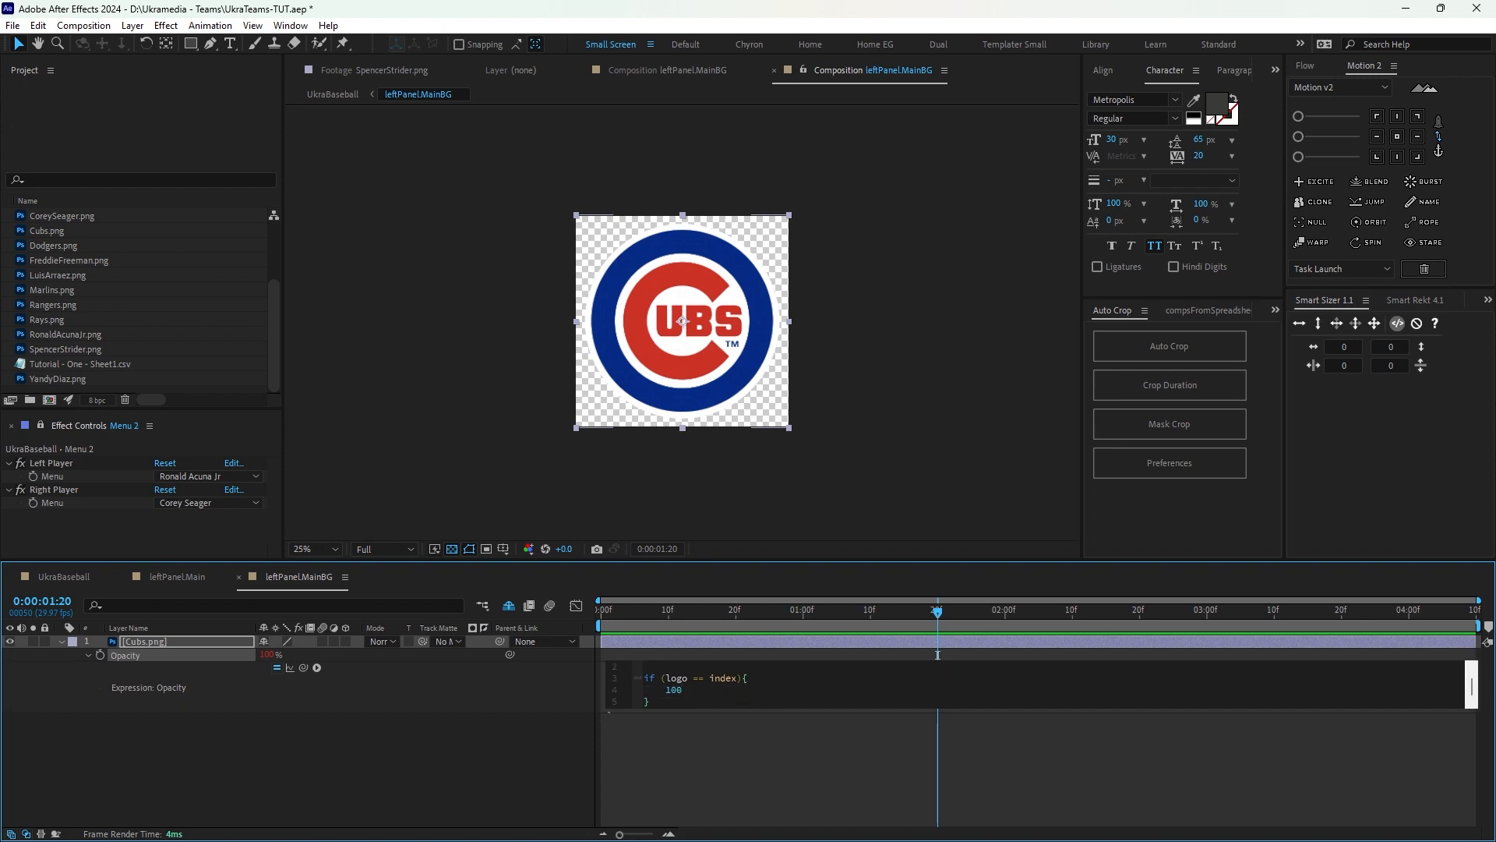
# Add an else branch returning 0 to the opacity expression, apply it and collapse the layer's properties.
pyautogui.write('else {')
pyautogui.press('Return')
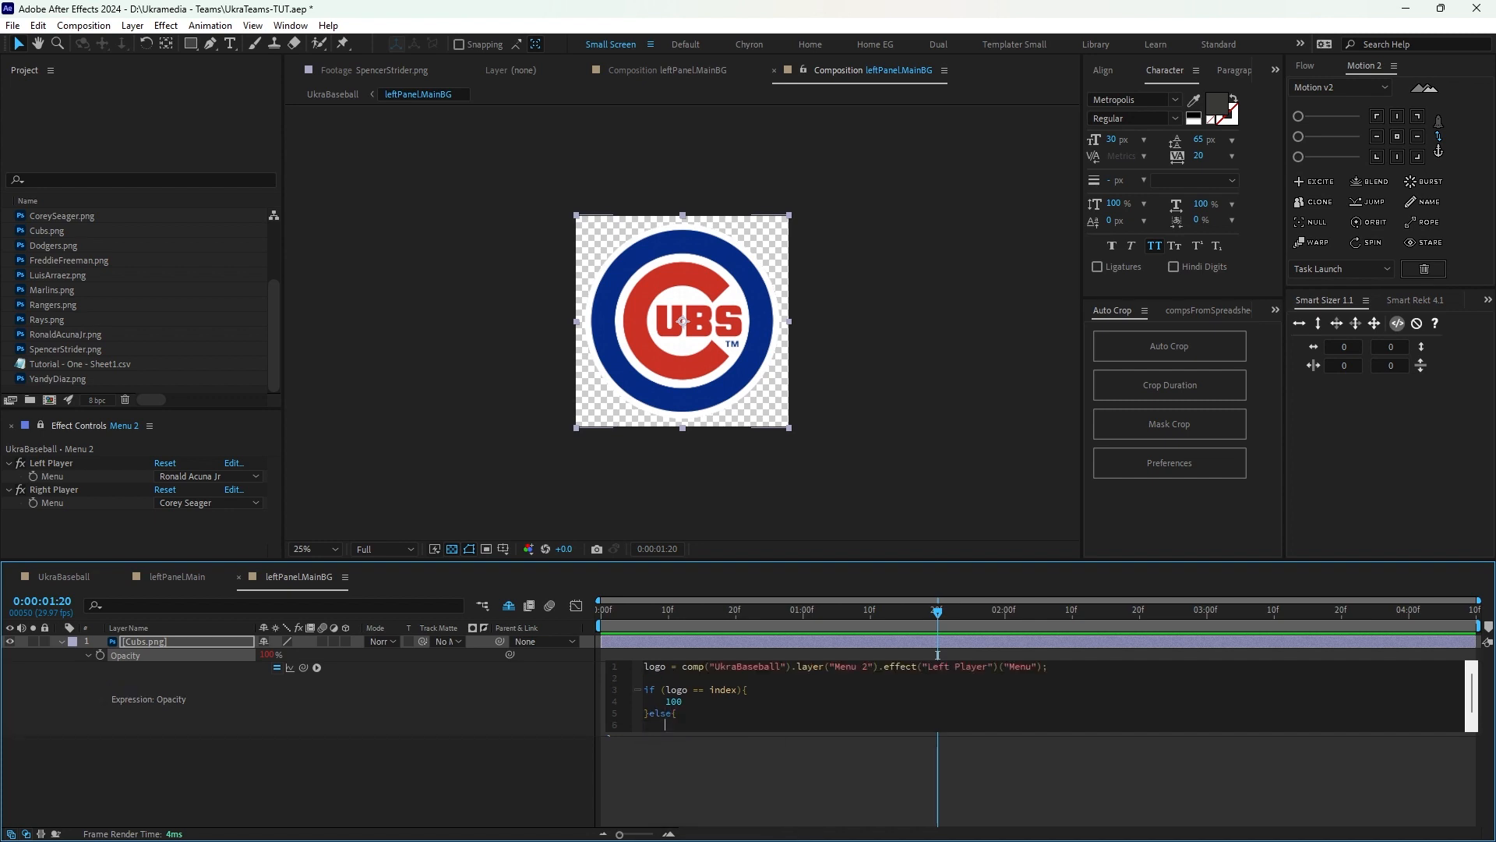
pyautogui.write('0')
pyautogui.click(937, 654)
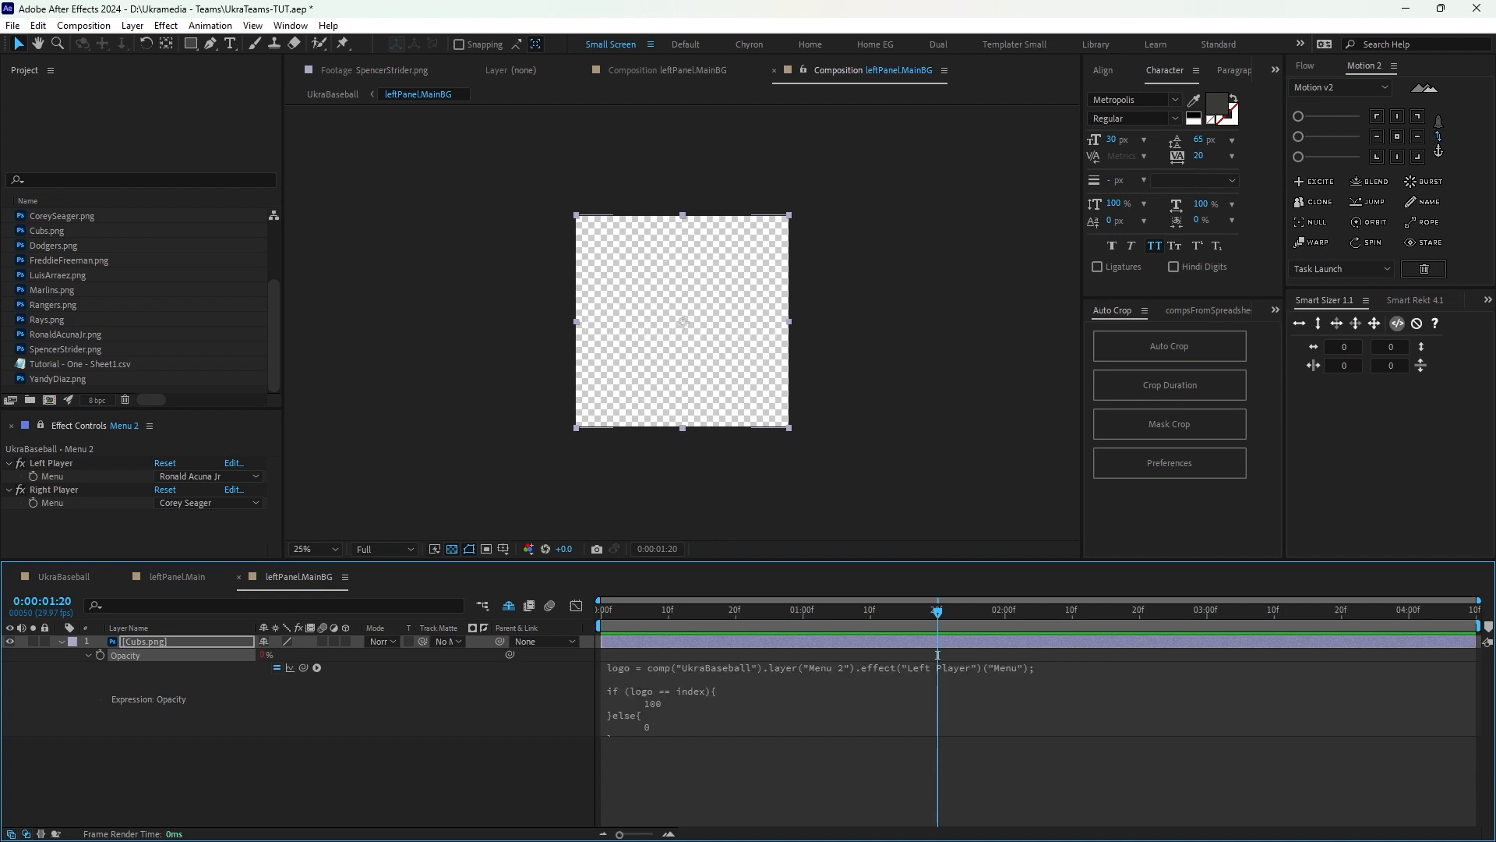
pyautogui.press('u')
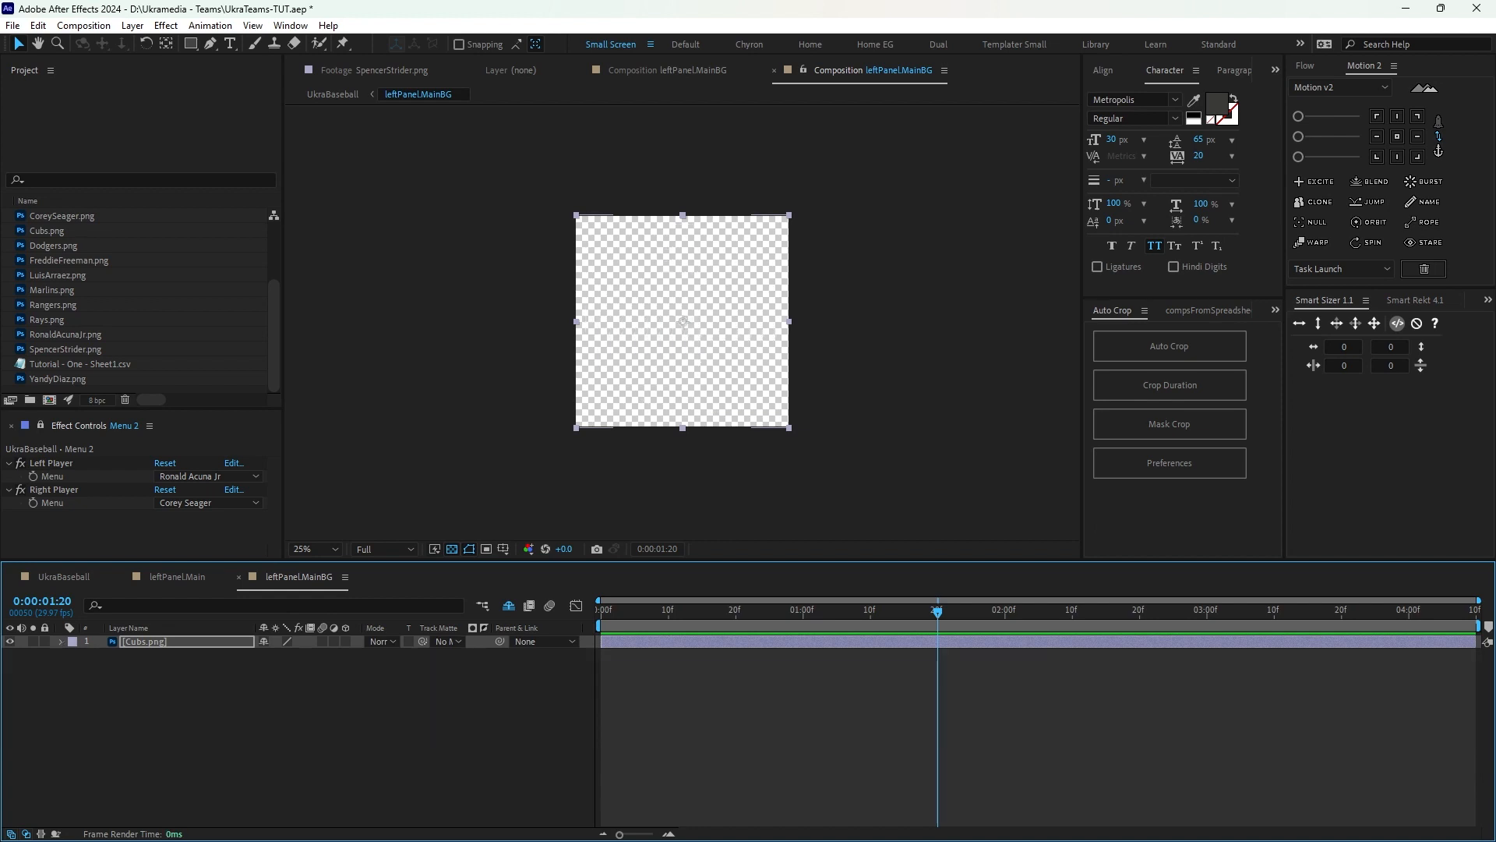
# Duplicate the Cubs.png layer six times to make seven logo layers, and clear the selection.
pyautogui.hotkey('ctrl', 'a')
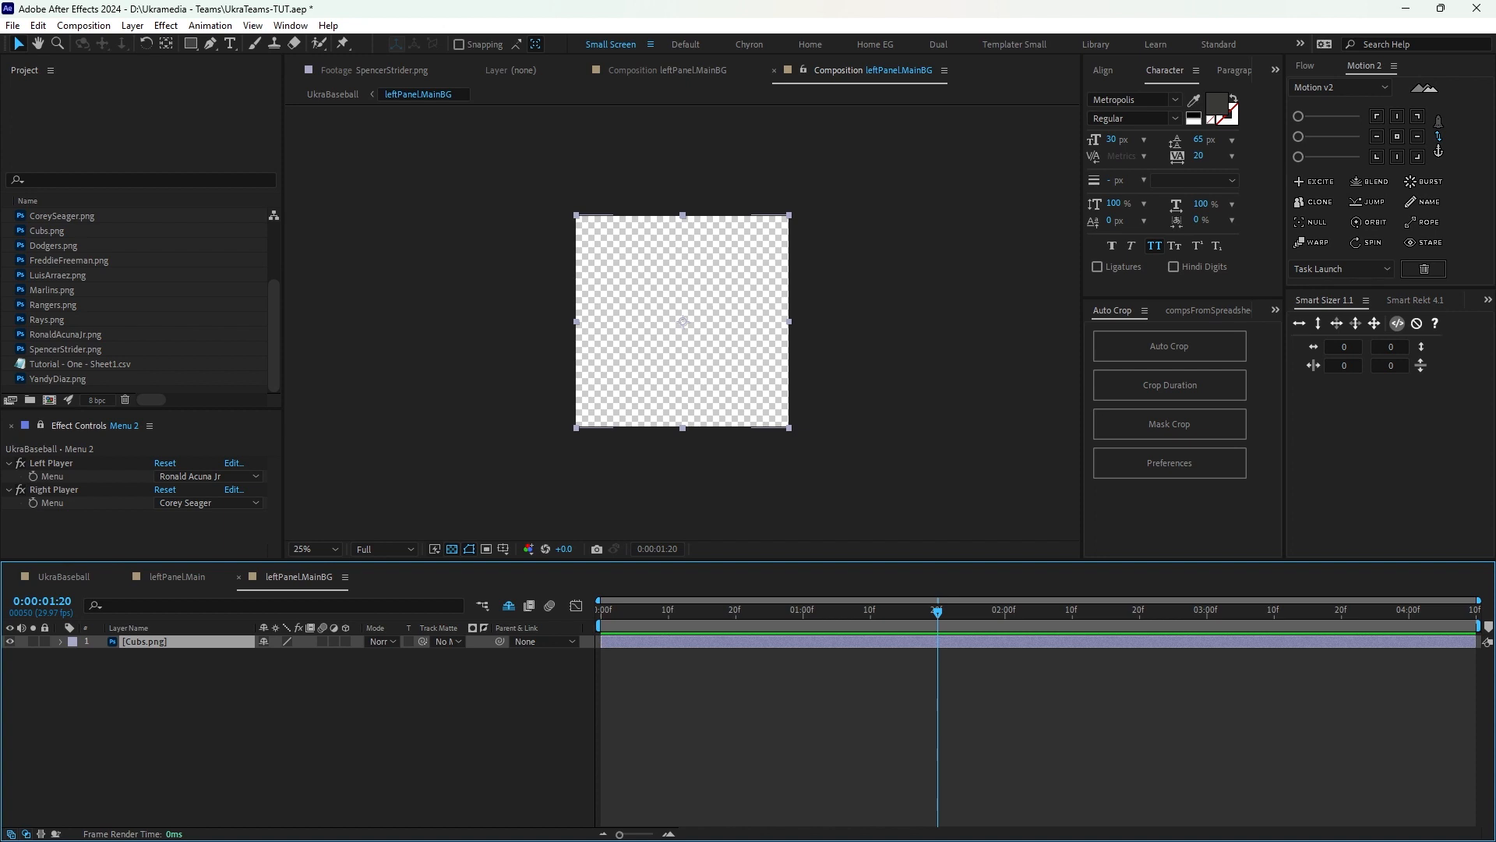
pyautogui.hotkey('ctrl', 'd')
pyautogui.hotkey('ctrl', 'd')
pyautogui.hotkey('ctrl', 'd')
pyautogui.hotkey('ctrl', 'd')
pyautogui.hotkey('ctrl', 'd')
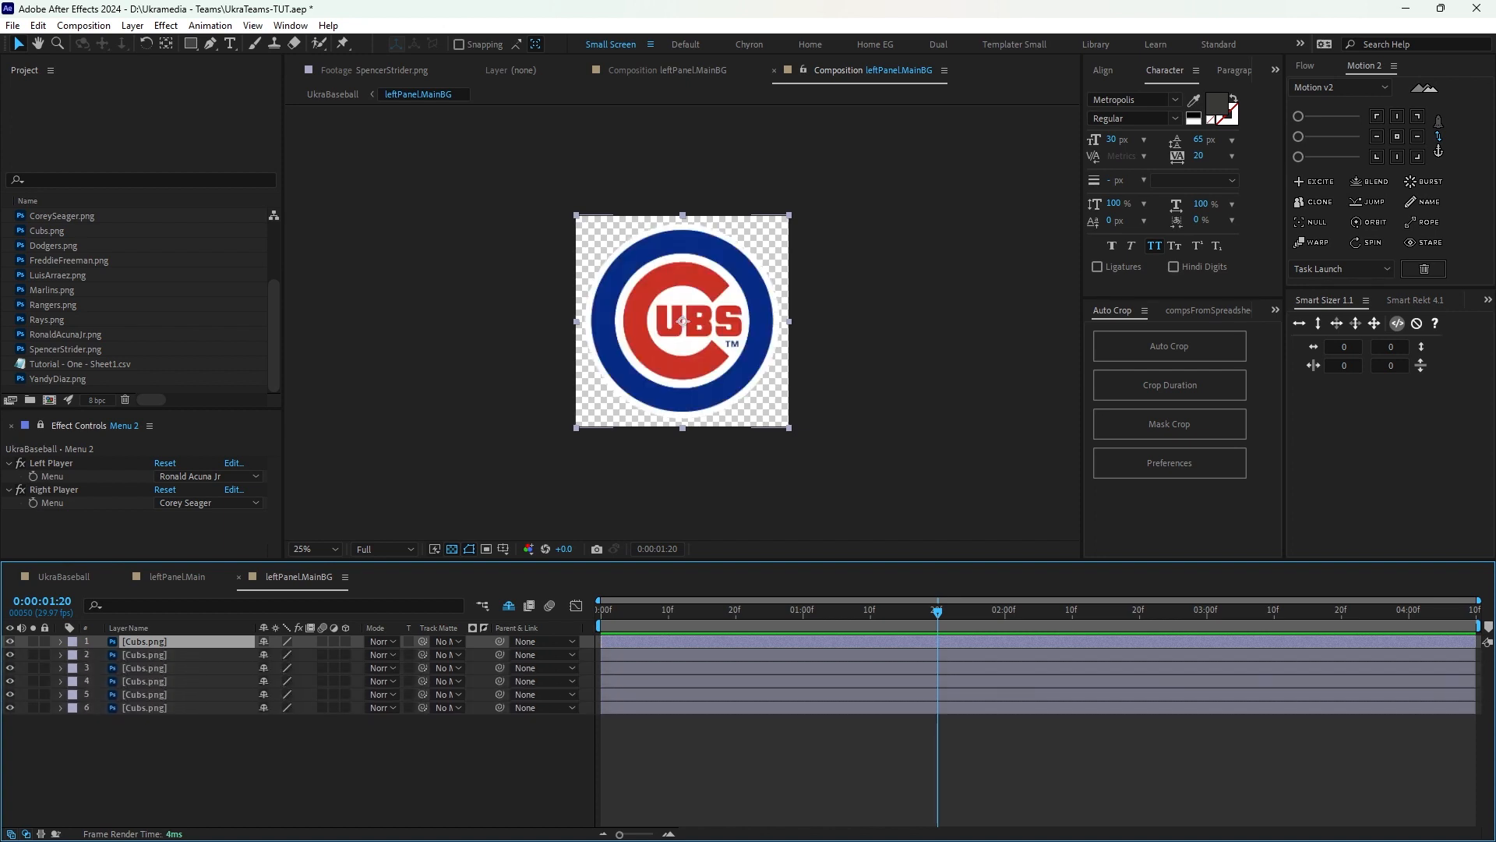
pyautogui.hotkey('ctrl', 'd')
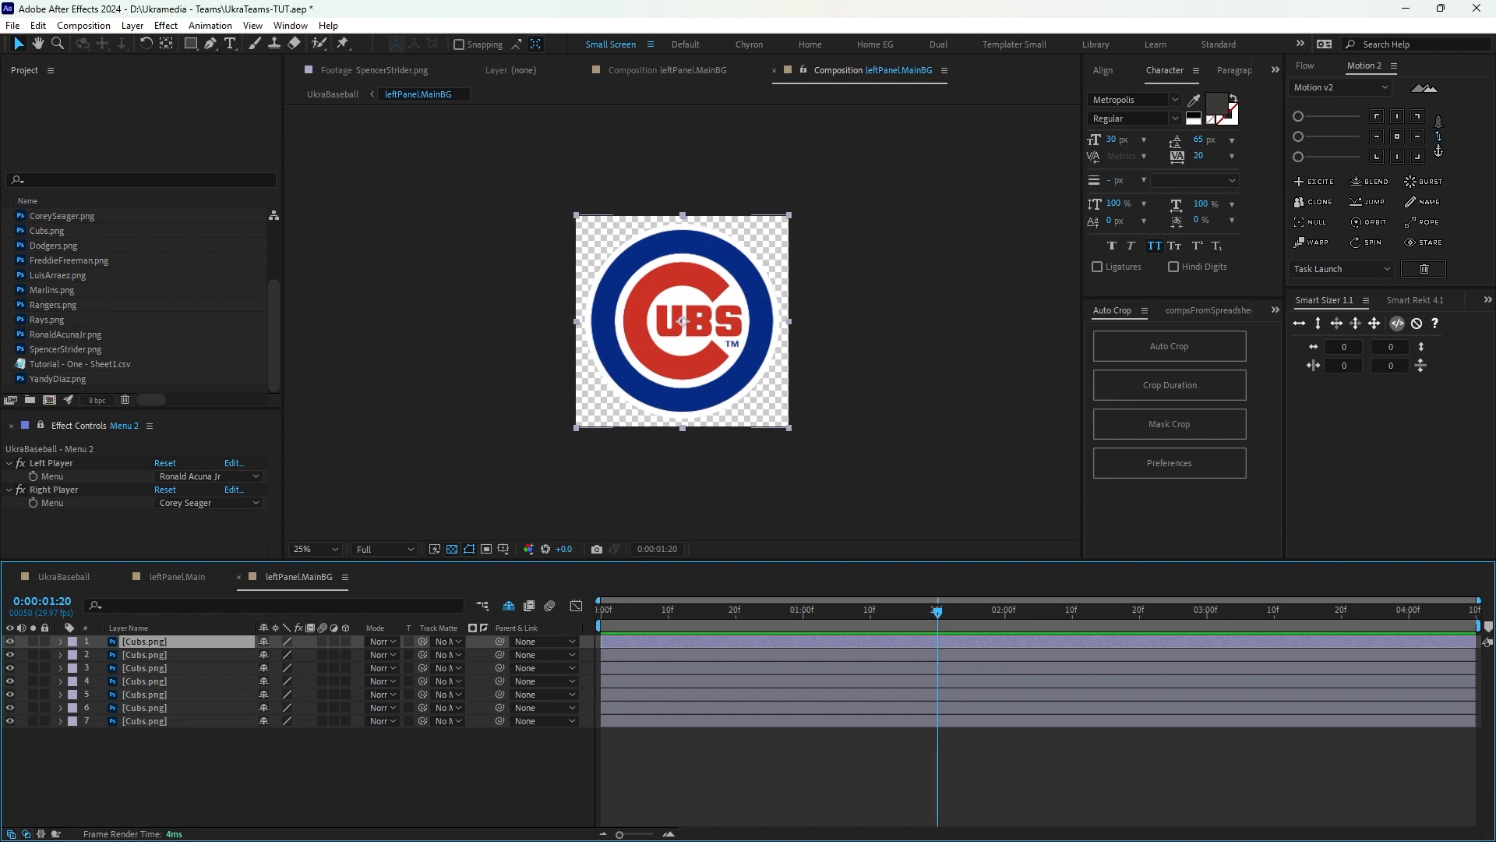
pyautogui.hotkey('ctrl', 'shift', 'a')
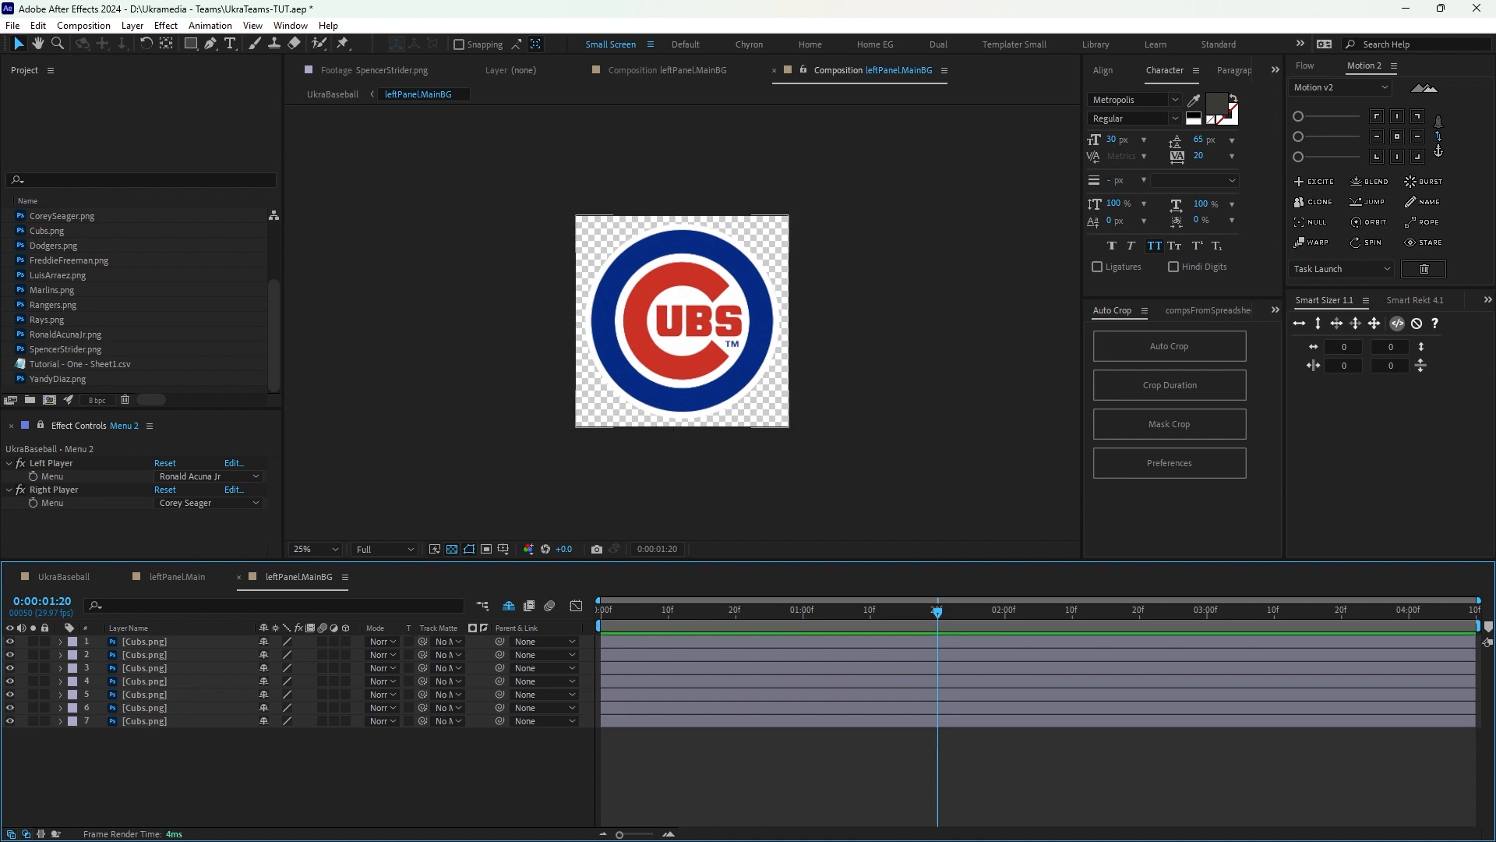
# Replace the source of layer 2 with Rangers.png, layer 3 with Dodgers.png and layer 4 with Marlins.png.
pyautogui.click(144, 641)
pyautogui.click(144, 655)
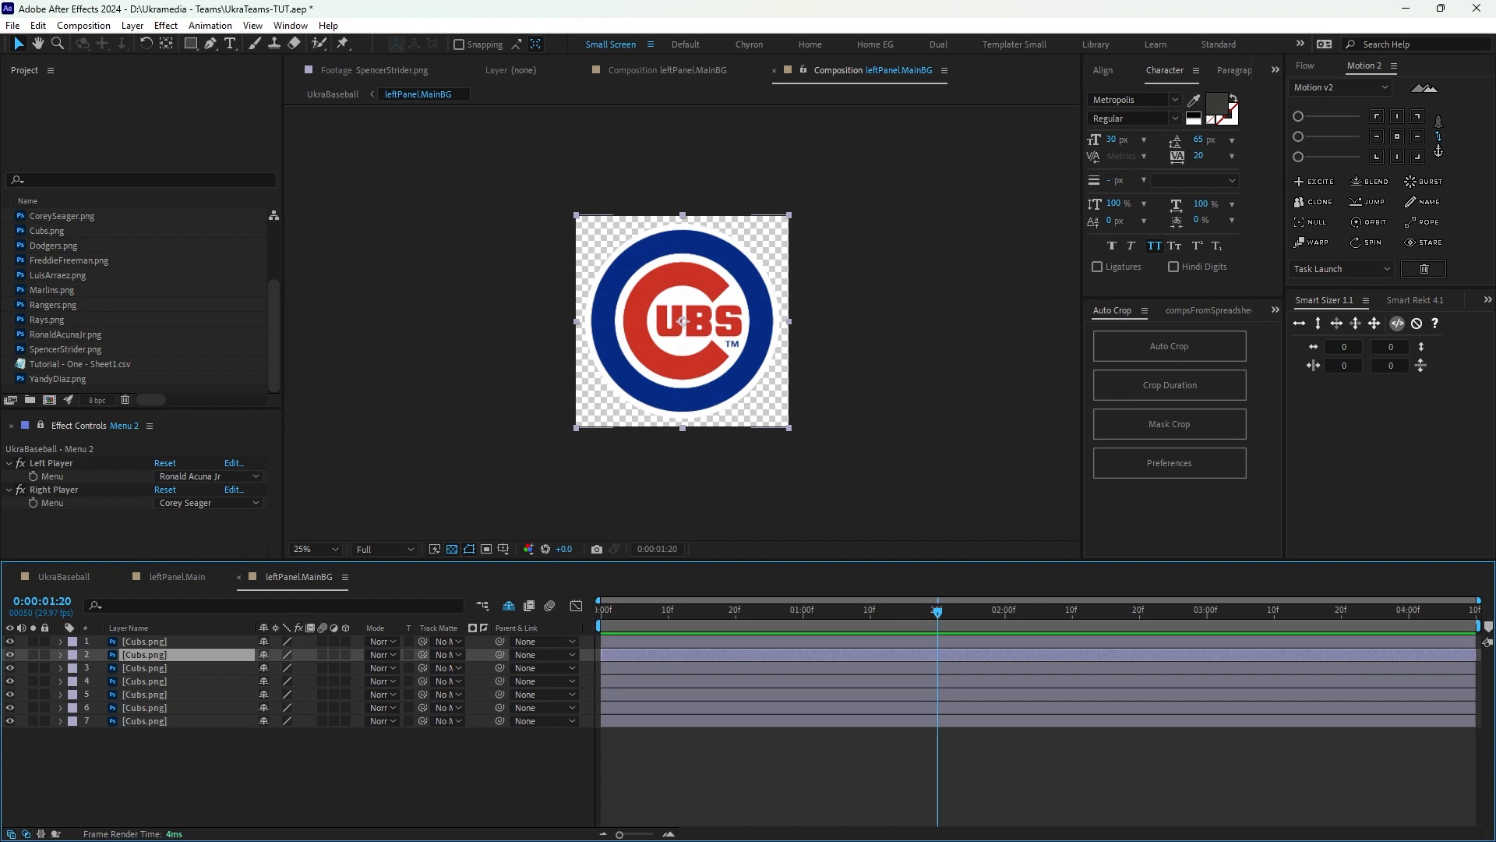
pyautogui.click(55, 305)
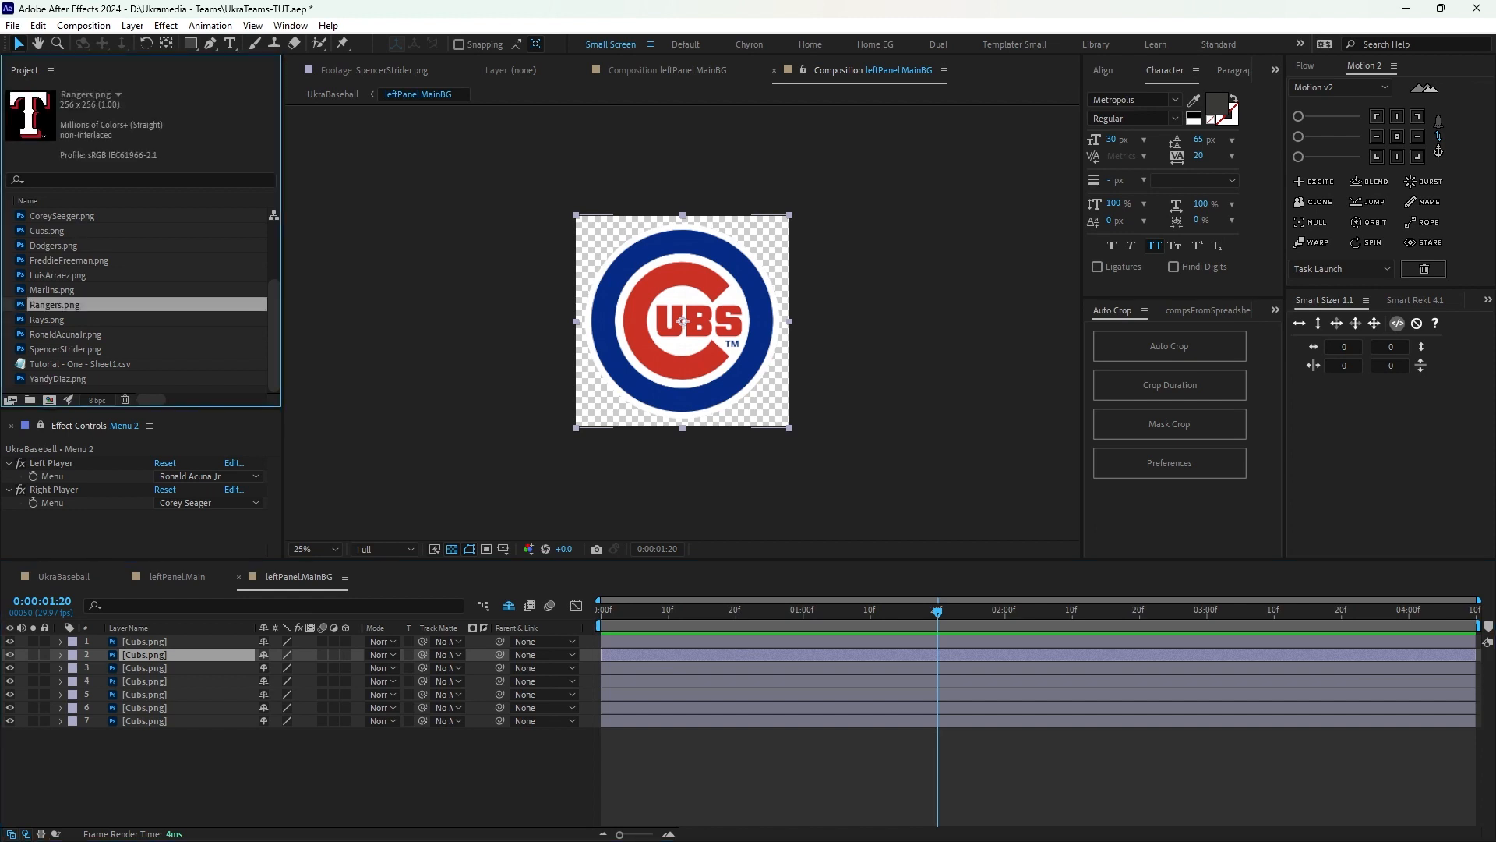
pyautogui.moveTo(54, 304); pyautogui.dragTo(136, 654)
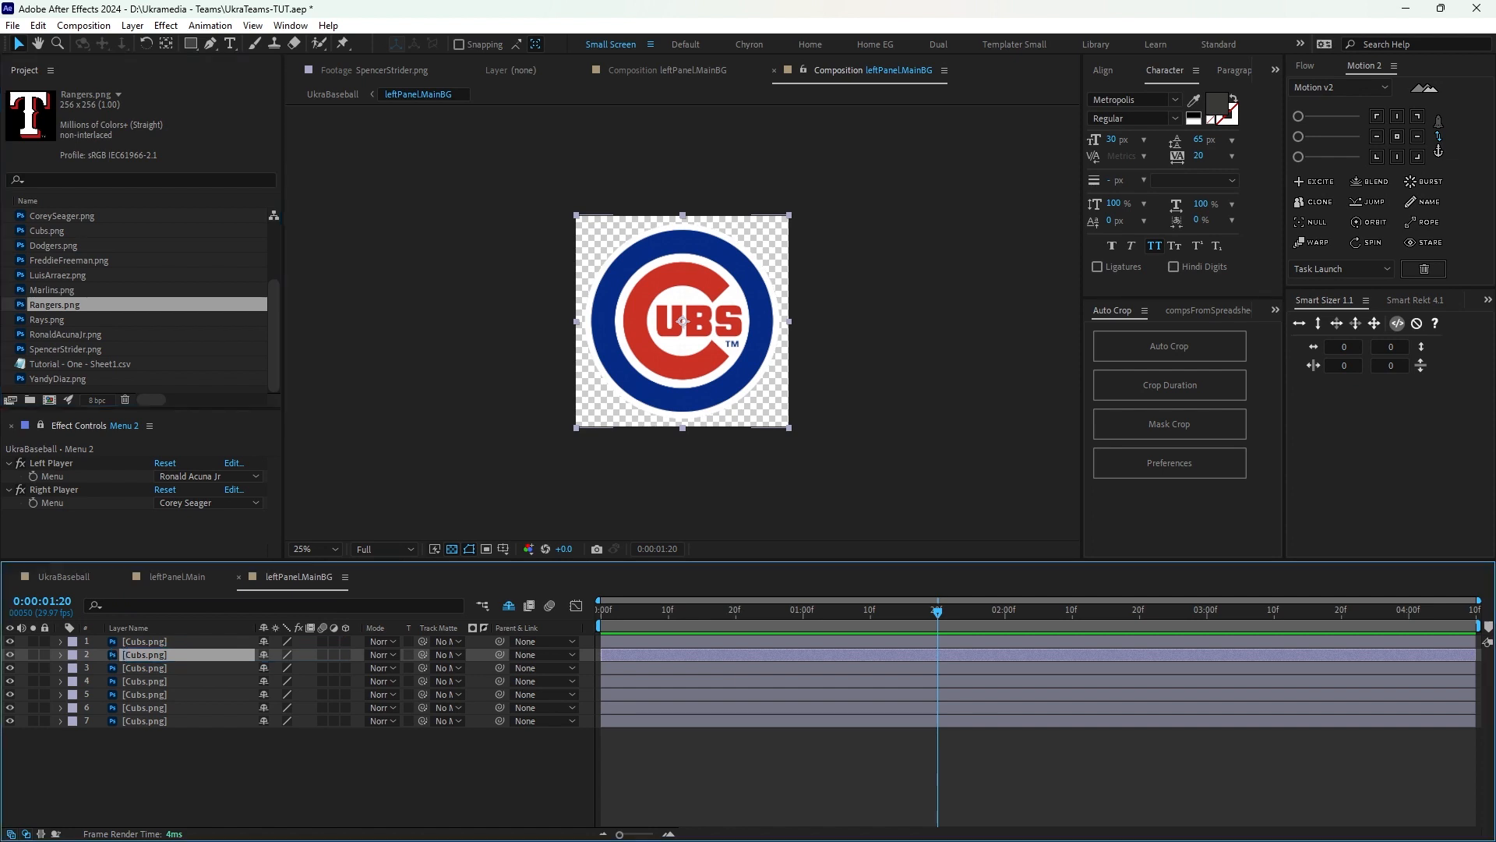
pyautogui.click(144, 668)
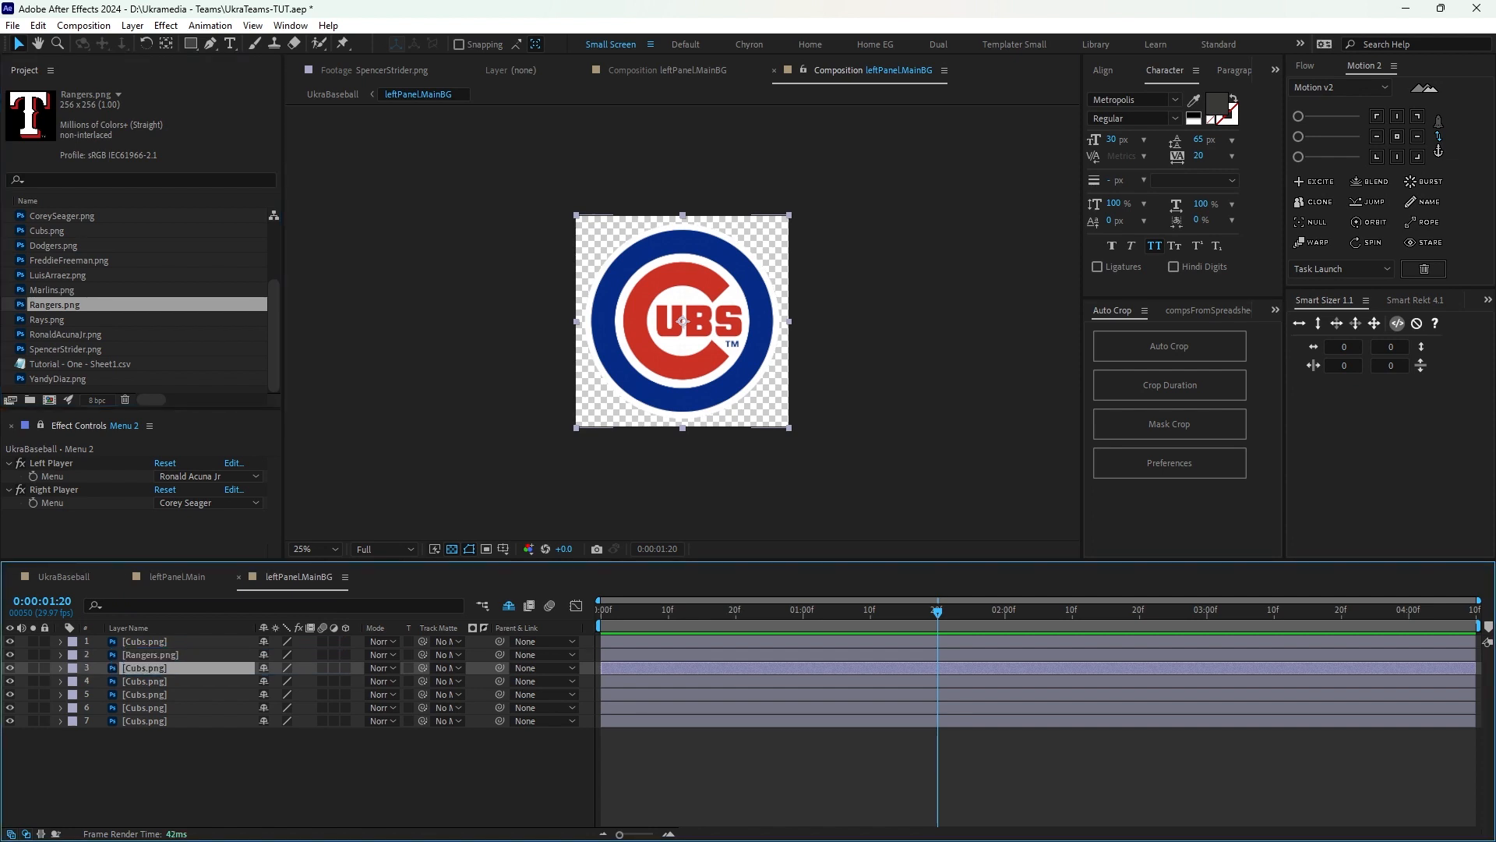
pyautogui.moveTo(55, 246)
pyautogui.mouseDown()
pyautogui.moveTo(140, 499)
pyautogui.moveTo(144, 668)
pyautogui.mouseUp()
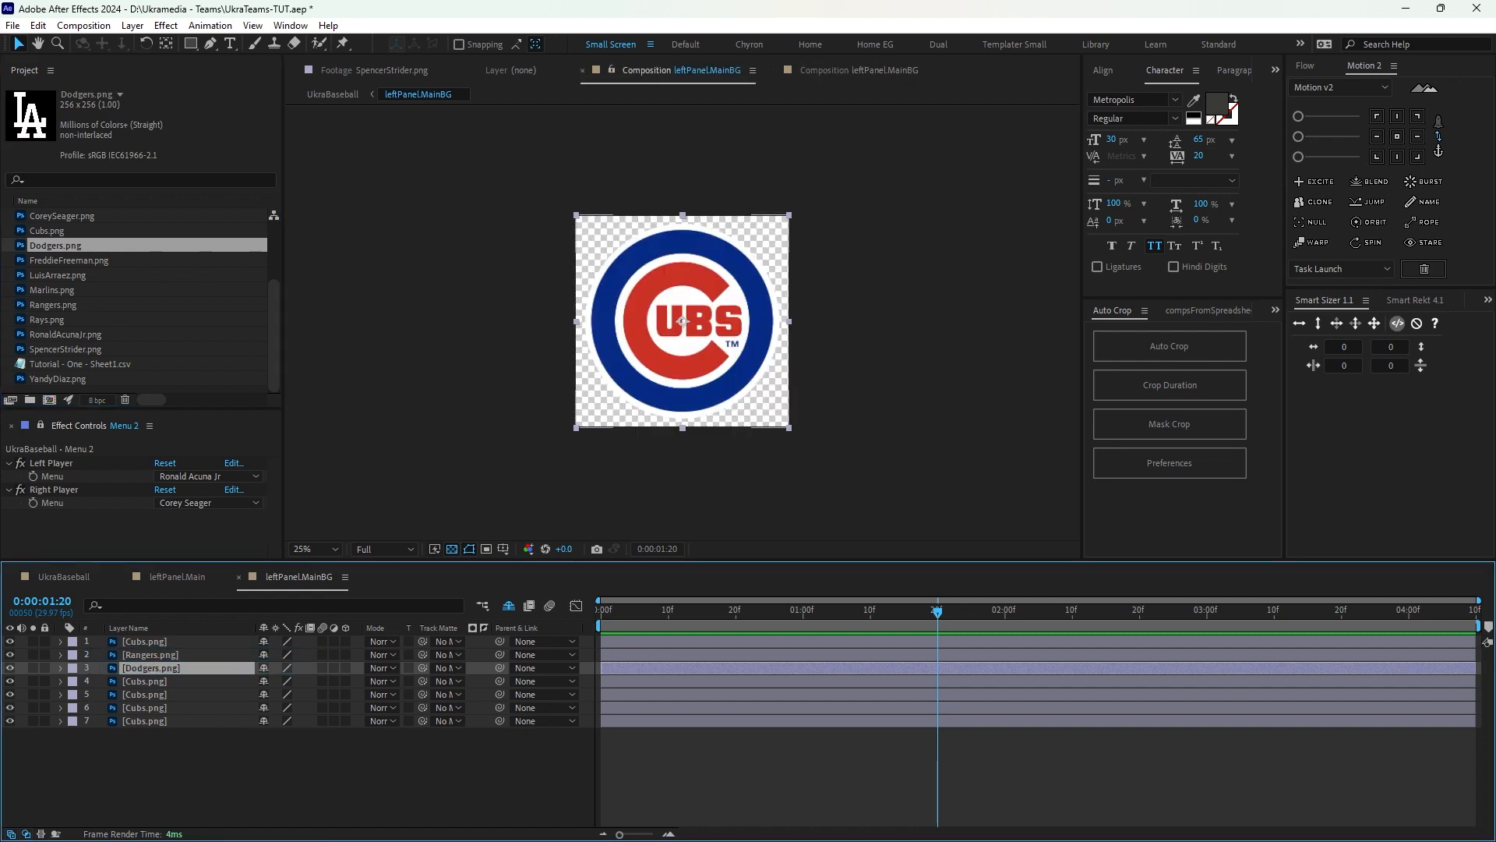
pyautogui.click(145, 681)
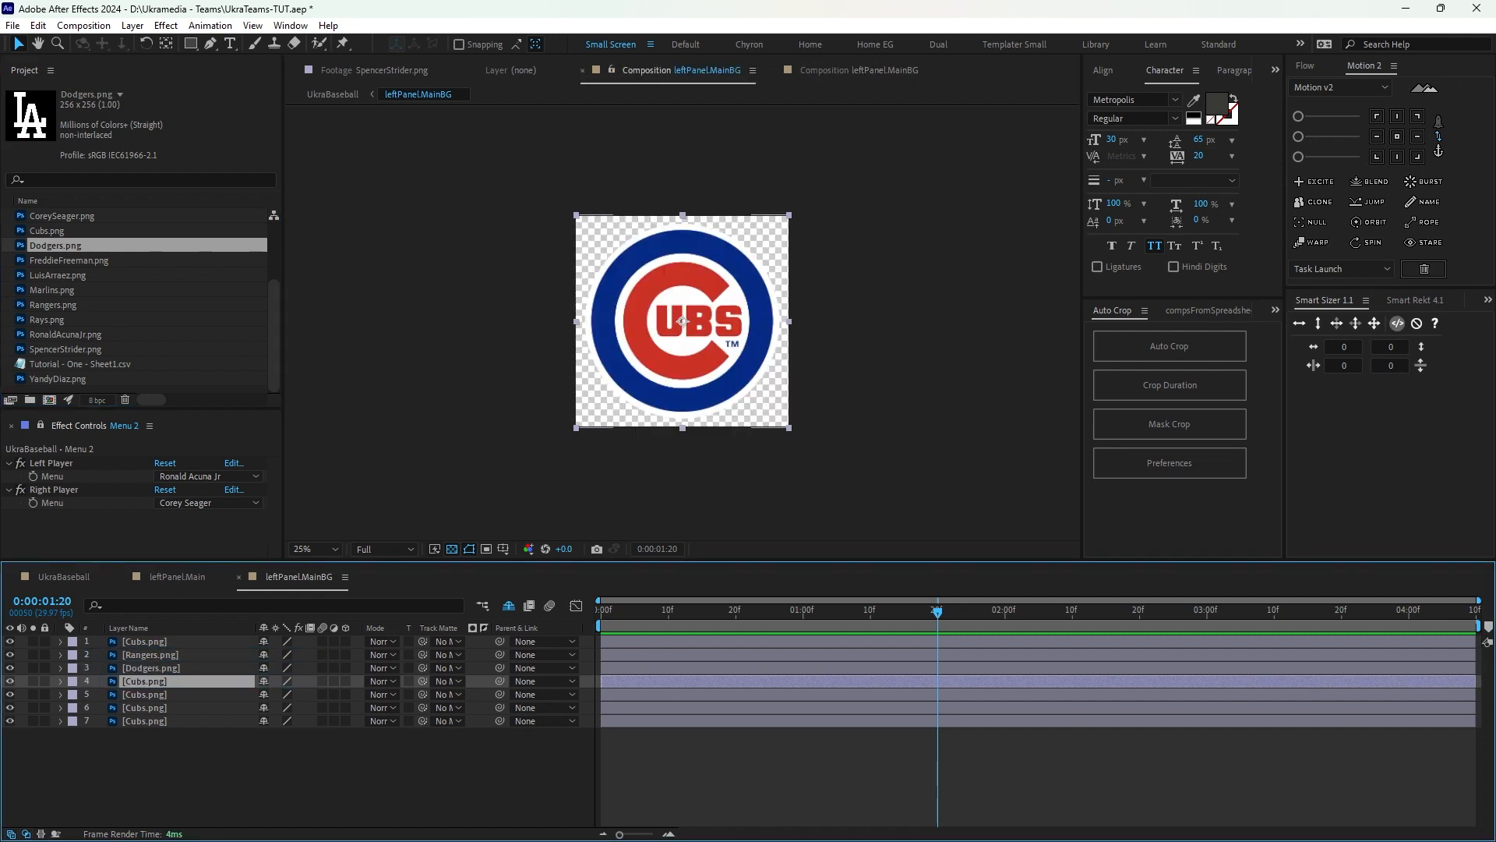
pyautogui.moveTo(55, 290); pyautogui.dragTo(142, 681)
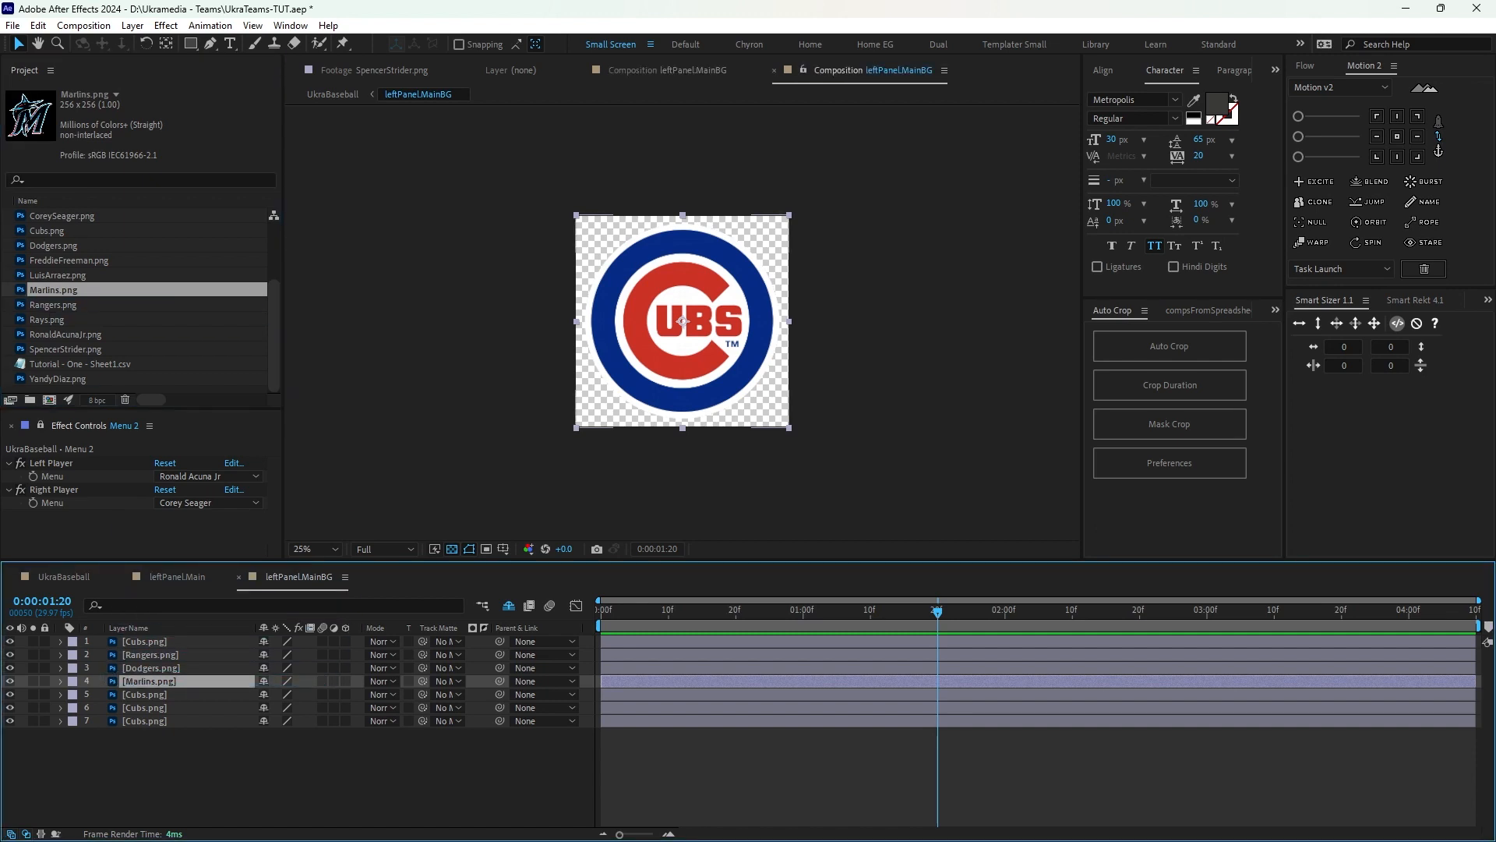
# Replace the source of layers 5 and 6 with Braves.png and layer 7 with Rays.png.
pyautogui.click(144, 694)
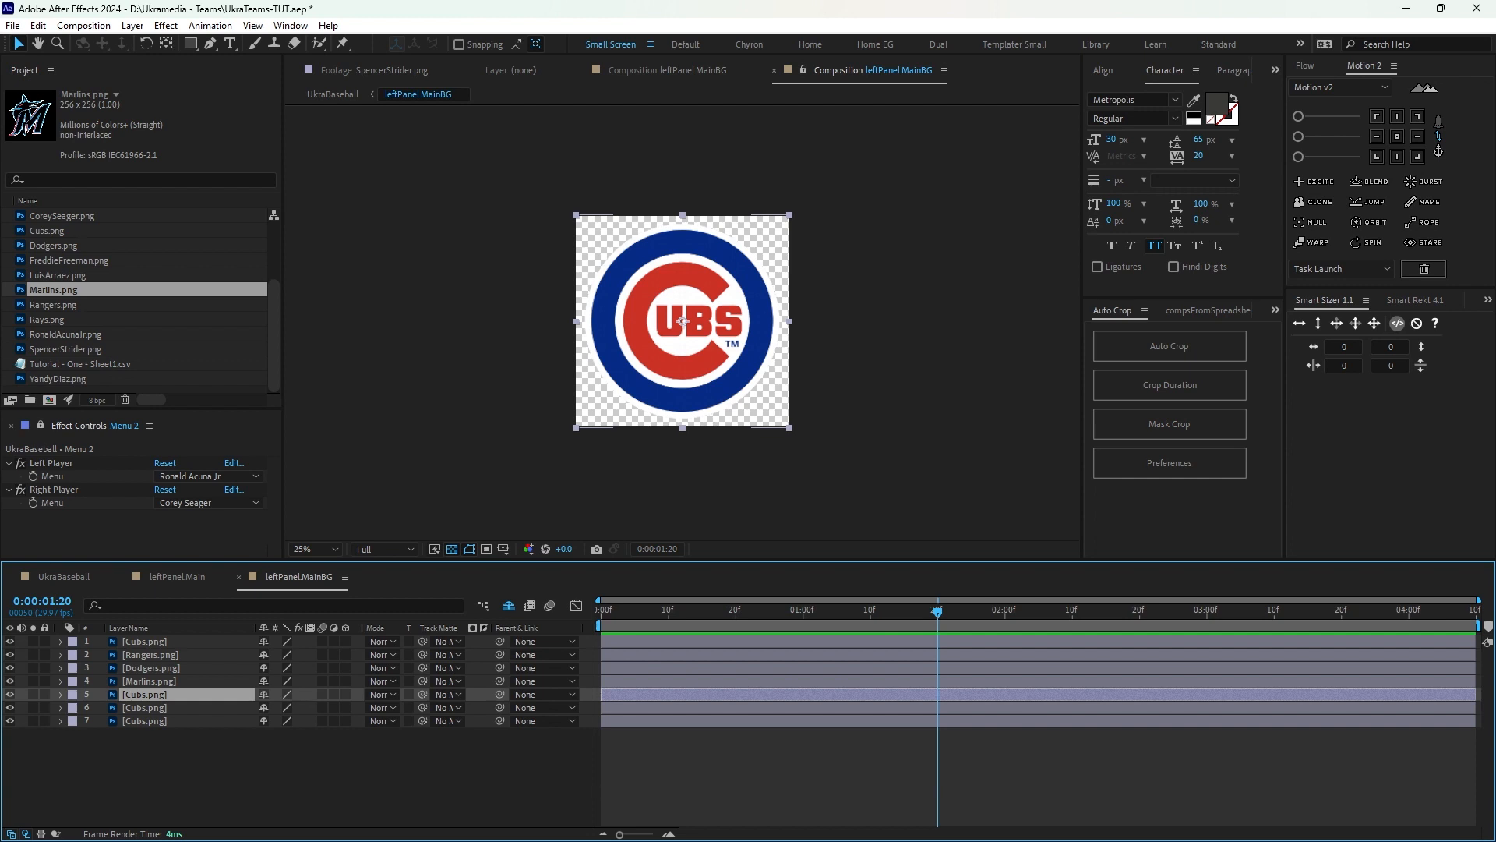
pyautogui.scroll(3, 140, 300)
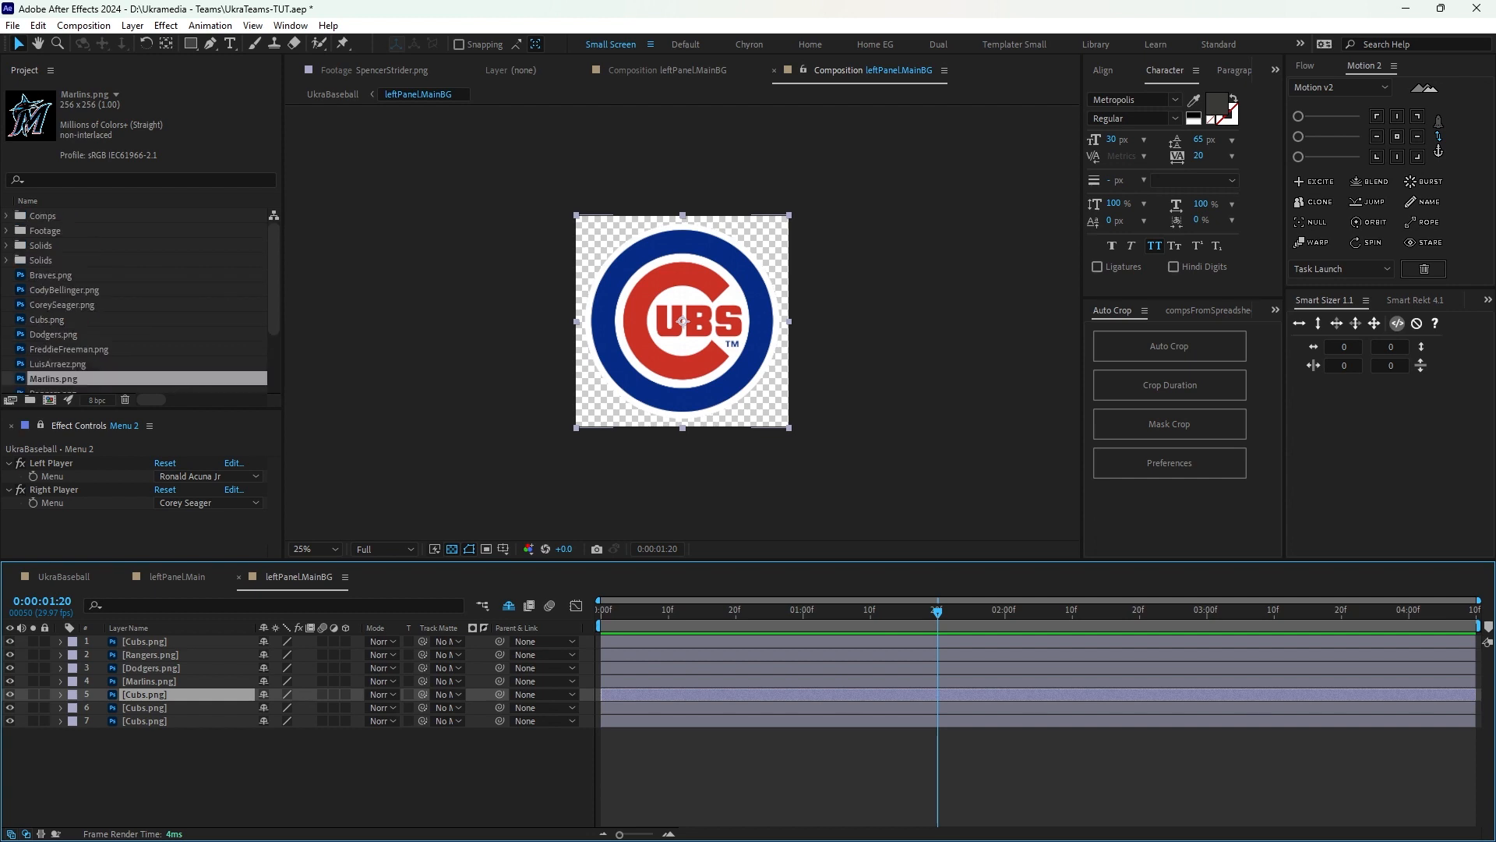
pyautogui.moveTo(51, 275); pyautogui.dragTo(132, 694)
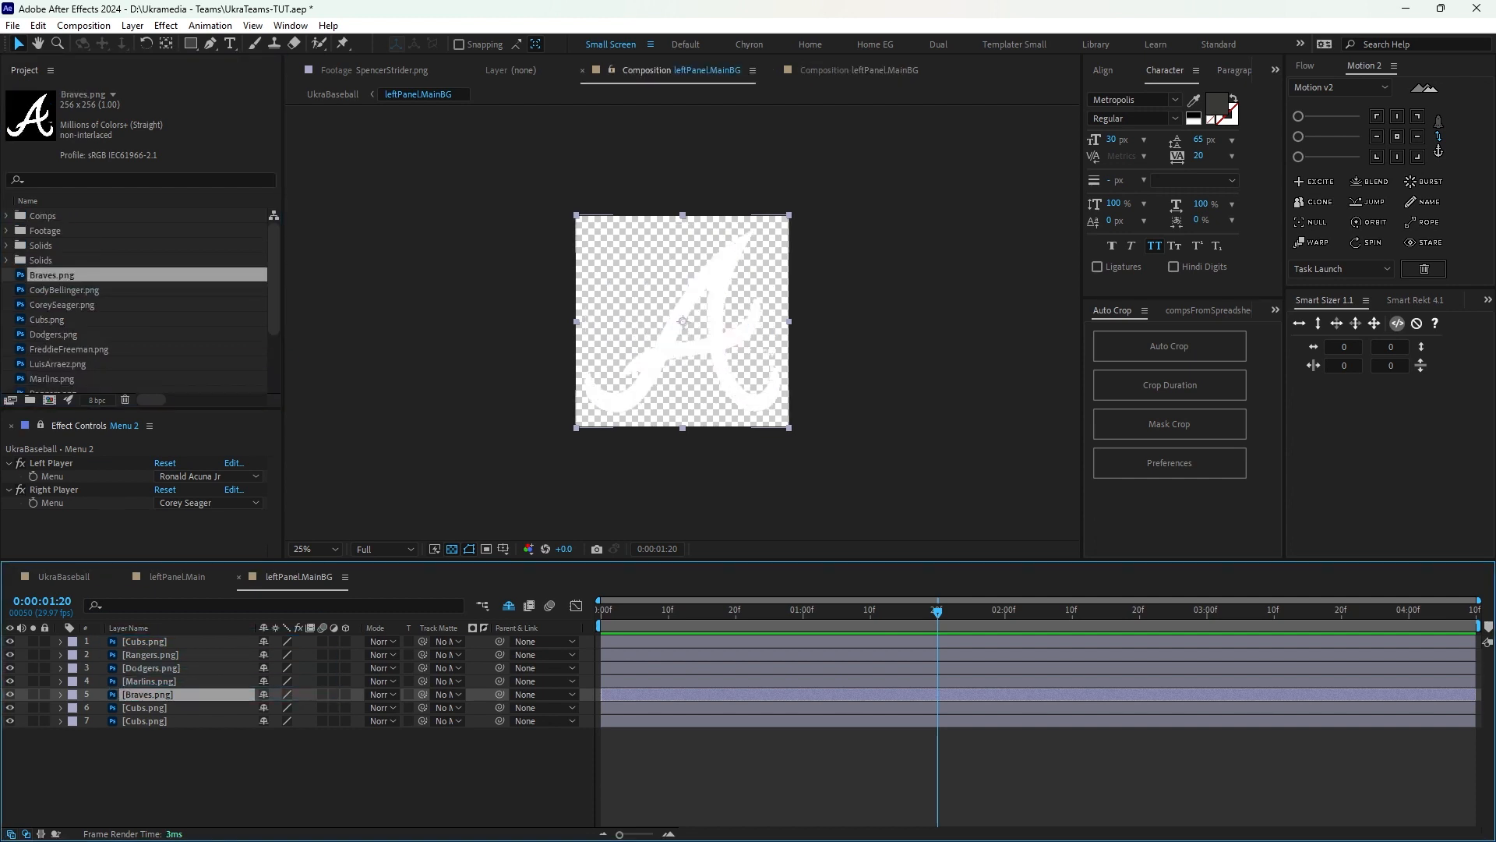
pyautogui.click(144, 707)
pyautogui.moveTo(52, 275); pyautogui.dragTo(143, 708)
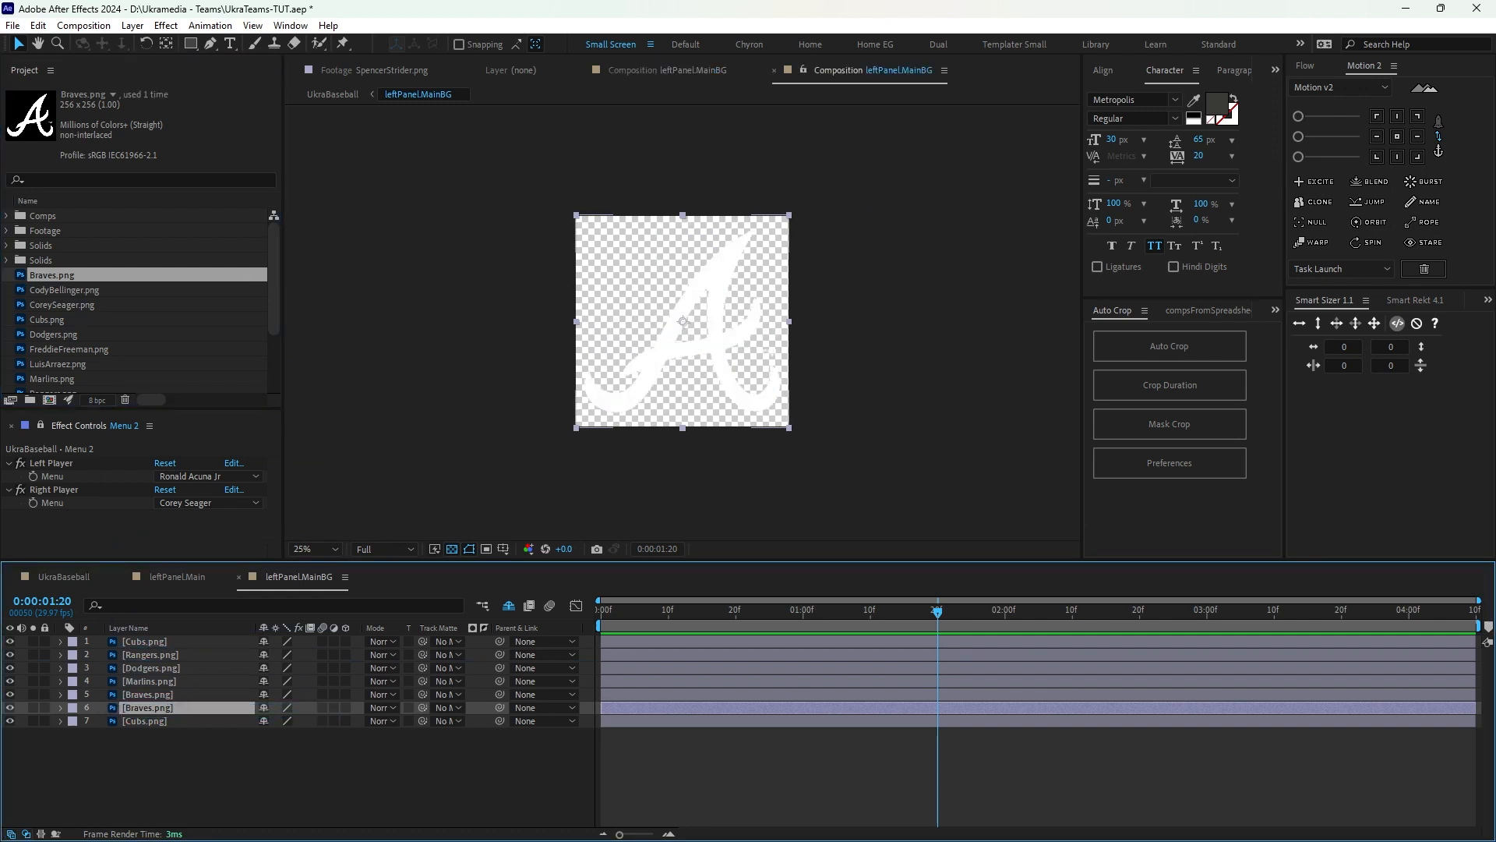
pyautogui.click(143, 721)
pyautogui.scroll(-3, 117, 311)
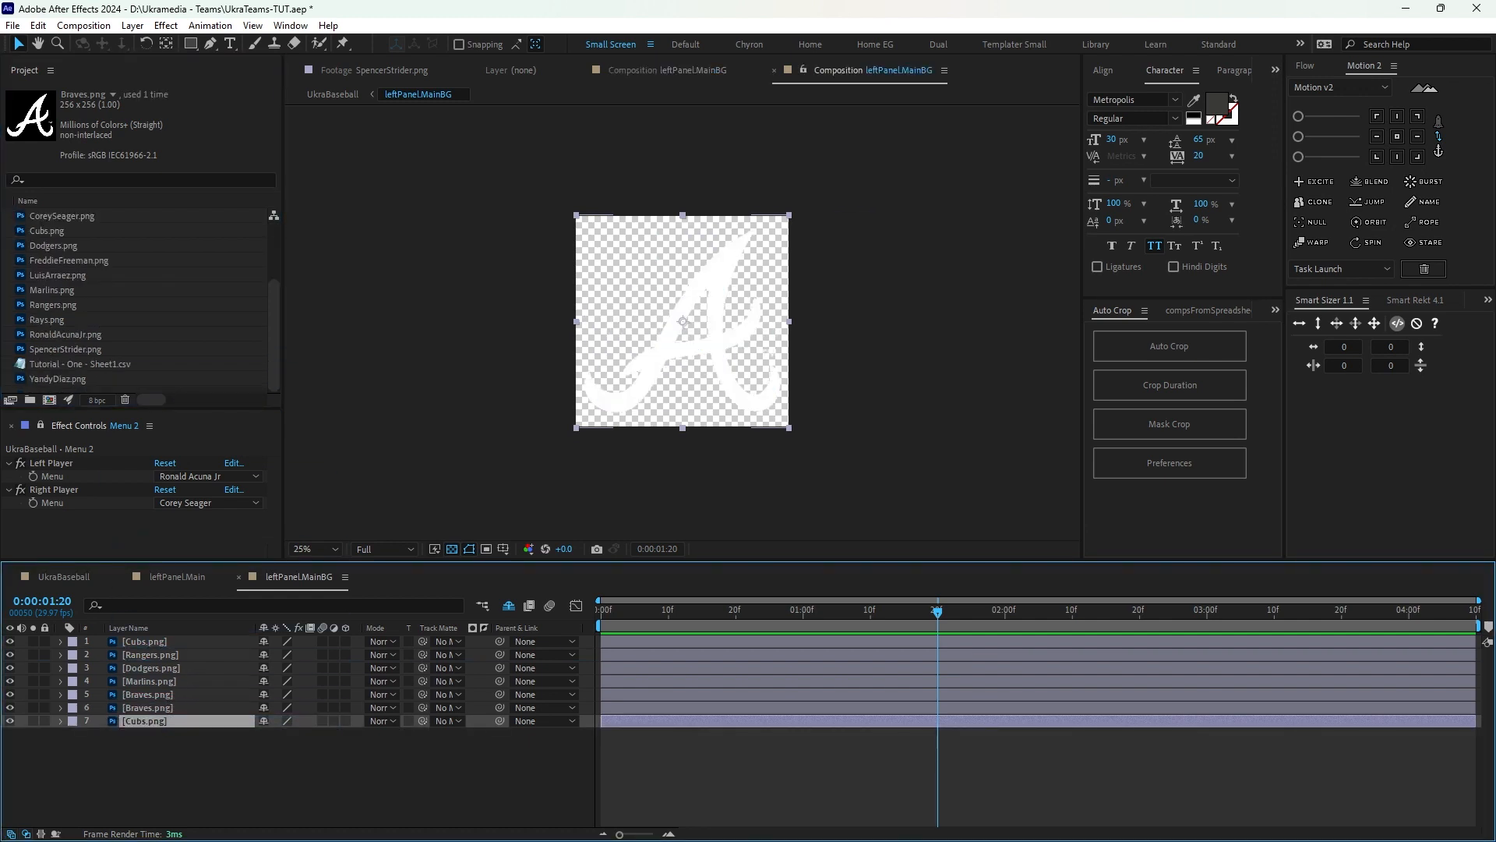
pyautogui.moveTo(48, 320); pyautogui.dragTo(143, 720)
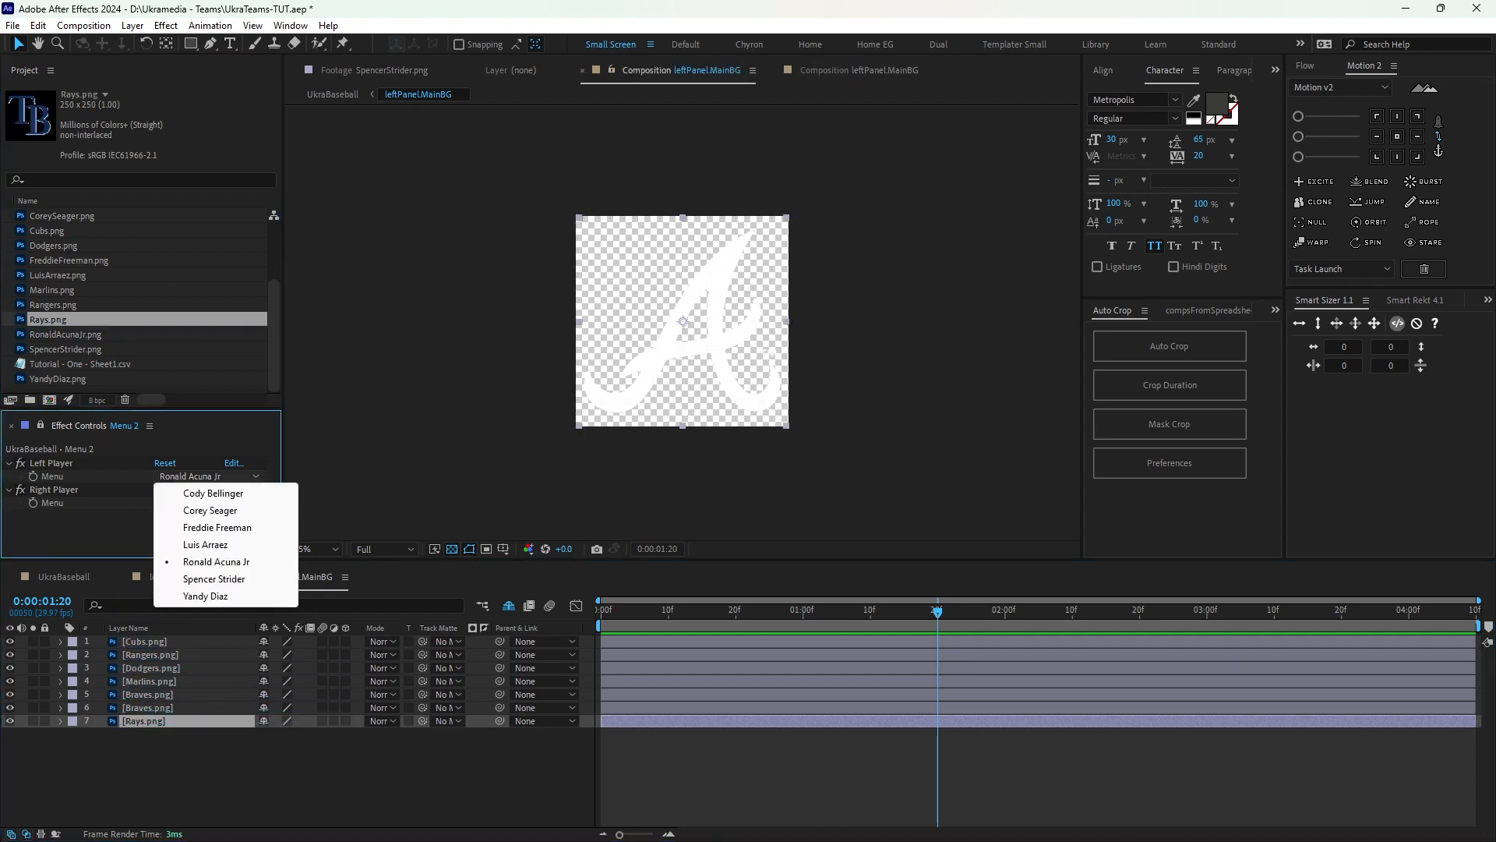
# Test the logo switching in leftPanel.MainBG by setting Left Player to Cody Bellinger, Corey Seager and Freddie Freeman.
pyautogui.click(209, 476)
pyautogui.click(212, 493)
pyautogui.click(208, 476)
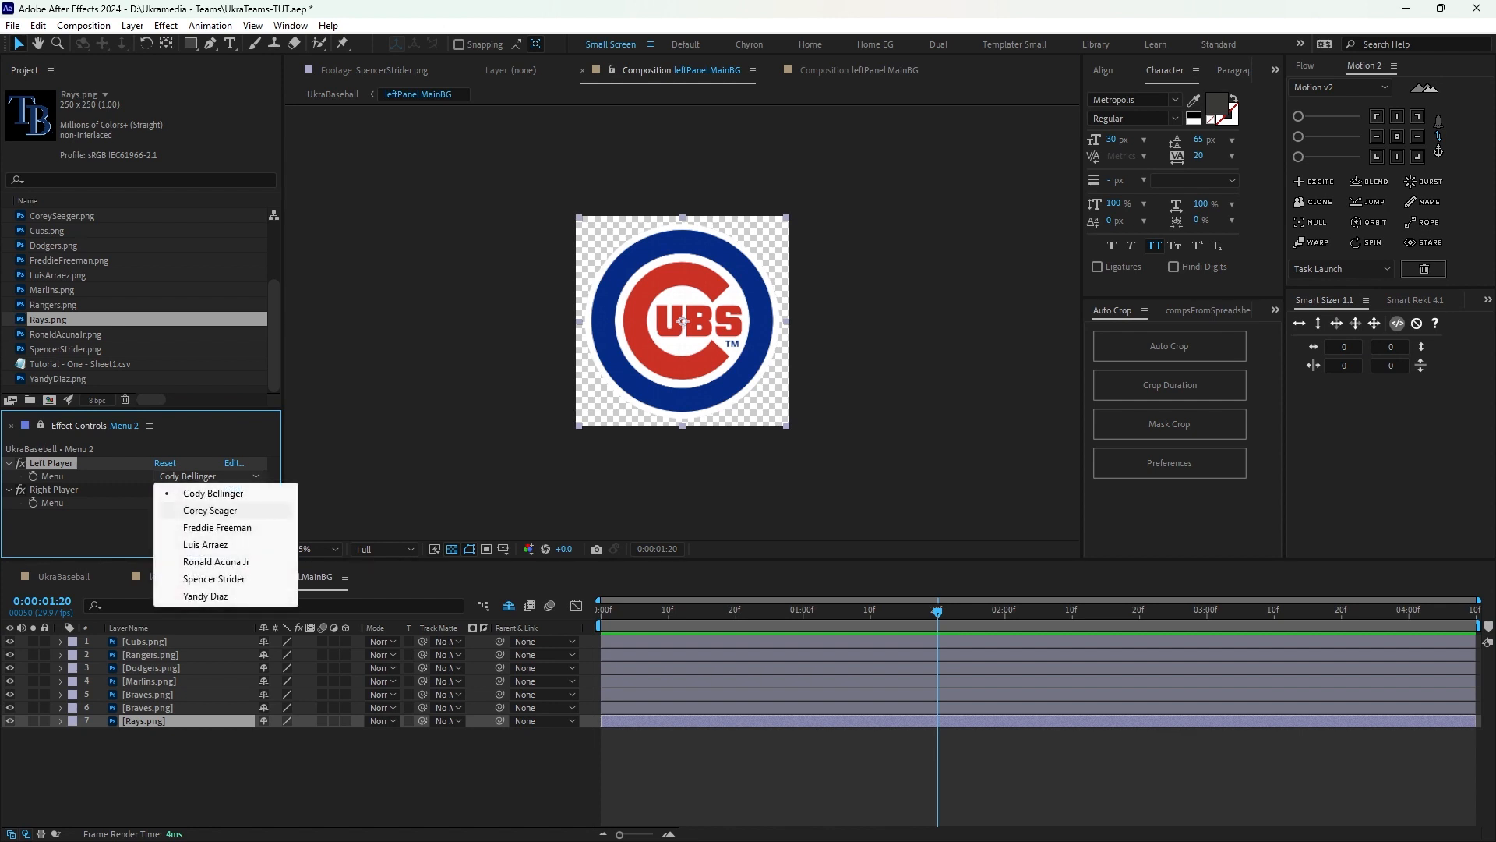
pyautogui.click(209, 511)
pyautogui.click(209, 476)
pyautogui.click(210, 527)
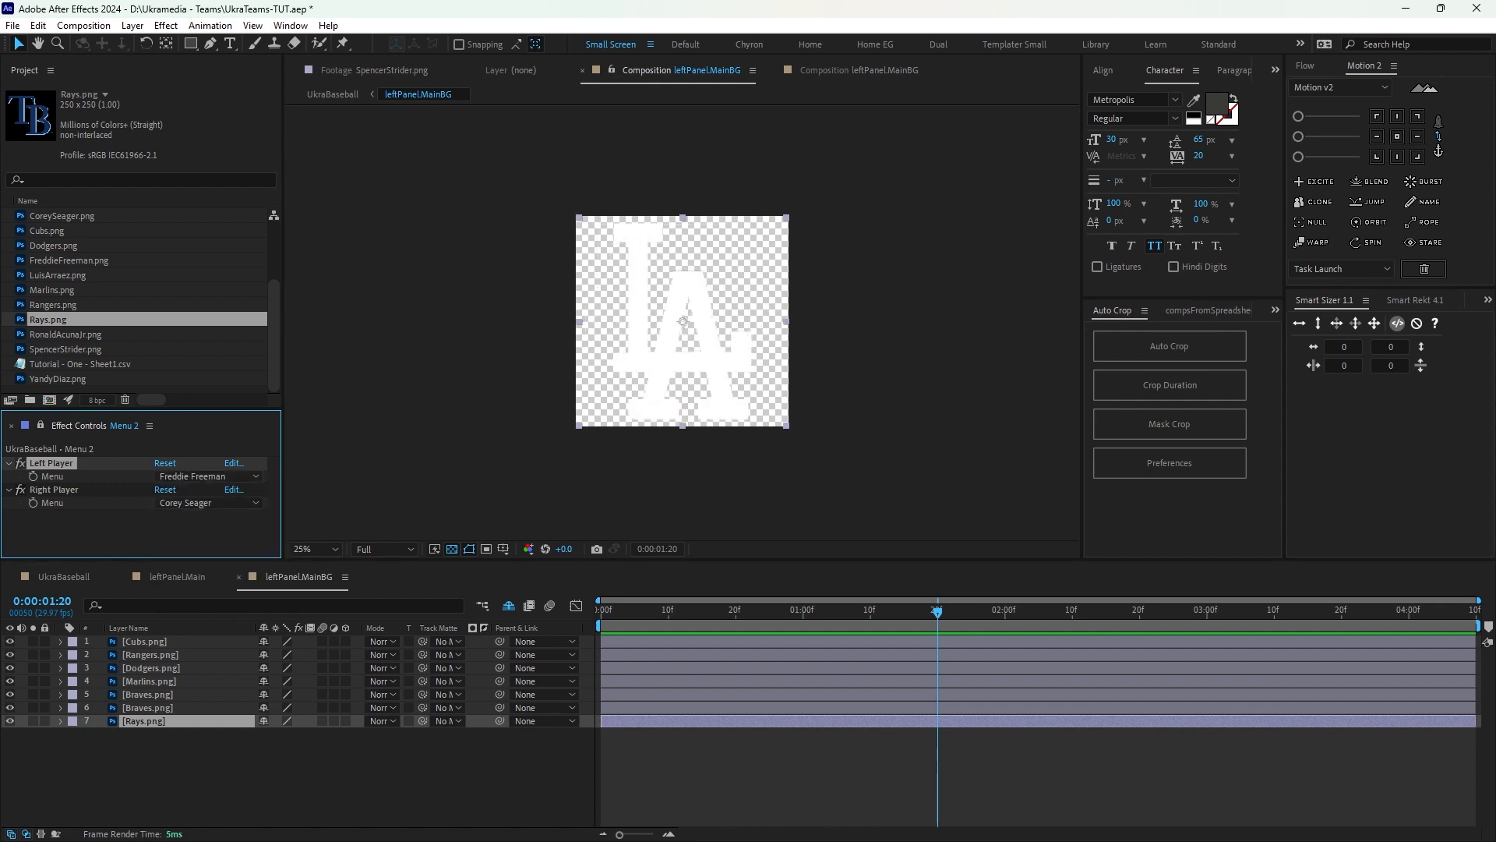
# Return to the UkraBaseball composition and test Left Player with Yandy Diaz, Spencer Strider, Ronald Acuna Jr and Luis Arraez.
pyautogui.click(64, 577)
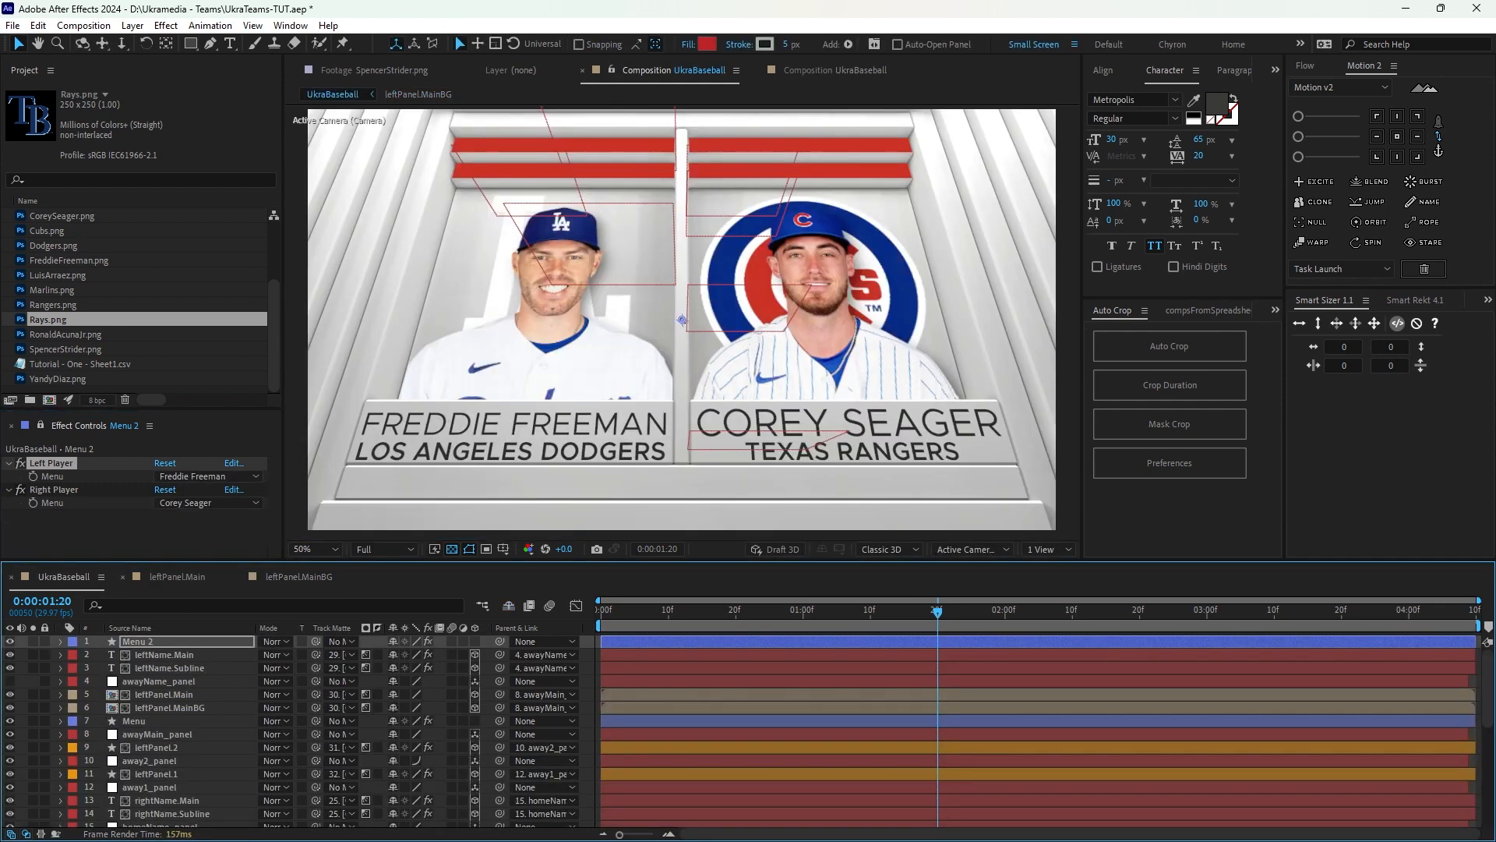
pyautogui.click(209, 476)
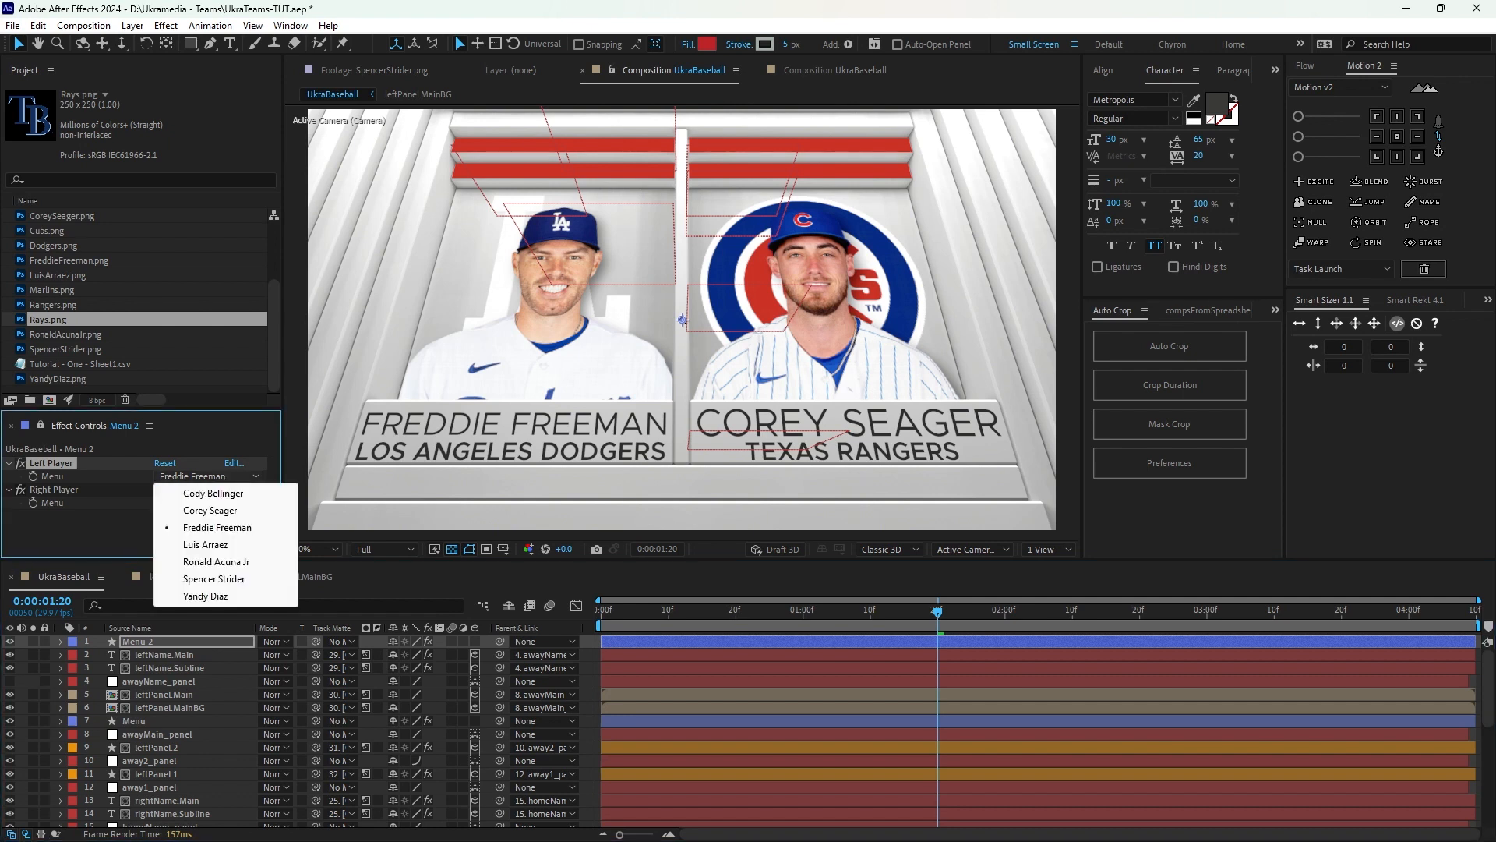
pyautogui.click(226, 596)
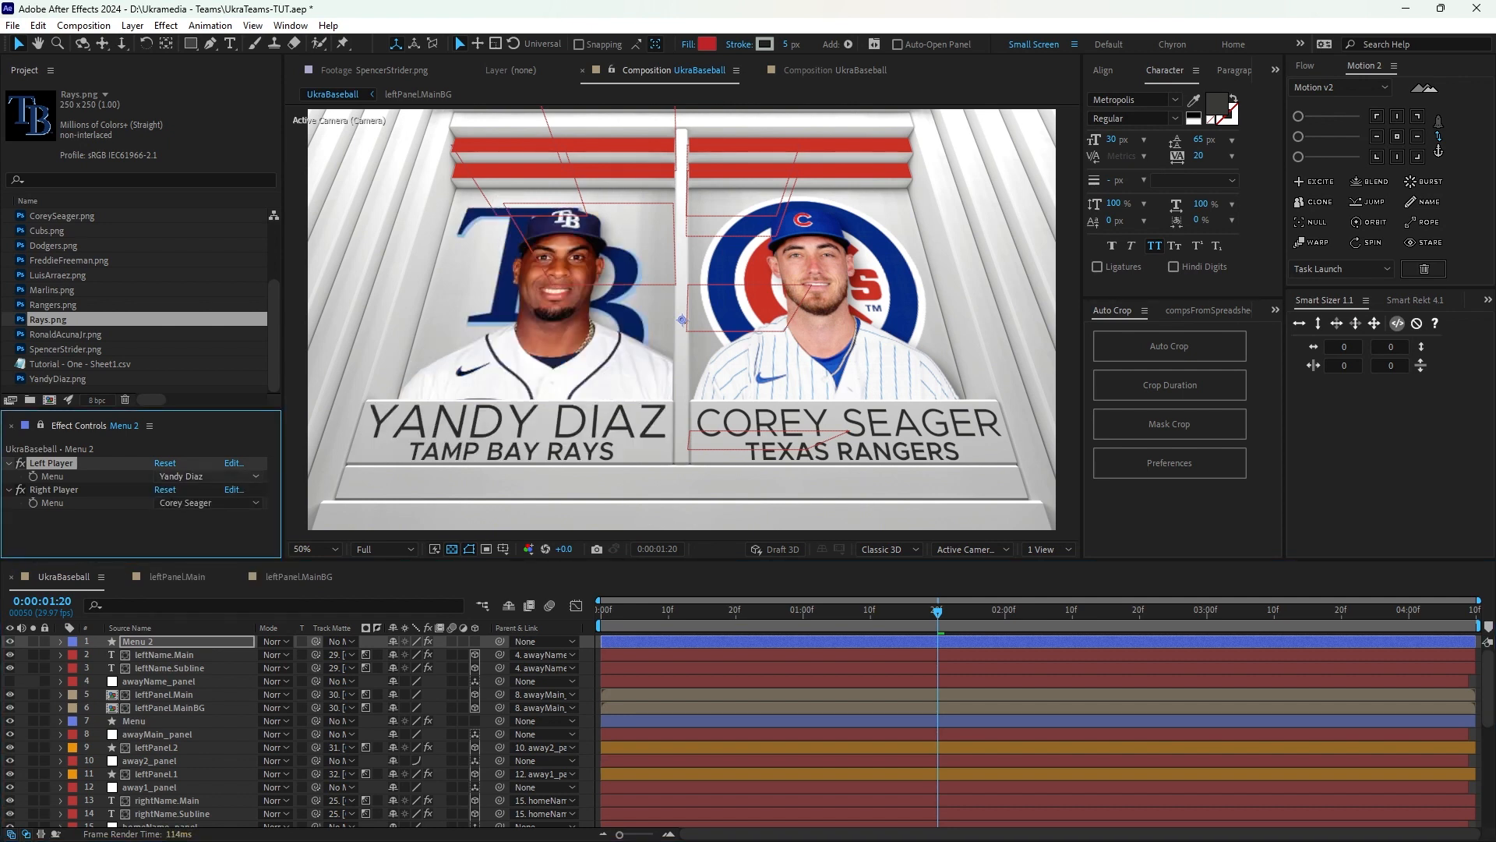
pyautogui.click(209, 477)
pyautogui.click(215, 578)
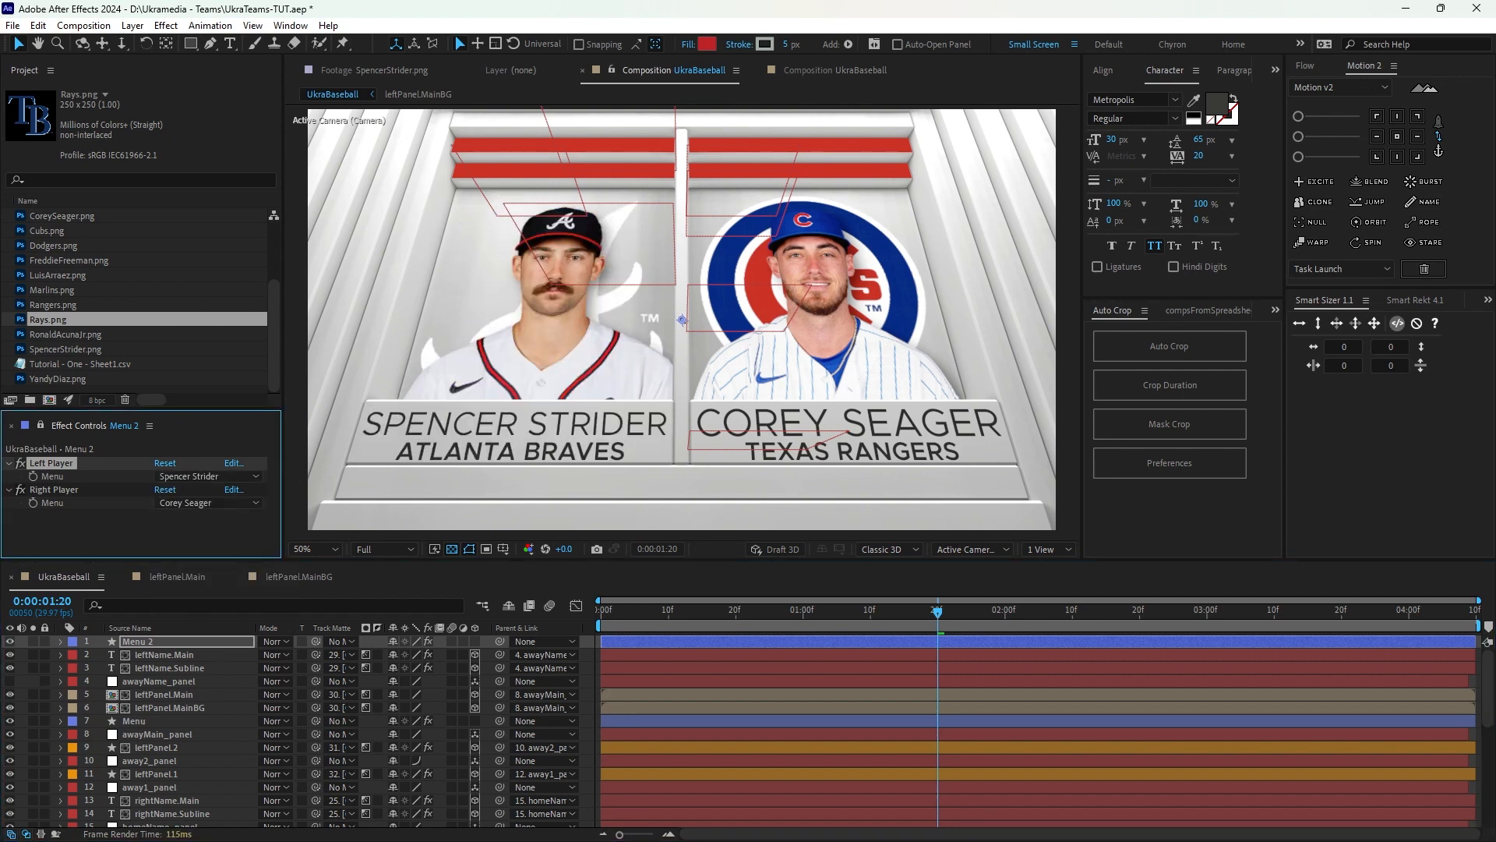
pyautogui.click(209, 476)
pyautogui.click(217, 561)
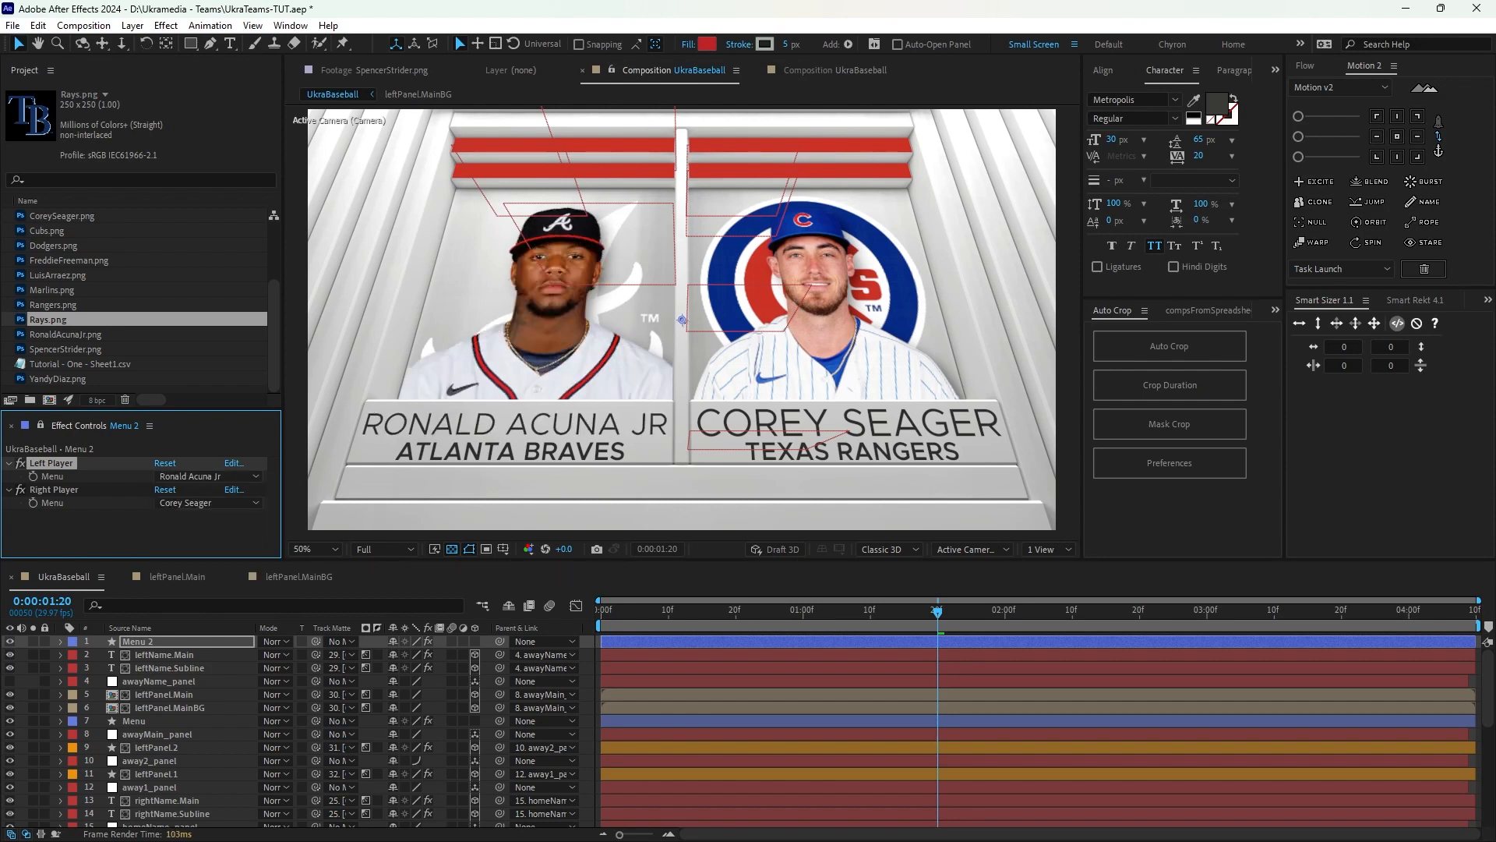
pyautogui.click(209, 476)
pyautogui.click(205, 544)
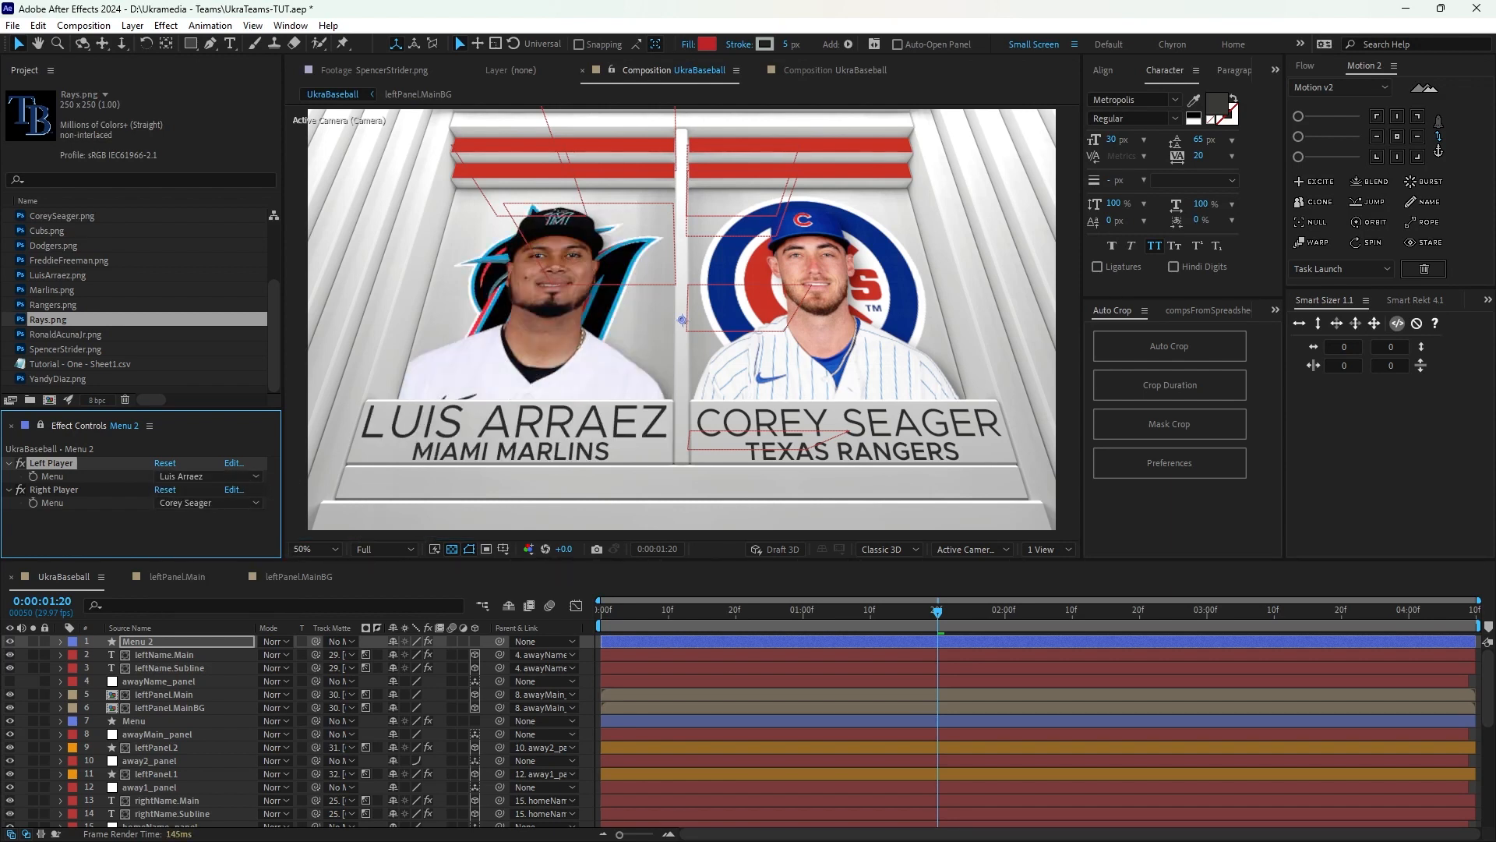
# Test the Left Player menu with Freddie Freeman and Corey Seager, and leave it set to Cody Bellinger.
pyautogui.click(209, 476)
pyautogui.click(217, 527)
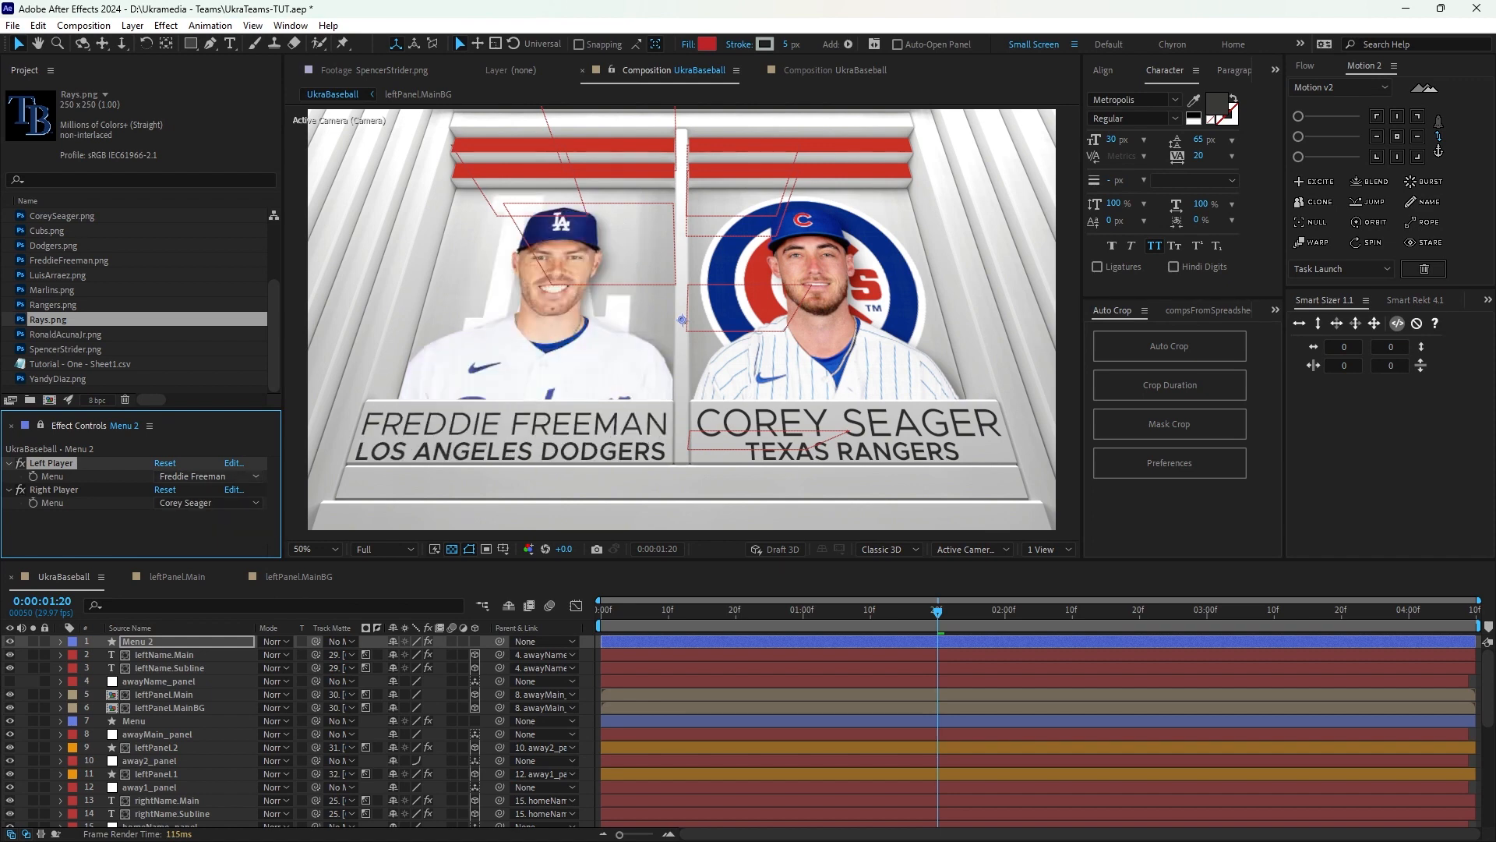
pyautogui.click(209, 476)
pyautogui.click(211, 511)
pyautogui.click(209, 477)
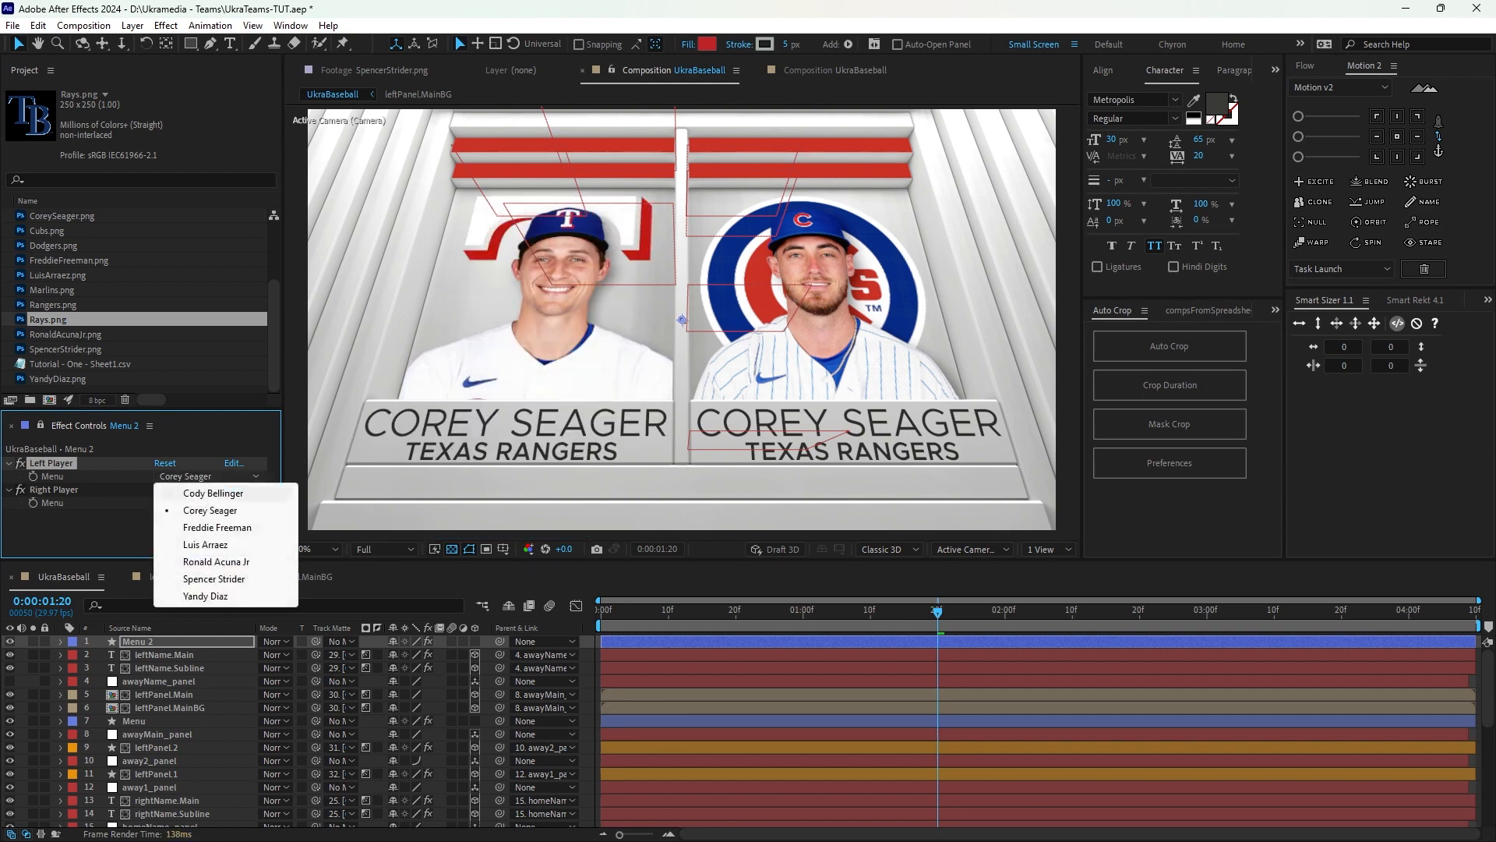
pyautogui.click(207, 494)
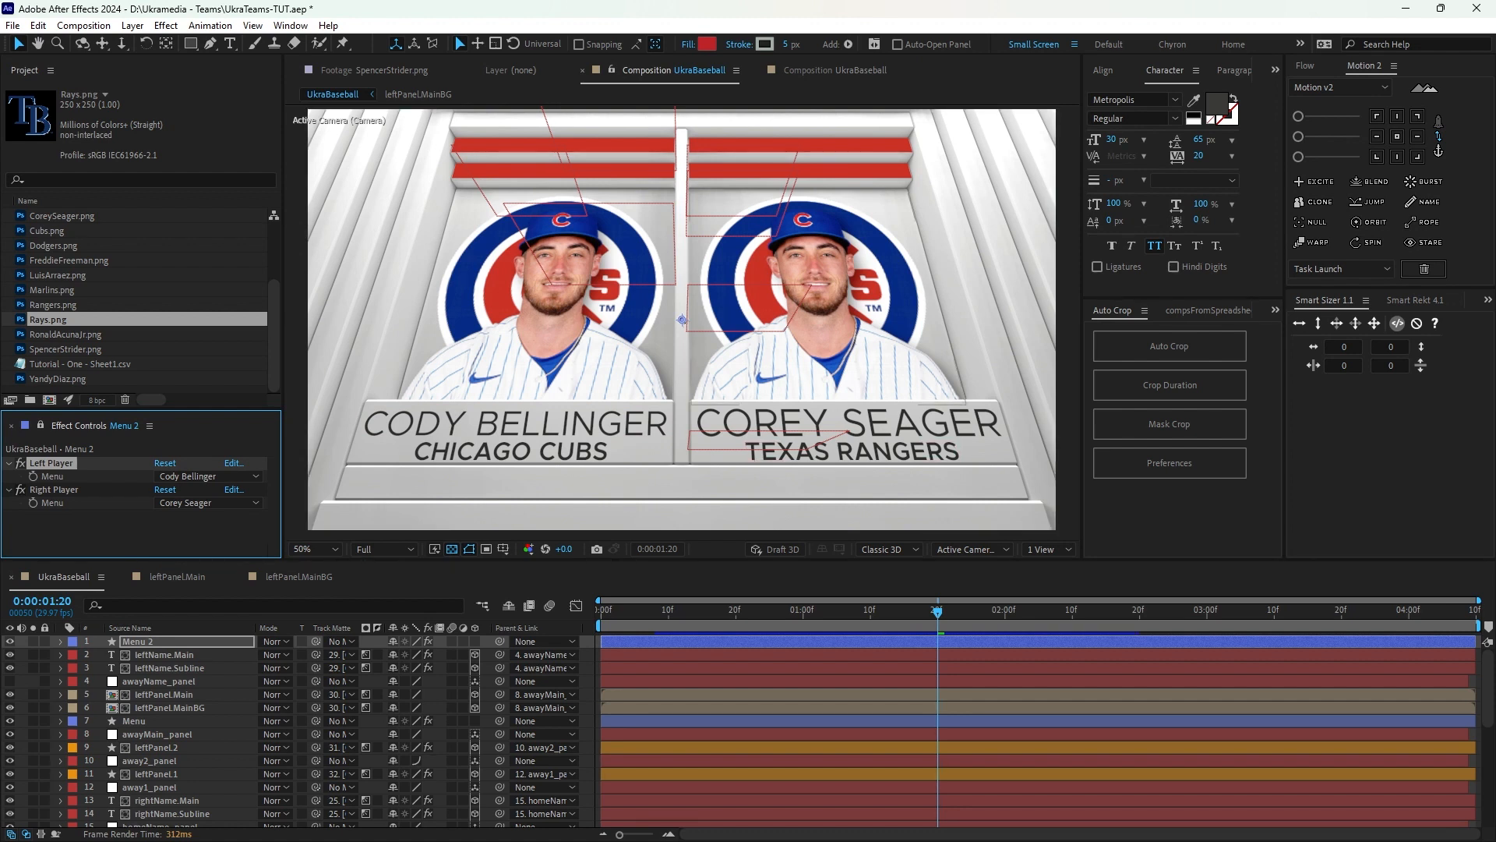
# Clear the layer selection in the UkraBaseball composition and open the rightPanel.Main precomposition.
pyautogui.click(817, 289)
pyautogui.click(1068, 312)
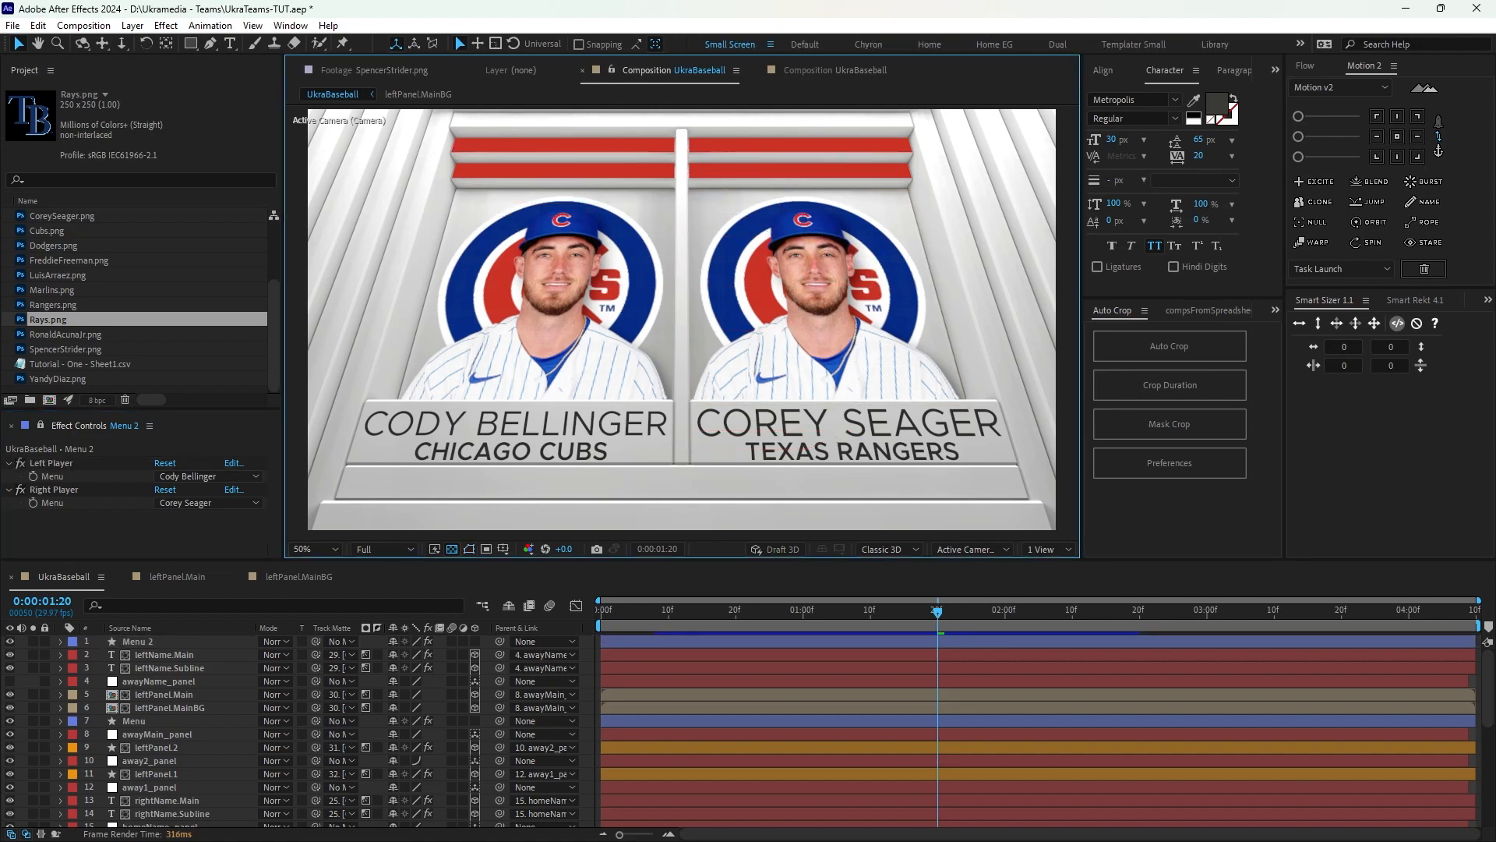
pyautogui.click(817, 304)
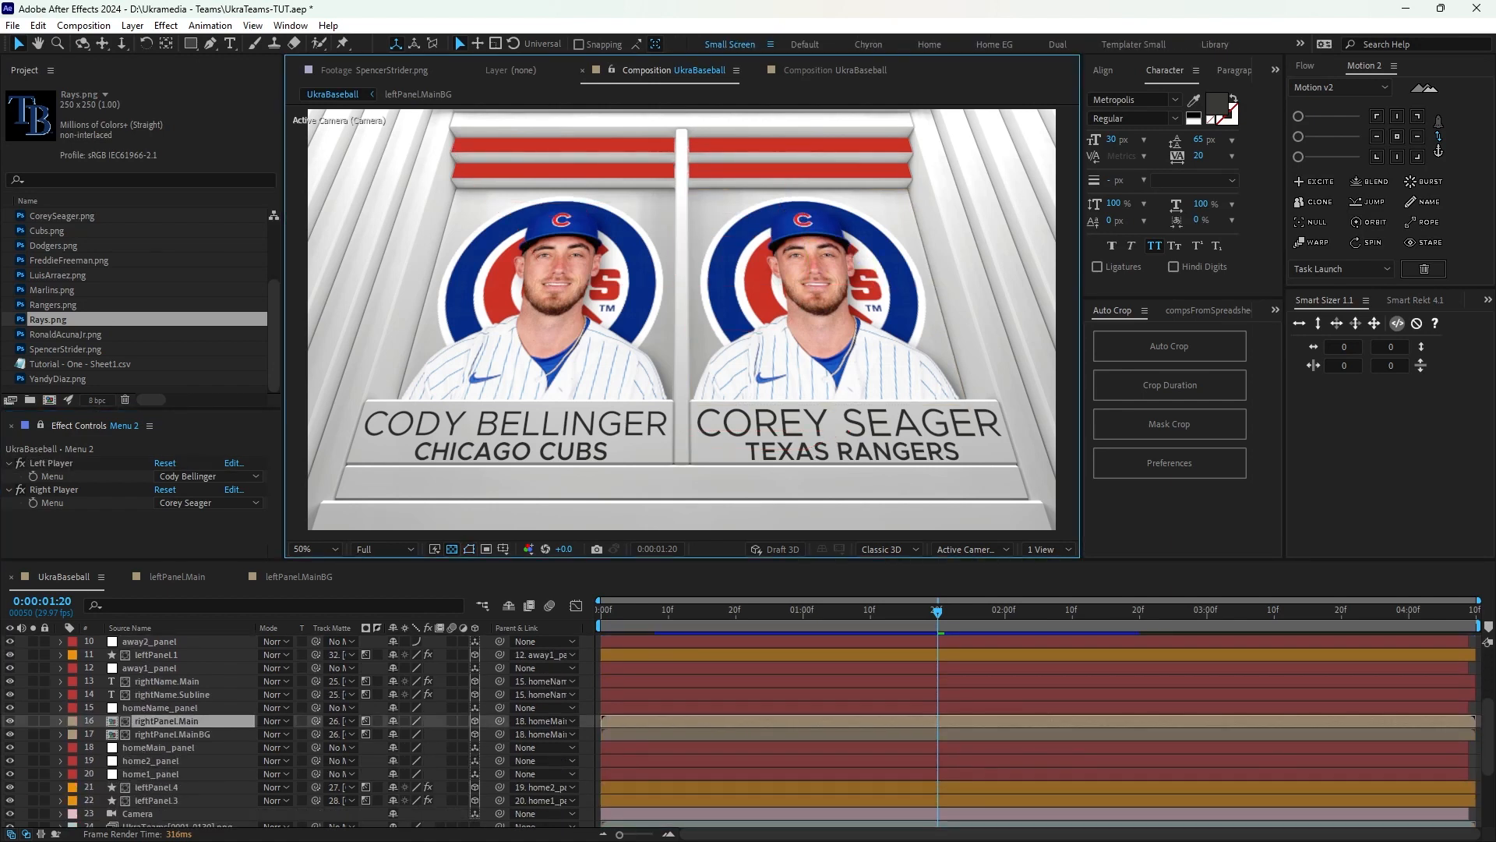
pyautogui.click(167, 721)
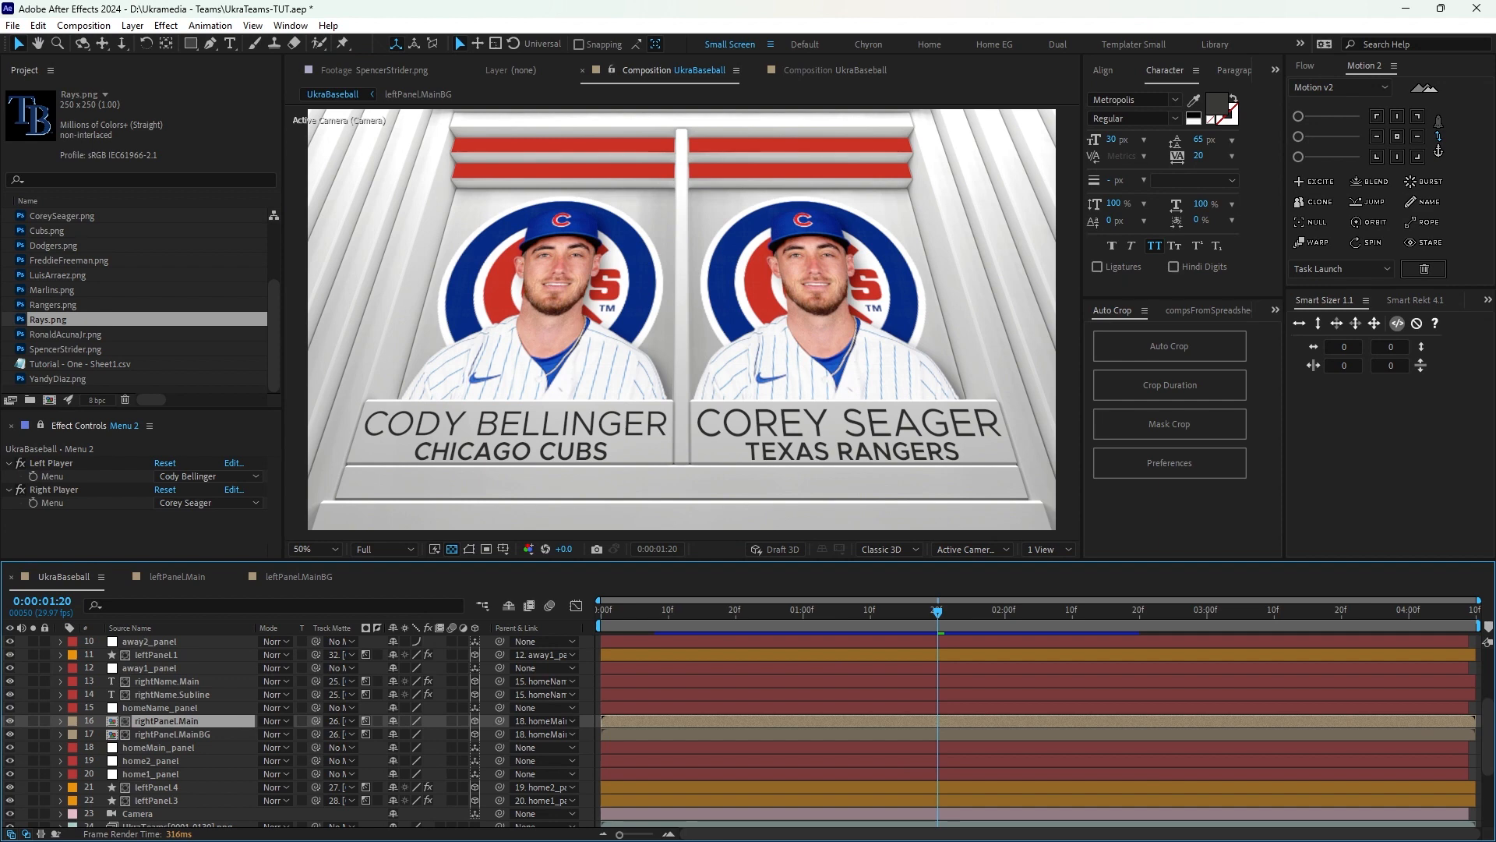
pyautogui.doubleClick(167, 721)
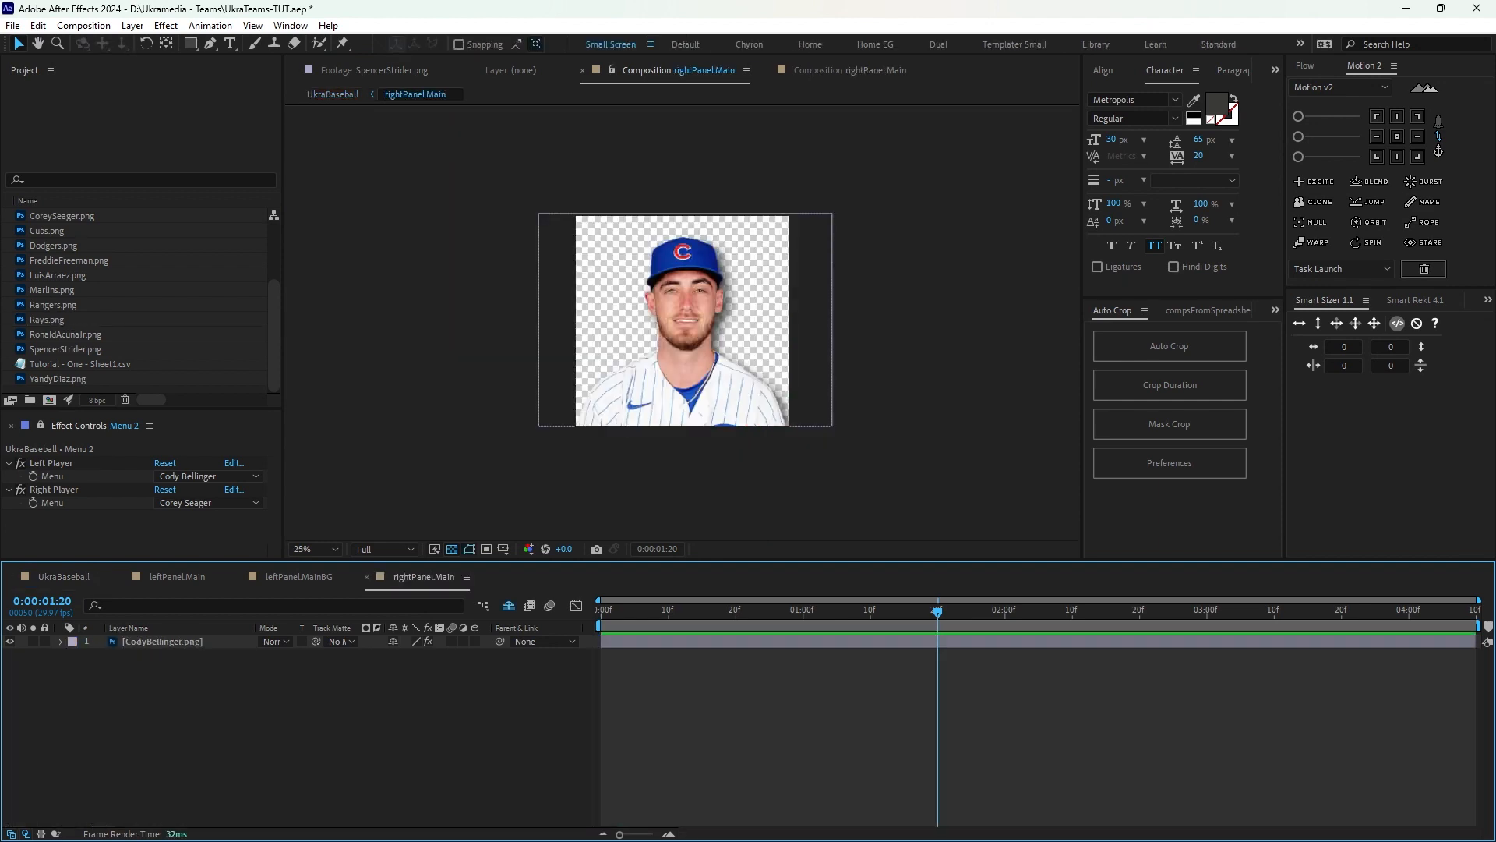
# Add an Opacity expression to the CodyBellinger.png layer that defines player as the Right Player menu of Menu 2.
pyautogui.click(162, 641)
pyautogui.press('t')
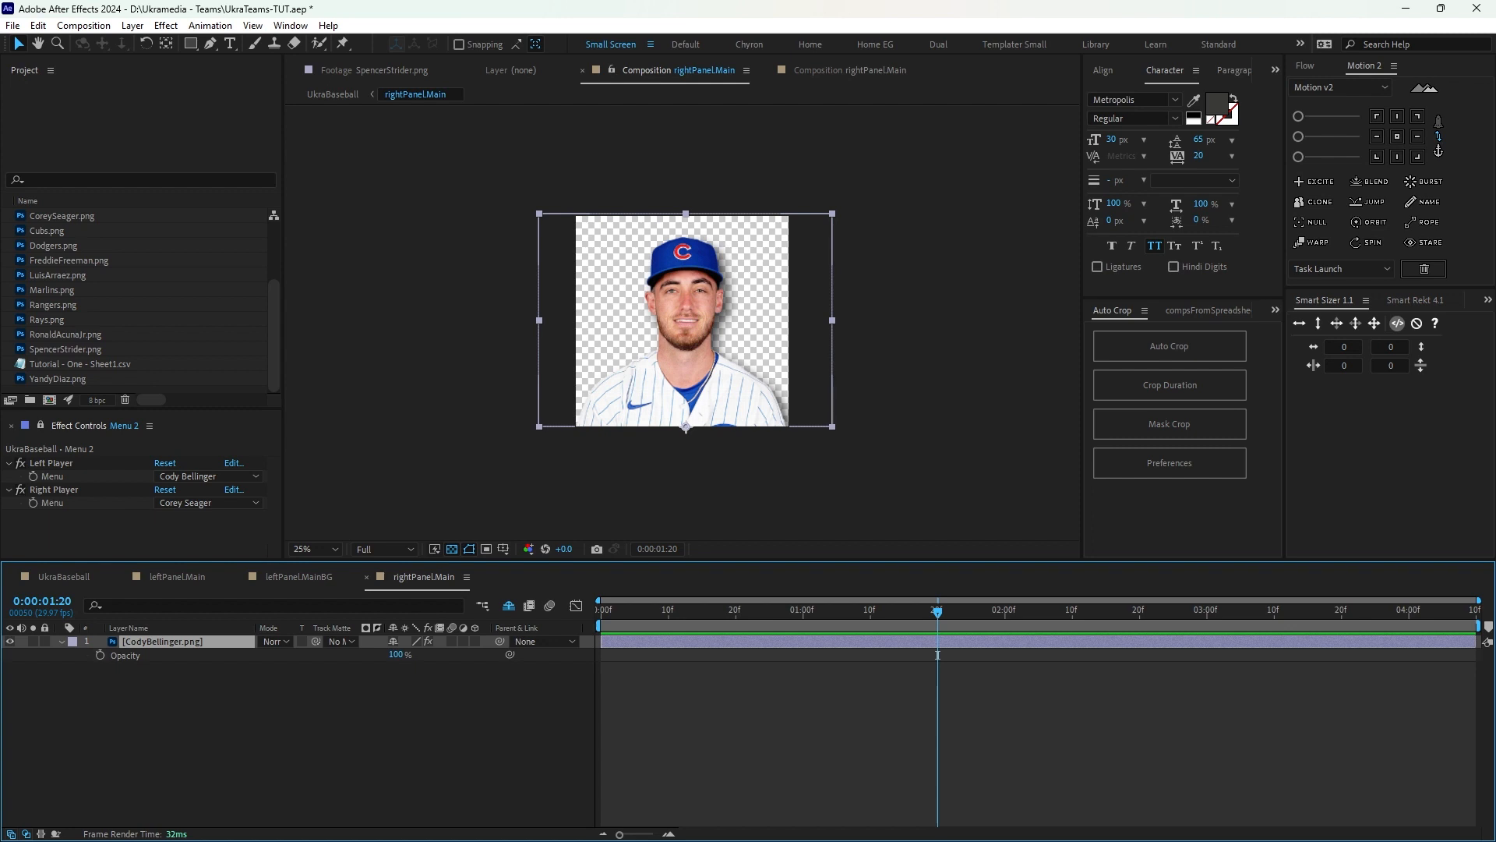
pyautogui.hotkey('alt', 'shift', '=')
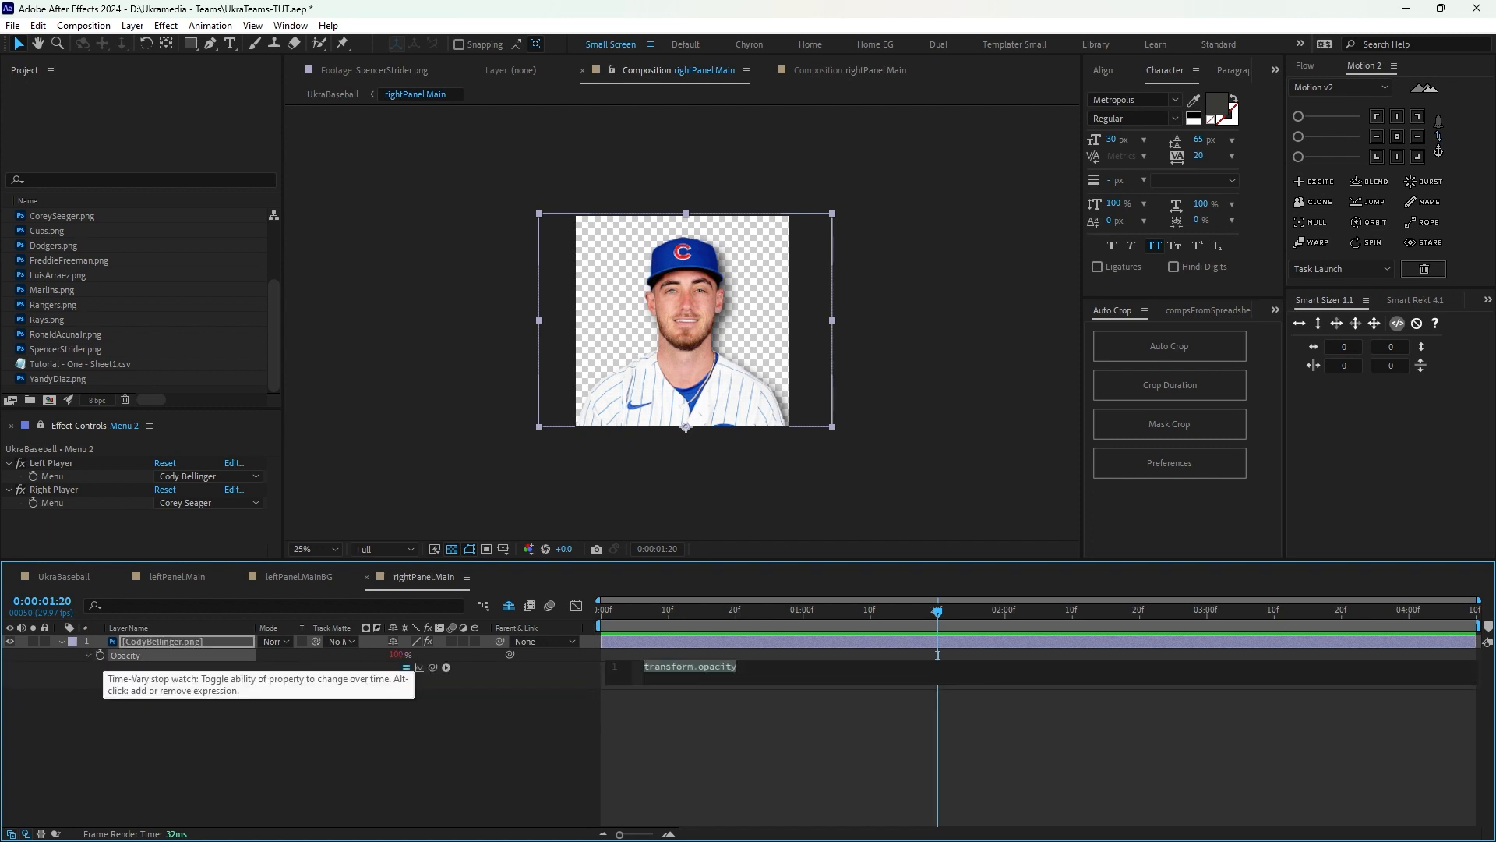
pyautogui.write('player =')
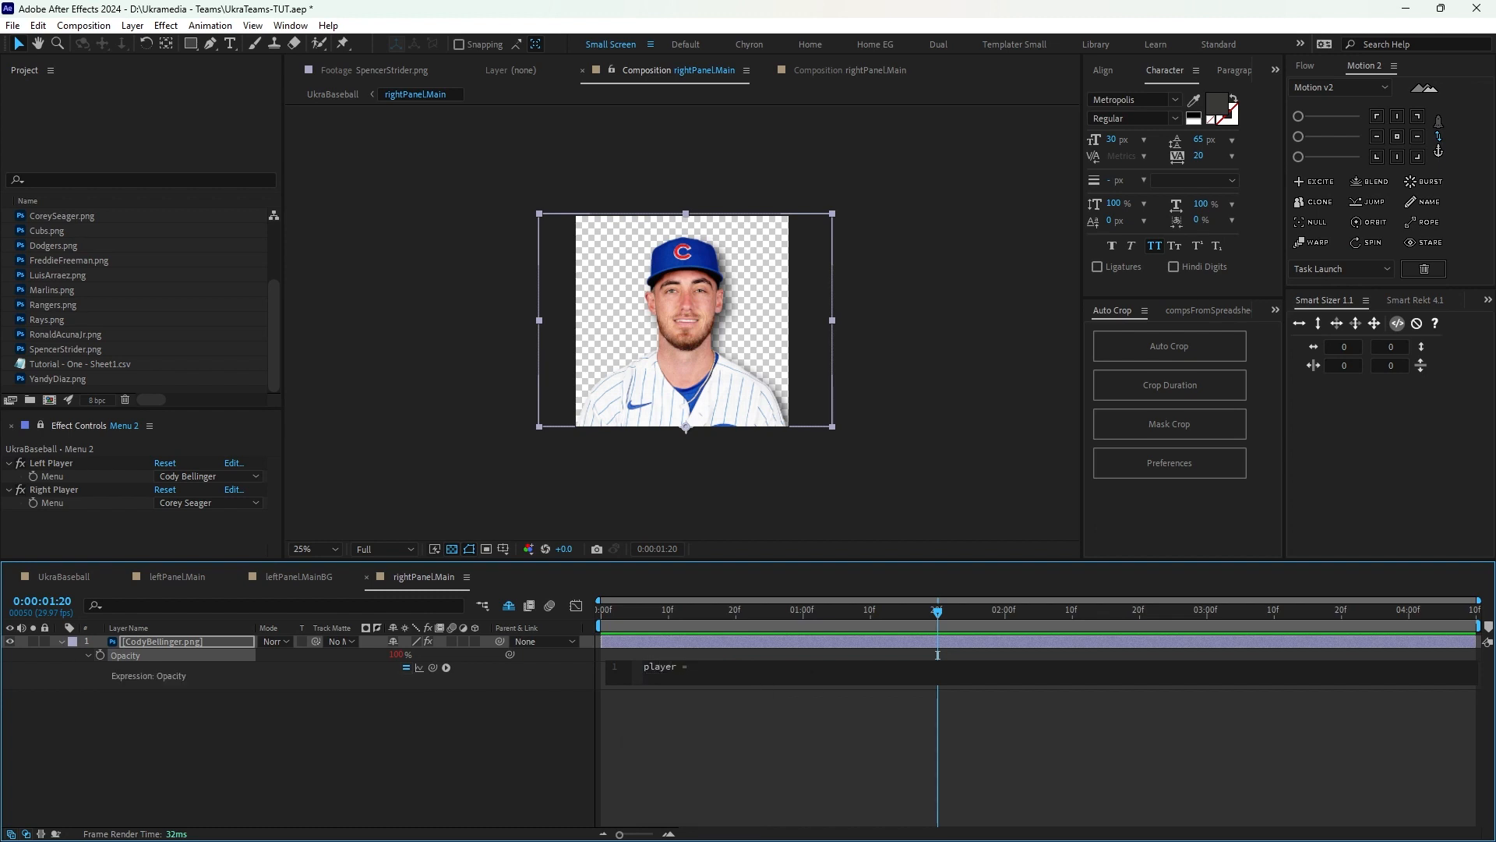
pyautogui.moveTo(432, 668); pyautogui.dragTo(48, 503)
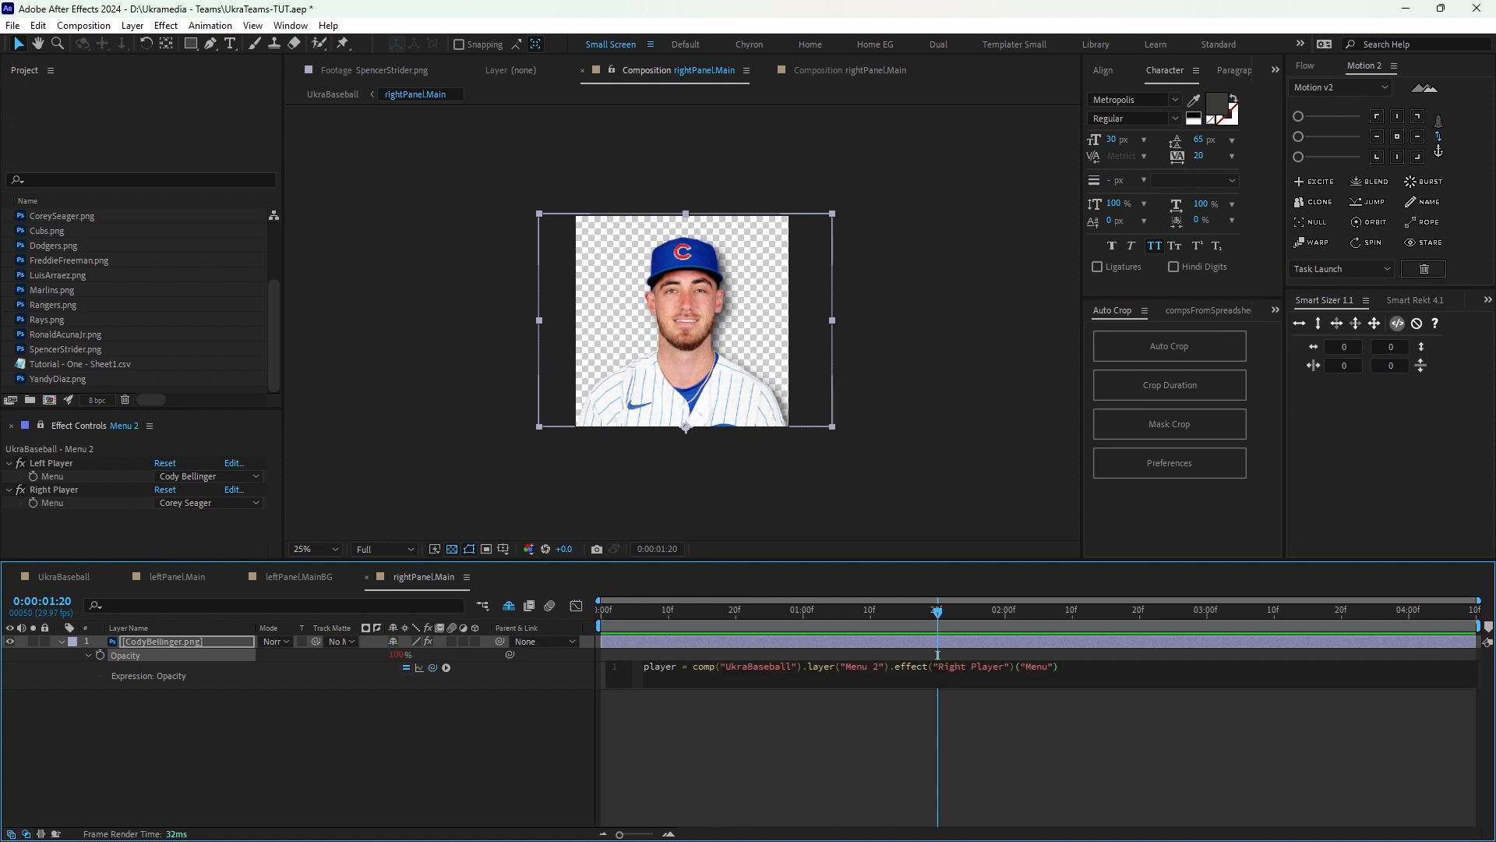
pyautogui.write(';')
pyautogui.press('Return')
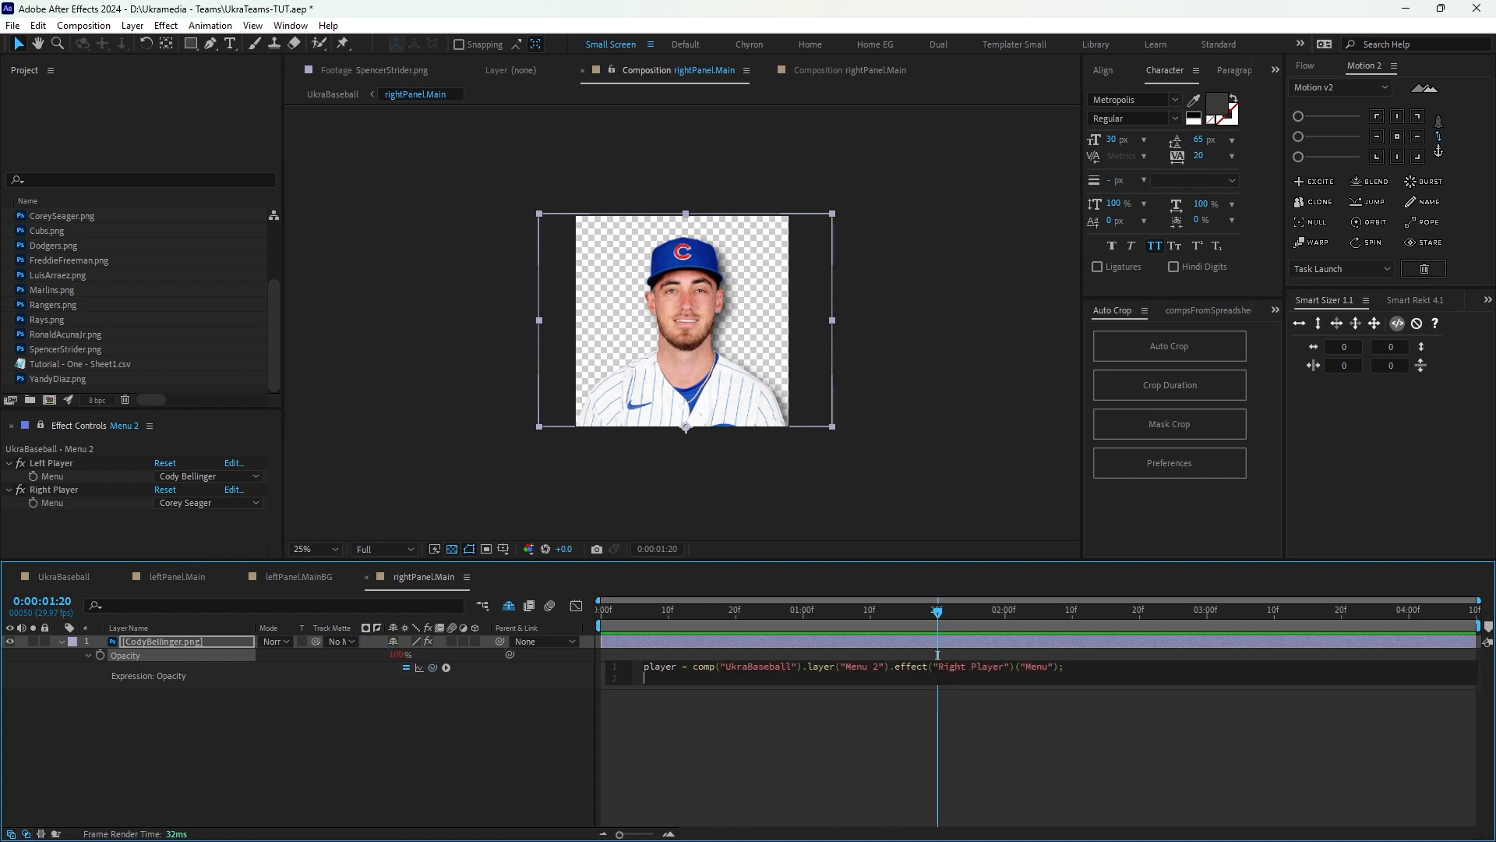
pyautogui.press('Return')
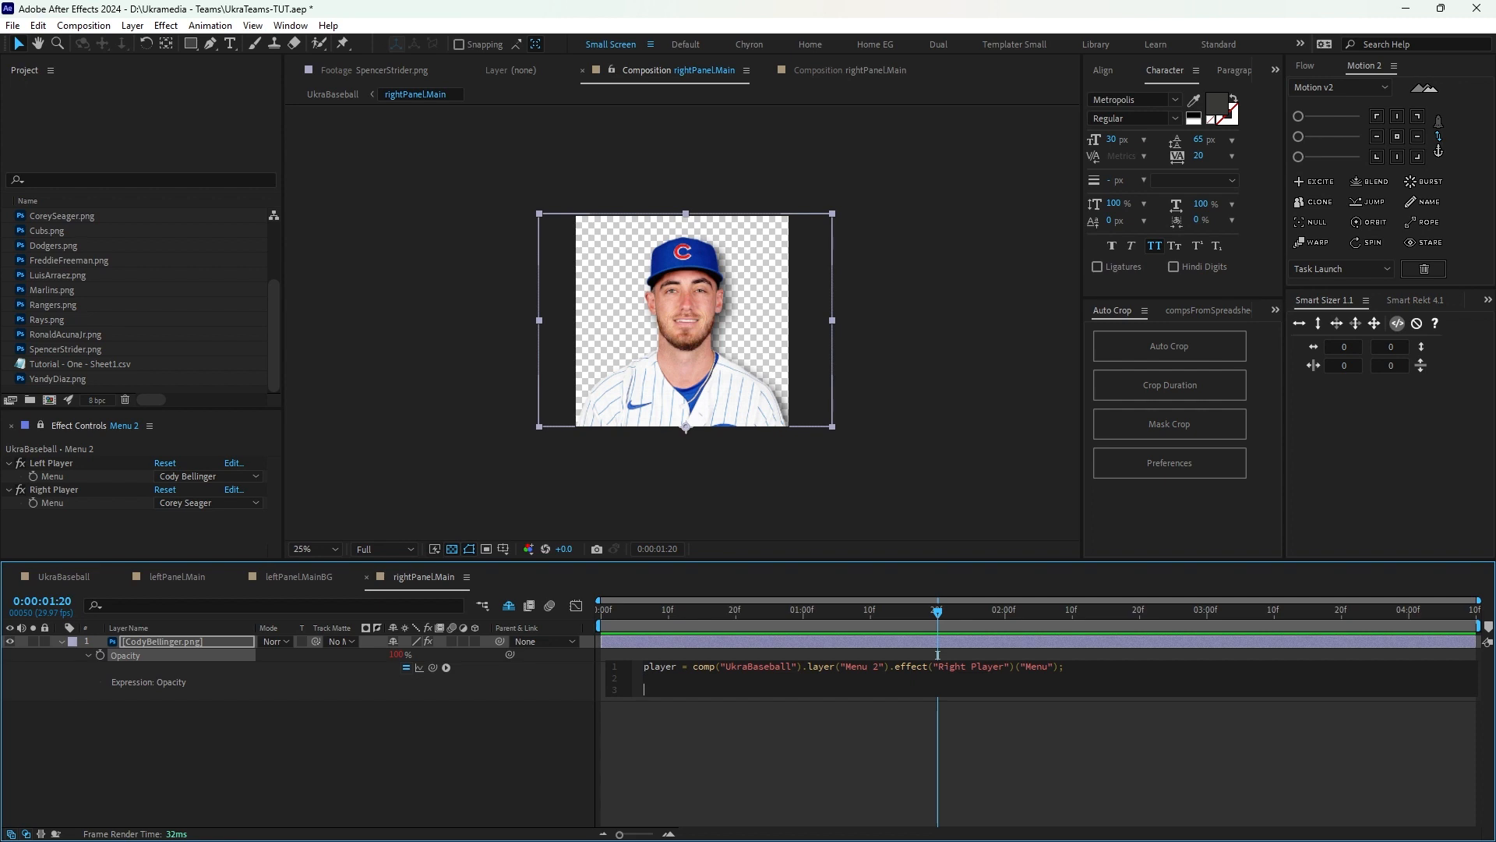
# Add the condition if (player == index) to the Opacity expression.
pyautogui.write('if (')
pyautogui.write('play')
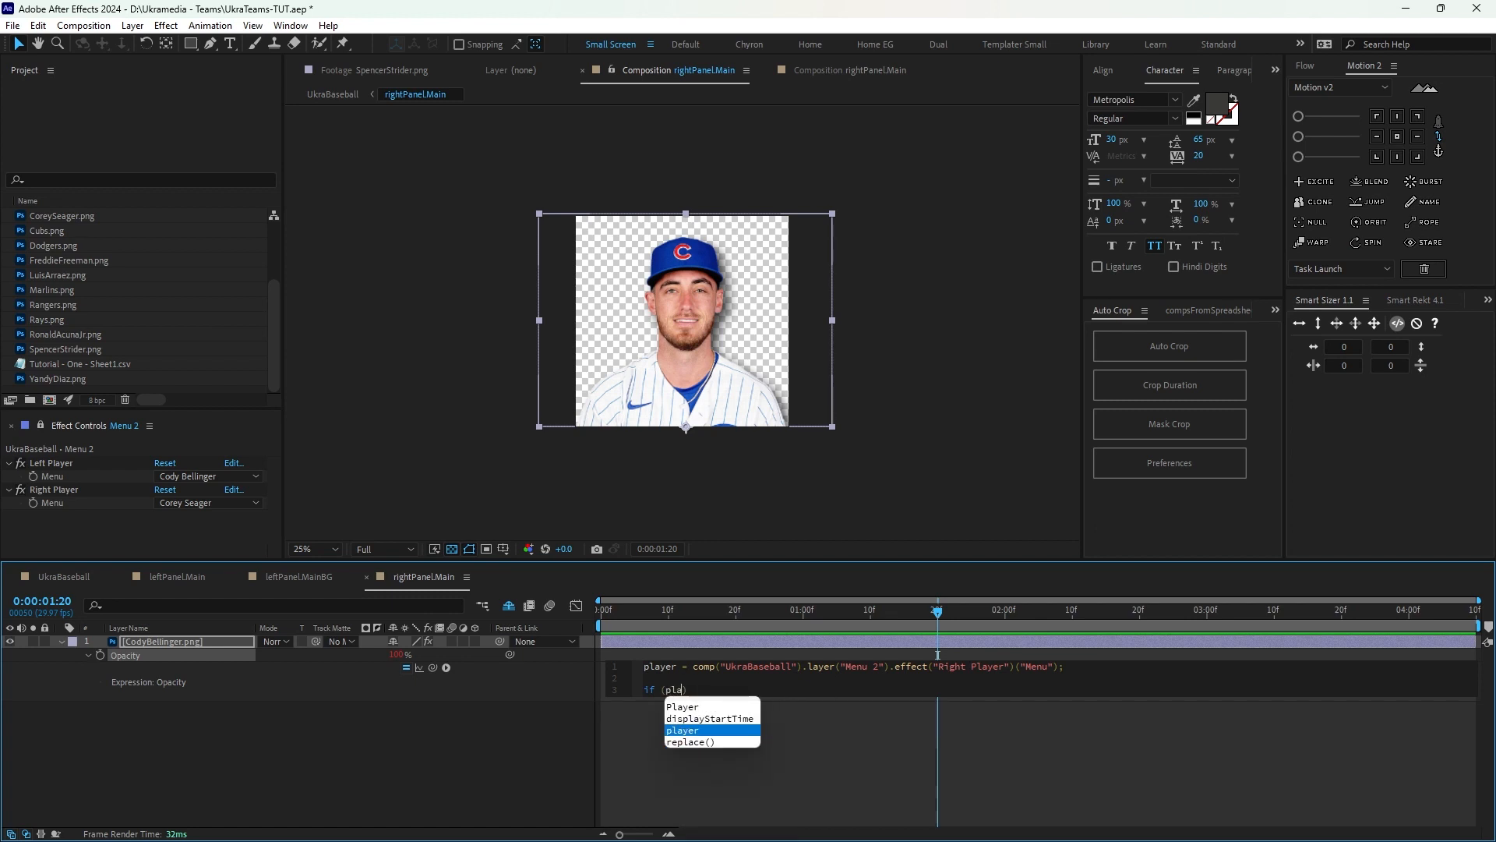
pyautogui.press('Return')
pyautogui.write('==')
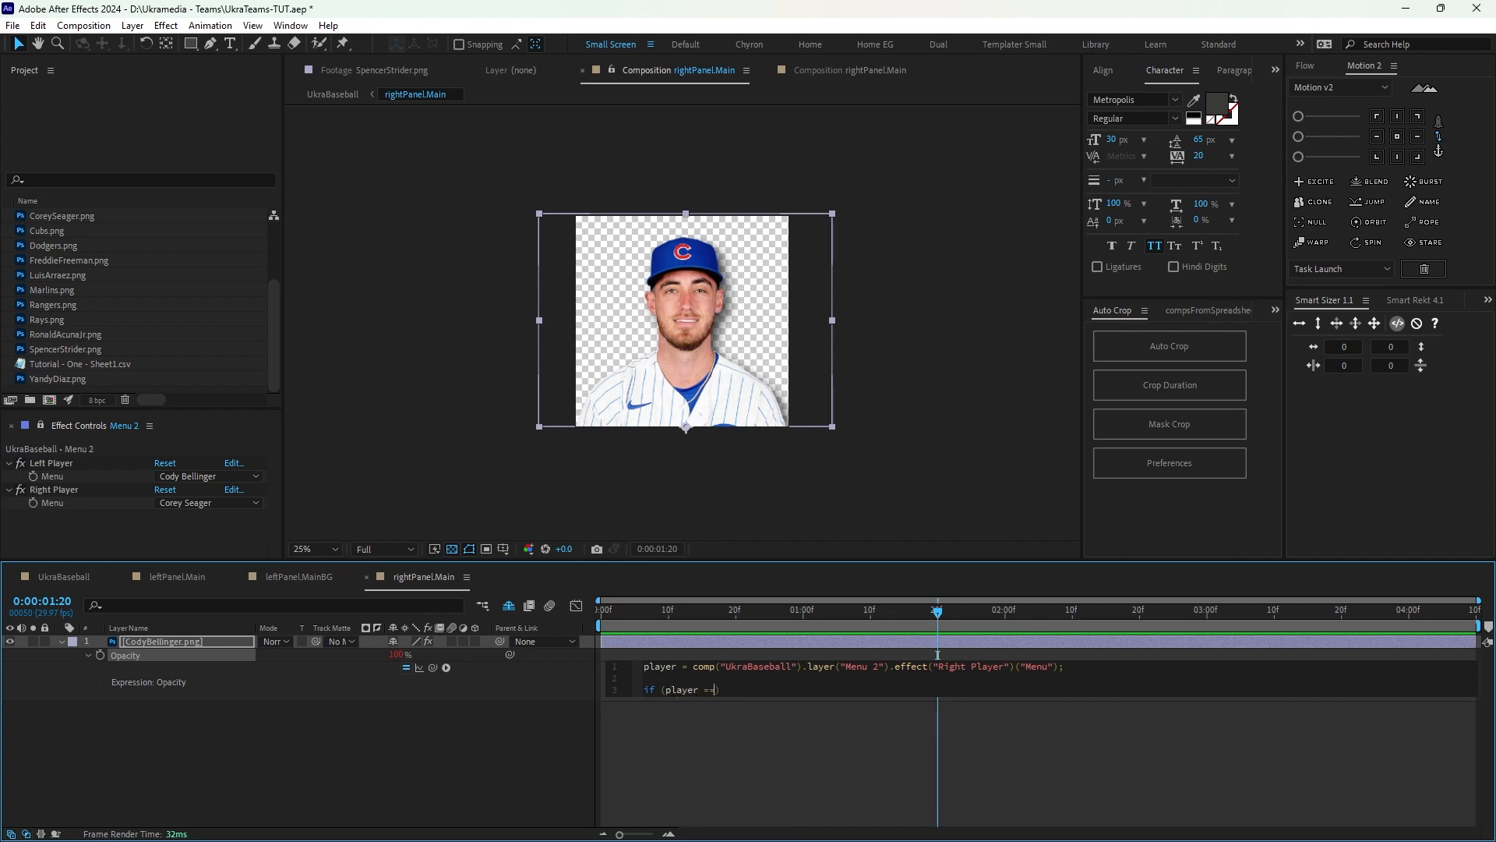
pyautogui.write(' index')
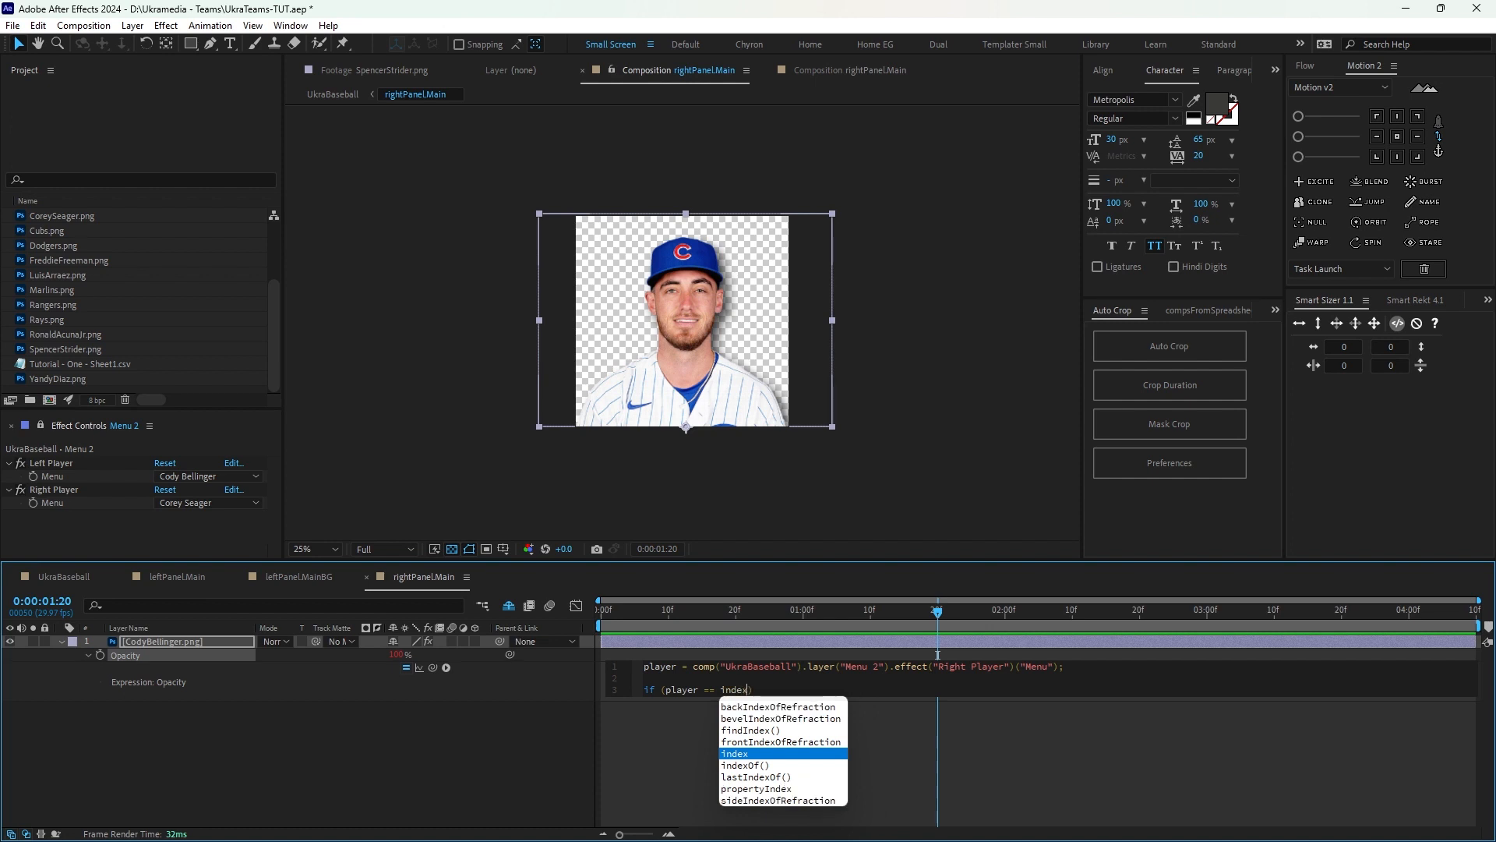
pyautogui.press('Right')
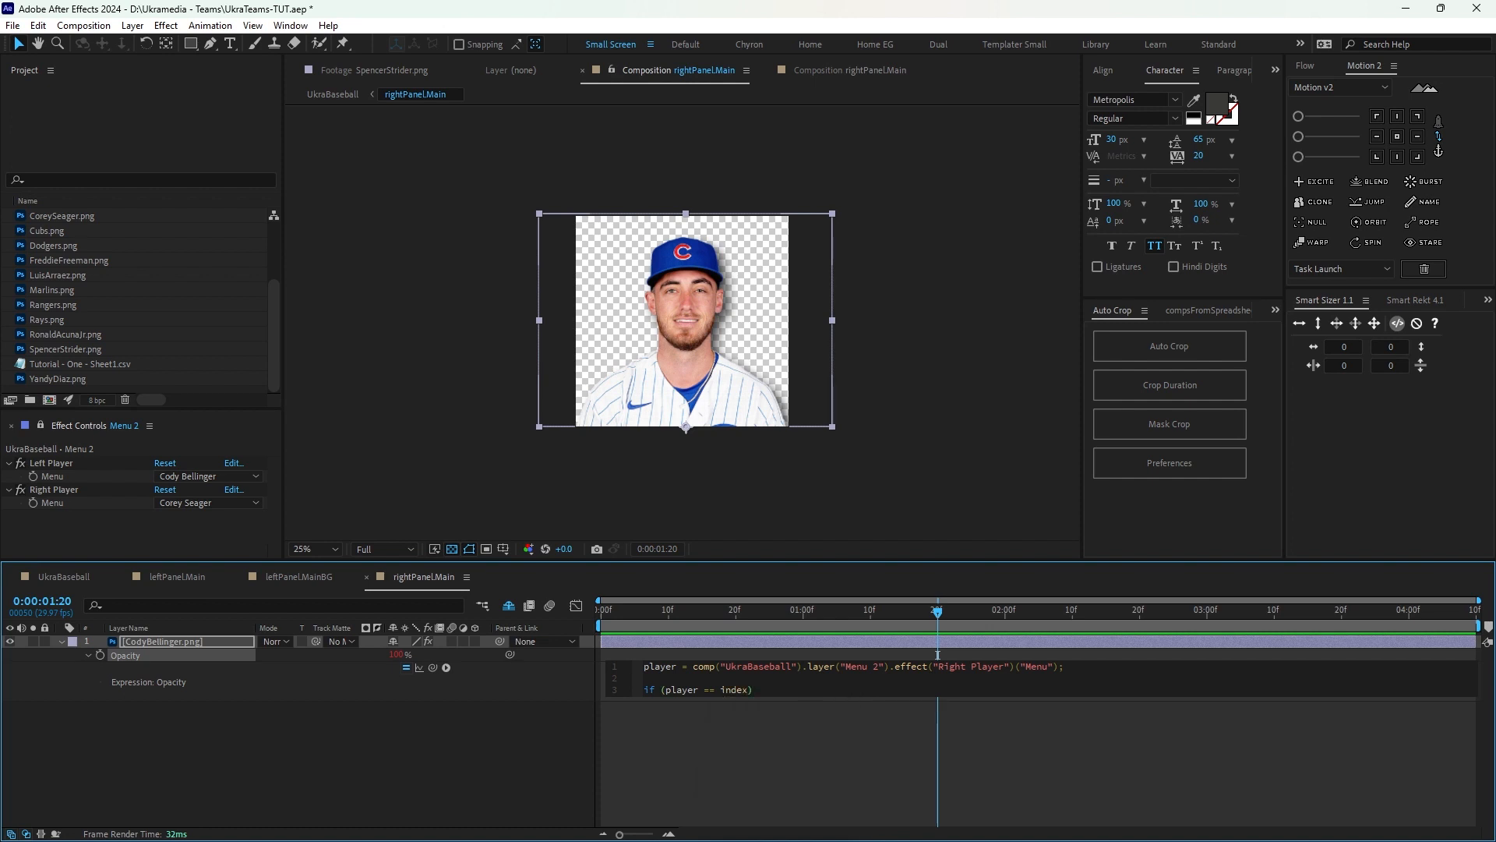
# Complete the Opacity expression to return 100 when the condition is met and 0 otherwise, and apply it.
pyautogui.write('{')
pyautogui.press('Return')
pyautogui.write('1')
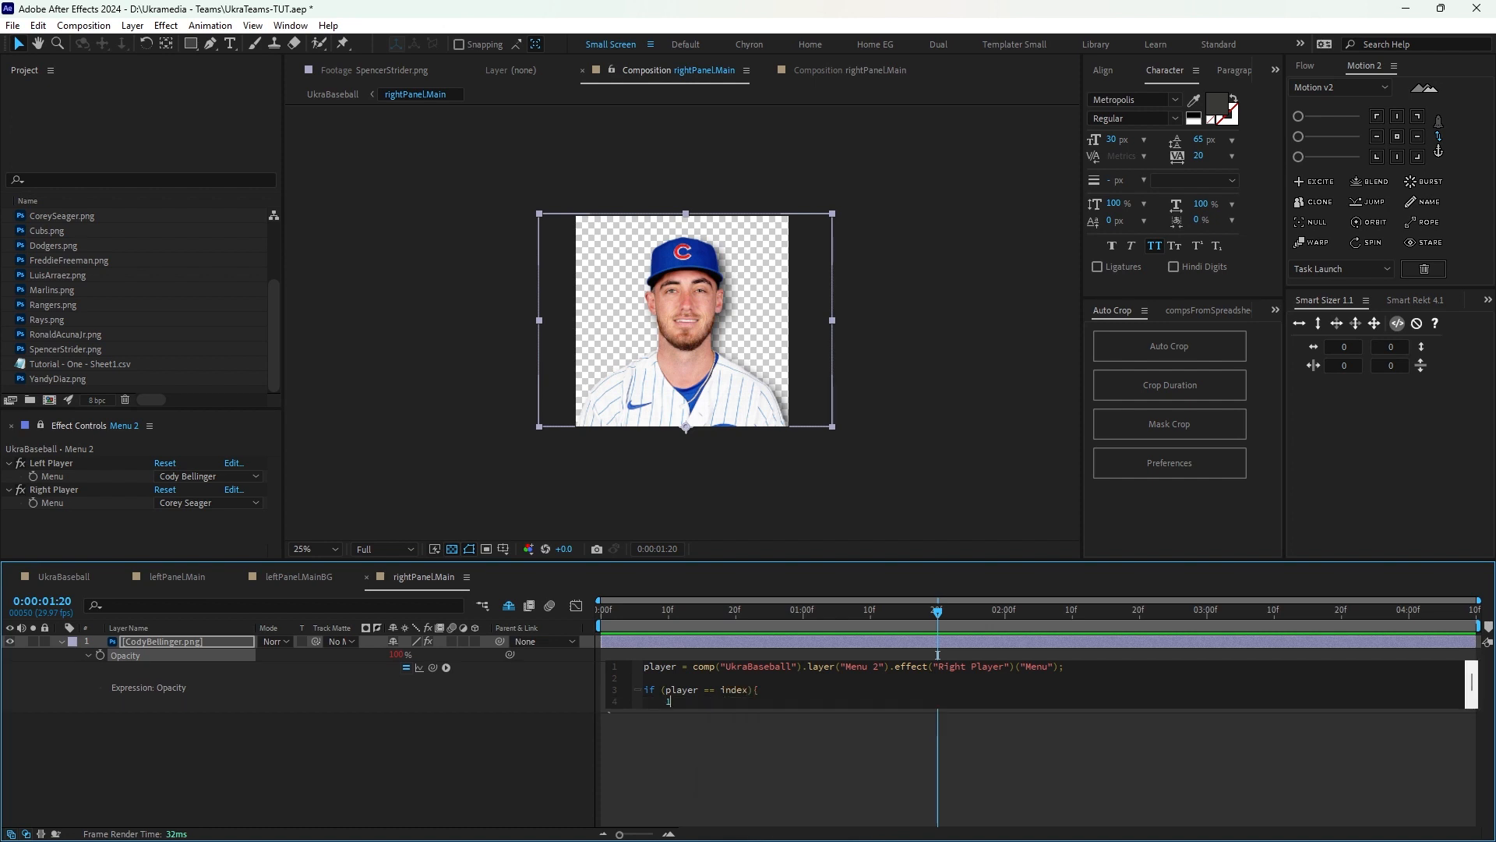
pyautogui.write('00')
pyautogui.press('Return')
pyautogui.write('}')
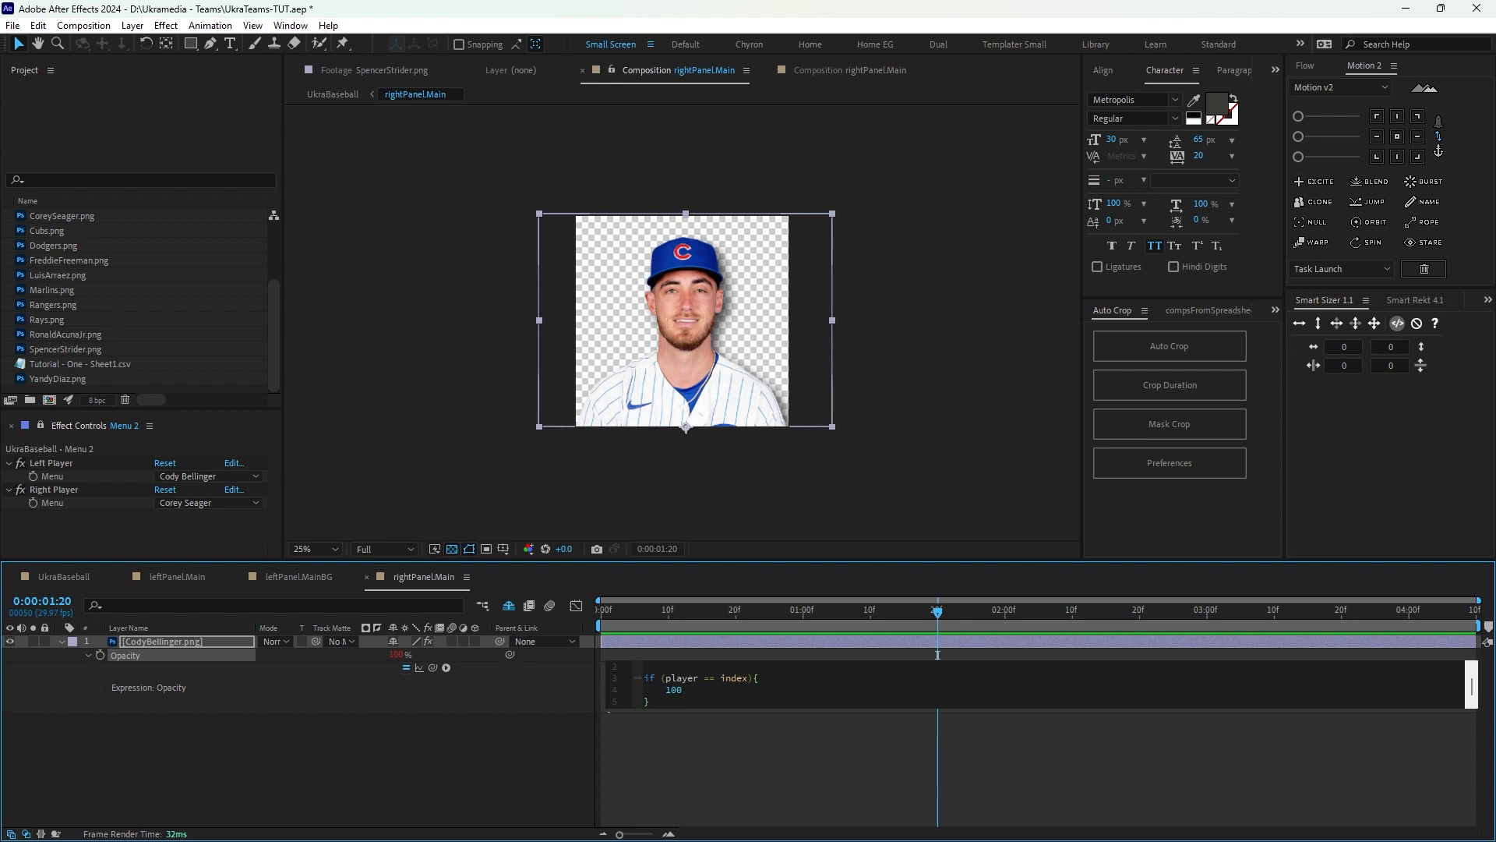
pyautogui.write('else{')
pyautogui.press('Return')
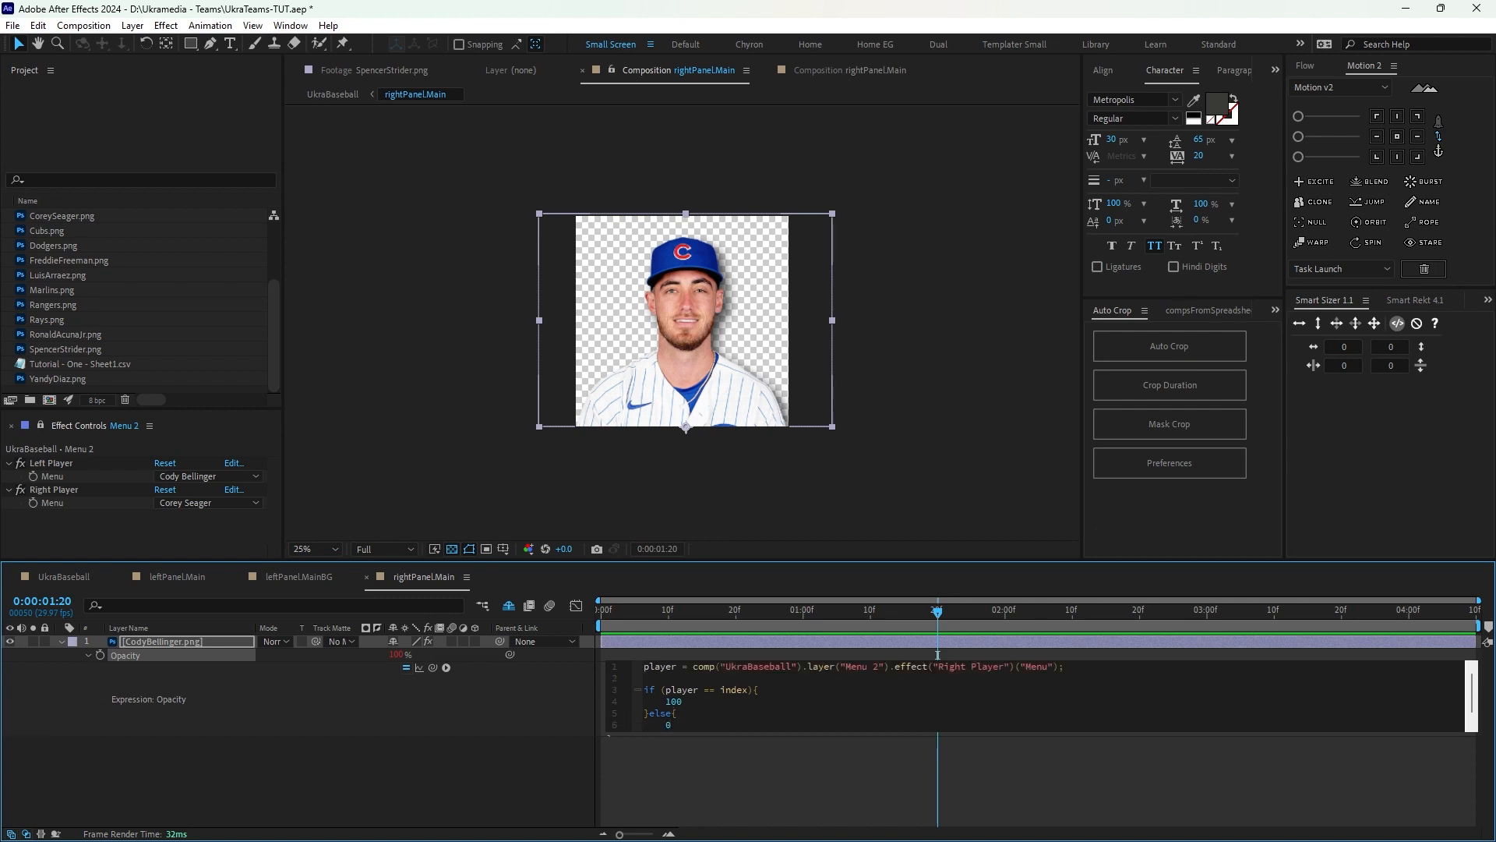
pyautogui.click(938, 654)
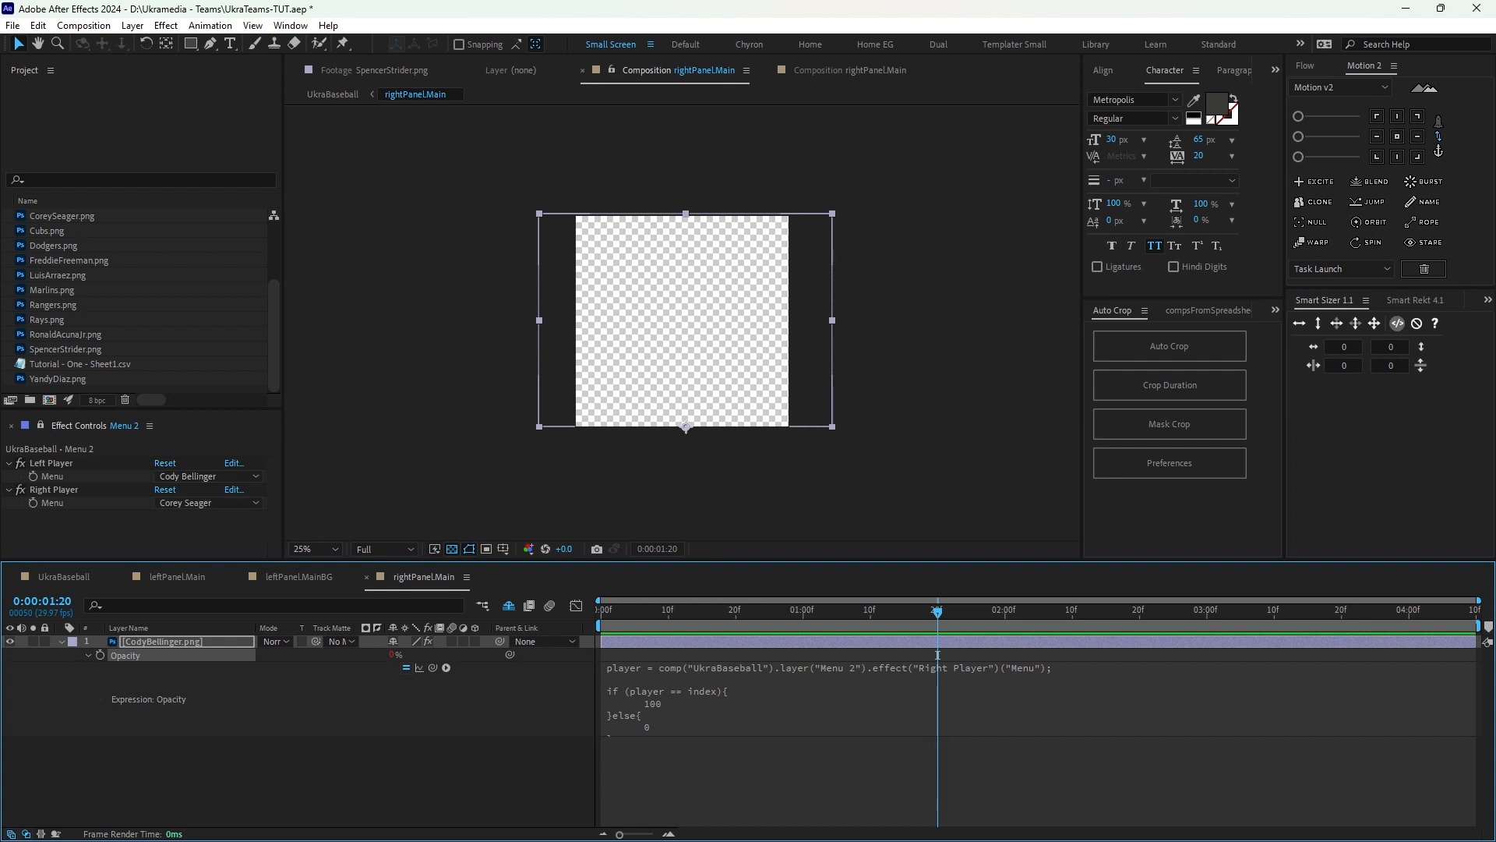
# Collapse the CodyBellinger.png layer's properties and set Right Player to Cody Bellinger to test the expression.
pyautogui.click(71, 642)
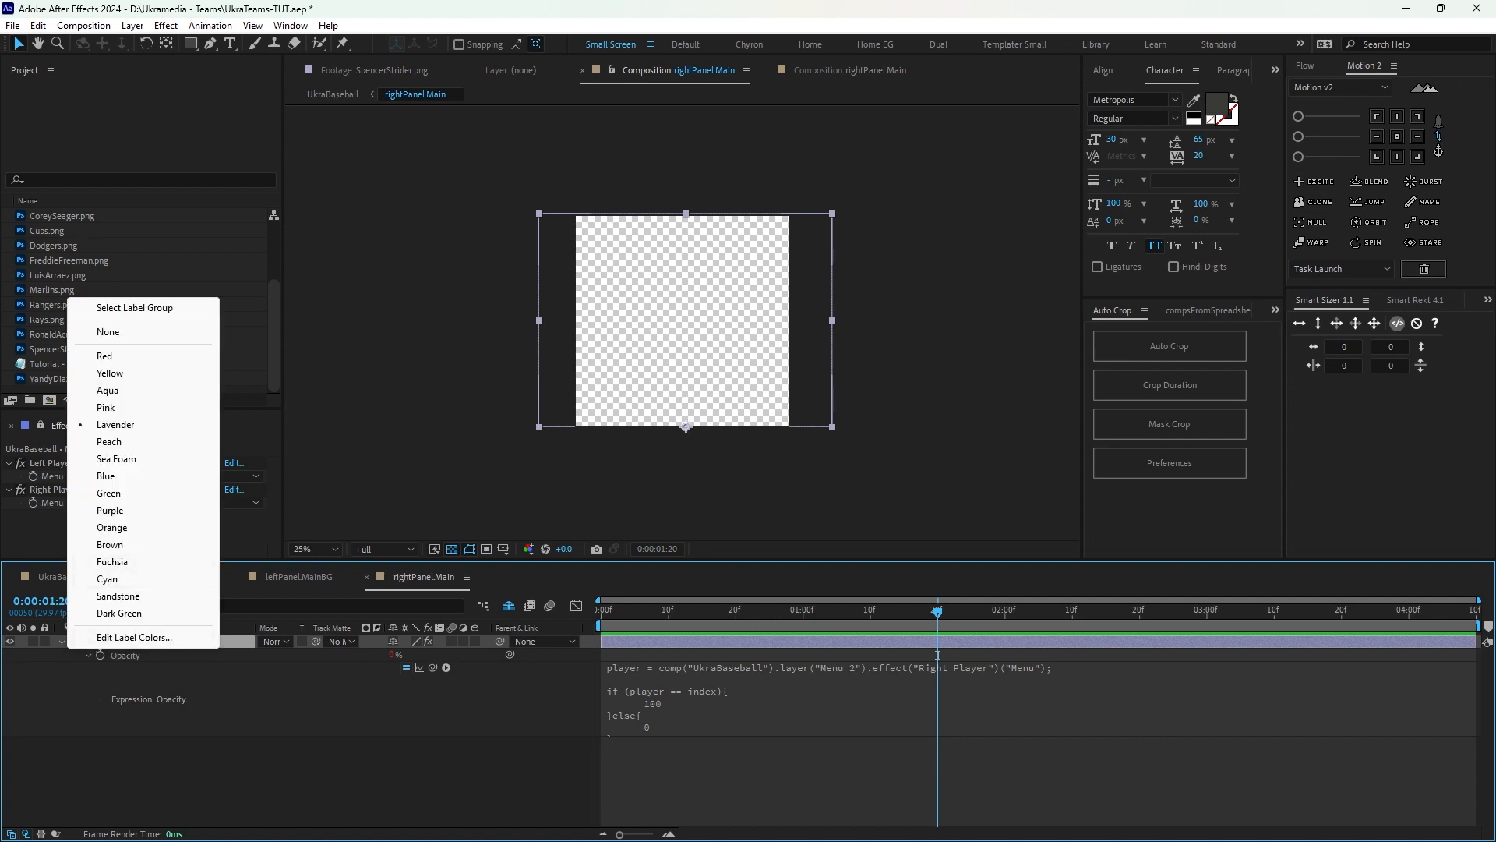
pyautogui.click(180, 771)
pyautogui.click(162, 641)
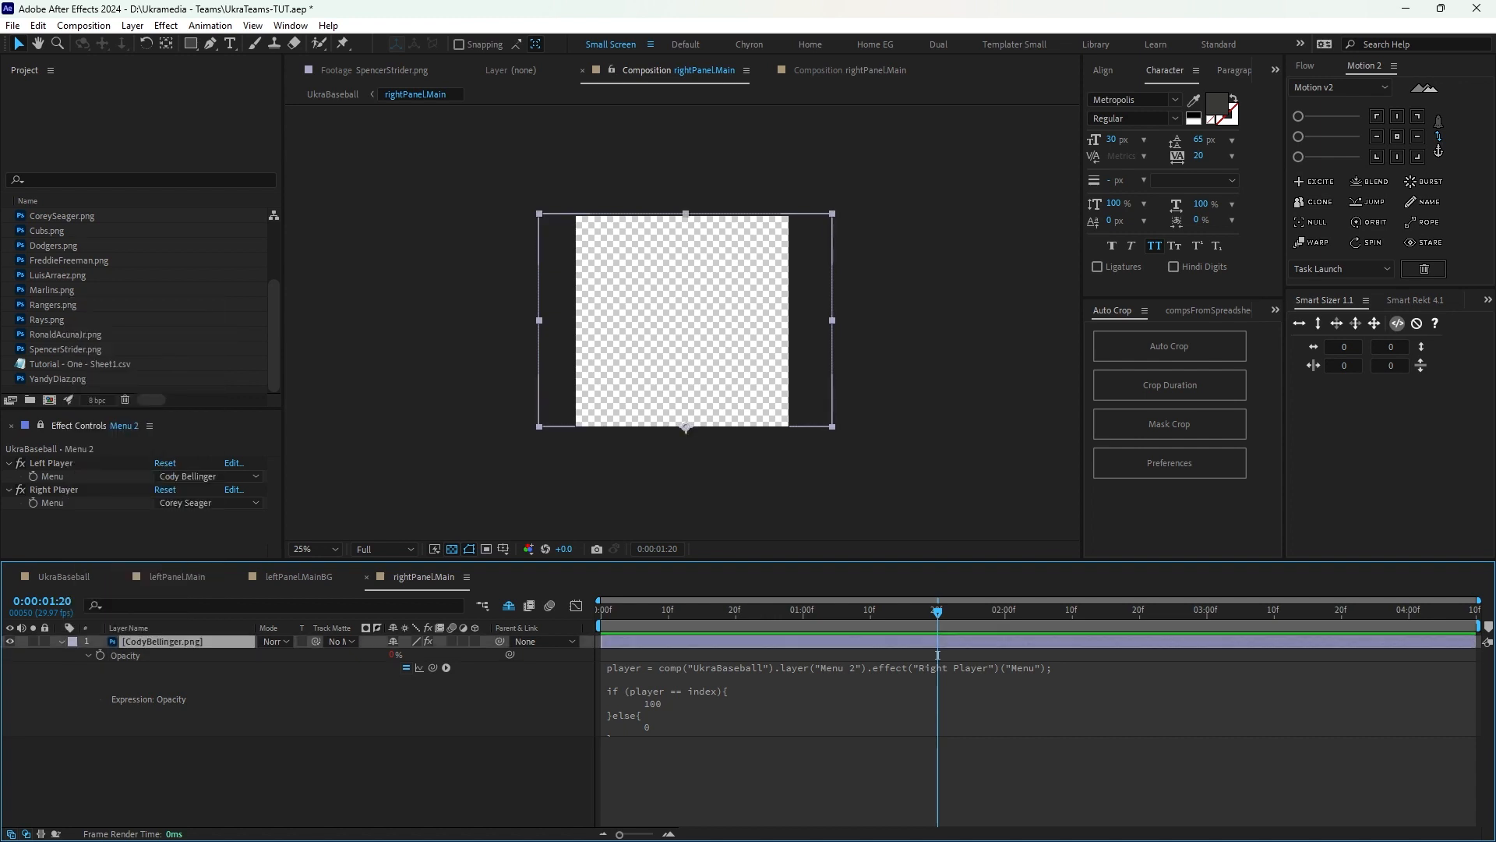
pyautogui.press('u')
pyautogui.click(209, 503)
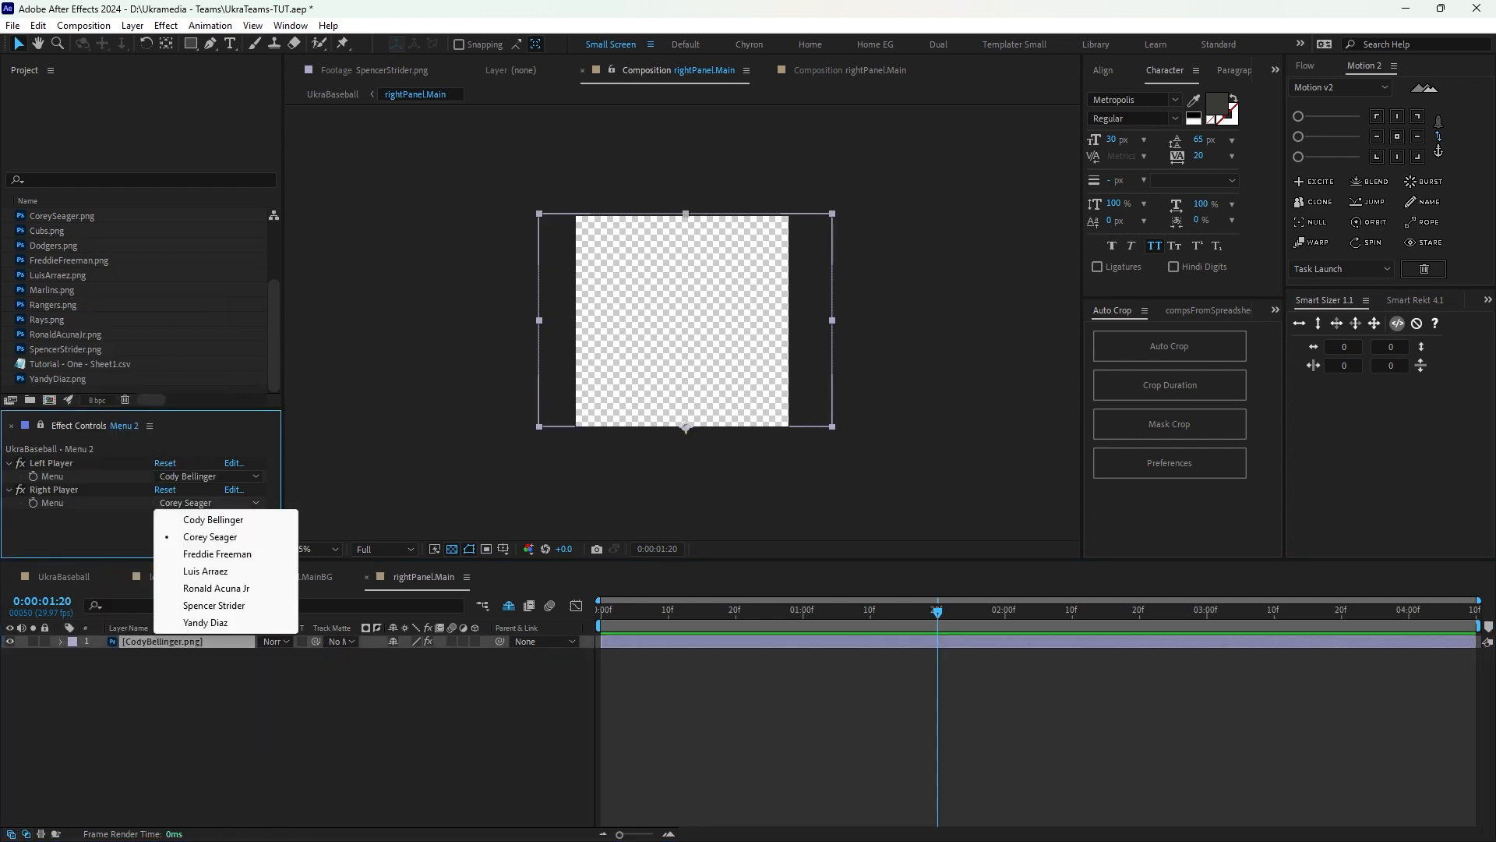
pyautogui.click(212, 520)
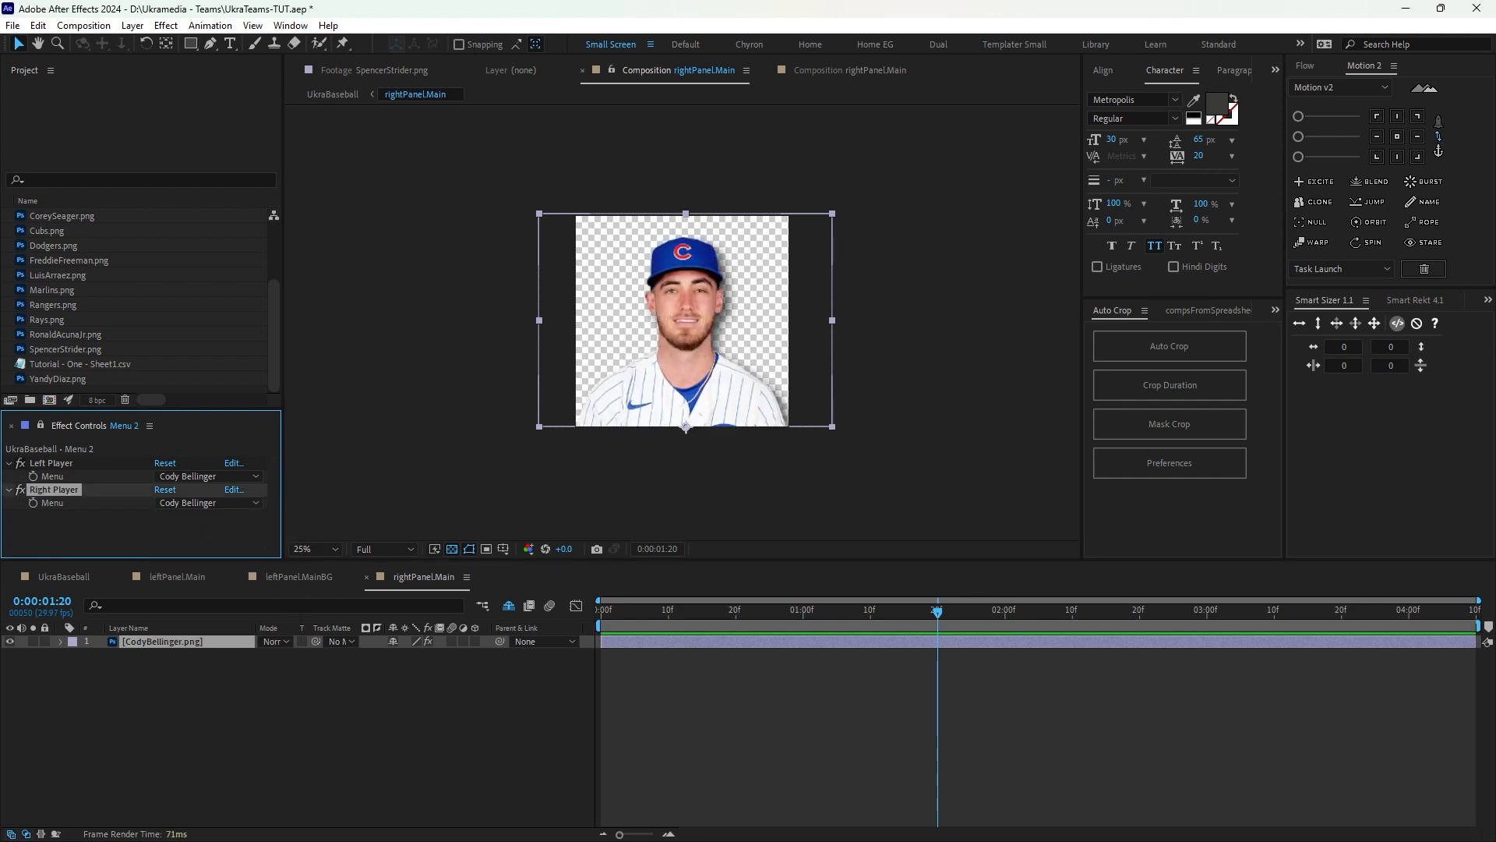
# Duplicate the CodyBellinger.png layer six times in rightPanel.Main.
pyautogui.click(162, 641)
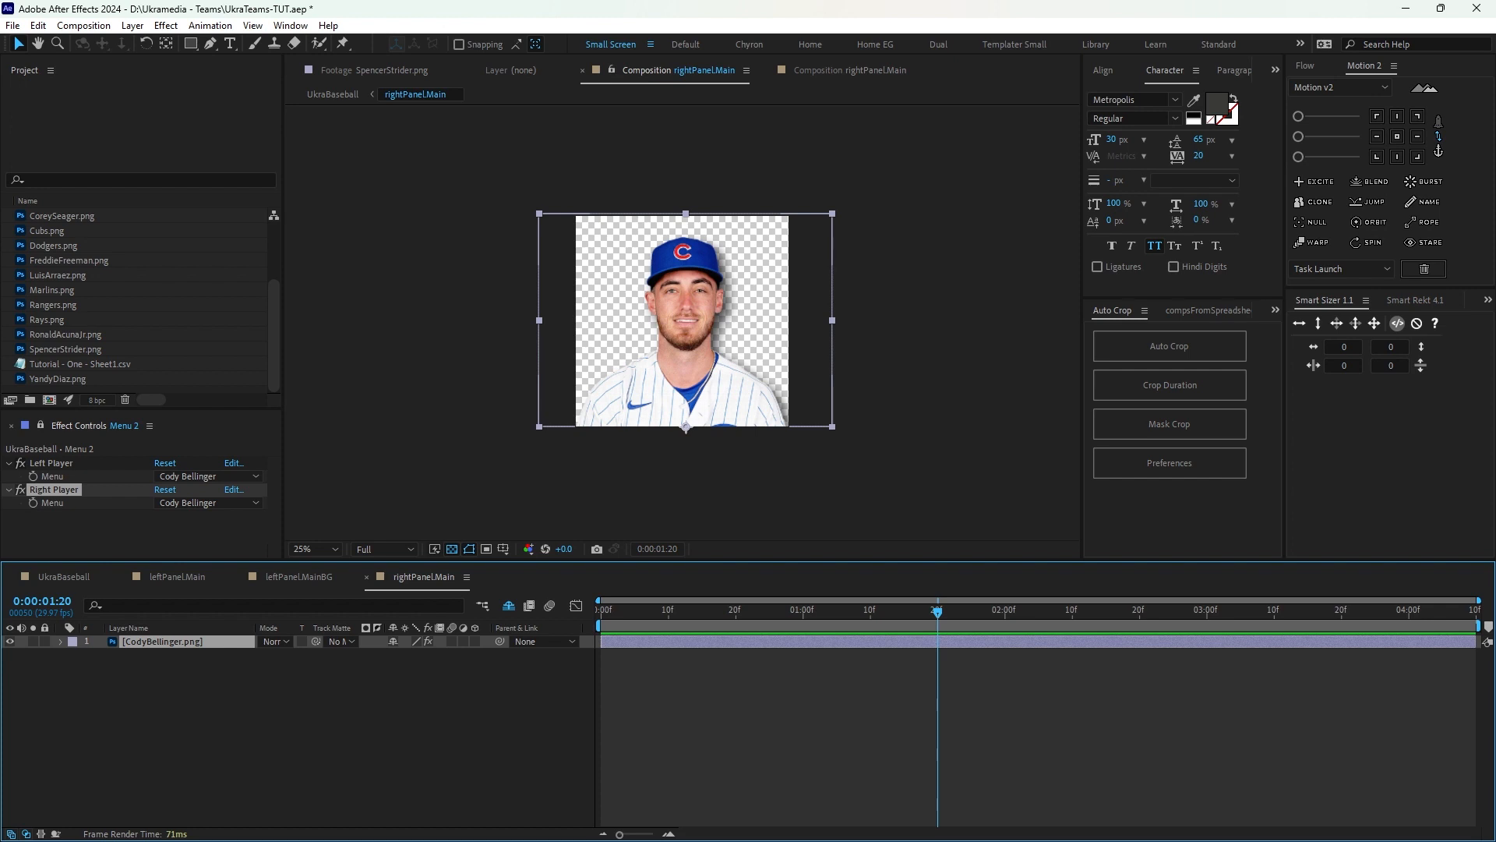
pyautogui.hotkey('ctrl', 'd')
pyautogui.hotkey('ctrl', 'd')
pyautogui.hotkey('ctrl', 'd')
pyautogui.hotkey('ctrl', 'd')
pyautogui.hotkey('ctrl', 'd')
pyautogui.hotkey('ctrl', 'd')
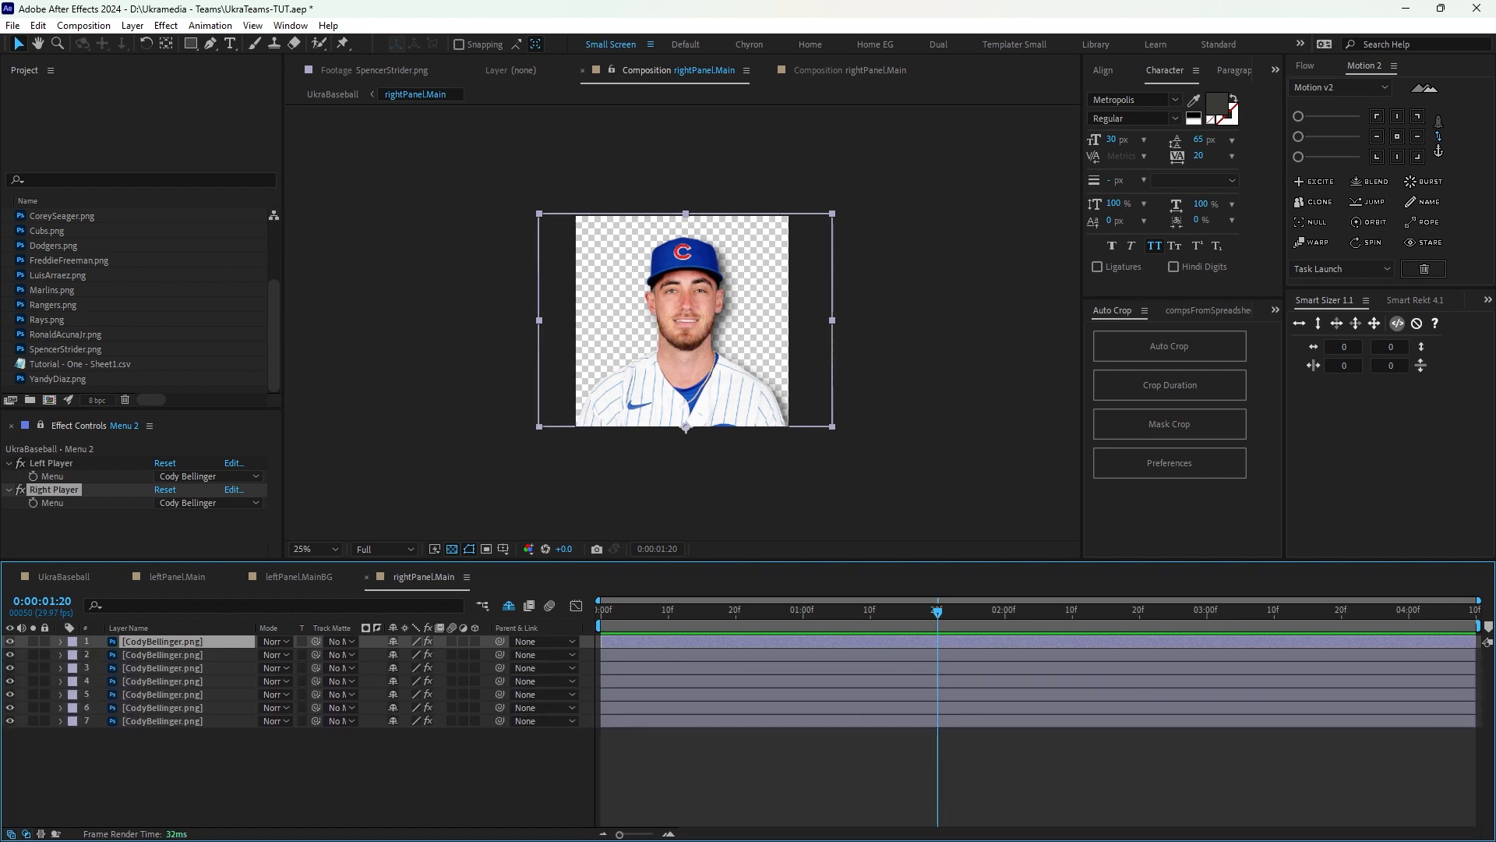
# Replace the source of layer 2 with CoreySeager.png and layer 3 with FreddieFreeman.png.
pyautogui.click(162, 654)
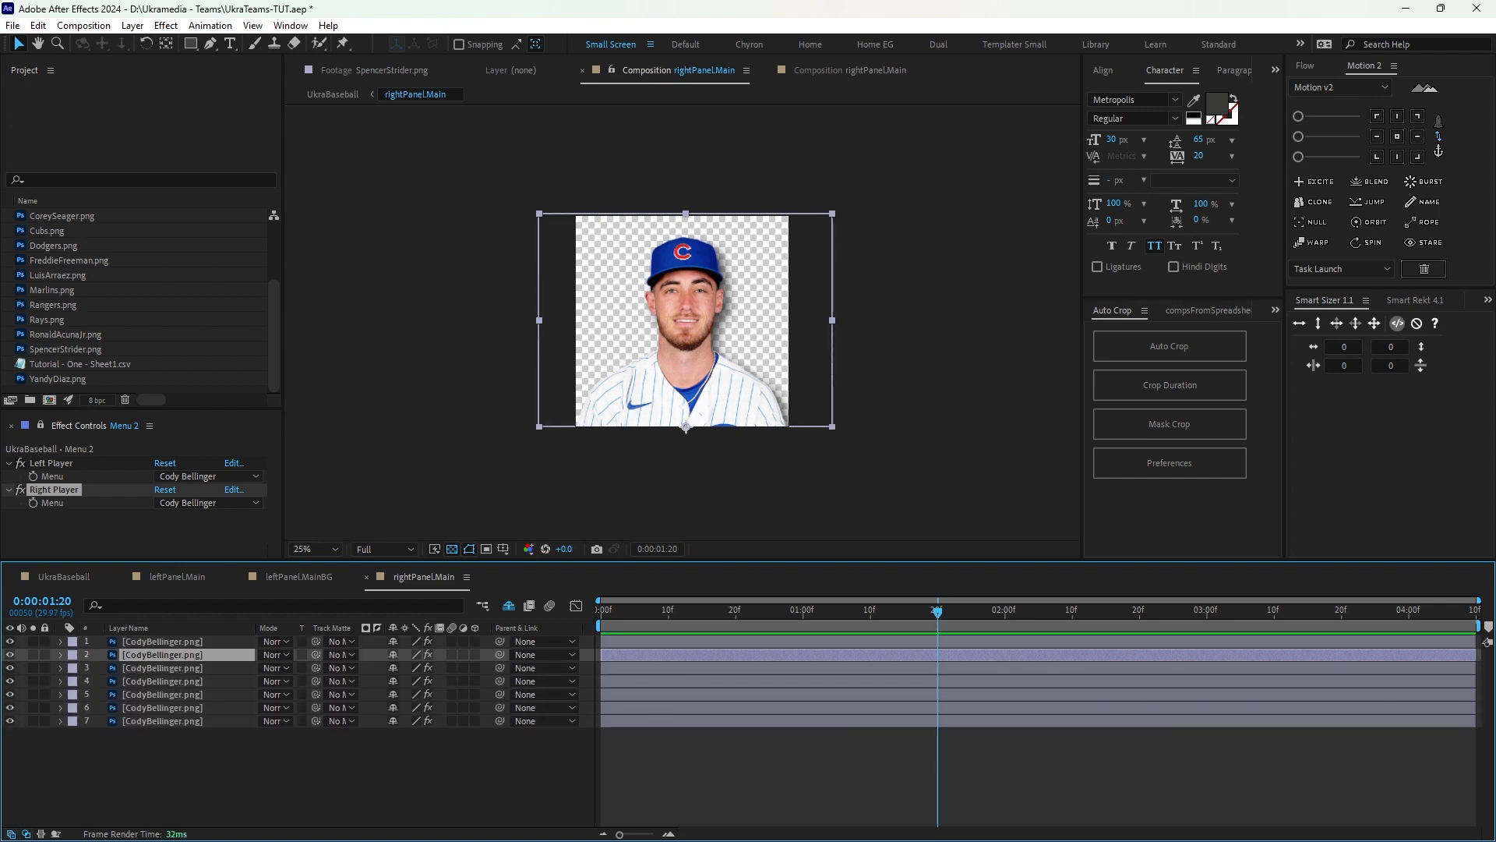
pyautogui.scroll(1, 140, 302)
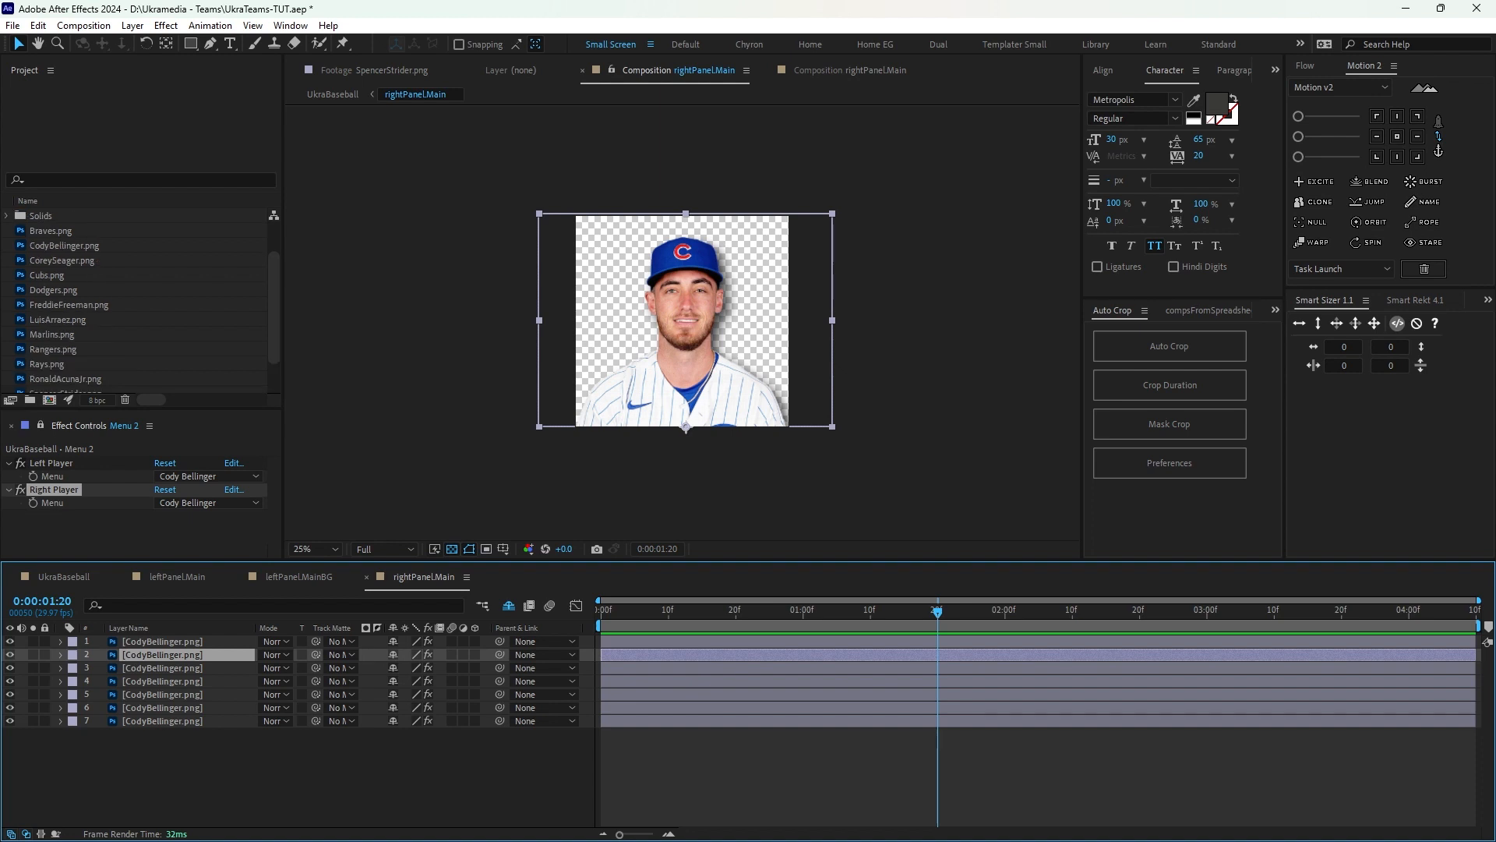
pyautogui.click(64, 261)
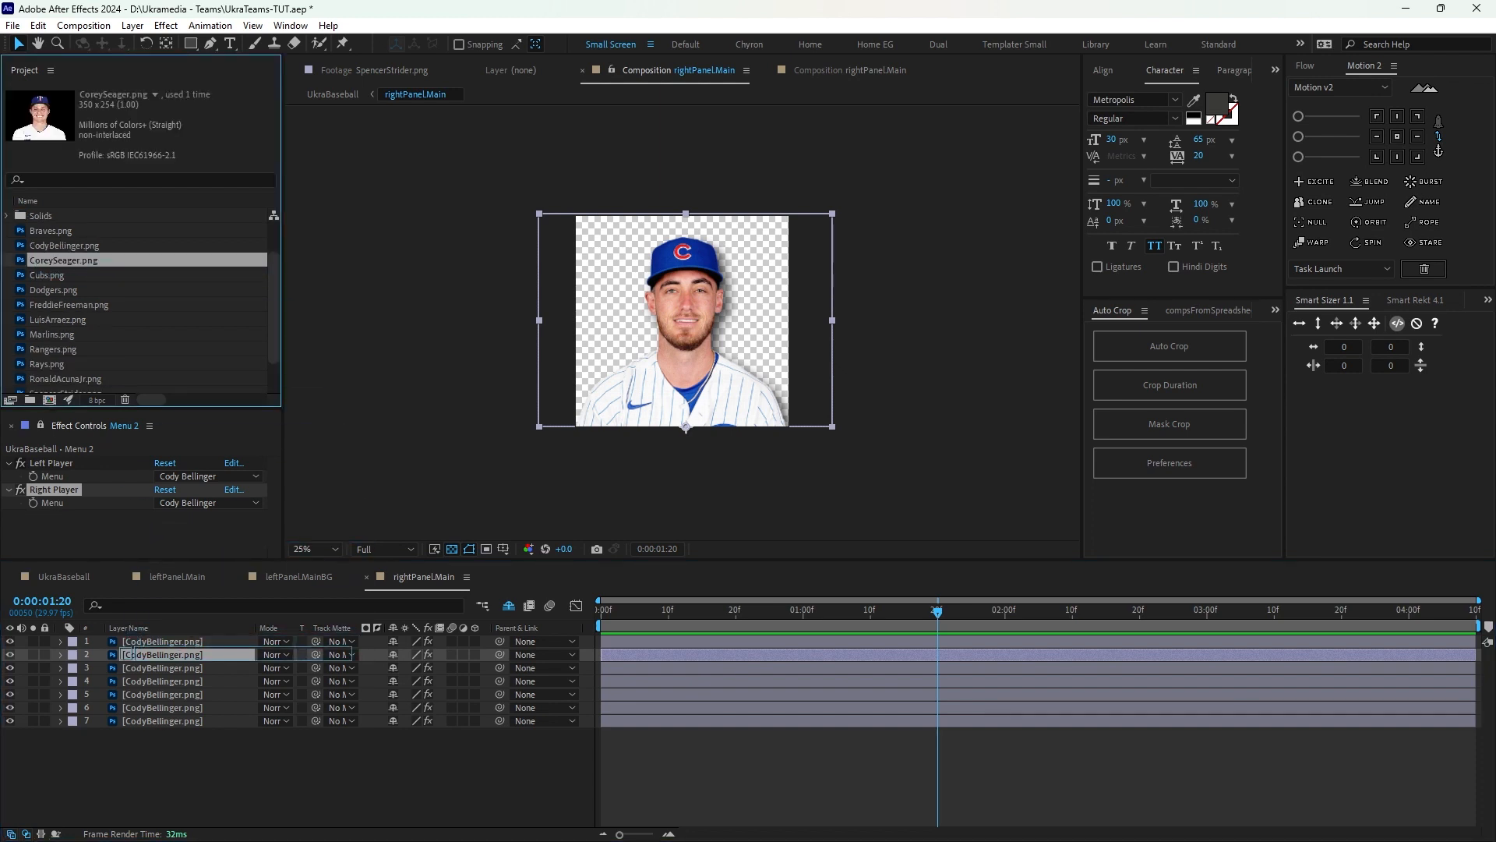
pyautogui.moveTo(133, 653); pyautogui.dragTo(134, 653)
pyautogui.click(162, 668)
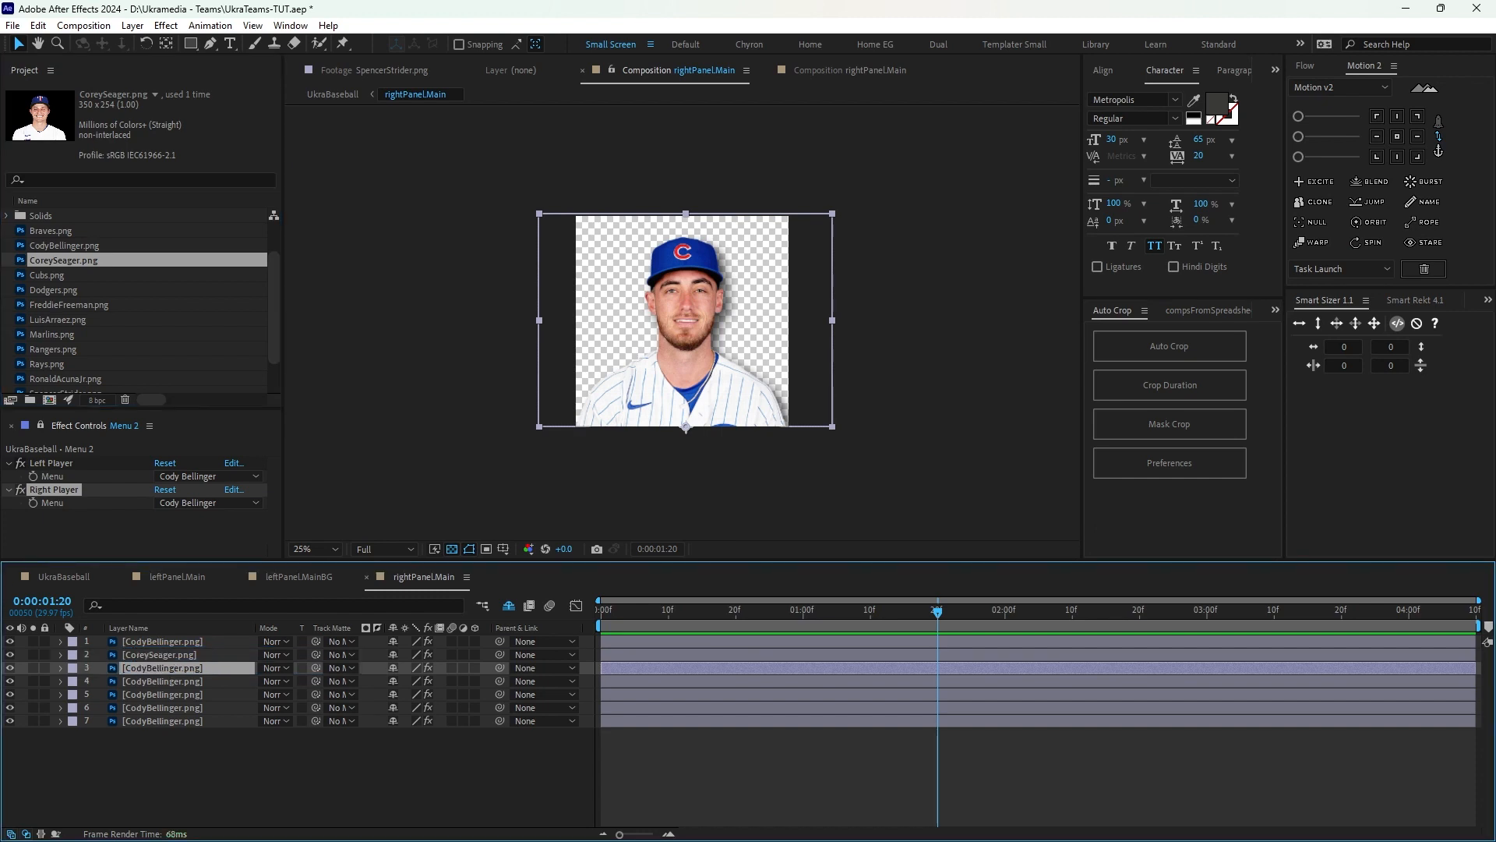
pyautogui.moveTo(61, 304); pyautogui.dragTo(143, 668)
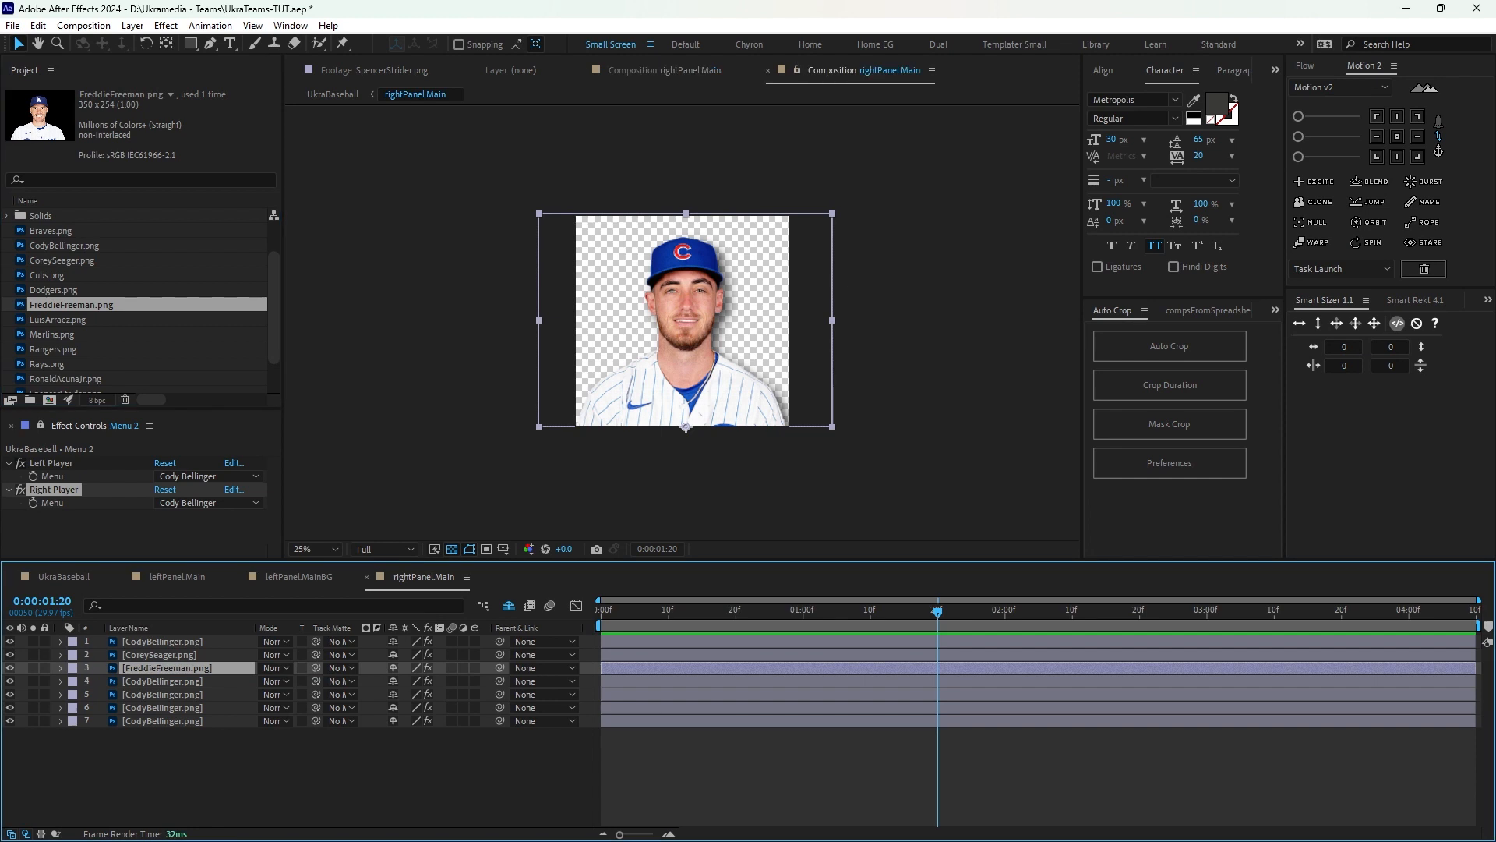
# Replace the source of layer 4 with FreddieFreeman.png, layer 5 with LuisArraez.png and layer 6 with RonaldAcunaJr.png.
pyautogui.click(150, 681)
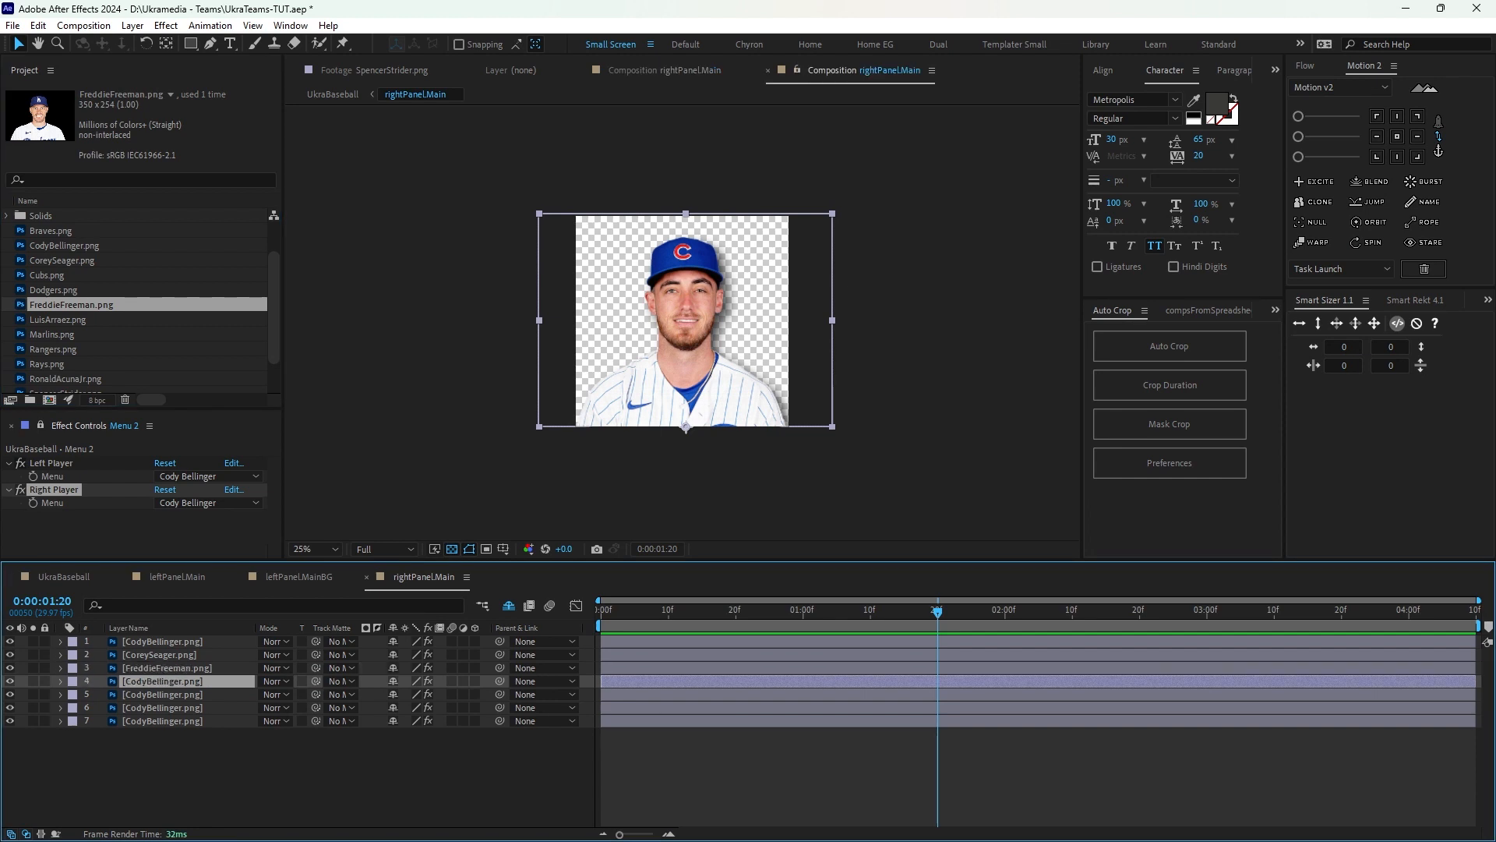
pyautogui.moveTo(60, 304); pyautogui.dragTo(148, 682)
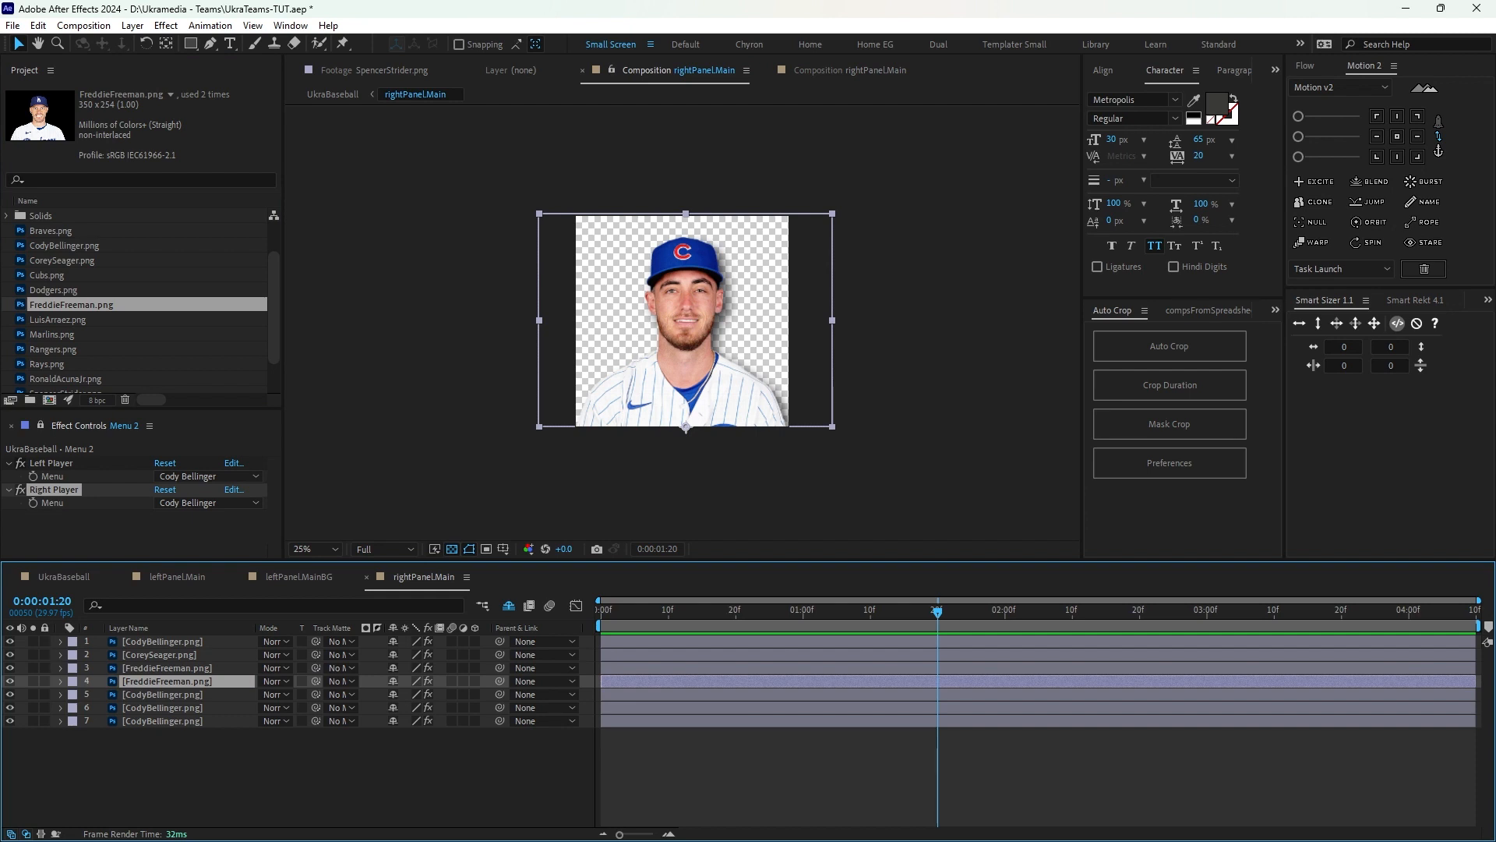
pyautogui.click(150, 695)
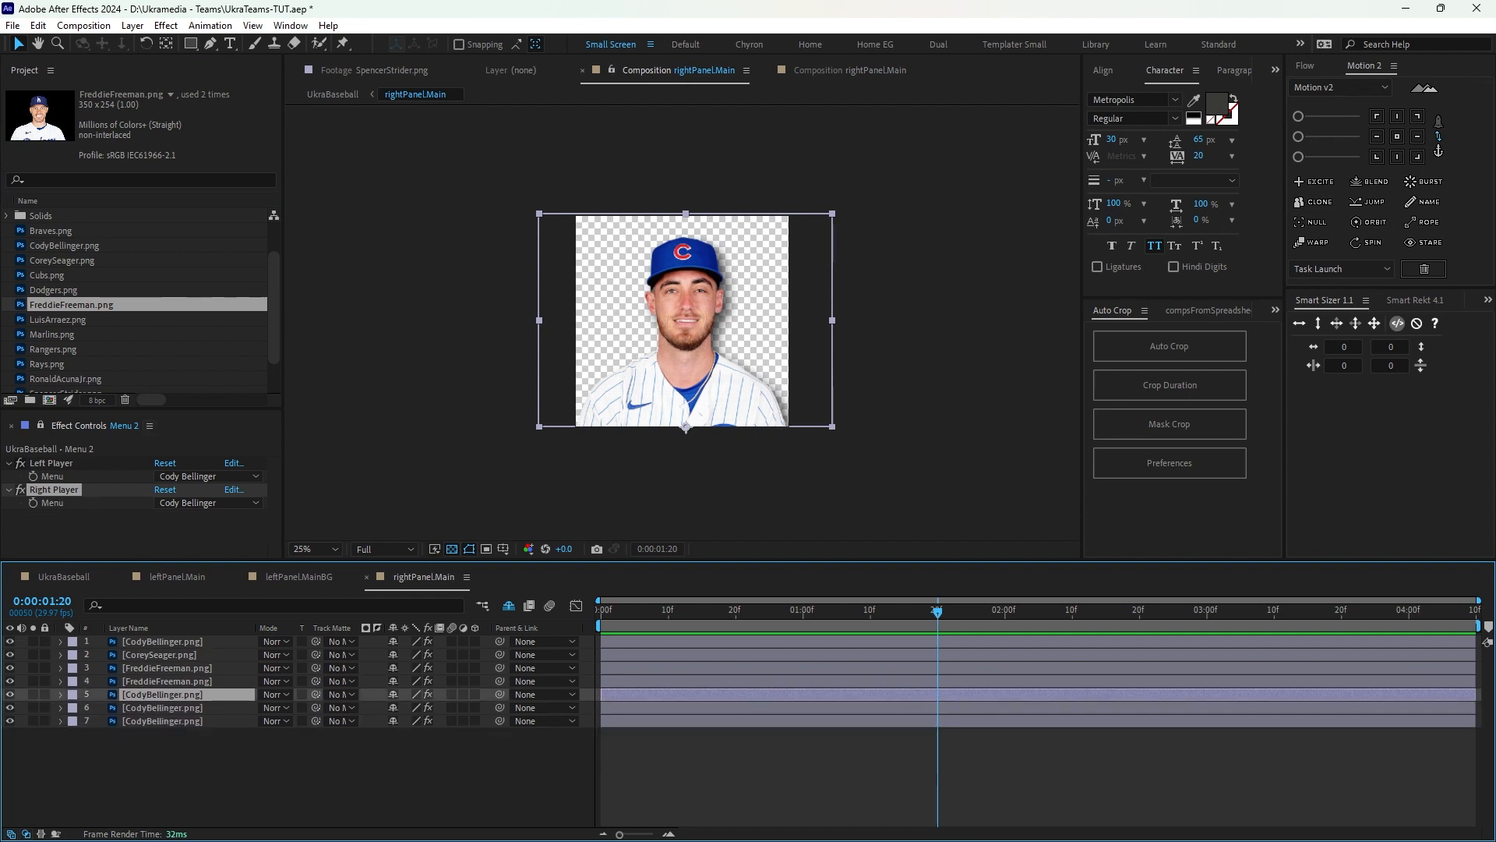
pyautogui.moveTo(58, 320); pyautogui.dragTo(126, 695)
pyautogui.click(148, 708)
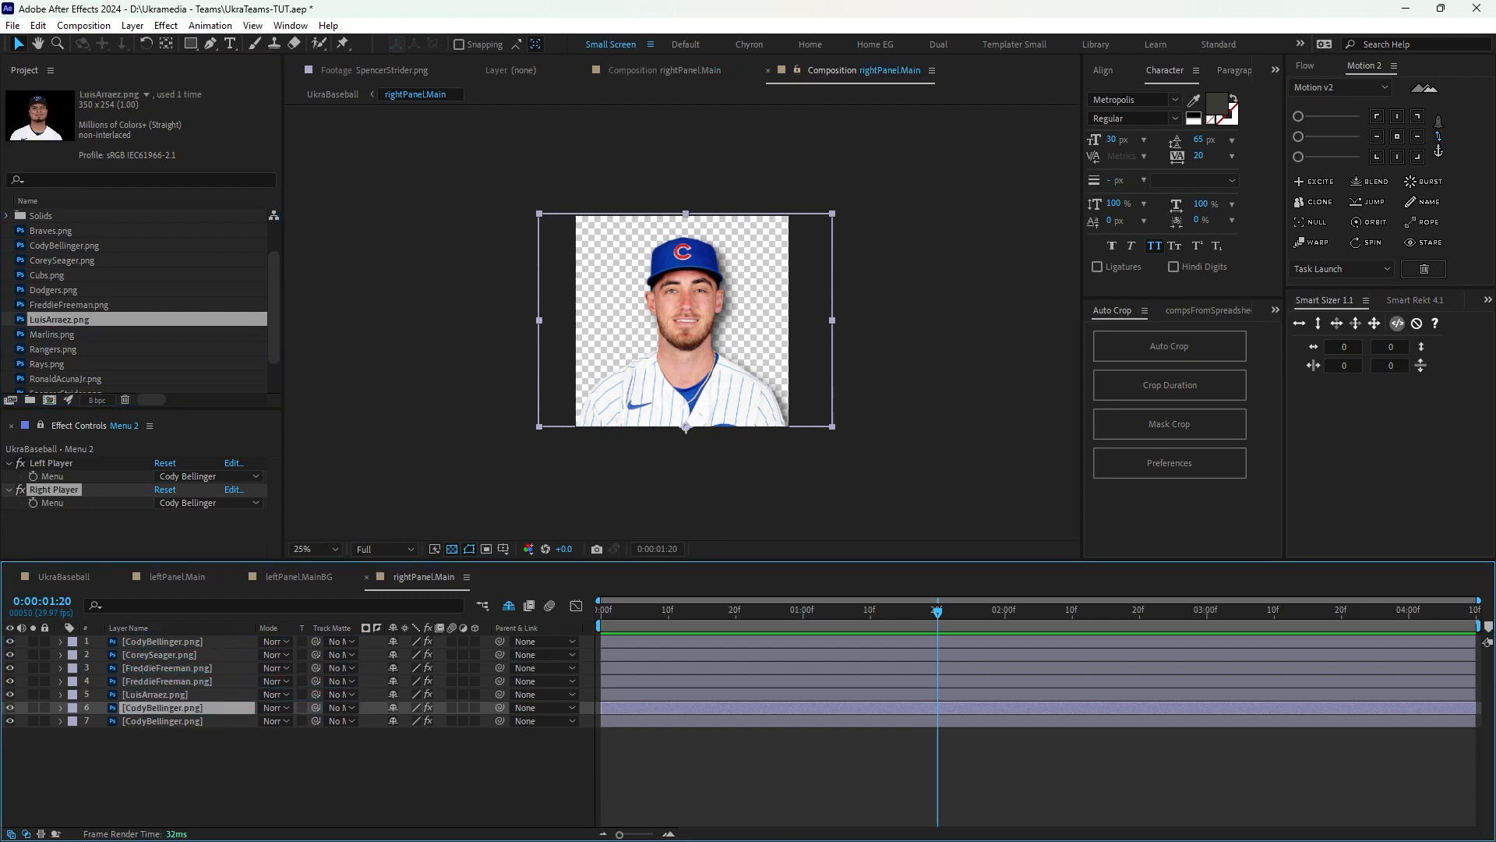
pyautogui.moveTo(66, 378); pyautogui.dragTo(152, 708)
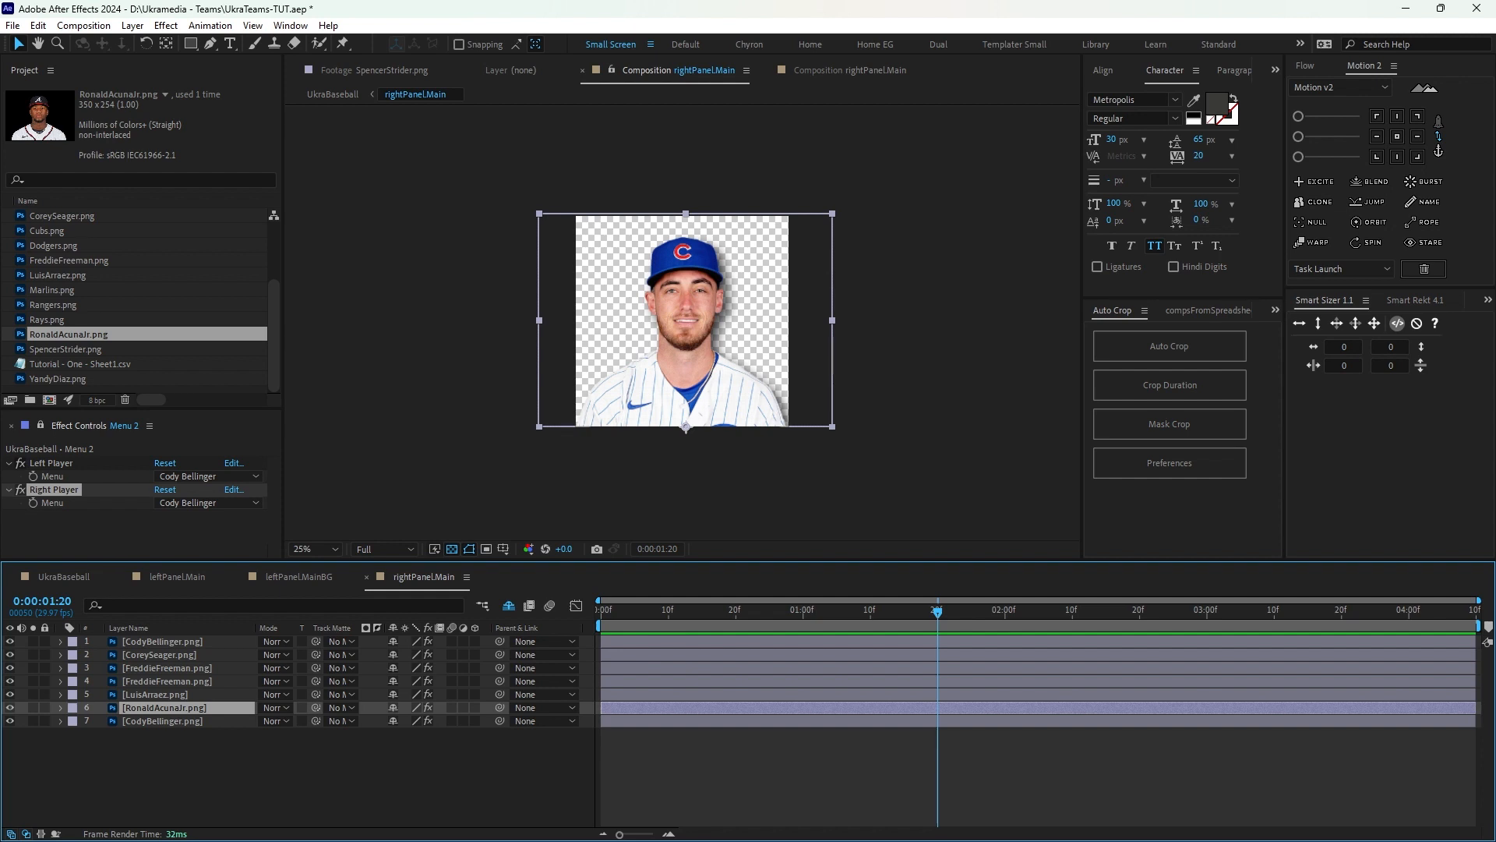
# Replace the sources of layers 4 to 7 with LuisArraez.png, RonaldAcunaJr.png, SpencerStrider.png and YandyDiaz.png, in that order.
pyautogui.click(167, 681)
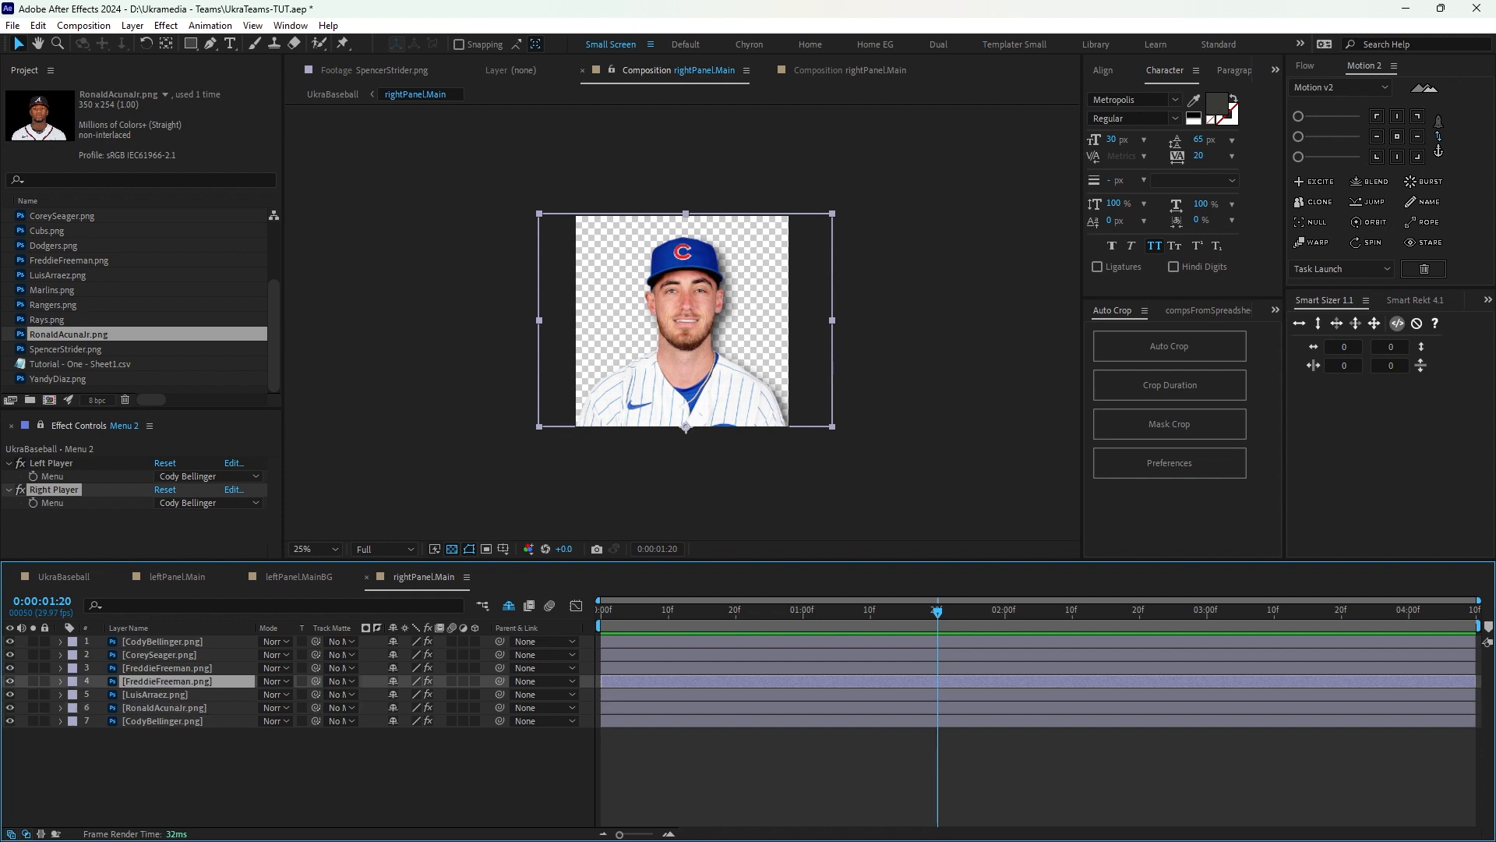
pyautogui.moveTo(59, 275); pyautogui.dragTo(167, 681)
pyautogui.click(165, 694)
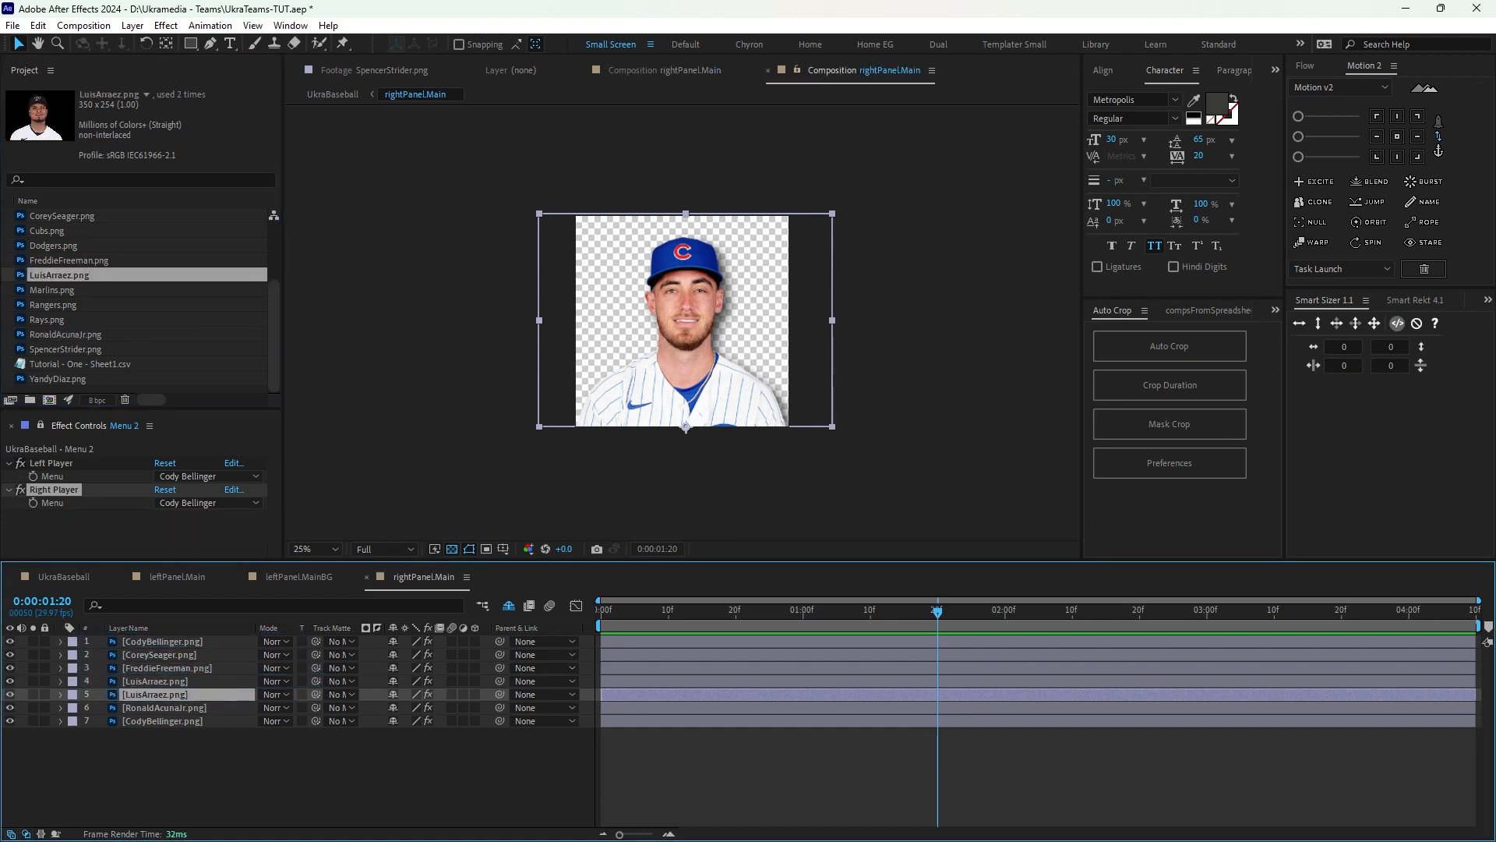
pyautogui.moveTo(68, 335); pyautogui.dragTo(133, 694)
pyautogui.click(164, 707)
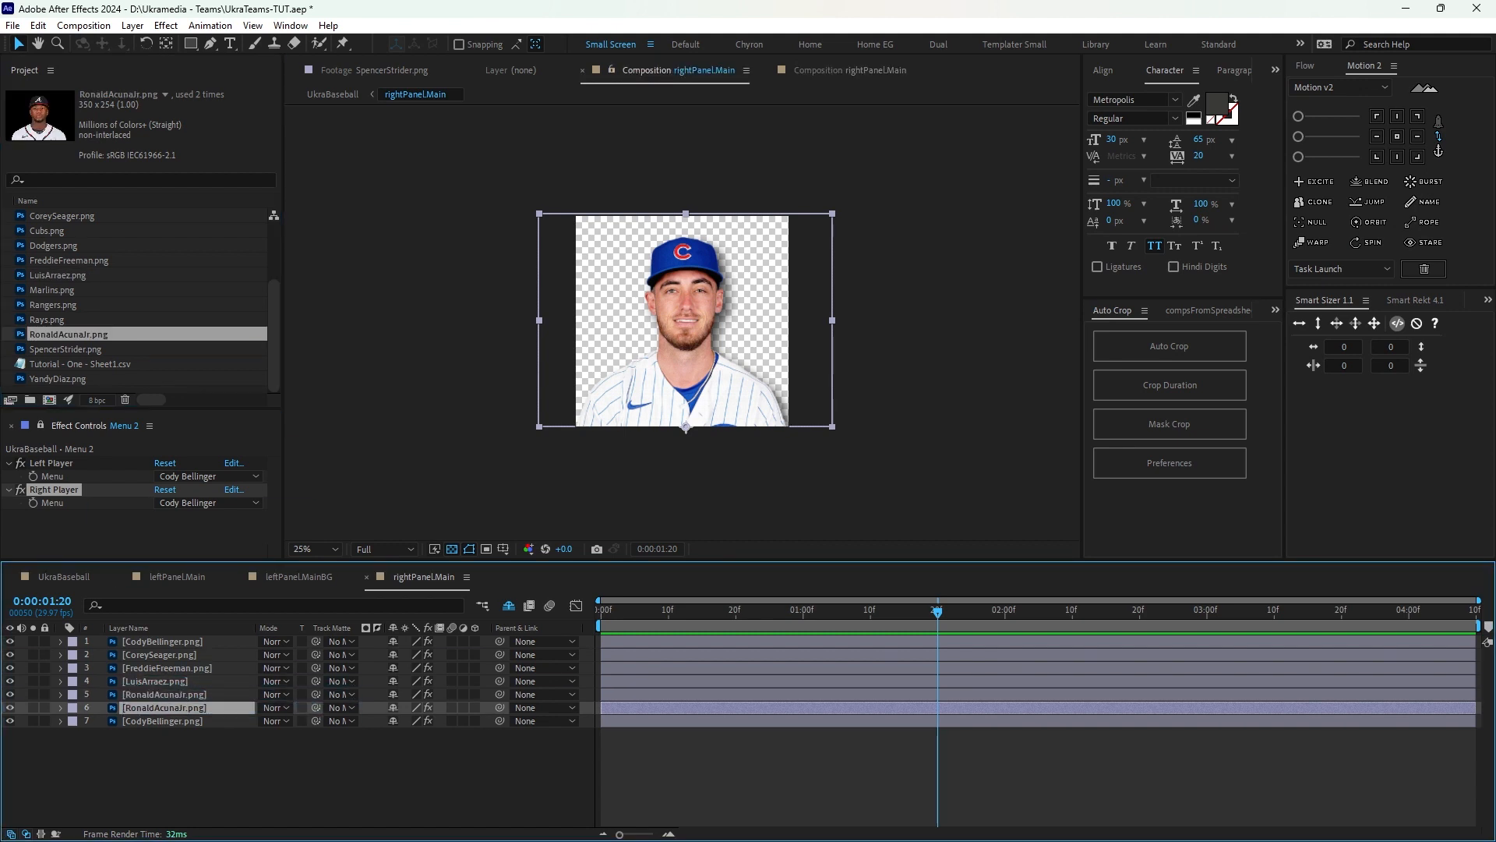
pyautogui.moveTo(66, 349); pyautogui.dragTo(129, 707)
pyautogui.click(164, 721)
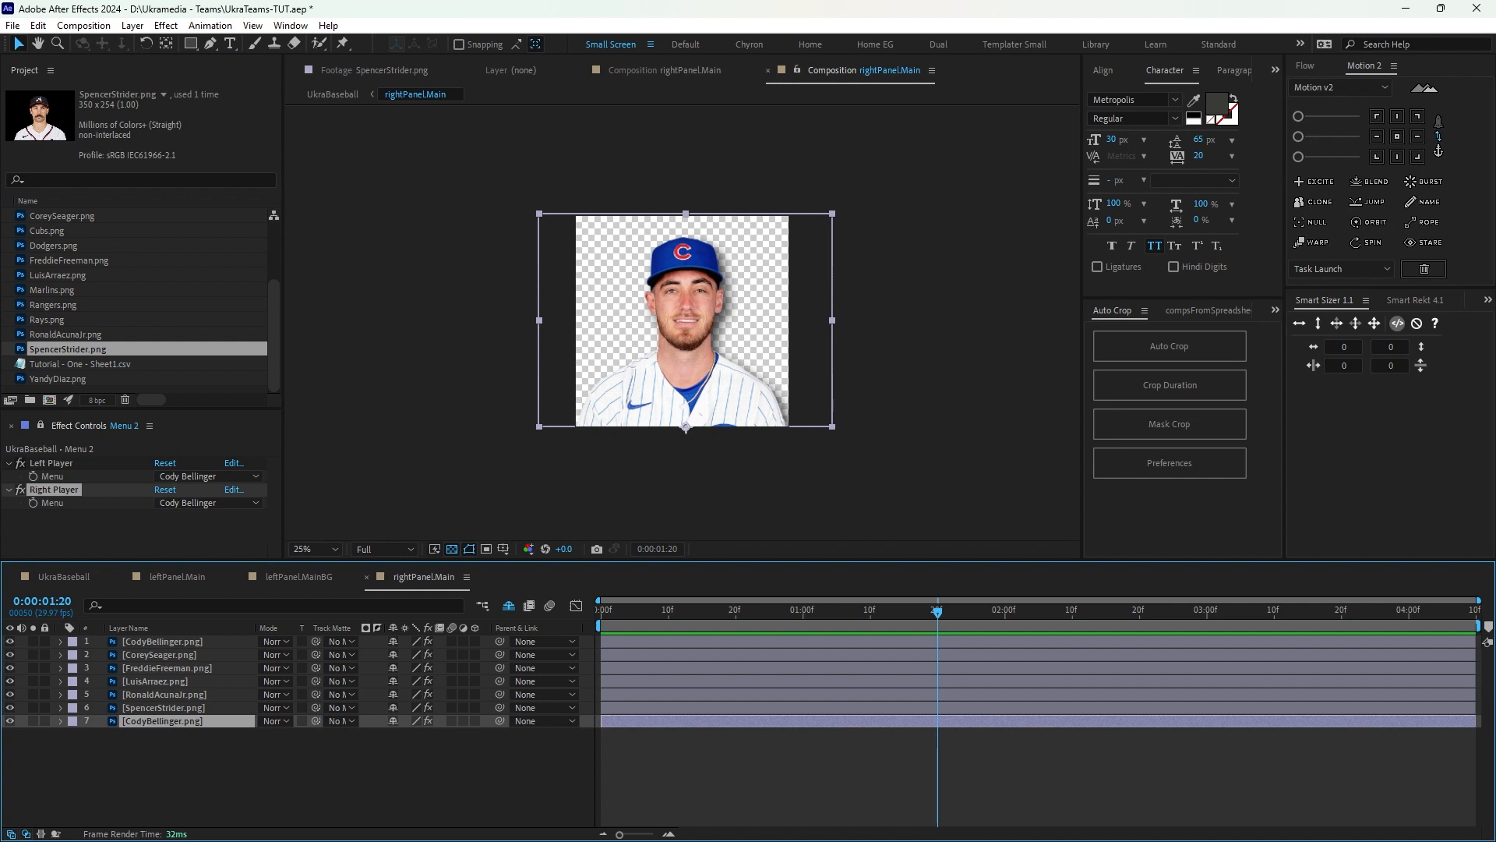
pyautogui.moveTo(60, 378); pyautogui.dragTo(129, 722)
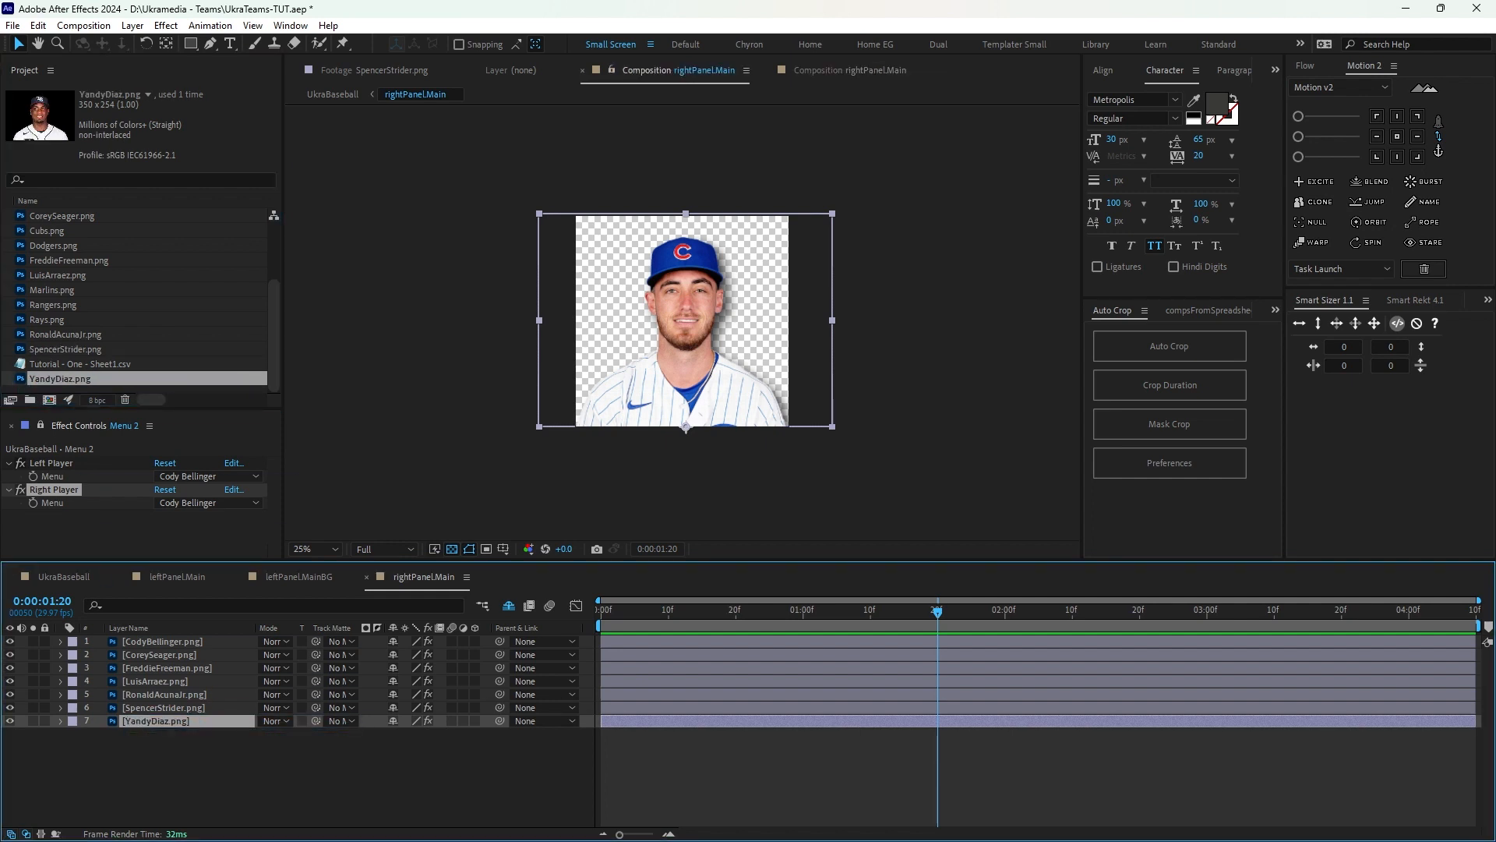
# Test the photo switching by setting Right Player to Corey Seager, Freddie Freeman, Luis Arraez, Ronald Acuna Jr and Spencer Strider in turn.
pyautogui.click(206, 503)
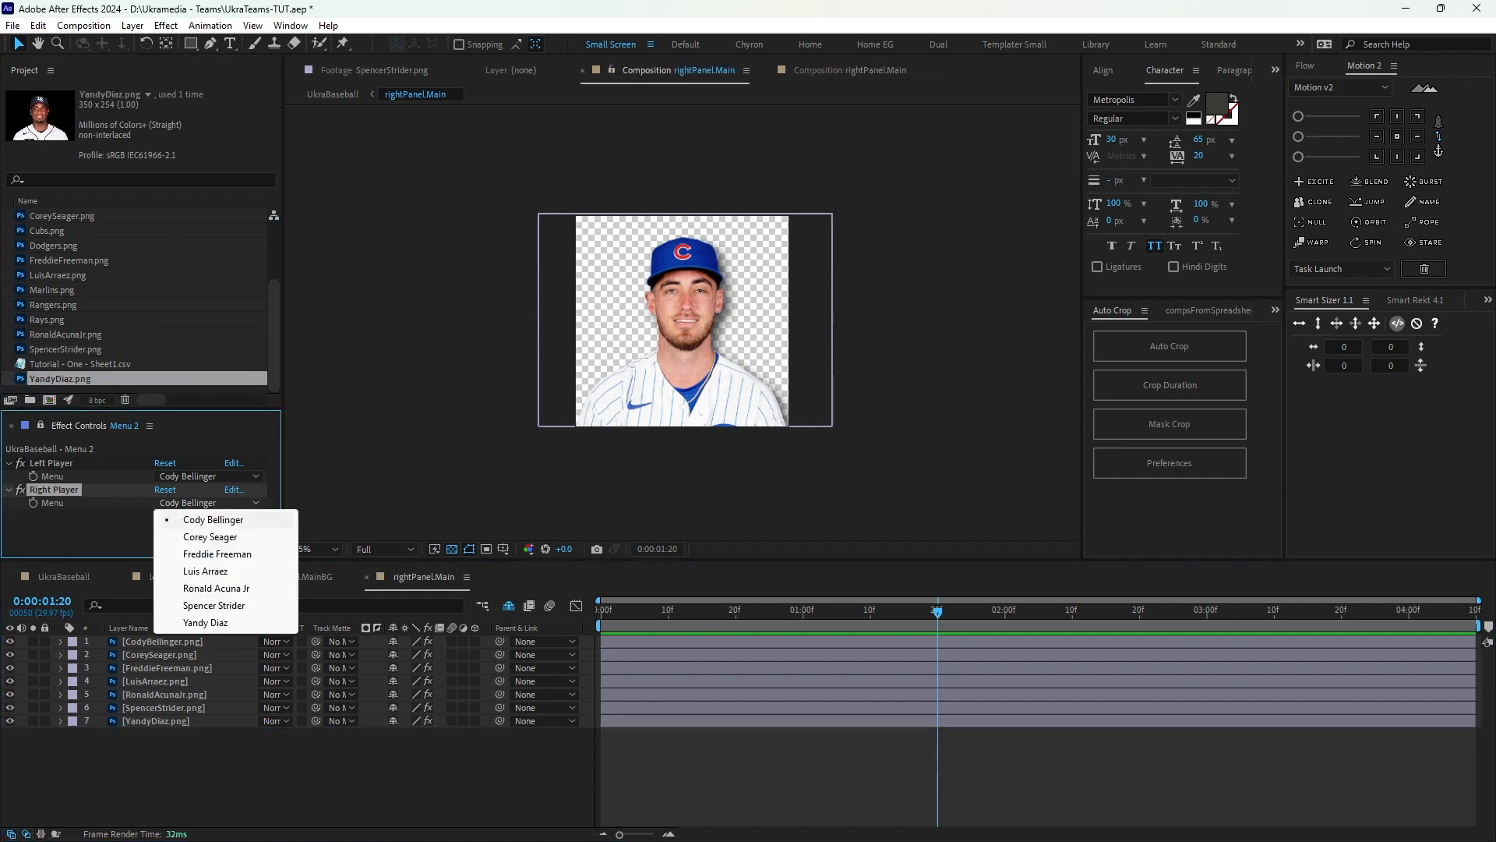
pyautogui.click(211, 537)
pyautogui.click(207, 502)
pyautogui.click(217, 554)
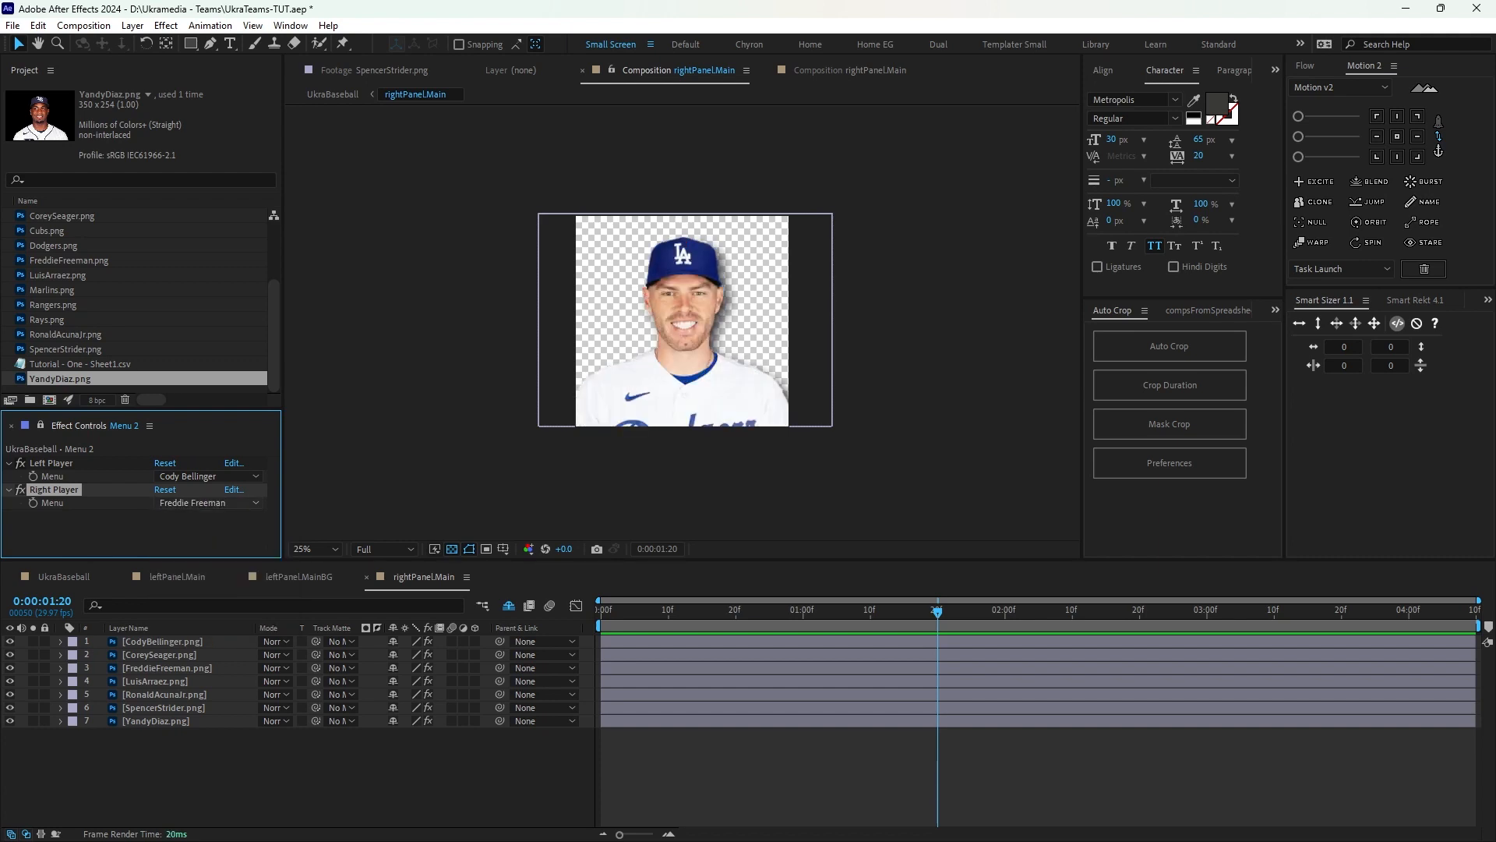
pyautogui.click(207, 503)
pyautogui.click(205, 572)
pyautogui.click(206, 503)
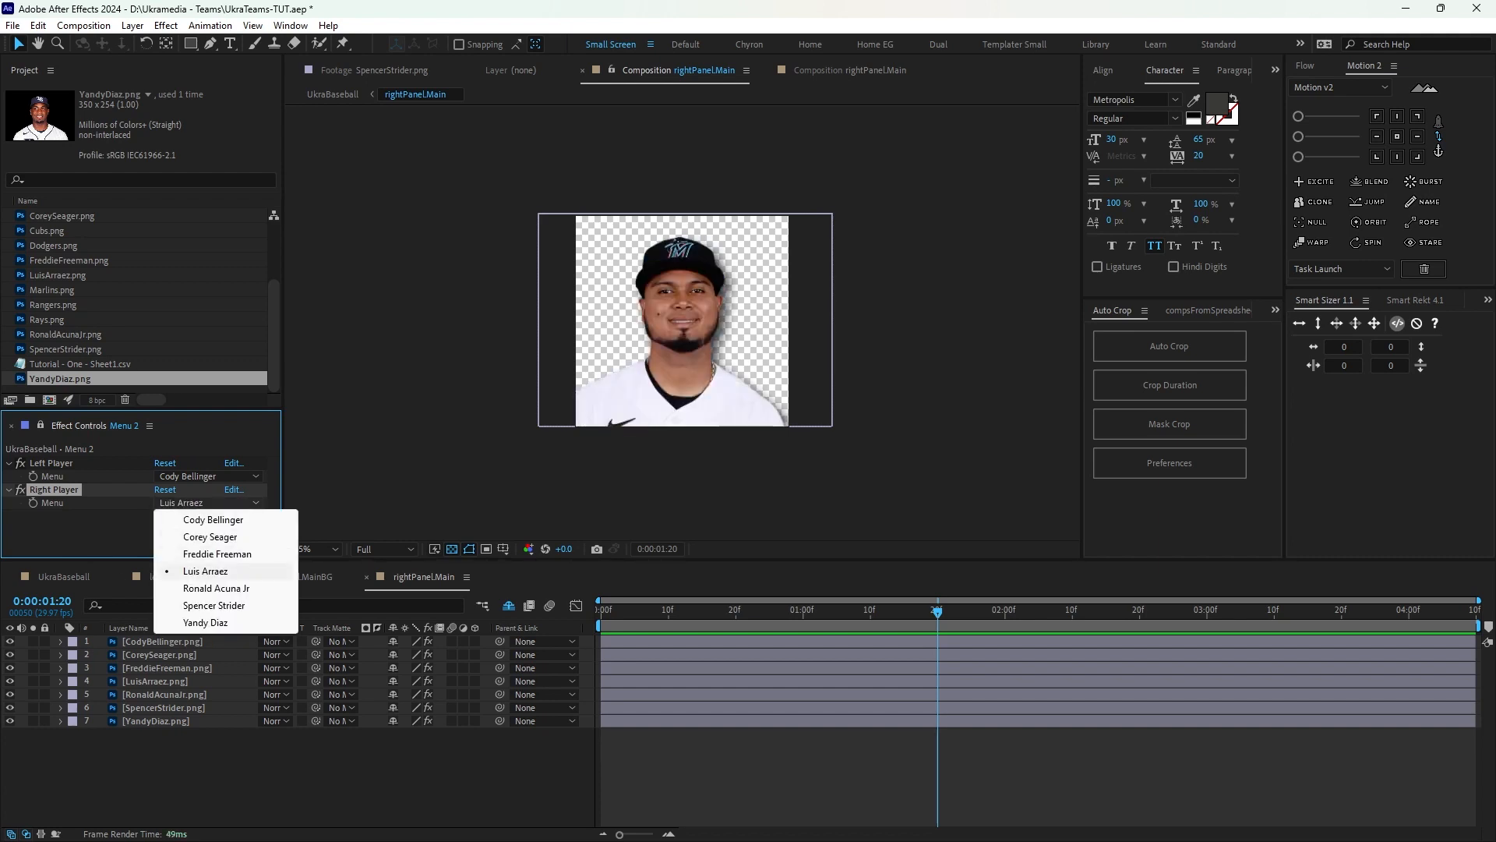
pyautogui.click(210, 588)
pyautogui.click(207, 502)
pyautogui.click(210, 606)
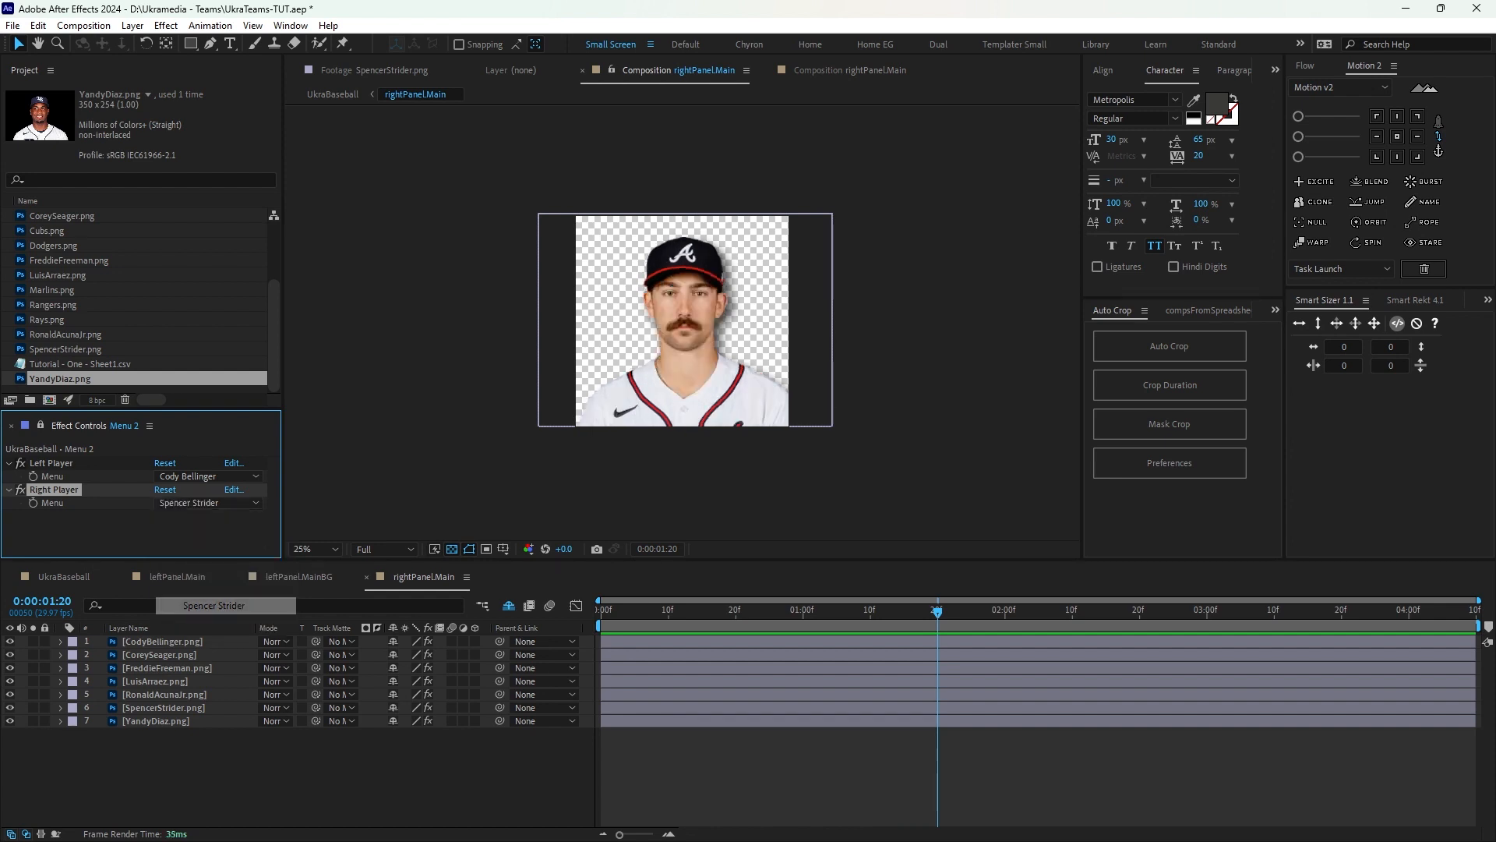
# Open rightPanel.MainBG from UkraBaseball and start an Opacity expression on Cubs.png that defines logo as Menu 2's Right Player menu value.
pyautogui.click(64, 576)
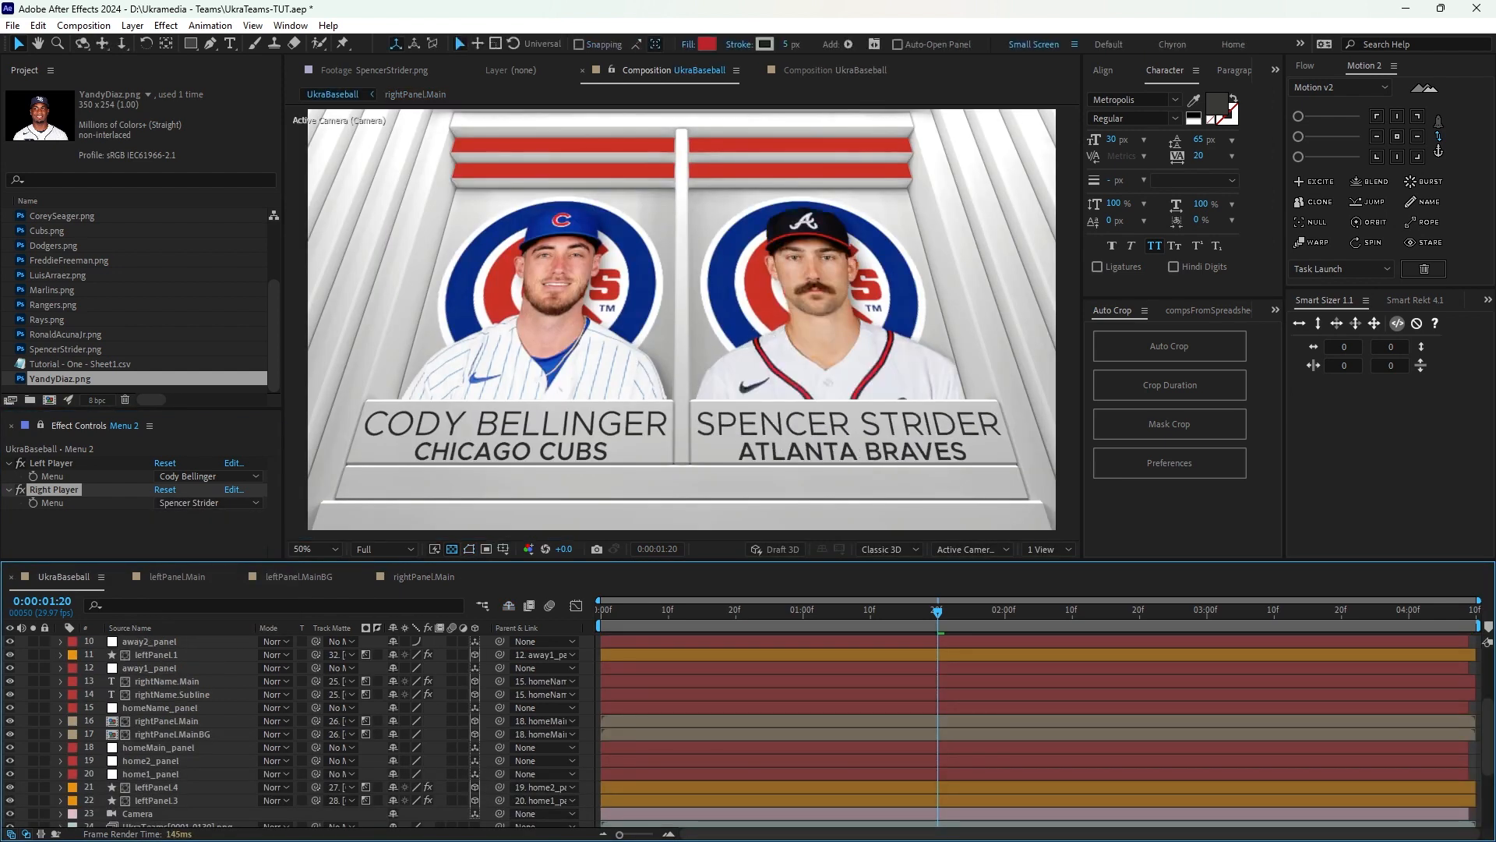
pyautogui.doubleClick(172, 734)
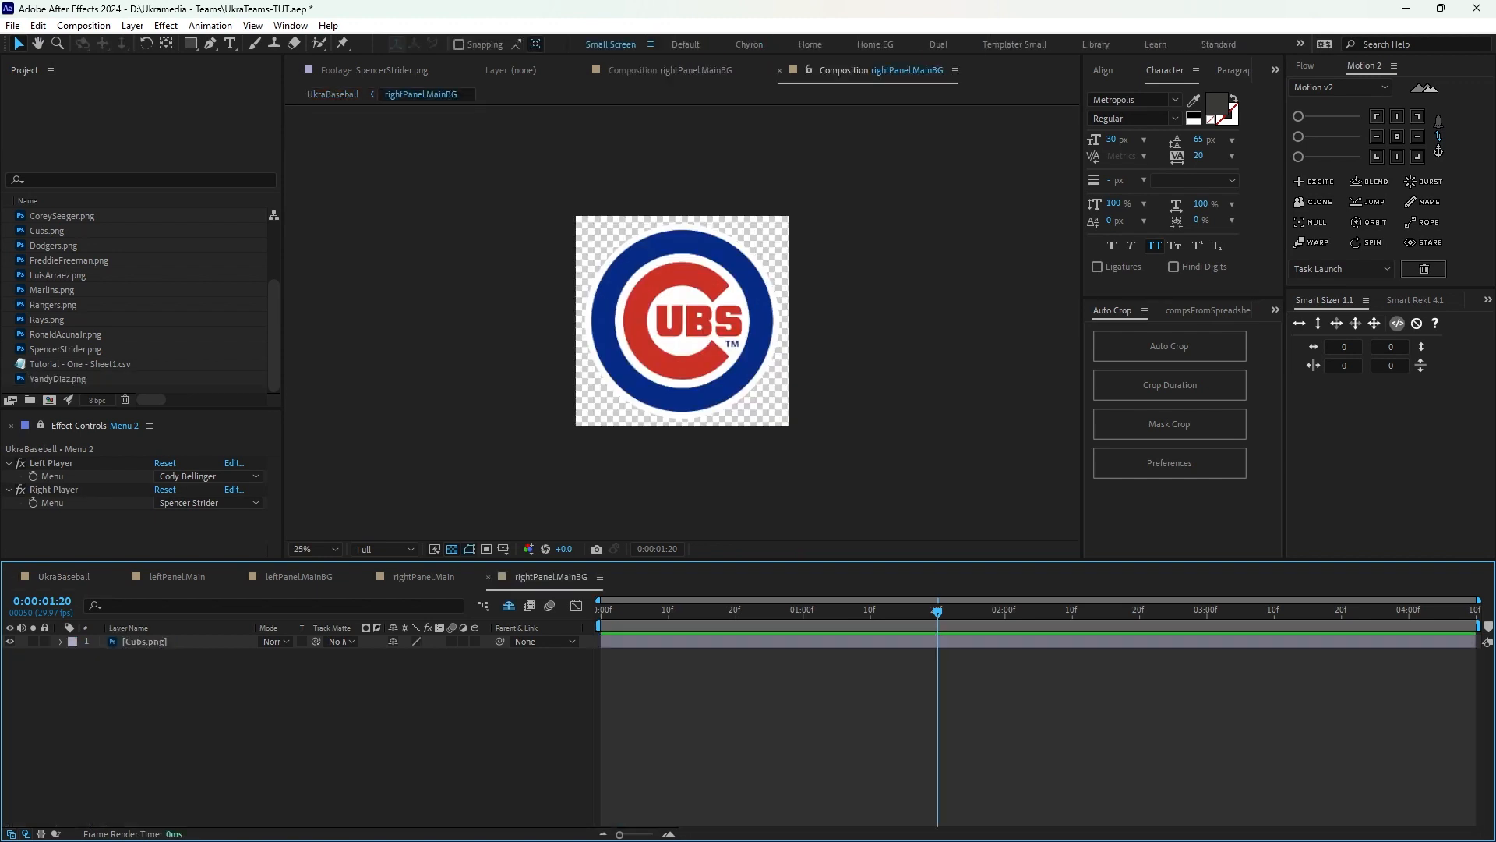
pyautogui.click(146, 642)
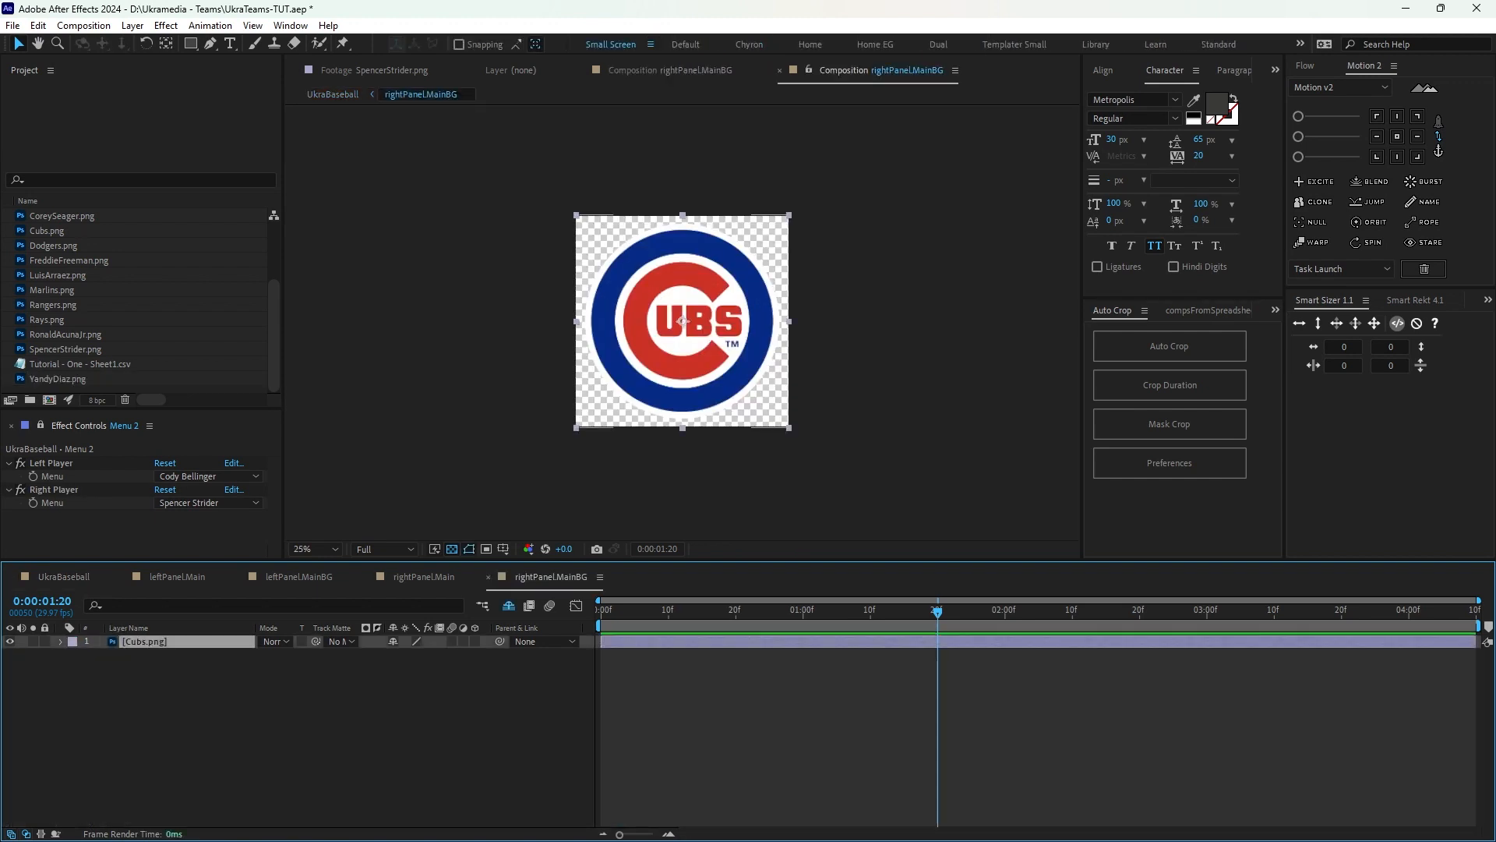
pyautogui.press('t')
pyautogui.hotkey('alt', 'shift', '=')
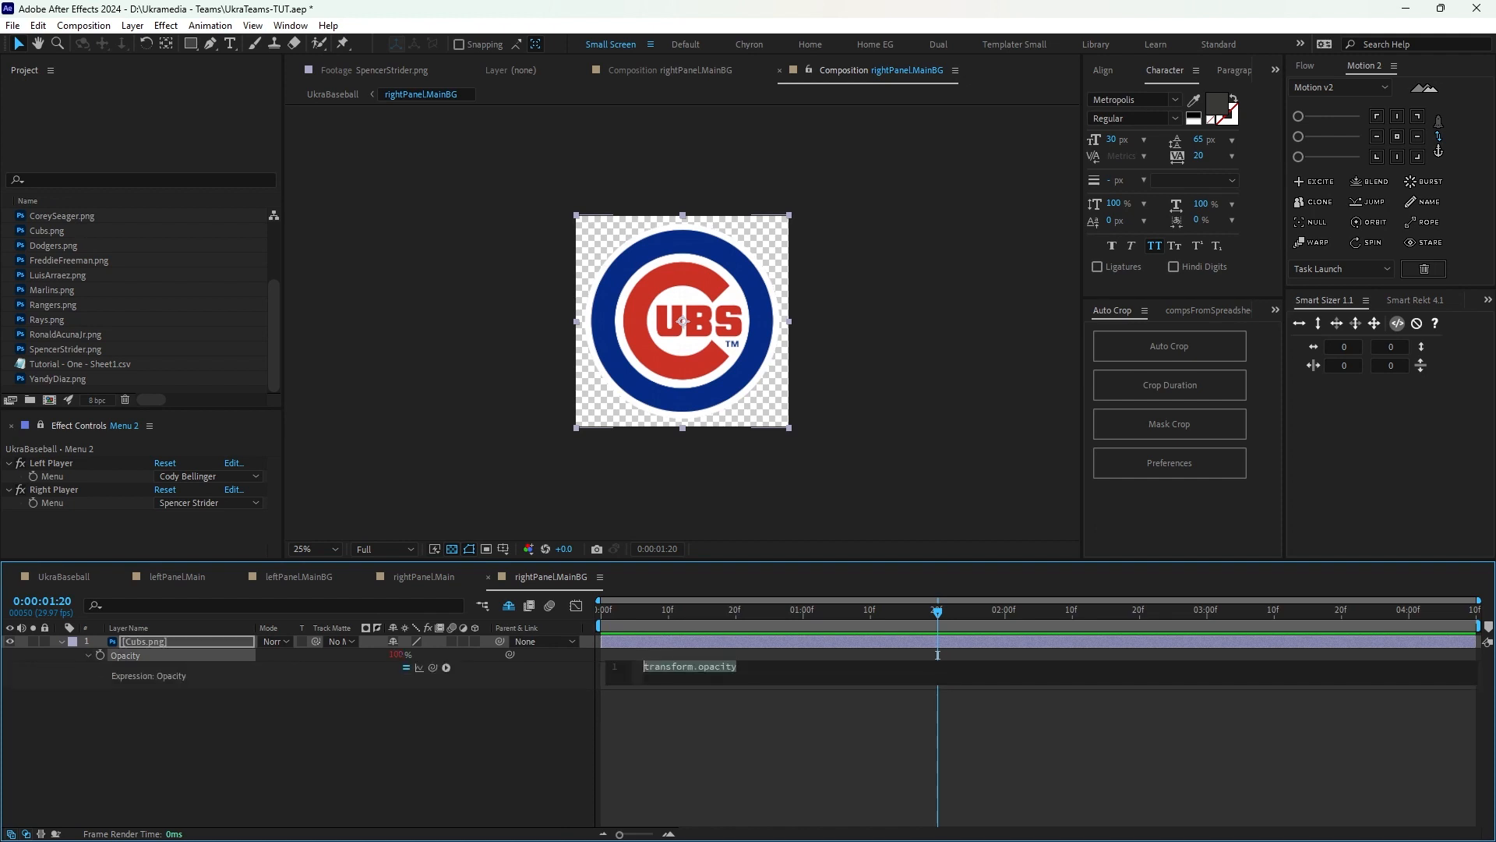
pyautogui.write('l')
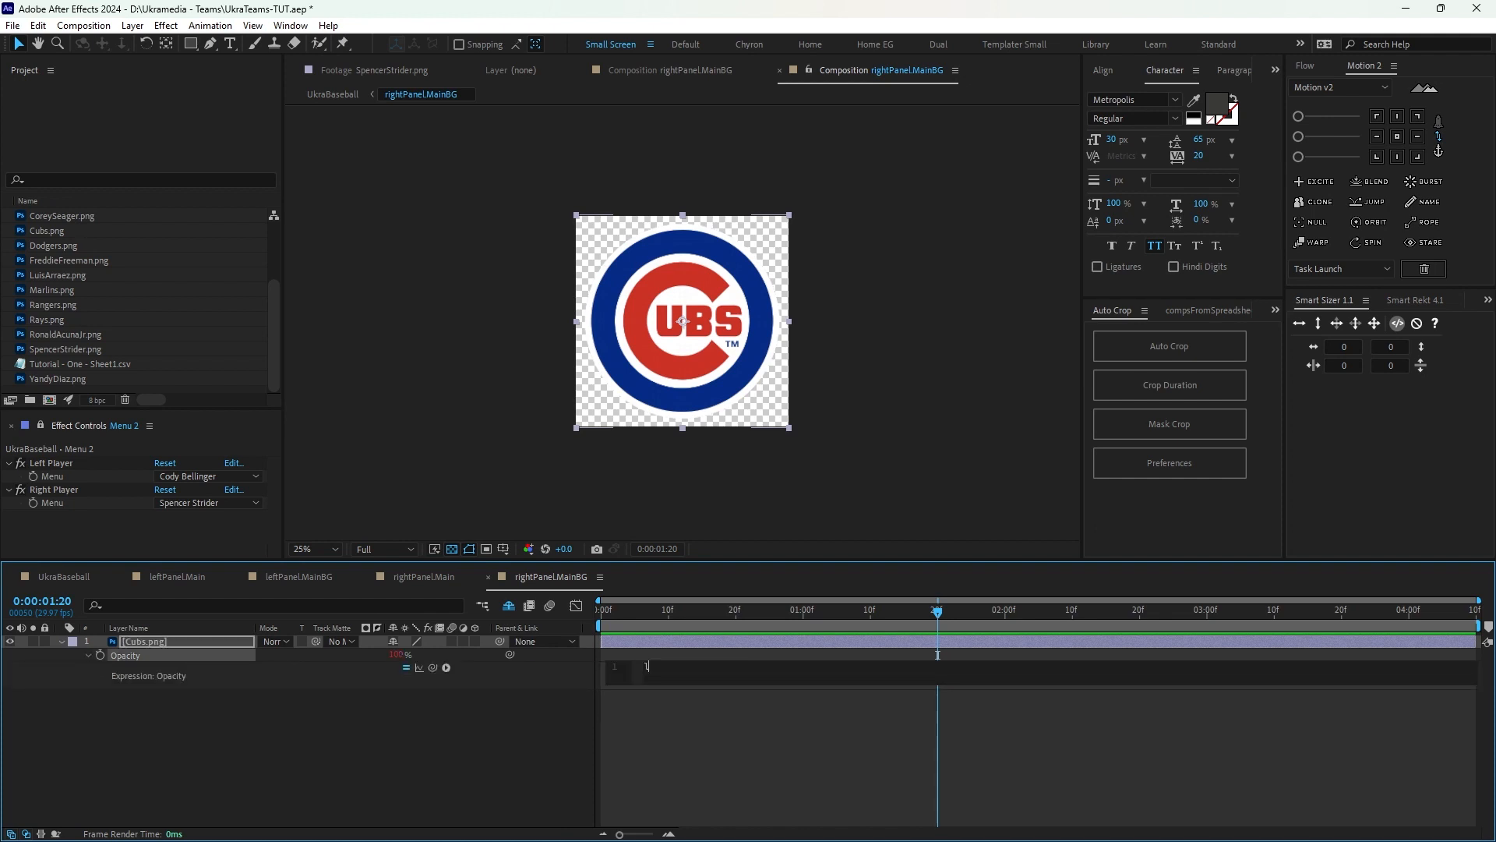
pyautogui.write('ogo =')
pyautogui.moveTo(433, 667); pyautogui.dragTo(72, 503)
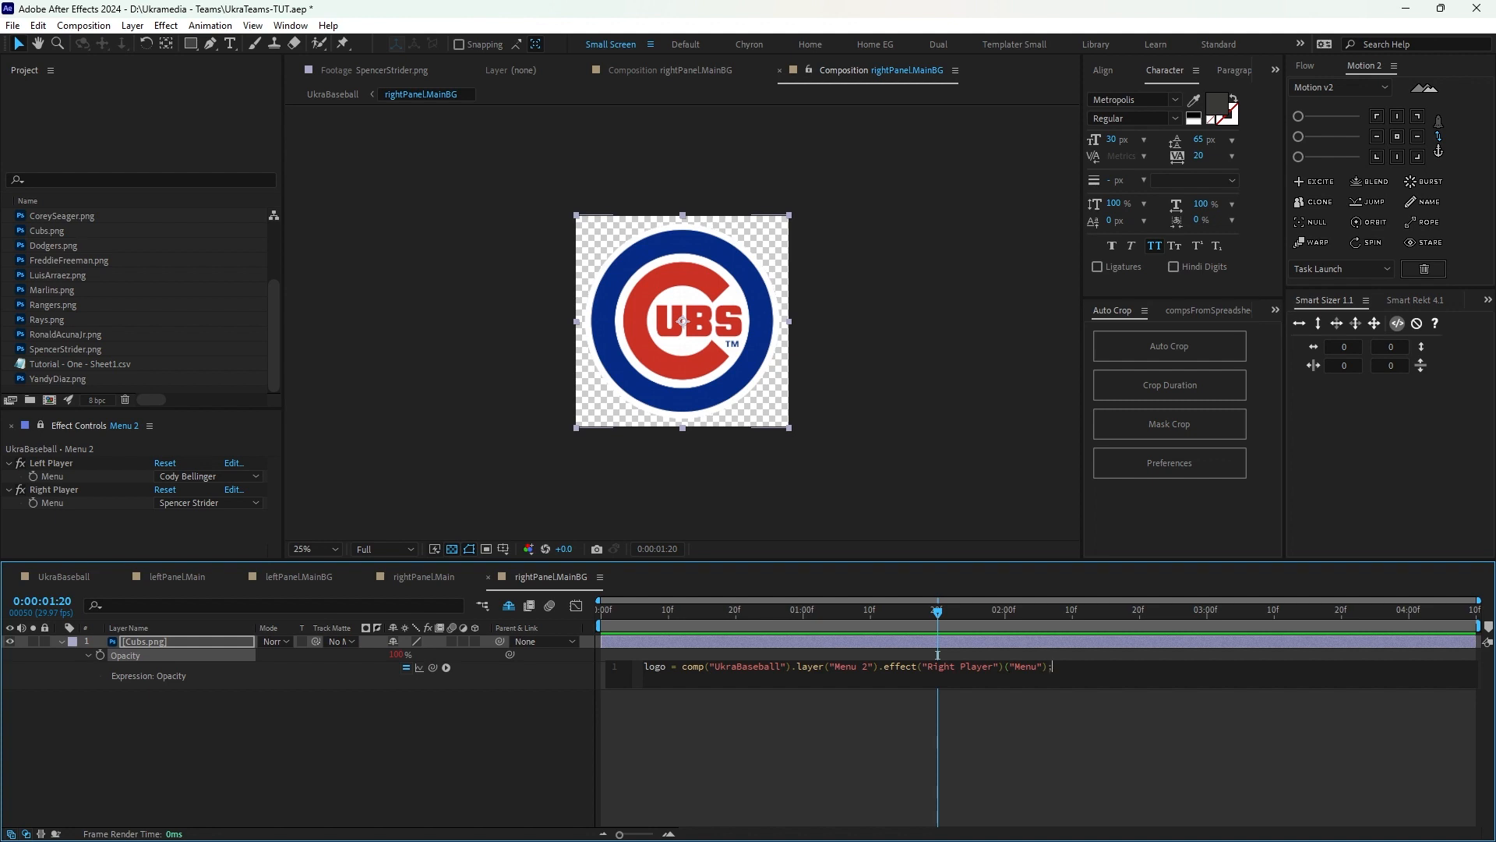
# Add an if condition to the Opacity expression that tests whether logo == index.
pyautogui.press('Return')
pyautogui.press('Return')
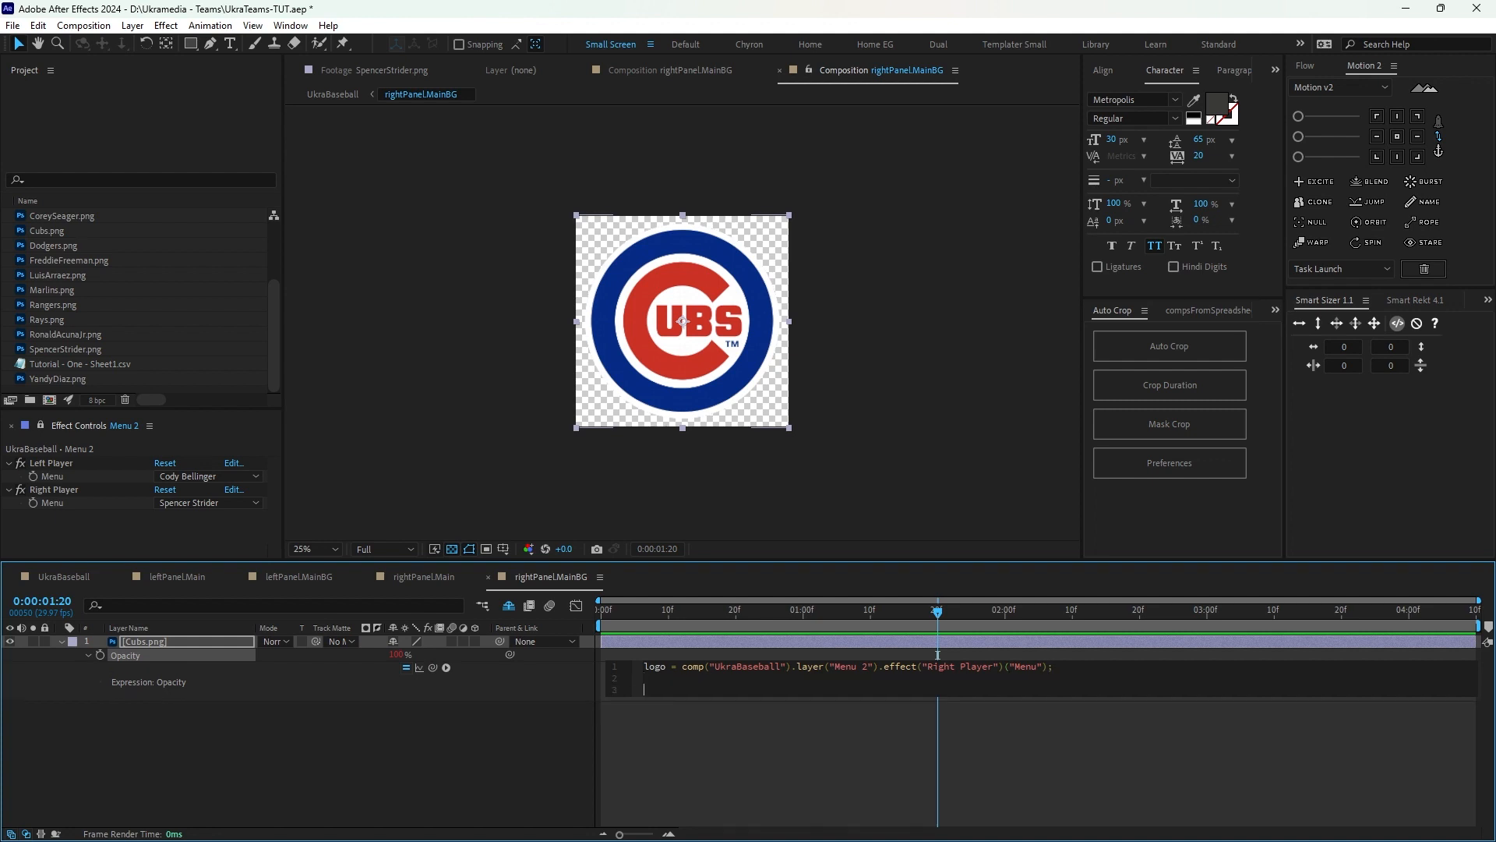
pyautogui.write('if (')
pyautogui.write('logo ==')
pyautogui.write('index')
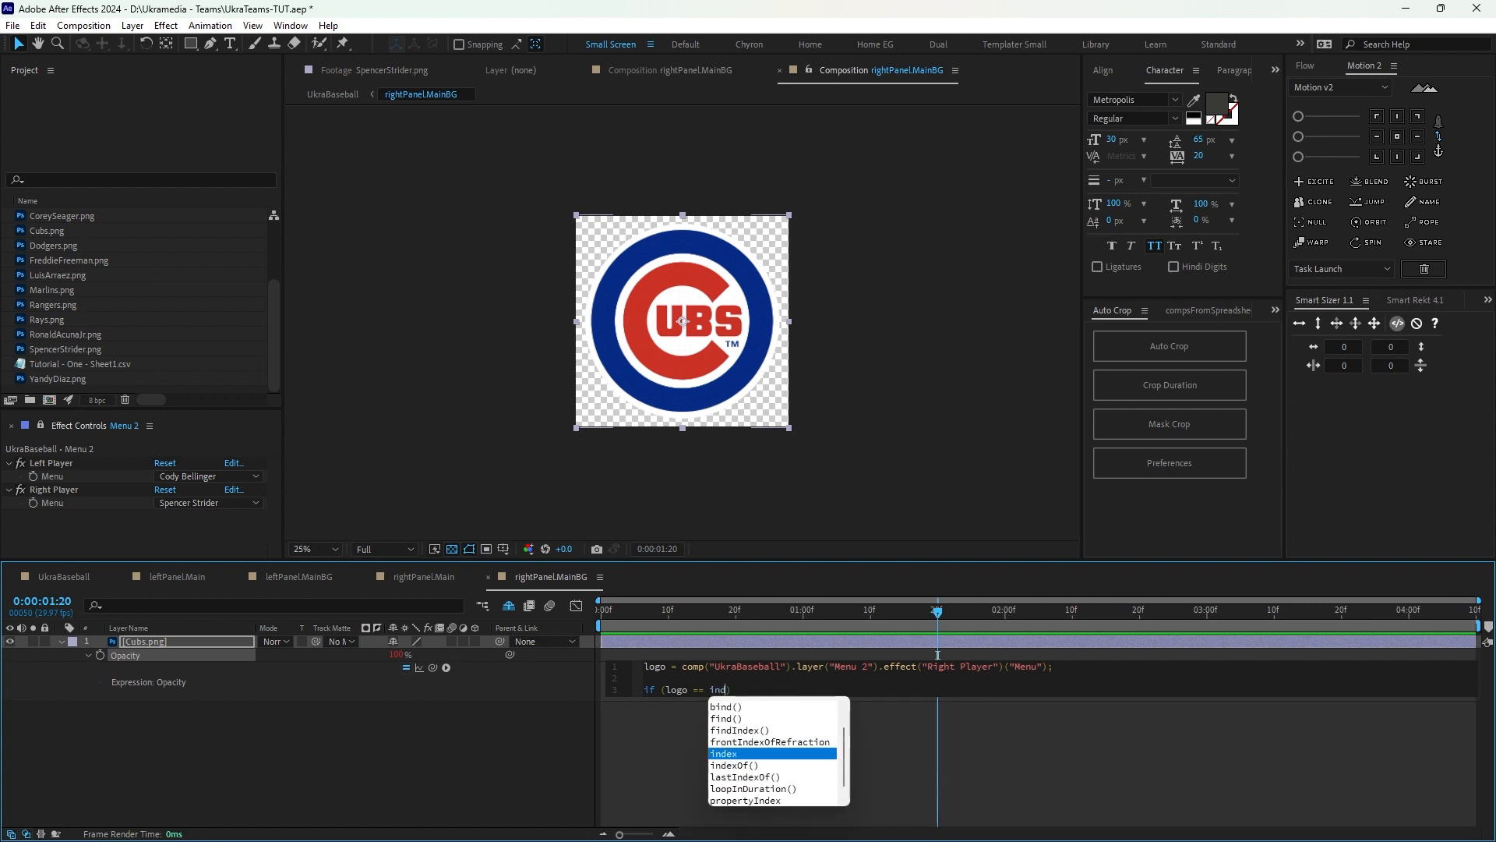
pyautogui.write(')')
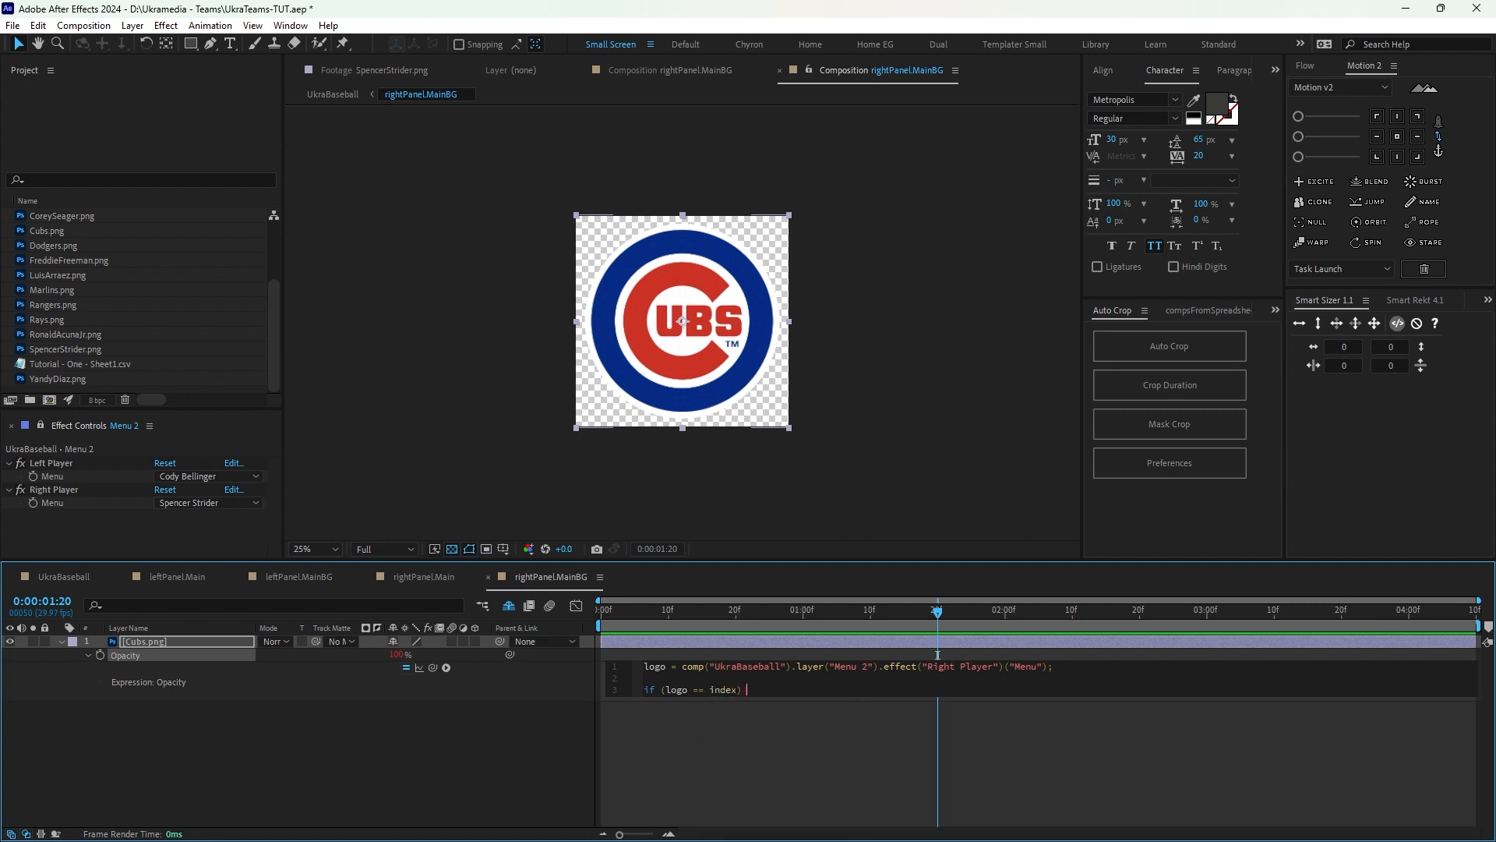
pyautogui.write('{')
# Make the Opacity expression return 100 when the condition is met and 0 otherwise, and apply it.
pyautogui.press('Return')
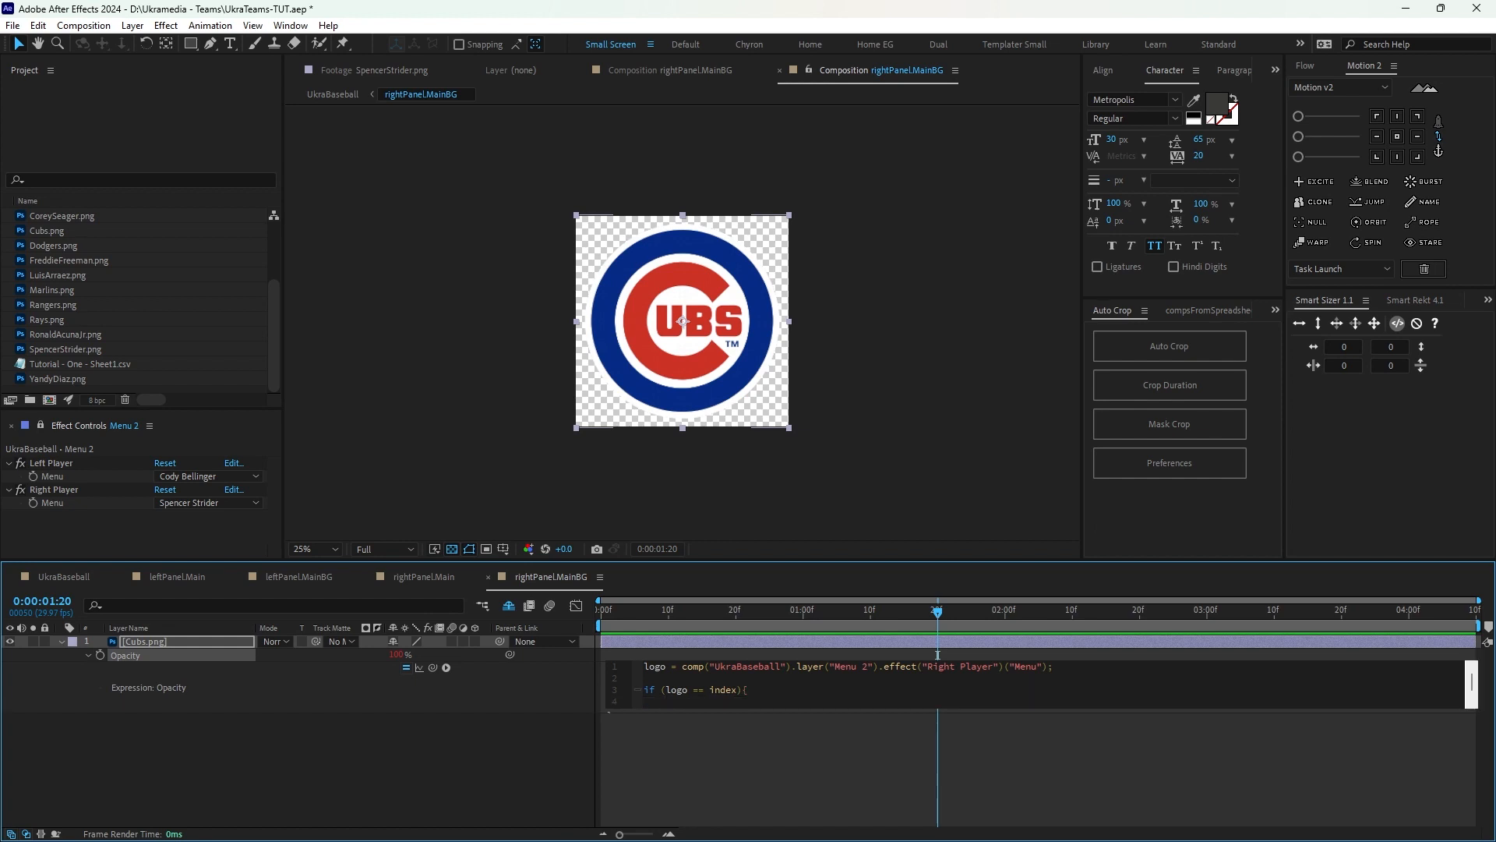
pyautogui.write('100')
pyautogui.press('Return')
pyautogui.write('}else ')
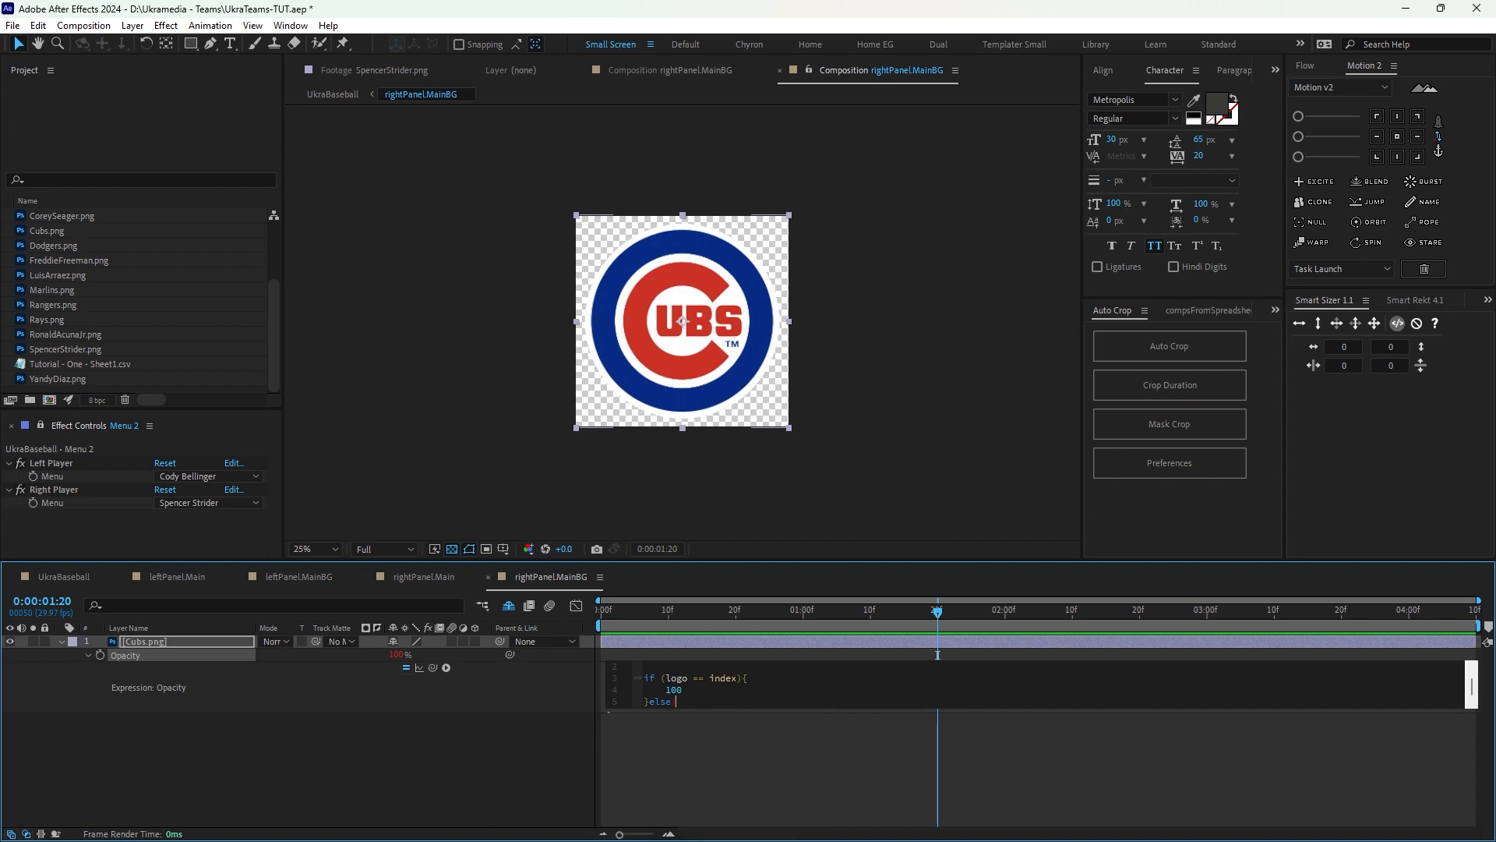
pyautogui.write('{')
pyautogui.press('Return')
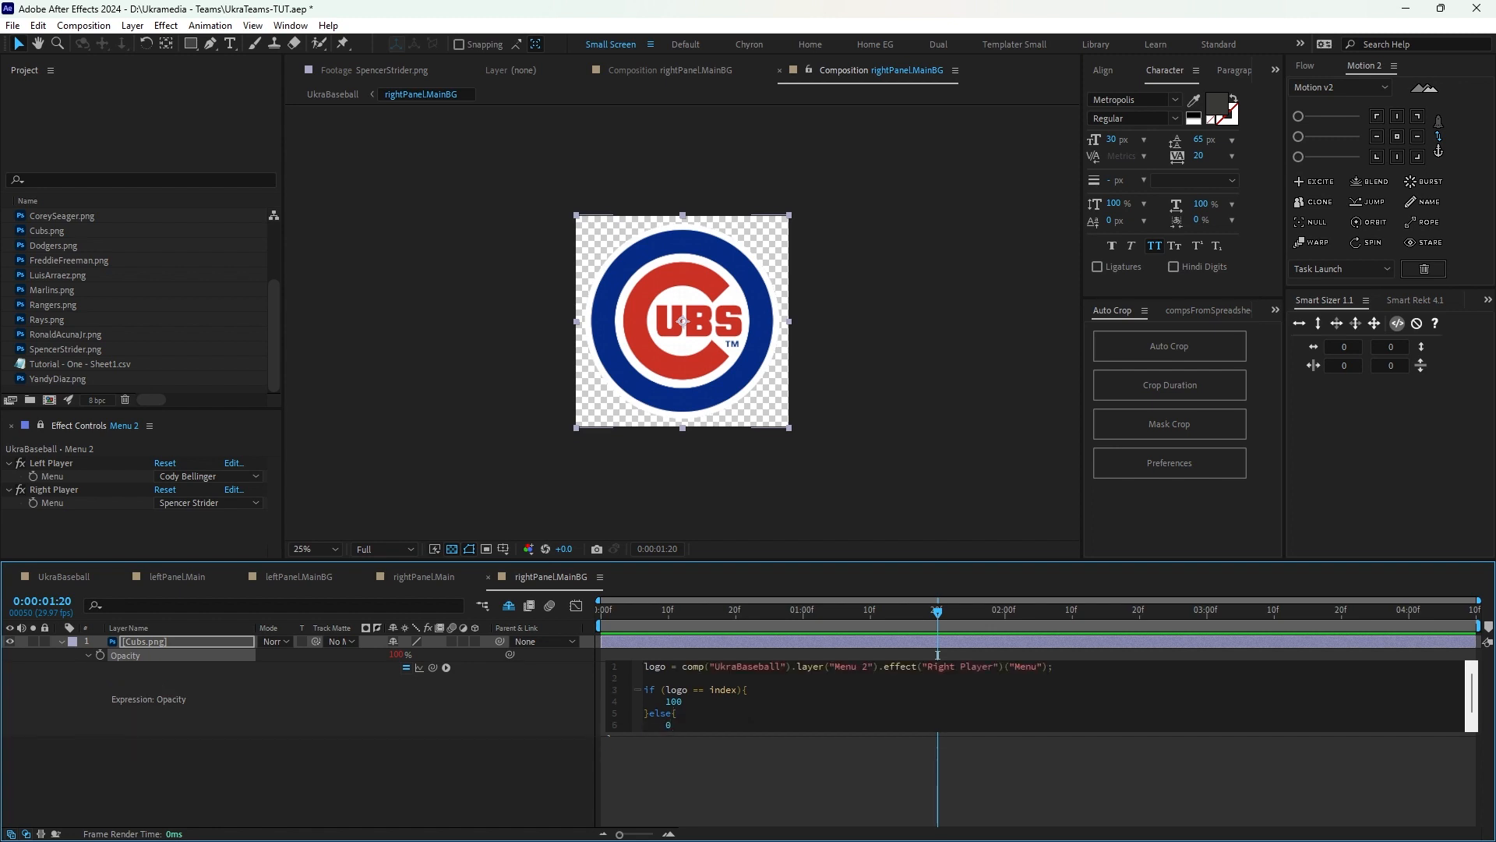
pyautogui.write('0')
pyautogui.click(938, 654)
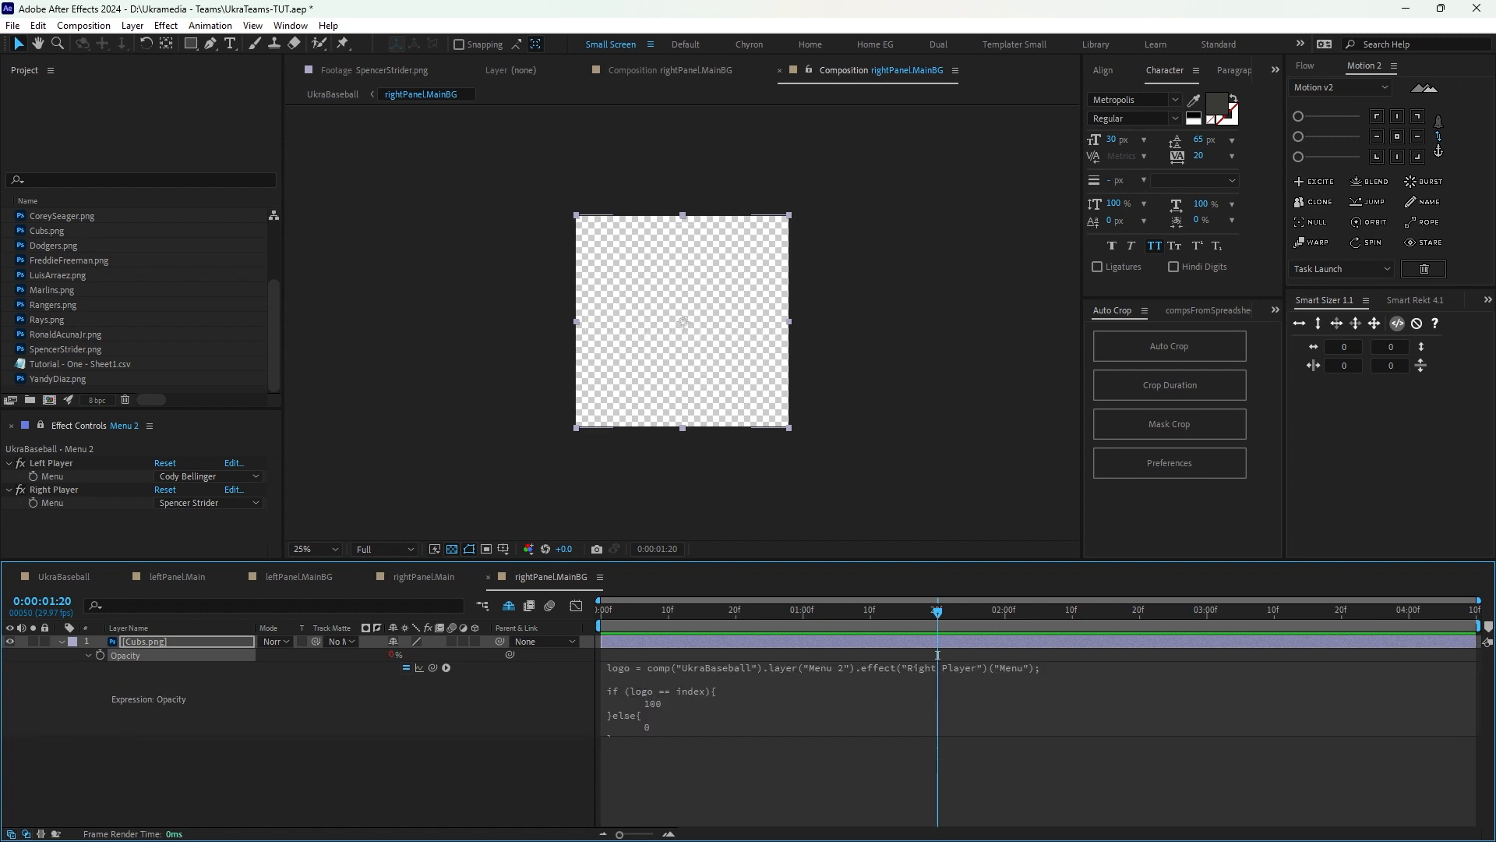
# Collapse the Cubs.png layer's properties and test the expression by setting Right Player to Cody Bellinger, followed by Luis Arraez.
pyautogui.press('u')
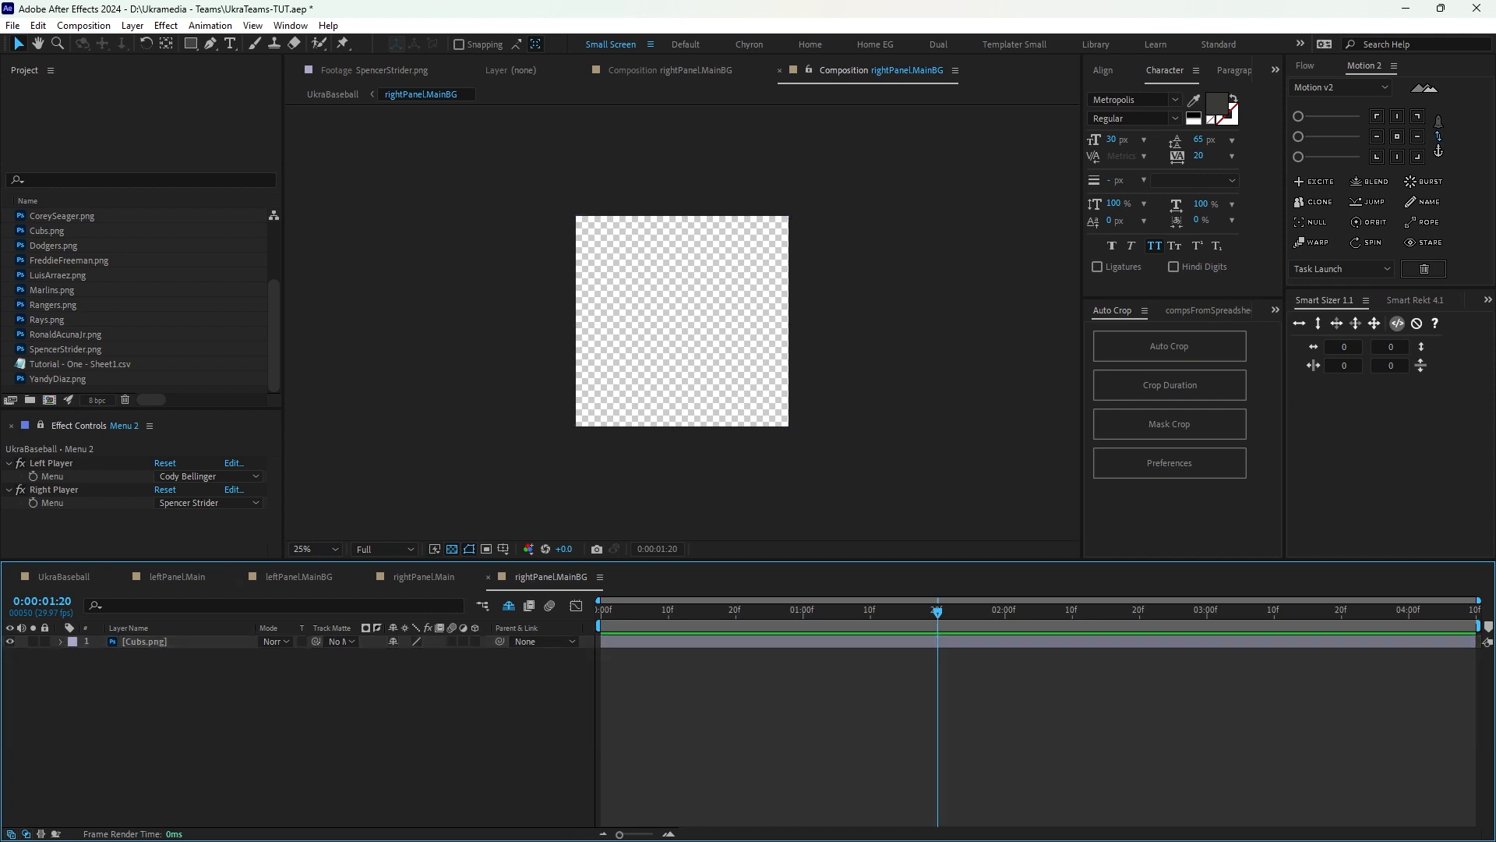
pyautogui.click(206, 502)
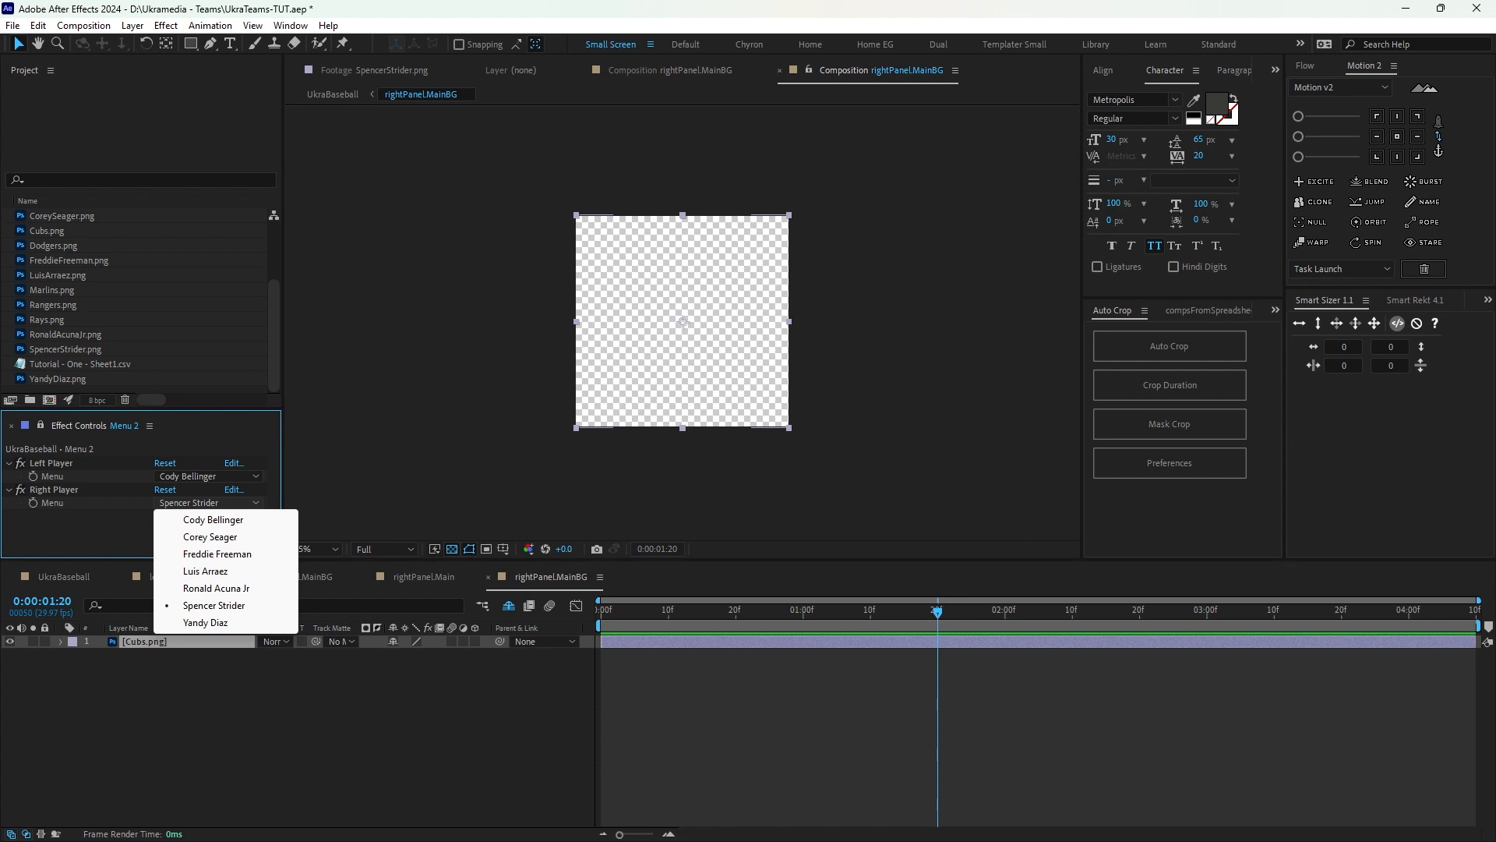
pyautogui.click(213, 519)
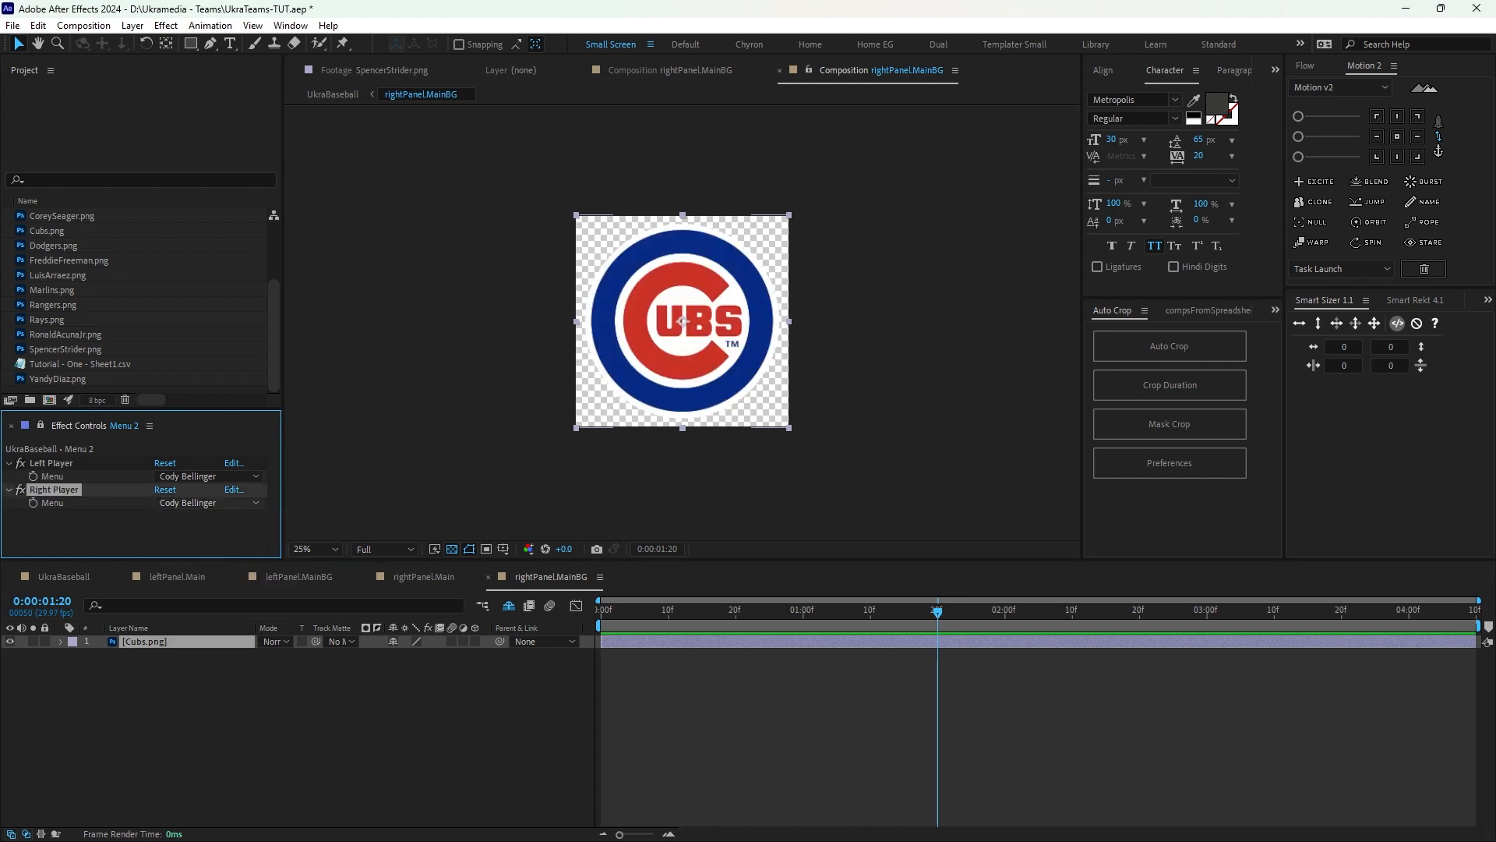
pyautogui.click(206, 502)
pyautogui.click(210, 571)
# Duplicate the Cubs.png layer seven times in rightPanel.MainBG and deselect all layers.
pyautogui.click(145, 641)
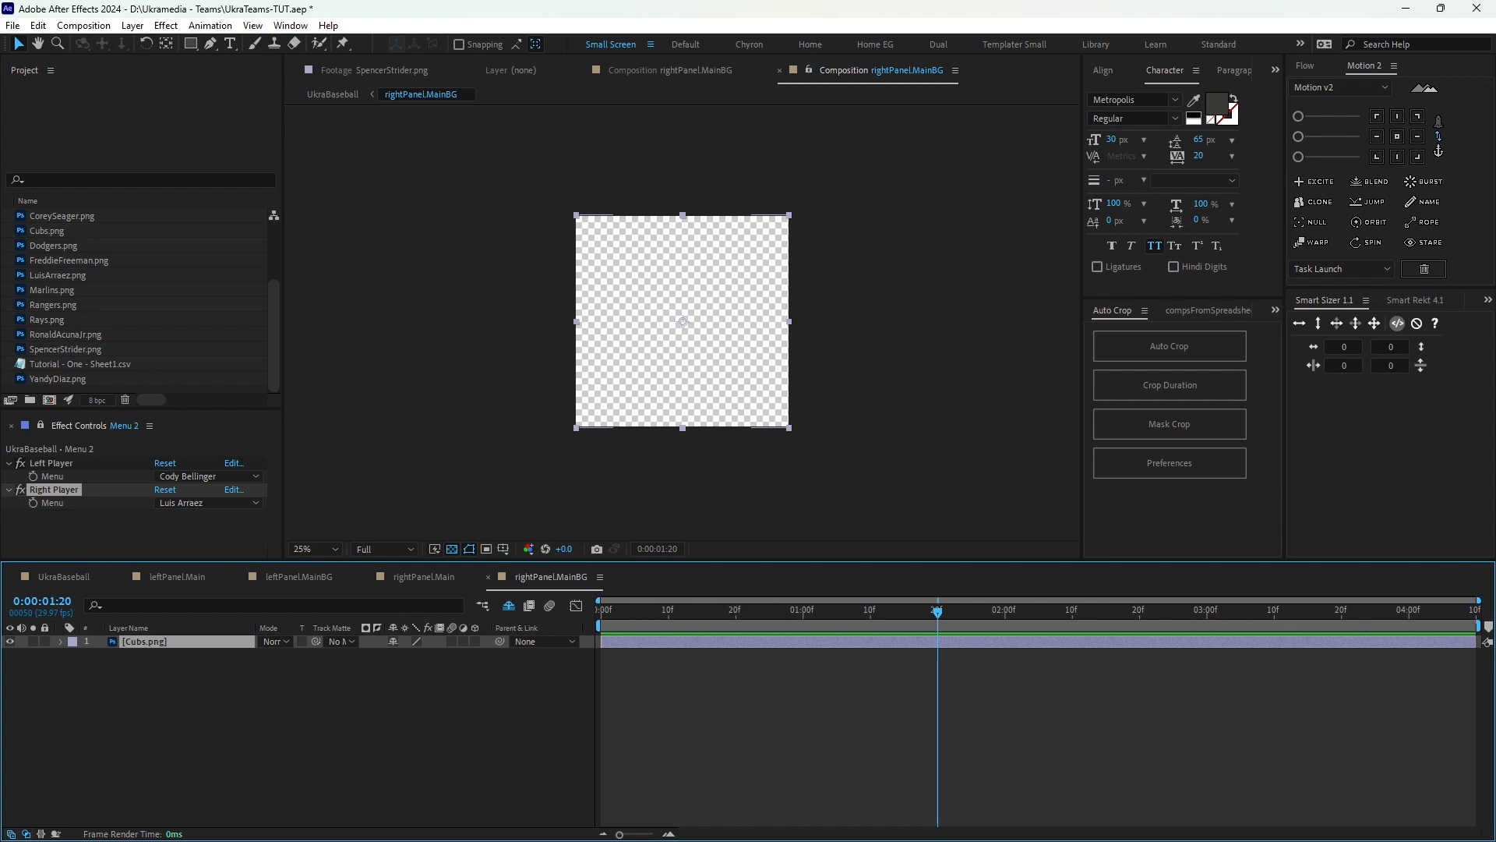
pyautogui.hotkey('ctrl', 'd')
pyautogui.hotkey('ctrl', 'd')
pyautogui.hotkey('ctrl', 'd')
pyautogui.hotkey('ctrl', 'd')
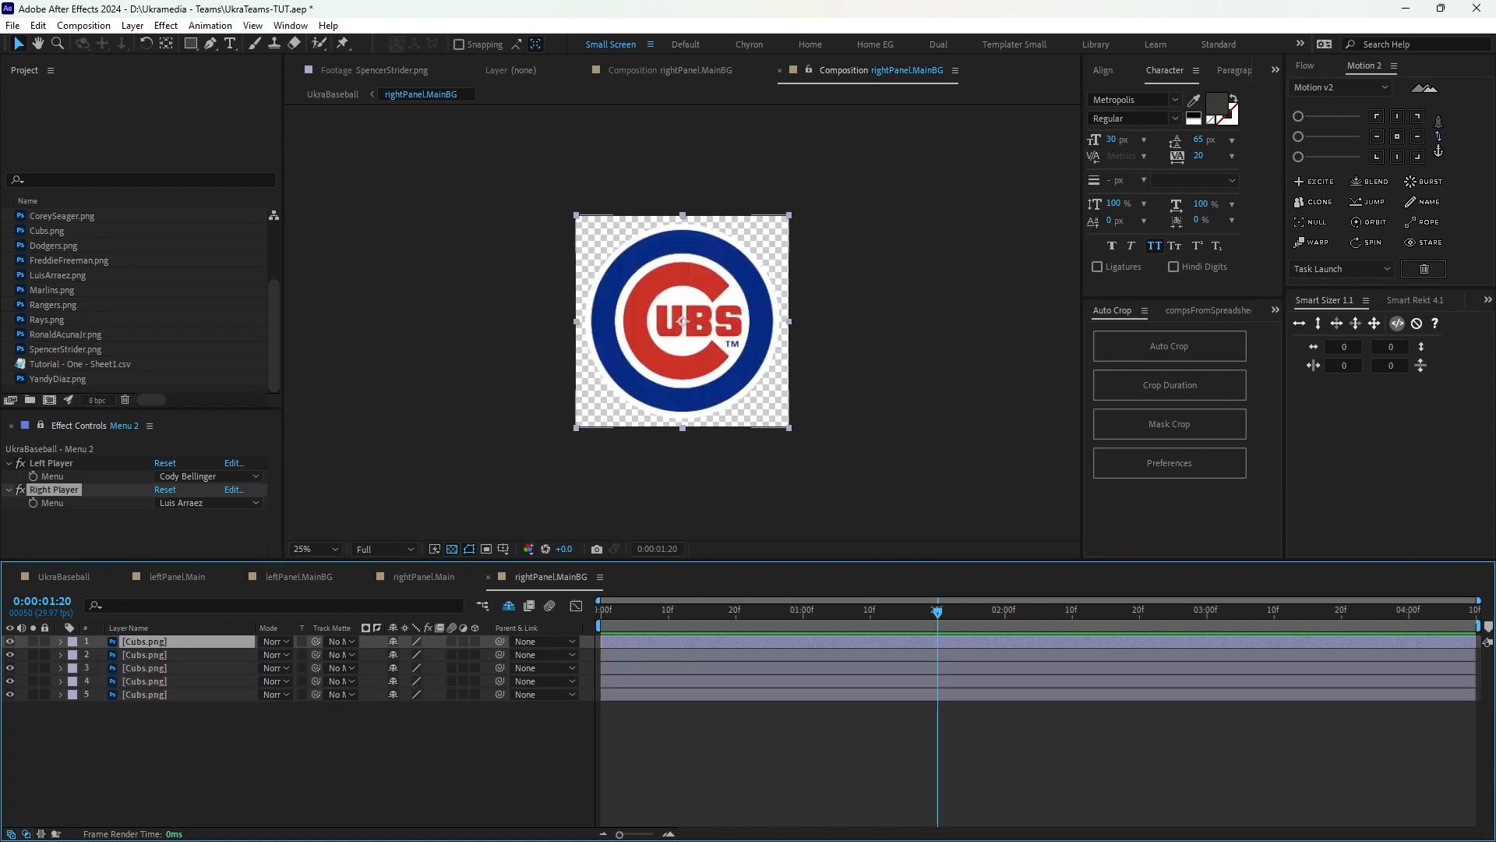
pyautogui.hotkey('ctrl', 'd')
pyautogui.hotkey('ctrl', 'd')
pyautogui.hotkey('ctrl', 'd')
pyautogui.hotkey('ctrl', 'shift', 'a')
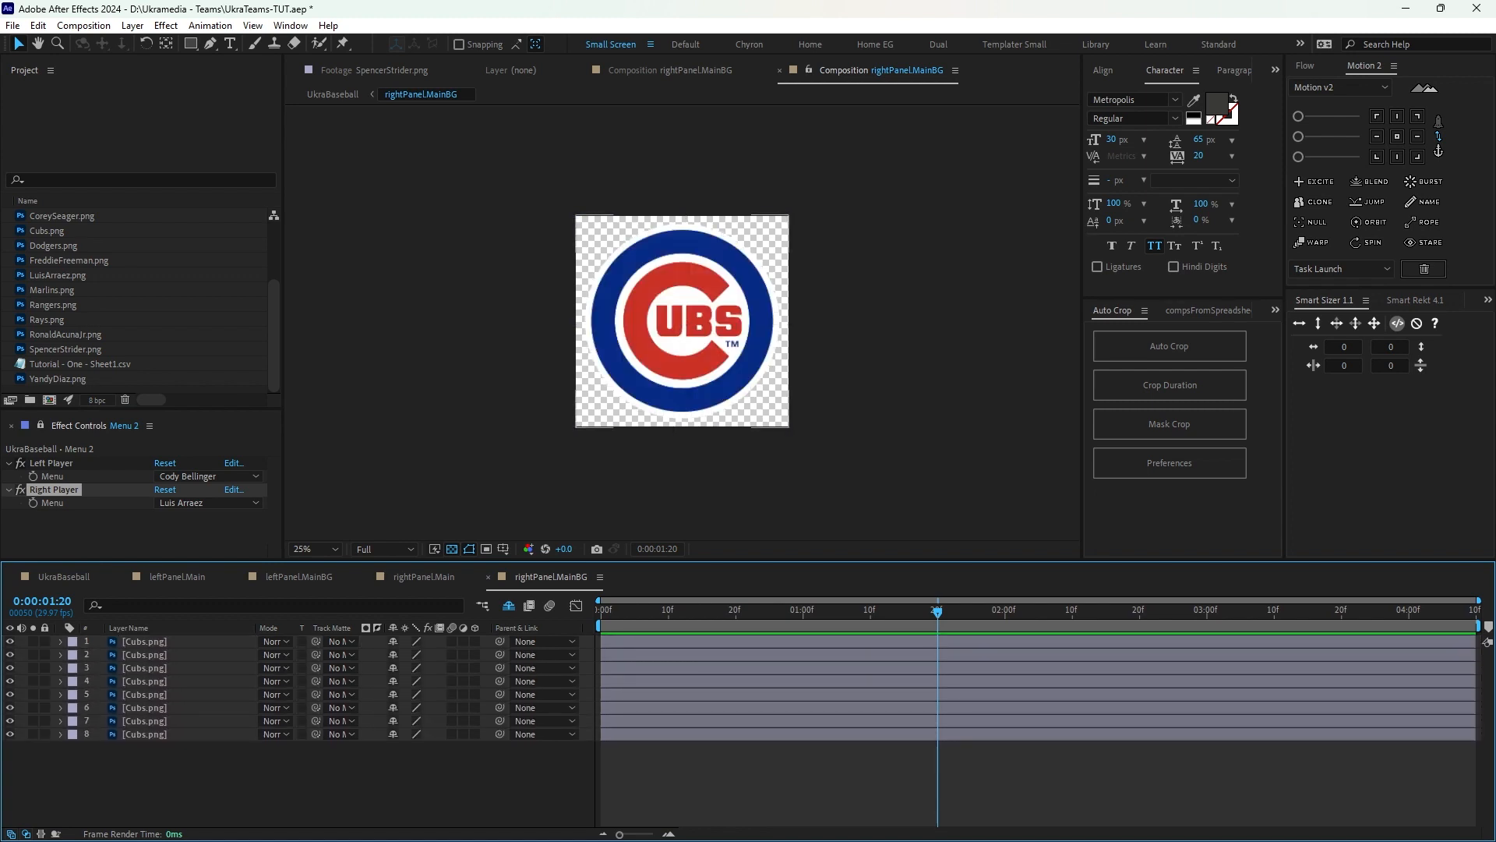
# Replace the source of layer 2 in rightPanel.MainBG with Rangers.png.
pyautogui.click(145, 654)
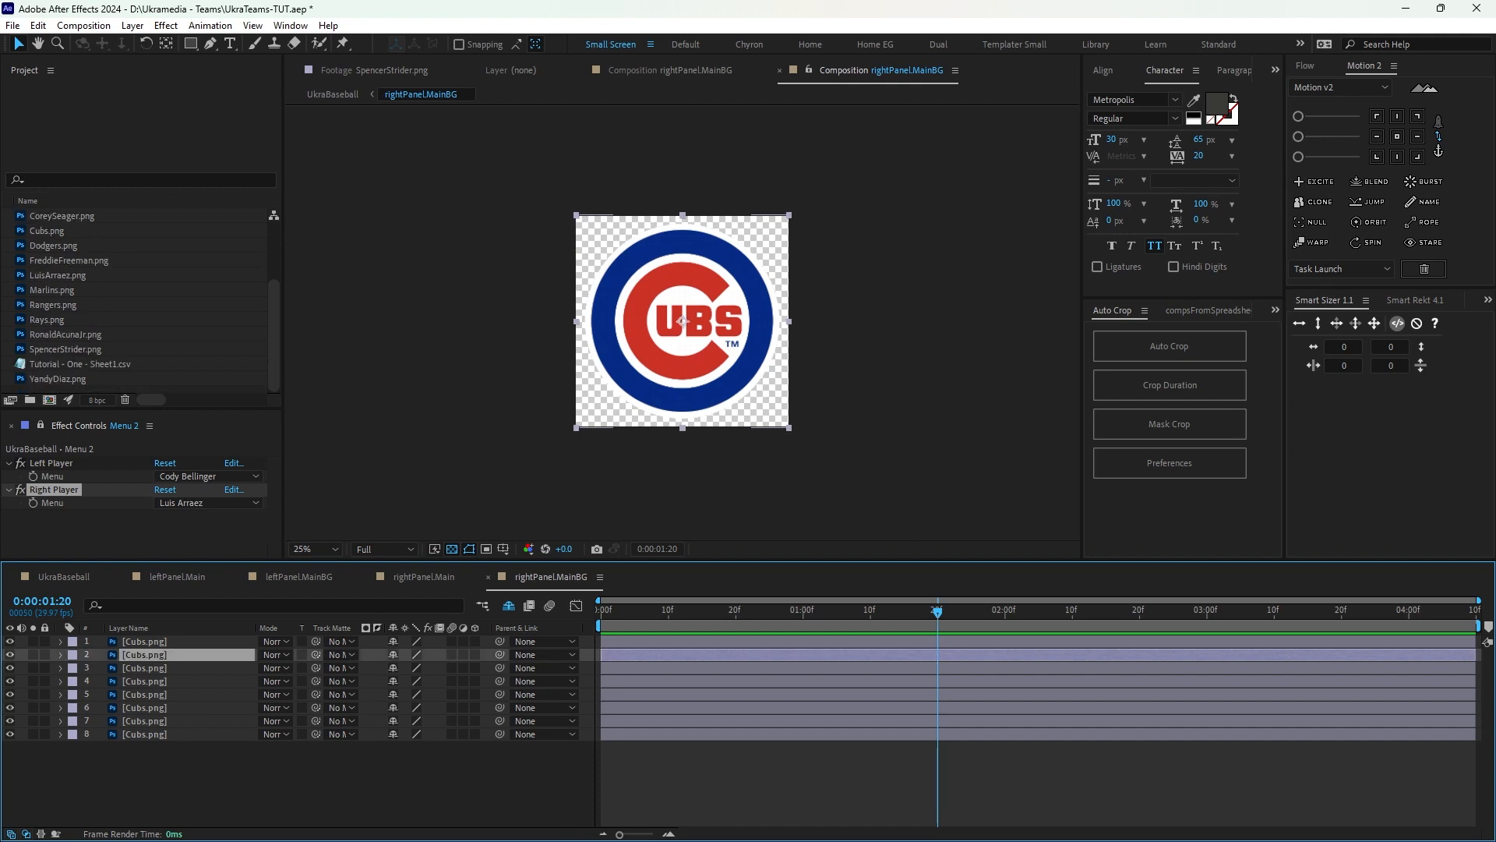
pyautogui.moveTo(53, 305); pyautogui.dragTo(117, 659)
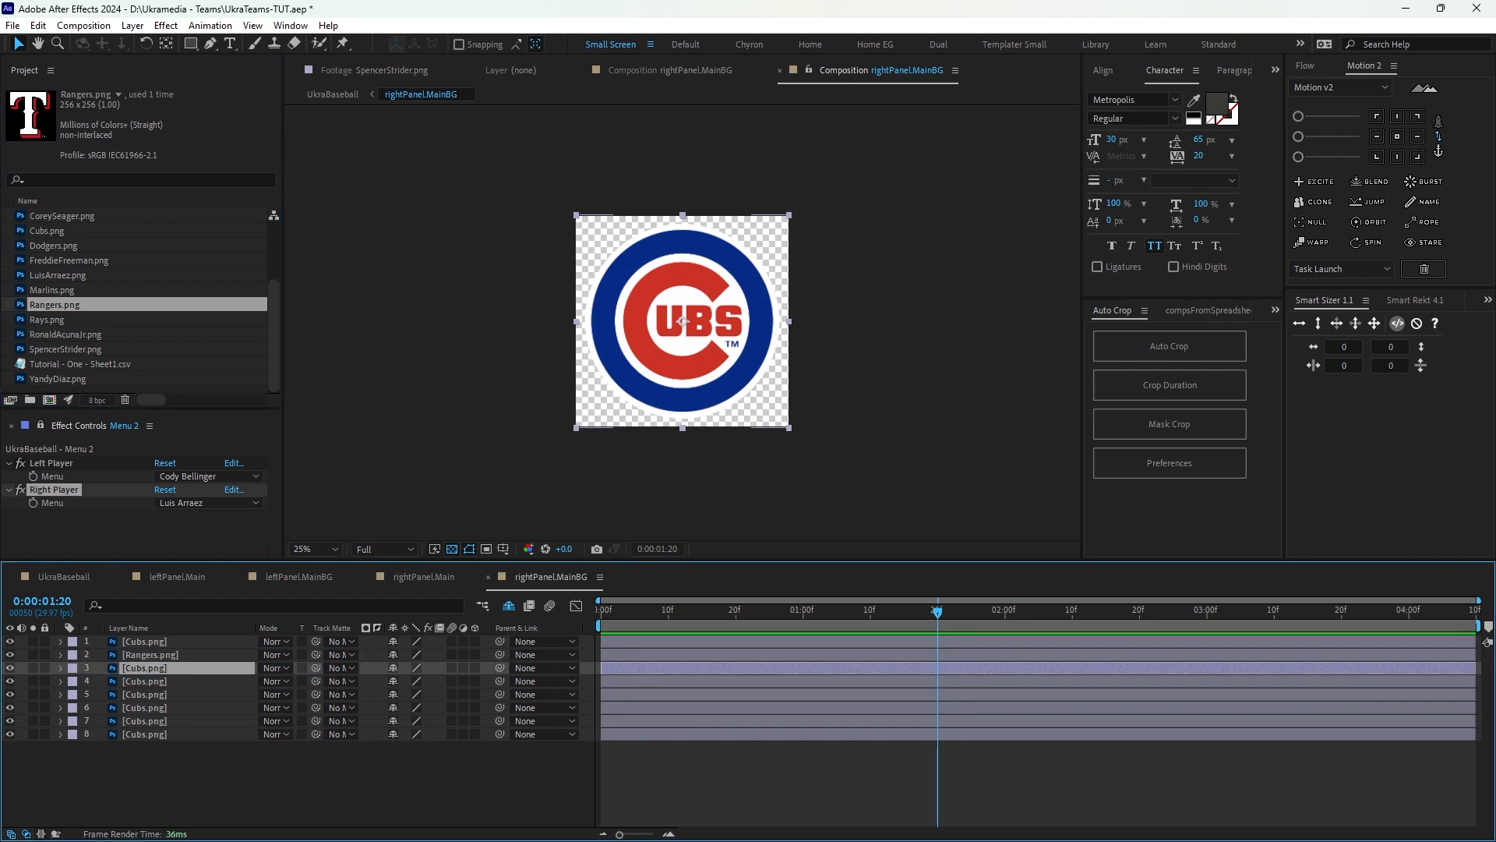
# Replace the source of layer 3 in rightPanel.MainBG with Dodgers.png and layer 4 with Marlins.png.
pyautogui.click(55, 245)
pyautogui.moveTo(55, 246); pyautogui.dragTo(116, 668)
pyautogui.click(145, 681)
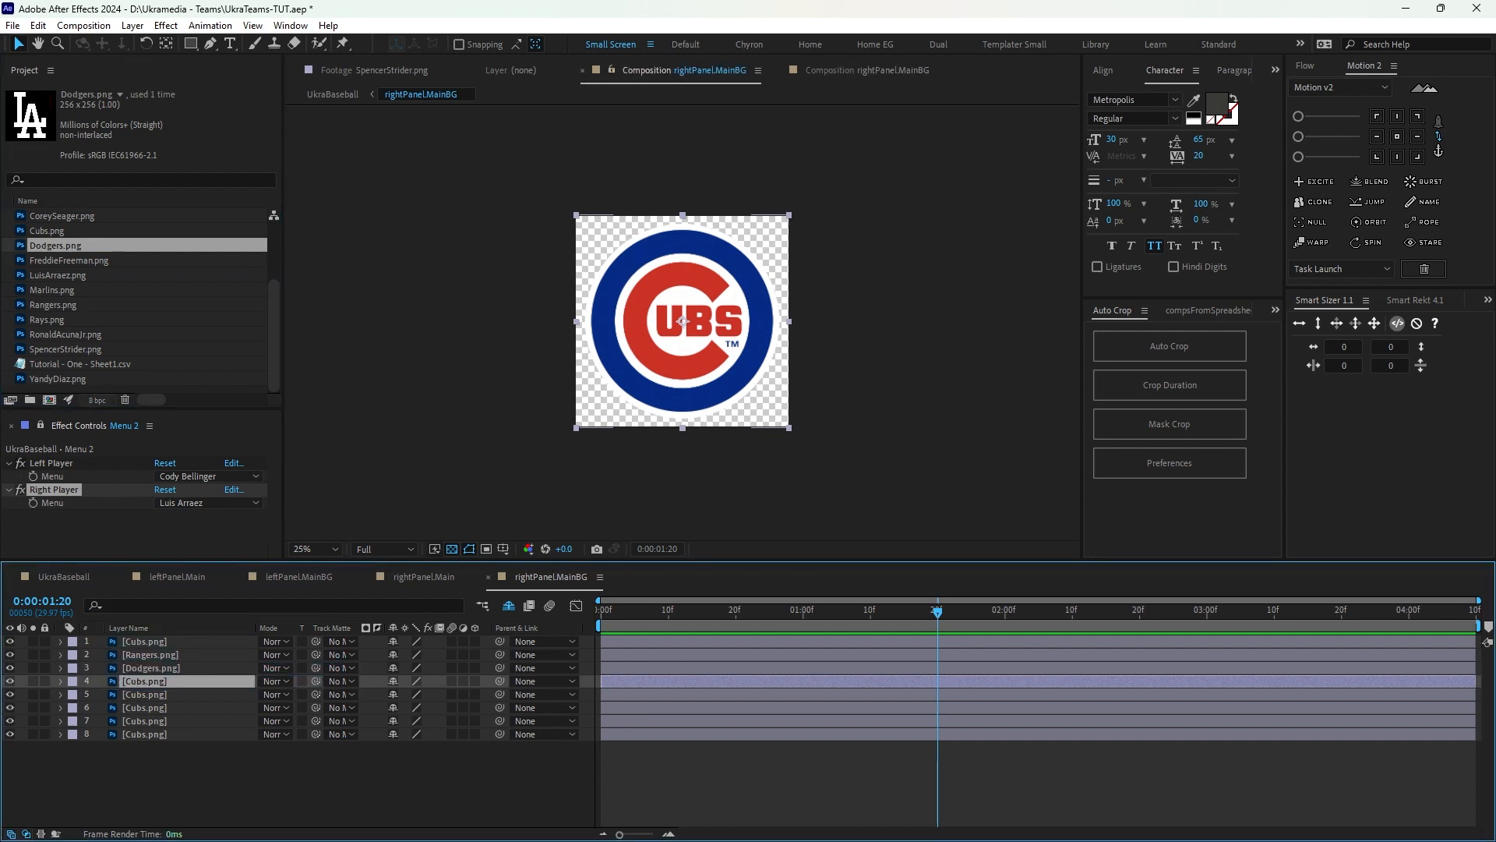
pyautogui.moveTo(53, 290); pyautogui.dragTo(145, 681)
pyautogui.click(145, 695)
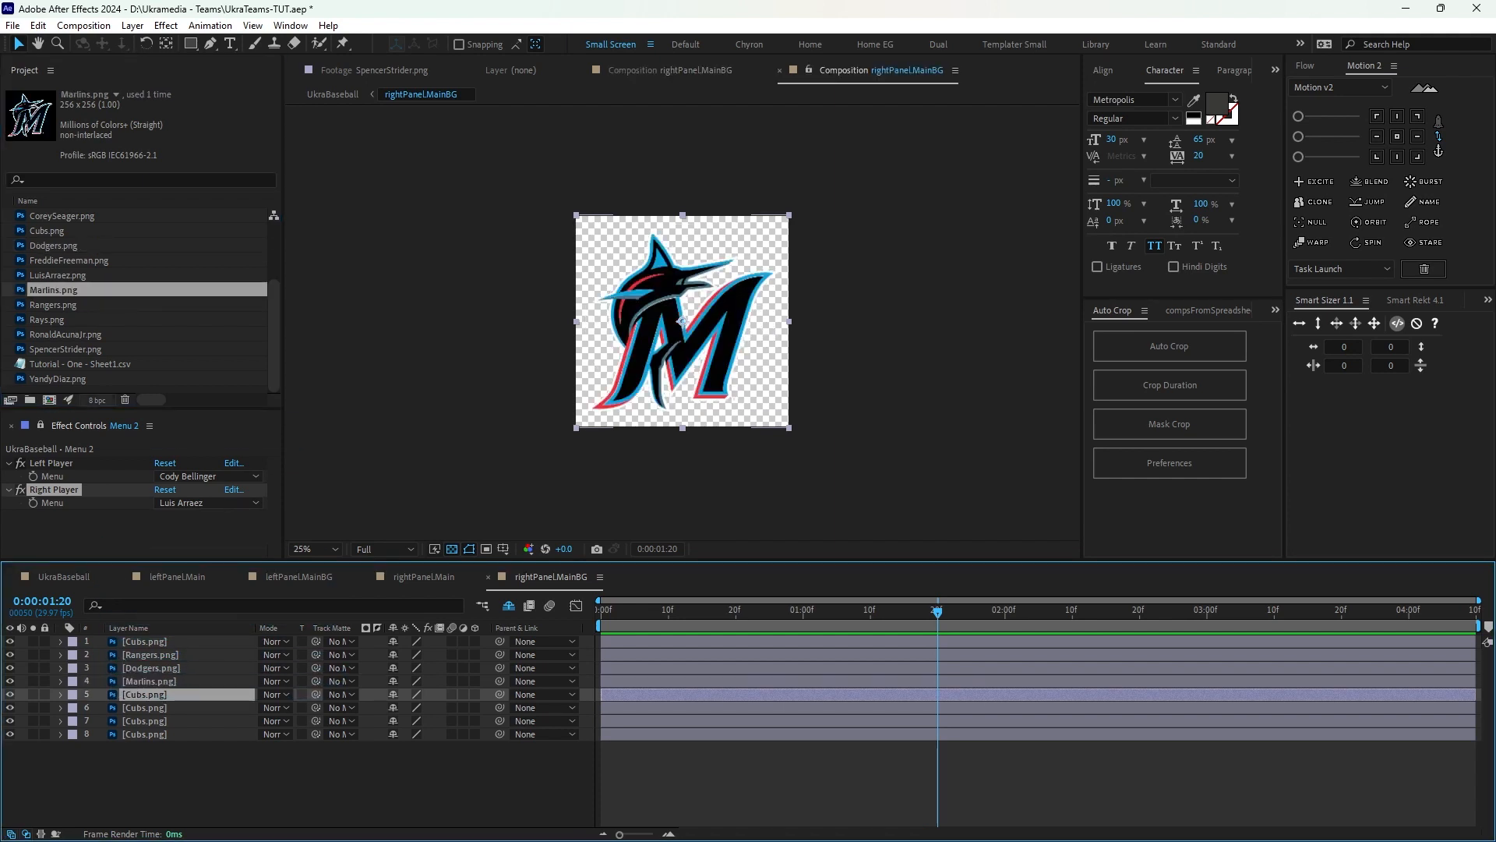
# Replace the sources of layers 5 and 6 in rightPanel.MainBG with Braves.png.
pyautogui.scroll(2, 141, 302)
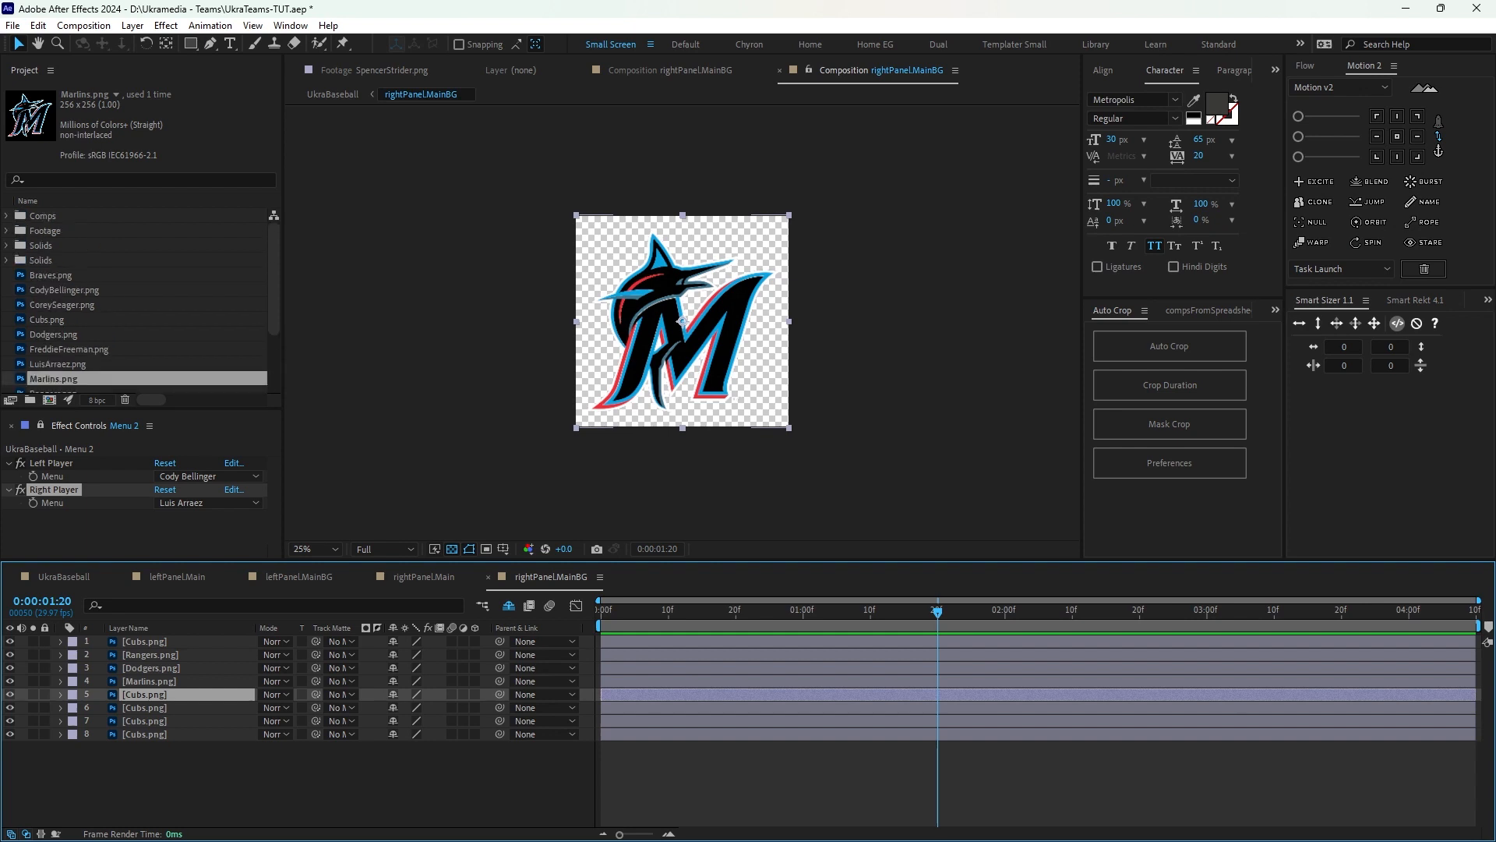
pyautogui.scroll(-1, 141, 302)
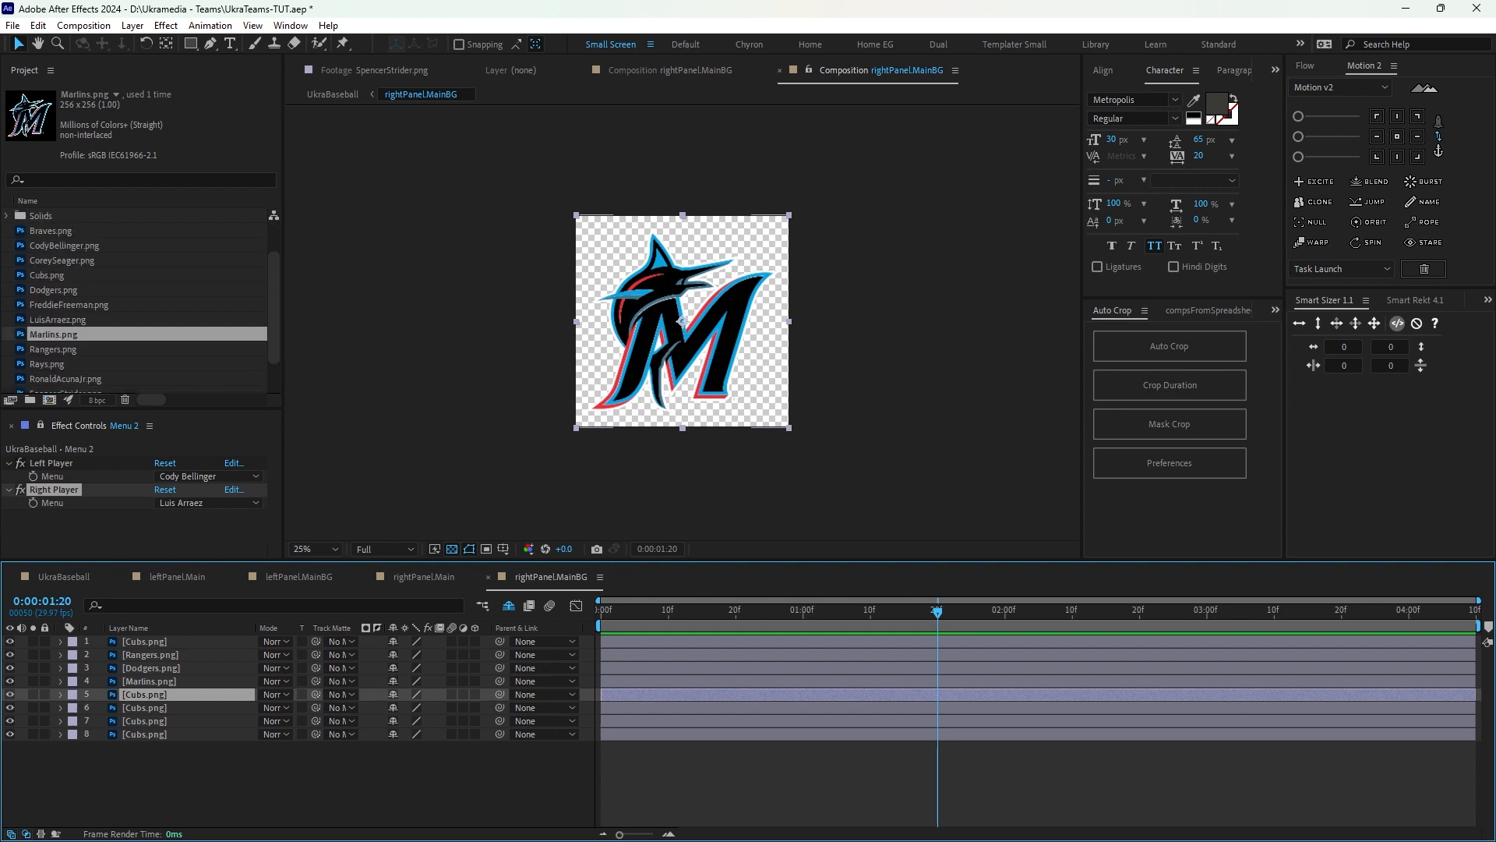
pyautogui.scroll(-1, 141, 301)
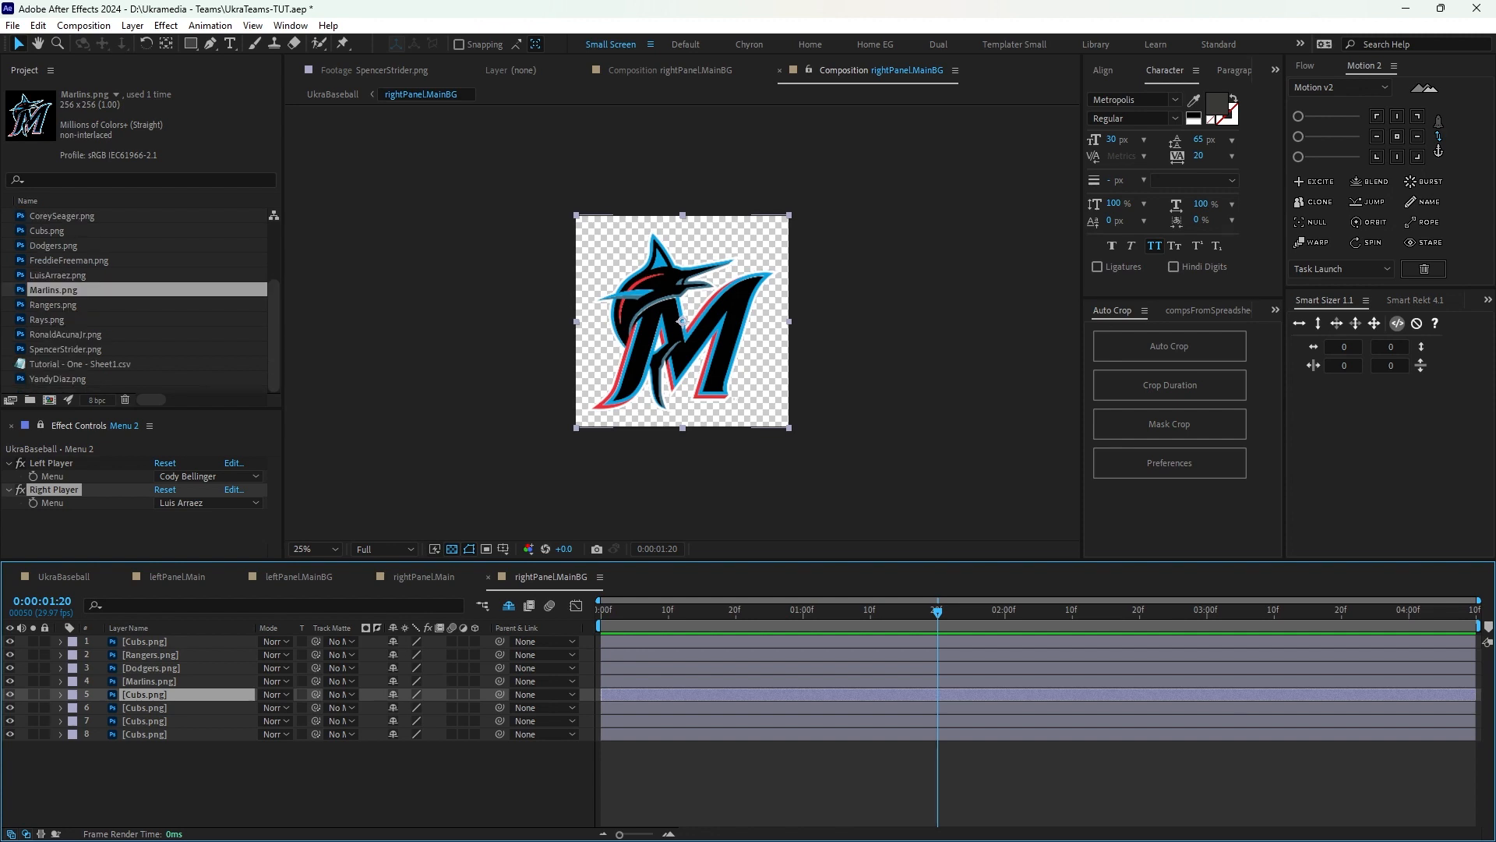
pyautogui.scroll(2, 141, 301)
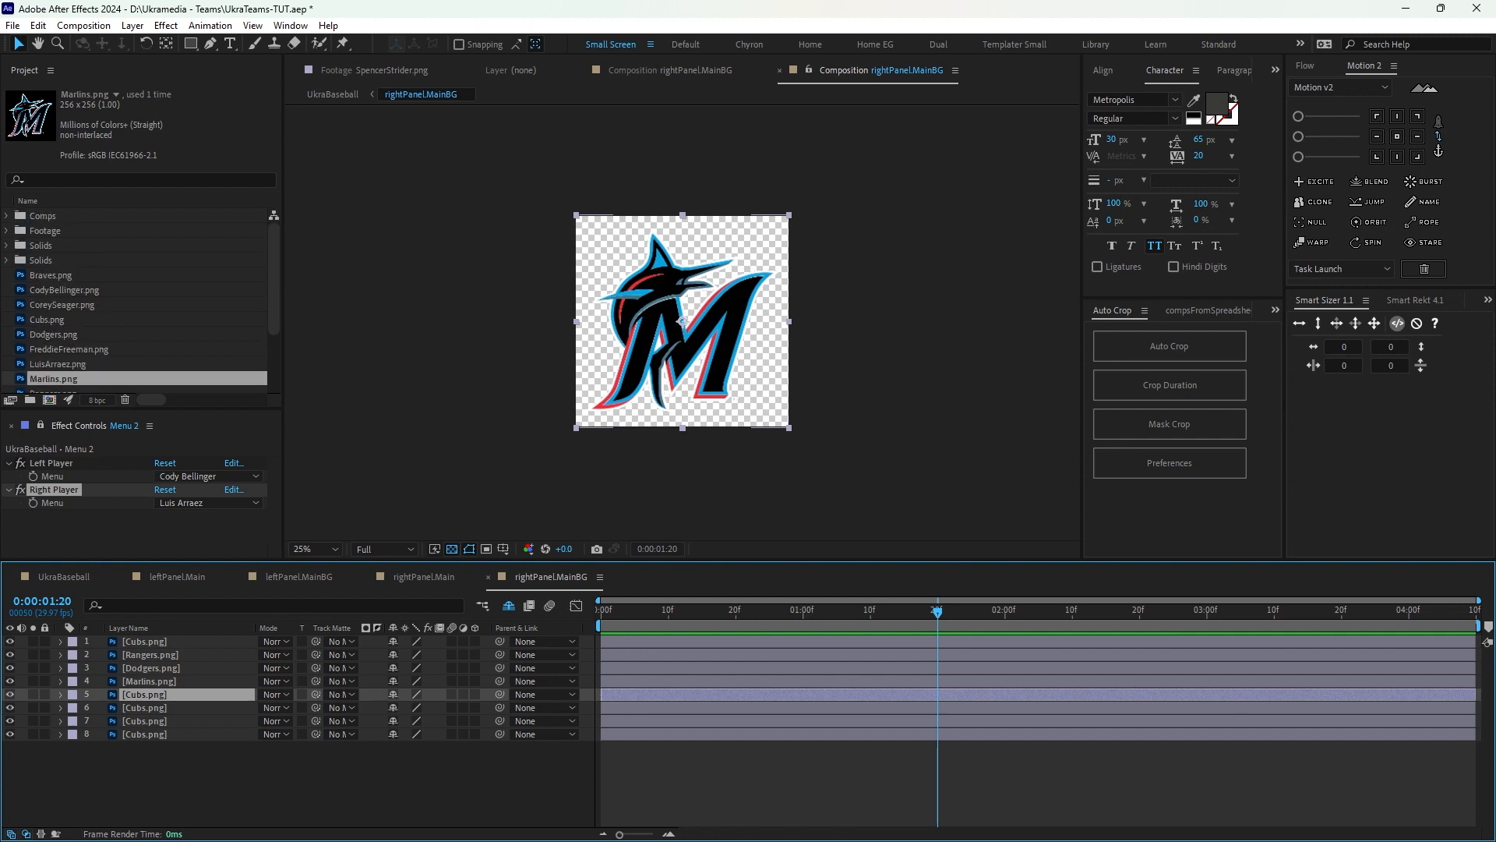
pyautogui.click(52, 275)
pyautogui.moveTo(51, 275); pyautogui.dragTo(134, 695)
pyautogui.click(139, 708)
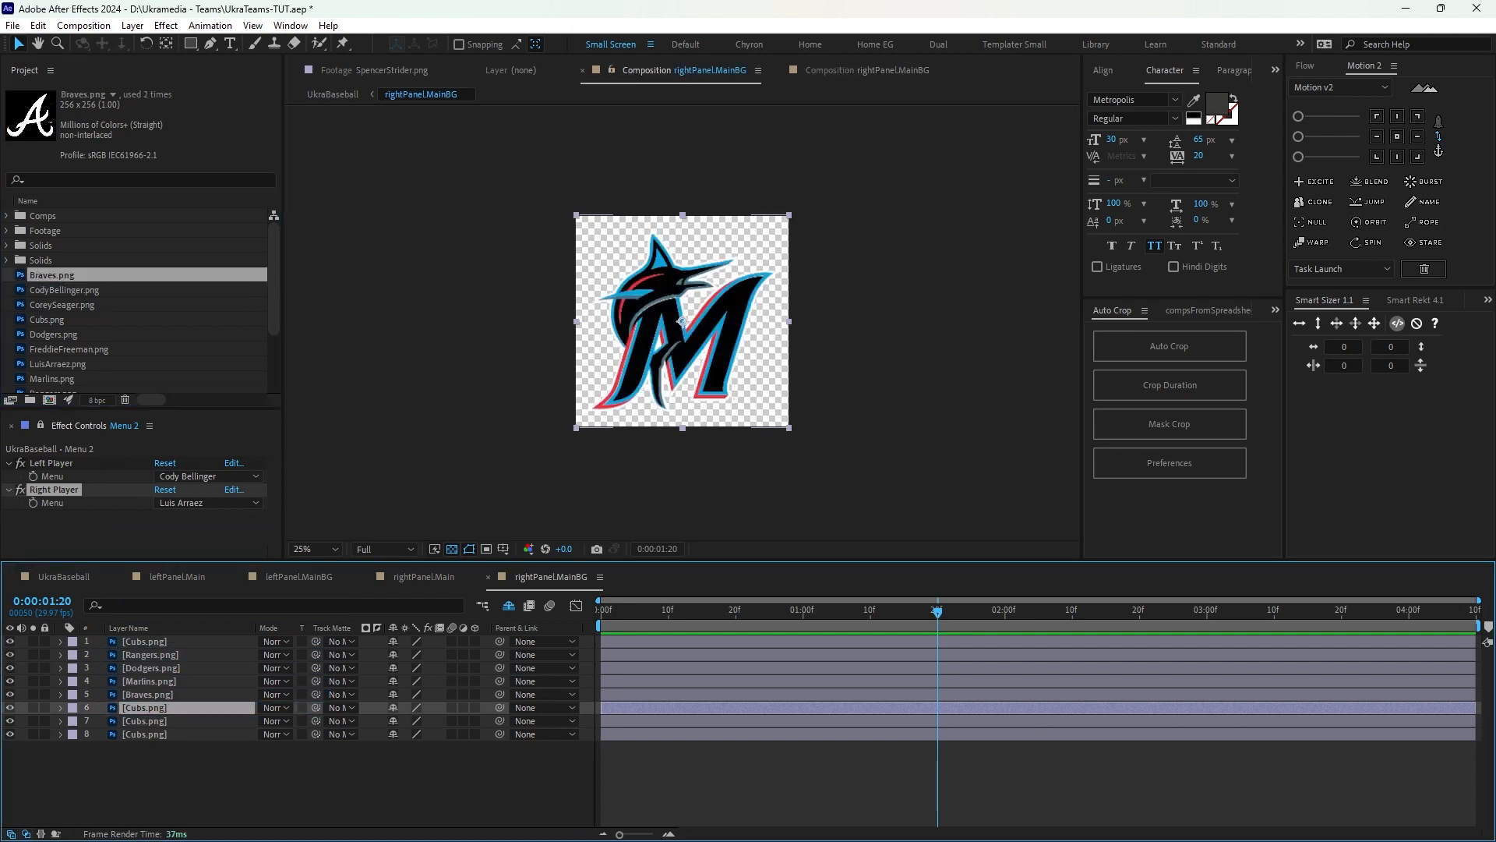
pyautogui.moveTo(51, 275); pyautogui.dragTo(134, 705)
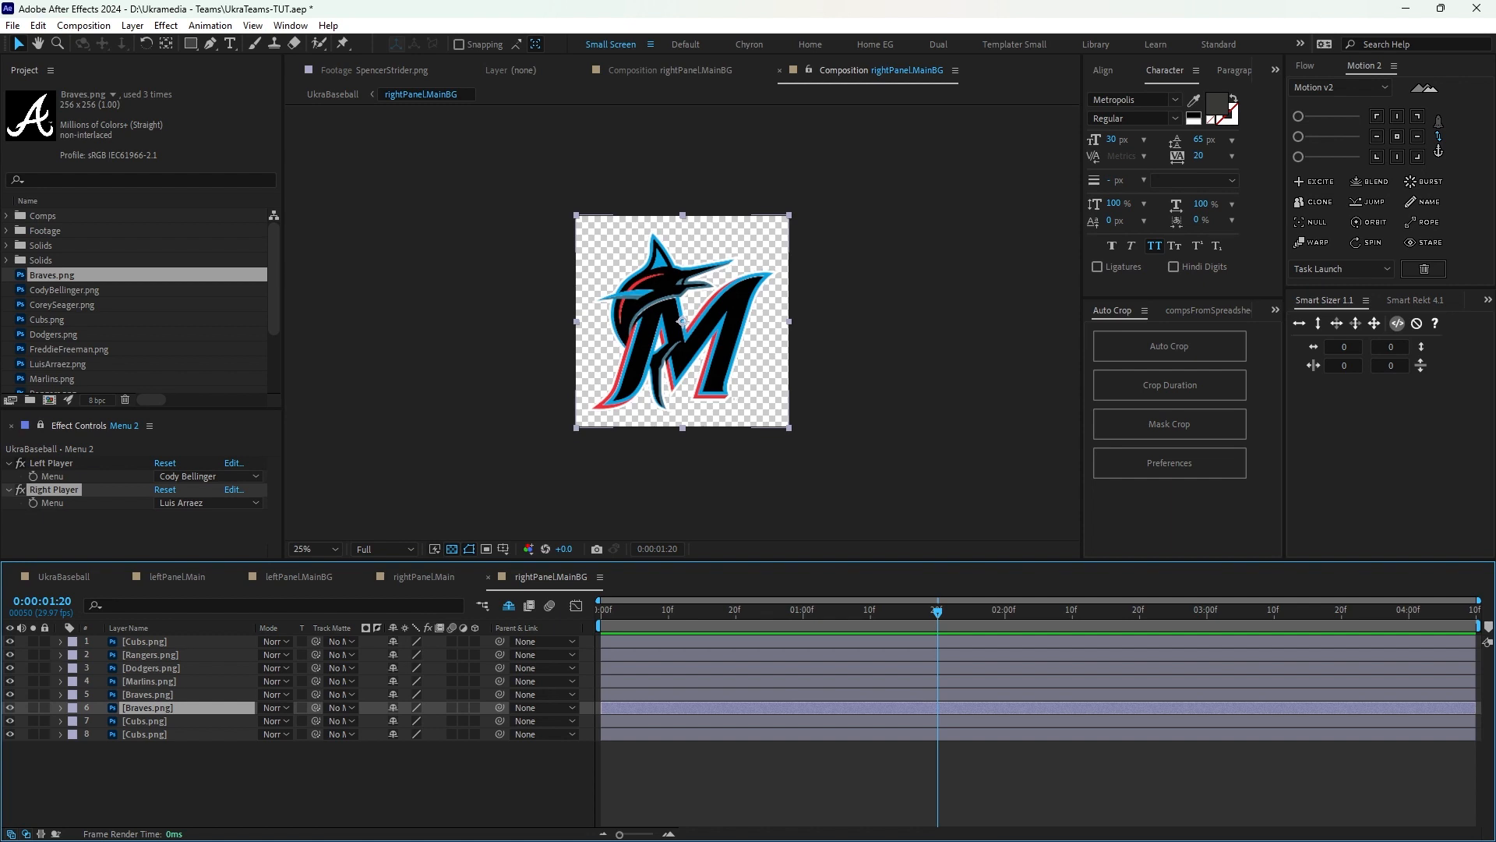
# Delete the surplus logo layer in rightPanel.MainBG, replace the remaining duplicate Cubs.png in layer 7 with Rays.png, and deselect all layers.
pyautogui.press('Delete')
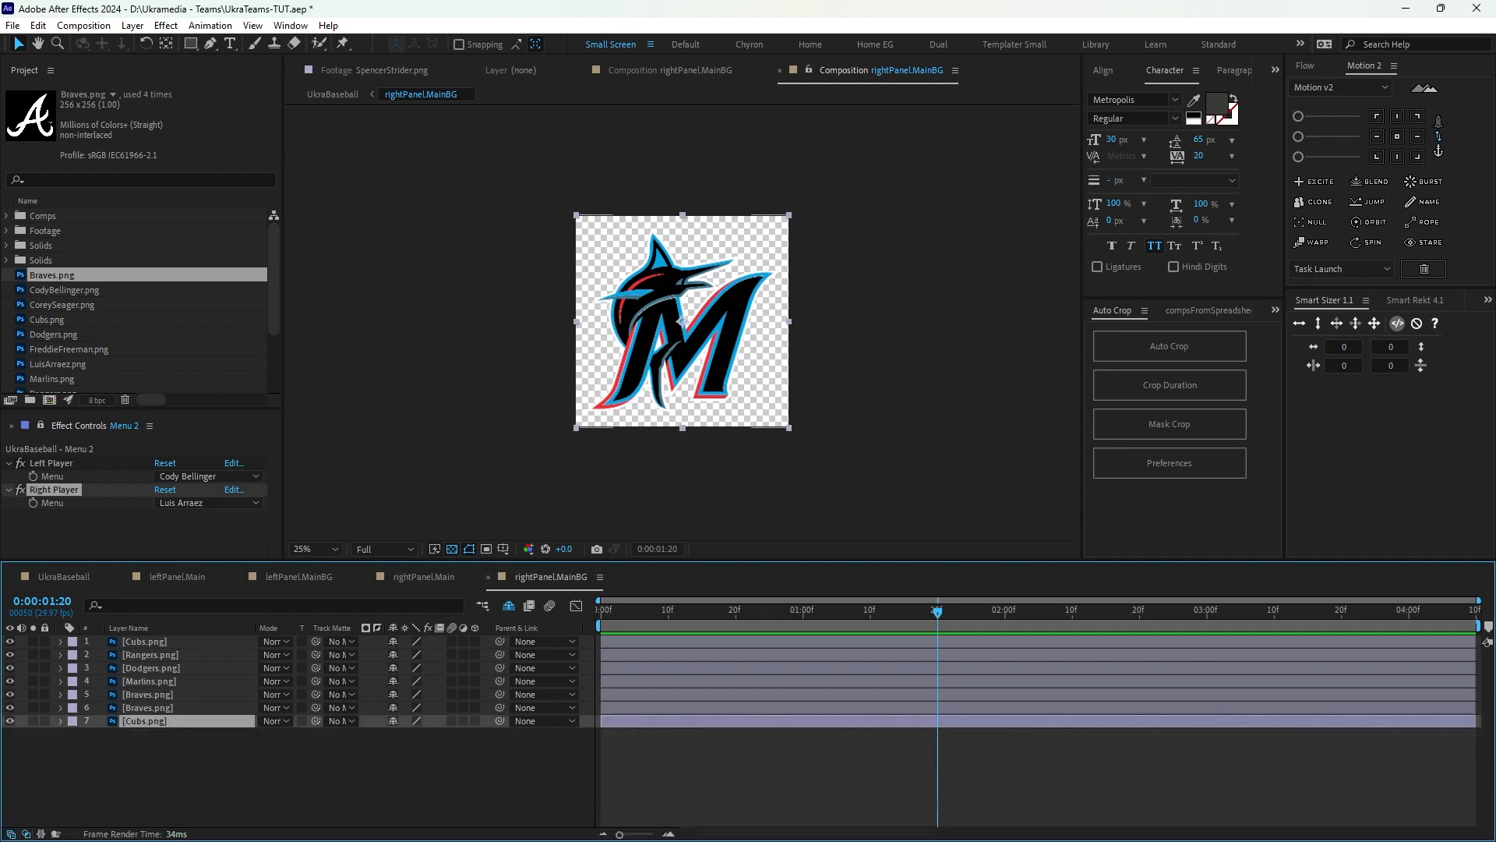
pyautogui.scroll(-3, 140, 304)
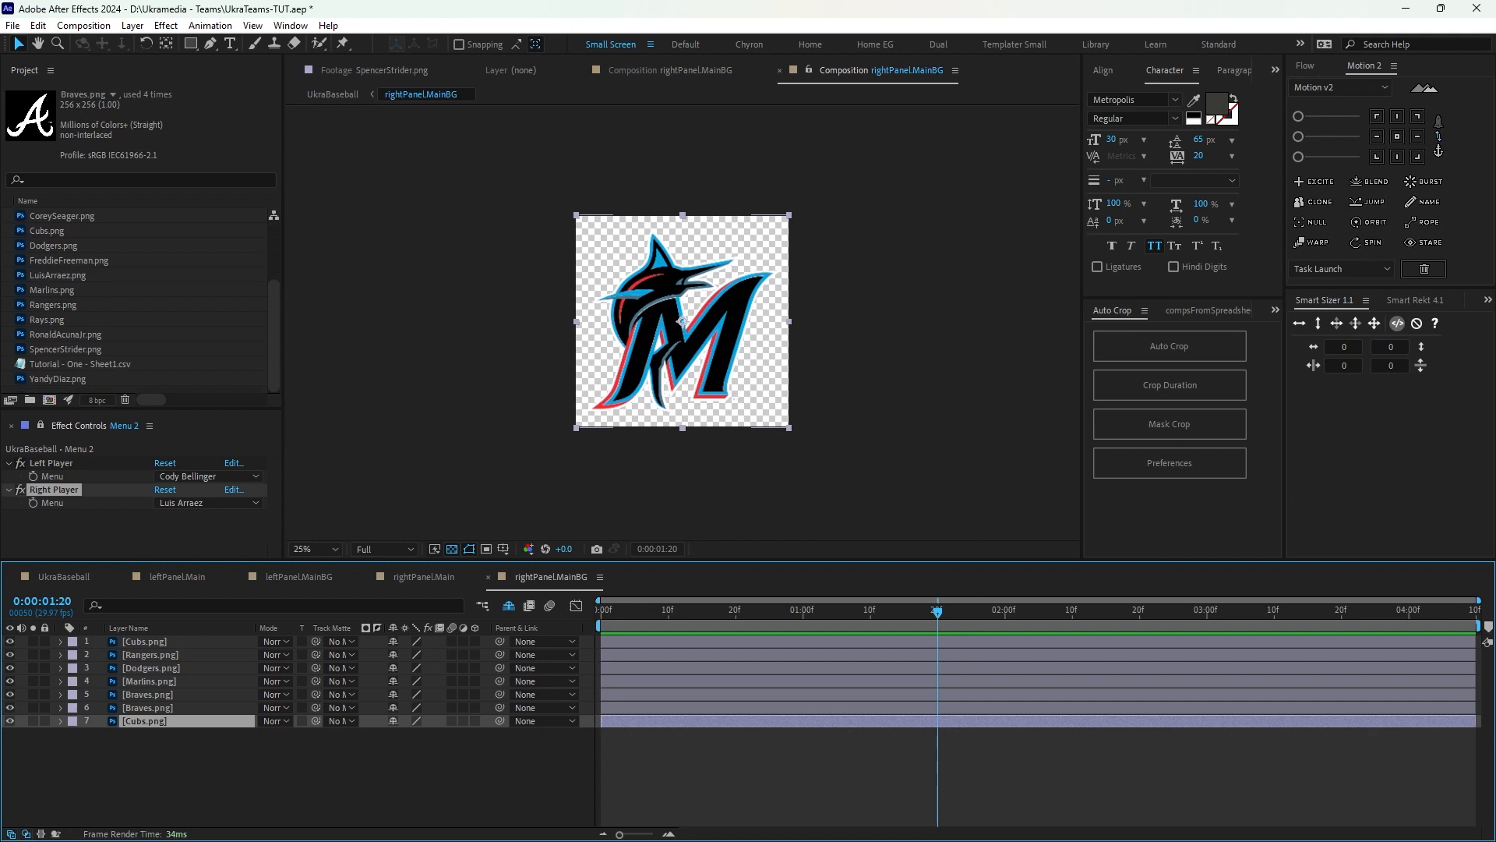
pyautogui.moveTo(48, 320); pyautogui.dragTo(160, 720)
pyautogui.click(171, 767)
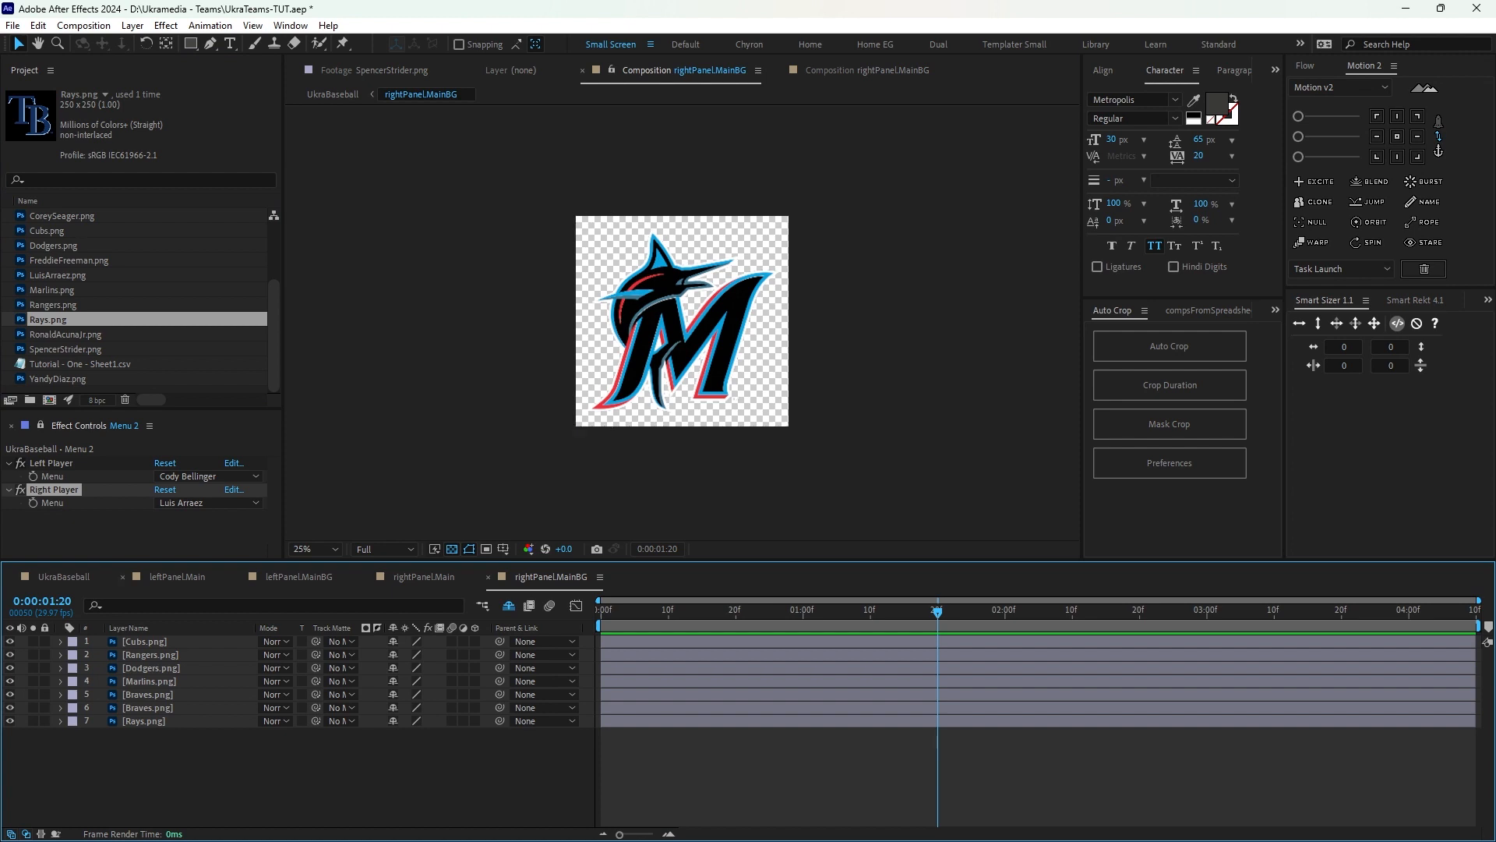
# Test the logo switching in the UkraBaseball composition by setting Right Player to Corey Seager, Luis Arraez and finally Ronald Acuna Jr.
pyautogui.click(64, 577)
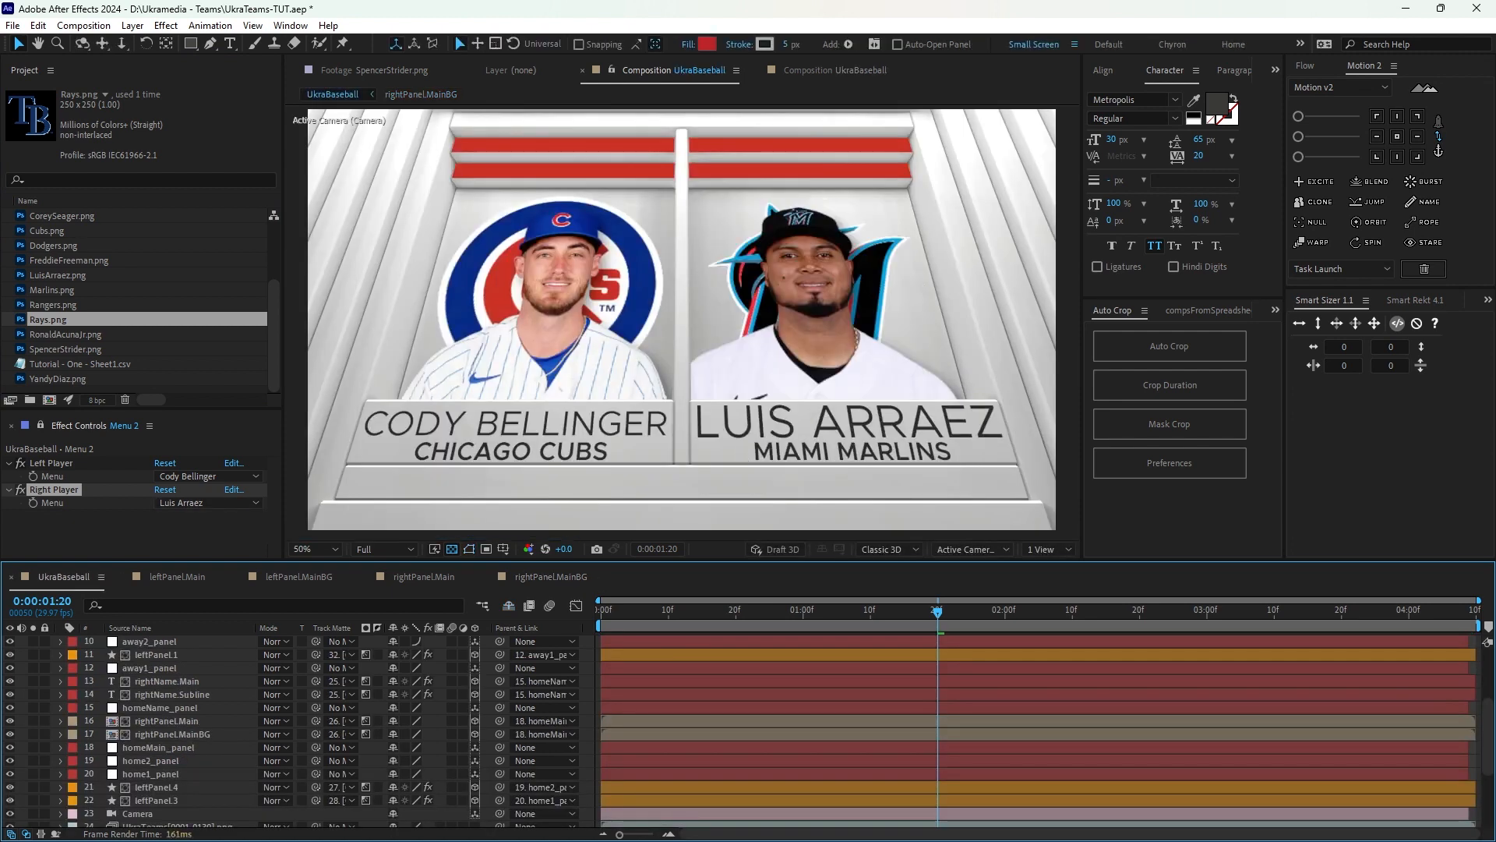
pyautogui.click(207, 503)
pyautogui.click(209, 537)
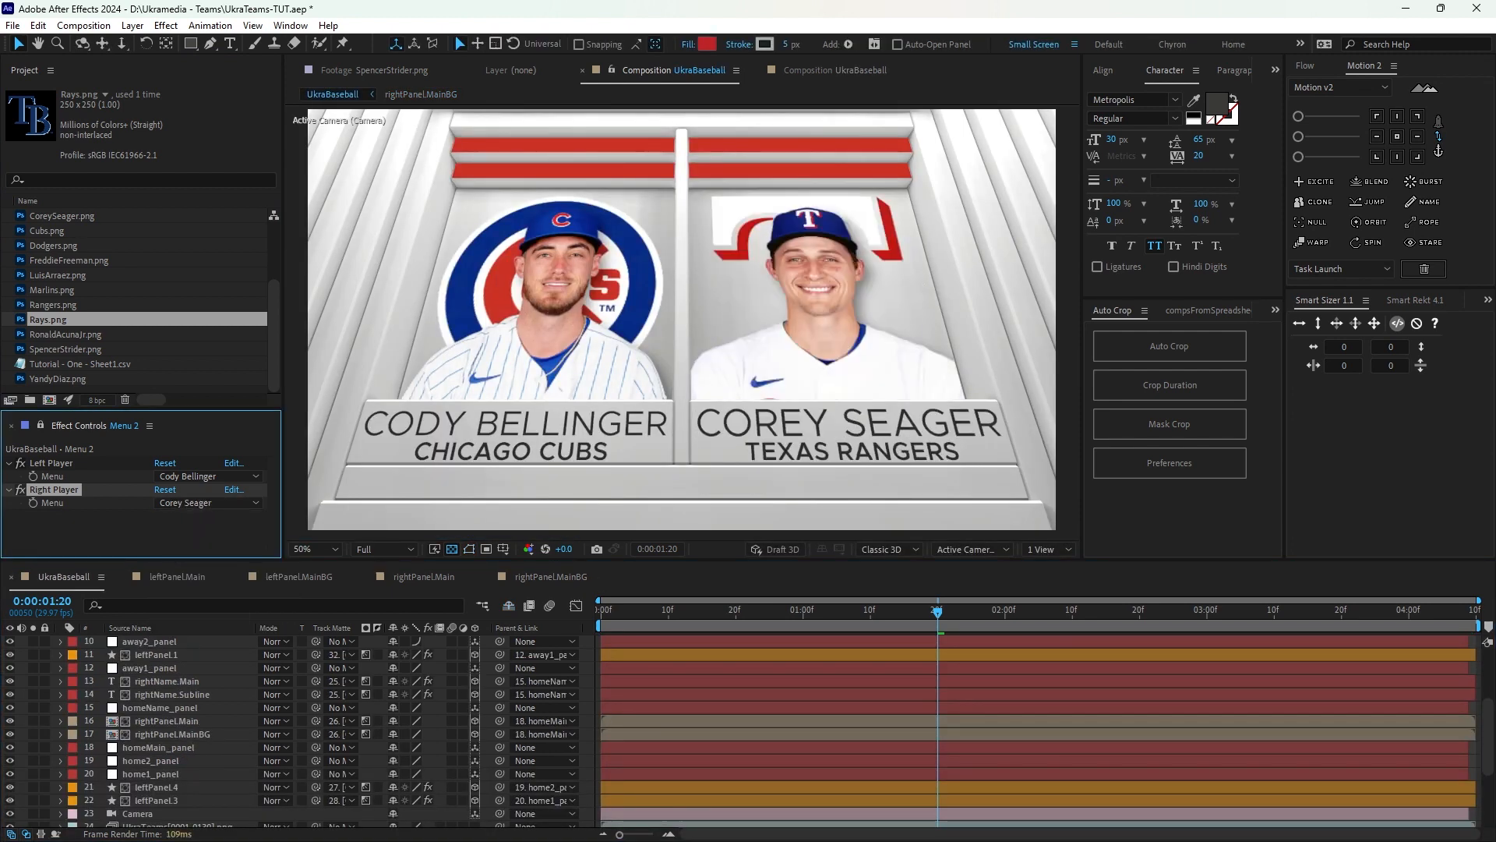
pyautogui.click(206, 503)
pyautogui.click(205, 571)
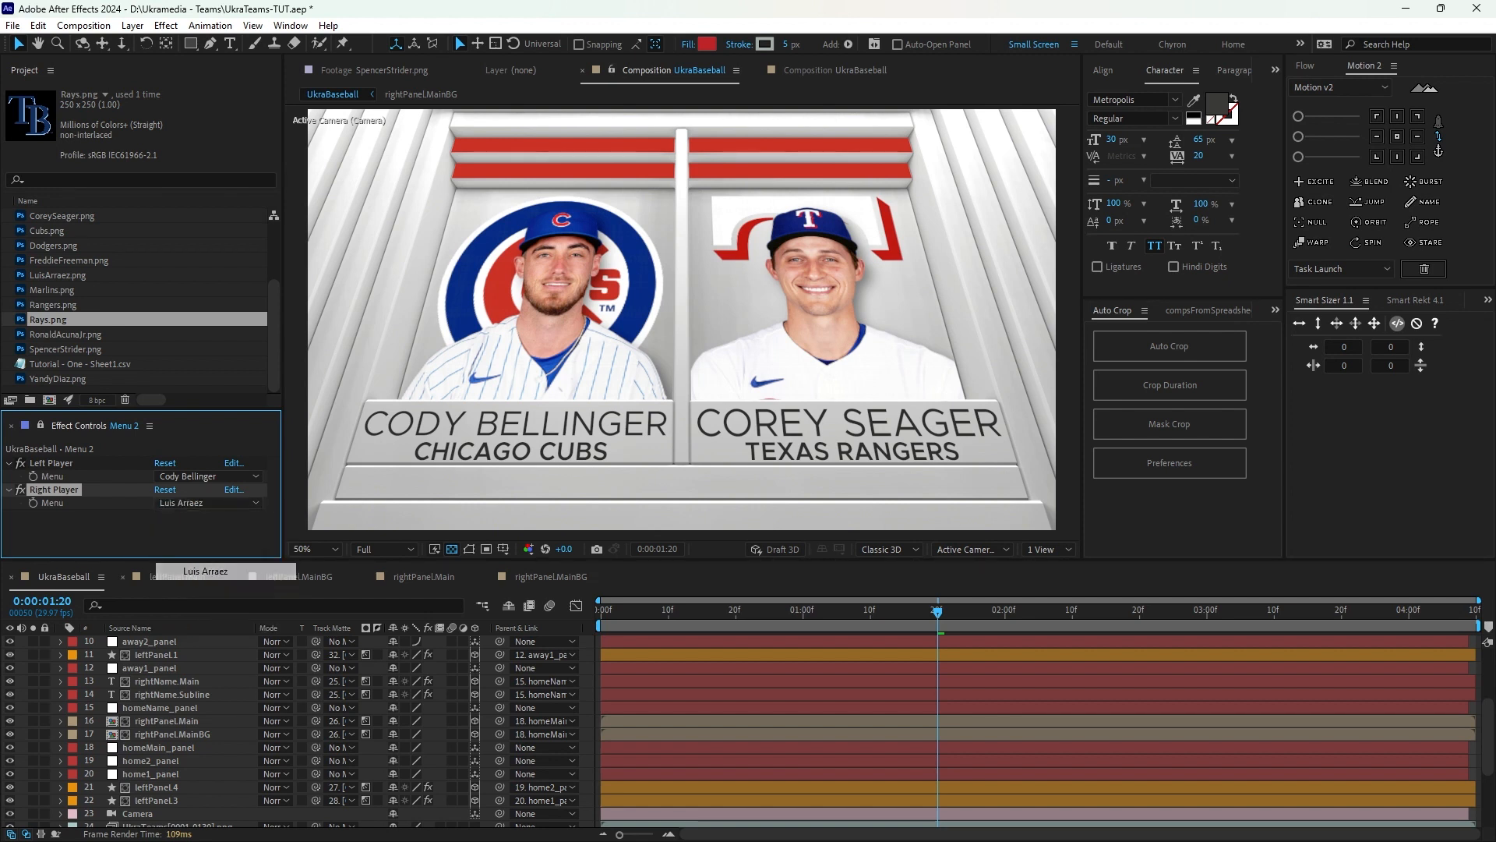
pyautogui.click(206, 502)
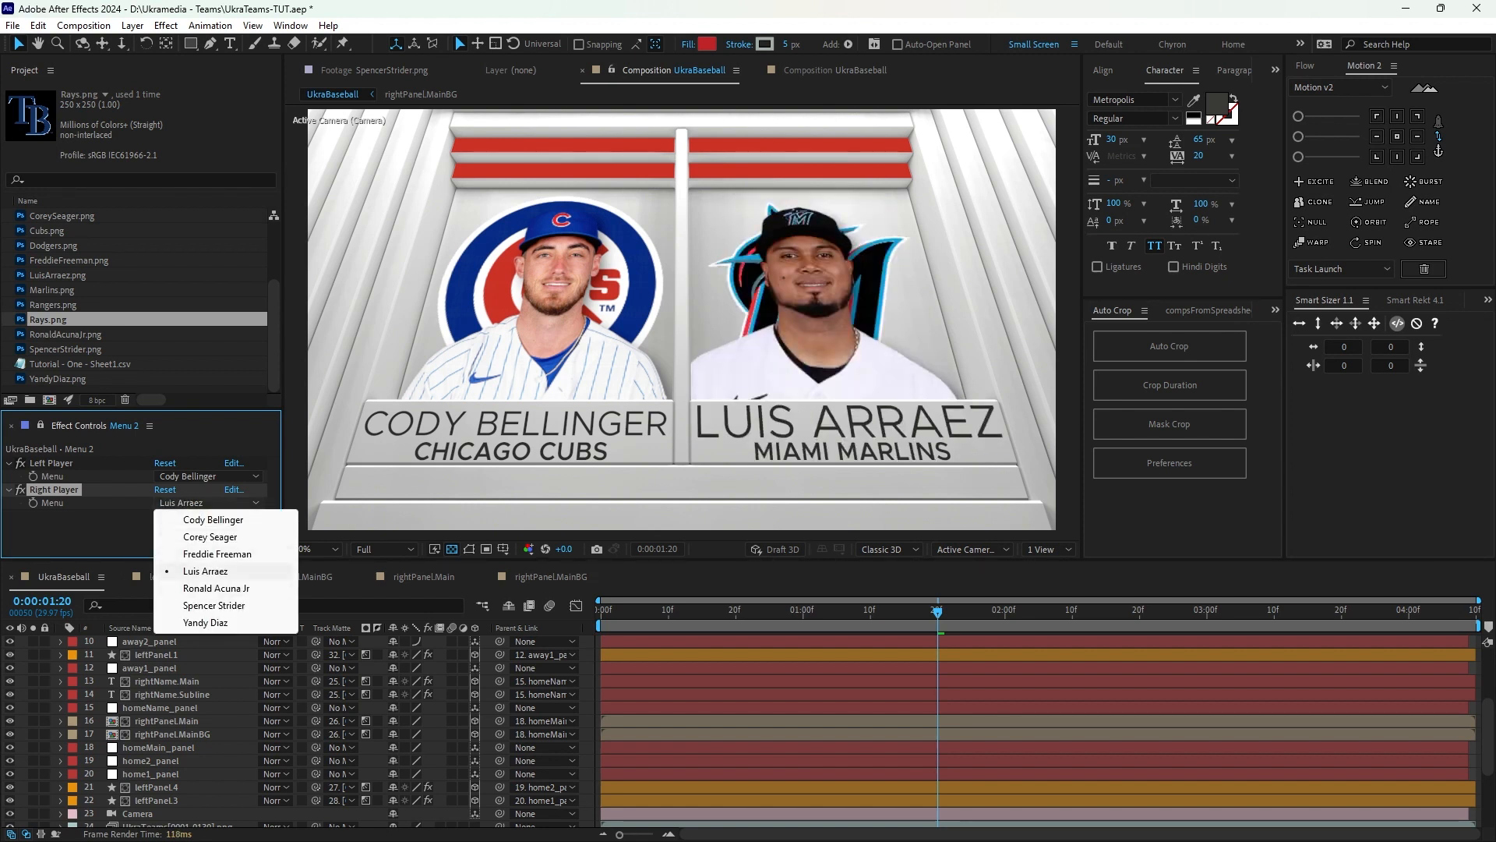
pyautogui.click(205, 571)
pyautogui.click(207, 503)
pyautogui.click(215, 589)
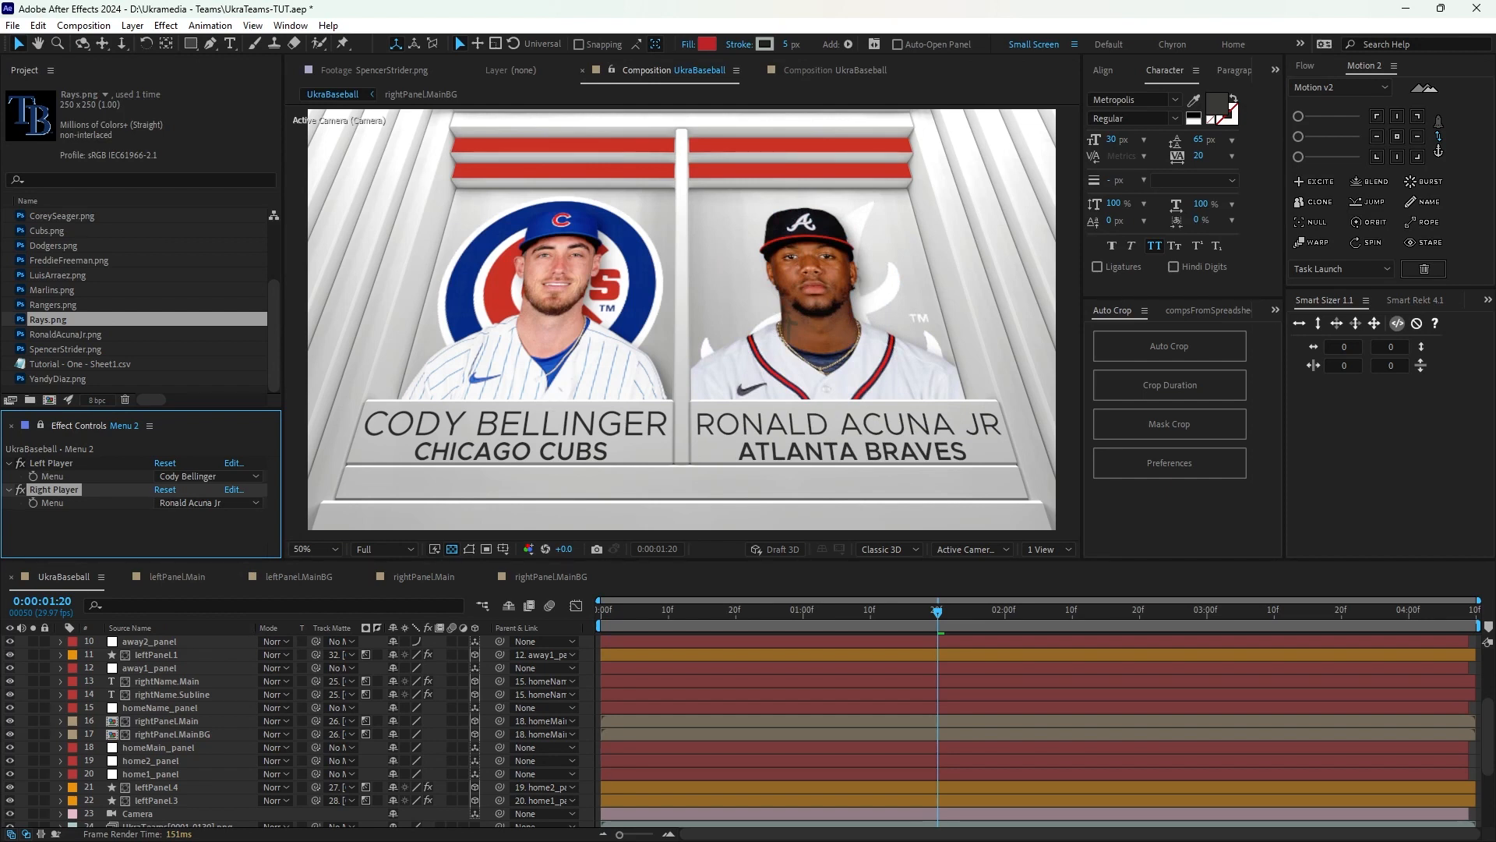
# Show the layer controls and shift the rightPanel.MainBG logo layer to the right along its X axis, outward from behind the player.
pyautogui.click(172, 734)
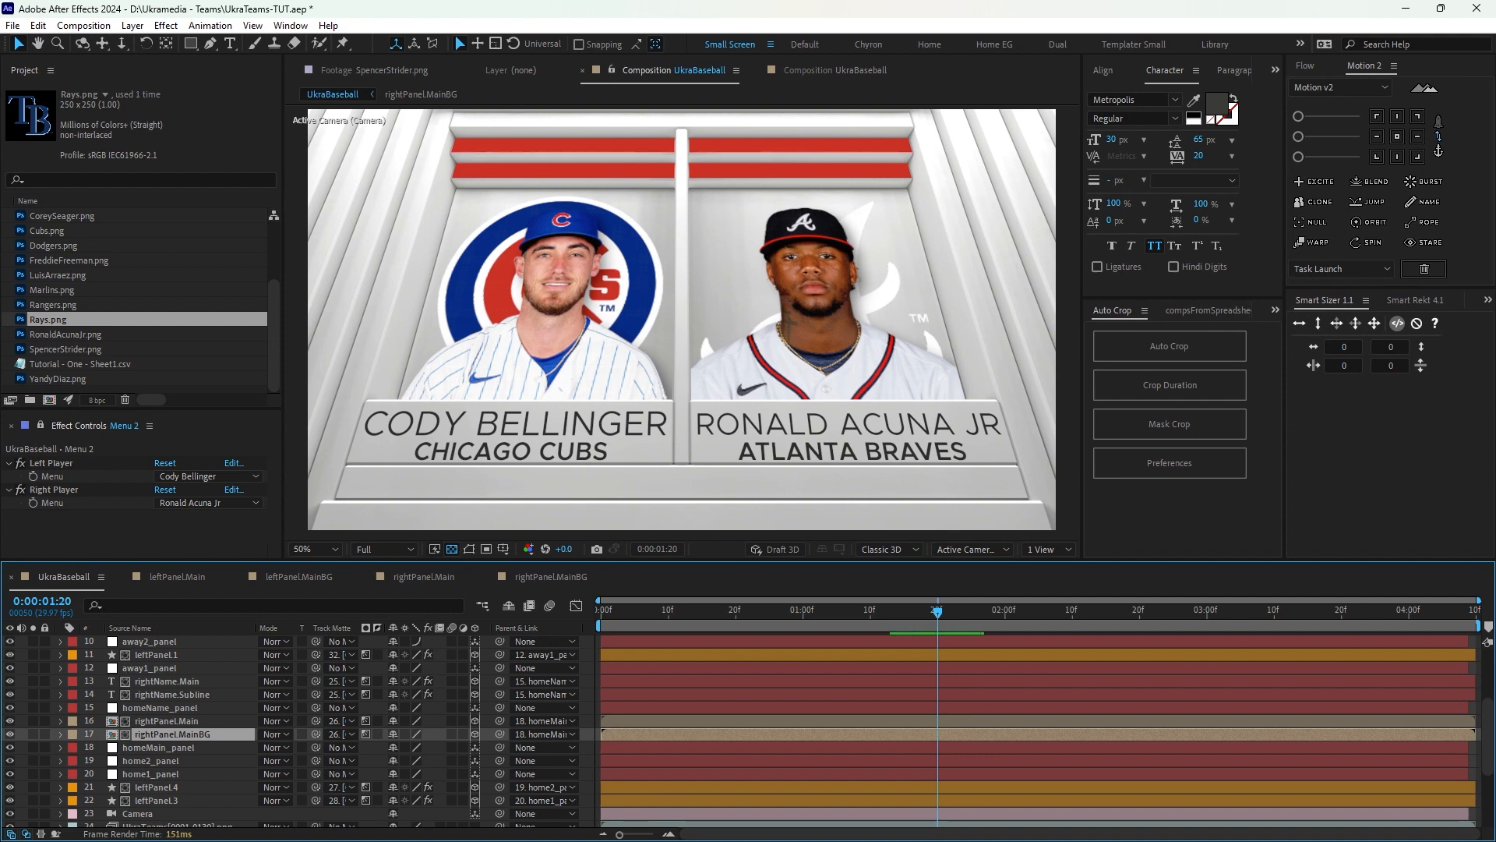
pyautogui.click(297, 436)
pyautogui.hotkey('ctrl', 'shift', 'h')
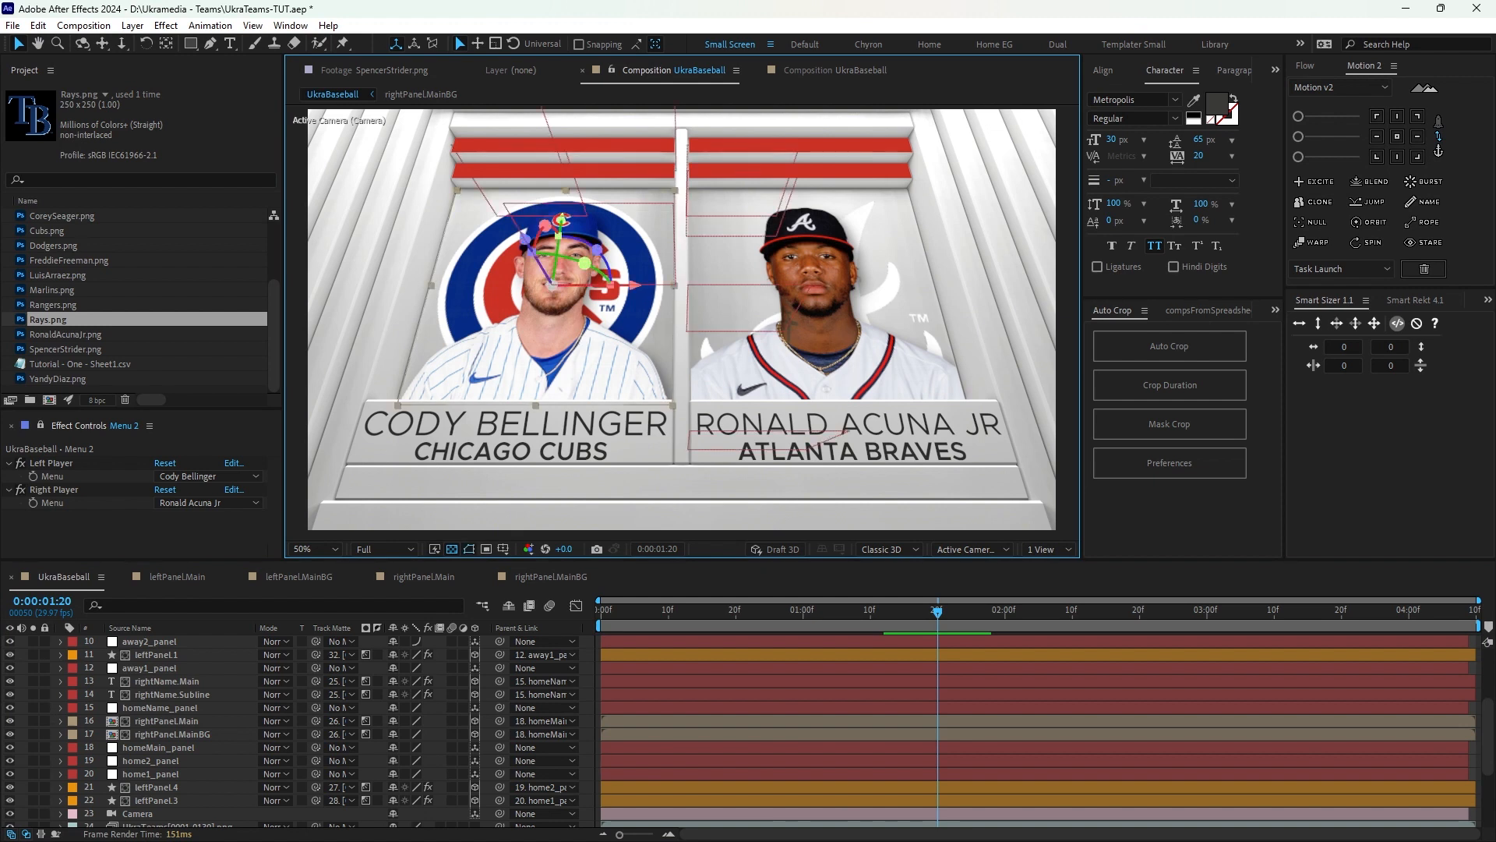
pyautogui.click(172, 734)
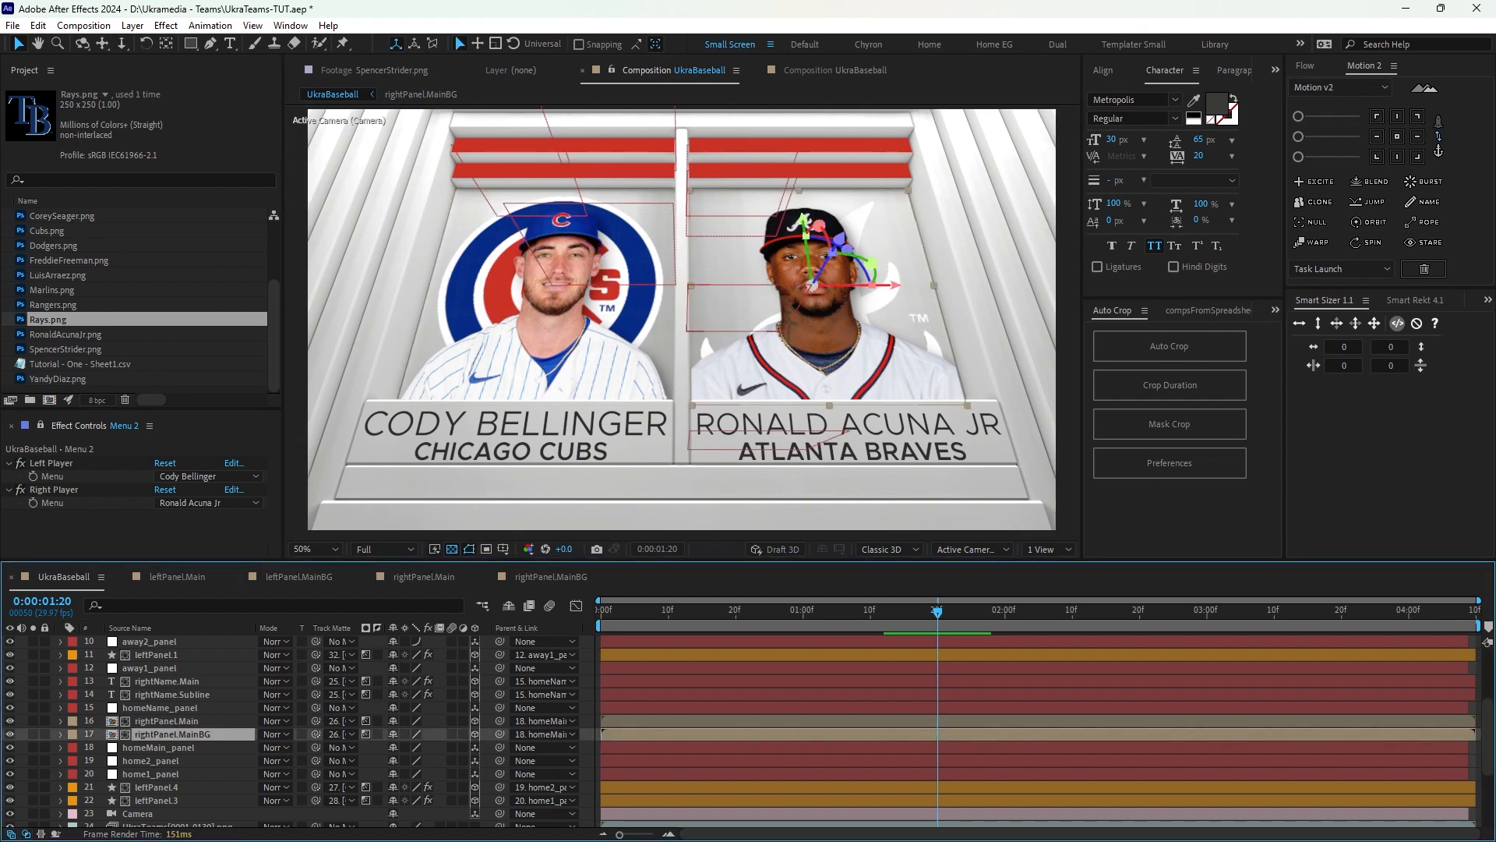
pyautogui.moveTo(816, 284); pyautogui.dragTo(865, 286)
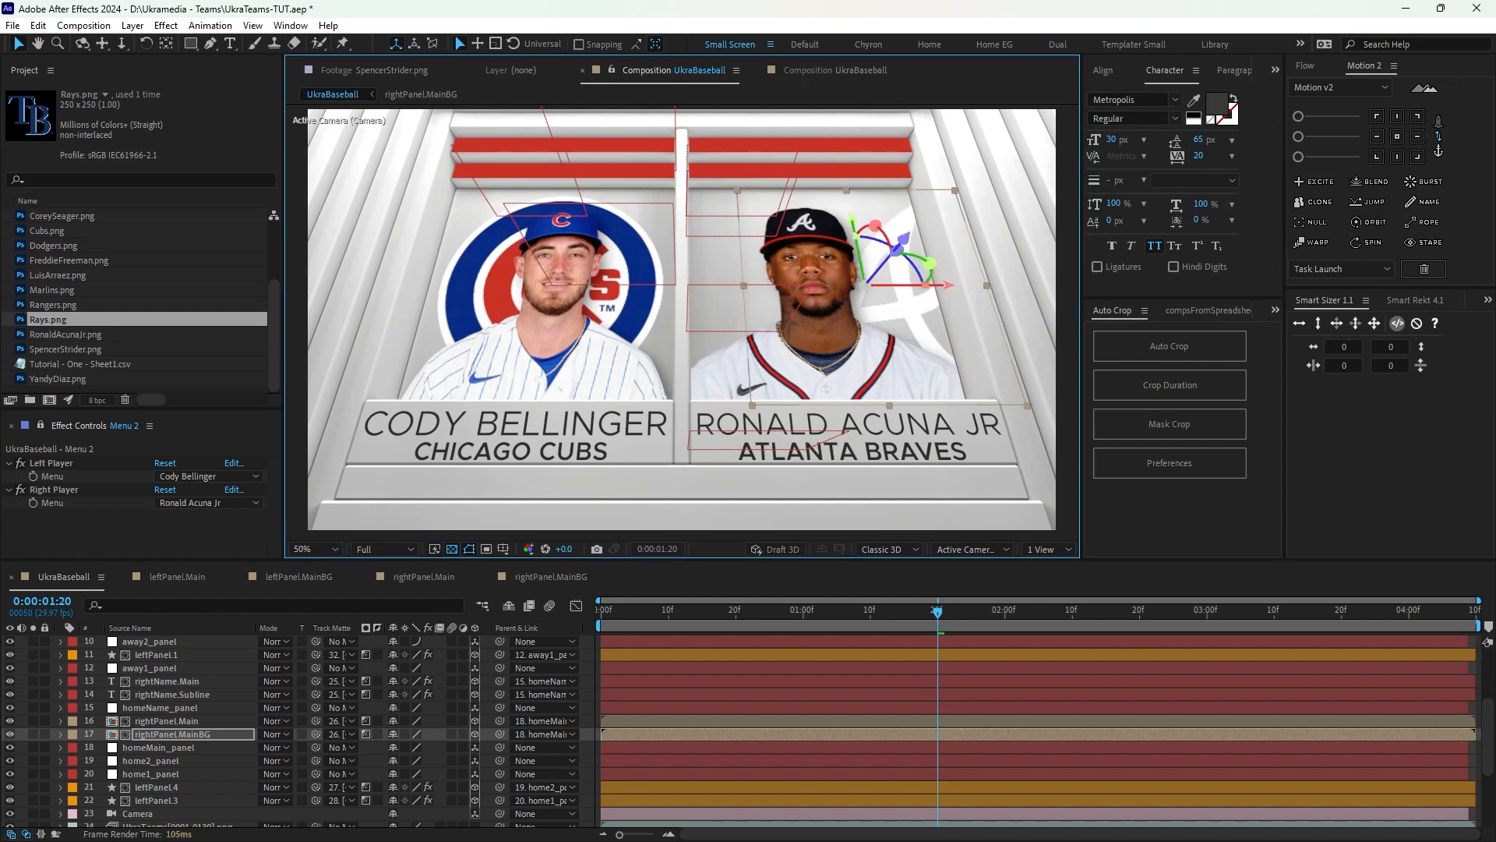
# Shift the leftPanel.MainBG logo layer to the left along its X axis, outward from behind the player.
pyautogui.scroll(2, 179, 721)
pyautogui.click(170, 668)
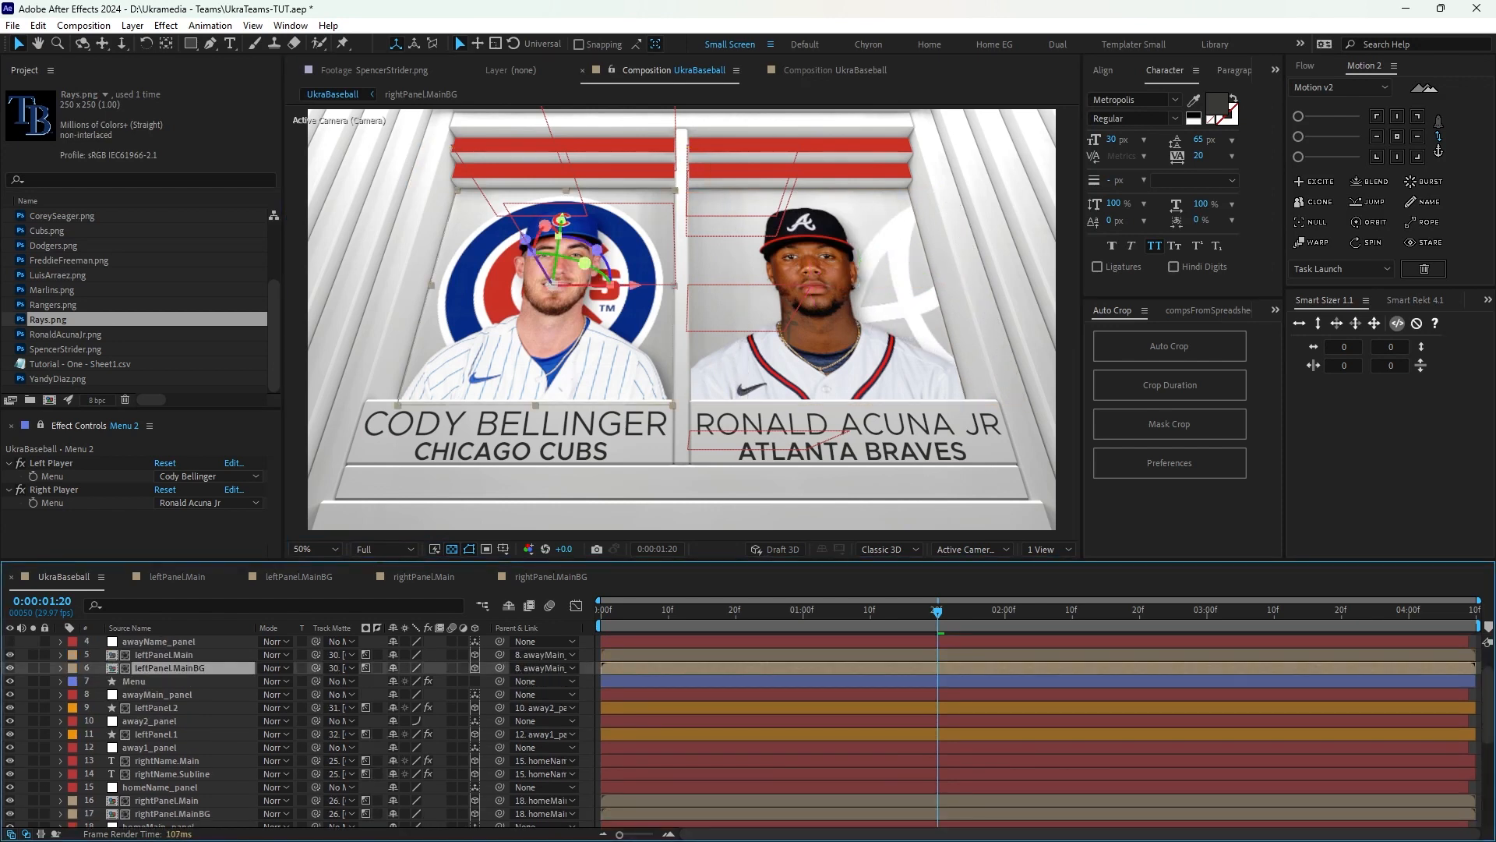
pyautogui.moveTo(607, 286); pyautogui.dragTo(555, 285)
# Play back the UkraBaseball animation to review the repositioned team logos.
pyautogui.press('space')
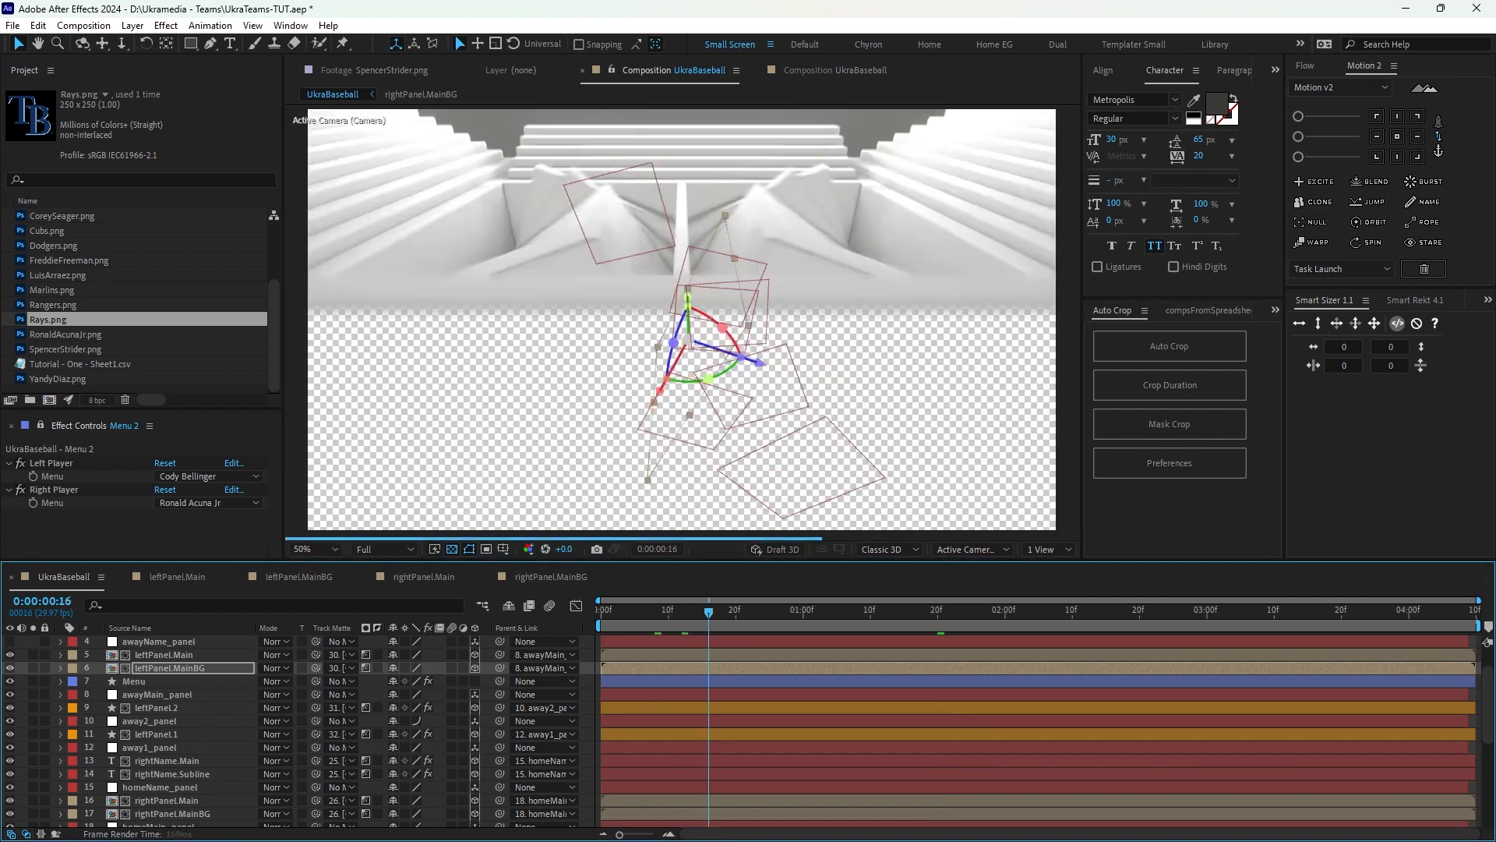
pyautogui.press('space')
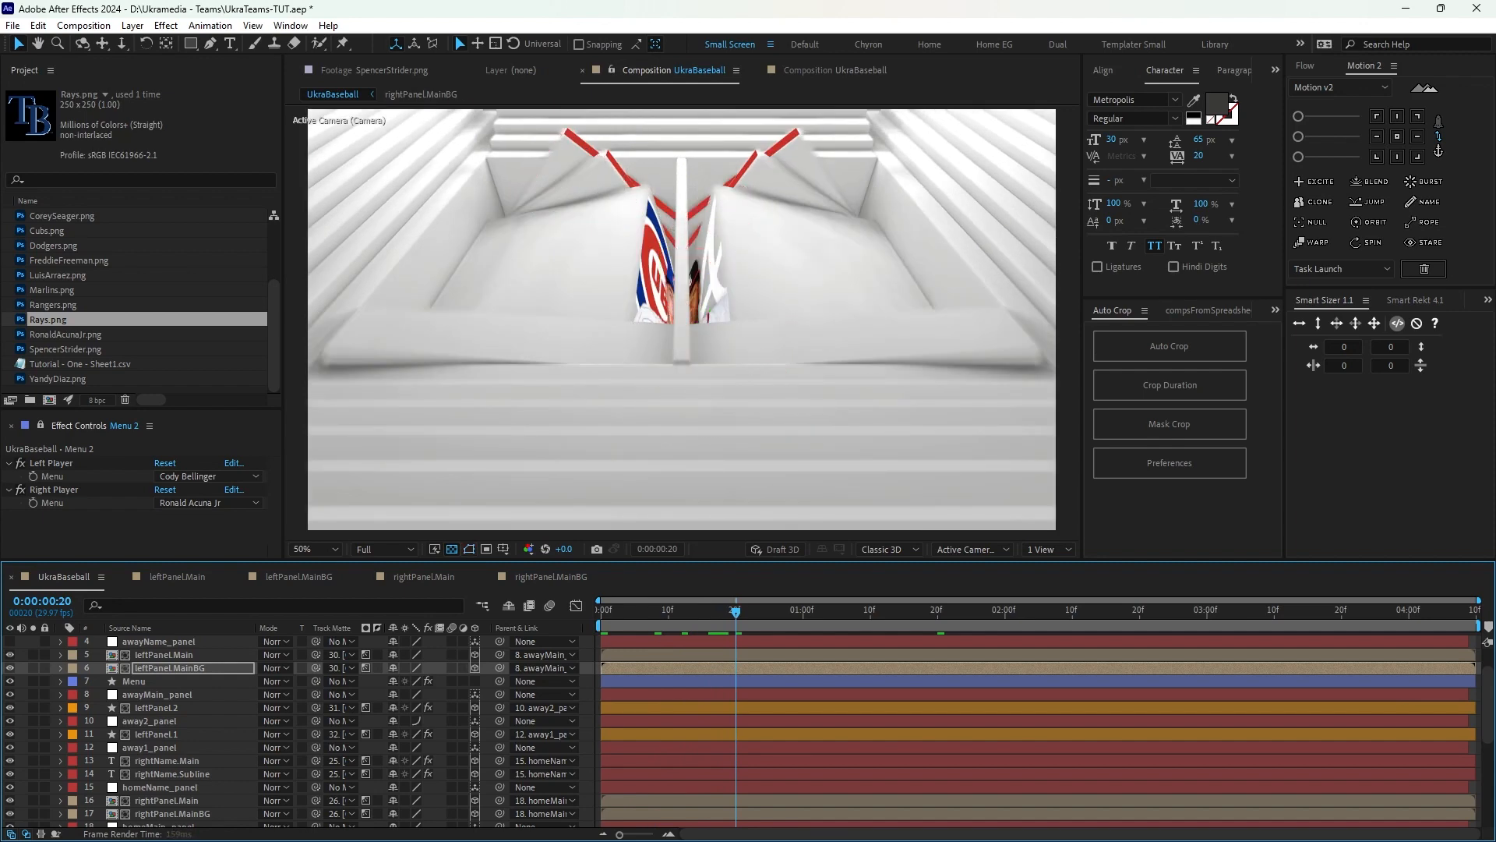
pyautogui.press('space')
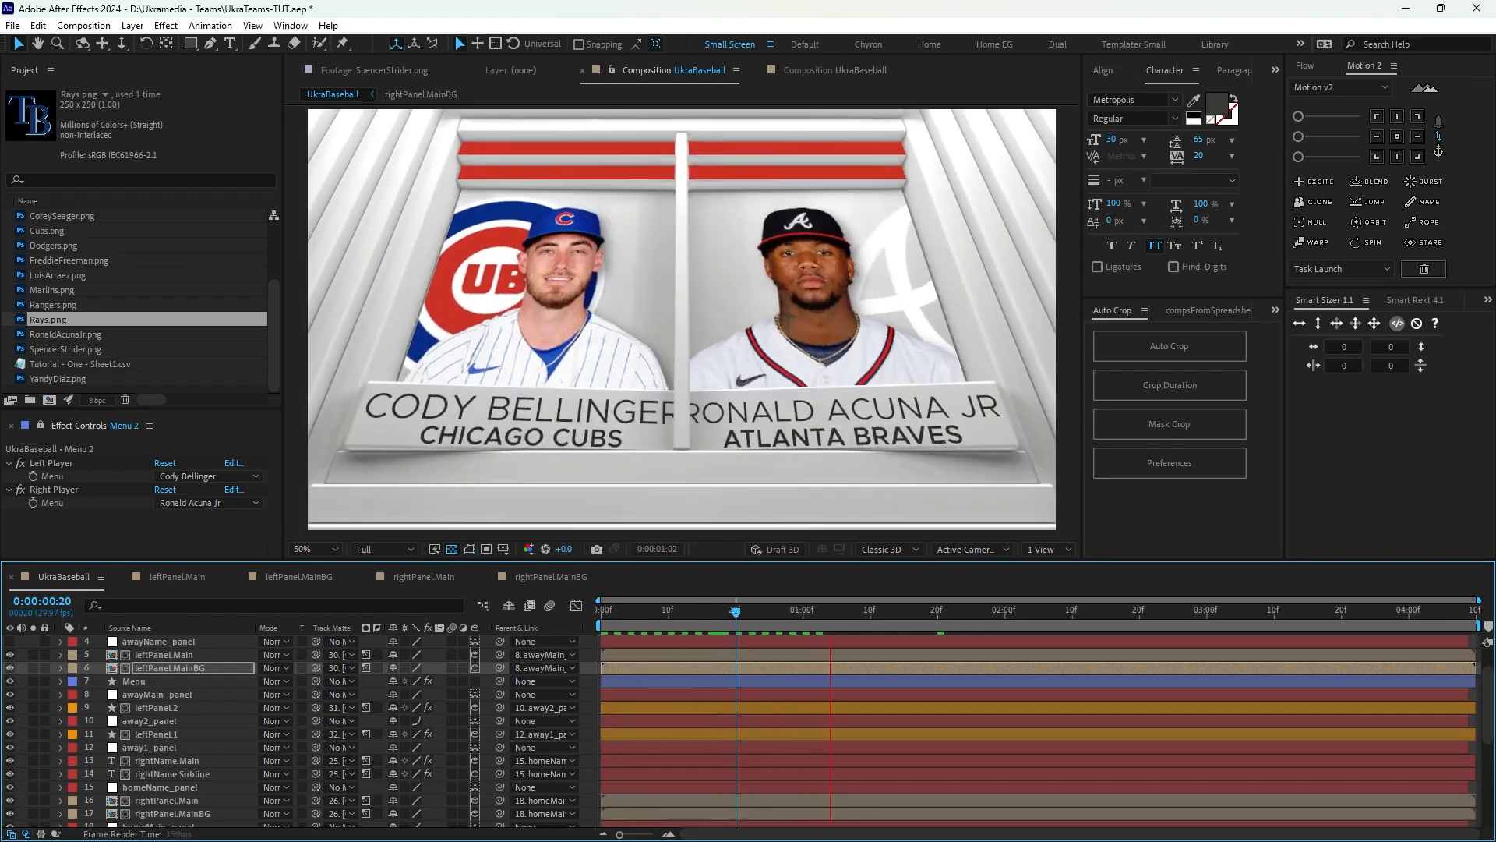
pyautogui.press('space')
# Identify the upper right stripe's leftPanel.3 shape layer with layer controls shown, and rename it rightPanel.1.
pyautogui.scroll(-3, 296, 732)
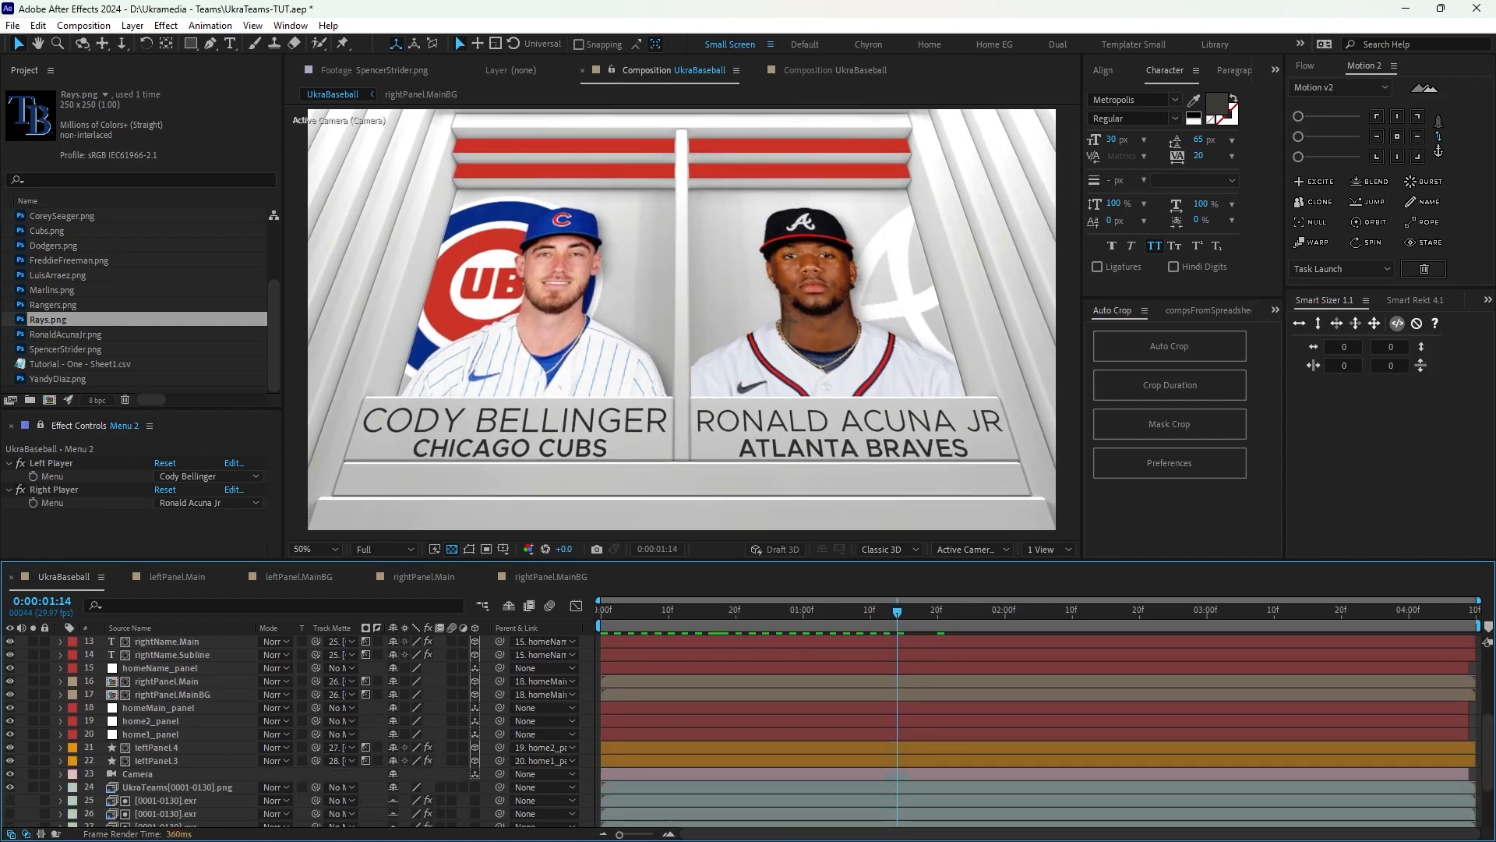
pyautogui.scroll(-1, 296, 724)
pyautogui.click(157, 721)
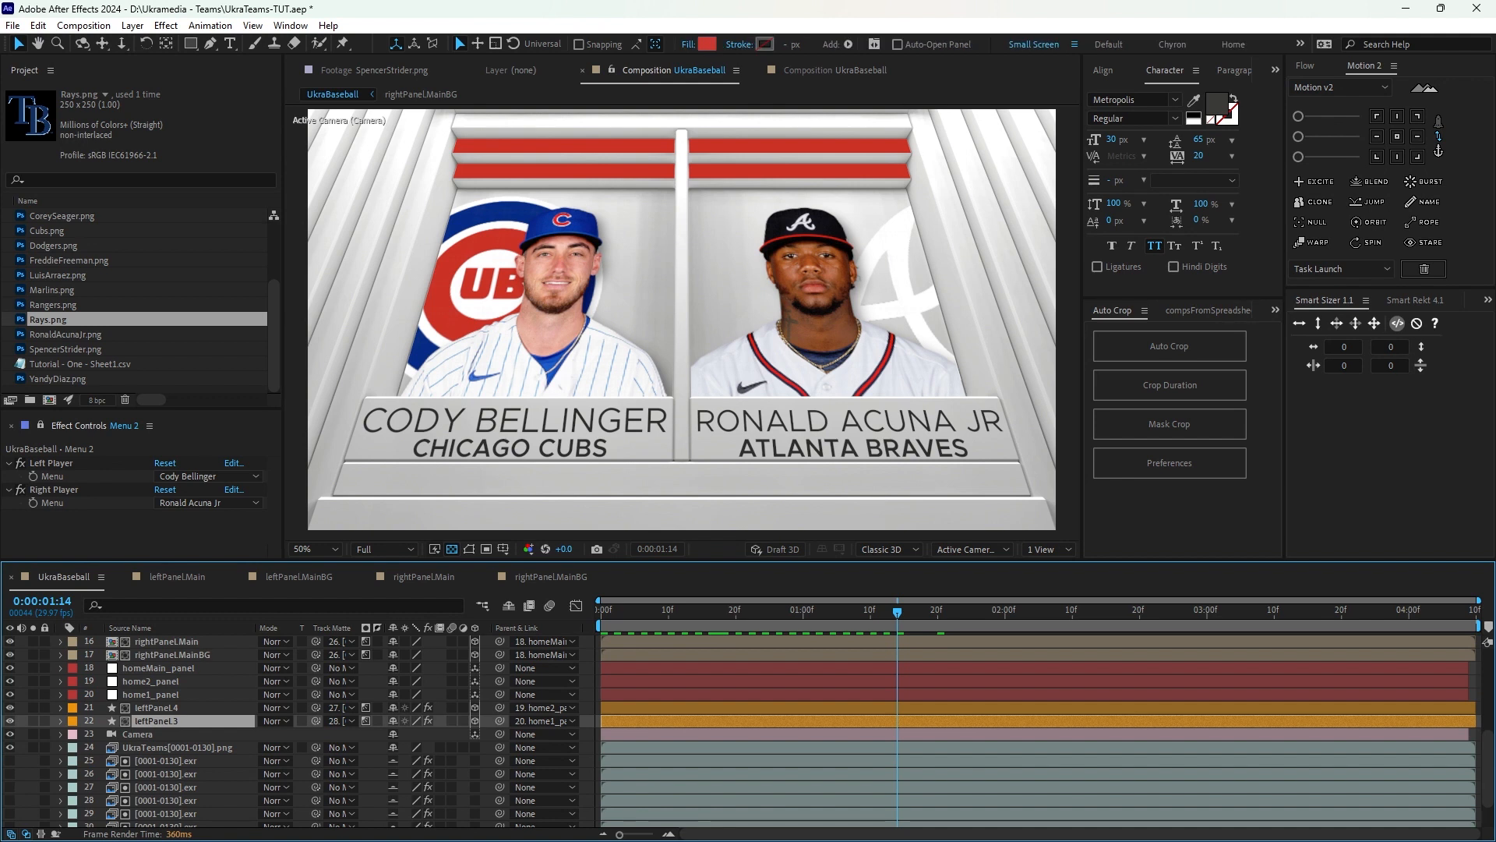
pyautogui.hotkey('ctrl', 'shift', 'h')
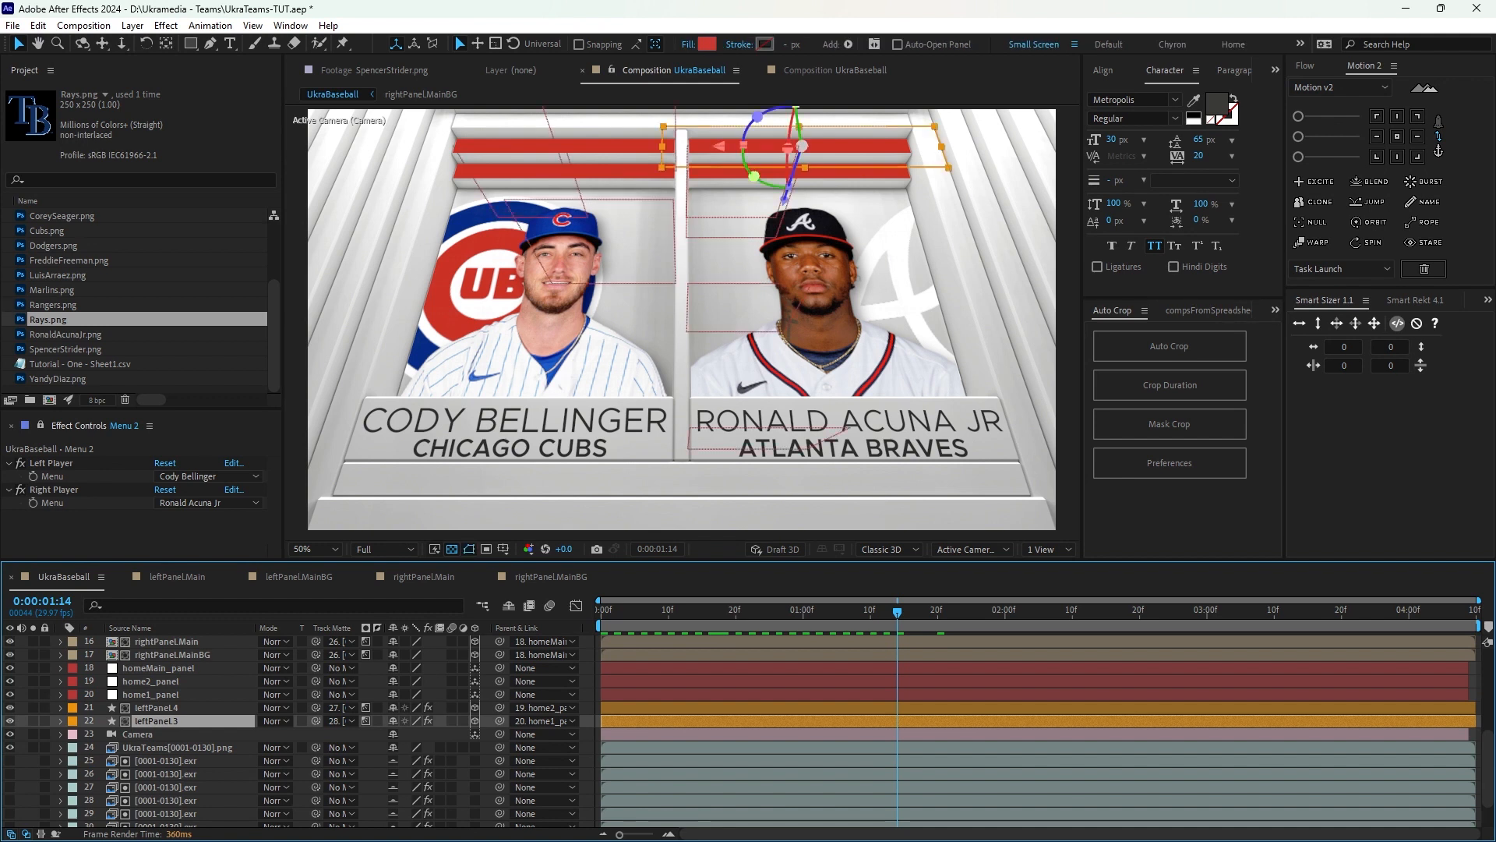
pyautogui.hotkey('ctrl', 'shift', 'h')
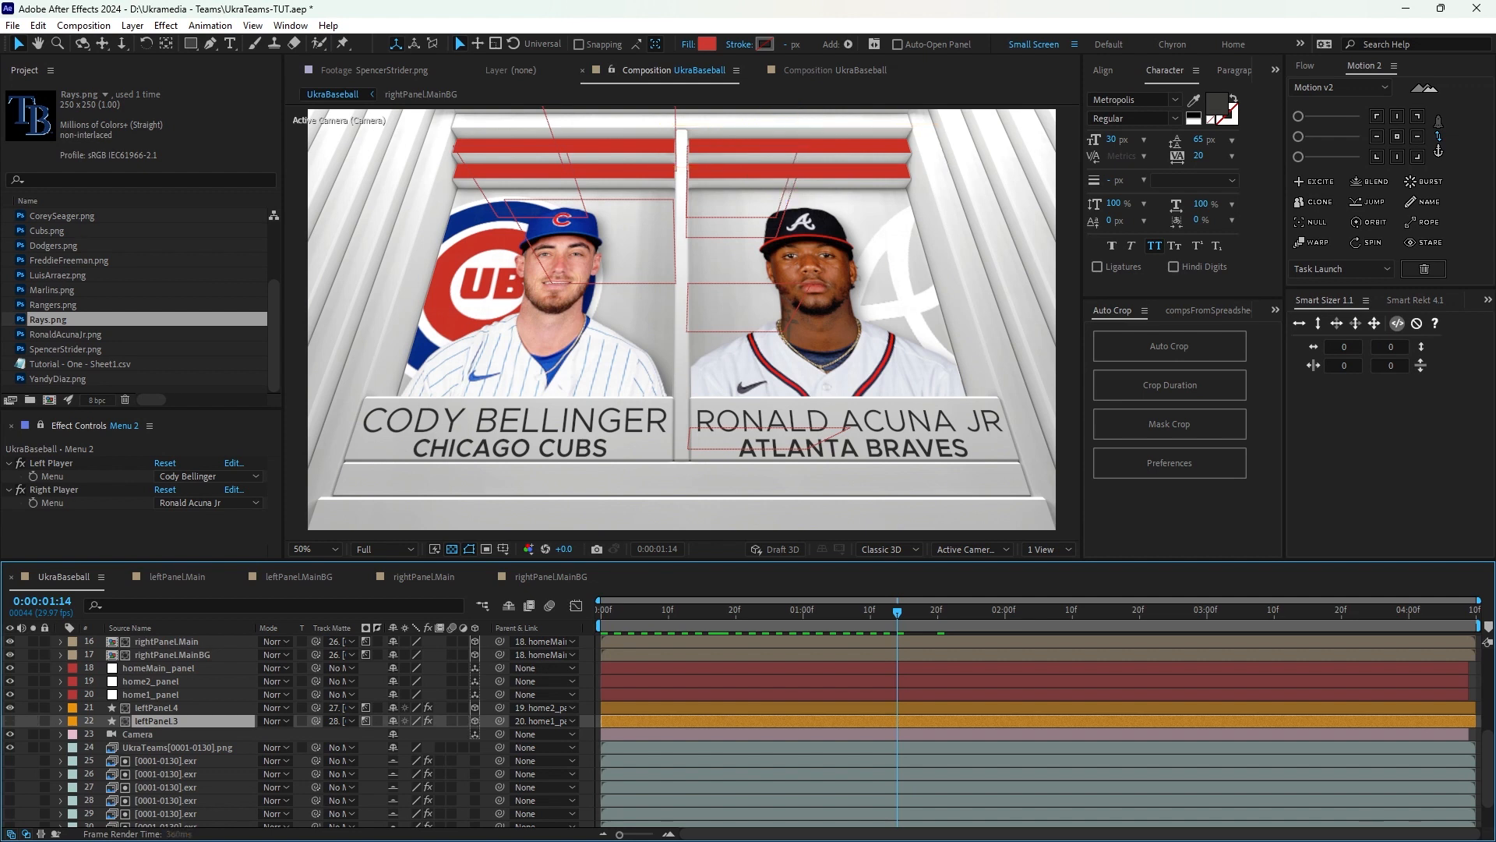
pyautogui.hotkey('ctrl', 'shift', 'h')
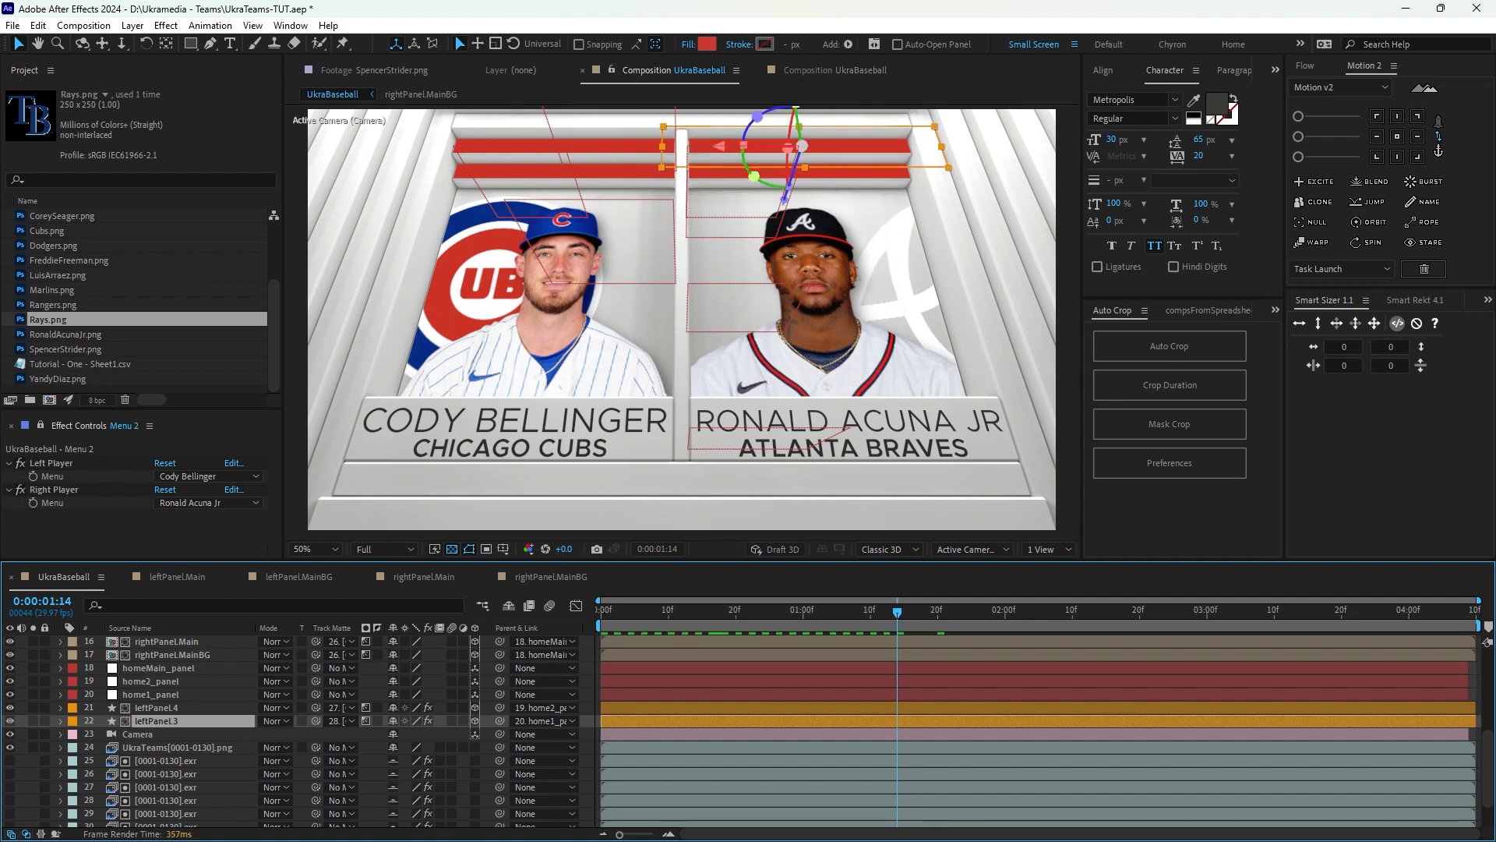
pyautogui.press('Return')
pyautogui.write('rightPanel.1')
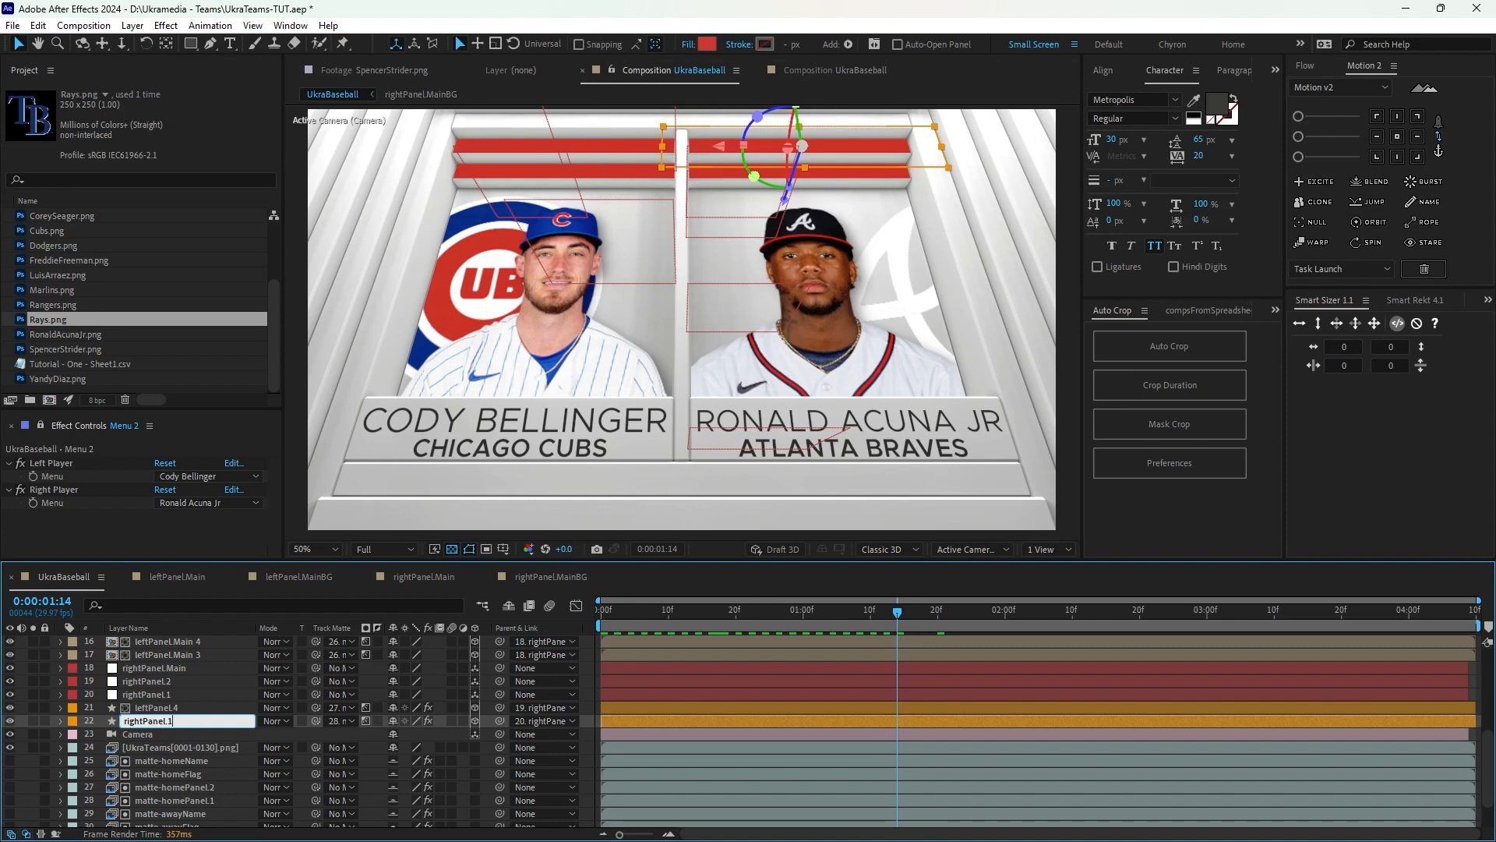
pyautogui.press('Return')
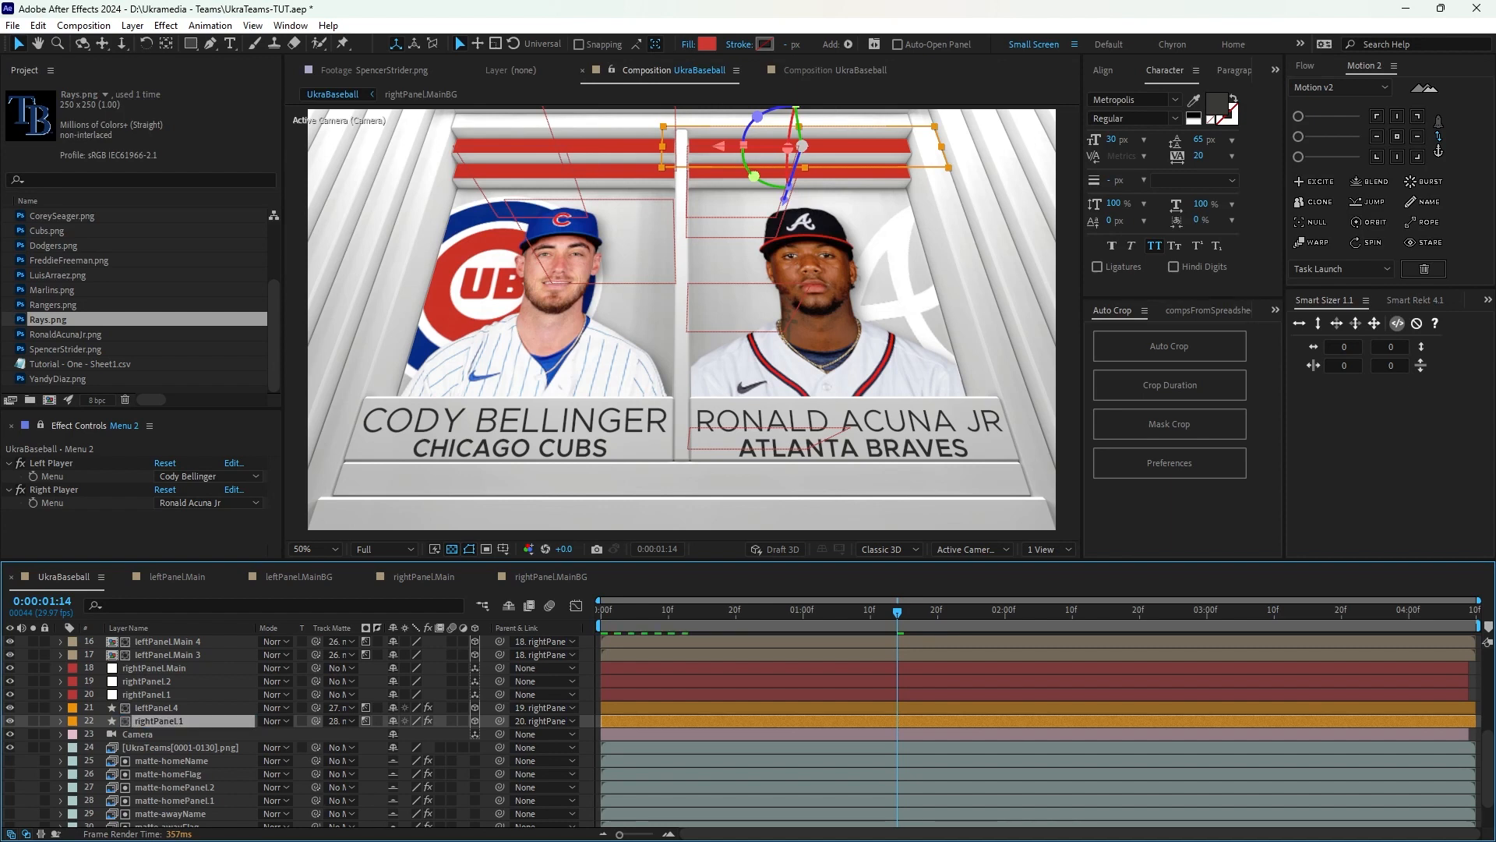
# Rename the leftPanel.4 shape layer as rightPanel.2.
pyautogui.click(156, 708)
pyautogui.press('Return')
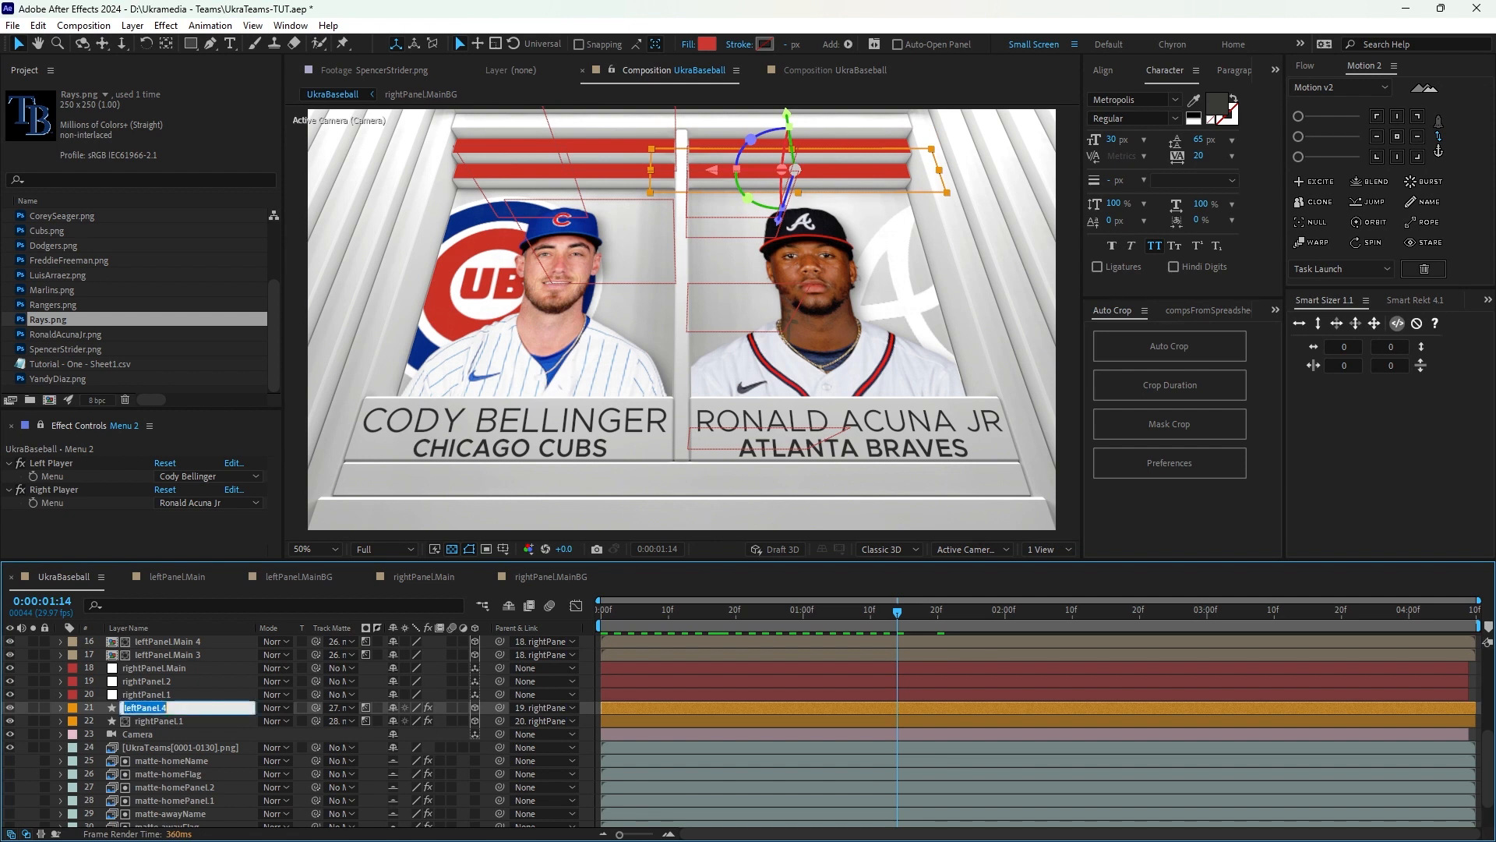
pyautogui.write('rightPanel.2')
pyautogui.press('Return')
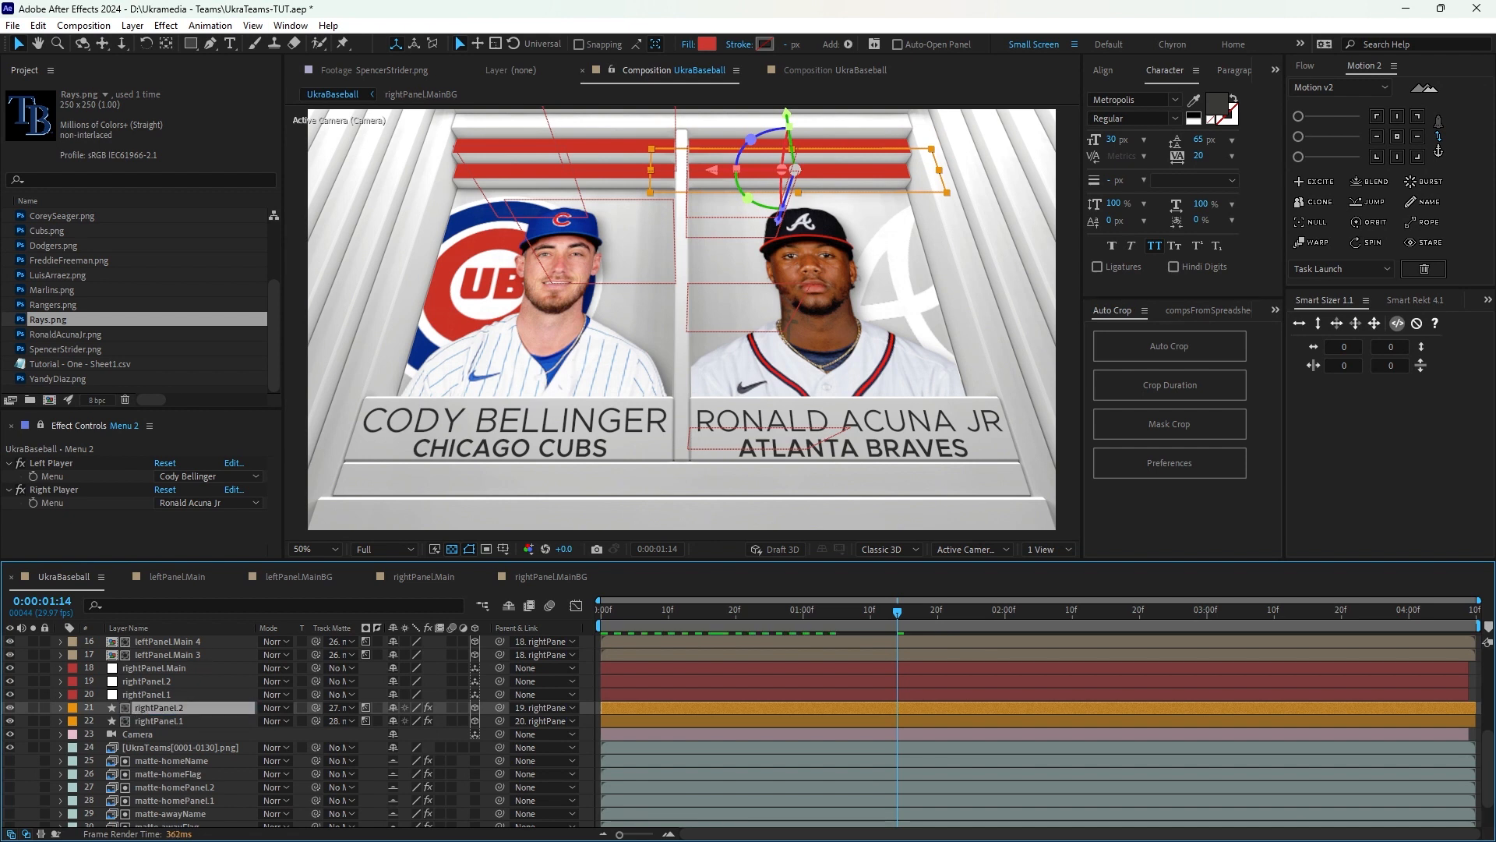
# Reorder the rightPanel.2 and rightPanel.1 shape layers so each sits directly above its parent null of the same name.
pyautogui.hotkey('ctrl', ']')
pyautogui.hotkey('ctrl', ']')
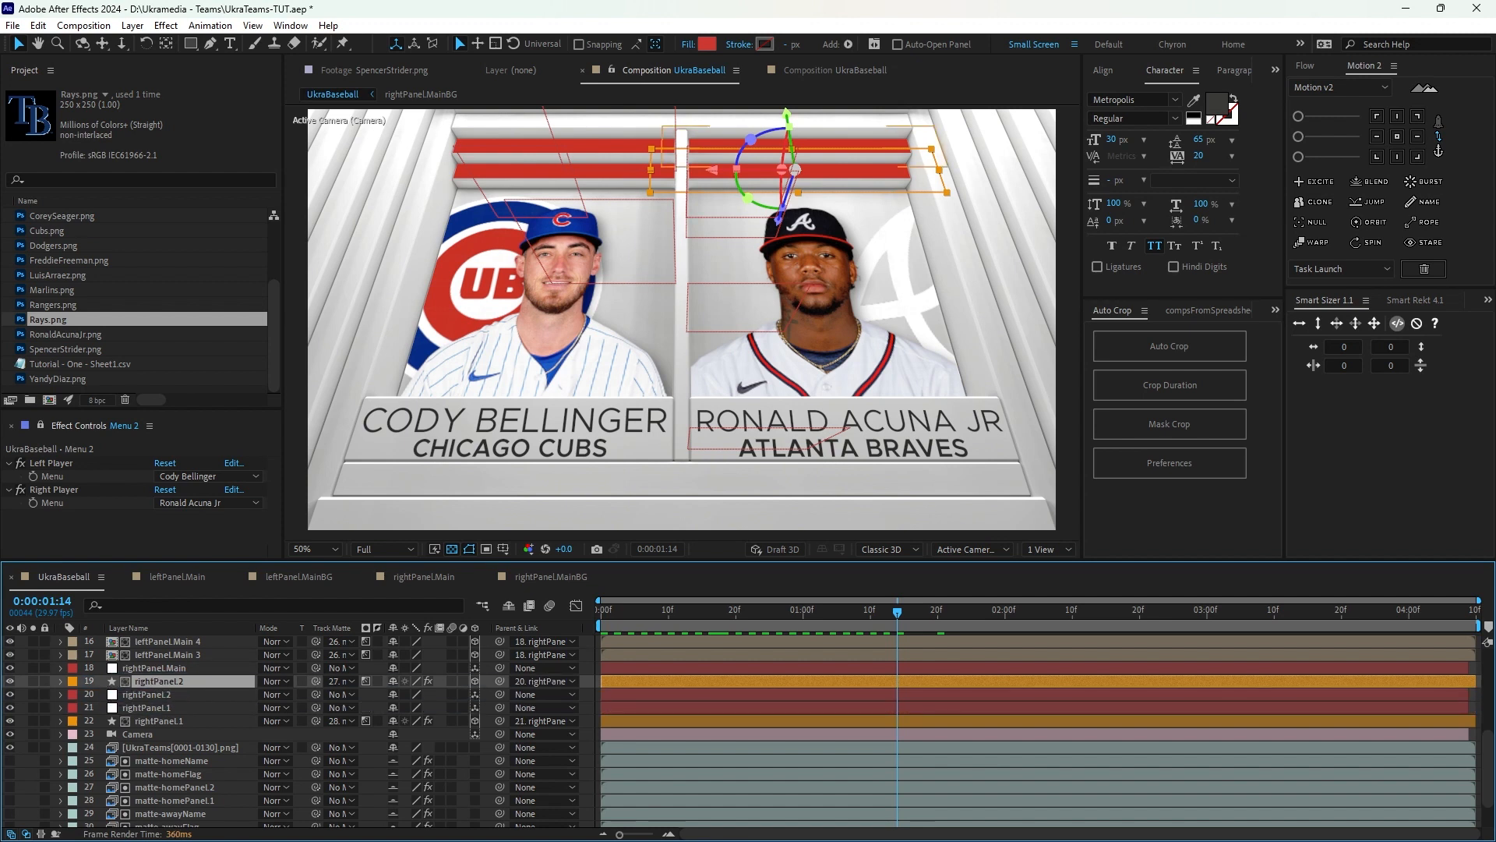
pyautogui.moveTo(156, 721); pyautogui.dragTo(146, 703)
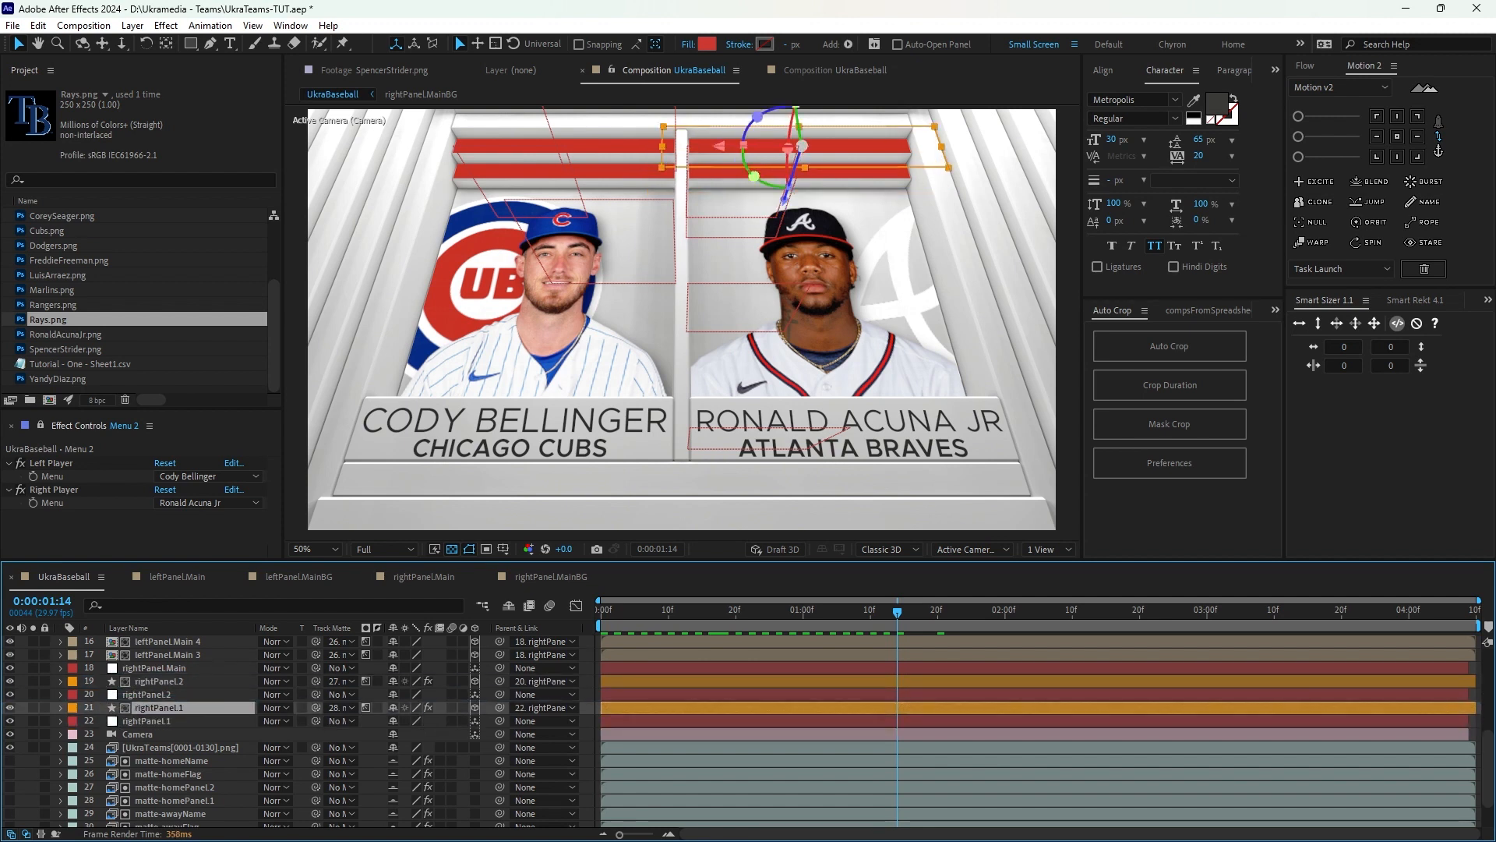
# Link the rightPanel.2 shape layer's fill color to the upper right stripe's fill color with an expression, and collapse rightPanel.2's properties.
pyautogui.click(159, 681)
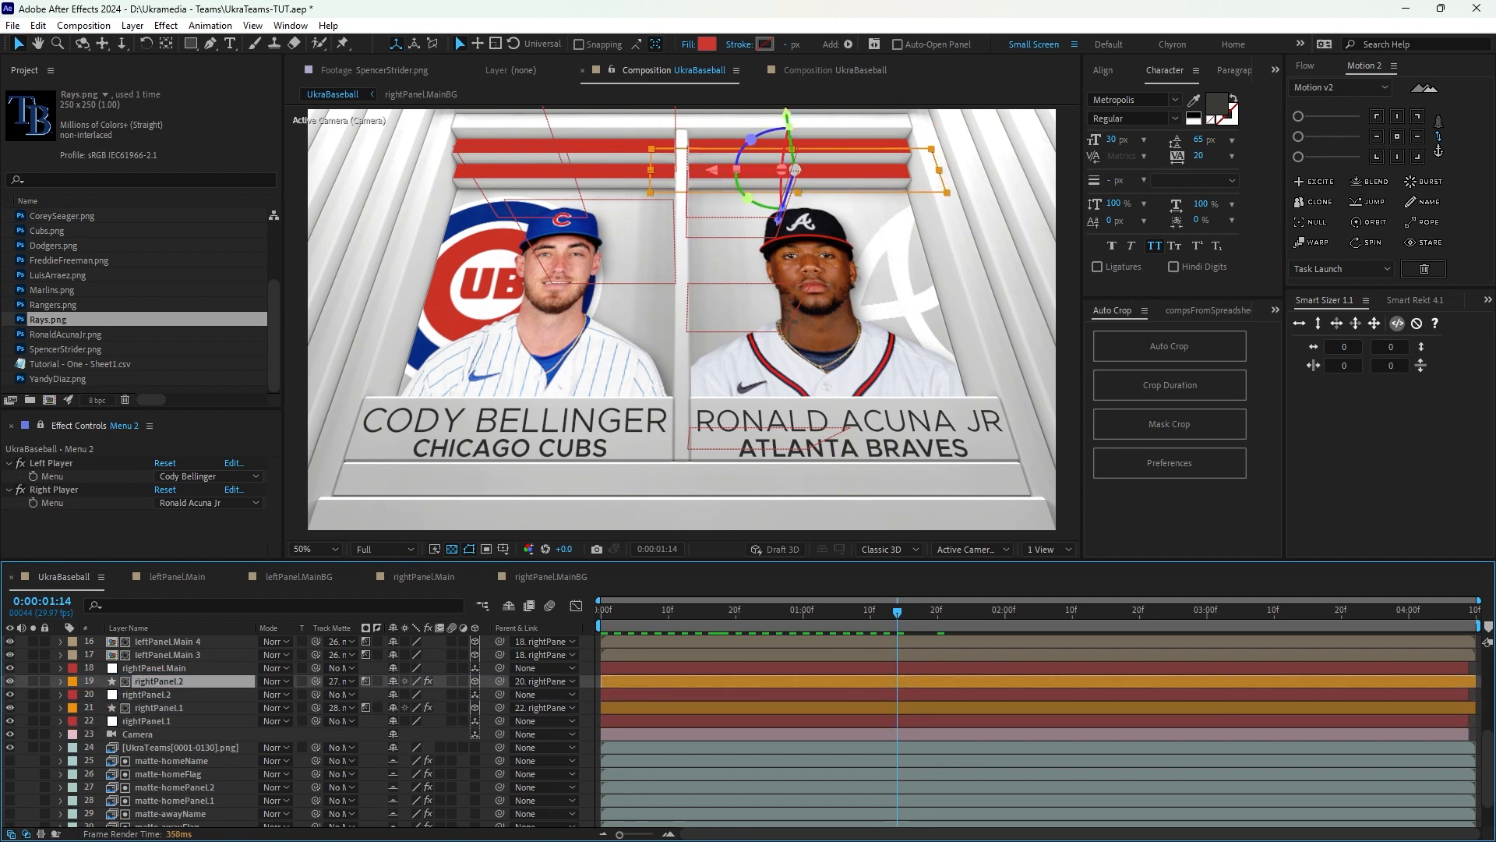
pyautogui.keyDown('ctrl'); pyautogui.click(159, 707); pyautogui.keyUp('ctrl')
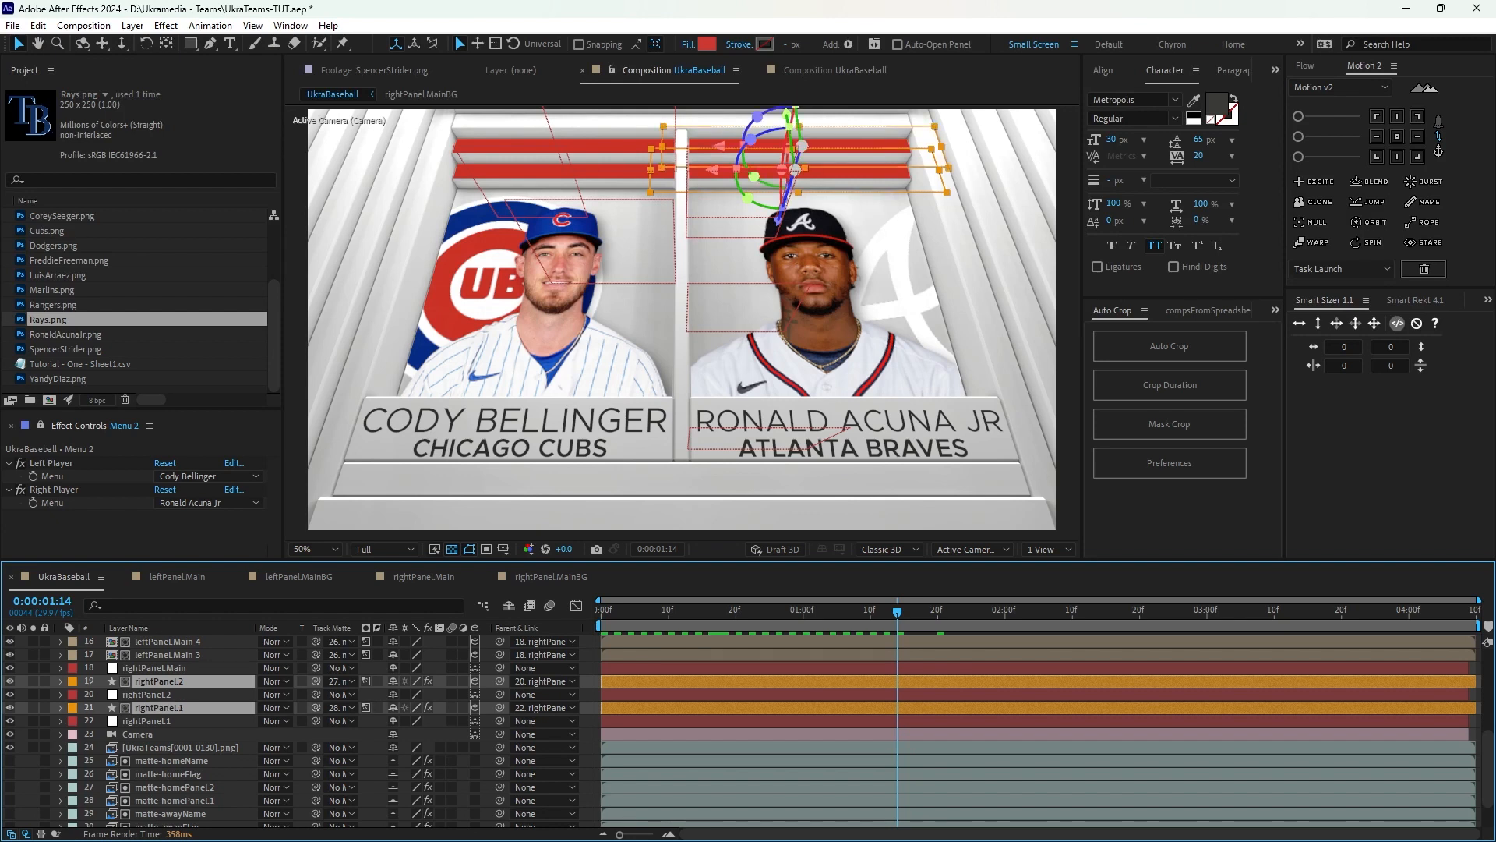
pyautogui.hotkey('ctrl', 'f')
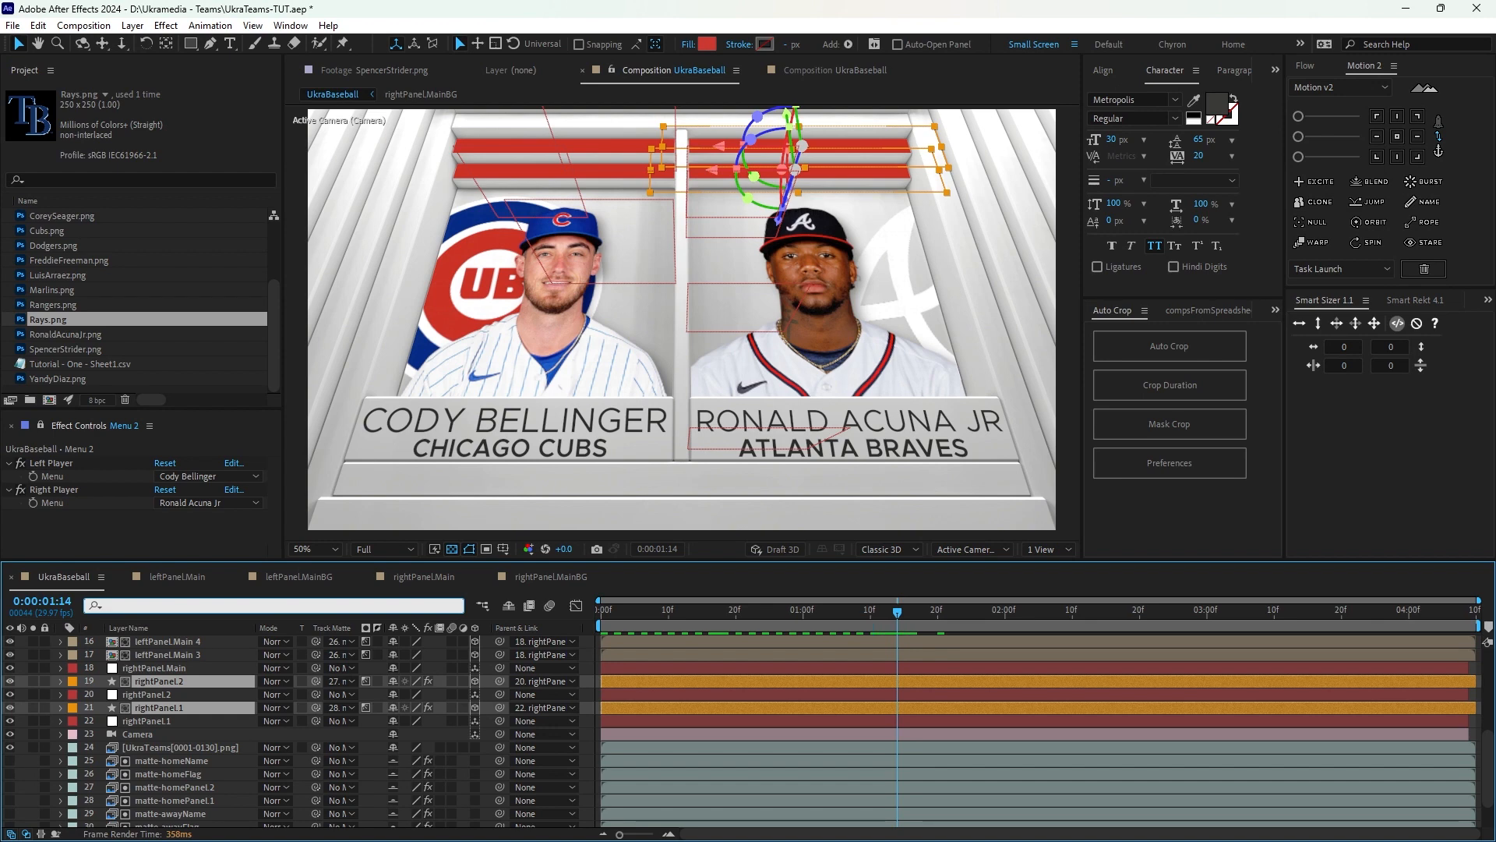
pyautogui.write('color')
pyautogui.press('Return')
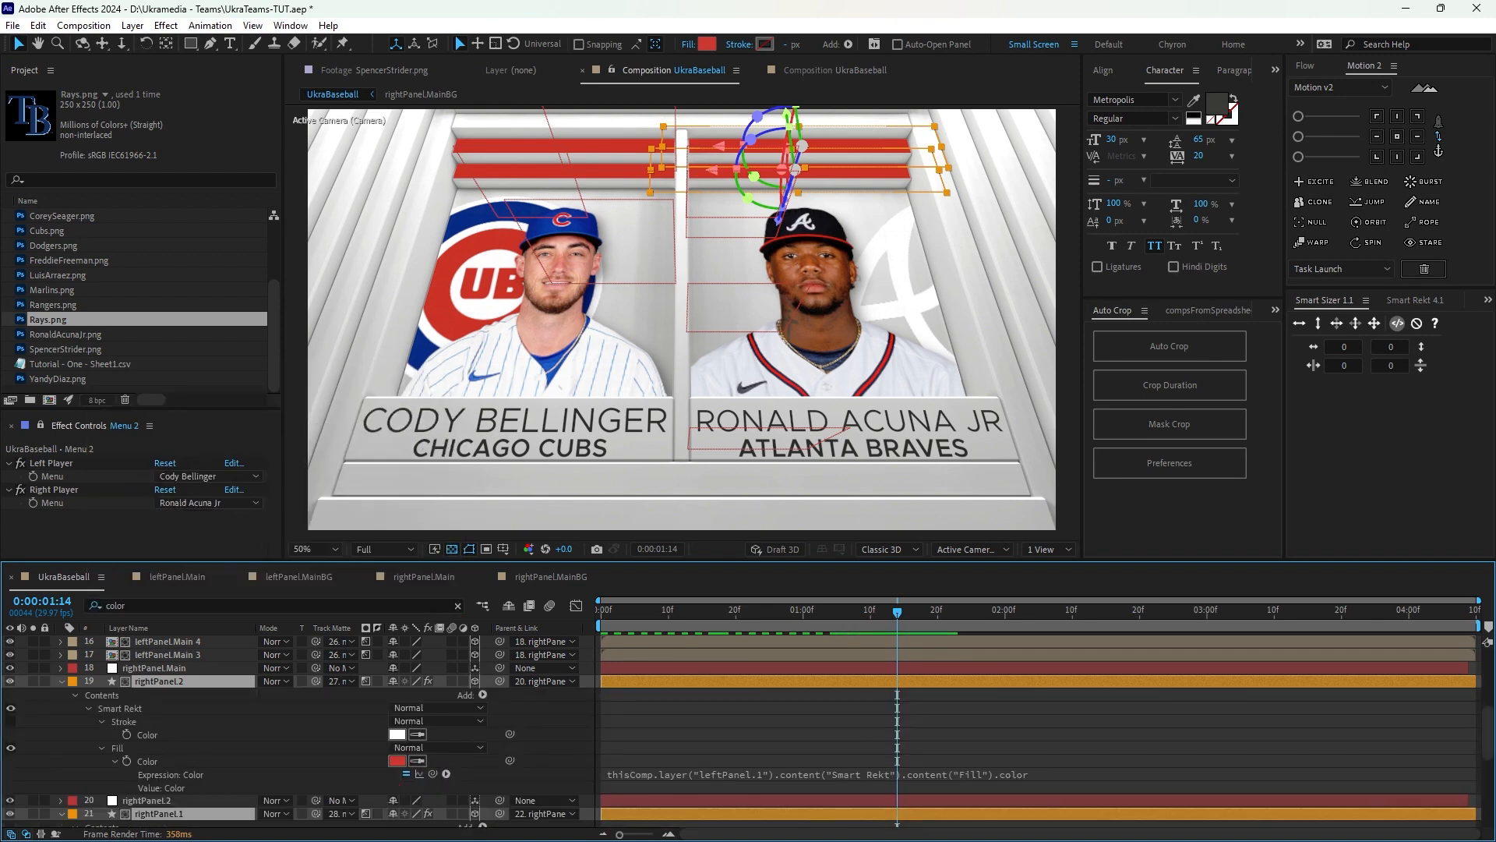
pyautogui.scroll(-3, 740, 728)
pyautogui.press('F2')
pyautogui.click(148, 682)
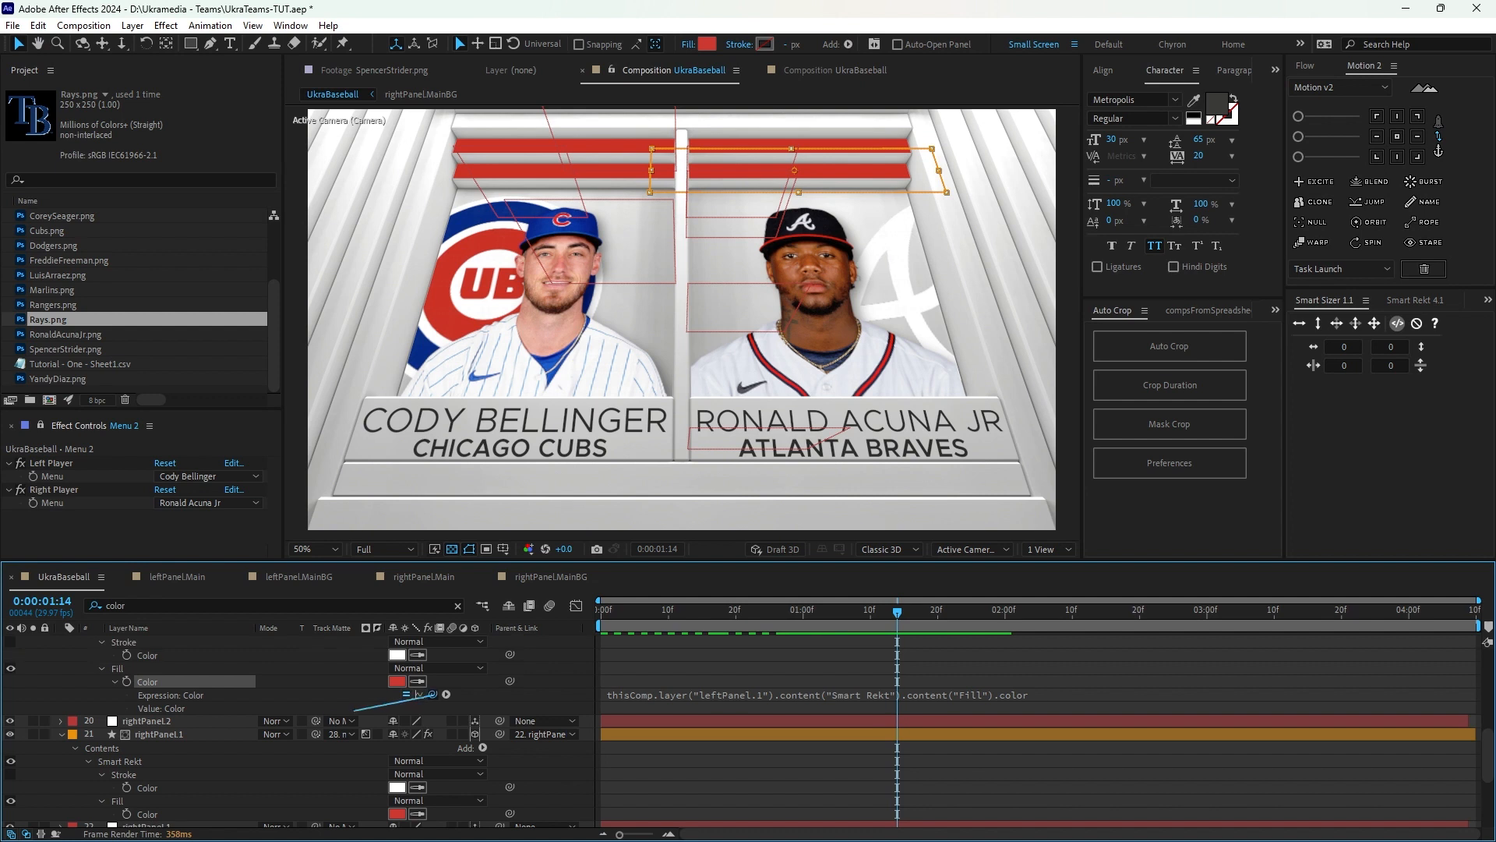
pyautogui.moveTo(432, 694); pyautogui.dragTo(148, 814)
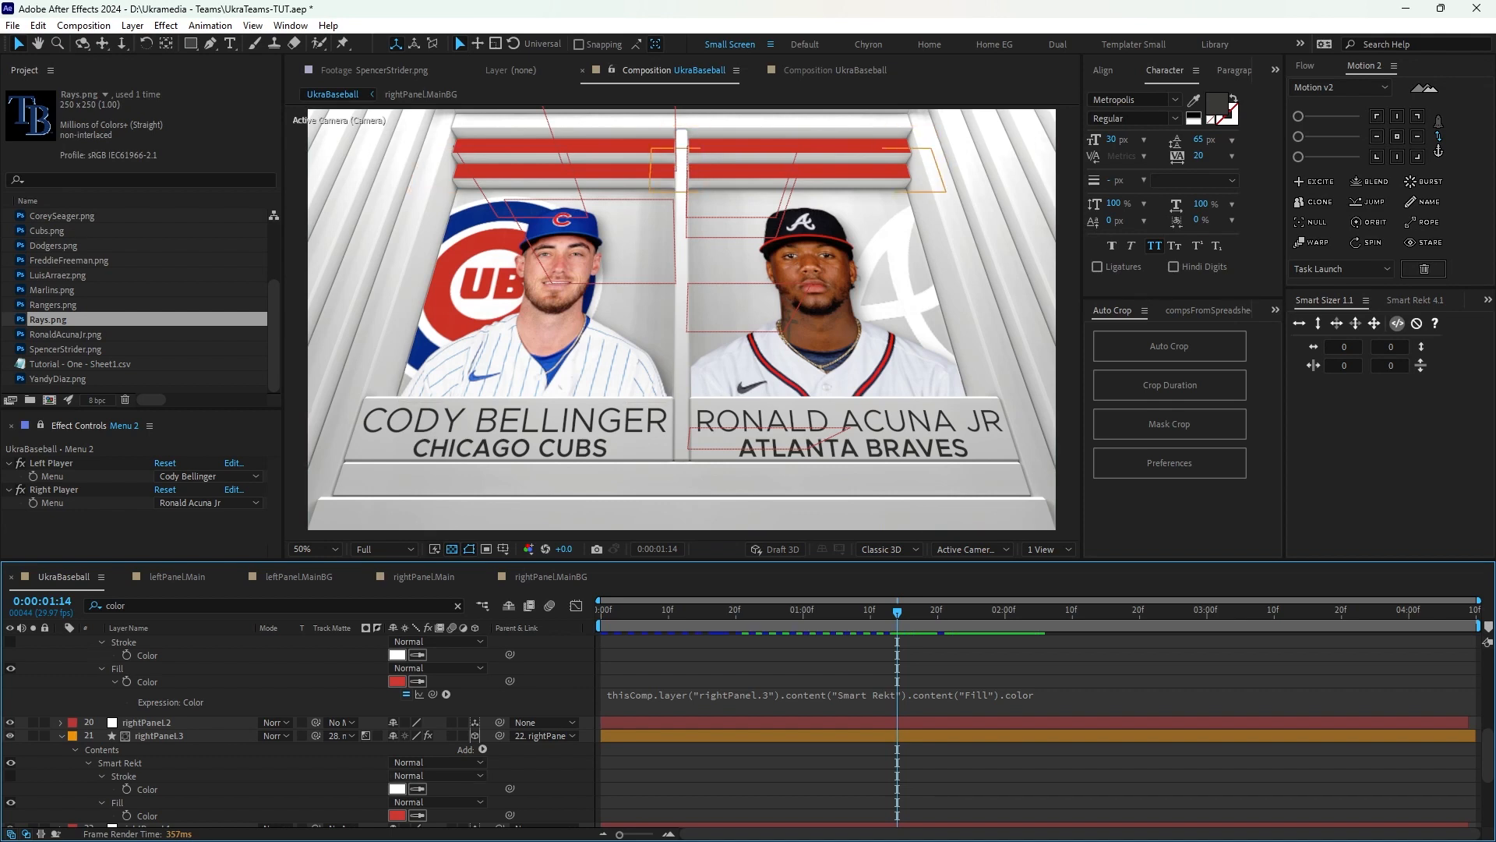
pyautogui.scroll(1, 296, 733)
pyautogui.click(159, 641)
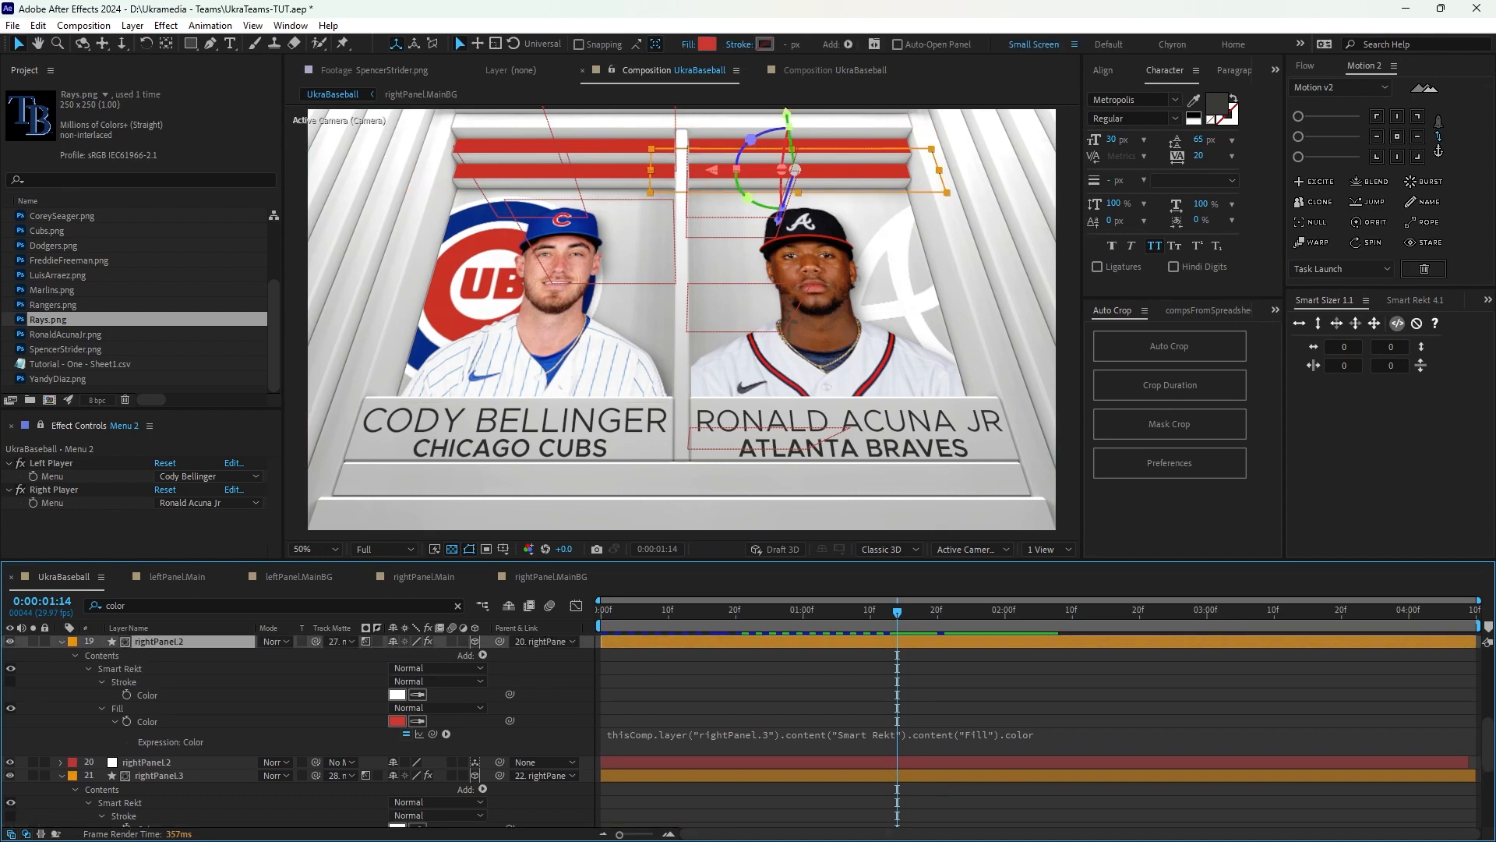
pyautogui.click(62, 641)
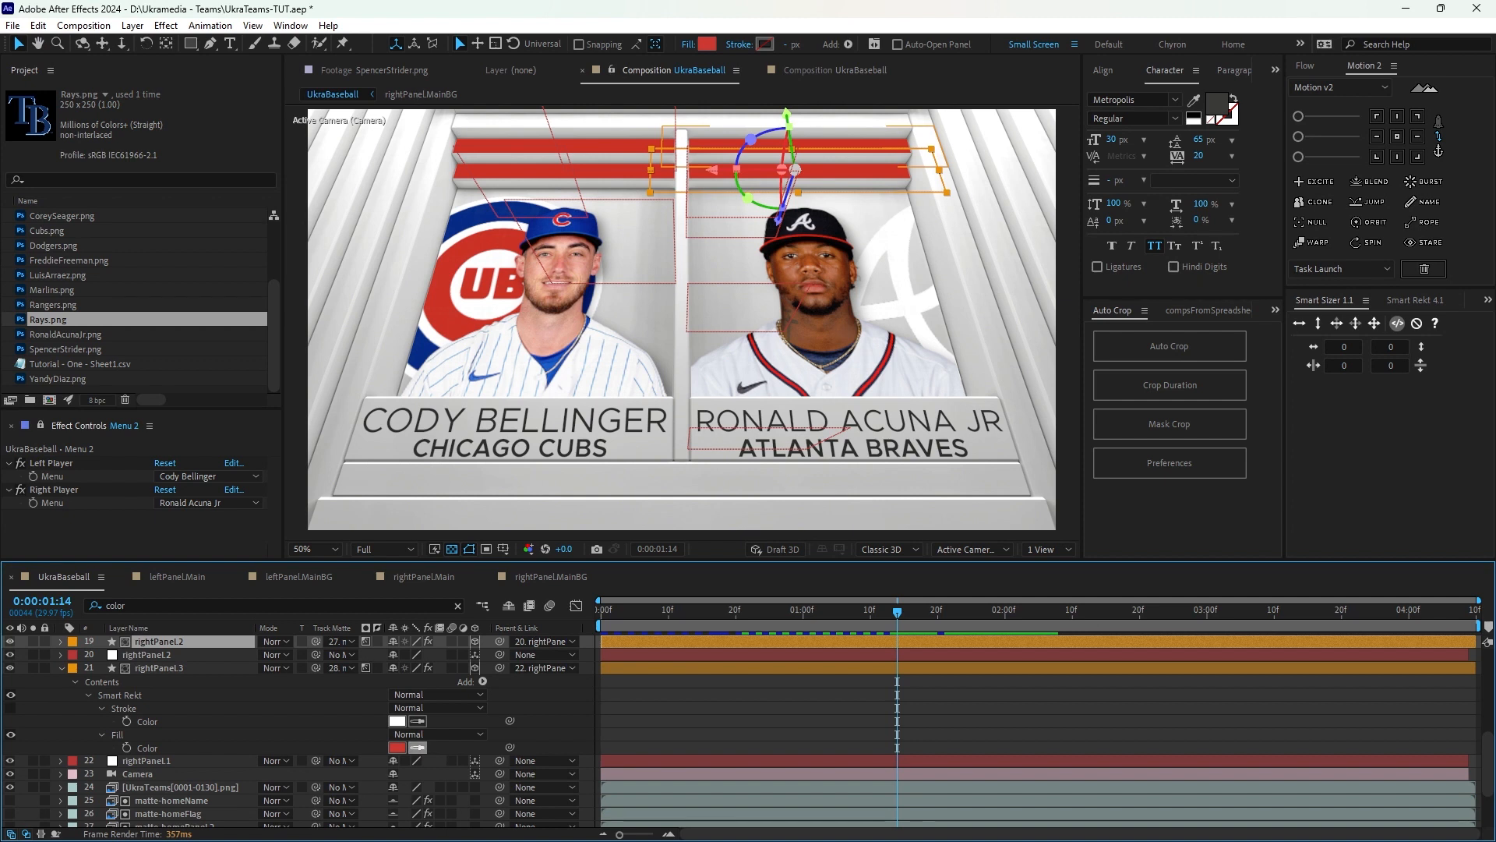
# Sample the dark navy of the right player's Braves cap as the upper right stripe's fill color, and collapse its properties.
pyautogui.click(418, 747)
pyautogui.click(829, 231)
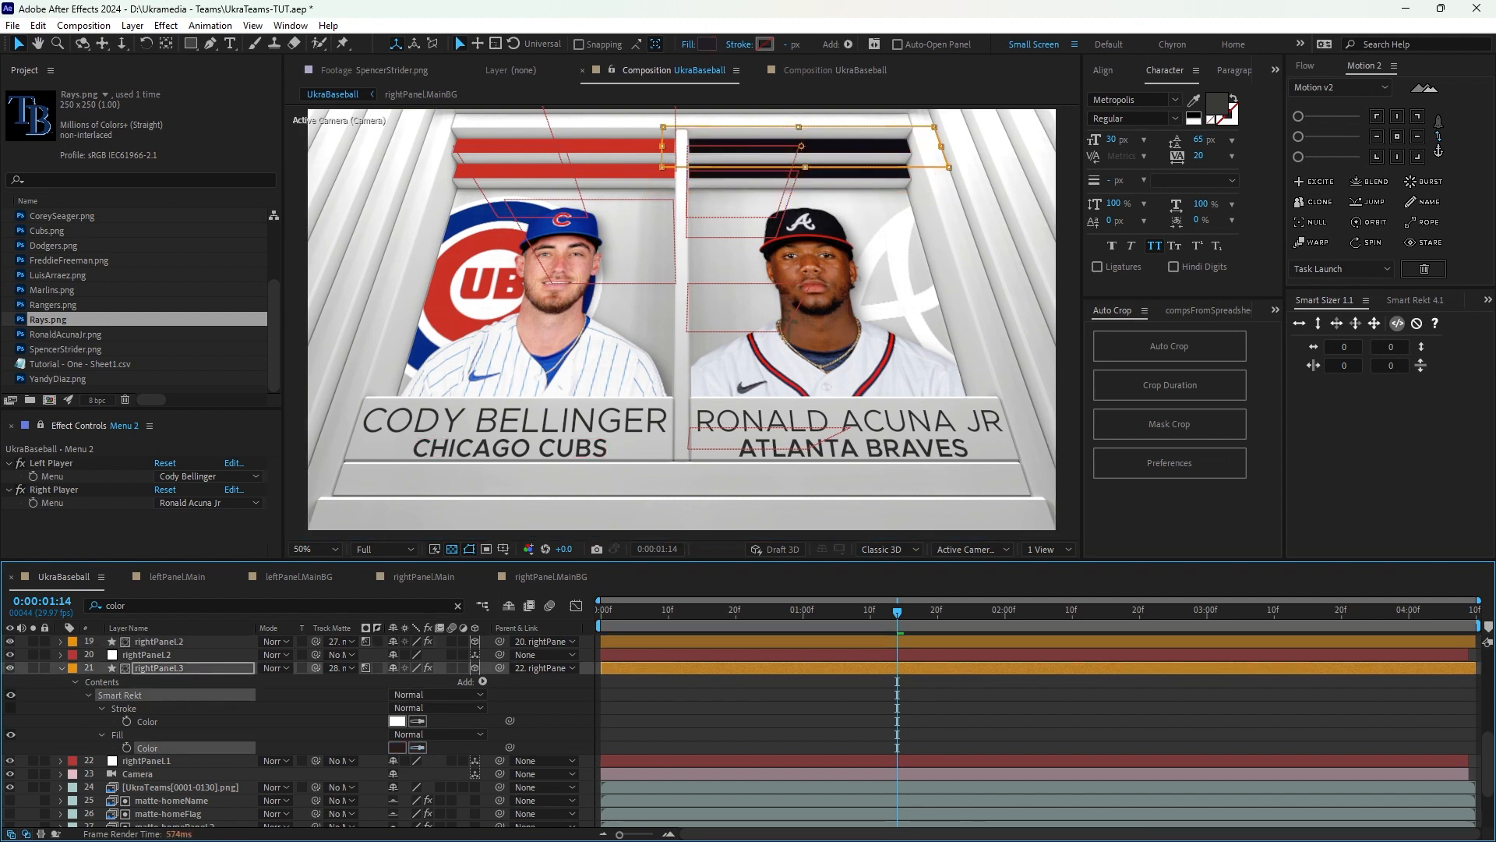
pyautogui.press('u')
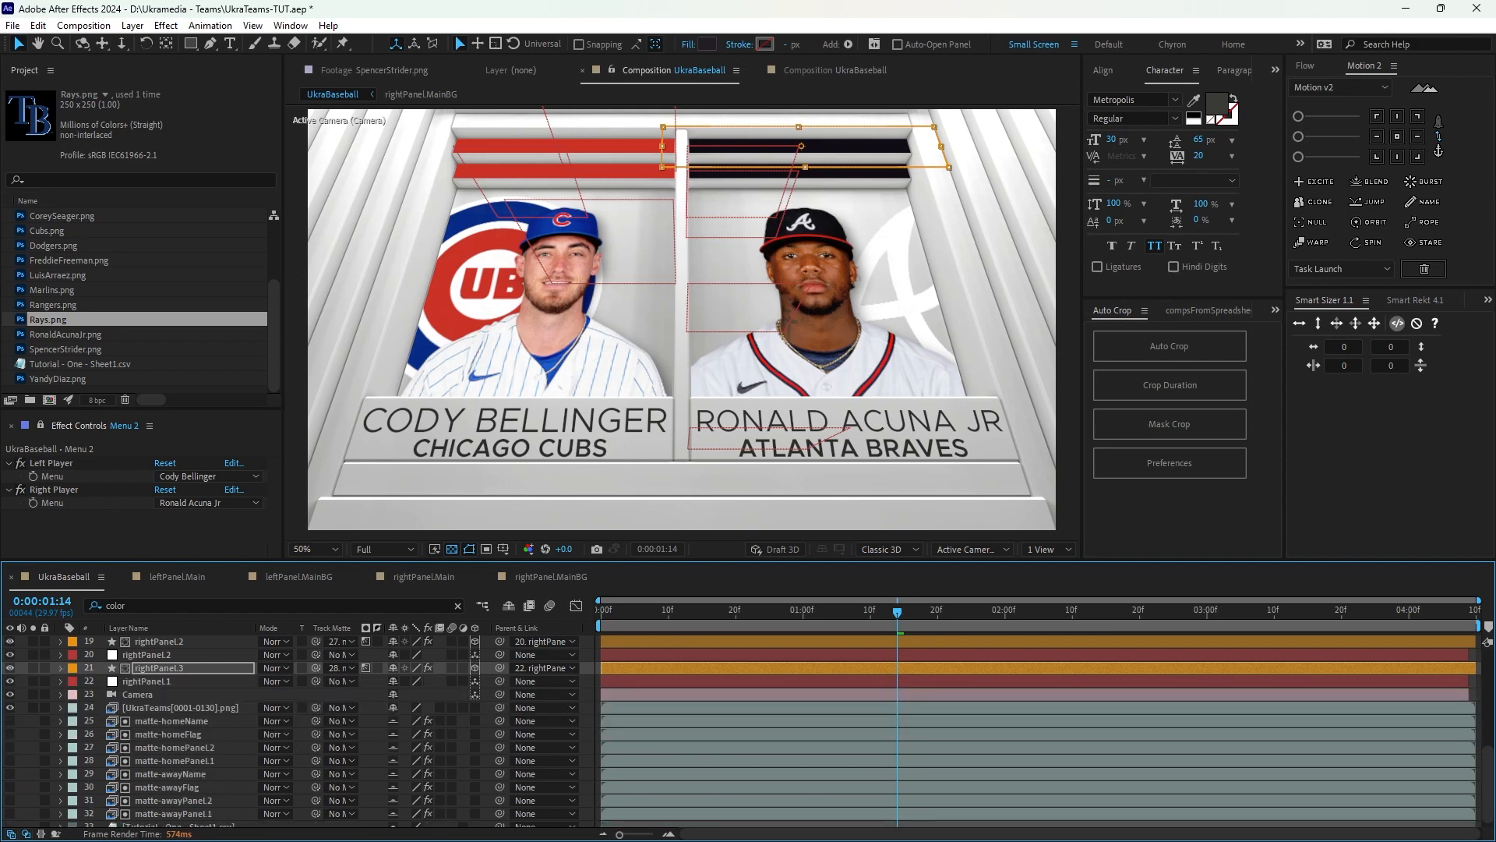
# Switch the Right Player selection to Spencer Strider, followed by Yandy Diaz, to check the right panel with other players.
pyautogui.scroll(2, 296, 733)
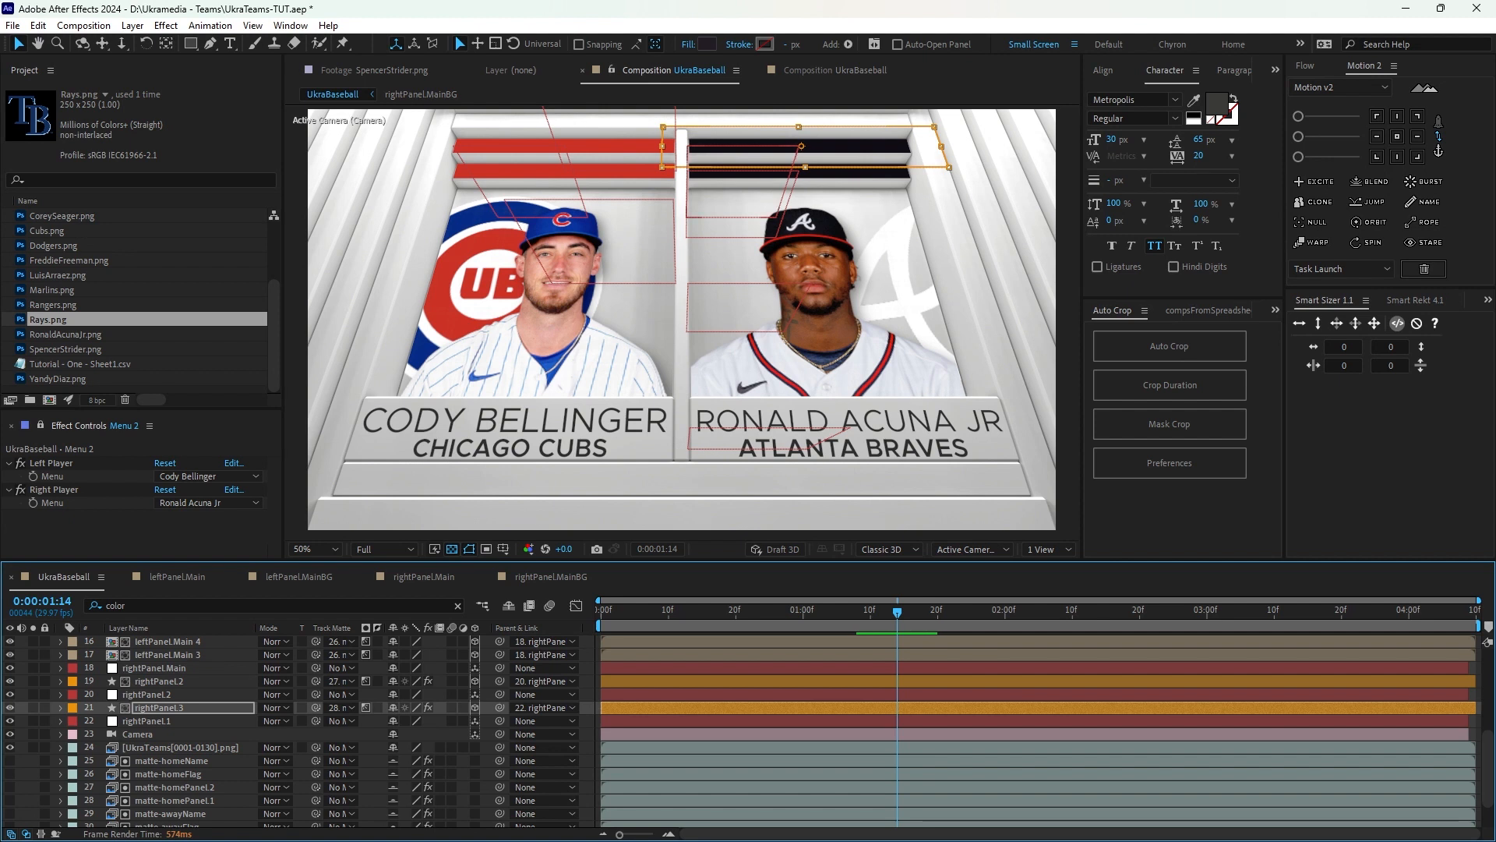
pyautogui.click(206, 502)
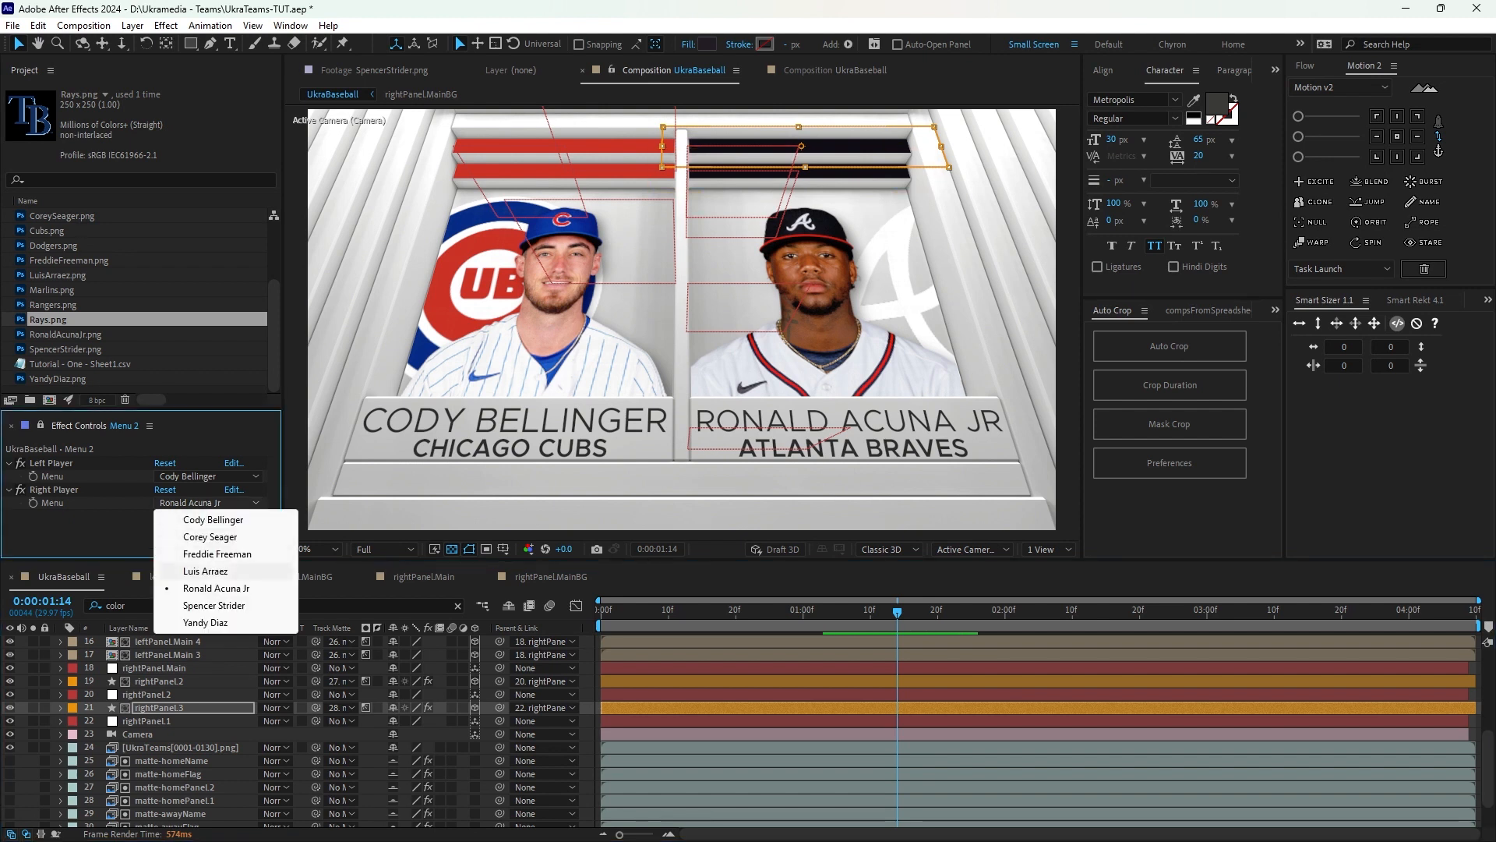
pyautogui.click(214, 605)
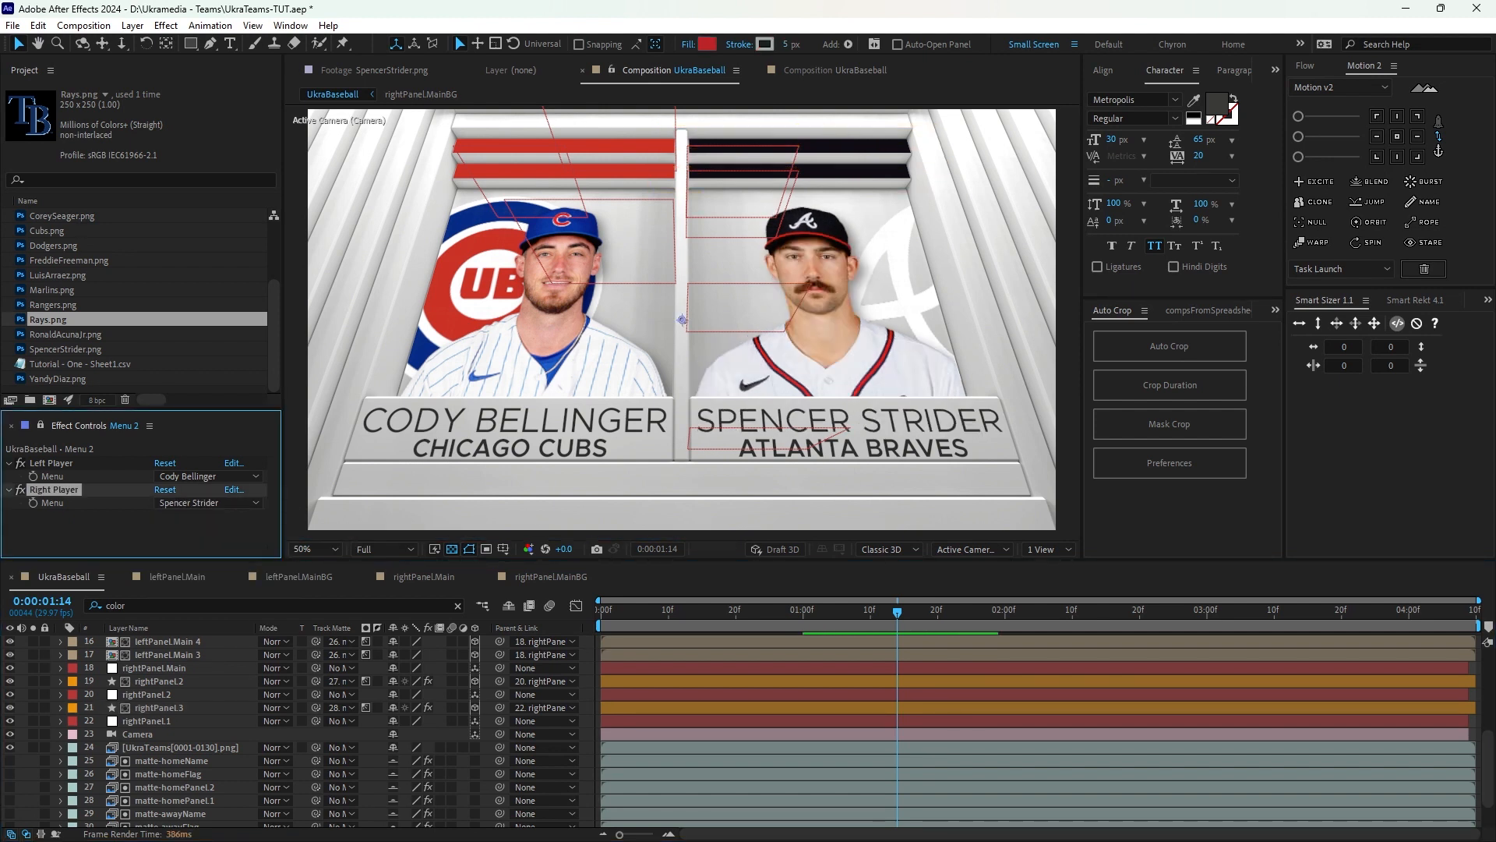
pyautogui.click(206, 503)
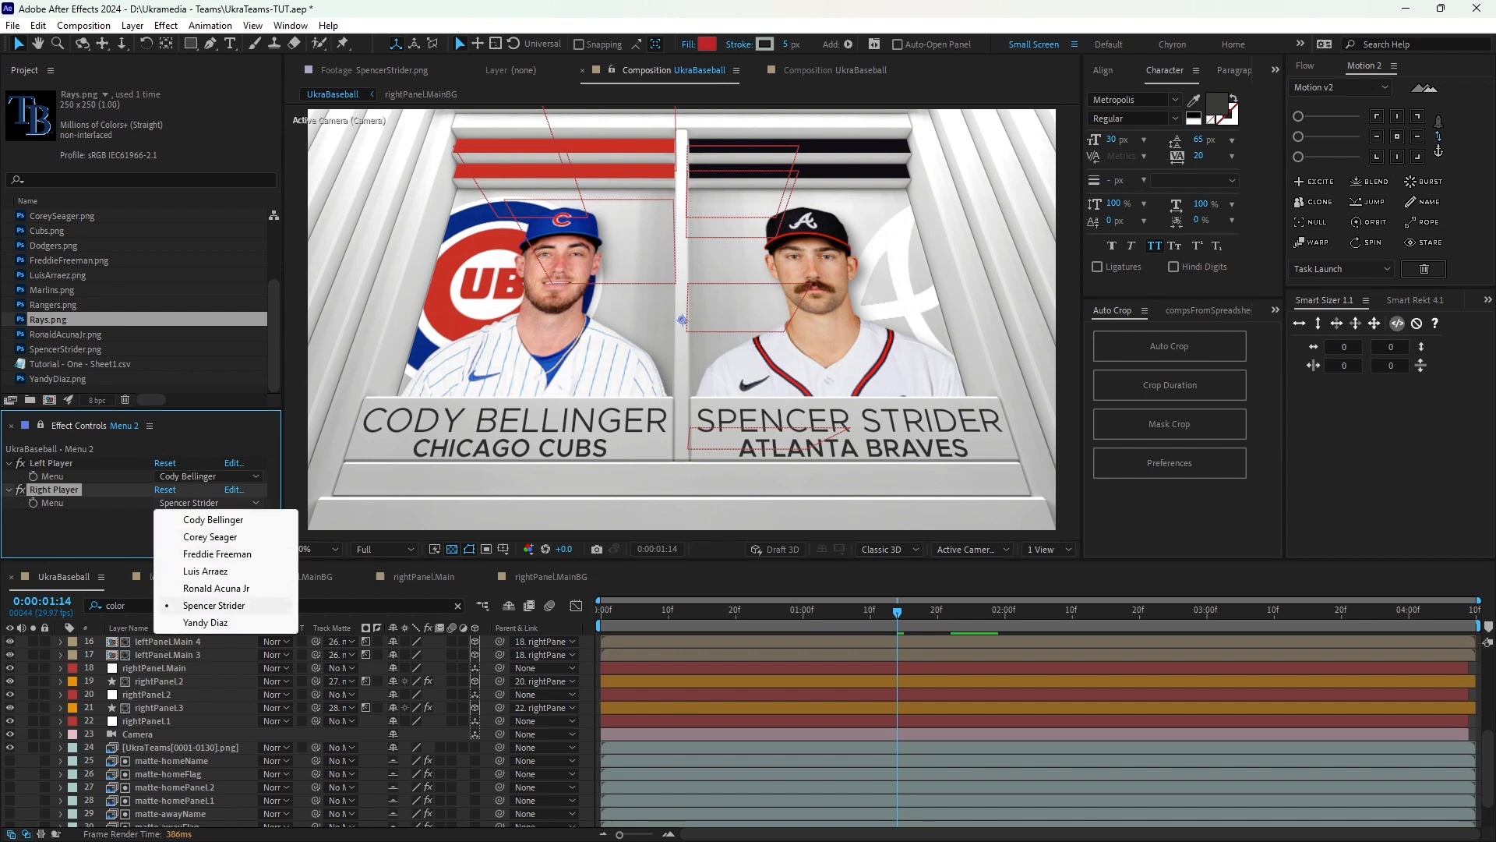
pyautogui.click(207, 623)
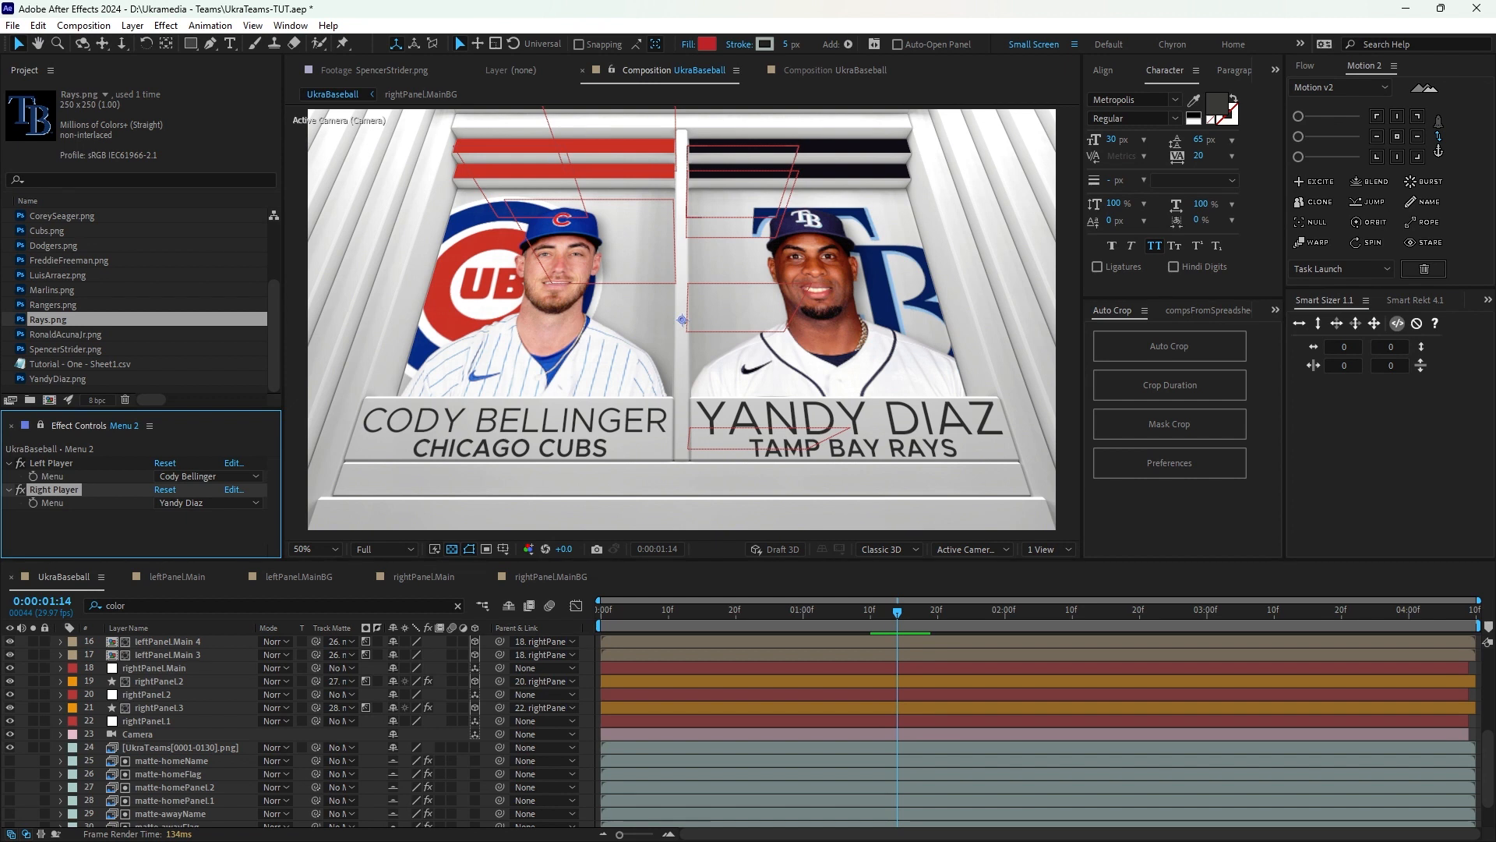
# Sample the blue of the Rays.png logo thumbnail as the upper right stripe's fill color, and collapse the layer's properties.
pyautogui.click(838, 146)
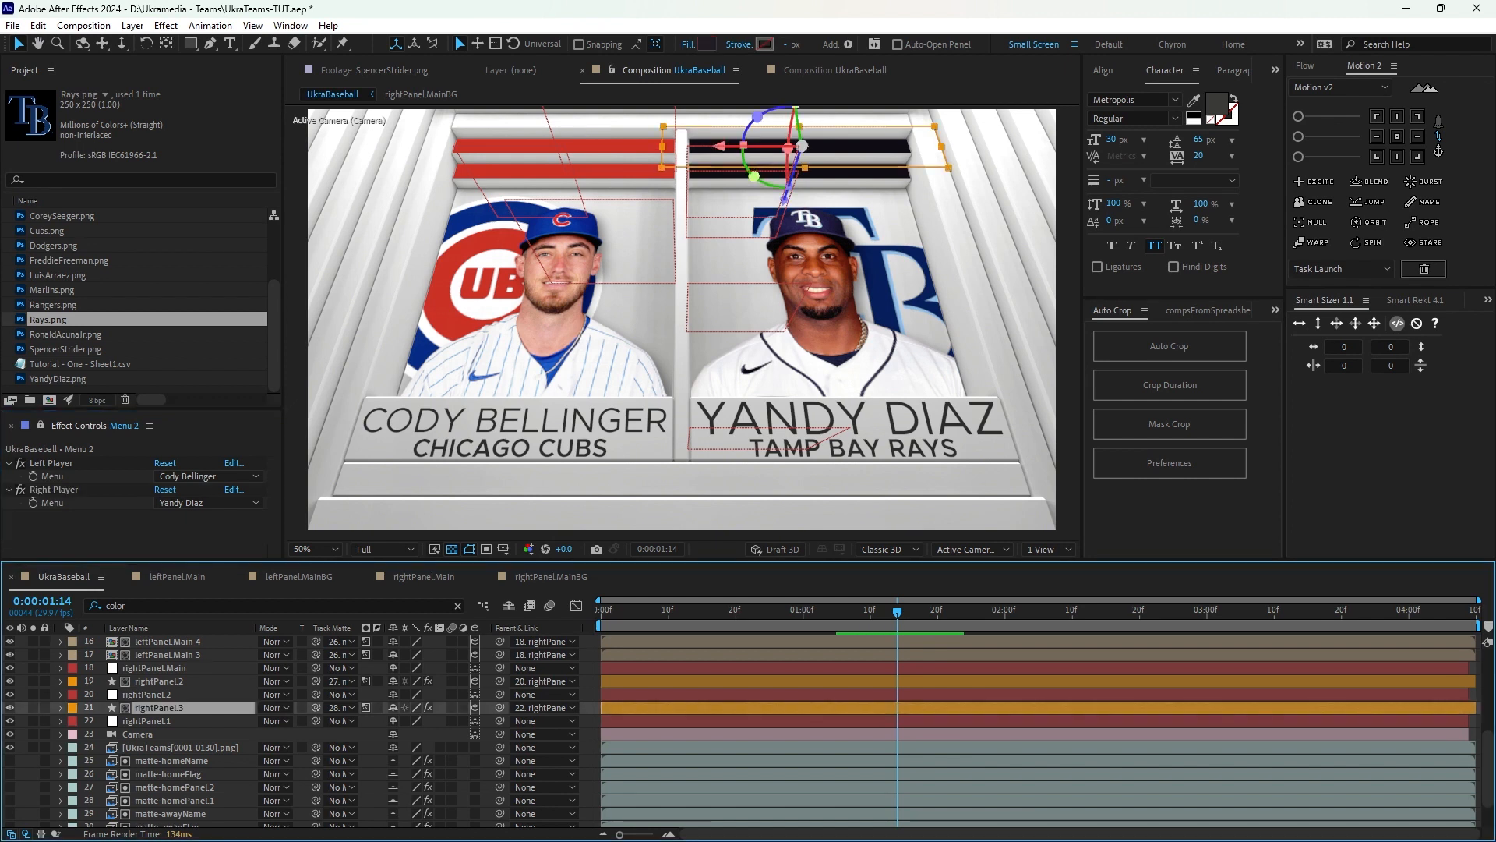
pyautogui.hotkey('ctrl', 'f')
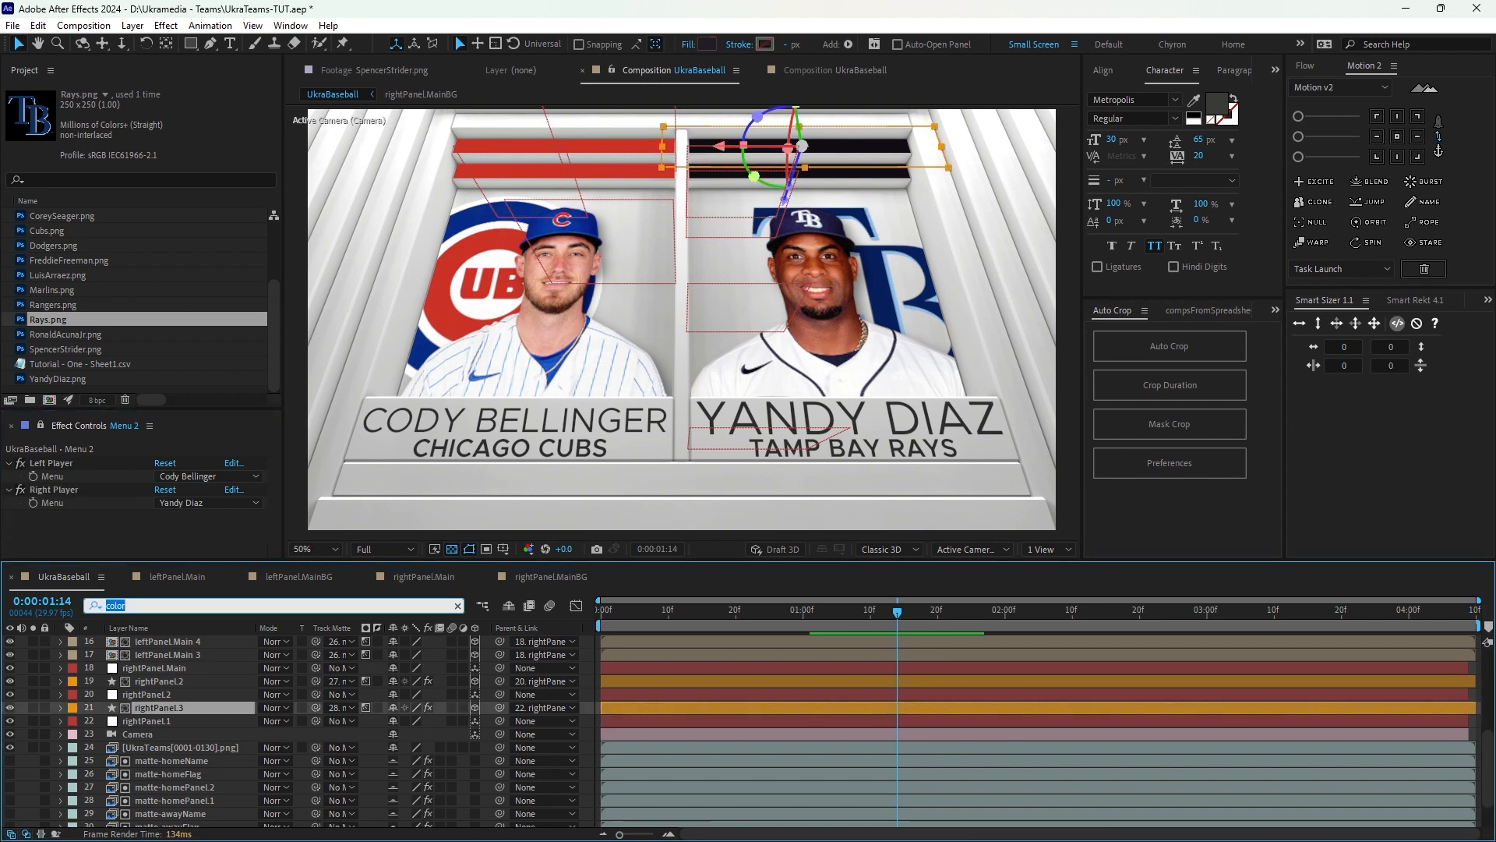
pyautogui.press('Return')
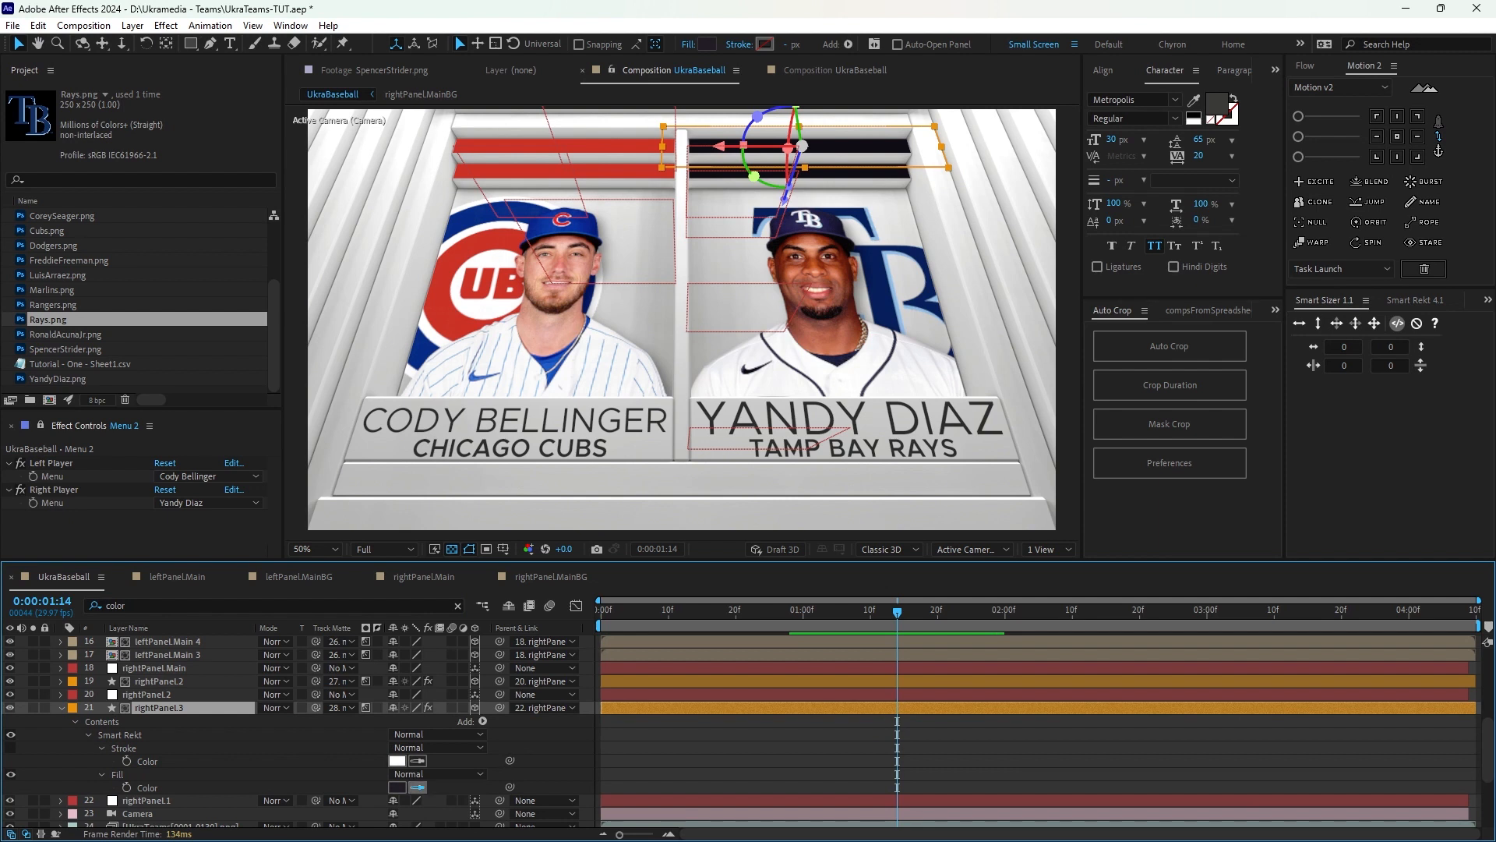
pyautogui.click(31, 116)
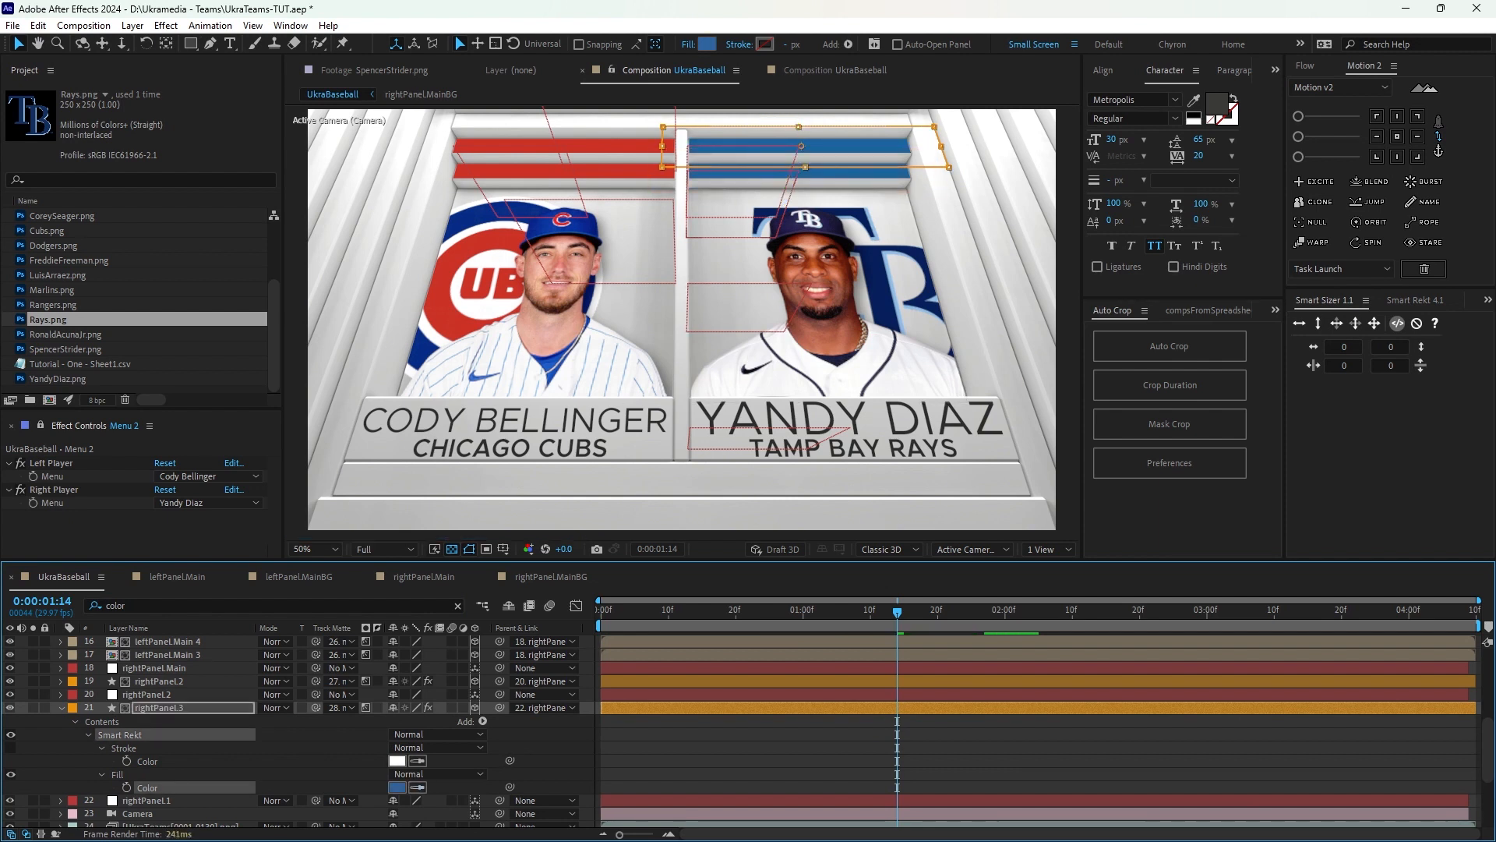
pyautogui.press('u')
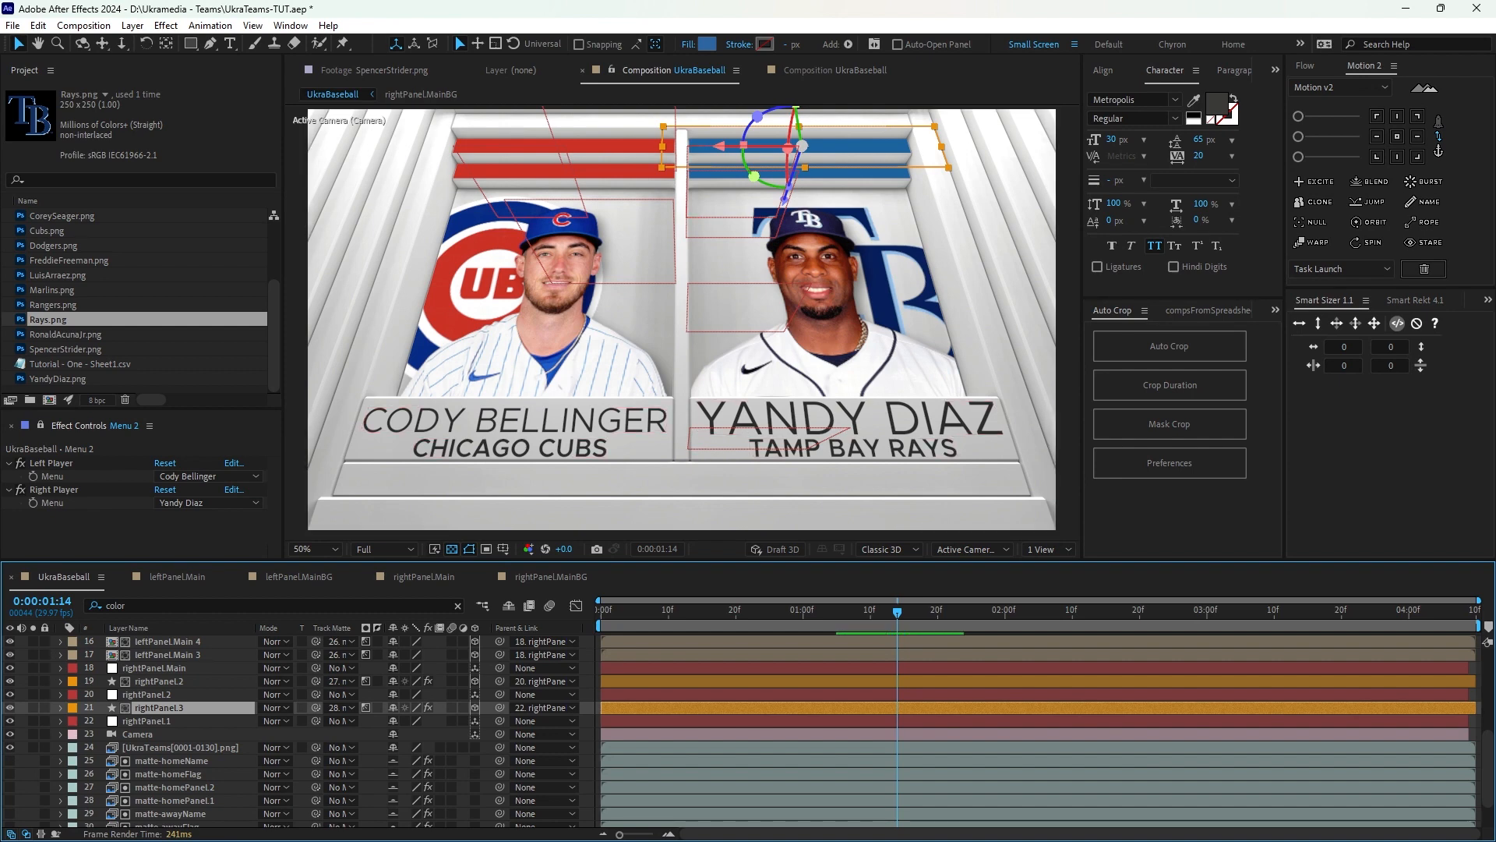
# Save the project and play back the UkraBaseball animation to review the blue right stripes, including a replay from the first frame.
pyautogui.click(655, 611)
pyautogui.press('space')
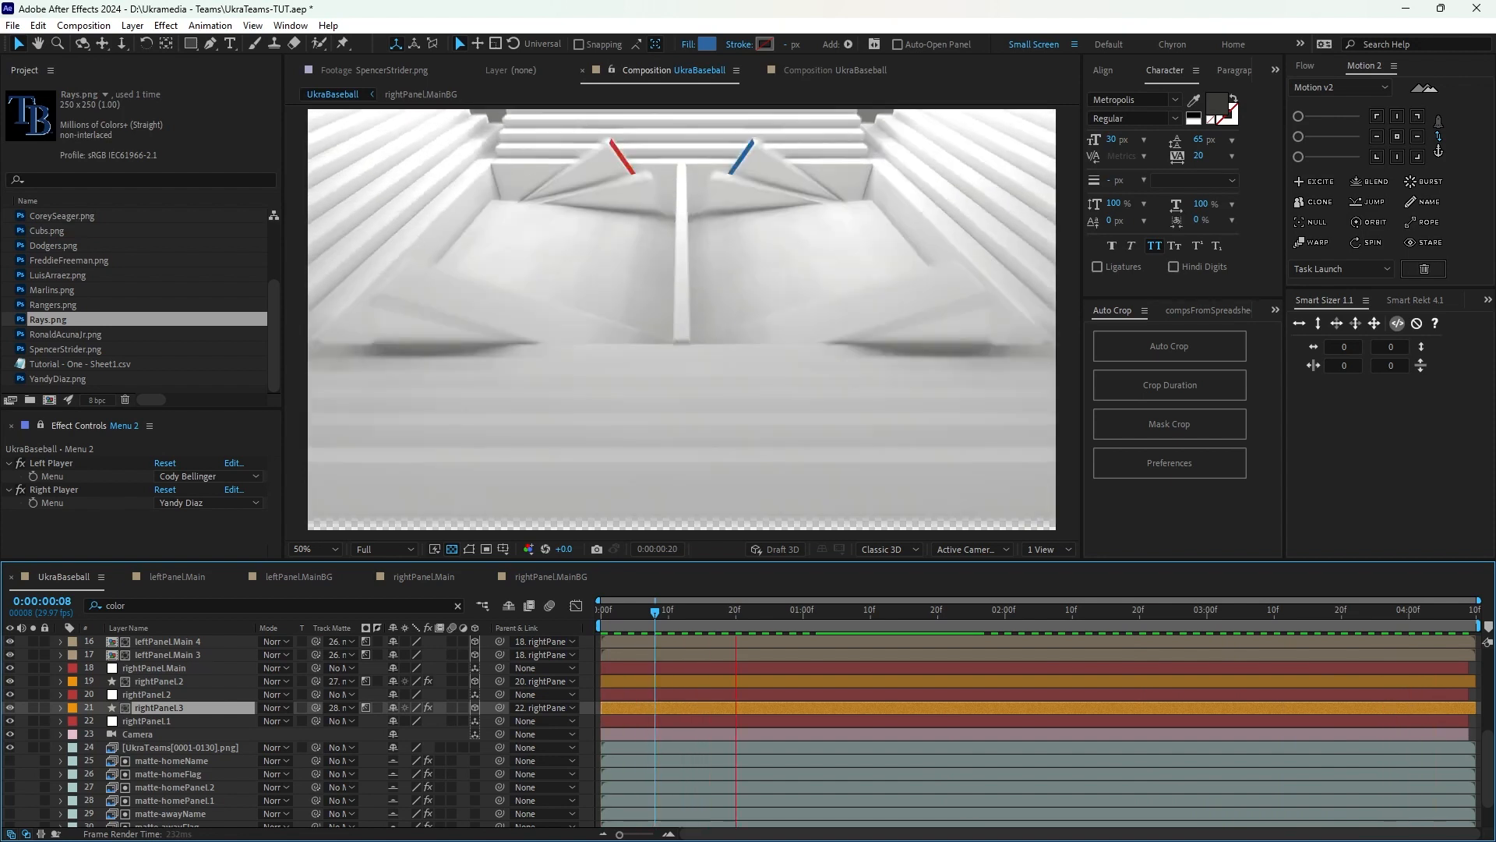
pyautogui.press('space')
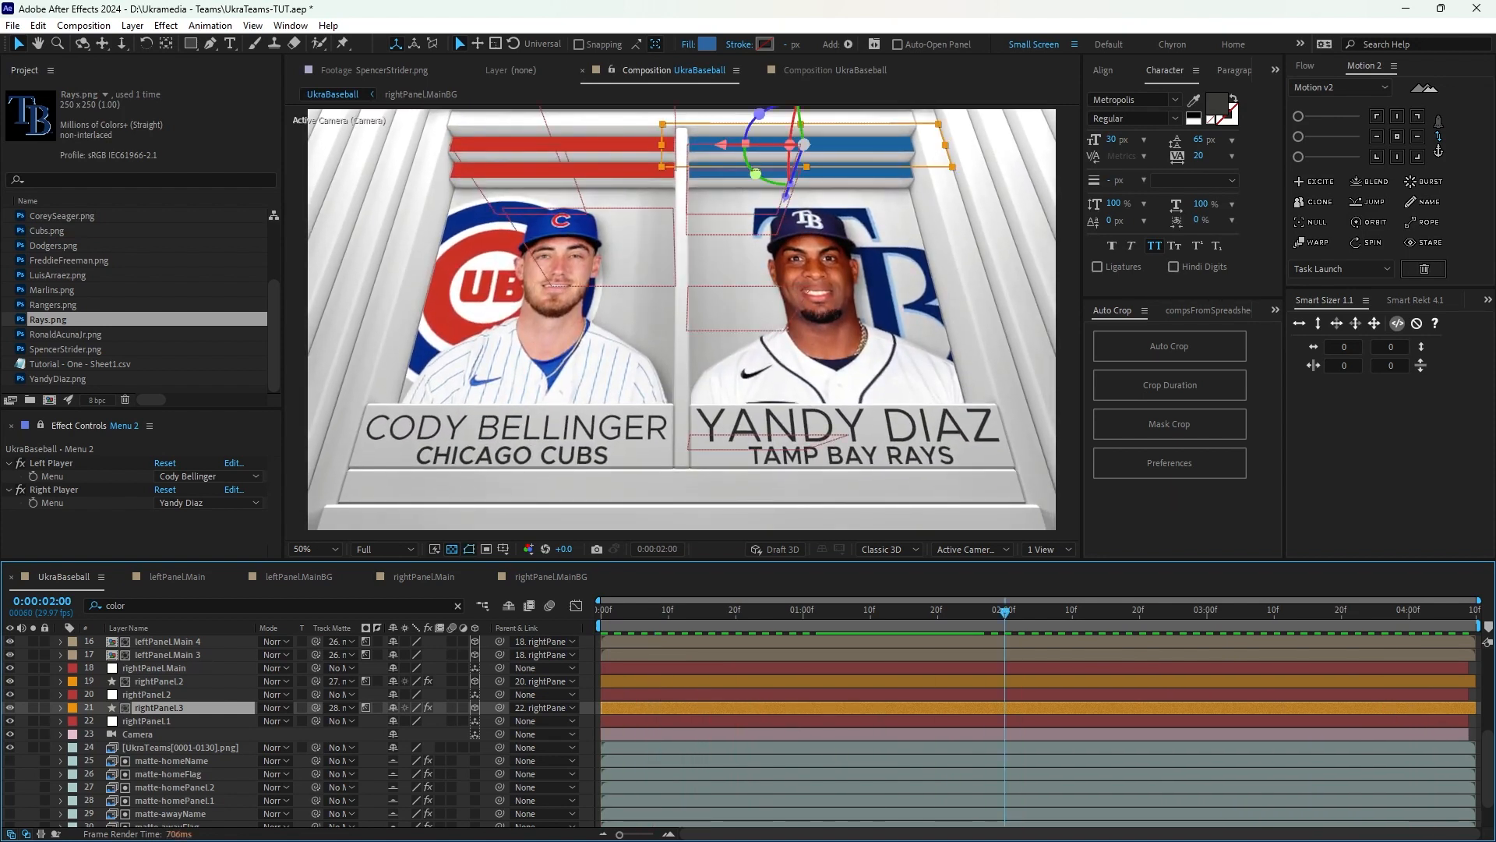
pyautogui.hotkey('ctrl', 's')
pyautogui.press('space')
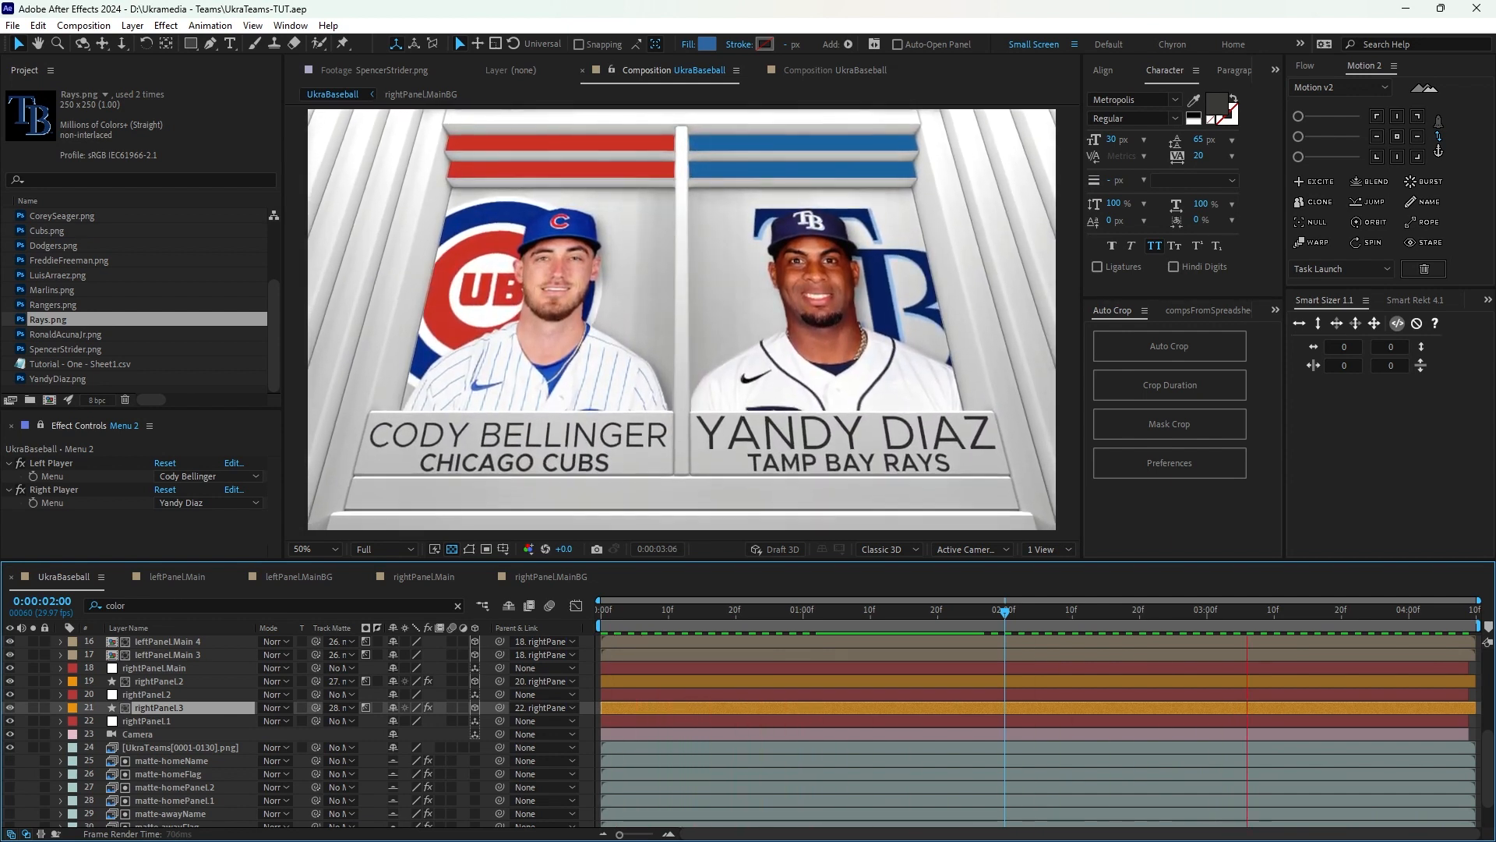
pyautogui.press('space')
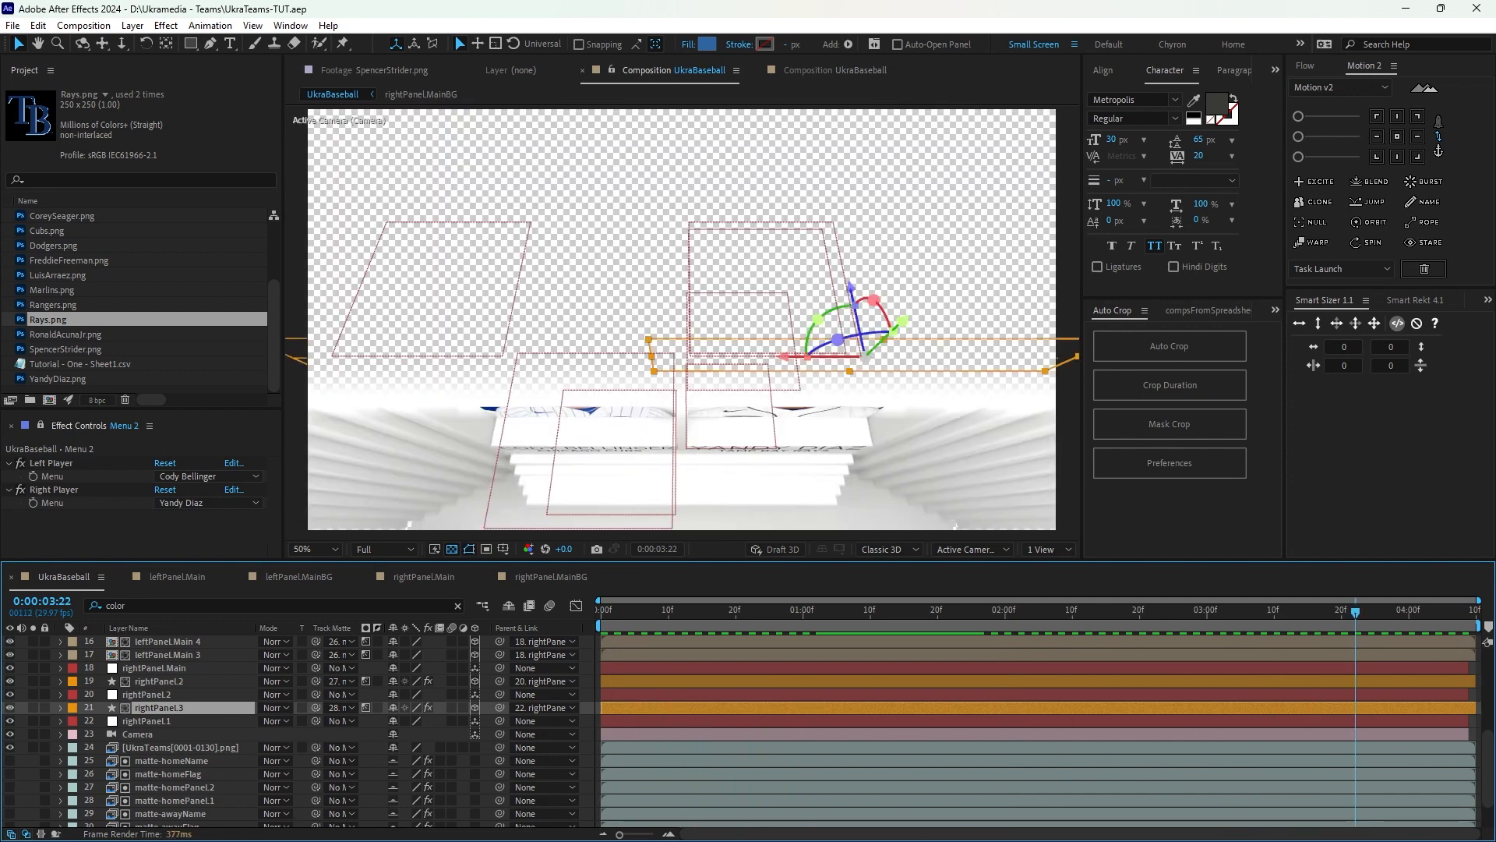
pyautogui.press('Home')
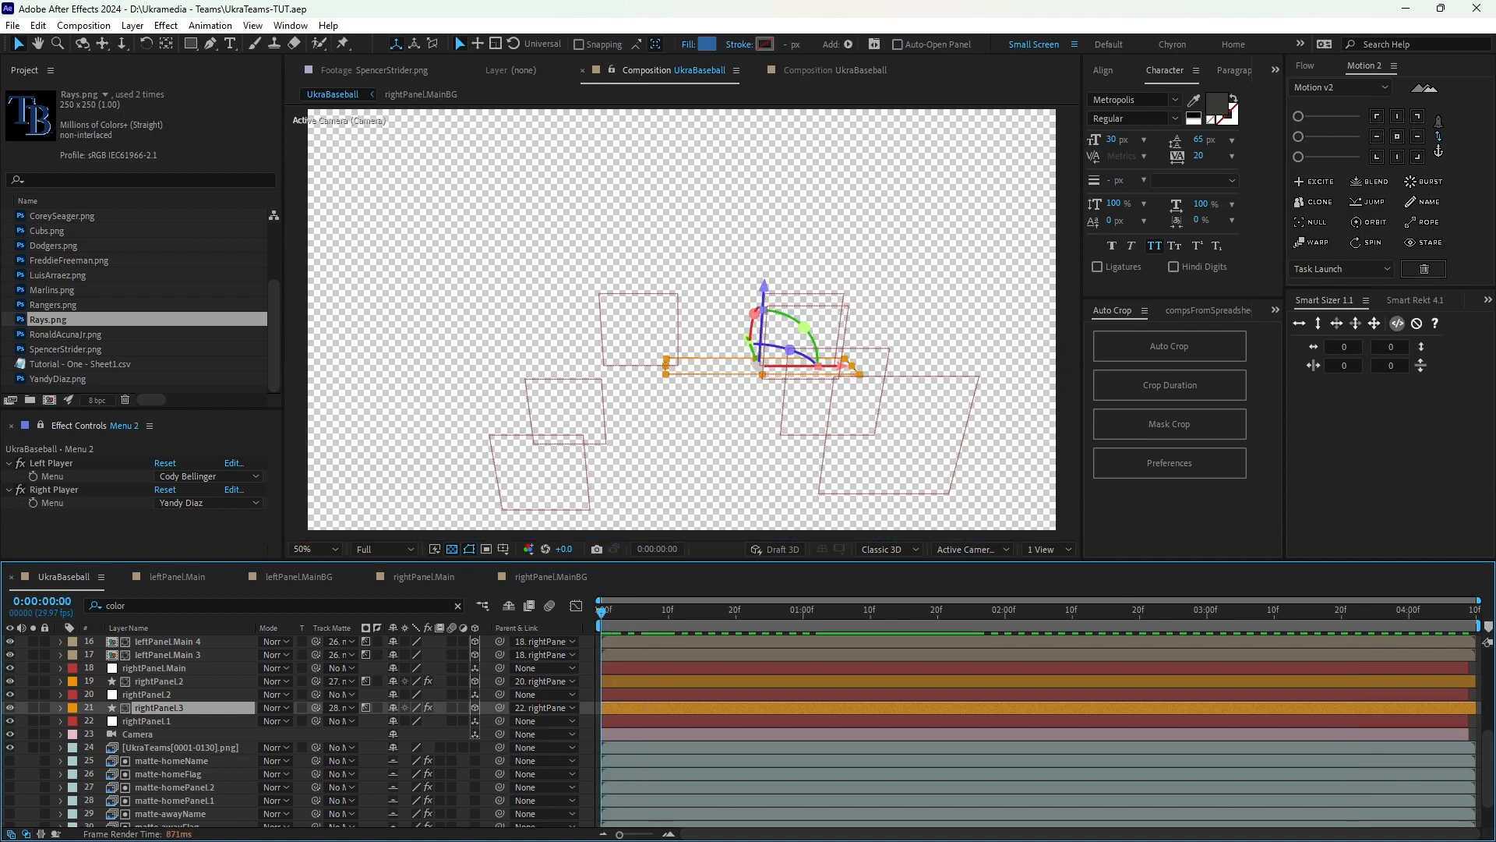
pyautogui.press('space')
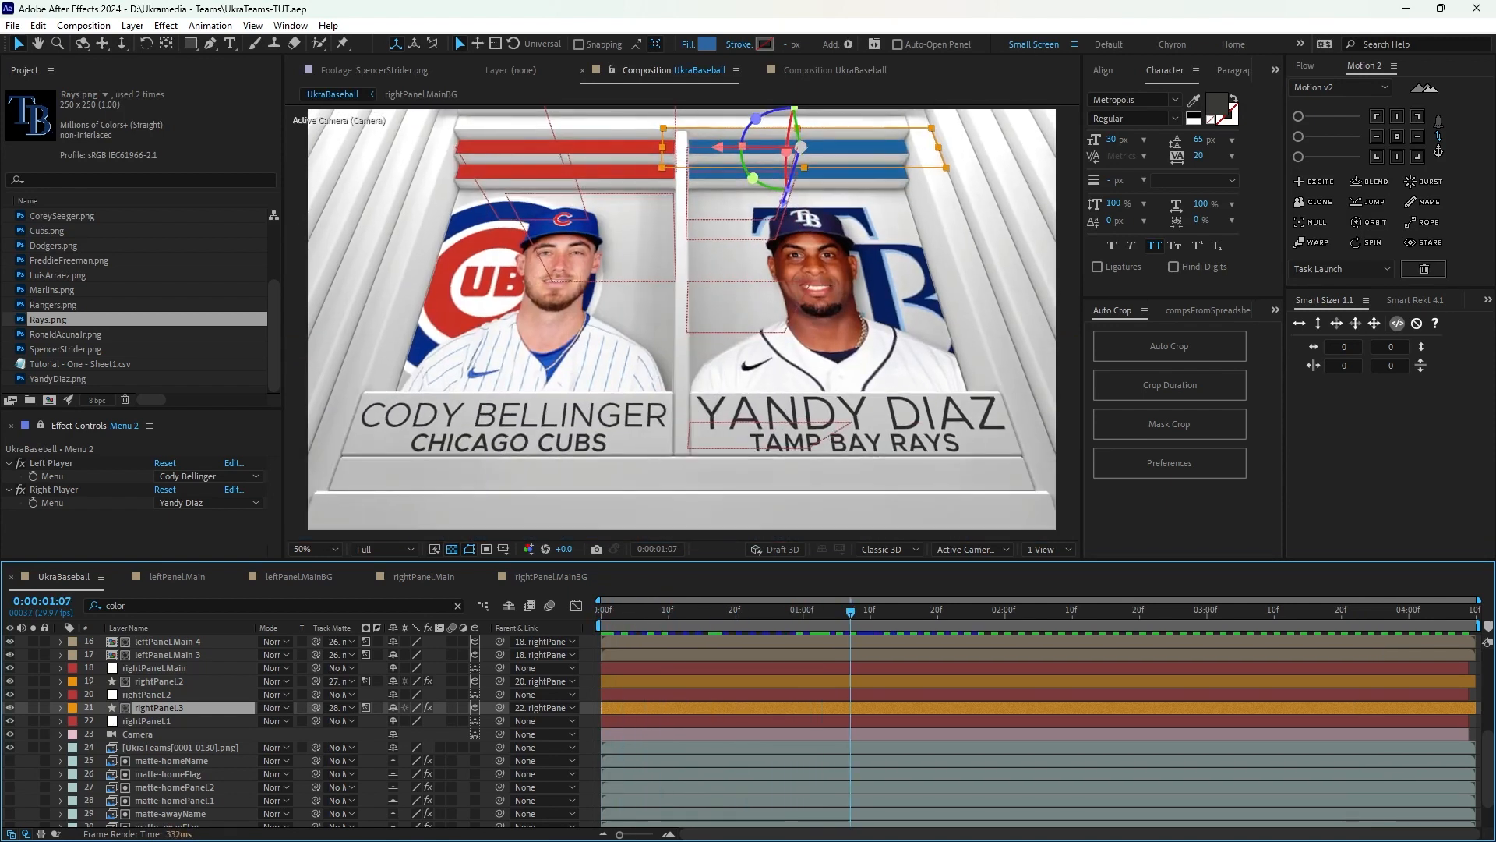
# Collapse the project's Comps, Footage and Solids folders and save the project.
pyautogui.hotkey('ctrl', 'shift', 'o')
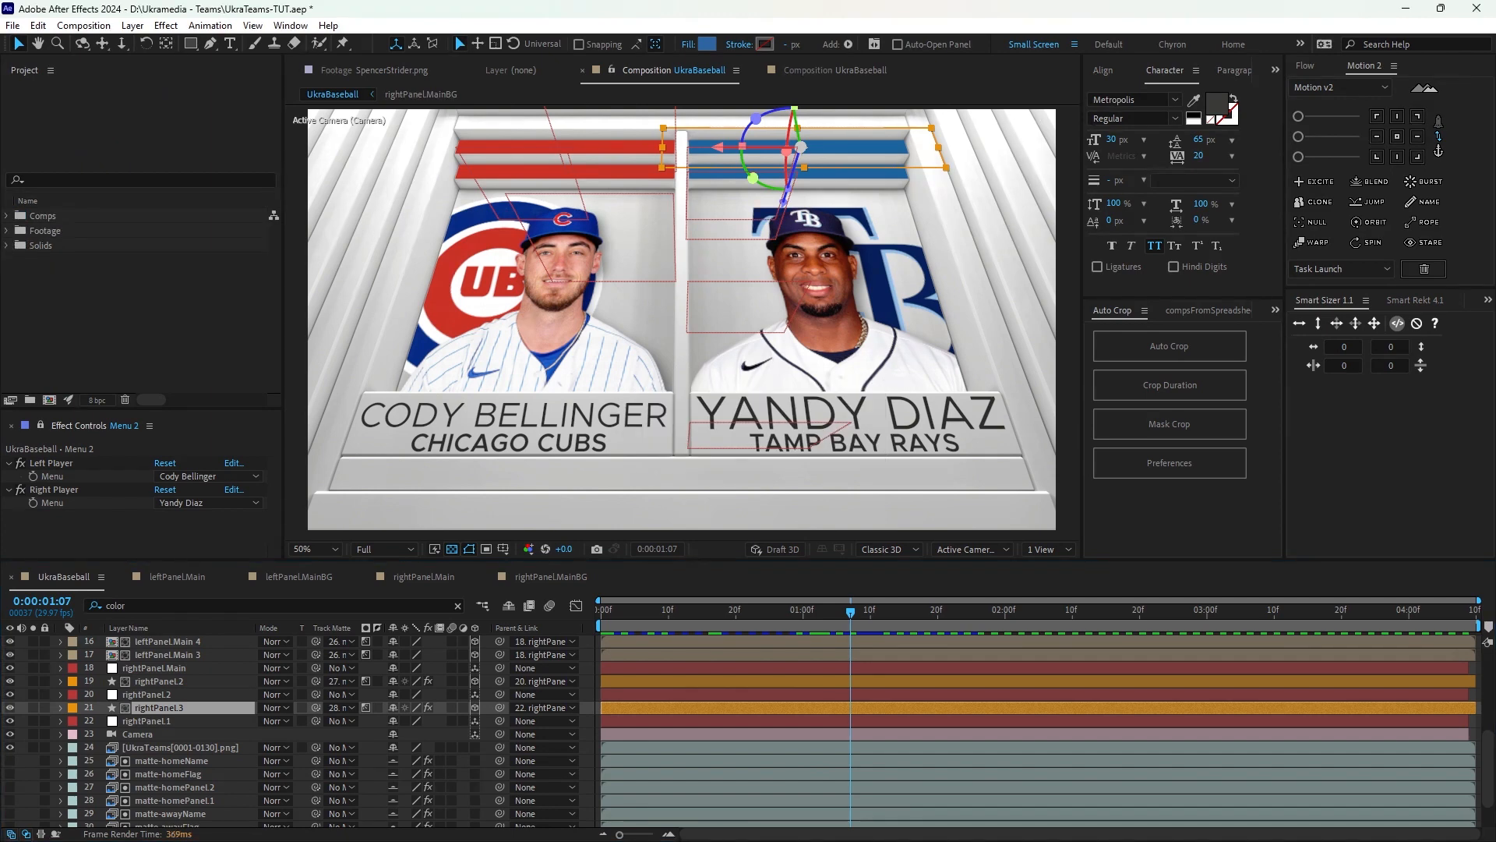
pyautogui.hotkey('ctrl', 's')
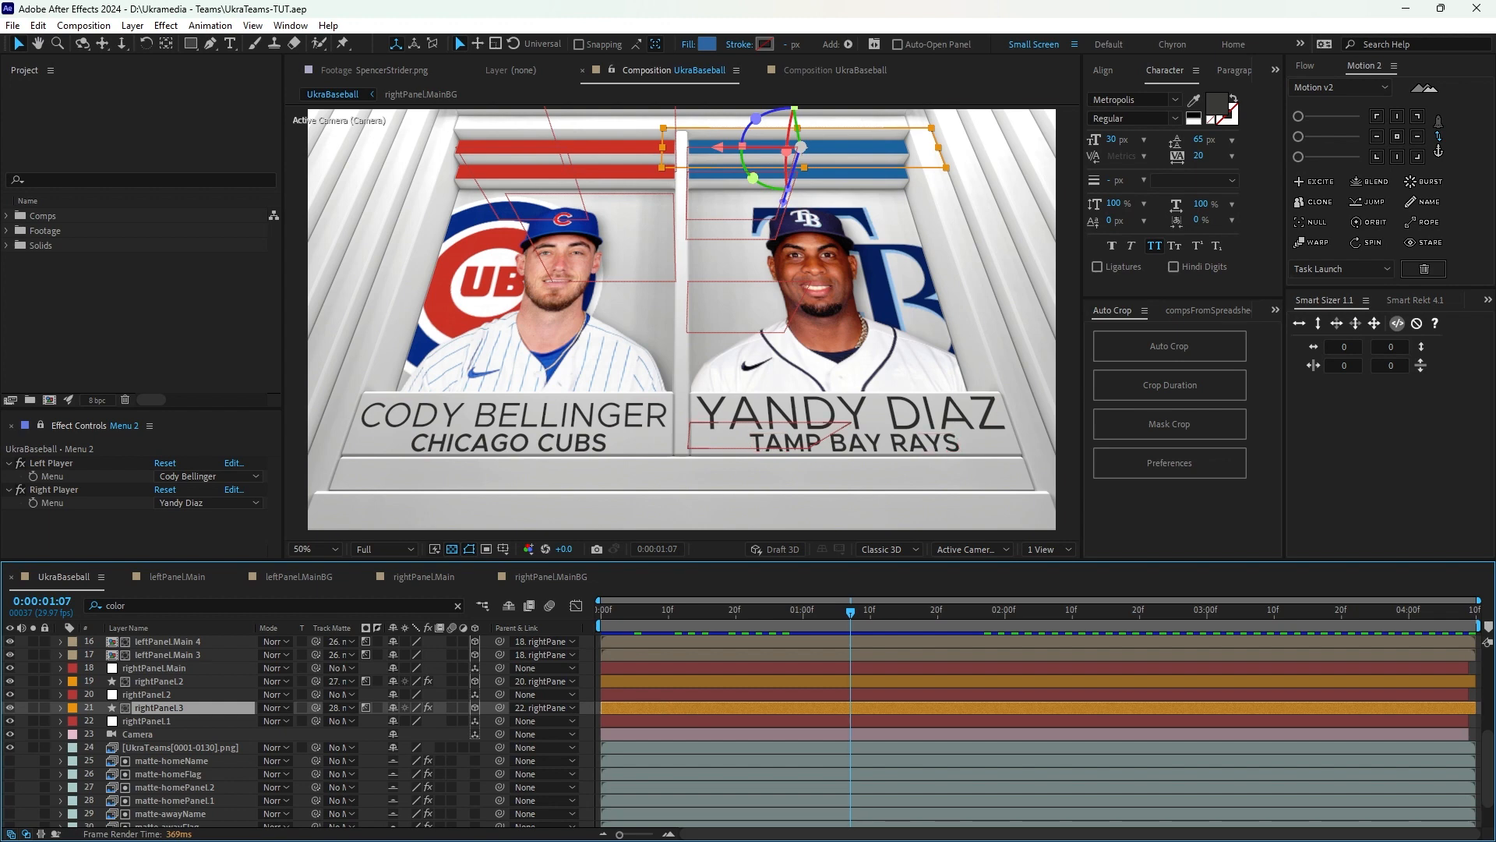
# Examine the track matte options of the leftPanel.Main layer with the playhead at 0:00:01:29, leaving the matte as is.
pyautogui.moveTo(851, 612); pyautogui.dragTo(998, 612)
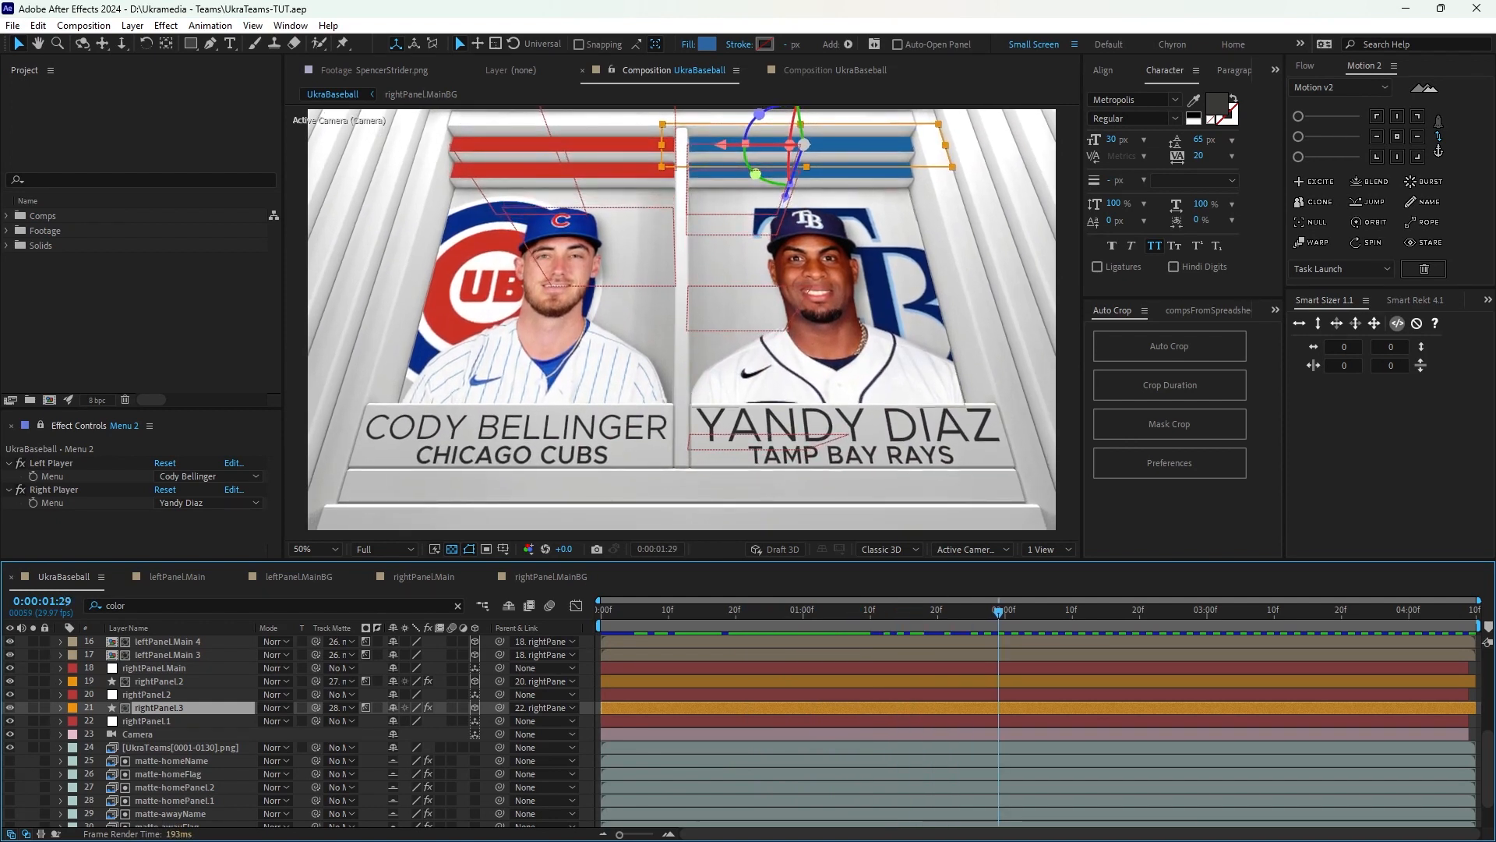
pyautogui.scroll(5, 296, 733)
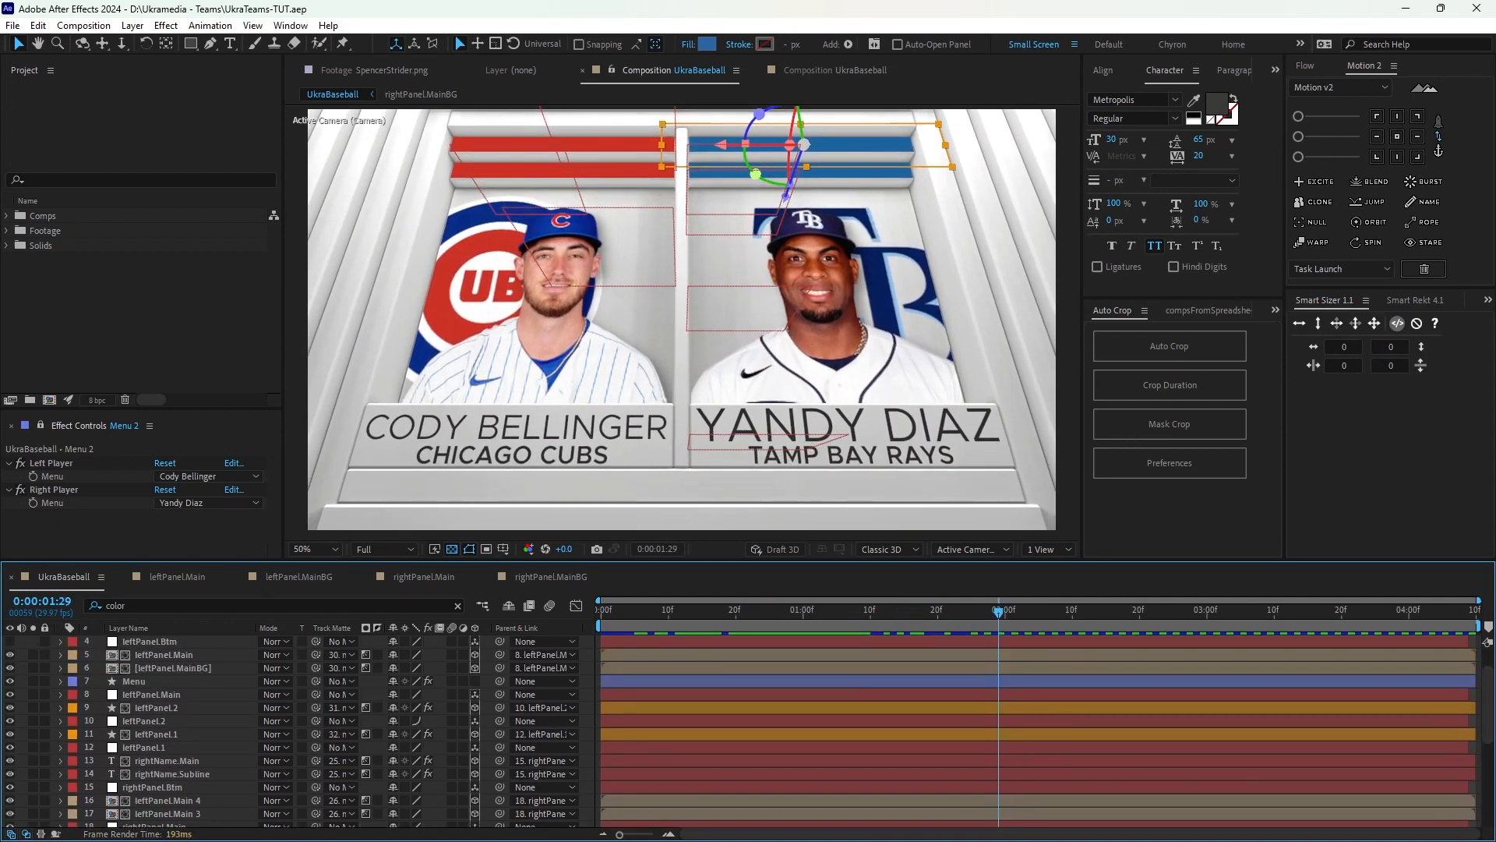
pyautogui.click(165, 694)
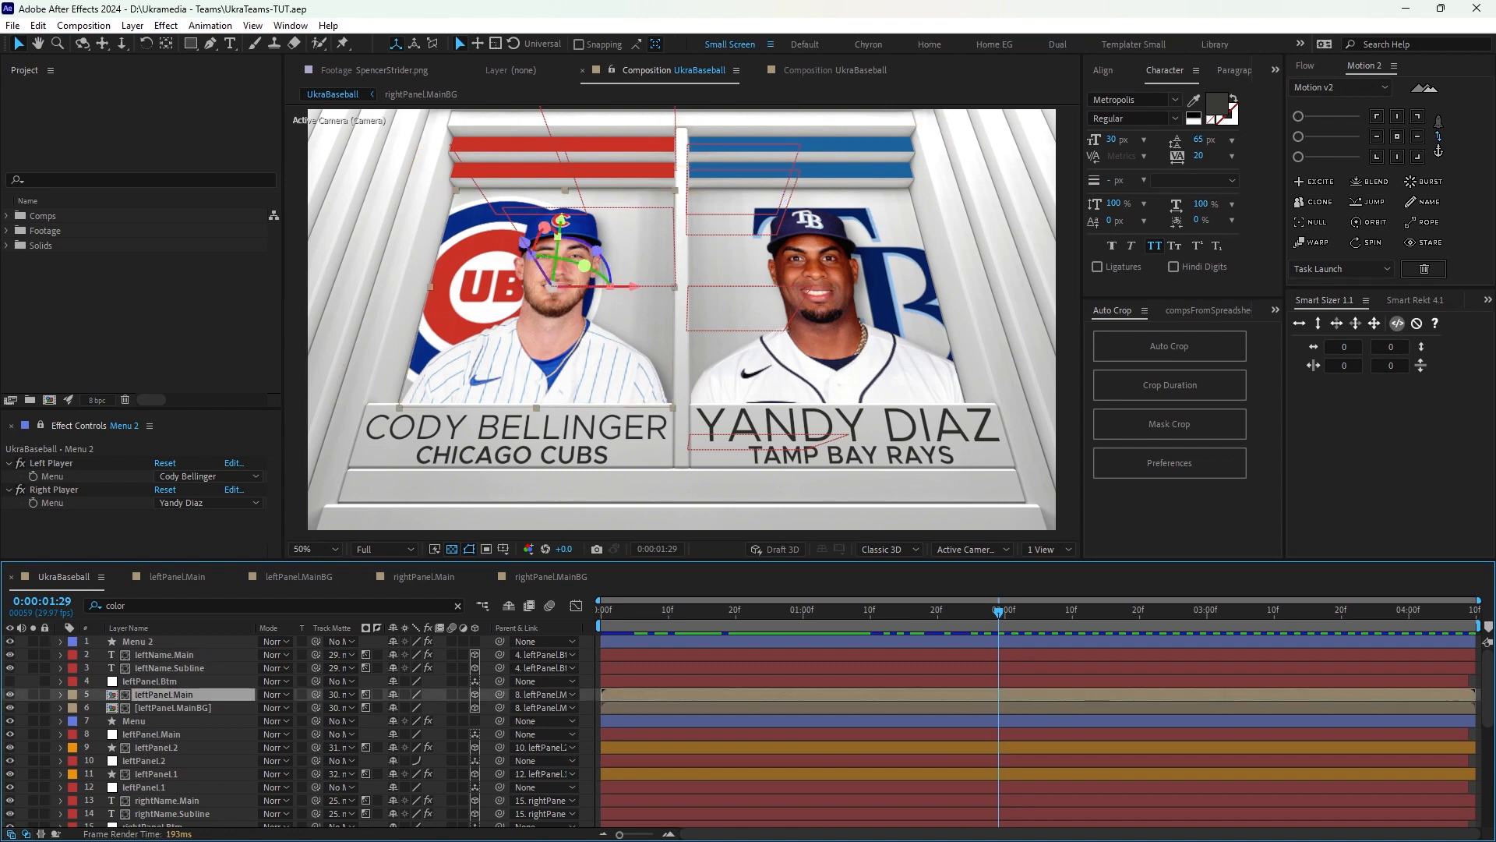
pyautogui.click(341, 694)
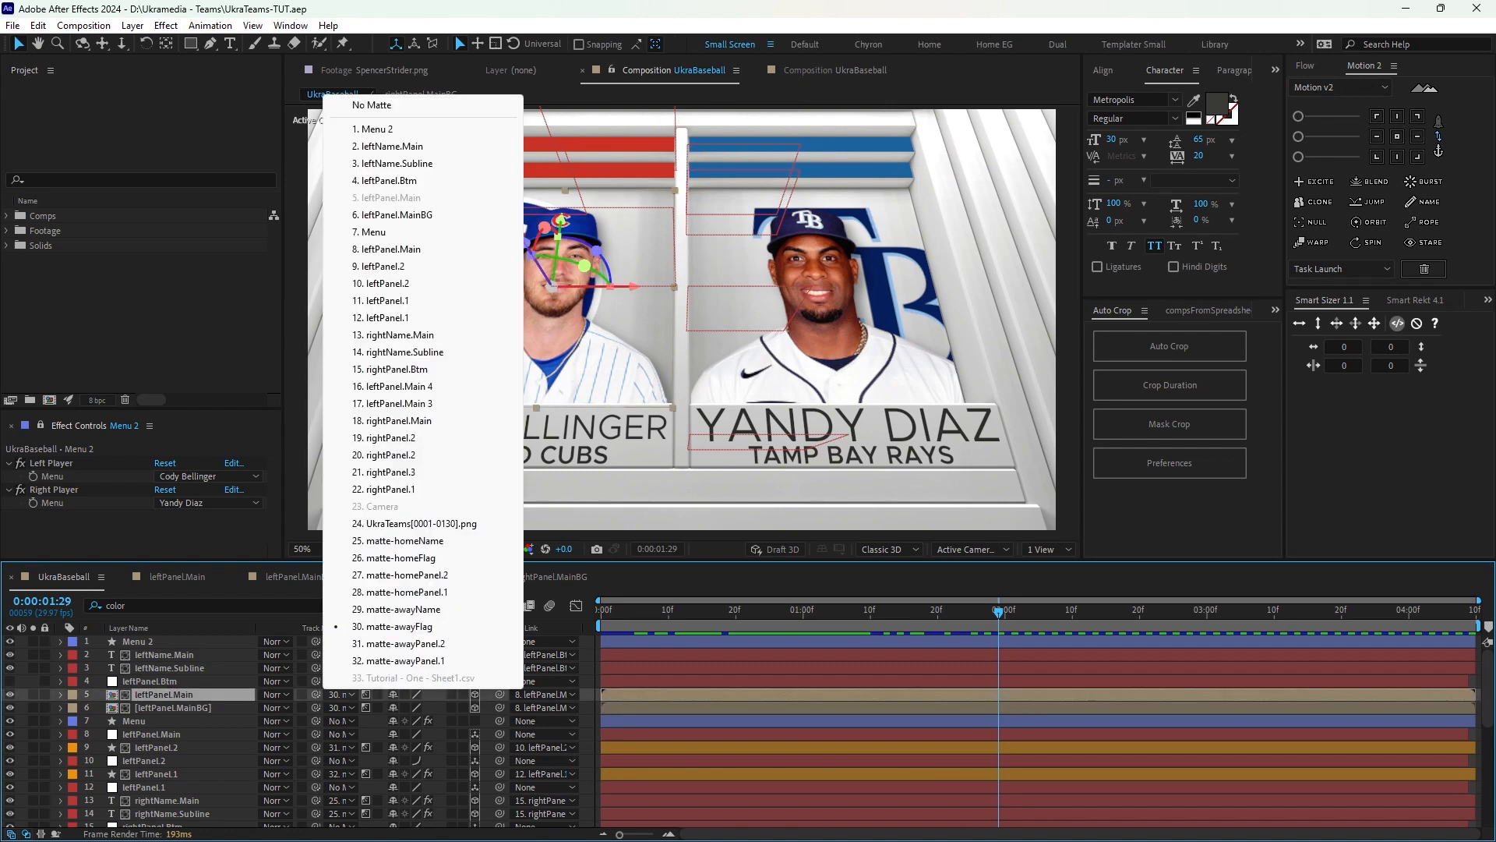
pyautogui.press('Escape')
# Move the Mode and Track Matte columns beside Parent & Link, and set the leftPanel.Main layer's blending mode to Add.
pyautogui.moveTo(333, 627); pyautogui.dragTo(499, 627)
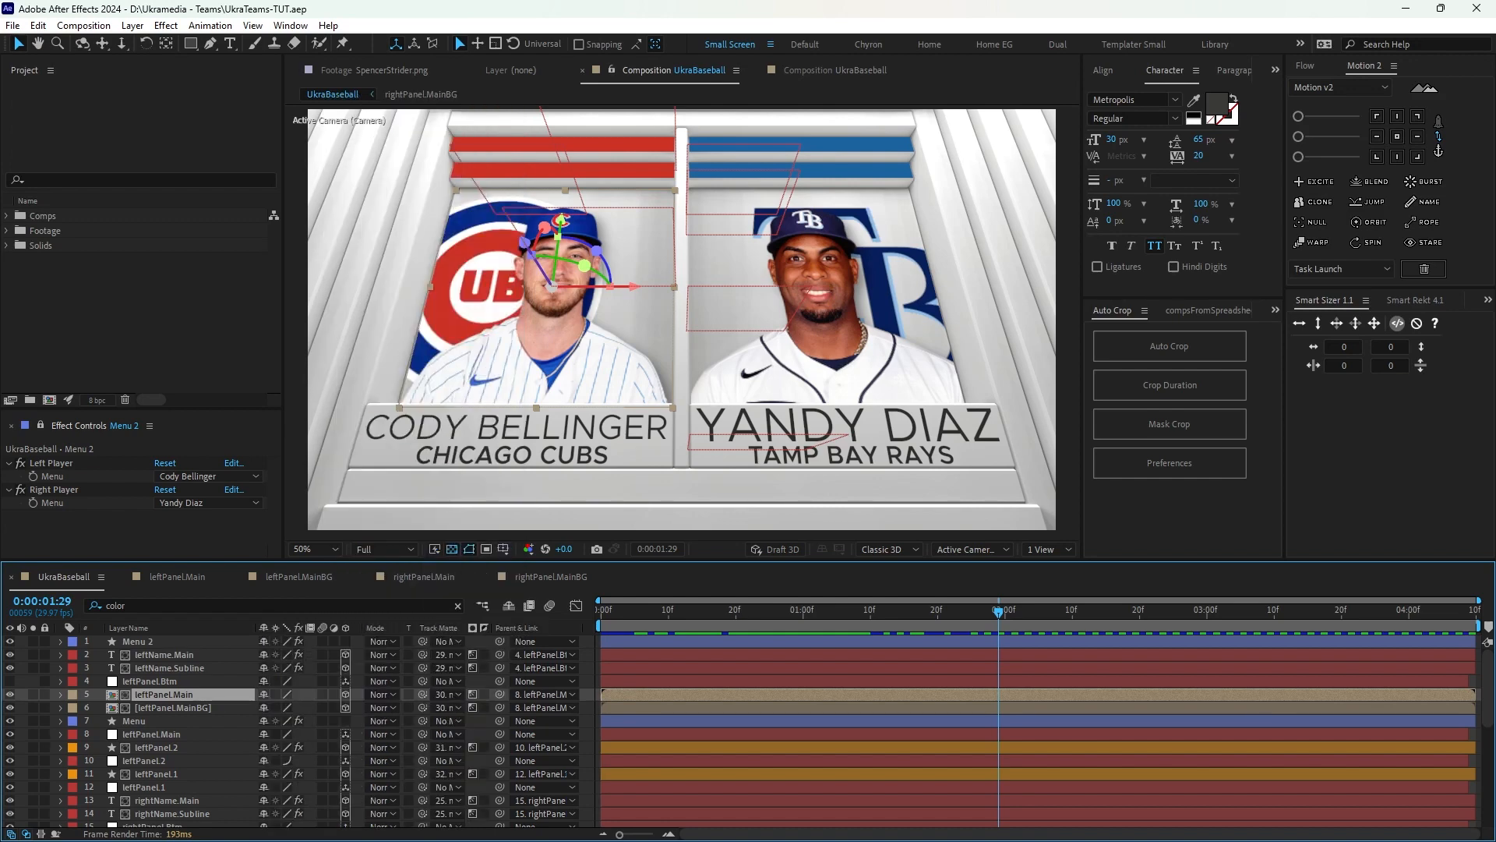
pyautogui.click(383, 694)
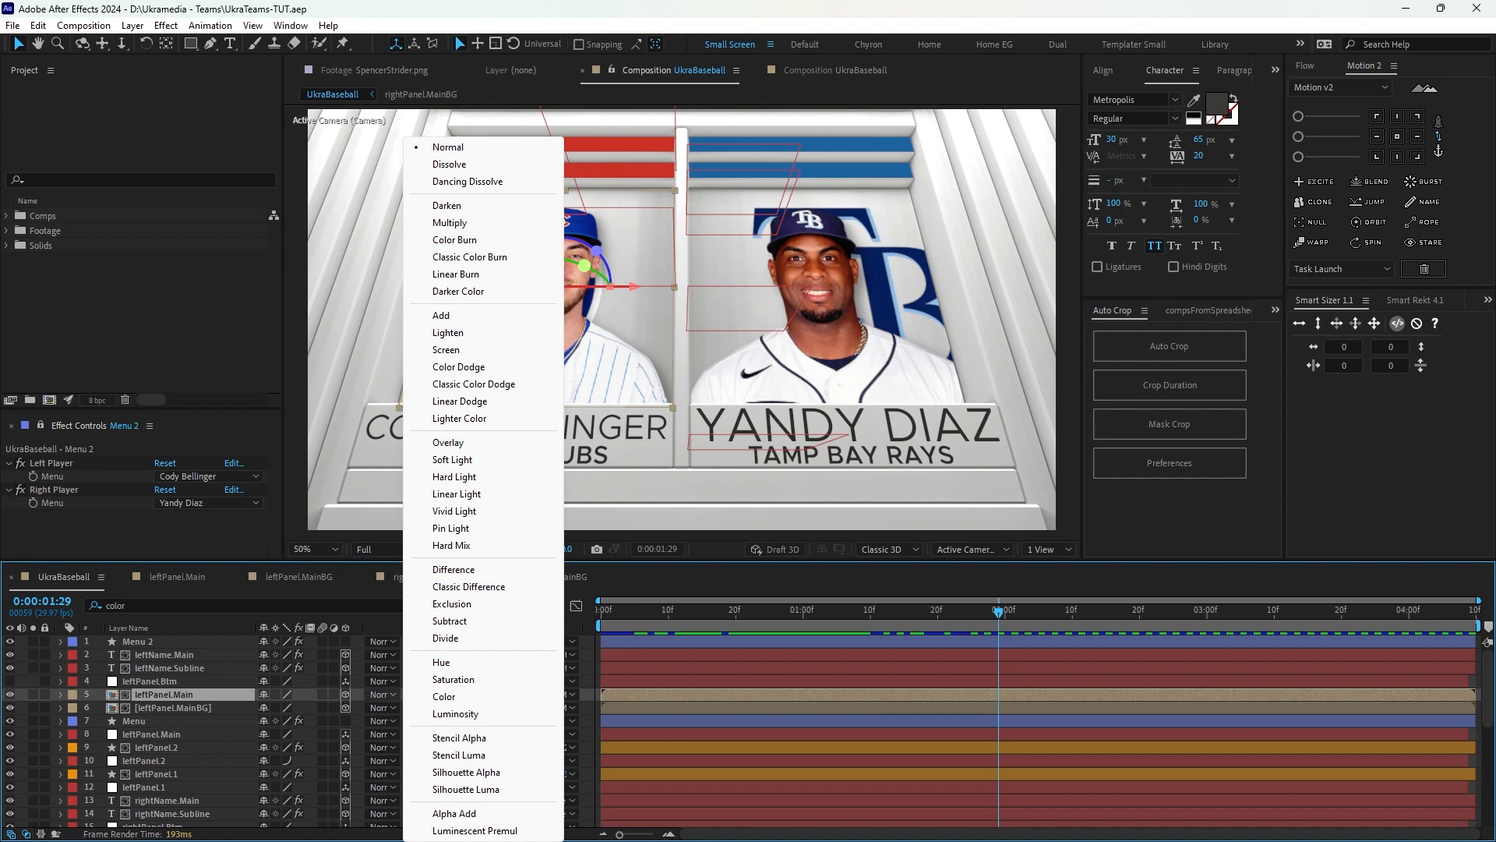
pyautogui.click(448, 315)
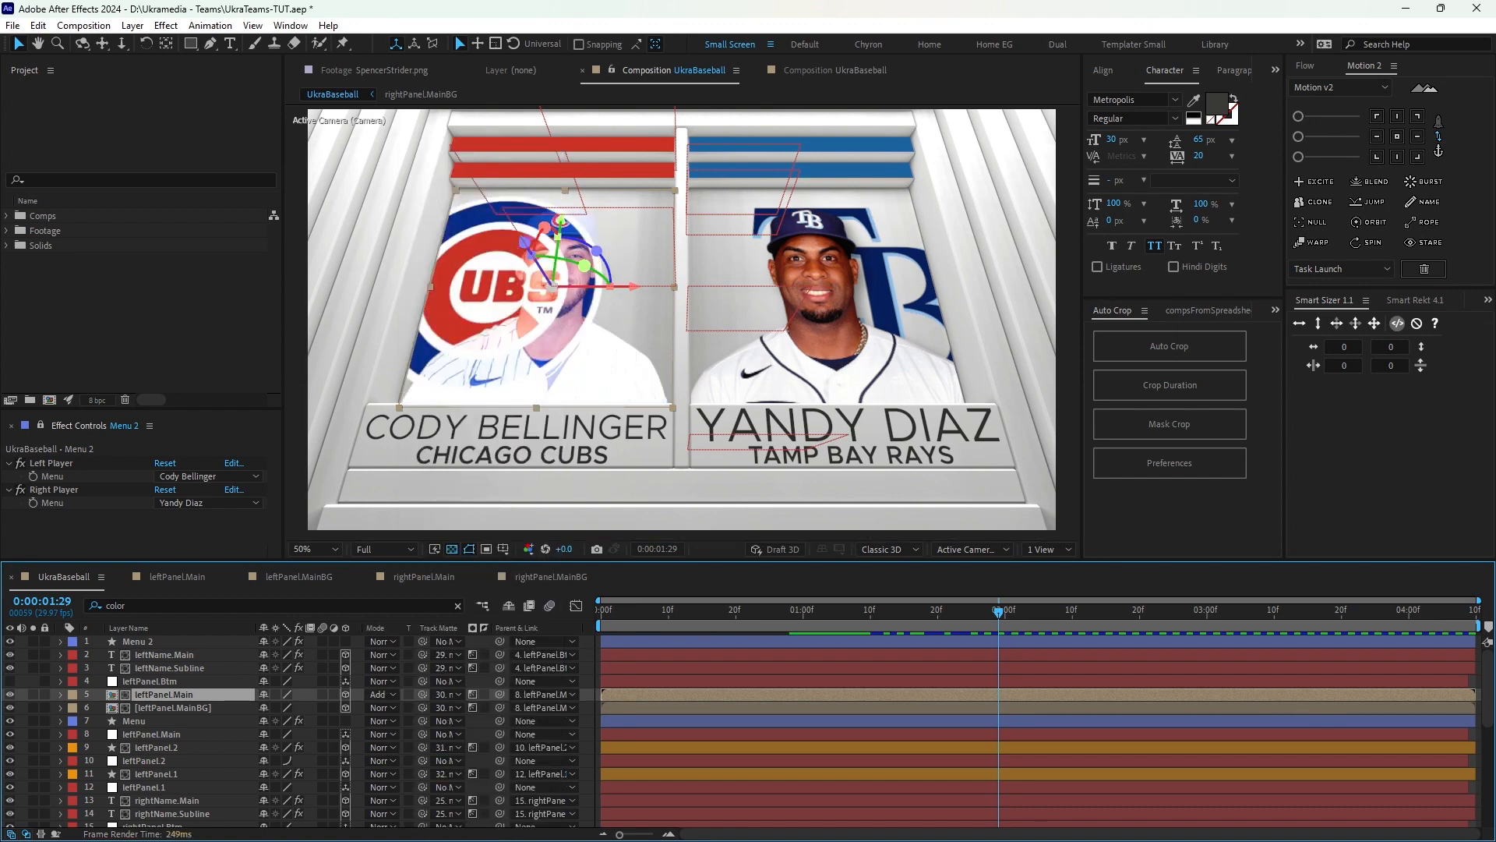
# Try the Multiply blending mode on the leftPanel.Main layer and the leftPanel.MainBG layer.
pyautogui.click(383, 694)
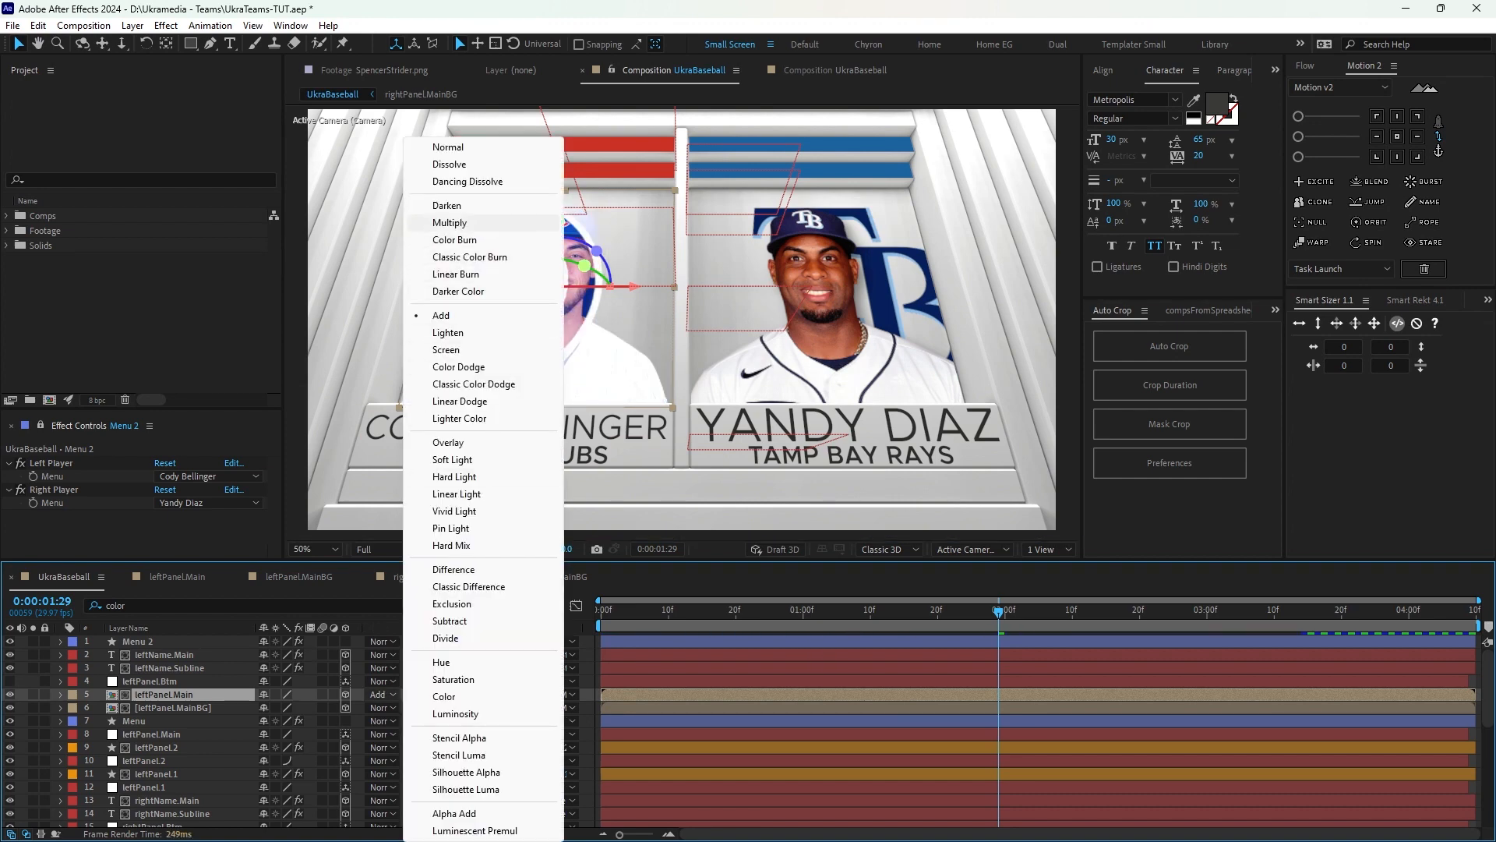
pyautogui.click(450, 222)
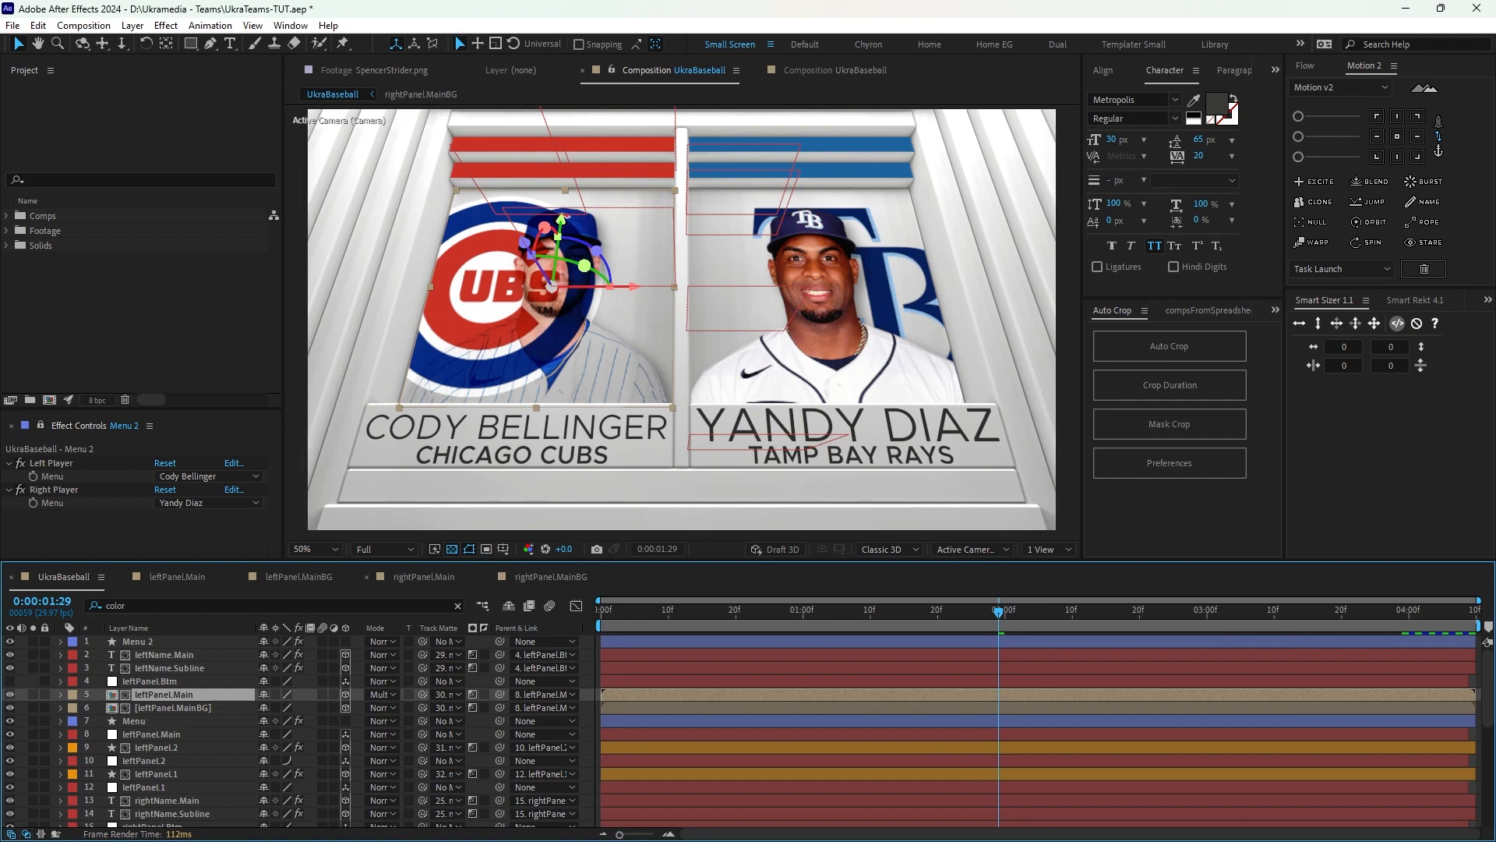
pyautogui.click(173, 708)
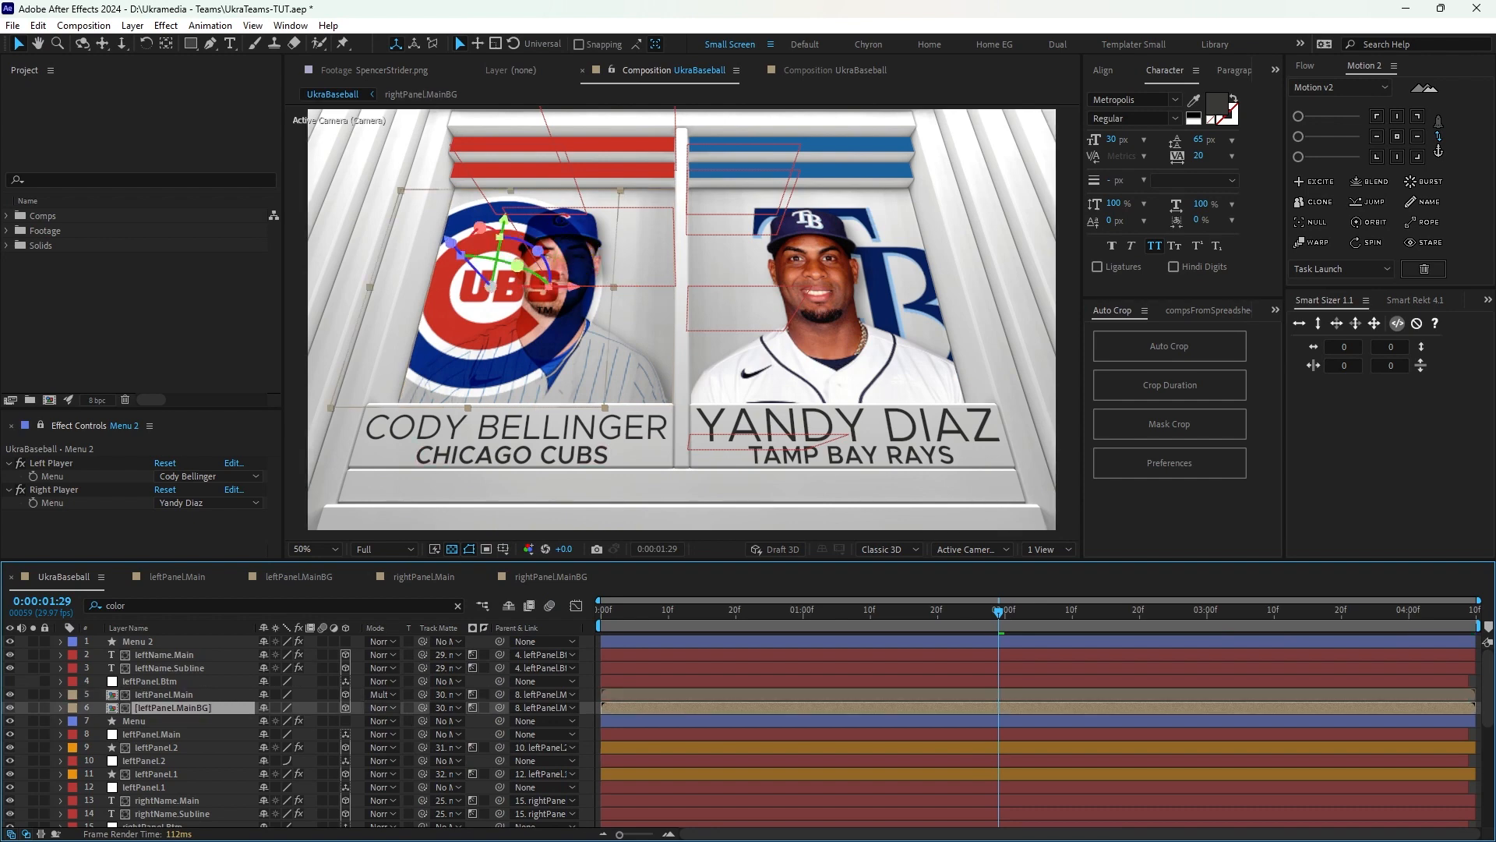
pyautogui.click(383, 708)
pyautogui.click(452, 95)
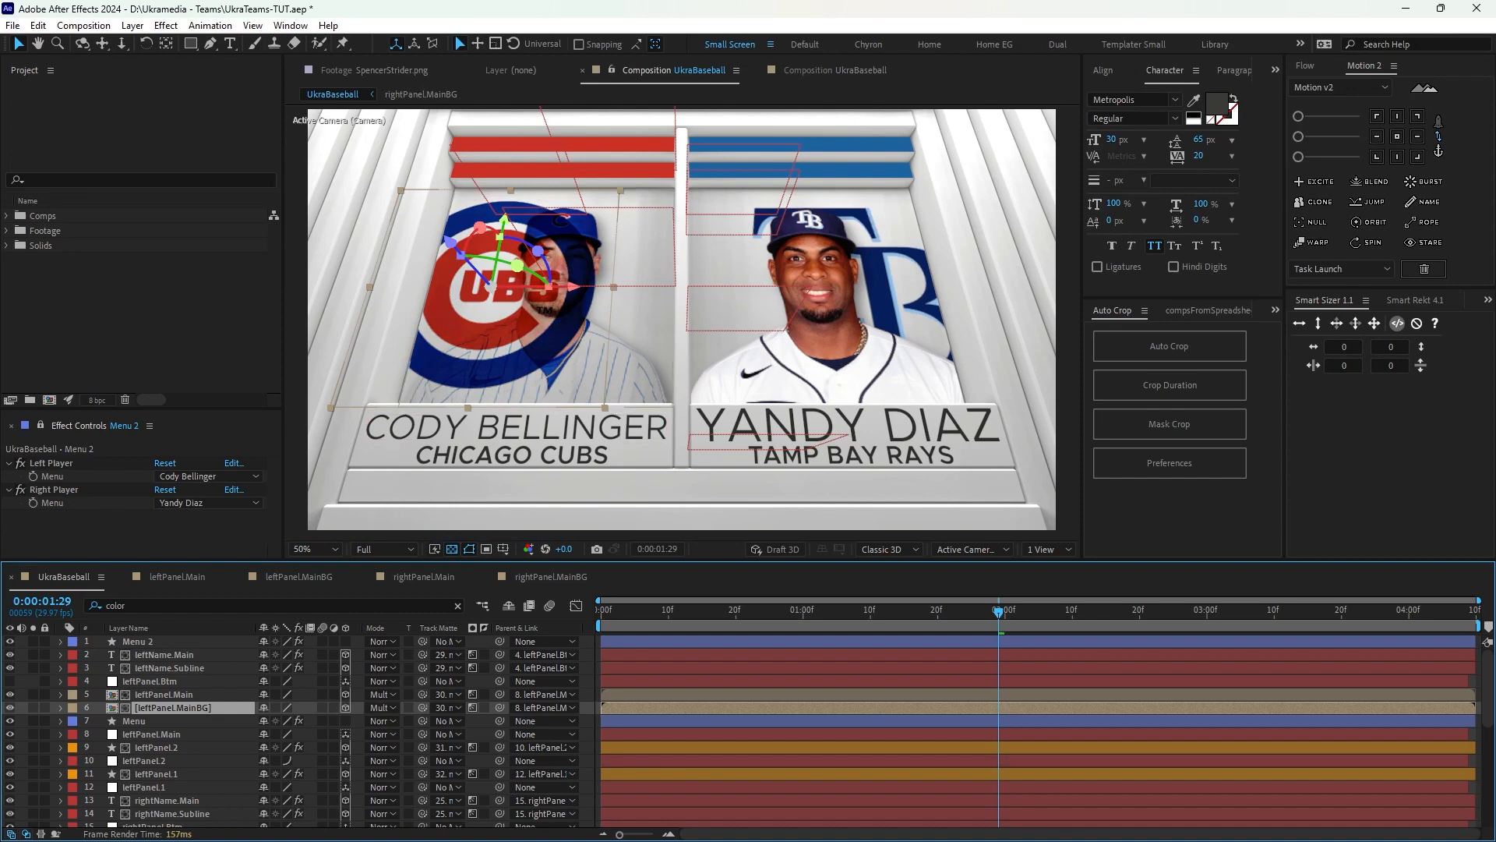
# Set the blending mode of both the leftPanel.Main and leftPanel.MainBG layers to Normal.
pyautogui.keyDown('ctrl'); pyautogui.click(180, 694); pyautogui.keyUp('ctrl')
pyautogui.click(384, 695)
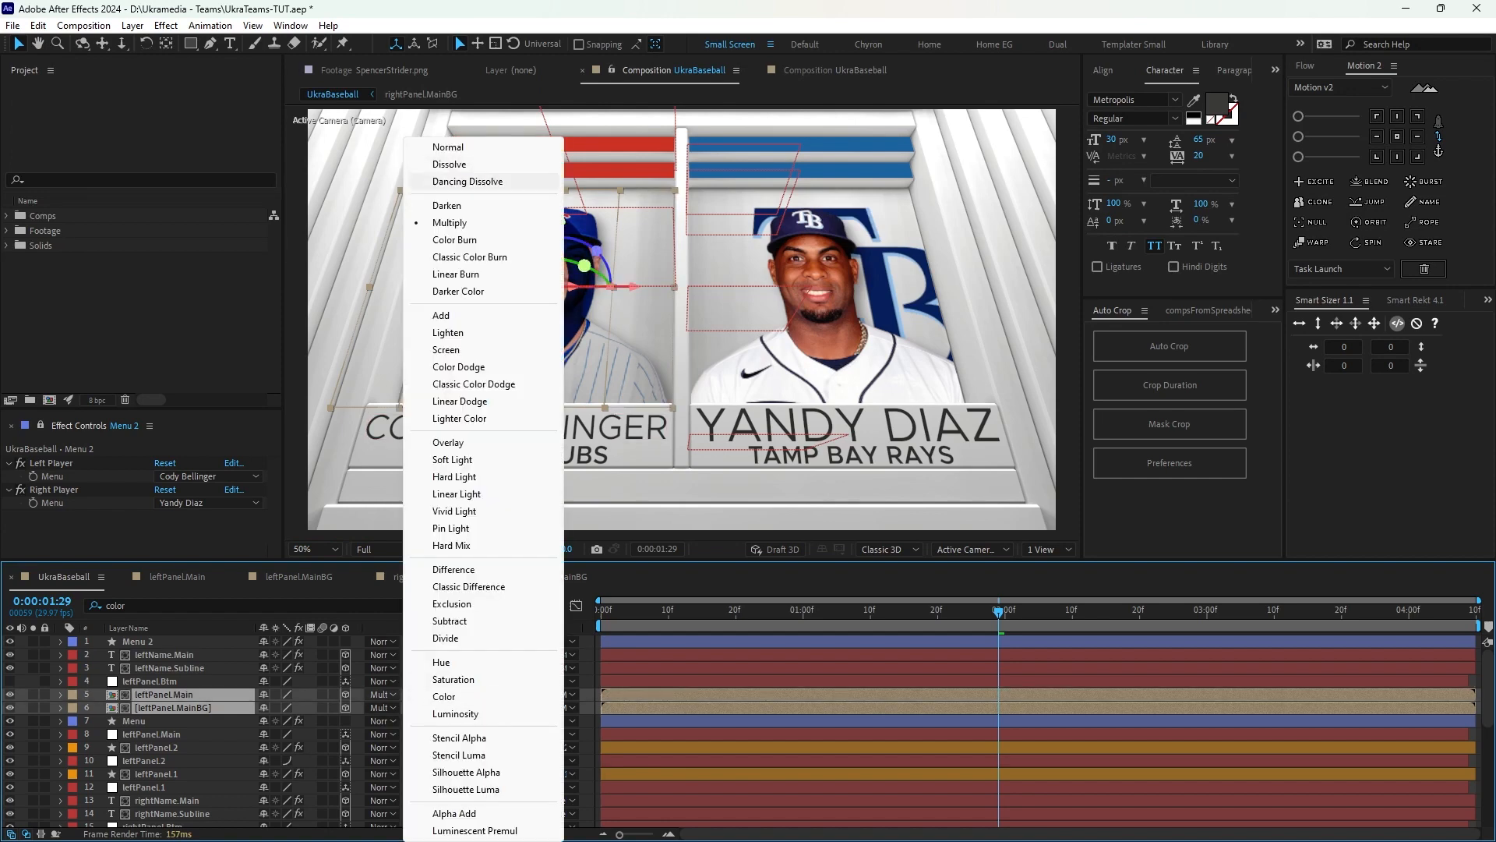
pyautogui.click(450, 147)
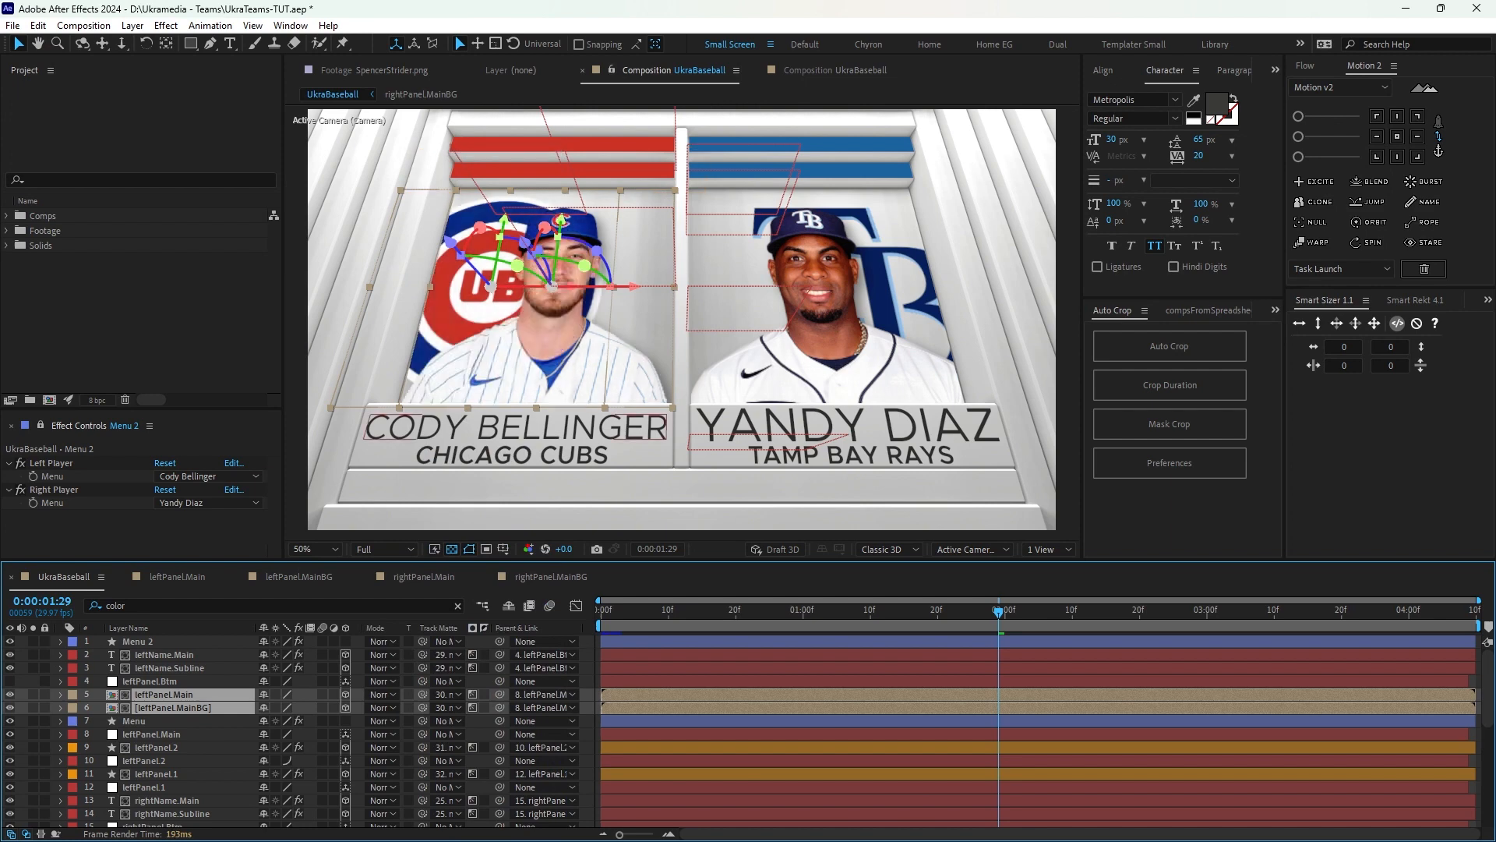
# With the leftPanel.Main layer hidden, try the Overlay and Soft Light blending modes on the leftPanel.MainBG logo layer.
pyautogui.hotkey('ctrl', 'Down')
pyautogui.hotkey('ctrl', 'Up')
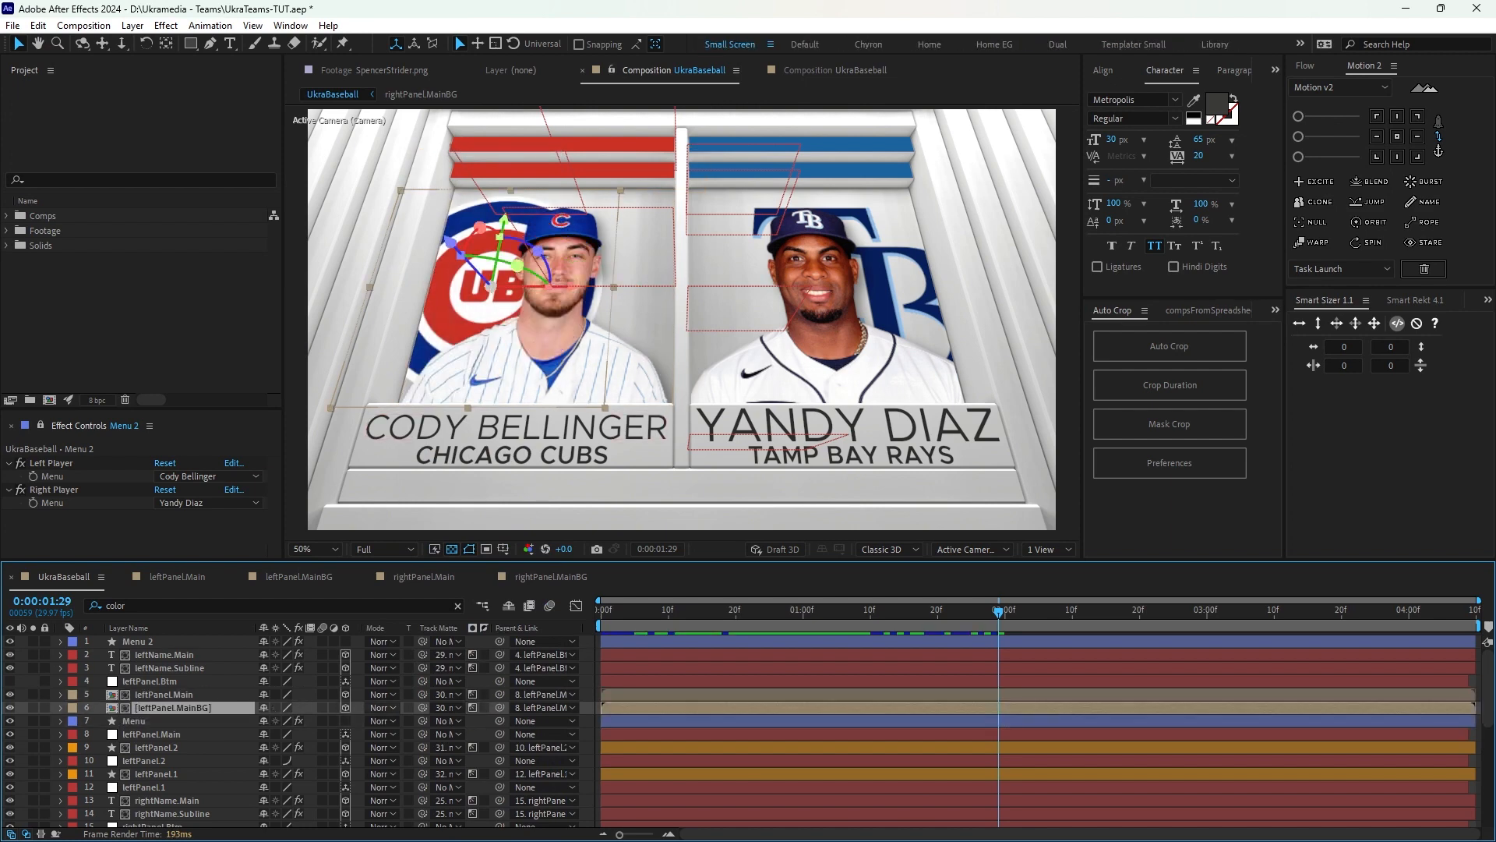
pyautogui.click(384, 708)
pyautogui.click(448, 314)
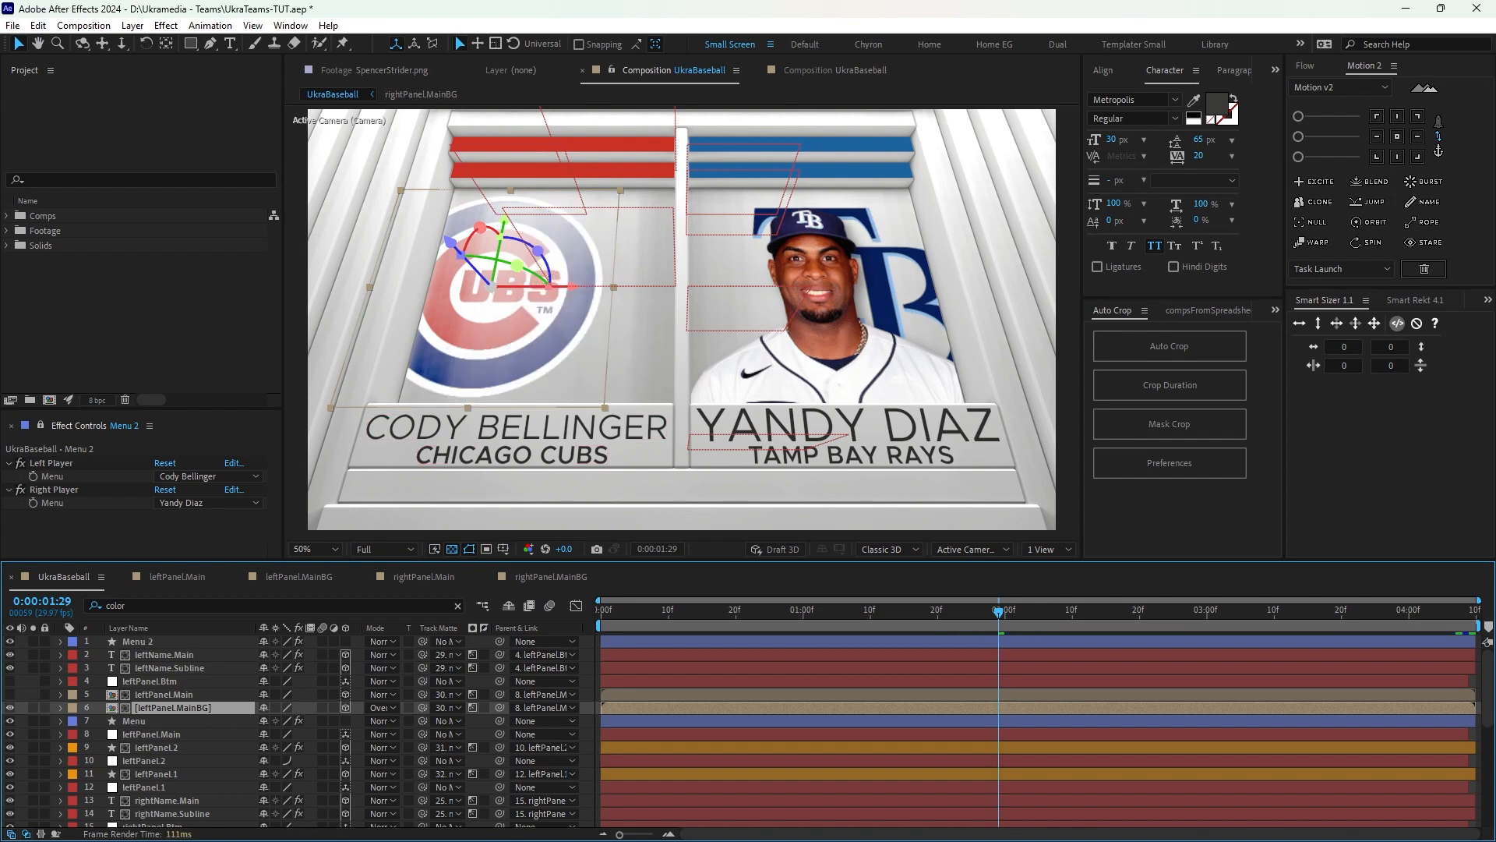
pyautogui.click(381, 707)
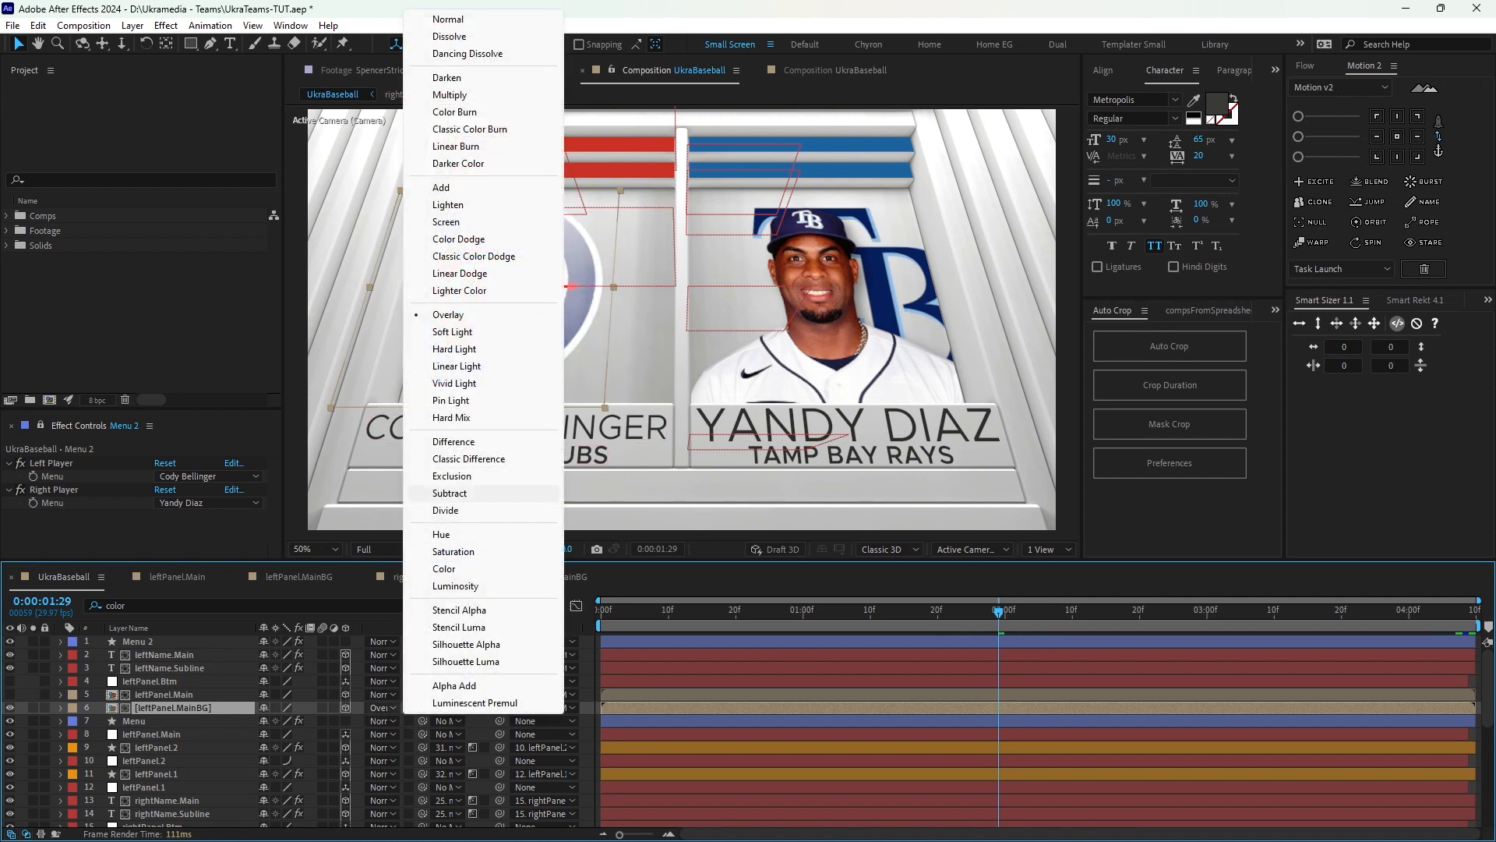
pyautogui.click(452, 331)
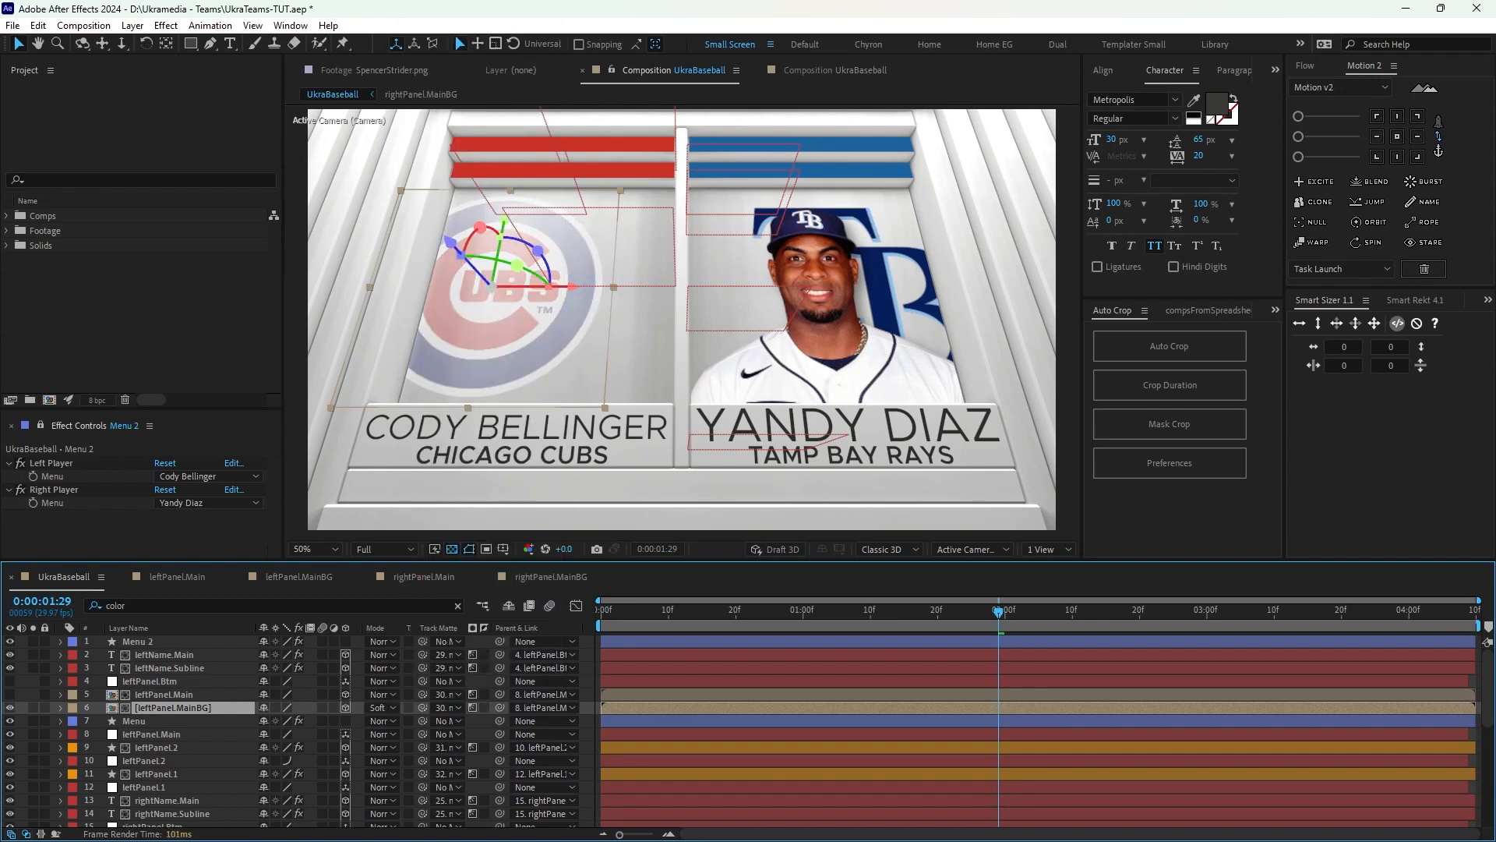
# Try the Difference and Add blending modes on the leftPanel.MainBG layer and preview the Add look in playback.
pyautogui.click(382, 707)
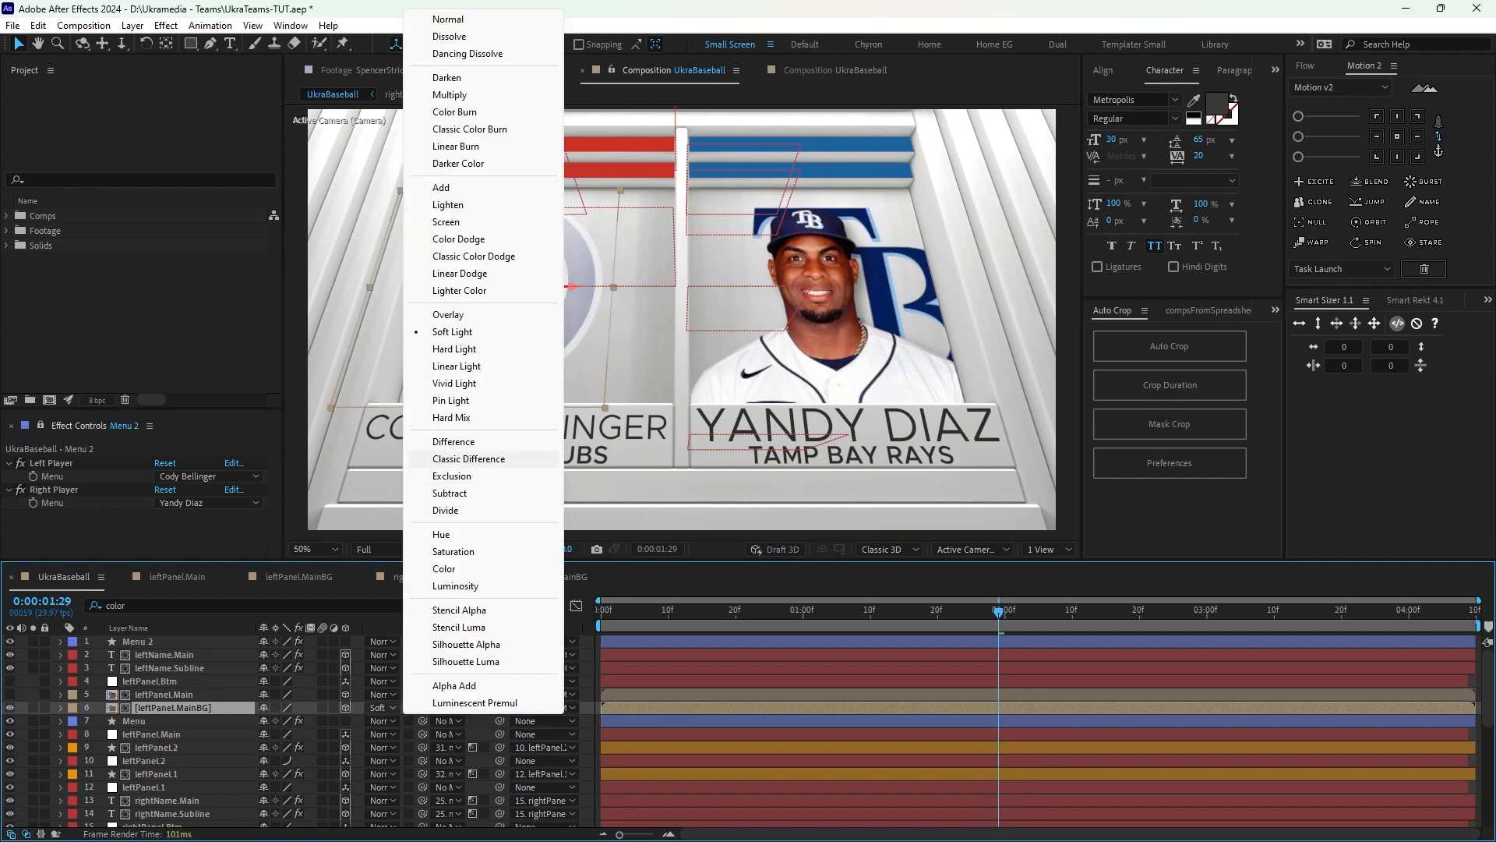
pyautogui.click(453, 441)
pyautogui.click(382, 708)
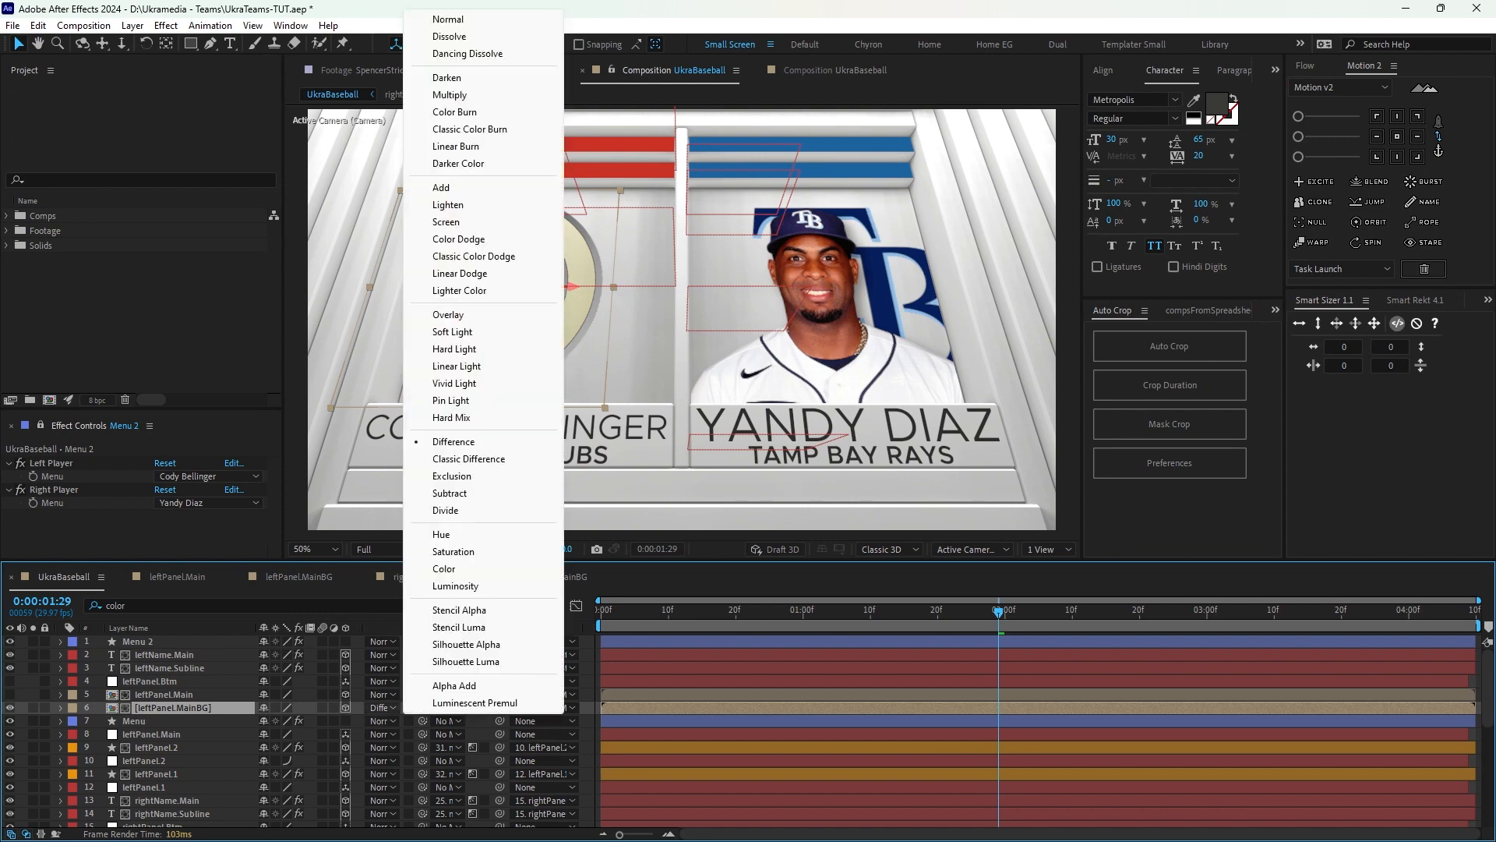
pyautogui.click(441, 187)
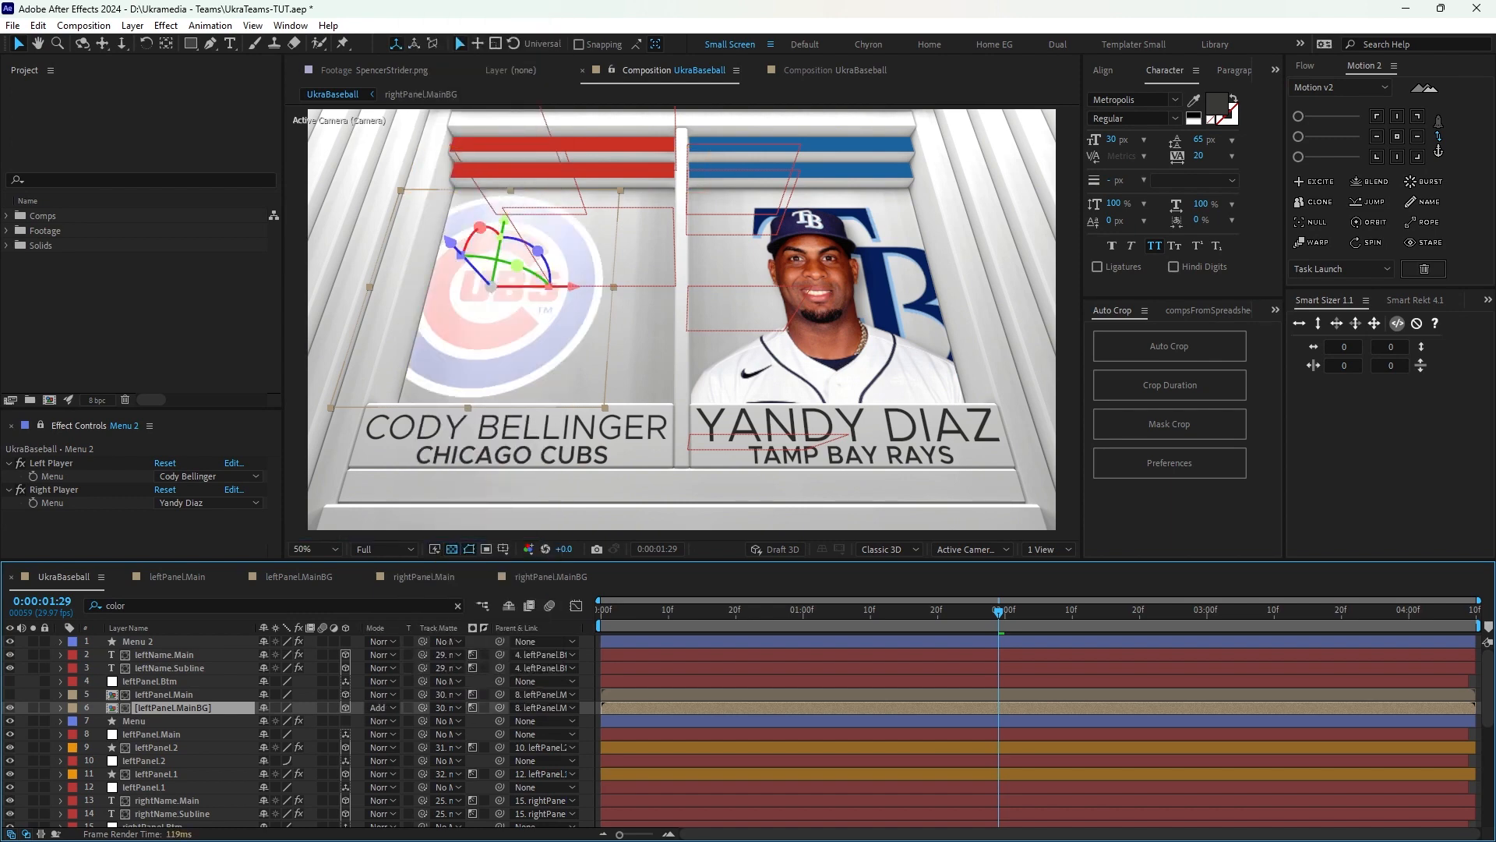
pyautogui.press('space')
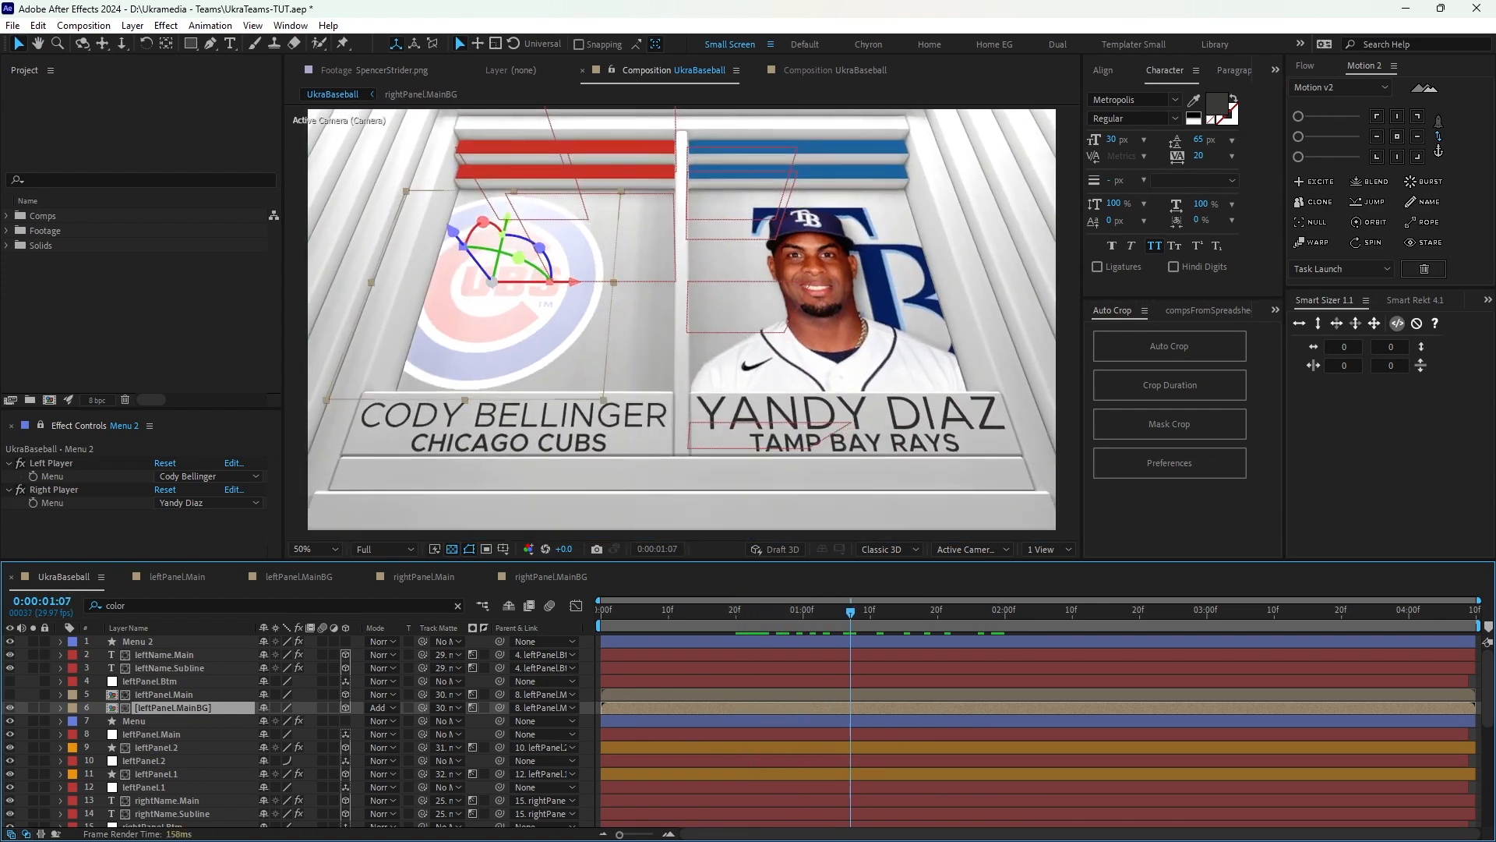
# Return the leftPanel.MainBG layer's blending mode to Normal and make the leftPanel.Main layer visible again.
pyautogui.click(388, 707)
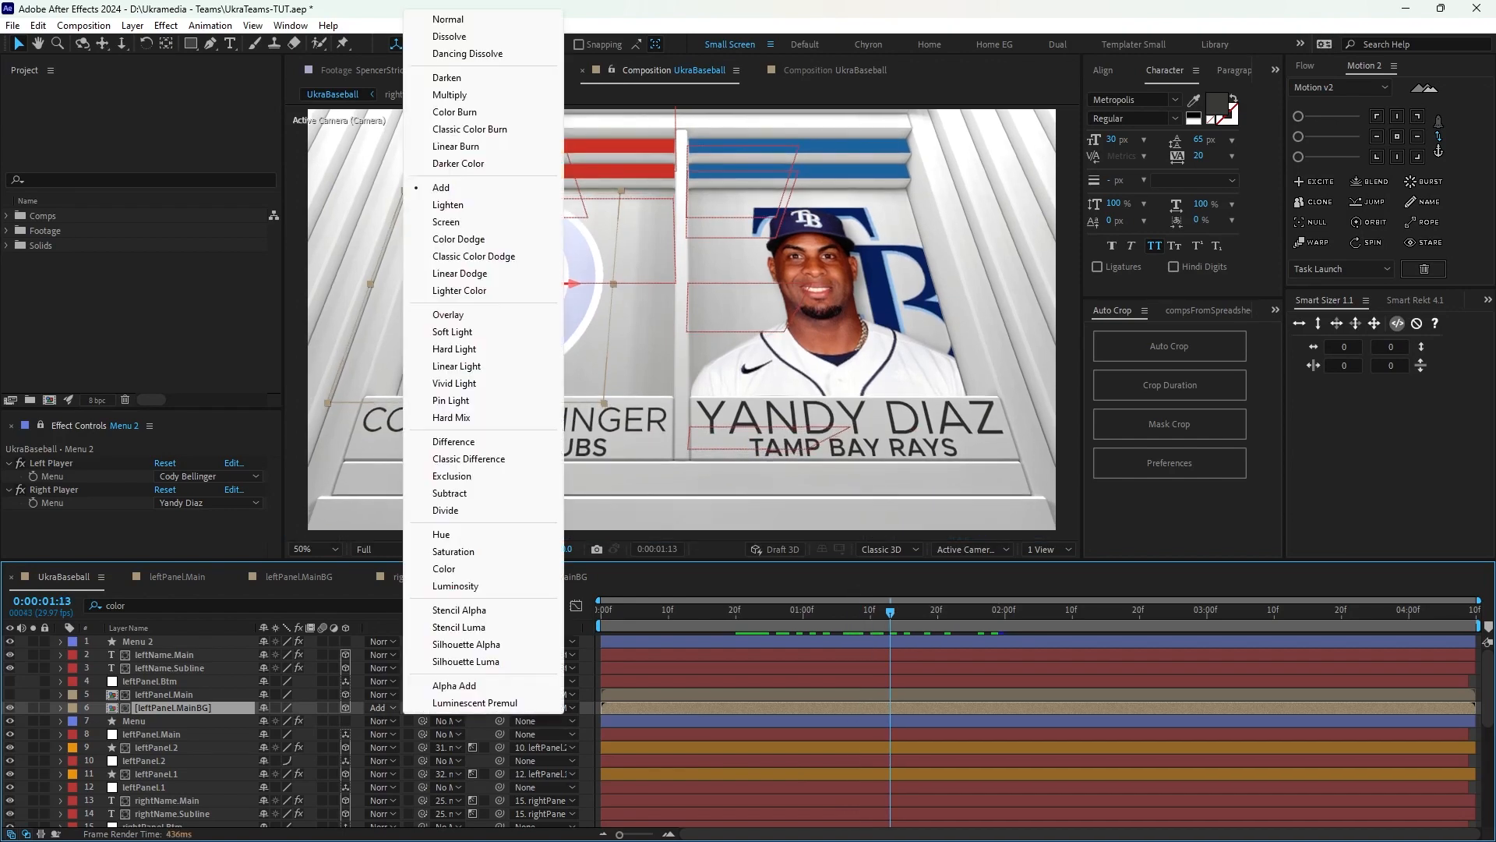
pyautogui.click(448, 19)
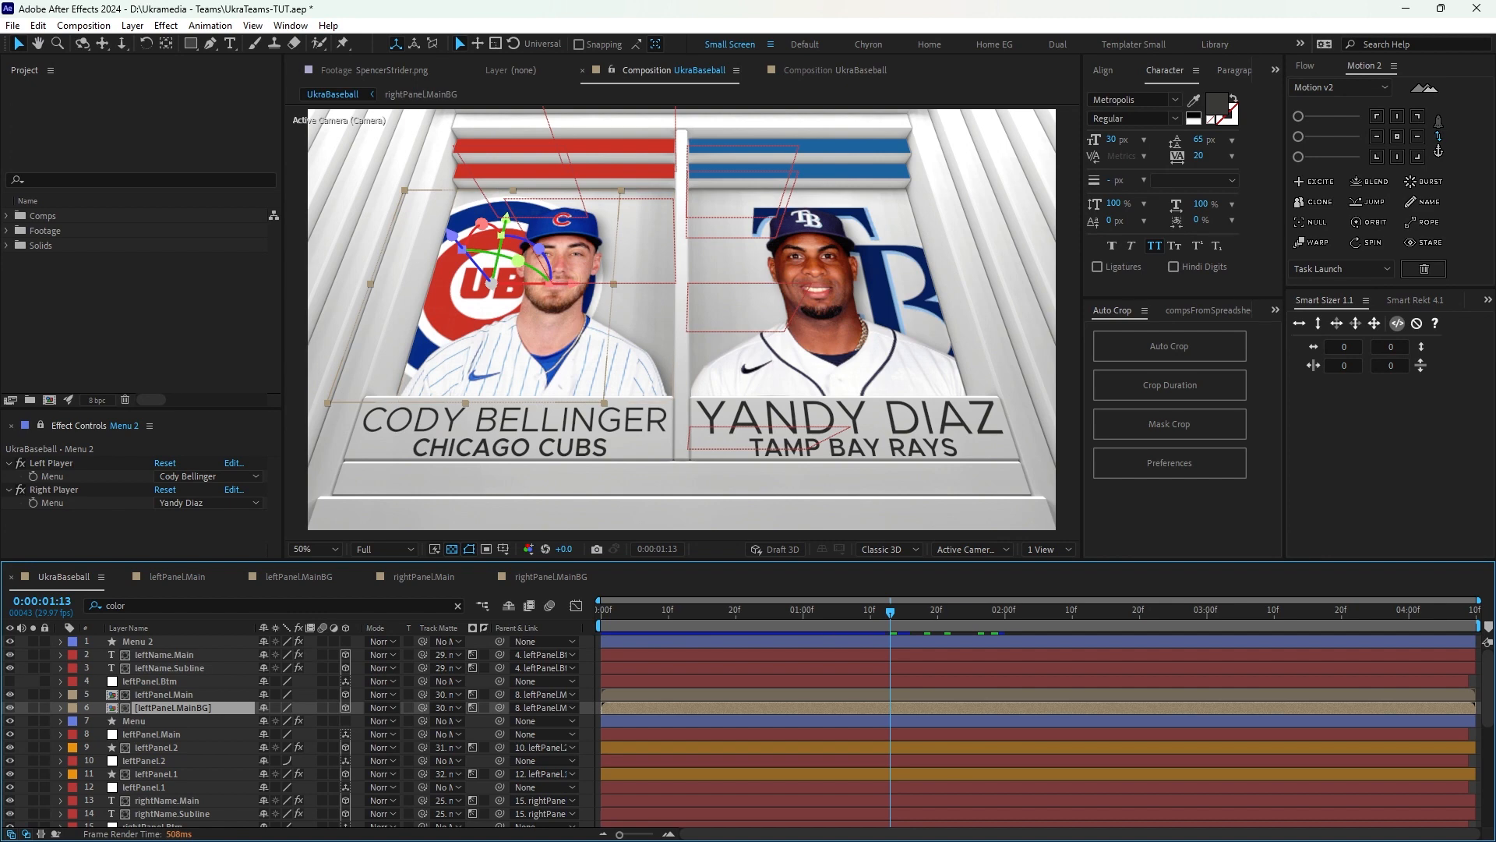
# Save the project and play back the UkraBaseball animation to review both player panels.
pyautogui.press('space')
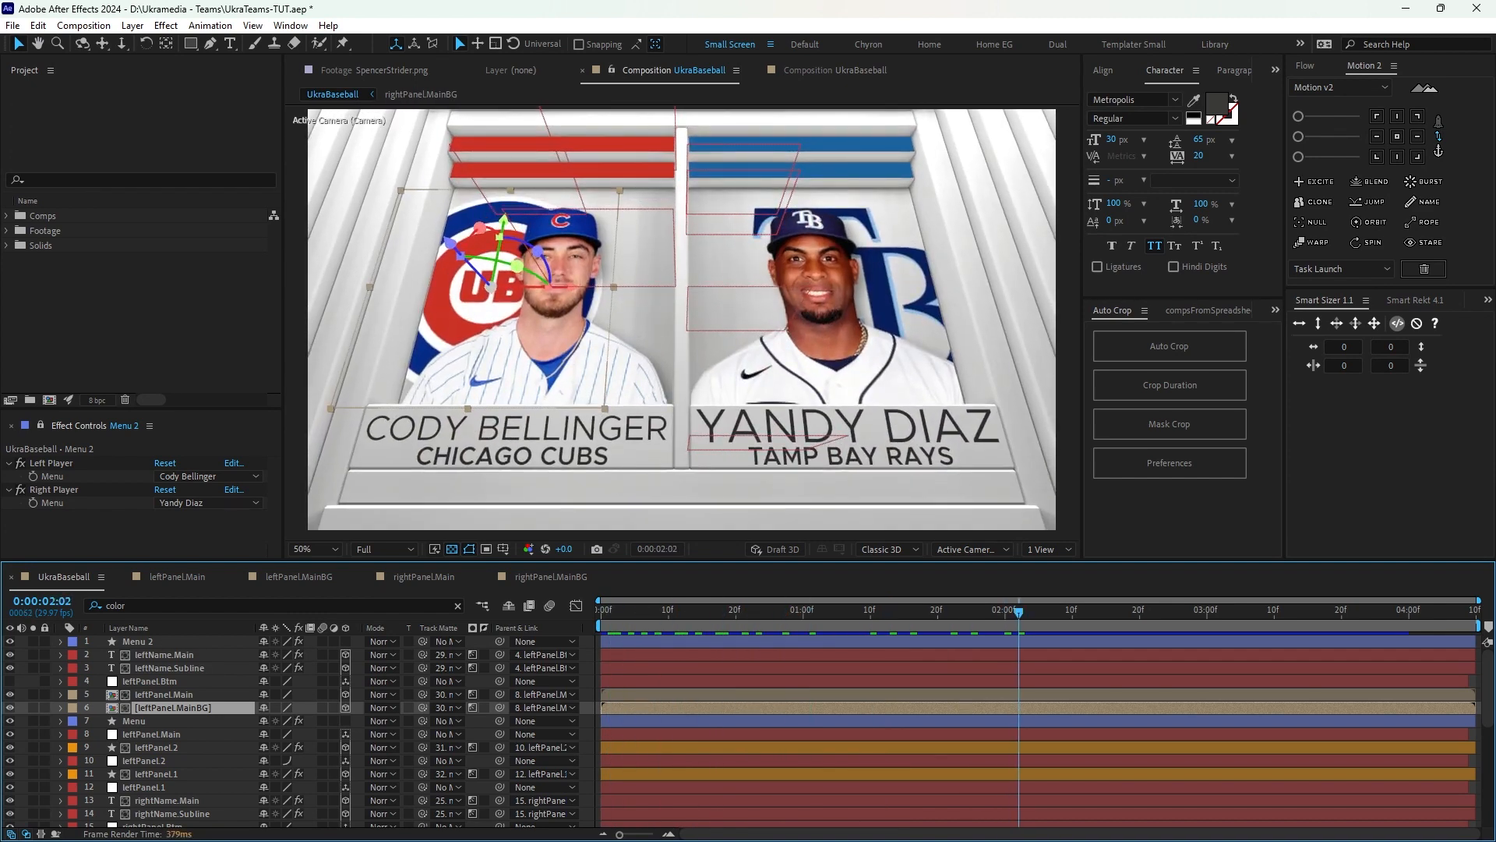
pyautogui.hotkey('ctrl', 's')
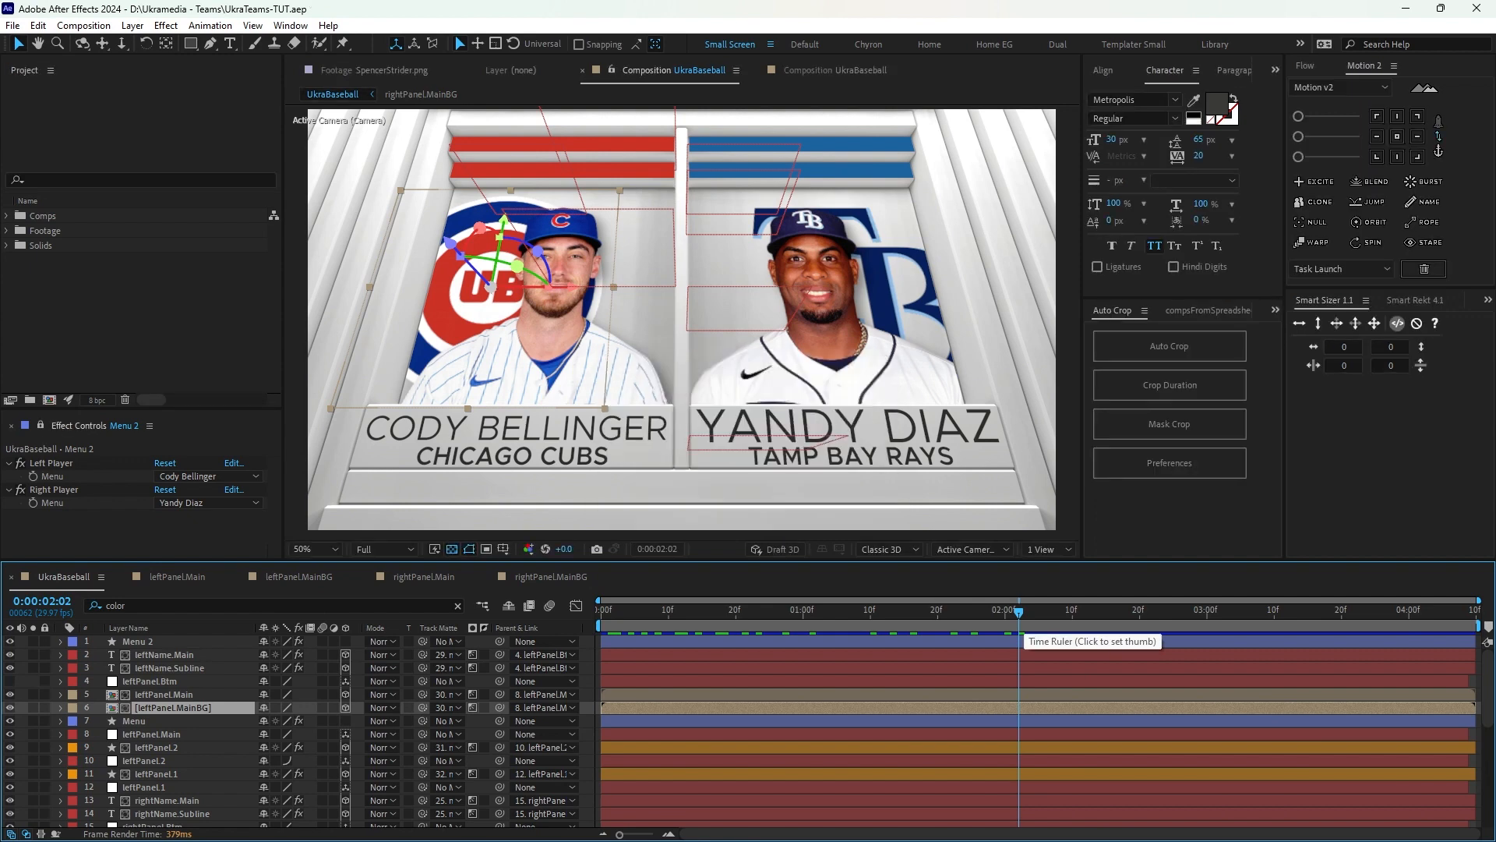
pyautogui.press('space')
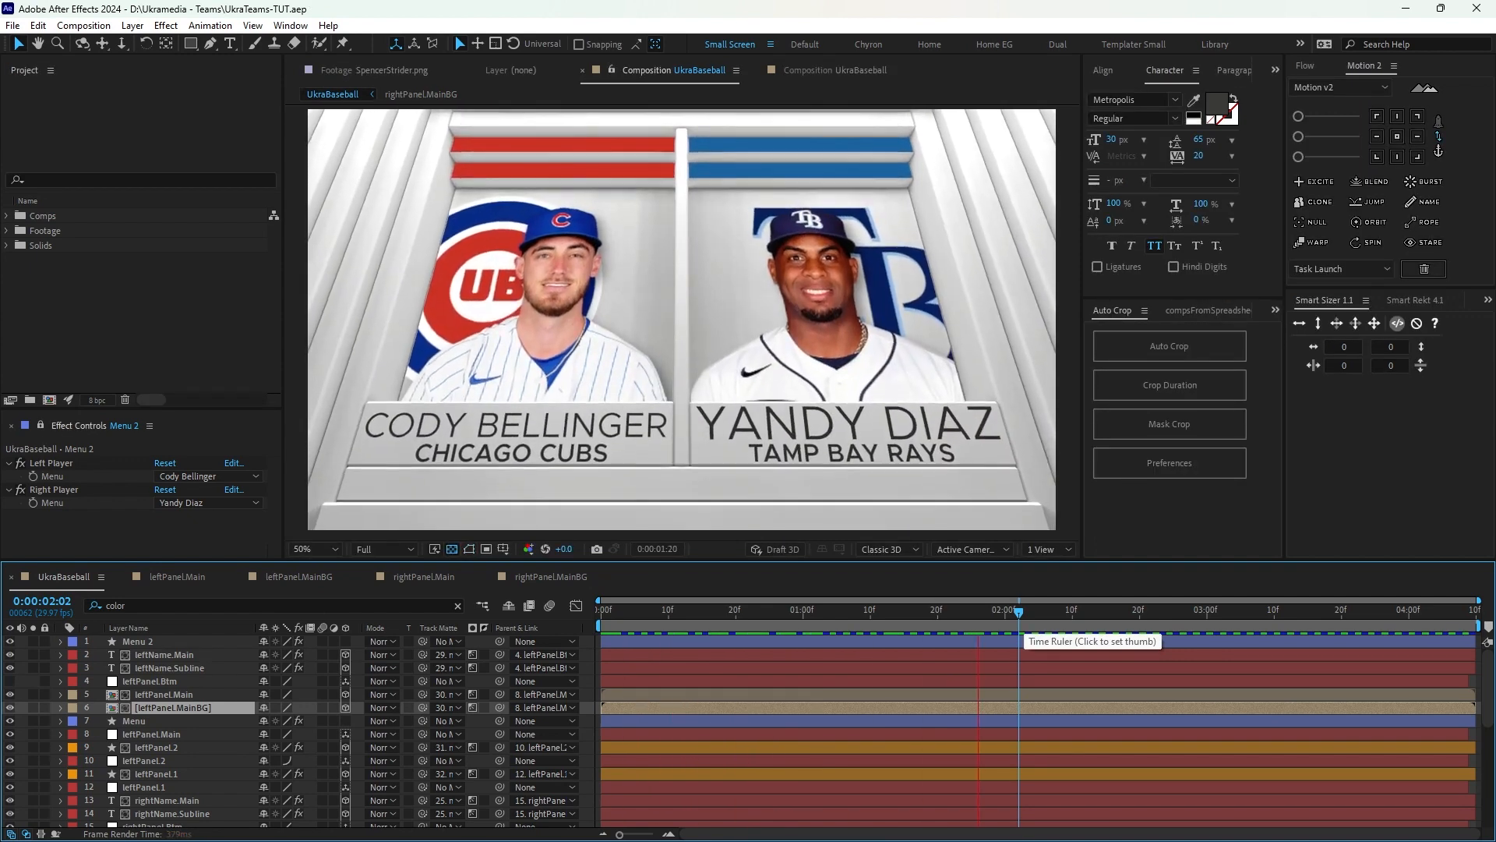